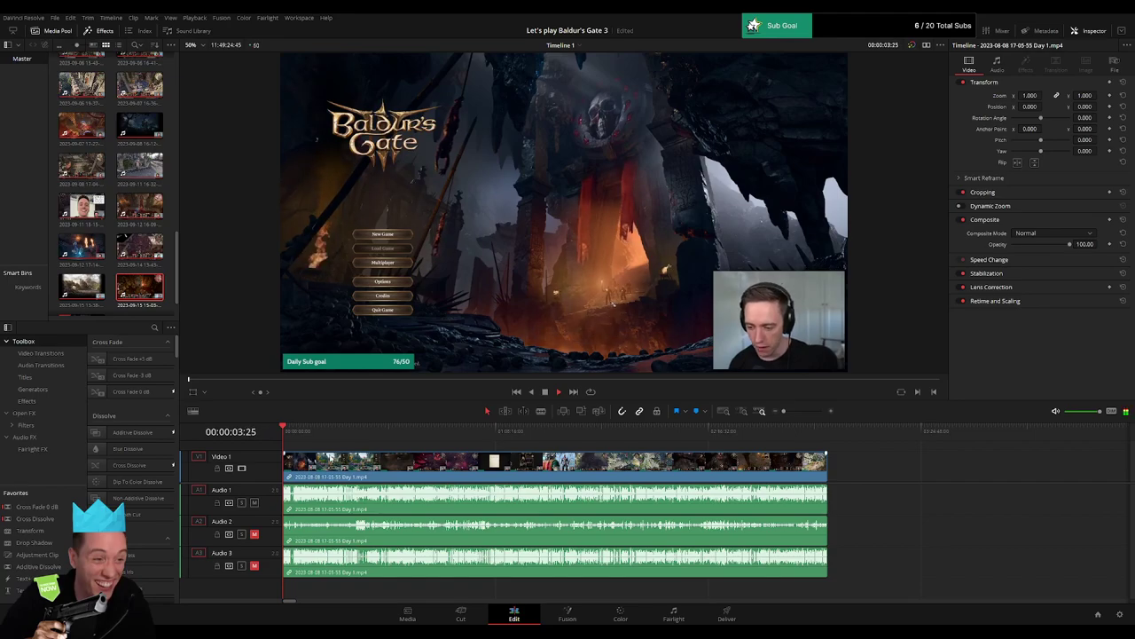
# Cut the clip and its audio at 00:00:02:01, before the first speech, and ripple-delete the opening piece.
pyautogui.click(796, 410)
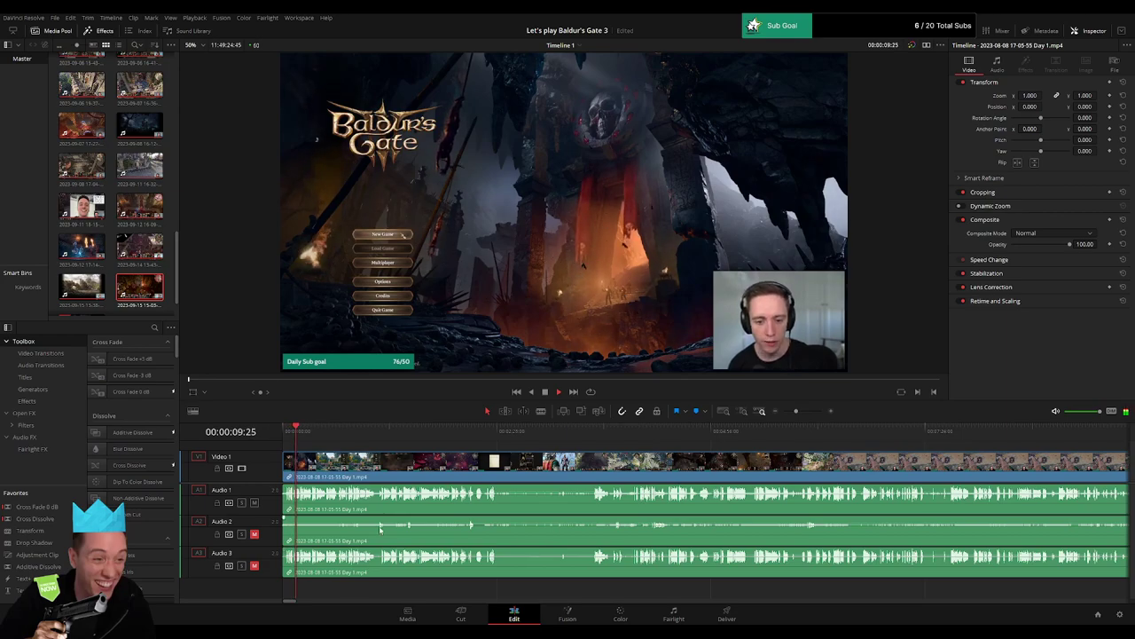
pyautogui.click(398, 467)
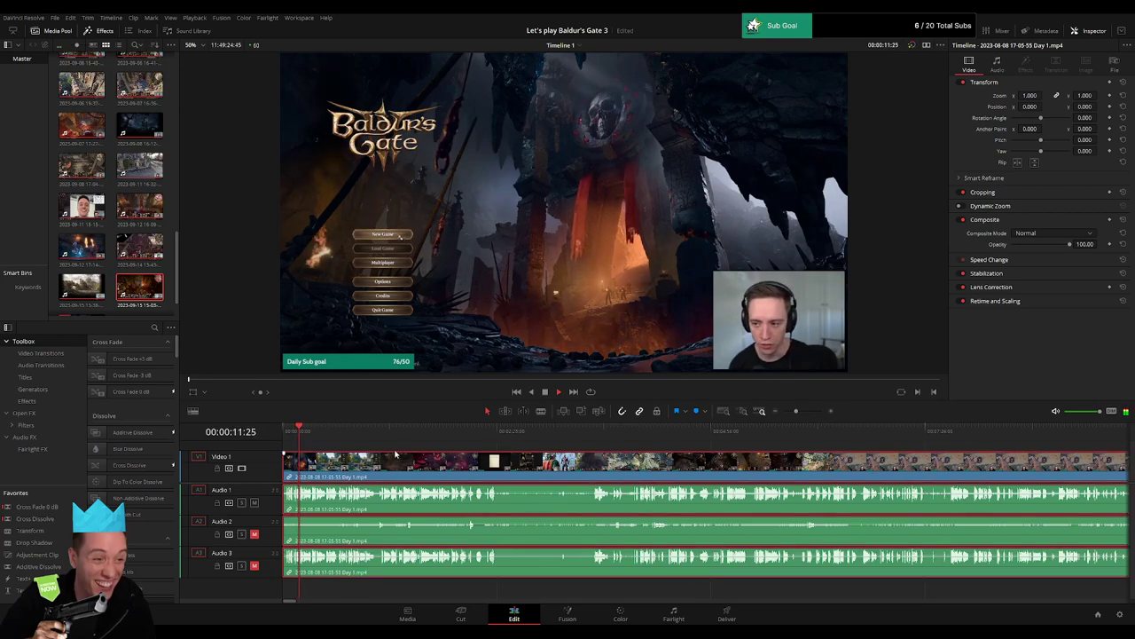
pyautogui.press('space')
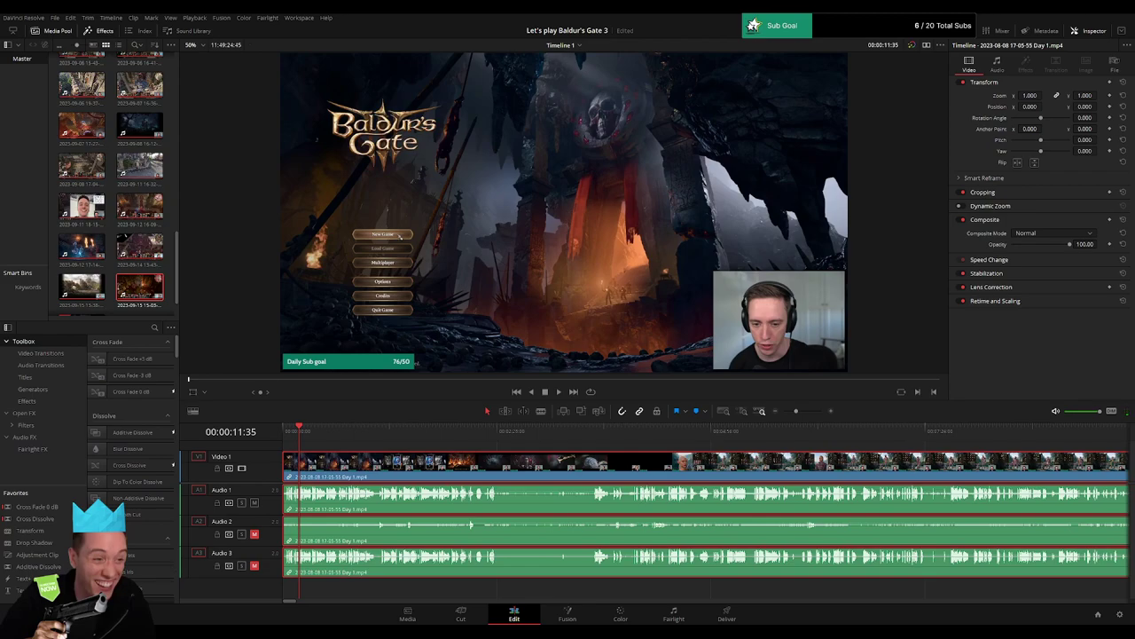
pyautogui.press('space')
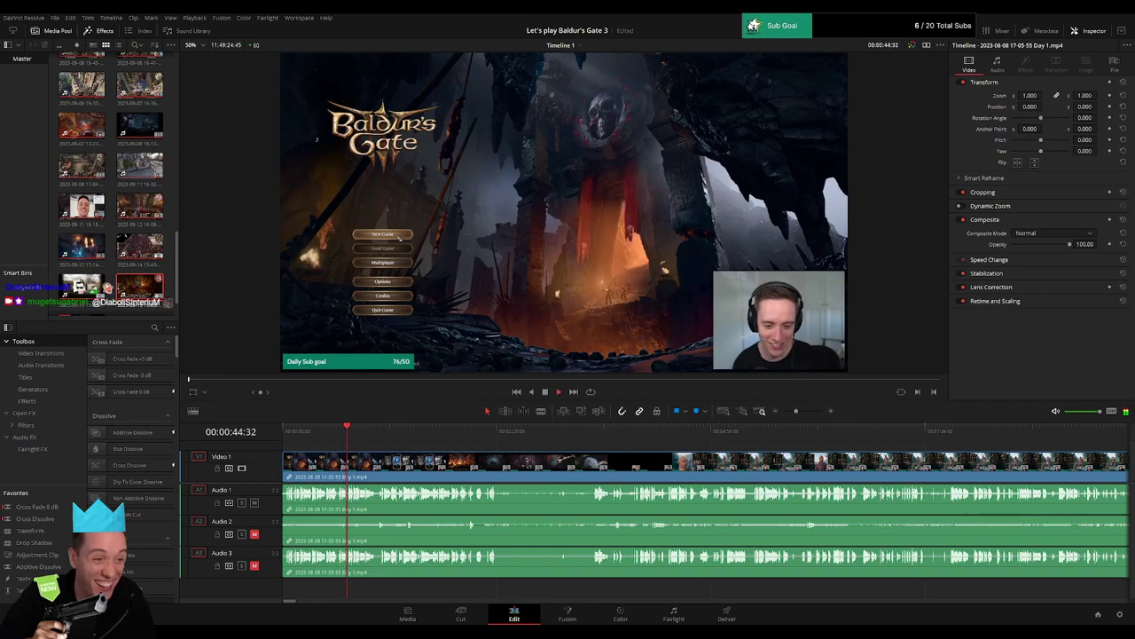
pyautogui.moveTo(304, 432); pyautogui.dragTo(281, 432)
pyautogui.press('space')
pyautogui.moveTo(796, 411); pyautogui.dragTo(809, 412)
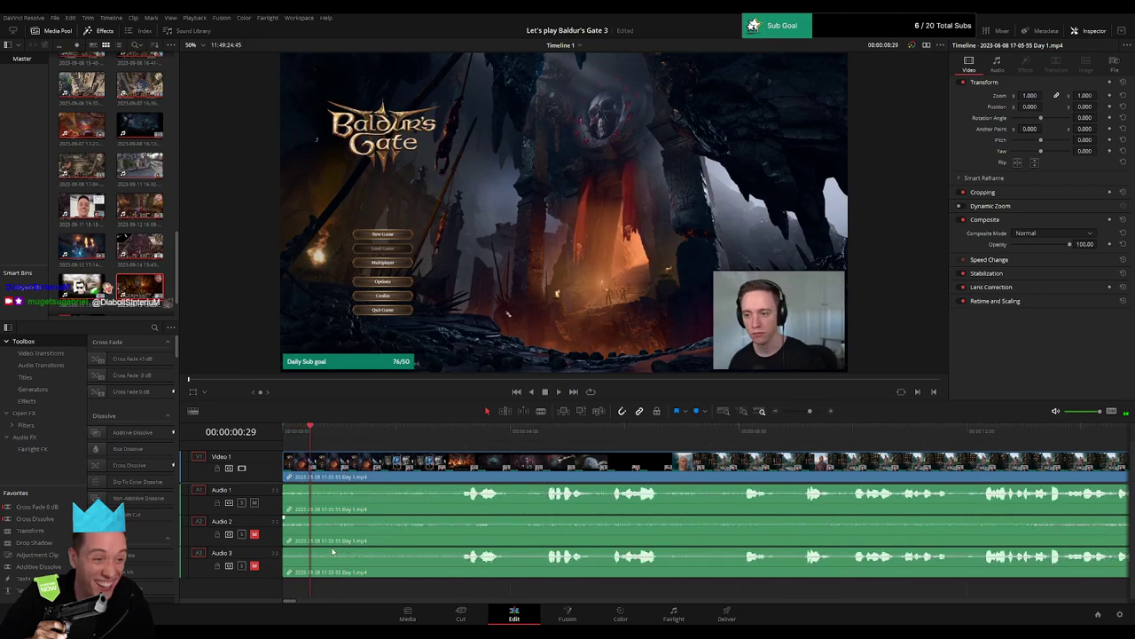
pyautogui.moveTo(283, 549); pyautogui.dragTo(348, 550)
pyautogui.moveTo(373, 432); pyautogui.dragTo(398, 450)
pyautogui.hotkey('ctrl', 'b')
pyautogui.click(359, 477)
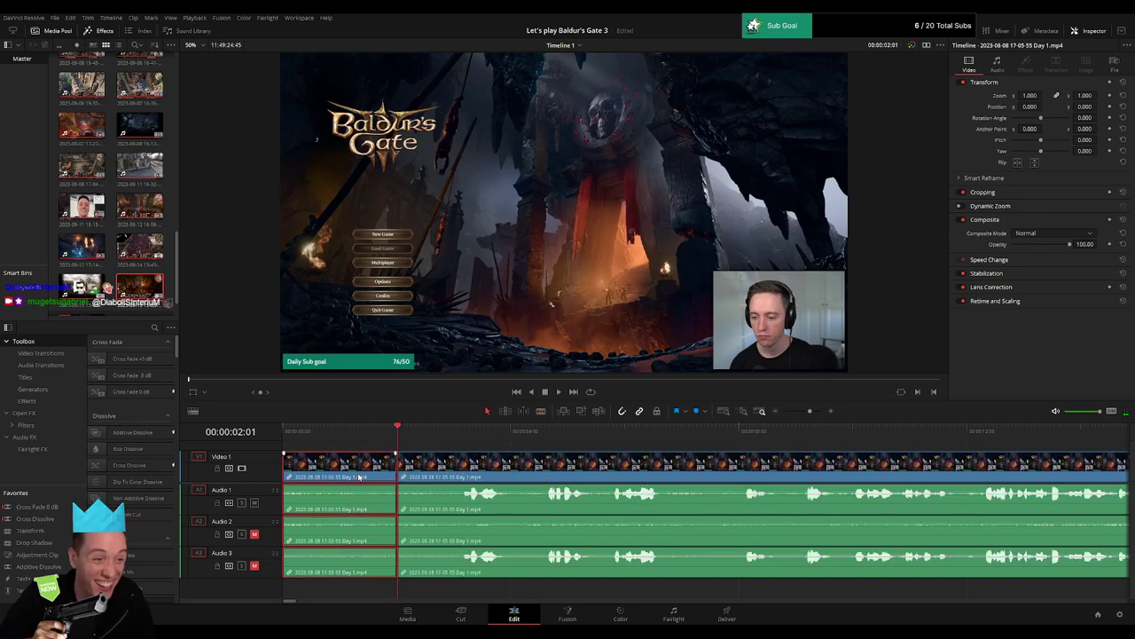
pyautogui.press('Delete')
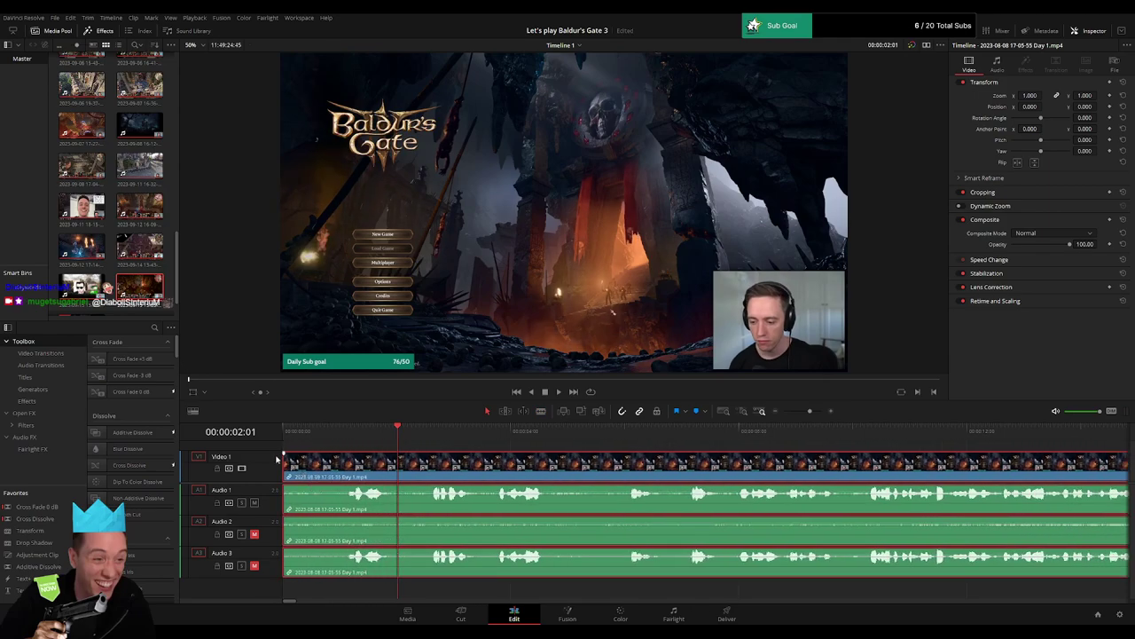
# Add fade-ins of about one second to the start of the video and all three audio tracks, and play from the beginning.
pyautogui.moveTo(284, 454); pyautogui.dragTo(341, 455)
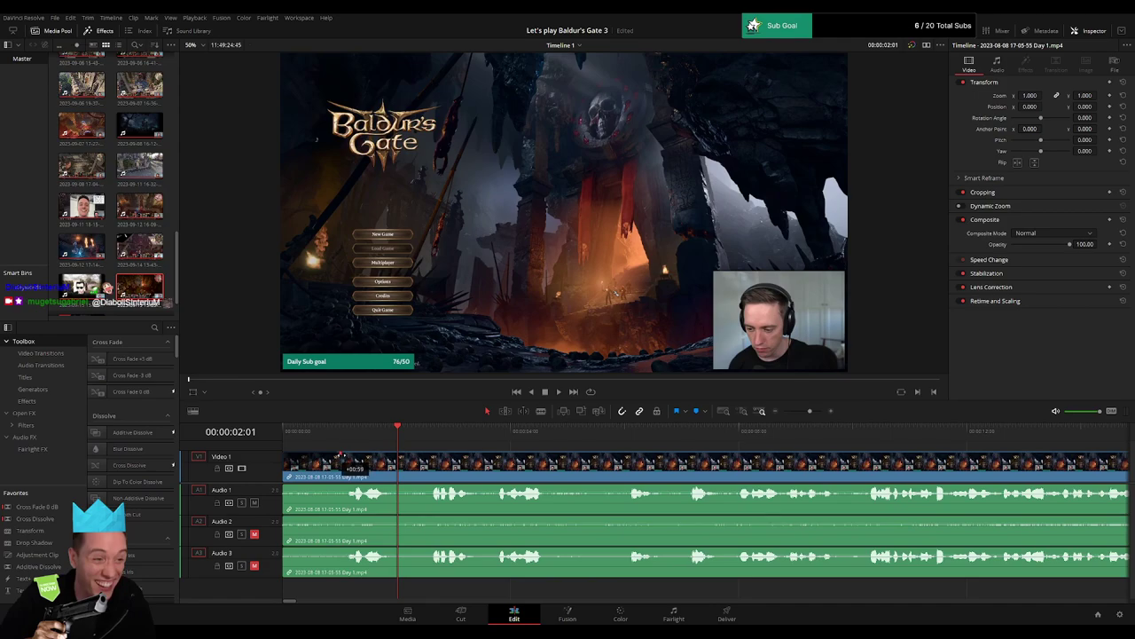
pyautogui.moveTo(285, 484); pyautogui.dragTo(342, 486)
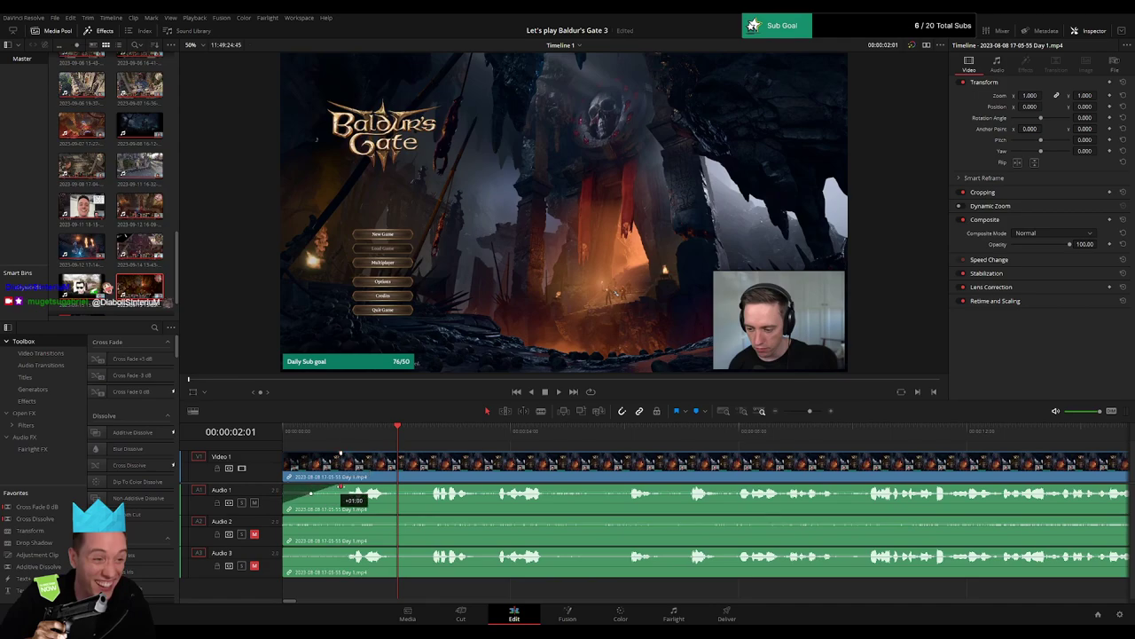
pyautogui.moveTo(283, 518); pyautogui.dragTo(342, 523)
pyautogui.moveTo(286, 548); pyautogui.dragTo(343, 550)
pyautogui.press('Home')
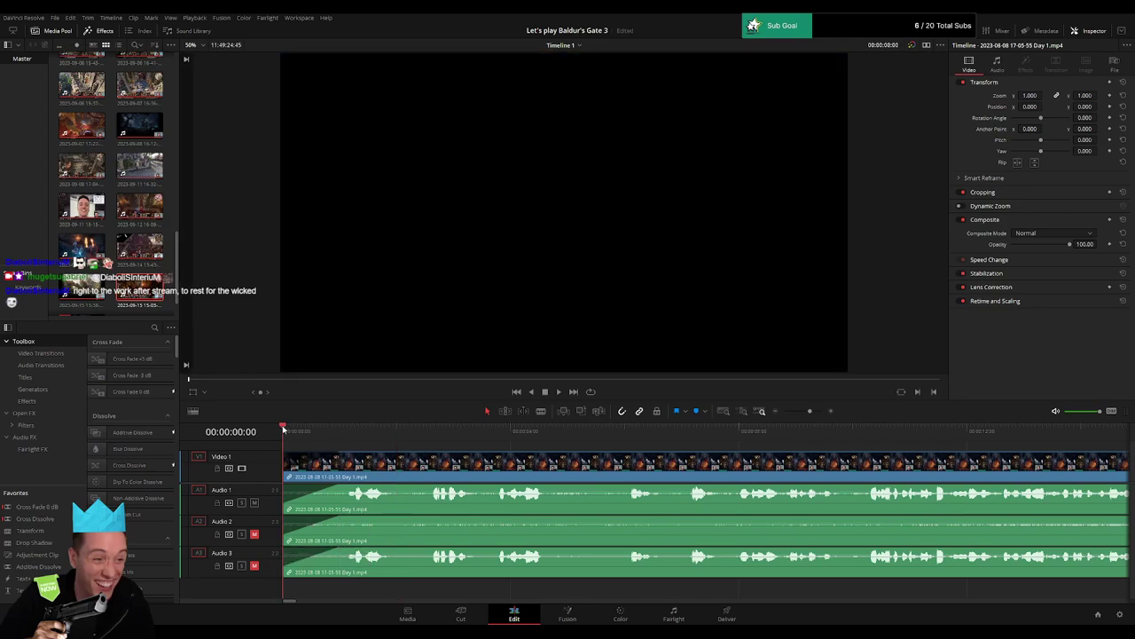
pyautogui.press('space')
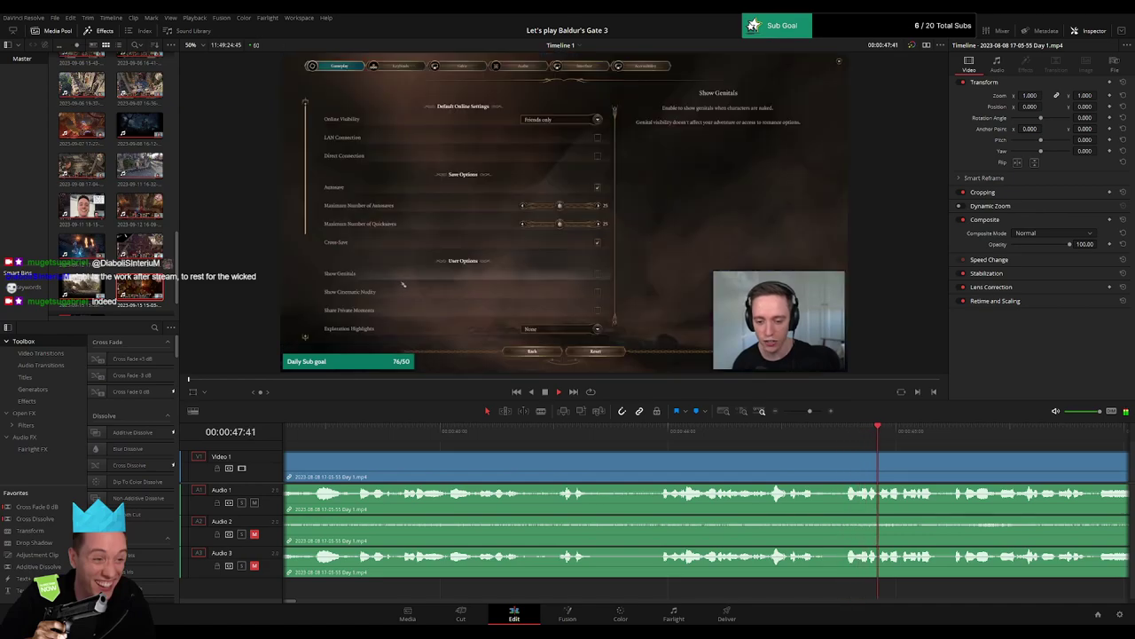
# Skim the recording from the opening minute to about 57 minutes to find a possible end point for the episode.
pyautogui.moveTo(810, 410)
pyautogui.mouseDown()
pyautogui.moveTo(787, 412)
pyautogui.moveTo(798, 411)
pyautogui.mouseUp()
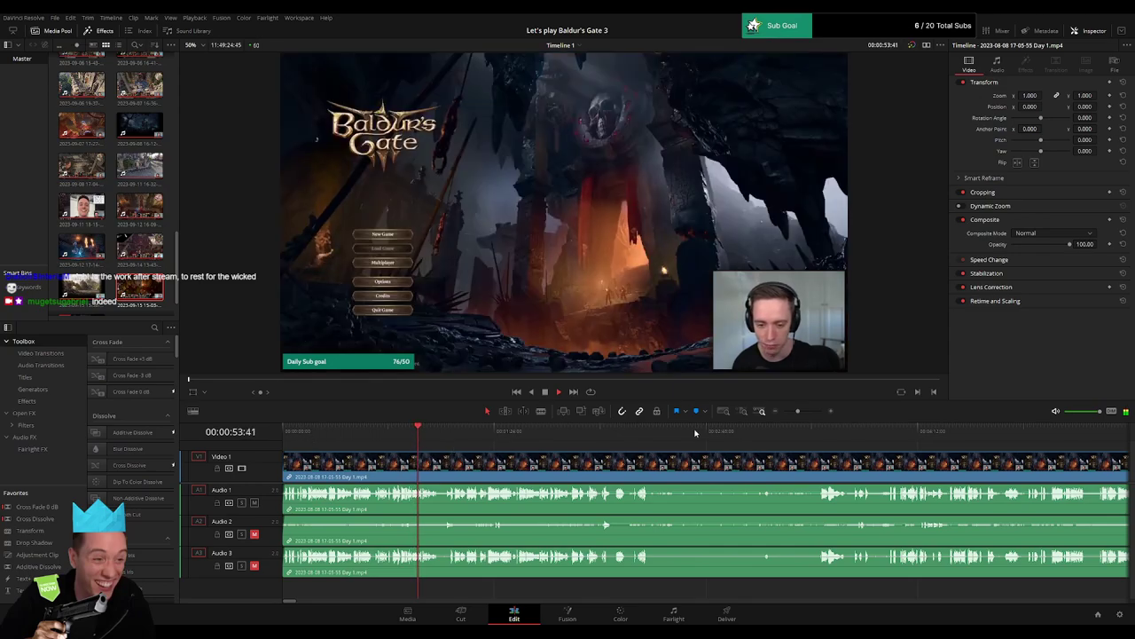
pyautogui.moveTo(797, 411); pyautogui.dragTo(793, 411)
pyautogui.moveTo(356, 438); pyautogui.dragTo(724, 436)
pyautogui.moveTo(793, 411); pyautogui.dragTo(783, 413)
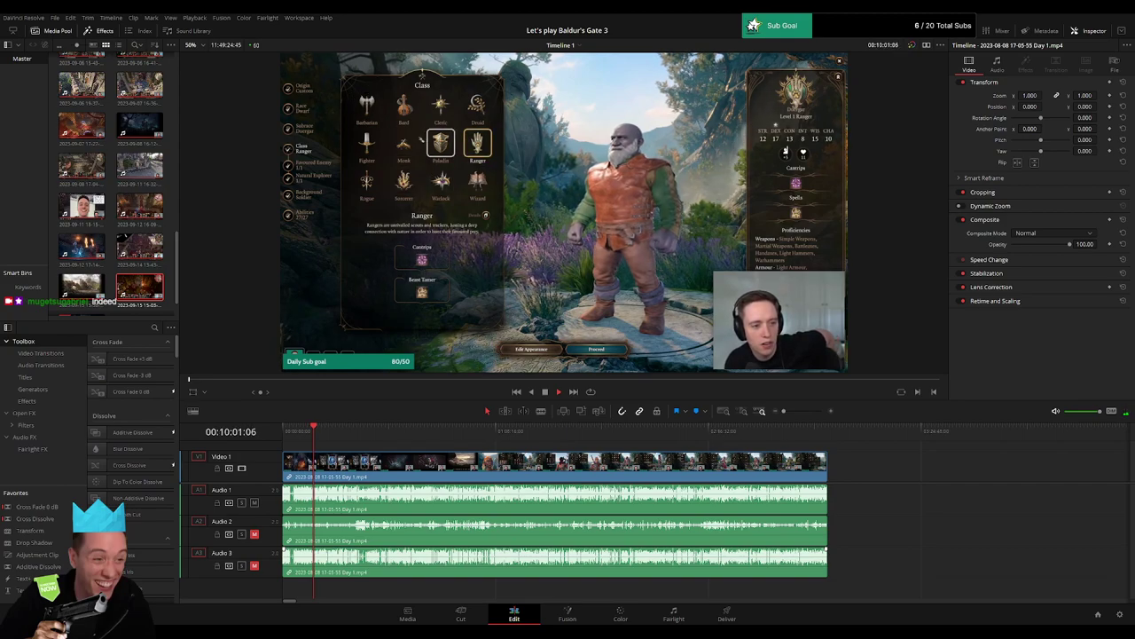
pyautogui.moveTo(317, 431); pyautogui.dragTo(462, 452)
pyautogui.moveTo(784, 411); pyautogui.dragTo(806, 411)
pyautogui.click(534, 440)
pyautogui.moveTo(533, 441); pyautogui.dragTo(701, 474)
pyautogui.click(564, 436)
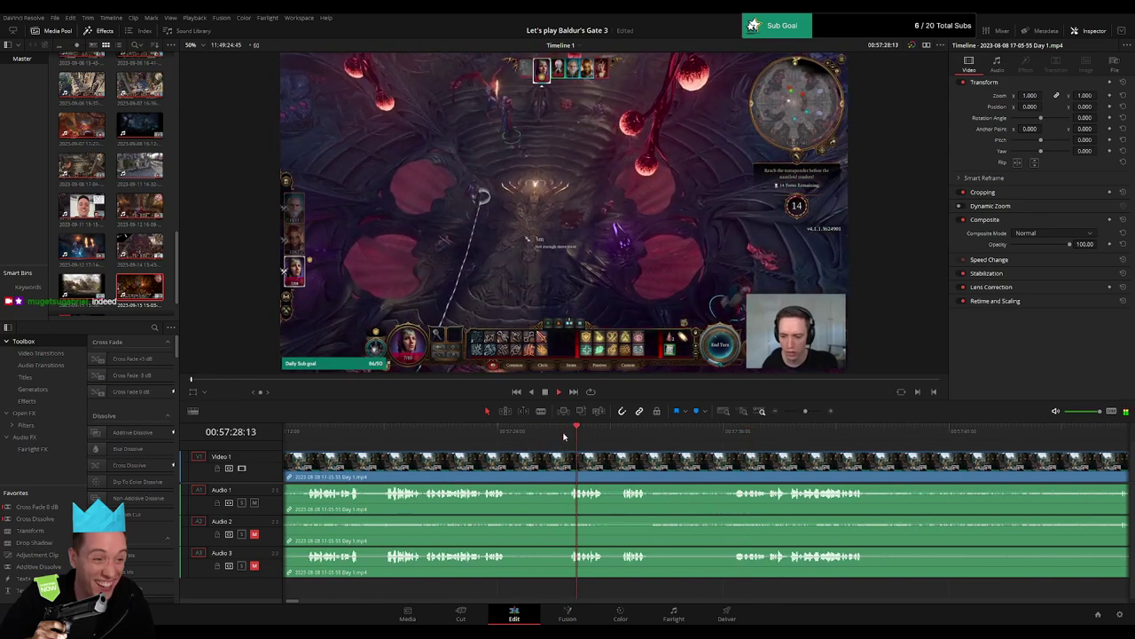
# Examine the footage and waveform between about 00:56:37 and 00:57:28 for a silent gap suitable for a cut.
pyautogui.click(378, 444)
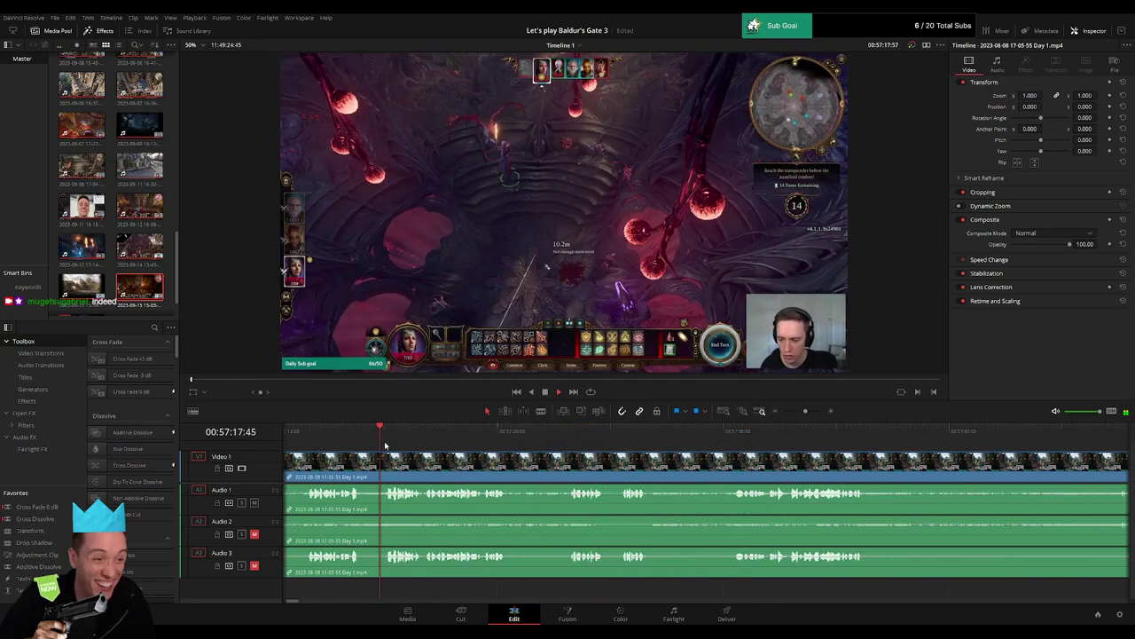
pyautogui.moveTo(429, 461); pyautogui.dragTo(674, 461)
pyautogui.click(553, 438)
pyautogui.moveTo(513, 467); pyautogui.dragTo(680, 469)
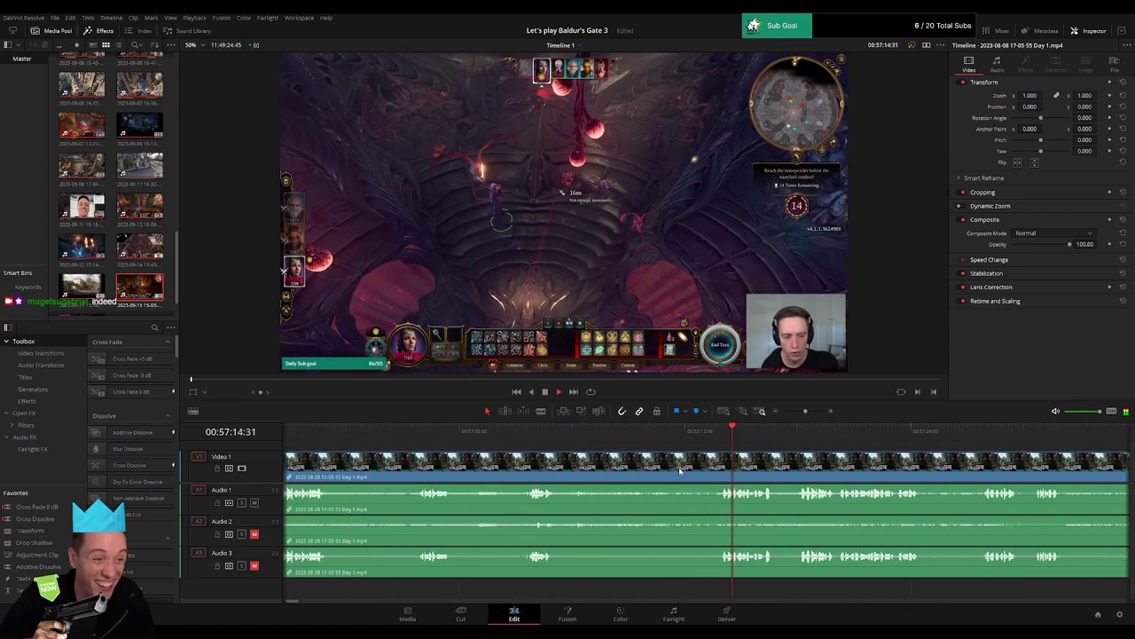
pyautogui.click(527, 440)
pyautogui.click(414, 440)
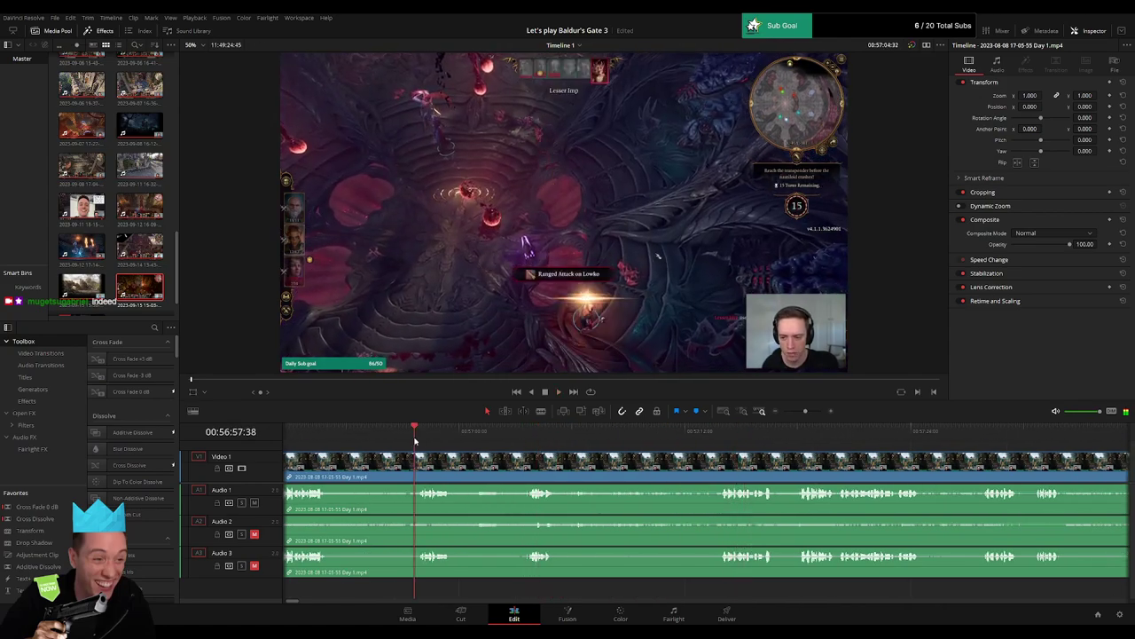
pyautogui.moveTo(418, 463); pyautogui.dragTo(594, 463)
pyautogui.click(349, 436)
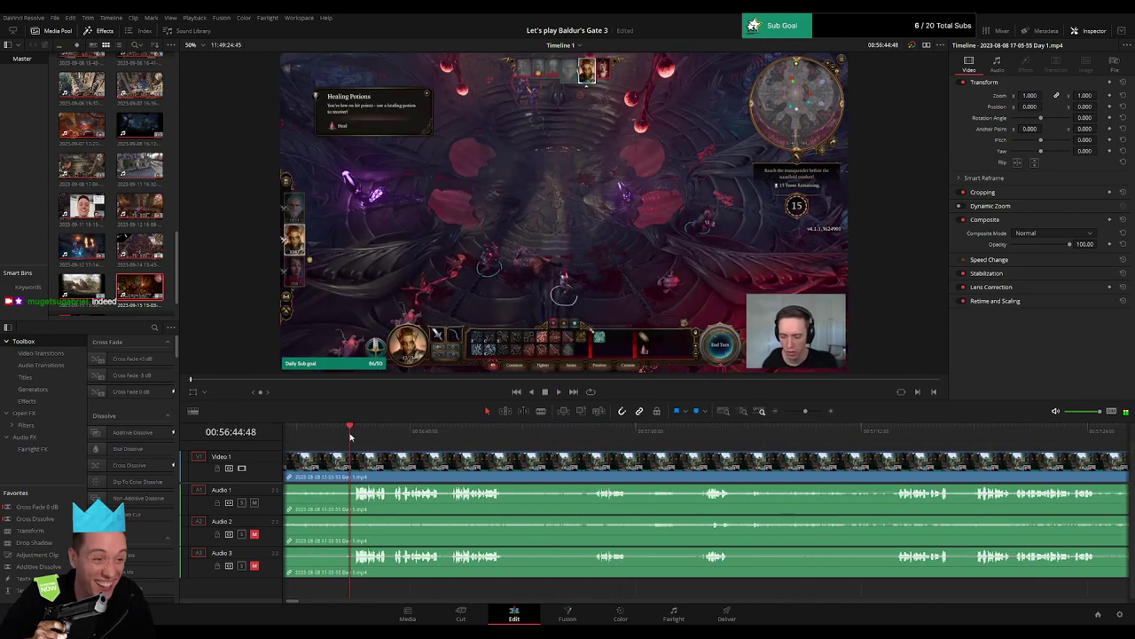
pyautogui.moveTo(463, 463); pyautogui.dragTo(728, 464)
pyautogui.click(476, 437)
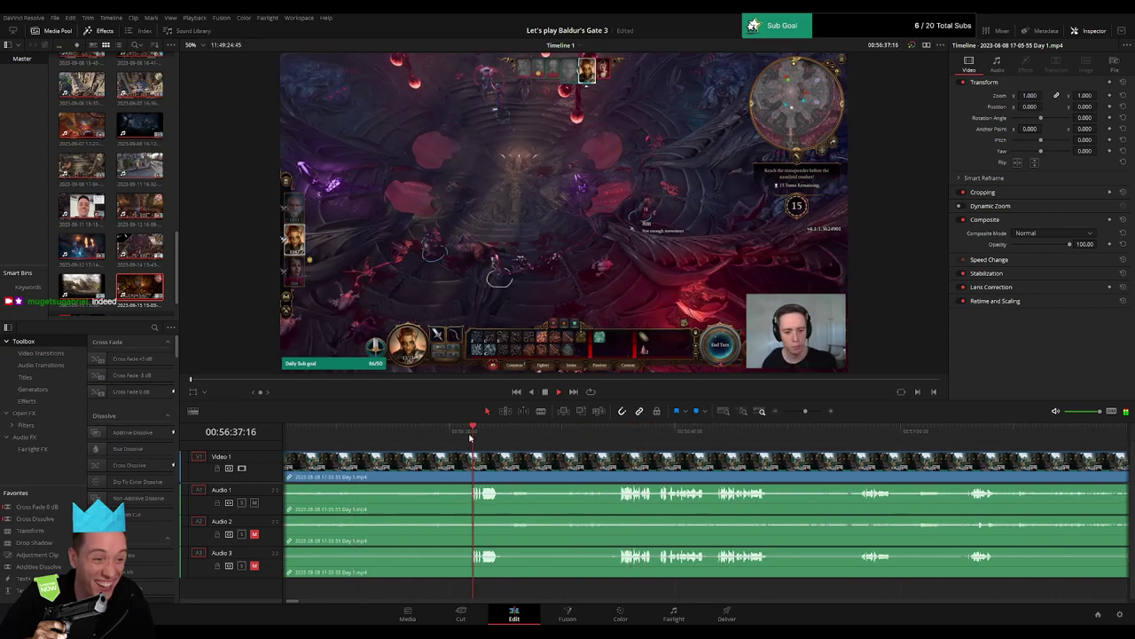
pyautogui.click(614, 435)
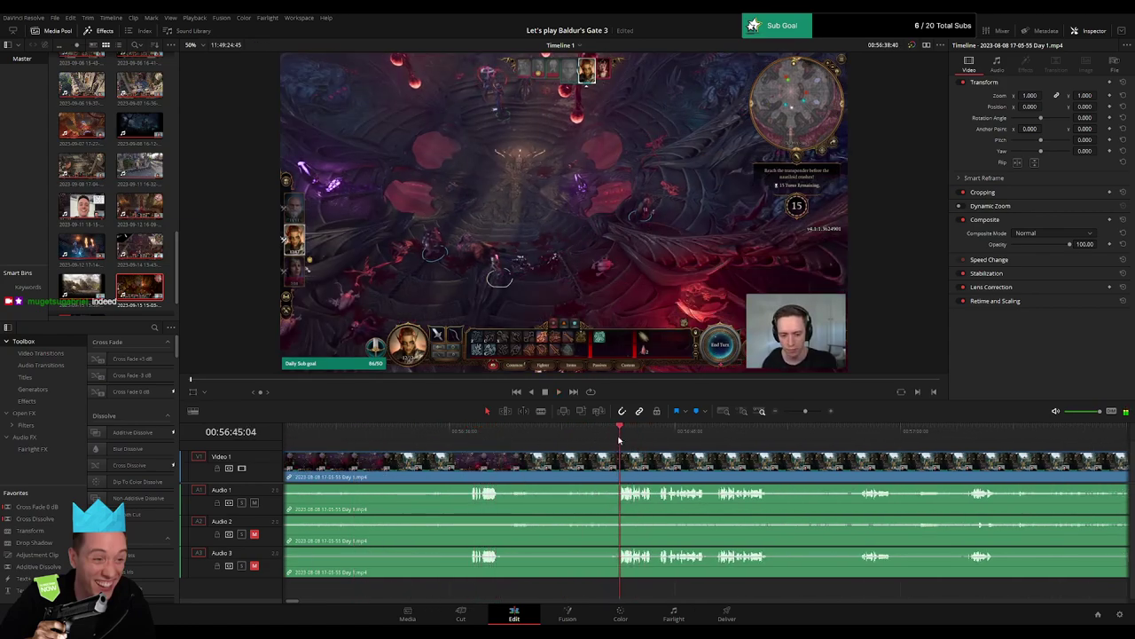
# Split the clip and its audio at 00:56:44:00 and fade in the second part's video over about one second.
pyautogui.moveTo(803, 412); pyautogui.dragTo(806, 413)
pyautogui.click(708, 436)
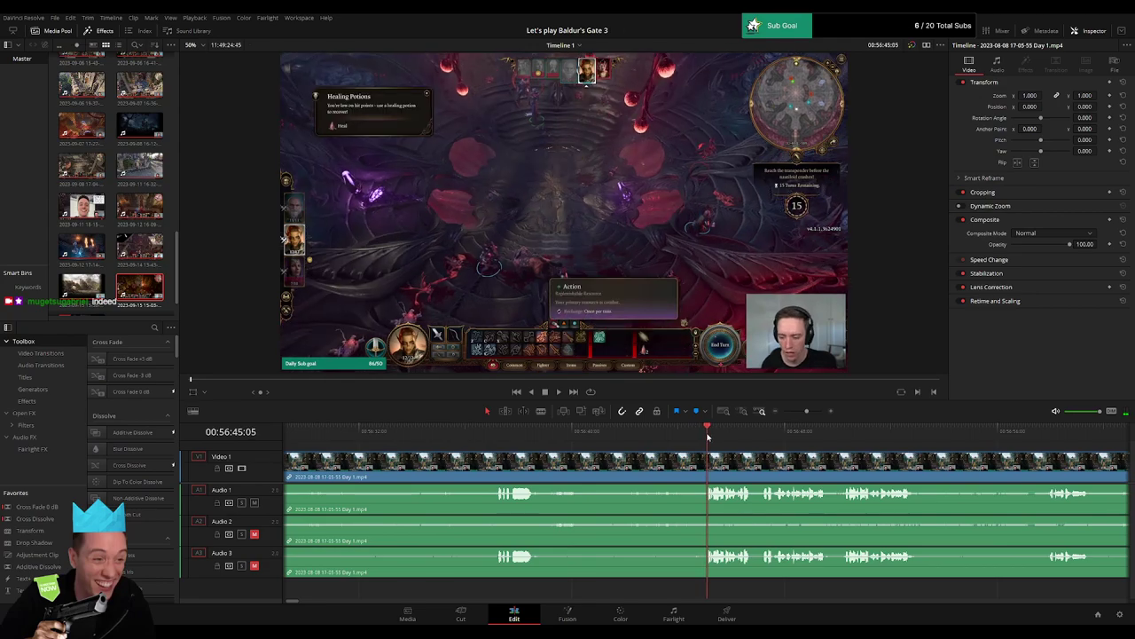
pyautogui.moveTo(707, 436); pyautogui.dragTo(679, 440)
pyautogui.moveTo(807, 414); pyautogui.dragTo(812, 412)
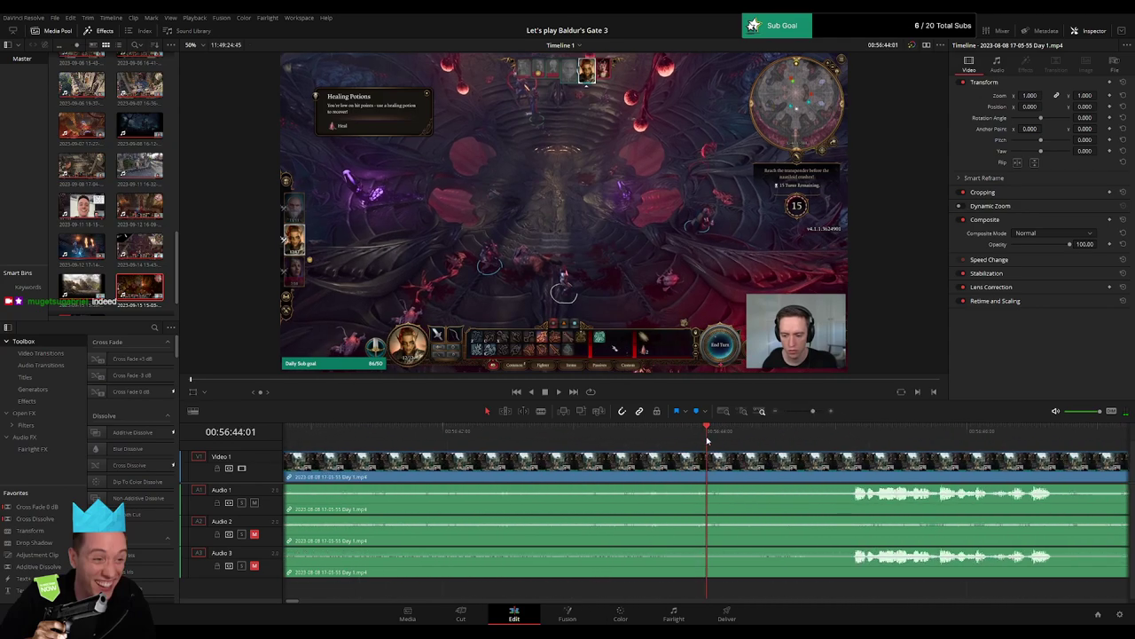
pyautogui.moveTo(707, 441); pyautogui.dragTo(839, 457)
pyautogui.hotkey('ctrl', 'b')
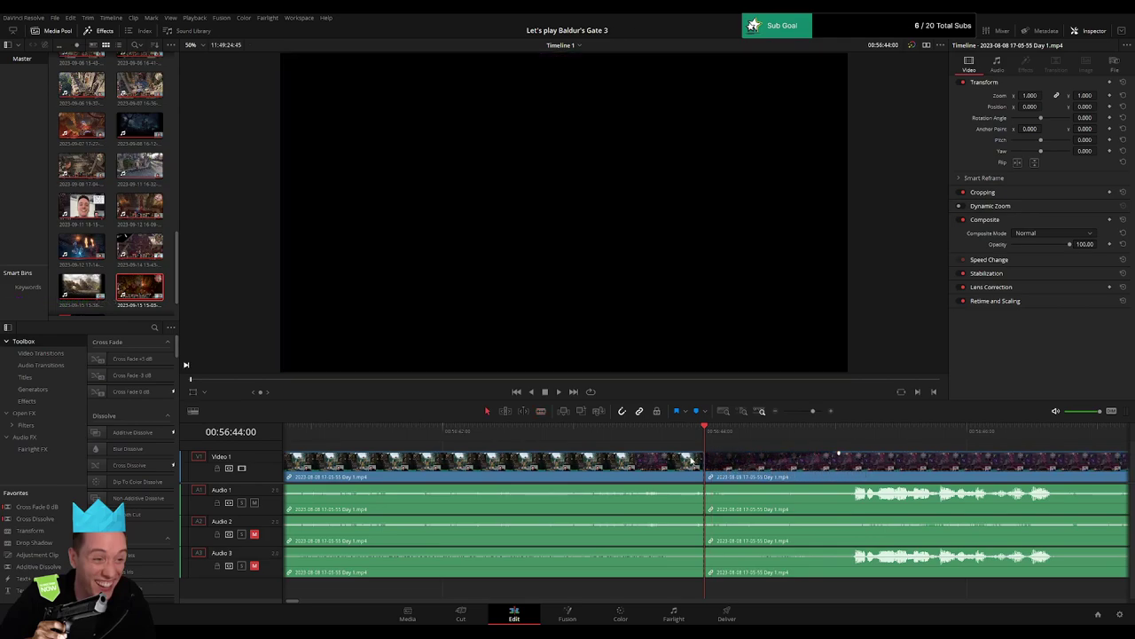
# Fade out the first part's video over about one second and add matching fades on both sides of the cut on all three audio tracks.
pyautogui.moveTo(701, 453); pyautogui.dragTo(576, 459)
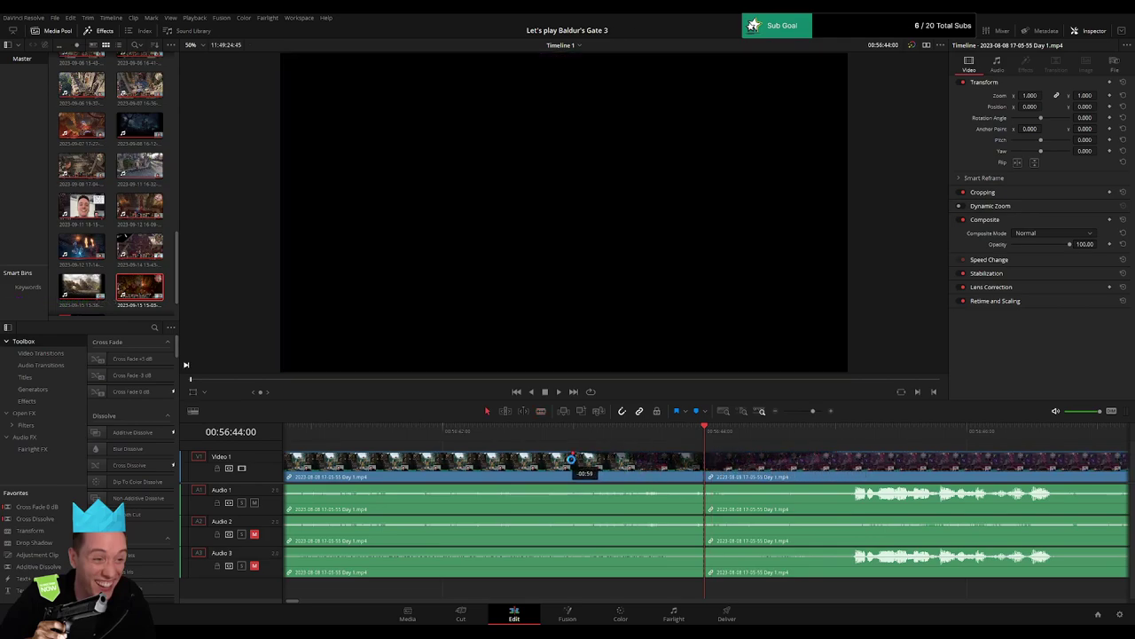
pyautogui.moveTo(673, 486); pyautogui.dragTo(588, 486)
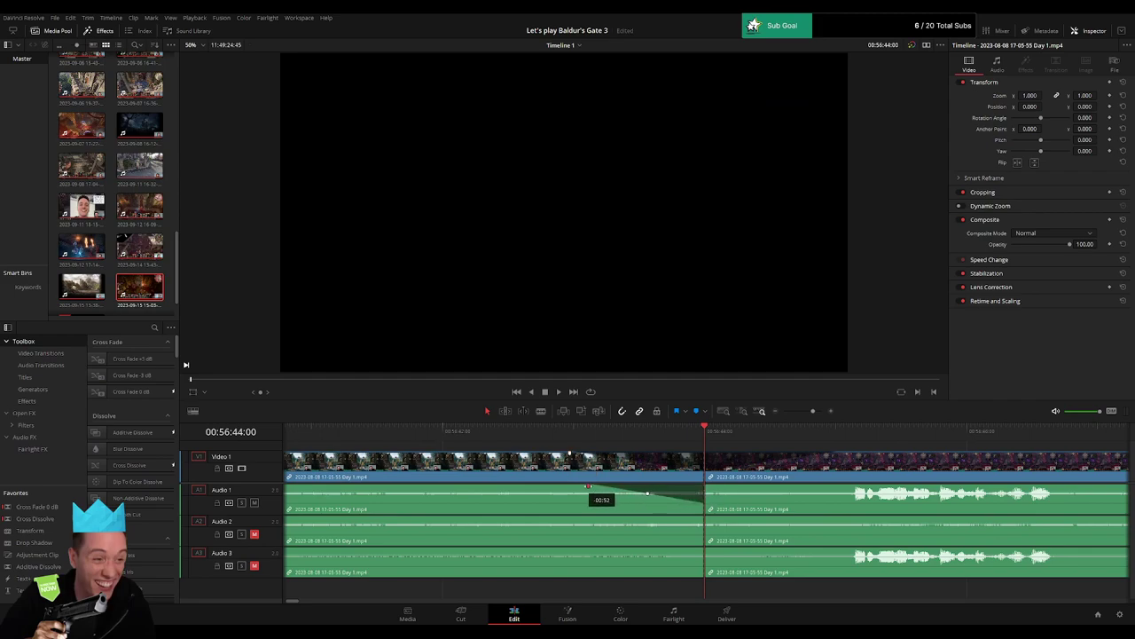
pyautogui.moveTo(707, 486); pyautogui.dragTo(804, 486)
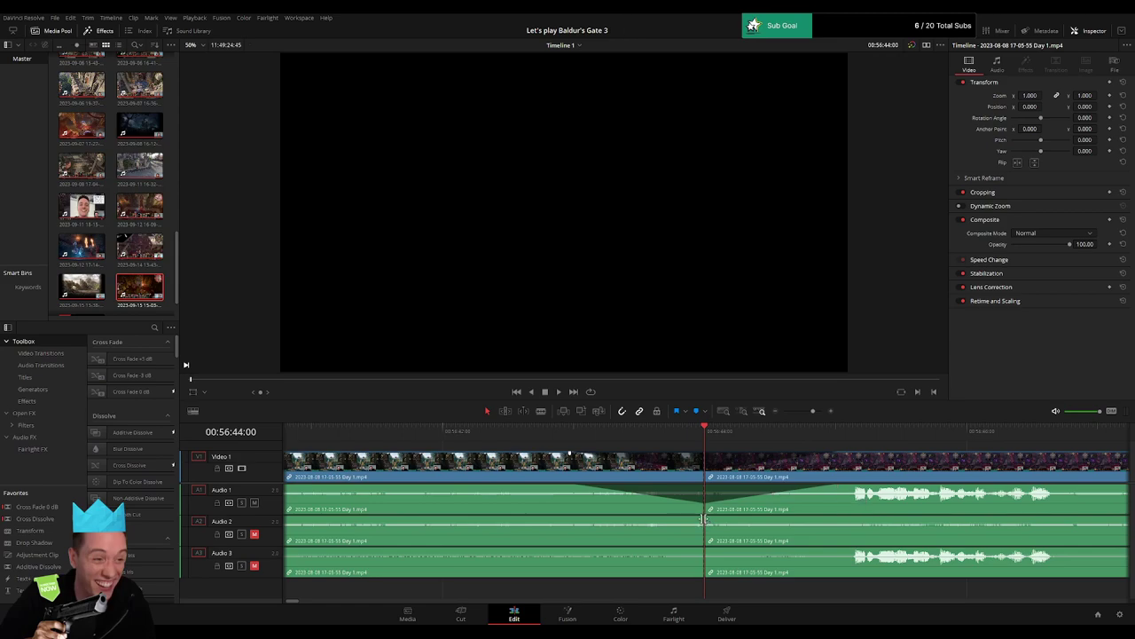
pyautogui.moveTo(702, 517); pyautogui.dragTo(589, 518)
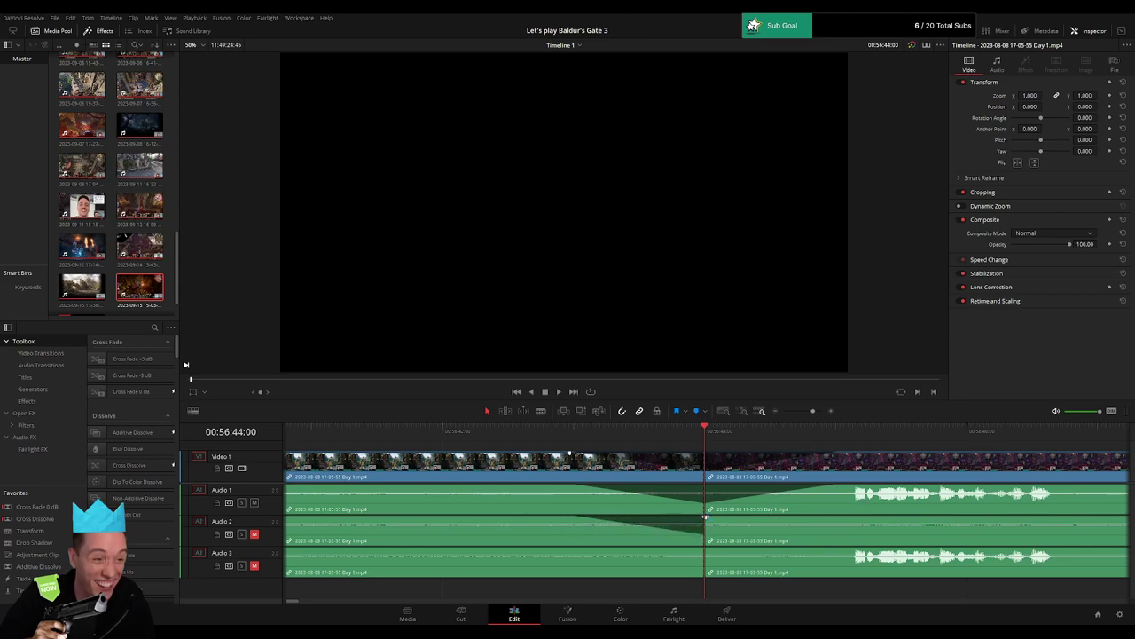
pyautogui.moveTo(706, 516); pyautogui.dragTo(824, 518)
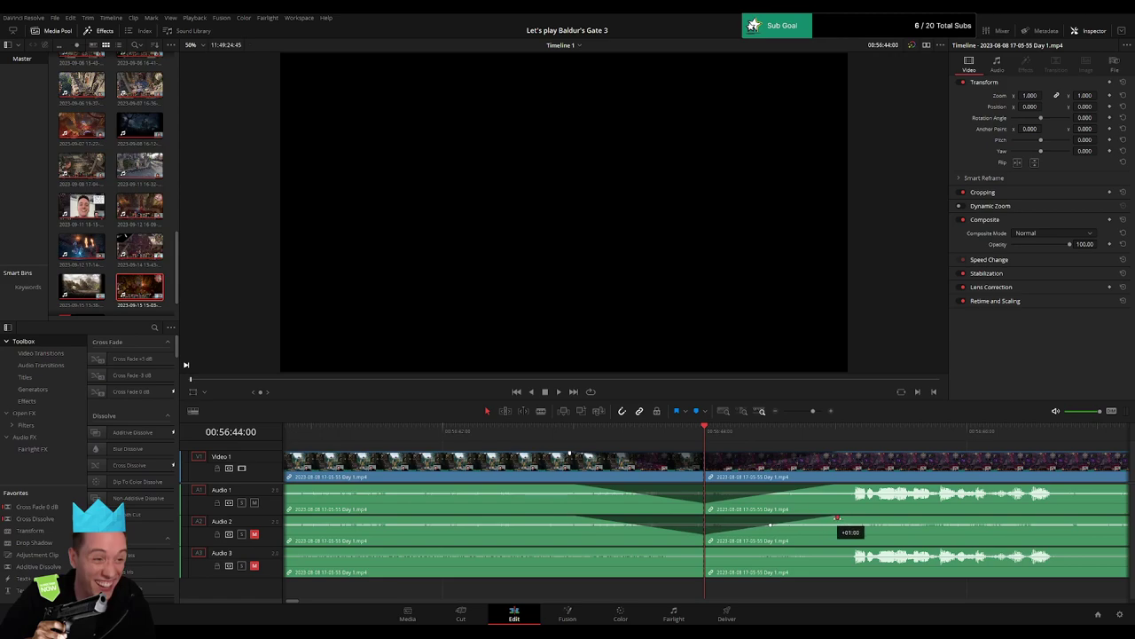
pyautogui.moveTo(701, 548); pyautogui.dragTo(577, 548)
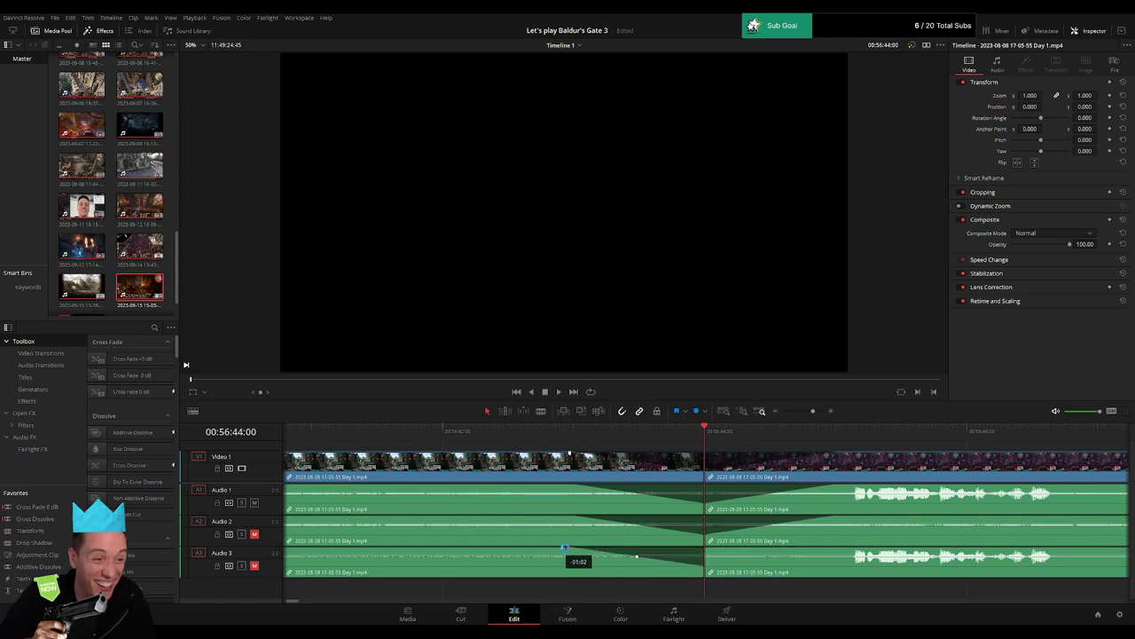
pyautogui.moveTo(712, 556); pyautogui.dragTo(813, 550)
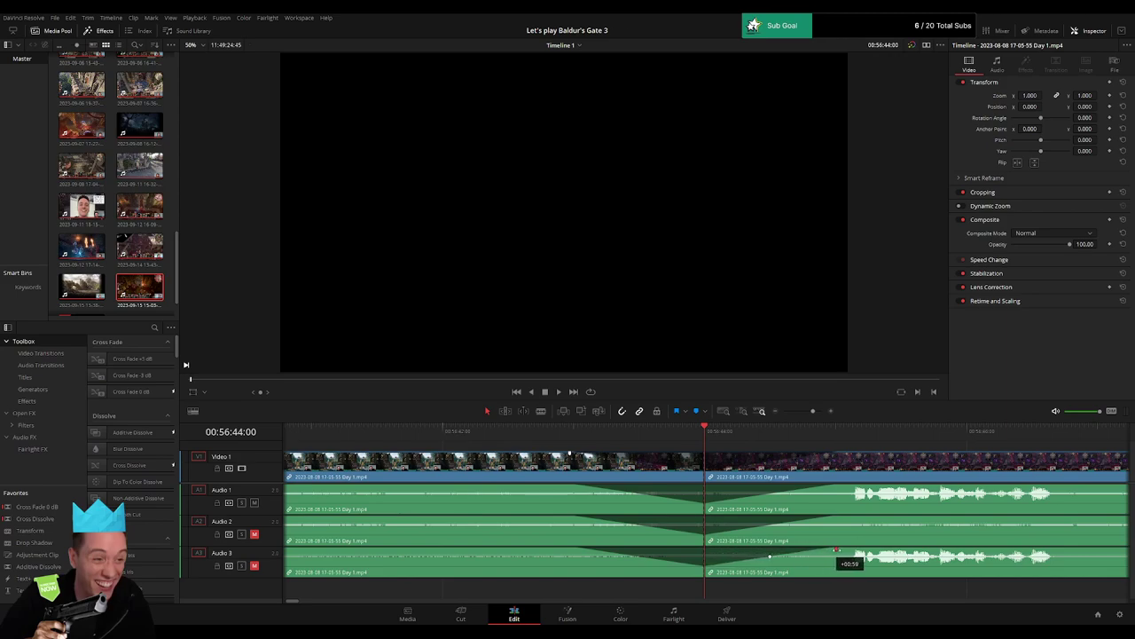
# Move the second part of the recording further along the timeline, leaving a gap of over an hour after the first part.
pyautogui.moveTo(812, 411); pyautogui.dragTo(756, 420)
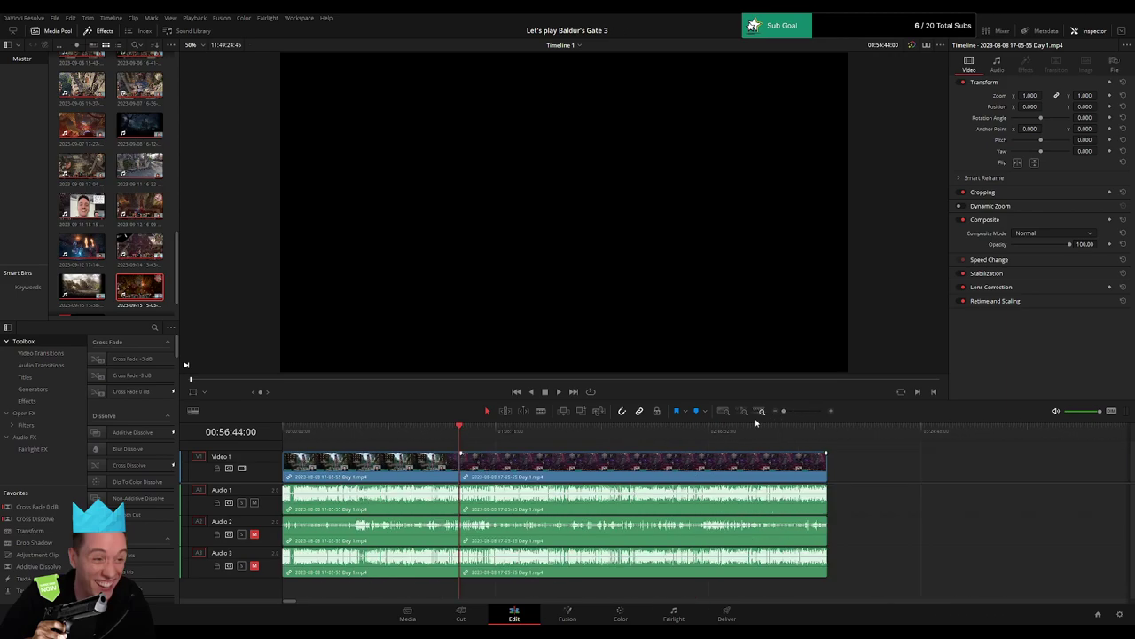
pyautogui.press('Down')
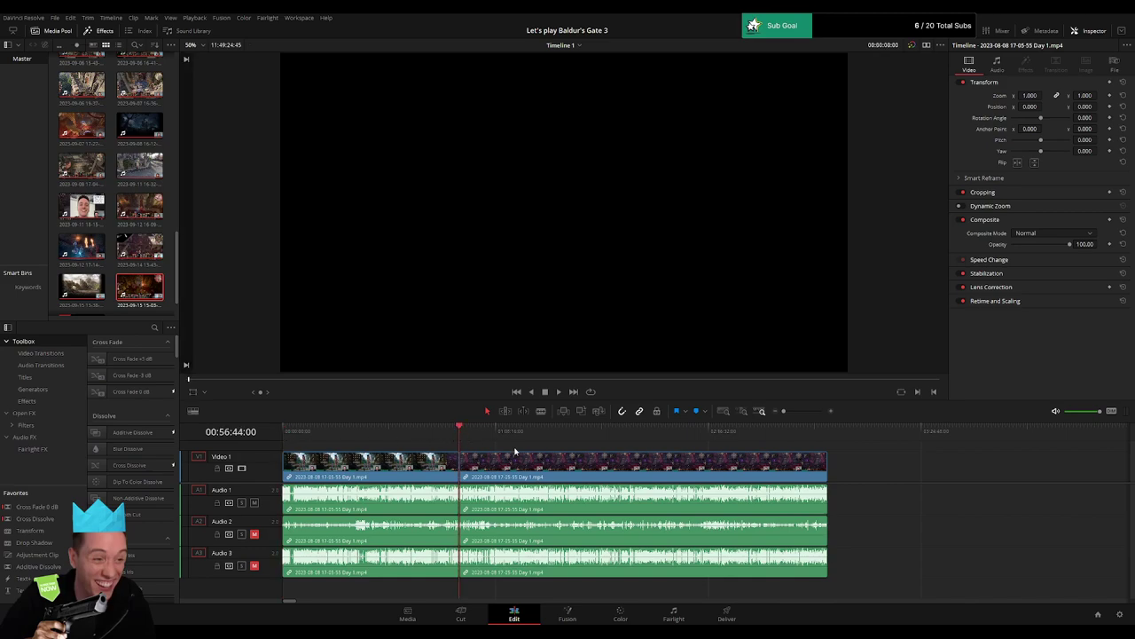
pyautogui.moveTo(494, 471); pyautogui.dragTo(754, 471)
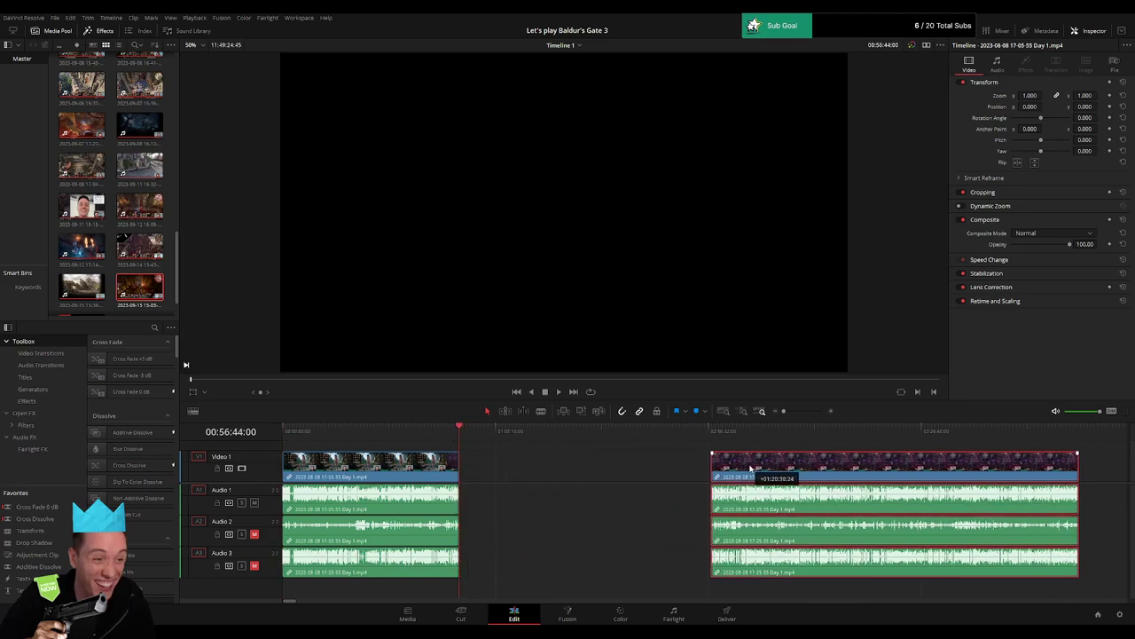
pyautogui.press('Up')
pyautogui.press('Down')
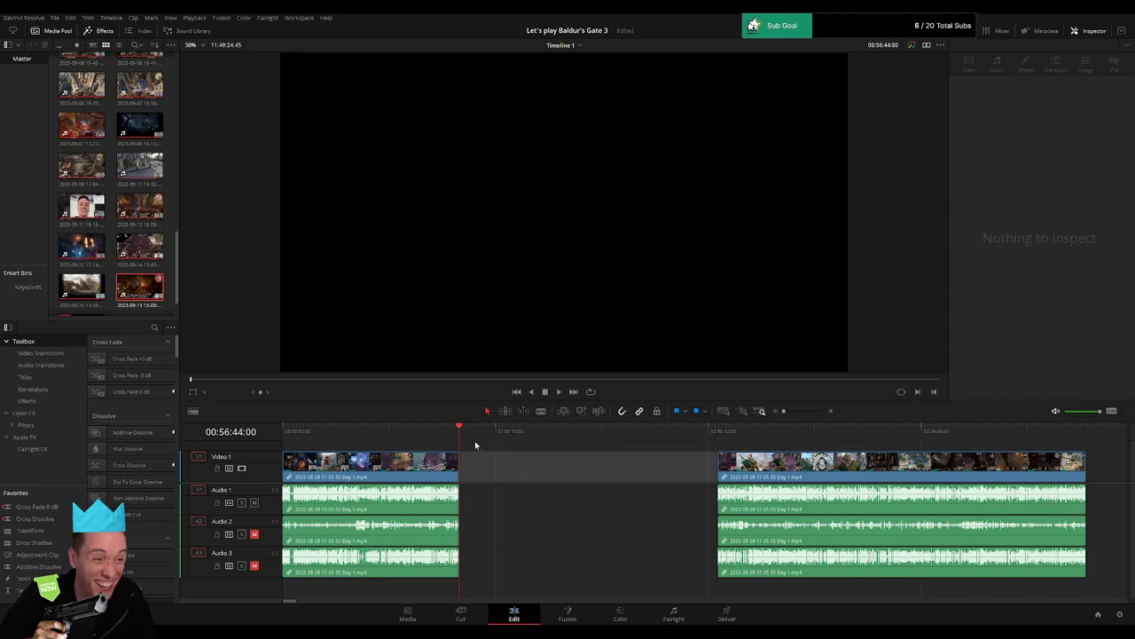
# Move the second part of the recording so that it starts at exactly 02:00:00:00 on the timeline.
pyautogui.moveTo(483, 438); pyautogui.dragTo(659, 458)
pyautogui.scroll(4, 676, 469)
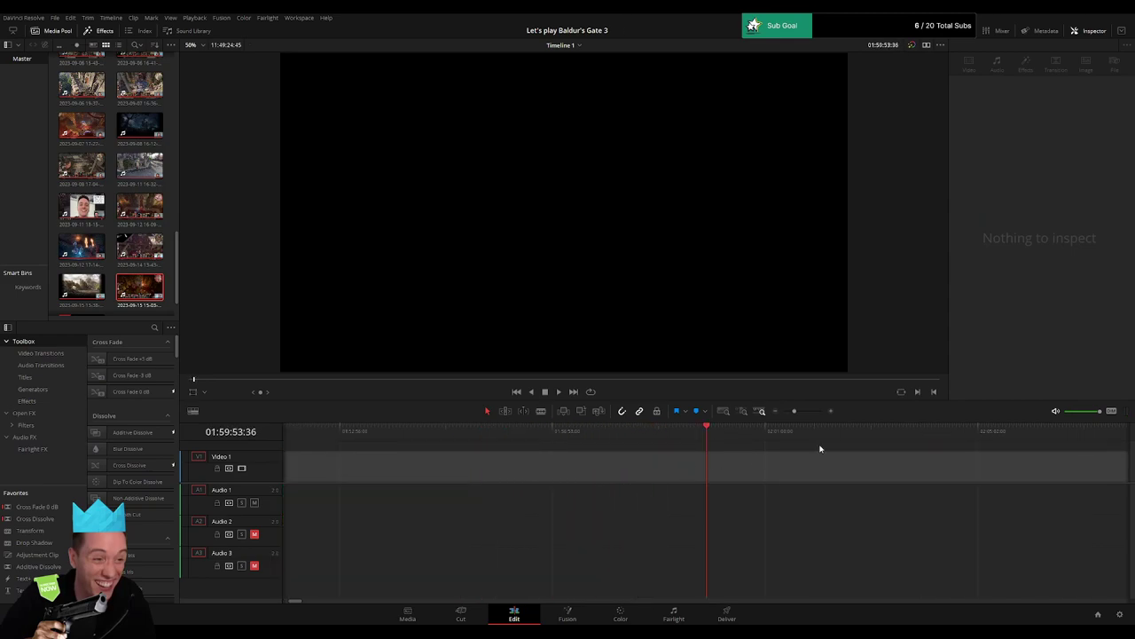
pyautogui.click(713, 438)
pyautogui.press('Right')
pyautogui.press('Right')
pyautogui.press('Right')
pyautogui.scroll(-5, 745, 474)
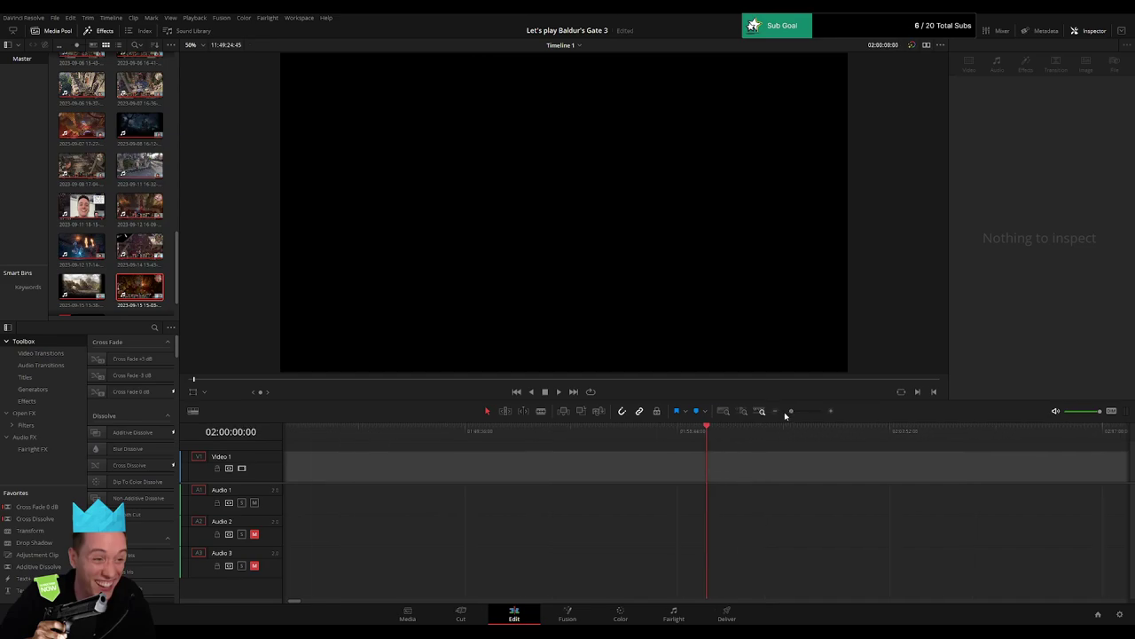
pyautogui.moveTo(766, 470); pyautogui.dragTo(609, 459)
# Preview the start of the second part and locate its footage at around 02:54:30, roughly 55 minutes in.
pyautogui.press('space')
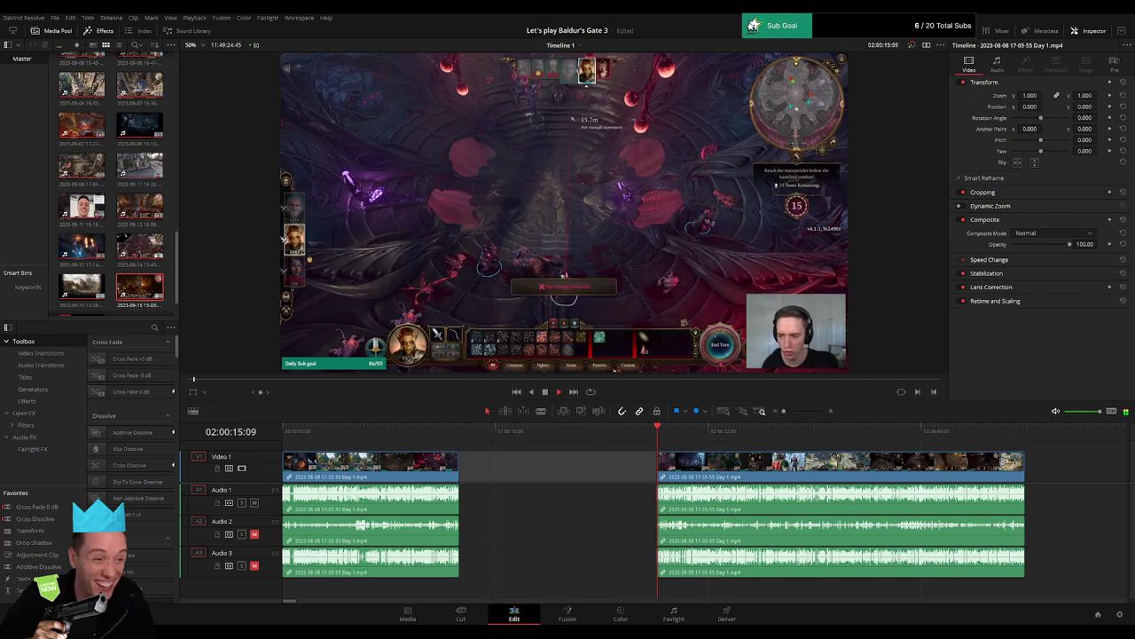
pyautogui.hscroll(5, 593, 473)
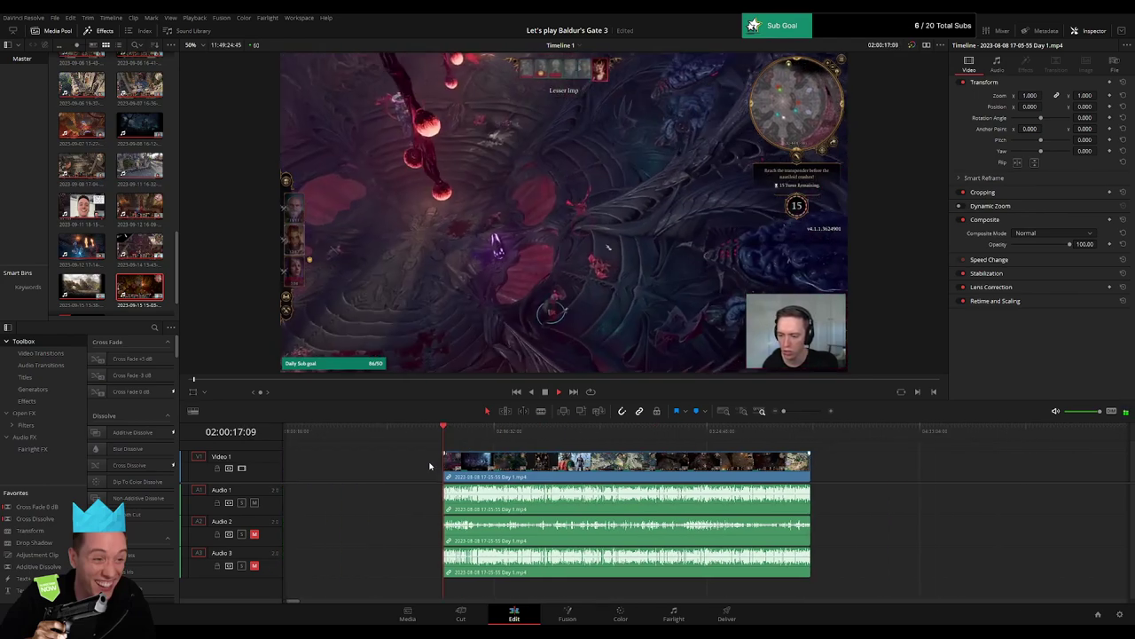
pyautogui.moveTo(784, 411); pyautogui.dragTo(777, 420)
pyautogui.hscroll(4, 620, 435)
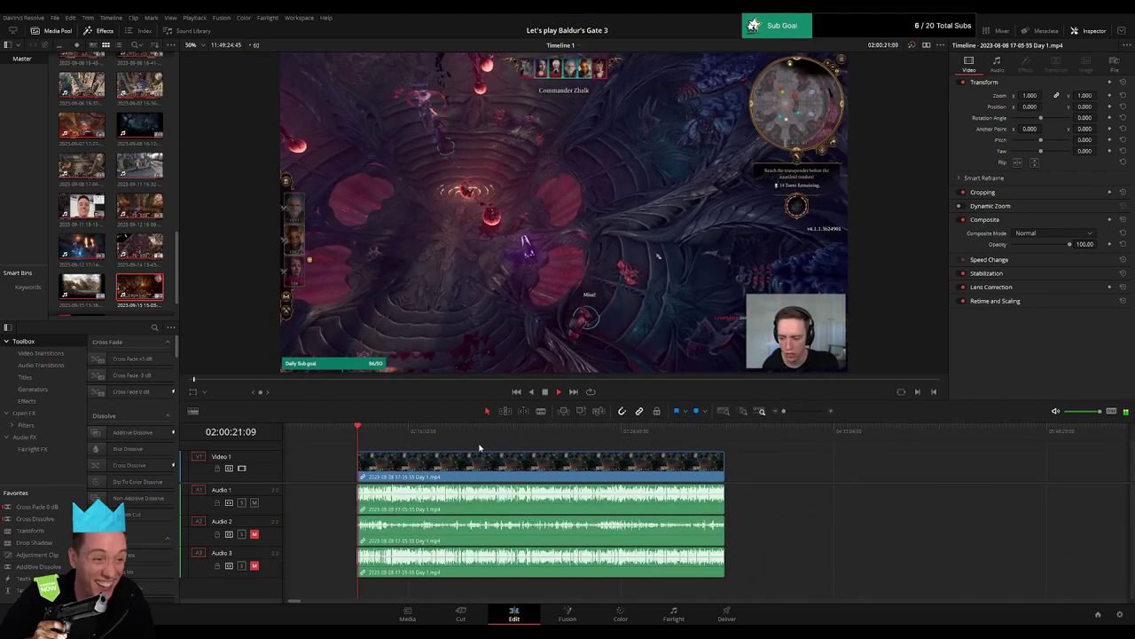
pyautogui.moveTo(380, 429); pyautogui.dragTo(530, 449)
pyautogui.press('space')
pyautogui.moveTo(784, 411); pyautogui.dragTo(800, 413)
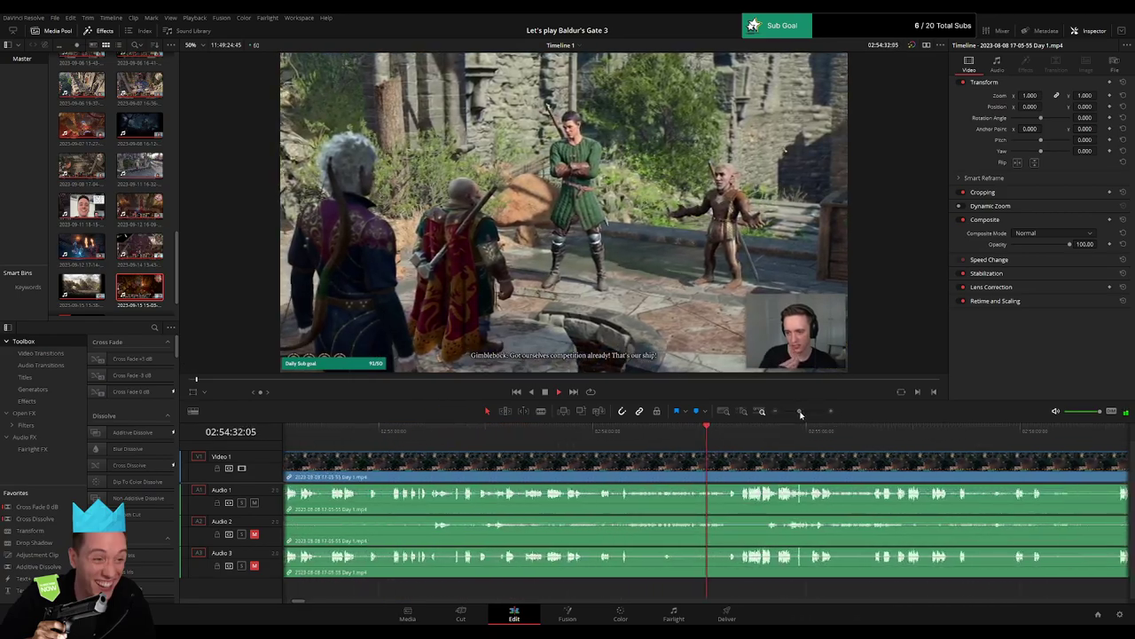
# Examine the footage and waveform between about 02:54:38 and 02:55:35 for a silent gap suitable for a cut.
pyautogui.click(748, 433)
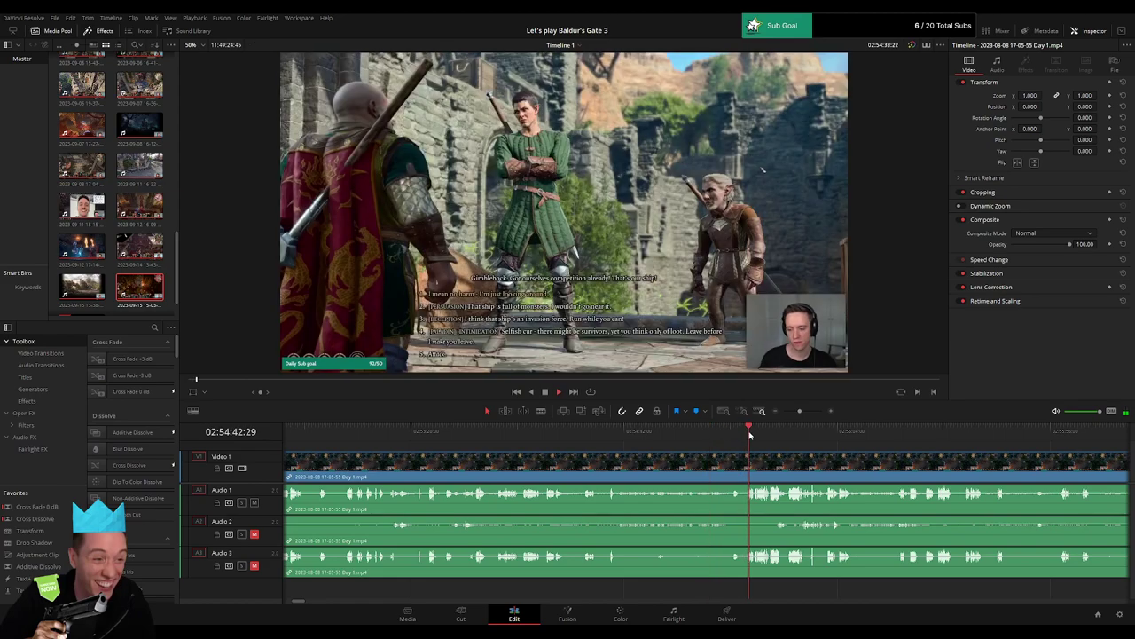
pyautogui.moveTo(800, 412); pyautogui.dragTo(805, 414)
pyautogui.click(801, 436)
pyautogui.moveTo(939, 454); pyautogui.dragTo(644, 442)
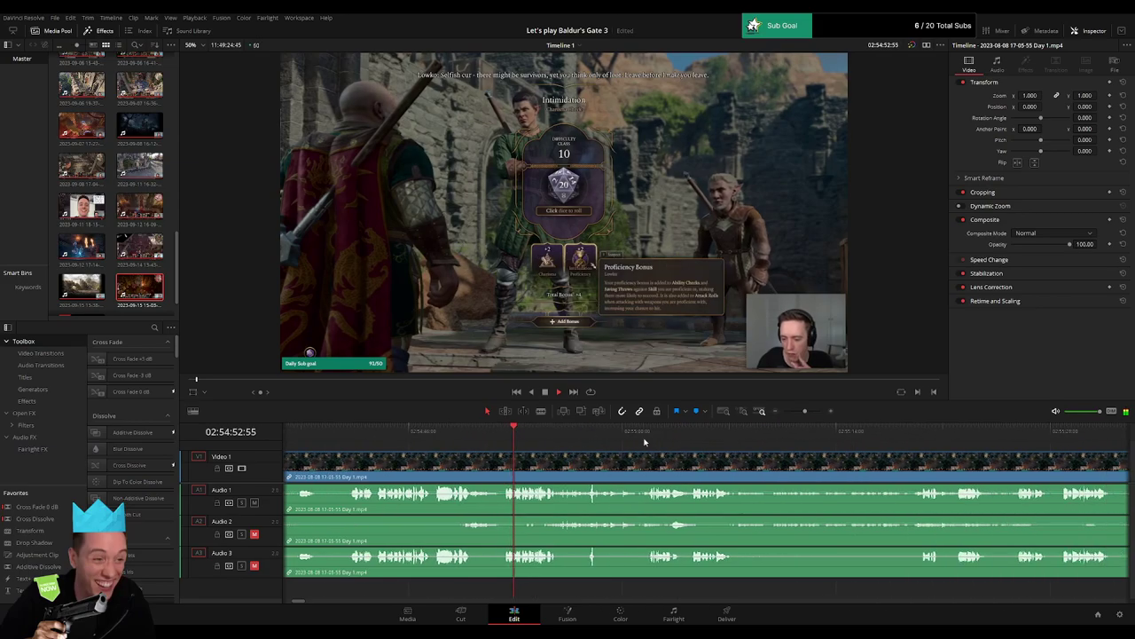
pyautogui.moveTo(896, 442); pyautogui.dragTo(913, 445)
pyautogui.moveTo(983, 462); pyautogui.dragTo(550, 445)
pyautogui.click(575, 436)
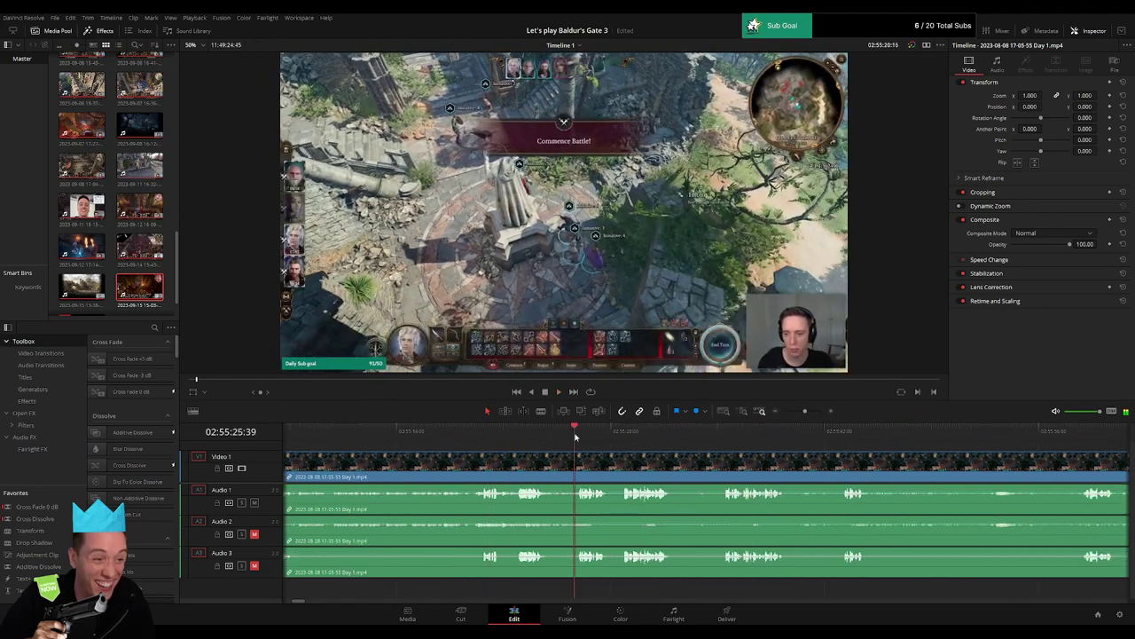
pyautogui.click(719, 432)
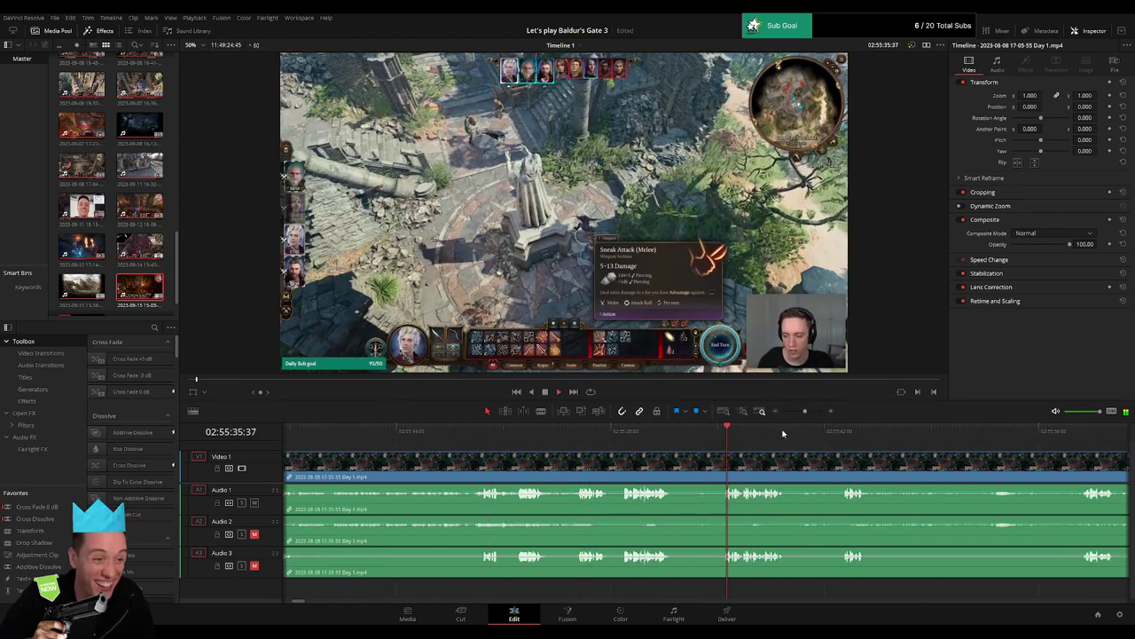
pyautogui.click(537, 434)
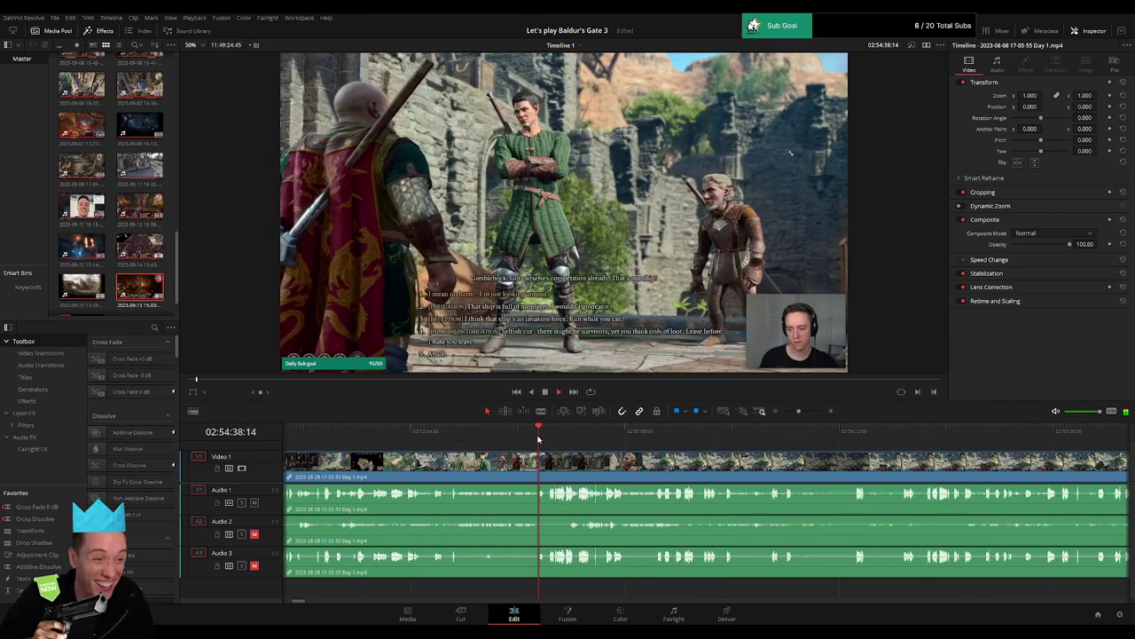
# Find a quiet moment around 02:54:00 and split the clip and its audio at 02:54:01:00.
pyautogui.scroll(3, 796, 424)
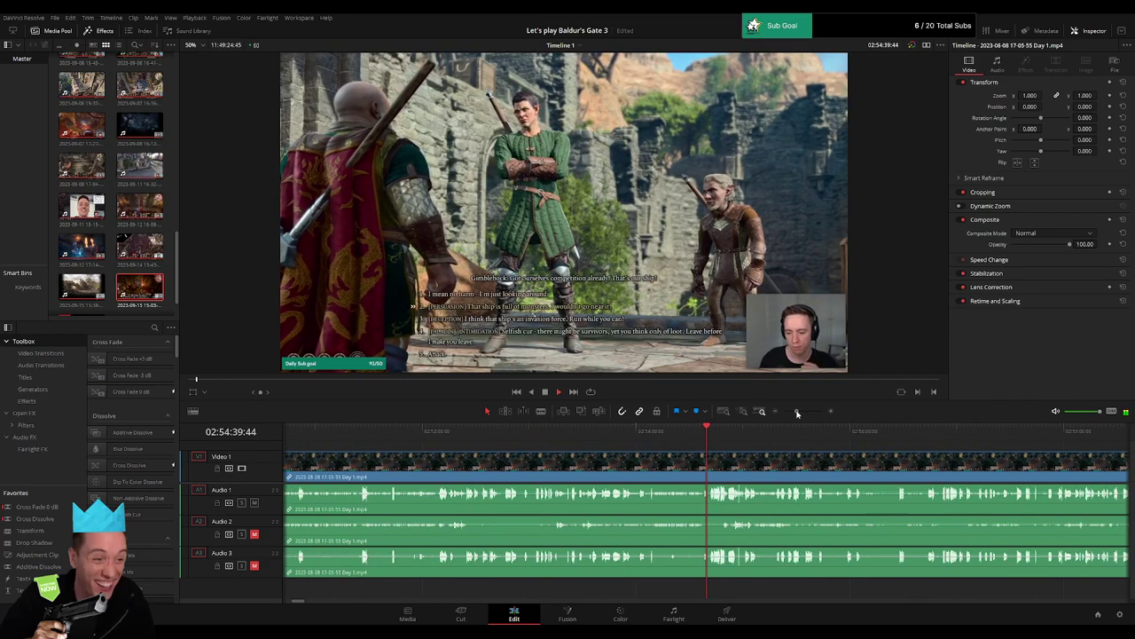
pyautogui.click(643, 435)
pyautogui.moveTo(796, 411); pyautogui.dragTo(808, 410)
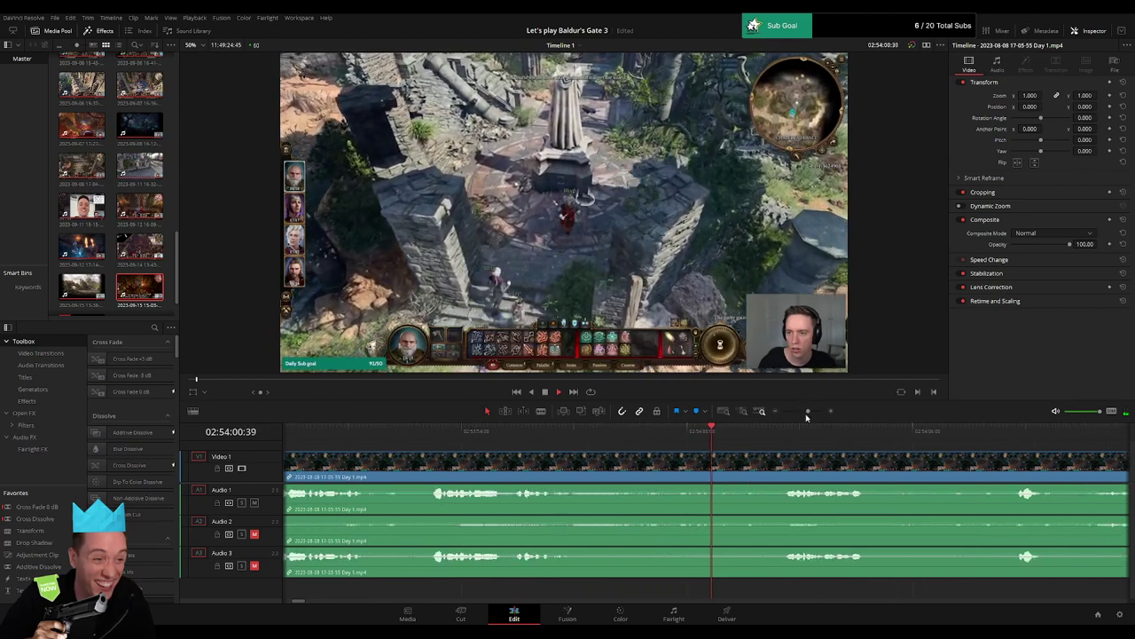
pyautogui.click(775, 434)
pyautogui.scroll(-2, 758, 457)
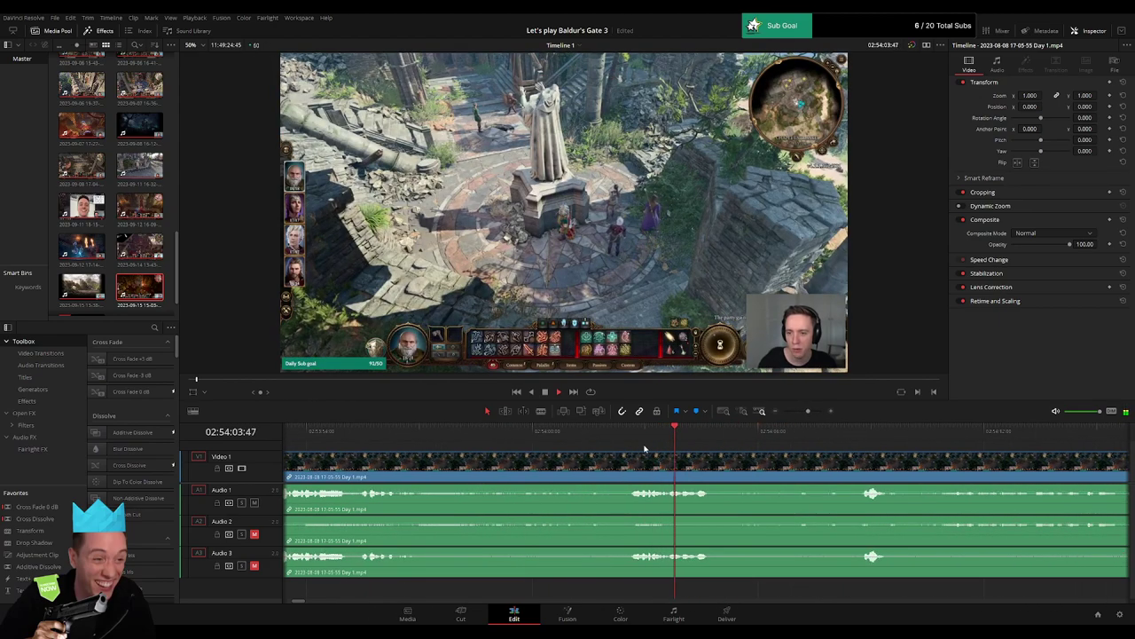
pyautogui.moveTo(630, 442); pyautogui.dragTo(531, 459)
pyautogui.hotkey('ctrl', 'b')
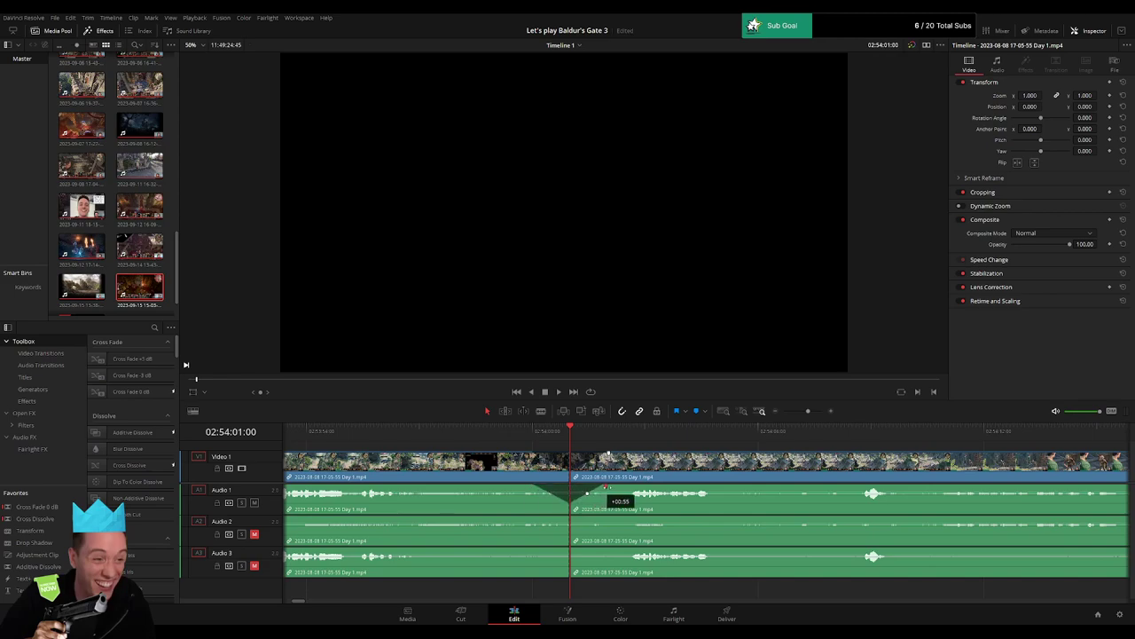
# Add fades of about one second on both sides of the 02:54:01:00 cut on the audio tracks.
pyautogui.moveTo(550, 518); pyautogui.dragTo(542, 549)
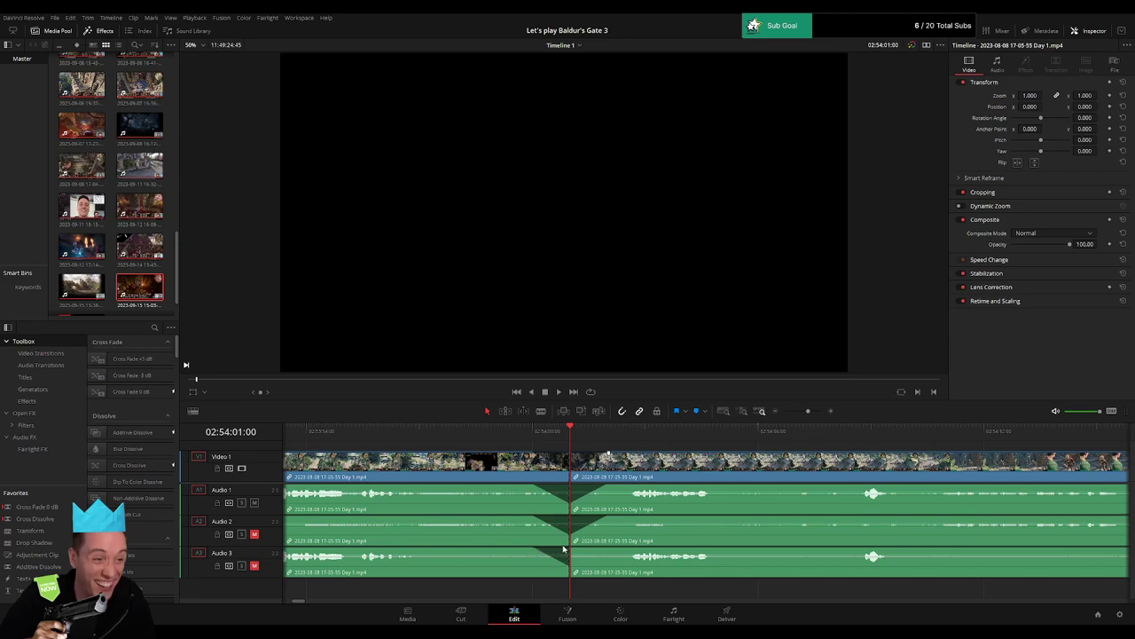
pyautogui.moveTo(572, 549); pyautogui.dragTo(598, 549)
pyautogui.press('space')
pyautogui.press('space')
# Move the remaining part after the 02:54:01:00 cut further along the timeline, leaving a gap of over an hour.
pyautogui.moveTo(808, 410); pyautogui.dragTo(784, 413)
pyautogui.moveTo(790, 470); pyautogui.dragTo(726, 465)
pyautogui.click(339, 432)
pyautogui.click(508, 436)
pyautogui.click(456, 459)
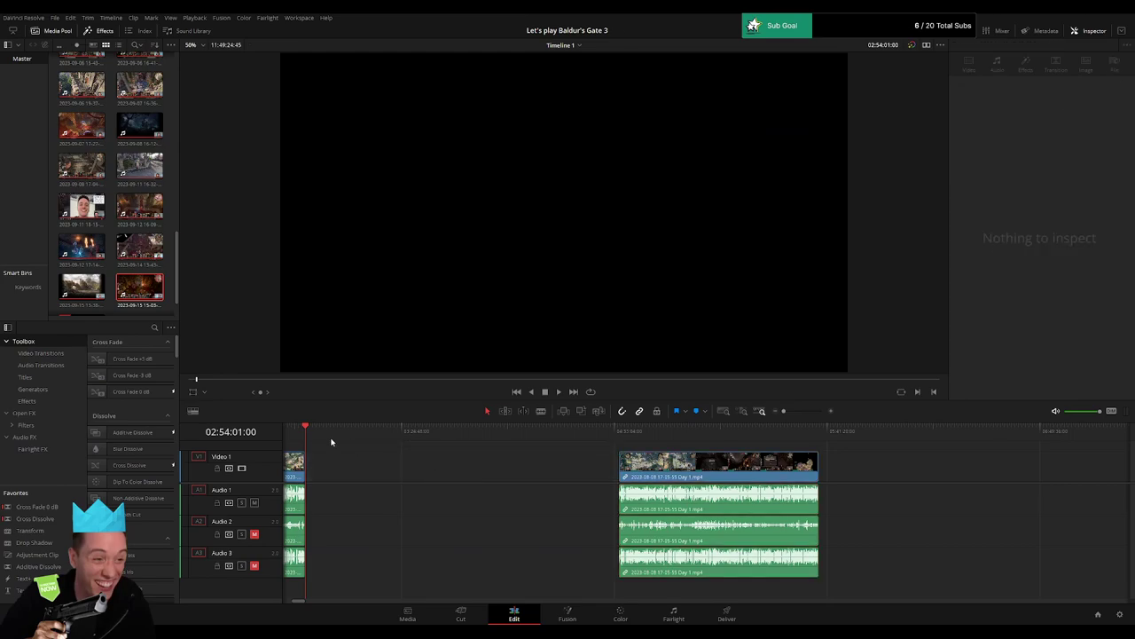
# Set the playhead to 04:00:00:00 and move the third part of the recording so that it starts there.
pyautogui.moveTo(313, 435); pyautogui.dragTo(403, 445)
pyautogui.click(303, 434)
pyautogui.moveTo(312, 434); pyautogui.dragTo(508, 453)
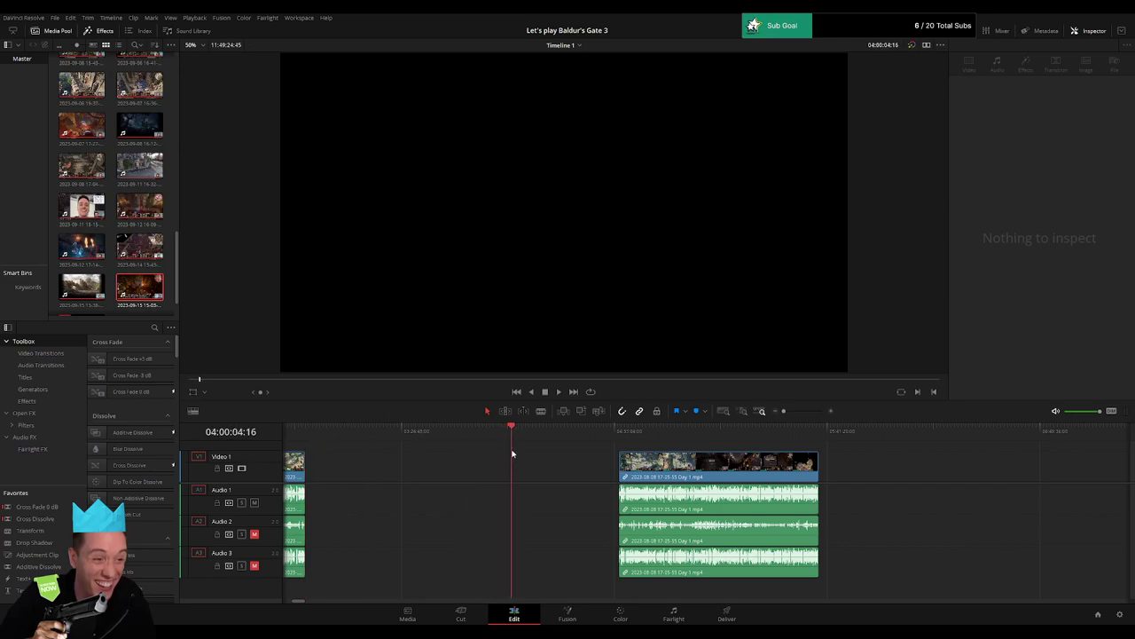
pyautogui.click(804, 411)
pyautogui.moveTo(707, 435); pyautogui.dragTo(510, 451)
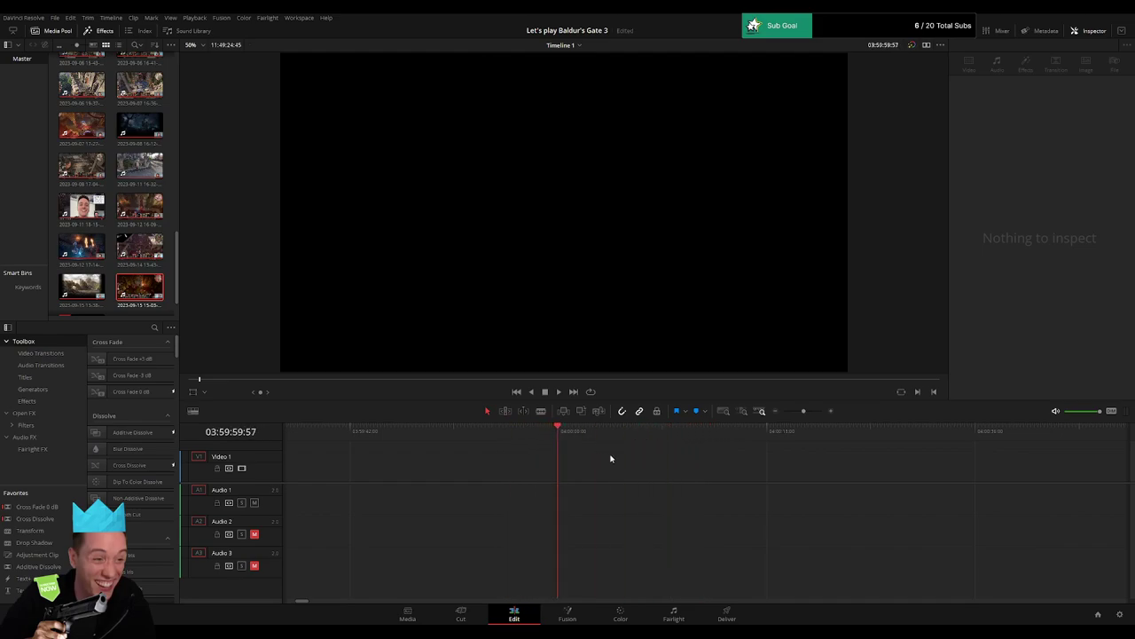
pyautogui.click(783, 412)
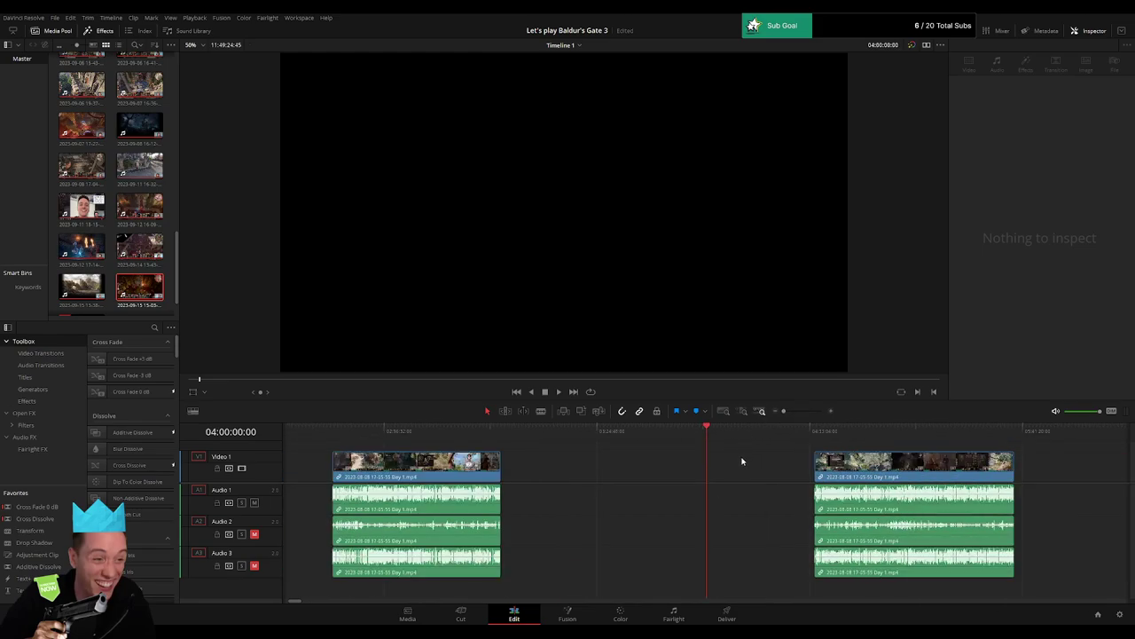
pyautogui.moveTo(855, 466); pyautogui.dragTo(584, 443)
# Examine the third part's footage and waveform between about 04:55:47 and 04:56:06 for a silent gap suitable for a cut.
pyautogui.click(751, 449)
pyautogui.press('space')
pyautogui.press('space')
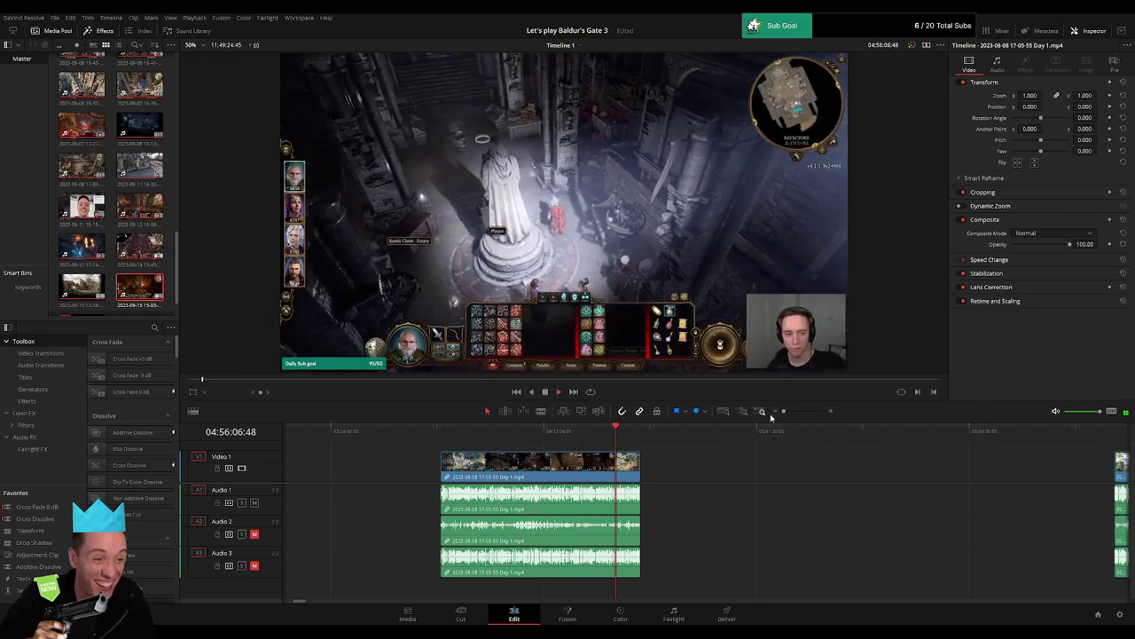
pyautogui.moveTo(784, 412); pyautogui.dragTo(804, 417)
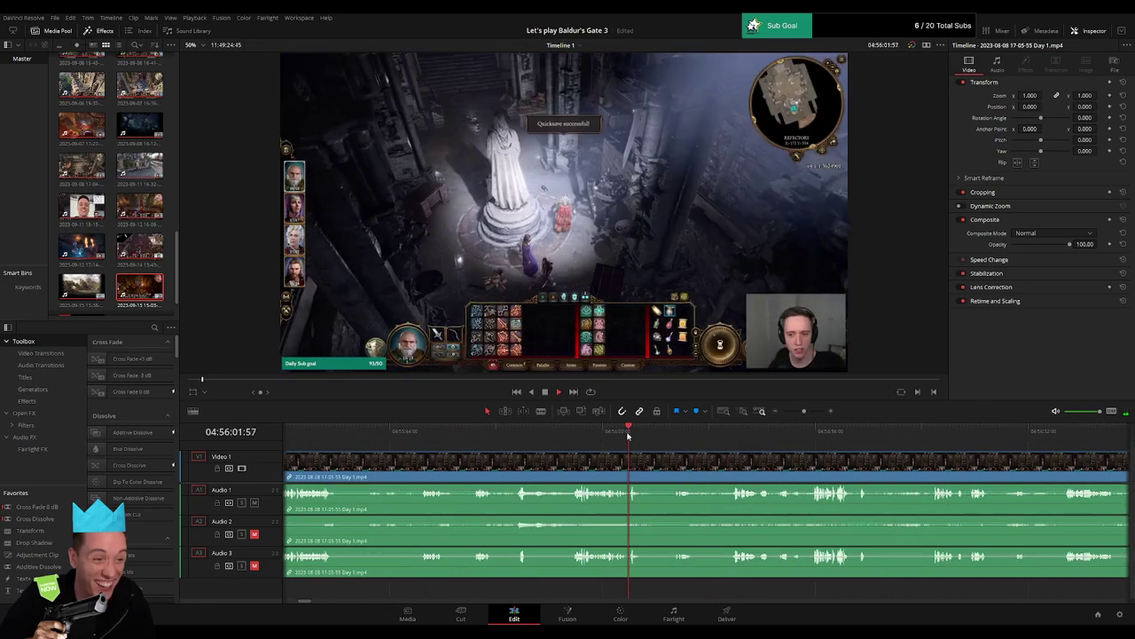
pyautogui.moveTo(635, 432); pyautogui.dragTo(568, 432)
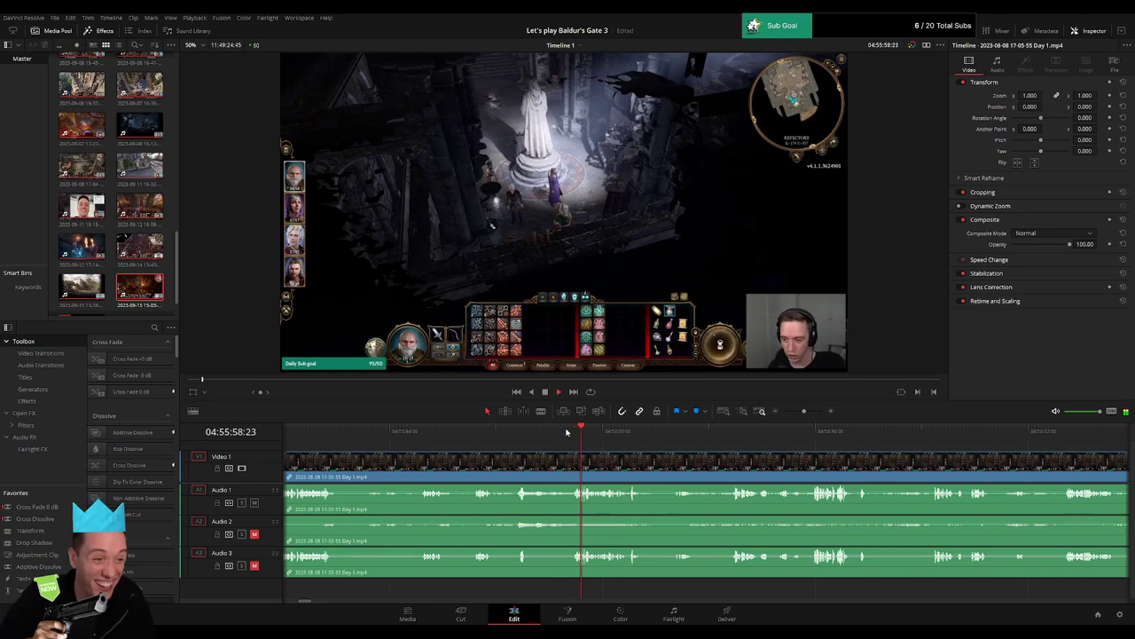
pyautogui.click(518, 435)
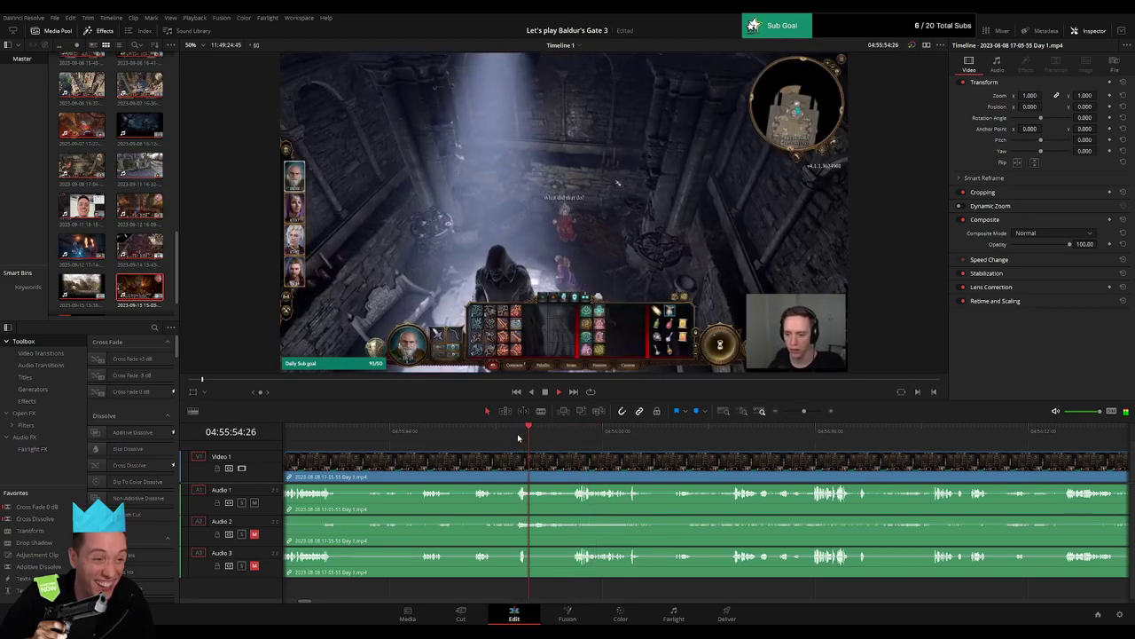
pyautogui.click(480, 435)
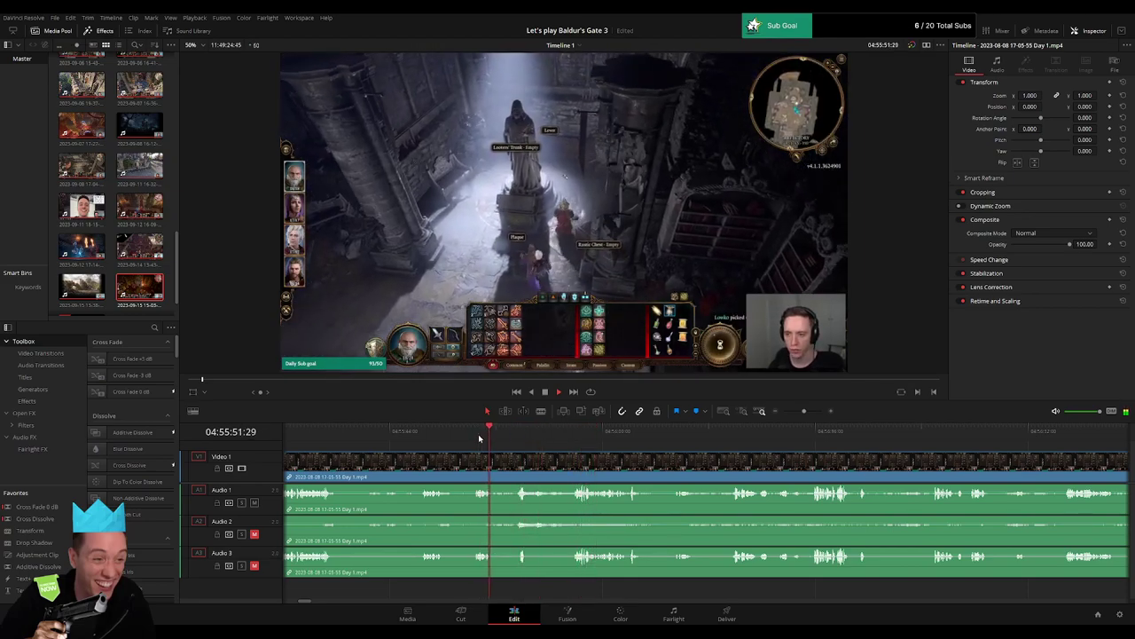
pyautogui.click(474, 435)
pyautogui.moveTo(803, 411); pyautogui.dragTo(811, 412)
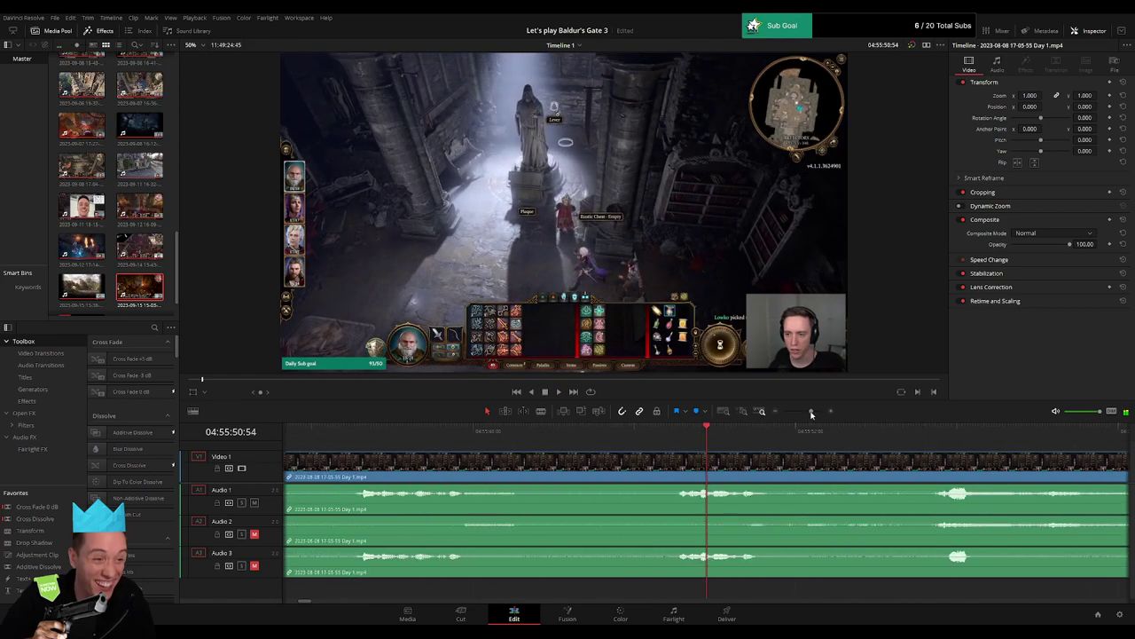
pyautogui.click(357, 433)
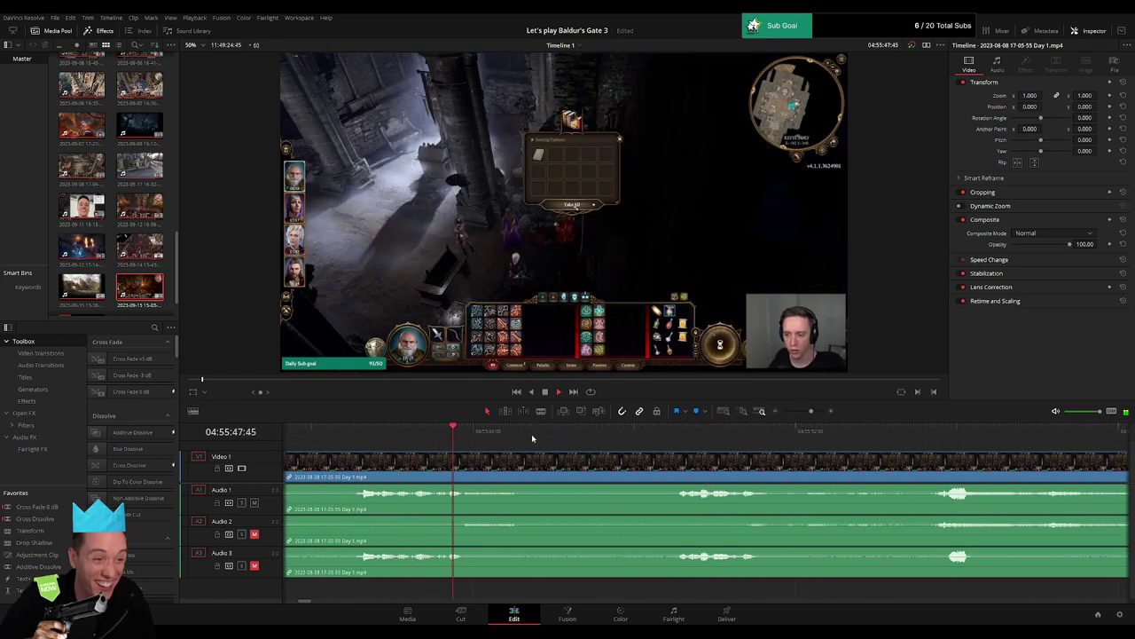
pyautogui.click(658, 434)
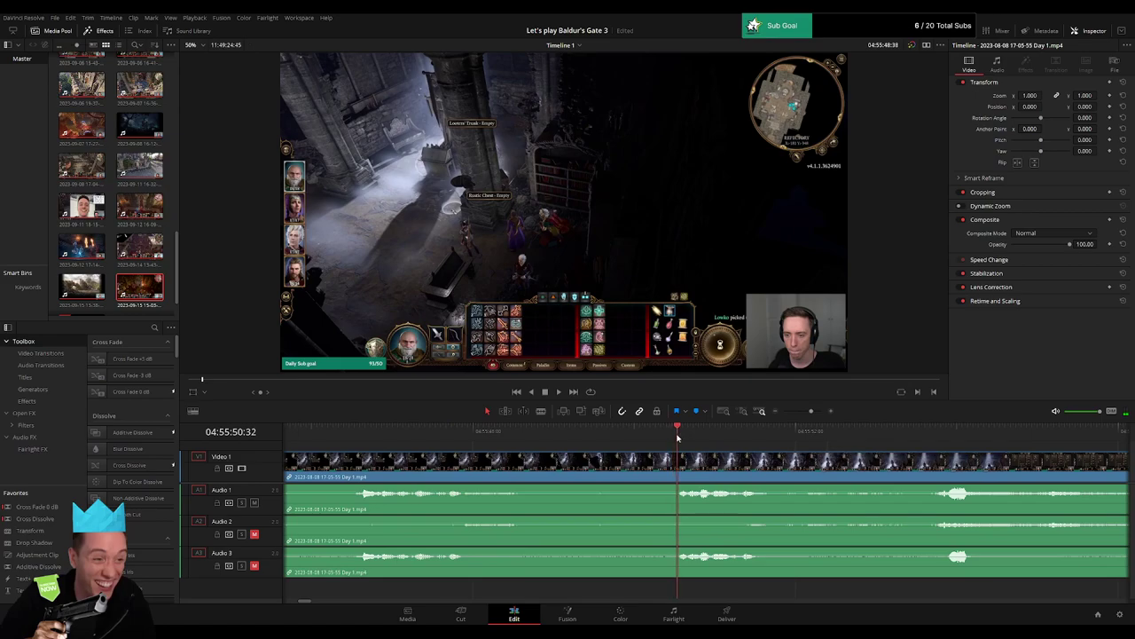
# Split the third part and its audio at 04:55:49:30 and fade the video on both sides of the cut.
pyautogui.moveTo(659, 440); pyautogui.dragTo(523, 457)
pyautogui.press('b')
pyautogui.click(597, 461)
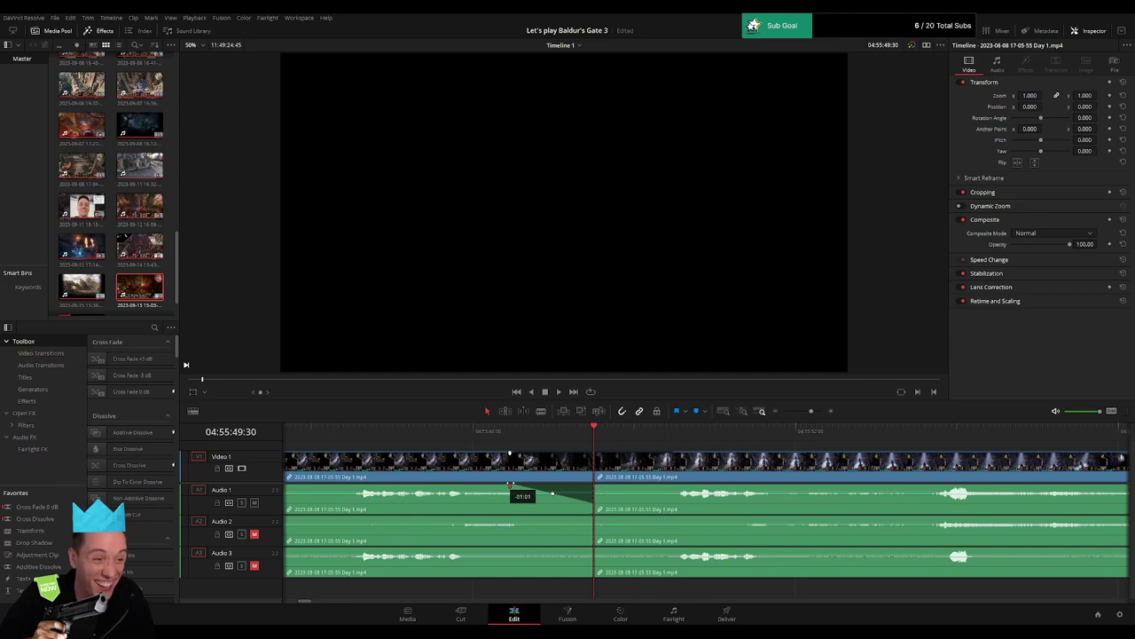
# Add fades of about one second on both sides of the 04:55:49:30 cut on all three audio tracks.
pyautogui.moveTo(596, 487); pyautogui.dragTo(652, 487)
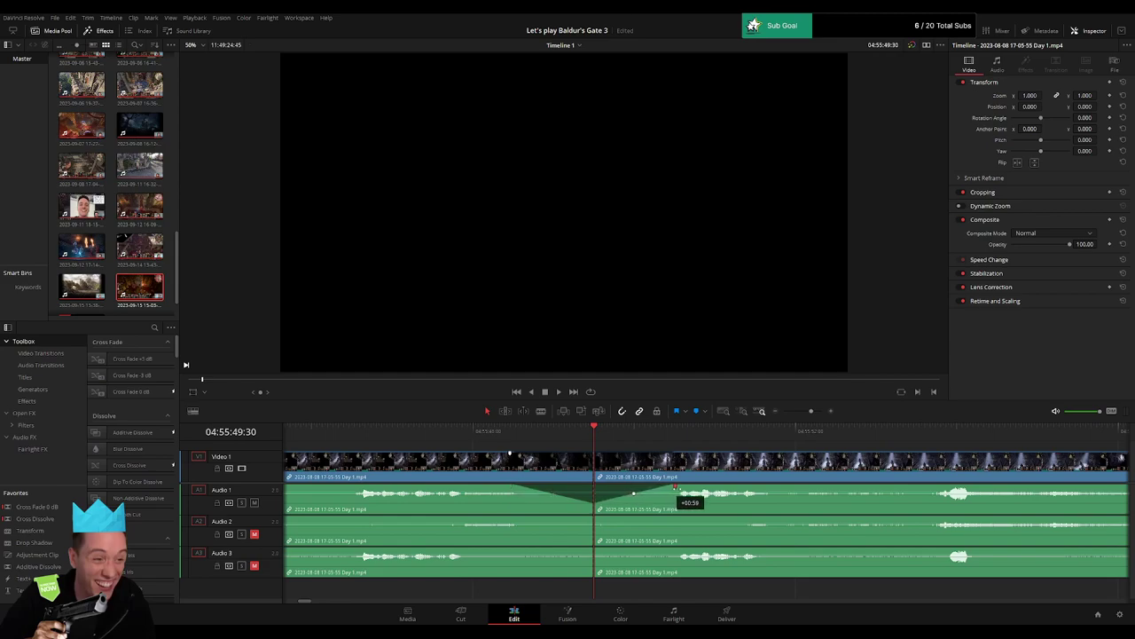
pyautogui.moveTo(591, 517); pyautogui.dragTo(525, 518)
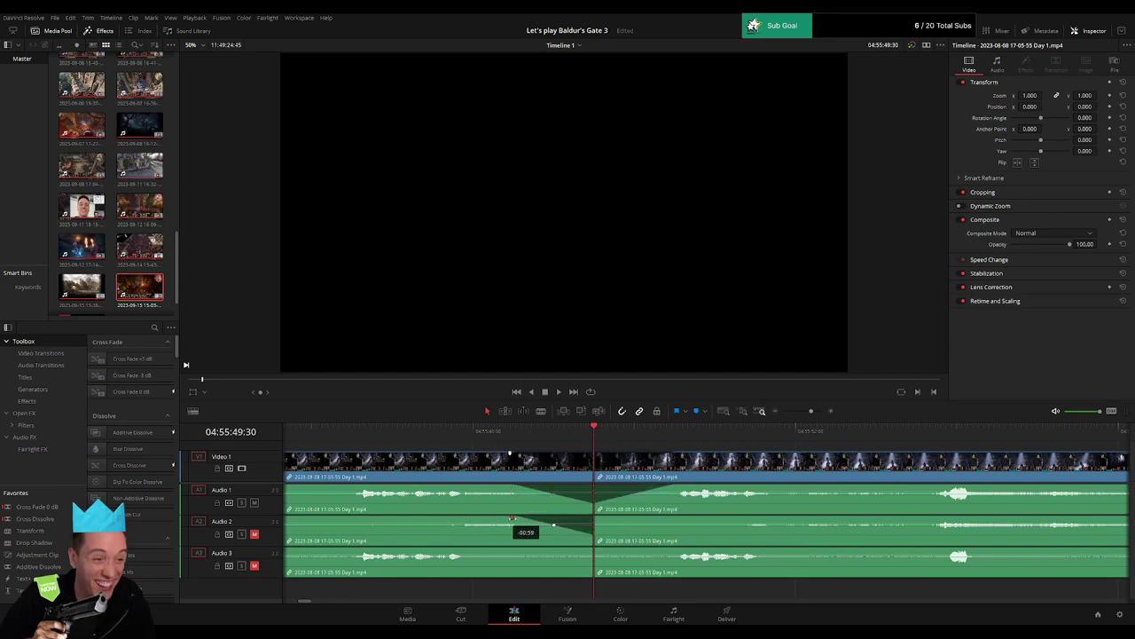
pyautogui.moveTo(594, 518); pyautogui.dragTo(656, 518)
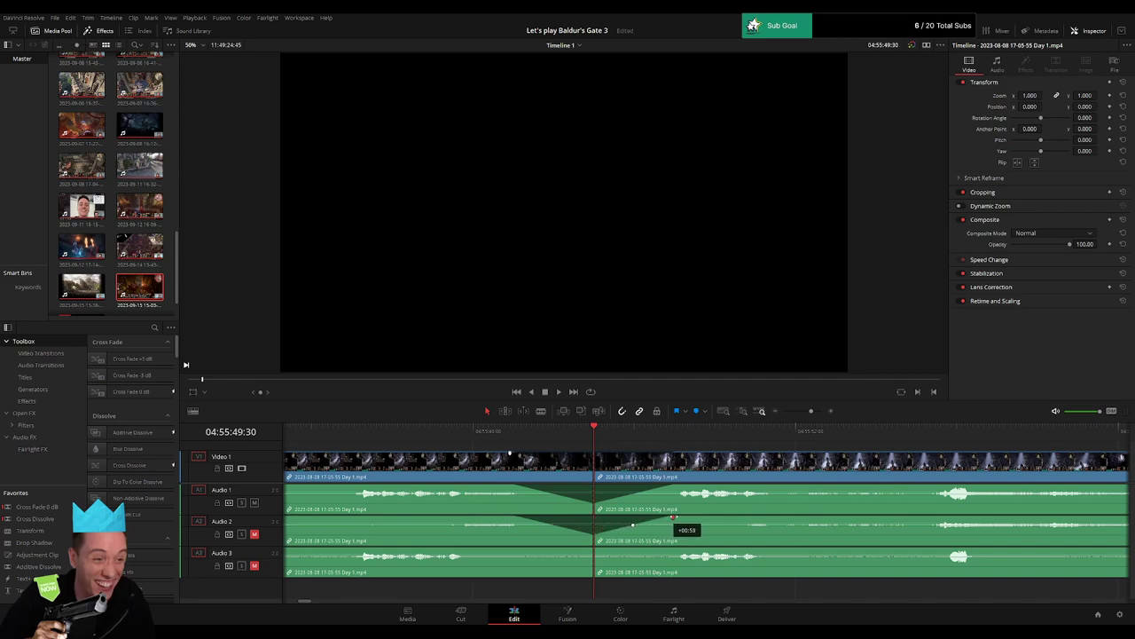
pyautogui.moveTo(592, 550); pyautogui.dragTo(525, 549)
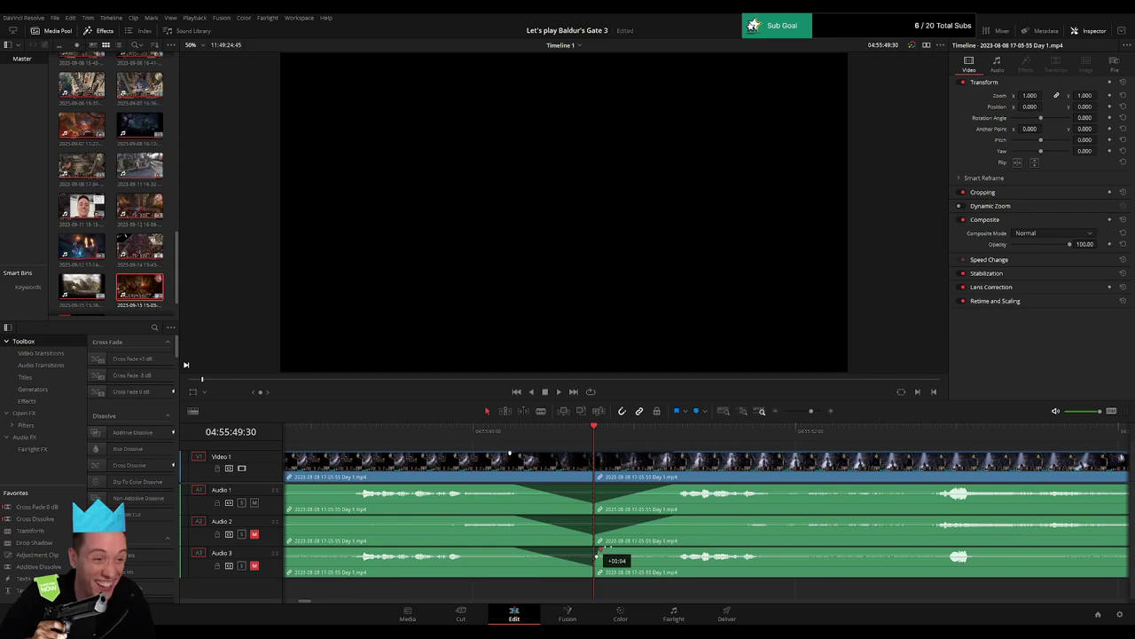
pyautogui.moveTo(598, 552); pyautogui.dragTo(672, 550)
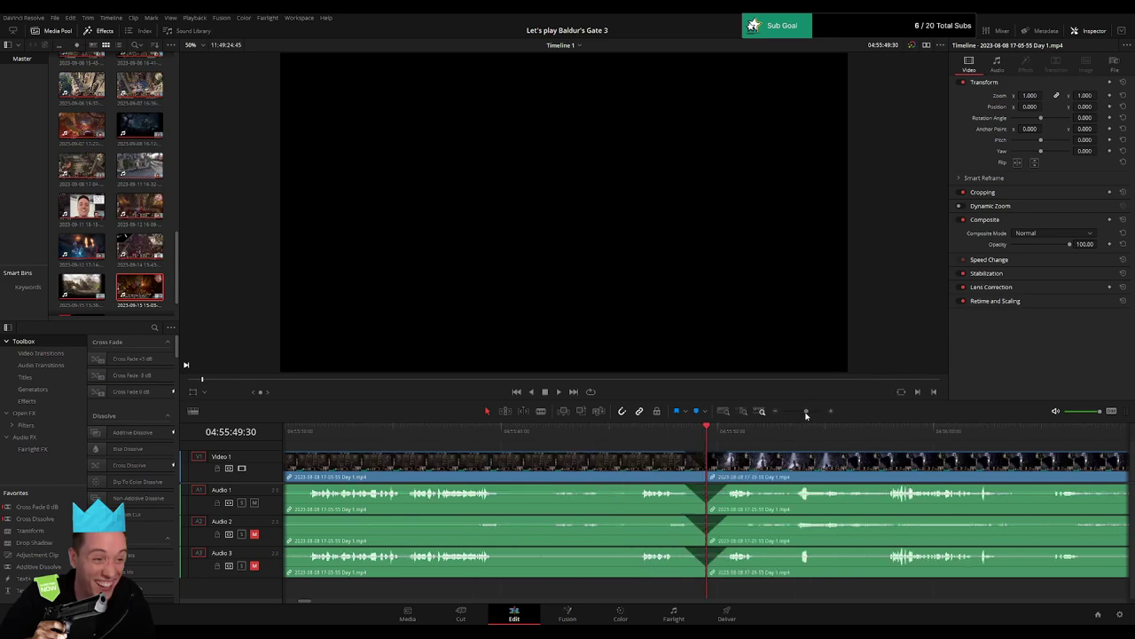
pyautogui.moveTo(806, 414); pyautogui.dragTo(783, 440)
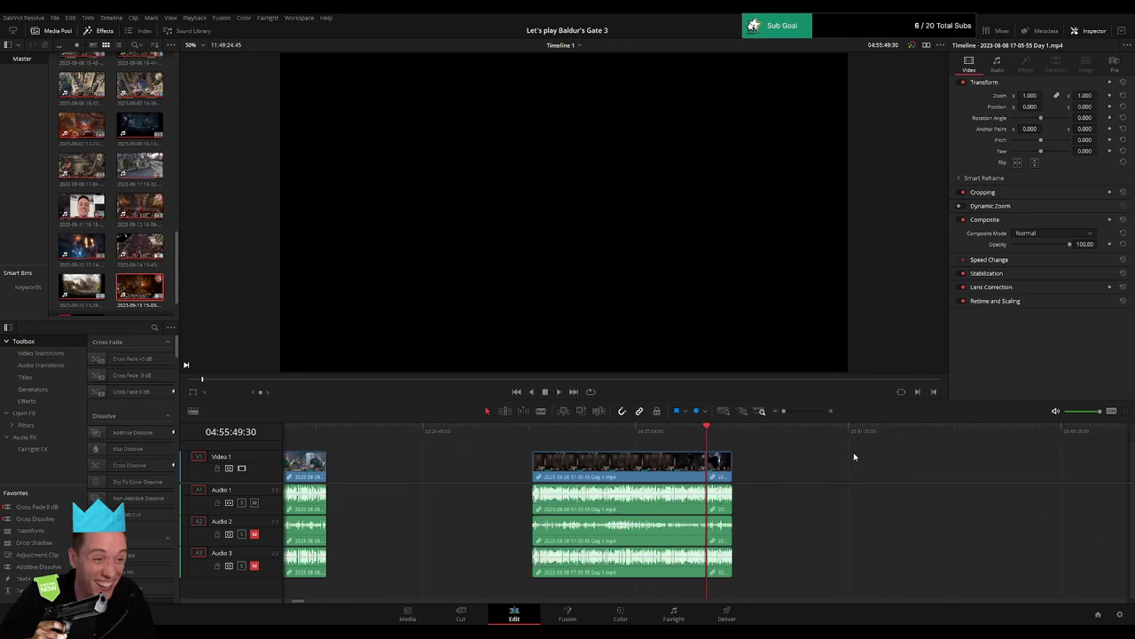
# Move the remaining Day 1 part together with the Day 2 recording further along the timeline, leaving a gap after the third part.
pyautogui.moveTo(855, 457); pyautogui.dragTo(477, 461)
pyautogui.click(515, 432)
pyautogui.moveTo(396, 464); pyautogui.dragTo(913, 466)
pyautogui.click(585, 468)
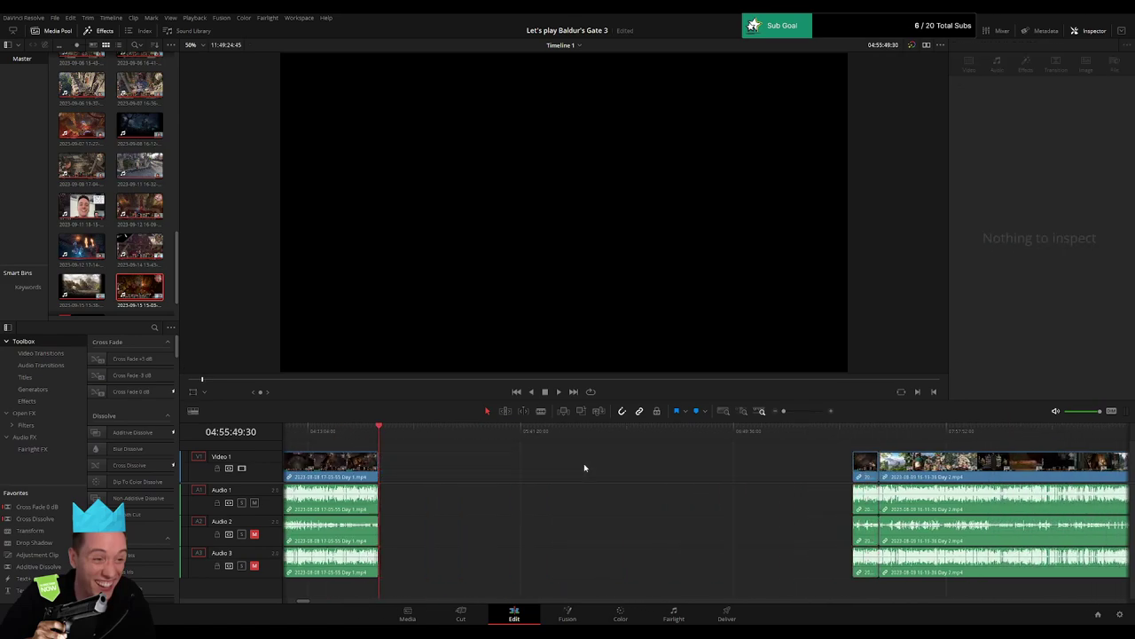
# Set the playhead to 06:00:00:00 and move the remaining Day 1 part and Day 2 recording so that they start there.
pyautogui.moveTo(383, 431); pyautogui.dragTo(581, 446)
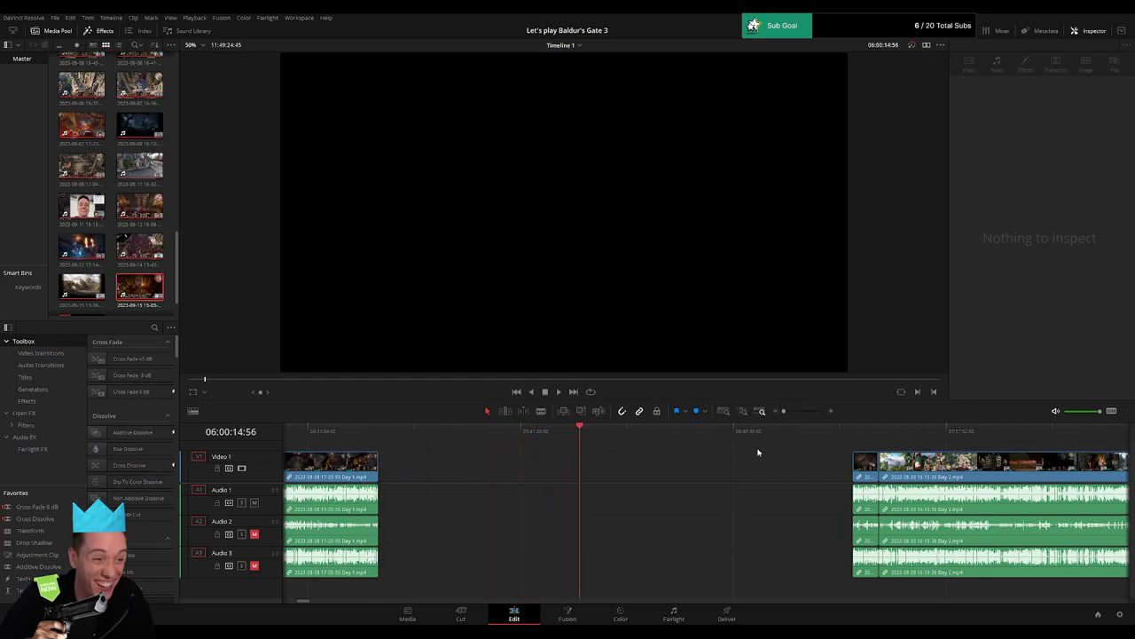
pyautogui.moveTo(784, 411); pyautogui.dragTo(796, 412)
pyautogui.moveTo(703, 436); pyautogui.dragTo(695, 436)
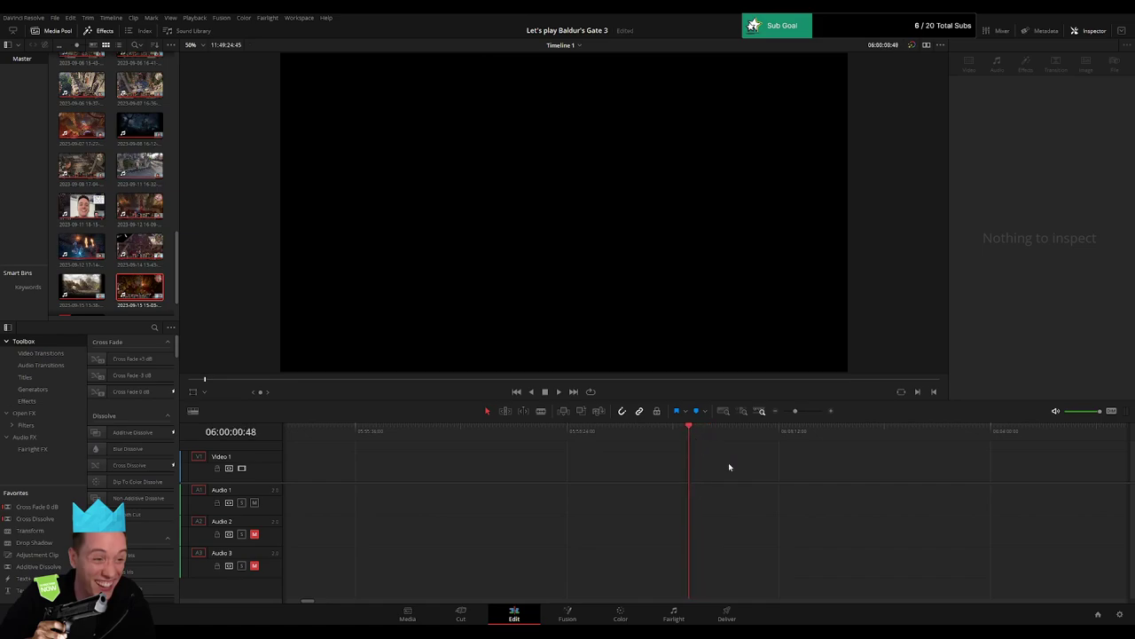
pyautogui.press('Left')
pyautogui.press('Left')
pyautogui.press('Left')
pyautogui.press('Left')
pyautogui.press('Left')
pyautogui.press('Left')
pyautogui.press('Left')
pyautogui.press('Left')
pyautogui.press('Left')
pyautogui.press('Left')
pyautogui.press('Left')
pyautogui.press('Left')
pyautogui.press('Left')
pyautogui.press('Left')
pyautogui.press('Left')
pyautogui.press('Left')
pyautogui.press('Left')
pyautogui.press('Left')
pyautogui.press('Left')
pyautogui.press('Left')
pyautogui.press('Left')
pyautogui.moveTo(796, 411); pyautogui.dragTo(767, 421)
pyautogui.hscroll(3, 581, 462)
pyautogui.moveTo(595, 458); pyautogui.dragTo(522, 476)
pyautogui.click(486, 448)
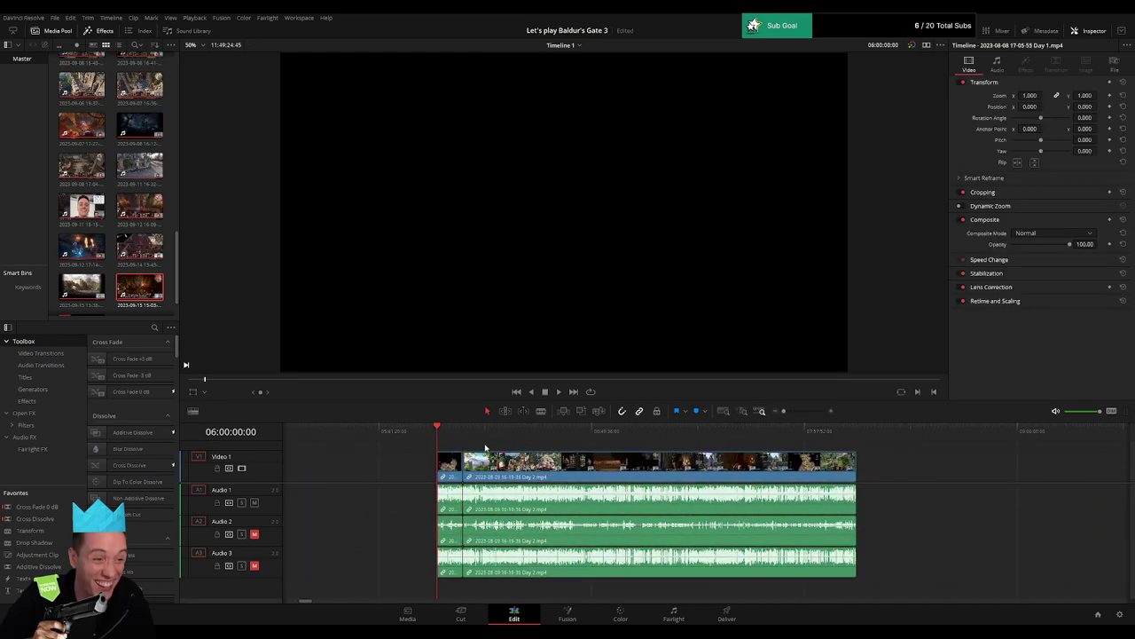
# Examine the fourth part's footage and waveform between about 06:00:09 and 06:00:21 for a quiet spot suitable for a cut.
pyautogui.press('space')
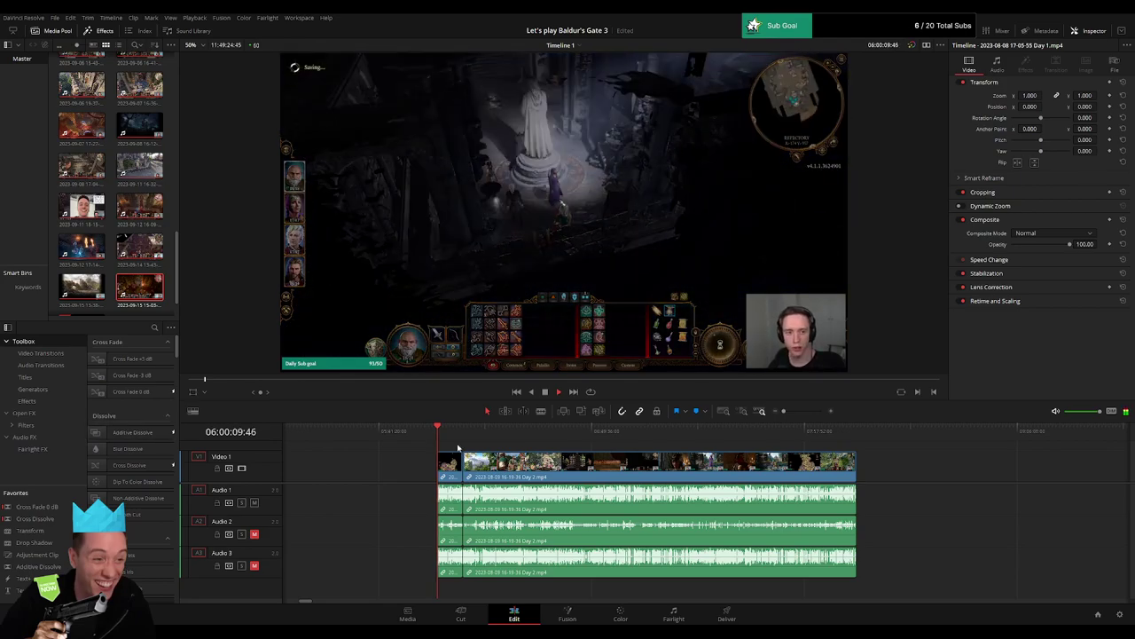
pyautogui.click(551, 442)
pyautogui.moveTo(792, 417); pyautogui.dragTo(809, 417)
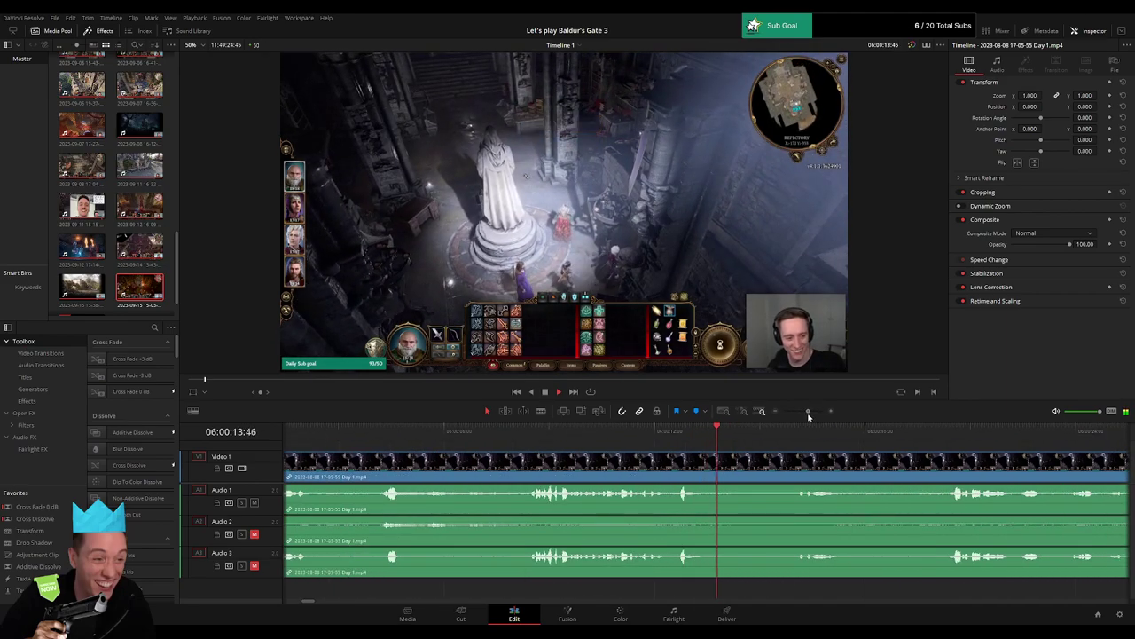
pyautogui.click(521, 431)
pyautogui.moveTo(651, 463); pyautogui.dragTo(487, 455)
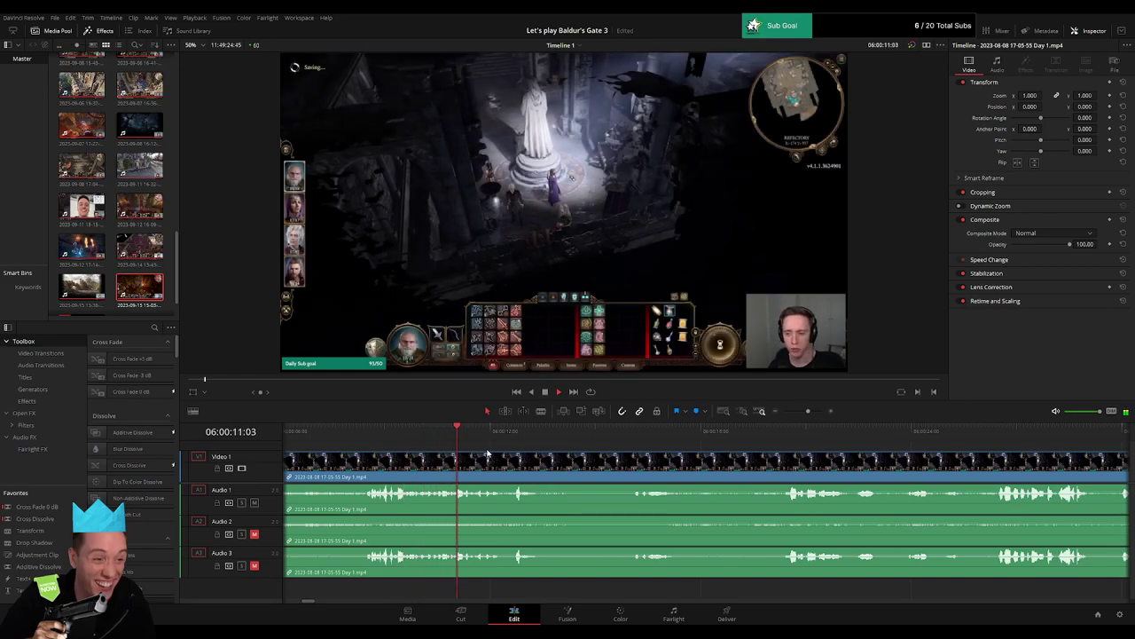
pyautogui.click(456, 440)
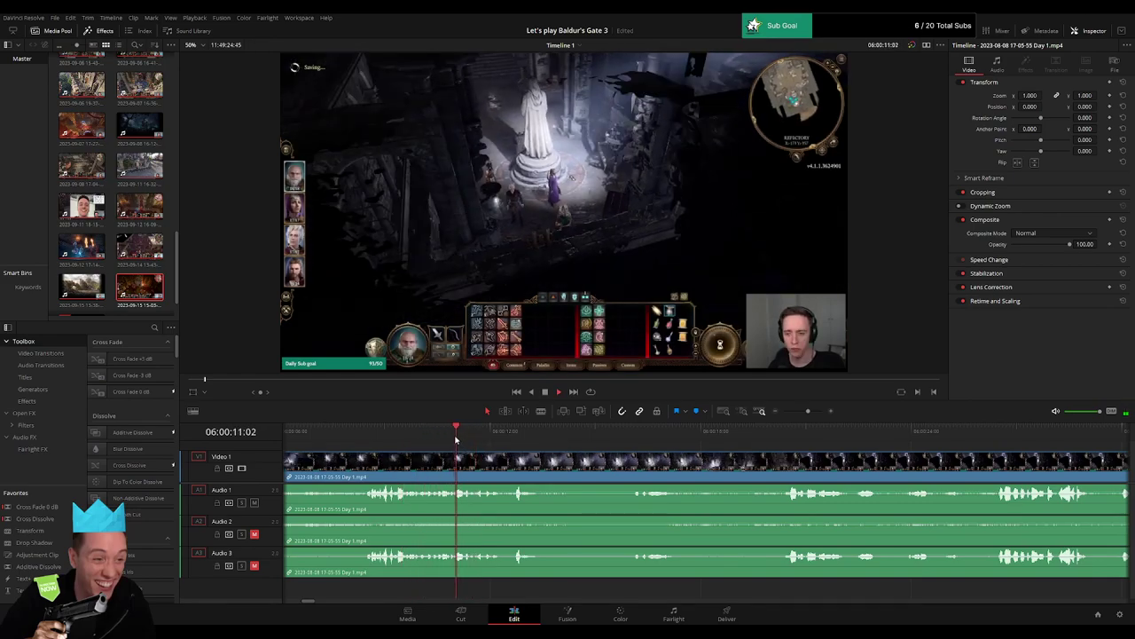
pyautogui.press('space')
pyautogui.click(455, 440)
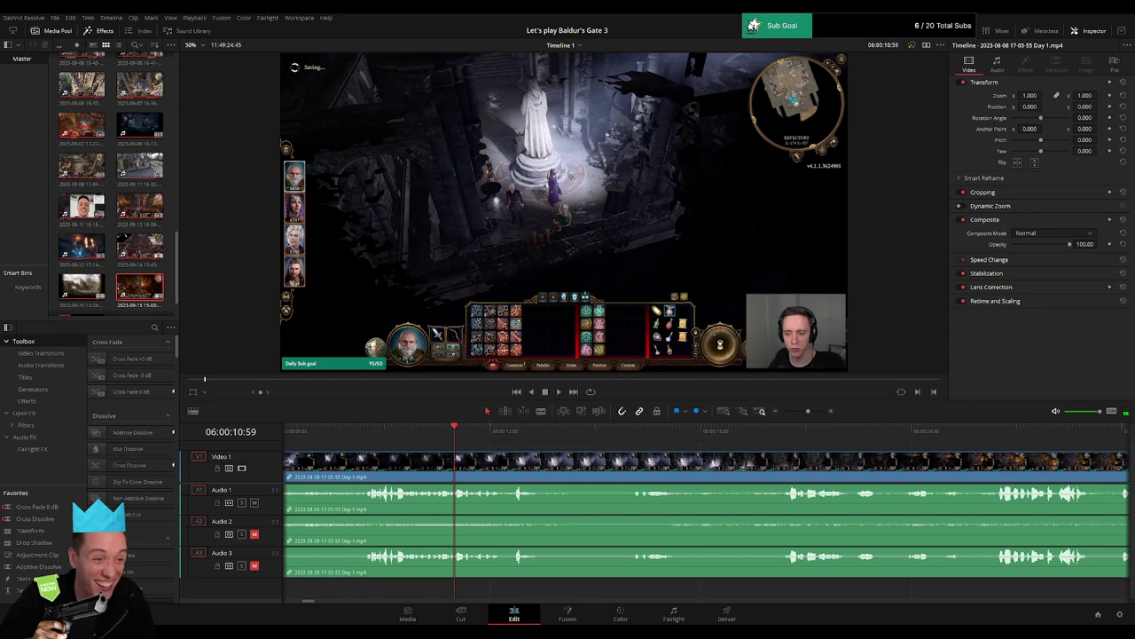
pyautogui.moveTo(808, 412); pyautogui.dragTo(814, 411)
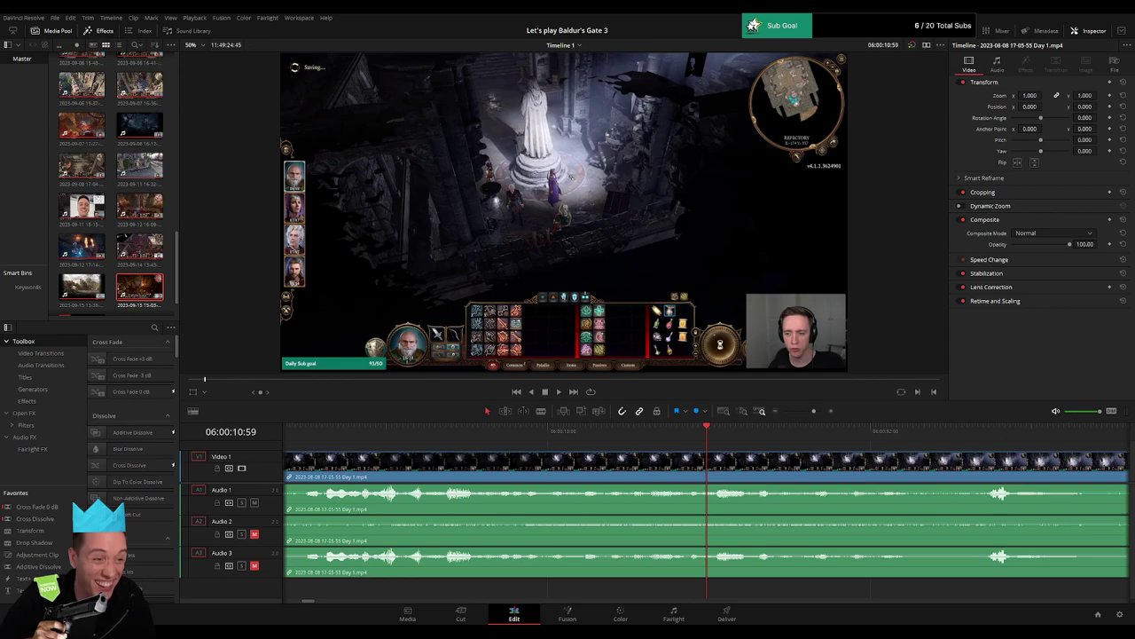
pyautogui.click(781, 411)
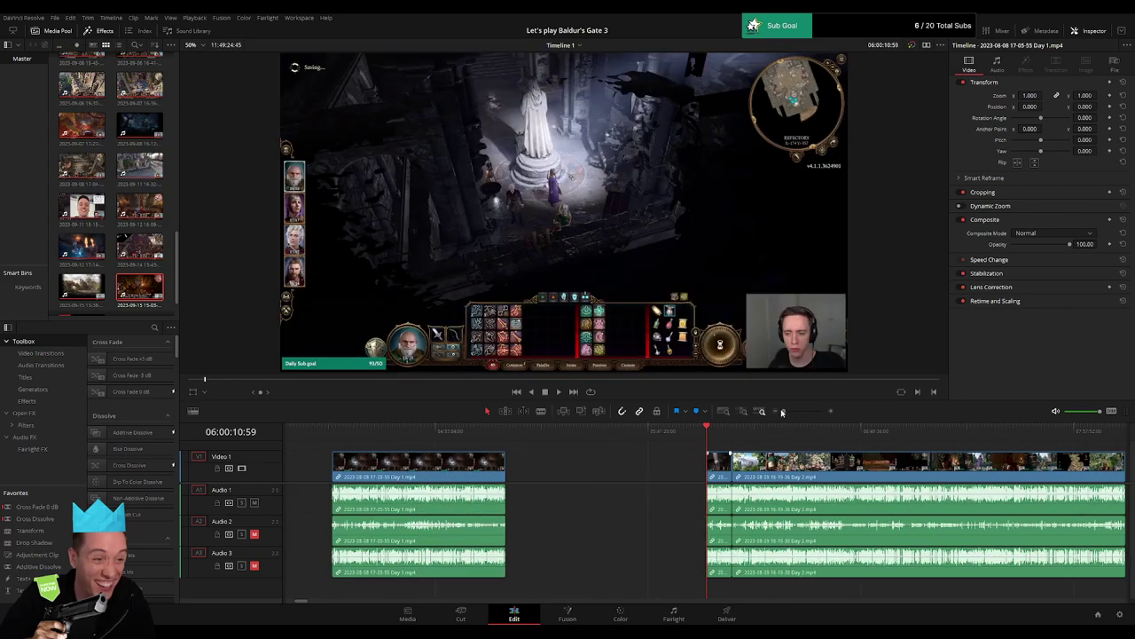
pyautogui.moveTo(784, 411); pyautogui.dragTo(805, 413)
pyautogui.press('space')
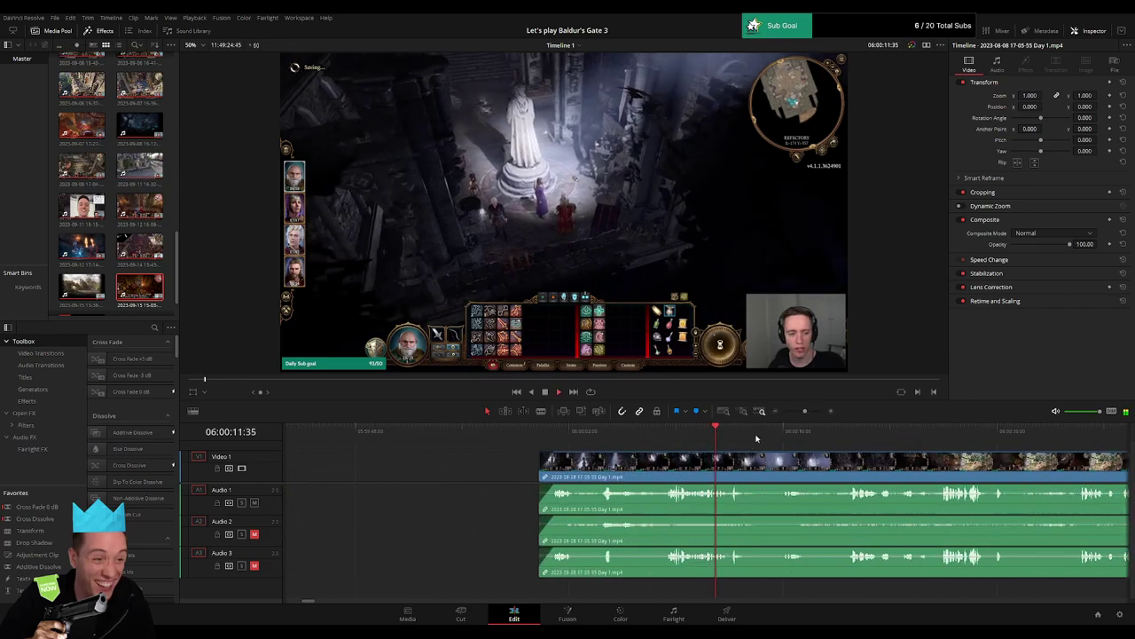
pyautogui.click(787, 432)
pyautogui.click(848, 432)
pyautogui.moveTo(915, 459); pyautogui.dragTo(654, 438)
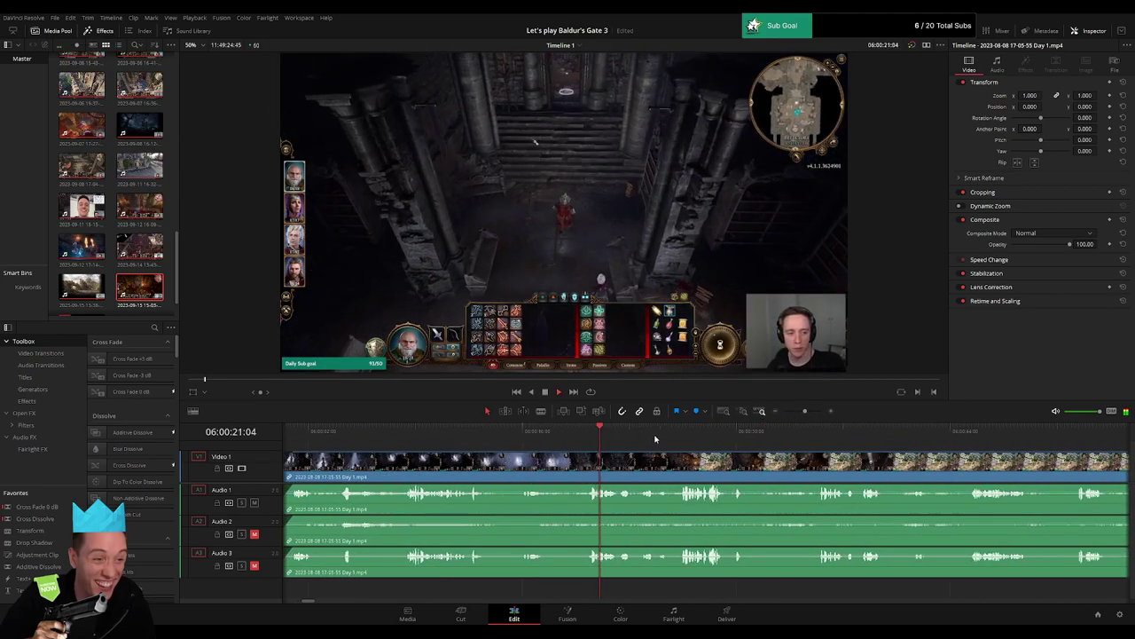
pyautogui.click(587, 433)
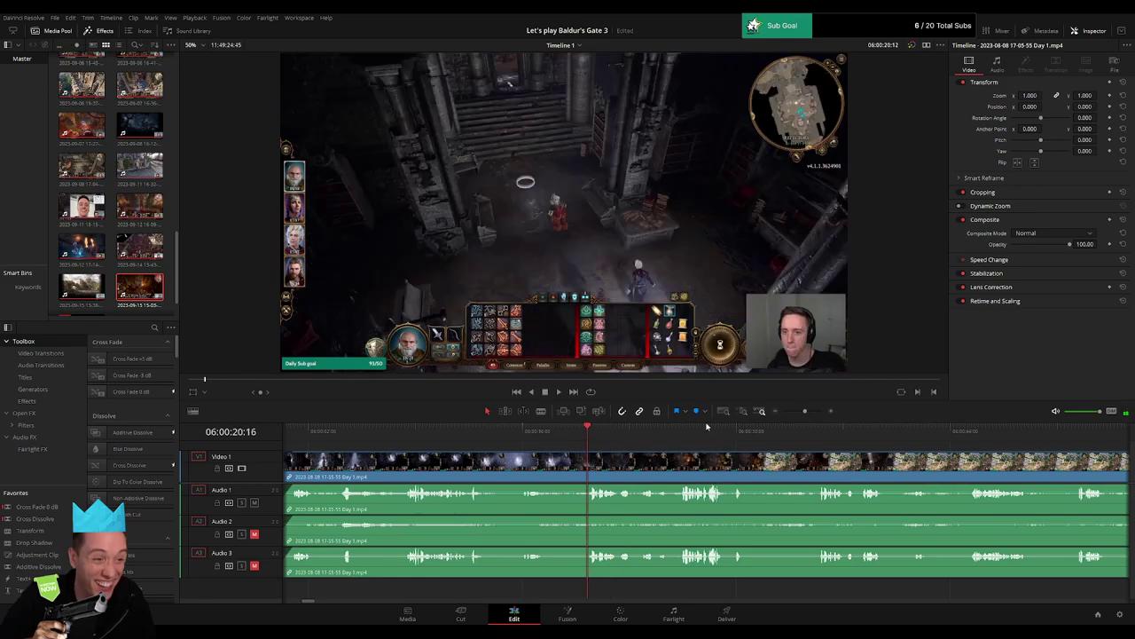
# Split the fourth part and its audio at 06:00:19:30 and remove the fades at the part's beginning.
pyautogui.moveTo(805, 412); pyautogui.dragTo(815, 412)
pyautogui.click(735, 436)
pyautogui.moveTo(736, 437); pyautogui.dragTo(555, 450)
pyautogui.moveTo(814, 412); pyautogui.dragTo(801, 413)
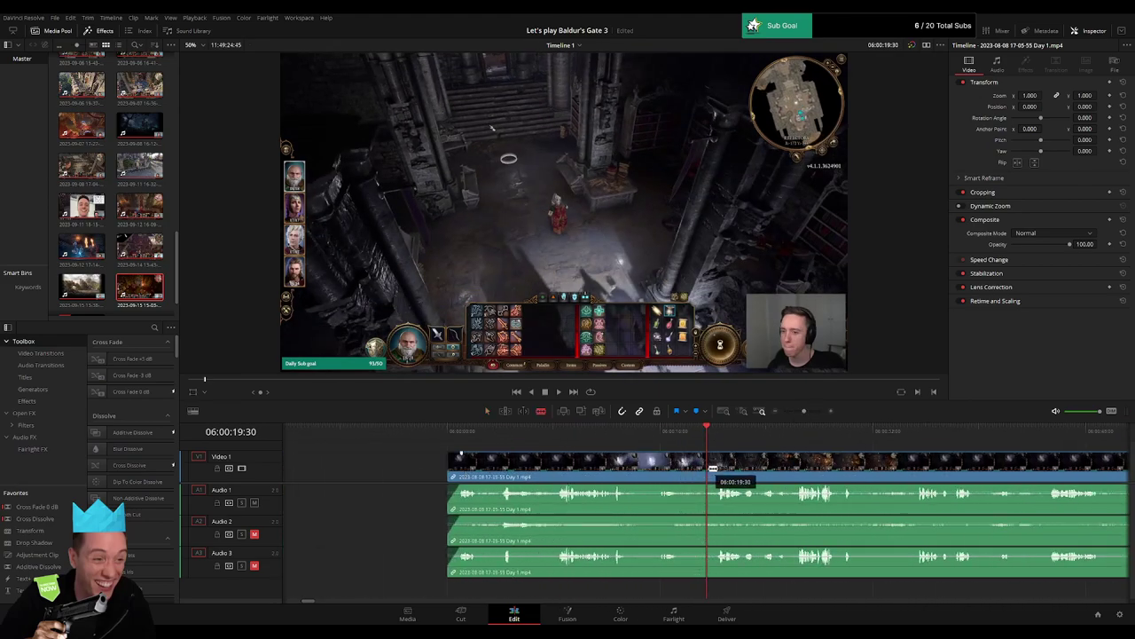
pyautogui.hotkey('ctrl', 'b')
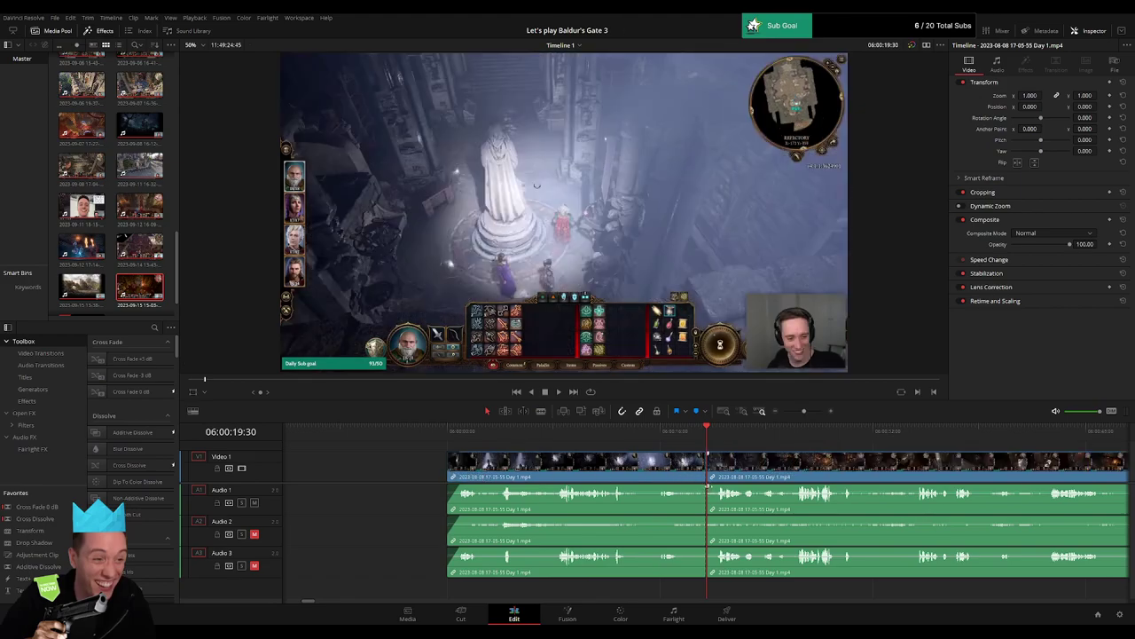
pyautogui.moveTo(459, 453); pyautogui.dragTo(459, 454)
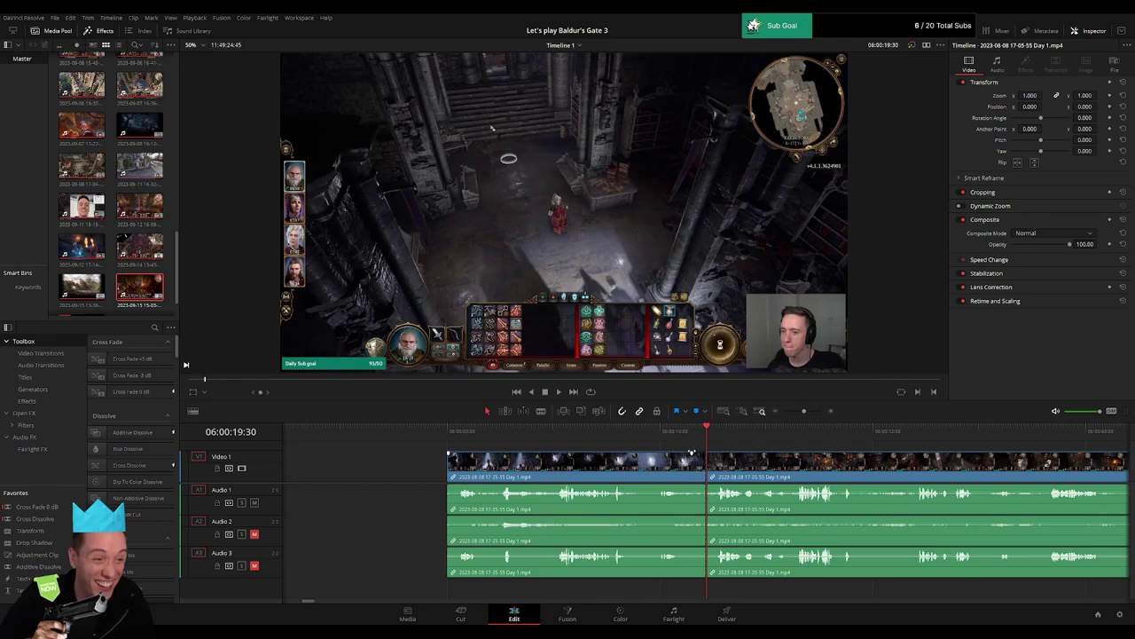
# Add fade-outs of about one second before the 06:00:19:30 cut on the video and all three audio tracks.
pyautogui.moveTo(806, 415); pyautogui.dragTo(815, 416)
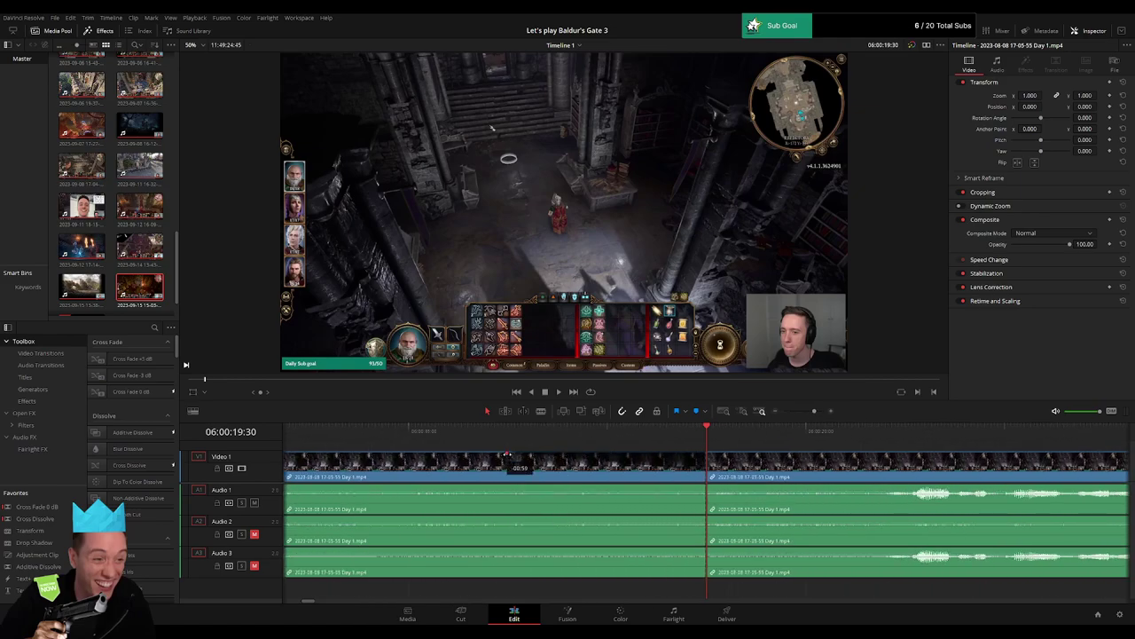
pyautogui.moveTo(705, 486); pyautogui.dragTo(507, 487)
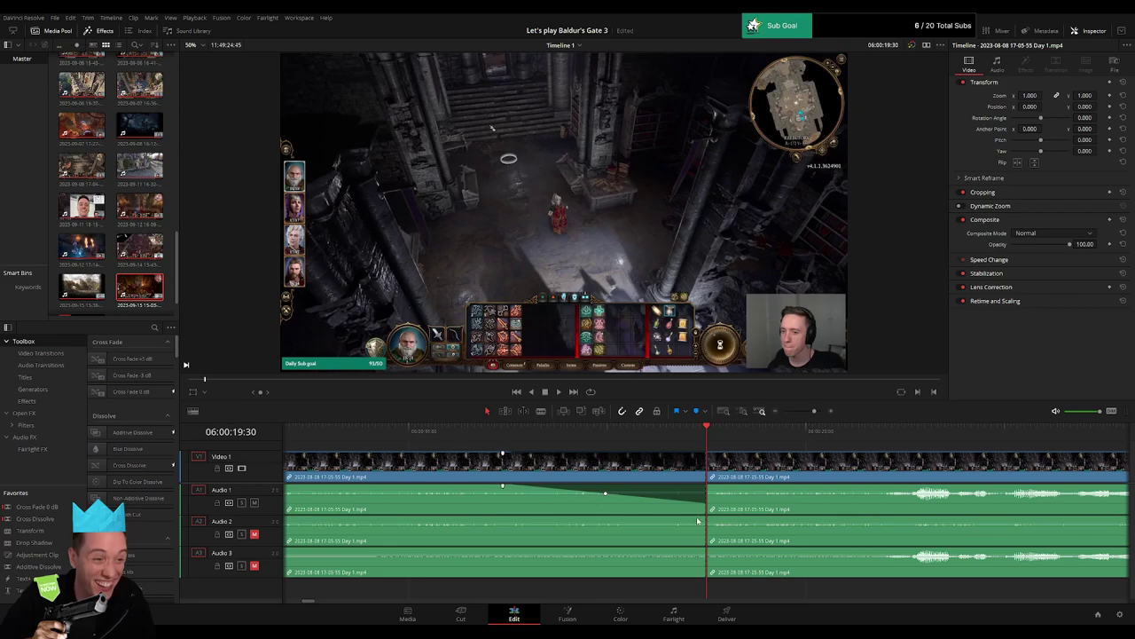
pyautogui.moveTo(697, 520); pyautogui.dragTo(507, 517)
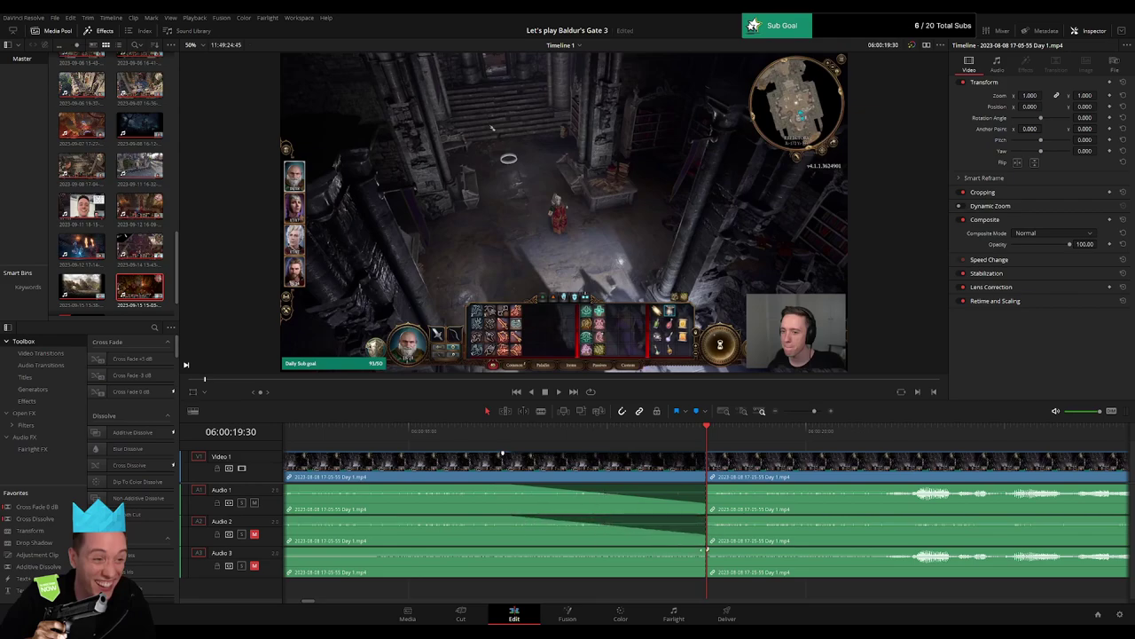
pyautogui.moveTo(707, 550); pyautogui.dragTo(500, 549)
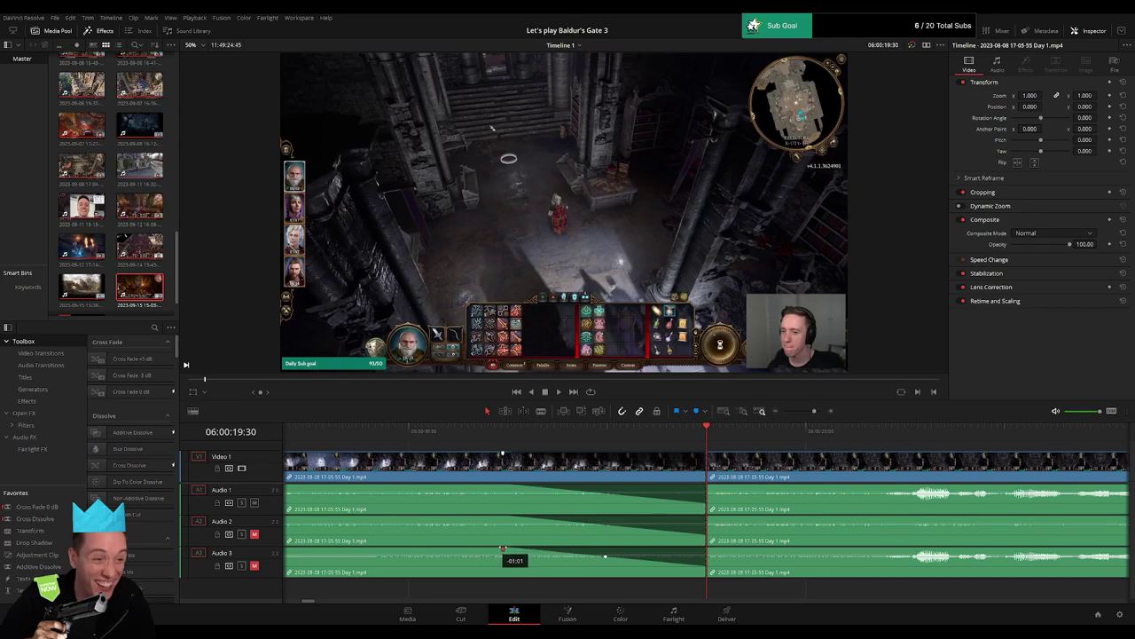
# Move both remaining Day 1 pieces back so they end at 06:00:00:00, and move the Day 2 recording to start directly behind them.
pyautogui.moveTo(814, 412); pyautogui.dragTo(752, 418)
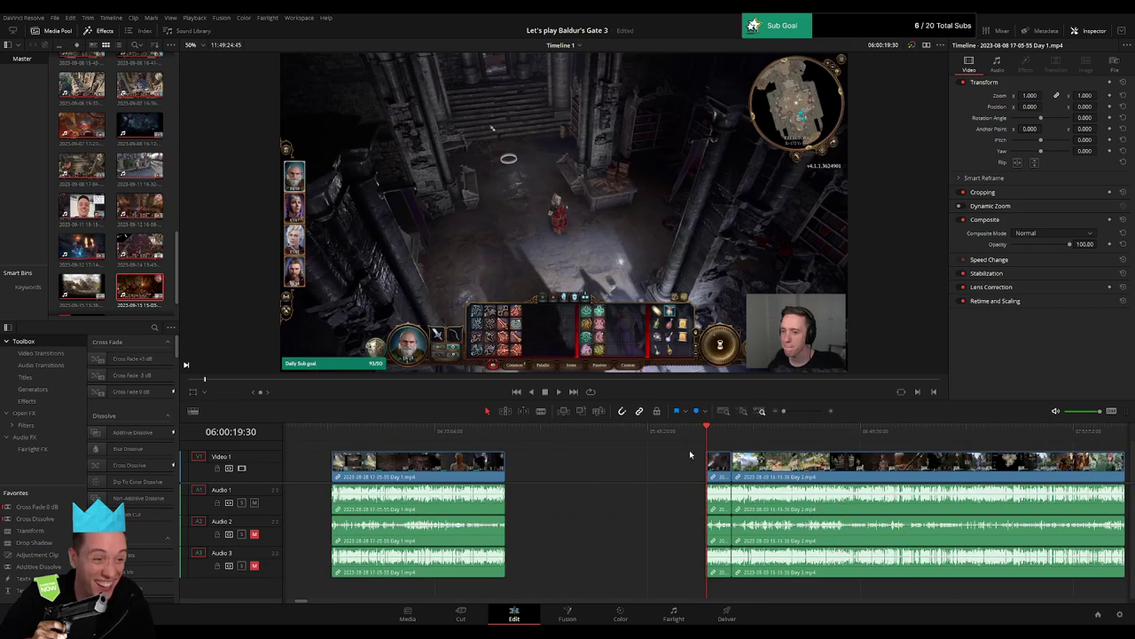
pyautogui.scroll(2, 798, 417)
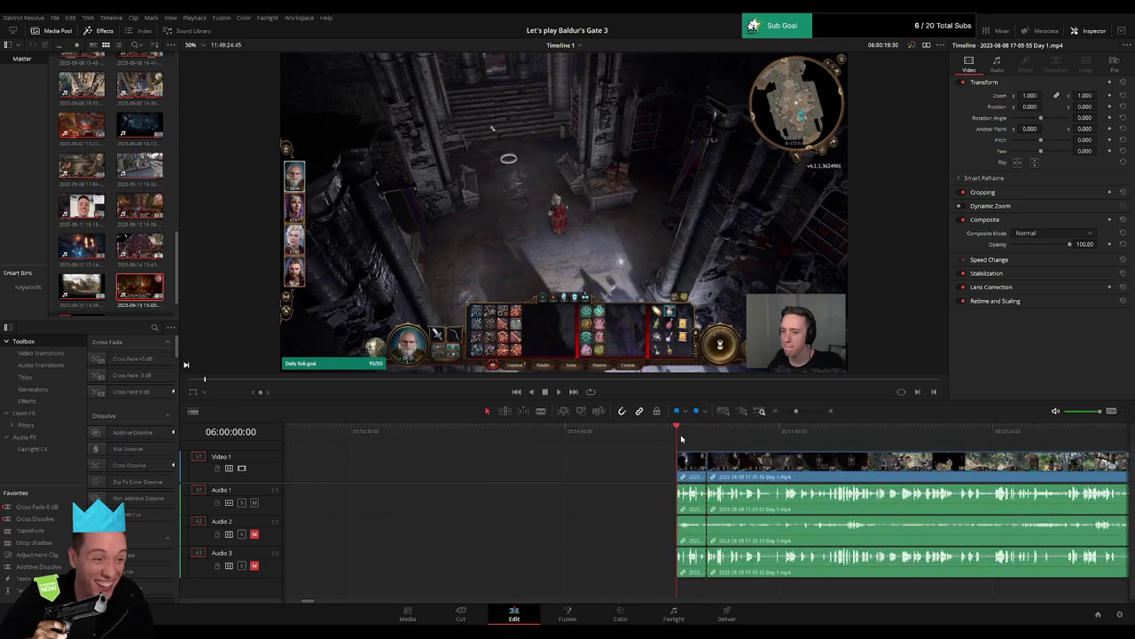
pyautogui.moveTo(603, 477); pyautogui.dragTo(981, 474)
pyautogui.moveTo(796, 412); pyautogui.dragTo(794, 413)
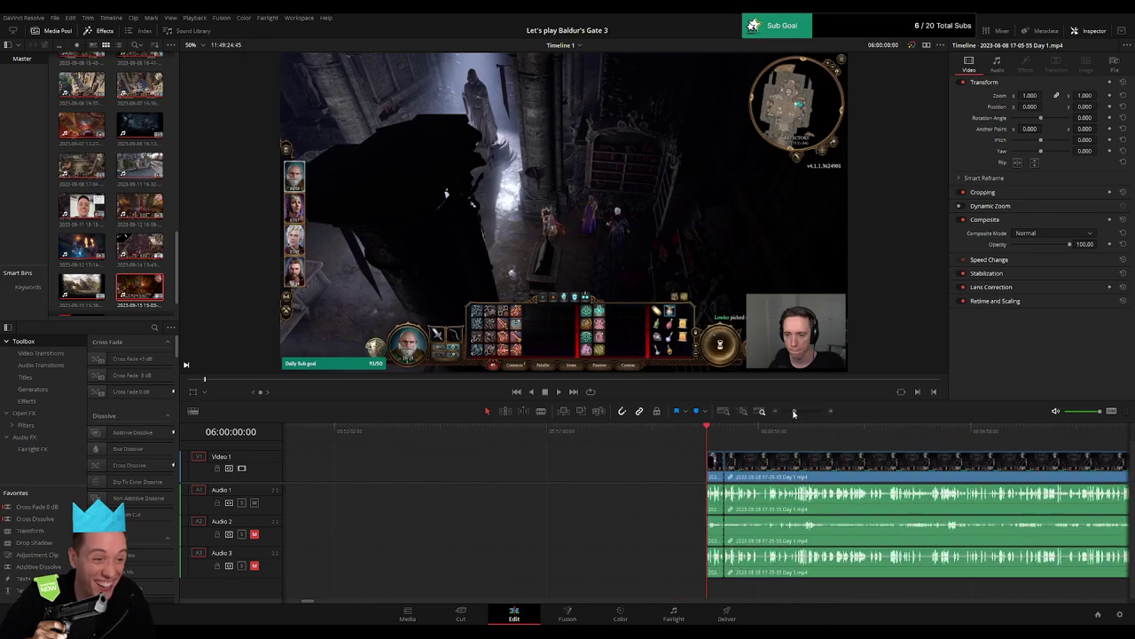
pyautogui.scroll(-2, 794, 413)
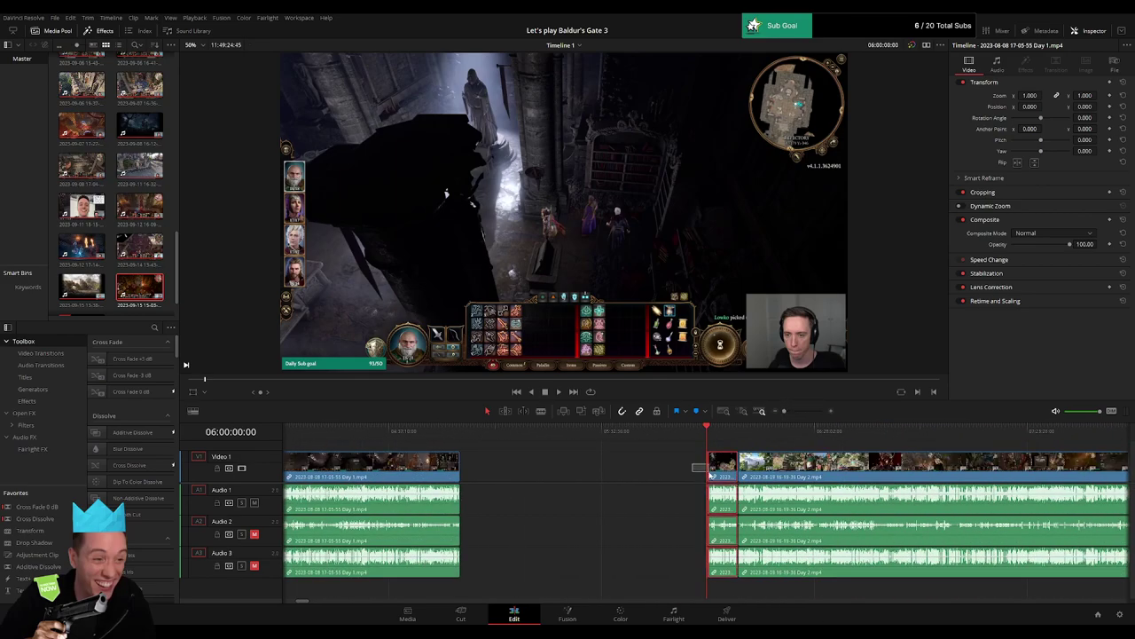
pyautogui.moveTo(722, 472); pyautogui.dragTo(690, 473)
pyautogui.click(722, 471)
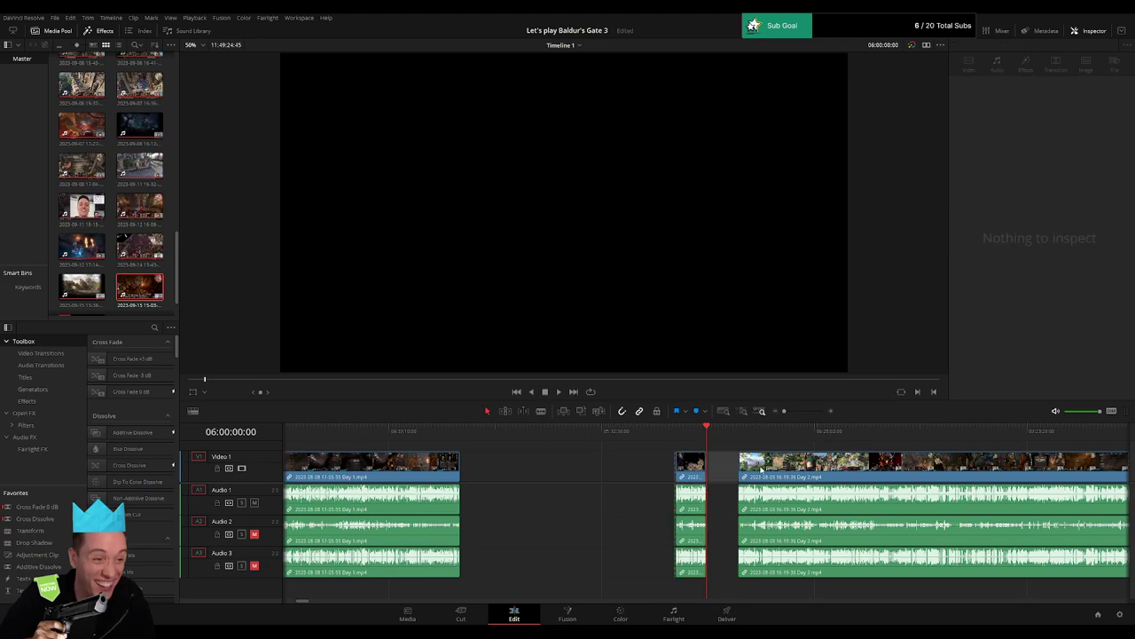
pyautogui.moveTo(777, 473); pyautogui.dragTo(744, 473)
pyautogui.click(635, 465)
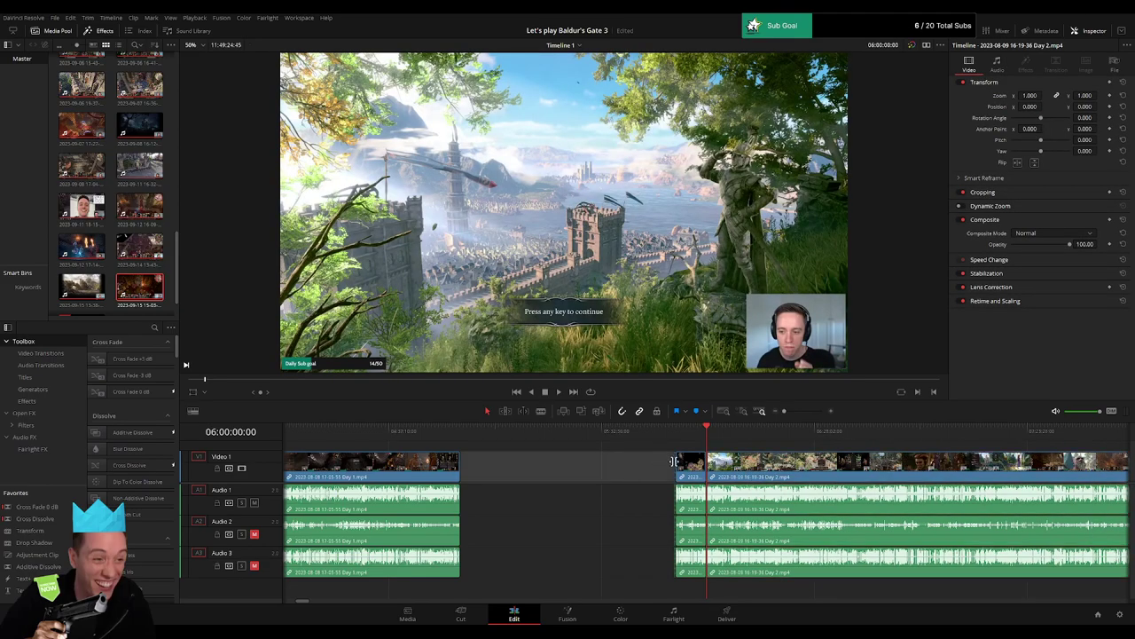
# Move the short piece that begins at 05:51:40:42 back so that it directly follows the end of the third part.
pyautogui.click(681, 432)
pyautogui.moveTo(785, 411); pyautogui.dragTo(794, 412)
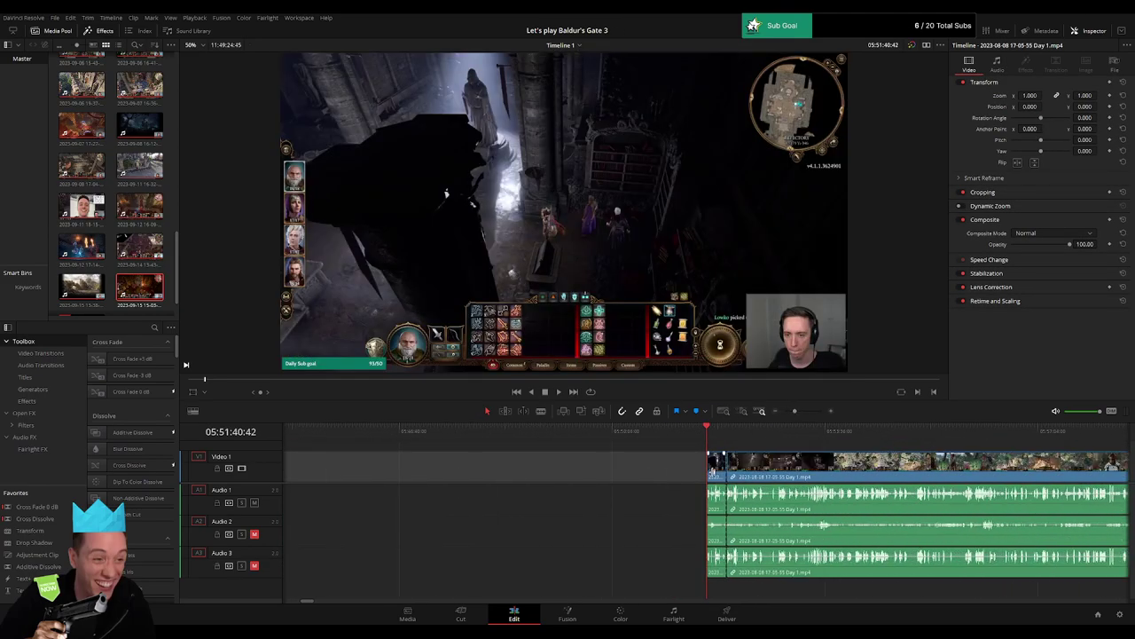
pyautogui.moveTo(710, 472); pyautogui.dragTo(367, 474)
pyautogui.click(697, 469)
pyautogui.moveTo(795, 411)
pyautogui.mouseDown()
pyautogui.moveTo(810, 414)
pyautogui.moveTo(785, 411)
pyautogui.mouseUp()
pyautogui.hscroll(-5, 567, 467)
pyautogui.hscroll(2, 736, 467)
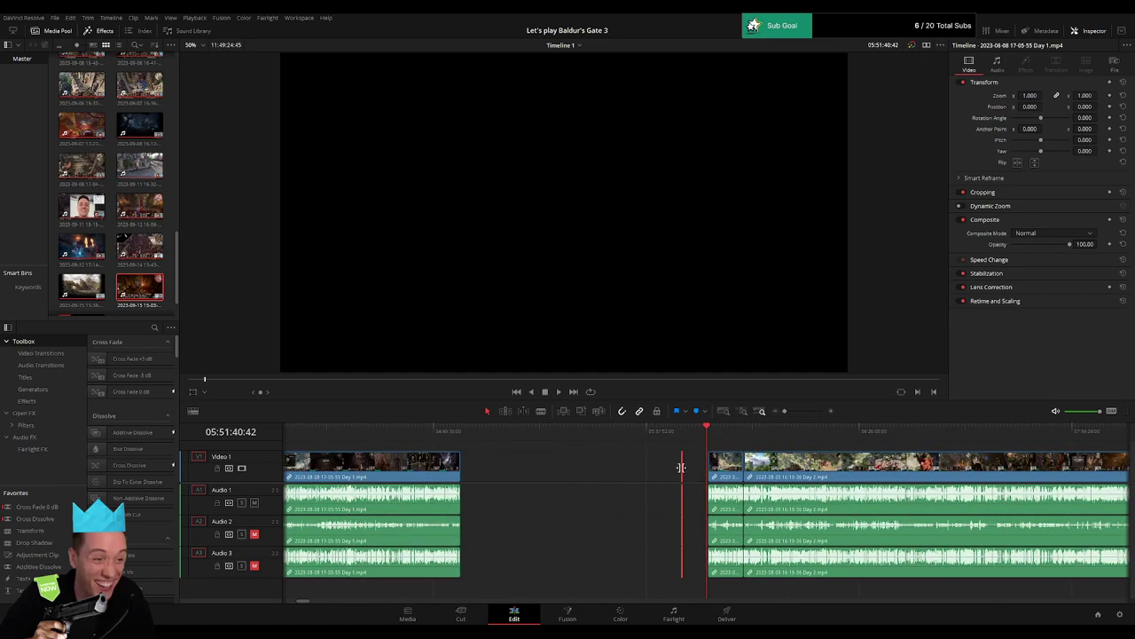
pyautogui.moveTo(682, 471); pyautogui.dragTo(463, 470)
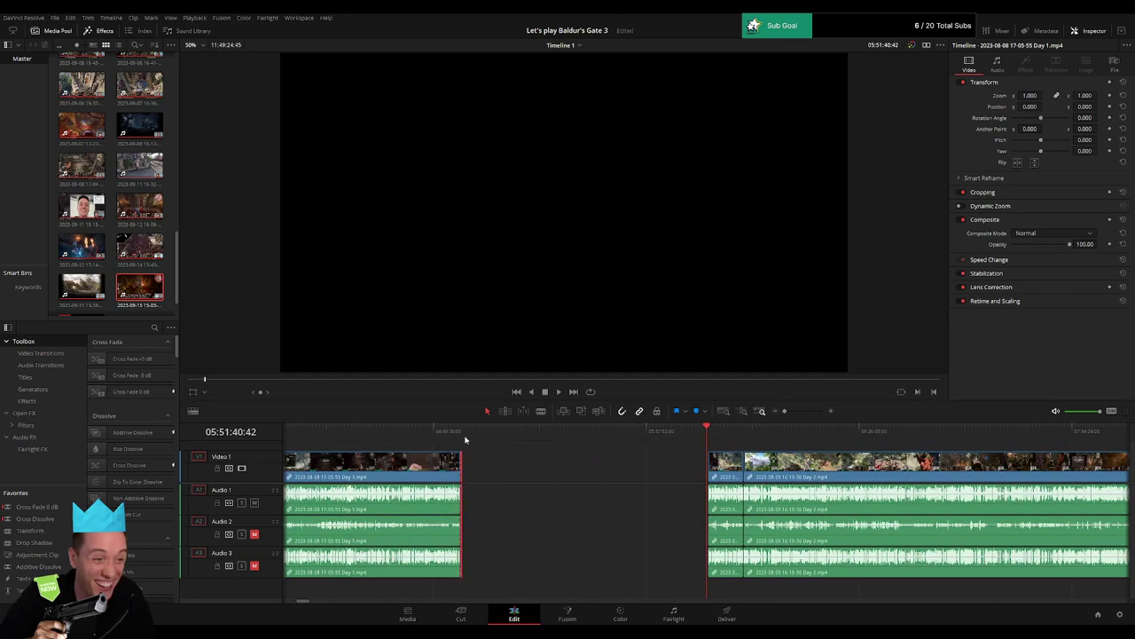
# Extend the end of the third part over the attached short piece to 04:56:09:00 and play back the new ending.
pyautogui.moveTo(784, 411); pyautogui.dragTo(801, 411)
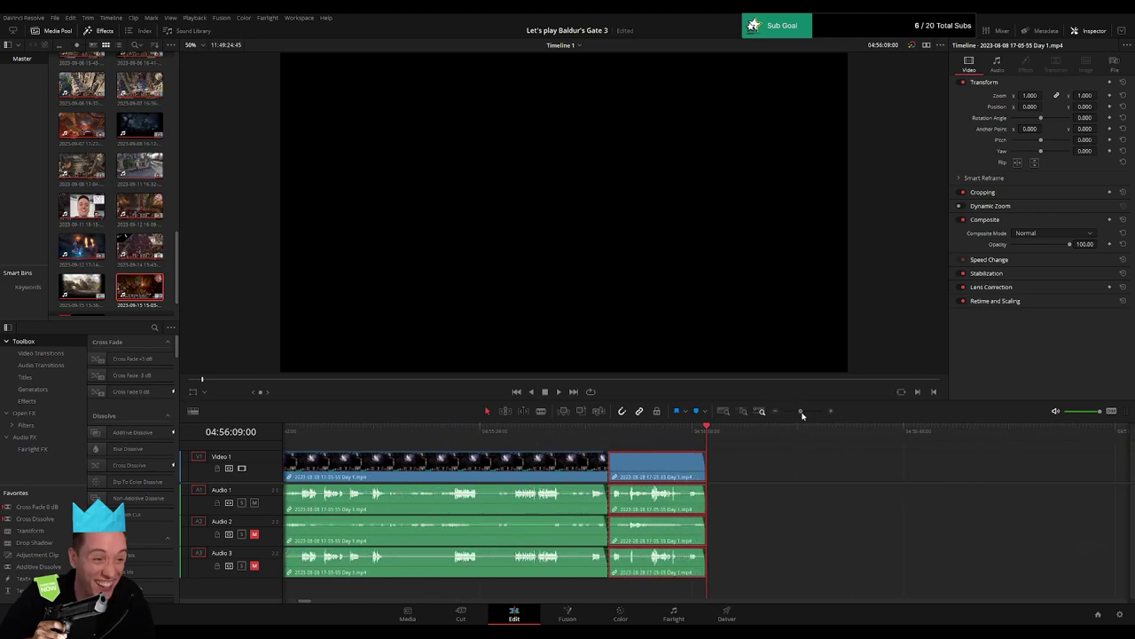
pyautogui.click(793, 488)
pyautogui.moveTo(521, 471); pyautogui.dragTo(708, 472)
pyautogui.click(675, 434)
pyautogui.press('space')
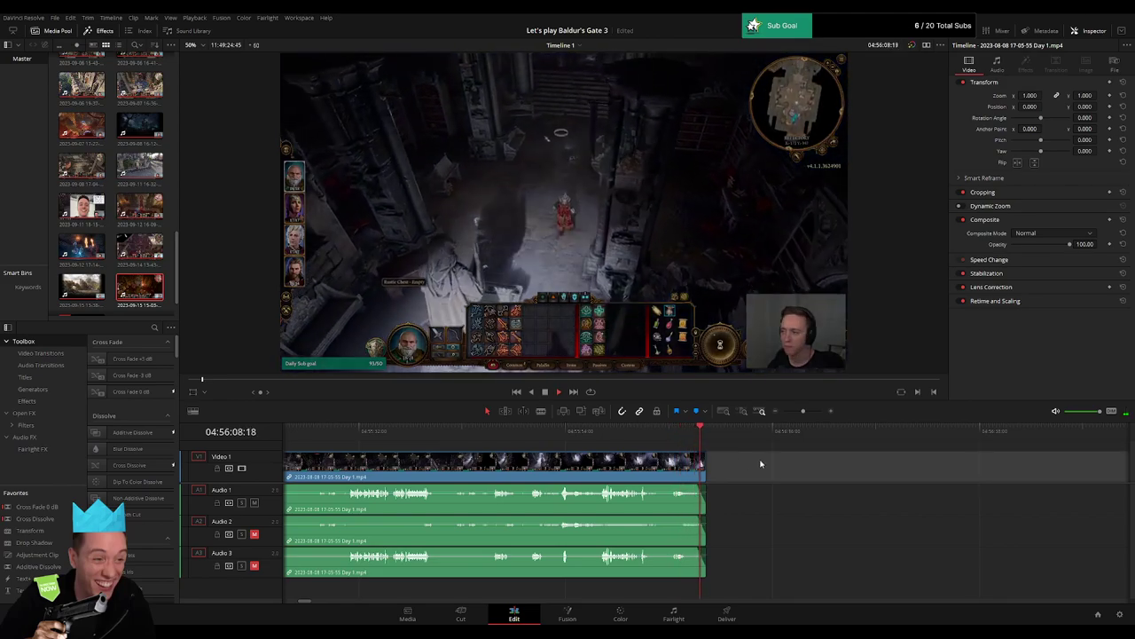
pyautogui.press('space')
pyautogui.click(672, 444)
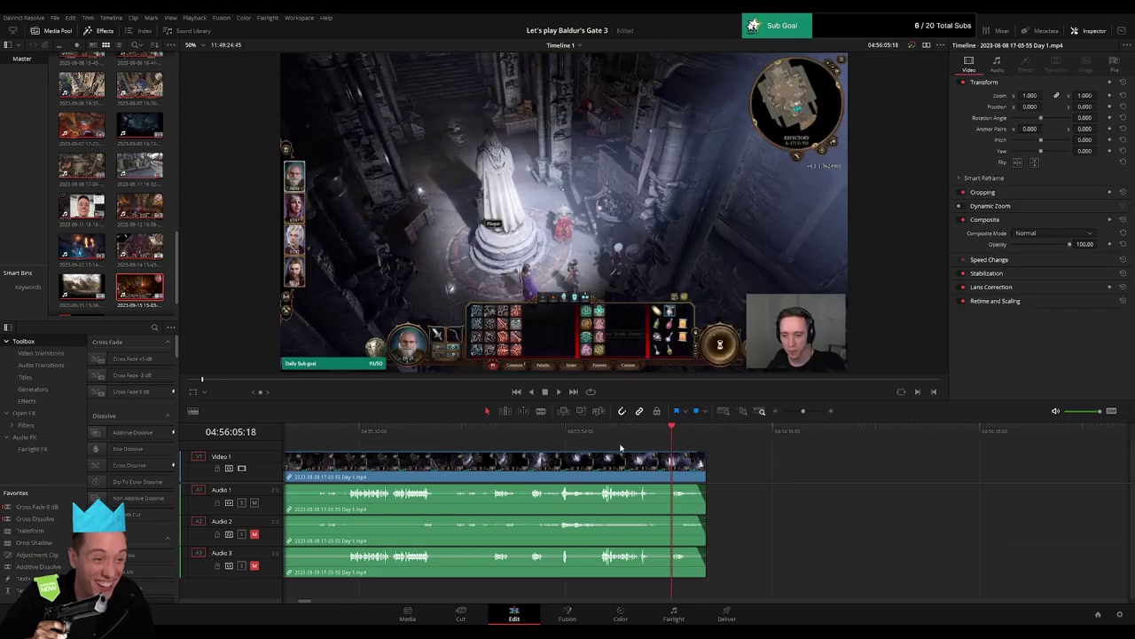
pyautogui.click(619, 442)
pyautogui.press('space')
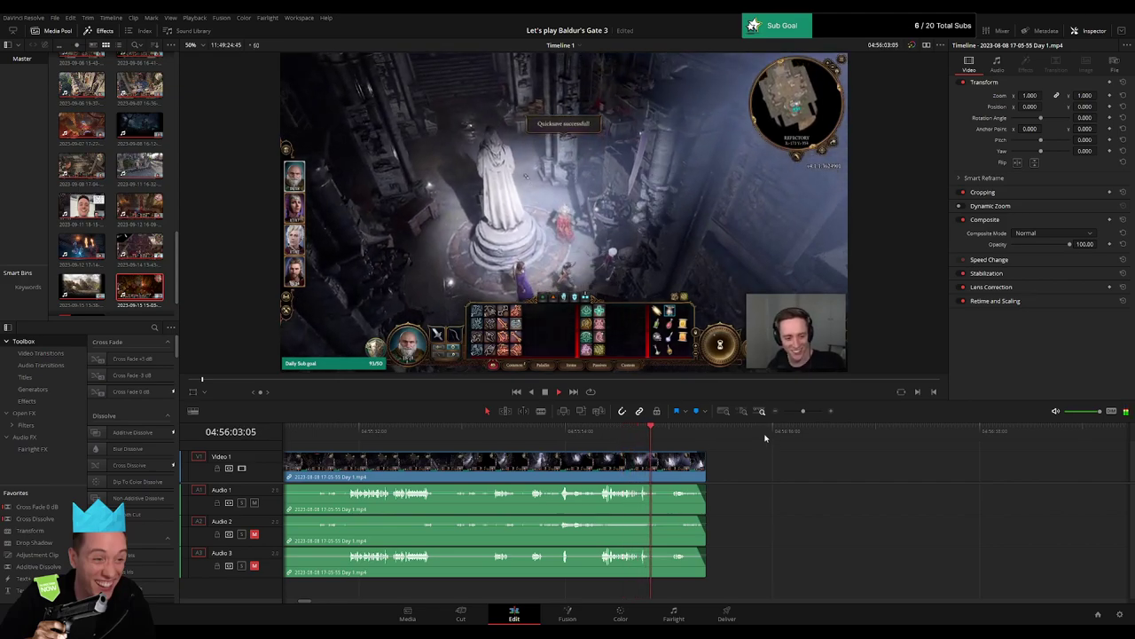
# Move the remaining short Day 1 piece together with the attached Day 2 recording so that they start at 06:00:00:00.
pyautogui.moveTo(803, 411)
pyautogui.mouseDown()
pyautogui.moveTo(783, 414)
pyautogui.moveTo(792, 416)
pyautogui.mouseUp()
pyautogui.click(882, 434)
pyautogui.moveTo(718, 439); pyautogui.dragTo(935, 455)
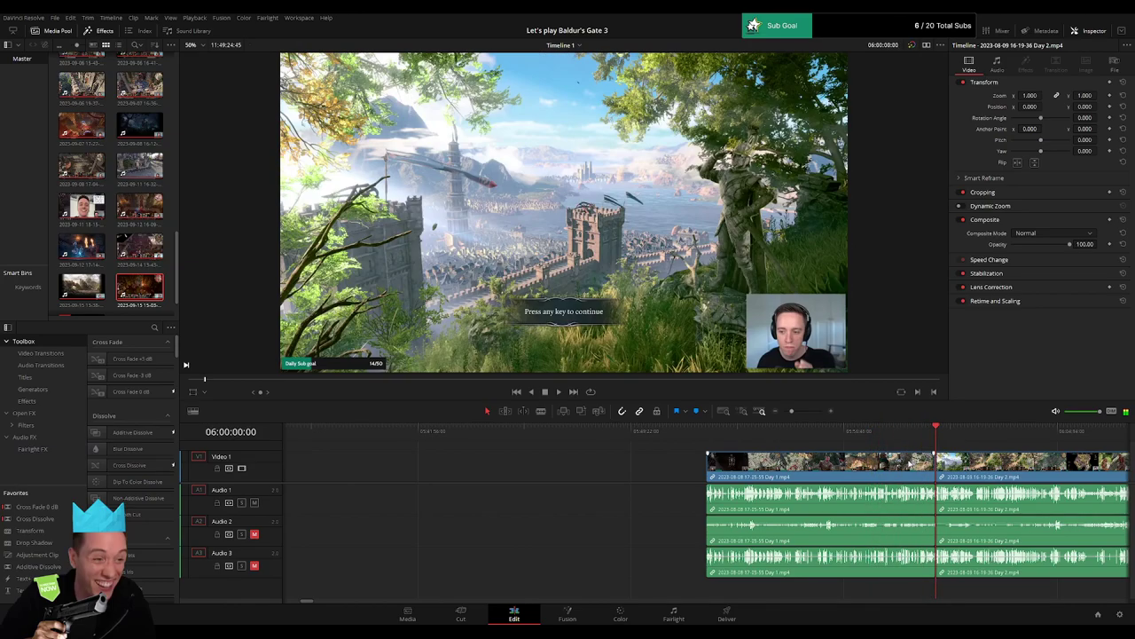
pyautogui.moveTo(792, 412); pyautogui.dragTo(781, 414)
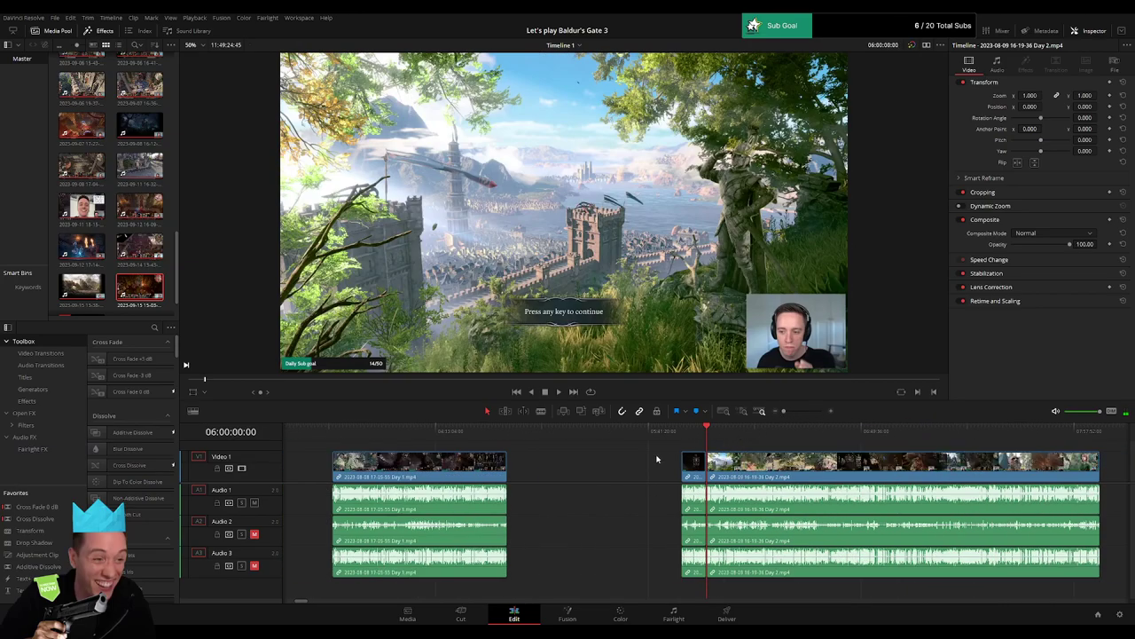
pyautogui.moveTo(656, 457); pyautogui.dragTo(731, 484)
pyautogui.moveTo(829, 479); pyautogui.dragTo(665, 473)
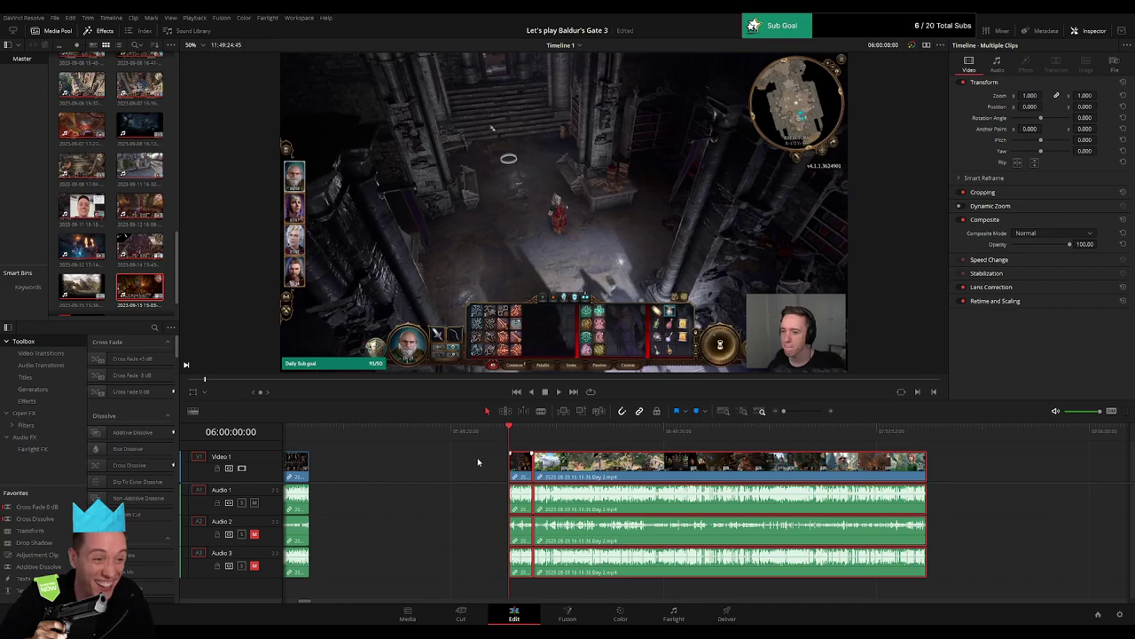
# Play back the new opening and add fade-ins of about one second at 06:00:00:00 on the video and all three audio tracks.
pyautogui.click(477, 461)
pyautogui.press('space')
pyautogui.moveTo(784, 412); pyautogui.dragTo(807, 413)
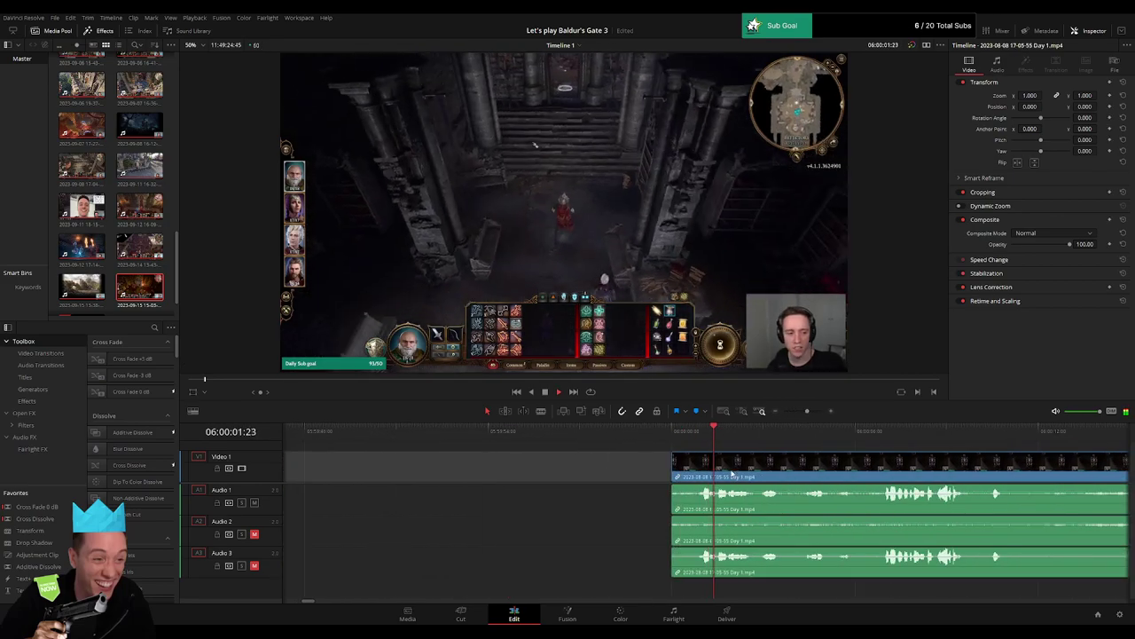
pyautogui.moveTo(674, 453); pyautogui.dragTo(702, 493)
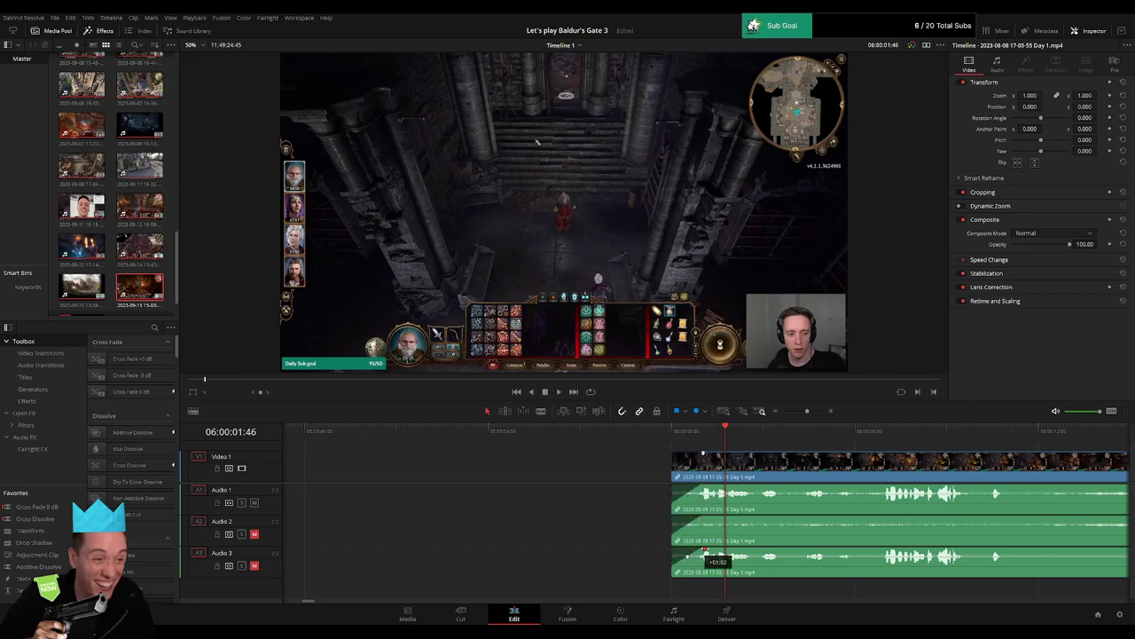
# Add cross dissolve and audio cross fade transitions at the cut between the Day 1 piece and the Day 2 recording, and play them back.
pyautogui.moveTo(807, 411)
pyautogui.mouseDown()
pyautogui.moveTo(783, 414)
pyautogui.moveTo(814, 413)
pyautogui.mouseUp()
pyautogui.moveTo(550, 432); pyautogui.dragTo(395, 434)
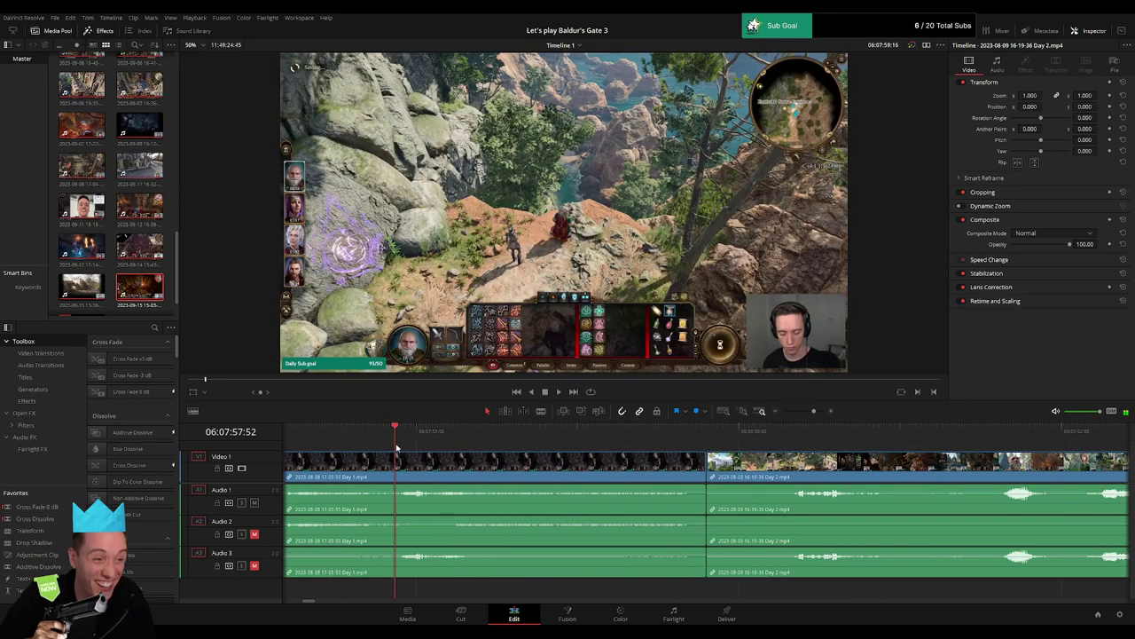
pyautogui.press('space')
pyautogui.click(708, 476)
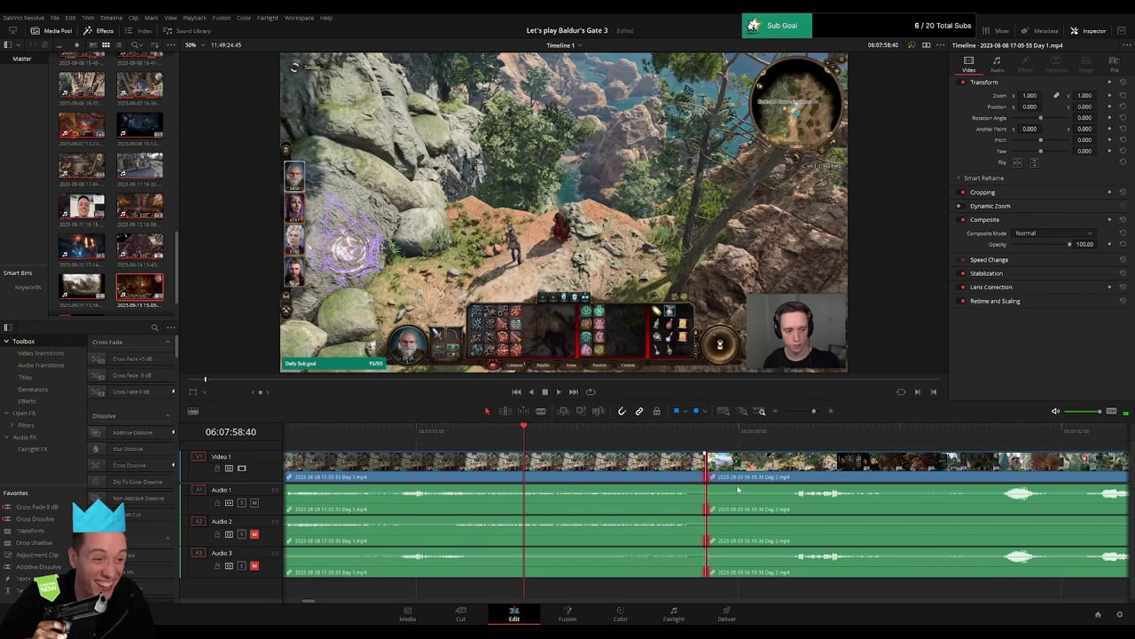
pyautogui.hotkey('ctrl', 't')
pyautogui.press('space')
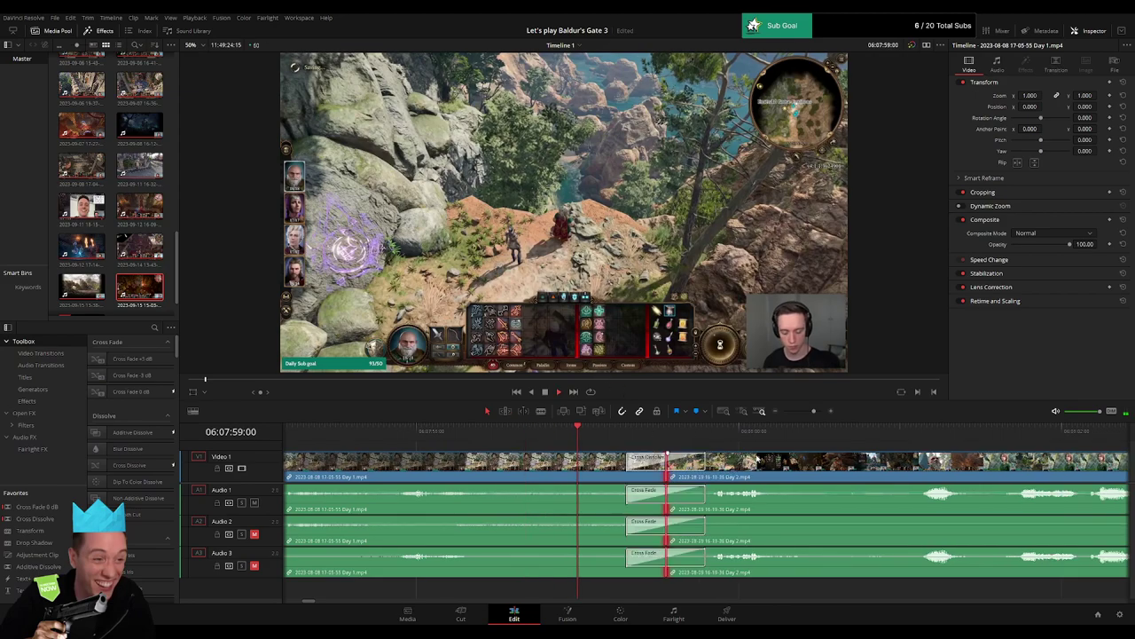
# Examine the Day 2 recording between about 06:52 and 06:55 for a suitable place to end the fourth part.
pyautogui.moveTo(814, 411); pyautogui.dragTo(791, 413)
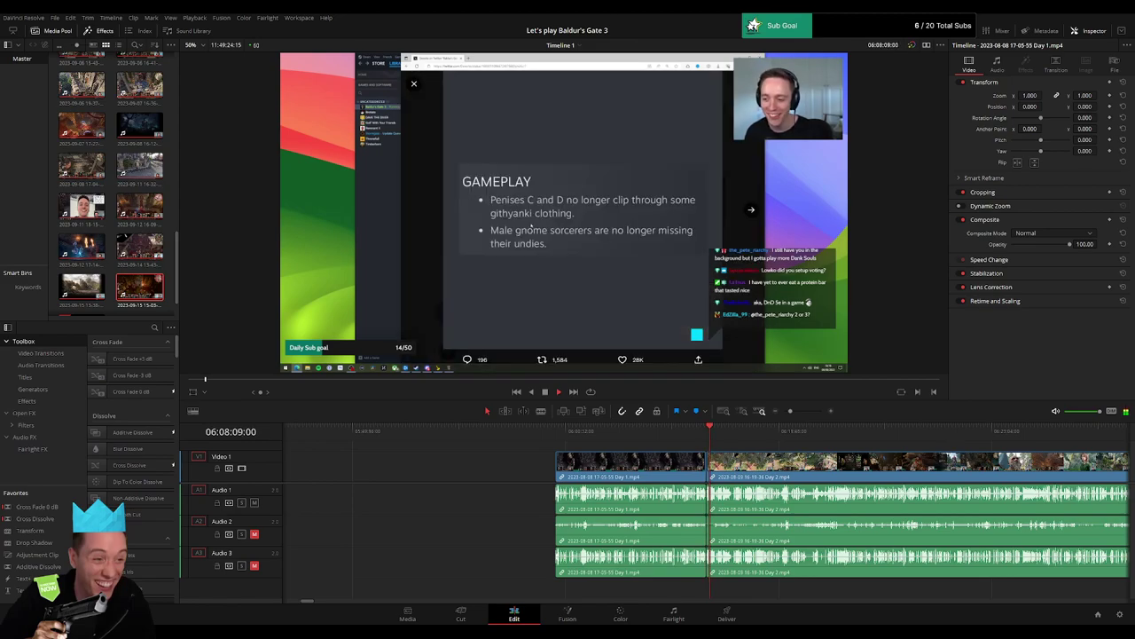
pyautogui.moveTo(739, 449); pyautogui.dragTo(571, 447)
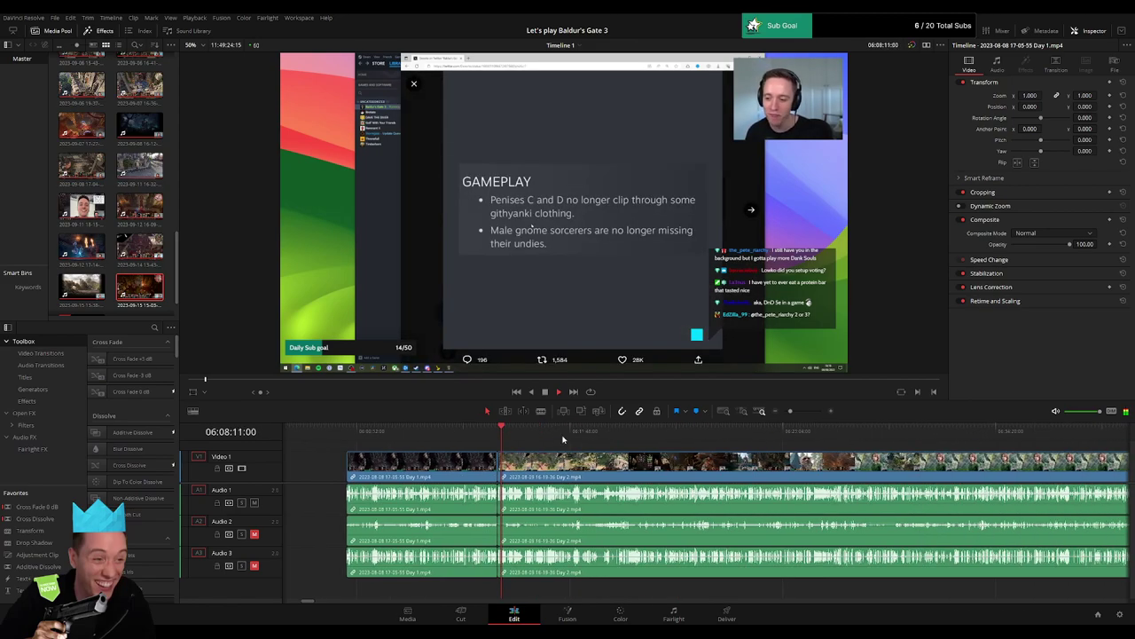
pyautogui.moveTo(796, 411); pyautogui.dragTo(790, 412)
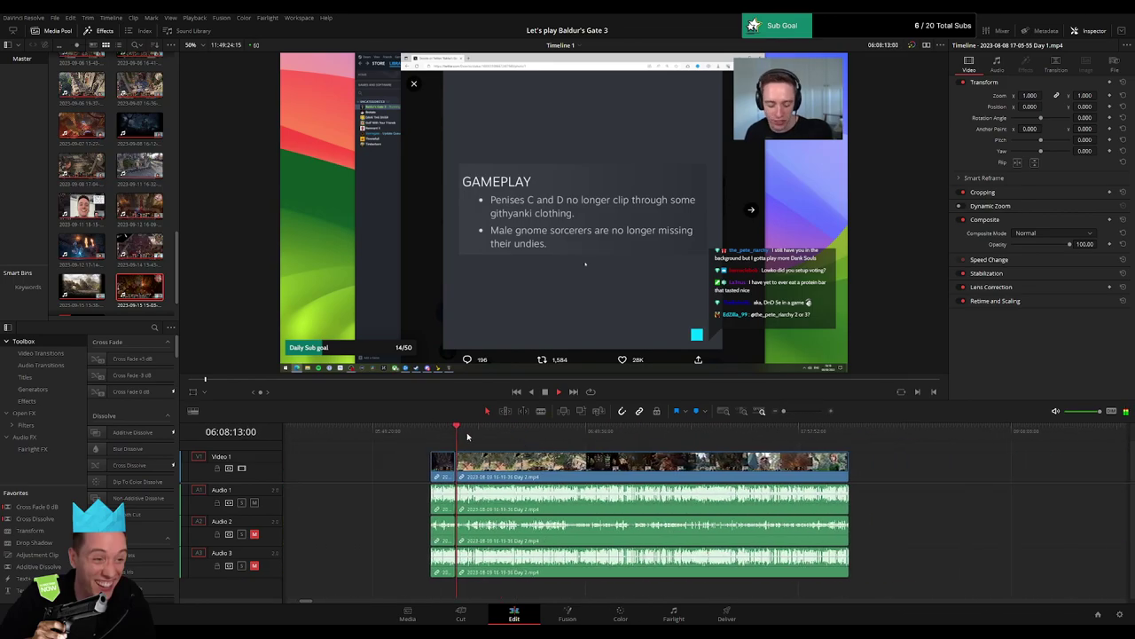
pyautogui.moveTo(468, 437); pyautogui.dragTo(595, 448)
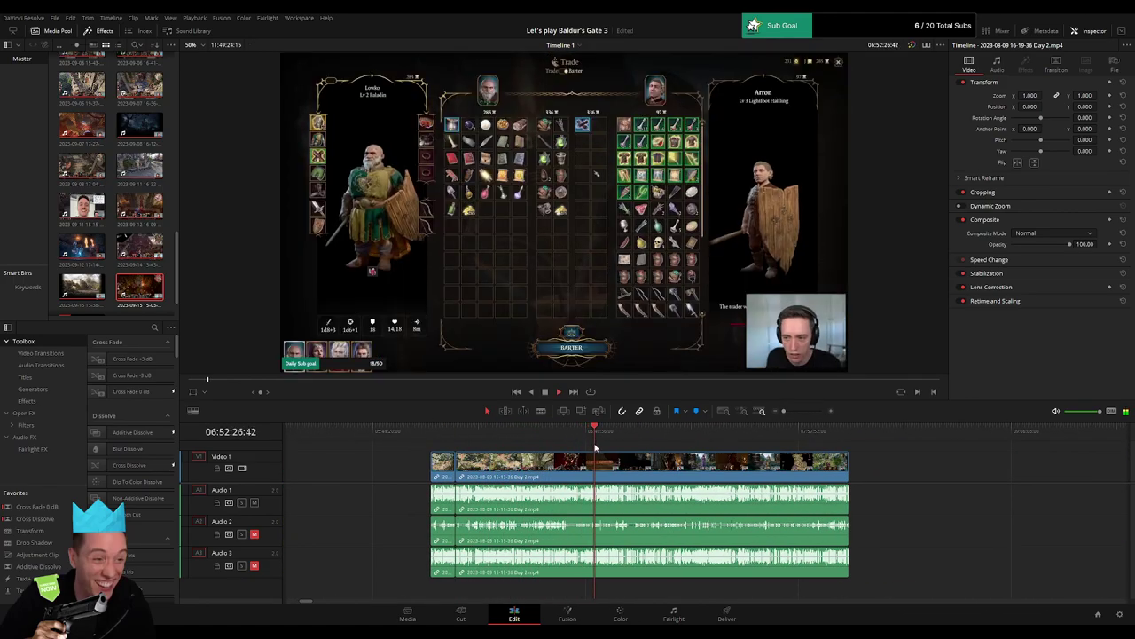
pyautogui.click(603, 433)
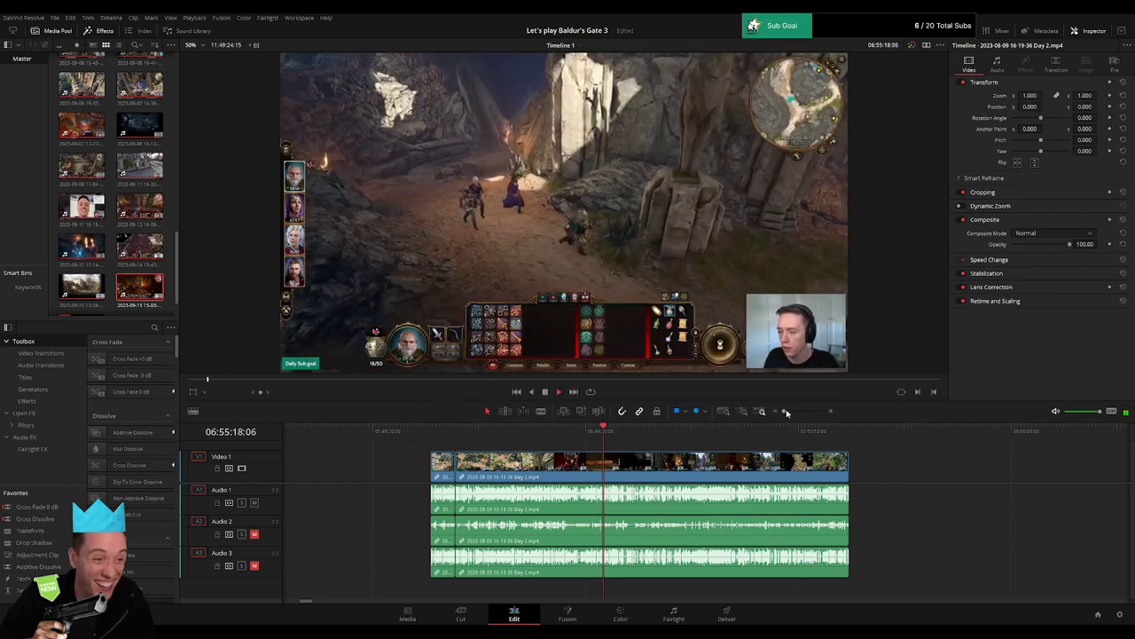
pyautogui.moveTo(786, 411); pyautogui.dragTo(801, 413)
pyautogui.click(484, 432)
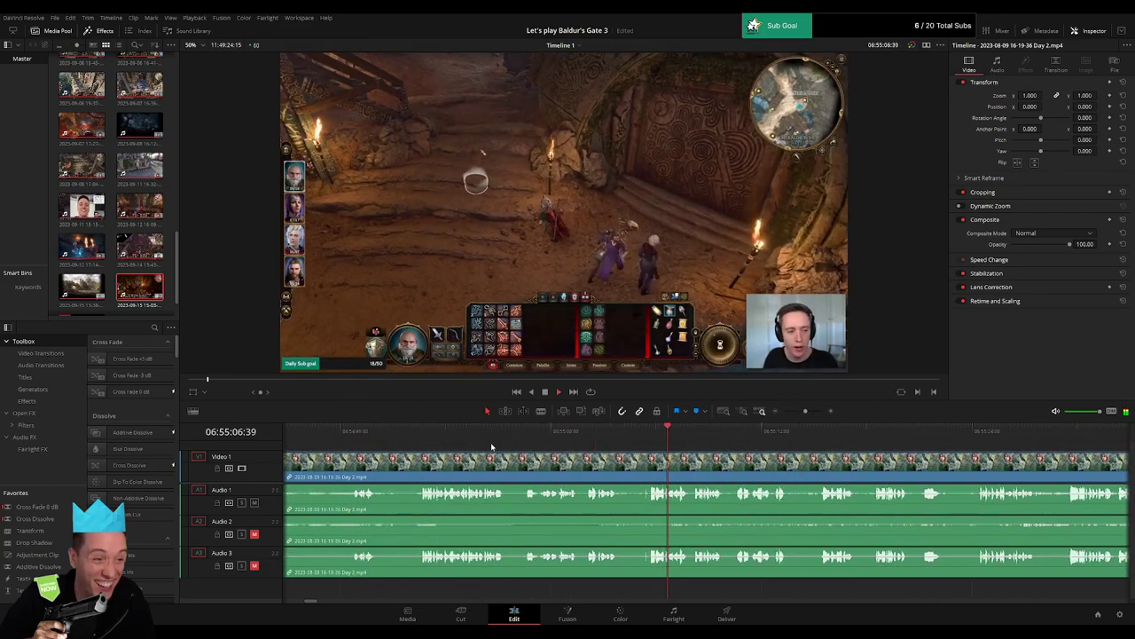
pyautogui.click(420, 435)
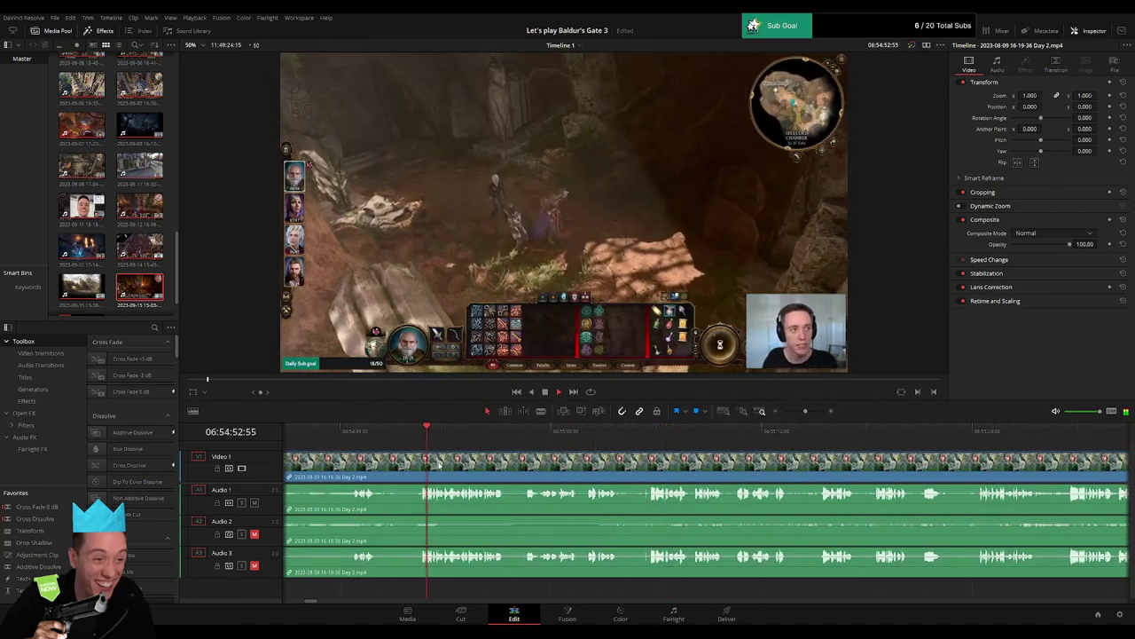
pyautogui.hscroll(-3, 422, 436)
pyautogui.click(574, 434)
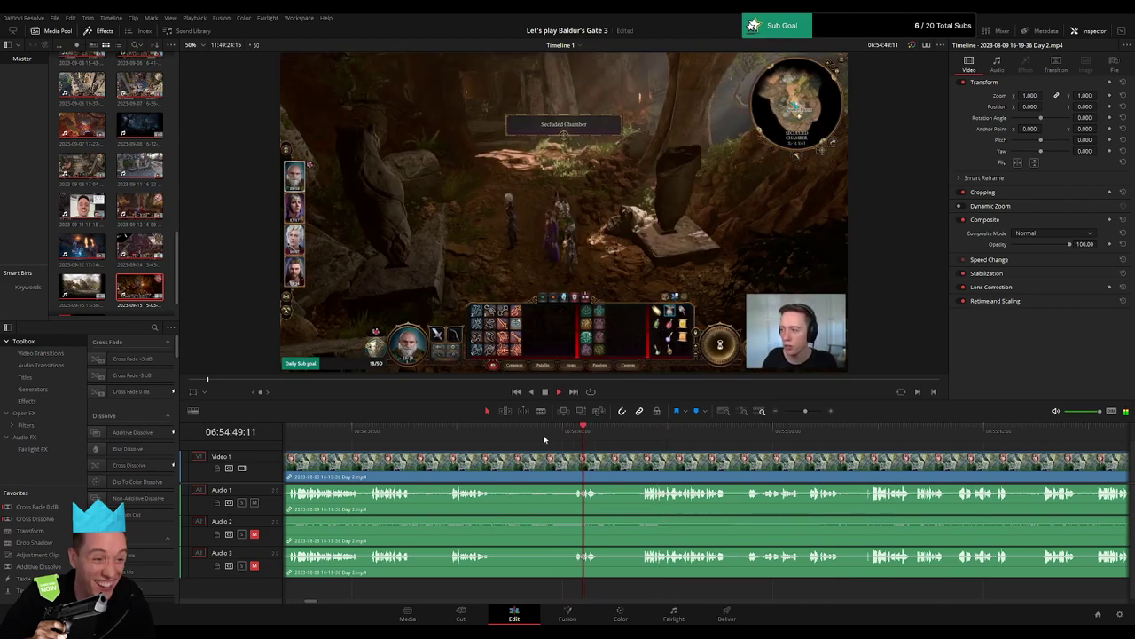
pyautogui.click(639, 434)
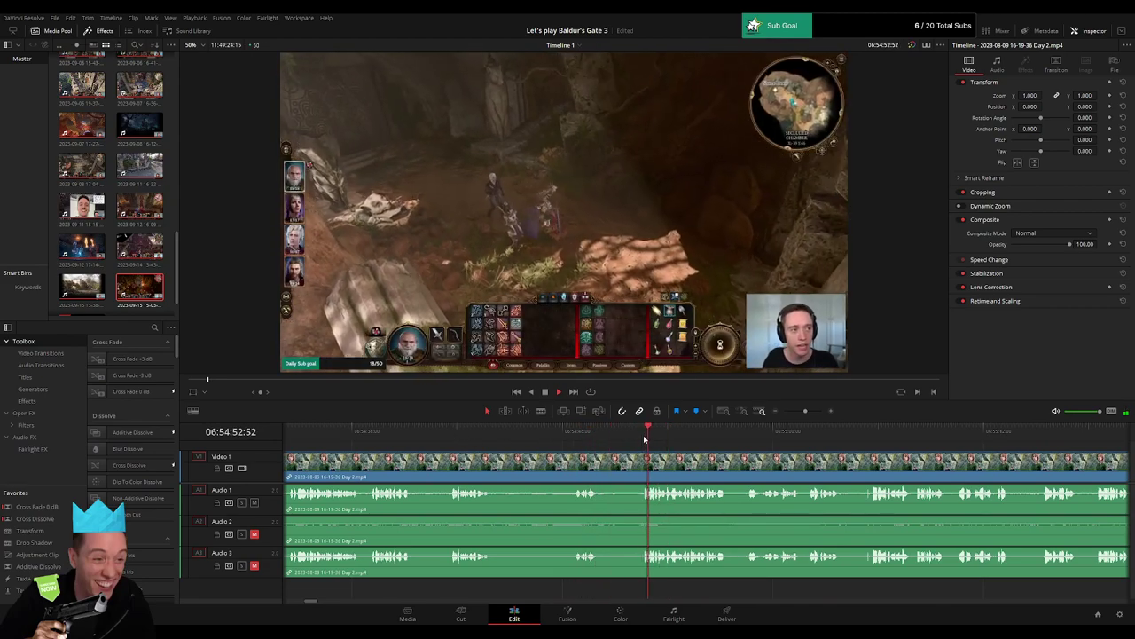
pyautogui.click(750, 432)
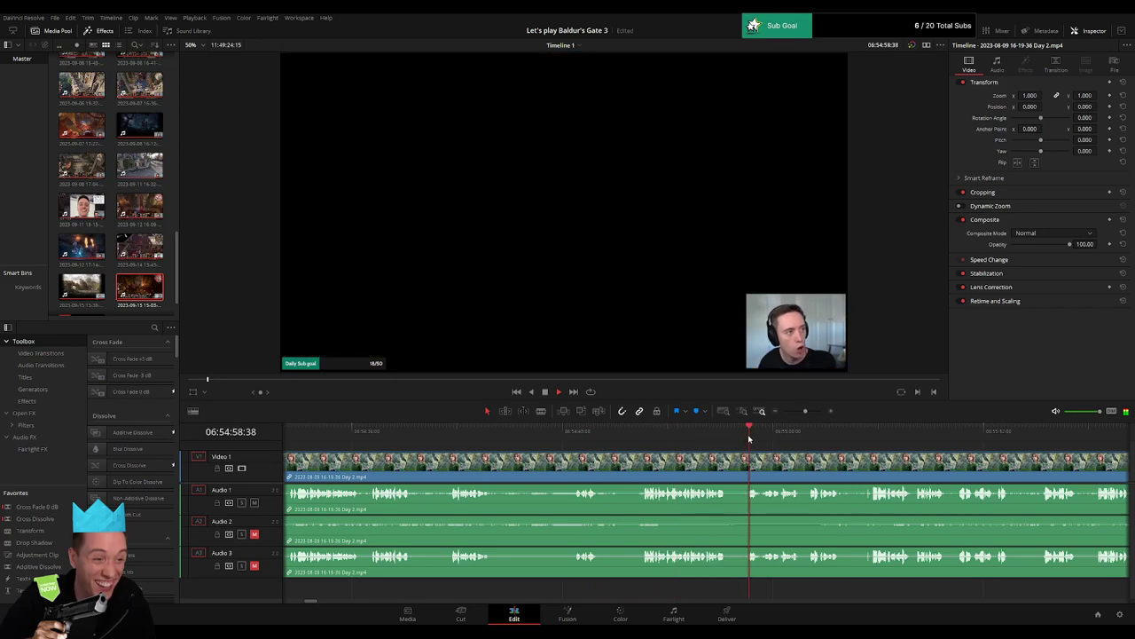
pyautogui.click(802, 433)
pyautogui.press('space')
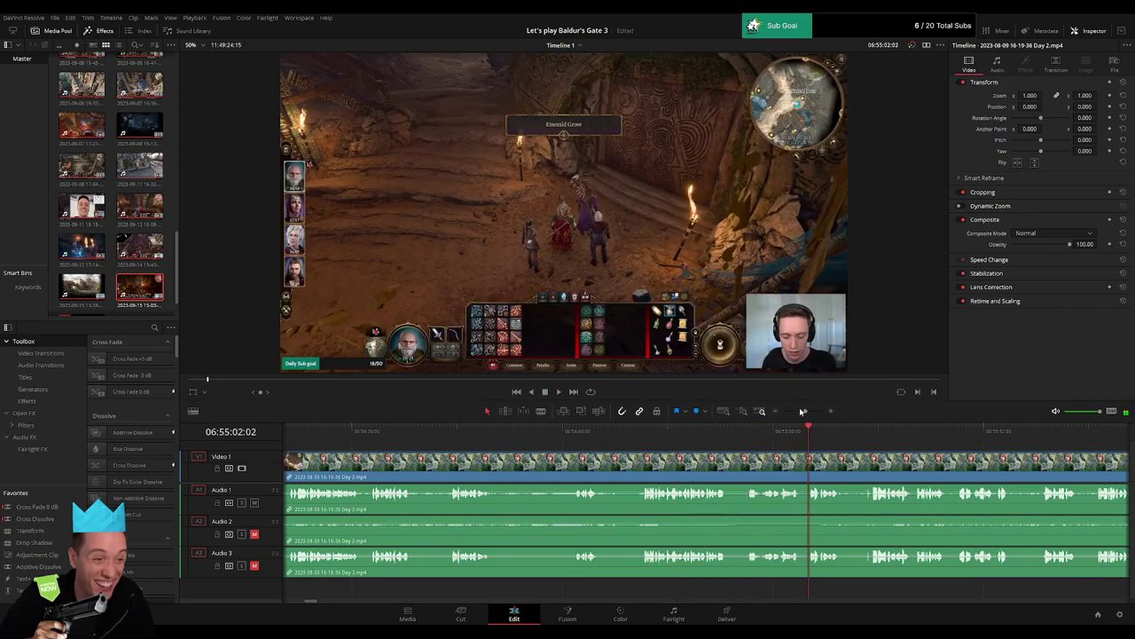
# Split the Day 2 recording at 06:54:52:00, just before the speech begins.
pyautogui.moveTo(806, 411); pyautogui.dragTo(817, 411)
pyautogui.click(471, 433)
pyautogui.click(777, 432)
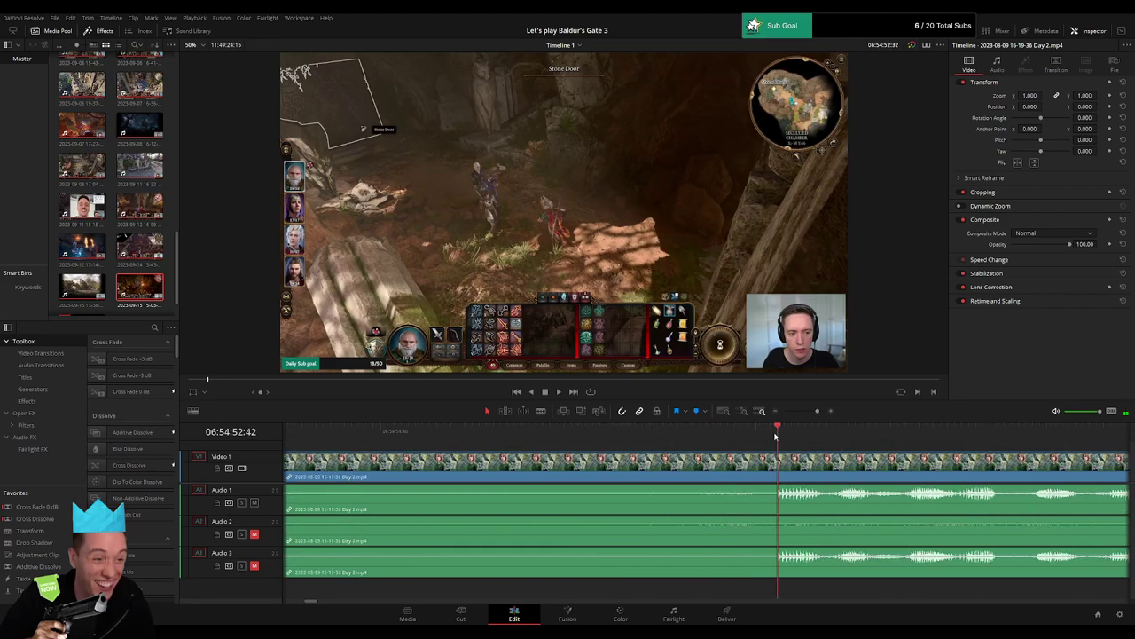
pyautogui.click(720, 432)
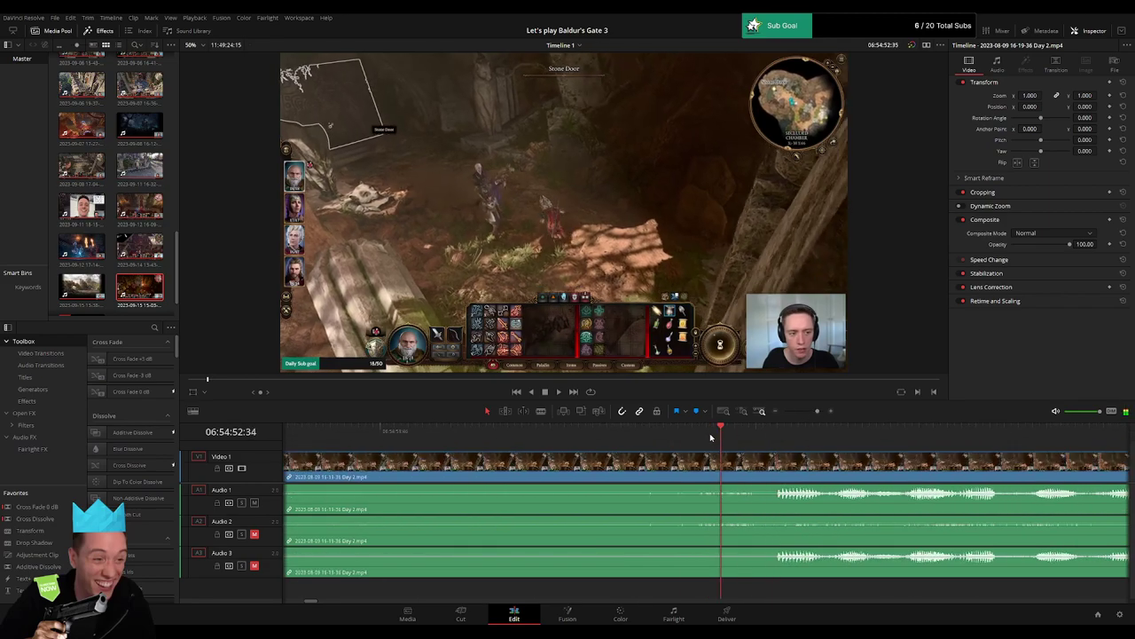
pyautogui.moveTo(710, 437); pyautogui.dragTo(913, 456)
pyautogui.press('b')
# Add fade-ins of about one second after the 06:54:52:00 cut on the video and all three audio tracks.
pyautogui.click(480, 461)
pyautogui.moveTo(479, 485); pyautogui.dragTo(906, 487)
pyautogui.scroll(-2, 906, 487)
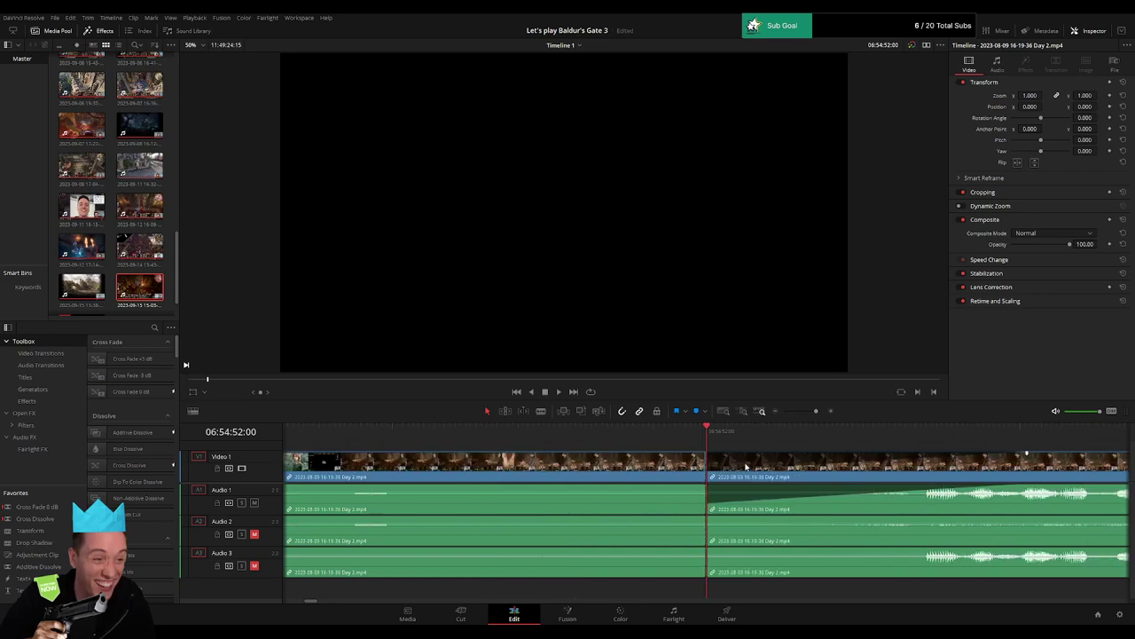
pyautogui.moveTo(707, 518); pyautogui.dragTo(932, 518)
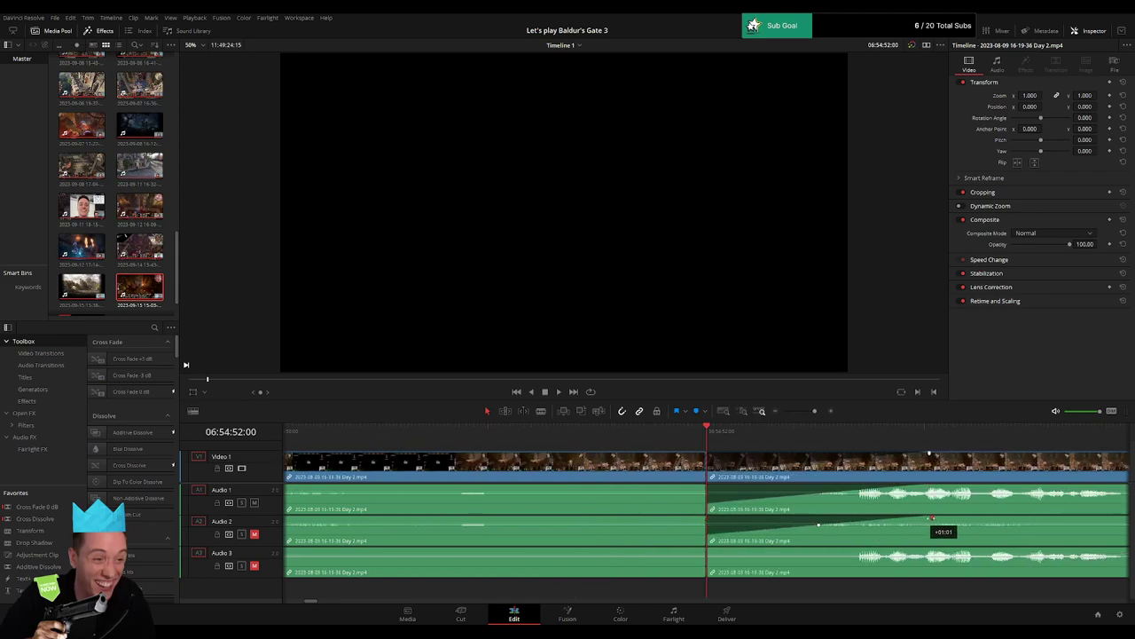
pyautogui.moveTo(715, 556); pyautogui.dragTo(926, 549)
# Add fade-outs of about one second before the 06:54:52:00 cut on the video and all three audio tracks.
pyautogui.click(707, 453)
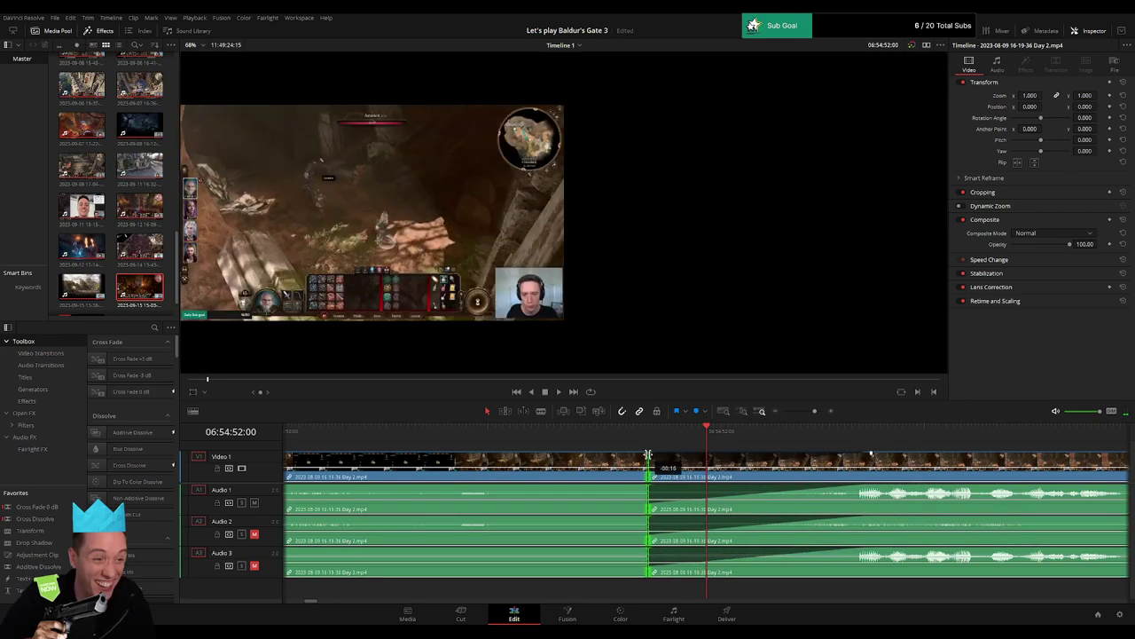
pyautogui.moveTo(703, 453); pyautogui.dragTo(494, 457)
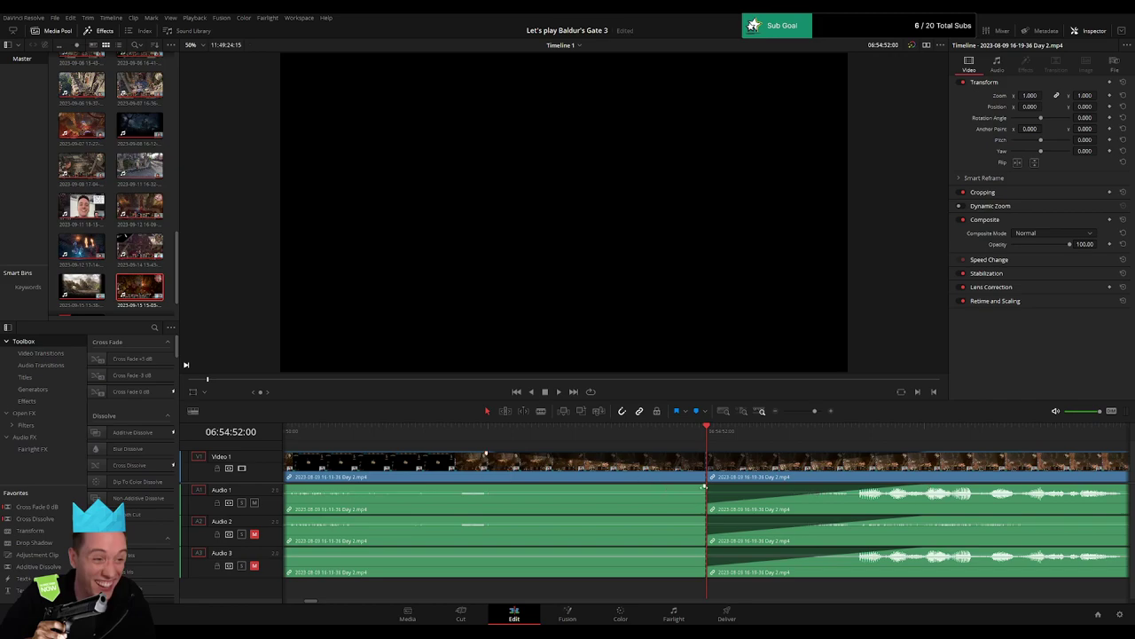
pyautogui.moveTo(703, 486); pyautogui.dragTo(479, 486)
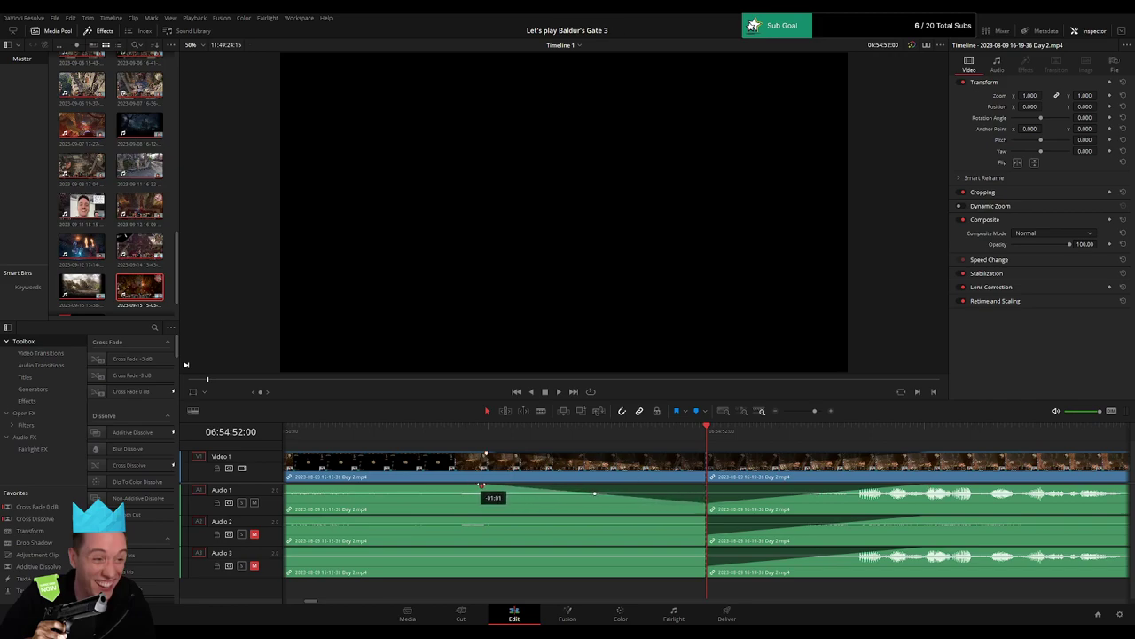
pyautogui.moveTo(690, 518); pyautogui.dragTo(495, 514)
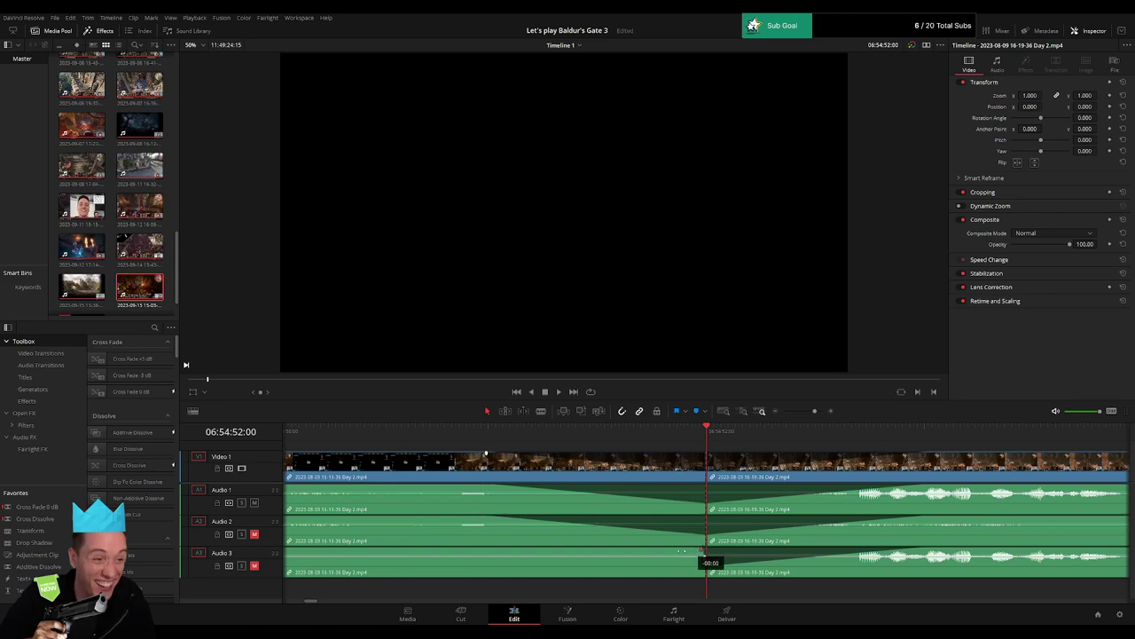
pyautogui.moveTo(682, 551); pyautogui.dragTo(494, 541)
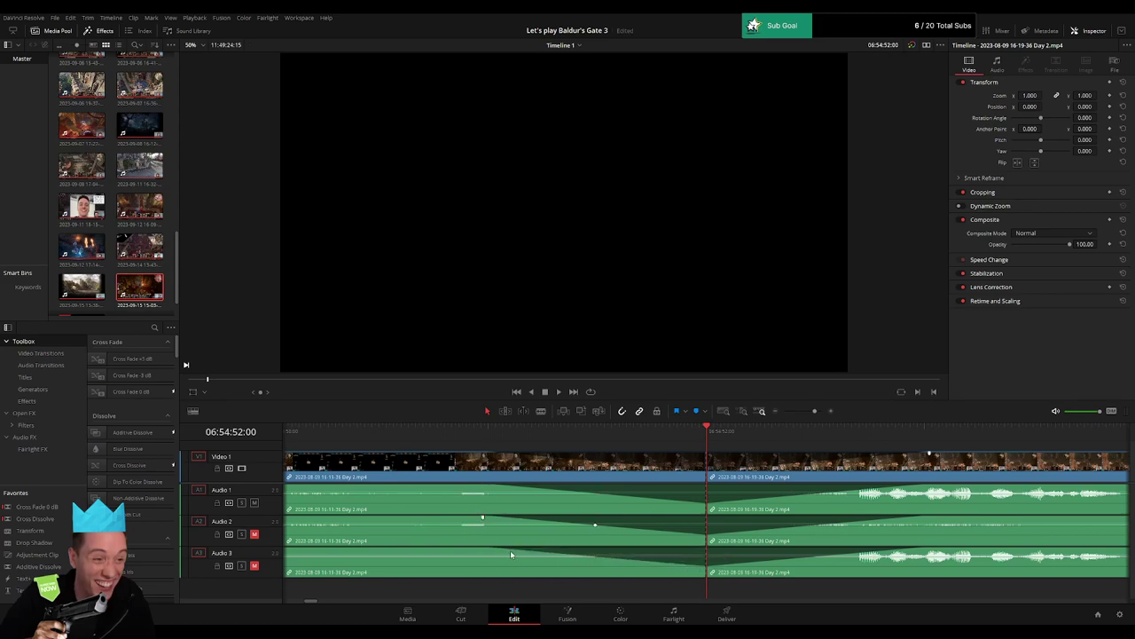
# Move the rest of the Day 2 recording so that it starts at 08:00:00:00, and play back its opening.
pyautogui.moveTo(812, 414); pyautogui.dragTo(758, 415)
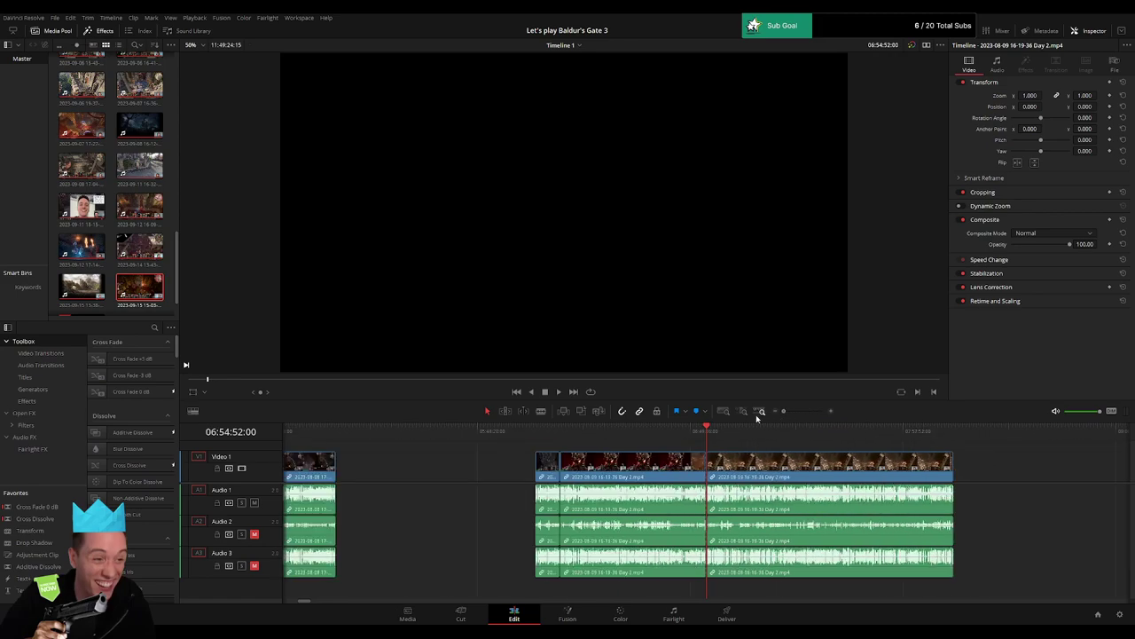
pyautogui.hscroll(5, 799, 451)
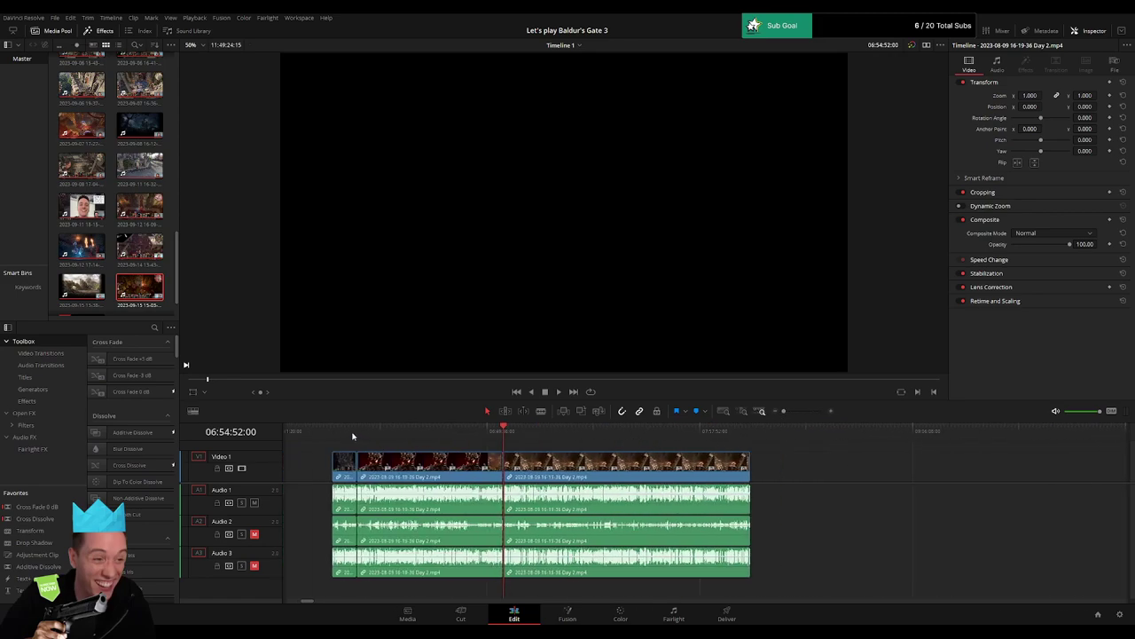
pyautogui.click(505, 435)
pyautogui.hscroll(5, 552, 455)
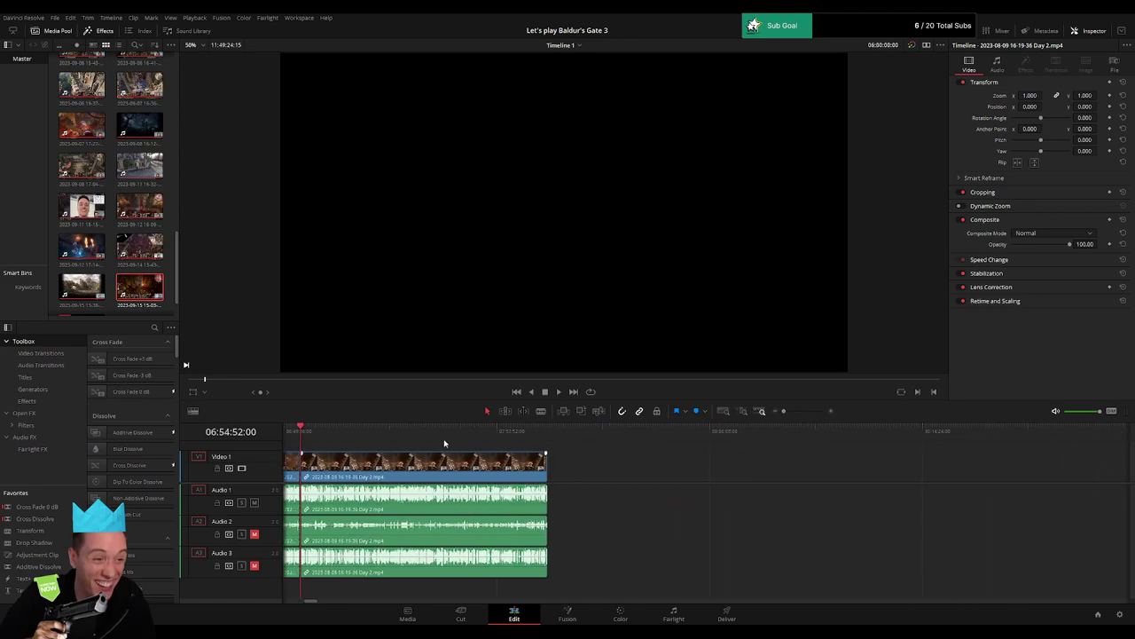
pyautogui.moveTo(472, 464); pyautogui.dragTo(810, 468)
pyautogui.click(440, 463)
pyautogui.hscroll(-3, 510, 469)
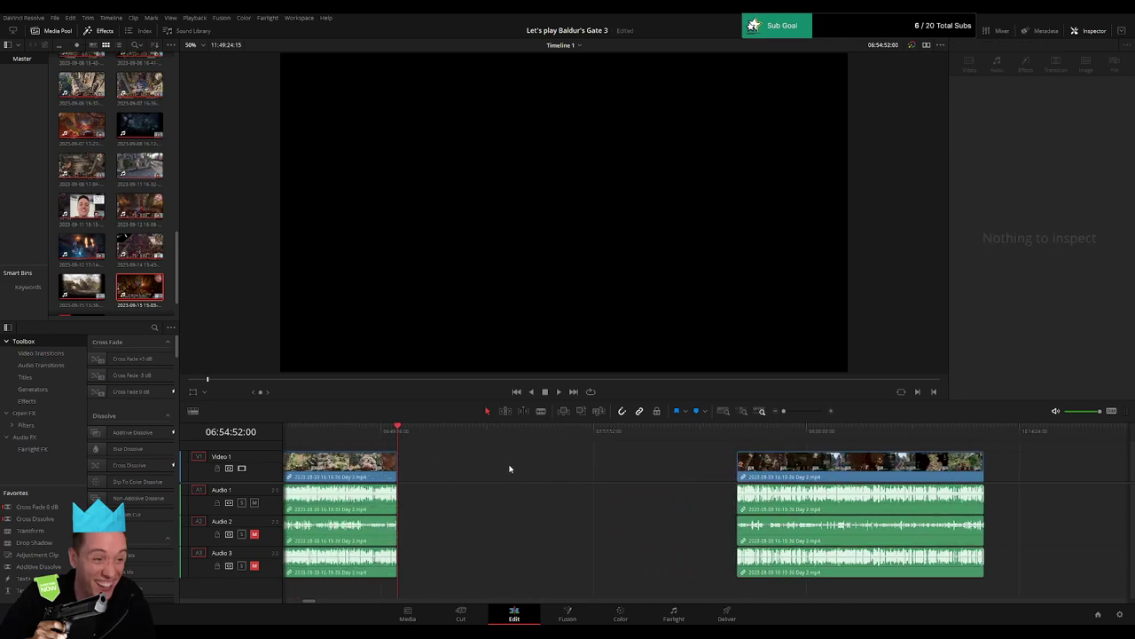
pyautogui.moveTo(500, 445); pyautogui.dragTo(581, 453)
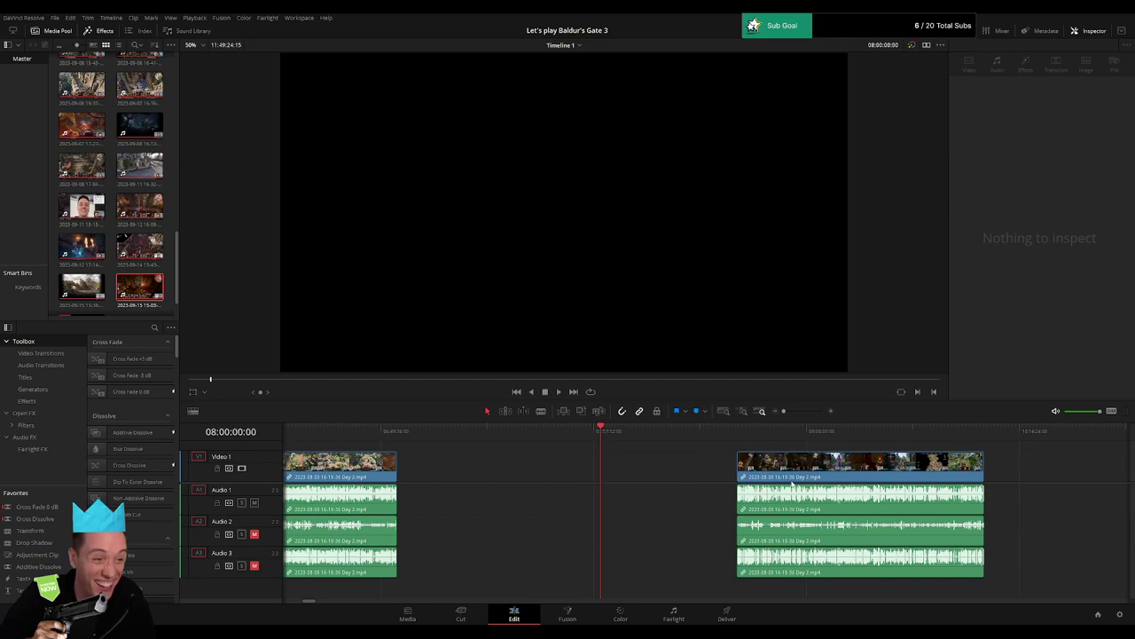
pyautogui.moveTo(792, 483); pyautogui.dragTo(667, 463)
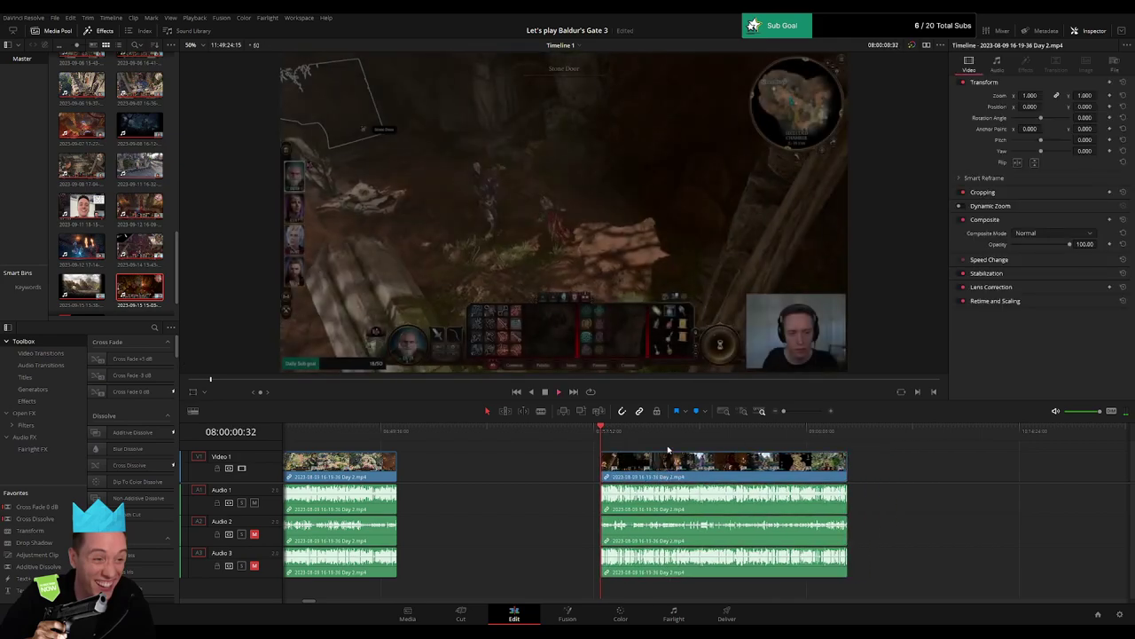
pyautogui.hscroll(4, 655, 449)
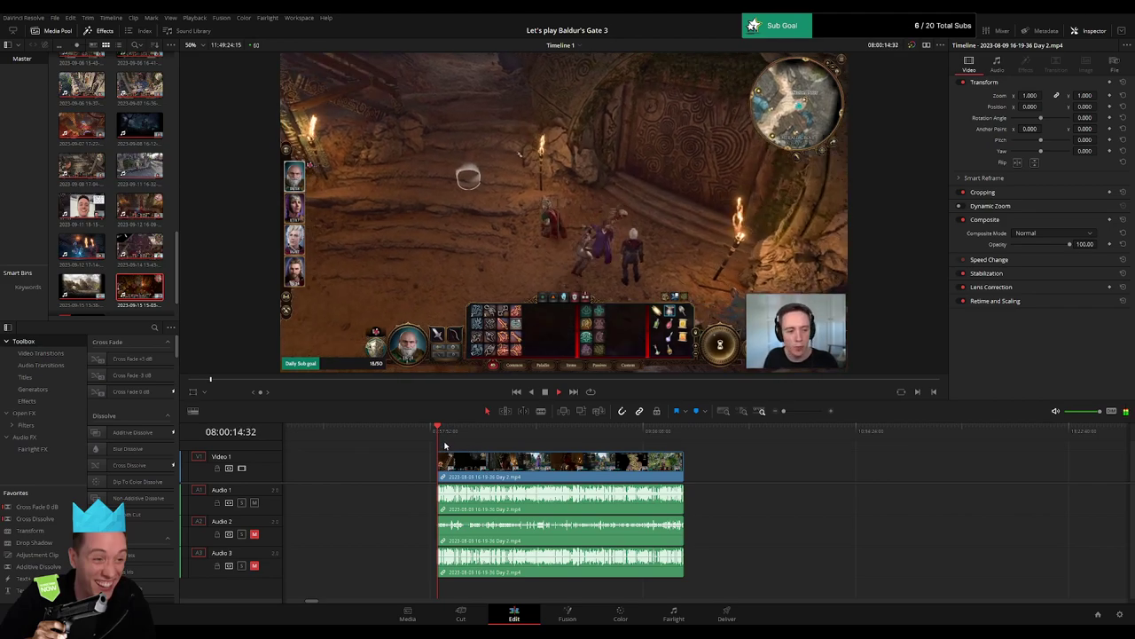
# Search the Day 2 clip between about 08:52 and 08:56 for a suitable episode break near the knight dialogue.
pyautogui.moveTo(446, 445); pyautogui.dragTo(601, 453)
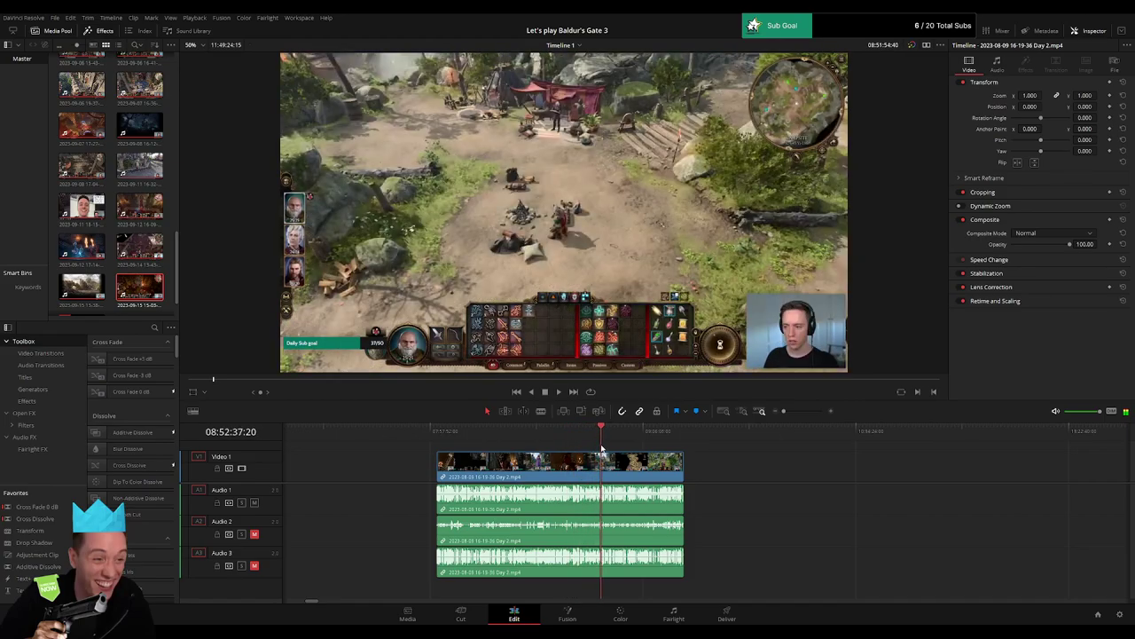
pyautogui.press('space')
pyautogui.click(609, 438)
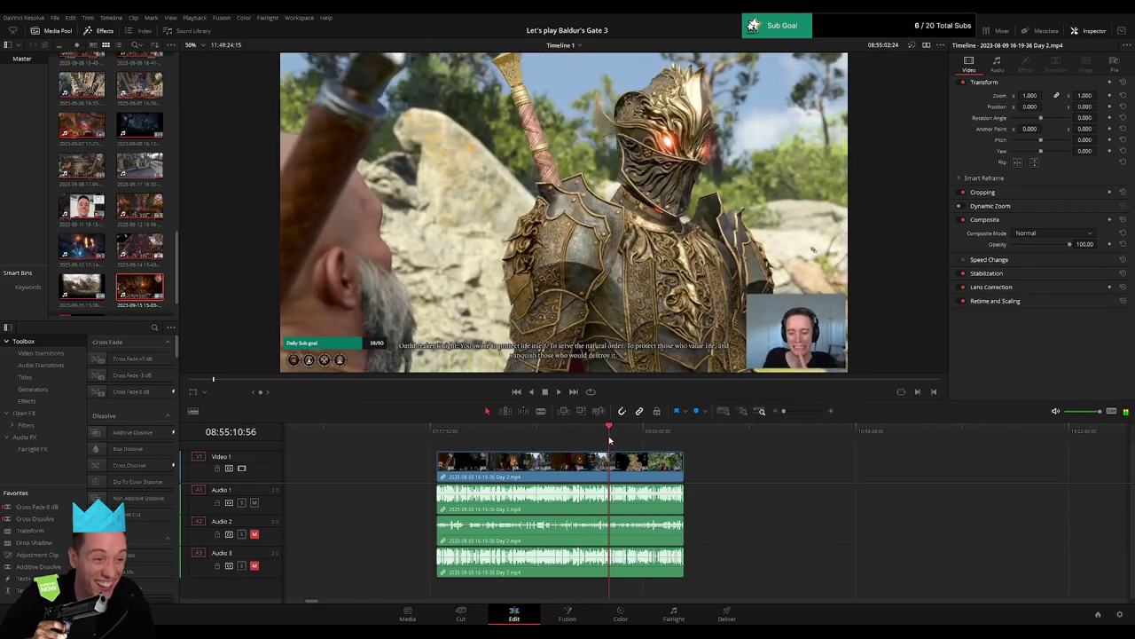
pyautogui.moveTo(784, 412); pyautogui.dragTo(789, 439)
pyautogui.press('space')
pyautogui.moveTo(842, 466); pyautogui.dragTo(620, 456)
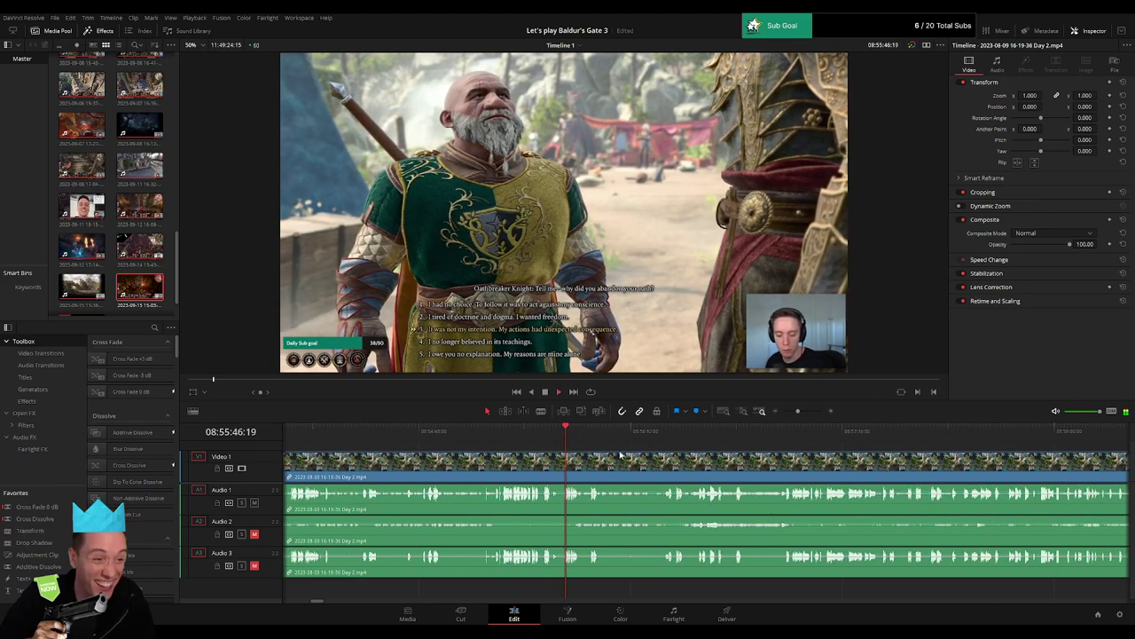
pyautogui.click(505, 432)
pyautogui.click(411, 433)
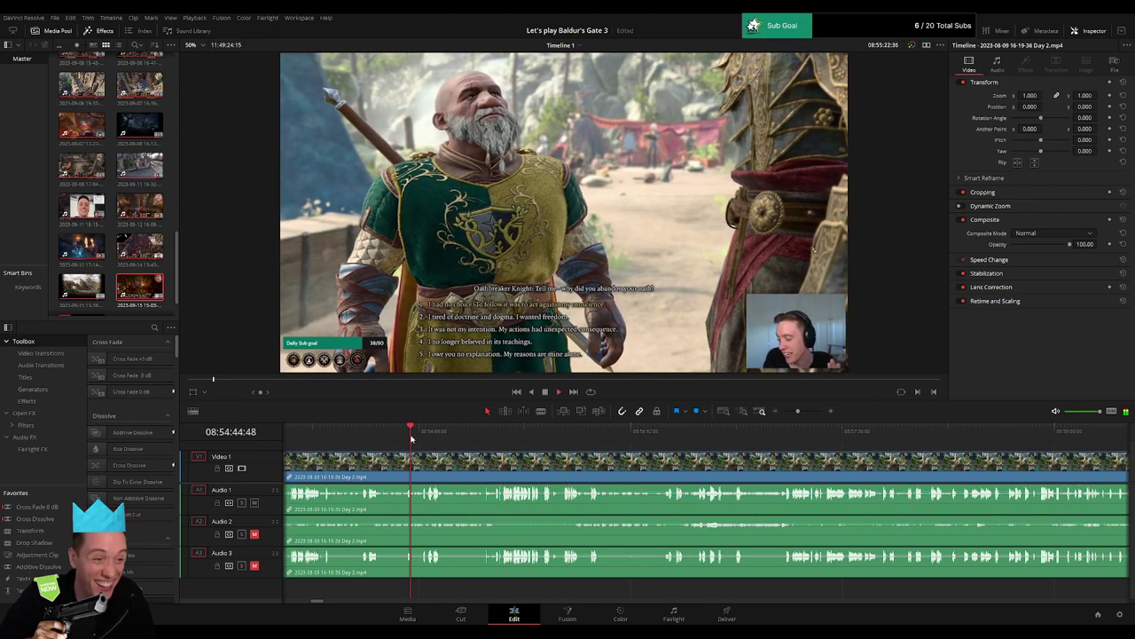
pyautogui.moveTo(489, 471); pyautogui.dragTo(636, 469)
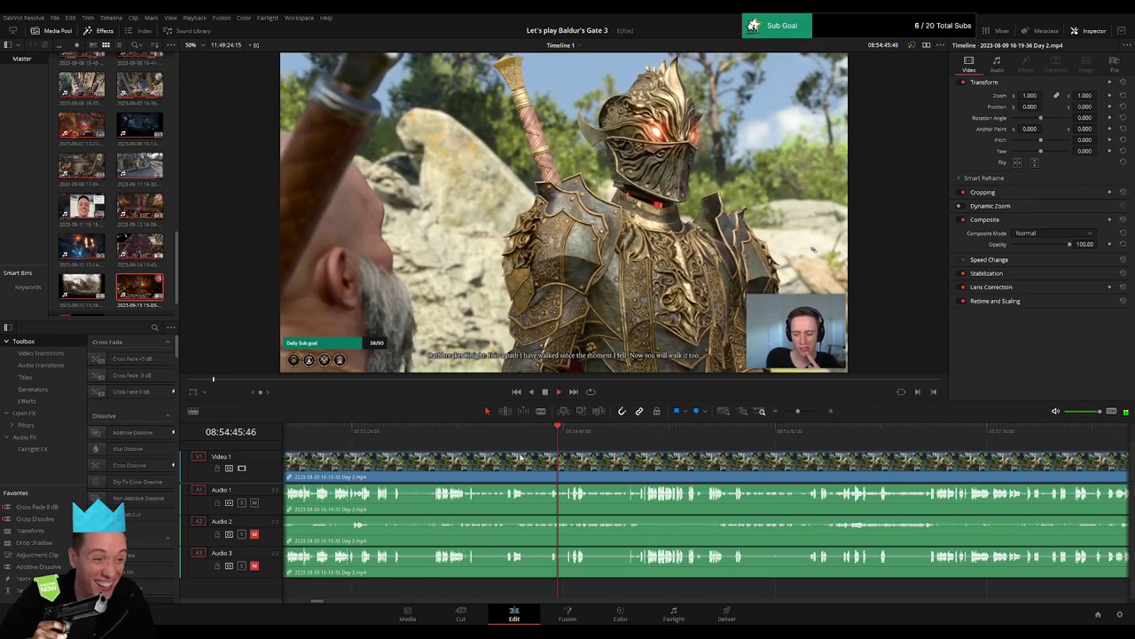
# Split the Day 2 recording at 08:53:57:00, just before the speech, and fade the video out and in by about one second around the cut.
pyautogui.click(436, 434)
pyautogui.scroll(1, 532, 452)
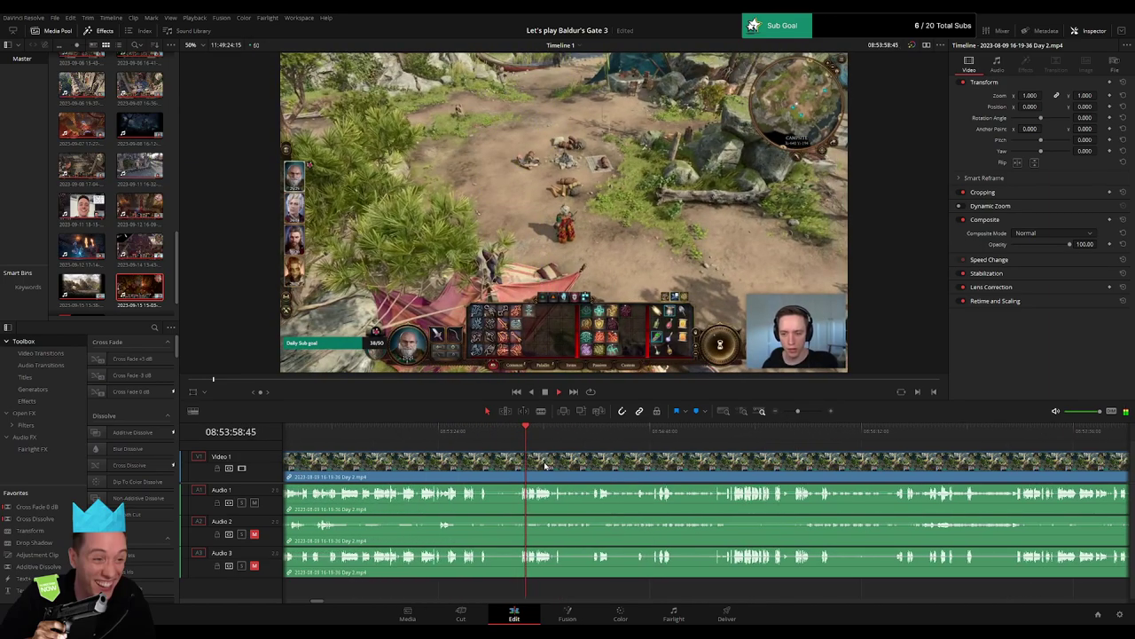
pyautogui.moveTo(797, 411); pyautogui.dragTo(806, 411)
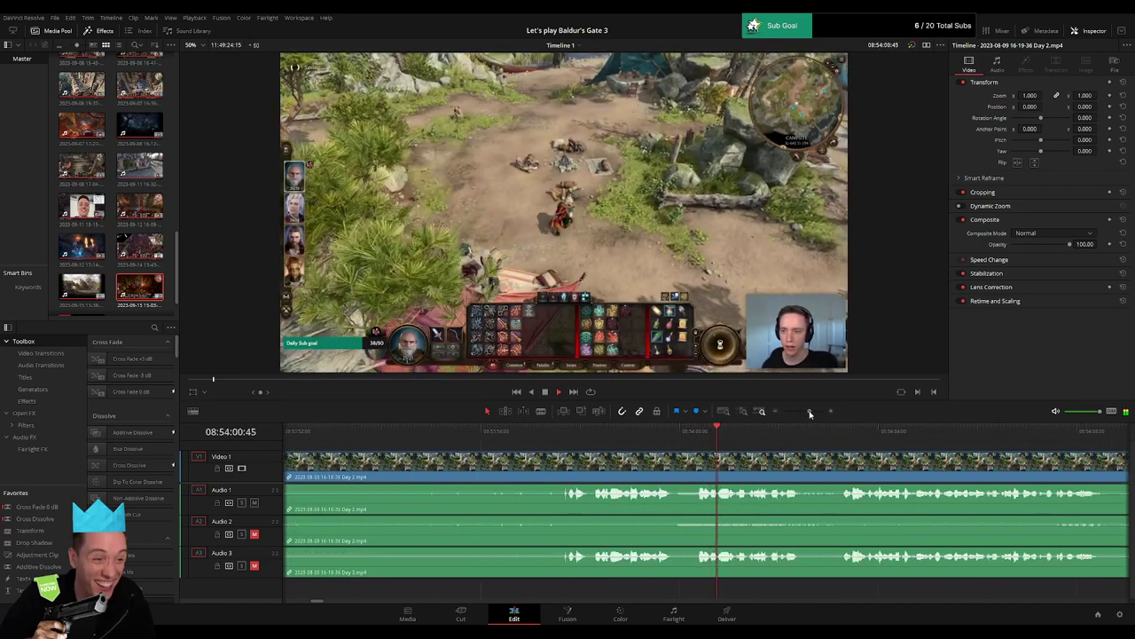
pyautogui.click(631, 435)
pyautogui.moveTo(806, 411); pyautogui.dragTo(814, 413)
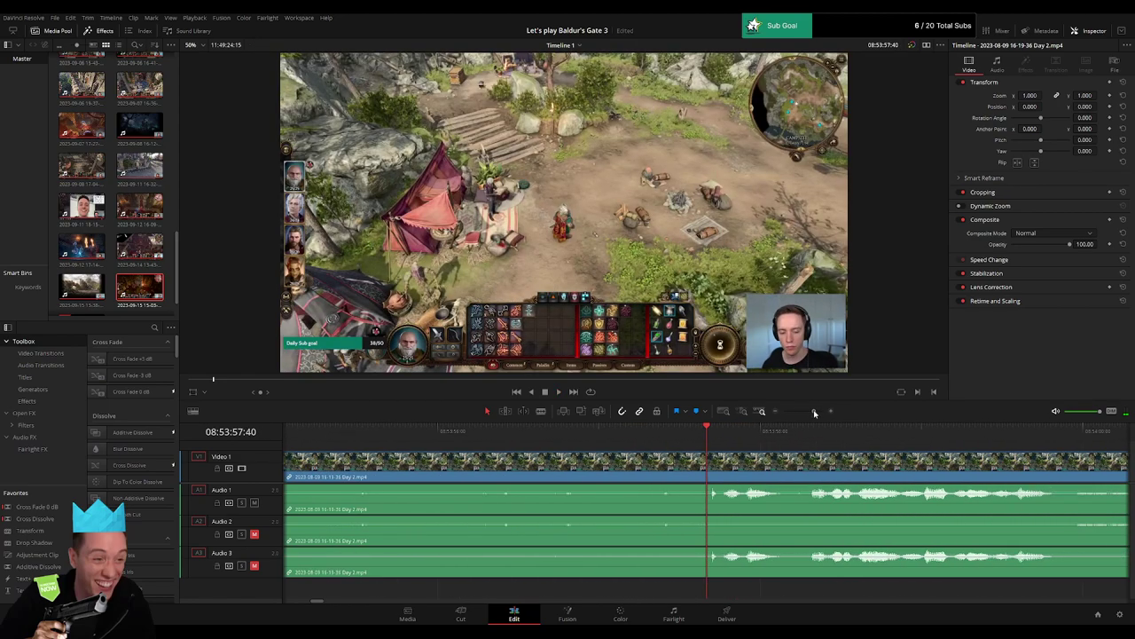
pyautogui.moveTo(706, 439); pyautogui.dragTo(434, 454)
pyautogui.hotkey('ctrl', 'b')
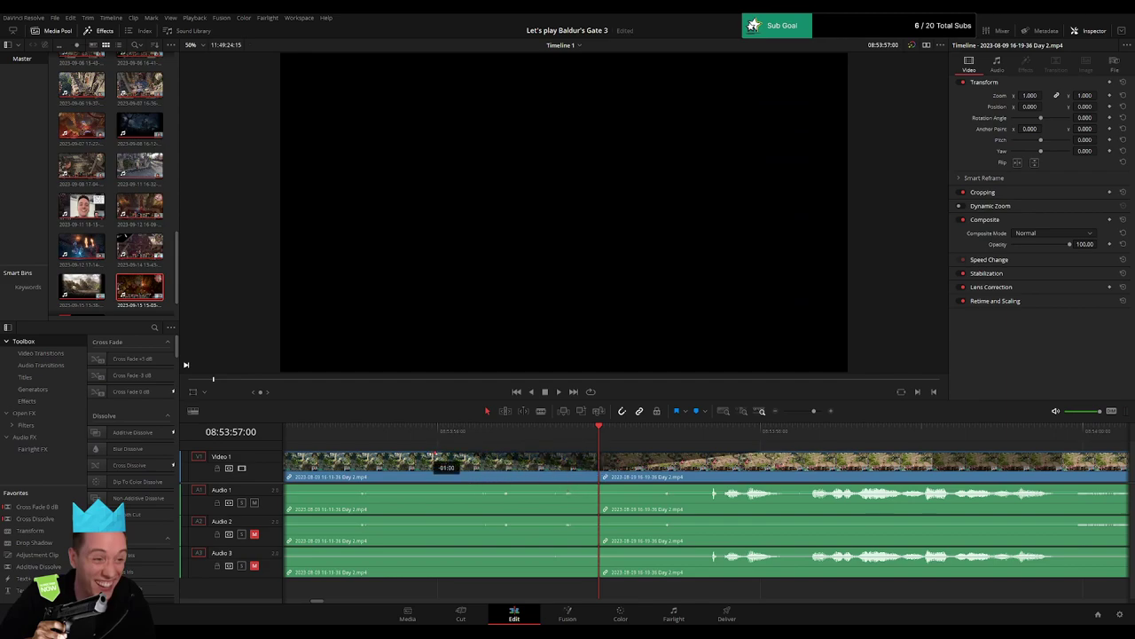
# Add fade-outs and fade-ins of about one second around the 08:53:57:00 cut on all three audio tracks.
pyautogui.moveTo(597, 486); pyautogui.dragTo(435, 487)
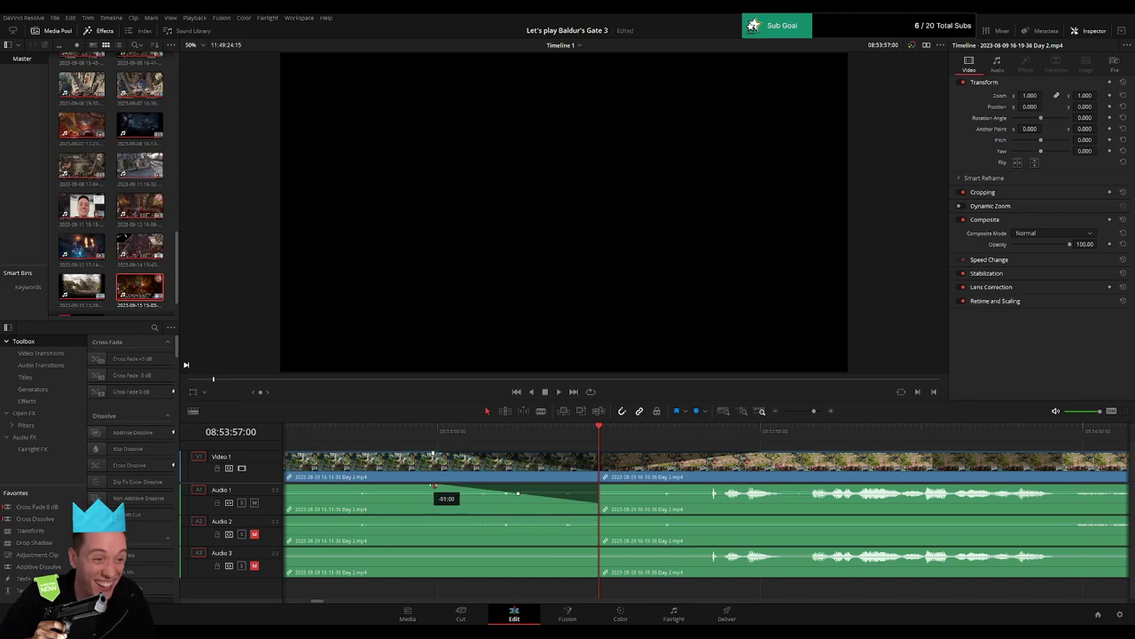
pyautogui.moveTo(603, 487); pyautogui.dragTo(754, 493)
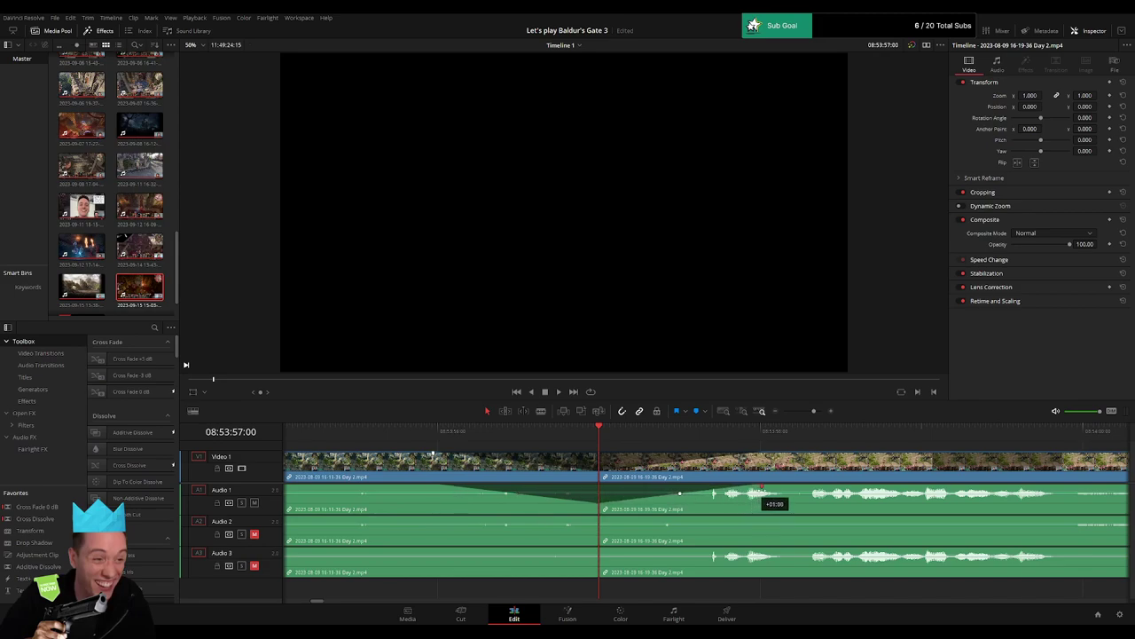
pyautogui.moveTo(596, 517); pyautogui.dragTo(441, 510)
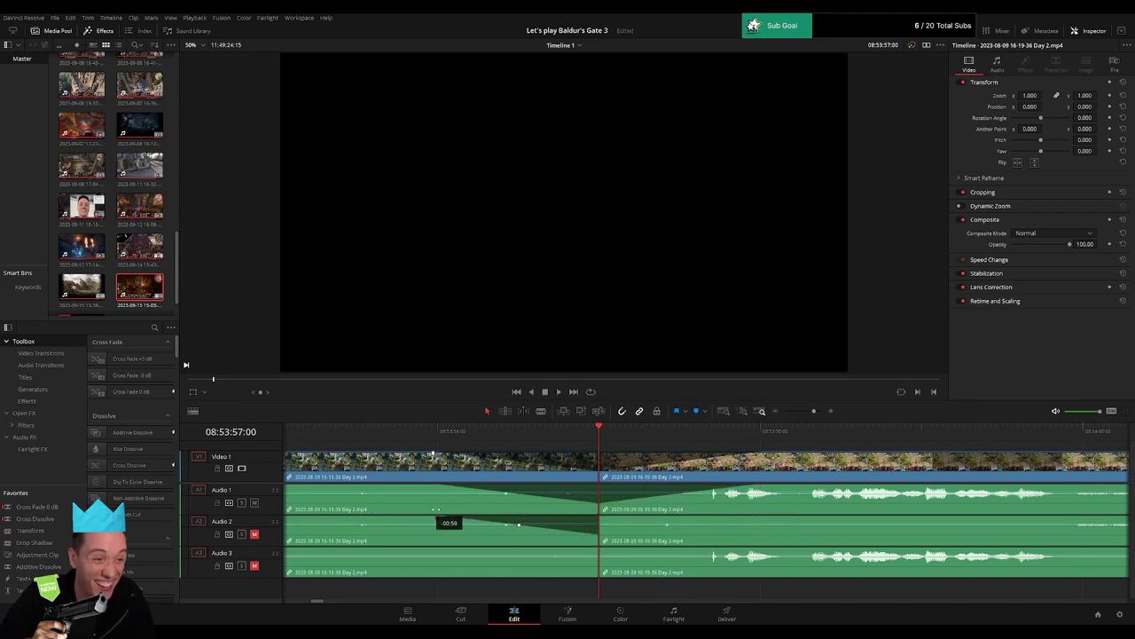
pyautogui.moveTo(597, 518); pyautogui.dragTo(763, 517)
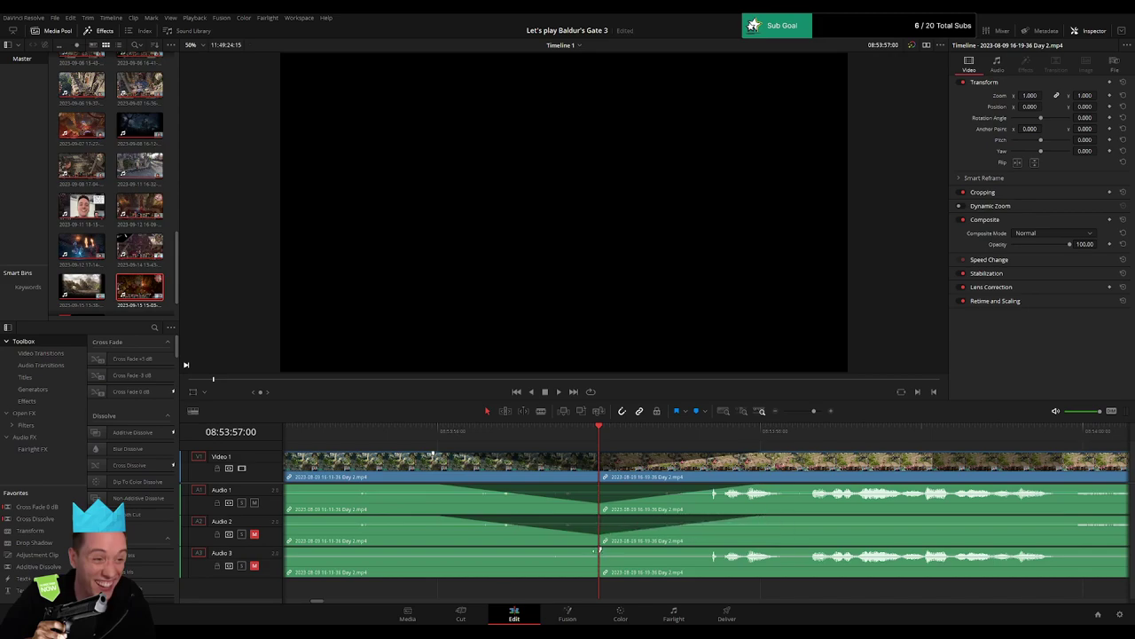
pyautogui.moveTo(598, 551); pyautogui.dragTo(441, 551)
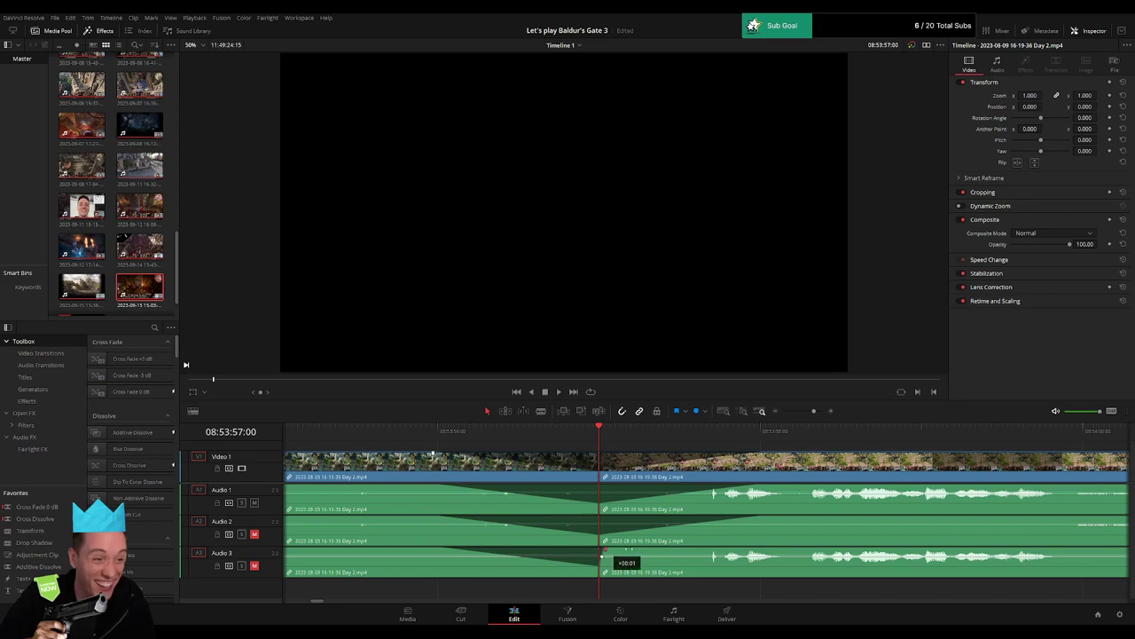
pyautogui.moveTo(603, 551); pyautogui.dragTo(746, 550)
# Move the rest of the Day 2 recording after the 08:53:57:00 cut so that it starts at the ten-hour mark.
pyautogui.scroll(-5, 832, 463)
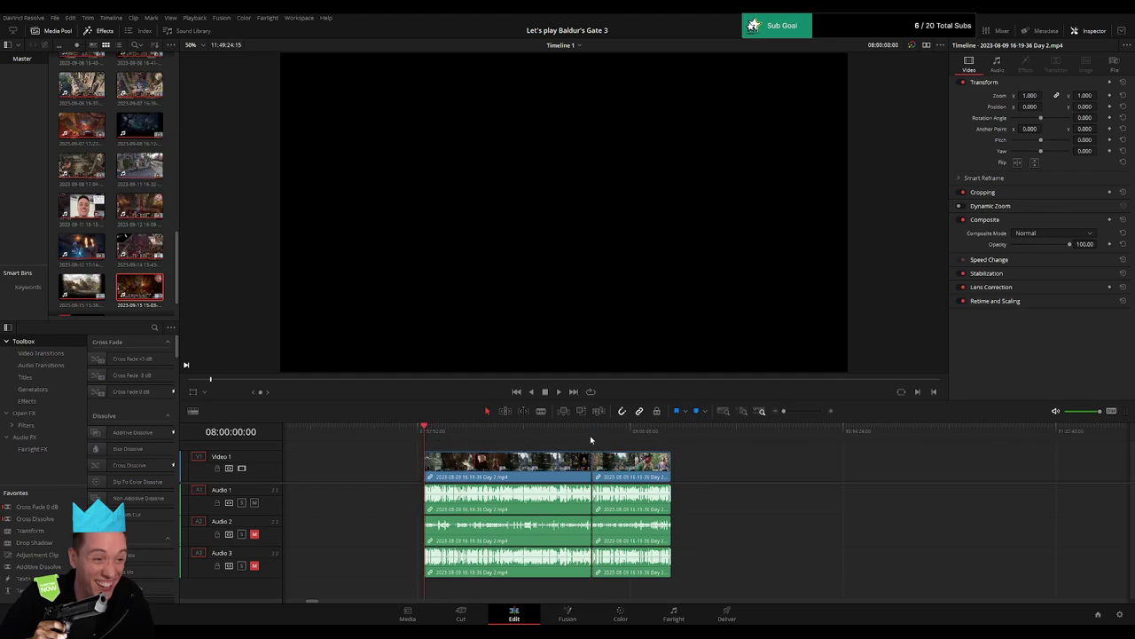
pyautogui.scroll(-8, 621, 452)
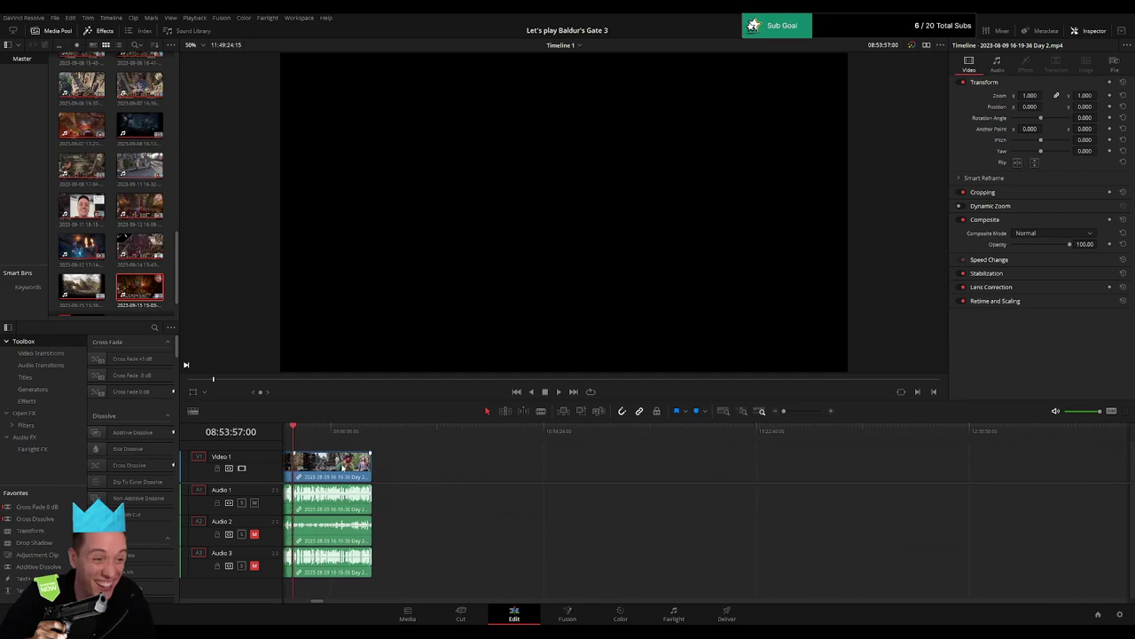
pyautogui.click(506, 469)
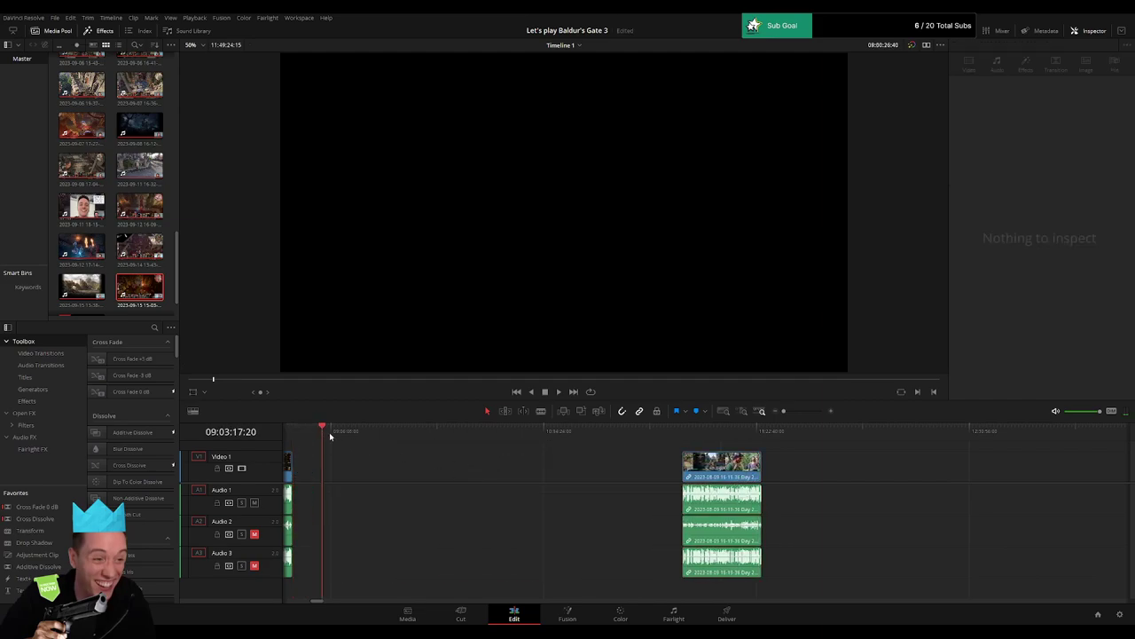
pyautogui.moveTo(330, 436); pyautogui.dragTo(435, 441)
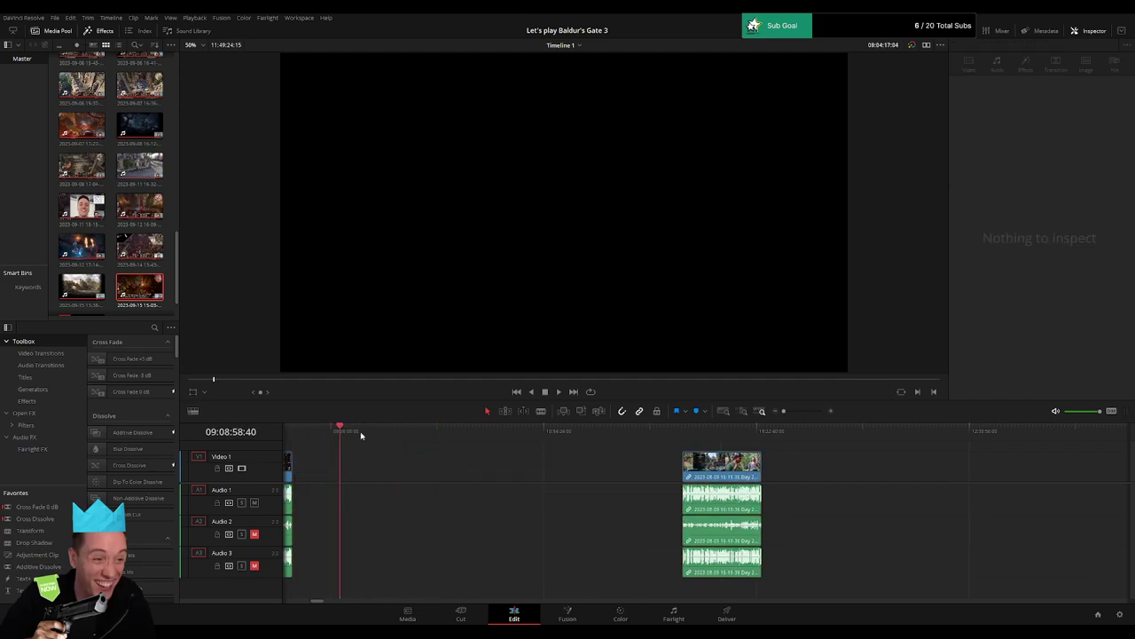
pyautogui.moveTo(361, 435); pyautogui.dragTo(501, 452)
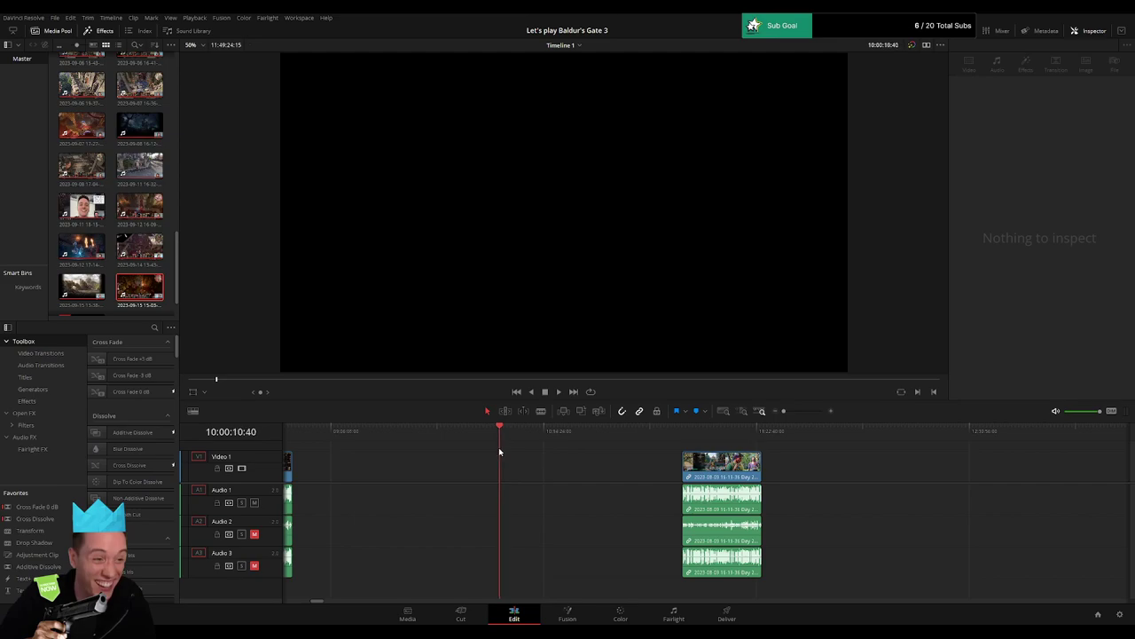
pyautogui.moveTo(722, 467); pyautogui.dragTo(538, 468)
# Move the Day 2 part 2 recording so that it directly follows the remaining Day 2 clip.
pyautogui.moveTo(847, 459); pyautogui.dragTo(525, 455)
pyautogui.moveTo(987, 477); pyautogui.dragTo(595, 476)
pyautogui.click(552, 441)
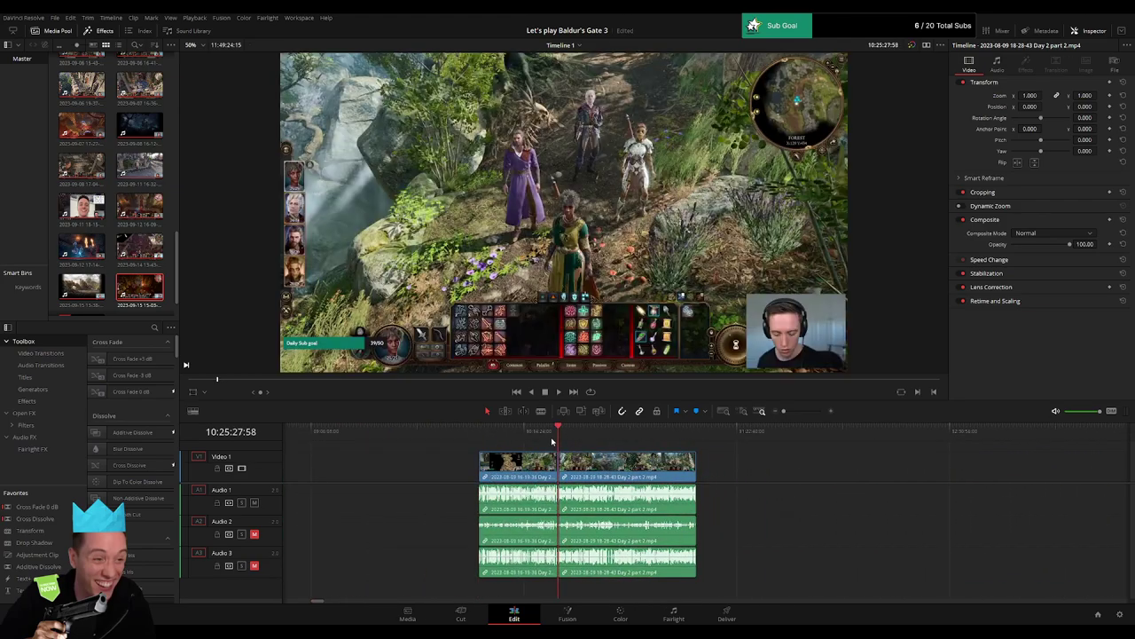
# Add transitions on the video and audio where Day 2 meets Day 2 part 2, and play back the join.
pyautogui.click(798, 412)
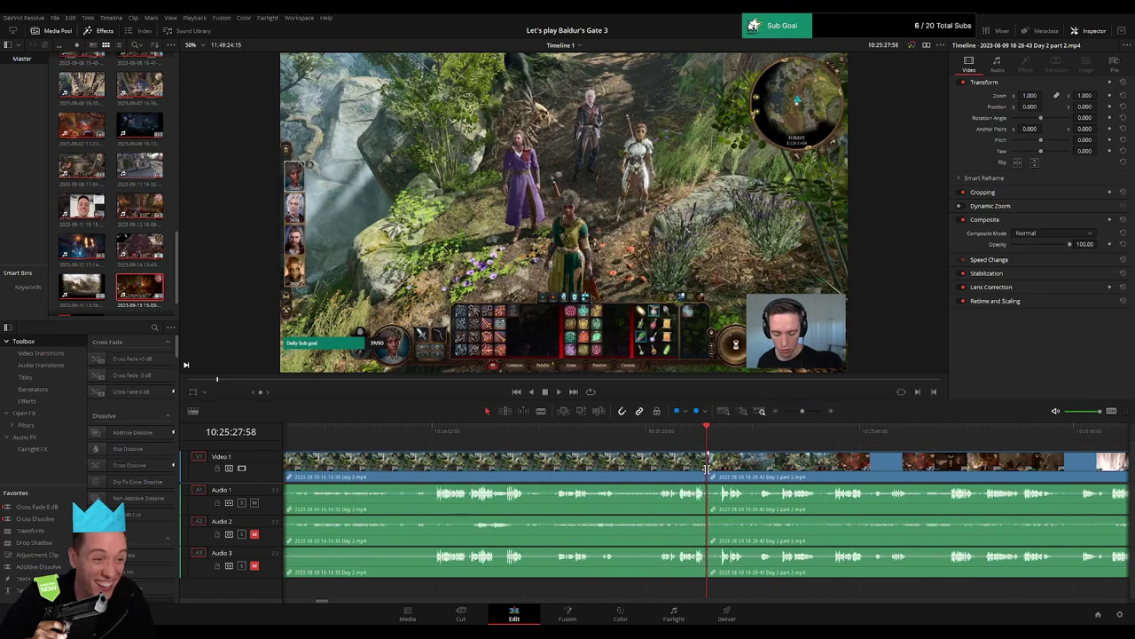
pyautogui.hotkey('ctrl', 't')
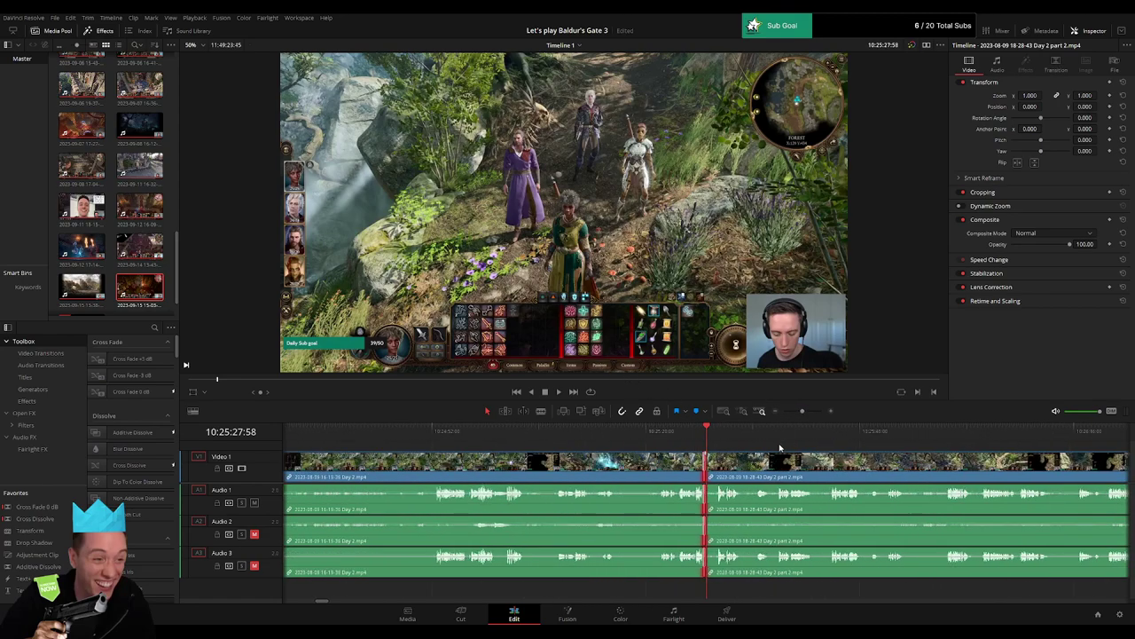
pyautogui.click(694, 435)
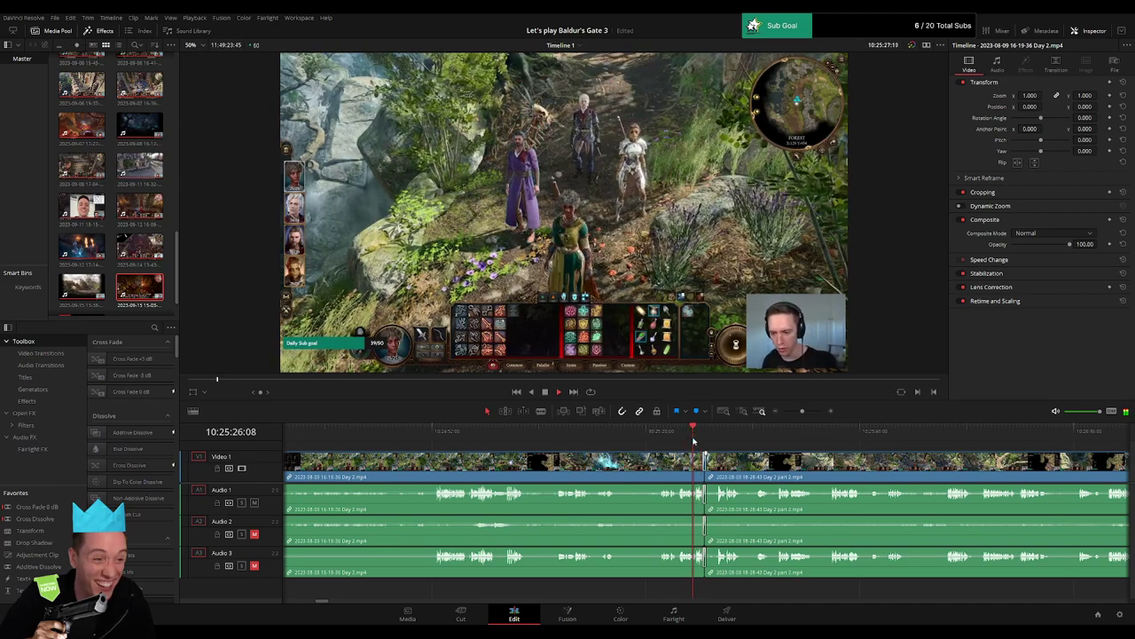
pyautogui.hscroll(2, 697, 441)
pyautogui.click(619, 438)
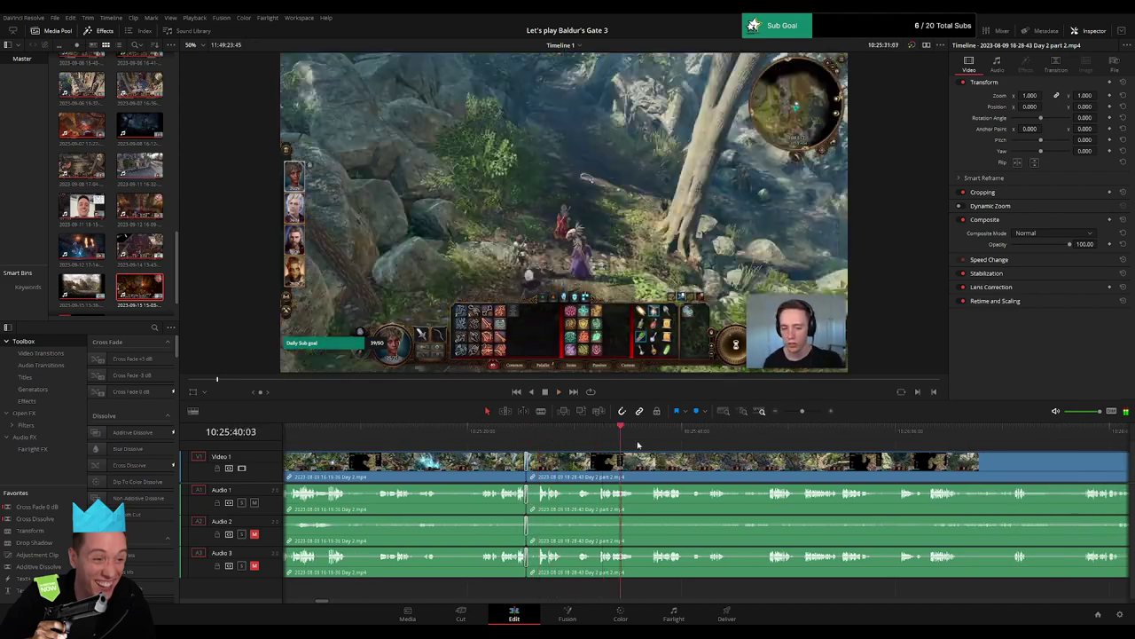
pyautogui.click(685, 438)
pyautogui.click(541, 436)
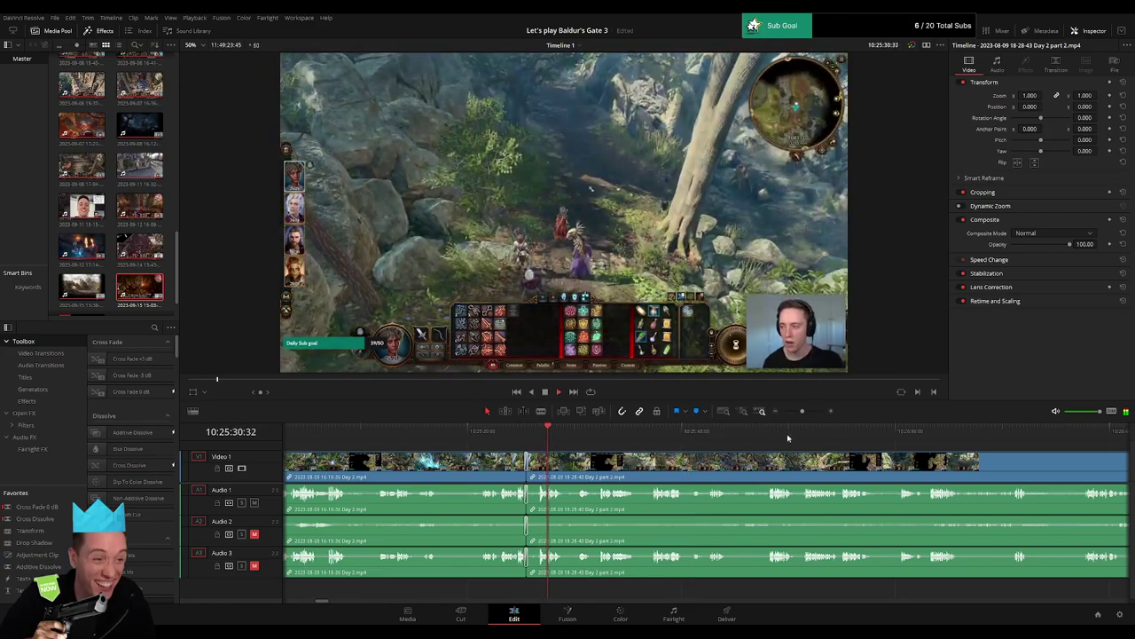
# Skim the Day 2 part 2 combat footage up to about 10:59:41 for an episode break.
pyautogui.moveTo(802, 411); pyautogui.dragTo(783, 413)
pyautogui.hscroll(2, 570, 448)
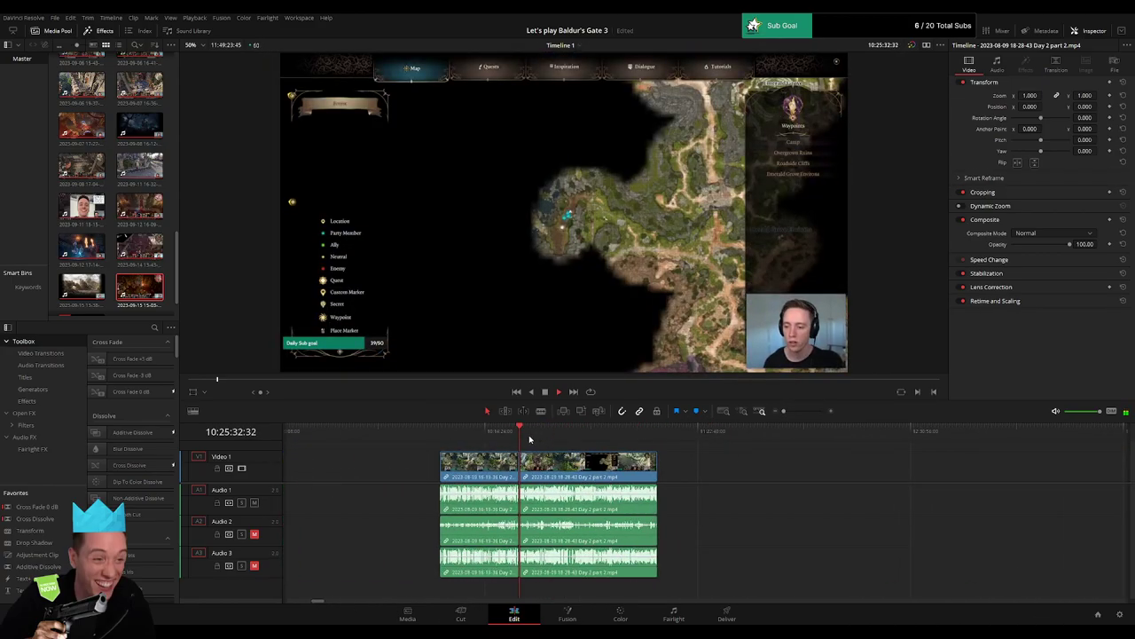
pyautogui.moveTo(529, 438); pyautogui.dragTo(624, 448)
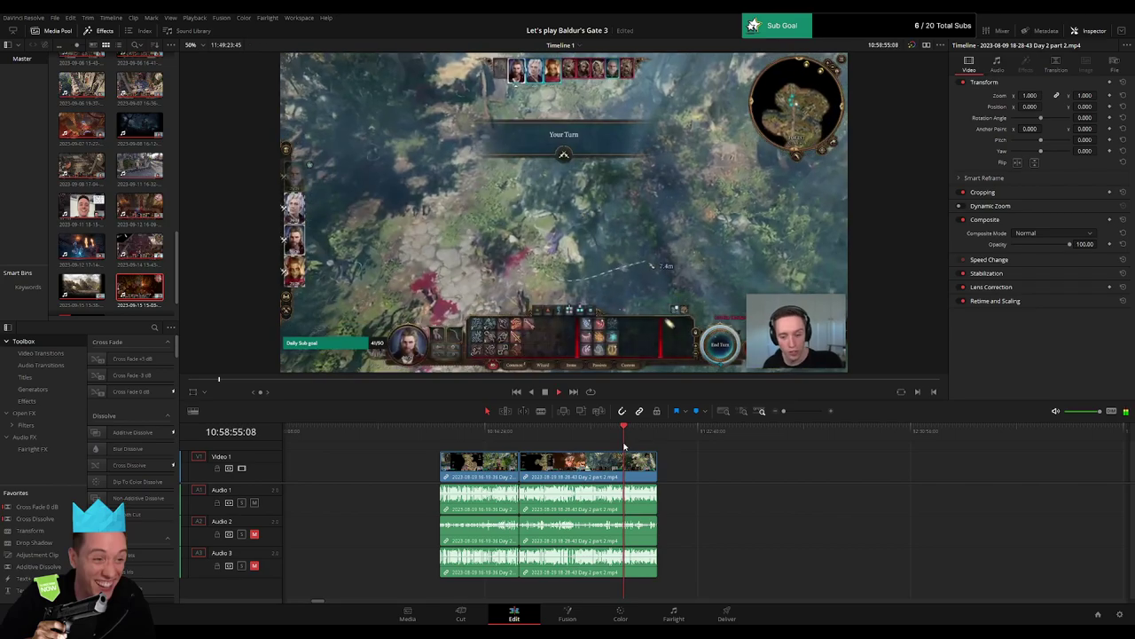
pyautogui.click(796, 413)
pyautogui.click(637, 433)
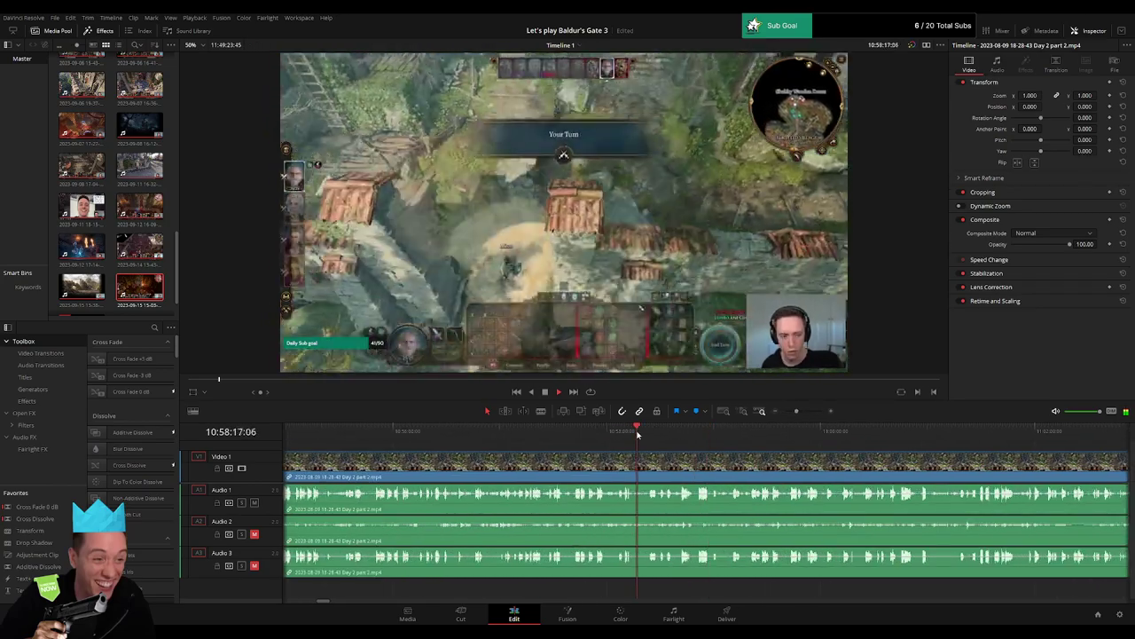
pyautogui.moveTo(645, 435); pyautogui.dragTo(732, 434)
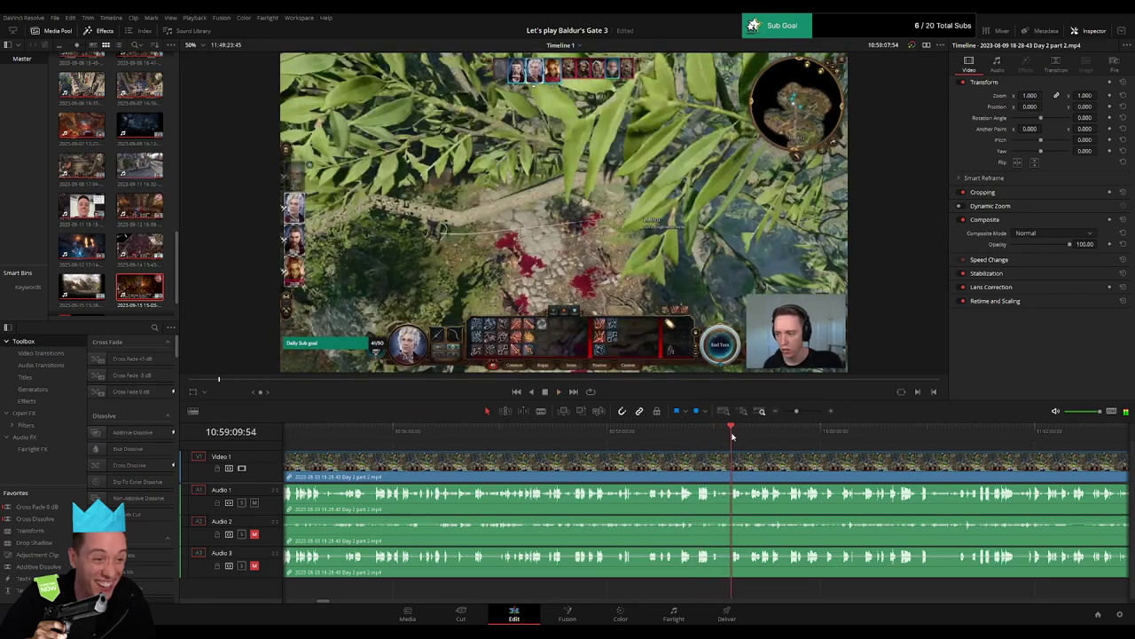
pyautogui.click(786, 436)
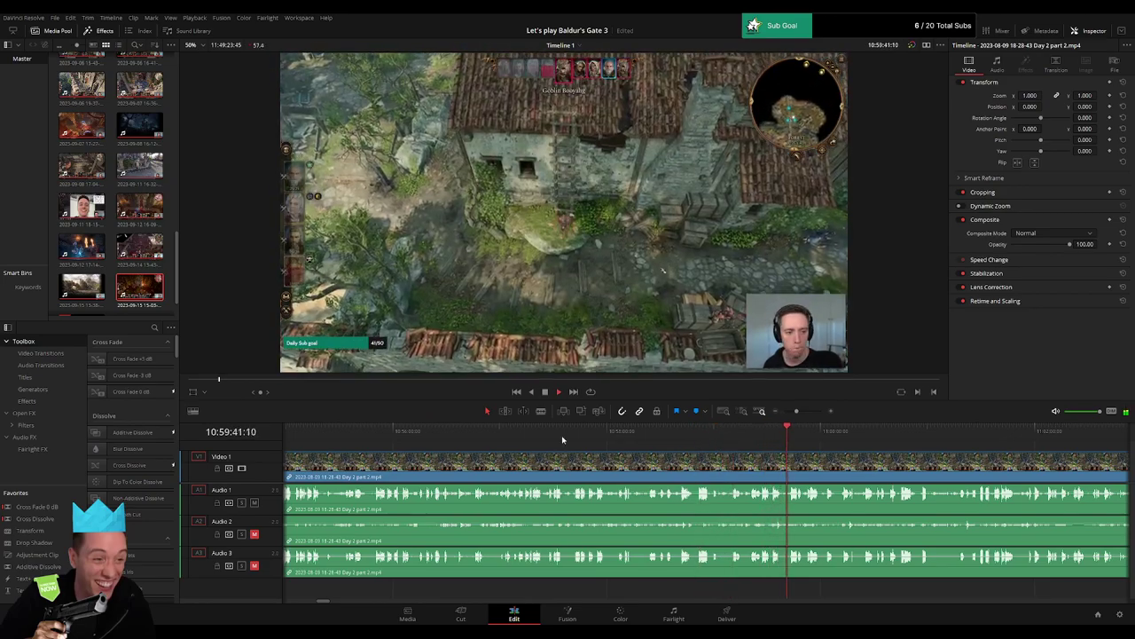
# Locate the moment just before the goblin dialogue, at about 10:56:09:40, and split the Day 2 part 2 video and audio there.
pyautogui.click(520, 435)
pyautogui.click(441, 435)
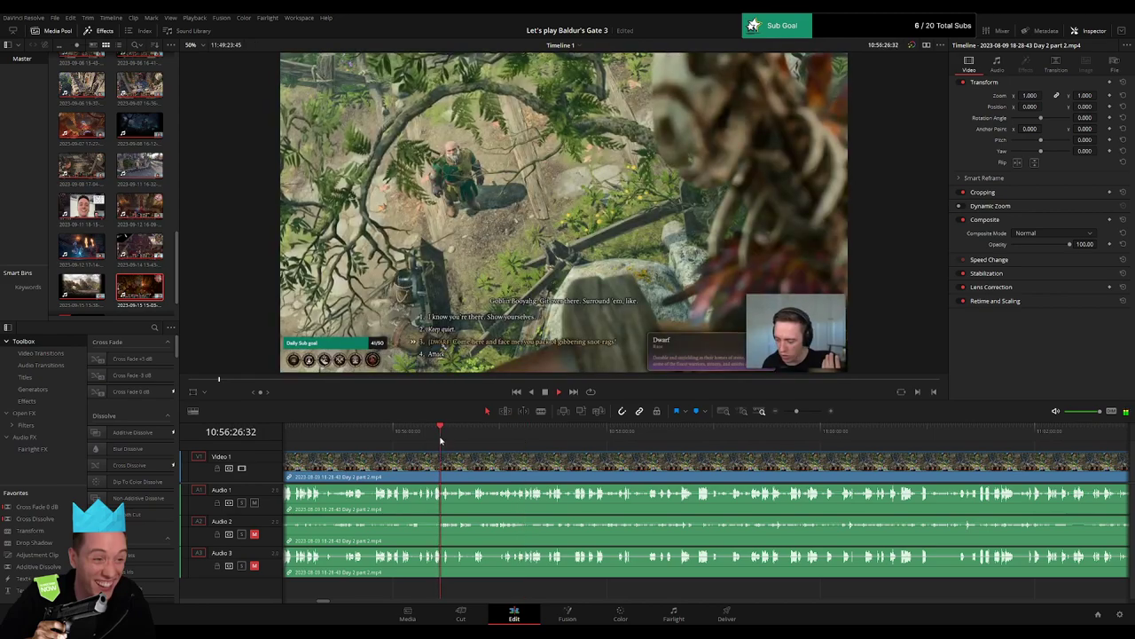
pyautogui.moveTo(796, 412); pyautogui.dragTo(804, 412)
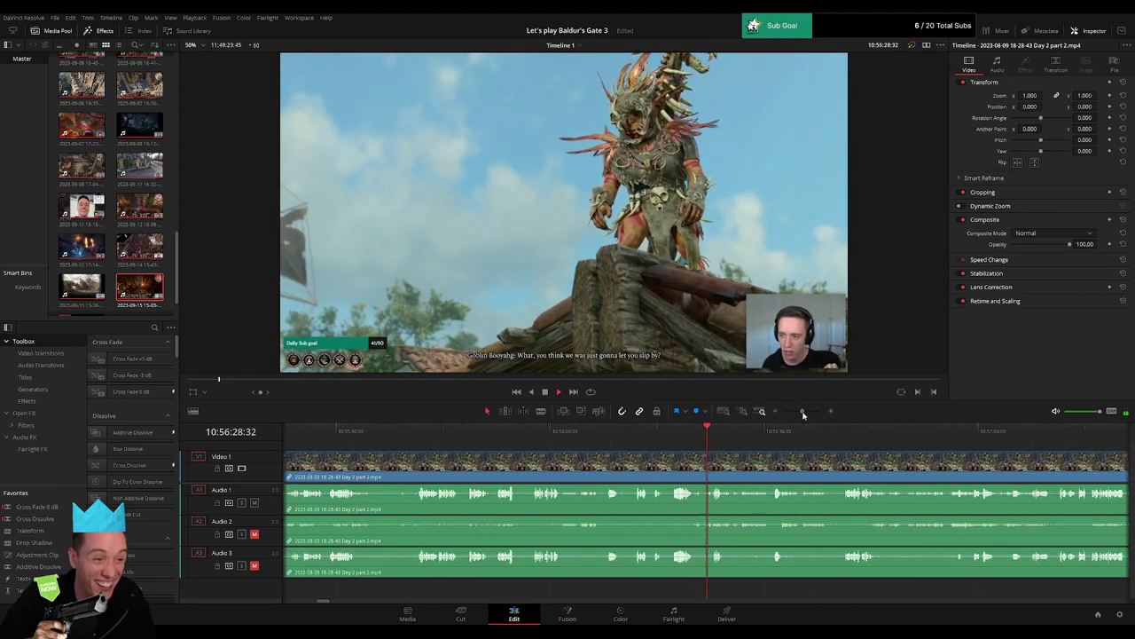
pyautogui.click(657, 436)
pyautogui.click(597, 432)
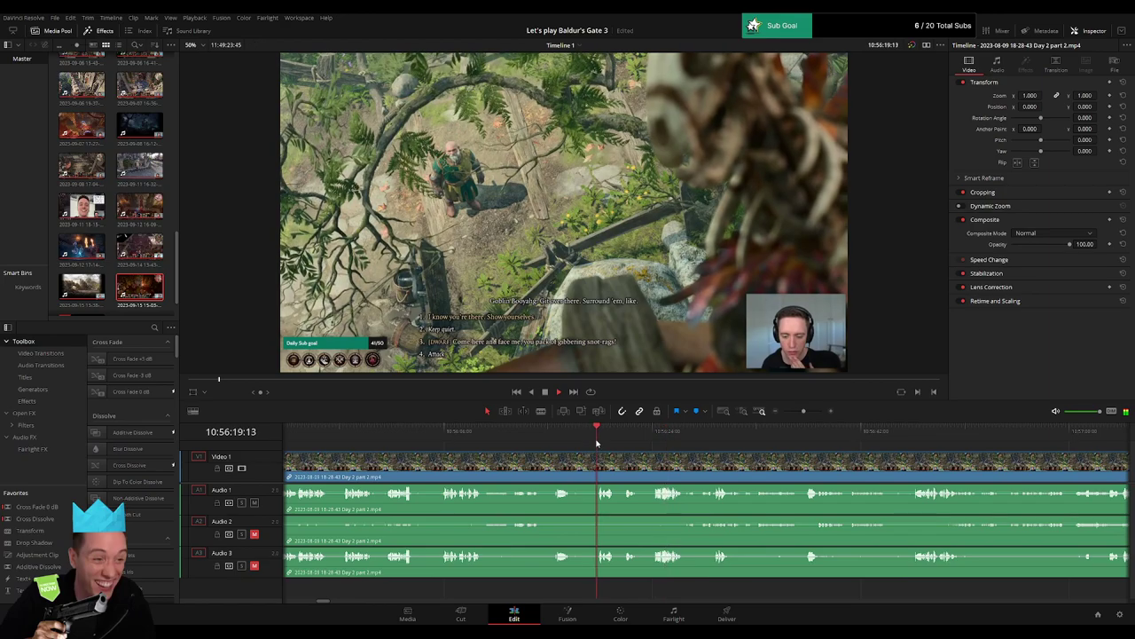
pyautogui.click(551, 432)
pyautogui.click(436, 441)
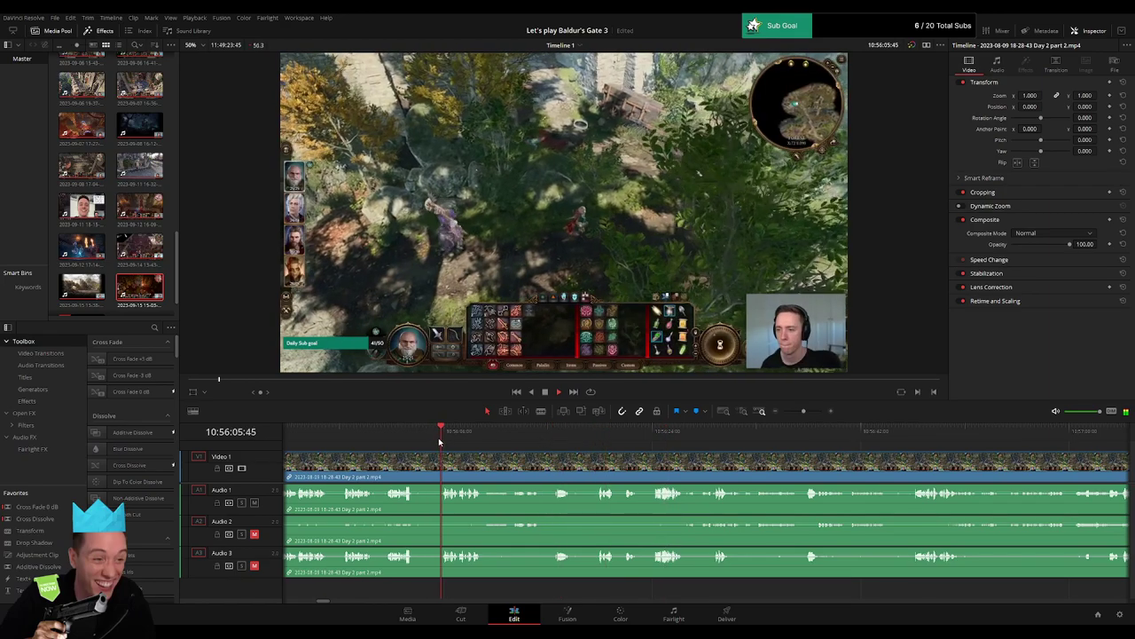
pyautogui.click(492, 440)
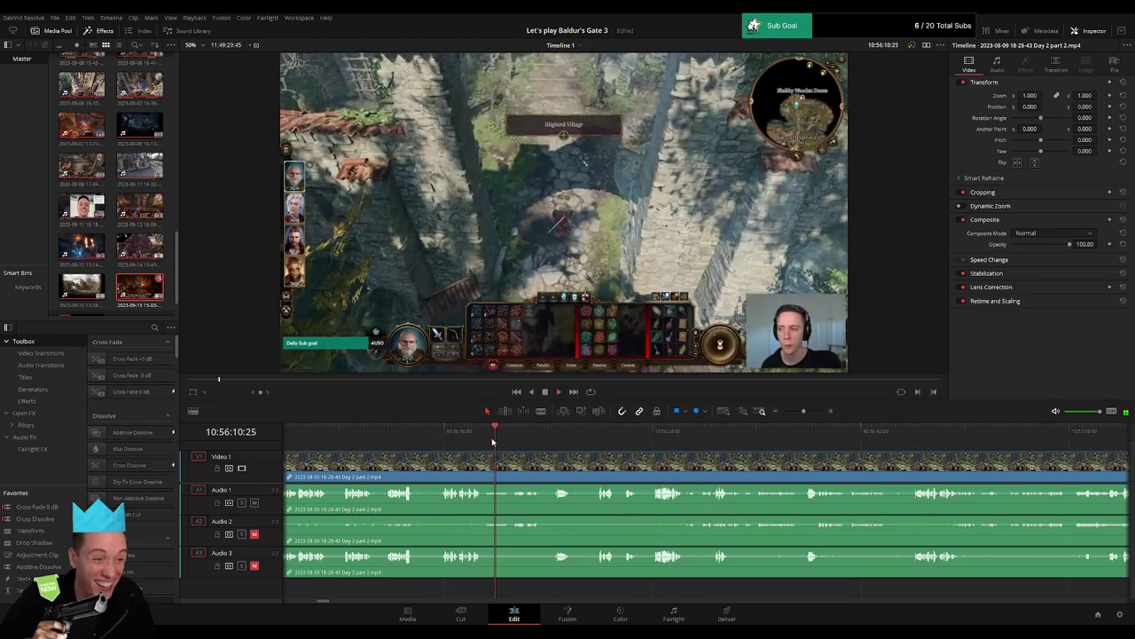
pyautogui.moveTo(799, 413); pyautogui.dragTo(809, 411)
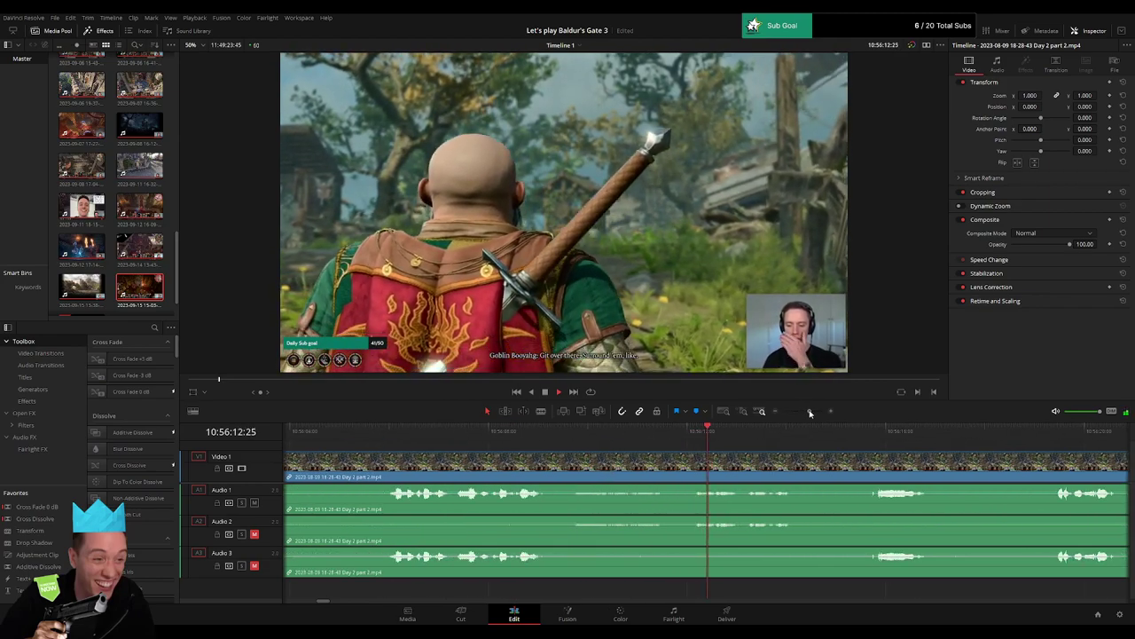
pyautogui.click(574, 438)
pyautogui.moveTo(574, 438); pyautogui.dragTo(519, 456)
pyautogui.hotkey('ctrl', 'b')
# Add fades of about one second around the new cut: video and audio fade-outs before it, and fade-ins on all three audio tracks after it.
pyautogui.click(485, 432)
pyautogui.press('space')
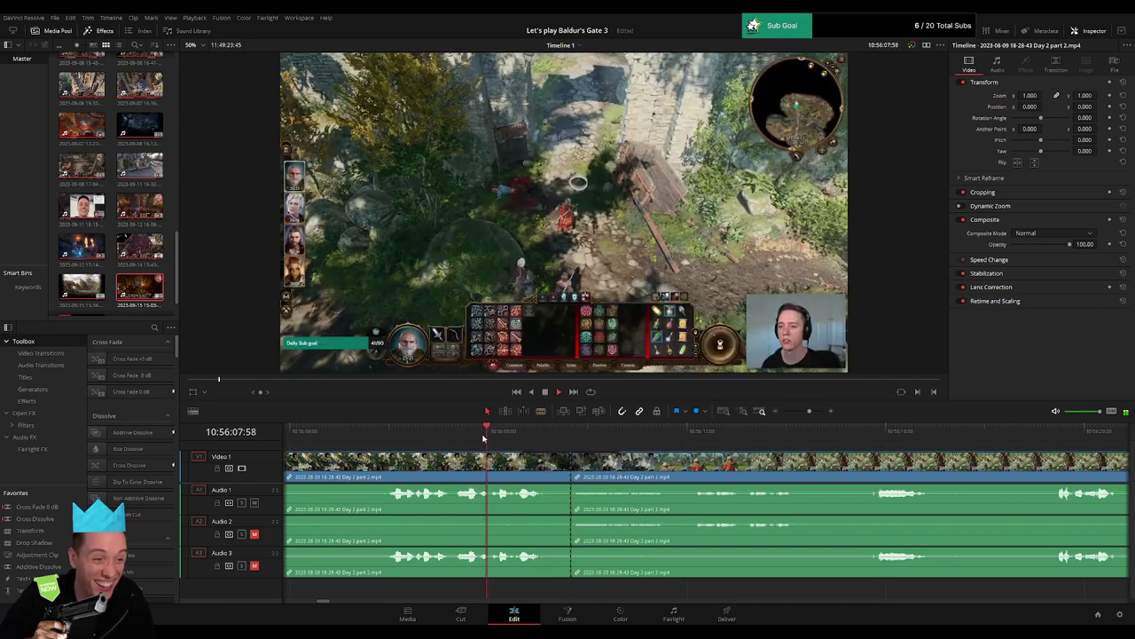
pyautogui.moveTo(569, 487); pyautogui.dragTo(524, 549)
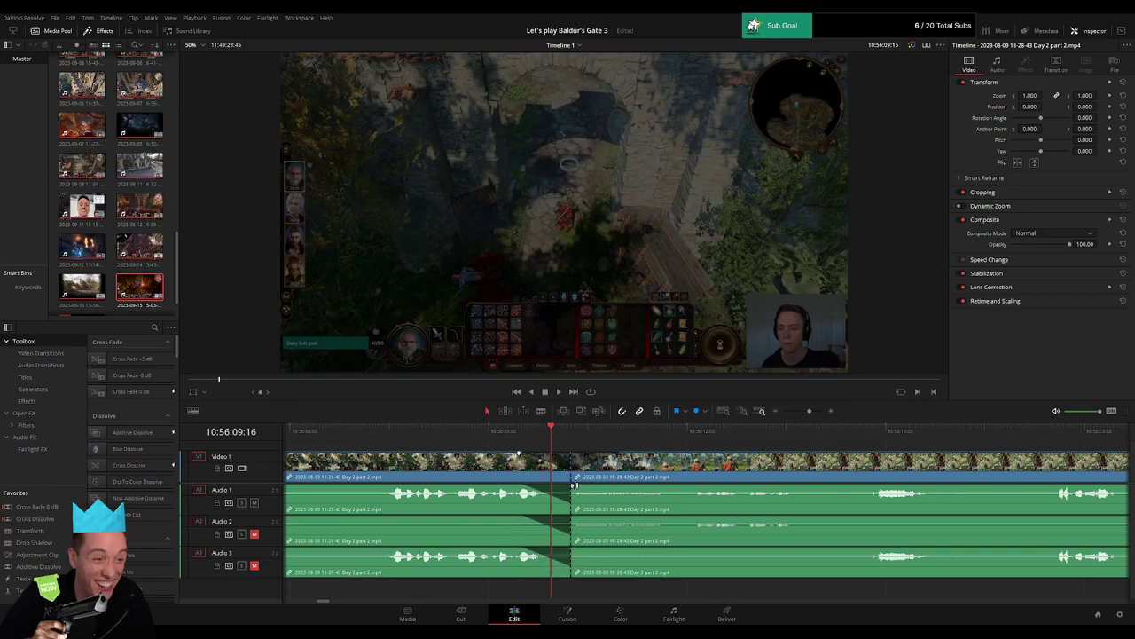
pyautogui.moveTo(575, 485); pyautogui.dragTo(621, 487)
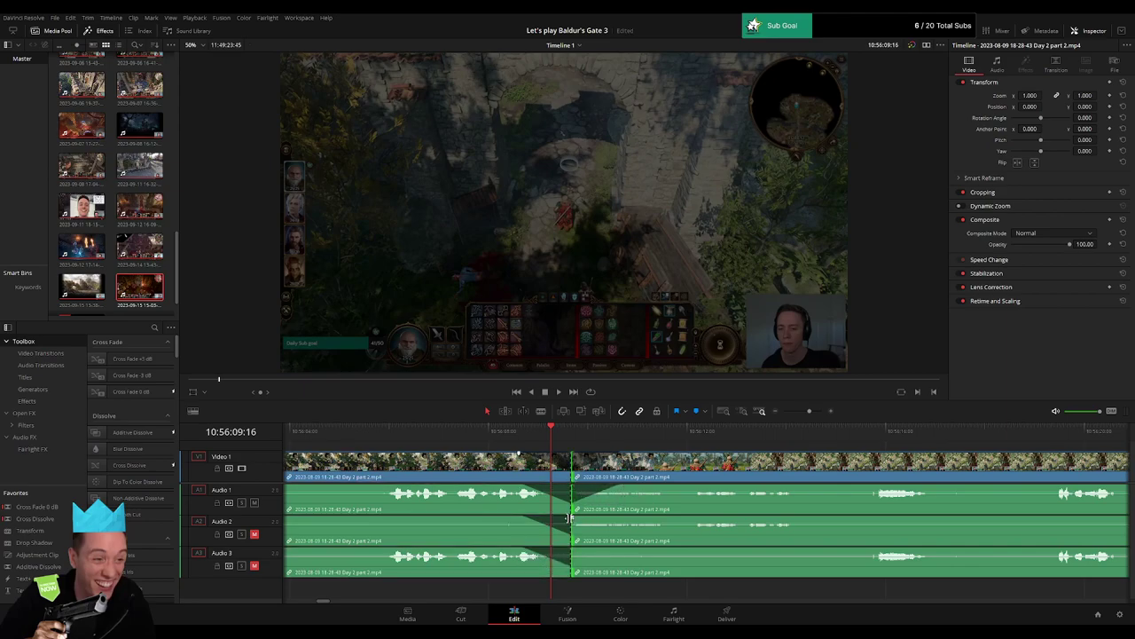
pyautogui.moveTo(569, 517); pyautogui.dragTo(621, 517)
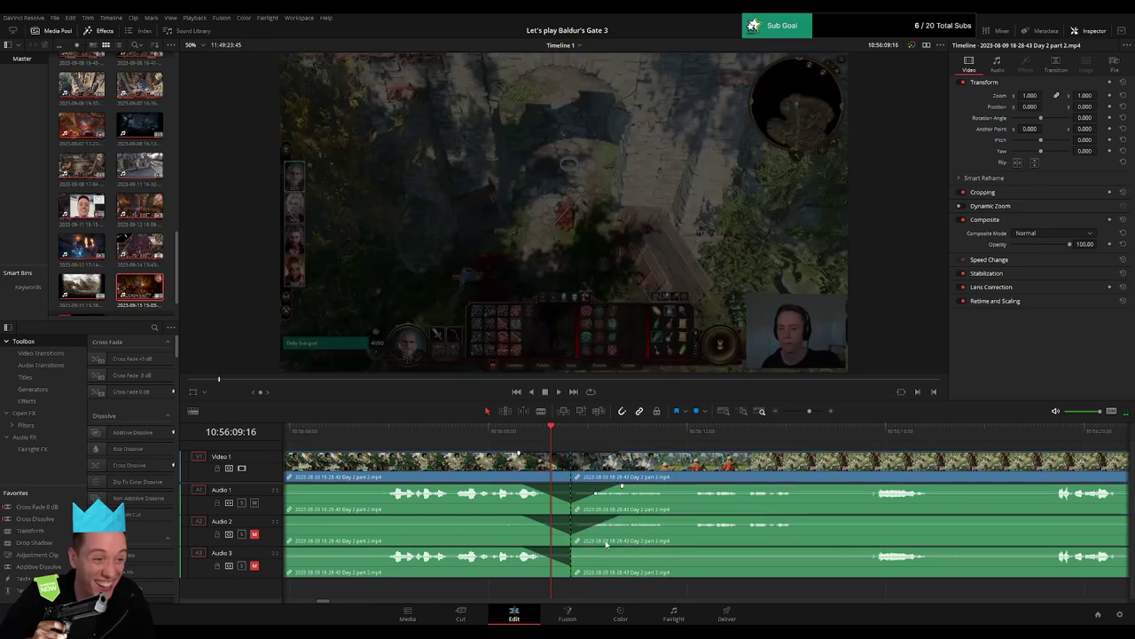
pyautogui.moveTo(574, 547); pyautogui.dragTo(608, 547)
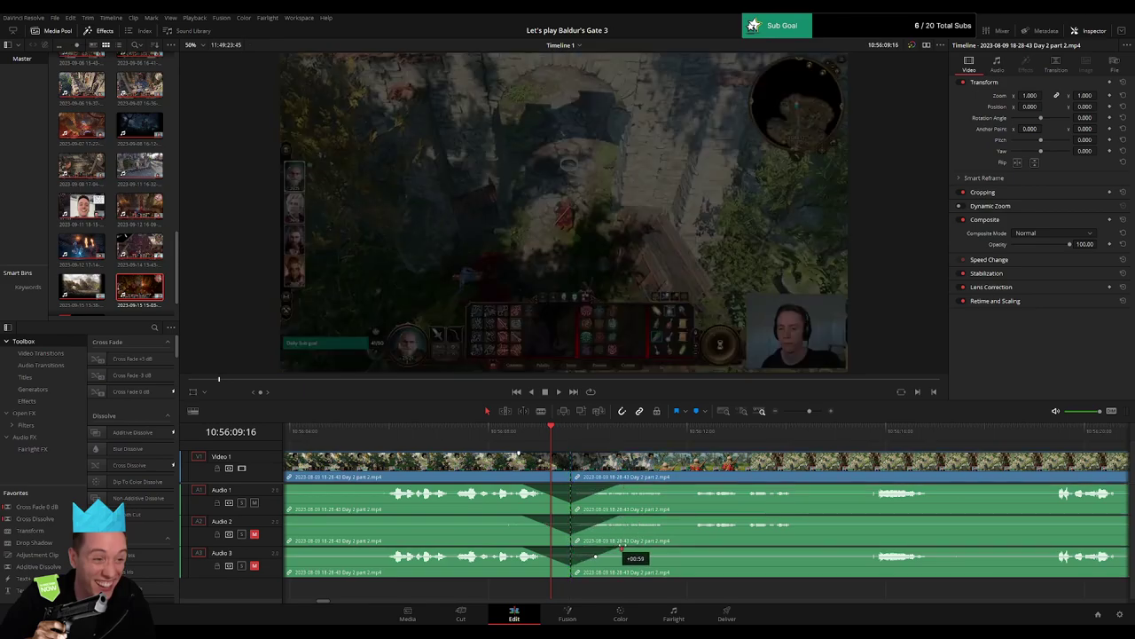
# Check the episode's length by comparing its start at 10:00:00:00 with its end at the new cut.
pyautogui.moveTo(809, 411); pyautogui.dragTo(737, 413)
pyautogui.moveTo(798, 459); pyautogui.dragTo(667, 452)
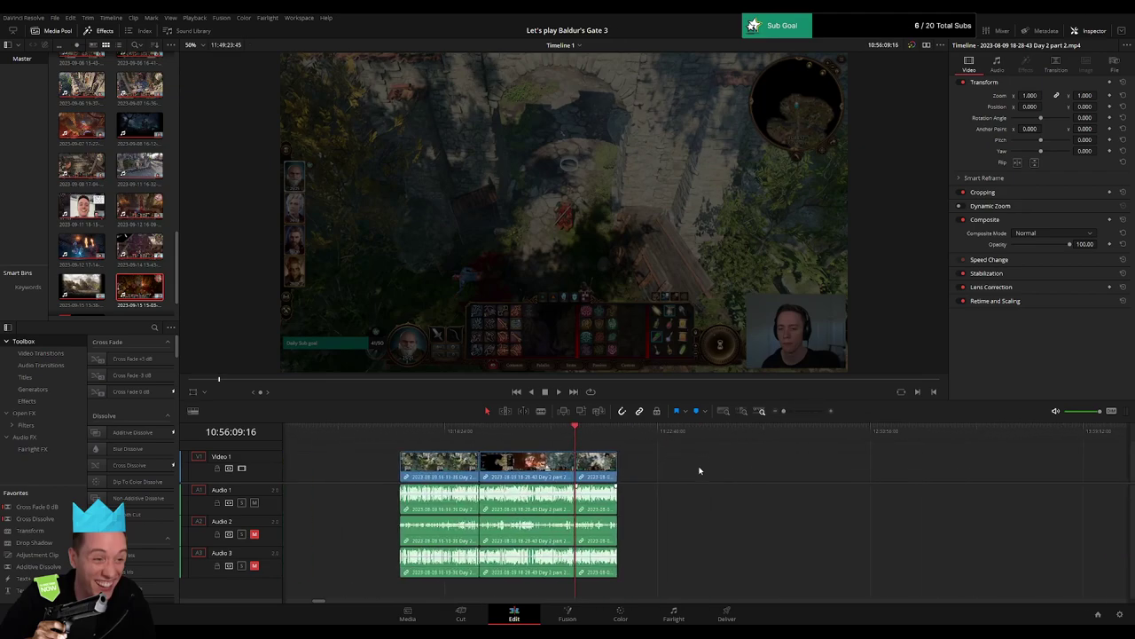
pyautogui.click(698, 479)
pyautogui.click(399, 437)
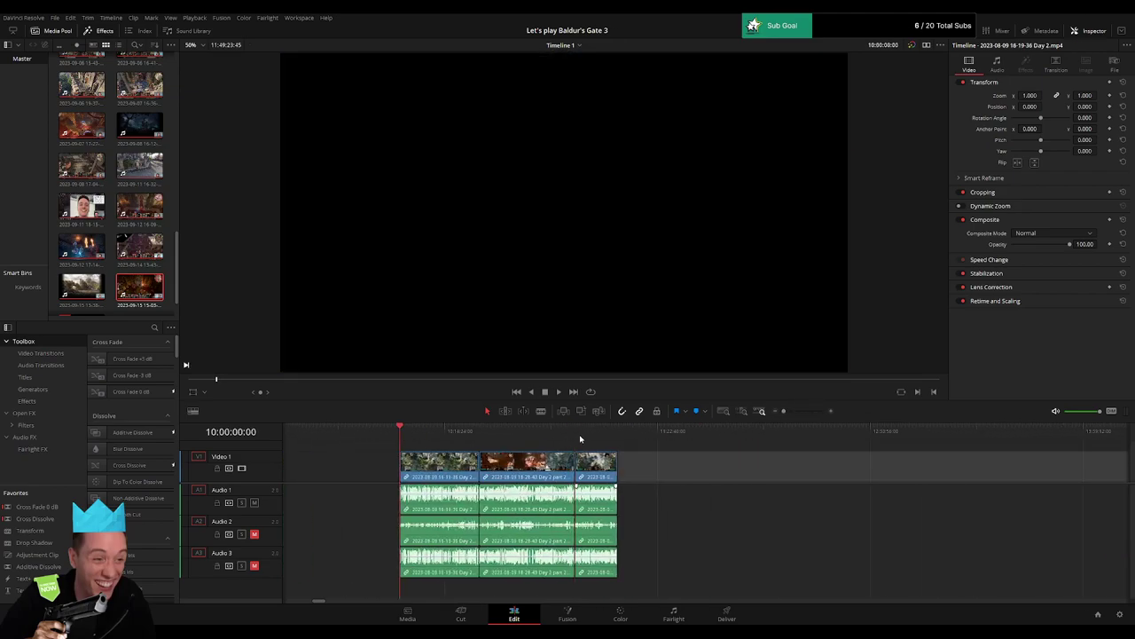
pyautogui.click(575, 438)
pyautogui.click(697, 474)
# Move the remaining Day 2 part 2 clip with its audio so that it starts at the twelve-hour mark, 12:00:00:00.
pyautogui.scroll(-2, 736, 471)
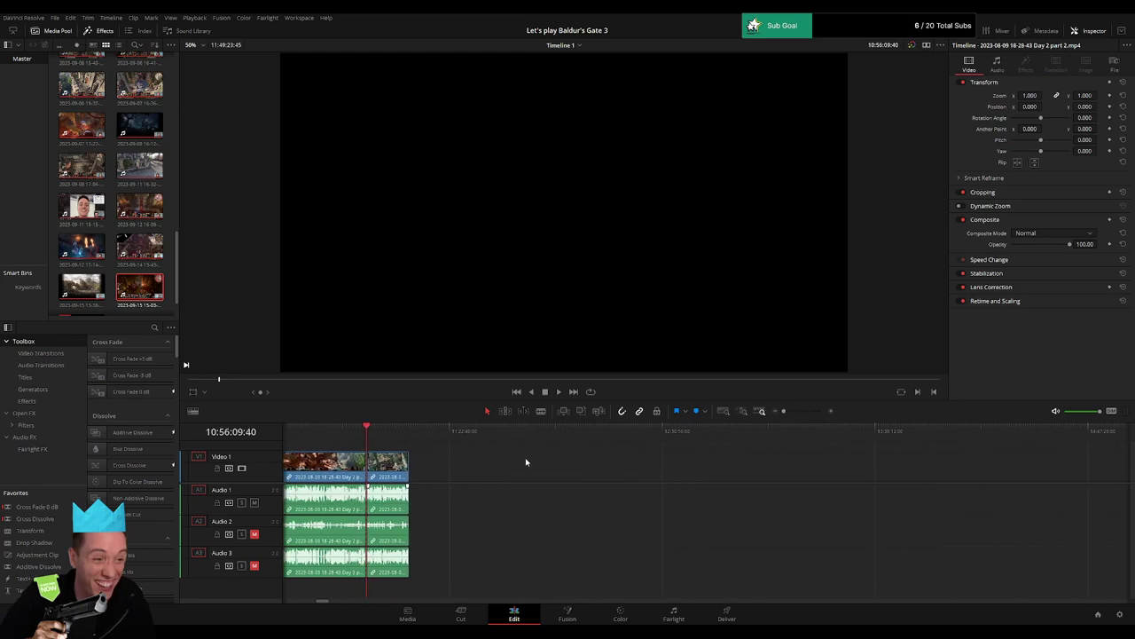
pyautogui.moveTo(390, 468); pyautogui.dragTo(681, 468)
pyautogui.click(502, 451)
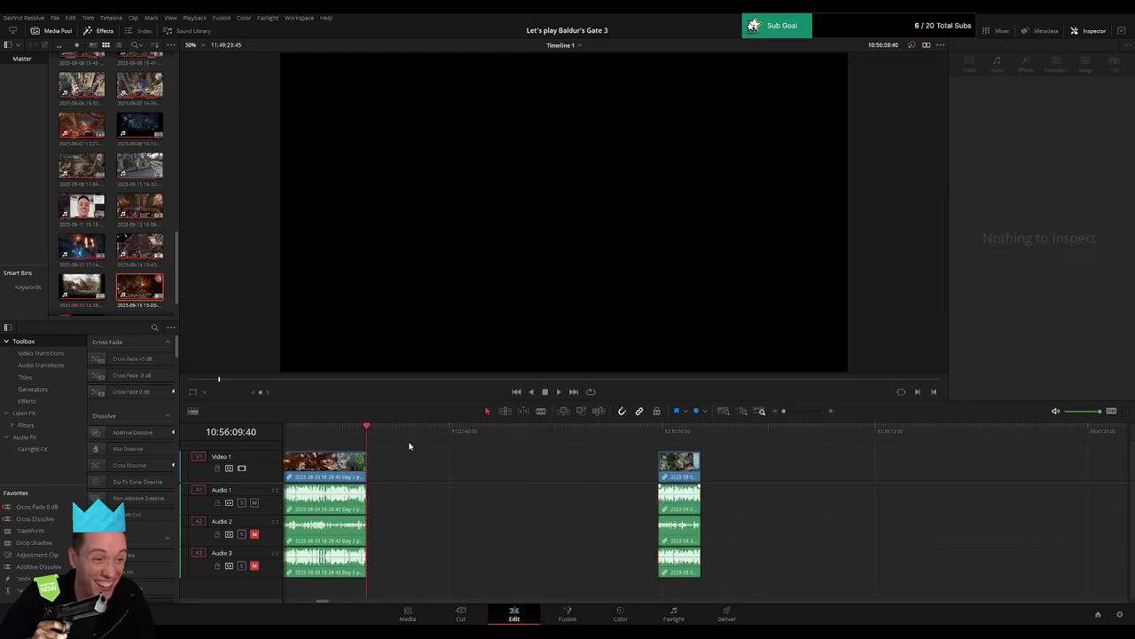
pyautogui.click(401, 434)
pyautogui.moveTo(407, 435); pyautogui.dragTo(567, 451)
pyautogui.click(796, 411)
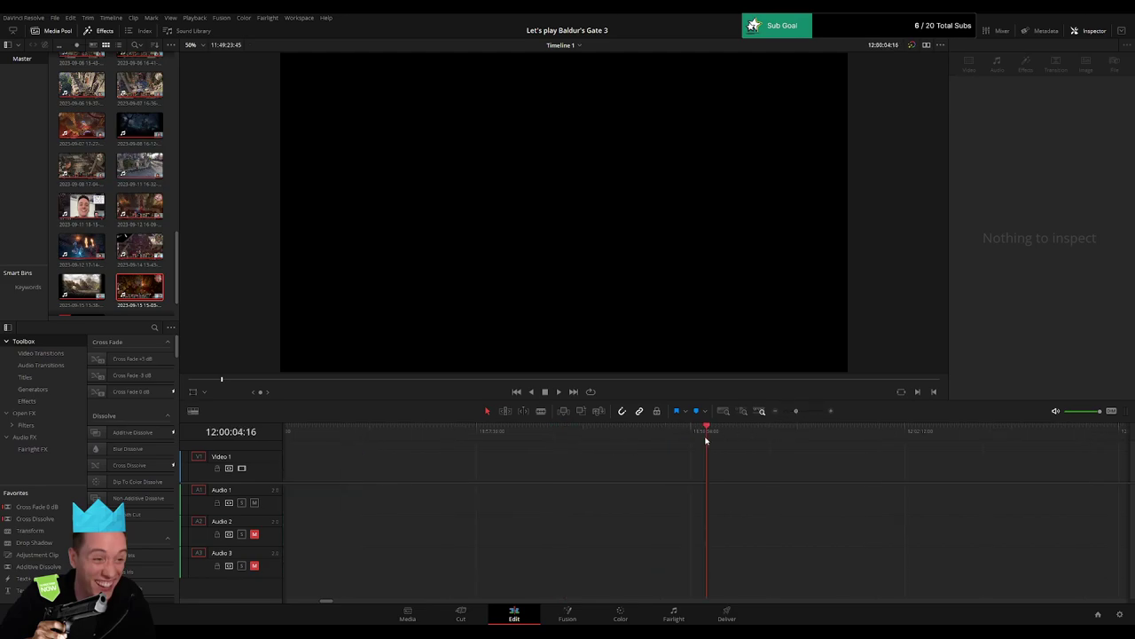
pyautogui.moveTo(706, 441); pyautogui.dragTo(701, 432)
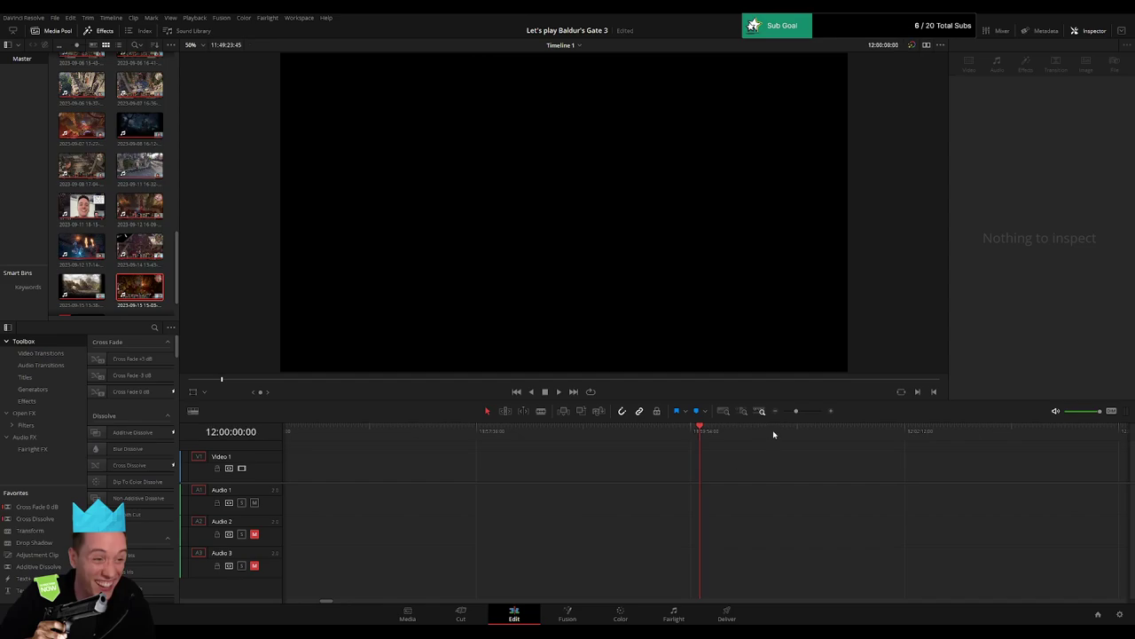
pyautogui.moveTo(796, 411); pyautogui.dragTo(783, 411)
pyautogui.hscroll(3, 456, 446)
pyautogui.moveTo(539, 466); pyautogui.dragTo(451, 468)
# Move the Day 3 recording back along the timeline so that it directly follows the remaining Day 2 part 2 clip.
pyautogui.hscroll(10, 540, 462)
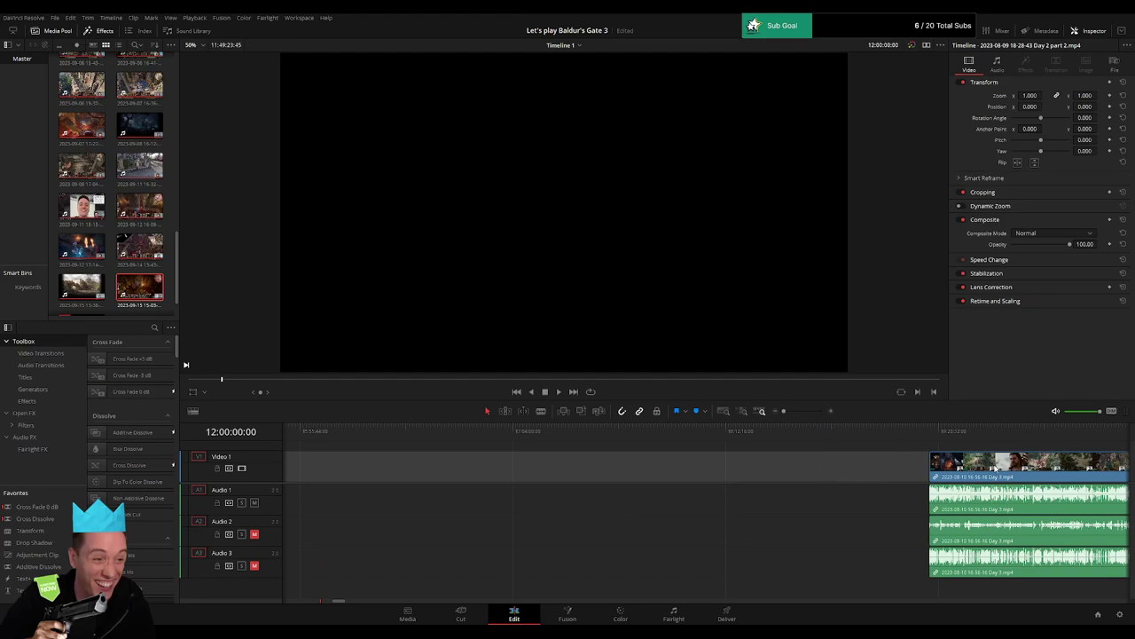
pyautogui.moveTo(994, 467); pyautogui.dragTo(491, 474)
pyautogui.click(394, 465)
pyautogui.hscroll(-8, 431, 463)
pyautogui.moveTo(927, 475); pyautogui.dragTo(581, 475)
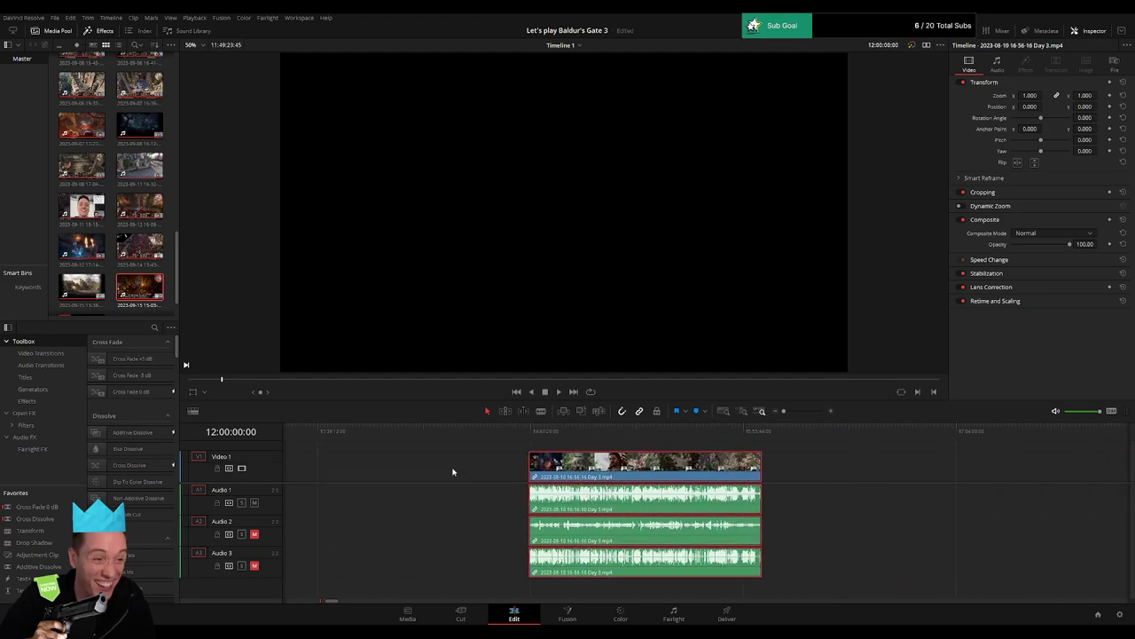
pyautogui.click(452, 472)
pyautogui.hscroll(-8, 782, 459)
pyautogui.moveTo(989, 475); pyautogui.dragTo(510, 470)
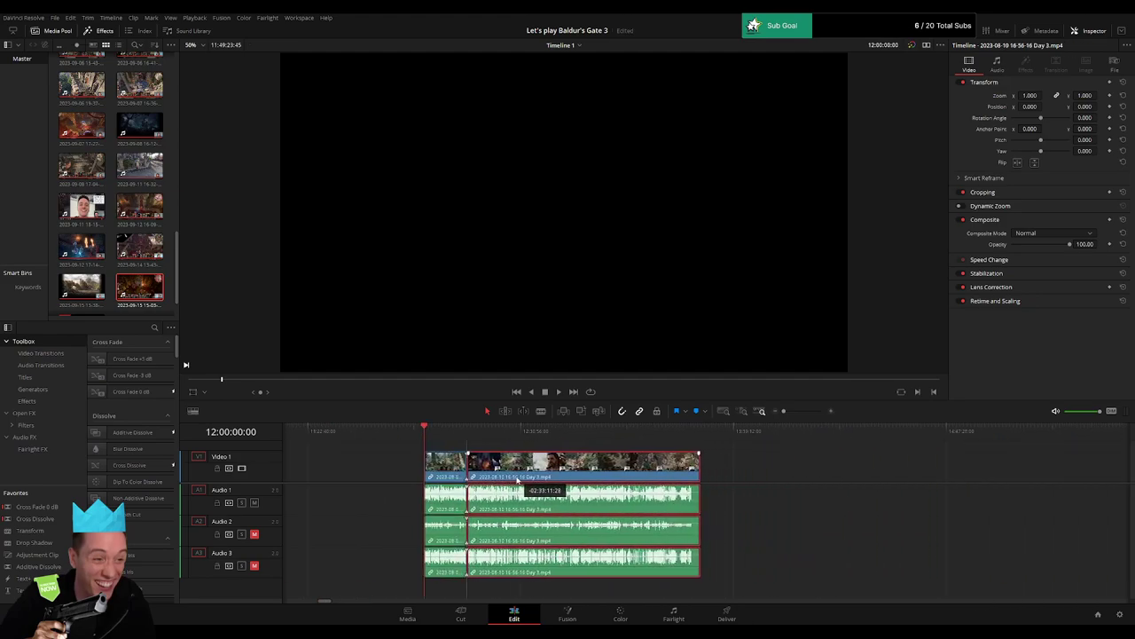
# Add transitions on the video and audio where Day 2 part 2 meets Day 3, and play back the join.
pyautogui.press('space')
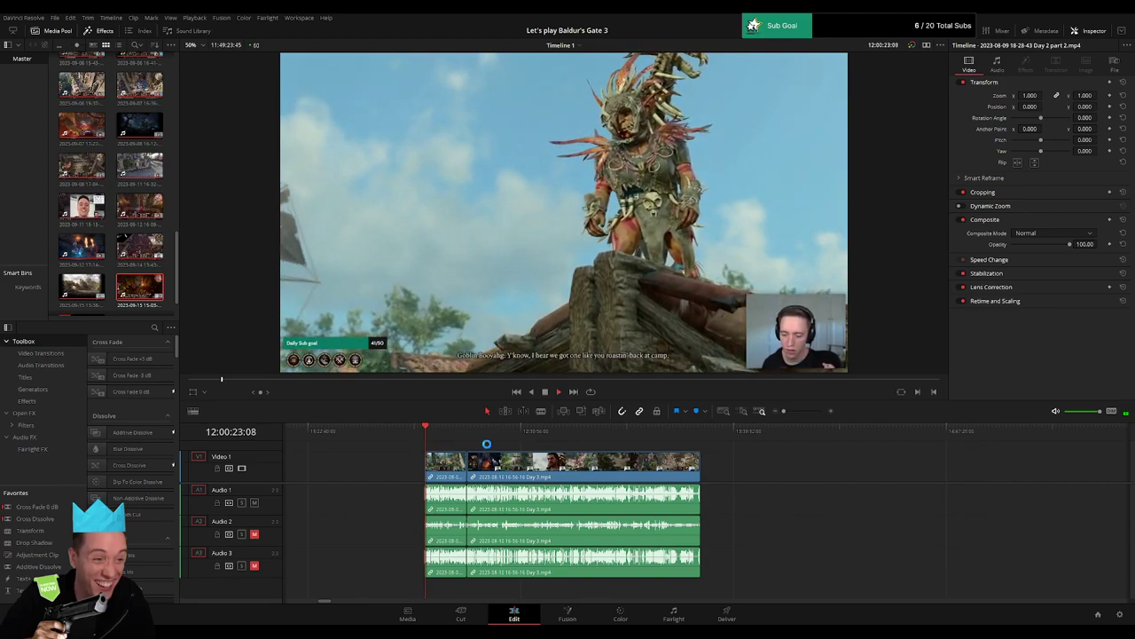
pyautogui.moveTo(499, 453); pyautogui.dragTo(476, 454)
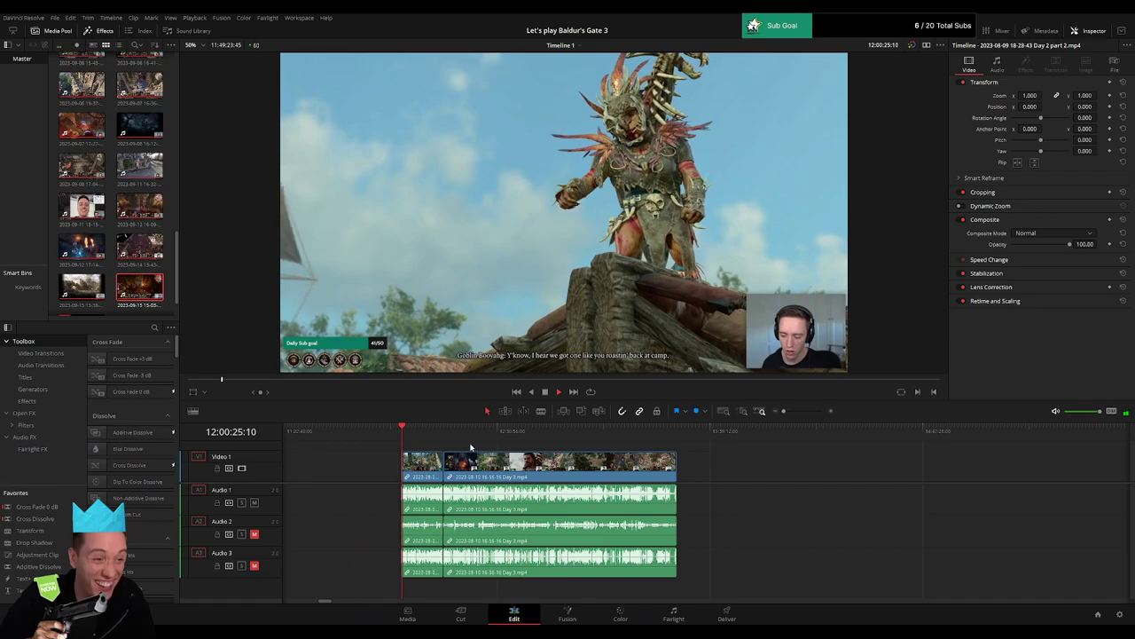
pyautogui.moveTo(410, 438); pyautogui.dragTo(444, 435)
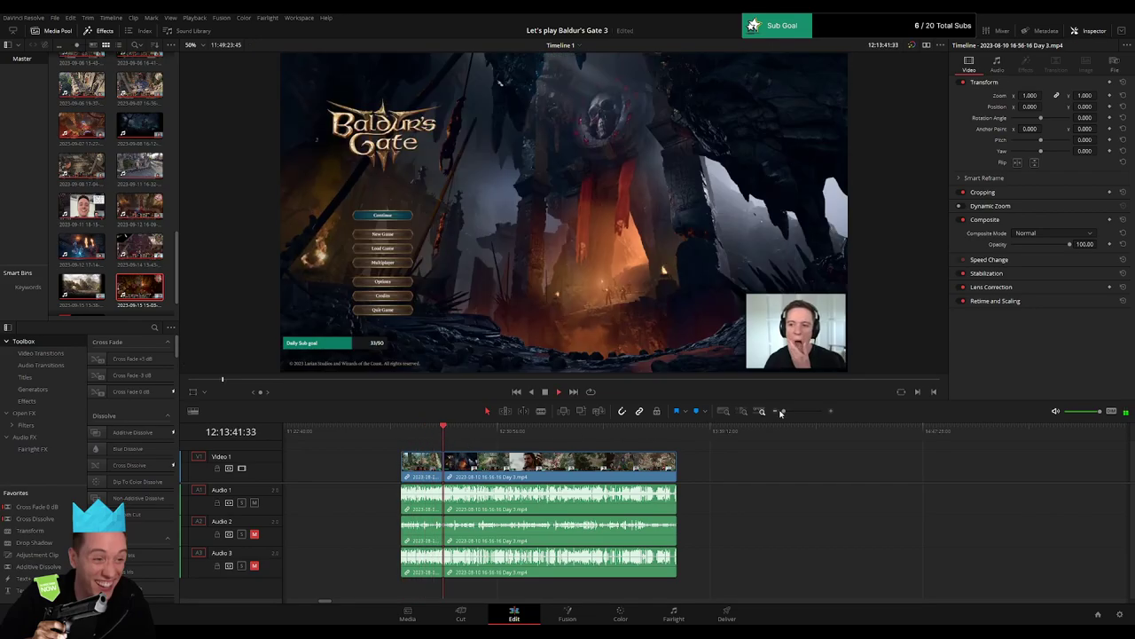
pyautogui.moveTo(785, 411); pyautogui.dragTo(809, 413)
pyautogui.press('space')
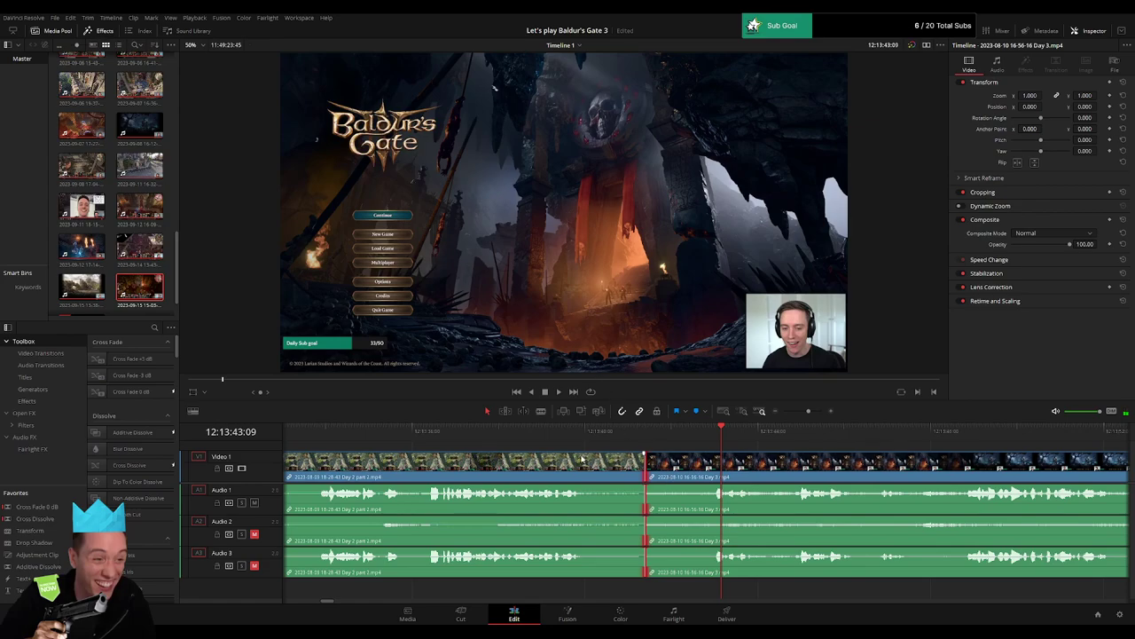
pyautogui.hotkey('ctrl', 't')
pyautogui.click(546, 436)
pyautogui.press('space')
pyautogui.click(690, 449)
pyautogui.press('space')
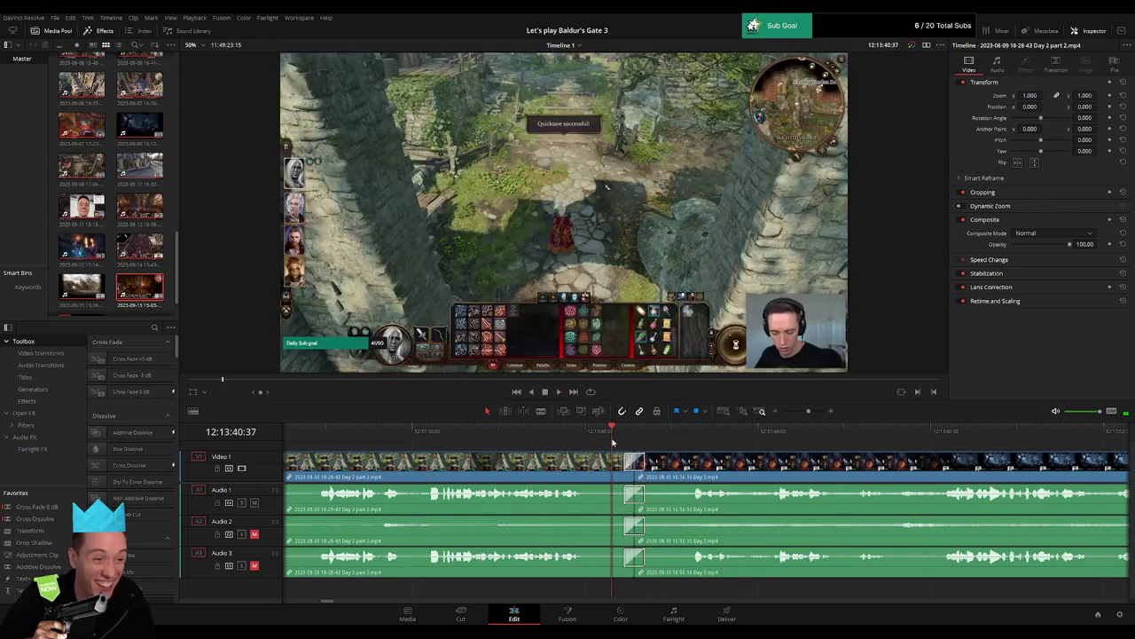
# Skim the Day 3 combat footage from about 12:53:33 to 12:59:26 for a suitable episode break.
pyautogui.click(779, 434)
pyautogui.moveTo(808, 412); pyautogui.dragTo(609, 450)
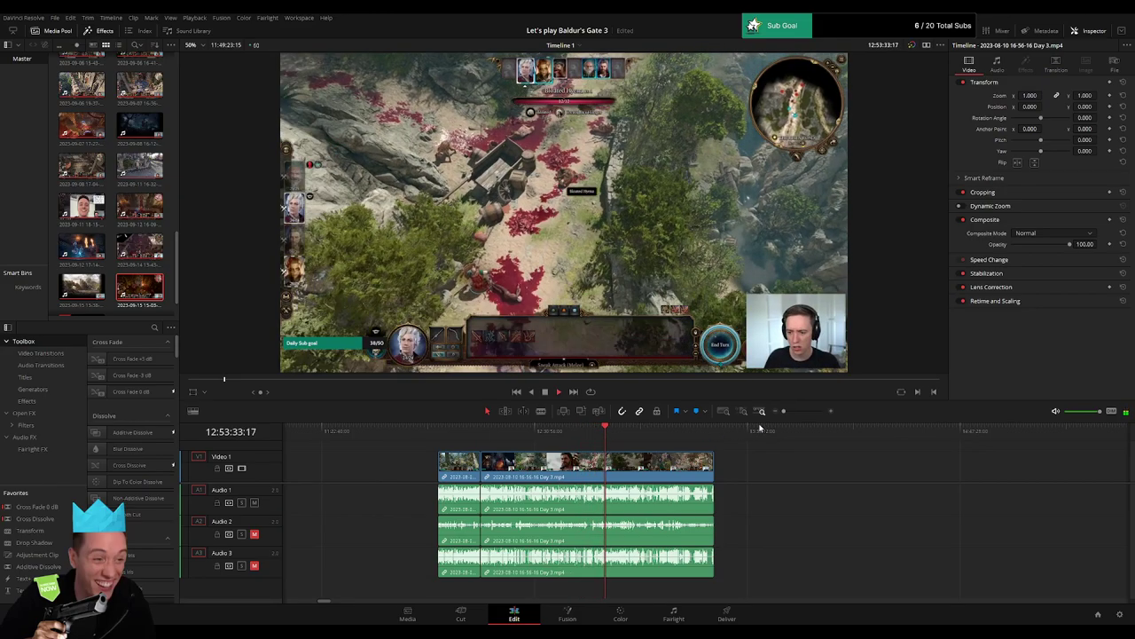
pyautogui.click(796, 411)
pyautogui.click(771, 440)
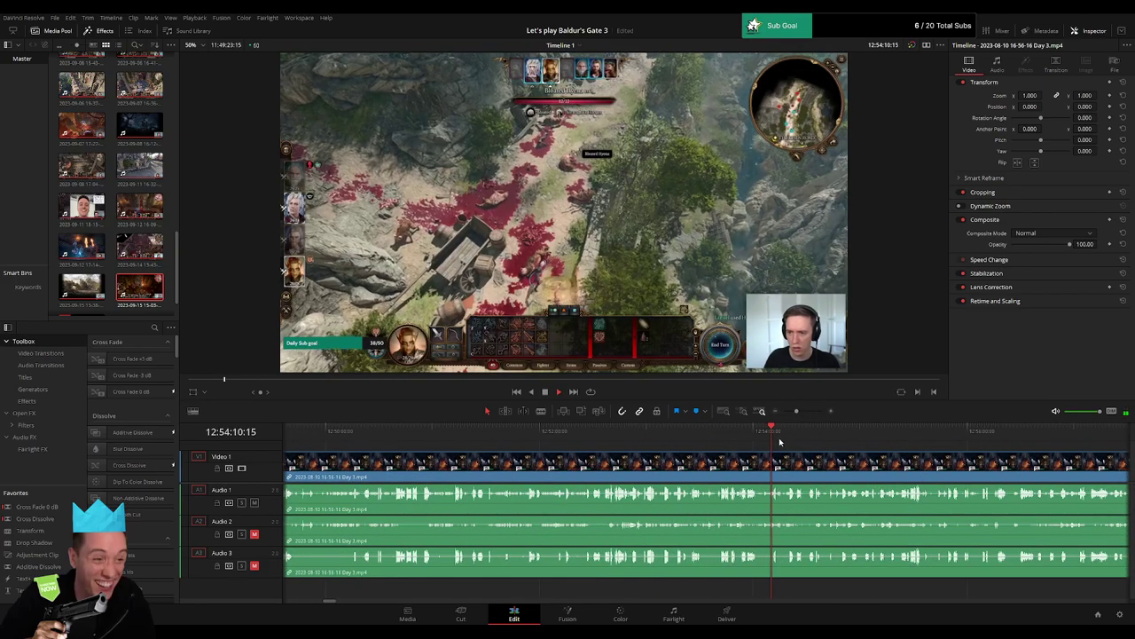
pyautogui.click(805, 411)
pyautogui.click(1021, 441)
pyautogui.moveTo(1074, 456); pyautogui.dragTo(532, 453)
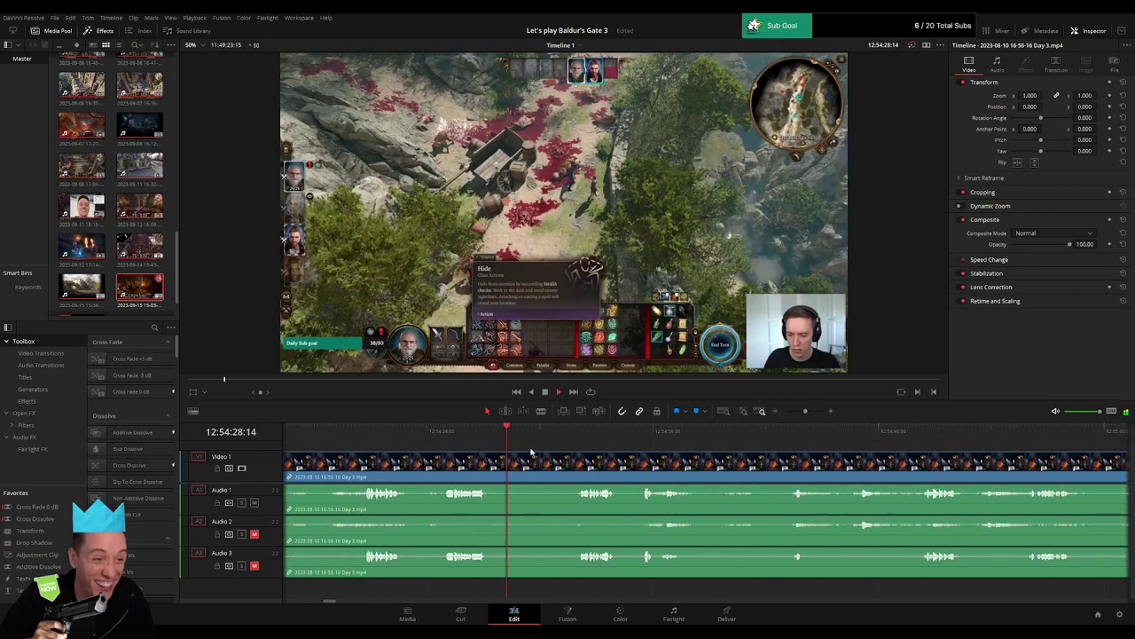
pyautogui.moveTo(810, 446); pyautogui.dragTo(874, 446)
pyautogui.click(1053, 443)
pyautogui.moveTo(1030, 470); pyautogui.dragTo(474, 479)
pyautogui.click(969, 441)
pyautogui.moveTo(1003, 464); pyautogui.dragTo(607, 460)
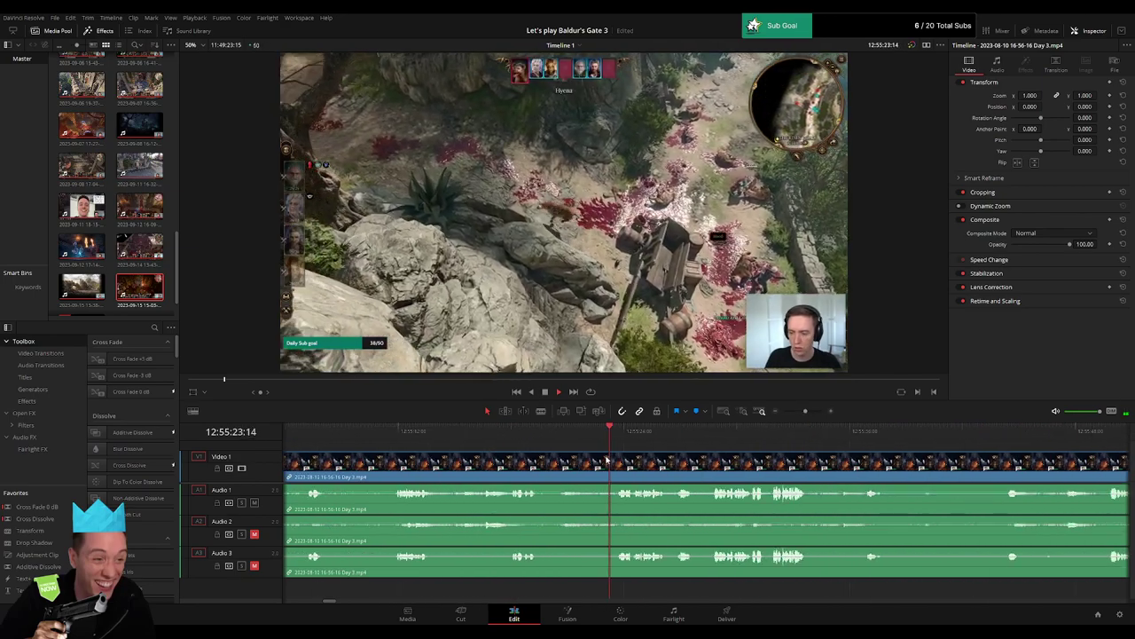
pyautogui.click(863, 442)
pyautogui.click(1020, 441)
pyautogui.moveTo(1056, 477); pyautogui.dragTo(543, 473)
pyautogui.moveTo(948, 440); pyautogui.dragTo(987, 443)
pyautogui.moveTo(807, 412); pyautogui.dragTo(830, 439)
pyautogui.click(762, 435)
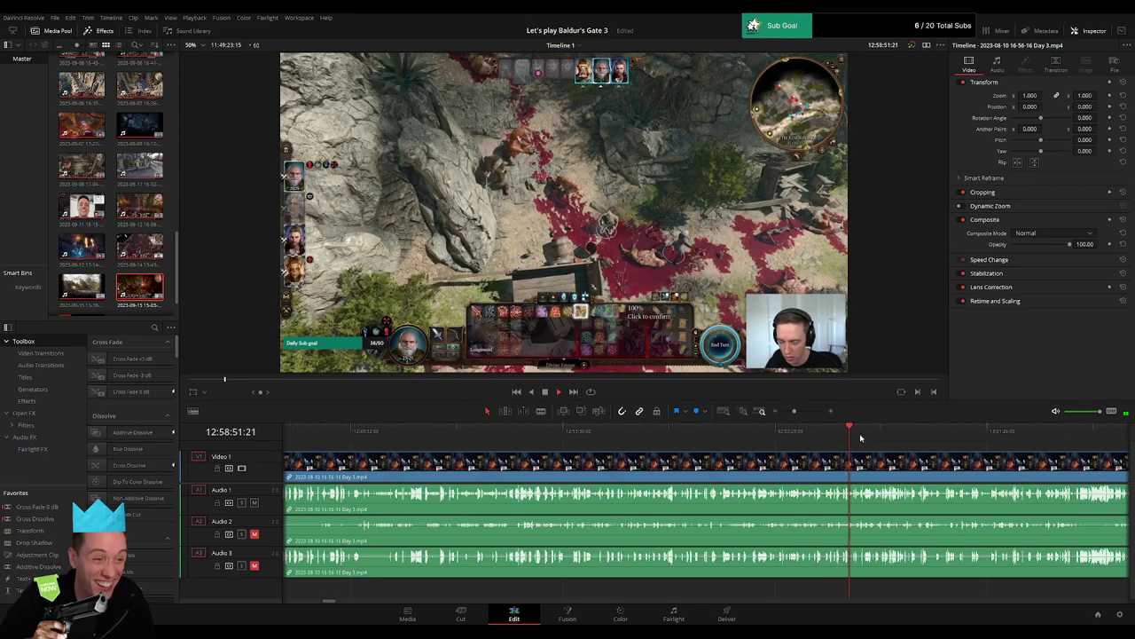
pyautogui.moveTo(859, 438); pyautogui.dragTo(881, 437)
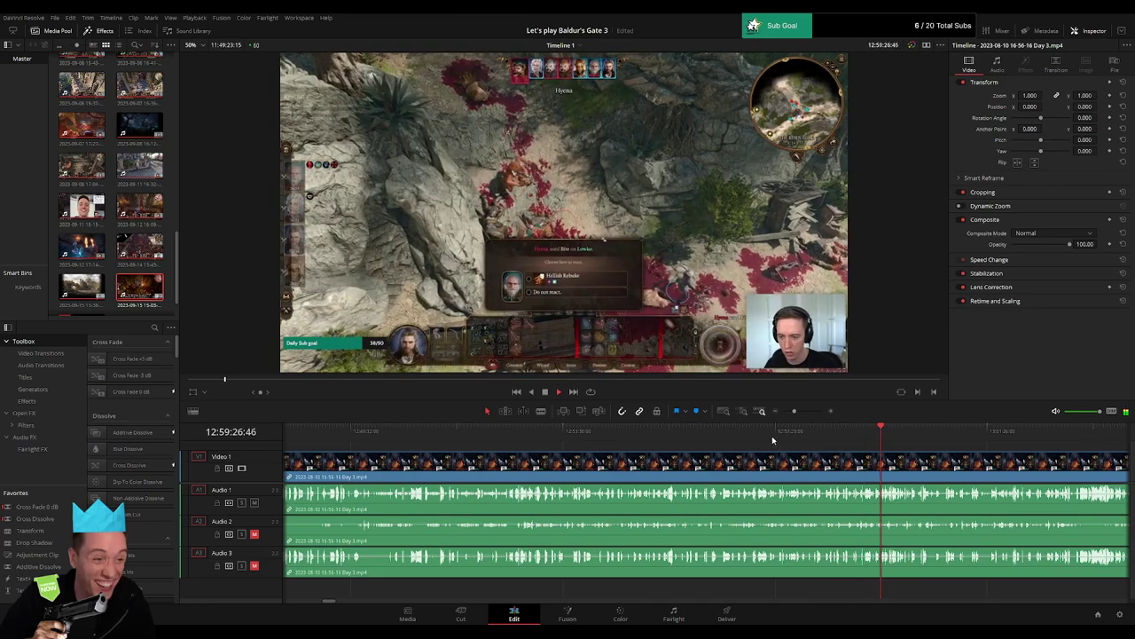
# Split the Day 3 recording and its audio at 12:56:29:30, in the quiet moment of the fight.
pyautogui.moveTo(770, 439); pyautogui.dragTo(743, 440)
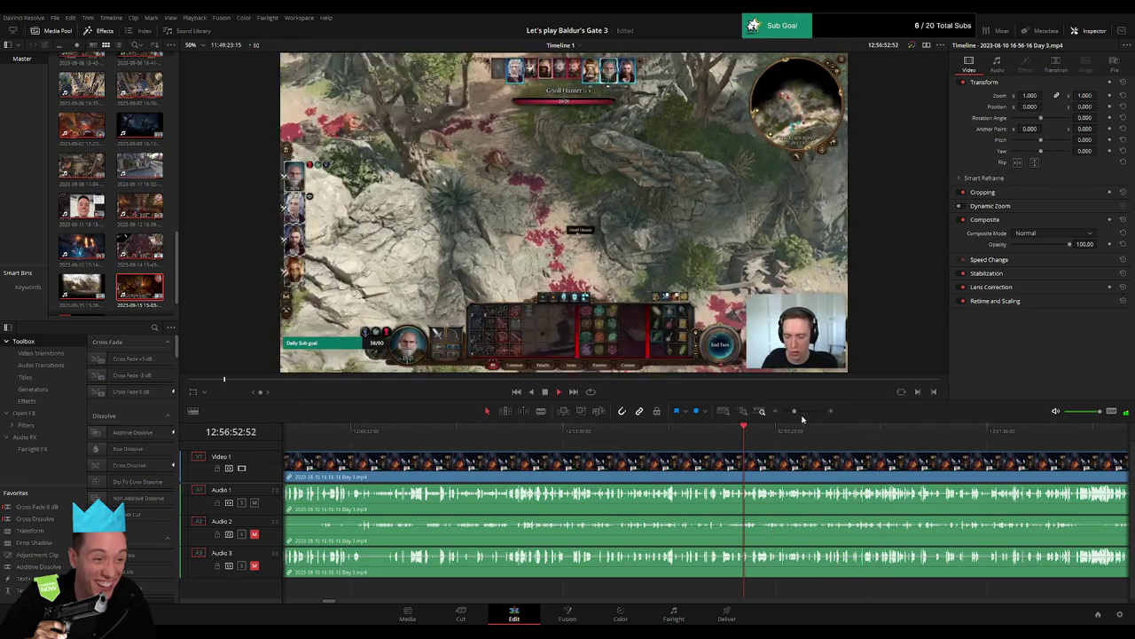
pyautogui.moveTo(794, 412); pyautogui.dragTo(804, 412)
pyautogui.click(627, 436)
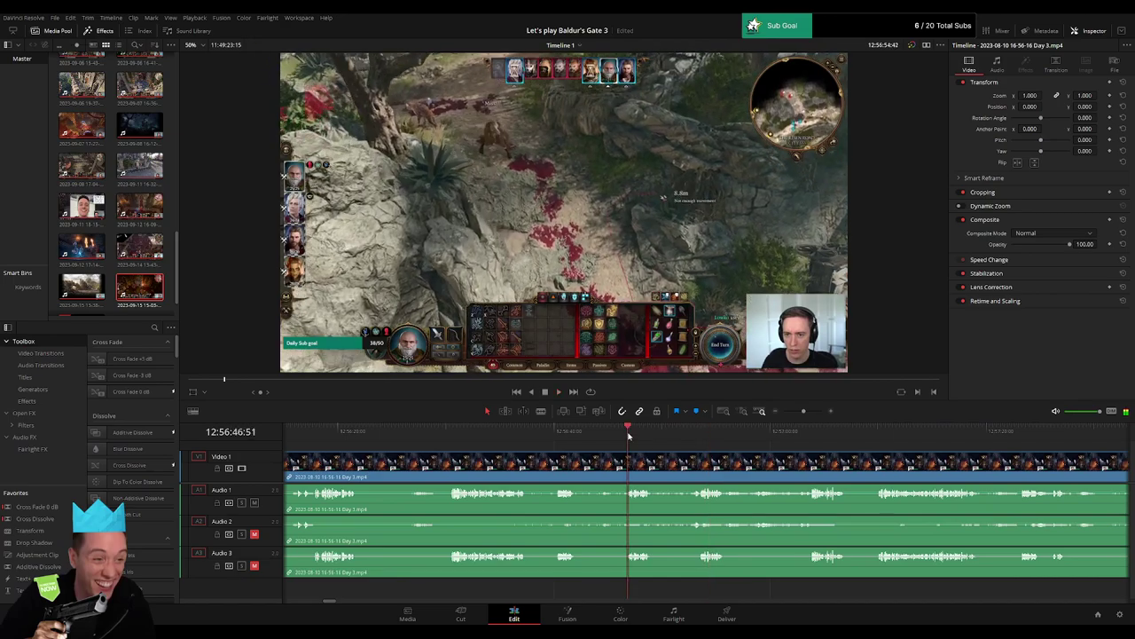
pyautogui.click(551, 435)
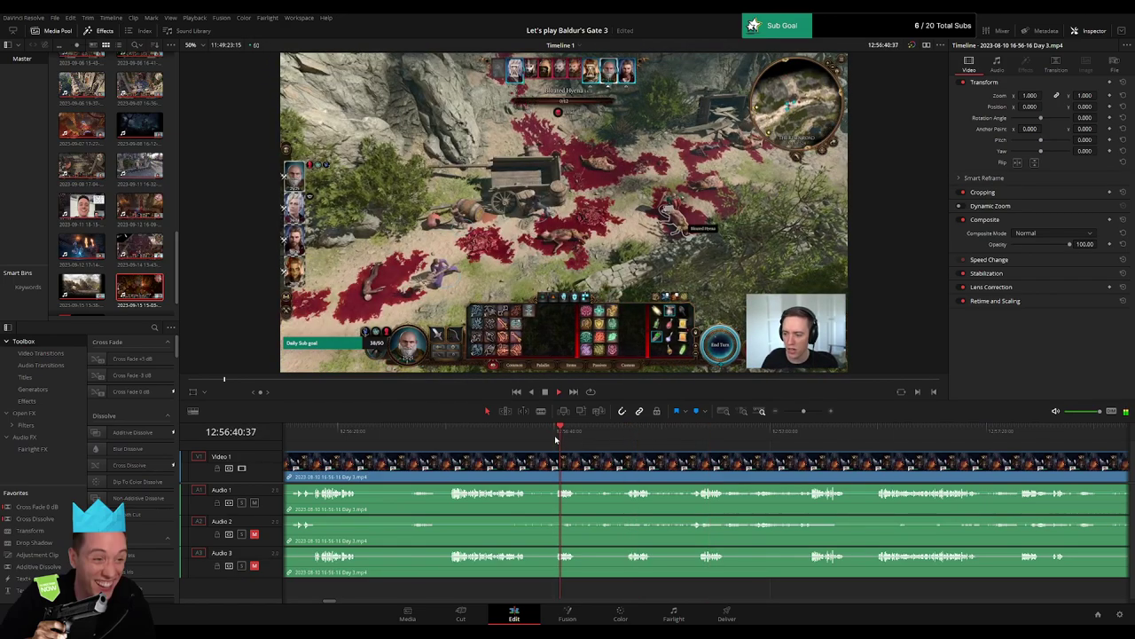
pyautogui.click(453, 439)
pyautogui.hscroll(-4, 608, 456)
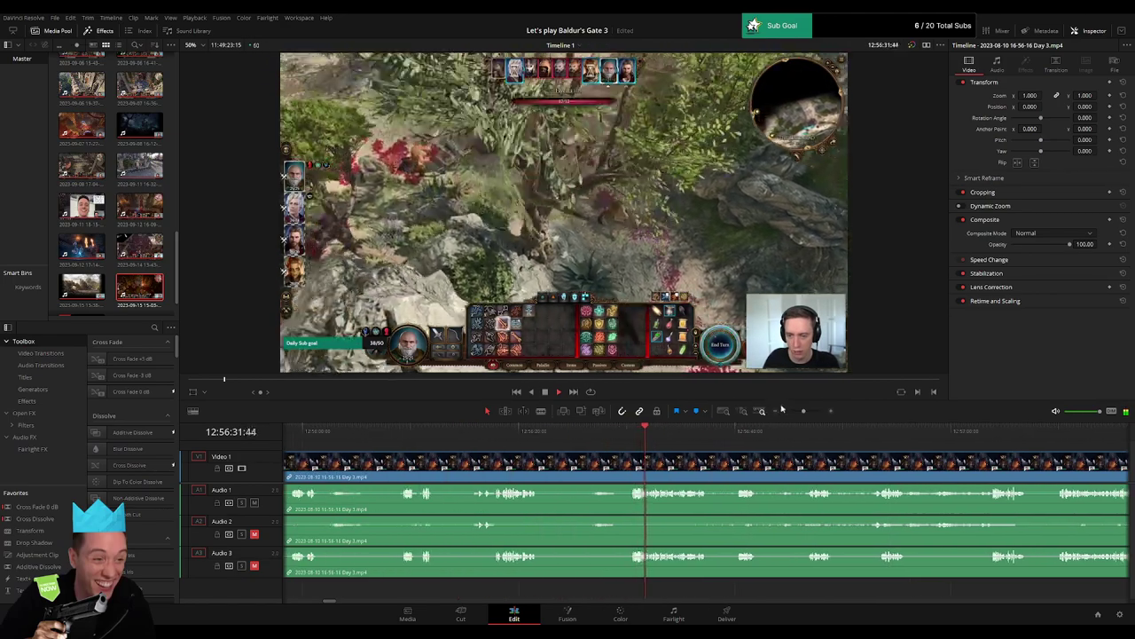
pyautogui.moveTo(803, 411); pyautogui.dragTo(806, 412)
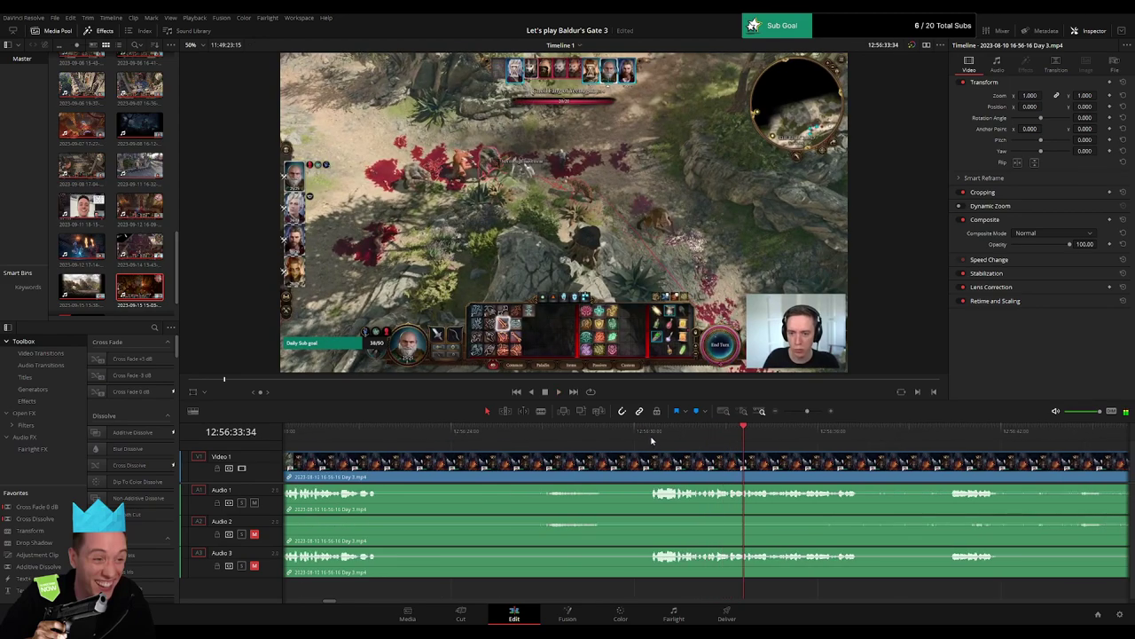
pyautogui.click(650, 435)
pyautogui.moveTo(650, 439); pyautogui.dragTo(620, 444)
pyautogui.hotkey('ctrl', 'b')
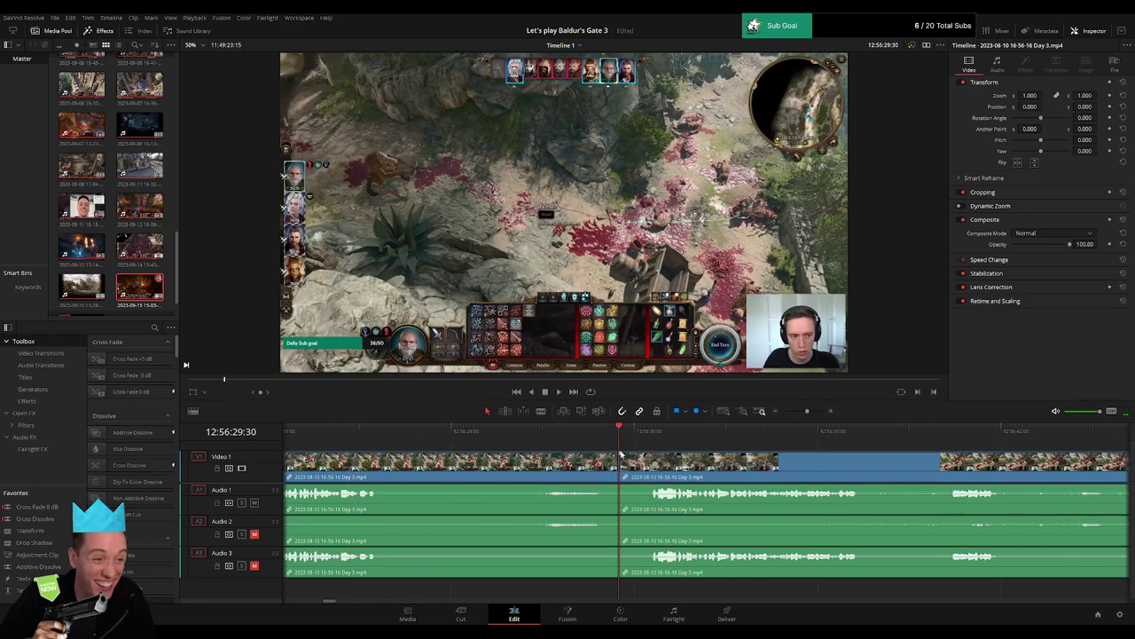
# Fade out the Day 3 video and audio before the cut, starting at 12:56:28:20.
pyautogui.click(545, 439)
pyautogui.press('space')
pyautogui.press('space')
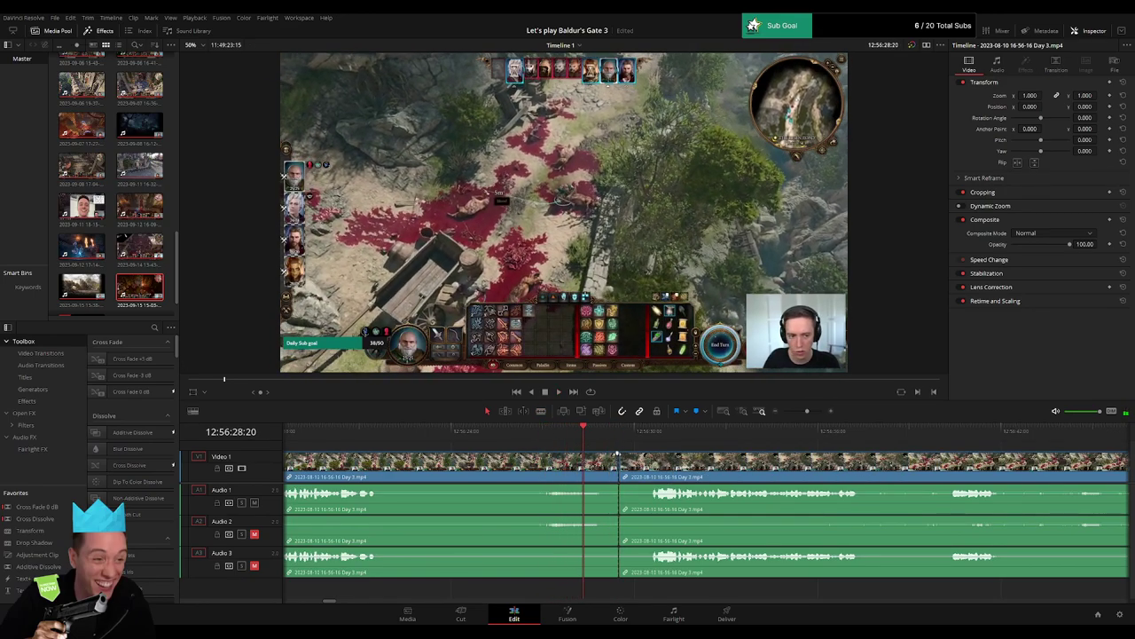
pyautogui.moveTo(615, 453); pyautogui.dragTo(582, 453)
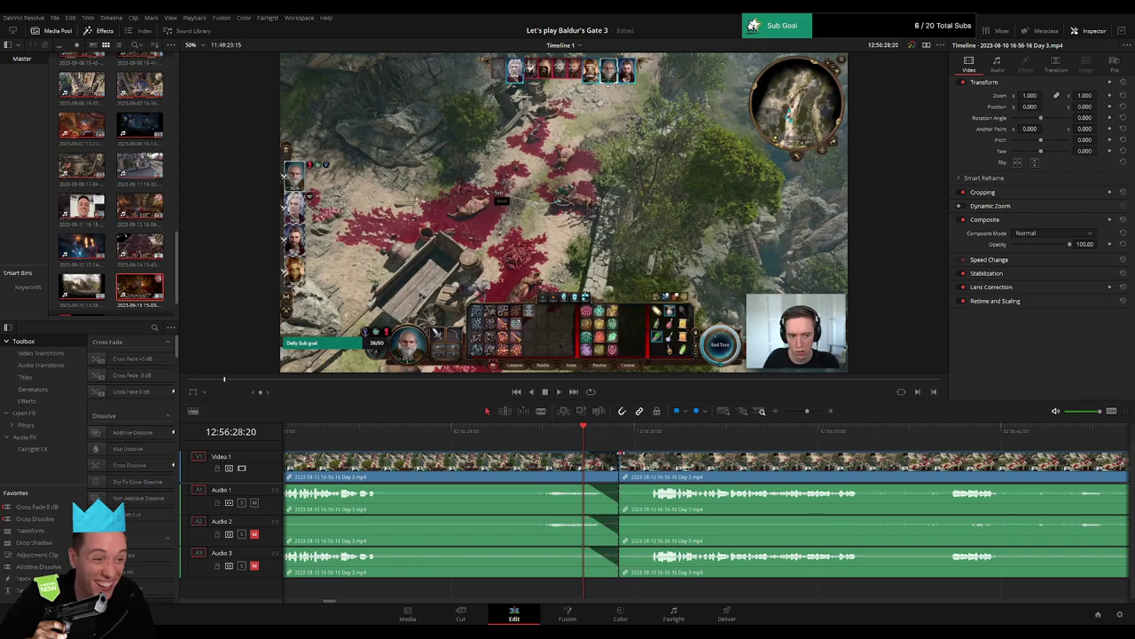
# Give the video and all three audio tracks after the cut a fade-in of about one second, and play back the fades.
pyautogui.moveTo(619, 452); pyautogui.dragTo(660, 454)
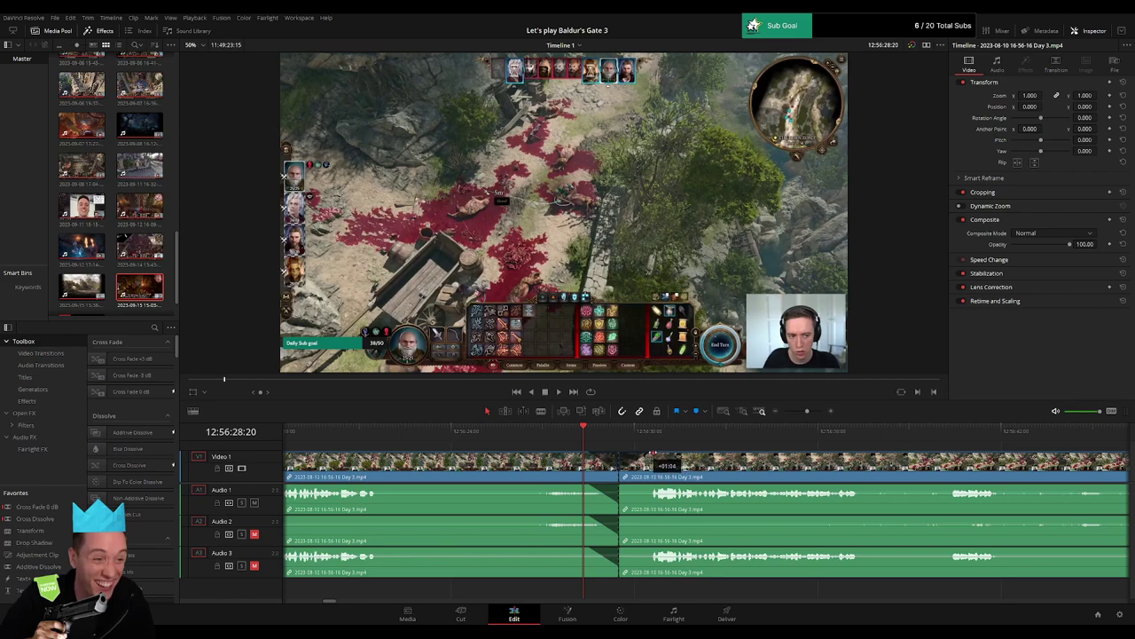
pyautogui.moveTo(623, 487); pyautogui.dragTo(653, 486)
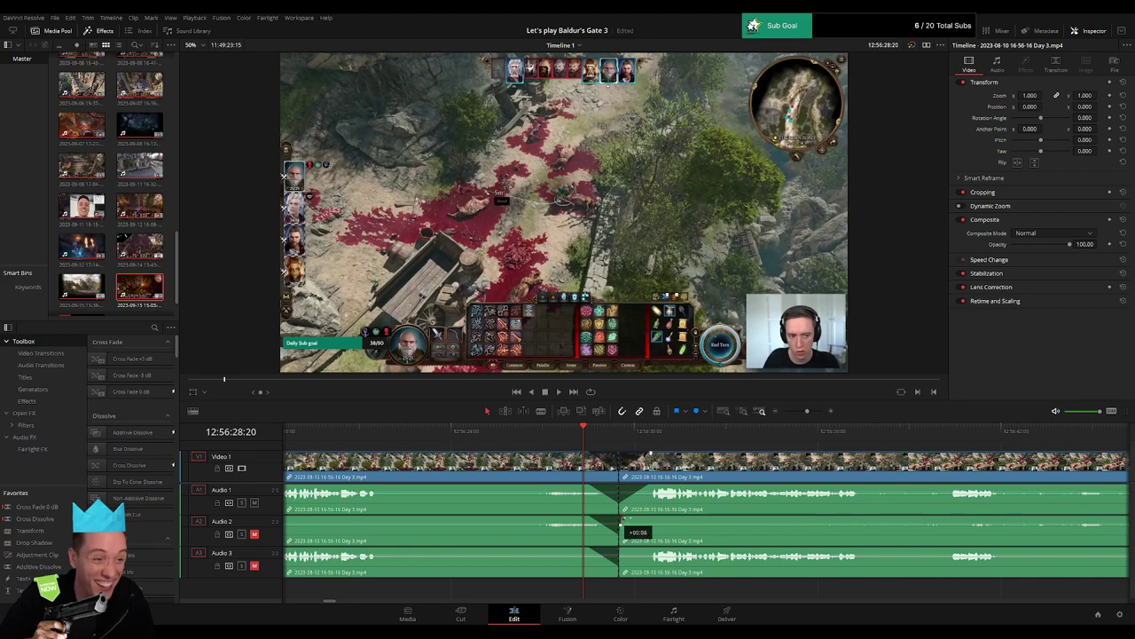
pyautogui.moveTo(623, 521); pyautogui.dragTo(641, 547)
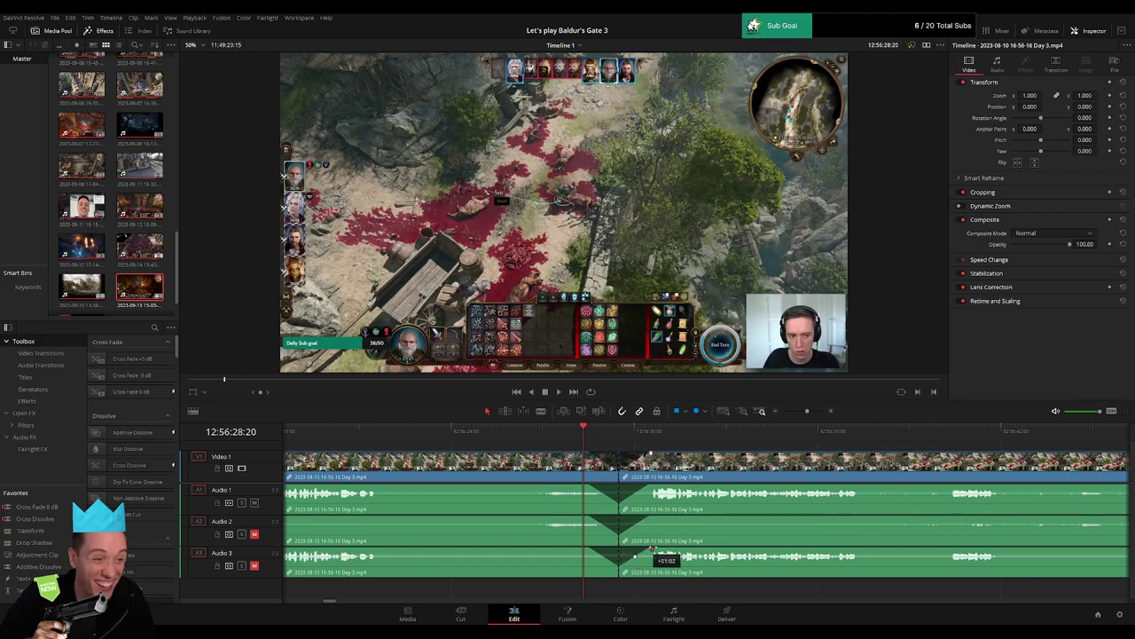
pyautogui.press('space')
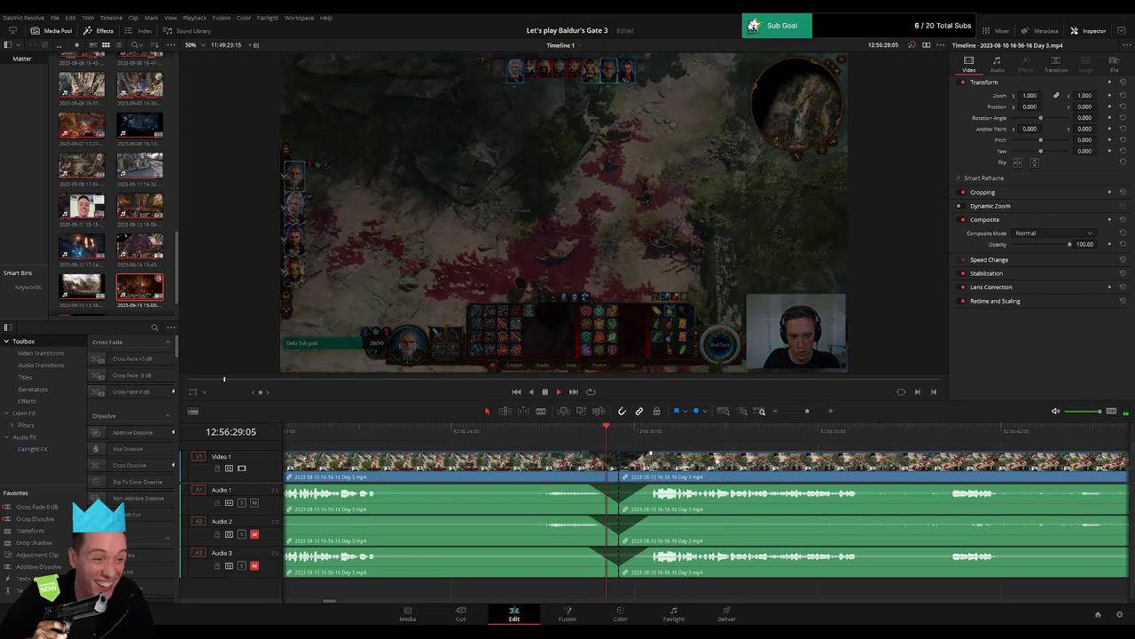
pyautogui.press('space')
# Move the remaining Day 3 clip with its audio further along the timeline, away from the episode that starts at 12:00:00:00.
pyautogui.scroll(-5, 718, 448)
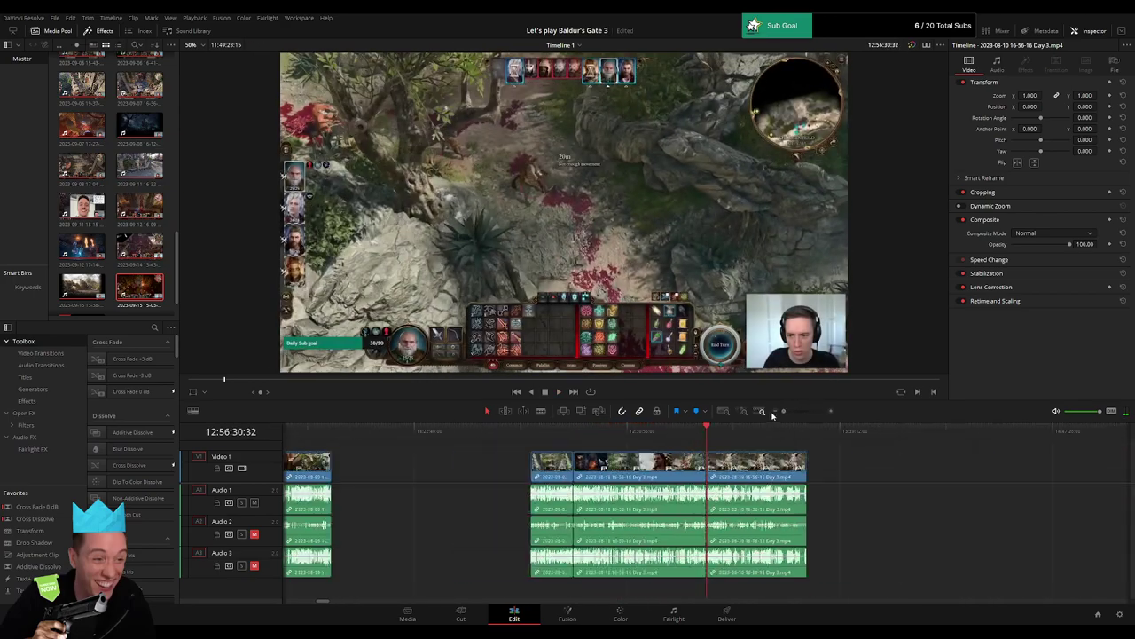
pyautogui.click(384, 432)
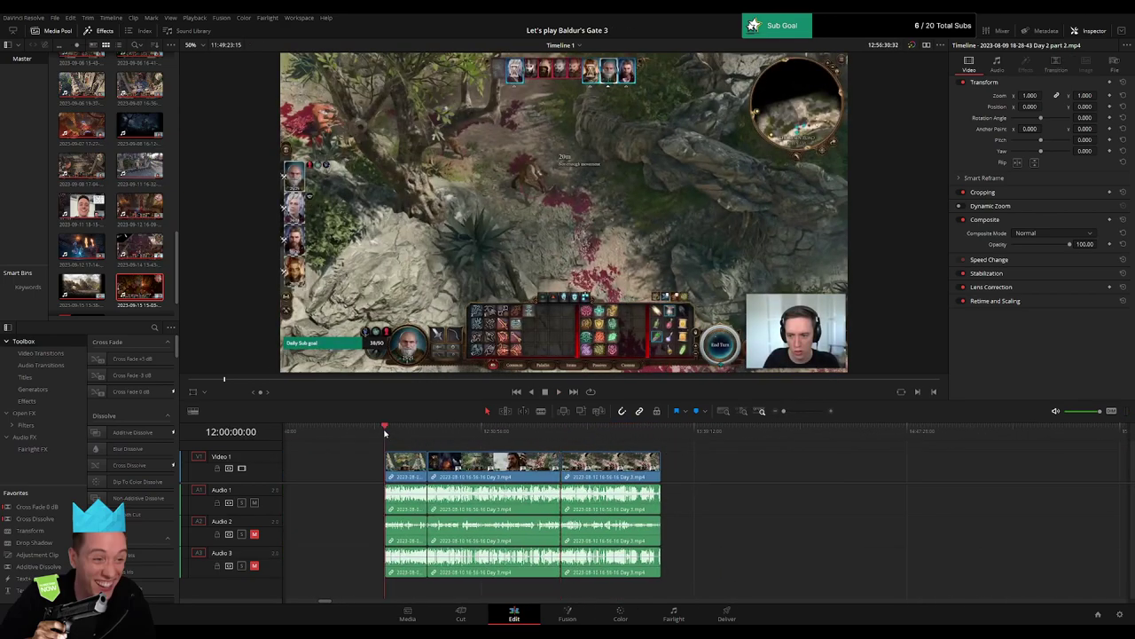
pyautogui.click(560, 433)
pyautogui.scroll(-5, 590, 457)
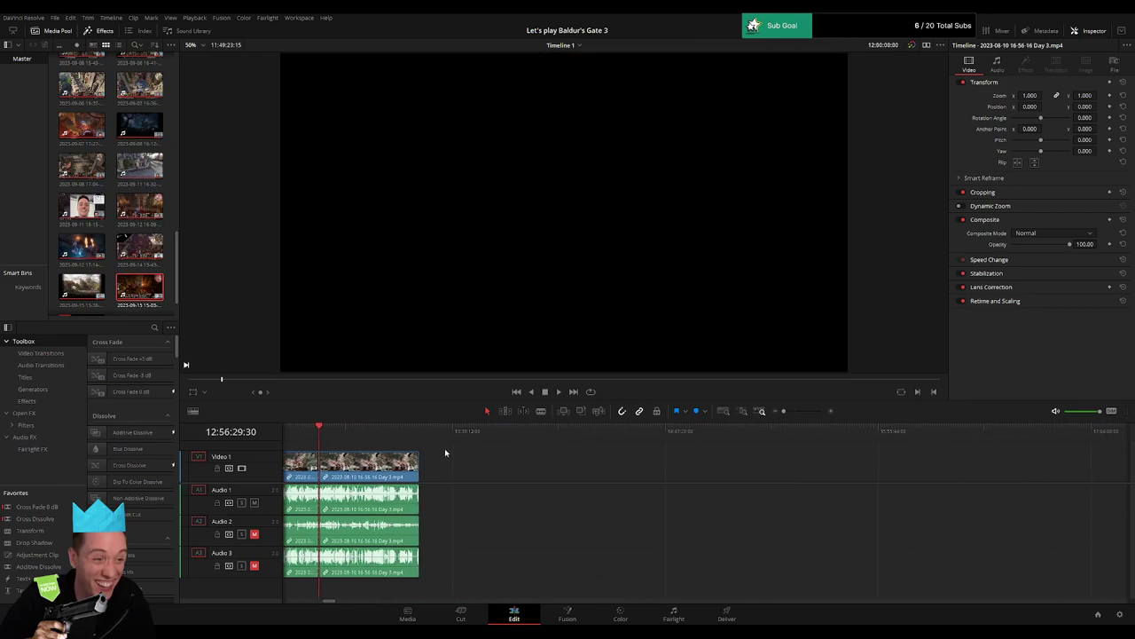
pyautogui.moveTo(369, 467); pyautogui.dragTo(688, 467)
pyautogui.click(467, 458)
pyautogui.moveTo(452, 463); pyautogui.dragTo(557, 471)
pyautogui.click(561, 466)
pyautogui.click(442, 441)
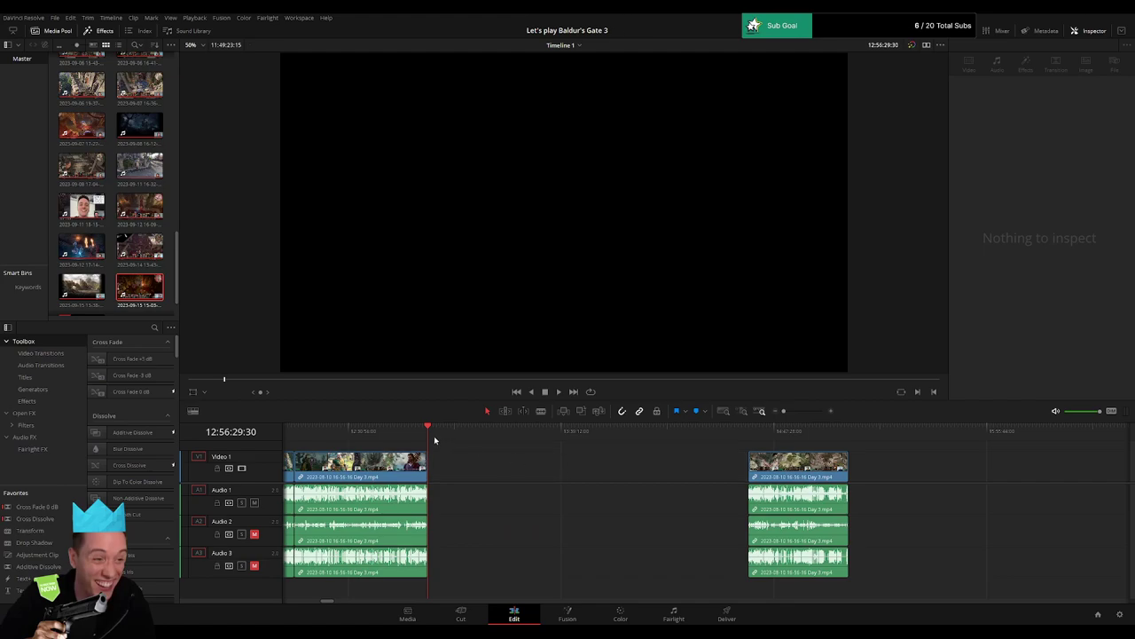
# Place the remaining Day 3 clip with its audio so that it starts at 14:00:00:00.
pyautogui.moveTo(434, 440); pyautogui.dragTo(627, 457)
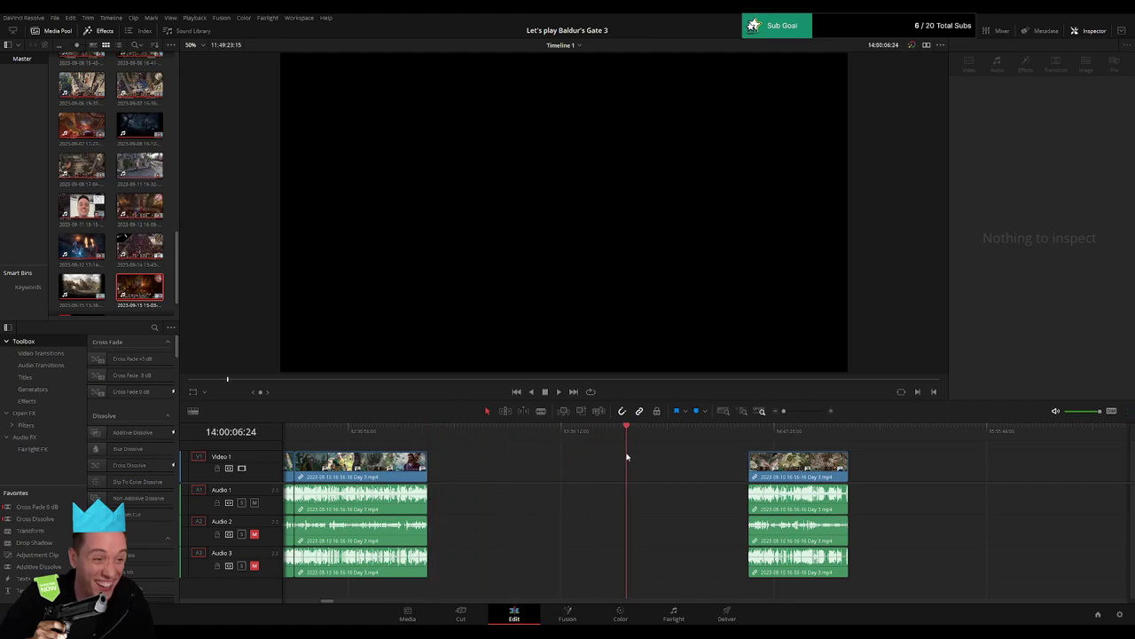
pyautogui.moveTo(783, 411); pyautogui.dragTo(789, 415)
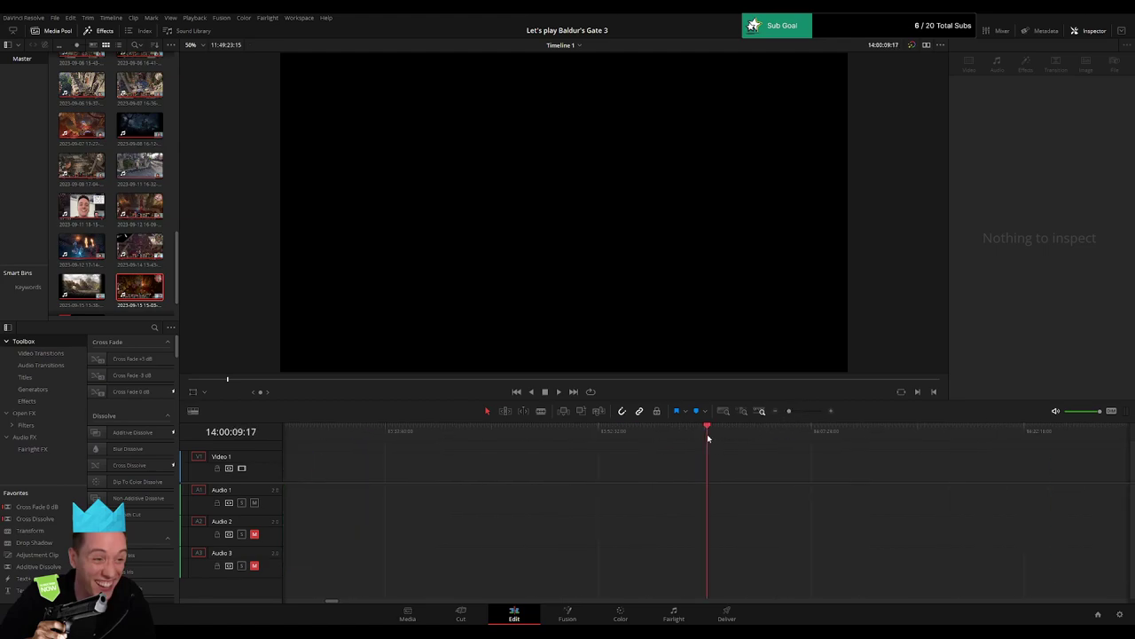
pyautogui.moveTo(708, 438); pyautogui.dragTo(706, 437)
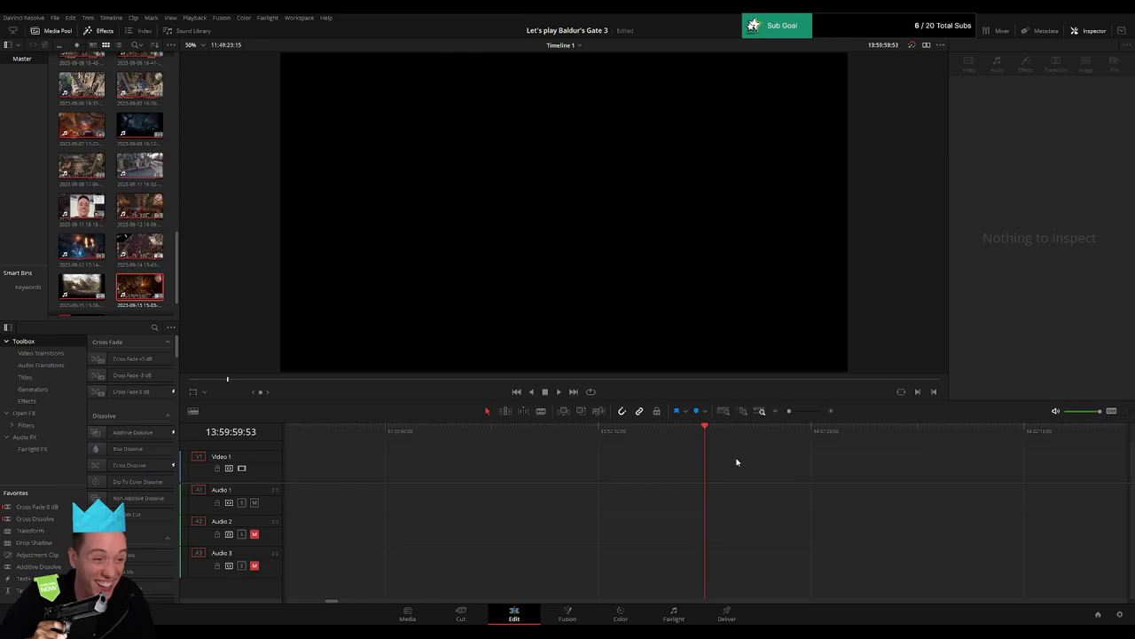
pyautogui.click(781, 412)
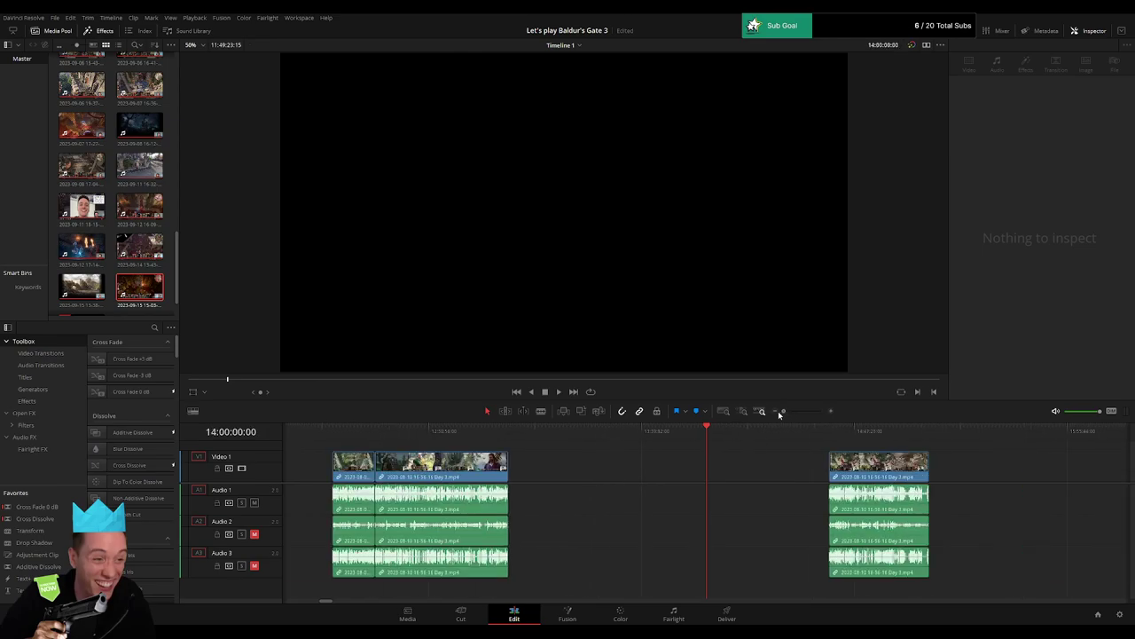
pyautogui.hscroll(3, 640, 466)
pyautogui.moveTo(665, 471); pyautogui.dragTo(545, 476)
# Move the Day 3 part 2 recording back along the timeline so that it directly follows the remaining Day 3 clip.
pyautogui.hscroll(5, 786, 469)
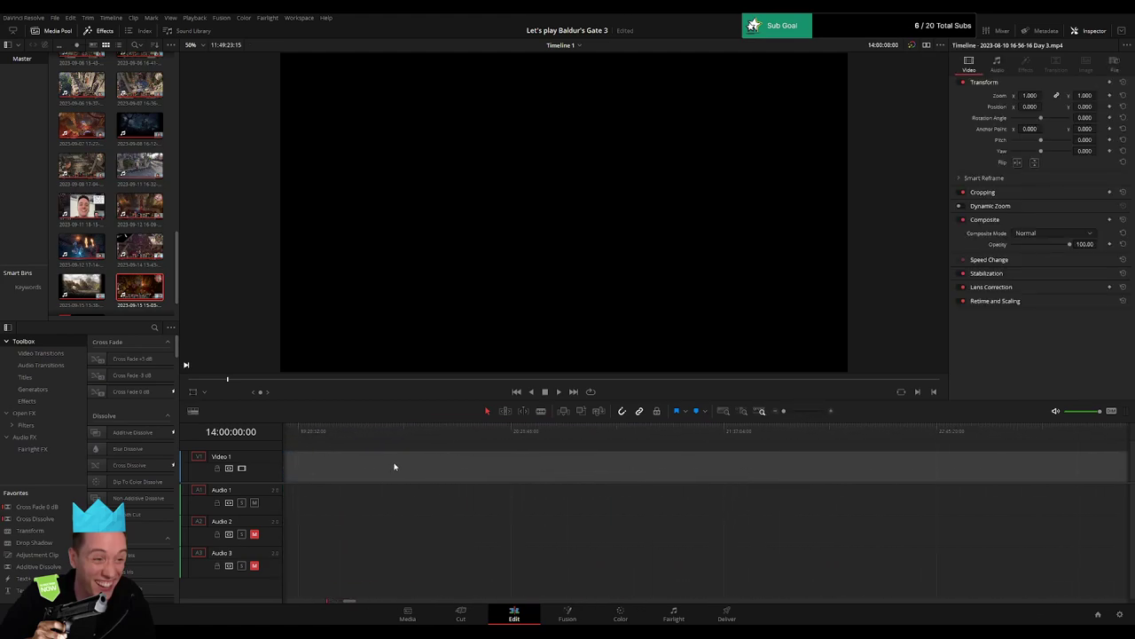
pyautogui.hscroll(-5, 345, 458)
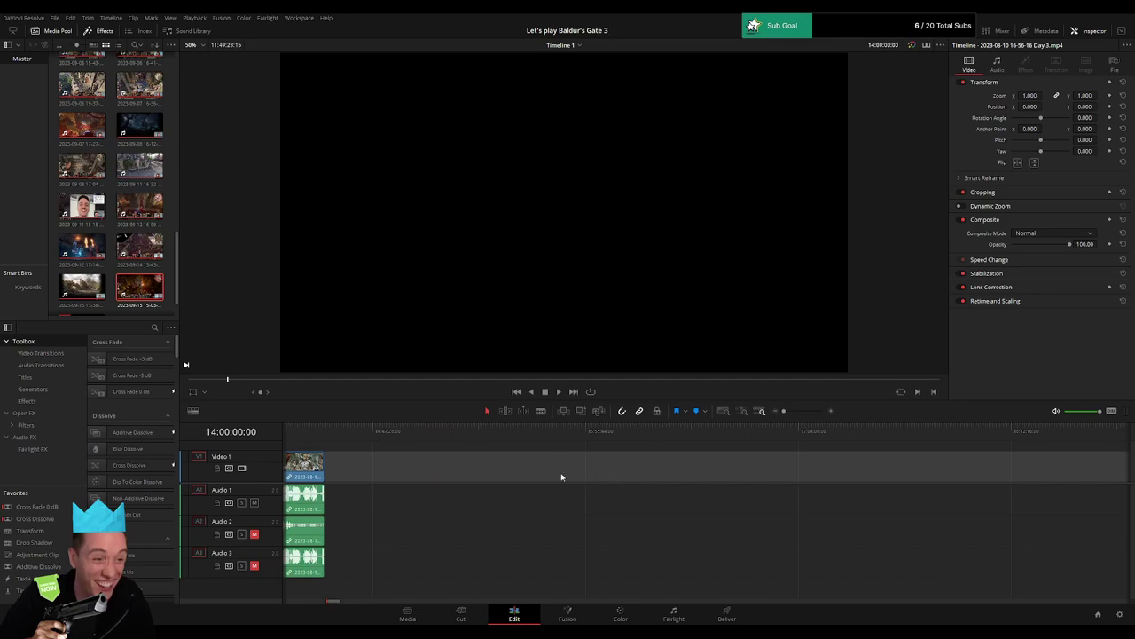
pyautogui.hscroll(-10, 546, 468)
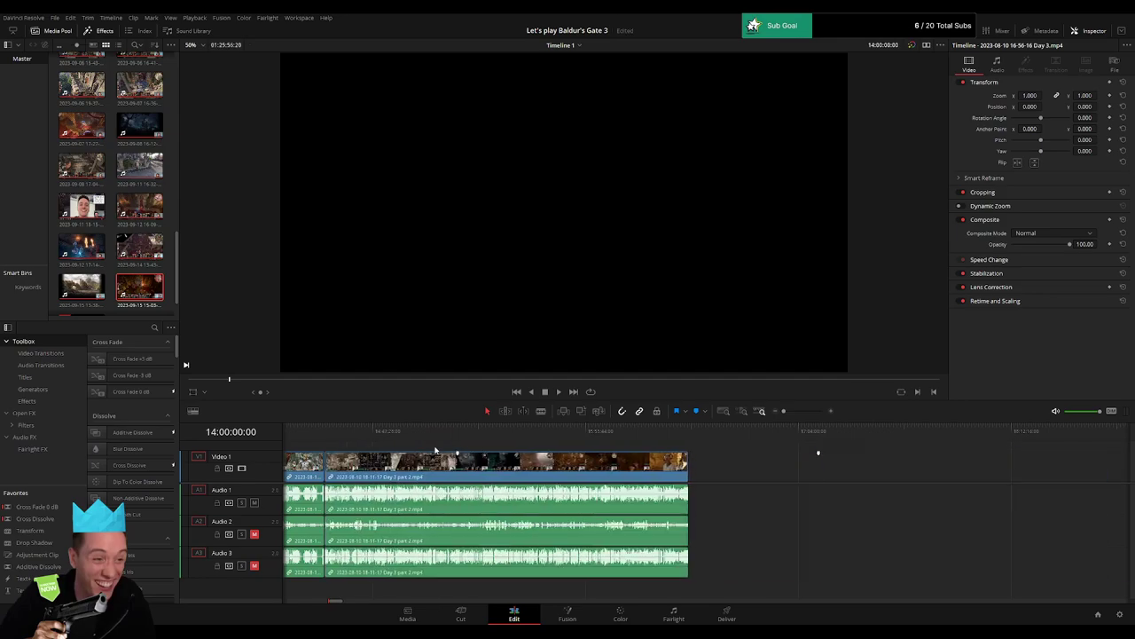
# Review the footage before the Day 3 part 2 join and split the Day 3 clip at 14:29:56:10, where the break begins.
pyautogui.press('space')
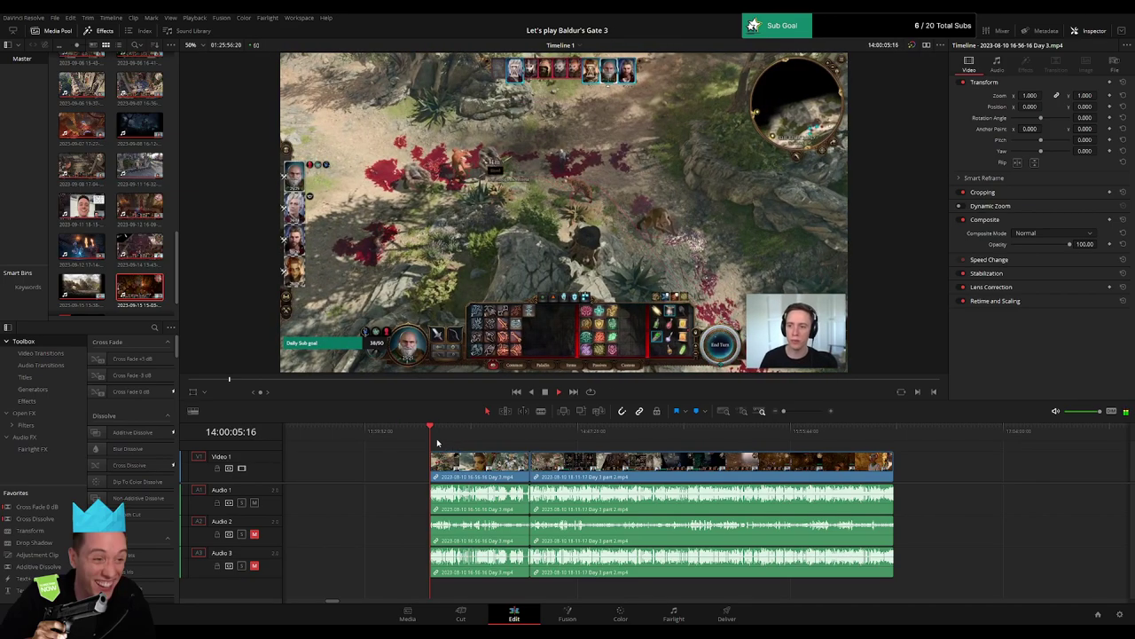
pyautogui.moveTo(500, 435); pyautogui.dragTo(530, 446)
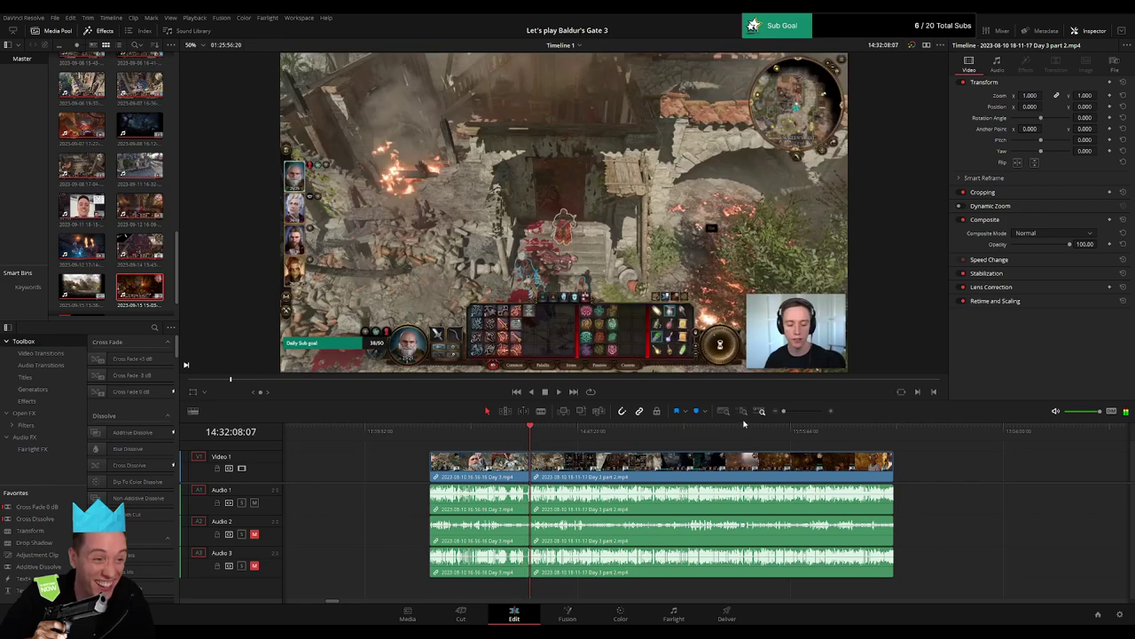
pyautogui.moveTo(784, 411); pyautogui.dragTo(796, 413)
pyautogui.press('space')
pyautogui.click(534, 437)
pyautogui.click(594, 433)
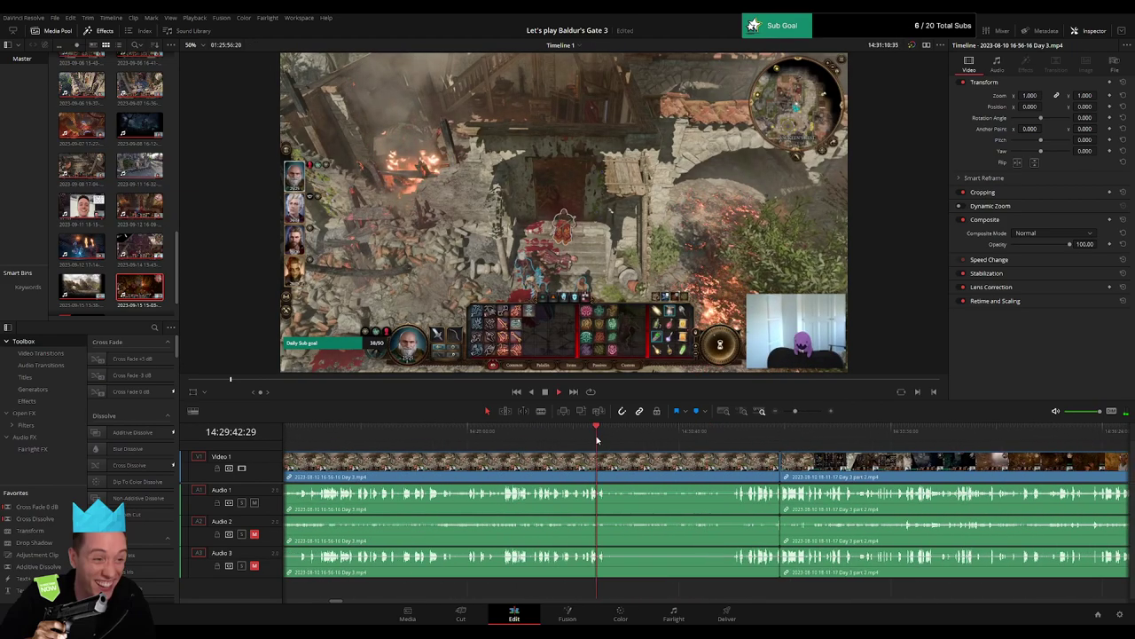
pyautogui.click(807, 412)
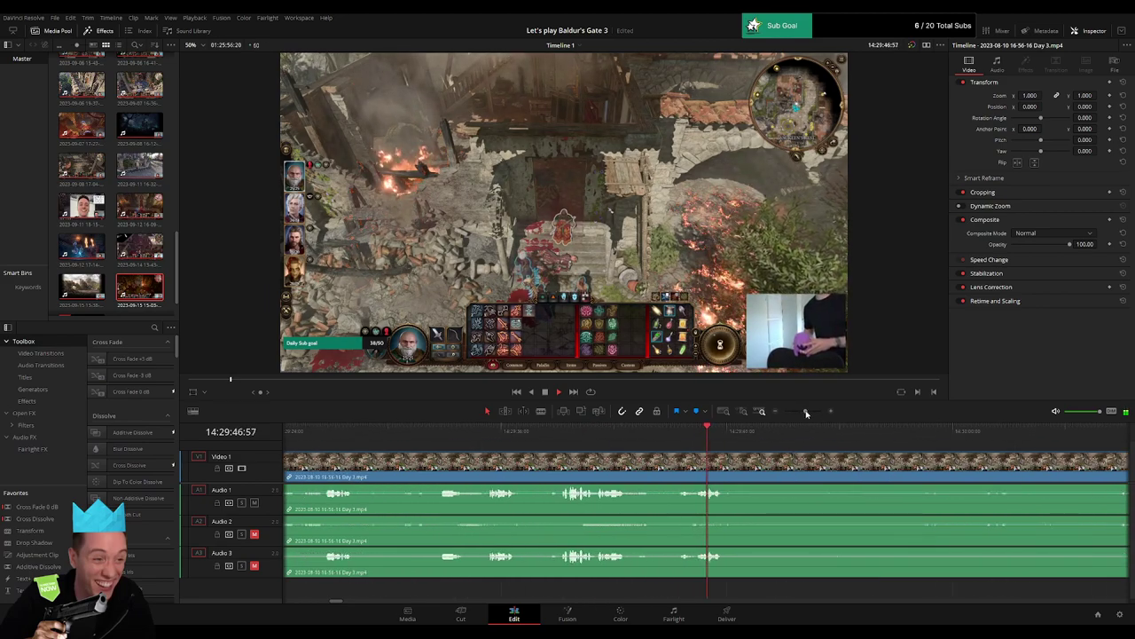
pyautogui.click(829, 439)
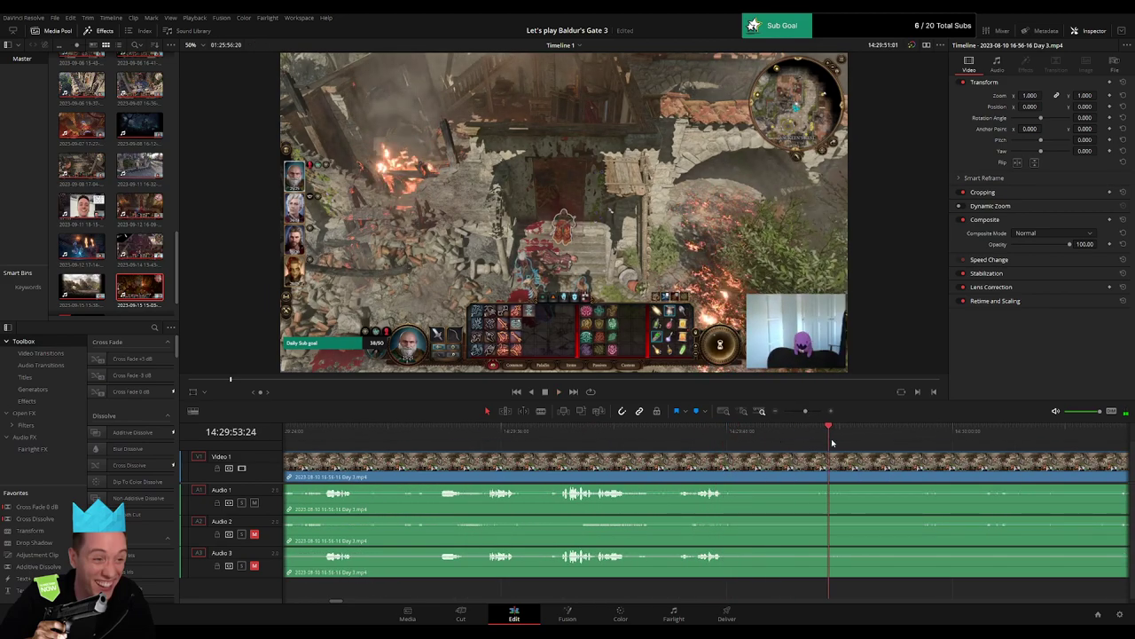
pyautogui.press('b')
pyautogui.click(878, 463)
# Split the Day 3 clip again at 14:31:31:54, at the end of the quiet break.
pyautogui.moveTo(801, 413); pyautogui.dragTo(793, 413)
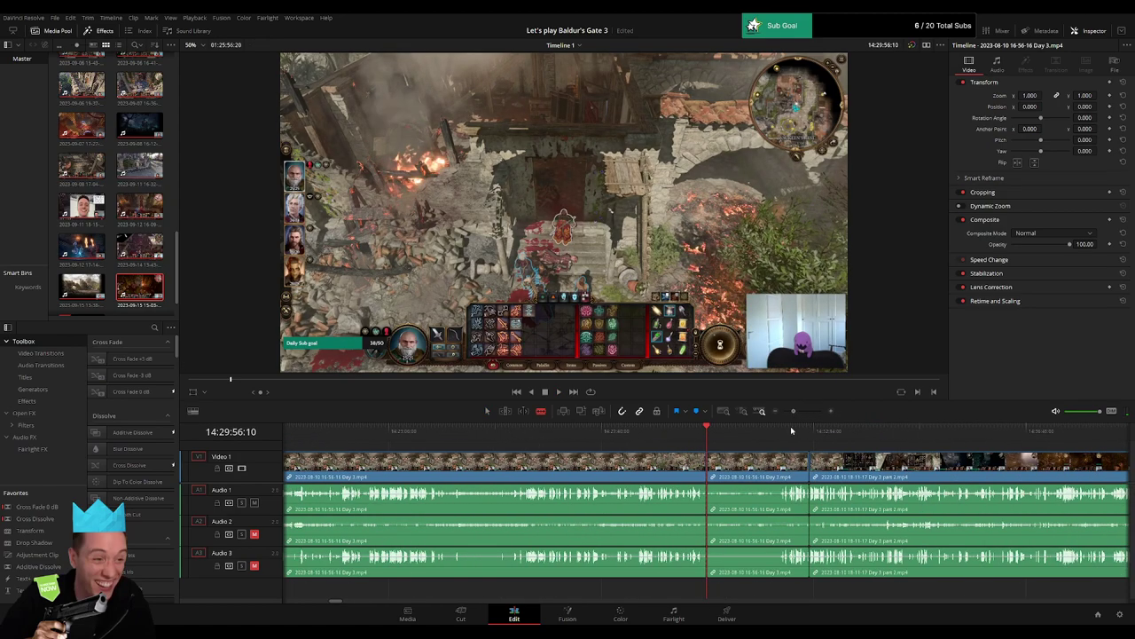
pyautogui.press('space')
pyautogui.click(804, 413)
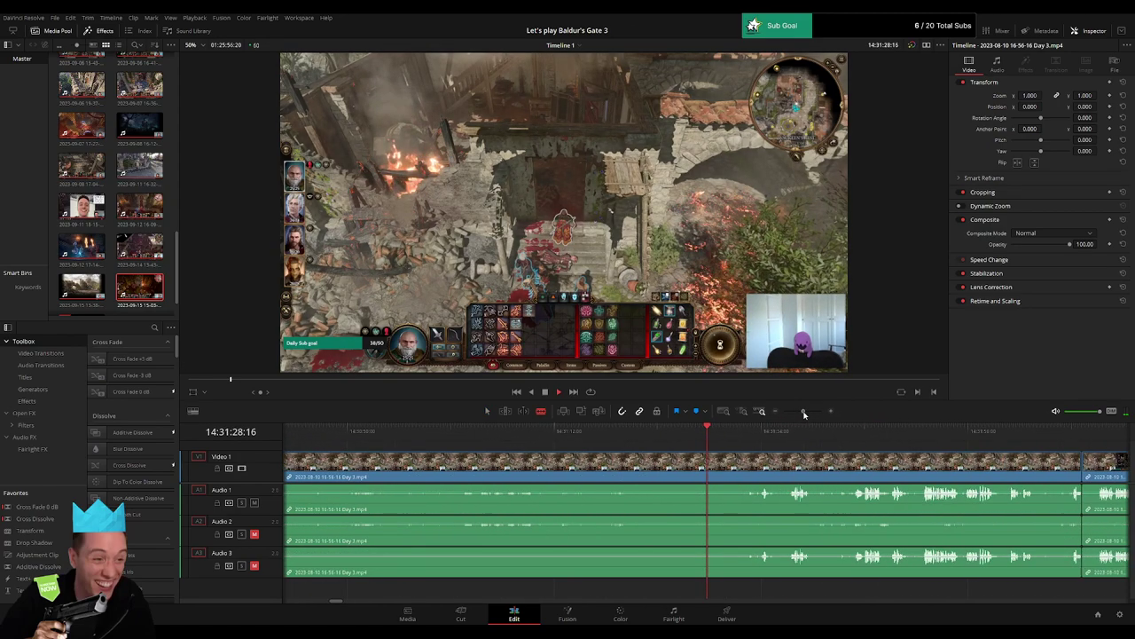
pyautogui.click(749, 441)
pyautogui.press('space')
pyautogui.click(746, 440)
pyautogui.click(751, 473)
pyautogui.press('a')
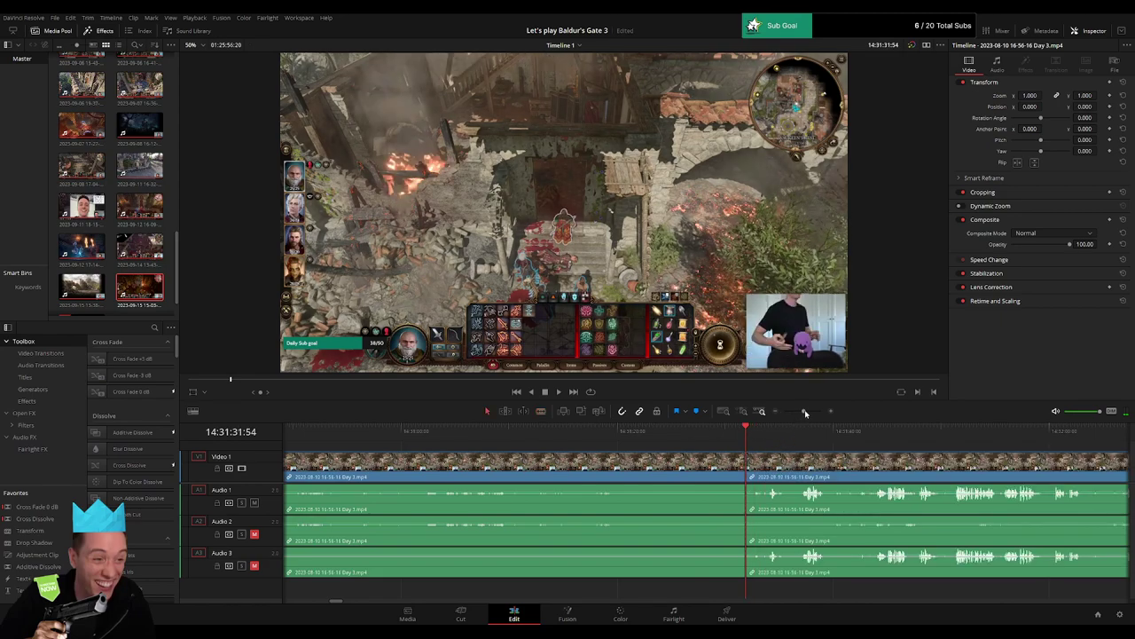
# Delete the break between the two cuts together with its audio, and close the gap.
pyautogui.moveTo(804, 413); pyautogui.dragTo(793, 413)
pyautogui.click(679, 473)
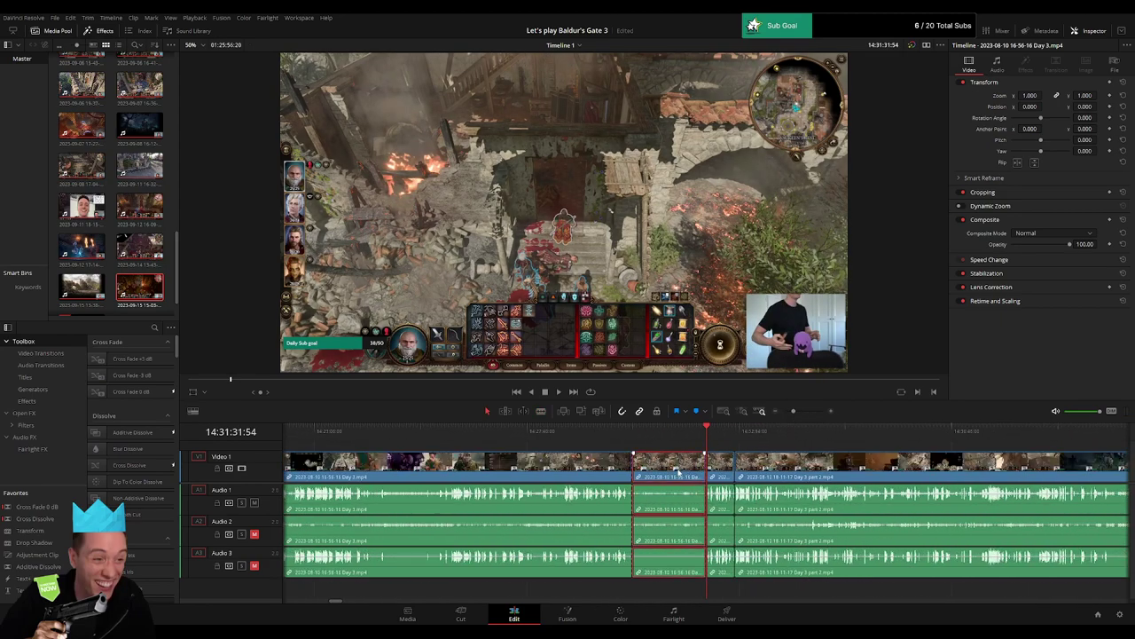
pyautogui.press('BackSpace')
pyautogui.moveTo(683, 465); pyautogui.dragTo(631, 467)
pyautogui.click(631, 469)
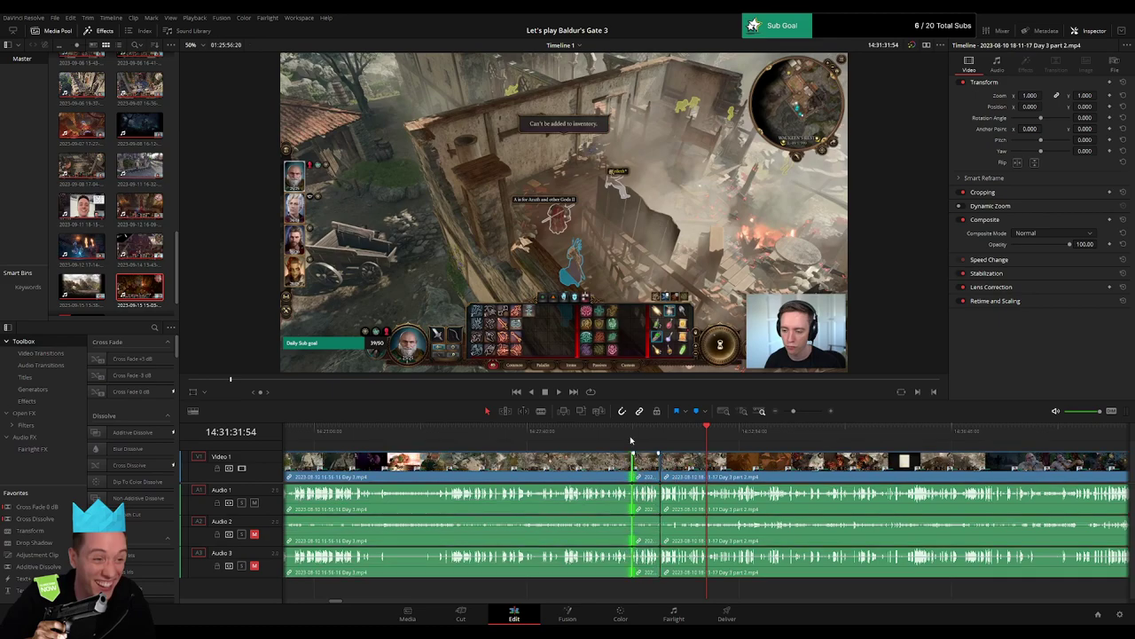
# Add the default transition at the cut where the break was removed and at the join with the Day 3 part 2 recording.
pyautogui.click(635, 446)
pyautogui.moveTo(799, 413); pyautogui.dragTo(802, 411)
pyautogui.press('space')
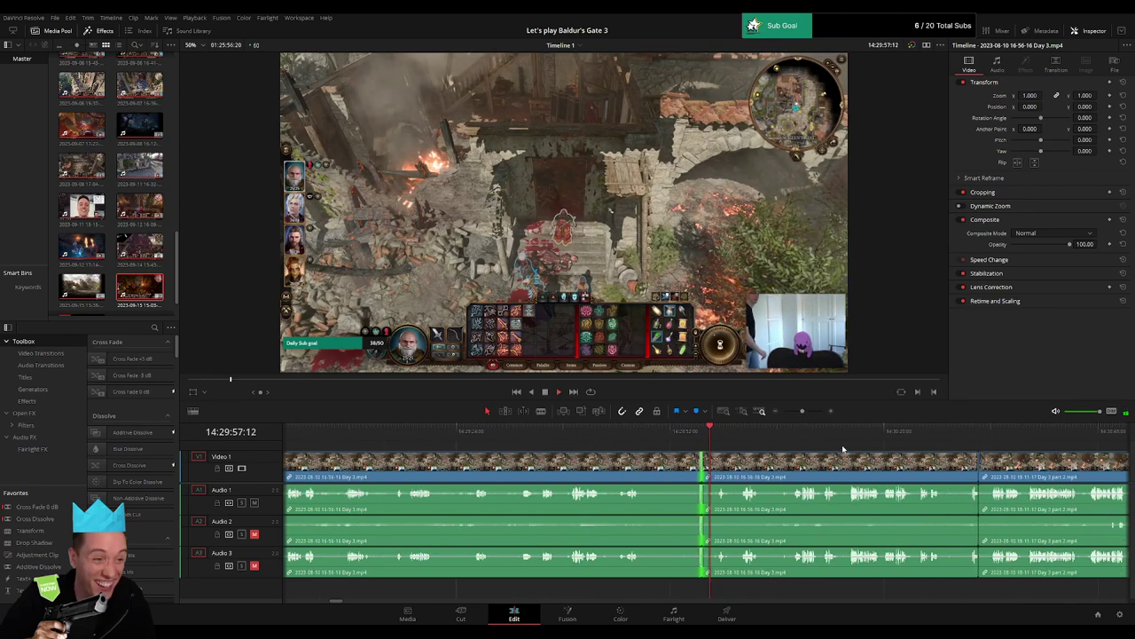
pyautogui.click(978, 469)
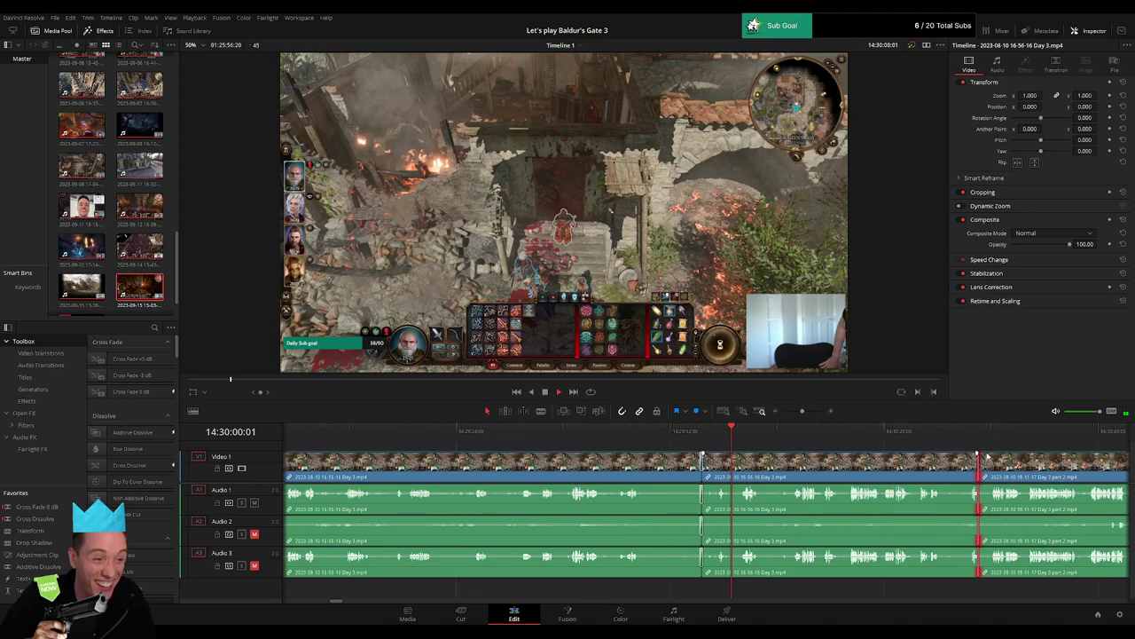
pyautogui.hotkey('ctrl', 't')
pyautogui.click(961, 434)
pyautogui.moveTo(1028, 468); pyautogui.dragTo(715, 447)
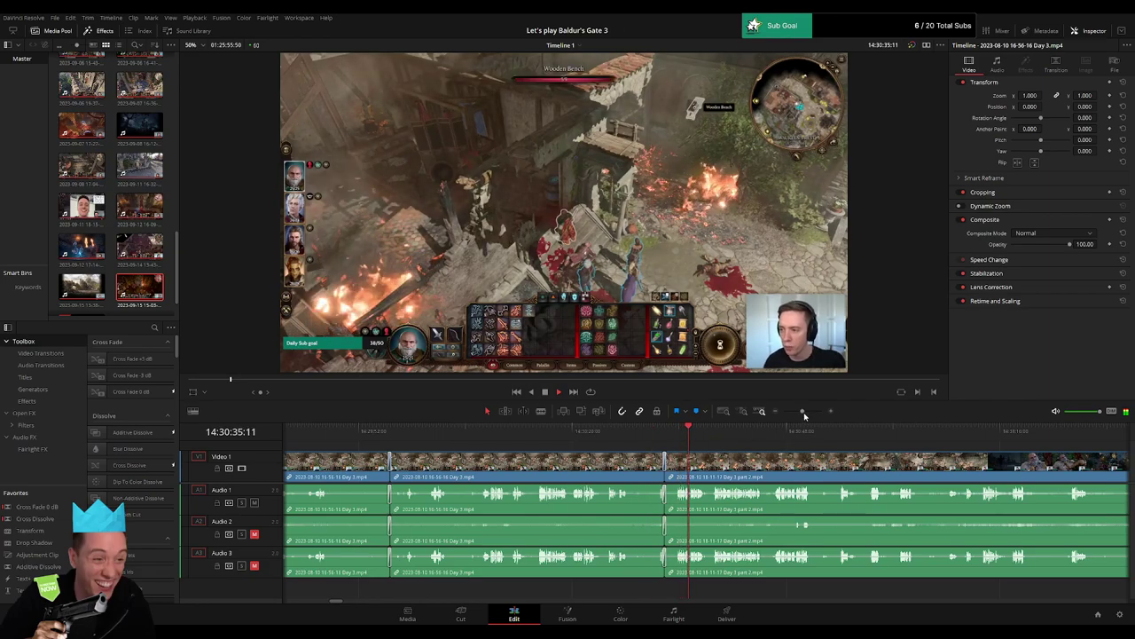
# Review the Day 3 part 2 footage from about 14:57:00 to 14:58:50 for a suitable pause to end the episode.
pyautogui.moveTo(804, 416); pyautogui.dragTo(779, 413)
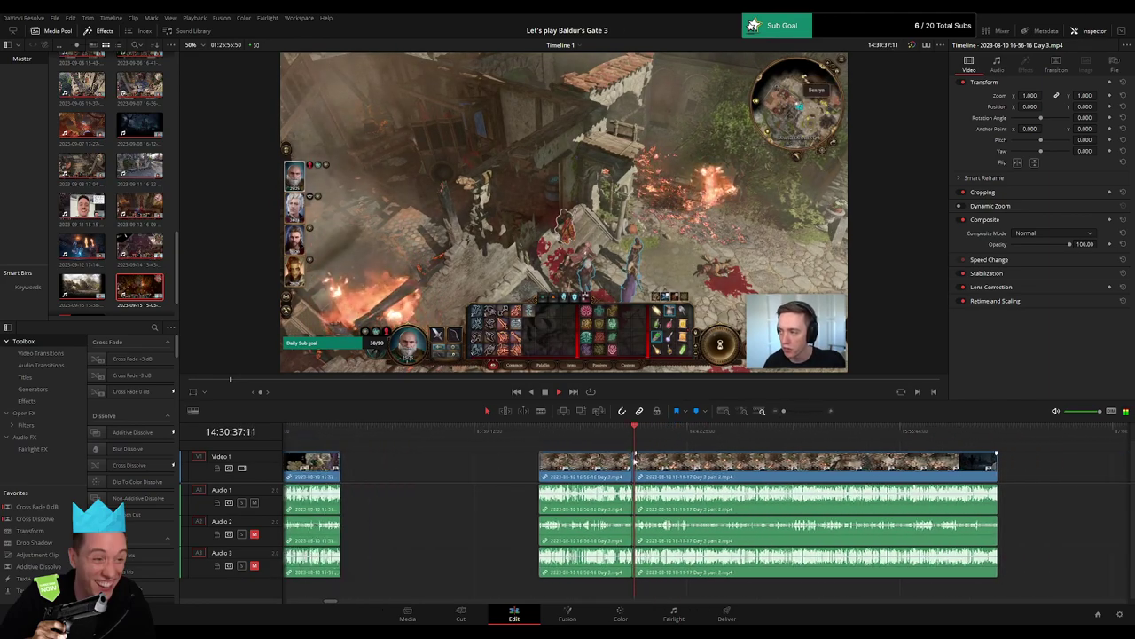
pyautogui.hscroll(3, 635, 461)
pyautogui.moveTo(514, 432); pyautogui.dragTo(579, 447)
pyautogui.moveTo(784, 412); pyautogui.dragTo(924, 433)
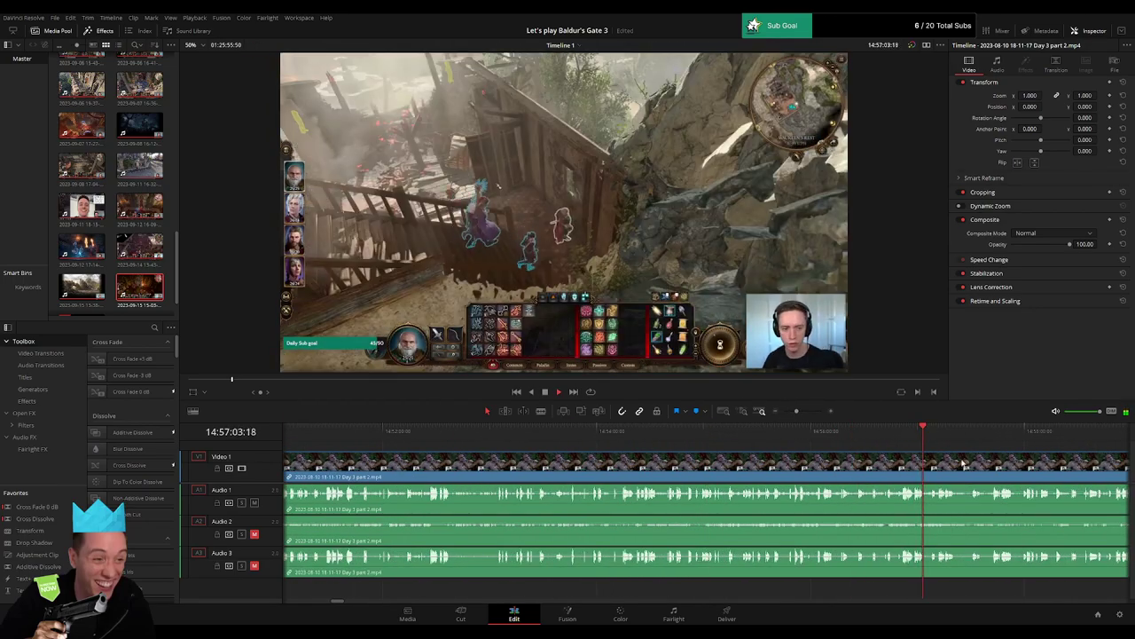
pyautogui.hscroll(7, 642, 449)
pyautogui.moveTo(616, 437); pyautogui.dragTo(636, 437)
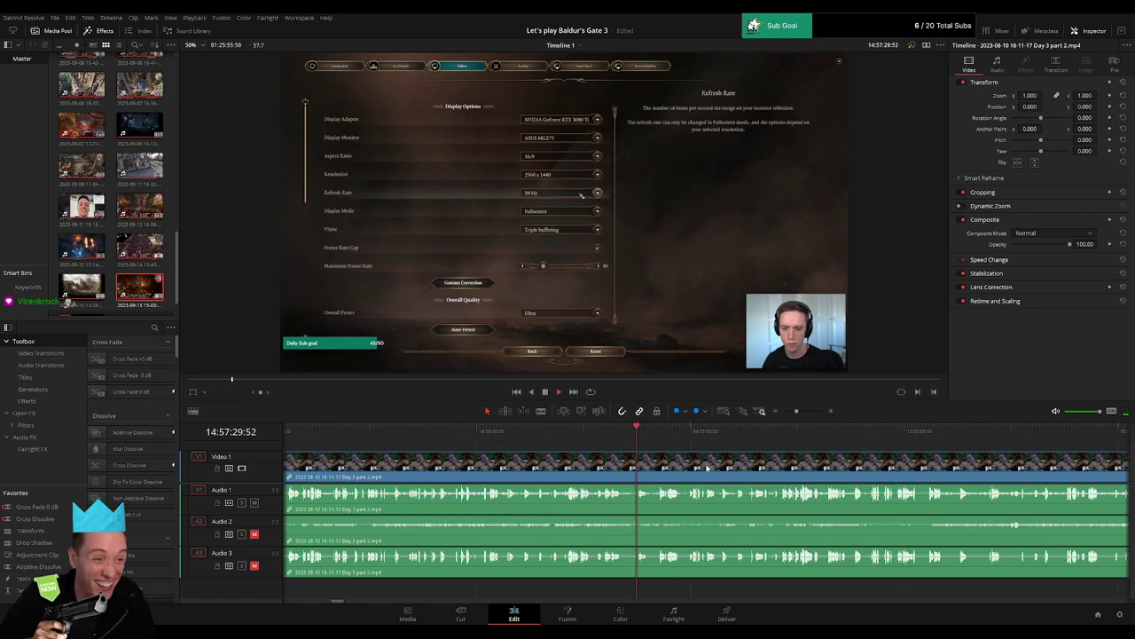
pyautogui.moveTo(797, 412); pyautogui.dragTo(806, 414)
pyautogui.click(882, 436)
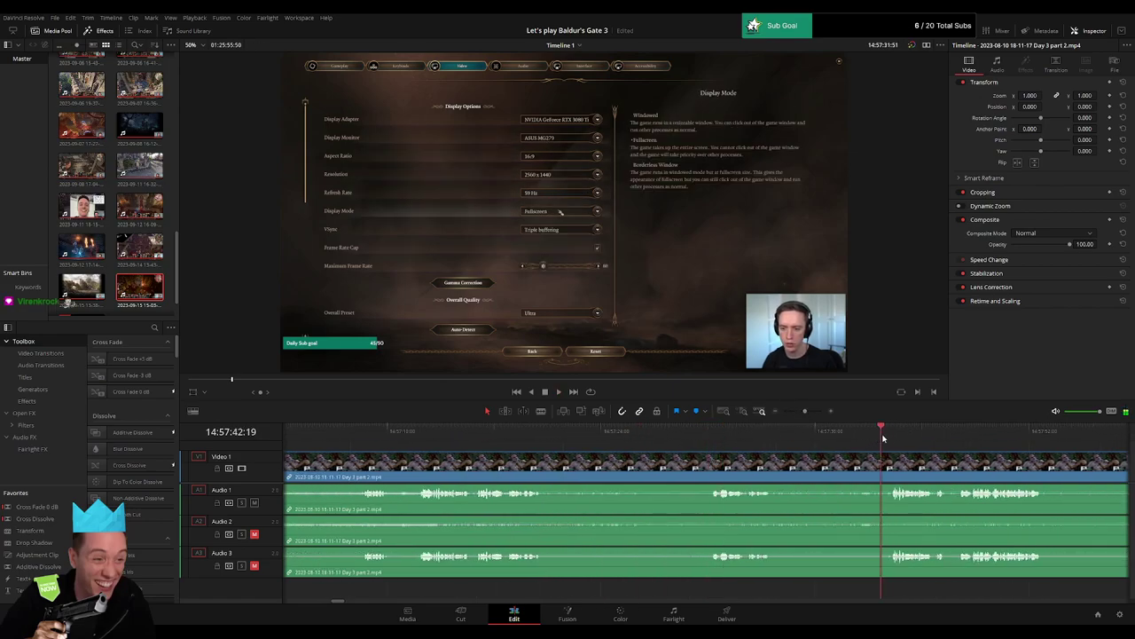
pyautogui.moveTo(980, 473); pyautogui.dragTo(614, 449)
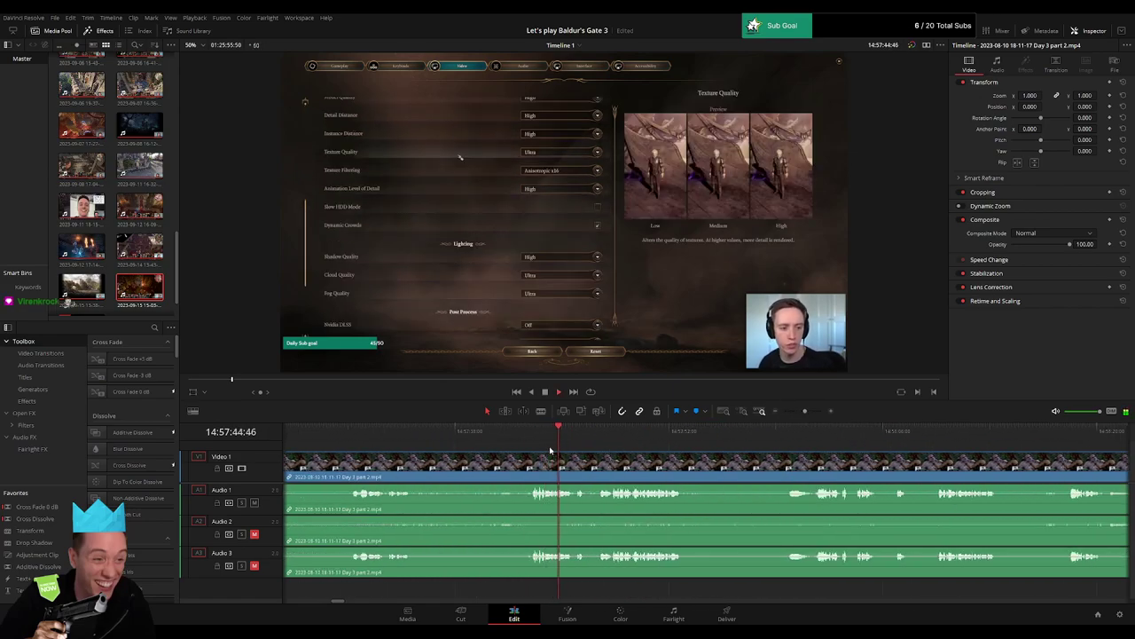
pyautogui.click(786, 432)
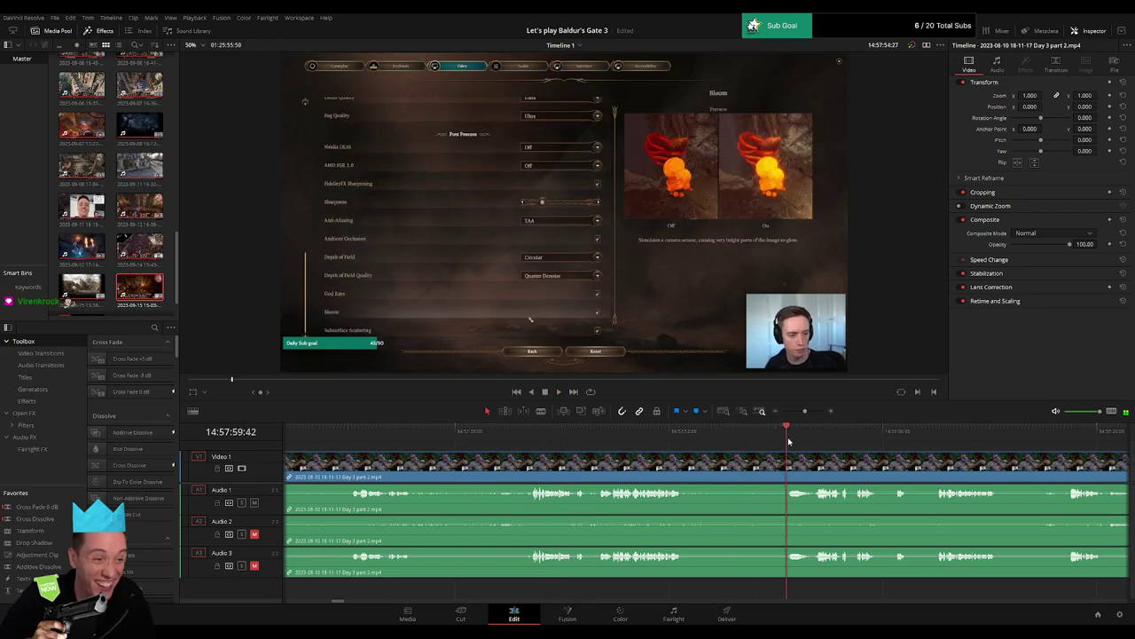
pyautogui.click(946, 432)
pyautogui.moveTo(1015, 470); pyautogui.dragTo(713, 453)
pyautogui.click(896, 433)
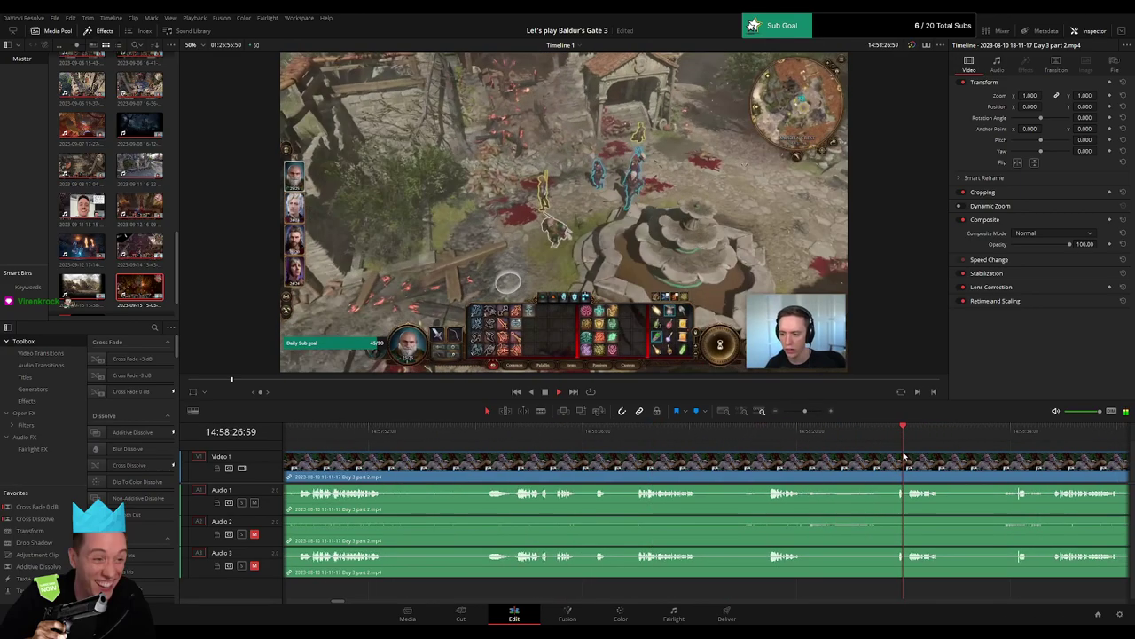
pyautogui.moveTo(887, 461); pyautogui.dragTo(644, 454)
pyautogui.hscroll(1, 644, 455)
pyautogui.click(701, 432)
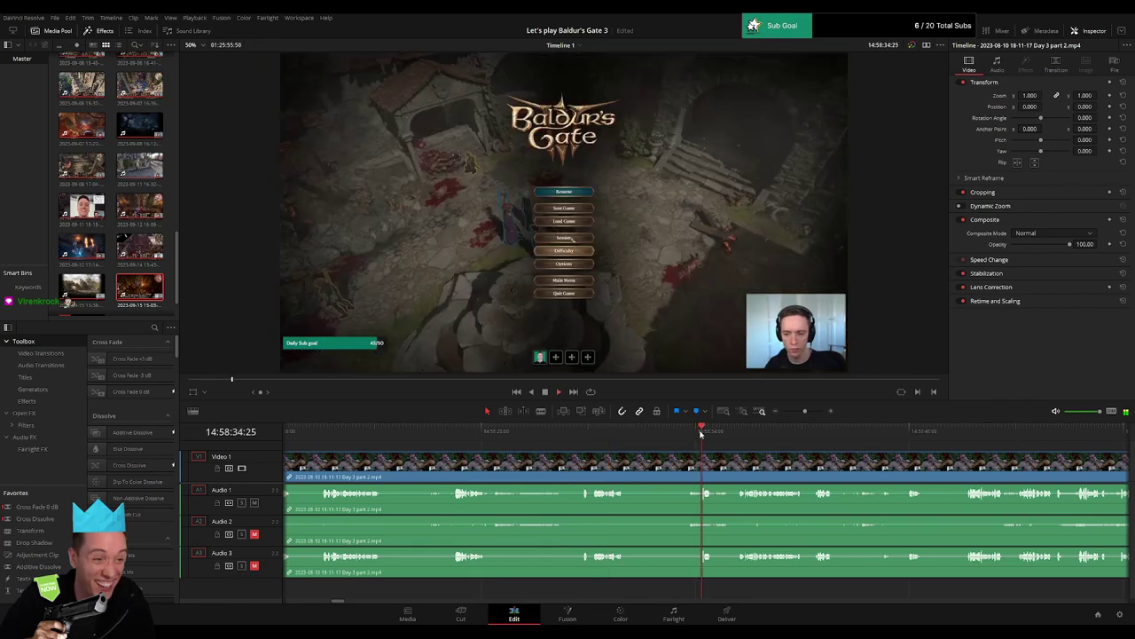
pyautogui.click(738, 432)
pyautogui.click(963, 431)
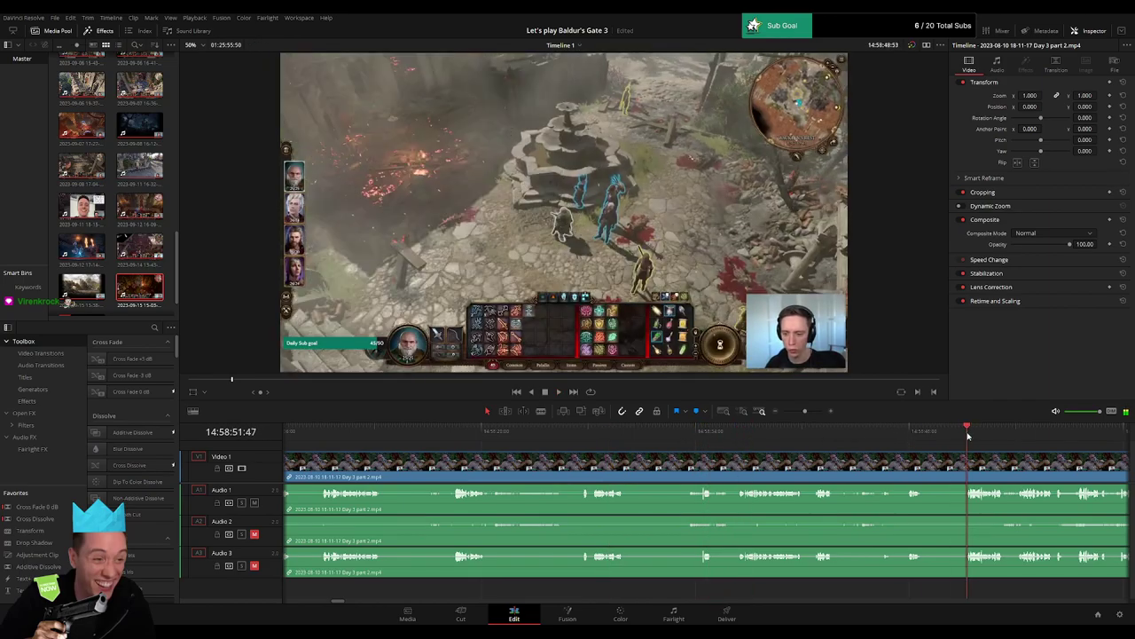
# Split the Day 3 part 2 clip at 14:58:51:00, in the quiet moment just before the speech resumes.
pyautogui.moveTo(930, 473); pyautogui.dragTo(596, 469)
pyautogui.click(632, 432)
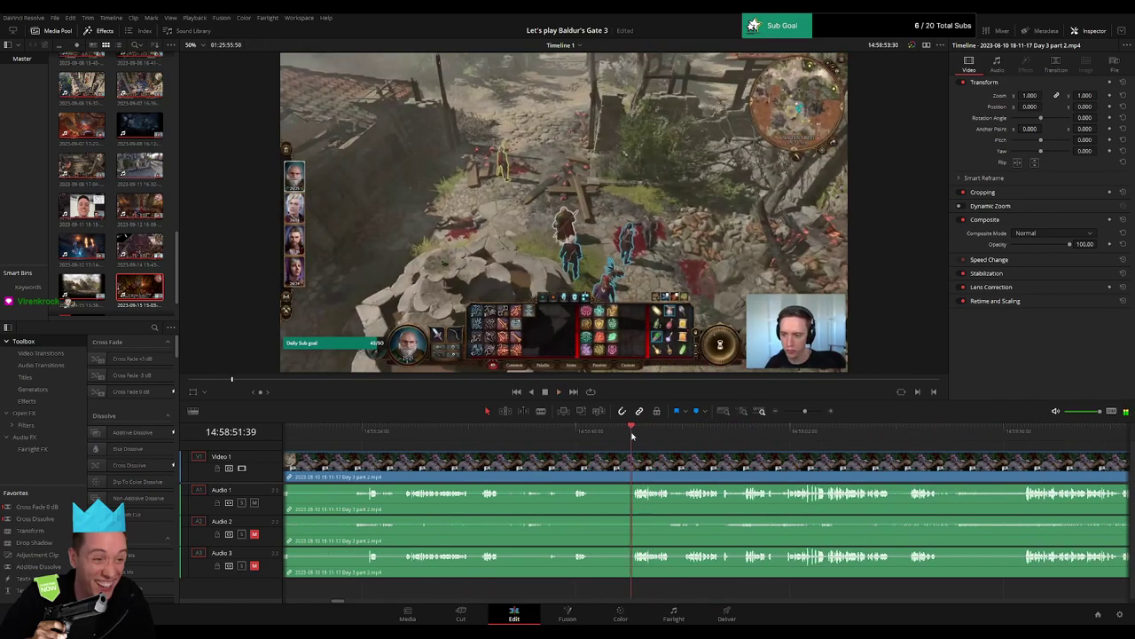
pyautogui.click(830, 411)
pyautogui.click(722, 435)
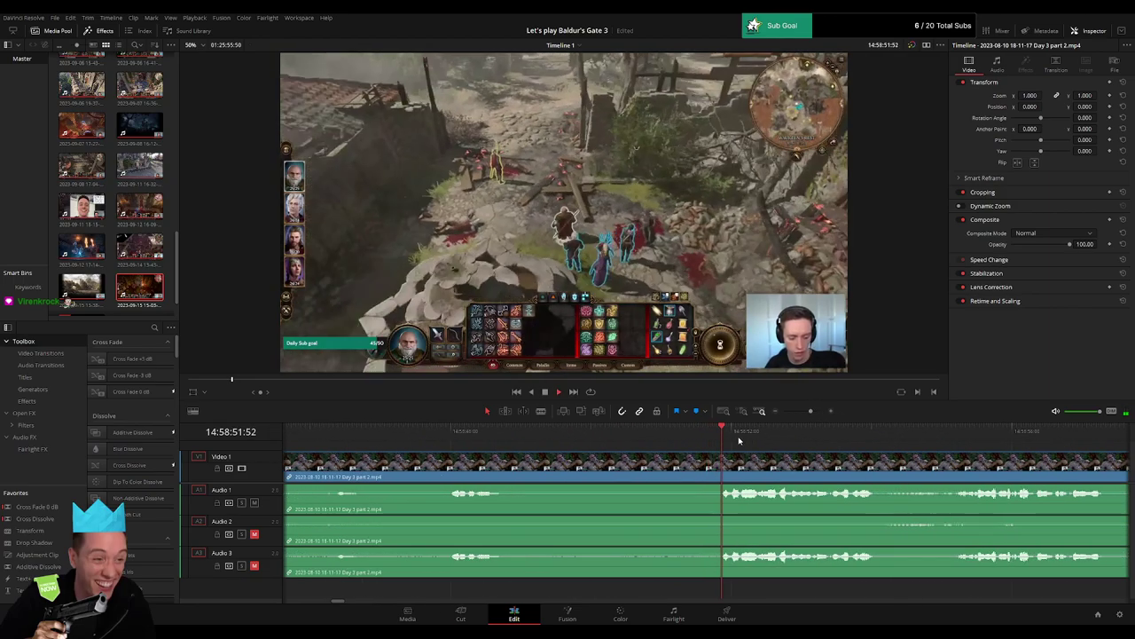
pyautogui.click(719, 438)
pyautogui.moveTo(721, 441); pyautogui.dragTo(730, 463)
pyautogui.press('b')
pyautogui.click(665, 456)
pyautogui.press('a')
# Fade the video and all three audio tracks out before and in after the 14:58:51:00 cut, about one second each.
pyautogui.moveTo(658, 453); pyautogui.dragTo(614, 456)
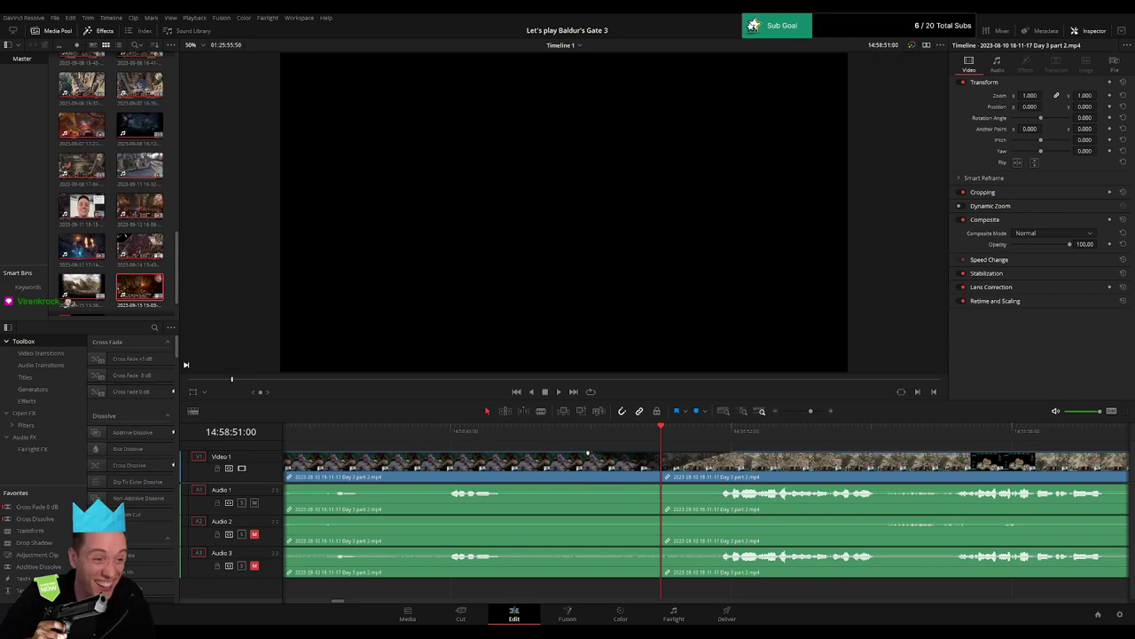
pyautogui.moveTo(662, 487); pyautogui.dragTo(593, 488)
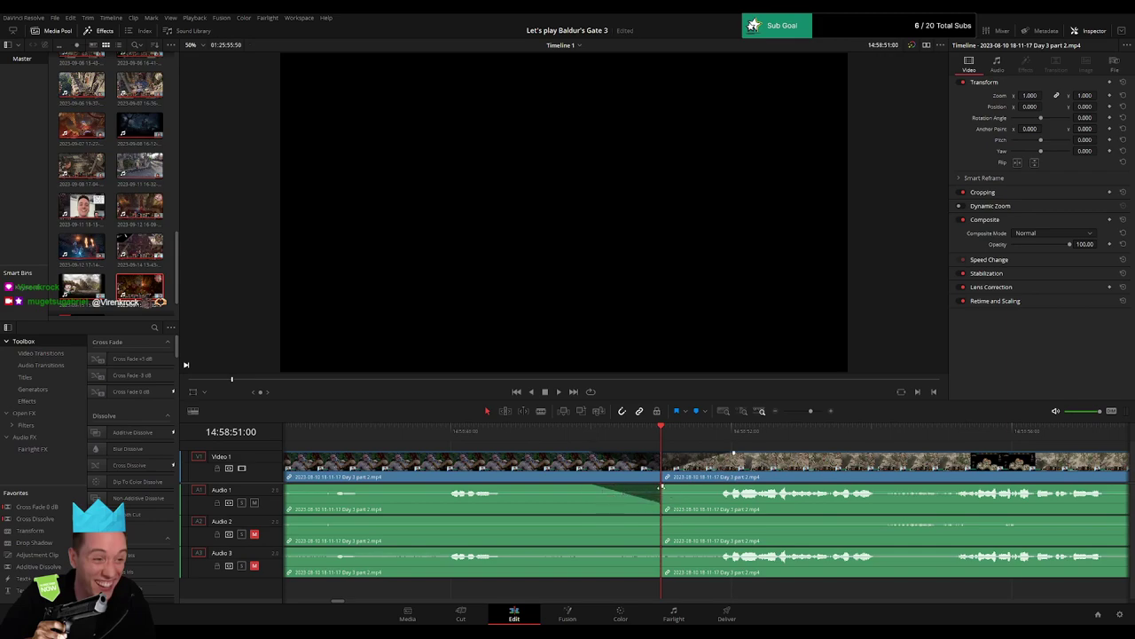
pyautogui.moveTo(662, 486); pyautogui.dragTo(719, 487)
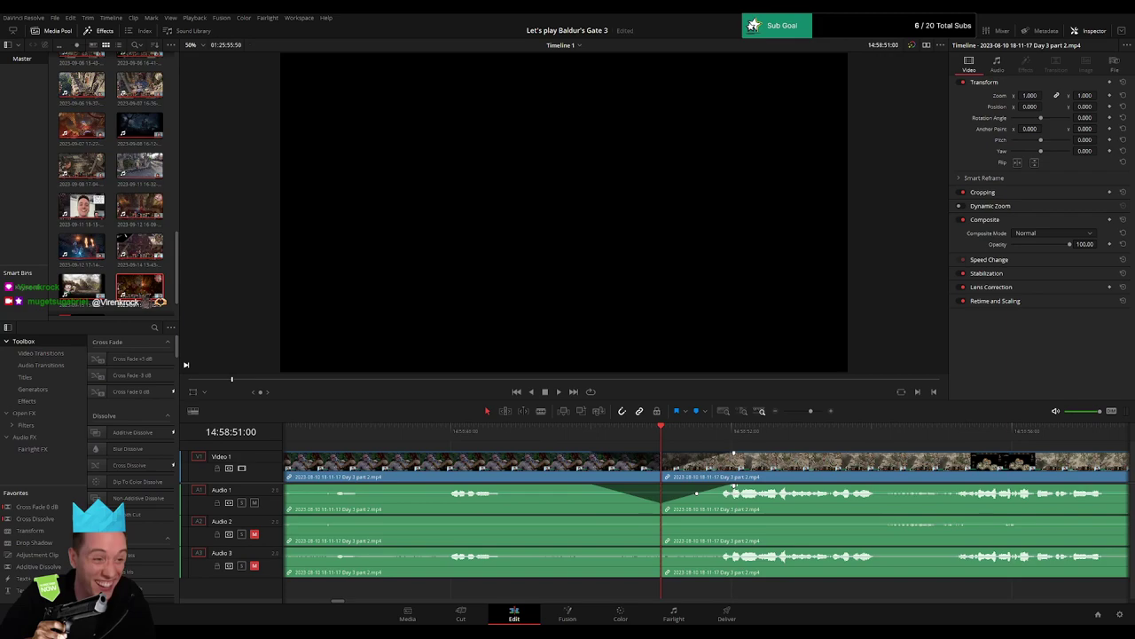
pyautogui.moveTo(660, 518); pyautogui.dragTo(584, 518)
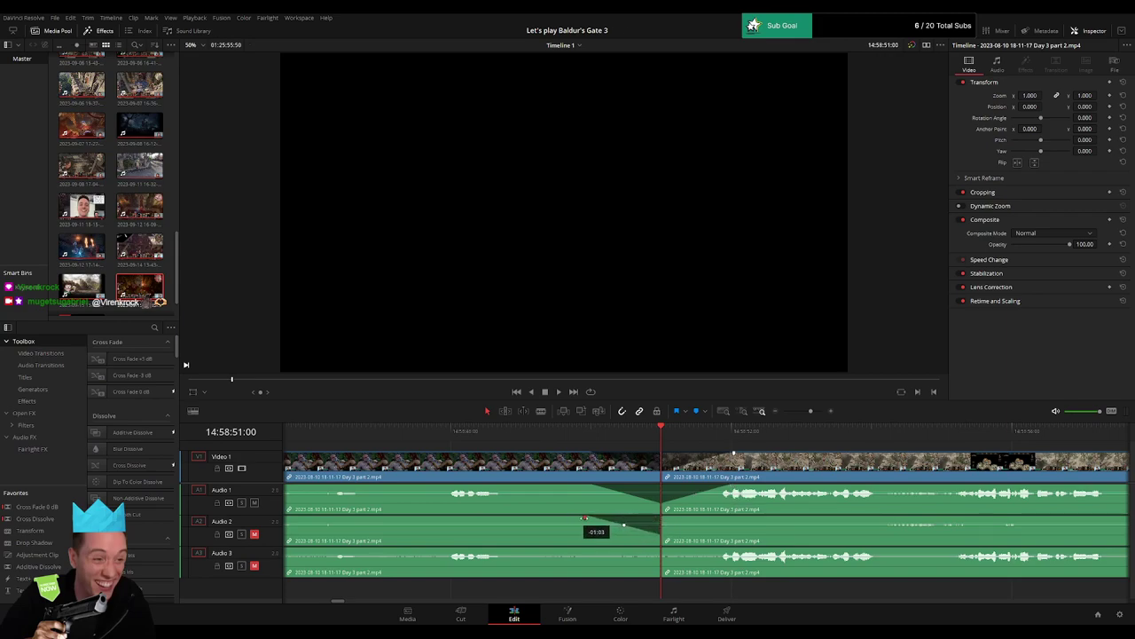
pyautogui.moveTo(661, 517); pyautogui.dragTo(735, 518)
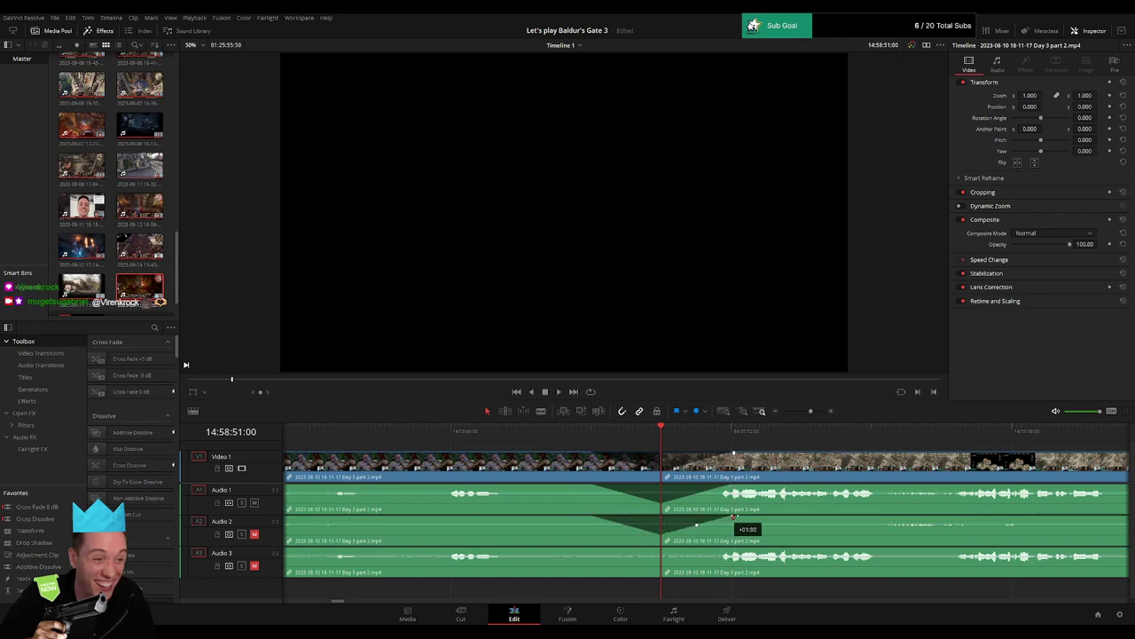
pyautogui.moveTo(659, 549); pyautogui.dragTo(593, 549)
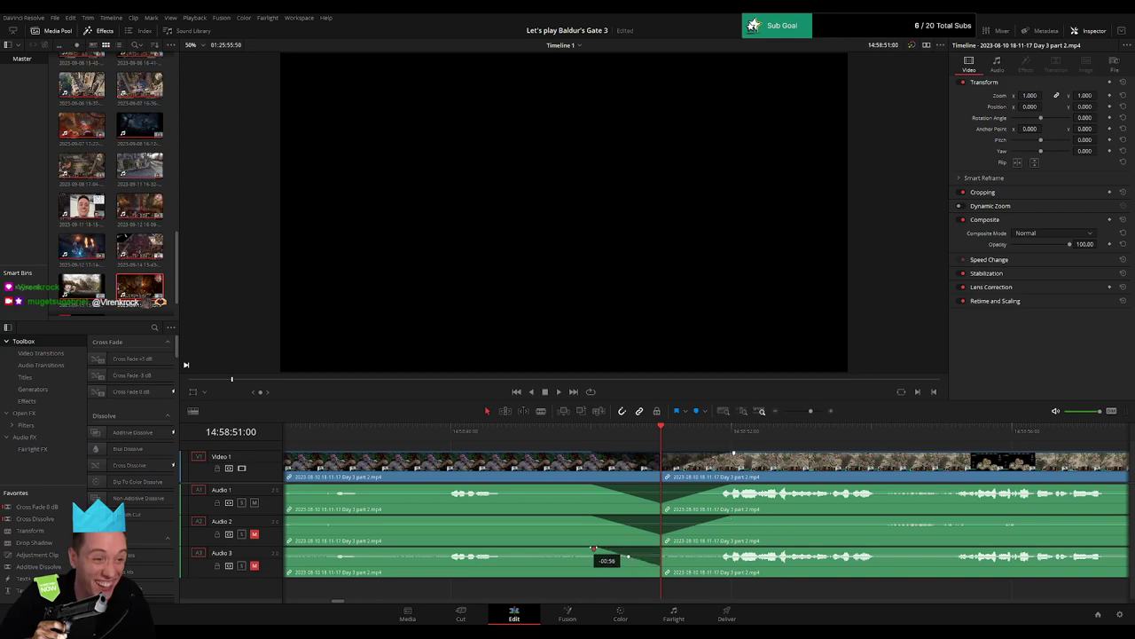
pyautogui.moveTo(674, 550); pyautogui.dragTo(732, 551)
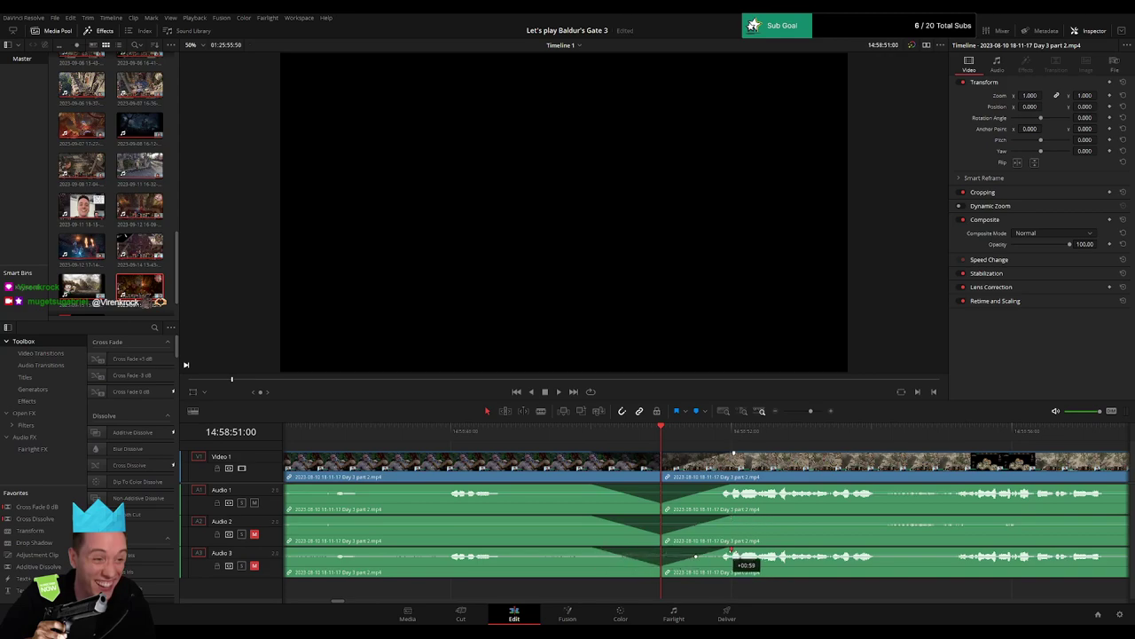
# Move the remaining Day 3 part 2 clip with its audio along the timeline so that it starts at the 16-hour mark.
pyautogui.moveTo(811, 411); pyautogui.dragTo(783, 412)
pyautogui.press('Home')
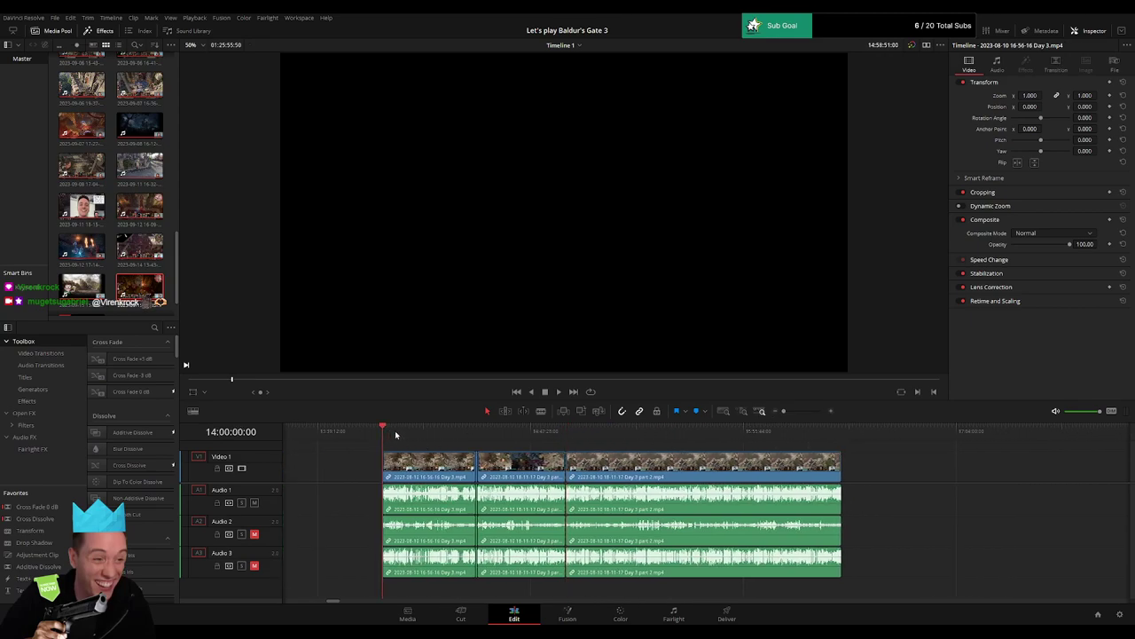
pyautogui.click(565, 434)
pyautogui.hscroll(5, 729, 459)
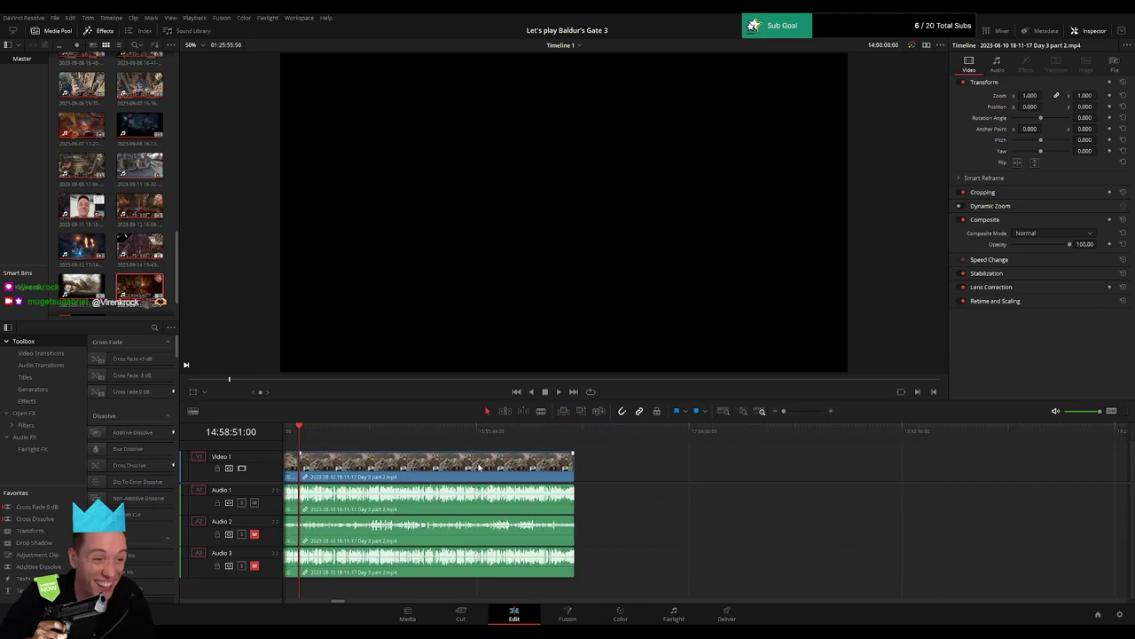
pyautogui.moveTo(469, 476); pyautogui.dragTo(822, 478)
pyautogui.click(532, 463)
pyautogui.click(354, 442)
pyautogui.moveTo(301, 432); pyautogui.dragTo(493, 453)
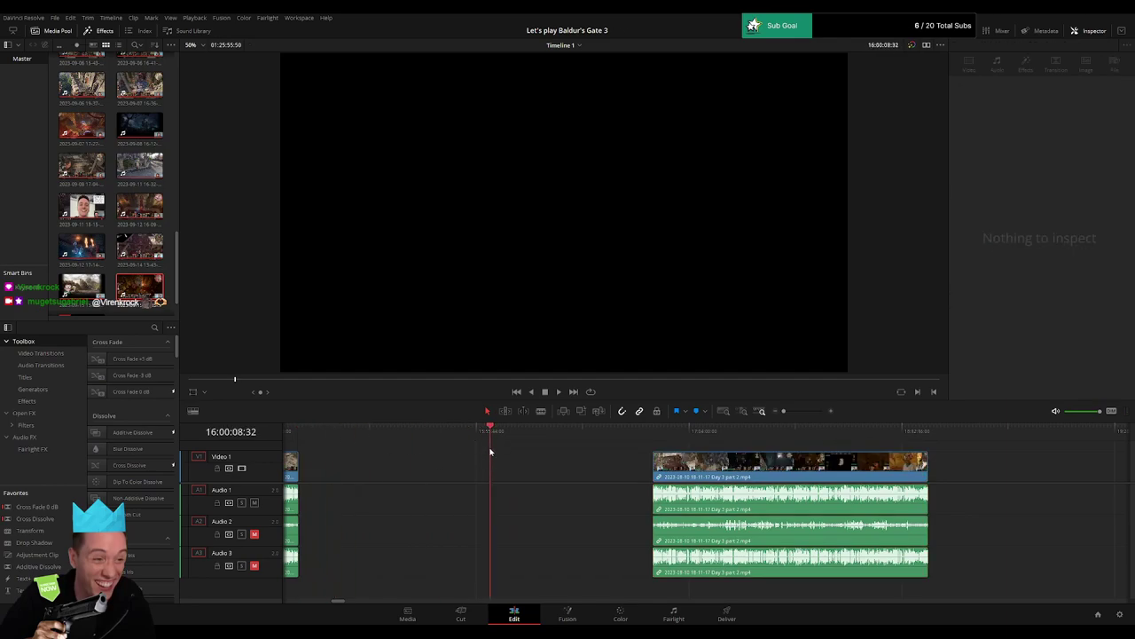
pyautogui.moveTo(670, 461)
pyautogui.mouseDown()
pyautogui.moveTo(507, 454)
pyautogui.moveTo(509, 444)
pyautogui.moveTo(657, 455)
pyautogui.mouseUp()
# Review the moved Day 3 part 2 clip from about 16:52 to 16:57 for a natural end of the episode.
pyautogui.press('space')
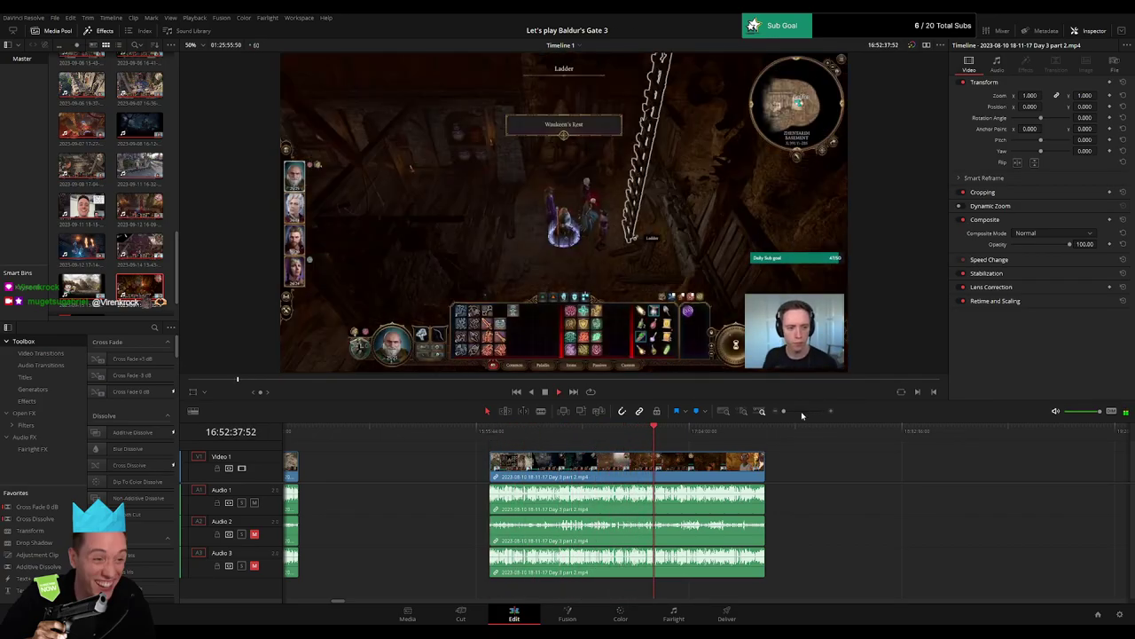
pyautogui.click(796, 413)
pyautogui.moveTo(751, 431); pyautogui.dragTo(786, 414)
pyautogui.click(735, 432)
pyautogui.moveTo(409, 435); pyautogui.dragTo(723, 443)
pyautogui.moveTo(787, 414); pyautogui.dragTo(799, 413)
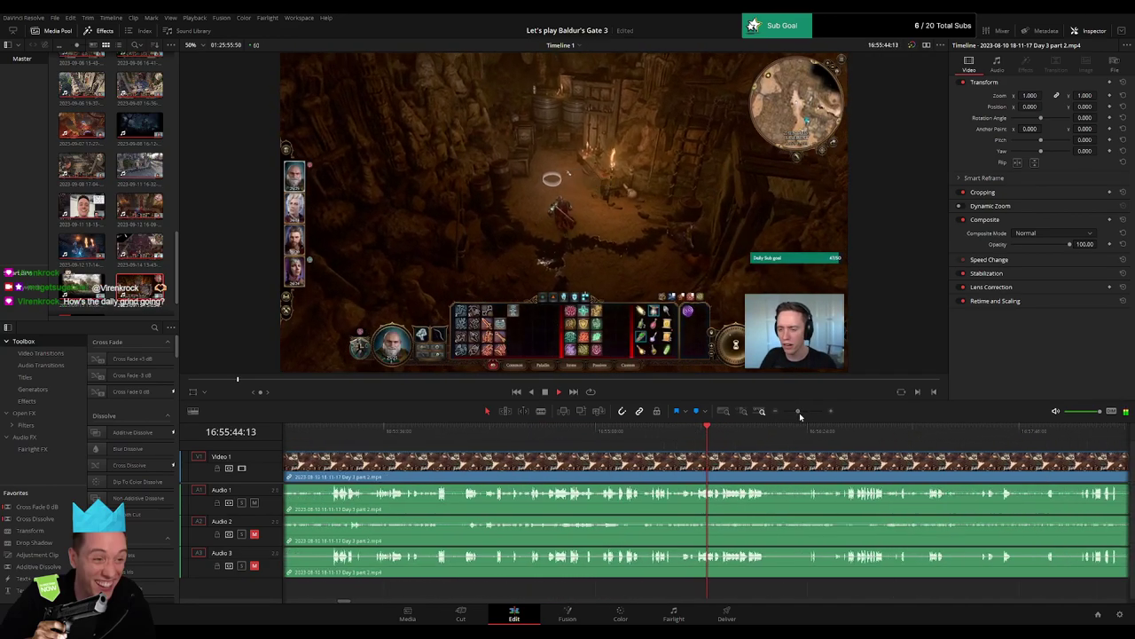
pyautogui.hscroll(5, 913, 469)
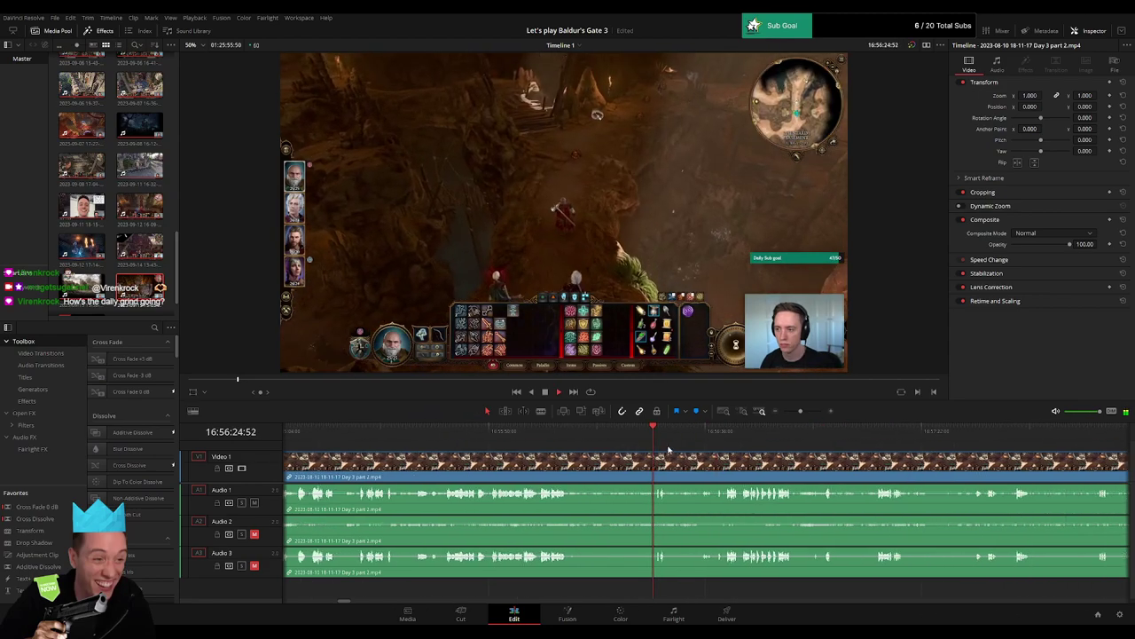
pyautogui.moveTo(715, 431); pyautogui.dragTo(722, 432)
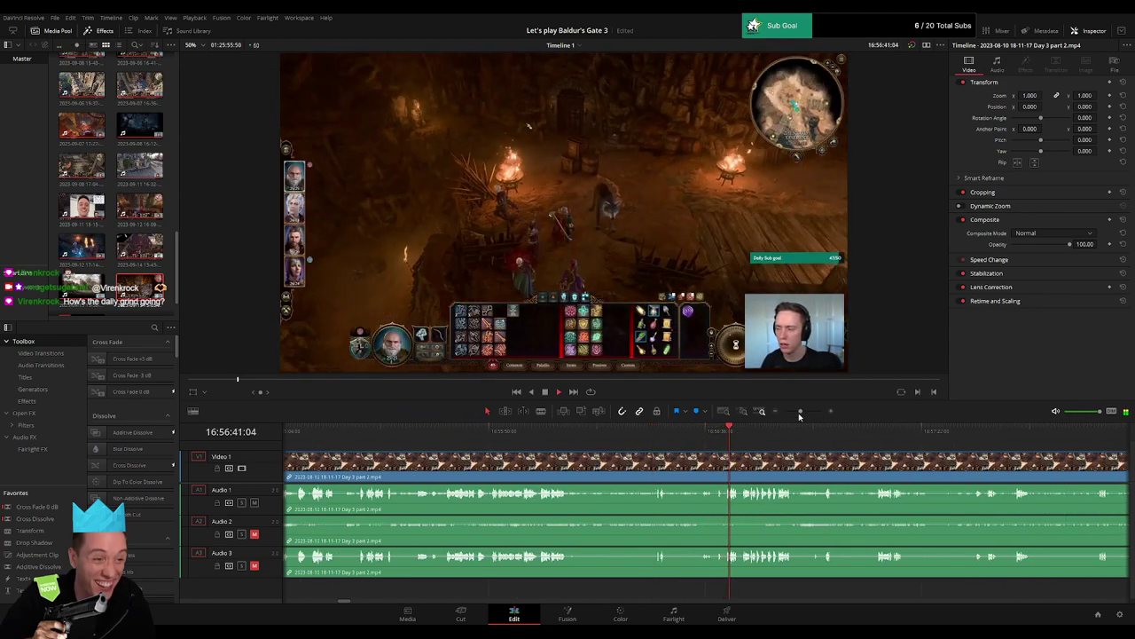
# Locate the quiet moment before the wolf dialogue and split the Day 3 part 2 clip at 16:56:32:00.
pyautogui.moveTo(801, 412); pyautogui.dragTo(807, 413)
pyautogui.click(629, 437)
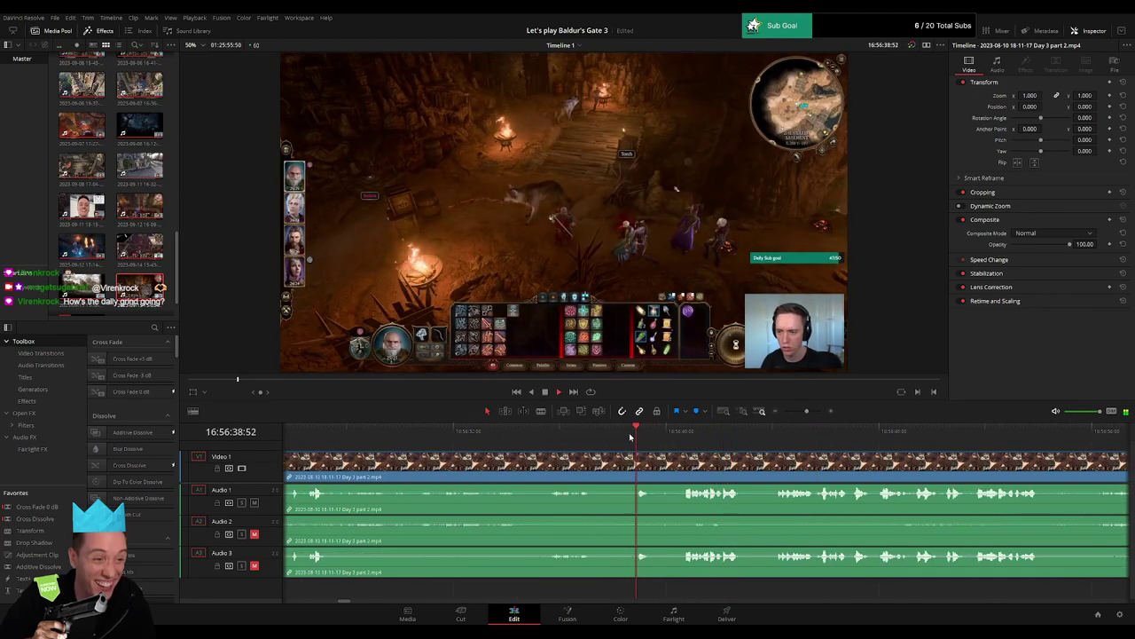
pyautogui.click(557, 437)
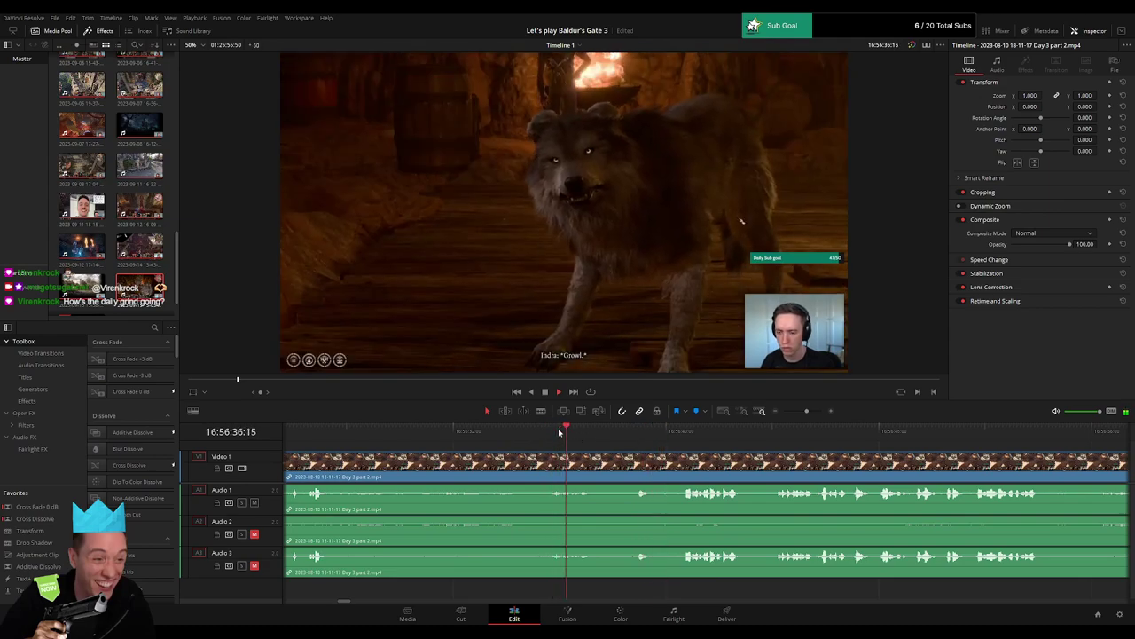
pyautogui.click(440, 435)
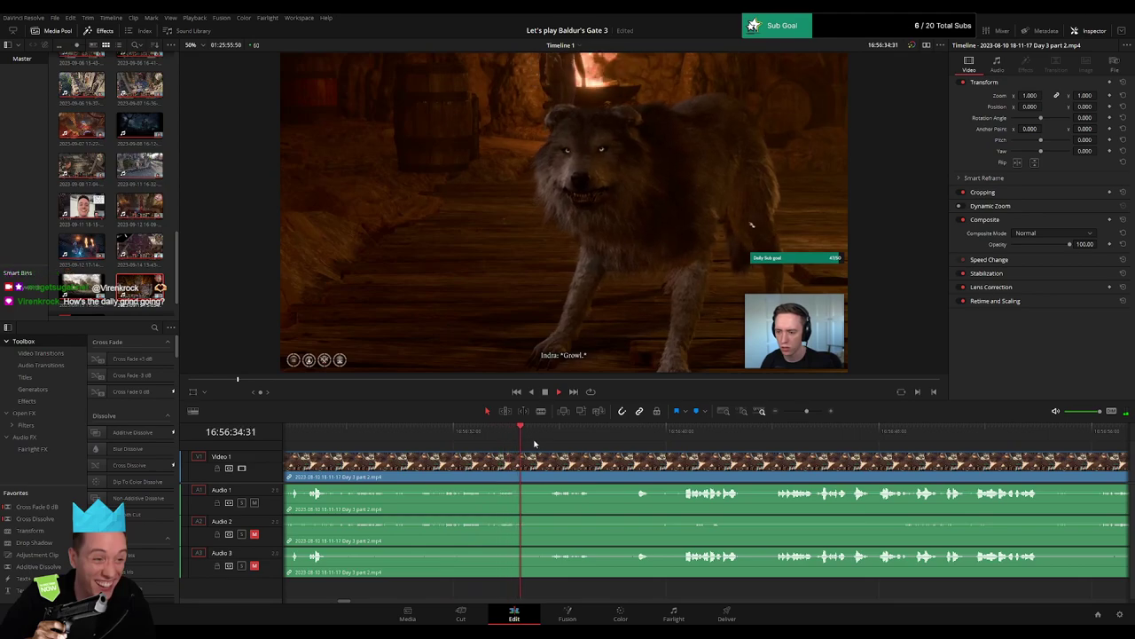
pyautogui.click(425, 435)
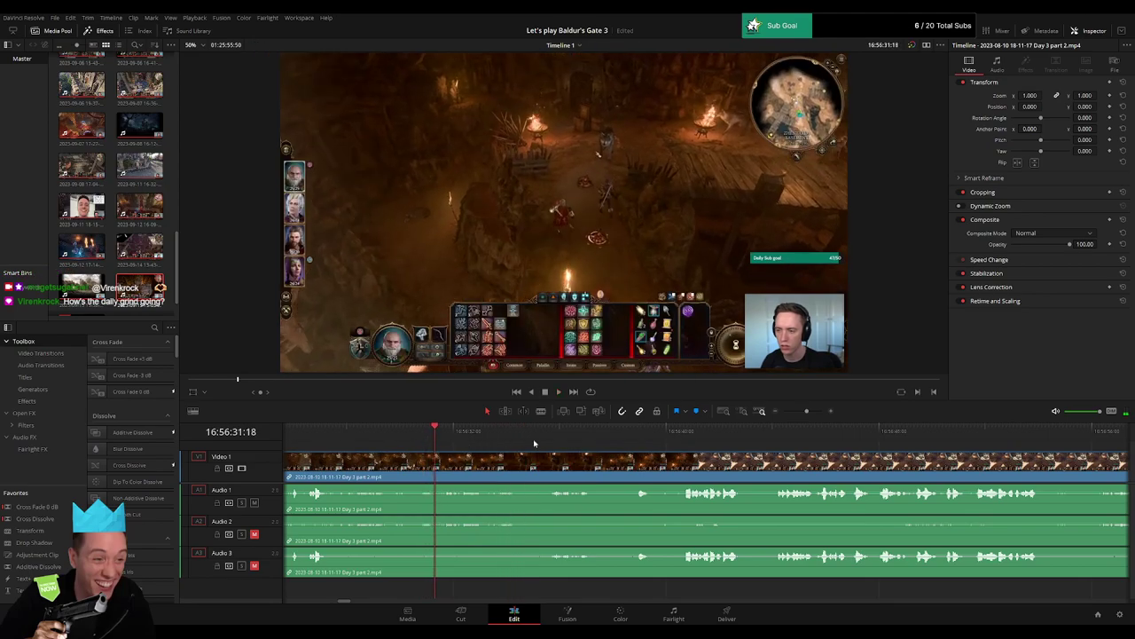
pyautogui.moveTo(809, 415); pyautogui.dragTo(812, 415)
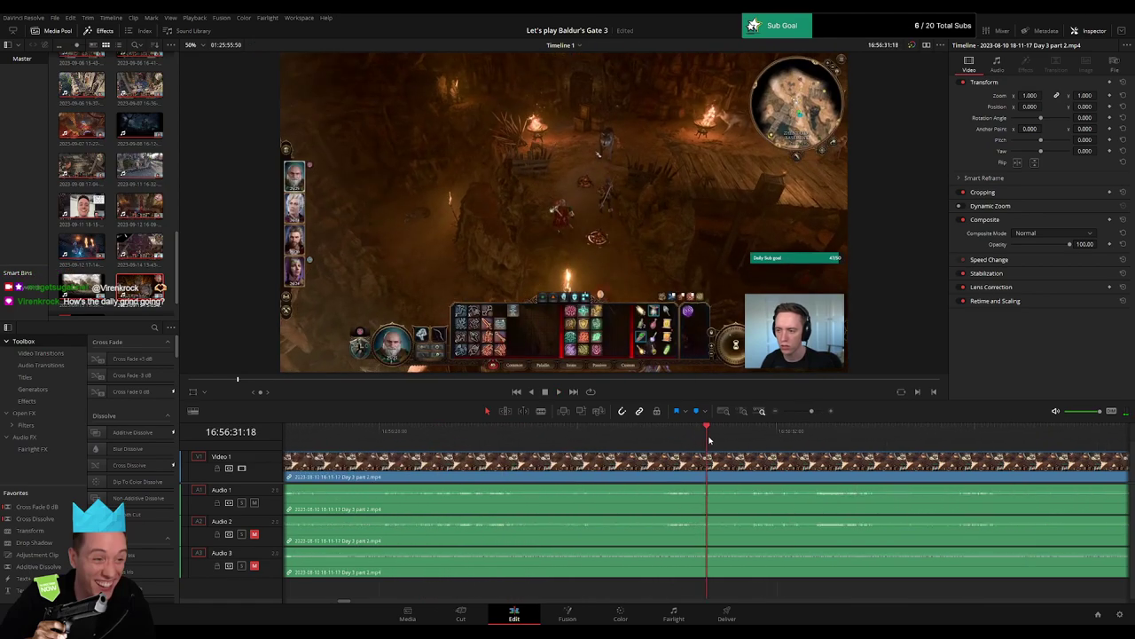
pyautogui.moveTo(710, 439); pyautogui.dragTo(777, 445)
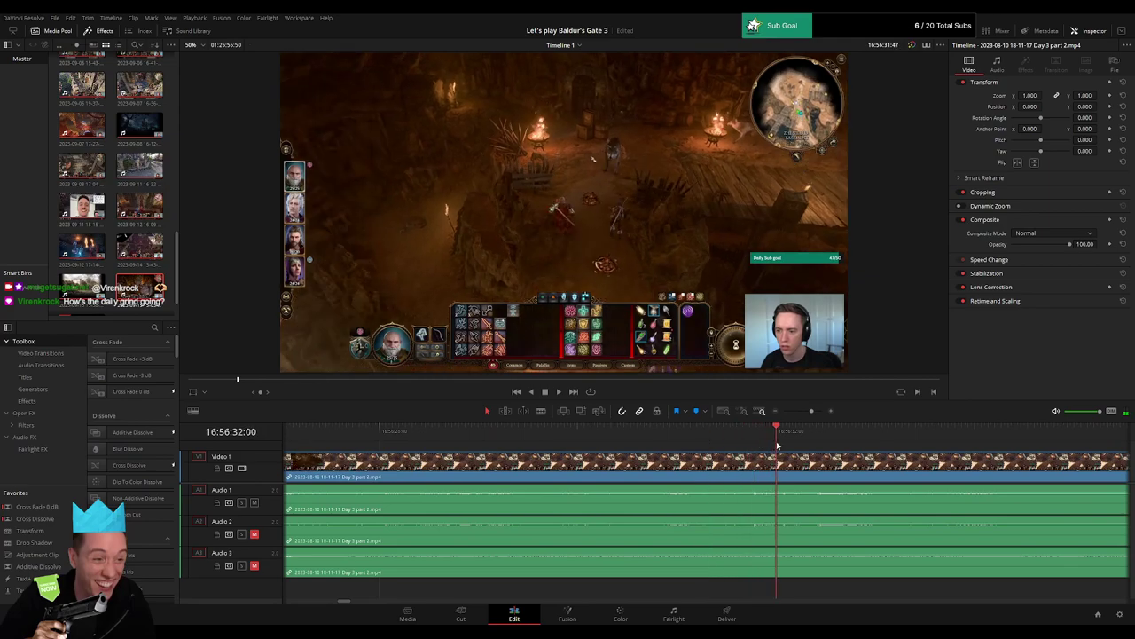
pyautogui.press('b')
pyautogui.click(778, 470)
pyautogui.click(755, 441)
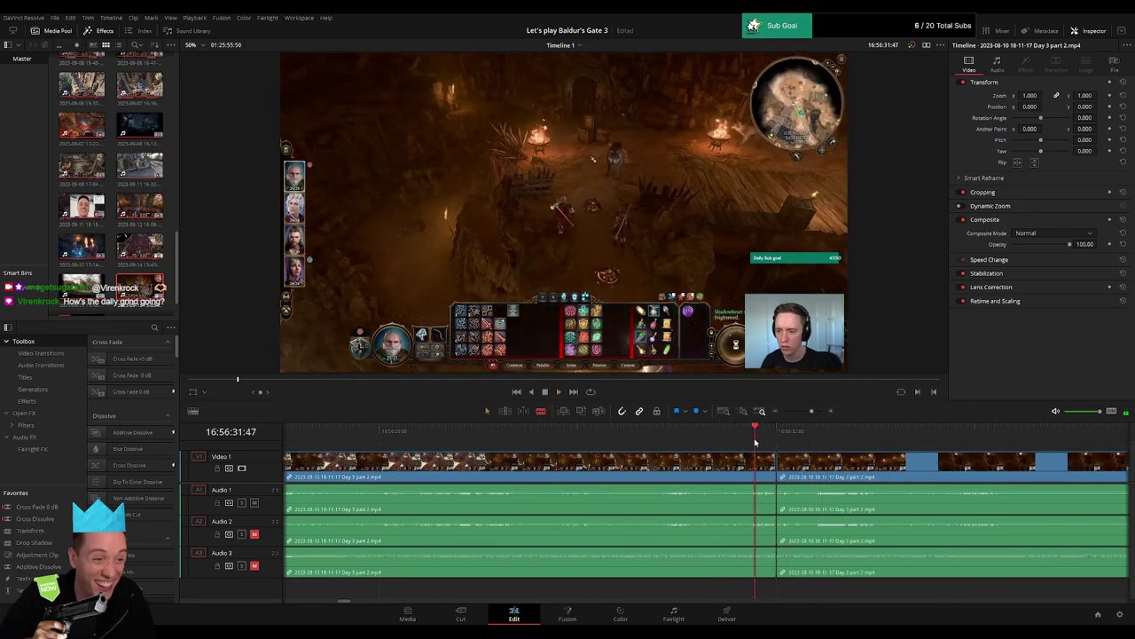
# Fade the video and all three audio tracks out before and in after the 16:56:32:00 cut, about one second each.
pyautogui.press('space')
pyautogui.press('space')
pyautogui.click(776, 445)
pyautogui.press('a')
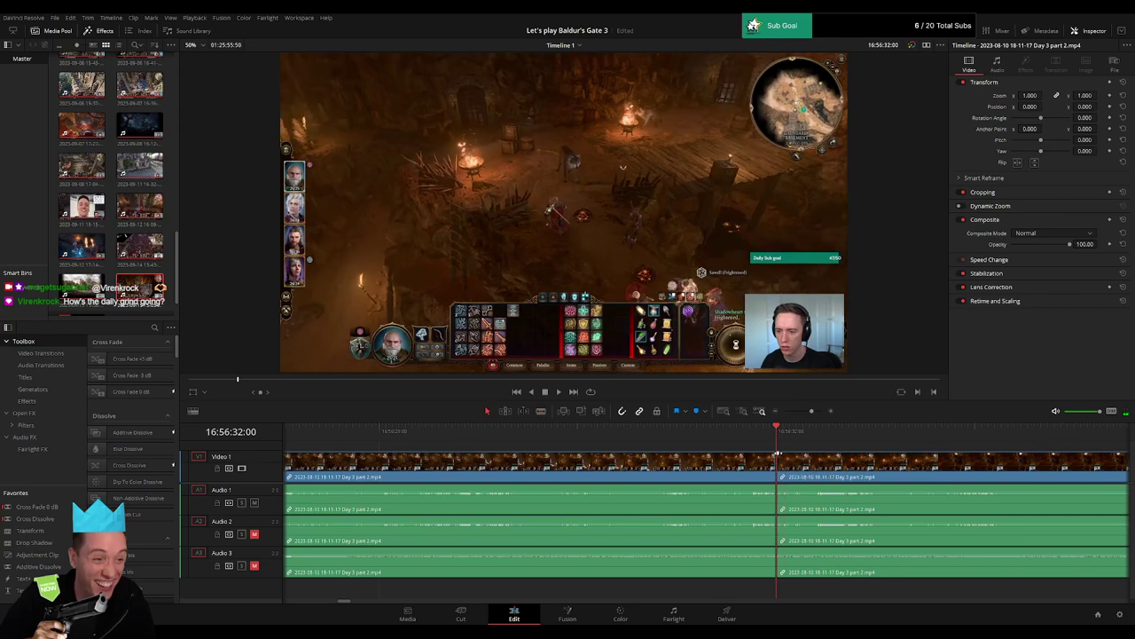
pyautogui.moveTo(777, 453); pyautogui.dragTo(712, 457)
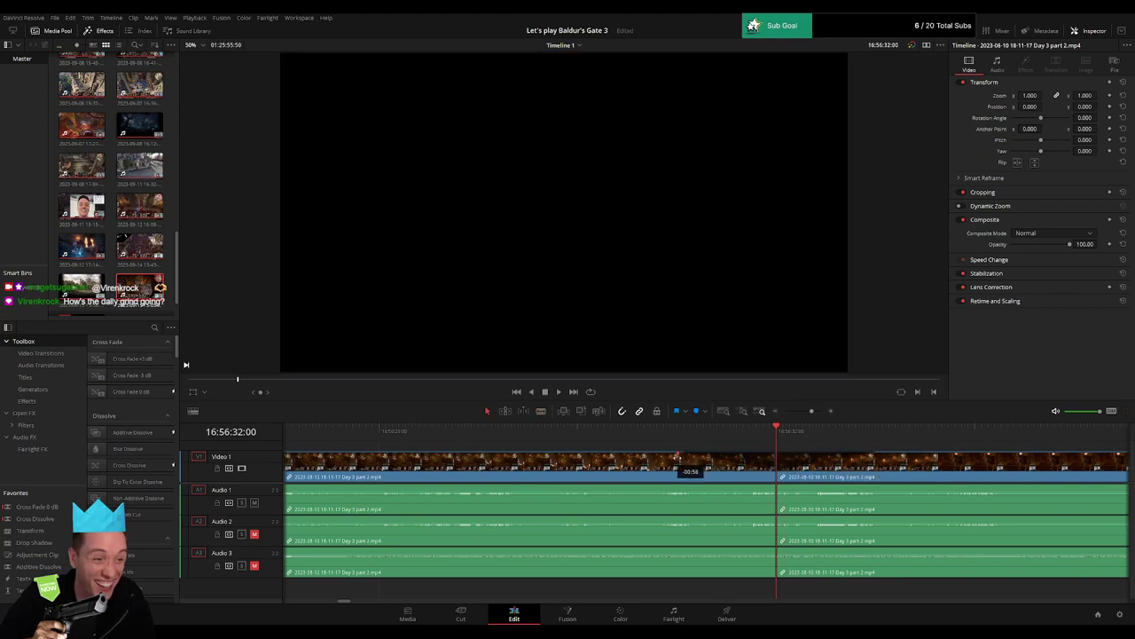
pyautogui.moveTo(769, 481); pyautogui.dragTo(737, 493)
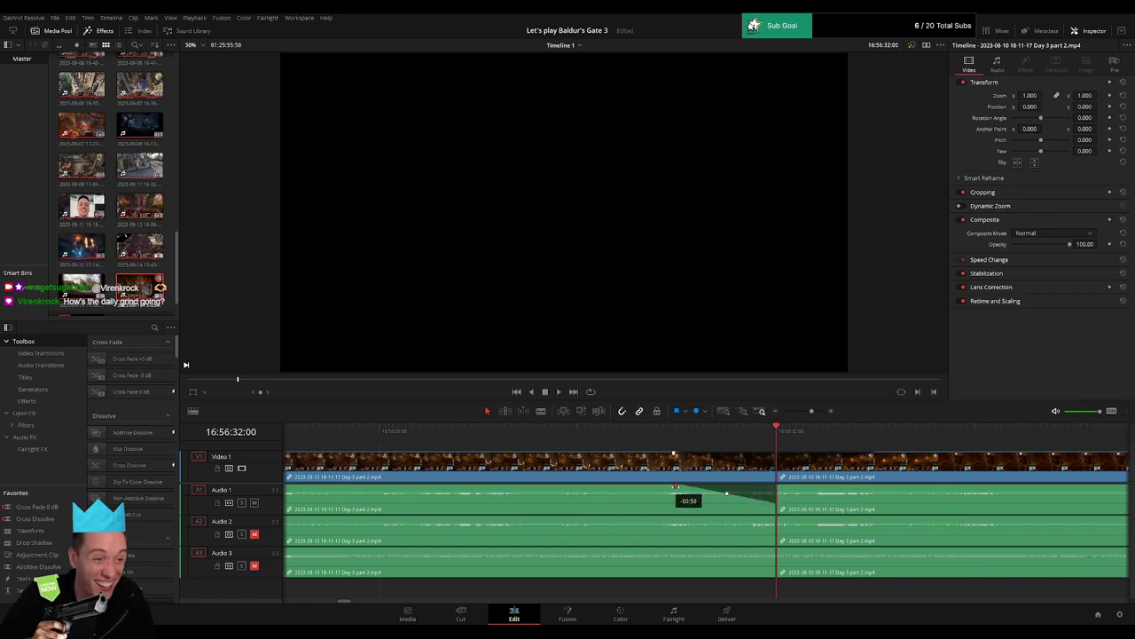
pyautogui.moveTo(805, 487); pyautogui.dragTo(861, 487)
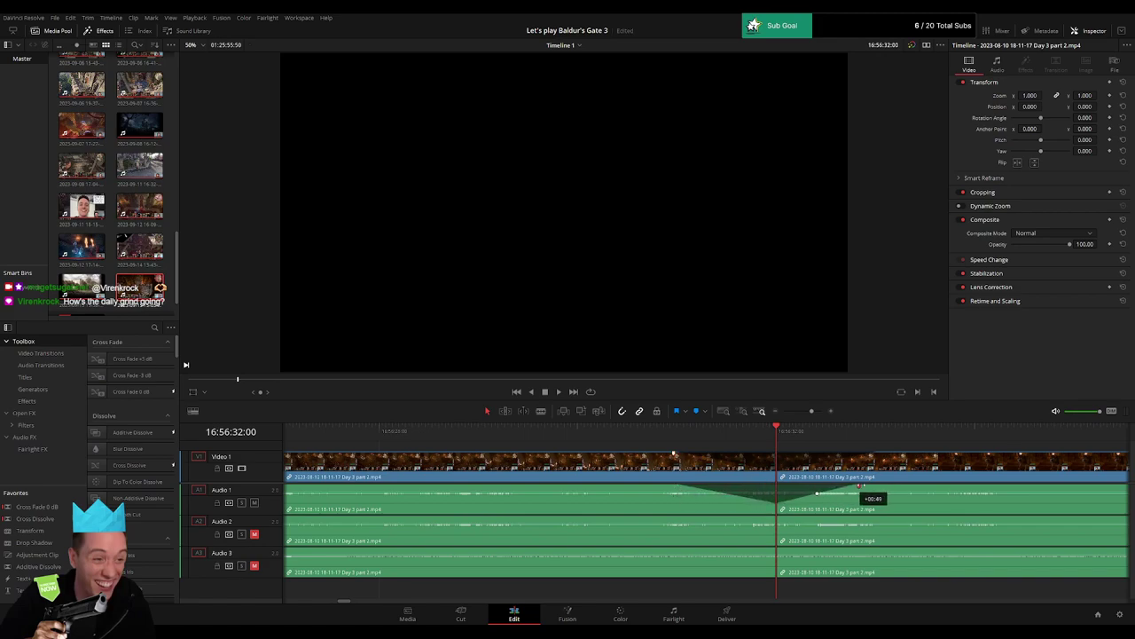
pyautogui.moveTo(774, 518); pyautogui.dragTo(672, 518)
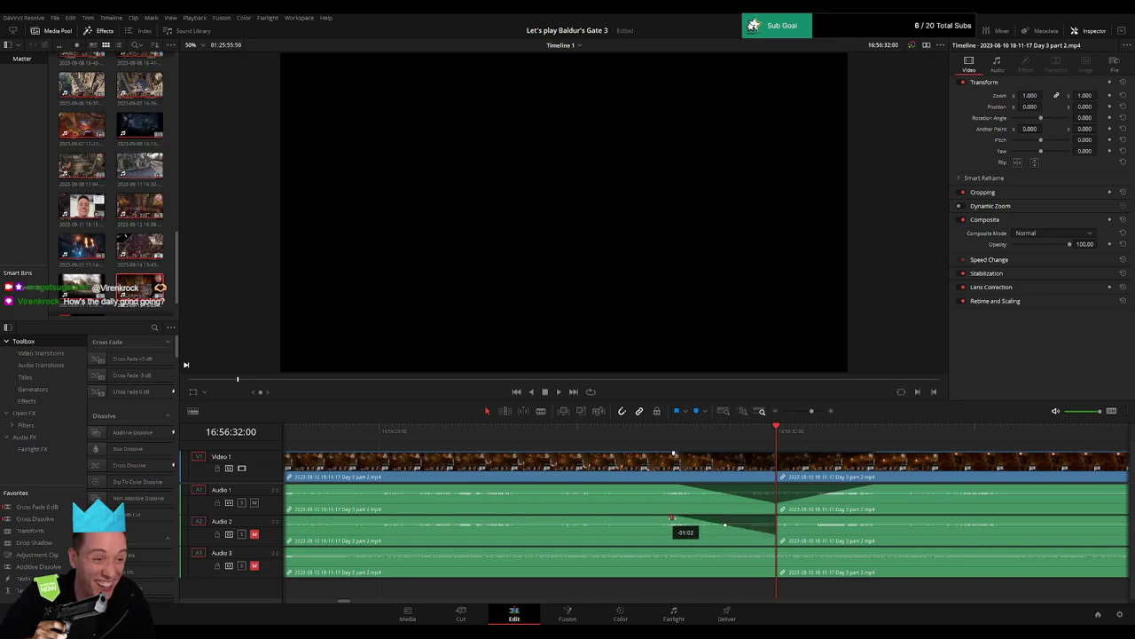
pyautogui.moveTo(775, 518); pyautogui.dragTo(848, 518)
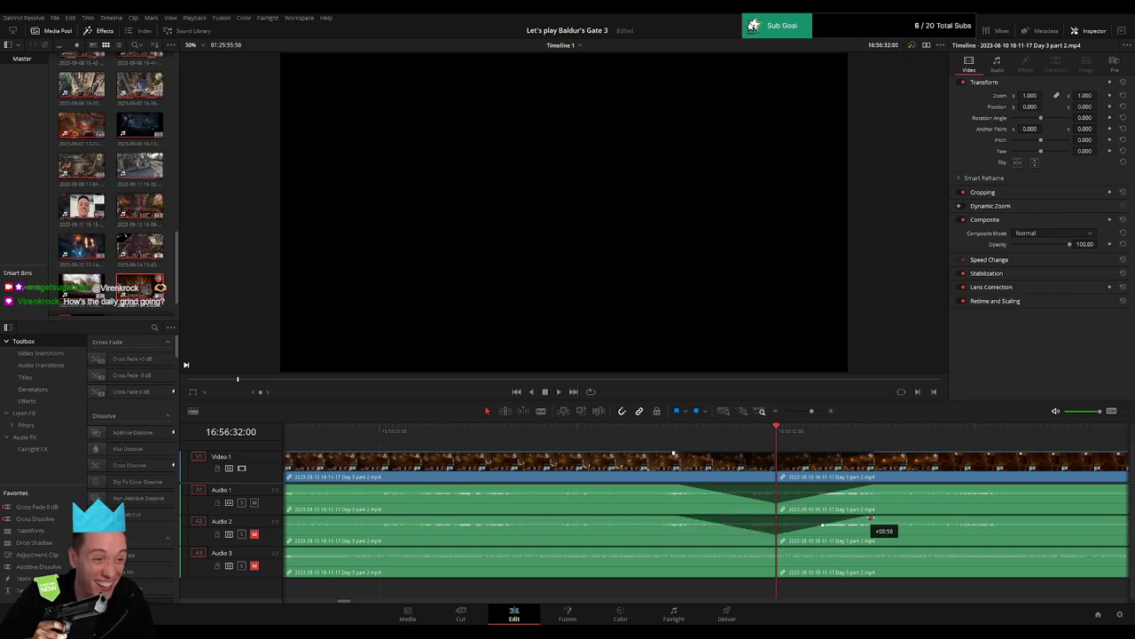
pyautogui.moveTo(775, 549); pyautogui.dragTo(666, 550)
pyautogui.moveTo(780, 549); pyautogui.dragTo(867, 549)
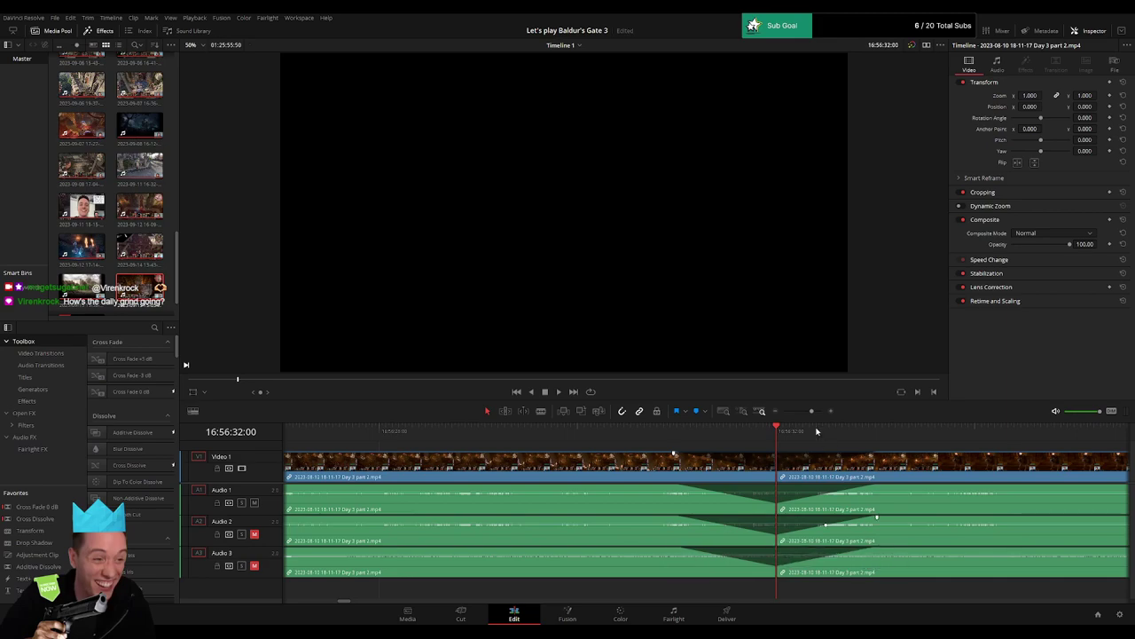
# Move the remaining Day 3 part 2 clip and the Day 4 clip with their audio further along the timeline, clear of the finished episode.
pyautogui.scroll(-5, 817, 431)
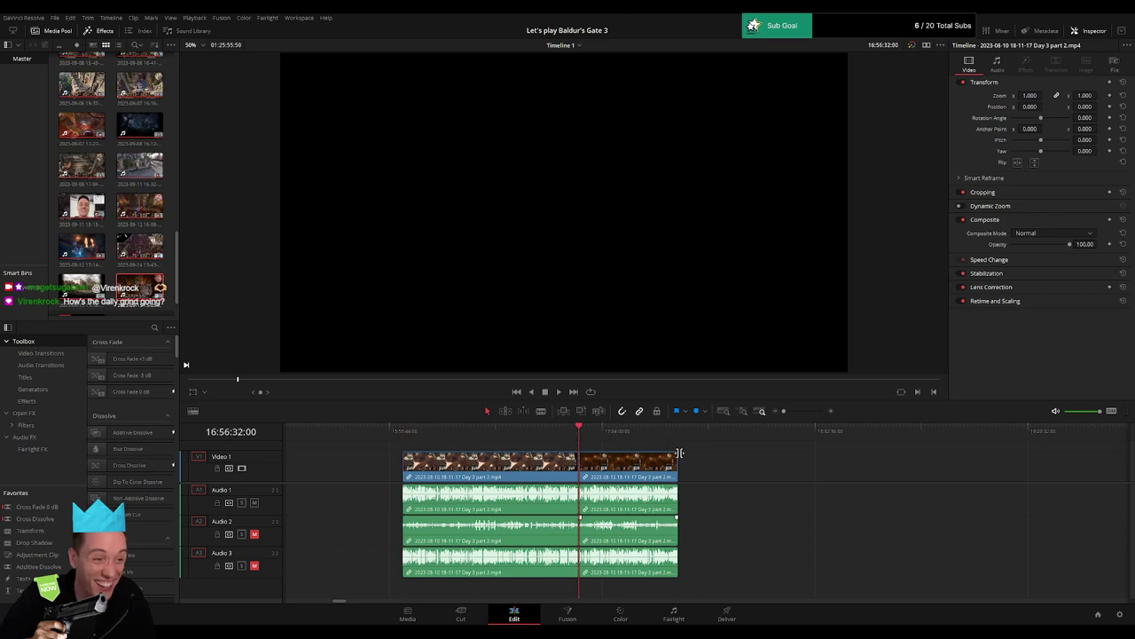
pyautogui.moveTo(705, 456); pyautogui.dragTo(446, 451)
pyautogui.moveTo(365, 469); pyautogui.dragTo(1027, 476)
pyautogui.click(513, 466)
pyautogui.click(618, 475)
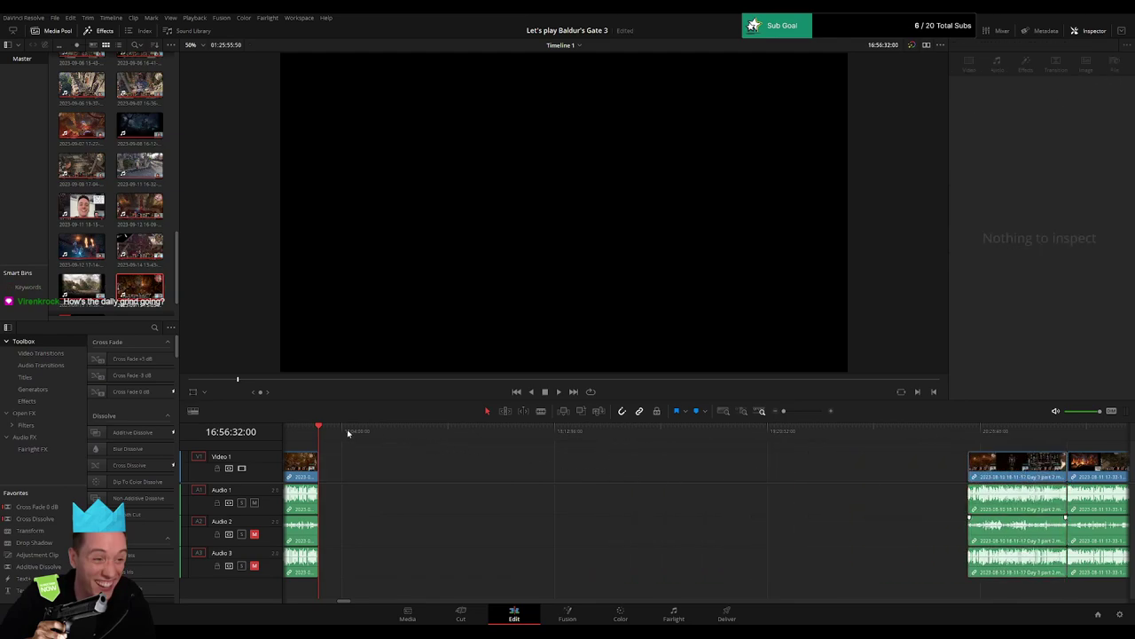
# Place the playhead at exactly 18:00:00:00 and align the start of the remaining Day 3 part 2 and Day 4 clips with it.
pyautogui.moveTo(515, 441); pyautogui.dragTo(519, 441)
pyautogui.press('Left')
pyautogui.press('Left')
pyautogui.press('Left')
pyautogui.press('Left')
pyautogui.press('Left')
pyautogui.press('Left')
pyautogui.press('Left')
pyautogui.press('Left')
pyautogui.press('Left')
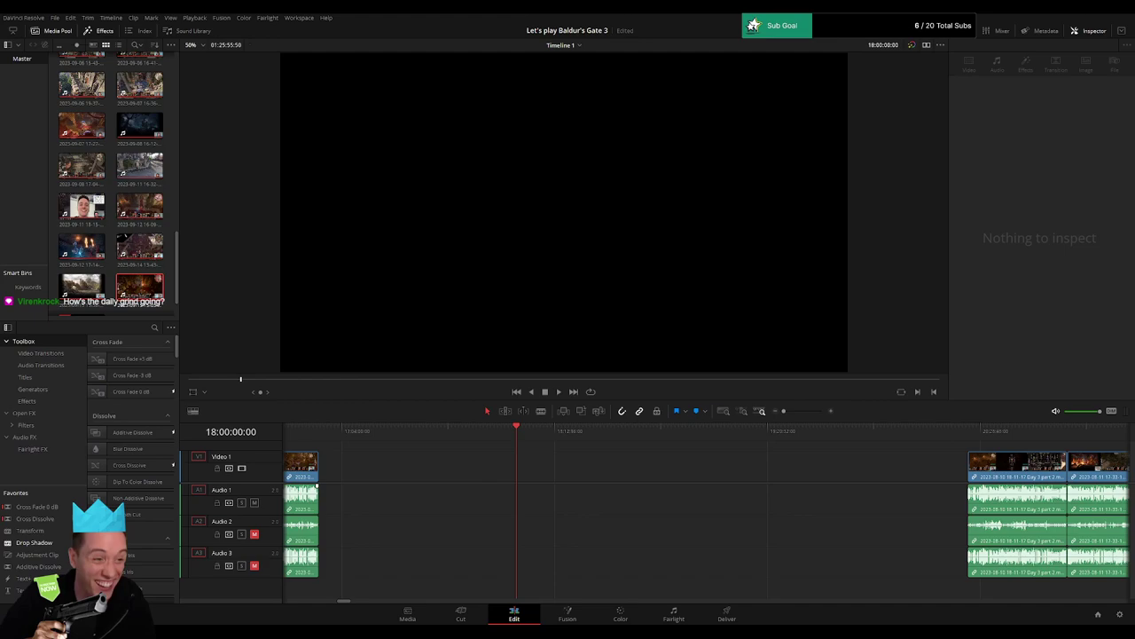
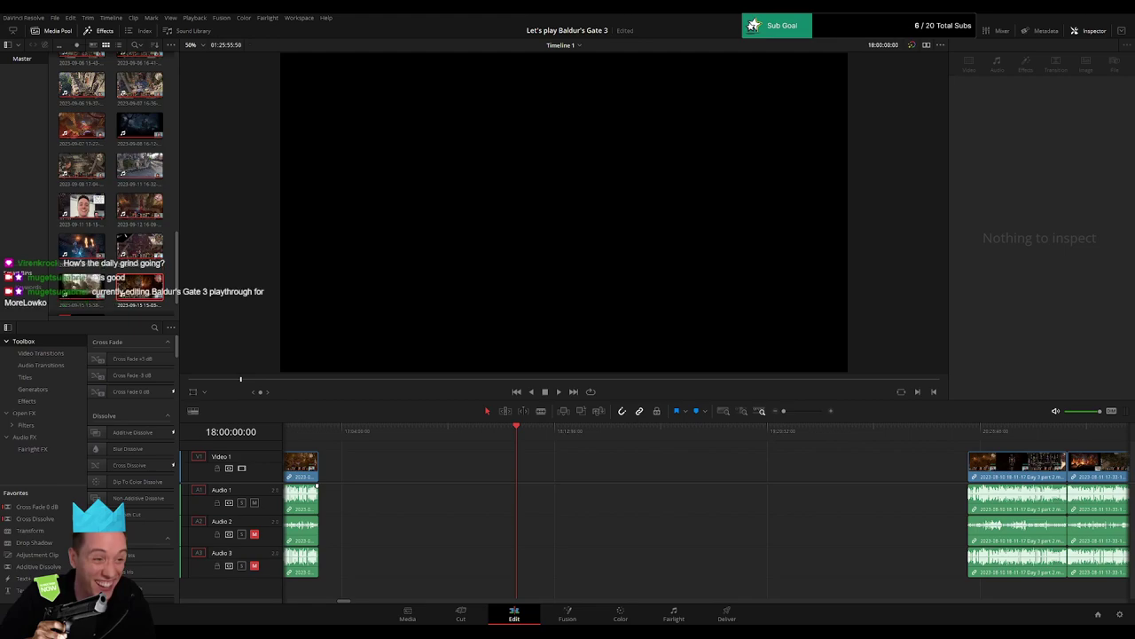
pyautogui.click(664, 468)
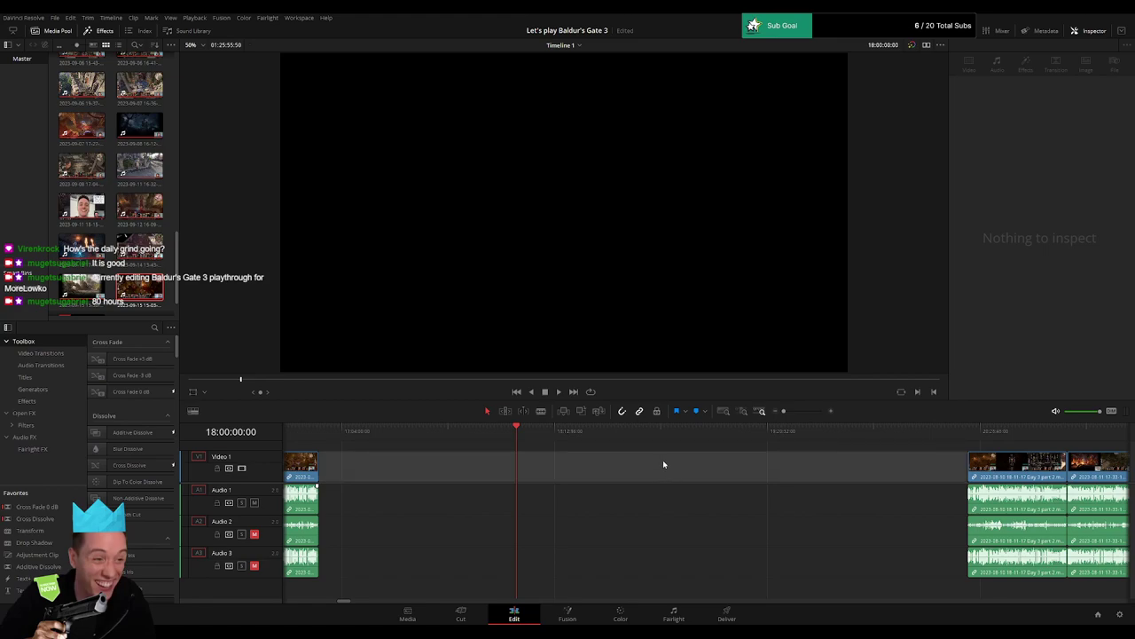
pyautogui.moveTo(753, 464); pyautogui.dragTo(551, 470)
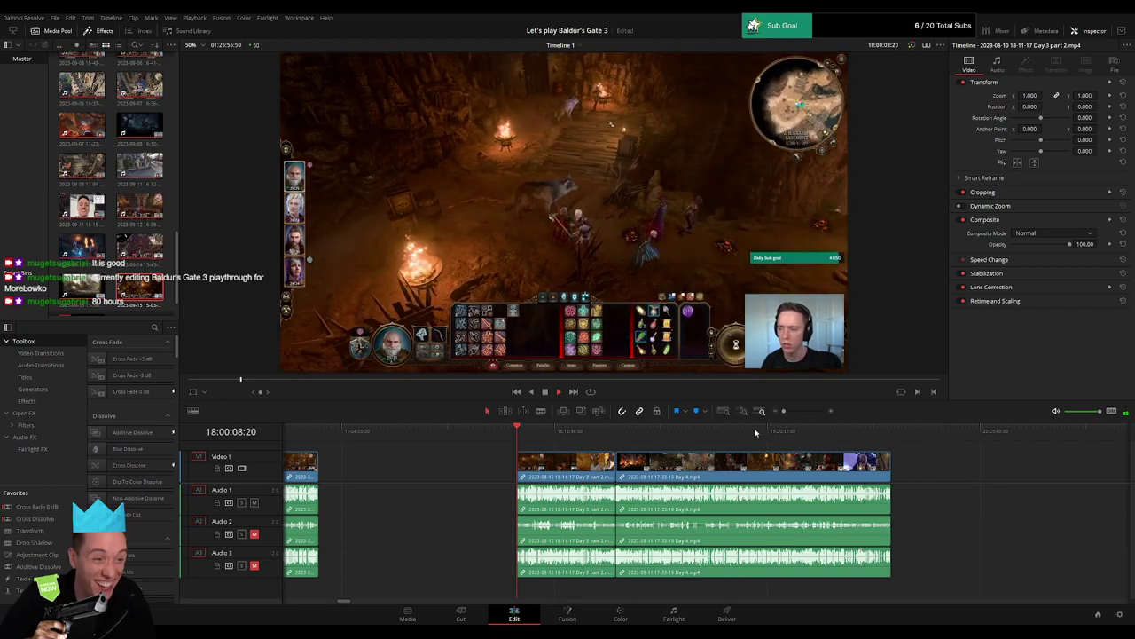
# Play through the join between the Day 3 part 2 and Day 4 recordings around 18:31:52 to check the transition.
pyautogui.moveTo(783, 410); pyautogui.dragTo(793, 413)
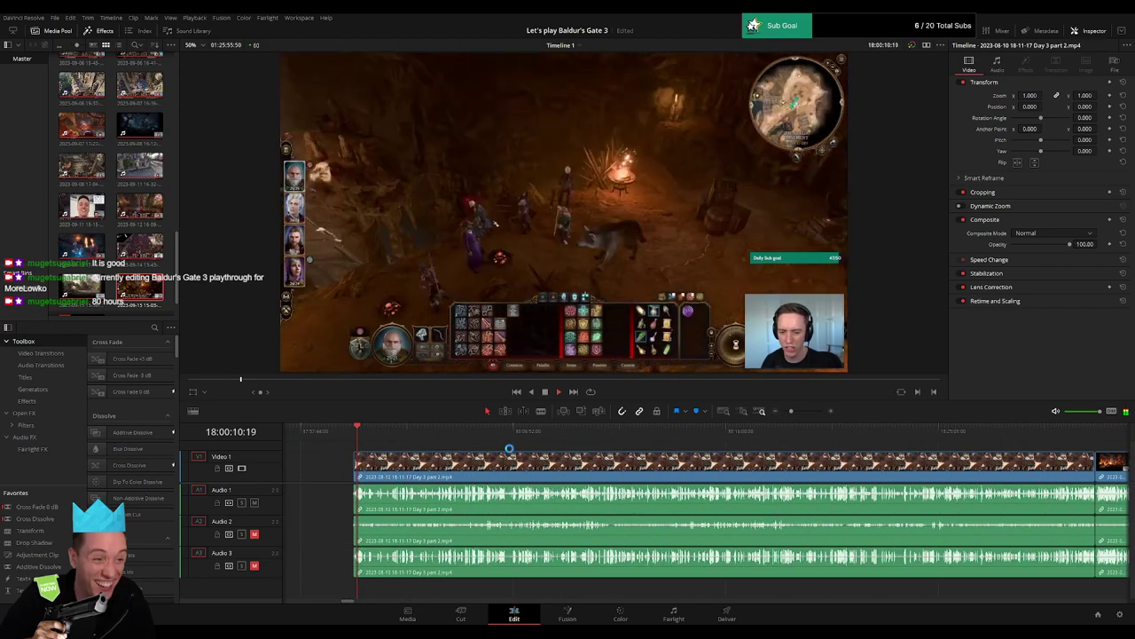
pyautogui.moveTo(367, 441); pyautogui.dragTo(1002, 451)
pyautogui.press('space')
pyautogui.hscroll(5, 1029, 470)
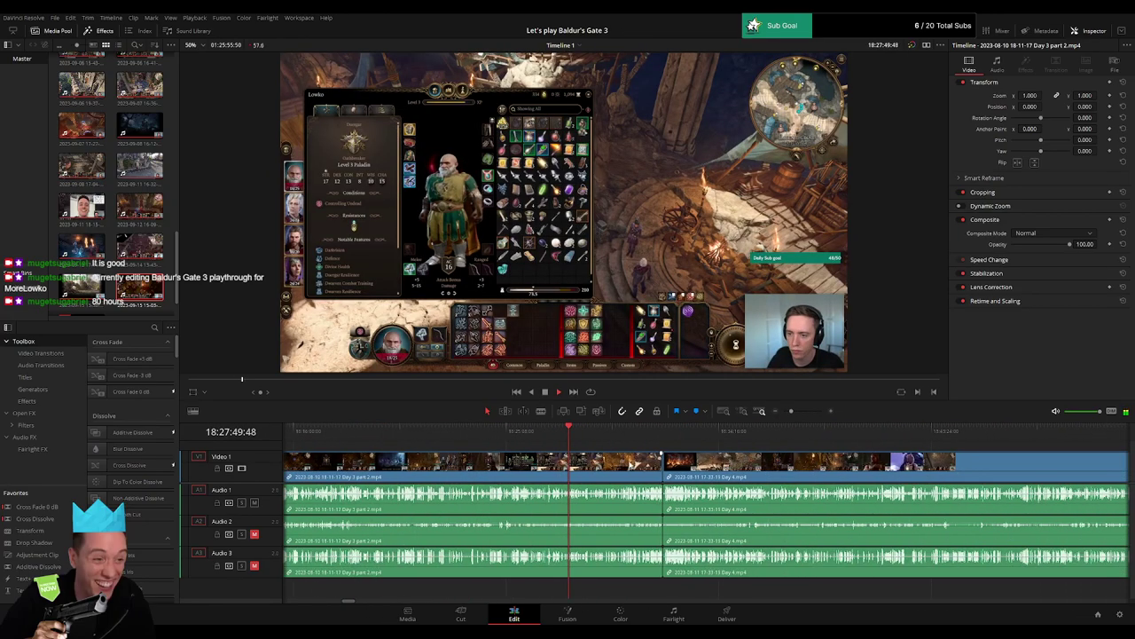
pyautogui.moveTo(638, 430); pyautogui.dragTo(662, 442)
pyautogui.click(801, 410)
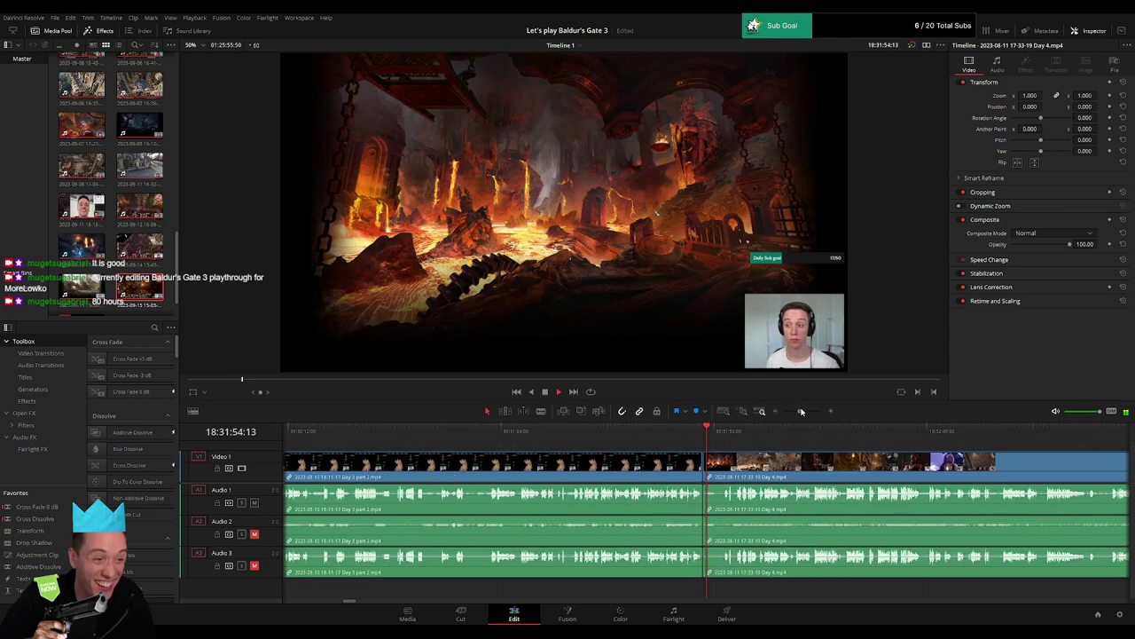
pyautogui.click(692, 435)
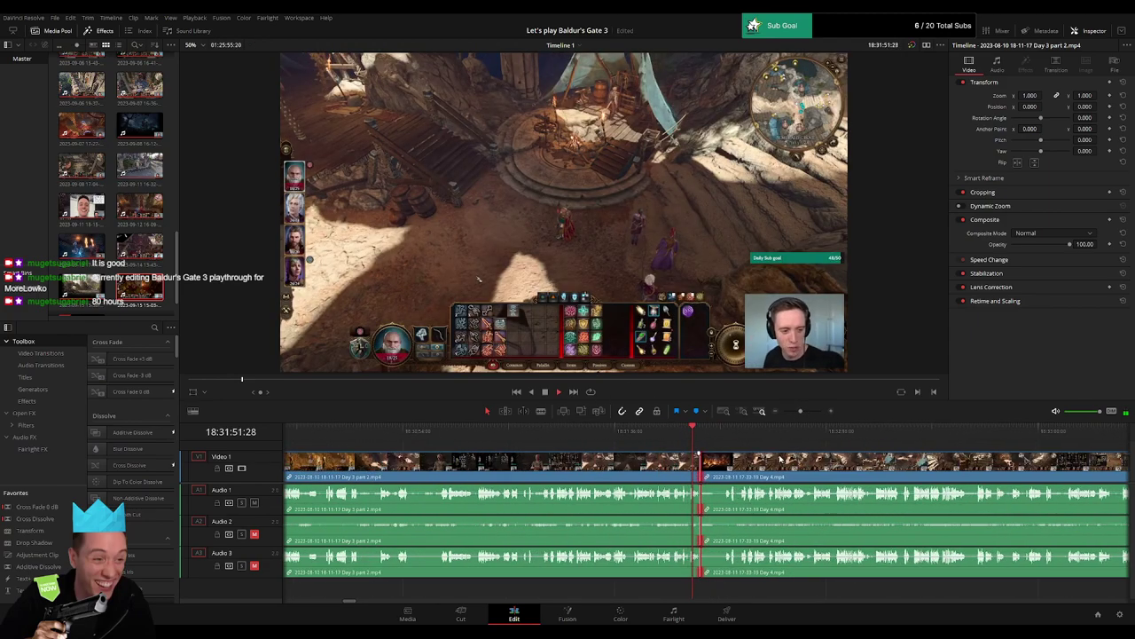
pyautogui.press('space')
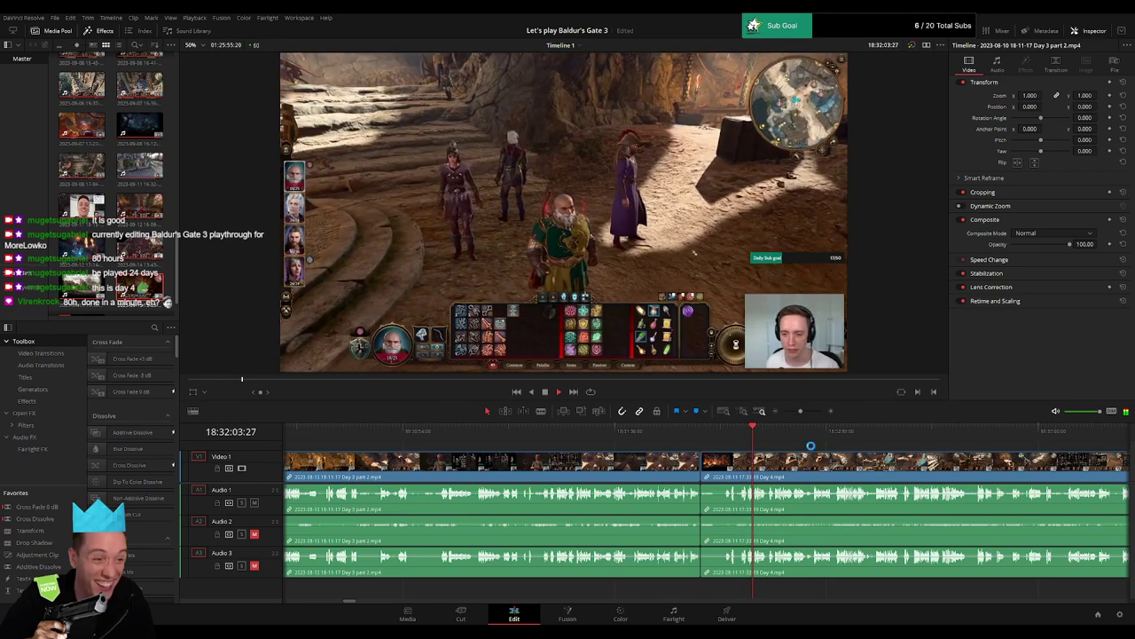
# Review the Day 4 clip from about 18:53 to 18:55 for a natural end of the episode.
pyautogui.moveTo(800, 411); pyautogui.dragTo(785, 410)
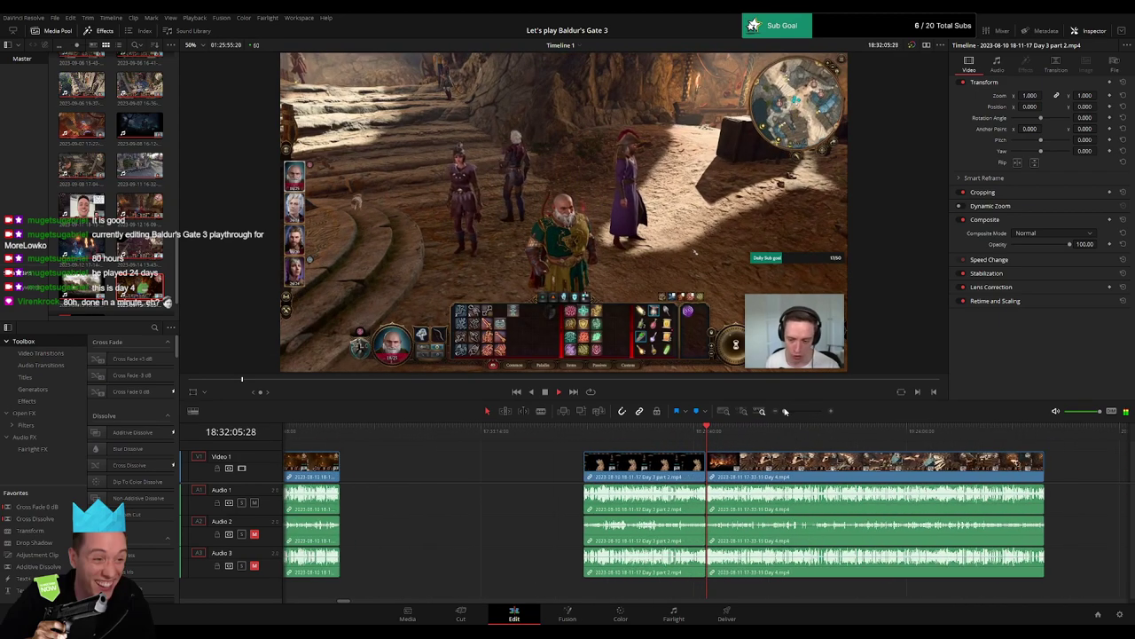
pyautogui.moveTo(794, 470); pyautogui.dragTo(607, 471)
pyautogui.moveTo(540, 442); pyautogui.dragTo(606, 434)
pyautogui.click(604, 433)
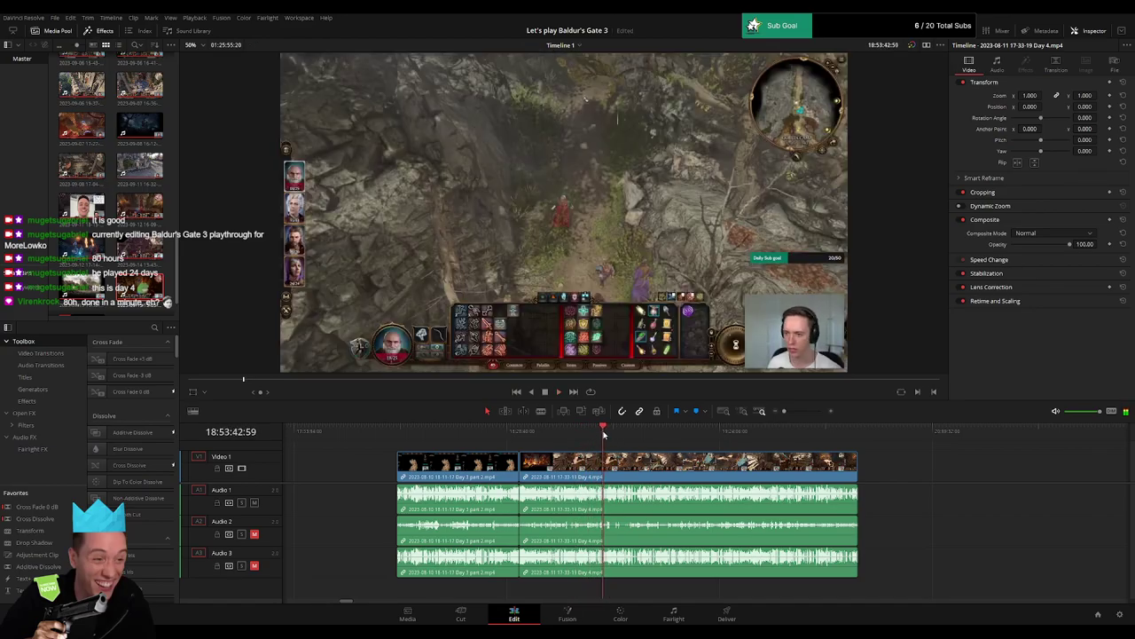
pyautogui.click(799, 412)
pyautogui.click(815, 432)
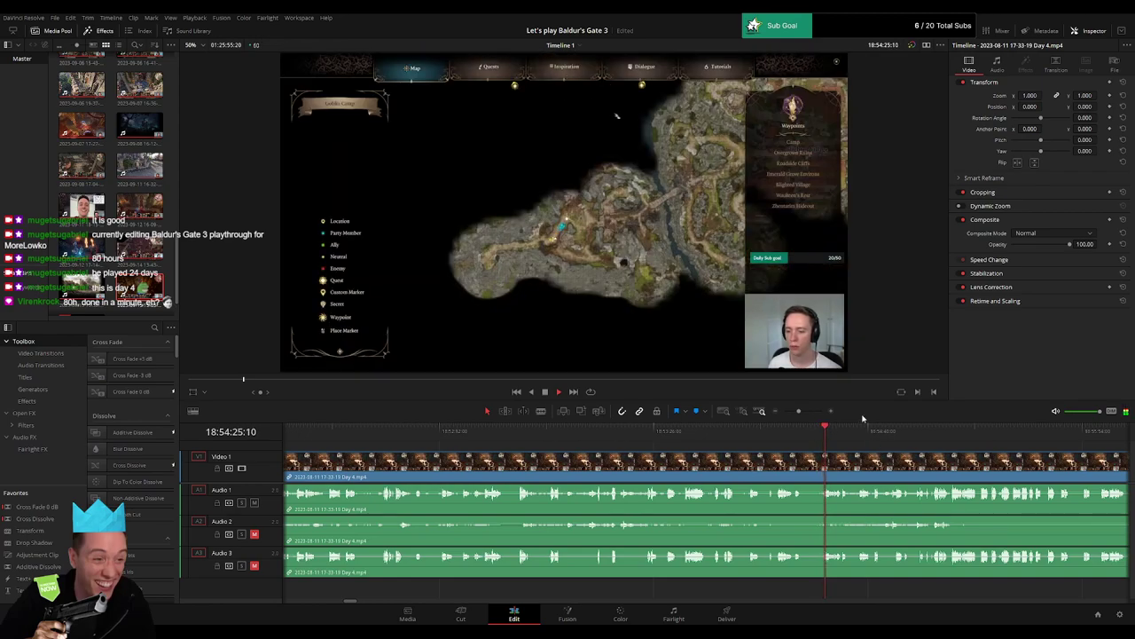
pyautogui.moveTo(797, 411); pyautogui.dragTo(807, 412)
pyautogui.click(963, 434)
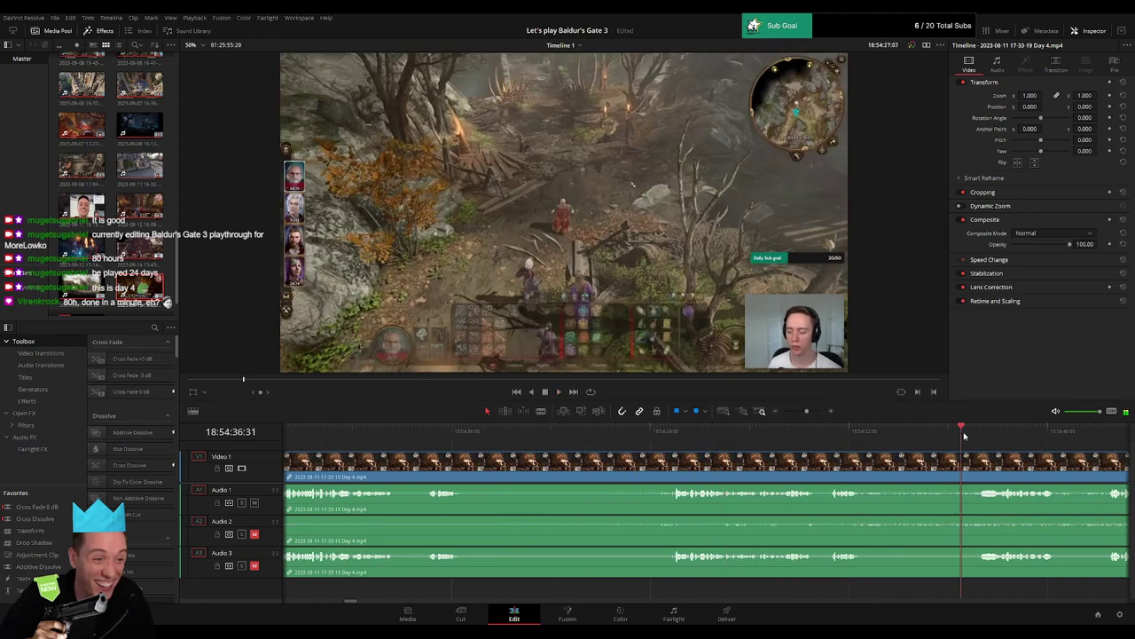
# Split the Day 4 clip in the quiet moment at 18:54:36:00 and fade video and audio out and in around the cut, about one second each.
pyautogui.moveTo(1017, 463); pyautogui.dragTo(648, 447)
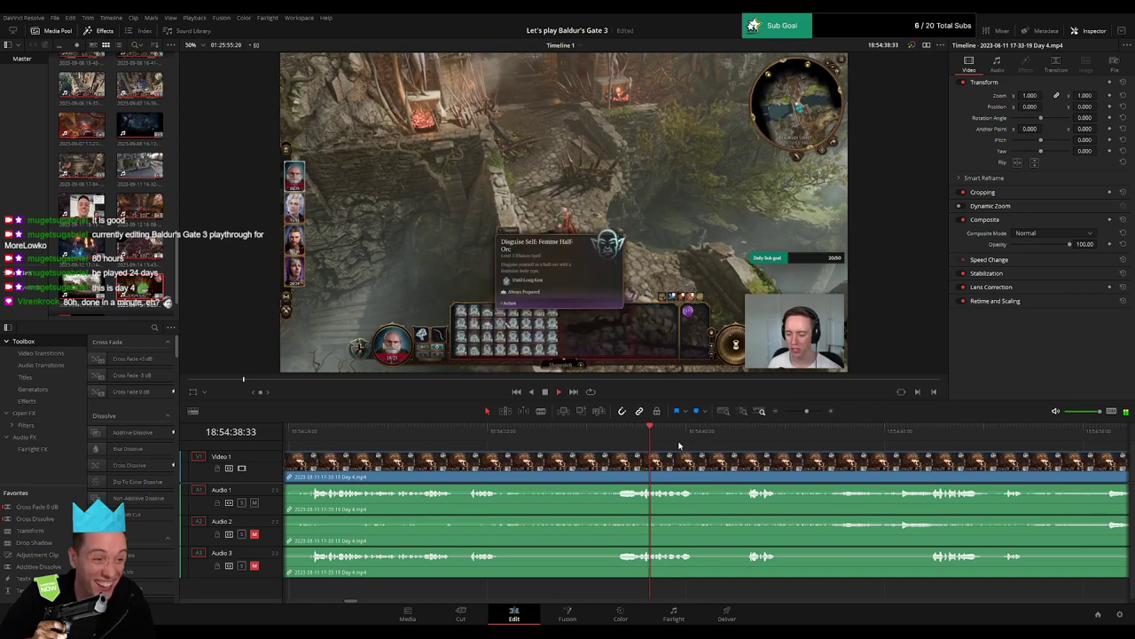
pyautogui.click(737, 434)
pyautogui.click(612, 434)
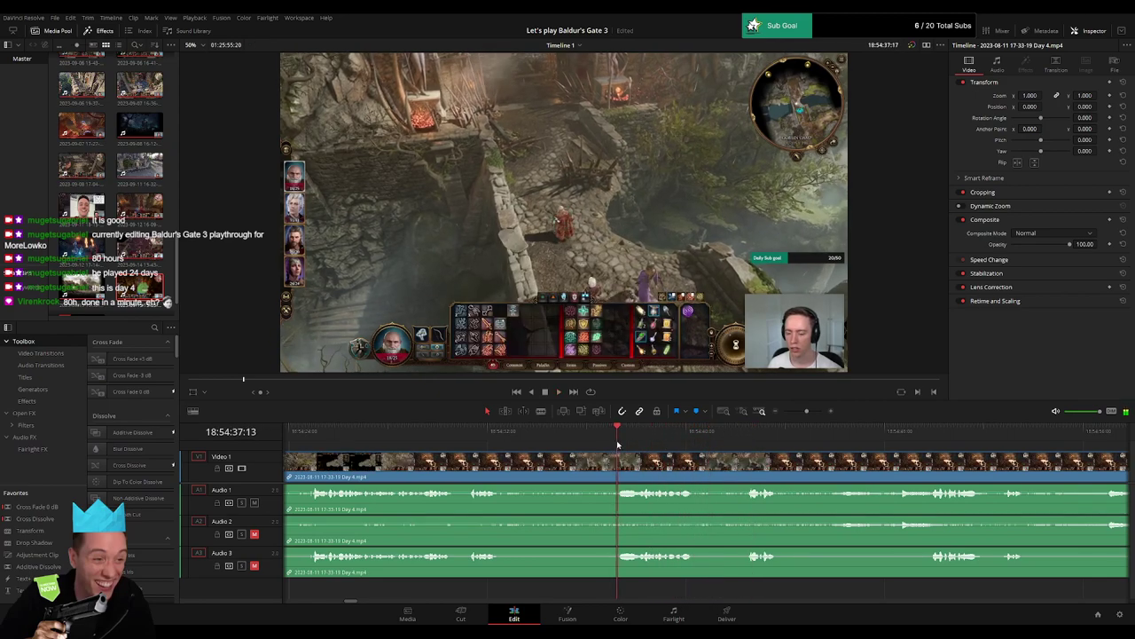
pyautogui.click(596, 446)
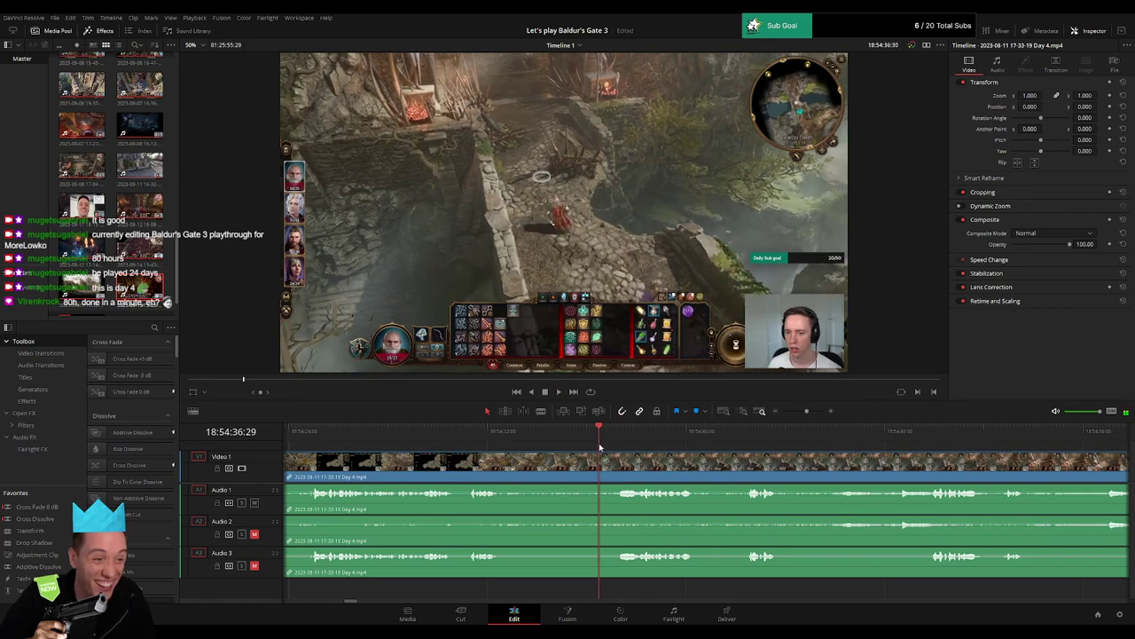
pyautogui.moveTo(595, 447)
pyautogui.mouseDown()
pyautogui.moveTo(615, 457)
pyautogui.moveTo(587, 454)
pyautogui.mouseUp()
pyautogui.hotkey('ctrl', 'b')
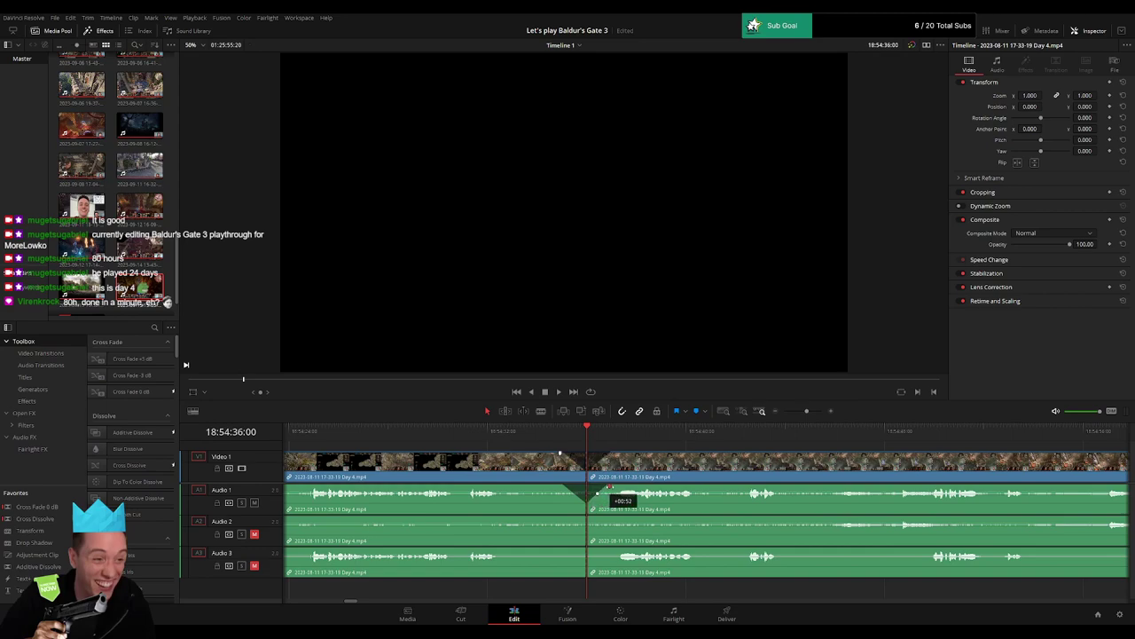
pyautogui.moveTo(587, 519); pyautogui.dragTo(559, 518)
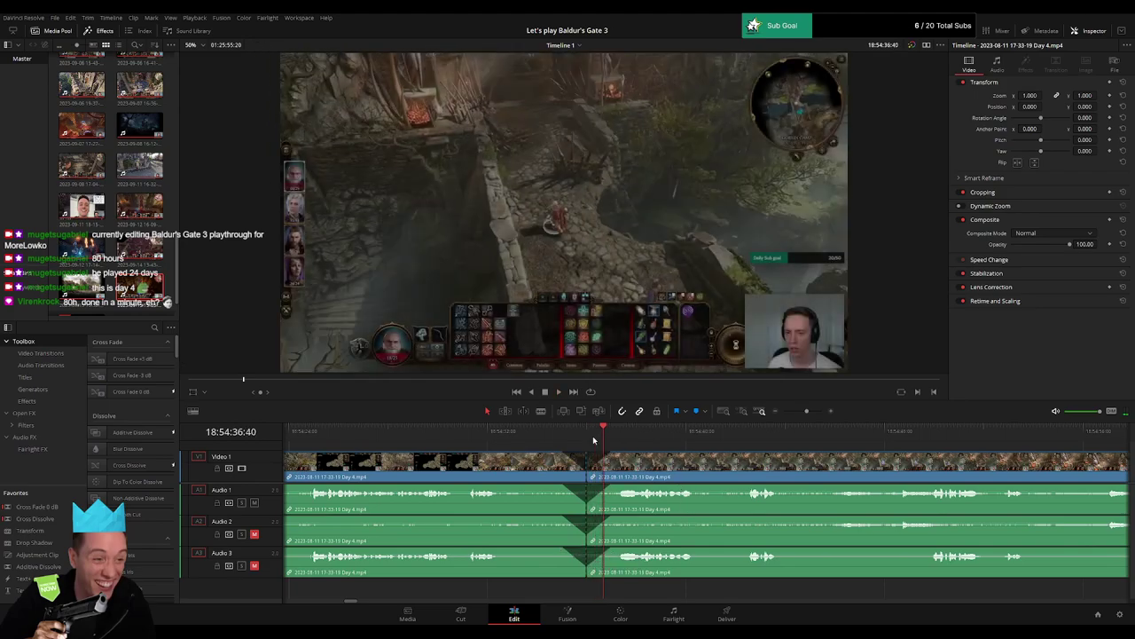
# Move the remaining Day 4 clip with its audio further along the timeline, leaving a gap after the 18:54:36:00 cut.
pyautogui.moveTo(806, 411); pyautogui.dragTo(779, 413)
pyautogui.hscroll(3, 613, 456)
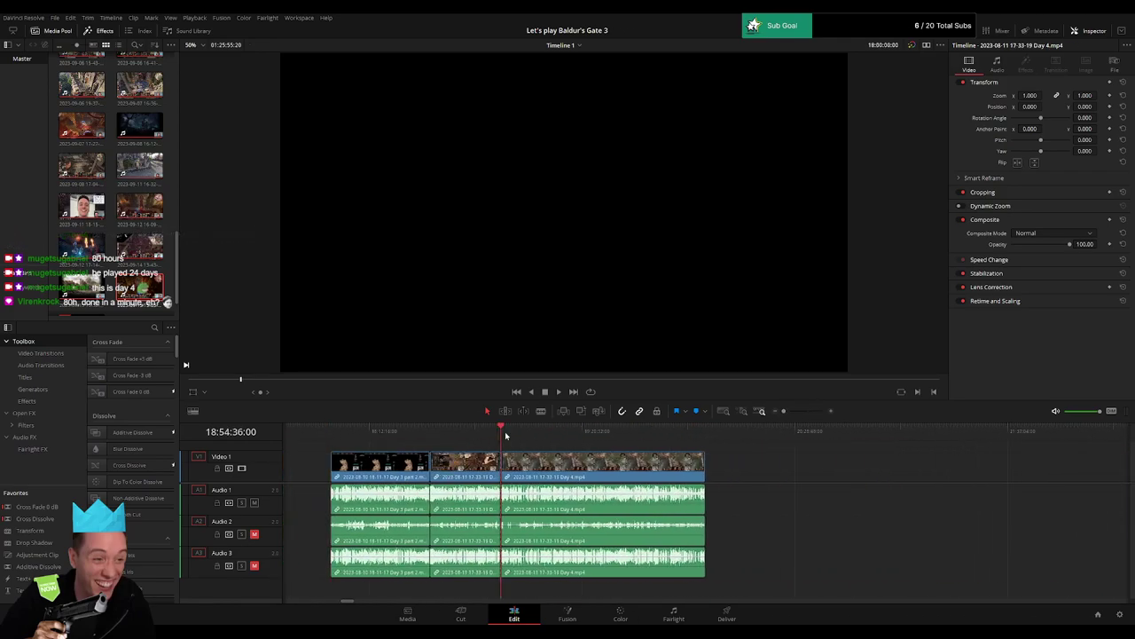
pyautogui.hscroll(3, 497, 447)
pyautogui.moveTo(434, 473); pyautogui.dragTo(738, 470)
pyautogui.hscroll(-3, 600, 464)
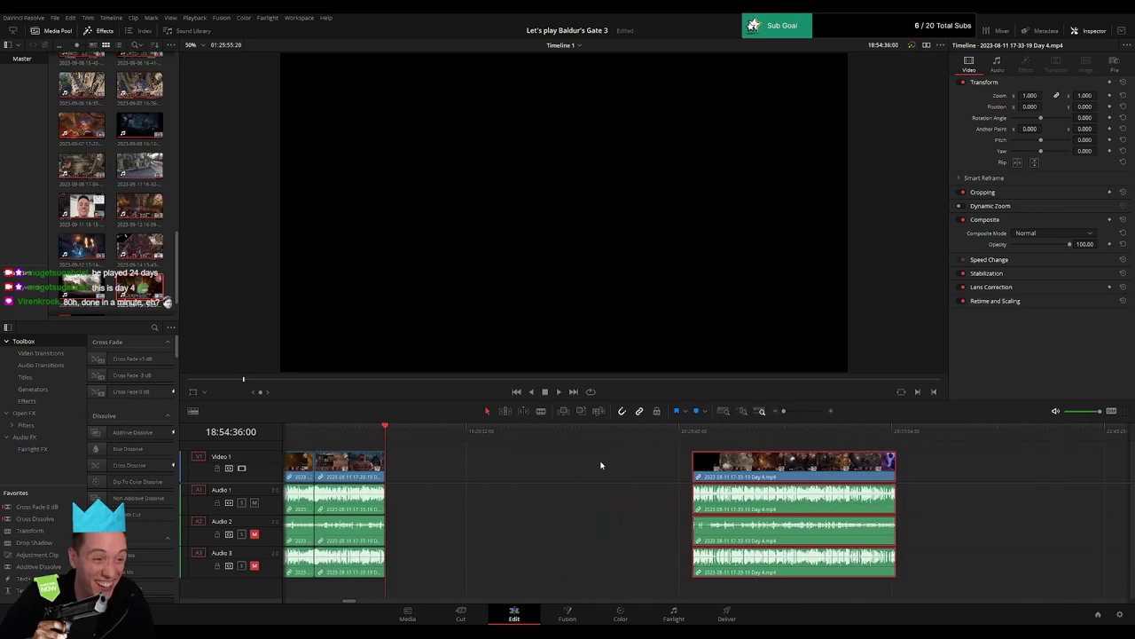
# Add a timeline marker at 18:54:36:00 and name it "10 episodes".
pyautogui.click(610, 468)
pyautogui.press('m')
pyautogui.click(533, 441)
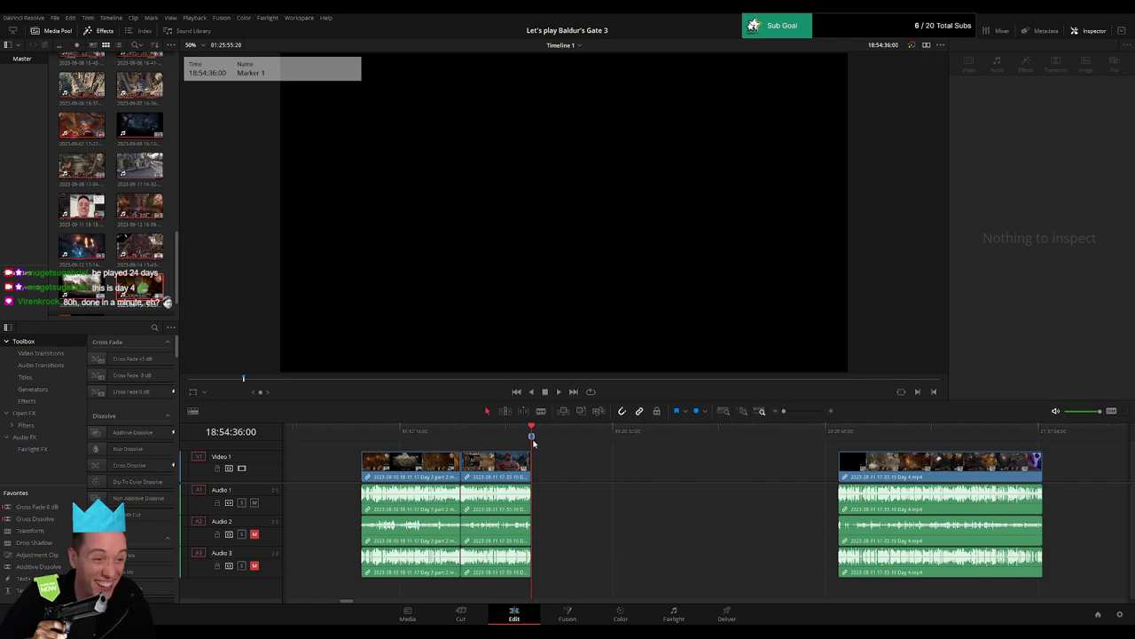
pyautogui.click(613, 468)
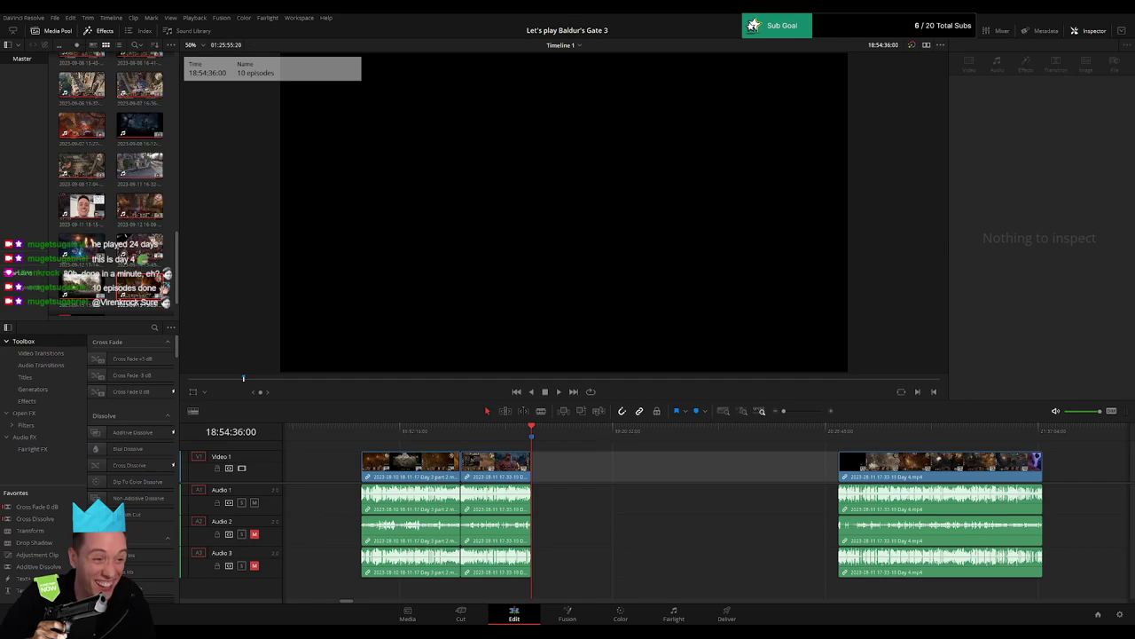
pyautogui.click(635, 481)
# Move the remaining Day 4 clip with its audio so the episode starts at 20:00:00:00.
pyautogui.moveTo(783, 413); pyautogui.dragTo(775, 415)
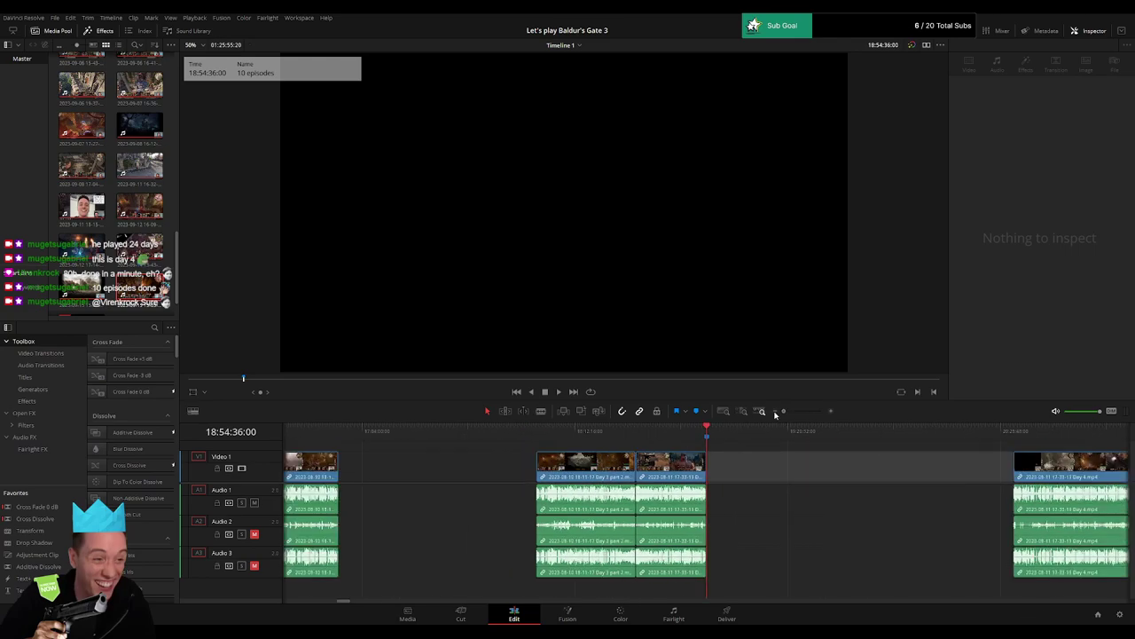
pyautogui.hscroll(6, 479, 463)
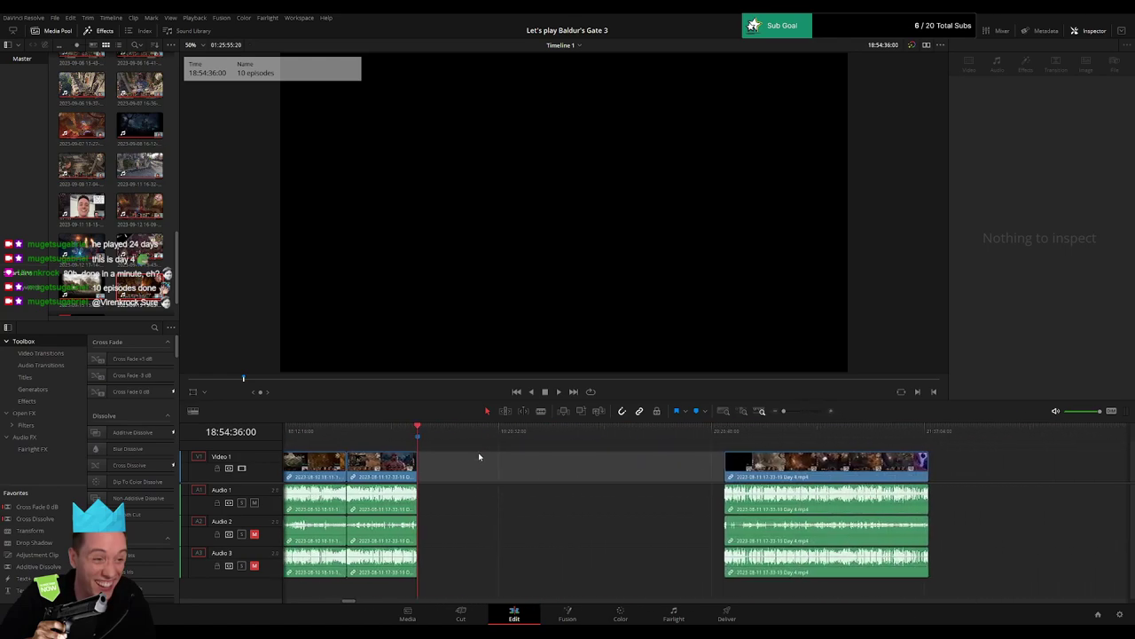
pyautogui.moveTo(369, 438); pyautogui.dragTo(570, 452)
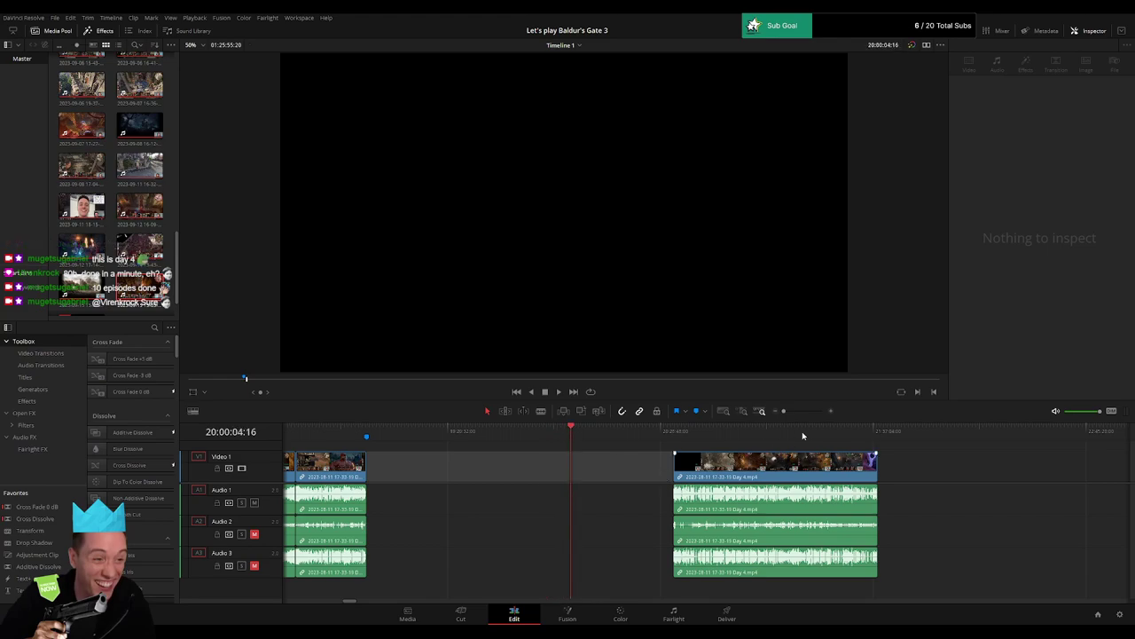
pyautogui.moveTo(785, 411); pyautogui.dragTo(795, 412)
pyautogui.click(703, 439)
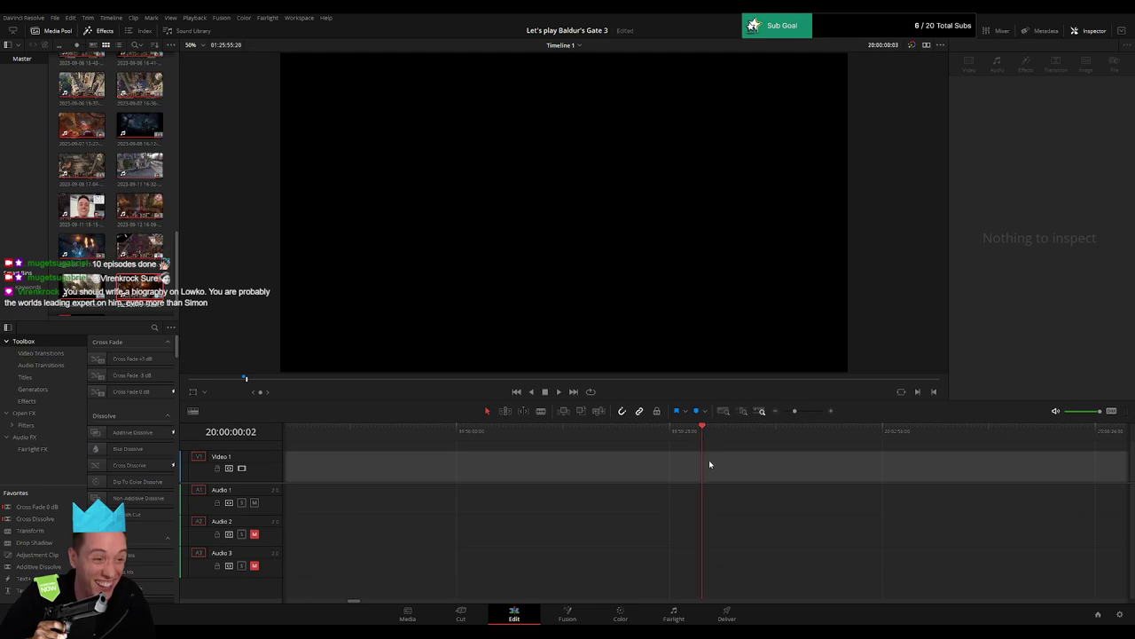
pyautogui.moveTo(794, 411); pyautogui.dragTo(783, 411)
pyautogui.hscroll(3, 739, 468)
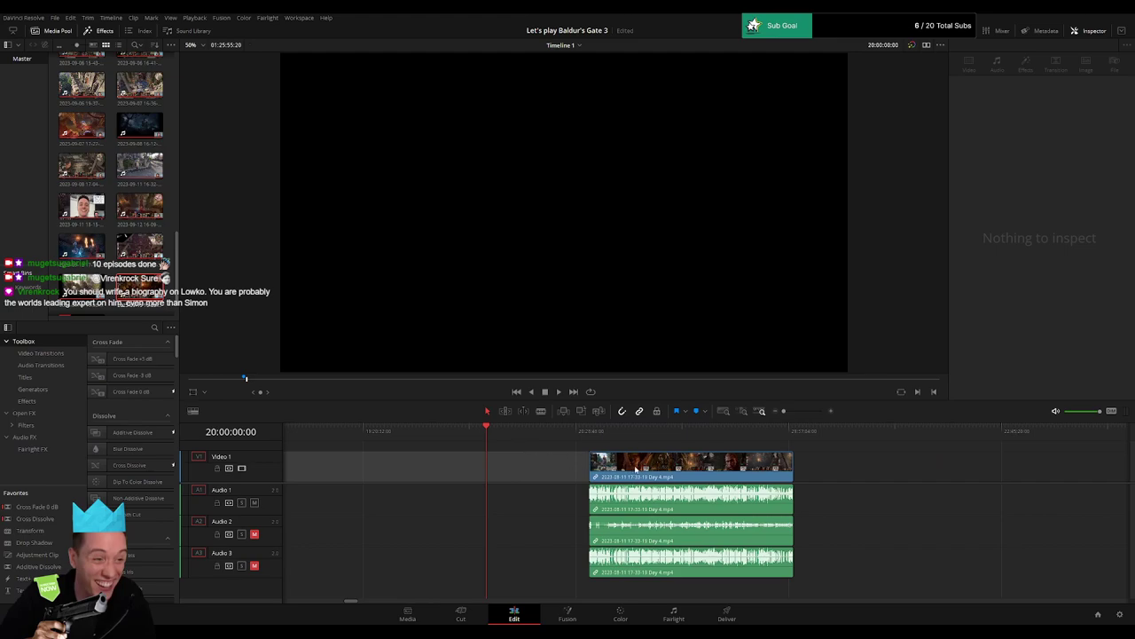
pyautogui.moveTo(653, 469); pyautogui.dragTo(551, 465)
# Review the Day 4 clip from about 20:54 to 20:56 for a natural end of the episode.
pyautogui.press('space')
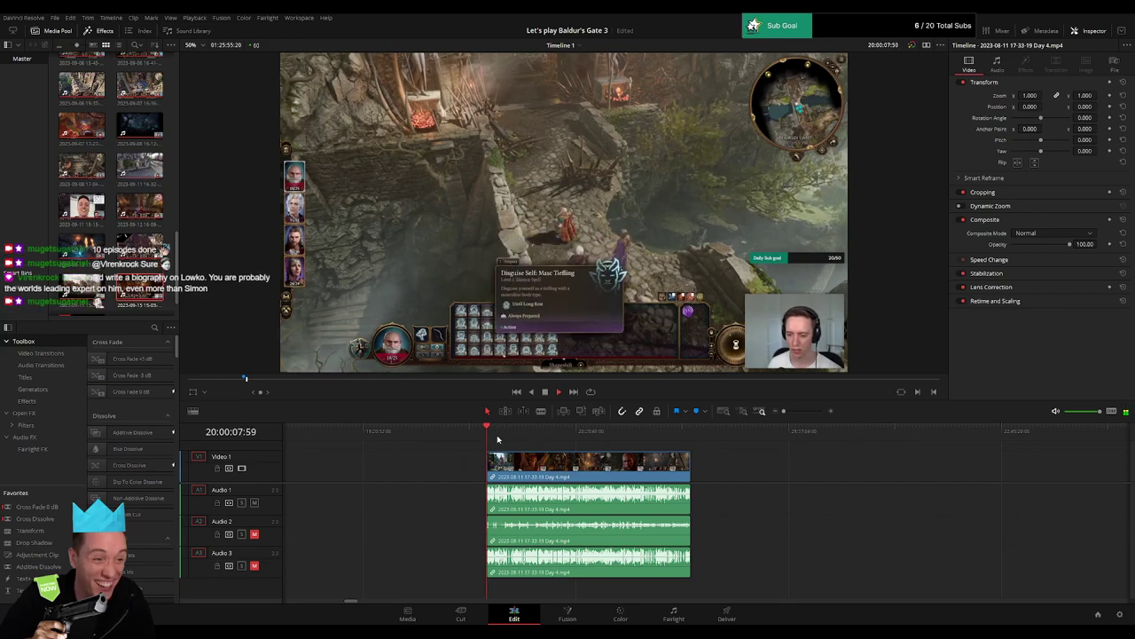
pyautogui.moveTo(528, 432); pyautogui.dragTo(657, 442)
pyautogui.press('space')
pyautogui.moveTo(784, 411); pyautogui.dragTo(800, 413)
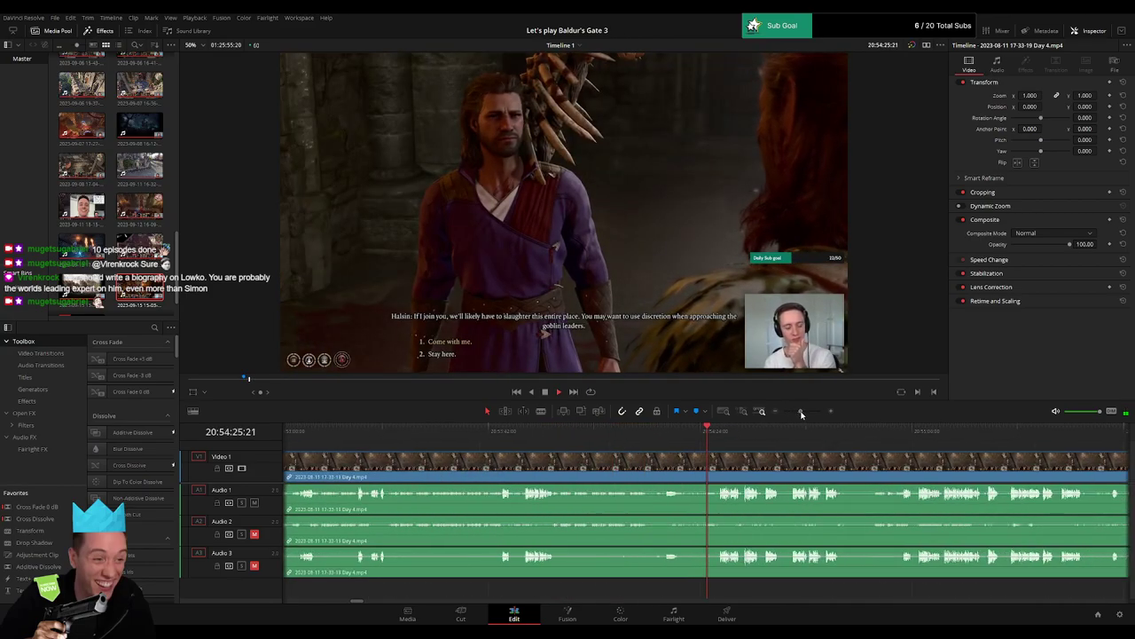
pyautogui.click(727, 433)
pyautogui.click(816, 432)
pyautogui.click(901, 432)
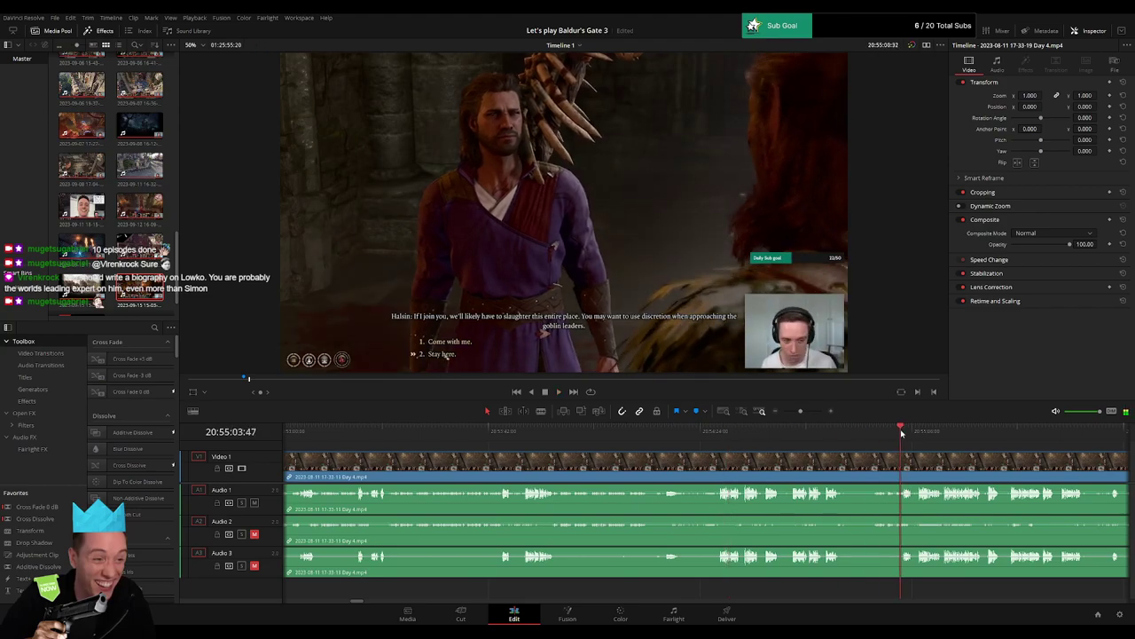
pyautogui.hscroll(3, 722, 451)
pyautogui.click(831, 435)
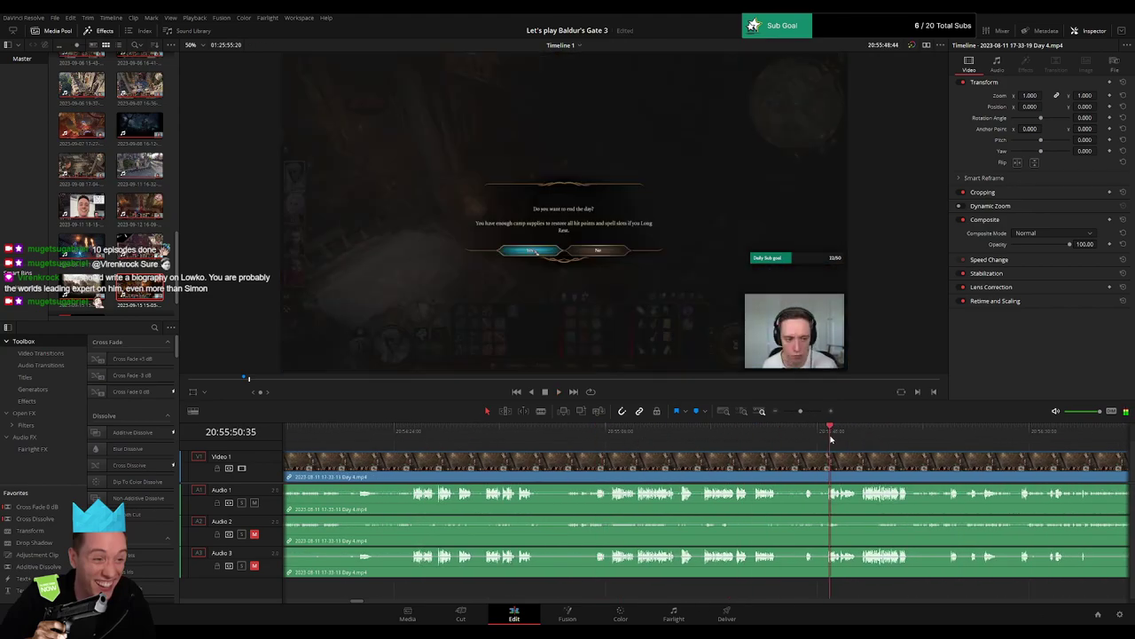
pyautogui.hscroll(3, 774, 462)
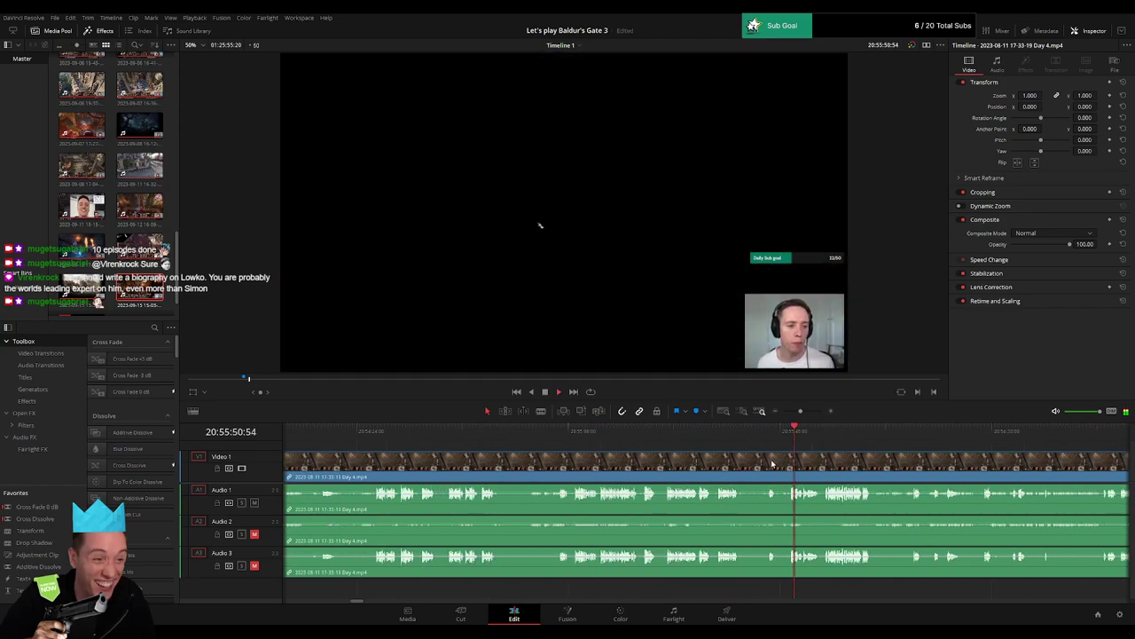
pyautogui.click(543, 433)
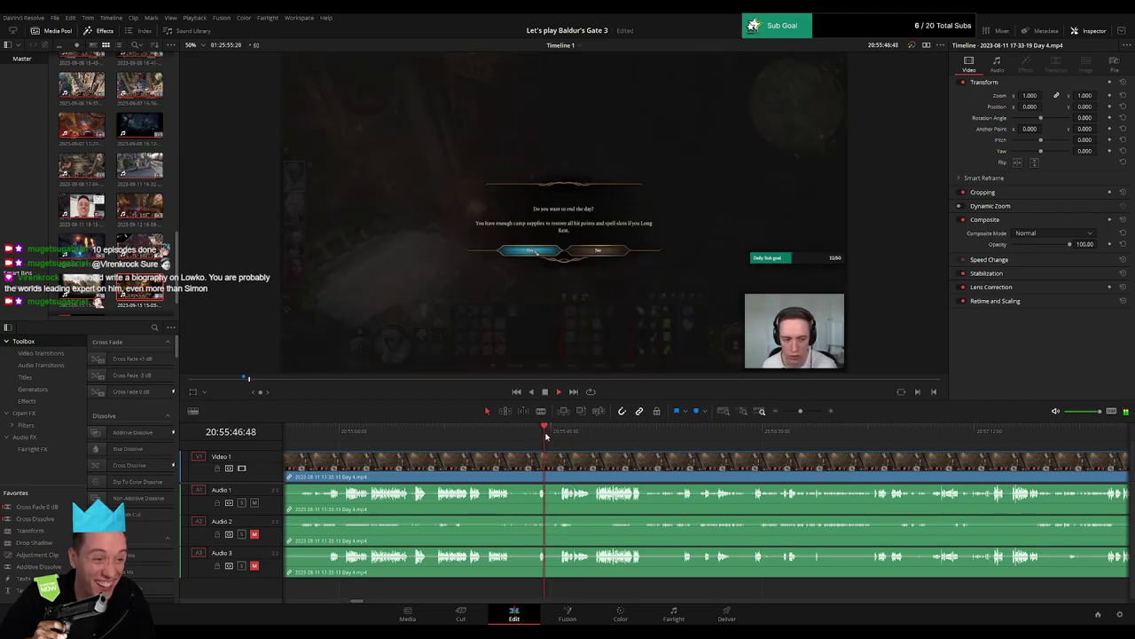
pyautogui.moveTo(584, 433); pyautogui.dragTo(597, 436)
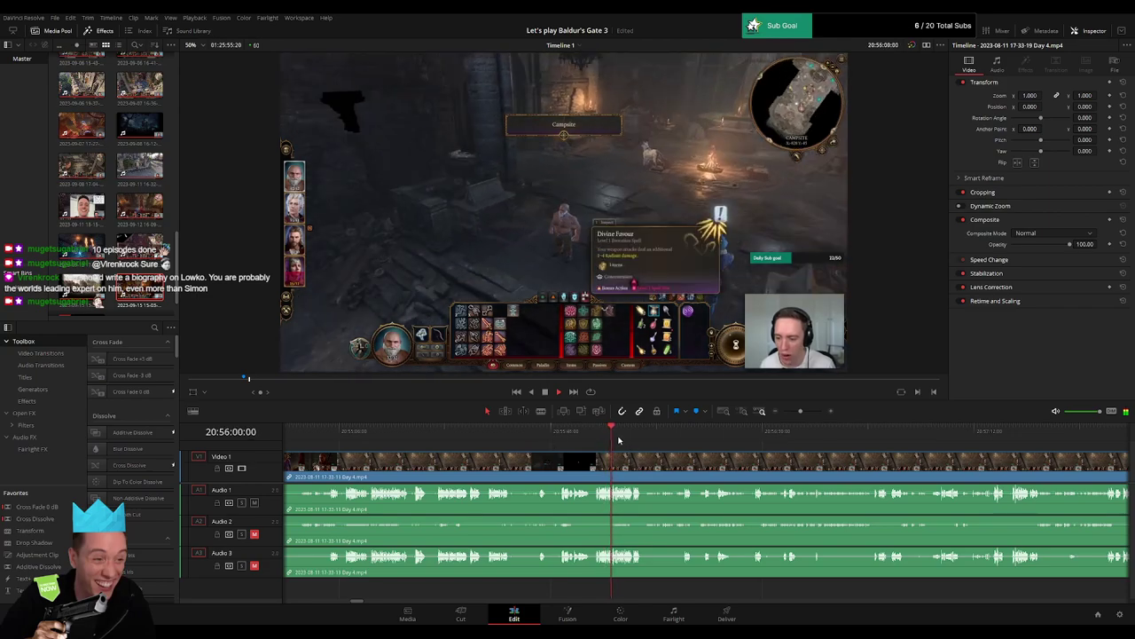
pyautogui.click(538, 435)
pyautogui.moveTo(801, 411); pyautogui.dragTo(811, 413)
pyautogui.press('space')
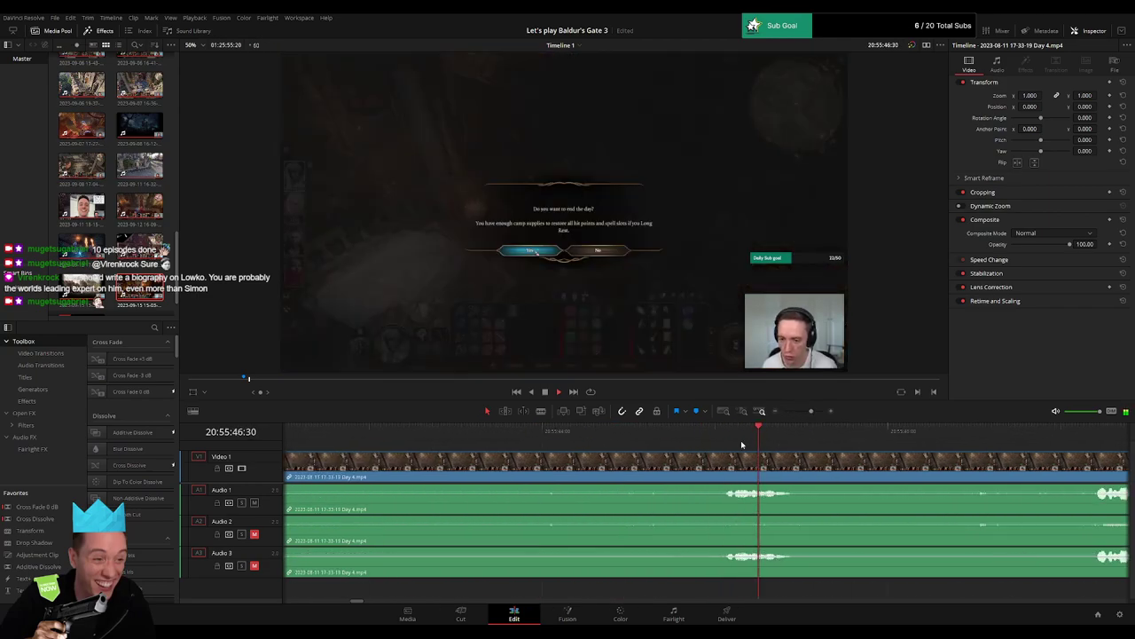
# Split the Day 4 clip at 20:55:45:00 and fade video and audio out and in around the cut, about one second each.
pyautogui.click(724, 439)
pyautogui.moveTo(724, 439); pyautogui.dragTo(631, 452)
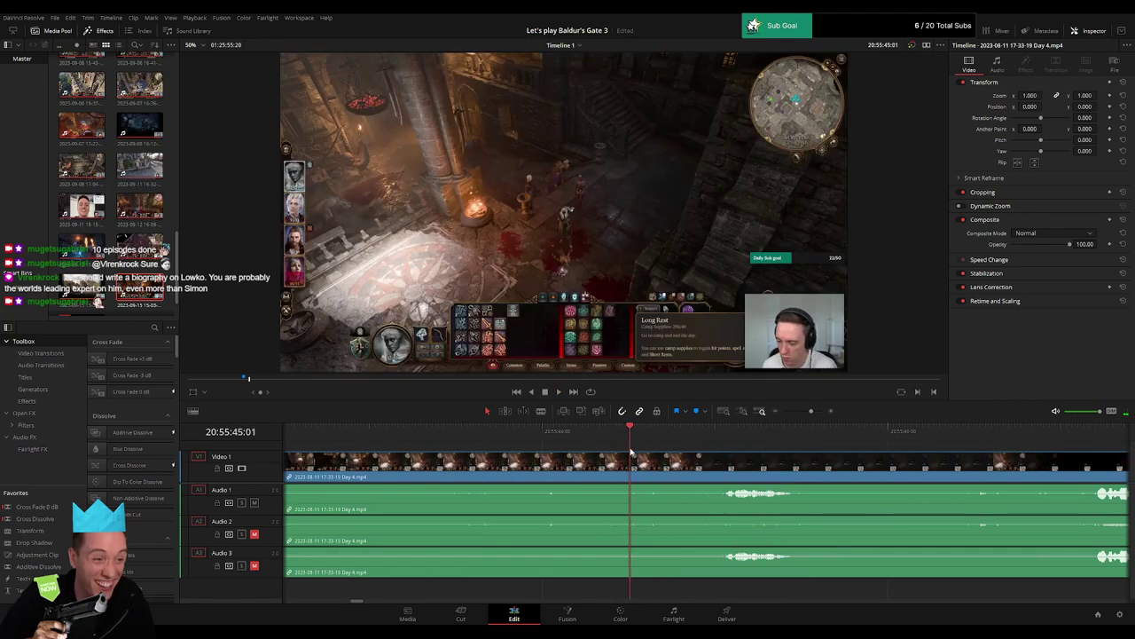
pyautogui.click(635, 470)
pyautogui.press('a')
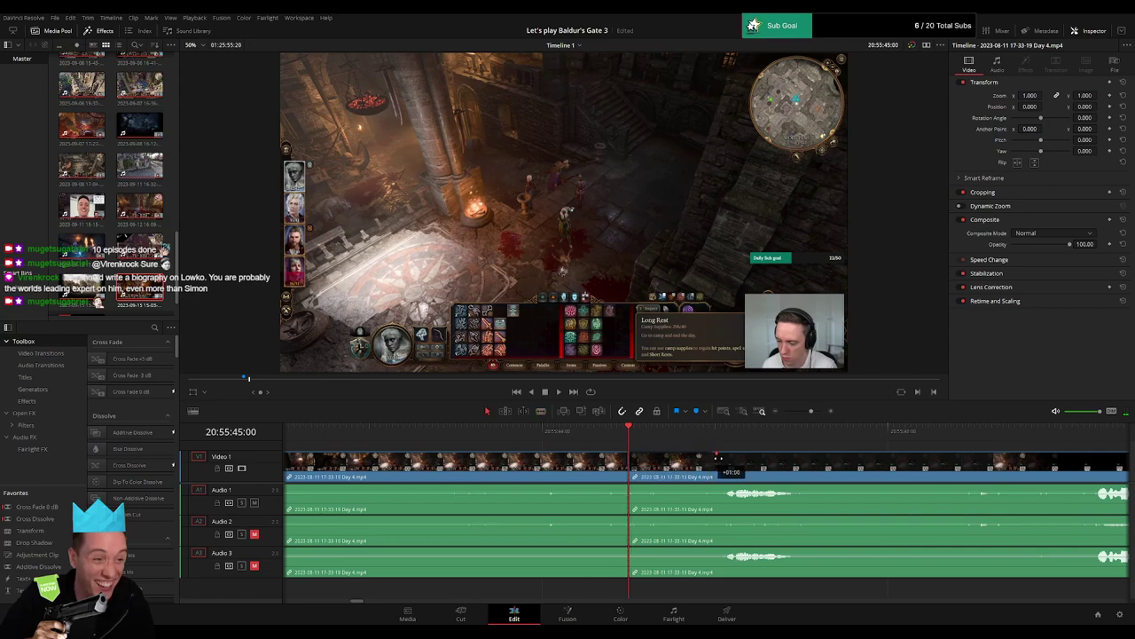
pyautogui.moveTo(629, 458); pyautogui.dragTo(551, 487)
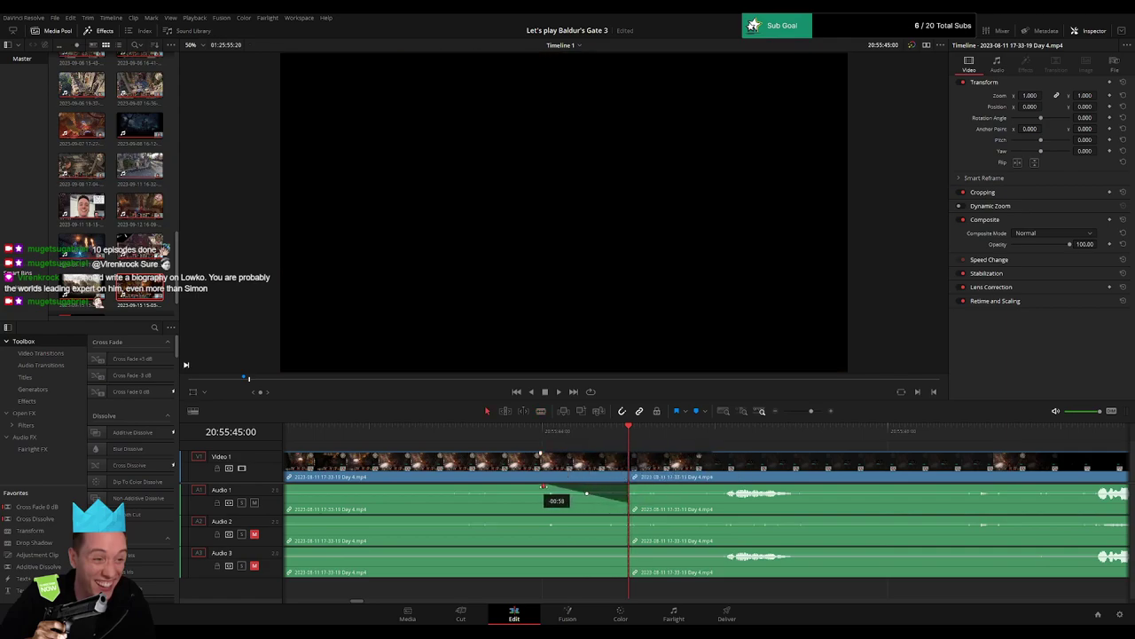
pyautogui.moveTo(632, 483); pyautogui.dragTo(704, 487)
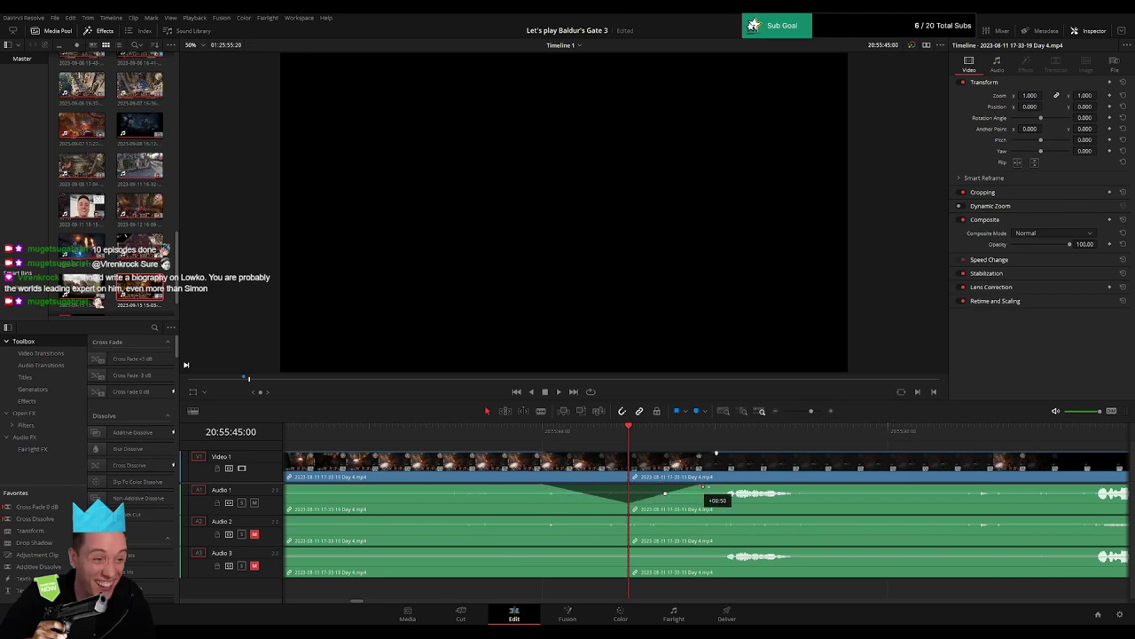
pyautogui.moveTo(625, 521); pyautogui.dragTo(544, 519)
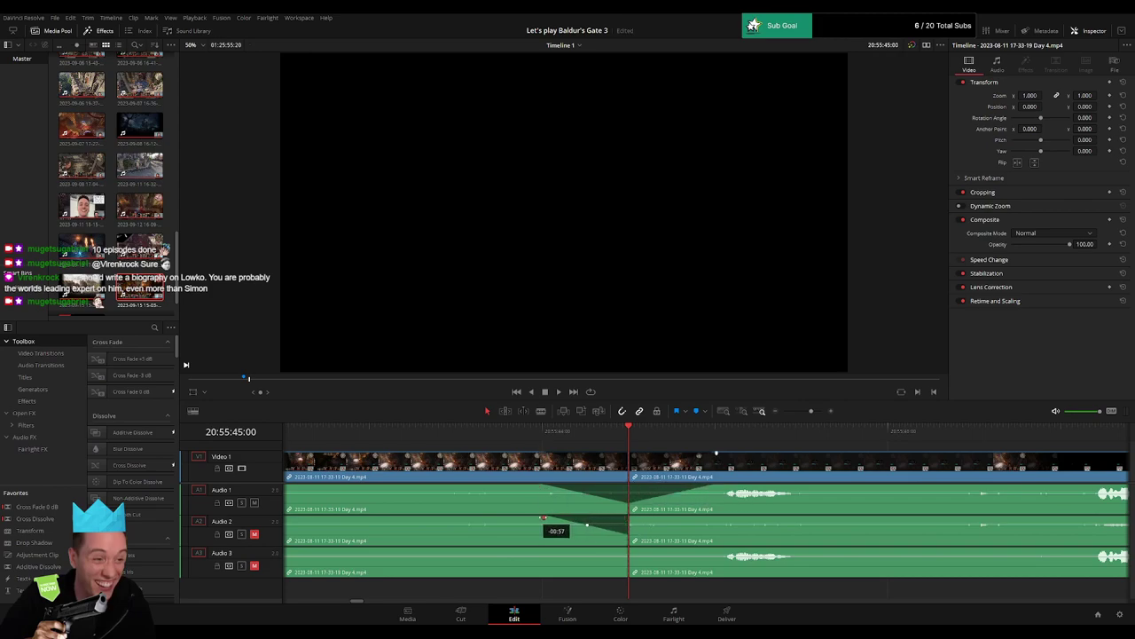
pyautogui.moveTo(633, 516); pyautogui.dragTo(707, 518)
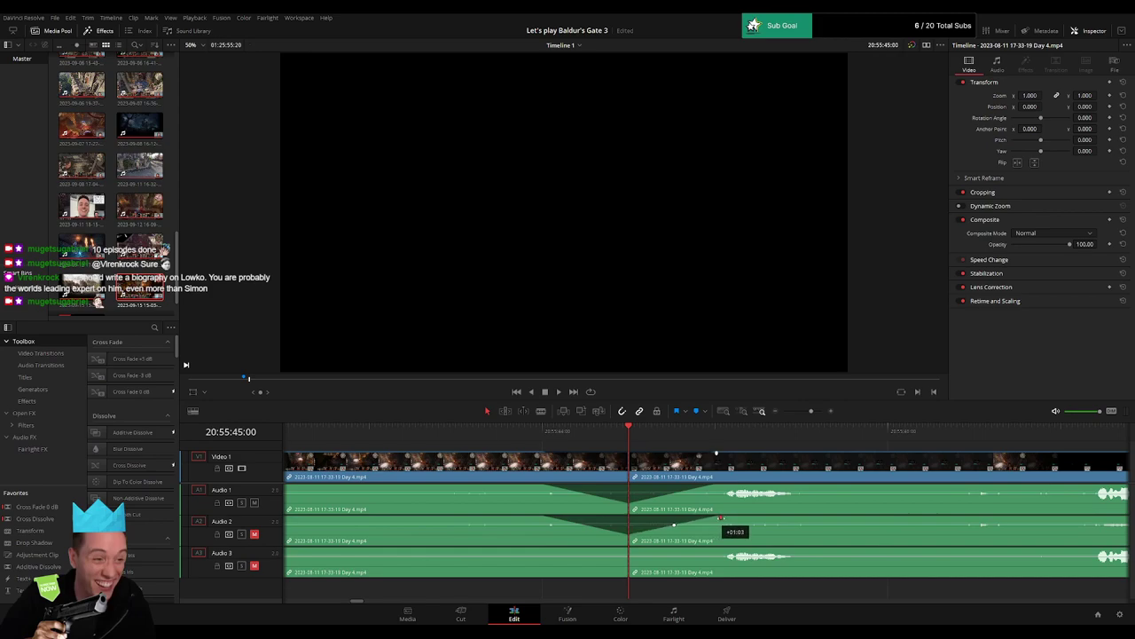
pyautogui.moveTo(625, 550); pyautogui.dragTo(550, 550)
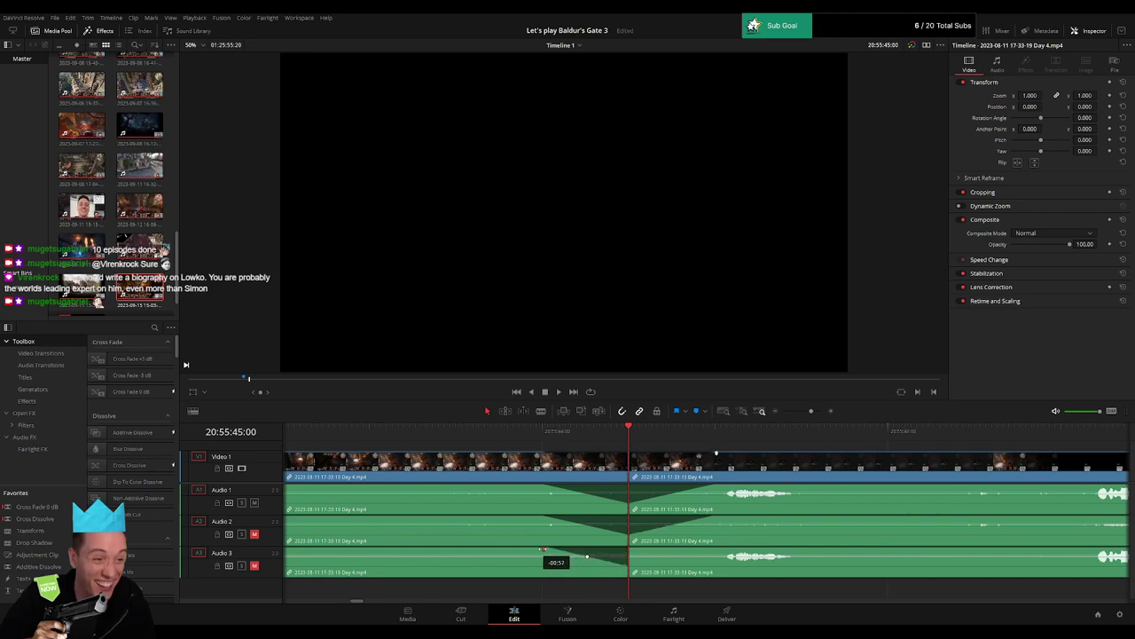
pyautogui.moveTo(657, 549); pyautogui.dragTo(711, 549)
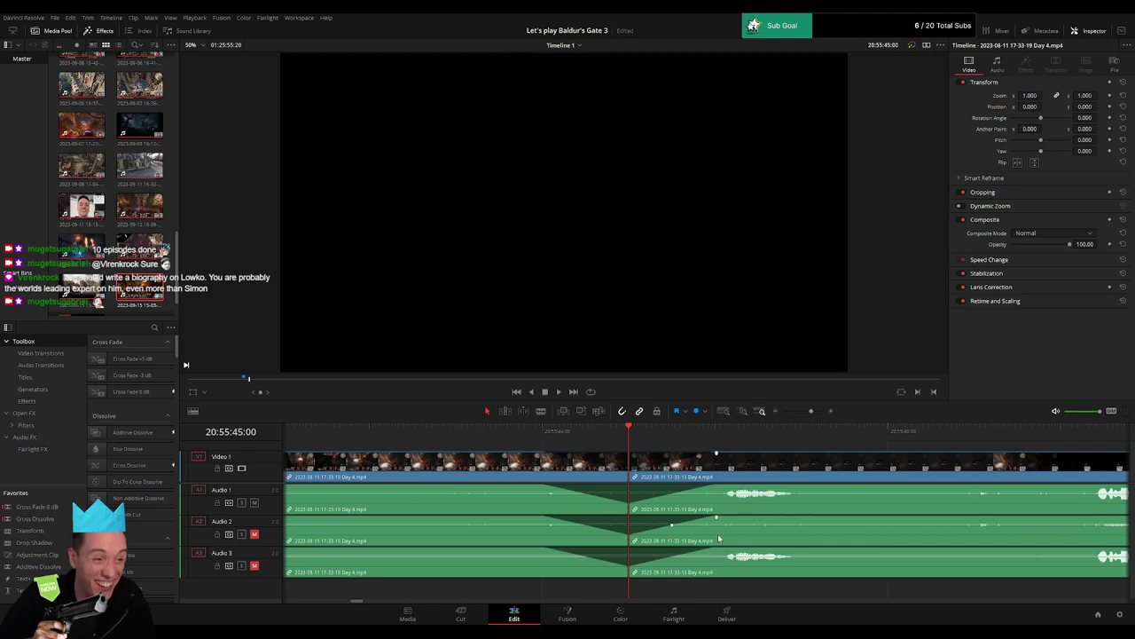
# Move the remaining Day 4 clip after the 20:55:45:00 cut, with its audio, to start at 22:00:00:00.
pyautogui.moveTo(811, 410); pyautogui.dragTo(760, 416)
pyautogui.moveTo(801, 463); pyautogui.dragTo(973, 466)
pyautogui.click(337, 433)
pyautogui.click(505, 432)
pyautogui.click(813, 465)
pyautogui.hscroll(3, 620, 466)
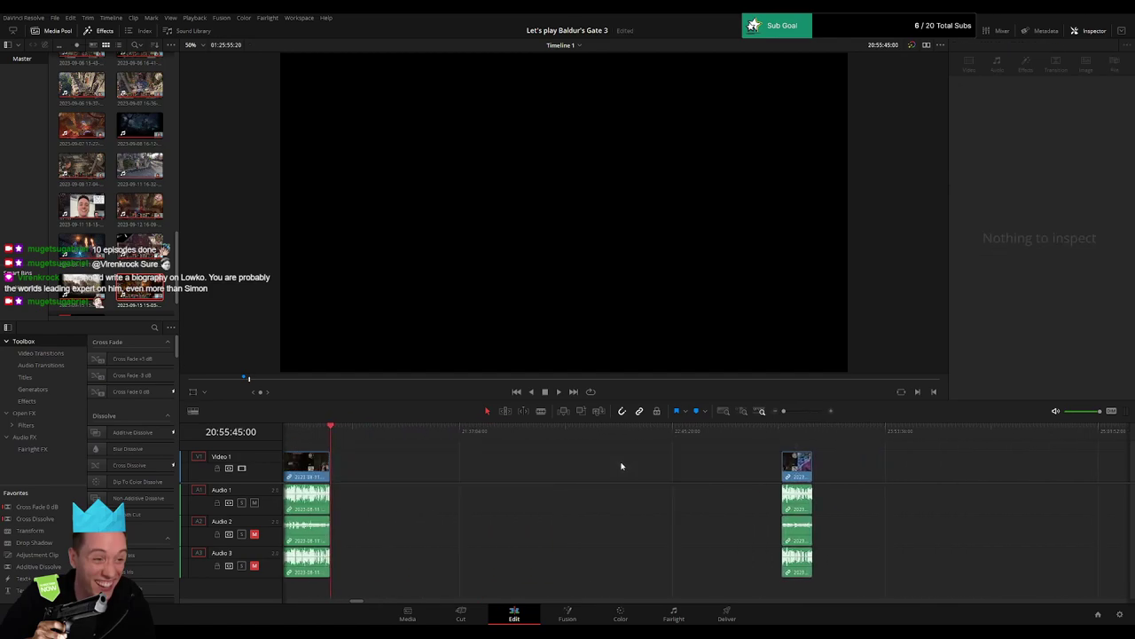
pyautogui.moveTo(375, 441); pyautogui.dragTo(534, 450)
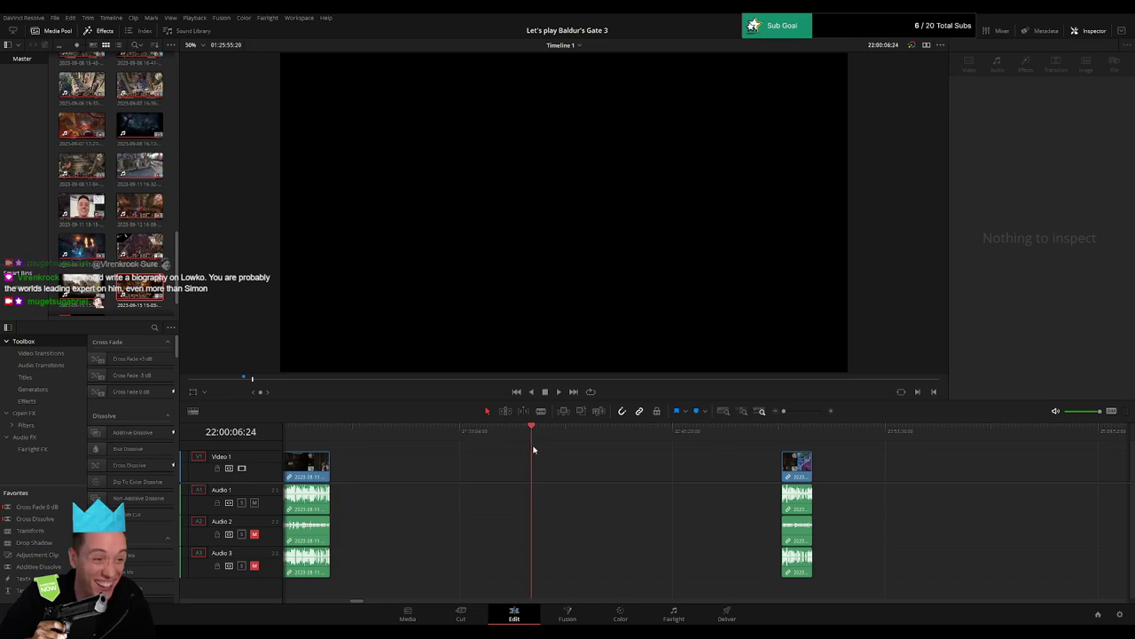
pyautogui.click(794, 411)
pyautogui.moveTo(704, 435); pyautogui.dragTo(700, 435)
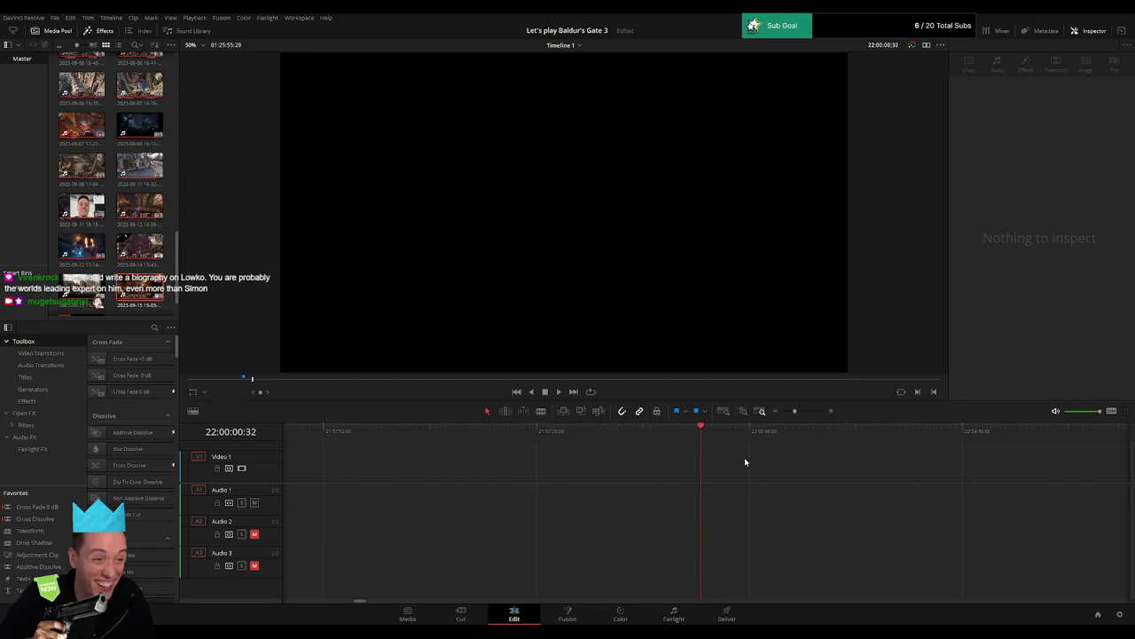
pyautogui.click(783, 411)
pyautogui.moveTo(972, 466); pyautogui.dragTo(729, 474)
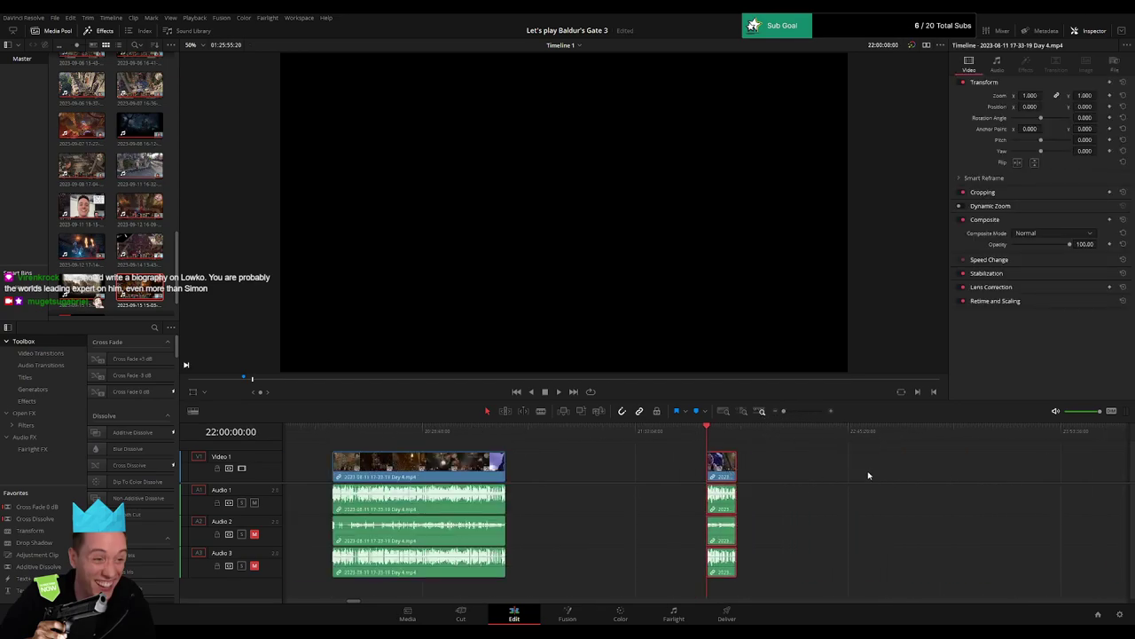
# Move the Day 4 part 2 clip with its audio directly behind the short Day 4 clip that starts at 22:00:00:00.
pyautogui.hscroll(8, 710, 456)
pyautogui.moveTo(939, 475); pyautogui.dragTo(507, 477)
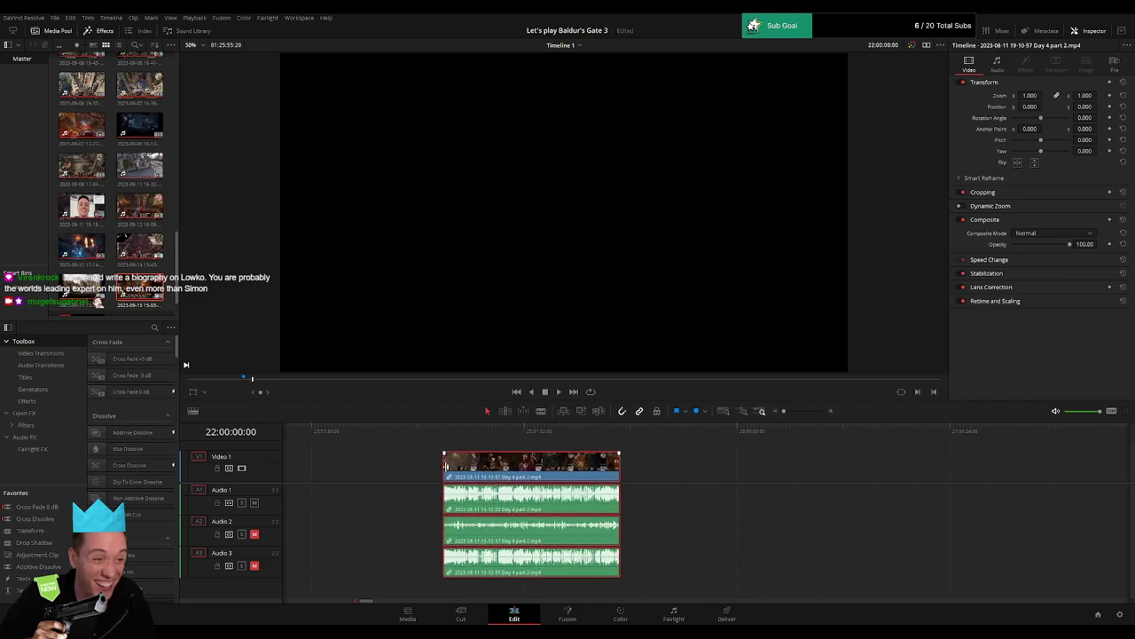
pyautogui.click(362, 468)
pyautogui.hscroll(-6, 567, 472)
pyautogui.moveTo(946, 477); pyautogui.dragTo(490, 477)
# Delete the short selected piece where Day 4 meets Day 4 part 2 near 22:09:50, close the gap and play back the join.
pyautogui.press('space')
pyautogui.moveTo(408, 433); pyautogui.dragTo(422, 435)
pyautogui.moveTo(784, 410); pyautogui.dragTo(802, 412)
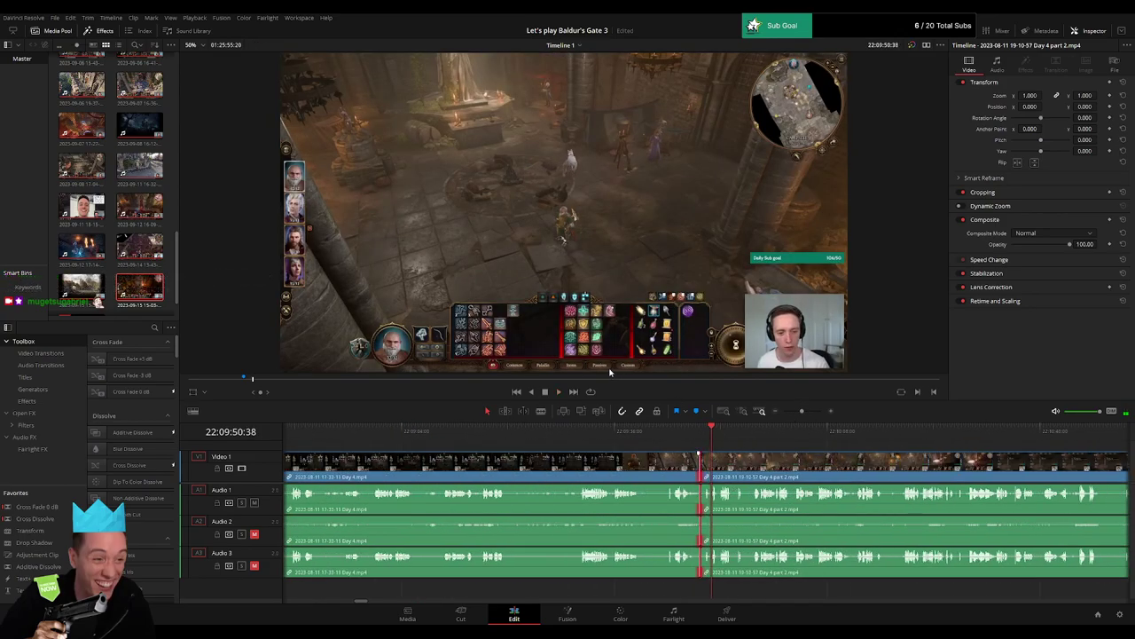
pyautogui.press('Delete')
pyautogui.click(679, 438)
pyautogui.press('space')
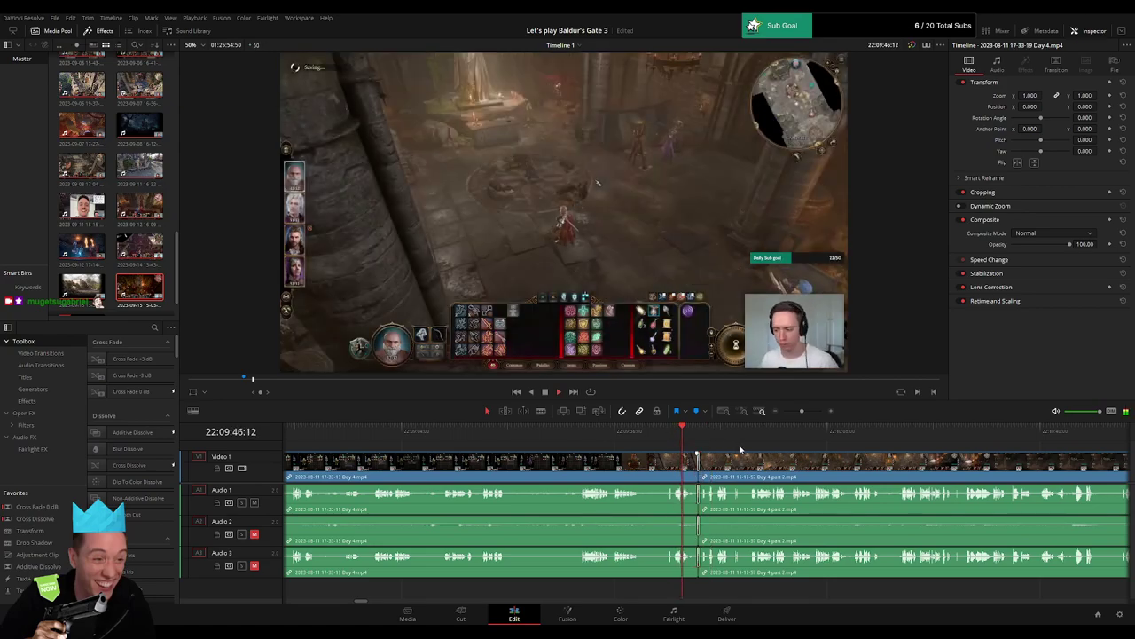
pyautogui.moveTo(741, 450); pyautogui.dragTo(578, 442)
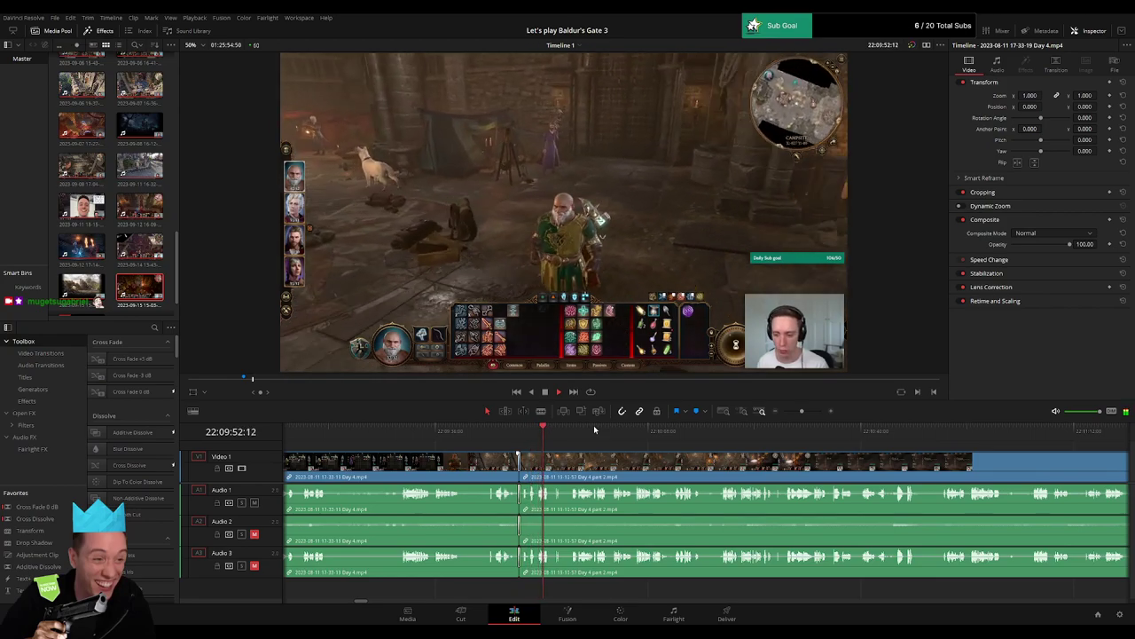
# Play and scrub the Day 4 part 2 clip between about 22:53:33 and 22:53:52 to look for a quiet spot to end the episode.
pyautogui.moveTo(802, 412); pyautogui.dragTo(788, 414)
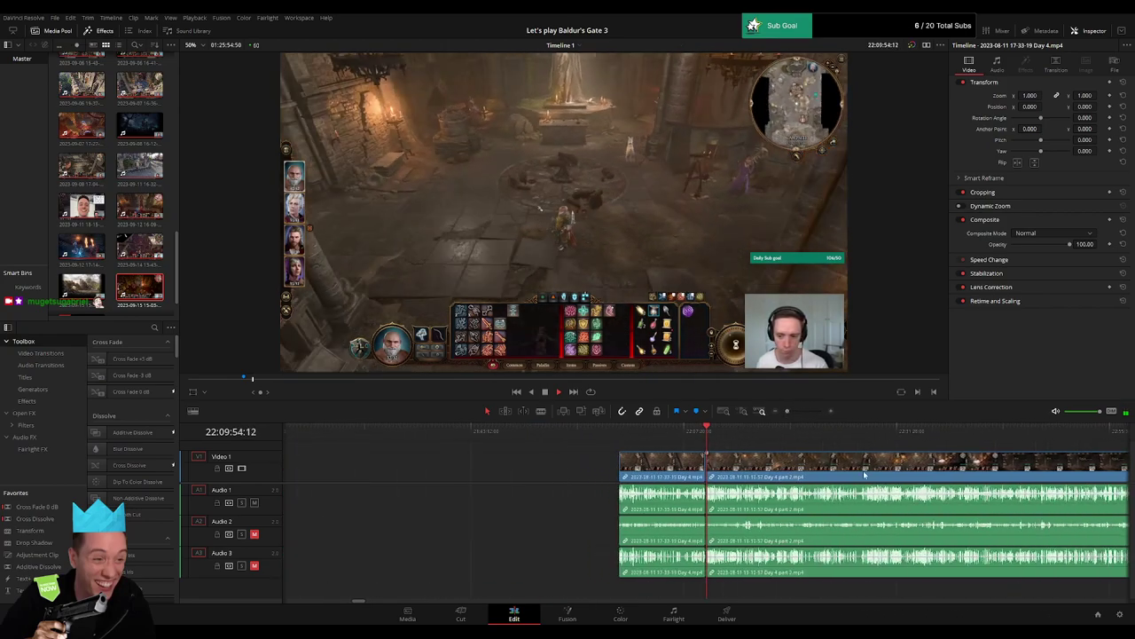
pyautogui.moveTo(856, 471); pyautogui.dragTo(608, 466)
pyautogui.moveTo(467, 435); pyautogui.dragTo(528, 443)
pyautogui.press('space')
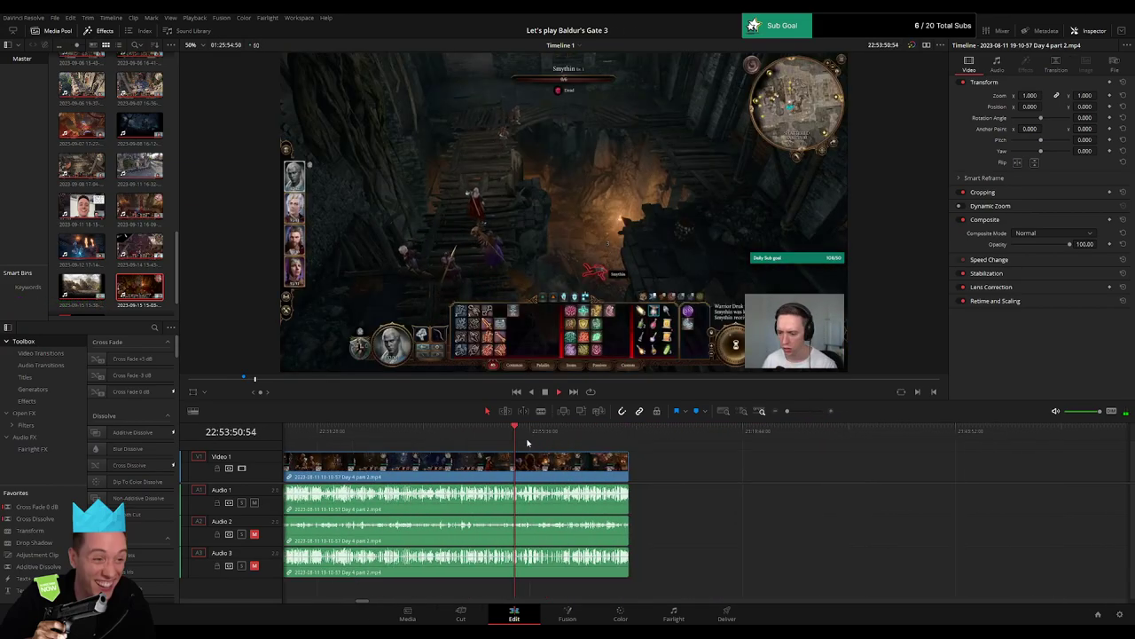
pyautogui.click(742, 413)
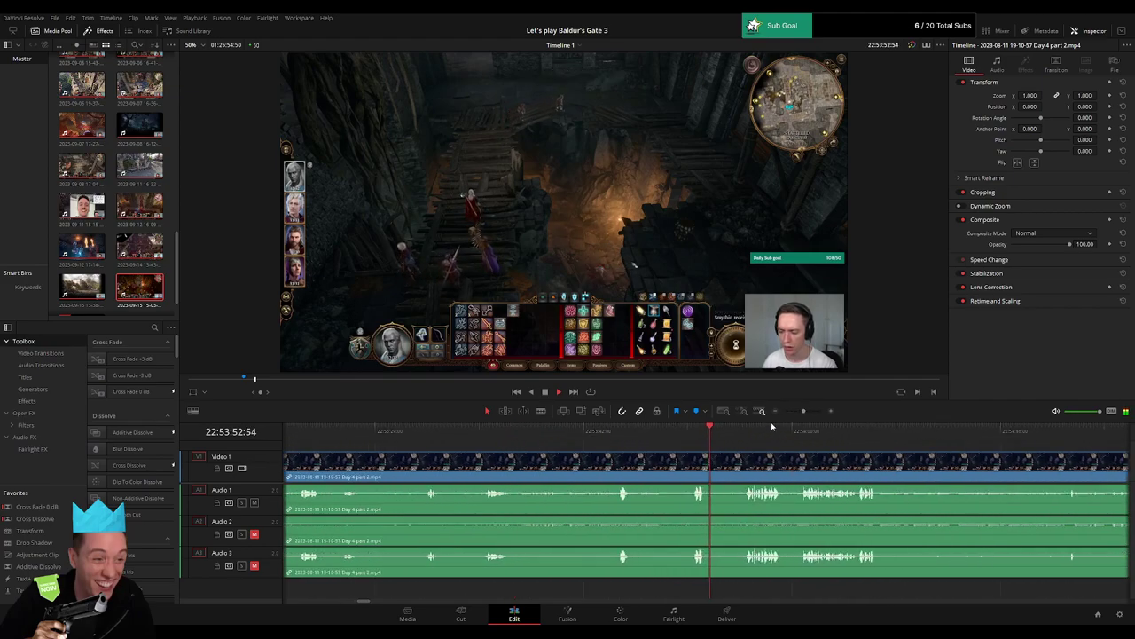
pyautogui.click(690, 433)
pyautogui.press('space')
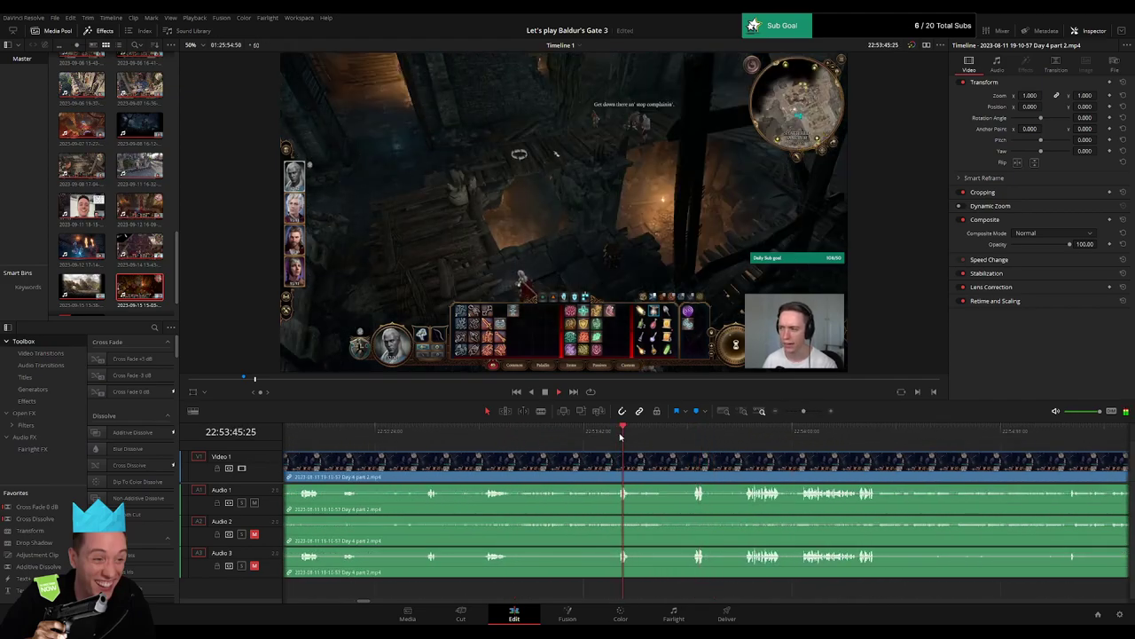
pyautogui.click(486, 435)
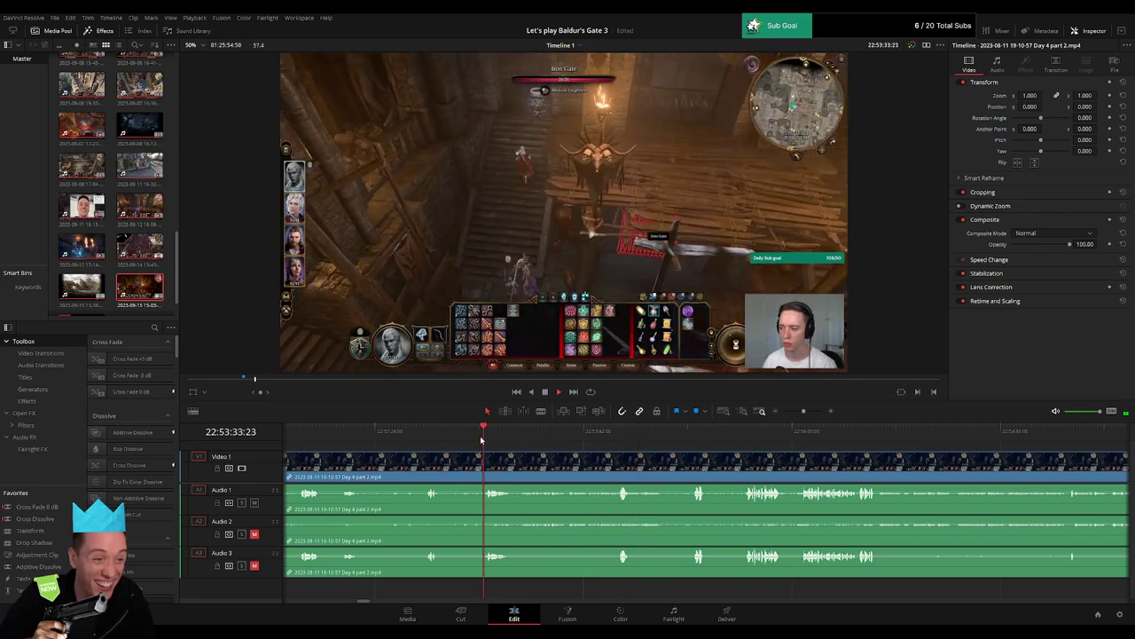
pyautogui.click(534, 441)
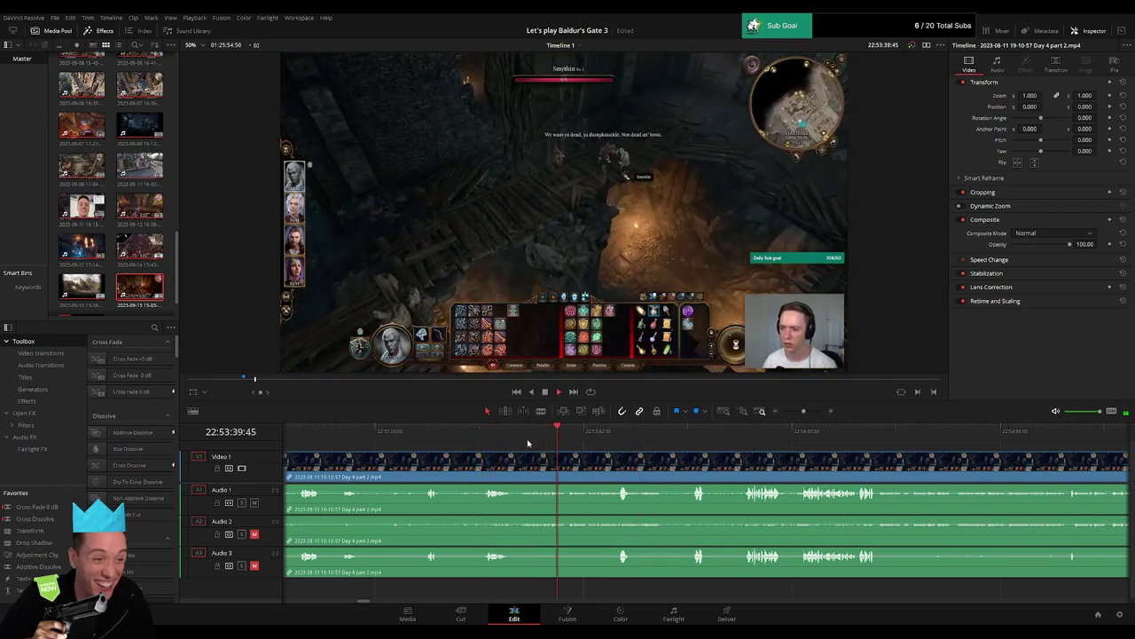
# Split the Day 4 part 2 clip at 22:53:36:00 and fade the video in and out around the cut, about one second each.
pyautogui.click(518, 441)
pyautogui.moveTo(803, 411); pyautogui.dragTo(814, 410)
pyautogui.moveTo(369, 438); pyautogui.dragTo(575, 454)
pyautogui.click(576, 460)
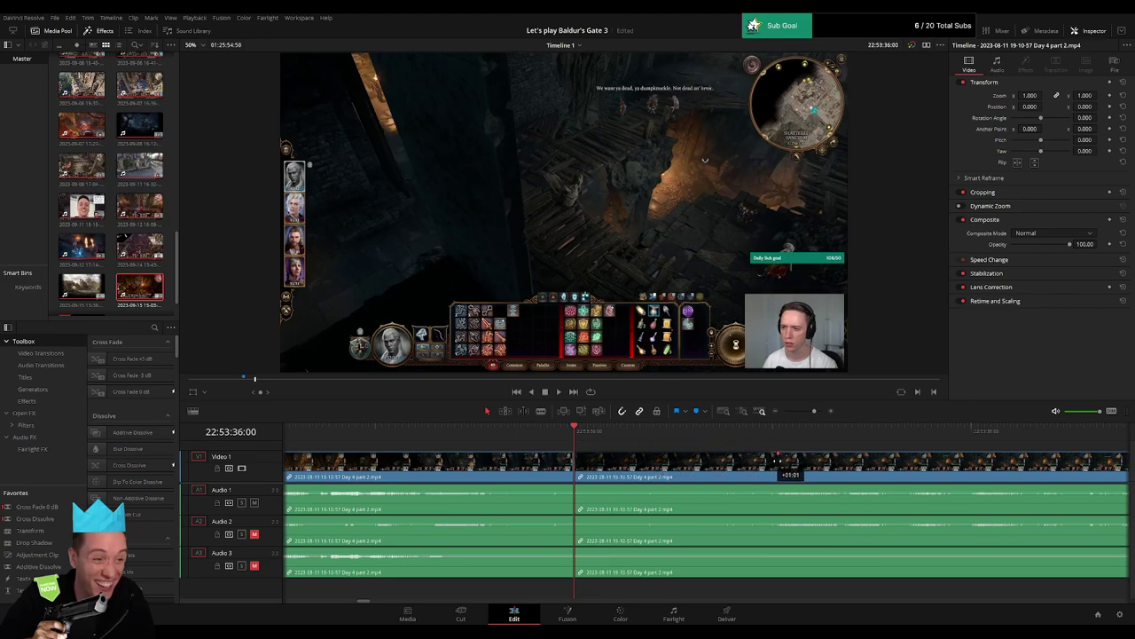
pyautogui.moveTo(775, 460); pyautogui.dragTo(773, 454)
pyautogui.moveTo(570, 455); pyautogui.dragTo(399, 457)
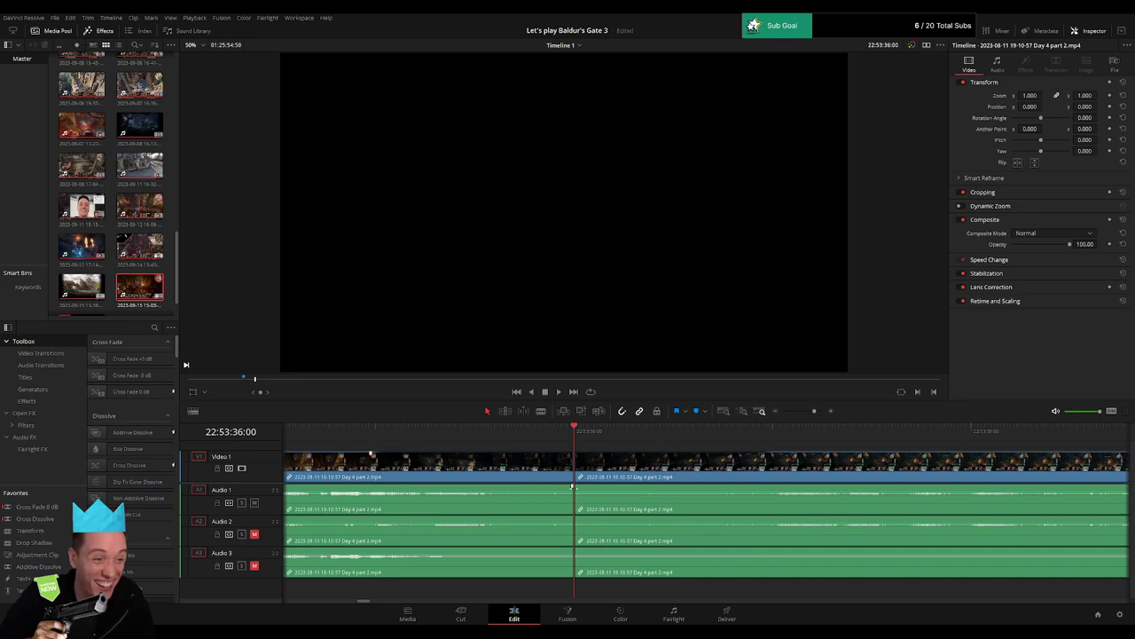
# Fade out all three audio tracks before the 22:53:36:00 cut over about one second and play back the ending.
pyautogui.moveTo(572, 486); pyautogui.dragTo(421, 487)
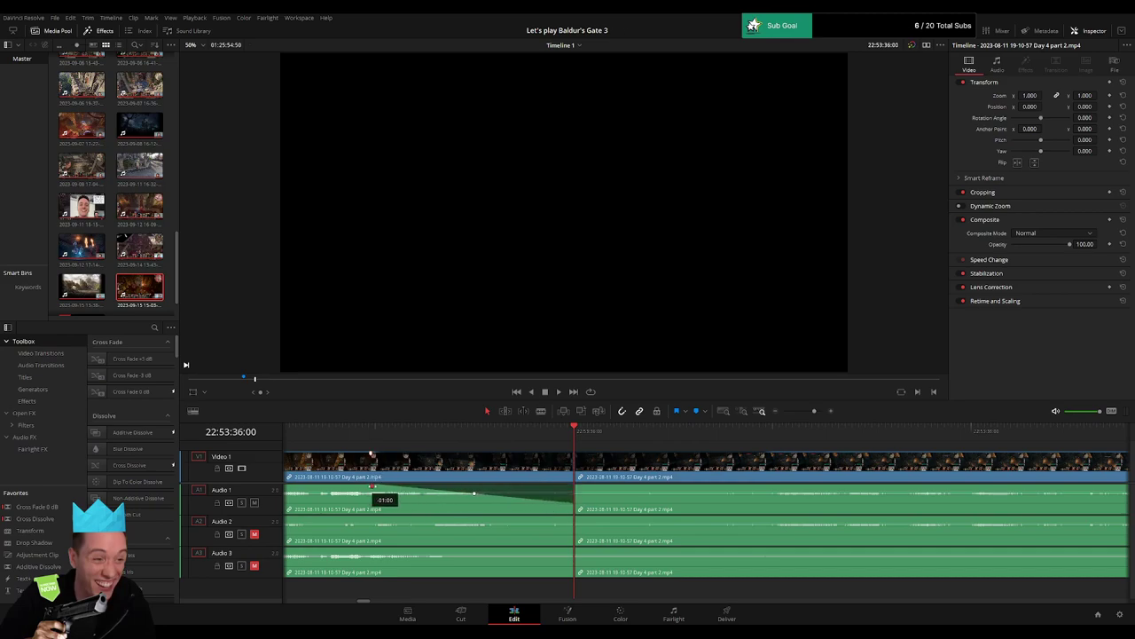
pyautogui.click(347, 427)
pyautogui.press('space')
pyautogui.press('space')
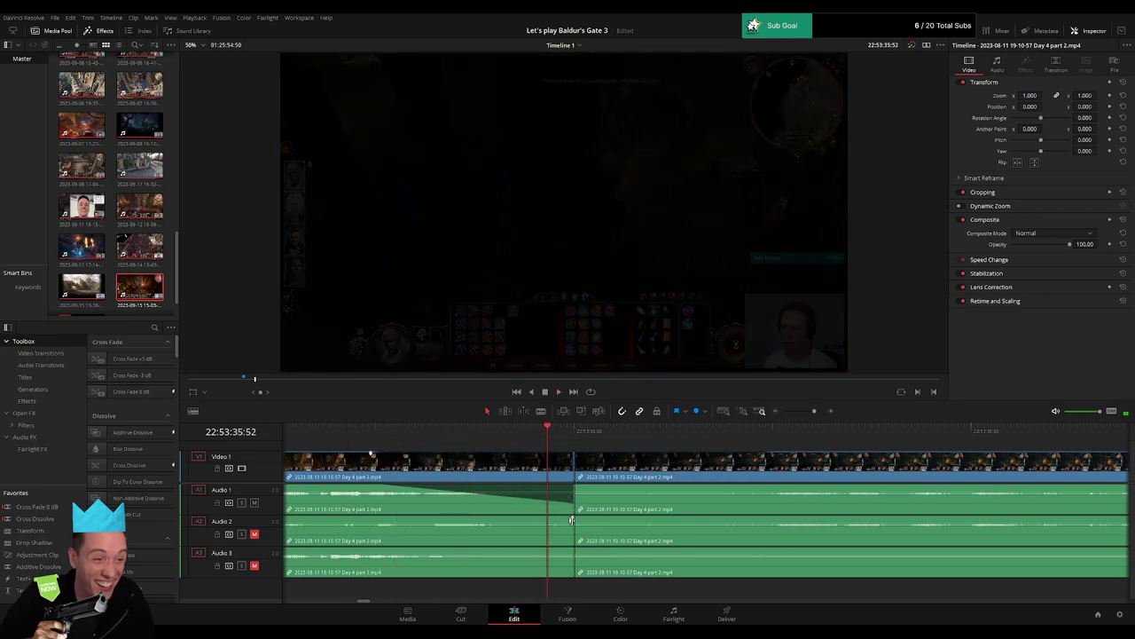
pyautogui.moveTo(572, 518); pyautogui.dragTo(407, 518)
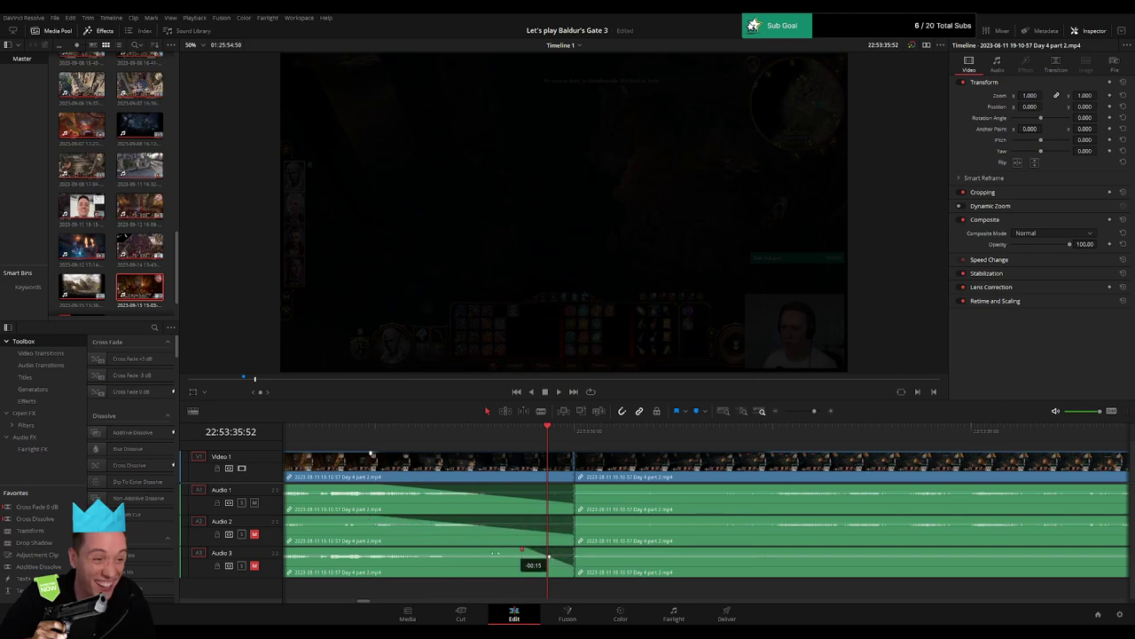
pyautogui.moveTo(521, 548); pyautogui.dragTo(394, 548)
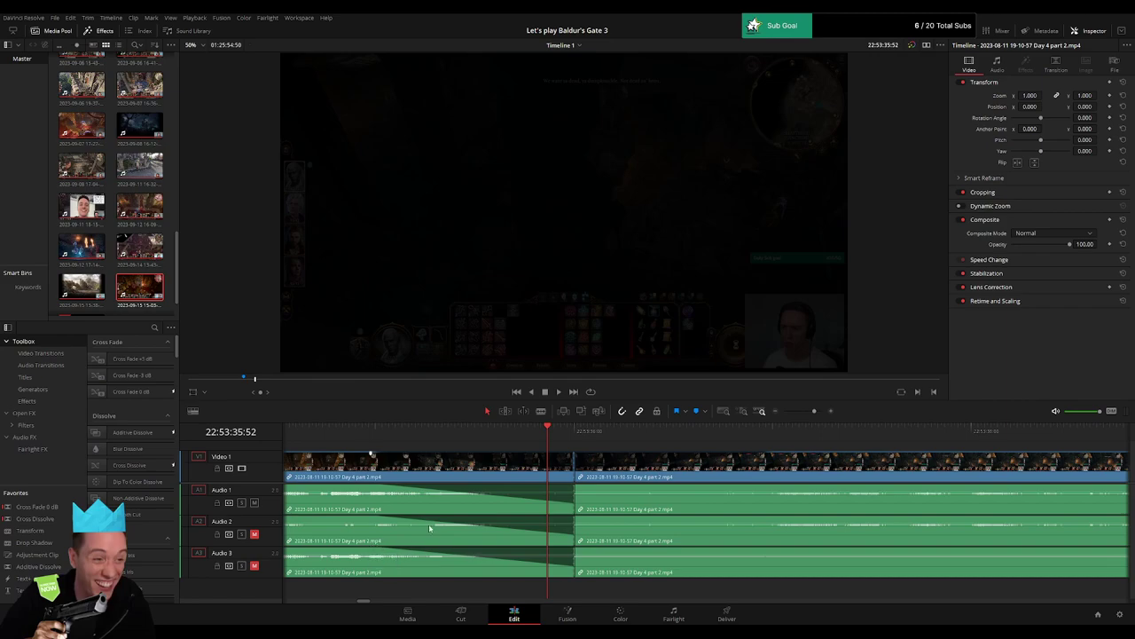
# Fade in all three audio tracks after the 22:53:36:00 cut over about one second.
pyautogui.moveTo(580, 489); pyautogui.dragTo(773, 489)
pyautogui.moveTo(579, 522); pyautogui.dragTo(761, 520)
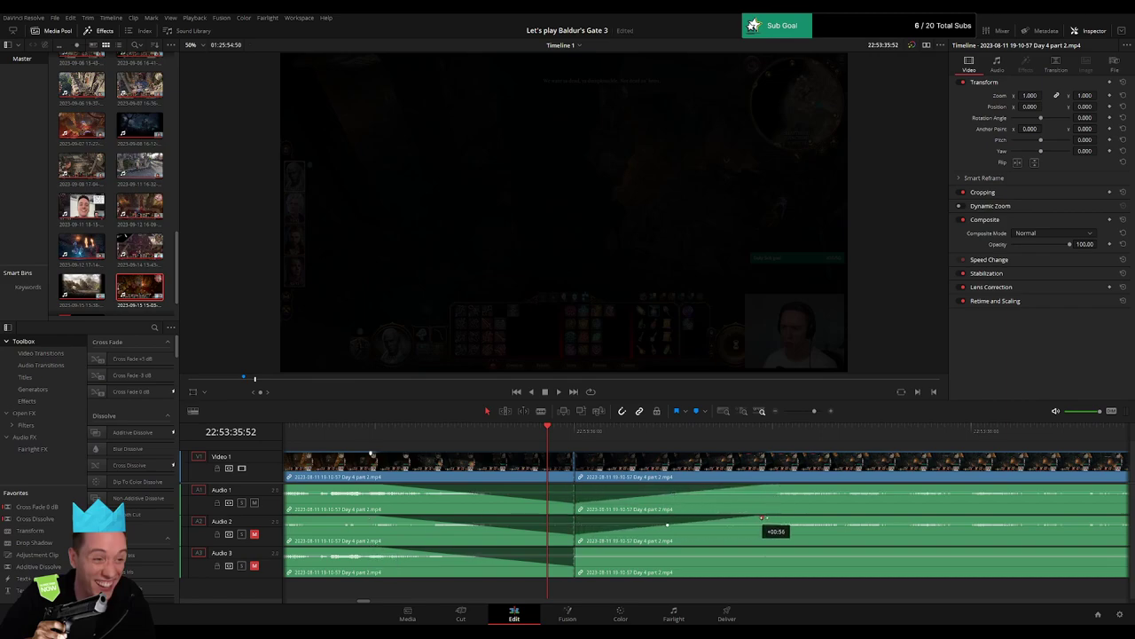
pyautogui.moveTo(573, 548); pyautogui.dragTo(776, 552)
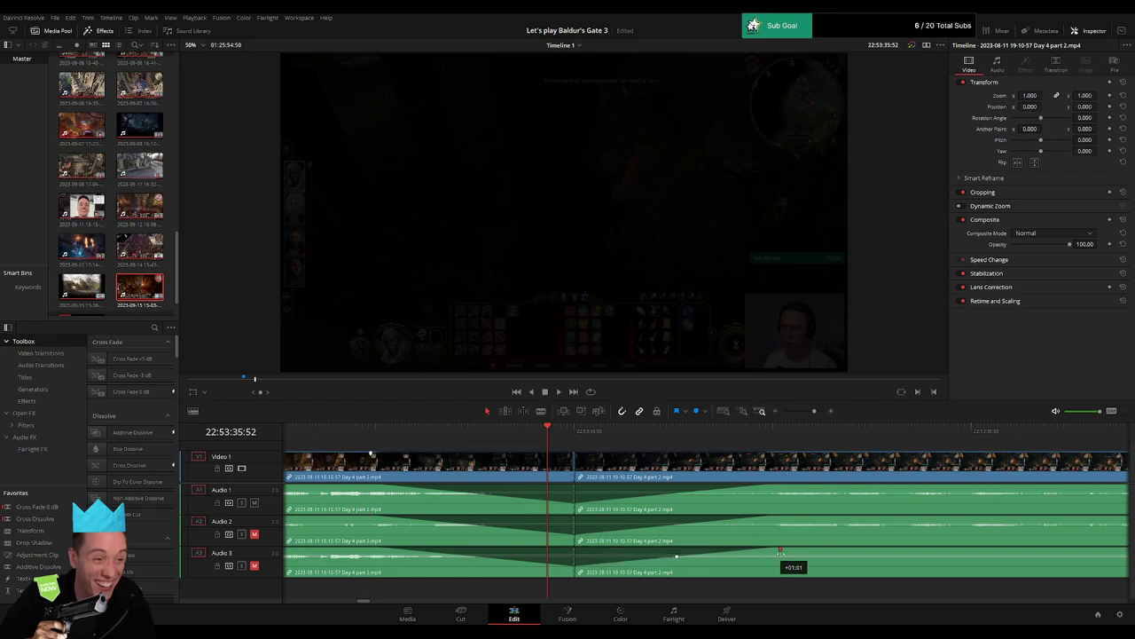
# Move the remaining Day 4 part 2 clip after the cut, with its audio, to start at 24:00:00:00.
pyautogui.moveTo(814, 411); pyautogui.dragTo(770, 418)
pyautogui.moveTo(798, 469); pyautogui.dragTo(502, 467)
pyautogui.click(679, 458)
pyautogui.moveTo(396, 468); pyautogui.dragTo(824, 470)
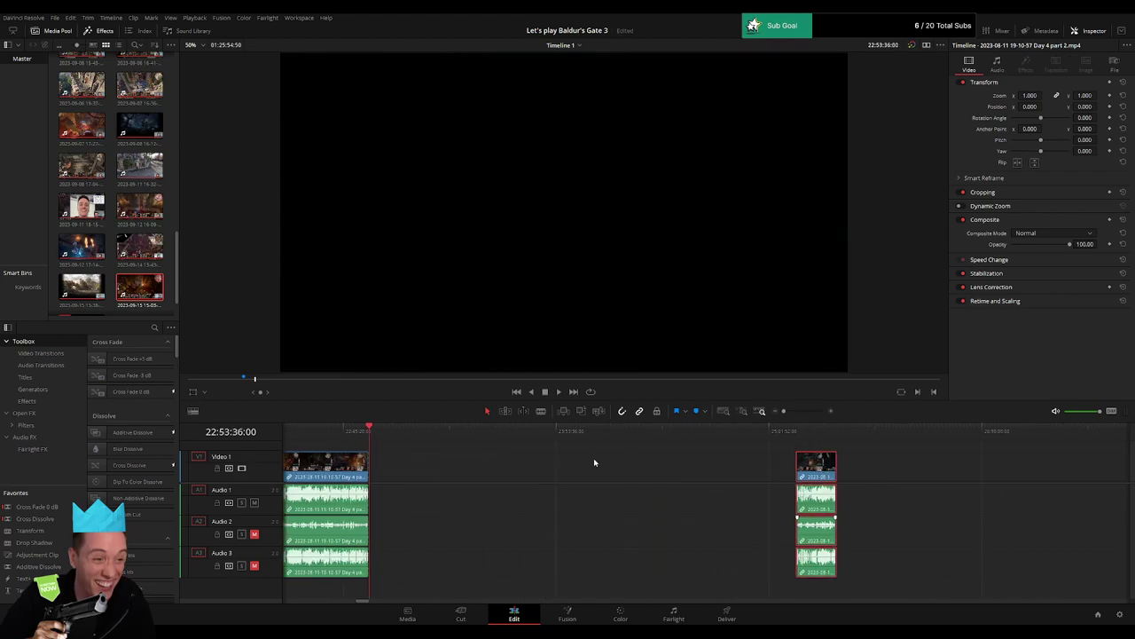
pyautogui.click(503, 461)
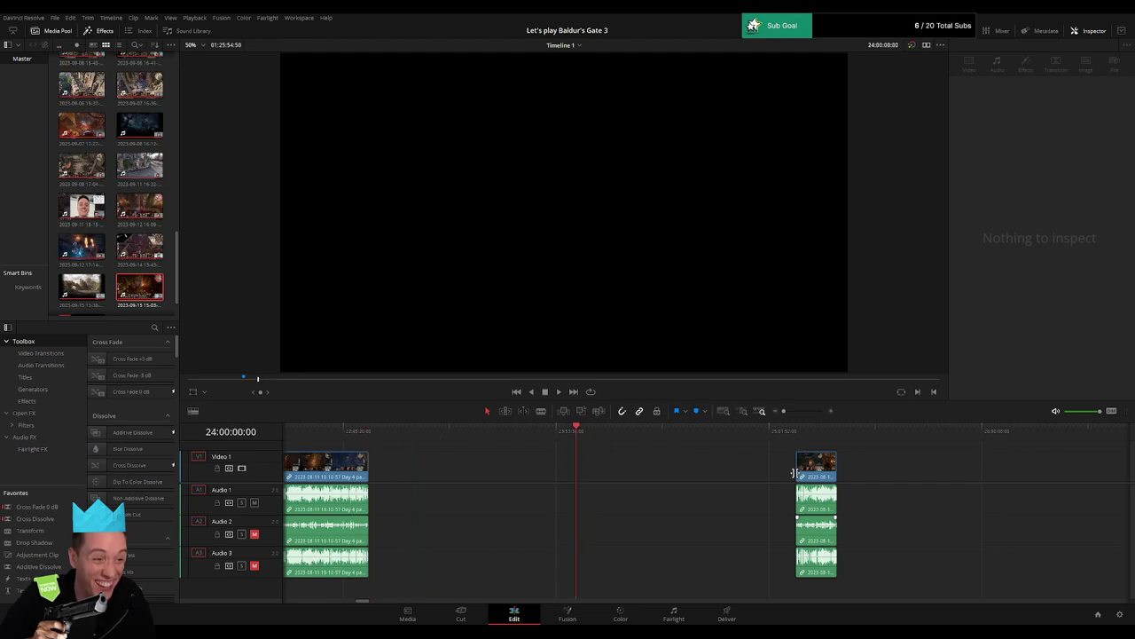
pyautogui.moveTo(819, 476); pyautogui.dragTo(608, 474)
# Move the Day 5 clip with its audio directly behind the Day 4 part 2 clip that starts at 24:00:00:00 and play part of it.
pyautogui.moveTo(910, 479); pyautogui.dragTo(651, 456)
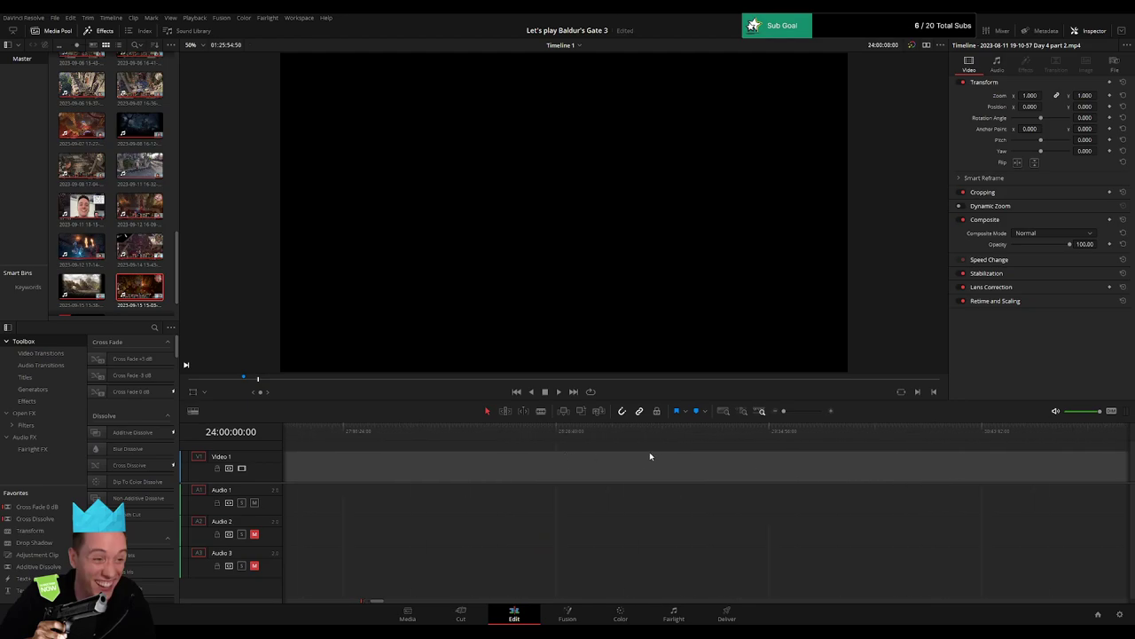
pyautogui.scroll(-3, 855, 472)
pyautogui.moveTo(1004, 469); pyautogui.dragTo(657, 453)
pyautogui.moveTo(572, 469); pyautogui.dragTo(855, 463)
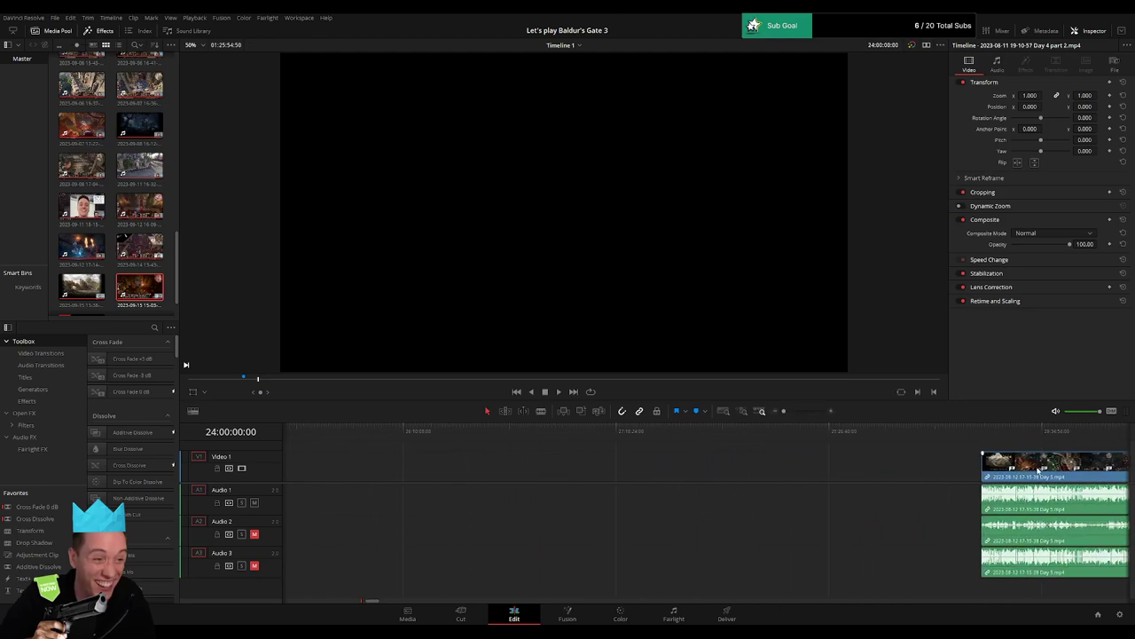
pyautogui.moveTo(1057, 474); pyautogui.dragTo(602, 463)
pyautogui.click(390, 448)
pyautogui.click(593, 443)
pyautogui.press('space')
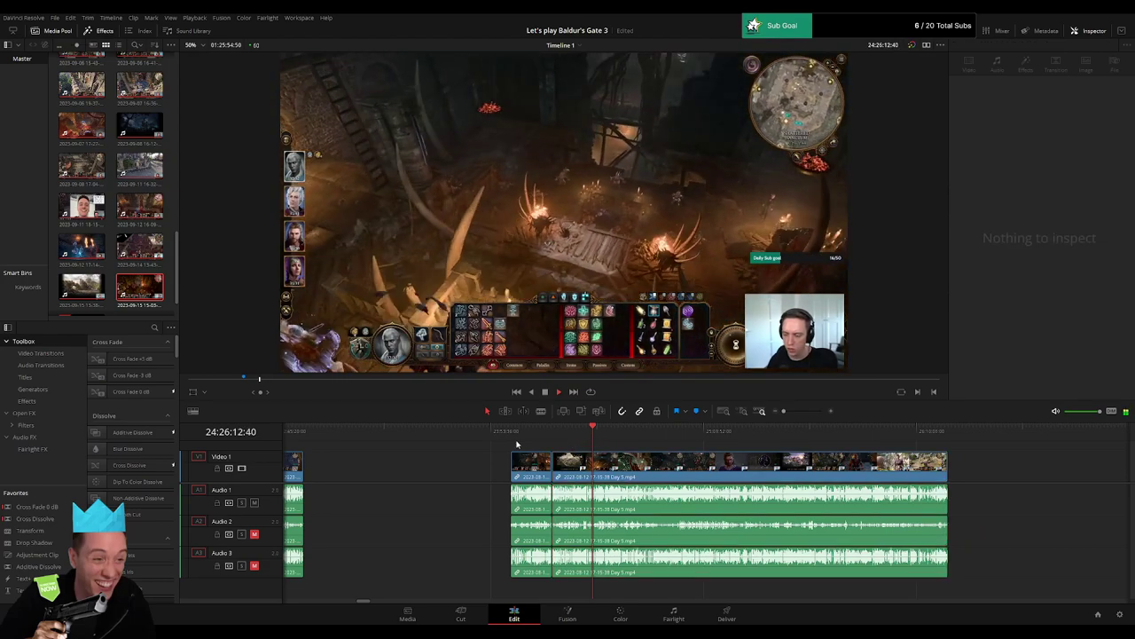
# Add video and audio transitions where Day 4 part 2 meets Day 5 near 24:13:15 and play back the join.
pyautogui.click(512, 436)
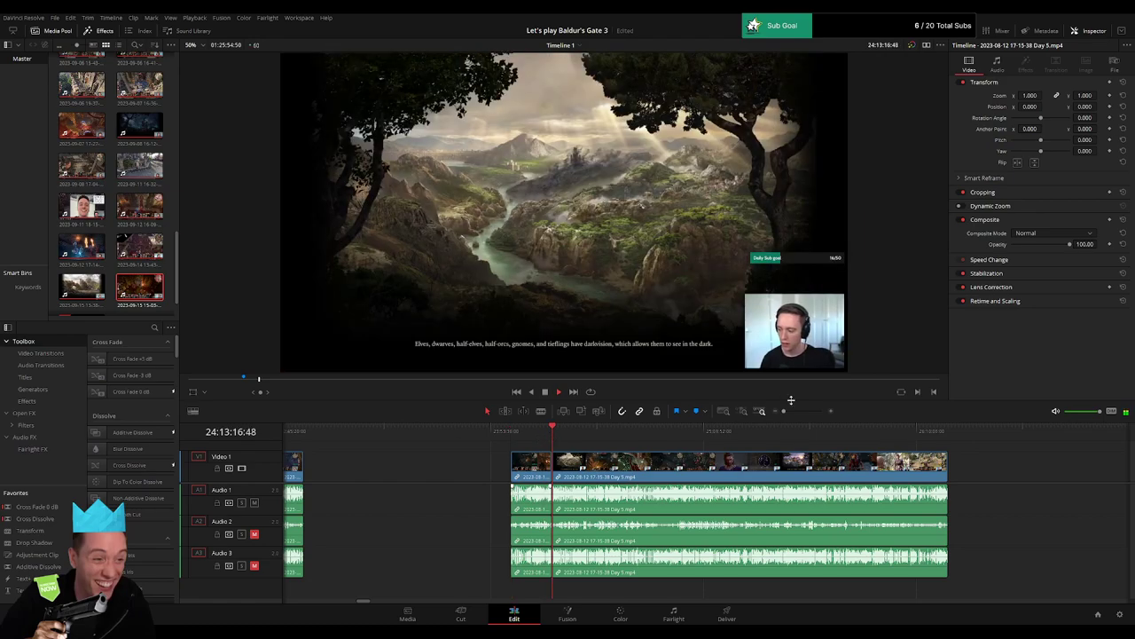
pyautogui.click(803, 412)
pyautogui.click(662, 432)
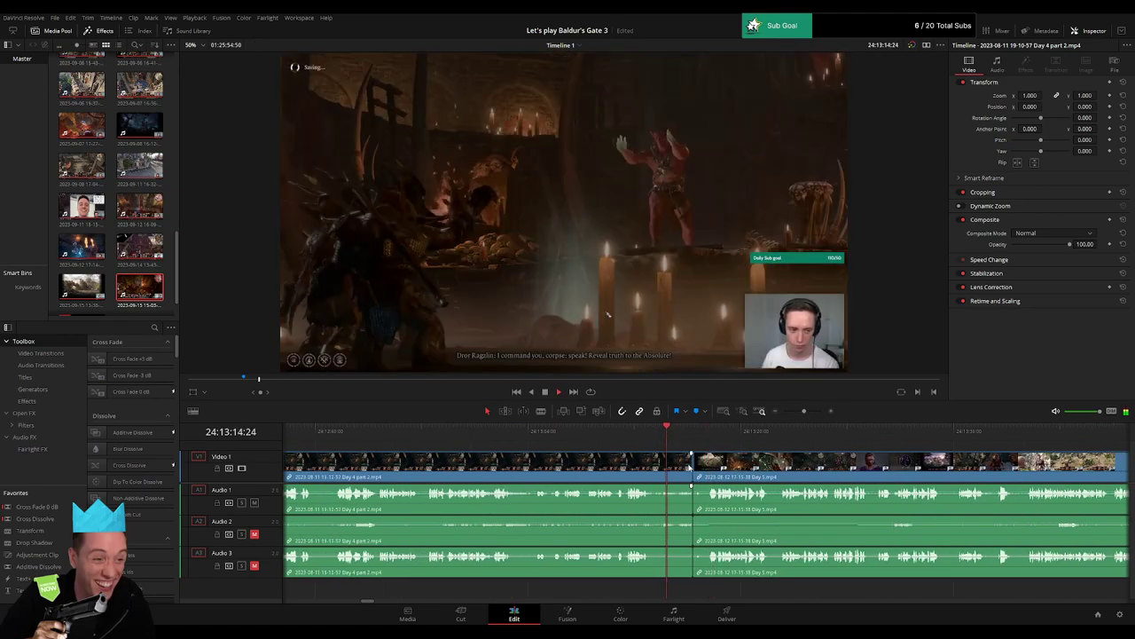
pyautogui.click(693, 468)
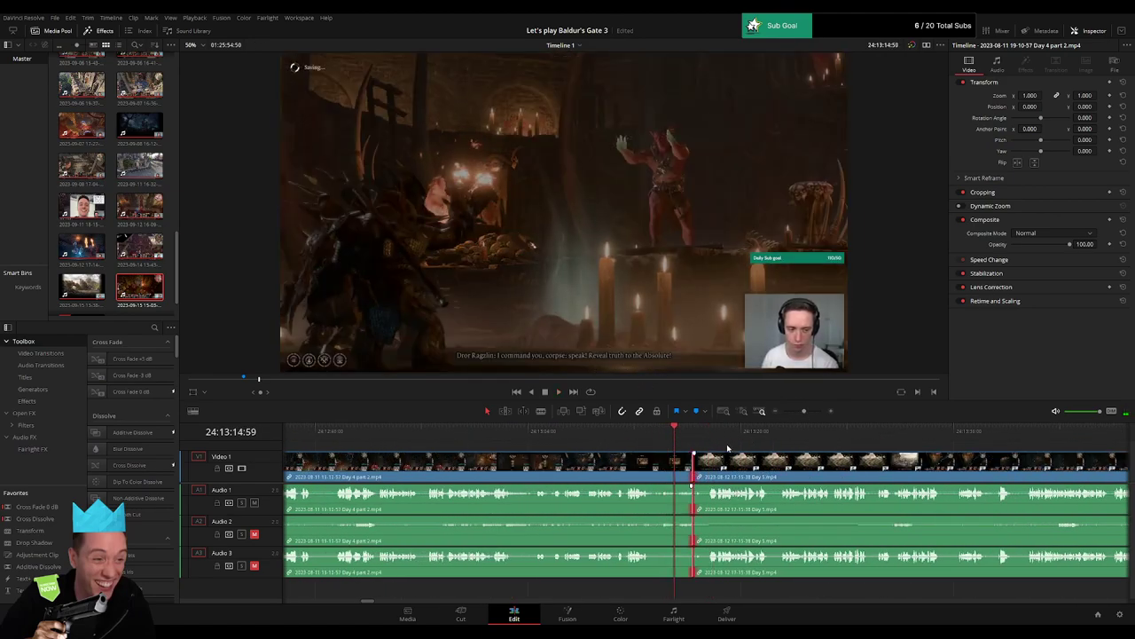
pyautogui.press('space')
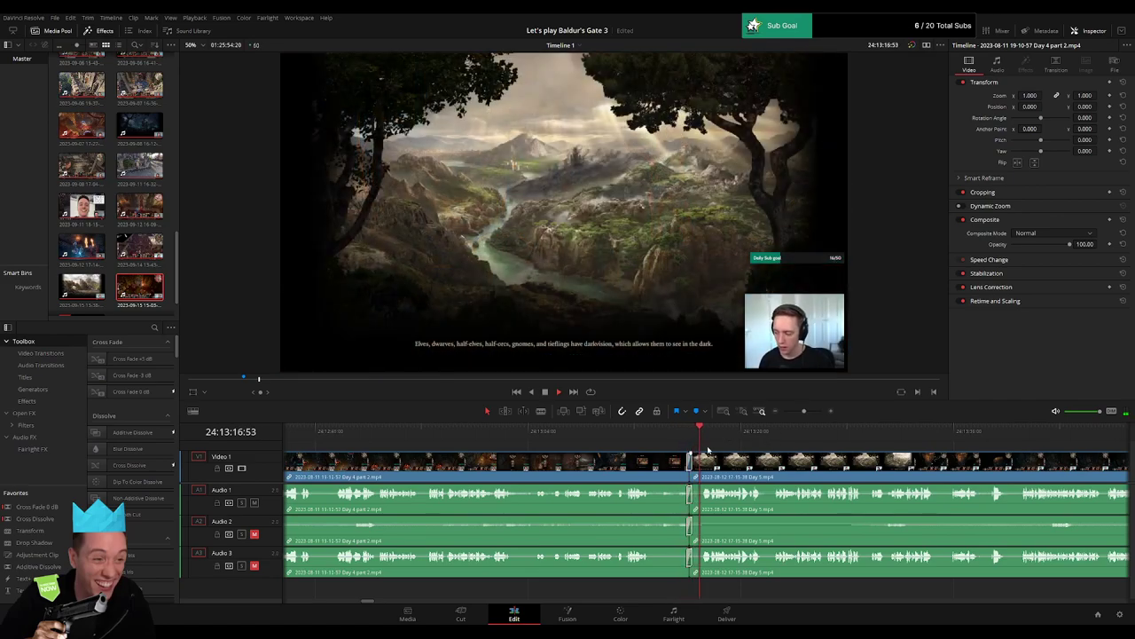
pyautogui.click(672, 435)
pyautogui.moveTo(690, 476); pyautogui.dragTo(711, 476)
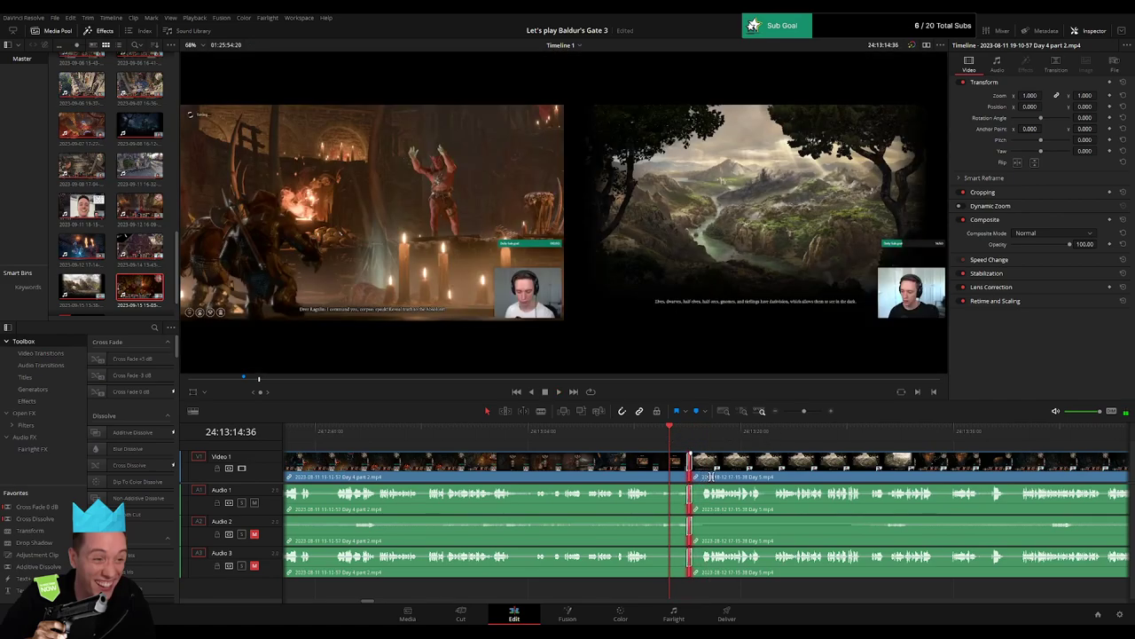
pyautogui.press('space')
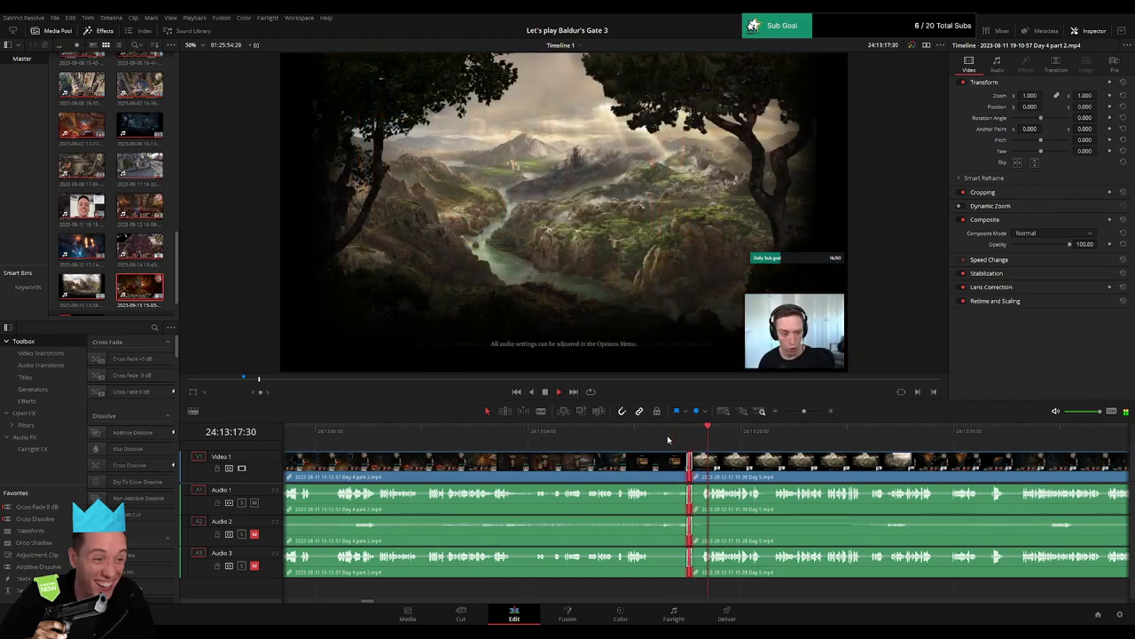
# Split Day 4 part 2 near 24:13:13, delete the short tail after the cut and move the Day 5 clip up against it.
pyautogui.press('b')
pyautogui.click(657, 463)
pyautogui.press('a')
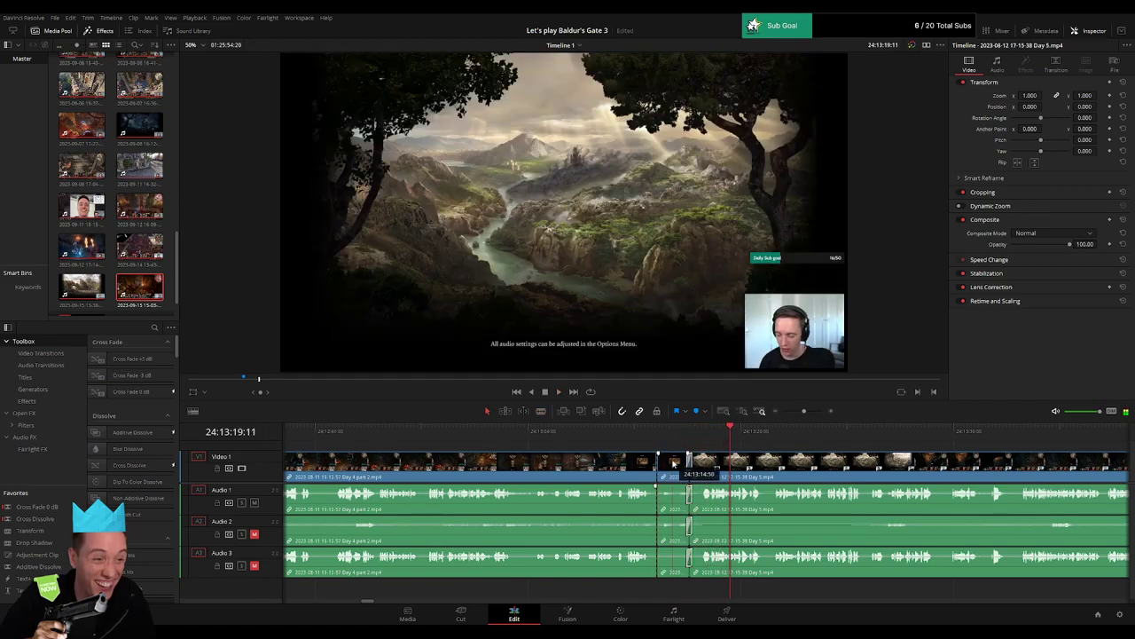
pyautogui.click(674, 464)
pyautogui.press('BackSpace')
pyautogui.moveTo(722, 468); pyautogui.dragTo(667, 470)
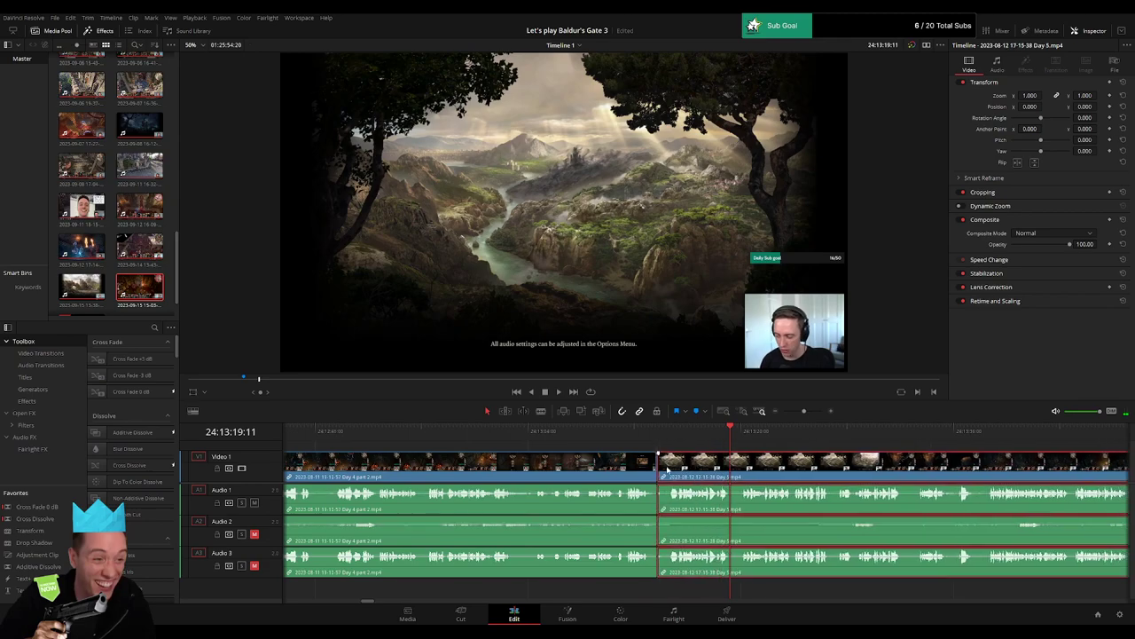
# Add transitions to the video and audio at the shortened join of Day 4 part 2 and Day 5 and play it back.
pyautogui.click(657, 464)
pyautogui.hotkey('ctrl', 't')
pyautogui.click(640, 433)
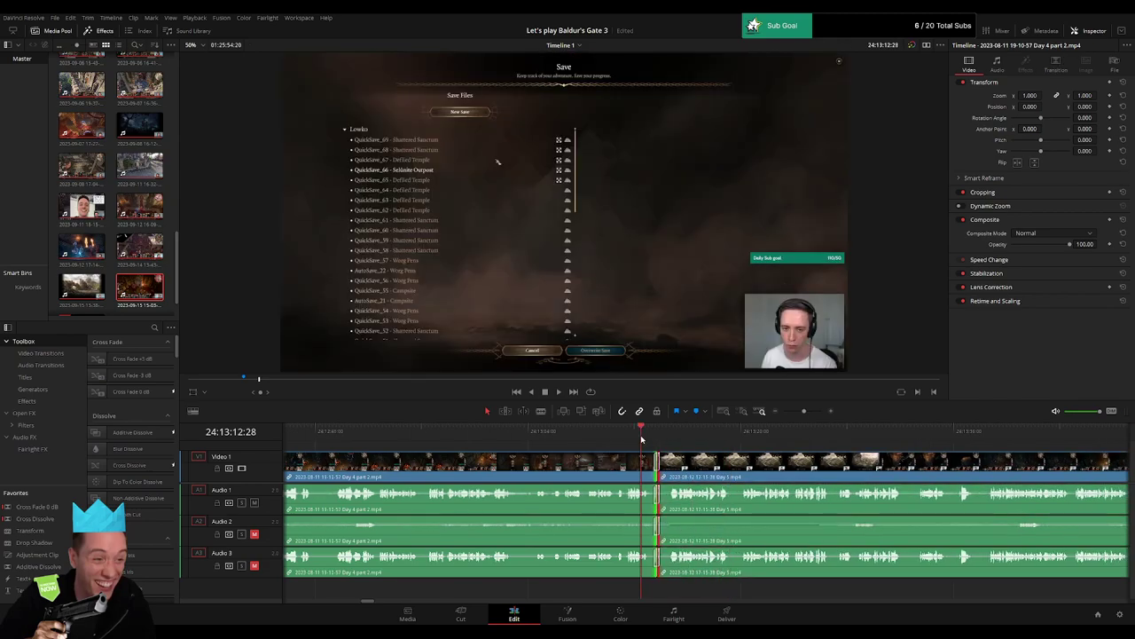
pyautogui.press('space')
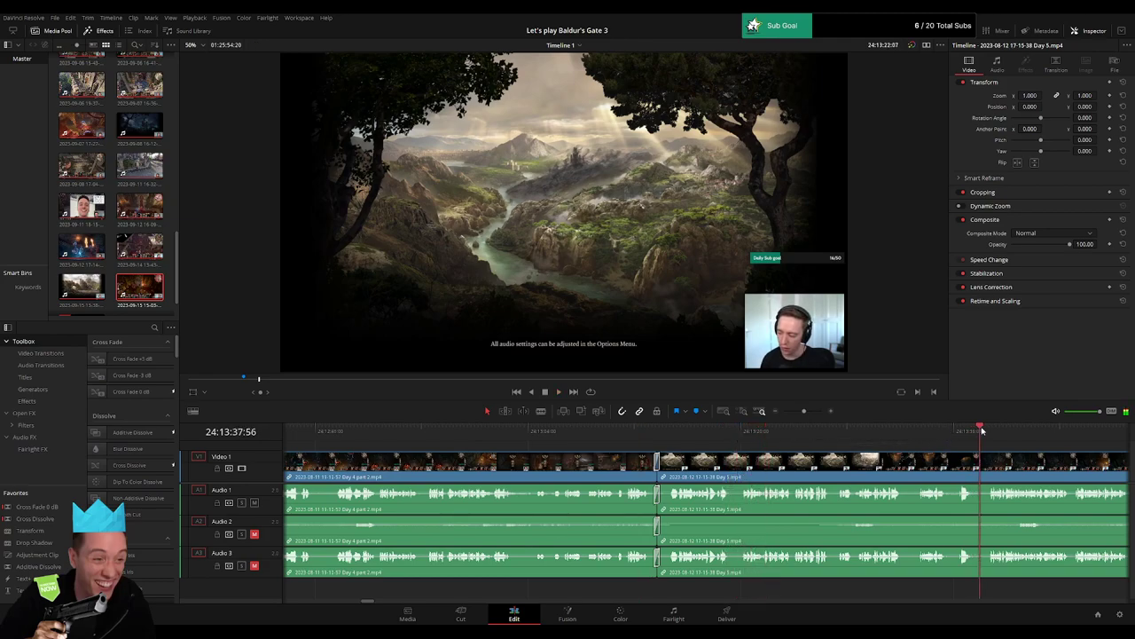
# Skim the Day 5 clip from its join with Day 4 part 2 to about 24:57:57 for a possible episode ending.
pyautogui.moveTo(805, 412); pyautogui.dragTo(784, 413)
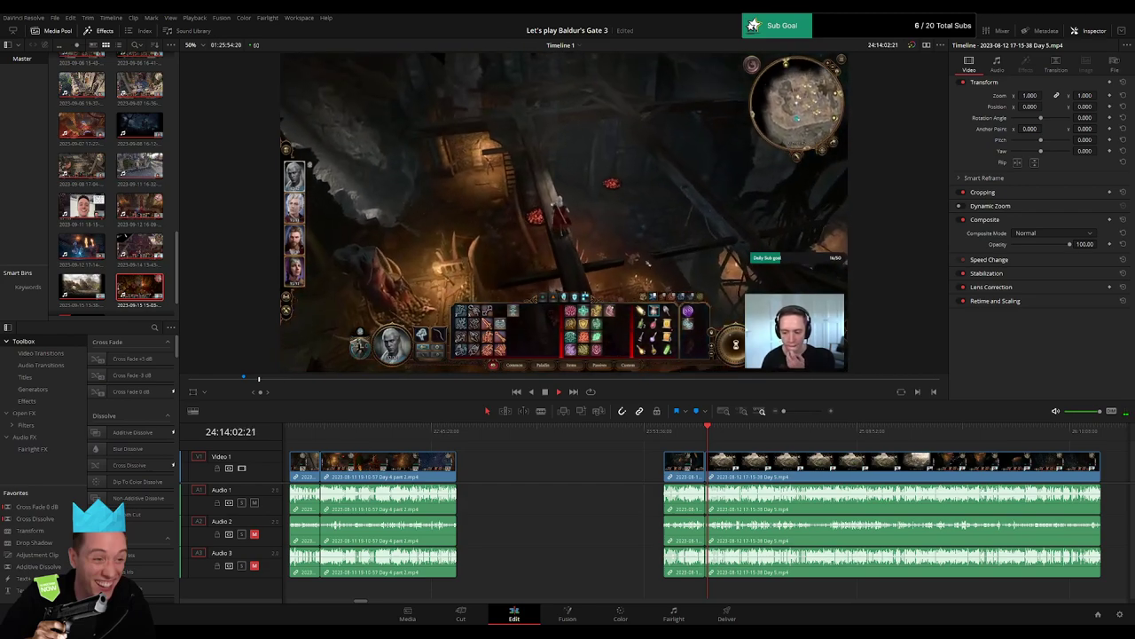
pyautogui.moveTo(729, 441); pyautogui.dragTo(758, 441)
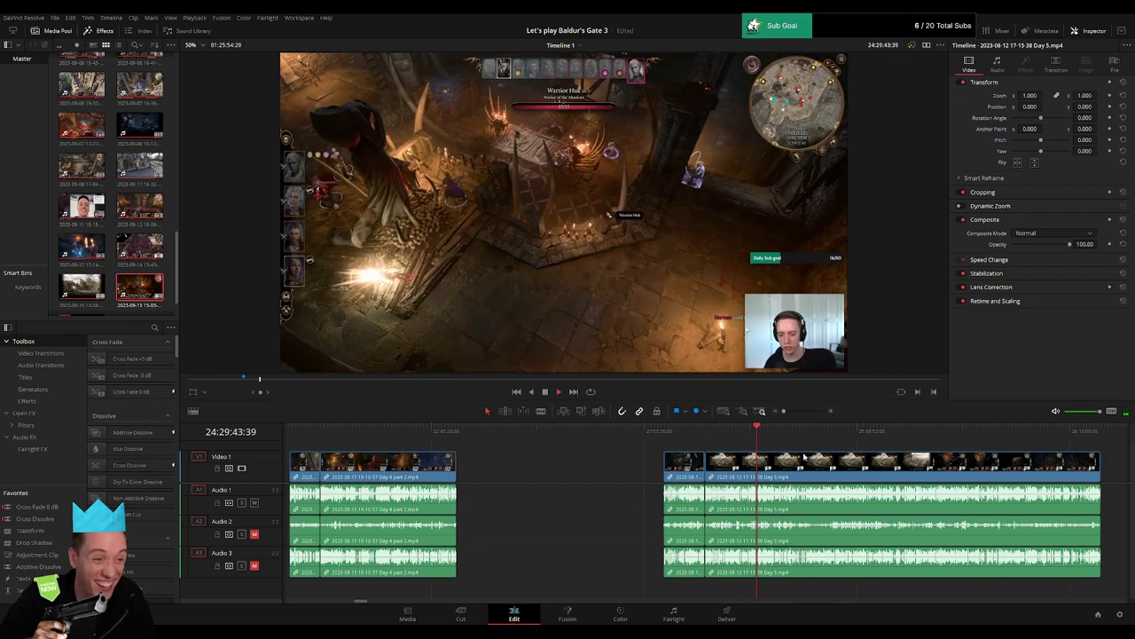
pyautogui.hscroll(4, 530, 456)
pyautogui.click(426, 431)
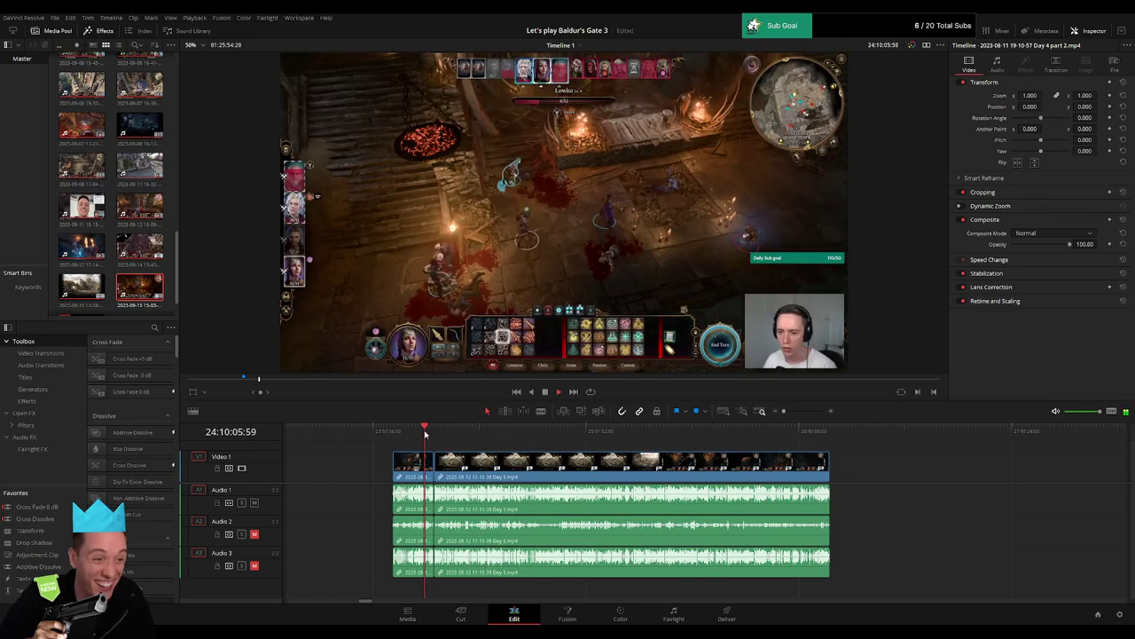
pyautogui.moveTo(426, 433); pyautogui.dragTo(565, 433)
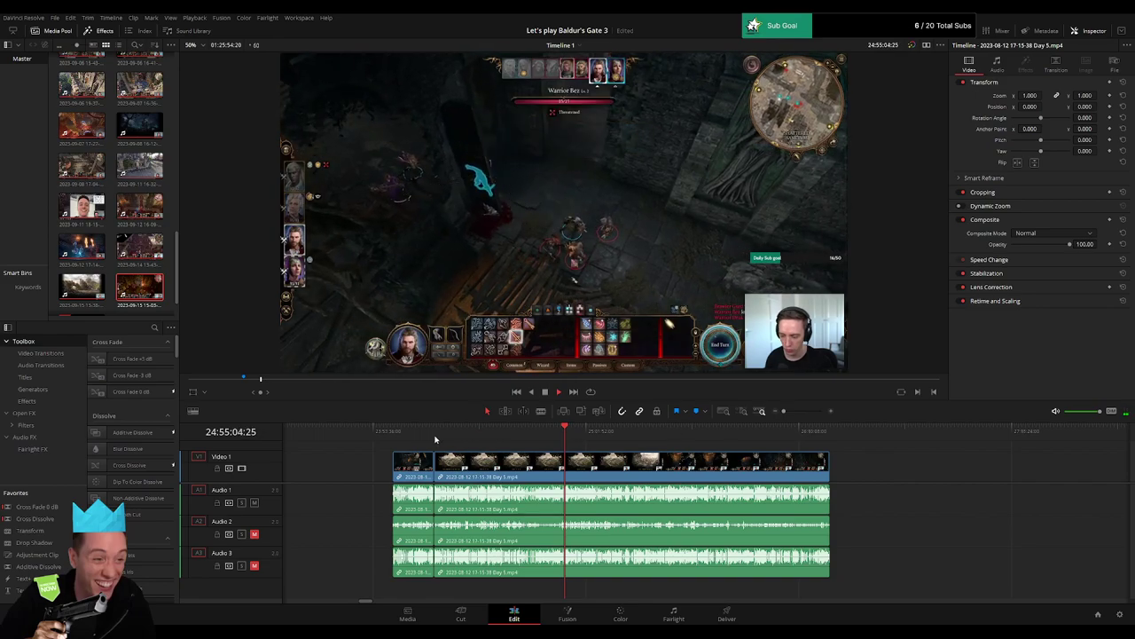
pyautogui.moveTo(790, 412); pyautogui.dragTo(803, 412)
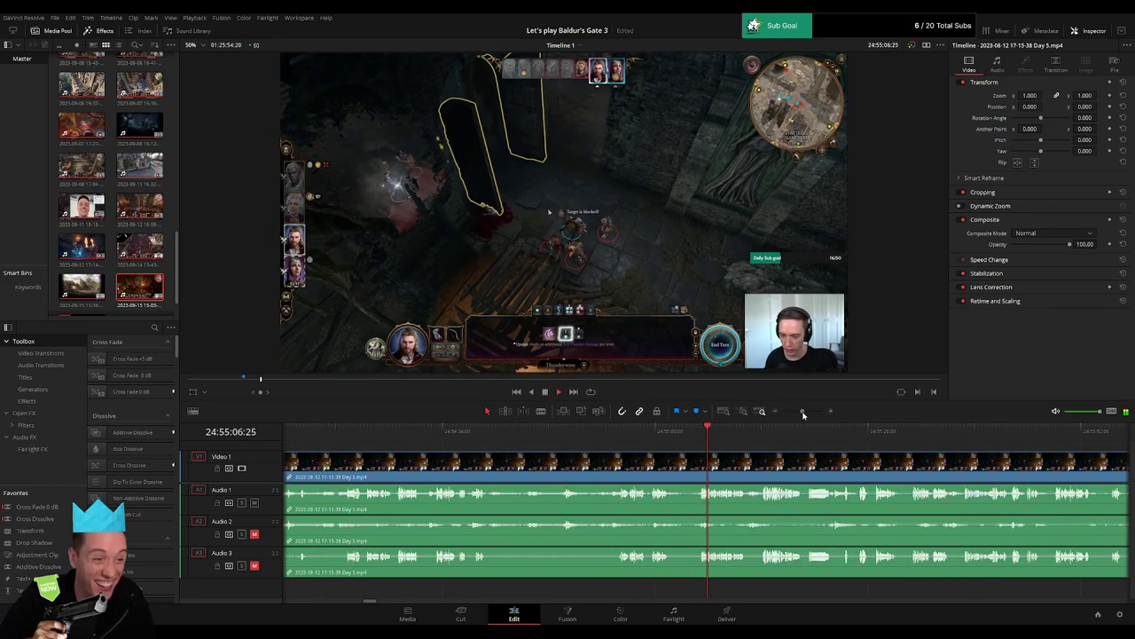
pyautogui.moveTo(610, 435)
pyautogui.mouseDown()
pyautogui.moveTo(1034, 454)
pyautogui.moveTo(535, 459)
pyautogui.moveTo(858, 446)
pyautogui.moveTo(1036, 468)
pyautogui.moveTo(499, 454)
pyautogui.moveTo(898, 461)
pyautogui.moveTo(489, 444)
pyautogui.moveTo(619, 435)
pyautogui.mouseUp()
pyautogui.press('space')
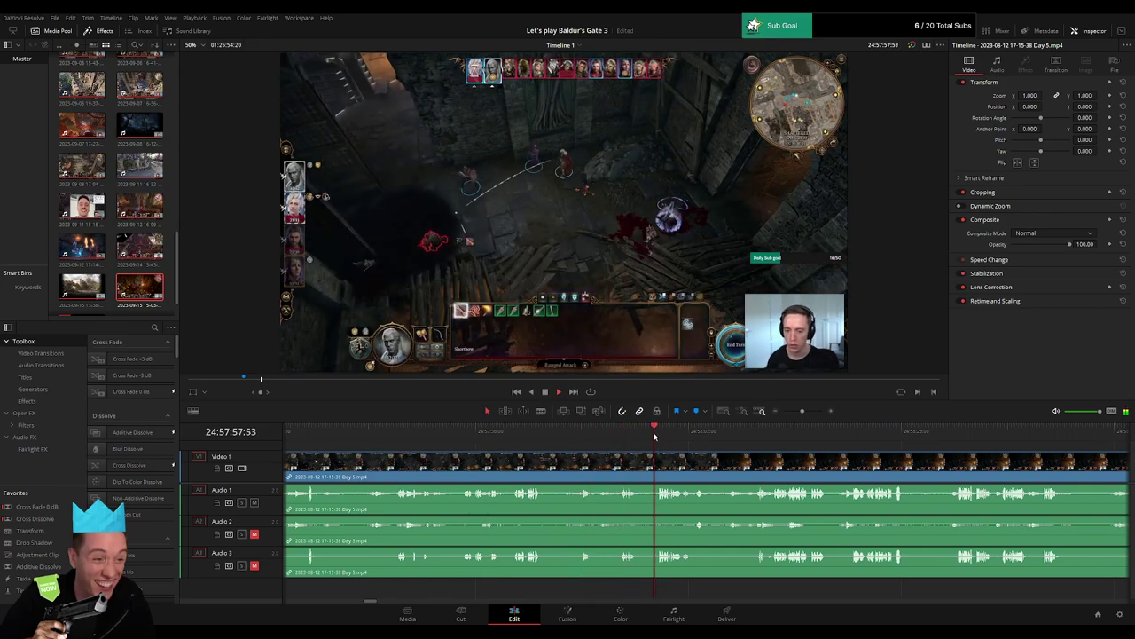
# Check the Day 5 footage between about 24:53:42 and 24:53:59 for a natural break between scenes.
pyautogui.moveTo(802, 412); pyautogui.dragTo(786, 412)
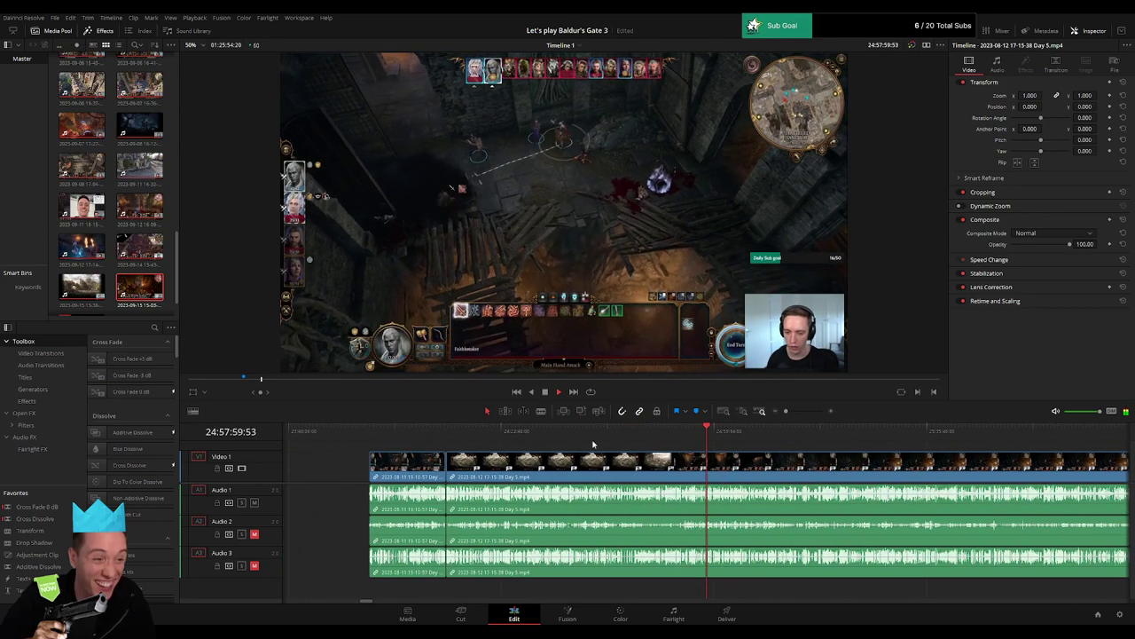
pyautogui.click(585, 434)
pyautogui.moveTo(595, 437); pyautogui.dragTo(692, 437)
pyautogui.moveTo(786, 412); pyautogui.dragTo(804, 412)
pyautogui.click(778, 433)
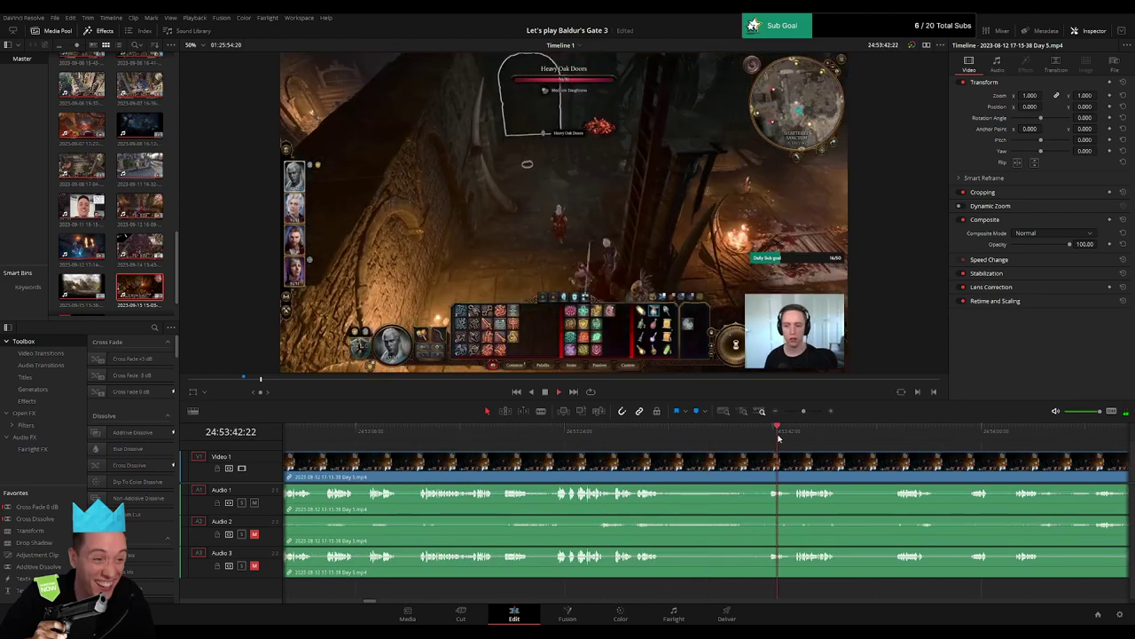
pyautogui.moveTo(849, 479); pyautogui.dragTo(639, 472)
pyautogui.click(692, 433)
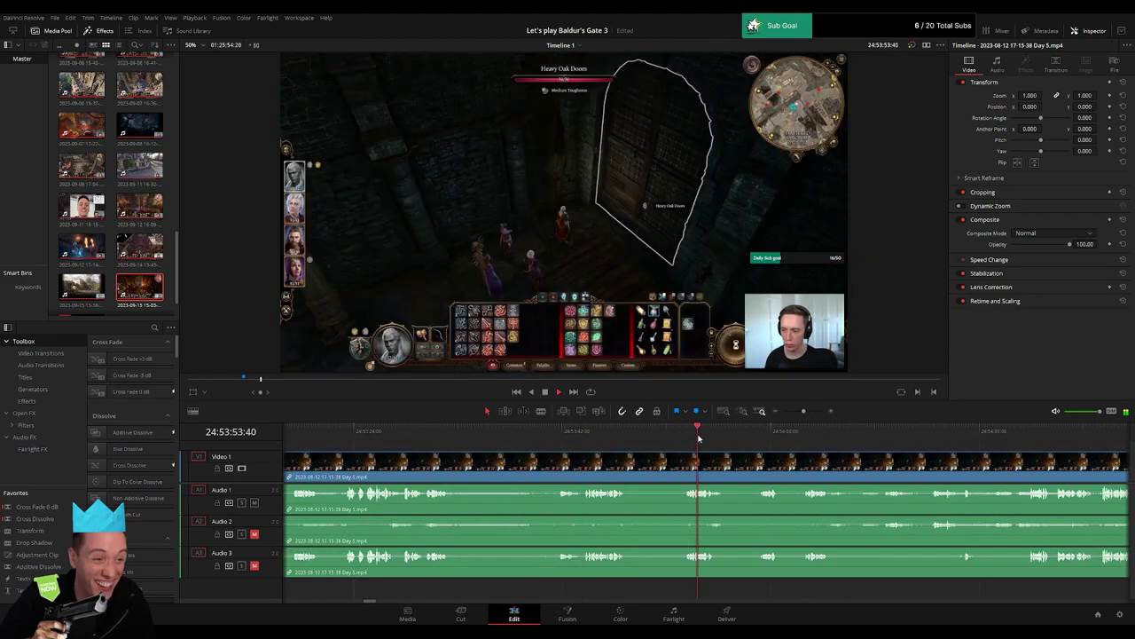
pyautogui.click(760, 432)
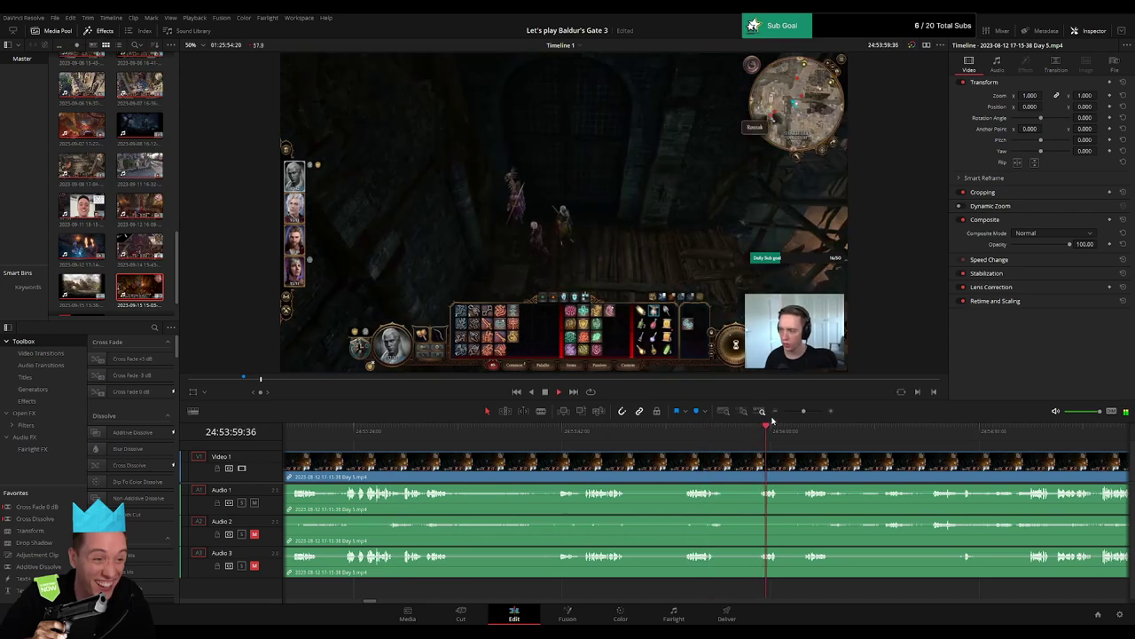
# Review the Day 5 footage from about 24:54:02 up to the start of the battle near 24:54:23.
pyautogui.moveTo(806, 412); pyautogui.dragTo(806, 413)
pyautogui.click(750, 436)
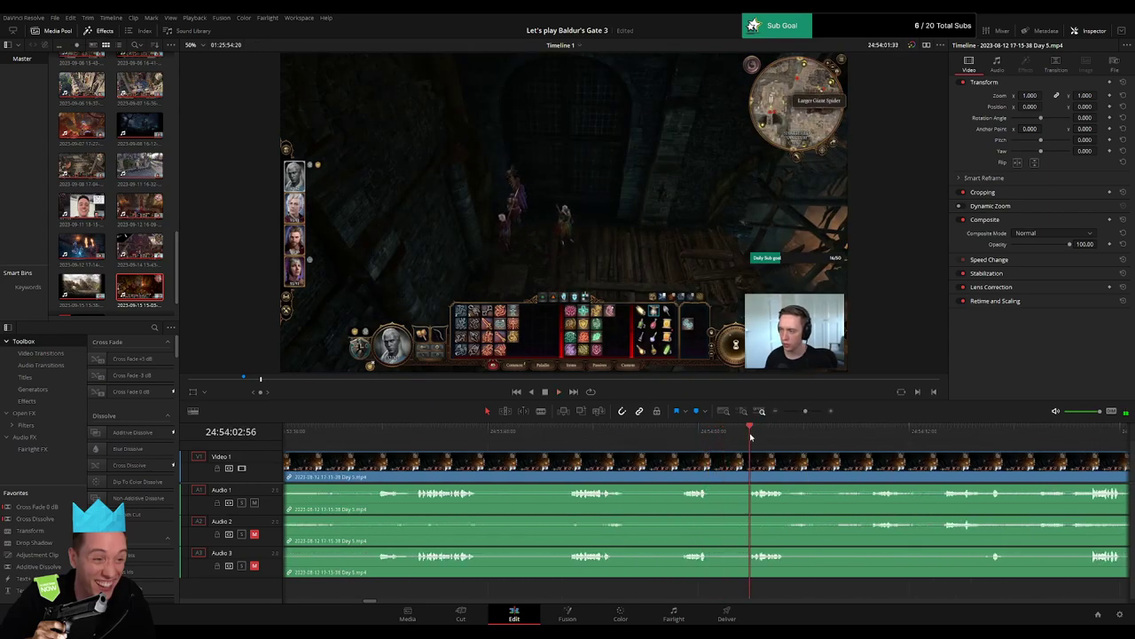
pyautogui.click(845, 435)
pyautogui.click(894, 432)
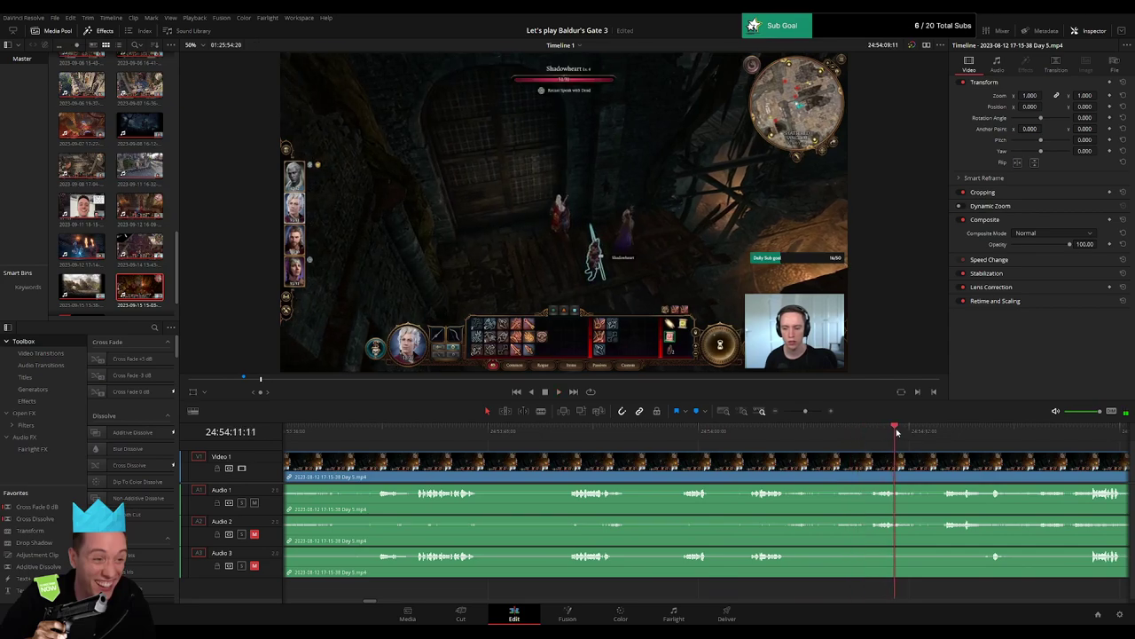
pyautogui.moveTo(936, 432); pyautogui.dragTo(585, 438)
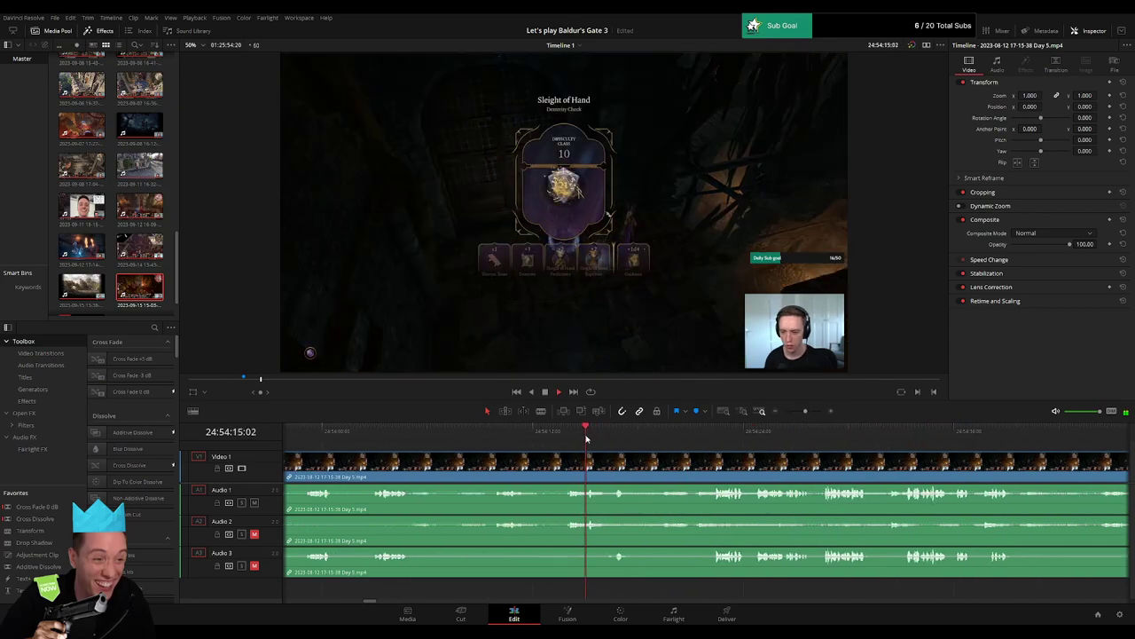
pyautogui.moveTo(711, 436); pyautogui.dragTo(720, 436)
pyautogui.press('space')
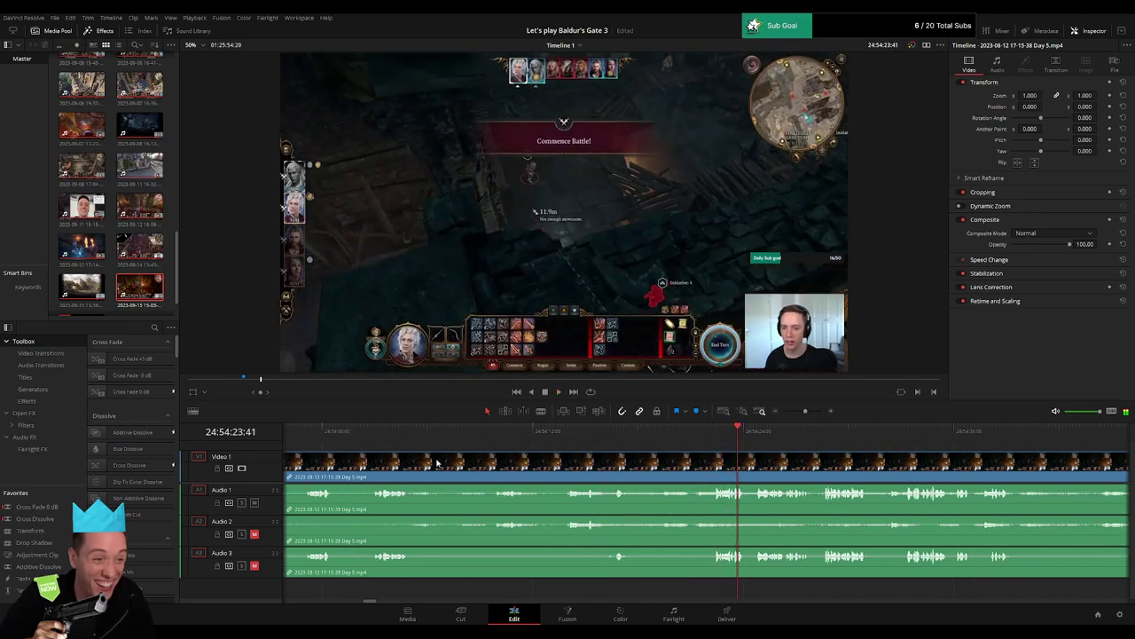
# Play the Day 5 footage around 24:53:44 and place the playhead in the quiet gap near 24:53:52.
pyautogui.hscroll(-3, 442, 452)
pyautogui.click(406, 435)
pyautogui.press('space')
pyautogui.hscroll(-2, 417, 445)
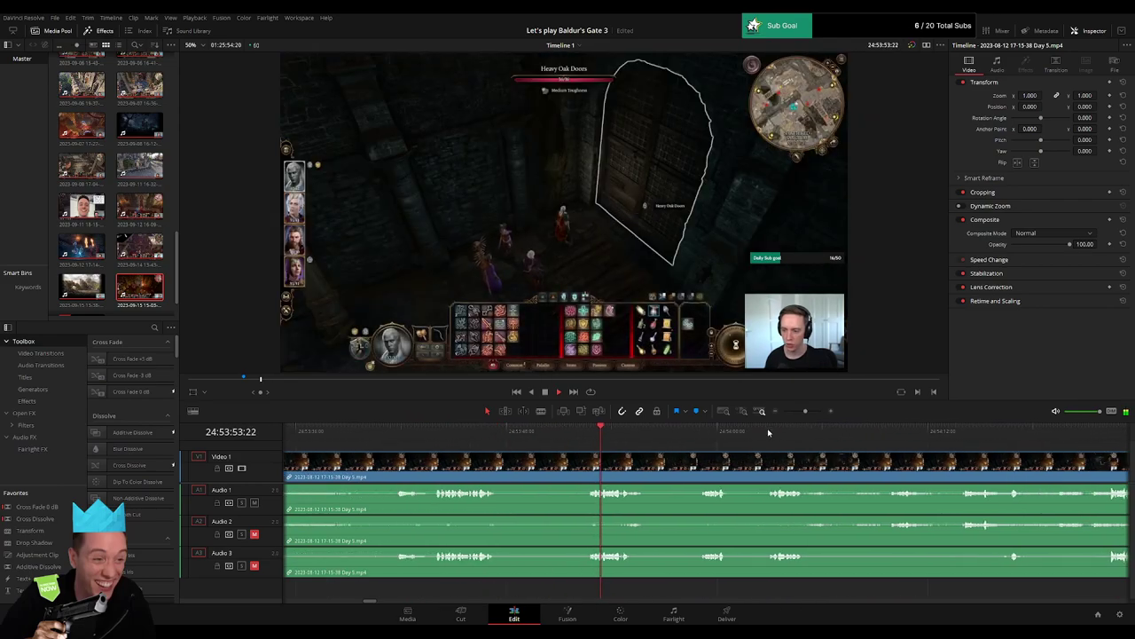
pyautogui.moveTo(808, 410); pyautogui.dragTo(808, 408)
pyautogui.click(349, 429)
pyautogui.press('space')
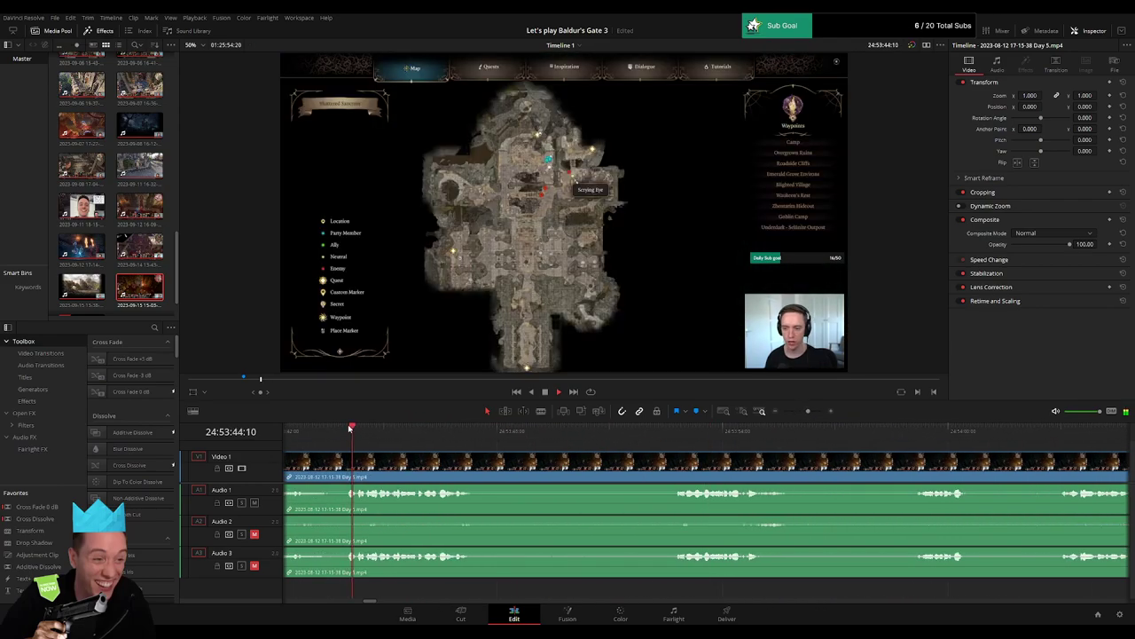
pyautogui.click(676, 432)
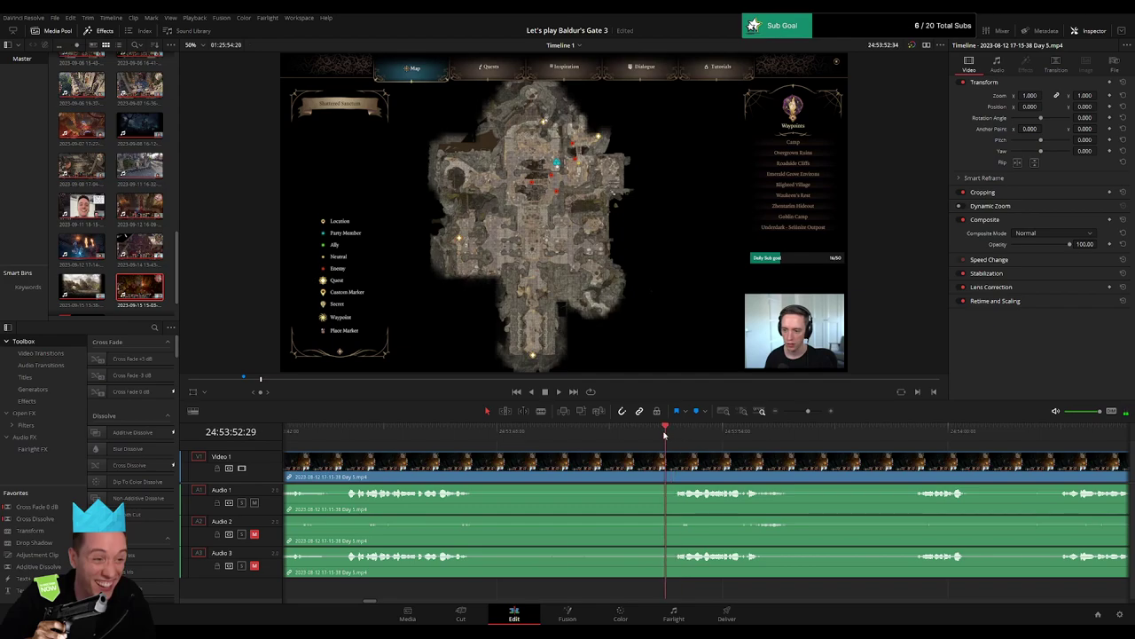
# Split the Day 5 clip at 24:53:51:30 and fade the video and all three audio tracks about one second on each side of the cut.
pyautogui.moveTo(664, 434); pyautogui.dragTo(642, 436)
pyautogui.moveTo(634, 437)
pyautogui.mouseDown()
pyautogui.moveTo(669, 454)
pyautogui.moveTo(634, 459)
pyautogui.mouseUp()
pyautogui.click(631, 462)
pyautogui.press('a')
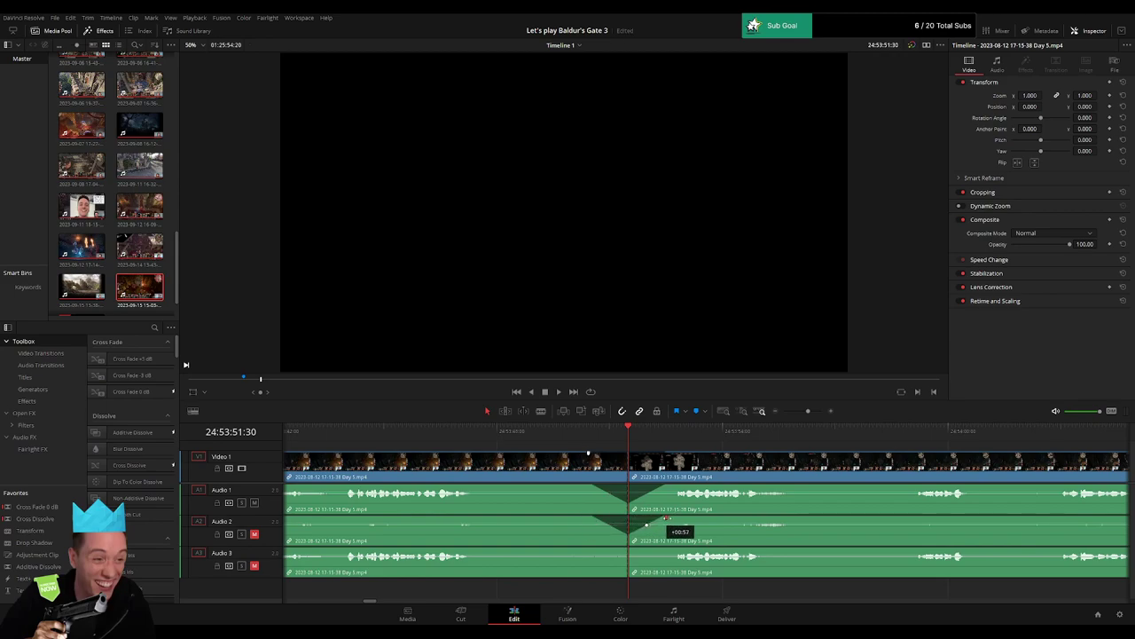
pyautogui.moveTo(629, 548); pyautogui.dragTo(600, 549)
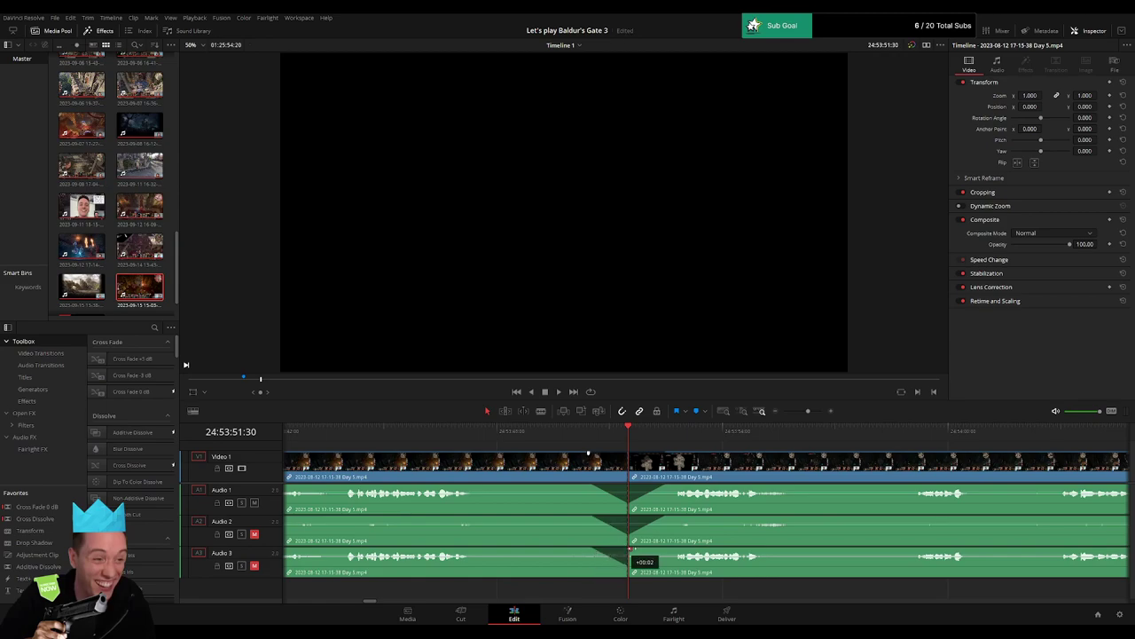
pyautogui.moveTo(631, 548); pyautogui.dragTo(666, 548)
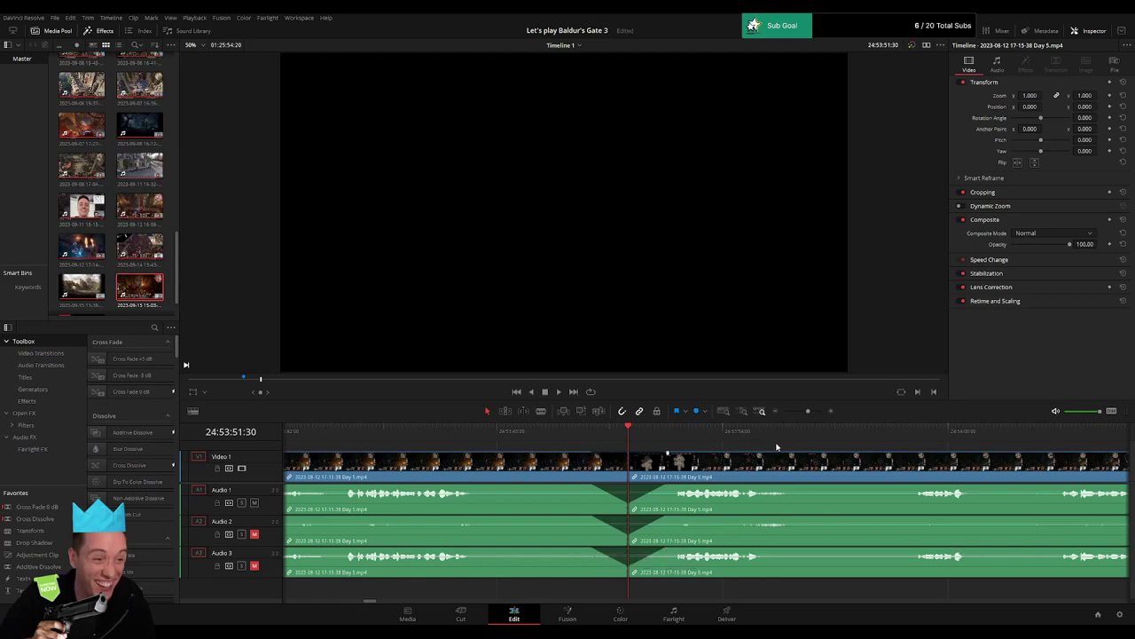
pyautogui.press('space')
pyautogui.press('space')
# Move the linked clip following the 24:53:51:30 cut so that it starts at 26:00:00:00.
pyautogui.scroll(-8, 795, 469)
pyautogui.hscroll(1, 795, 469)
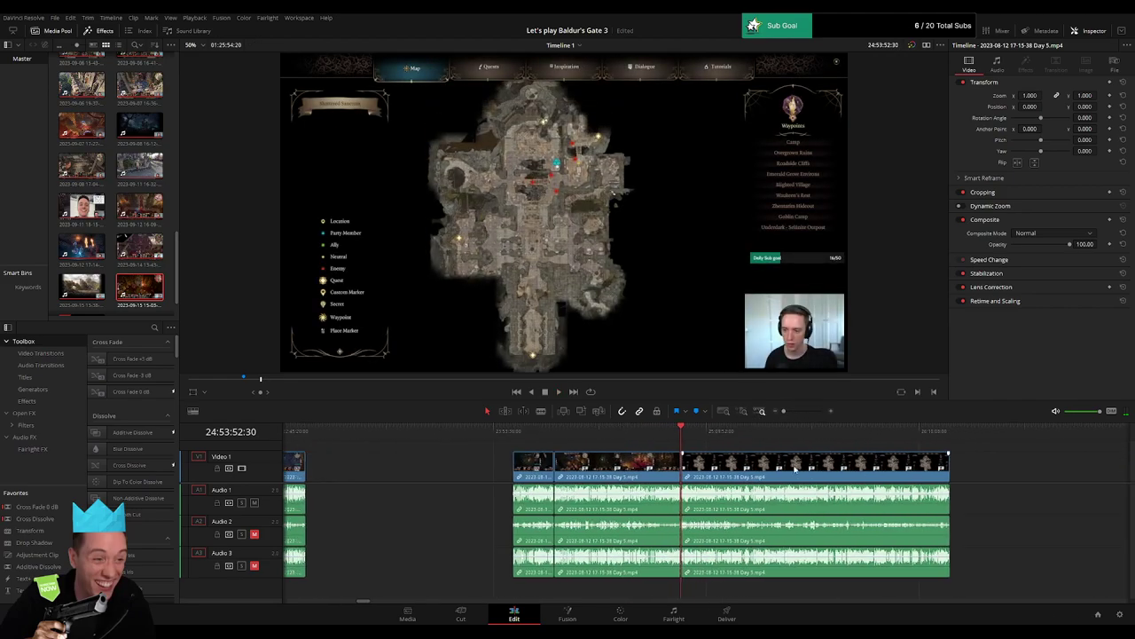
pyautogui.hscroll(2, 795, 469)
pyautogui.click(390, 432)
pyautogui.click(557, 438)
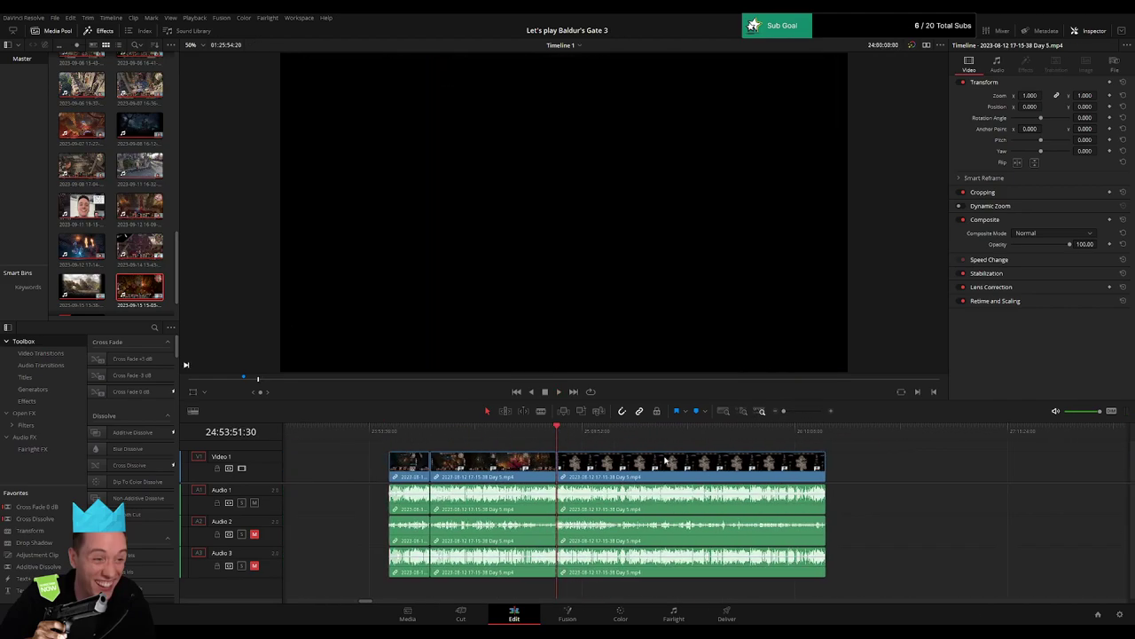
pyautogui.hscroll(6, 695, 471)
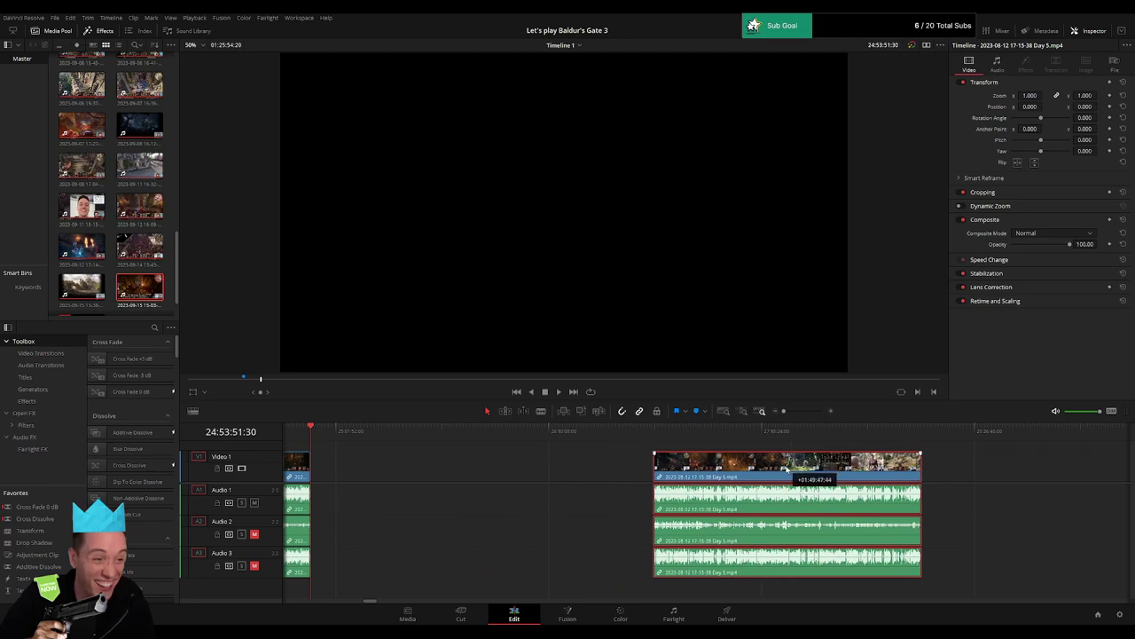
pyautogui.click(514, 463)
pyautogui.moveTo(313, 433); pyautogui.dragTo(513, 447)
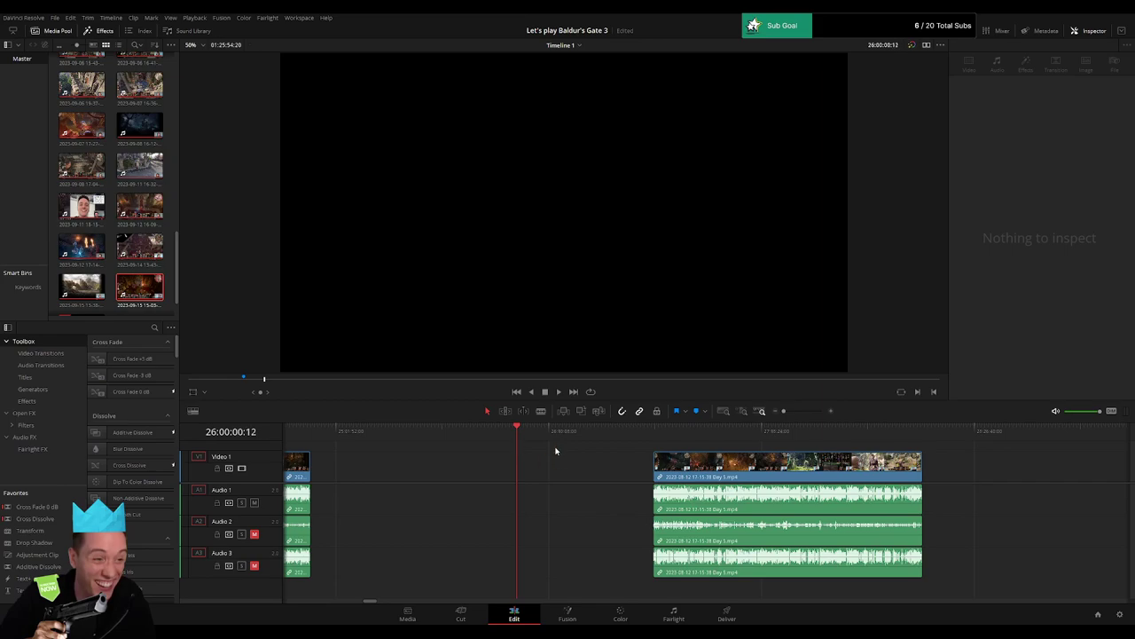
pyautogui.moveTo(708, 476); pyautogui.dragTo(573, 476)
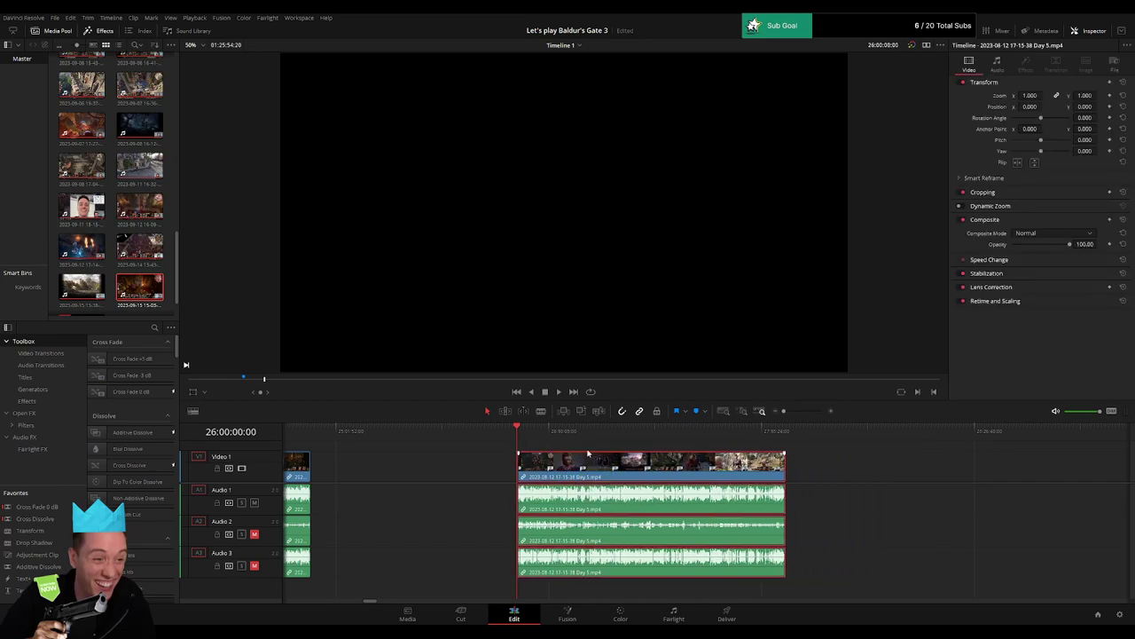
# Play back the beginning of the clip at 26:00:00:00 to check its fade-in.
pyautogui.press('space')
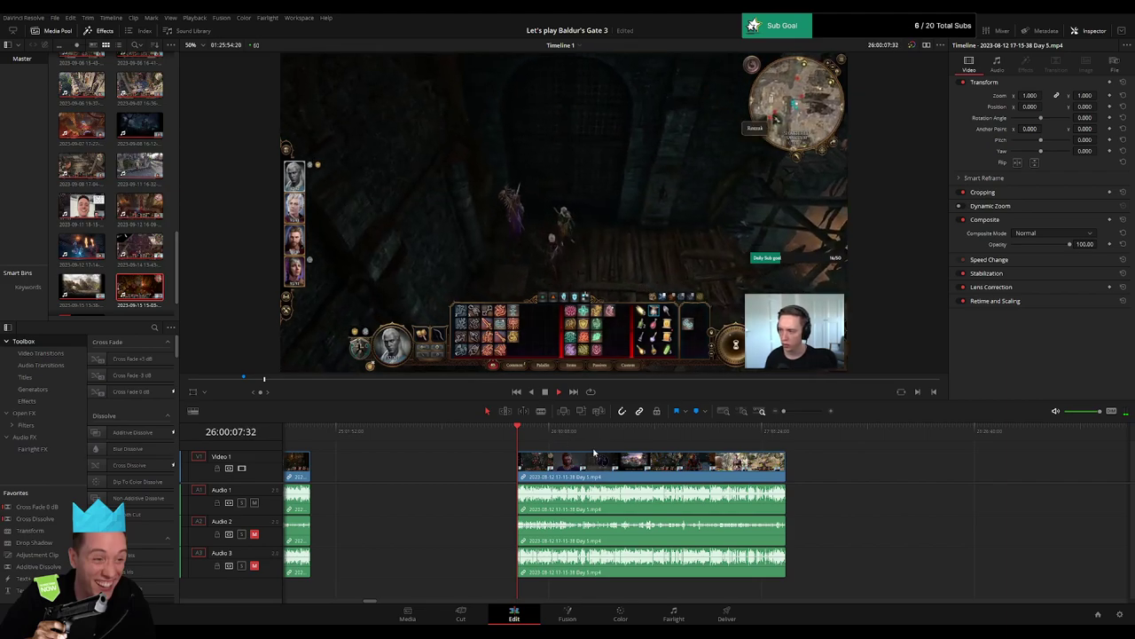
pyautogui.hscroll(3, 380, 450)
pyautogui.click(385, 435)
pyautogui.click(305, 438)
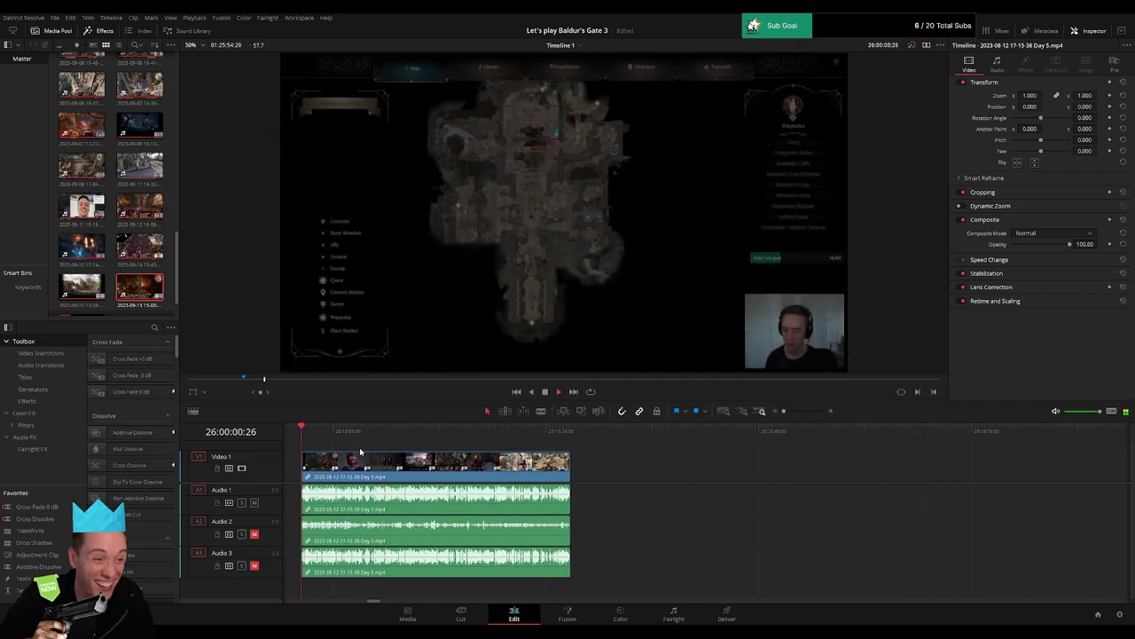
pyautogui.click(302, 439)
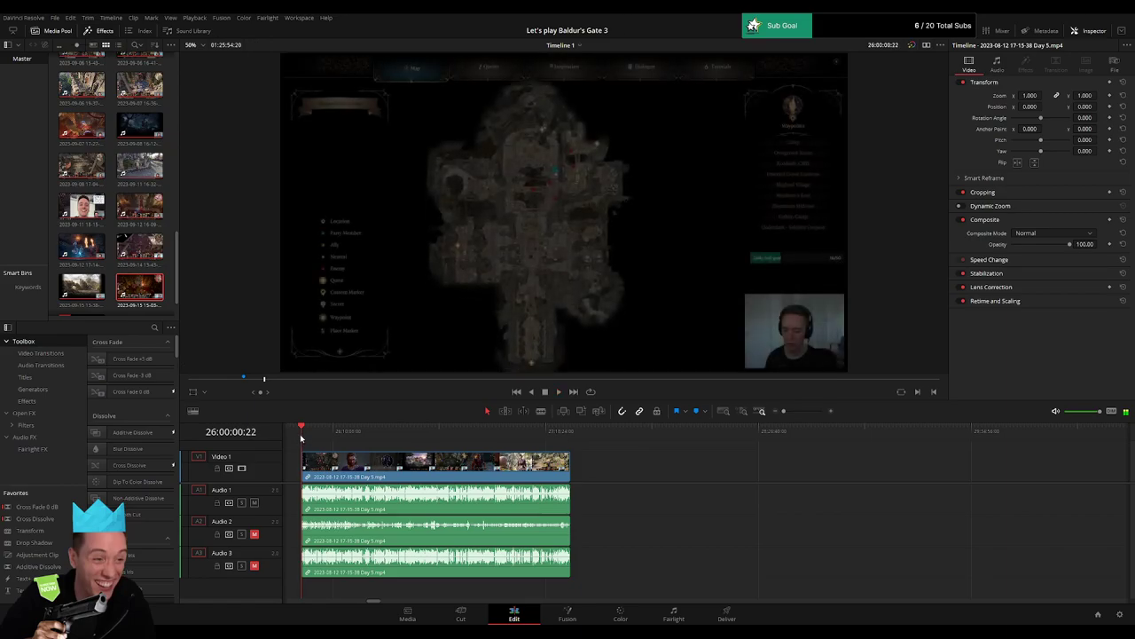
pyautogui.click(301, 437)
# Examine the gameplay and audio waveforms between about 26:58:12 and 26:56:45 for a suitable cut point.
pyautogui.moveTo(306, 438); pyautogui.dragTo(482, 439)
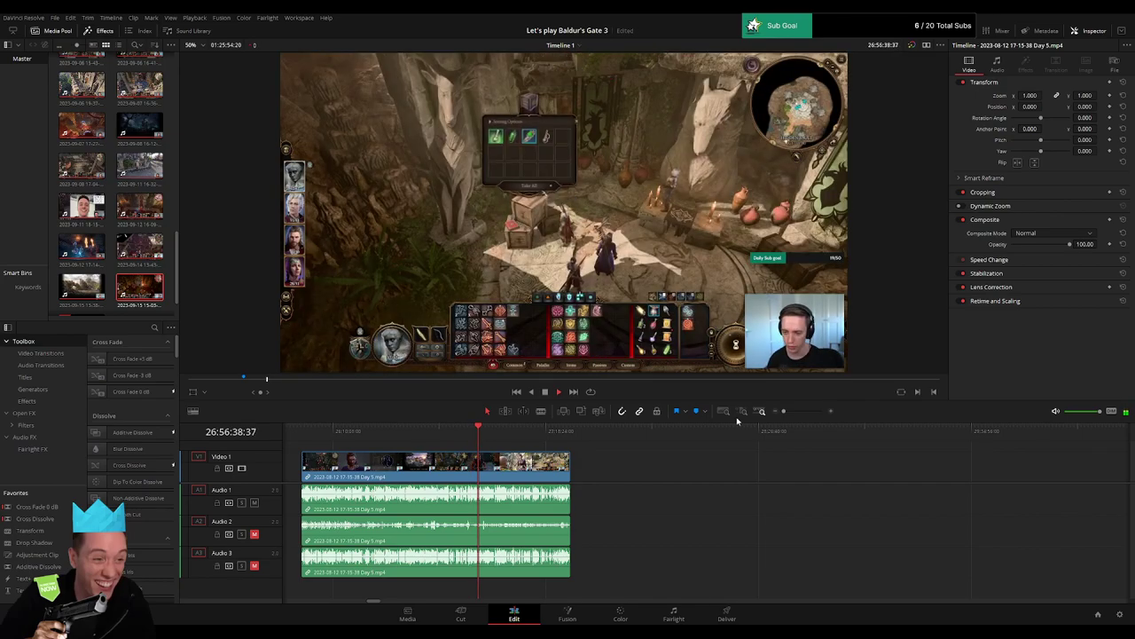
pyautogui.click(742, 410)
pyautogui.moveTo(747, 447); pyautogui.dragTo(607, 468)
pyautogui.moveTo(797, 411); pyautogui.dragTo(805, 411)
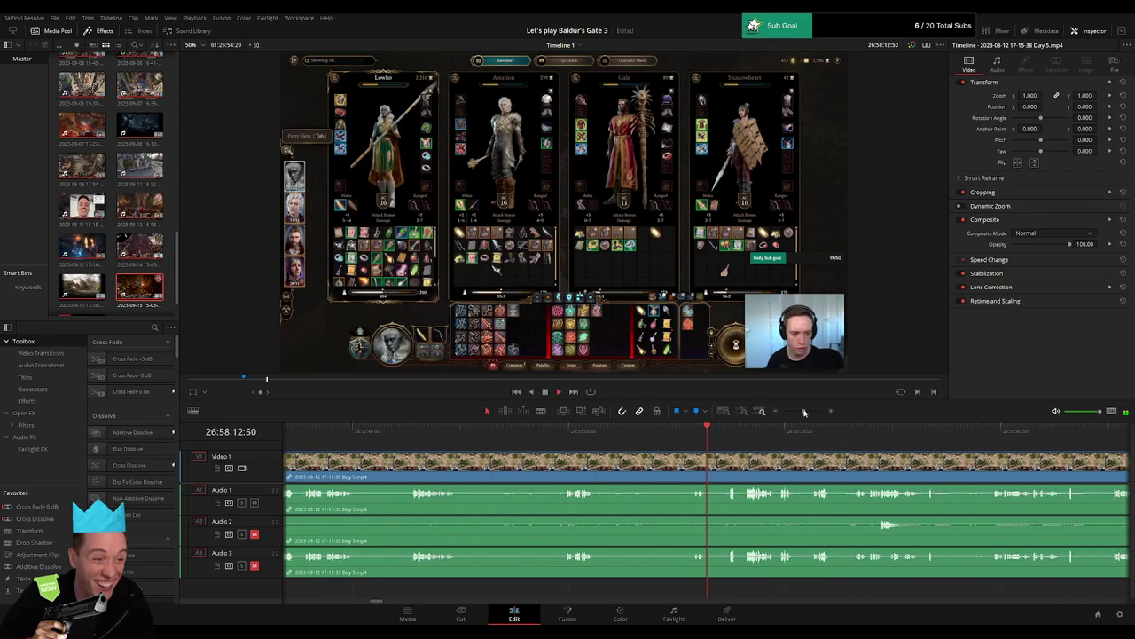
pyautogui.click(581, 436)
pyautogui.click(413, 436)
pyautogui.moveTo(425, 465); pyautogui.dragTo(678, 466)
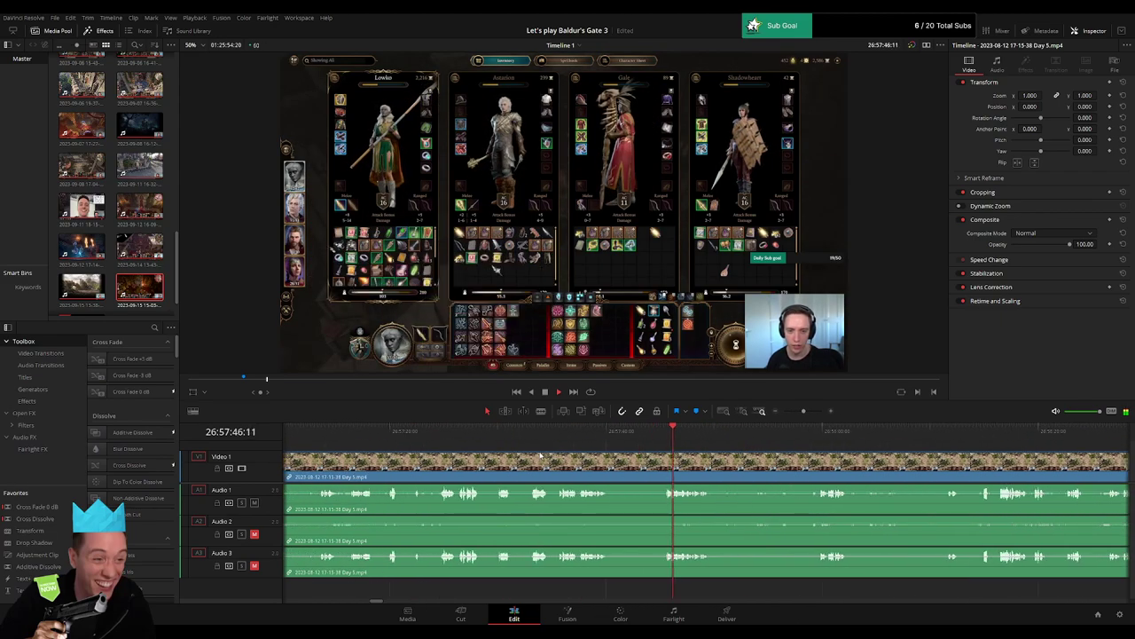
pyautogui.click(436, 438)
pyautogui.hscroll(-5, 440, 438)
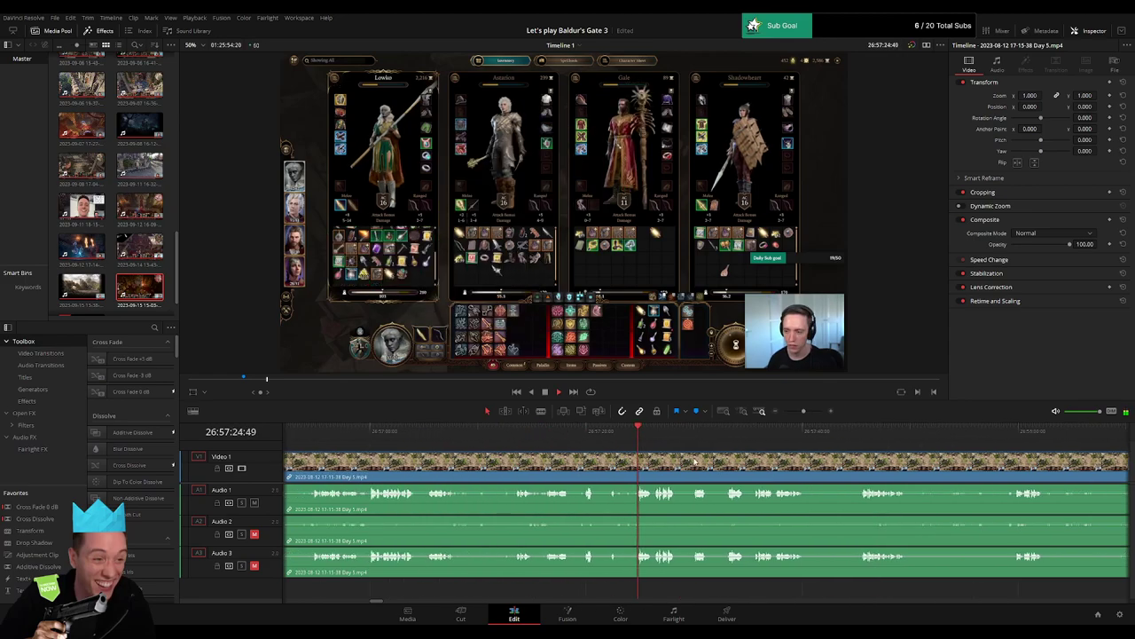
pyautogui.click(549, 432)
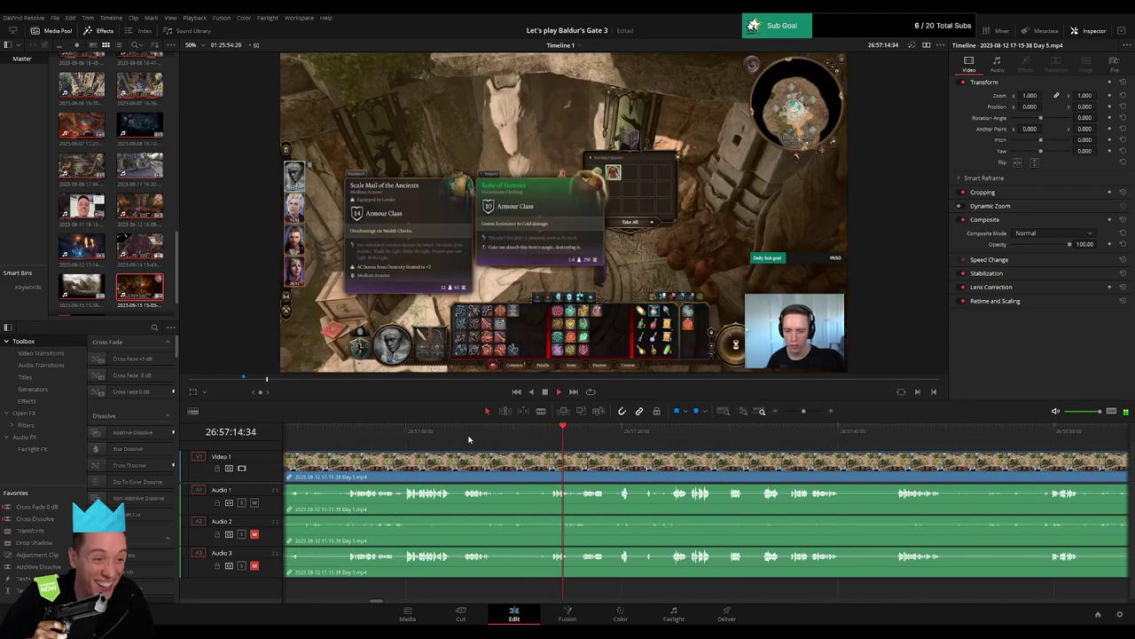
pyautogui.click(467, 431)
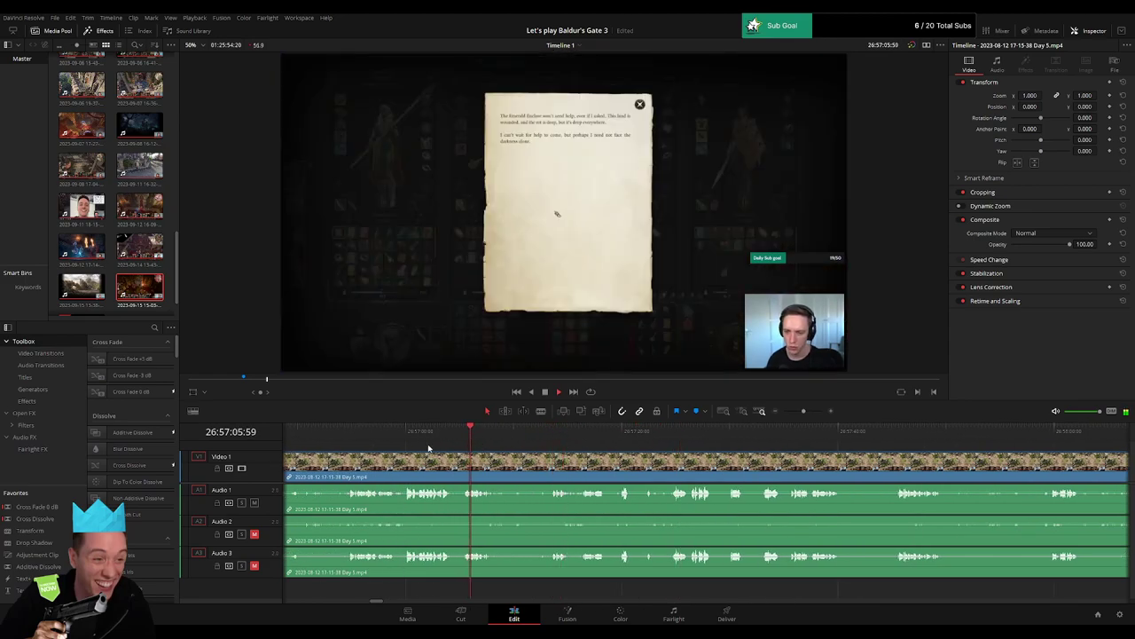
pyautogui.click(347, 431)
pyautogui.hscroll(-4, 669, 470)
pyautogui.click(587, 432)
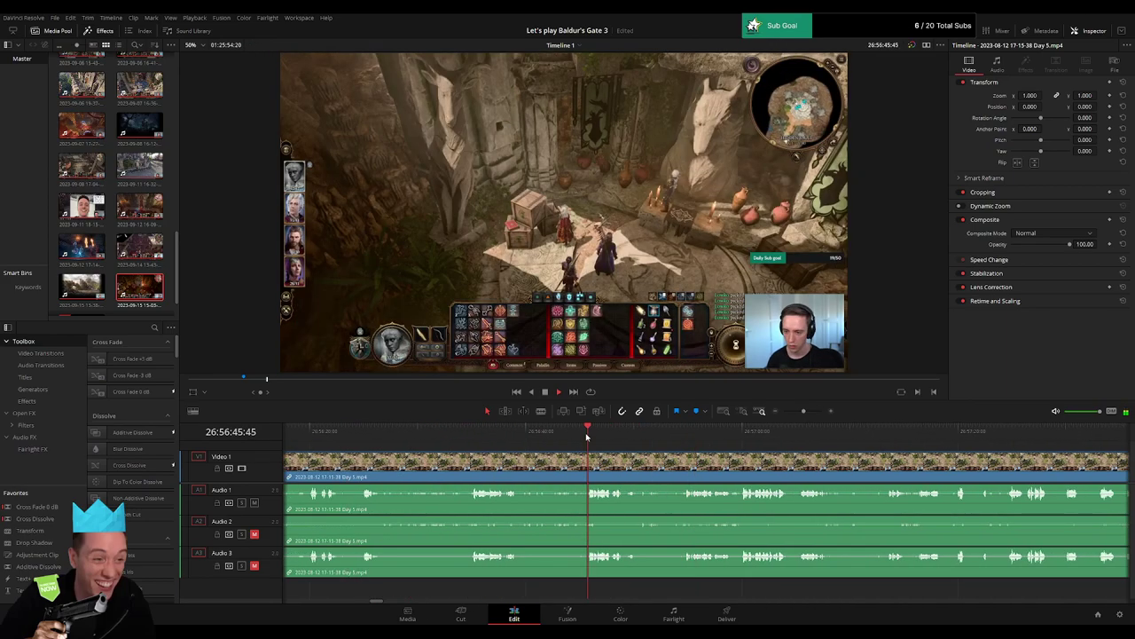
# Examine the footage from about 26:56:36 back towards 26:56:00 for a pause in the speech.
pyautogui.click(476, 442)
pyautogui.hscroll(-2, 474, 461)
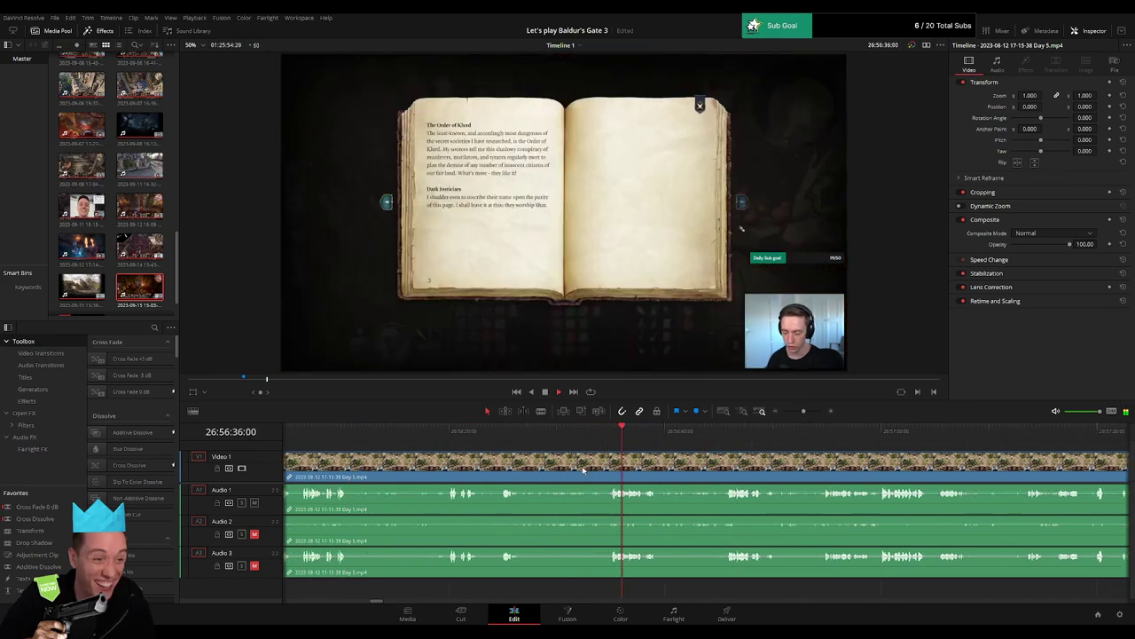
pyautogui.click(451, 443)
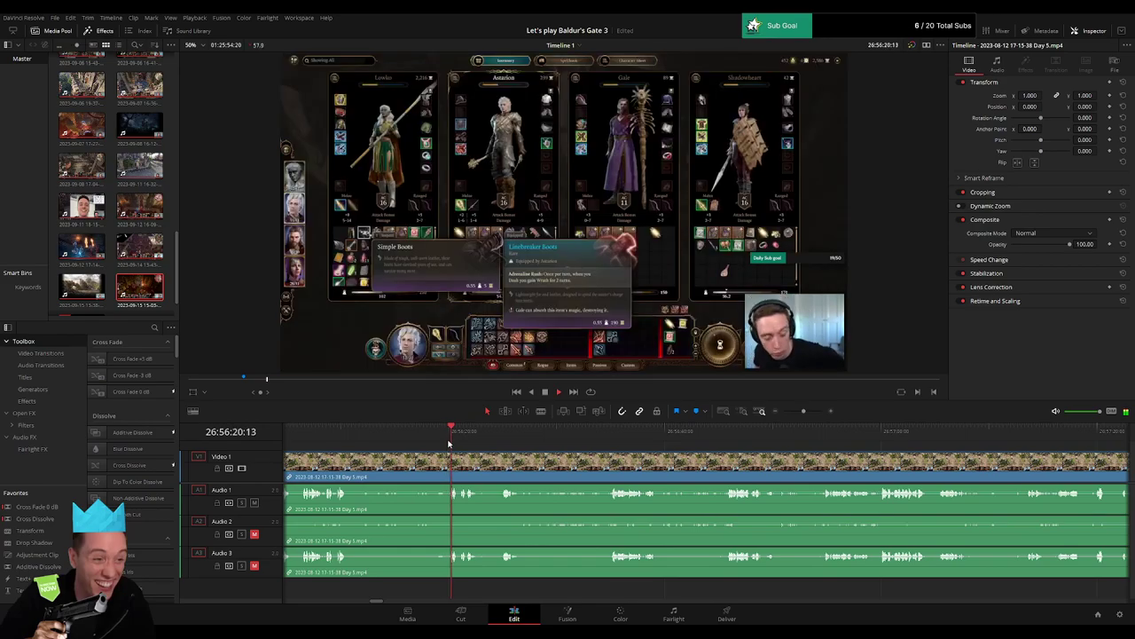
pyautogui.click(305, 437)
pyautogui.hscroll(-4, 523, 457)
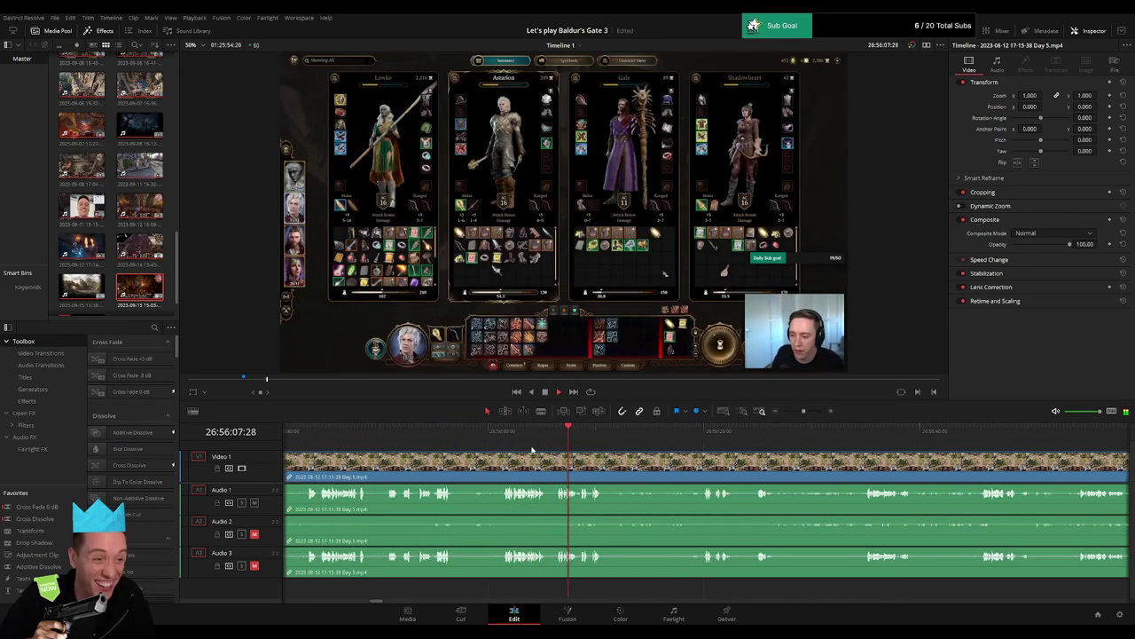
pyautogui.click(509, 438)
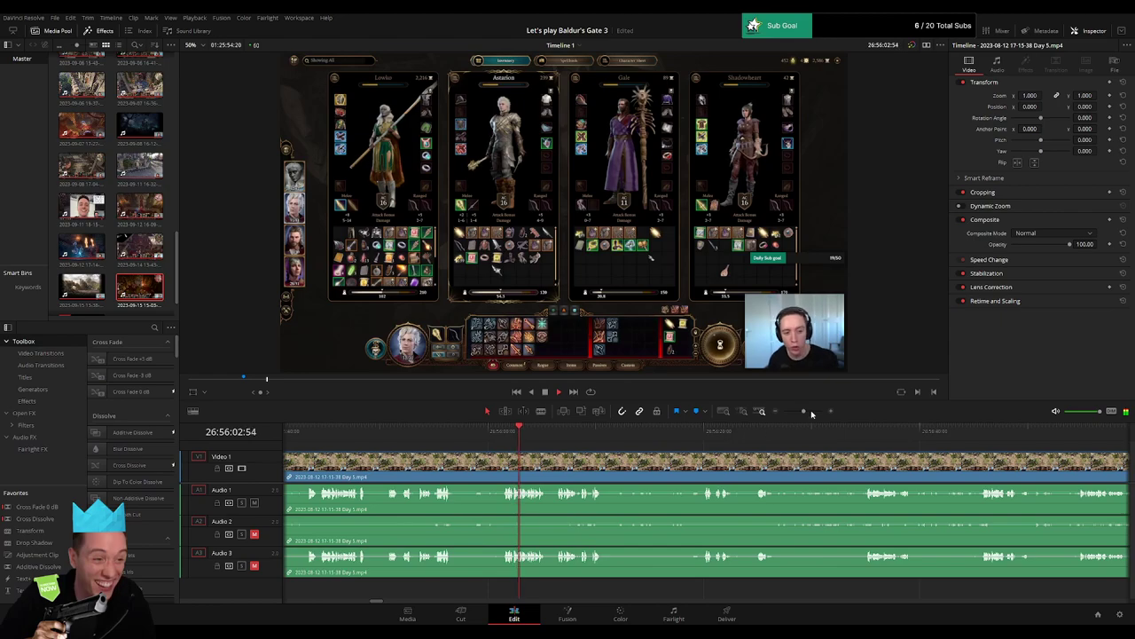
pyautogui.click(812, 410)
pyautogui.click(495, 441)
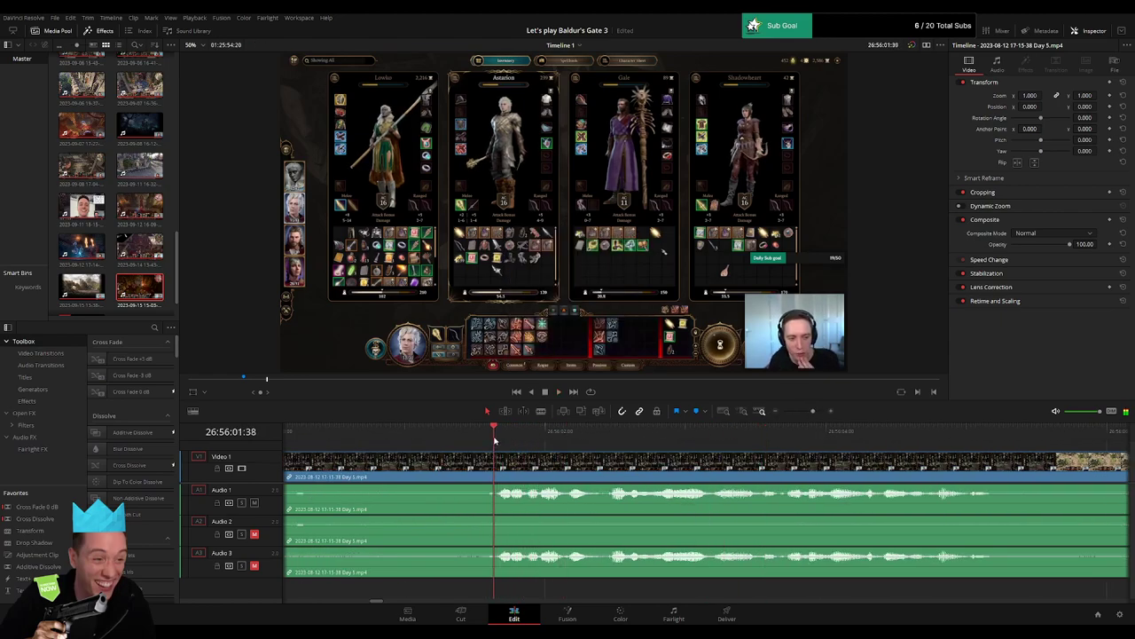
pyautogui.click(442, 448)
pyautogui.click(388, 453)
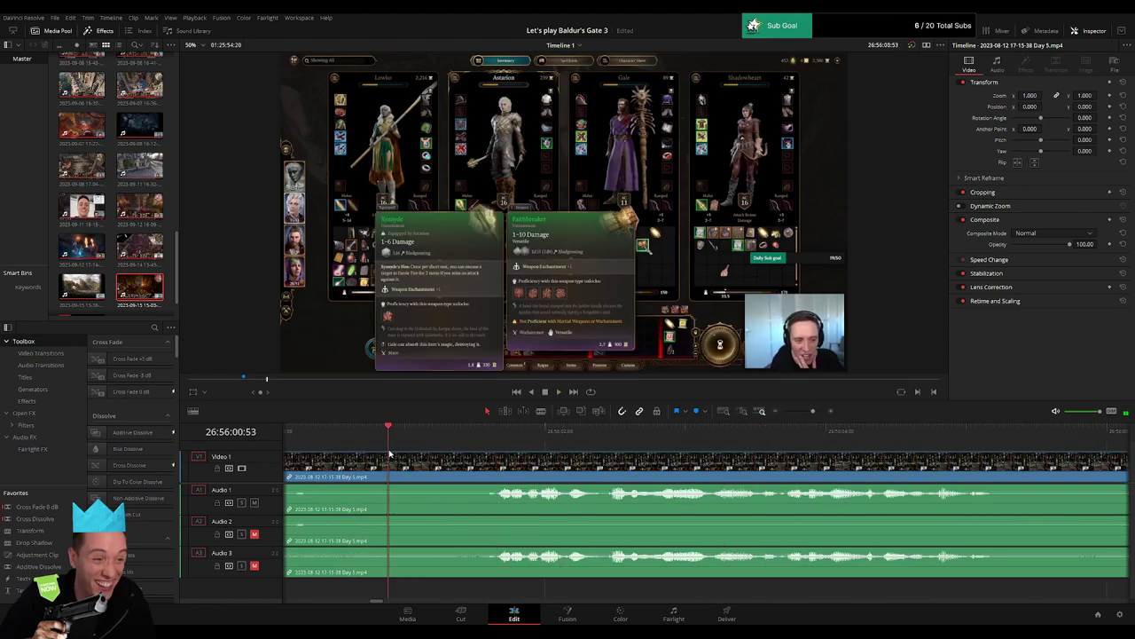
# Split the Day 5 clip and its linked audio at 26:56:00:00.
pyautogui.hscroll(-3, 411, 470)
pyautogui.moveTo(667, 438); pyautogui.dragTo(535, 454)
pyautogui.click(539, 455)
pyautogui.press('b')
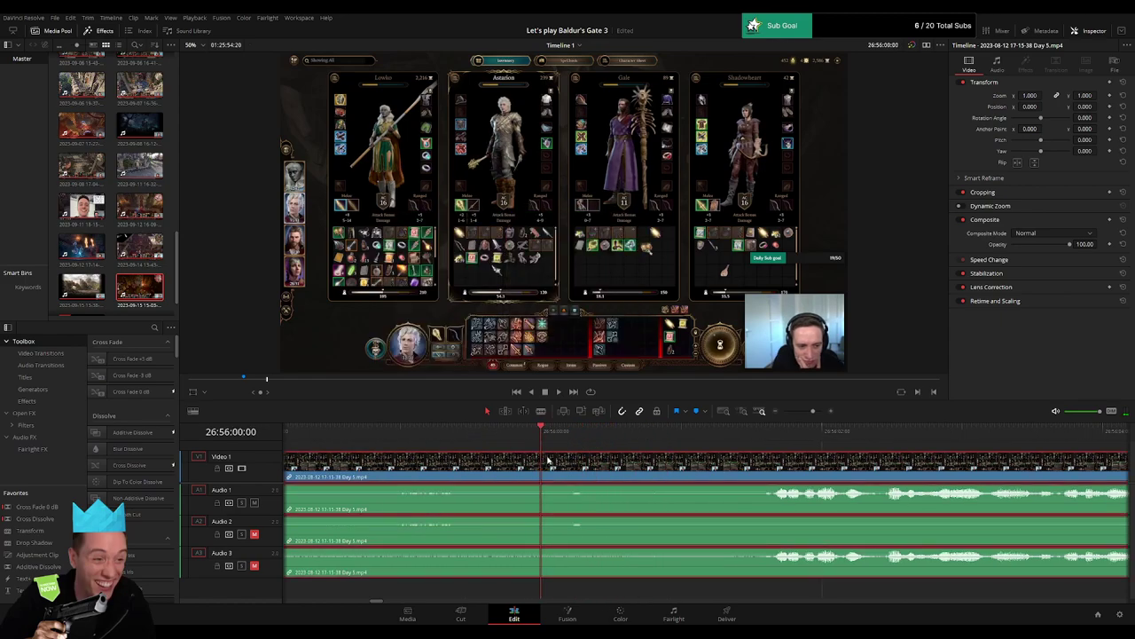
pyautogui.click(548, 458)
pyautogui.press('a')
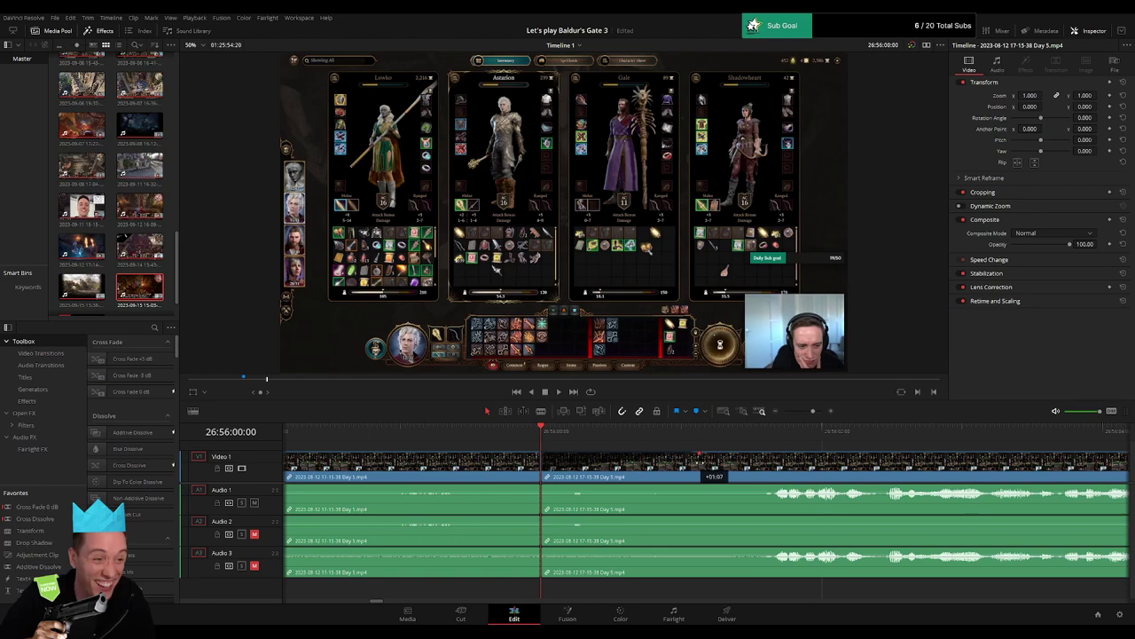
# Add fade-outs and fade-ins of about one second to the video and all three audio tracks at the 26:56:00:00 cut.
pyautogui.moveTo(683, 460); pyautogui.dragTo(683, 459)
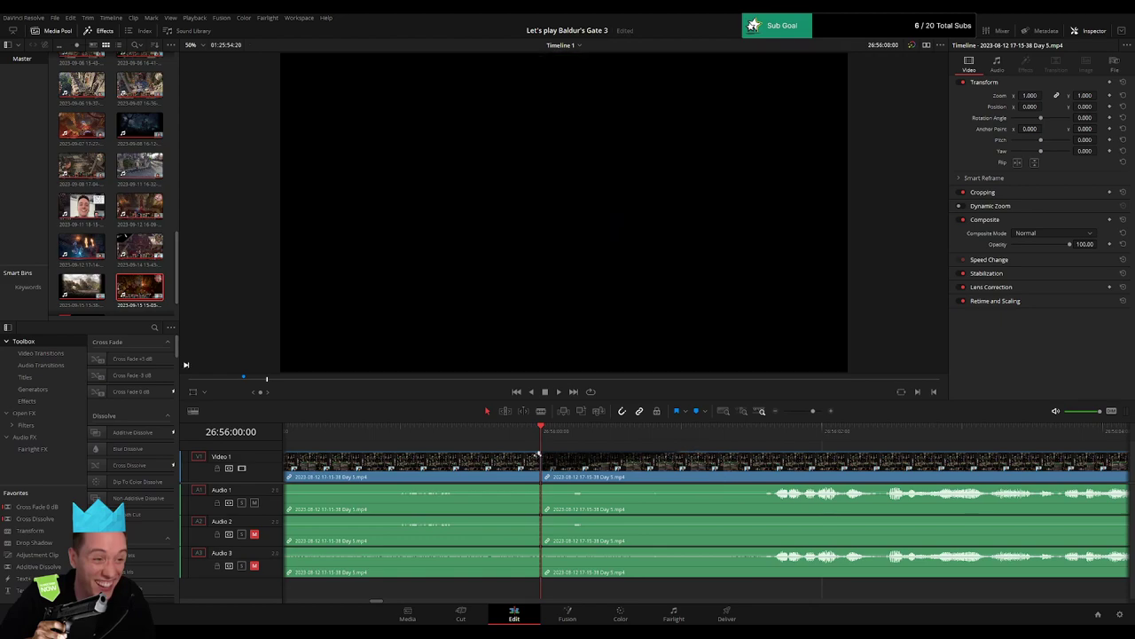
pyautogui.moveTo(509, 454); pyautogui.dragTo(451, 454)
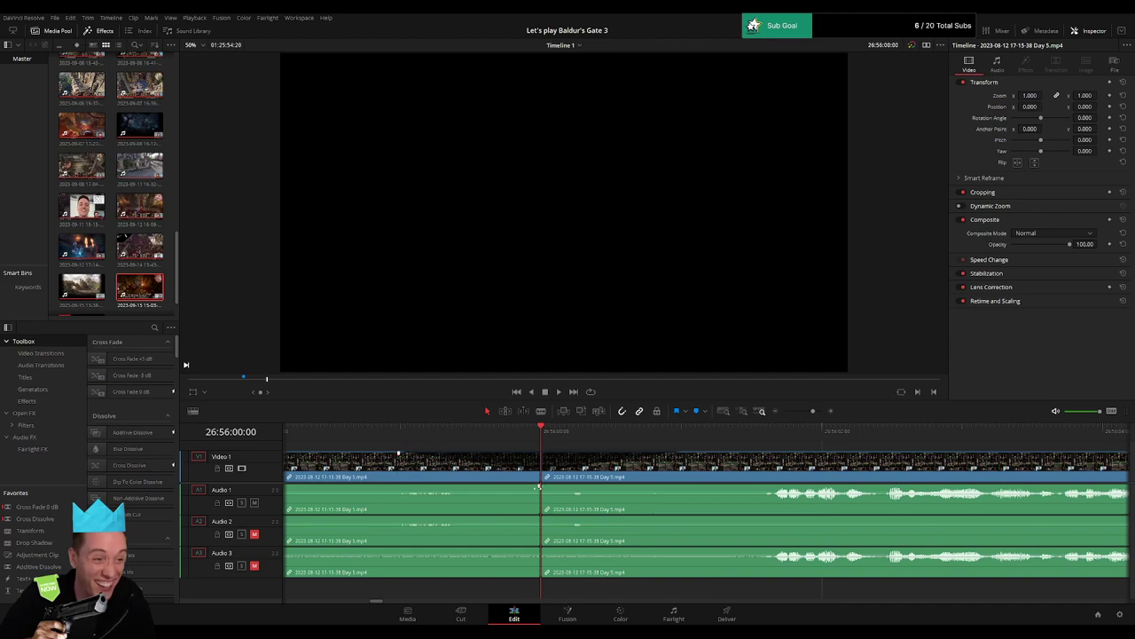
pyautogui.moveTo(538, 487); pyautogui.dragTo(413, 488)
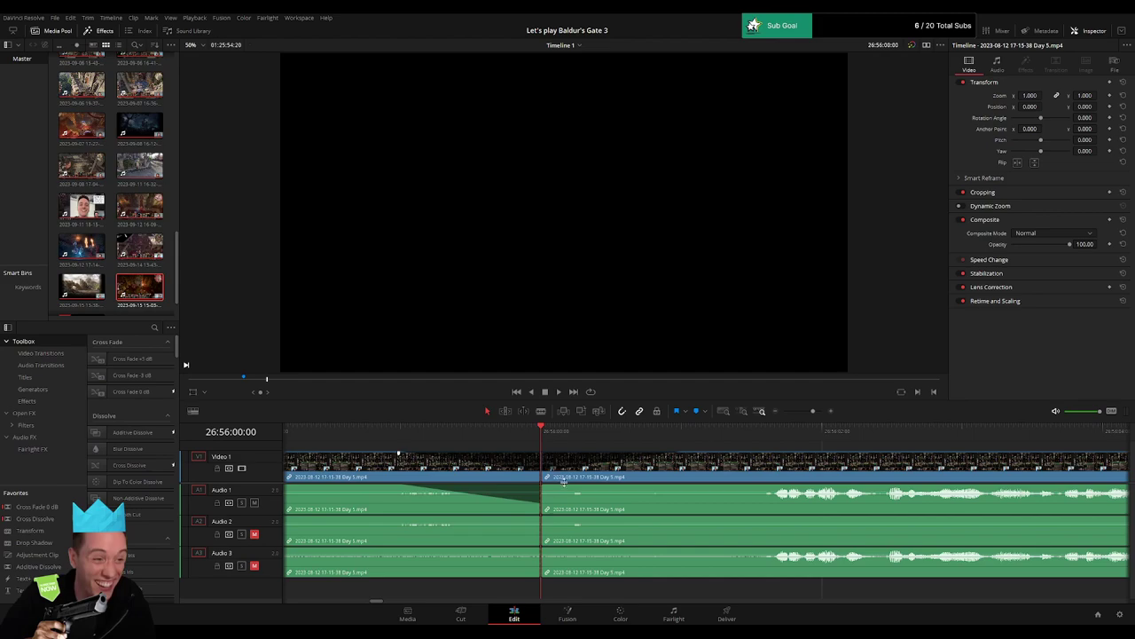
pyautogui.moveTo(543, 486); pyautogui.dragTo(687, 486)
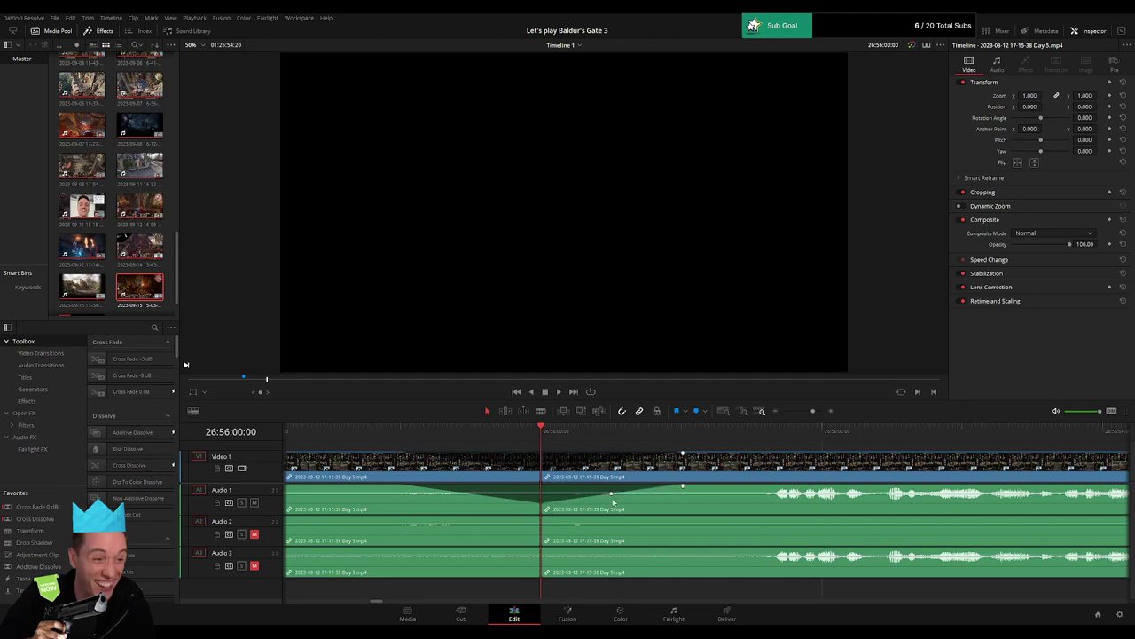
pyautogui.moveTo(537, 517); pyautogui.dragTo(413, 522)
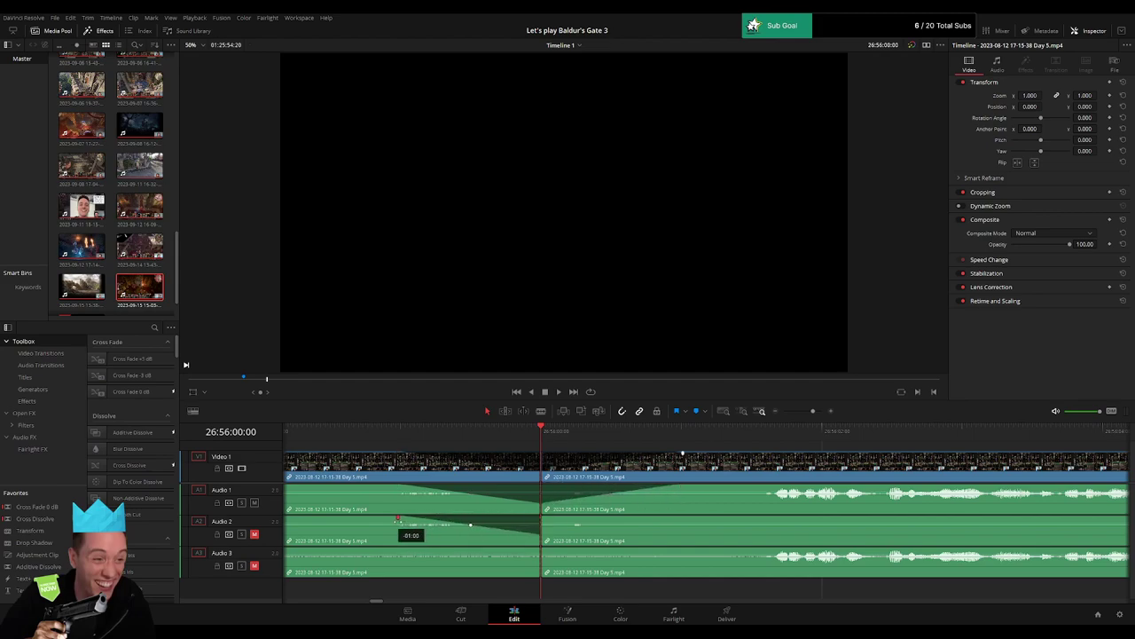
pyautogui.moveTo(571, 518); pyautogui.dragTo(667, 517)
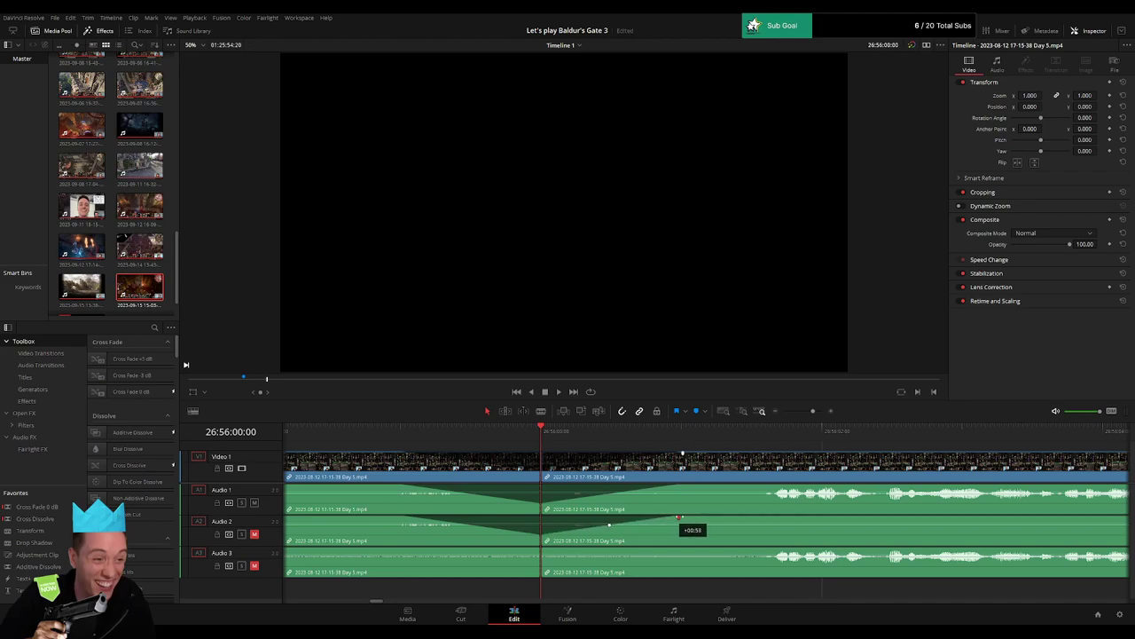
pyautogui.moveTo(535, 550); pyautogui.dragTo(404, 551)
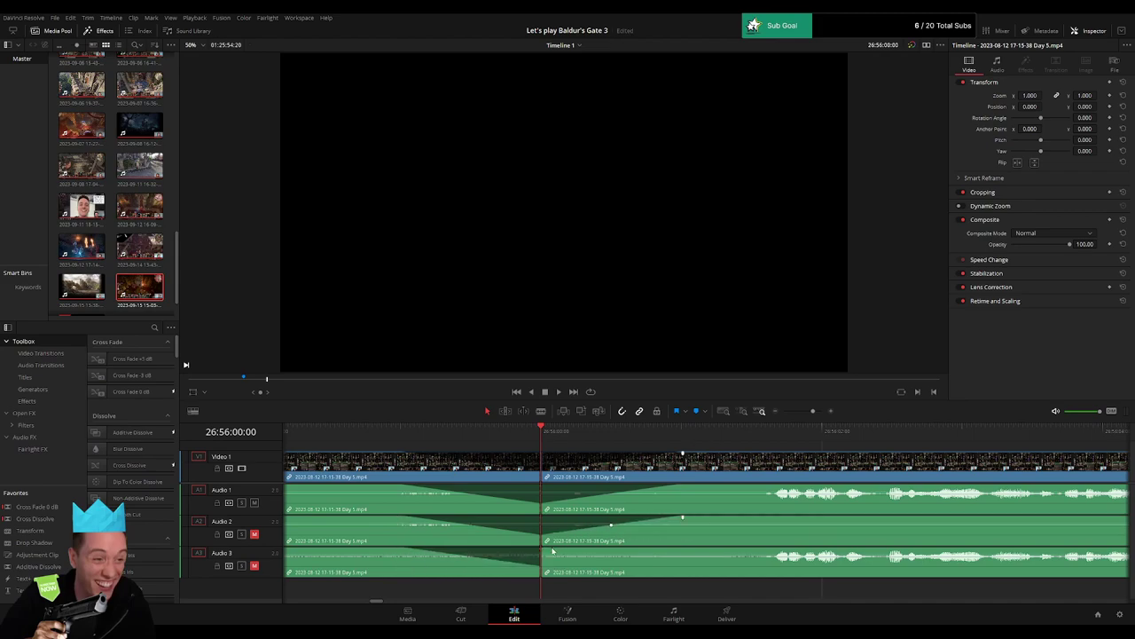
pyautogui.moveTo(556, 550); pyautogui.dragTo(679, 548)
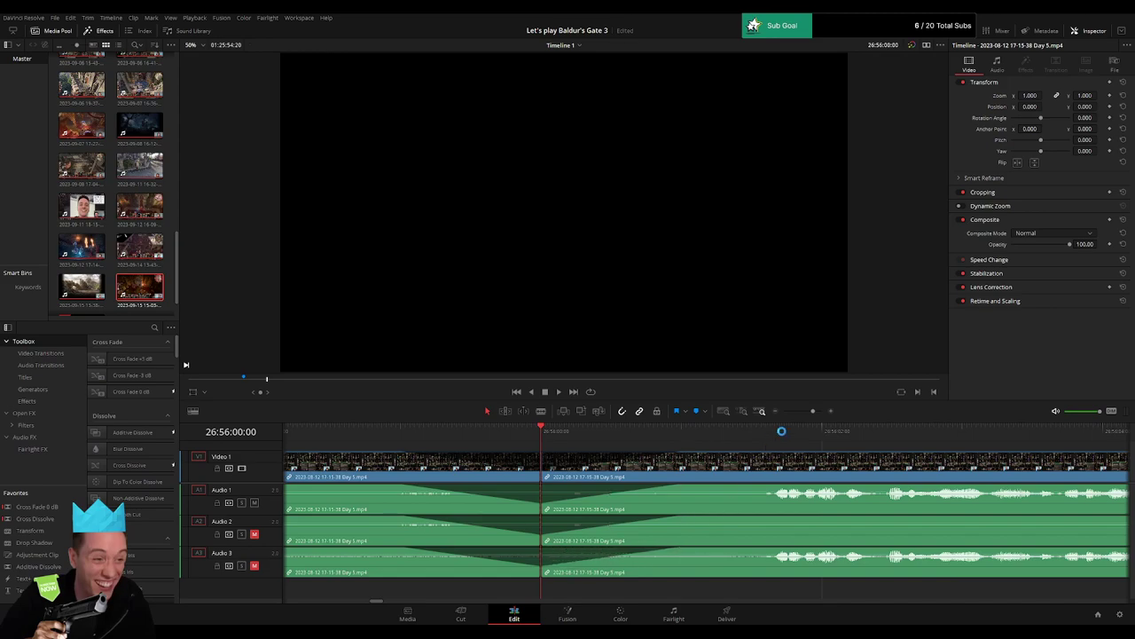
pyautogui.moveTo(812, 410); pyautogui.dragTo(781, 414)
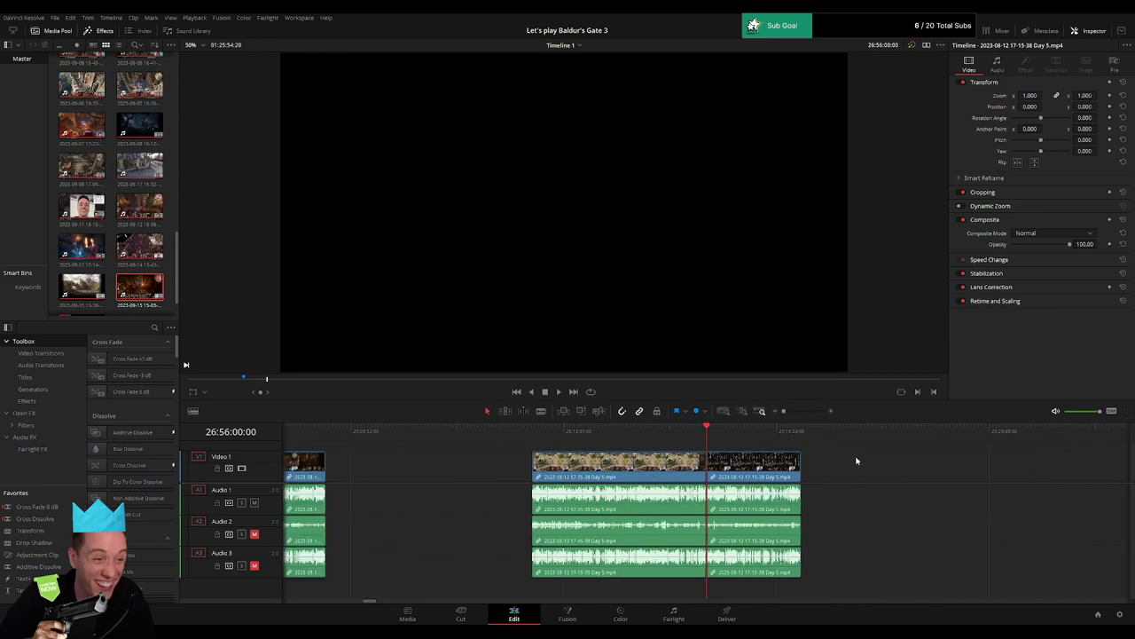
# Move the Day 5 segment after the 26:56:00:00 cut further along the timeline, leaving a gap behind the cut.
pyautogui.hscroll(3, 857, 460)
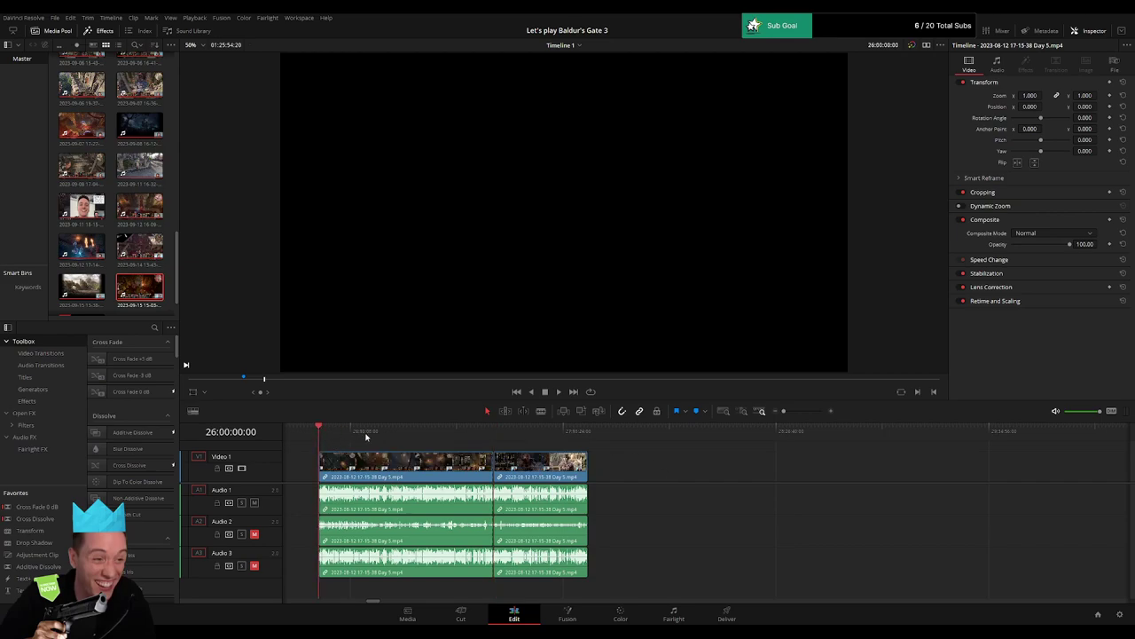
pyautogui.hscroll(6, 499, 459)
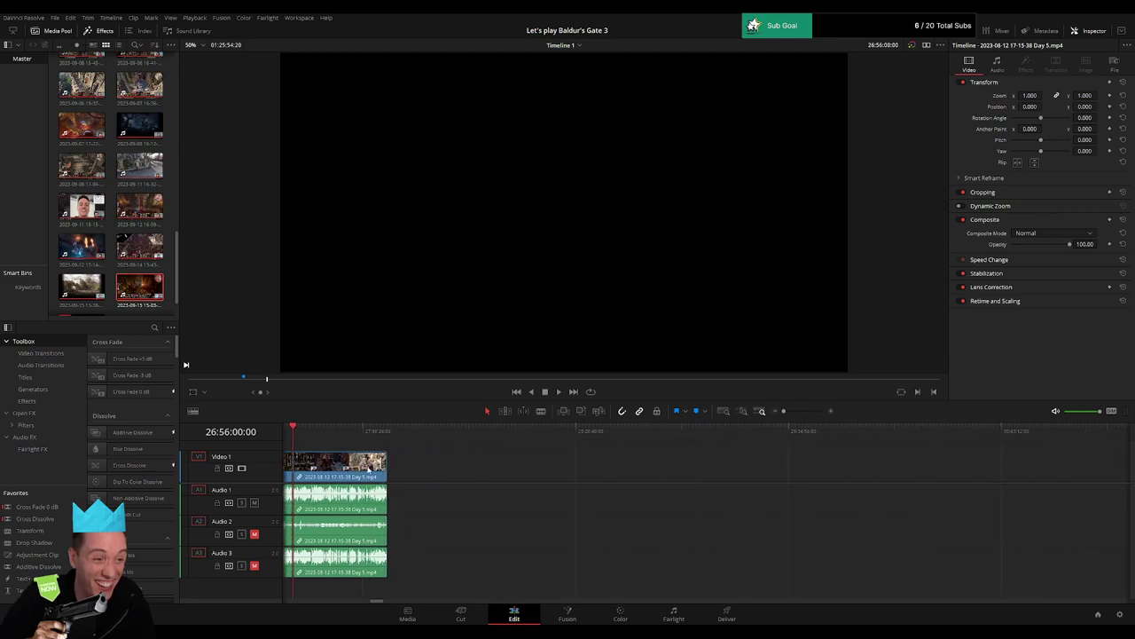
pyautogui.click(510, 459)
pyautogui.hscroll(-3, 501, 459)
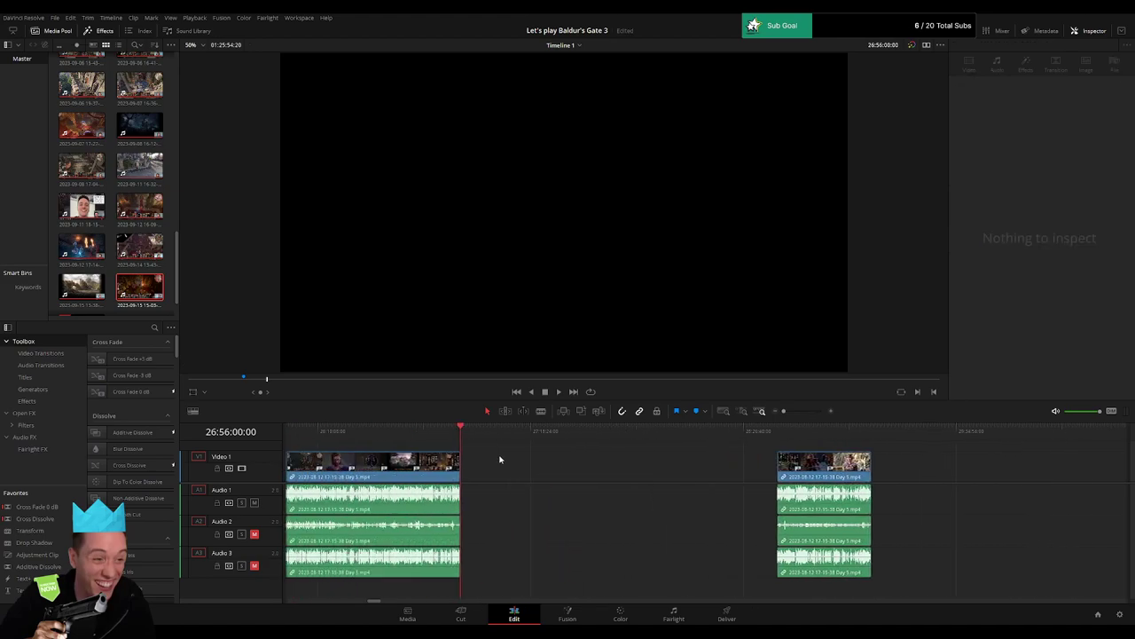
# Align the start of the remaining Day 5 segment to 28:00:00:00 and join the Day 5 part 2 clip to its end.
pyautogui.moveTo(463, 436); pyautogui.dragTo(662, 456)
pyautogui.moveTo(787, 415); pyautogui.dragTo(795, 415)
pyautogui.click(711, 435)
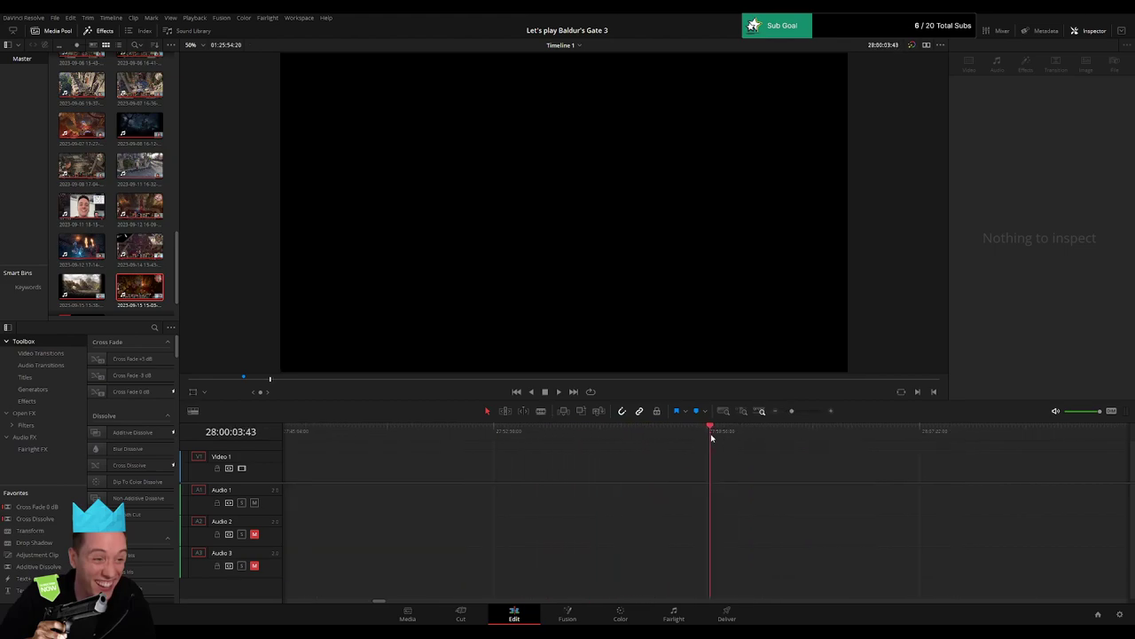
pyautogui.scroll(-2, 808, 449)
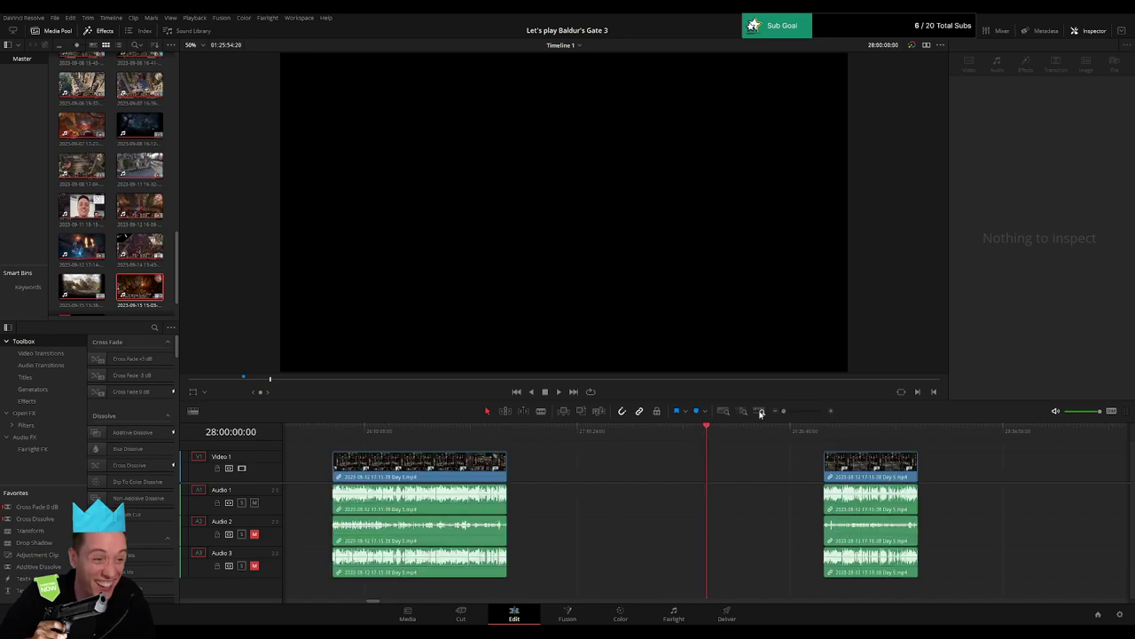
pyautogui.moveTo(844, 450); pyautogui.dragTo(727, 452)
pyautogui.moveTo(1065, 477); pyautogui.dragTo(595, 474)
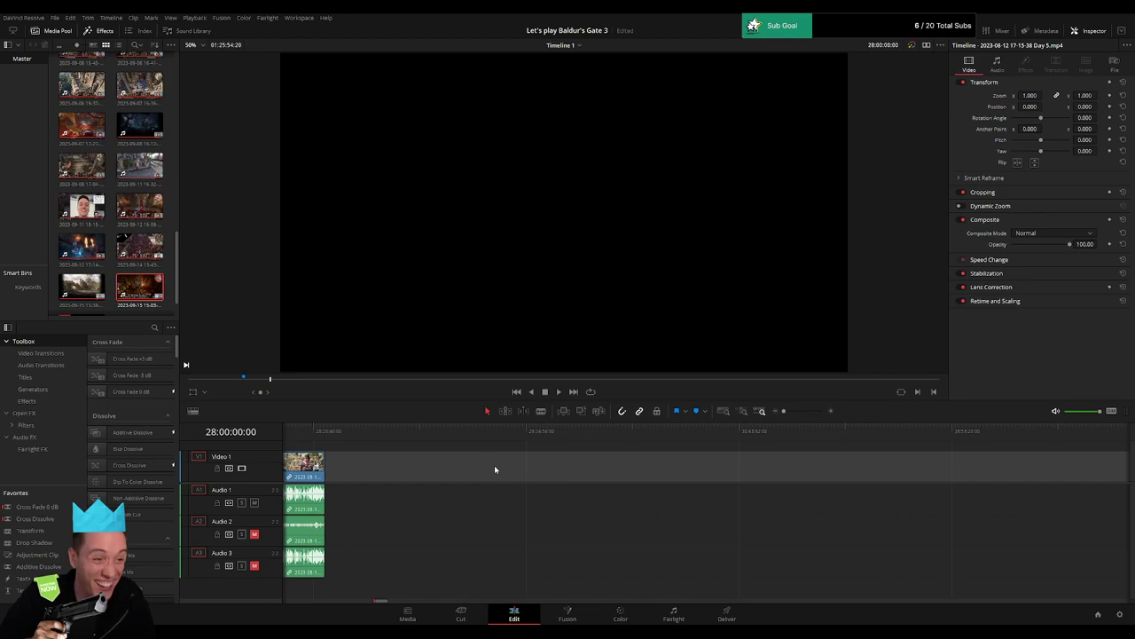
pyautogui.press('Delete')
pyautogui.hscroll(-5, 643, 467)
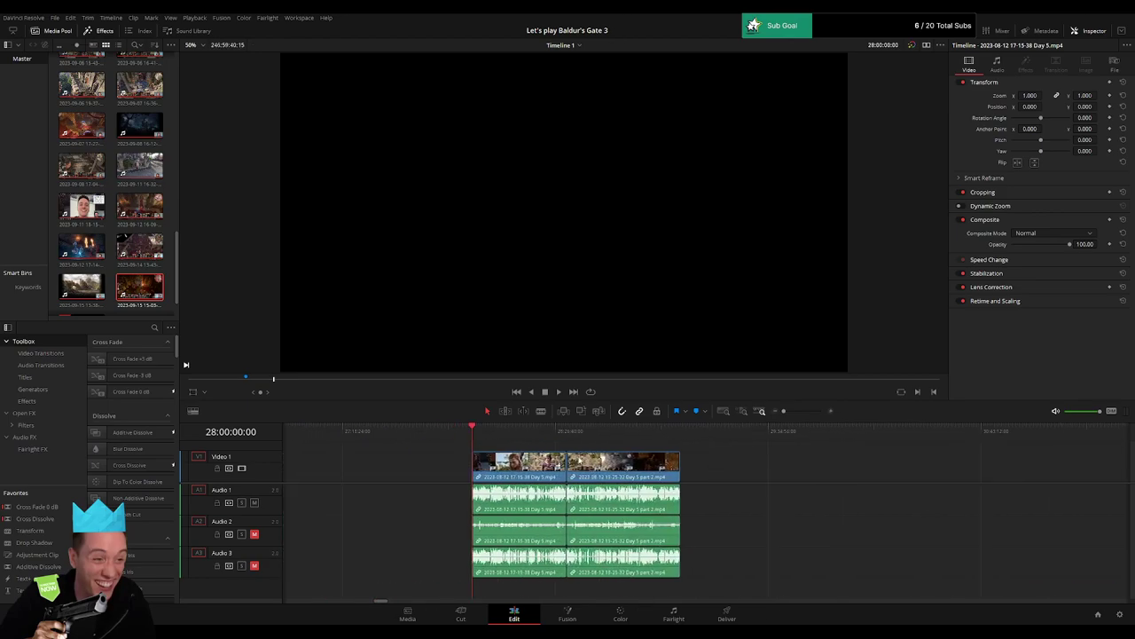
# Add a transition to the video and all three audio tracks at the join between the Day 5 and Day 5 part 2 clips.
pyautogui.press('space')
pyautogui.moveTo(485, 436); pyautogui.dragTo(566, 438)
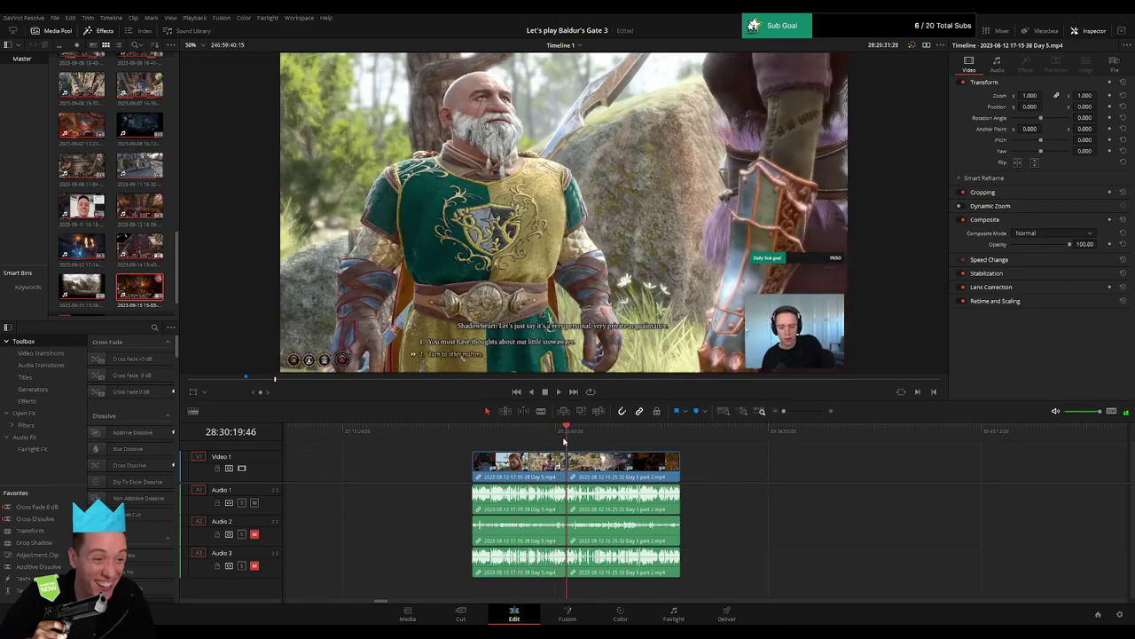
pyautogui.moveTo(785, 412); pyautogui.dragTo(801, 412)
pyautogui.press('space')
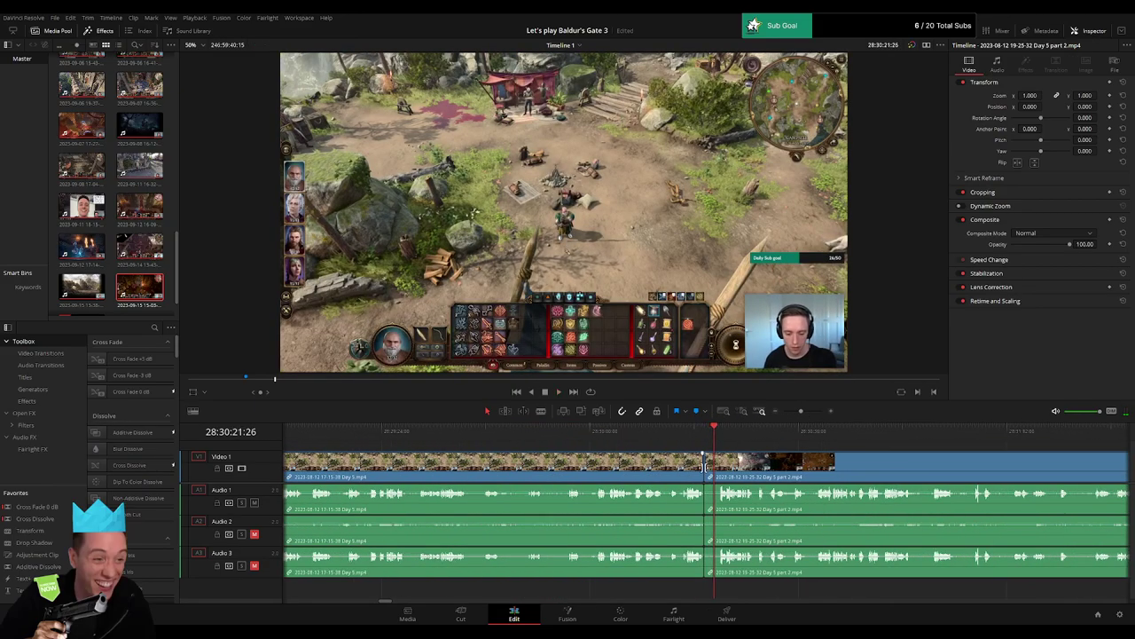
pyautogui.click(704, 468)
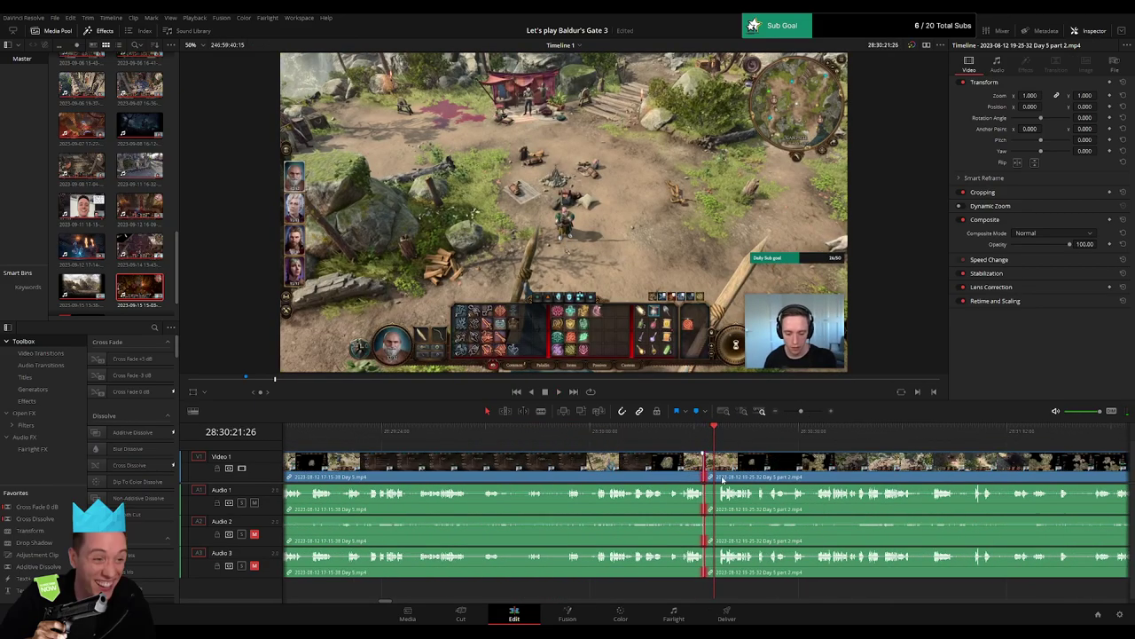
pyautogui.click(688, 431)
pyautogui.press('space')
pyautogui.moveTo(801, 411); pyautogui.dragTo(804, 413)
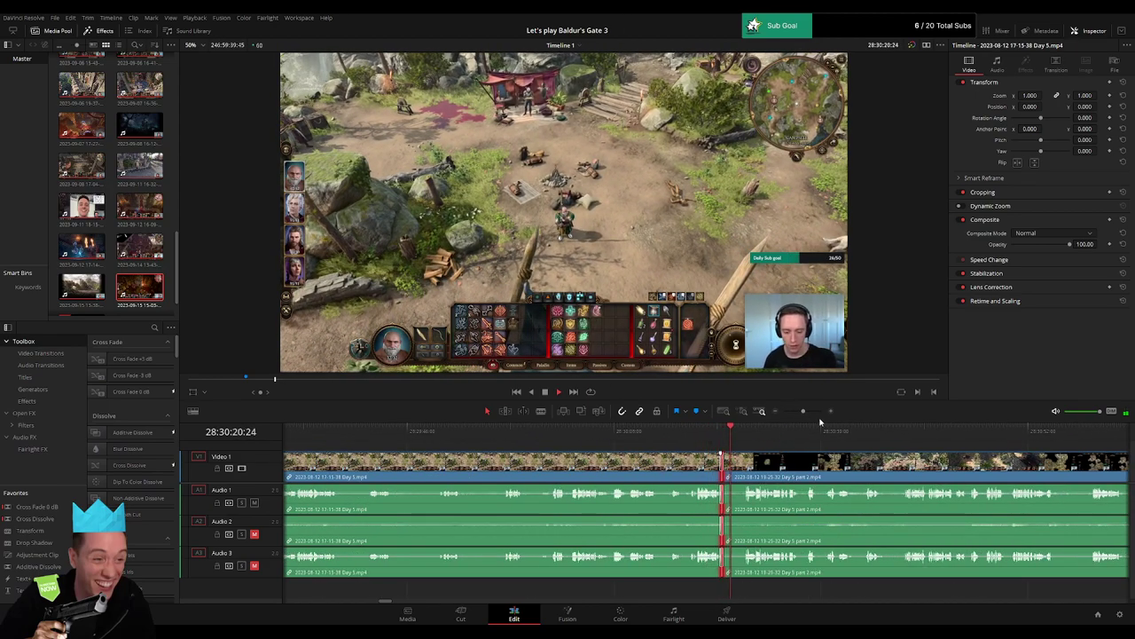
# Examine the Day 5 part 2 footage and audio waveforms from about 28:57:46 back to 28:57:12 for a suitable cut point.
pyautogui.moveTo(804, 412); pyautogui.dragTo(783, 412)
pyautogui.moveTo(717, 439); pyautogui.dragTo(805, 412)
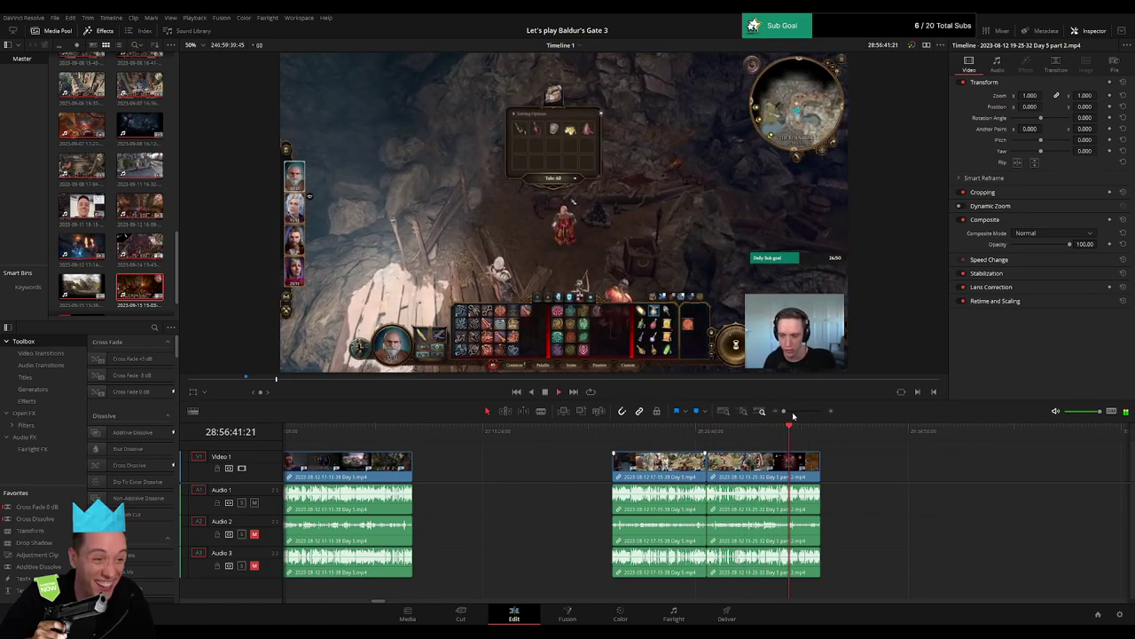
pyautogui.click(795, 411)
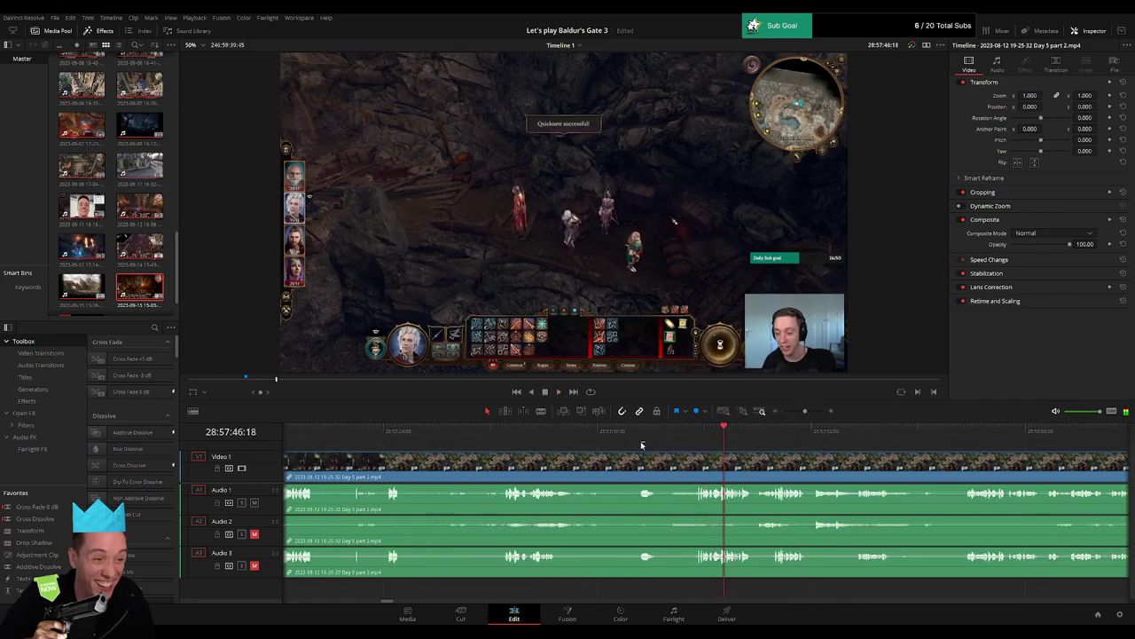
pyautogui.click(642, 443)
pyautogui.click(502, 434)
pyautogui.hscroll(-3, 623, 458)
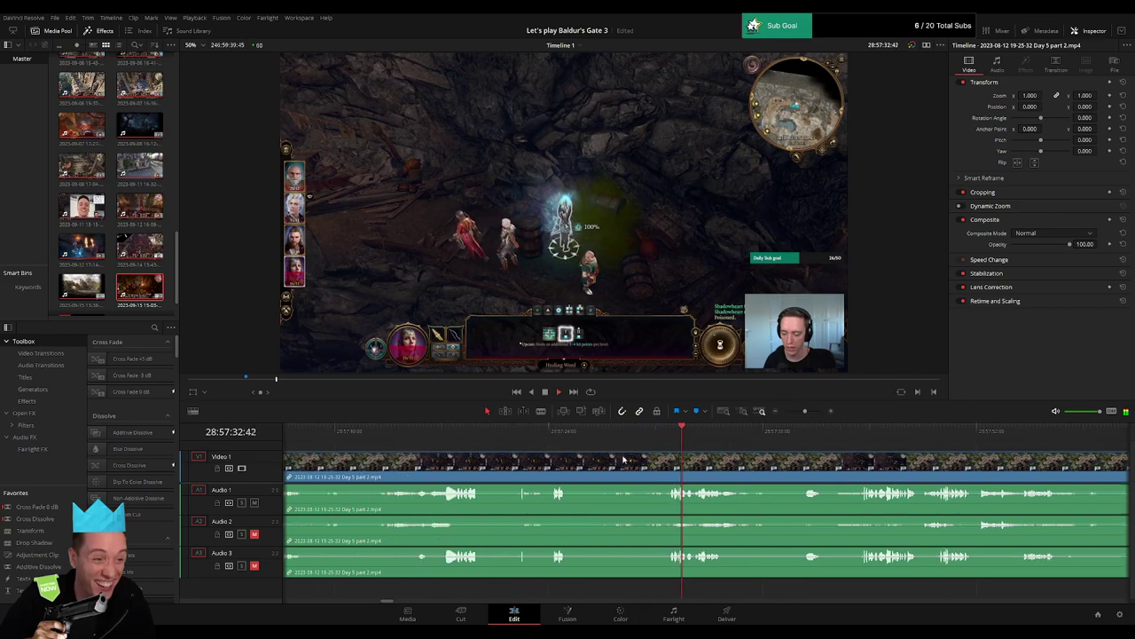
pyautogui.click(551, 437)
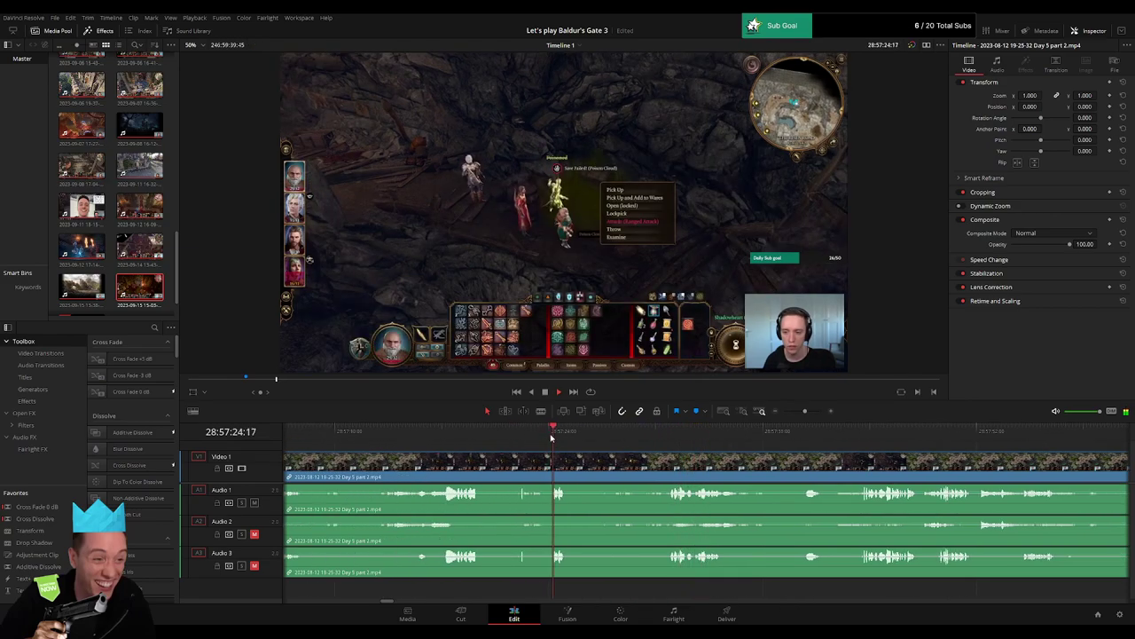
pyautogui.click(445, 439)
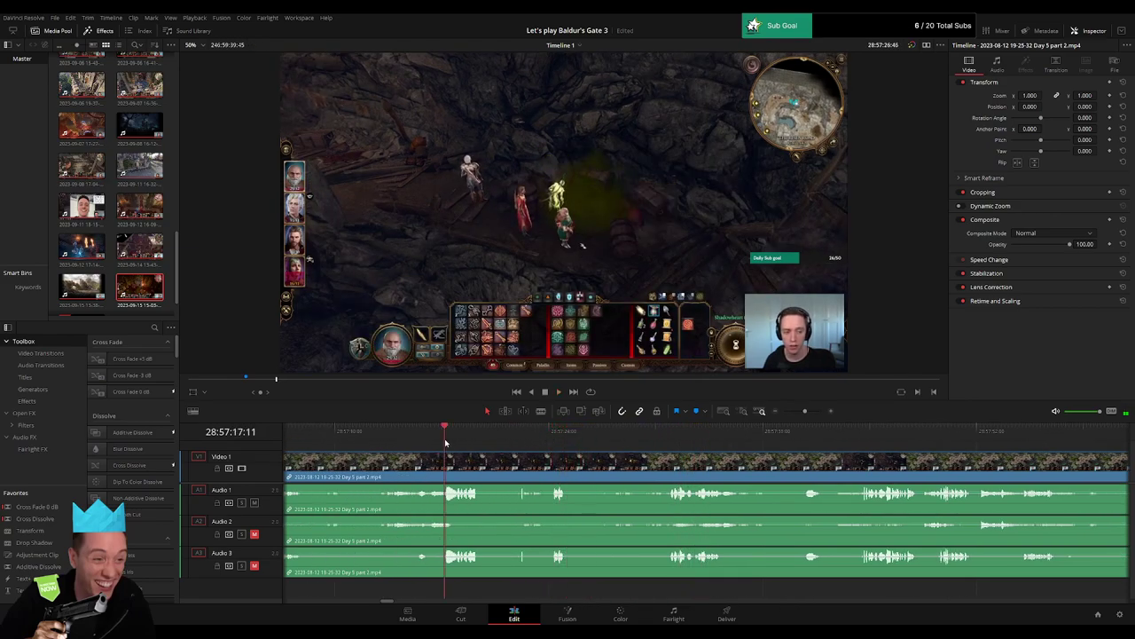
pyautogui.click(379, 438)
pyautogui.hscroll(-3, 491, 451)
pyautogui.click(614, 438)
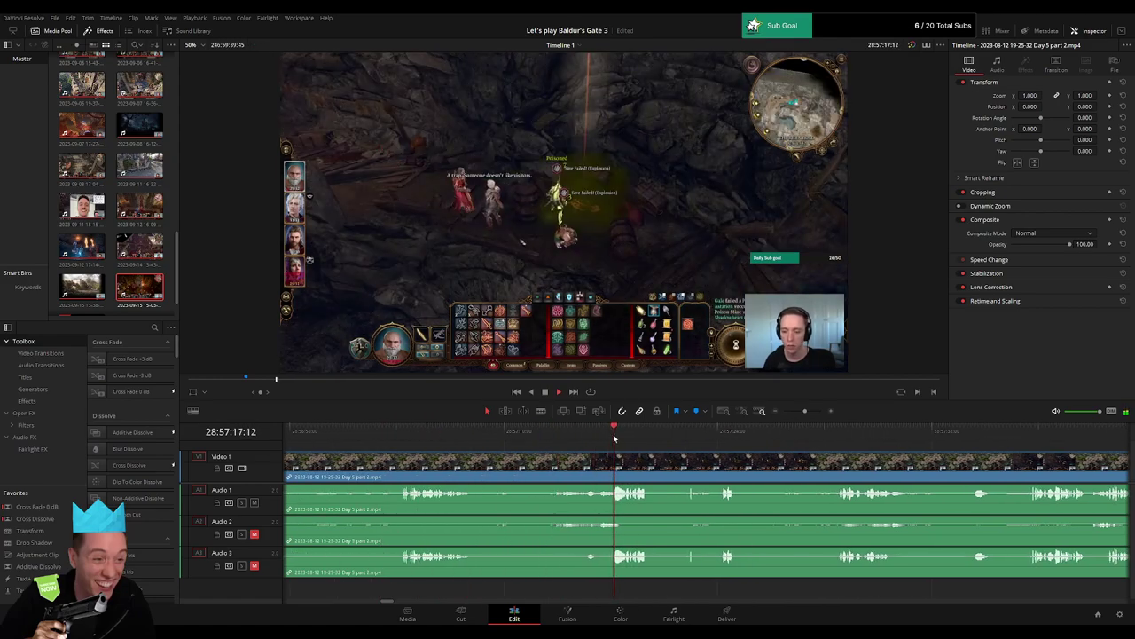
pyautogui.click(551, 438)
pyautogui.click(538, 441)
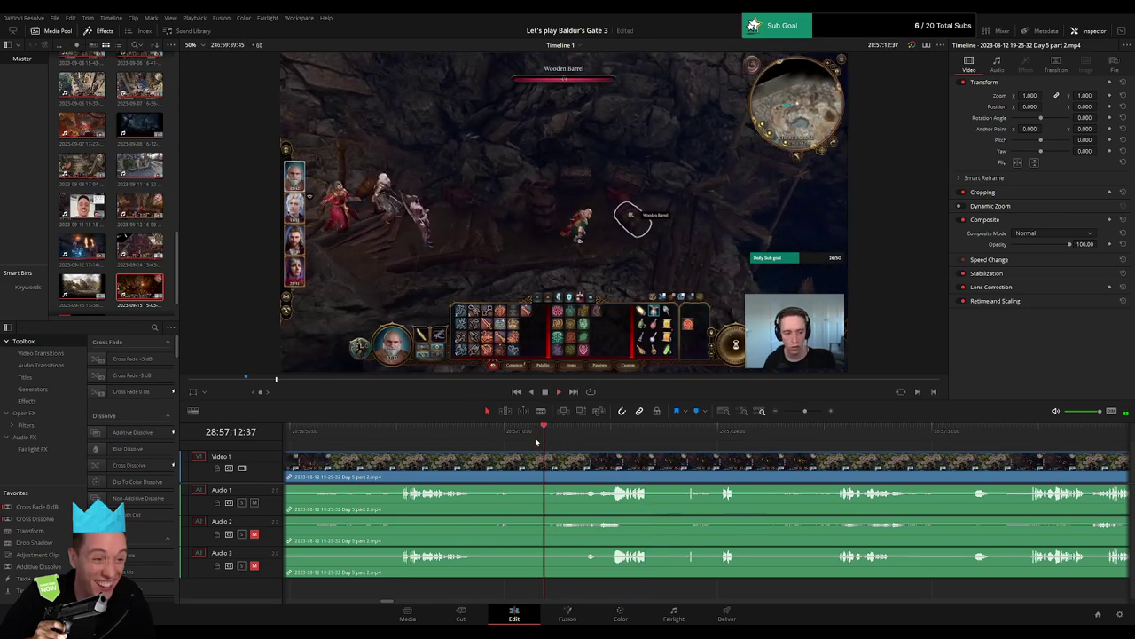
# Split the Day 5 part 2 clip and its audio at 28:57:12:00, adding fades of about one second on both sides of the cut.
pyautogui.moveTo(804, 412); pyautogui.dragTo(808, 411)
pyautogui.moveTo(701, 440); pyautogui.dragTo(645, 487)
pyautogui.hotkey('ctrl', 'b')
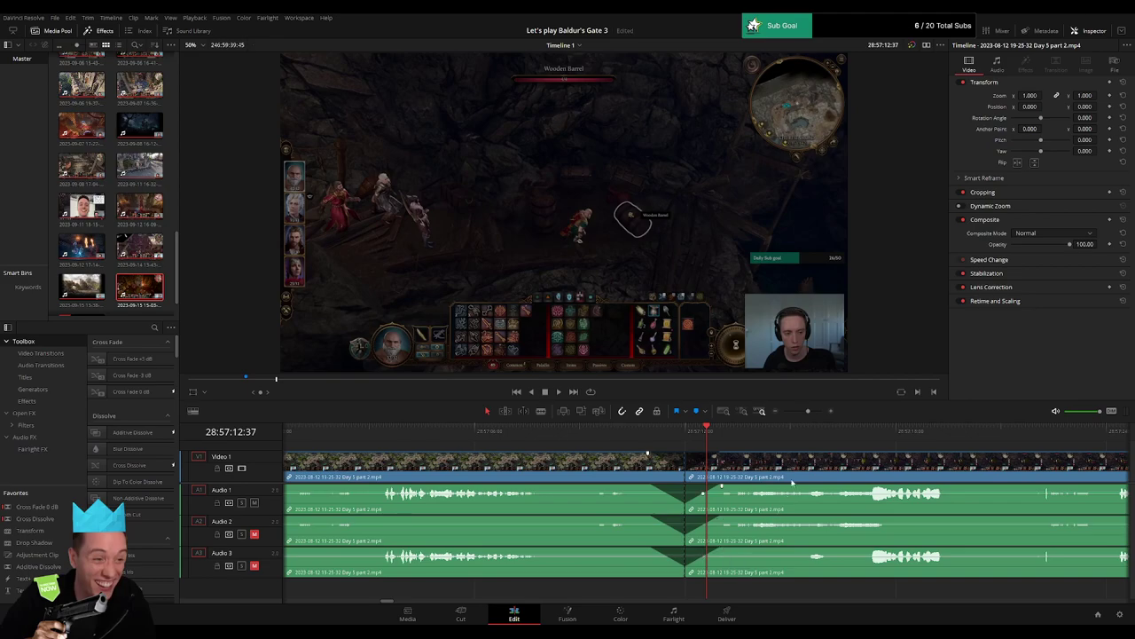
# Move the Day 5 part 2 segment after the 28:57:12:00 cut further along the timeline, leaving a gap behind the cut.
pyautogui.moveTo(808, 412); pyautogui.dragTo(664, 459)
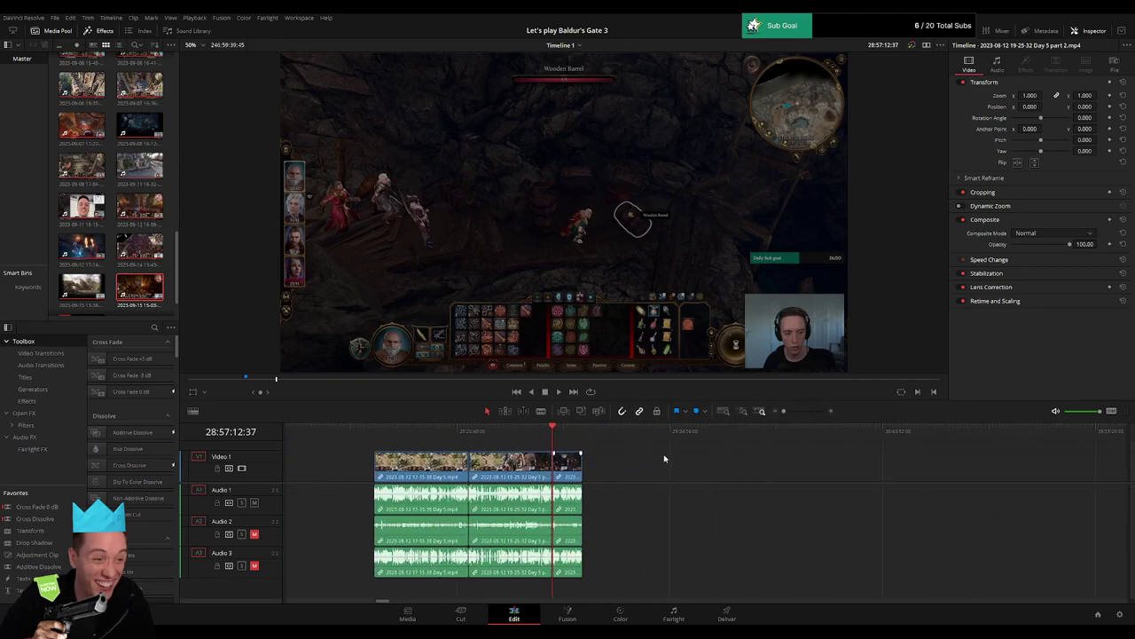
pyautogui.press('Home')
pyautogui.press('Down')
pyautogui.press('Down')
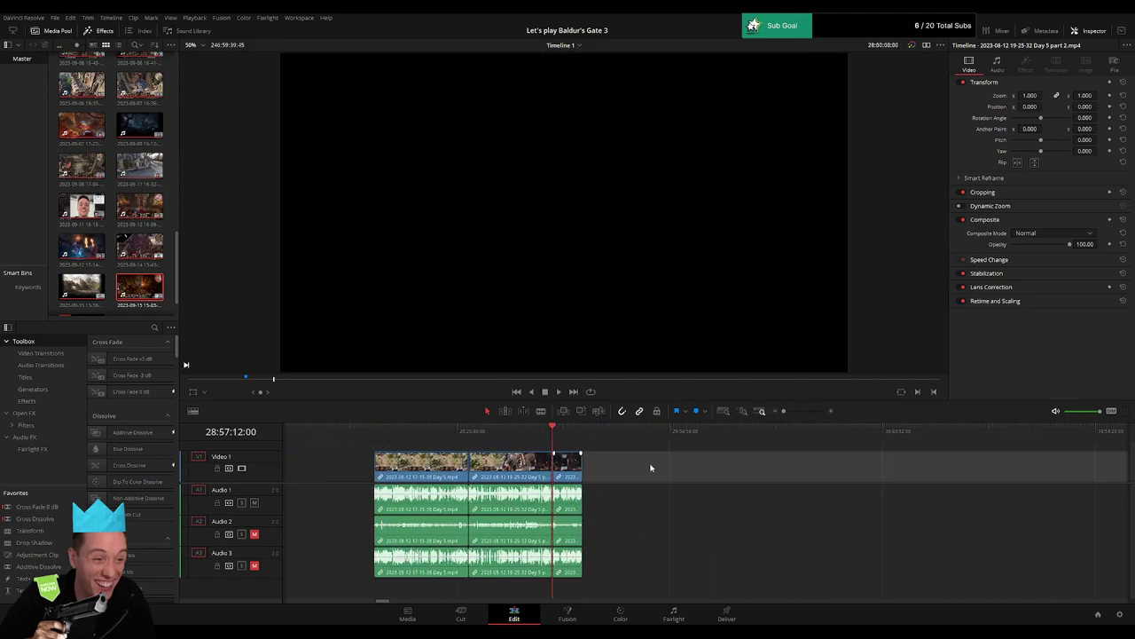
pyautogui.moveTo(685, 466); pyautogui.dragTo(488, 465)
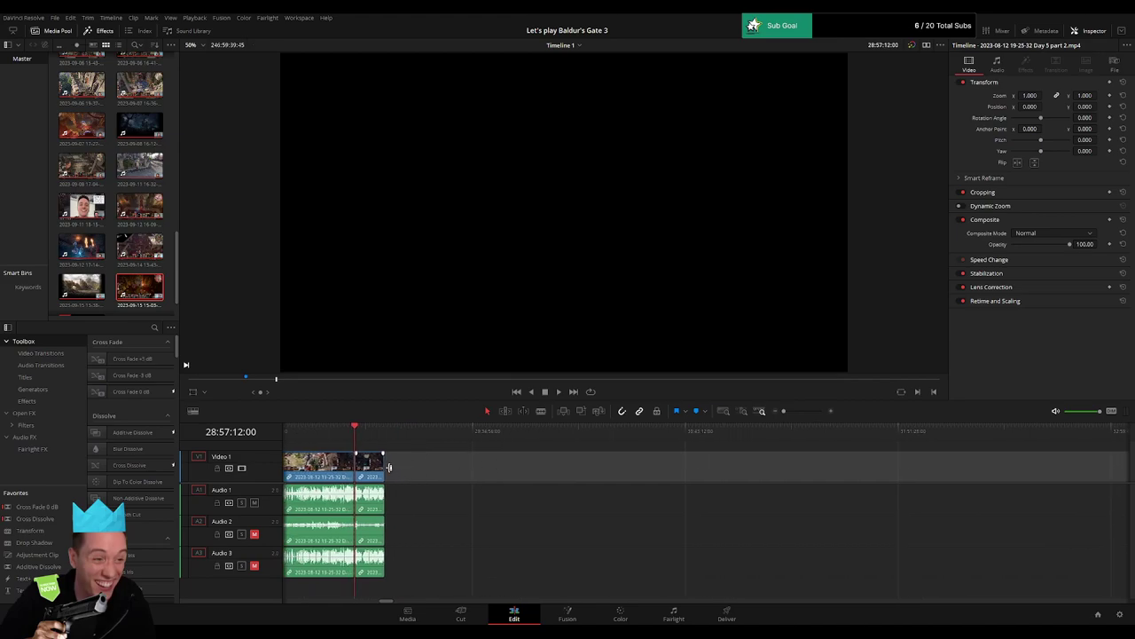
pyautogui.moveTo(369, 470); pyautogui.dragTo(642, 477)
pyautogui.click(501, 467)
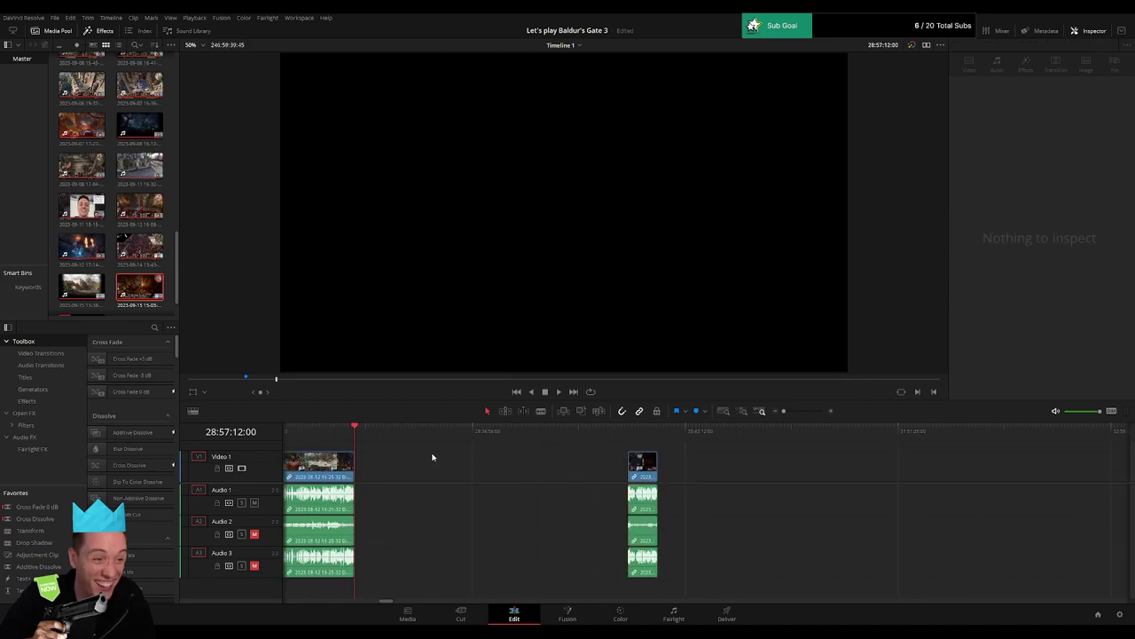
# Position the playhead at the 30-hour mark in the gap between the two Day 5 part 2 segments.
pyautogui.moveTo(429, 442); pyautogui.dragTo(551, 448)
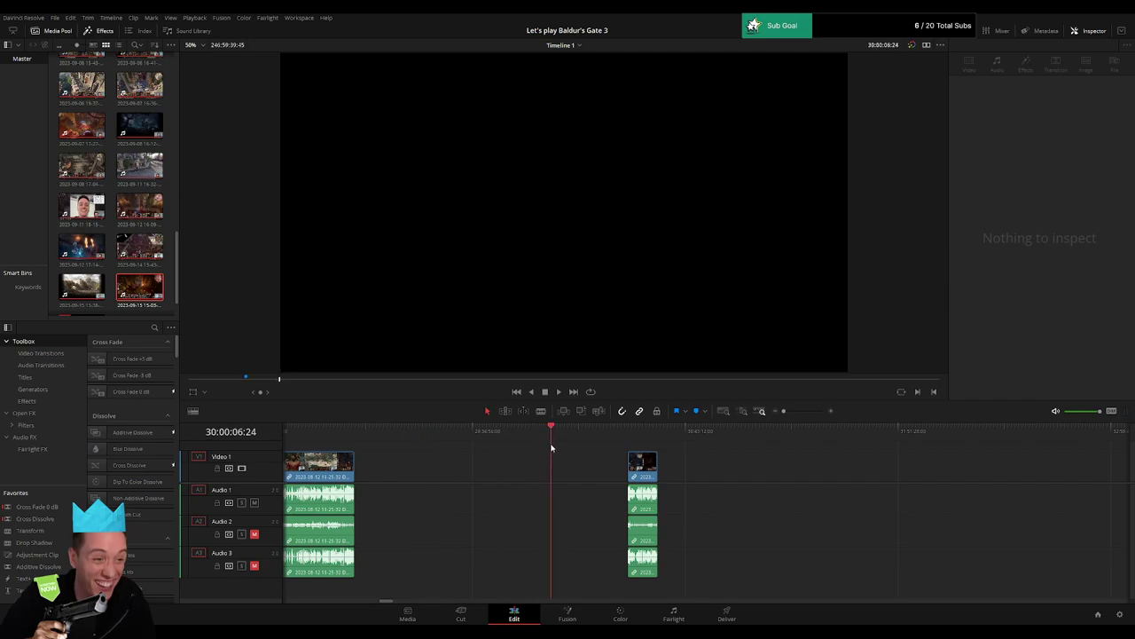
pyautogui.click(784, 411)
pyautogui.click(710, 434)
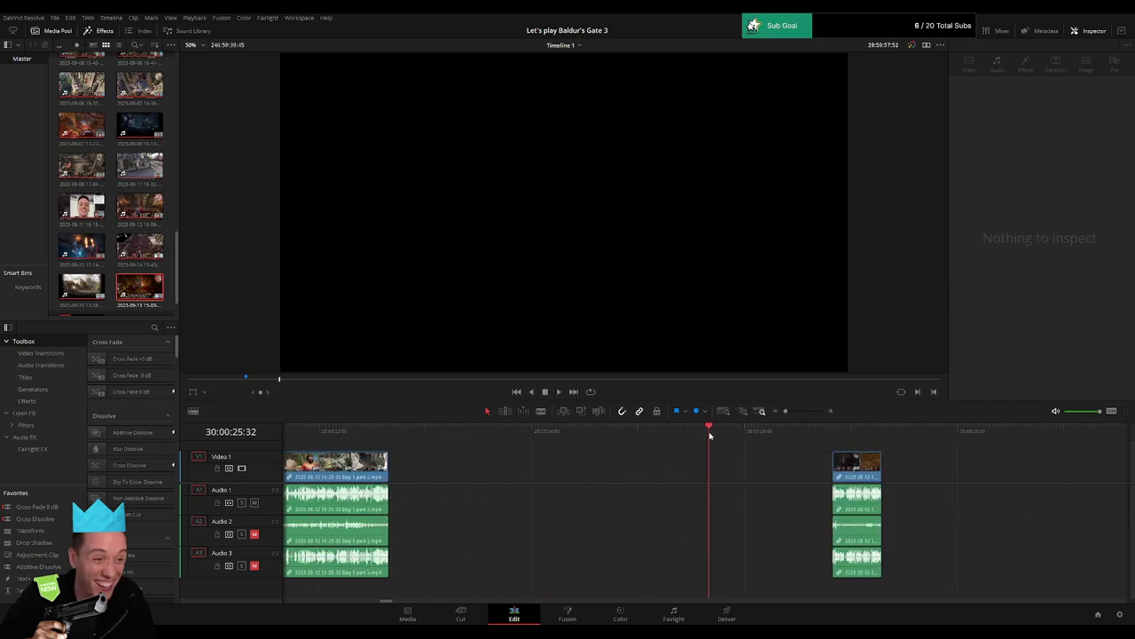
pyautogui.click(813, 411)
pyautogui.moveTo(706, 433); pyautogui.dragTo(550, 448)
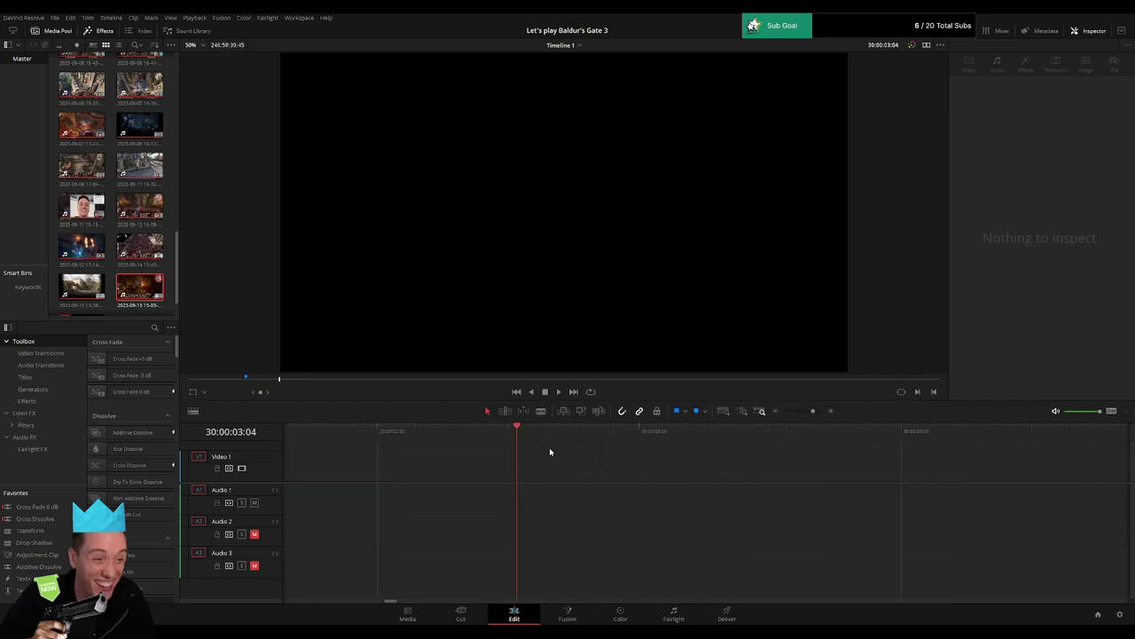
pyautogui.moveTo(707, 441); pyautogui.dragTo(553, 449)
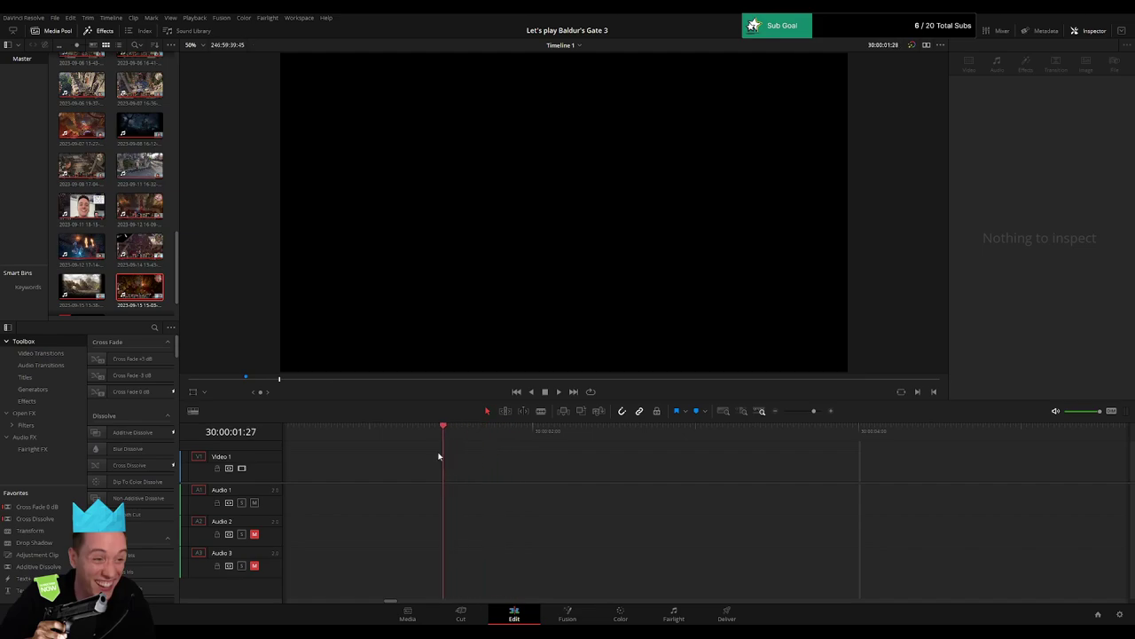
pyautogui.moveTo(438, 456); pyautogui.dragTo(373, 458)
pyautogui.press('Left')
pyautogui.press('Left')
pyautogui.press('Left')
pyautogui.press('Left')
pyautogui.press('Left')
pyautogui.press('Left')
pyautogui.press('Left')
pyautogui.press('Left')
pyautogui.press('Left')
pyautogui.press('Left')
pyautogui.press('Left')
pyautogui.press('Left')
pyautogui.press('Left')
pyautogui.press('Left')
pyautogui.press('Left')
pyautogui.press('Left')
pyautogui.press('Left')
pyautogui.press('Left')
pyautogui.press('Left')
pyautogui.press('Left')
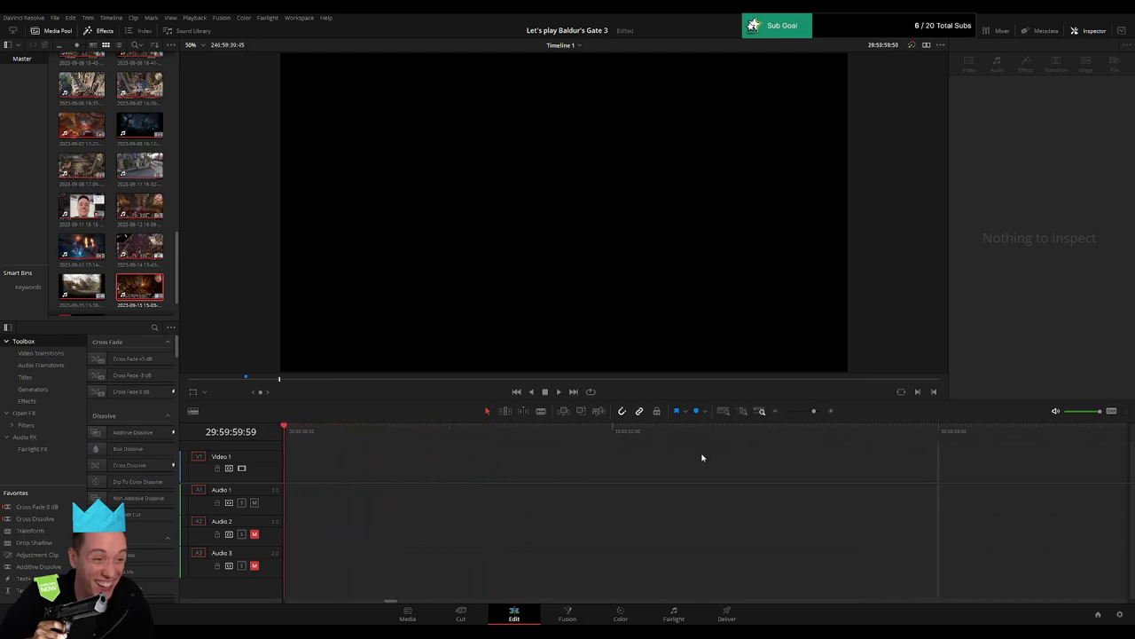
# Align the start of the remaining Day 5 part 2 segment to the 30-hour mark and join the Day 6 clip to its end.
pyautogui.moveTo(810, 411); pyautogui.dragTo(764, 421)
pyautogui.moveTo(805, 474); pyautogui.dragTo(730, 476)
pyautogui.click(1011, 474)
pyautogui.hscroll(4, 1009, 474)
pyautogui.moveTo(1036, 474); pyautogui.dragTo(409, 479)
# Add a transition to the video and all three audio tracks at the join between the Day 5 part 2 and Day 6 clips.
pyautogui.press('space')
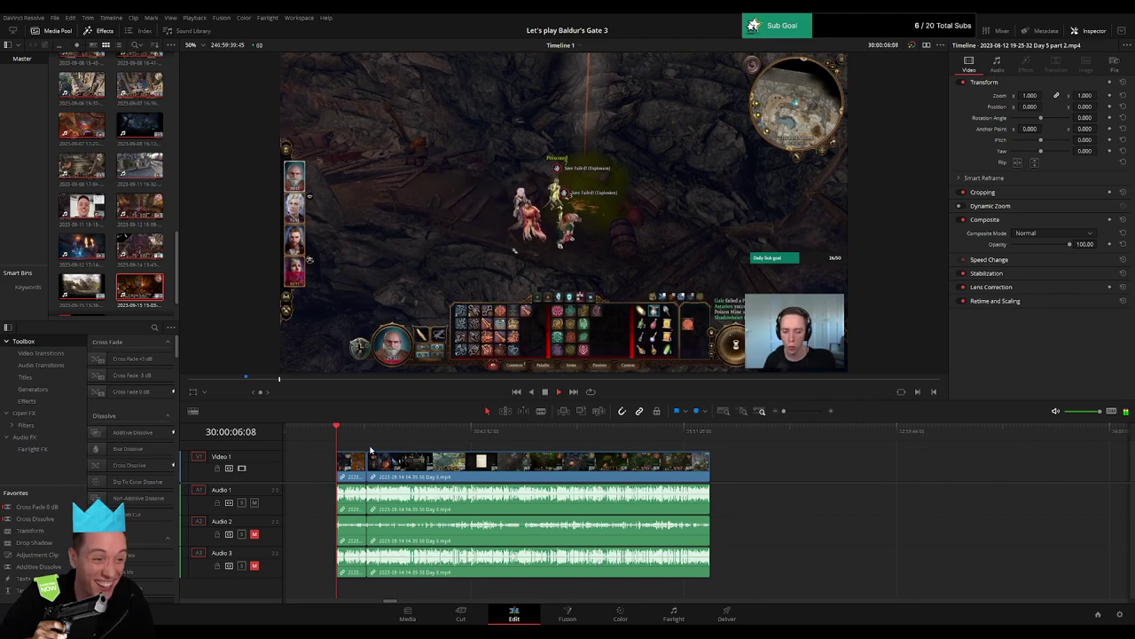
pyautogui.click(792, 411)
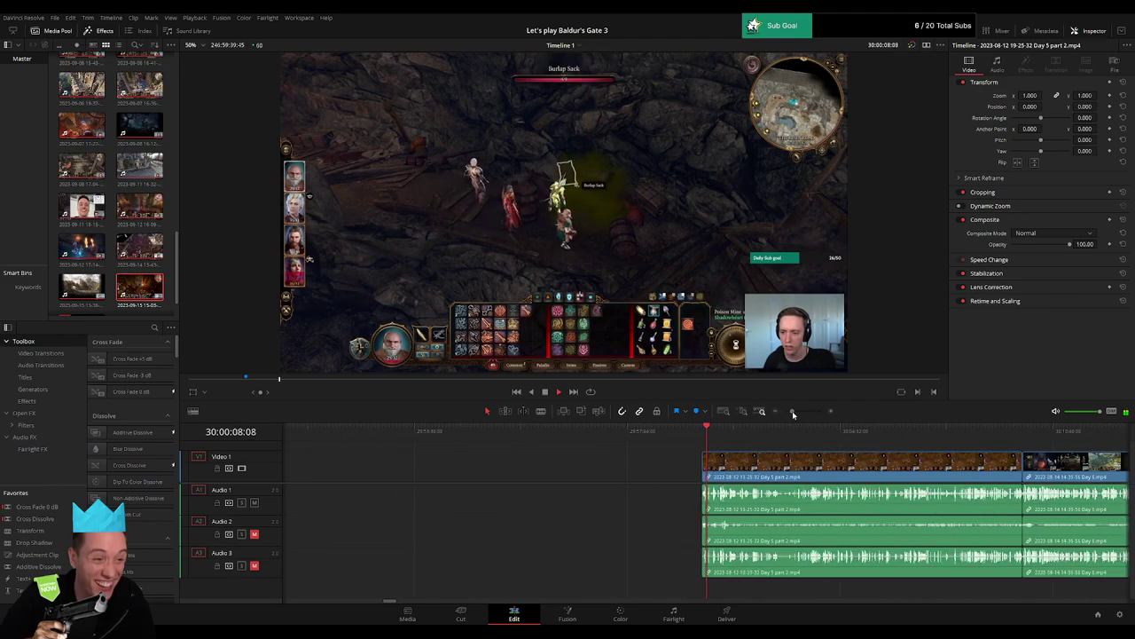
pyautogui.hscroll(2, 527, 464)
pyautogui.hscroll(2, 527, 464)
pyautogui.moveTo(438, 446); pyautogui.dragTo(705, 452)
pyautogui.moveTo(793, 410); pyautogui.dragTo(810, 412)
pyautogui.click(562, 443)
pyautogui.press('space')
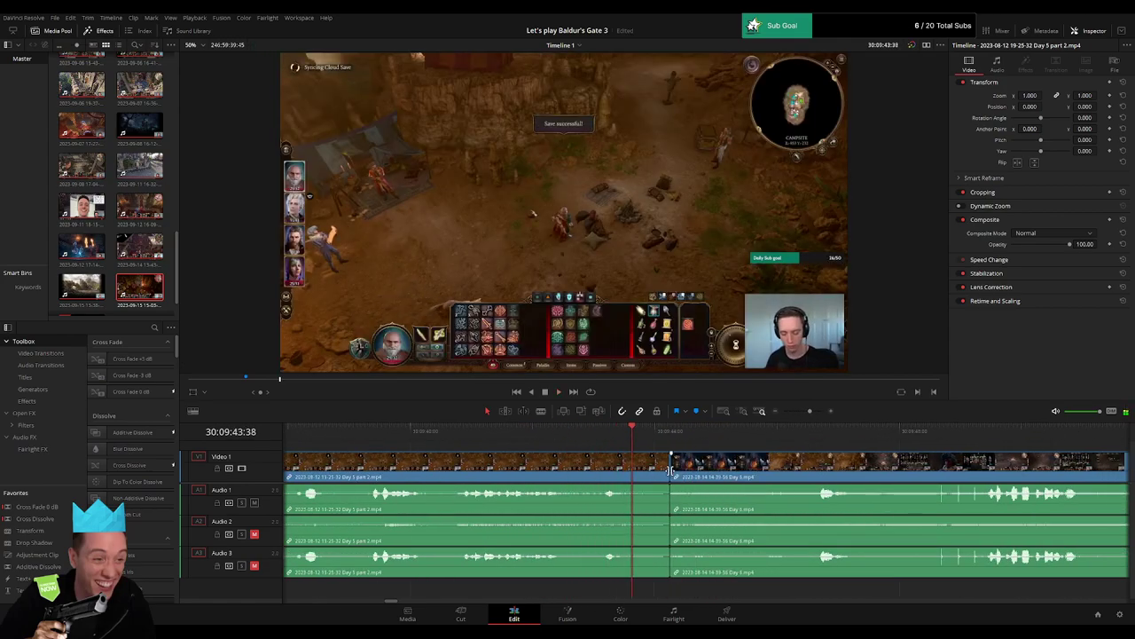
pyautogui.click(670, 468)
pyautogui.hotkey('ctrl', 't')
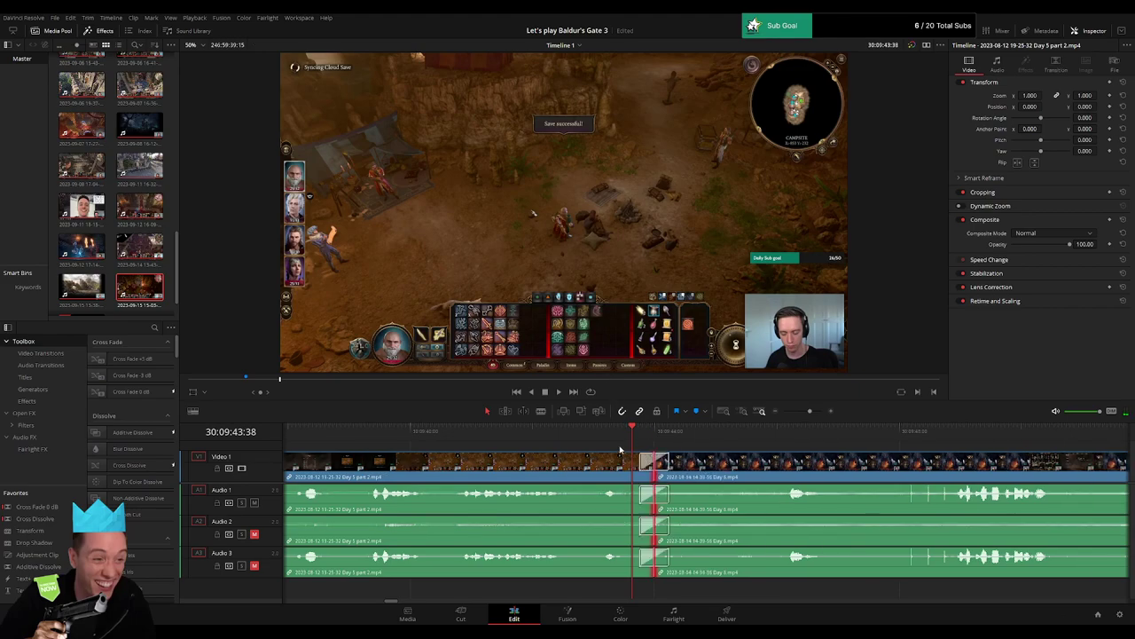
pyautogui.press('space')
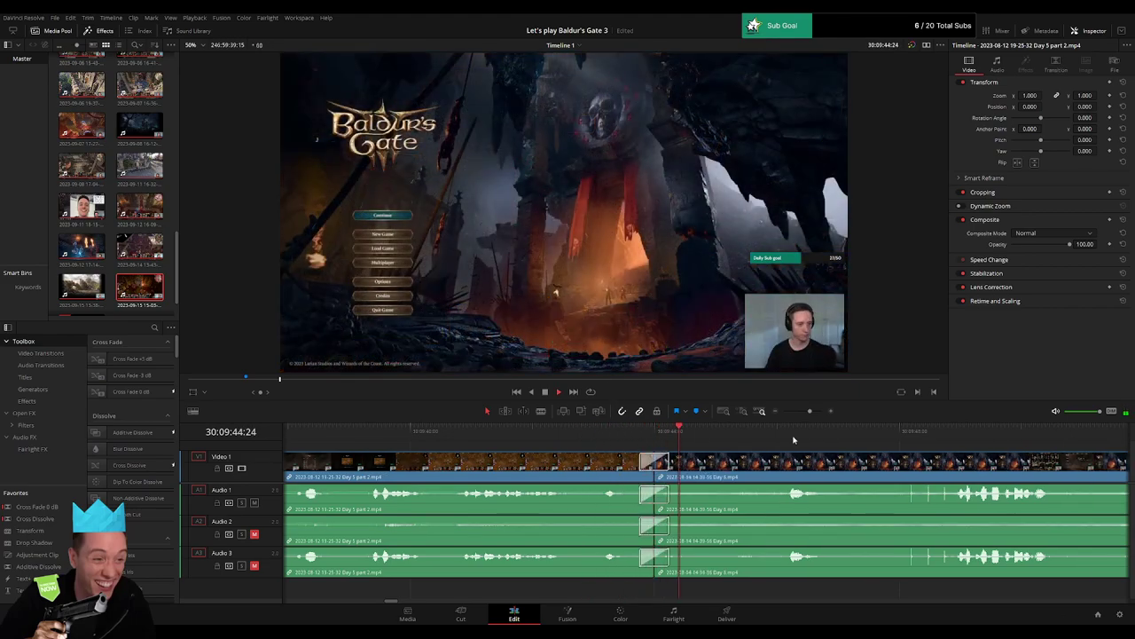
# Find a pause near the shabby wooden doors scene in the Day 6 clip and split all tracks at 30:55:17:30.
pyautogui.moveTo(806, 413); pyautogui.dragTo(783, 412)
pyautogui.moveTo(780, 450); pyautogui.dragTo(636, 446)
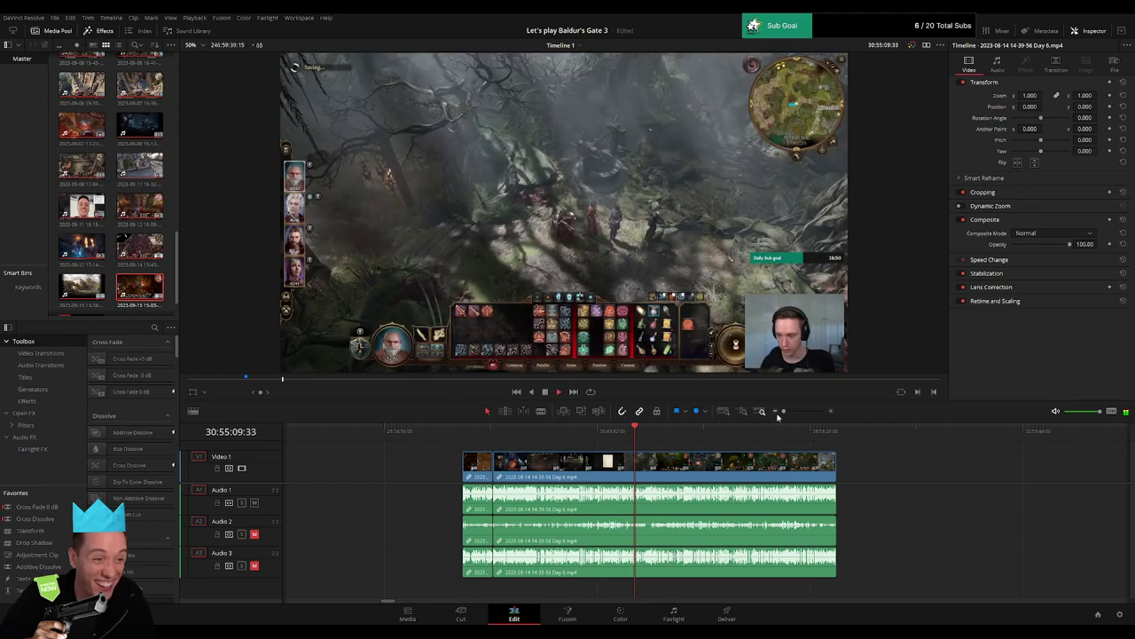
pyautogui.moveTo(778, 413); pyautogui.dragTo(809, 411)
pyautogui.click(759, 435)
pyautogui.click(807, 432)
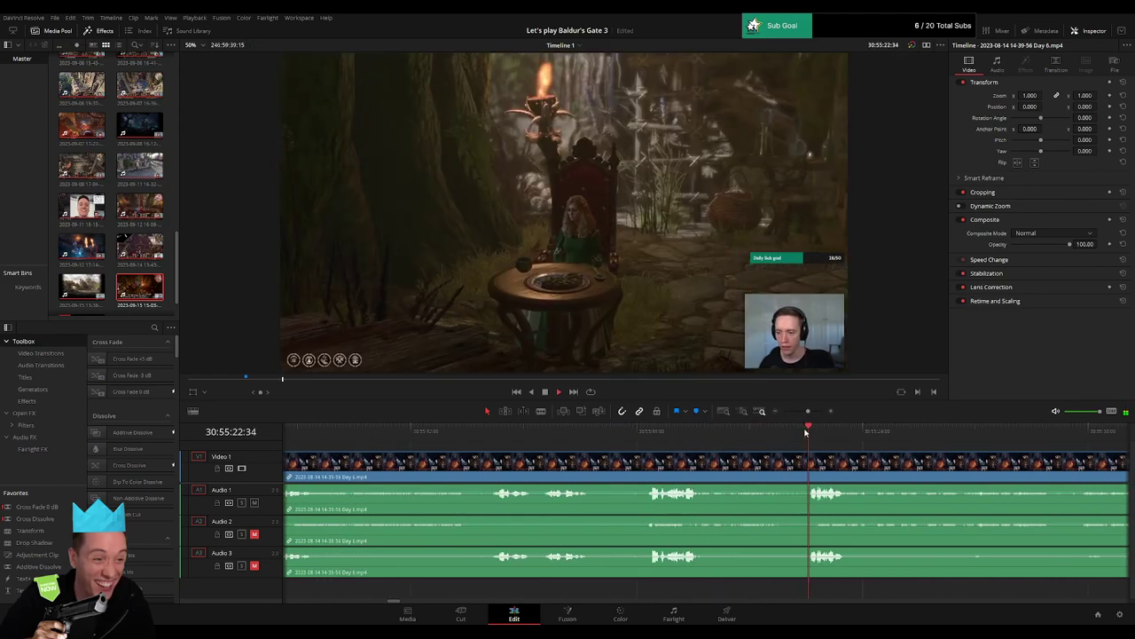
pyautogui.click(508, 436)
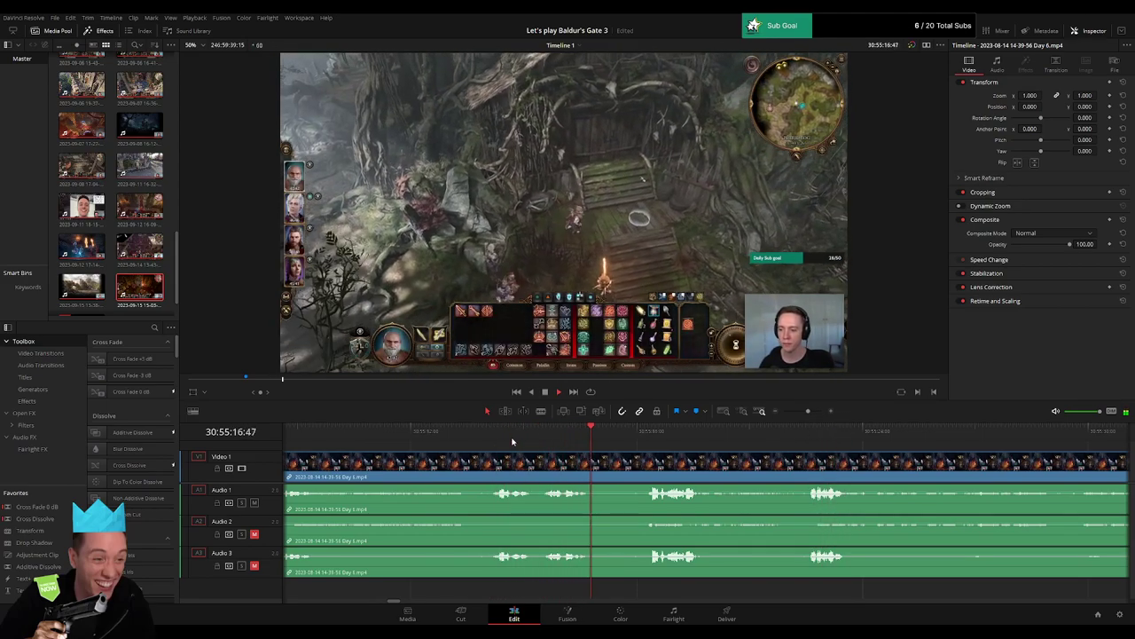
pyautogui.click(650, 442)
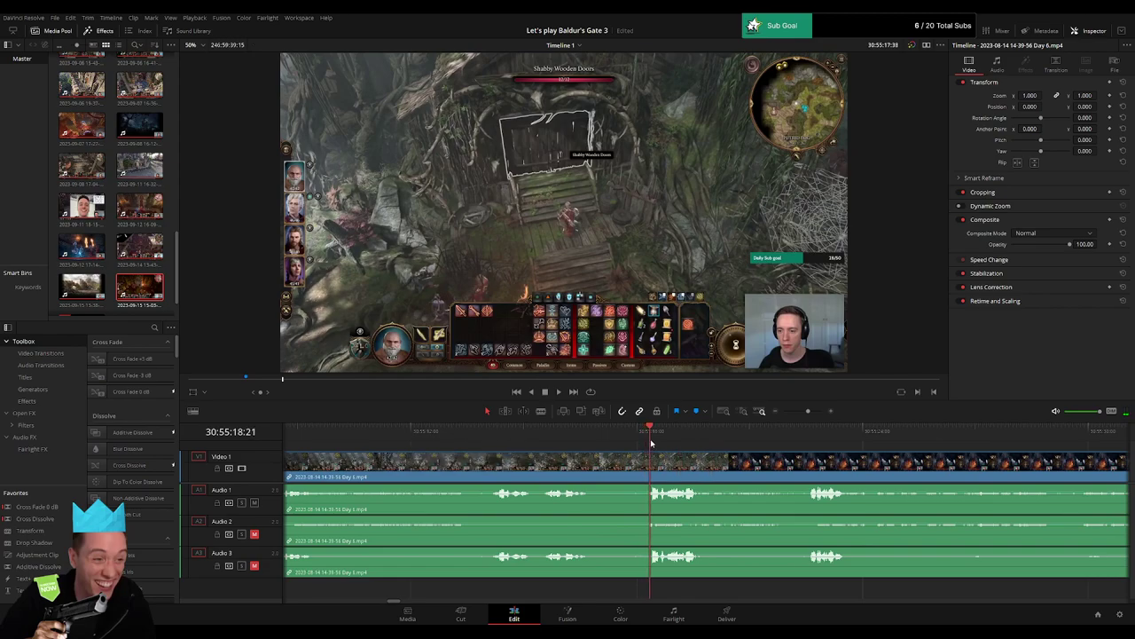
pyautogui.moveTo(651, 441); pyautogui.dragTo(619, 448)
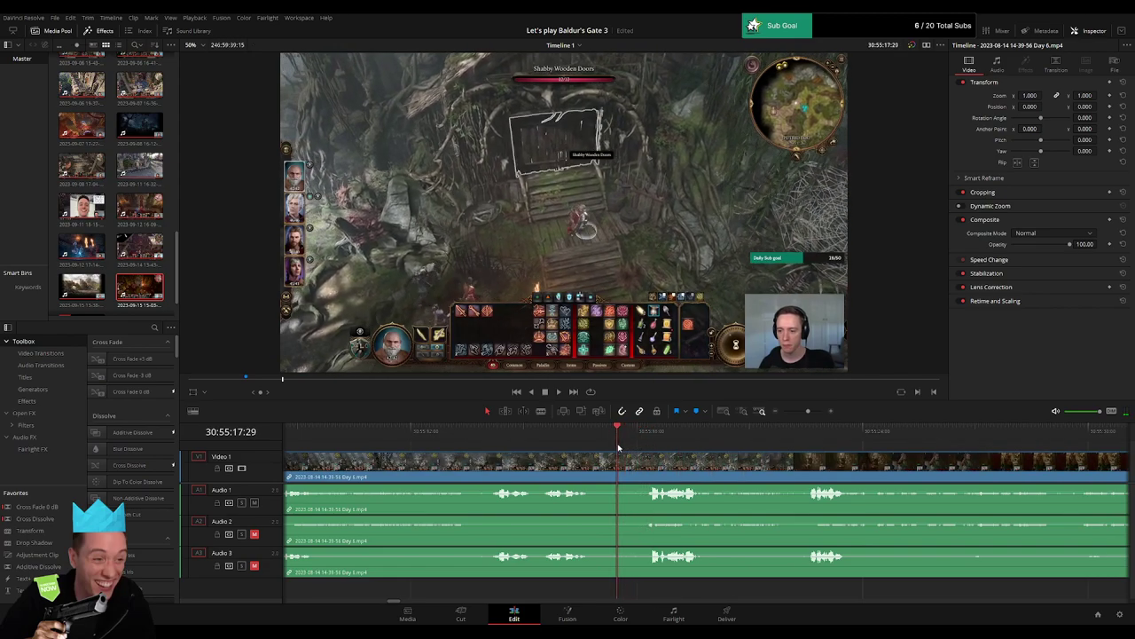
pyautogui.press('Right')
pyautogui.click(624, 462)
pyautogui.press('a')
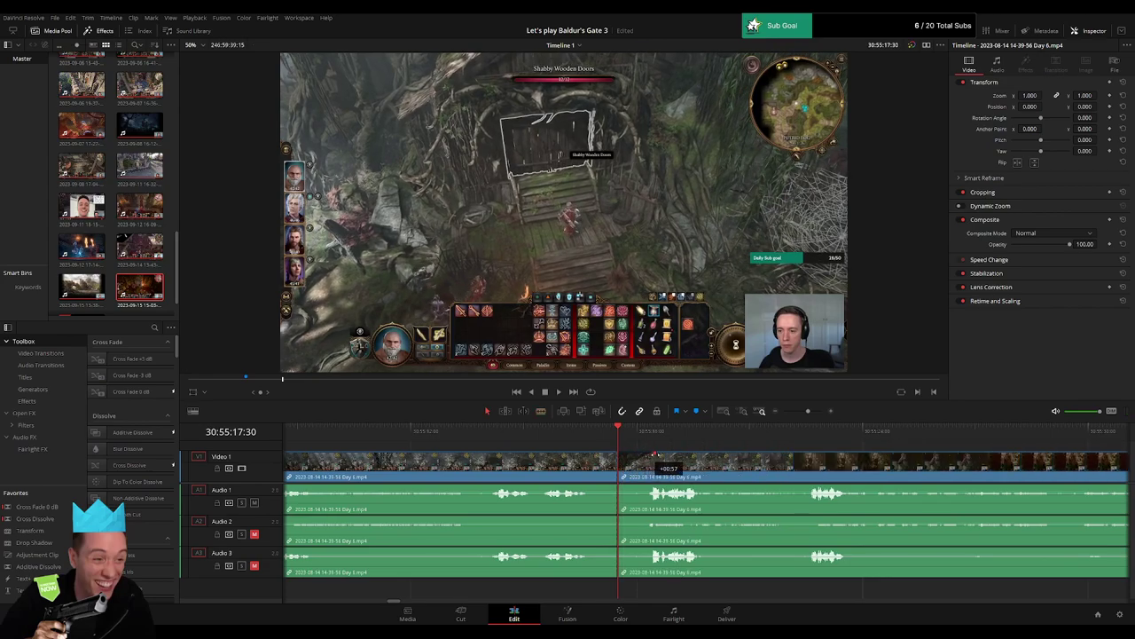
# Add fade-outs and fade-ins of about one second to the video and all three audio tracks at the 30:55:17:30 cut.
pyautogui.moveTo(657, 455); pyautogui.dragTo(656, 455)
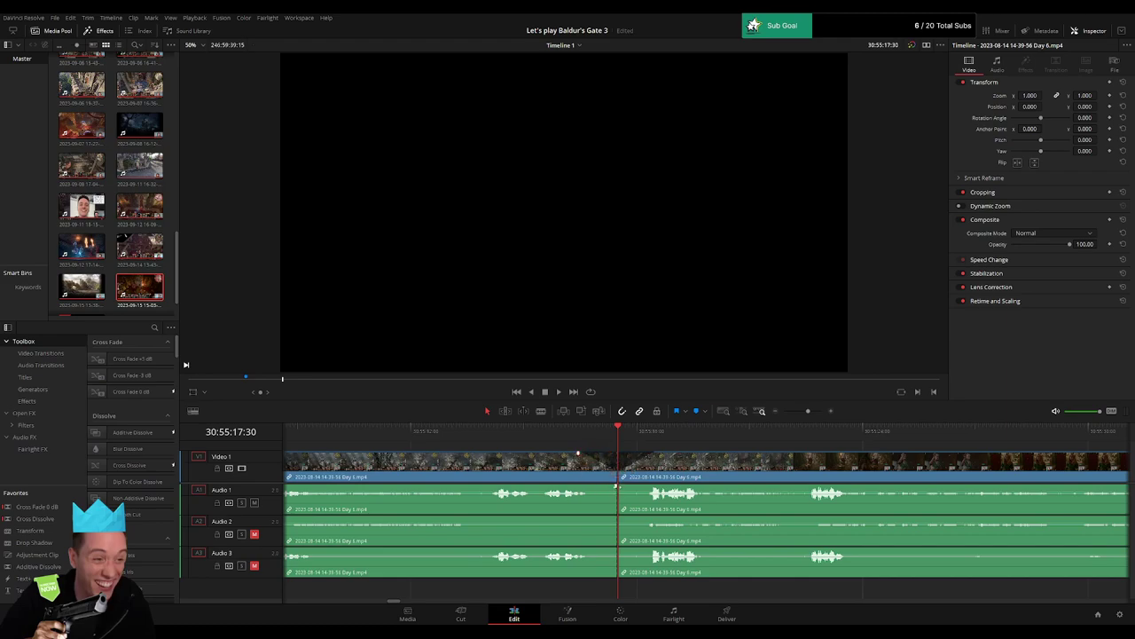
pyautogui.moveTo(620, 485); pyautogui.dragTo(630, 487)
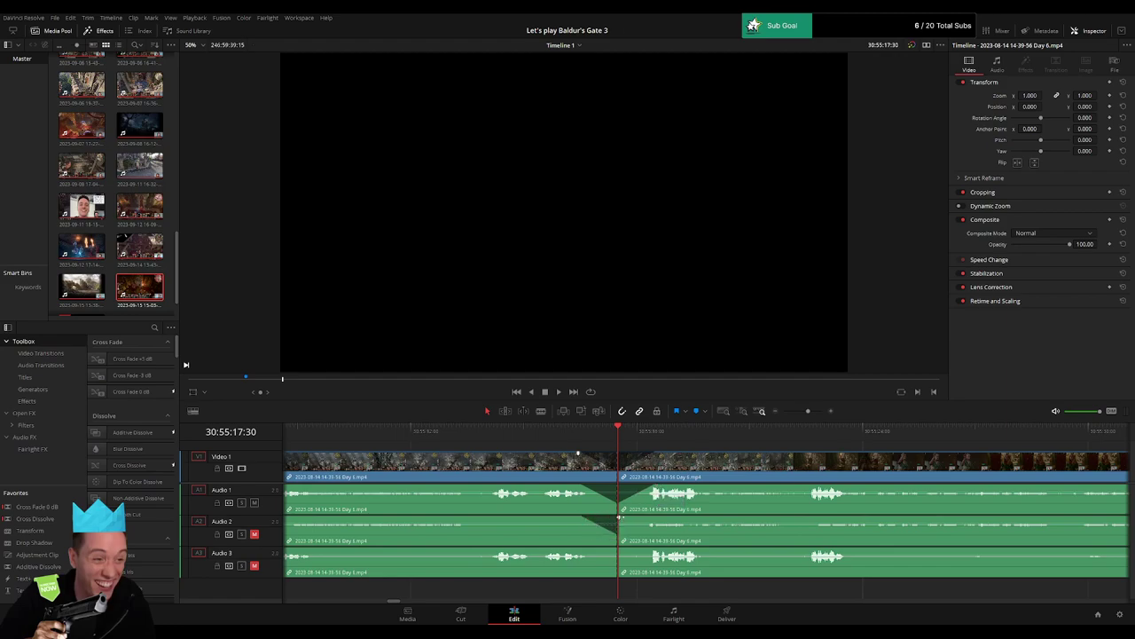
pyautogui.moveTo(619, 517); pyautogui.dragTo(648, 518)
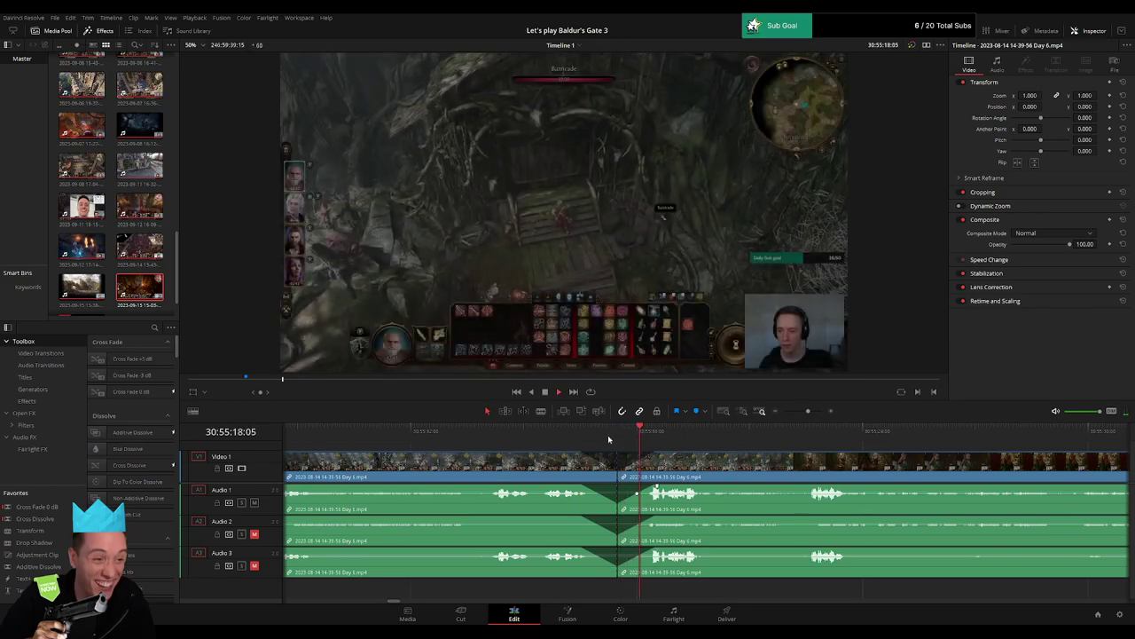
pyautogui.click(618, 435)
# Move the Day 6 segment after the 30:55:17:30 cut further along the timeline, leaving a gap behind the cut.
pyautogui.moveTo(808, 413); pyautogui.dragTo(783, 411)
pyautogui.click(374, 442)
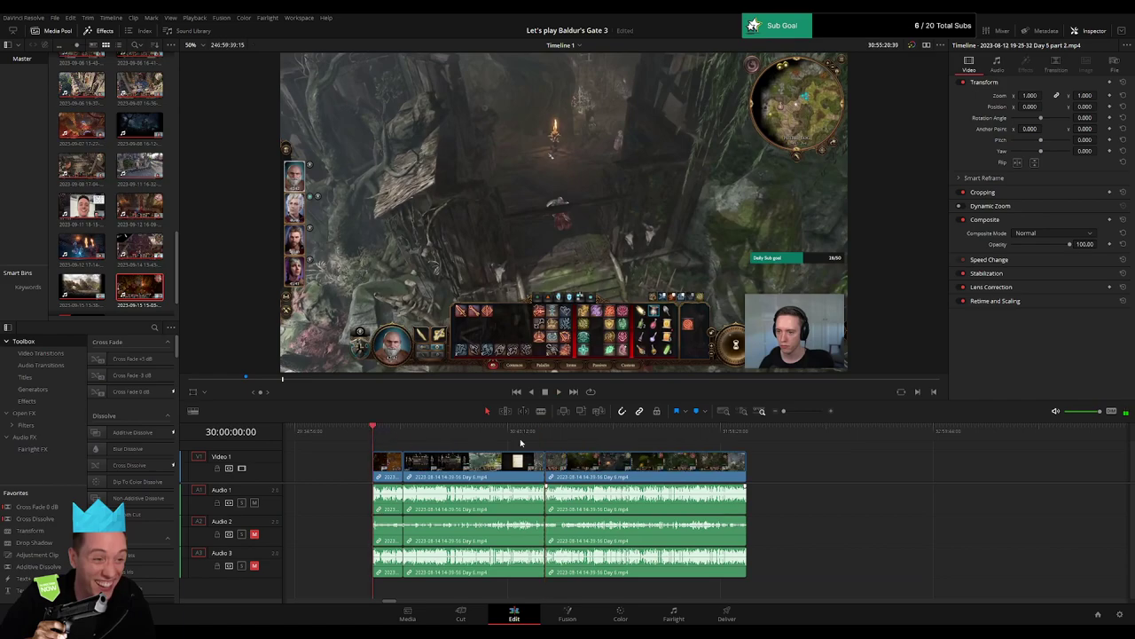
pyautogui.click(544, 442)
pyautogui.hscroll(3, 497, 467)
pyautogui.hotkey('ctrl', 'z')
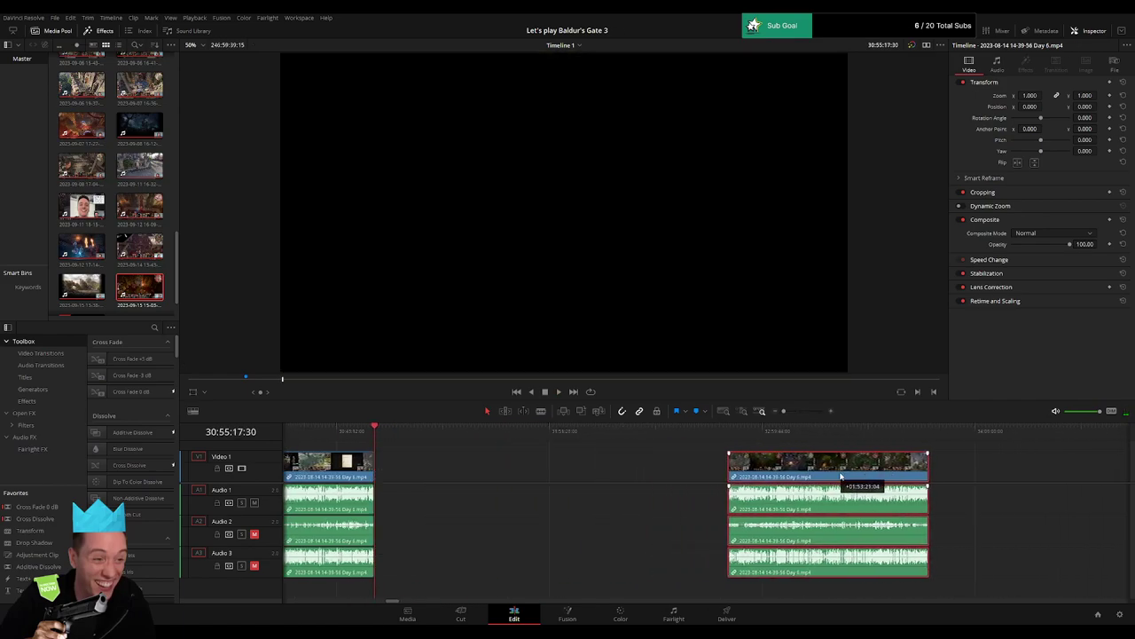
# Position the playhead at the 32-hour mark in the gap between the two Day 6 segments.
pyautogui.moveTo(388, 437); pyautogui.dragTo(477, 443)
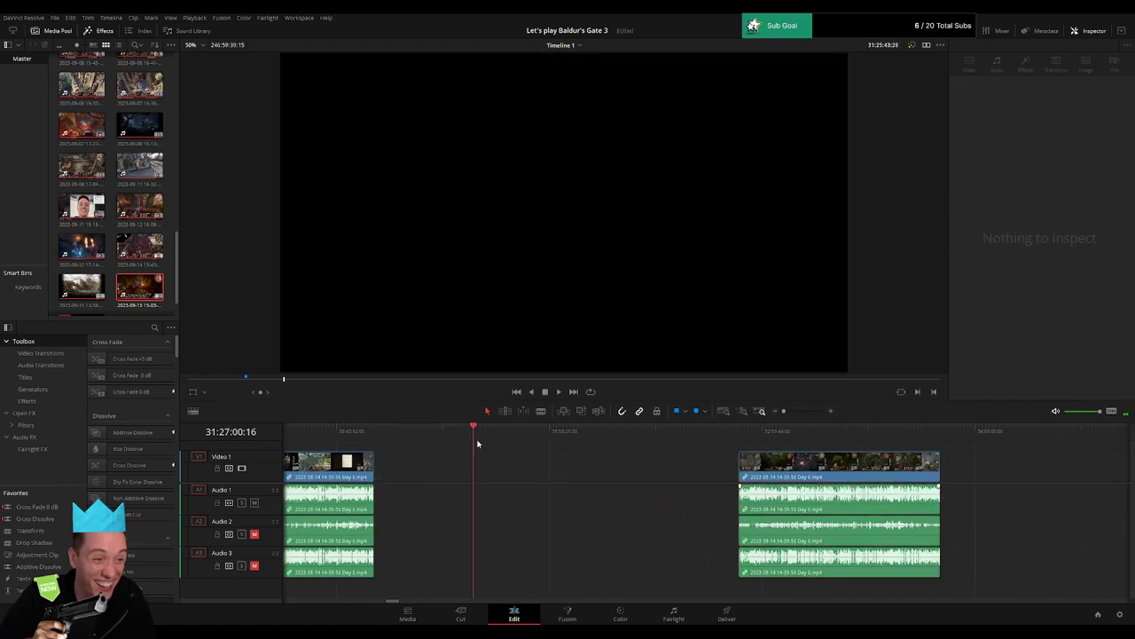
pyautogui.moveTo(570, 451); pyautogui.dragTo(577, 451)
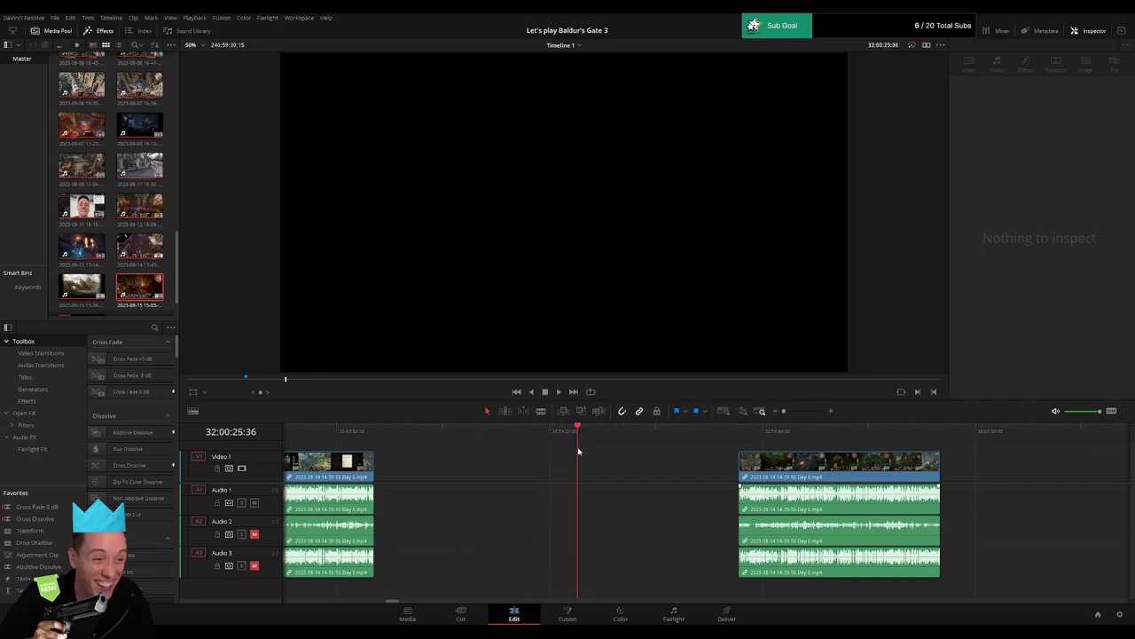
pyautogui.moveTo(788, 411); pyautogui.dragTo(792, 411)
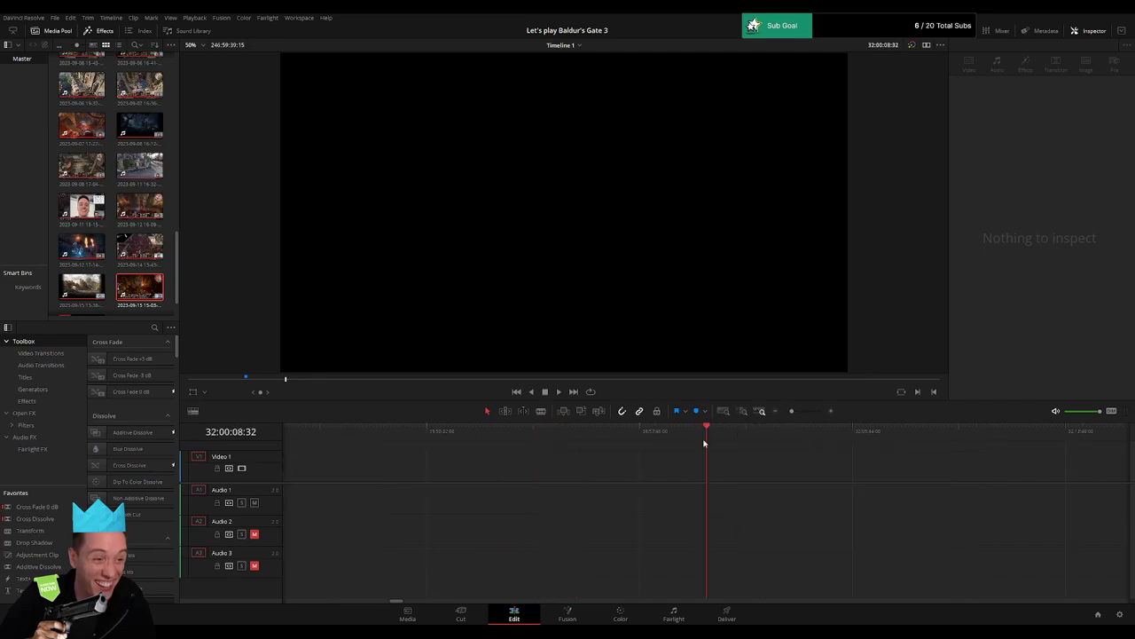
pyautogui.moveTo(705, 440); pyautogui.dragTo(691, 440)
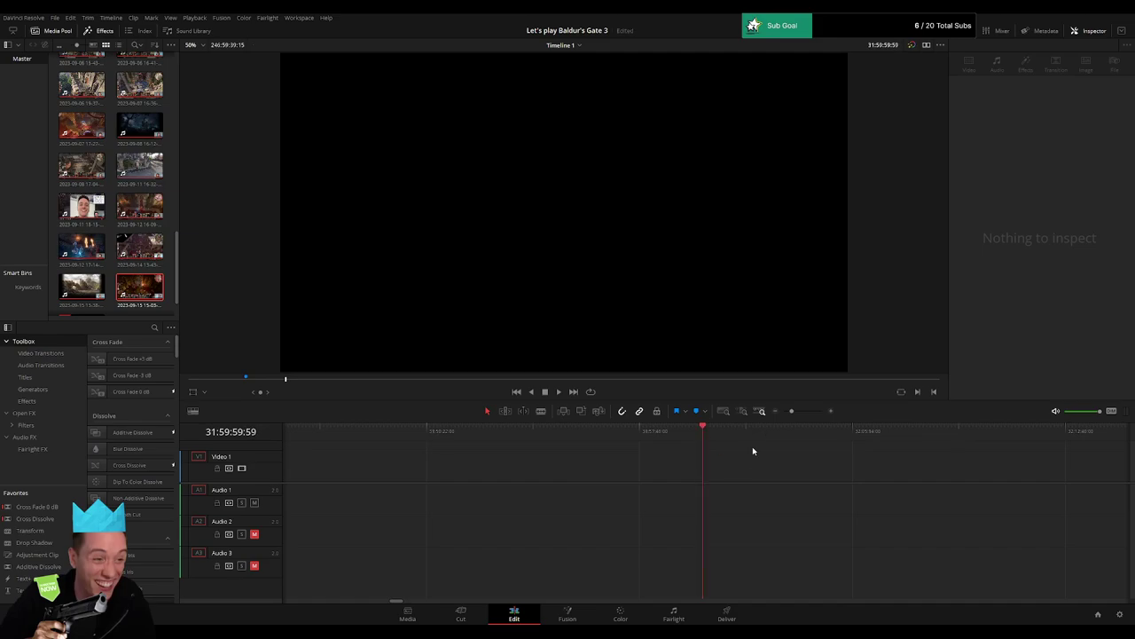
pyautogui.press('Right')
# Align the start of the remaining Day 6 segment to the 32-hour mark and play from there.
pyautogui.moveTo(791, 411); pyautogui.dragTo(784, 411)
pyautogui.hscroll(3, 723, 469)
pyautogui.moveTo(615, 465); pyautogui.dragTo(458, 468)
pyautogui.press('space')
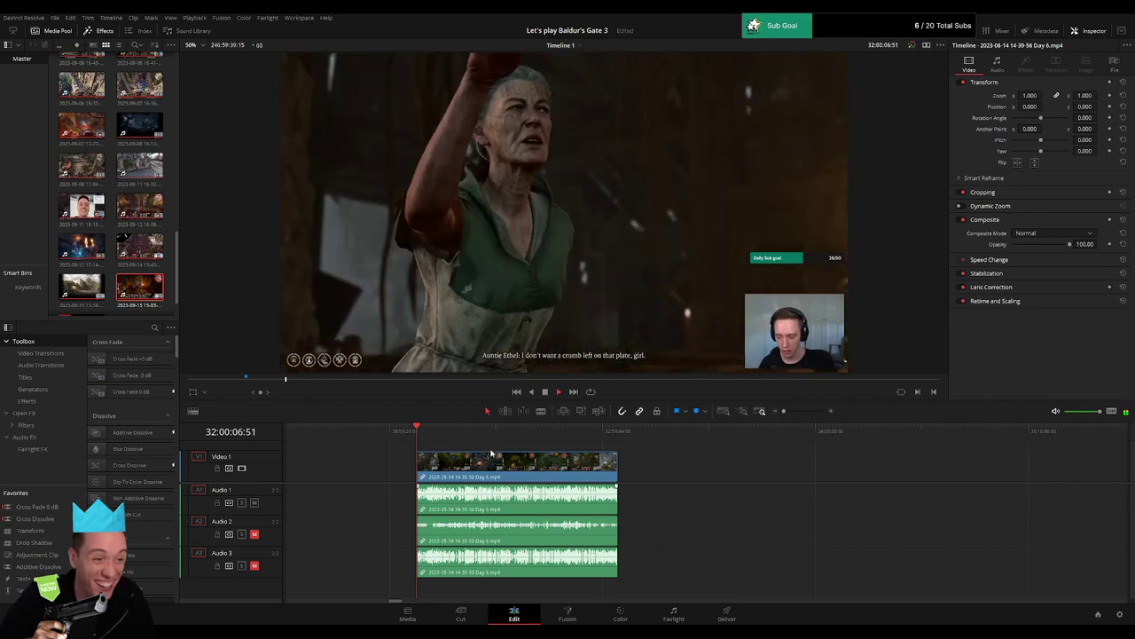
# Find a quiet moment nearly an hour into the Day 6 segment and split all tracks at 32:57:34:30.
pyautogui.hscroll(3, 499, 450)
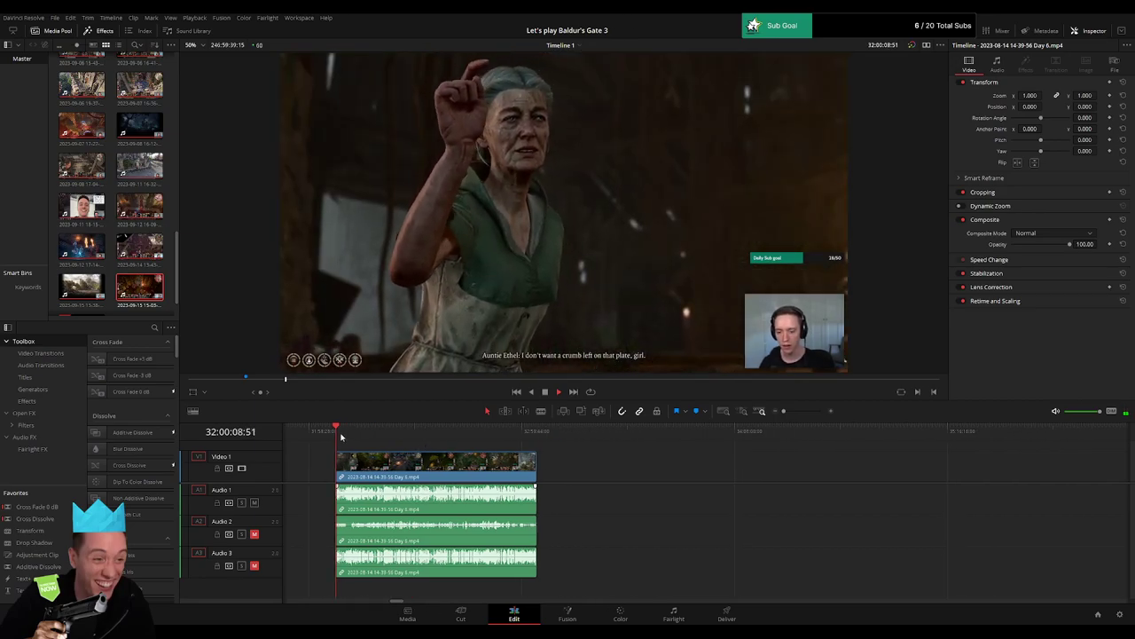
pyautogui.moveTo(341, 436); pyautogui.dragTo(512, 449)
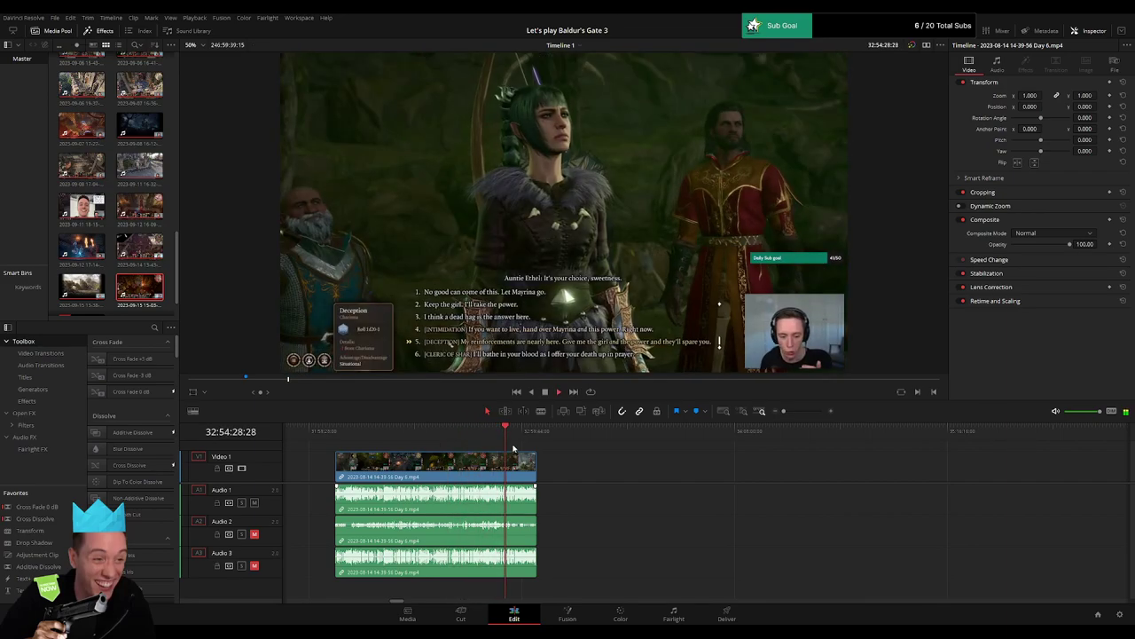
pyautogui.moveTo(784, 411); pyautogui.dragTo(666, 441)
pyautogui.click(745, 433)
pyautogui.click(822, 435)
pyautogui.press('space')
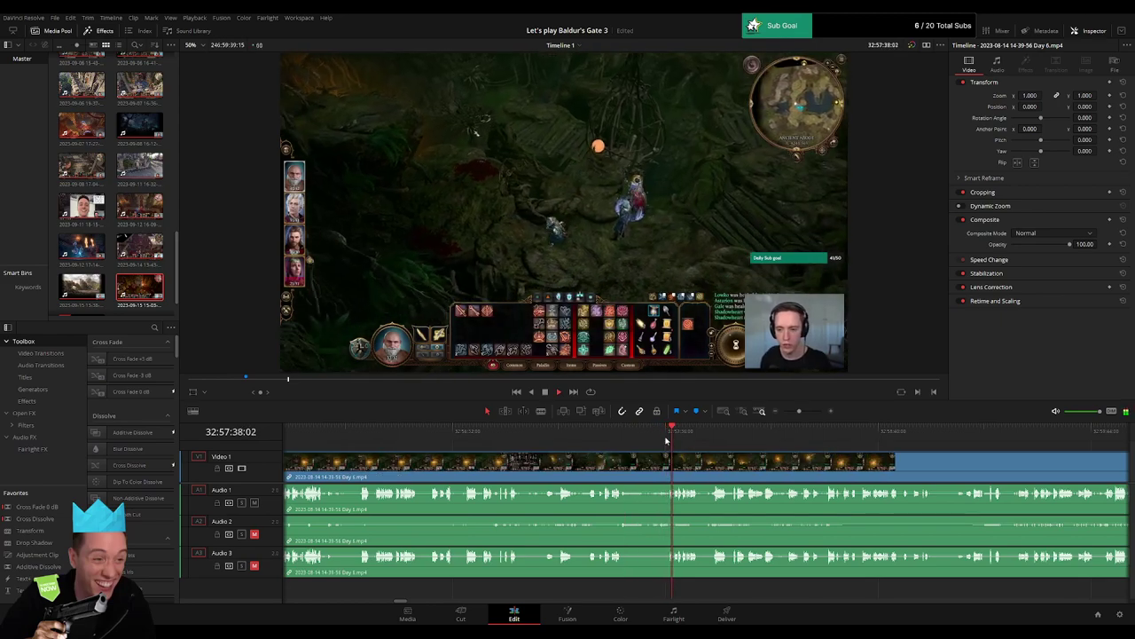
pyautogui.moveTo(798, 412); pyautogui.dragTo(806, 413)
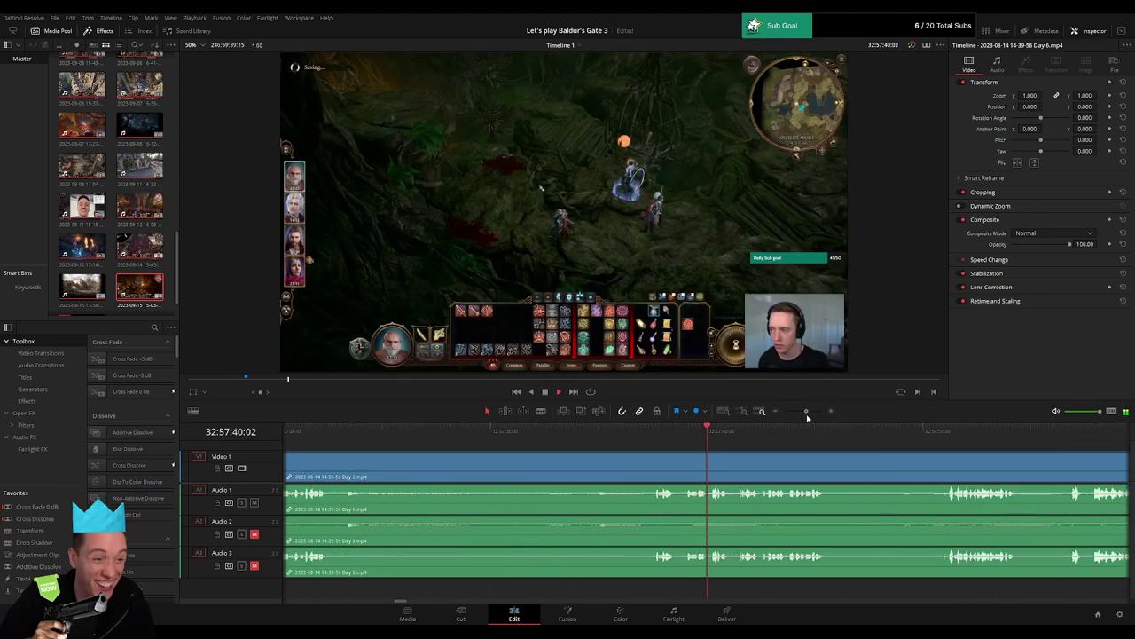
pyautogui.click(548, 436)
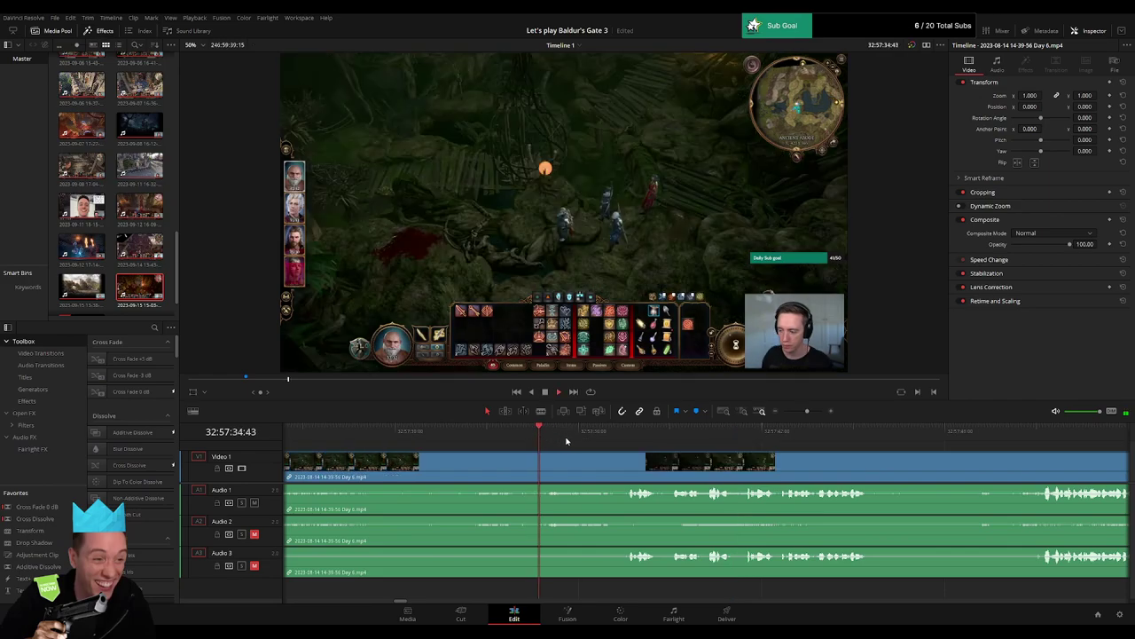
pyautogui.moveTo(621, 436); pyautogui.dragTo(620, 440)
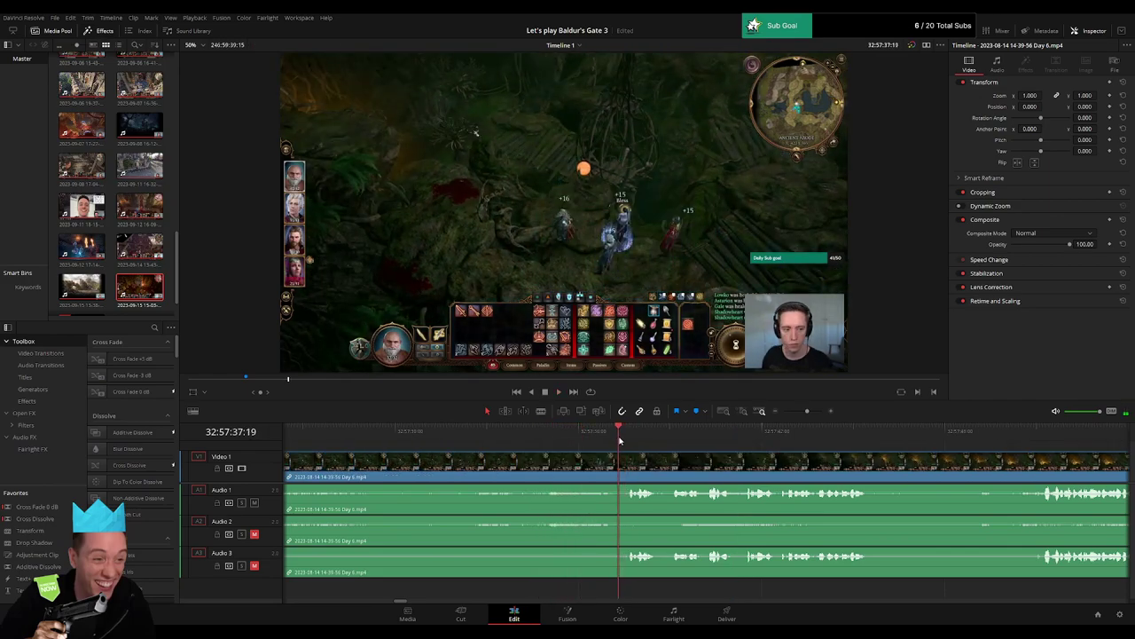
pyautogui.moveTo(808, 412); pyautogui.dragTo(814, 413)
pyautogui.moveTo(749, 435); pyautogui.dragTo(520, 448)
pyautogui.click(584, 438)
pyautogui.hotkey('ctrl', 'b')
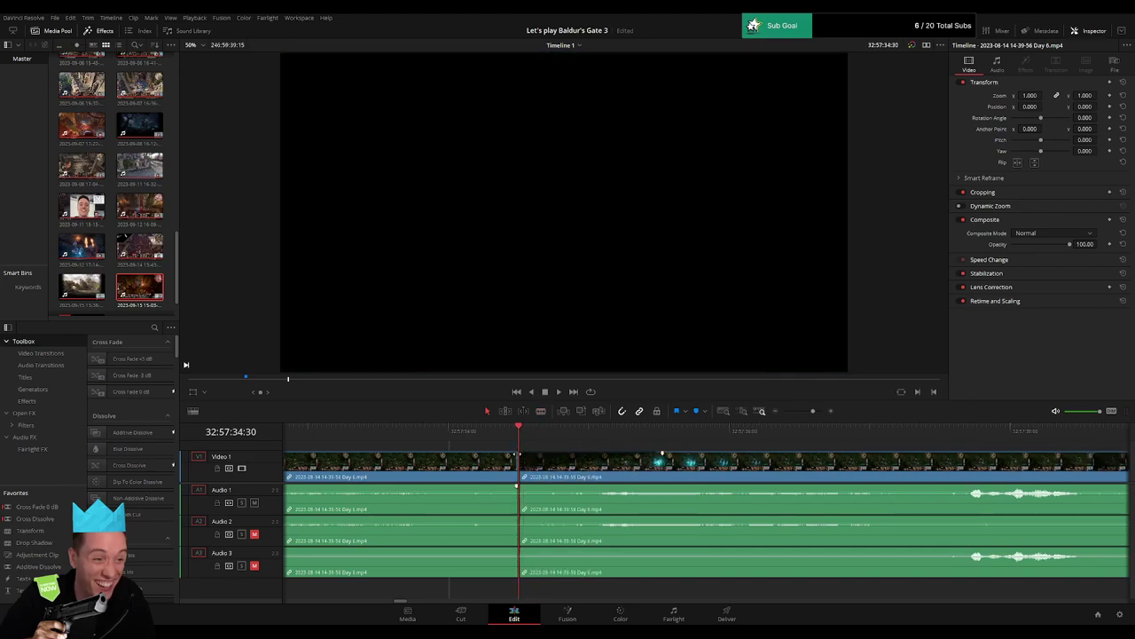
# Add one-second fade-outs and fade-ins to the video and all three audio tracks at the 32:57:34:30 cut.
pyautogui.moveTo(517, 455); pyautogui.dragTo(439, 456)
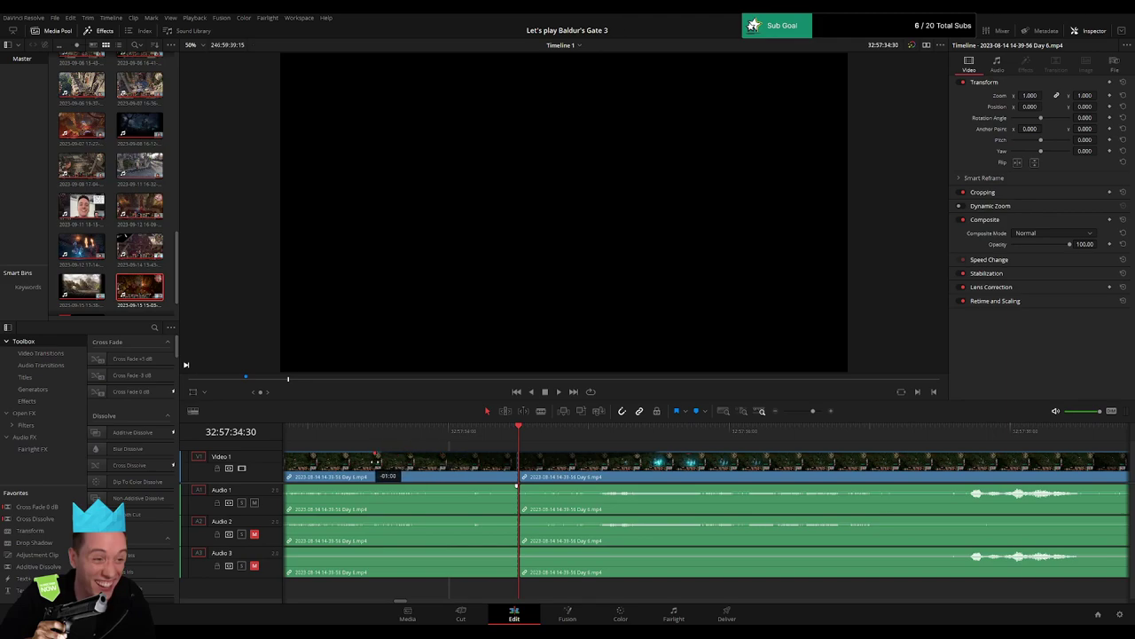
pyautogui.moveTo(512, 483); pyautogui.dragTo(376, 485)
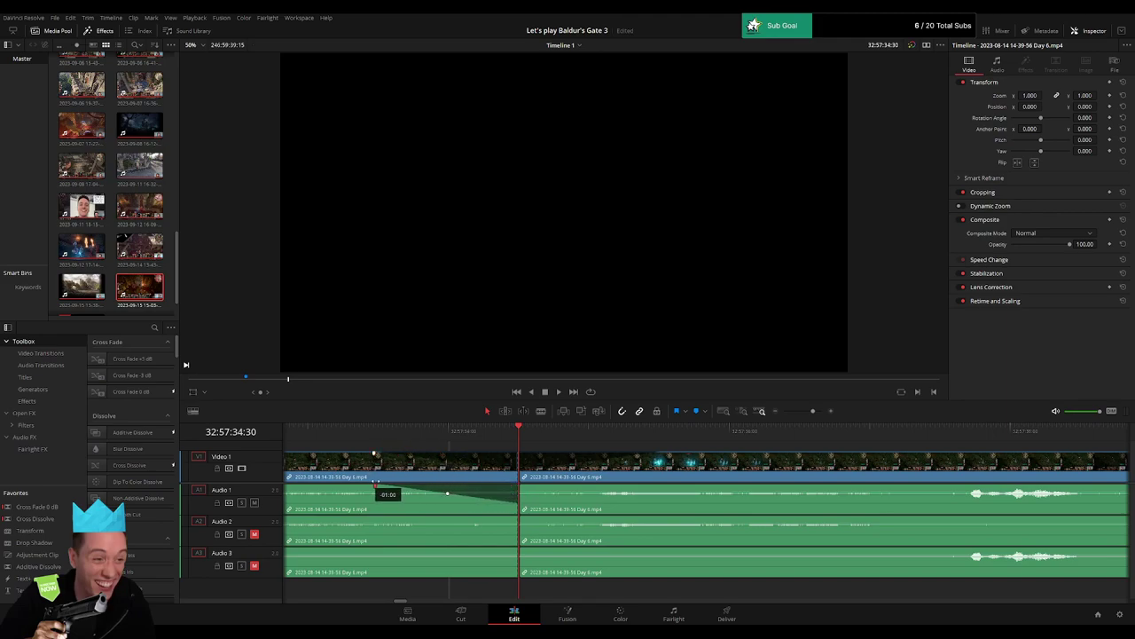
pyautogui.moveTo(520, 486); pyautogui.dragTo(657, 488)
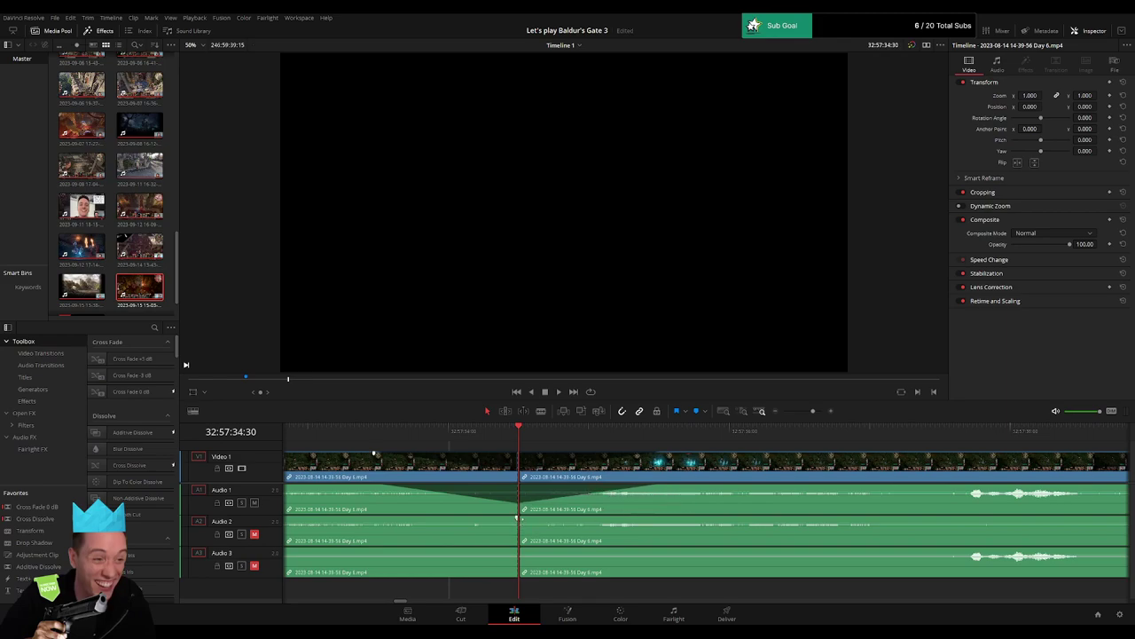
pyautogui.moveTo(517, 517); pyautogui.dragTo(376, 514)
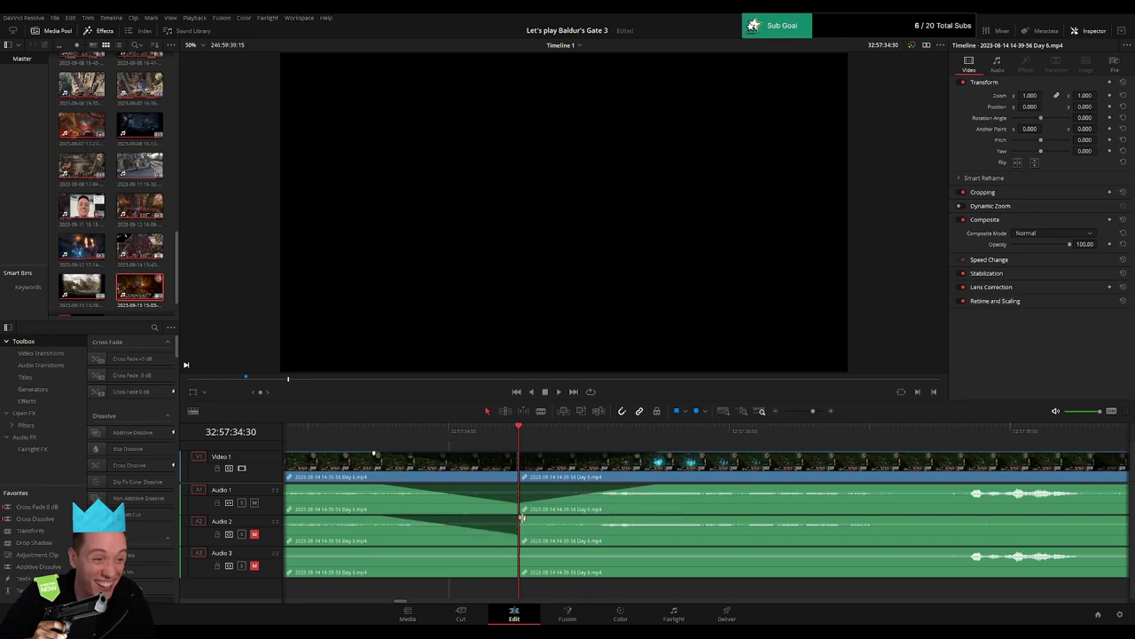
pyautogui.moveTo(522, 517); pyautogui.dragTo(657, 518)
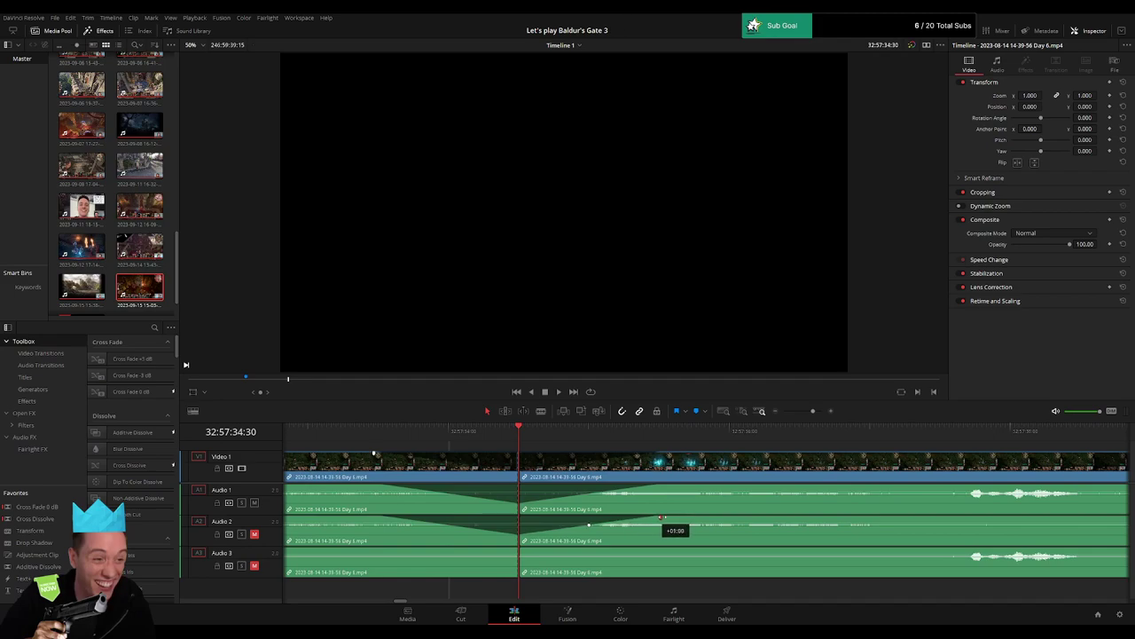
pyautogui.moveTo(512, 549); pyautogui.dragTo(377, 548)
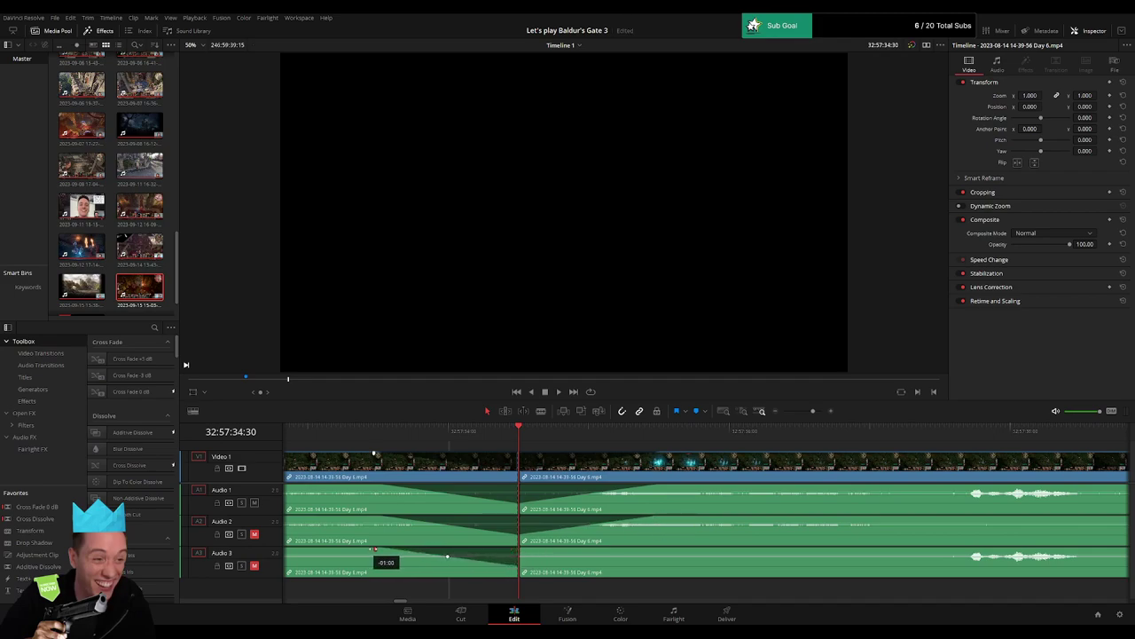
pyautogui.moveTo(524, 551); pyautogui.dragTo(650, 549)
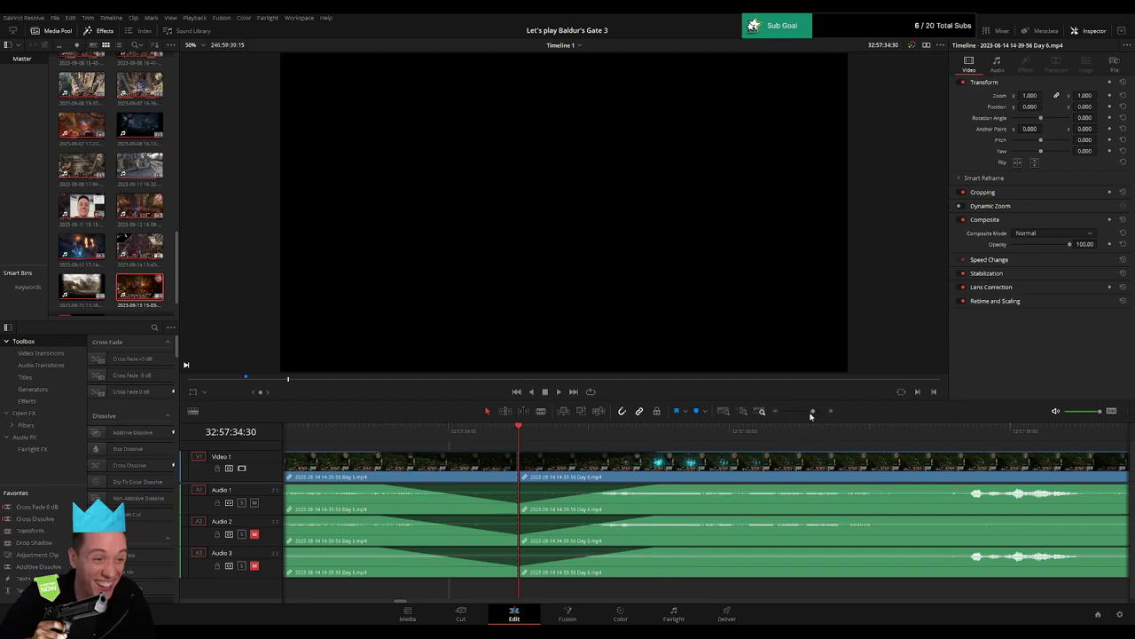
# Move the short Day 6 segment after the 32:57:34:30 cut further along the timeline, leaving a gap behind the cut.
pyautogui.moveTo(811, 413); pyautogui.dragTo(749, 419)
pyautogui.moveTo(831, 471); pyautogui.dragTo(620, 456)
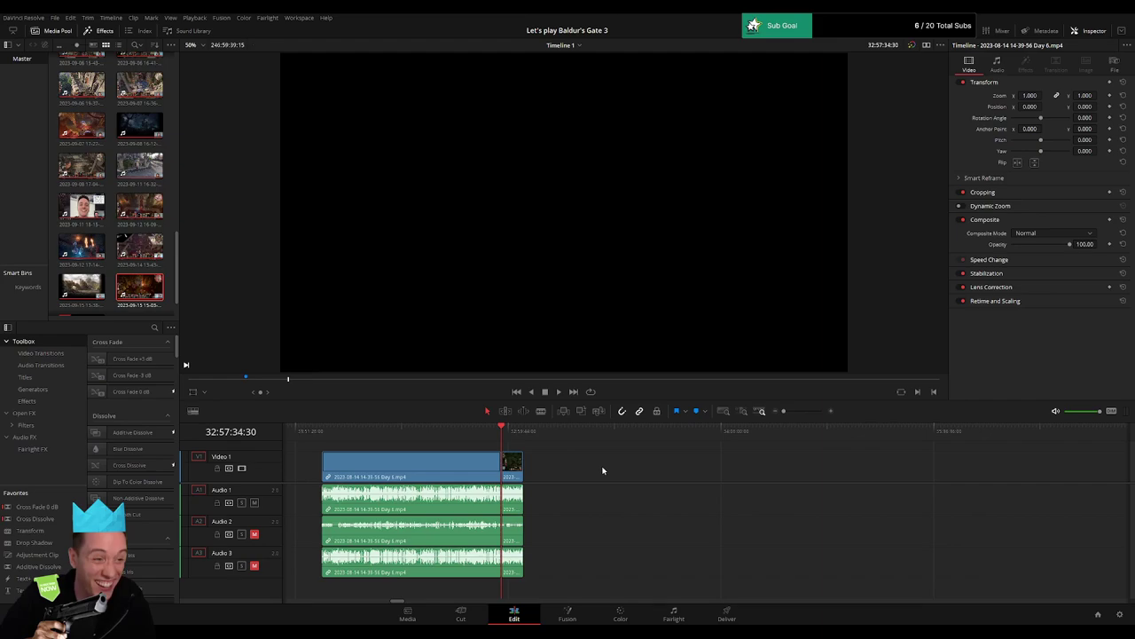
pyautogui.click(602, 466)
pyautogui.press('Home')
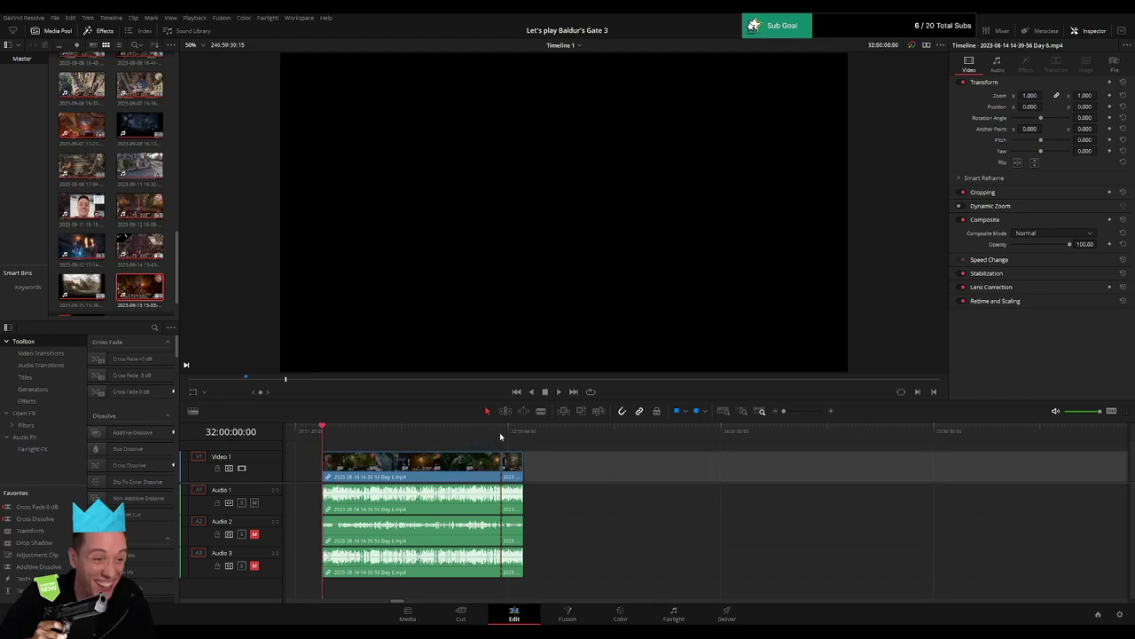
pyautogui.scroll(-3, 638, 469)
pyautogui.moveTo(338, 467); pyautogui.dragTo(678, 463)
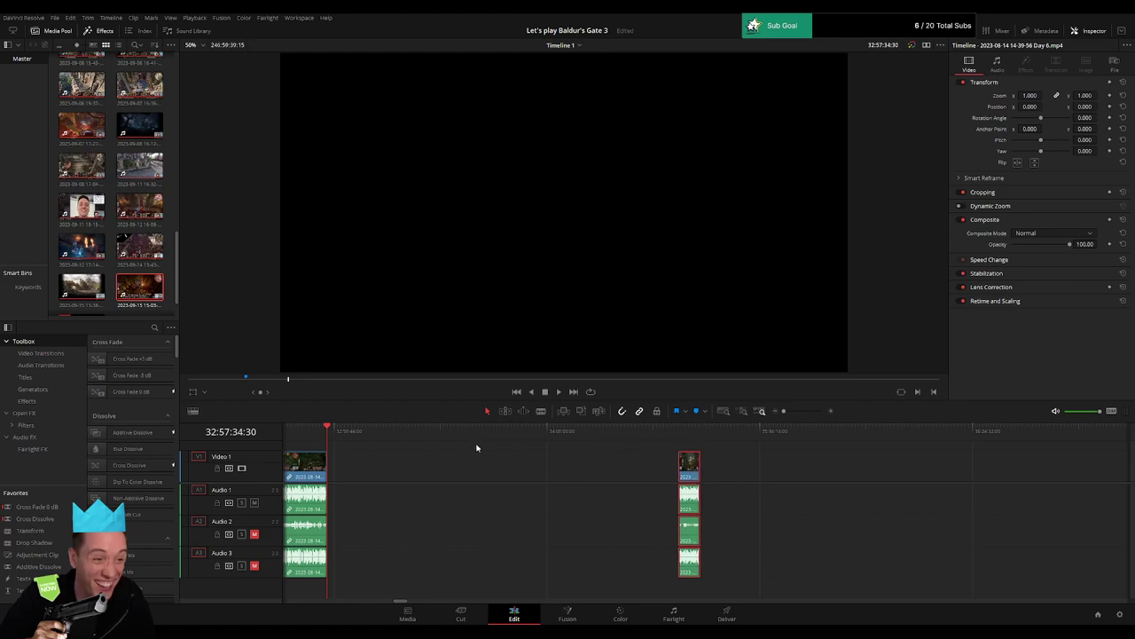
# Position the playhead at the 34-hour mark and align the start of the short remaining Day 6 segment to it.
pyautogui.click(442, 470)
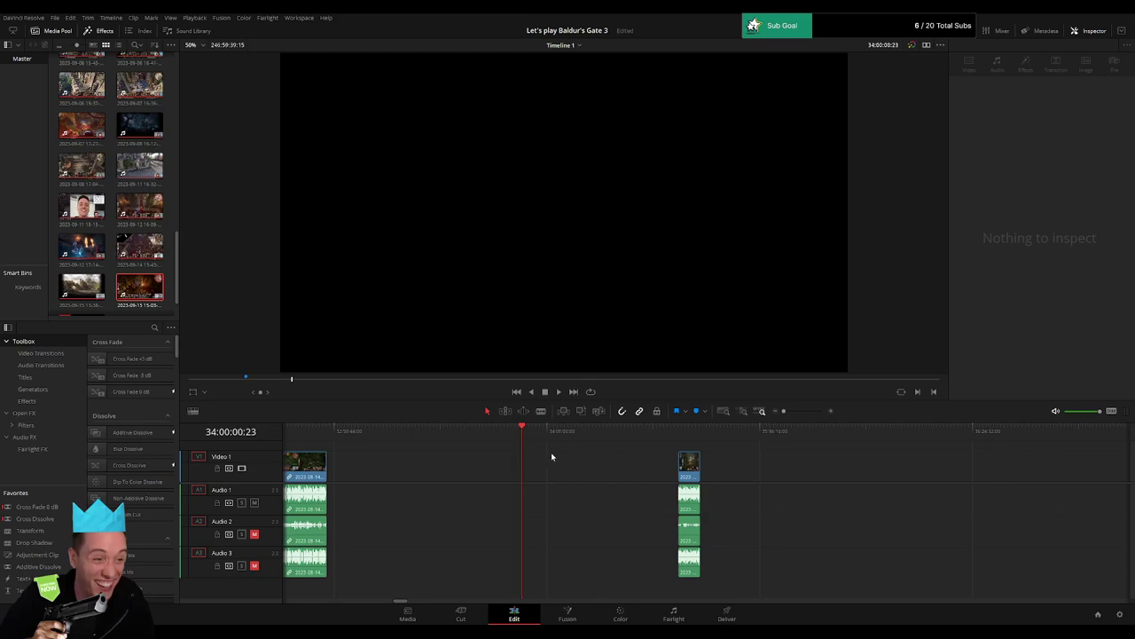
pyautogui.moveTo(694, 473); pyautogui.dragTo(539, 476)
pyautogui.click(698, 467)
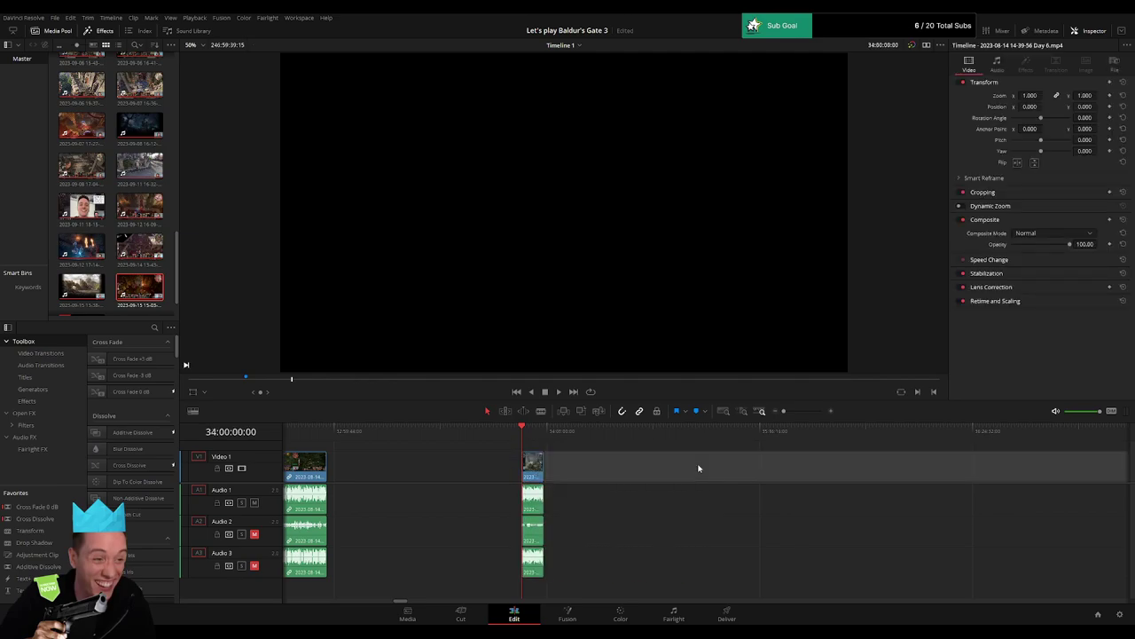
# Move the Day 6 part 2 recording back along the timeline against the end of the short Day 6 segment at 34 hours.
pyautogui.click(779, 465)
pyautogui.hscroll(8, 789, 469)
pyautogui.moveTo(1051, 472); pyautogui.dragTo(529, 475)
pyautogui.click(408, 464)
pyautogui.hscroll(-6, 910, 470)
pyautogui.moveTo(1075, 474); pyautogui.dragTo(497, 470)
# Add a cross dissolve and audio cross fades on all tracks where Day 6 joins Day 6 part 2, and play the join.
pyautogui.press('space')
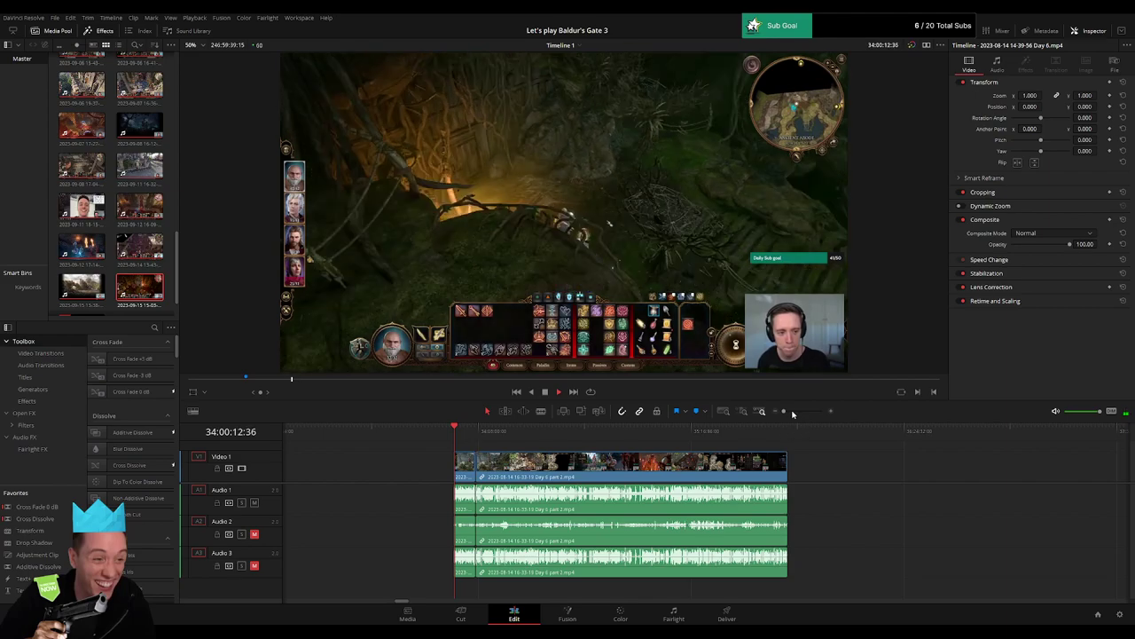
pyautogui.scroll(3, 743, 438)
pyautogui.click(739, 438)
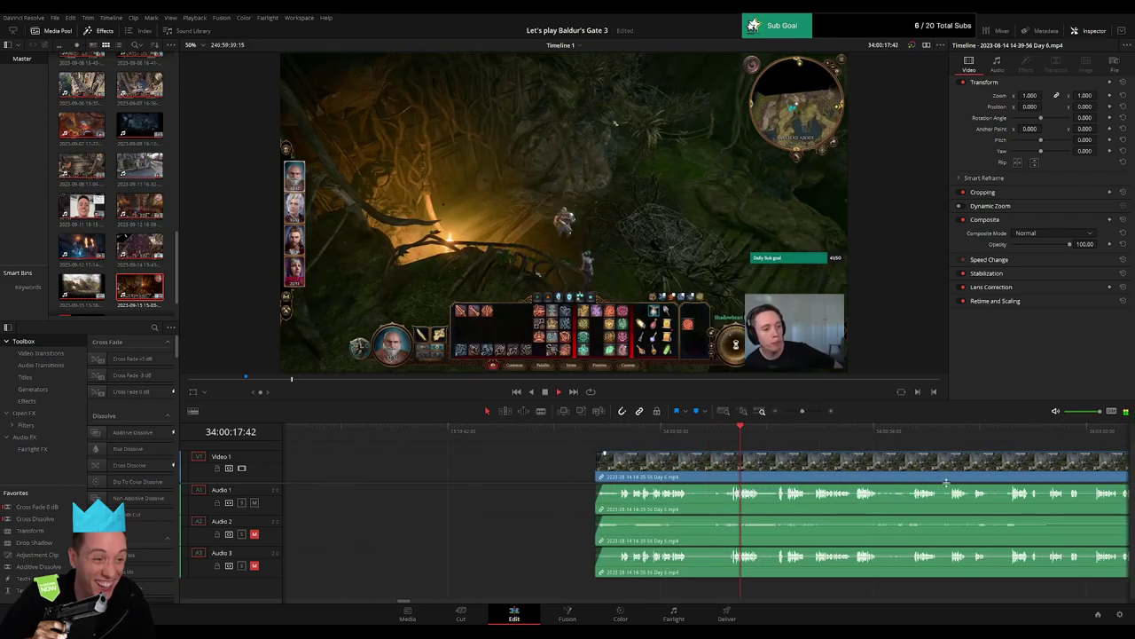
pyautogui.hscroll(5, 681, 468)
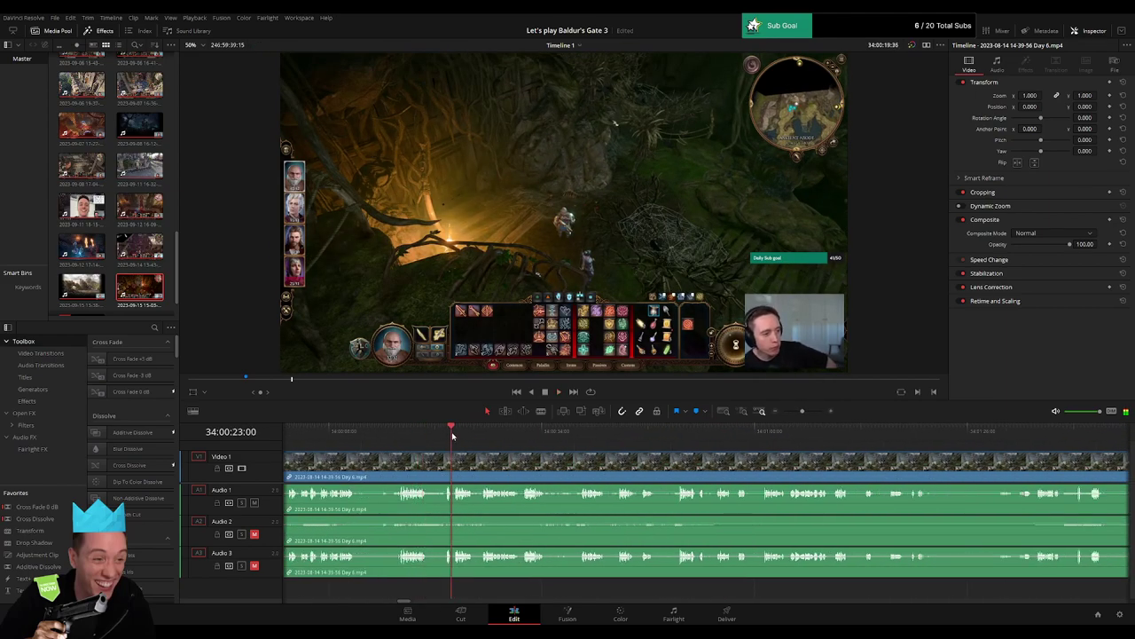
pyautogui.hscroll(-5, 763, 440)
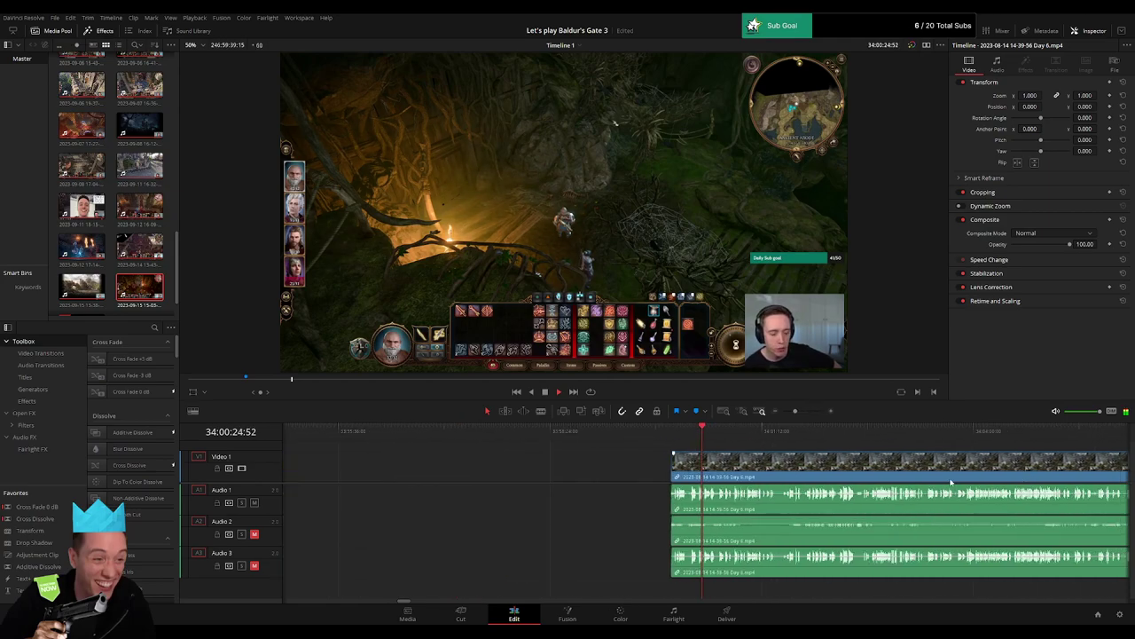
pyautogui.hscroll(4, 780, 434)
pyautogui.press('Down')
pyautogui.moveTo(796, 410); pyautogui.dragTo(811, 410)
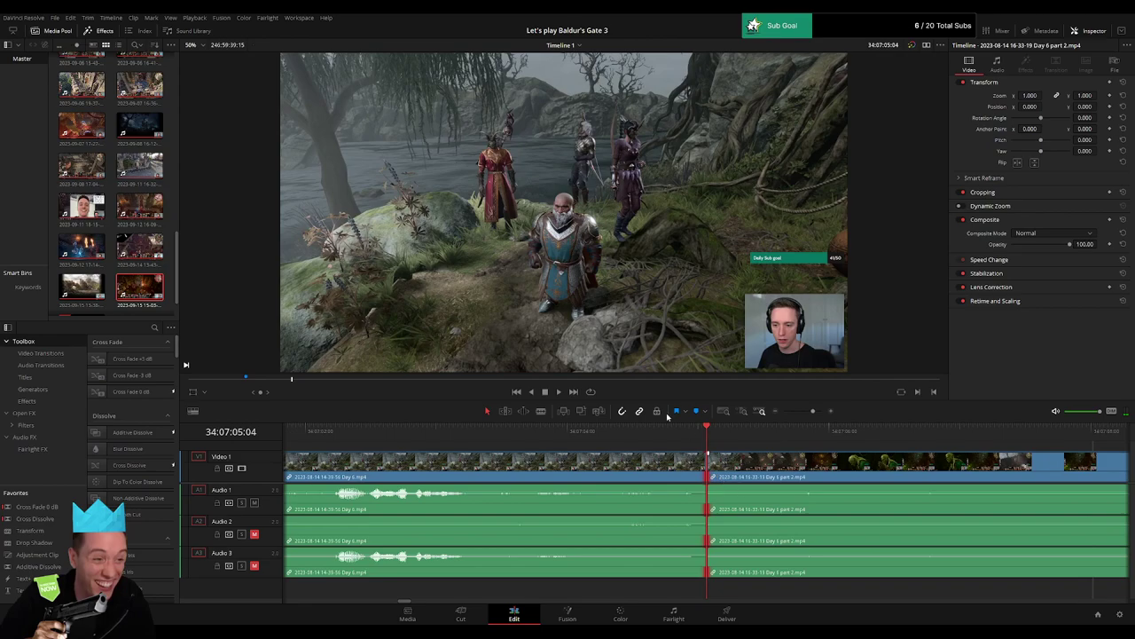
pyautogui.hotkey('ctrl', 't')
pyautogui.click(505, 438)
pyautogui.press('space')
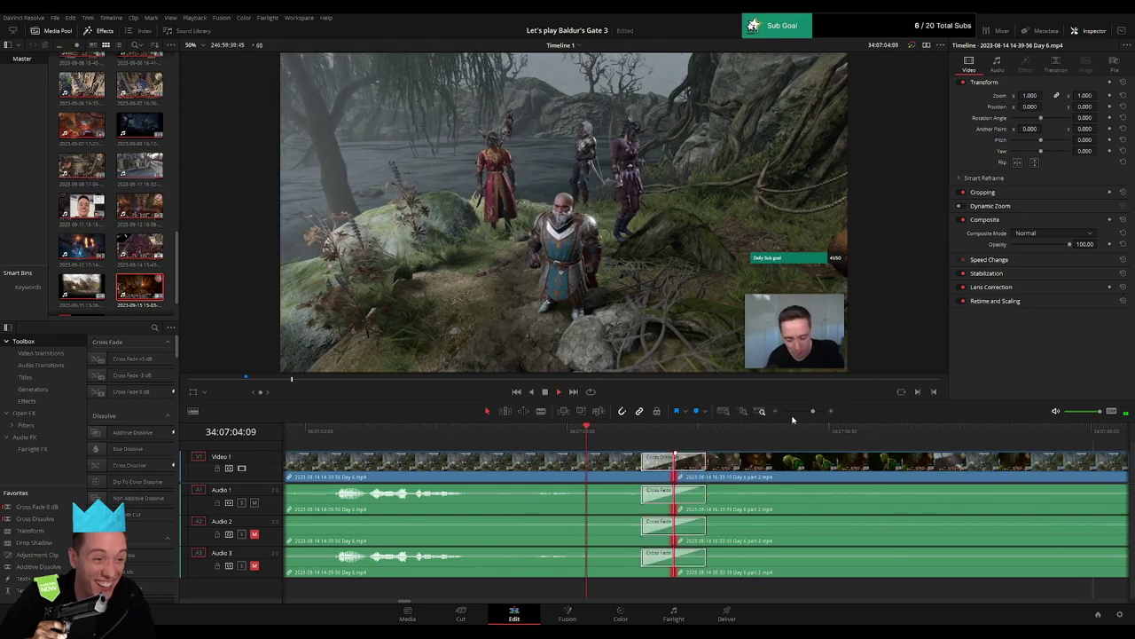
pyautogui.click(795, 412)
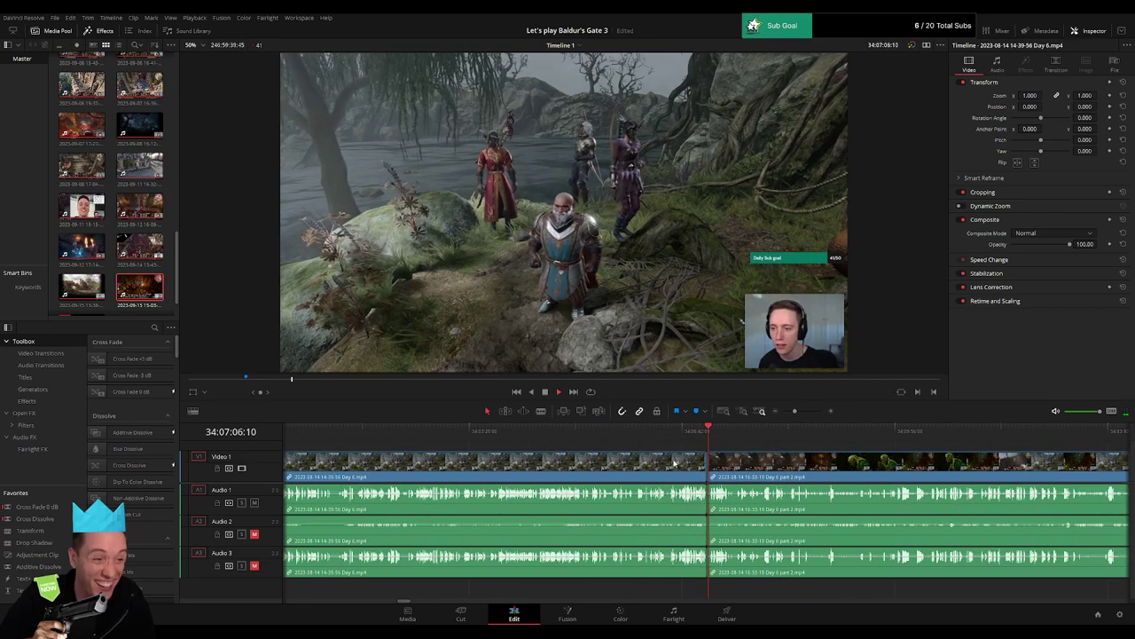
# Find a quiet moment nearly 55 minutes into the 34-hour episode and split all tracks of Day 6 part 2 at 34:54:45:00.
pyautogui.hscroll(5, 522, 454)
pyautogui.moveTo(795, 411); pyautogui.dragTo(784, 411)
pyautogui.hscroll(5, 510, 451)
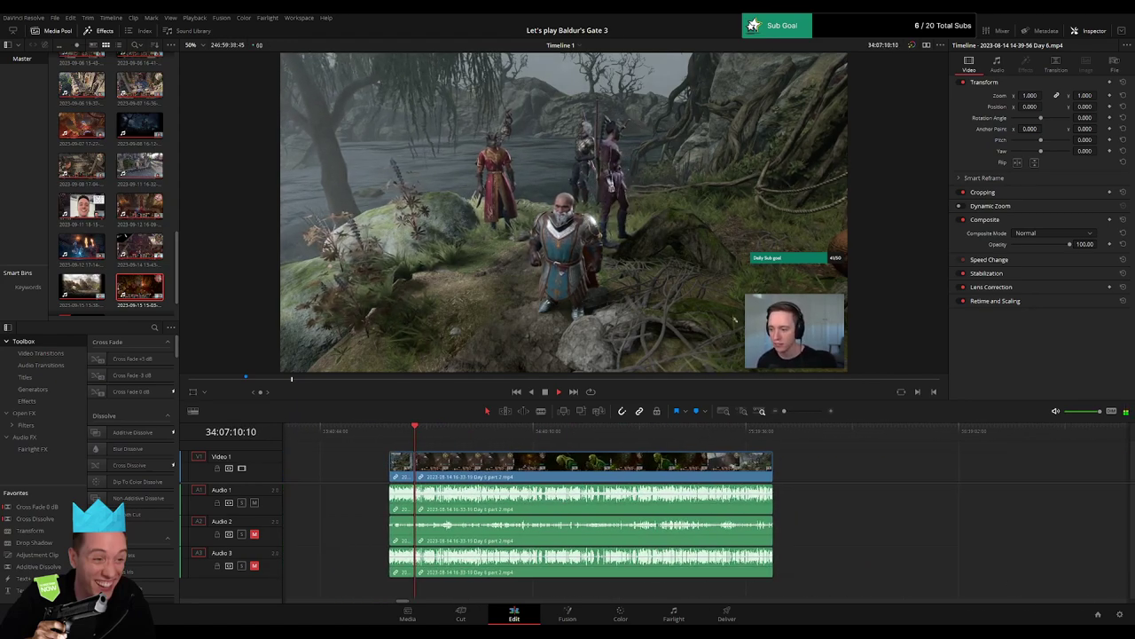
pyautogui.click(429, 432)
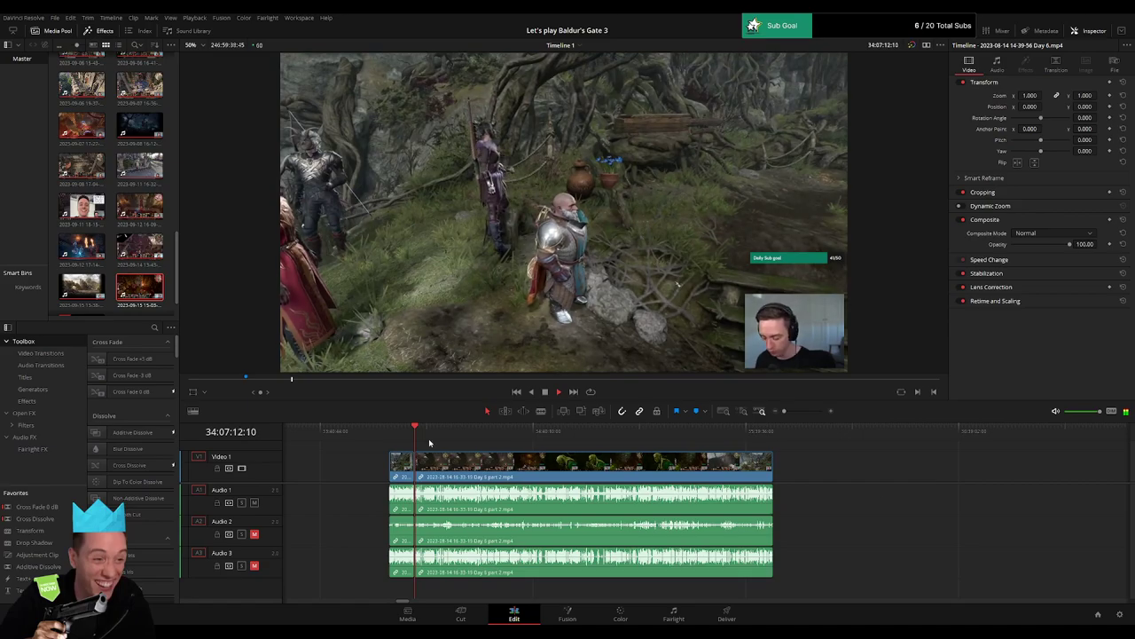
pyautogui.moveTo(428, 439); pyautogui.dragTo(575, 470)
pyautogui.click(798, 412)
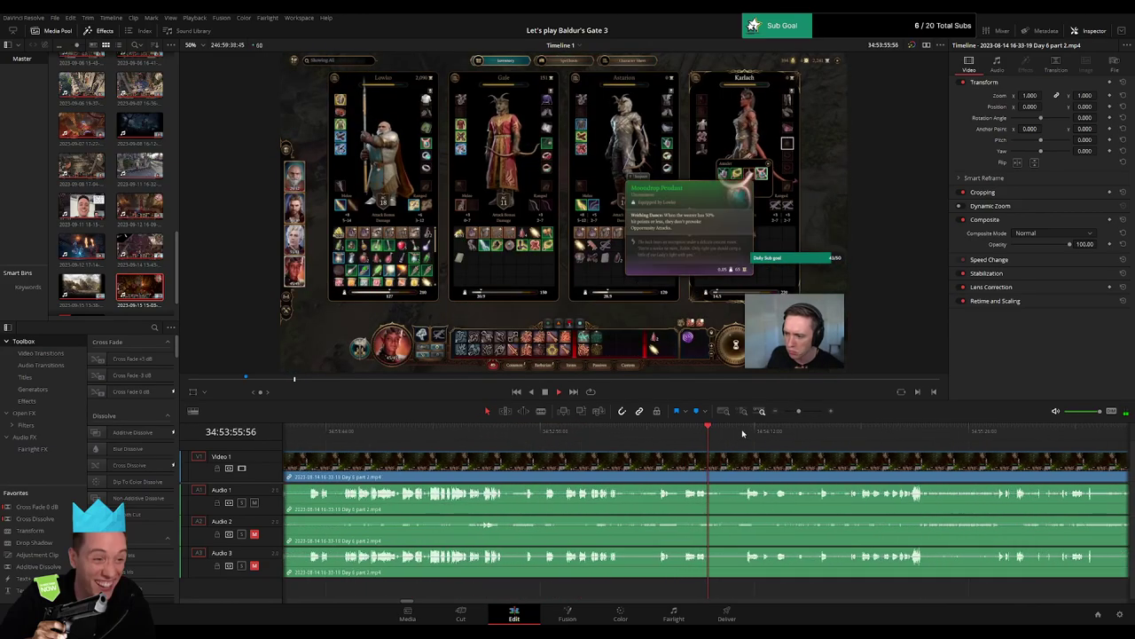
pyautogui.moveTo(743, 432); pyautogui.dragTo(862, 445)
pyautogui.moveTo(804, 413); pyautogui.dragTo(812, 412)
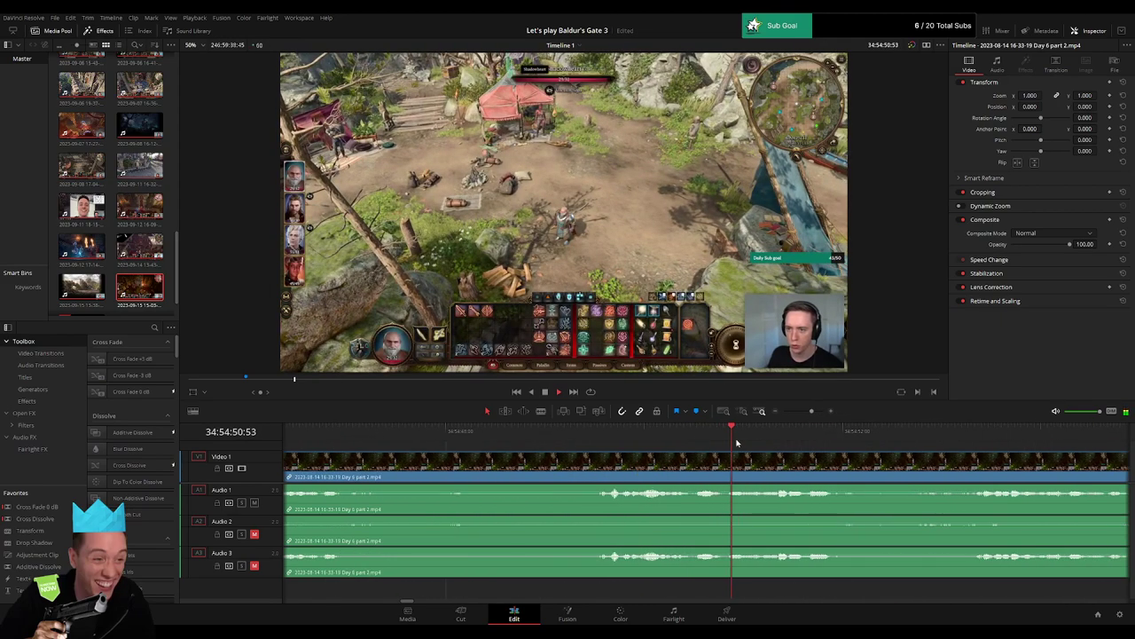
pyautogui.click(431, 432)
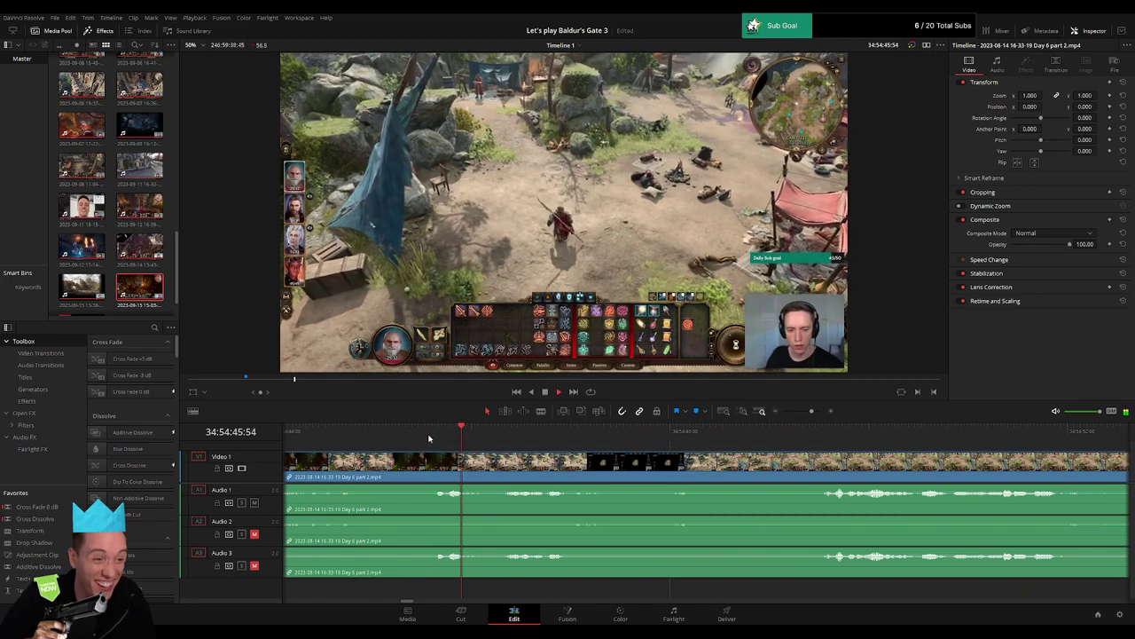
pyautogui.click(661, 434)
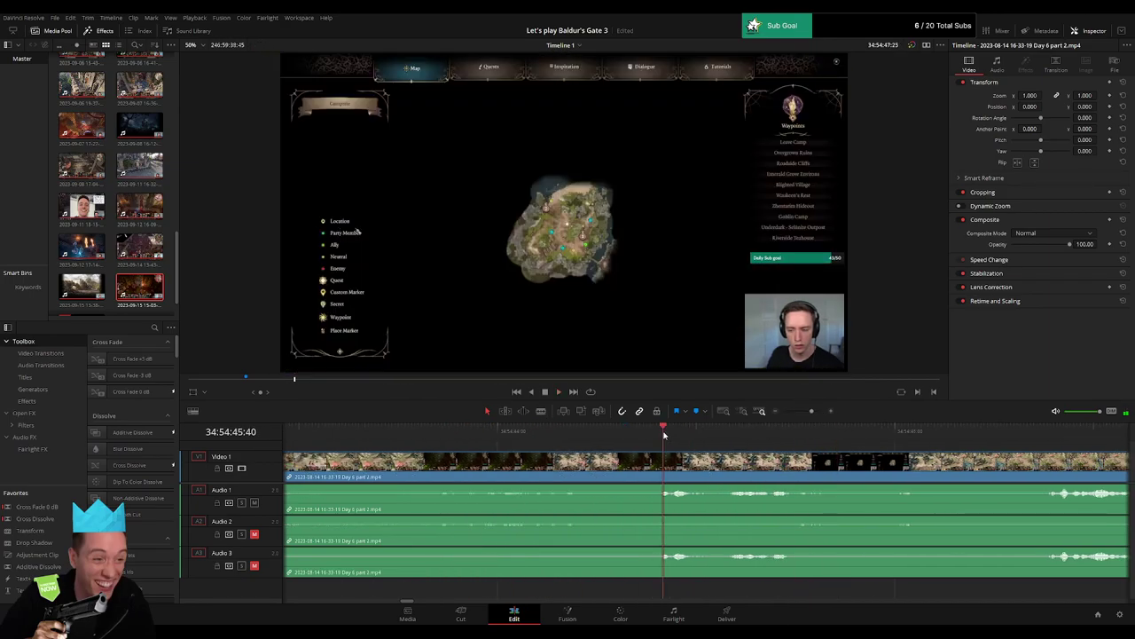
pyautogui.moveTo(661, 435); pyautogui.dragTo(1031, 444)
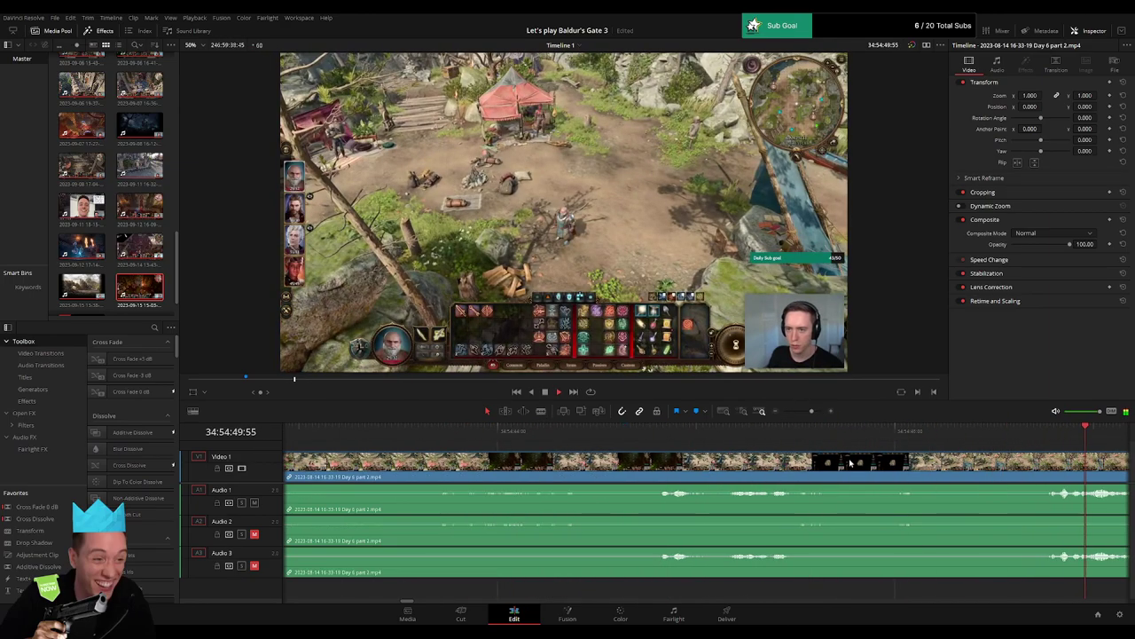
pyautogui.moveTo(662, 432); pyautogui.dragTo(698, 460)
pyautogui.hotkey('ctrl', 'b')
# Add fade-outs and fade-ins of about one second to the video and all three audio tracks at the 34:54:45:00 cut.
pyautogui.moveTo(595, 454); pyautogui.dragTo(497, 454)
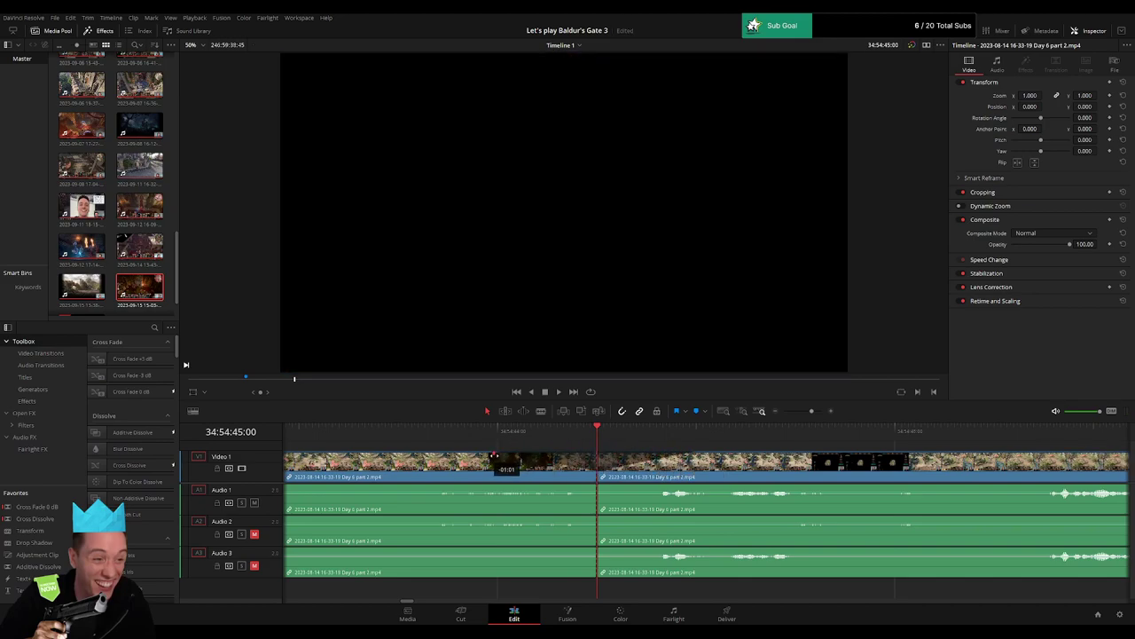
pyautogui.moveTo(599, 486); pyautogui.dragTo(693, 487)
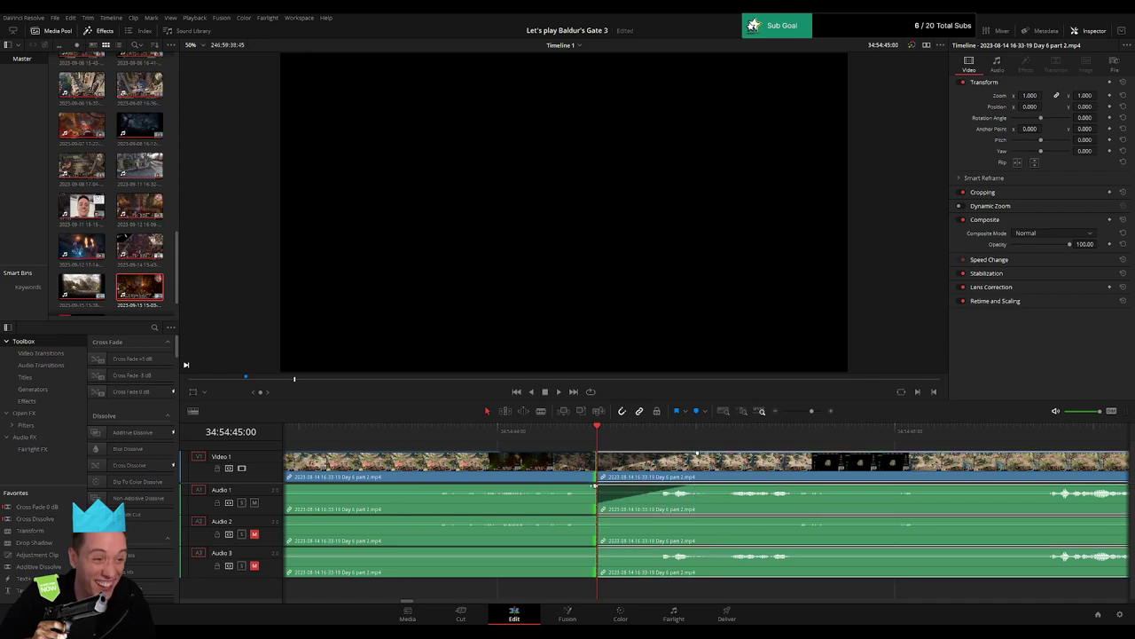
pyautogui.moveTo(592, 484); pyautogui.dragTo(508, 490)
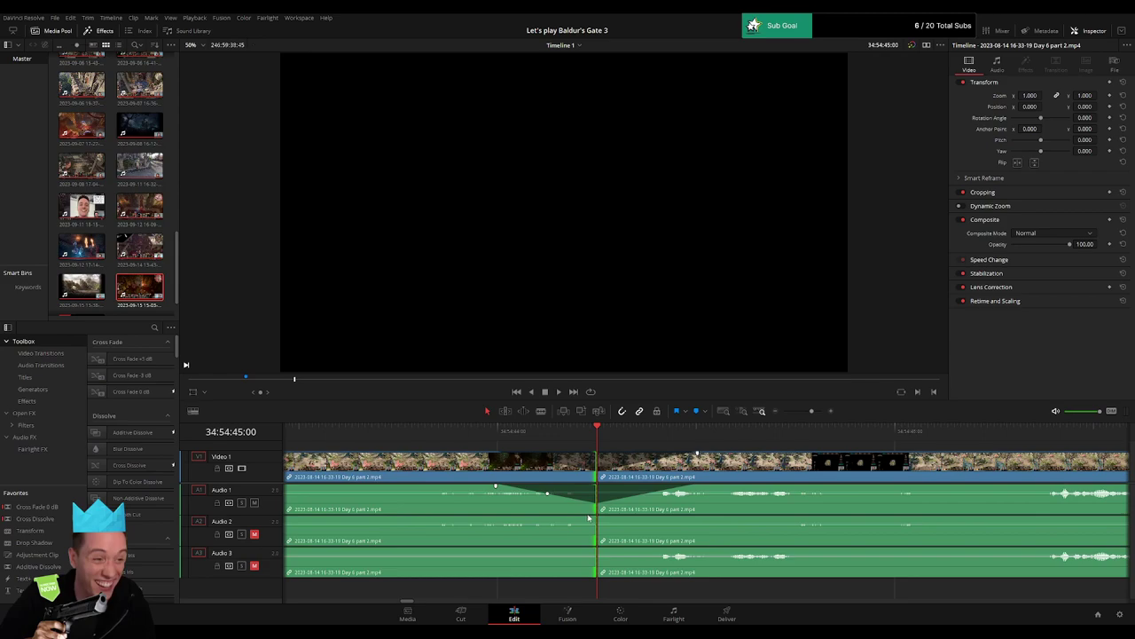
pyautogui.moveTo(588, 518); pyautogui.dragTo(504, 518)
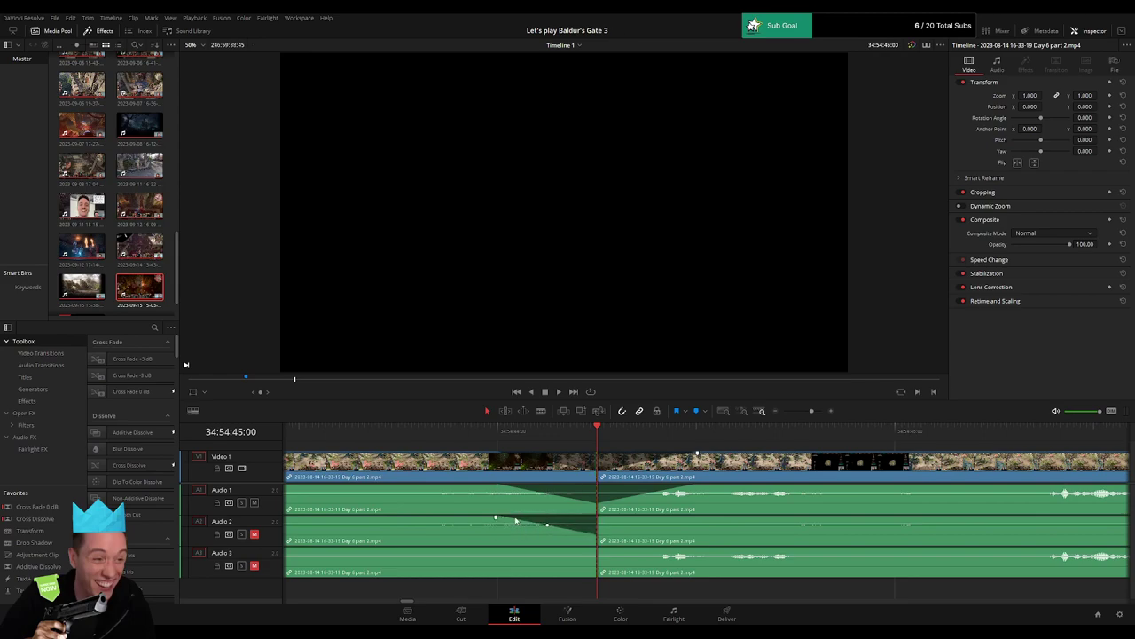
pyautogui.moveTo(598, 518); pyautogui.dragTo(683, 518)
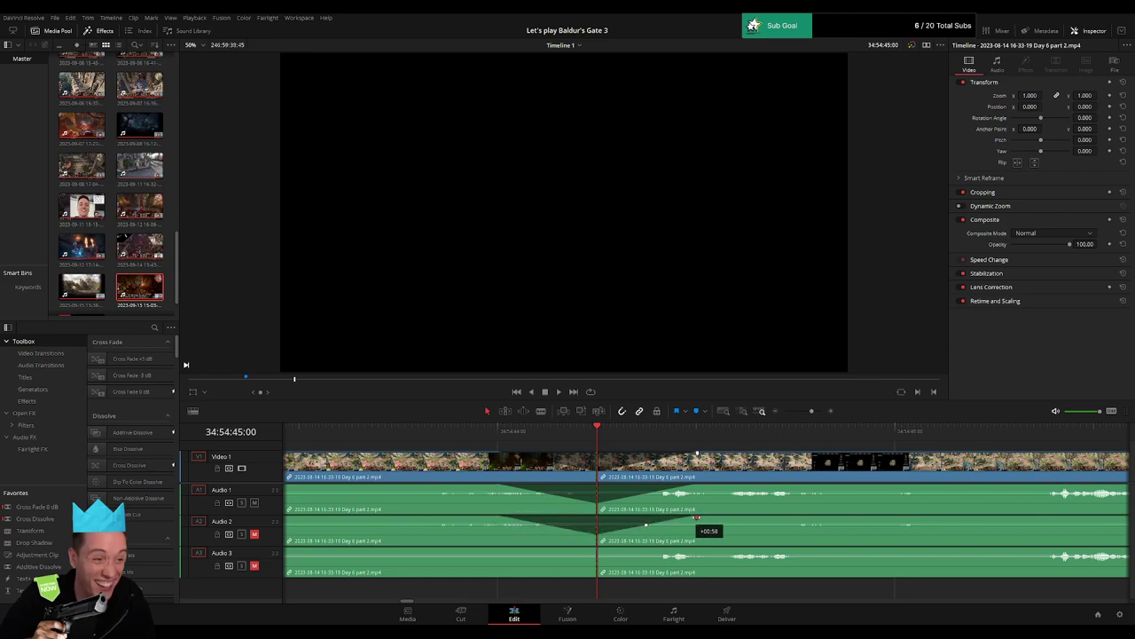
pyautogui.moveTo(597, 550); pyautogui.dragTo(497, 549)
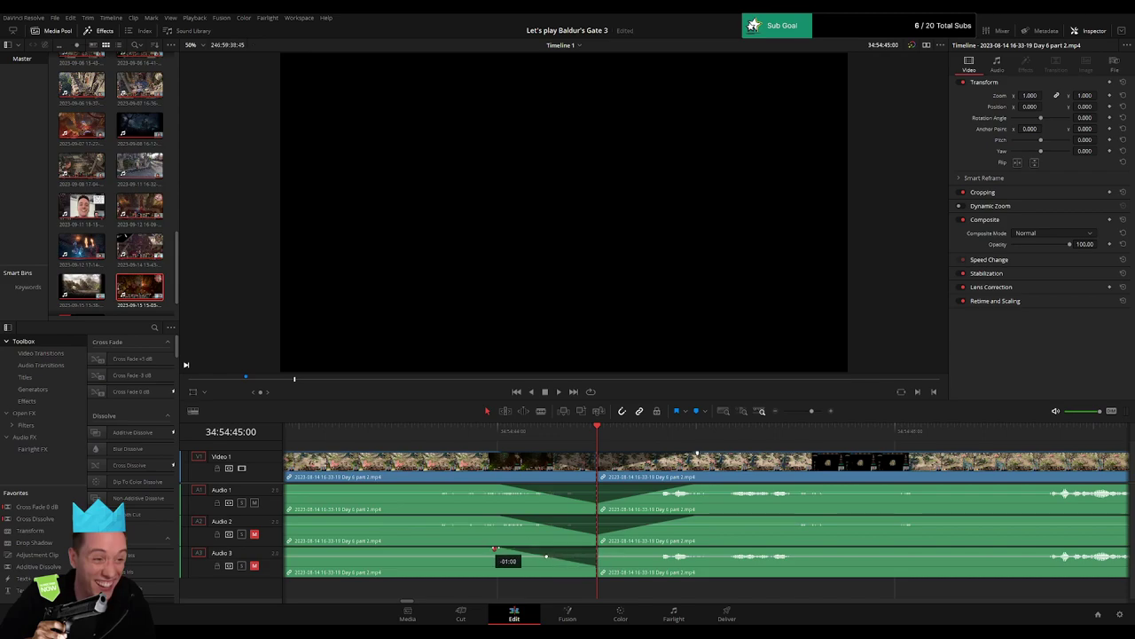
pyautogui.moveTo(600, 551); pyautogui.dragTo(684, 550)
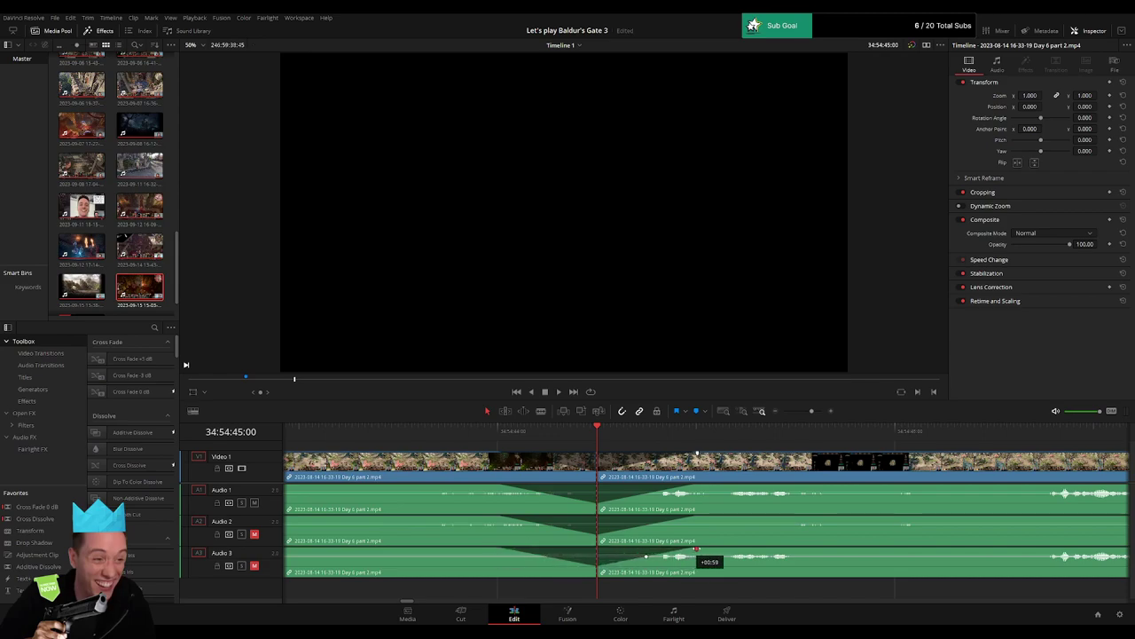
# Move the Day 6 part 2 segment after the 34:54:45:00 cut further along the timeline, leaving a gap behind the cut.
pyautogui.moveTo(812, 410); pyautogui.dragTo(762, 414)
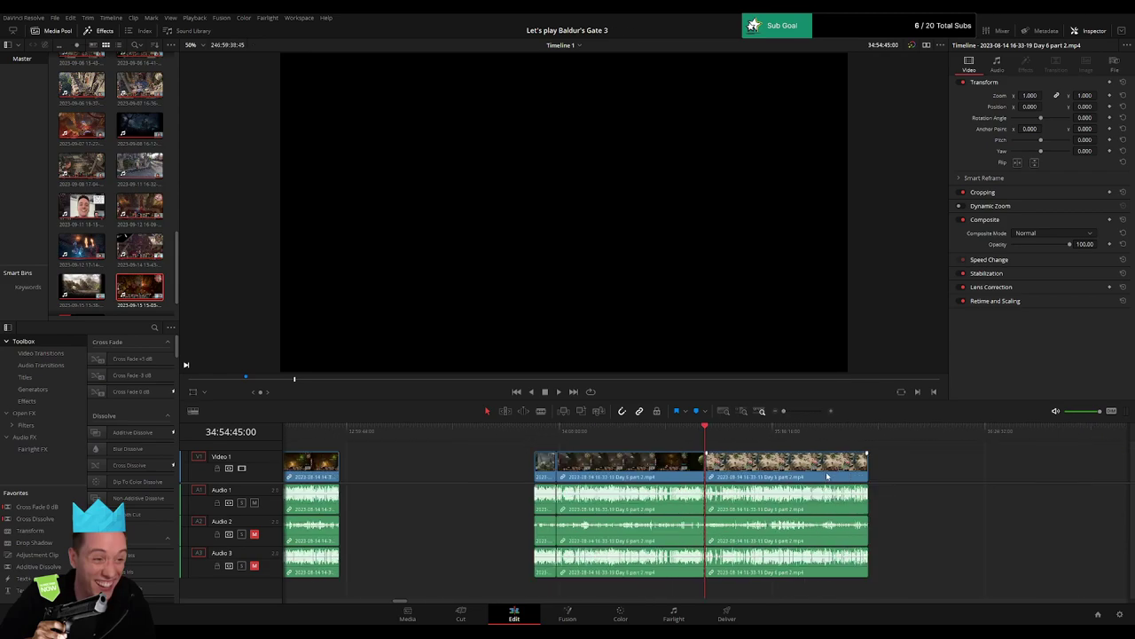
pyautogui.moveTo(827, 474); pyautogui.dragTo(902, 470)
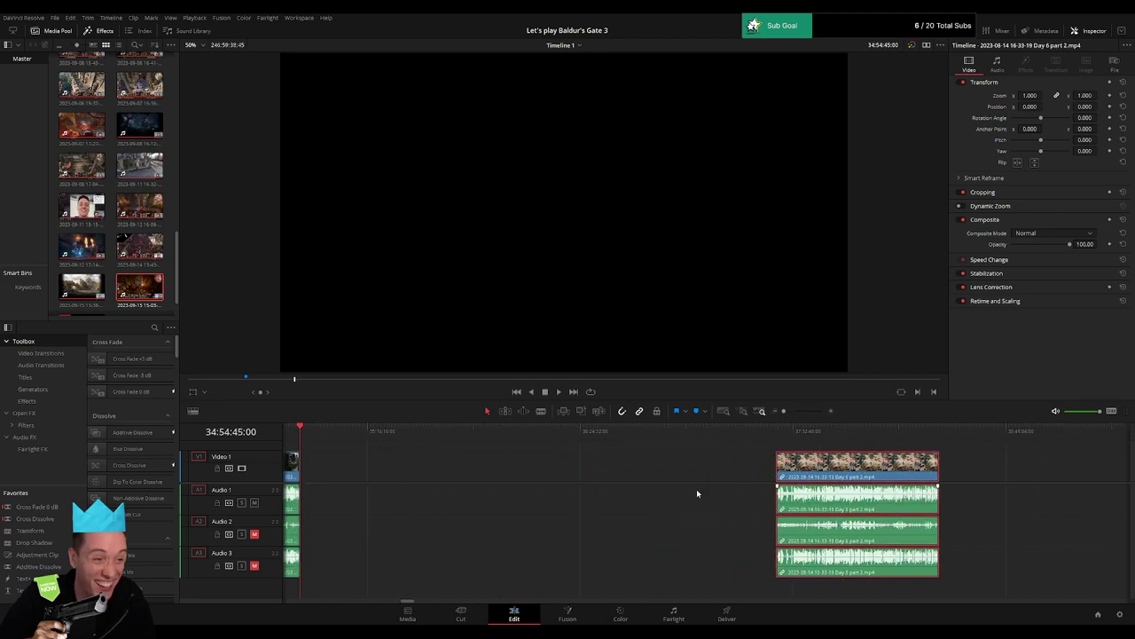
pyautogui.click(512, 470)
pyautogui.click(511, 469)
# Position the playhead at 36:00:00:00 and align the start of the remaining Day 6 part 2 segment to it.
pyautogui.moveTo(320, 437); pyautogui.dragTo(439, 443)
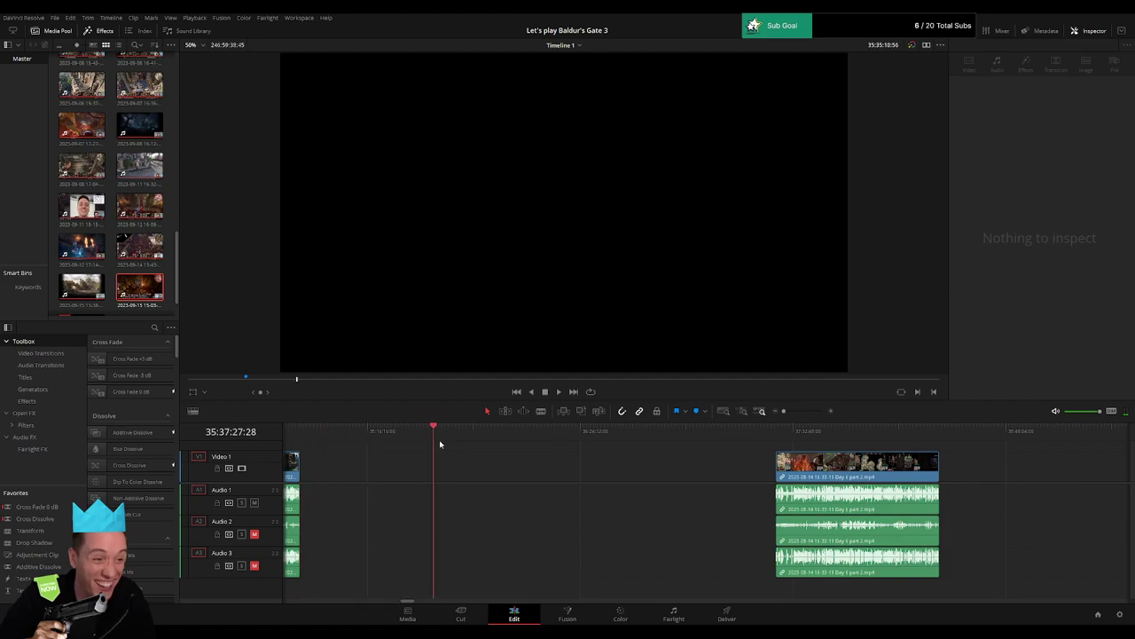
pyautogui.click(304, 432)
pyautogui.moveTo(504, 447); pyautogui.dragTo(504, 447)
pyautogui.moveTo(785, 412); pyautogui.dragTo(791, 412)
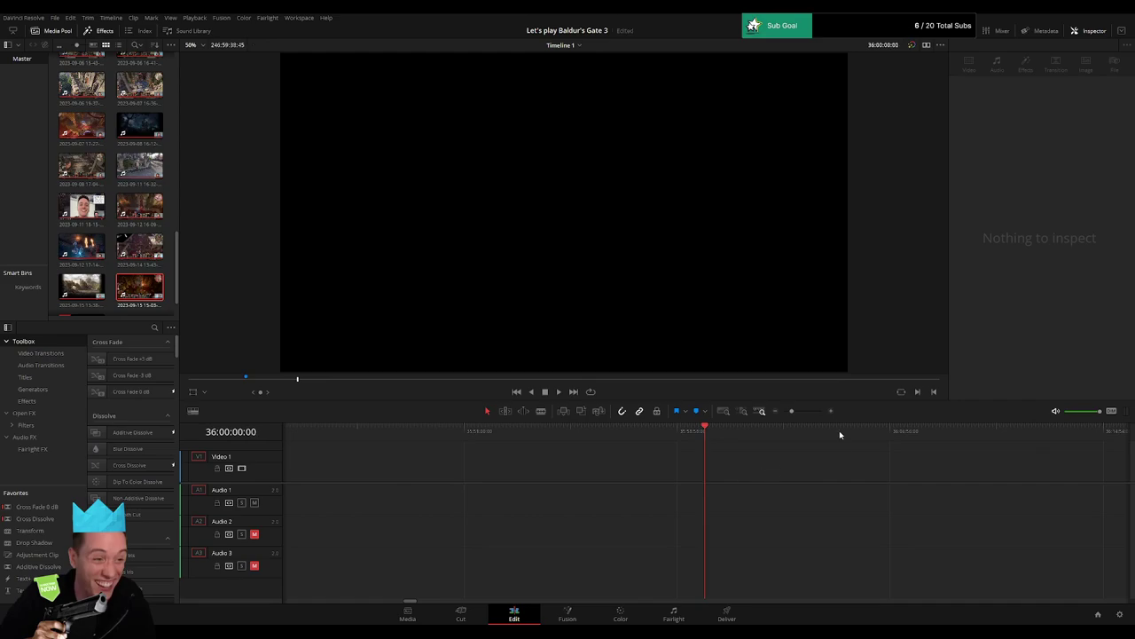
pyautogui.moveTo(792, 411); pyautogui.dragTo(784, 412)
pyautogui.moveTo(841, 464); pyautogui.dragTo(564, 451)
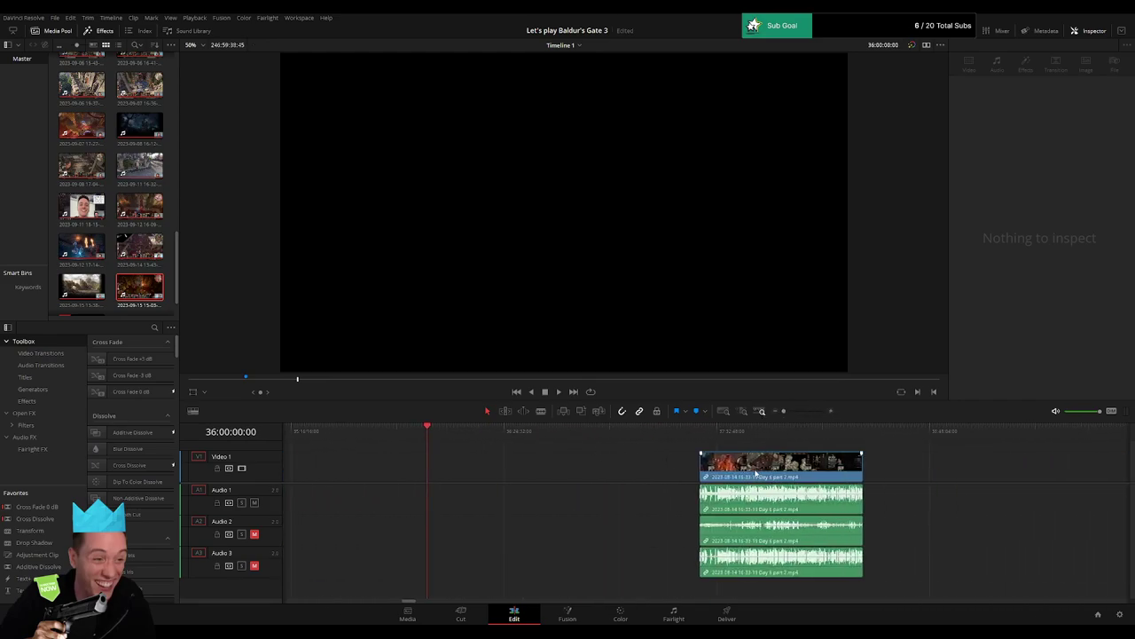
pyautogui.moveTo(755, 474); pyautogui.dragTo(477, 446)
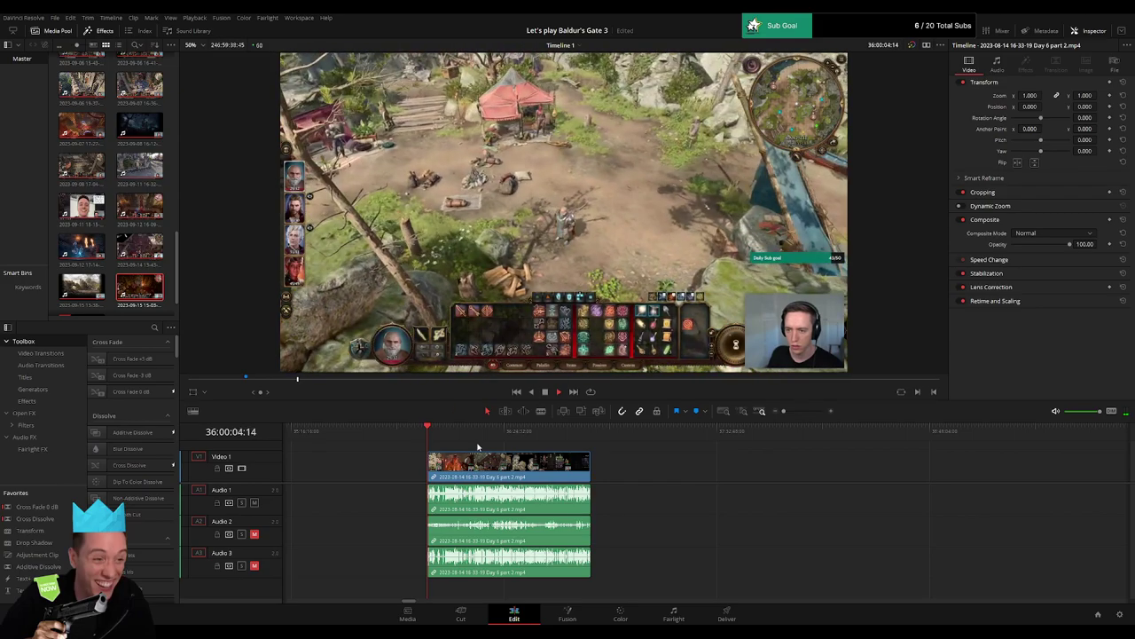
# Review the end of the last Day 6 part 2 segment and move the Day 7 recording directly against it.
pyautogui.moveTo(451, 433); pyautogui.dragTo(585, 434)
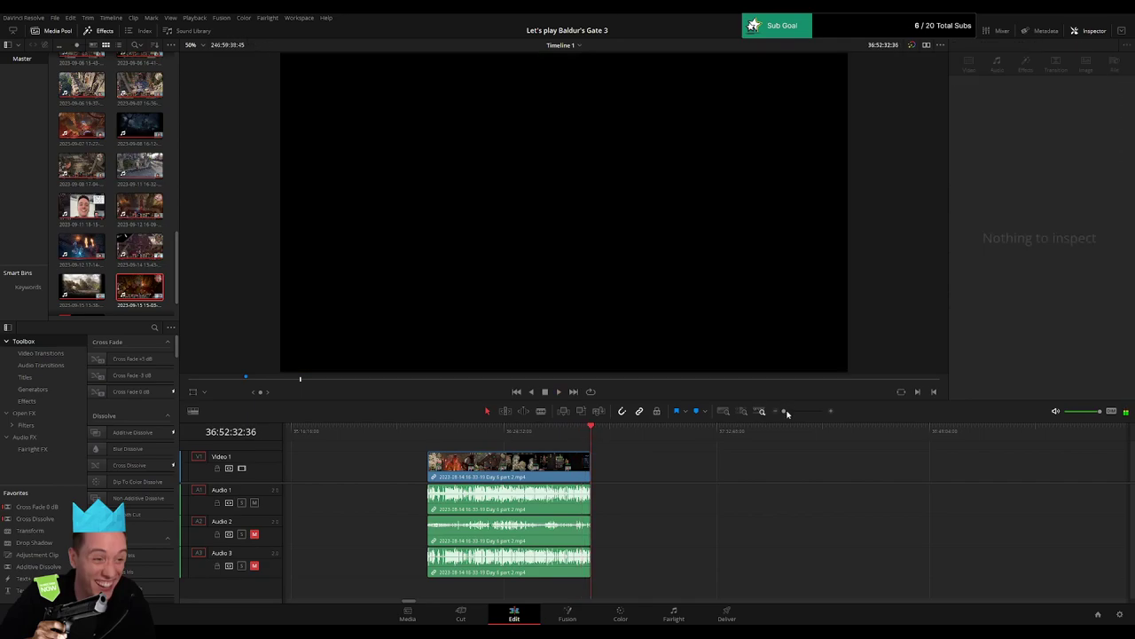
pyautogui.moveTo(787, 413); pyautogui.dragTo(801, 414)
pyautogui.moveTo(705, 434); pyautogui.dragTo(633, 434)
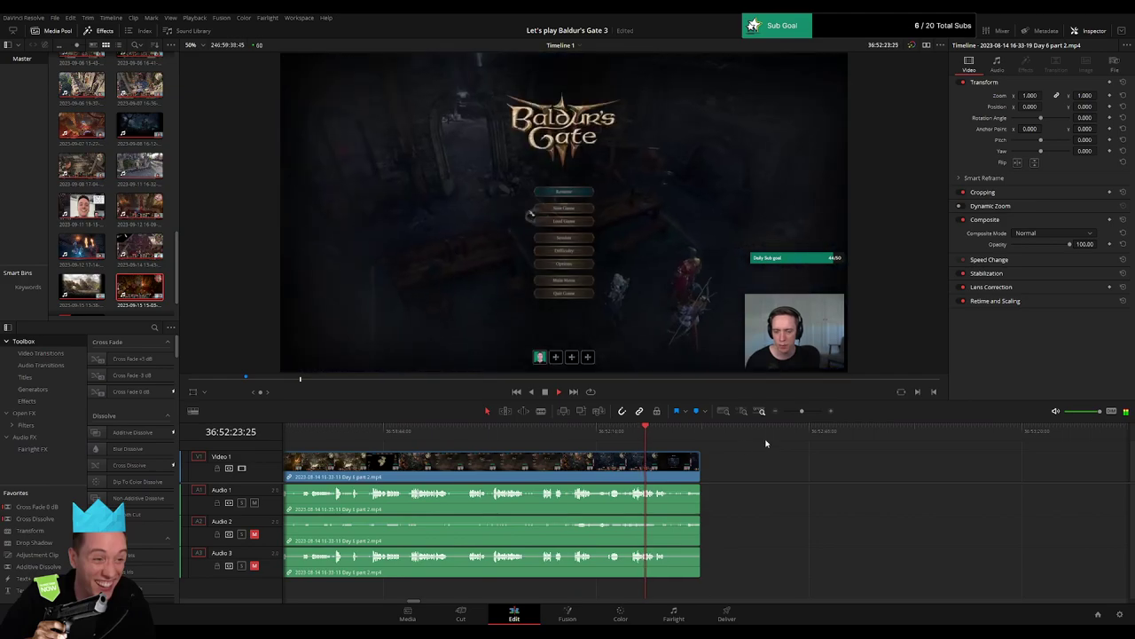
pyautogui.press('space')
pyautogui.moveTo(804, 412); pyautogui.dragTo(784, 414)
pyautogui.hscroll(14, 820, 461)
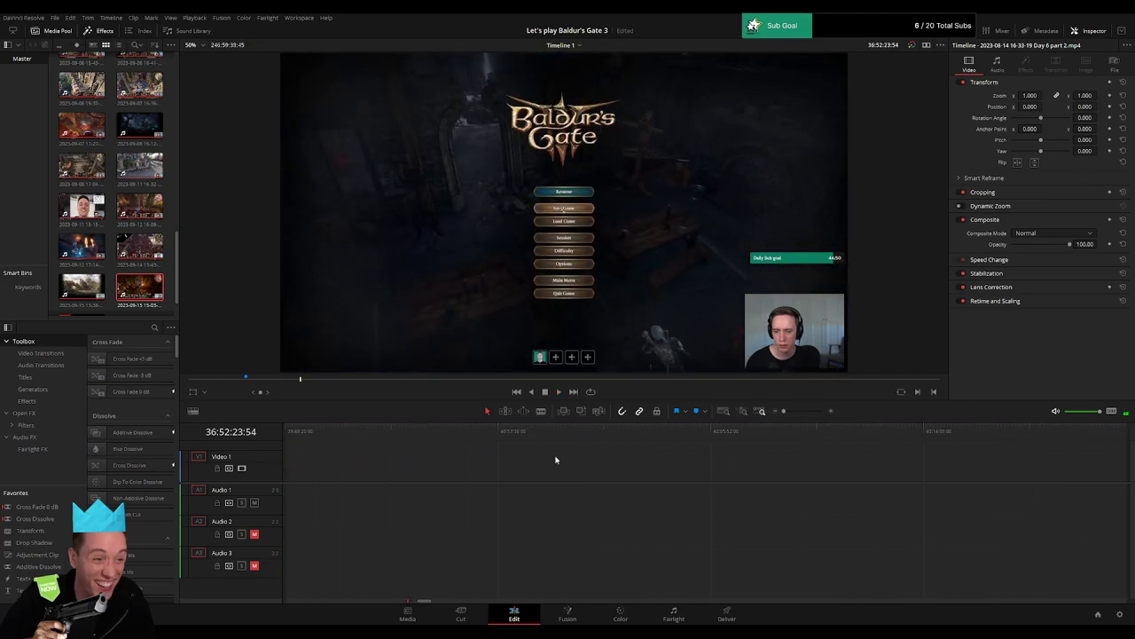
pyautogui.hscroll(2, 933, 482)
pyautogui.moveTo(1057, 477); pyautogui.dragTo(508, 479)
pyautogui.click(357, 468)
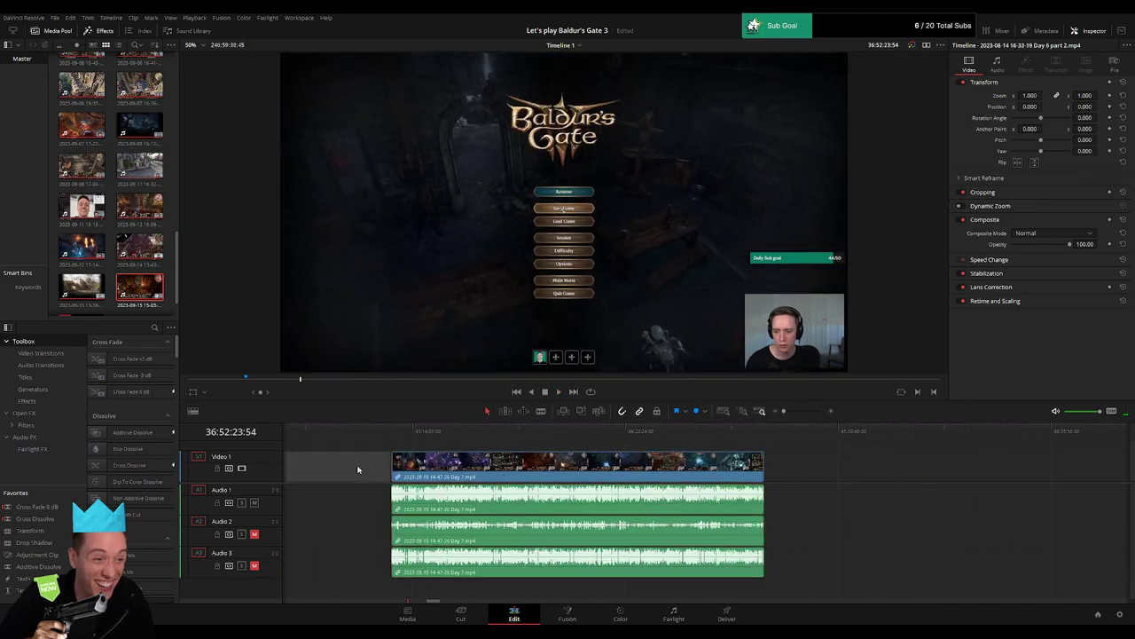
pyautogui.hscroll(-6, 358, 467)
pyautogui.scroll(-5, 862, 472)
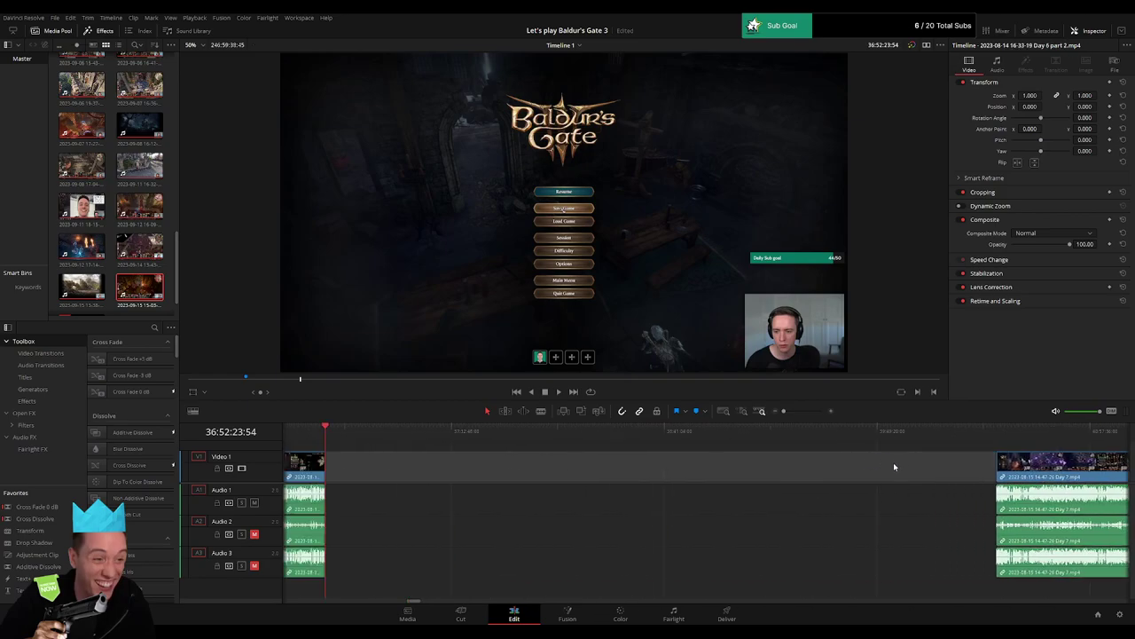
pyautogui.moveTo(1042, 472); pyautogui.dragTo(373, 474)
# Add the default transition at the join between the Day 6 part 2 and Day 7 recordings on the video and all three audio tracks.
pyautogui.click(368, 448)
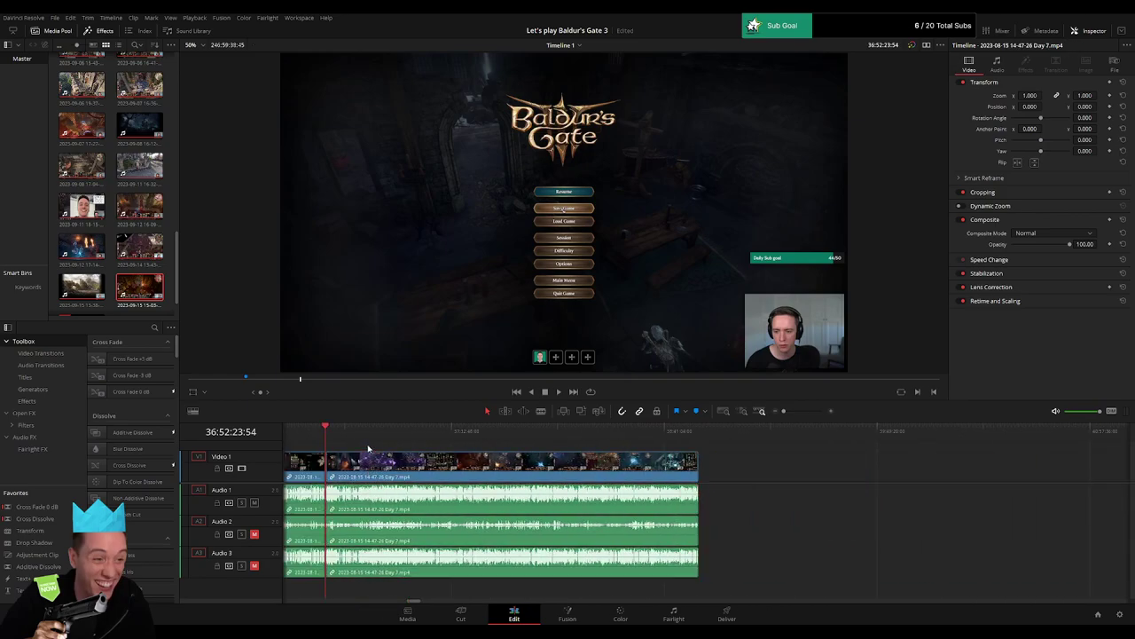
pyautogui.press('space')
pyautogui.moveTo(796, 412); pyautogui.dragTo(806, 413)
pyautogui.click(774, 432)
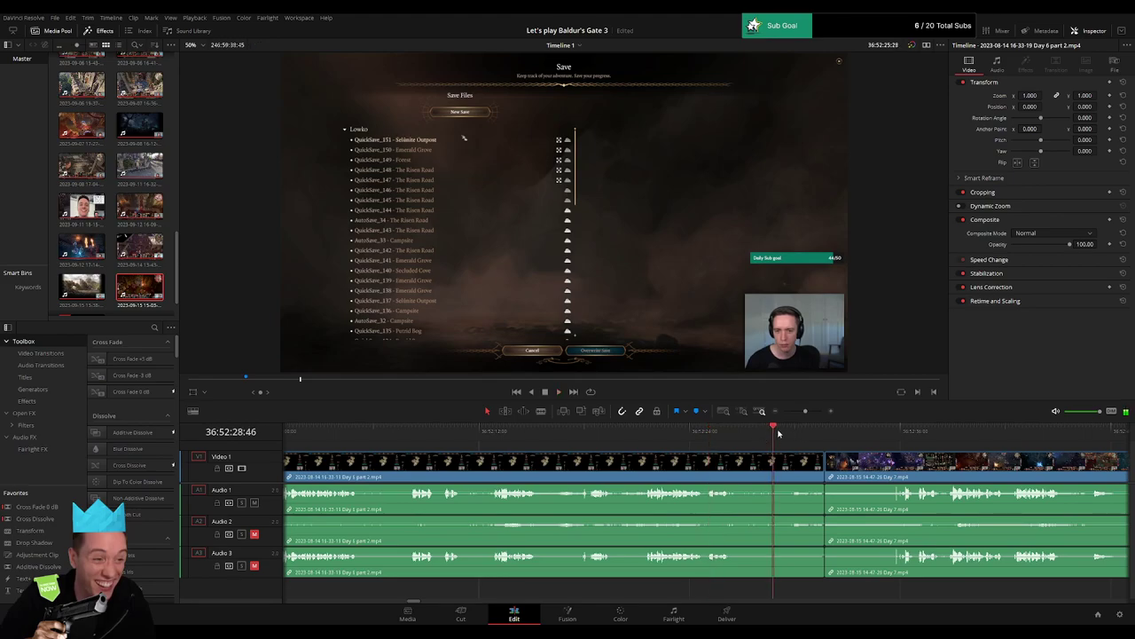
pyautogui.moveTo(831, 460); pyautogui.dragTo(815, 460)
pyautogui.scroll(-3, 815, 460)
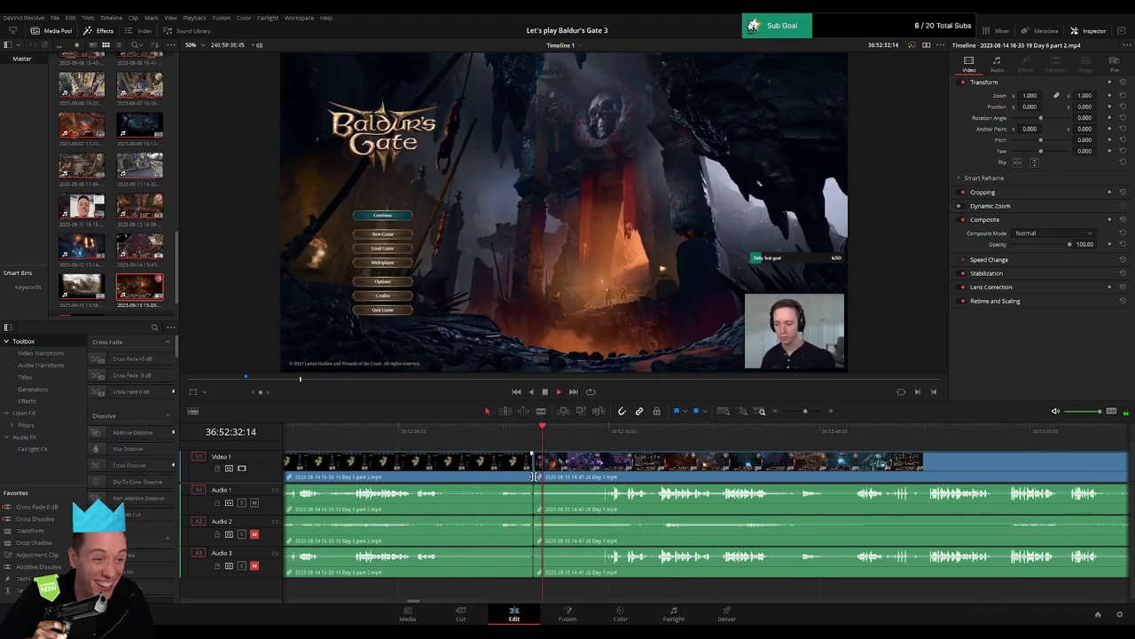
pyautogui.press('space')
pyautogui.click(534, 476)
pyautogui.hotkey('ctrl', 't')
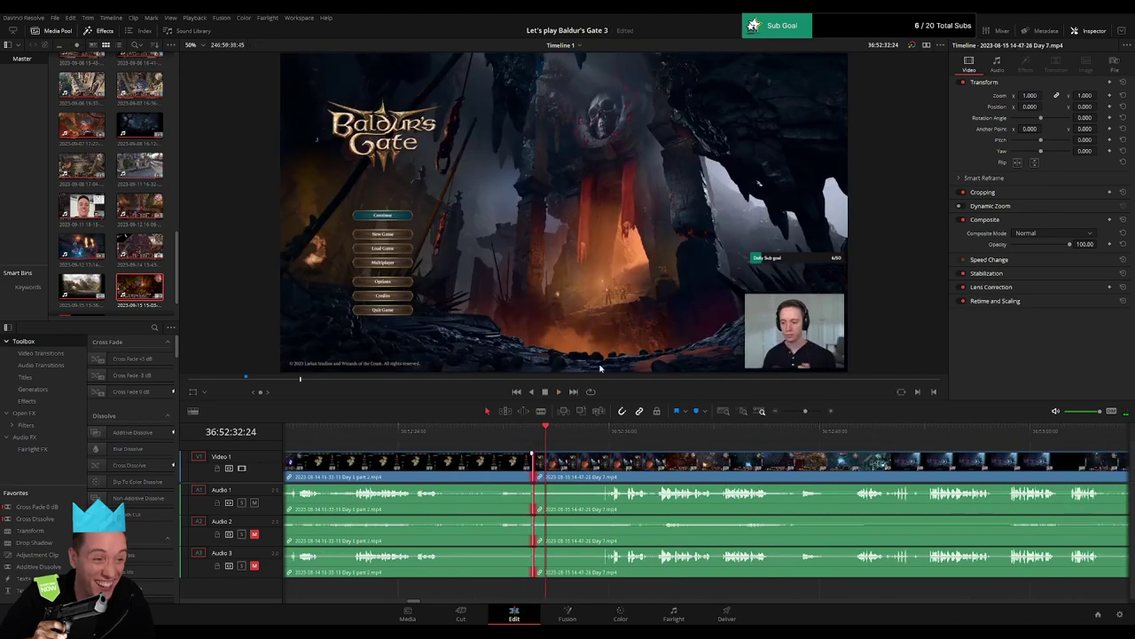
# Review the early part of the Day 7 recording, up to about 36:57:21, for a suitable episode break.
pyautogui.click(601, 366)
pyautogui.press('space')
pyautogui.click(831, 437)
pyautogui.moveTo(844, 440); pyautogui.dragTo(1020, 437)
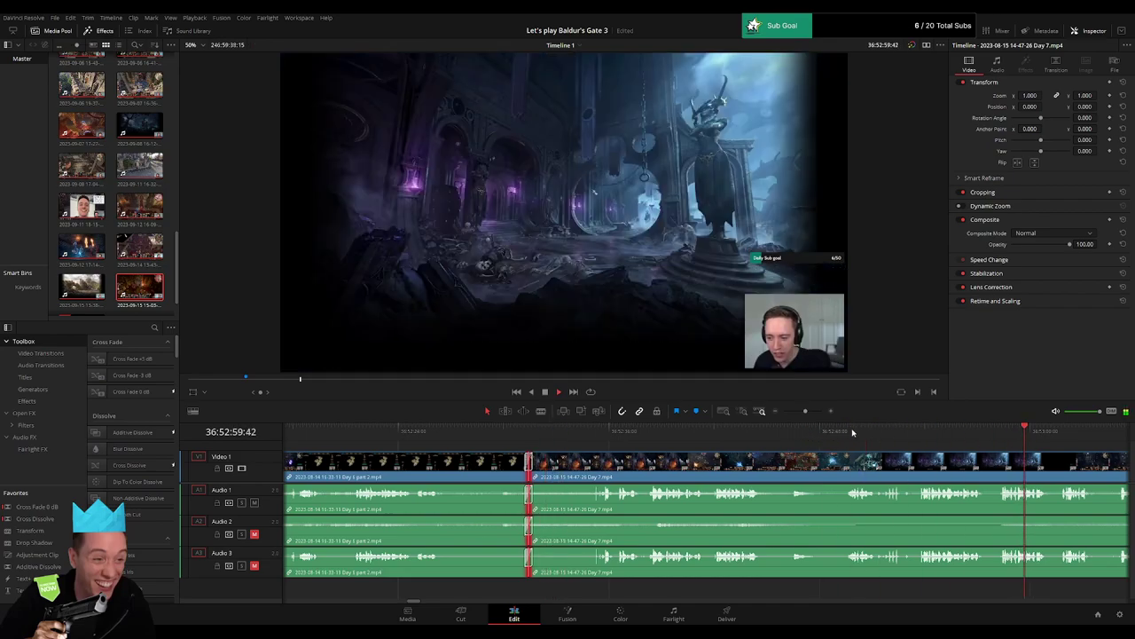
pyautogui.moveTo(806, 410); pyautogui.dragTo(786, 411)
pyautogui.moveTo(713, 441); pyautogui.dragTo(799, 411)
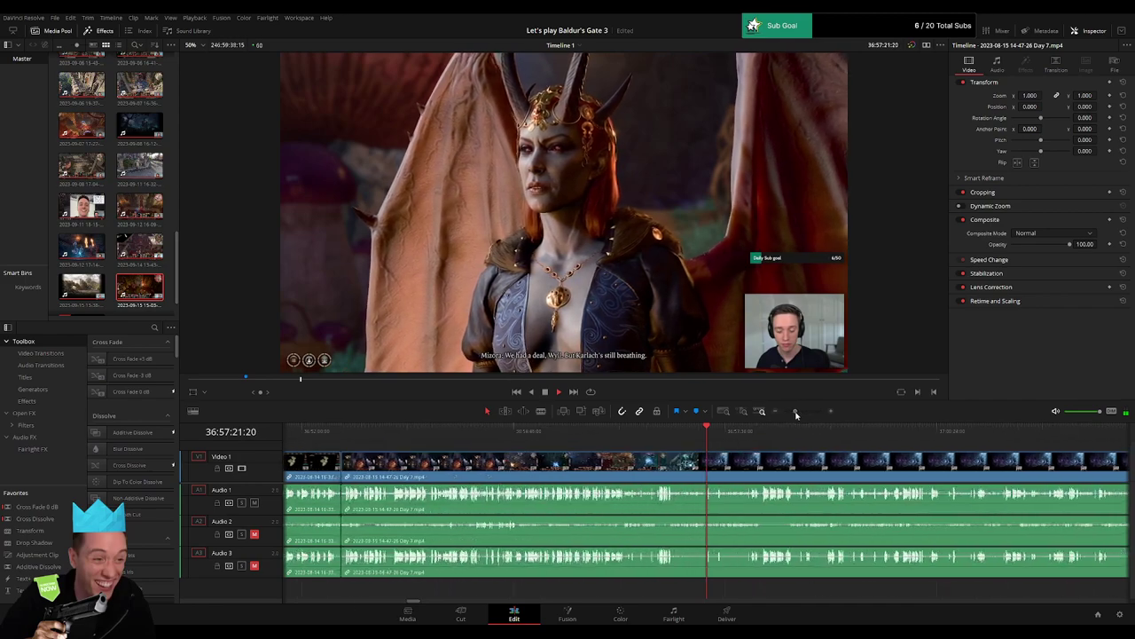
pyautogui.click(529, 439)
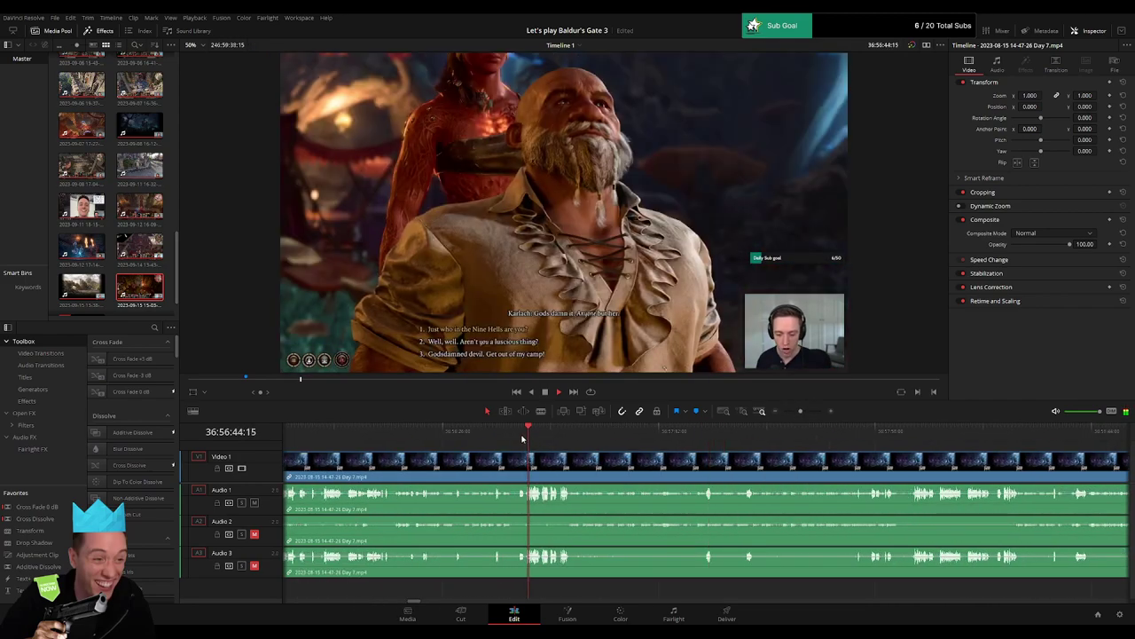
pyautogui.click(490, 438)
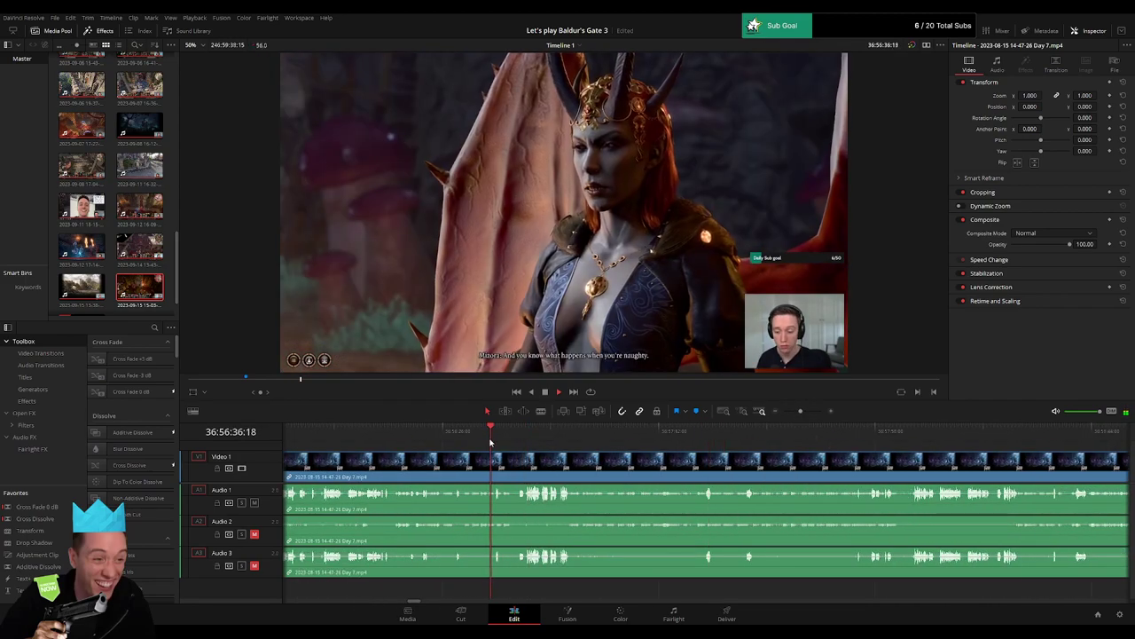
pyautogui.click(443, 438)
pyautogui.click(393, 438)
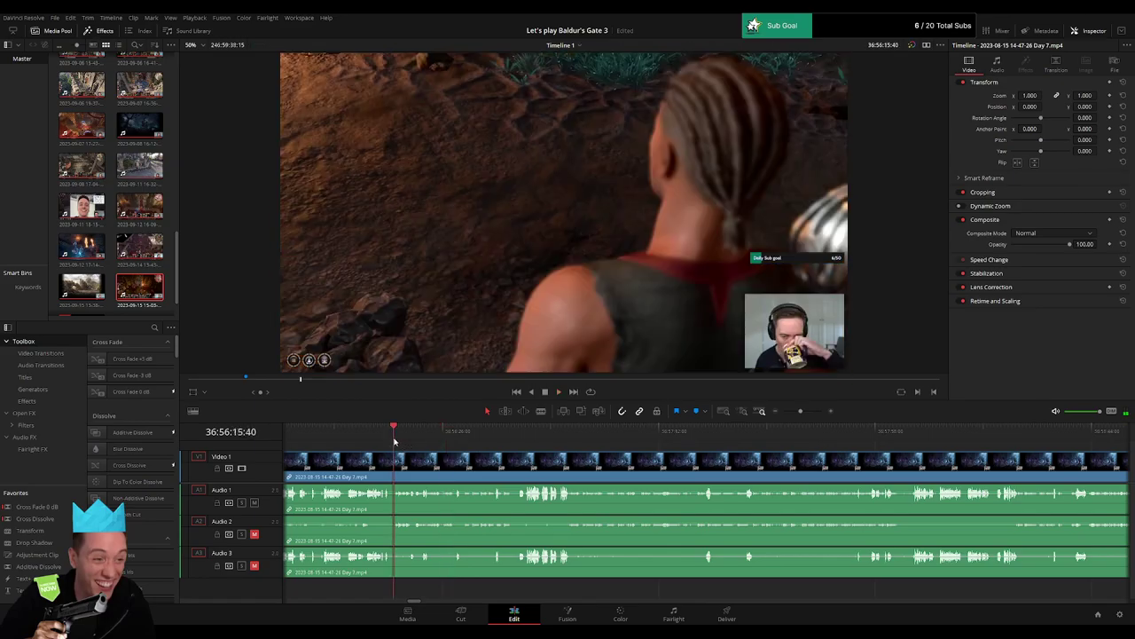
pyautogui.hscroll(-3, 680, 471)
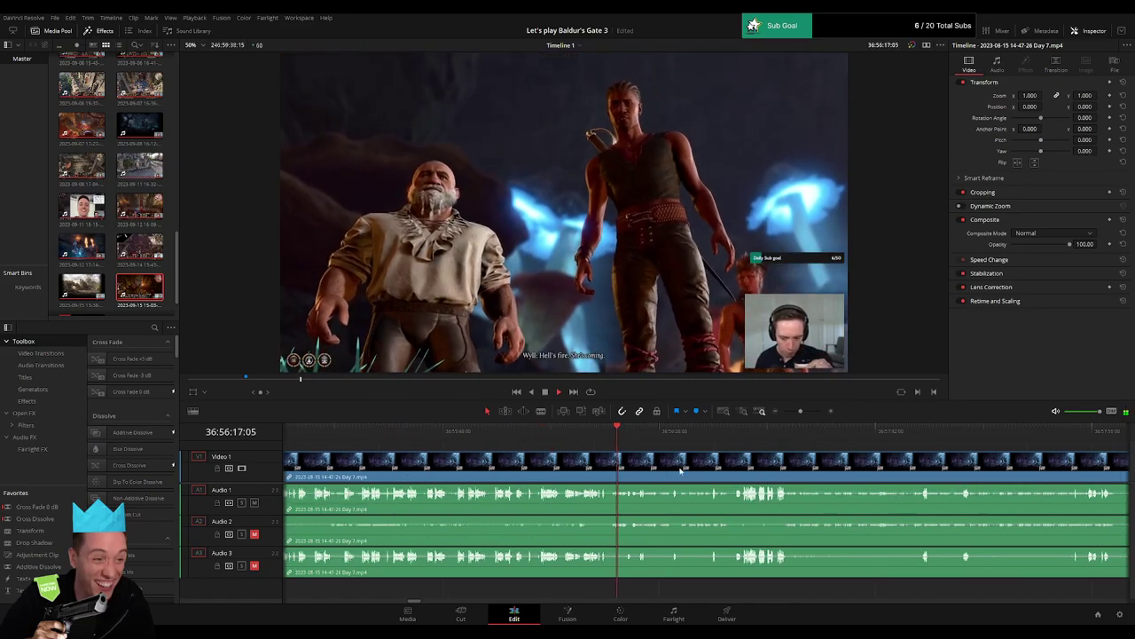
pyautogui.click(599, 435)
pyautogui.moveTo(801, 413); pyautogui.dragTo(809, 416)
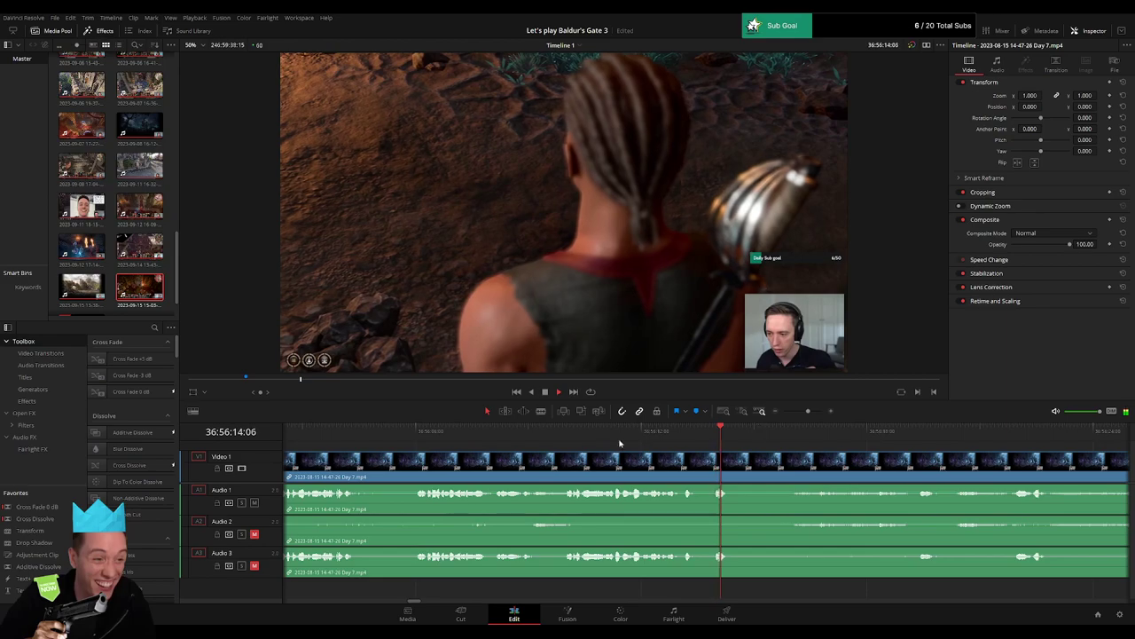
pyautogui.click(408, 434)
pyautogui.hscroll(-5, 719, 458)
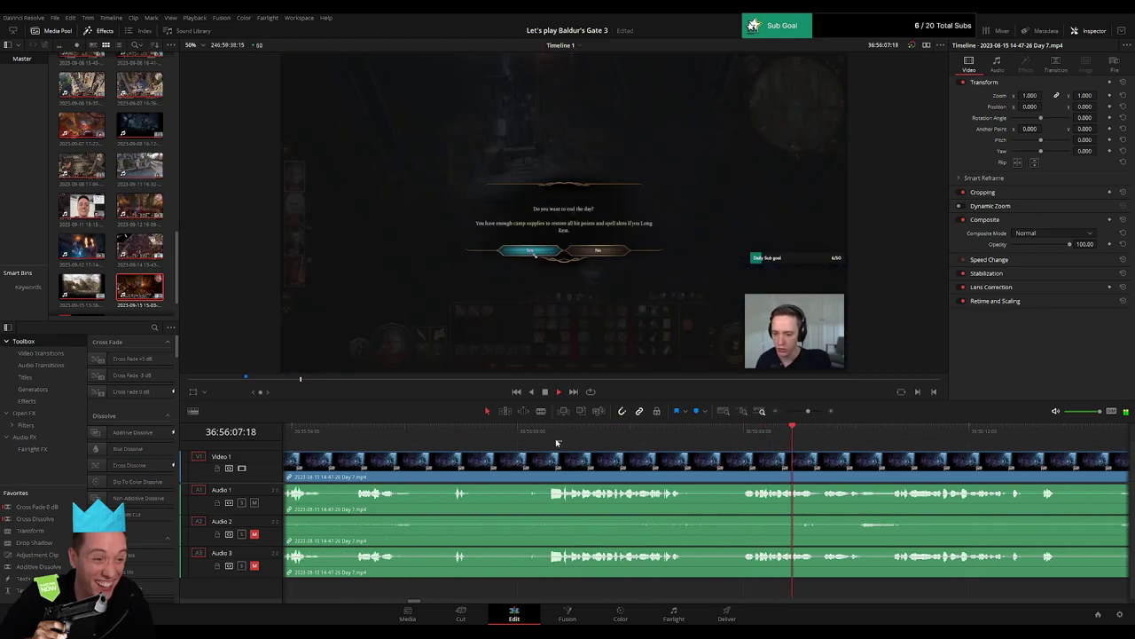
# Split the Day 7 recording at 36:56:00:00 and add fade-outs and fade-ins of about one second to its video and all three audio tracks.
pyautogui.click(536, 433)
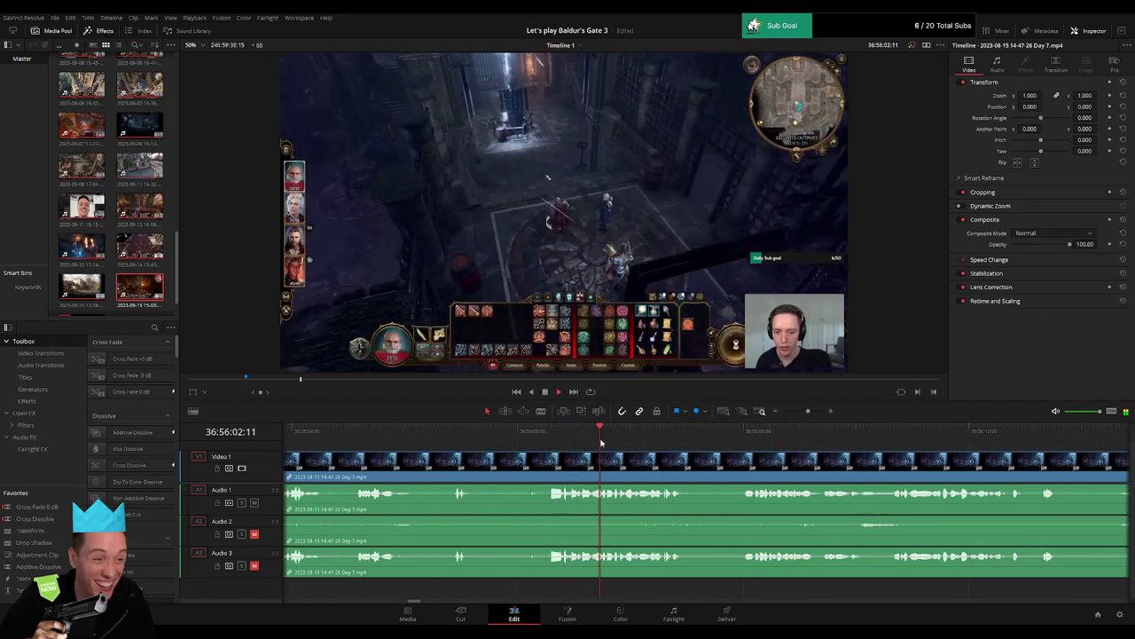
pyautogui.click(550, 434)
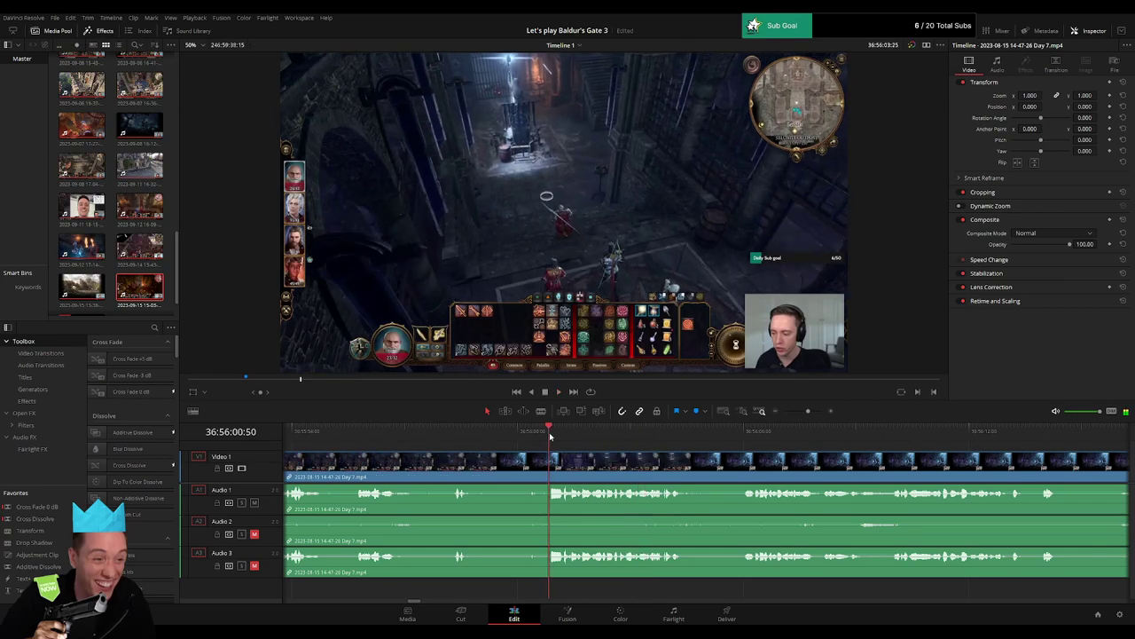
pyautogui.click(533, 435)
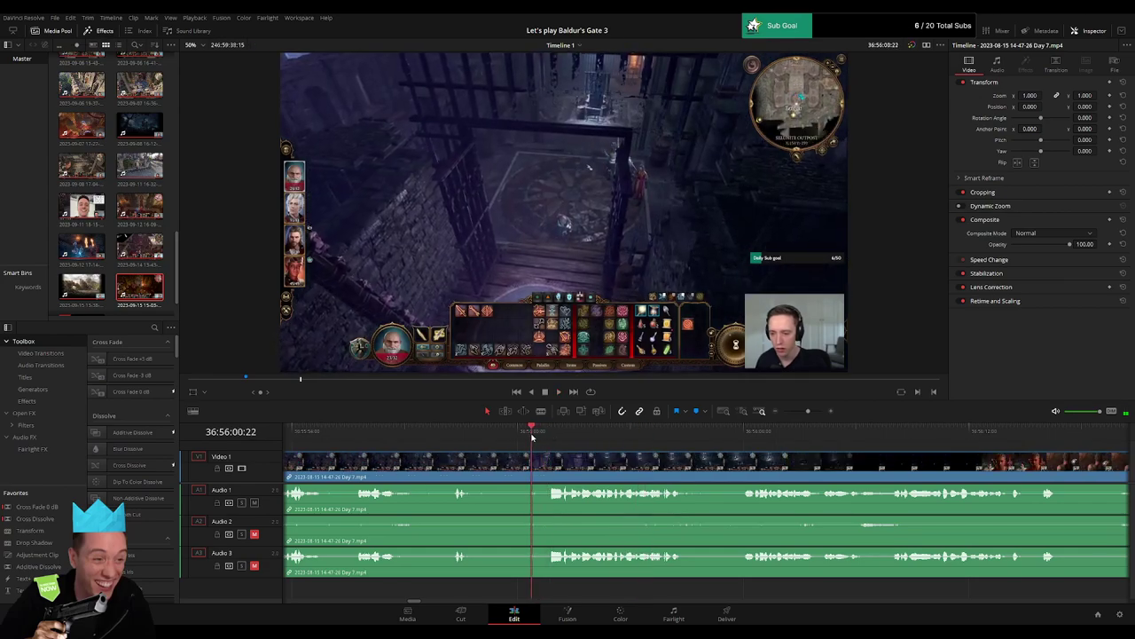
pyautogui.click(519, 436)
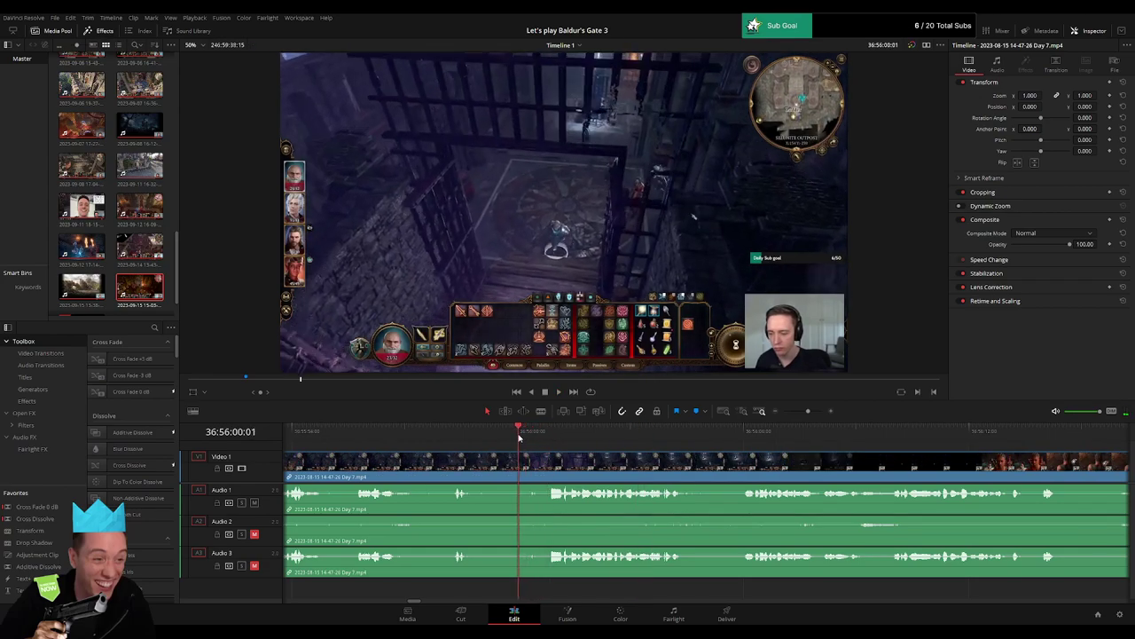
pyautogui.press('Left')
pyautogui.click(522, 461)
pyautogui.press('a')
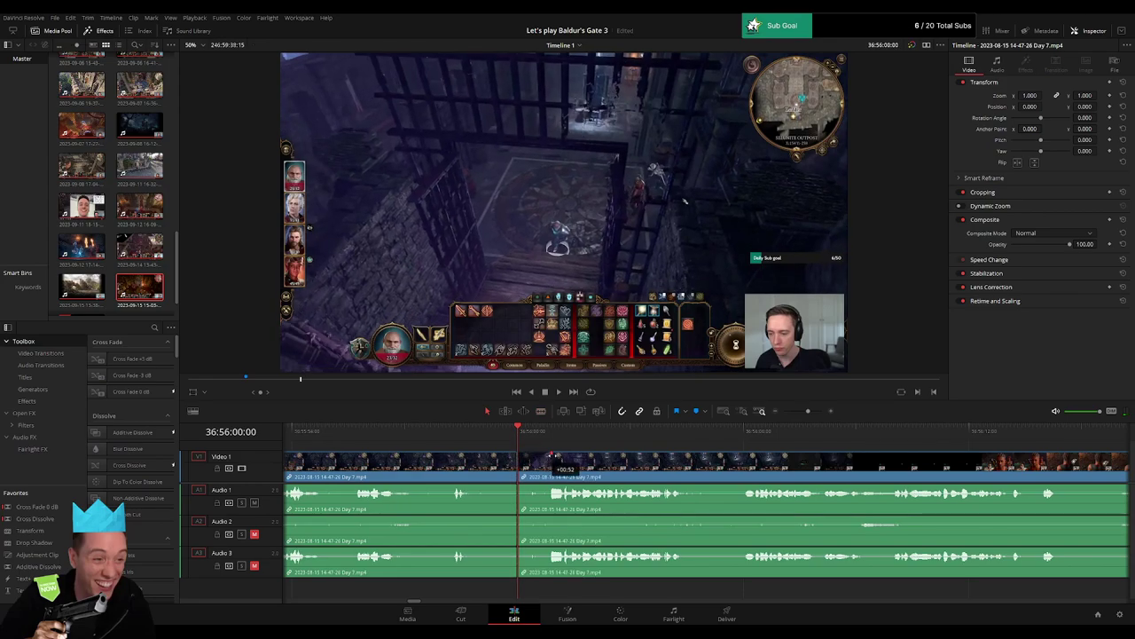
pyautogui.moveTo(556, 455); pyautogui.dragTo(557, 455)
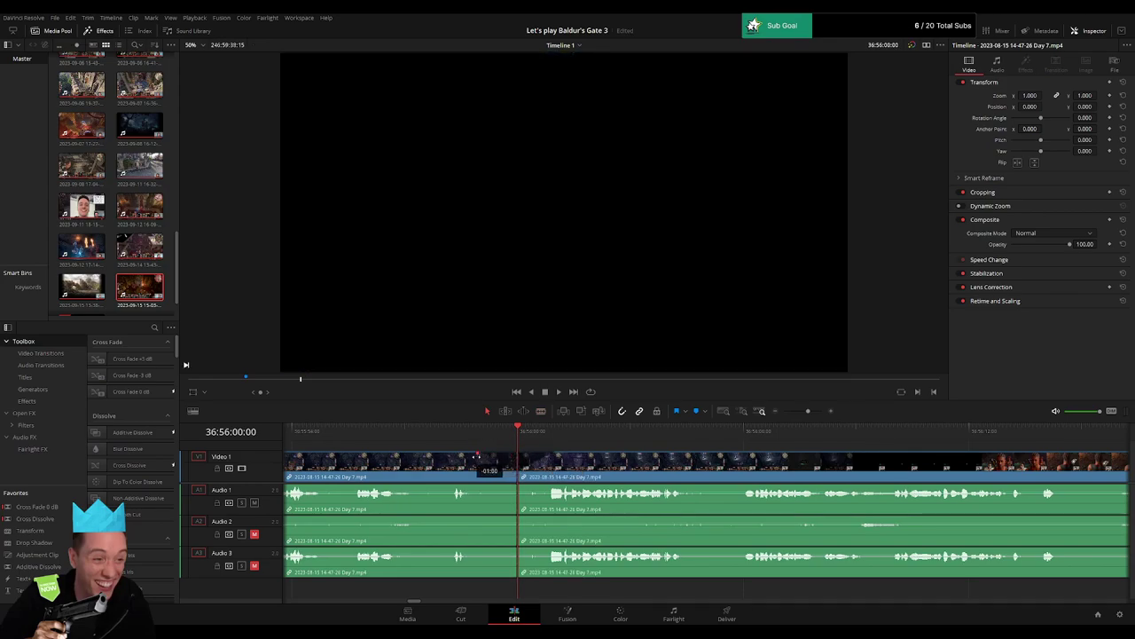
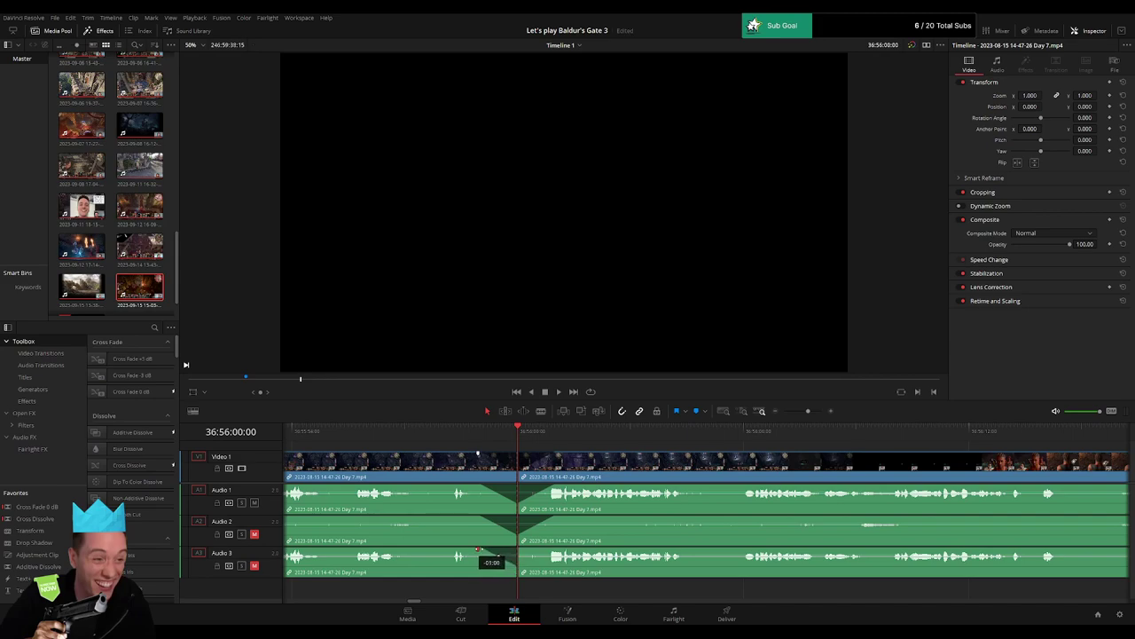
pyautogui.moveTo(520, 548); pyautogui.dragTo(522, 550)
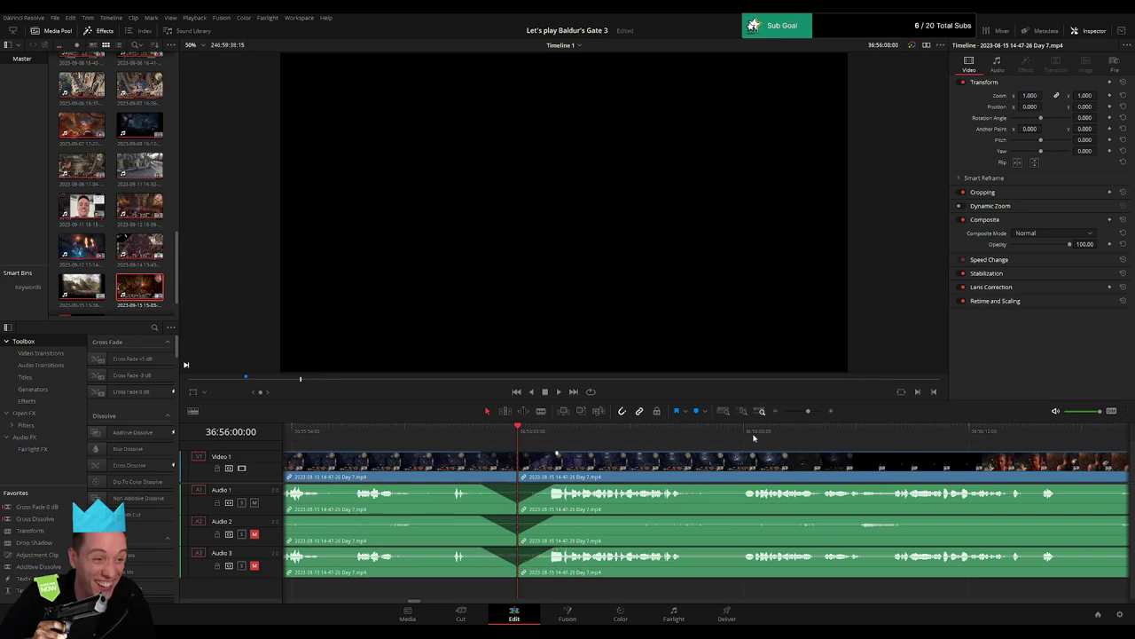
# Move the Day 7 segment after the 36:56:00:00 cut further along the timeline, leaving a gap behind the cut.
pyautogui.moveTo(808, 411); pyautogui.dragTo(784, 412)
pyautogui.moveTo(812, 479); pyautogui.dragTo(610, 464)
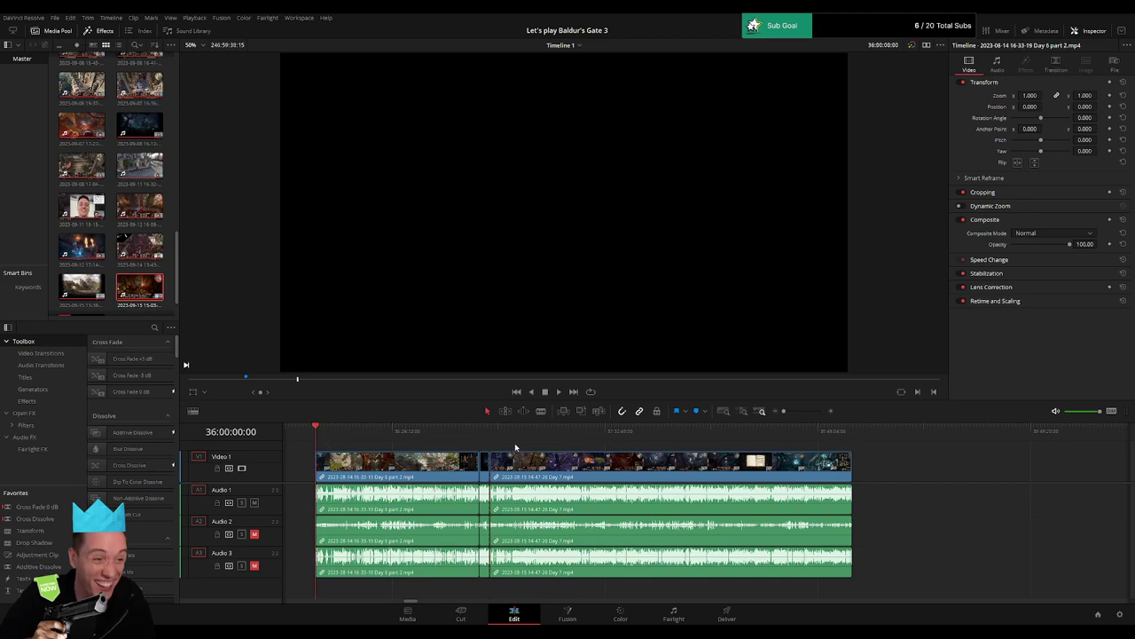
pyautogui.moveTo(682, 469); pyautogui.dragTo(887, 476)
pyautogui.click(426, 466)
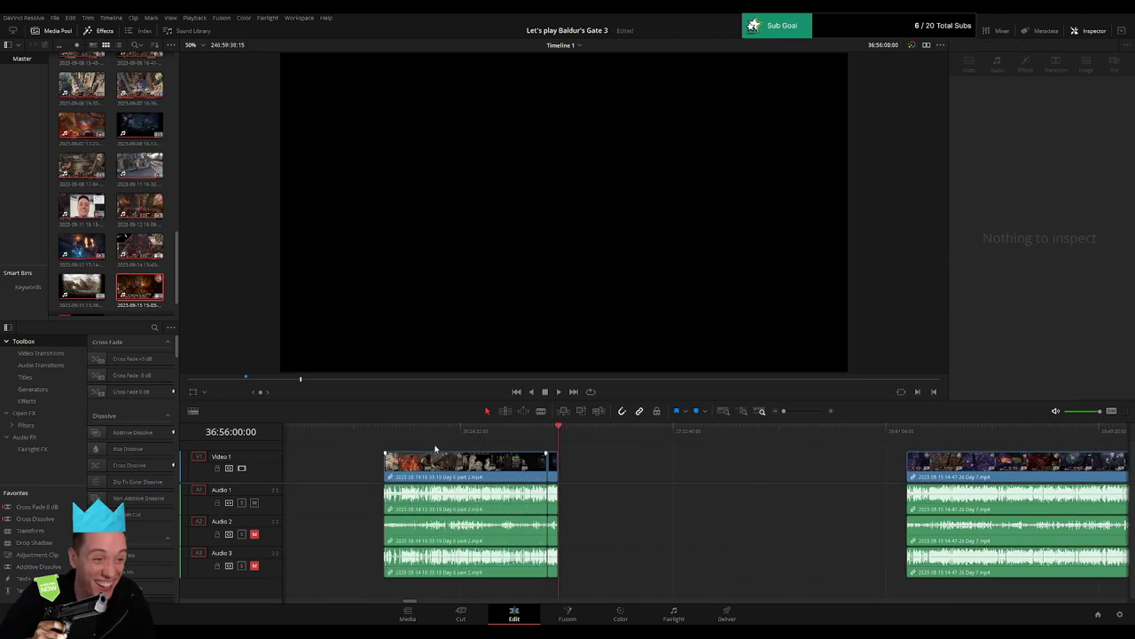
# Position the playhead at about 38:00:00 and align the start of the remaining Day 7 segment to it.
pyautogui.click(383, 435)
pyautogui.click(556, 436)
pyautogui.moveTo(720, 476); pyautogui.dragTo(505, 461)
pyautogui.click(424, 435)
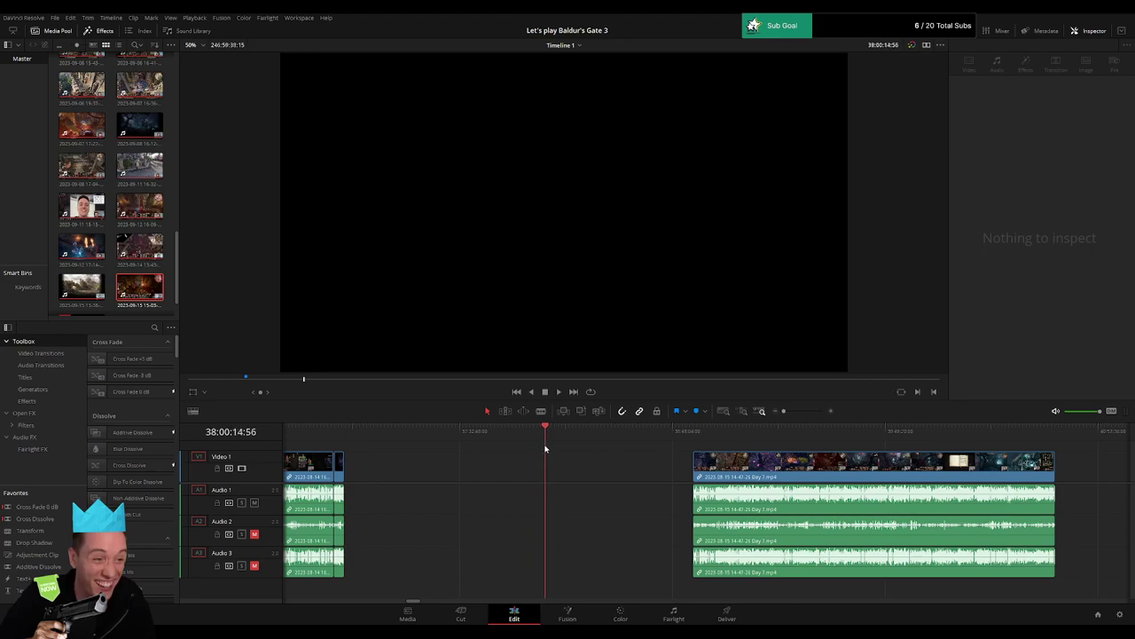
pyautogui.click(795, 412)
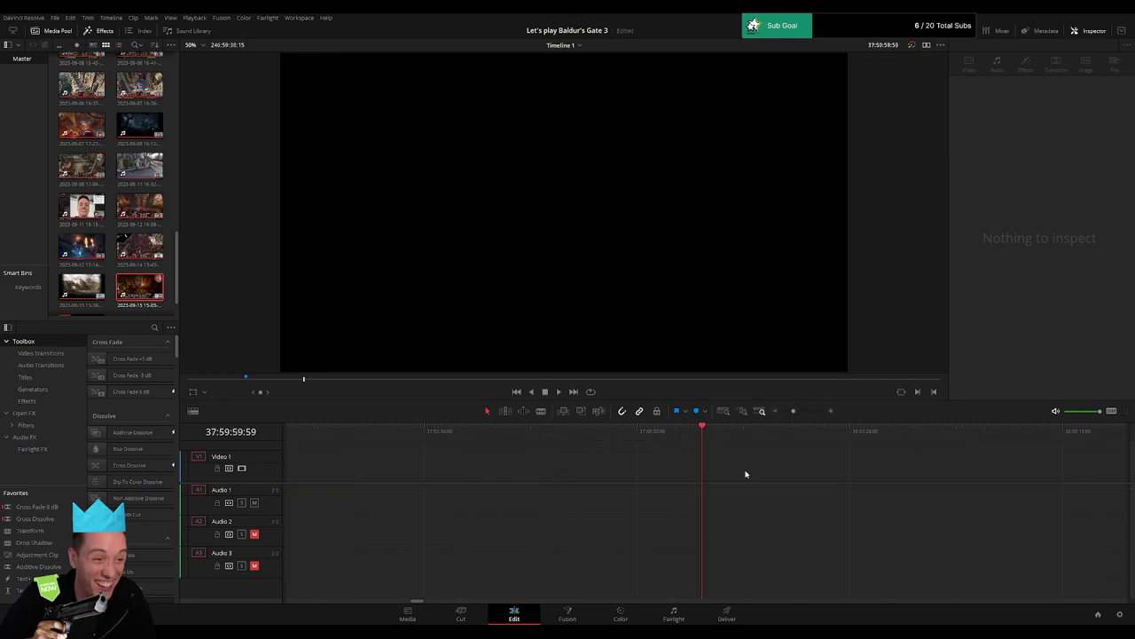
pyautogui.click(784, 411)
pyautogui.hscroll(6, 621, 461)
pyautogui.moveTo(659, 463); pyautogui.dragTo(511, 463)
pyautogui.press('space')
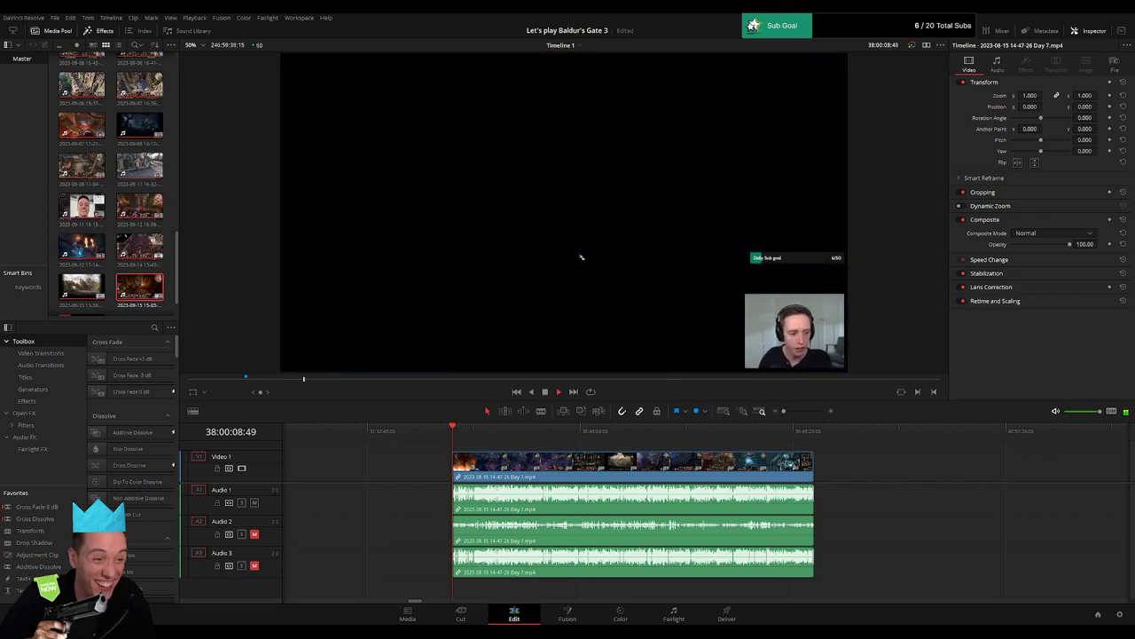
# Review the remaining Day 7 recording from about 38:53:00 to 38:56:08 for a suitable episode break.
pyautogui.hscroll(1, 444, 454)
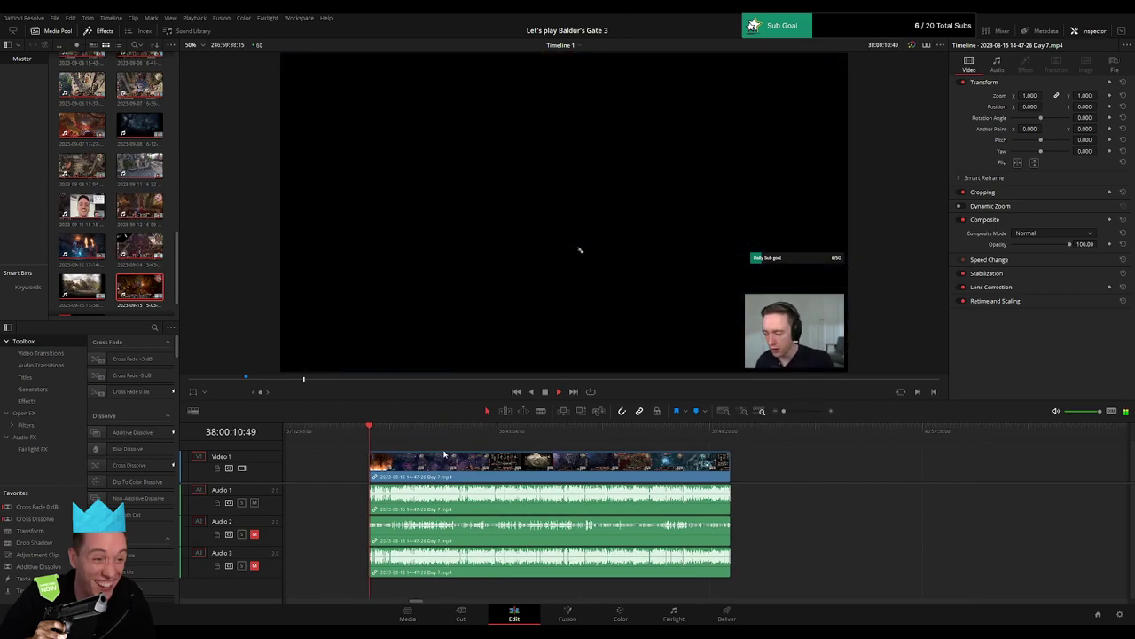
pyautogui.moveTo(378, 438); pyautogui.dragTo(541, 449)
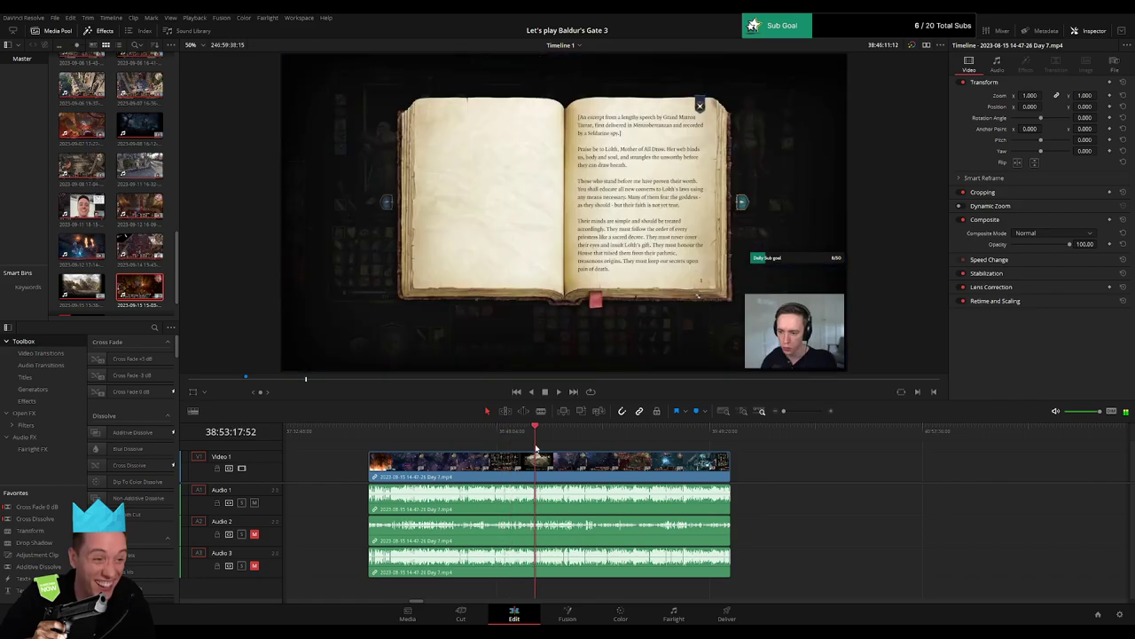
pyautogui.press('space')
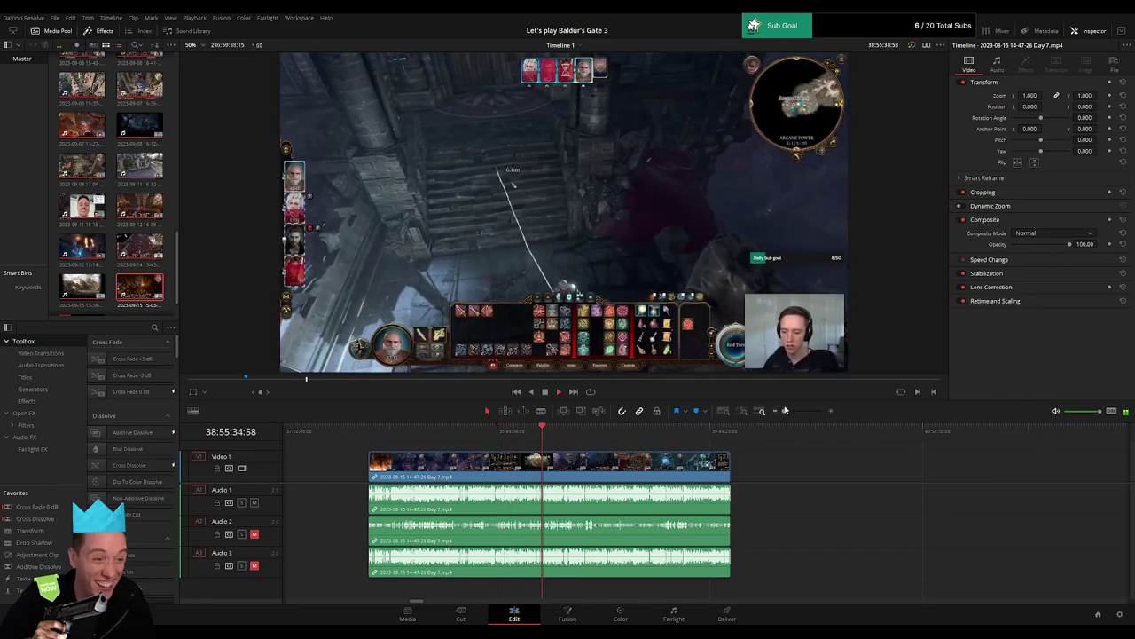
pyautogui.moveTo(784, 412); pyautogui.dragTo(803, 415)
pyautogui.click(494, 442)
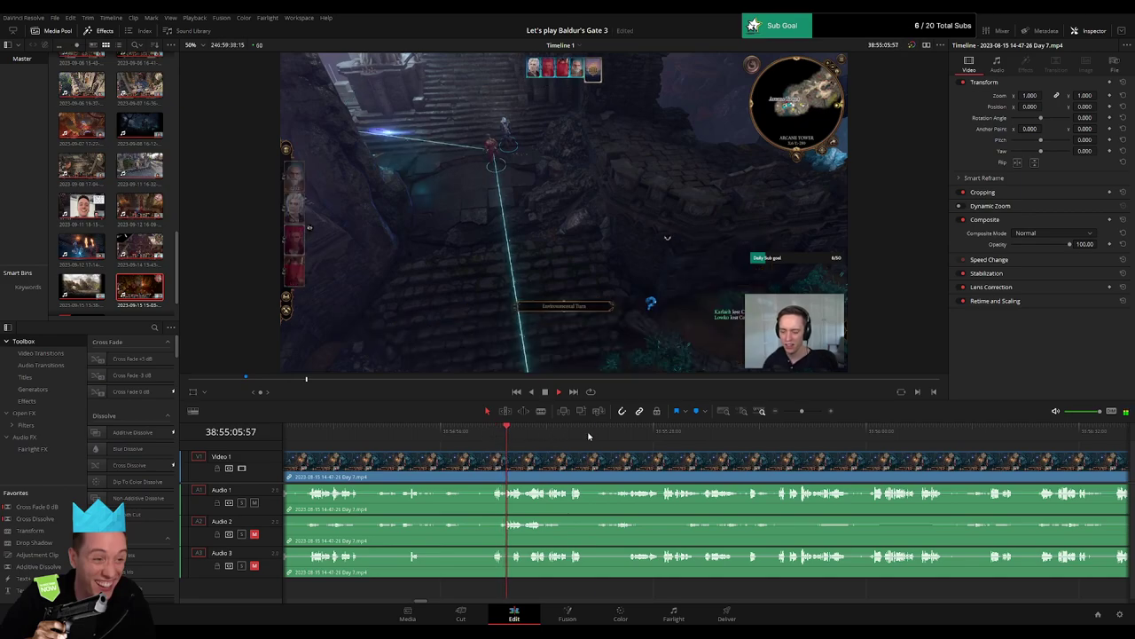
pyautogui.click(599, 432)
pyautogui.moveTo(599, 431); pyautogui.dragTo(872, 432)
pyautogui.moveTo(920, 463); pyautogui.dragTo(670, 457)
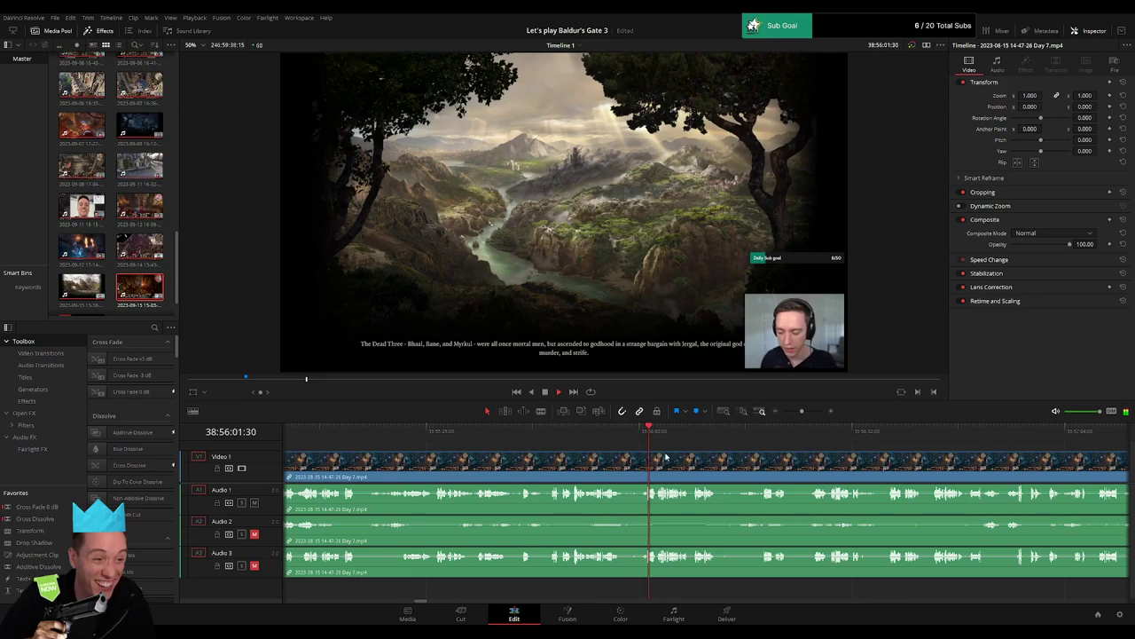
pyautogui.moveTo(803, 411); pyautogui.dragTo(811, 411)
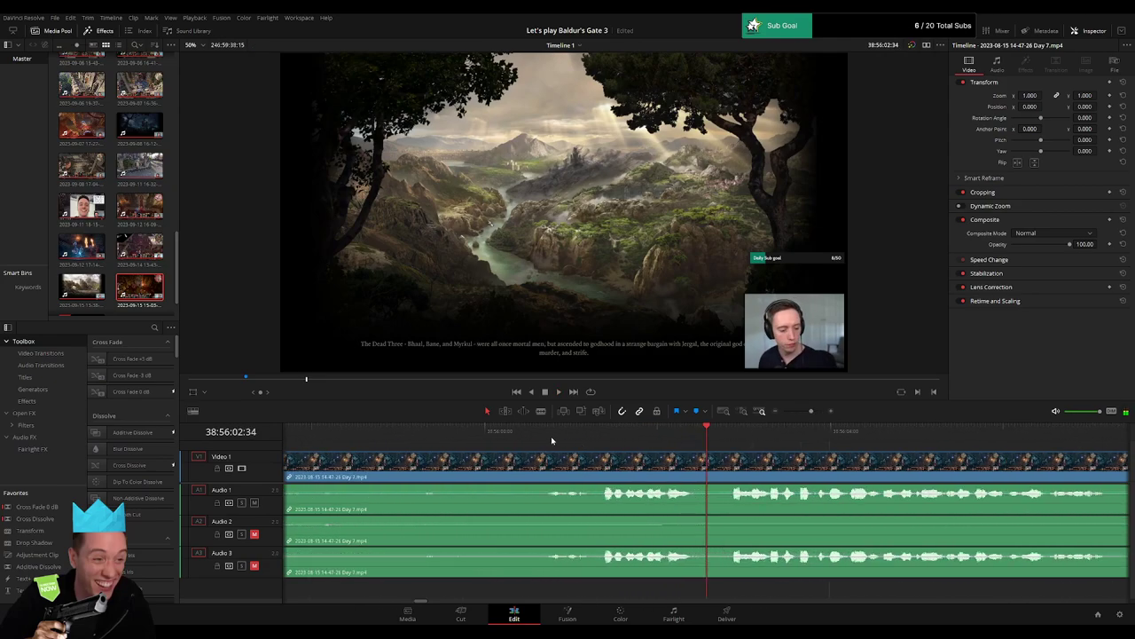
pyautogui.moveTo(547, 428); pyautogui.dragTo(875, 452)
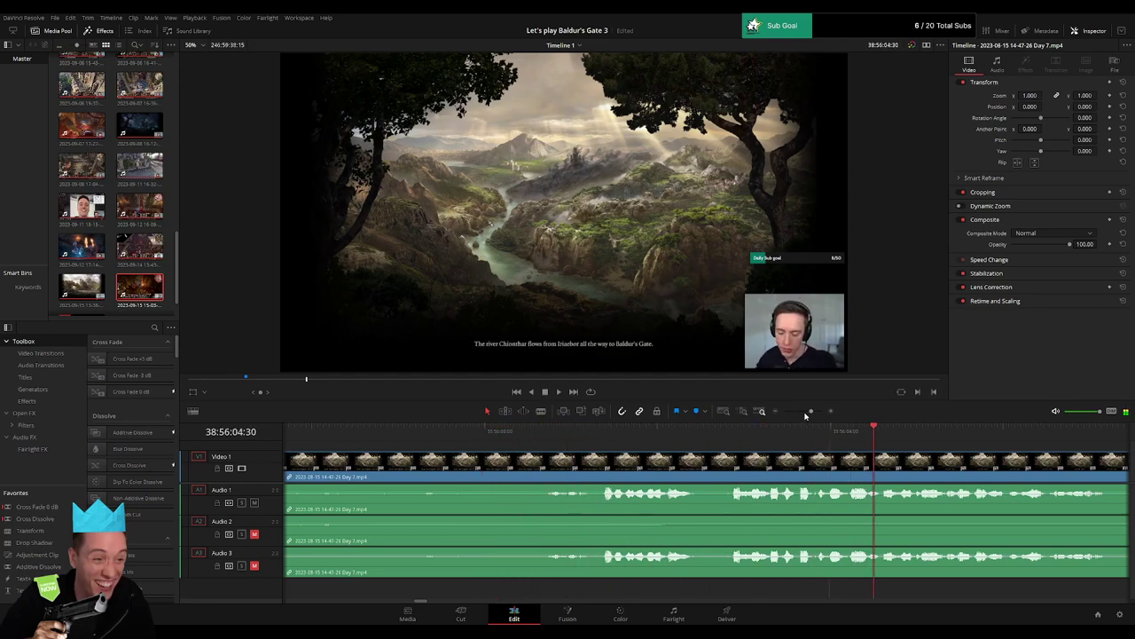
pyautogui.moveTo(810, 412); pyautogui.dragTo(808, 412)
pyautogui.press('space')
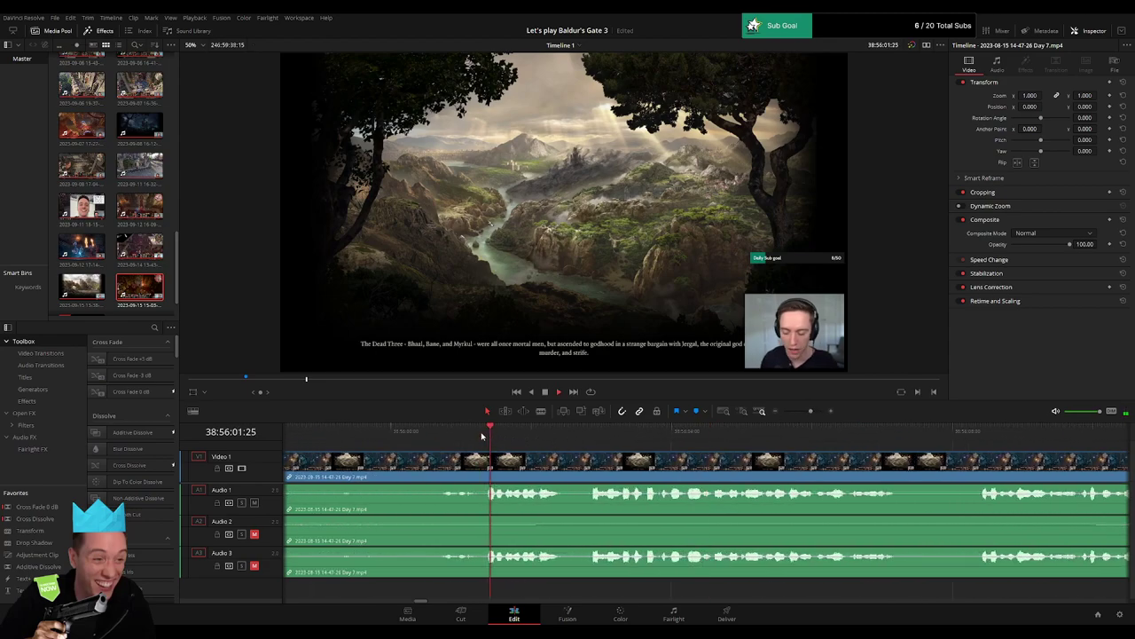
pyautogui.click(588, 435)
pyautogui.moveTo(811, 412); pyautogui.dragTo(806, 418)
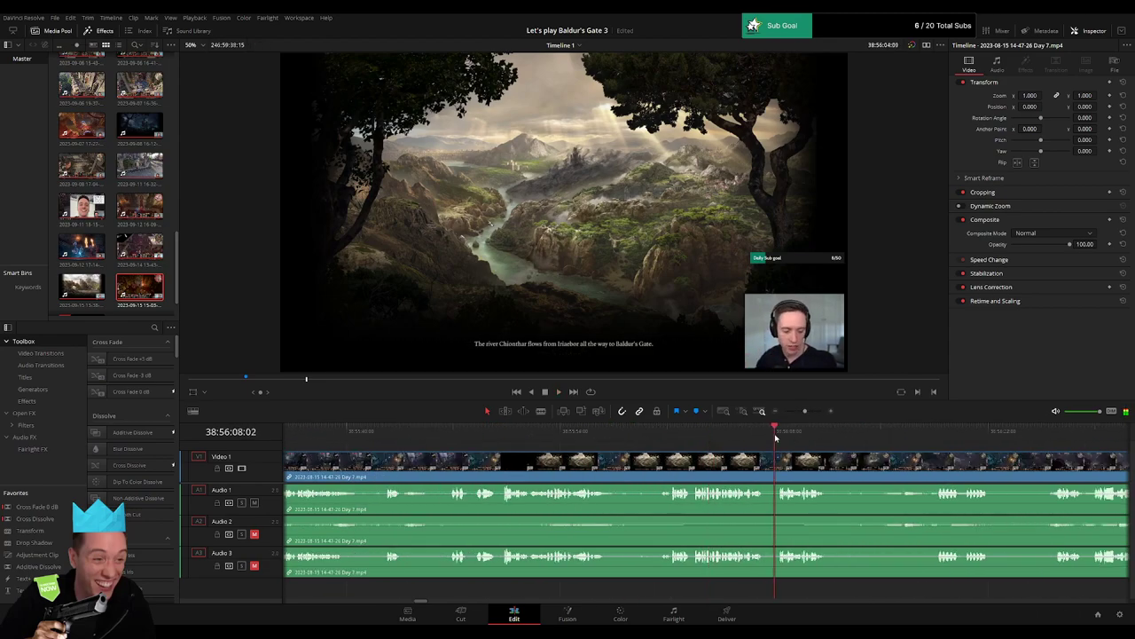
# Continue checking the Day 7 recording between about 38:56:19 and 38:58:17 for a quiet moment to cut.
pyautogui.click(697, 432)
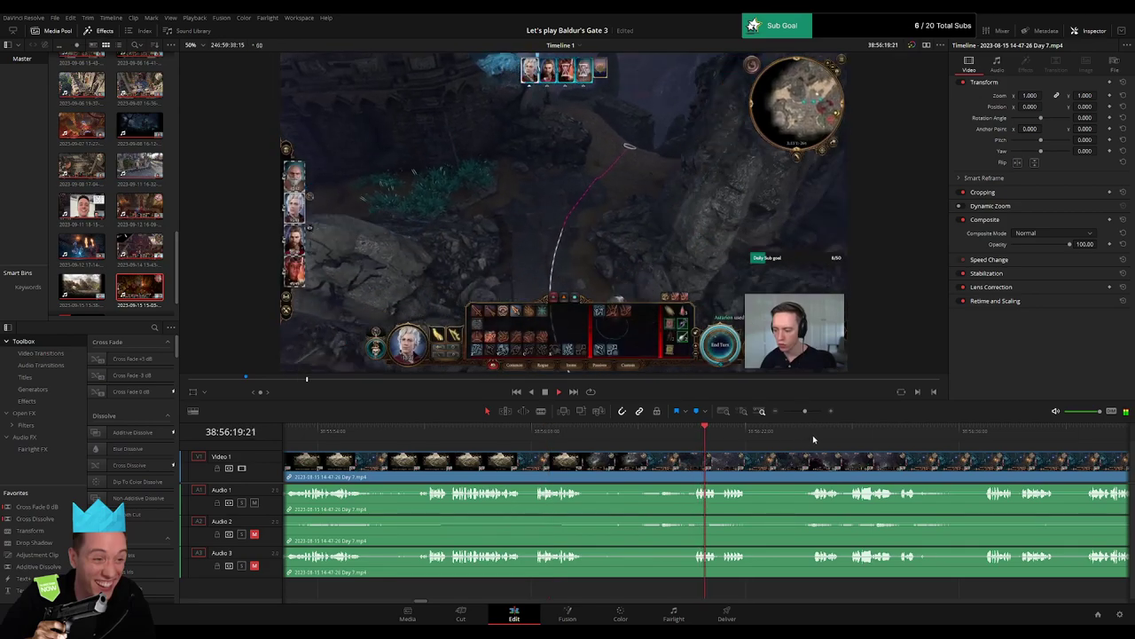
pyautogui.click(813, 435)
pyautogui.hscroll(4, 610, 436)
pyautogui.click(637, 432)
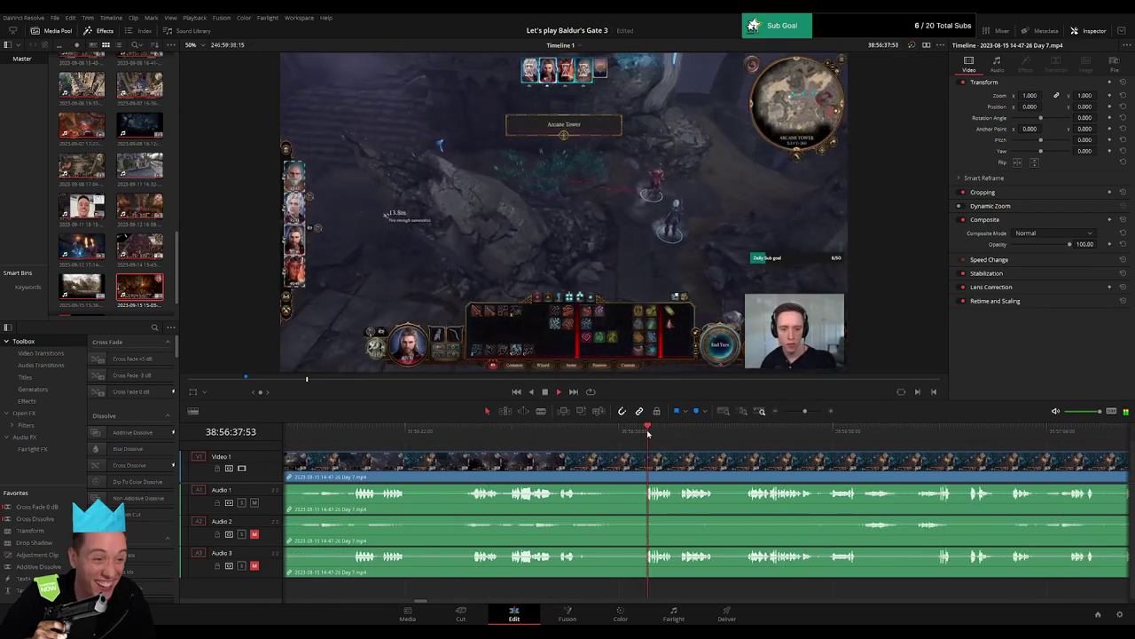
pyautogui.click(754, 432)
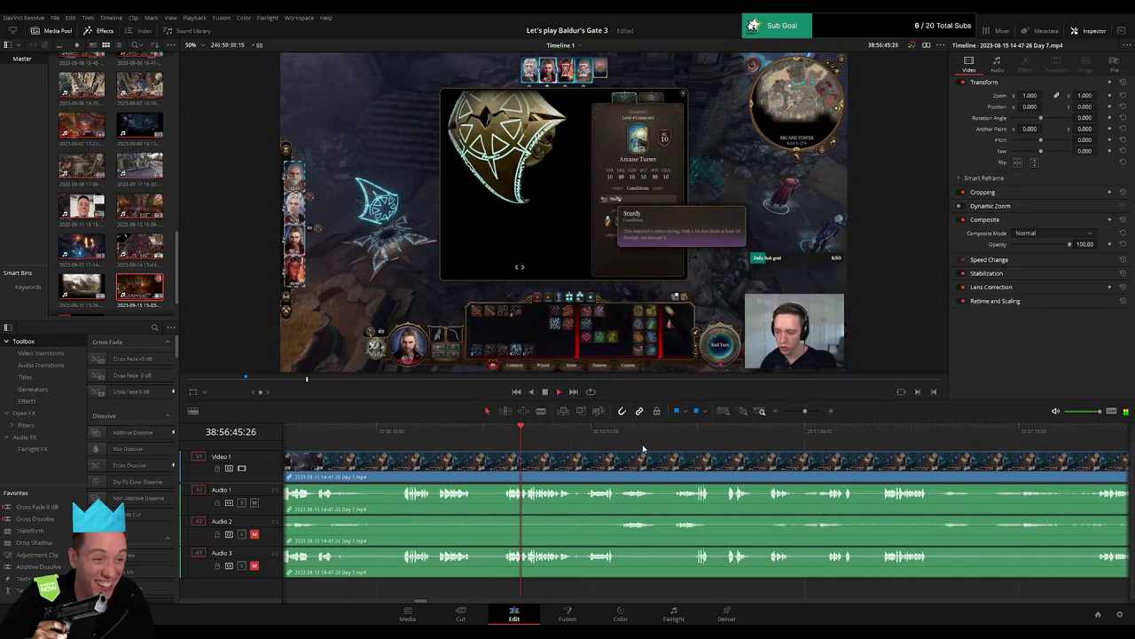
pyautogui.click(912, 441)
pyautogui.hscroll(5, 733, 464)
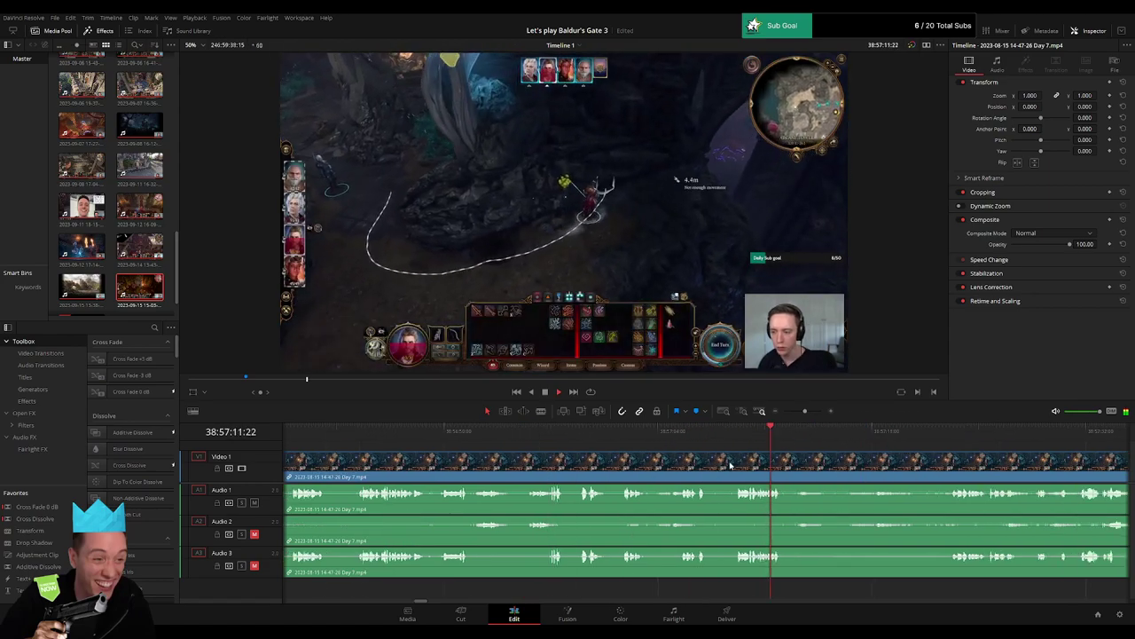
pyautogui.click(955, 435)
pyautogui.hscroll(1, 869, 467)
pyautogui.hscroll(5, 867, 466)
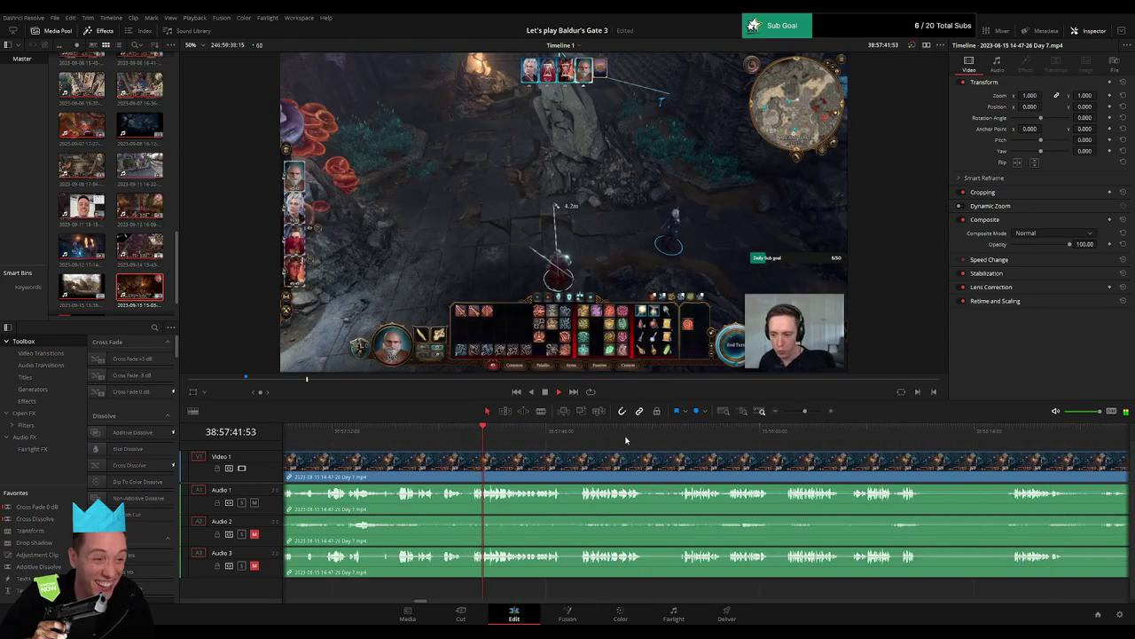
pyautogui.click(682, 436)
pyautogui.click(896, 441)
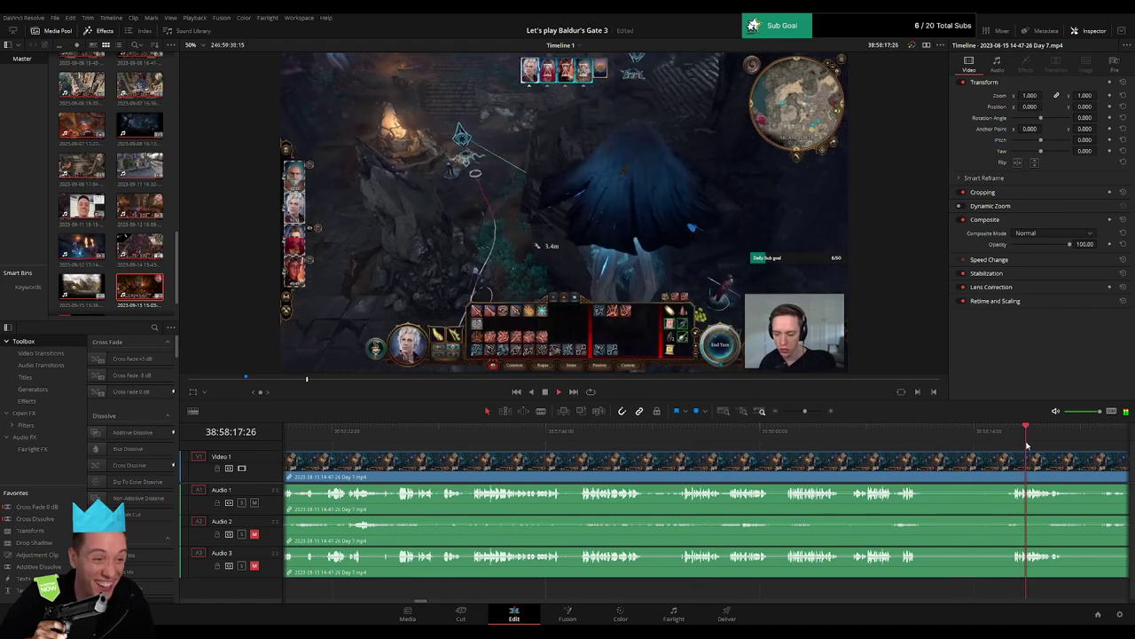
# Split the Day 7 recording at 38:58:16:00 and give the video a fade-out and fade-in of about one second at the cut.
pyautogui.click(583, 433)
pyautogui.moveTo(806, 413); pyautogui.dragTo(811, 414)
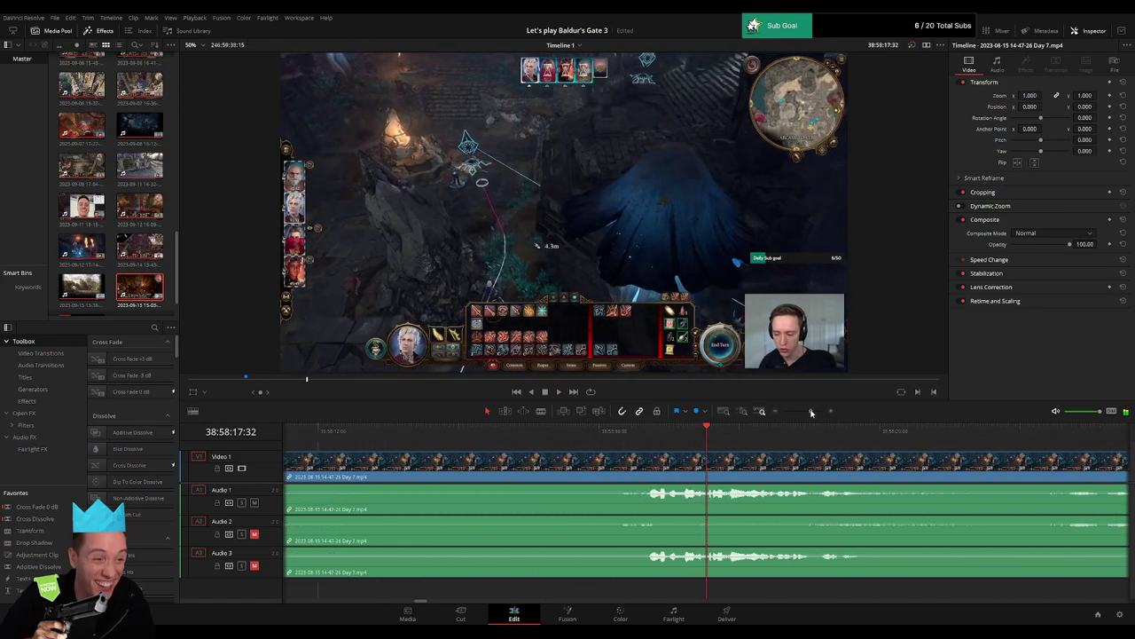
pyautogui.click(649, 435)
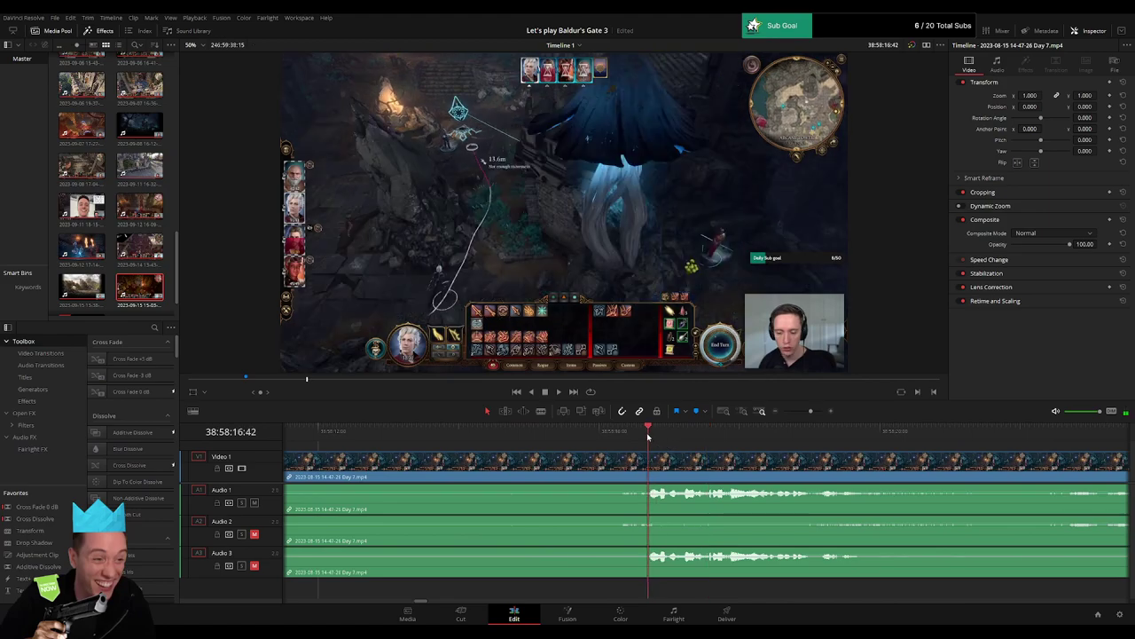
pyautogui.moveTo(648, 434); pyautogui.dragTo(670, 461)
pyautogui.click(607, 460)
pyautogui.press('a')
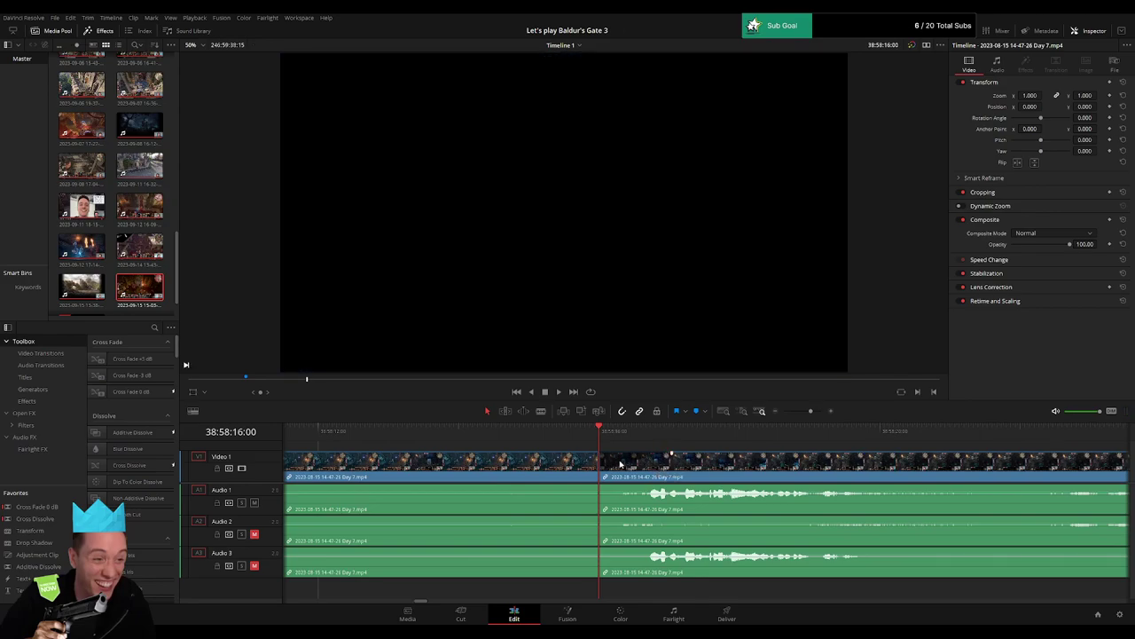
pyautogui.moveTo(568, 458); pyautogui.dragTo(536, 456)
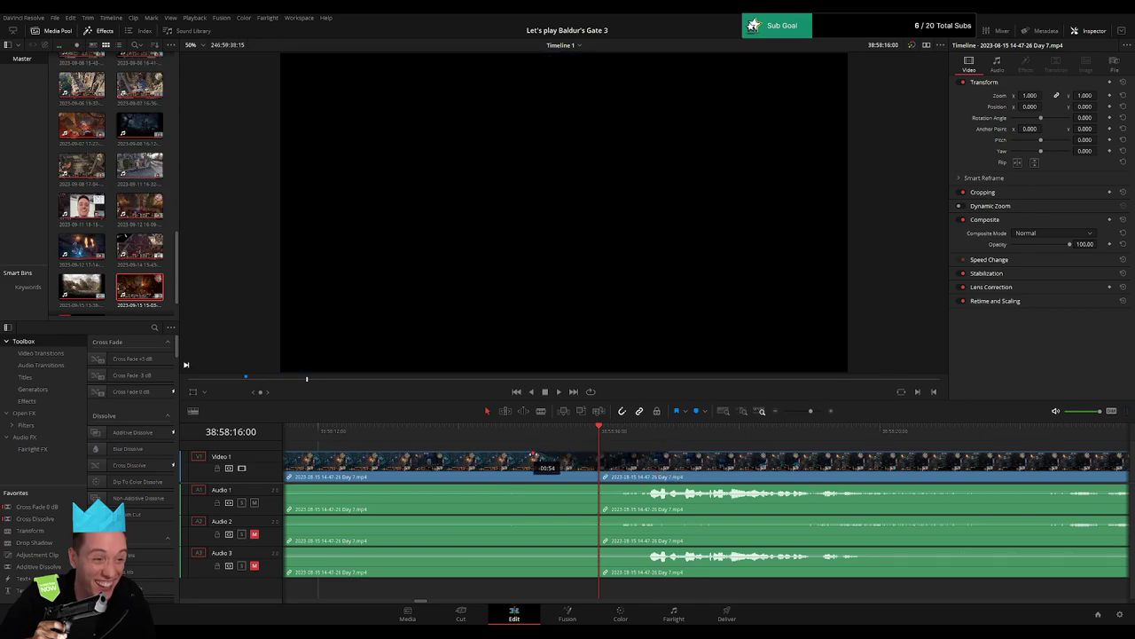
# Add fade-outs and fade-ins of about one second to all three audio tracks at the 38:58:16:00 cut.
pyautogui.moveTo(596, 486); pyautogui.dragTo(533, 486)
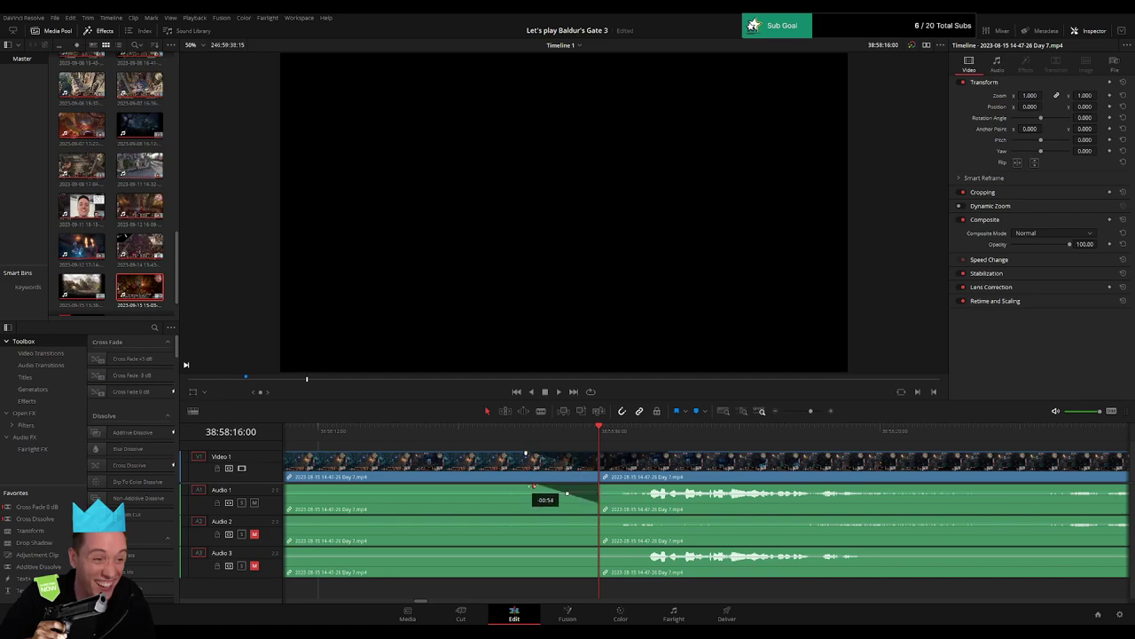
pyautogui.moveTo(602, 487); pyautogui.dragTo(660, 488)
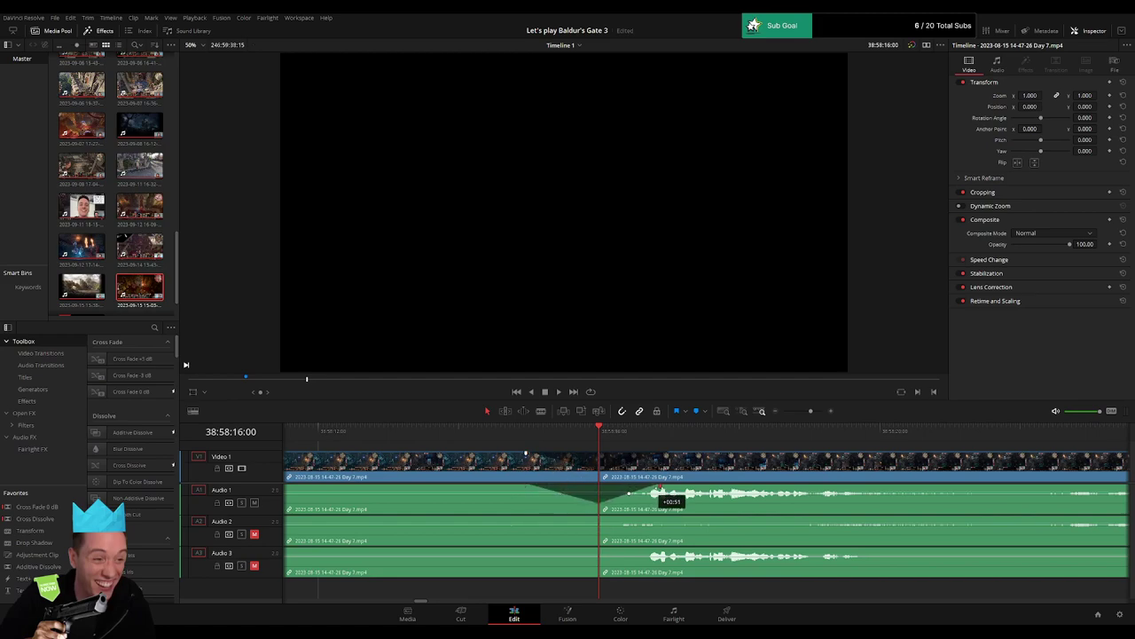
pyautogui.moveTo(578, 517); pyautogui.dragTo(532, 518)
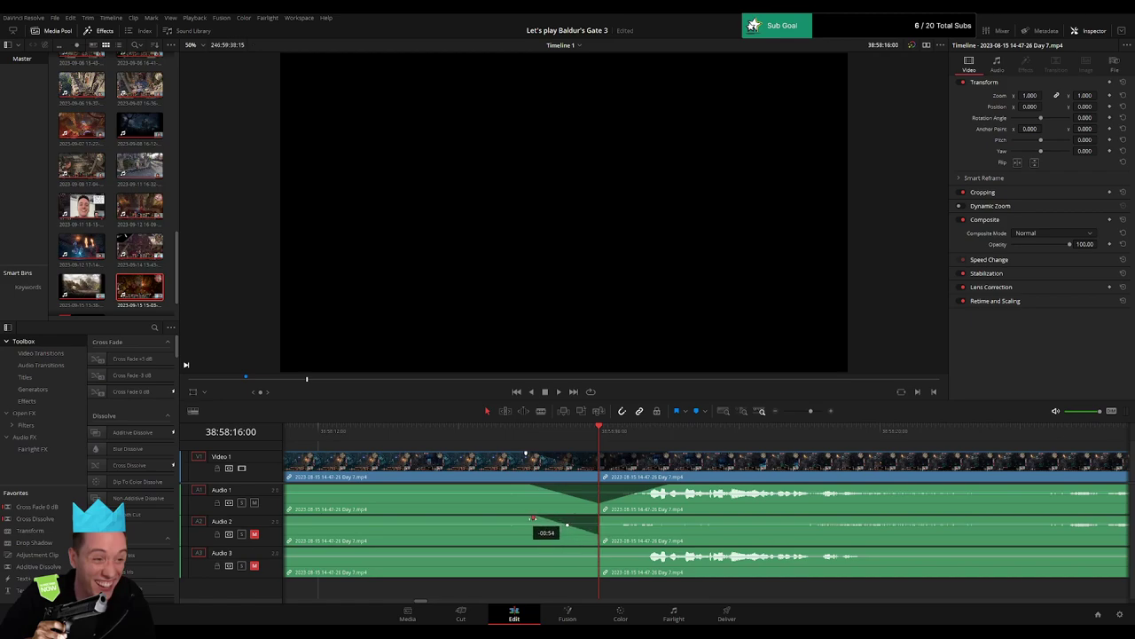
pyautogui.moveTo(604, 518); pyautogui.dragTo(653, 518)
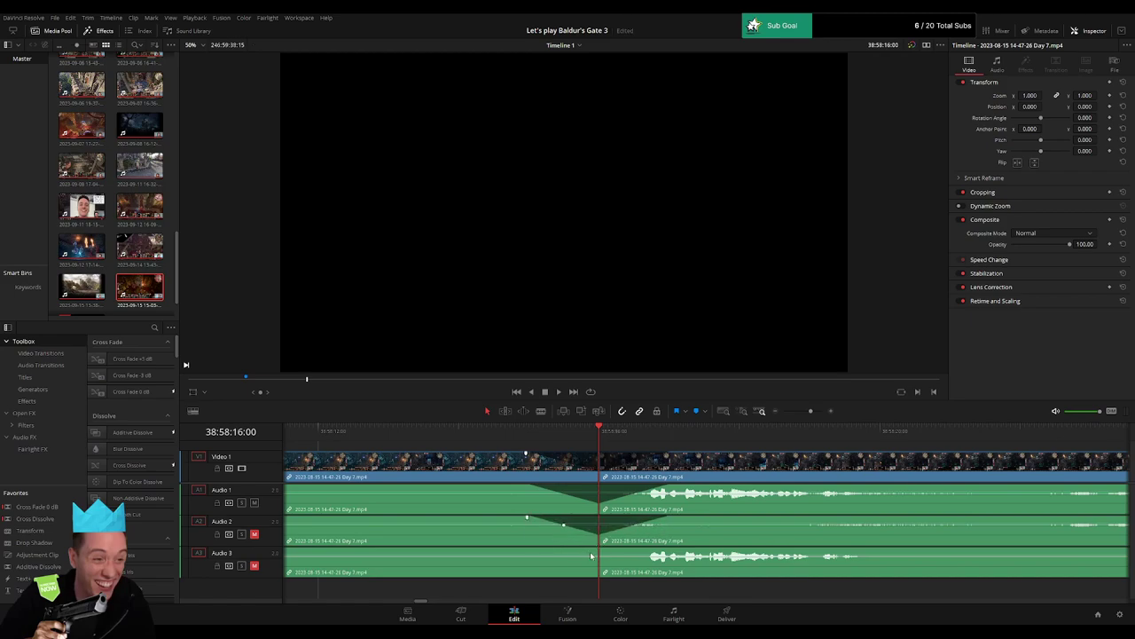
pyautogui.moveTo(589, 550); pyautogui.dragTo(536, 550)
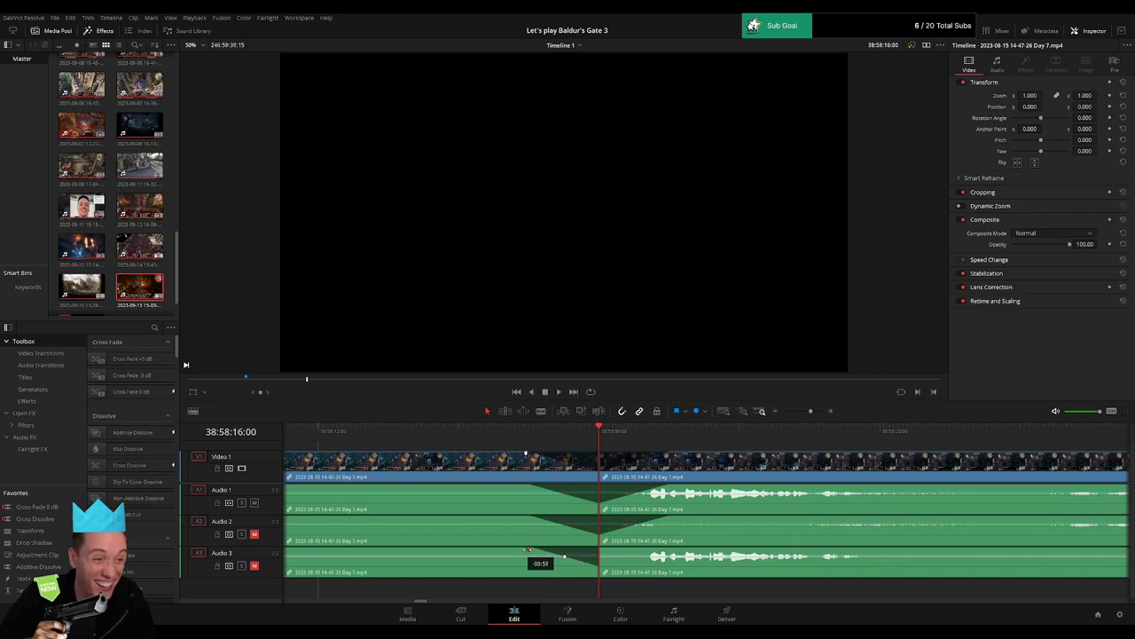
pyautogui.moveTo(603, 550); pyautogui.dragTo(657, 553)
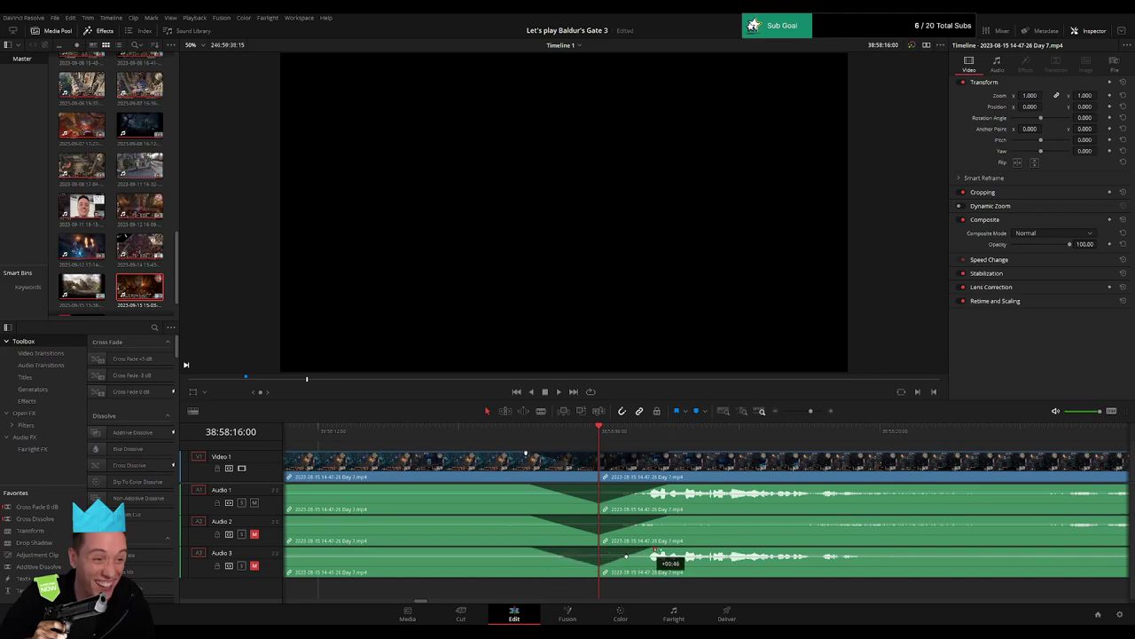
# Move the Day 7 segment after the 38:58:16:00 cut further along the timeline and add a marker named "20 episodes" at the cut.
pyautogui.moveTo(810, 411); pyautogui.dragTo(756, 420)
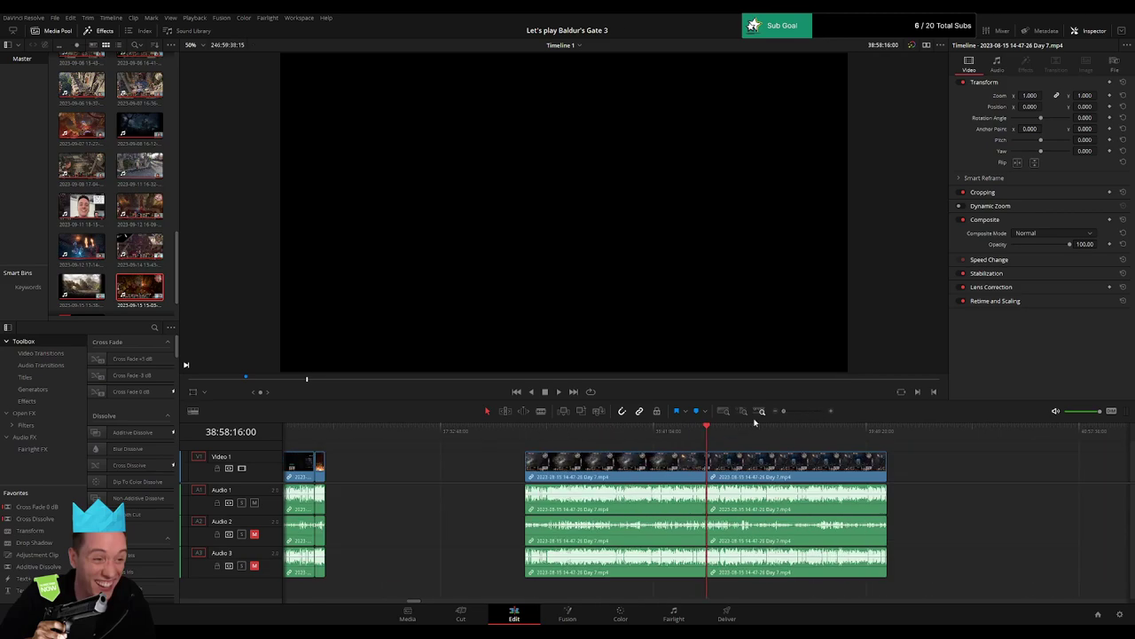
pyautogui.hscroll(3, 710, 465)
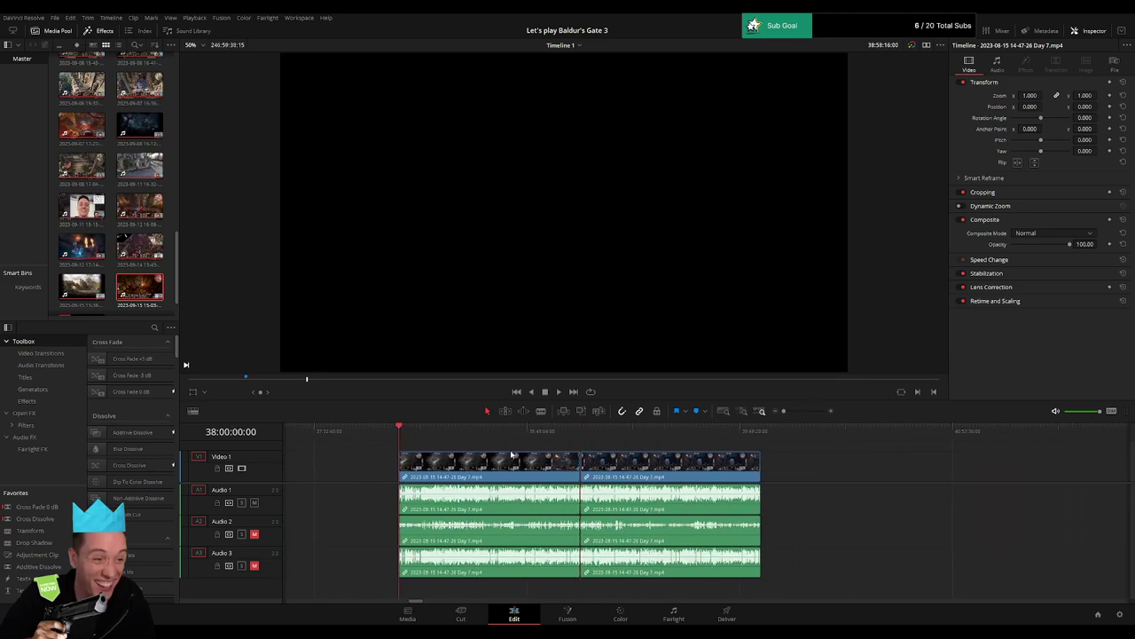
pyautogui.hscroll(4, 676, 479)
pyautogui.moveTo(460, 468); pyautogui.dragTo(805, 467)
pyautogui.click(548, 478)
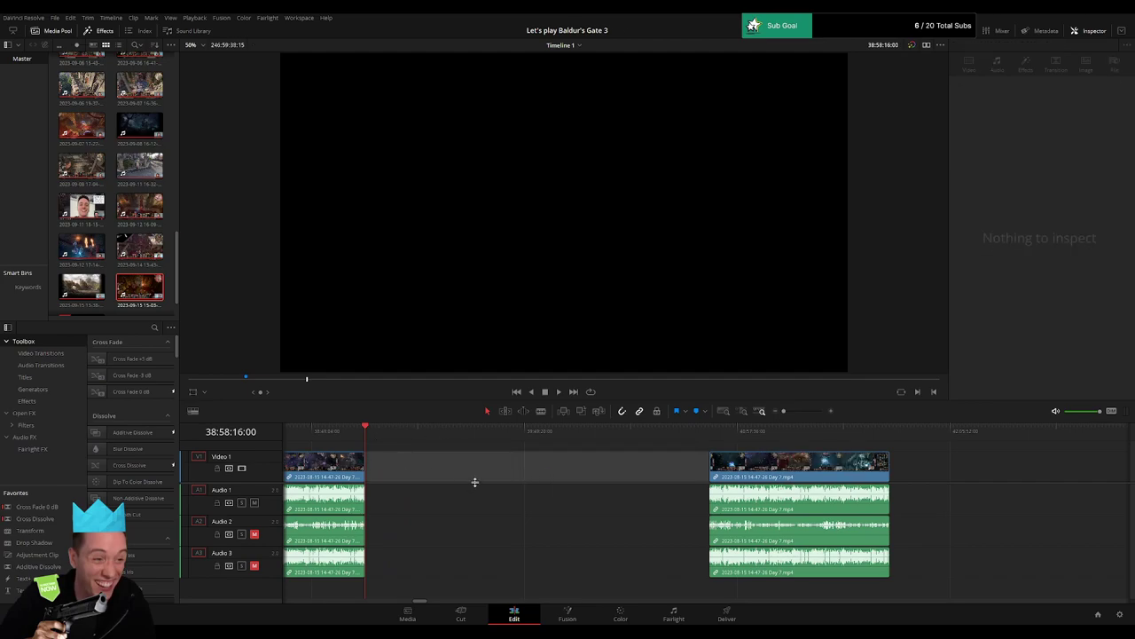
pyautogui.click(581, 483)
pyautogui.press('m')
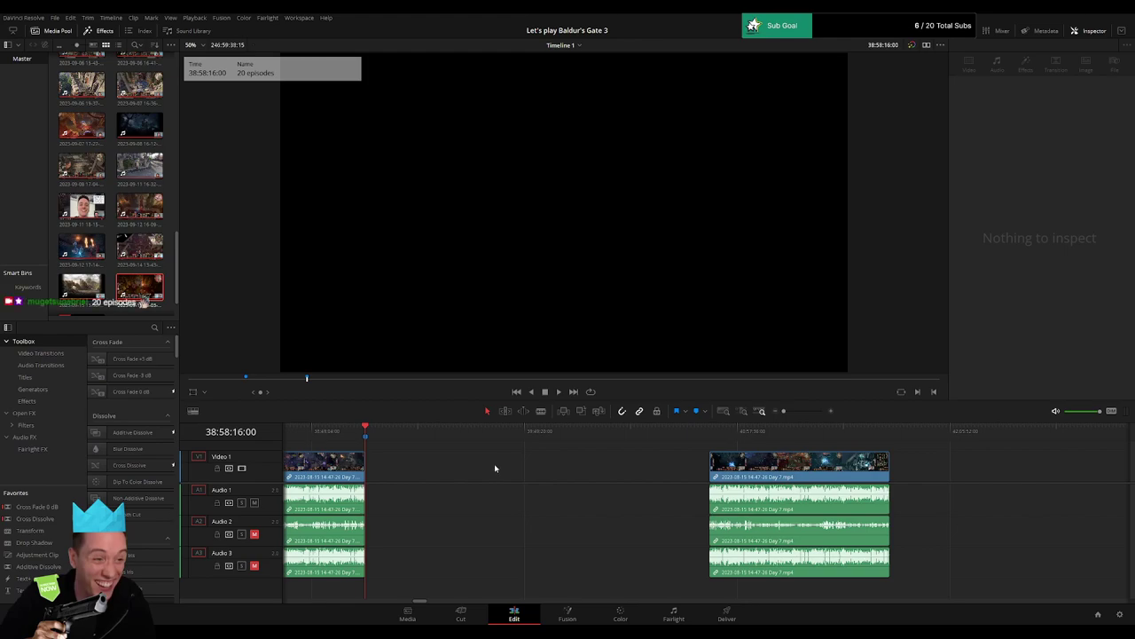
# Align the start of the final Day 7 segment to 40:00:00:00 and play back its opening.
pyautogui.moveTo(403, 435); pyautogui.dragTo(553, 447)
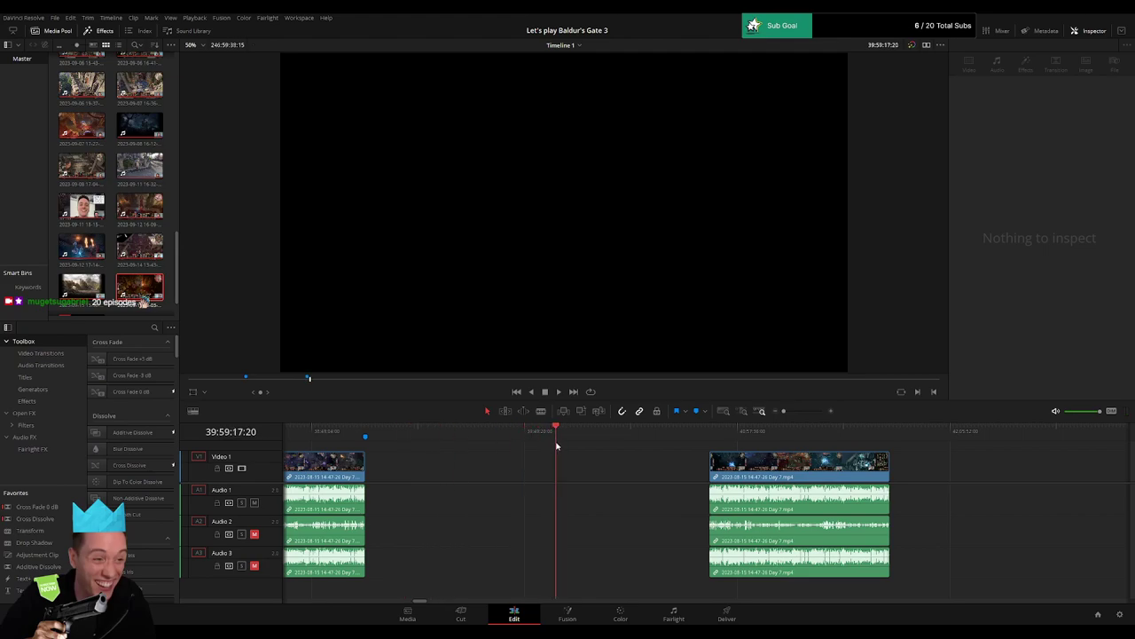
pyautogui.moveTo(721, 472); pyautogui.dragTo(618, 451)
pyautogui.click(583, 451)
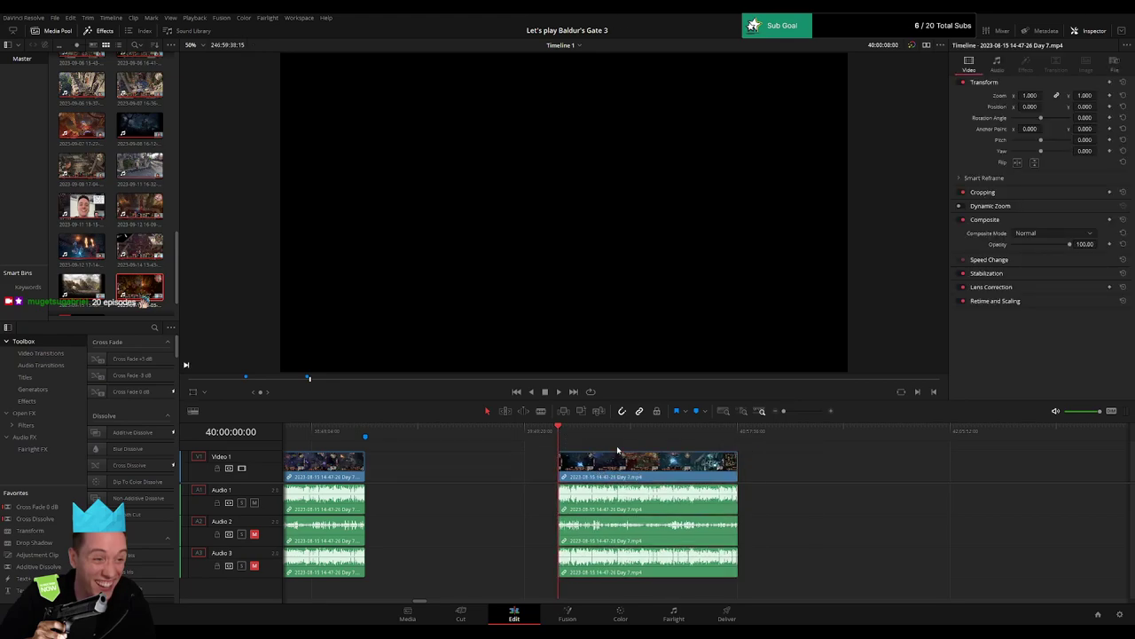
pyautogui.press('space')
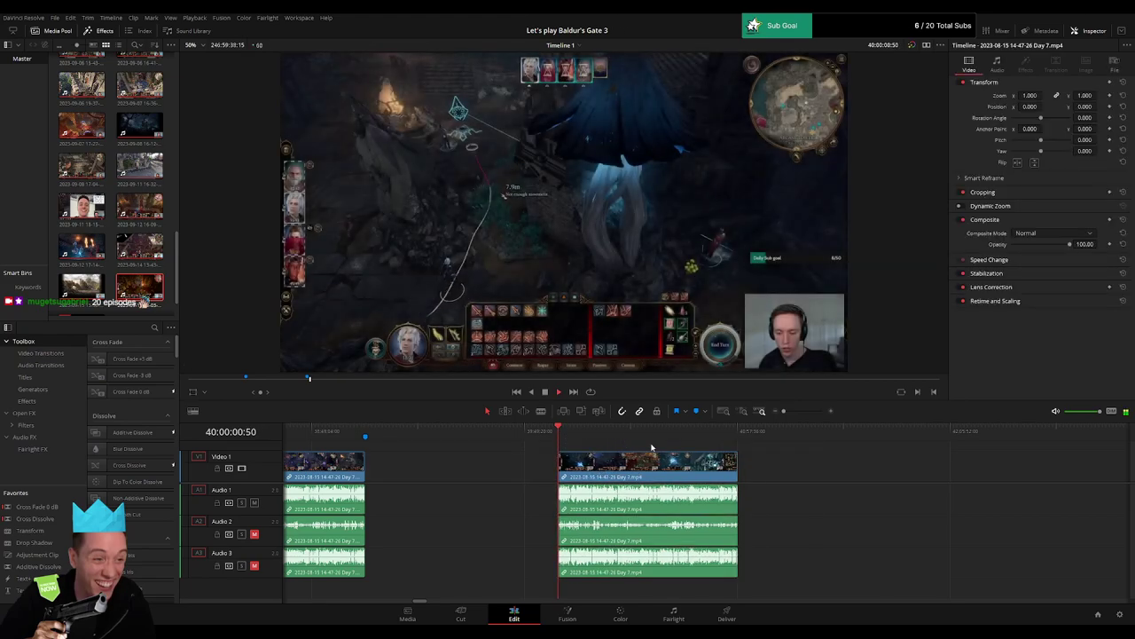
# Play back the closing seconds of the final Day 7 segment to examine where it should end.
pyautogui.moveTo(651, 449); pyautogui.dragTo(511, 441)
pyautogui.moveTo(423, 439); pyautogui.dragTo(602, 453)
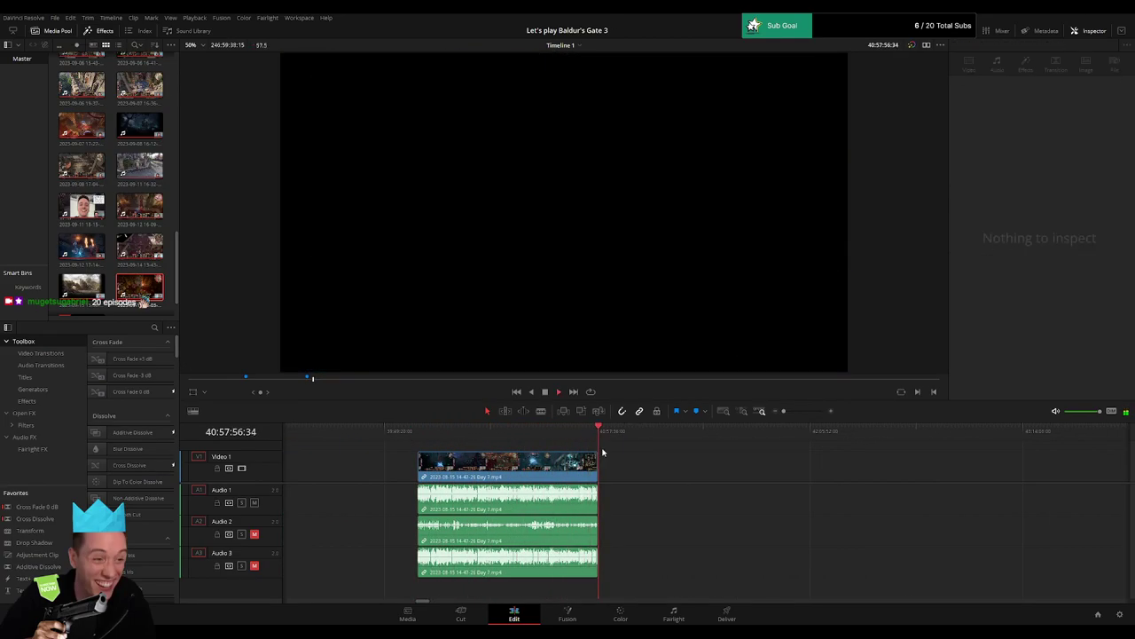
pyautogui.click(806, 411)
pyautogui.click(547, 435)
pyautogui.press('space')
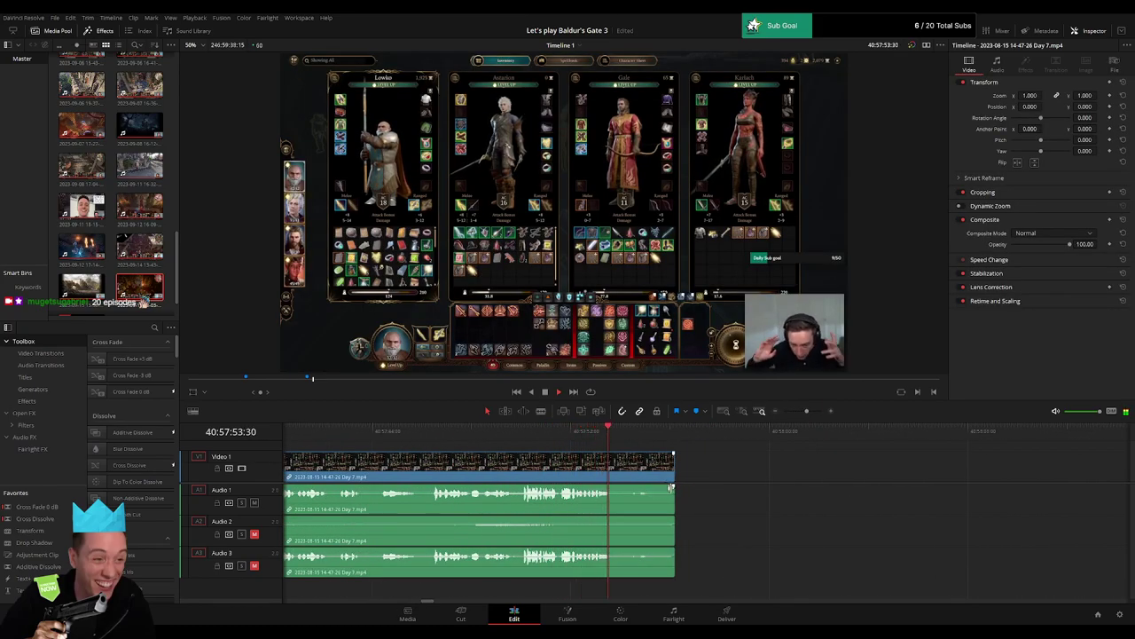
pyautogui.moveTo(673, 487)
pyautogui.mouseDown()
pyautogui.moveTo(628, 487)
pyautogui.moveTo(673, 488)
pyautogui.mouseUp()
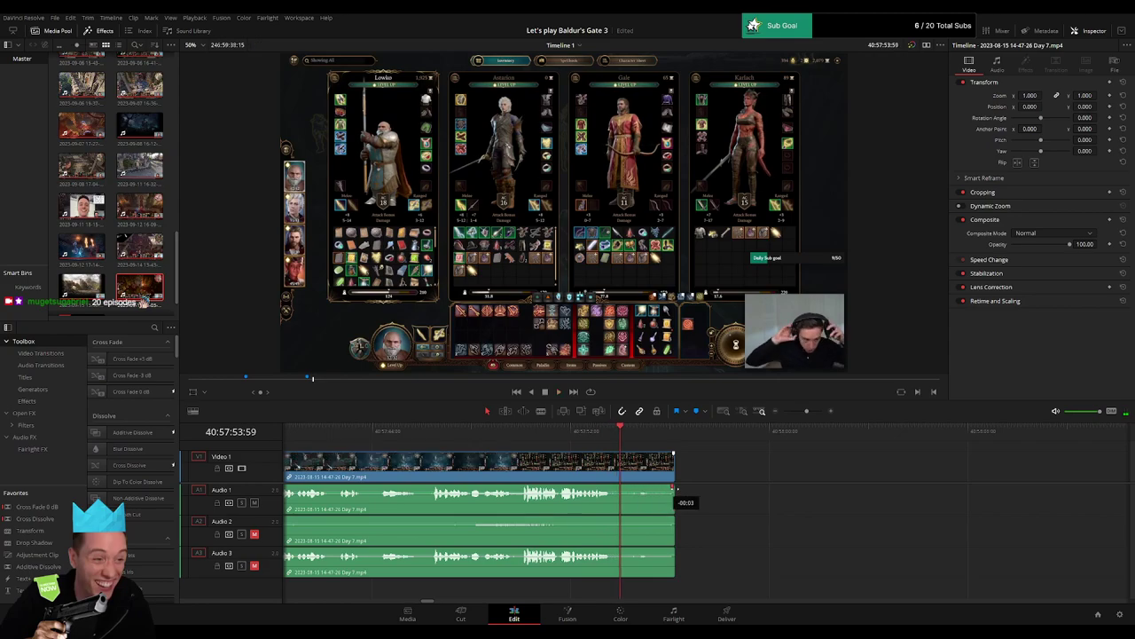
pyautogui.moveTo(806, 411); pyautogui.dragTo(813, 413)
pyautogui.press('space')
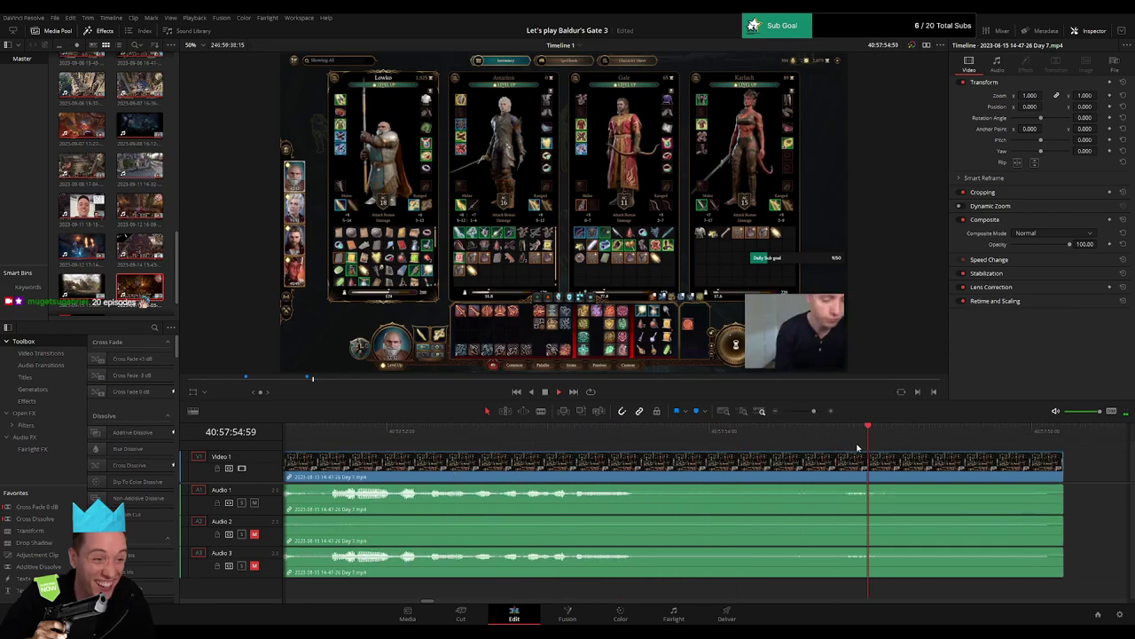
pyautogui.moveTo(1069, 455); pyautogui.dragTo(989, 456)
pyautogui.click(1020, 436)
pyautogui.hotkey('ctrl', 'z')
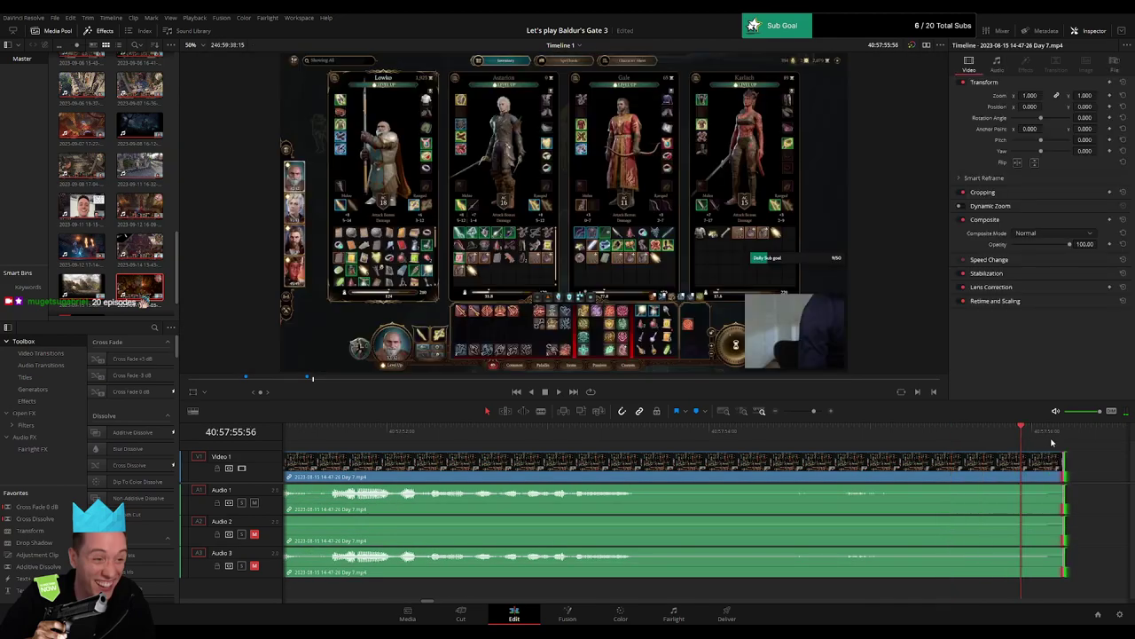
# Trim the end of the final Day 7 segment to 40:57:56:00 and give its video a fade-out of about one second.
pyautogui.click(1062, 438)
pyautogui.press('Left')
pyautogui.press('Left')
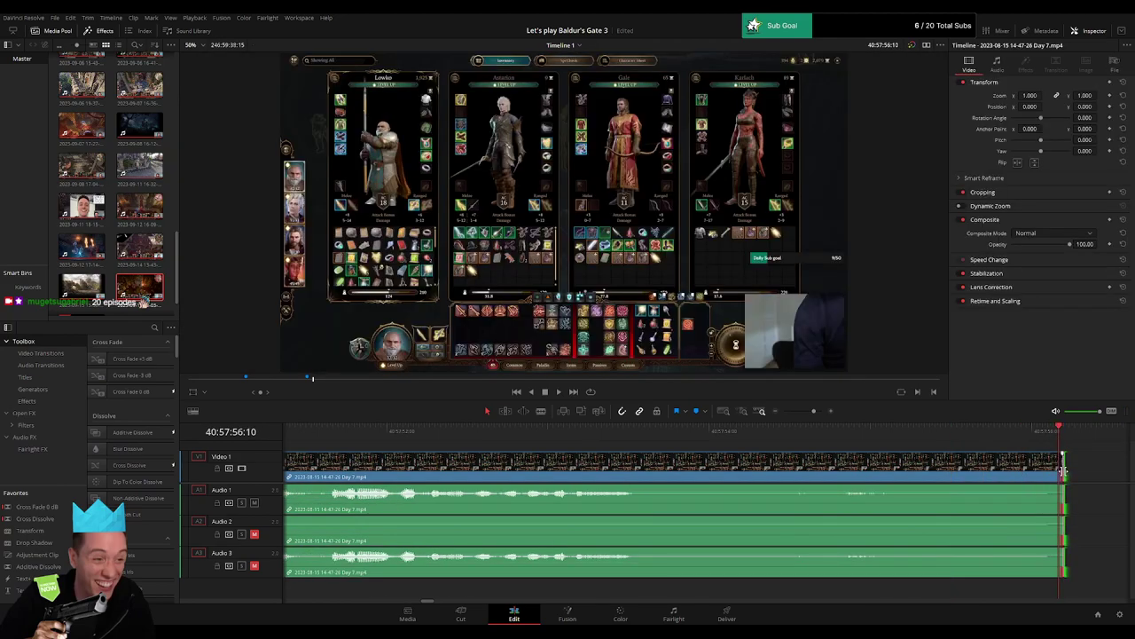
pyautogui.moveTo(1062, 471); pyautogui.dragTo(812, 459)
pyautogui.press('Left')
pyautogui.press('Left')
pyautogui.press('Left')
pyautogui.press('Left')
pyautogui.press('Left')
pyautogui.press('Left')
pyautogui.press('Left')
pyautogui.press('Left')
pyautogui.press('Left')
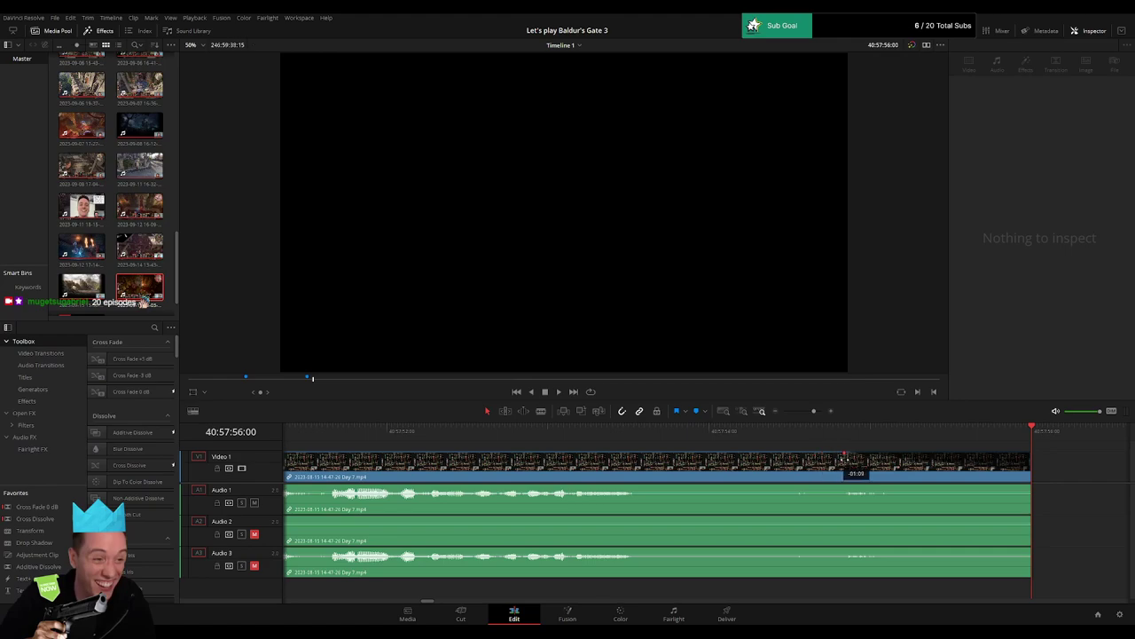
# Add fade-outs of about one second to all three audio tracks at the end of the final Day 7 segment.
pyautogui.moveTo(1028, 487); pyautogui.dragTo(867, 487)
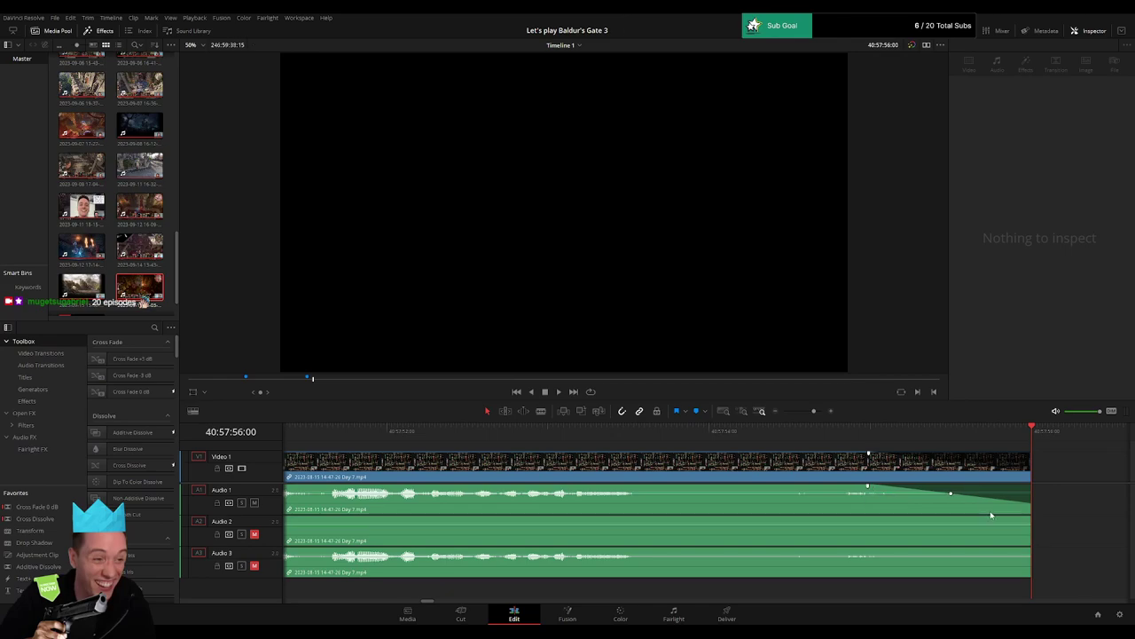
pyautogui.moveTo(1029, 517); pyautogui.dragTo(872, 513)
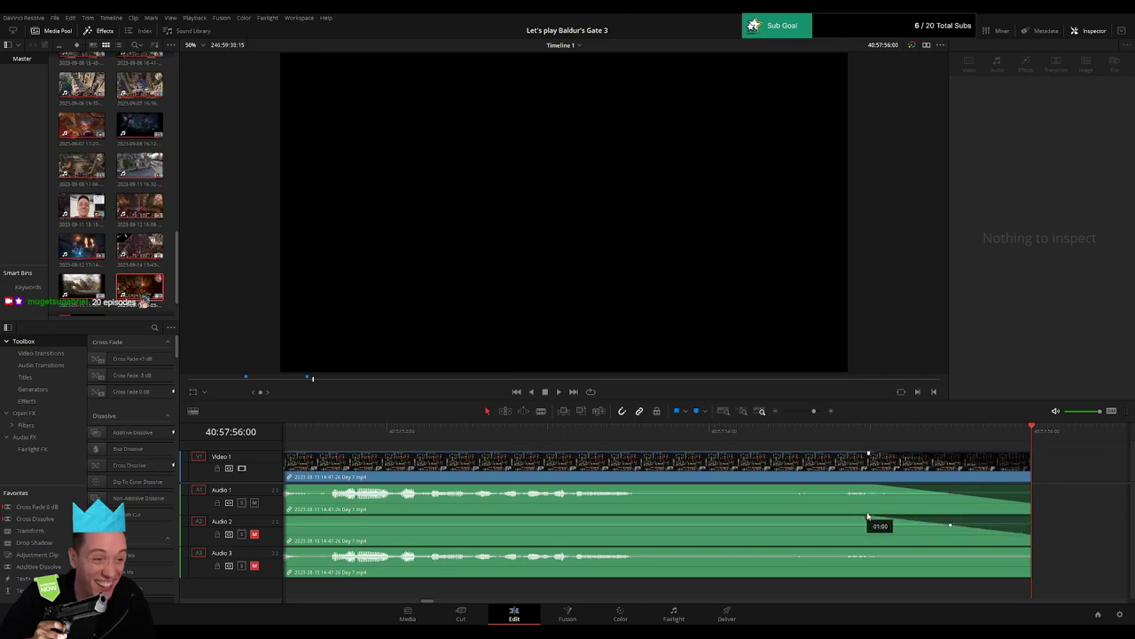
pyautogui.moveTo(1025, 547); pyautogui.dragTo(874, 546)
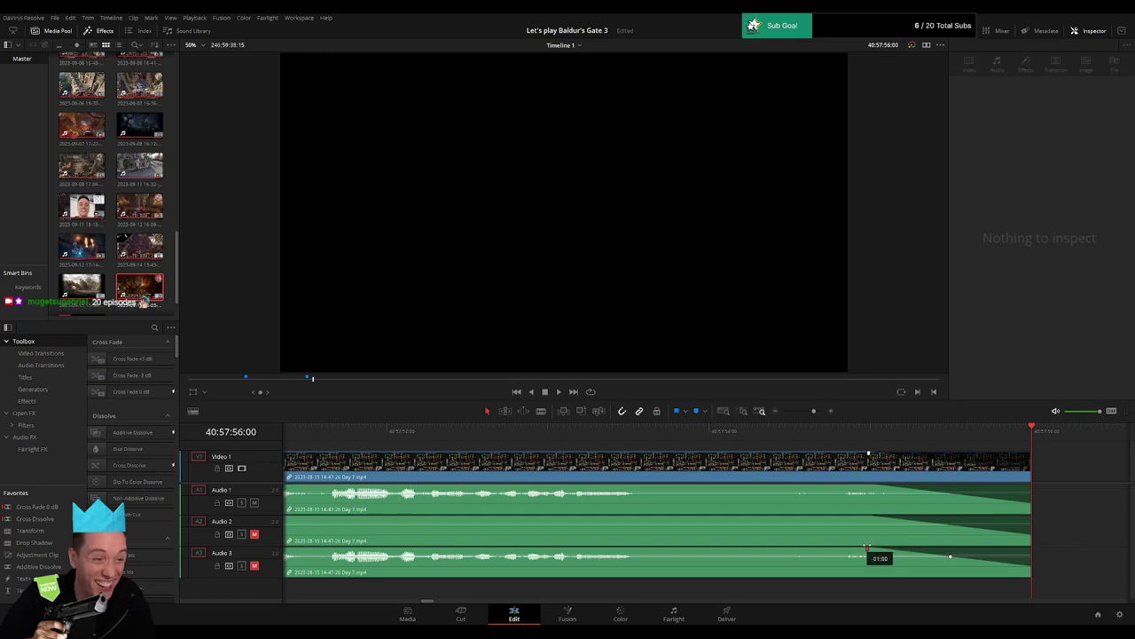
# Move the Day 7 part 2 recording back along the timeline, leaving a gap after the final Day 7 segment.
pyautogui.moveTo(813, 411); pyautogui.dragTo(783, 410)
pyautogui.moveTo(834, 463); pyautogui.dragTo(576, 452)
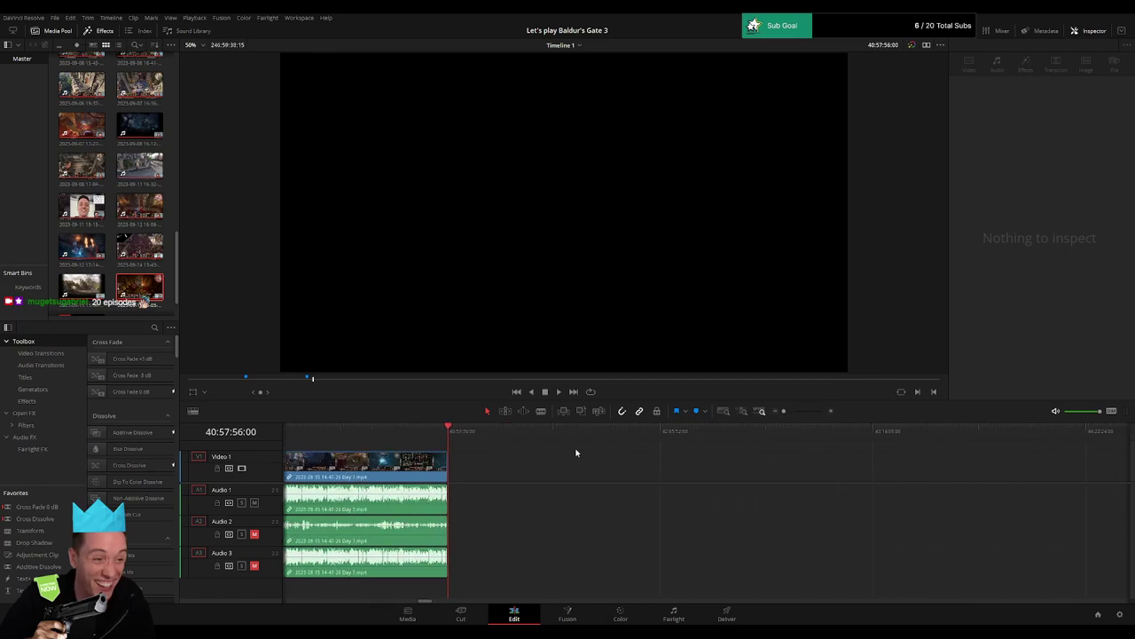
pyautogui.moveTo(716, 459); pyautogui.dragTo(533, 467)
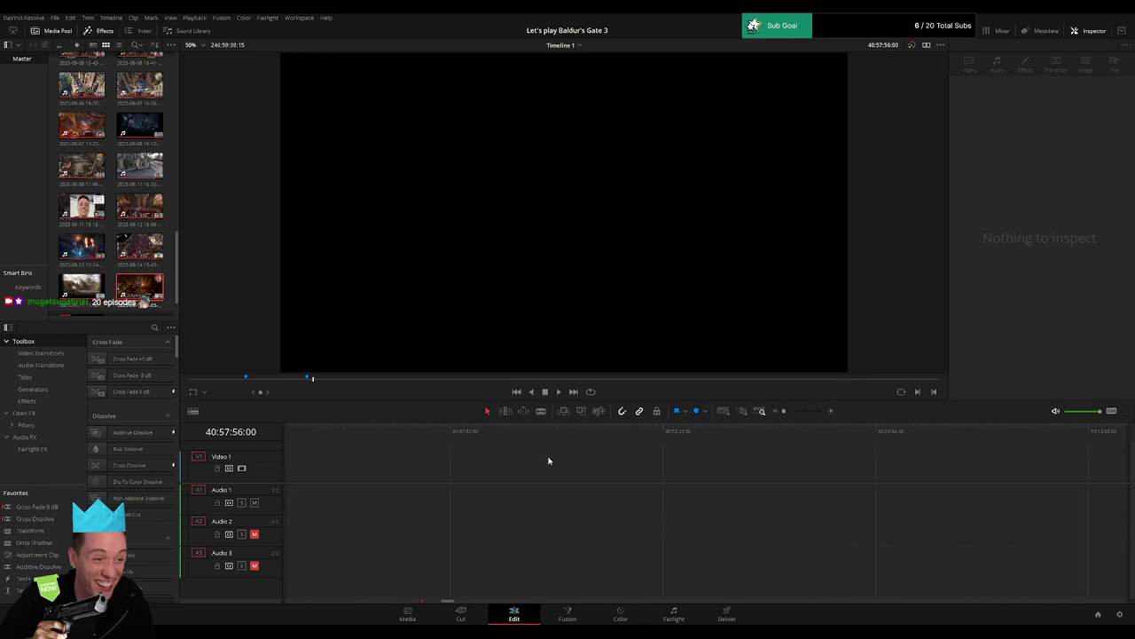
pyautogui.moveTo(1100, 466); pyautogui.dragTo(603, 474)
pyautogui.moveTo(800, 477); pyautogui.dragTo(445, 472)
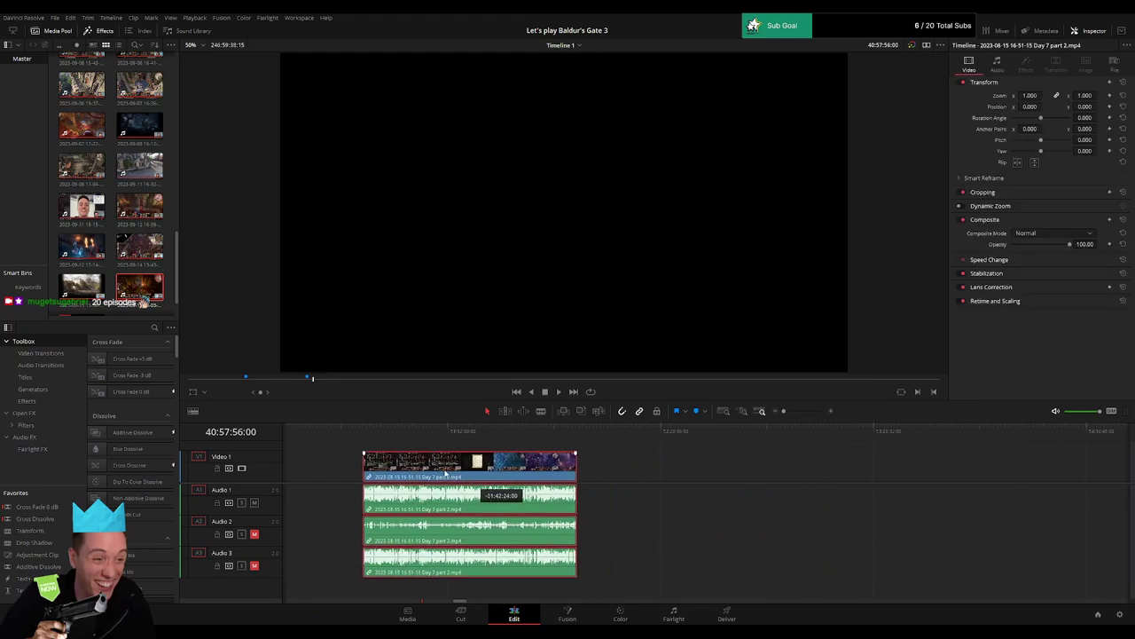
pyautogui.moveTo(302, 451); pyautogui.dragTo(879, 461)
pyautogui.moveTo(966, 468); pyautogui.dragTo(447, 470)
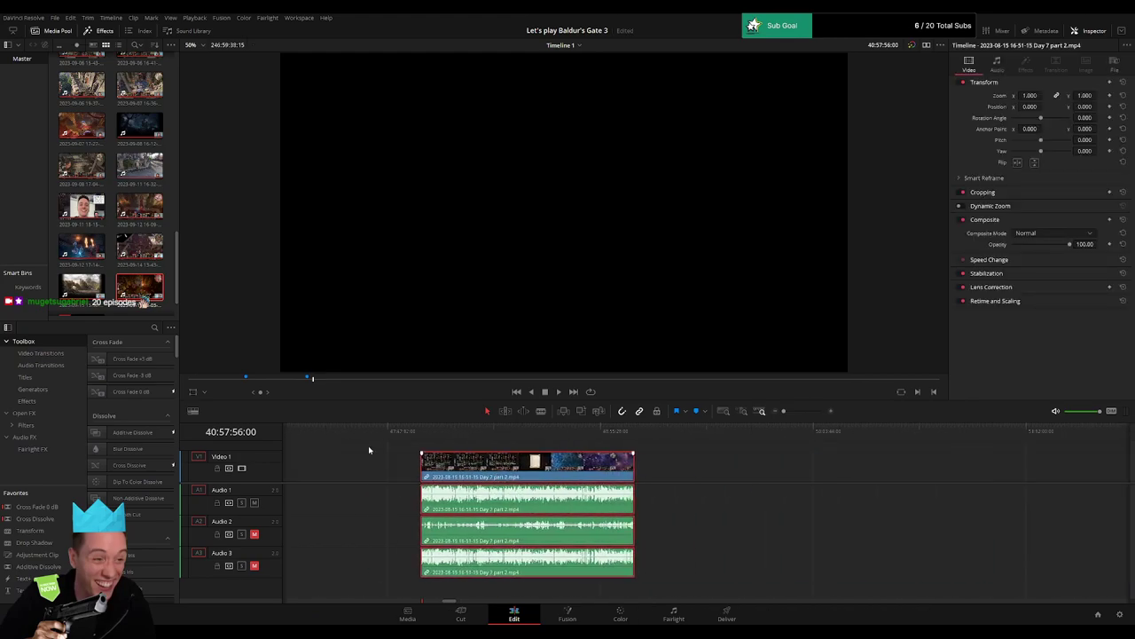
pyautogui.hscroll(-5, 369, 452)
pyautogui.hscroll(5, 371, 456)
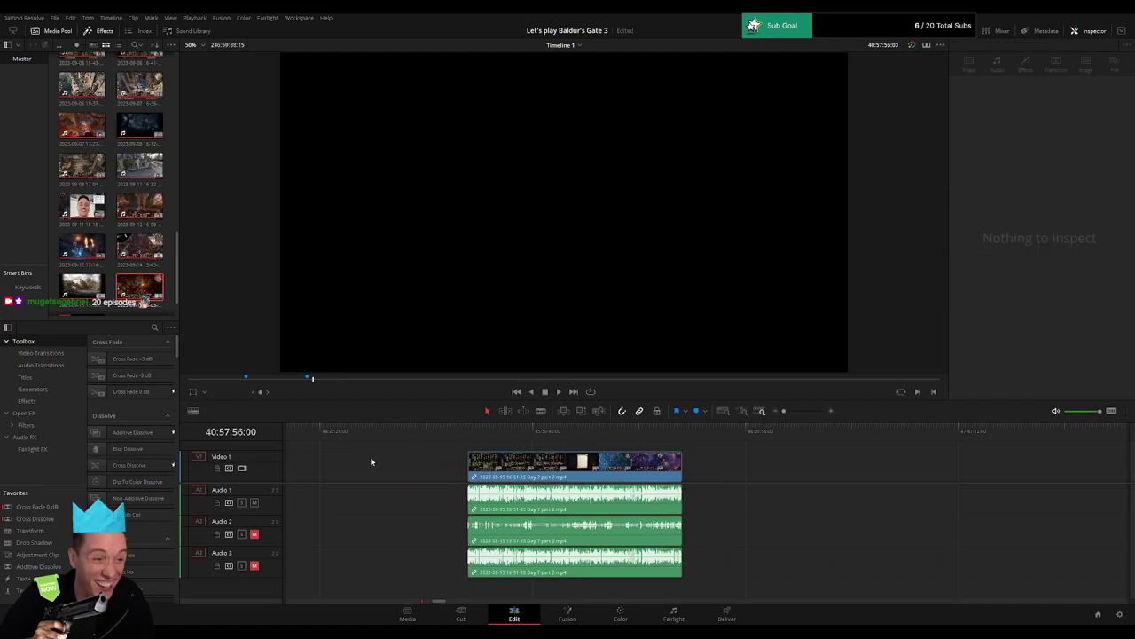
pyautogui.moveTo(372, 461); pyautogui.dragTo(901, 464)
pyautogui.moveTo(1016, 469); pyautogui.dragTo(435, 463)
pyautogui.moveTo(347, 458); pyautogui.dragTo(548, 462)
pyautogui.moveTo(661, 465); pyautogui.dragTo(758, 465)
pyautogui.click(579, 464)
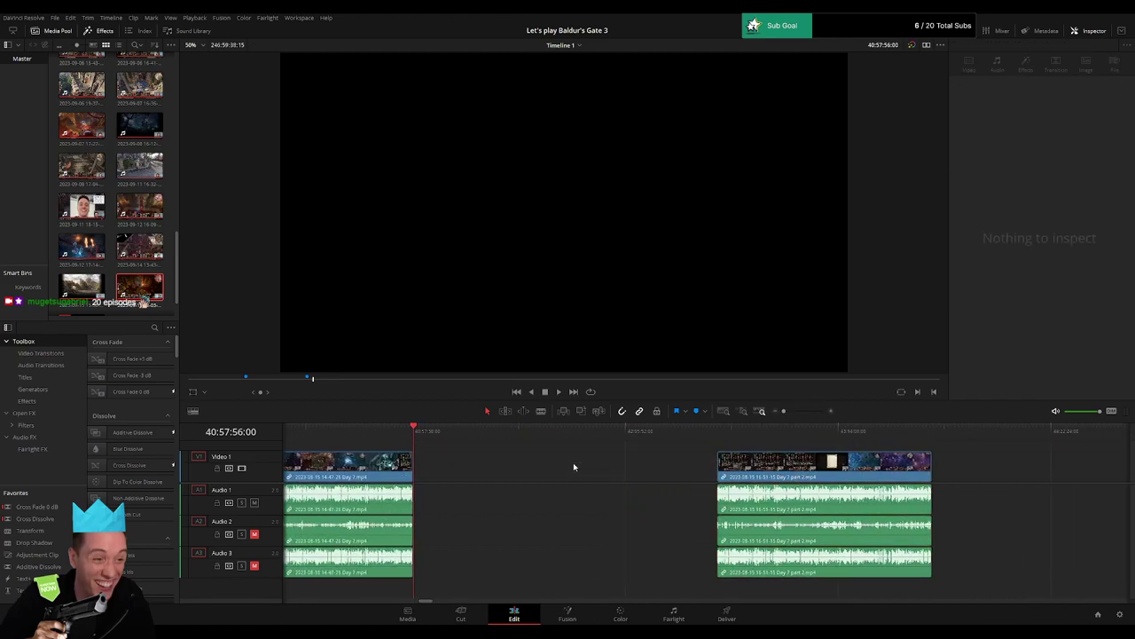
# Align the start of the Day 7 part 2 recording to 42:00:00:00 and play back its opening.
pyautogui.moveTo(470, 441); pyautogui.dragTo(606, 455)
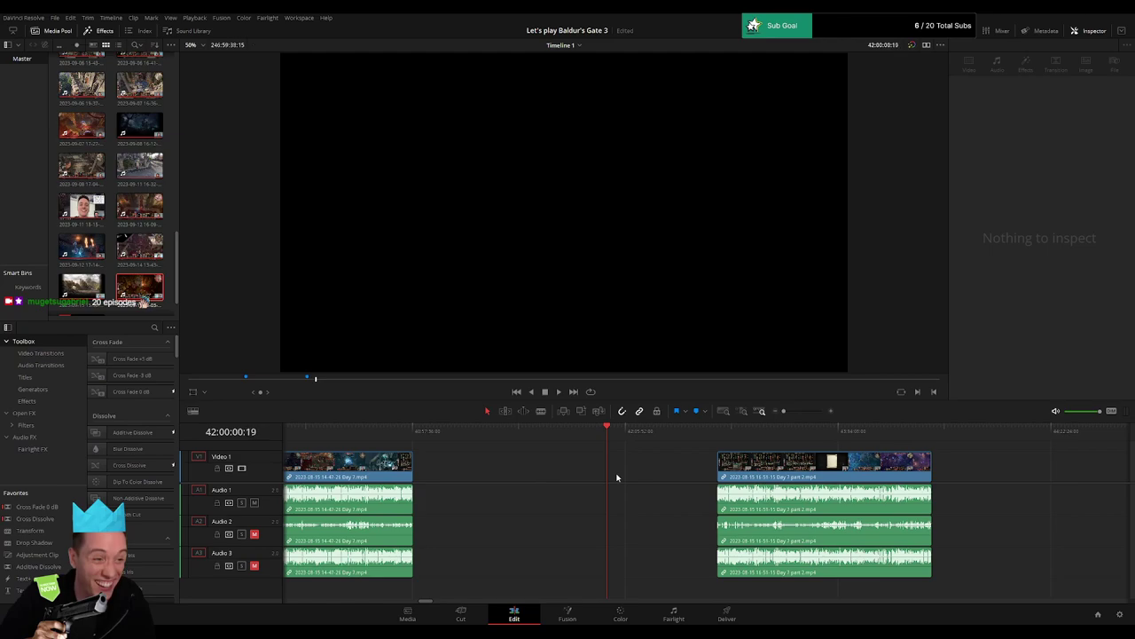
pyautogui.moveTo(796, 465); pyautogui.dragTo(687, 462)
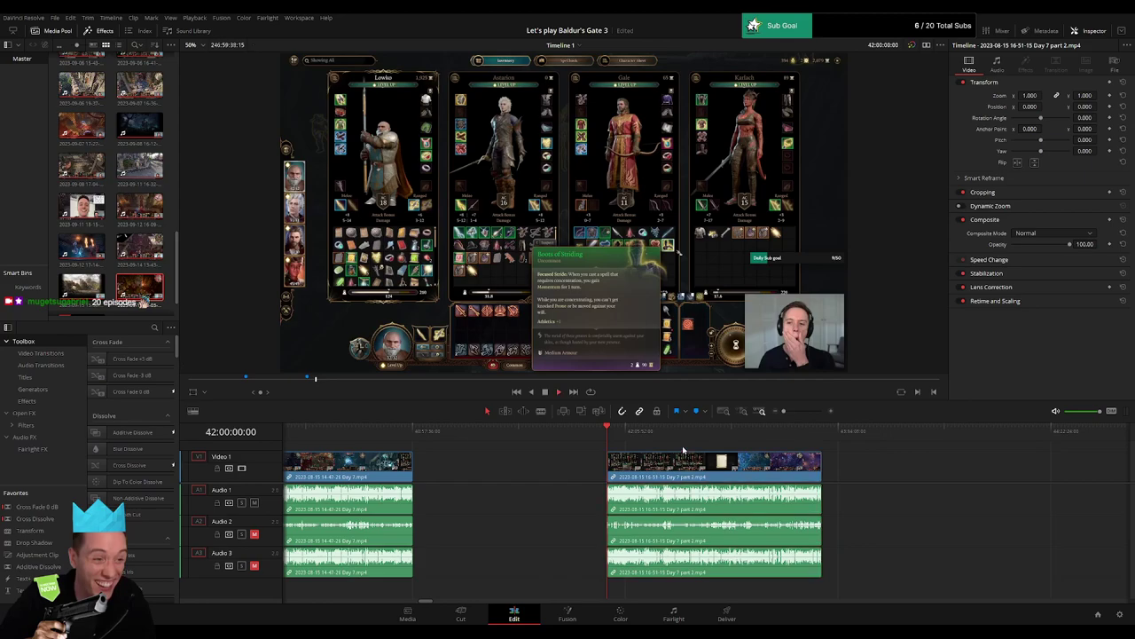
pyautogui.press('space')
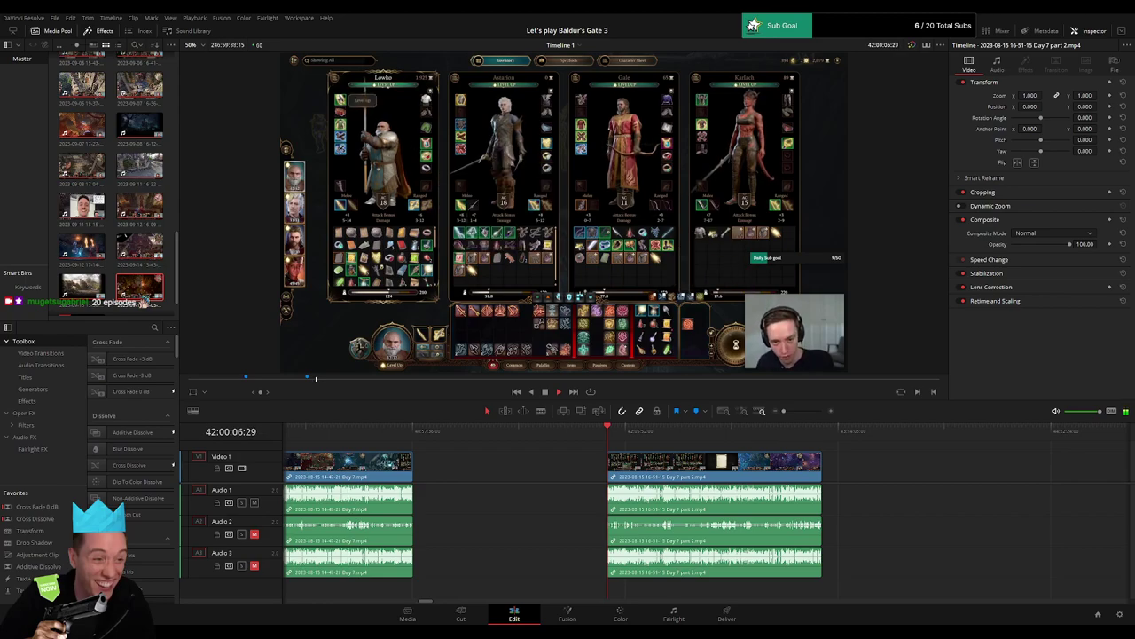
pyautogui.hscroll(5, 532, 450)
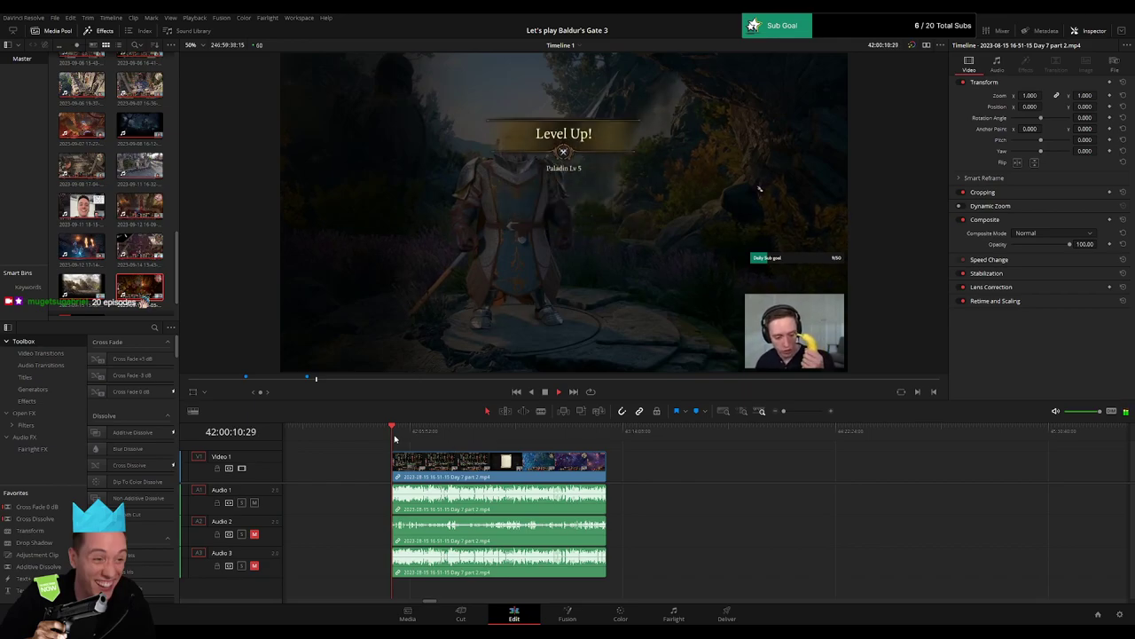
pyautogui.click(429, 433)
pyautogui.moveTo(432, 435); pyautogui.dragTo(389, 434)
pyautogui.press('space')
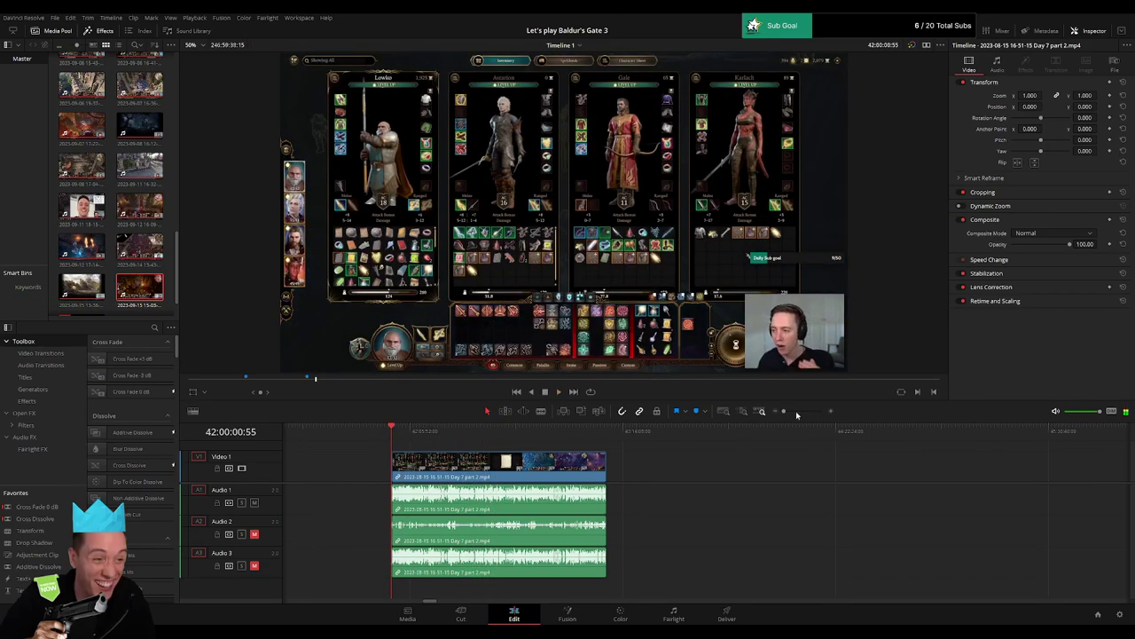
# Add fade-ins of about one second to the video and all three audio tracks at the start of Day 7 part 2.
pyautogui.moveTo(796, 411); pyautogui.dragTo(808, 410)
pyautogui.click(677, 434)
pyautogui.moveTo(676, 457); pyautogui.dragTo(691, 456)
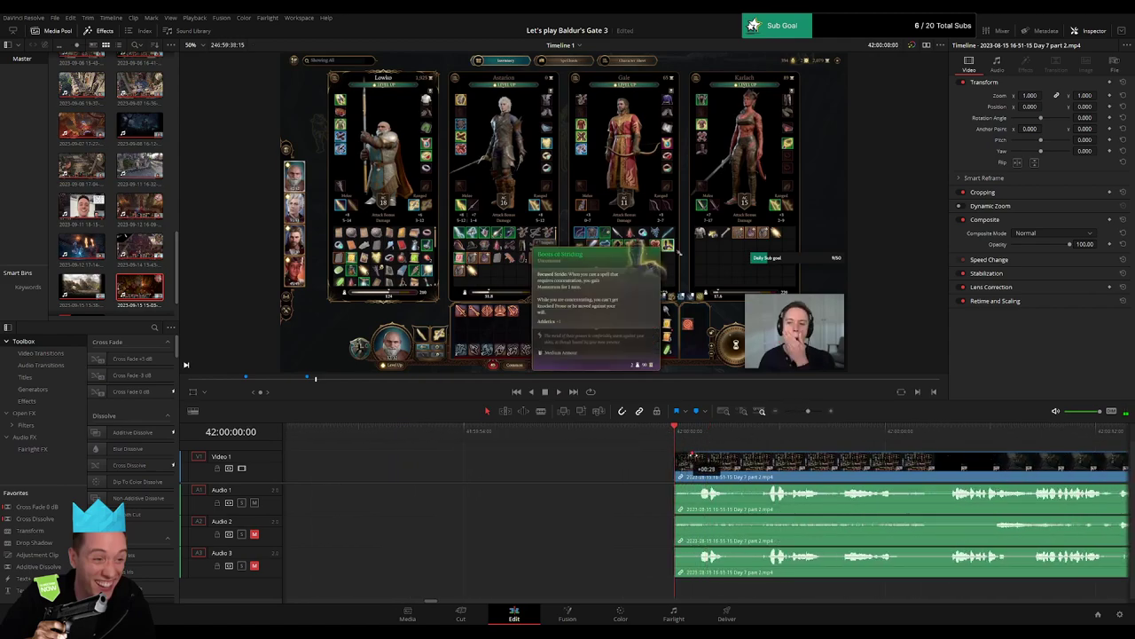
pyautogui.moveTo(712, 456); pyautogui.dragTo(711, 455)
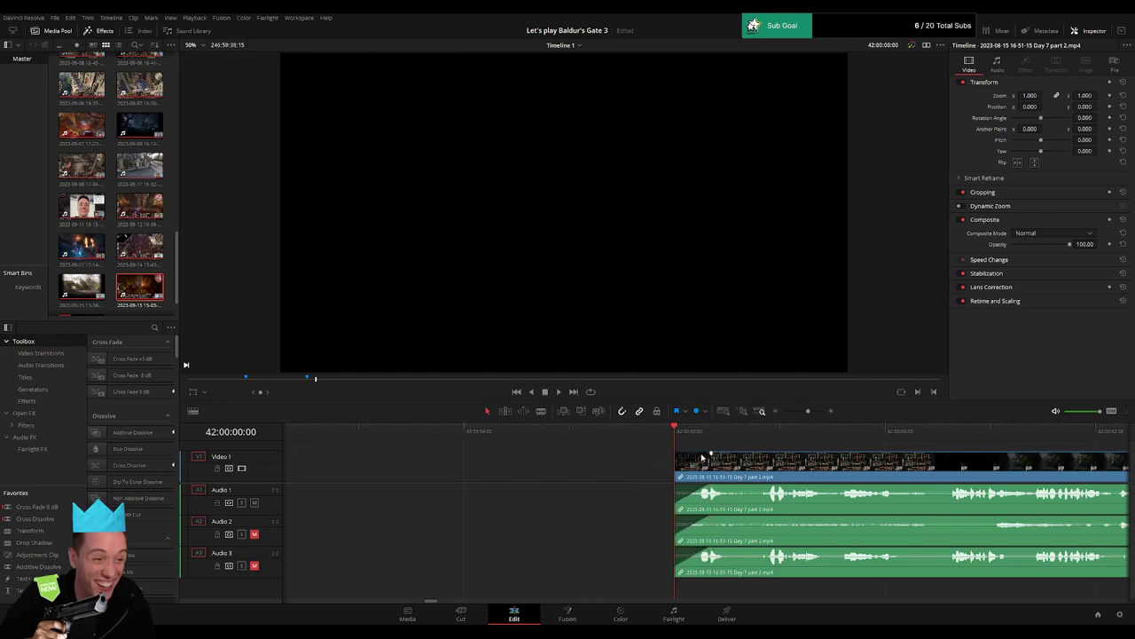
# Play the faded-in opening of Day 7 part 2, then examine the footage from about 42:54 to 42:56.
pyautogui.moveTo(808, 411); pyautogui.dragTo(784, 411)
pyautogui.moveTo(773, 451); pyautogui.dragTo(539, 452)
pyautogui.press('space')
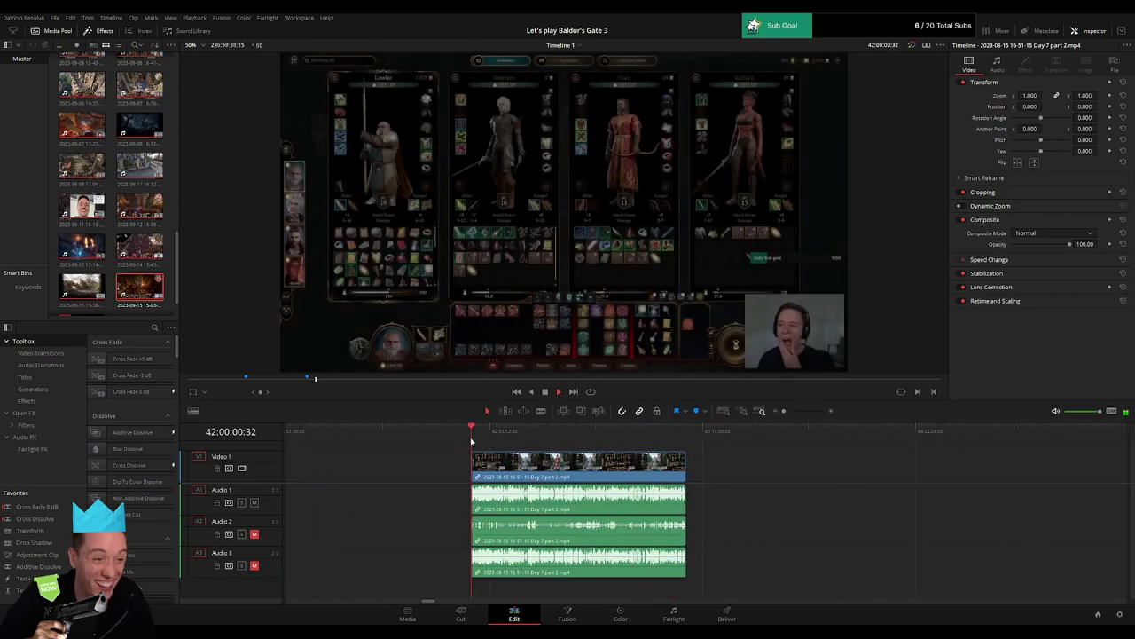
pyautogui.moveTo(471, 441); pyautogui.dragTo(647, 453)
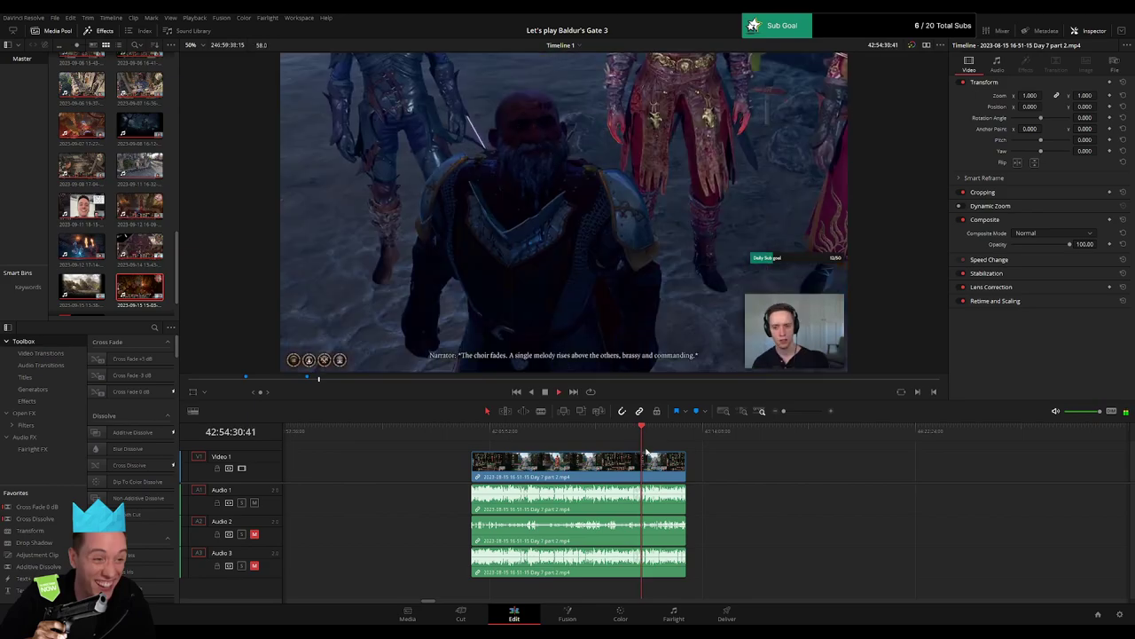
pyautogui.moveTo(786, 412); pyautogui.dragTo(798, 412)
pyautogui.click(685, 433)
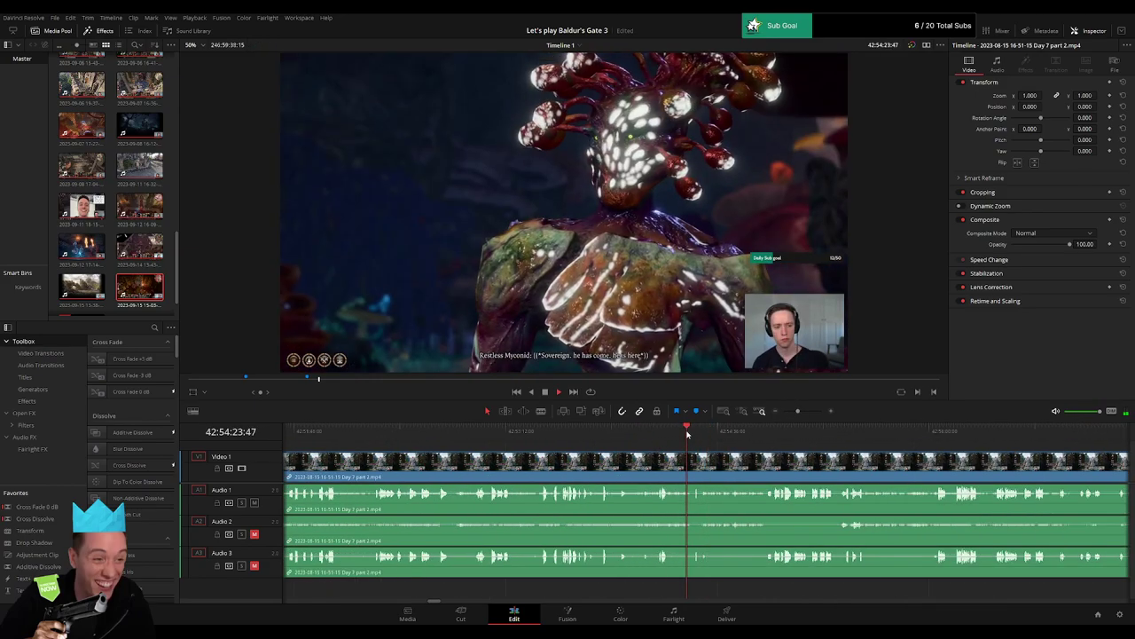
pyautogui.moveTo(683, 434); pyautogui.dragTo(535, 435)
pyautogui.click(524, 436)
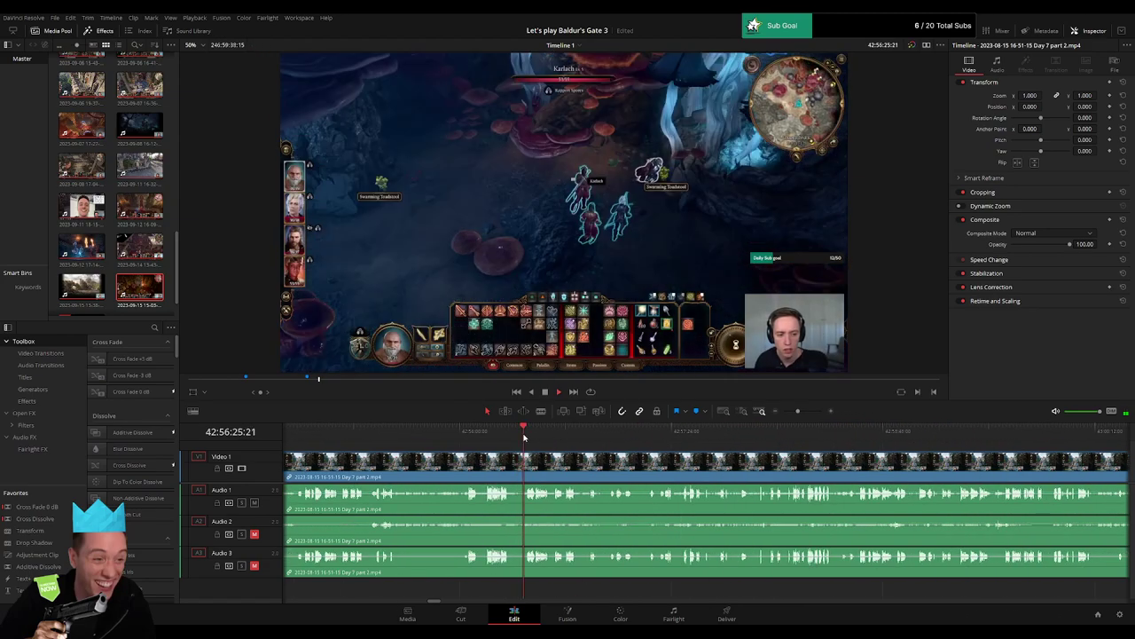
# Play back passages of Day 7 part 2 between about 42:56:25 and 42:57:30 to look for a quiet cut point.
pyautogui.click(805, 411)
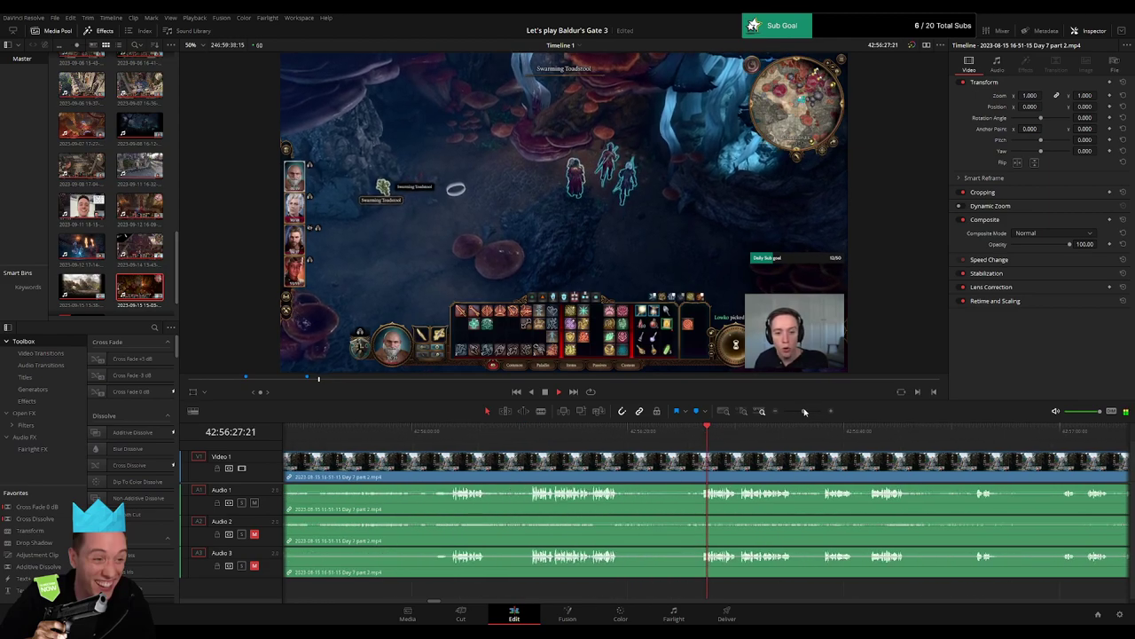
pyautogui.click(854, 436)
pyautogui.moveTo(840, 446); pyautogui.dragTo(468, 448)
pyautogui.click(543, 438)
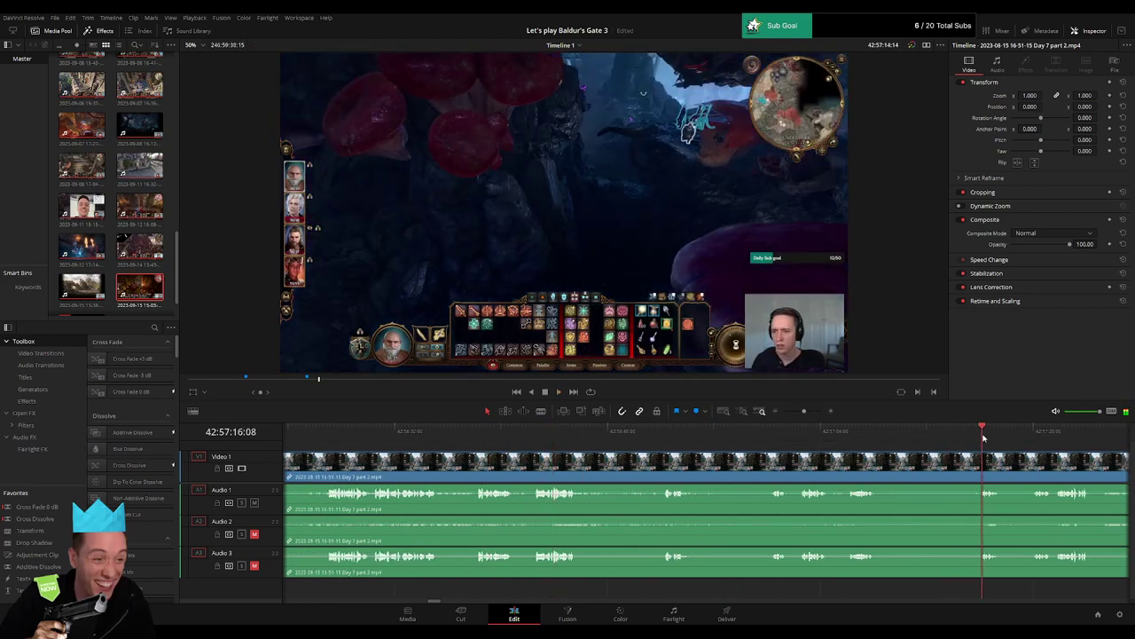
pyautogui.click(579, 440)
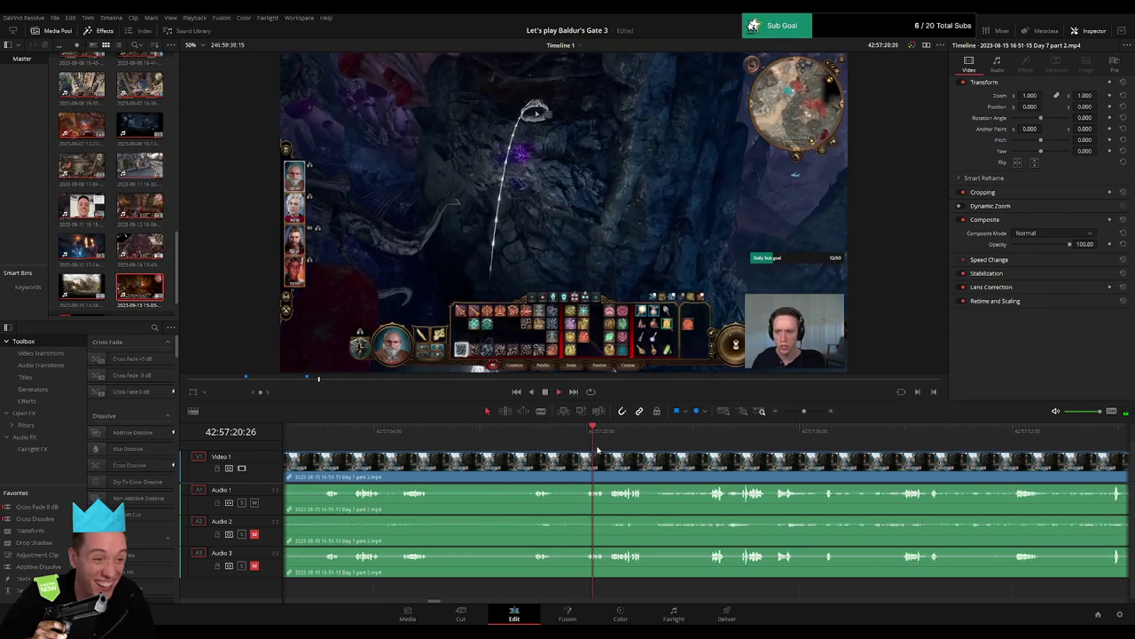
pyautogui.click(714, 440)
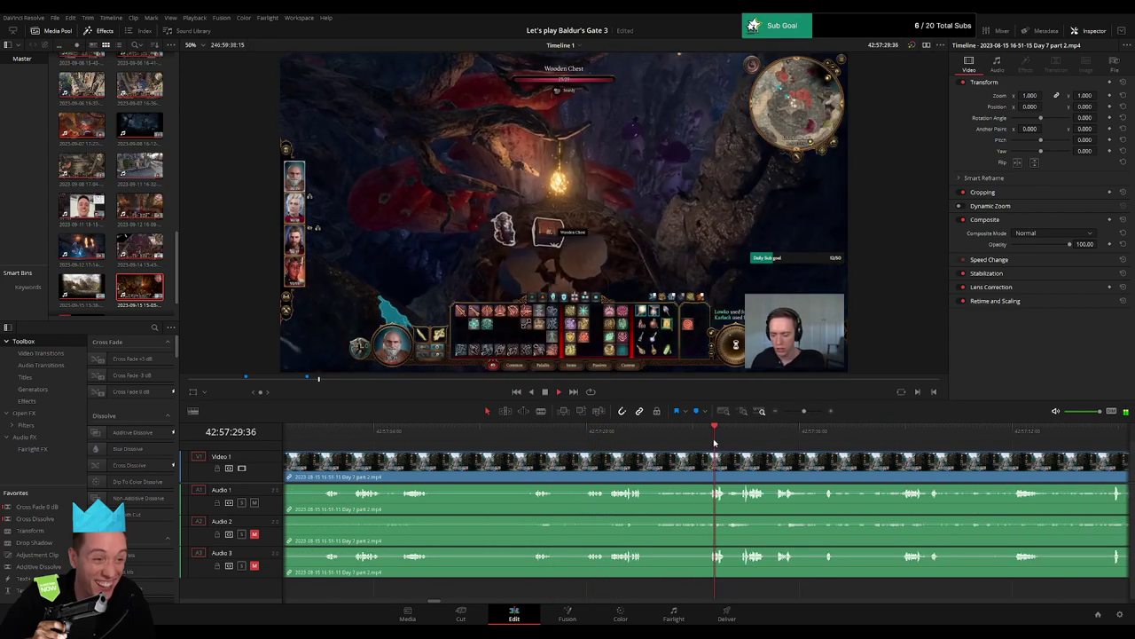
pyautogui.click(596, 438)
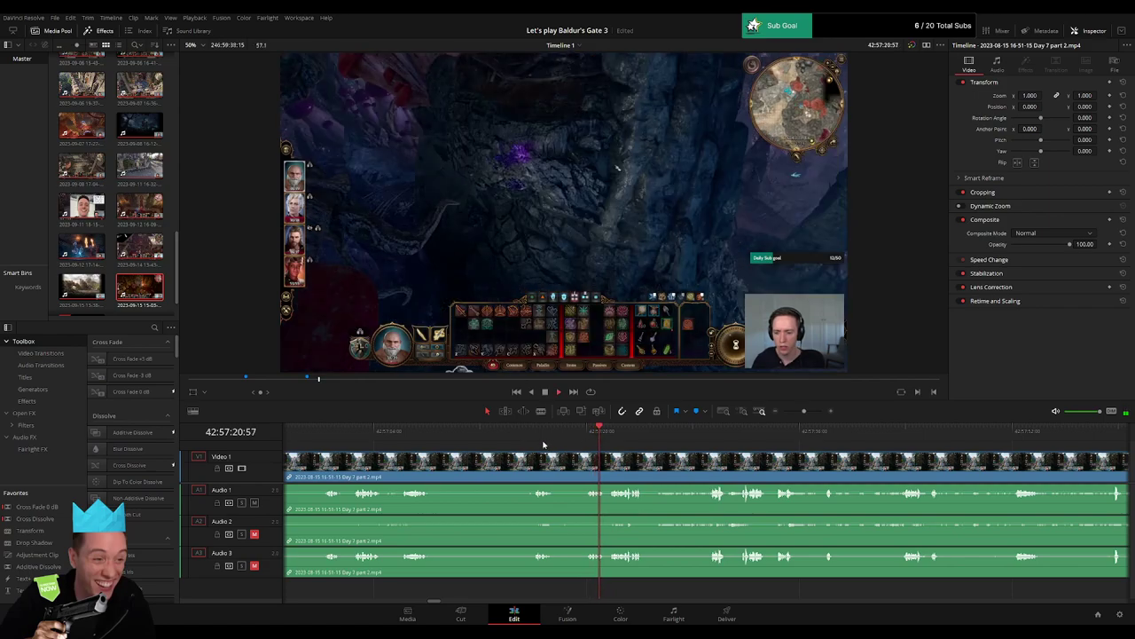
pyautogui.click(535, 438)
pyautogui.moveTo(804, 412); pyautogui.dragTo(811, 413)
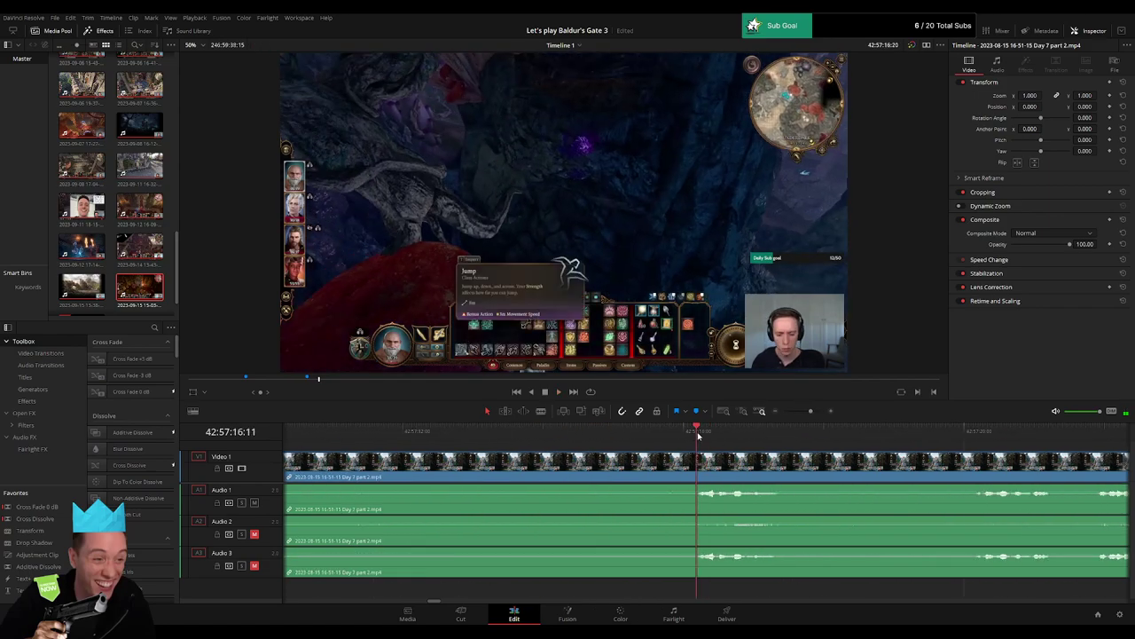
# Split Day 7 part 2 at 42:57:15:00 and add about one-second video and audio fades on both sides of the cut.
pyautogui.moveTo(699, 435); pyautogui.dragTo(685, 457)
pyautogui.hotkey('ctrl', 'b')
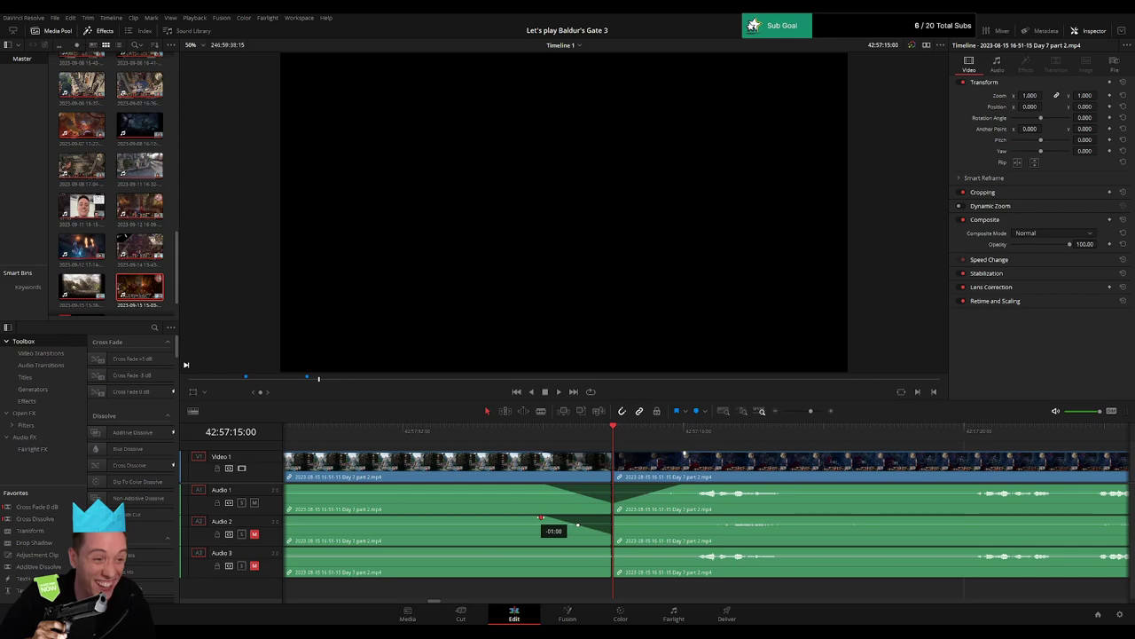
pyautogui.moveTo(645, 519); pyautogui.dragTo(691, 520)
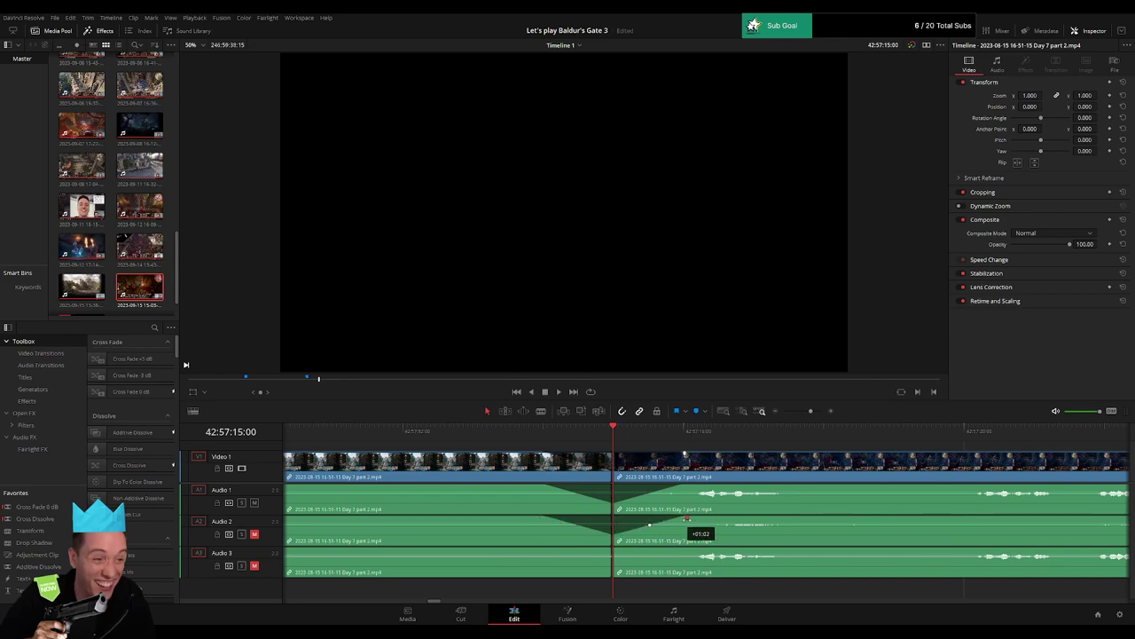
pyautogui.moveTo(611, 549); pyautogui.dragTo(548, 548)
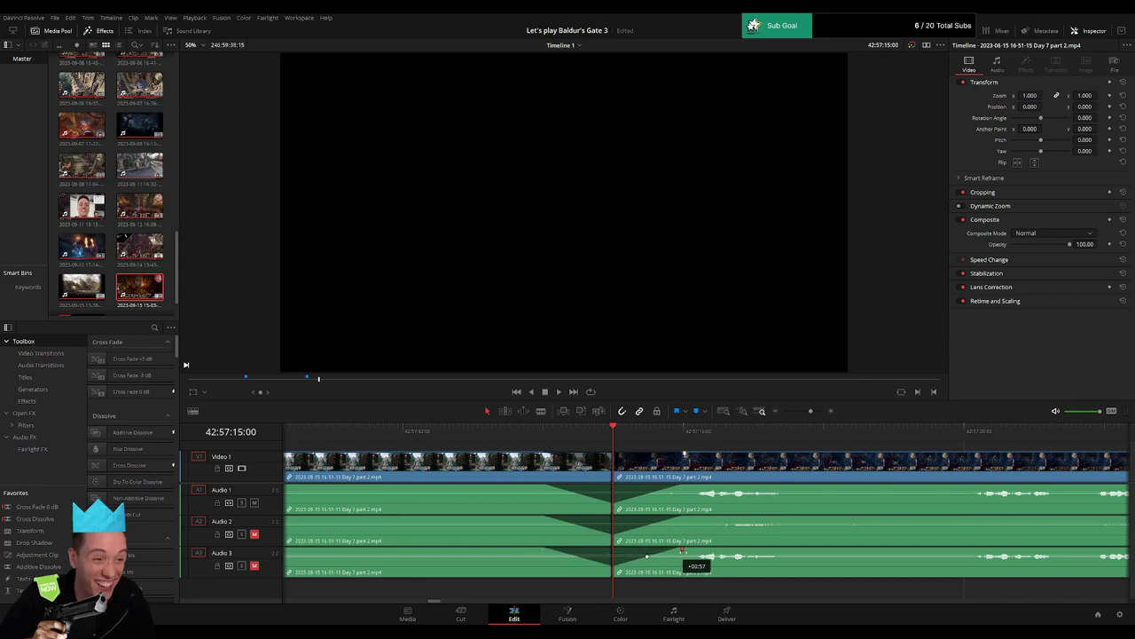
# Move the remaining piece of Day 7 part 2 after the cut so that it starts at 44:00:00:00.
pyautogui.moveTo(809, 414); pyautogui.dragTo(783, 412)
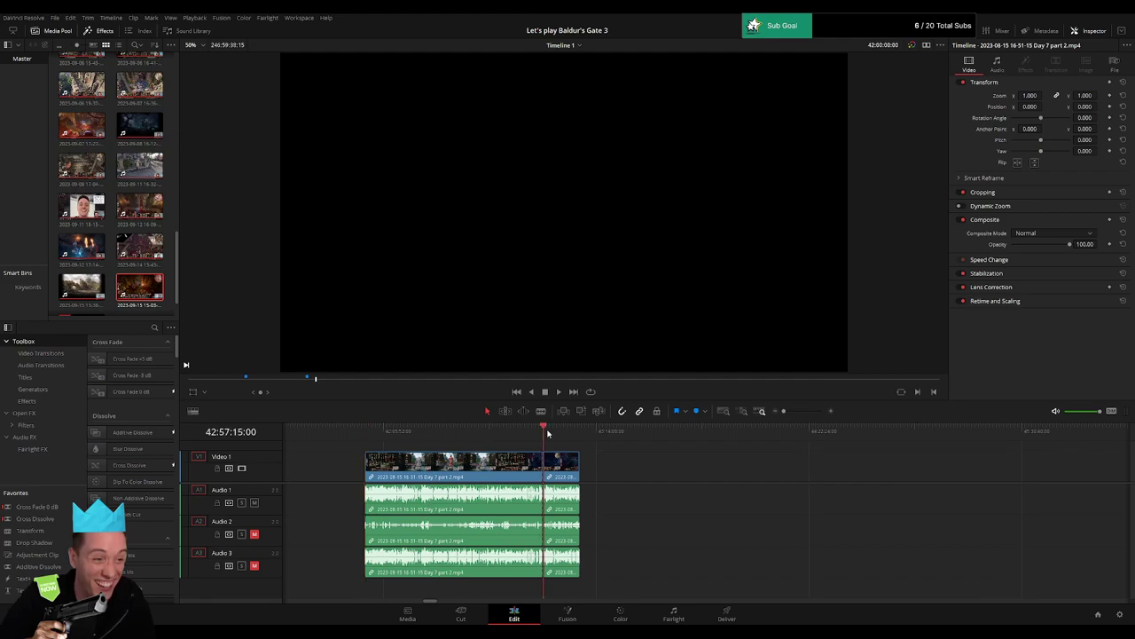
pyautogui.hscroll(3, 543, 461)
pyautogui.moveTo(395, 473); pyautogui.dragTo(800, 475)
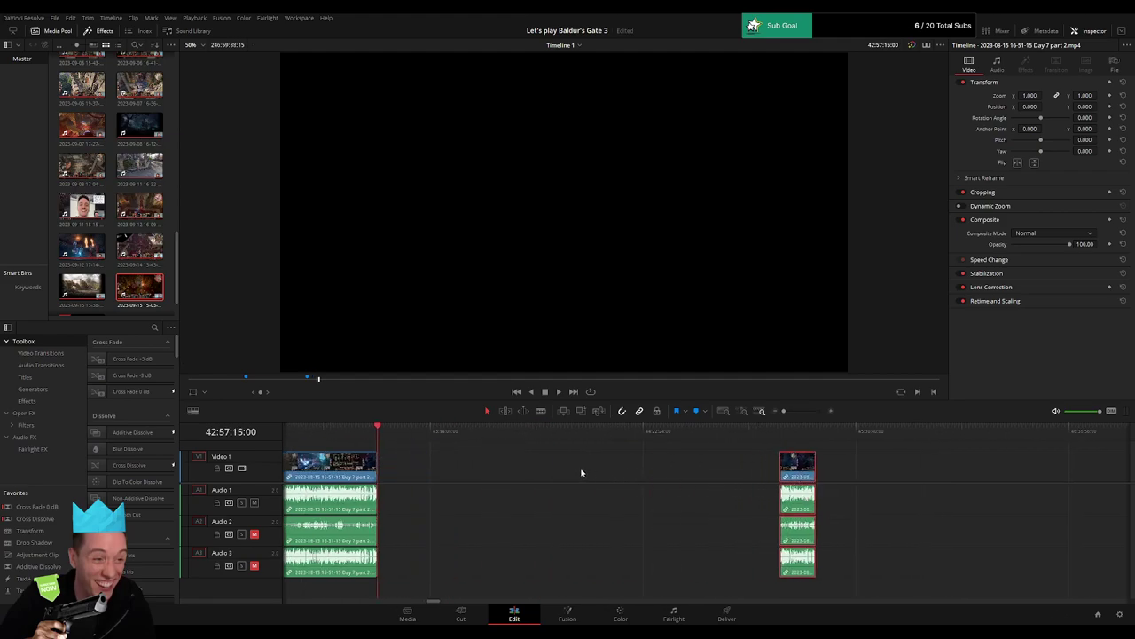
pyautogui.click(567, 470)
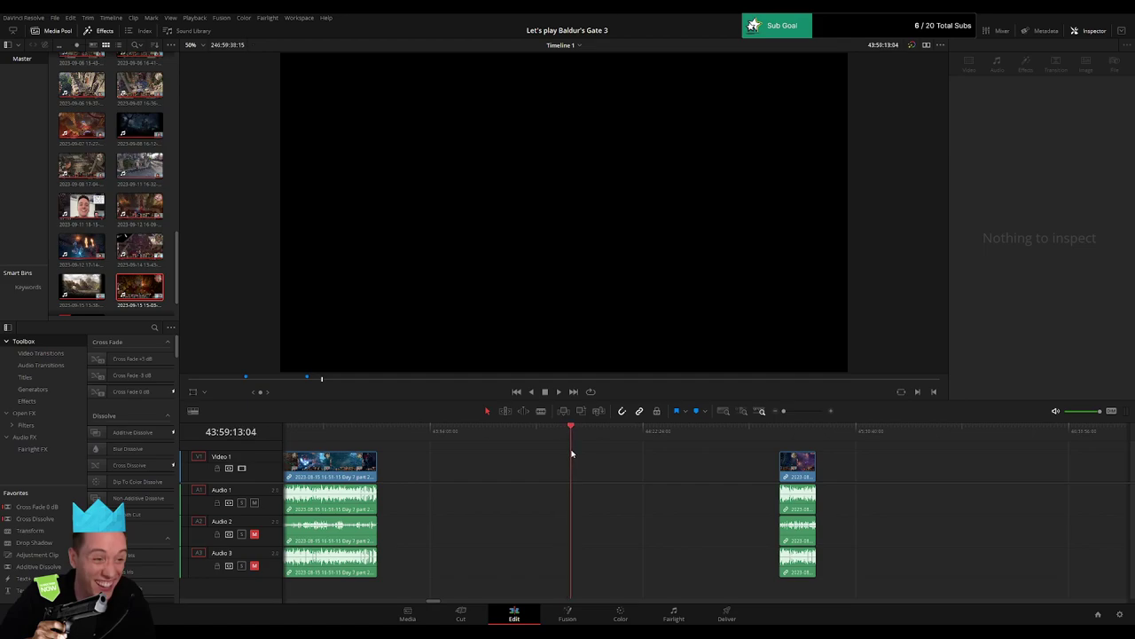
pyautogui.click(760, 412)
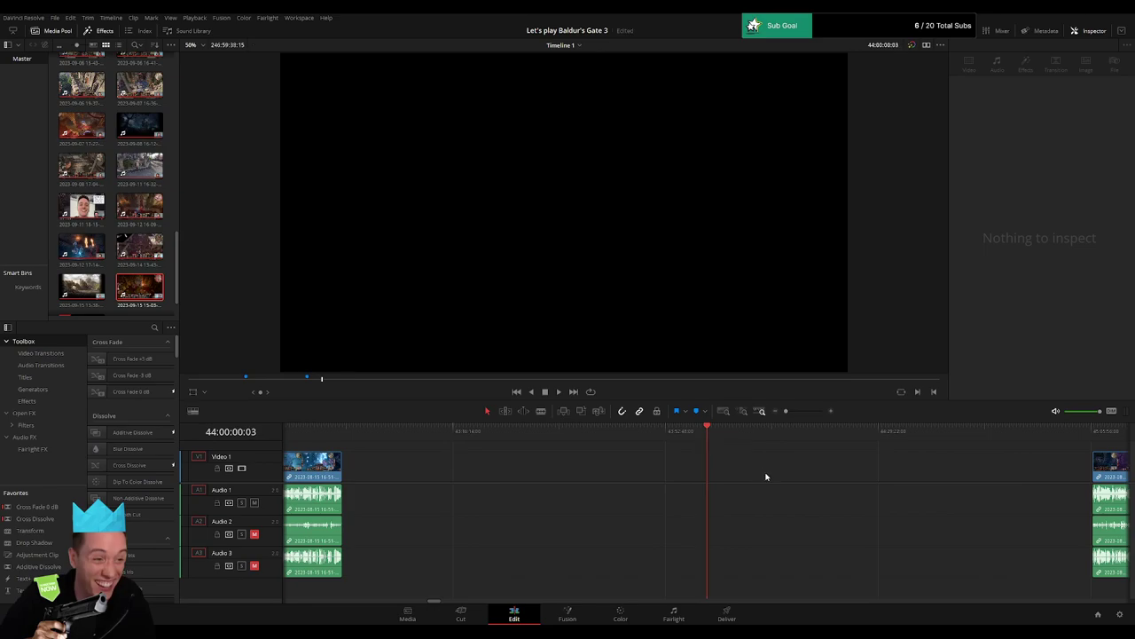
pyautogui.scroll(-2, 781, 448)
pyautogui.hscroll(3, 745, 470)
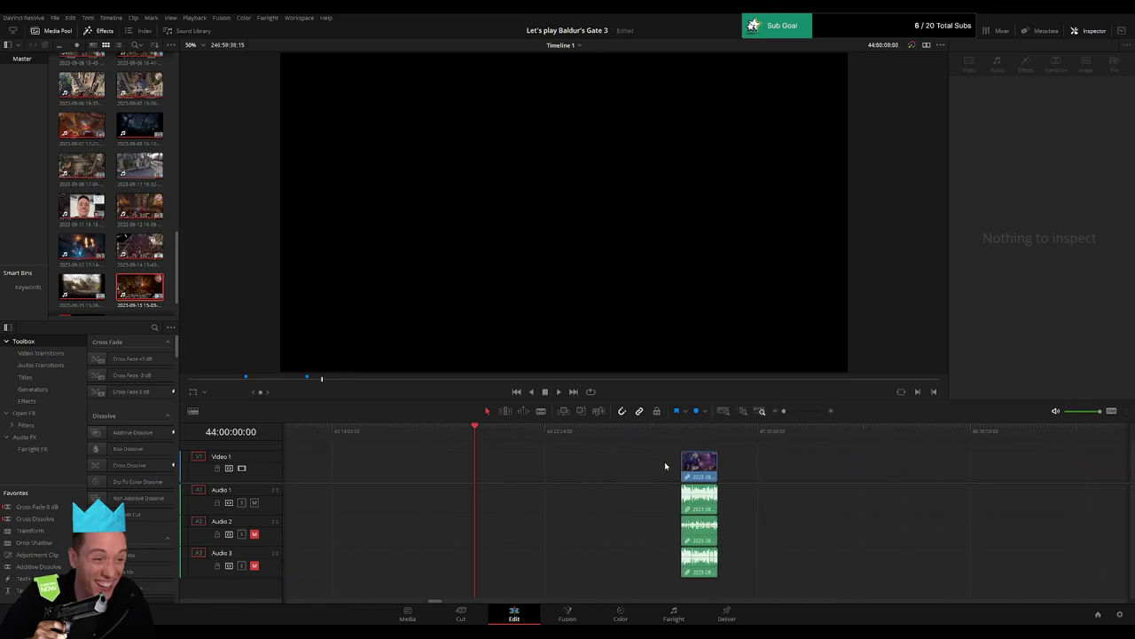
pyautogui.moveTo(698, 471); pyautogui.dragTo(492, 474)
# Close the gap between the moved Day 7 part 2 piece and the Day 8 recording, and play the piece's faded-in opening.
pyautogui.click(592, 475)
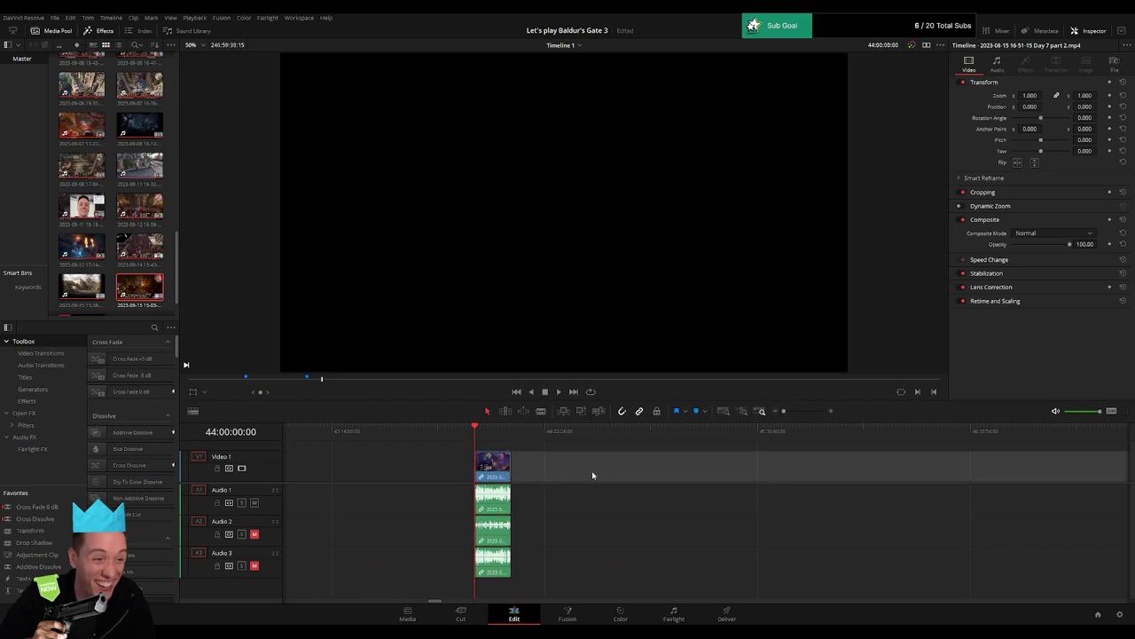
pyautogui.press('Delete')
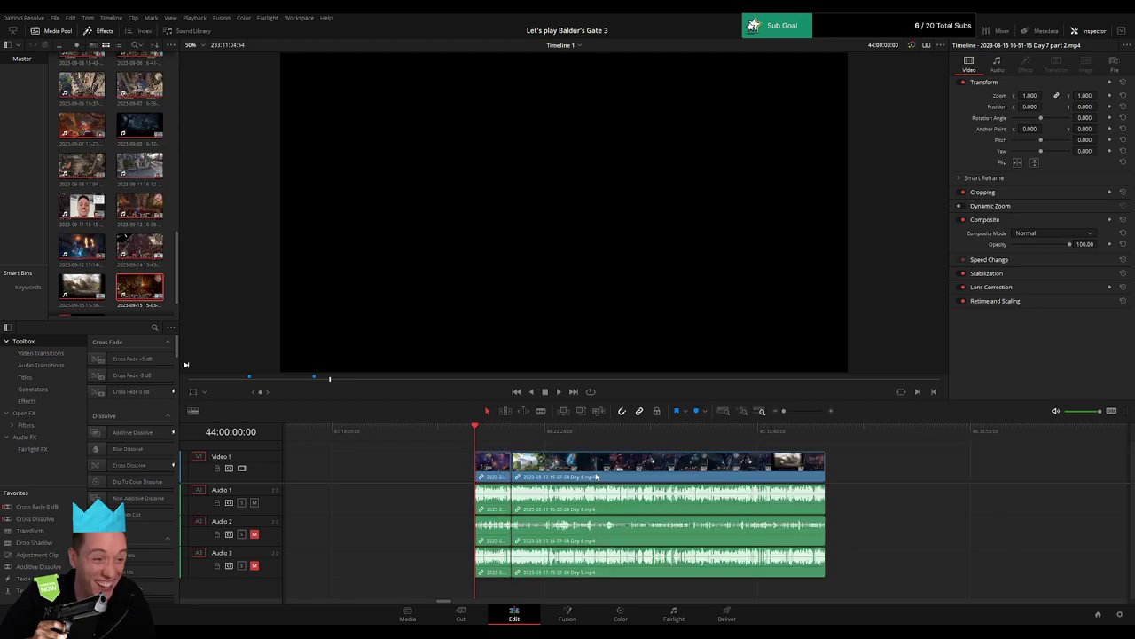
pyautogui.press('space')
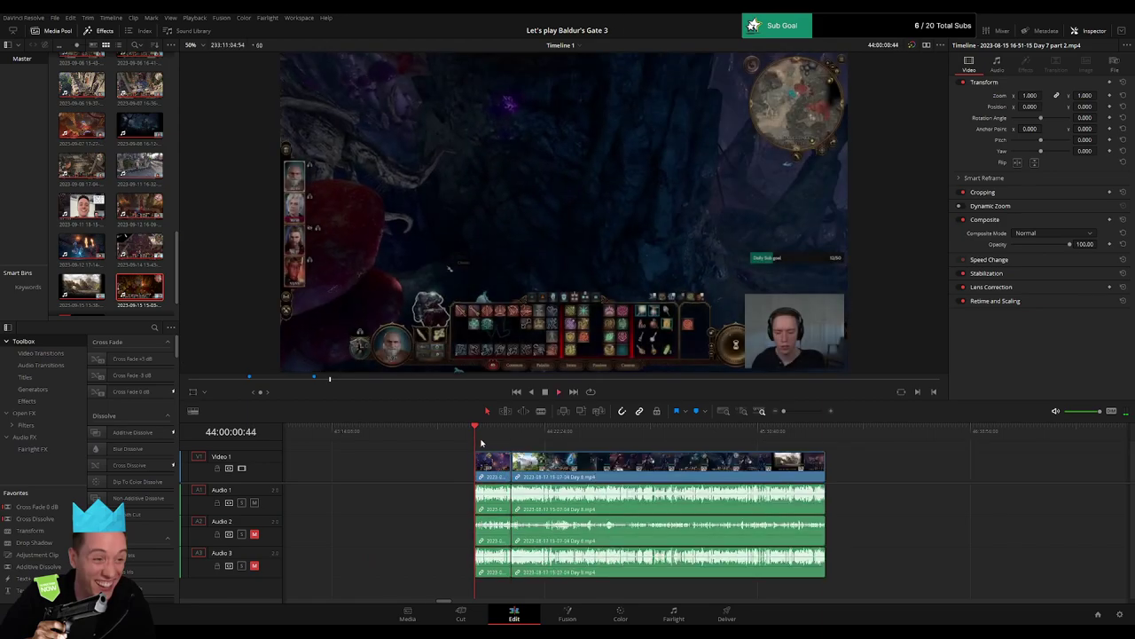
# Tighten the junction between Day 7 part 2 and Day 8, add cross-fades to its video and audio, and play it back.
pyautogui.moveTo(482, 441); pyautogui.dragTo(505, 439)
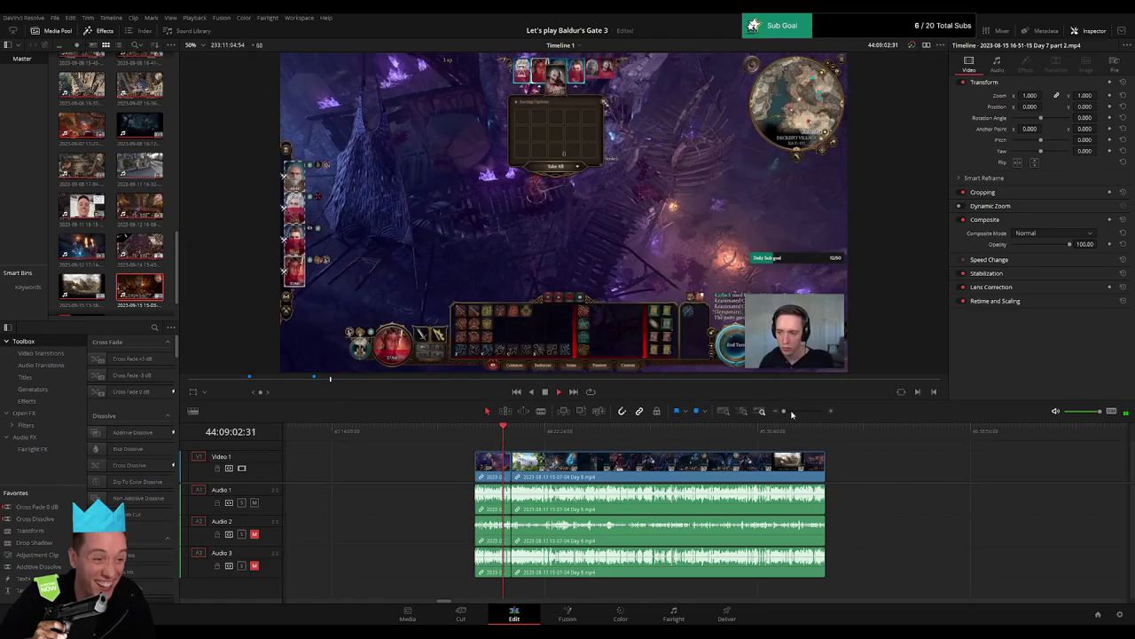
pyautogui.moveTo(786, 411); pyautogui.dragTo(799, 411)
pyautogui.moveTo(1000, 443); pyautogui.dragTo(1106, 448)
pyautogui.press('space')
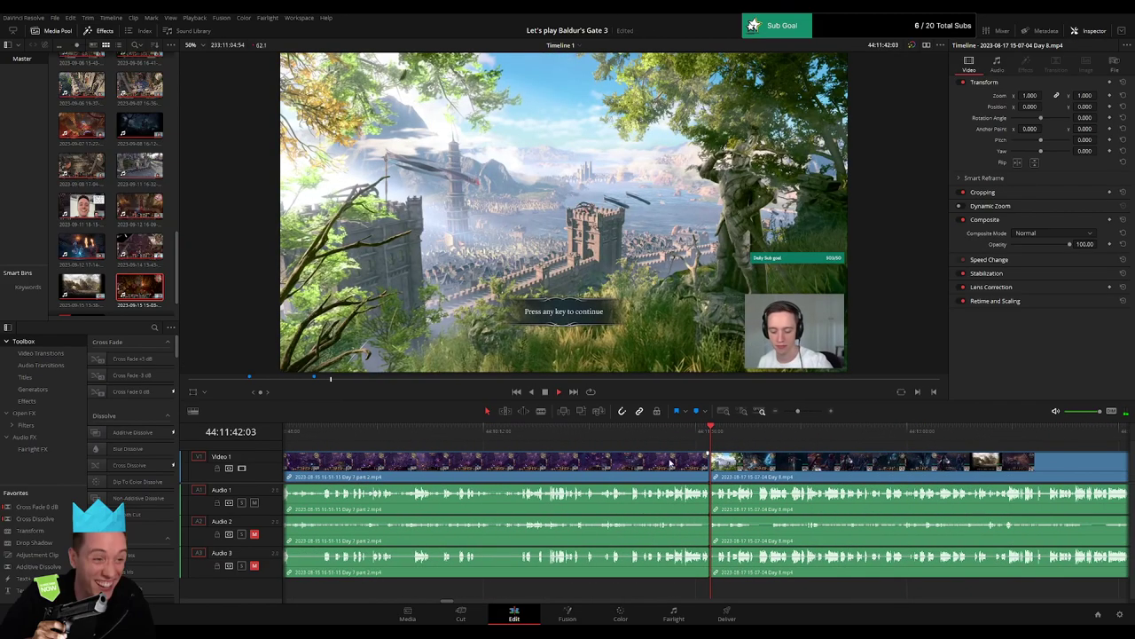
pyautogui.press('space')
pyautogui.moveTo(797, 412); pyautogui.dragTo(802, 415)
pyautogui.click(607, 435)
pyautogui.press('space')
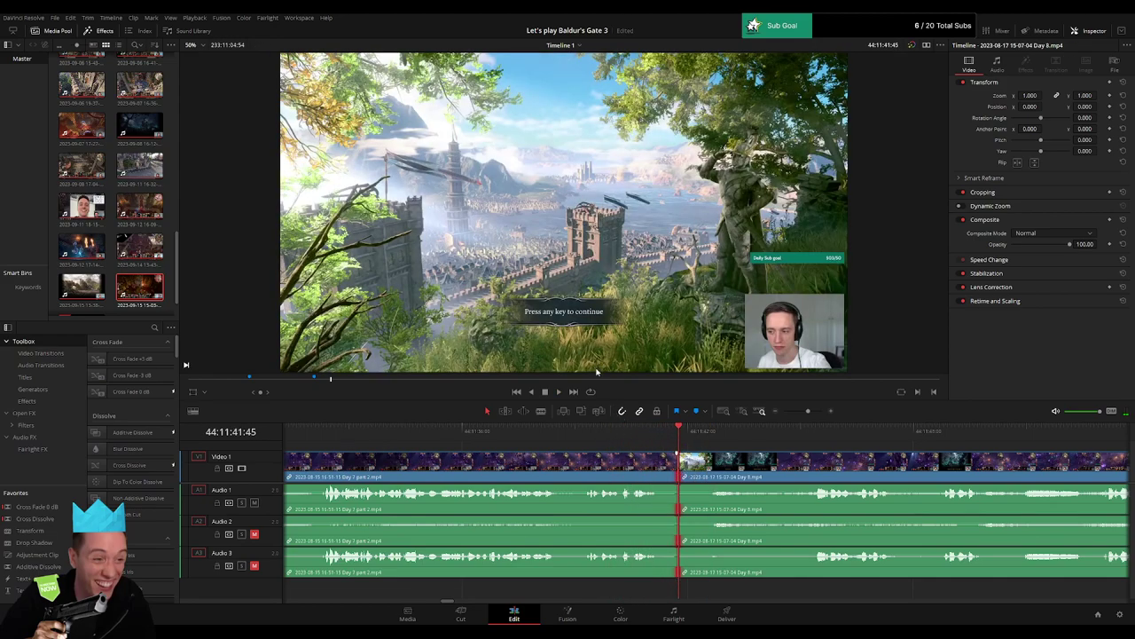
pyautogui.click(619, 432)
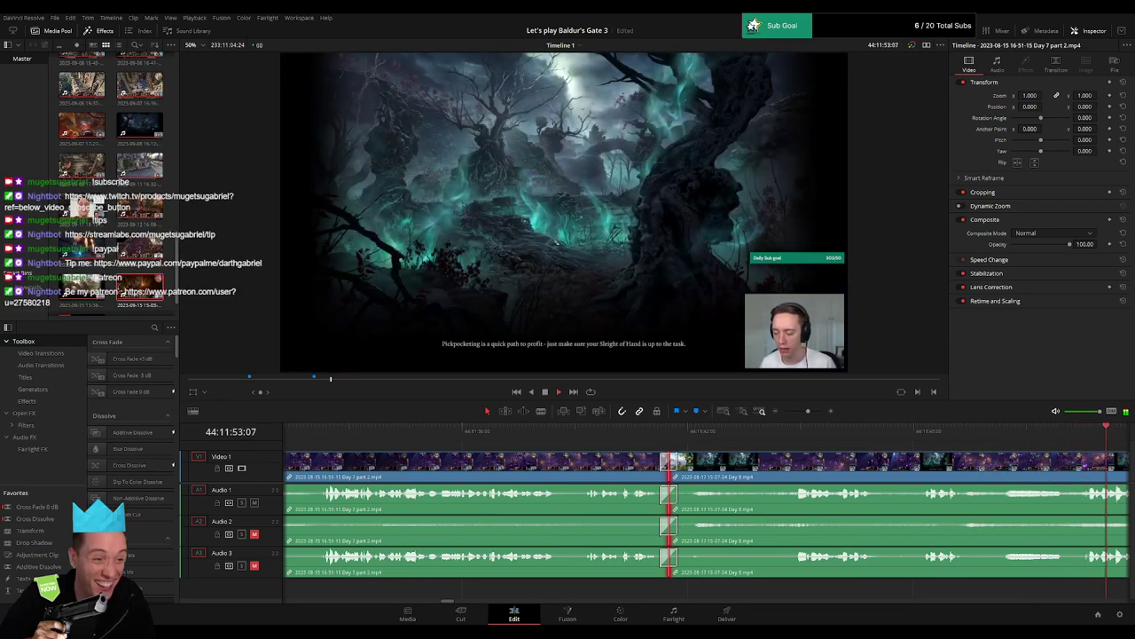
# Play back passages of the Day 8 recording between about 44:54 and 44:57 to look for a quiet cut point.
pyautogui.moveTo(807, 411); pyautogui.dragTo(581, 455)
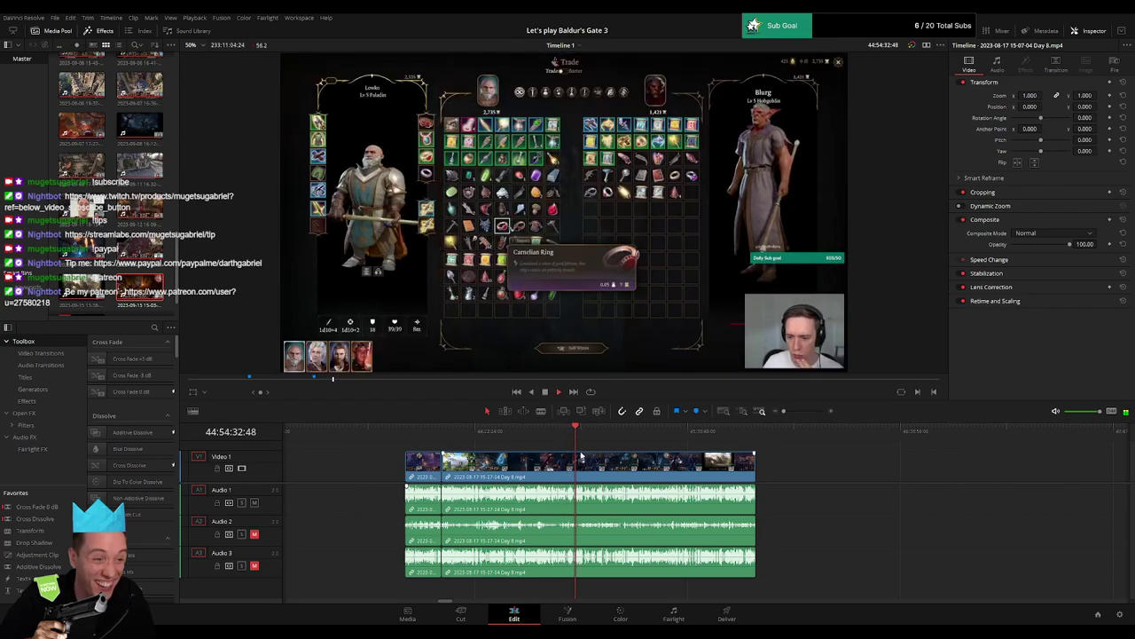
pyautogui.moveTo(786, 412); pyautogui.dragTo(804, 412)
pyautogui.click(753, 433)
pyautogui.click(864, 434)
pyautogui.moveTo(946, 470); pyautogui.dragTo(579, 454)
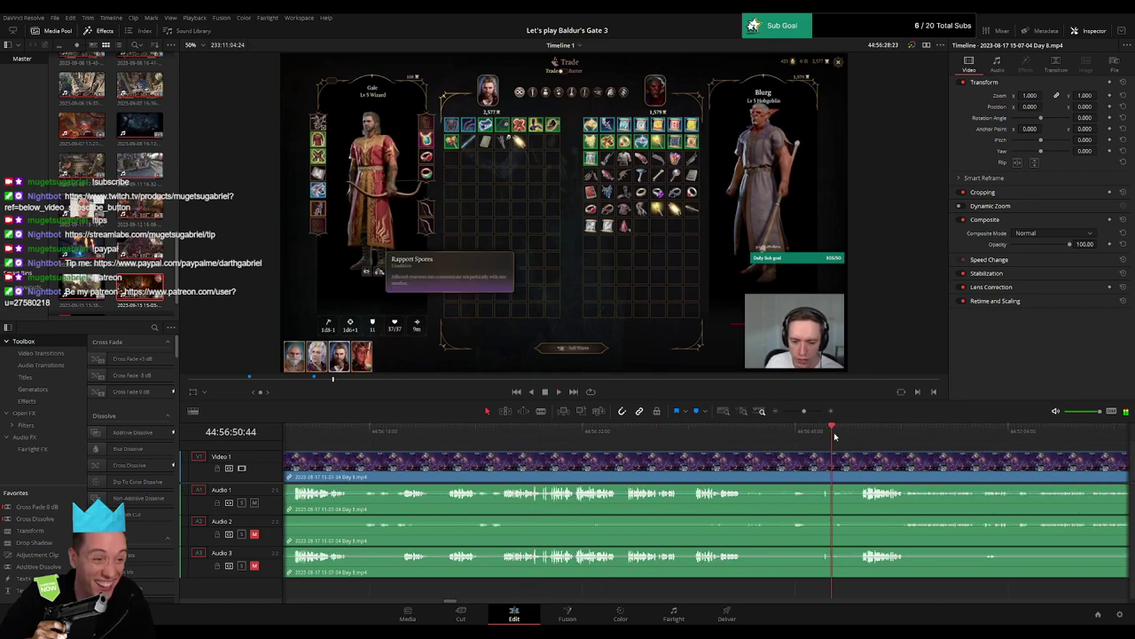
pyautogui.moveTo(834, 435); pyautogui.dragTo(608, 444)
pyautogui.click(557, 436)
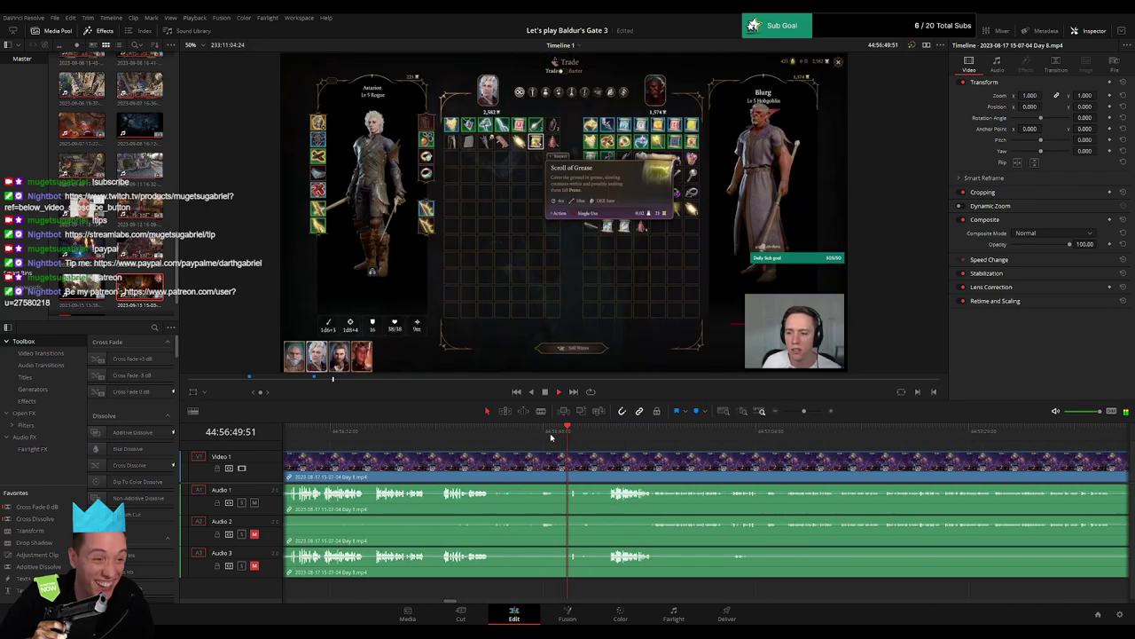
pyautogui.click(450, 437)
pyautogui.click(544, 436)
pyautogui.click(585, 436)
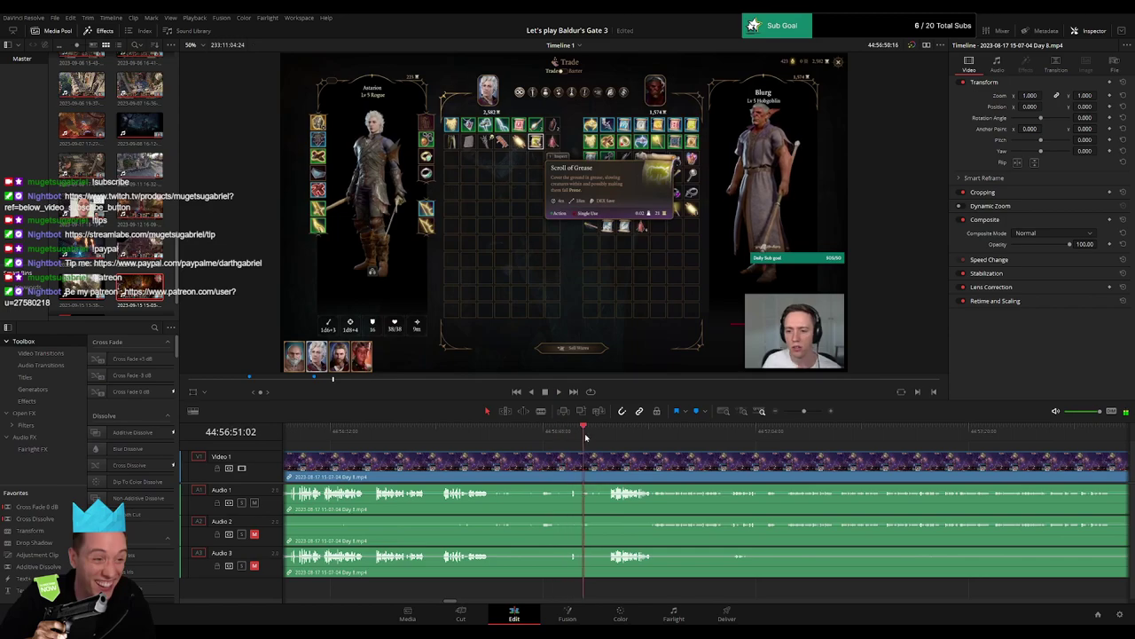
pyautogui.click(603, 438)
pyautogui.press('space')
pyautogui.scroll(4, 767, 439)
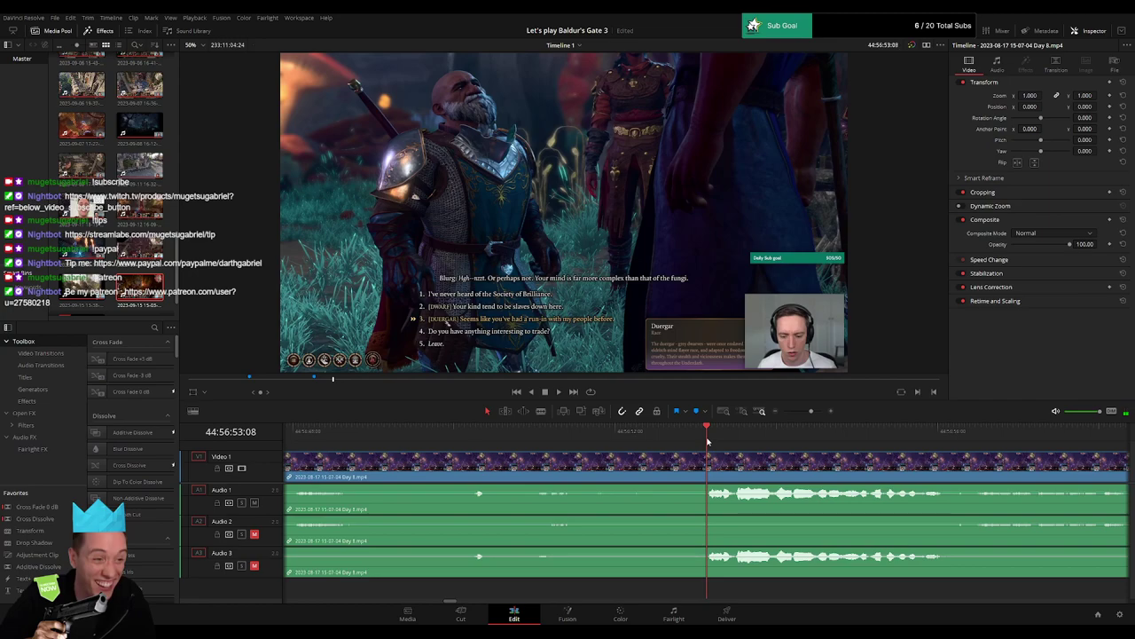
# Split the Day 8 recording at 44:56:52:00, fade the video out and in around the cut, and play back the fade-out.
pyautogui.moveTo(707, 441); pyautogui.dragTo(617, 453)
pyautogui.hotkey('ctrl', 'b')
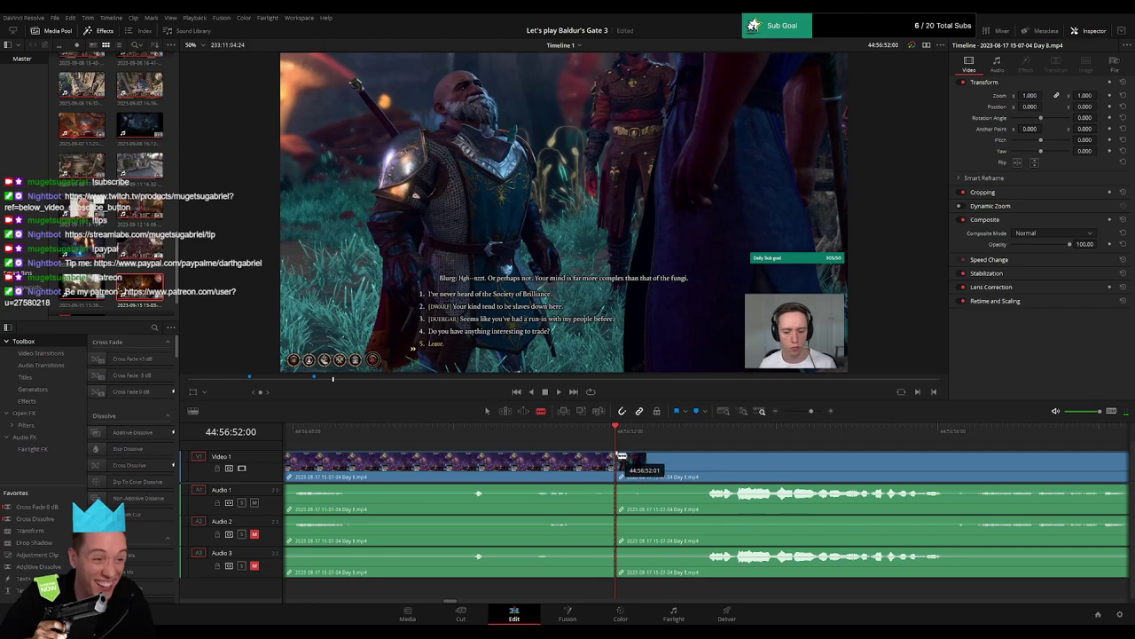
pyautogui.moveTo(697, 460); pyautogui.dragTo(697, 460)
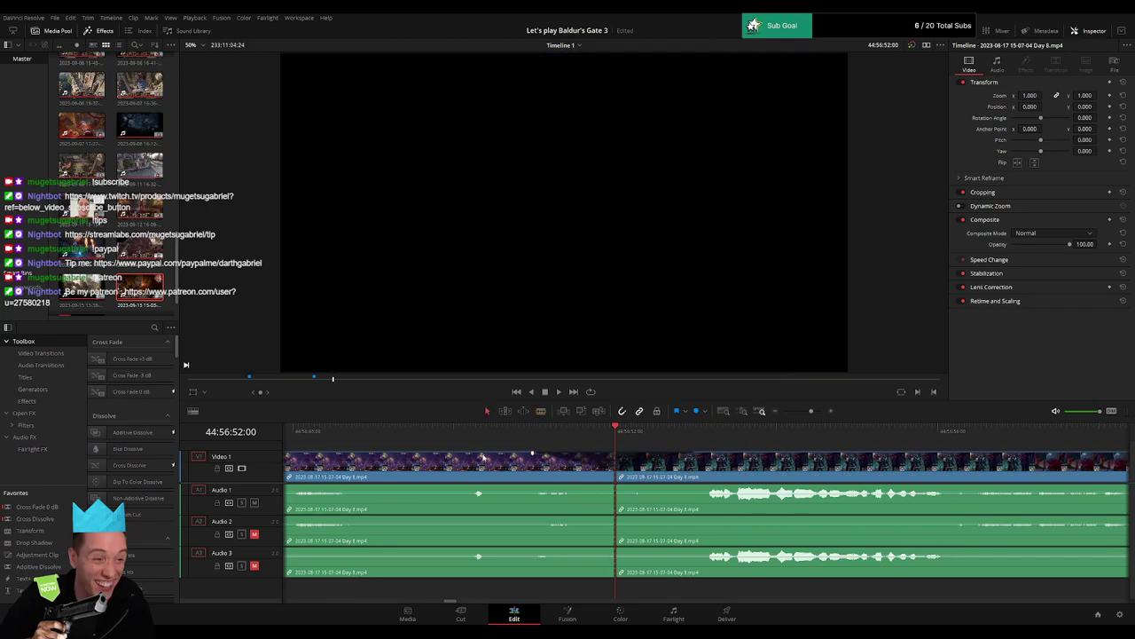
pyautogui.click(489, 433)
pyautogui.press('space')
pyautogui.press('space')
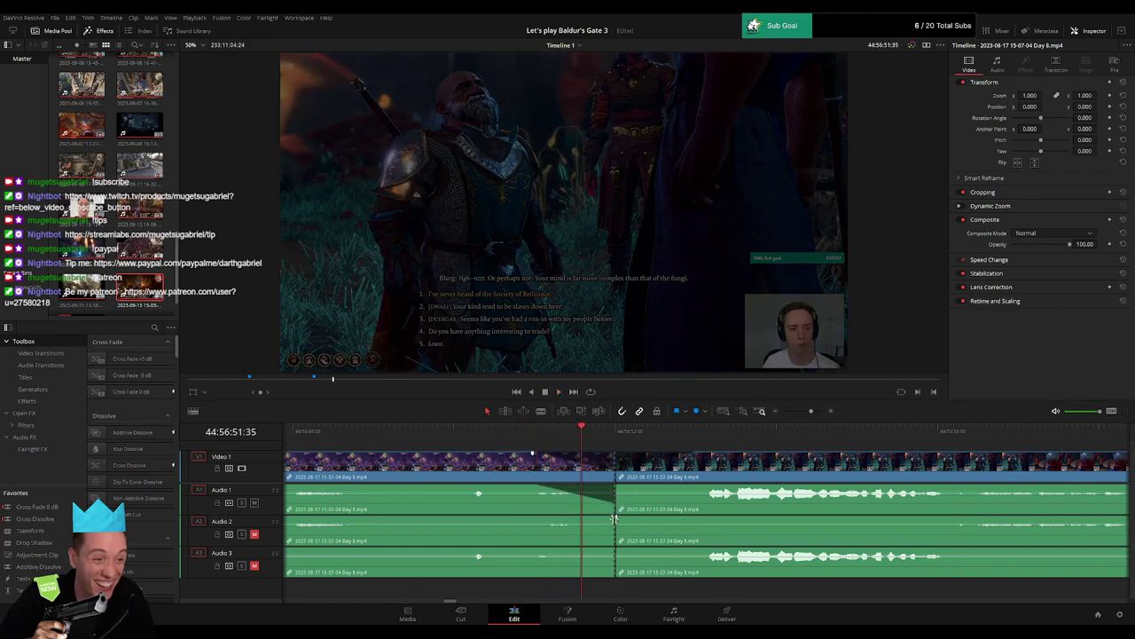
# Add audio fades of about one second on all three tracks on both sides of the Day 8 cut, and play them.
pyautogui.moveTo(613, 519); pyautogui.dragTo(557, 519)
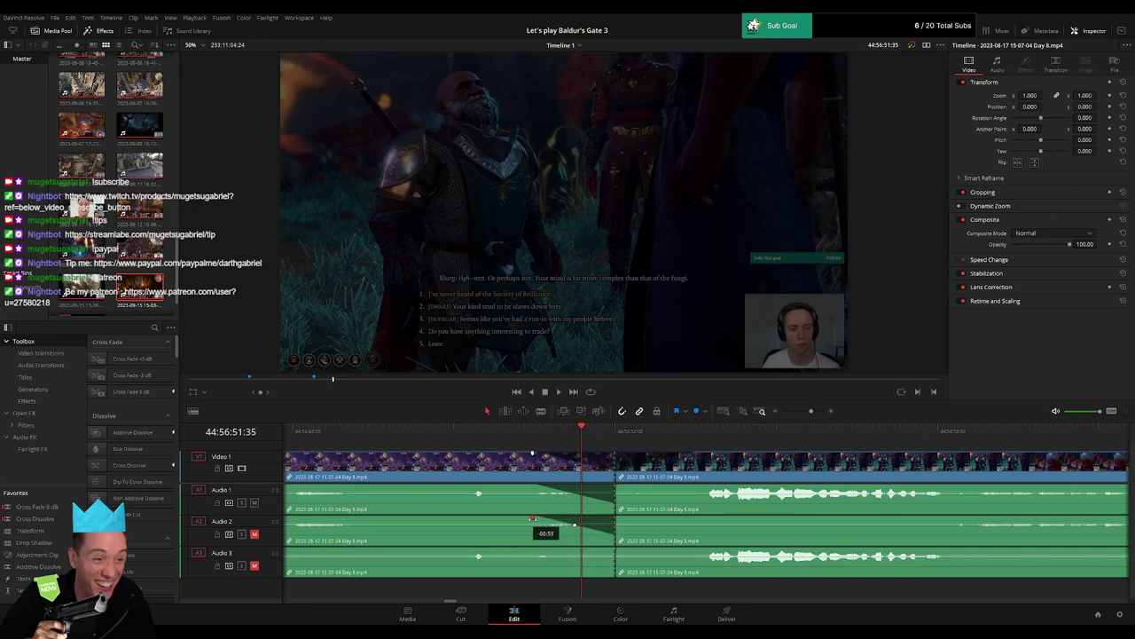
pyautogui.moveTo(612, 548); pyautogui.dragTo(535, 550)
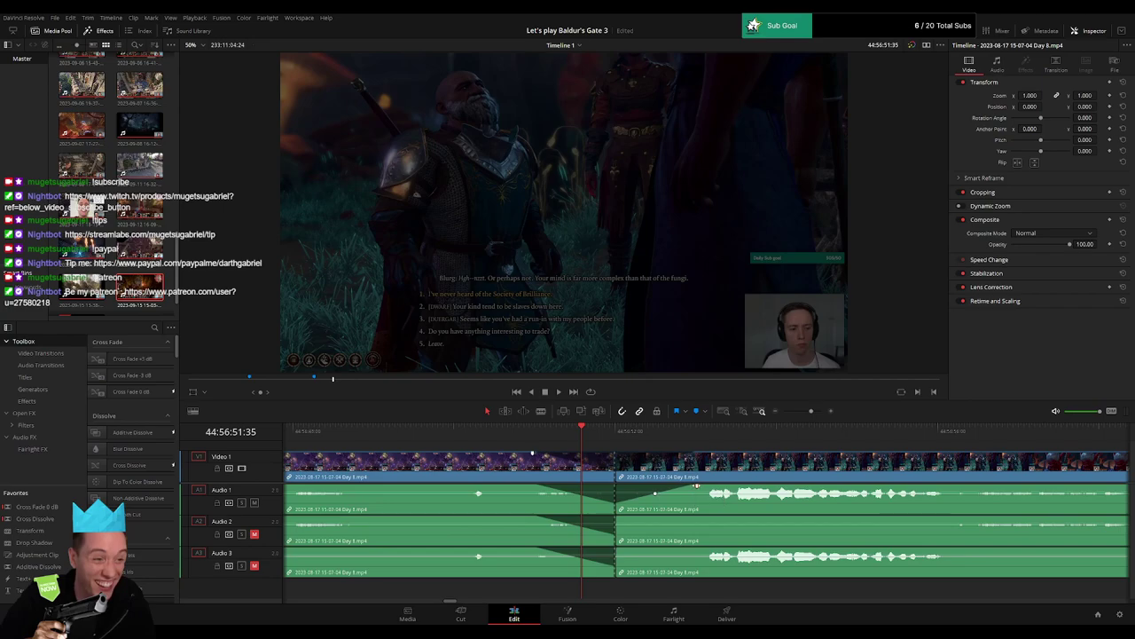
pyautogui.moveTo(616, 518); pyautogui.dragTo(691, 524)
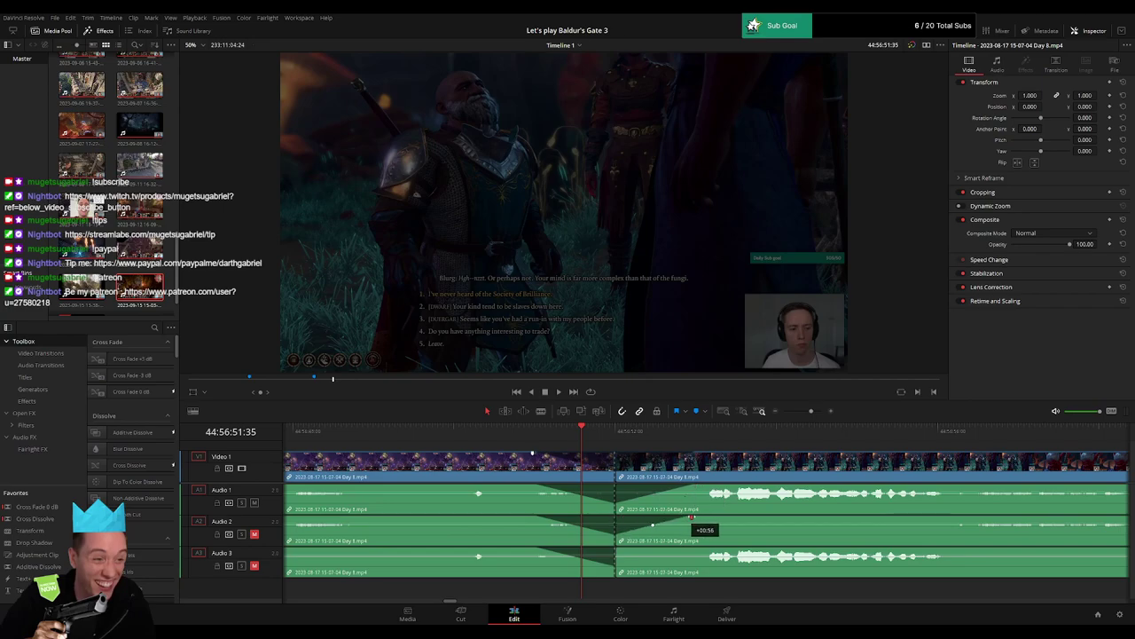
pyautogui.moveTo(618, 550); pyautogui.dragTo(701, 556)
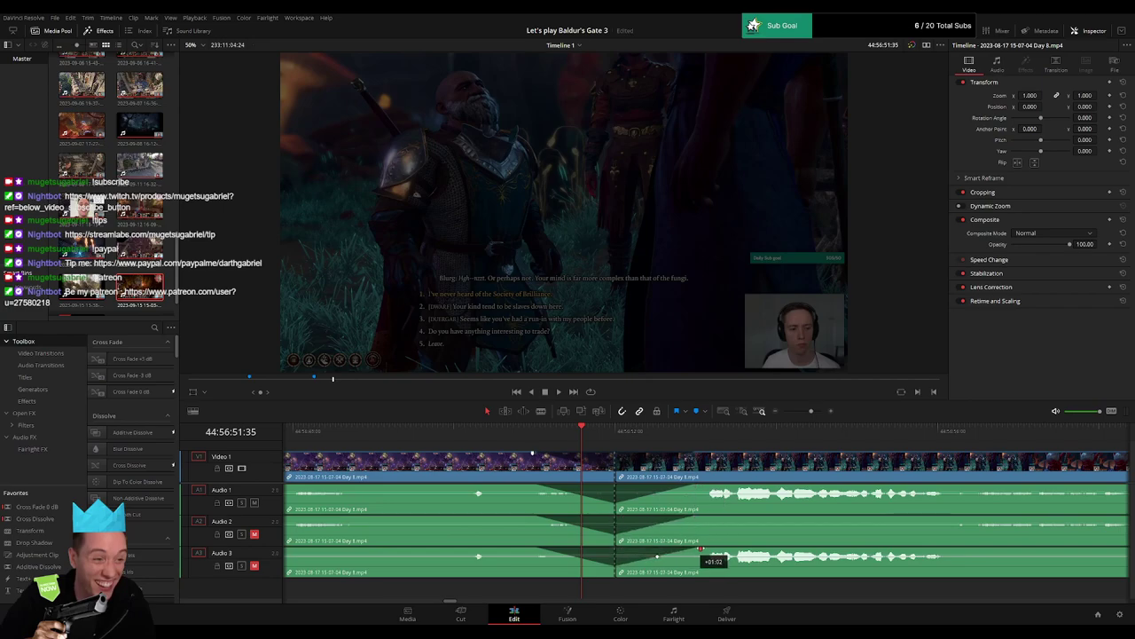
pyautogui.press('space')
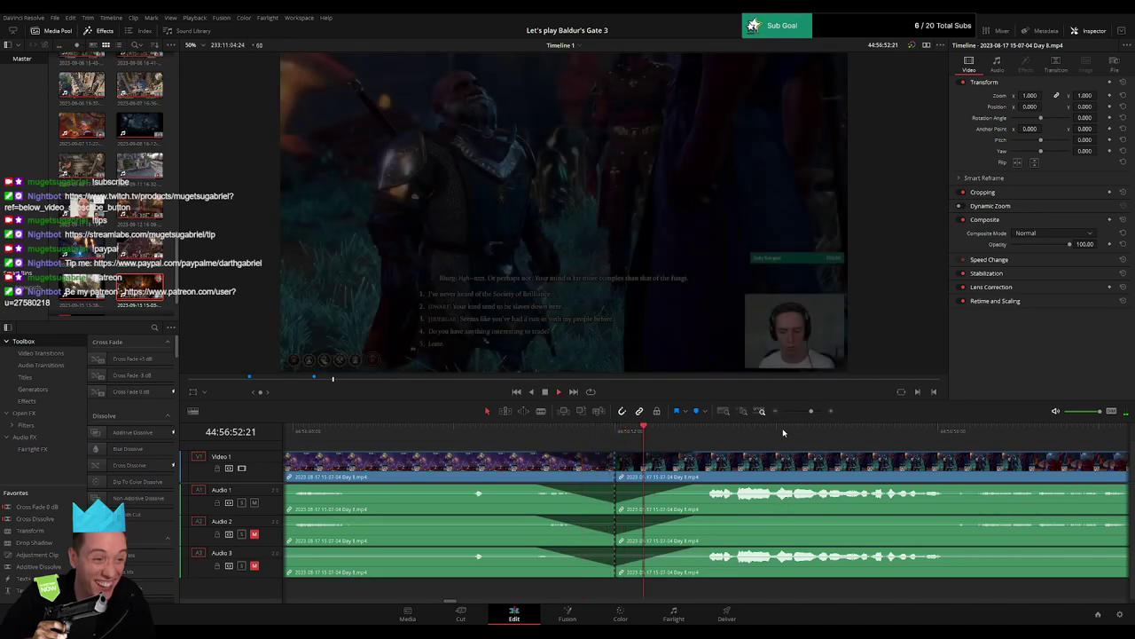
# Move the Day 8 segment after the cut further along the timeline, past 46:00:00:00, leaving space behind the previous segment.
pyautogui.click(786, 412)
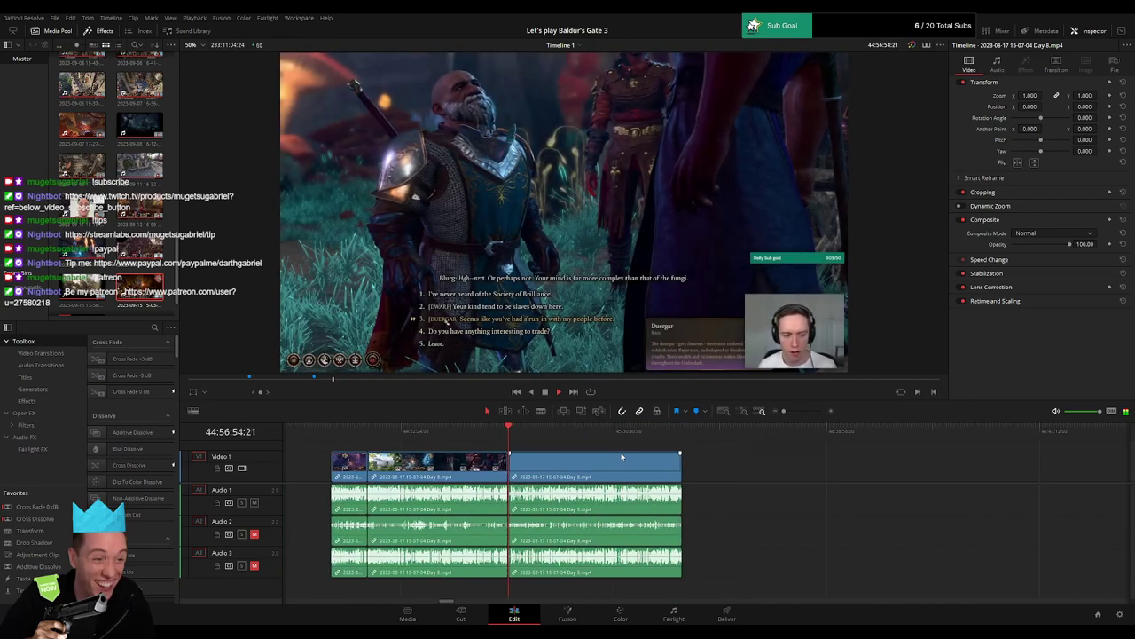
pyautogui.moveTo(784, 412); pyautogui.dragTo(798, 412)
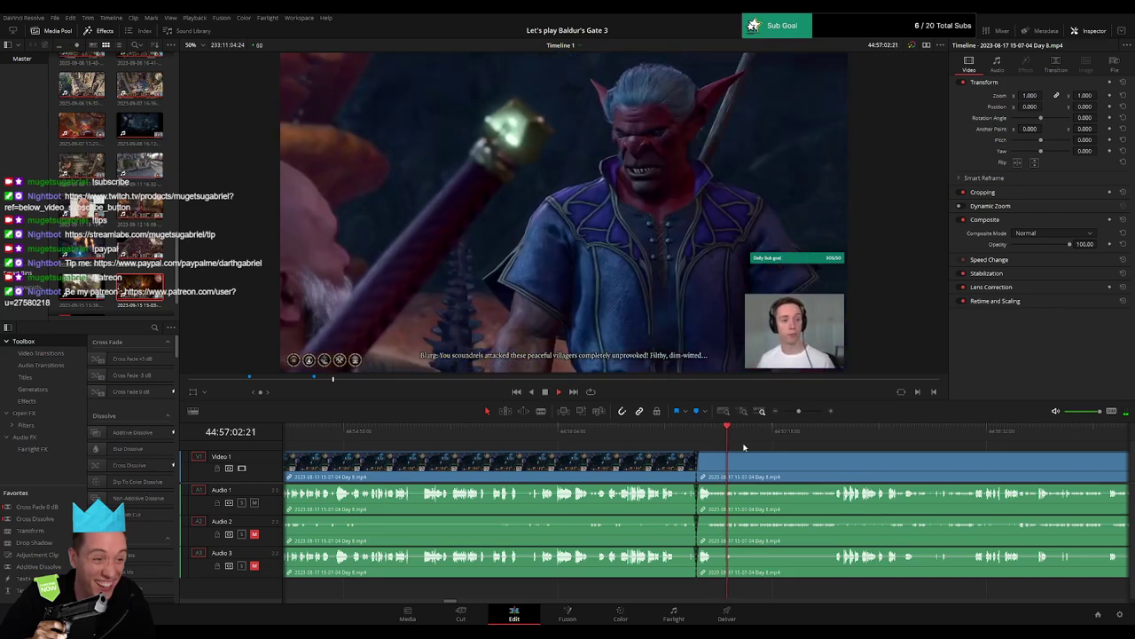
pyautogui.moveTo(799, 412); pyautogui.dragTo(734, 418)
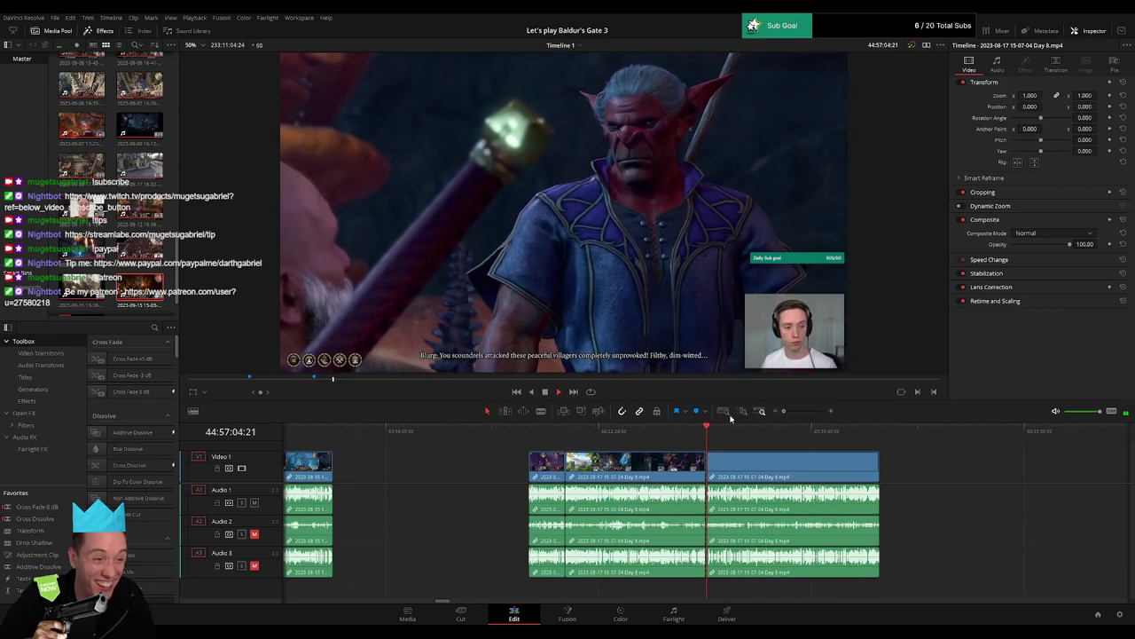
pyautogui.moveTo(792, 461); pyautogui.dragTo(602, 465)
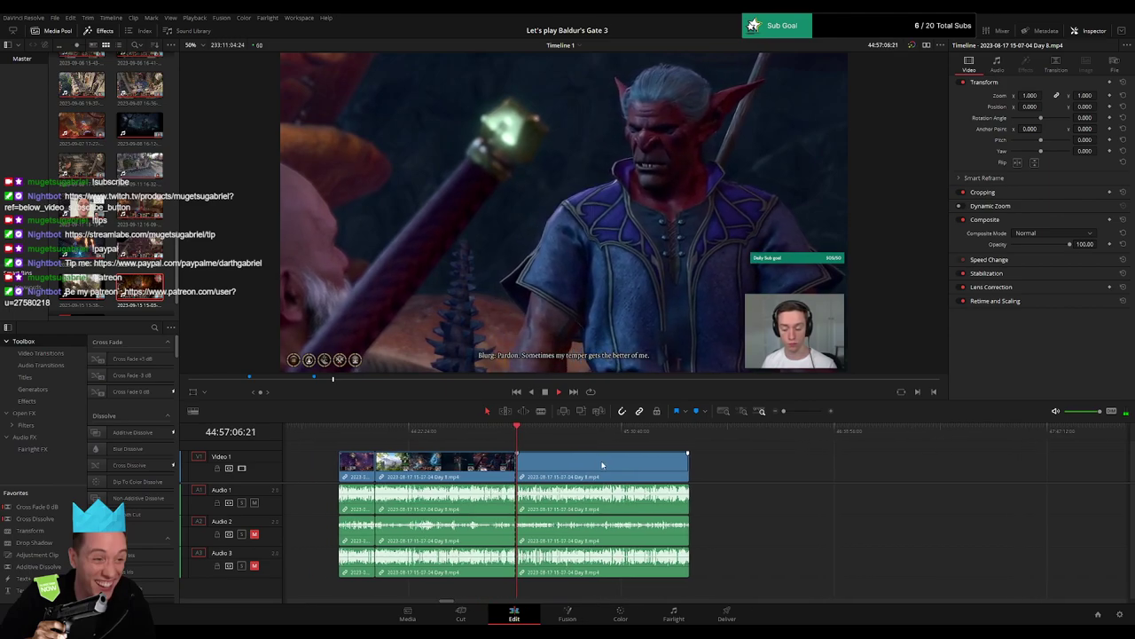
pyautogui.press('space')
pyautogui.press('Home')
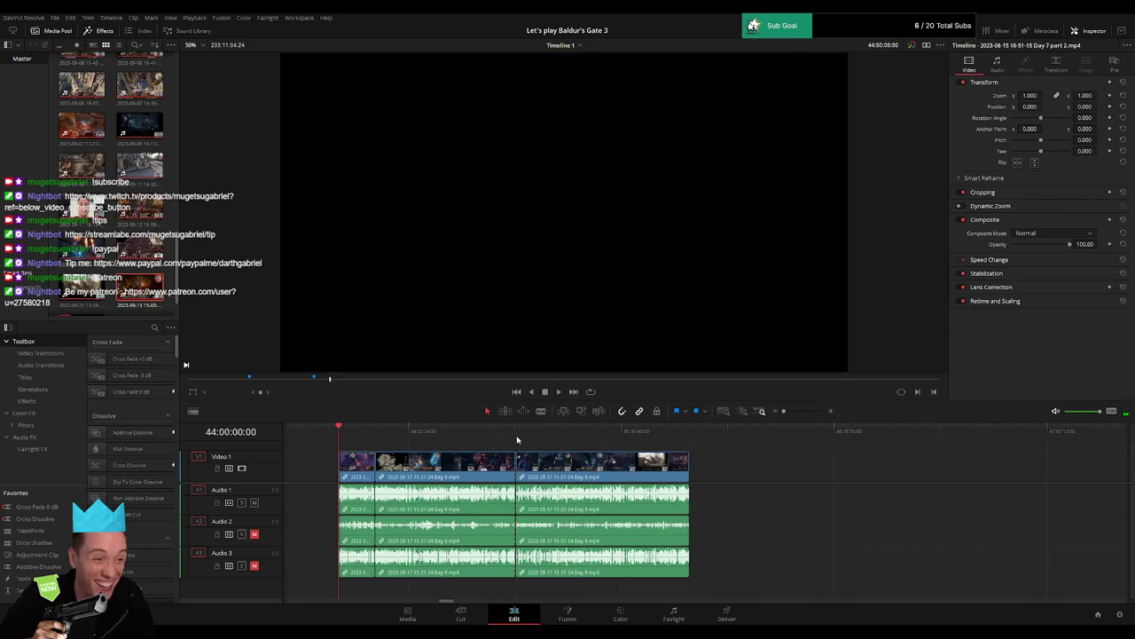
pyautogui.click(517, 439)
pyautogui.hscroll(10, 517, 440)
pyautogui.moveTo(454, 470); pyautogui.dragTo(765, 470)
pyautogui.click(400, 465)
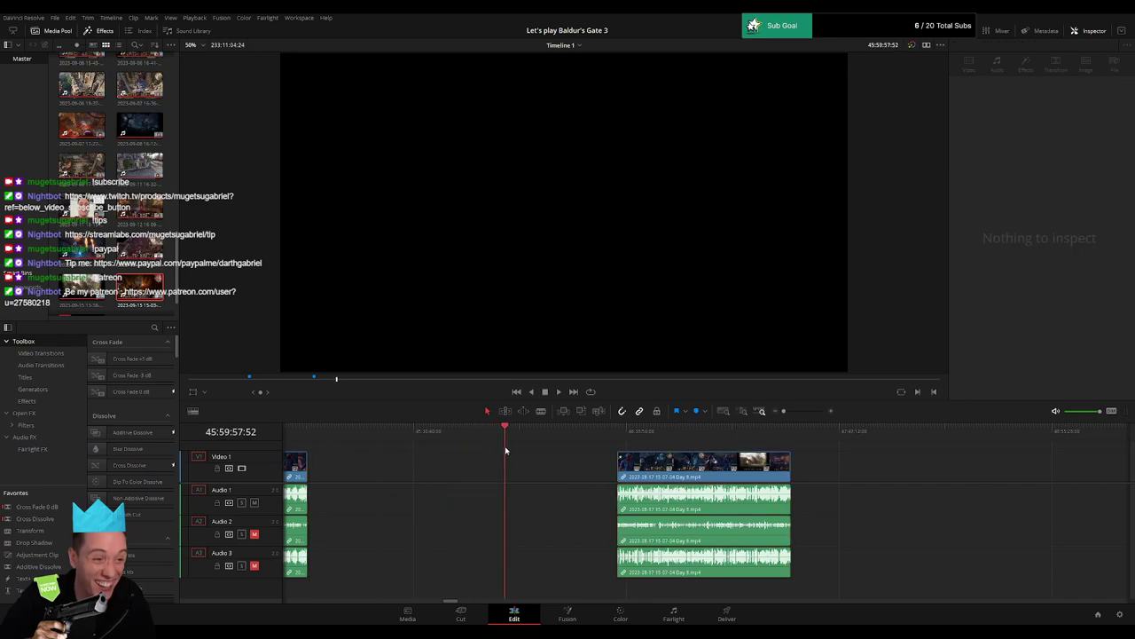
# Place the playhead exactly at 46:00:00:00 in the empty space before the moved Day 8 segment.
pyautogui.click(794, 414)
pyautogui.moveTo(702, 435); pyautogui.dragTo(701, 435)
pyautogui.press('Left')
pyautogui.press('Left')
pyautogui.press('Left')
pyautogui.press('Left')
pyautogui.press('Left')
pyautogui.press('Left')
pyautogui.press('Left')
pyautogui.press('Left')
pyautogui.press('Left')
pyautogui.press('Left')
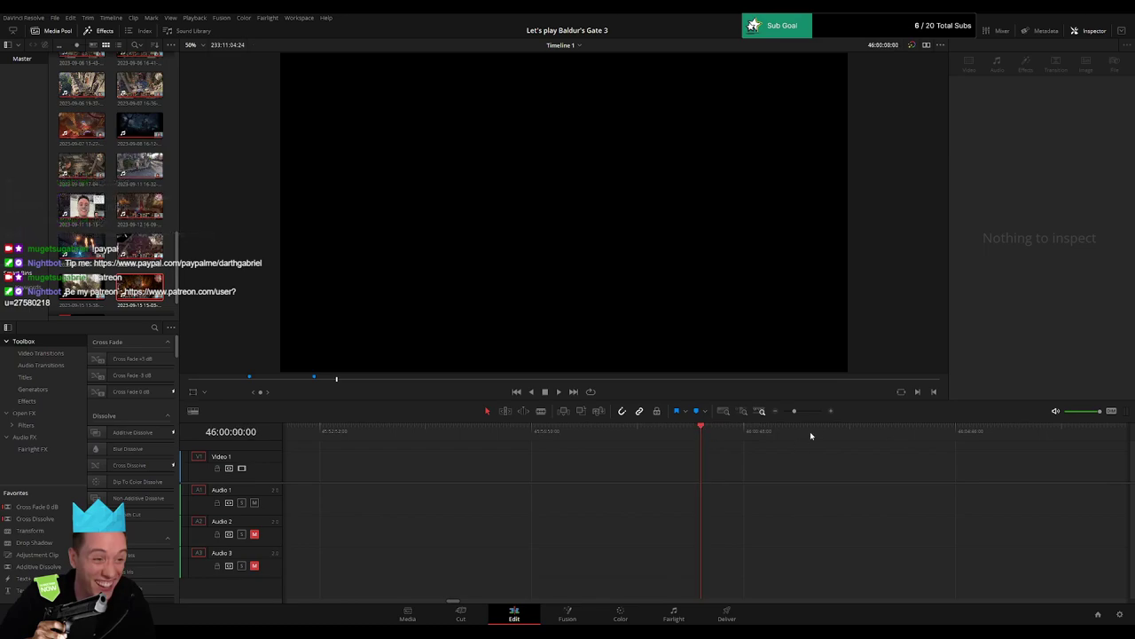
# Move the last Day 8 segment so it starts at 46:00:00:00 and check its beginning.
pyautogui.click(782, 414)
pyautogui.moveTo(950, 457); pyautogui.dragTo(536, 446)
pyautogui.click(558, 433)
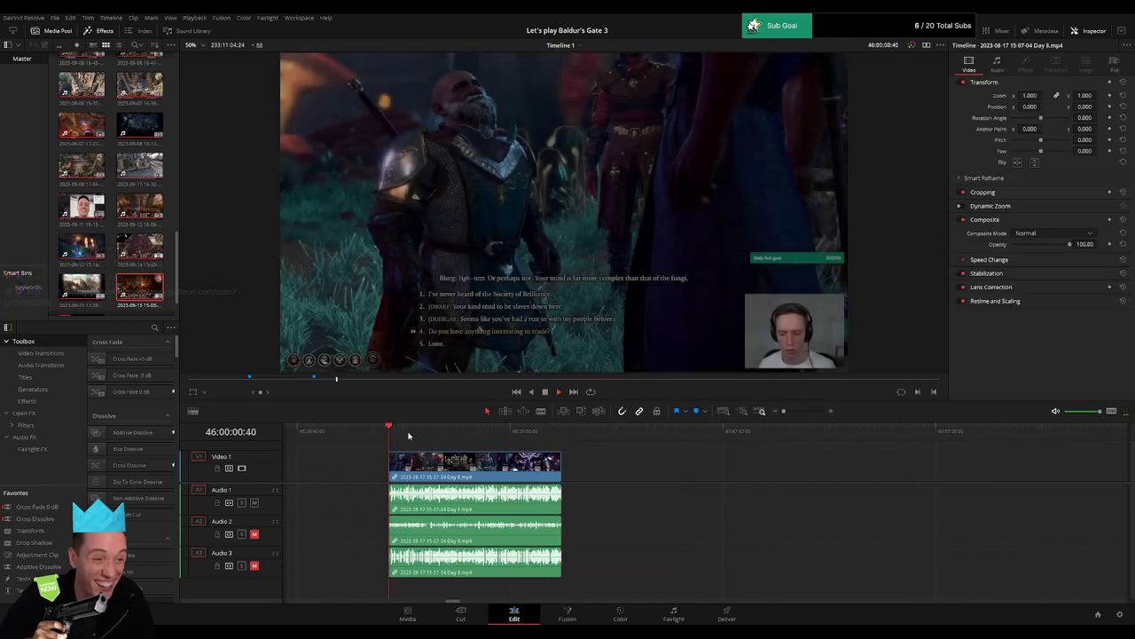
# Review the final minutes of the Day 8 segment from about 46:52:52 towards its end.
pyautogui.moveTo(443, 433); pyautogui.dragTo(556, 437)
pyautogui.press('space')
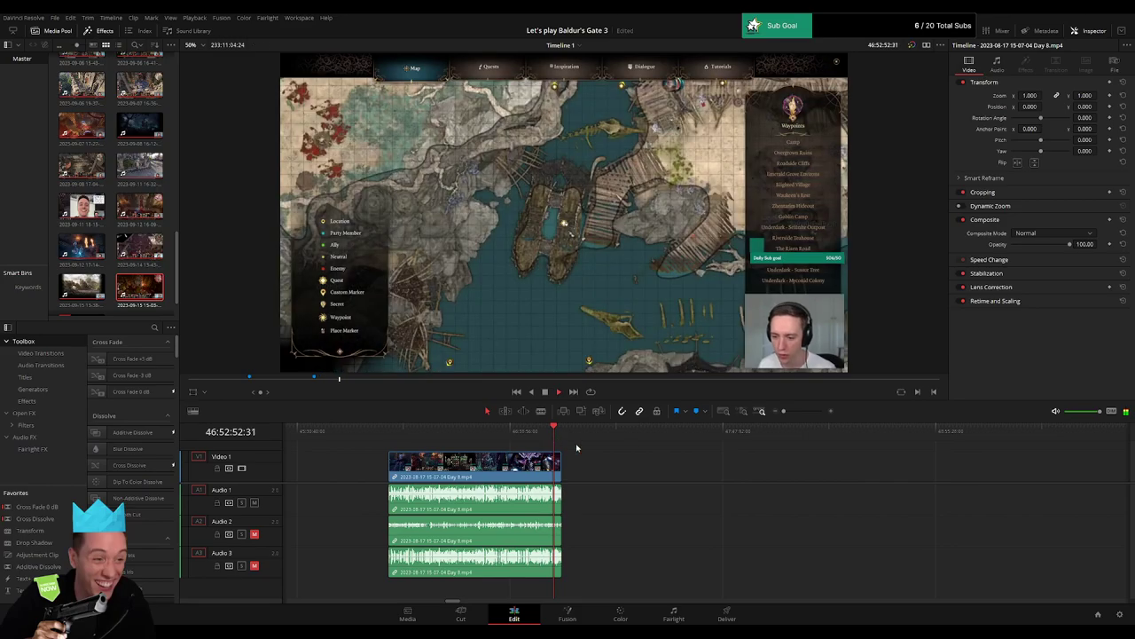
pyautogui.click(806, 411)
pyautogui.click(994, 437)
pyautogui.moveTo(1052, 474); pyautogui.dragTo(690, 463)
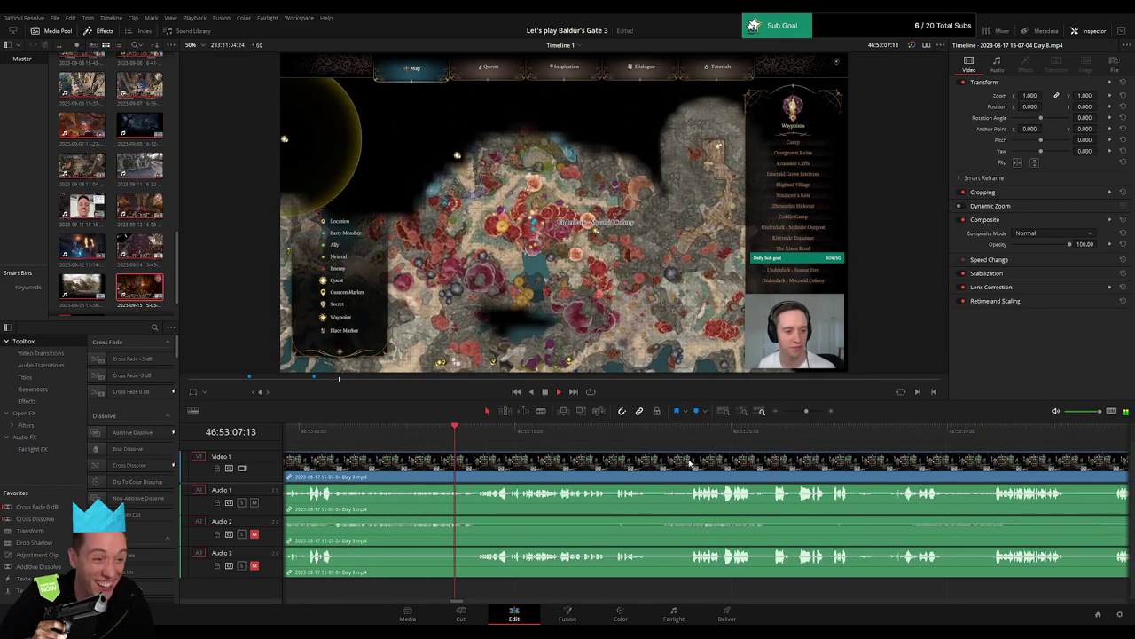
pyautogui.click(796, 411)
pyautogui.moveTo(796, 411); pyautogui.dragTo(793, 410)
pyautogui.moveTo(733, 437); pyautogui.dragTo(798, 435)
pyautogui.moveTo(789, 413); pyautogui.dragTo(807, 410)
# Add a video fade-out and fade-outs on all three audio tracks at the end of the Day 8 segment.
pyautogui.click(538, 435)
pyautogui.click(644, 432)
pyautogui.moveTo(644, 435); pyautogui.dragTo(662, 519)
pyautogui.press('Left')
pyautogui.press('Left')
pyautogui.press('Left')
pyautogui.click(723, 471)
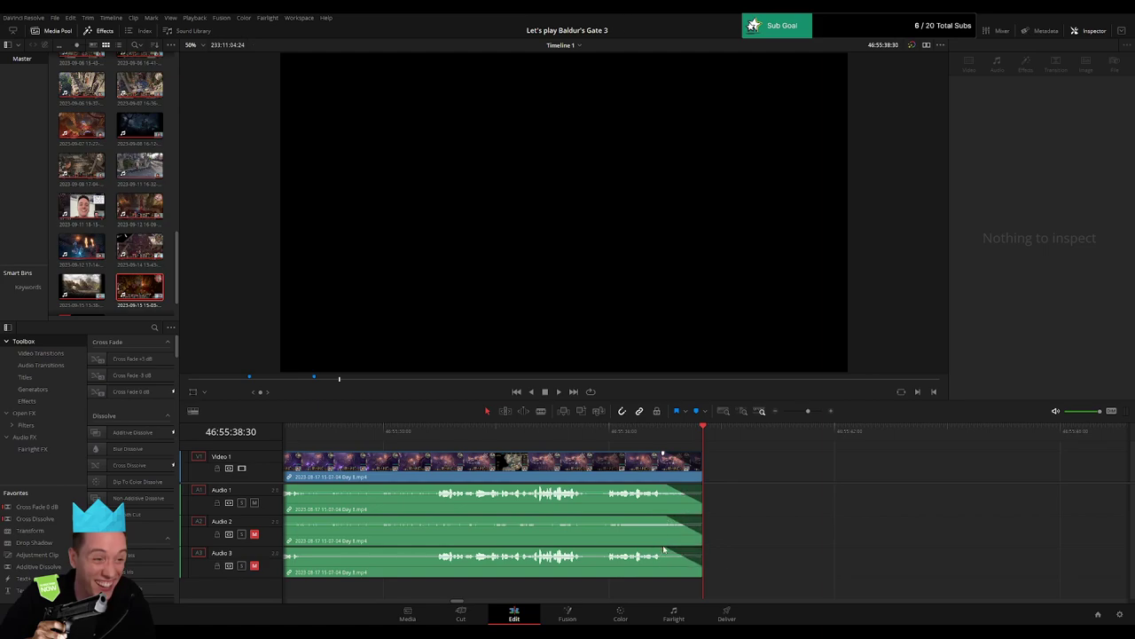
# Place the playhead at 48:00:00:00 and move the Day 8 part 2 recording so it starts there.
pyautogui.moveTo(807, 413); pyautogui.dragTo(783, 414)
pyautogui.moveTo(538, 433); pyautogui.dragTo(704, 434)
pyautogui.press('space')
pyautogui.click(1005, 478)
pyautogui.hscroll(10, 870, 479)
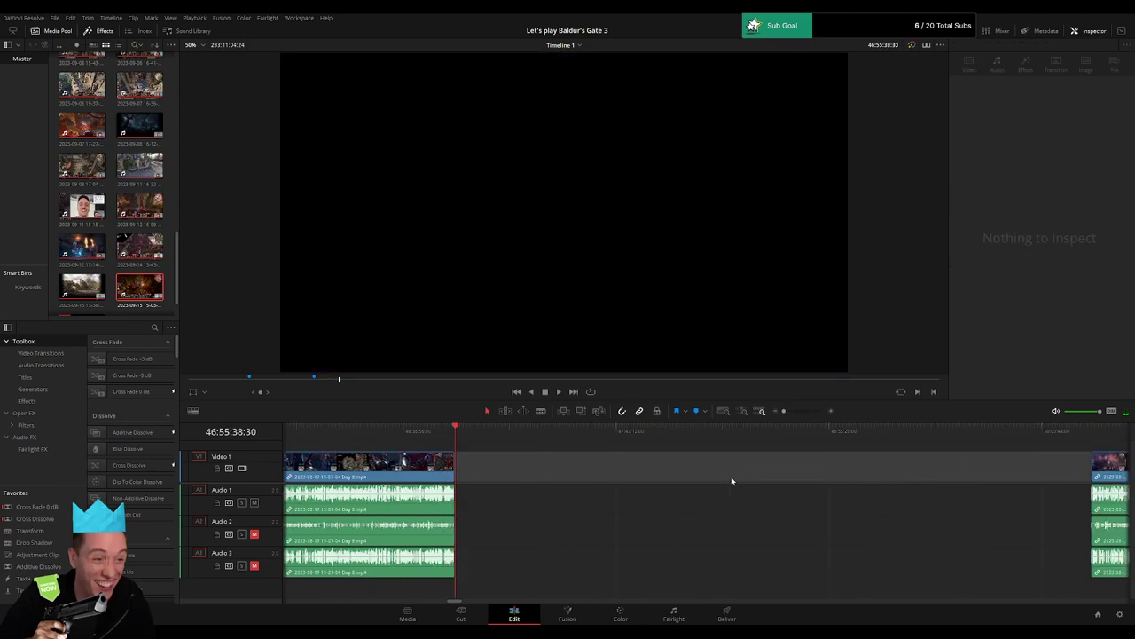
pyautogui.hscroll(-10, 637, 465)
pyautogui.hscroll(3, 887, 469)
pyautogui.hscroll(-3, 600, 466)
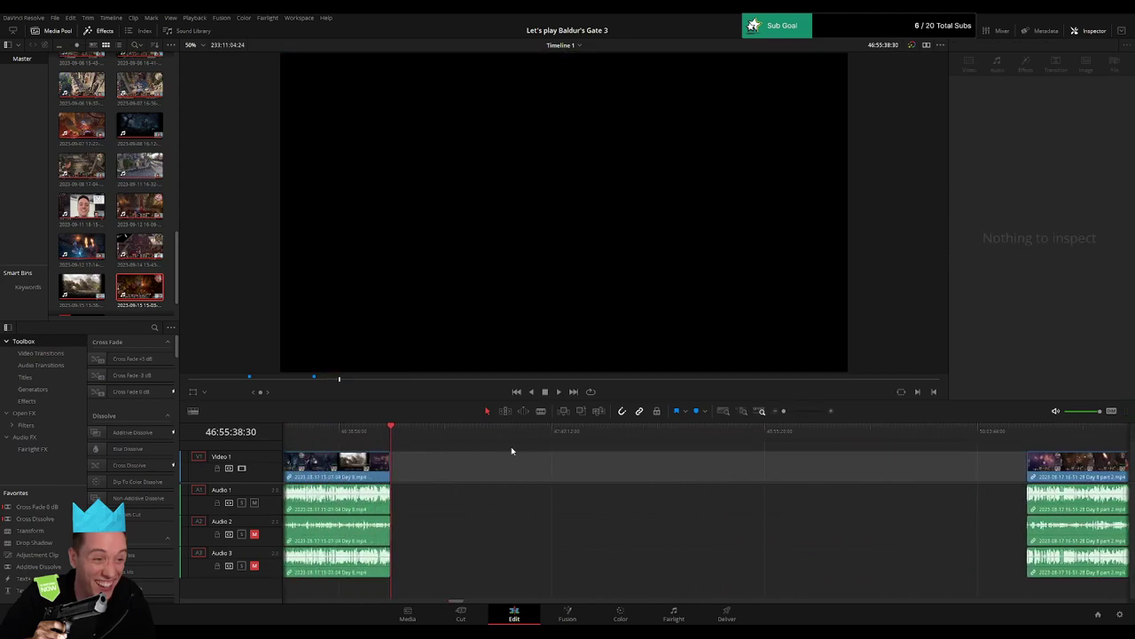
pyautogui.moveTo(406, 437); pyautogui.dragTo(592, 449)
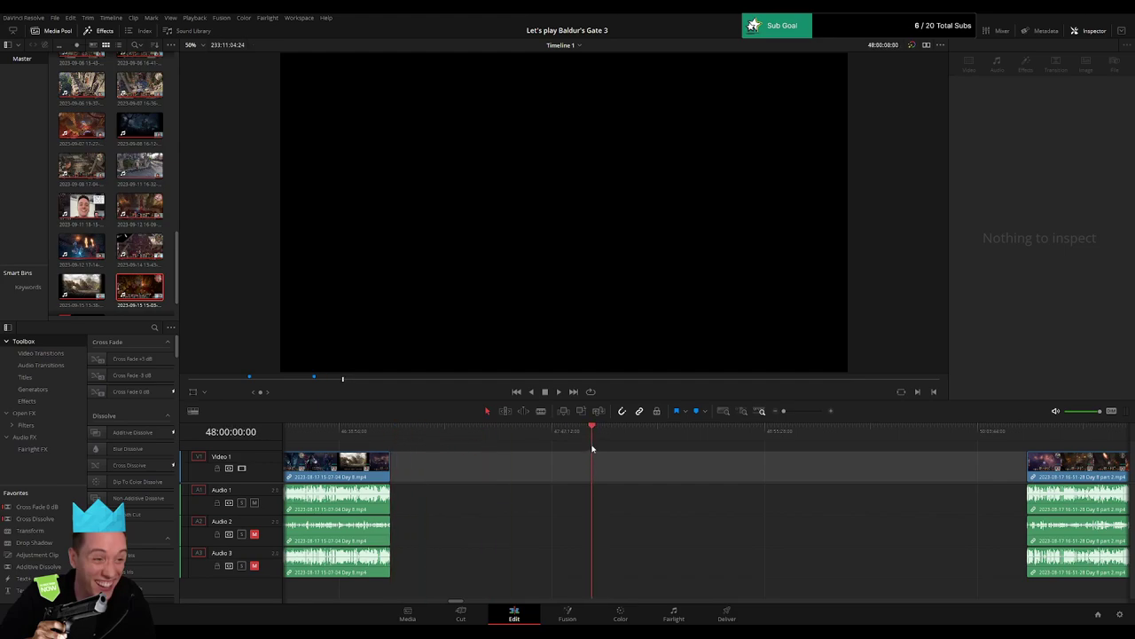
pyautogui.hscroll(3, 769, 474)
pyautogui.moveTo(970, 468); pyautogui.dragTo(534, 468)
# Fade in the video and all three audio tracks over about one second at the Day 8 part 2 start, and play it.
pyautogui.click(808, 410)
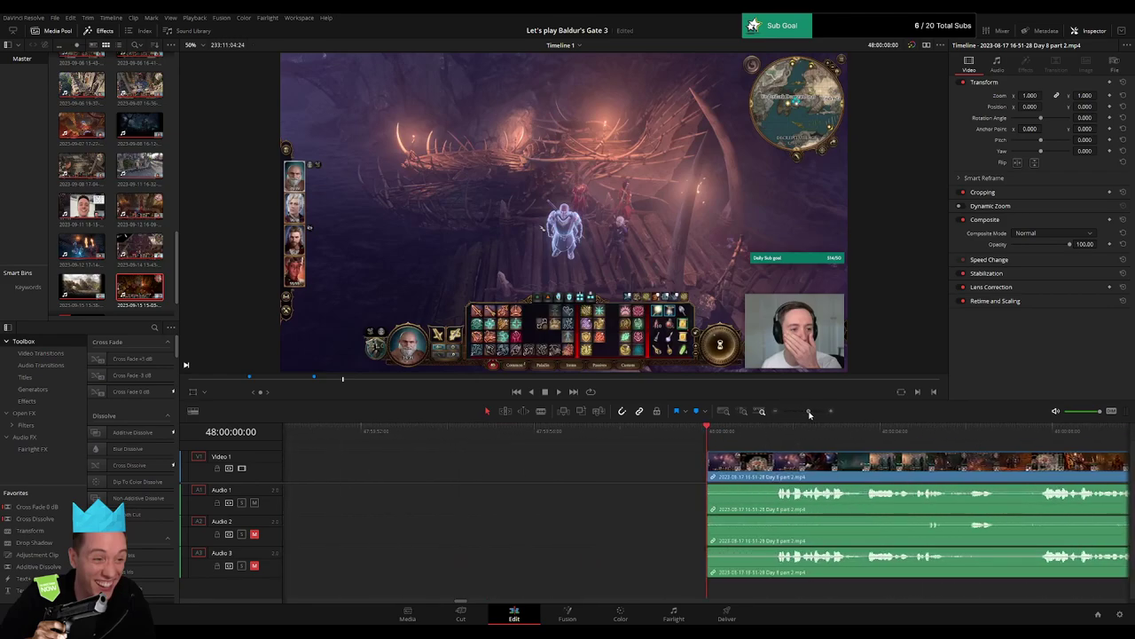
pyautogui.moveTo(709, 457); pyautogui.dragTo(753, 454)
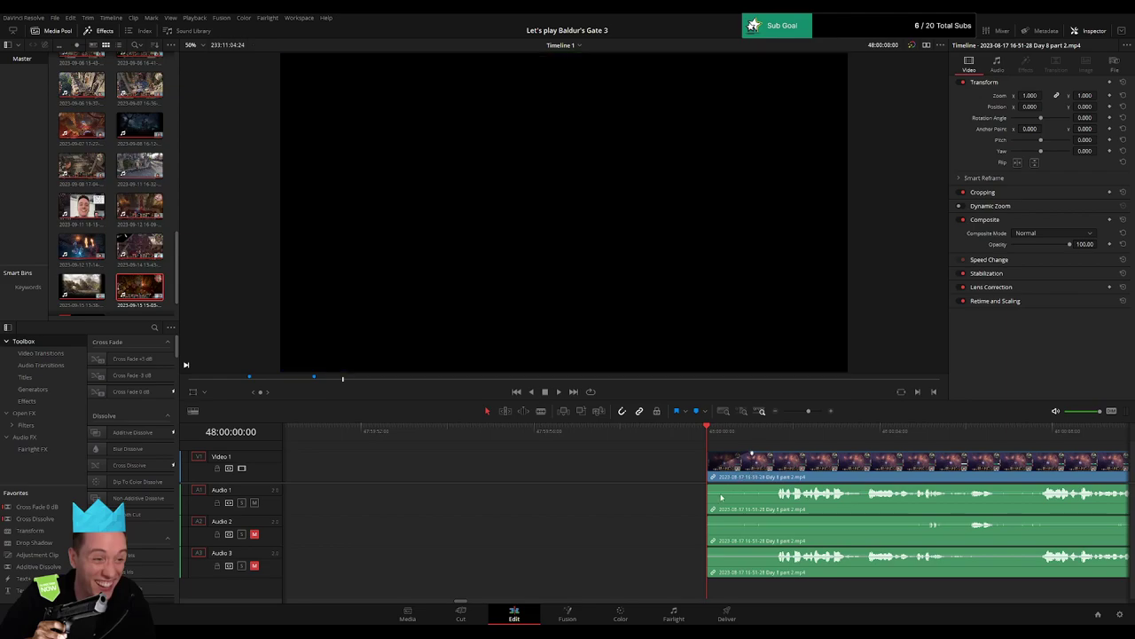
pyautogui.moveTo(709, 485); pyautogui.dragTo(750, 486)
pyautogui.moveTo(710, 517); pyautogui.dragTo(747, 517)
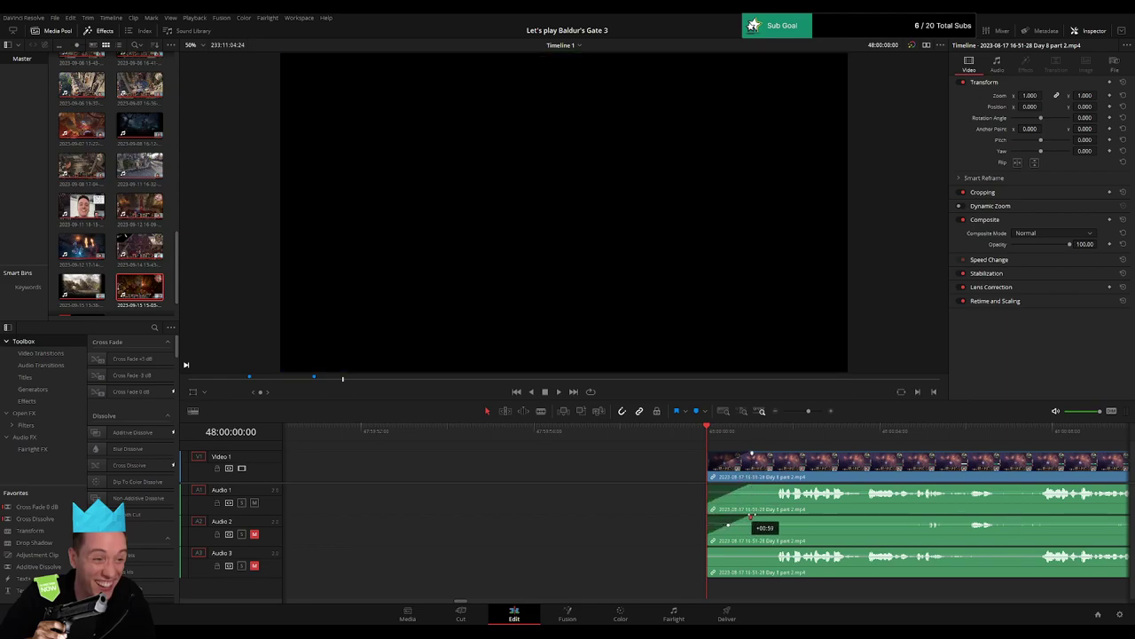
pyautogui.moveTo(708, 549); pyautogui.dragTo(744, 548)
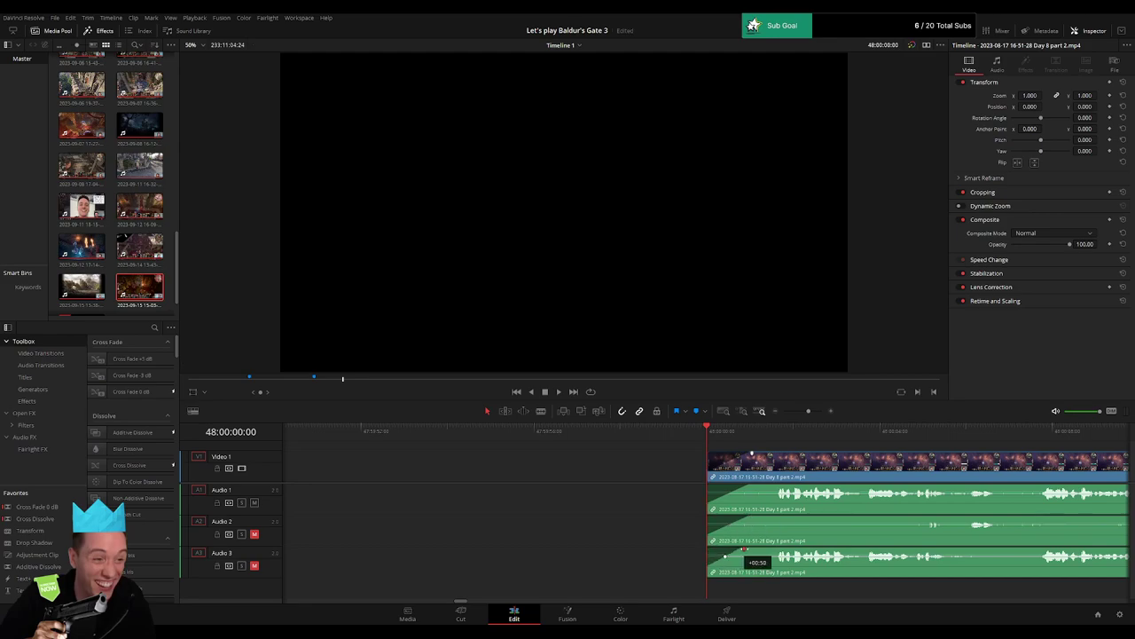
pyautogui.press('space')
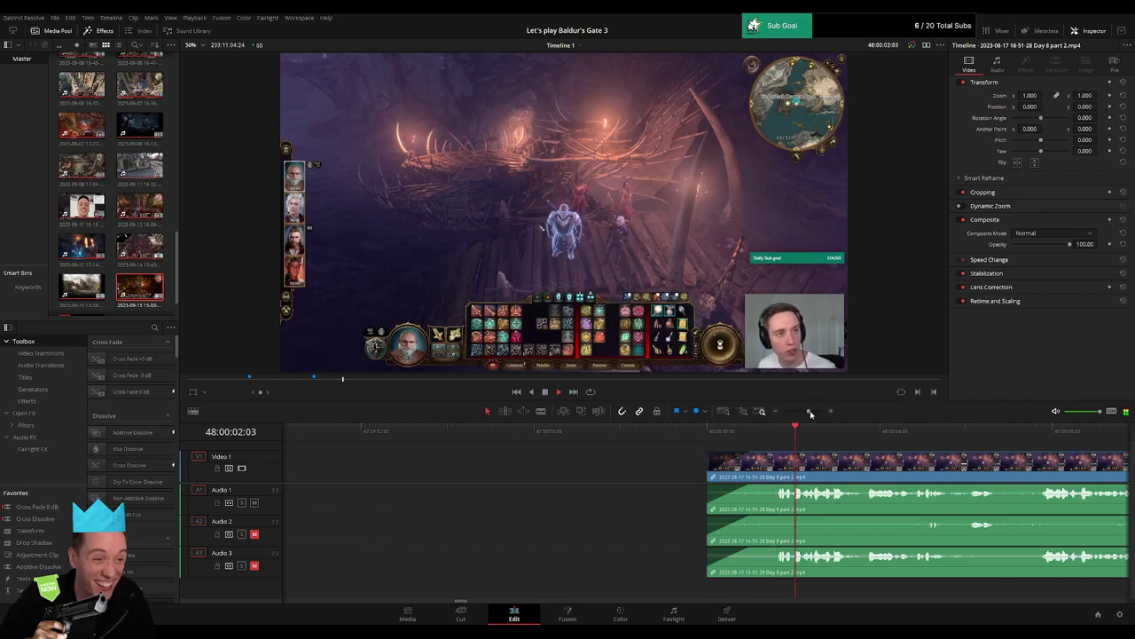
# Scan the Day 8 part 2 recording between about 48:55:00 and 48:56:15 for a suitable place to cut.
pyautogui.moveTo(809, 412); pyautogui.dragTo(783, 413)
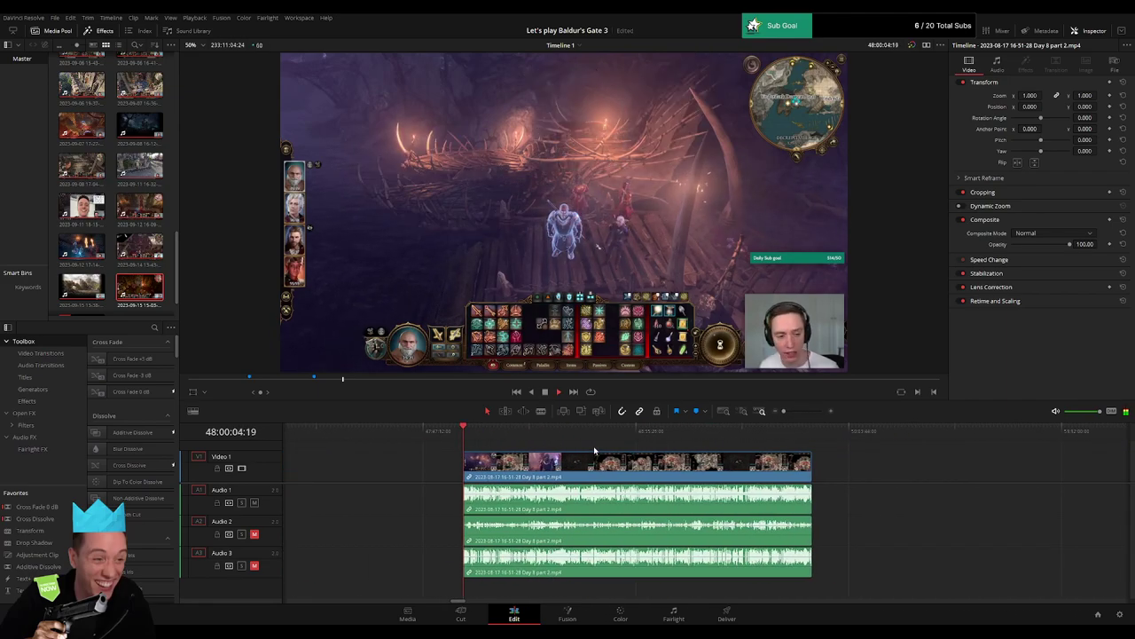
pyautogui.click(459, 432)
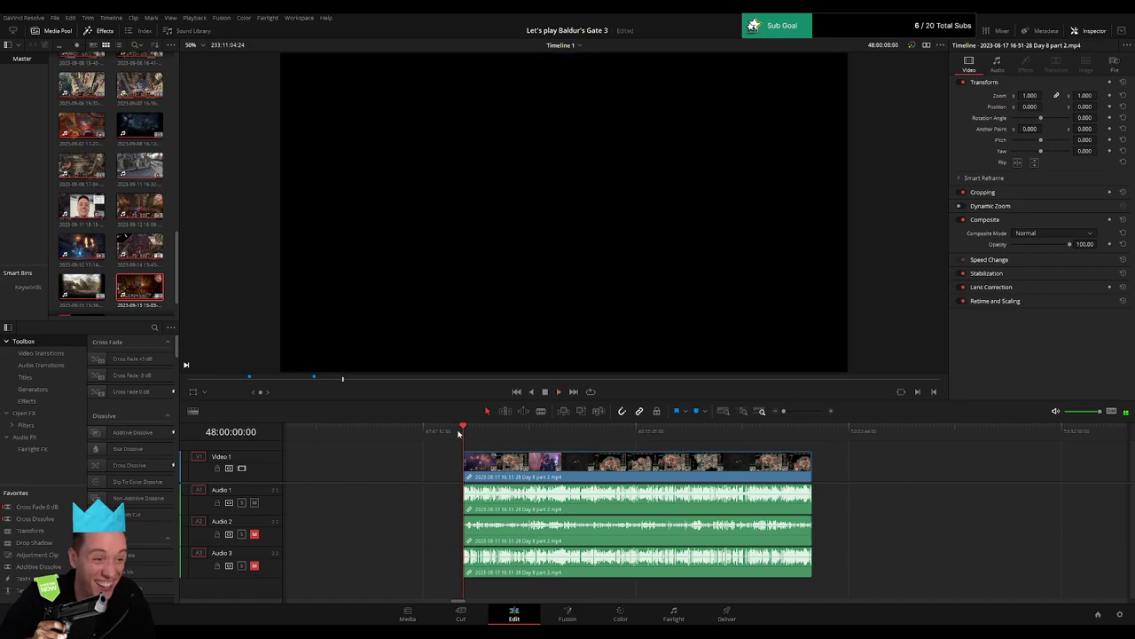
pyautogui.moveTo(468, 435); pyautogui.dragTo(637, 439)
pyautogui.press('space')
pyautogui.moveTo(783, 411)
pyautogui.mouseDown()
pyautogui.moveTo(810, 415)
pyautogui.moveTo(799, 411)
pyautogui.mouseUp()
pyautogui.click(779, 434)
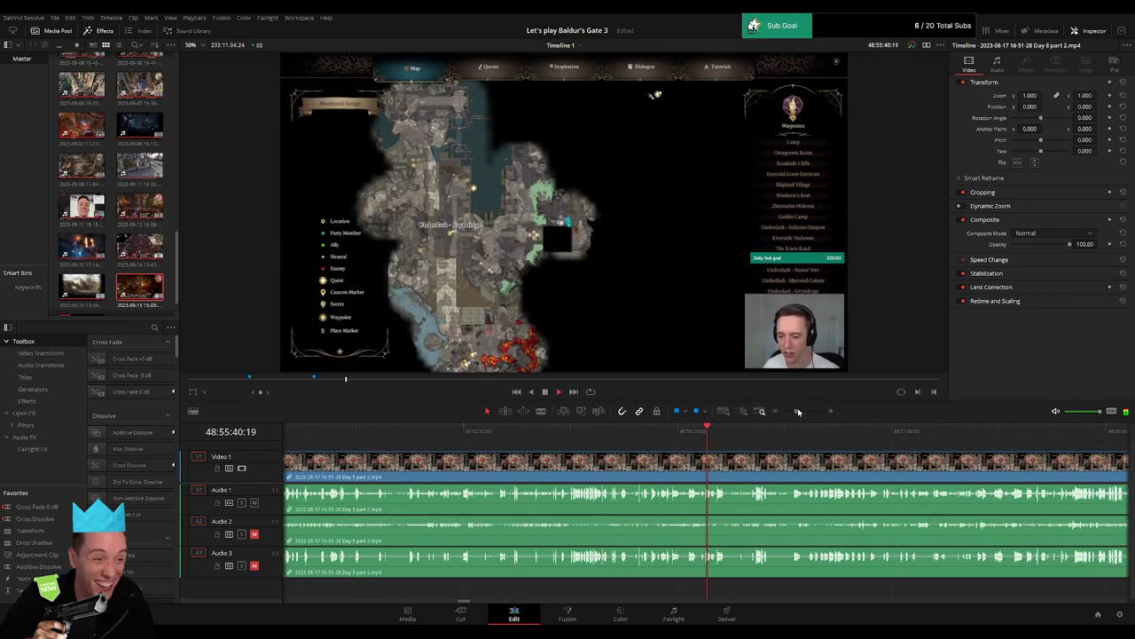
pyautogui.click(739, 436)
pyautogui.click(857, 434)
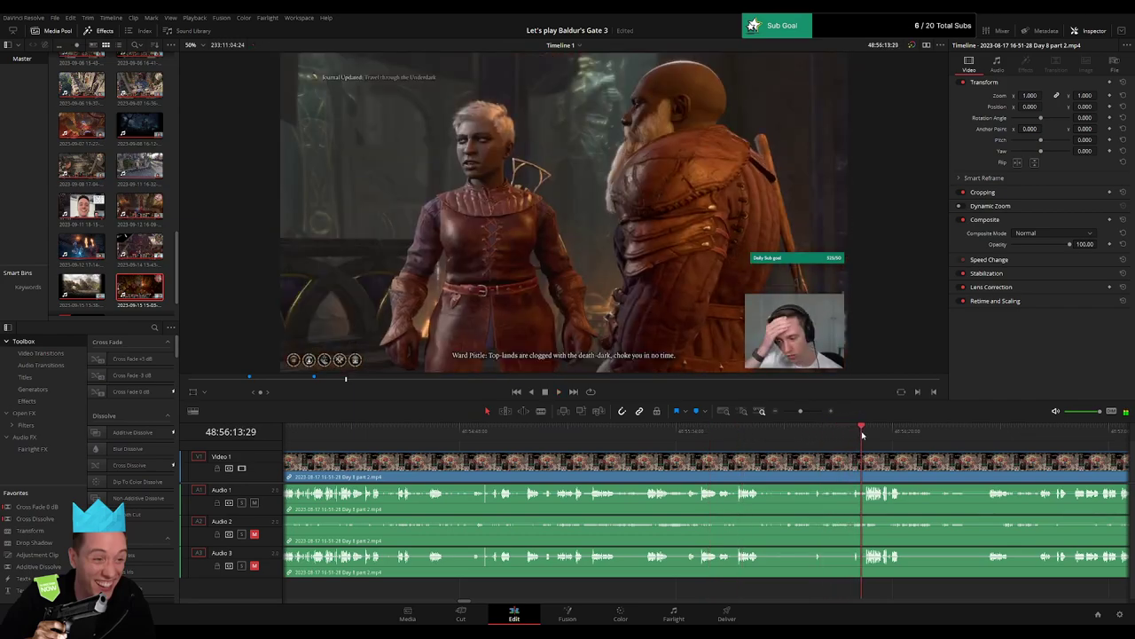
pyautogui.click(770, 436)
pyautogui.moveTo(771, 437); pyautogui.dragTo(790, 435)
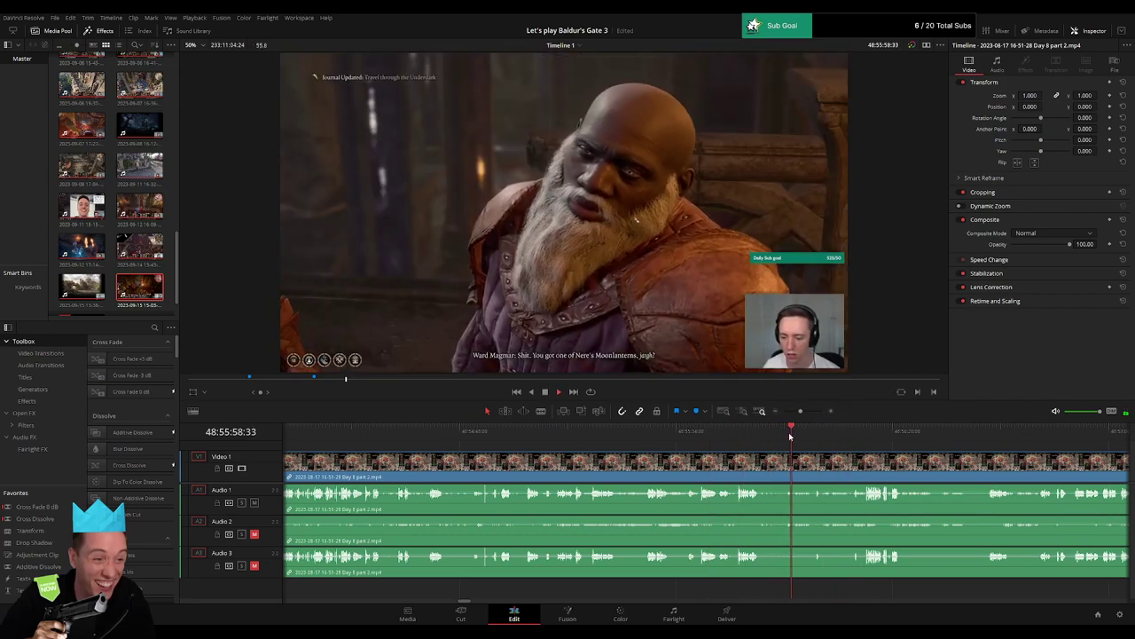
pyautogui.click(701, 435)
pyautogui.click(647, 438)
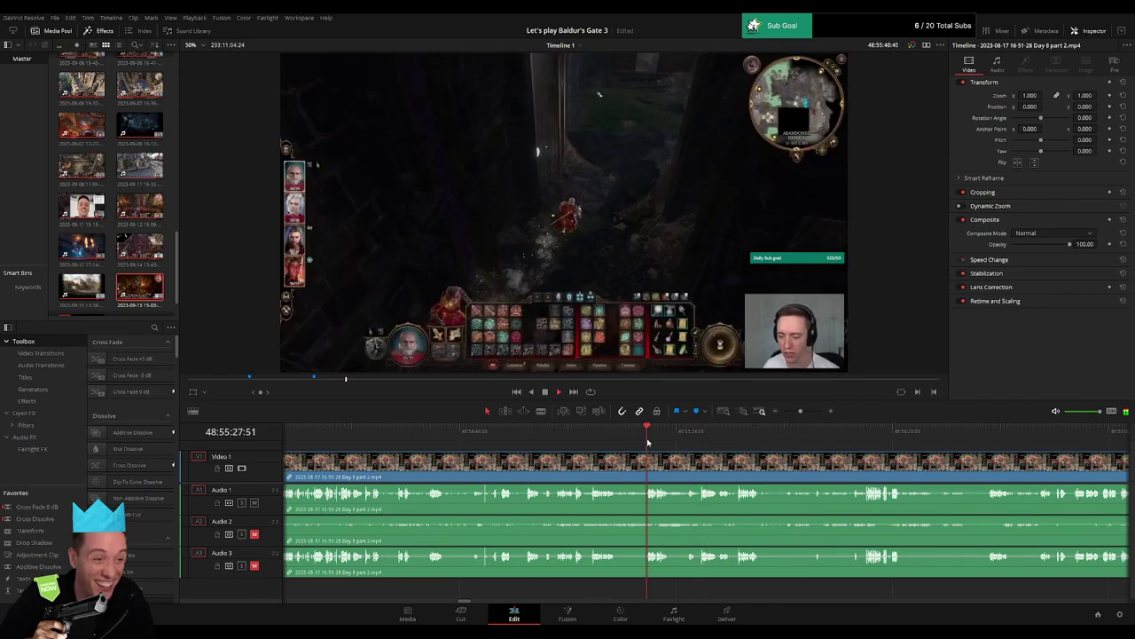
pyautogui.click(586, 438)
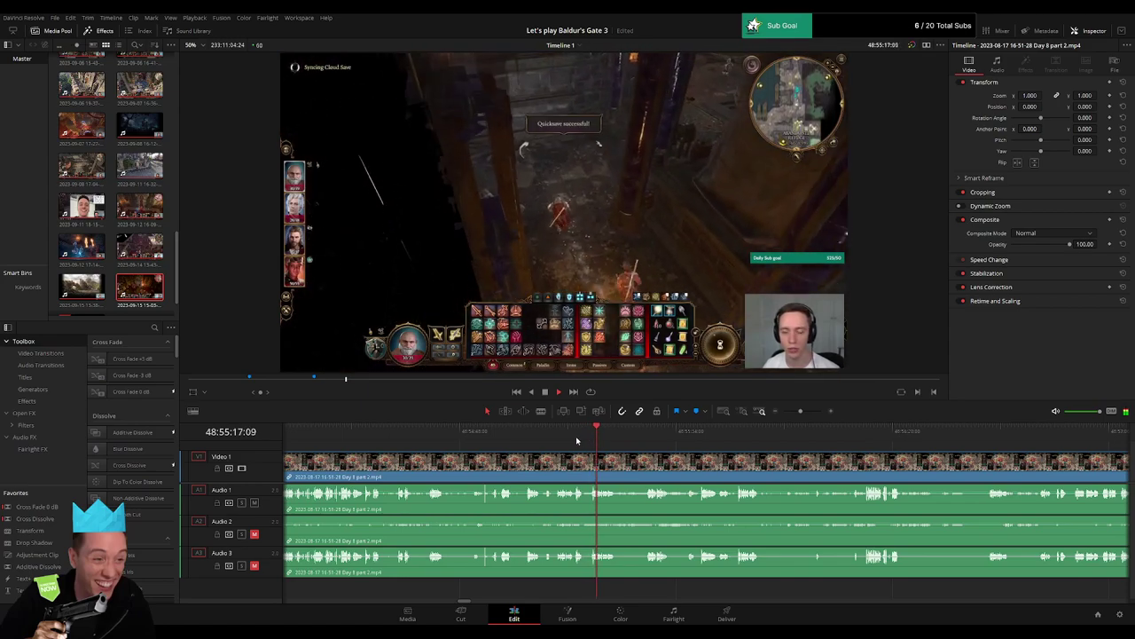
pyautogui.click(577, 438)
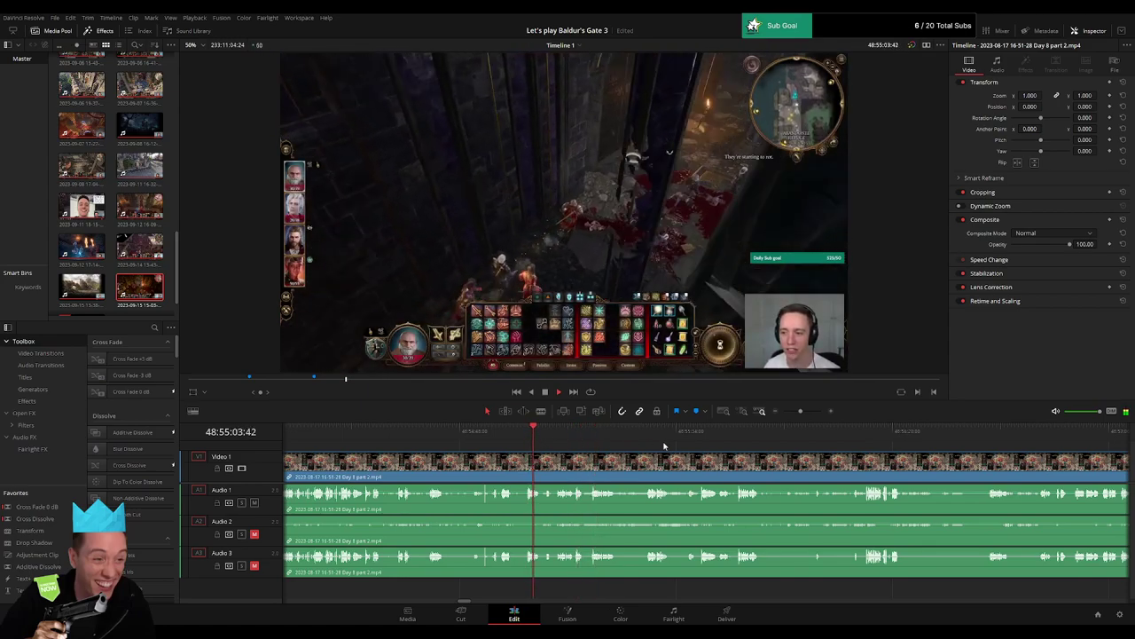
# Split the Day 8 part 2 recording at 48:56:58:00 and fade video and all three audio tracks on both sides of the cut.
pyautogui.click(874, 438)
pyautogui.click(1006, 438)
pyautogui.click(1055, 439)
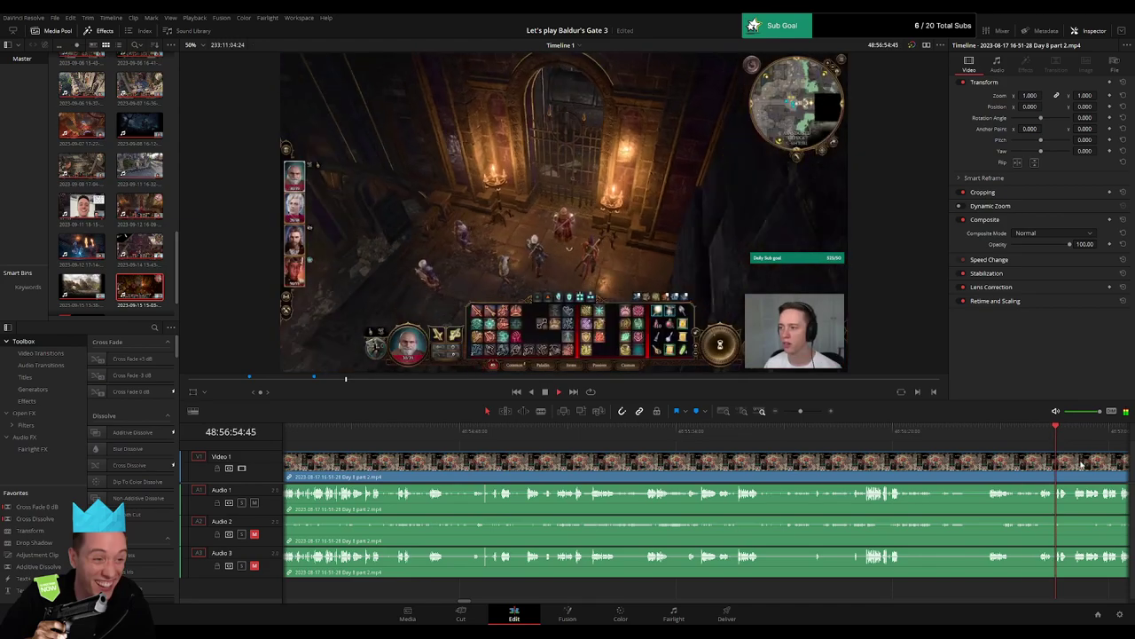
pyautogui.moveTo(1074, 445); pyautogui.dragTo(563, 447)
pyautogui.scroll(5, 699, 432)
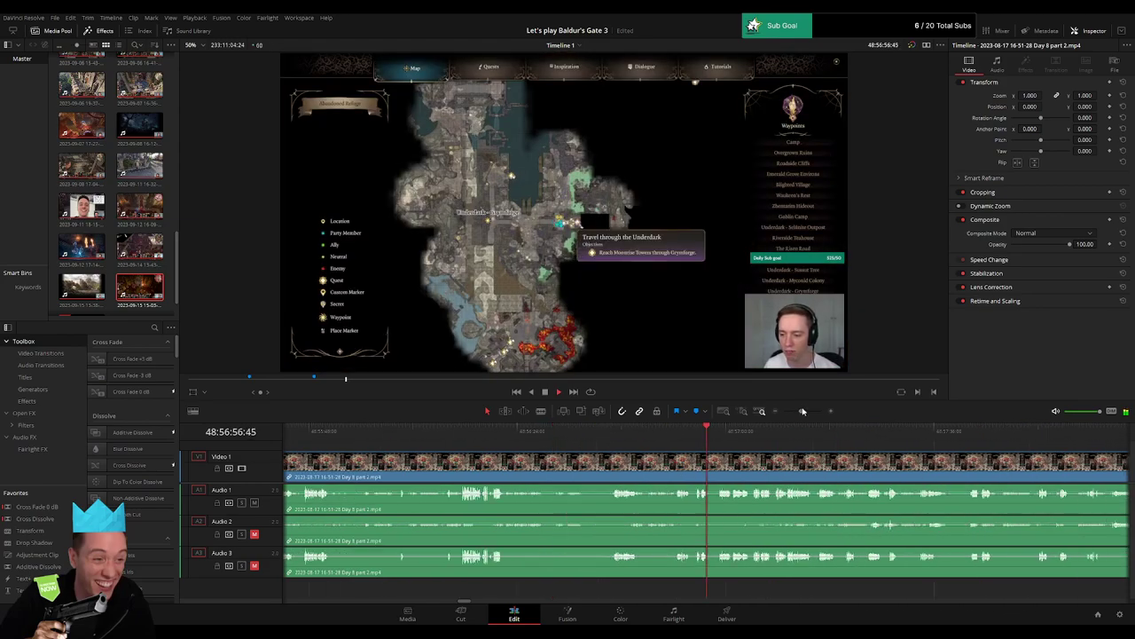
pyautogui.click(766, 445)
pyautogui.moveTo(818, 453); pyautogui.dragTo(570, 459)
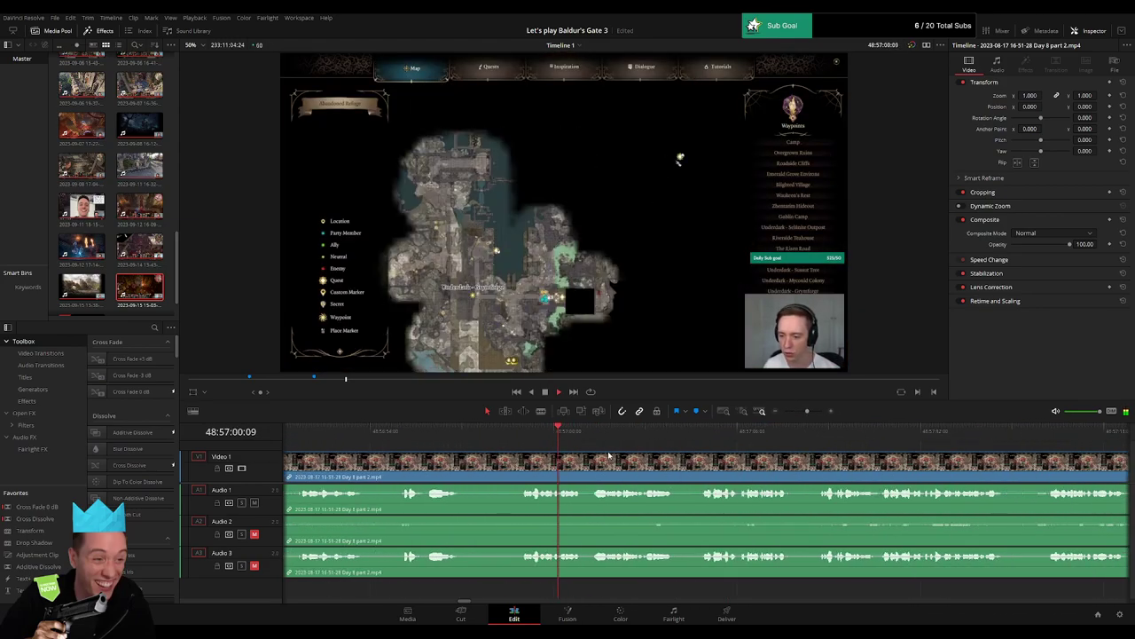
pyautogui.click(521, 434)
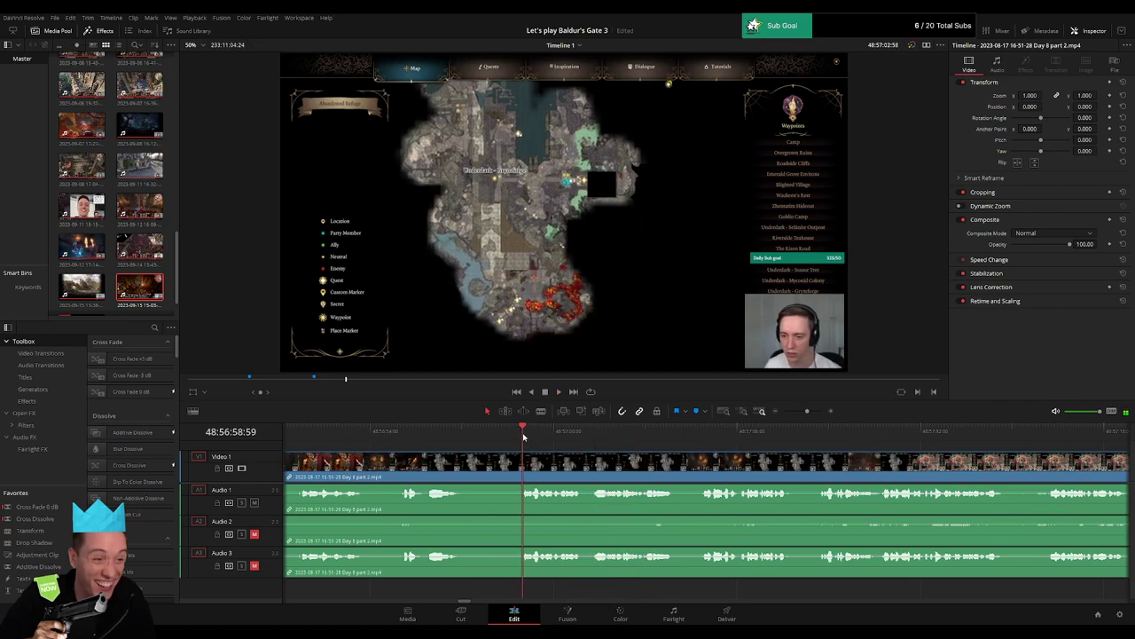
pyautogui.moveTo(521, 436); pyautogui.dragTo(493, 444)
pyautogui.hotkey('ctrl', 'b')
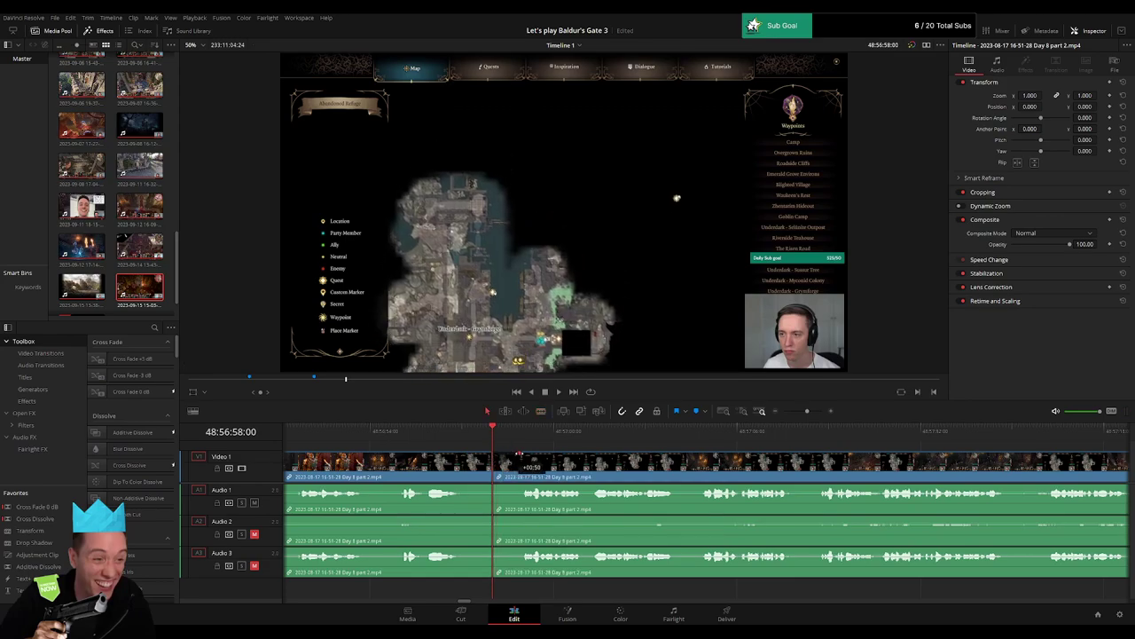
pyautogui.moveTo(523, 453); pyautogui.dragTo(524, 453)
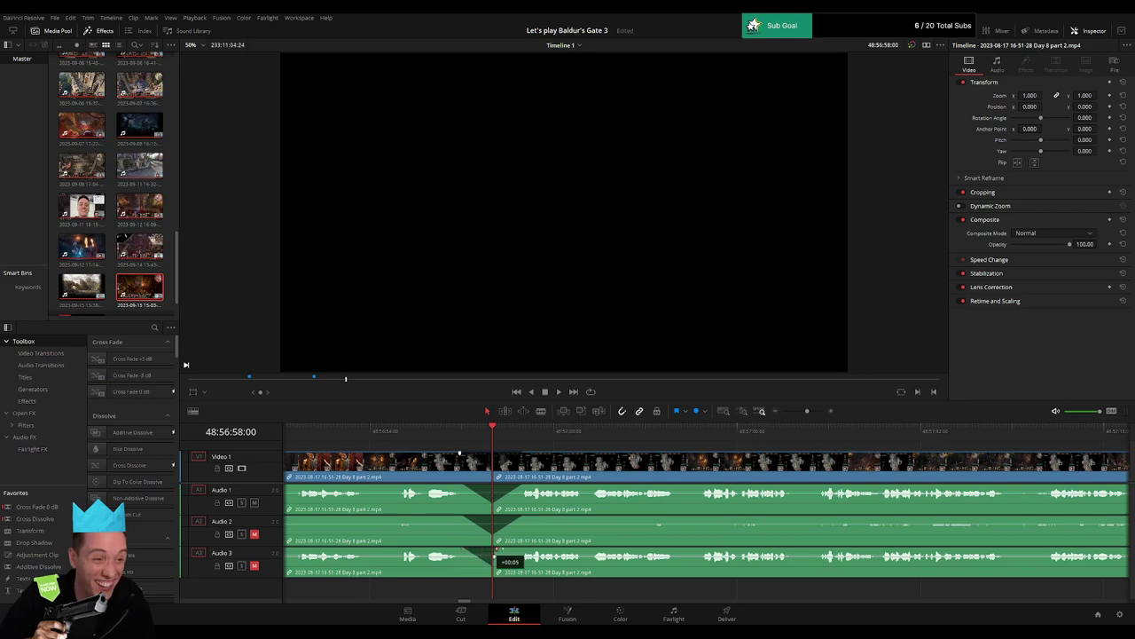
pyautogui.moveTo(496, 551); pyautogui.dragTo(521, 551)
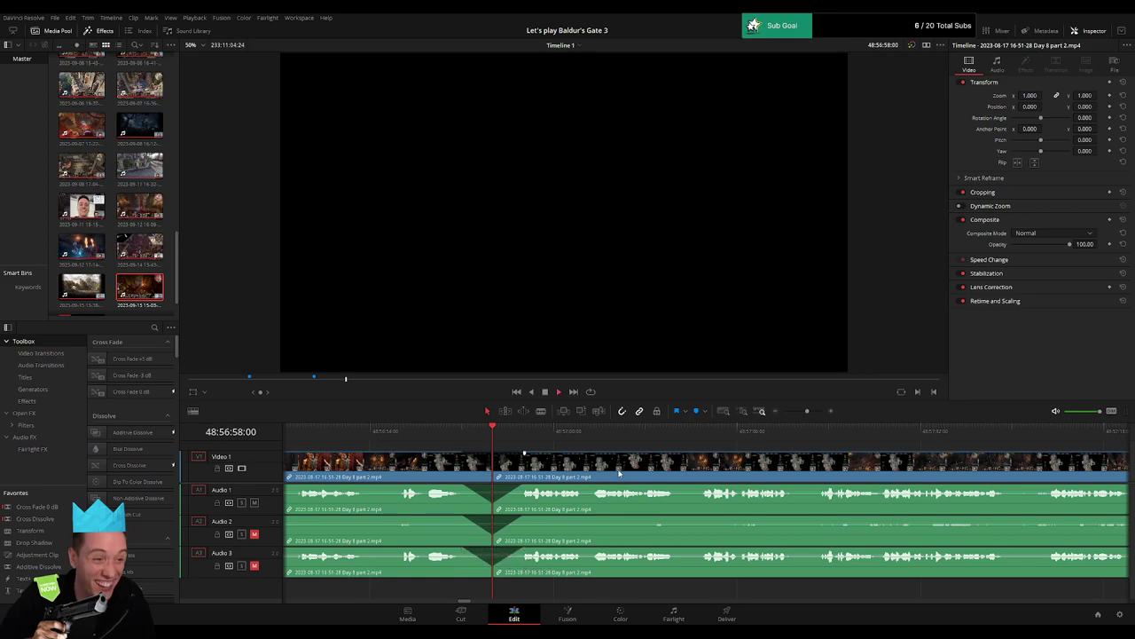
# Play and scan the Day 8 part 2 footage after the cut up to about 48:57:18.
pyautogui.click(589, 438)
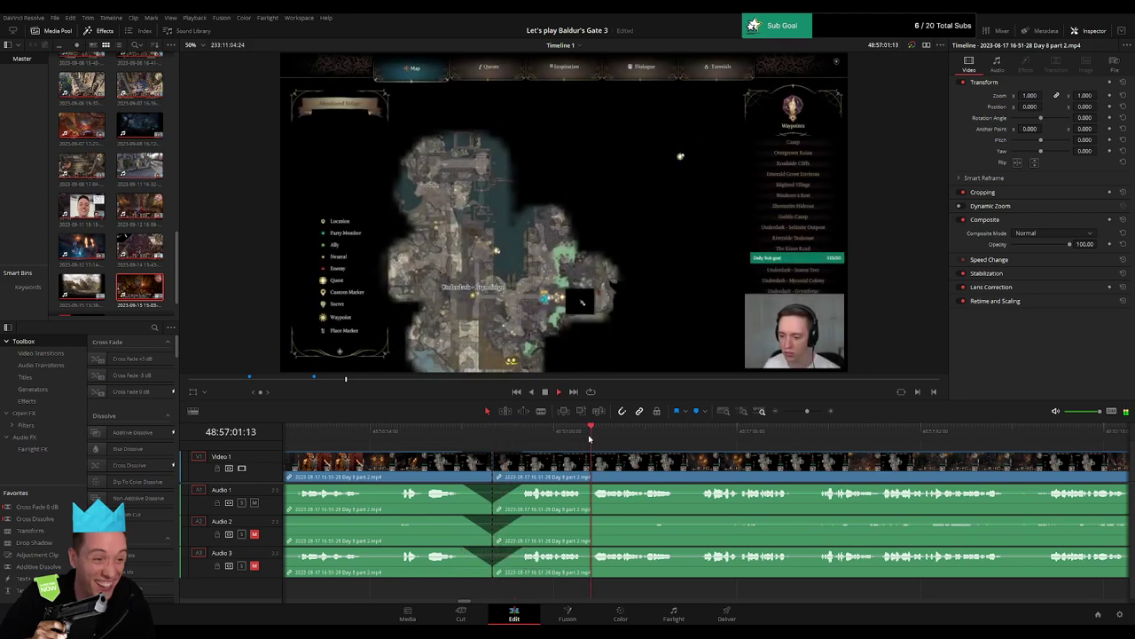
pyautogui.click(705, 439)
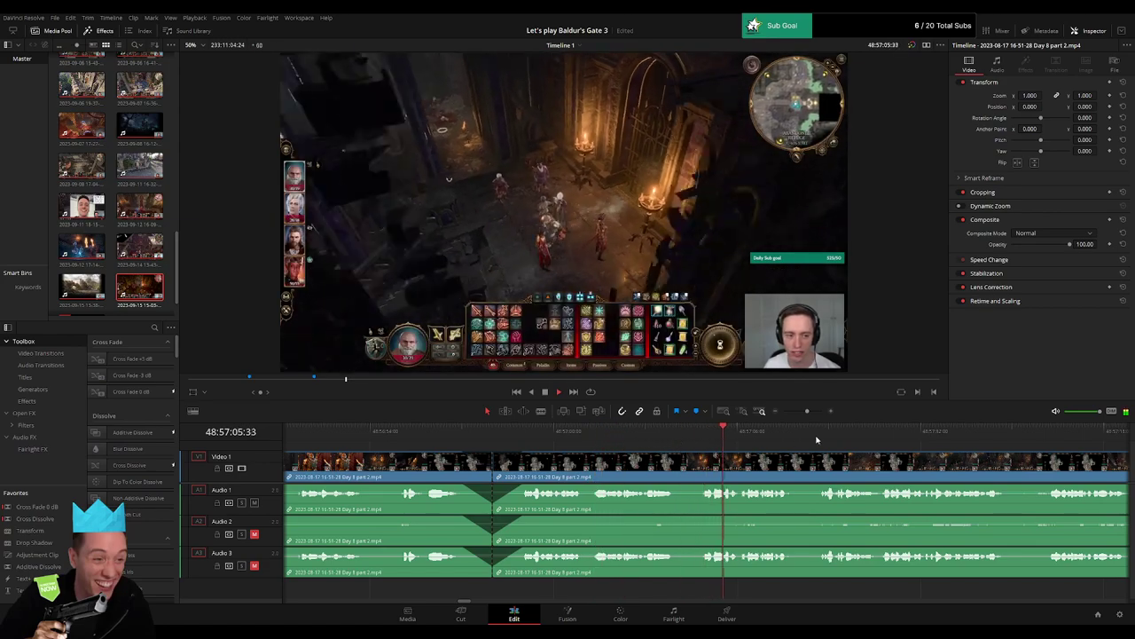
pyautogui.click(822, 434)
pyautogui.moveTo(905, 443); pyautogui.dragTo(533, 447)
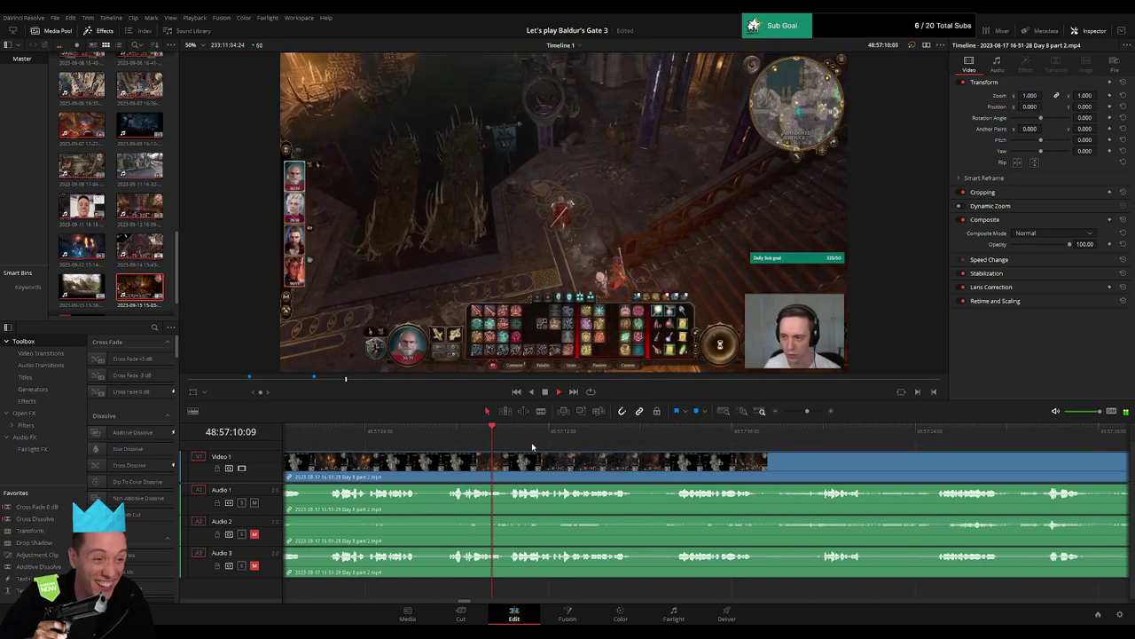
pyautogui.click(586, 436)
pyautogui.click(608, 438)
pyautogui.click(706, 439)
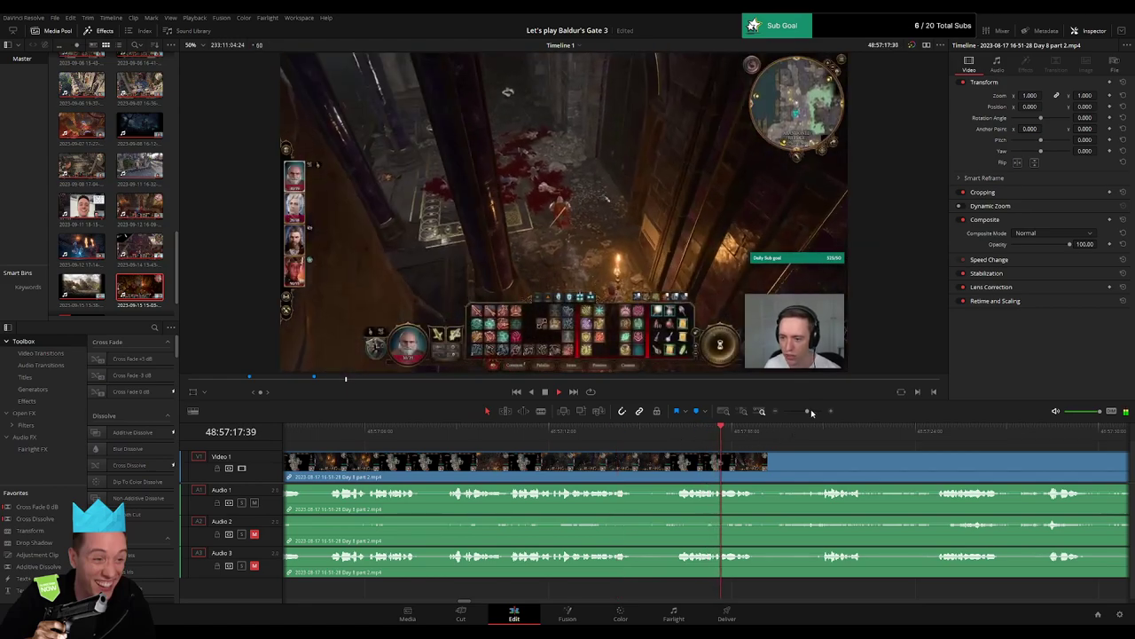
pyautogui.moveTo(812, 413); pyautogui.dragTo(783, 414)
pyautogui.moveTo(744, 452); pyautogui.dragTo(532, 466)
pyautogui.press('space')
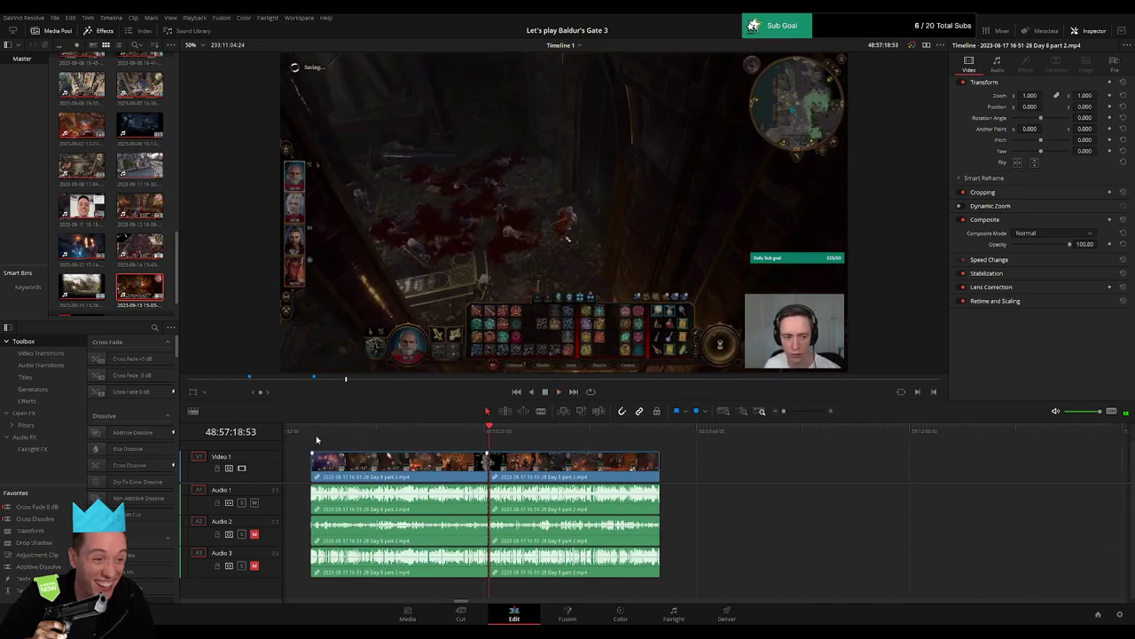
# Move the second Day 8 part 2 segment so it starts at 50:00:00:00, and play its opening seconds.
pyautogui.press('Home')
pyautogui.click(489, 434)
pyautogui.moveTo(638, 466); pyautogui.dragTo(883, 470)
pyautogui.click(583, 469)
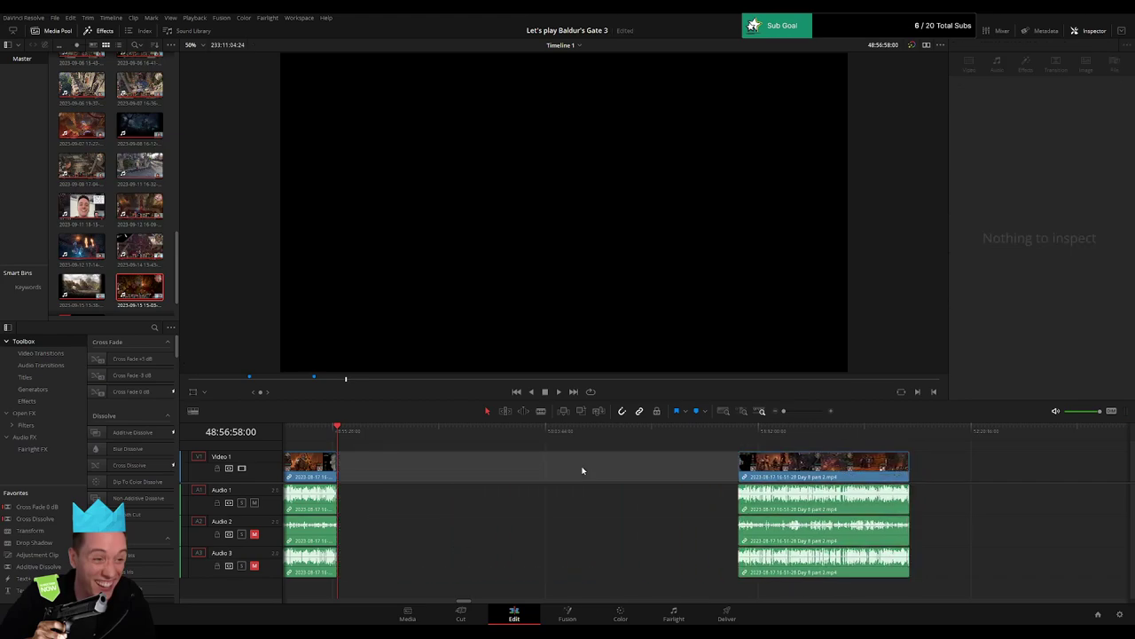
pyautogui.click(531, 470)
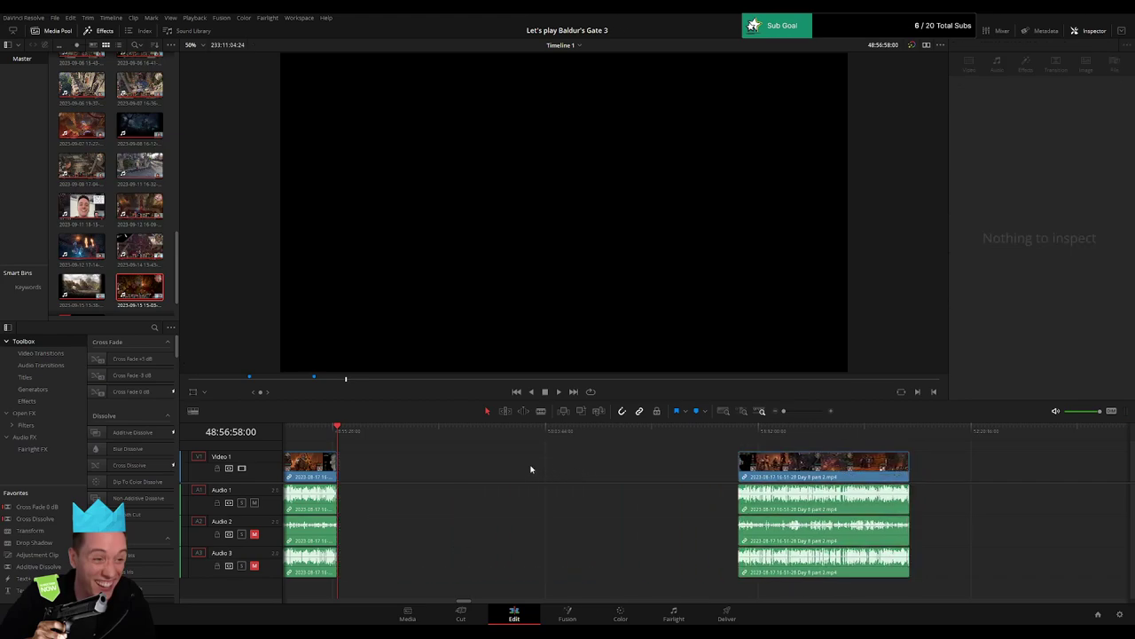
pyautogui.moveTo(341, 433); pyautogui.dragTo(536, 453)
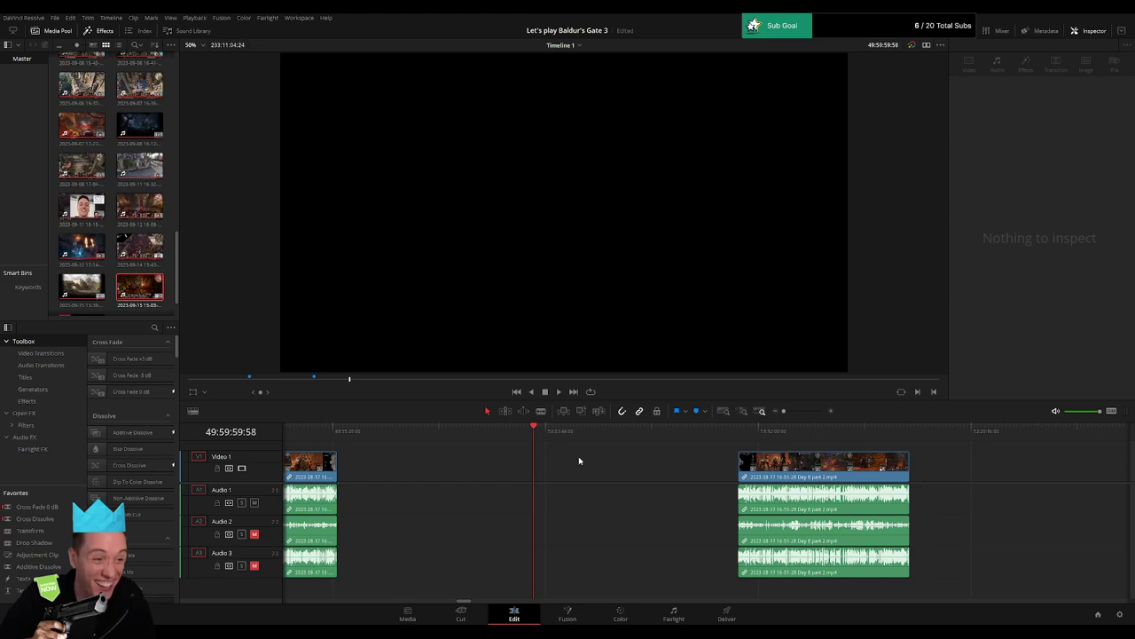
pyautogui.moveTo(759, 462); pyautogui.dragTo(556, 462)
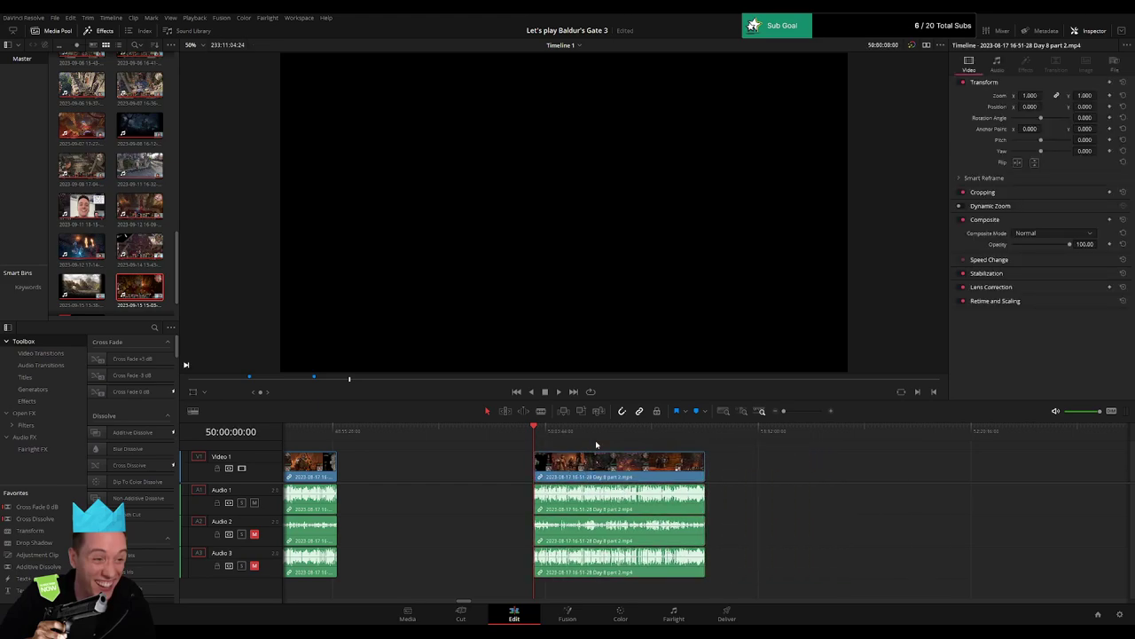
pyautogui.press('space')
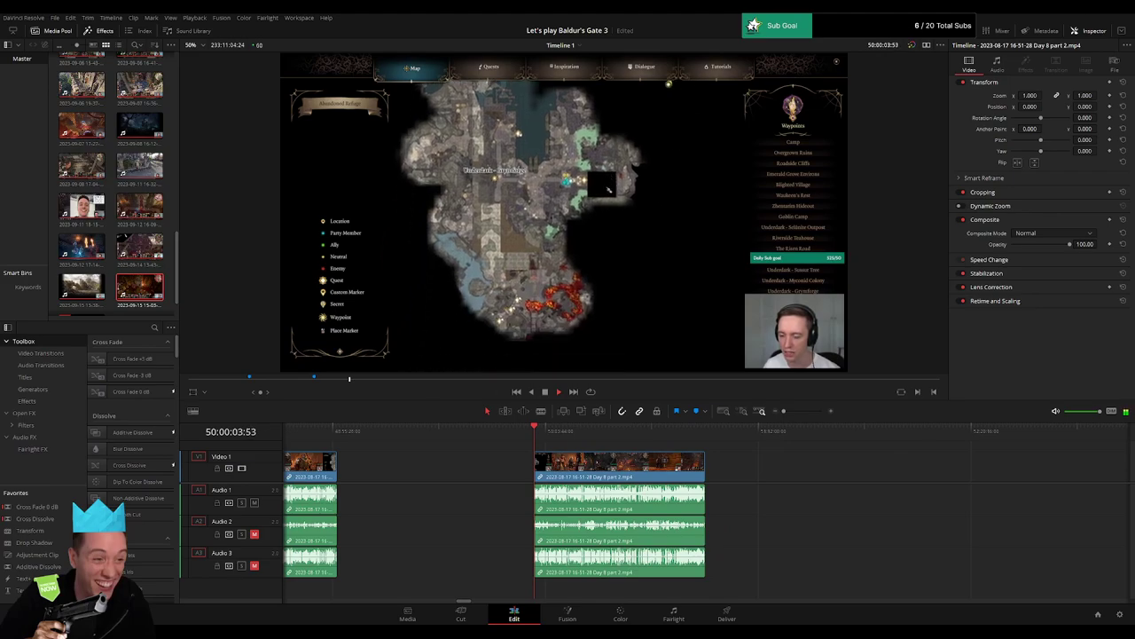
pyautogui.moveTo(611, 448); pyautogui.dragTo(422, 439)
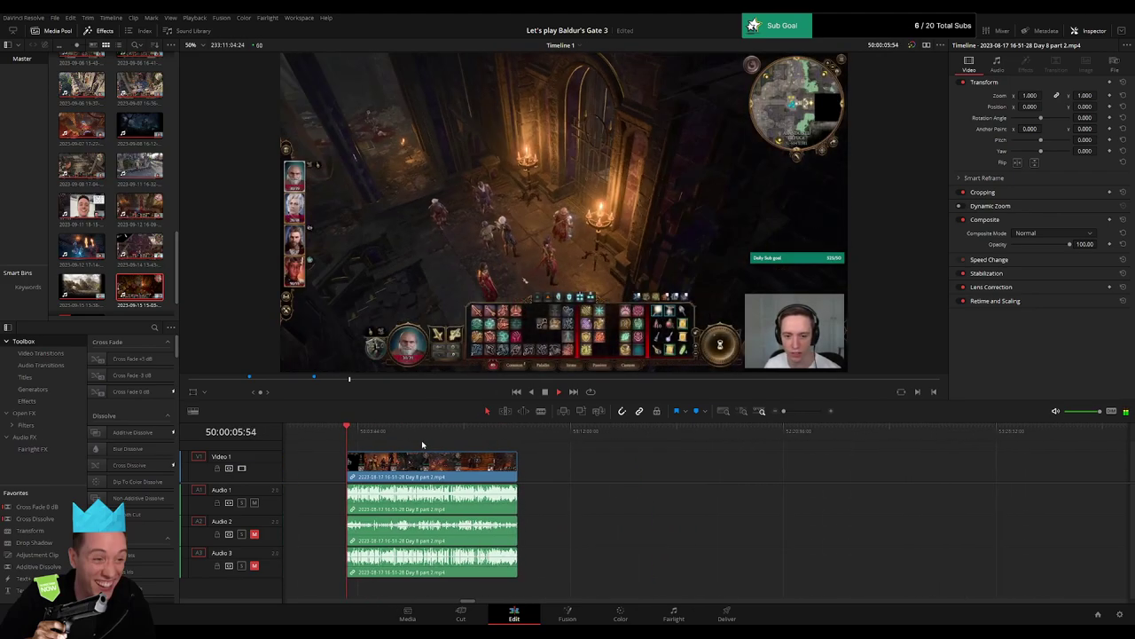
pyautogui.press('space')
# Fade out the video and all three audio tracks over about one second at the end of the Day 8 part 2 recording.
pyautogui.moveTo(350, 436); pyautogui.dragTo(511, 443)
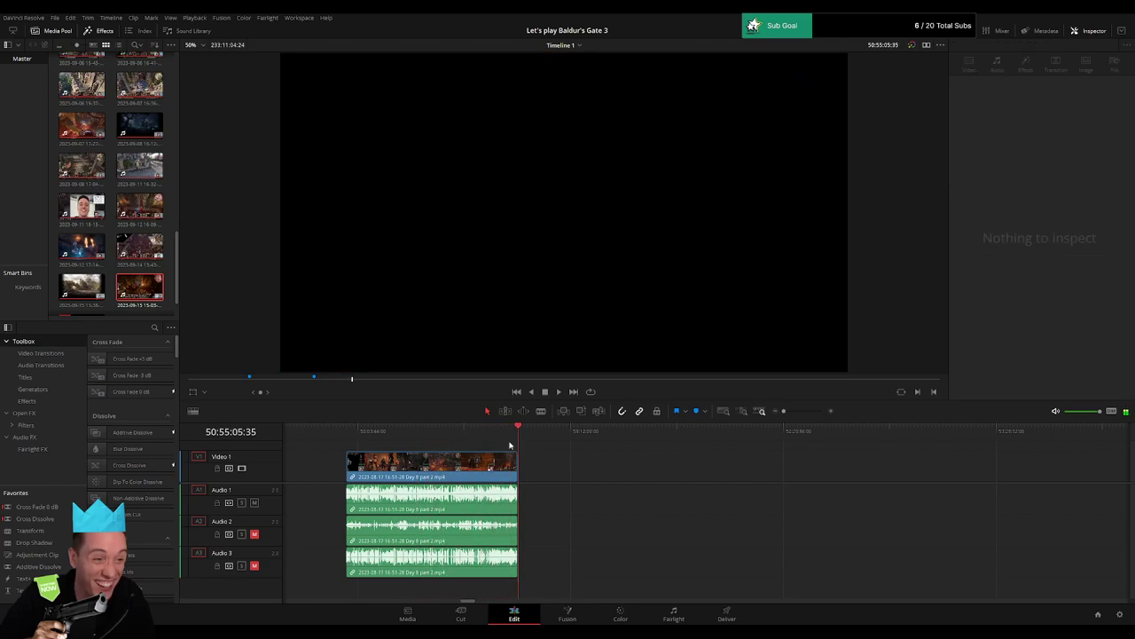
pyautogui.moveTo(784, 410); pyautogui.dragTo(806, 411)
pyautogui.click(629, 435)
pyautogui.press('space')
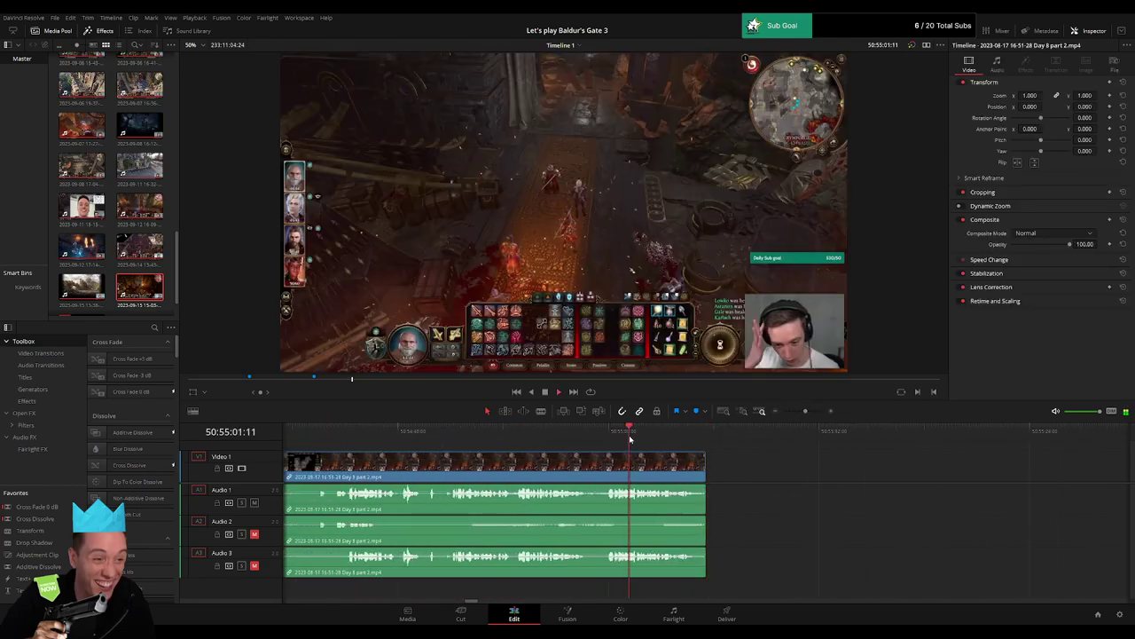
pyautogui.moveTo(806, 412); pyautogui.dragTo(809, 412)
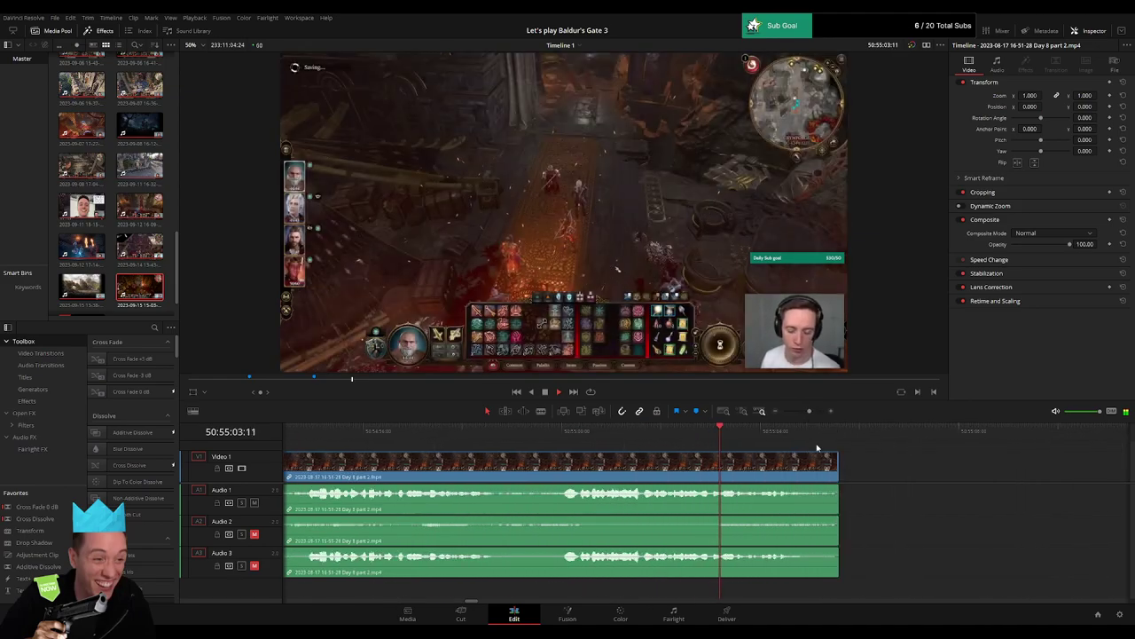
pyautogui.moveTo(813, 453); pyautogui.dragTo(609, 449)
pyautogui.press('space')
pyautogui.moveTo(809, 412); pyautogui.dragTo(815, 412)
pyautogui.moveTo(859, 453); pyautogui.dragTo(653, 462)
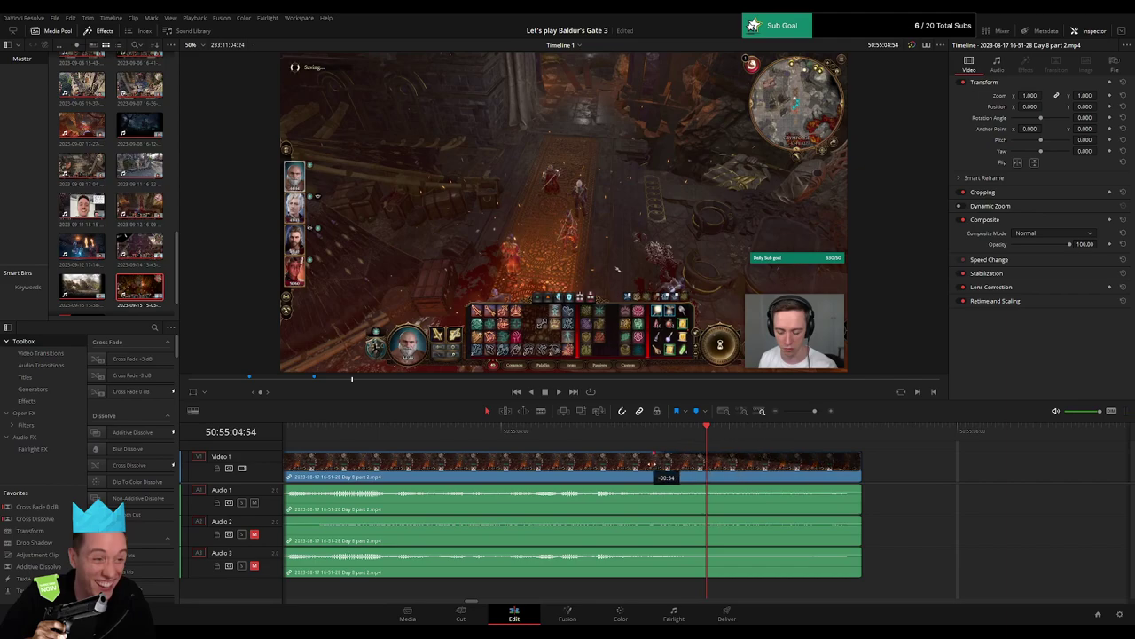
pyautogui.click(589, 449)
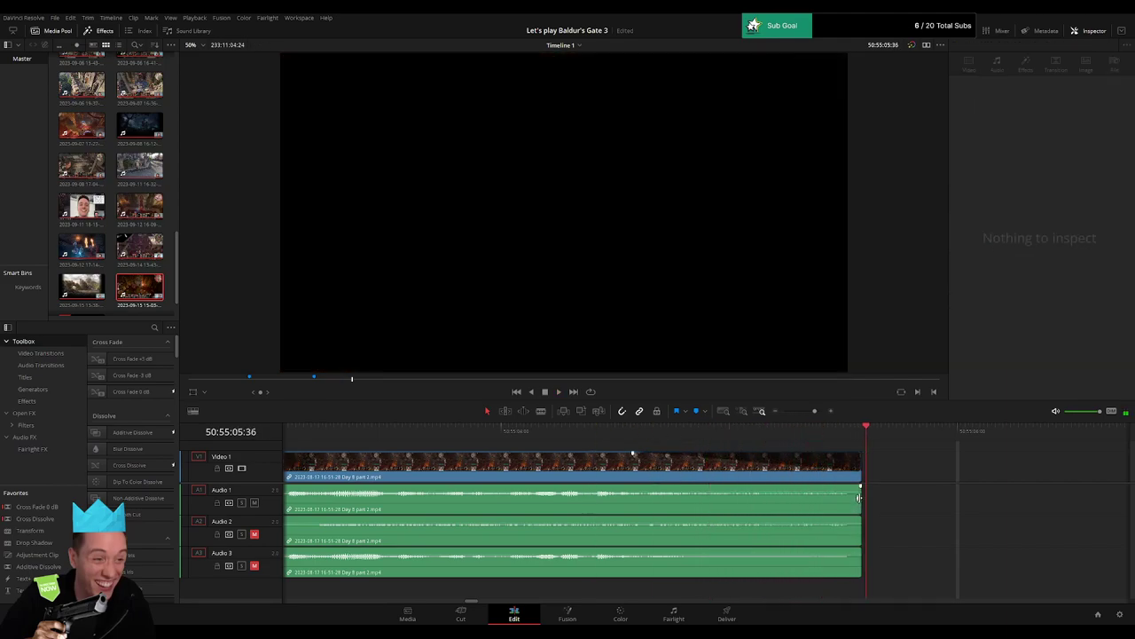
pyautogui.moveTo(860, 487); pyautogui.dragTo(650, 486)
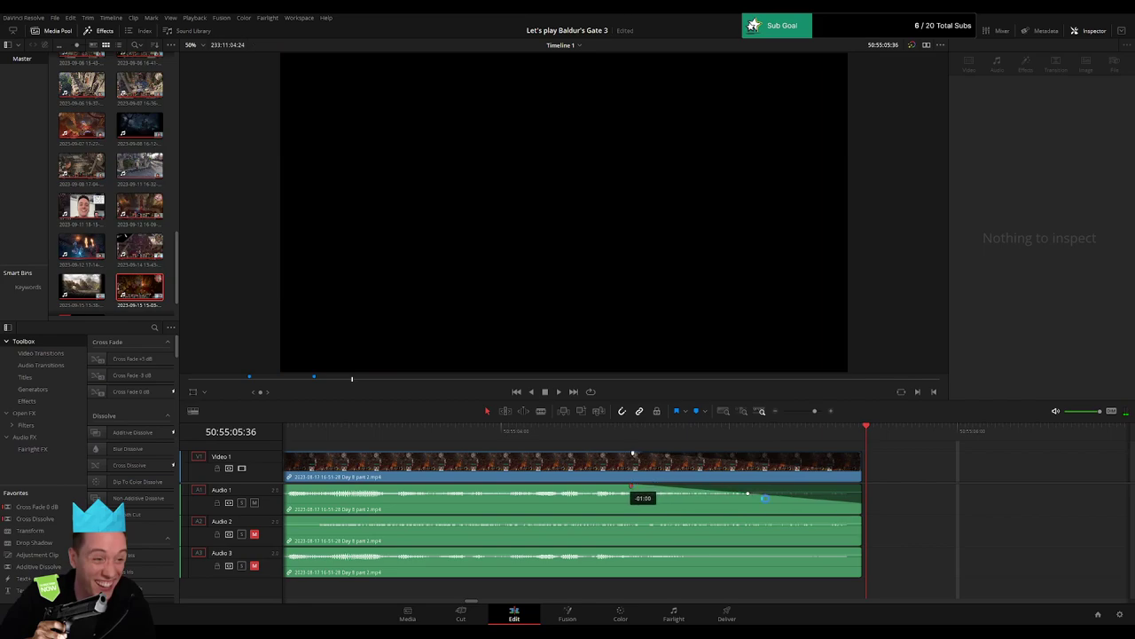
pyautogui.moveTo(860, 519); pyautogui.dragTo(626, 520)
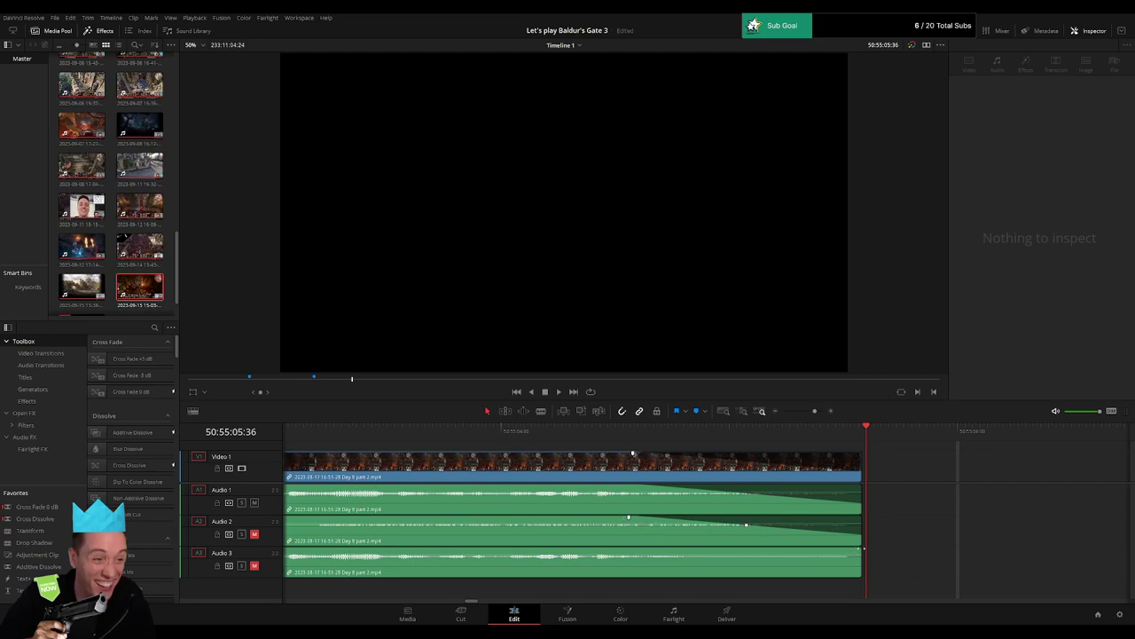
pyautogui.moveTo(861, 549); pyautogui.dragTo(633, 549)
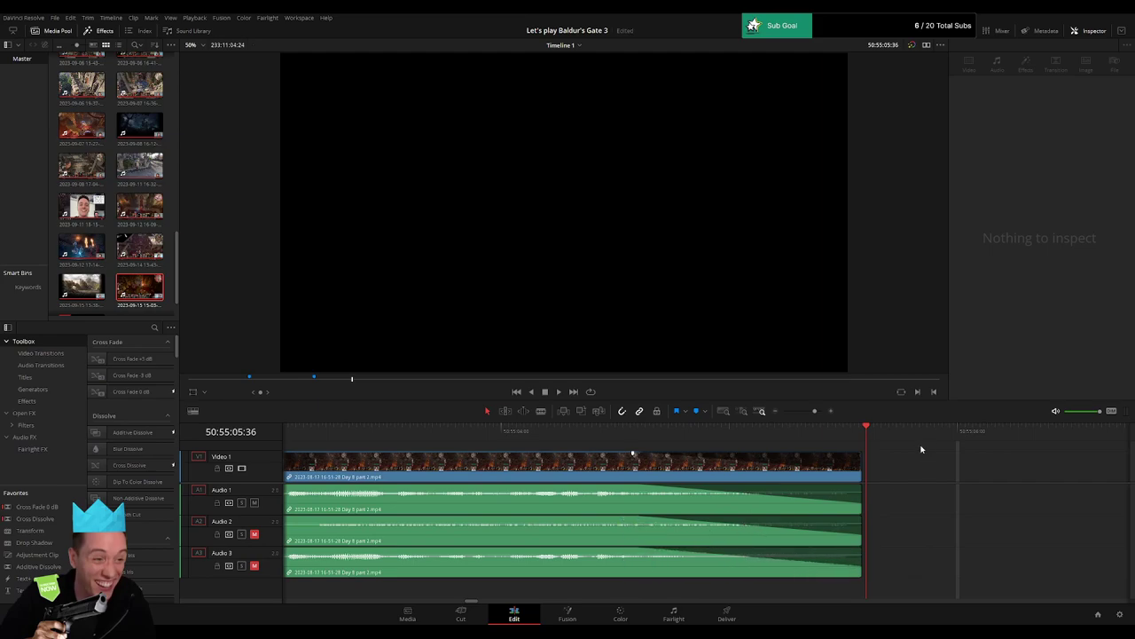
# Move the Day 9 recording so it starts at 52:00:00:00.
pyautogui.scroll(-5, 921, 449)
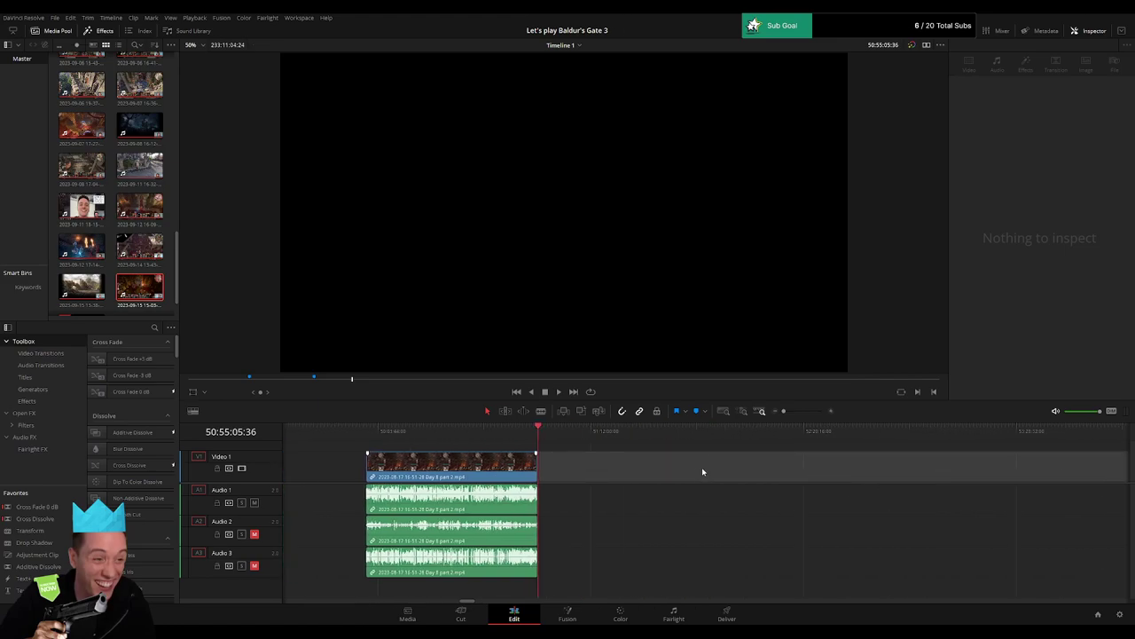
pyautogui.hscroll(-3, 969, 480)
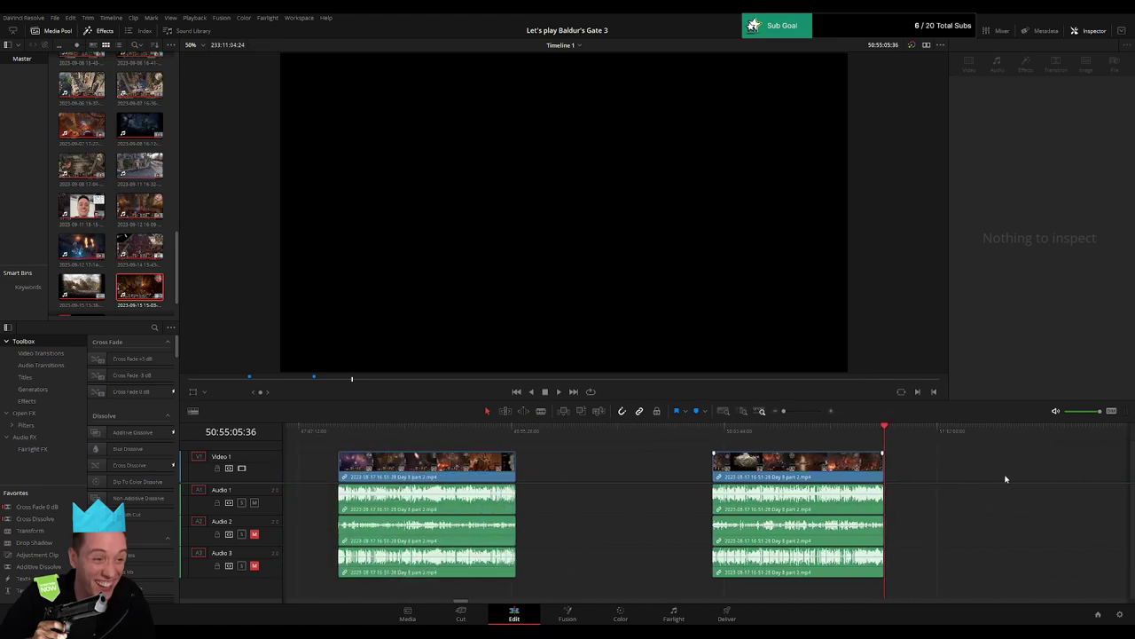
pyautogui.hscroll(5, 702, 464)
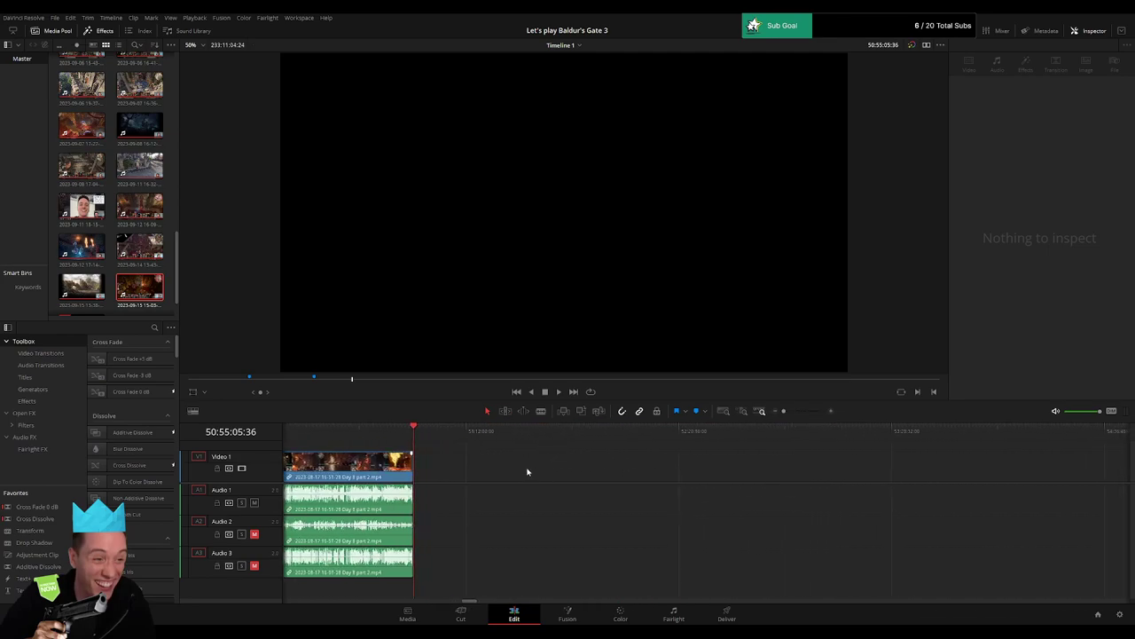
pyautogui.moveTo(392, 433); pyautogui.dragTo(580, 441)
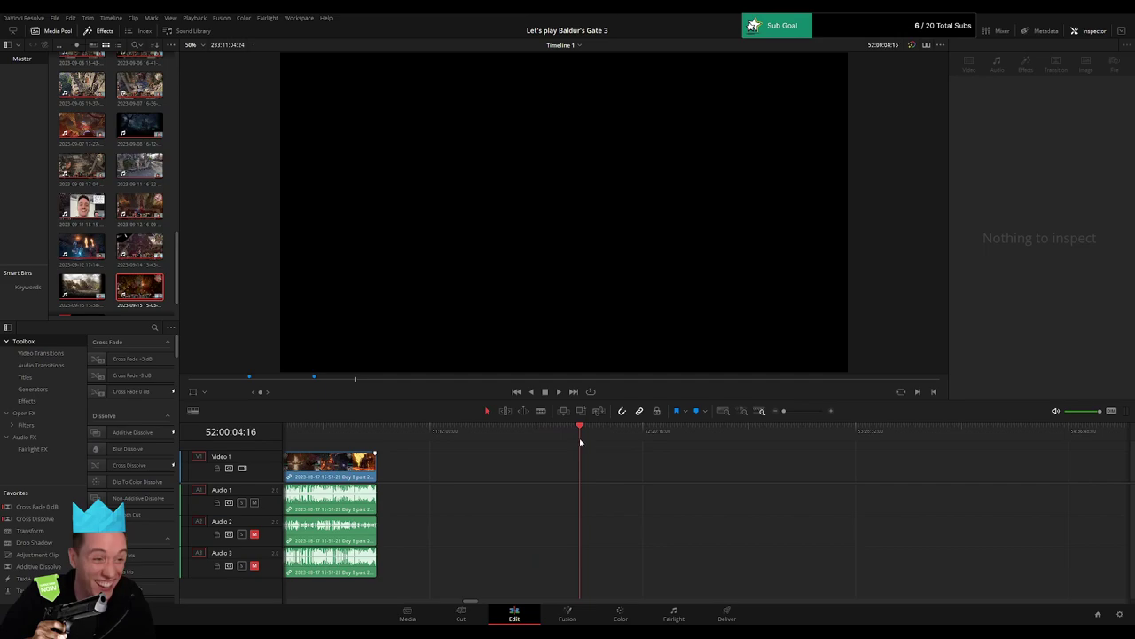
pyautogui.moveTo(784, 410); pyautogui.dragTo(793, 413)
pyautogui.moveTo(707, 437); pyautogui.dragTo(706, 436)
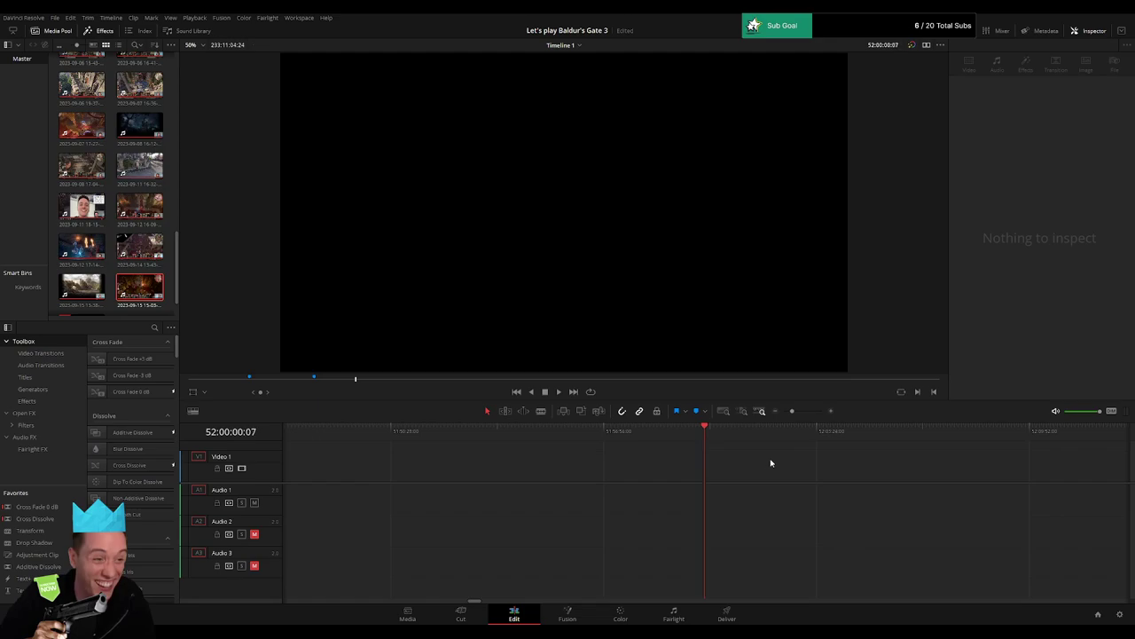
pyautogui.hscroll(10, 785, 448)
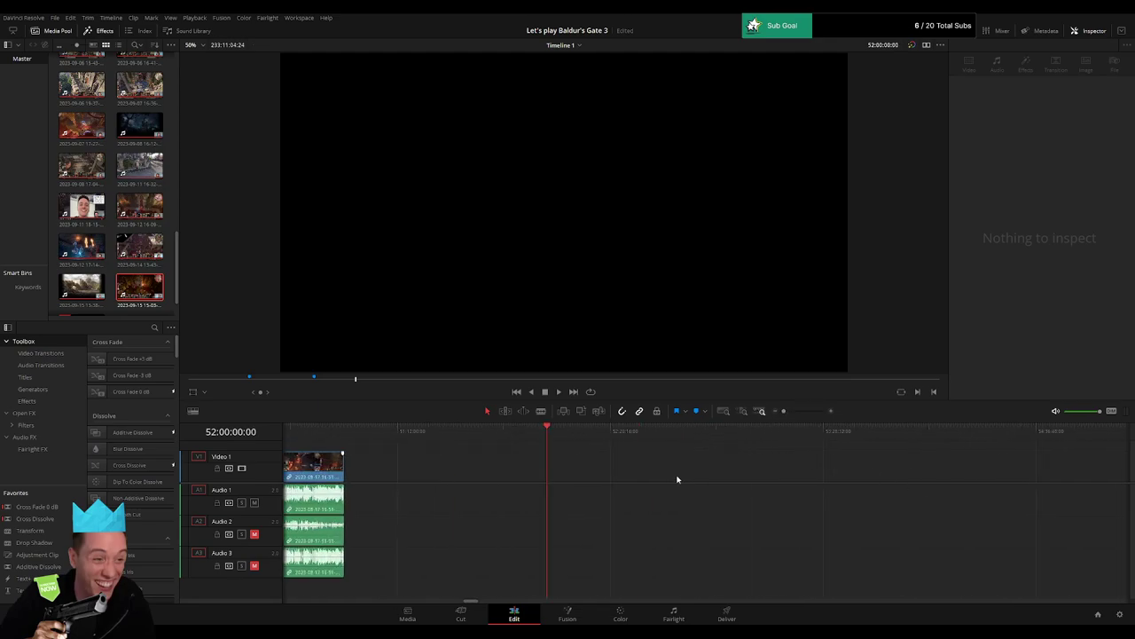
pyautogui.hscroll(-8, 798, 473)
pyautogui.hscroll(3, 927, 473)
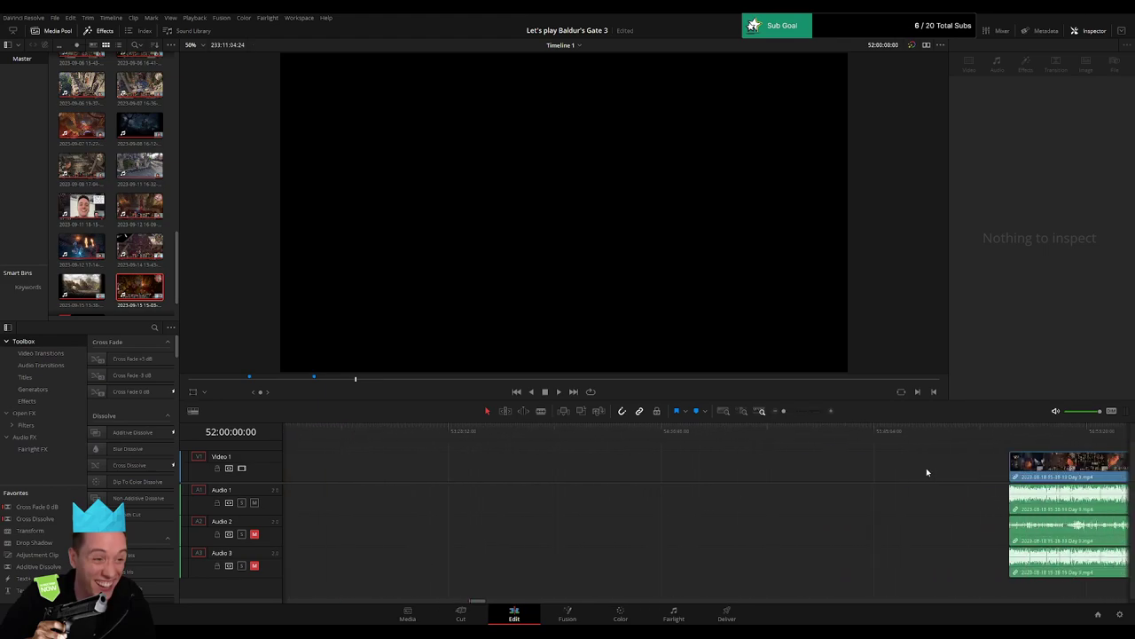
pyautogui.moveTo(994, 479); pyautogui.dragTo(607, 470)
pyautogui.click(616, 447)
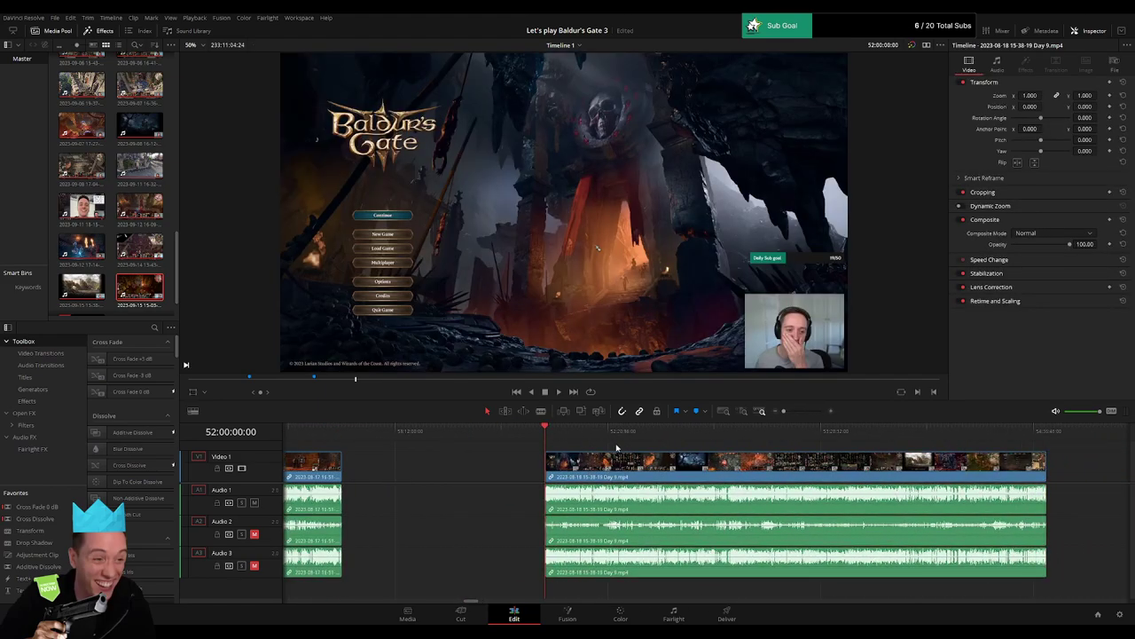
# Split the Day 9 recording at 52:00:01:30, delete the opening piece and move the remainder back to 52:00:00:00.
pyautogui.moveTo(783, 412); pyautogui.dragTo(807, 416)
pyautogui.moveTo(710, 453)
pyautogui.mouseDown()
pyautogui.moveTo(750, 454)
pyautogui.moveTo(710, 456)
pyautogui.mouseUp()
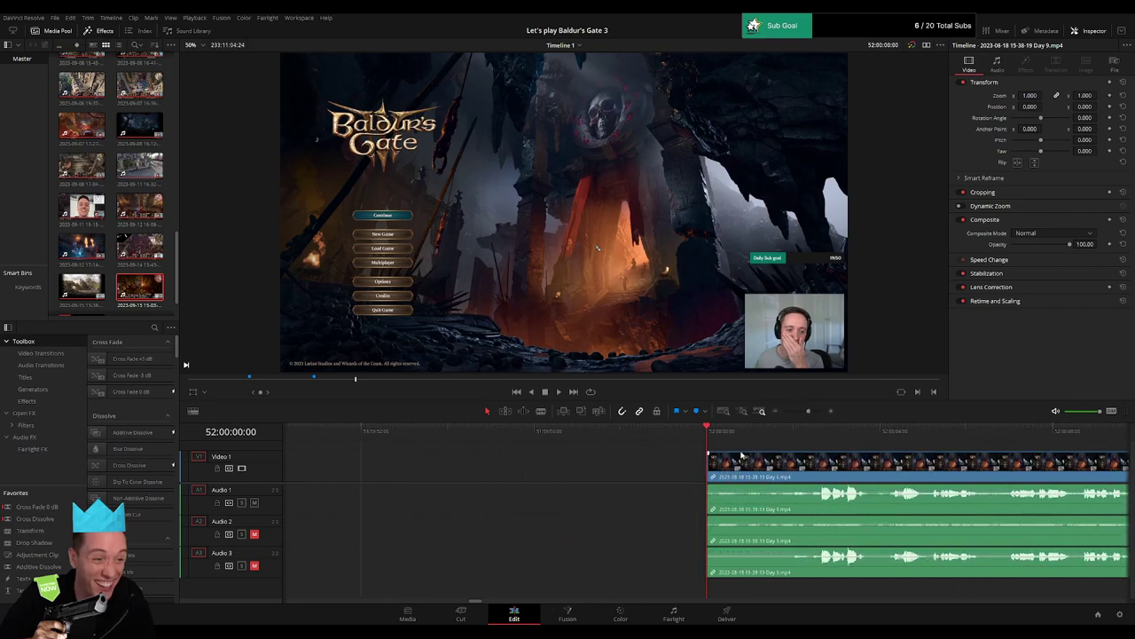
pyautogui.click(781, 433)
pyautogui.press('space')
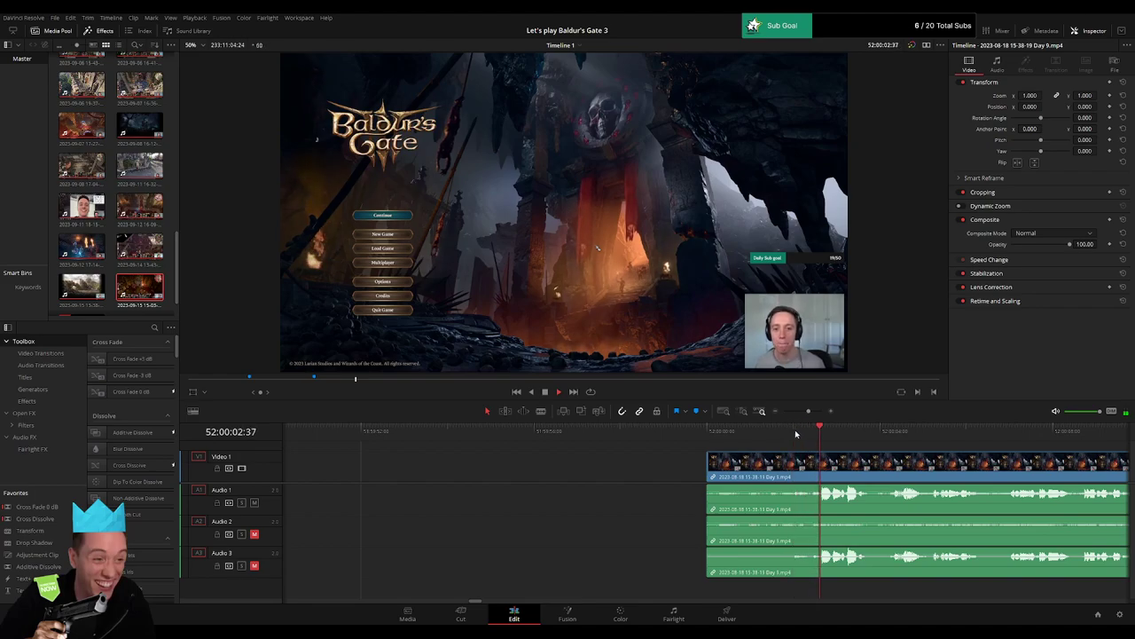
pyautogui.press('space')
pyautogui.moveTo(822, 435); pyautogui.dragTo(772, 441)
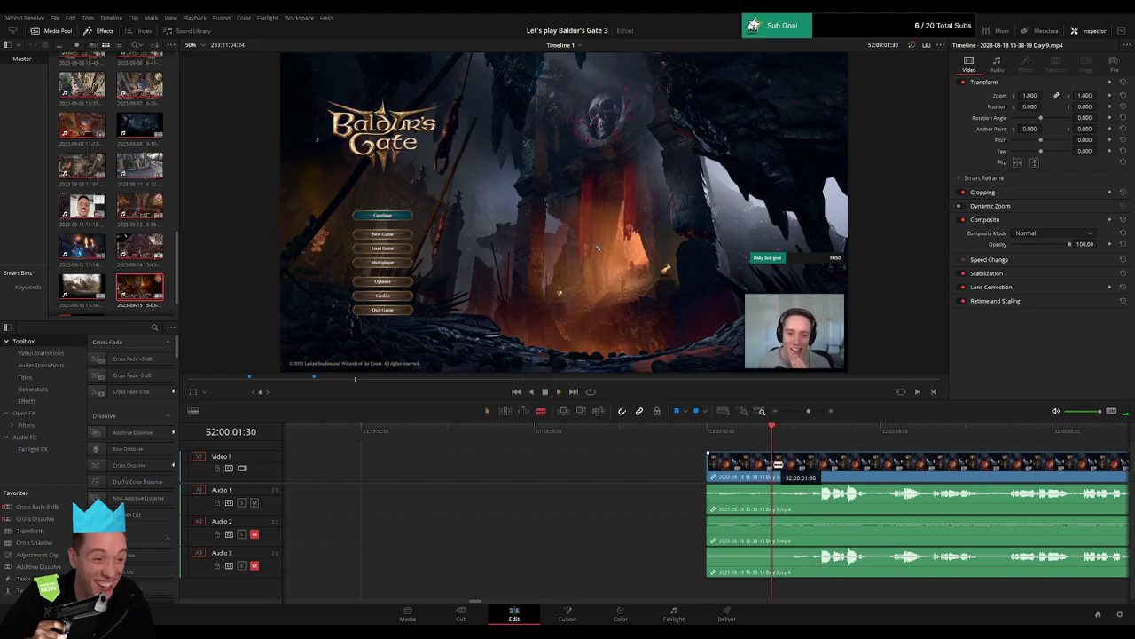
pyautogui.click(778, 464)
pyautogui.press('a')
pyautogui.click(713, 441)
pyautogui.click(743, 468)
pyautogui.press('Delete')
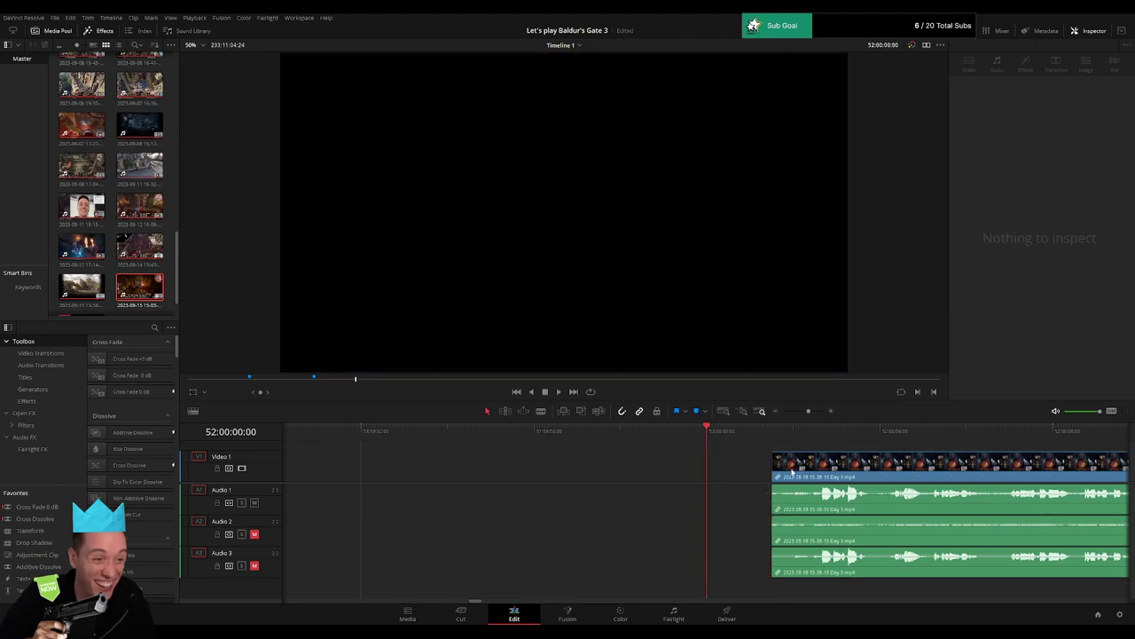
# Fade in the video and all three audio tracks over about one second at the Day 9 start.
pyautogui.moveTo(709, 454); pyautogui.dragTo(752, 453)
pyautogui.moveTo(714, 488); pyautogui.dragTo(760, 487)
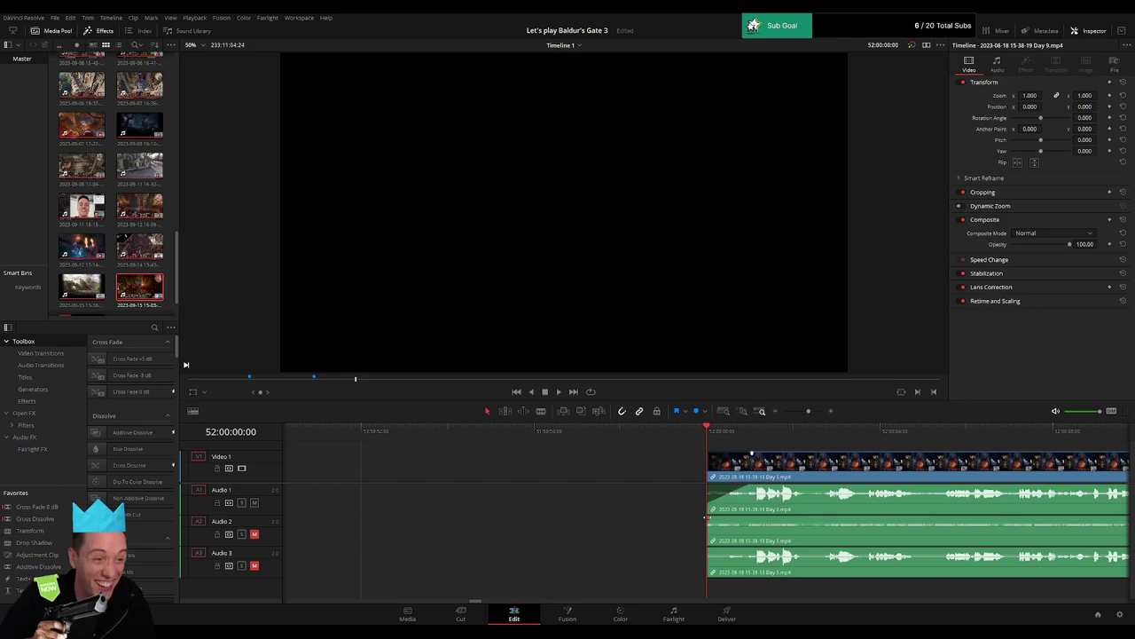
pyautogui.moveTo(707, 517); pyautogui.dragTo(750, 516)
pyautogui.moveTo(707, 550); pyautogui.dragTo(747, 549)
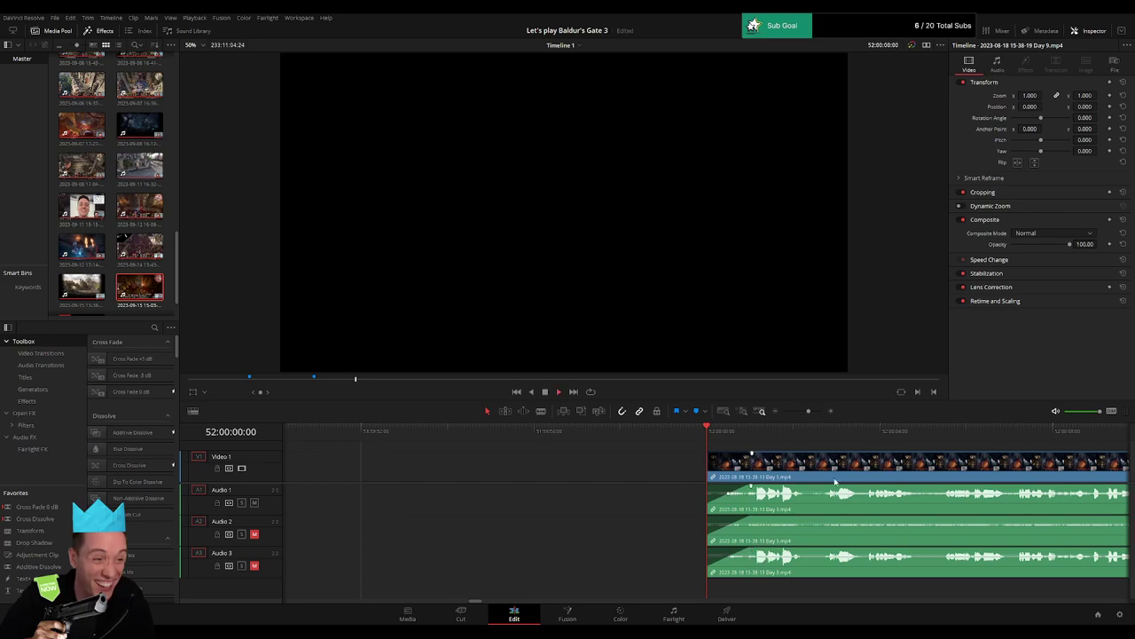
# Skim the Day 9 recording from 52:00:00:00 to about 52:58 for a suitable episode break.
pyautogui.moveTo(808, 411); pyautogui.dragTo(765, 417)
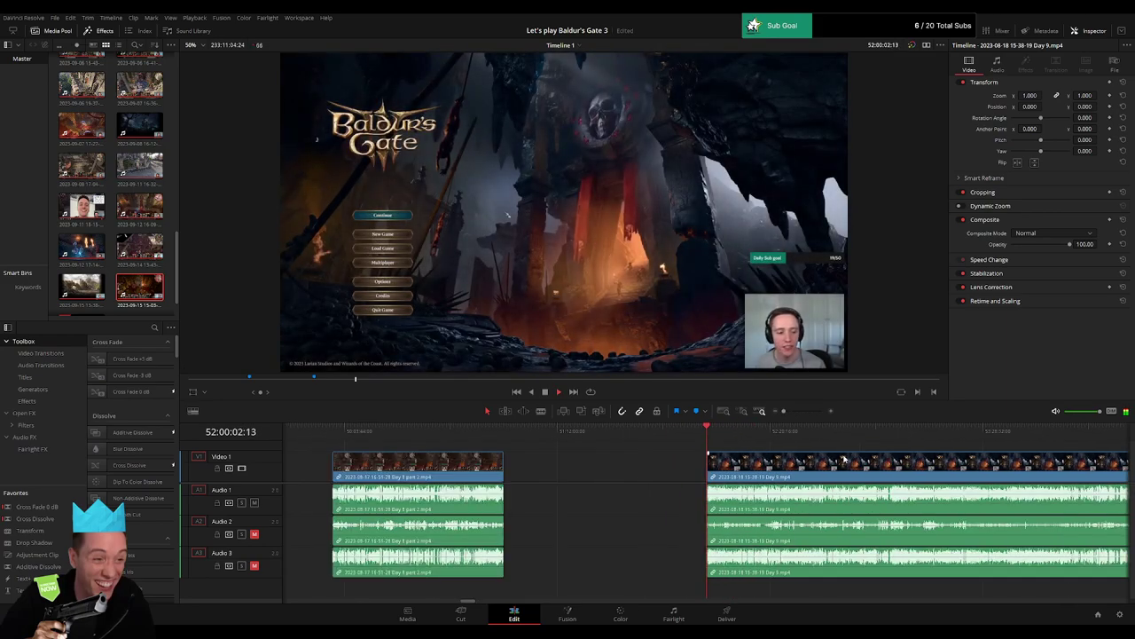
pyautogui.hscroll(10, 880, 476)
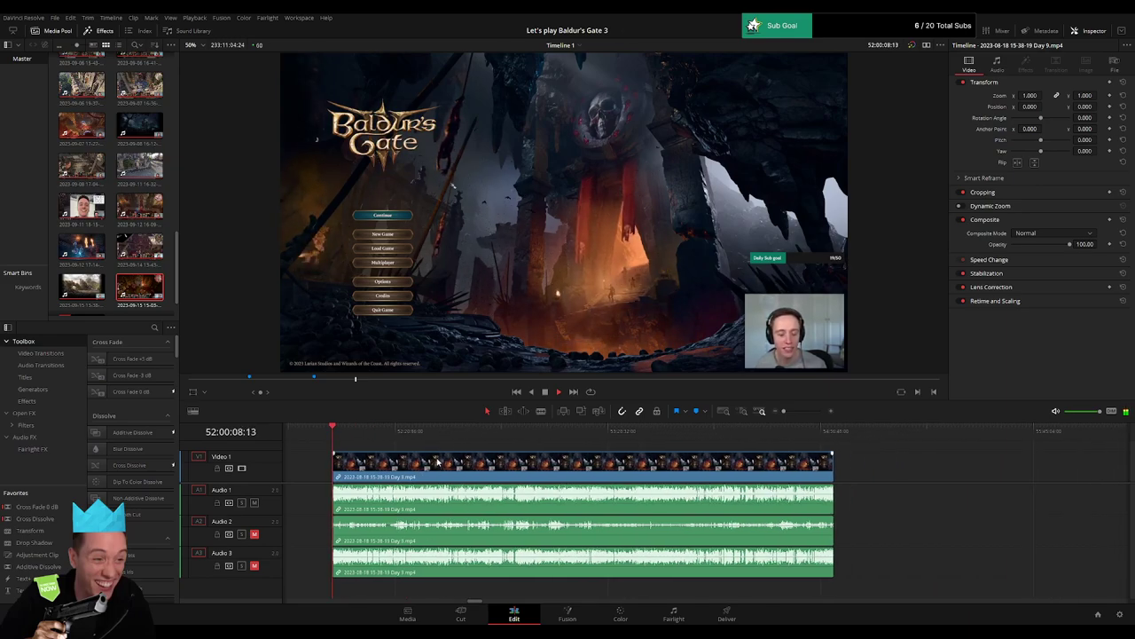
pyautogui.hscroll(-1, 470, 453)
pyautogui.click(360, 437)
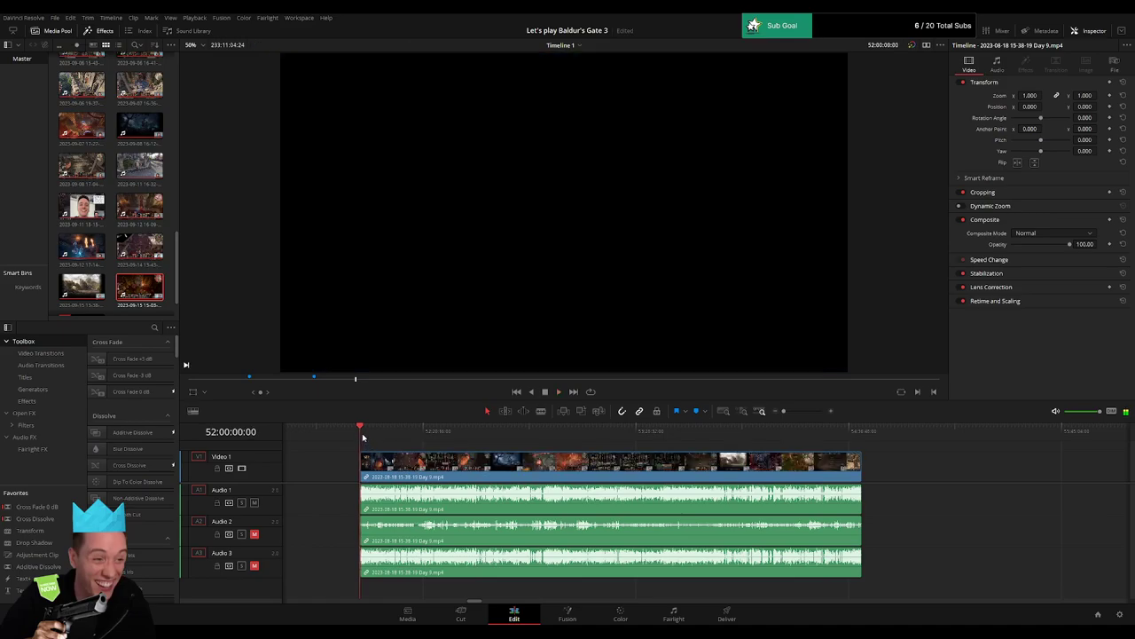
pyautogui.moveTo(362, 436); pyautogui.dragTo(536, 442)
pyautogui.press('space')
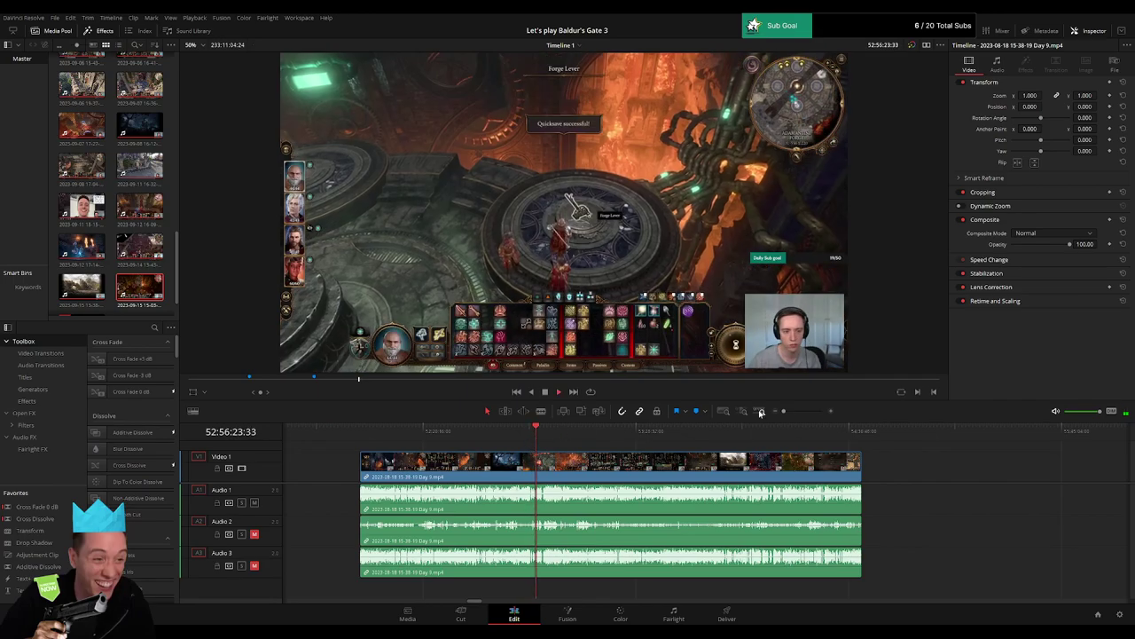
pyautogui.click(760, 410)
pyautogui.click(898, 432)
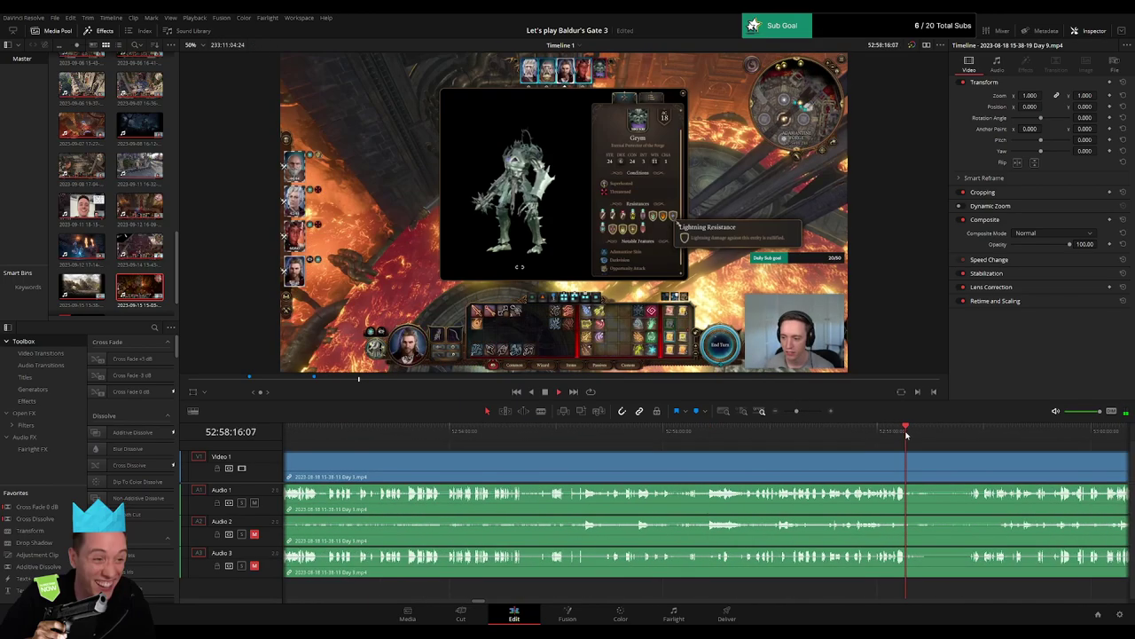
pyautogui.moveTo(906, 435); pyautogui.dragTo(710, 442)
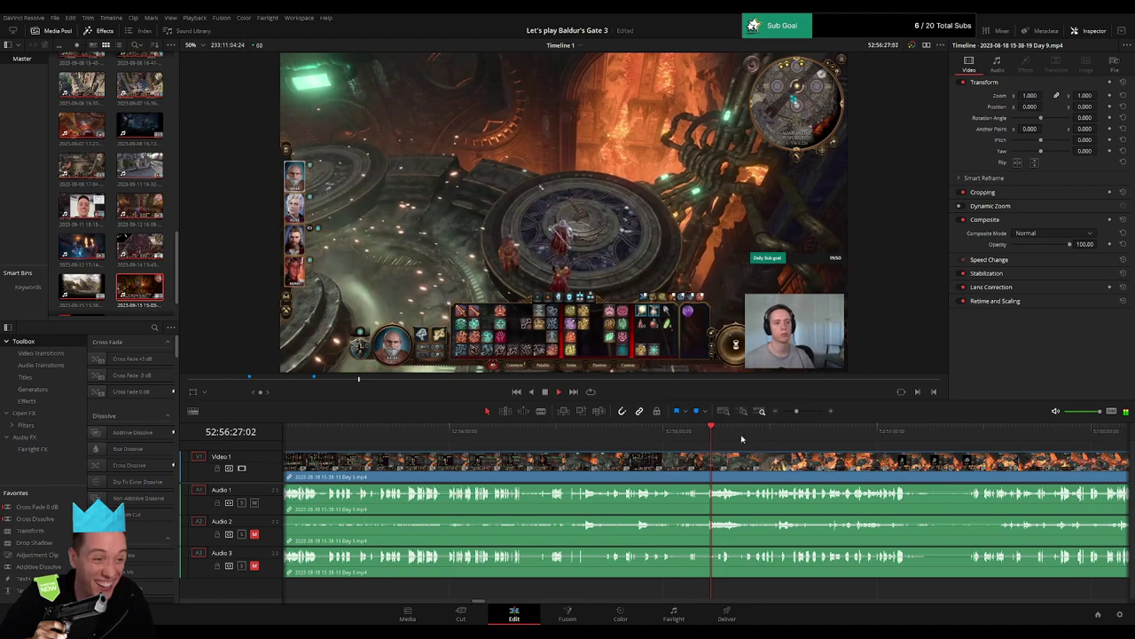
# Preview the forge scene between about 52:56:08 and 52:56:47 to pin down where to cut the Day 9 recording.
pyautogui.moveTo(796, 410)
pyautogui.mouseDown()
pyautogui.moveTo(810, 411)
pyautogui.moveTo(781, 433)
pyautogui.moveTo(794, 432)
pyautogui.mouseUp()
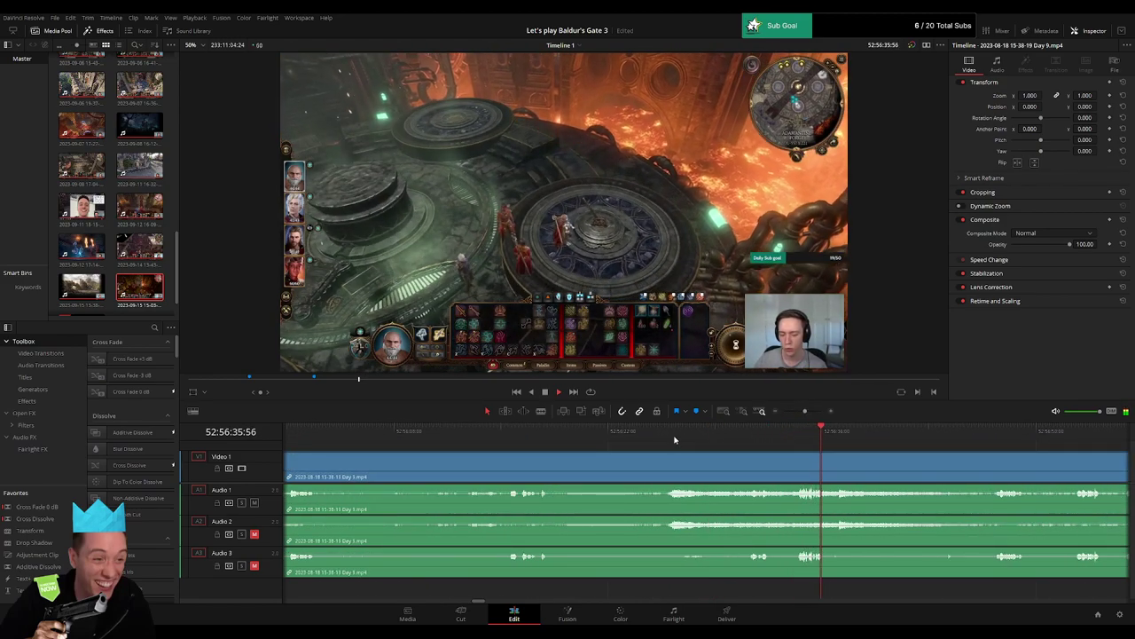
pyautogui.click(973, 432)
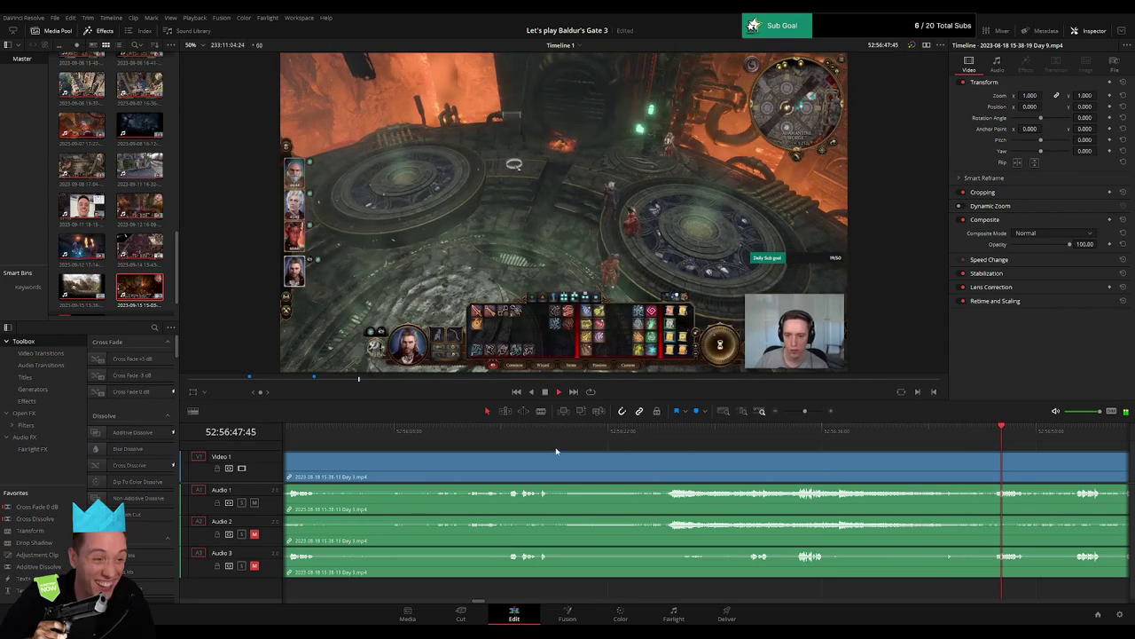
pyautogui.click(504, 431)
pyautogui.hscroll(-3, 622, 436)
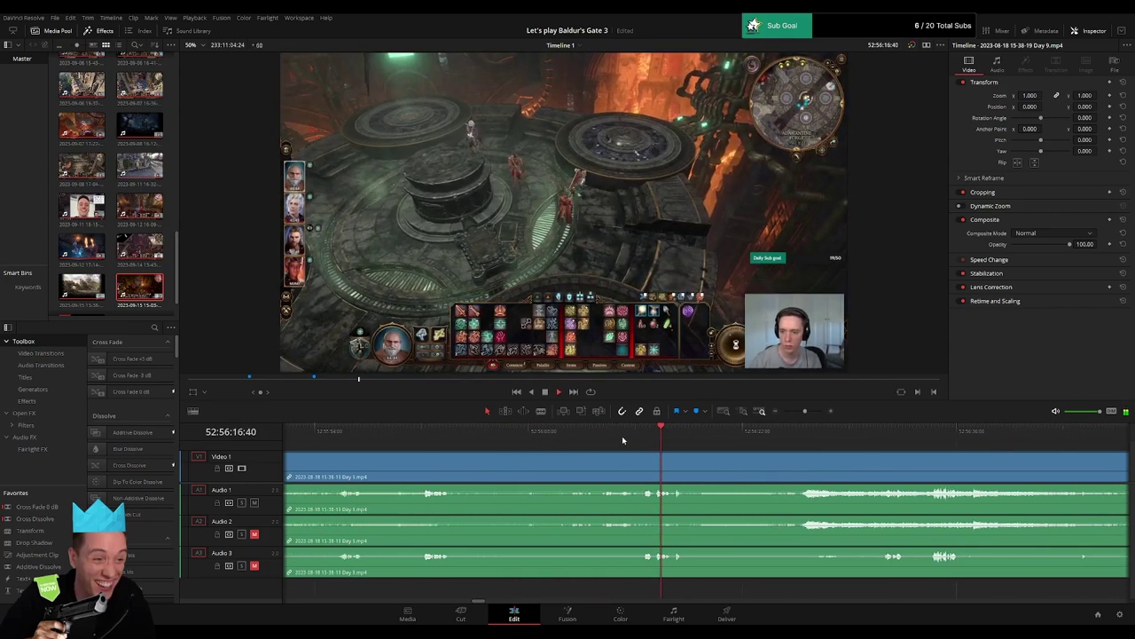
pyautogui.click(607, 433)
pyautogui.click(569, 432)
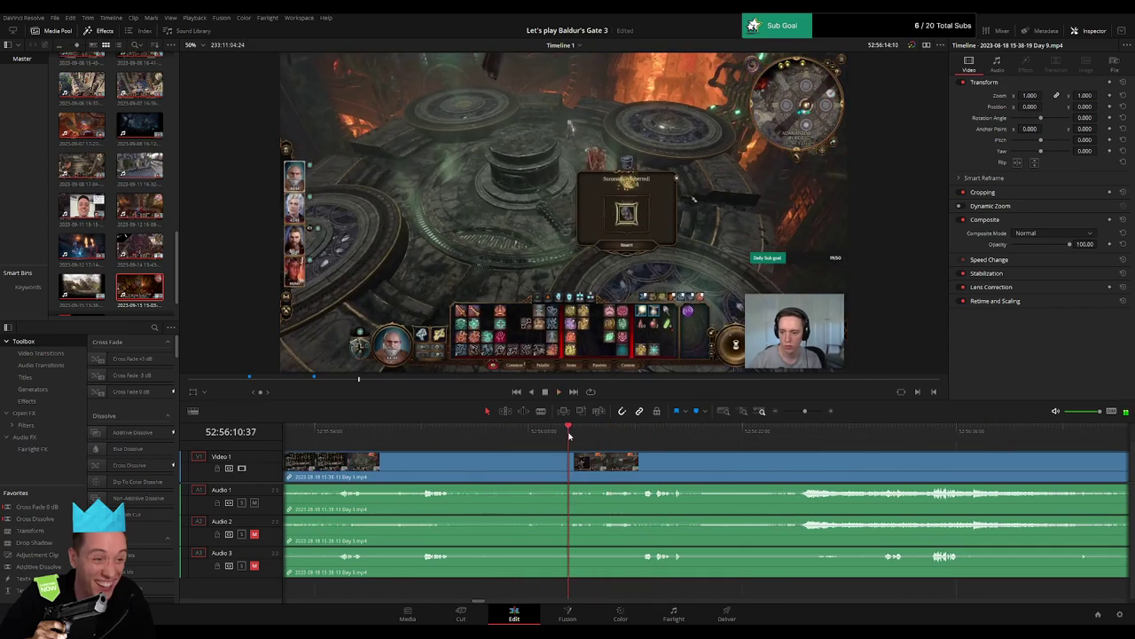
pyautogui.click(543, 432)
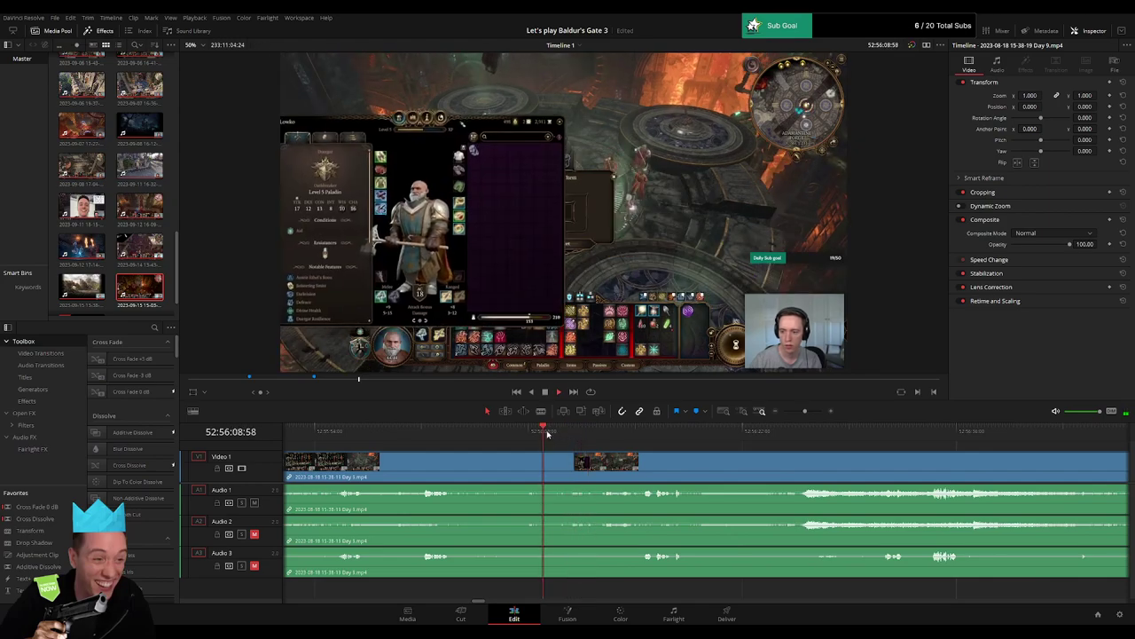
pyautogui.press('space')
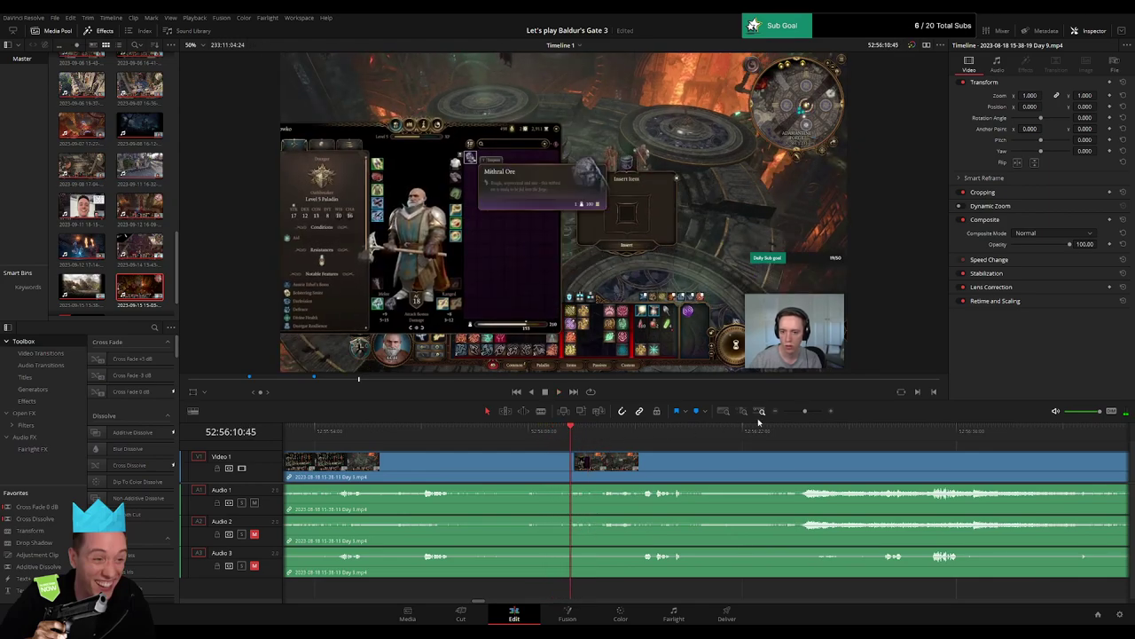
# Split the Day 9 recording at 52:56:10:30, around the moment the ore is inserted at the forge.
pyautogui.moveTo(806, 412); pyautogui.dragTo(814, 412)
pyautogui.click(736, 436)
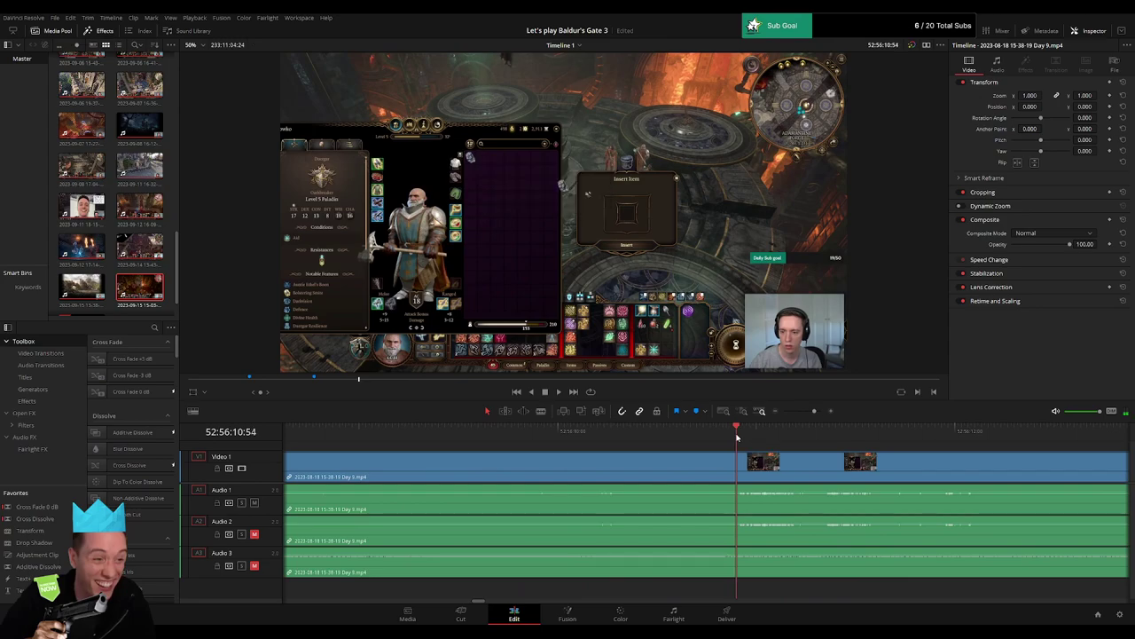
pyautogui.moveTo(737, 436); pyautogui.dragTo(835, 458)
pyautogui.hotkey('ctrl', 'b')
# Fade the video and all three audio tracks out and back in over about one second on either side of the 52:56:10:30 split.
pyautogui.moveTo(687, 467); pyautogui.dragTo(457, 466)
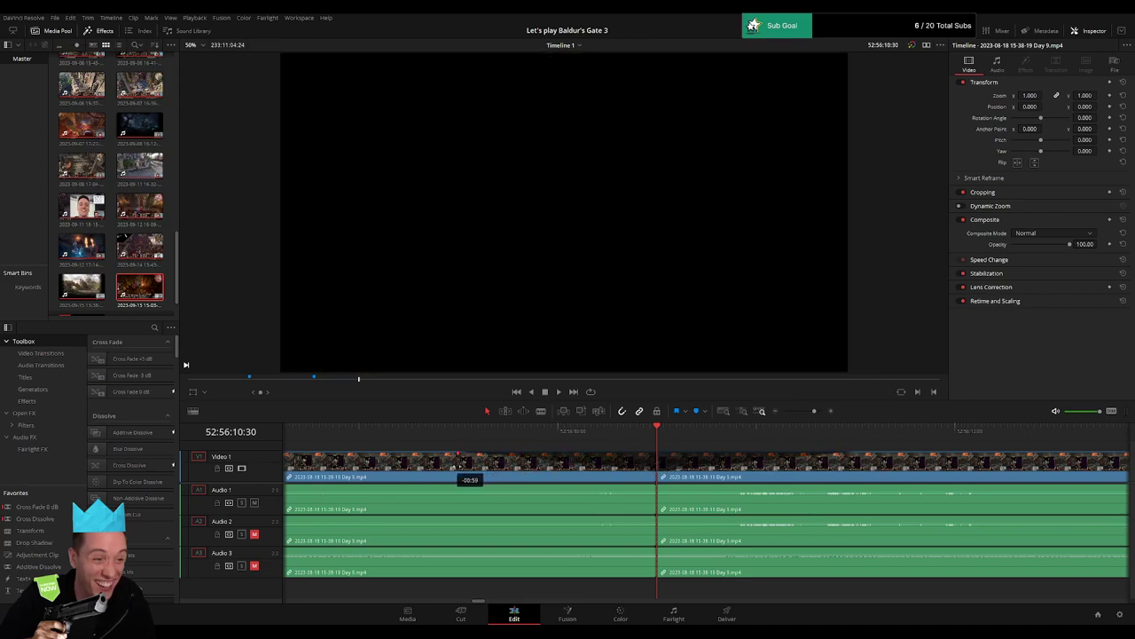
pyautogui.moveTo(653, 486); pyautogui.dragTo(472, 487)
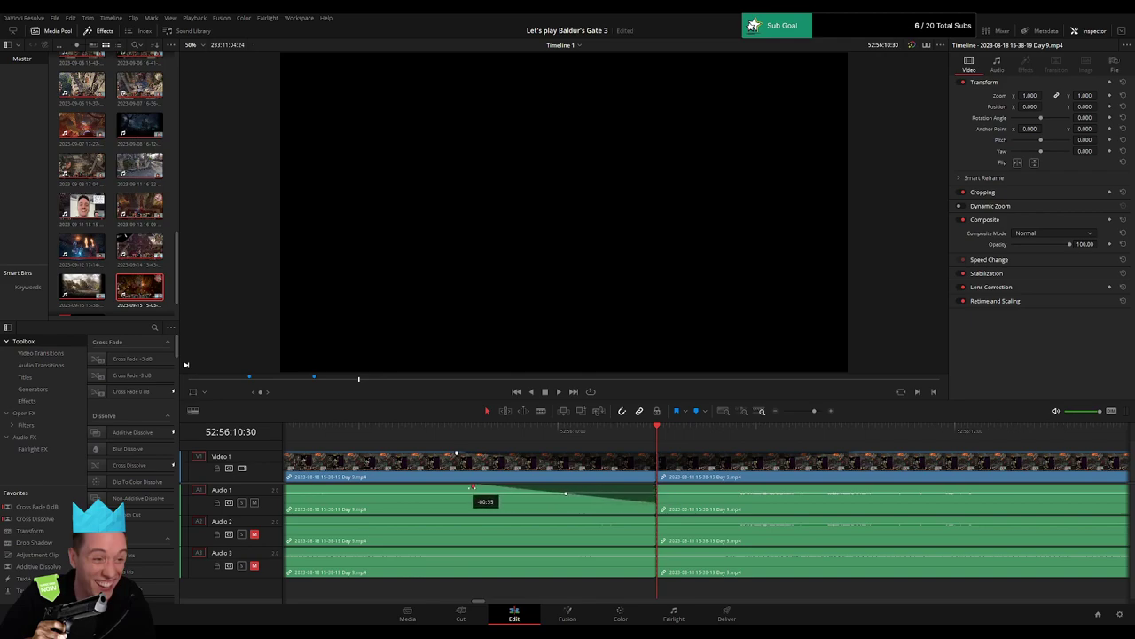
pyautogui.moveTo(658, 486); pyautogui.dragTo(861, 488)
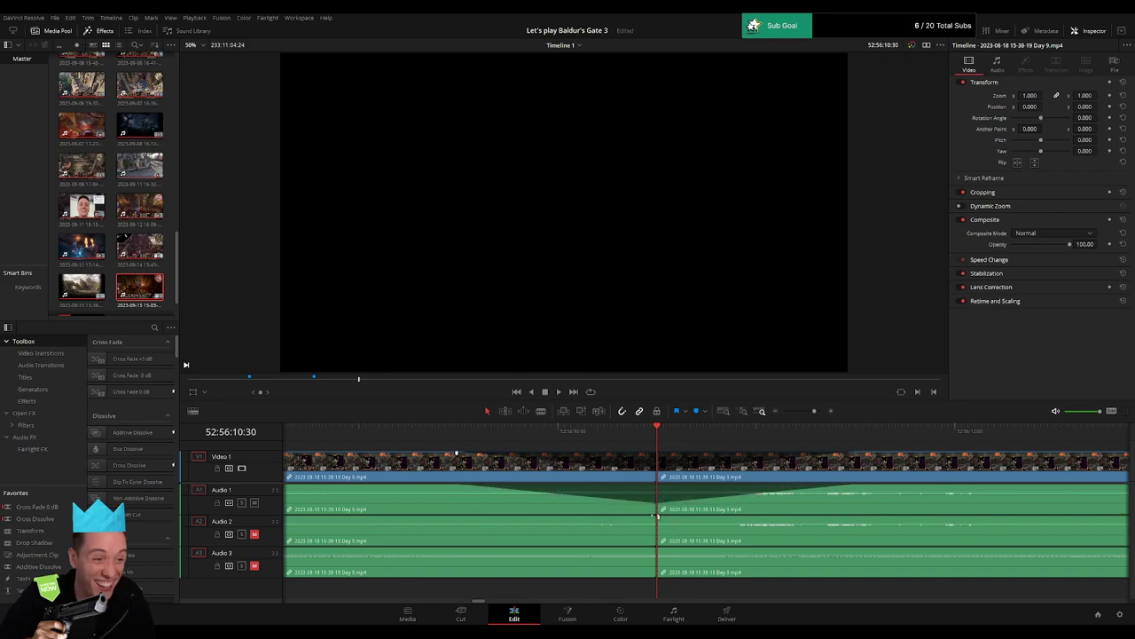
pyautogui.moveTo(657, 515); pyautogui.dragTo(453, 516)
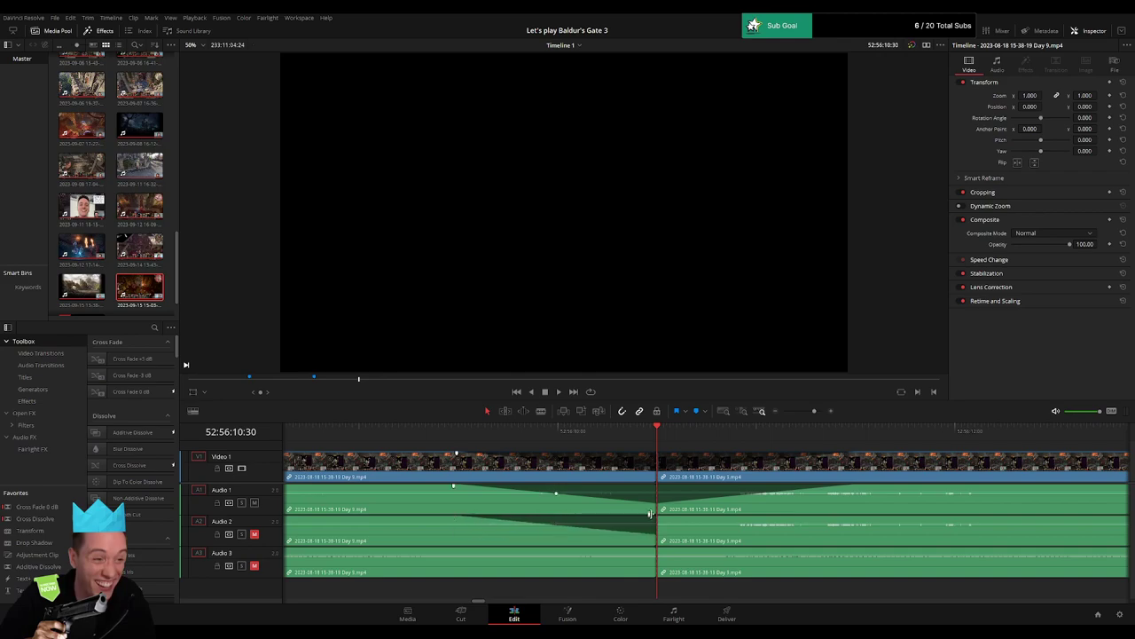
pyautogui.moveTo(657, 516); pyautogui.dragTo(856, 517)
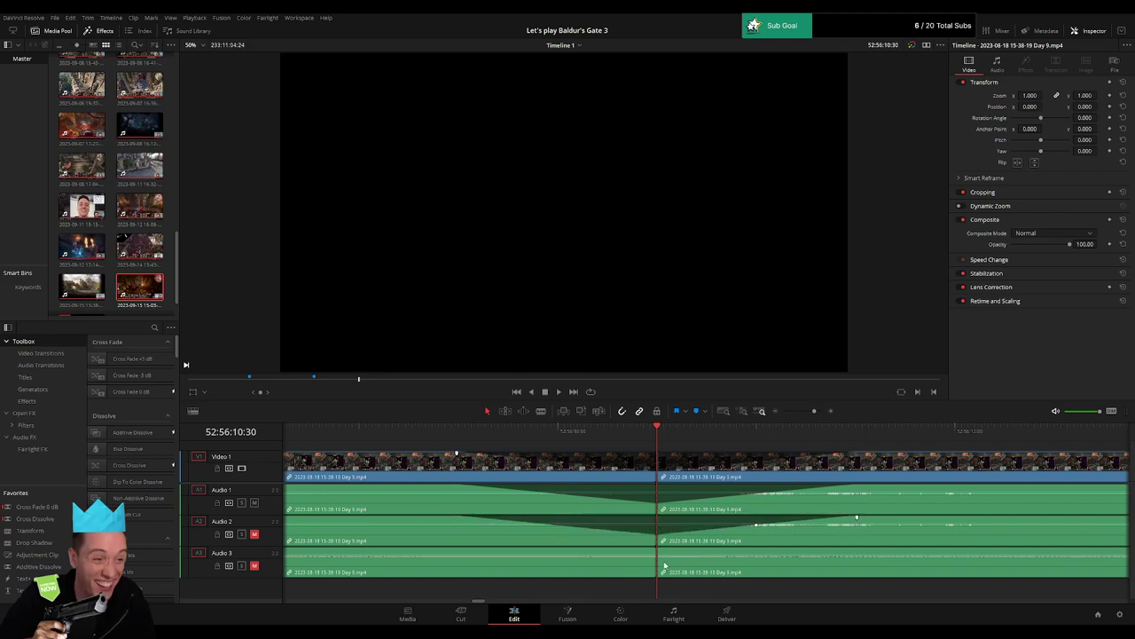
pyautogui.moveTo(657, 548); pyautogui.dragTo(455, 550)
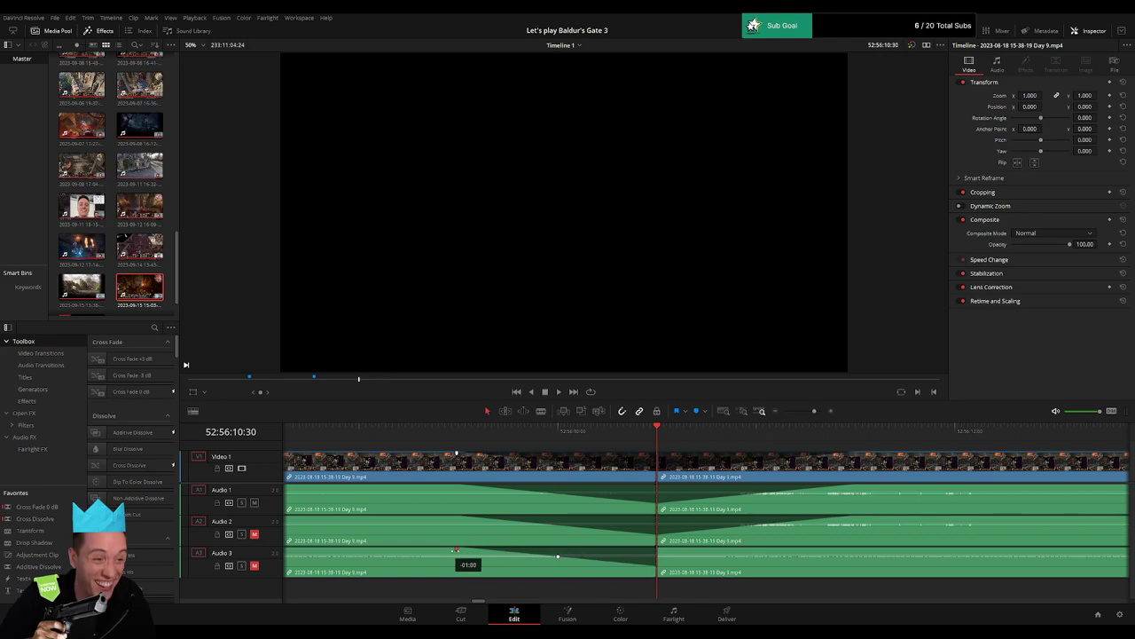
pyautogui.moveTo(660, 550); pyautogui.dragTo(854, 548)
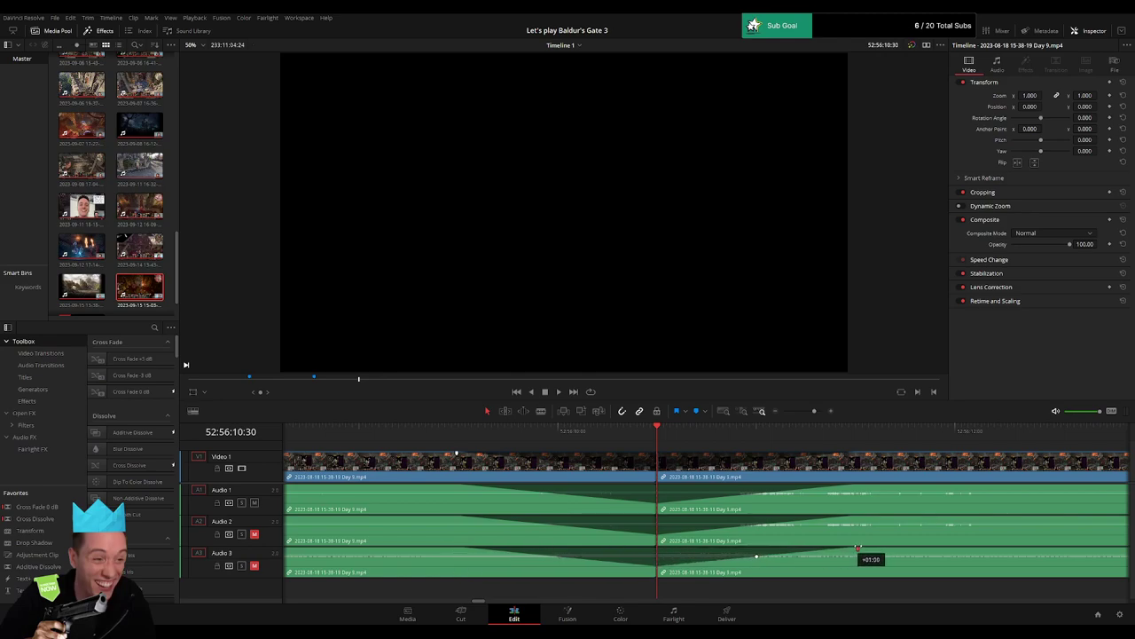
# Separate the second Day 9 piece from the first by moving it about 1 hour 57 minutes further along the timeline.
pyautogui.scroll(-4, 822, 436)
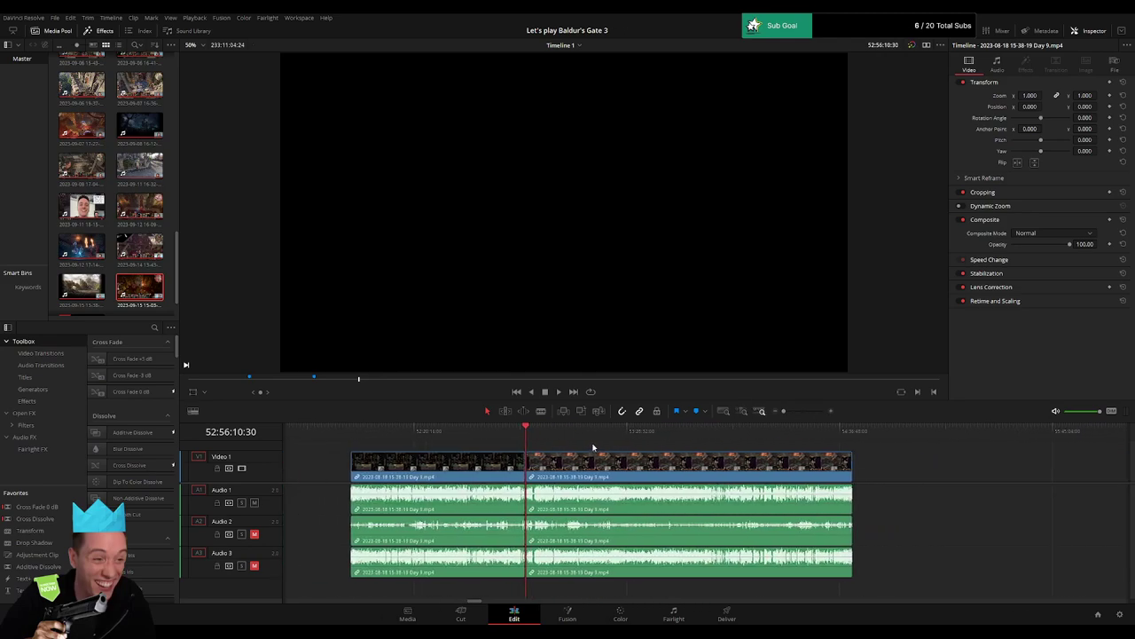
pyautogui.press('Home')
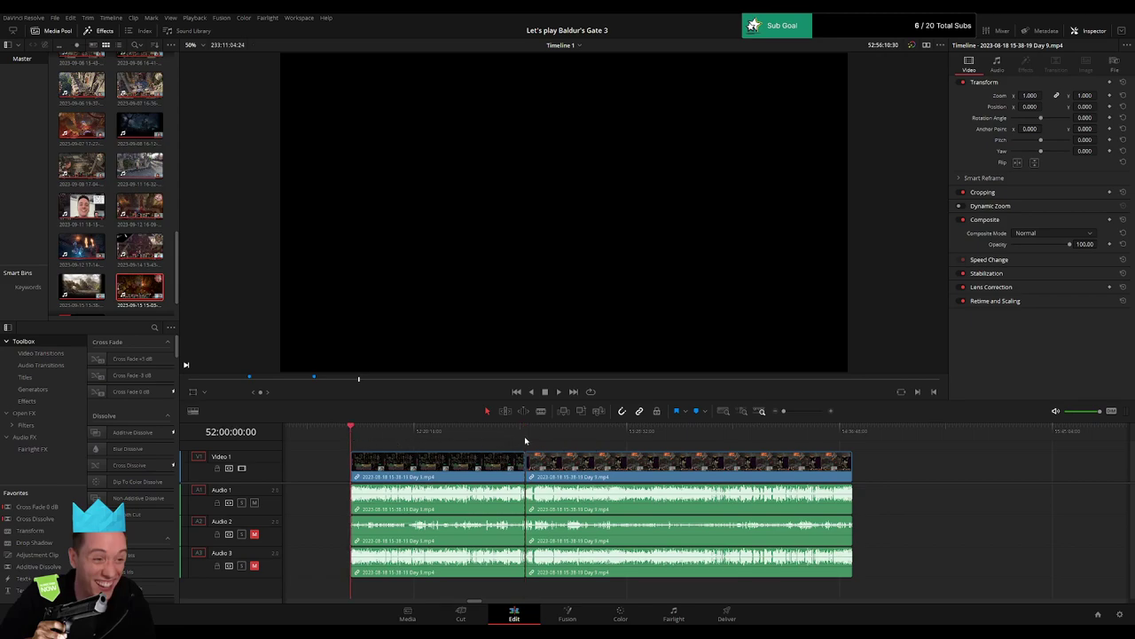
pyautogui.click(525, 441)
pyautogui.hscroll(2, 547, 461)
pyautogui.moveTo(497, 467); pyautogui.dragTo(869, 470)
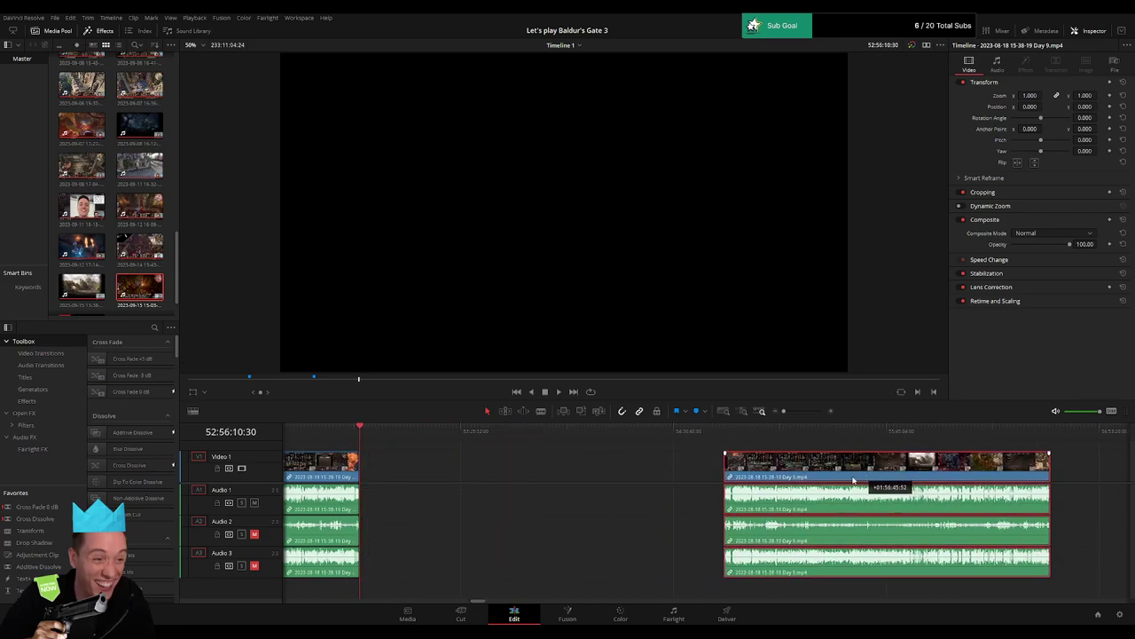
pyautogui.click(610, 467)
# Place the playhead at 54:00:00:00 and move the second Day 9 piece so it starts there.
pyautogui.moveTo(378, 438); pyautogui.dragTo(557, 451)
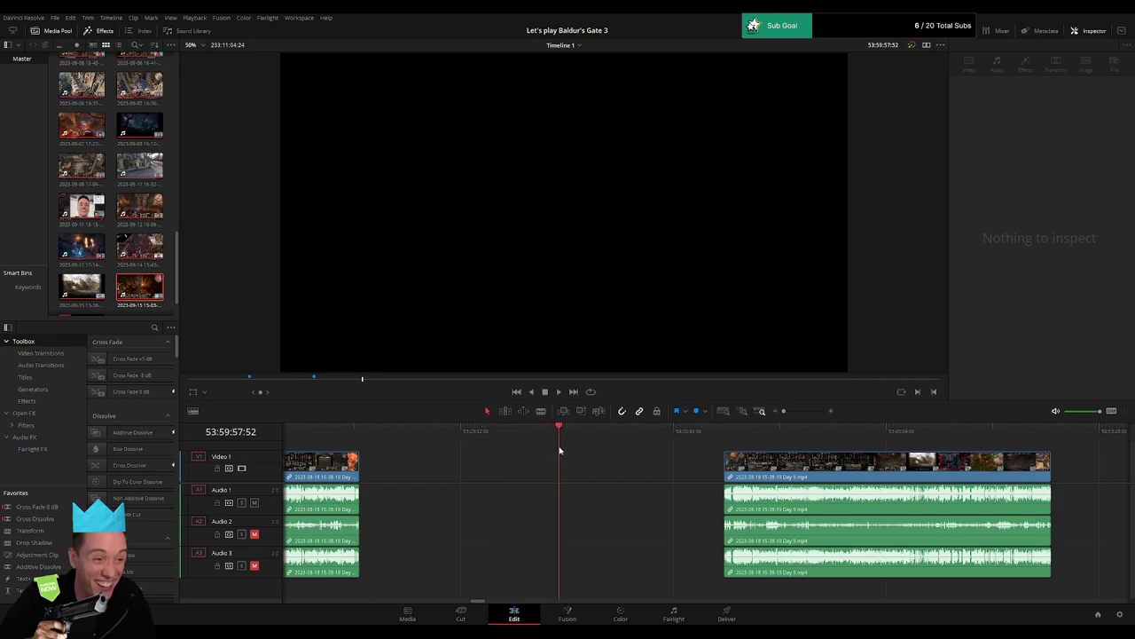
pyautogui.click(797, 411)
pyautogui.moveTo(704, 433); pyautogui.dragTo(674, 445)
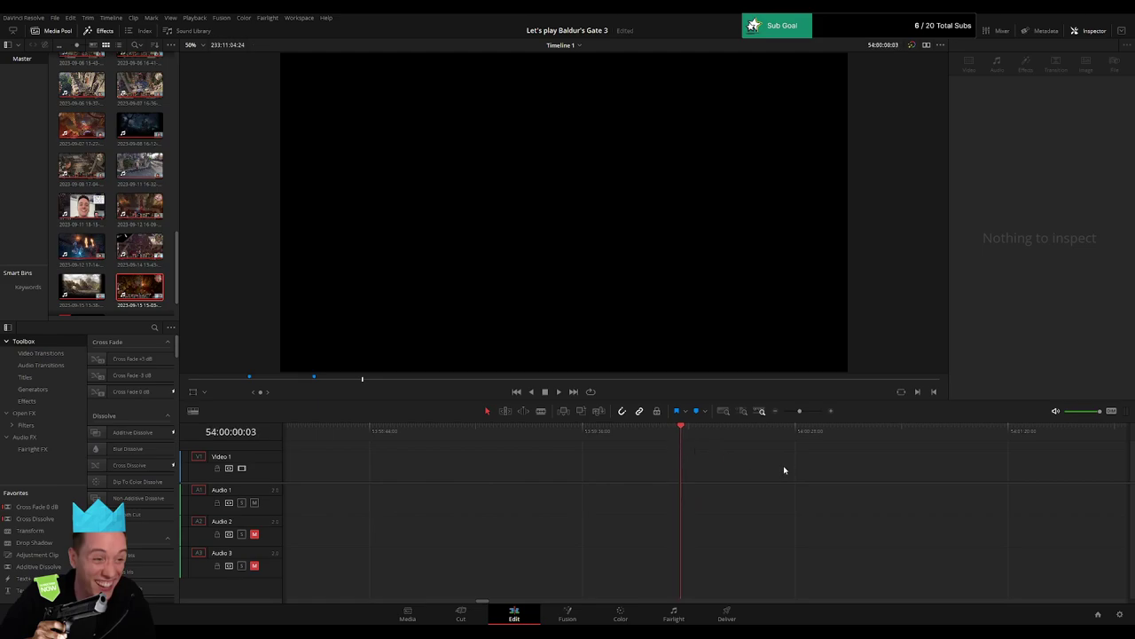
pyautogui.moveTo(799, 411); pyautogui.dragTo(783, 415)
pyautogui.hscroll(4, 640, 453)
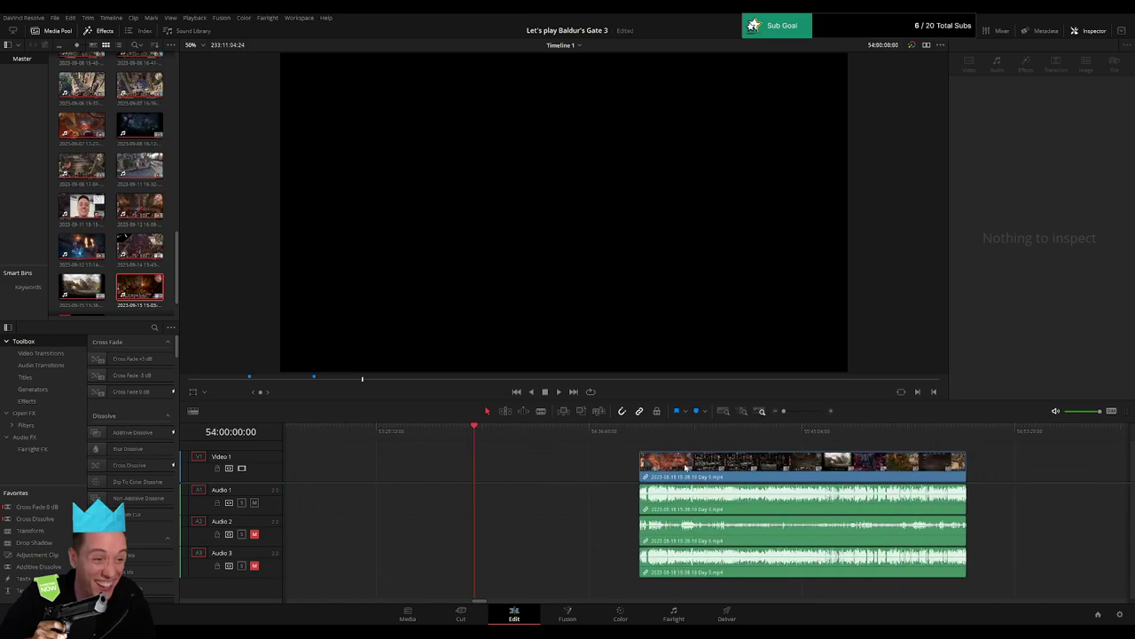
pyautogui.moveTo(682, 467); pyautogui.dragTo(519, 466)
pyautogui.click(558, 445)
# Skim the second Day 9 piece from 54:00:00:00 to about 54:55:39 for the next episode break.
pyautogui.press('space')
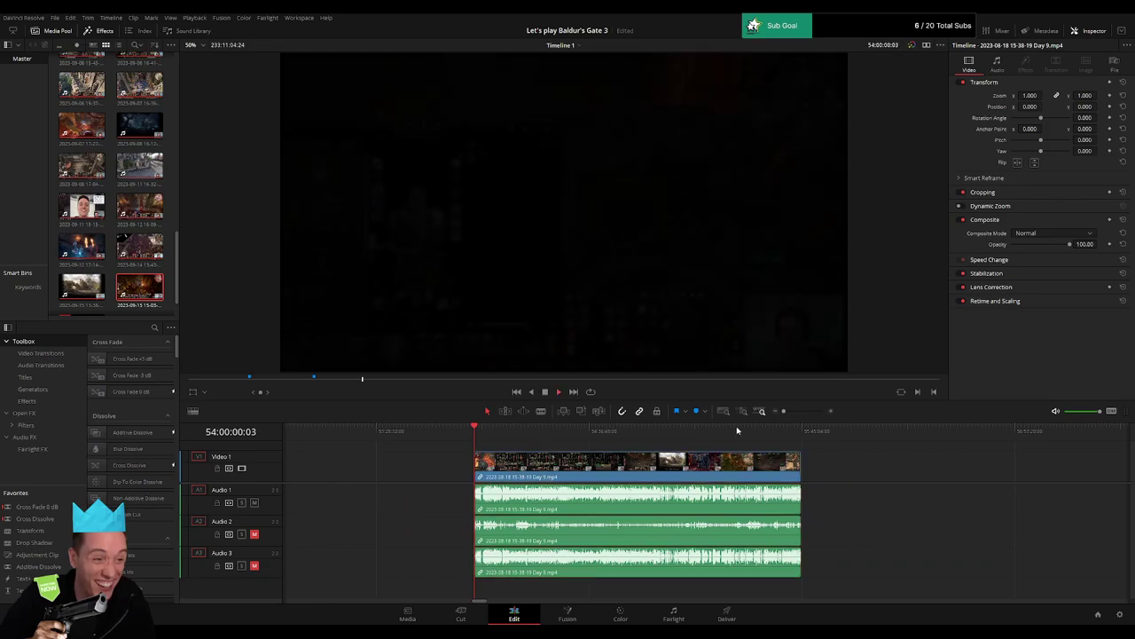
pyautogui.moveTo(784, 412); pyautogui.dragTo(952, 443)
pyautogui.hscroll(6, 671, 456)
pyautogui.moveTo(794, 413); pyautogui.dragTo(783, 414)
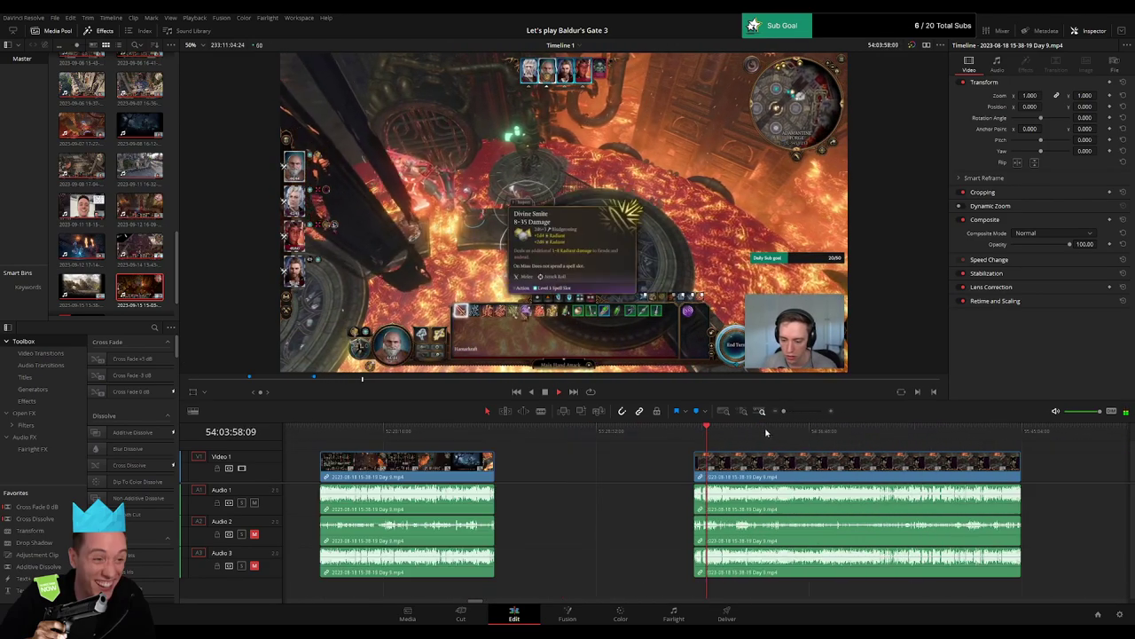
pyautogui.hscroll(1, 642, 457)
pyautogui.hscroll(2, 643, 457)
pyautogui.moveTo(500, 438); pyautogui.dragTo(658, 436)
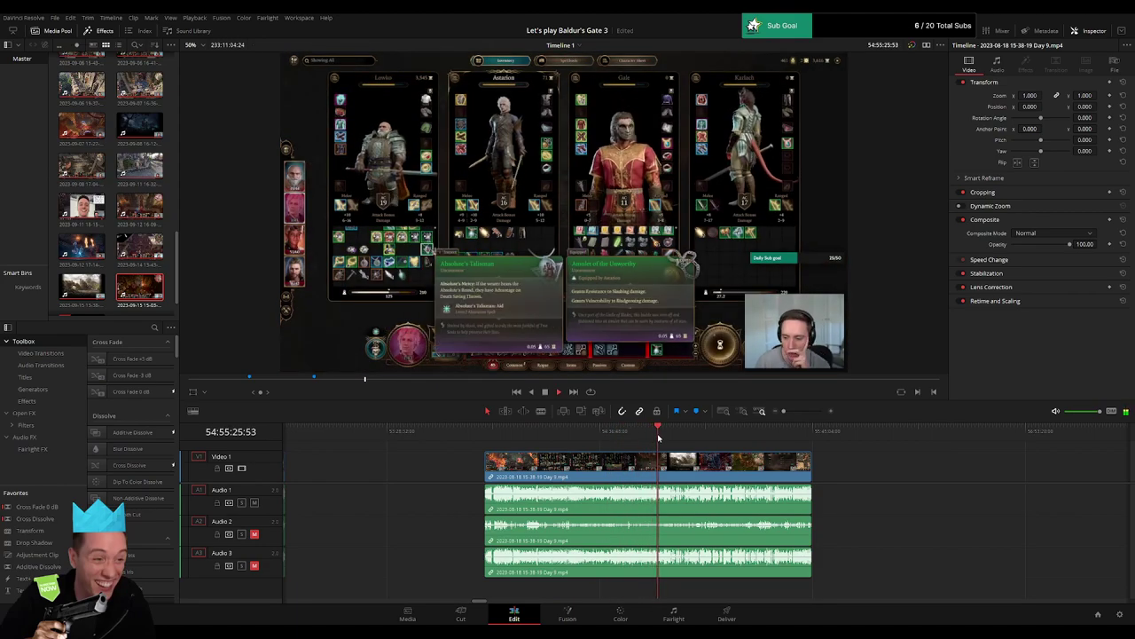
pyautogui.click(801, 411)
pyautogui.click(802, 432)
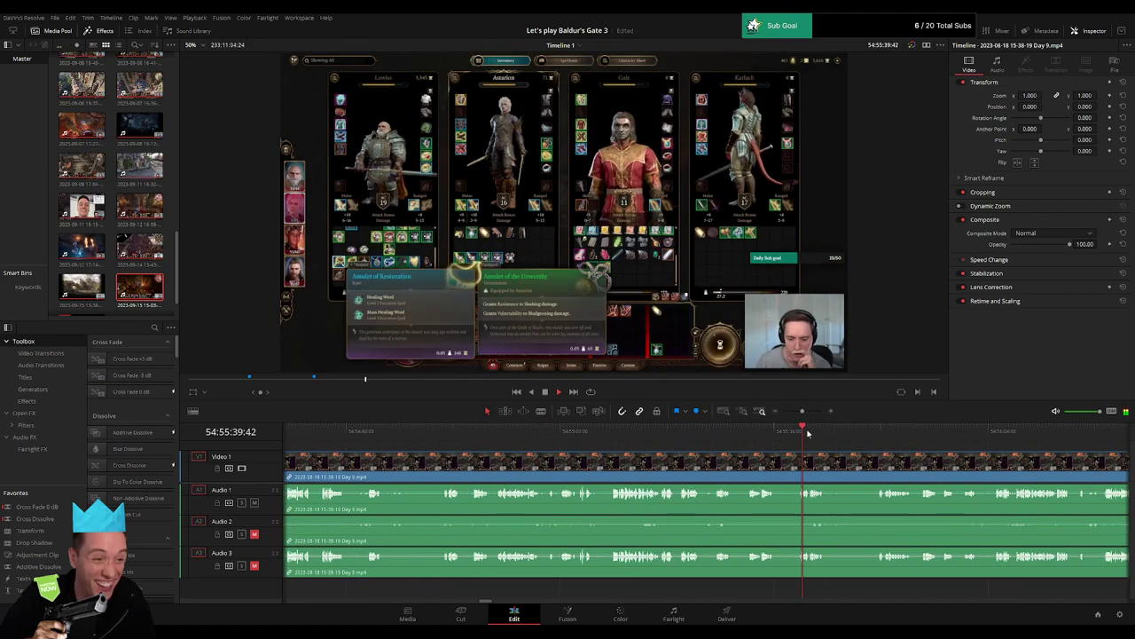
# Skim the second Day 9 piece from about 54:55:39 to 54:58:10 for a suitable episode break.
pyautogui.click(883, 431)
pyautogui.moveTo(952, 463); pyautogui.dragTo(616, 450)
pyautogui.click(647, 431)
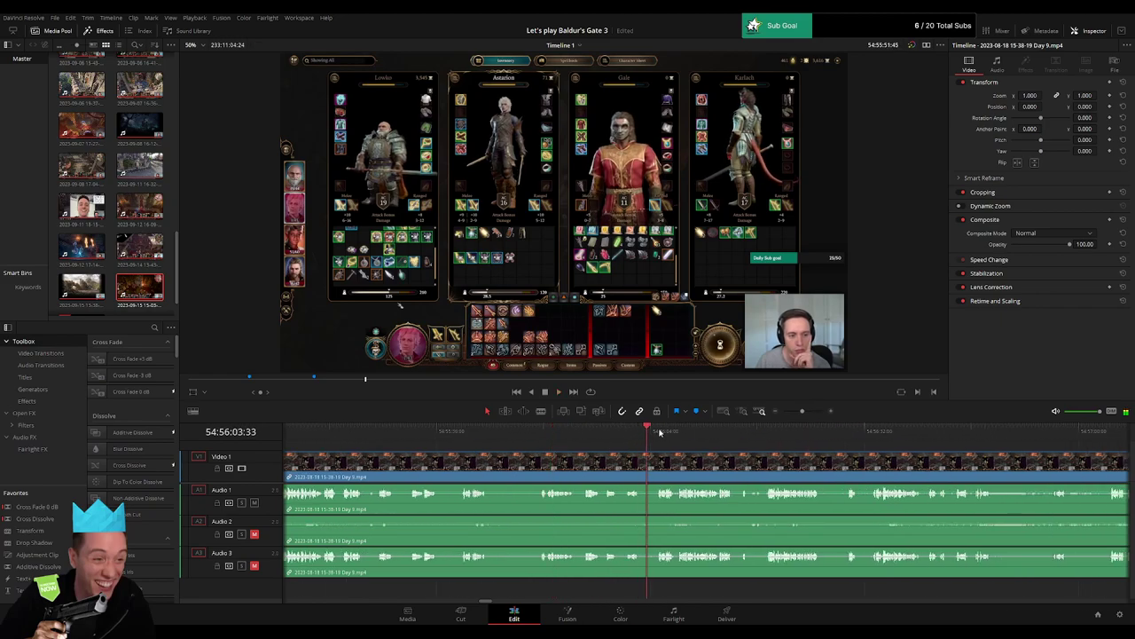
pyautogui.click(770, 436)
pyautogui.moveTo(771, 437); pyautogui.dragTo(729, 440)
pyautogui.press('space')
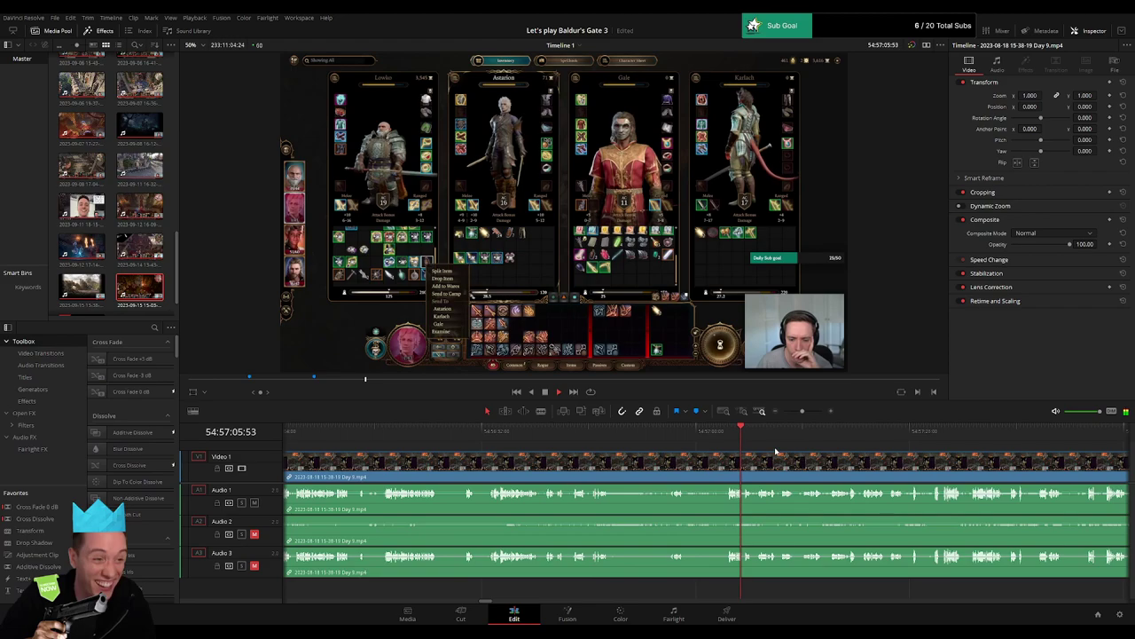
pyautogui.click(784, 433)
pyautogui.click(935, 435)
pyautogui.moveTo(915, 462); pyautogui.dragTo(898, 463)
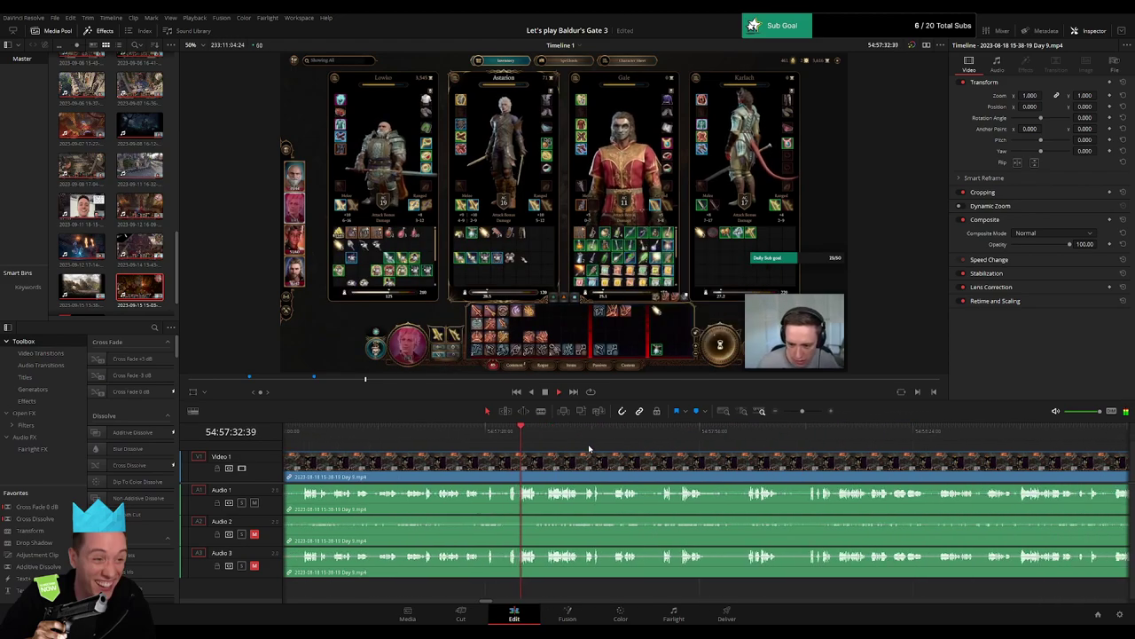
pyautogui.click(736, 435)
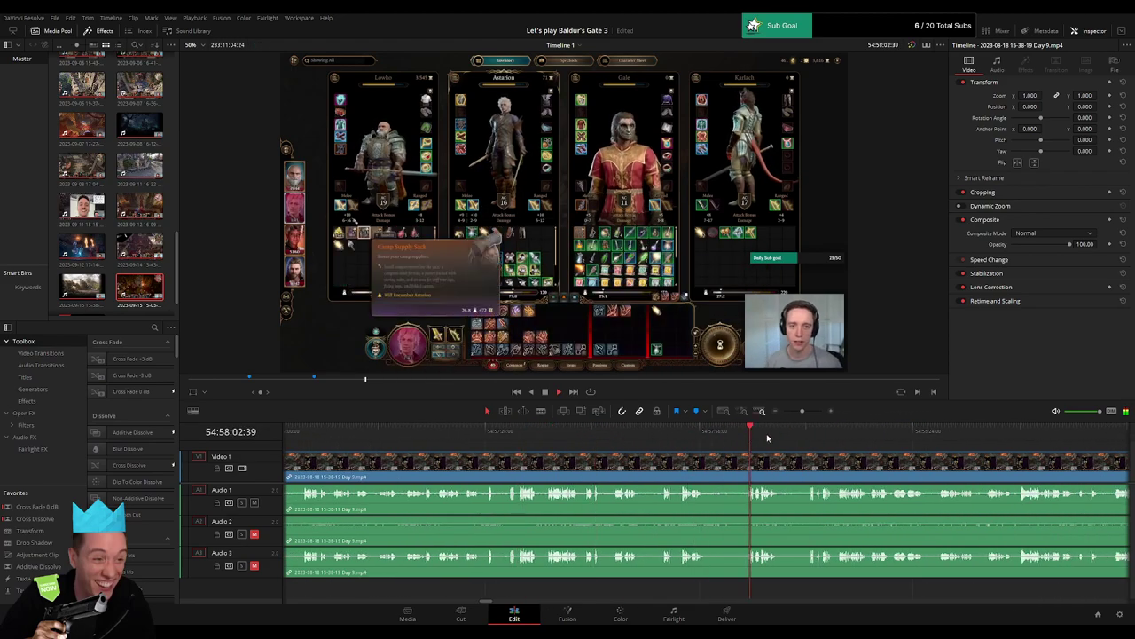
pyautogui.click(808, 434)
pyautogui.press('space')
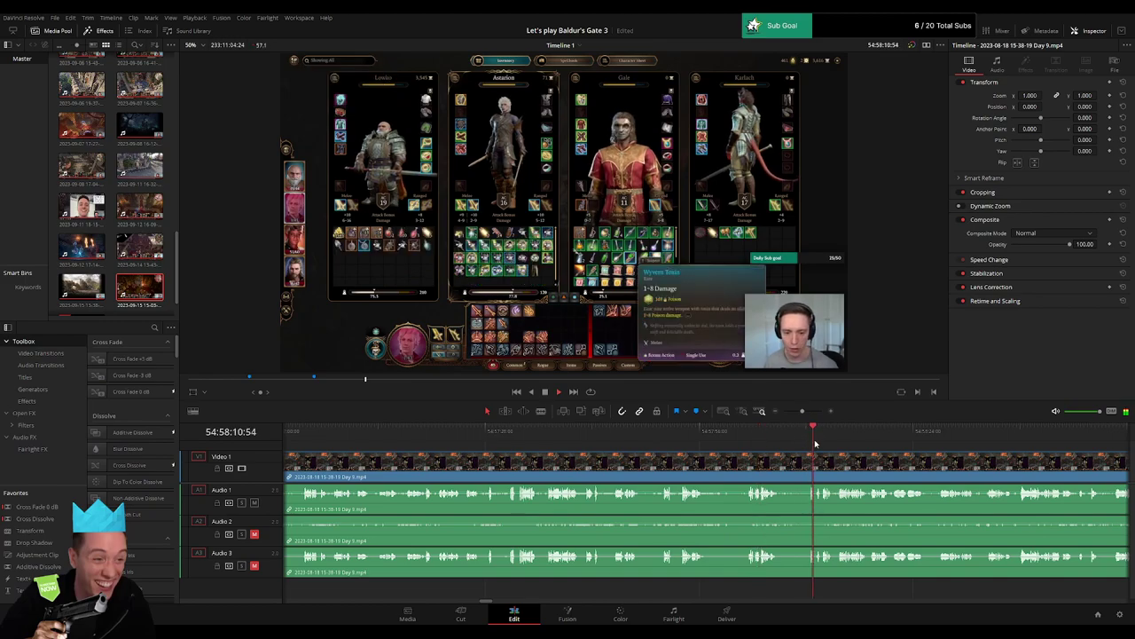
# Split the second Day 9 piece's video and audio at 54:58:10:00, in the quiet gap before the speech resumes.
pyautogui.moveTo(802, 411); pyautogui.dragTo(812, 412)
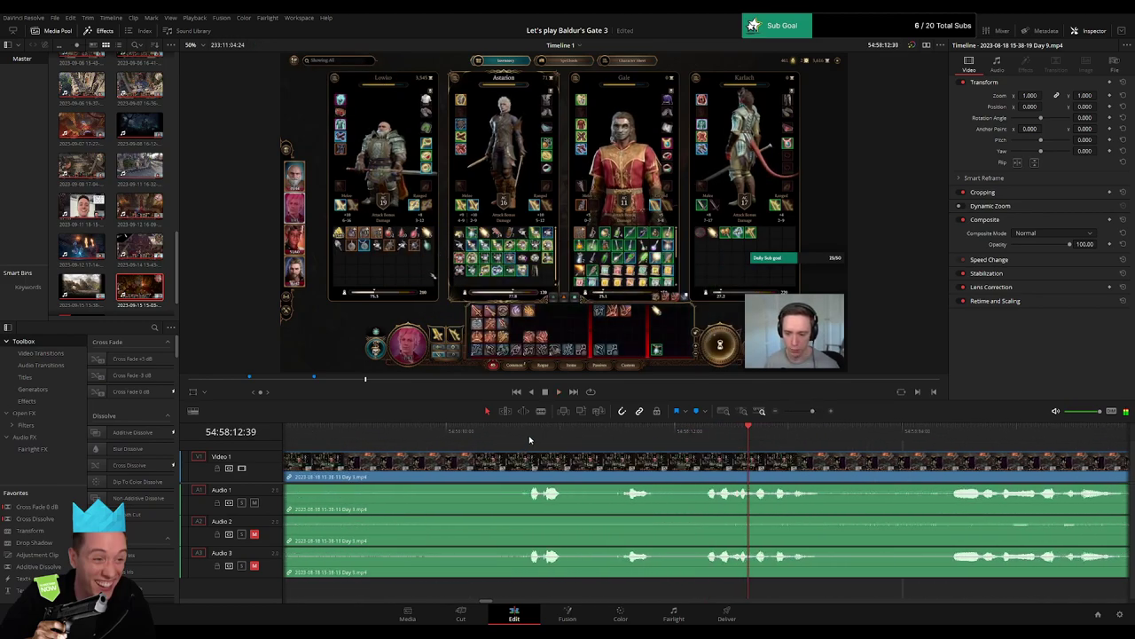
pyautogui.click(719, 435)
pyautogui.moveTo(718, 438); pyautogui.dragTo(642, 454)
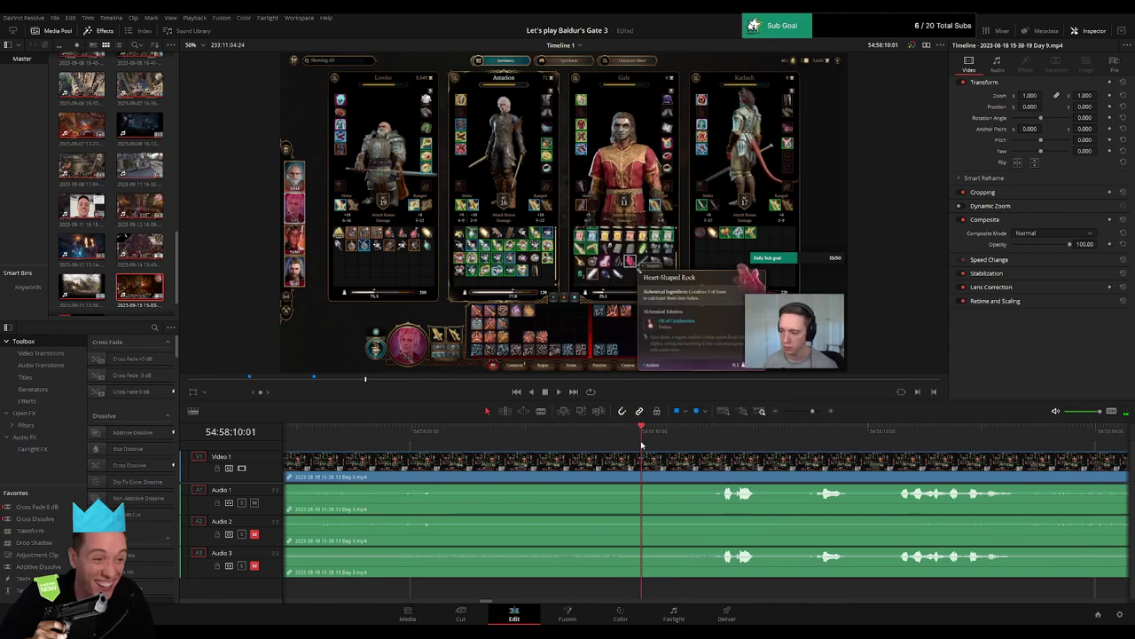
pyautogui.click(645, 478)
pyautogui.press('a')
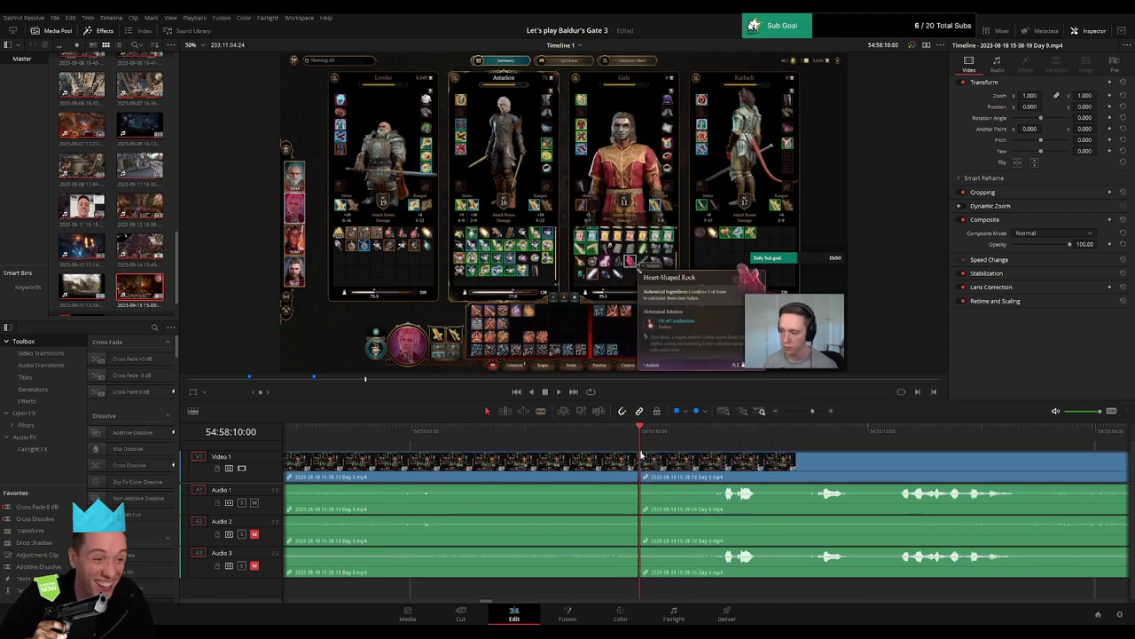
# Fade the video and all three audio tracks out and back in over about one second on either side of the 54:58:10:00 split.
pyautogui.moveTo(641, 455); pyautogui.dragTo(533, 456)
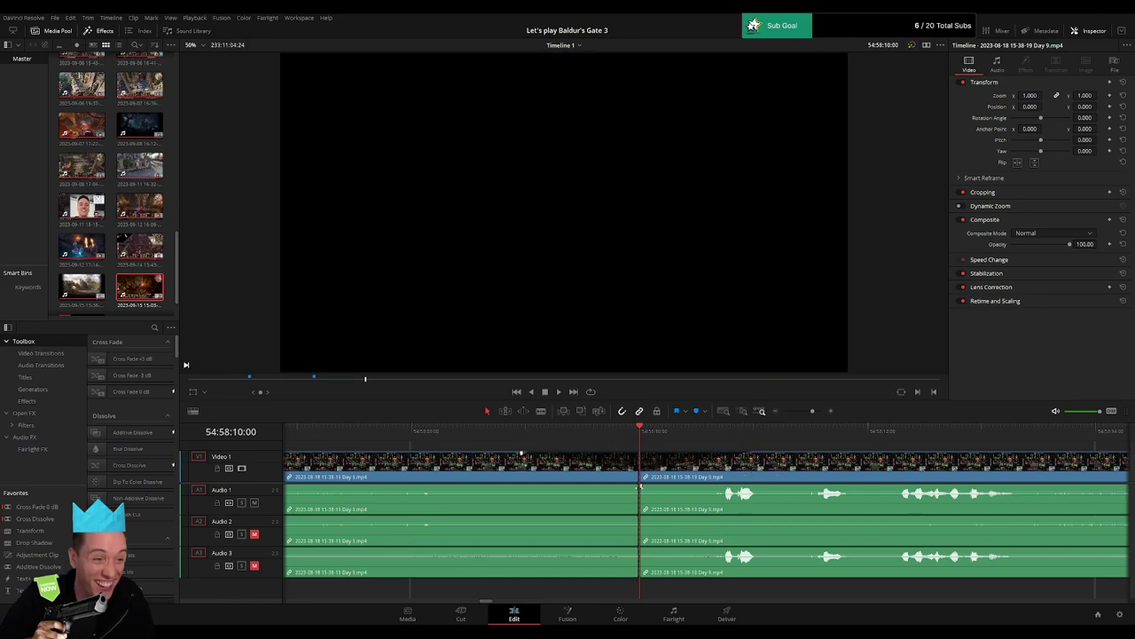
pyautogui.moveTo(638, 486); pyautogui.dragTo(533, 487)
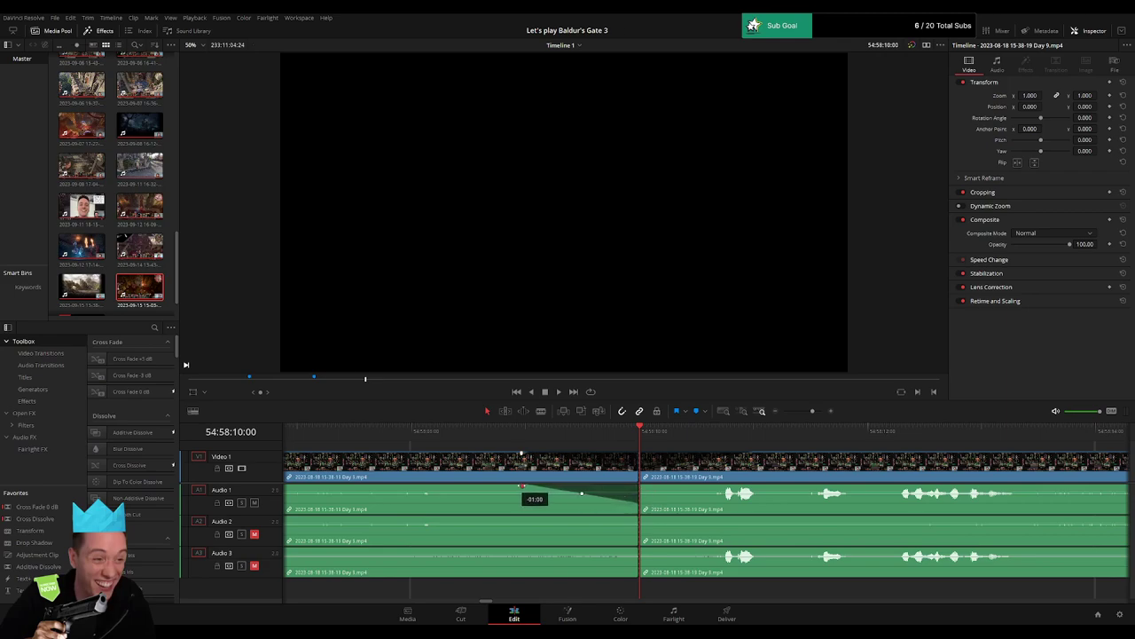
pyautogui.moveTo(645, 486); pyautogui.dragTo(757, 486)
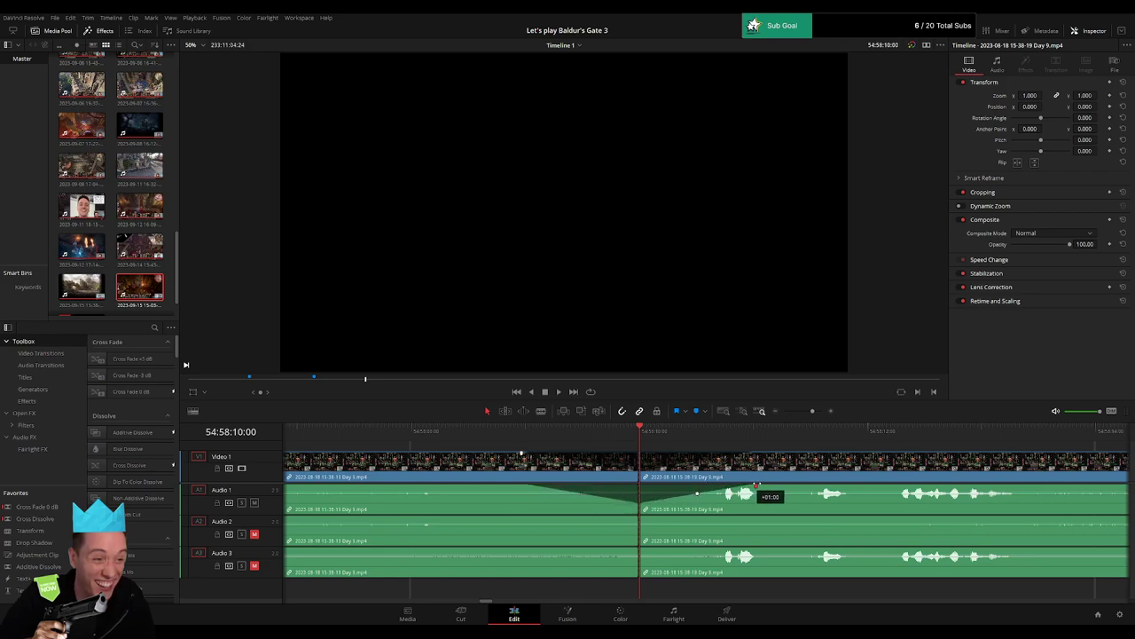
pyautogui.moveTo(628, 517); pyautogui.dragTo(544, 517)
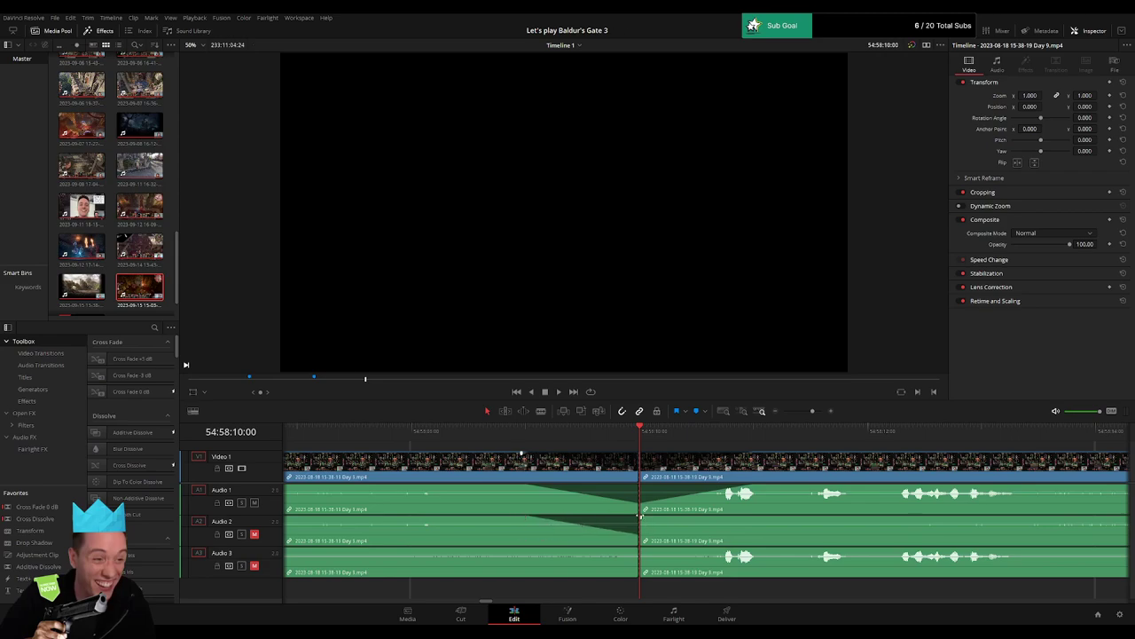
pyautogui.moveTo(640, 515); pyautogui.dragTo(773, 518)
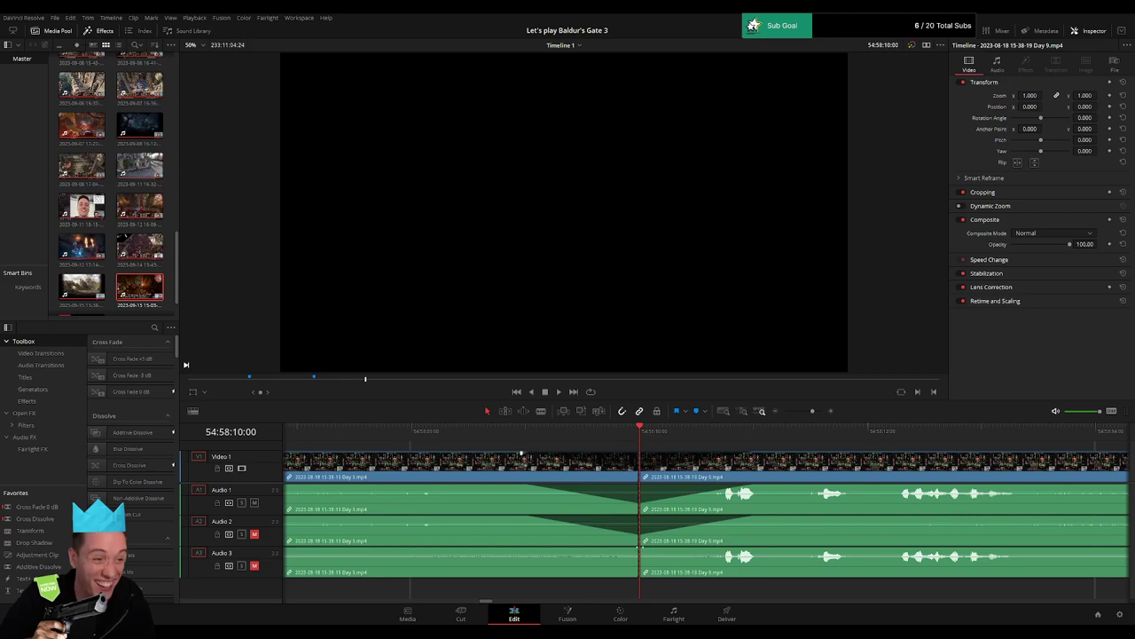
pyautogui.moveTo(633, 551); pyautogui.dragTo(527, 548)
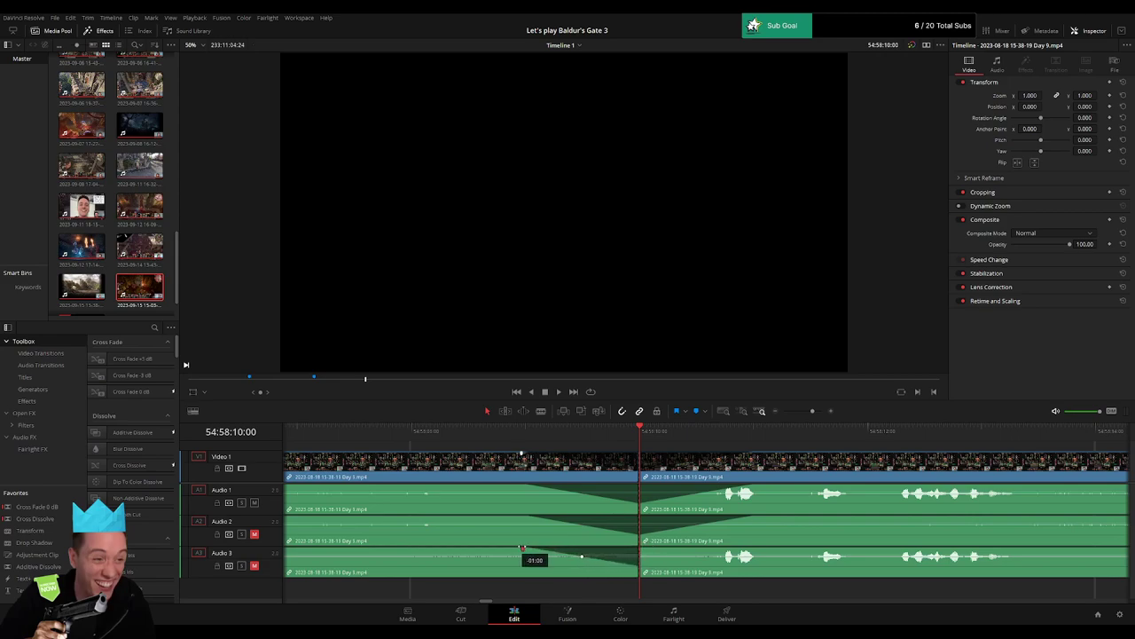
pyautogui.moveTo(641, 549); pyautogui.dragTo(738, 552)
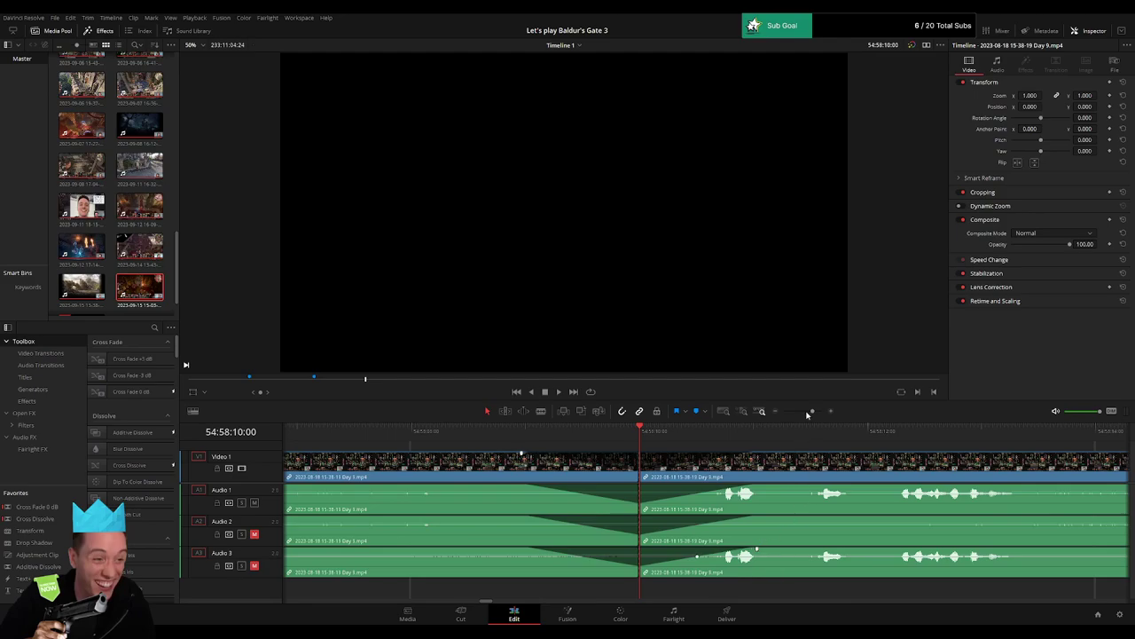
# Check the footage just after the 54:58:10:00 split and return the playhead to the cut.
pyautogui.moveTo(808, 415)
pyautogui.mouseDown()
pyautogui.moveTo(790, 413)
pyautogui.moveTo(806, 413)
pyautogui.mouseUp()
pyautogui.click(756, 434)
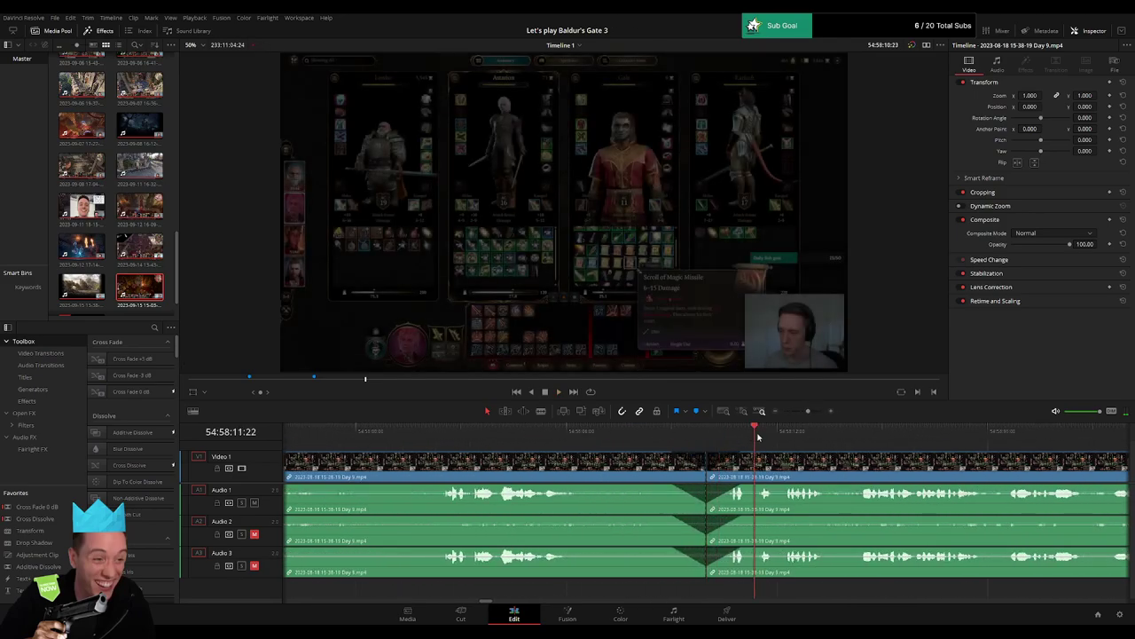
pyautogui.click(860, 438)
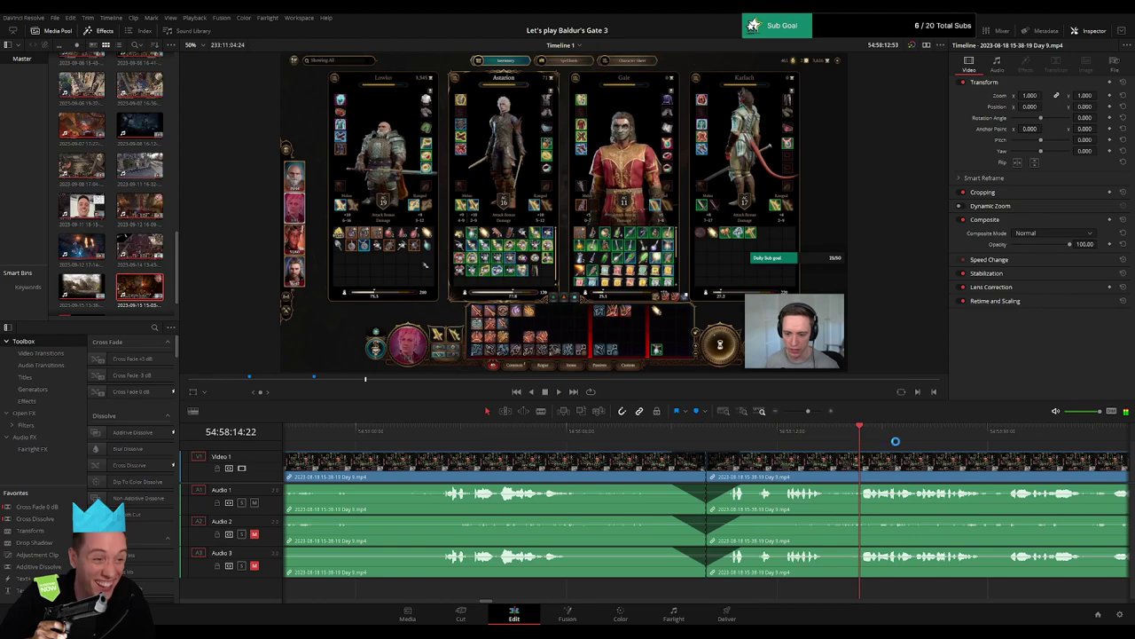
pyautogui.moveTo(807, 411); pyautogui.dragTo(783, 413)
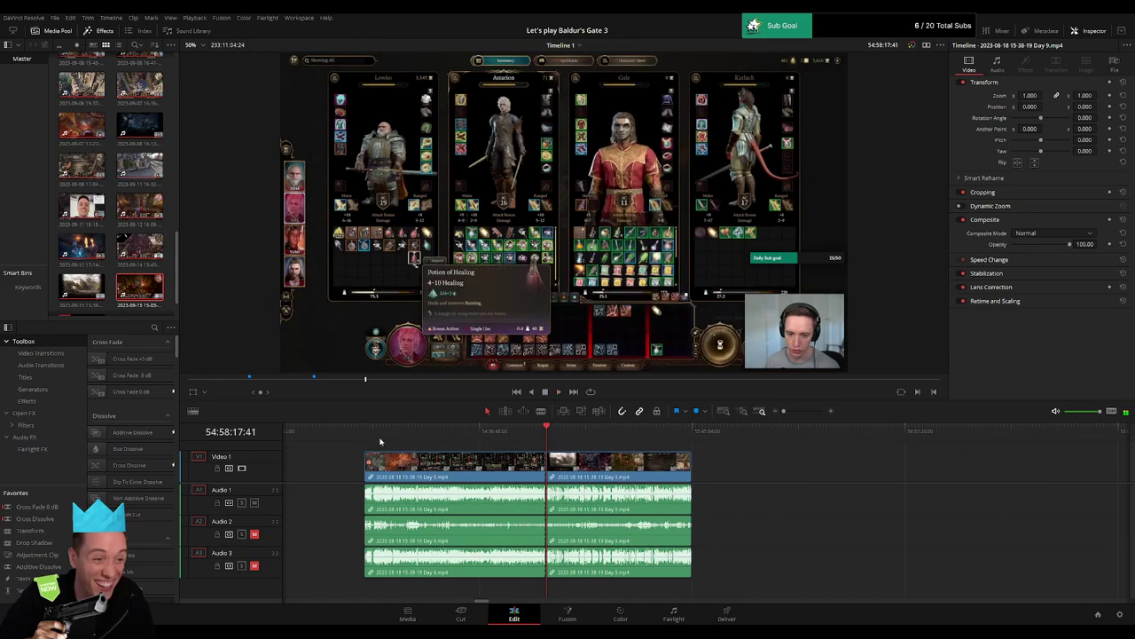
pyautogui.click(367, 434)
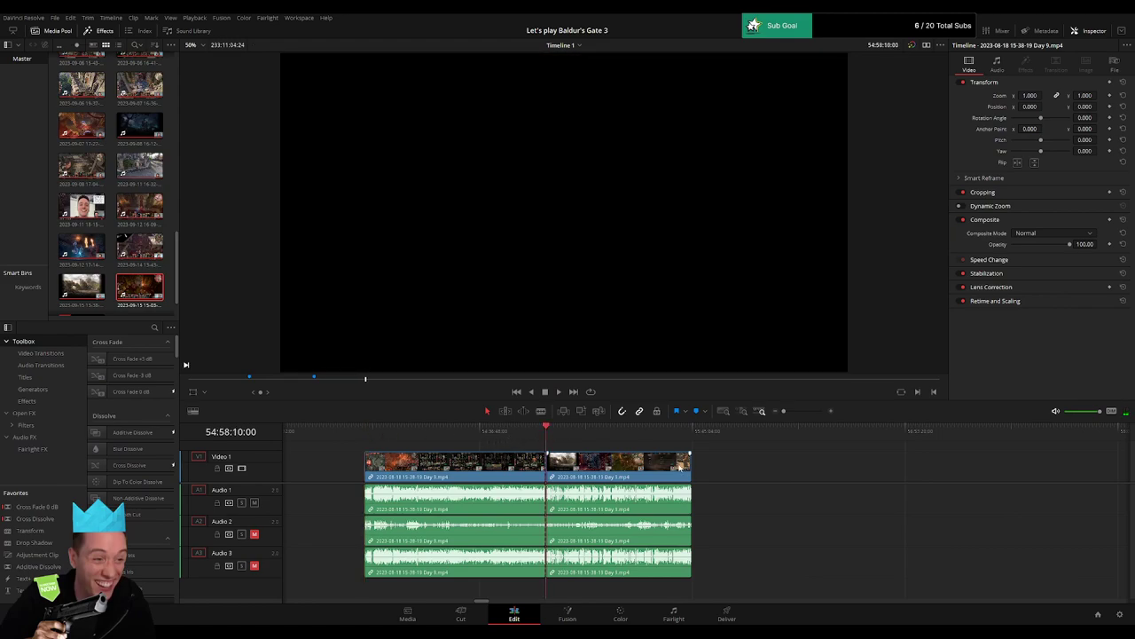
# Separate the third Day 9 piece from the second by moving it about 2 hours 6 minutes further along the timeline.
pyautogui.moveTo(701, 470); pyautogui.dragTo(467, 458)
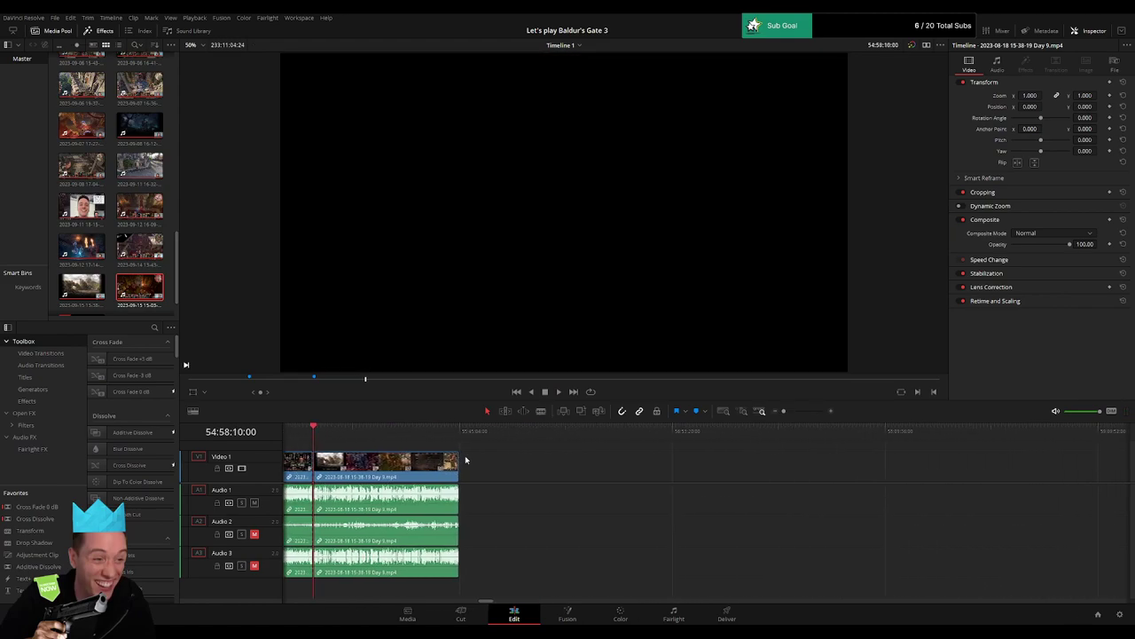
pyautogui.moveTo(399, 467); pyautogui.dragTo(793, 470)
pyautogui.click(453, 466)
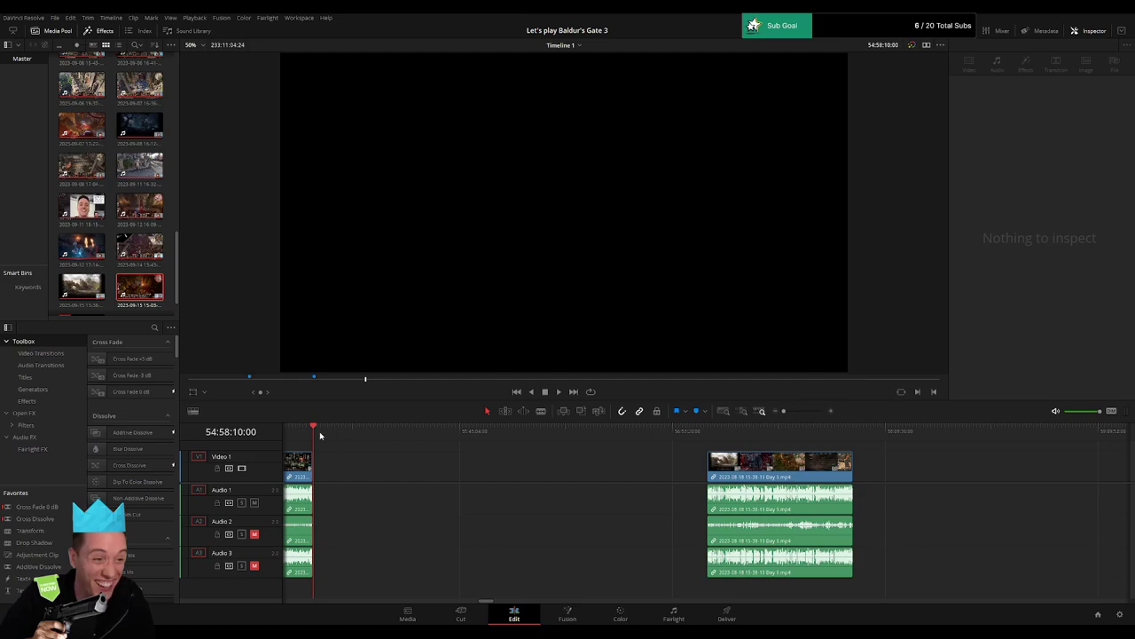
# Move the playhead to about 56:00:00 in the gap before the third Day 9 piece.
pyautogui.moveTo(321, 435); pyautogui.dragTo(374, 439)
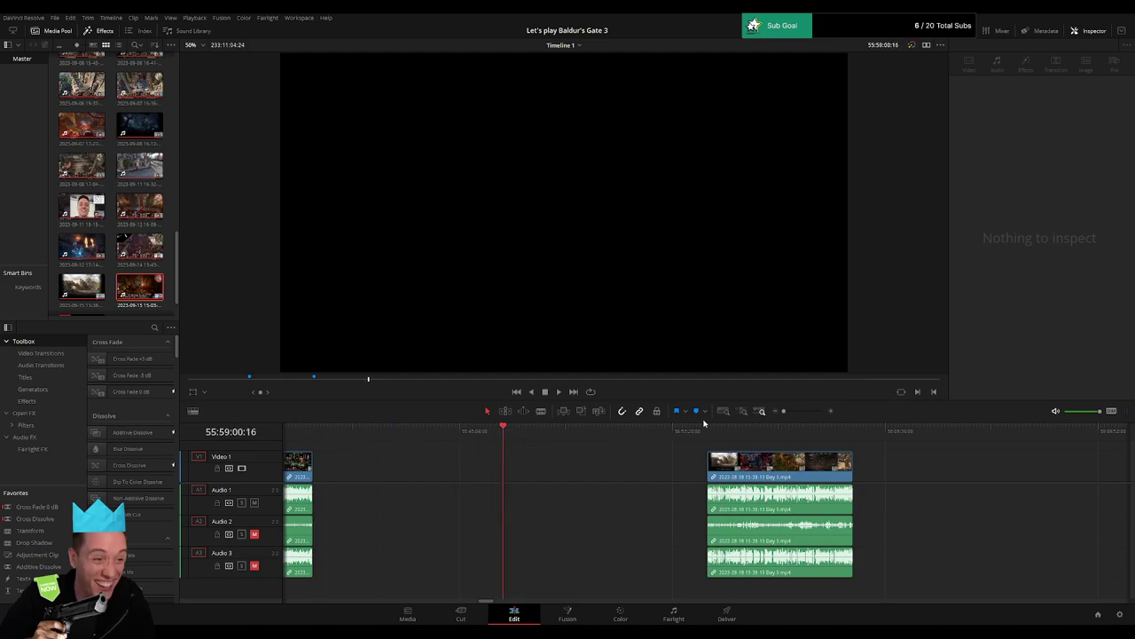
pyautogui.moveTo(784, 410); pyautogui.dragTo(791, 412)
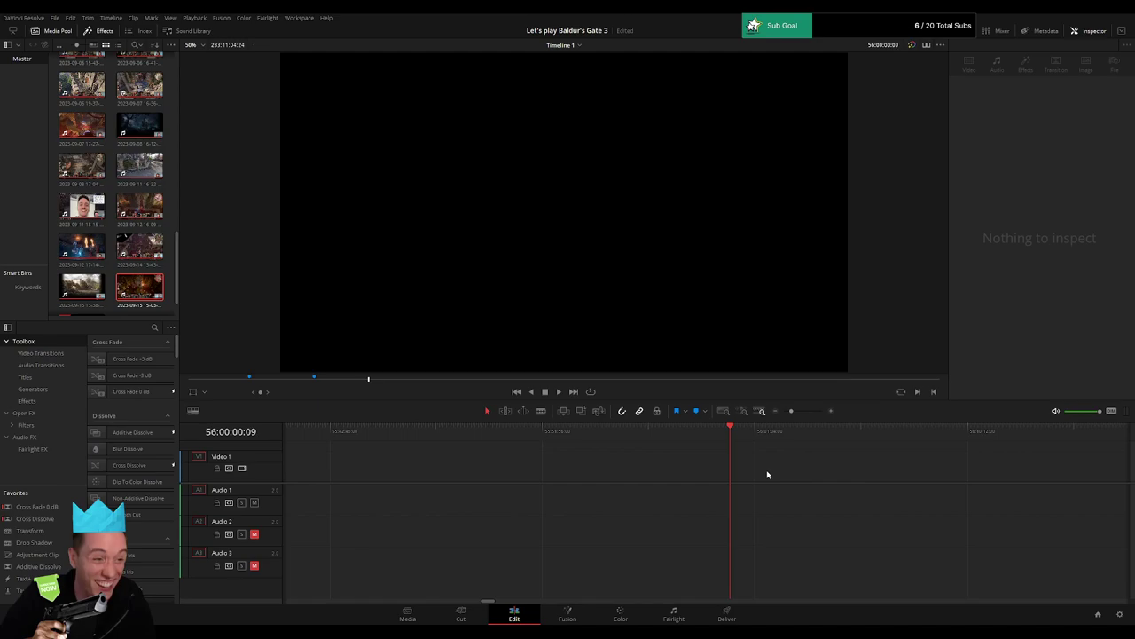
# Move the remaining Day 9 clip so it starts at 56:00:00:00 and bring the playhead to the clip's end.
pyautogui.click(776, 413)
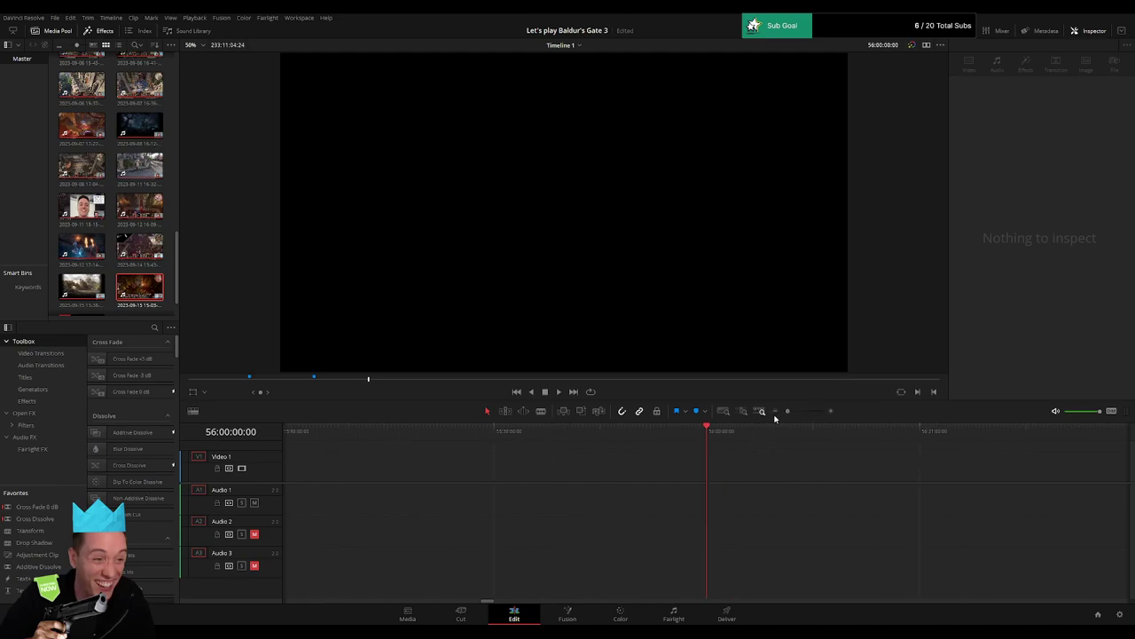
pyautogui.click(775, 412)
pyautogui.click(775, 412)
pyautogui.moveTo(765, 461); pyautogui.dragTo(578, 460)
pyautogui.click(578, 460)
pyautogui.moveTo(762, 476); pyautogui.dragTo(559, 476)
pyautogui.press('space')
pyautogui.moveTo(482, 439); pyautogui.dragTo(629, 445)
# Move the Day 10 clip back along the timeline so it starts directly at the end of the Day 9 clip.
pyautogui.hscroll(3, 747, 475)
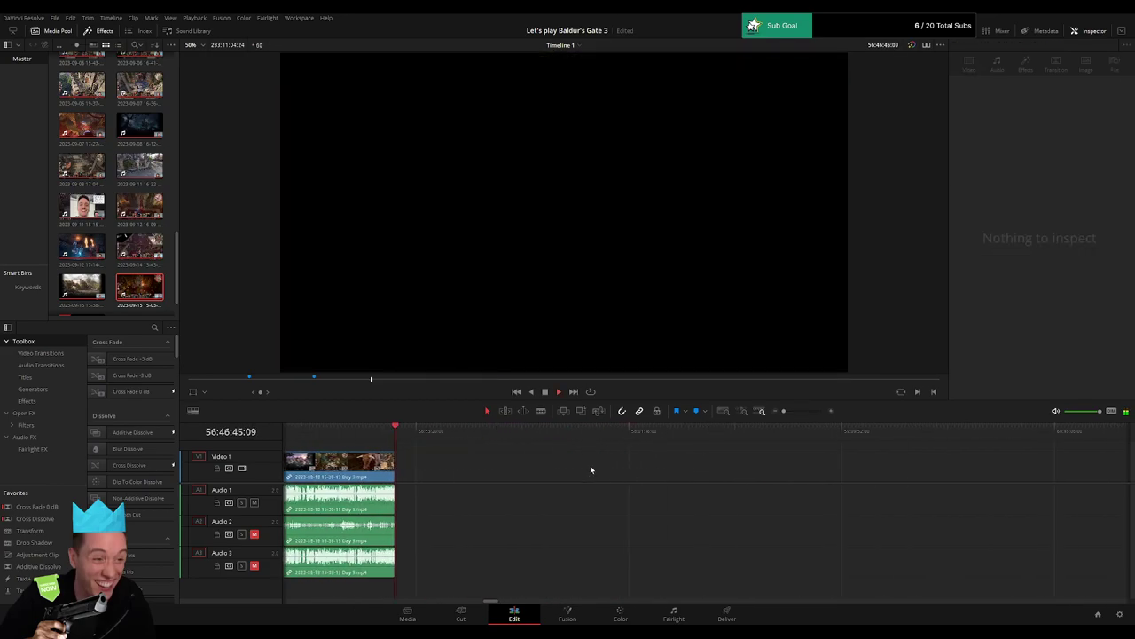
pyautogui.hscroll(3, 737, 473)
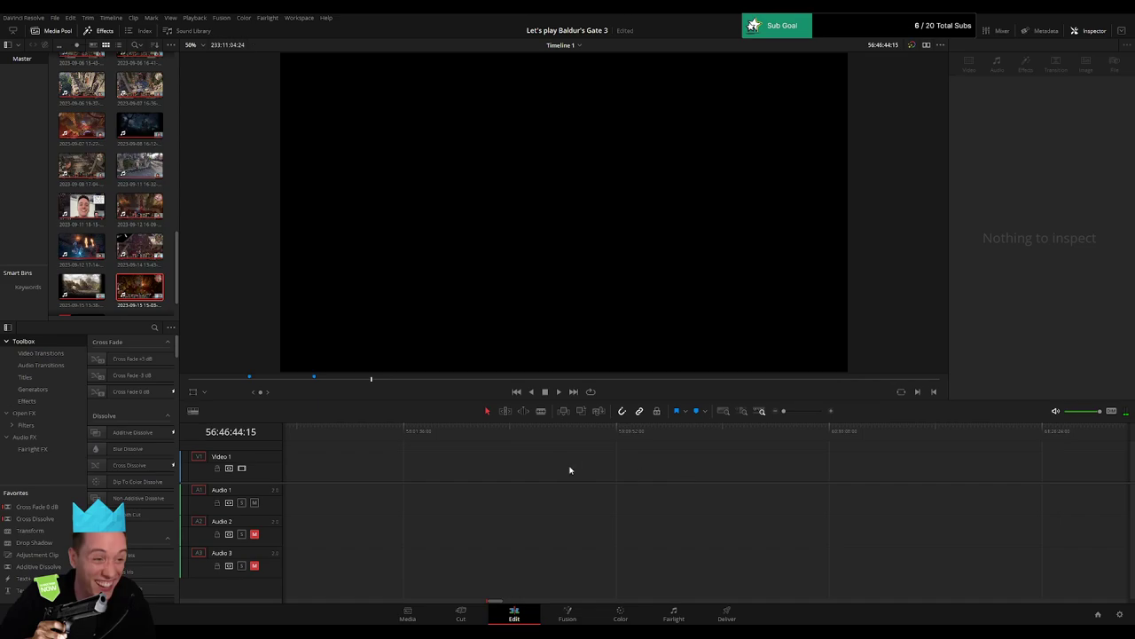
pyautogui.hscroll(5, 849, 476)
pyautogui.moveTo(904, 476); pyautogui.dragTo(507, 477)
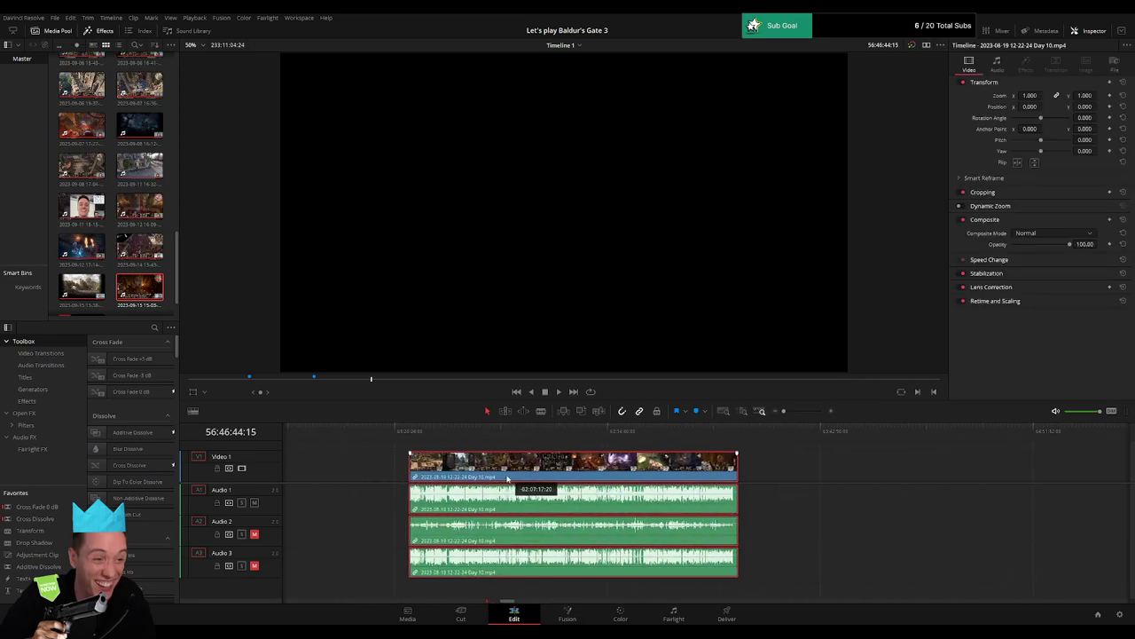
pyautogui.moveTo(346, 466); pyautogui.dragTo(918, 476)
pyautogui.moveTo(1008, 470); pyautogui.dragTo(496, 470)
pyautogui.click(380, 461)
pyautogui.hscroll(-3, 380, 464)
pyautogui.click(743, 471)
pyautogui.moveTo(651, 476); pyautogui.dragTo(478, 476)
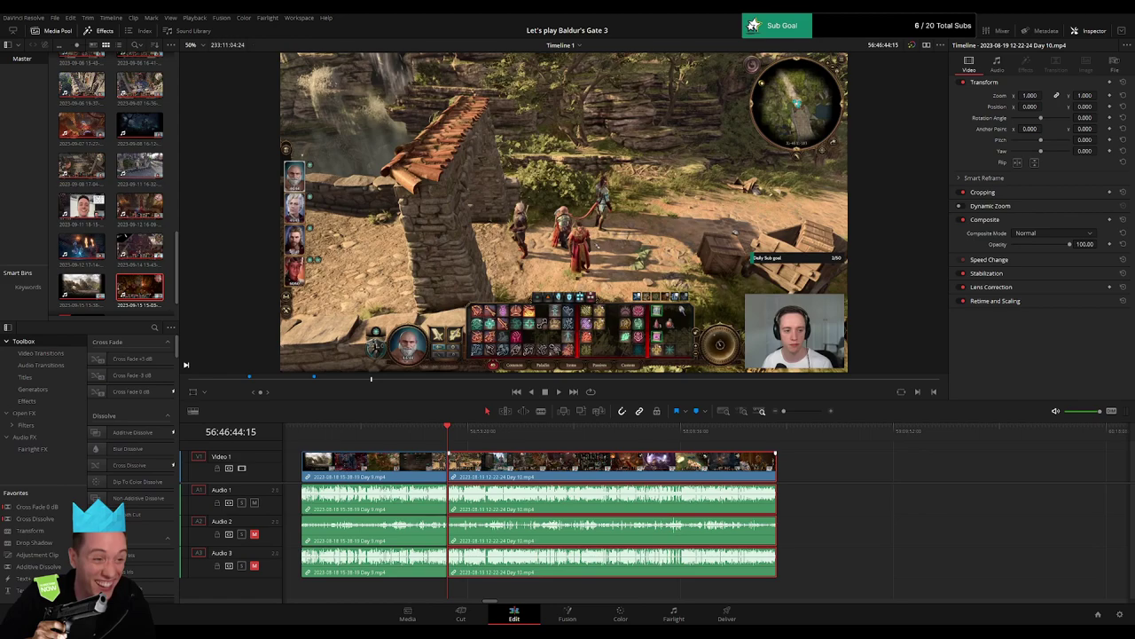
# Add the default transition to the video and audio at the cut between the Day 9 and Day 10 clips and play across it.
pyautogui.press('q')
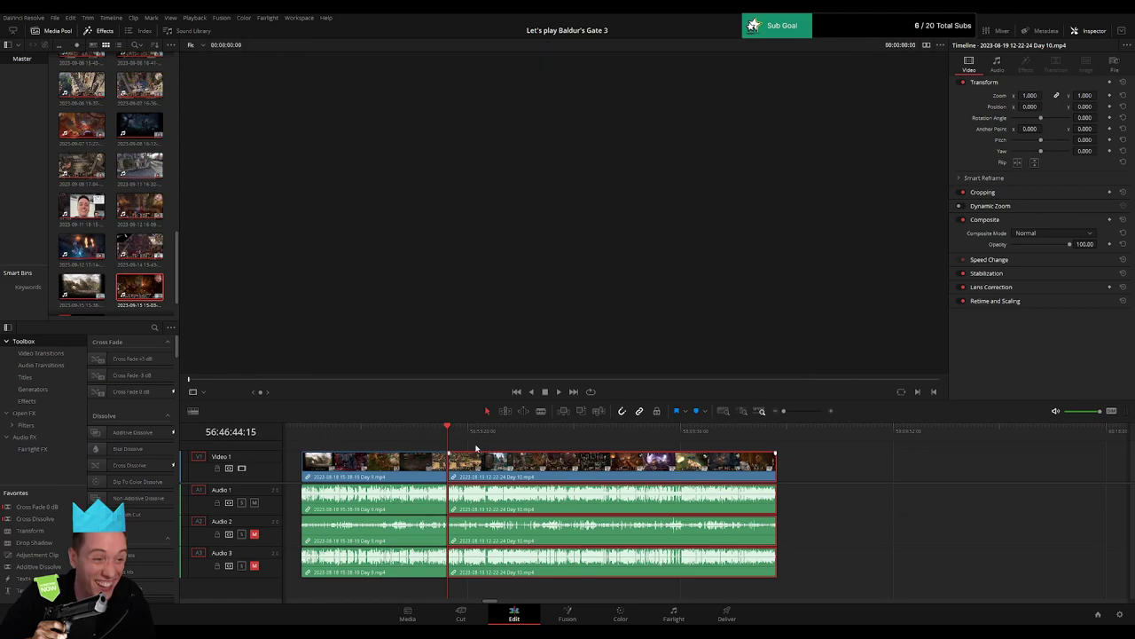
pyautogui.moveTo(804, 412); pyautogui.dragTo(809, 411)
pyautogui.click(705, 467)
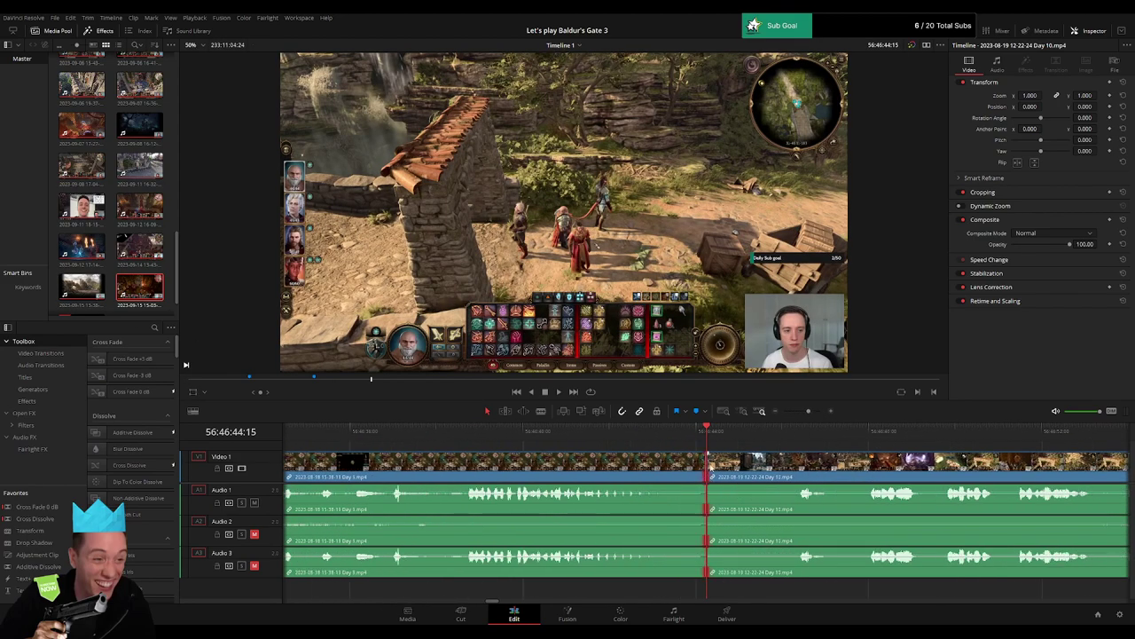
pyautogui.hotkey('ctrl', 't')
pyautogui.click(456, 434)
pyautogui.press('space')
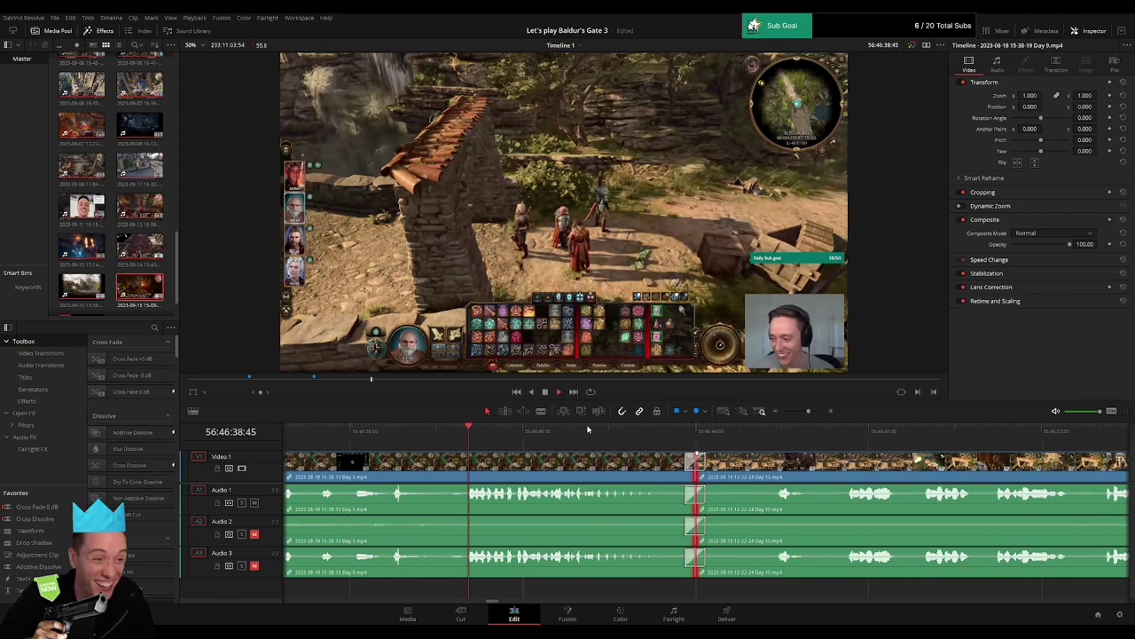
# Scrub through the Day 10 clip between about 56:49 and 56:57 to look for a suitable episode break.
pyautogui.moveTo(808, 411); pyautogui.dragTo(489, 439)
pyautogui.click(749, 444)
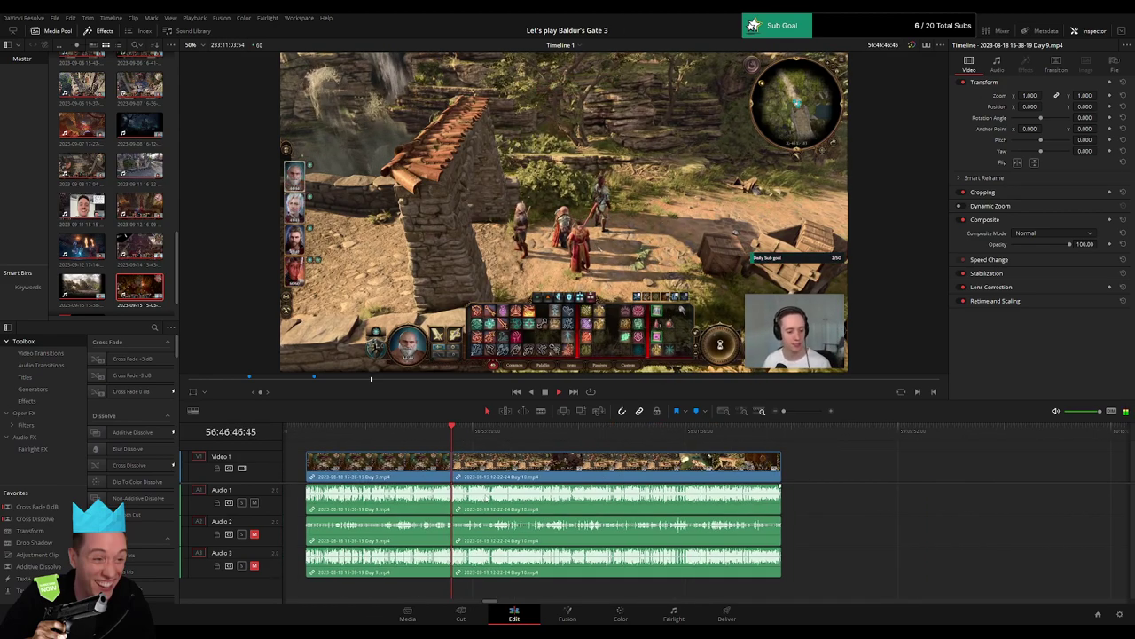
pyautogui.click(460, 434)
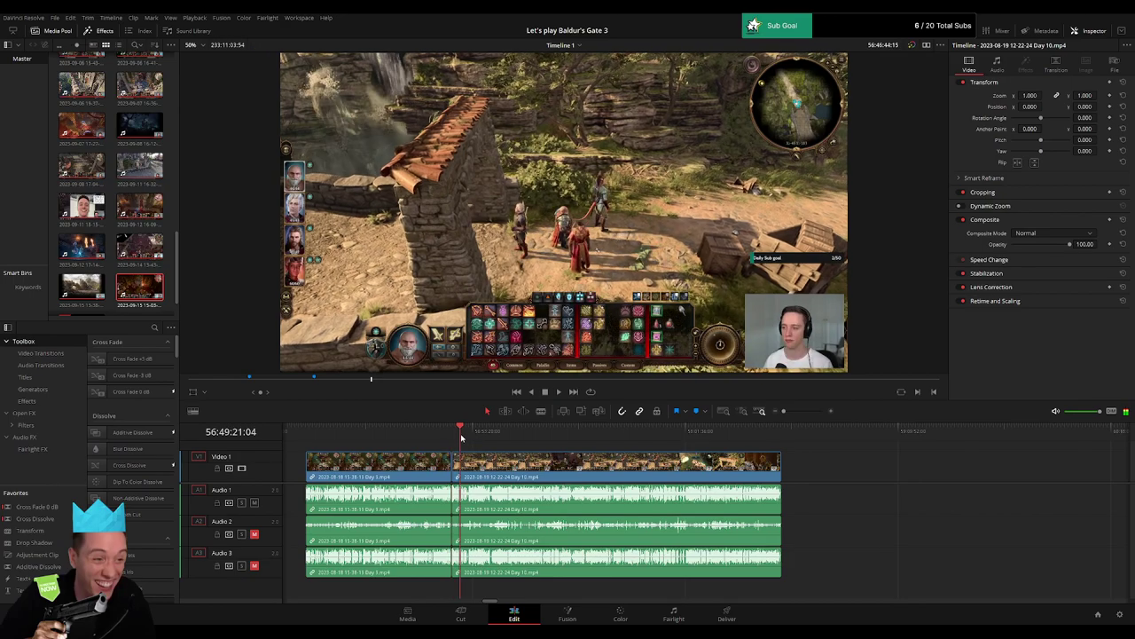
pyautogui.moveTo(461, 438); pyautogui.dragTo(479, 438)
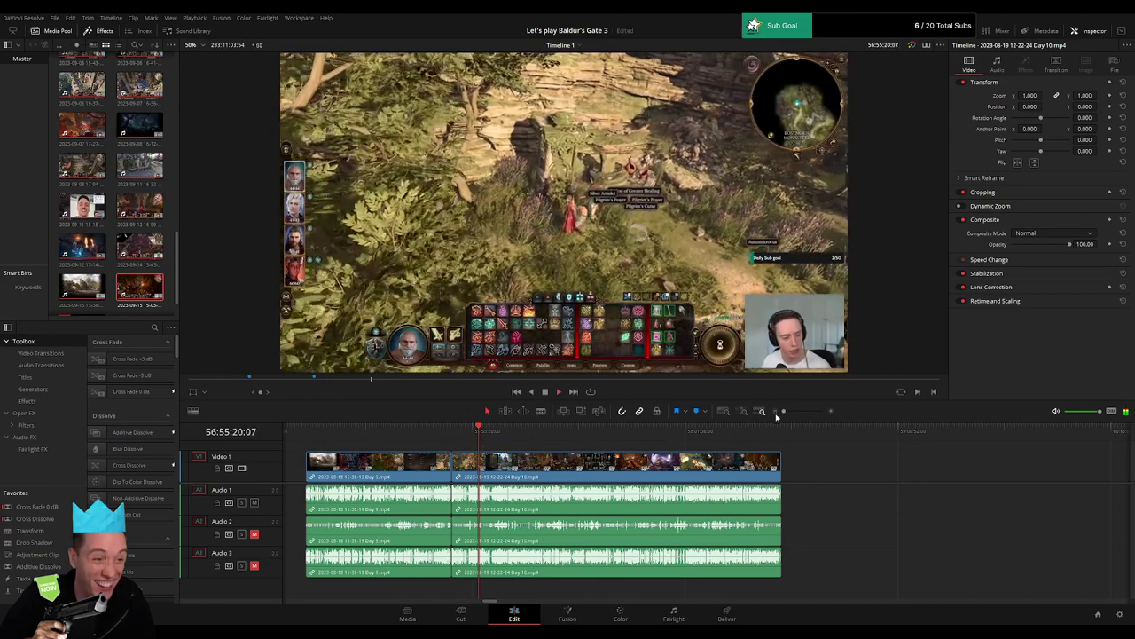
pyautogui.moveTo(776, 416); pyautogui.dragTo(799, 414)
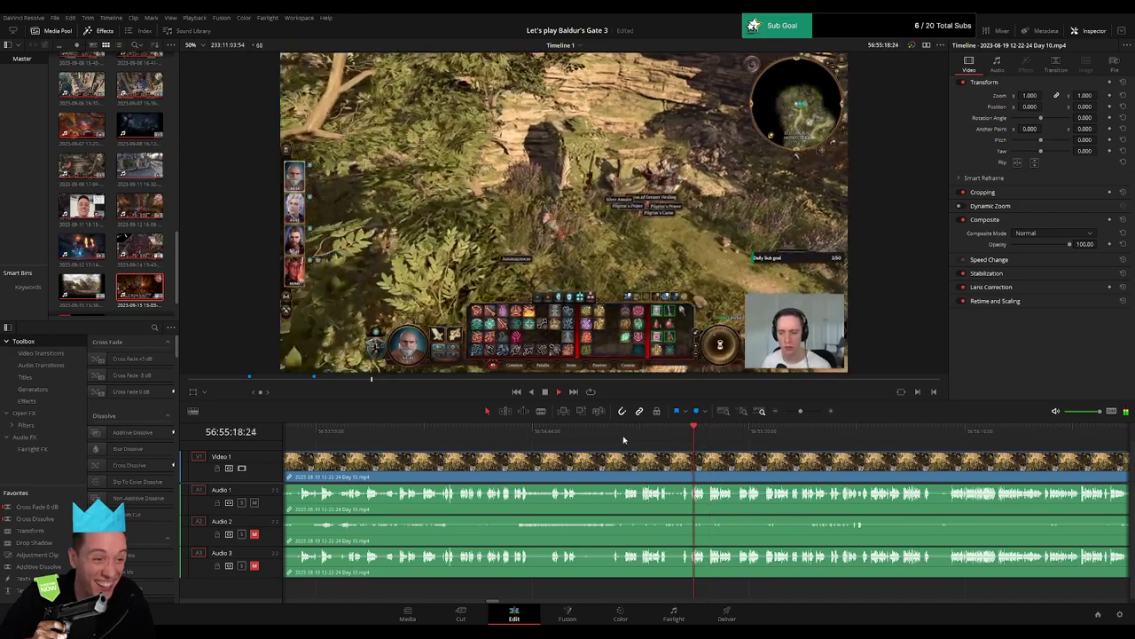
pyautogui.click(623, 439)
pyautogui.click(590, 438)
pyautogui.click(623, 439)
pyautogui.click(637, 439)
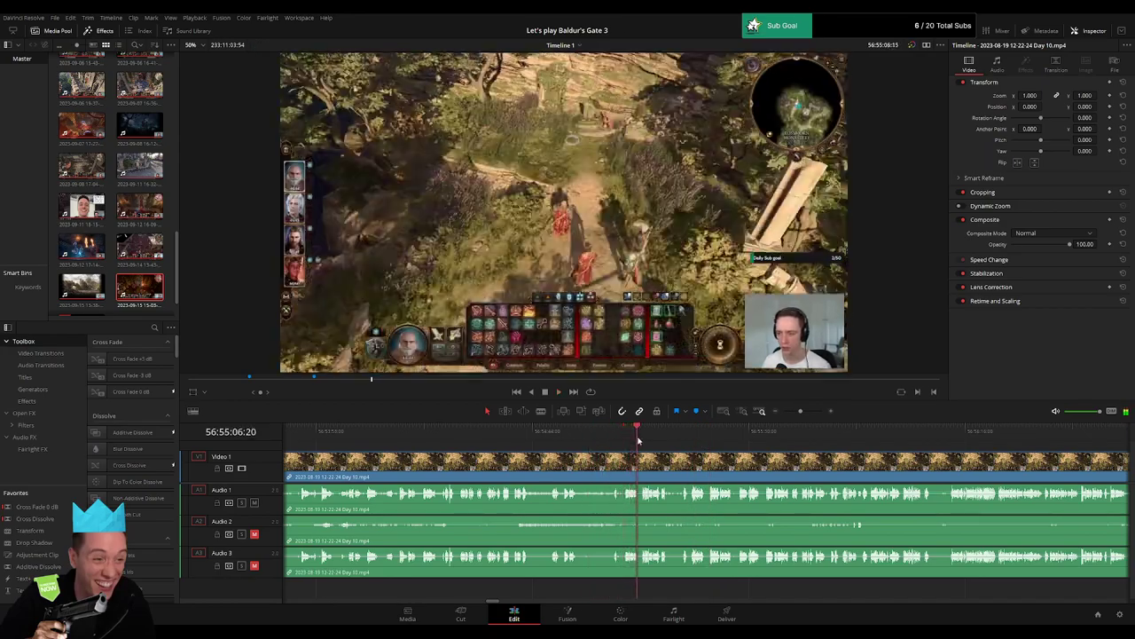
pyautogui.moveTo(637, 439); pyautogui.dragTo(711, 439)
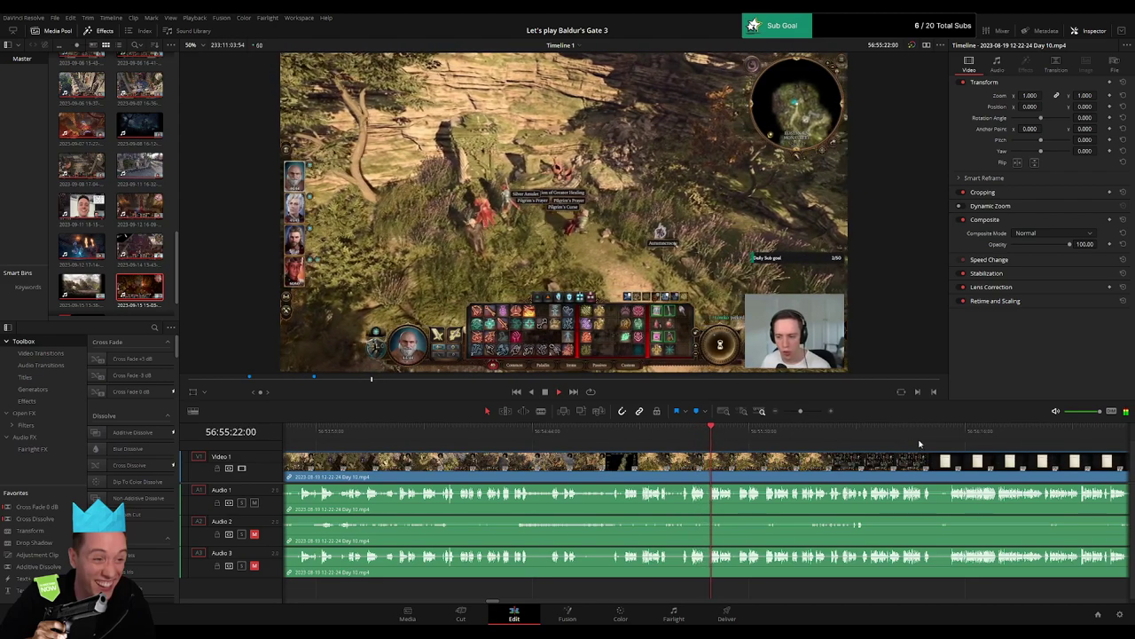
pyautogui.moveTo(931, 439); pyautogui.dragTo(950, 438)
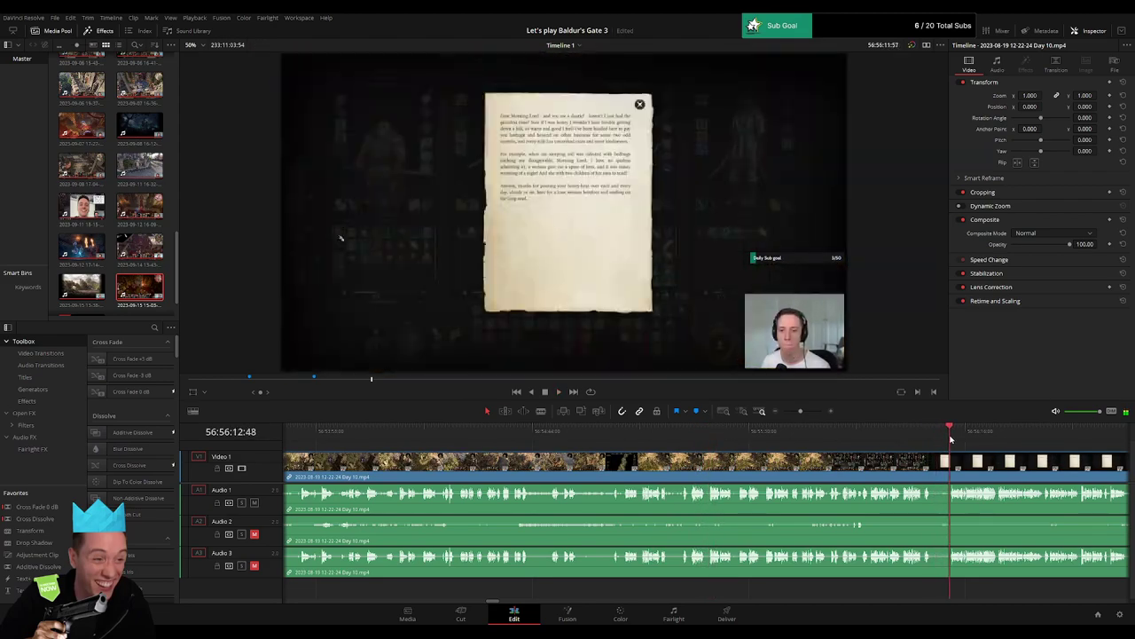
# Split the Day 10 clip at 56:56:11:00, in the pause before the letter is read, and check the cut by playback.
pyautogui.press('space')
pyautogui.hscroll(6, 951, 439)
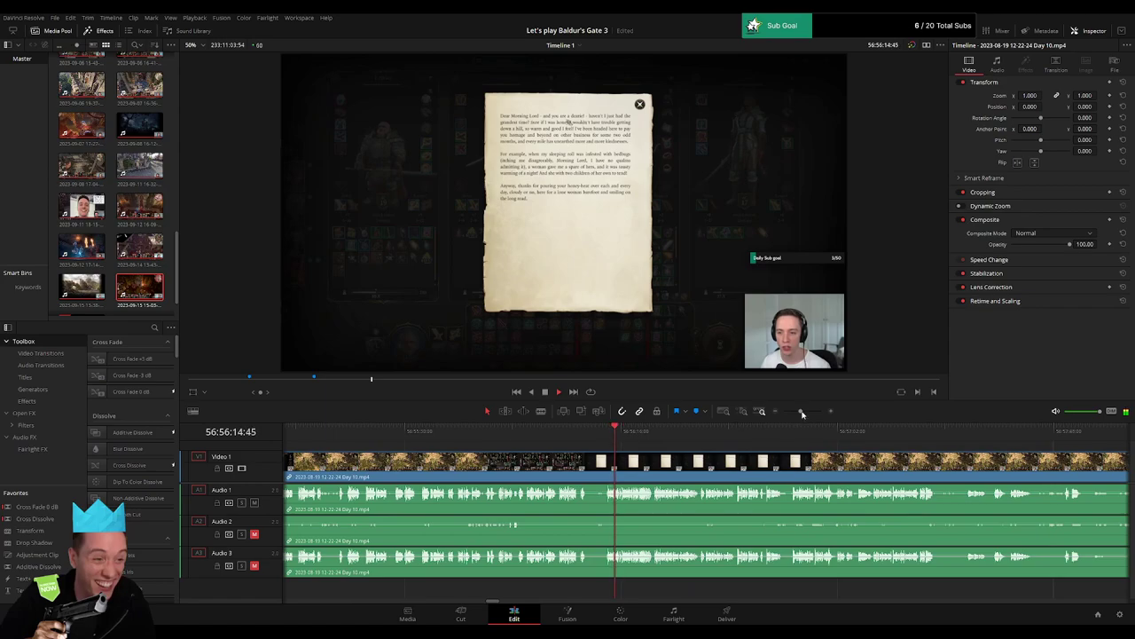
pyautogui.moveTo(803, 414); pyautogui.dragTo(808, 414)
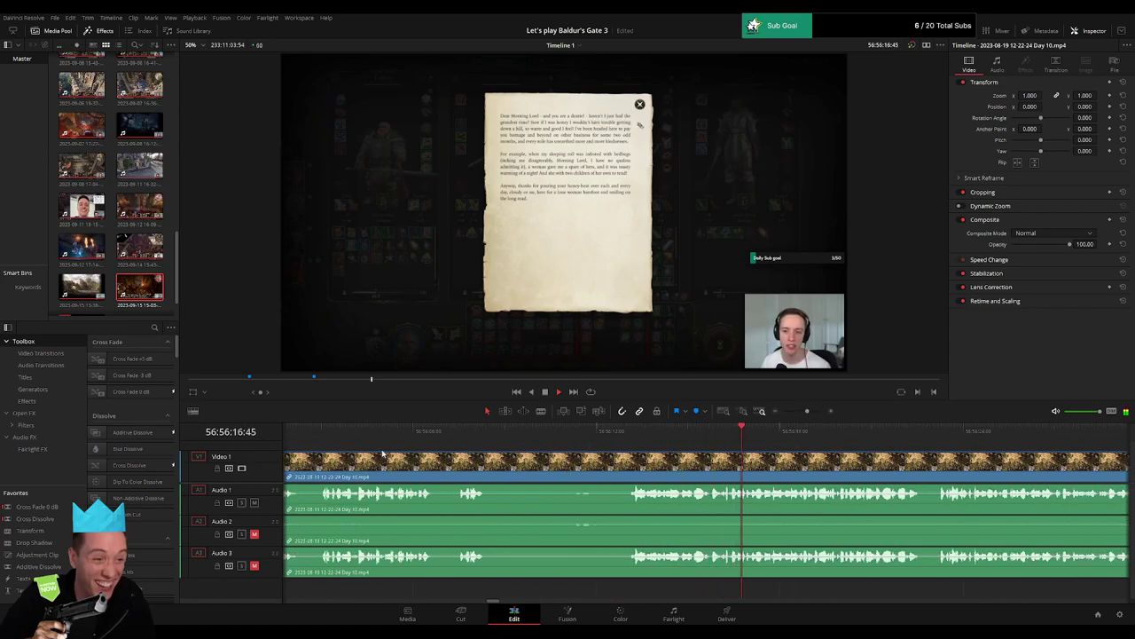
pyautogui.click(409, 433)
pyautogui.hscroll(-5, 568, 460)
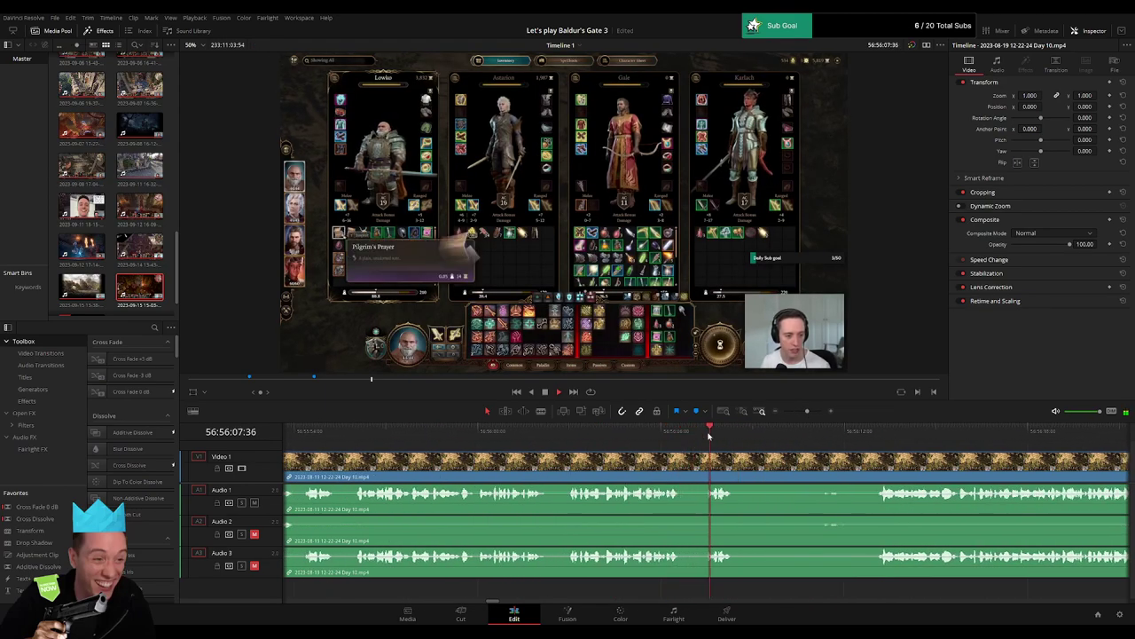
pyautogui.click(578, 432)
pyautogui.hscroll(5, 620, 450)
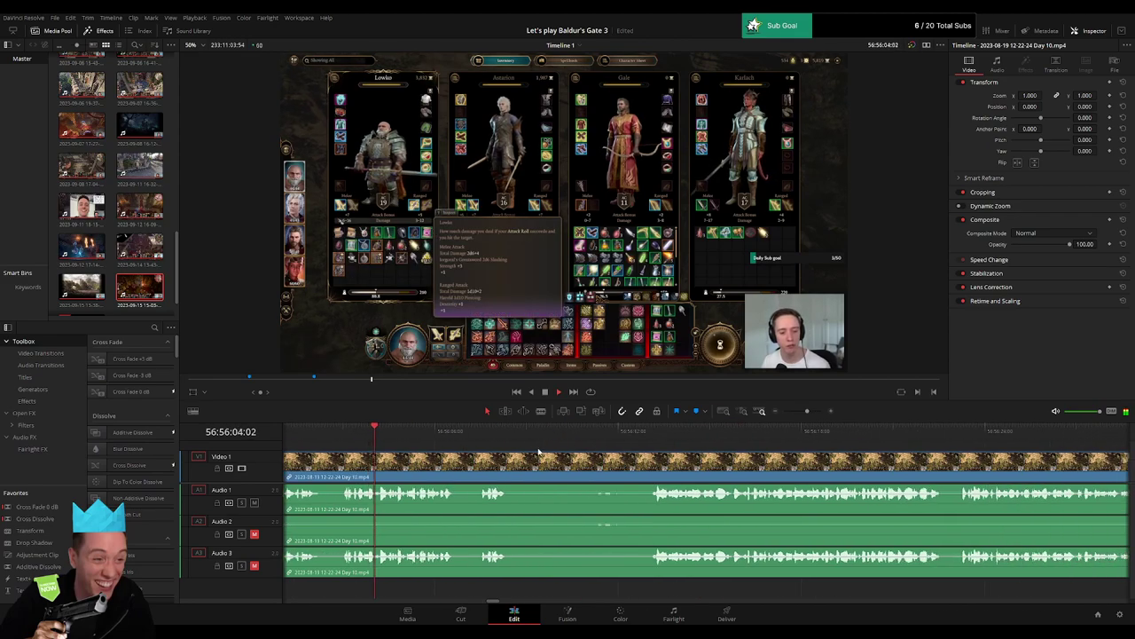
pyautogui.click(475, 433)
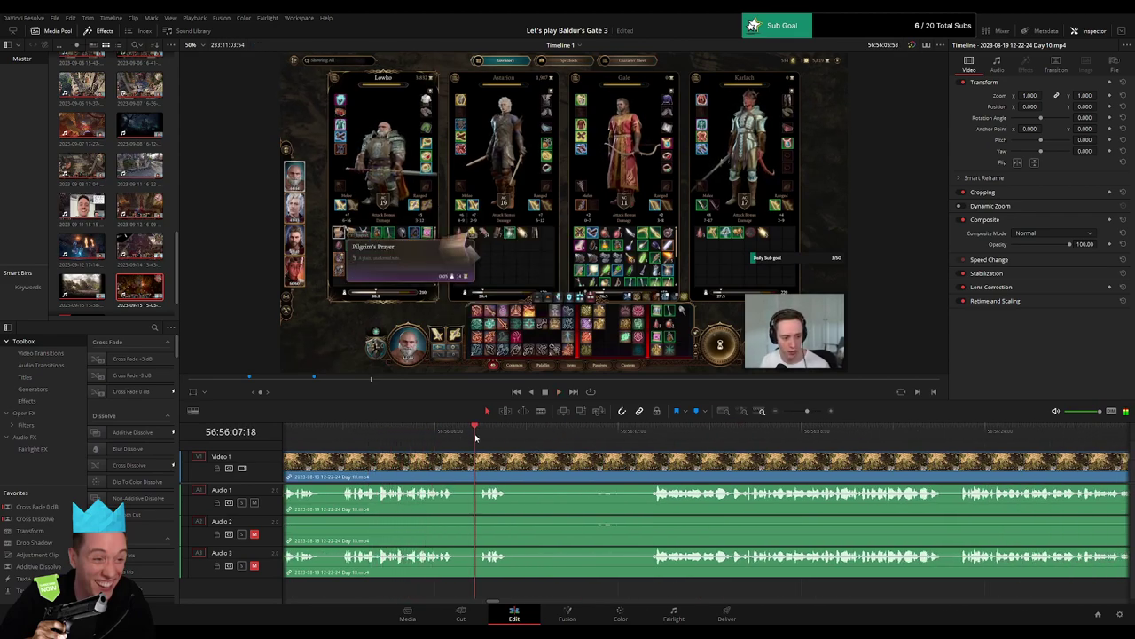
pyautogui.click(651, 435)
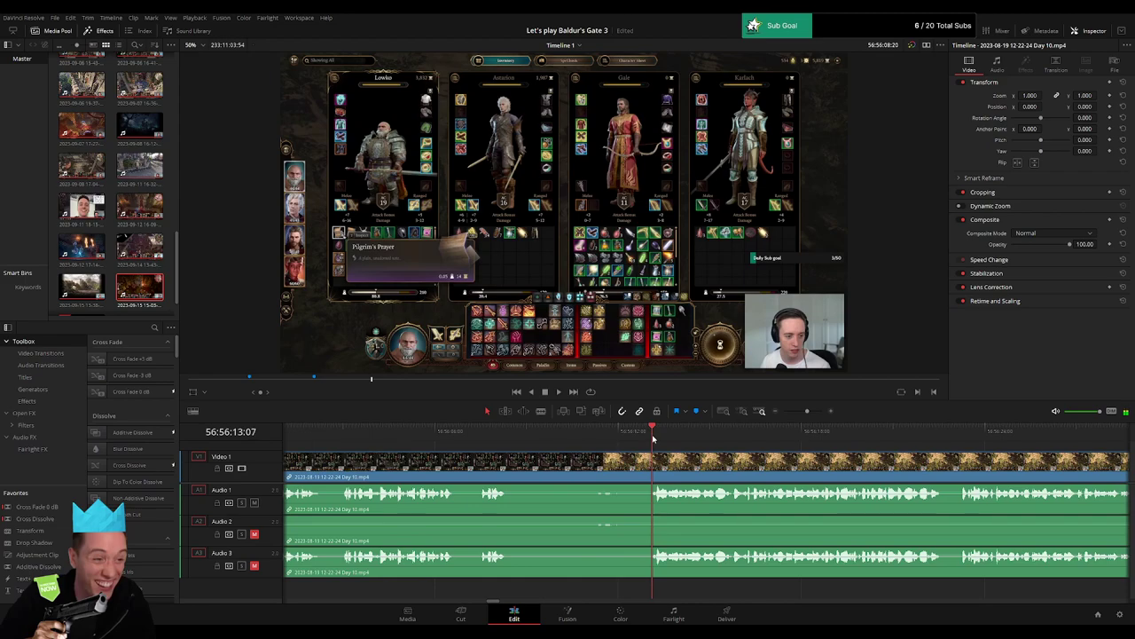
pyautogui.moveTo(651, 435); pyautogui.dragTo(621, 458)
pyautogui.hotkey('ctrl', 'b')
pyautogui.press('space')
pyautogui.press('space')
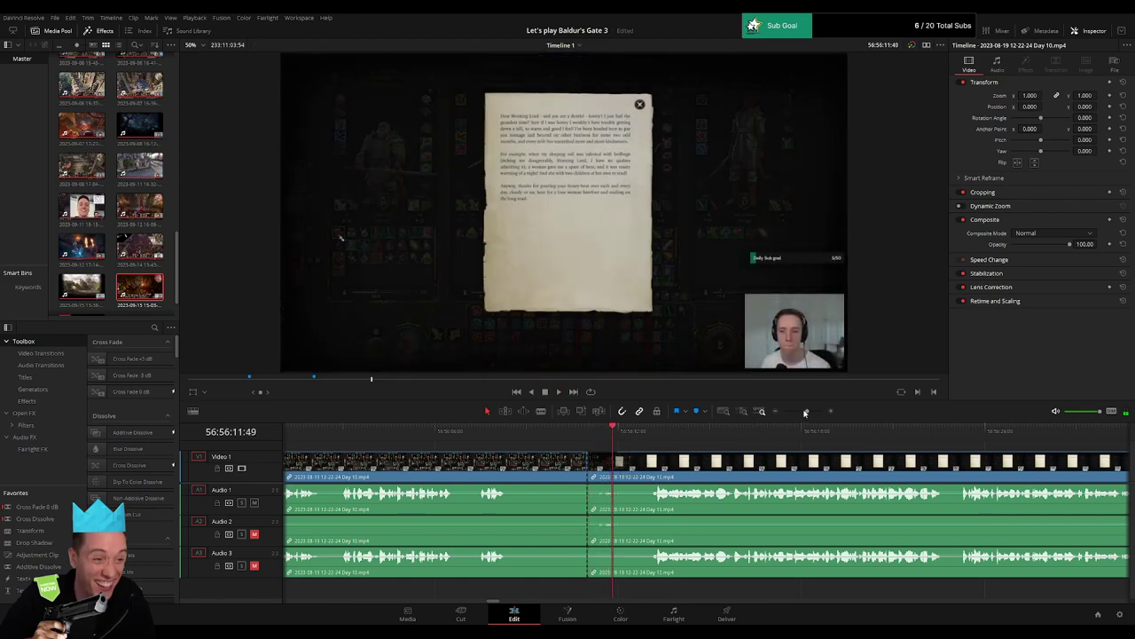
# Fade out the video and audio before the split in the Day 10 clip and fade them in after it.
pyautogui.moveTo(806, 412); pyautogui.dragTo(808, 412)
pyautogui.moveTo(678, 454); pyautogui.dragTo(715, 518)
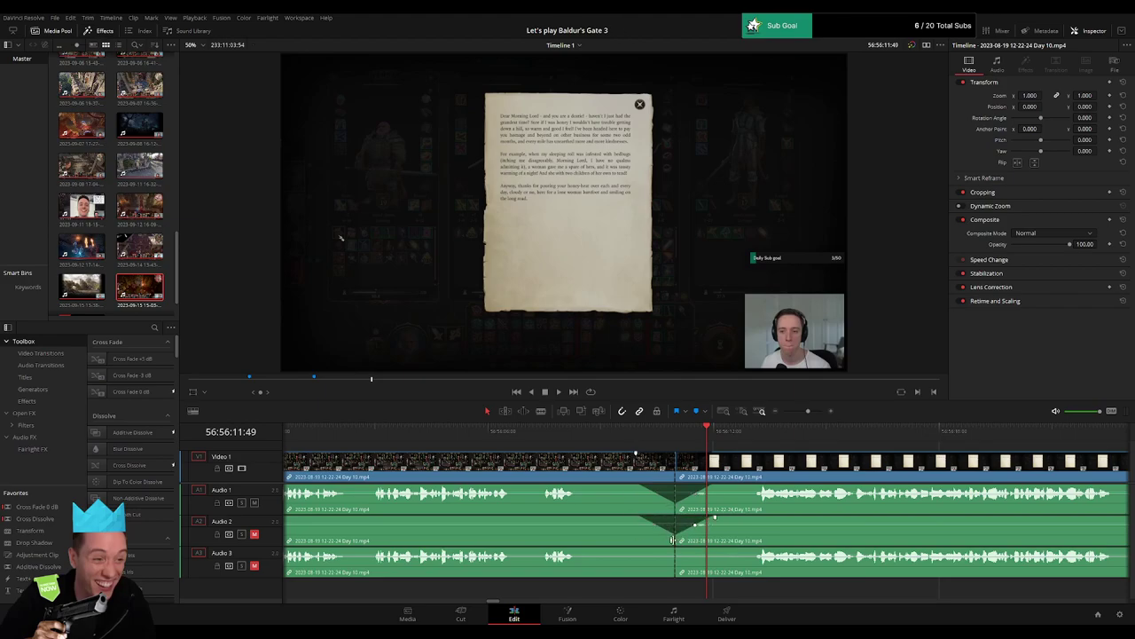
pyautogui.moveTo(672, 549); pyautogui.dragTo(711, 552)
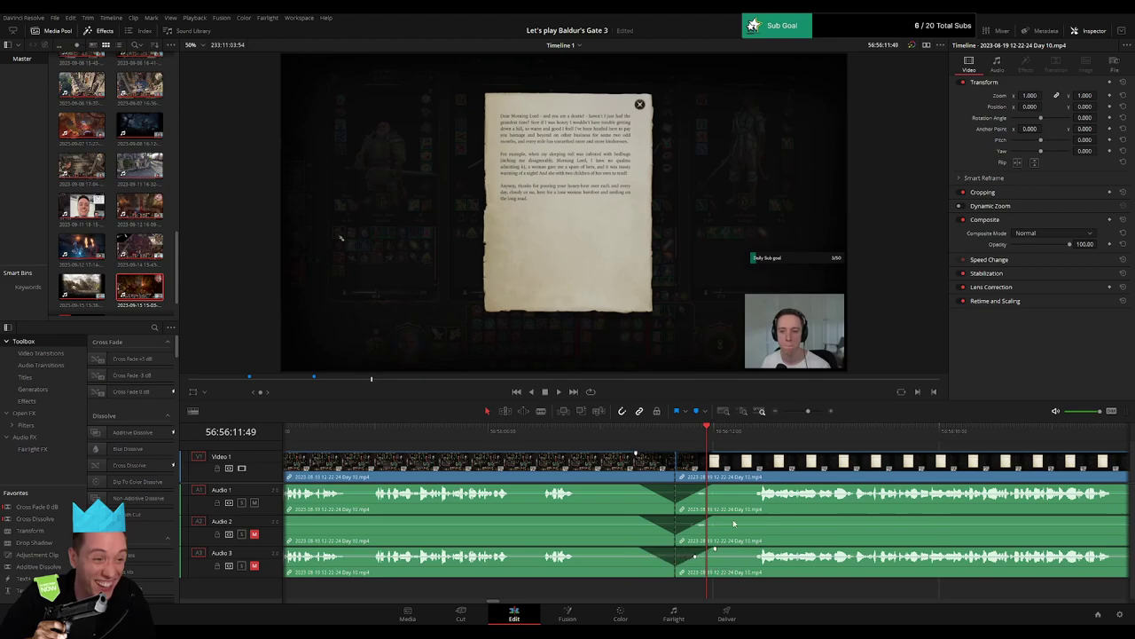
# Move the second part of the Day 10 clip away from the split to start at 58:00:00:00 and play its opening.
pyautogui.moveTo(807, 414); pyautogui.dragTo(783, 413)
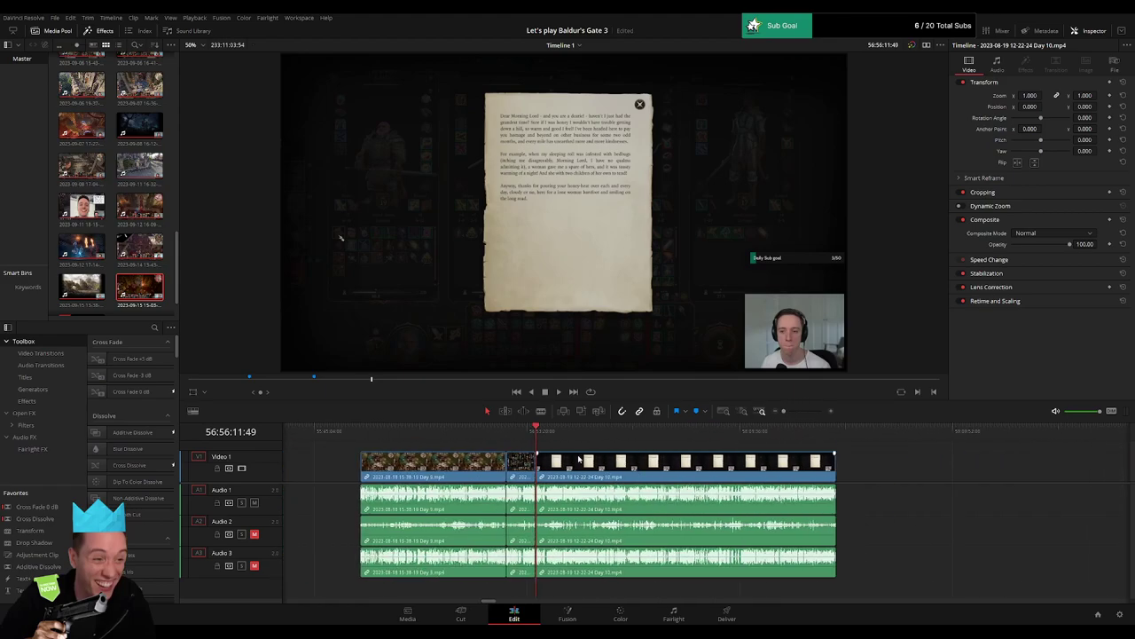
pyautogui.click(361, 434)
pyautogui.click(536, 436)
pyautogui.hscroll(3, 718, 473)
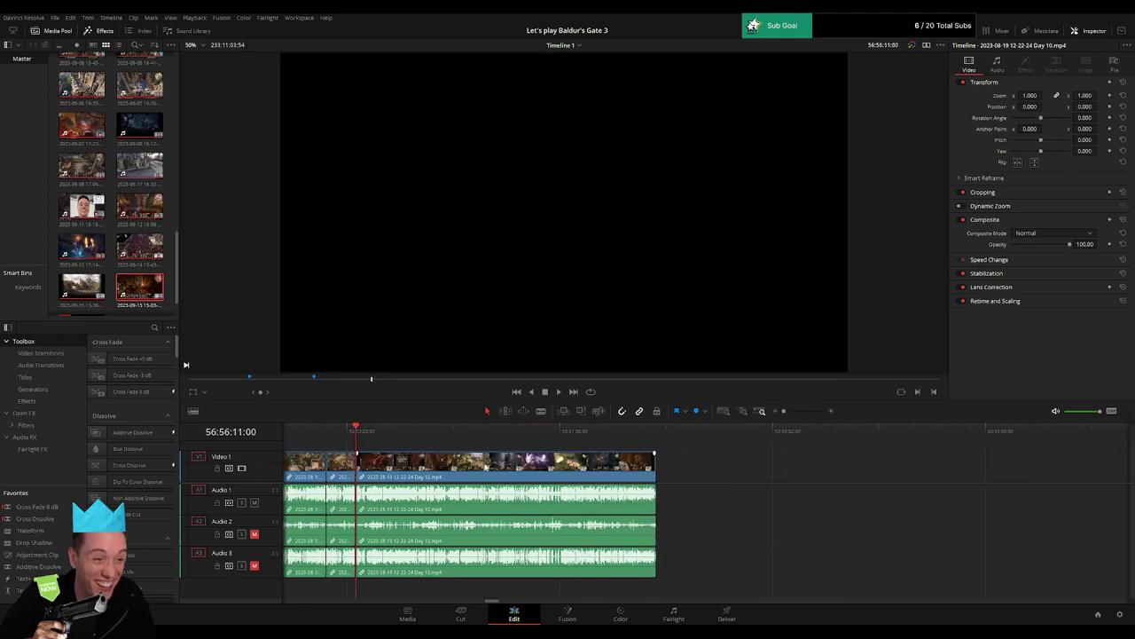
pyautogui.moveTo(485, 467); pyautogui.dragTo(830, 467)
pyautogui.click(362, 447)
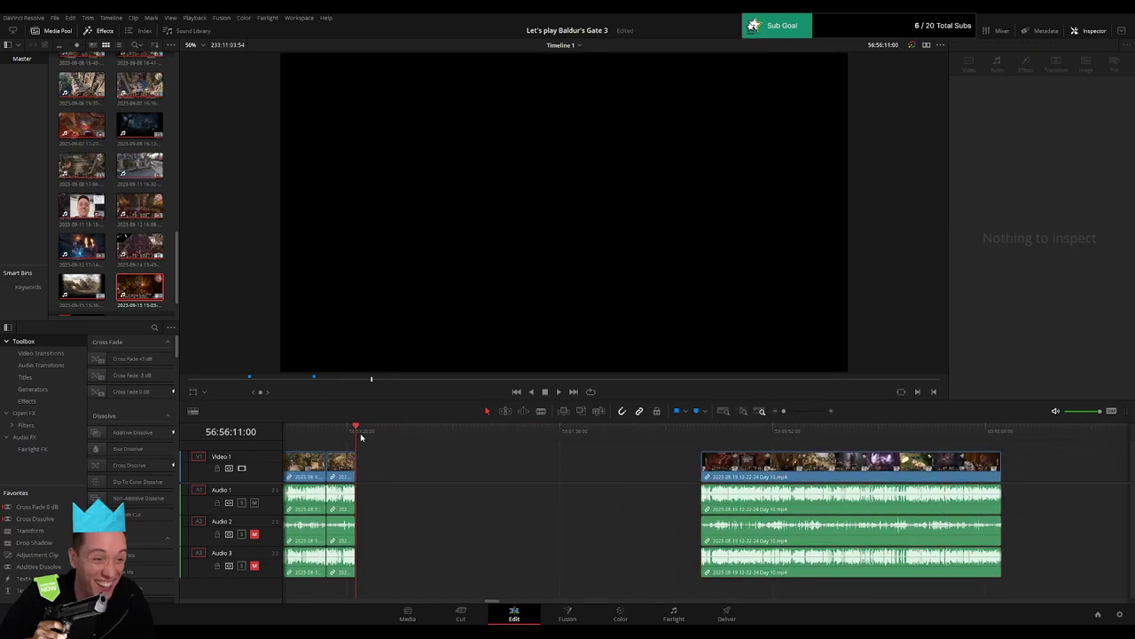
pyautogui.moveTo(361, 436); pyautogui.dragTo(554, 455)
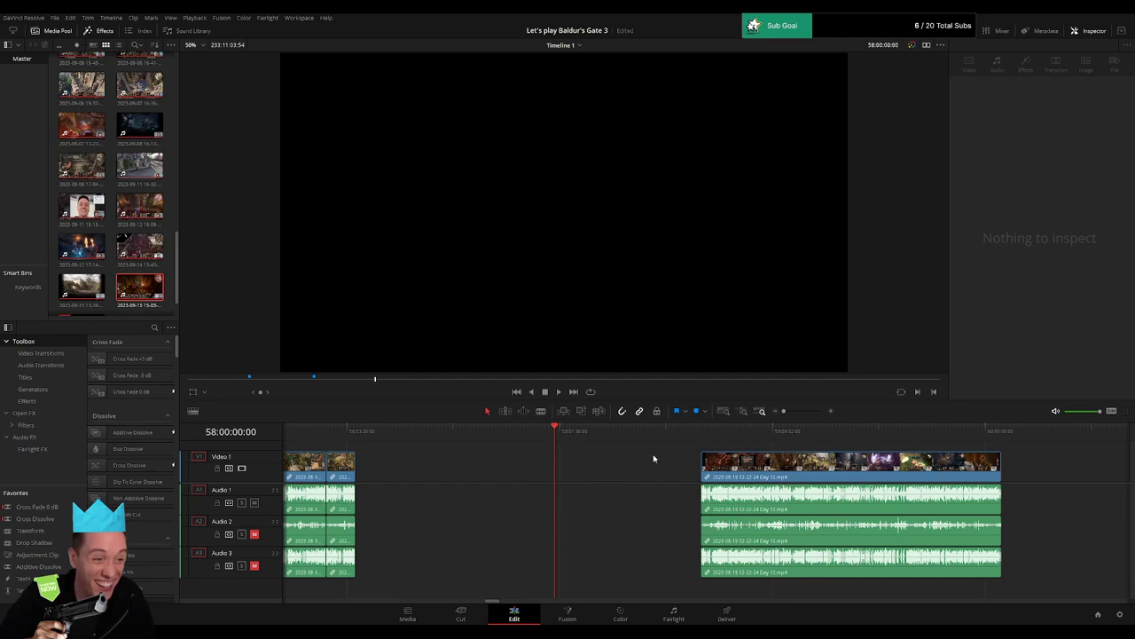
pyautogui.moveTo(768, 463); pyautogui.dragTo(450, 447)
pyautogui.click(619, 448)
pyautogui.press('space')
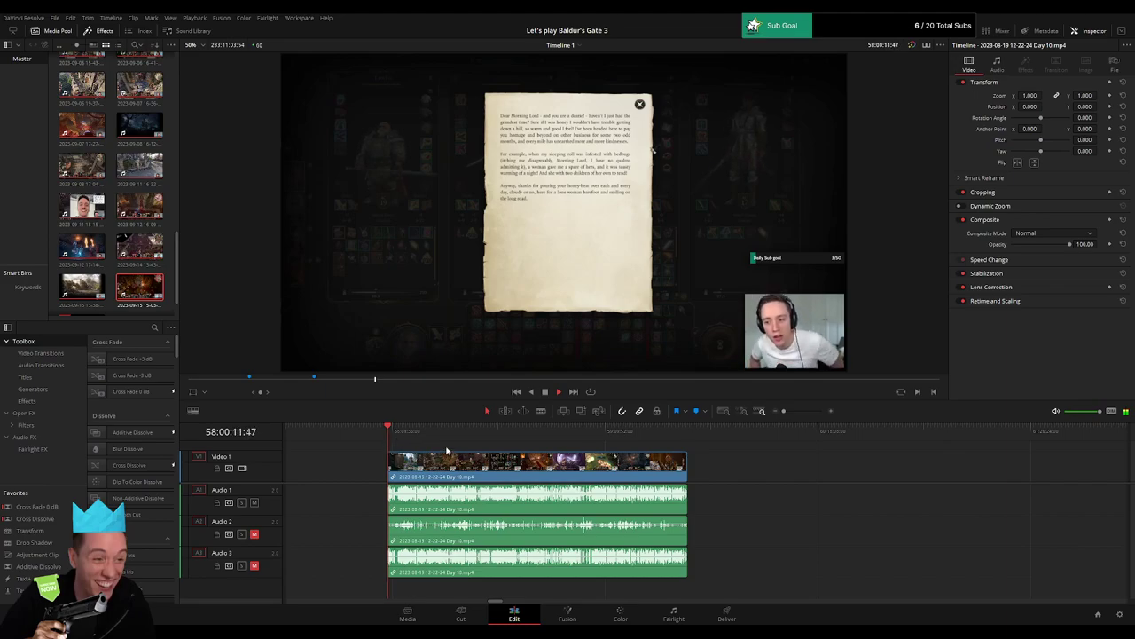
# Scrub through the Day 10 clip between about 58:54 and 58:57 to look for the next suitable episode break.
pyautogui.moveTo(408, 443); pyautogui.dragTo(557, 451)
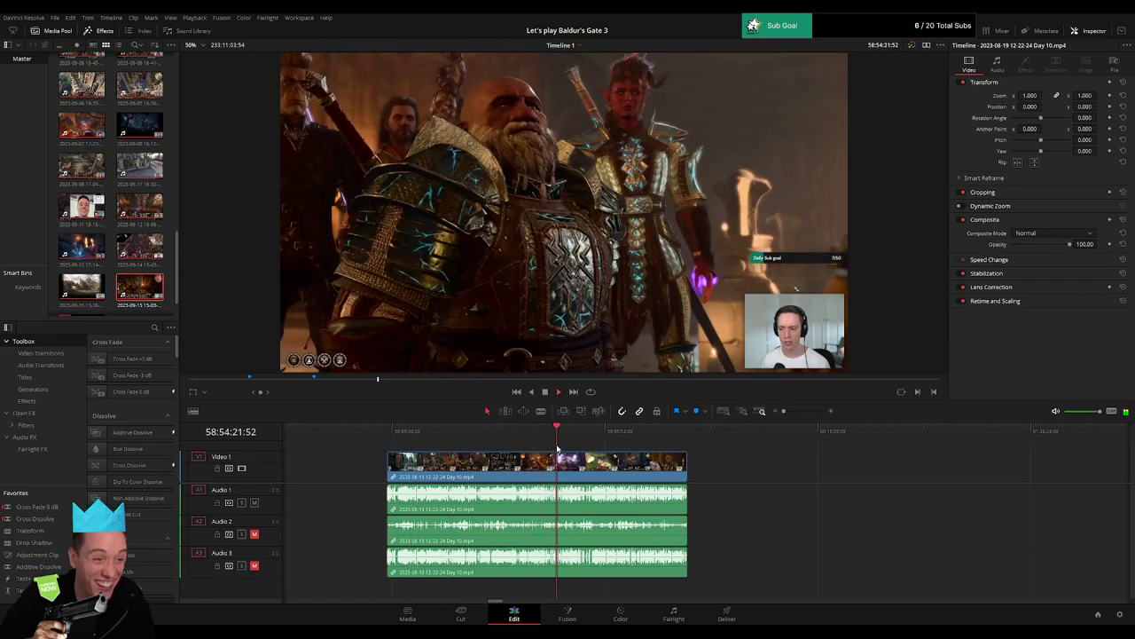
pyautogui.moveTo(784, 412); pyautogui.dragTo(800, 413)
pyautogui.moveTo(660, 440)
pyautogui.mouseDown()
pyautogui.moveTo(753, 443)
pyautogui.moveTo(551, 448)
pyautogui.moveTo(675, 445)
pyautogui.mouseUp()
pyautogui.click(837, 440)
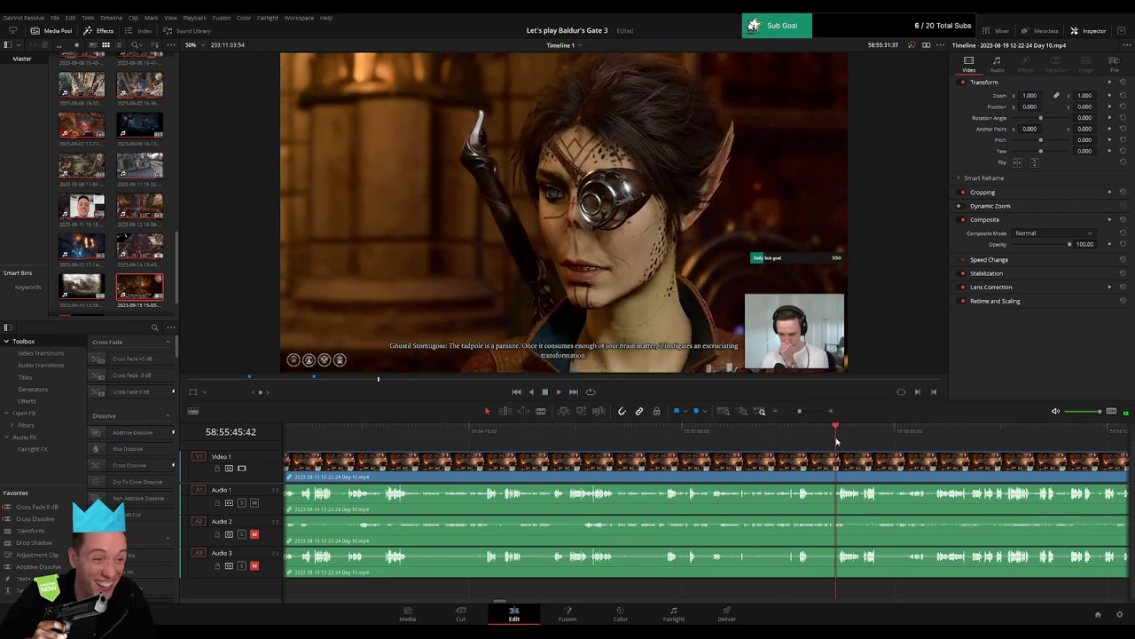
pyautogui.moveTo(837, 441); pyautogui.dragTo(531, 439)
pyautogui.click(632, 437)
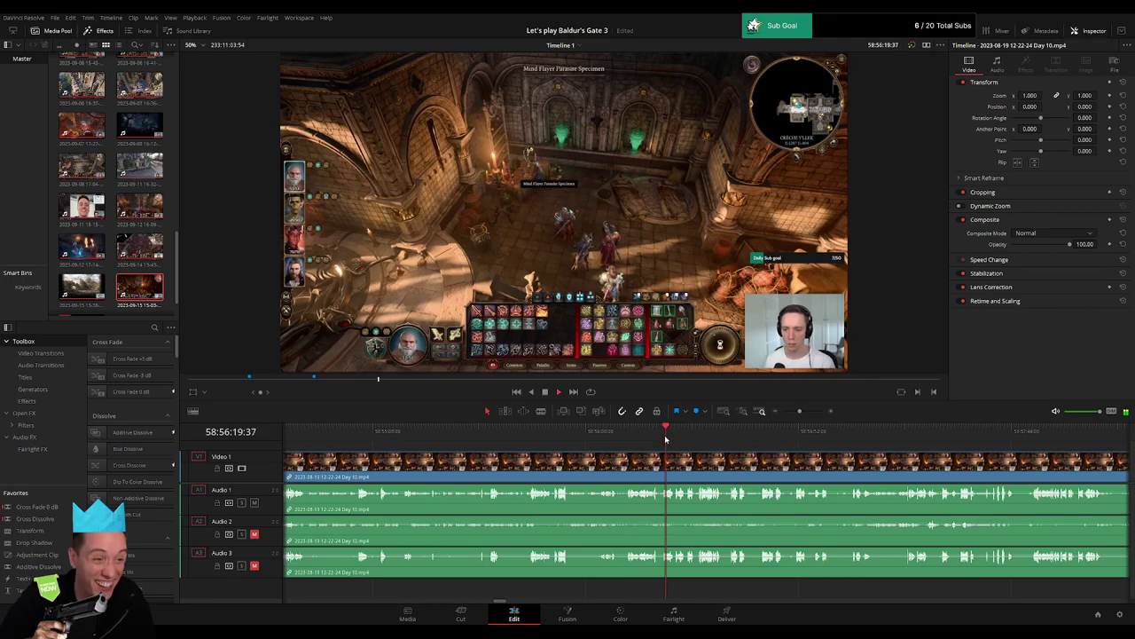
pyautogui.moveTo(806, 412); pyautogui.dragTo(809, 412)
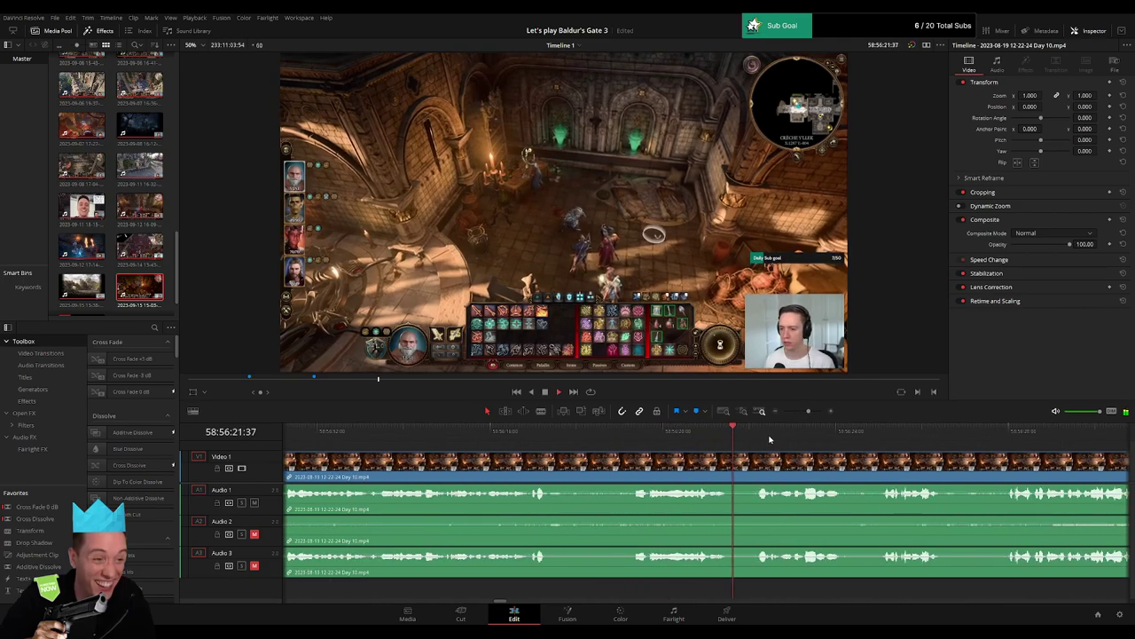
pyautogui.click(803, 411)
pyautogui.click(748, 433)
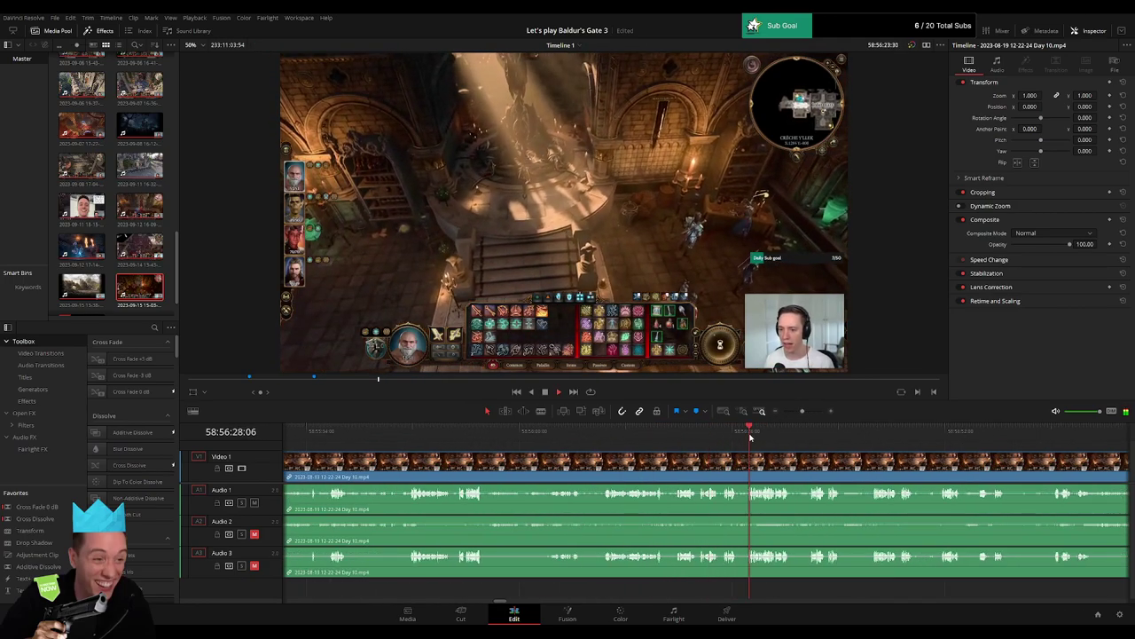
pyautogui.click(806, 436)
pyautogui.moveTo(855, 458); pyautogui.dragTo(621, 458)
pyautogui.click(633, 436)
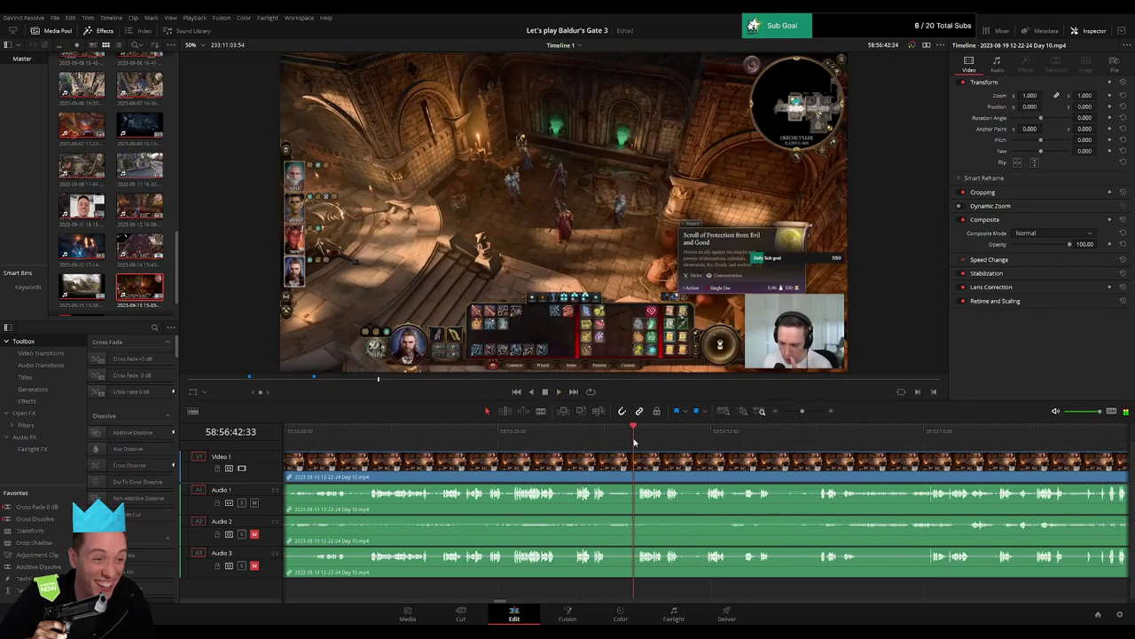
pyautogui.click(707, 437)
pyautogui.click(805, 441)
pyautogui.click(817, 441)
pyautogui.moveTo(843, 458); pyautogui.dragTo(592, 456)
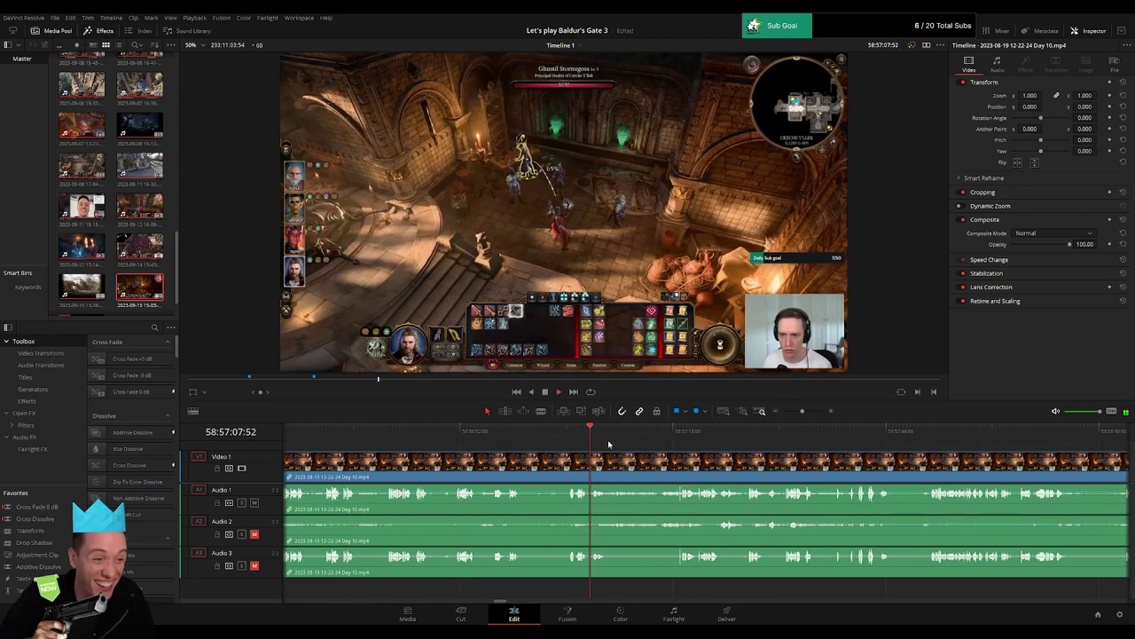
# Split the Day 10 clip at 58:57:04:30, in the pause while the party inventory is open.
pyautogui.moveTo(802, 411); pyautogui.dragTo(807, 411)
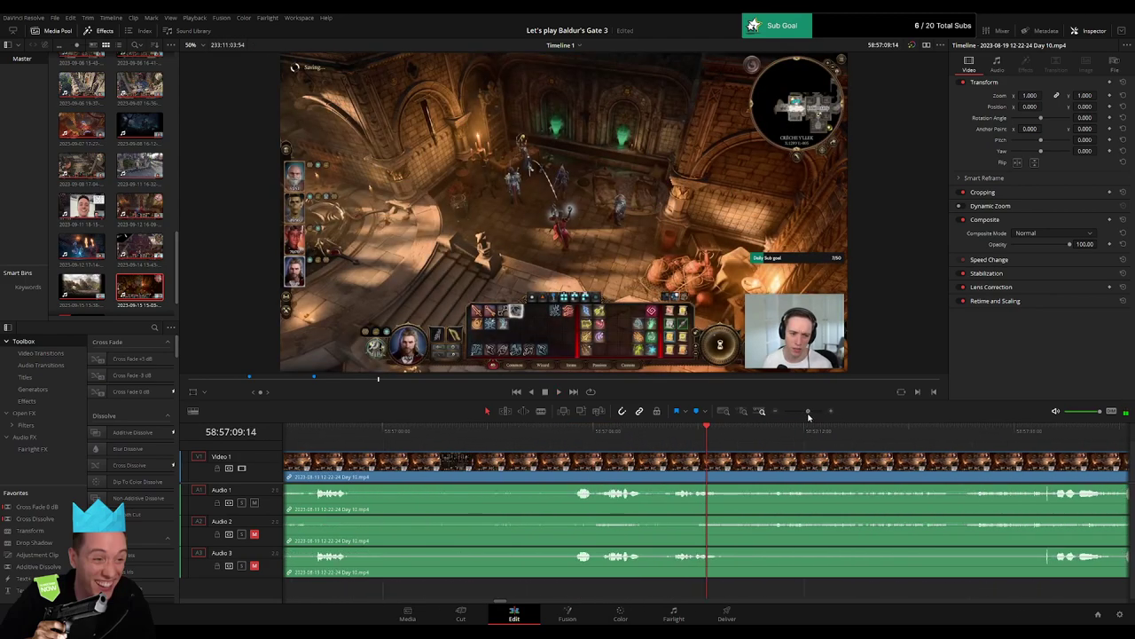
pyautogui.press('space')
pyautogui.moveTo(575, 441); pyautogui.dragTo(540, 446)
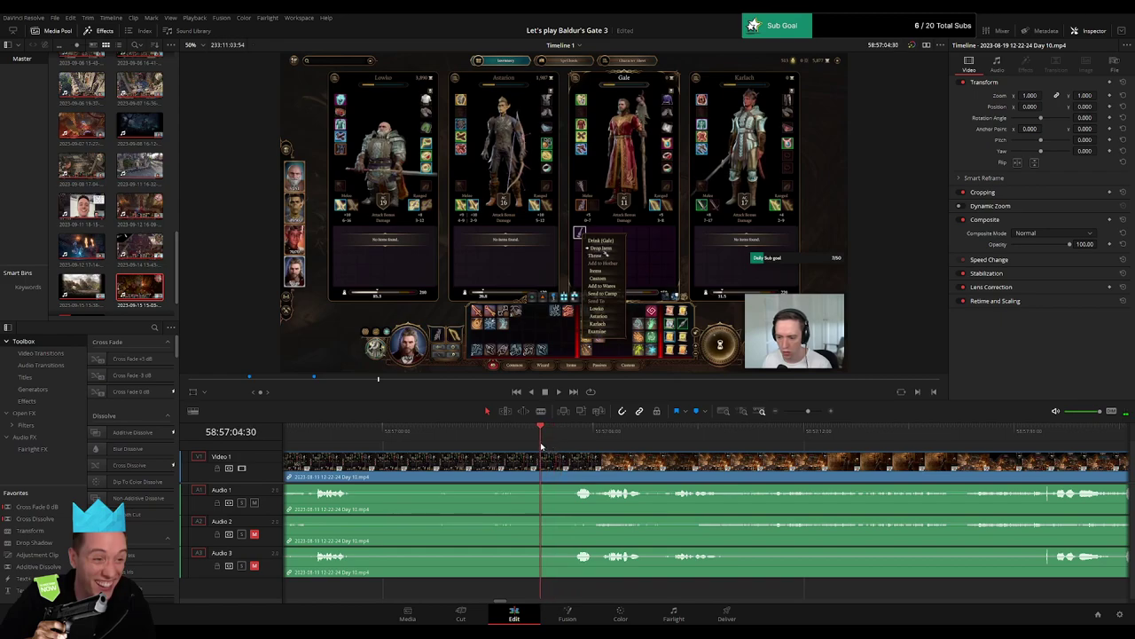
pyautogui.hotkey('ctrl', 'b')
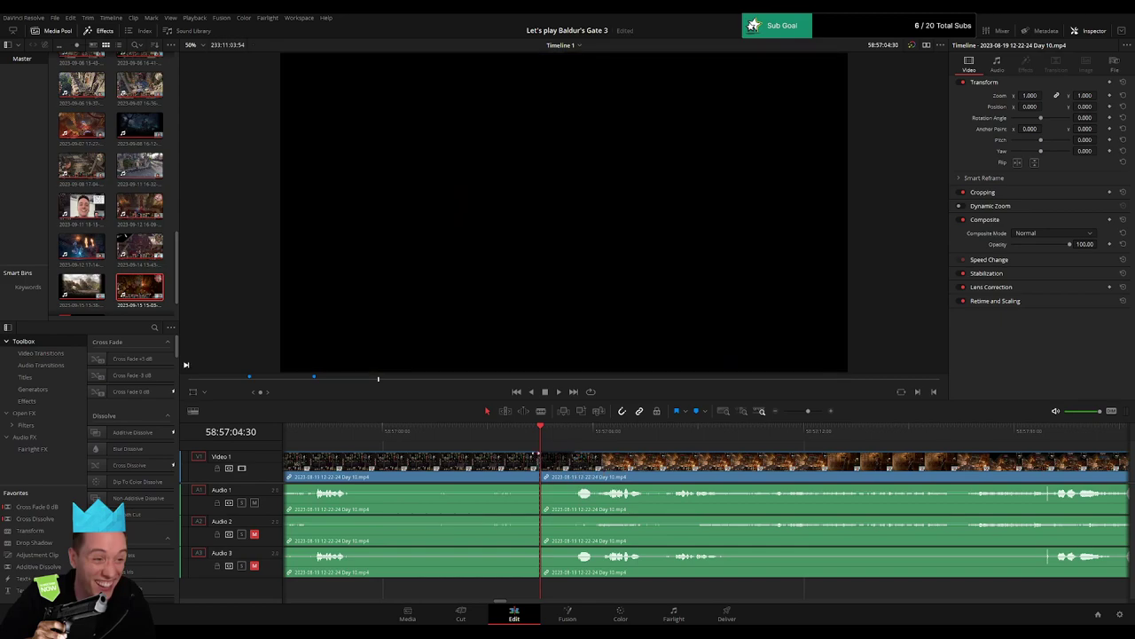
# Fade the video and all three audio tracks out before the split at 58:57:04:30 and in after it, about one second each.
pyautogui.moveTo(537, 453); pyautogui.dragTo(498, 486)
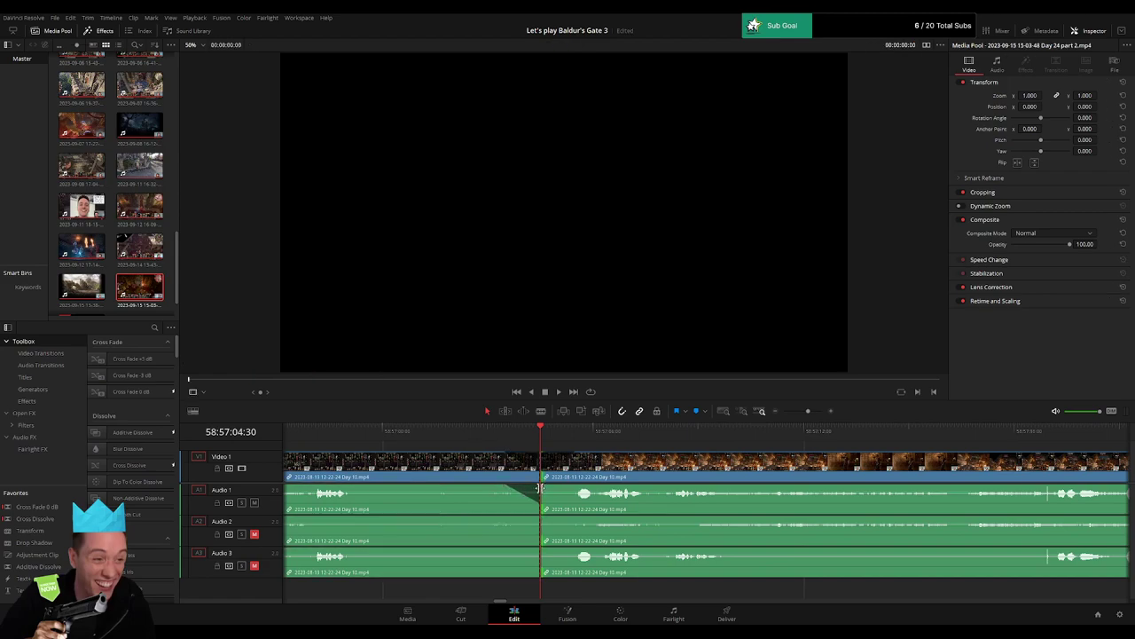
pyautogui.moveTo(543, 484); pyautogui.dragTo(578, 487)
pyautogui.moveTo(536, 519); pyautogui.dragTo(522, 519)
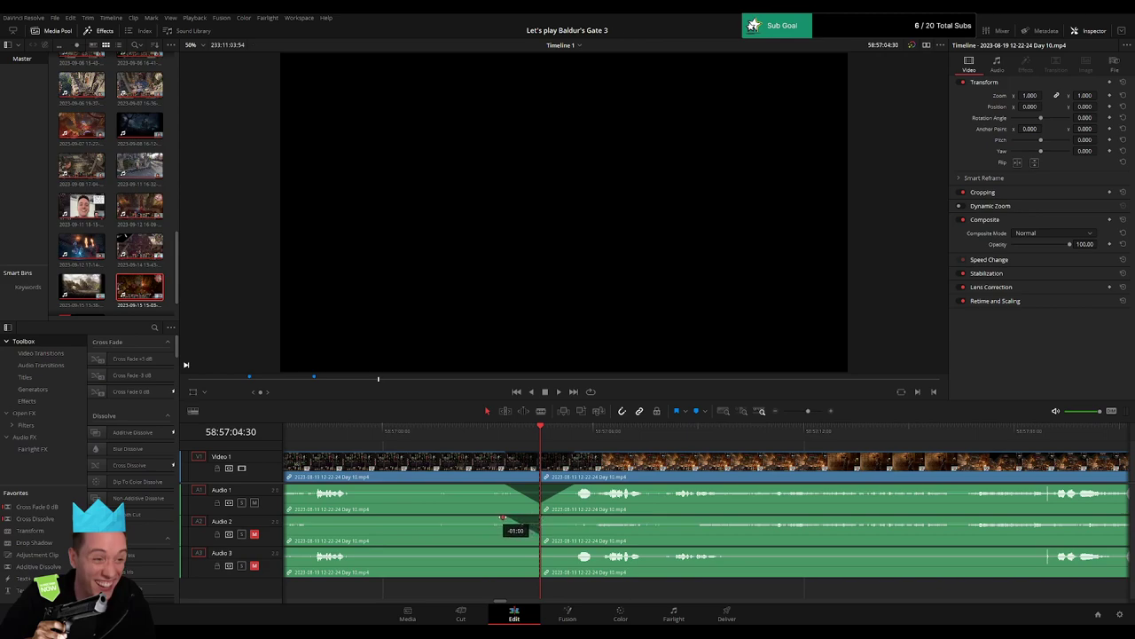
pyautogui.moveTo(539, 518); pyautogui.dragTo(528, 555)
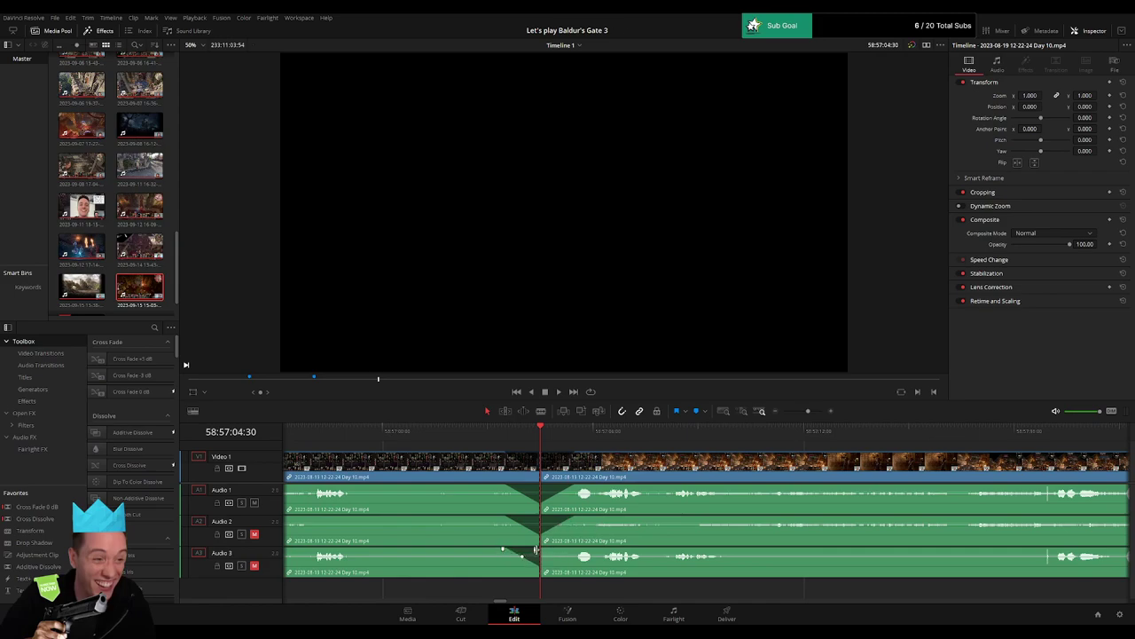
pyautogui.moveTo(542, 550); pyautogui.dragTo(574, 550)
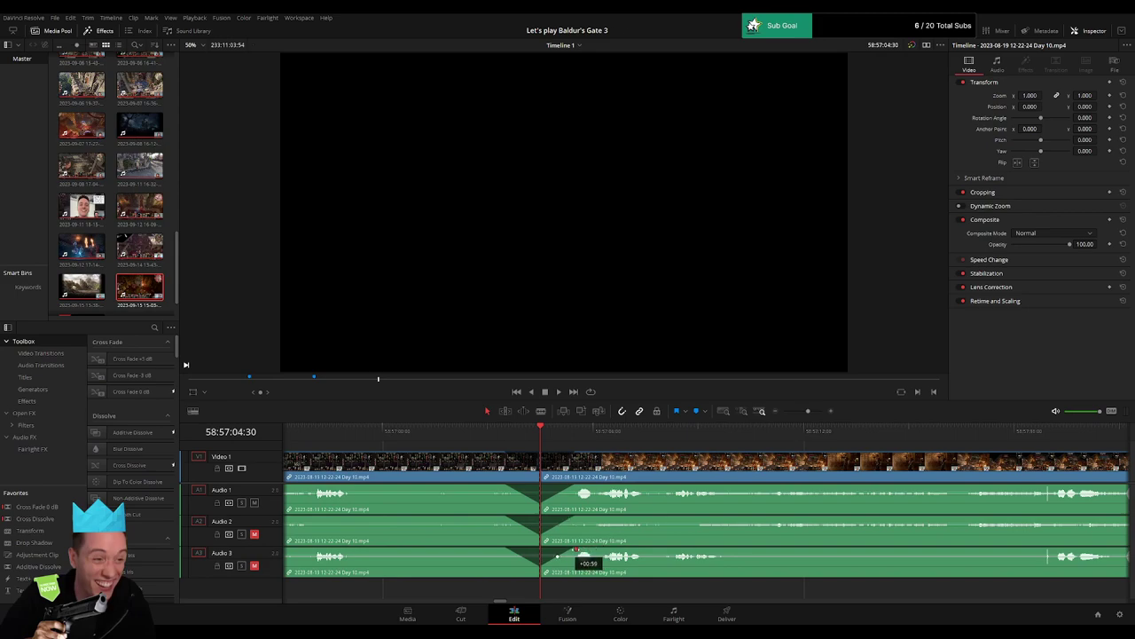
# Move the part of the Day 10 clip after the split further along the timeline, leaving a wide gap behind the finished episode.
pyautogui.moveTo(807, 413); pyautogui.dragTo(782, 415)
pyautogui.moveTo(777, 442); pyautogui.dragTo(480, 471)
pyautogui.click(327, 436)
pyautogui.click(494, 436)
pyautogui.moveTo(480, 472); pyautogui.dragTo(873, 480)
# Add a timeline marker named "30 episodes" at 58:57:04:30, the end of the finished episode.
pyautogui.click(529, 477)
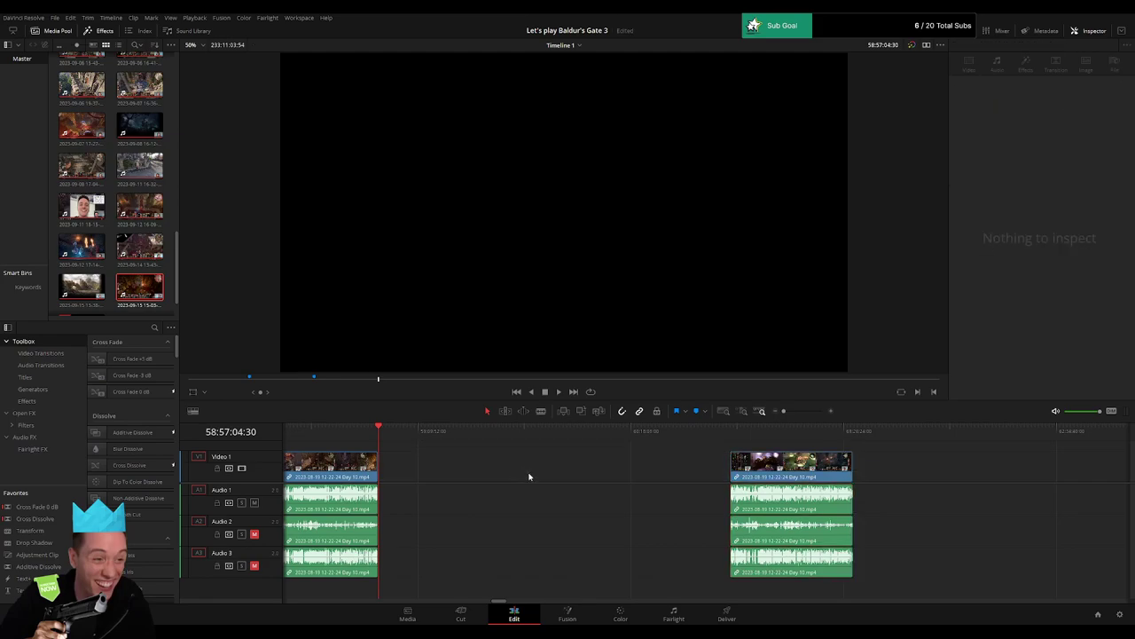
pyautogui.press('m')
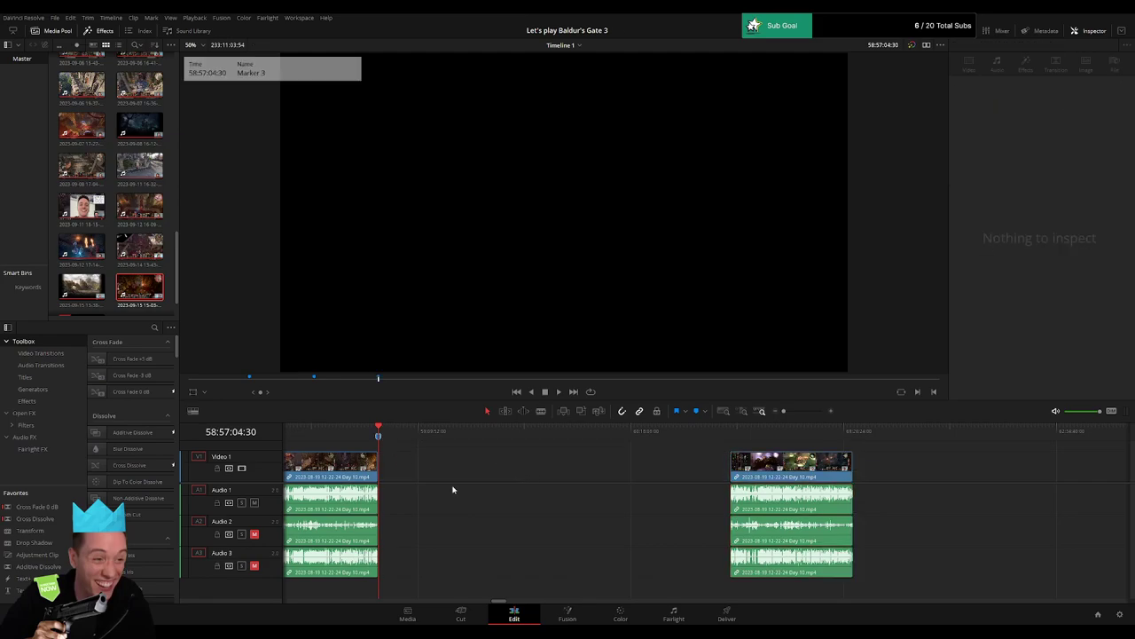
pyautogui.press('Return')
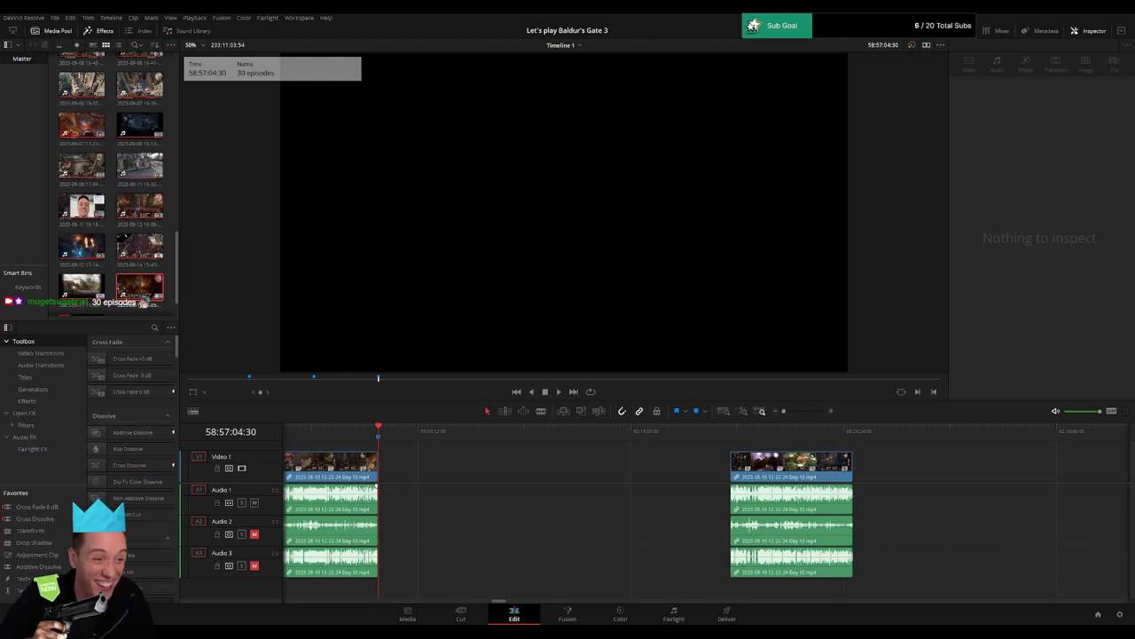
# Place the remaining part of the Day 10 clip so it starts at 60:00:00:00 and play its opening.
pyautogui.moveTo(396, 435)
pyautogui.mouseDown()
pyautogui.moveTo(550, 443)
pyautogui.moveTo(576, 464)
pyautogui.mouseUp()
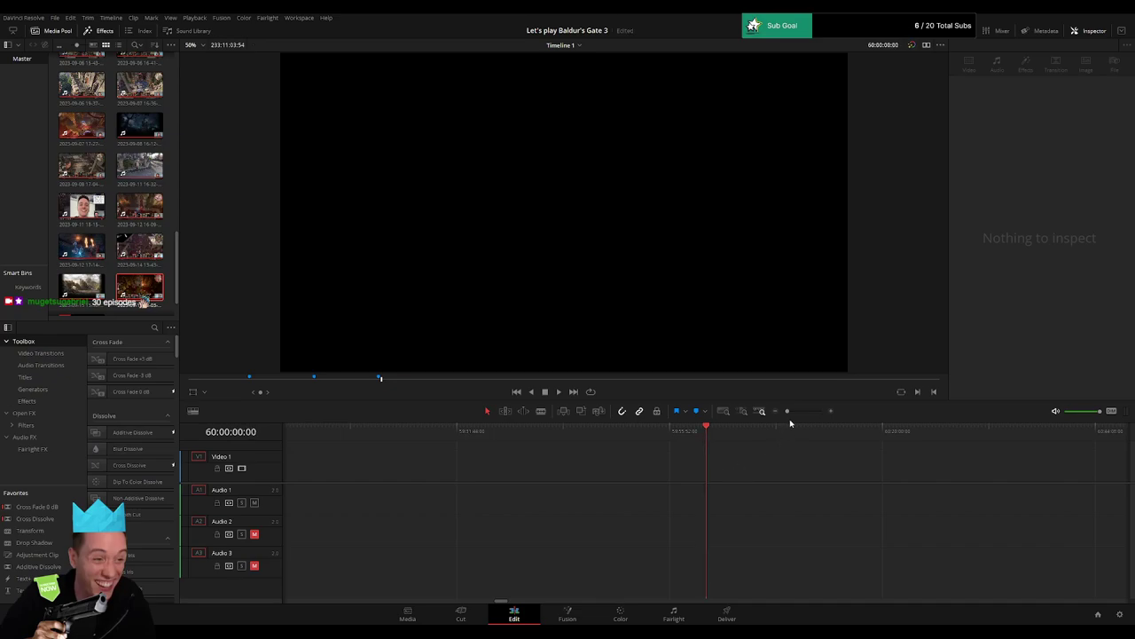
pyautogui.moveTo(788, 412); pyautogui.dragTo(530, 450)
pyautogui.moveTo(655, 470); pyautogui.dragTo(501, 468)
pyautogui.press('space')
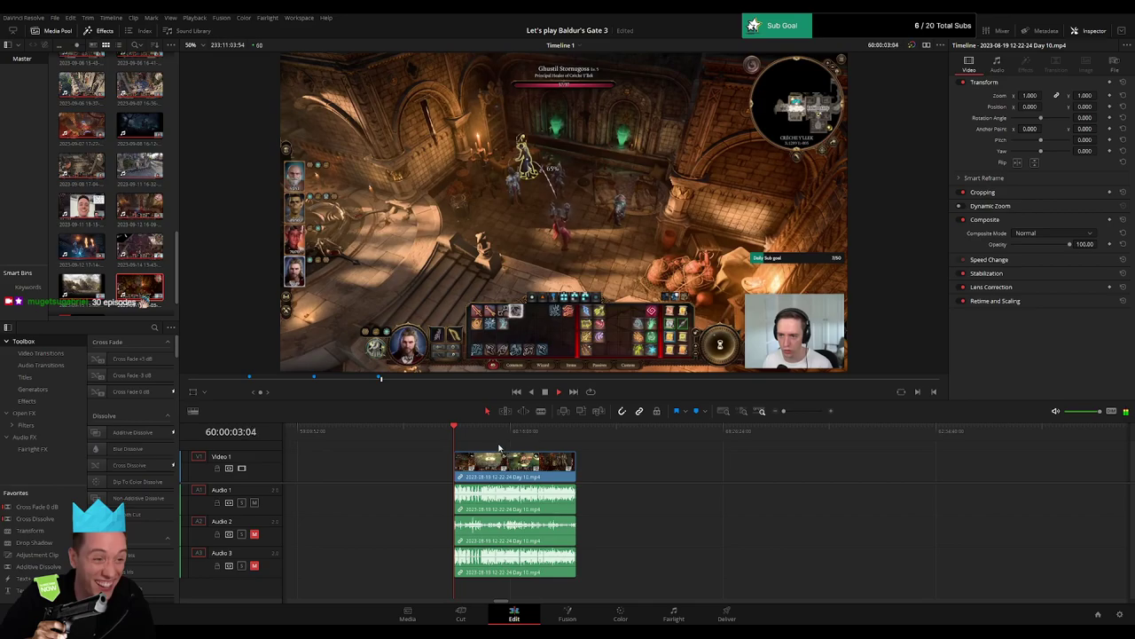
# Close the gap after the remaining Day 10 clip so the Day 10 part 2 clip directly follows it.
pyautogui.moveTo(471, 432); pyautogui.dragTo(573, 445)
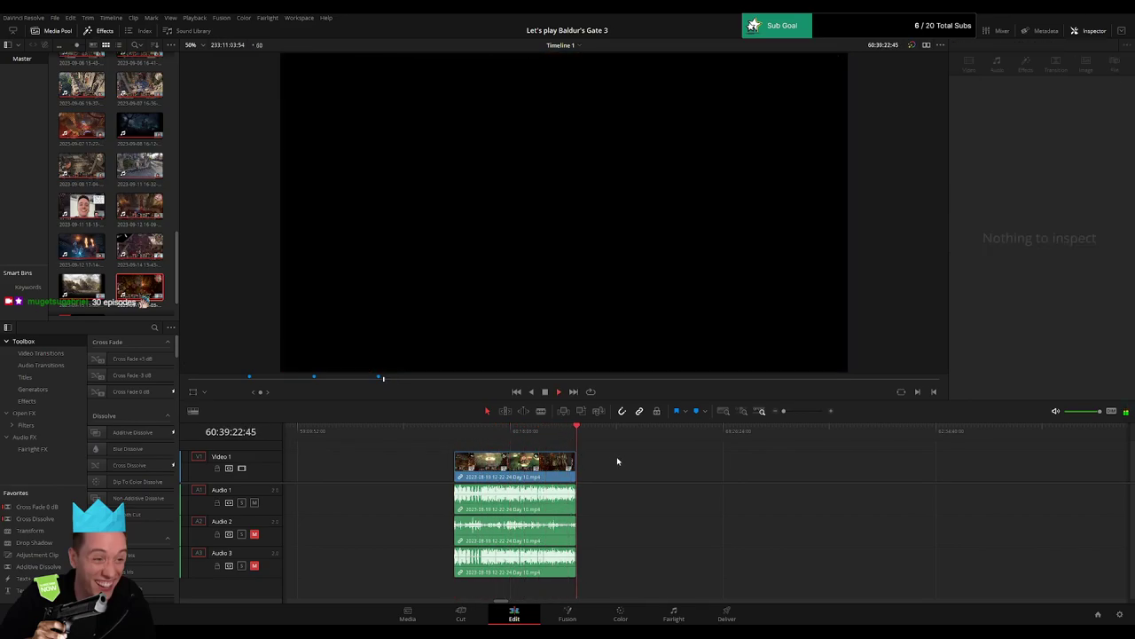
pyautogui.hscroll(5, 745, 470)
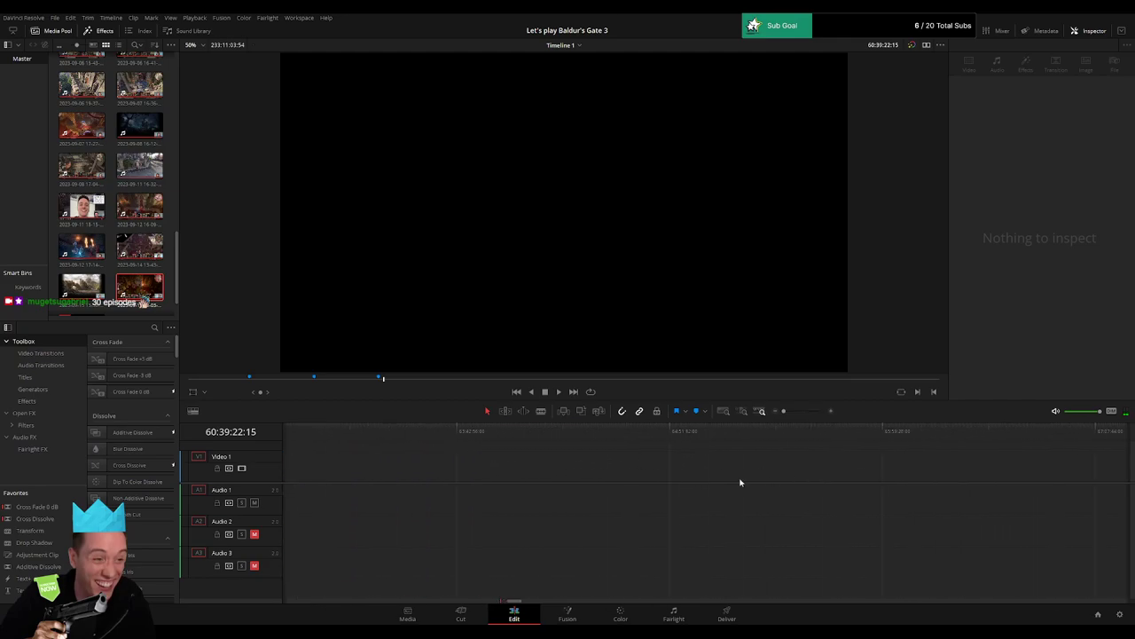
pyautogui.hscroll(-5, 750, 461)
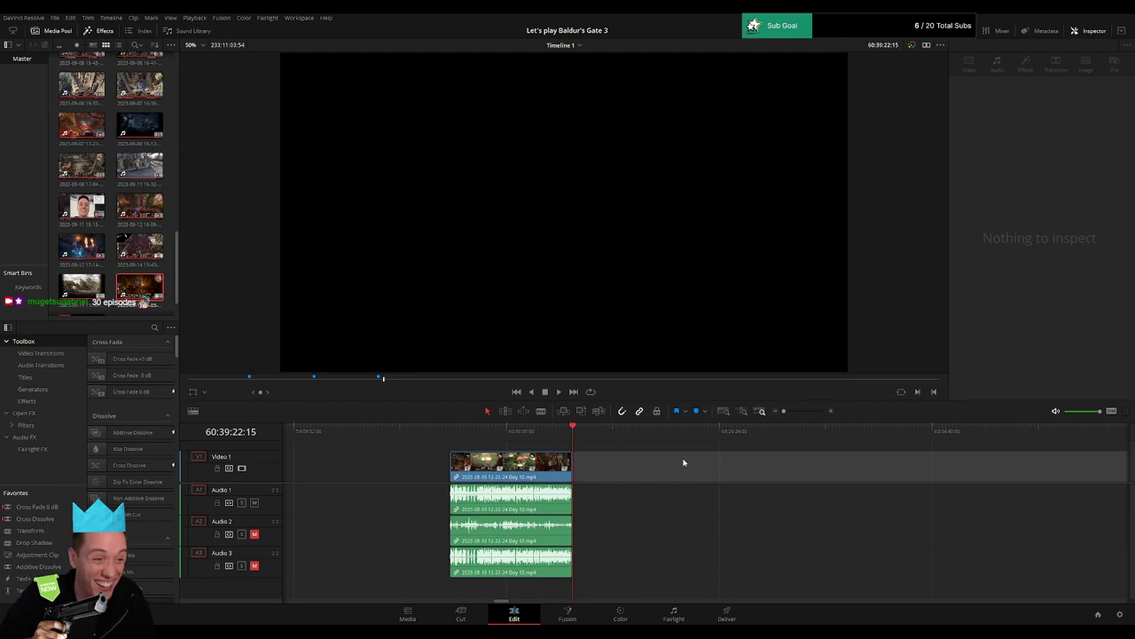
pyautogui.moveTo(684, 462); pyautogui.dragTo(683, 462)
# Add video and audio transitions at the join between the Day 10 and Day 10 part 2 clips, trimming the clips, and check it by playback.
pyautogui.moveTo(783, 412); pyautogui.dragTo(807, 413)
pyautogui.click(642, 440)
pyautogui.press('space')
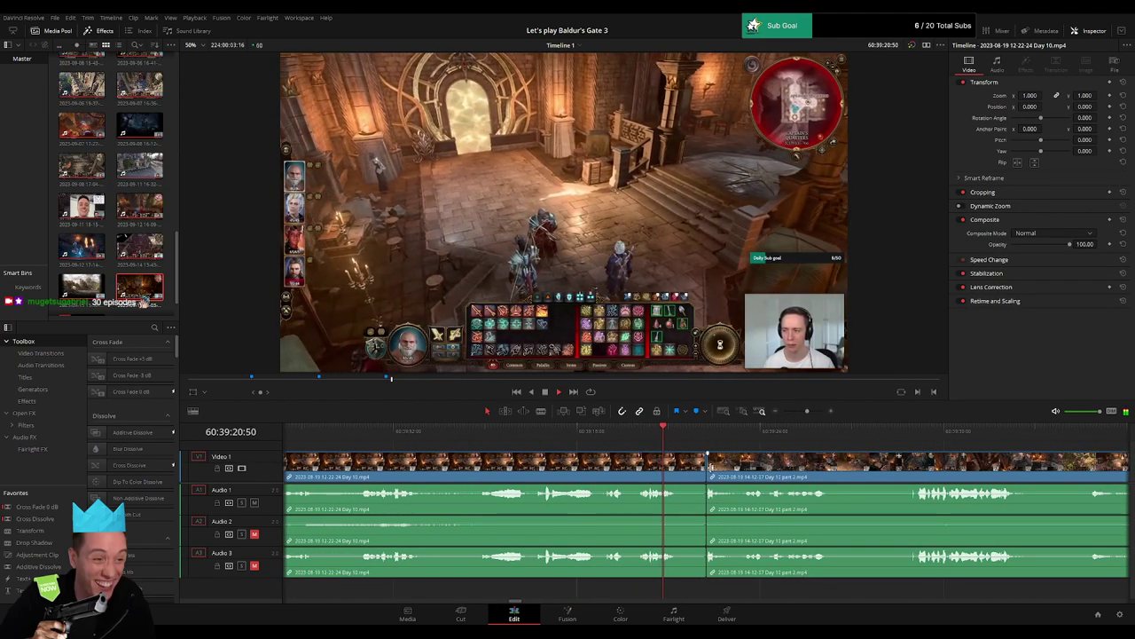
pyautogui.click(705, 468)
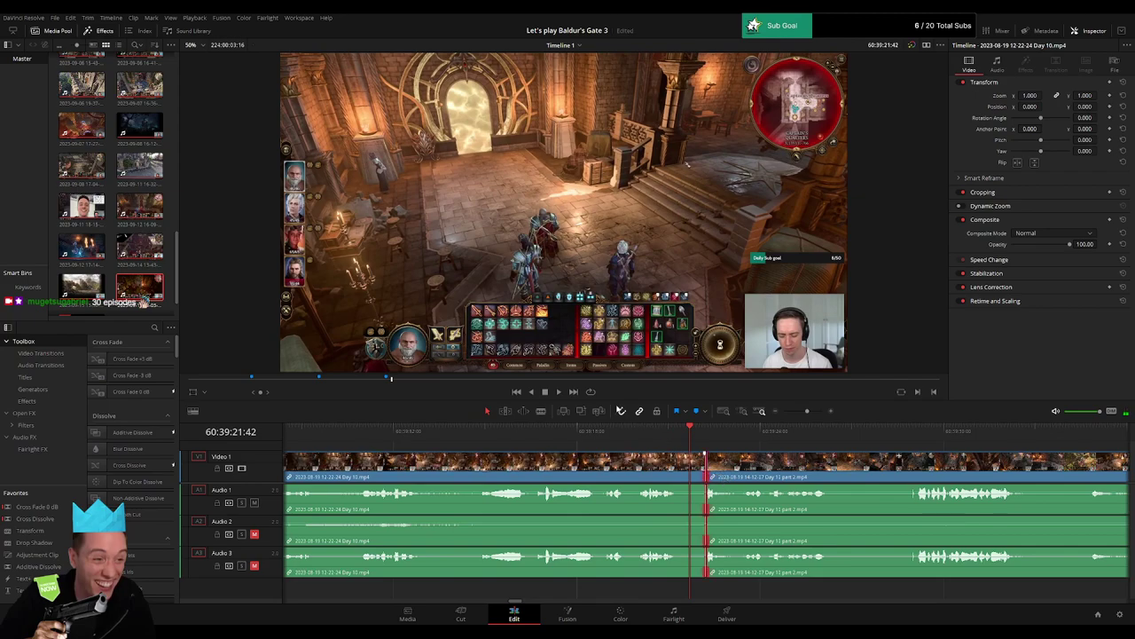
pyautogui.hotkey('ctrl', 't')
pyautogui.press('space')
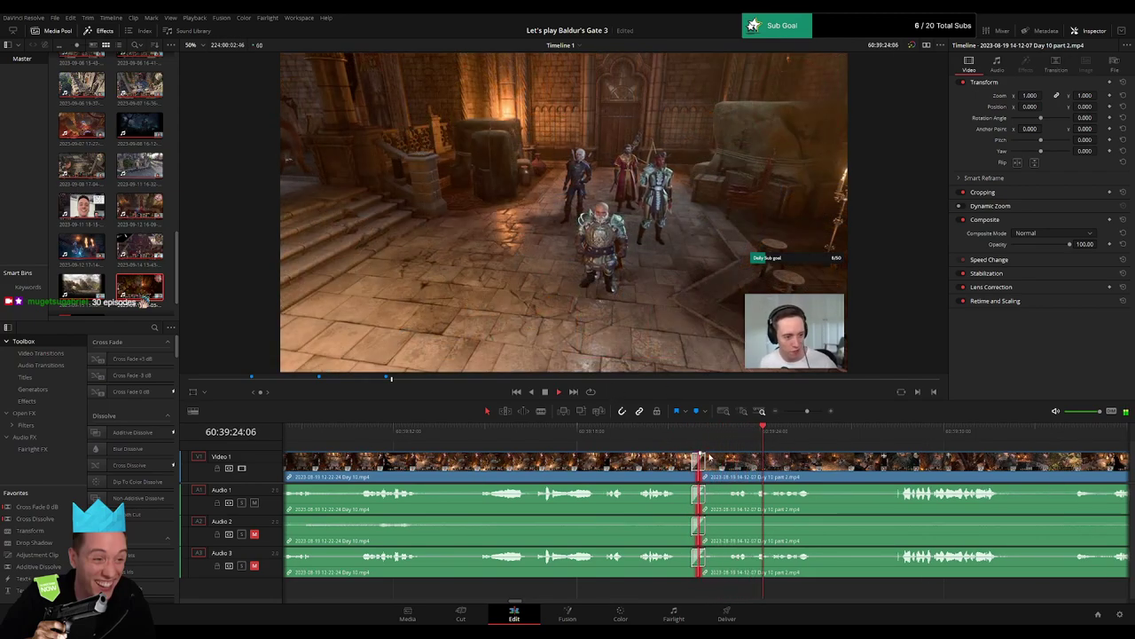
pyautogui.click(679, 439)
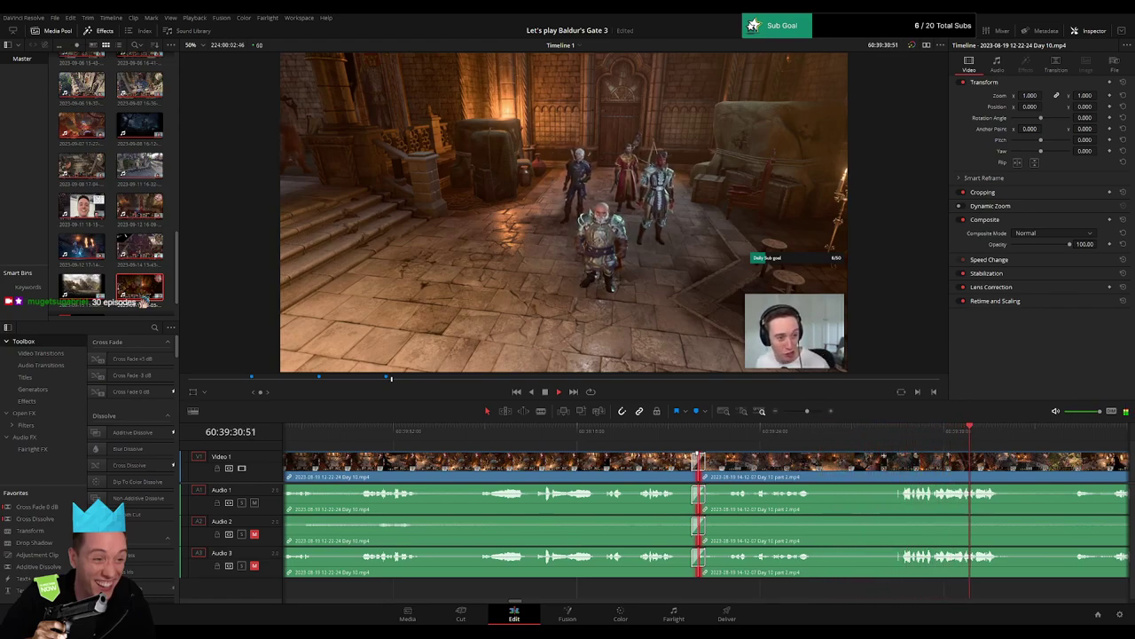
pyautogui.press('q')
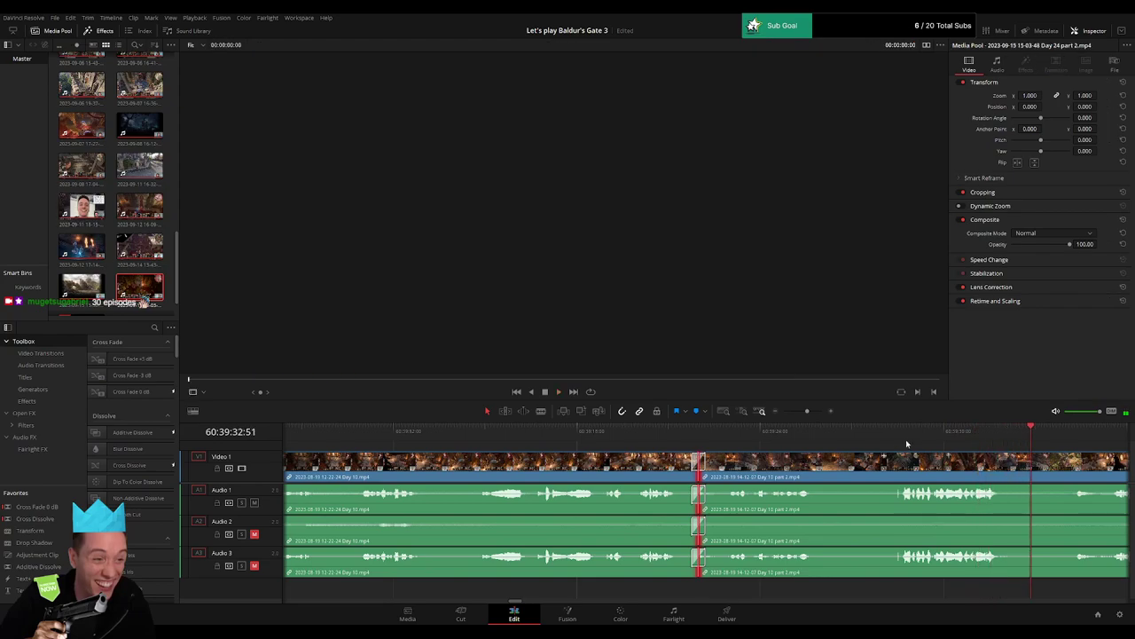
pyautogui.click(907, 444)
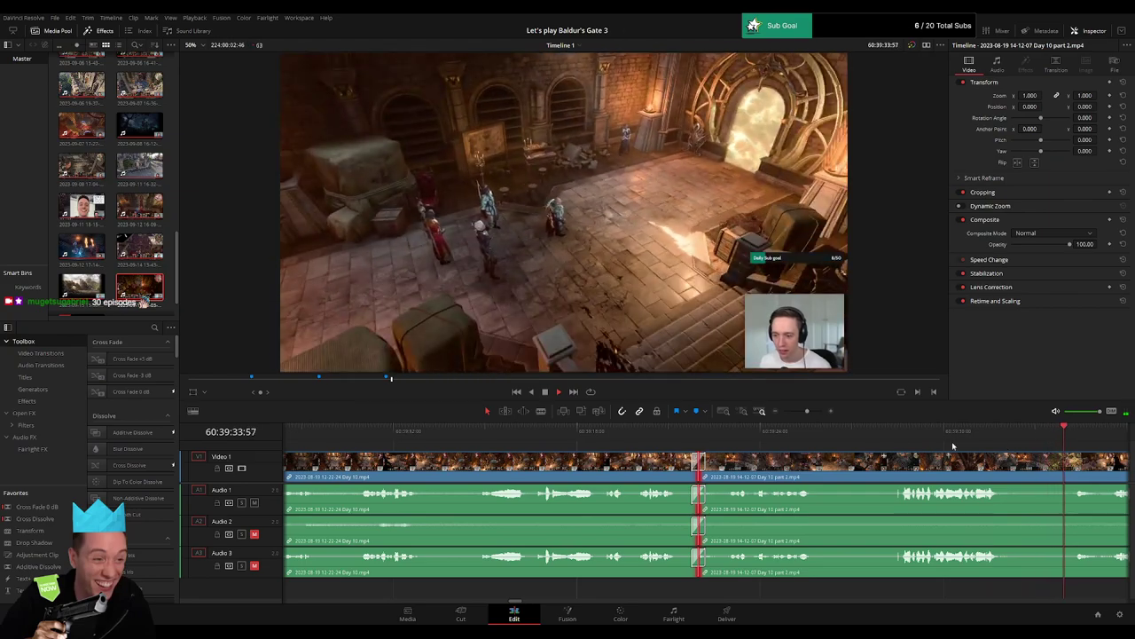
# Skim the Day 10 part 2 clip between about 60:56:40 and 60:57:40 for a natural pause to end the episode.
pyautogui.moveTo(808, 411); pyautogui.dragTo(783, 412)
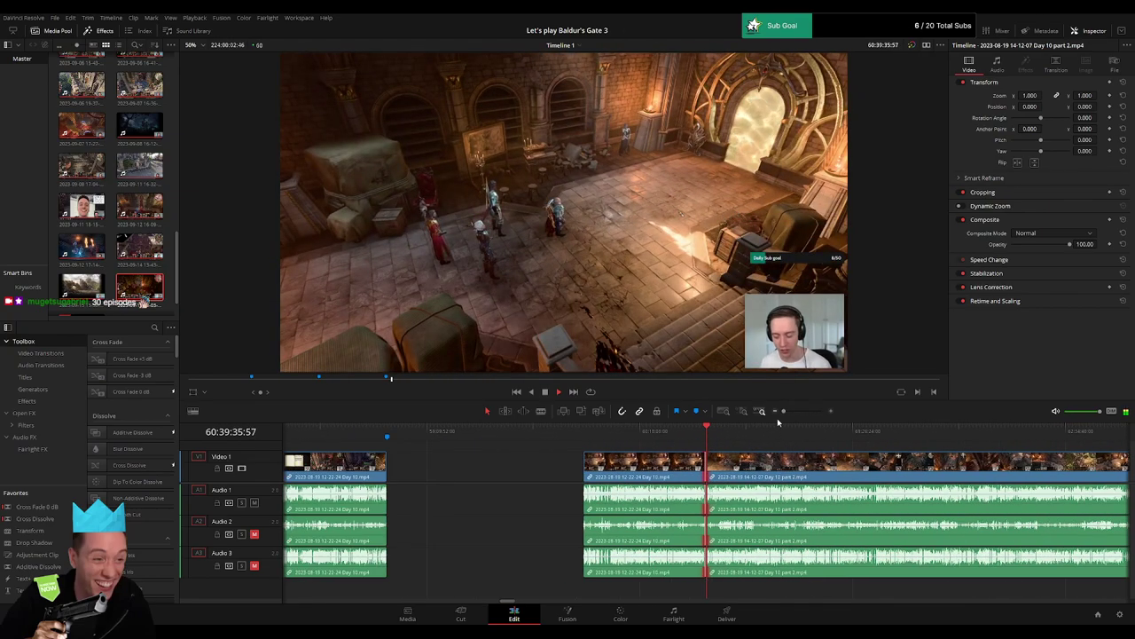
pyautogui.click(781, 445)
pyautogui.moveTo(720, 441); pyautogui.dragTo(511, 437)
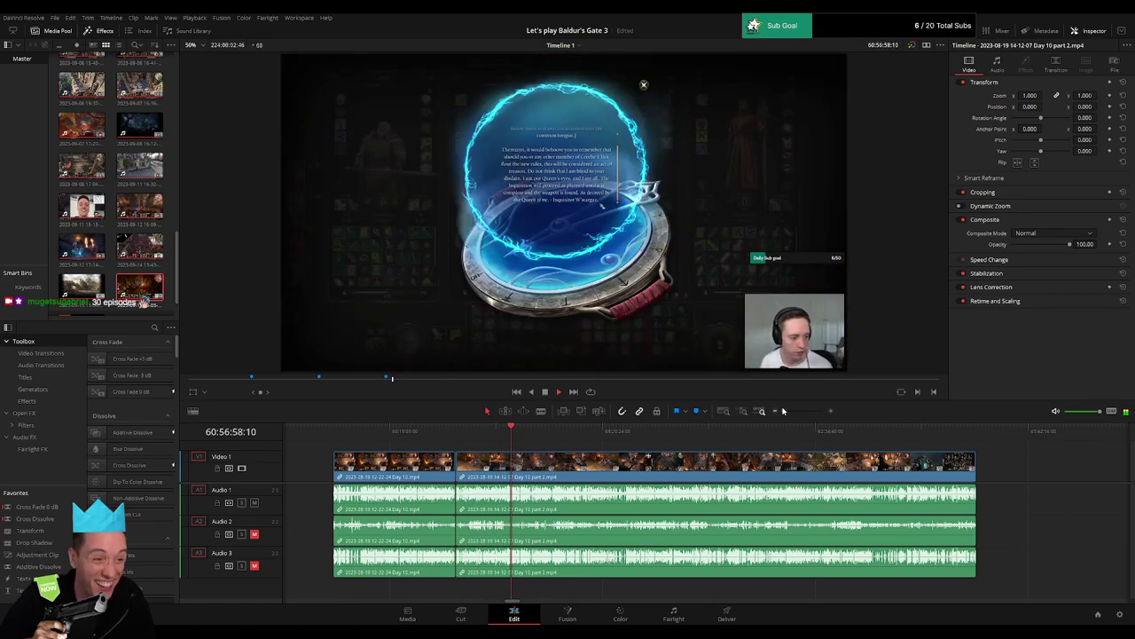
pyautogui.moveTo(783, 411); pyautogui.dragTo(804, 411)
pyautogui.click(581, 431)
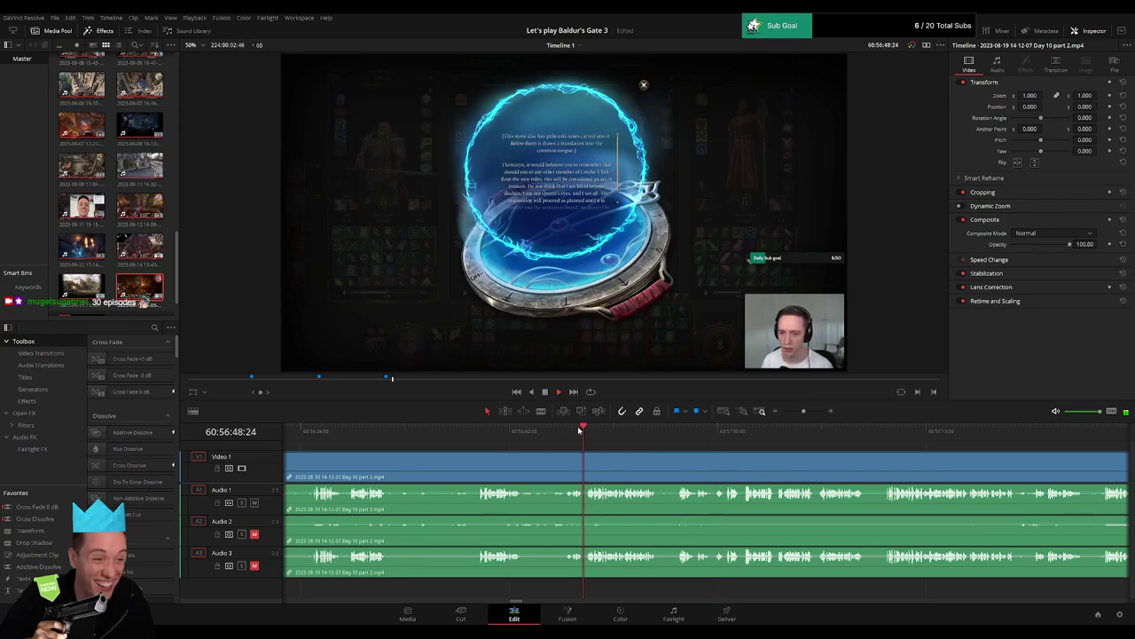
pyautogui.click(467, 431)
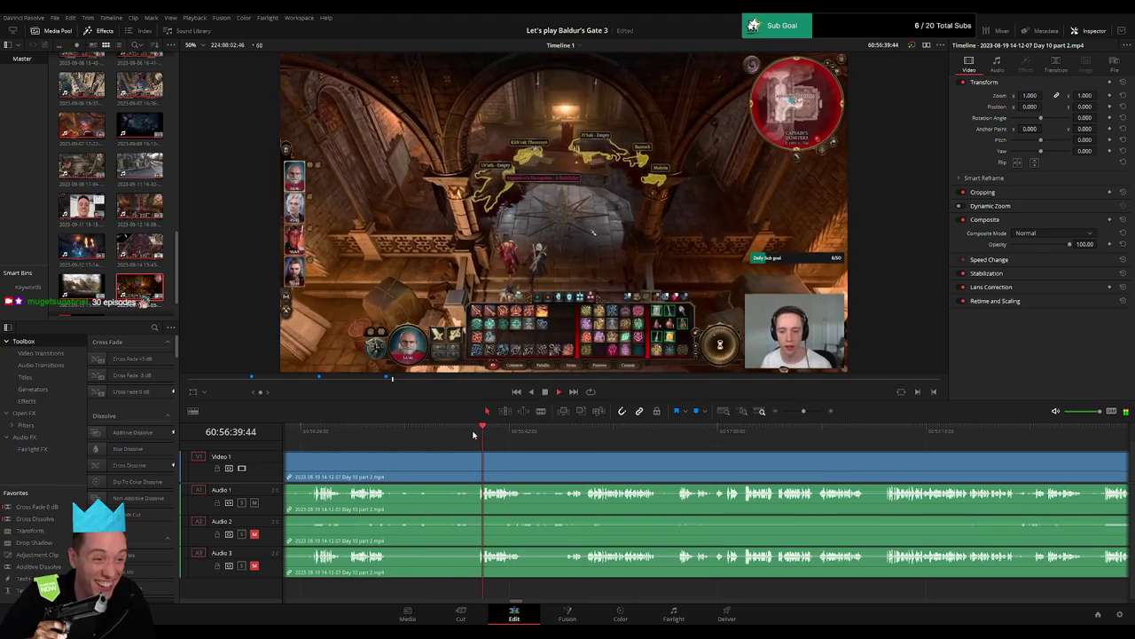
pyautogui.click(745, 431)
pyautogui.click(926, 430)
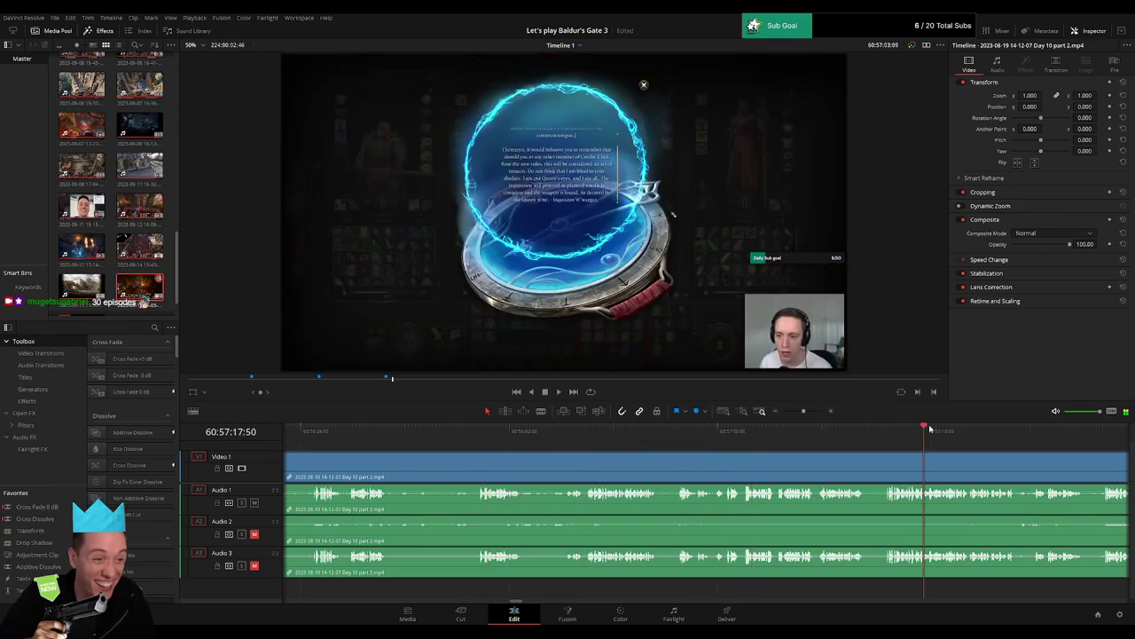
pyautogui.hscroll(5, 966, 454)
pyautogui.click(653, 428)
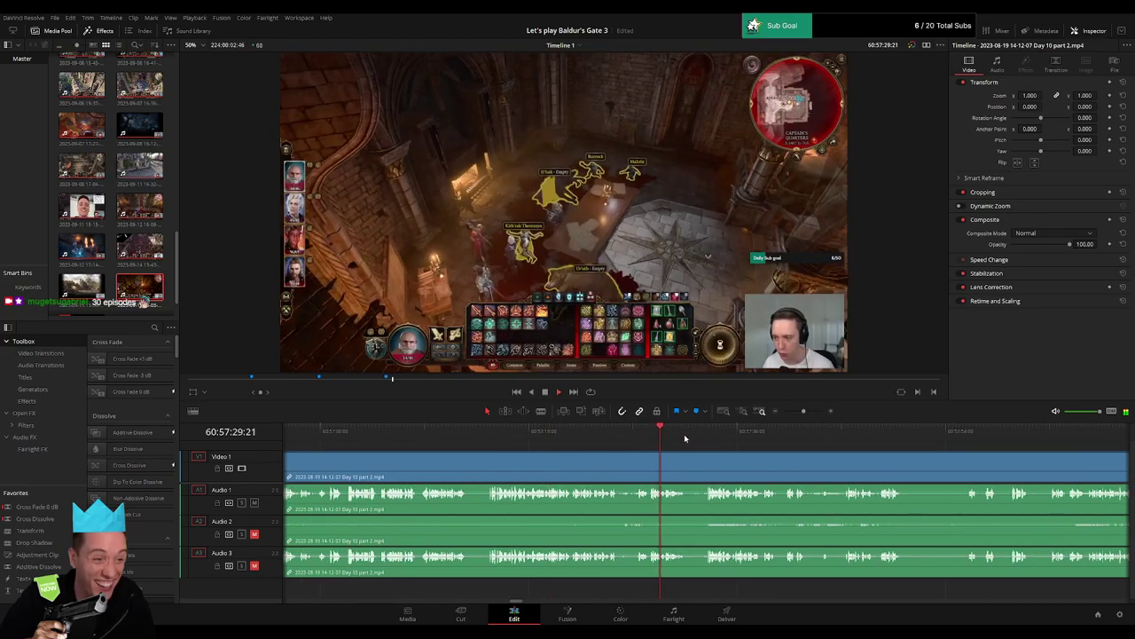
pyautogui.click(716, 431)
pyautogui.click(930, 431)
# Review the gameplay leading up to the rune disc text, between about 60:56:16 and 60:56:48, for a cut point.
pyautogui.hscroll(-3, 709, 479)
pyautogui.click(421, 431)
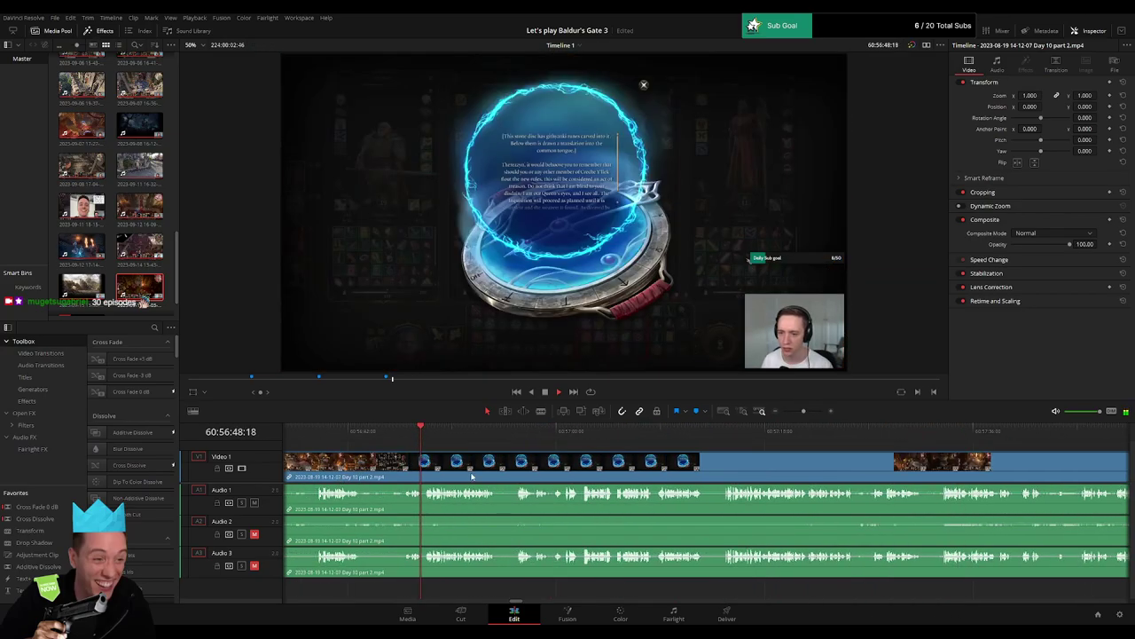
pyautogui.hscroll(-3, 483, 470)
pyautogui.click(436, 431)
pyautogui.hscroll(-2, 601, 462)
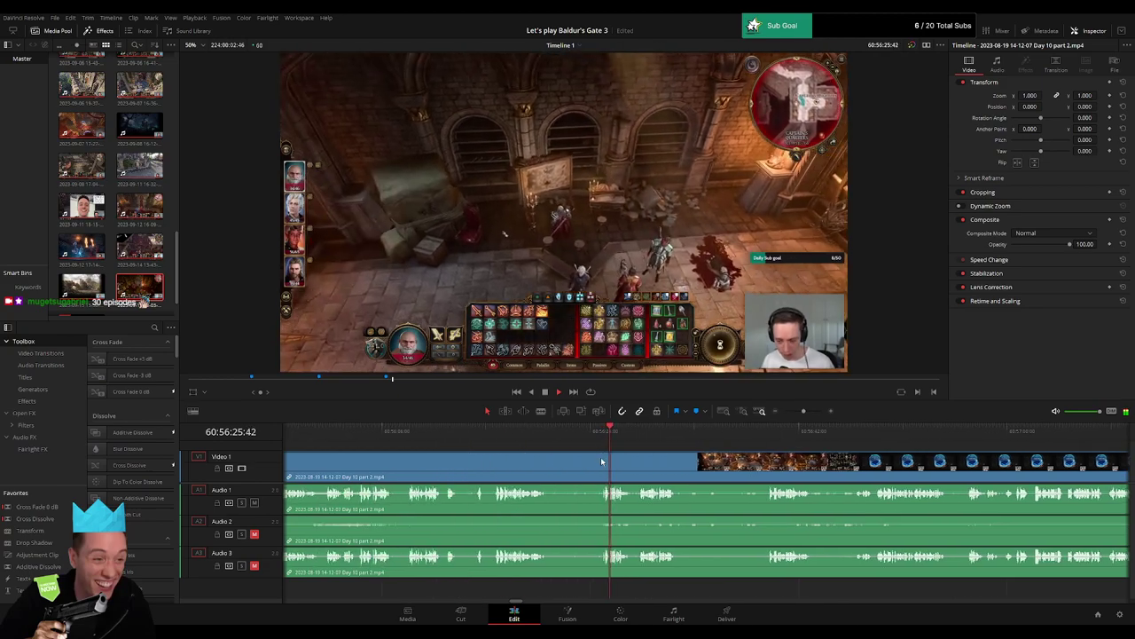
pyautogui.click(488, 431)
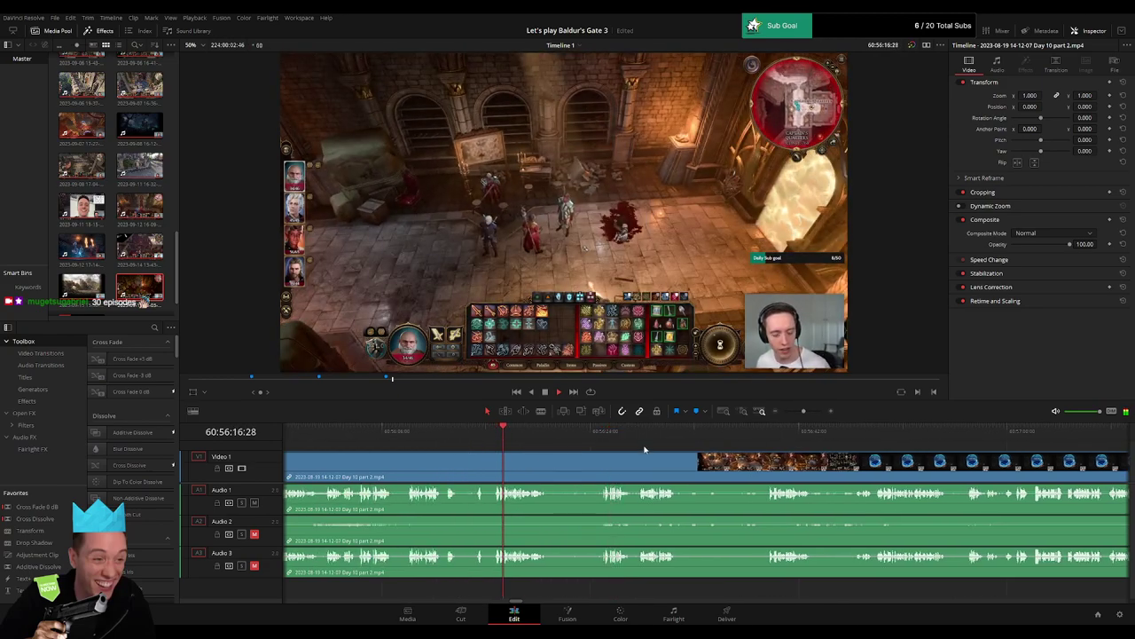
pyautogui.click(742, 431)
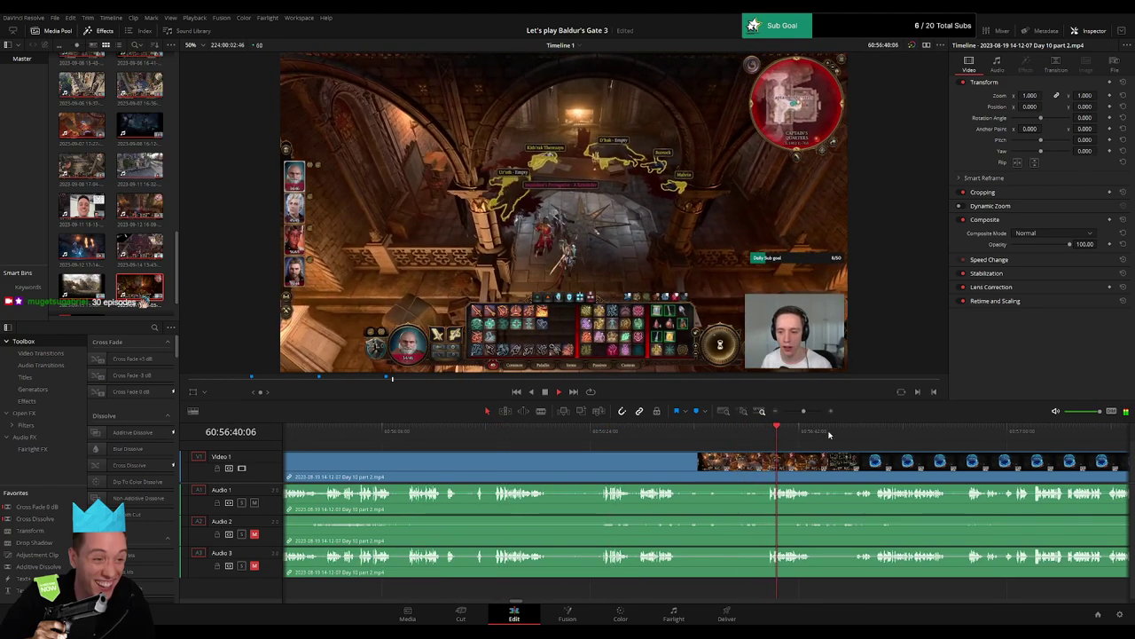
pyautogui.click(843, 431)
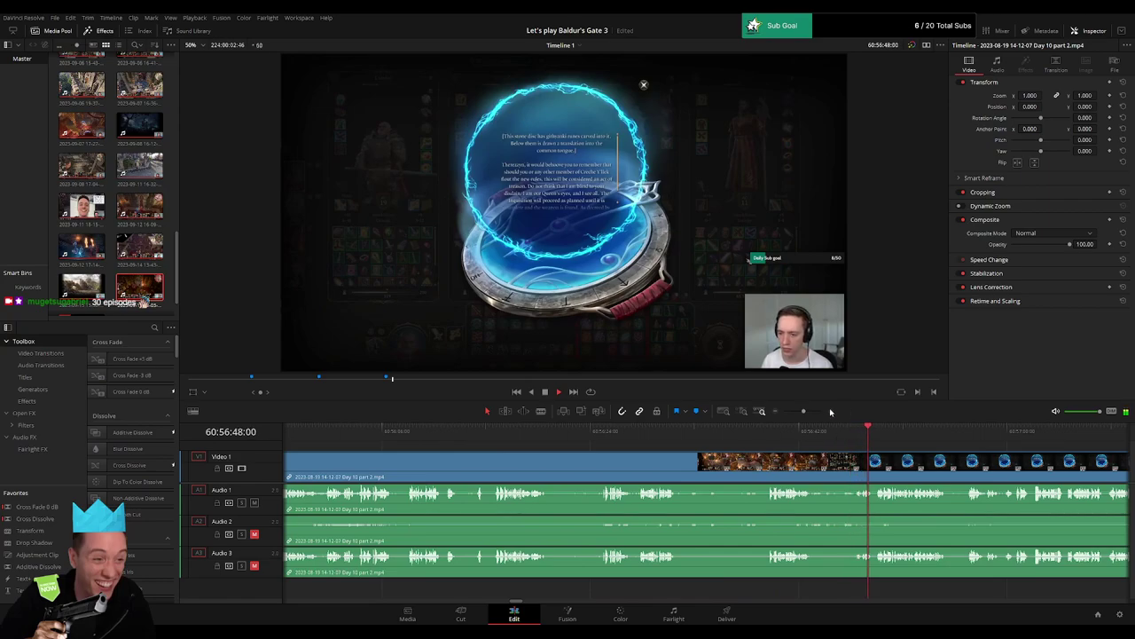
# Split the Day 10 part 2 clip at 60:56:45:00 and add roughly one-second video and audio fades on both sides of the cut.
pyautogui.click(831, 411)
pyautogui.click(604, 431)
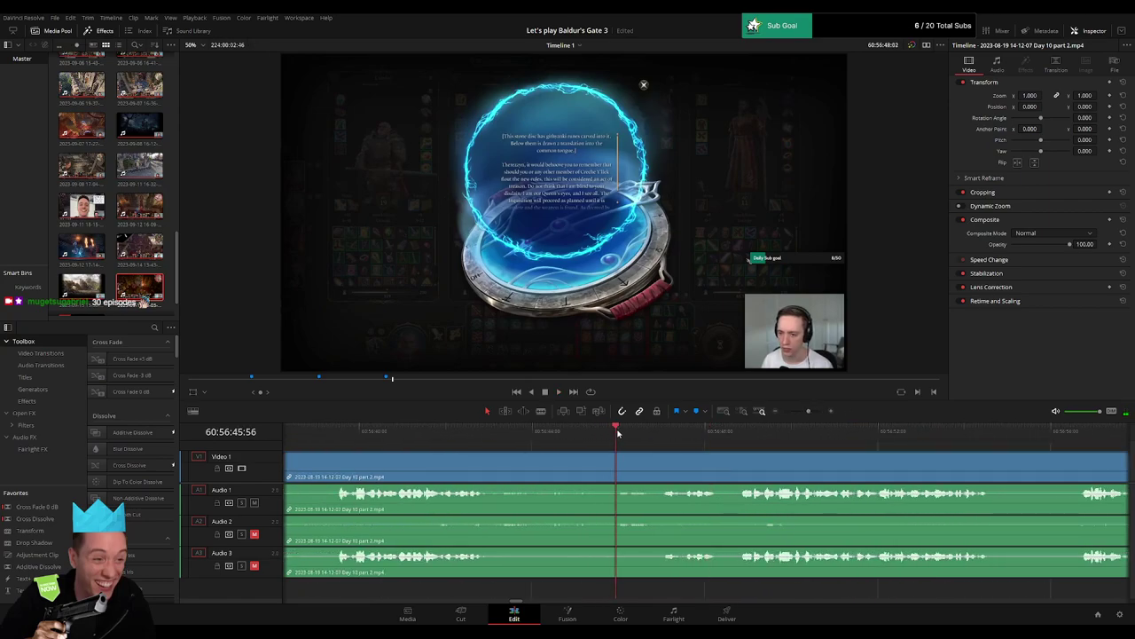
pyautogui.click(511, 434)
pyautogui.click(618, 434)
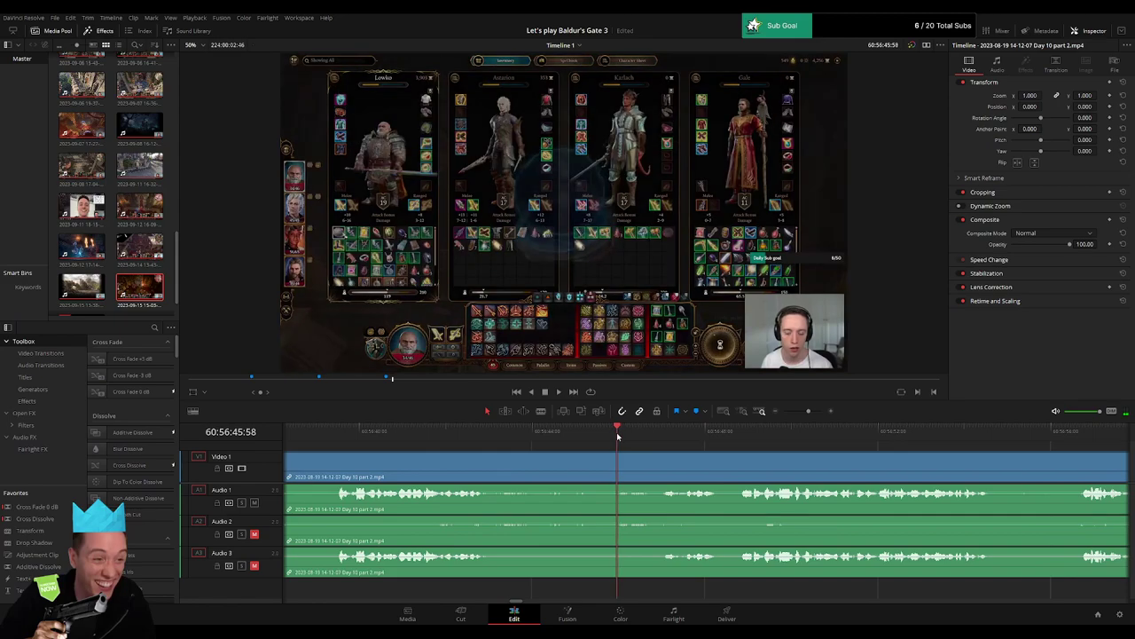
pyautogui.moveTo(617, 432); pyautogui.dragTo(577, 442)
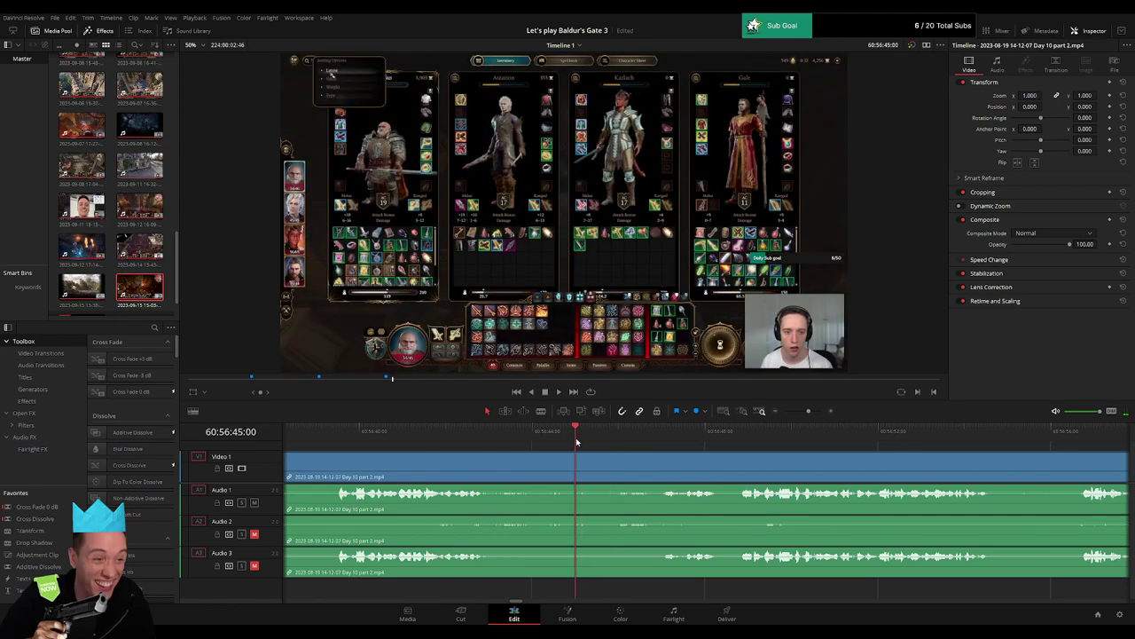
pyautogui.hotkey('ctrl', 'b')
pyautogui.moveTo(613, 459); pyautogui.dragTo(529, 453)
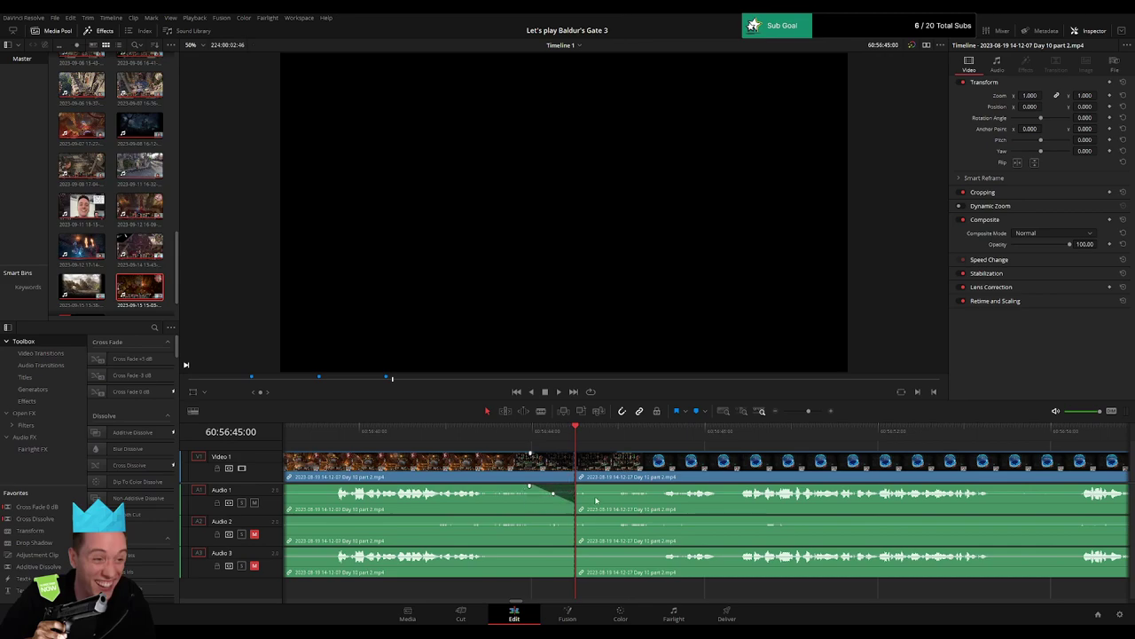
pyautogui.moveTo(578, 485); pyautogui.dragTo(603, 486)
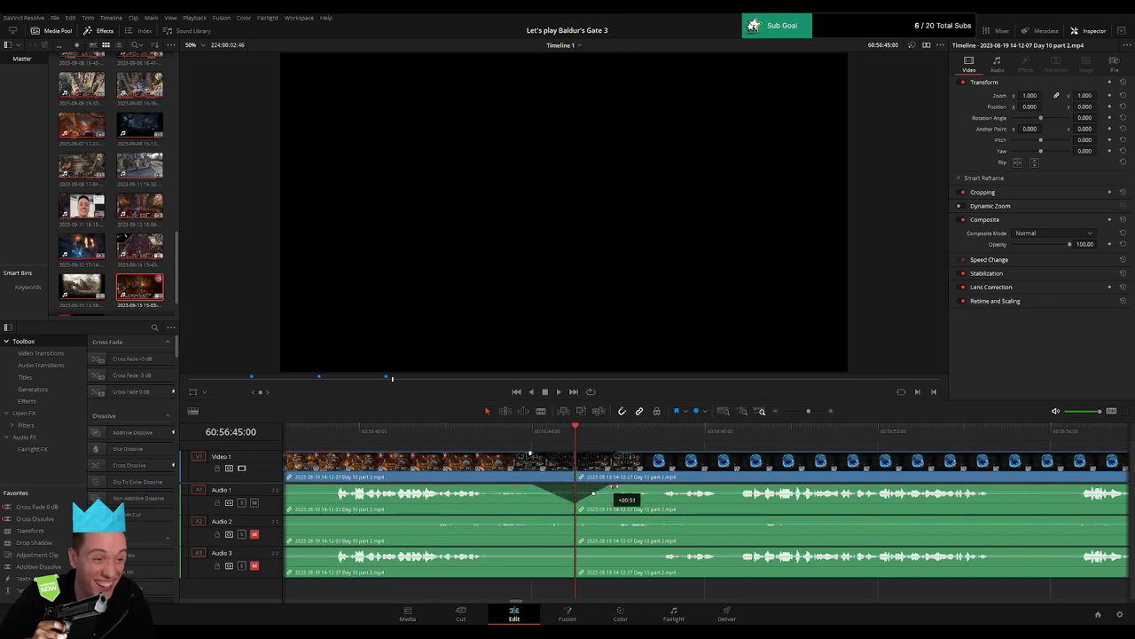
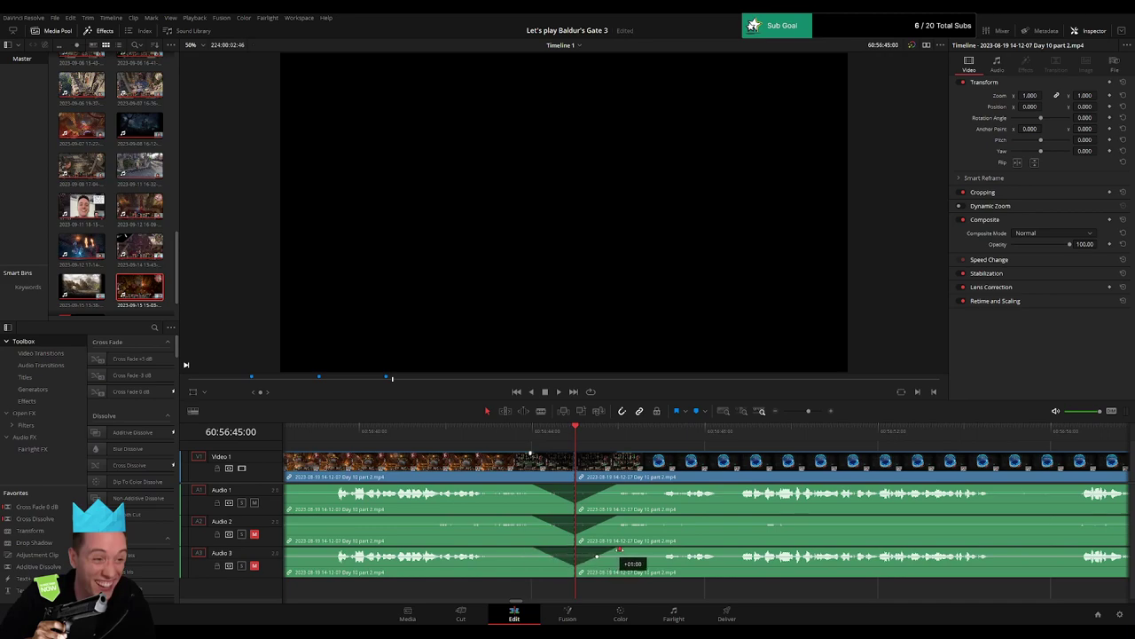
# Check the episode's start at 60:00:00:00 and shift the remaining Day 10 part 2 clip well clear of the cut.
pyautogui.moveTo(808, 411); pyautogui.dragTo(741, 420)
pyautogui.moveTo(816, 468); pyautogui.dragTo(659, 470)
pyautogui.click(355, 433)
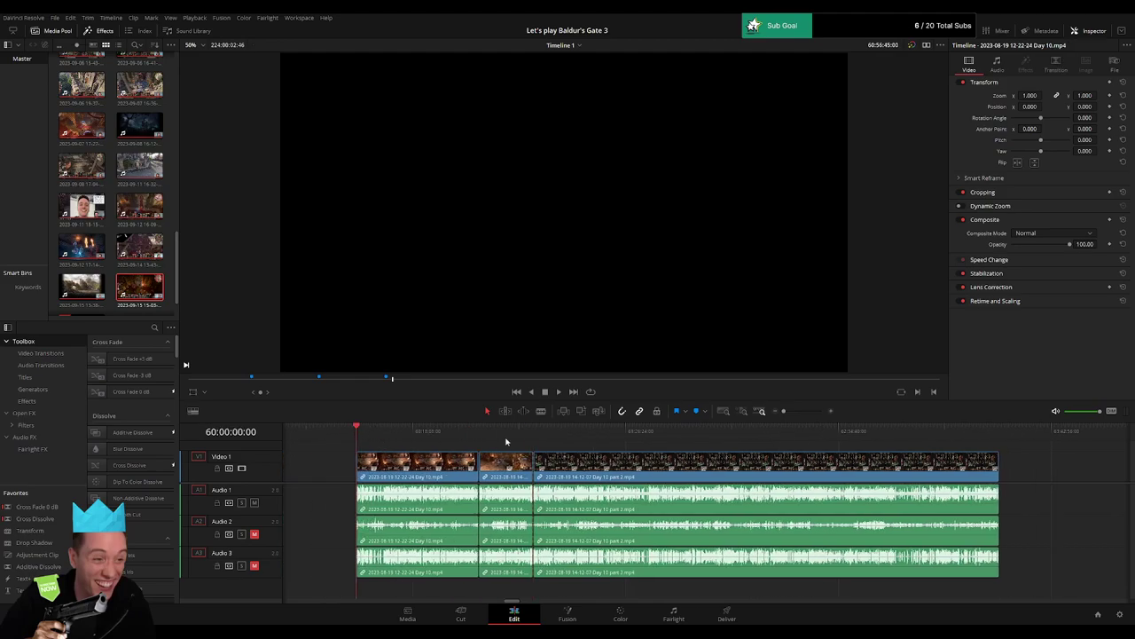
pyautogui.click(536, 433)
pyautogui.moveTo(724, 479); pyautogui.dragTo(760, 479)
pyautogui.moveTo(399, 472); pyautogui.dragTo(549, 467)
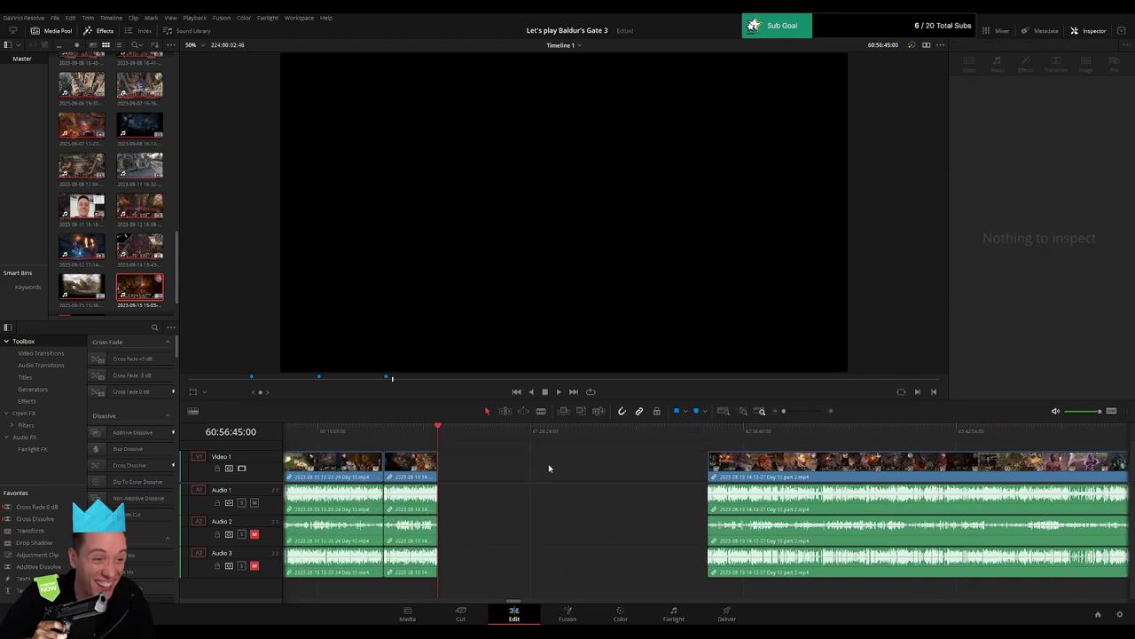
# Place the remaining Day 10 part 2 clip so it starts at 62:00:00:00 and play its opening.
pyautogui.moveTo(447, 440); pyautogui.dragTo(636, 453)
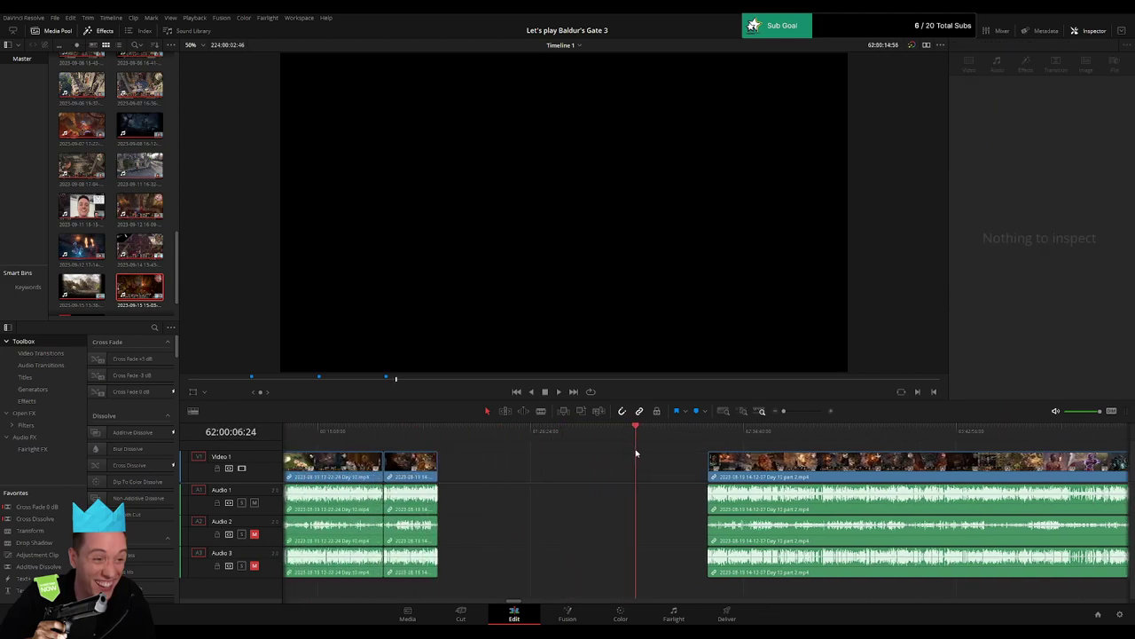
pyautogui.moveTo(783, 411); pyautogui.dragTo(786, 411)
pyautogui.click(708, 435)
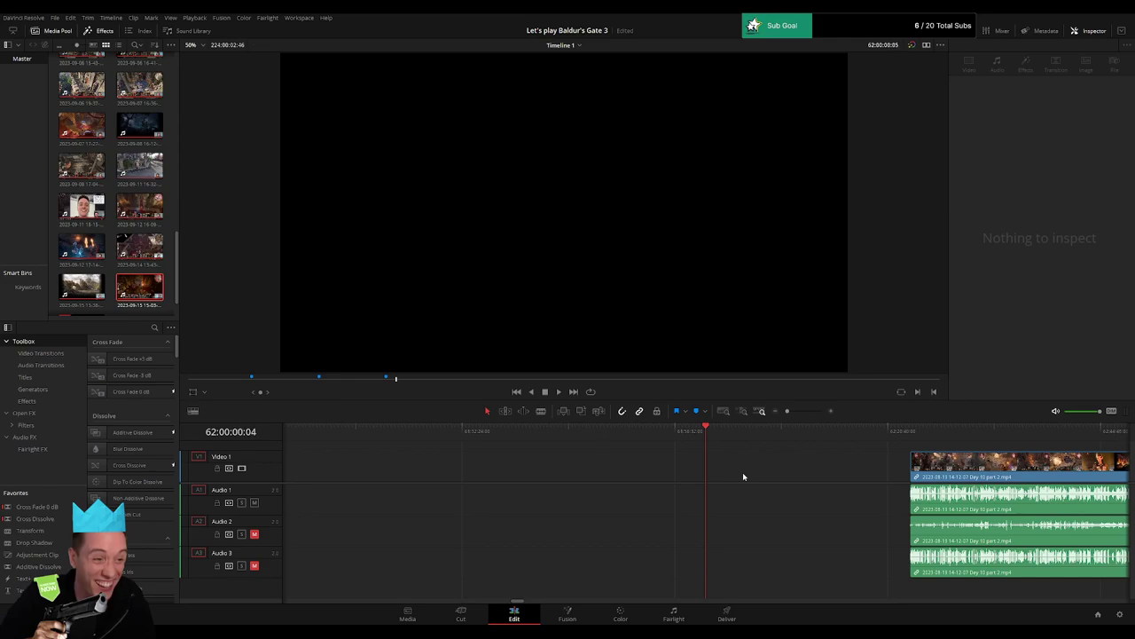
pyautogui.click(775, 411)
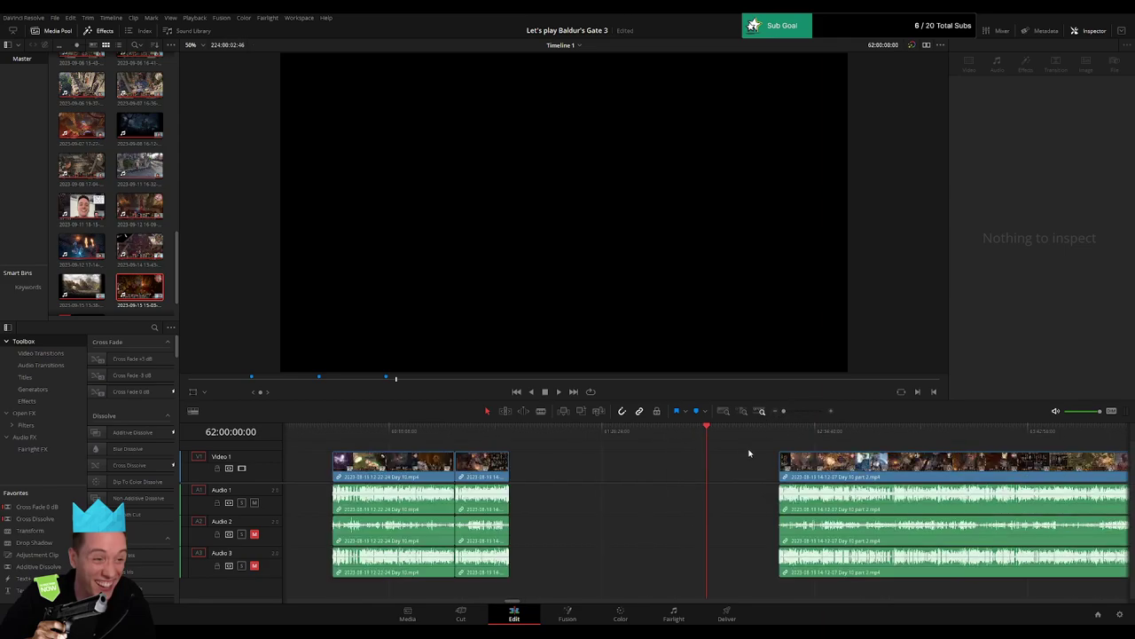
pyautogui.moveTo(803, 468); pyautogui.dragTo(569, 442)
pyautogui.click(754, 448)
pyautogui.press('space')
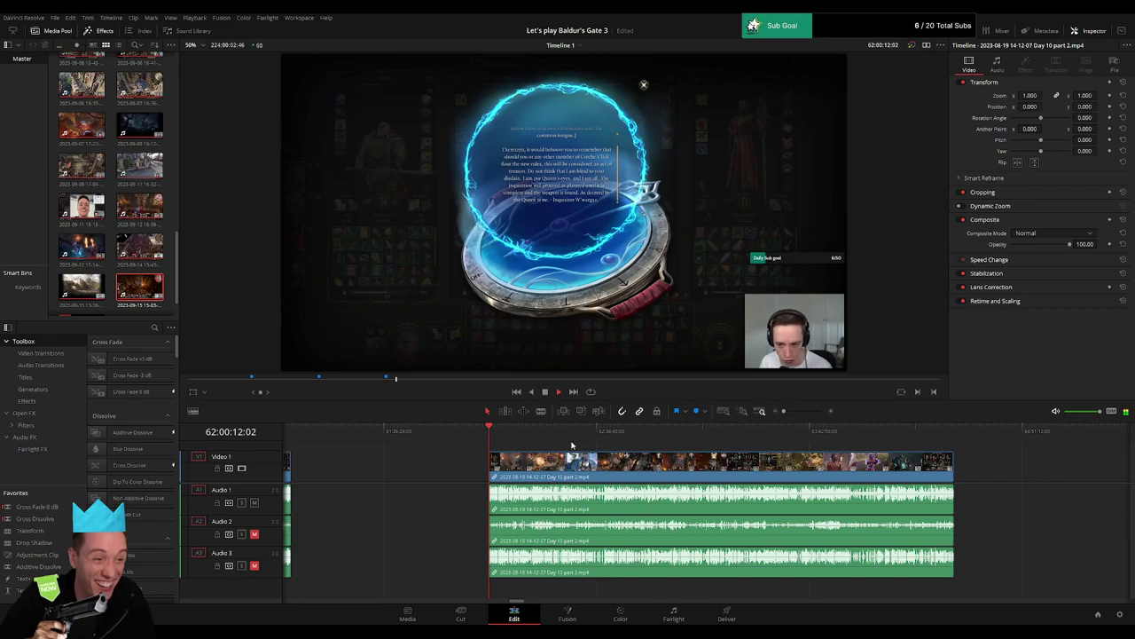
# Skim the Day 10 part 2 clip from about 62:51:35 to 62:53:22 for a natural point to end the episode.
pyautogui.moveTo(581, 451); pyautogui.dragTo(411, 462)
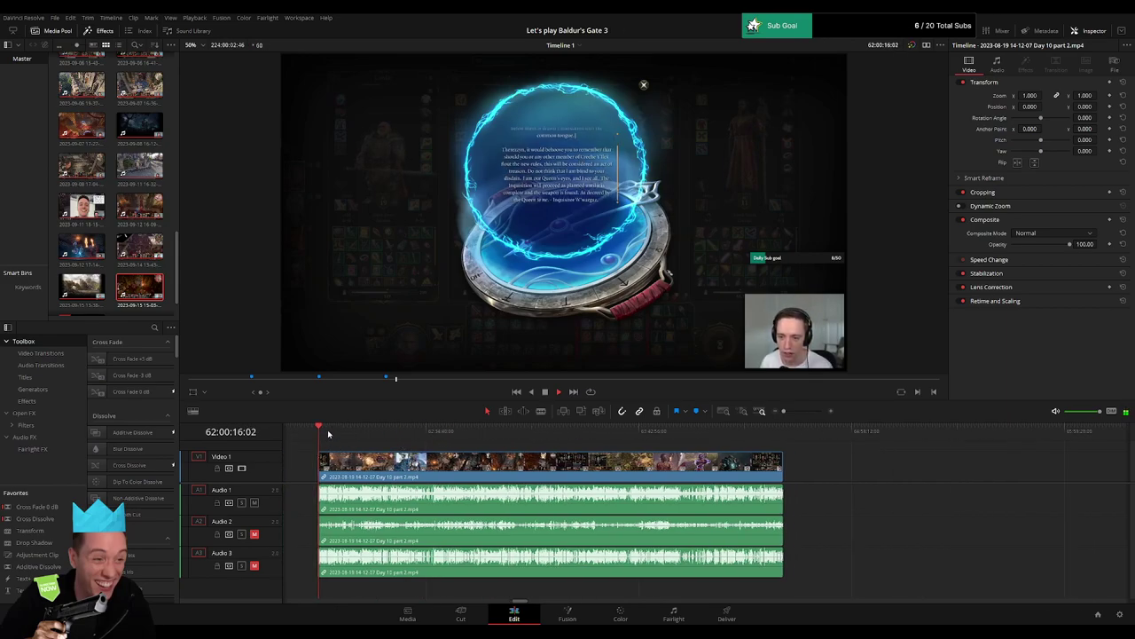
pyautogui.moveTo(329, 433); pyautogui.dragTo(479, 451)
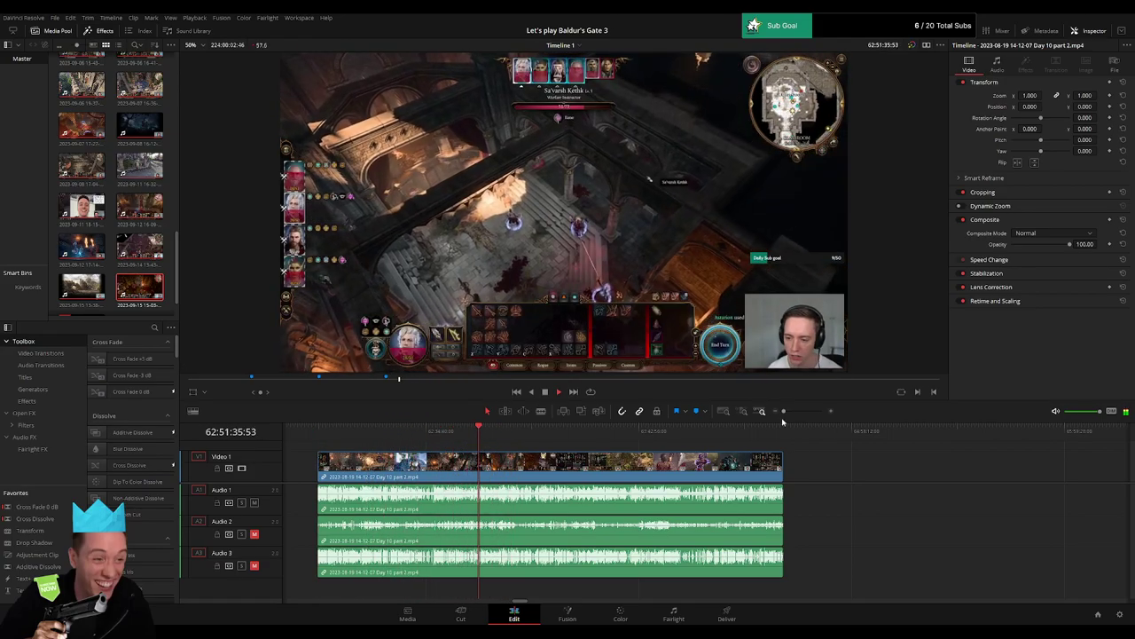
pyautogui.moveTo(784, 413); pyautogui.dragTo(881, 438)
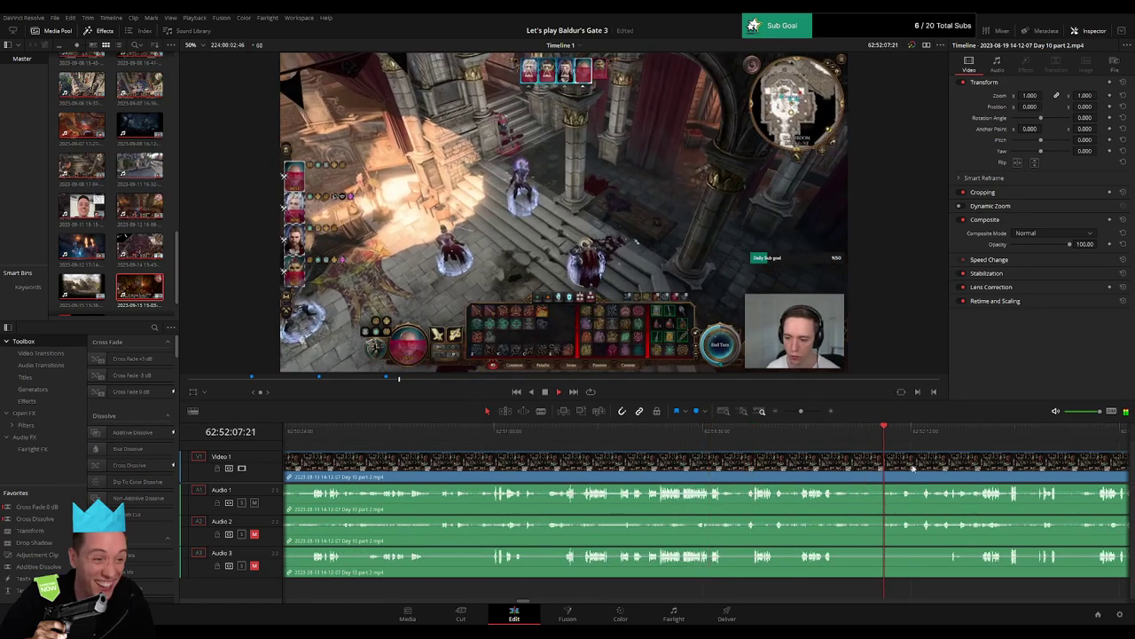
pyautogui.click(751, 431)
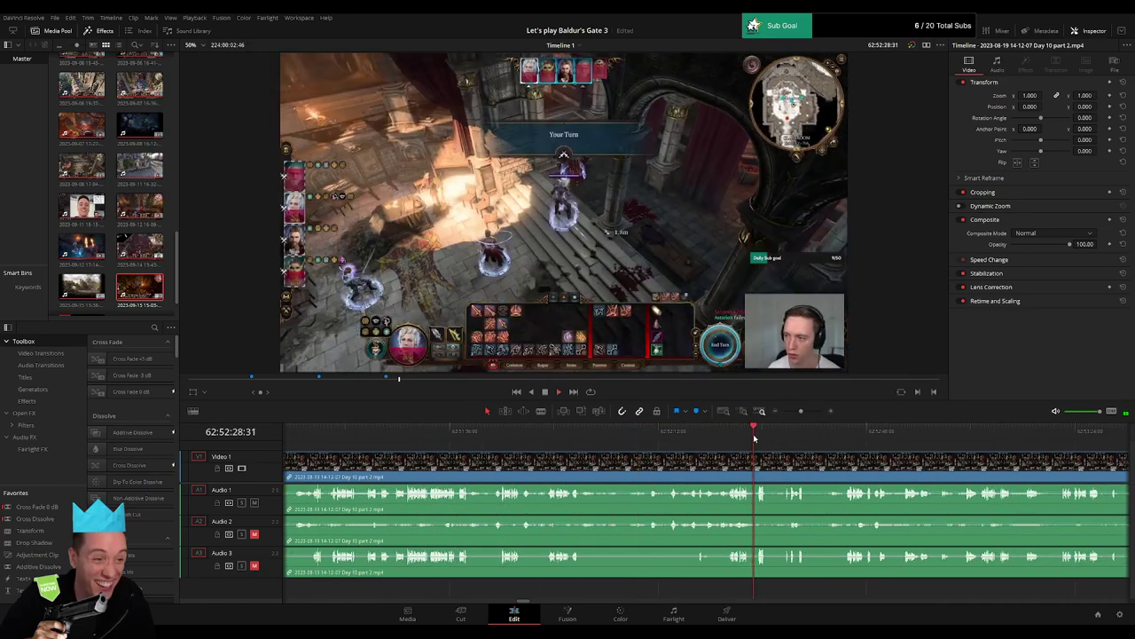
pyautogui.click(845, 433)
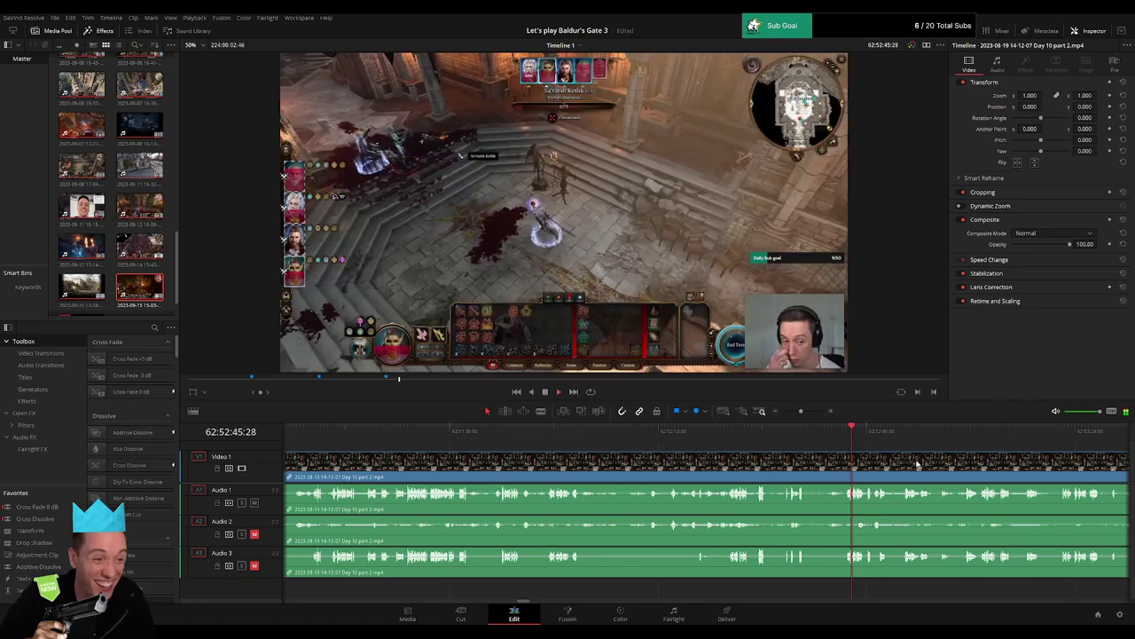
pyautogui.moveTo(917, 463); pyautogui.dragTo(627, 450)
pyautogui.click(610, 433)
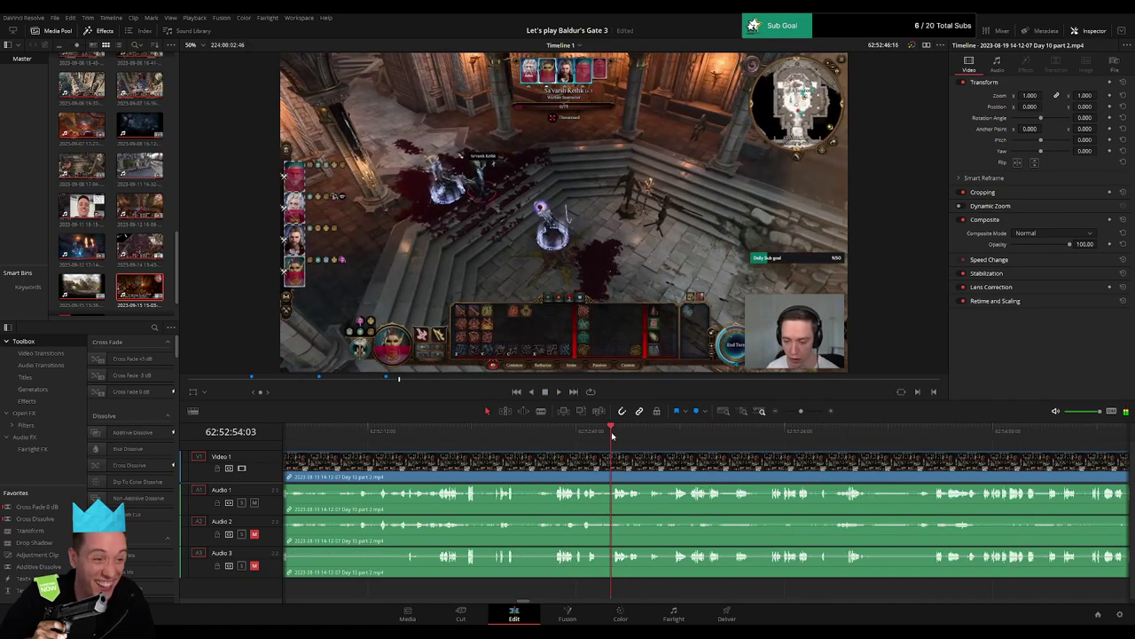
pyautogui.moveTo(745, 437); pyautogui.dragTo(772, 439)
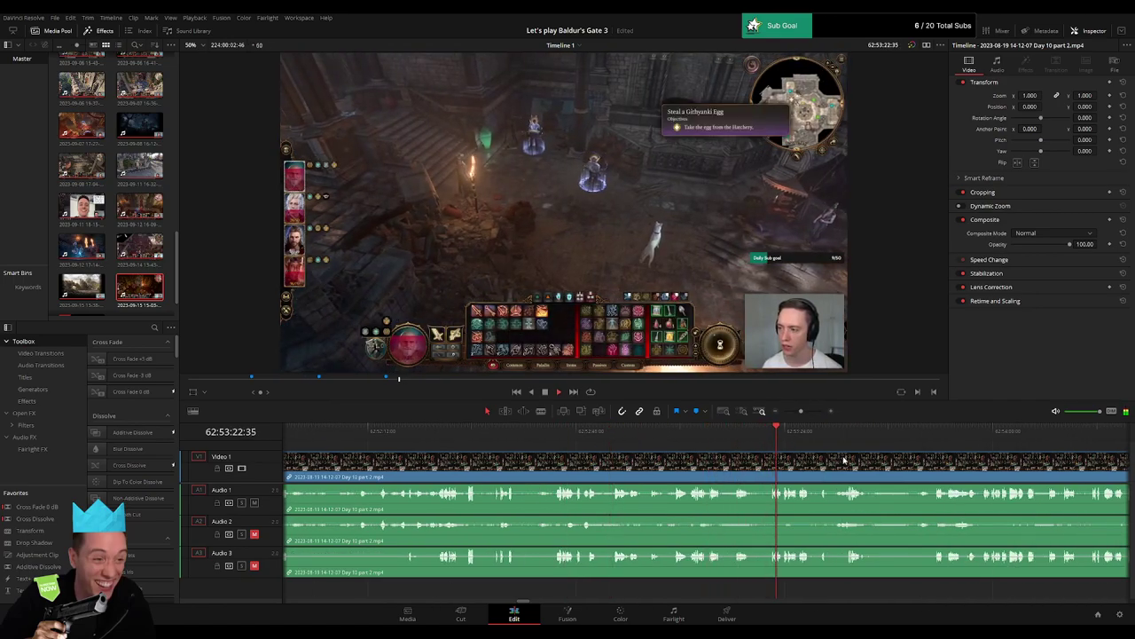
pyautogui.moveTo(845, 459); pyautogui.dragTo(682, 454)
# Play the Day 10 part 2 clip between about 62:53:15 and 62:53:28 to pinpoint a quiet moment for the cut.
pyautogui.moveTo(801, 413); pyautogui.dragTo(807, 411)
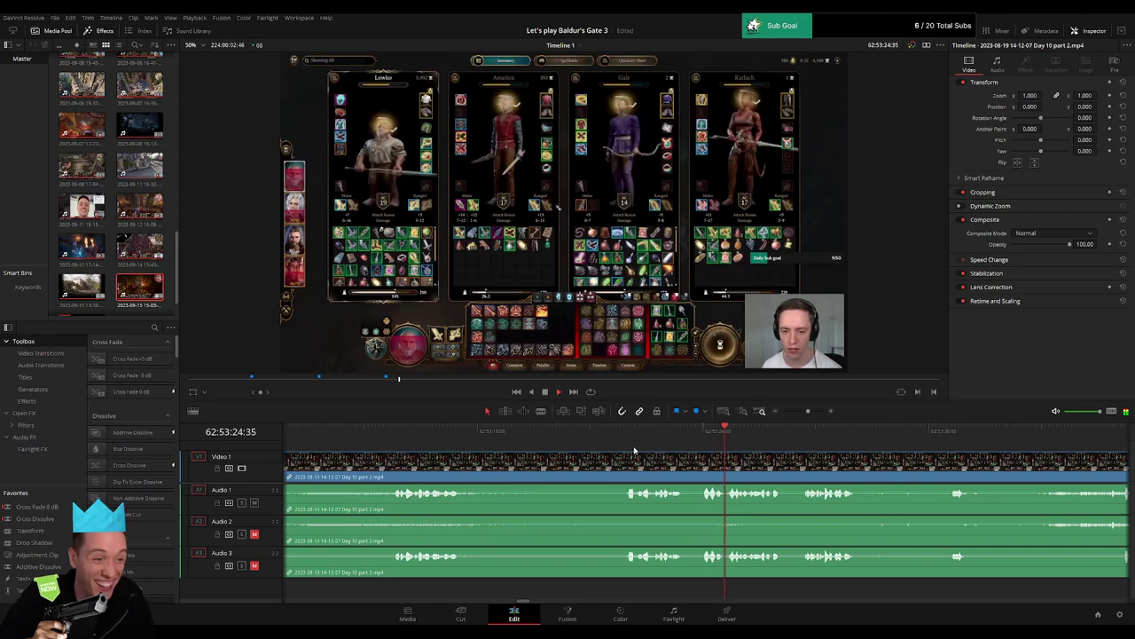
pyautogui.click(628, 434)
pyautogui.click(388, 433)
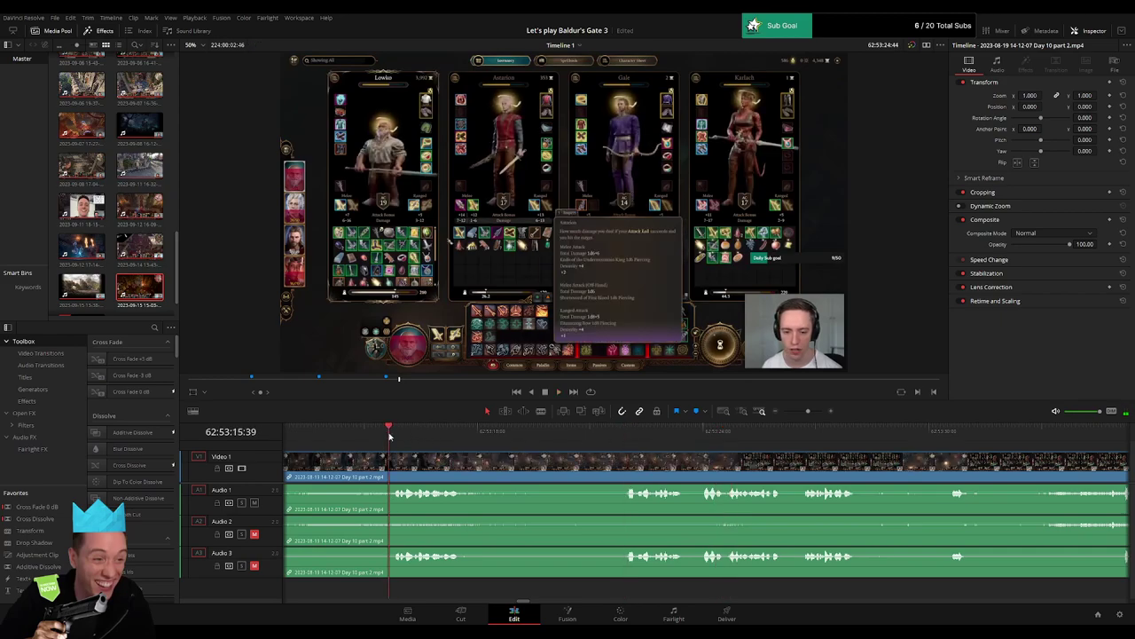
pyautogui.press('space')
pyautogui.click(626, 433)
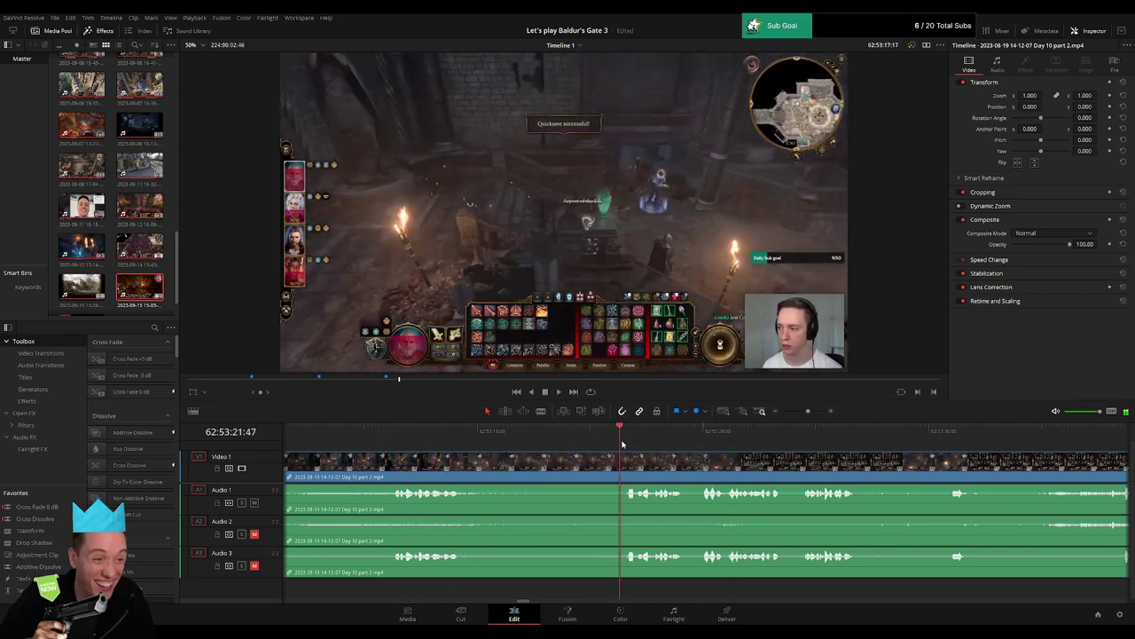
pyautogui.press('space')
pyautogui.click(767, 433)
pyautogui.press('space')
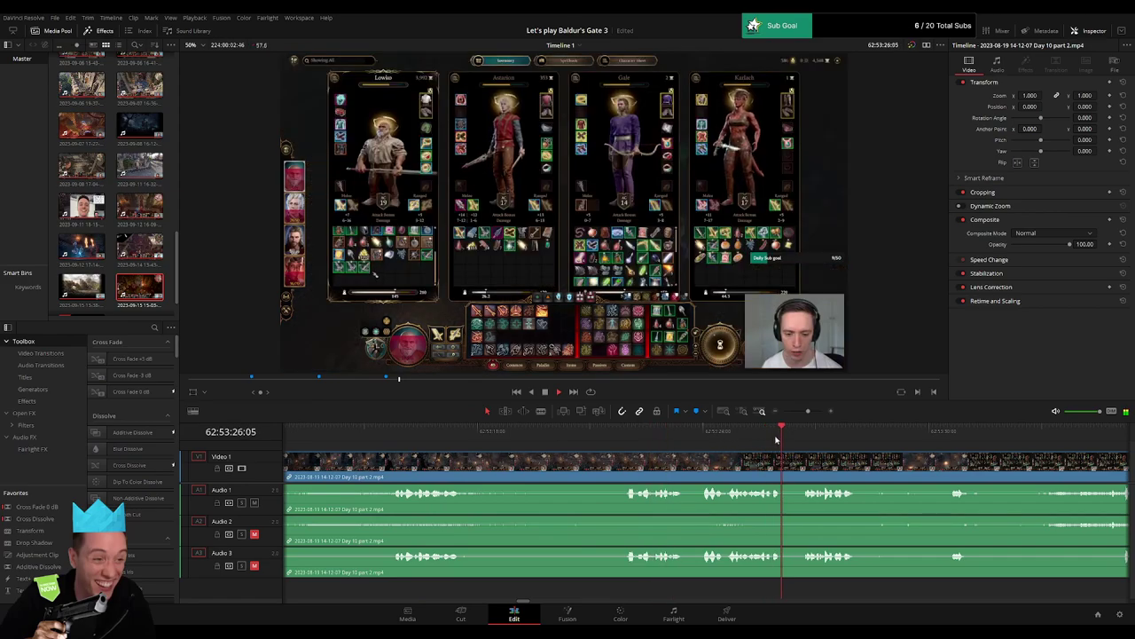
pyautogui.press('space')
pyautogui.click(626, 433)
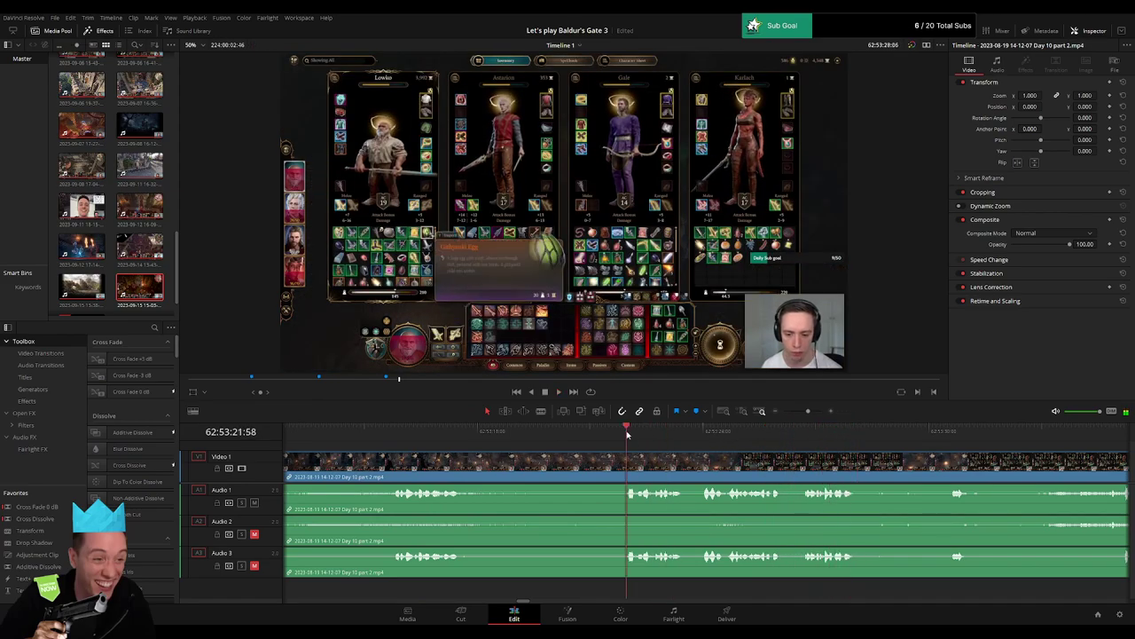
# Split the Day 10 part 2 clip at 62:53:21:00 and add roughly one-second video and audio fades on both sides of the cut.
pyautogui.moveTo(626, 433)
pyautogui.mouseDown()
pyautogui.moveTo(590, 437)
pyautogui.moveTo(630, 454)
pyautogui.mouseUp()
pyautogui.hotkey('ctrl', 'b')
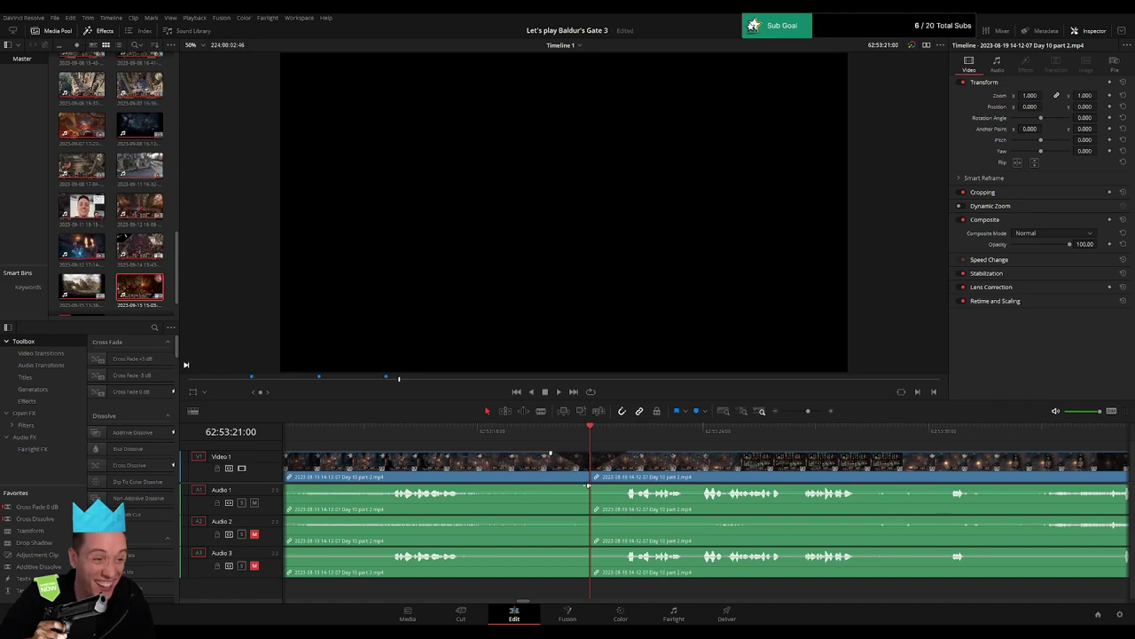
pyautogui.moveTo(587, 487); pyautogui.dragTo(555, 487)
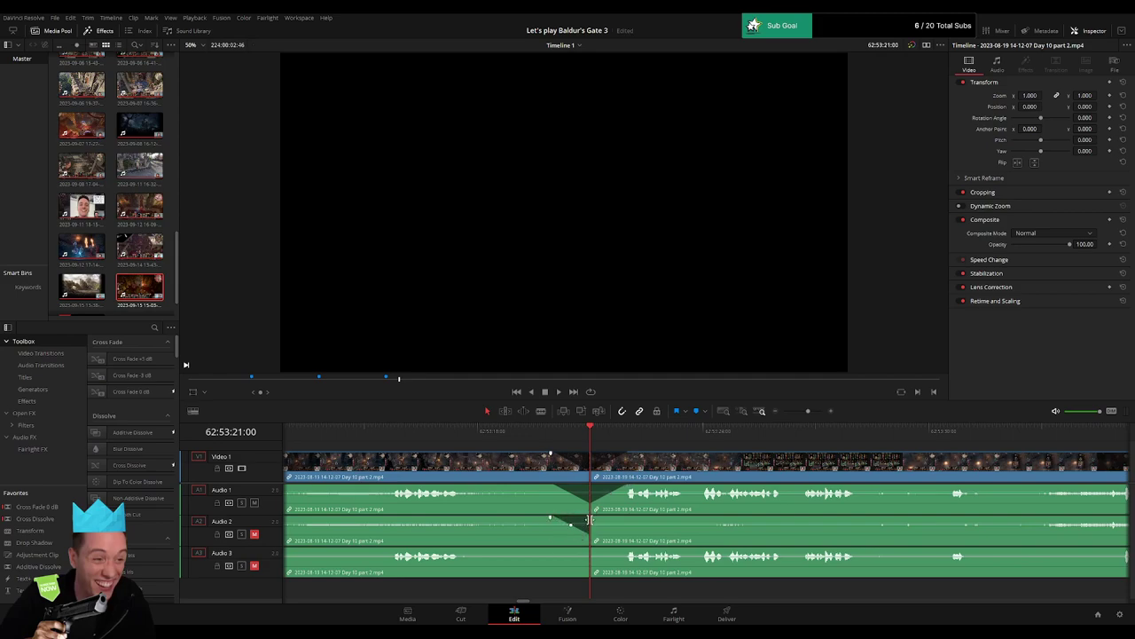
pyautogui.moveTo(592, 524); pyautogui.dragTo(608, 524)
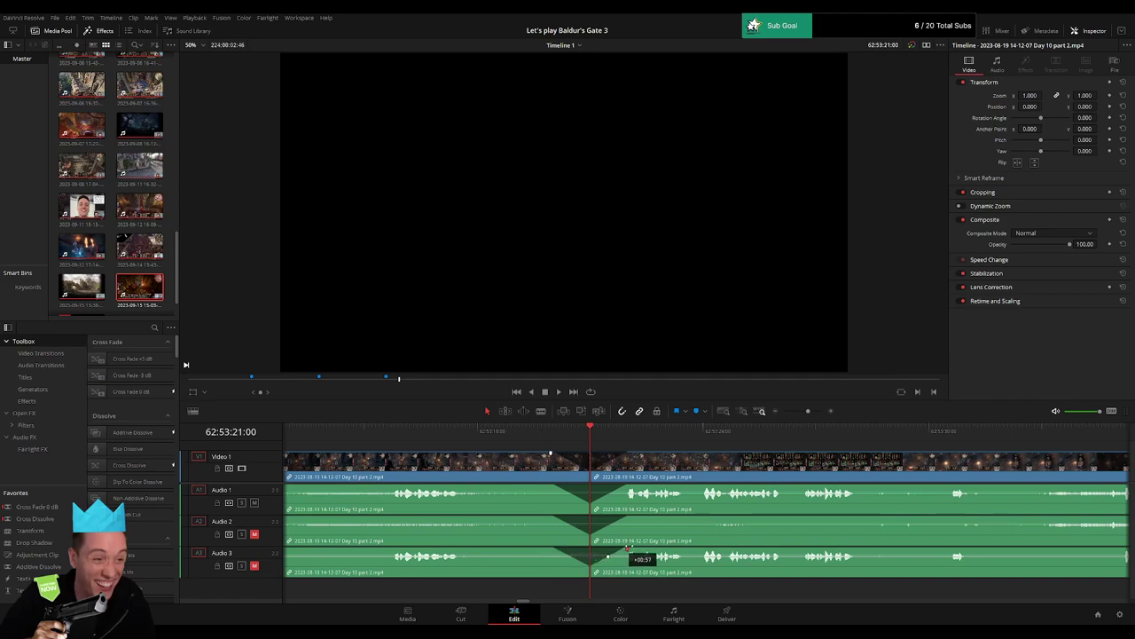
# Play across the faded cut at 62:53:21:00 and sample the footage up to about 62:53:37.
pyautogui.press('space')
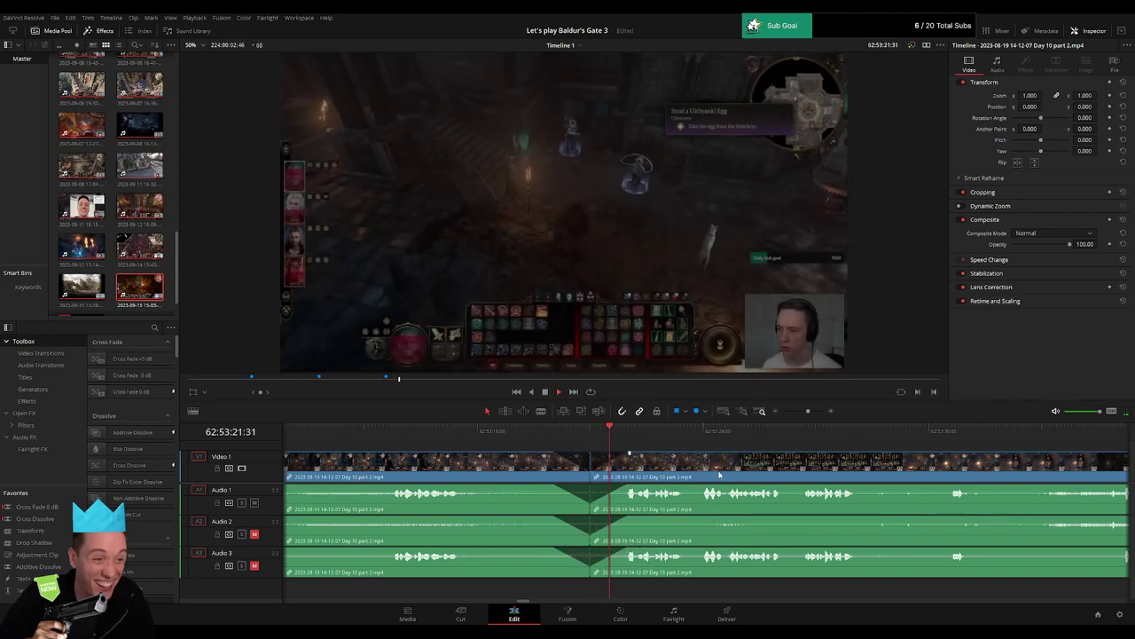
pyautogui.click(705, 435)
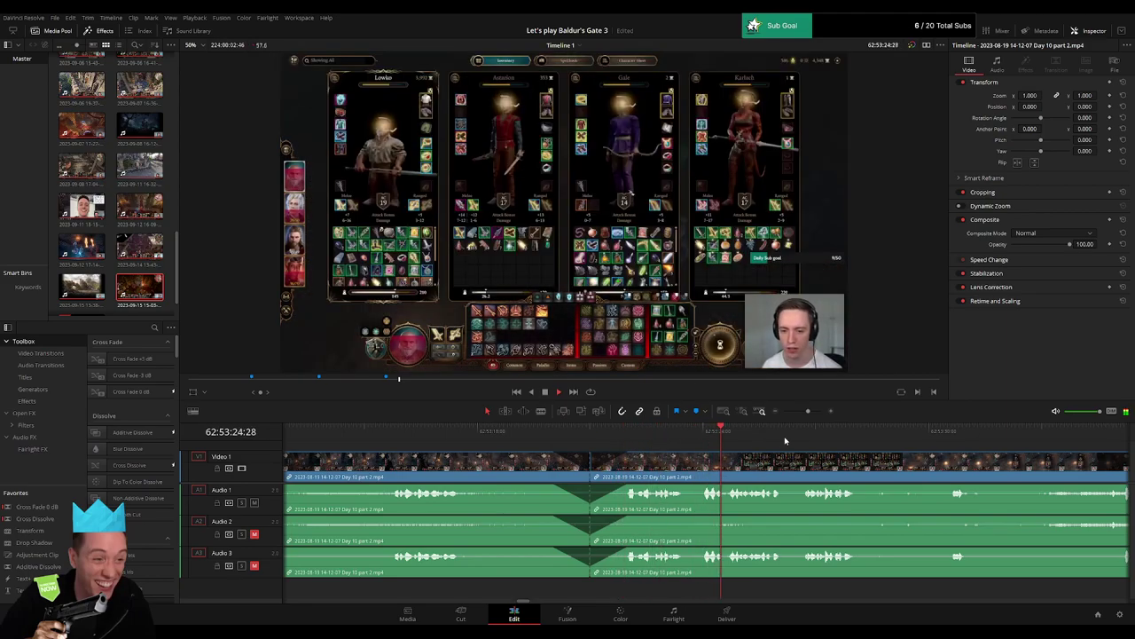
pyautogui.click(830, 432)
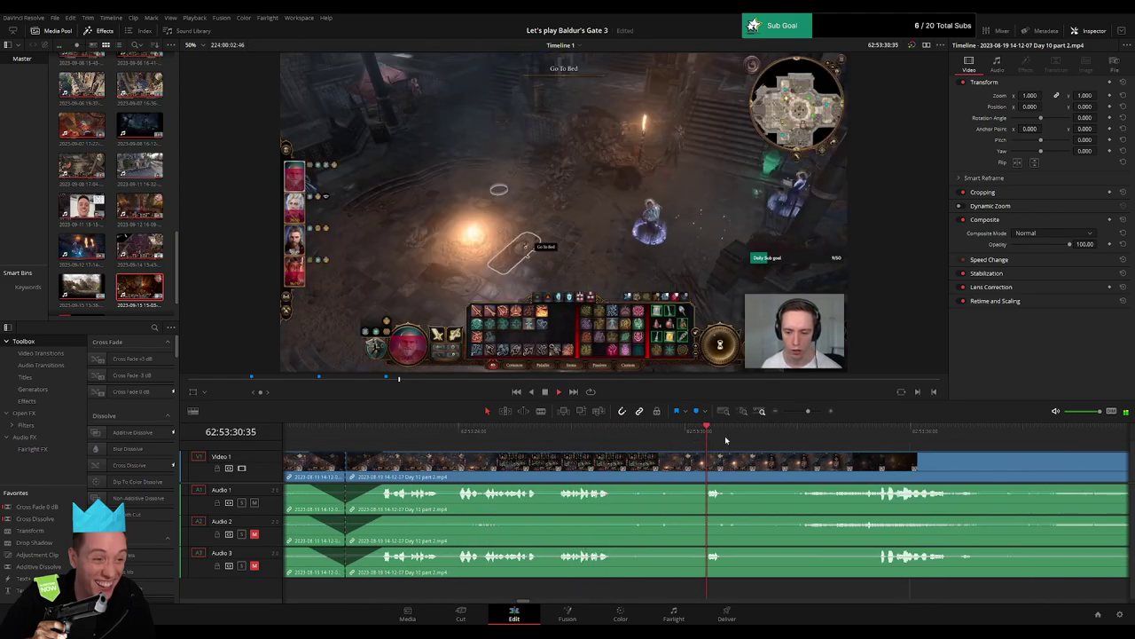
pyautogui.moveTo(804, 414); pyautogui.dragTo(782, 414)
pyautogui.hscroll(2, 647, 465)
pyautogui.press('space')
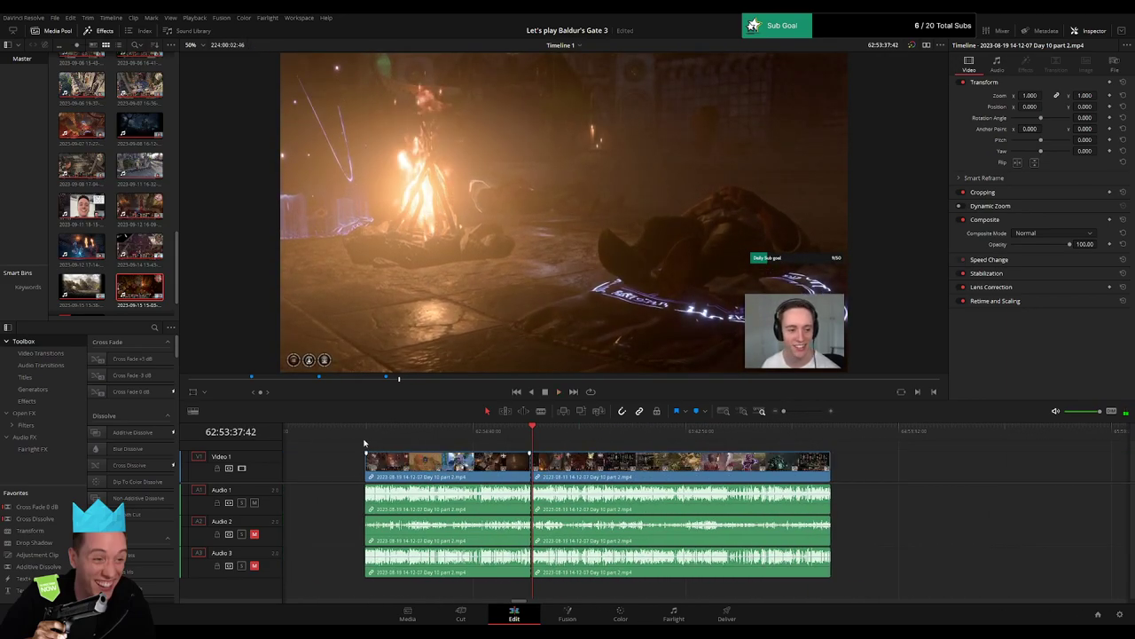
# Shift the Day 10 part 2 footage after the 62:53:21:00 cut well clear of the finished episode.
pyautogui.press('Home')
pyautogui.hscroll(5, 534, 439)
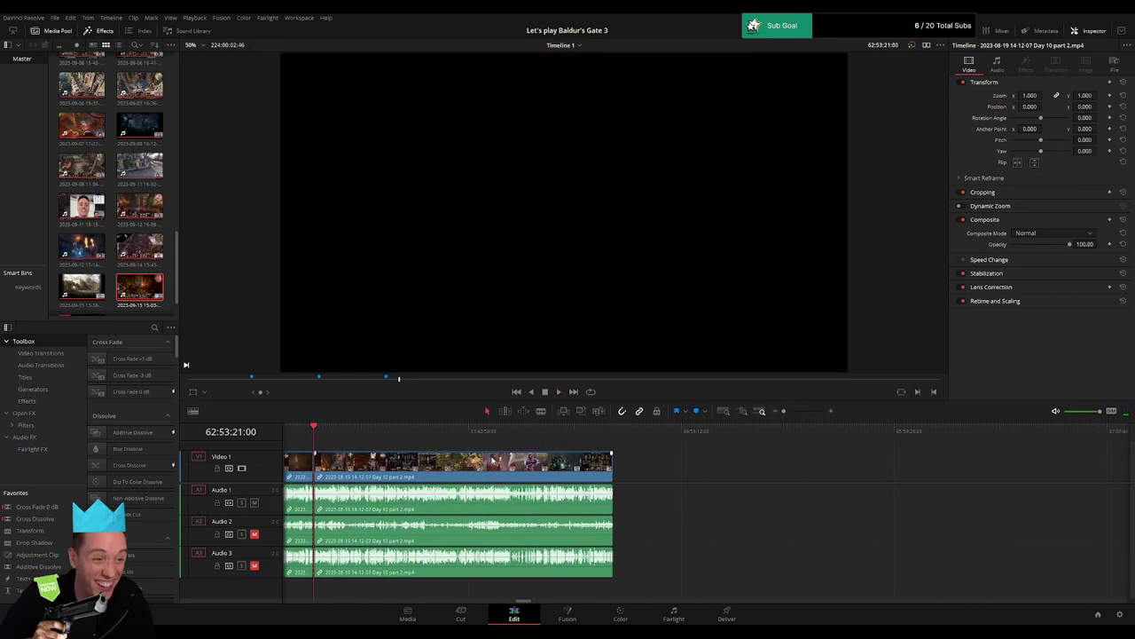
pyautogui.moveTo(499, 466); pyautogui.dragTo(784, 472)
pyautogui.click(320, 439)
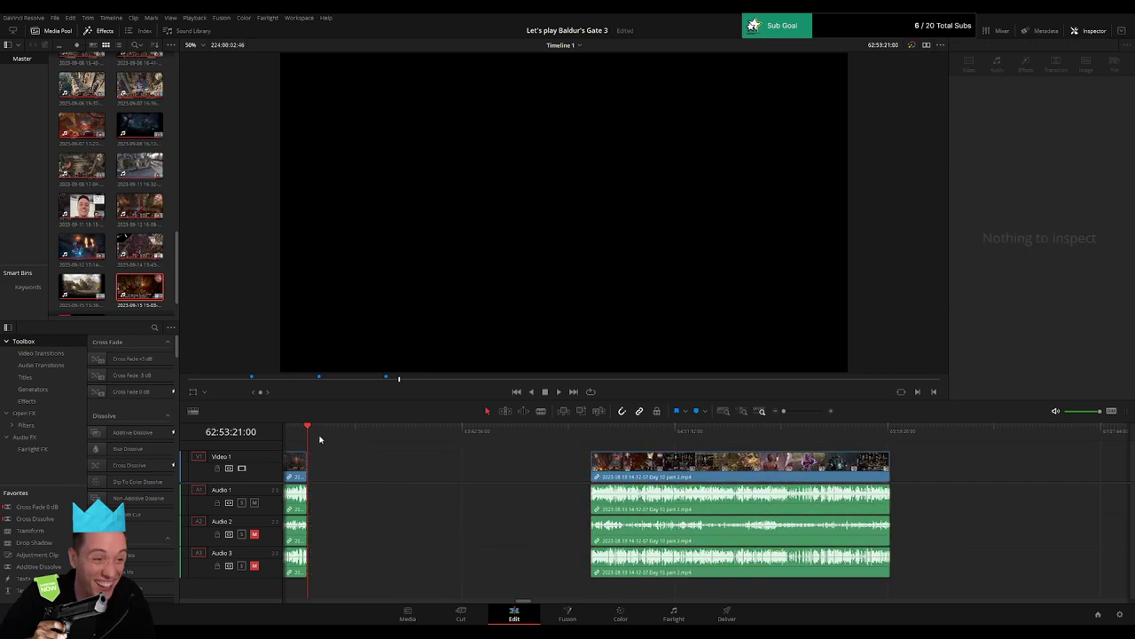
# Place the remaining Day 10 part 2 clip so it starts at 64:00:00:00 and play its opening.
pyautogui.moveTo(415, 446); pyautogui.dragTo(515, 451)
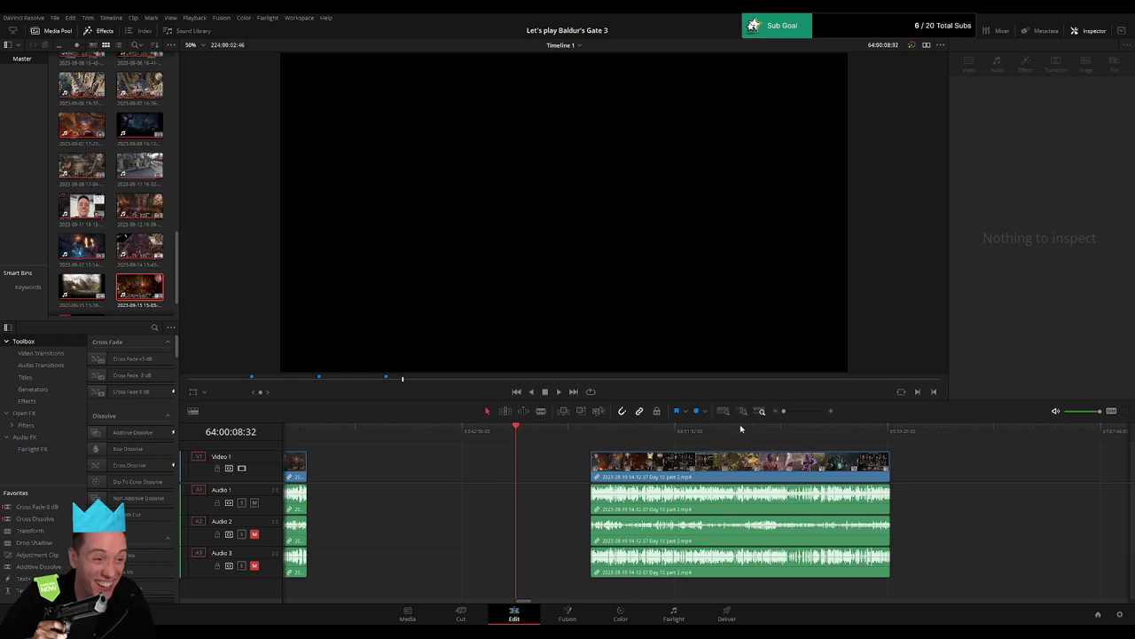
pyautogui.moveTo(783, 411); pyautogui.dragTo(787, 411)
pyautogui.click(705, 432)
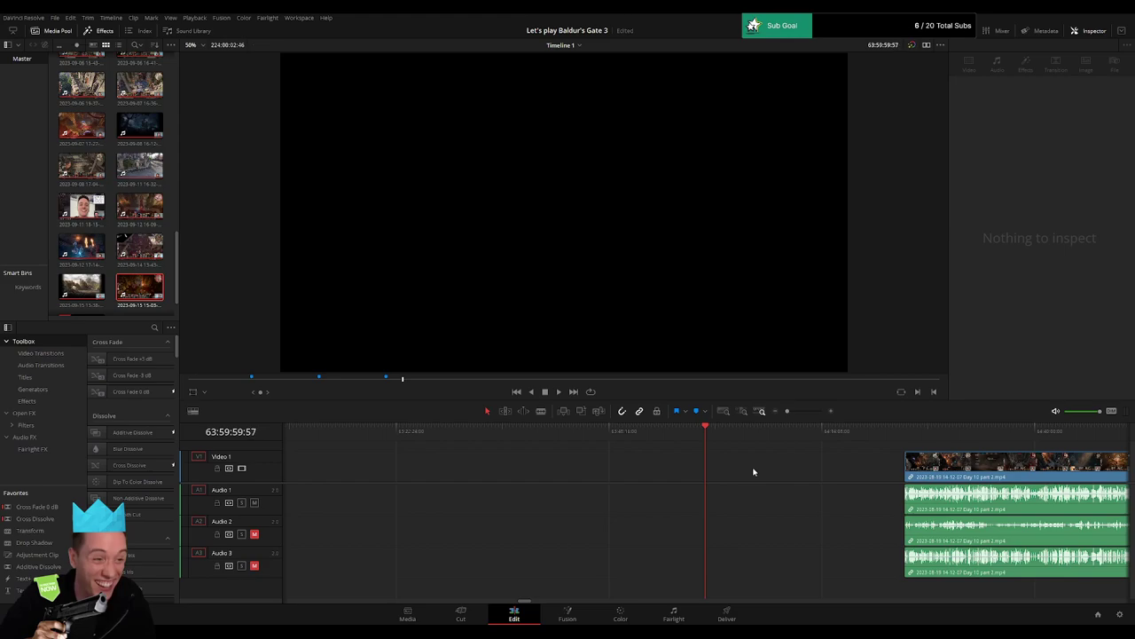
pyautogui.moveTo(787, 410); pyautogui.dragTo(784, 411)
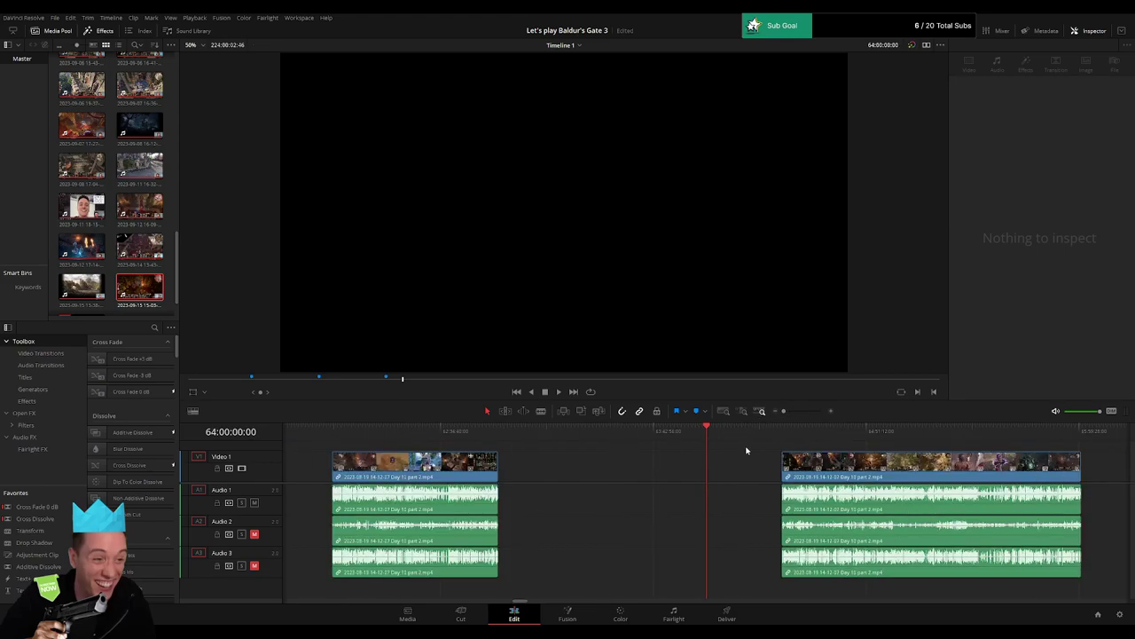
pyautogui.hscroll(3, 747, 464)
pyautogui.moveTo(618, 461); pyautogui.dragTo(544, 459)
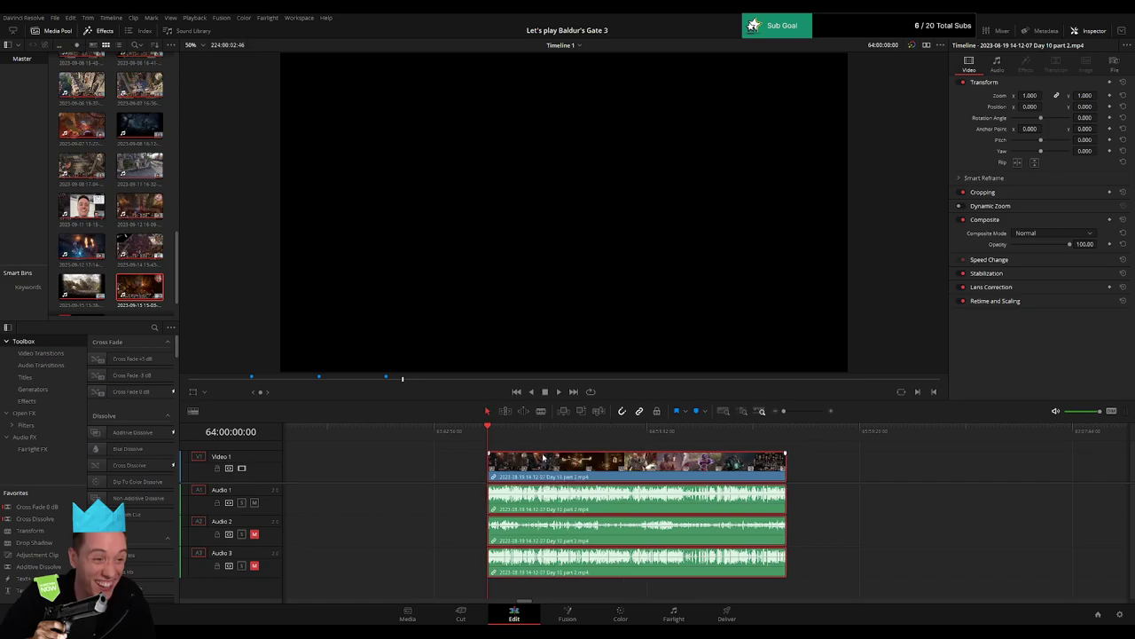
pyautogui.press('space')
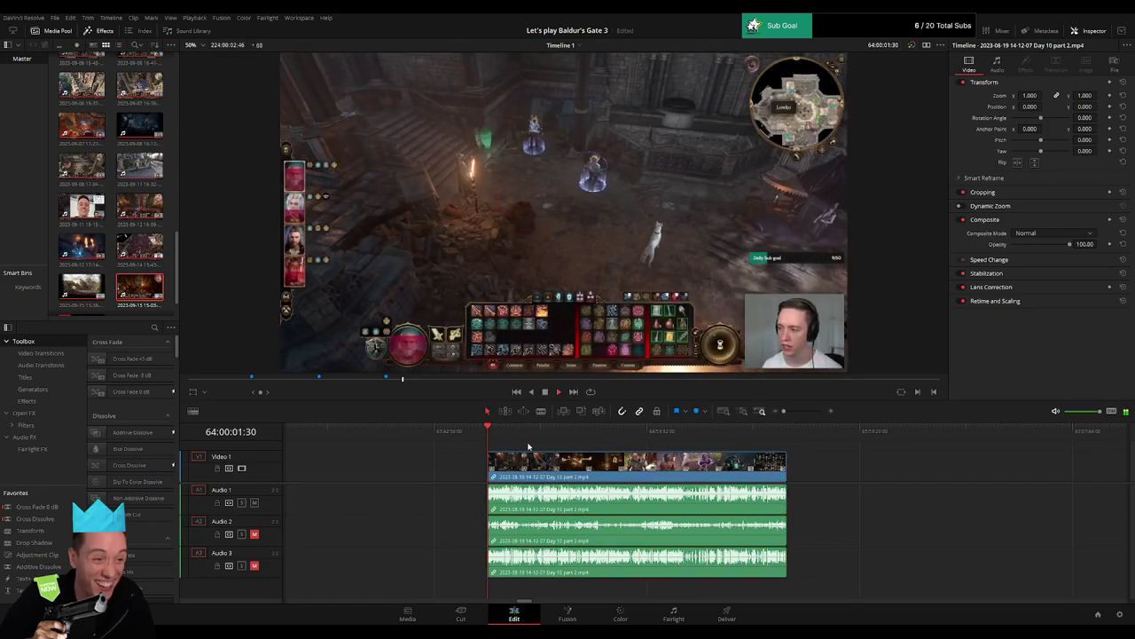
# Skim the Day 10 part 2 clip from about 64:56:19 to 64:57:45 for a natural pause to end the episode.
pyautogui.click(498, 436)
pyautogui.moveTo(499, 436); pyautogui.dragTo(664, 449)
pyautogui.press('space')
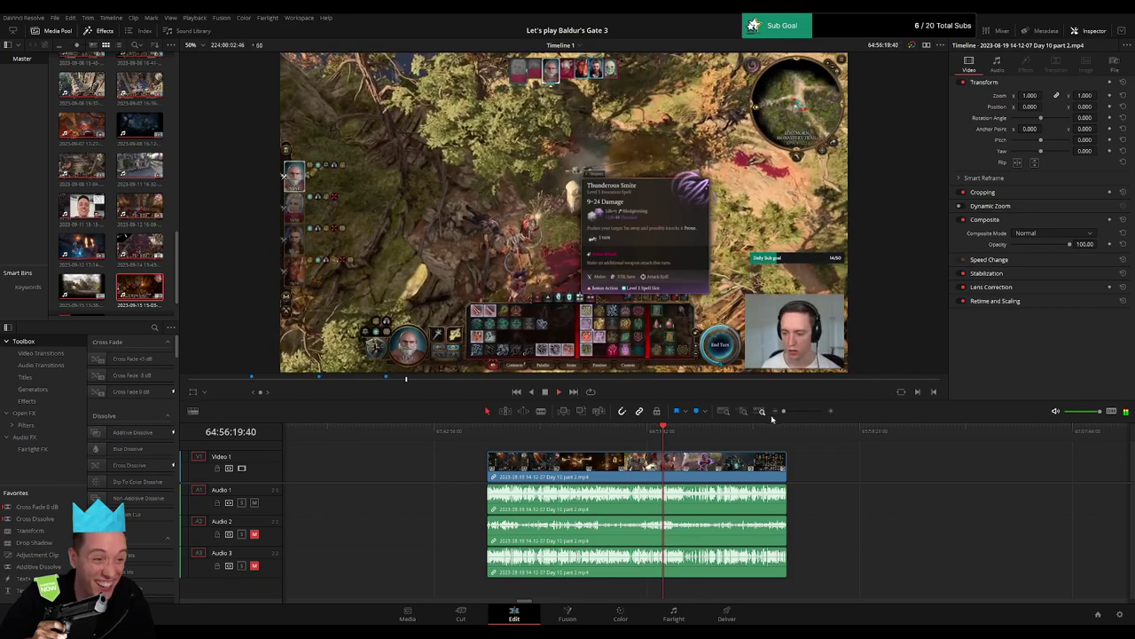
pyautogui.moveTo(784, 411); pyautogui.dragTo(844, 431)
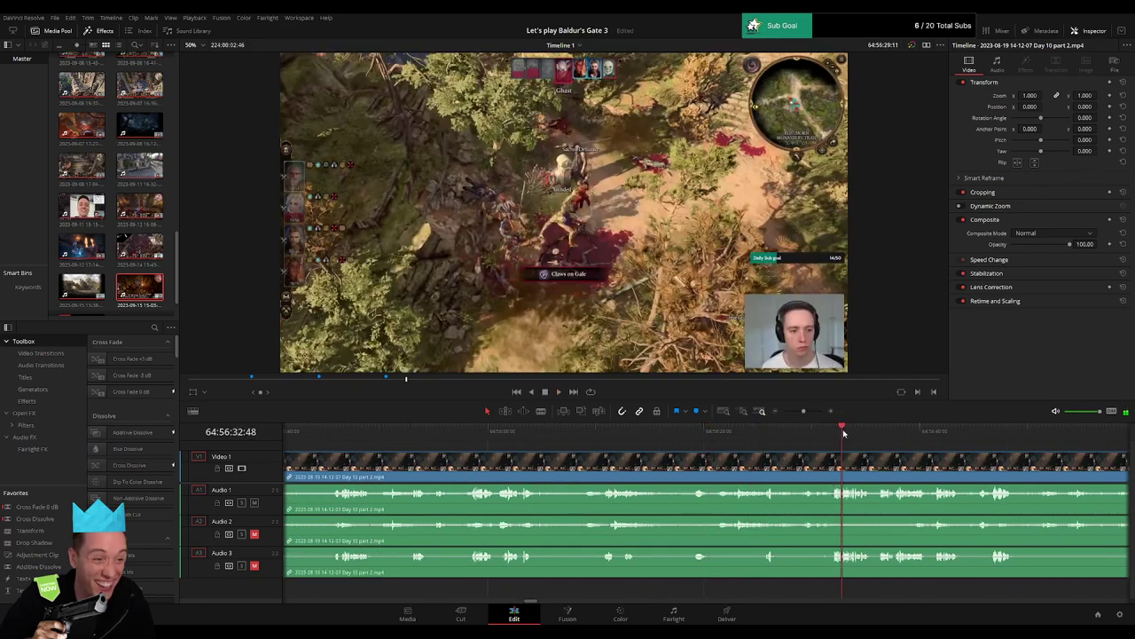
pyautogui.hscroll(3, 627, 452)
pyautogui.moveTo(537, 429); pyautogui.dragTo(827, 424)
pyautogui.moveTo(927, 473); pyautogui.dragTo(772, 433)
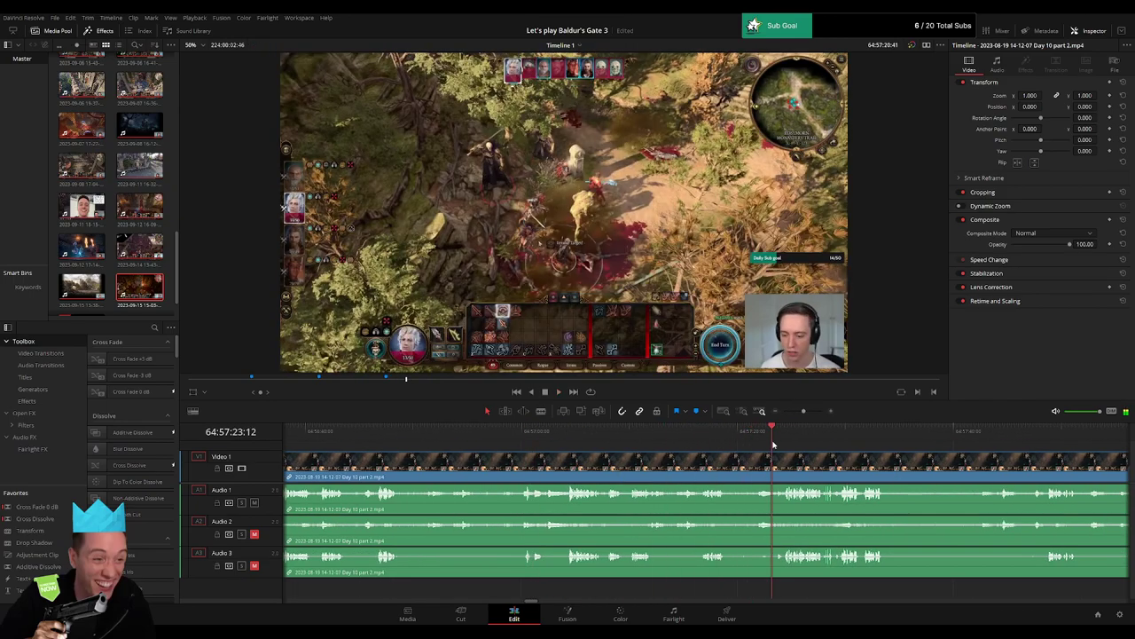
pyautogui.moveTo(800, 468); pyautogui.dragTo(589, 463)
pyautogui.click(767, 434)
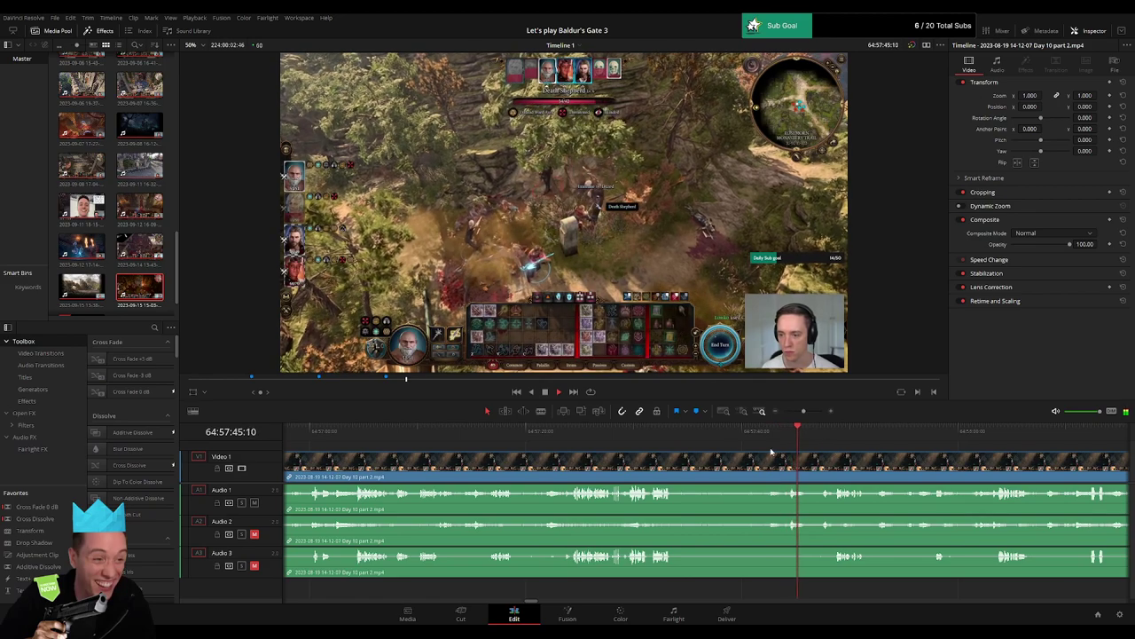
pyautogui.click(582, 433)
pyautogui.hscroll(-3, 582, 439)
pyautogui.click(606, 434)
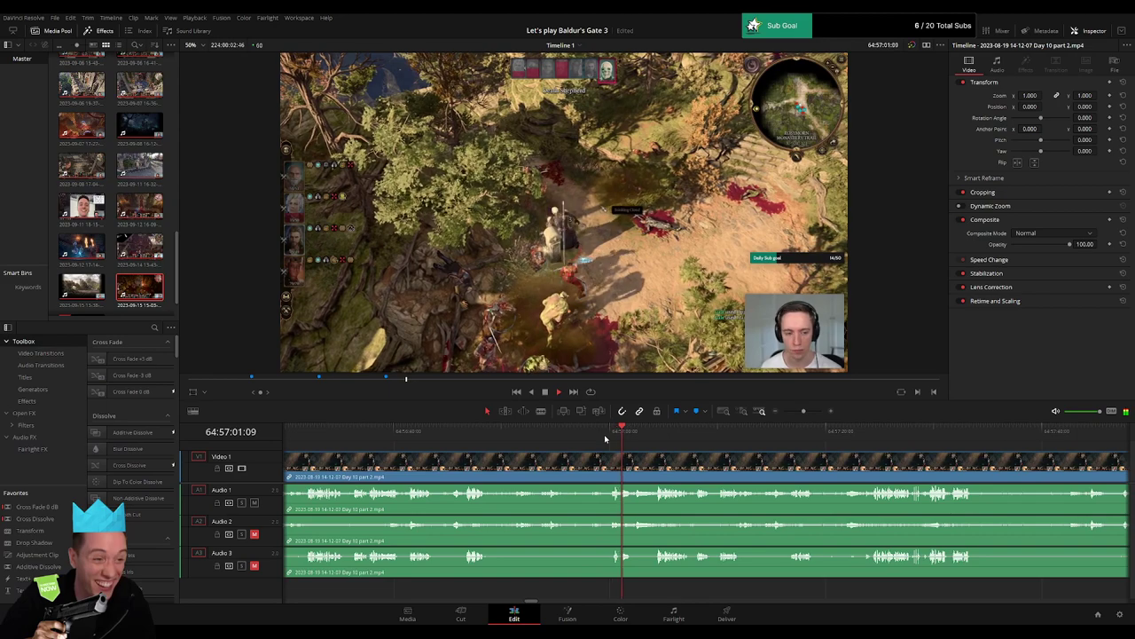
pyautogui.click(605, 438)
pyautogui.press('space')
pyautogui.moveTo(804, 410); pyautogui.dragTo(810, 412)
pyautogui.click(741, 435)
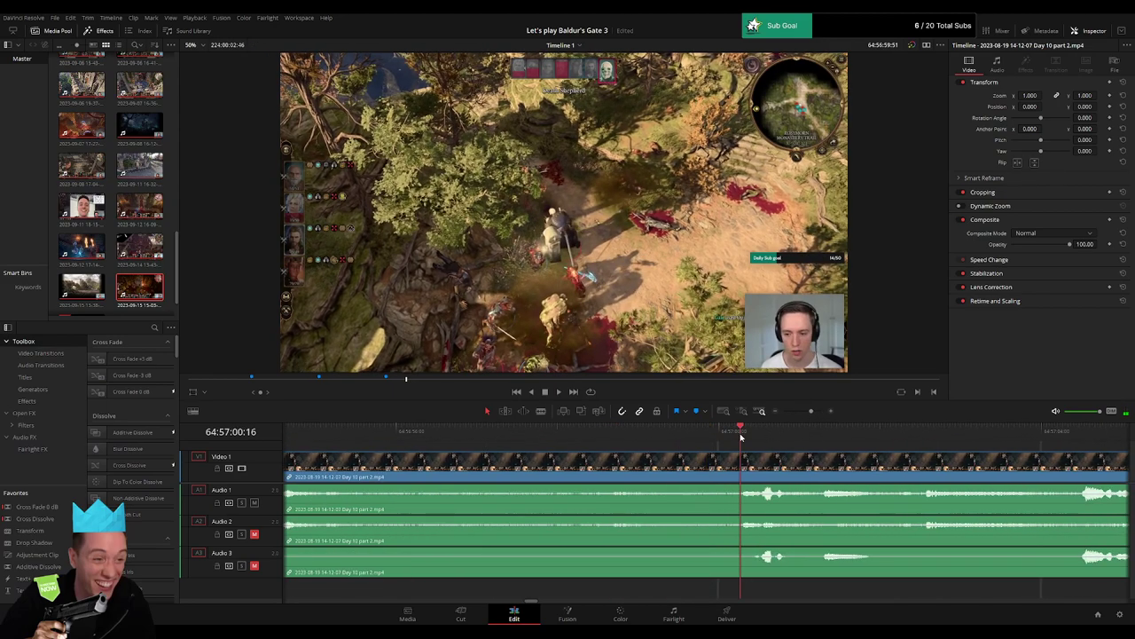
# Try splitting the Day 10 part 2 clip at 64:56:59:00, play across the cut, and undo the split.
pyautogui.moveTo(740, 437); pyautogui.dragTo(638, 448)
pyautogui.press('b')
pyautogui.click(640, 465)
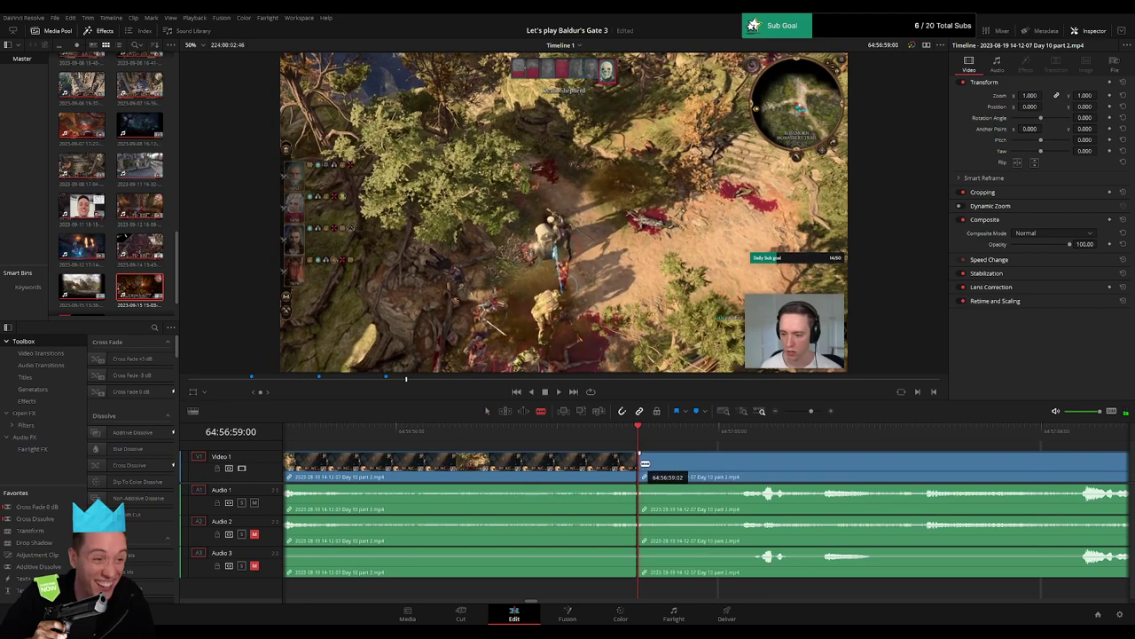
pyautogui.click(598, 439)
pyautogui.press('space')
pyautogui.press('space')
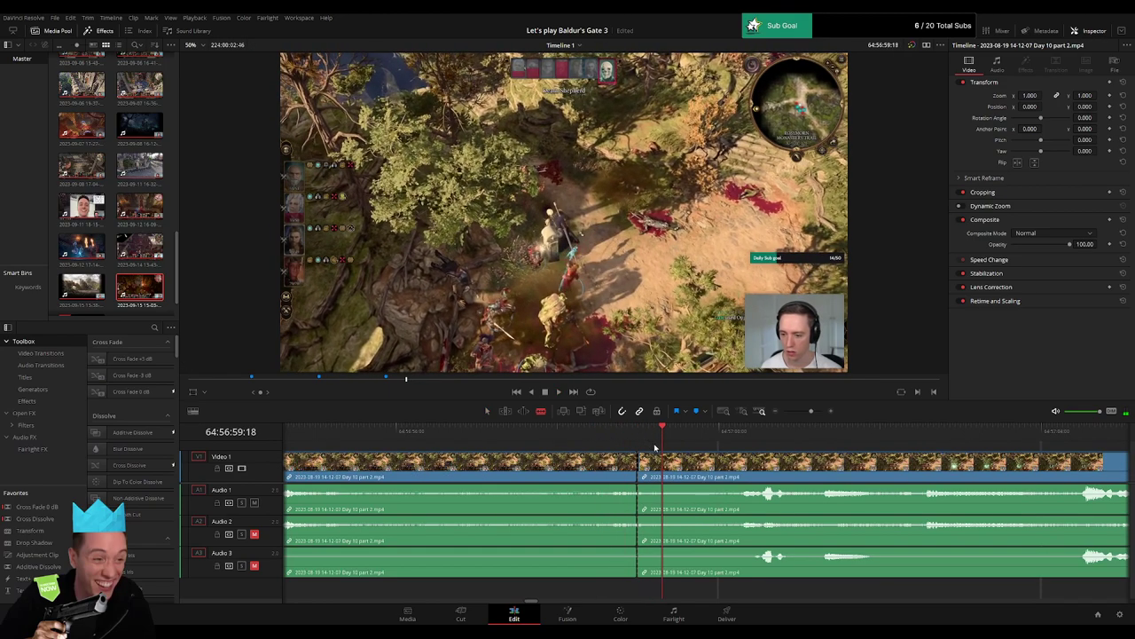
pyautogui.click(742, 441)
pyautogui.hotkey('ctrl', 'z')
# Split the Day 10 part 2 clip at 64:56:59:30 and add roughly one-second video and audio fades on both sides of the cut.
pyautogui.moveTo(742, 442); pyautogui.dragTo(606, 453)
pyautogui.click(680, 457)
pyautogui.press('a')
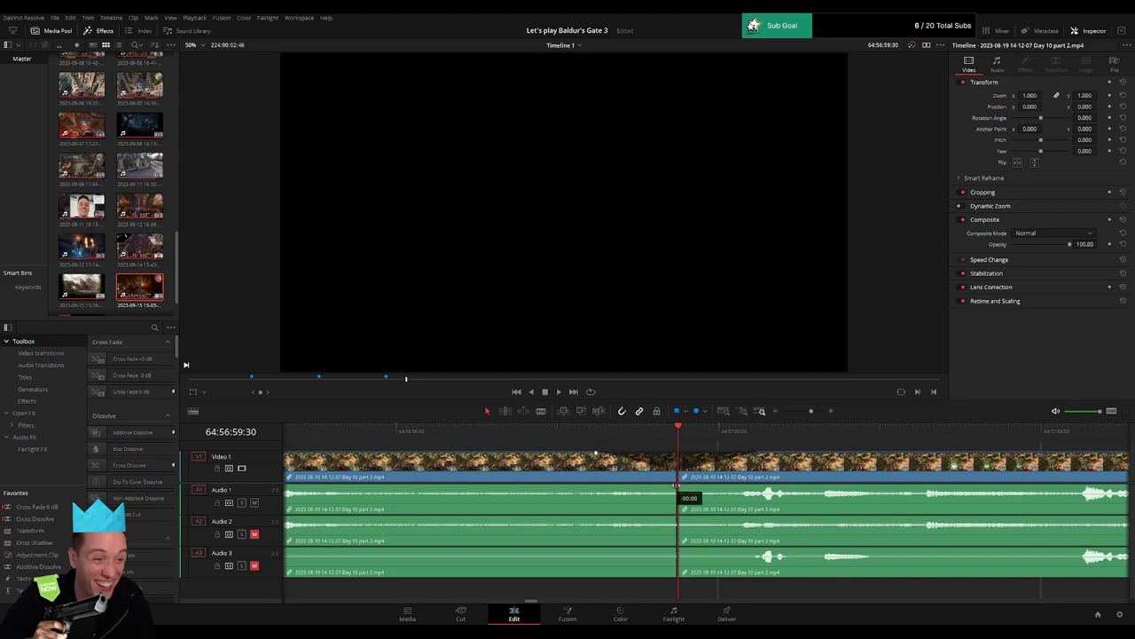
pyautogui.moveTo(676, 485); pyautogui.dragTo(596, 485)
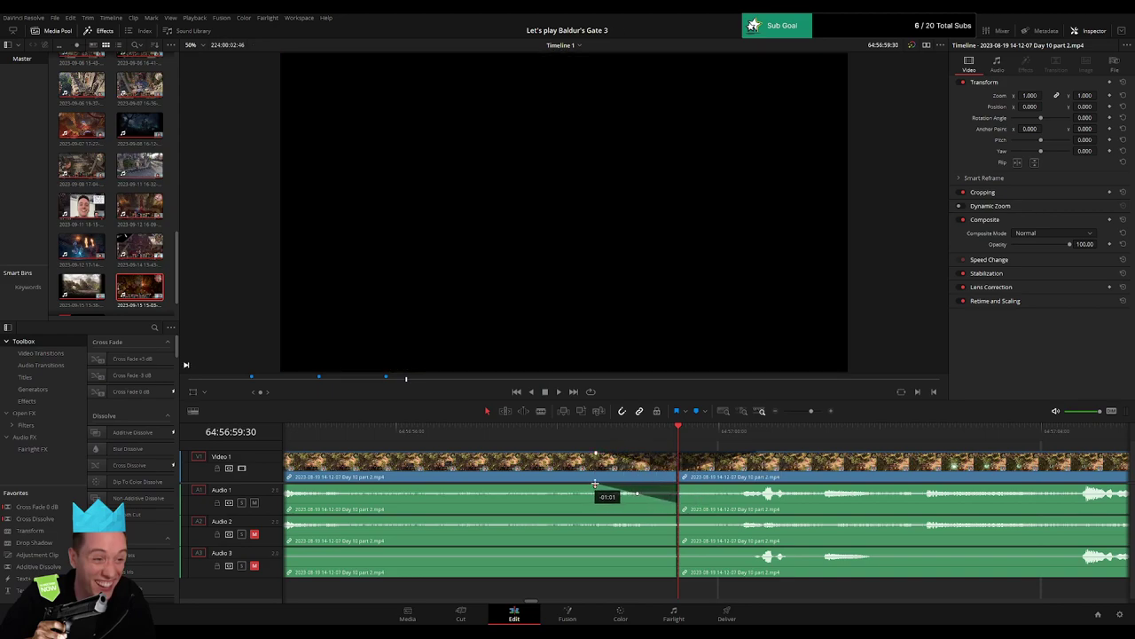
pyautogui.moveTo(678, 485); pyautogui.dragTo(748, 488)
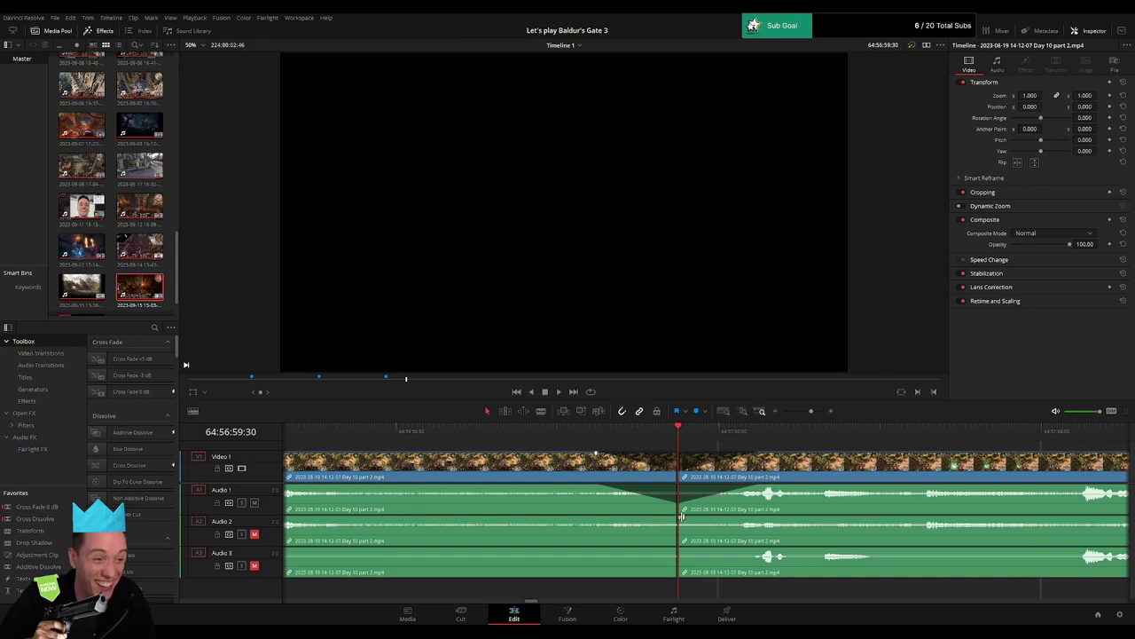
pyautogui.moveTo(681, 516); pyautogui.dragTo(752, 519)
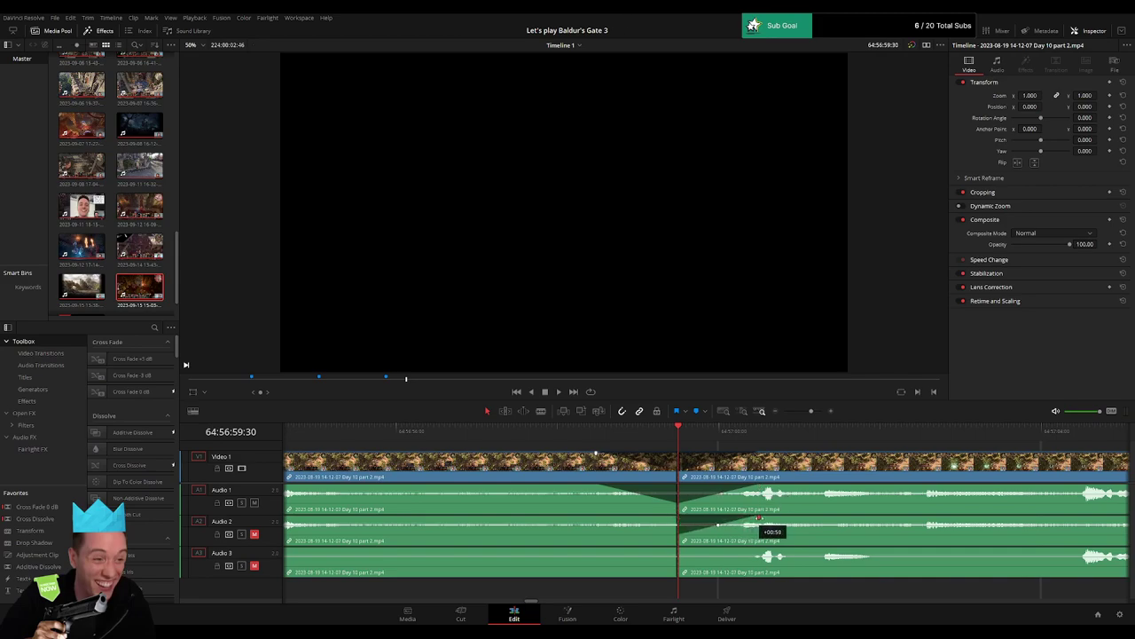
pyautogui.moveTo(678, 520); pyautogui.dragTo(633, 517)
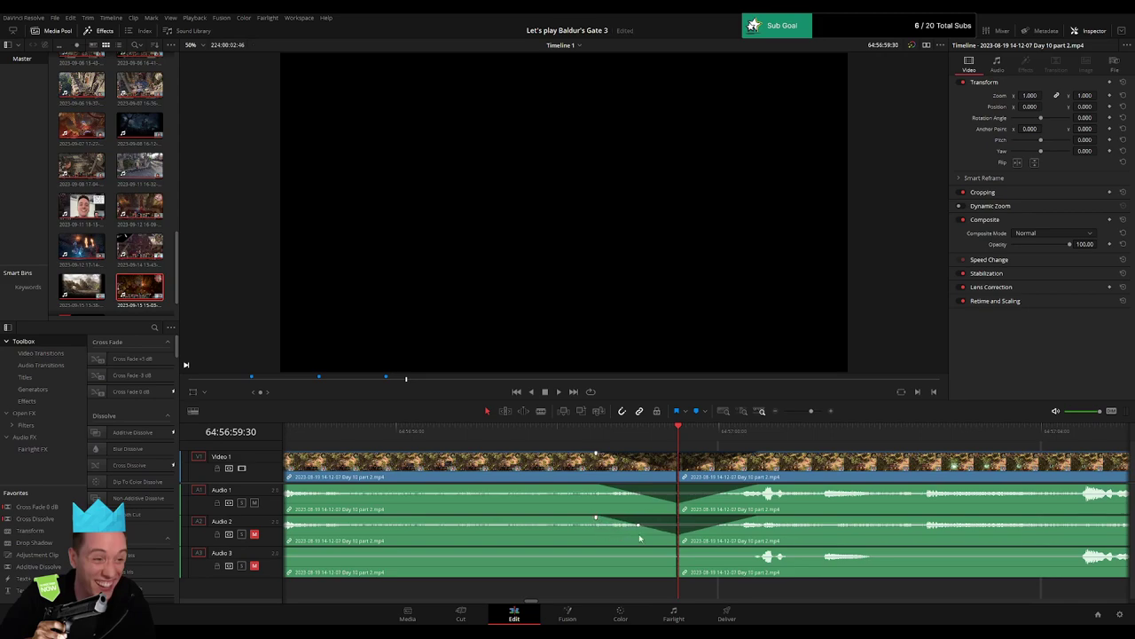
pyautogui.moveTo(673, 548); pyautogui.dragTo(600, 548)
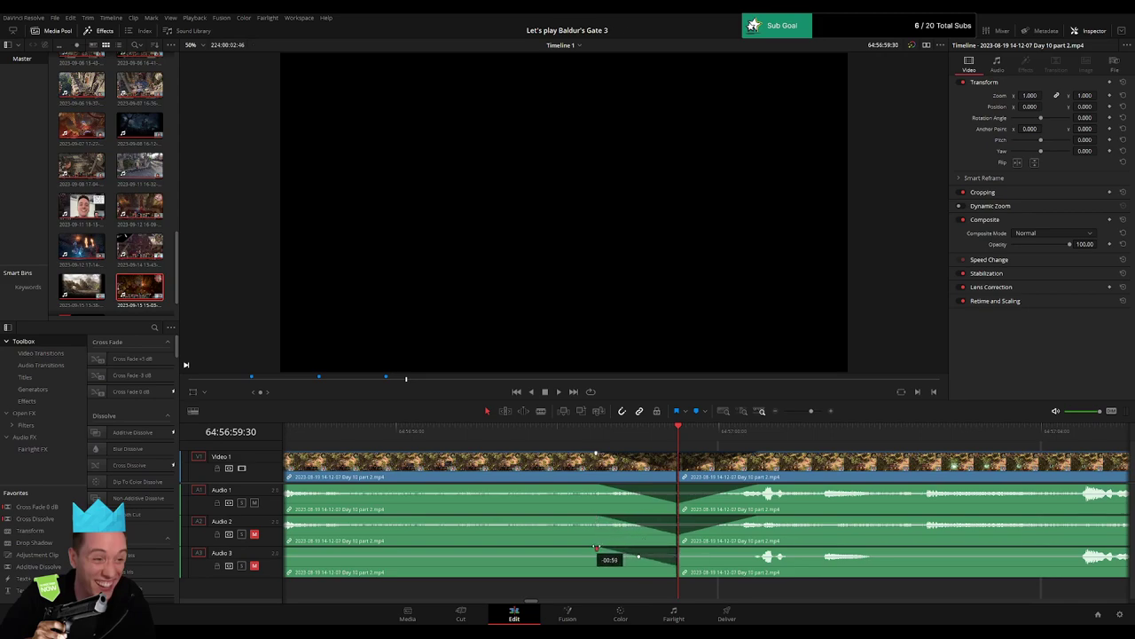
pyautogui.moveTo(681, 549); pyautogui.dragTo(746, 549)
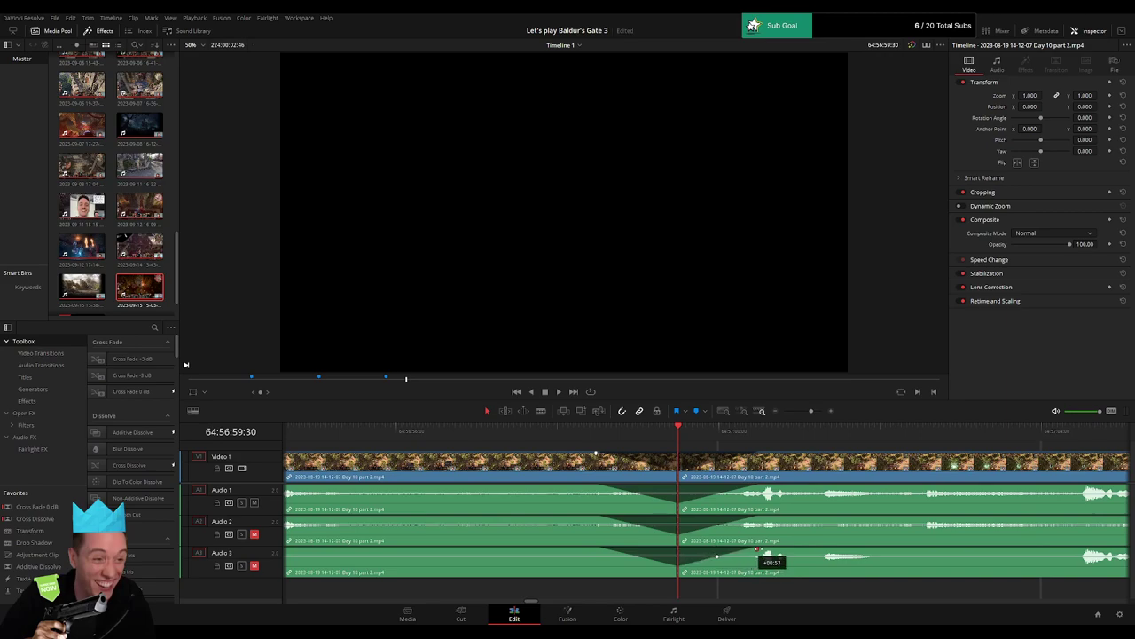
pyautogui.moveTo(811, 411); pyautogui.dragTo(784, 411)
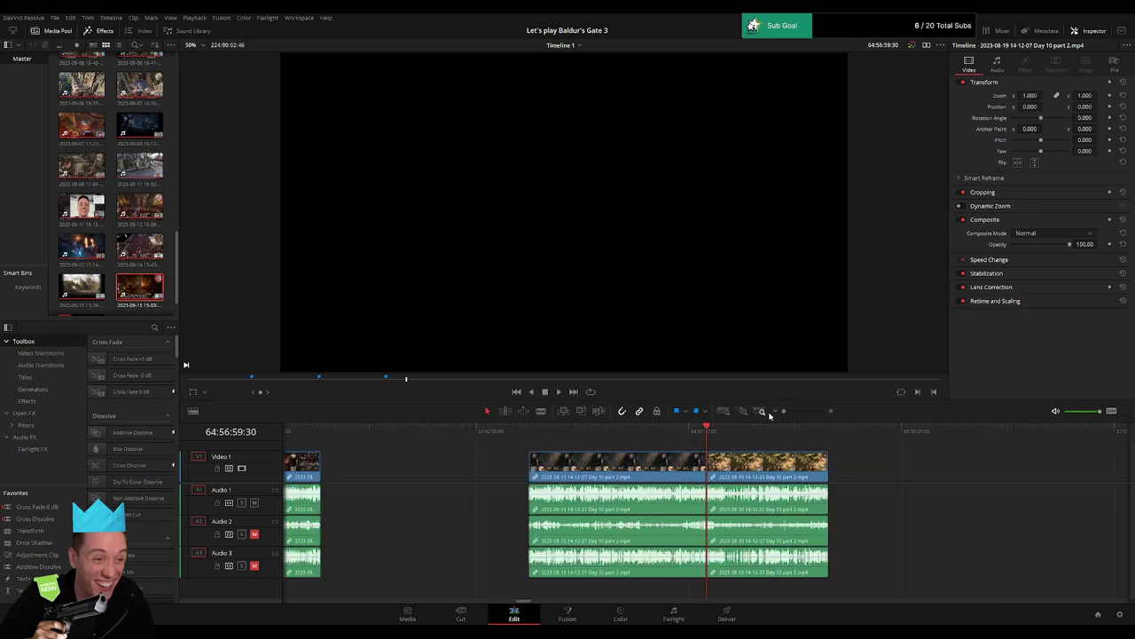
# Move the rest of the Day 10 part 2 clip later on the timeline, leaving a wide gap after the cut.
pyautogui.hscroll(3, 634, 468)
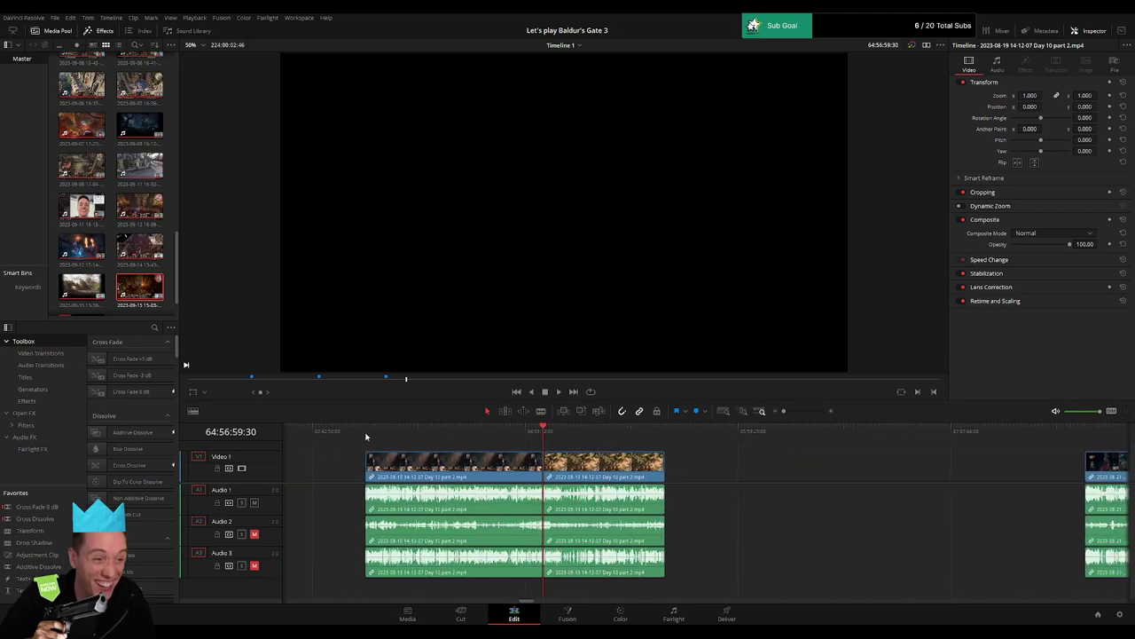
pyautogui.click(543, 432)
pyautogui.hscroll(4, 497, 468)
pyautogui.moveTo(463, 469); pyautogui.dragTo(704, 470)
pyautogui.click(499, 469)
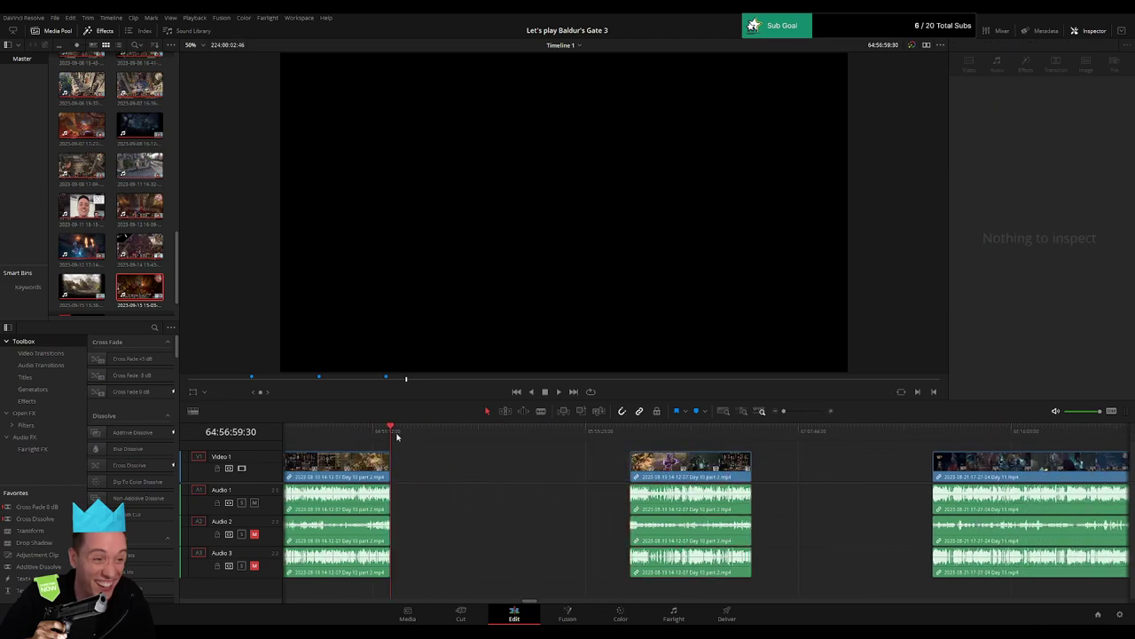
# Place the remaining Day 10 part 2 clip so it starts at the 66-hour mark on the timeline.
pyautogui.moveTo(396, 436); pyautogui.dragTo(589, 458)
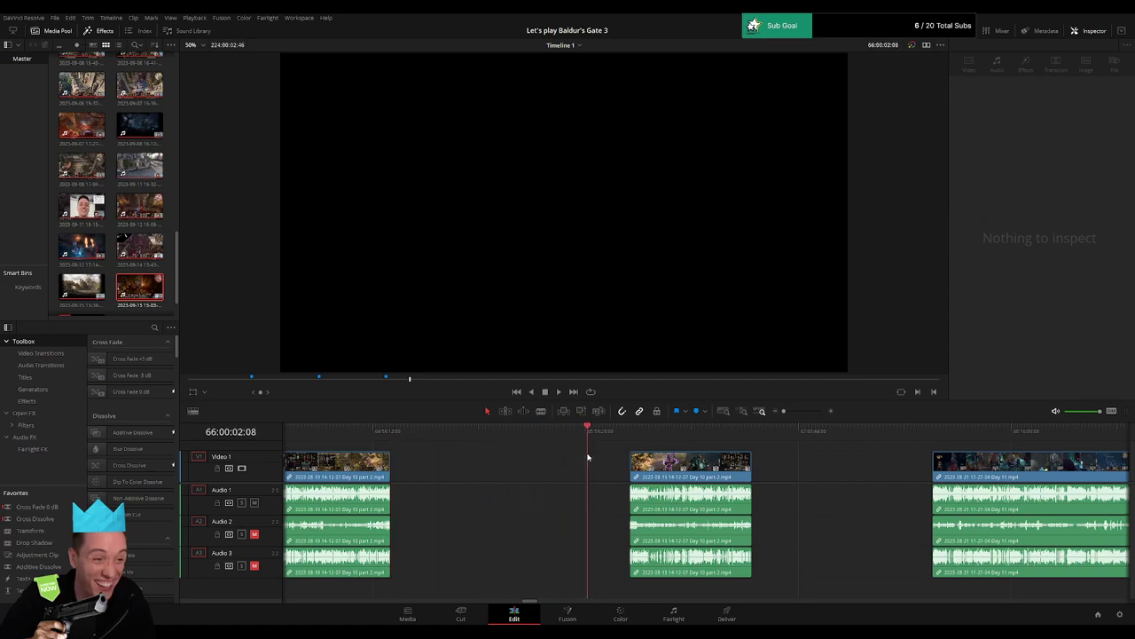
pyautogui.press('Left')
pyautogui.press('Left')
pyautogui.press('Left')
pyautogui.press('Left')
pyautogui.press('Left')
pyautogui.press('Left')
pyautogui.press('Left')
pyautogui.press('Left')
pyautogui.press('Left')
pyautogui.press('Left')
pyautogui.press('Left')
pyautogui.moveTo(690, 472); pyautogui.dragTo(647, 472)
# Join the Day 11 clip to the end of the remaining Day 10 part 2 clip and play the episode's opening.
pyautogui.hscroll(3, 742, 469)
pyautogui.moveTo(740, 466); pyautogui.dragTo(519, 464)
pyautogui.press('space')
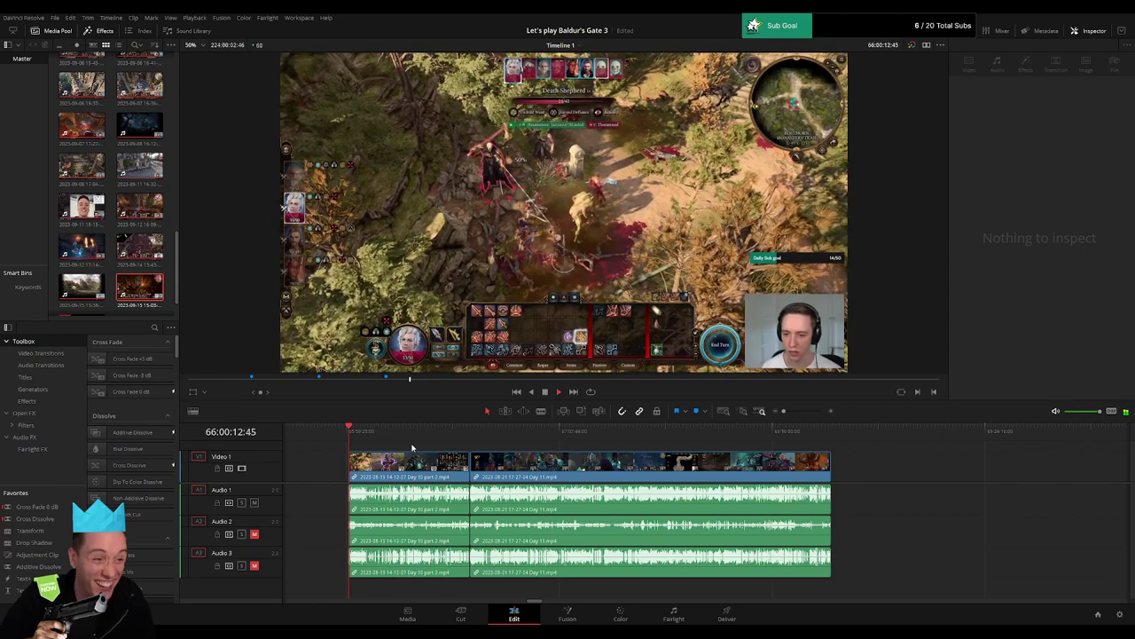
pyautogui.moveTo(364, 437); pyautogui.dragTo(469, 445)
pyautogui.click(762, 410)
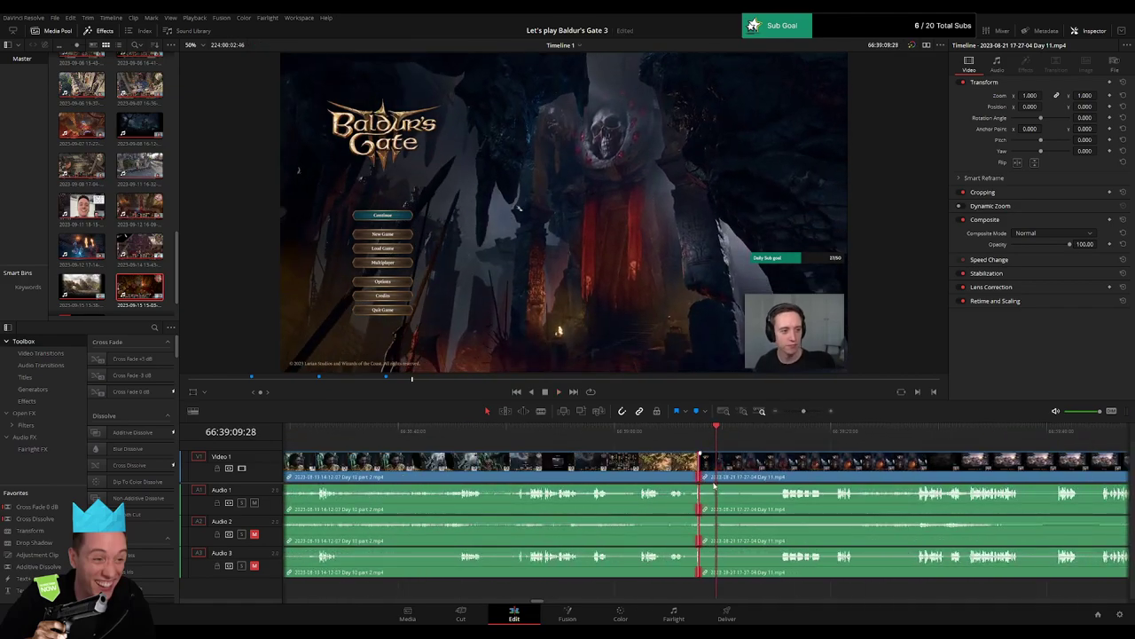
# Add video and audio transitions at the cut between the Day 10 part 2 and Day 11 clips and play across it.
pyautogui.click(599, 366)
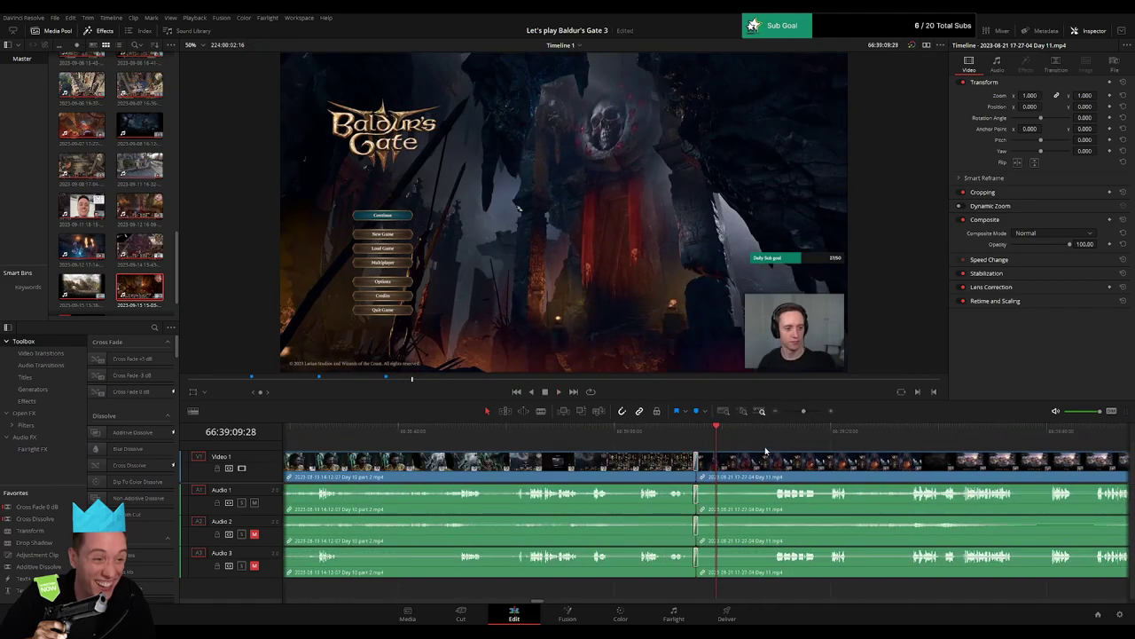
pyautogui.click(672, 433)
pyautogui.press('space')
pyautogui.click(738, 434)
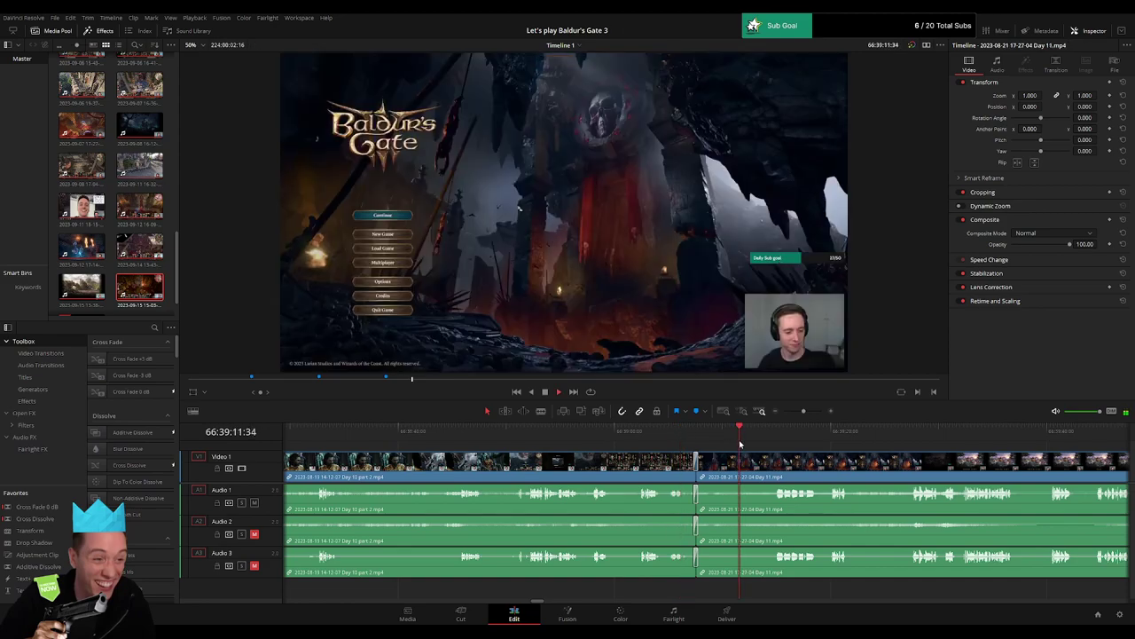
pyautogui.click(682, 431)
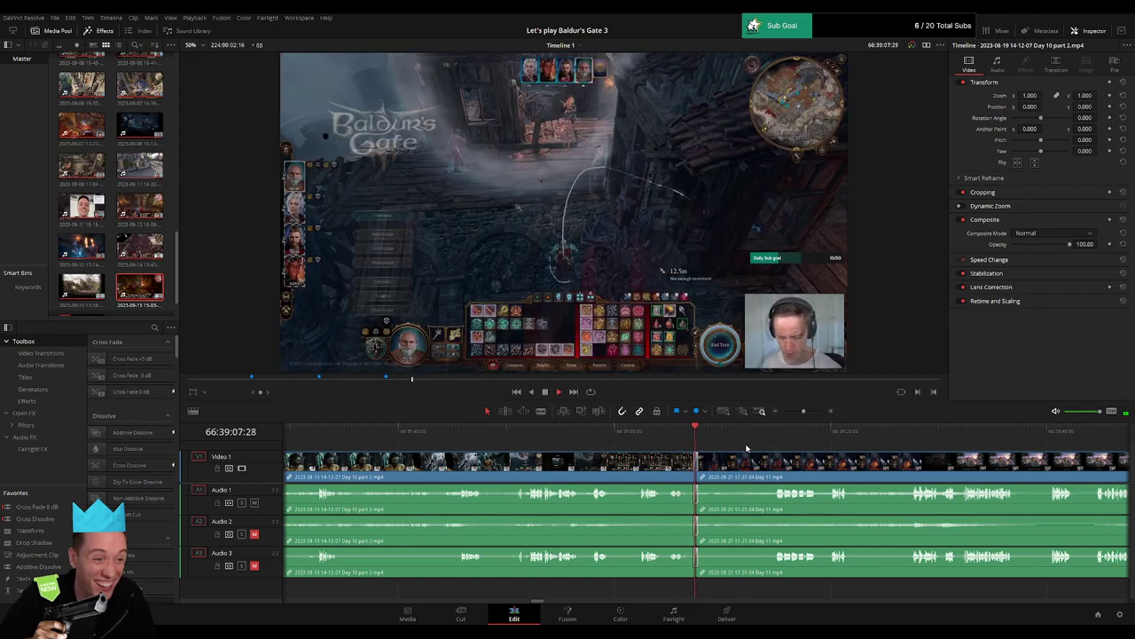
# Skim the Day 11 clip from about 66:52 to 66:56:24 for a natural pause to end the episode.
pyautogui.moveTo(803, 411); pyautogui.dragTo(783, 413)
pyautogui.moveTo(751, 450); pyautogui.dragTo(504, 441)
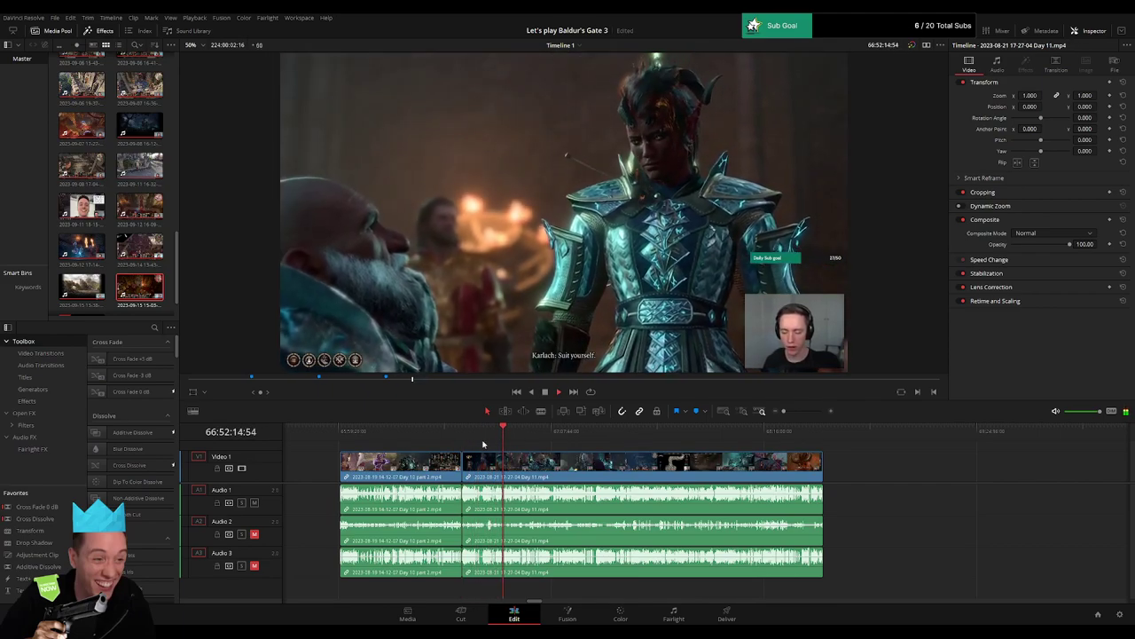
pyautogui.click(344, 431)
pyautogui.click(499, 435)
pyautogui.click(514, 431)
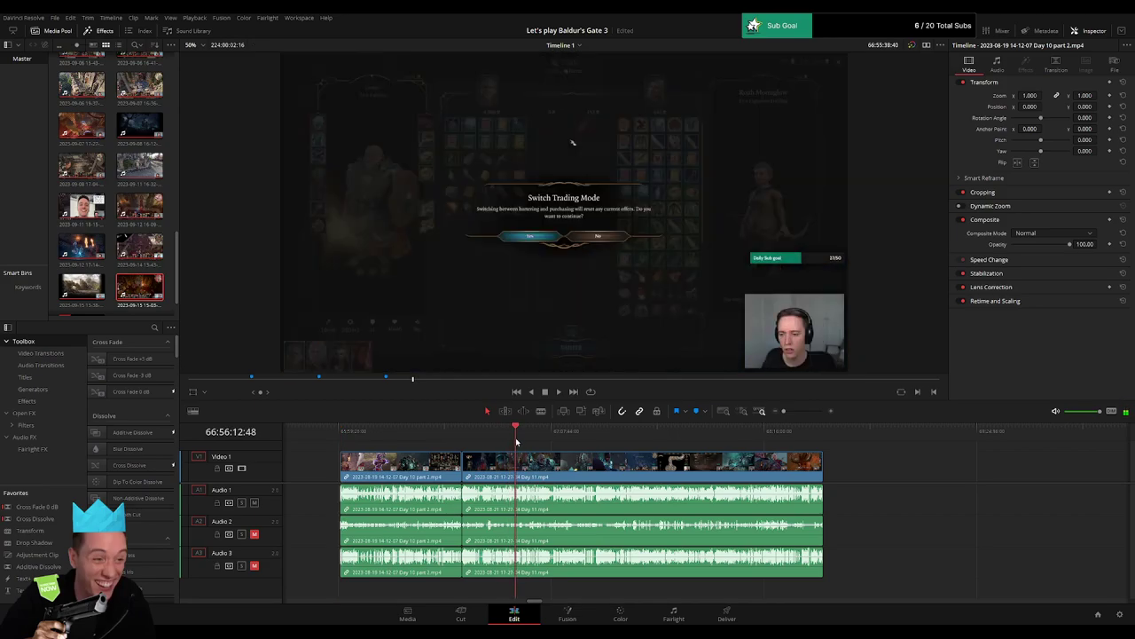
pyautogui.click(803, 412)
pyautogui.press('space')
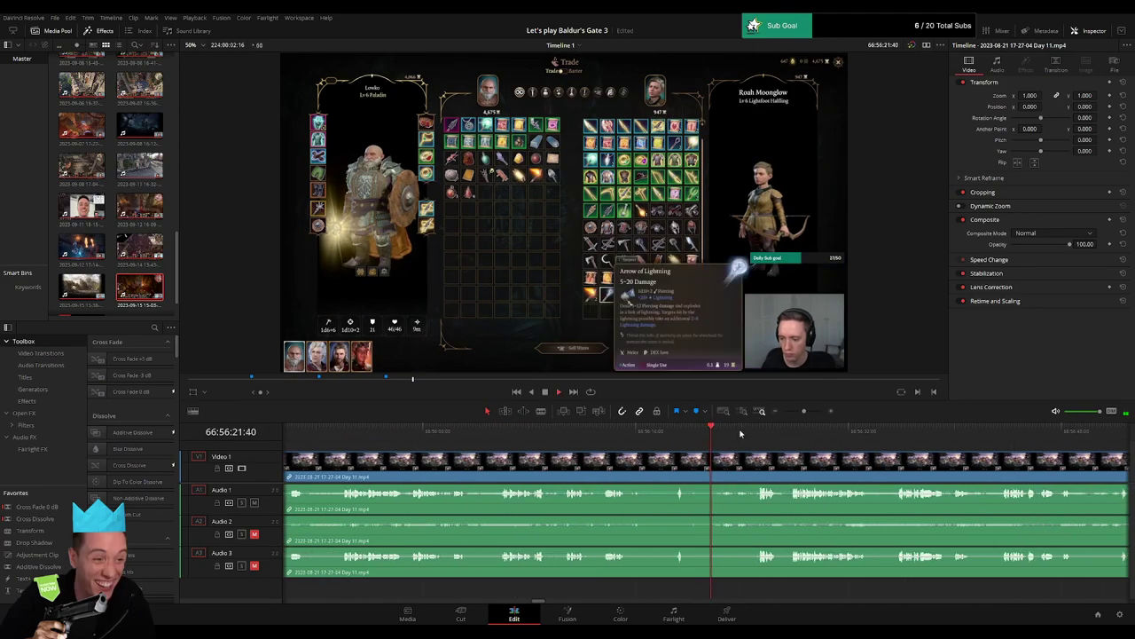
pyautogui.click(752, 432)
pyautogui.click(735, 434)
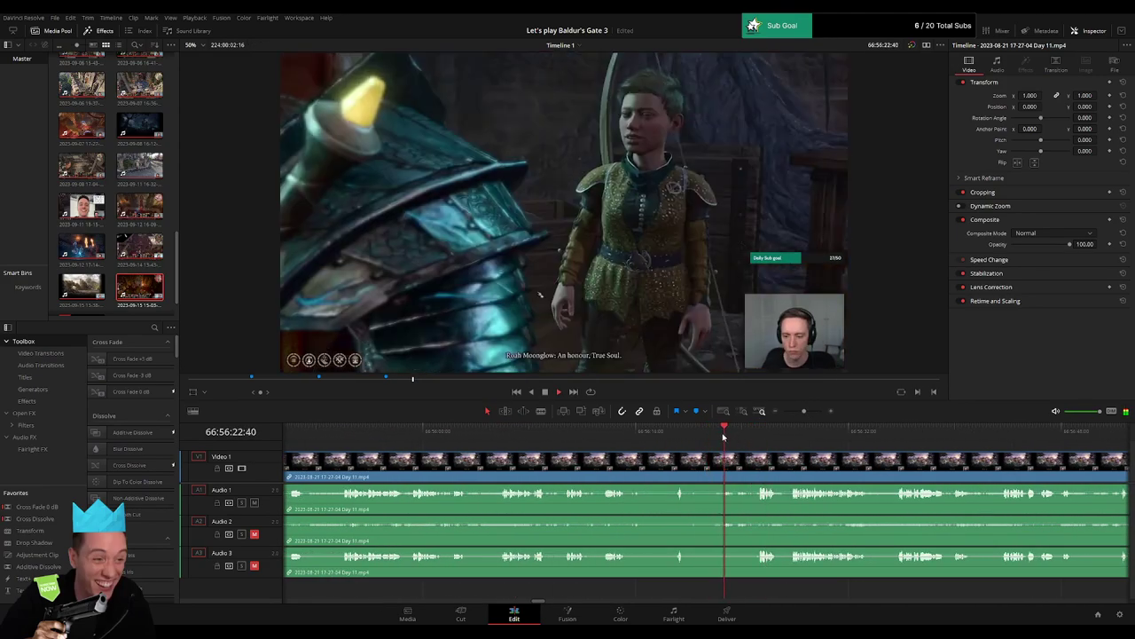
pyautogui.click(715, 435)
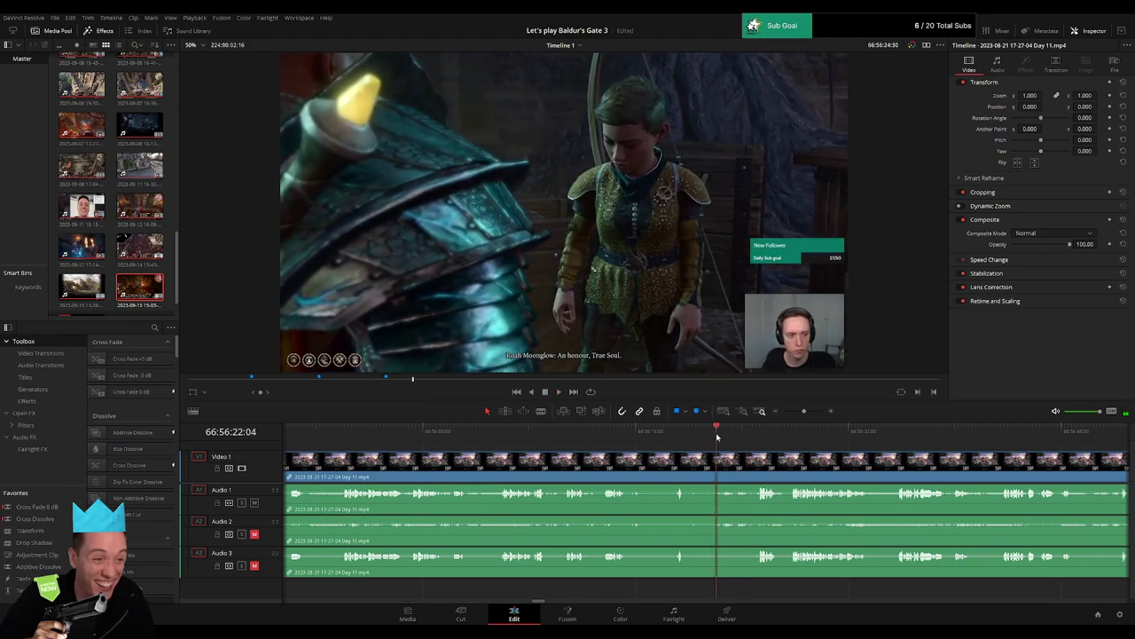
# Split the Day 11 clip at 66:56:21:30 and add roughly one-second video and audio fades on both sides of the cut.
pyautogui.click(809, 411)
pyautogui.click(809, 413)
pyautogui.click(692, 433)
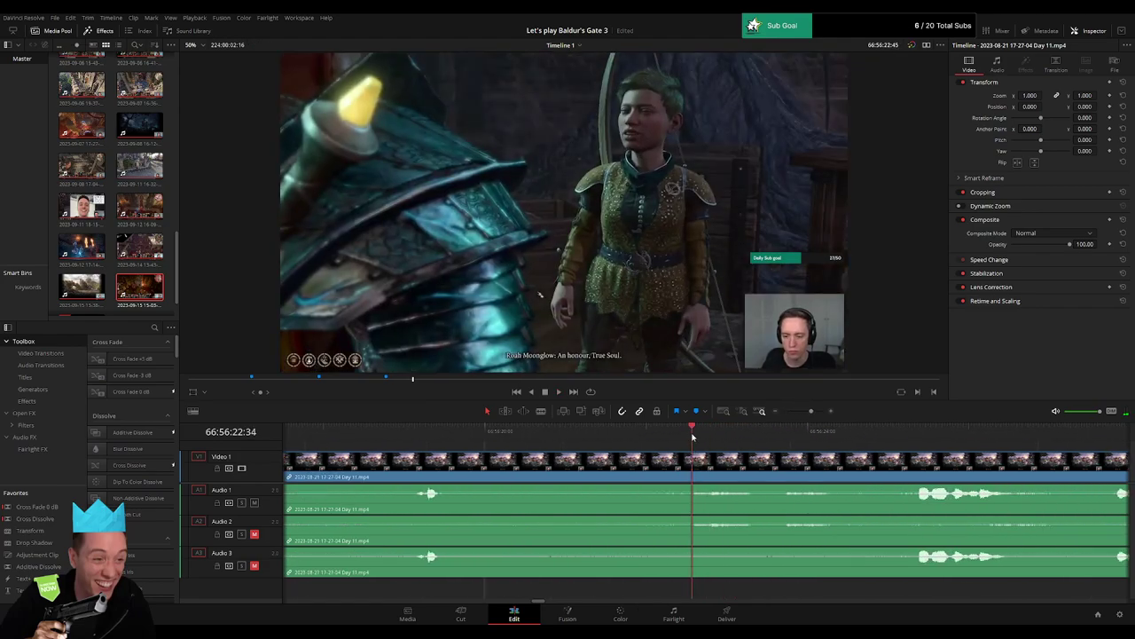
pyautogui.moveTo(693, 436)
pyautogui.mouseDown()
pyautogui.moveTo(607, 444)
pyautogui.moveTo(688, 455)
pyautogui.mouseUp()
pyautogui.hotkey('ctrl', 'b')
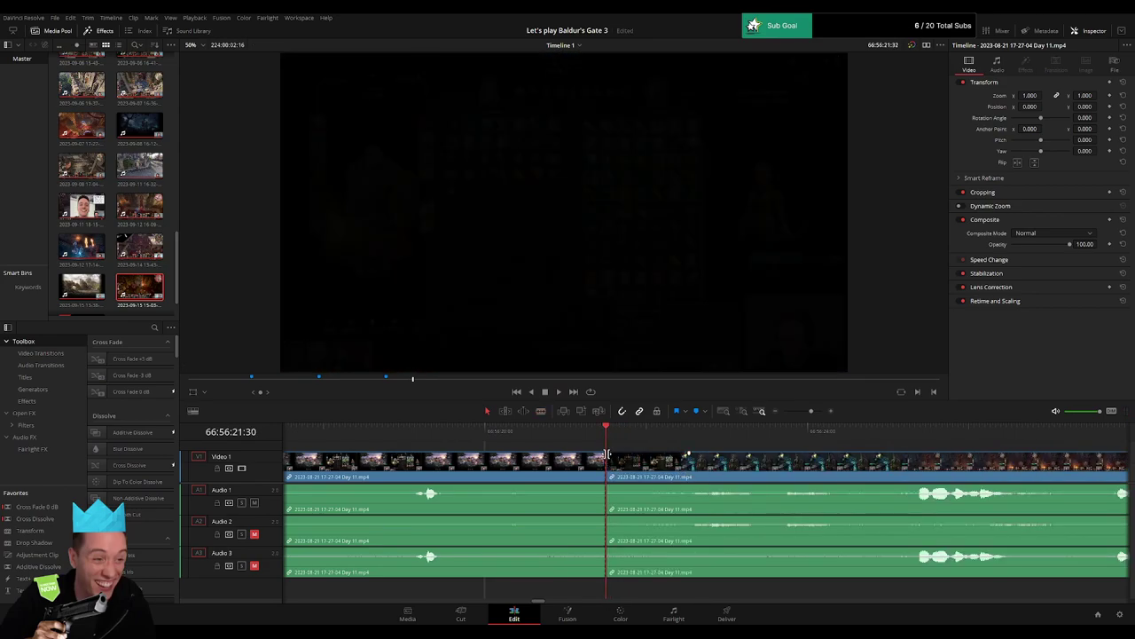
pyautogui.moveTo(606, 455); pyautogui.dragTo(543, 457)
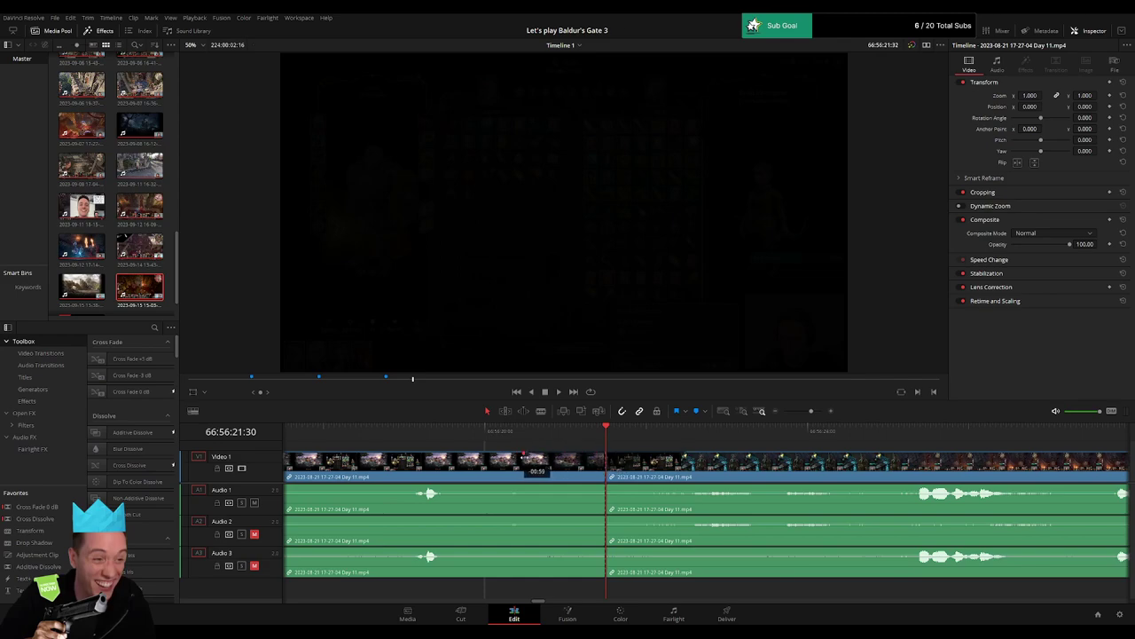
pyautogui.moveTo(570, 487); pyautogui.dragTo(521, 487)
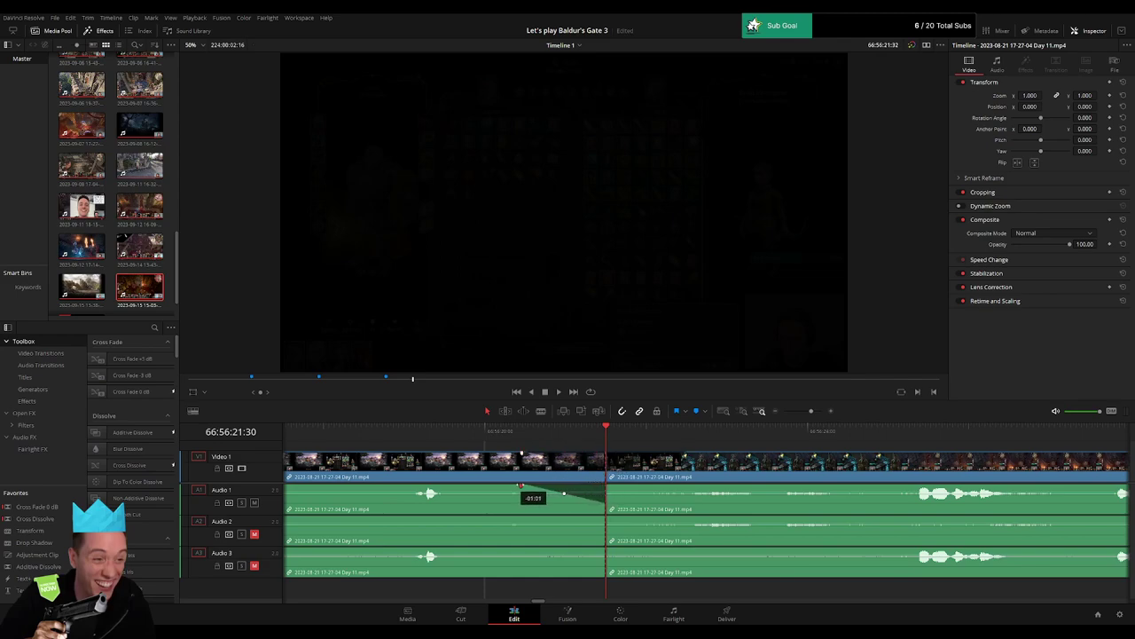
pyautogui.moveTo(611, 486); pyautogui.dragTo(703, 487)
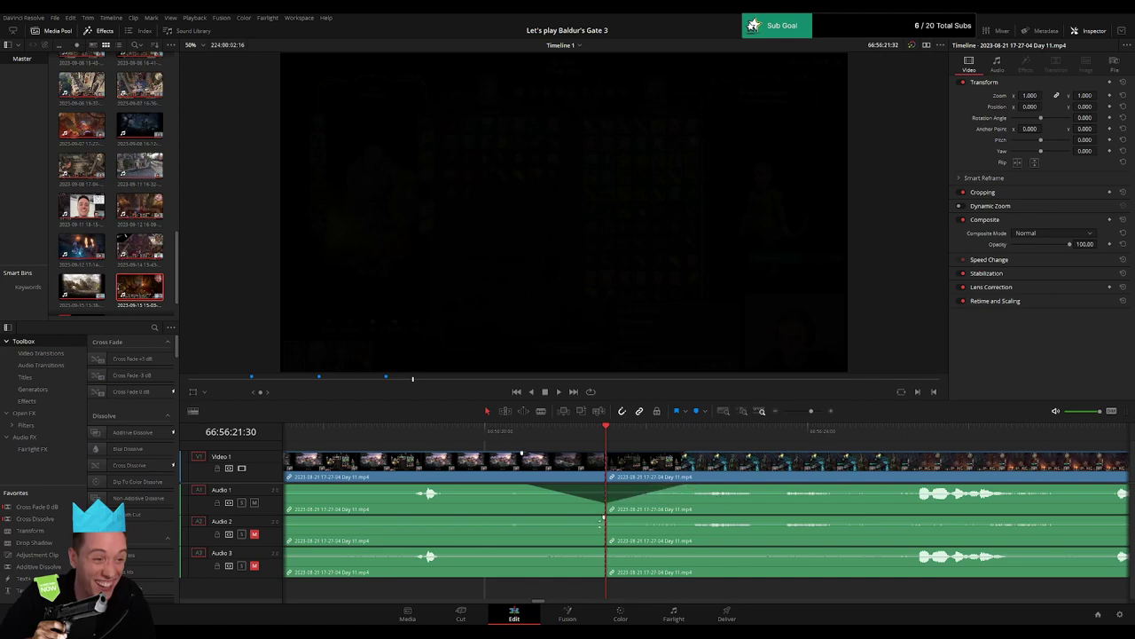
pyautogui.moveTo(590, 524); pyautogui.dragTo(570, 525)
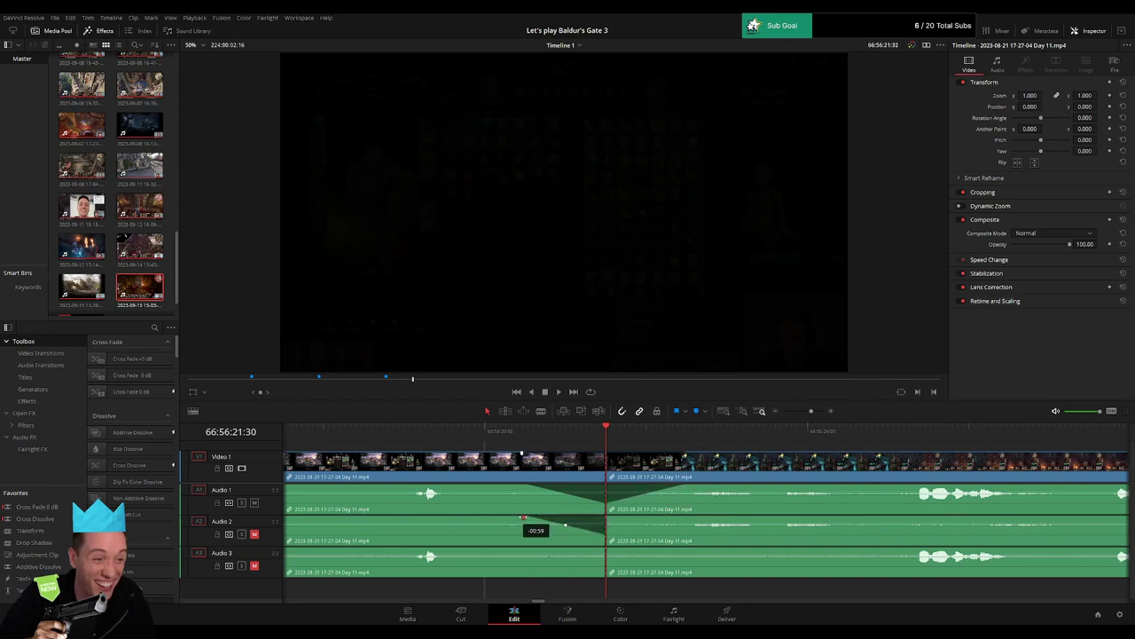
pyautogui.moveTo(615, 524); pyautogui.dragTo(689, 520)
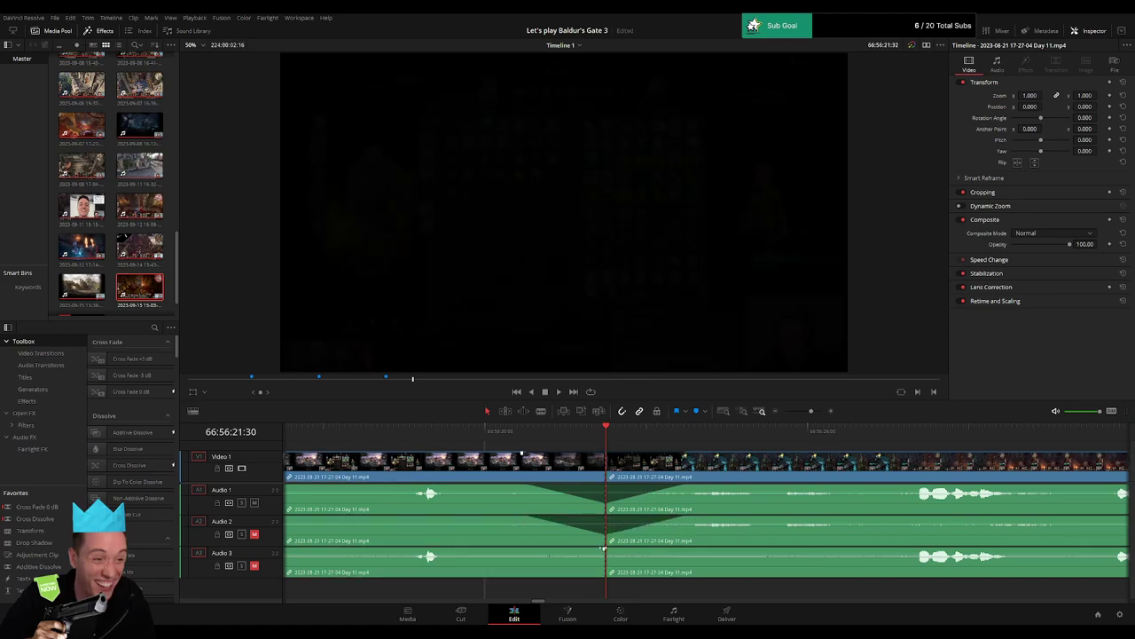
pyautogui.moveTo(604, 547); pyautogui.dragTo(524, 547)
pyautogui.moveTo(615, 556); pyautogui.dragTo(681, 550)
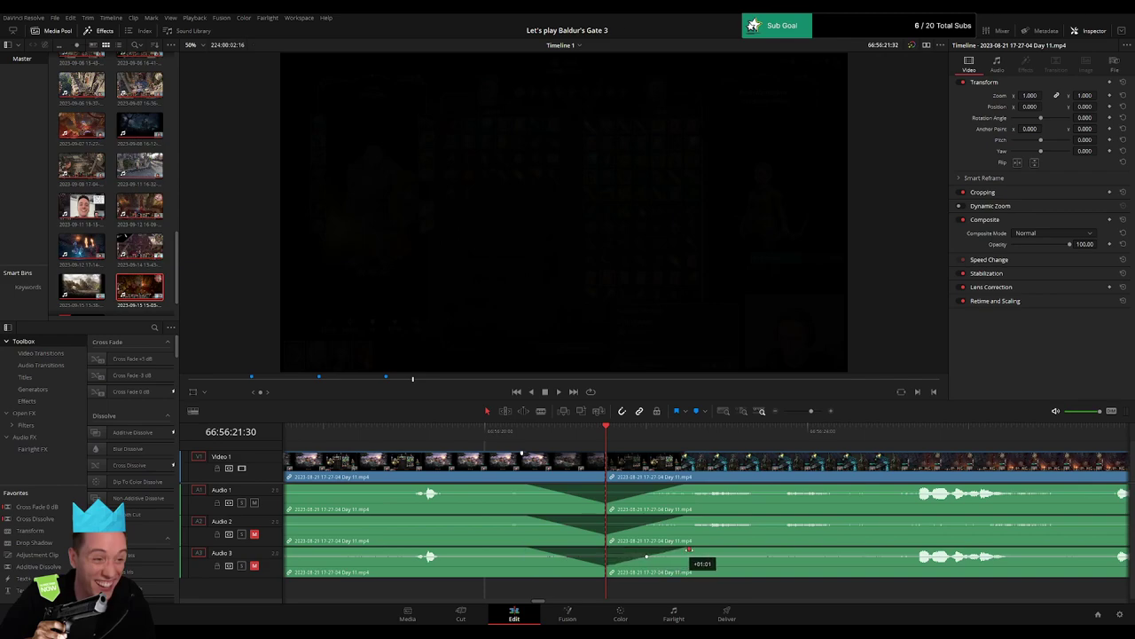
# Play from the Day 11 cut through about 66:56:39 to check the fade-in and the footage that follows.
pyautogui.press('space')
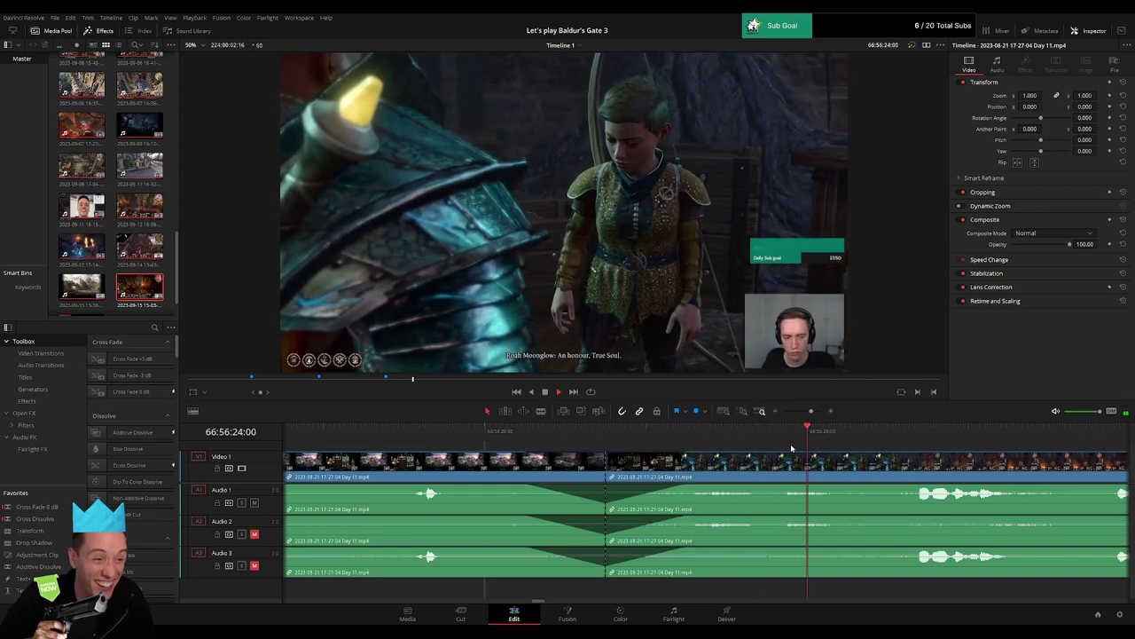
pyautogui.moveTo(811, 412); pyautogui.dragTo(806, 412)
pyautogui.click(743, 437)
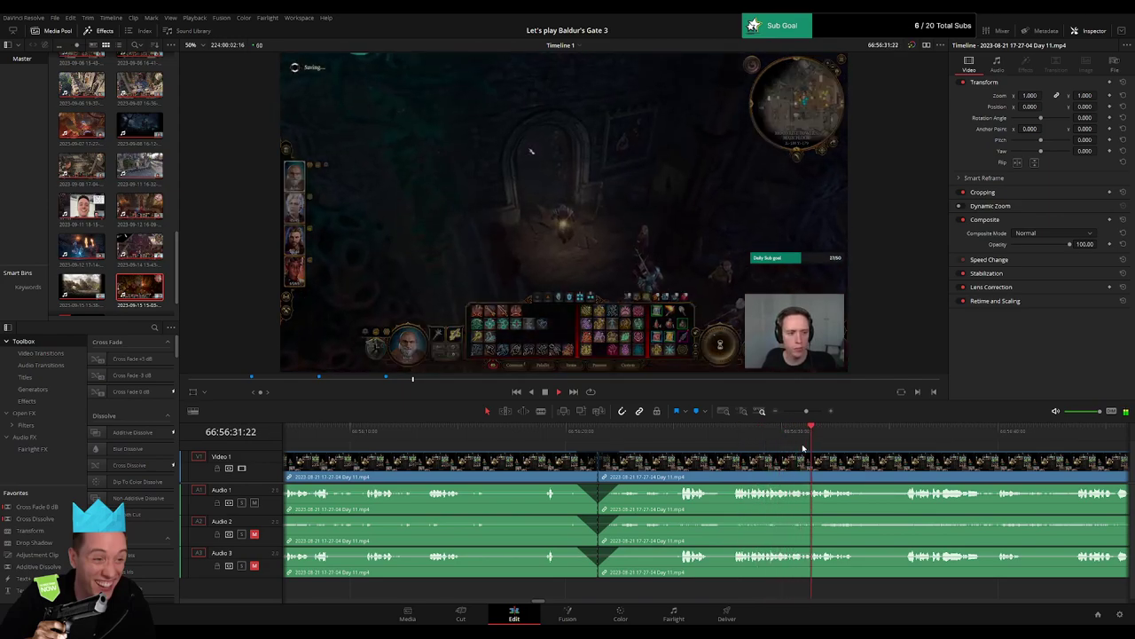
pyautogui.click(898, 435)
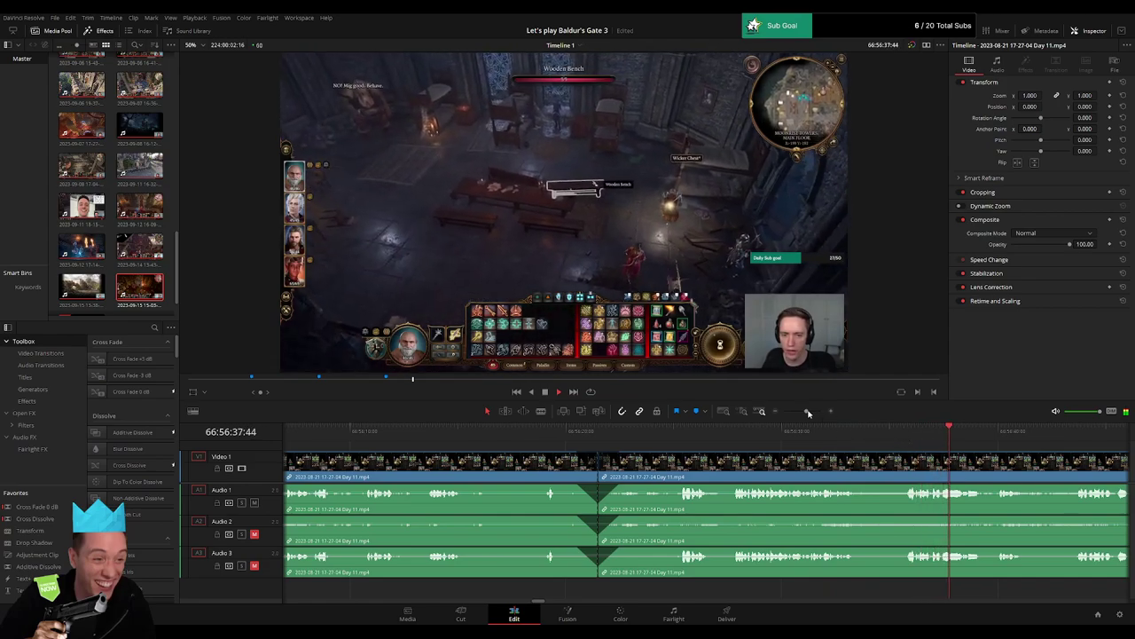
pyautogui.moveTo(806, 410); pyautogui.dragTo(783, 411)
pyautogui.hscroll(4, 645, 474)
pyautogui.press('space')
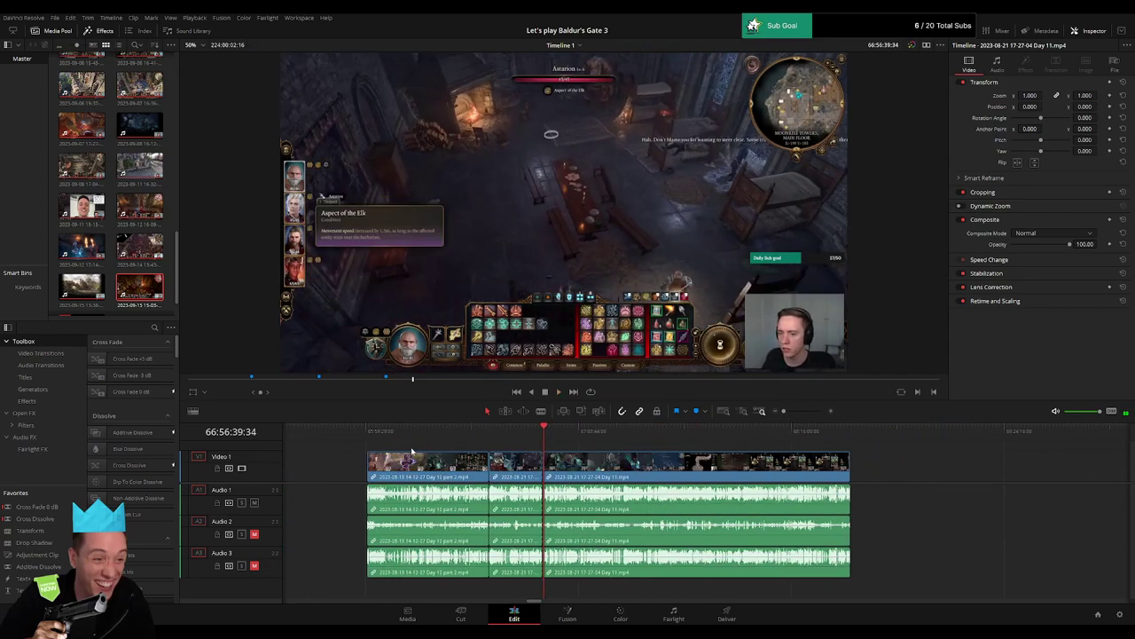
# Move the rest of the Day 11 clip later on the timeline, leaving a wide gap after the cut at 66:56:21:30.
pyautogui.click(368, 437)
pyautogui.click(545, 439)
pyautogui.hscroll(2, 641, 471)
pyautogui.hscroll(4, 641, 472)
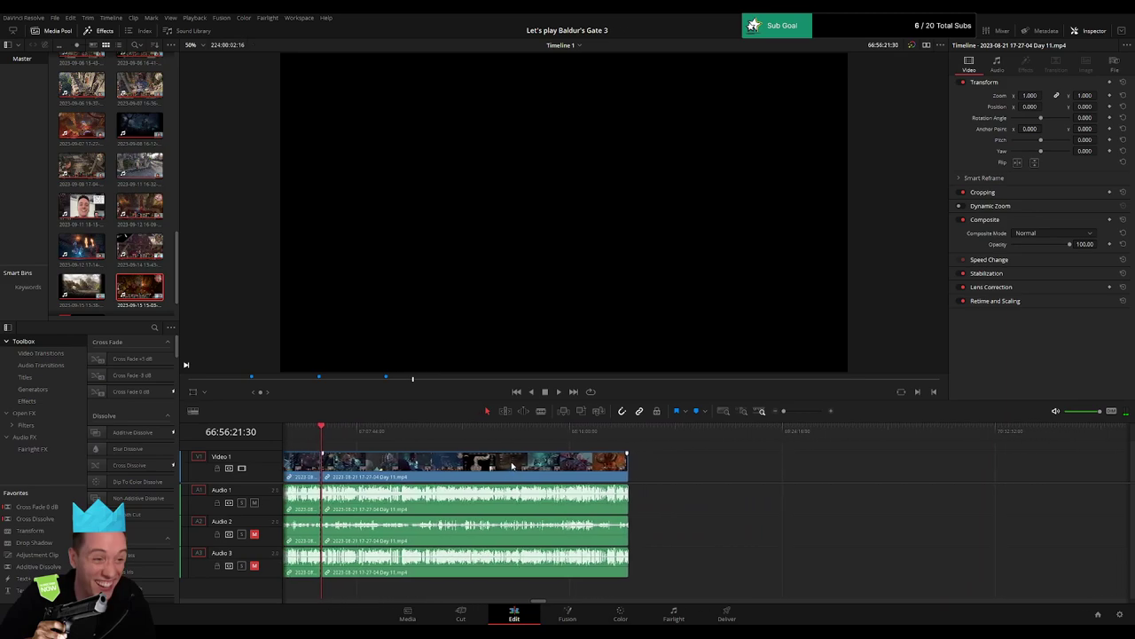
pyautogui.moveTo(487, 476); pyautogui.dragTo(815, 475)
pyautogui.click(522, 476)
pyautogui.click(470, 468)
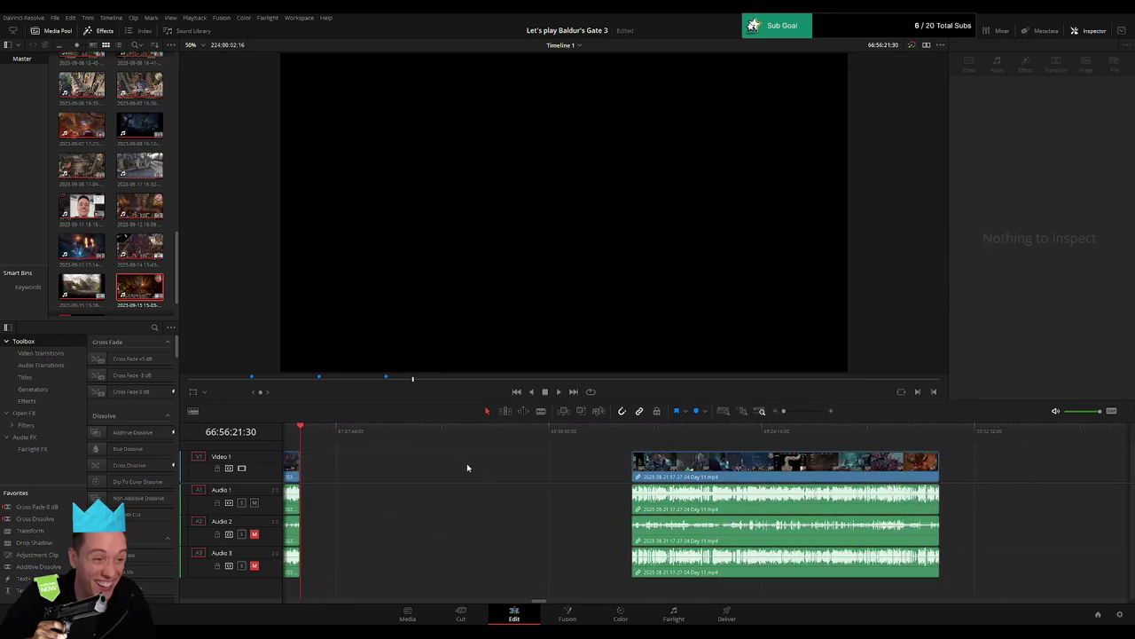
# Place the remaining Day 11 clip so it starts at 68:00:00:00 and play its opening.
pyautogui.hscroll(-1, 484, 460)
pyautogui.moveTo(411, 436); pyautogui.dragTo(502, 446)
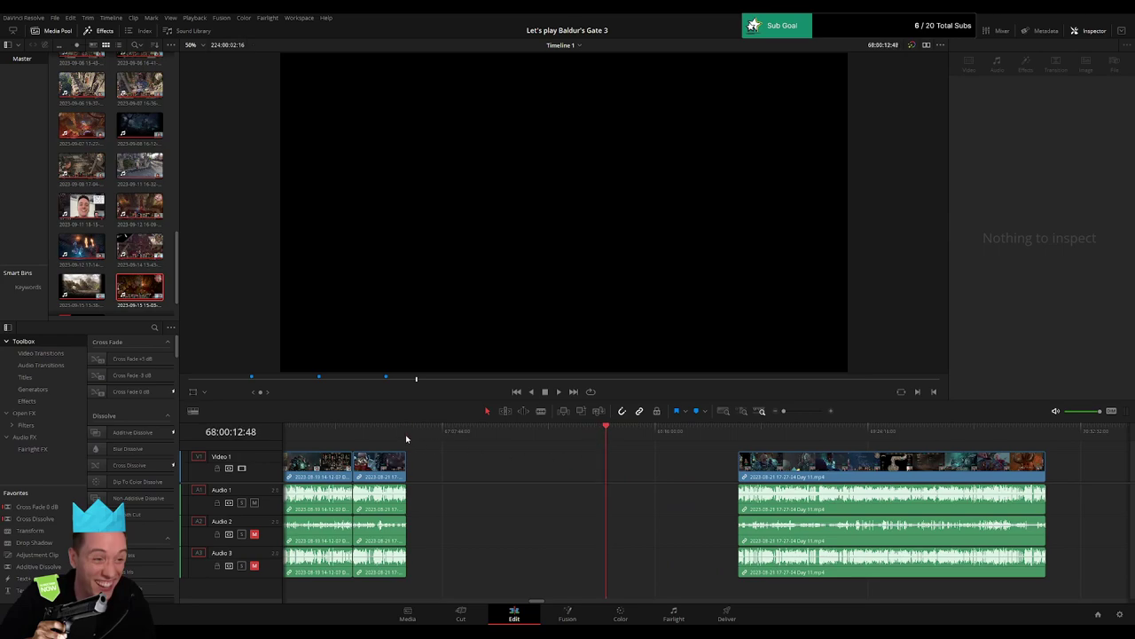
pyautogui.moveTo(599, 441); pyautogui.dragTo(613, 444)
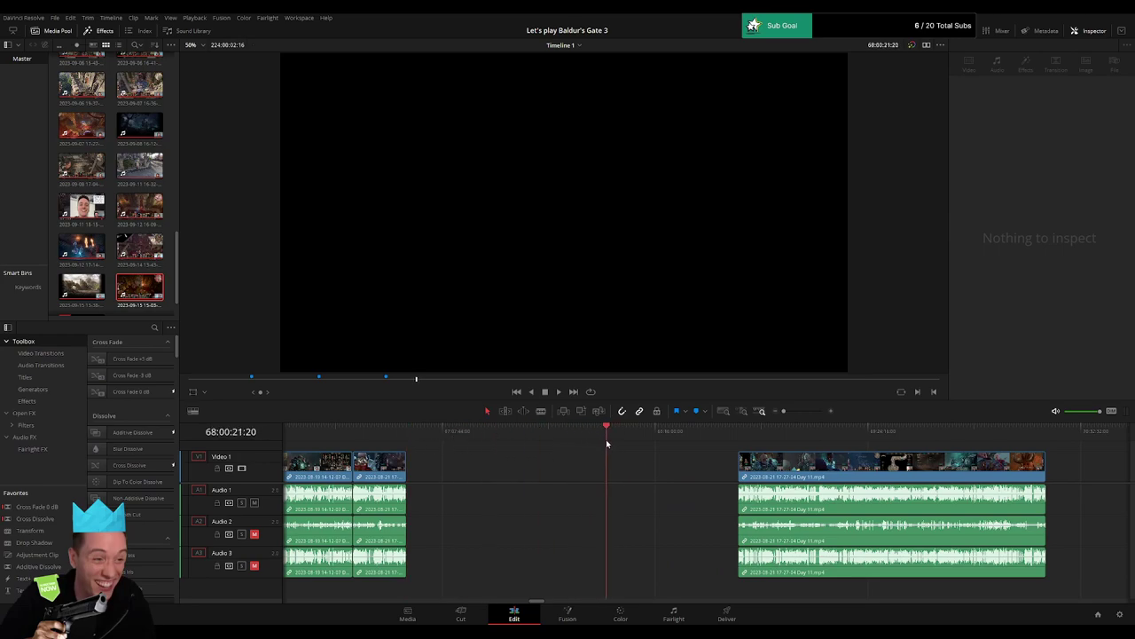
pyautogui.moveTo(784, 412); pyautogui.dragTo(789, 413)
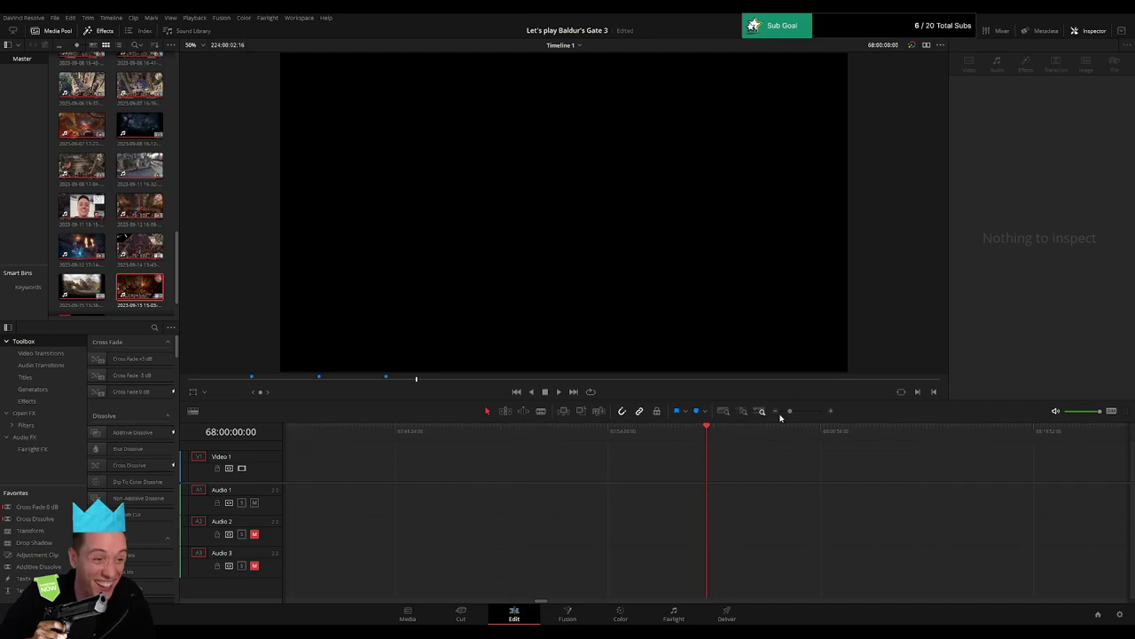
pyautogui.scroll(-4, 800, 445)
pyautogui.moveTo(718, 469); pyautogui.dragTo(652, 469)
pyautogui.moveTo(562, 468); pyautogui.dragTo(552, 468)
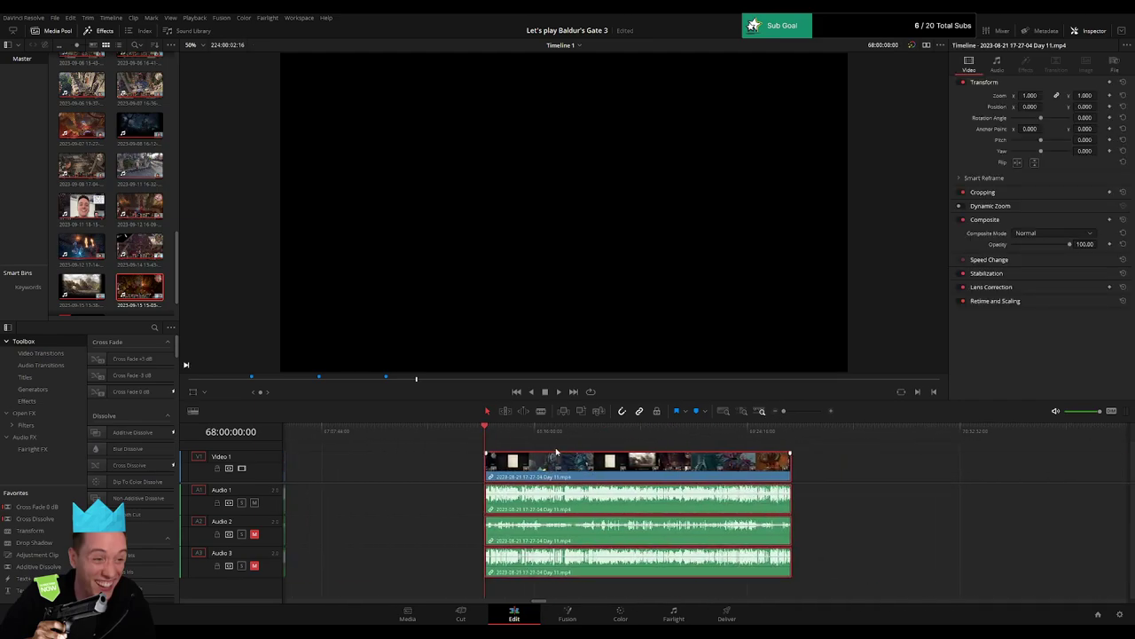
pyautogui.press('space')
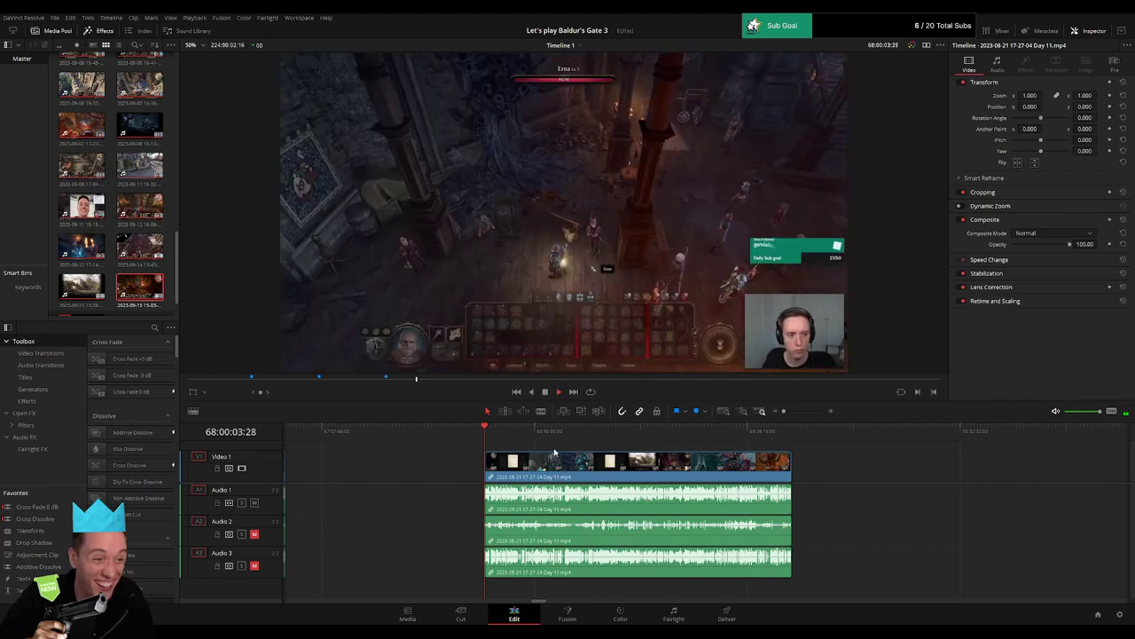
# Scrub and play the Day 11 clip back from about 68:53:41 to 68:52:58, searching for a natural pause for the episode break.
pyautogui.moveTo(494, 439); pyautogui.dragTo(653, 448)
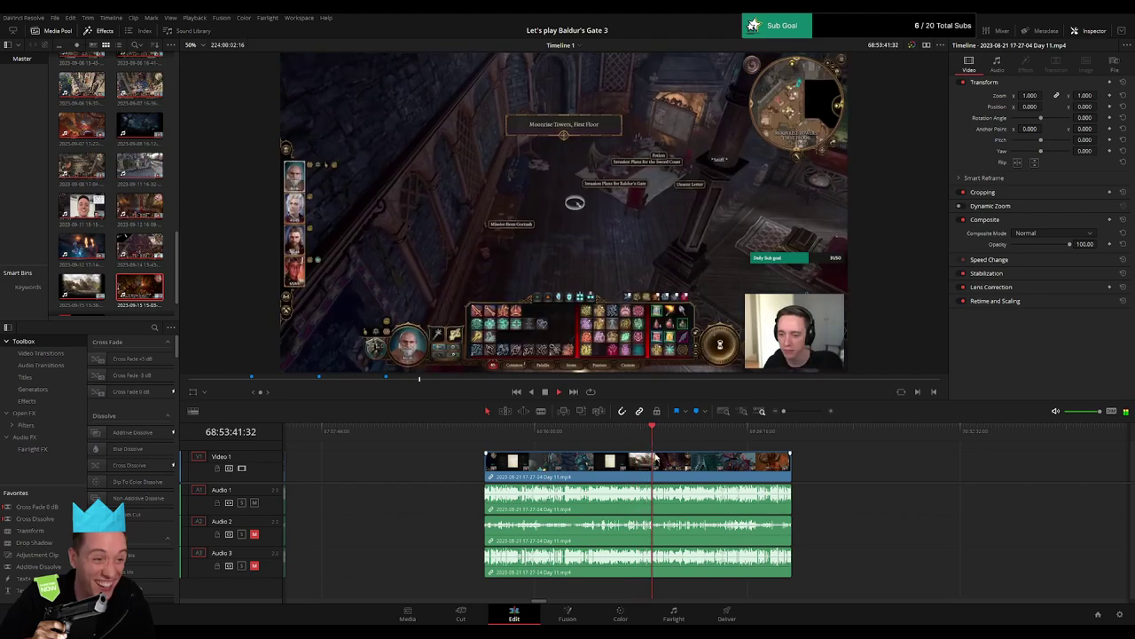
pyautogui.moveTo(784, 412); pyautogui.dragTo(798, 413)
pyautogui.click(663, 446)
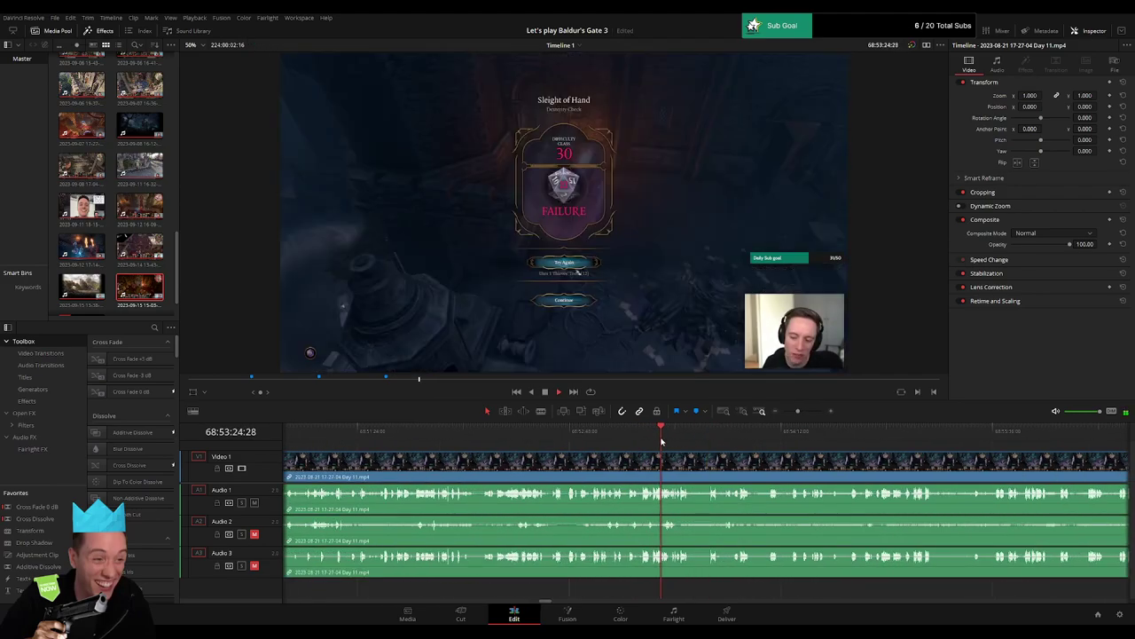
pyautogui.moveTo(798, 411); pyautogui.dragTo(809, 412)
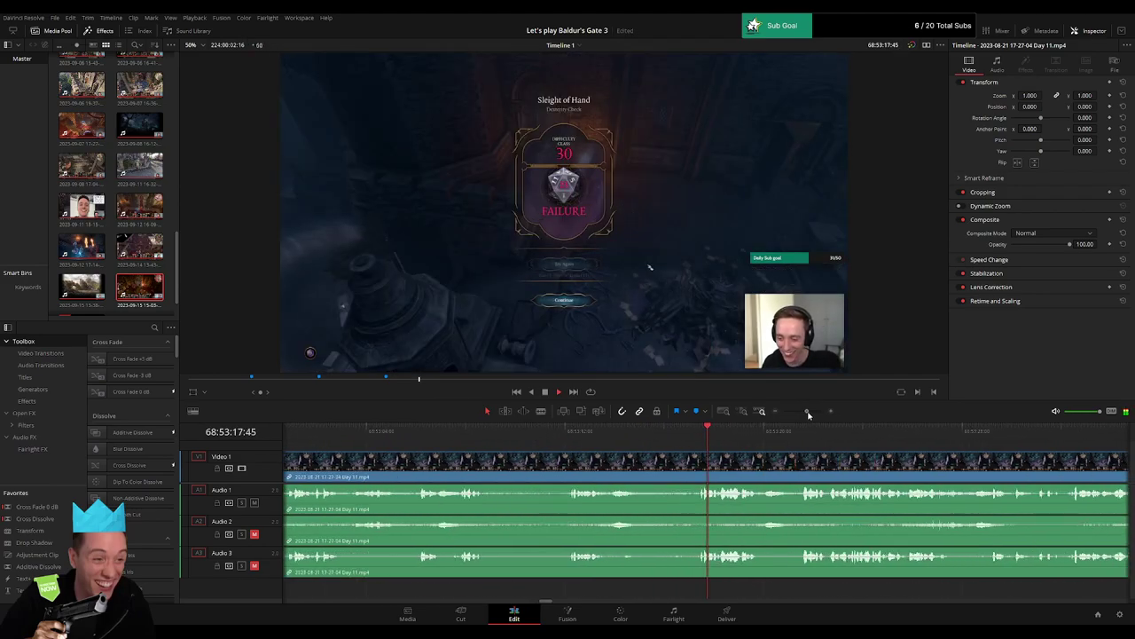
pyautogui.click(355, 438)
pyautogui.moveTo(422, 473); pyautogui.dragTo(722, 465)
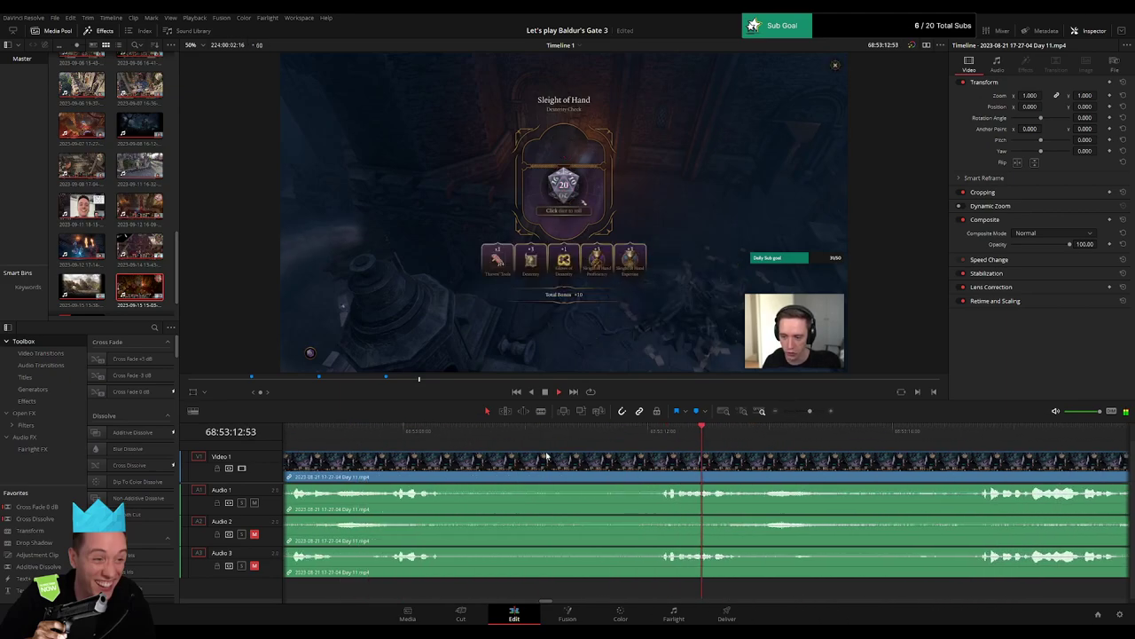
pyautogui.click(380, 439)
pyautogui.moveTo(487, 466); pyautogui.dragTo(692, 465)
pyautogui.click(494, 438)
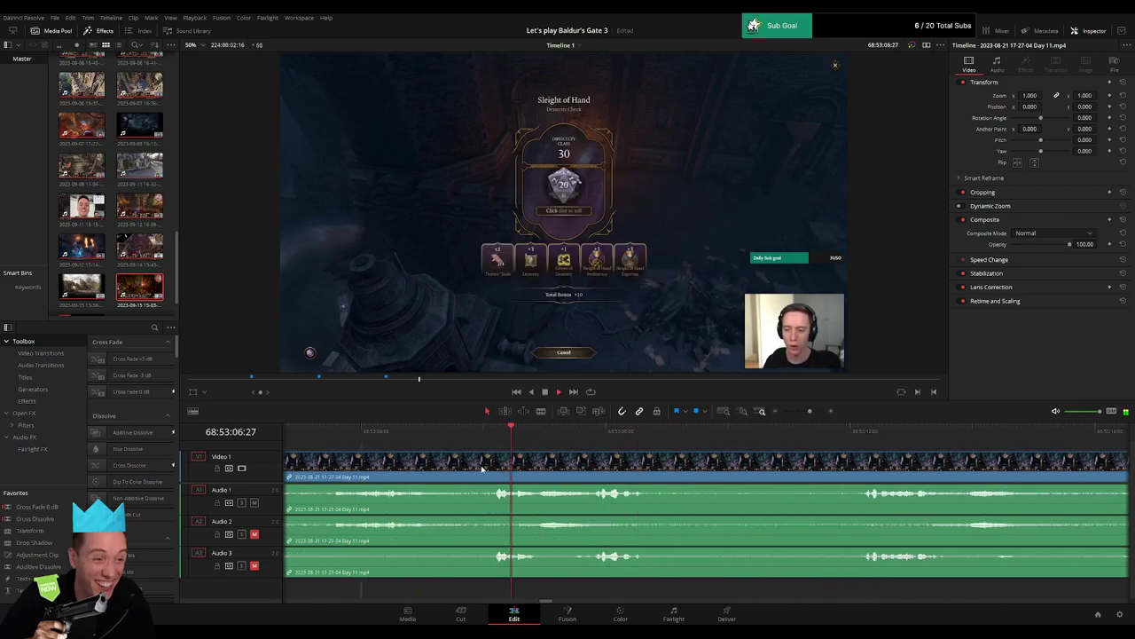
pyautogui.moveTo(482, 468); pyautogui.dragTo(659, 468)
pyautogui.click(507, 440)
pyautogui.moveTo(502, 468); pyautogui.dragTo(696, 468)
pyautogui.click(536, 434)
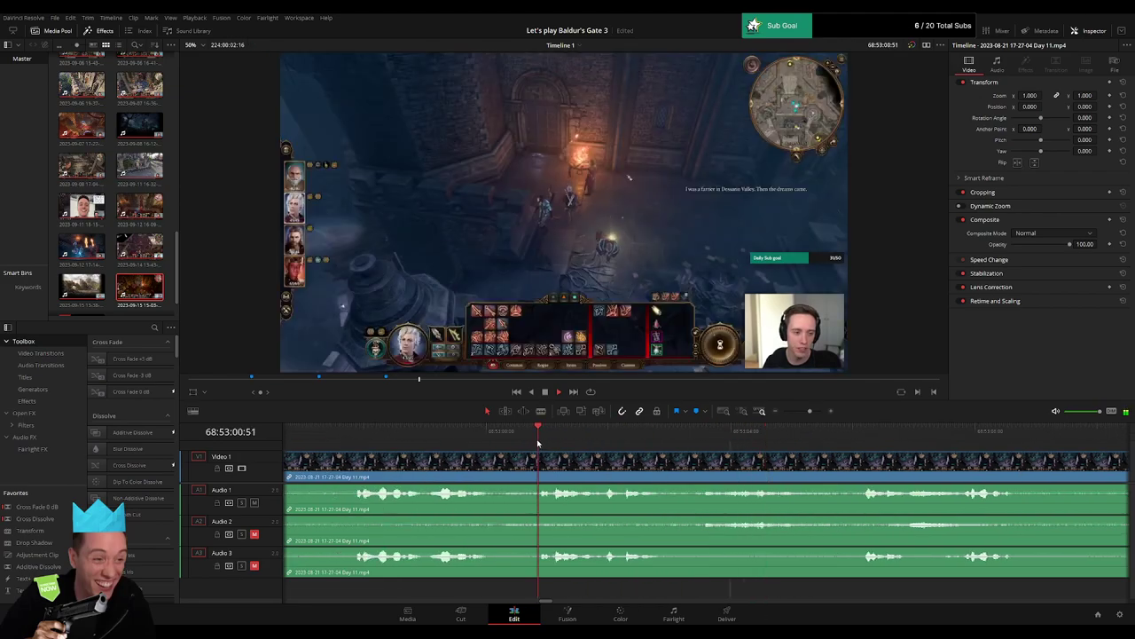
pyautogui.hscroll(-2, 536, 438)
pyautogui.click(429, 435)
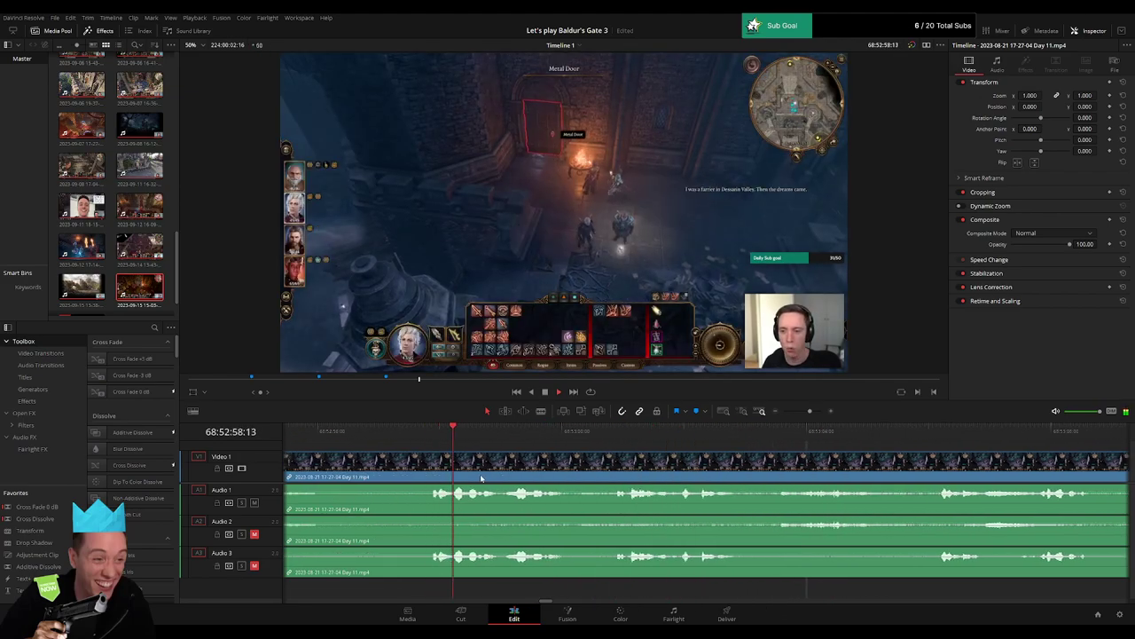
# Split the Day 11 clip at 68:52:57:00 and add video and audio fades of about 57 frames on both sides of the cut.
pyautogui.moveTo(485, 474); pyautogui.dragTo(648, 468)
pyautogui.click(594, 437)
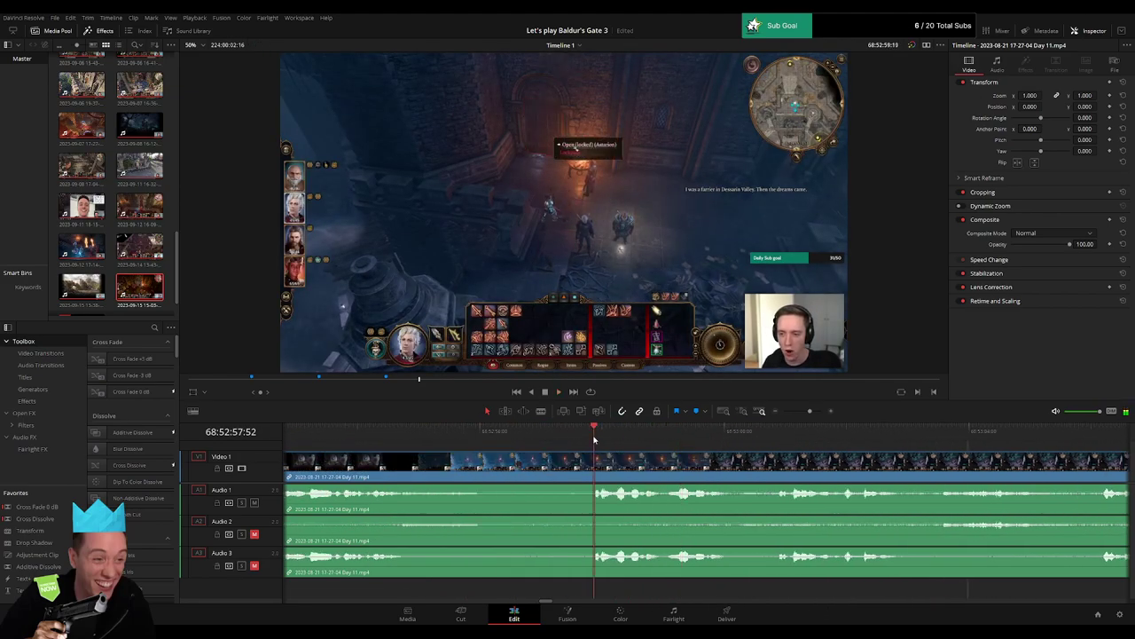
pyautogui.moveTo(594, 439)
pyautogui.mouseDown()
pyautogui.moveTo(546, 442)
pyautogui.moveTo(560, 457)
pyautogui.moveTo(603, 453)
pyautogui.mouseUp()
pyautogui.hotkey('ctrl', 'b')
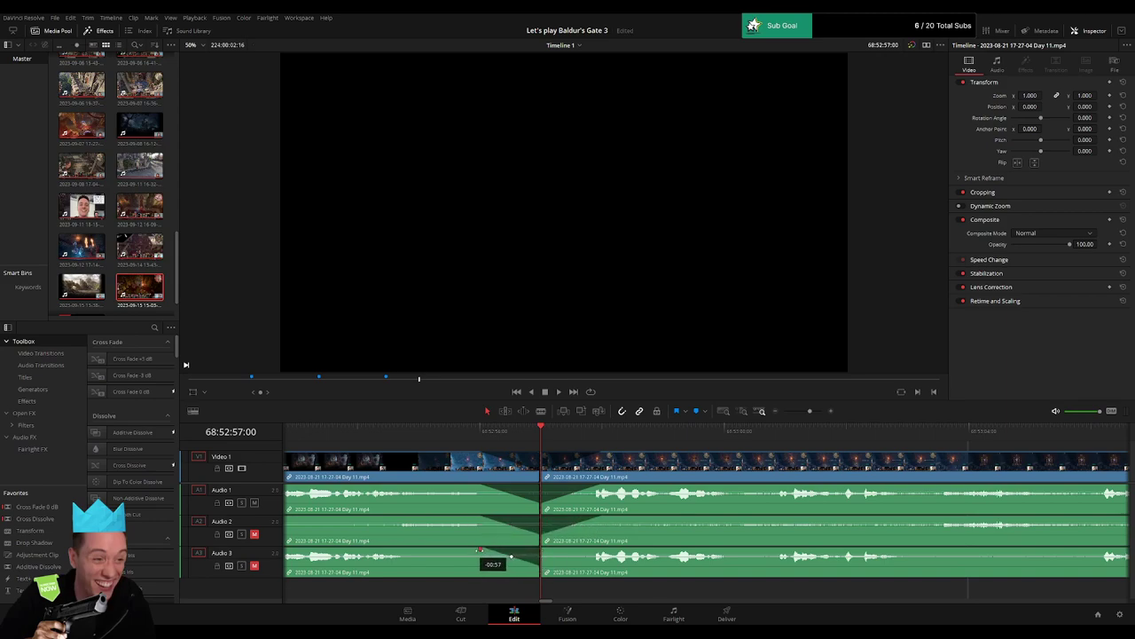
pyautogui.moveTo(539, 550); pyautogui.dragTo(601, 552)
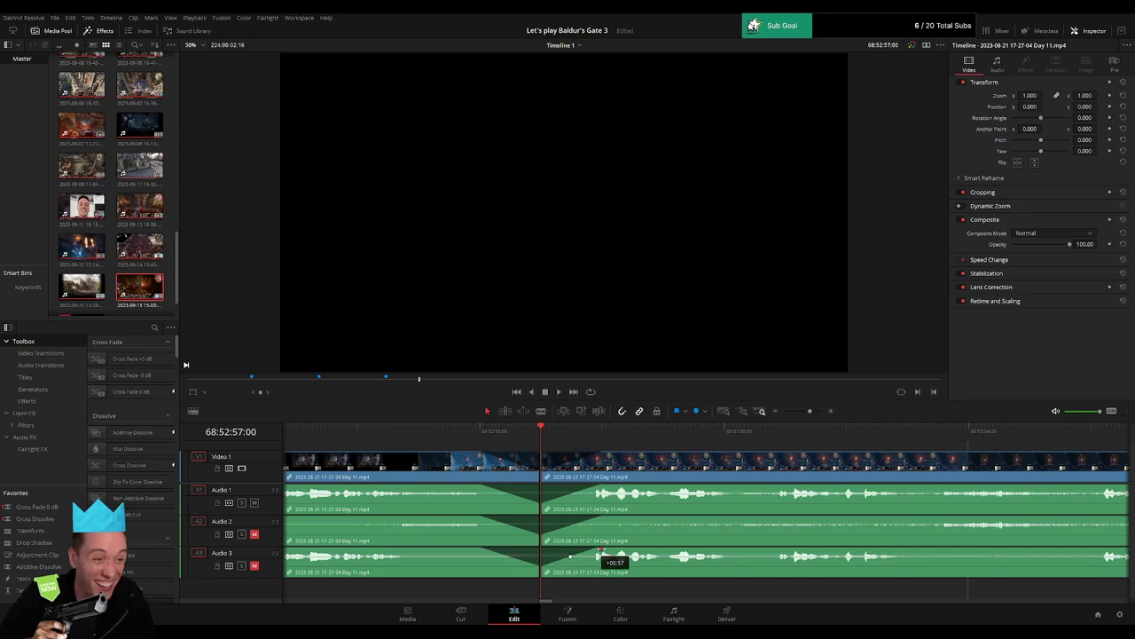
# Play from the cut at 68:52:57:00 and sample the footage through about 68:53:18.
pyautogui.press('space')
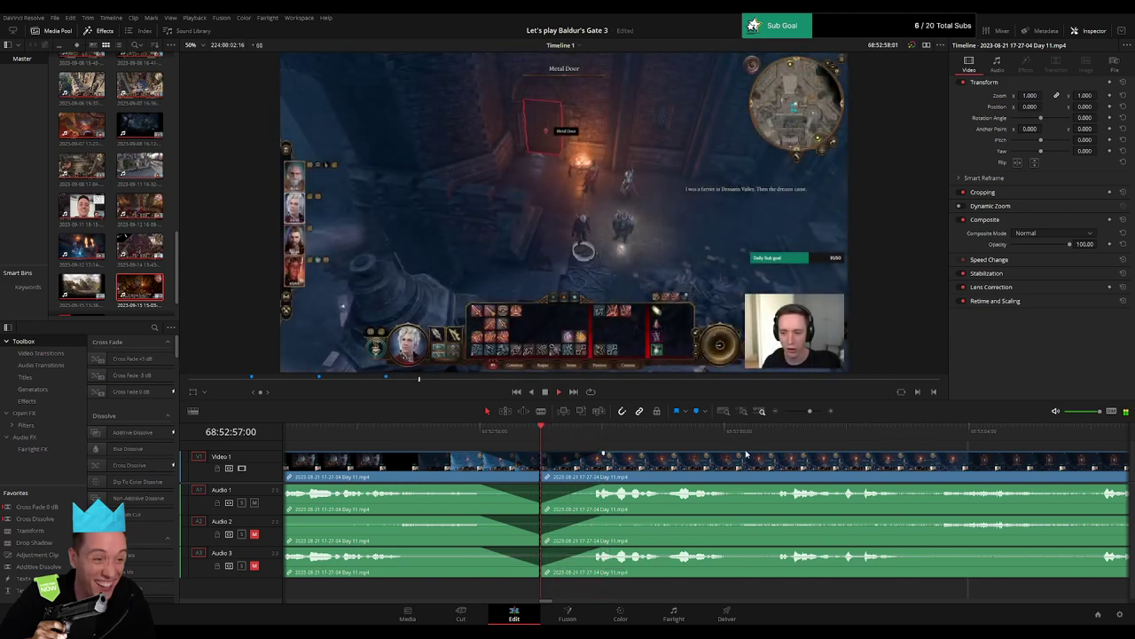
pyautogui.click(791, 438)
pyautogui.click(970, 435)
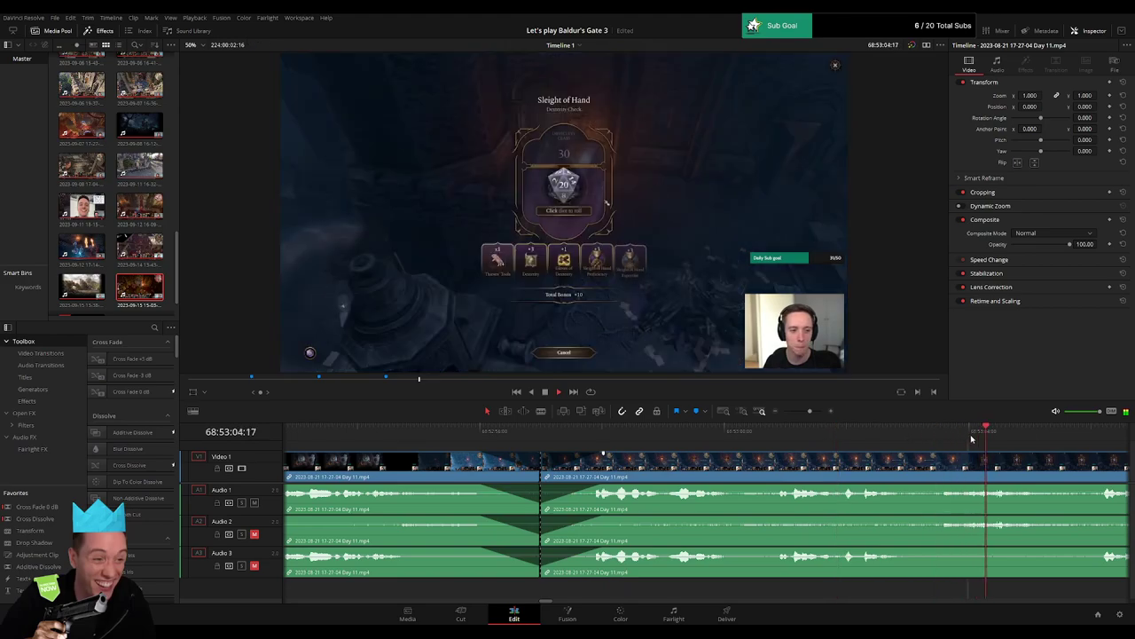
pyautogui.moveTo(810, 412); pyautogui.dragTo(802, 412)
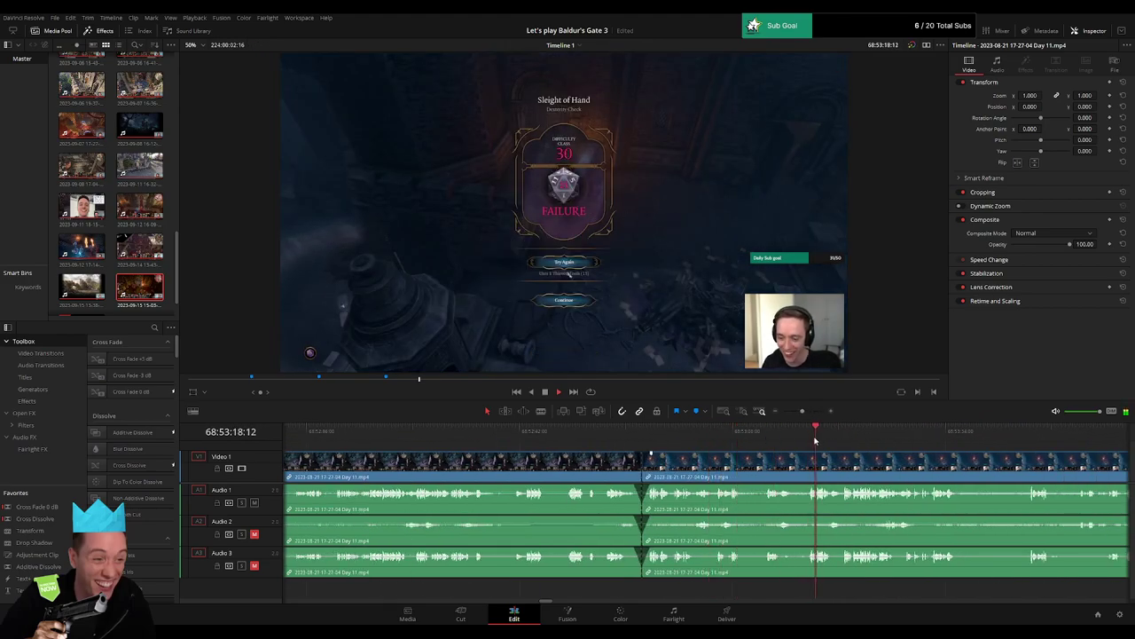
# Move the Day 11 remainder after the 68:52:57:00 cut later on the timeline, leaving a wide gap past the 70-hour point.
pyautogui.moveTo(803, 413); pyautogui.dragTo(784, 412)
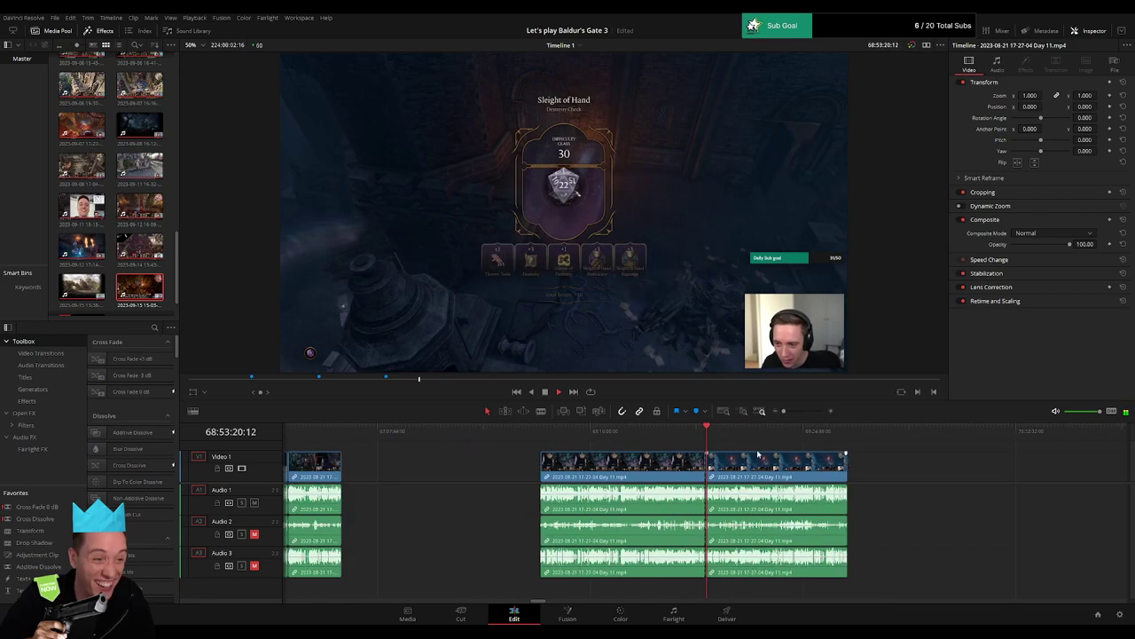
pyautogui.moveTo(795, 459); pyautogui.dragTo(605, 458)
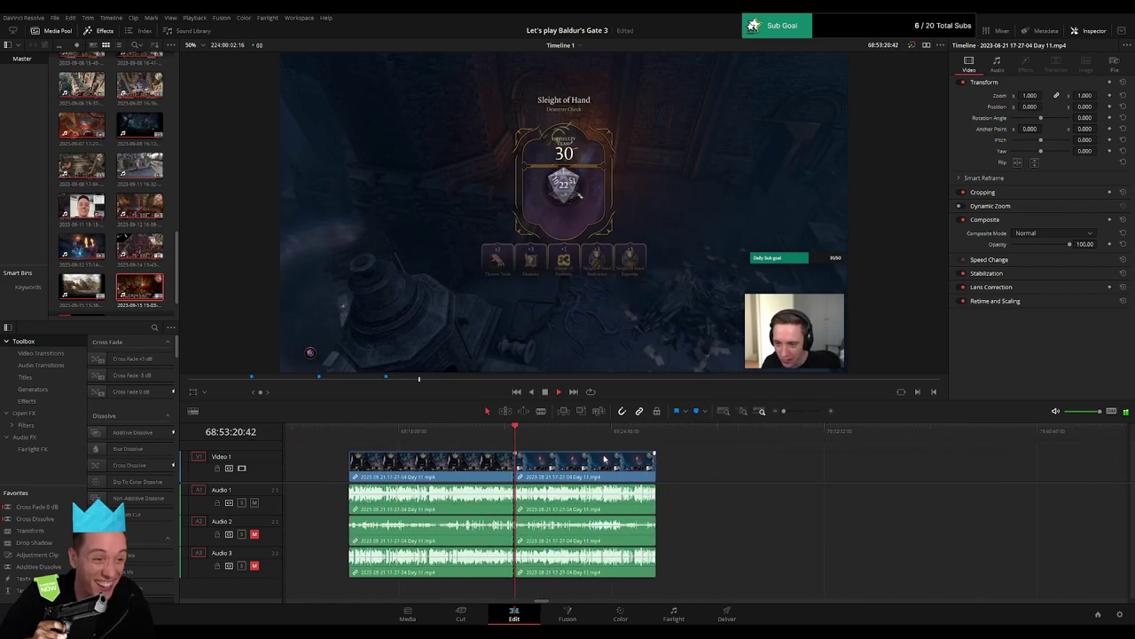
pyautogui.click(345, 439)
pyautogui.moveTo(603, 461); pyautogui.dragTo(758, 467)
pyautogui.click(524, 462)
pyautogui.click(523, 463)
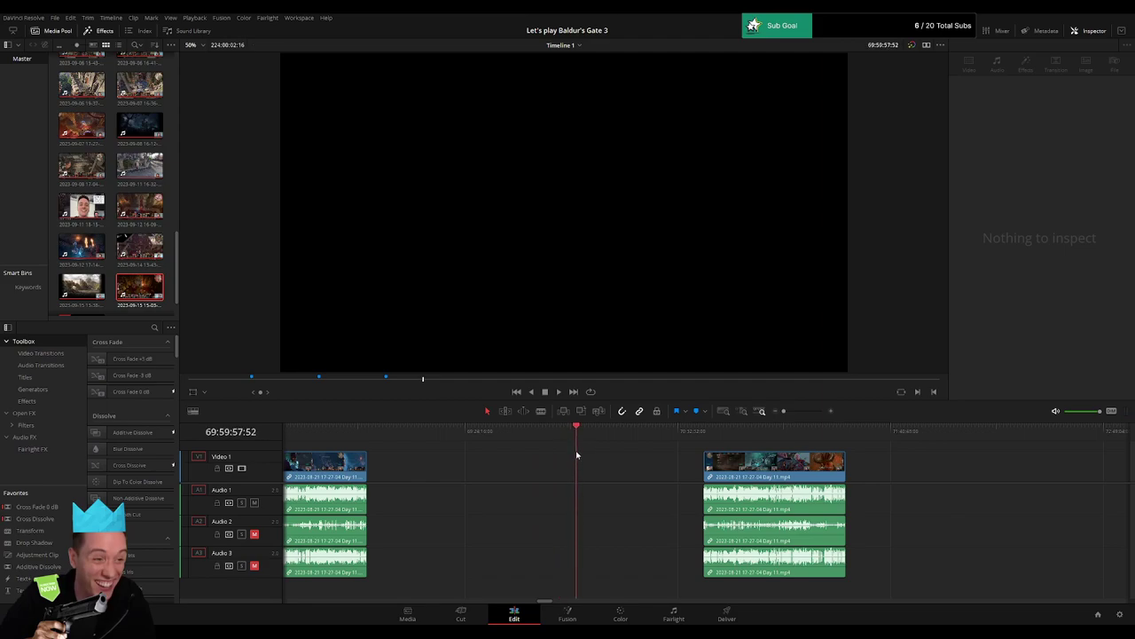
# Place the remaining Day 11 clip so it starts at 70:00:00:00.
pyautogui.moveTo(784, 413); pyautogui.dragTo(787, 412)
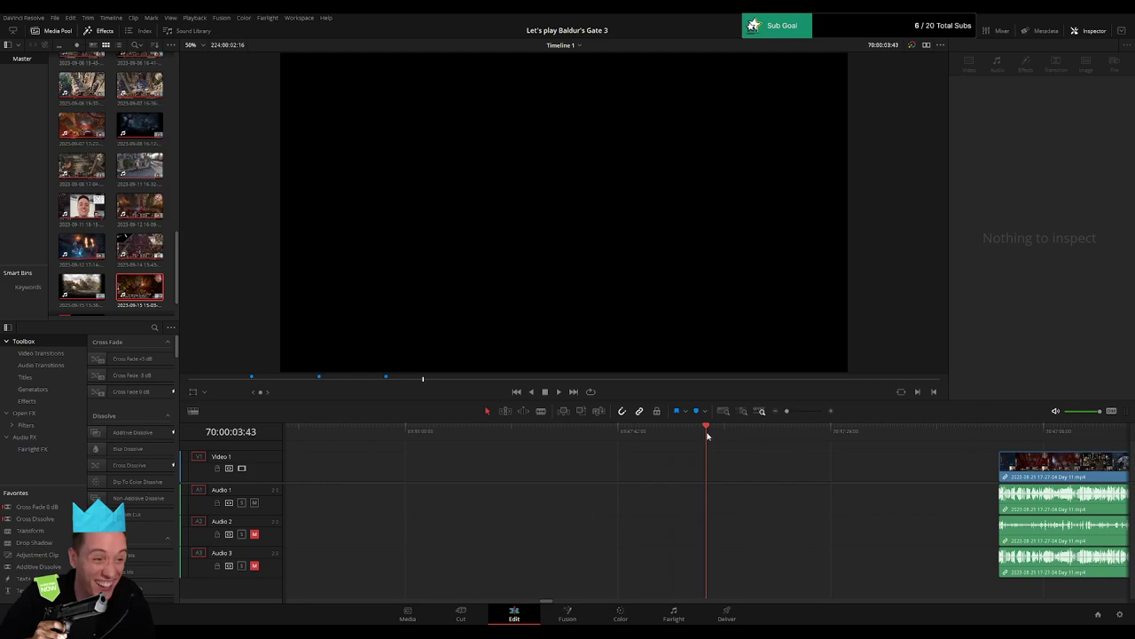
pyautogui.moveTo(787, 412); pyautogui.dragTo(784, 412)
pyautogui.hscroll(3, 705, 461)
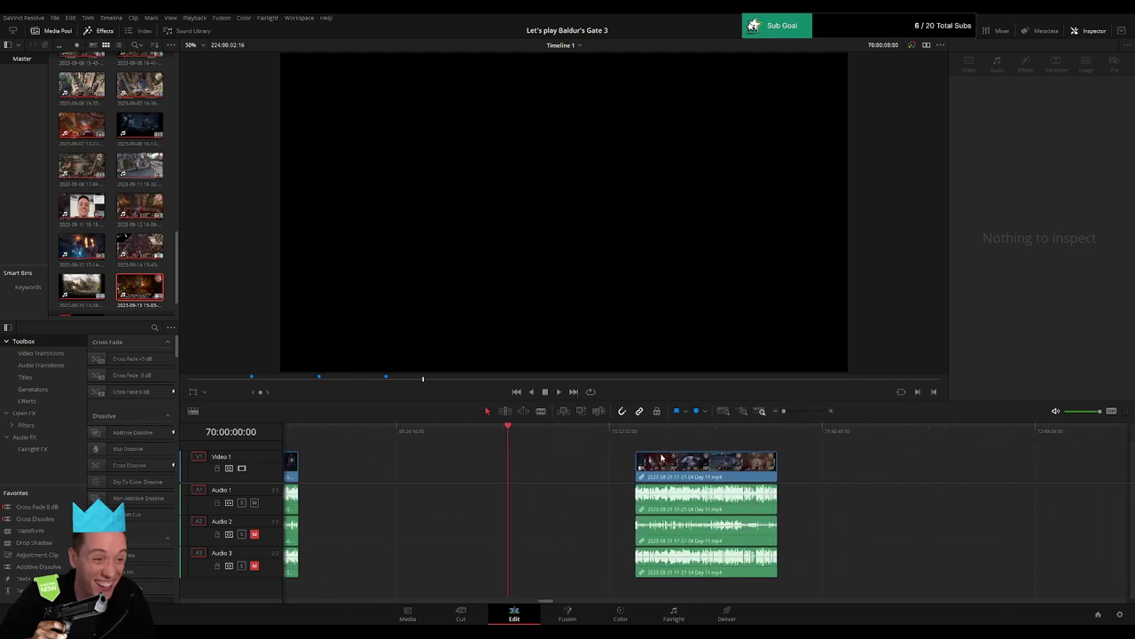
pyautogui.moveTo(711, 469); pyautogui.dragTo(584, 470)
# Attach the Day 11 part 2 clip directly to the end of the remaining Day 11 clip and play from 70:00:00:00.
pyautogui.click(920, 479)
pyautogui.hscroll(4, 920, 479)
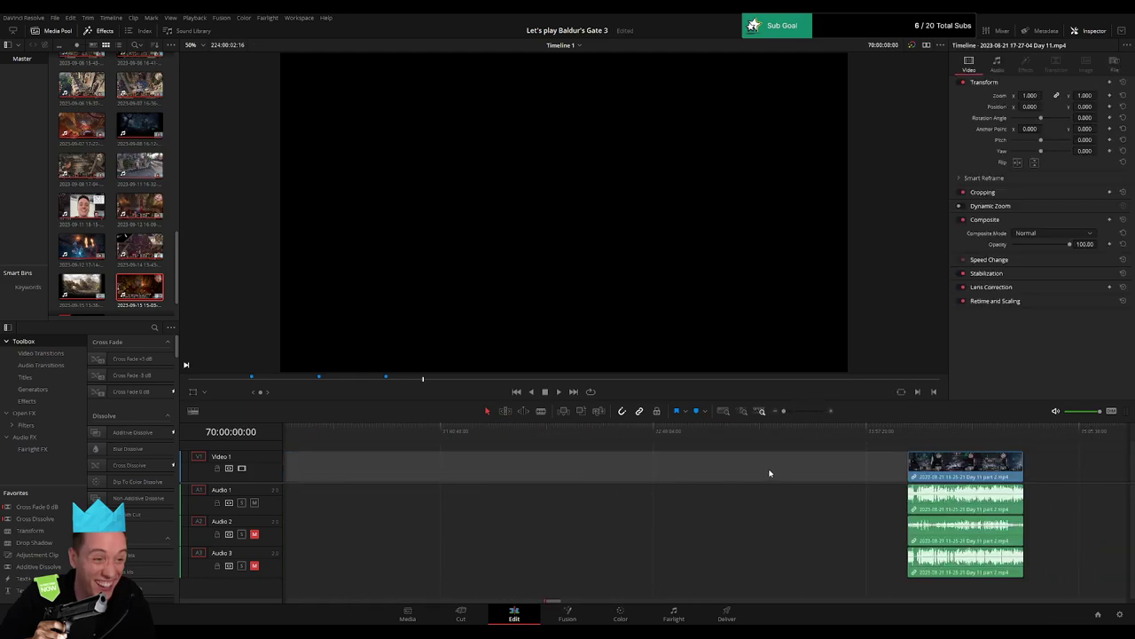
pyautogui.moveTo(971, 470); pyautogui.dragTo(610, 466)
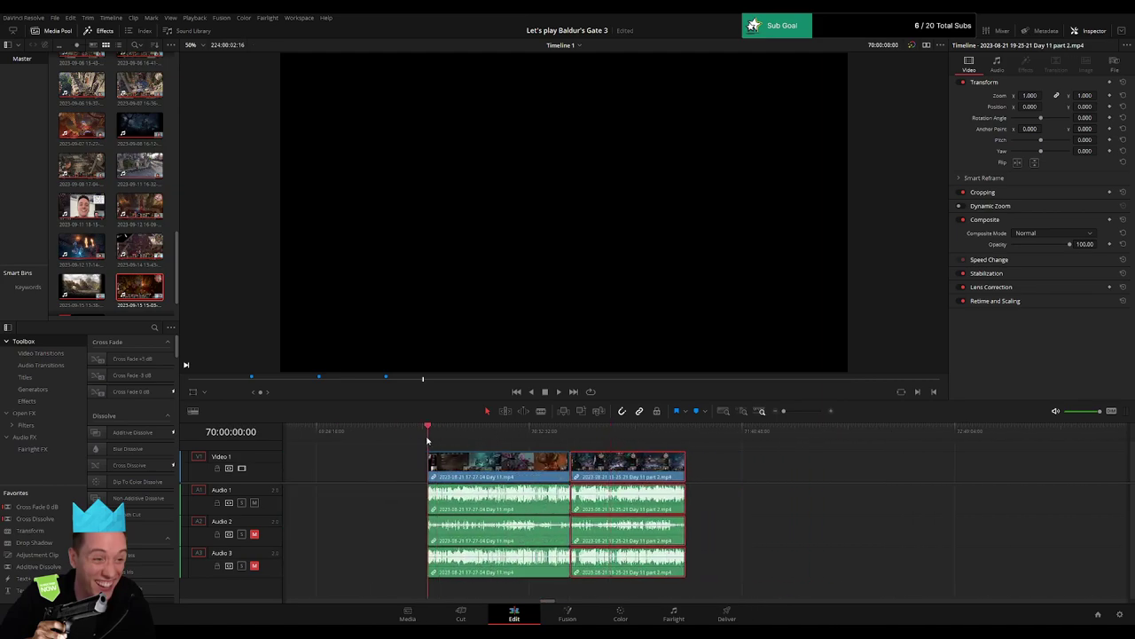
pyautogui.press('space')
pyautogui.click(480, 448)
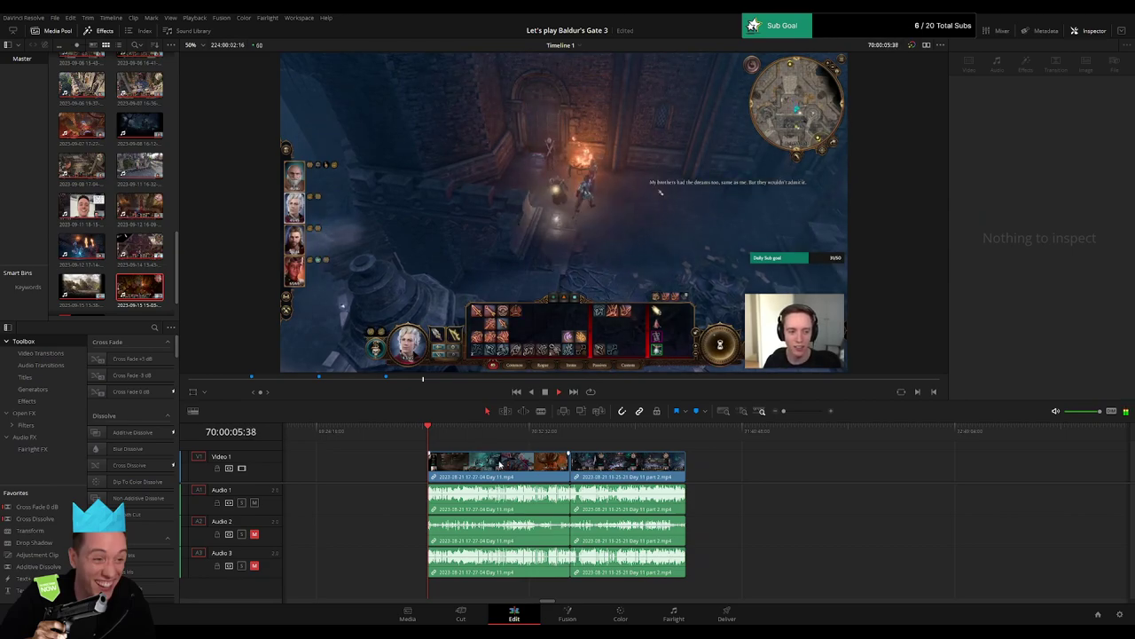
# Play the footage around the join between the Day 11 and Day 11 part 2 clips near 70:45:44.
pyautogui.moveTo(460, 436); pyautogui.dragTo(574, 447)
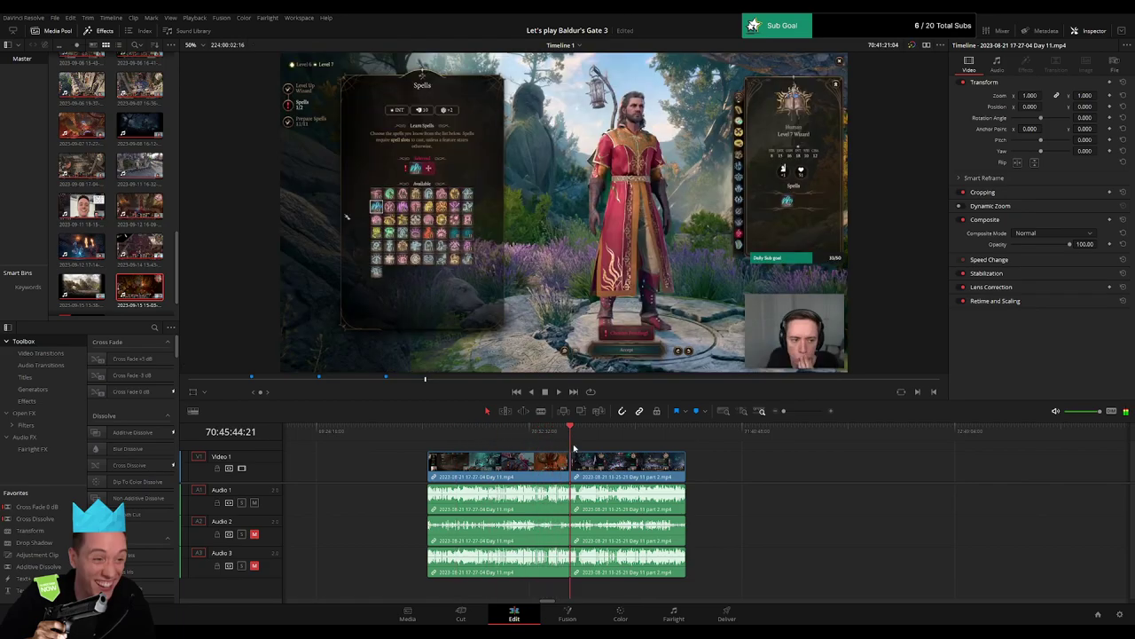
pyautogui.press('space')
pyautogui.moveTo(783, 411); pyautogui.dragTo(807, 412)
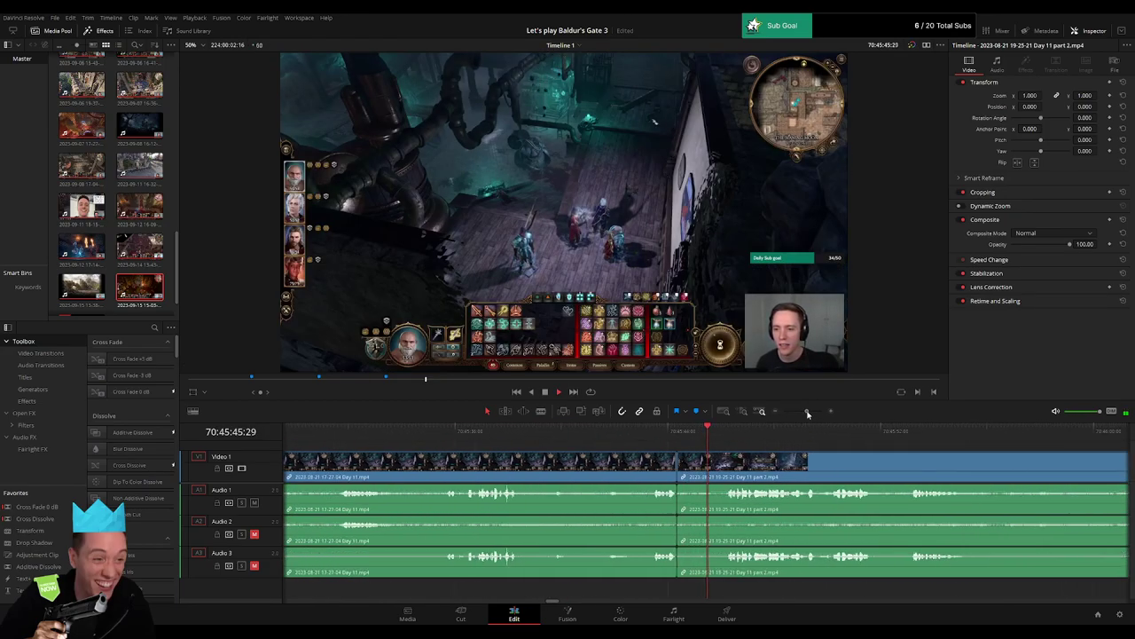
pyautogui.click(656, 433)
pyautogui.press('space')
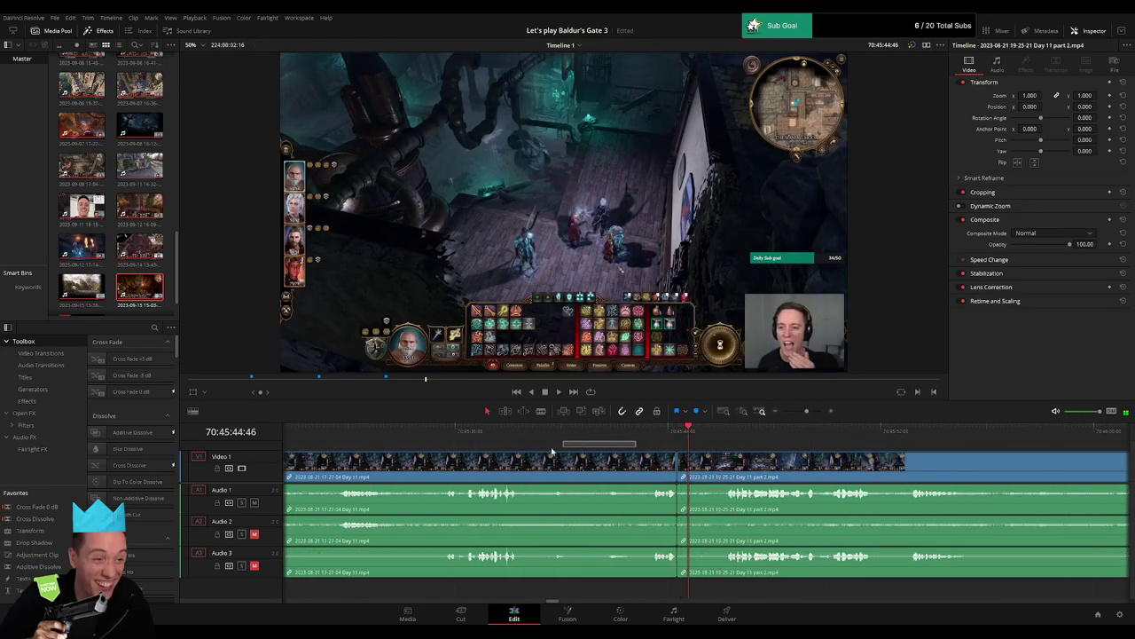
pyautogui.press('space')
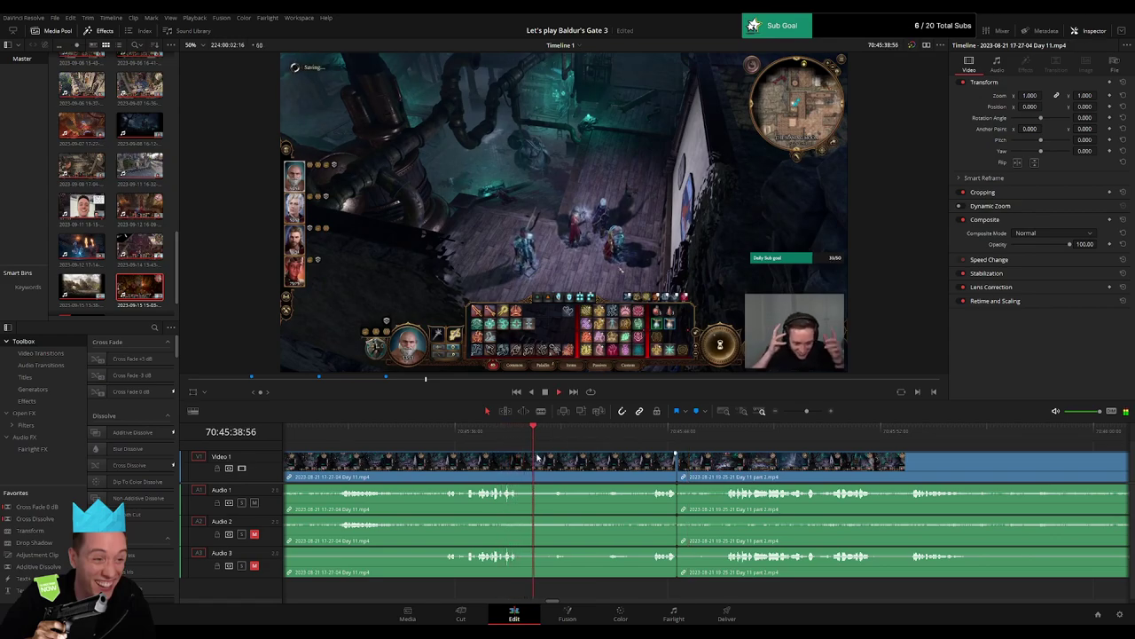
pyautogui.press('space')
# Cut the Day 11 clip at 70:45:40:44, delete its tail, and move the Day 11 part 2 clip up to close the gap.
pyautogui.press('b')
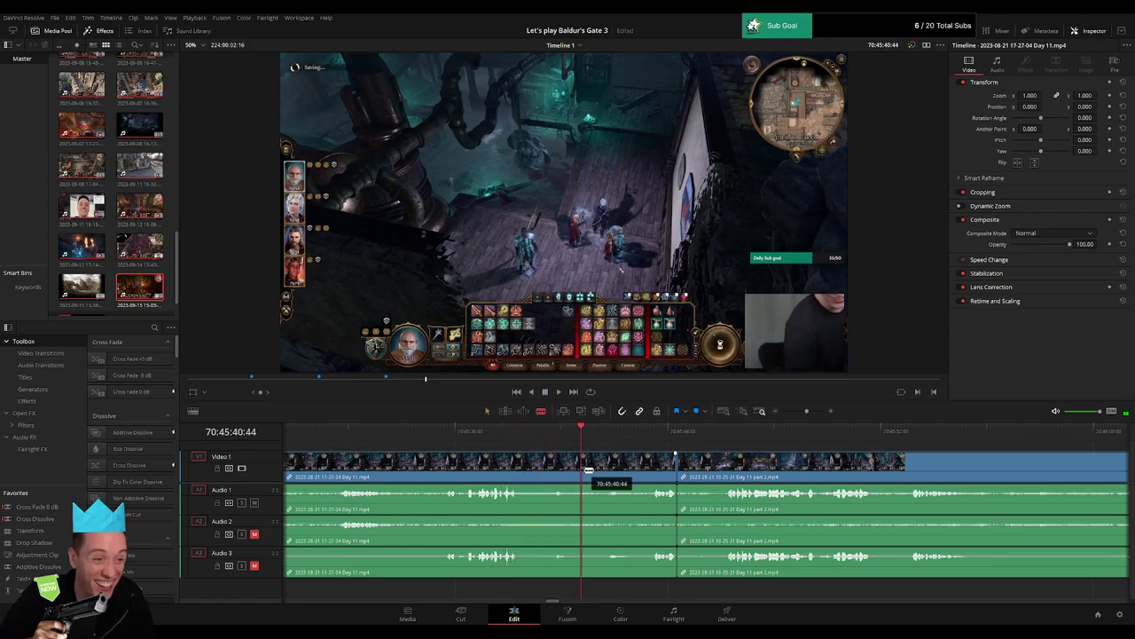
pyautogui.click(585, 470)
pyautogui.press('a')
pyautogui.click(637, 473)
pyautogui.press('BackSpace')
pyautogui.moveTo(694, 469); pyautogui.dragTo(610, 475)
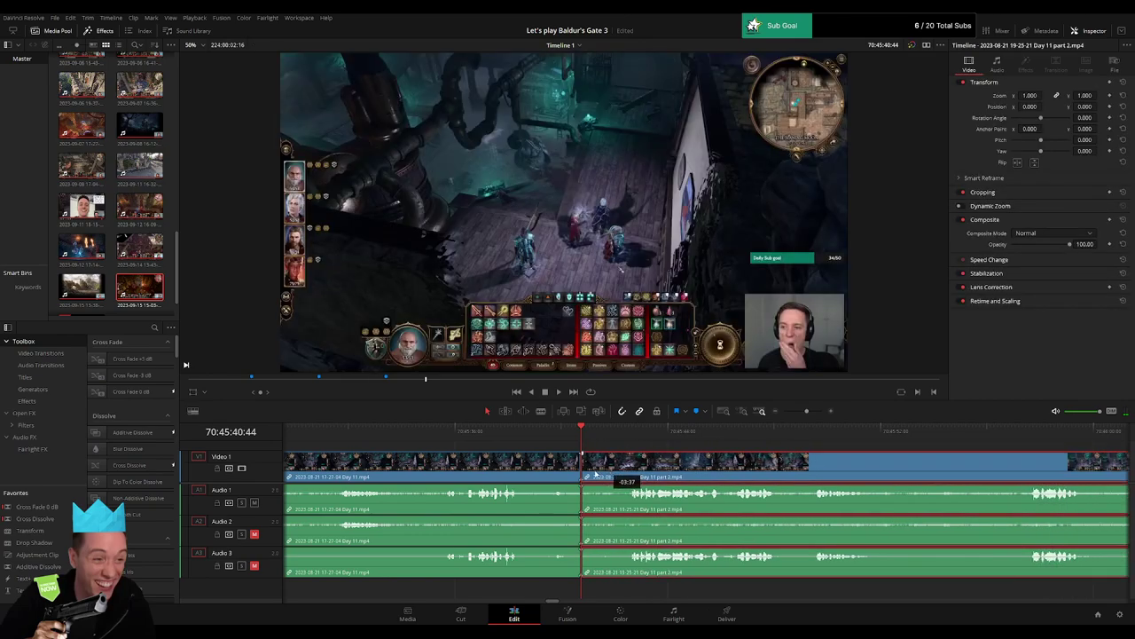
# Add video and audio transitions at the join between Day 11 and Day 11 part 2, and play across it.
pyautogui.click(583, 468)
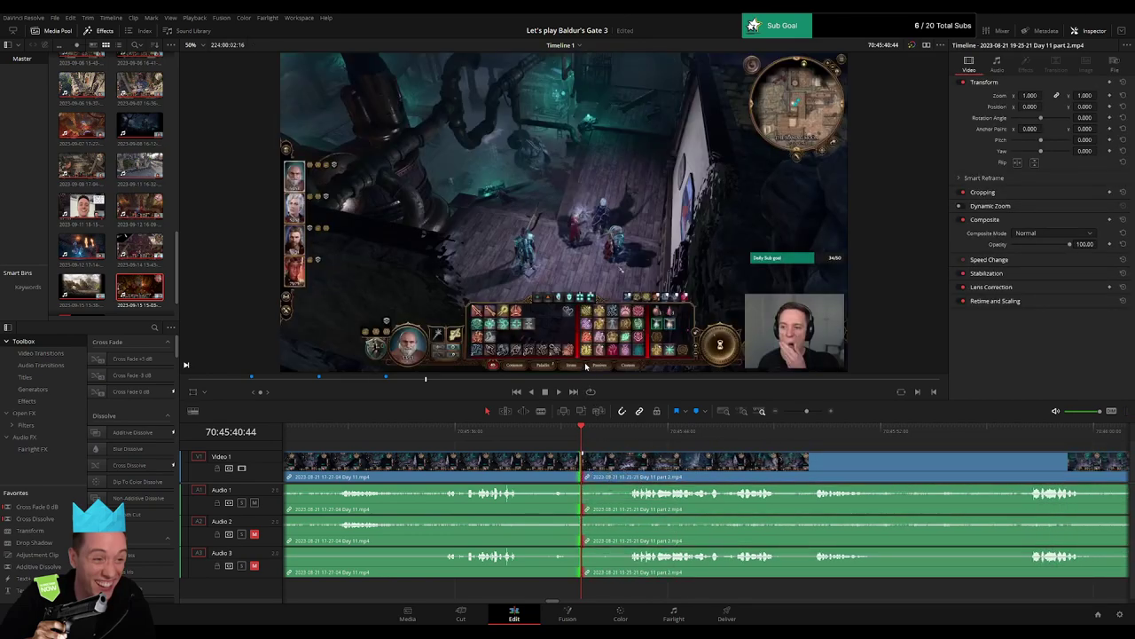
pyautogui.click(562, 430)
pyautogui.press('space')
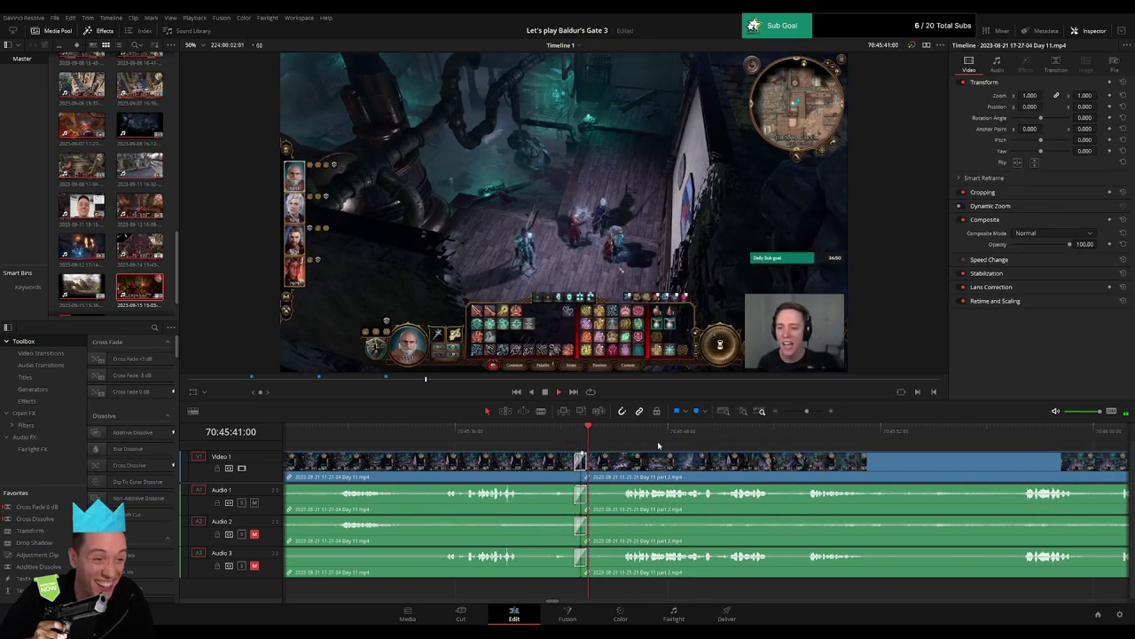
pyautogui.click(631, 439)
# Scrub through the Day 11 part 2 clip up to about 70:56 to look for a natural pause to end the episode.
pyautogui.moveTo(806, 410); pyautogui.dragTo(782, 413)
pyautogui.click(615, 432)
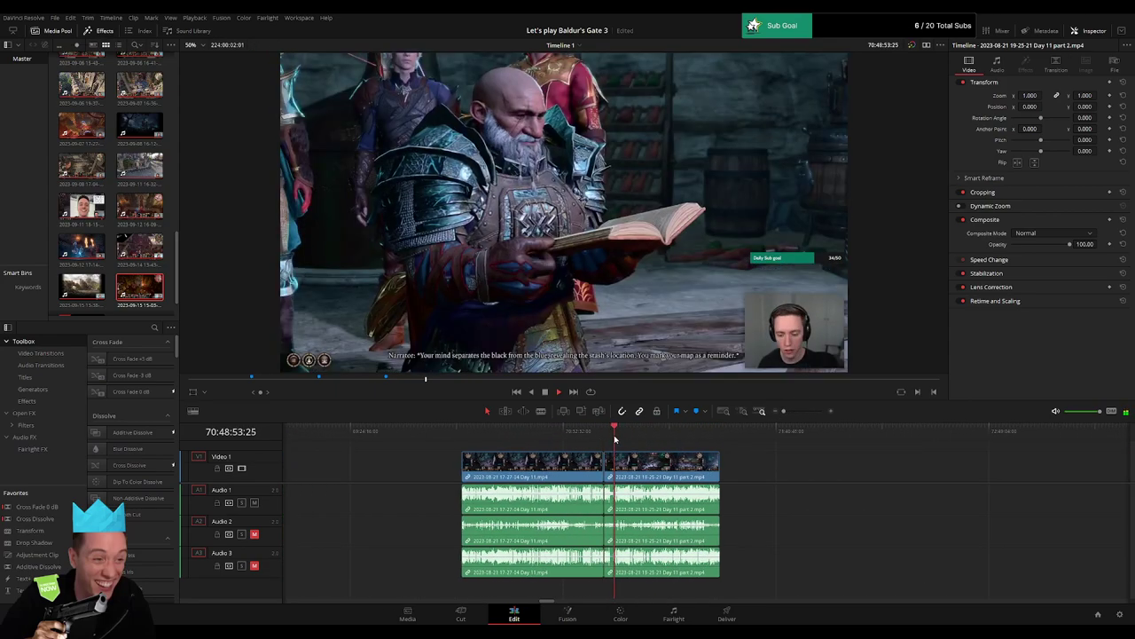
pyautogui.moveTo(615, 438); pyautogui.dragTo(635, 438)
pyautogui.press('space')
pyautogui.moveTo(783, 411); pyautogui.dragTo(795, 411)
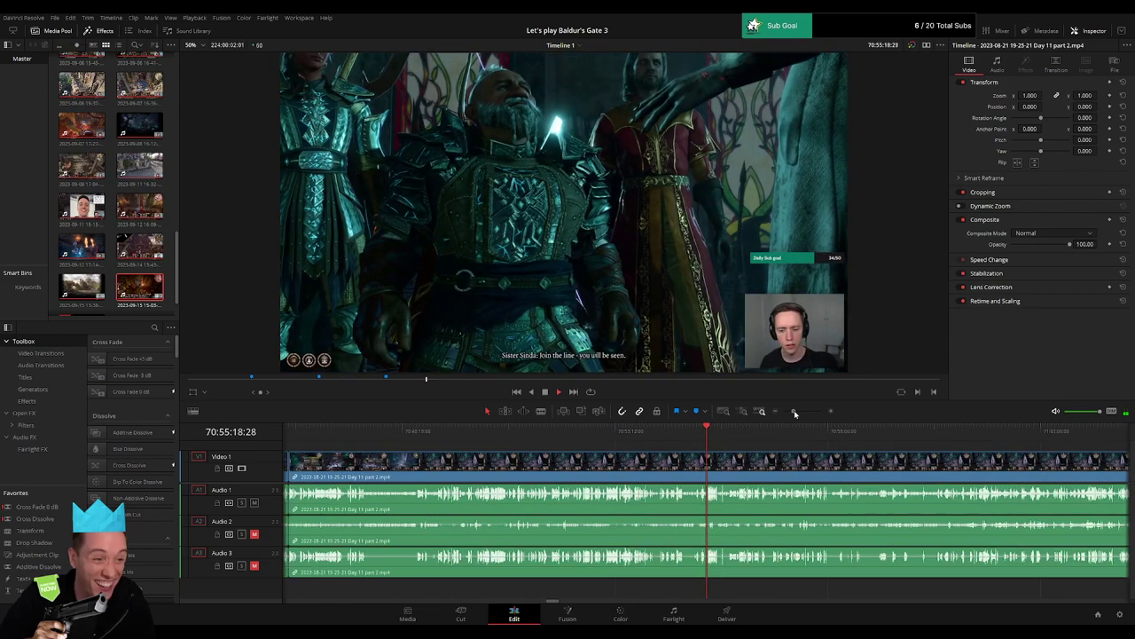
pyautogui.click(731, 432)
pyautogui.click(753, 429)
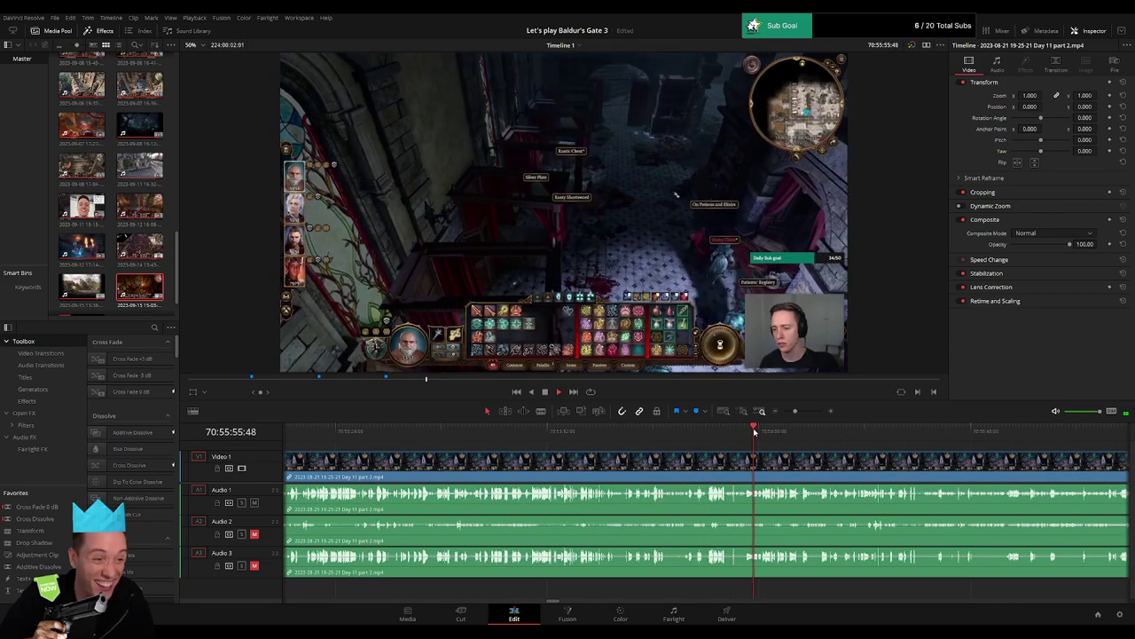
pyautogui.moveTo(794, 411); pyautogui.dragTo(803, 411)
pyautogui.click(786, 432)
pyautogui.click(874, 432)
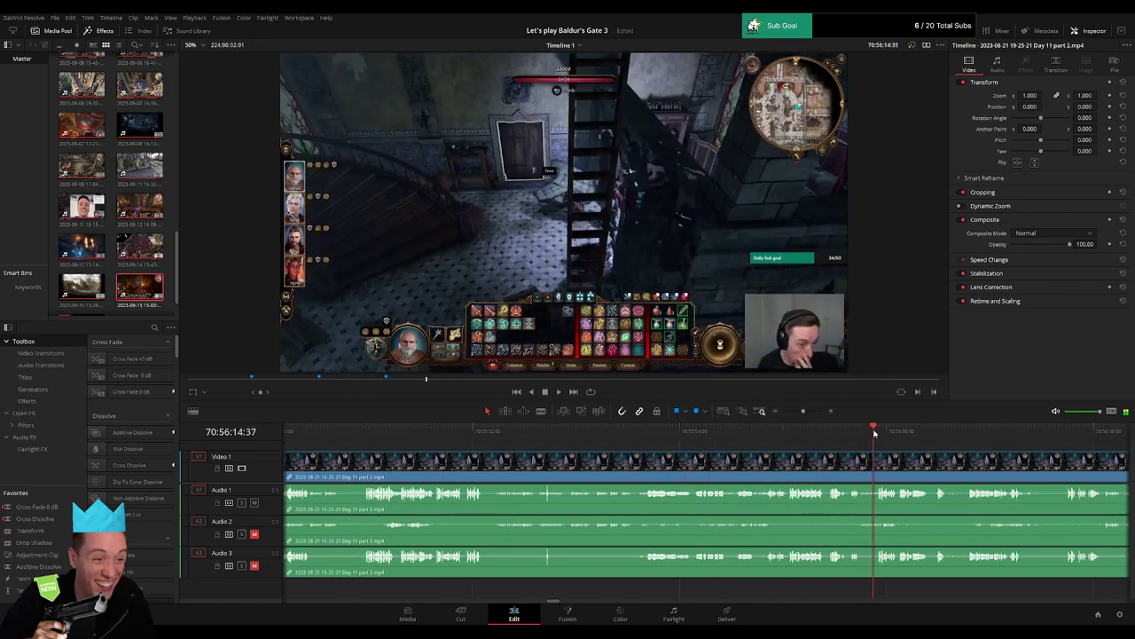
pyautogui.moveTo(874, 459); pyautogui.dragTo(672, 460)
pyautogui.click(660, 434)
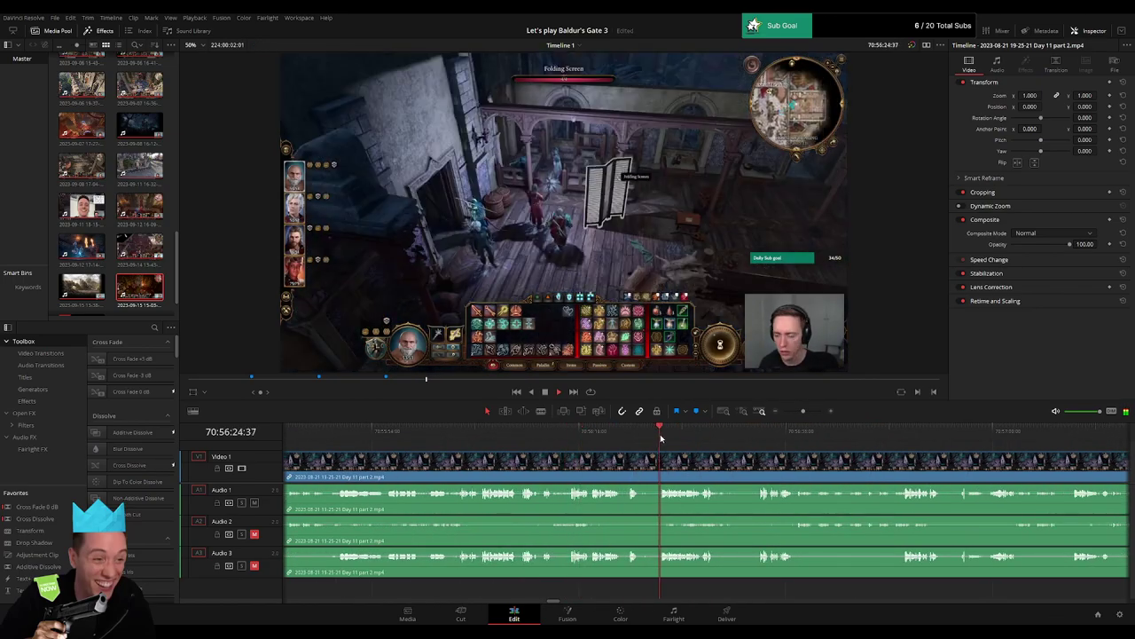
pyautogui.click(559, 441)
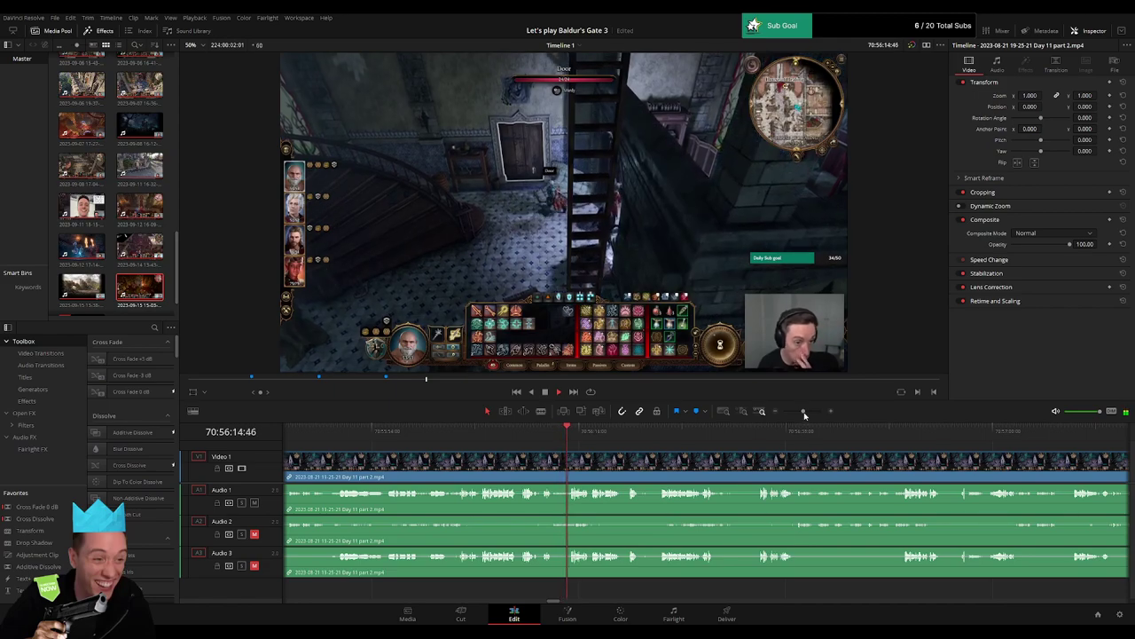
# Cut the Day 11 part 2 clip on all tracks at 70:56:14:00 and play across the cut.
pyautogui.moveTo(804, 412); pyautogui.dragTo(810, 412)
pyautogui.moveTo(710, 439); pyautogui.dragTo(630, 455)
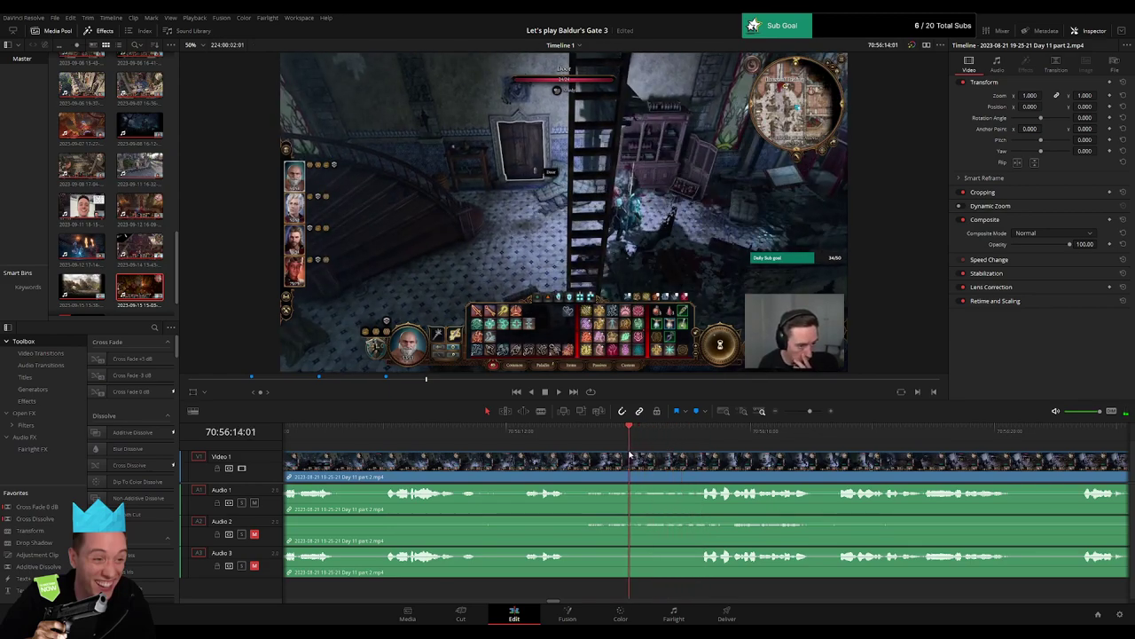
pyautogui.click(632, 476)
pyautogui.press('space')
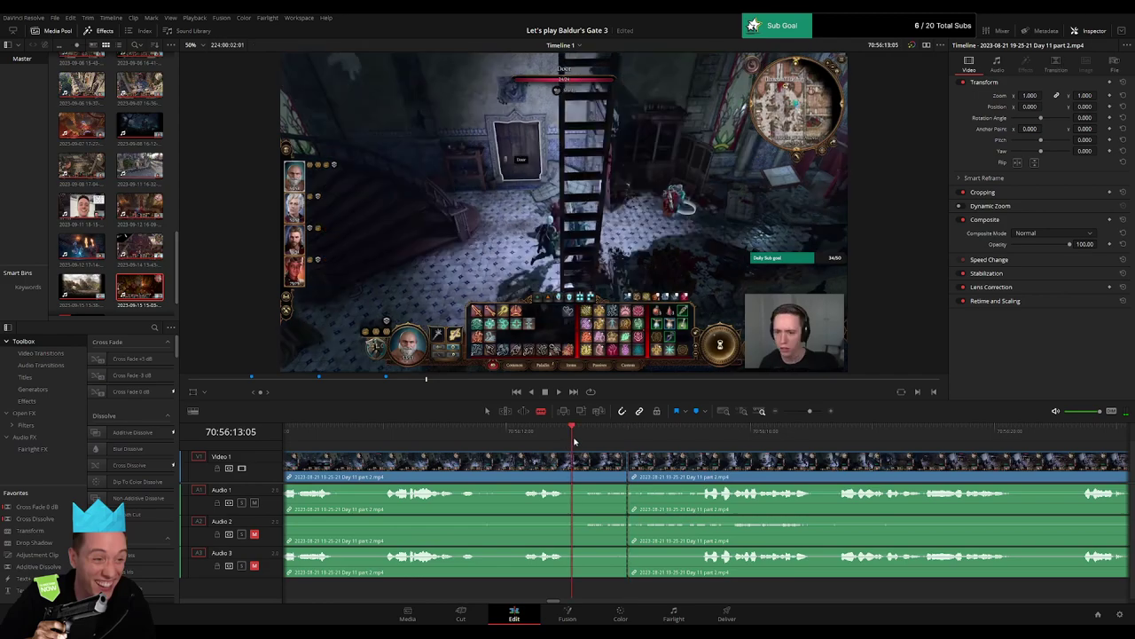
pyautogui.press('space')
pyautogui.press('a')
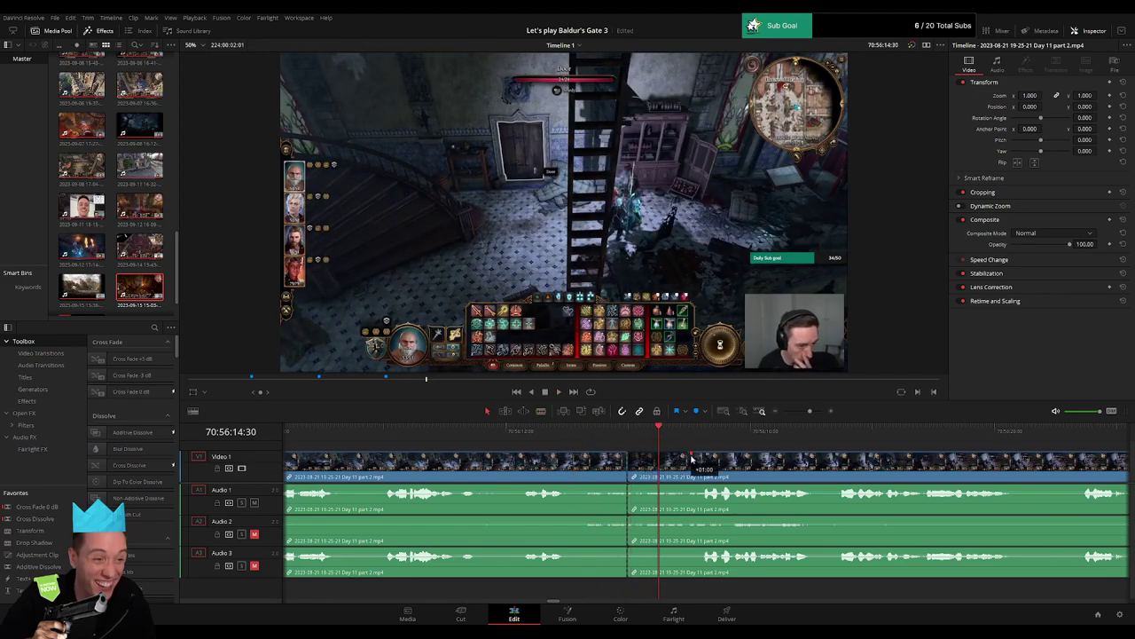
# Add one-second video and audio fade-outs and fade-ins on both sides of the cut at 70:56:14:00.
pyautogui.moveTo(691, 458); pyautogui.dragTo(692, 459)
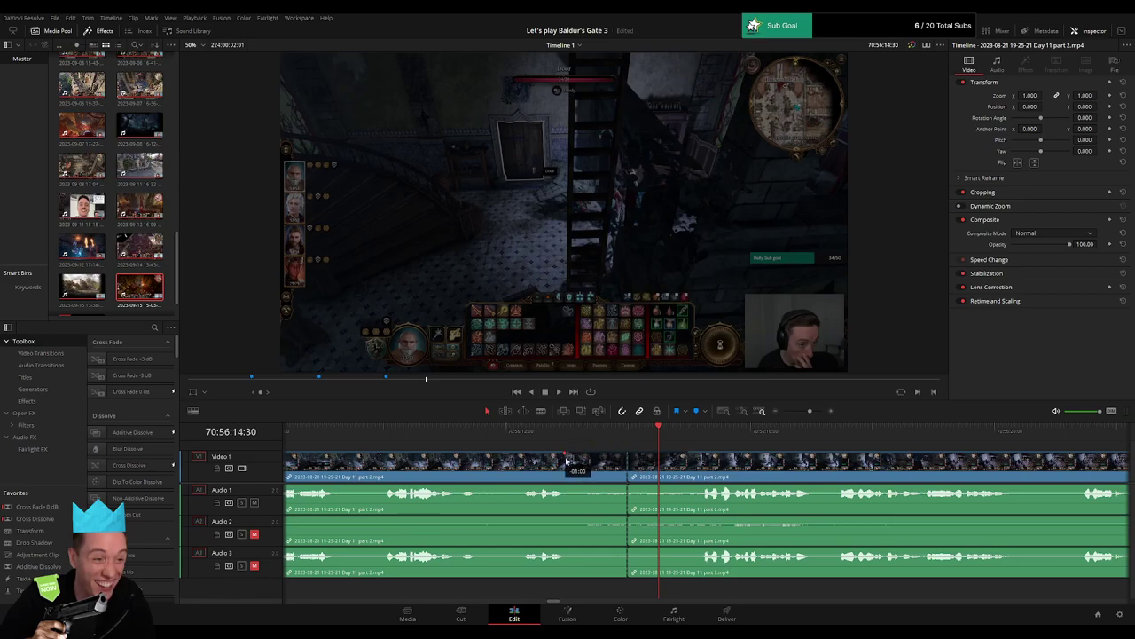
pyautogui.moveTo(627, 485); pyautogui.dragTo(569, 487)
pyautogui.hotkey('ctrl', 'z')
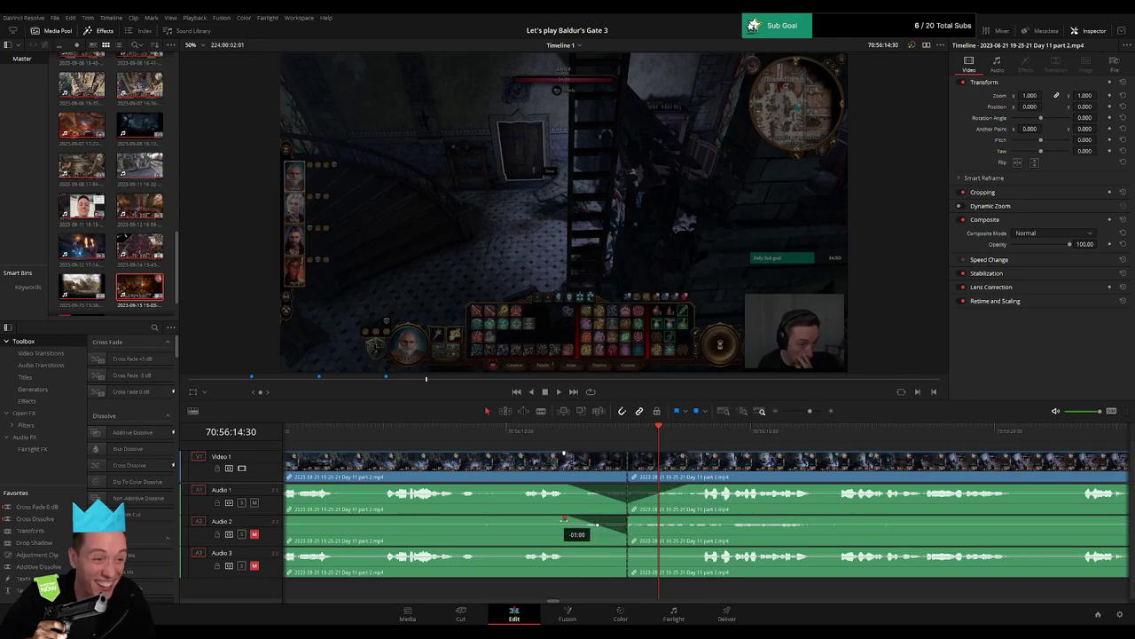
pyautogui.moveTo(628, 516); pyautogui.dragTo(685, 518)
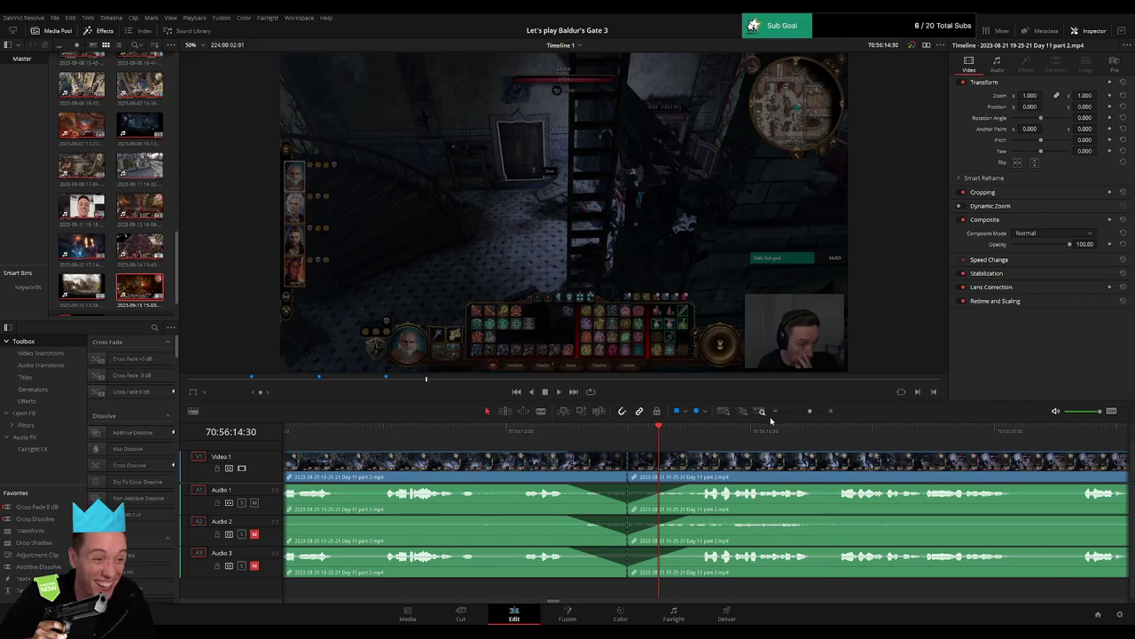
# Move the Day 11 part 2 remainder away from the finished episode to beyond the 72-hour mark.
pyautogui.moveTo(810, 411); pyautogui.dragTo(773, 417)
pyautogui.hscroll(5, 651, 456)
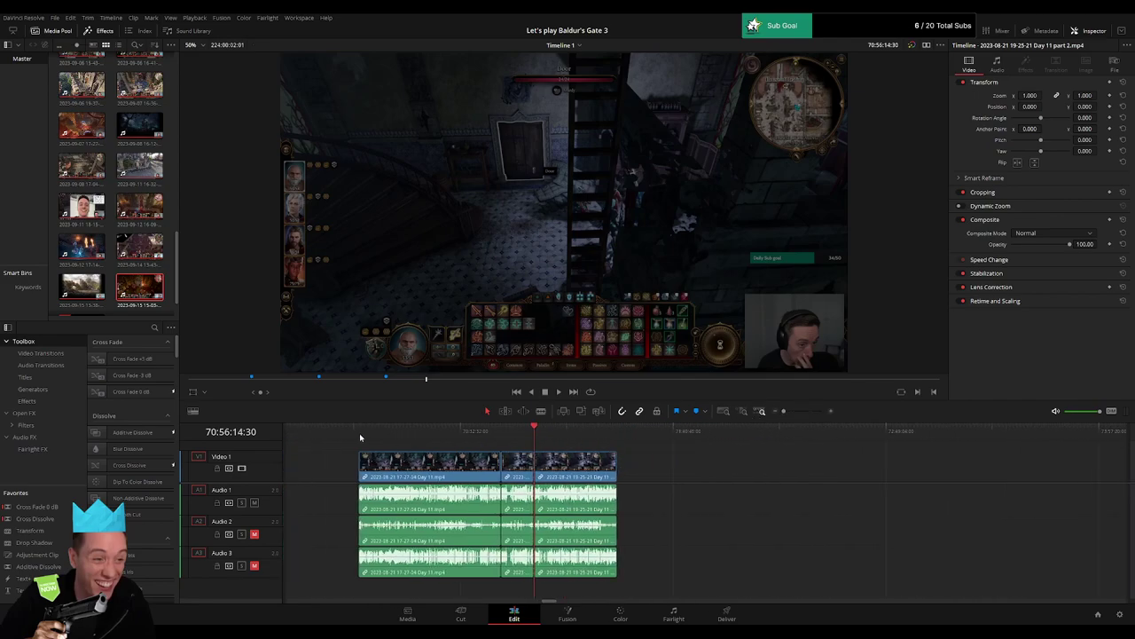
pyautogui.hscroll(2, 562, 471)
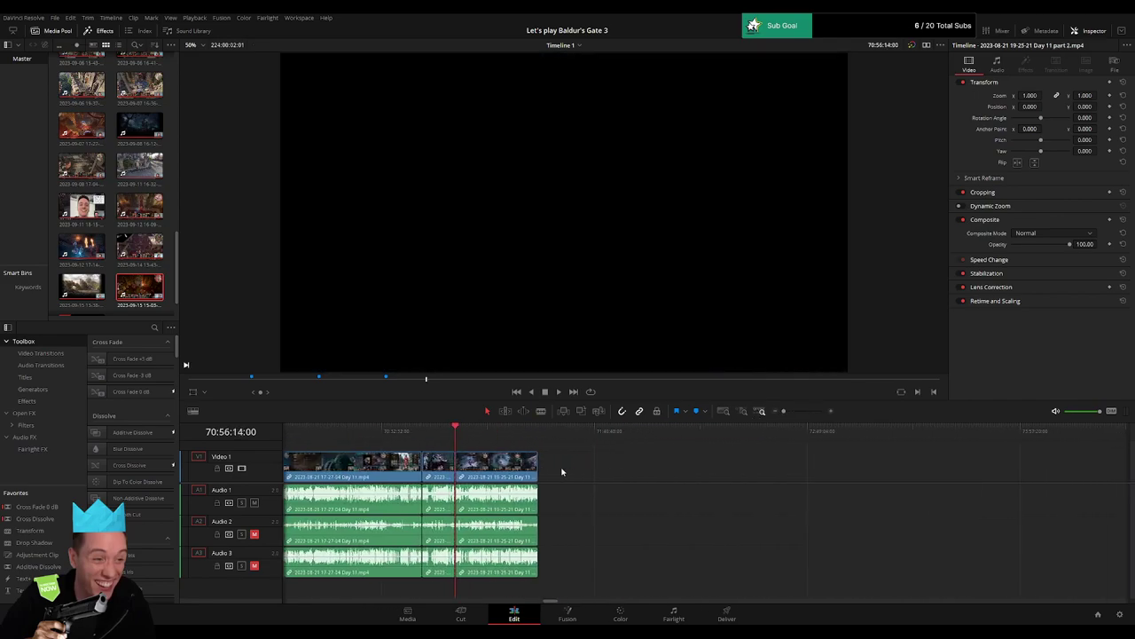
pyautogui.moveTo(420, 471); pyautogui.dragTo(763, 472)
pyautogui.click(545, 476)
pyautogui.click(544, 476)
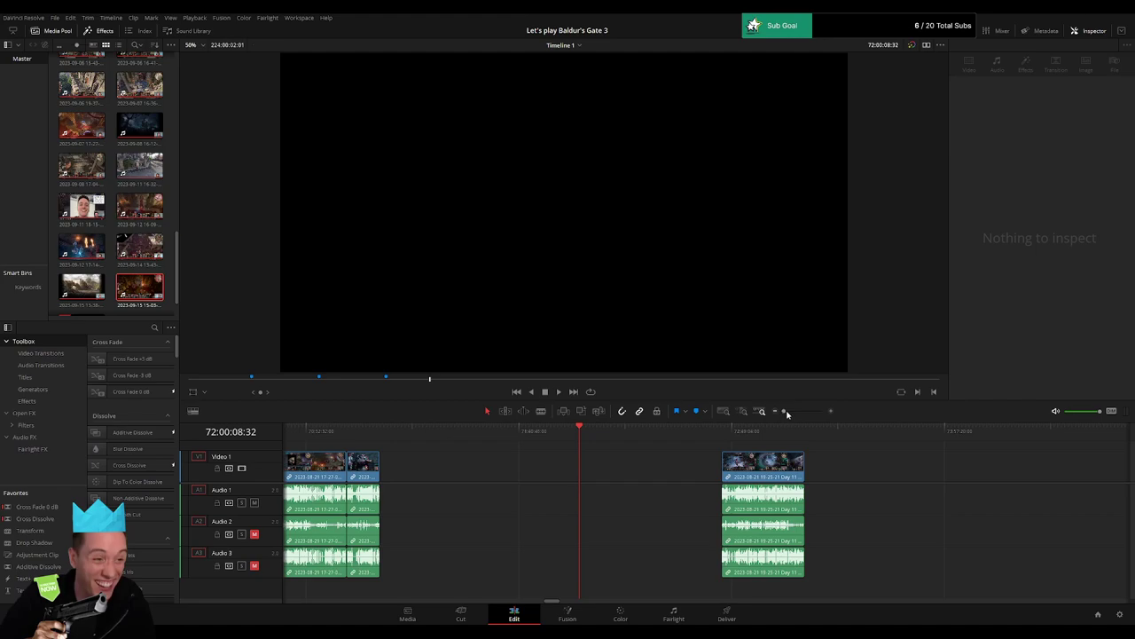
# Align the start of the Day 11 part 2 remainder with 72:00:00:00 and play its opening.
pyautogui.moveTo(787, 415); pyautogui.dragTo(794, 414)
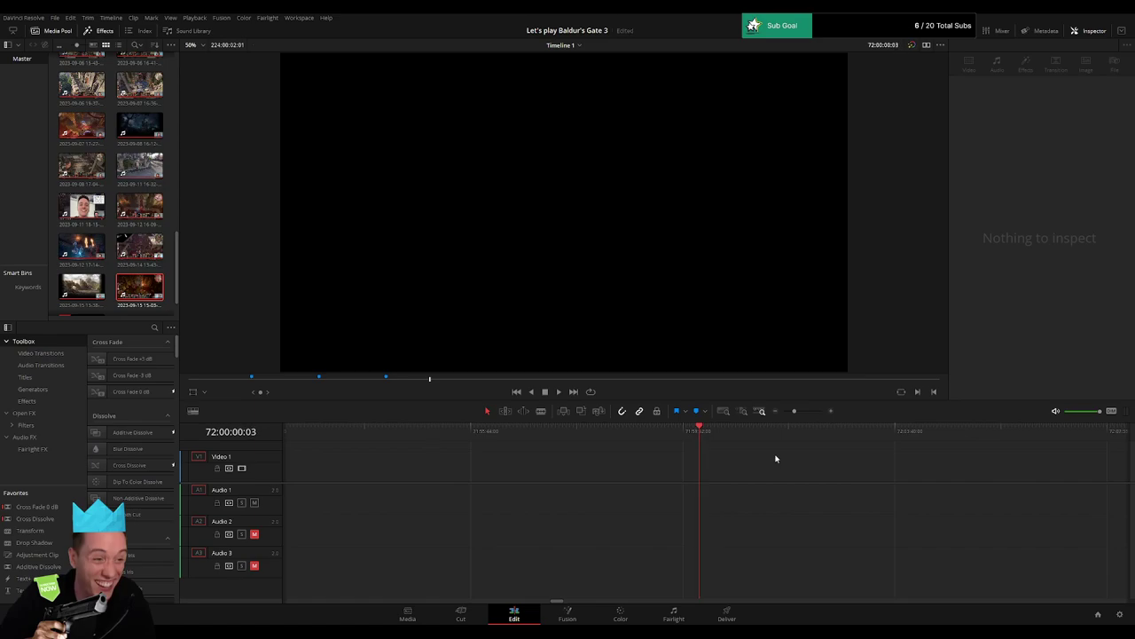
pyautogui.scroll(-8, 781, 442)
pyautogui.hscroll(3, 741, 456)
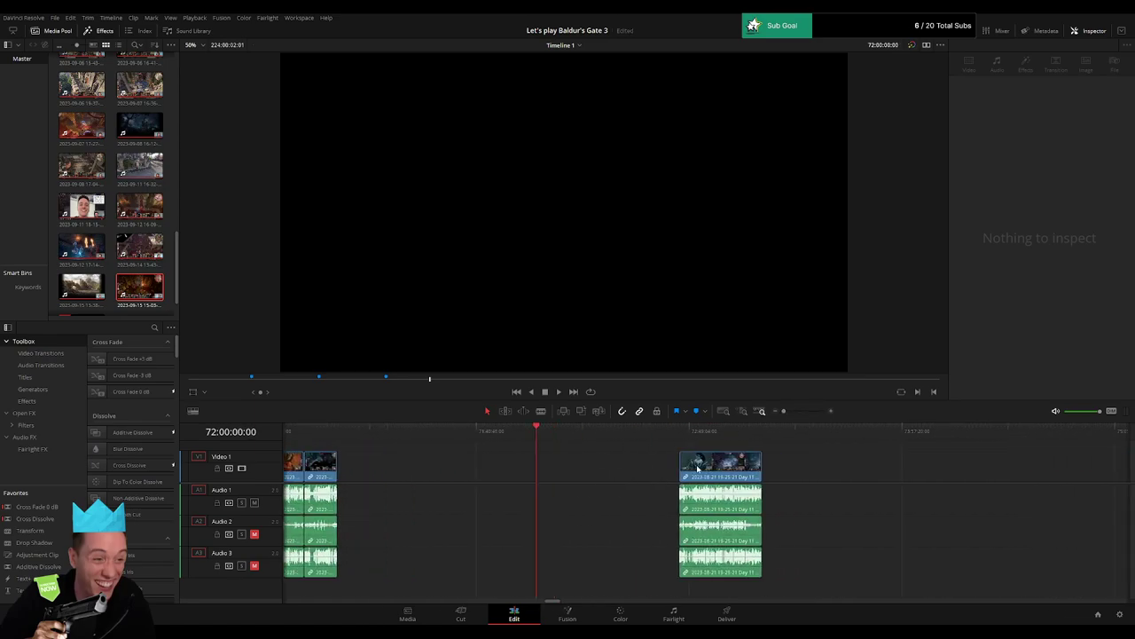
pyautogui.moveTo(701, 469); pyautogui.dragTo(574, 472)
pyautogui.press('space')
pyautogui.click(493, 471)
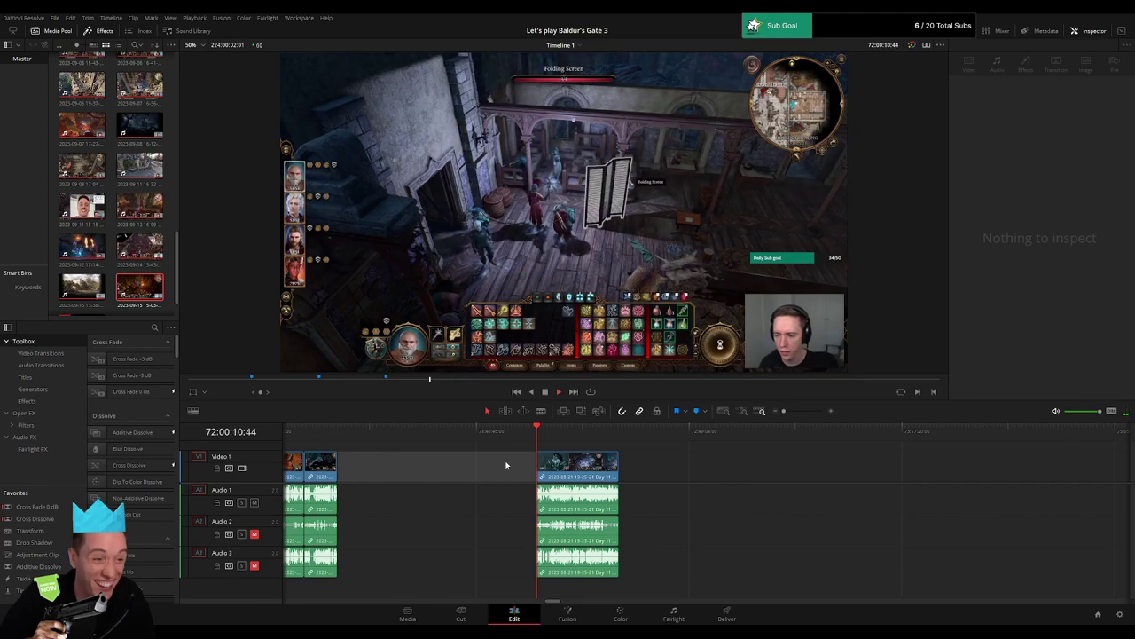
pyautogui.press('space')
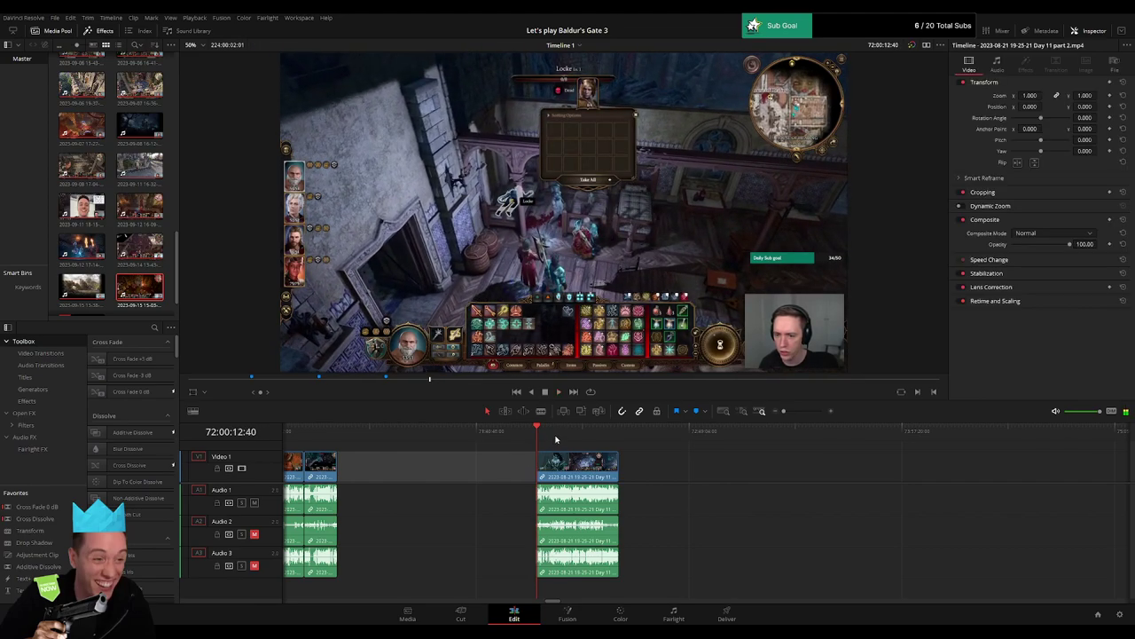
# Attach the Day 12 clip directly to the end of the Day 11 part 2 remainder at 72:26:36:54.
pyautogui.moveTo(559, 438); pyautogui.dragTo(620, 439)
pyautogui.hscroll(10, 721, 460)
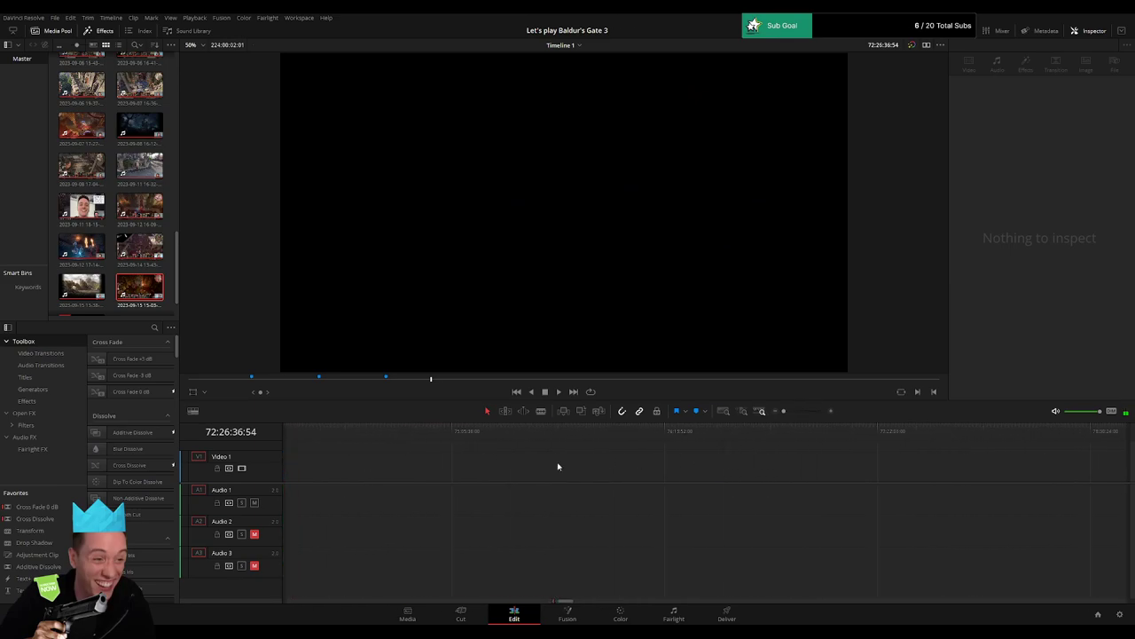
pyautogui.moveTo(983, 471); pyautogui.dragTo(449, 477)
pyautogui.hscroll(-5, 448, 476)
pyautogui.click(685, 471)
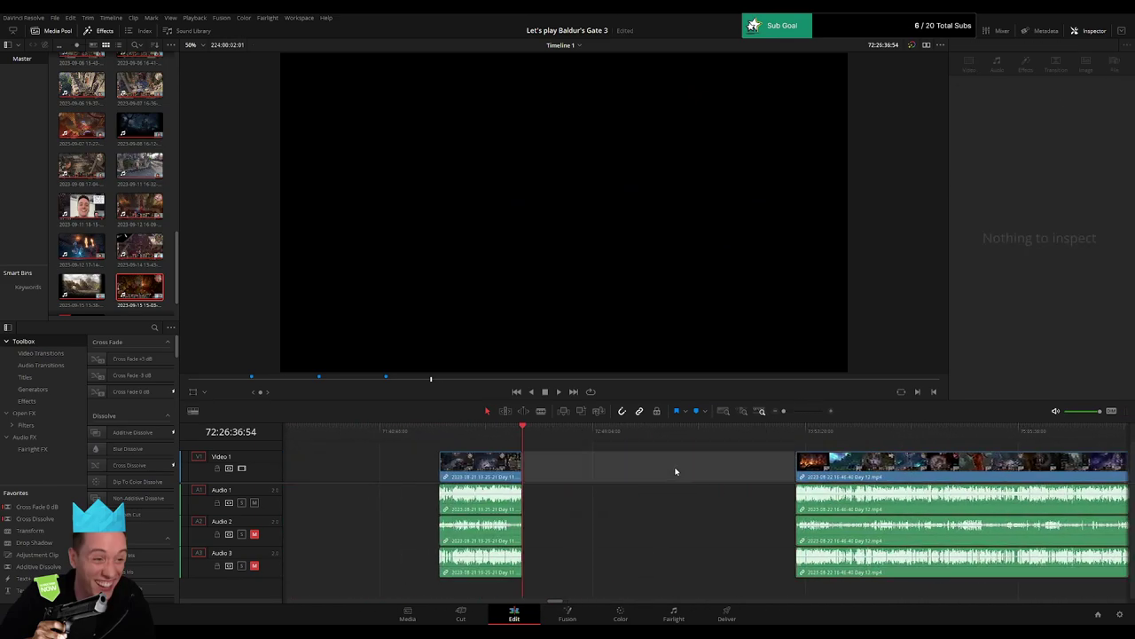
pyautogui.press('Delete')
pyautogui.moveTo(847, 474); pyautogui.dragTo(572, 470)
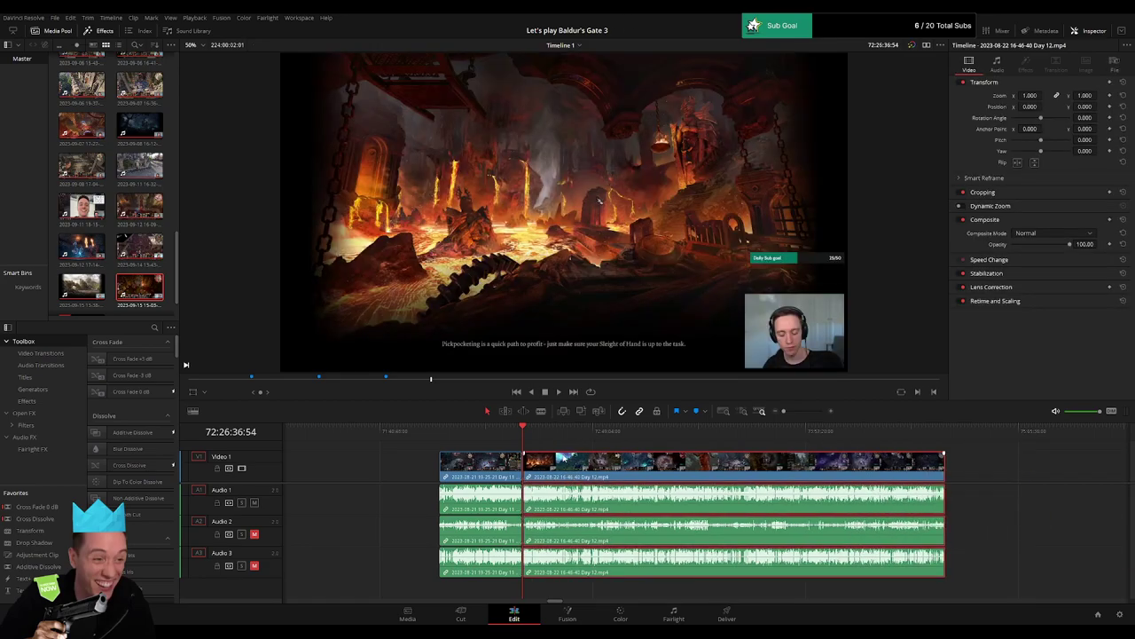
# Add video and audio transitions at the join between Day 11 part 2 and Day 12, and play across it.
pyautogui.moveTo(784, 411); pyautogui.dragTo(805, 414)
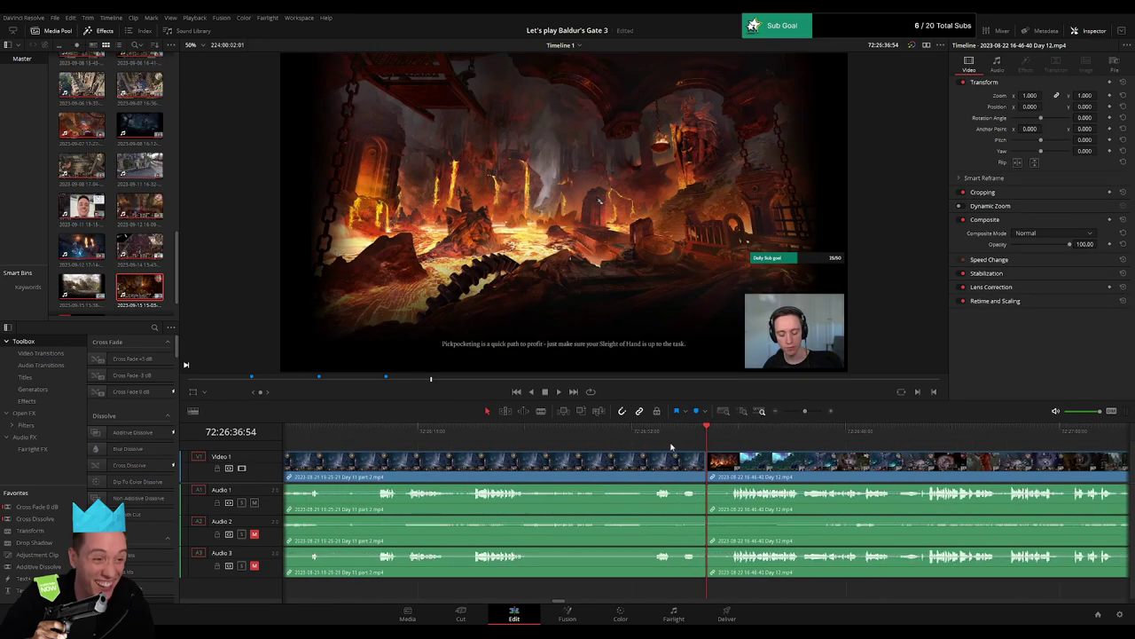
pyautogui.click(640, 433)
pyautogui.press('space')
pyautogui.click(707, 467)
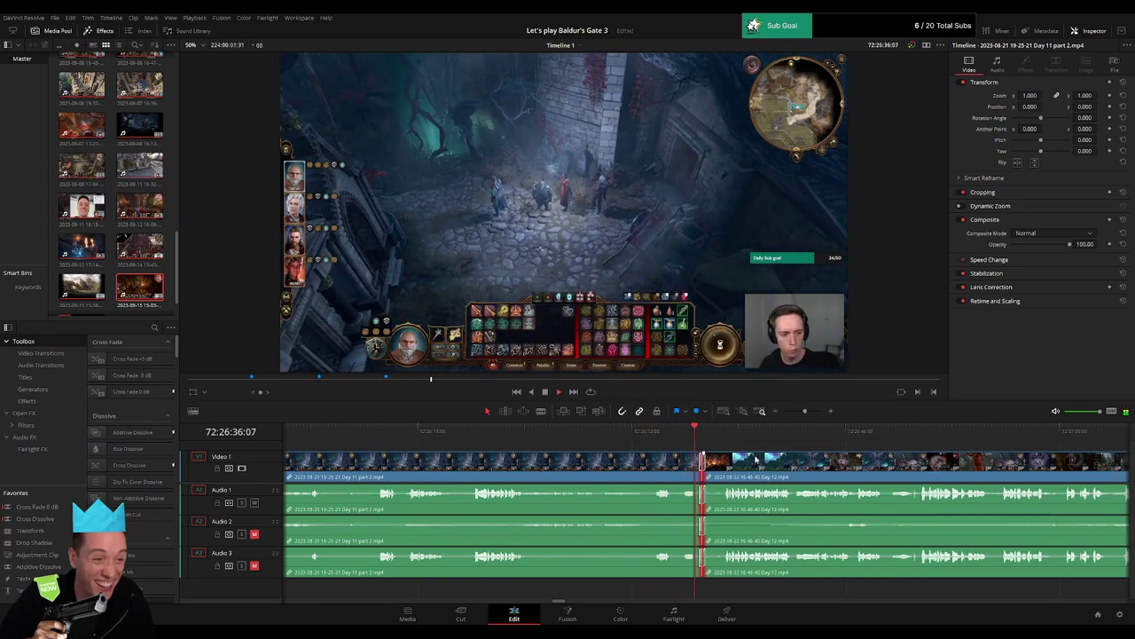
pyautogui.click(684, 438)
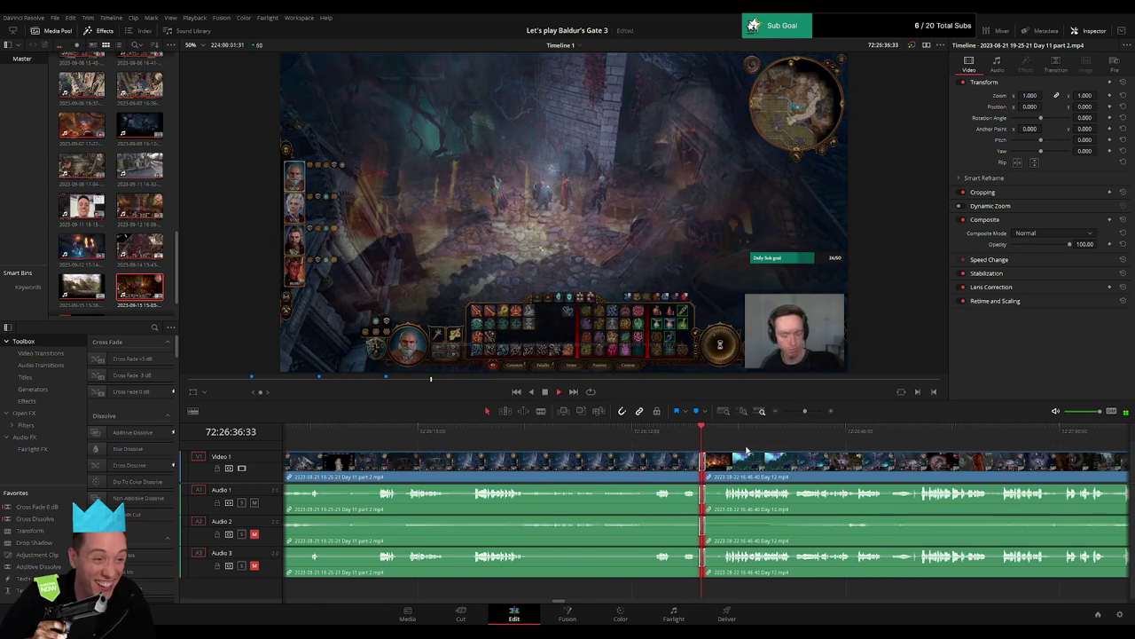
pyautogui.click(681, 437)
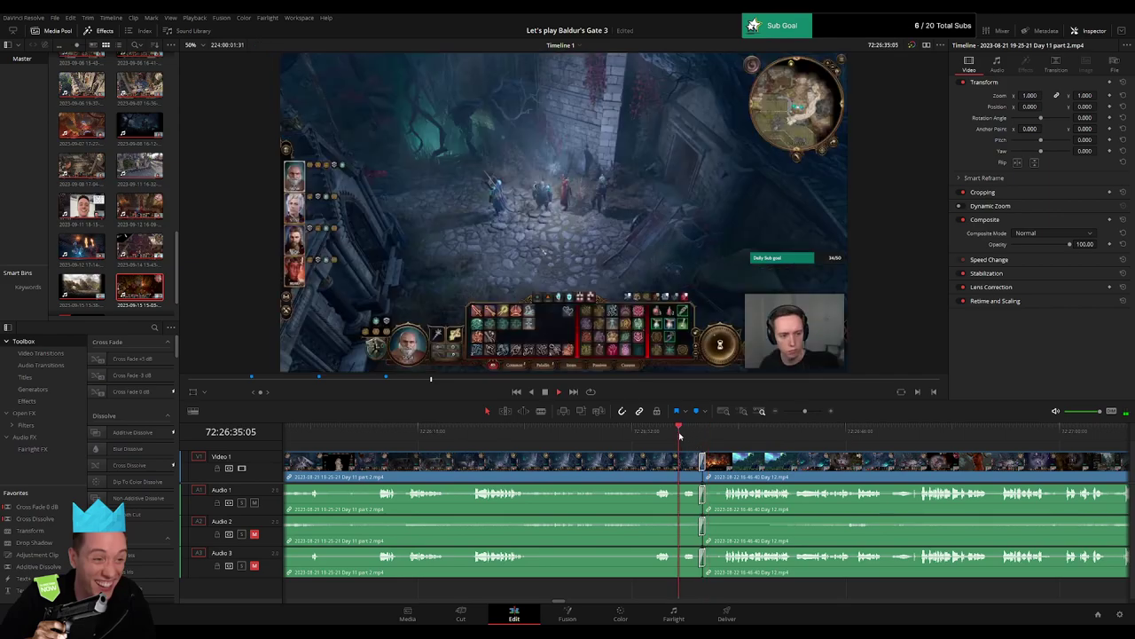
pyautogui.click(726, 439)
# Scrub through the Day 12 clip from its start to about 72:57 to look for a natural pause to end the episode.
pyautogui.moveTo(804, 412); pyautogui.dragTo(783, 412)
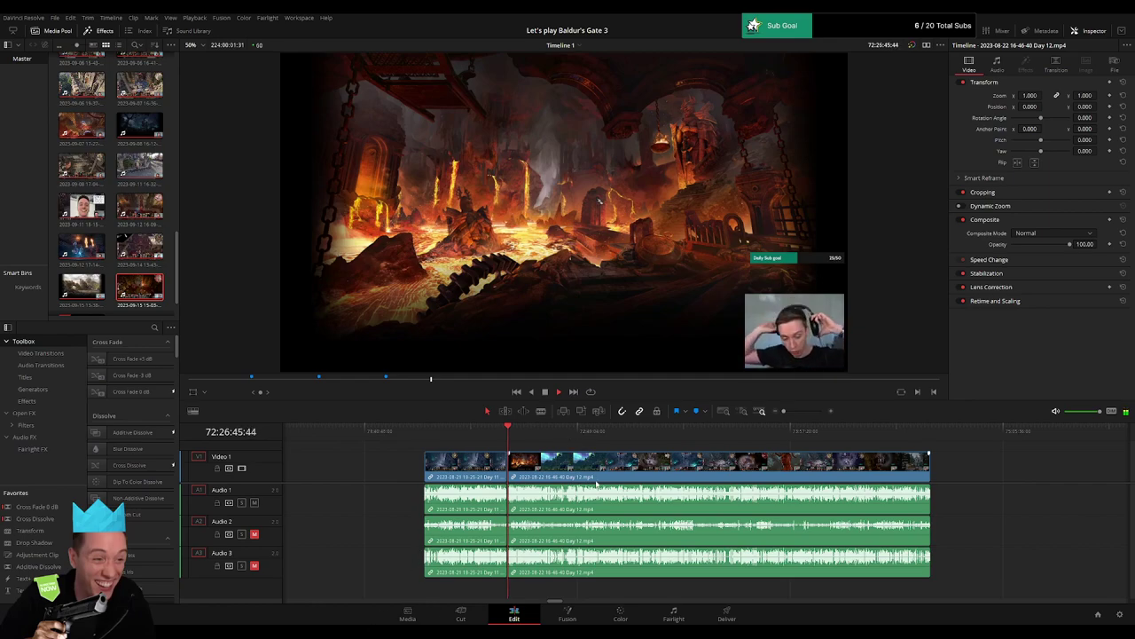
pyautogui.moveTo(509, 431); pyautogui.dragTo(568, 441)
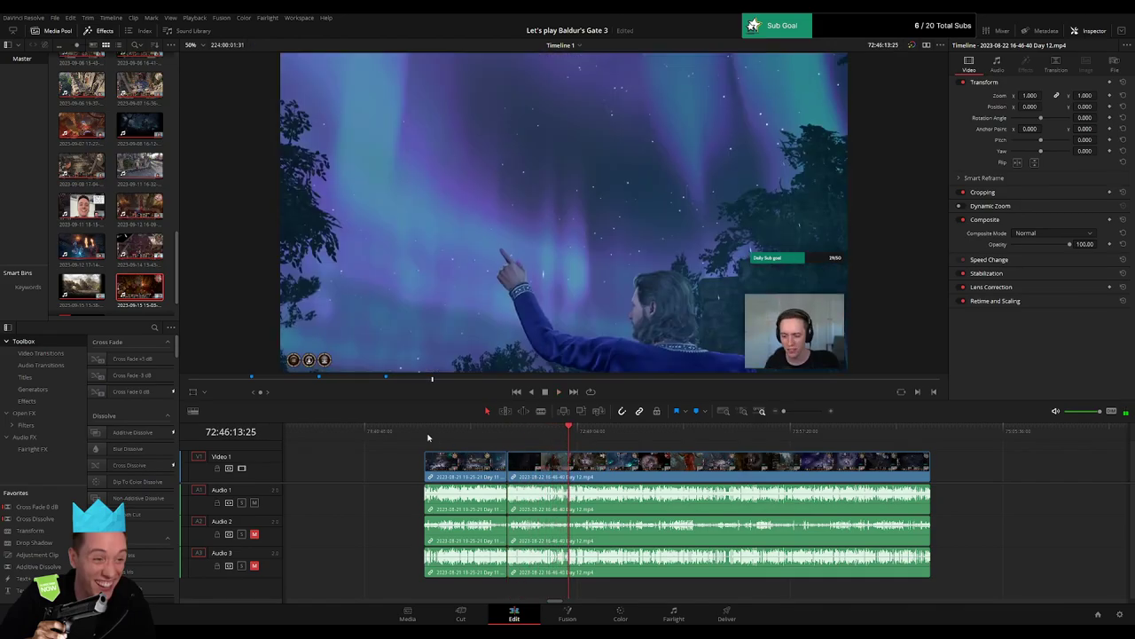
pyautogui.moveTo(428, 436); pyautogui.dragTo(595, 444)
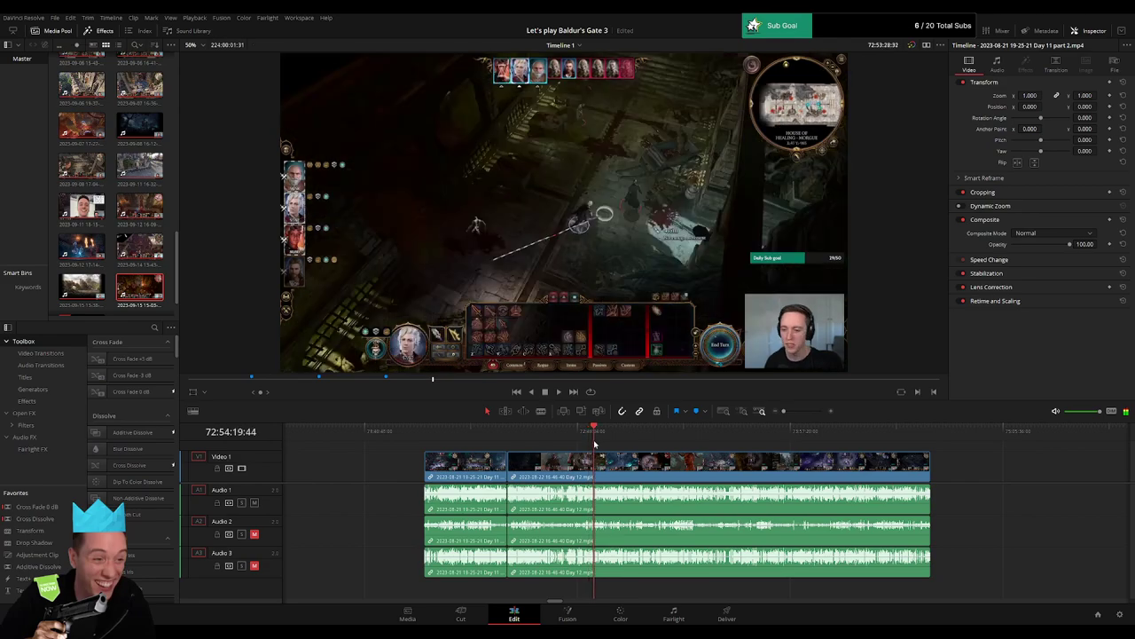
pyautogui.moveTo(784, 411); pyautogui.dragTo(802, 411)
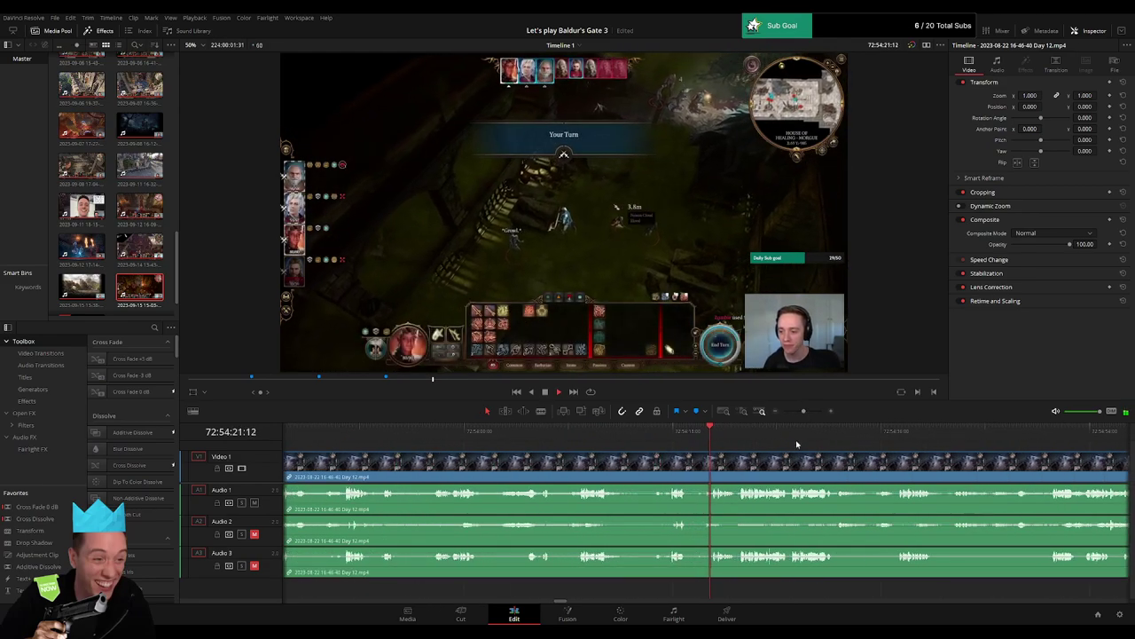
pyautogui.moveTo(879, 434); pyautogui.dragTo(585, 455)
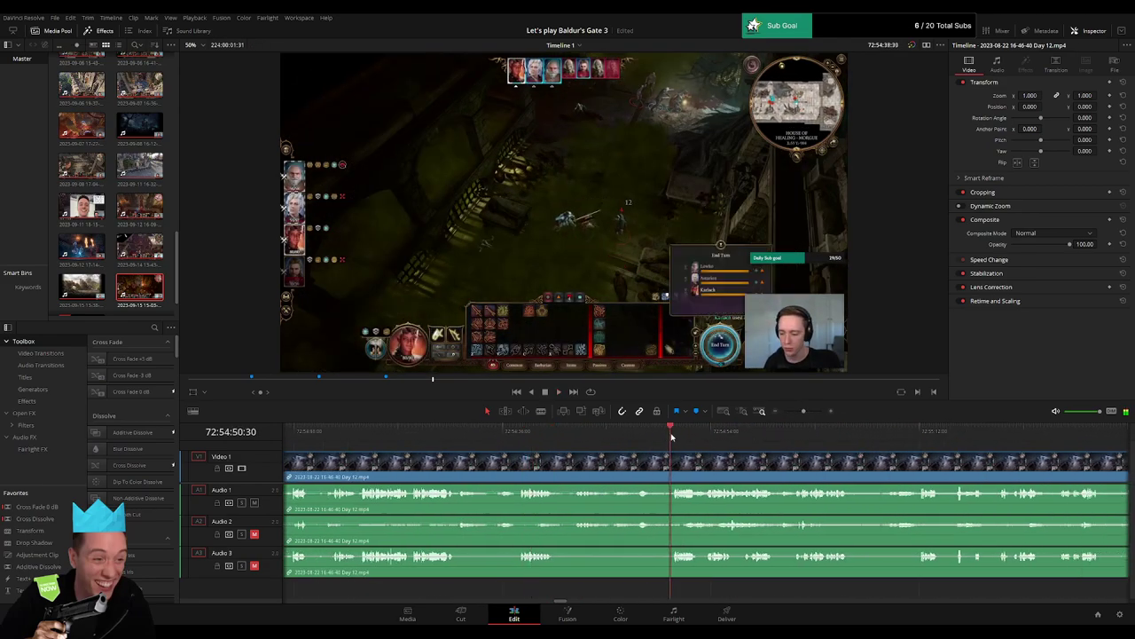
pyautogui.moveTo(707, 433); pyautogui.dragTo(594, 463)
pyautogui.moveTo(804, 436); pyautogui.dragTo(586, 454)
pyautogui.moveTo(733, 441); pyautogui.dragTo(627, 457)
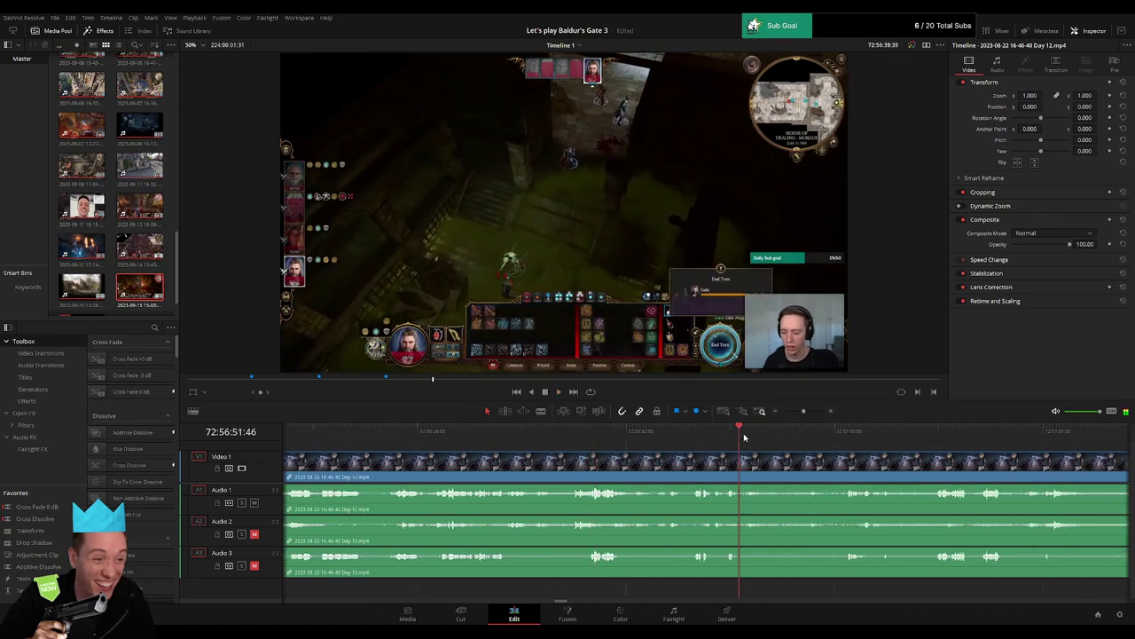
pyautogui.moveTo(743, 437); pyautogui.dragTo(816, 439)
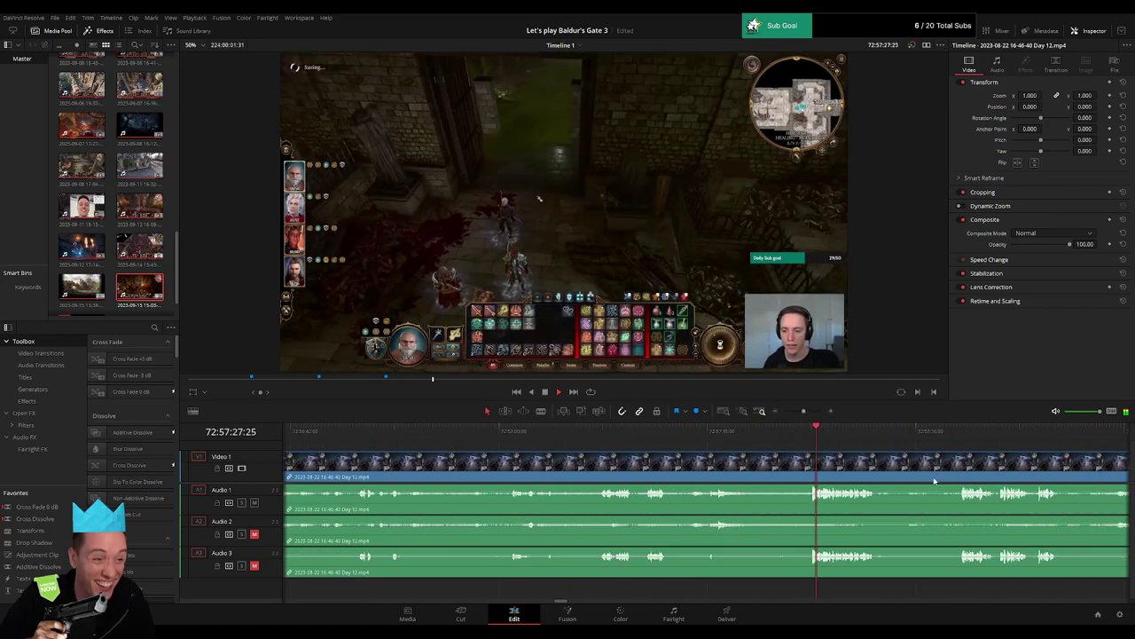
pyautogui.moveTo(958, 480); pyautogui.dragTo(576, 459)
# Cut the Day 12 clip at 72:57:39:00 and add video and audio fades of about one second on both sides.
pyautogui.click(749, 436)
pyautogui.click(516, 472)
pyautogui.press('a')
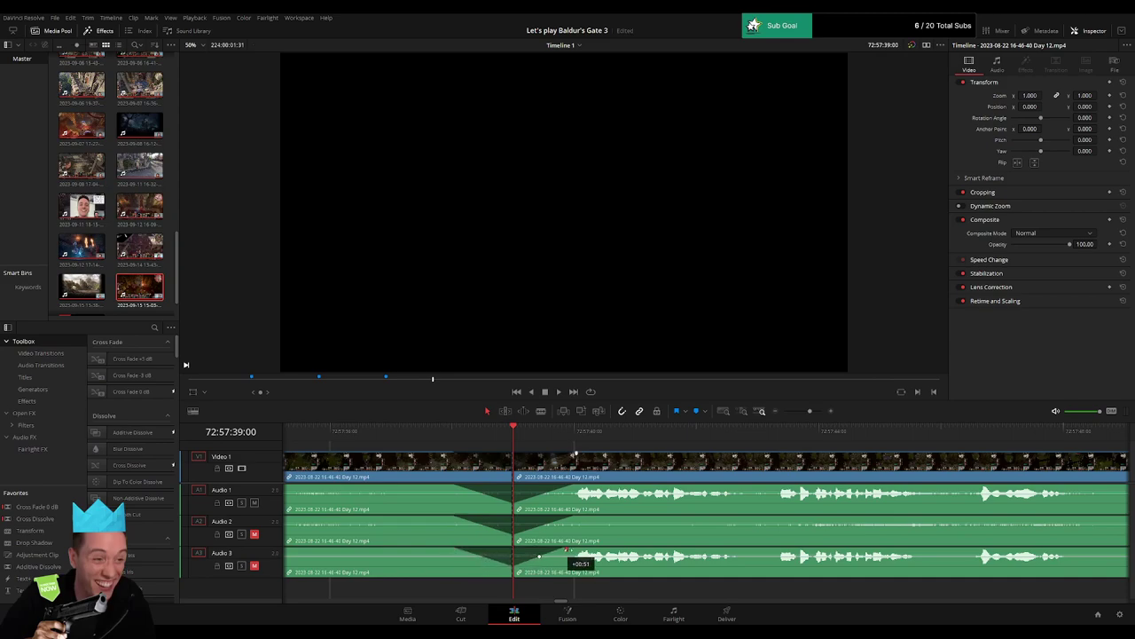
pyautogui.moveTo(811, 412); pyautogui.dragTo(747, 420)
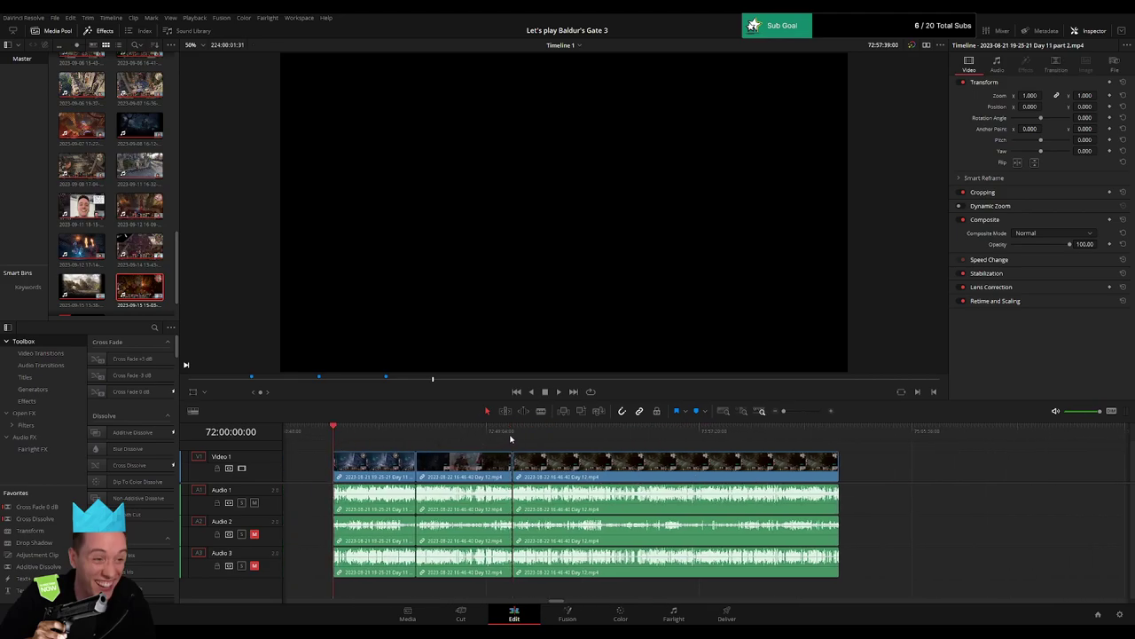
# Move the remainder of the Day 12 clip along the timeline so it starts at 74:00:00:00.
pyautogui.hscroll(3, 686, 474)
pyautogui.moveTo(466, 466); pyautogui.dragTo(719, 475)
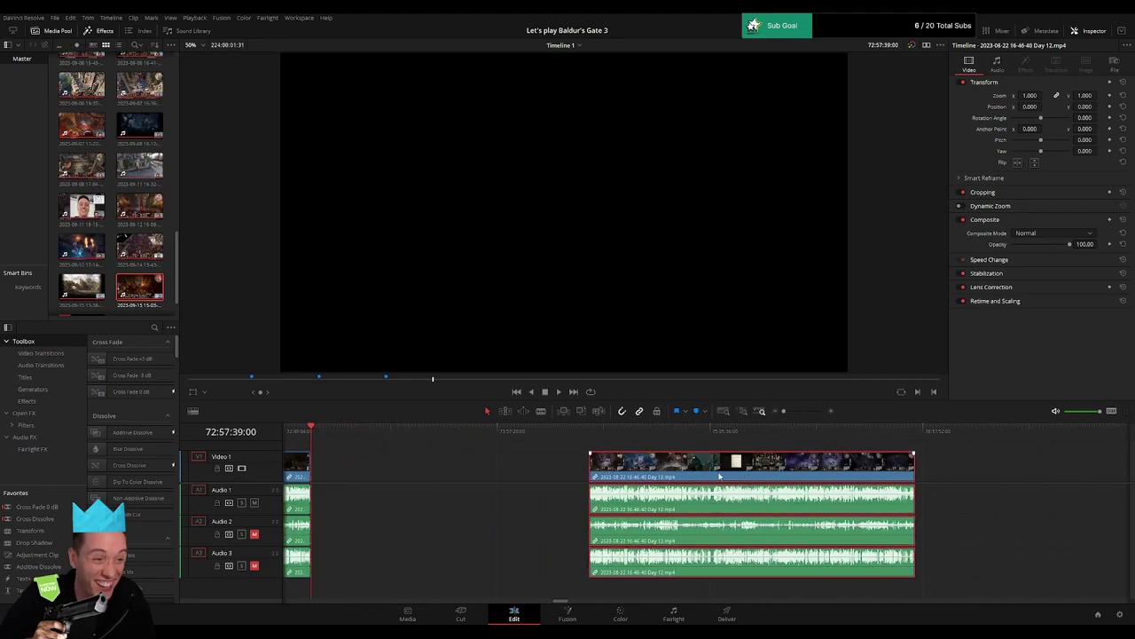
pyautogui.click(426, 470)
pyautogui.hscroll(-2, 426, 468)
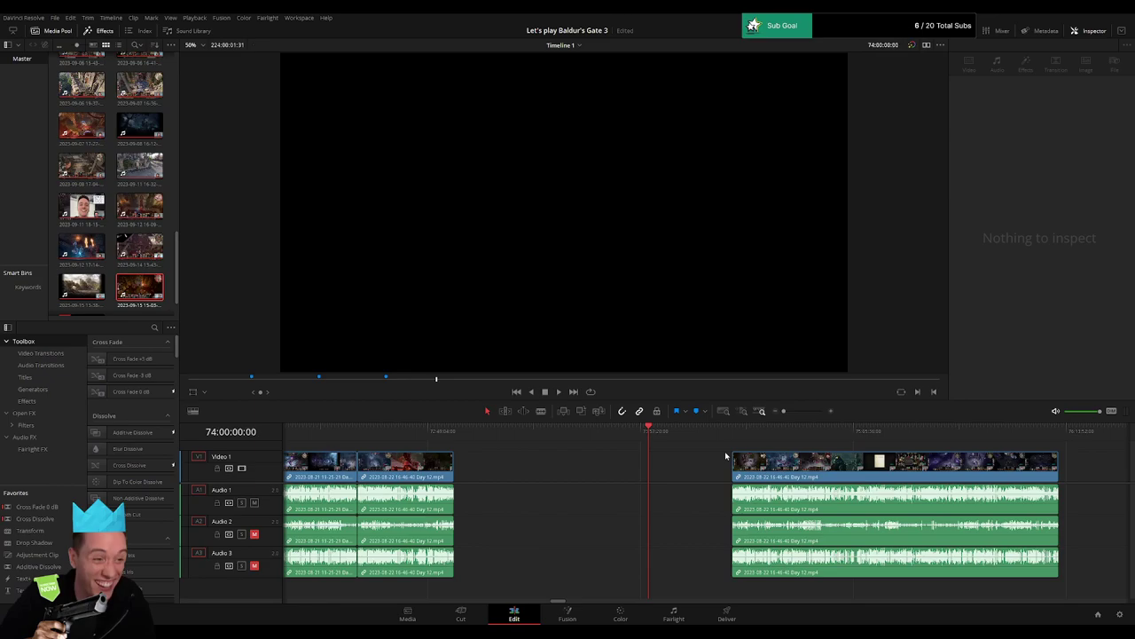
pyautogui.moveTo(725, 480); pyautogui.dragTo(644, 480)
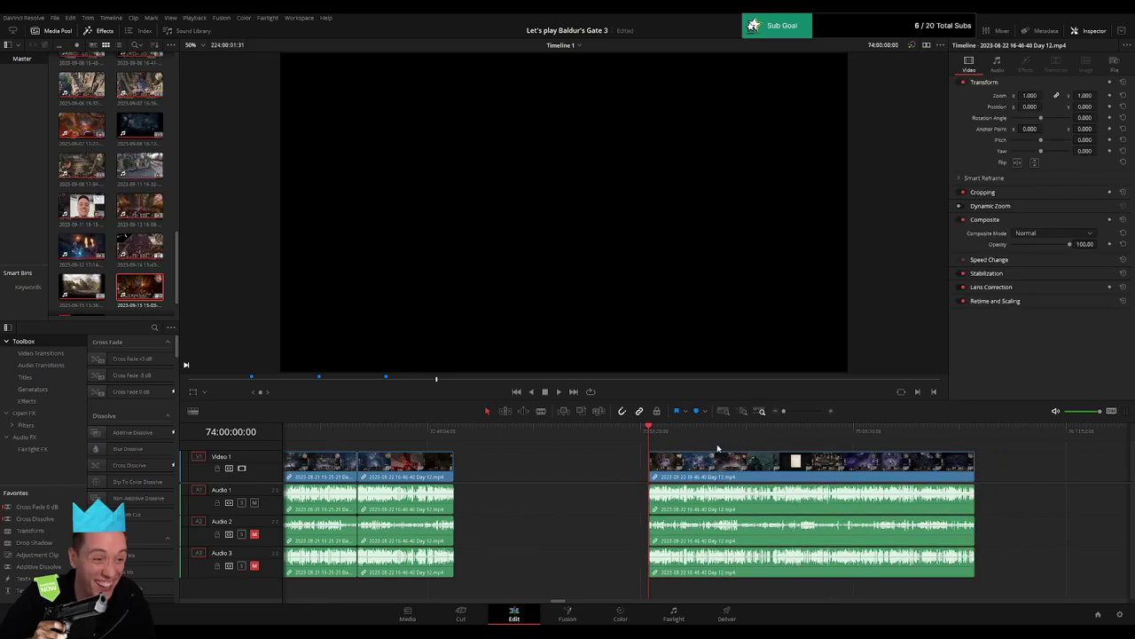
# Scrub through the Day 12 remainder from 74:00:00:00 to about 74:57 to look for a natural pause to end the episode.
pyautogui.press('space')
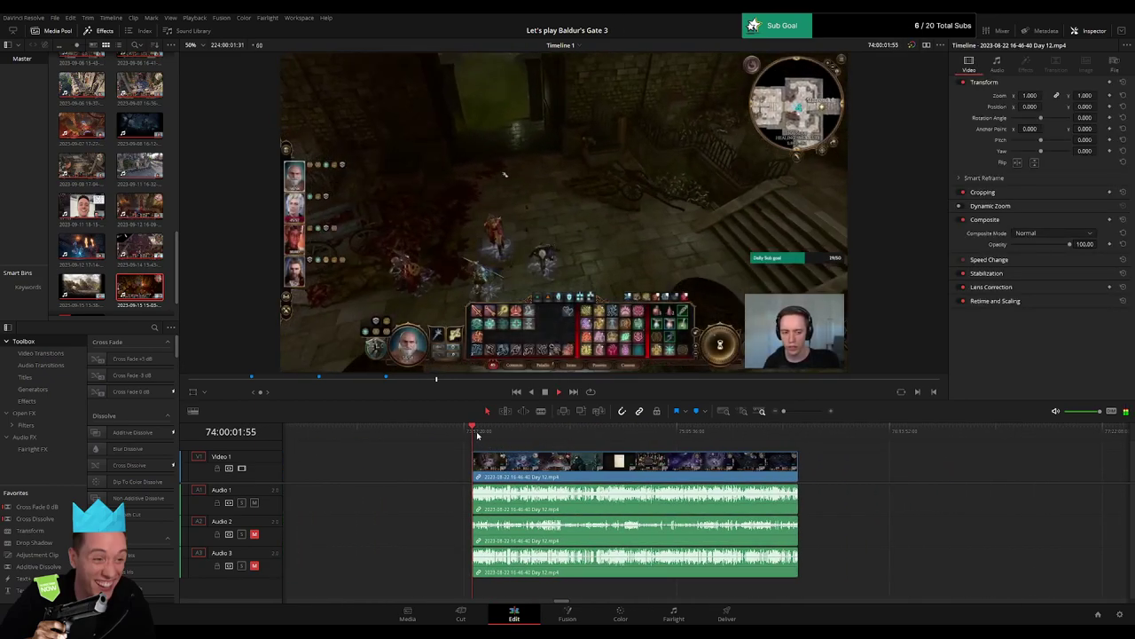
pyautogui.click(529, 436)
pyautogui.moveTo(535, 441); pyautogui.dragTo(648, 449)
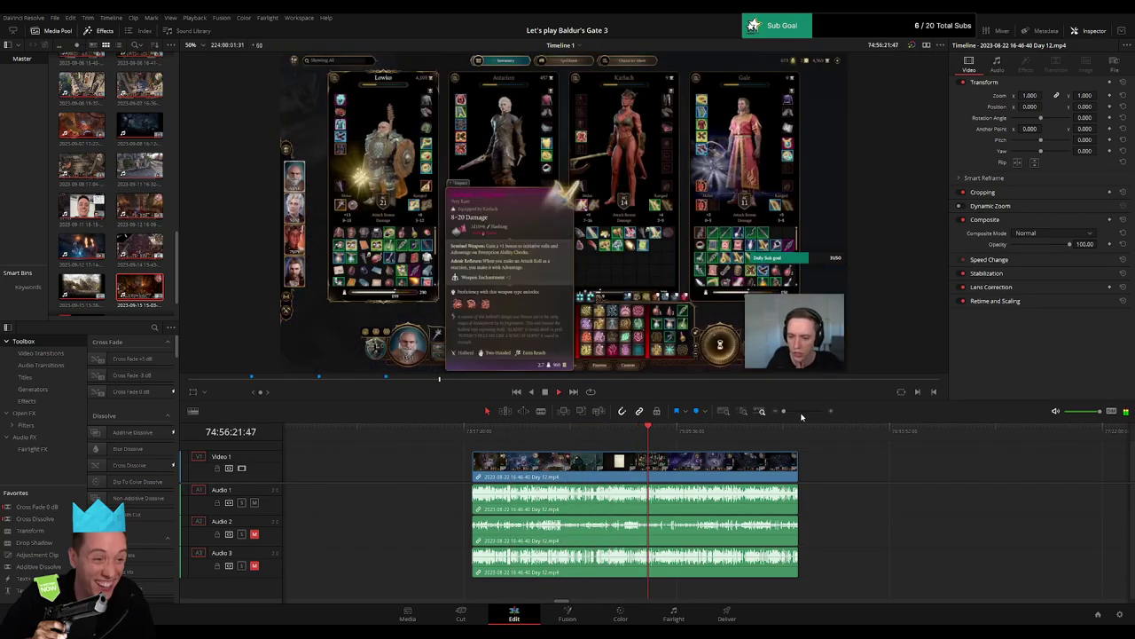
pyautogui.moveTo(783, 411); pyautogui.dragTo(632, 441)
pyautogui.moveTo(799, 411); pyautogui.dragTo(805, 411)
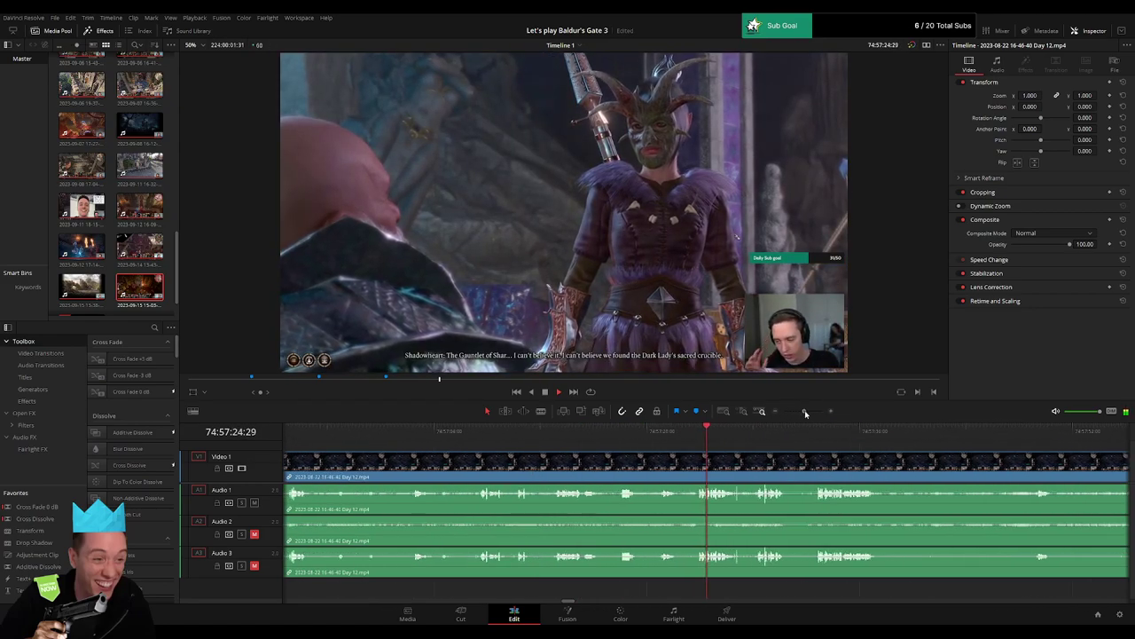
pyautogui.click(642, 440)
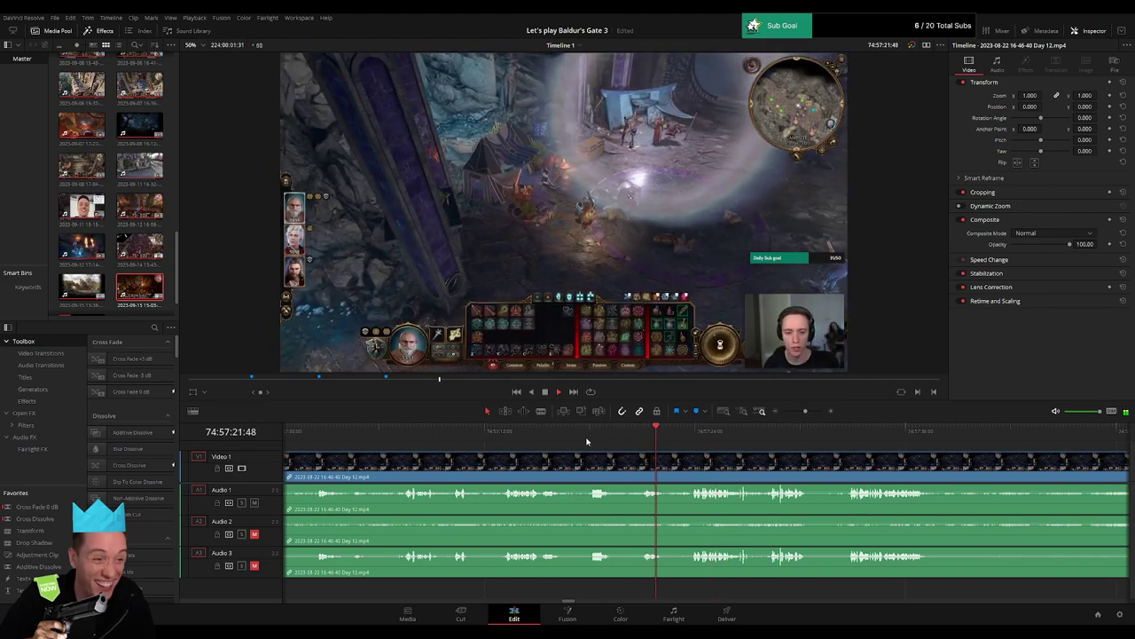
pyautogui.click(587, 441)
pyautogui.scroll(2, 617, 450)
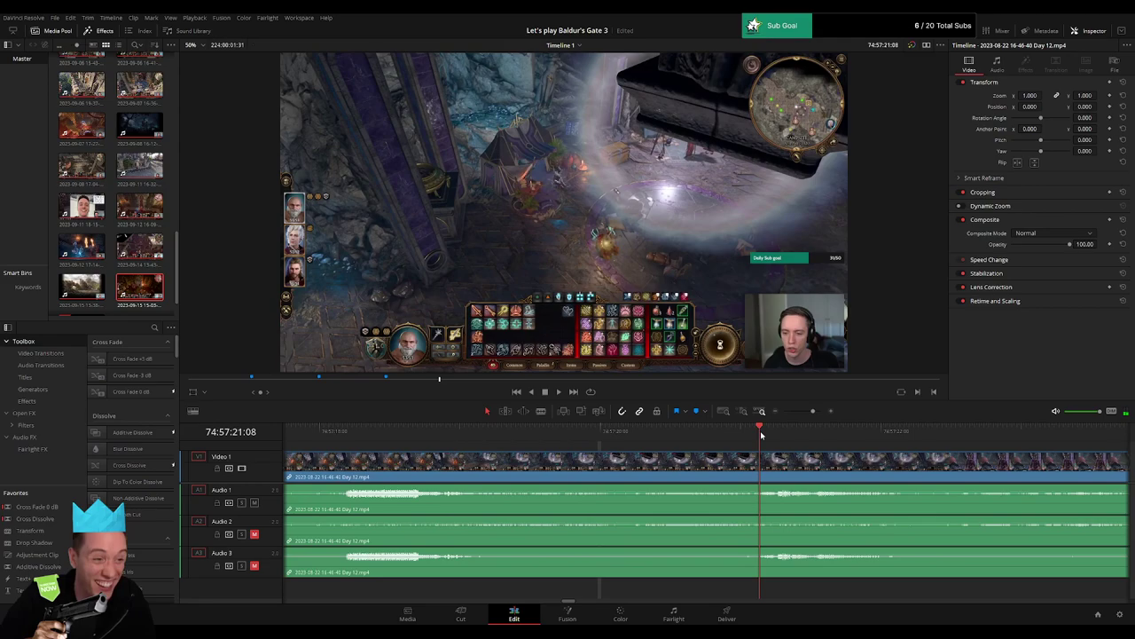
# Cut the Day 12 clip at 74:57:20:00 and add video fades of about one second on both sides of the cut.
pyautogui.moveTo(760, 435); pyautogui.dragTo(724, 459)
pyautogui.click(603, 464)
pyautogui.press('a')
pyautogui.moveTo(609, 462); pyautogui.dragTo(464, 458)
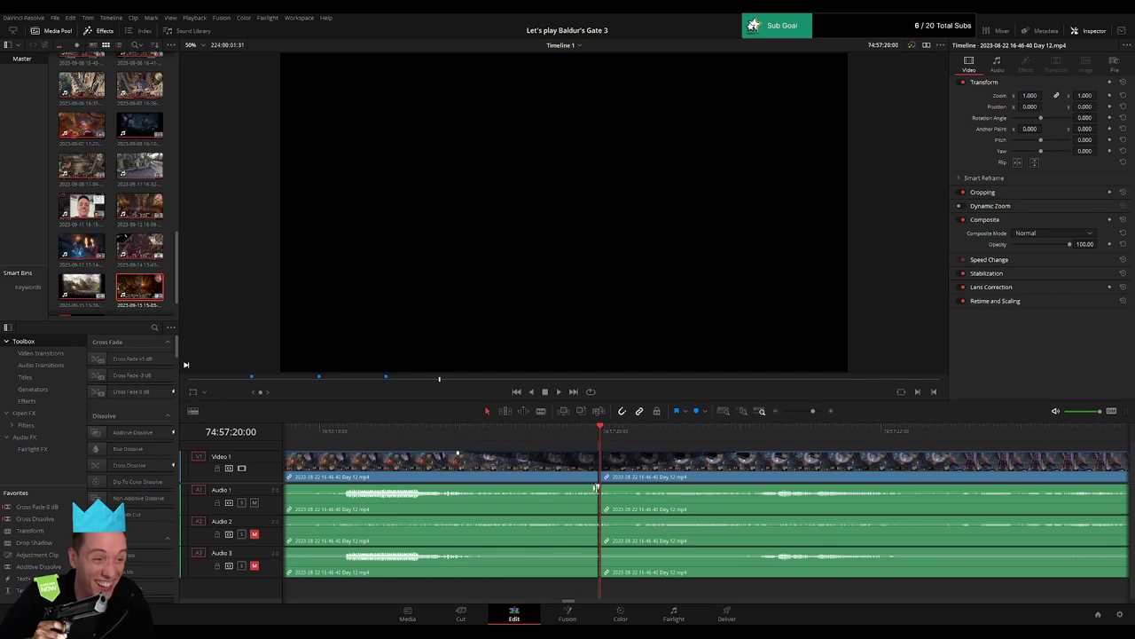
# Add fades of about one second on both sides of the 74:57:20:00 cut on all three audio tracks.
pyautogui.moveTo(596, 487); pyautogui.dragTo(490, 485)
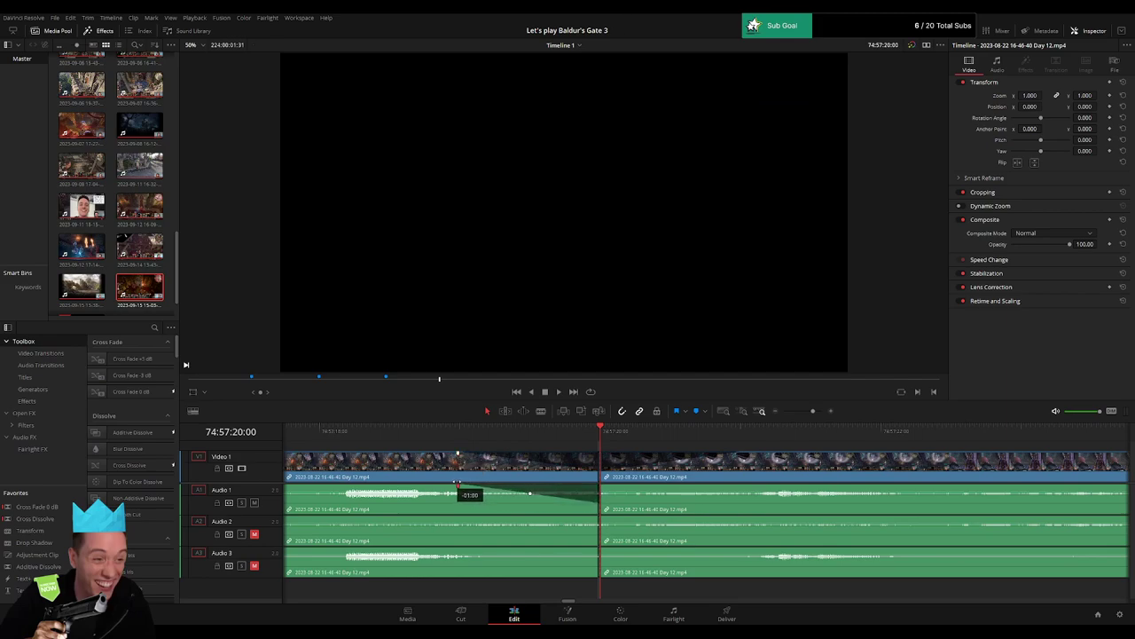
pyautogui.moveTo(603, 487); pyautogui.dragTo(732, 488)
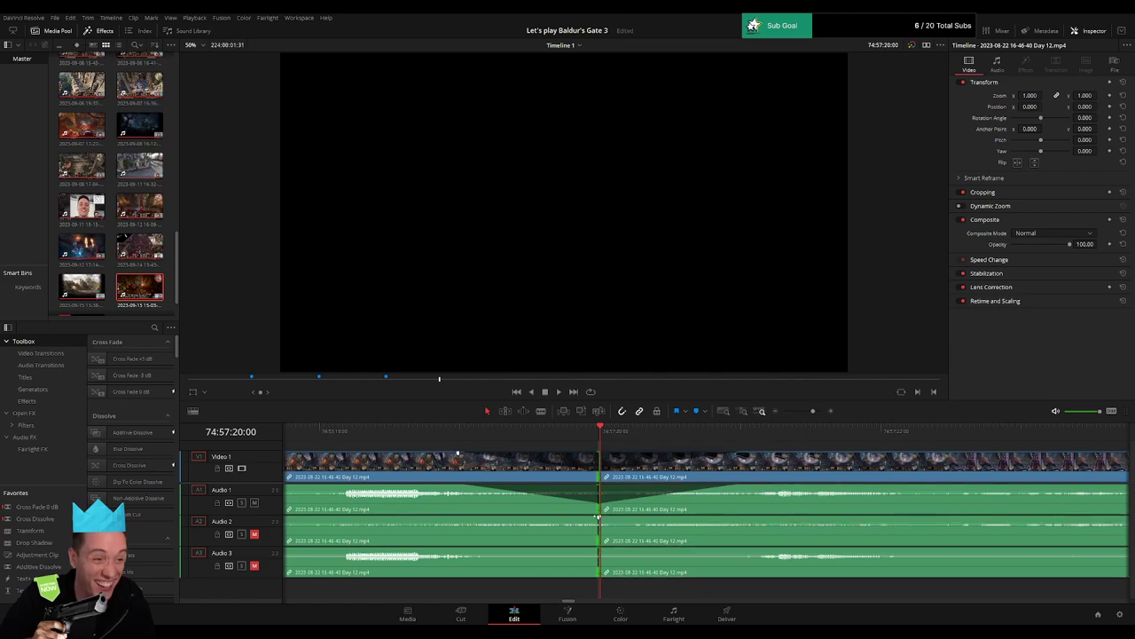
pyautogui.moveTo(598, 517); pyautogui.dragTo(461, 518)
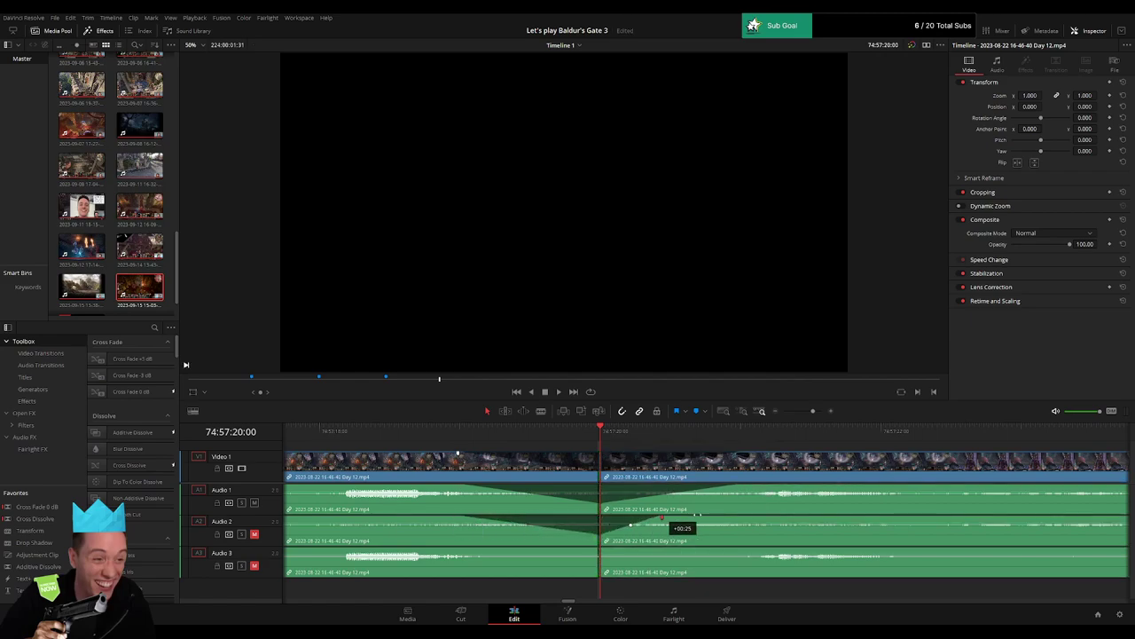
pyautogui.moveTo(662, 518); pyautogui.dragTo(766, 517)
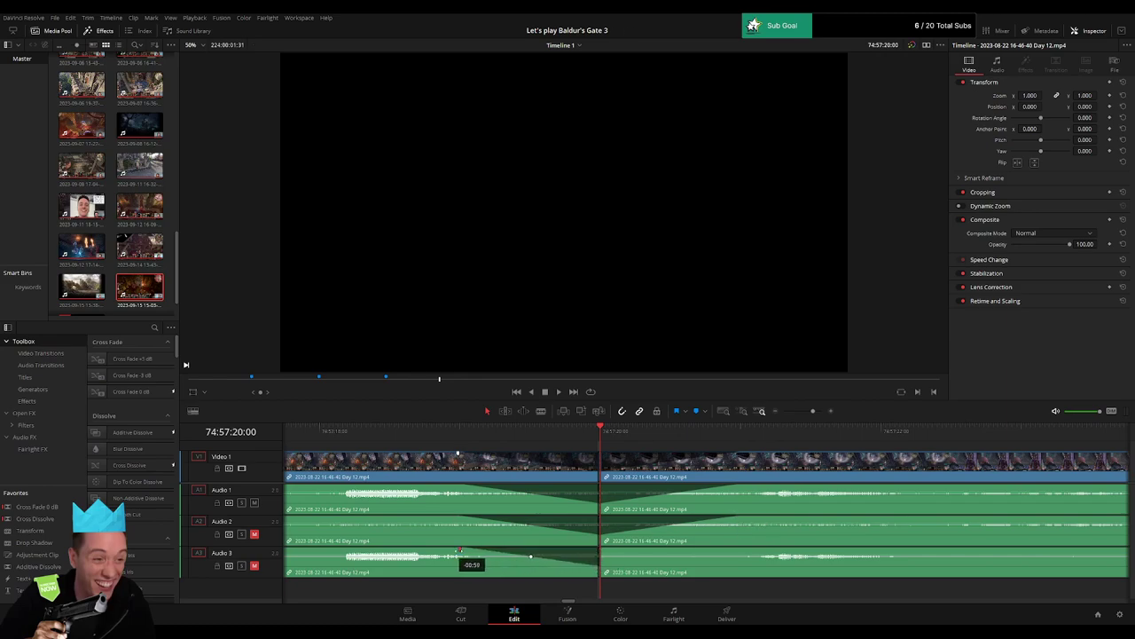
pyautogui.moveTo(600, 551); pyautogui.dragTo(719, 551)
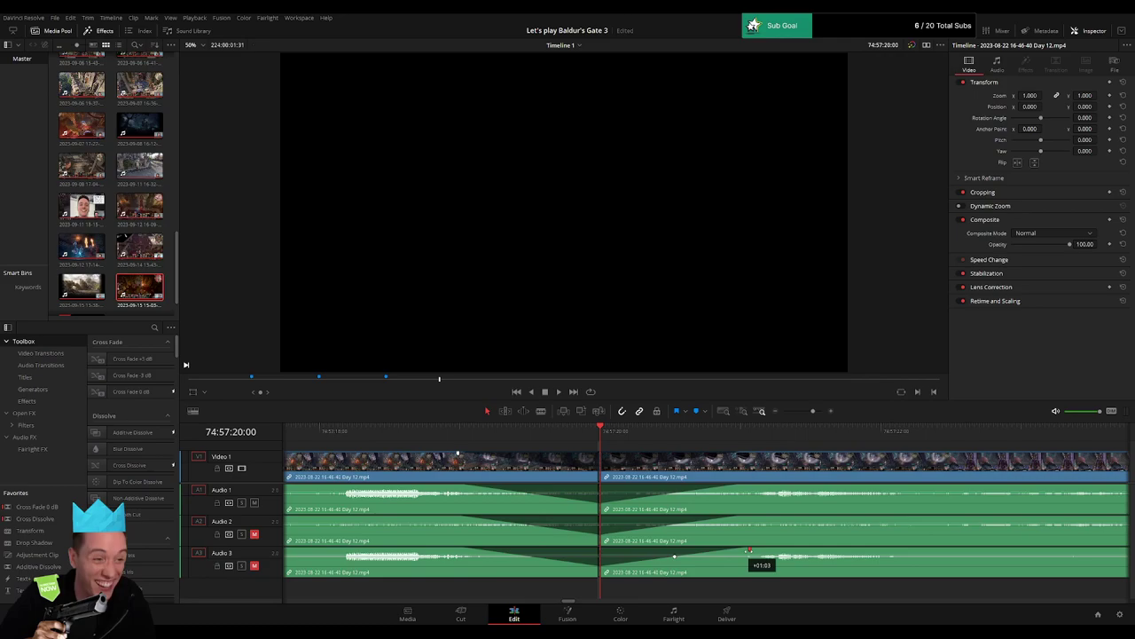
# Play across the faded cut at 74:57:20:00 and sample the dialogue after it to check the episode break.
pyautogui.moveTo(812, 411)
pyautogui.mouseDown()
pyautogui.moveTo(795, 409)
pyautogui.moveTo(803, 423)
pyautogui.mouseUp()
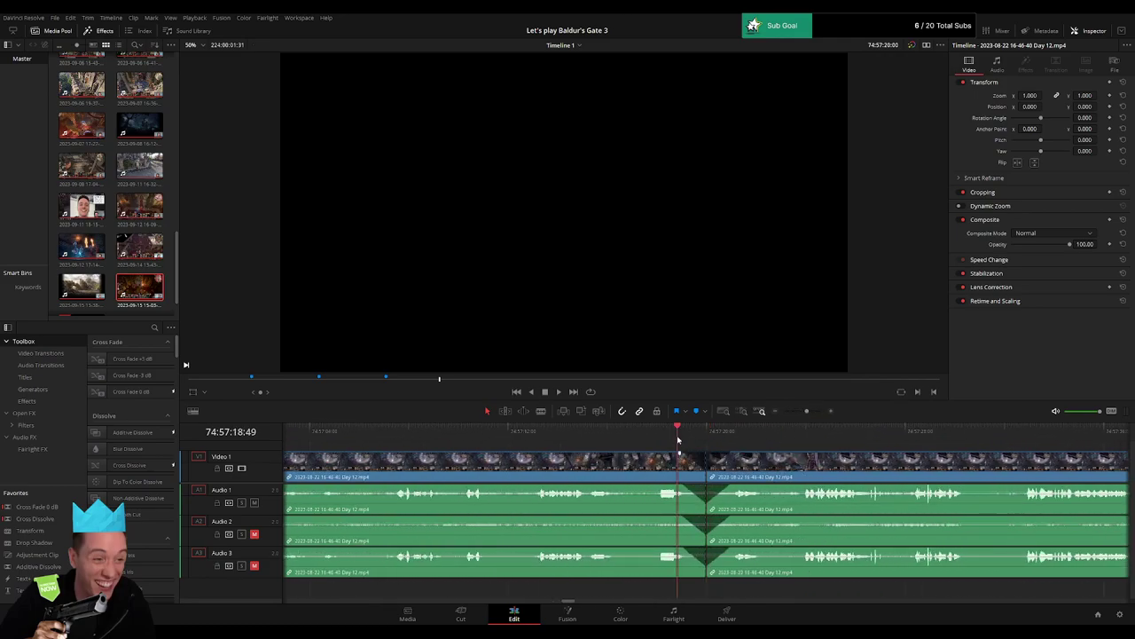
pyautogui.press('space')
pyautogui.click(739, 432)
pyautogui.click(803, 434)
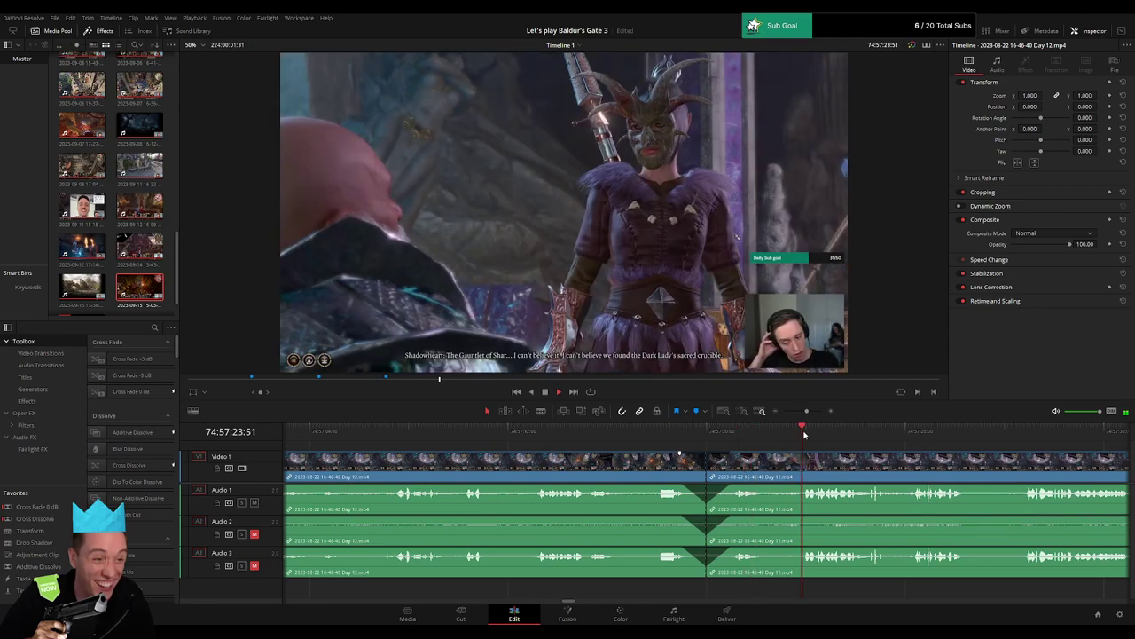
pyautogui.press('space')
pyautogui.hscroll(5, 674, 443)
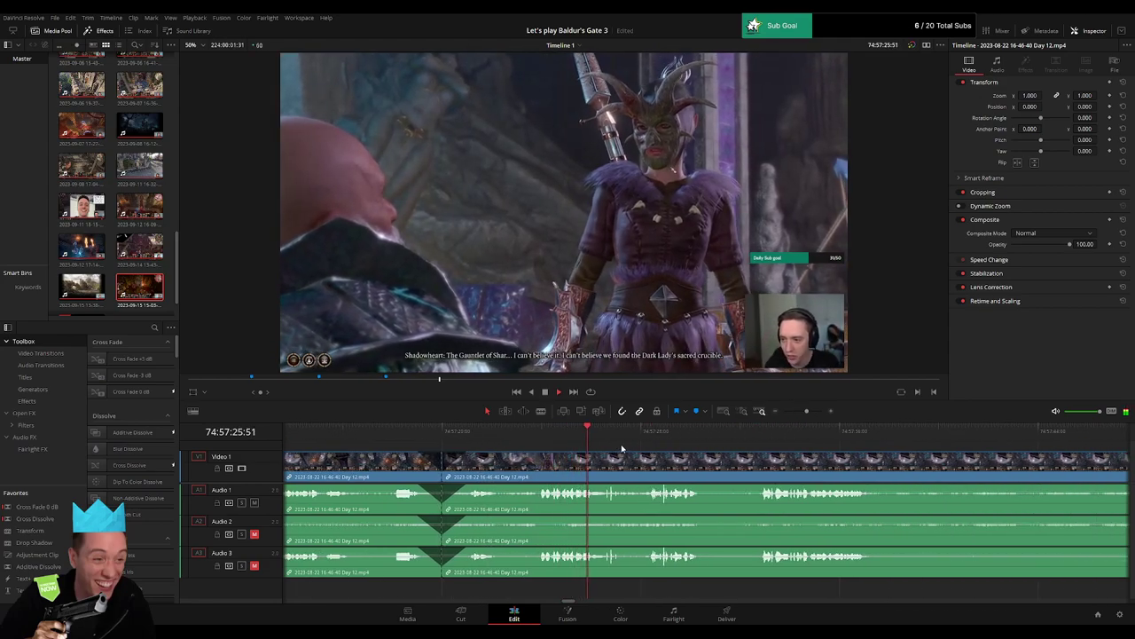
pyautogui.click(652, 431)
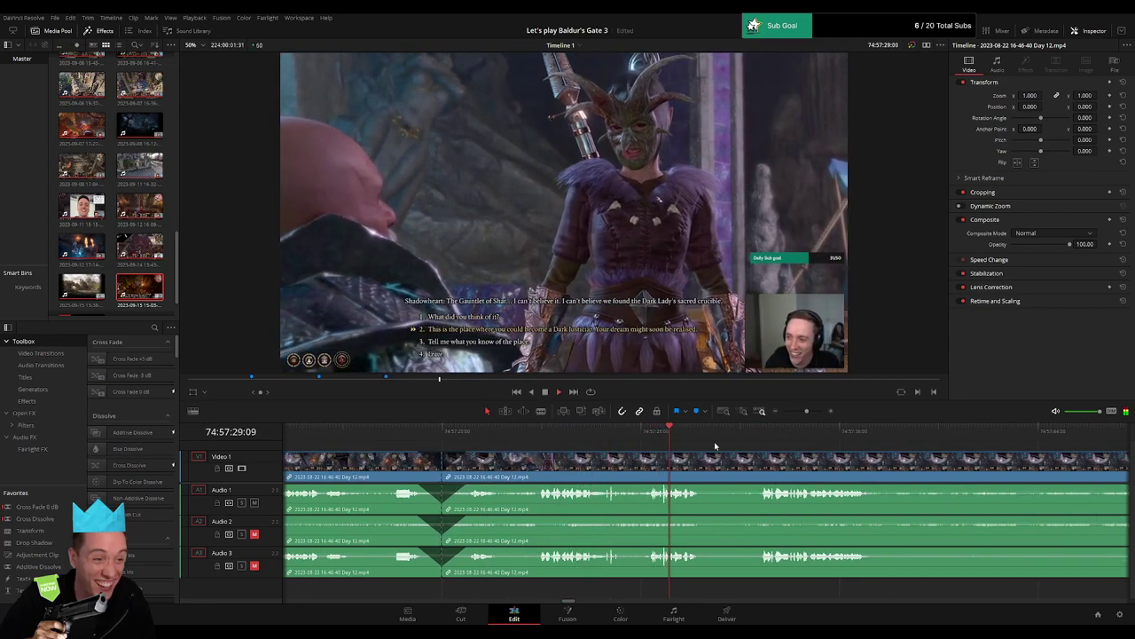
pyautogui.click(774, 436)
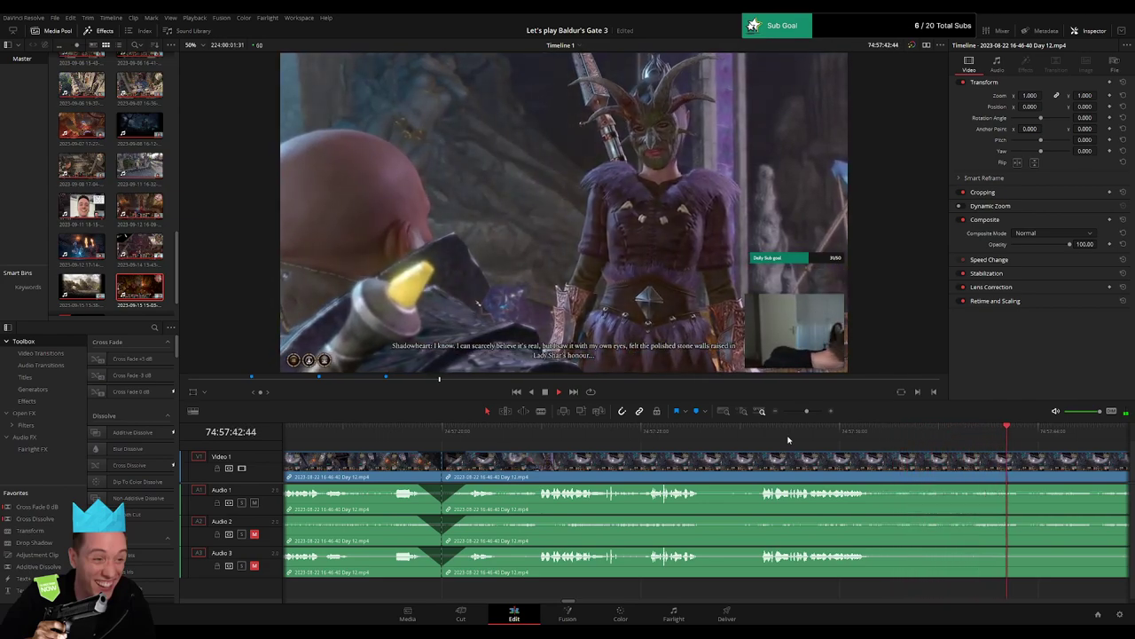
# Move the Day 12 piece after the 74:57:20:00 cut along the timeline so it starts at 76:00:00:00.
pyautogui.moveTo(806, 413); pyautogui.dragTo(783, 411)
pyautogui.press('Home')
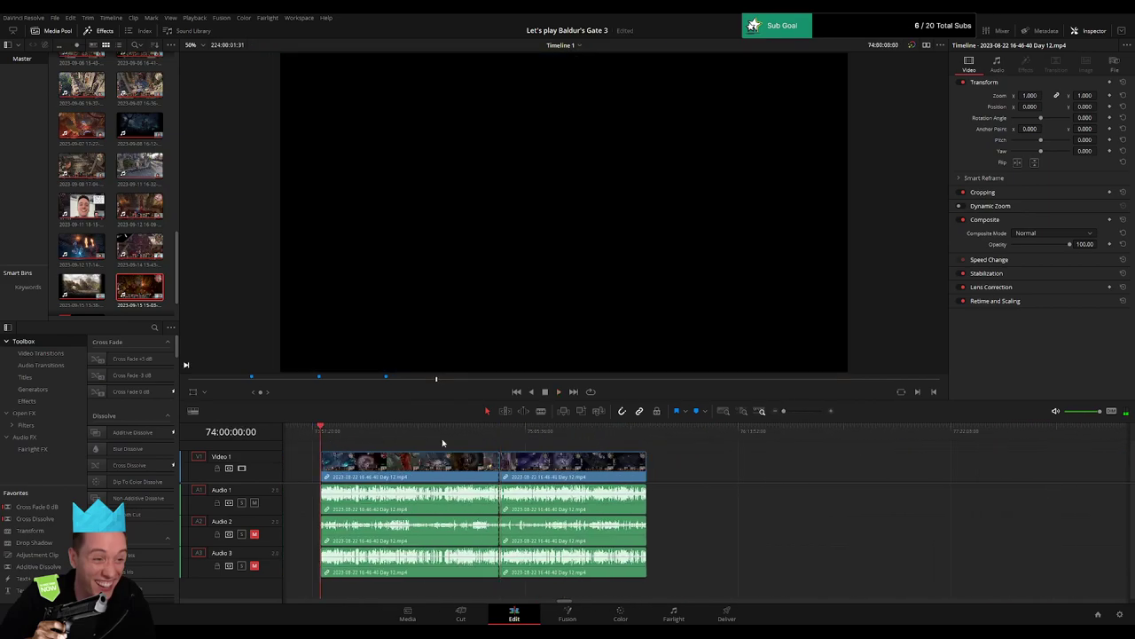
pyautogui.click(501, 439)
pyautogui.hscroll(4, 557, 461)
pyautogui.moveTo(468, 467); pyautogui.dragTo(818, 473)
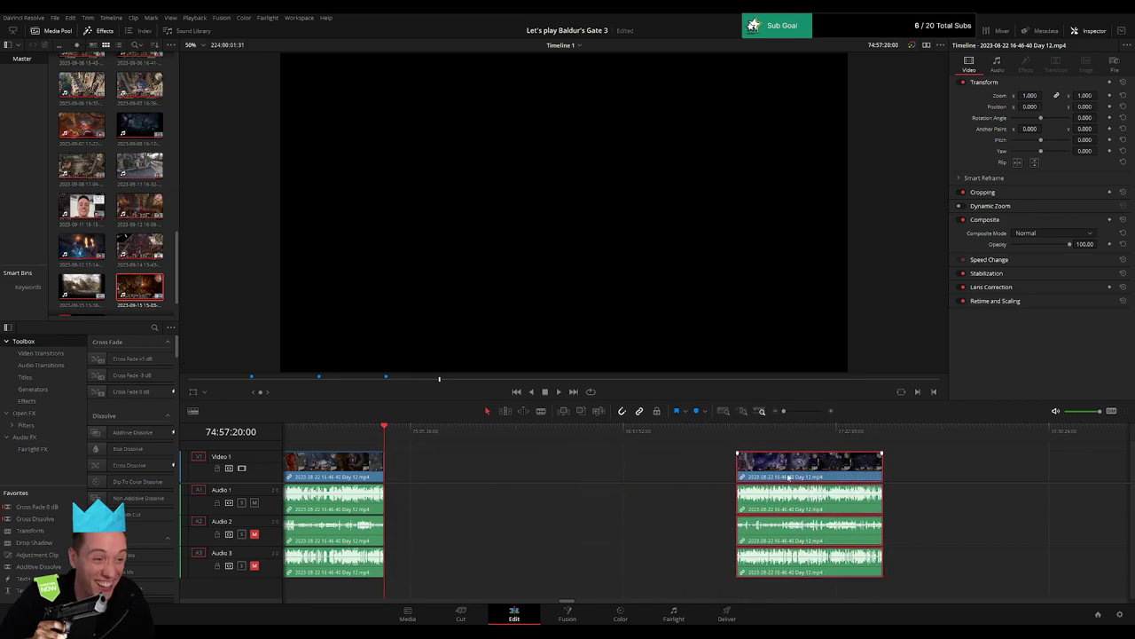
pyautogui.click(604, 468)
pyautogui.click(476, 461)
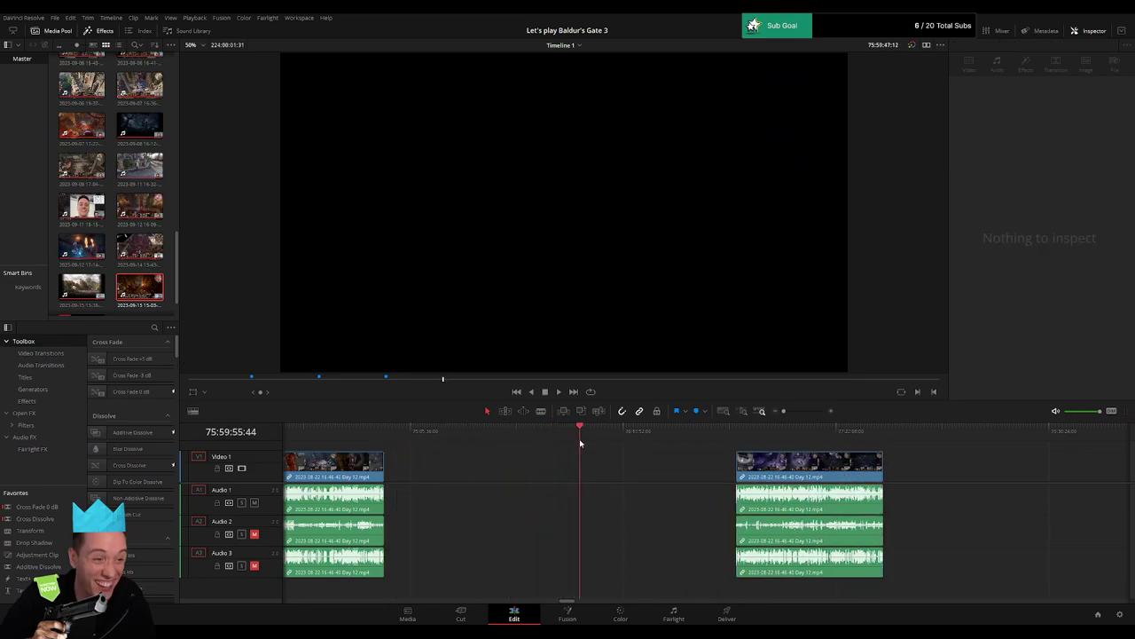
pyautogui.moveTo(787, 411); pyautogui.dragTo(792, 411)
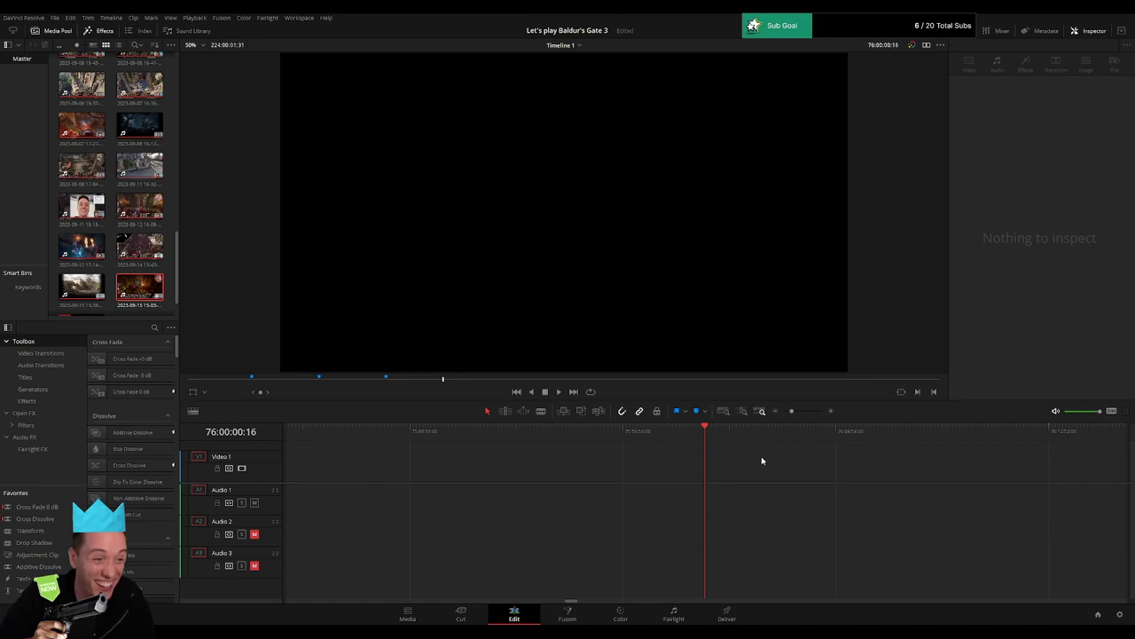
pyautogui.click(773, 412)
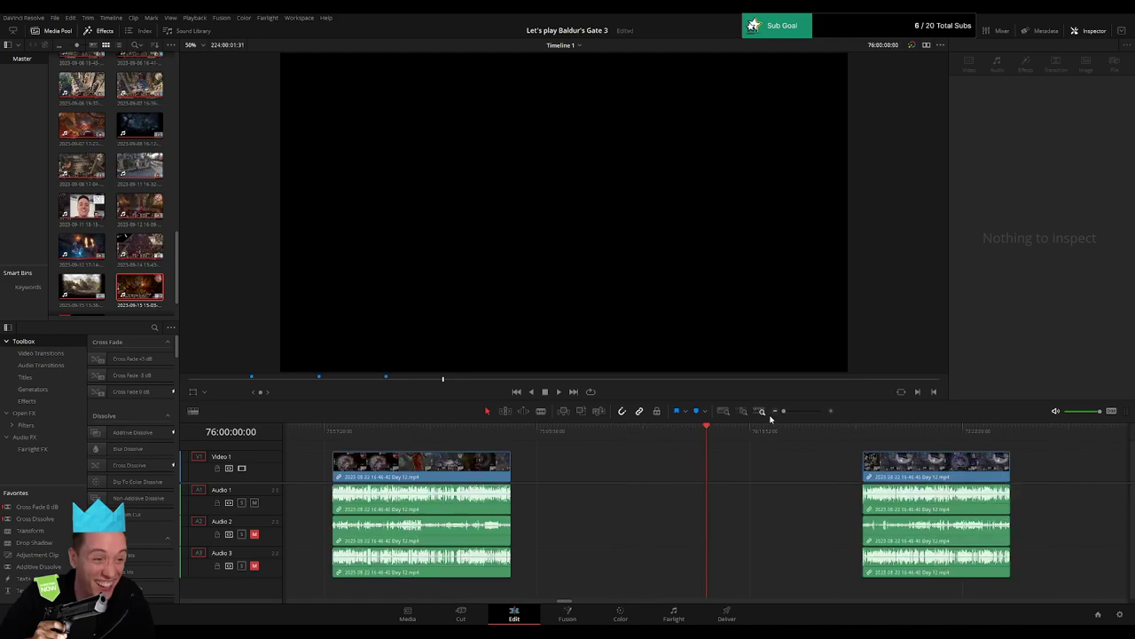
pyautogui.hscroll(5, 770, 426)
pyautogui.moveTo(710, 454); pyautogui.dragTo(557, 449)
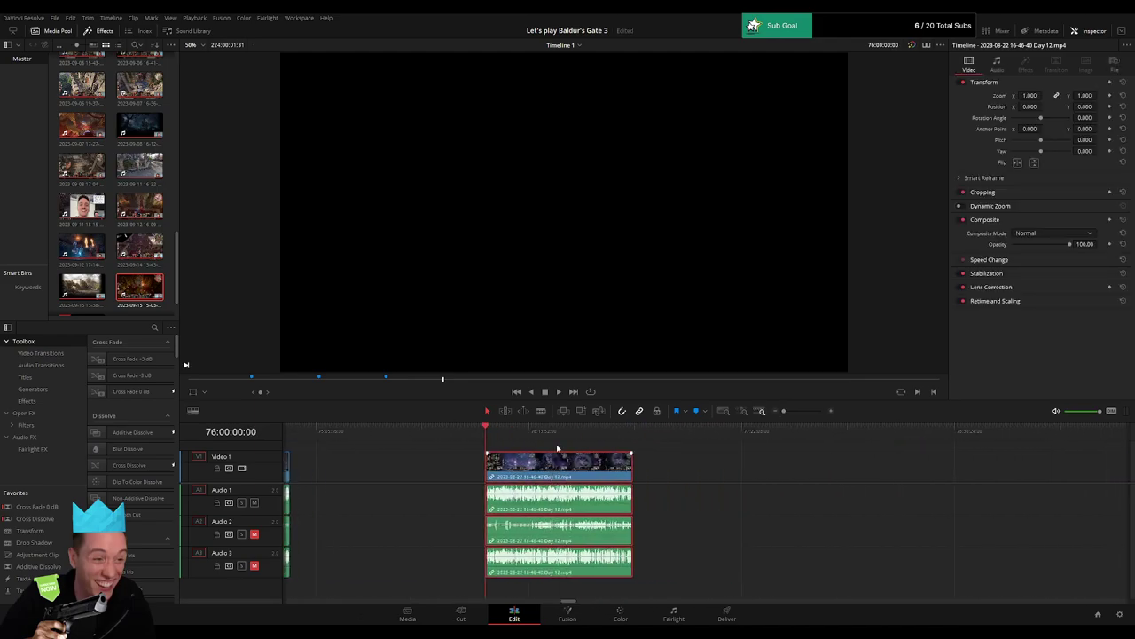
# Scrub the Day 12 remainder to its end and delete the gap after it so Day 12 part 2 starts at 76:47:22:33.
pyautogui.press('space')
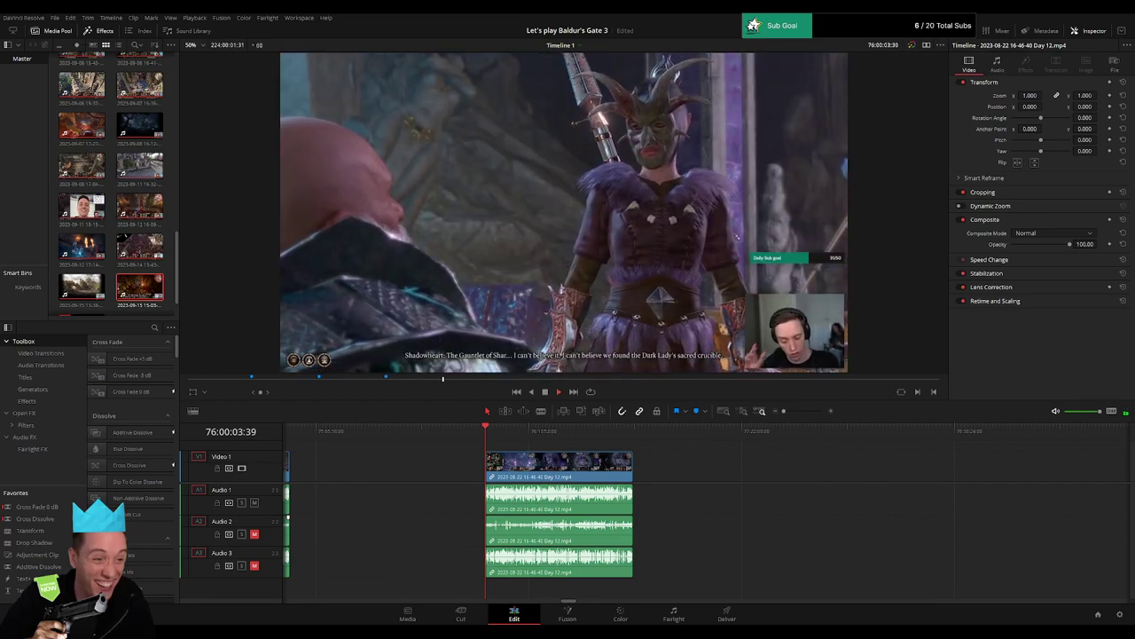
pyautogui.click(522, 439)
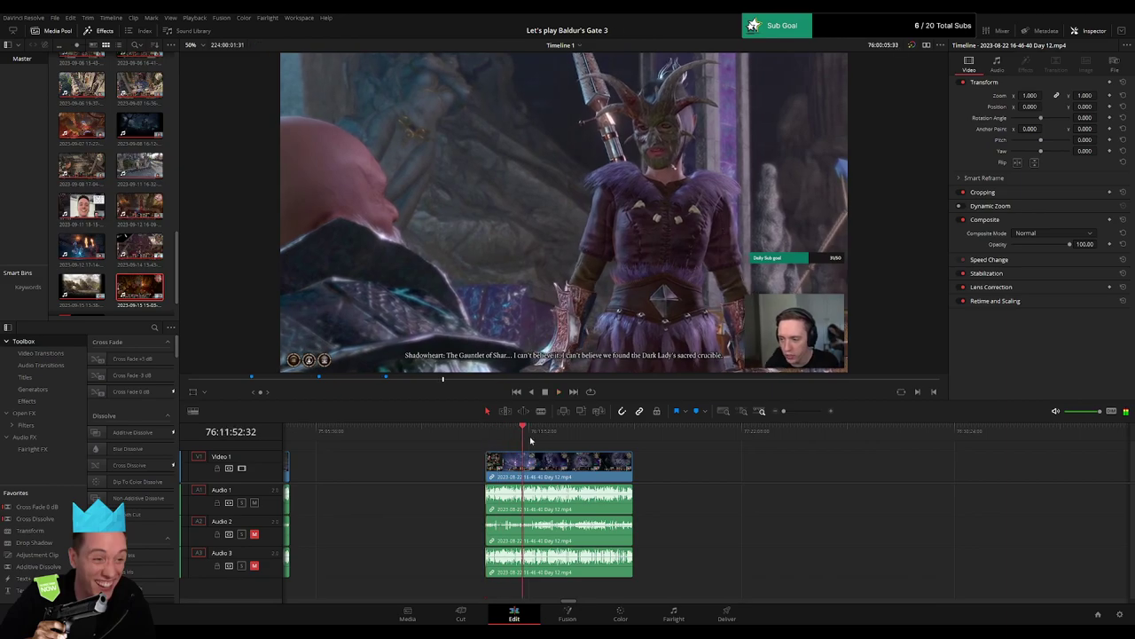
pyautogui.moveTo(530, 438); pyautogui.dragTo(624, 437)
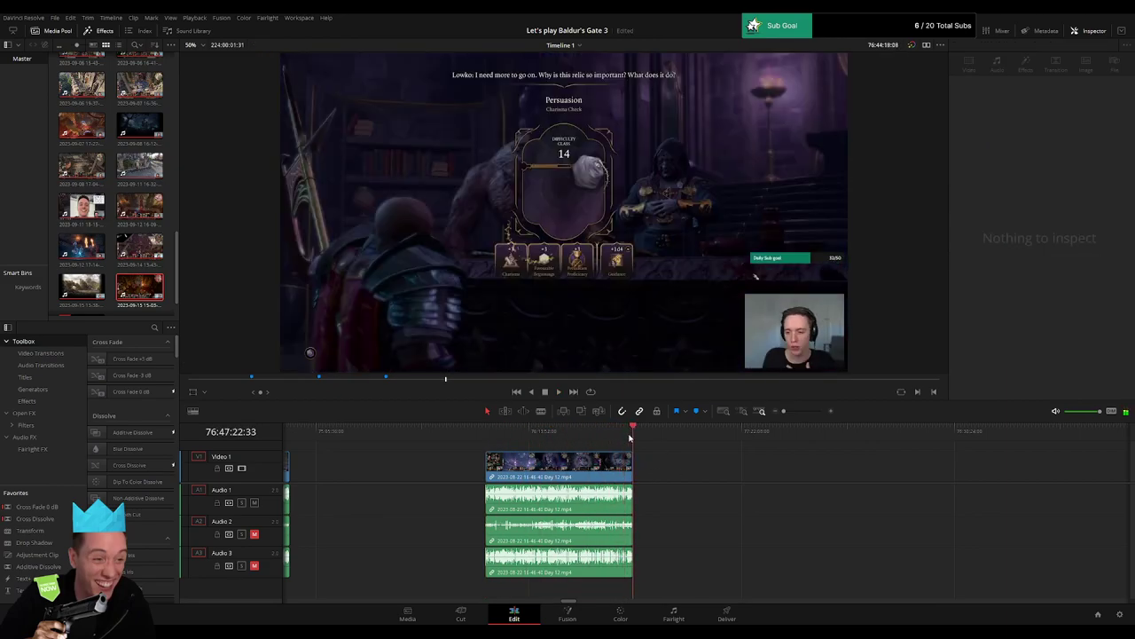
pyautogui.scroll(-2, 776, 472)
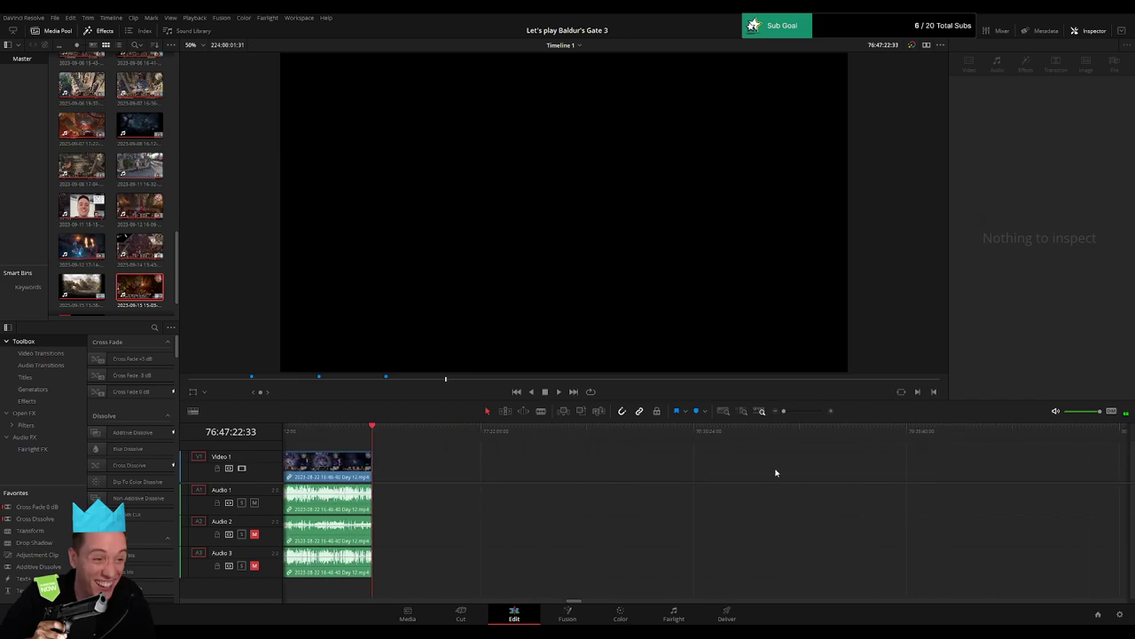
pyautogui.hscroll(3, 557, 467)
pyautogui.hscroll(-3, 798, 468)
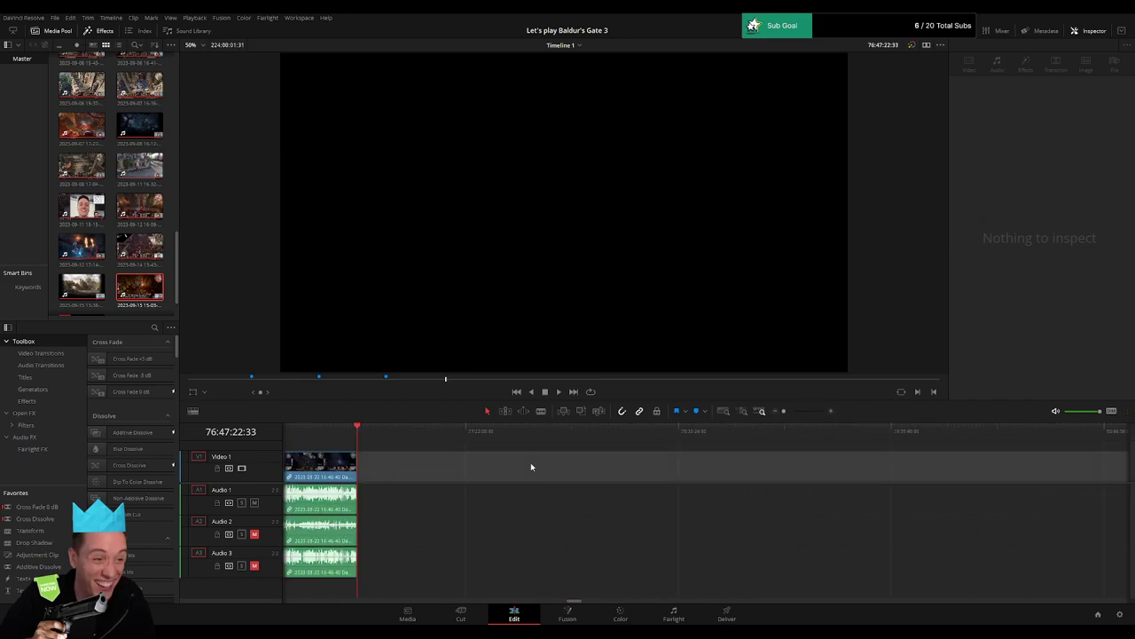
pyautogui.press('Delete')
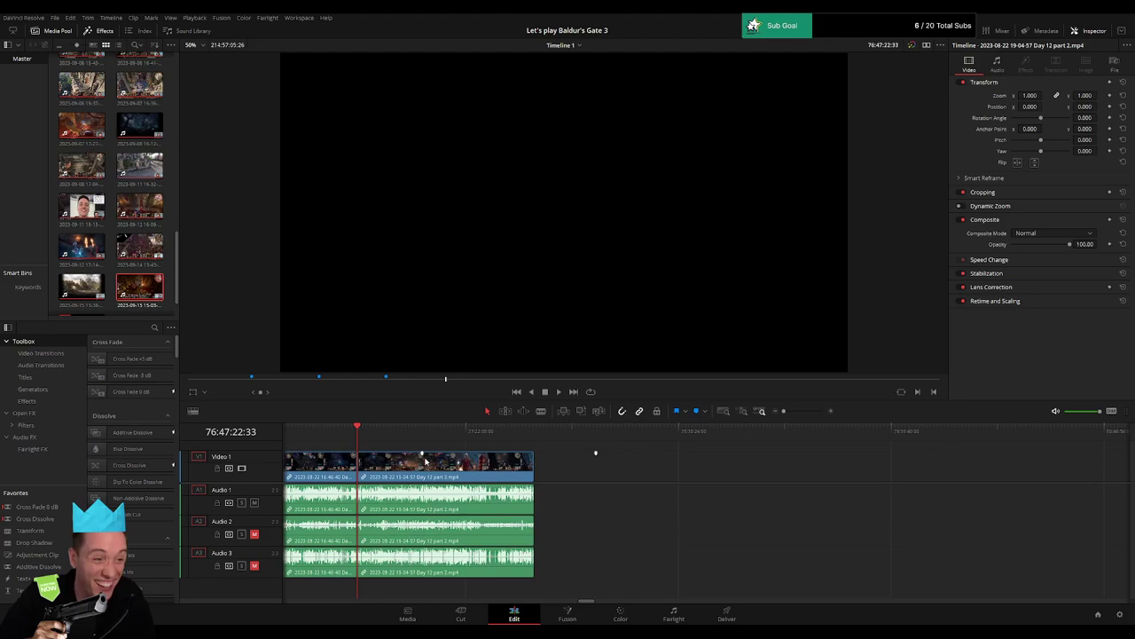
# Add video and audio transitions at the join between Day 12 and Day 12 part 2, and play across it.
pyautogui.moveTo(786, 413); pyautogui.dragTo(807, 413)
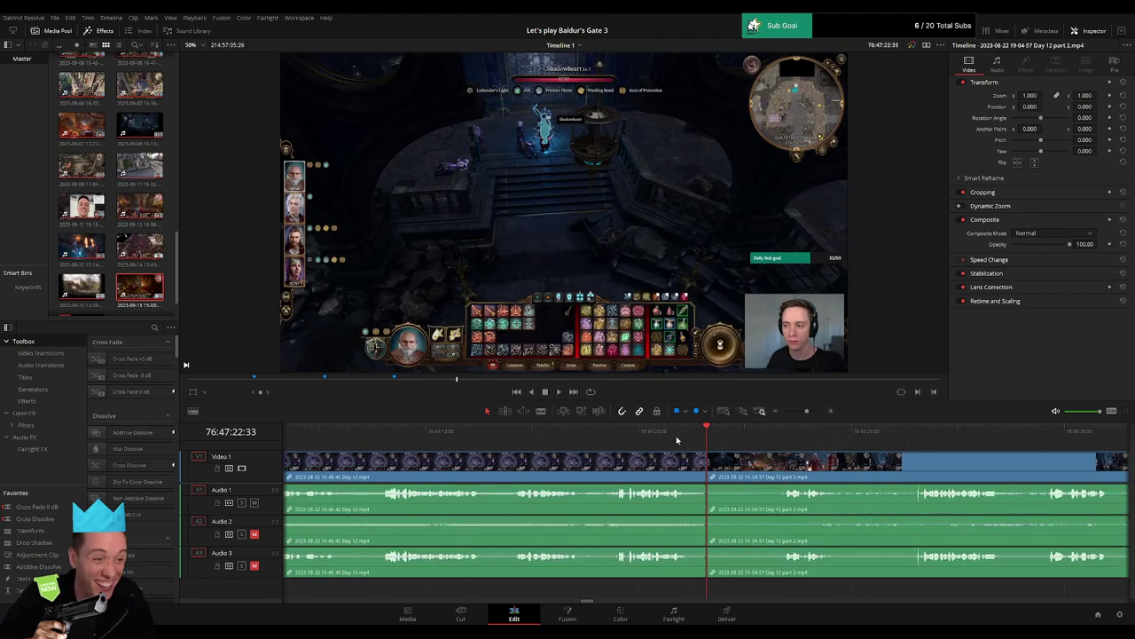
pyautogui.click(641, 432)
pyautogui.press('space')
pyautogui.click(706, 468)
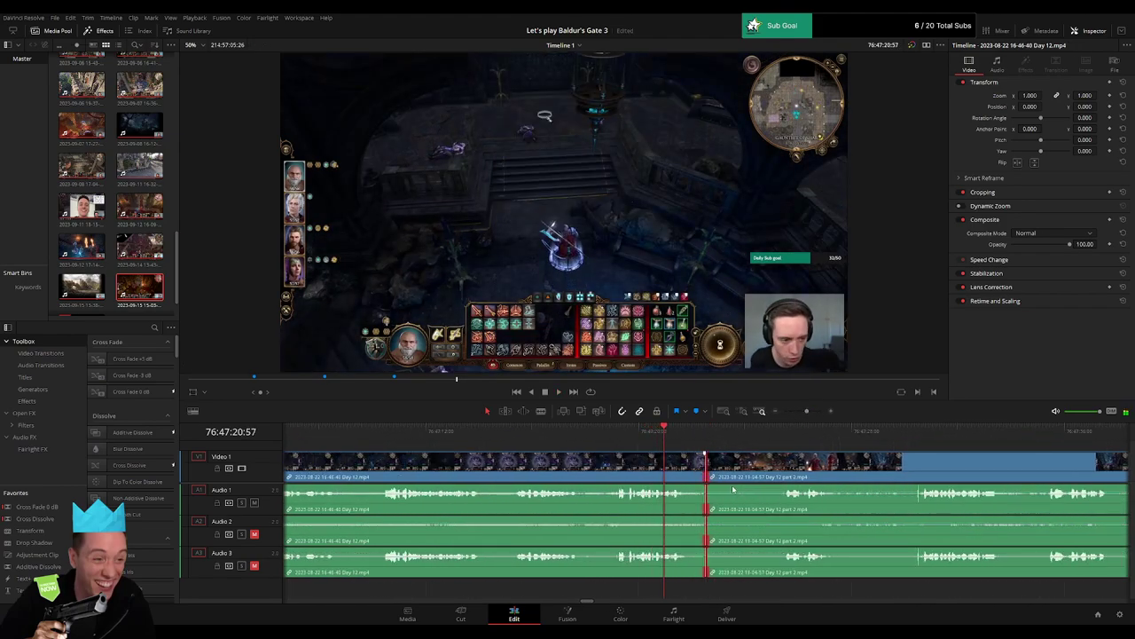
pyautogui.hotkey('ctrl', 't')
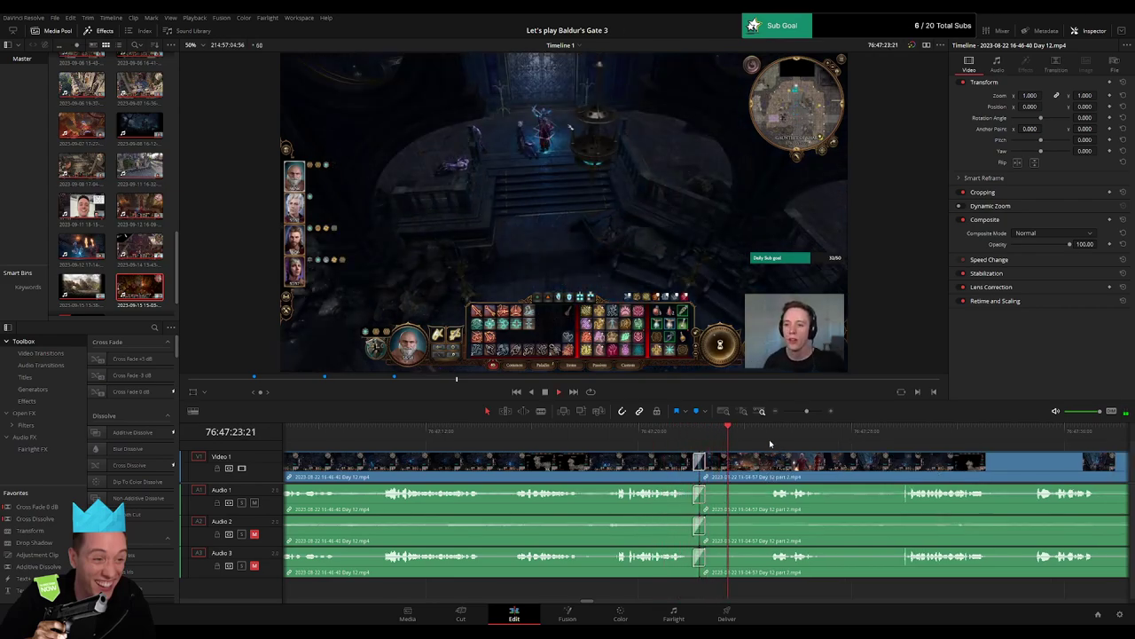
pyautogui.click(776, 413)
pyautogui.hscroll(3, 636, 451)
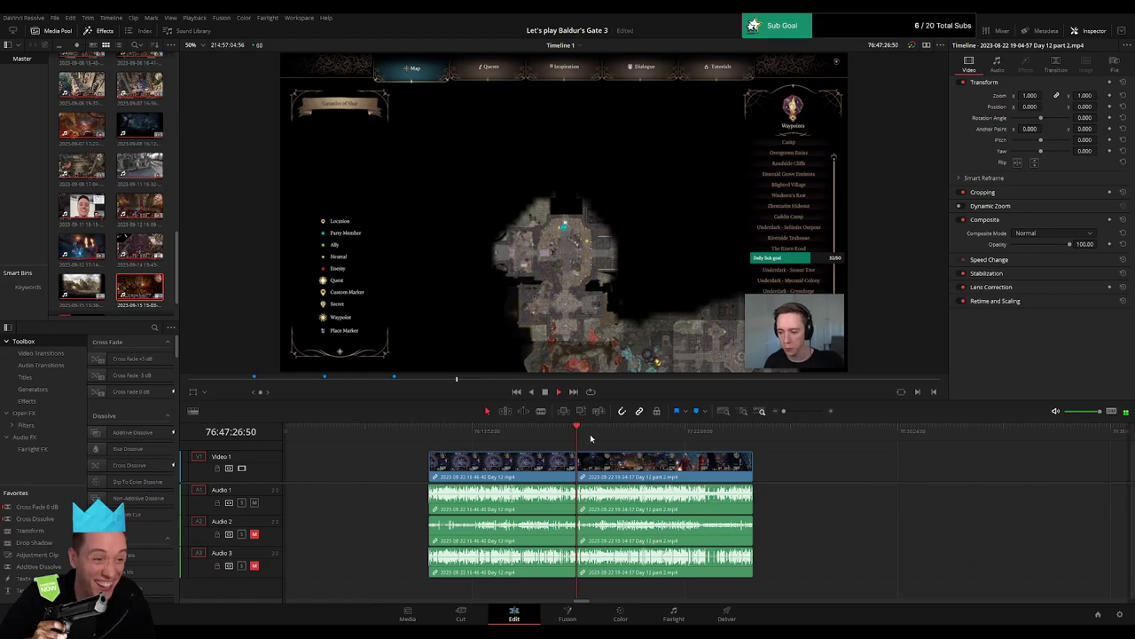
# Find a pause in the fight in Day 12 part 2 and split the clip on all tracks at 76:55:32:00.
pyautogui.click(600, 438)
pyautogui.click(792, 411)
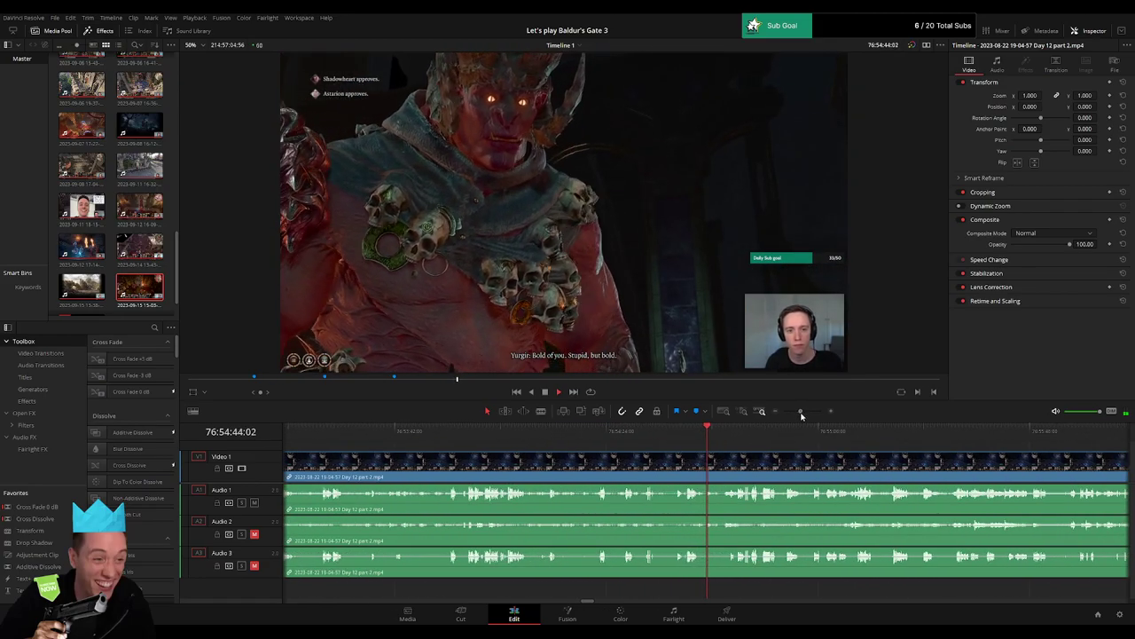
pyautogui.click(726, 434)
pyautogui.click(812, 434)
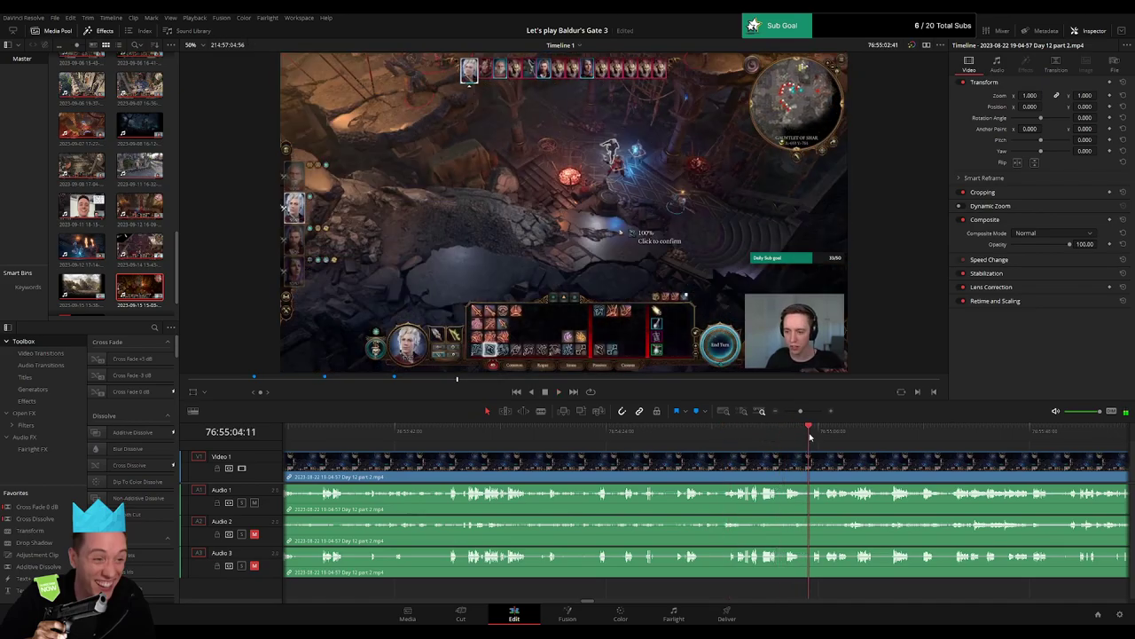
pyautogui.hscroll(3, 835, 464)
pyautogui.click(654, 431)
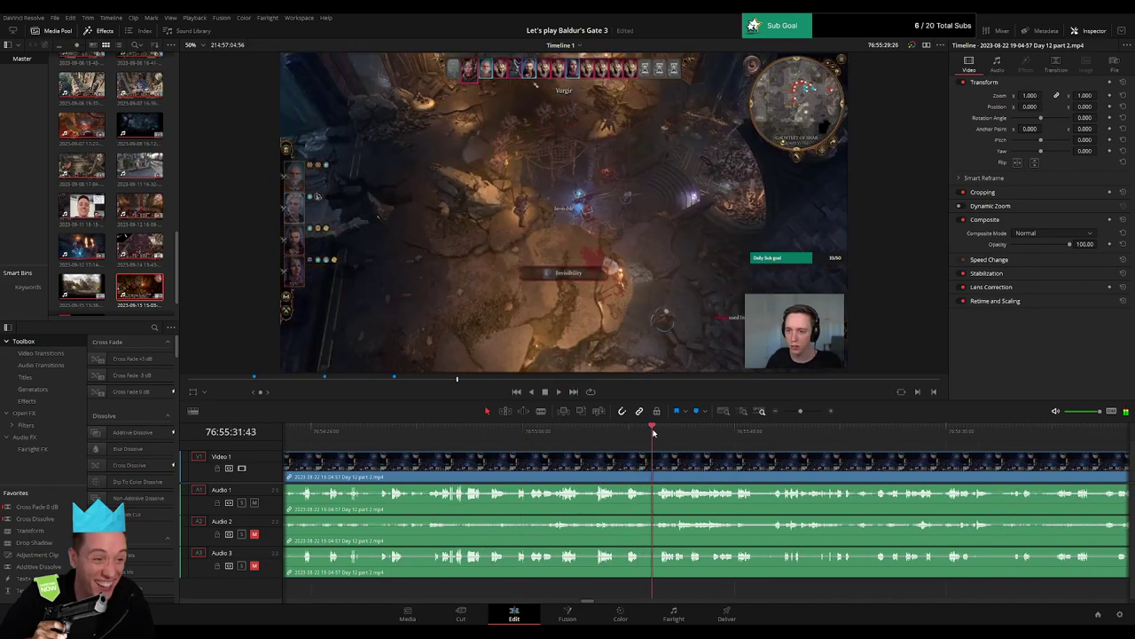
pyautogui.scroll(4, 681, 428)
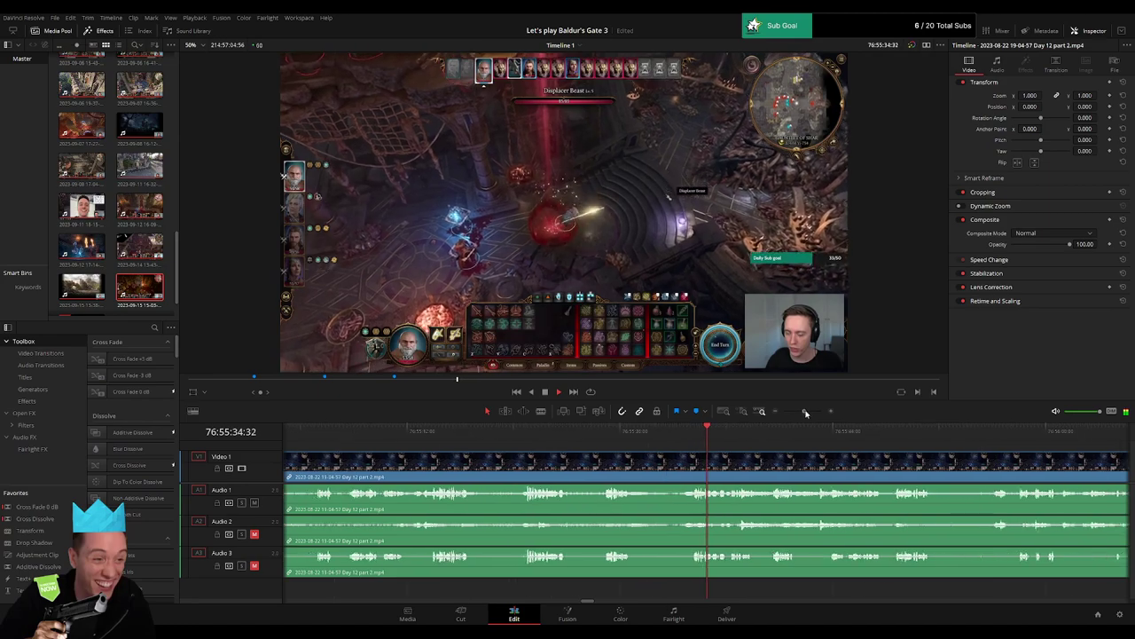
pyautogui.click(615, 432)
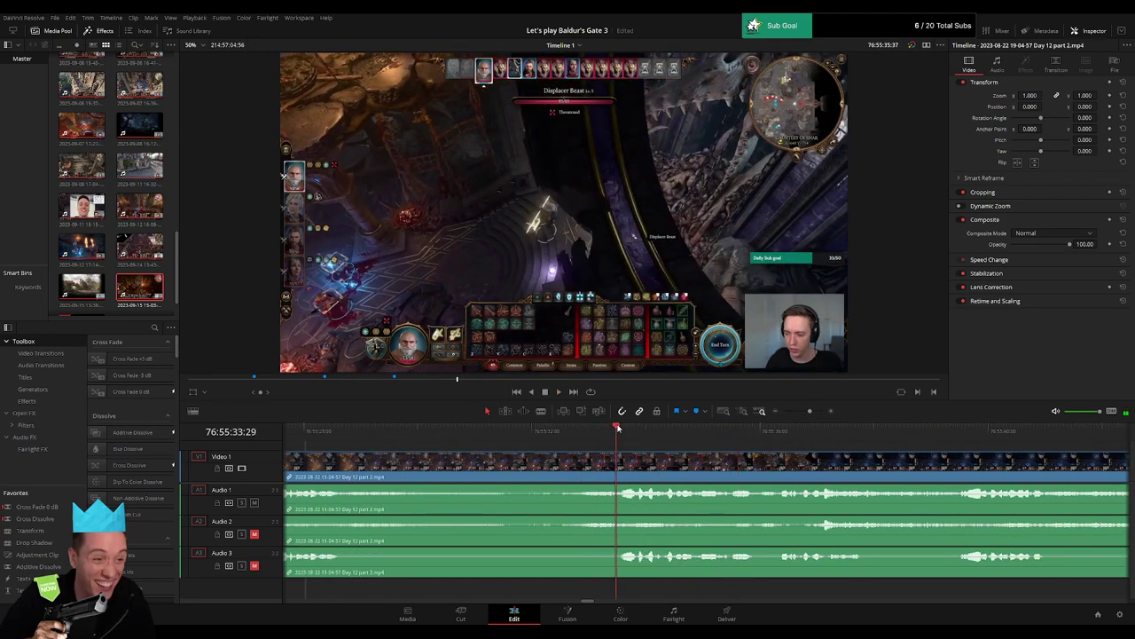
pyautogui.click(552, 430)
pyautogui.moveTo(552, 429); pyautogui.dragTo(534, 431)
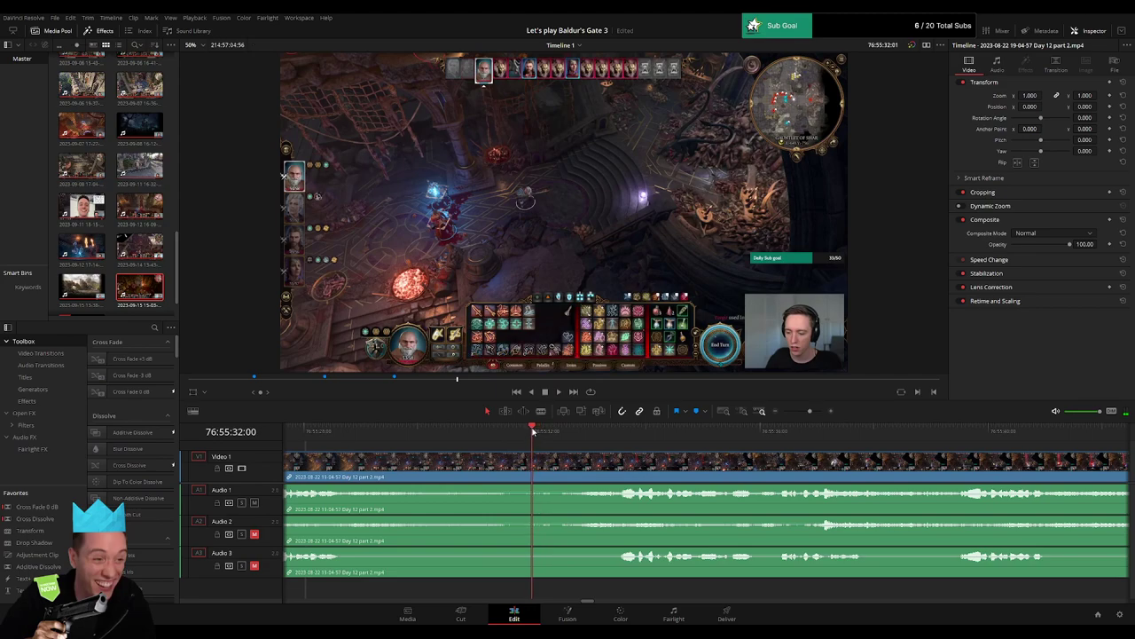
pyautogui.hotkey('ctrl', 'b')
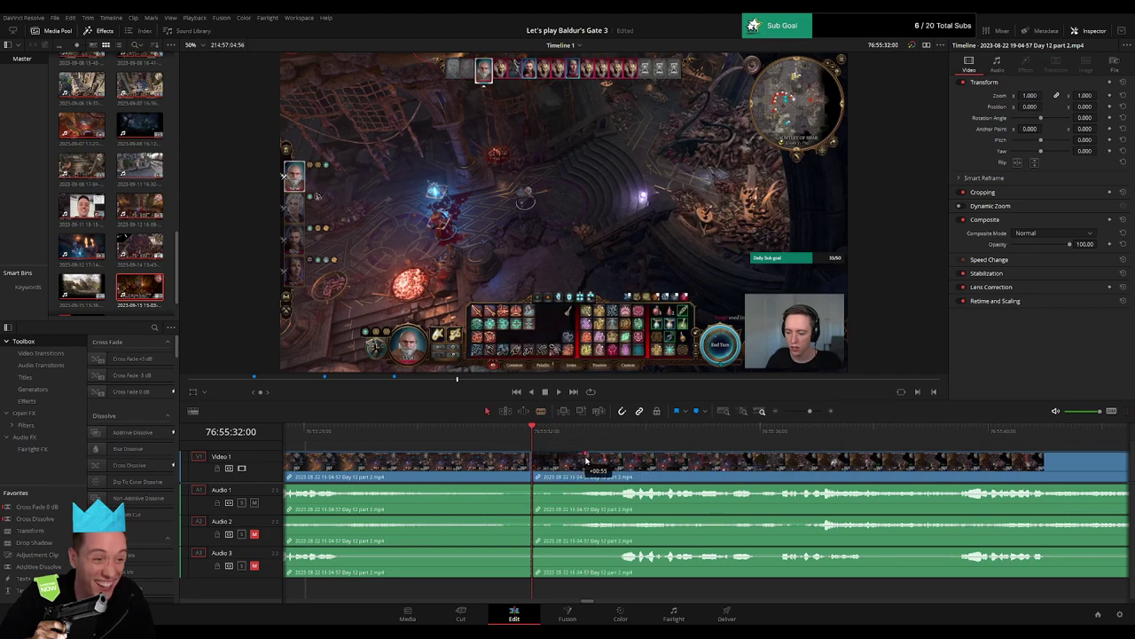
# Fade video and audio out and in over about one second around the 76:55:32:00 cut, and play the footage after it.
pyautogui.moveTo(592, 460); pyautogui.dragTo(591, 460)
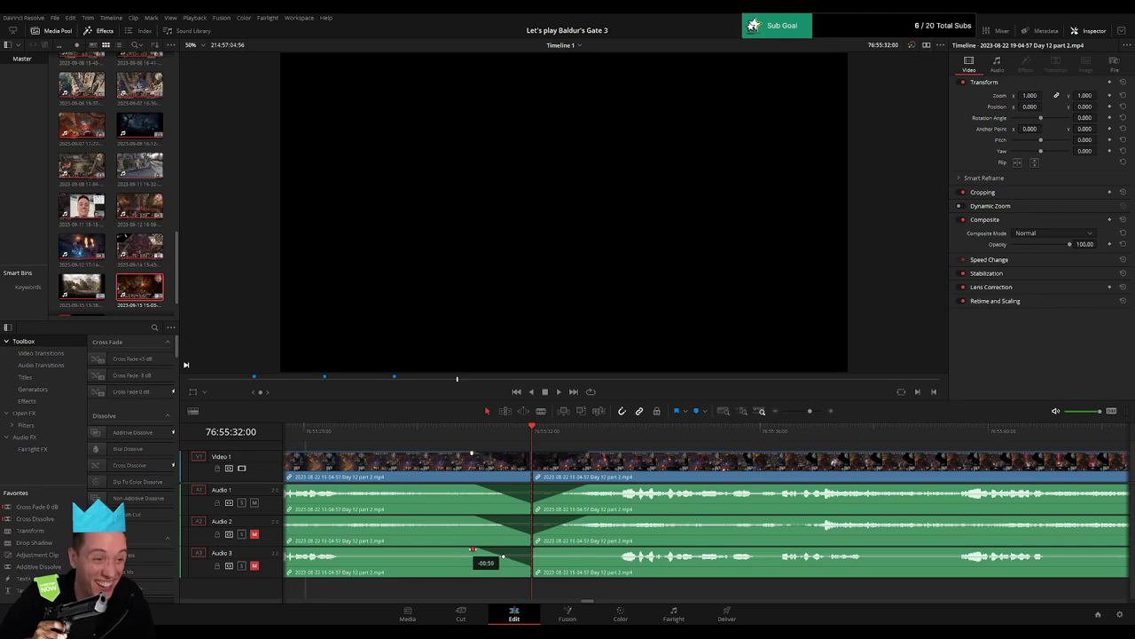
pyautogui.moveTo(533, 550); pyautogui.dragTo(575, 551)
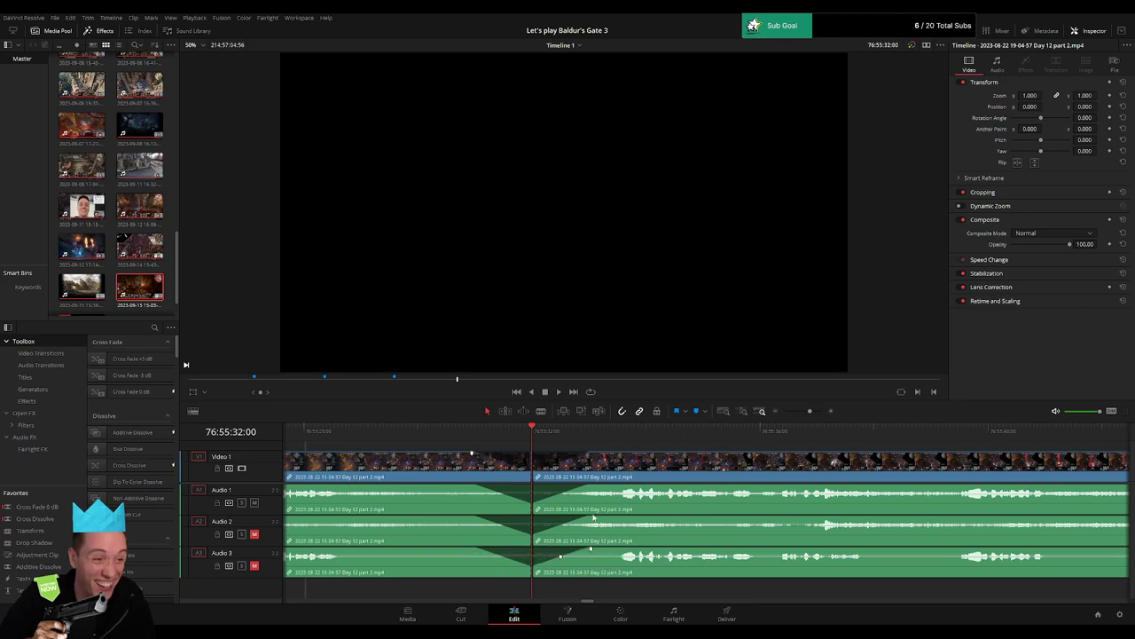
pyautogui.press('space')
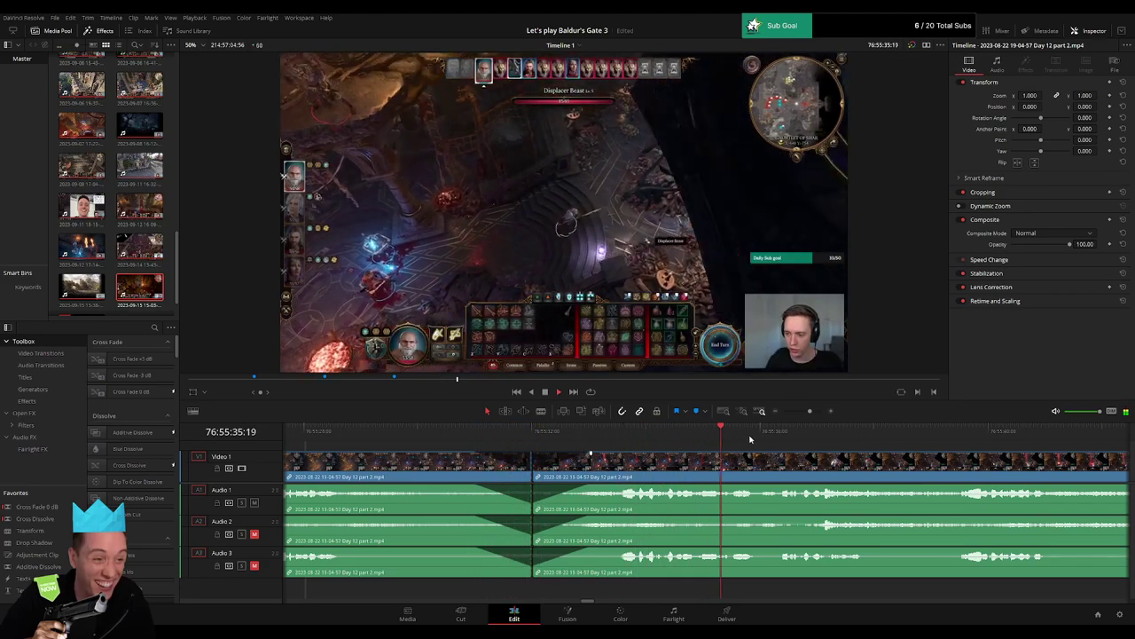
pyautogui.click(945, 429)
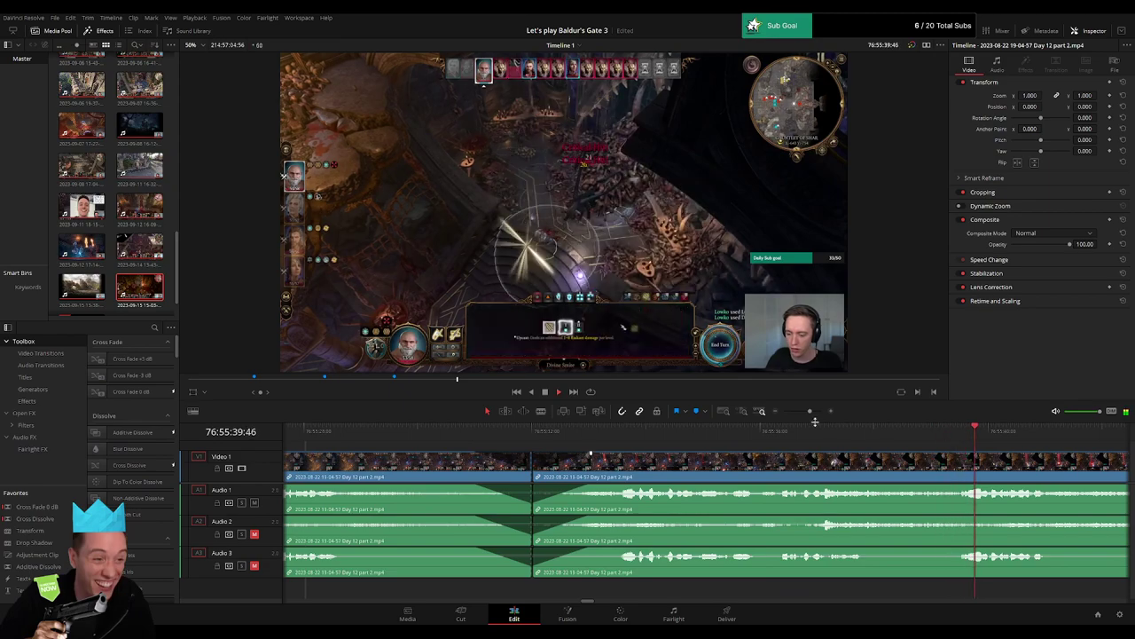
pyautogui.moveTo(809, 411); pyautogui.dragTo(805, 415)
pyautogui.click(748, 430)
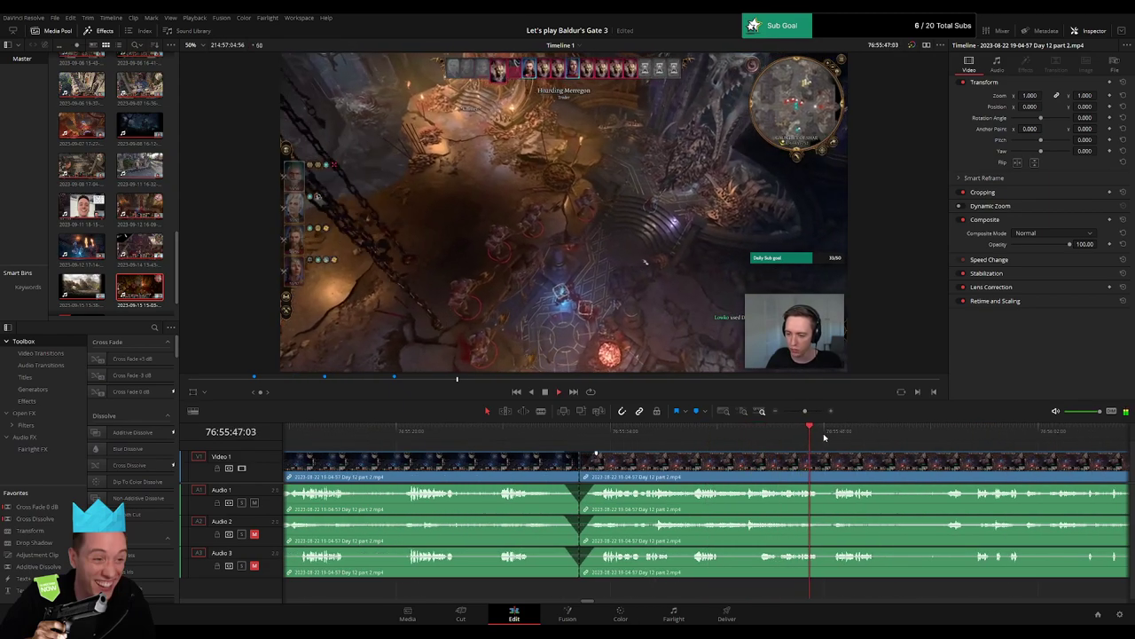
pyautogui.click(953, 430)
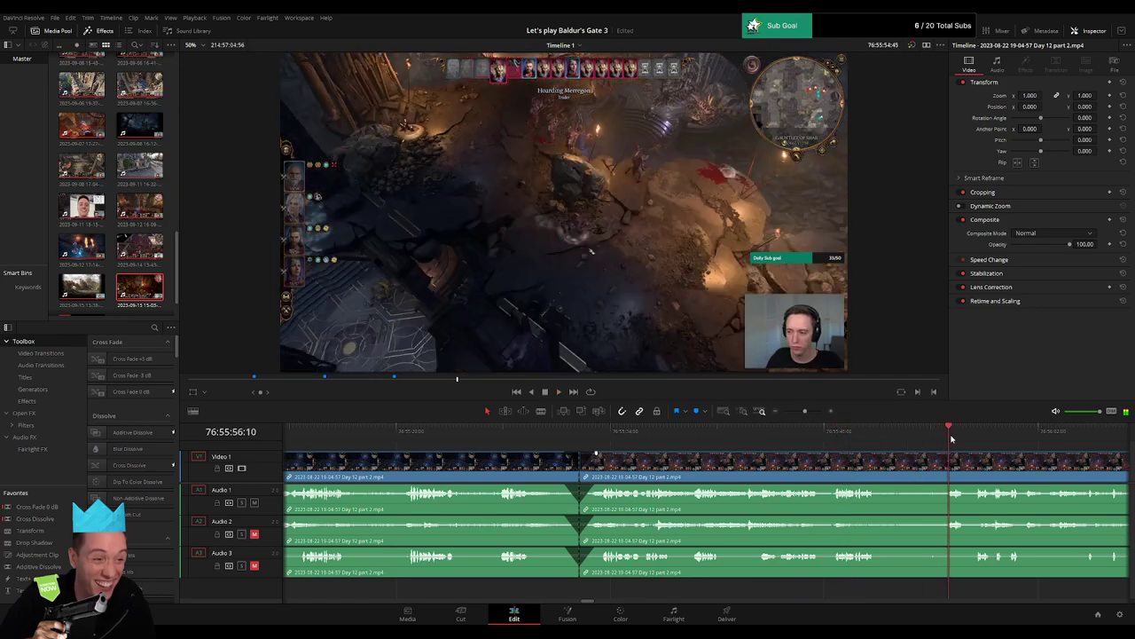
# Move the Day 12 part 2 piece after the 76:55:32:00 cut along the timeline so it starts at 78:00:00:00.
pyautogui.moveTo(806, 411); pyautogui.dragTo(783, 412)
pyautogui.hscroll(2, 765, 462)
pyautogui.click(410, 436)
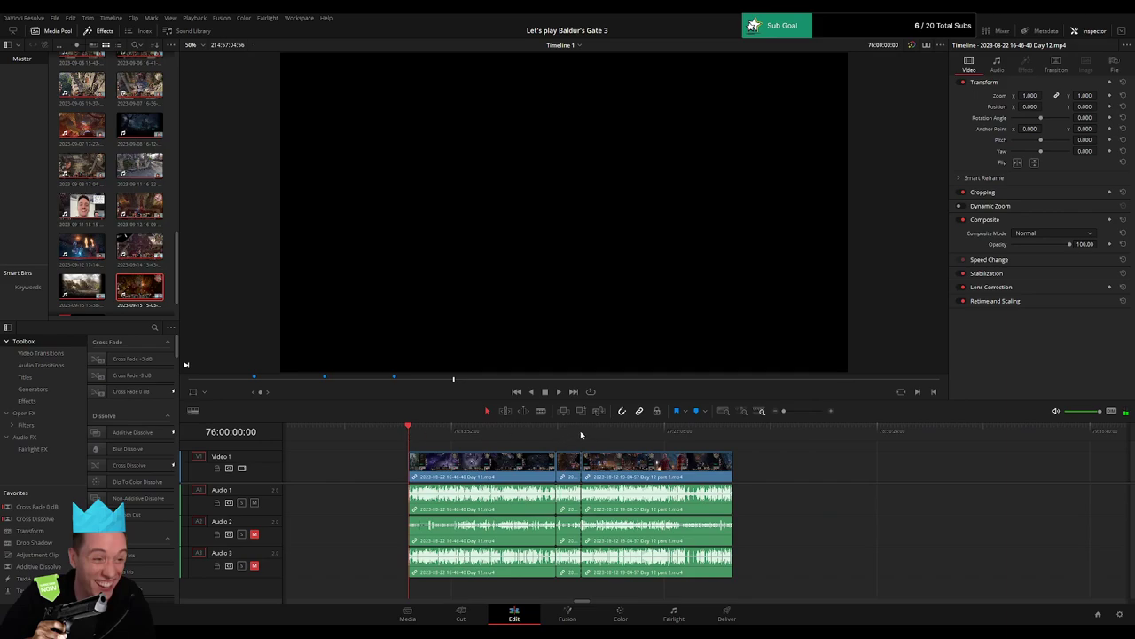
pyautogui.hscroll(3, 580, 461)
pyautogui.moveTo(520, 471); pyautogui.dragTo(834, 468)
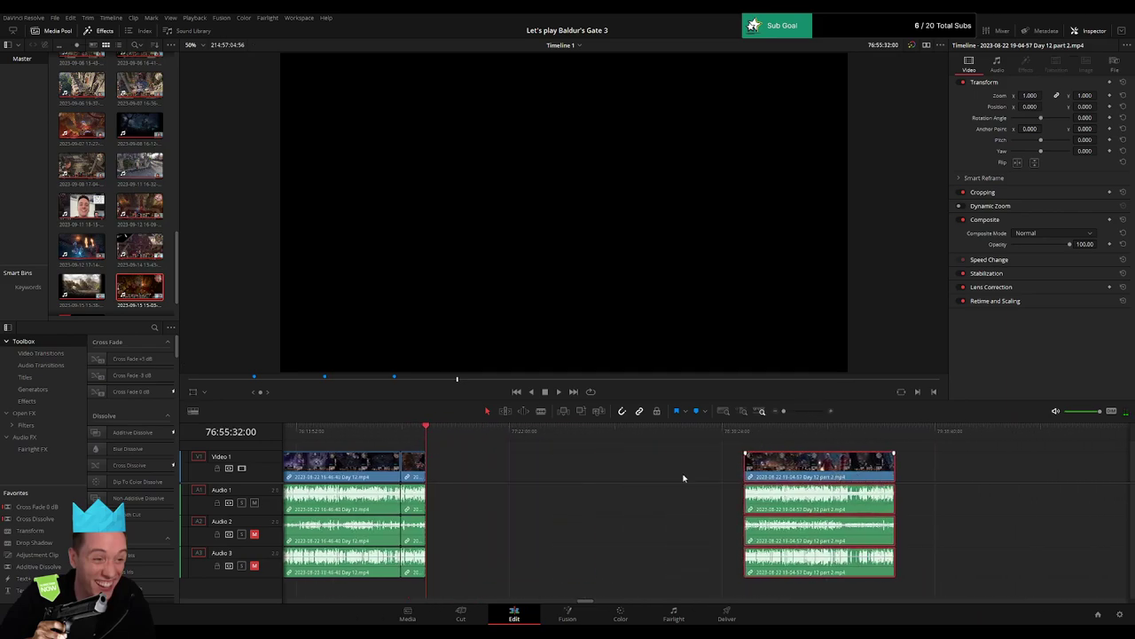
pyautogui.click(624, 468)
pyautogui.click(553, 462)
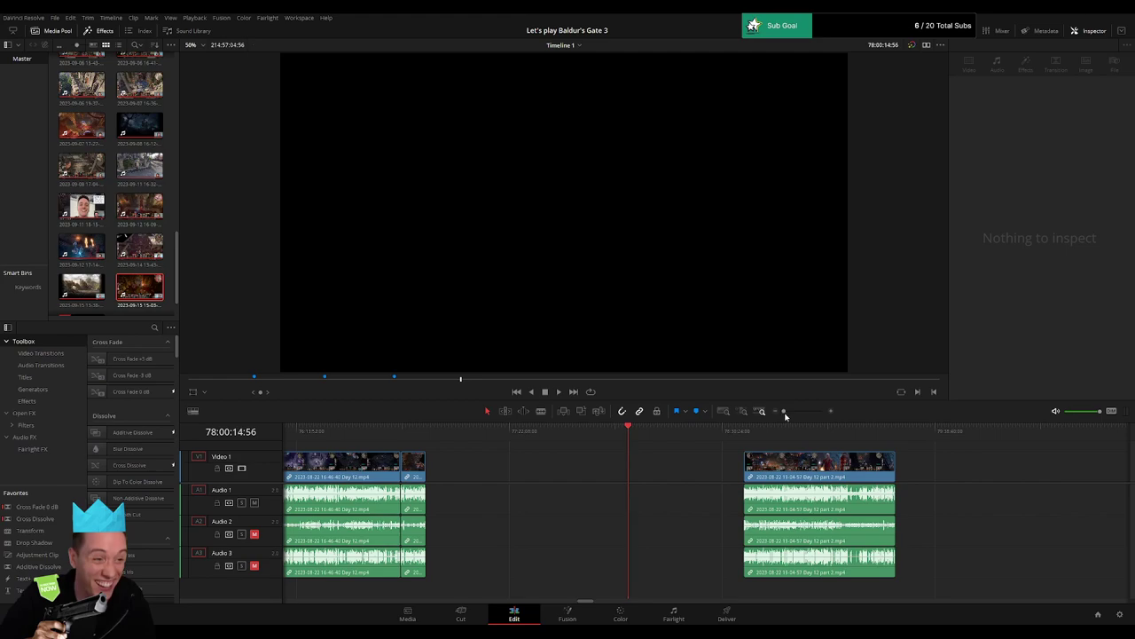
pyautogui.moveTo(785, 415); pyautogui.dragTo(791, 416)
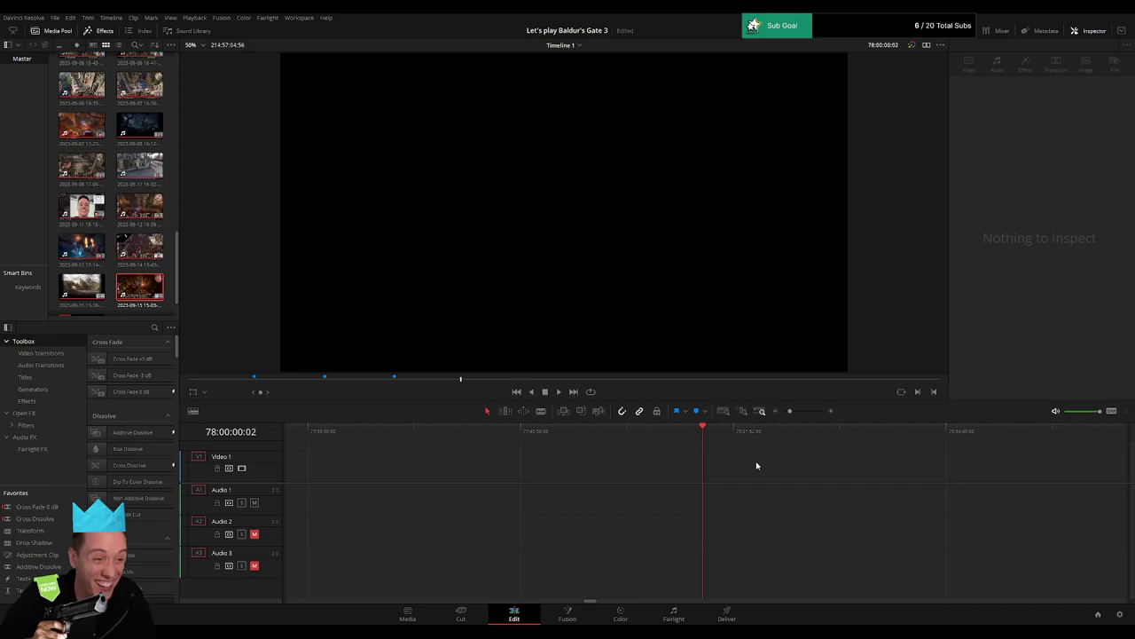
pyautogui.click(775, 412)
pyautogui.hscroll(3, 553, 453)
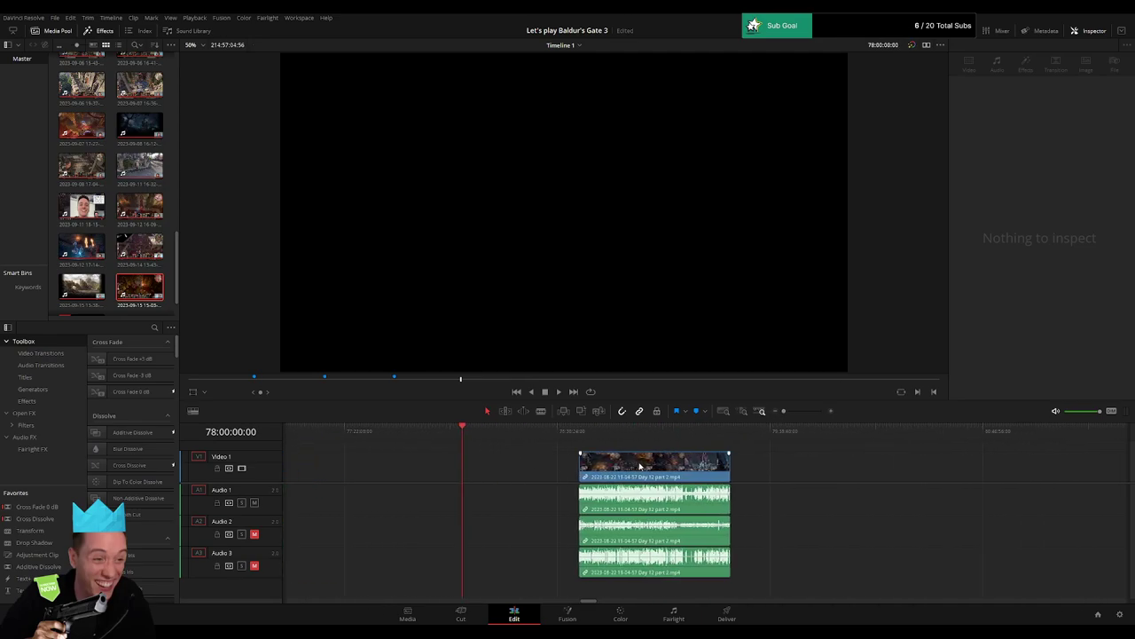
pyautogui.moveTo(636, 465); pyautogui.dragTo(520, 468)
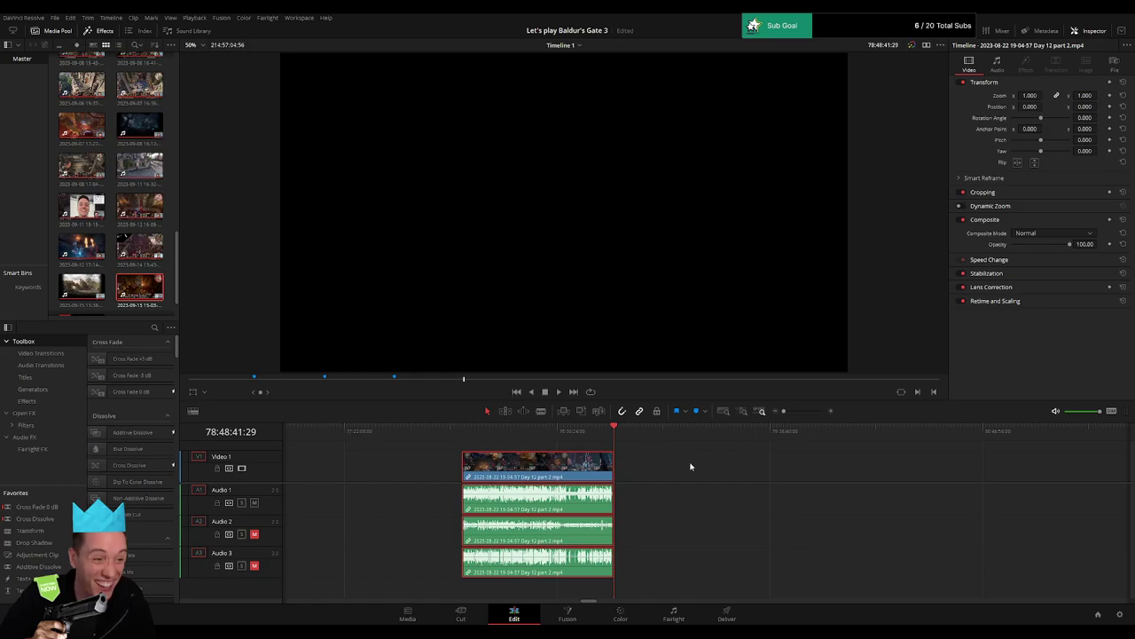
# Play the fade-in at 78:00:00:00 and scrub through the Day 12 part 2 remainder towards its end.
pyautogui.click(691, 467)
pyautogui.click(463, 432)
pyautogui.press('space')
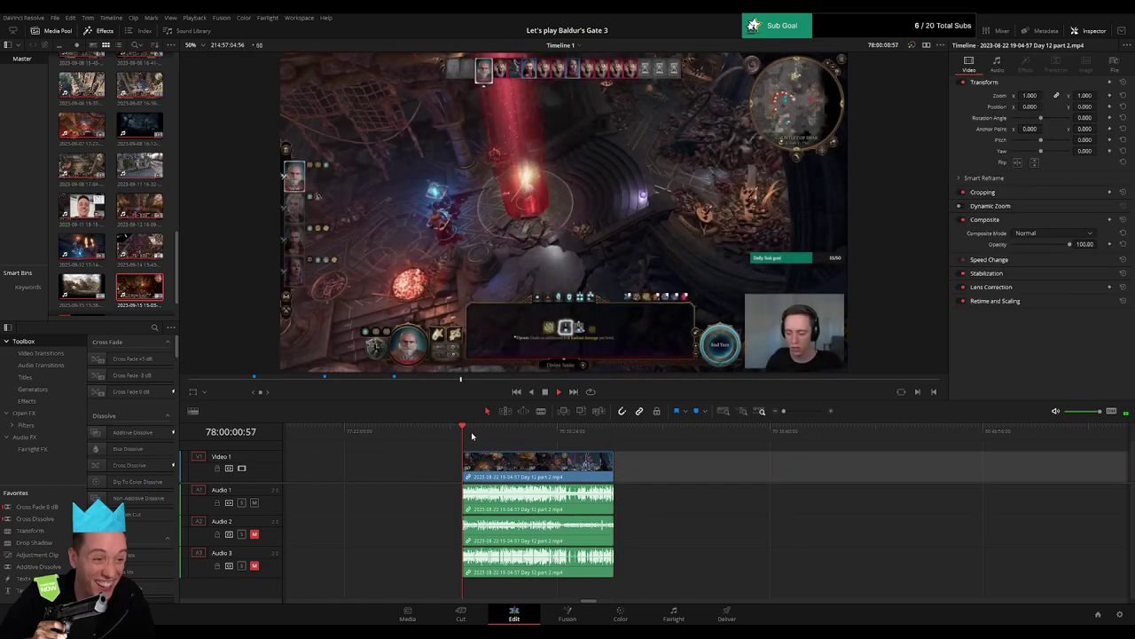
pyautogui.click(550, 436)
pyautogui.click(575, 436)
pyautogui.click(463, 434)
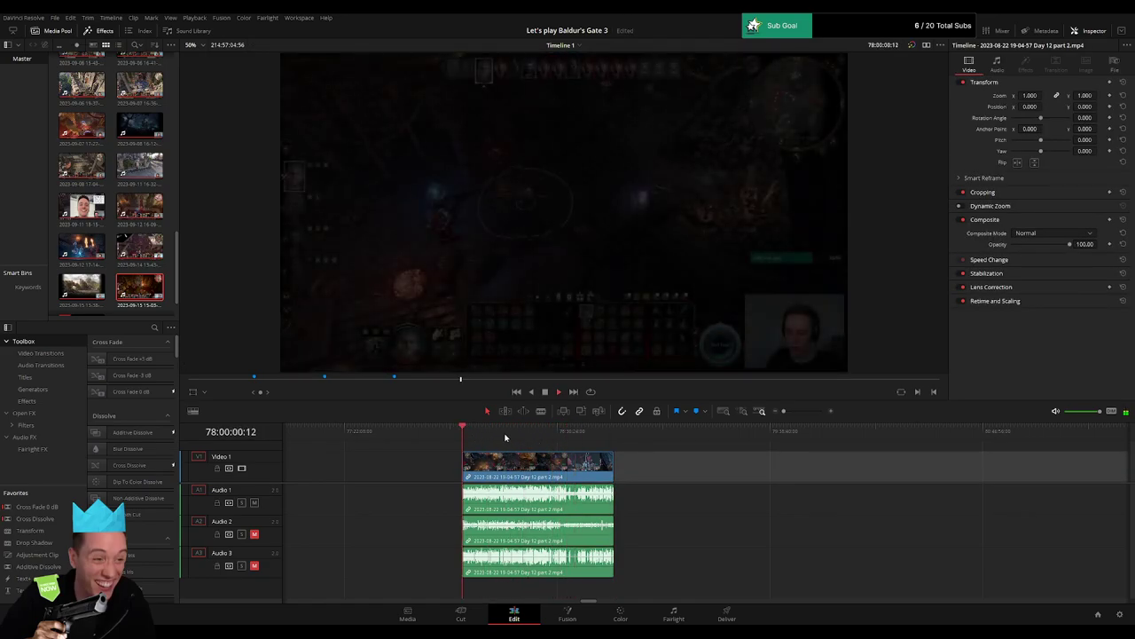
pyautogui.moveTo(506, 437); pyautogui.dragTo(597, 432)
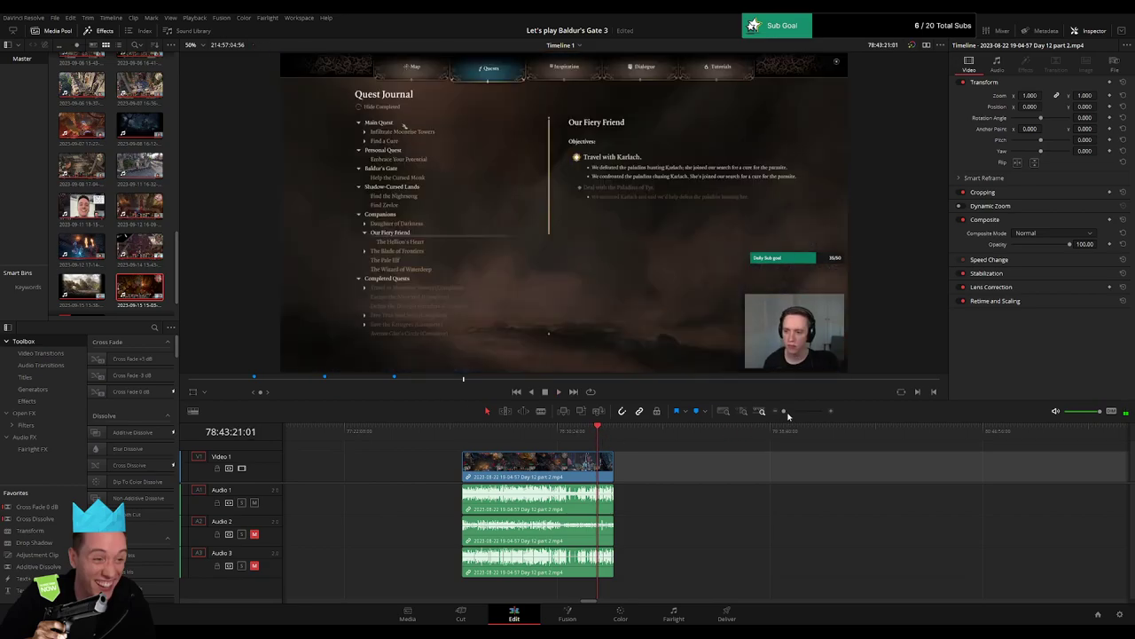
# Move the Day 13 clip directly against the end of Day 12 part 2 so it starts at 78:48:41:29.
pyautogui.click(781, 413)
pyautogui.hscroll(6, 894, 467)
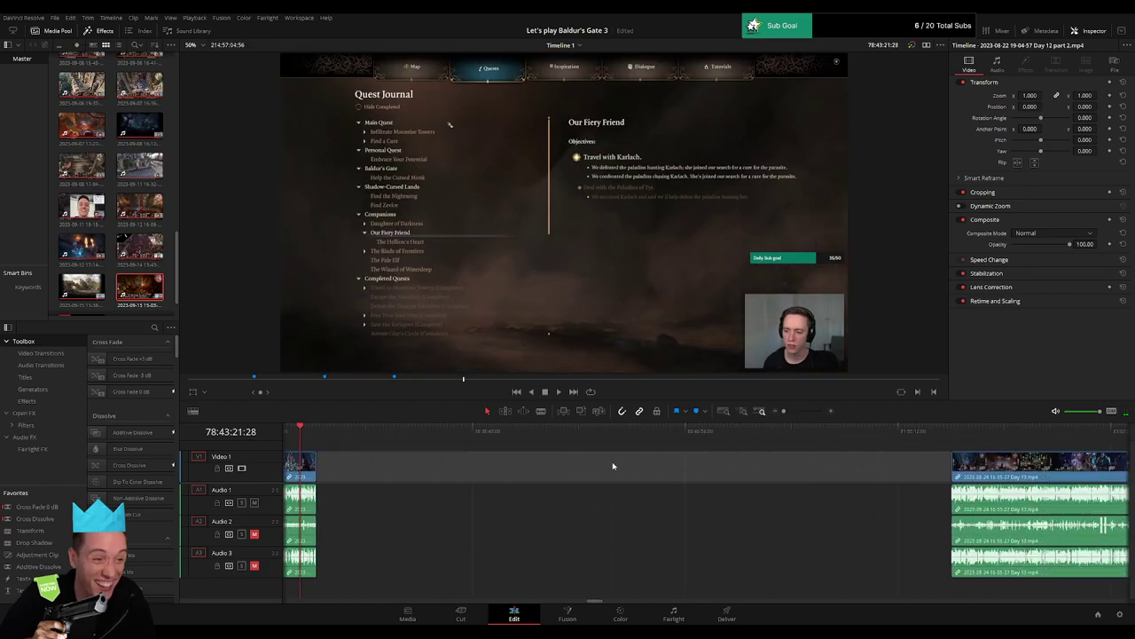
pyautogui.moveTo(1036, 470); pyautogui.dragTo(400, 470)
pyautogui.click(349, 432)
pyautogui.click(359, 432)
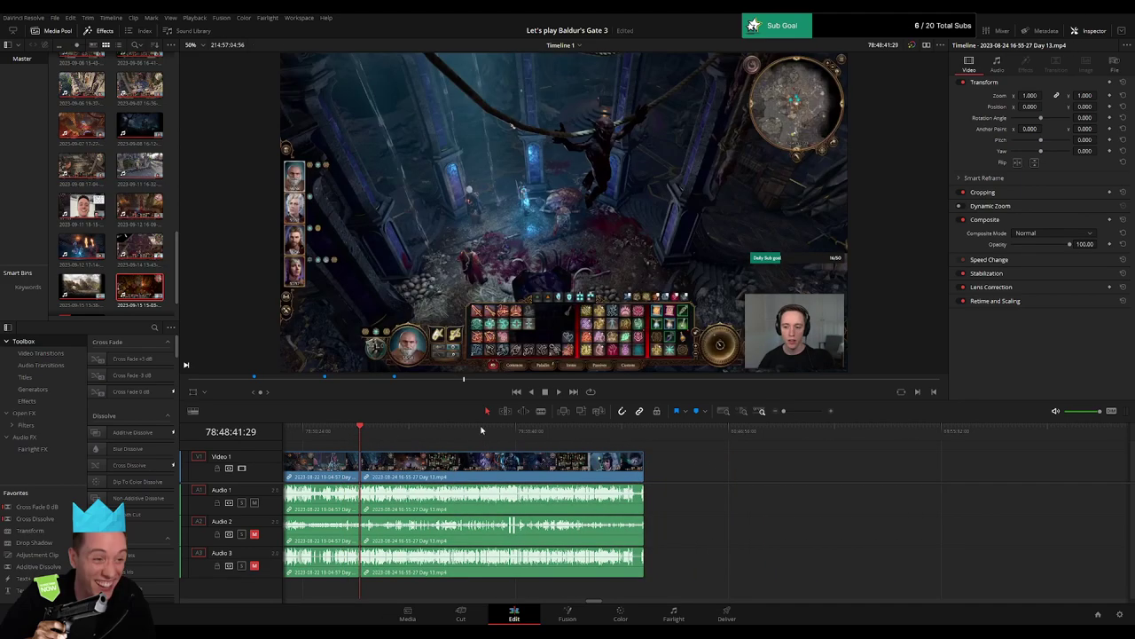
# Add video and audio transitions at the join between Day 12 part 2 and Day 13, and play across it.
pyautogui.moveTo(782, 412); pyautogui.dragTo(807, 413)
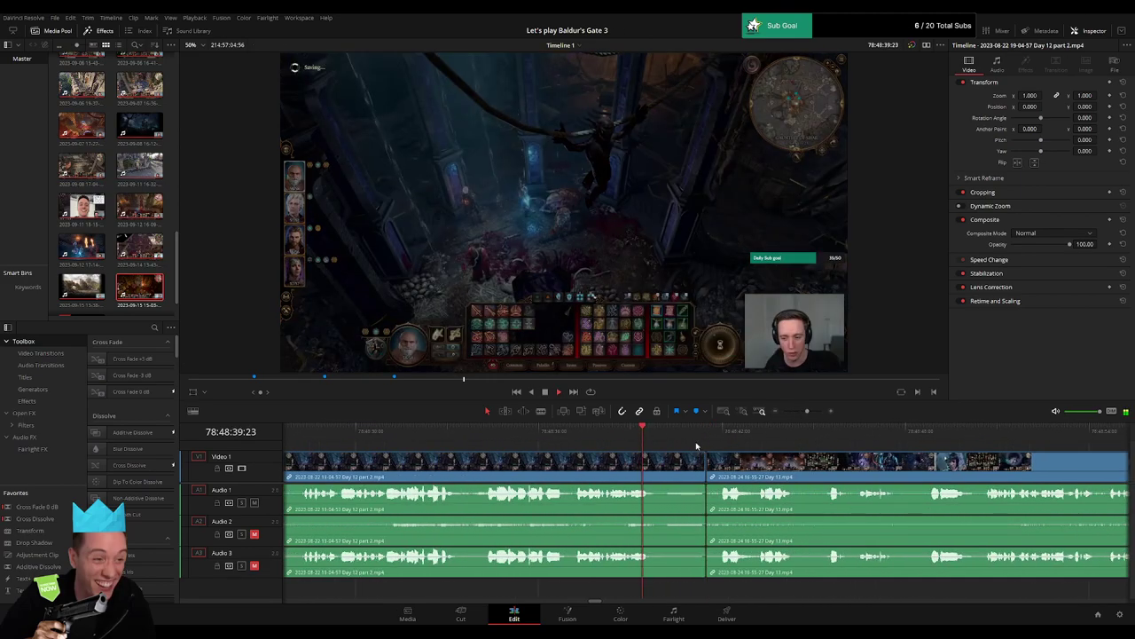
pyautogui.click(707, 468)
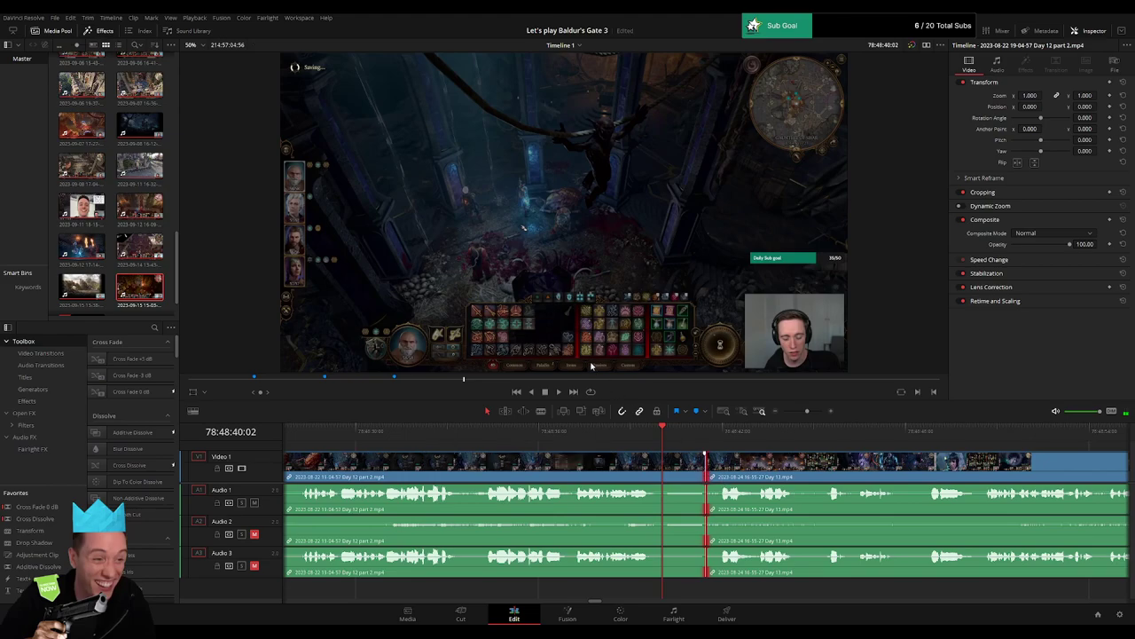
pyautogui.hotkey('ctrl', 't')
pyautogui.press('space')
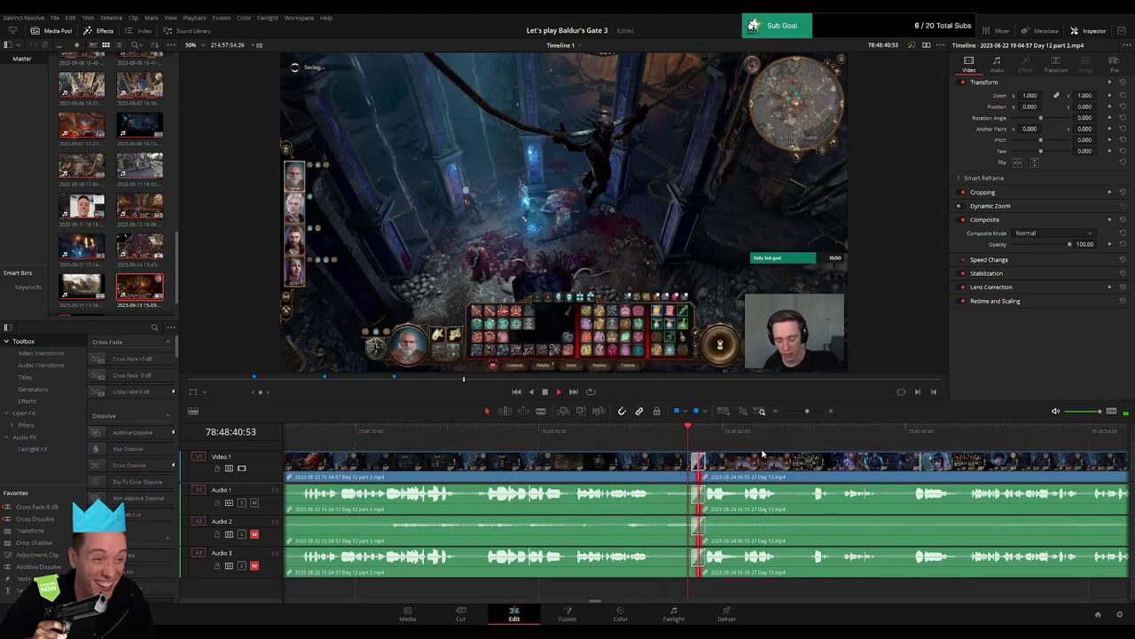
pyautogui.click(610, 435)
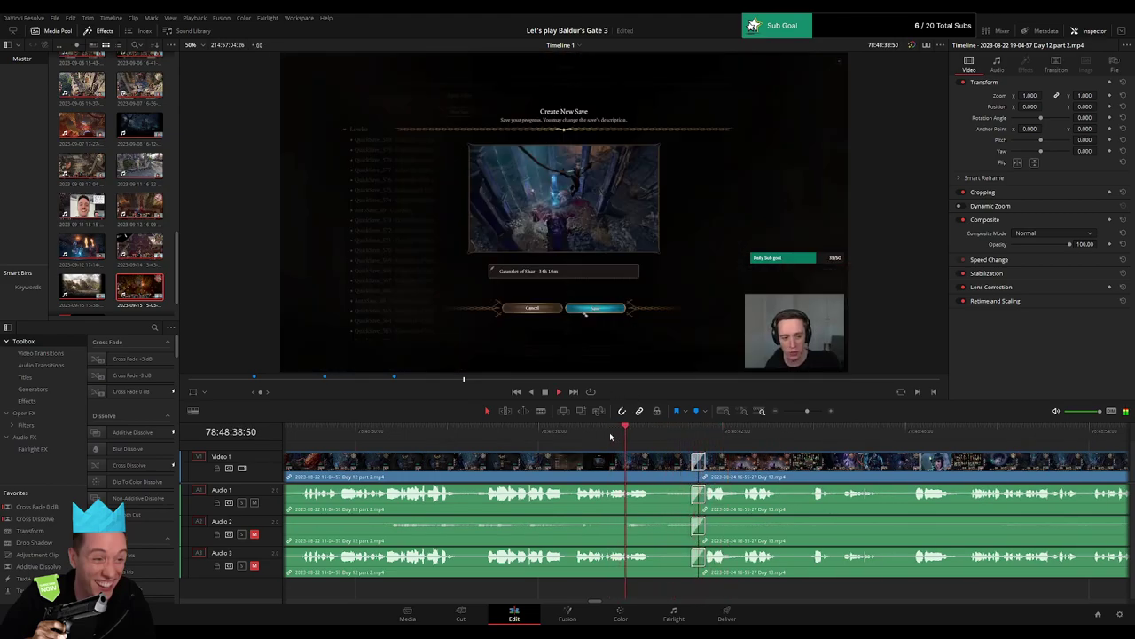
pyautogui.click(688, 433)
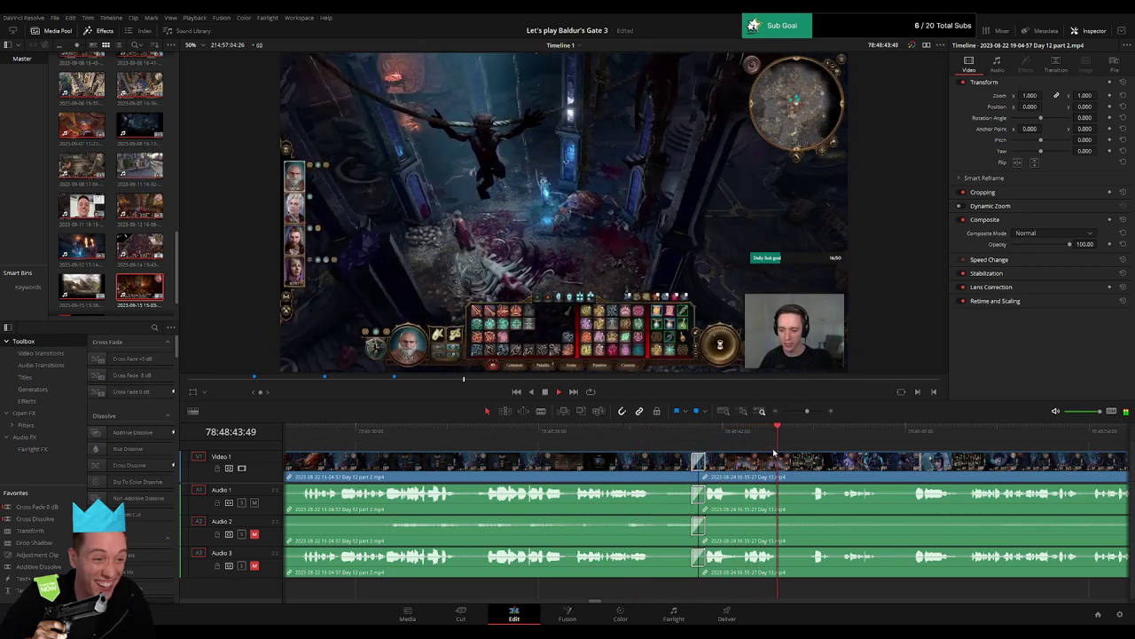
pyautogui.moveTo(805, 414); pyautogui.dragTo(806, 414)
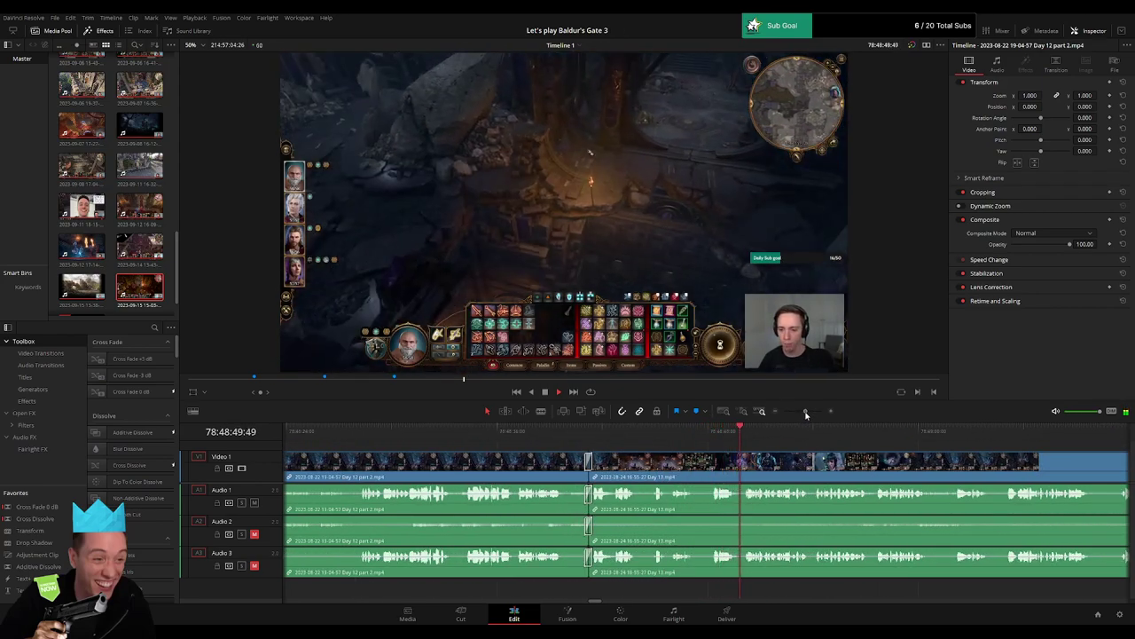
pyautogui.moveTo(807, 414)
pyautogui.mouseDown()
pyautogui.moveTo(778, 415)
pyautogui.moveTo(804, 412)
pyautogui.mouseUp()
pyautogui.click(489, 431)
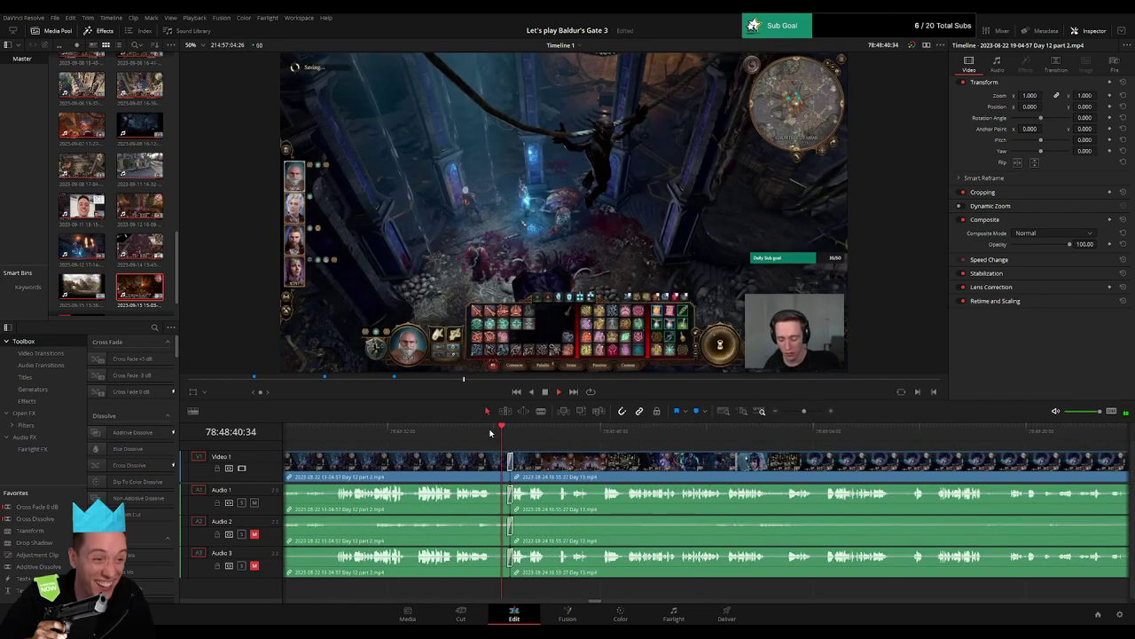
# Skim the opening minutes of the Day 13 clip, from its start to about 78:54:42.
pyautogui.click(949, 431)
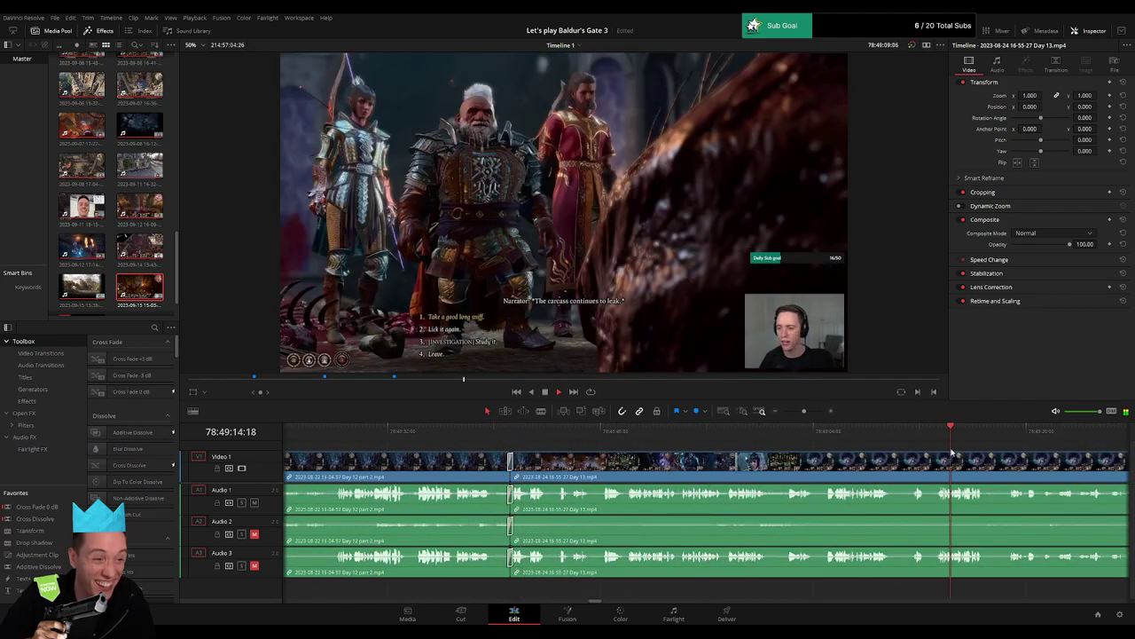
pyautogui.moveTo(804, 411); pyautogui.dragTo(778, 414)
pyautogui.moveTo(738, 456); pyautogui.dragTo(534, 444)
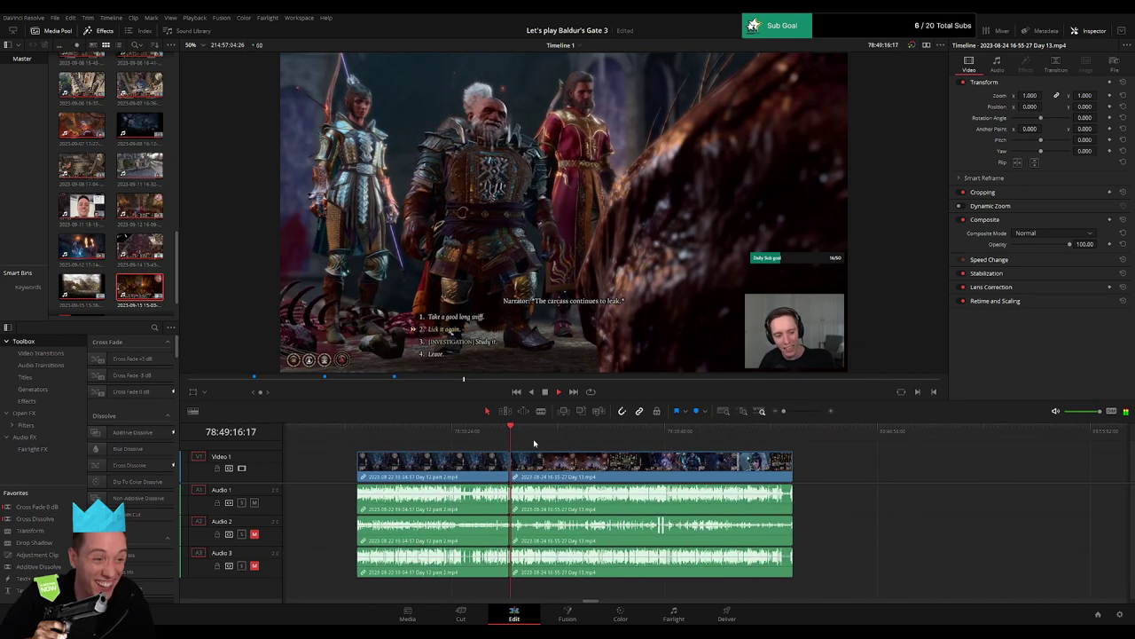
pyautogui.click(517, 436)
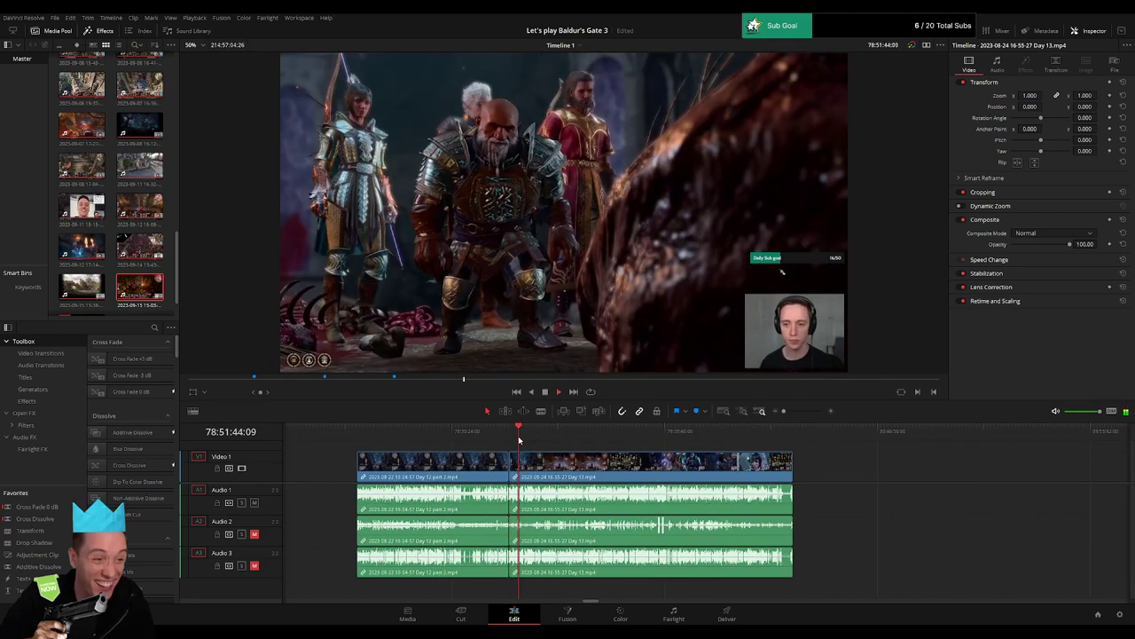
pyautogui.moveTo(784, 413)
pyautogui.mouseDown()
pyautogui.moveTo(797, 415)
pyautogui.moveTo(766, 435)
pyautogui.moveTo(839, 437)
pyautogui.moveTo(794, 412)
pyautogui.mouseUp()
pyautogui.moveTo(725, 434); pyautogui.dragTo(741, 434)
pyautogui.scroll(2, 799, 412)
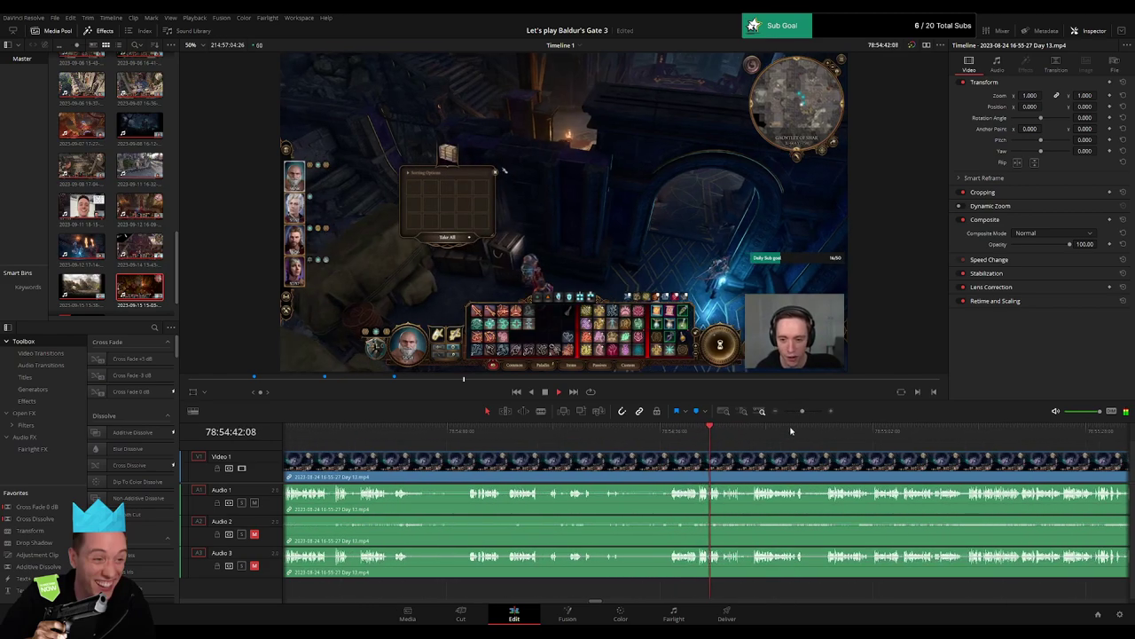
# Search the Day 13 footage between about 78:54:37 and 78:56:30 for a natural pause to end the episode.
pyautogui.click(749, 432)
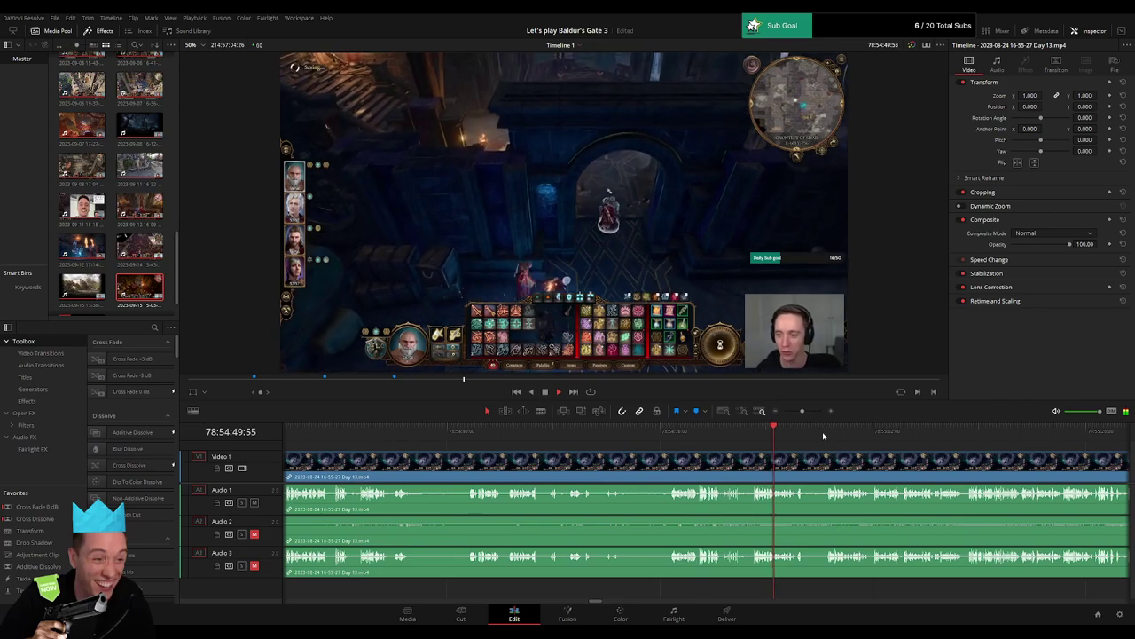
pyautogui.click(827, 432)
pyautogui.click(670, 432)
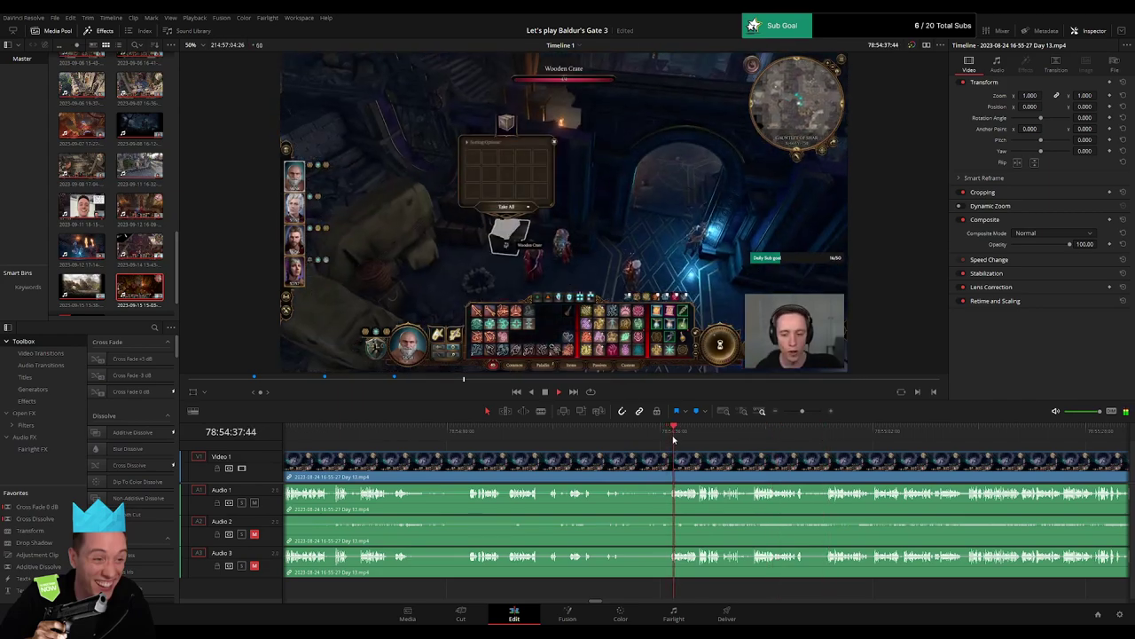
pyautogui.click(834, 438)
pyautogui.click(994, 434)
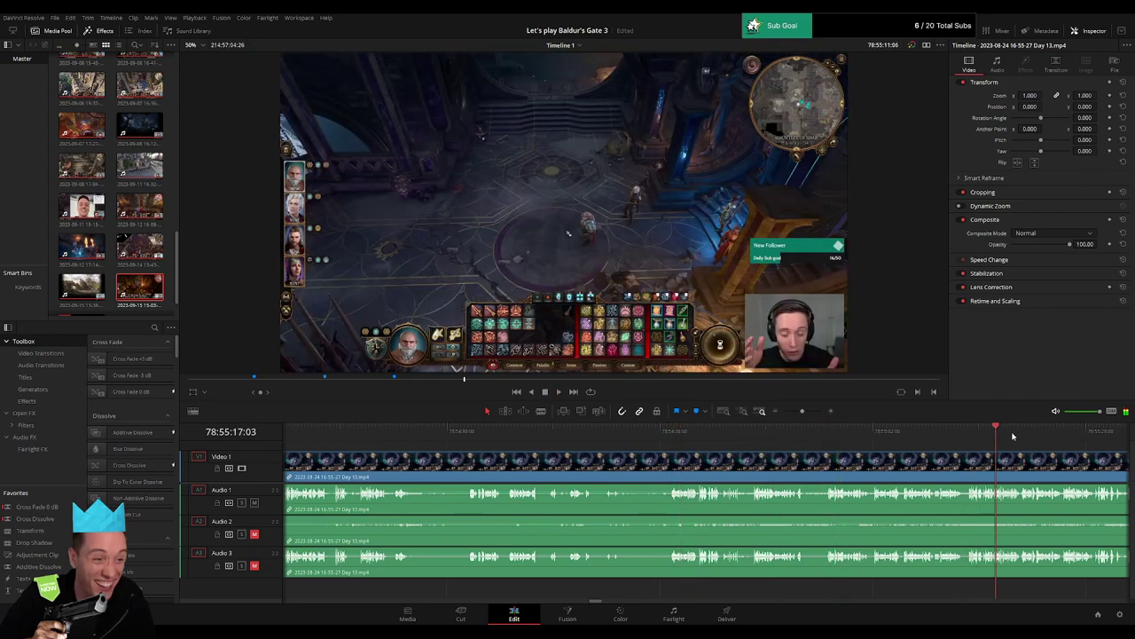
pyautogui.click(1037, 436)
pyautogui.hscroll(5, 1079, 451)
pyautogui.click(911, 436)
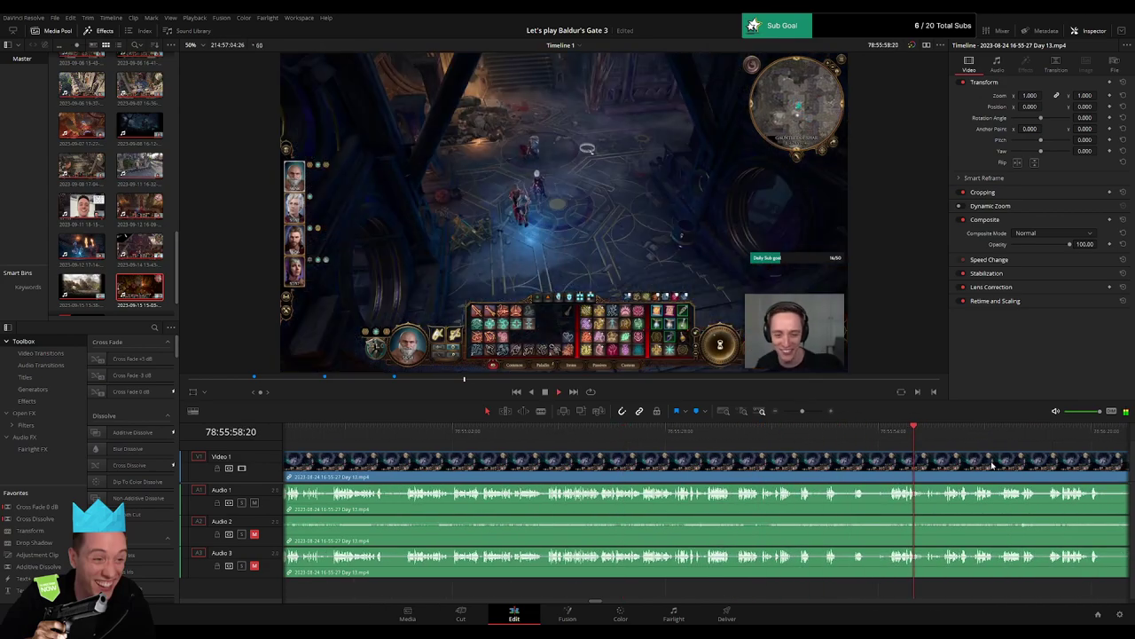
pyautogui.hscroll(4, 991, 463)
pyautogui.click(702, 437)
pyautogui.click(801, 432)
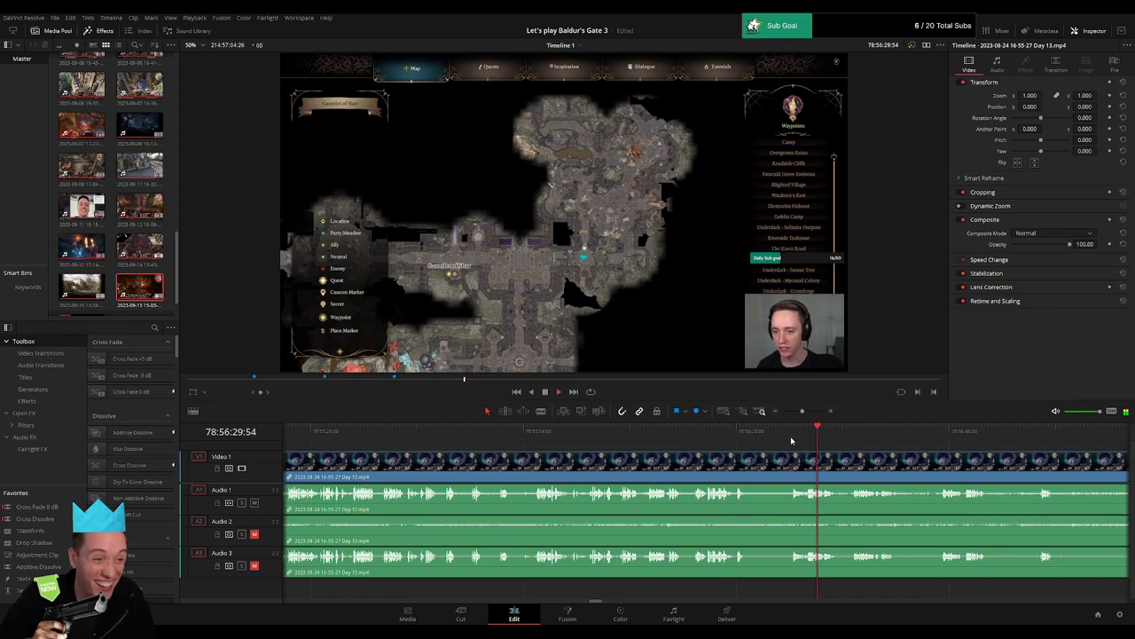
pyautogui.click(794, 431)
# Cut Day 13 at 78:56:26:30 and add video and audio fades of about one second on both sides.
pyautogui.click(808, 412)
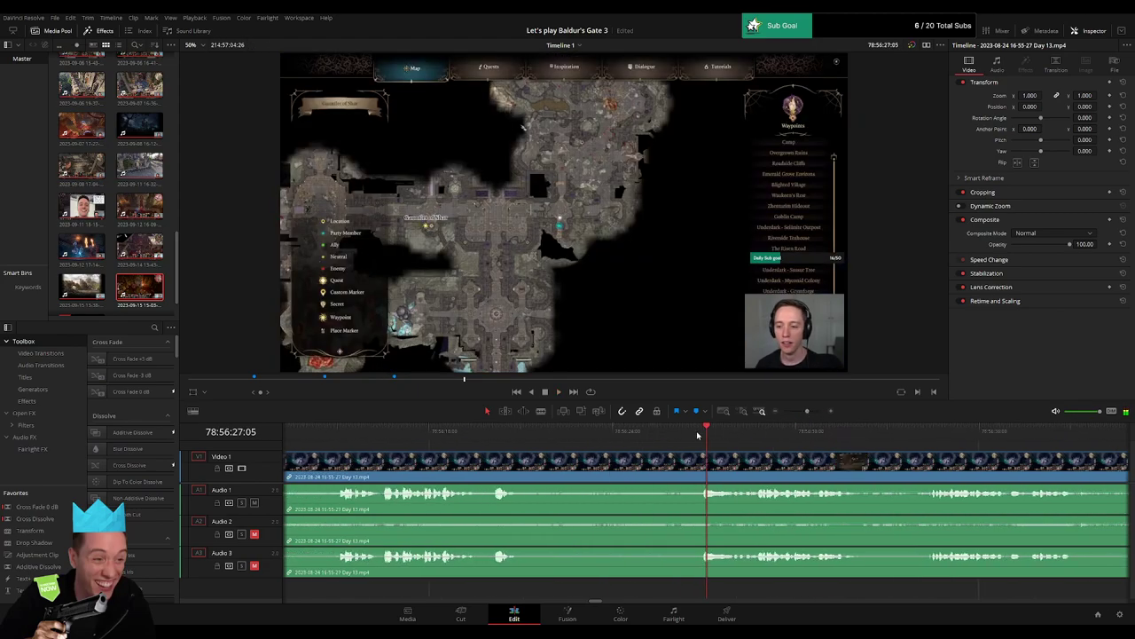
pyautogui.moveTo(702, 436); pyautogui.dragTo(689, 435)
pyautogui.click(690, 458)
pyautogui.press('a')
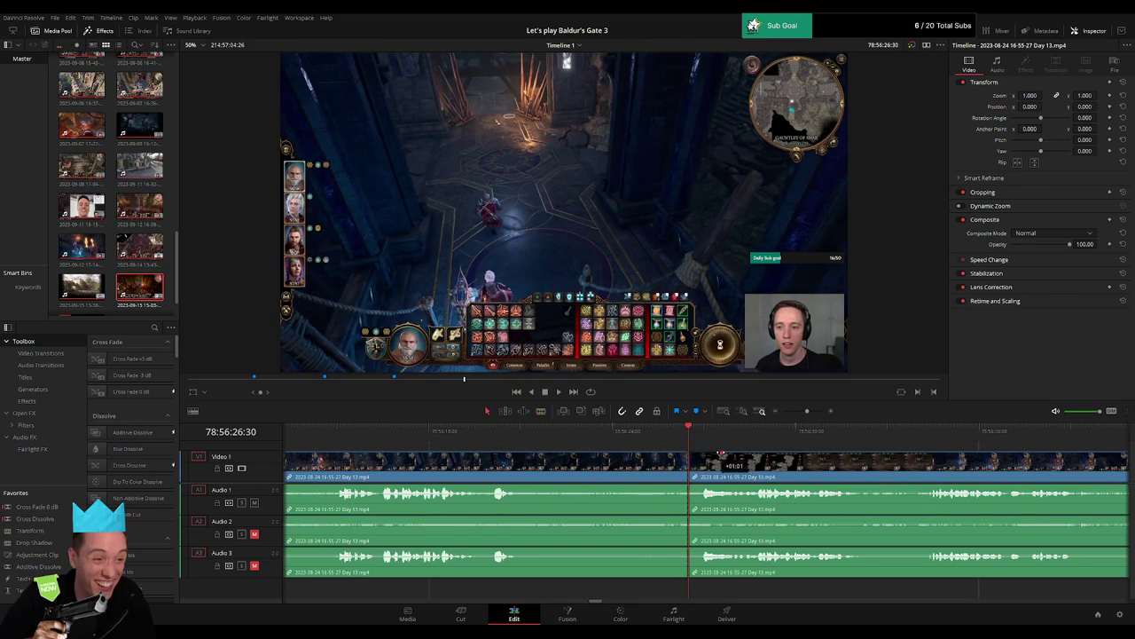
pyautogui.moveTo(721, 453); pyautogui.dragTo(720, 453)
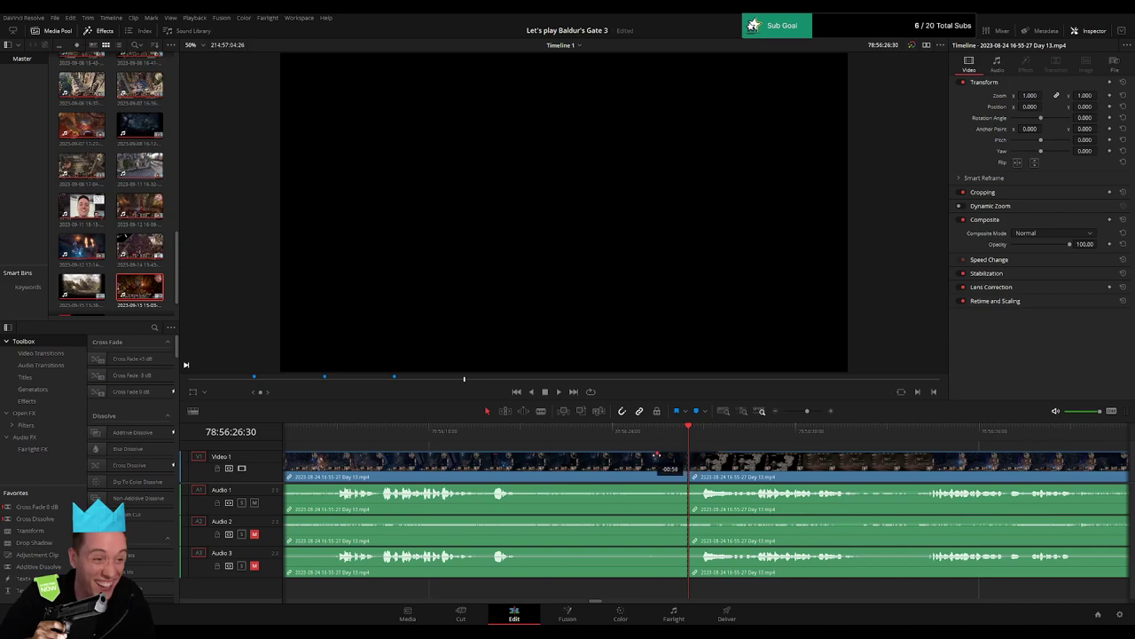
pyautogui.moveTo(687, 487)
pyautogui.mouseDown()
pyautogui.moveTo(663, 487)
pyautogui.moveTo(683, 488)
pyautogui.mouseUp()
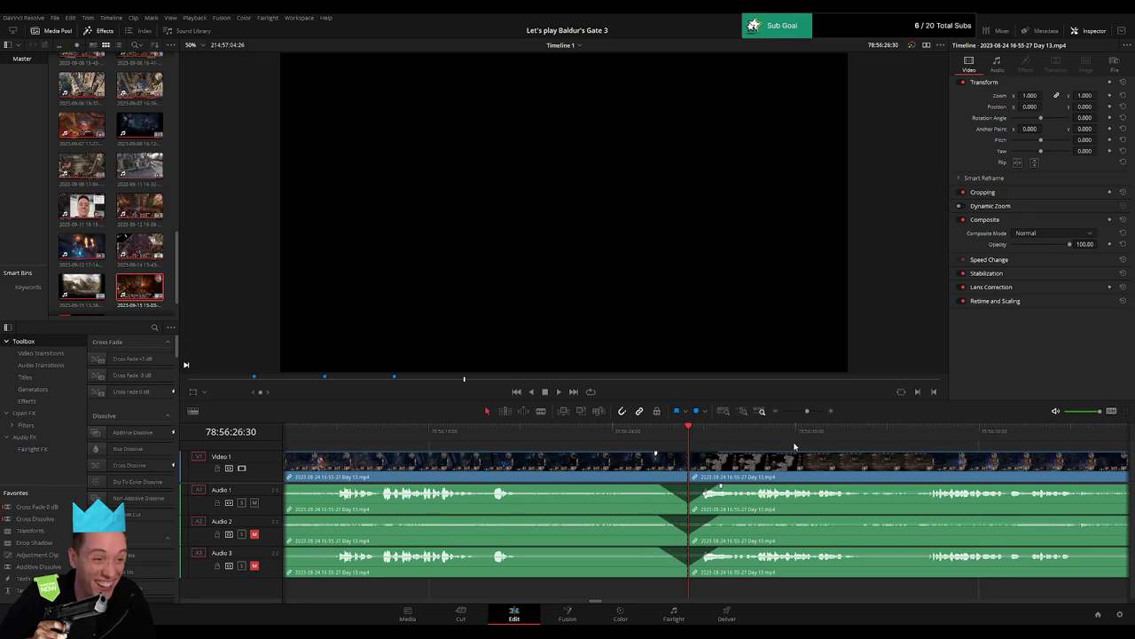
# Play on from the faded cut at 78:56:26:30 and check the quest journal section following it.
pyautogui.press('space')
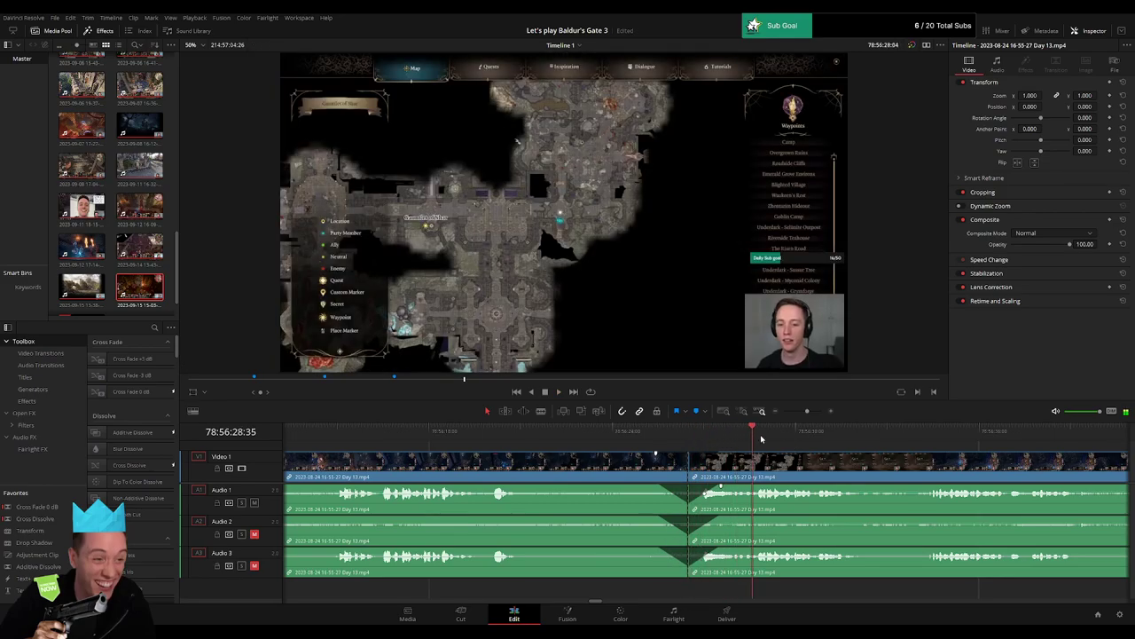
pyautogui.click(759, 441)
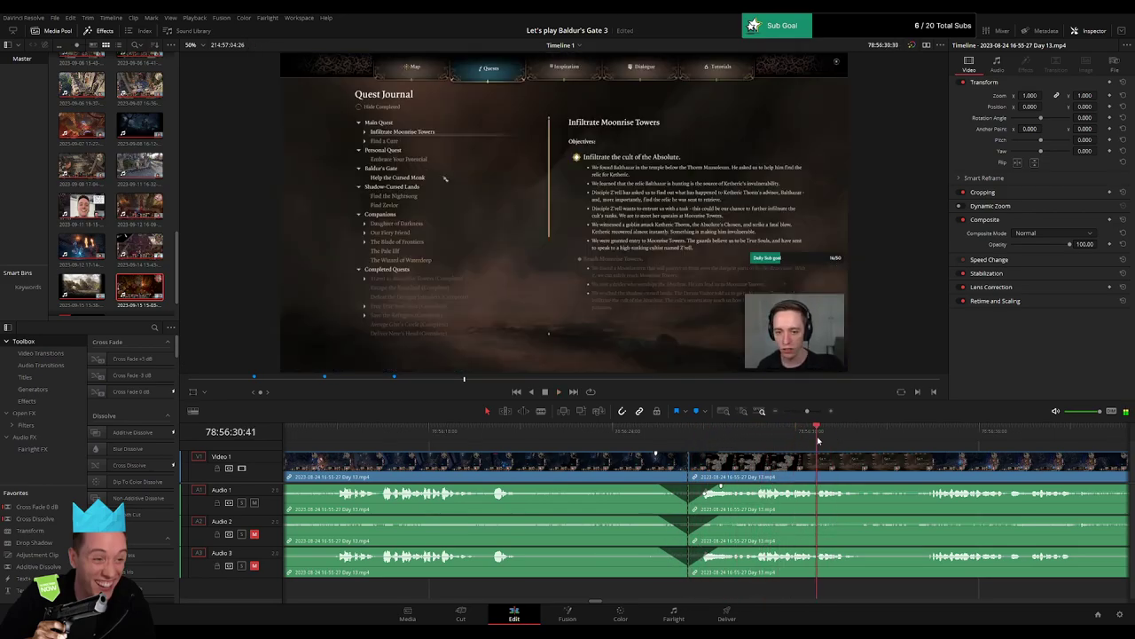
pyautogui.click(939, 442)
pyautogui.click(817, 441)
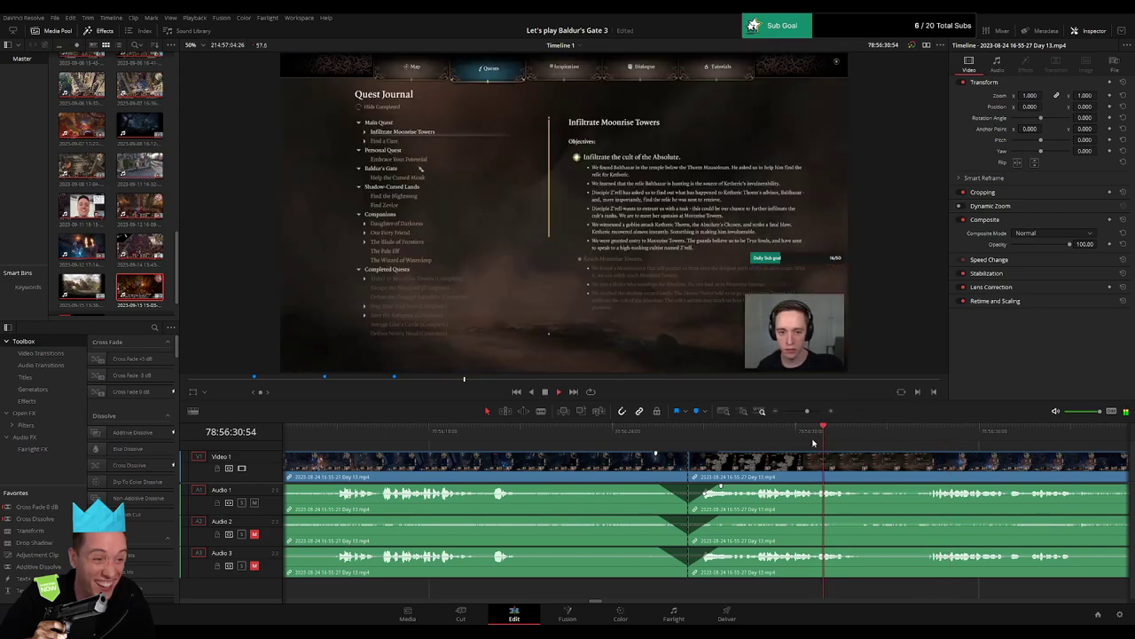
pyautogui.click(810, 442)
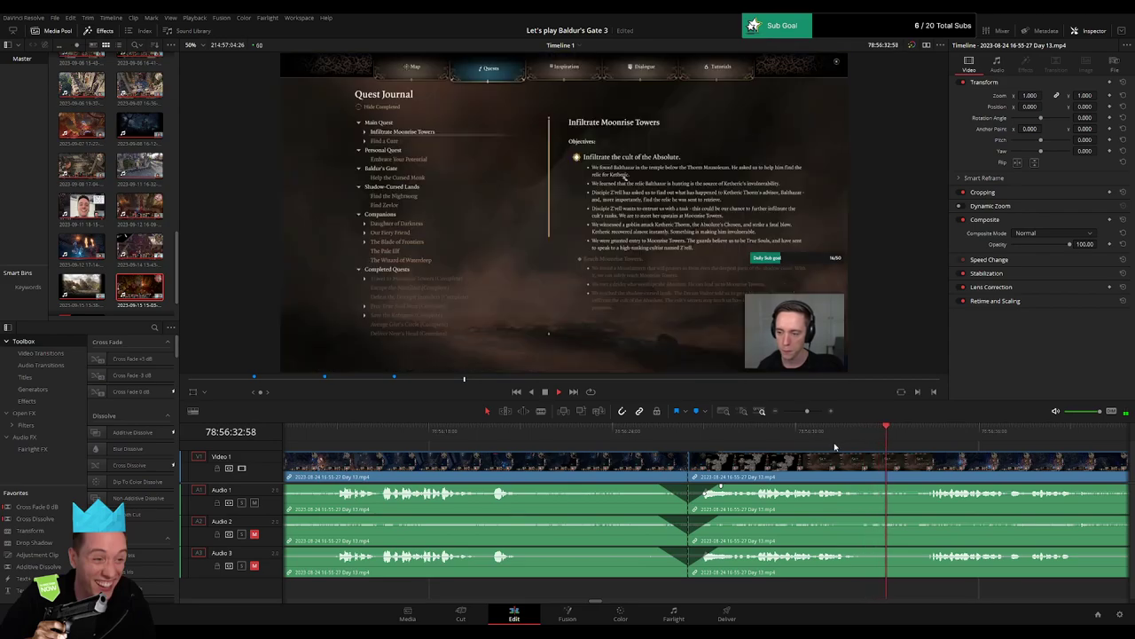
pyautogui.press('space')
pyautogui.moveTo(806, 412); pyautogui.dragTo(803, 412)
# Scrub Day 13 on both sides of the 78:56:26:30 cut, from about 78:55:40 to 78:56:36, checking for a better pause.
pyautogui.click(524, 433)
pyautogui.press('space')
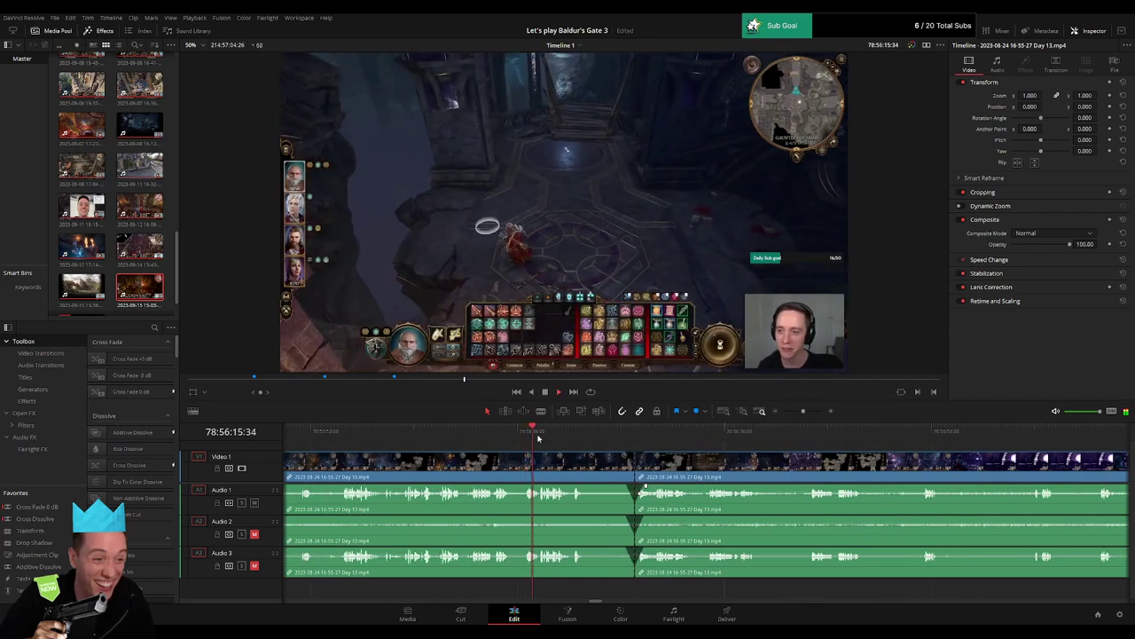
pyautogui.click(698, 434)
pyautogui.moveTo(707, 435); pyautogui.dragTo(790, 438)
pyautogui.click(415, 442)
pyautogui.press('space')
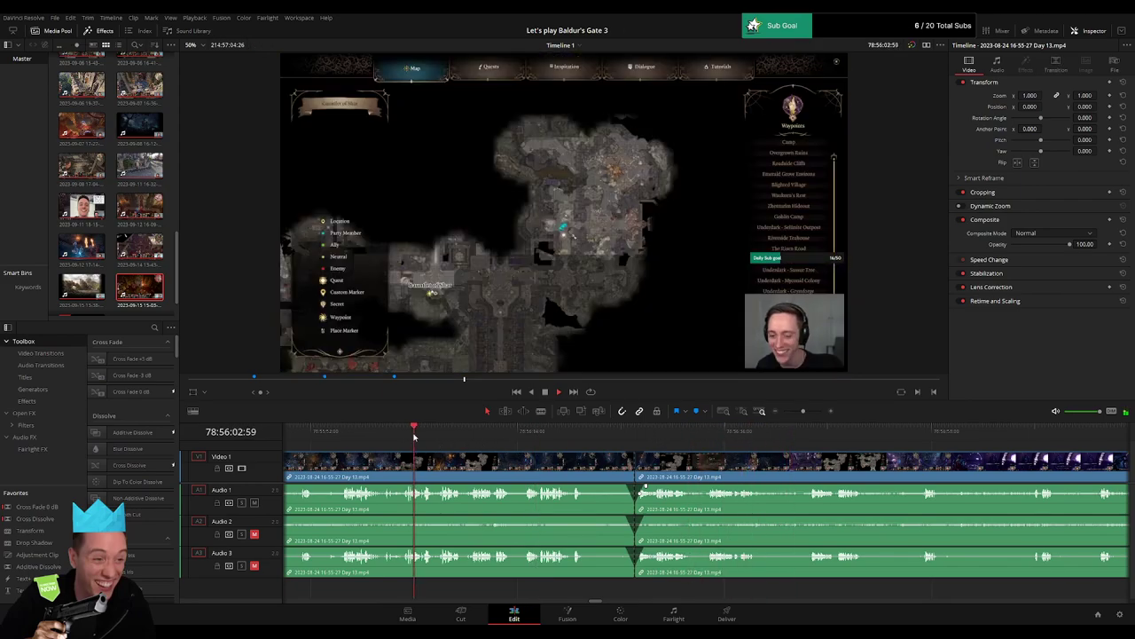
pyautogui.hscroll(-3, 664, 476)
pyautogui.hscroll(-1, 664, 476)
pyautogui.click(555, 435)
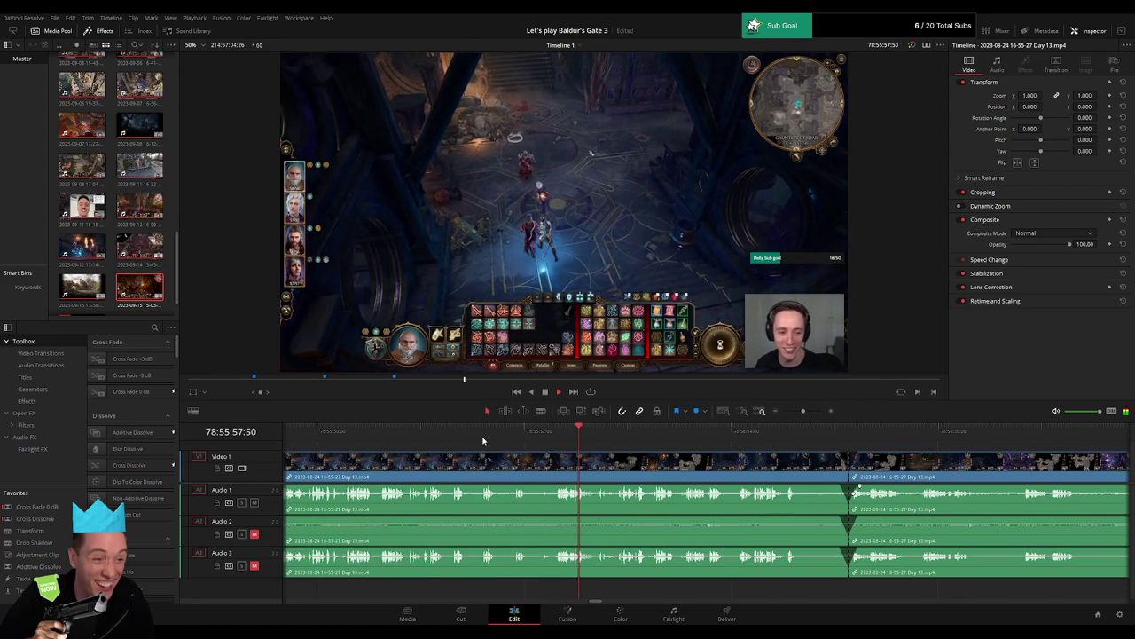
pyautogui.click(486, 433)
pyautogui.hscroll(-2, 519, 437)
pyautogui.click(544, 435)
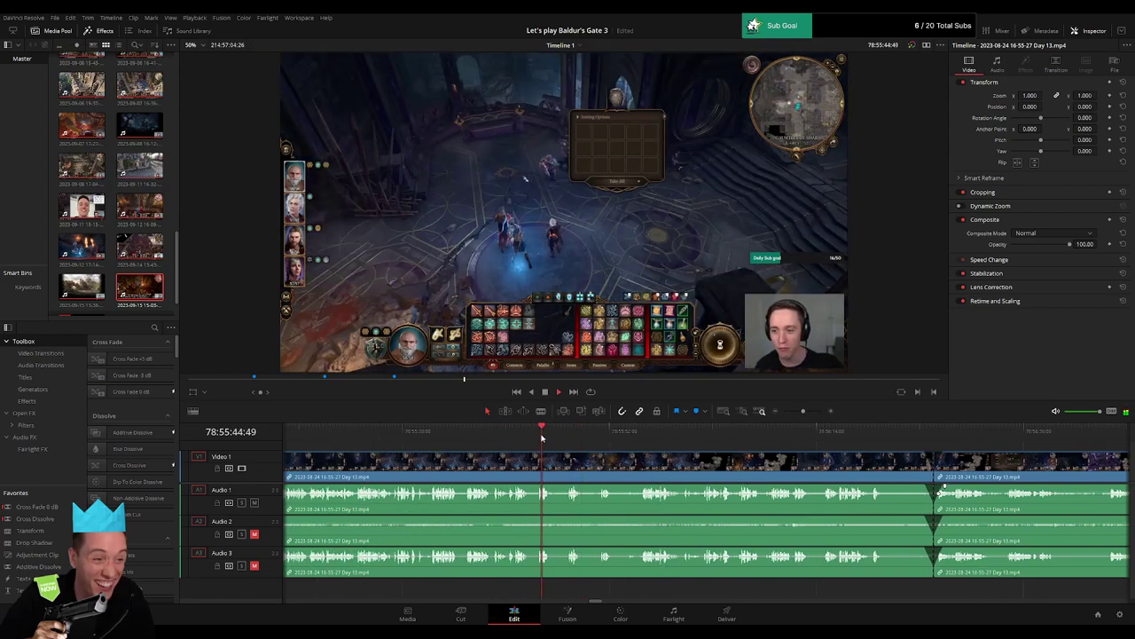
pyautogui.click(489, 434)
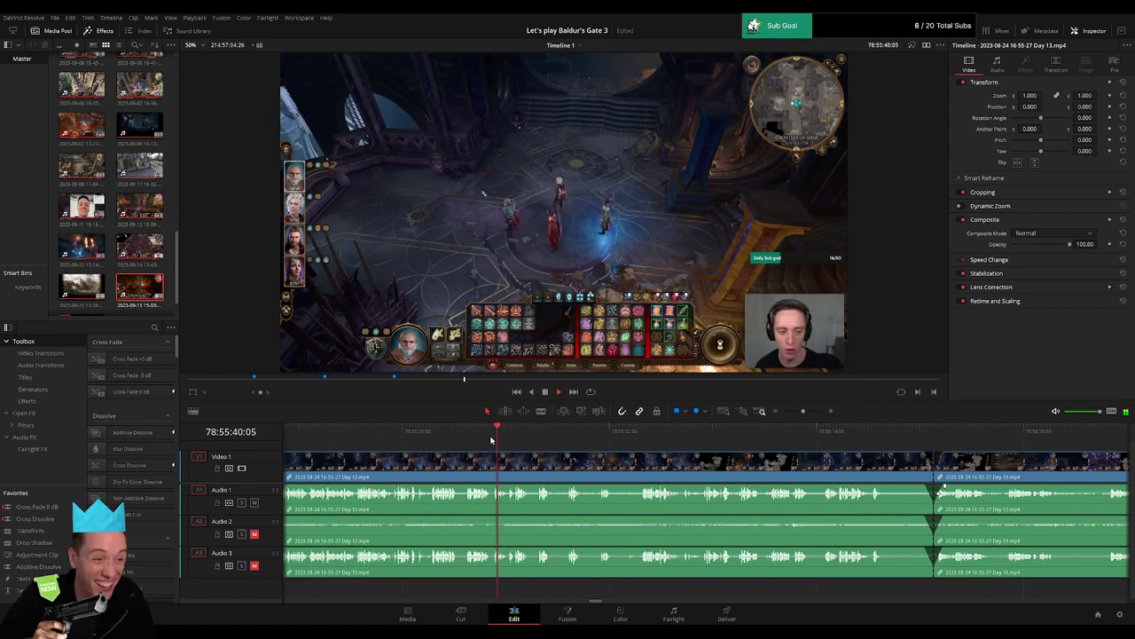
pyautogui.click(474, 435)
pyautogui.click(916, 436)
pyautogui.click(1024, 438)
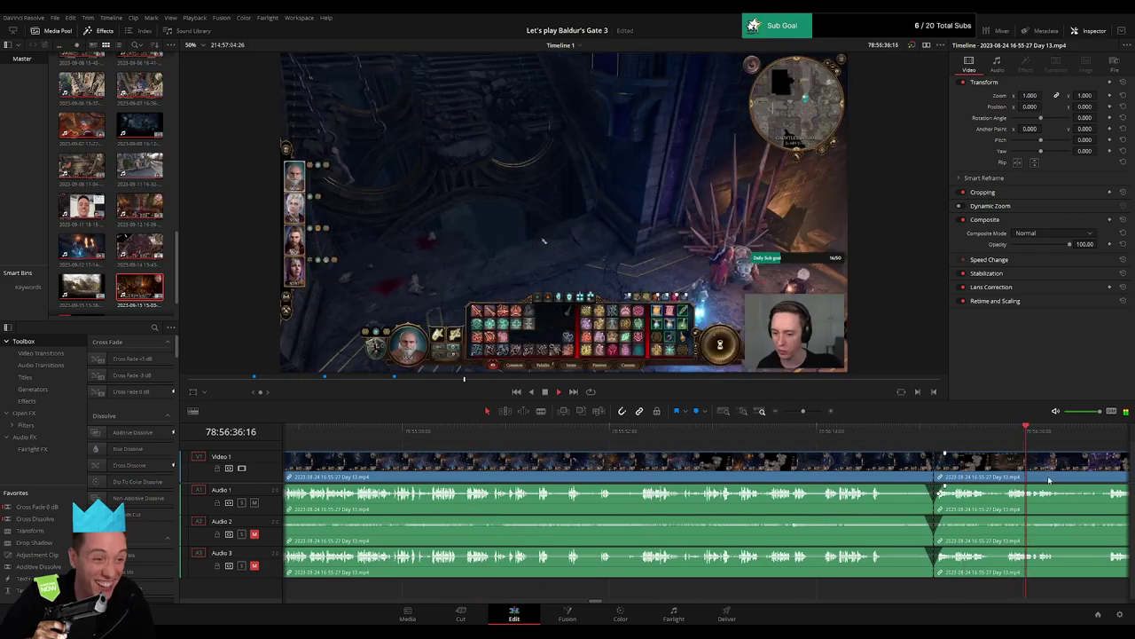
# Find the quiet spot before speech resumes and roll the Day 13 cut to 78:56:44:00, playing on from it.
pyautogui.hscroll(10, 652, 454)
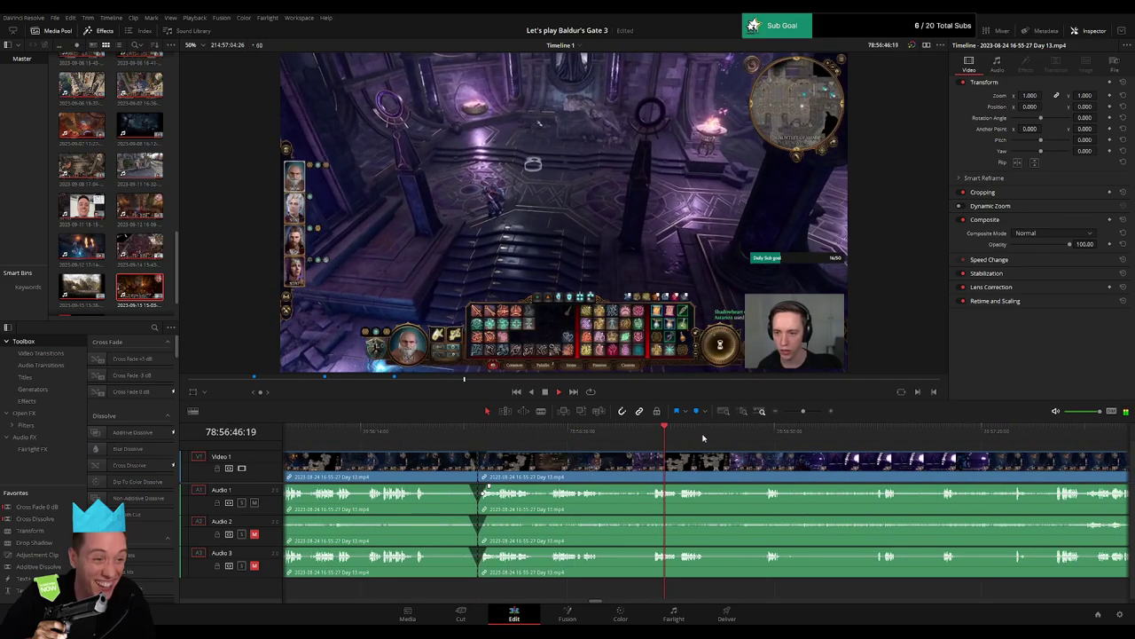
pyautogui.click(765, 432)
pyautogui.click(650, 435)
pyautogui.press('space')
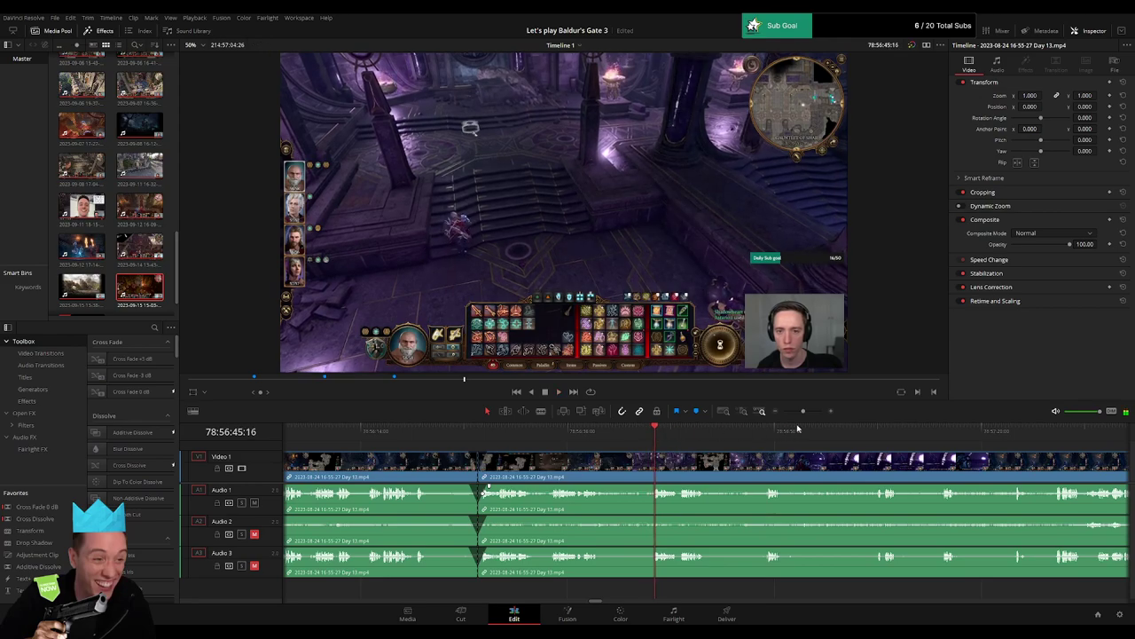
pyautogui.moveTo(803, 412); pyautogui.dragTo(808, 412)
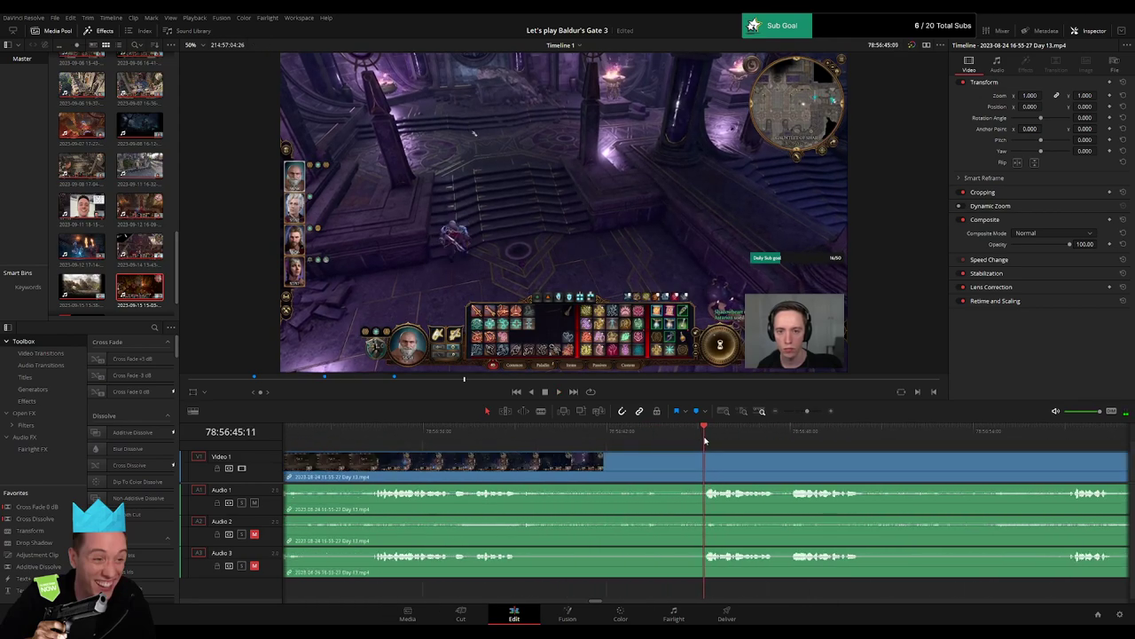
pyautogui.moveTo(672, 444); pyautogui.dragTo(669, 443)
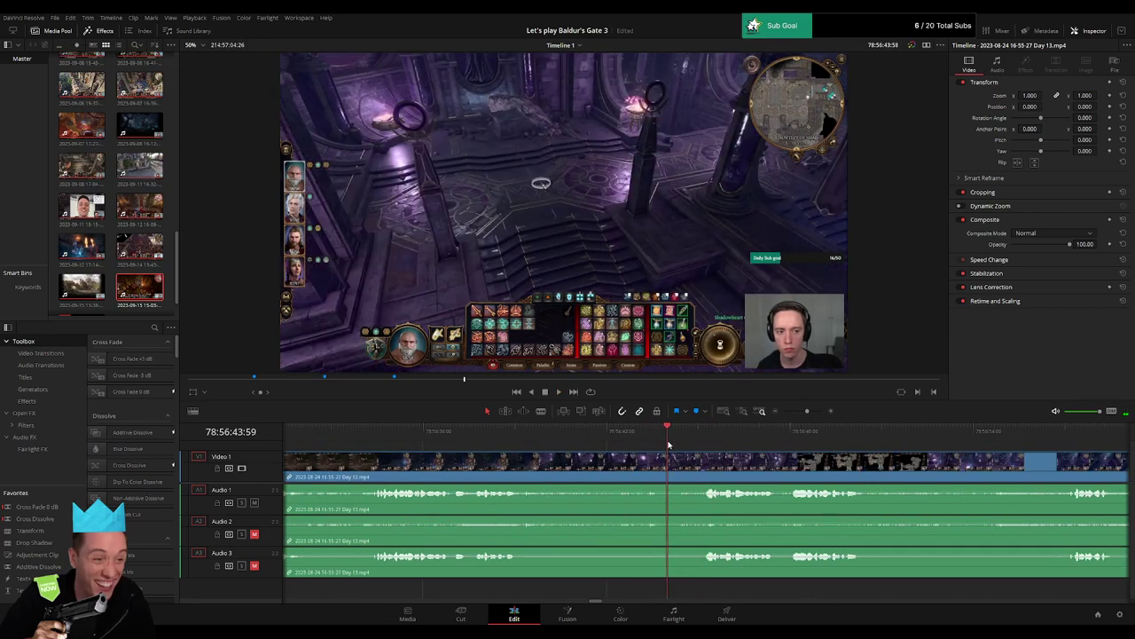
pyautogui.moveTo(806, 414); pyautogui.dragTo(799, 415)
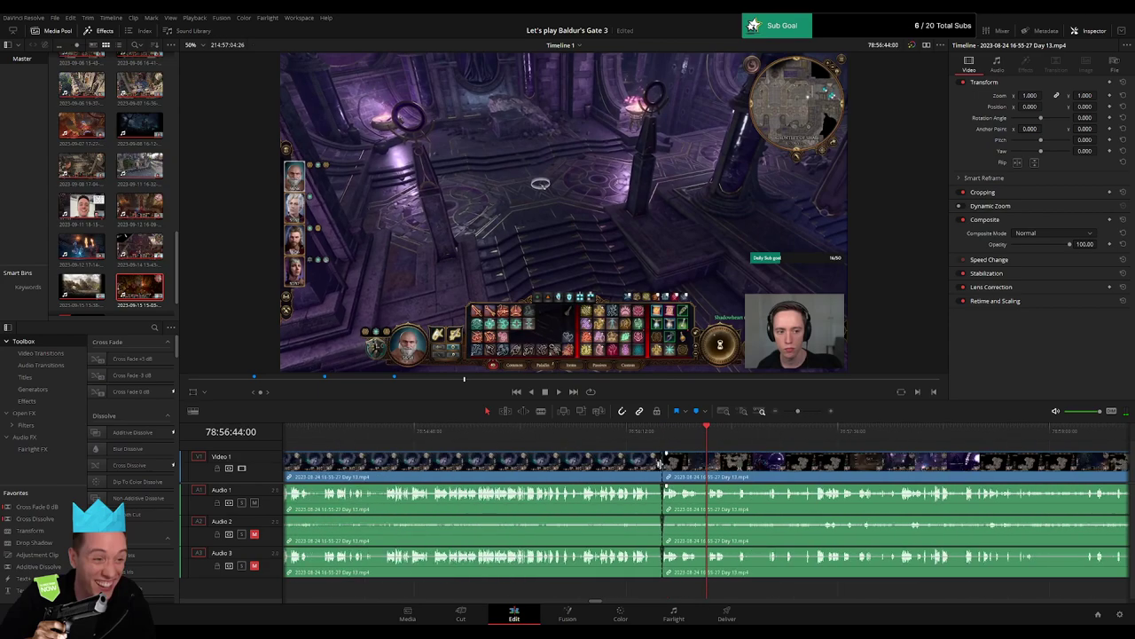
pyautogui.moveTo(662, 464); pyautogui.dragTo(708, 461)
pyautogui.press('space')
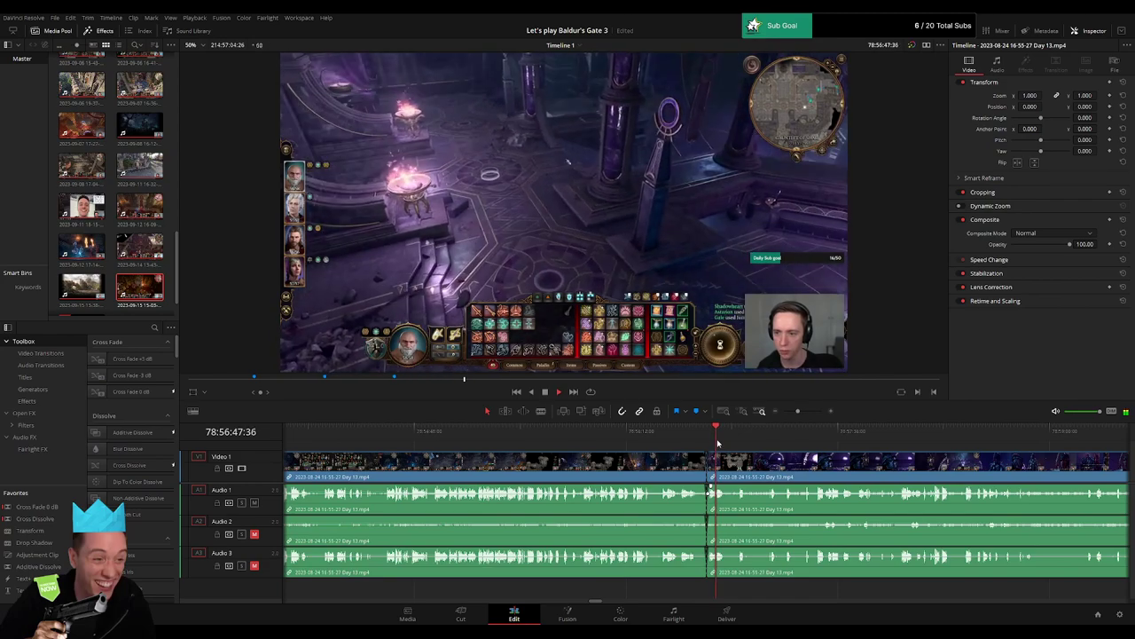
# Scrub the Day 13 footage following the cut to about 78:58:16, and return the playhead to the cut at 78:56:44:00.
pyautogui.click(739, 438)
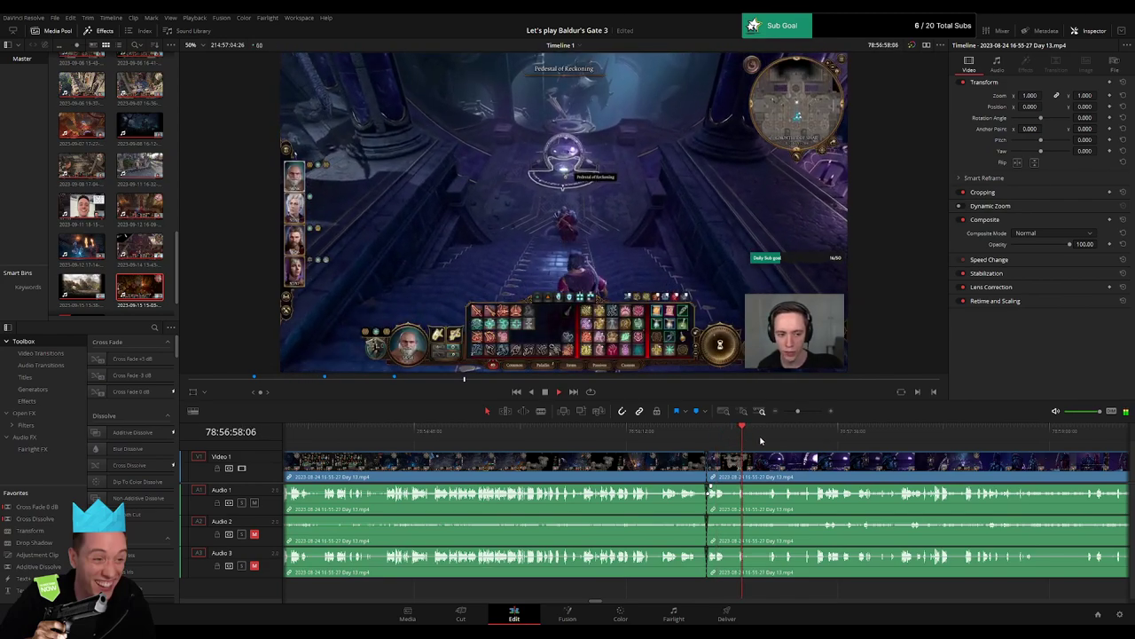
pyautogui.click(769, 438)
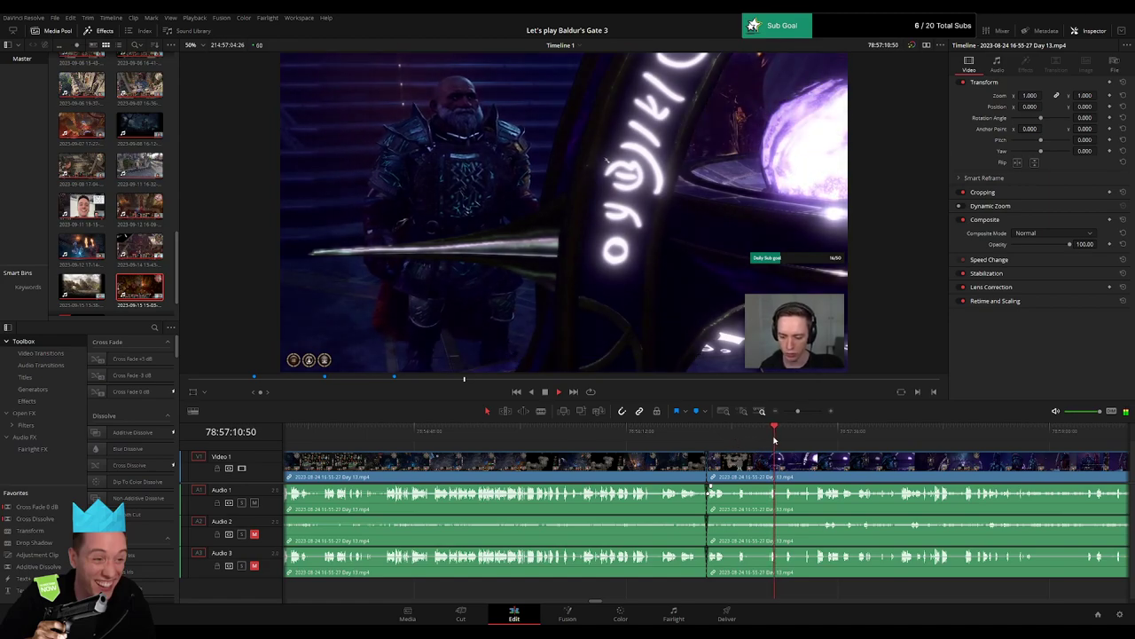
pyautogui.click(783, 440)
pyautogui.click(790, 440)
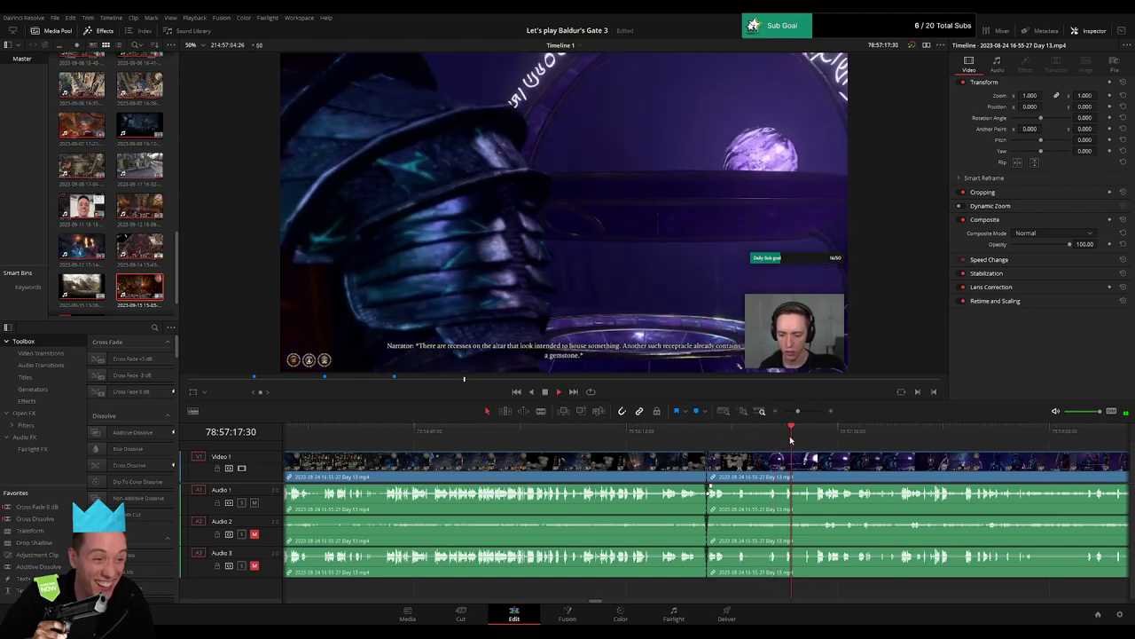
pyautogui.moveTo(791, 438); pyautogui.dragTo(884, 441)
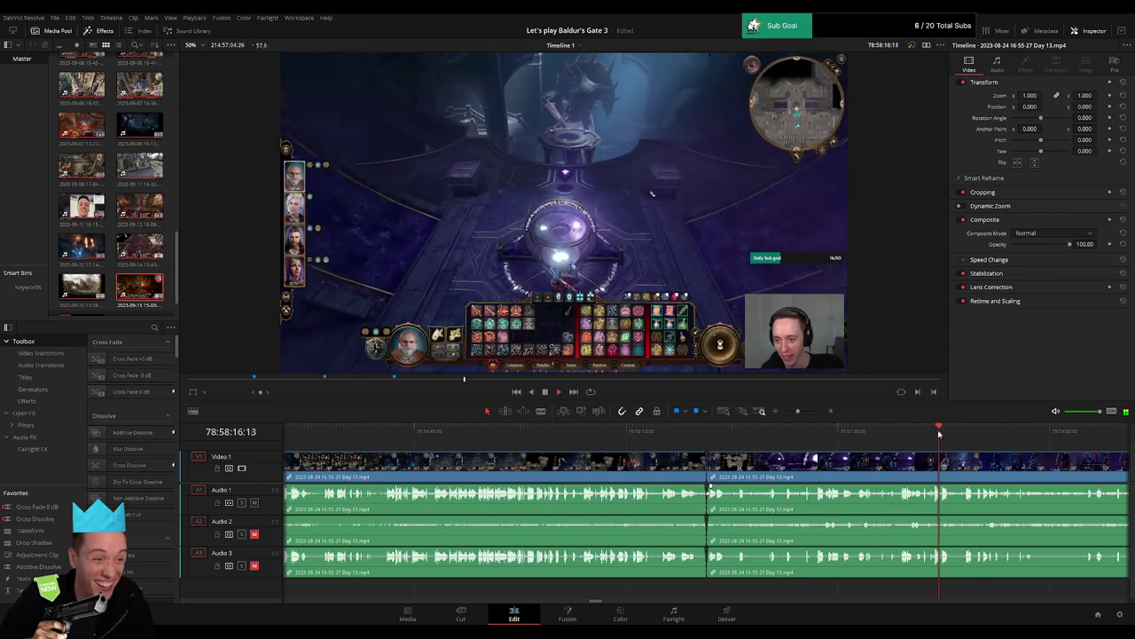
pyautogui.moveTo(798, 411); pyautogui.dragTo(756, 416)
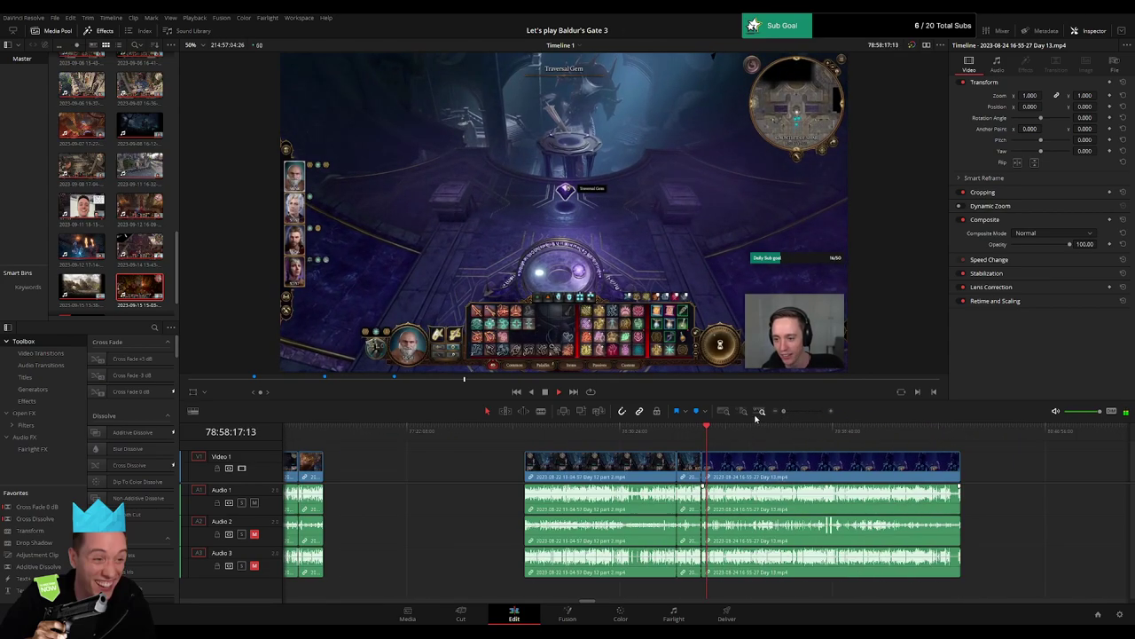
pyautogui.click(534, 439)
pyautogui.click(700, 440)
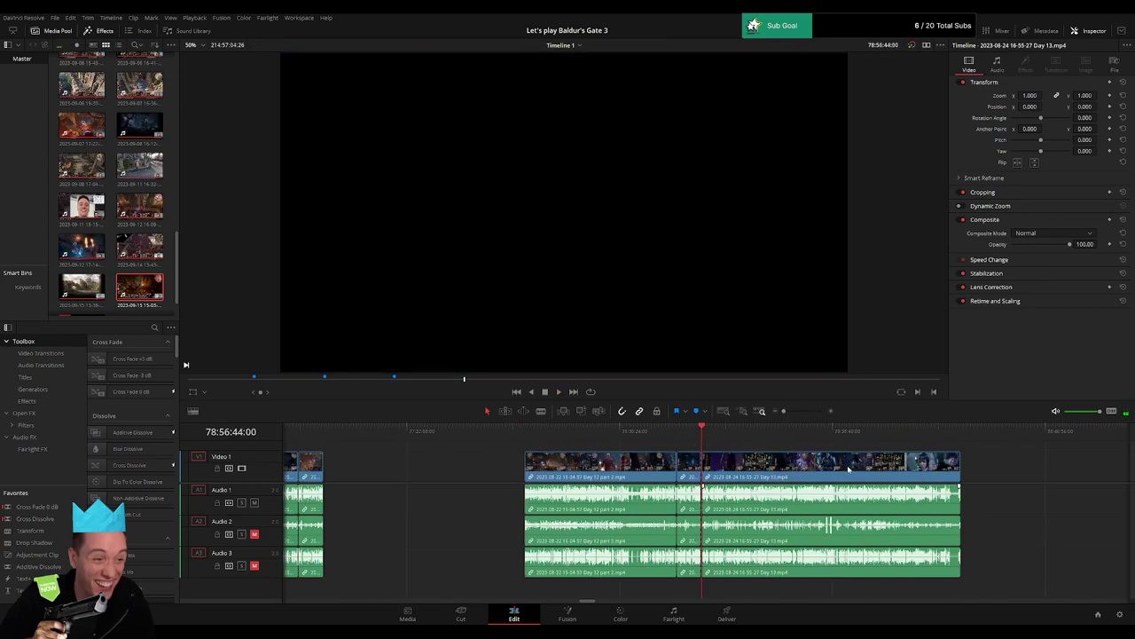
# Move the rest of Day 13 away from the cut and add a marker named "40 episodes" at 78:56:44:00.
pyautogui.hscroll(5, 672, 461)
pyautogui.moveTo(645, 470); pyautogui.dragTo(979, 472)
pyautogui.click(639, 461)
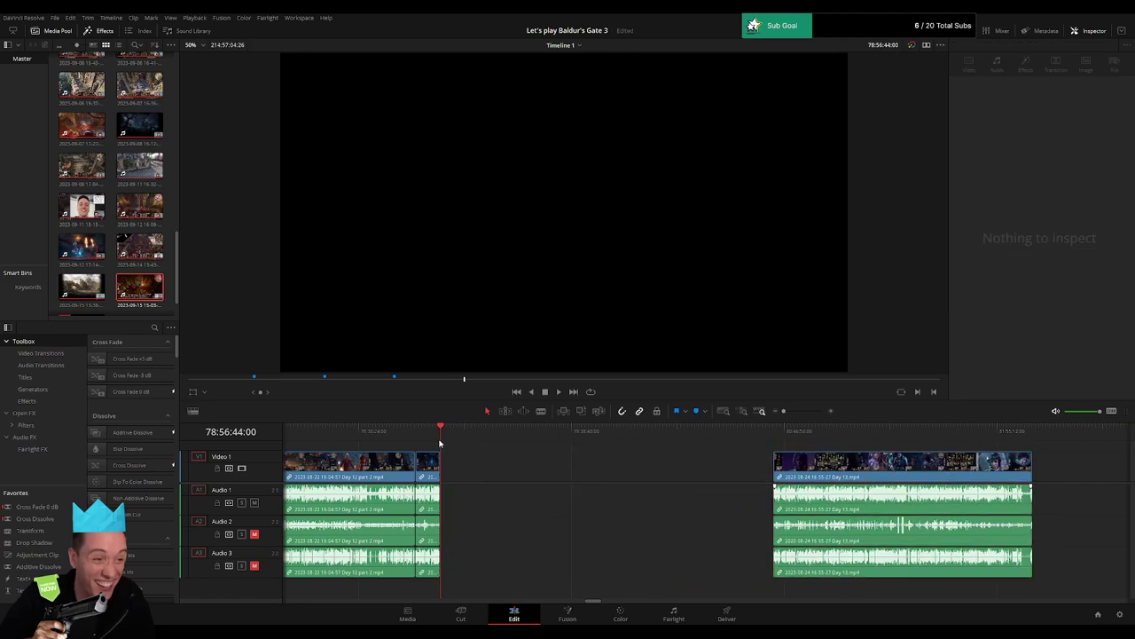
pyautogui.press('m')
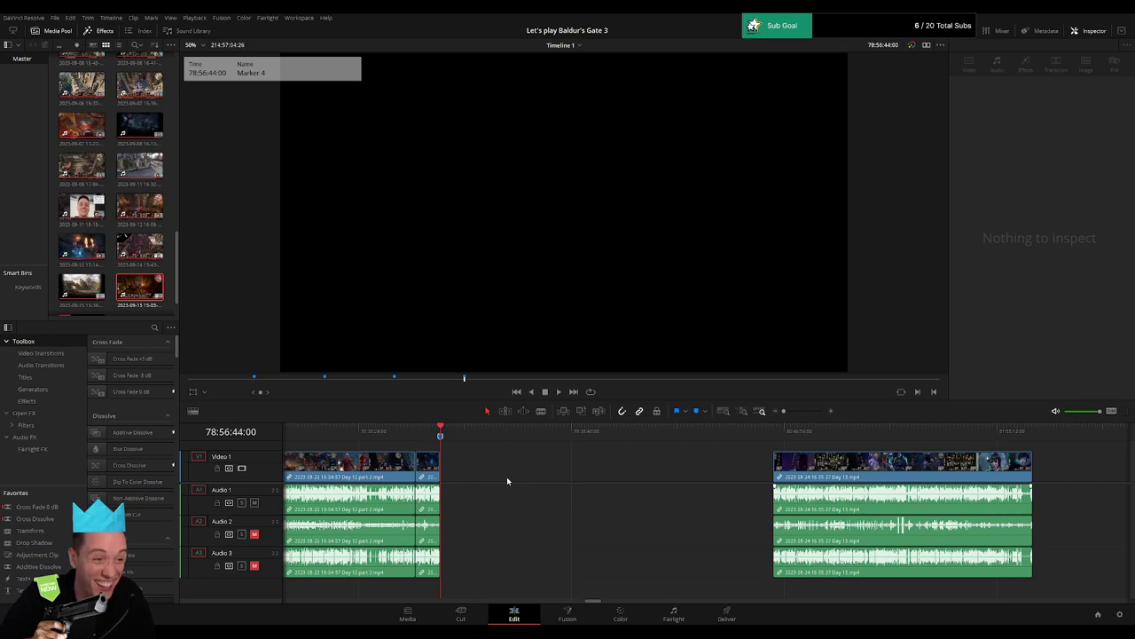
pyautogui.write('40 episodes')
pyautogui.press('Return')
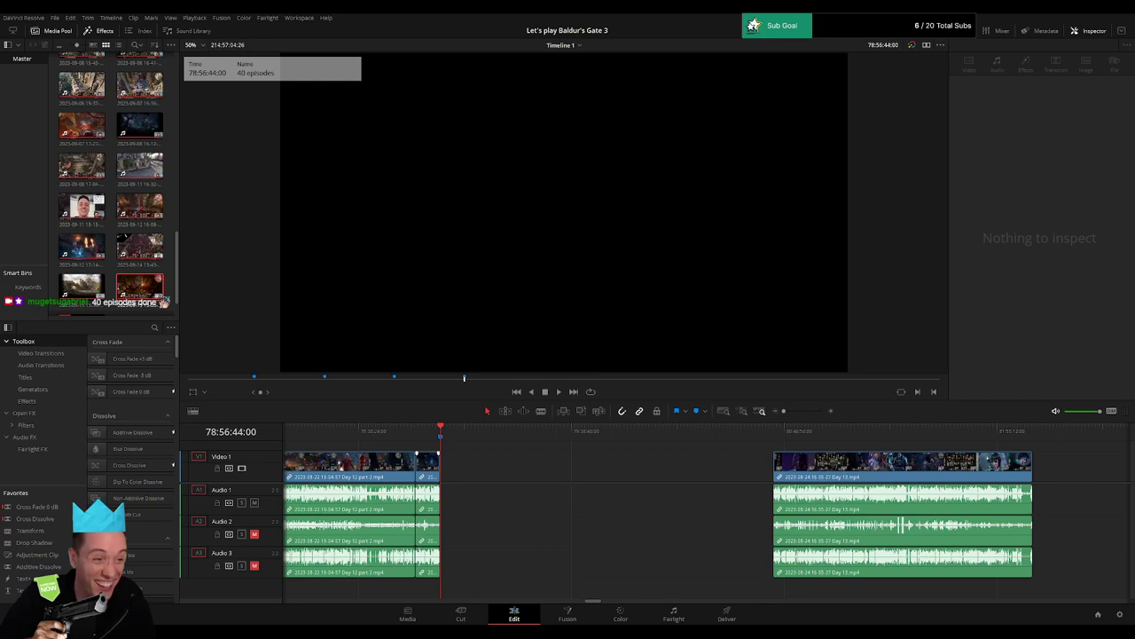
# Place the remaining Day 13 clip so it begins at about 80:00:00 on the timeline and play it from the start.
pyautogui.hscroll(3, 512, 473)
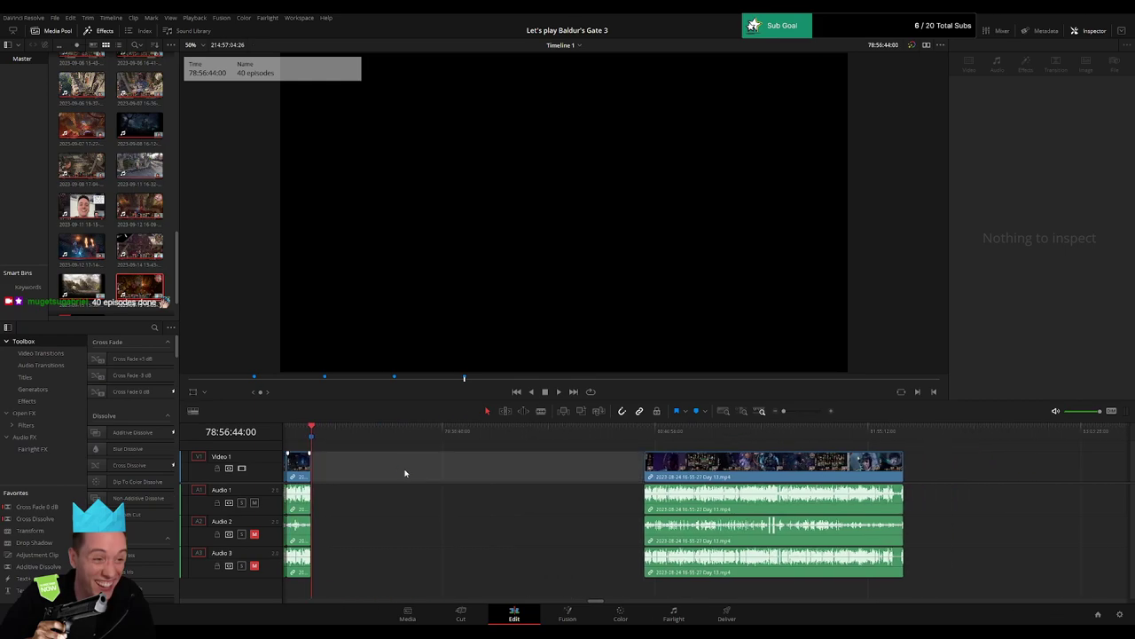
pyautogui.moveTo(315, 430); pyautogui.dragTo(499, 446)
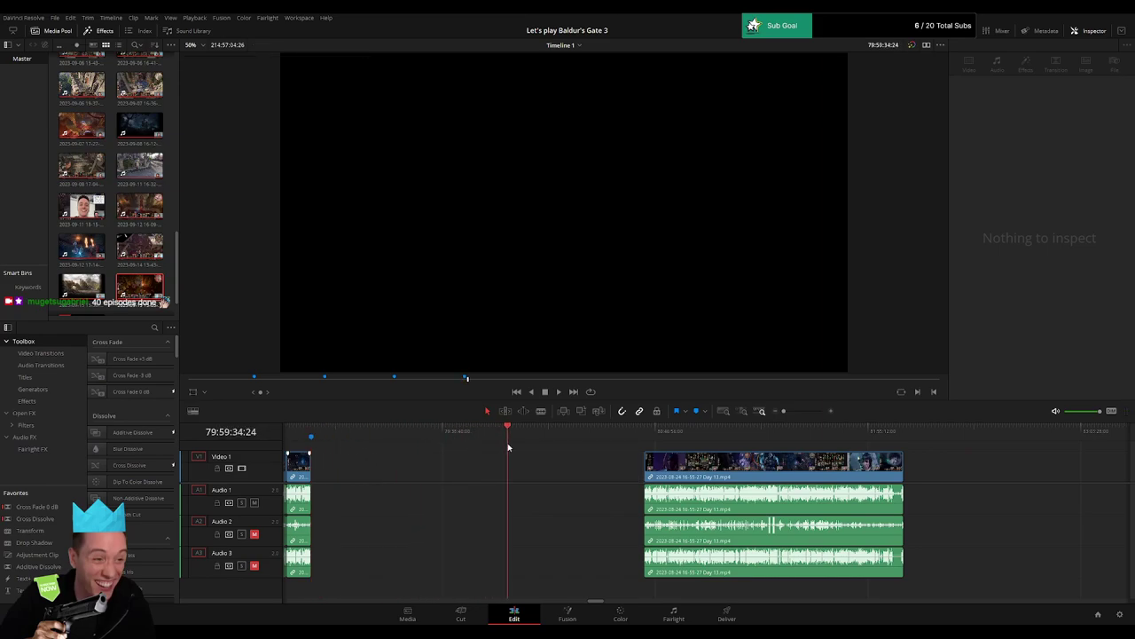
pyautogui.moveTo(672, 463); pyautogui.dragTo(537, 463)
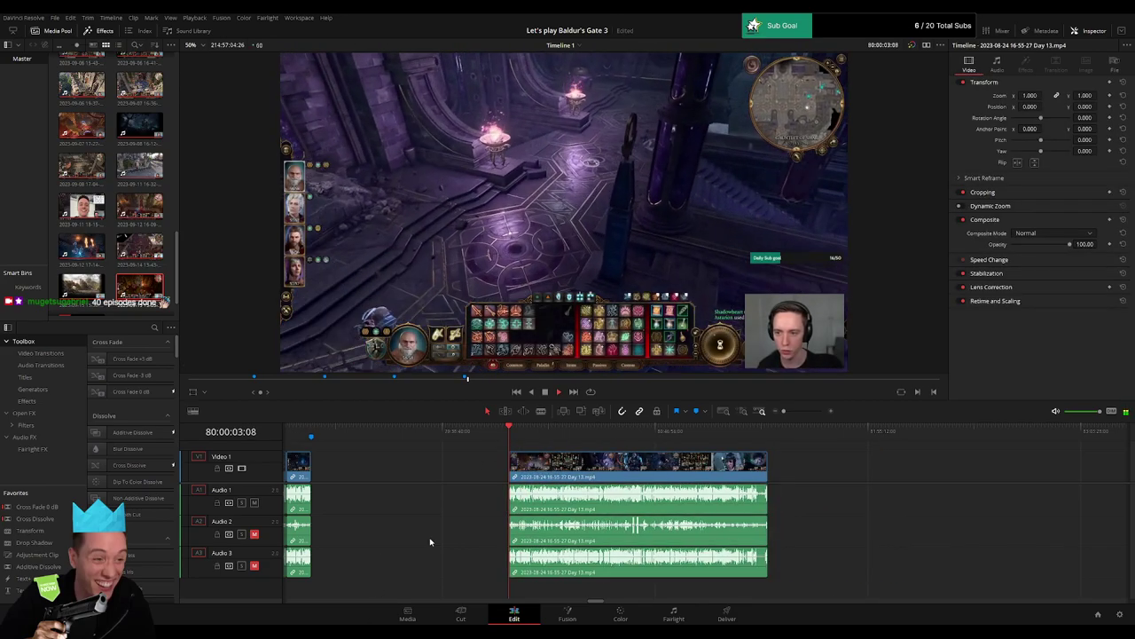
# Scrub the Day 13 footage from about 80:55:45 to 80:56:41, comparing picture and waveforms to find a pause for the episode's end.
pyautogui.moveTo(572, 445); pyautogui.dragTo(523, 443)
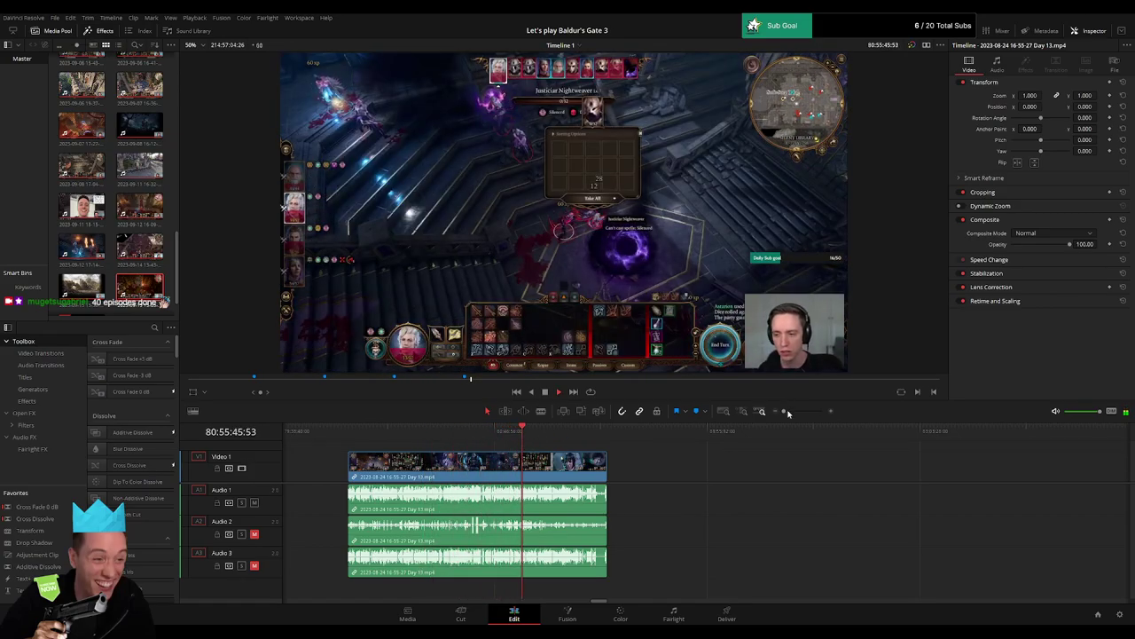
pyautogui.moveTo(787, 412); pyautogui.dragTo(803, 414)
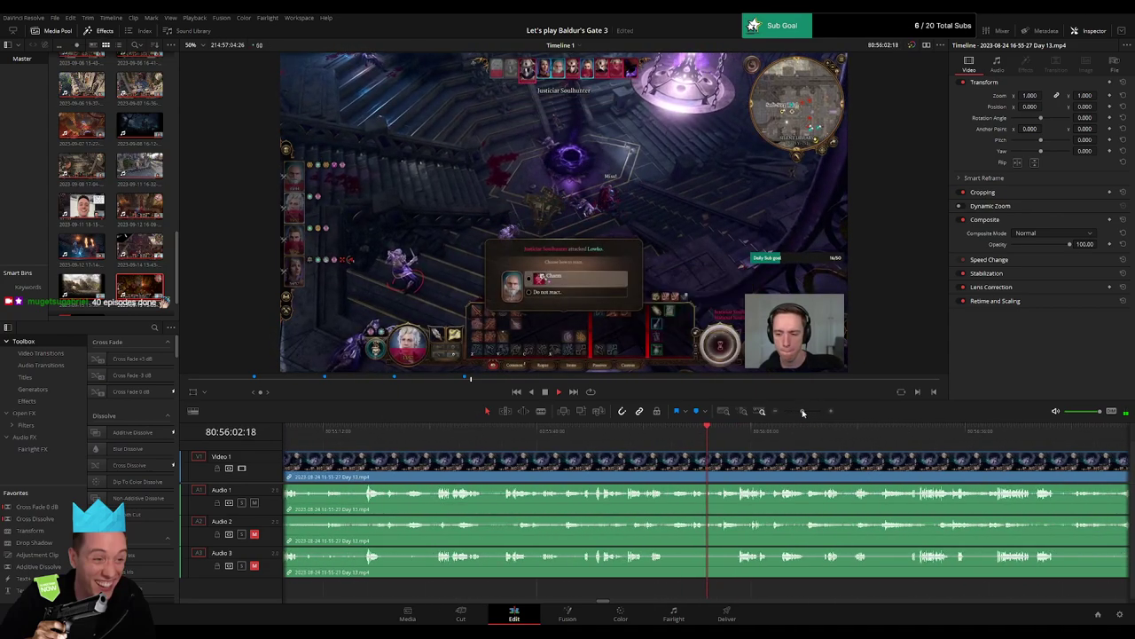
pyautogui.click(738, 433)
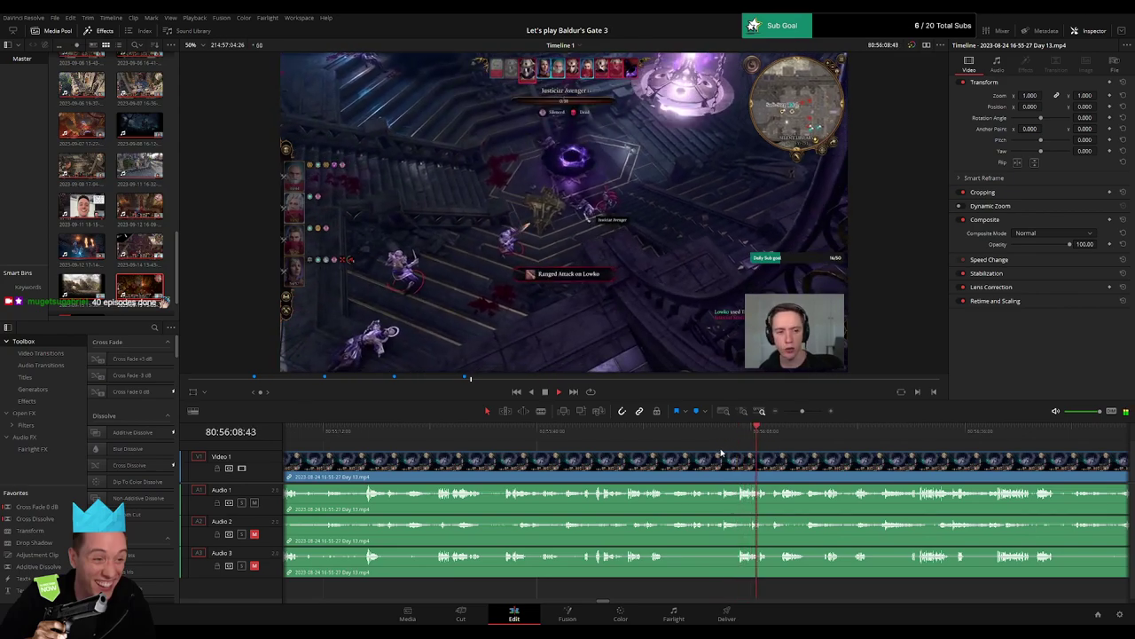
pyautogui.hscroll(3, 612, 458)
pyautogui.click(622, 437)
pyautogui.click(661, 438)
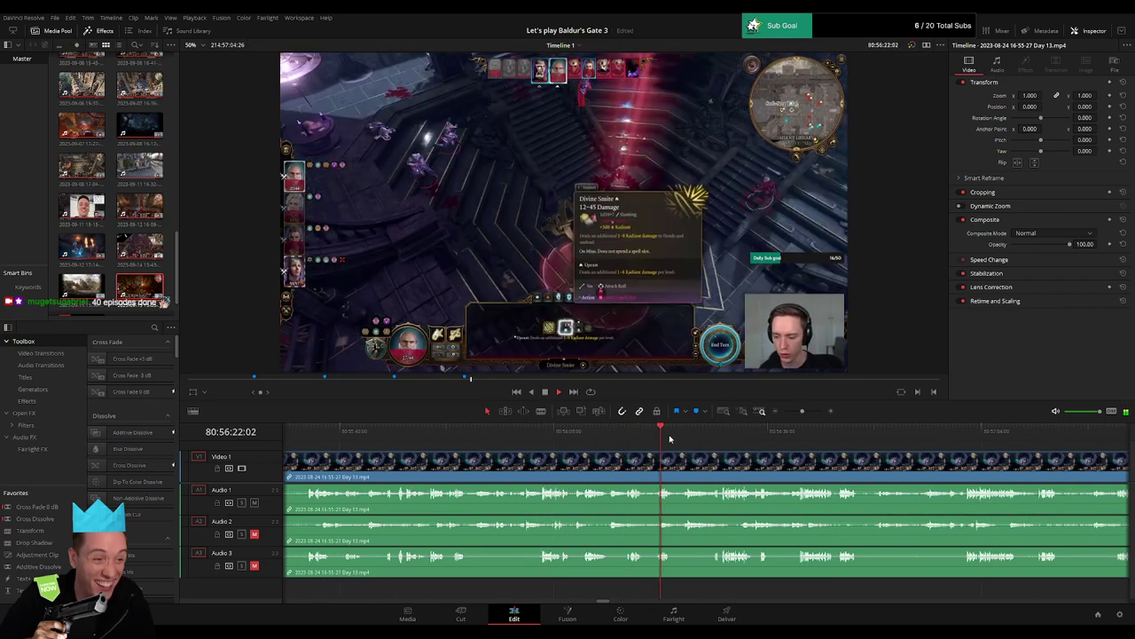
pyautogui.moveTo(802, 411); pyautogui.dragTo(807, 412)
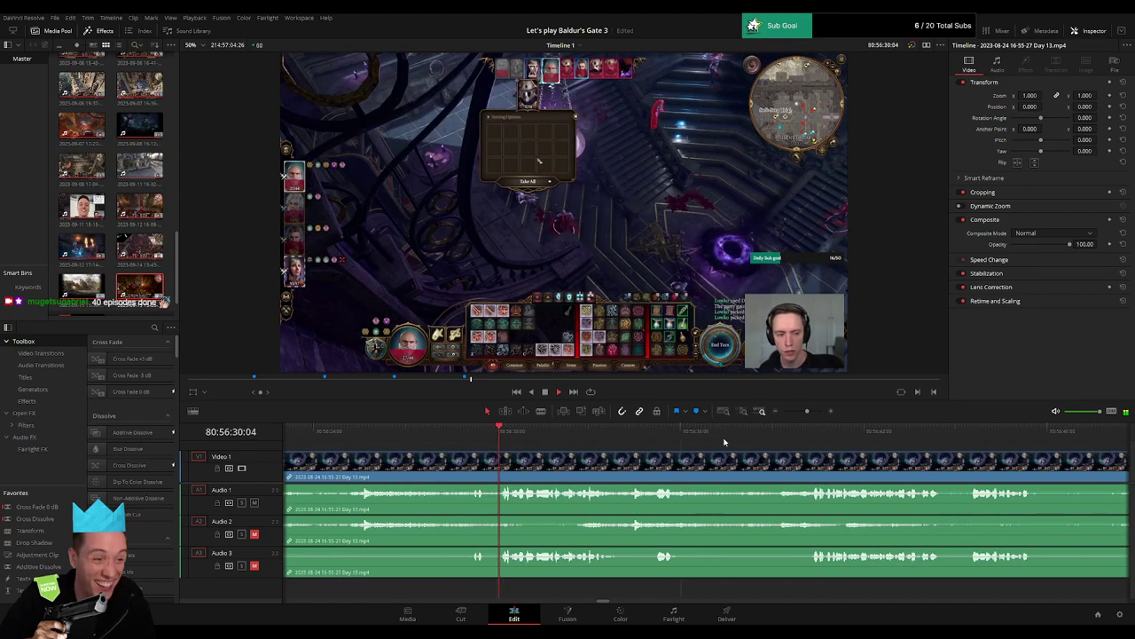
pyautogui.click(813, 434)
pyautogui.click(471, 433)
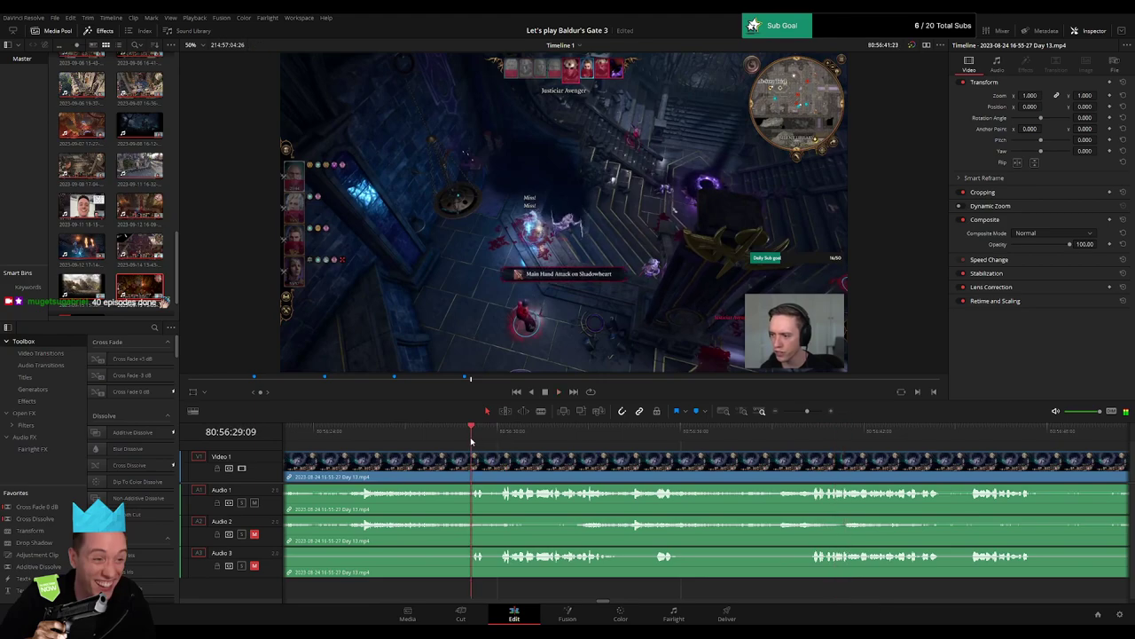
pyautogui.click(413, 437)
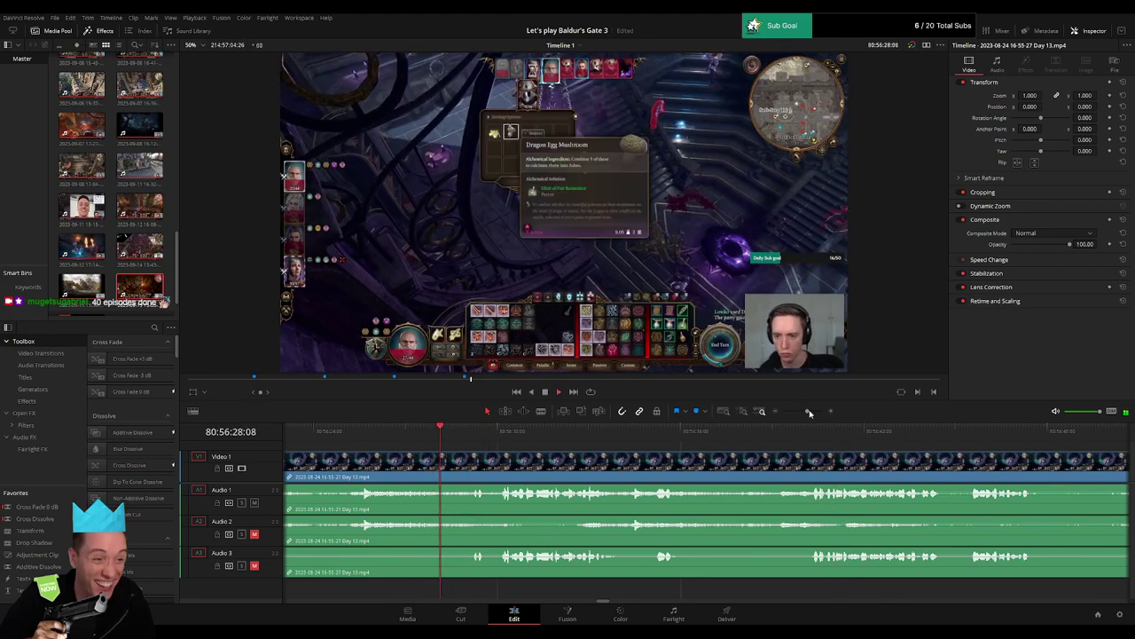
# Split the Day 13 clip at 80:56:28:00, fade the video out over about one second before the cut, and play the fade.
pyautogui.moveTo(808, 410); pyautogui.dragTo(693, 463)
pyautogui.click(785, 437)
pyautogui.hotkey('ctrl', 'b')
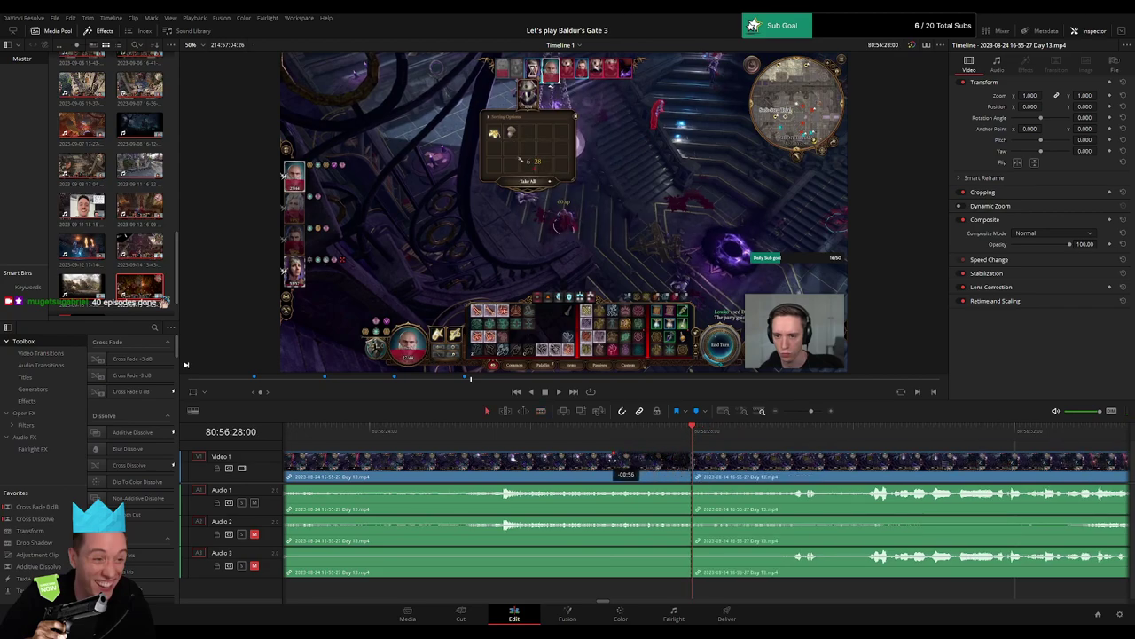
pyautogui.moveTo(608, 458); pyautogui.dragTo(609, 457)
pyautogui.click(603, 436)
pyautogui.press('space')
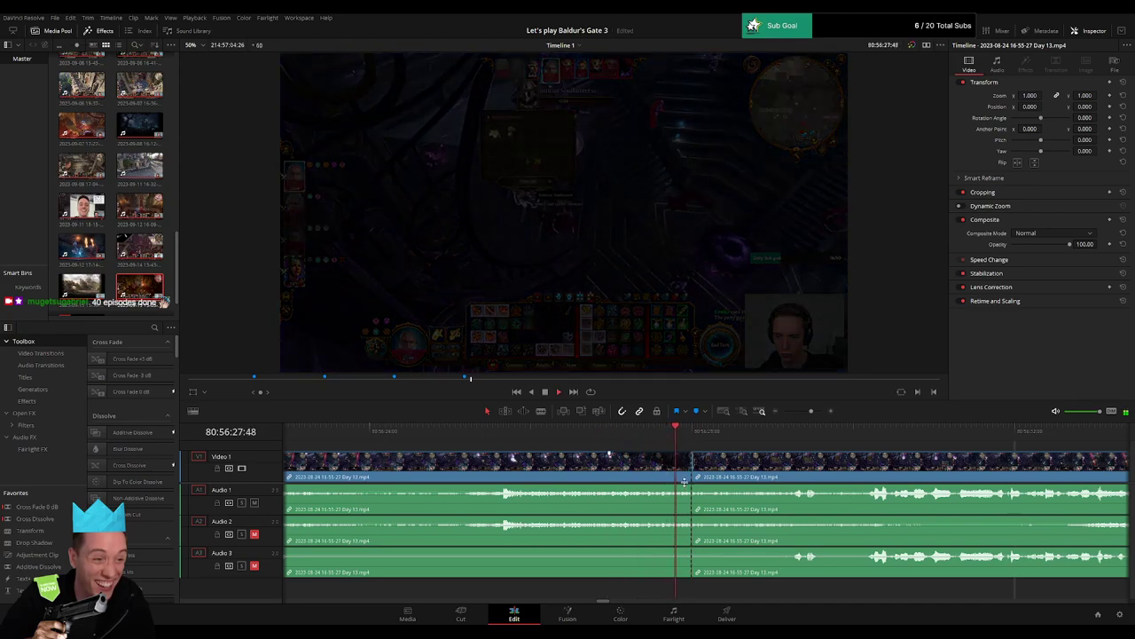
pyautogui.press('space')
# Fade out Audio 1, Audio 2 and Audio 3 over about one second before the 80:56:28:00 cut.
pyautogui.moveTo(690, 486); pyautogui.dragTo(613, 487)
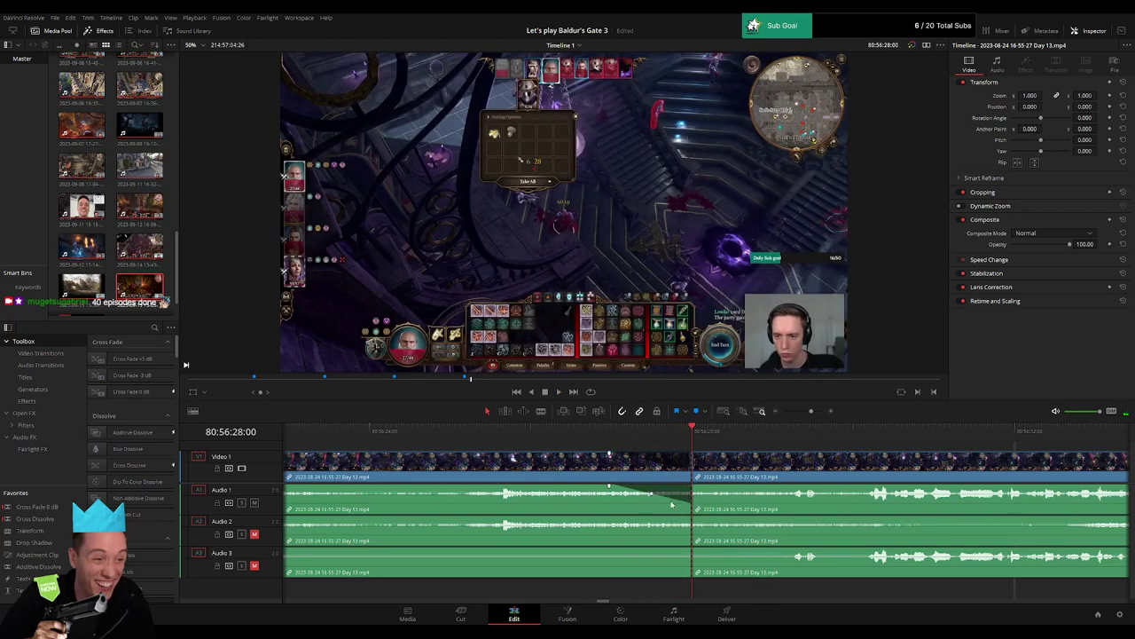
pyautogui.moveTo(690, 519); pyautogui.dragTo(614, 520)
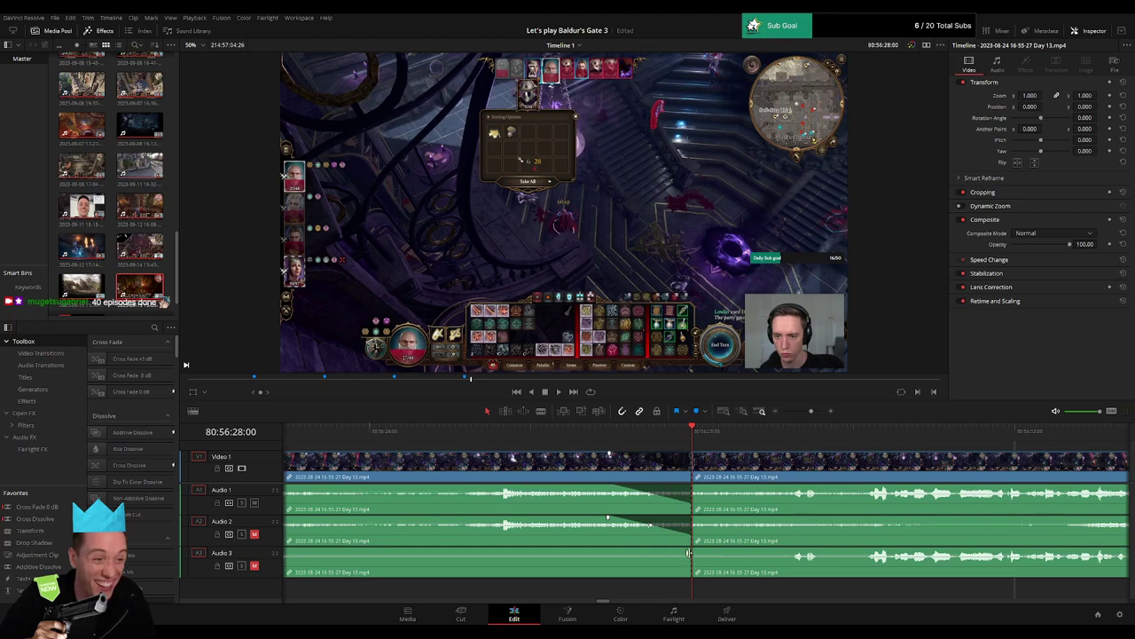
pyautogui.moveTo(683, 554); pyautogui.dragTo(600, 549)
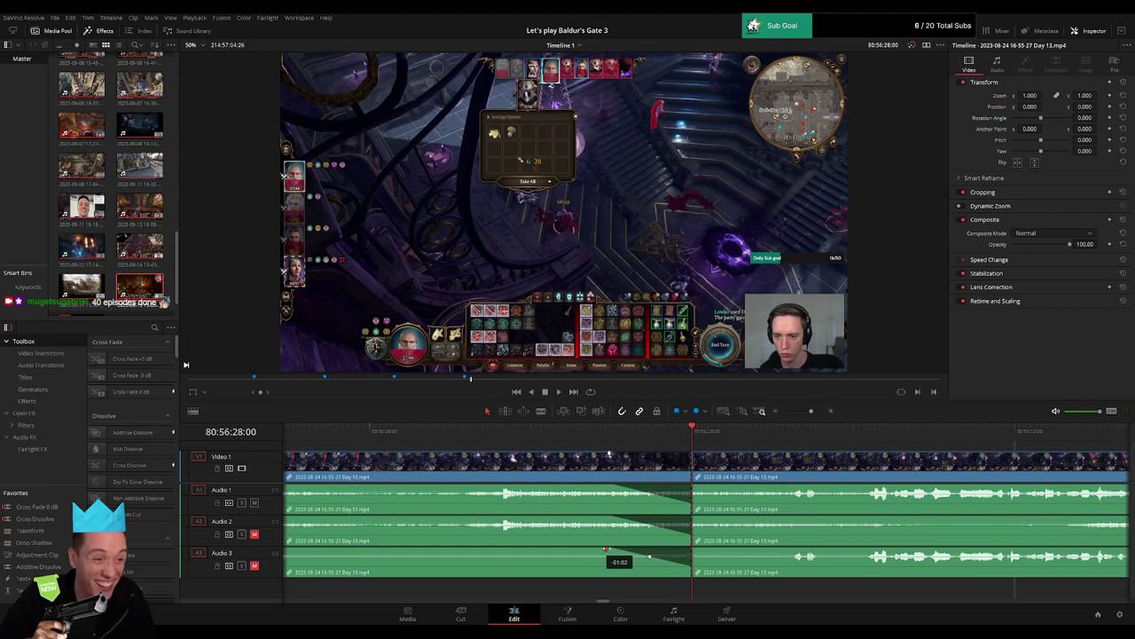
# Fade in the video and all three audio tracks over about one second following the 80:56:28:00 cut, and play on from it.
pyautogui.moveTo(692, 456); pyautogui.dragTo(773, 454)
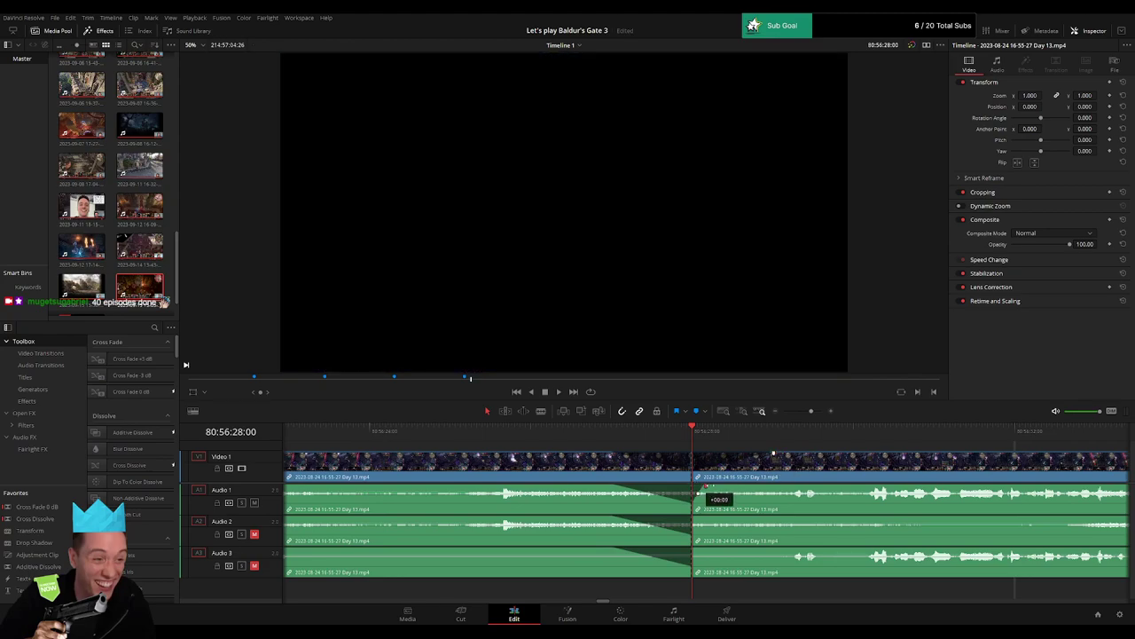
pyautogui.moveTo(706, 487); pyautogui.dragTo(770, 488)
pyautogui.moveTo(693, 517); pyautogui.dragTo(776, 517)
pyautogui.moveTo(696, 551); pyautogui.dragTo(773, 552)
pyautogui.press('space')
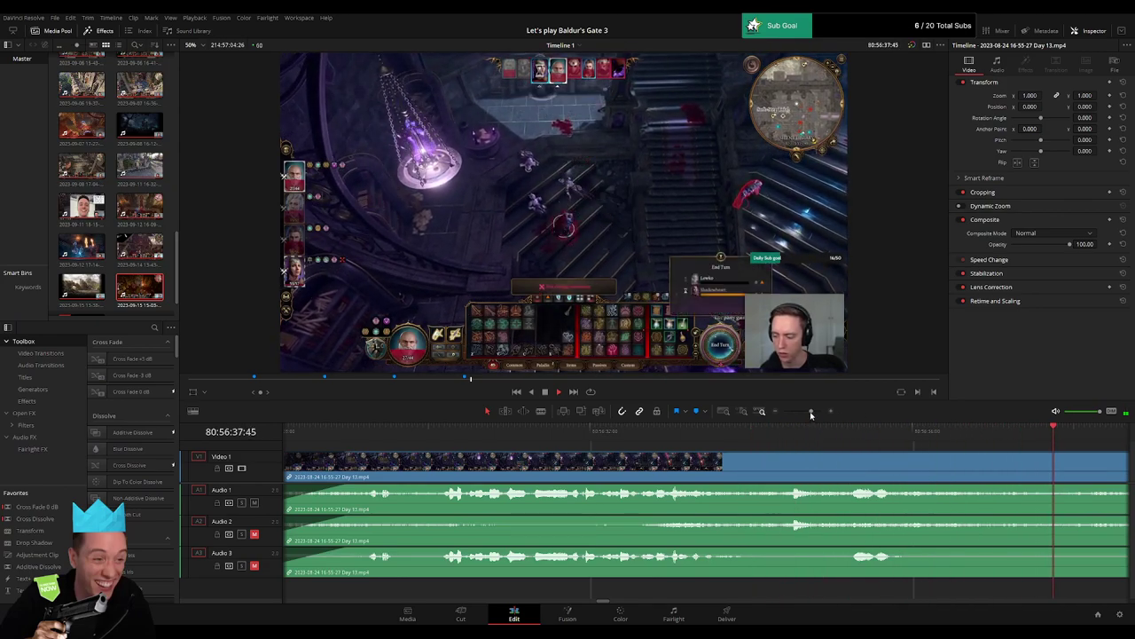
# Return the playhead to the 80:56:28:00 cut and separate the rest of Day 13 from it, leaving a wide gap.
pyautogui.moveTo(811, 412); pyautogui.dragTo(784, 413)
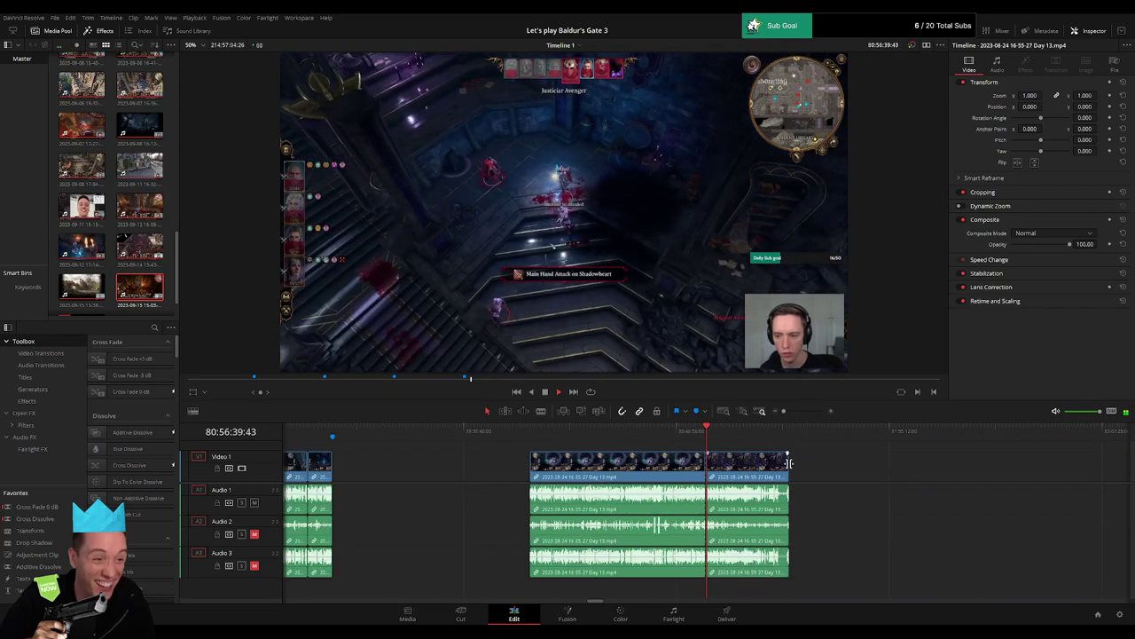
pyautogui.hscroll(4, 754, 477)
pyautogui.click(748, 471)
pyautogui.press('space')
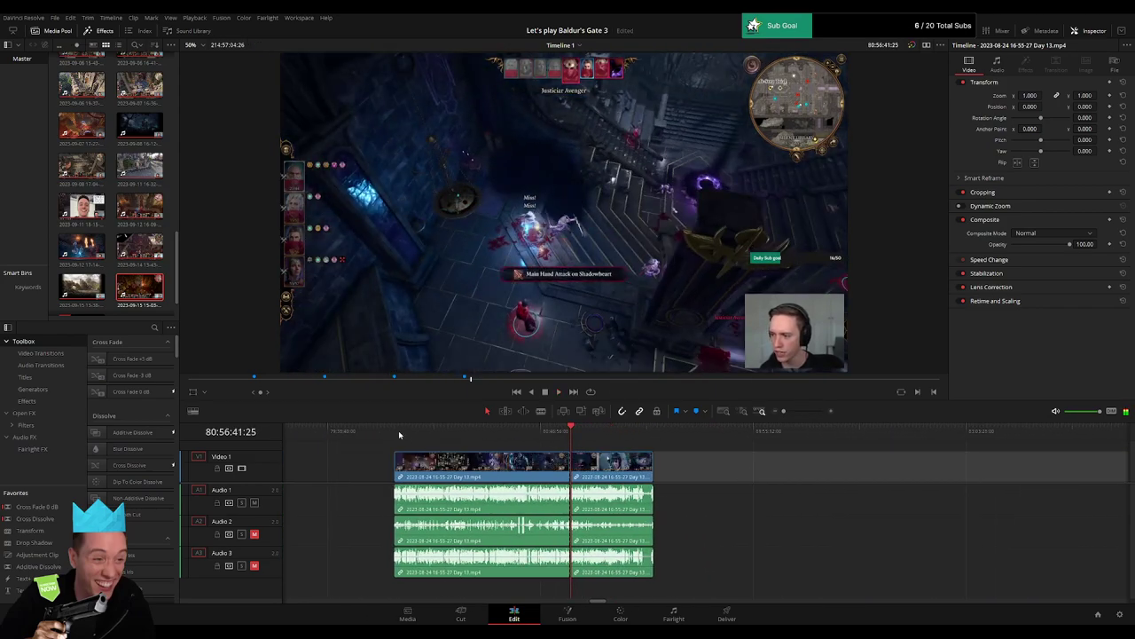
pyautogui.click(391, 430)
pyautogui.hscroll(3, 564, 446)
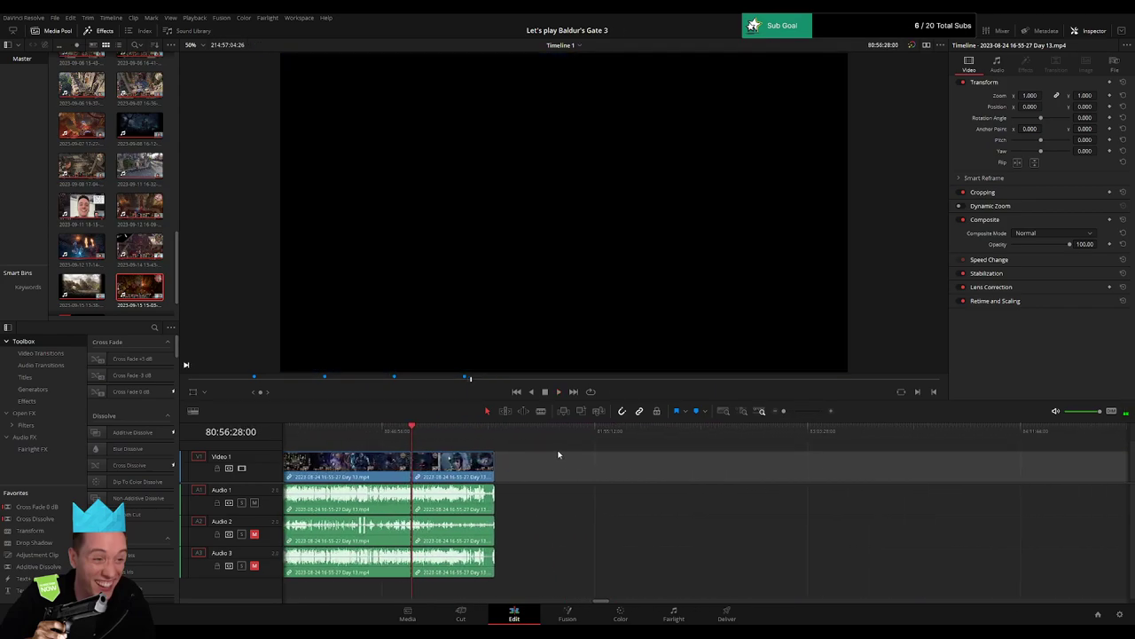
pyautogui.moveTo(487, 473); pyautogui.dragTo(852, 477)
pyautogui.click(672, 475)
pyautogui.click(621, 468)
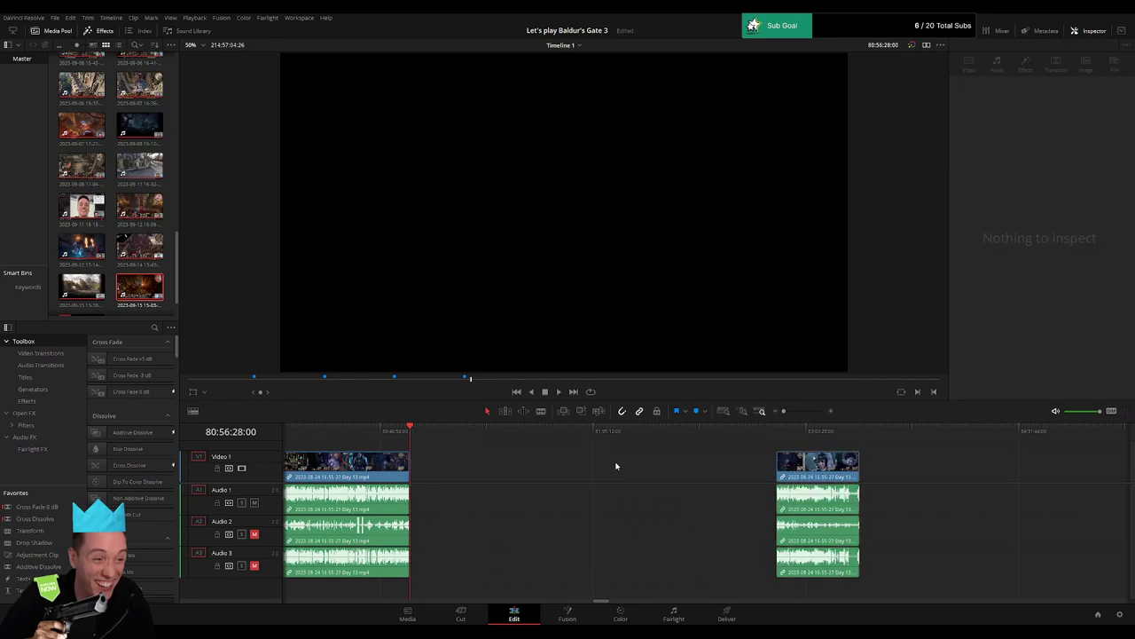
# Place the remaining Day 13 clip so it begins at 82:00:00:00 and play it from there.
pyautogui.moveTo(580, 453); pyautogui.dragTo(605, 455)
pyautogui.moveTo(822, 465); pyautogui.dragTo(654, 464)
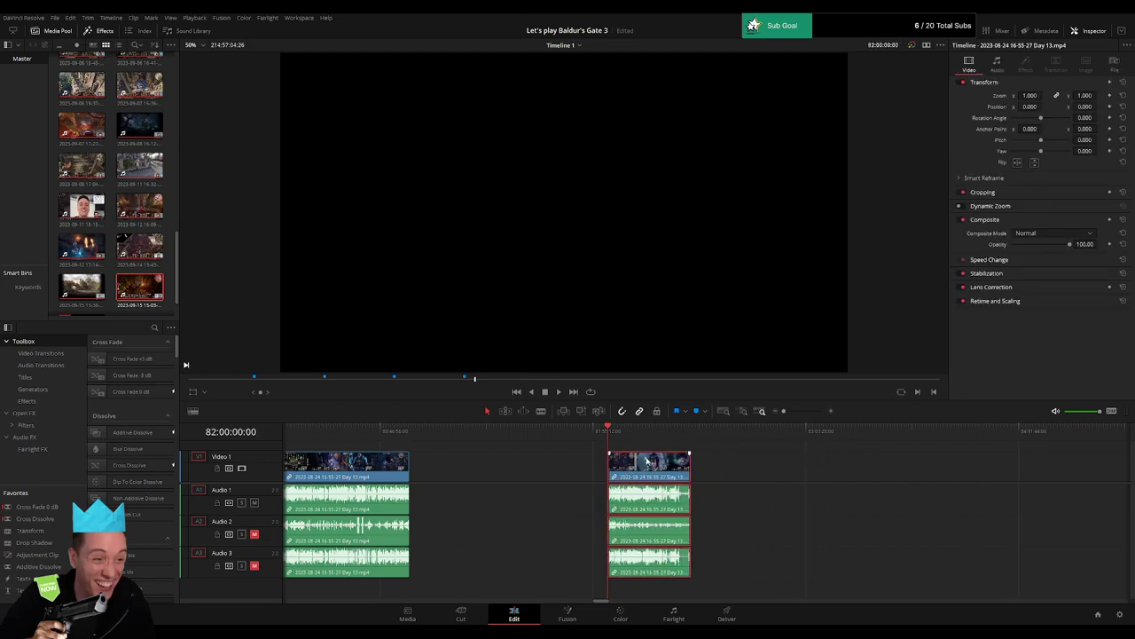
pyautogui.press('space')
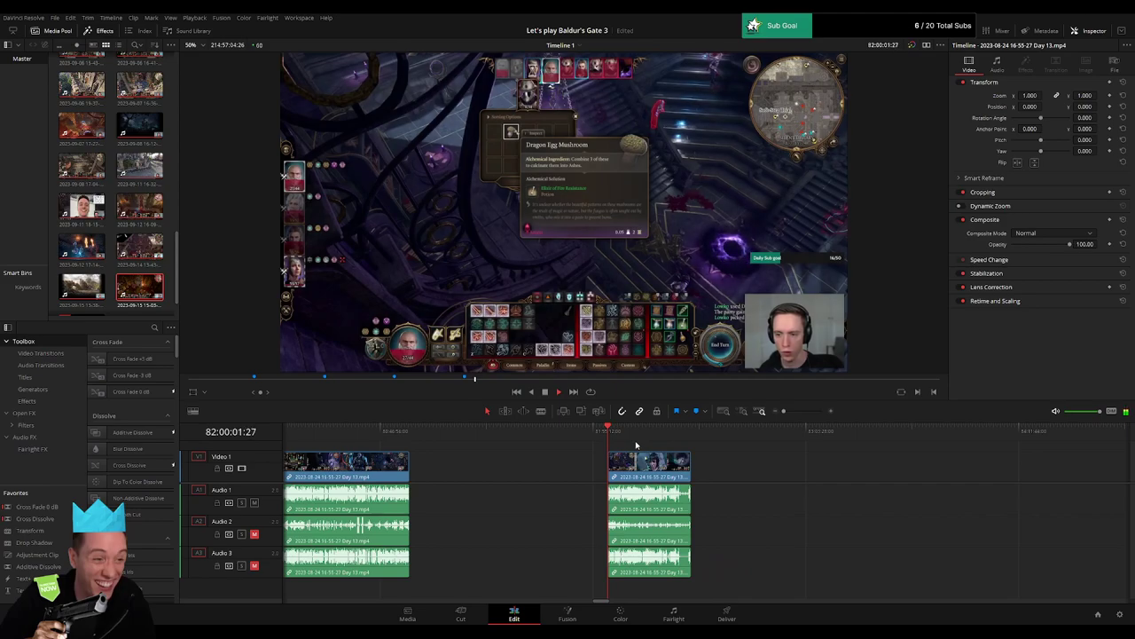
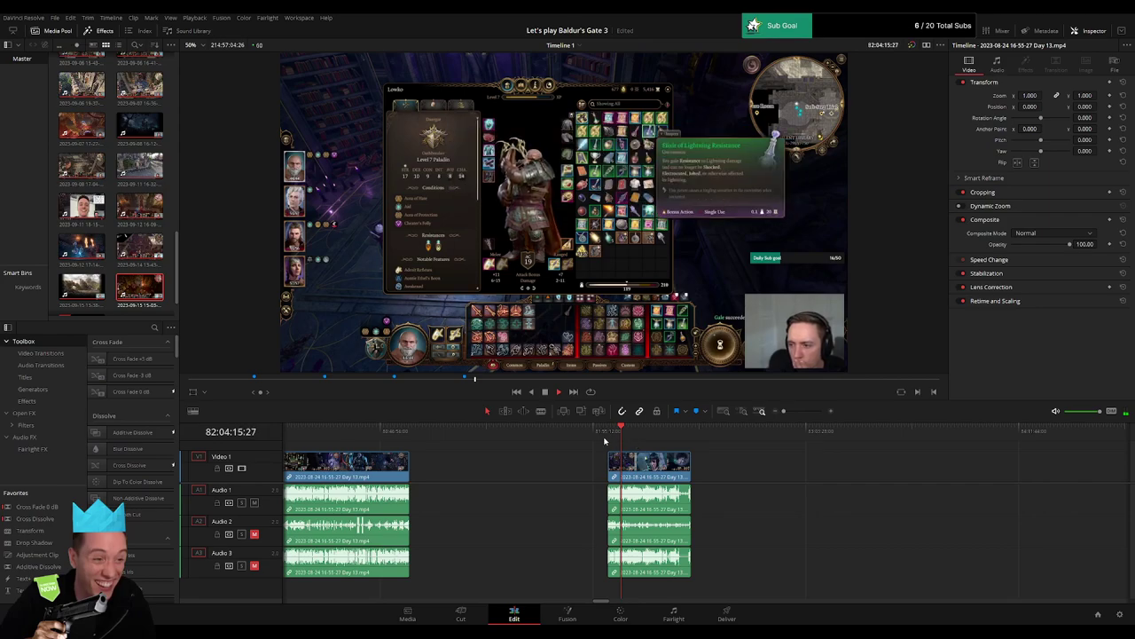
# Find where the talking stops near the end of Day 13 and split the clip at about 82:23:01.
pyautogui.moveTo(608, 433); pyautogui.dragTo(681, 454)
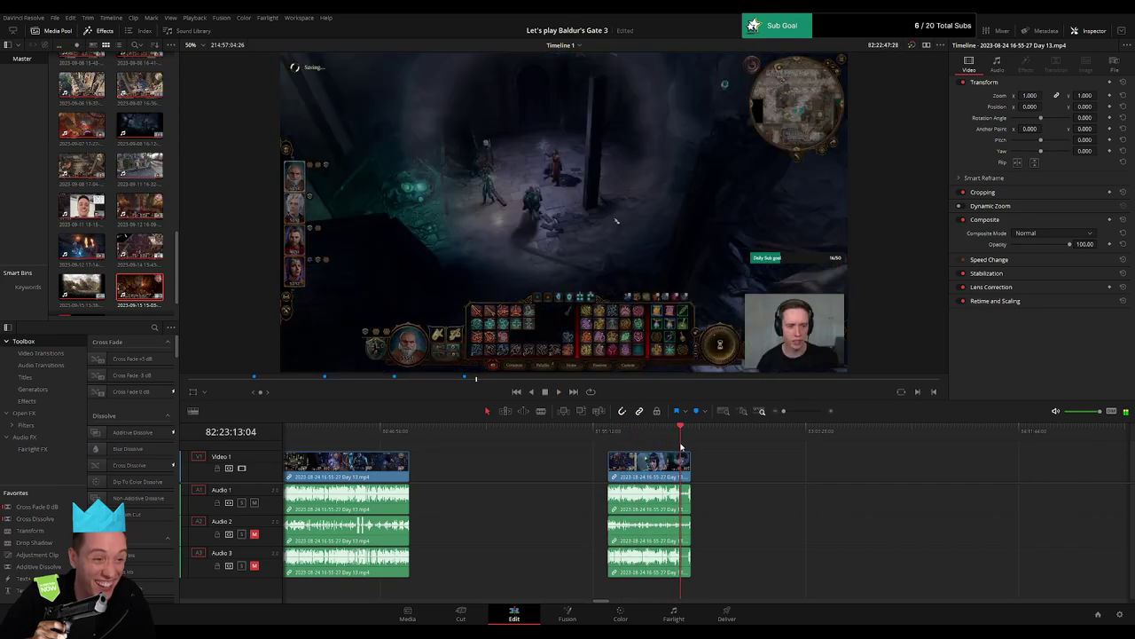
pyautogui.press('space')
pyautogui.moveTo(785, 411); pyautogui.dragTo(795, 412)
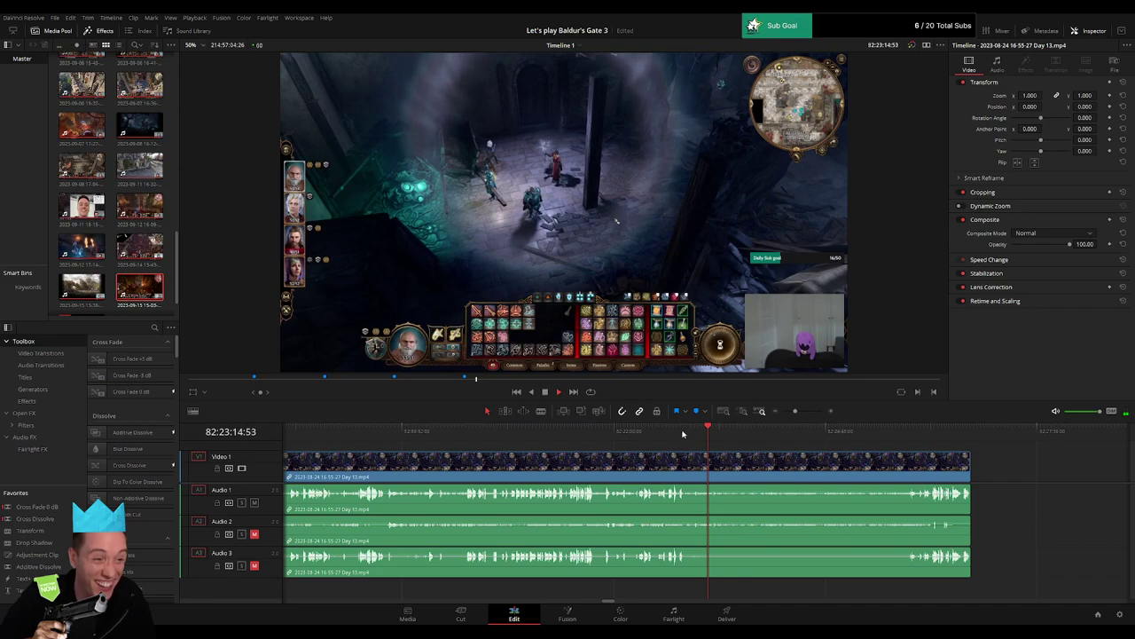
pyautogui.moveTo(679, 433); pyautogui.dragTo(690, 435)
pyautogui.press('b')
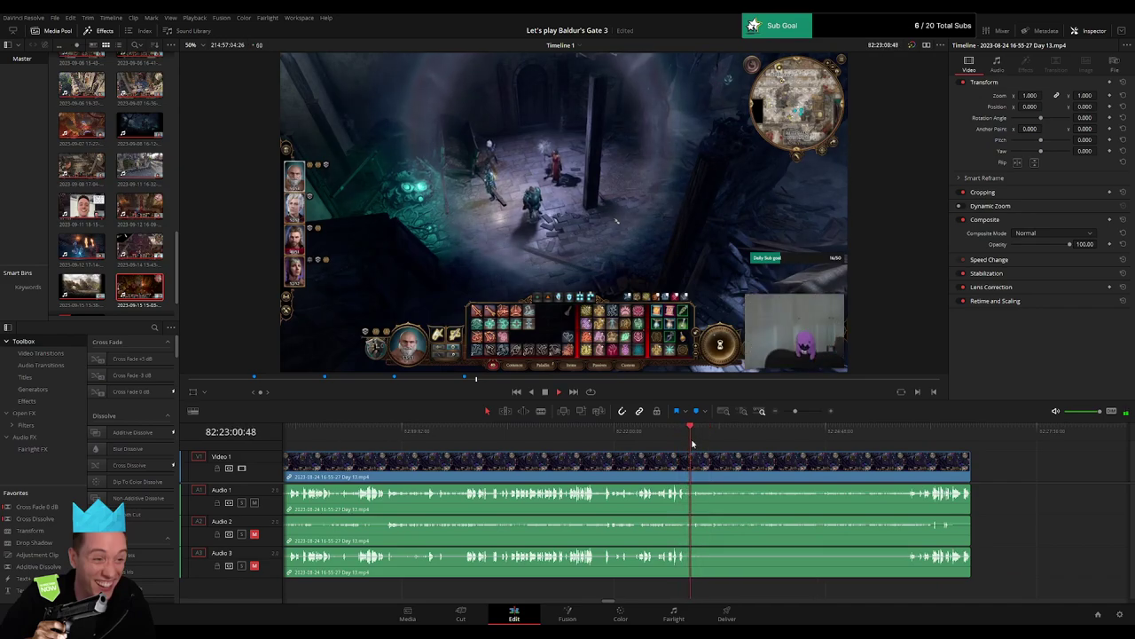
pyautogui.click(693, 461)
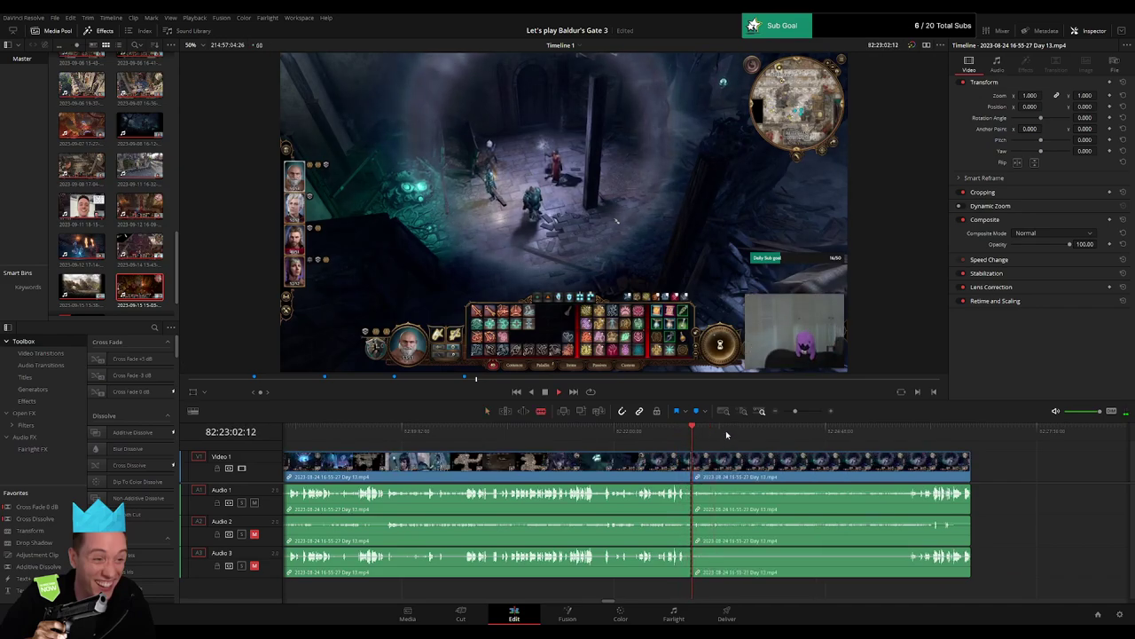
# Scrub the last Day 13 section from about 82:25:55 to 82:26:39, checking where speech resumes and how the recording ends.
pyautogui.moveTo(728, 434); pyautogui.dragTo(910, 449)
pyautogui.press('space')
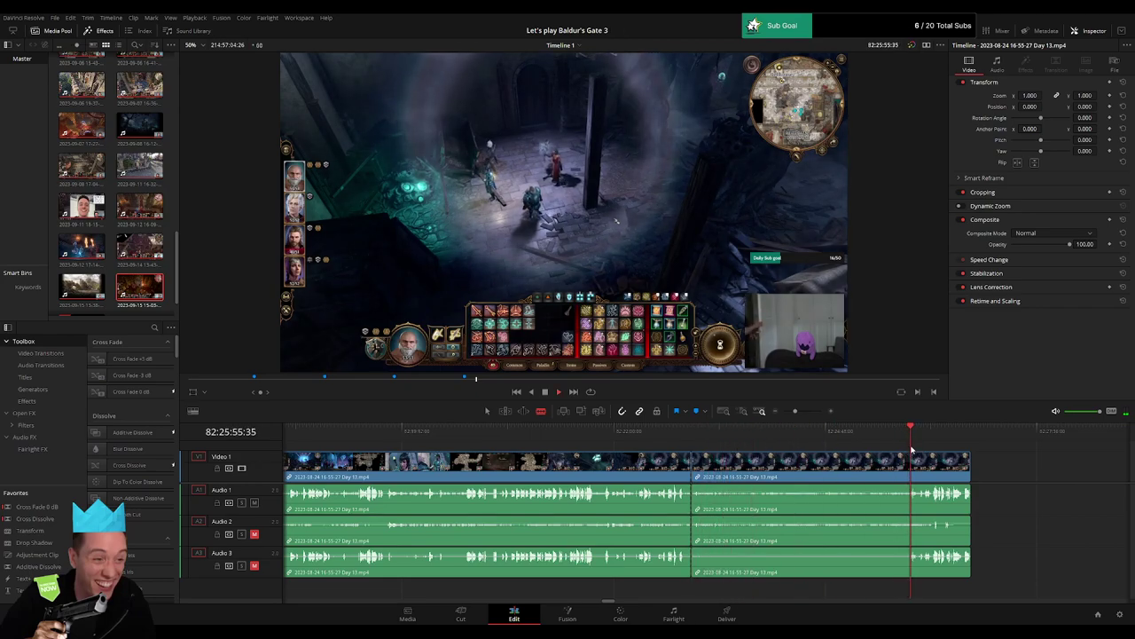
pyautogui.press('space')
pyautogui.moveTo(796, 411); pyautogui.dragTo(800, 412)
pyautogui.press('space')
pyautogui.click(891, 435)
pyautogui.click(1032, 437)
pyautogui.moveTo(739, 439); pyautogui.dragTo(745, 437)
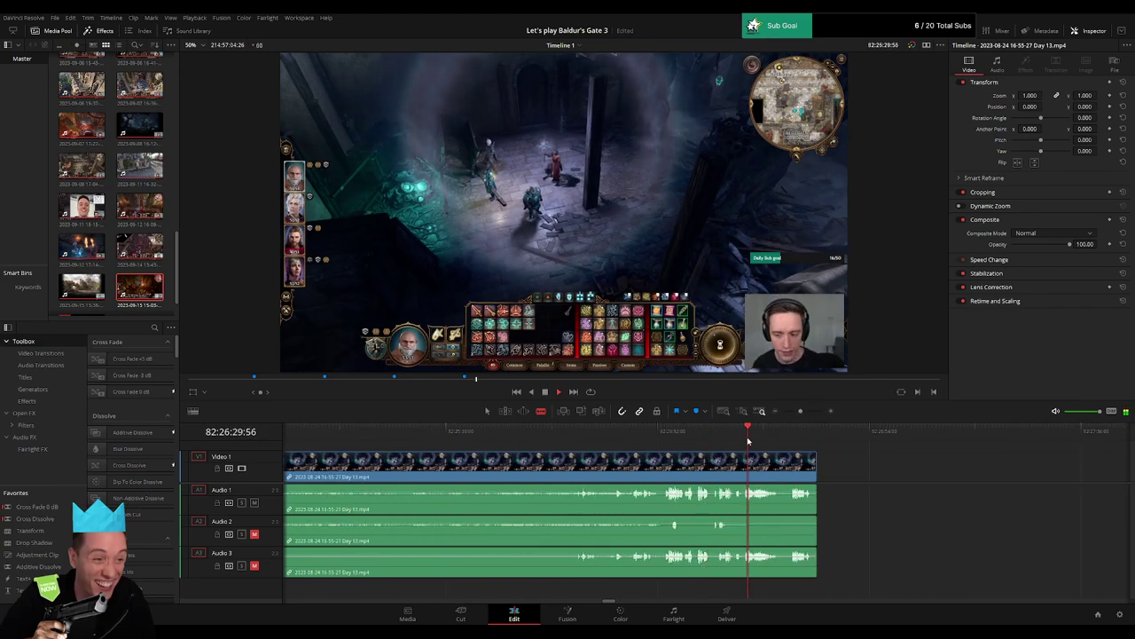
pyautogui.click(790, 432)
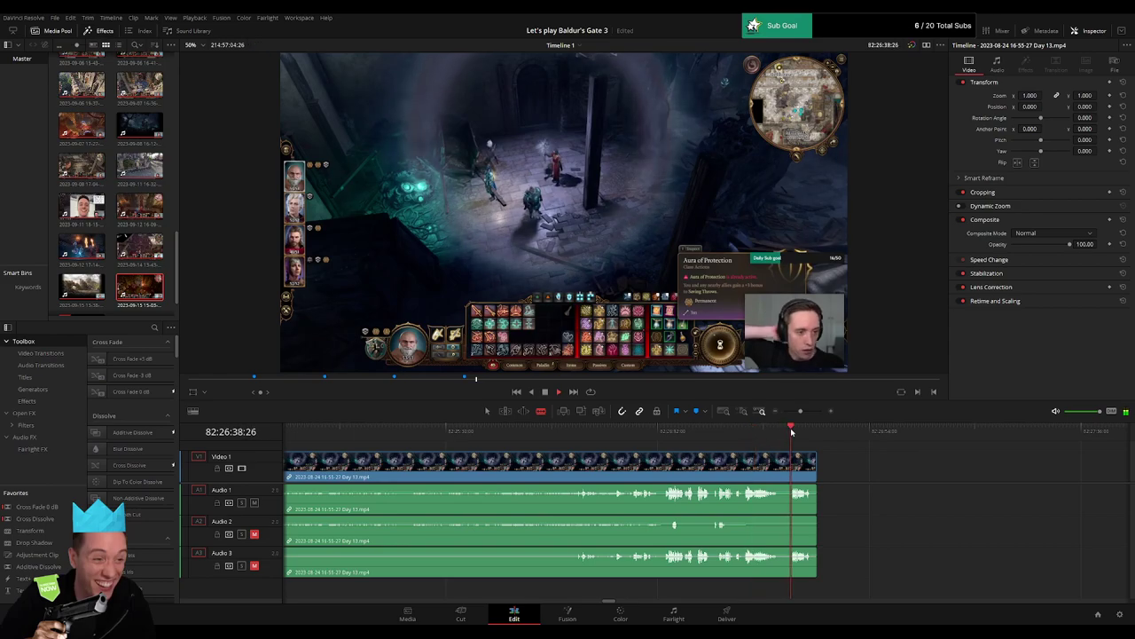
pyautogui.press('space')
pyautogui.moveTo(800, 414); pyautogui.dragTo(791, 415)
pyautogui.press('a')
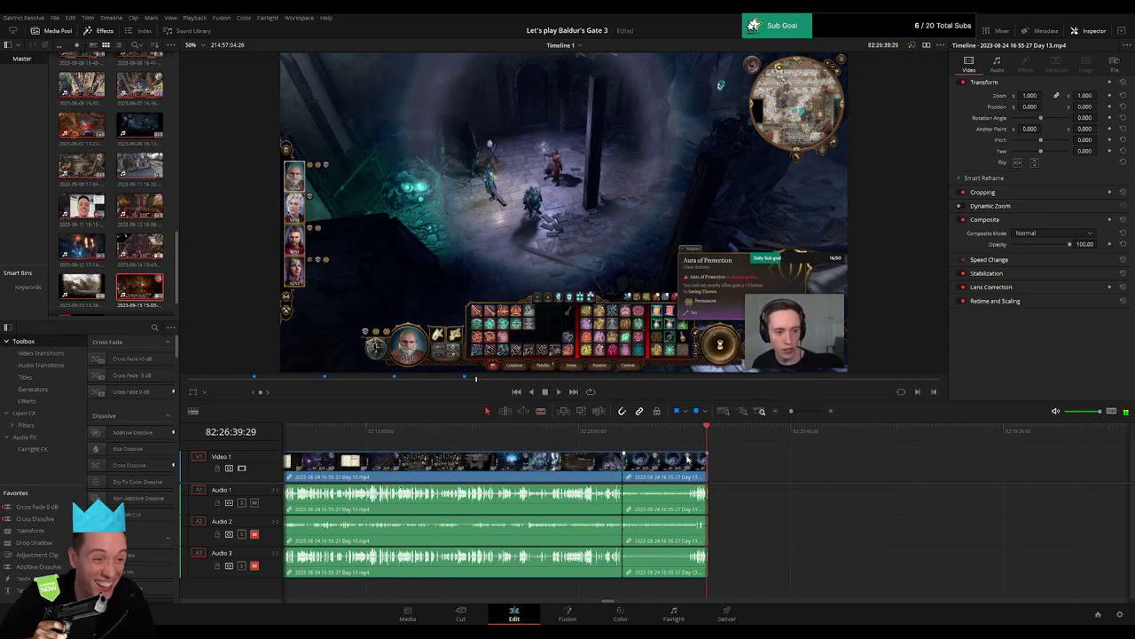
# Delete the leftover Day 13 section after the 82:23:01 cut and move the playhead back to about 82:22:38.
pyautogui.click(638, 458)
pyautogui.press('Delete')
pyautogui.click(614, 442)
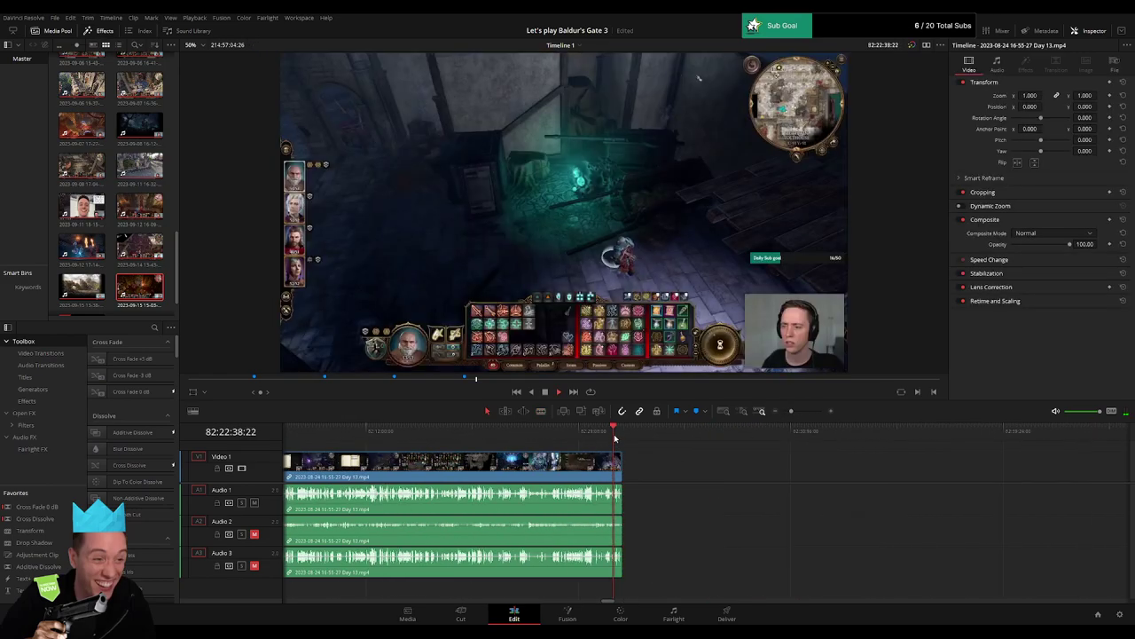
# Bring the Day 13 part 2 clip back along the timeline to follow the shortened end of Day 13.
pyautogui.moveTo(790, 413); pyautogui.dragTo(781, 415)
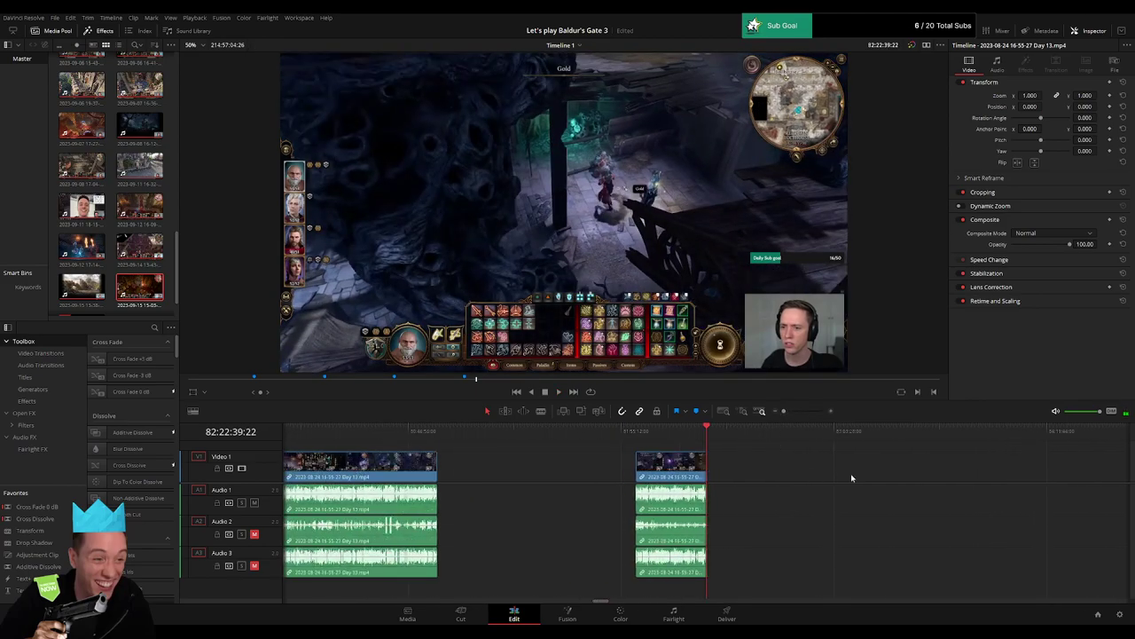
pyautogui.hscroll(10, 852, 473)
pyautogui.moveTo(1027, 476); pyautogui.dragTo(493, 473)
pyautogui.click(418, 468)
pyautogui.hscroll(-8, 621, 471)
pyautogui.moveTo(1018, 476); pyautogui.dragTo(463, 476)
# Play across the join from about 82:22:54, close Day 13 part 2 up against Day 13, and check the speech after it.
pyautogui.moveTo(784, 410); pyautogui.dragTo(803, 411)
pyautogui.click(814, 432)
pyautogui.press('space')
pyautogui.hscroll(1, 788, 466)
pyautogui.hscroll(3, 789, 466)
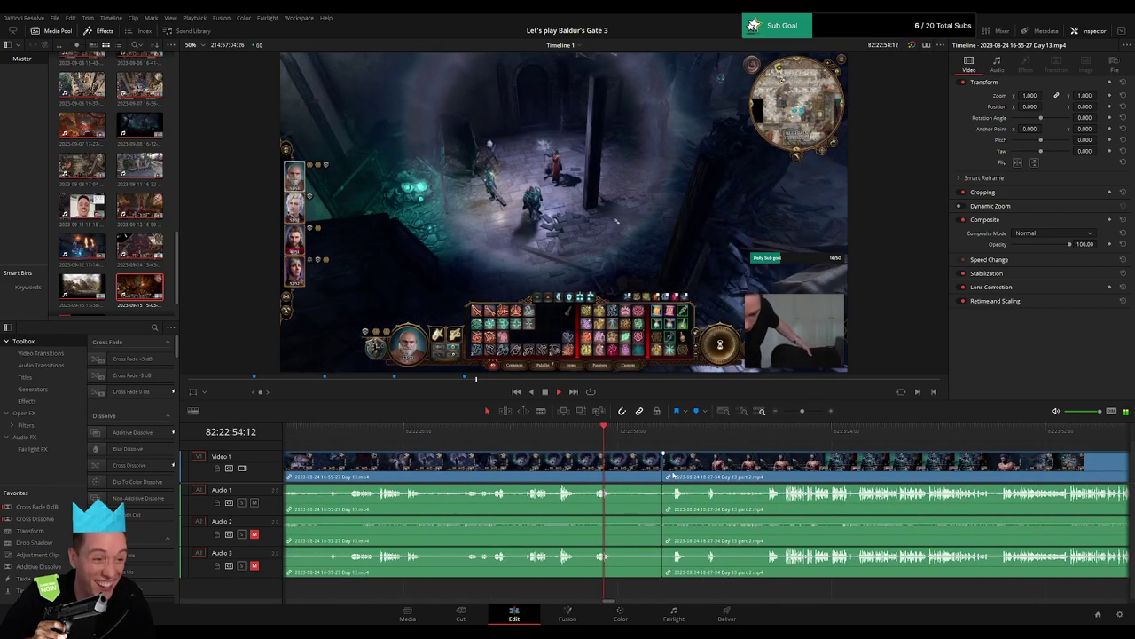
pyautogui.click(681, 479)
pyautogui.click(663, 487)
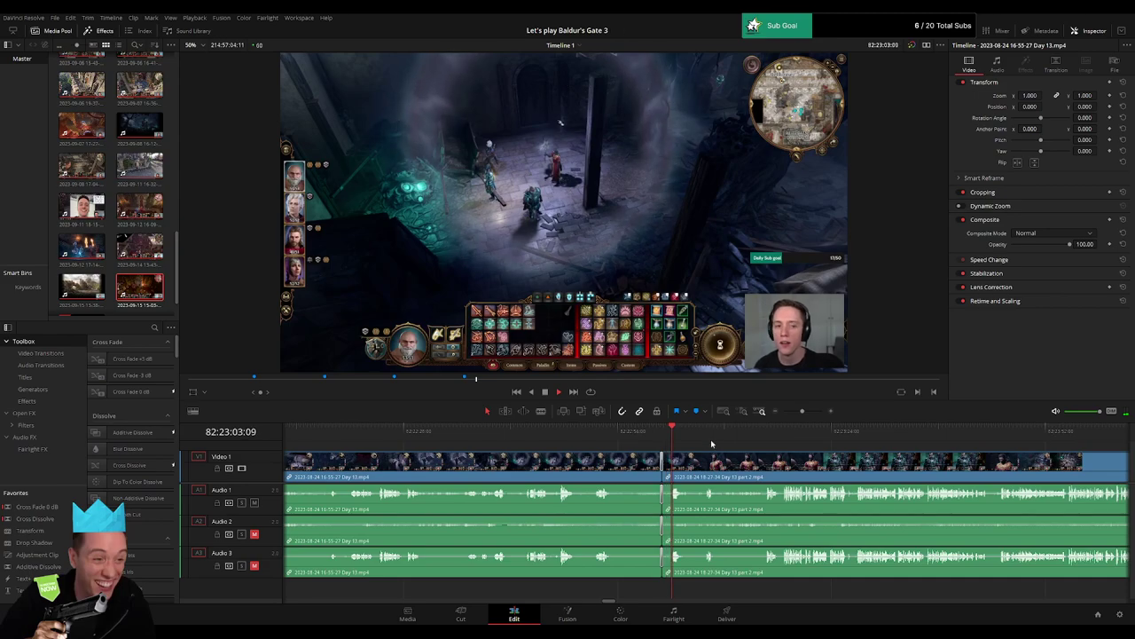
pyautogui.click(760, 434)
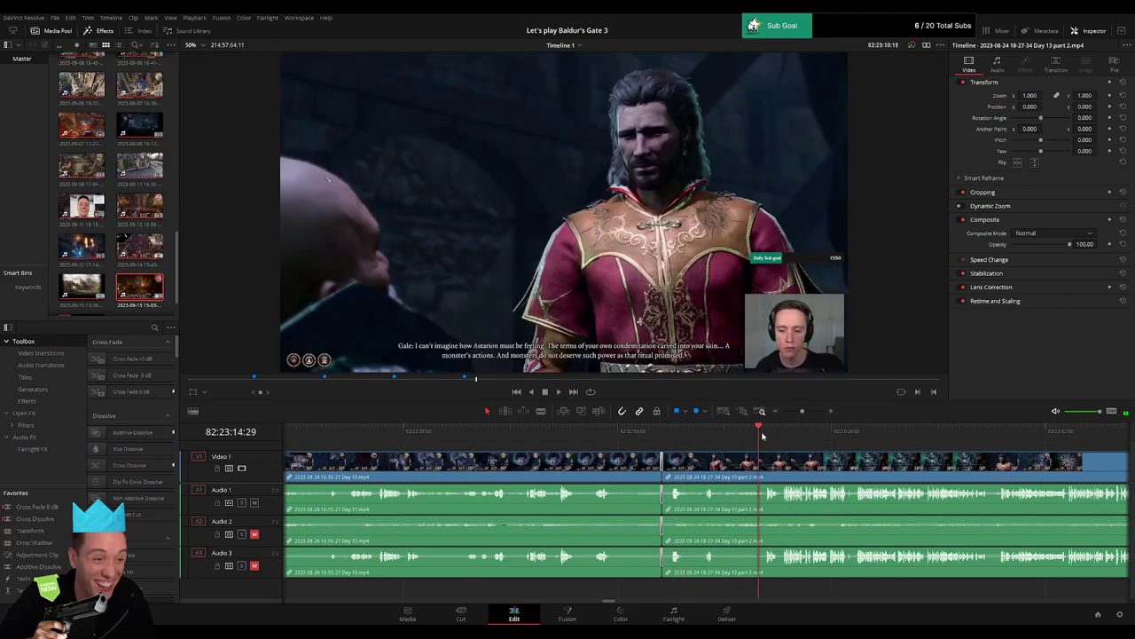
# Skip ahead in Day 13 part 2 to nearly an hour and check from about 82:55:48 to 82:56:13 for a pause.
pyautogui.moveTo(763, 435); pyautogui.dragTo(776, 416)
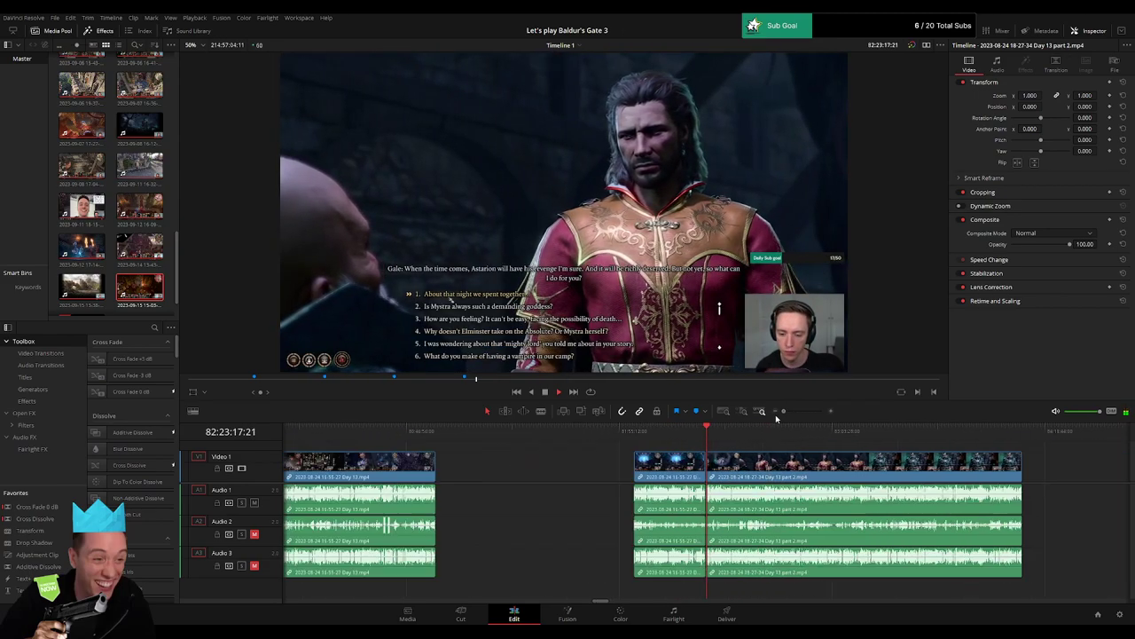
pyautogui.hscroll(5, 561, 451)
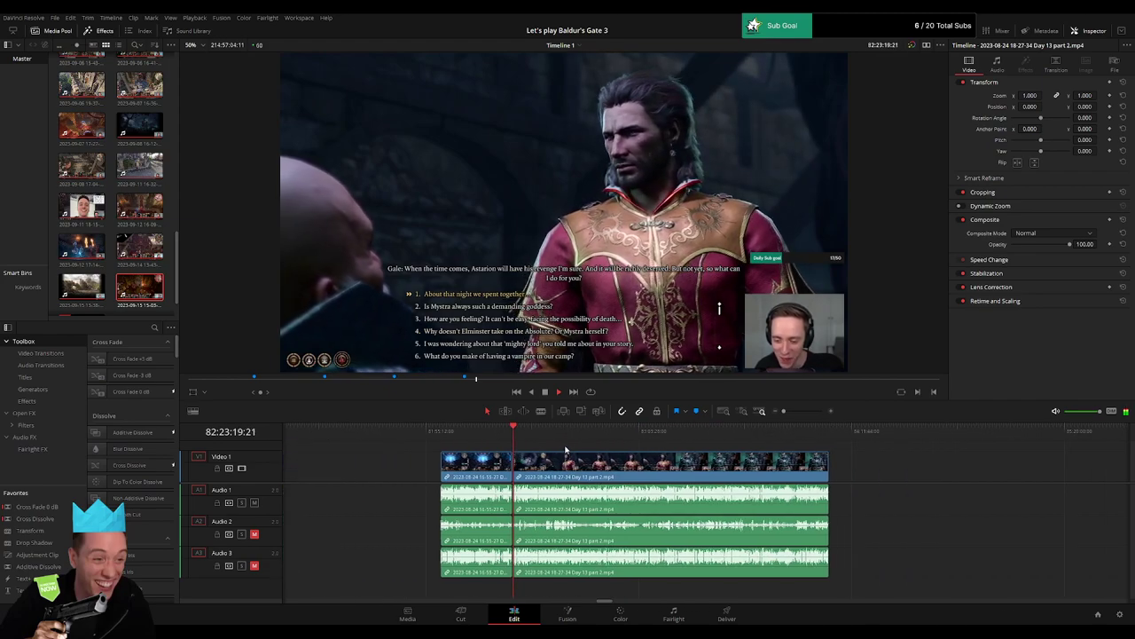
pyautogui.click(532, 434)
pyautogui.moveTo(532, 437); pyautogui.dragTo(613, 449)
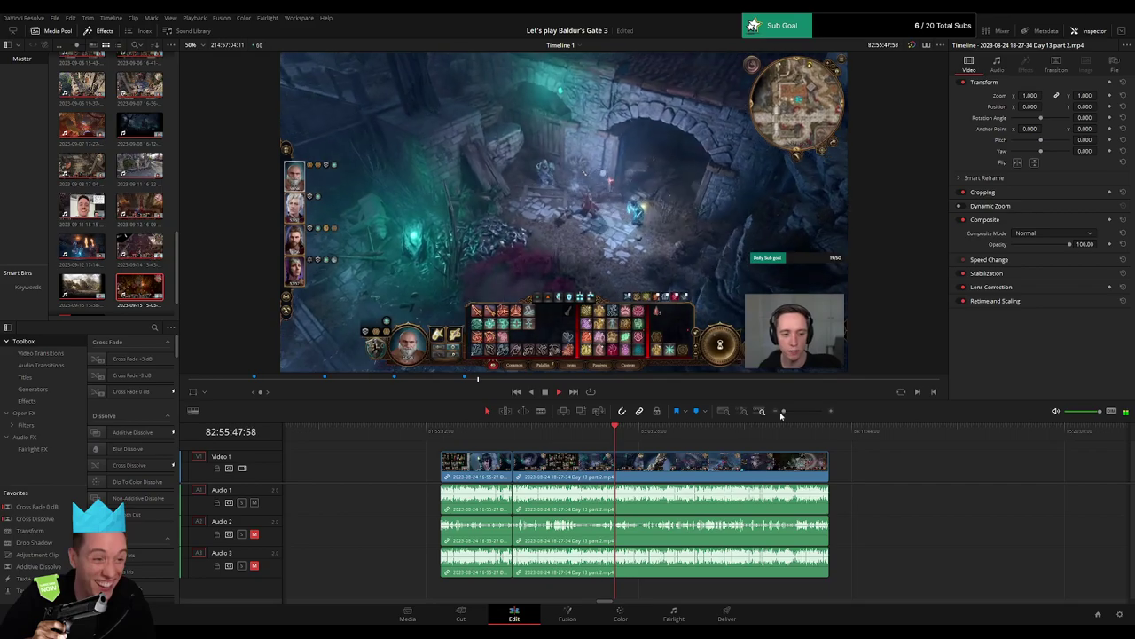
pyautogui.moveTo(782, 412); pyautogui.dragTo(800, 413)
pyautogui.click(746, 433)
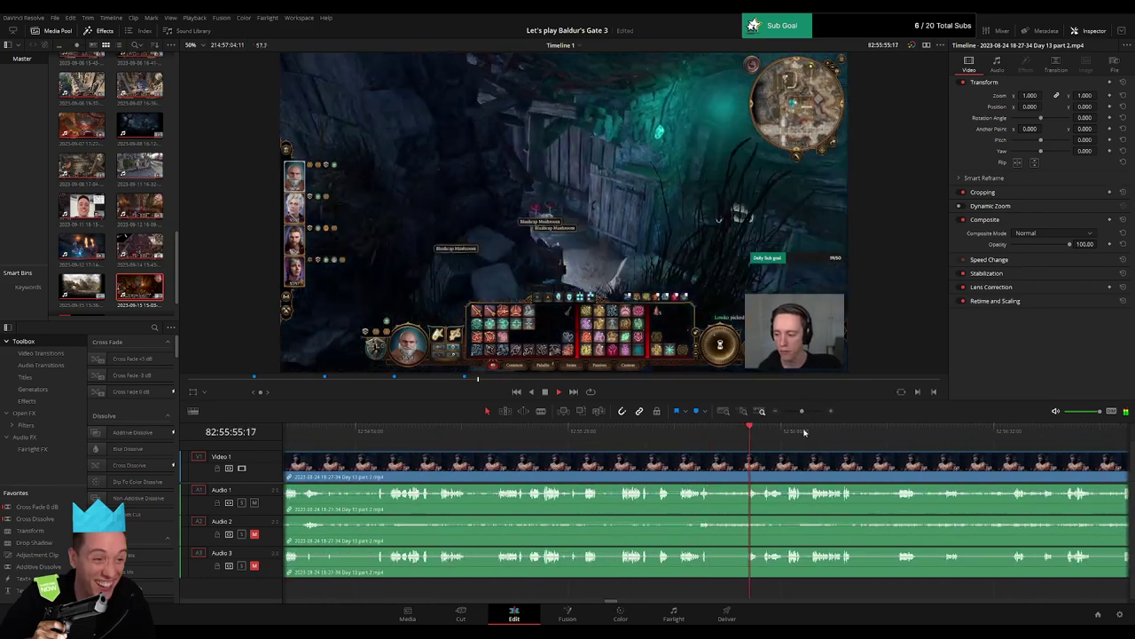
pyautogui.click(844, 433)
pyautogui.click(865, 433)
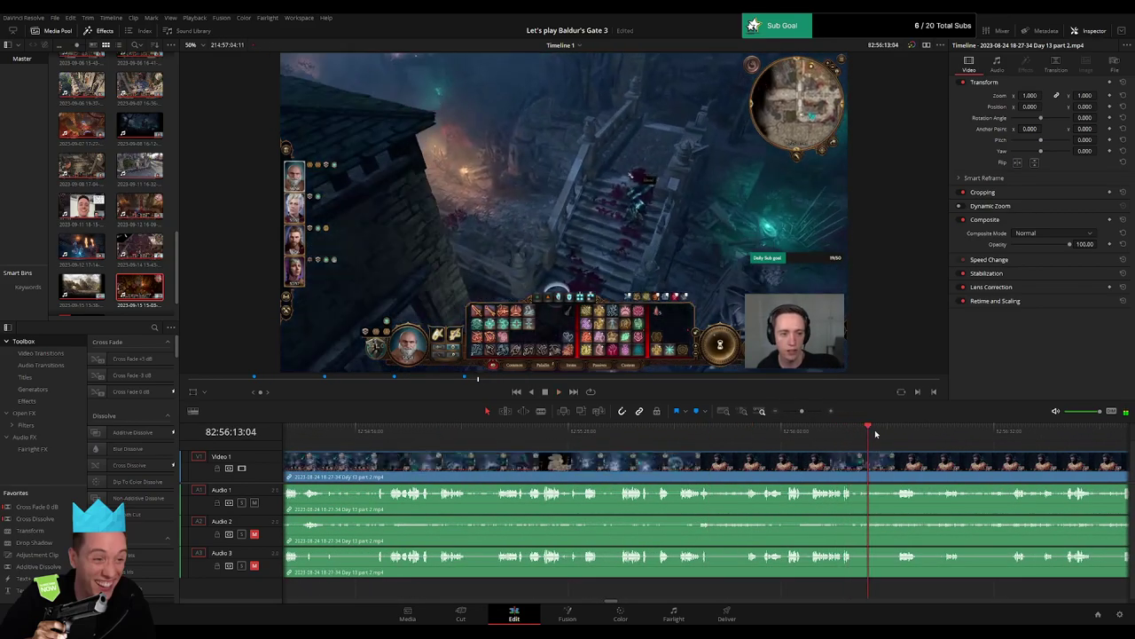
# Listen through Day 13 part 2 from about 82:56:18 to 82:56:35 for a natural stopping point.
pyautogui.click(895, 433)
pyautogui.hscroll(1, 828, 459)
pyautogui.hscroll(5, 827, 460)
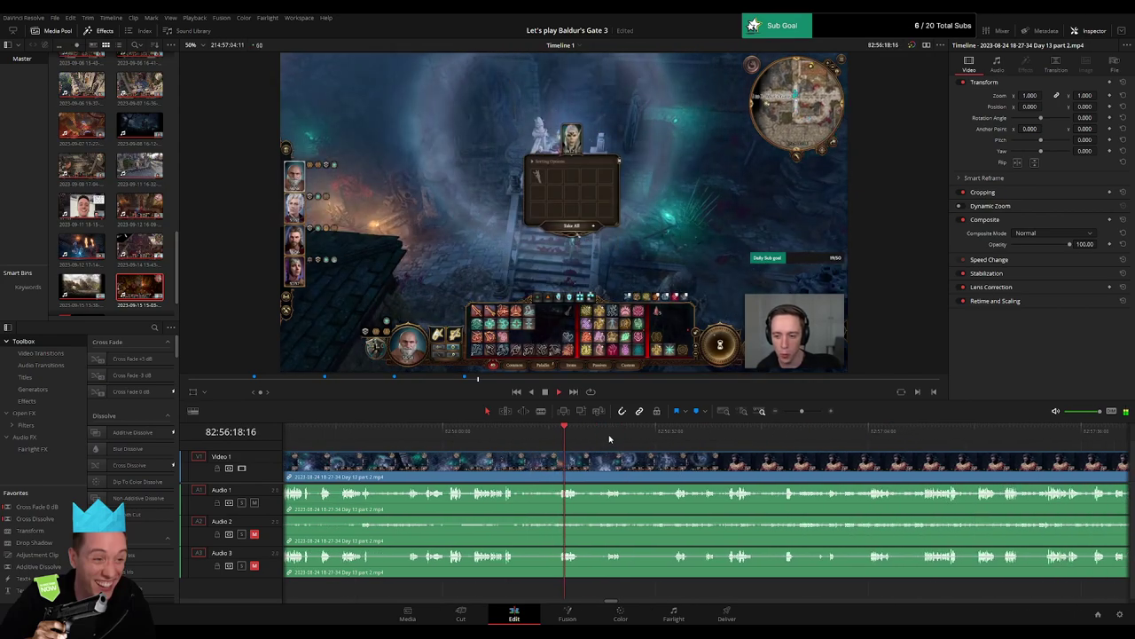
pyautogui.click(600, 434)
pyautogui.click(565, 434)
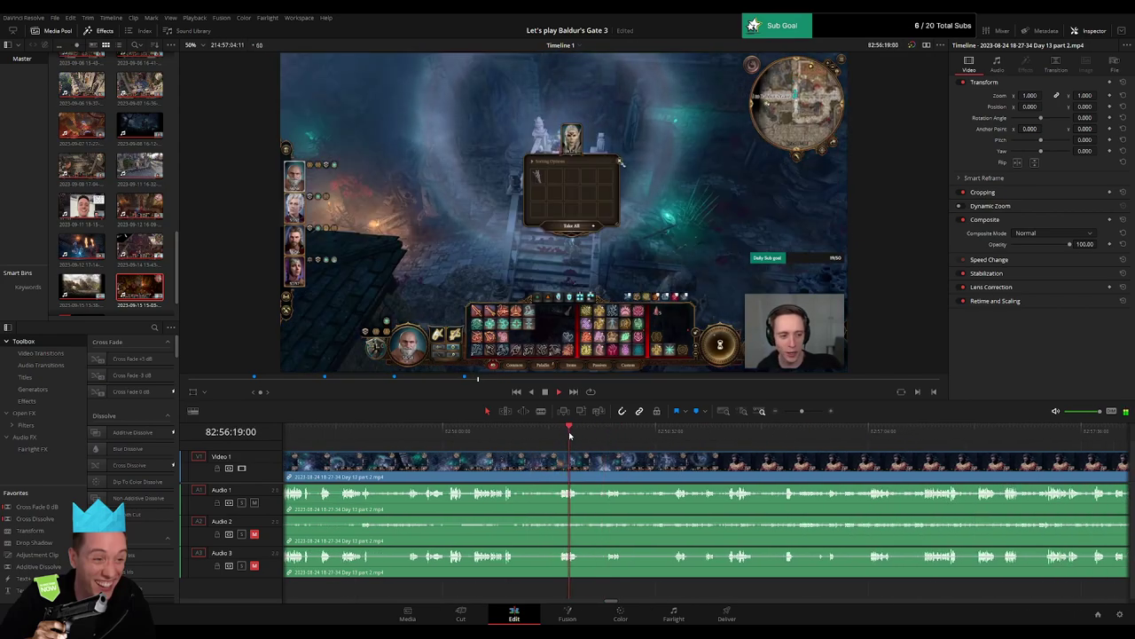
pyautogui.click(616, 433)
pyautogui.moveTo(670, 436); pyautogui.dragTo(678, 434)
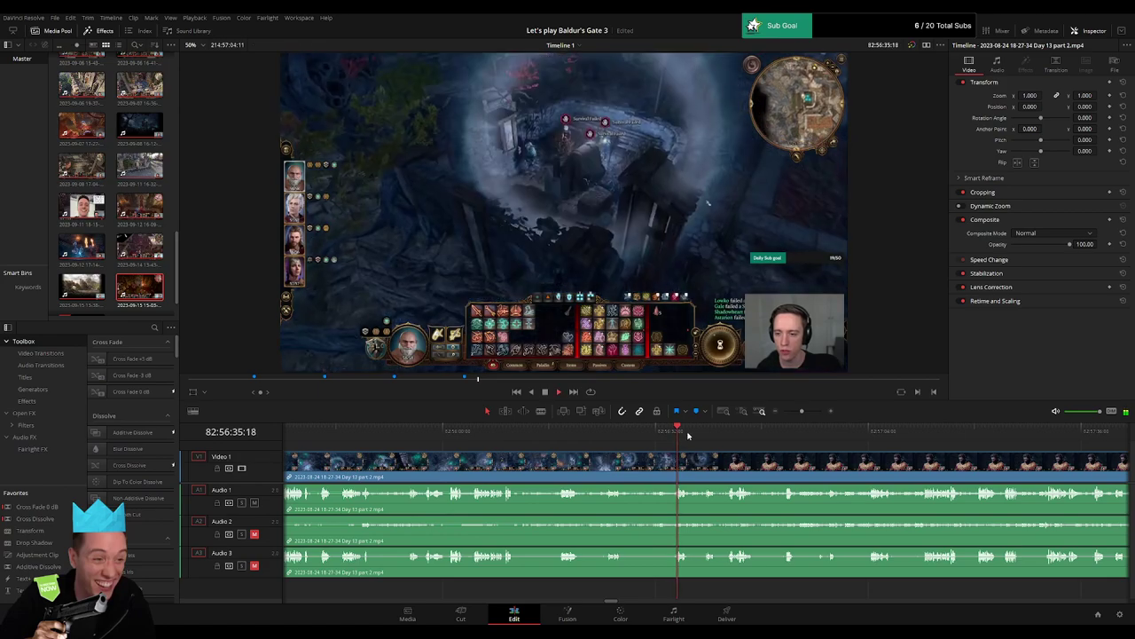
# Pinpoint the silence before the speech at 82:56:35 and split Day 13 part 2 at 82:56:31:00.
pyautogui.moveTo(804, 411); pyautogui.dragTo(809, 412)
pyautogui.click(641, 431)
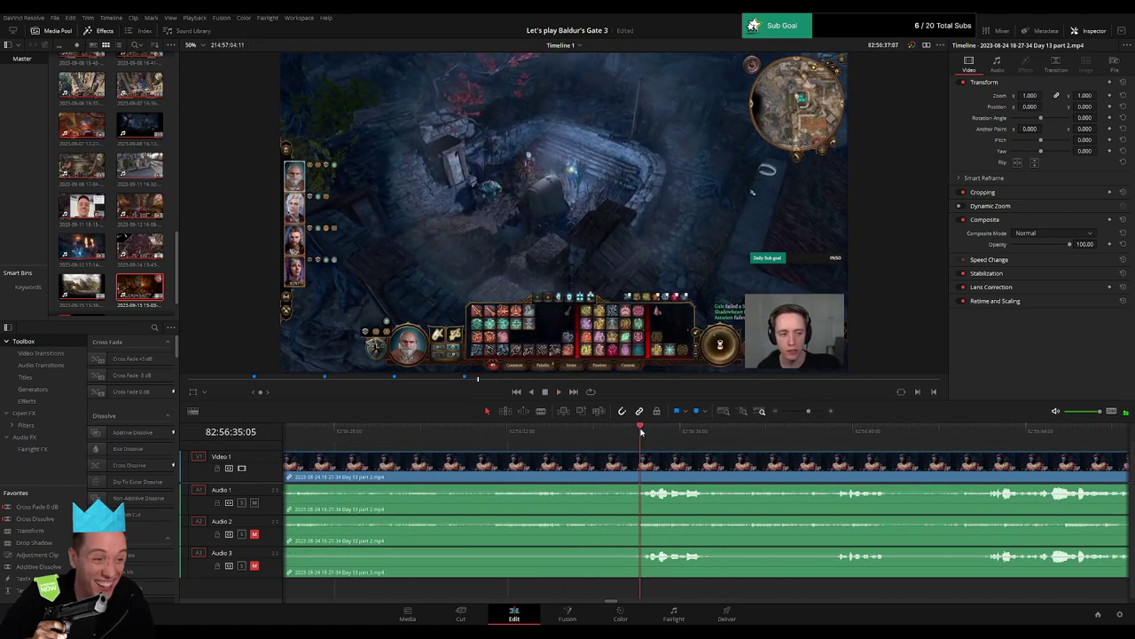
pyautogui.click(553, 432)
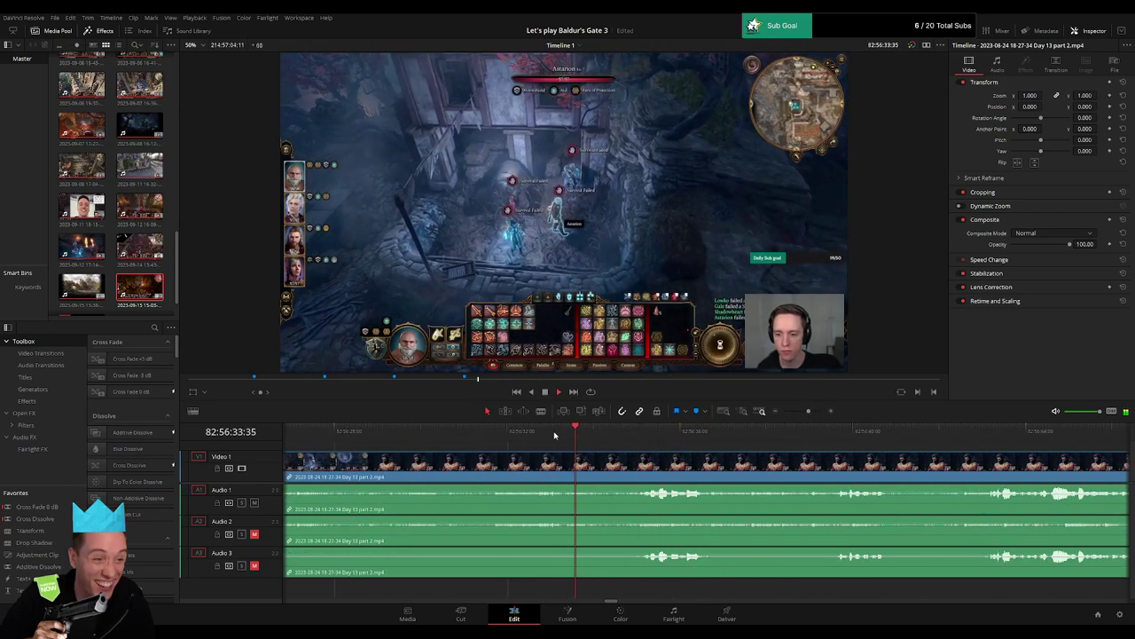
pyautogui.click(493, 436)
pyautogui.hscroll(-3, 493, 437)
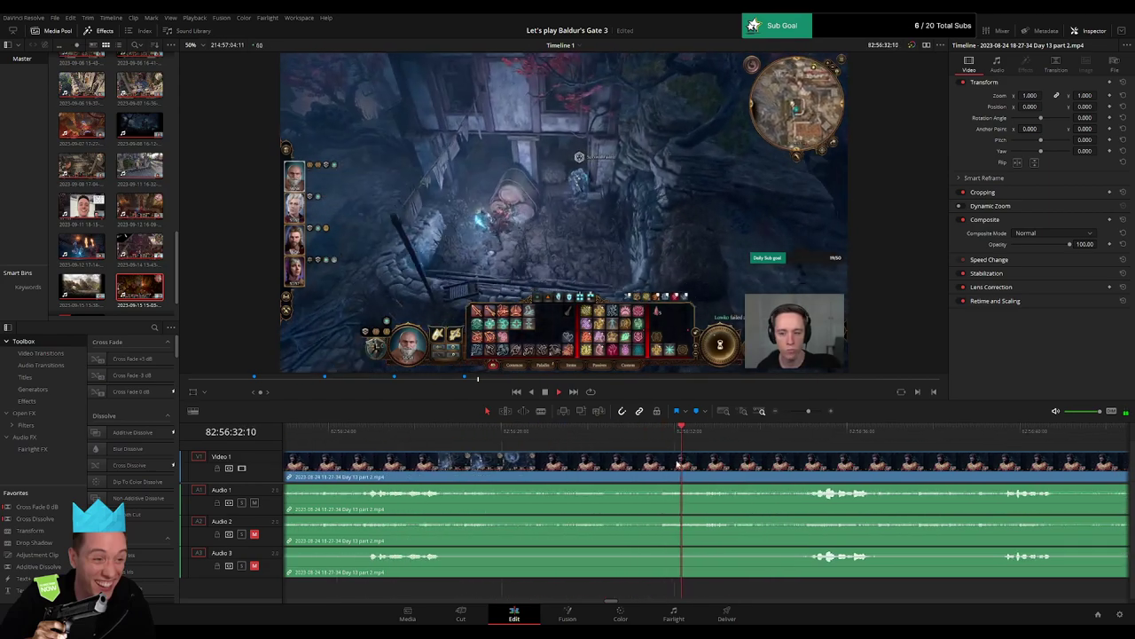
pyautogui.click(658, 437)
pyautogui.moveTo(659, 438); pyautogui.dragTo(630, 457)
pyautogui.click(636, 464)
# Fade the video out before the 82:56:31:00 cut, and fade all three audio tracks out and in around it over about one second.
pyautogui.press('a')
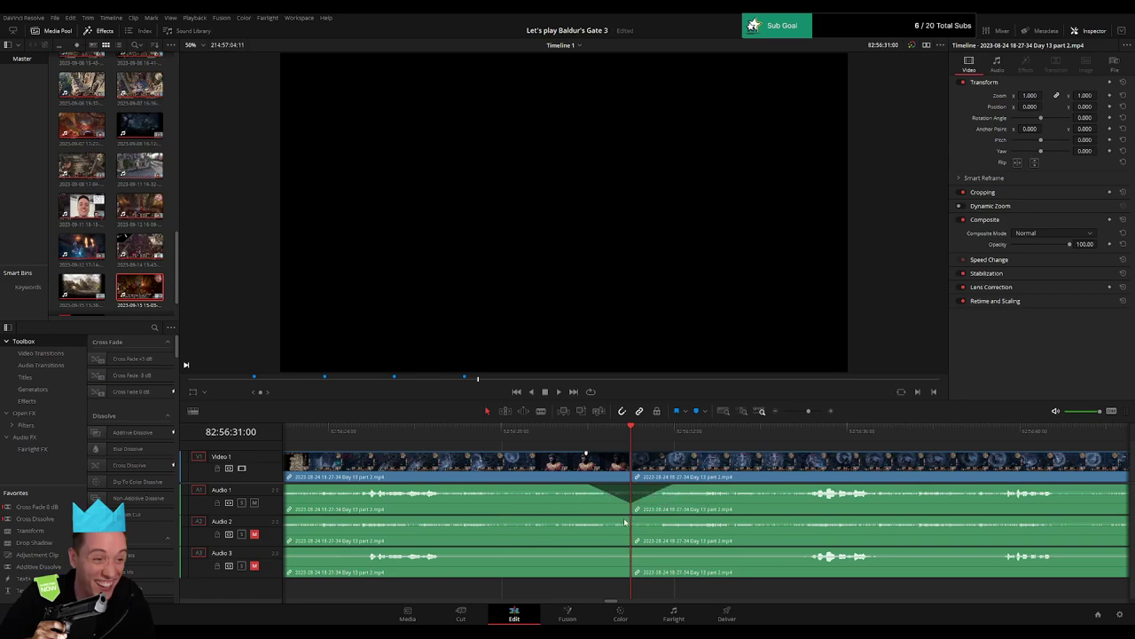
pyautogui.moveTo(612, 519); pyautogui.dragTo(582, 517)
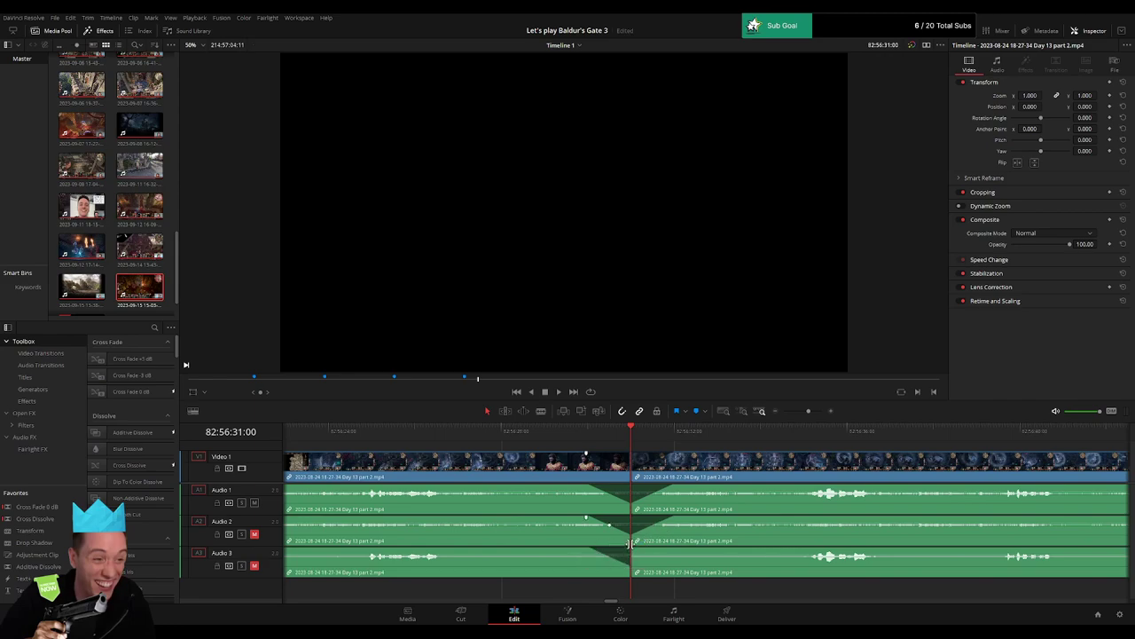
pyautogui.moveTo(642, 549); pyautogui.dragTo(670, 550)
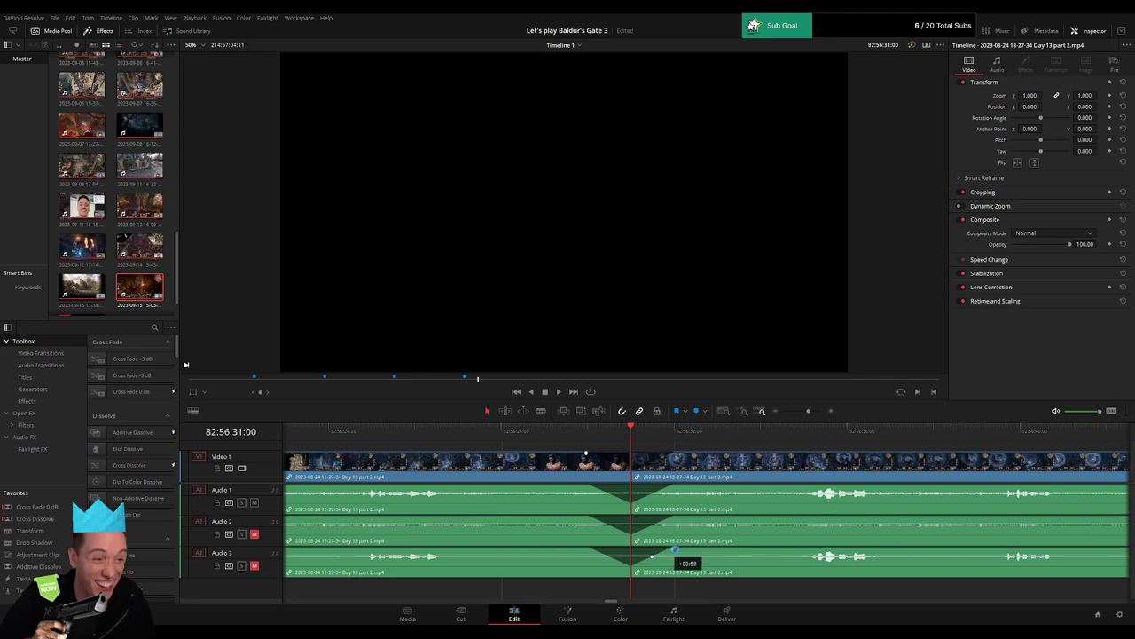
# Move the remaining Day 13 part 2 clip after the cut at 82:56:31:00 further down the timeline, leaving an empty gap.
pyautogui.moveTo(809, 411); pyautogui.dragTo(760, 416)
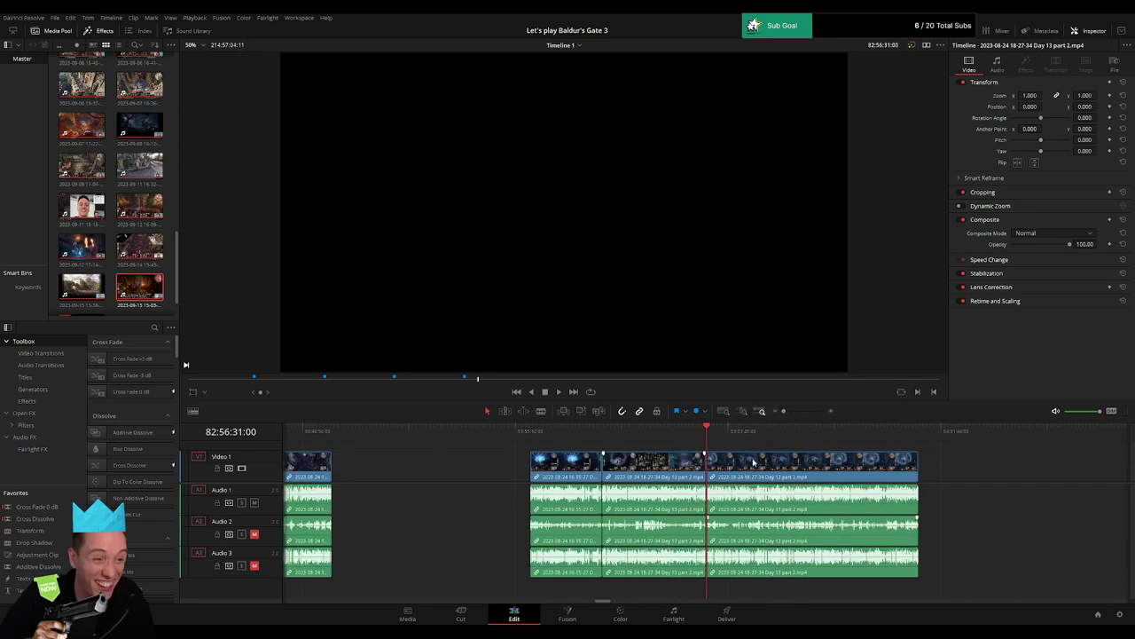
pyautogui.hscroll(2, 665, 454)
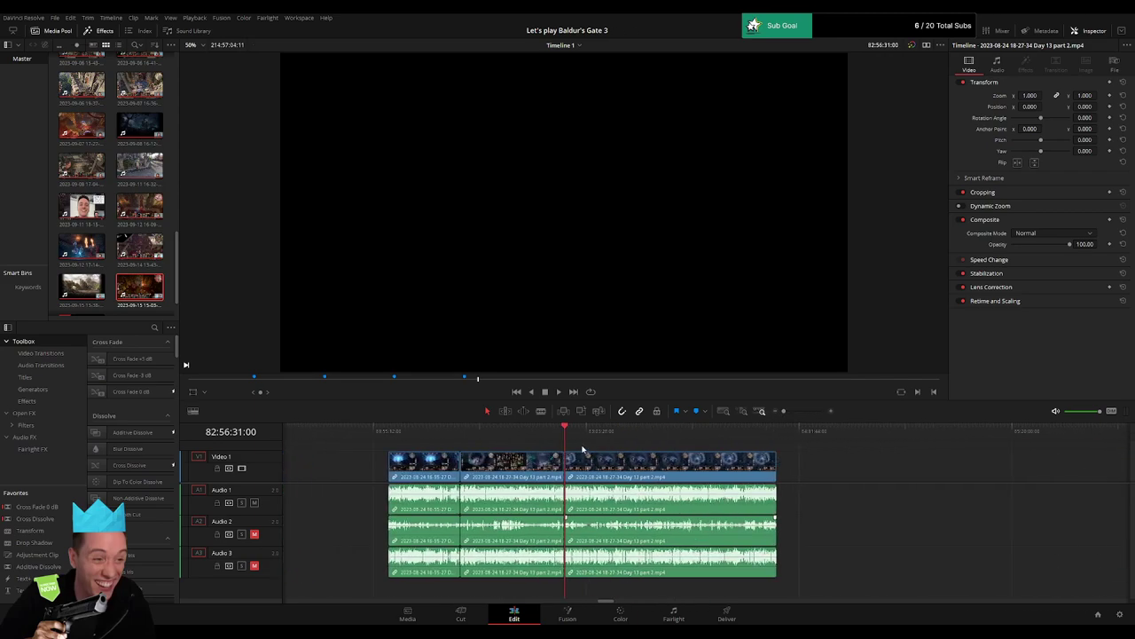
pyautogui.click(390, 432)
pyautogui.click(565, 433)
pyautogui.hscroll(4, 497, 447)
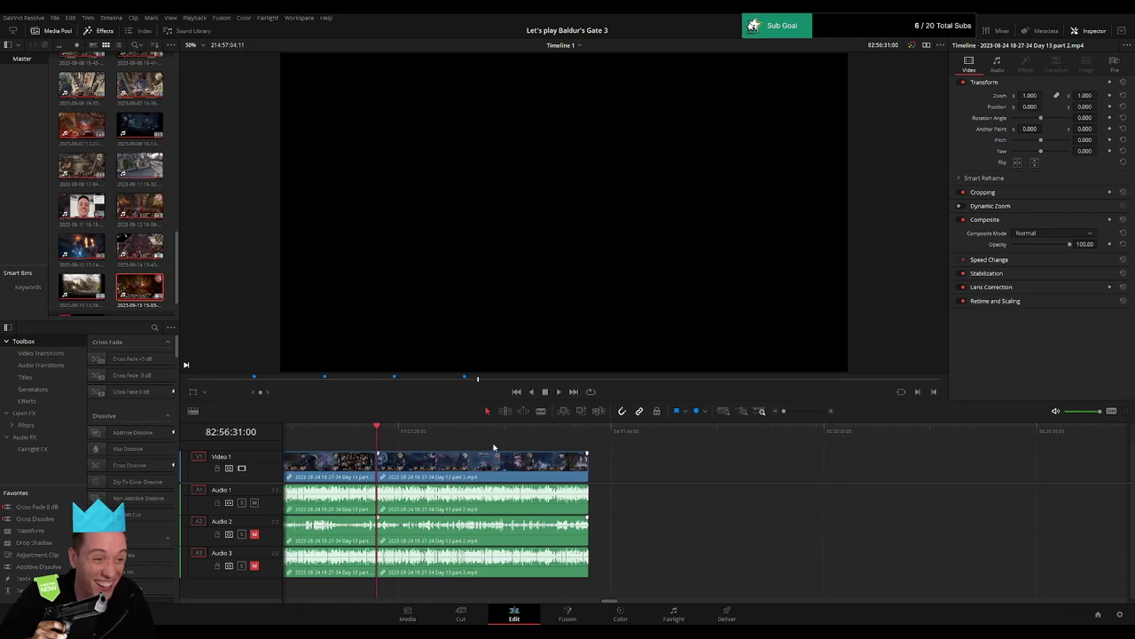
pyautogui.moveTo(469, 462); pyautogui.dragTo(738, 465)
pyautogui.click(494, 460)
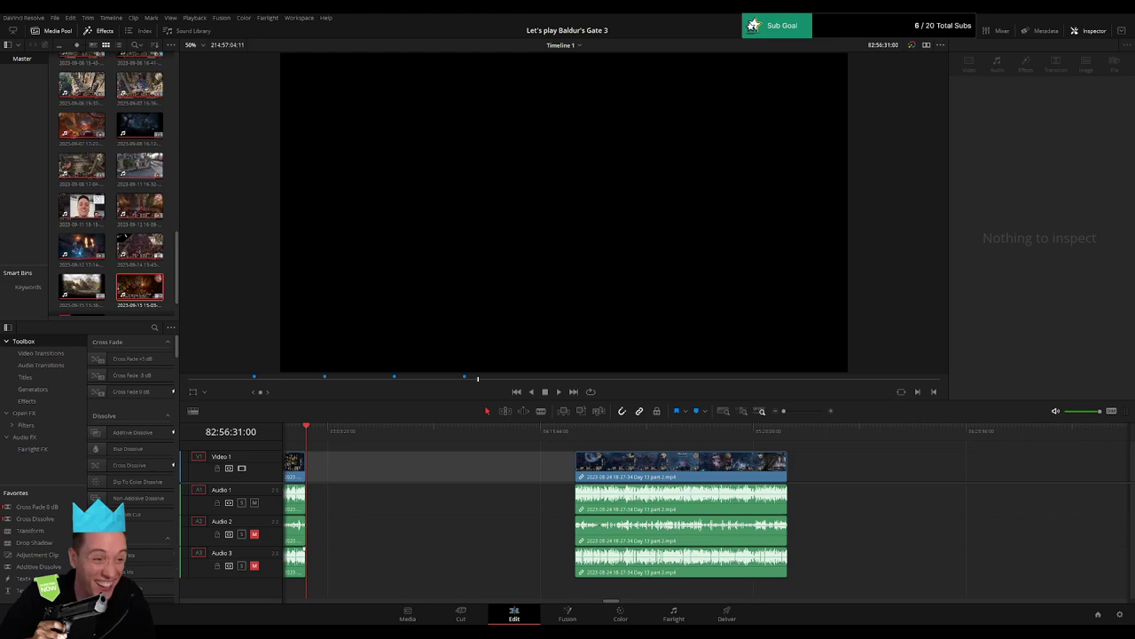
# Place the playhead at 84:00:00:00 and move the remaining clip so that it starts there.
pyautogui.click(429, 472)
pyautogui.hscroll(-6, 575, 471)
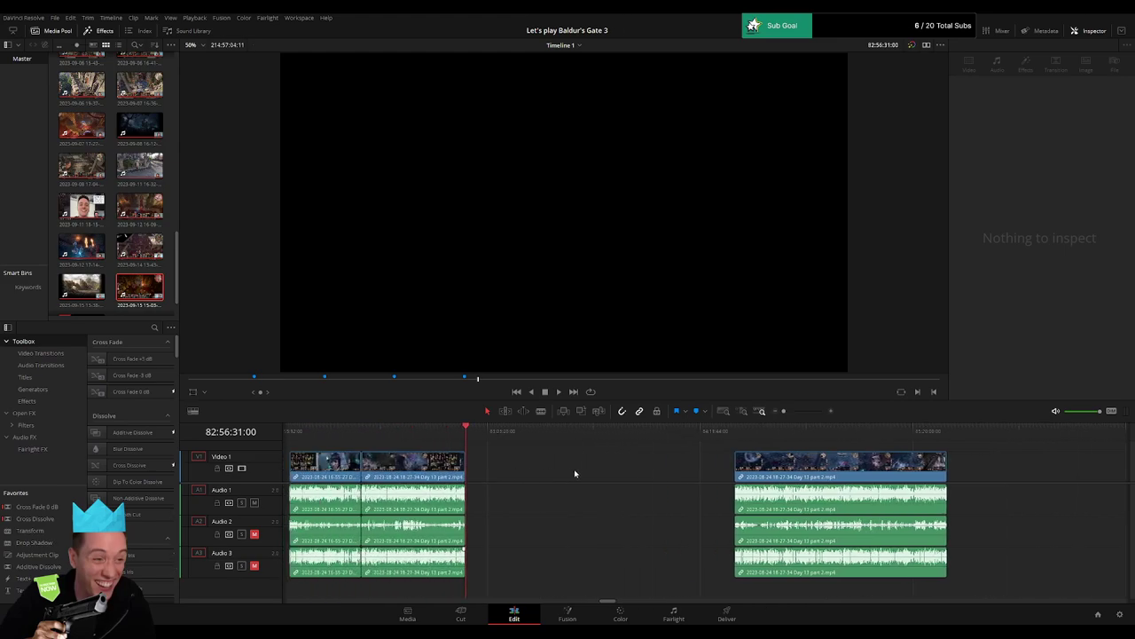
pyautogui.click(504, 434)
pyautogui.hscroll(6, 473, 462)
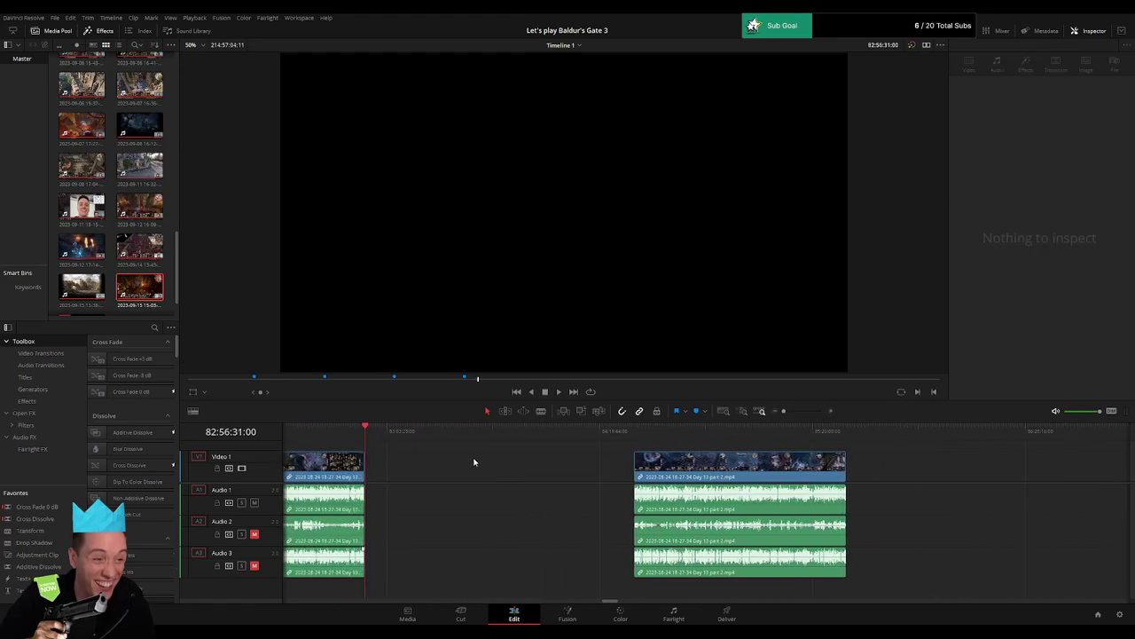
pyautogui.moveTo(380, 444); pyautogui.dragTo(450, 453)
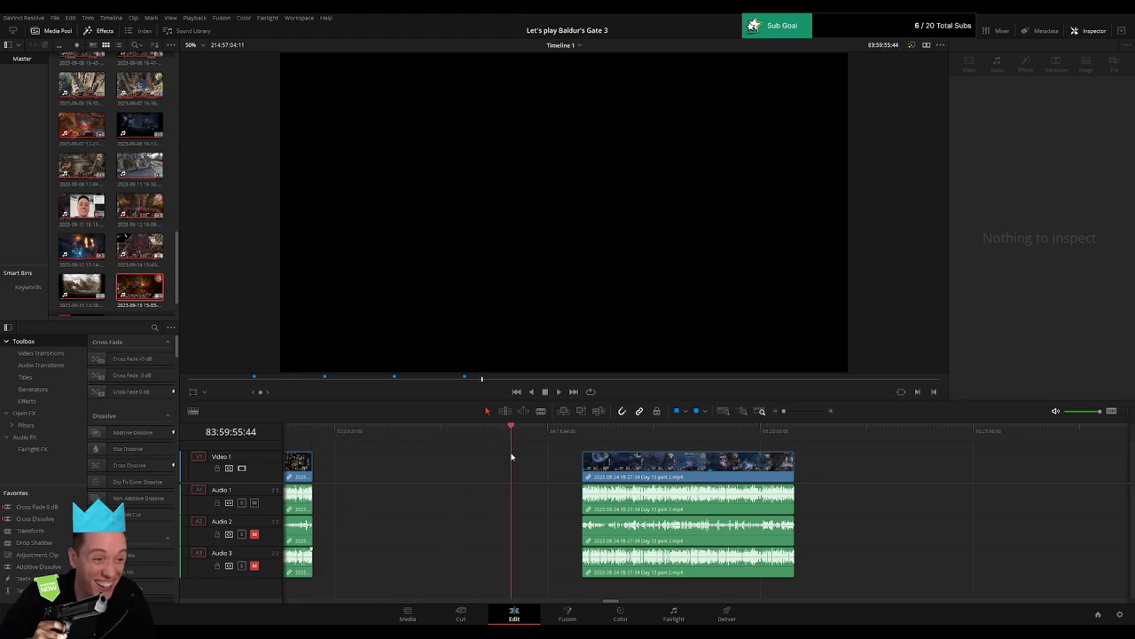
pyautogui.moveTo(784, 413); pyautogui.dragTo(787, 414)
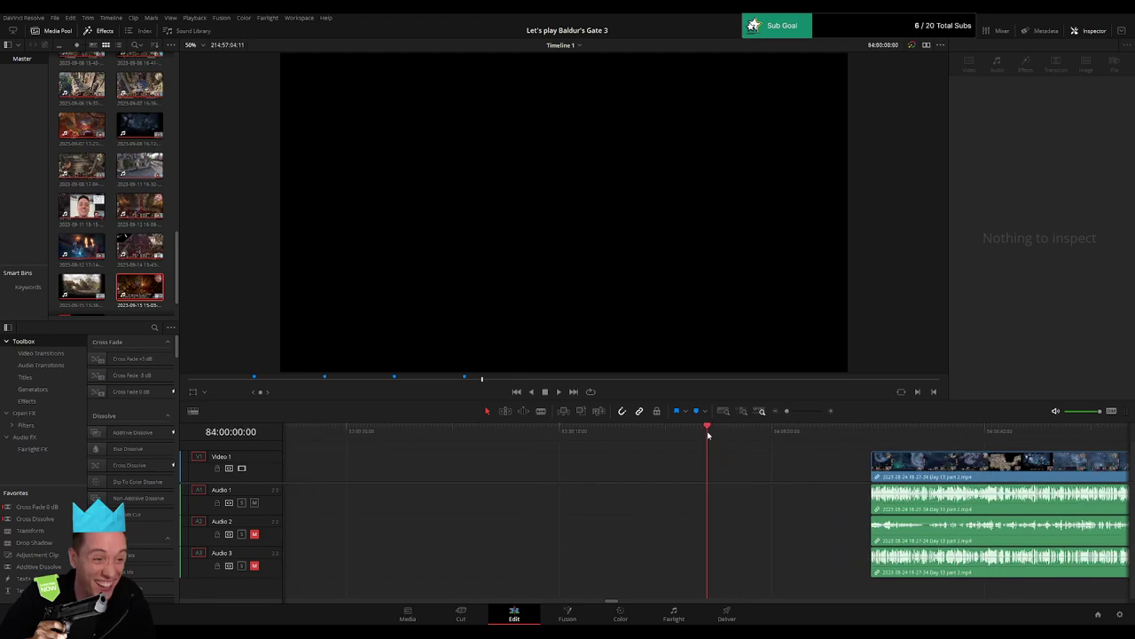
pyautogui.moveTo(883, 455); pyautogui.dragTo(752, 450)
# Play the opening of the repositioned clip, then move the playhead about 55 minutes further into it.
pyautogui.press('space')
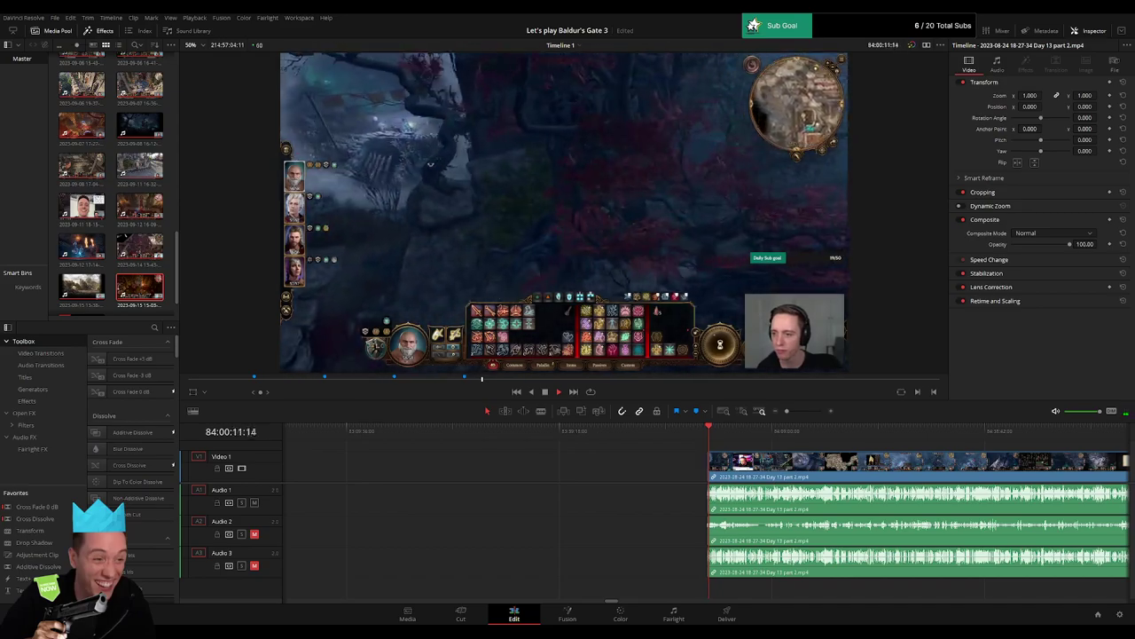
pyautogui.press('Up')
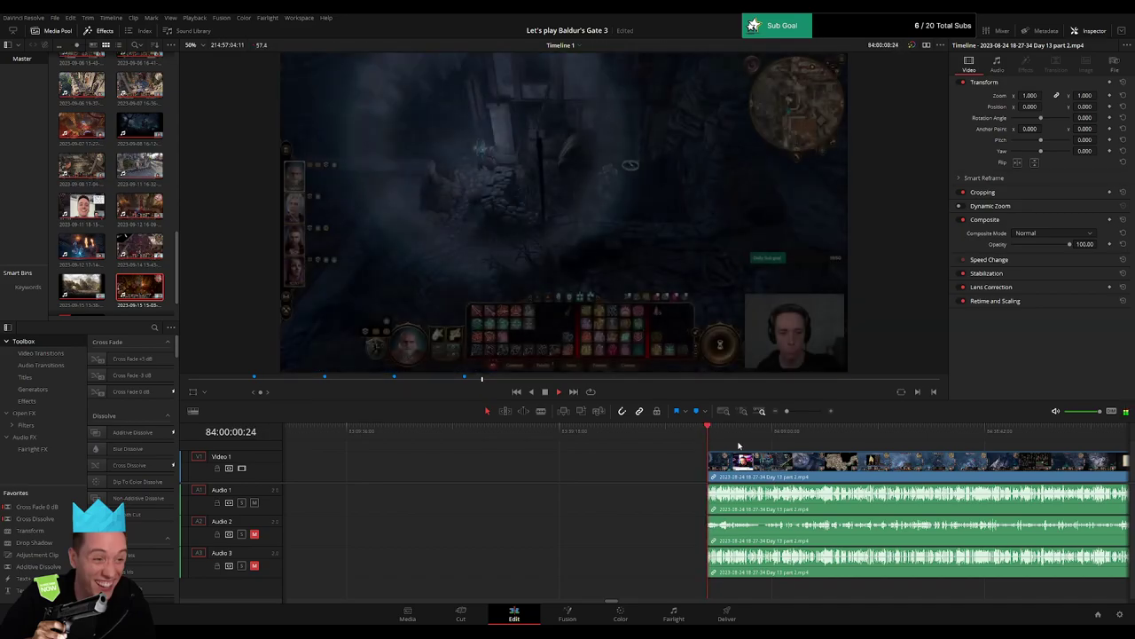
pyautogui.moveTo(786, 411); pyautogui.dragTo(576, 441)
pyautogui.moveTo(482, 437); pyautogui.dragTo(652, 446)
pyautogui.moveTo(786, 413); pyautogui.dragTo(800, 414)
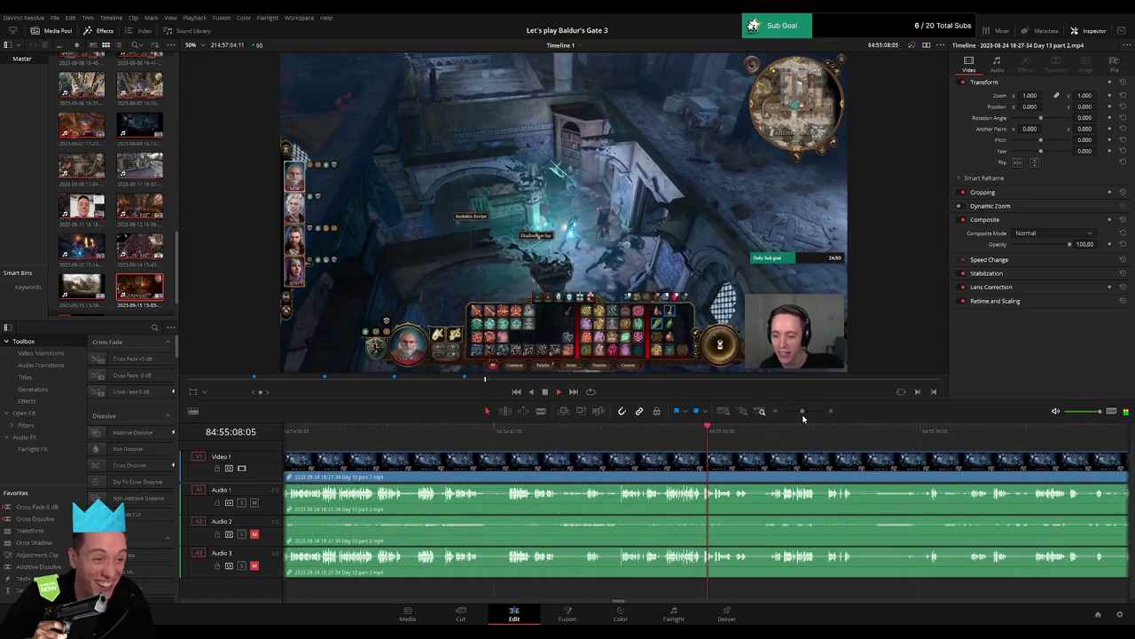
# Examine the footage between about 84:55:06 and 84:55:45 for a suitable pause to end the episode.
pyautogui.click(688, 435)
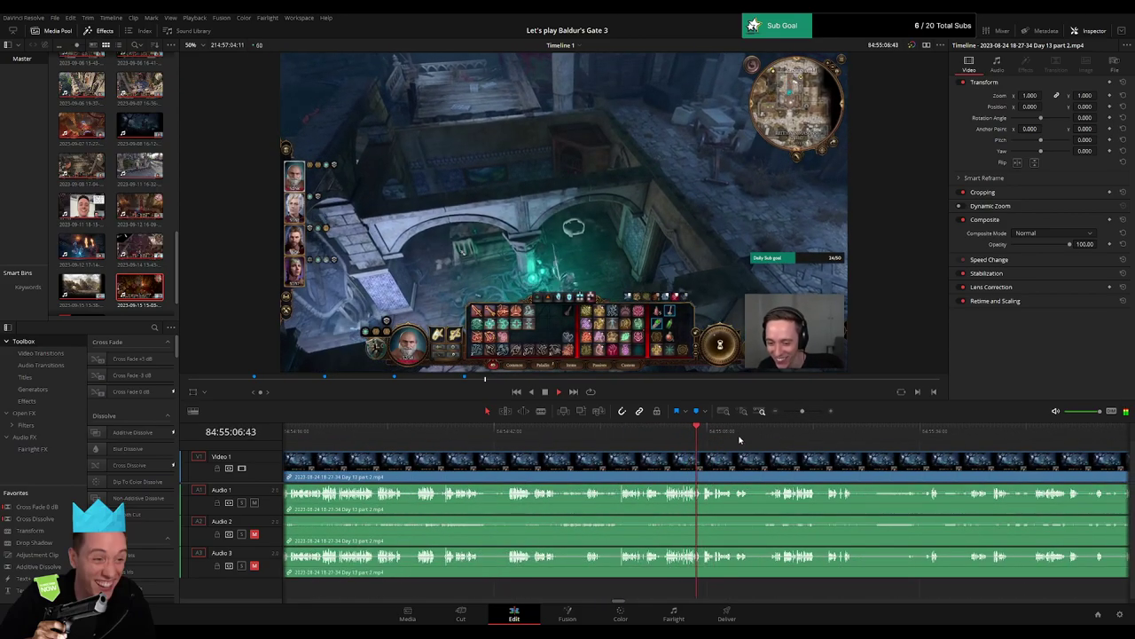
pyautogui.click(775, 436)
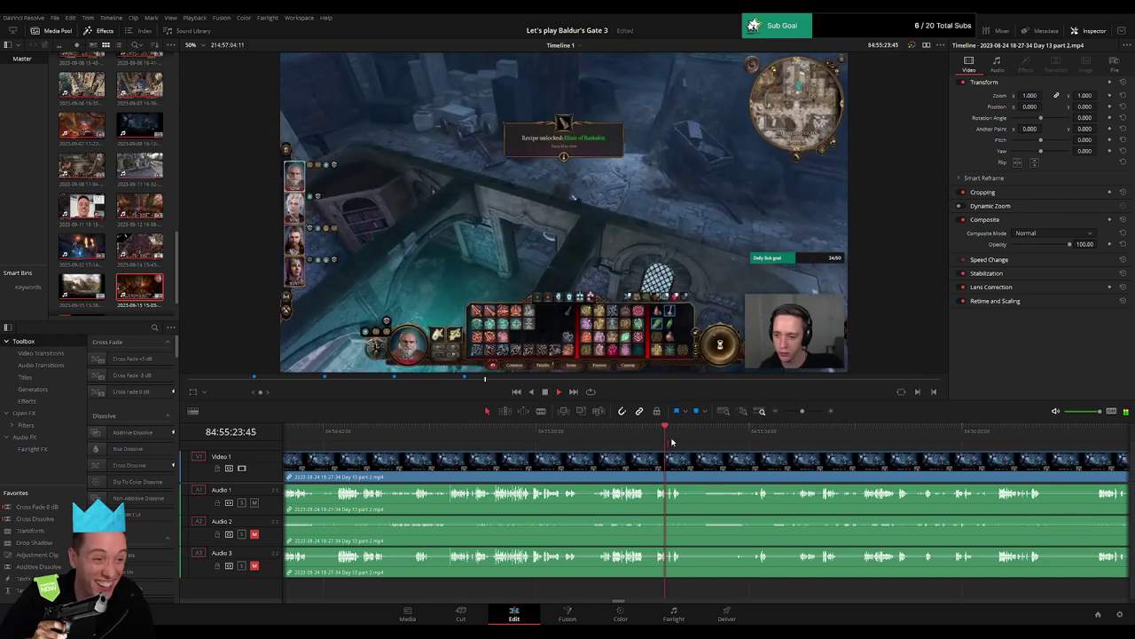
pyautogui.click(760, 438)
pyautogui.click(796, 440)
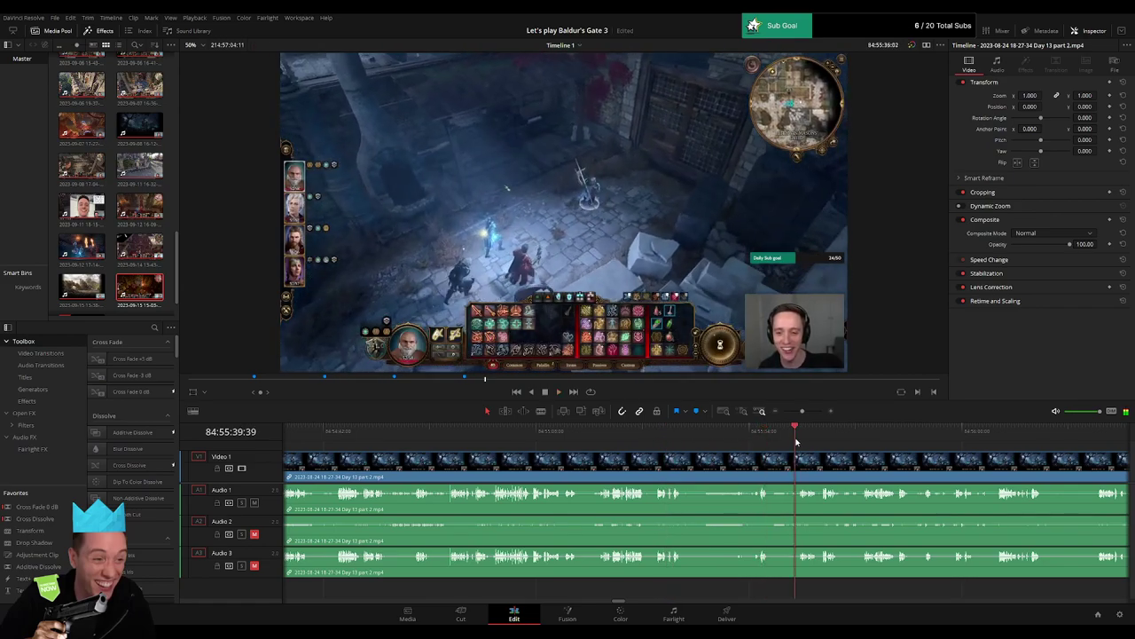
pyautogui.hscroll(5, 862, 464)
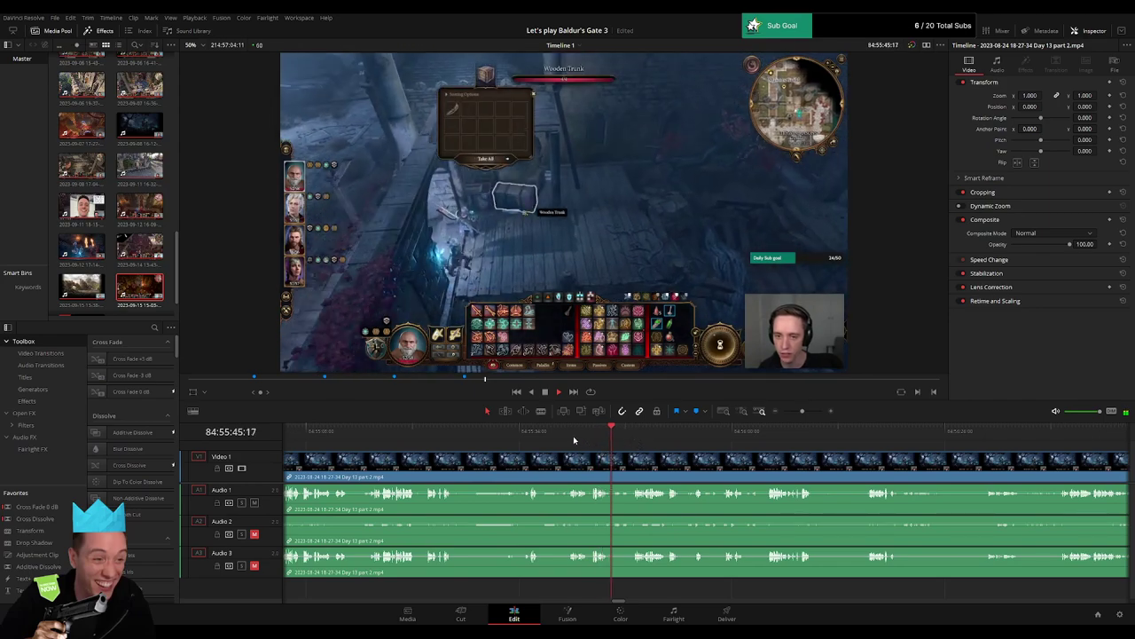
pyautogui.click(574, 438)
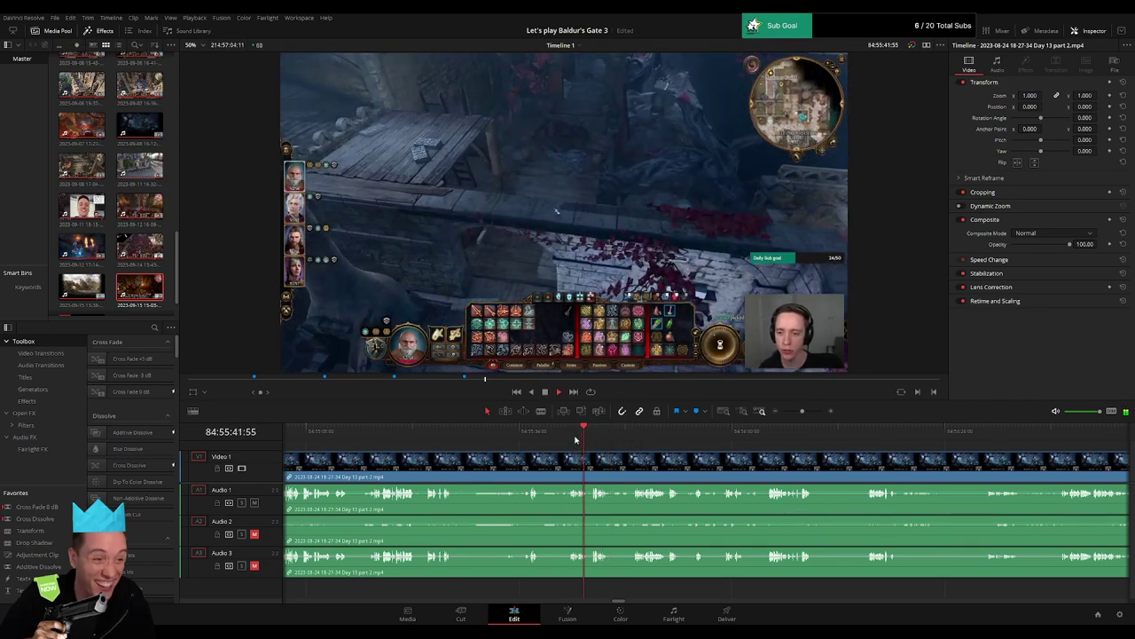
pyautogui.click(528, 440)
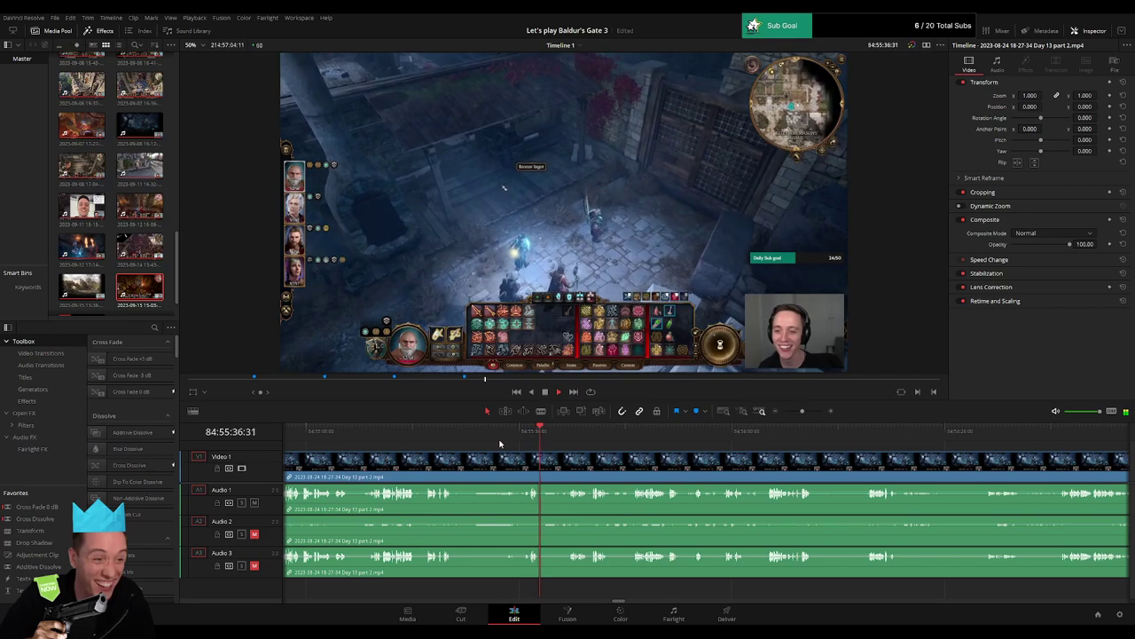
pyautogui.click(502, 440)
pyautogui.click(430, 440)
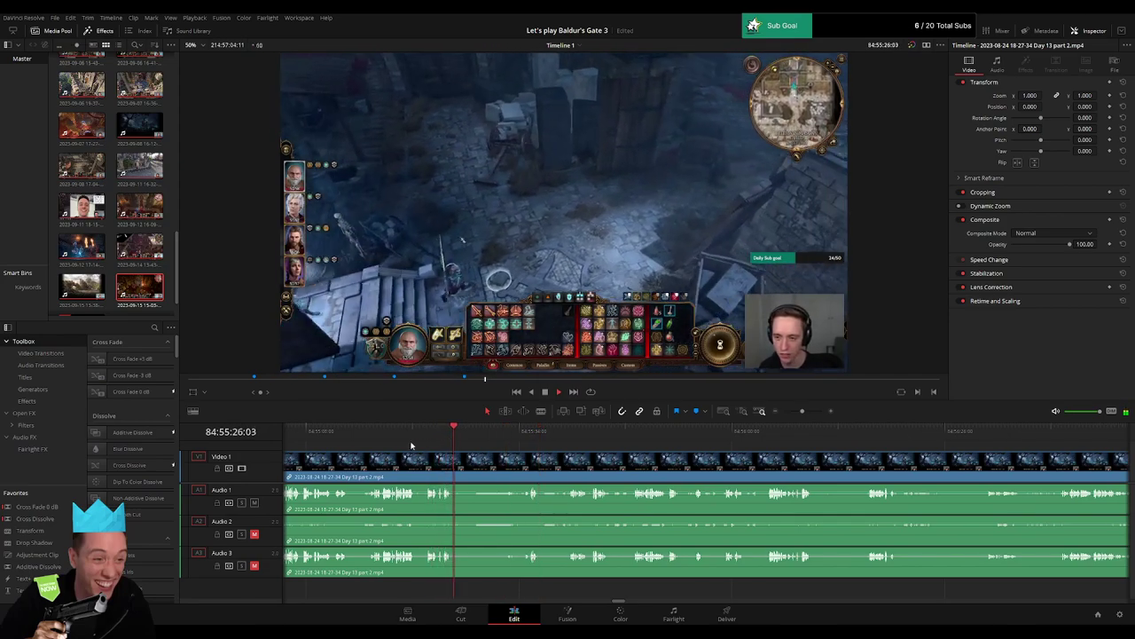
pyautogui.click(399, 440)
pyautogui.hscroll(-3, 396, 459)
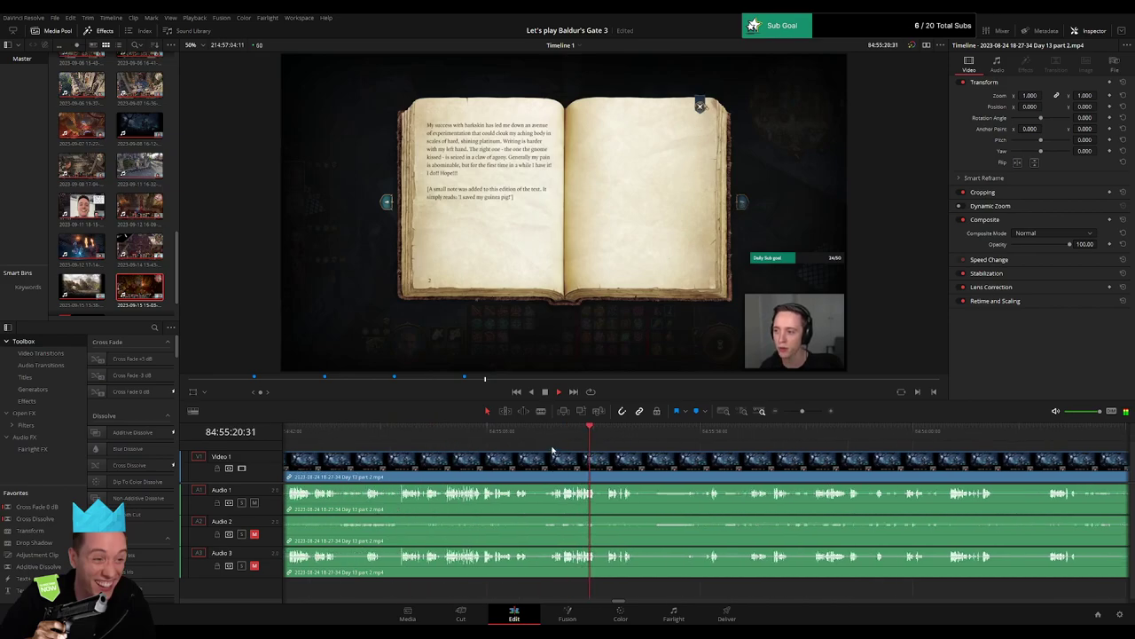
pyautogui.click(551, 442)
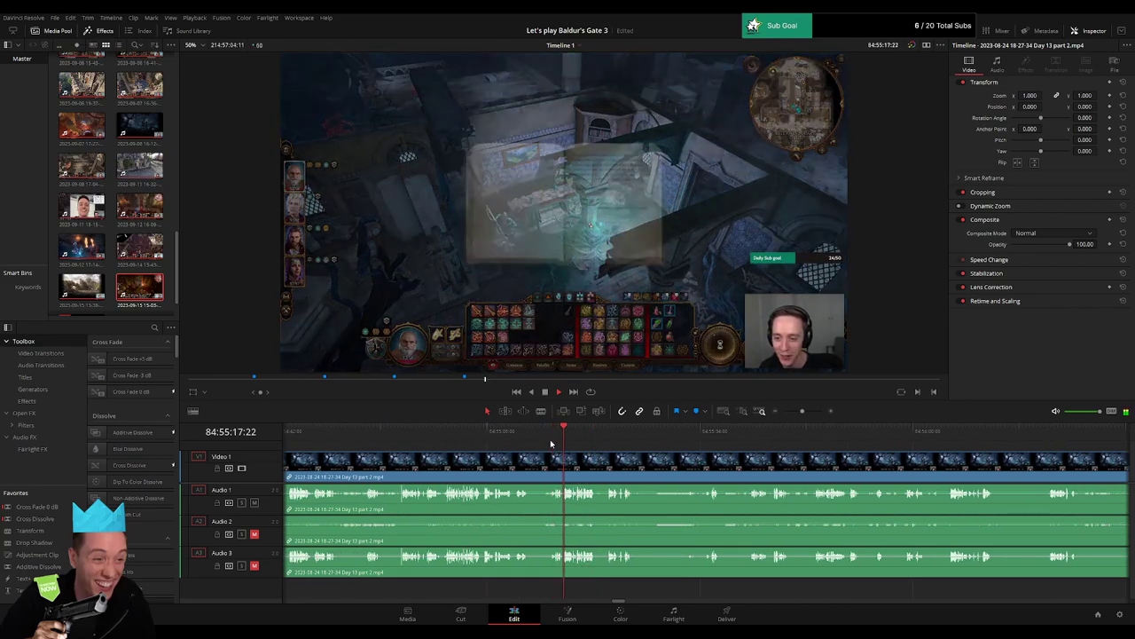
# Search the footage past 84:56:00 for a quiet moment and split the clip on all tracks at 84:56:39:00.
pyautogui.click(976, 442)
pyautogui.hscroll(6, 948, 463)
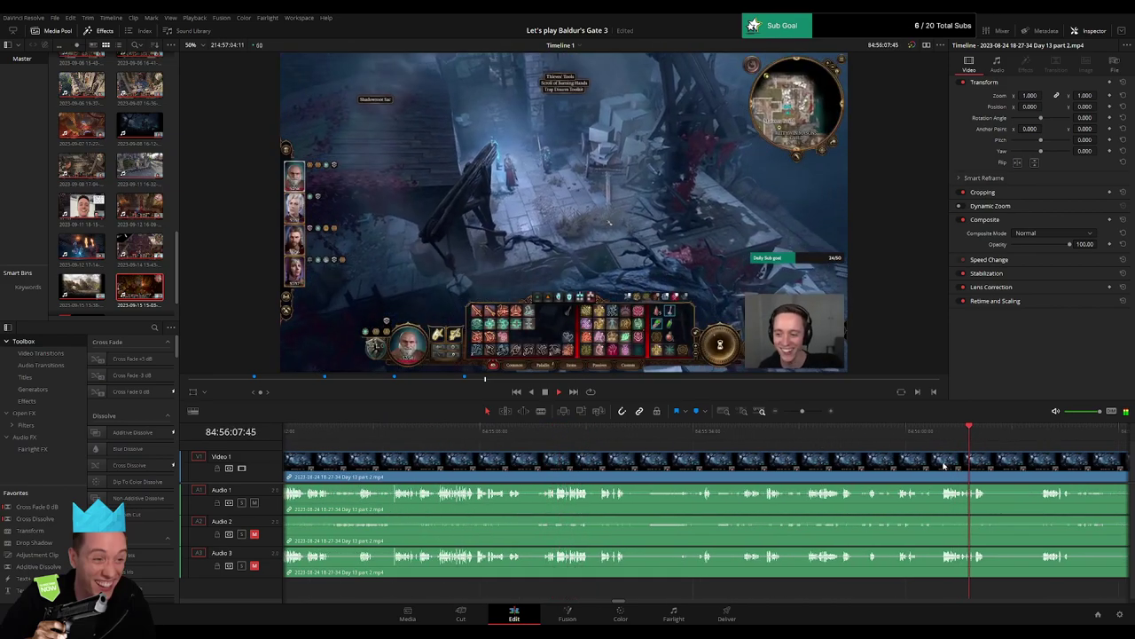
pyautogui.click(647, 436)
pyautogui.click(846, 434)
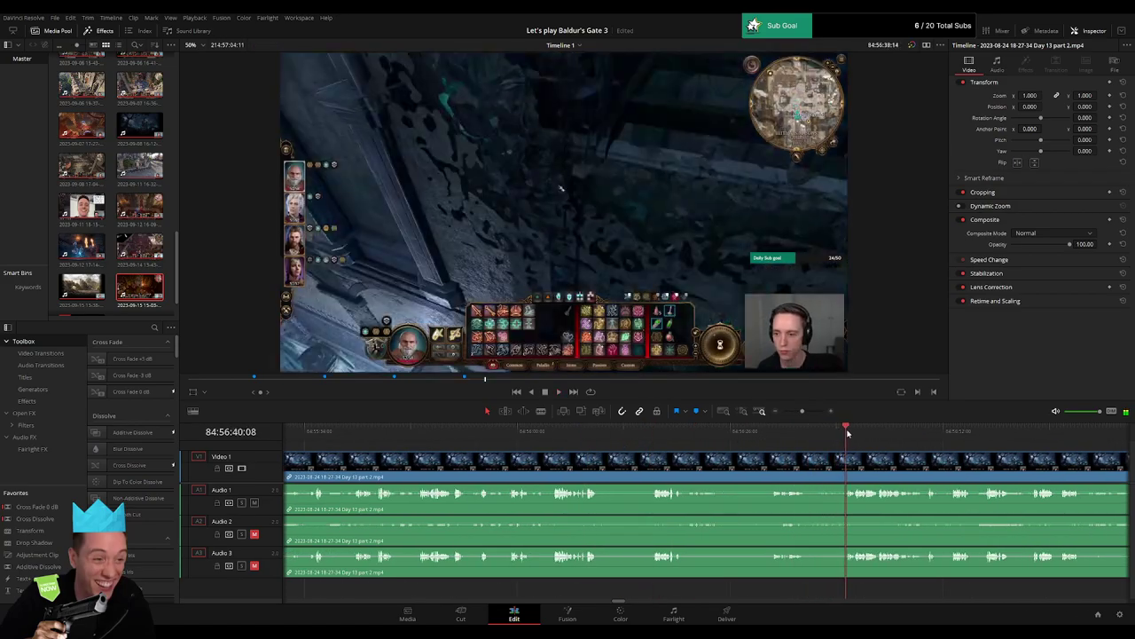
pyautogui.hscroll(4, 866, 461)
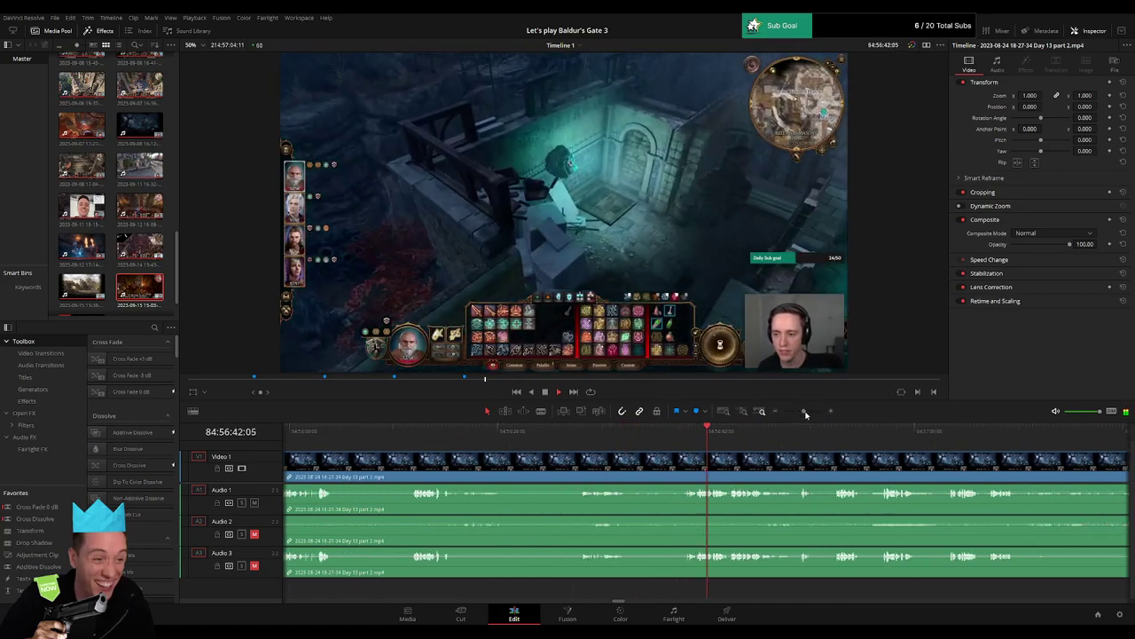
pyautogui.hscroll(1, 621, 448)
pyautogui.click(593, 431)
pyautogui.moveTo(594, 431); pyautogui.dragTo(450, 457)
pyautogui.hotkey('ctrl', 'b')
pyautogui.press('a')
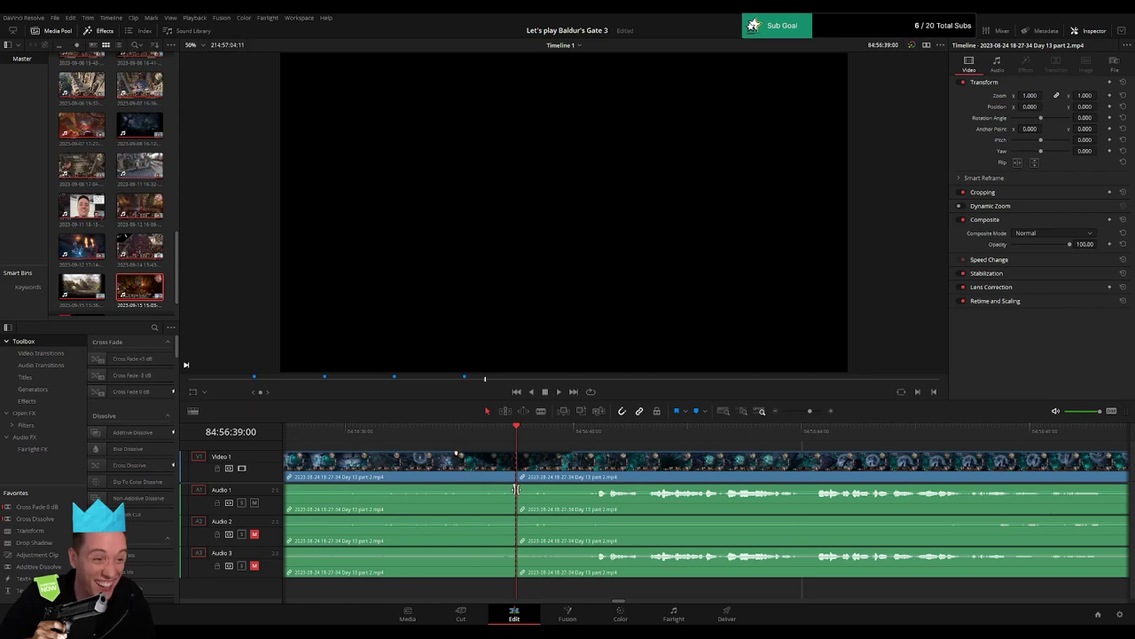
# Add fade-outs and fade-ins of about one second around the 84:56:39:00 cut on all three audio tracks.
pyautogui.moveTo(506, 487); pyautogui.dragTo(568, 487)
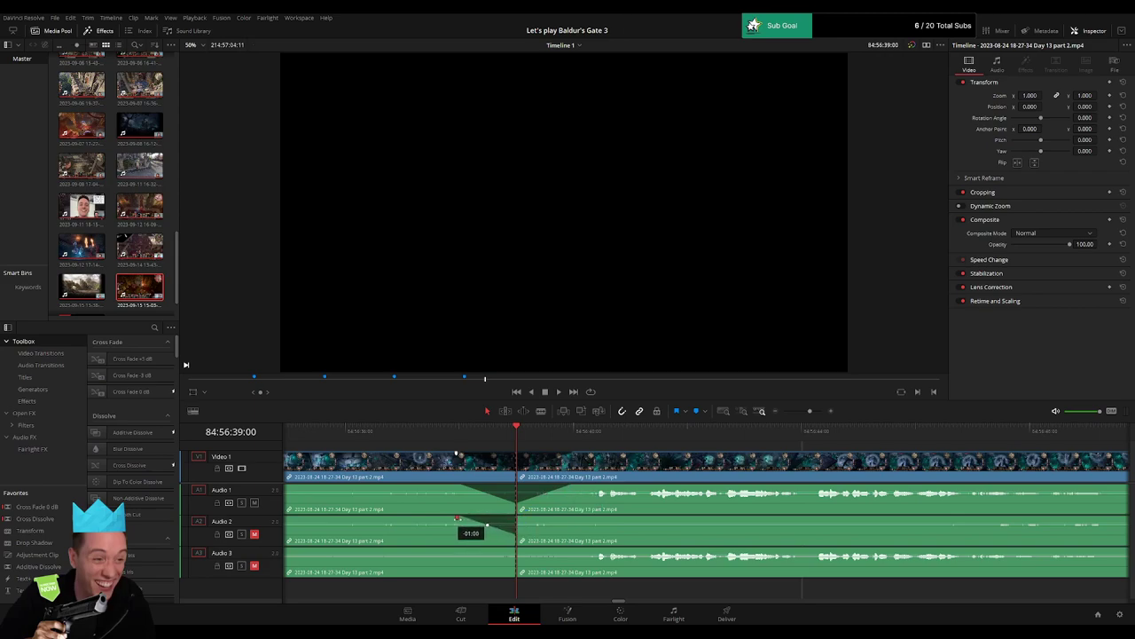
pyautogui.moveTo(517, 517); pyautogui.dragTo(570, 518)
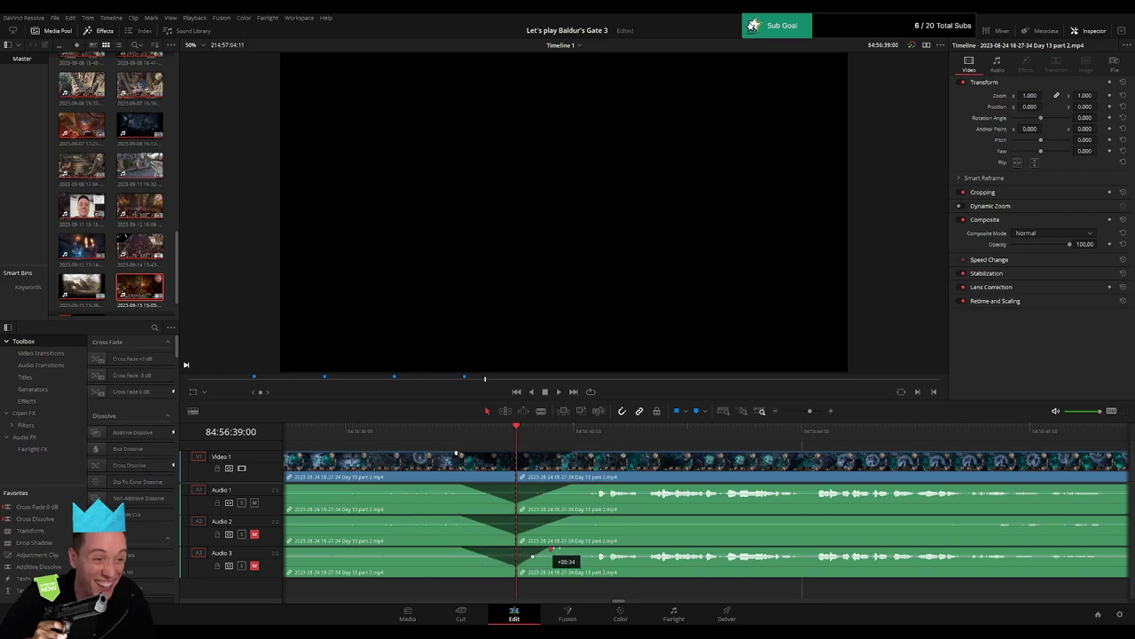
pyautogui.moveTo(552, 549); pyautogui.dragTo(577, 549)
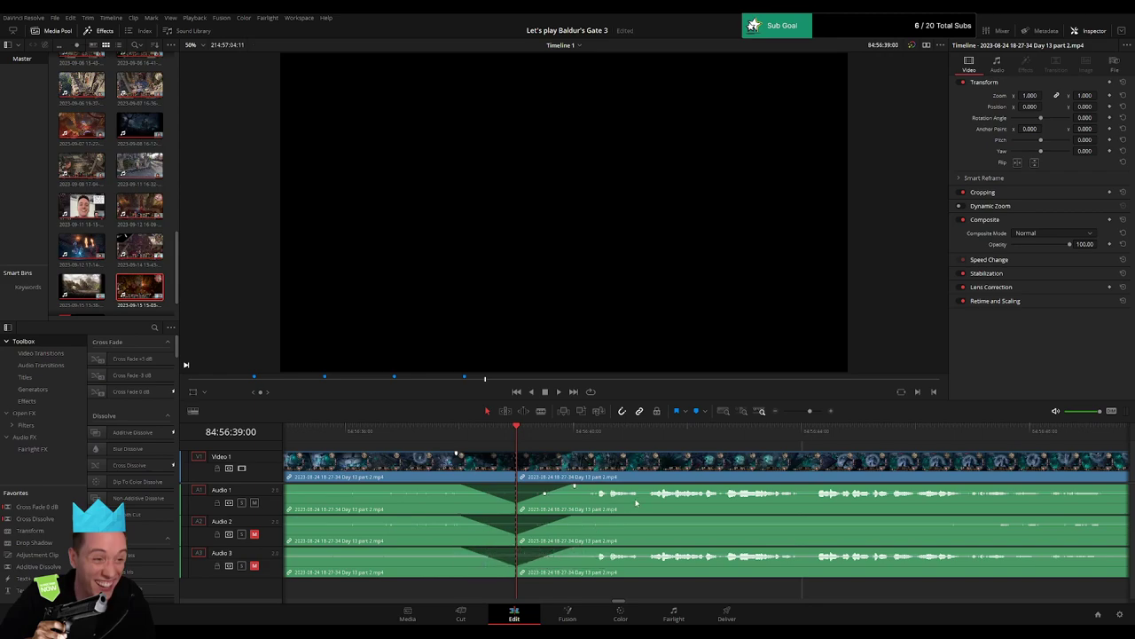
# Play across the faded cut and move the short leftover clip after 84:56:39:00 further down the timeline, leaving a gap.
pyautogui.press('space')
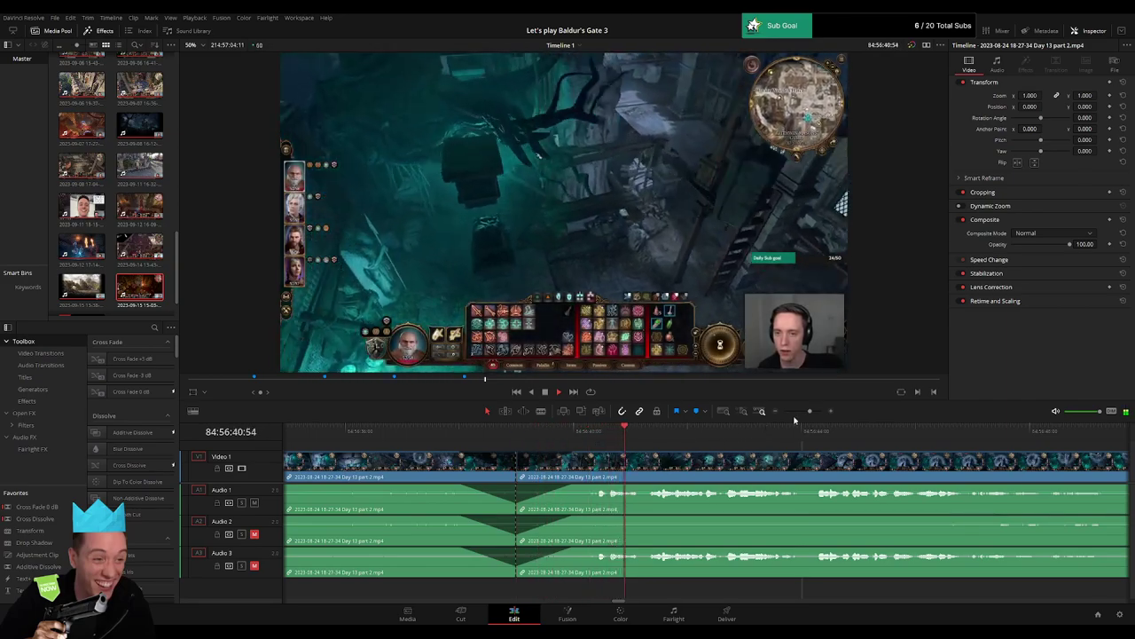
pyautogui.moveTo(809, 411); pyautogui.dragTo(784, 414)
pyautogui.hscroll(2, 578, 451)
pyautogui.press('space')
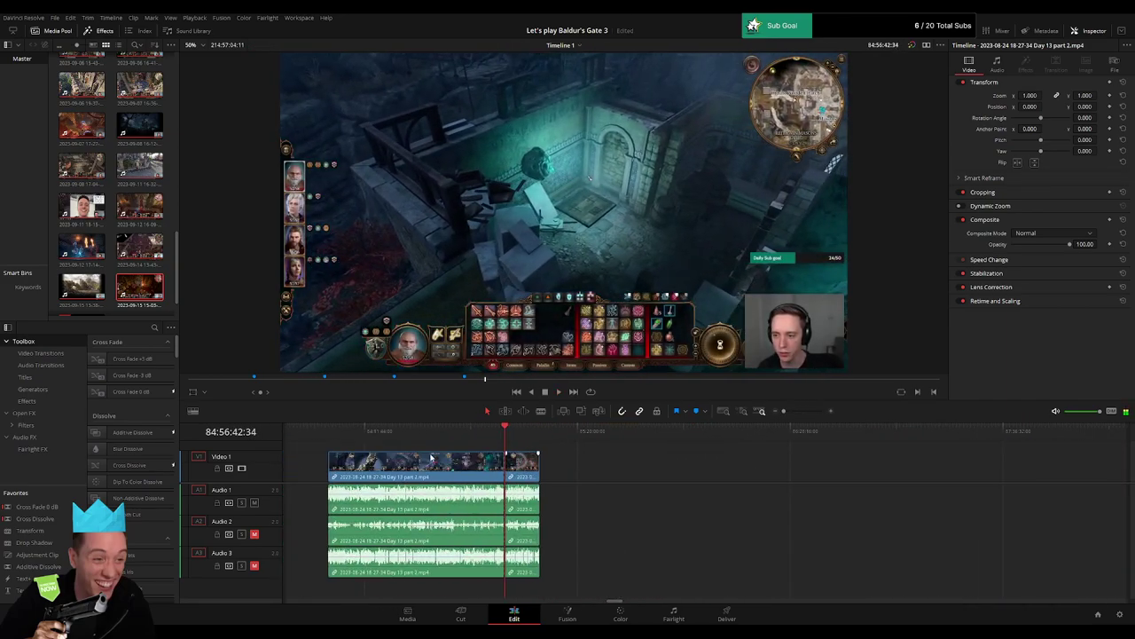
pyautogui.click(326, 434)
pyautogui.click(506, 434)
pyautogui.moveTo(670, 467); pyautogui.dragTo(508, 462)
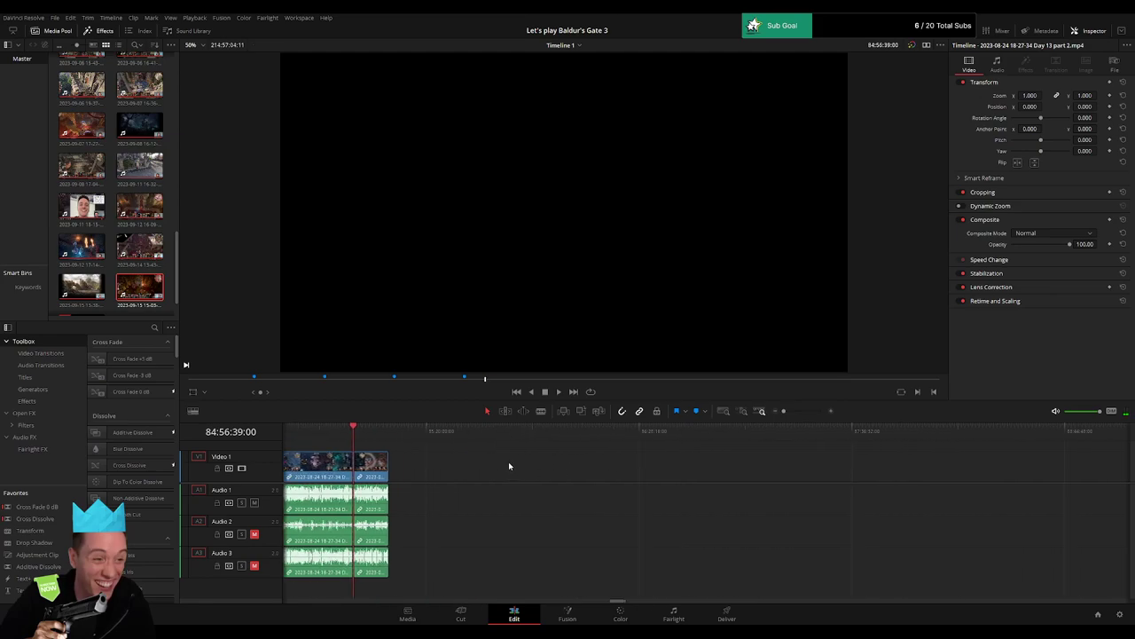
pyautogui.moveTo(366, 469); pyautogui.dragTo(741, 468)
pyautogui.click(537, 465)
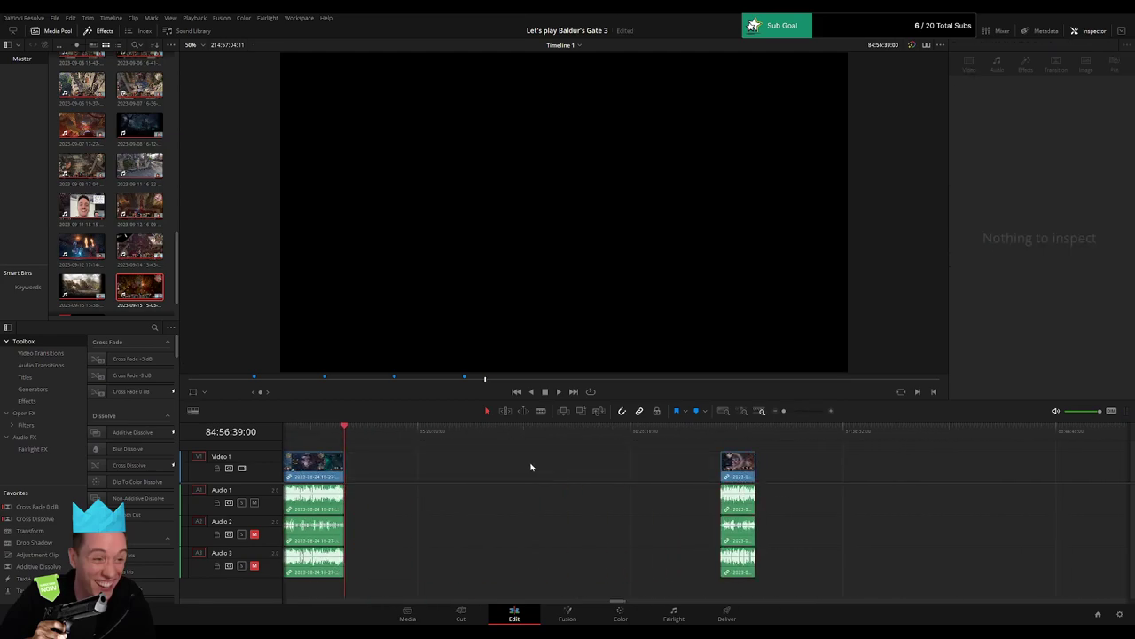
# Place the playhead at 86:00:00:00 and move the short leftover clip so that it starts there.
pyautogui.moveTo(352, 437); pyautogui.dragTo(527, 446)
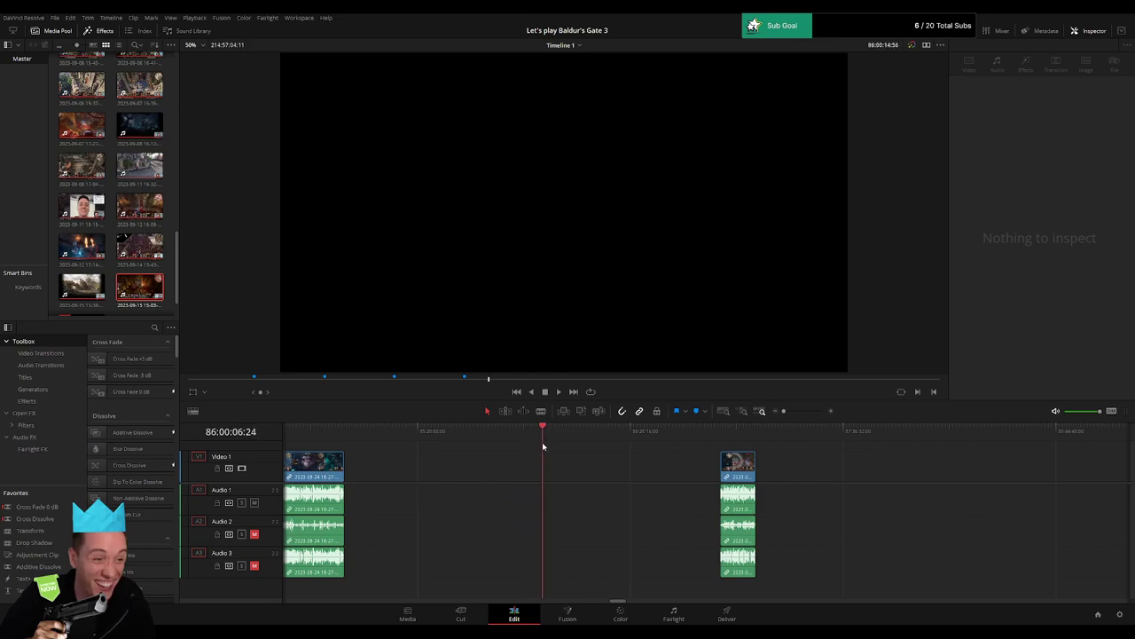
pyautogui.click(785, 414)
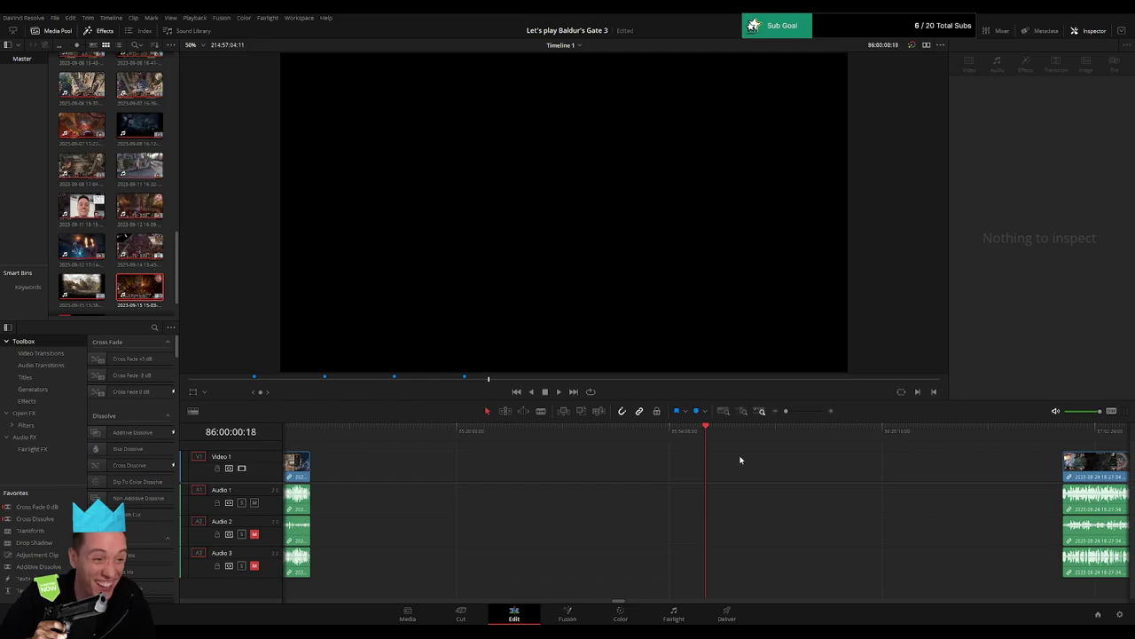
pyautogui.moveTo(786, 411); pyautogui.dragTo(784, 411)
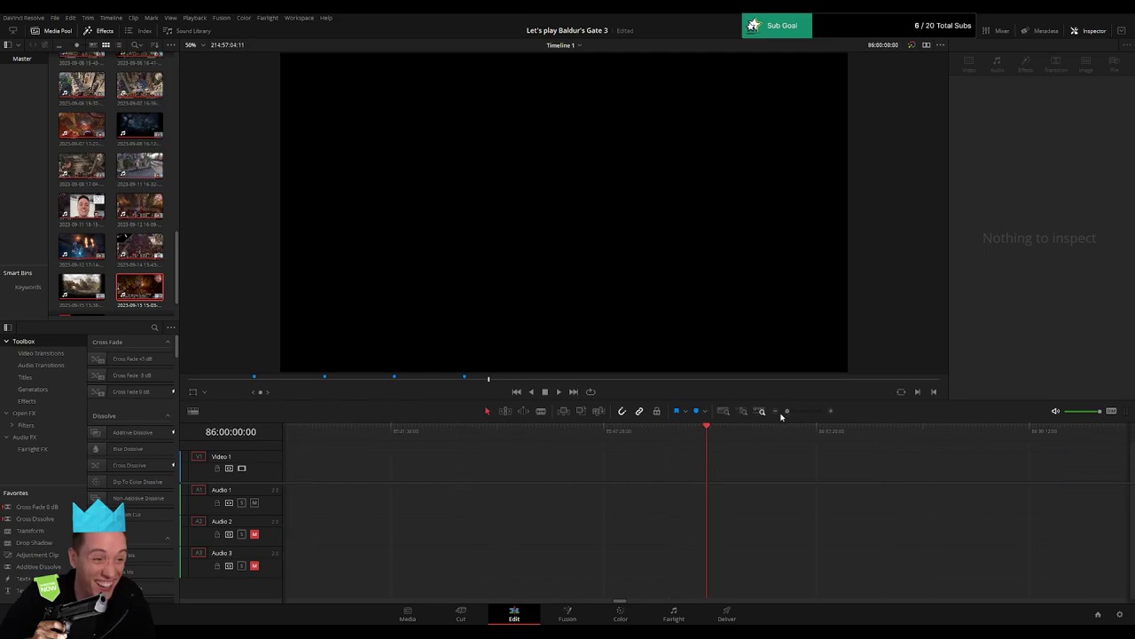
pyautogui.moveTo(888, 468); pyautogui.dragTo(729, 467)
pyautogui.click(796, 463)
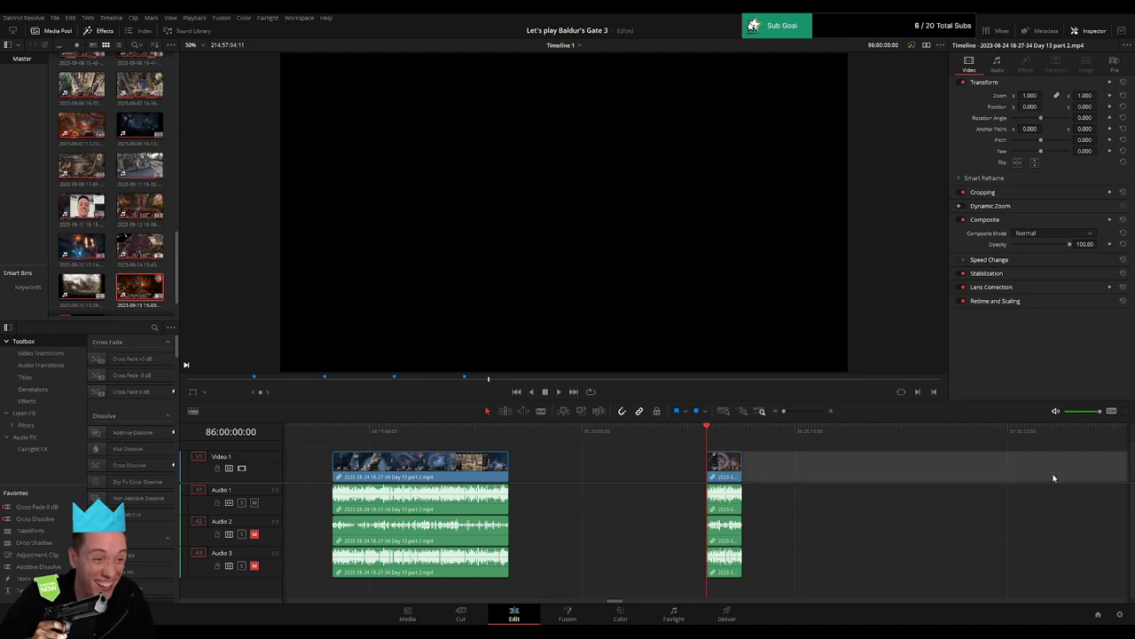
# Move the Day 14 clip back along the timeline so that it directly follows the short Day 13 part 2 clip starting at 86:00:00:00.
pyautogui.hscroll(15, 861, 469)
pyautogui.hscroll(20, 840, 478)
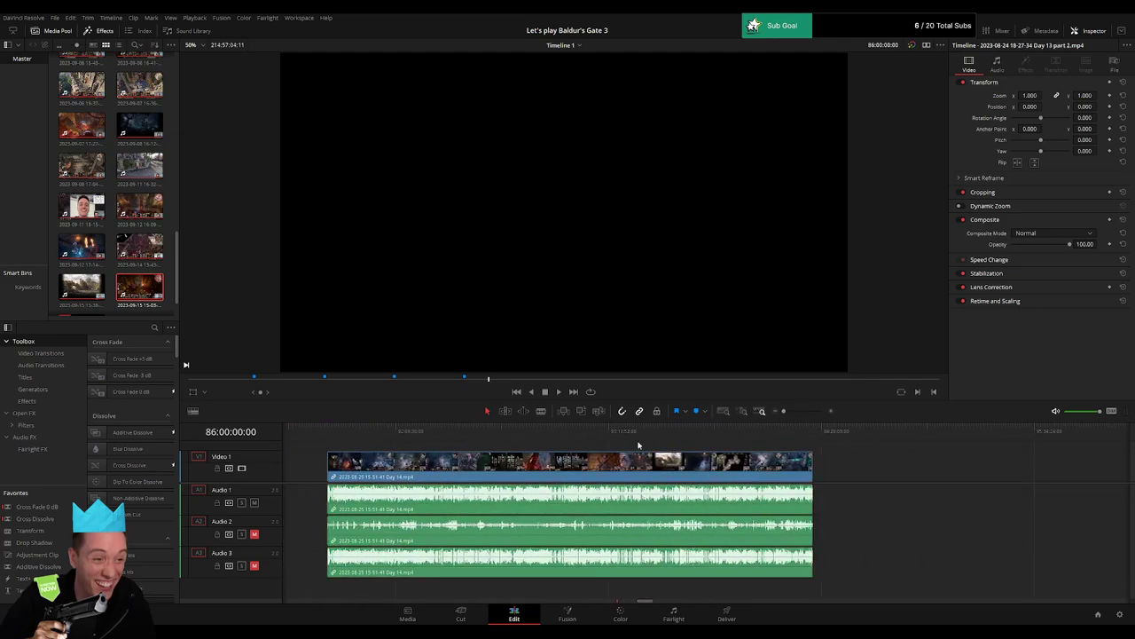
pyautogui.hscroll(-12, 640, 446)
pyautogui.moveTo(1011, 478); pyautogui.dragTo(437, 476)
pyautogui.click(365, 449)
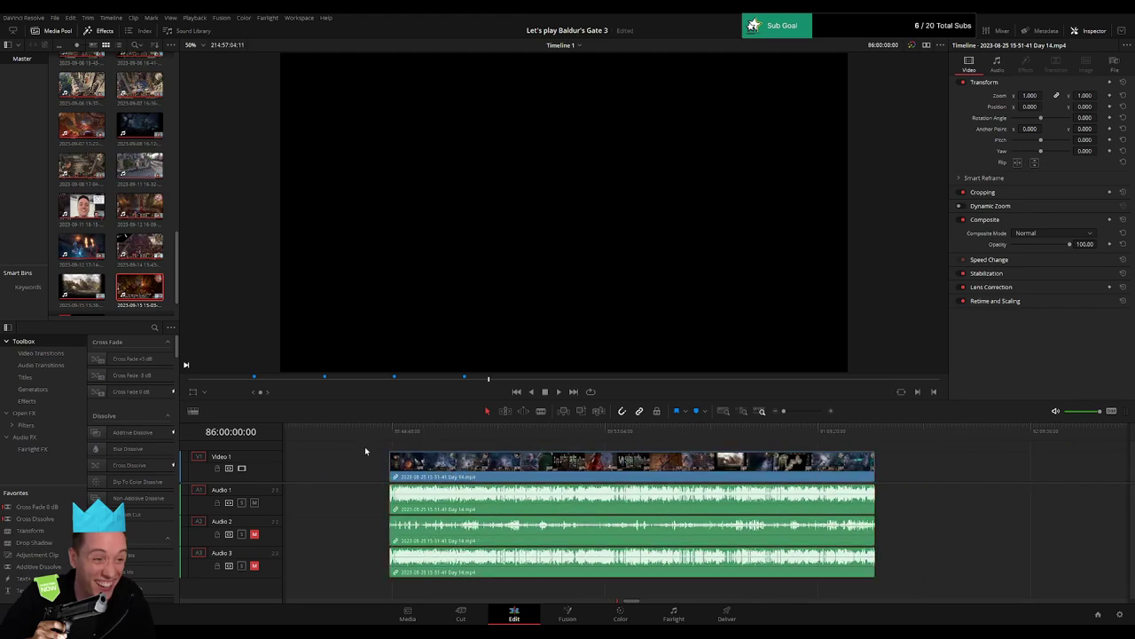
pyautogui.hscroll(-5, 844, 459)
pyautogui.moveTo(967, 463); pyautogui.dragTo(488, 469)
# Play up to the junction between the Day 13 part 2 and Day 14 clips and add the default transition there on video and all audio tracks.
pyautogui.press('space')
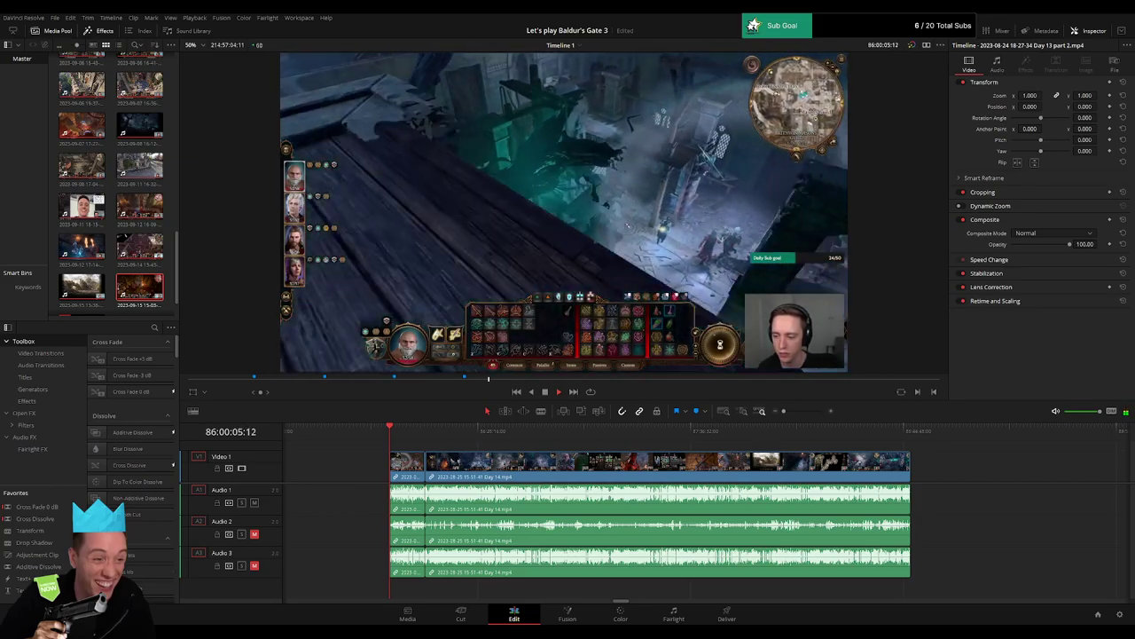
pyautogui.click(793, 411)
pyautogui.hscroll(3, 580, 472)
pyautogui.click(382, 432)
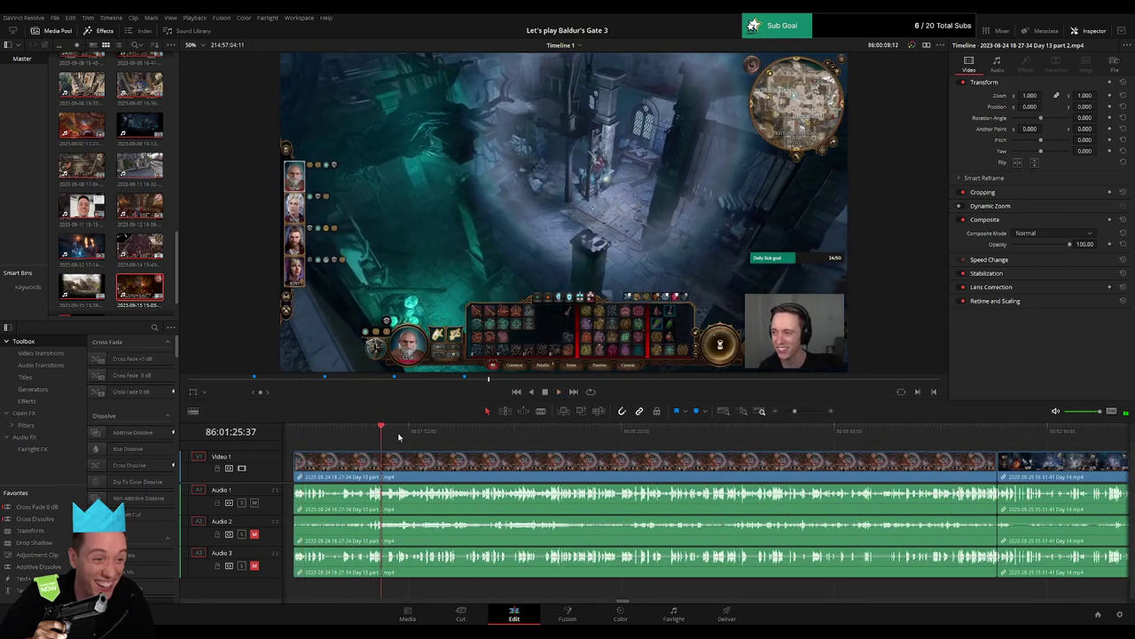
pyautogui.moveTo(399, 436); pyautogui.dragTo(996, 454)
pyautogui.press('space')
pyautogui.click(807, 412)
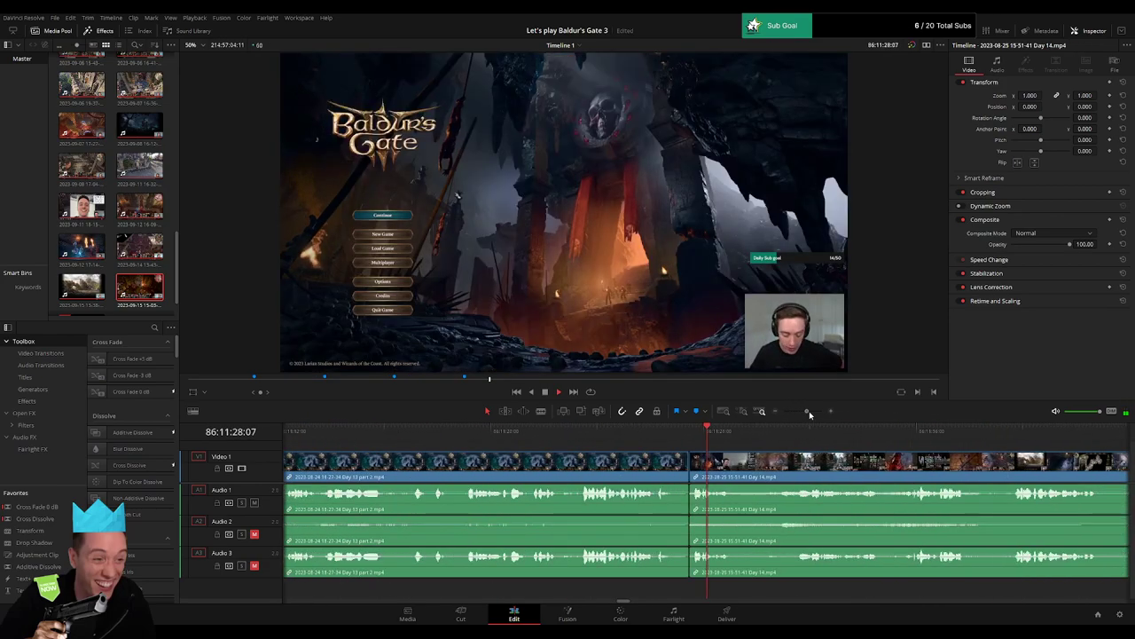
pyautogui.moveTo(808, 412); pyautogui.dragTo(811, 413)
pyautogui.moveTo(509, 435); pyautogui.dragTo(540, 436)
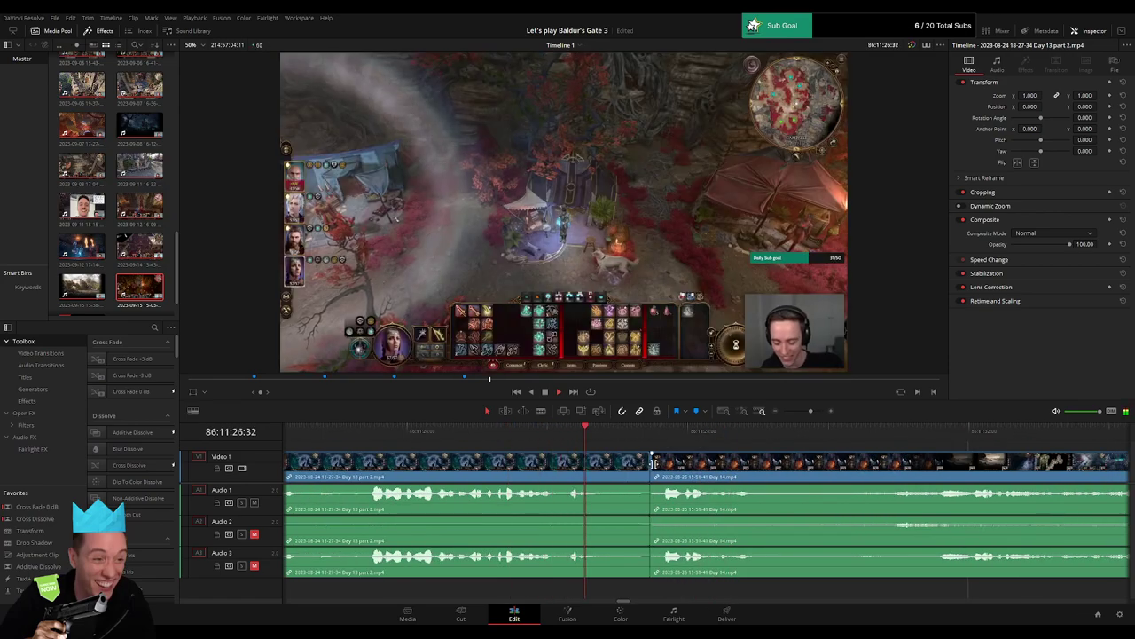
pyautogui.click(652, 462)
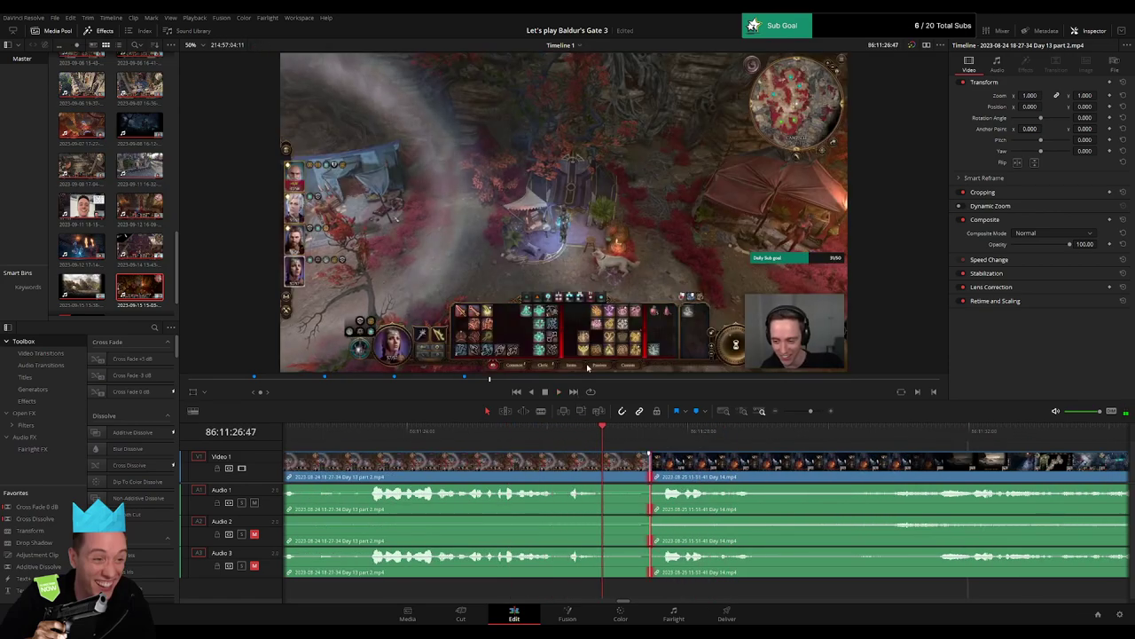
pyautogui.hotkey('ctrl', 't')
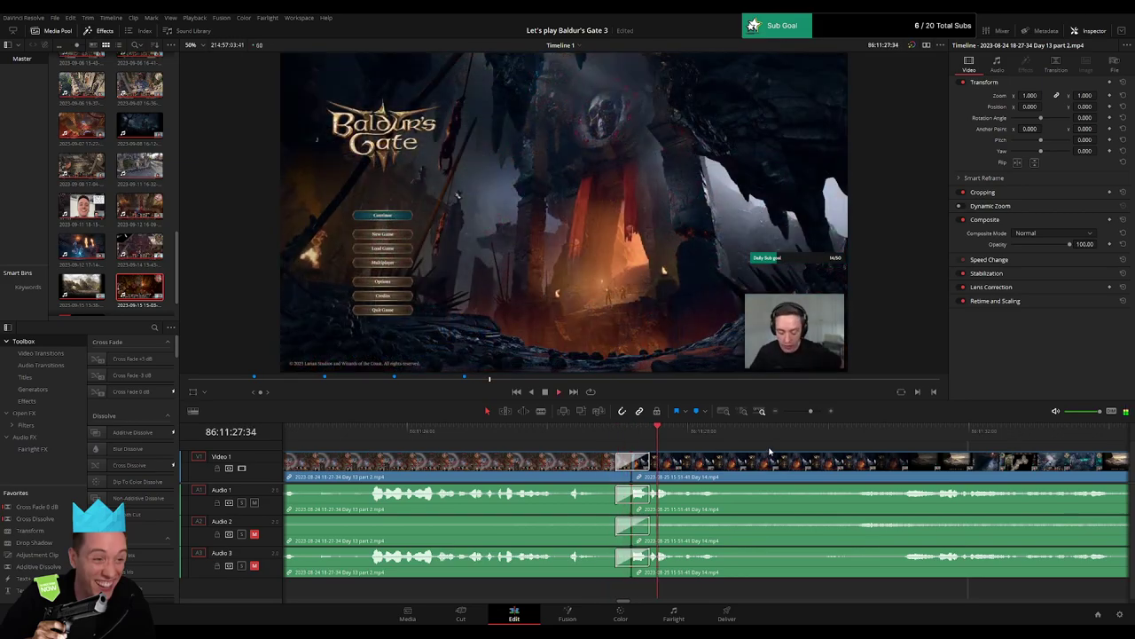
# Examine the Day 14 footage from about 86:54:24 to 86:55:23 for a quiet moment to cut at.
pyautogui.moveTo(809, 411); pyautogui.dragTo(777, 414)
pyautogui.hscroll(3, 464, 459)
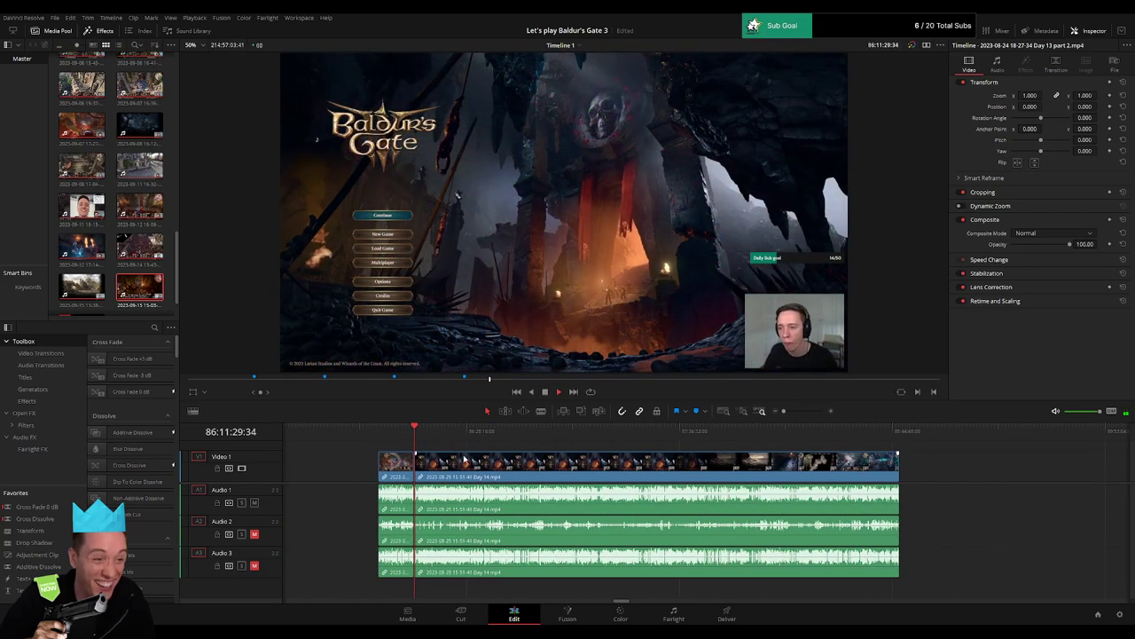
pyautogui.moveTo(426, 437); pyautogui.dragTo(550, 448)
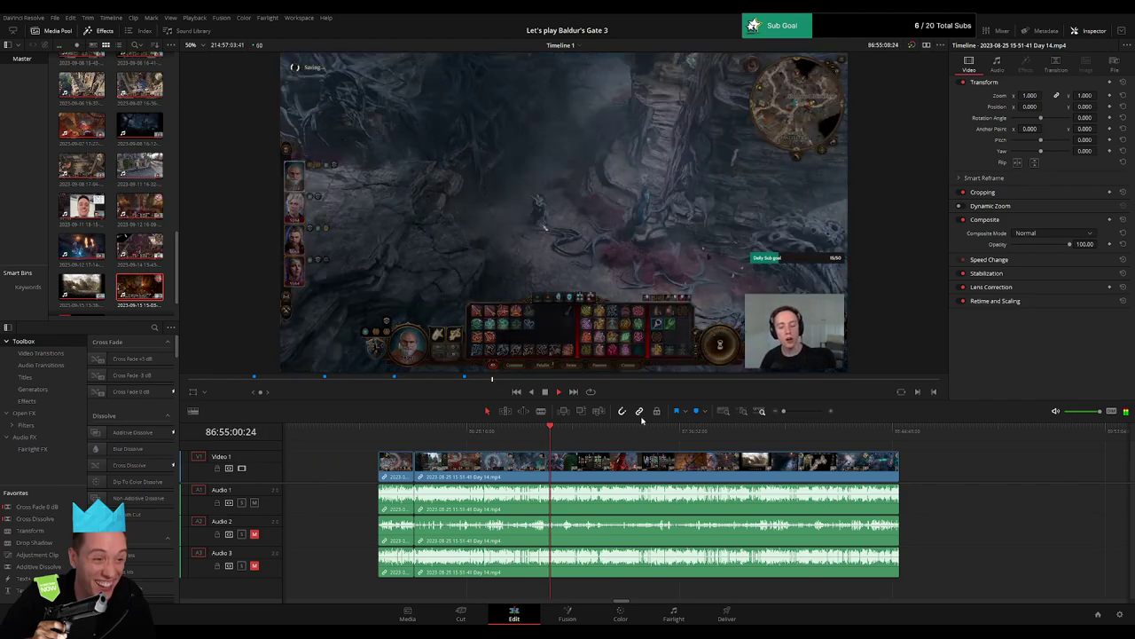
pyautogui.moveTo(793, 412); pyautogui.dragTo(802, 413)
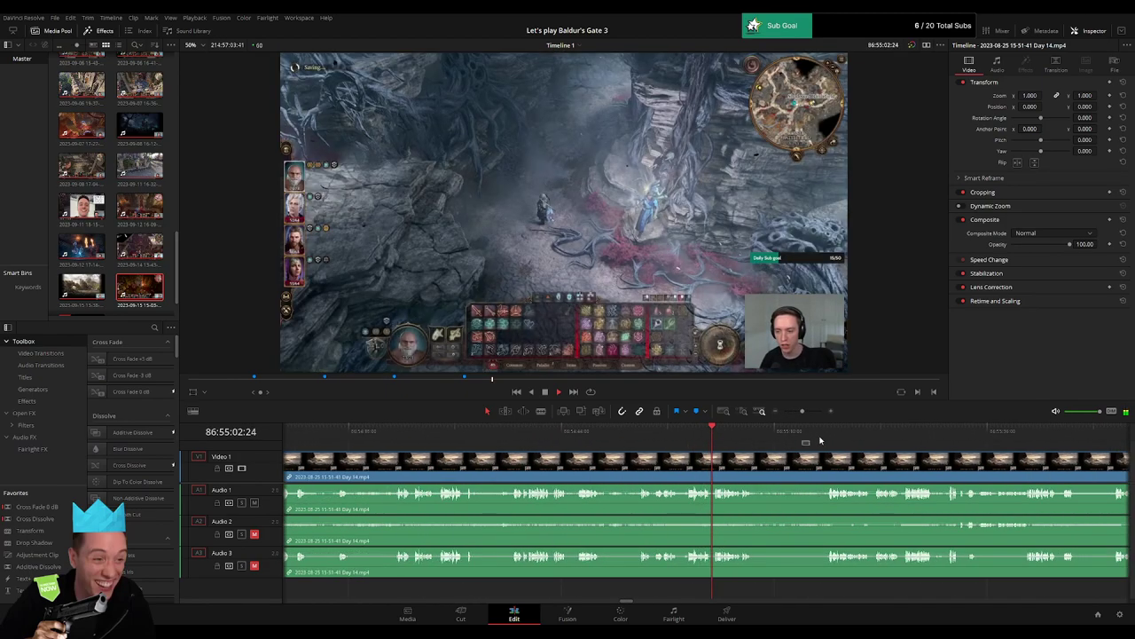
pyautogui.click(830, 435)
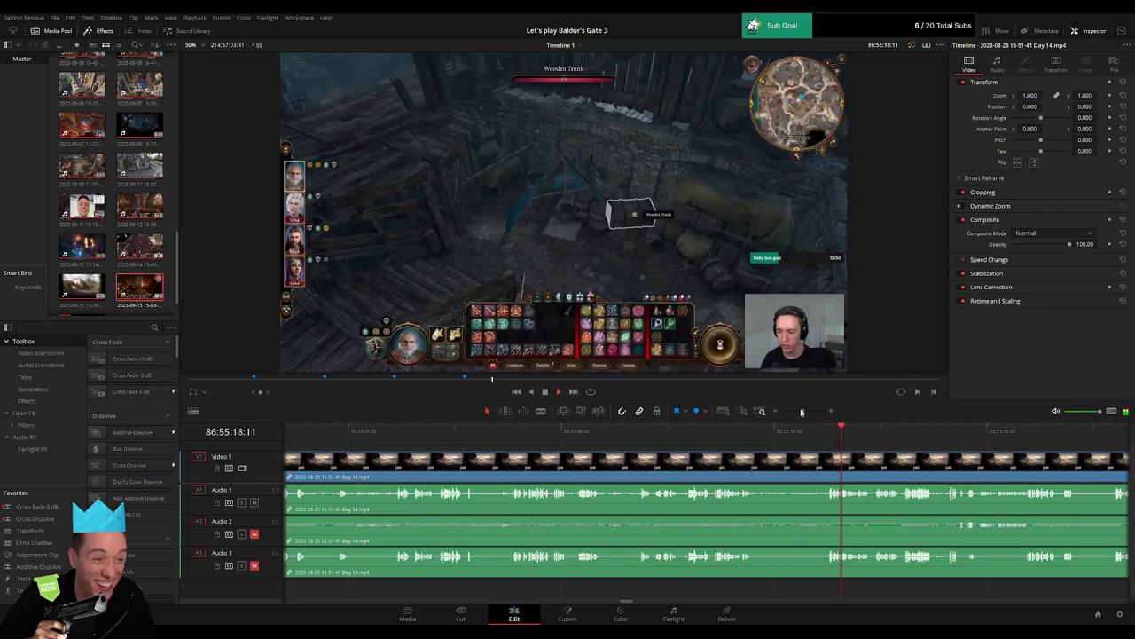
pyautogui.moveTo(867, 431); pyautogui.dragTo(881, 431)
pyautogui.click(398, 432)
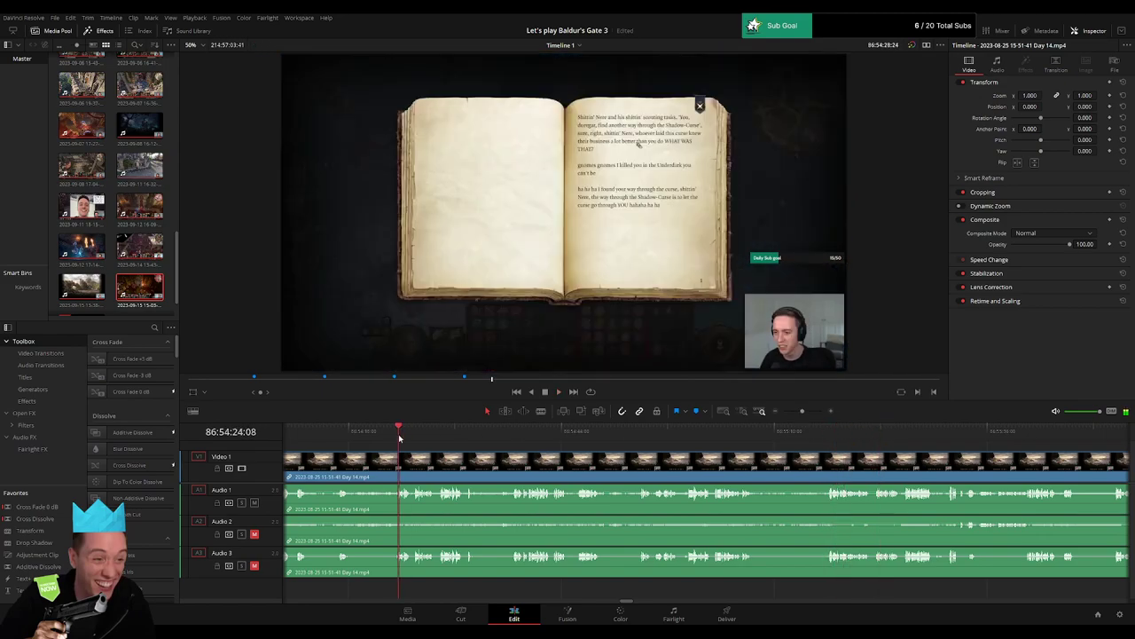
pyautogui.click(446, 432)
pyautogui.click(639, 432)
pyautogui.click(692, 437)
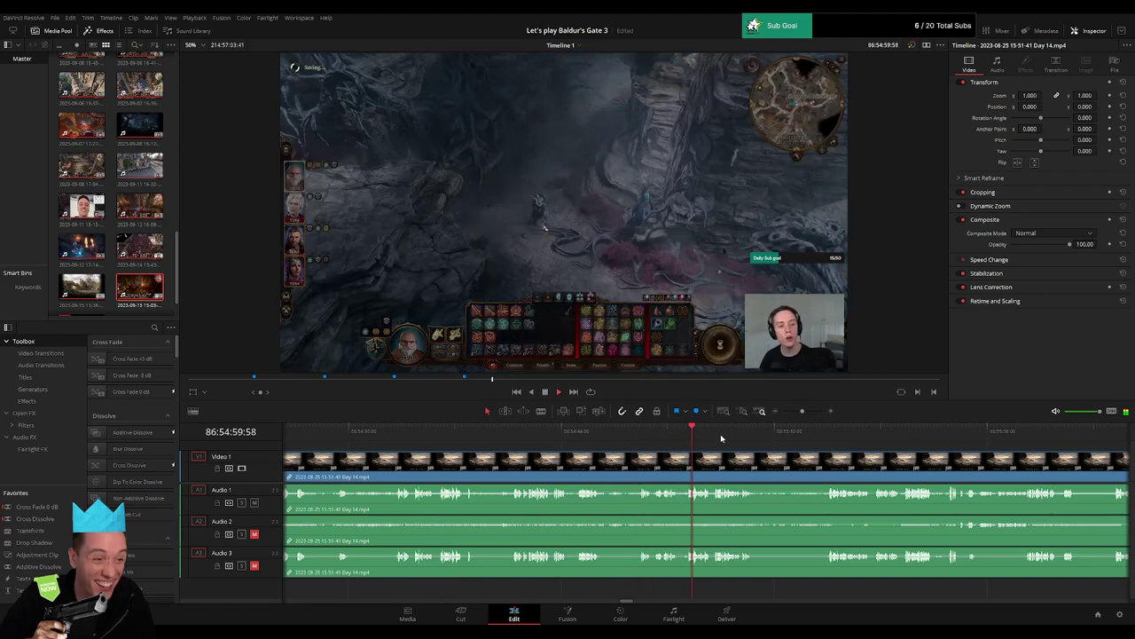
pyautogui.click(823, 435)
pyautogui.click(836, 437)
pyautogui.moveTo(832, 463); pyautogui.dragTo(443, 465)
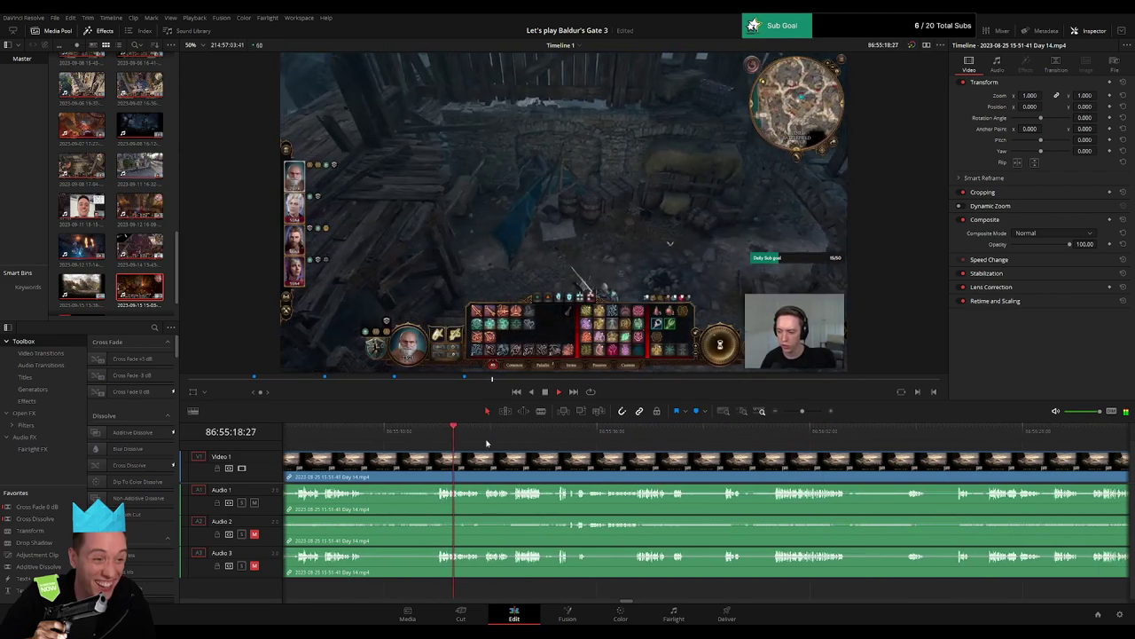
pyautogui.click(482, 438)
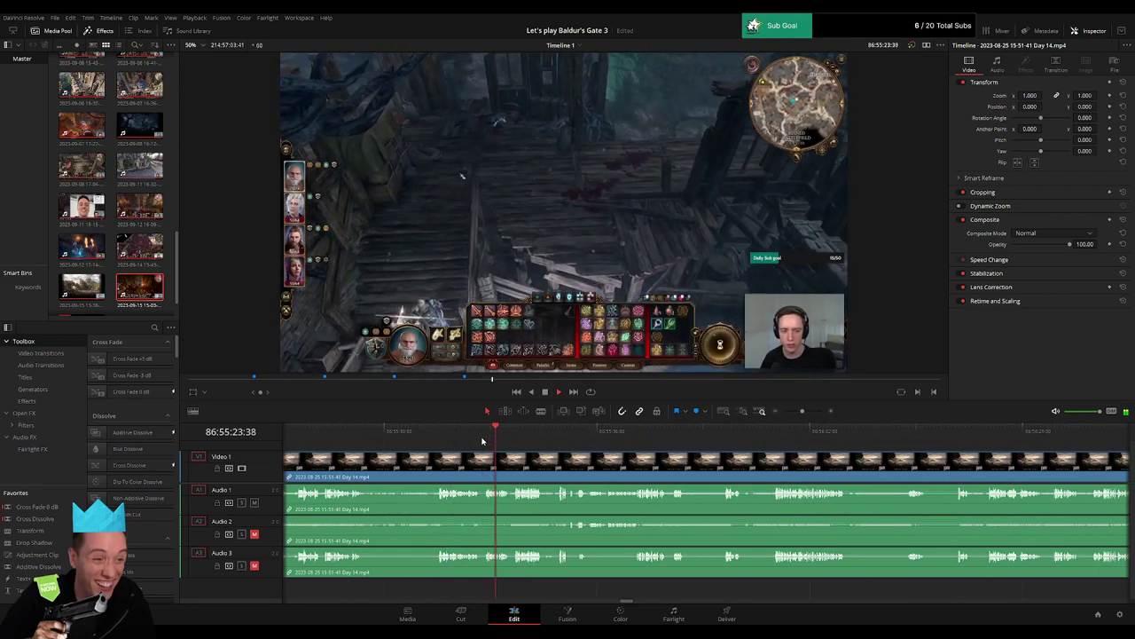
# Play and compare the pauses in speech between about 86:54:53 and 86:55:27 more closely to choose a cut point.
pyautogui.moveTo(801, 410); pyautogui.dragTo(807, 414)
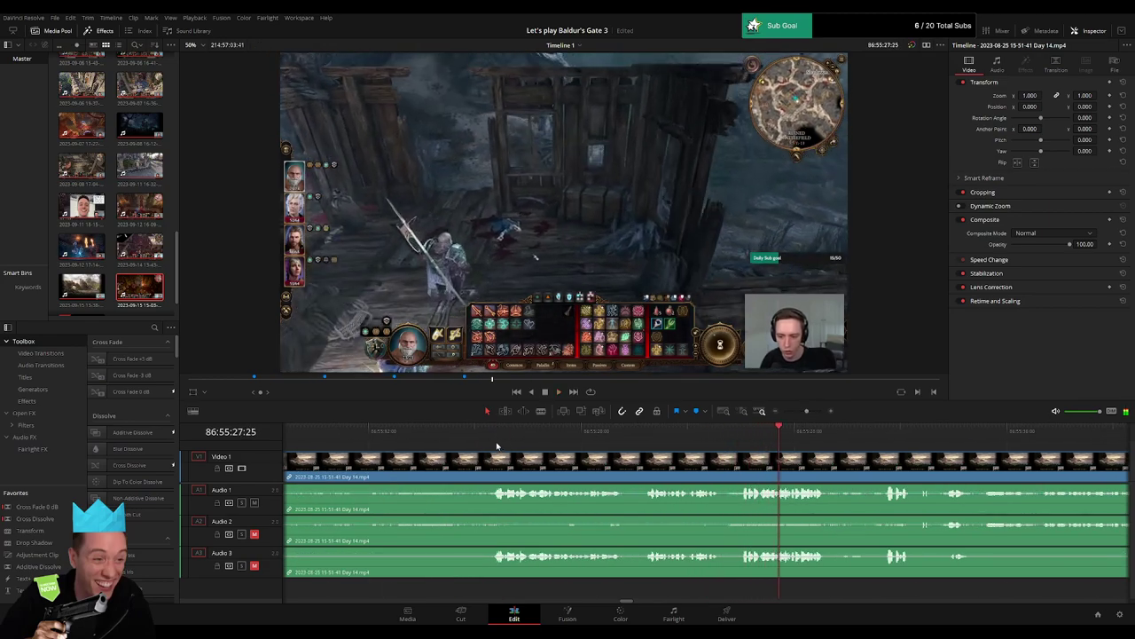
pyautogui.click(495, 441)
pyautogui.moveTo(454, 469); pyautogui.dragTo(806, 471)
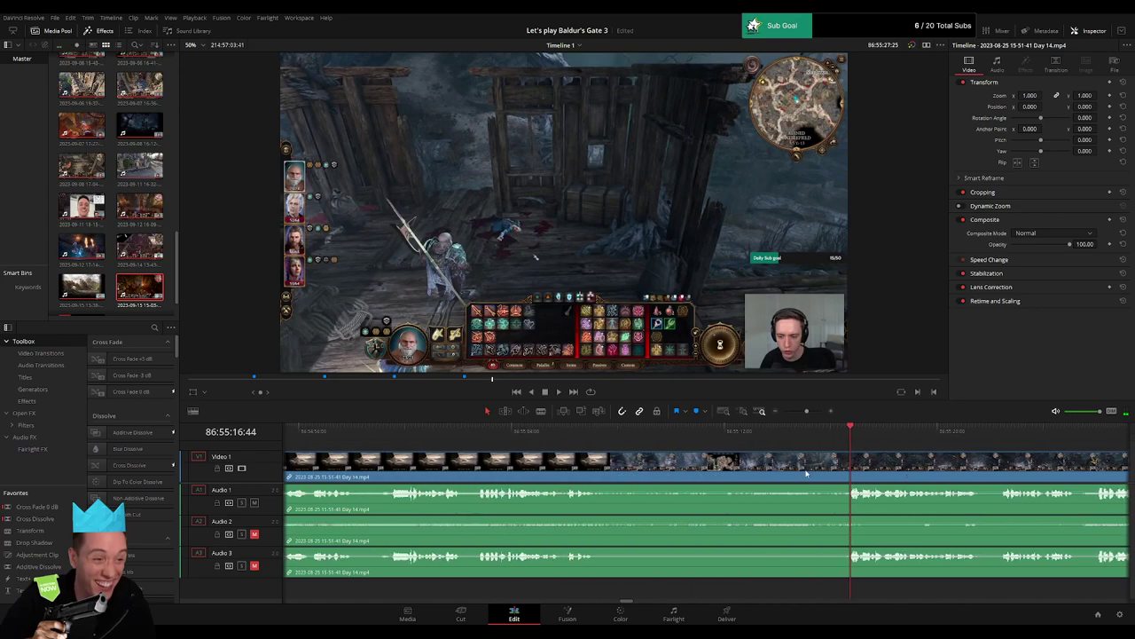
pyautogui.click(393, 435)
pyautogui.moveTo(399, 464); pyautogui.dragTo(615, 463)
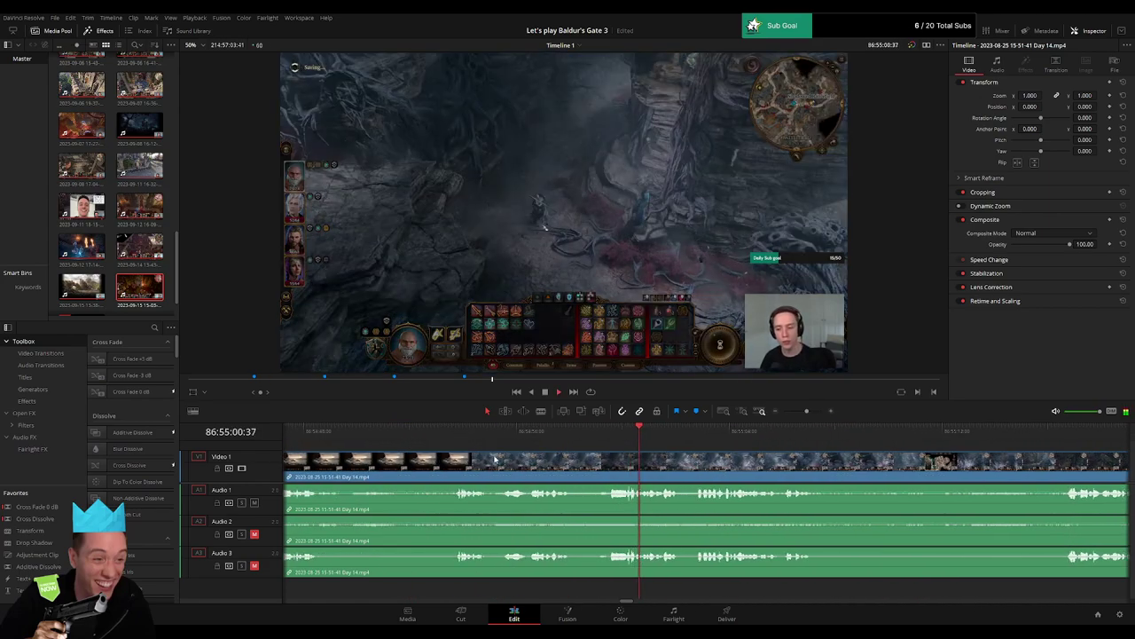
pyautogui.click(456, 436)
pyautogui.moveTo(502, 470); pyautogui.dragTo(718, 469)
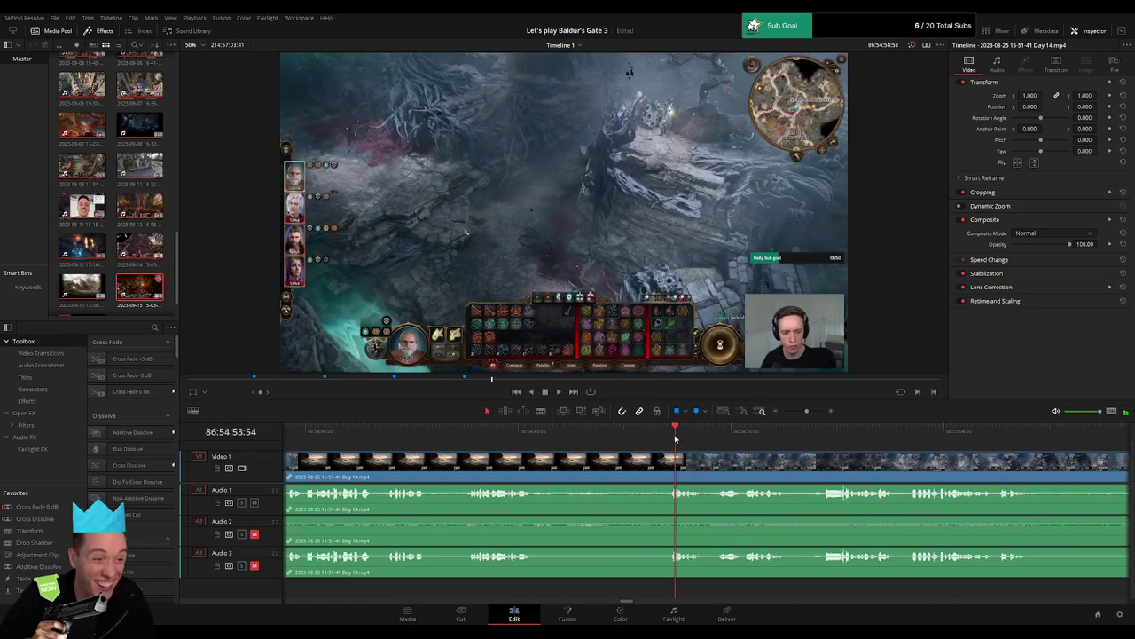
pyautogui.click(672, 438)
pyautogui.click(735, 434)
pyautogui.press('space')
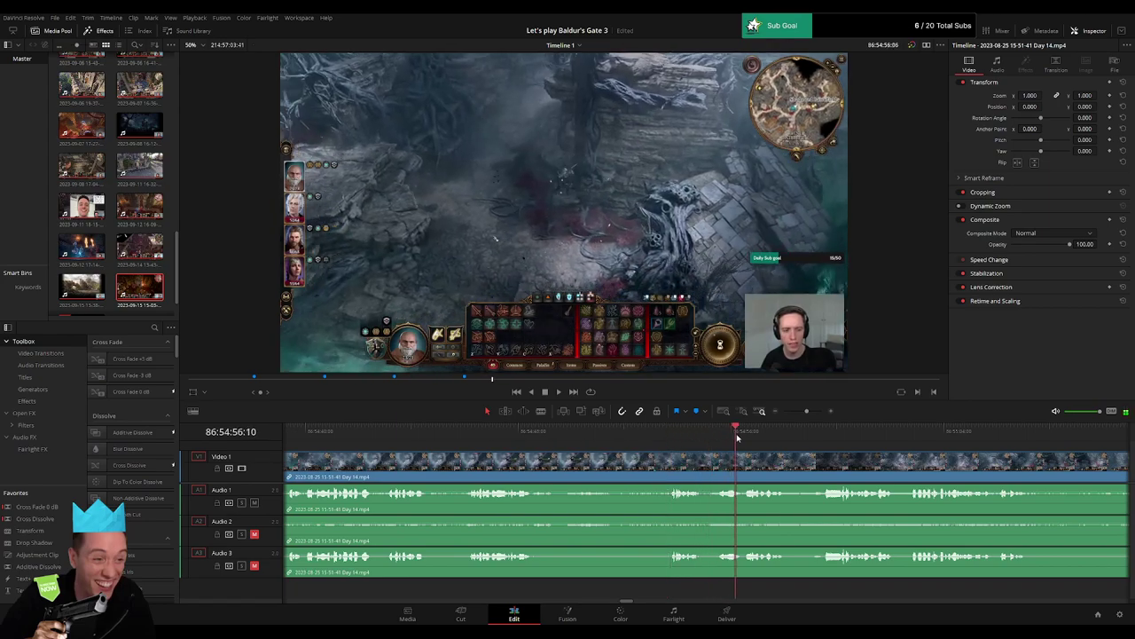
pyautogui.click(840, 434)
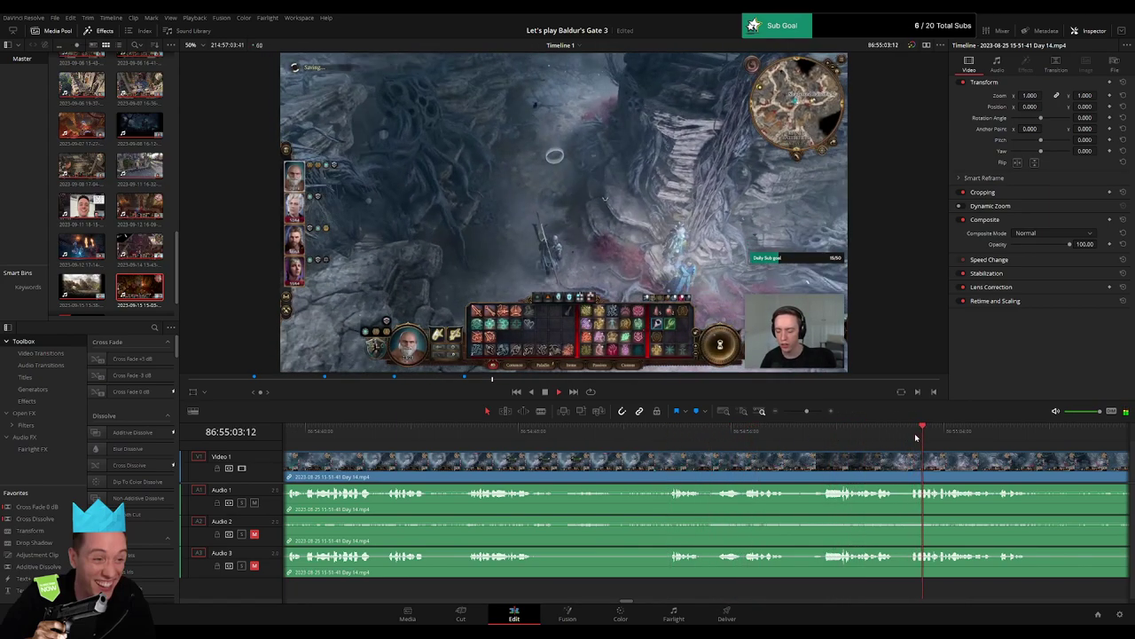
pyautogui.click(919, 435)
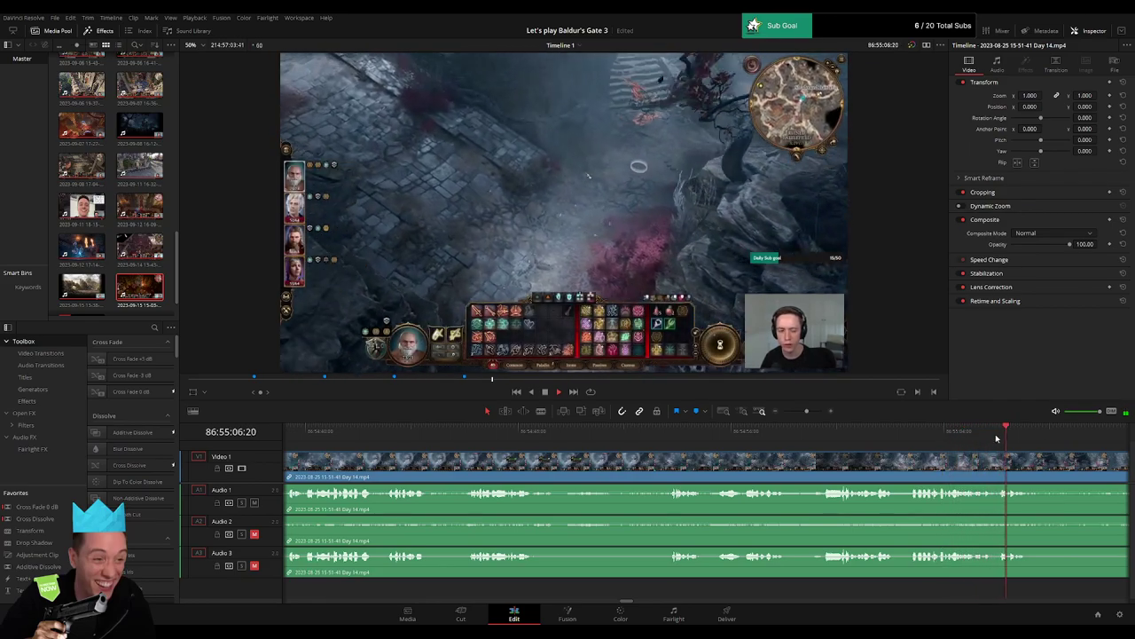
# Place the playhead in the pause at 86:54:53:00 and split the Day 14 clip there on all tracks.
pyautogui.click(671, 435)
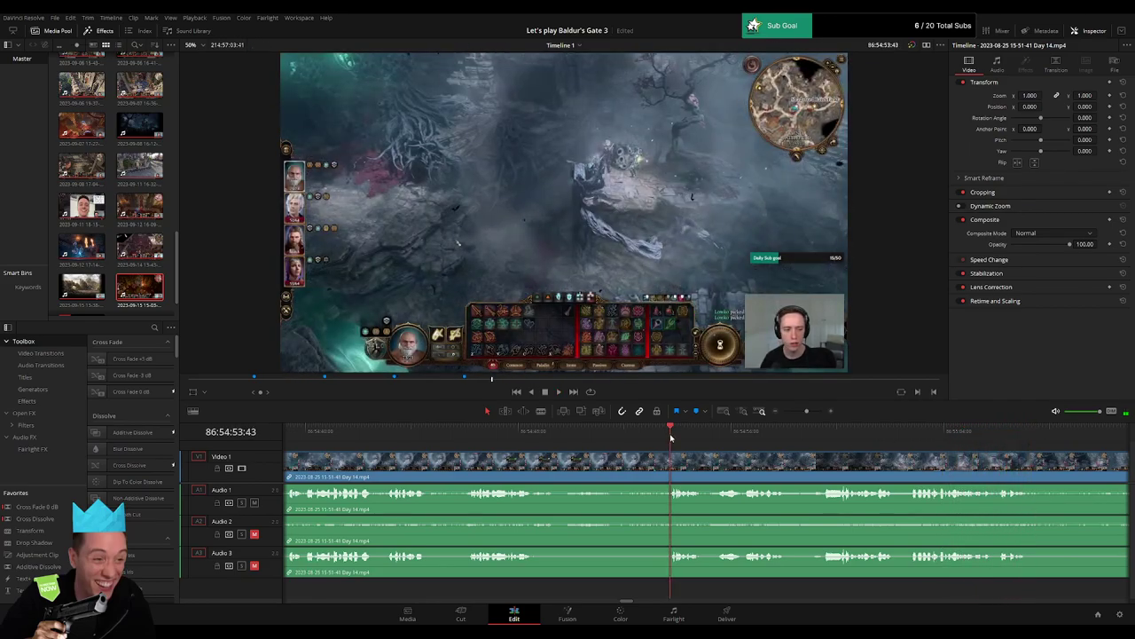
pyautogui.moveTo(671, 435); pyautogui.dragTo(651, 436)
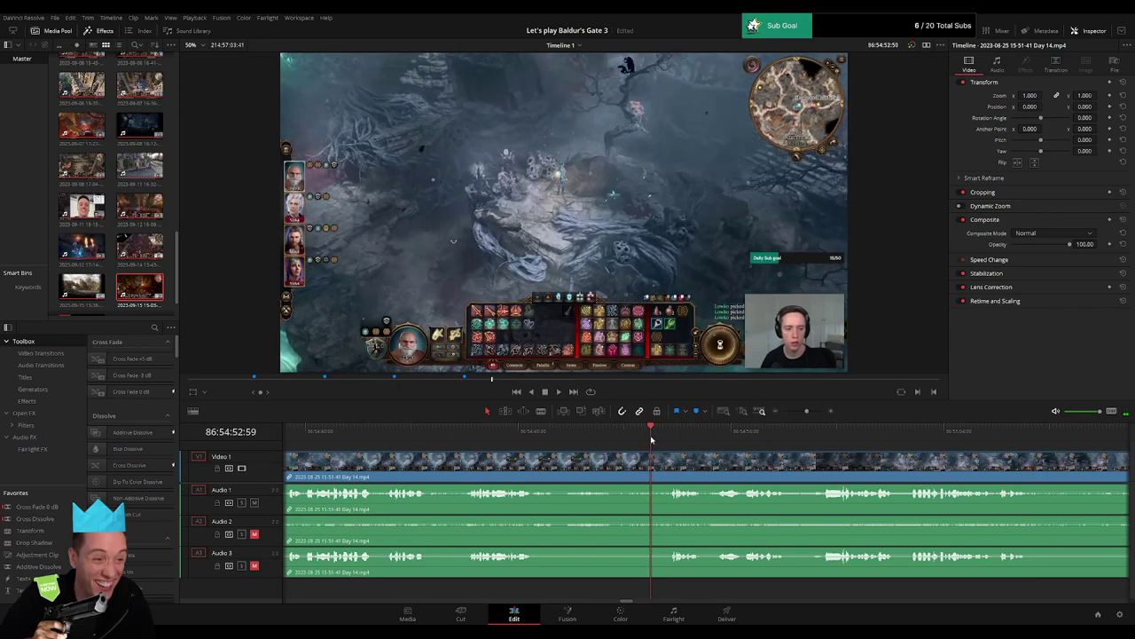
pyautogui.press('space')
pyautogui.click(655, 459)
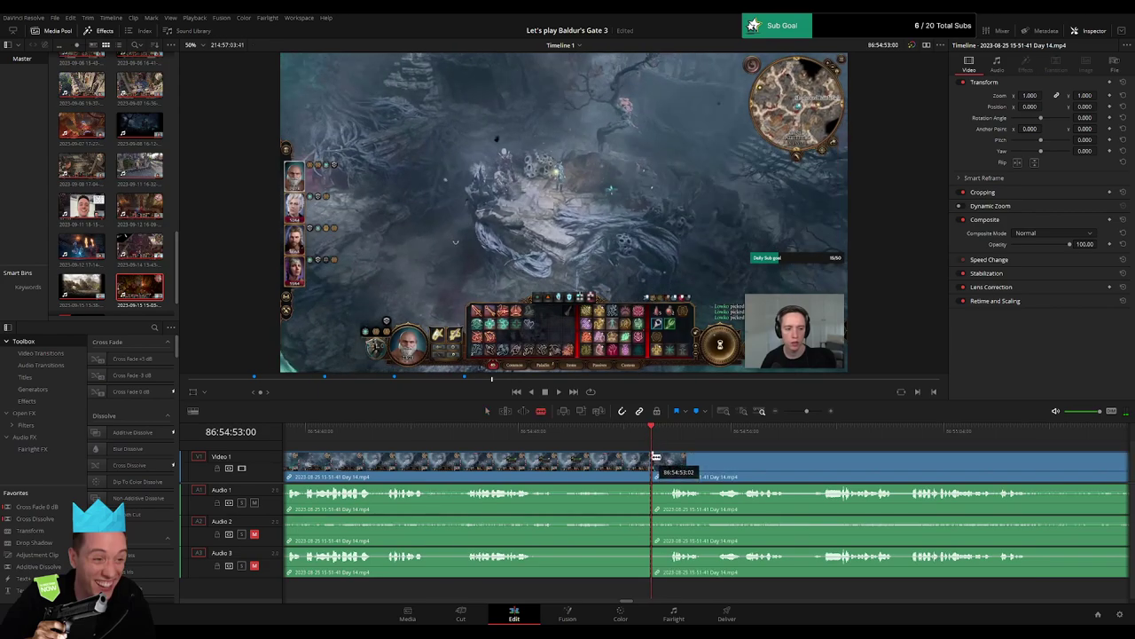
pyautogui.press('a')
# Add fade-outs and fade-ins of about one second around the 86:54:53:00 cut on the video and all three audio tracks.
pyautogui.moveTo(655, 453); pyautogui.dragTo(679, 454)
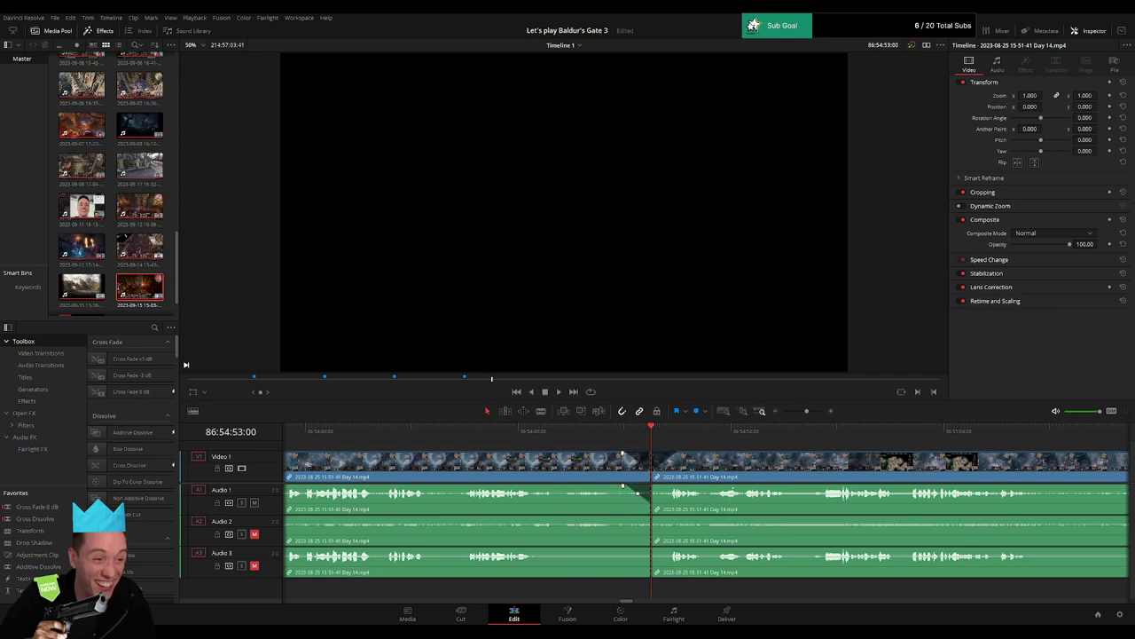
pyautogui.scroll(3, 638, 493)
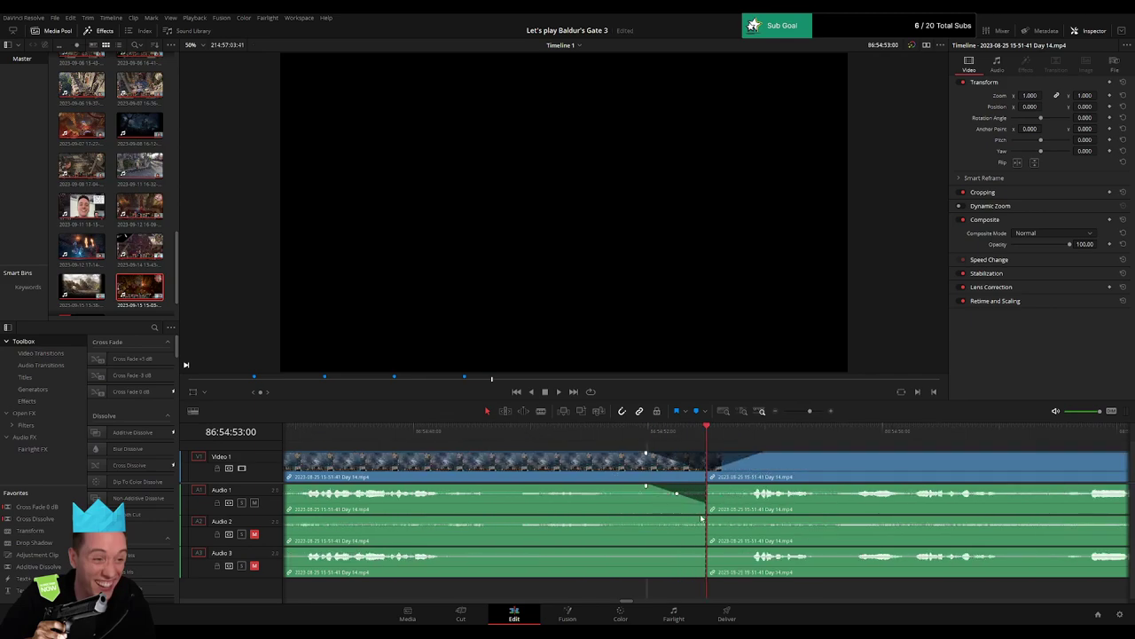
pyautogui.moveTo(702, 518); pyautogui.dragTo(643, 519)
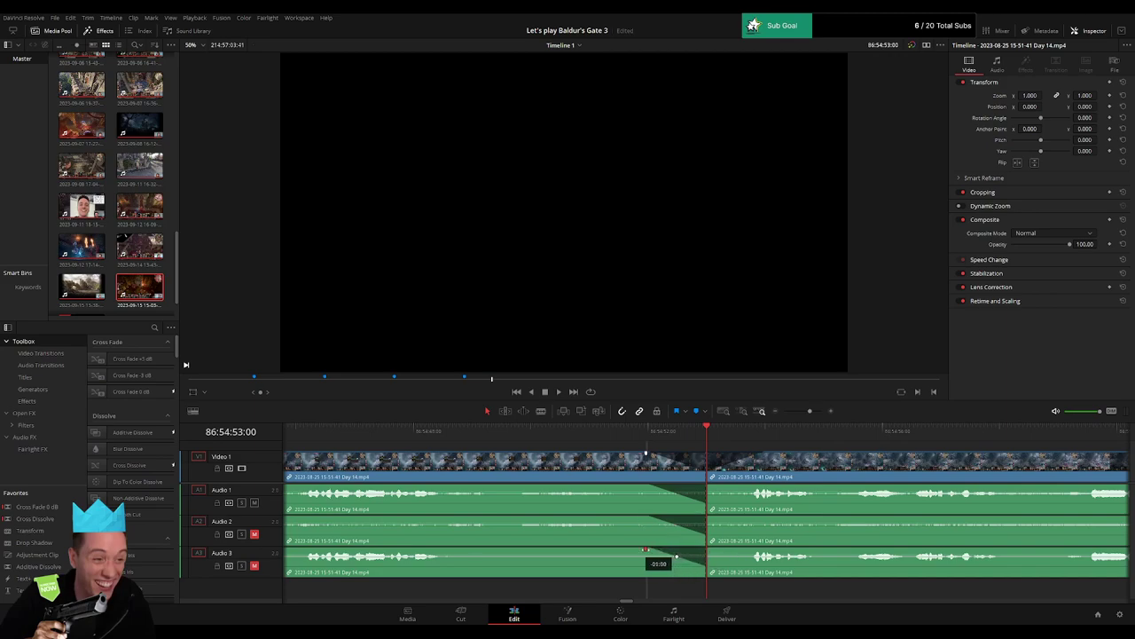
pyautogui.moveTo(707, 486); pyautogui.dragTo(770, 487)
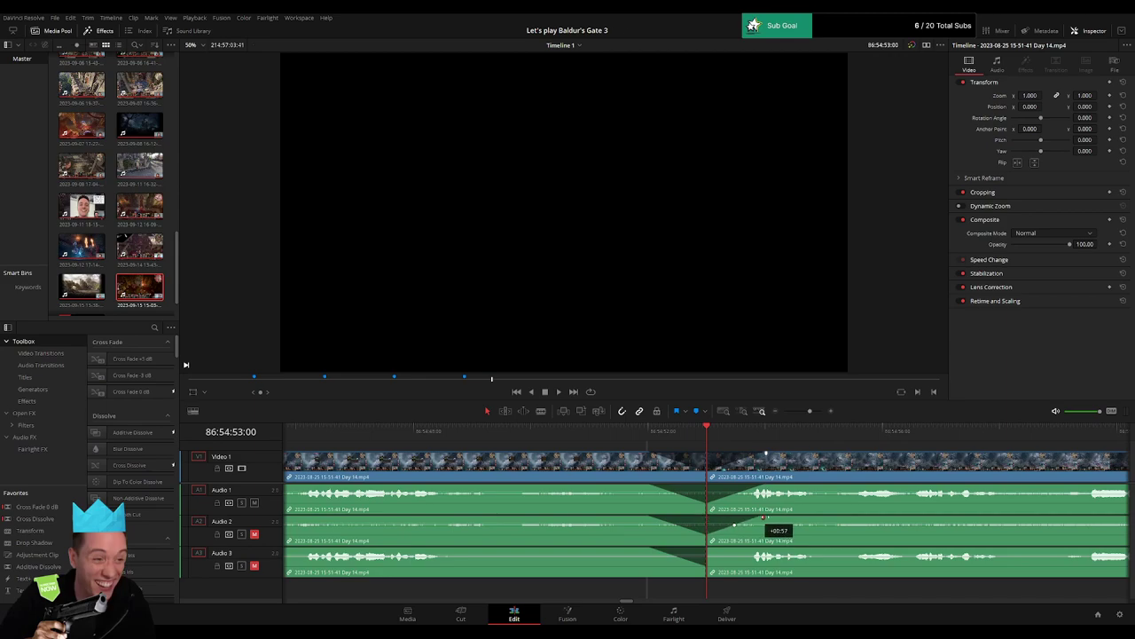
pyautogui.moveTo(707, 550); pyautogui.dragTo(758, 551)
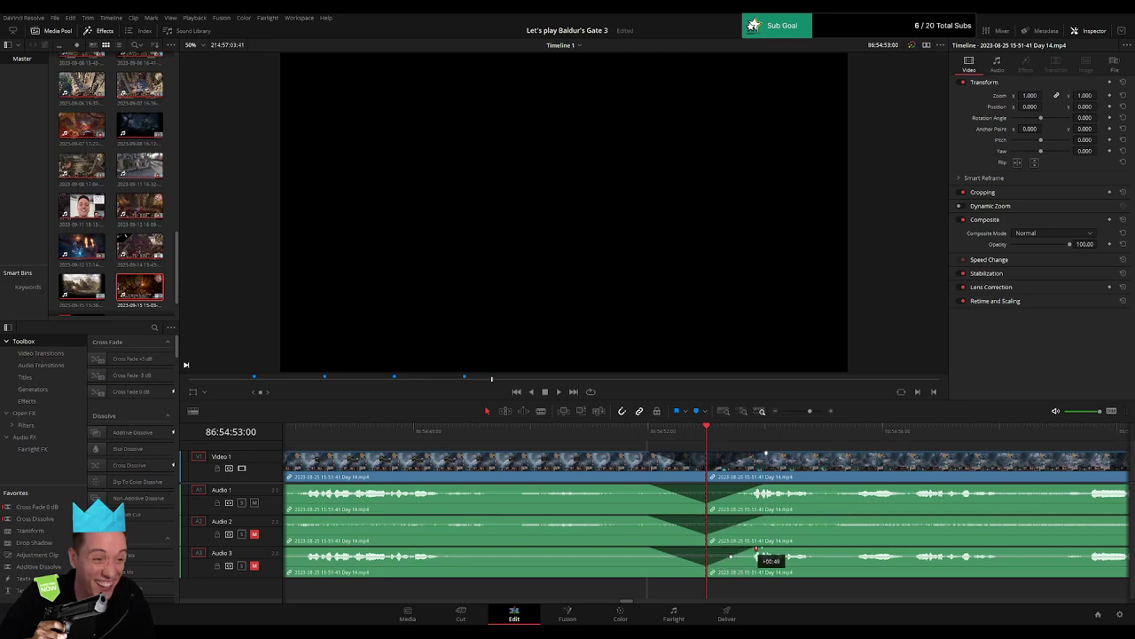
# Move the Day 14 remainder after the 86:54:53:00 cut further down the timeline, leaving a gap.
pyautogui.scroll(-5, 820, 451)
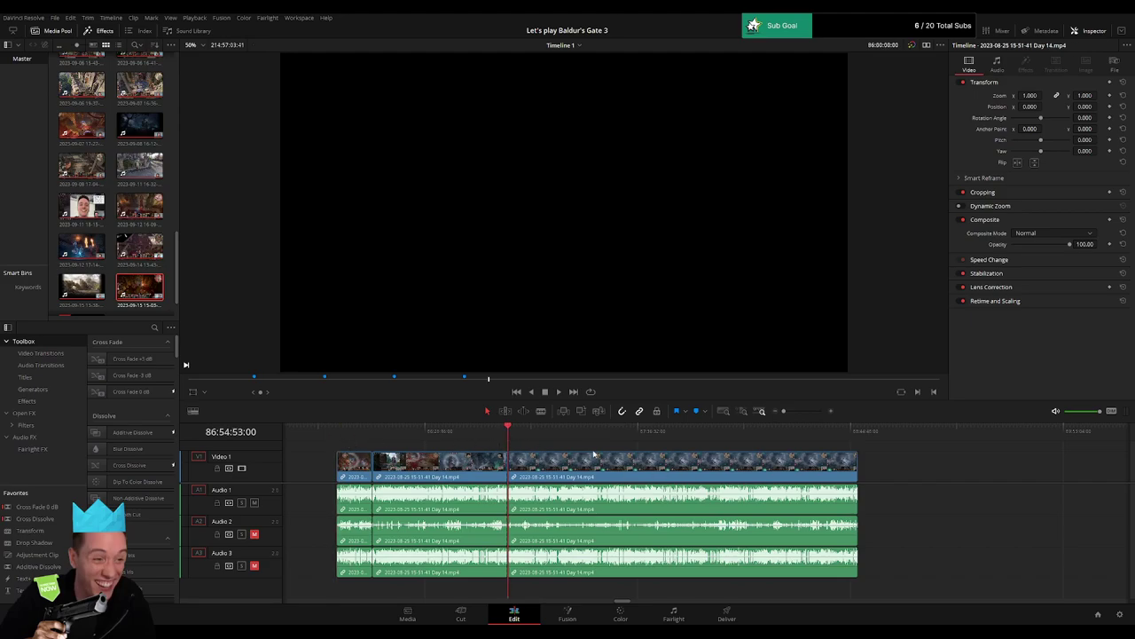
pyautogui.hscroll(5, 595, 455)
pyautogui.moveTo(507, 466); pyautogui.dragTo(832, 471)
pyautogui.click(527, 462)
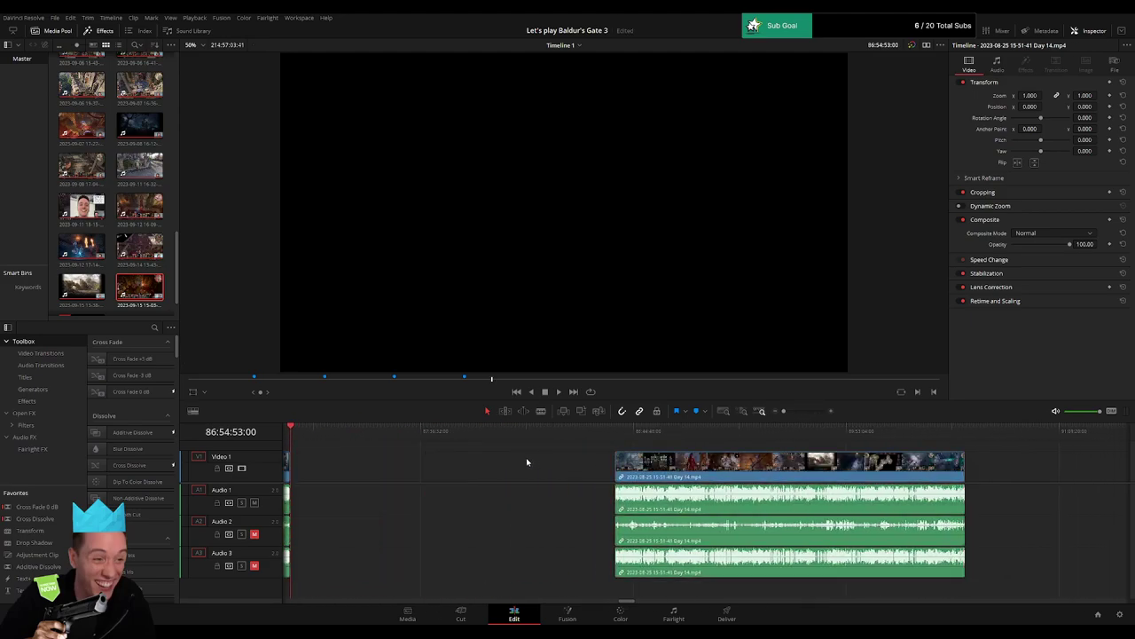
# Place the playhead at 88:00:00:00 and move the Day 14 remainder so that it starts there.
pyautogui.click(527, 461)
pyautogui.hscroll(-4, 527, 462)
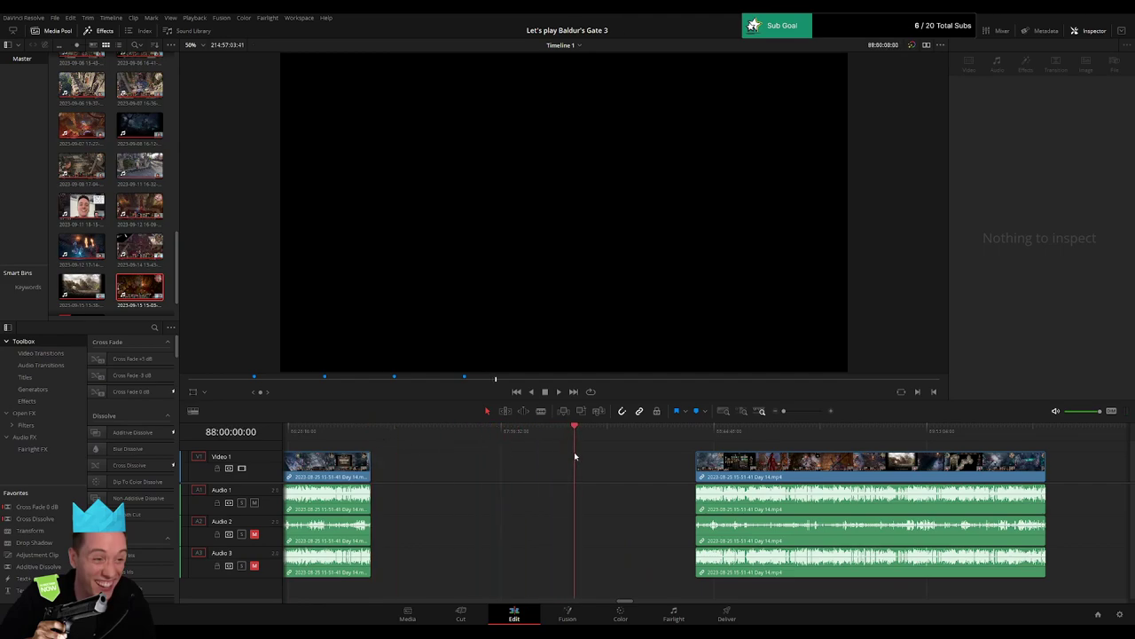
pyautogui.moveTo(694, 461); pyautogui.dragTo(572, 461)
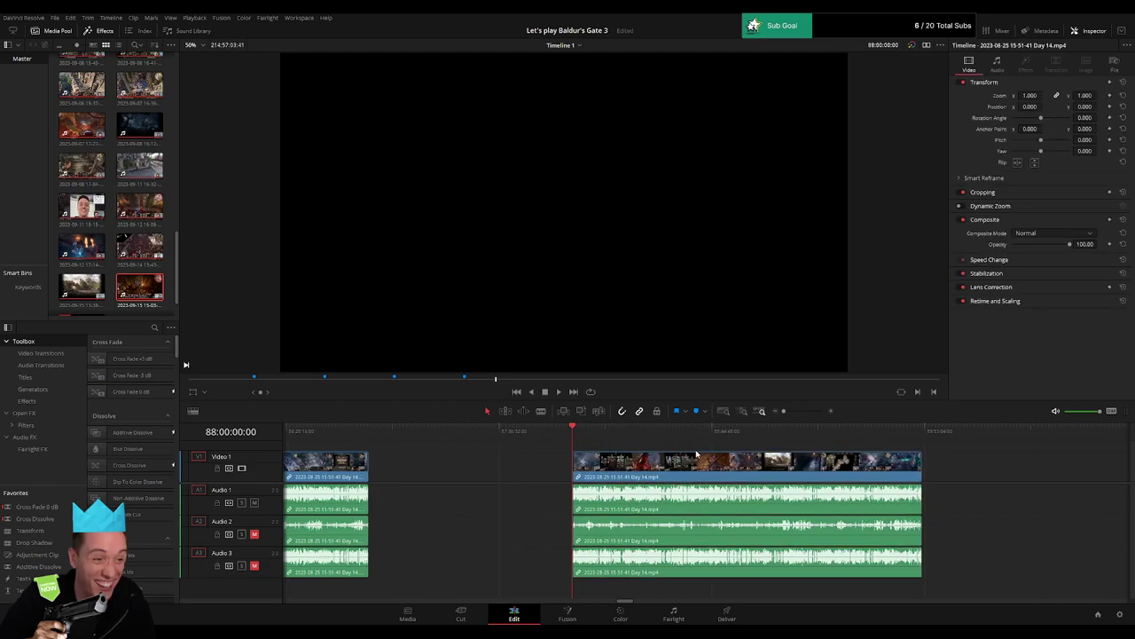
# Play through the Day 14 remainder between about 88:54 and 88:56 to look for a suitable episode break.
pyautogui.hscroll(4, 520, 449)
pyautogui.click(469, 439)
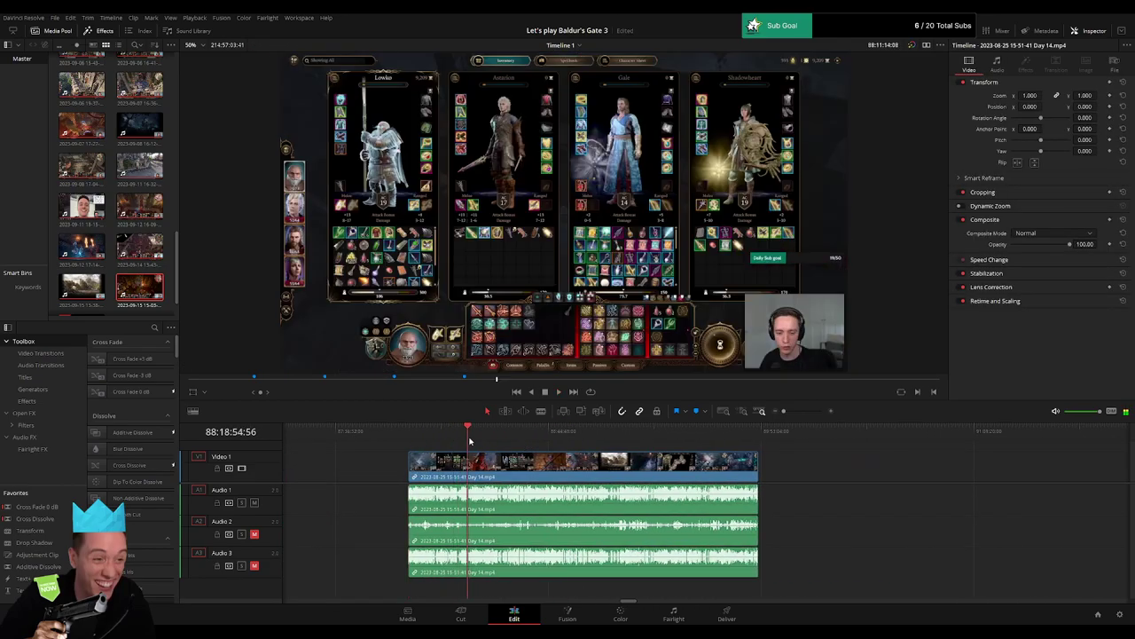
pyautogui.moveTo(470, 440); pyautogui.dragTo(580, 448)
pyautogui.press('space')
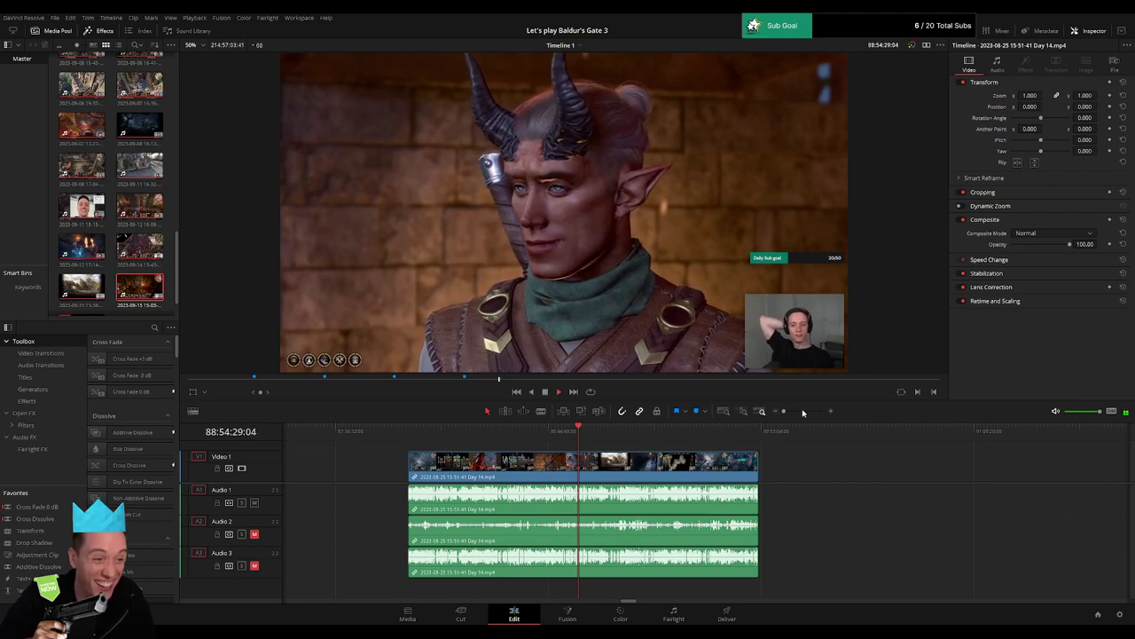
pyautogui.click(803, 412)
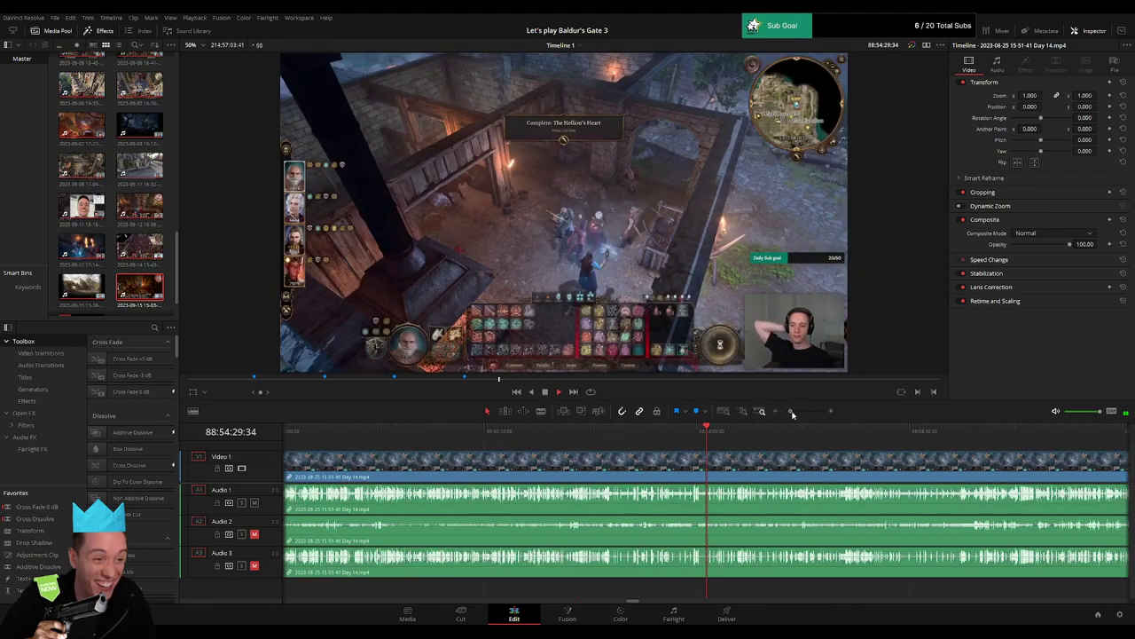
pyautogui.click(736, 432)
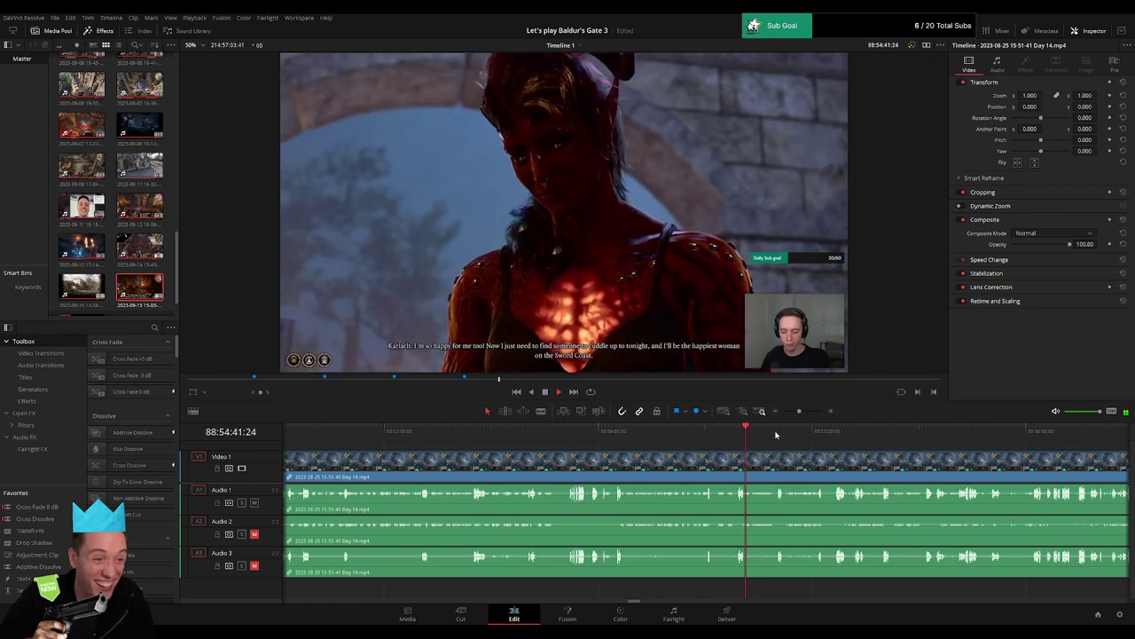
pyautogui.click(779, 433)
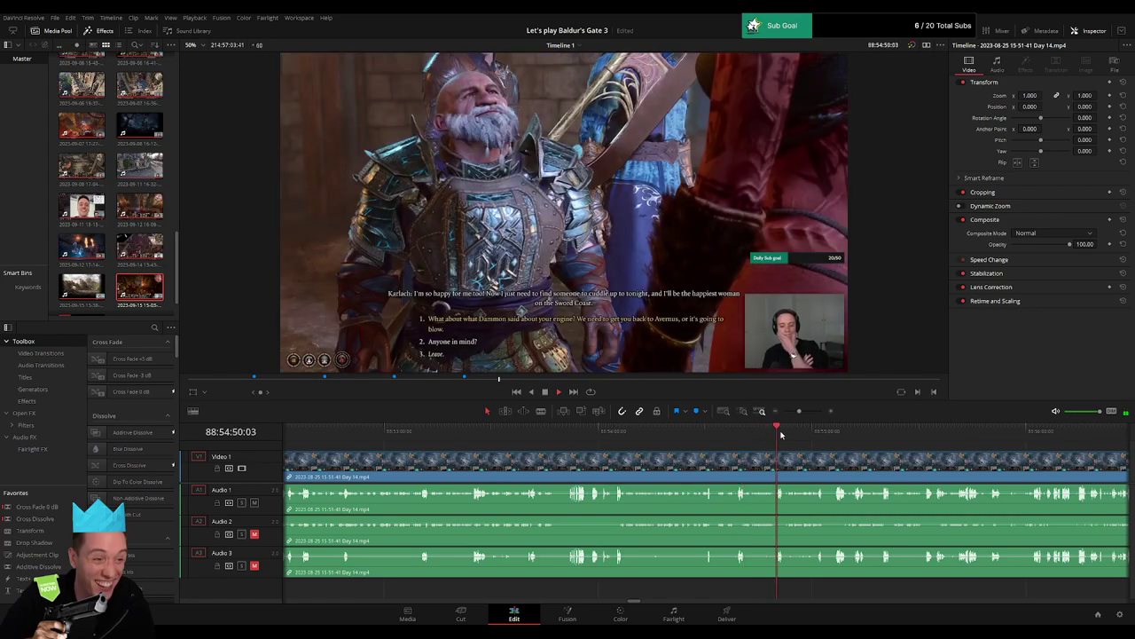
pyautogui.click(928, 435)
pyautogui.moveTo(986, 460); pyautogui.dragTo(690, 443)
pyautogui.click(705, 434)
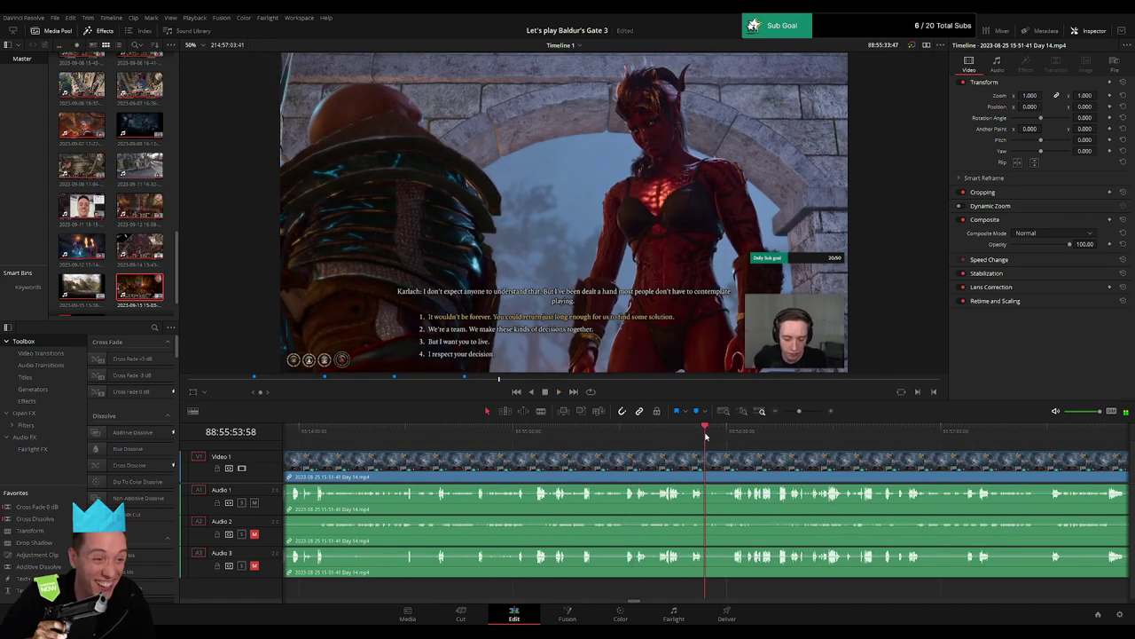
pyautogui.click(735, 432)
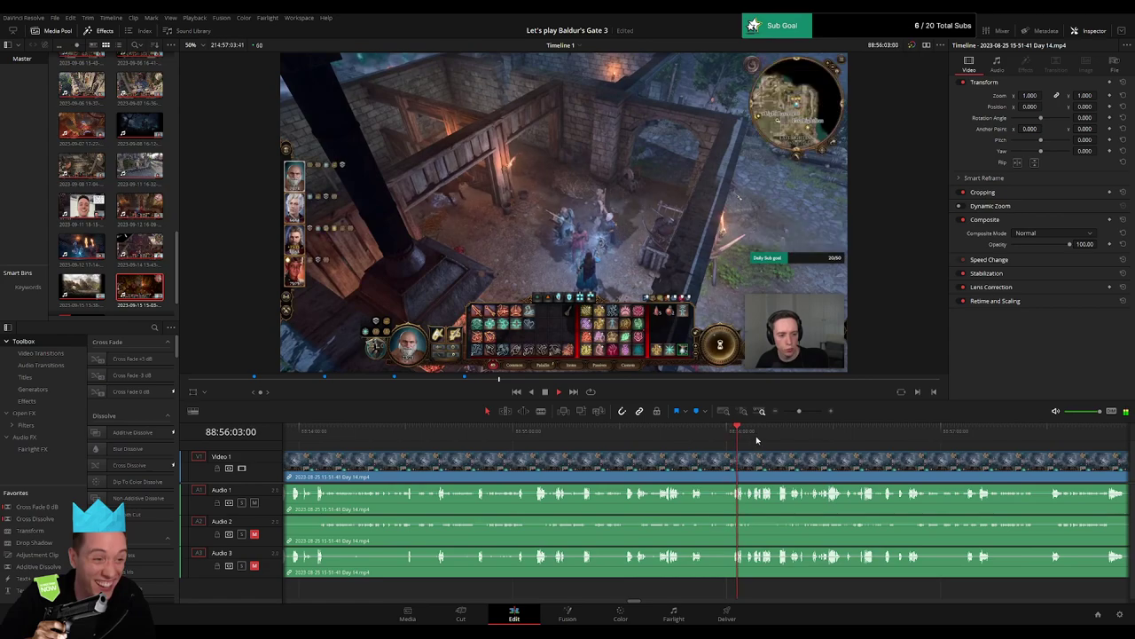
# Place the playhead in the silence before the speech at 88:56:01:30 and split the Day 14 clip there on all tracks.
pyautogui.moveTo(799, 411); pyautogui.dragTo(807, 412)
pyautogui.click(744, 440)
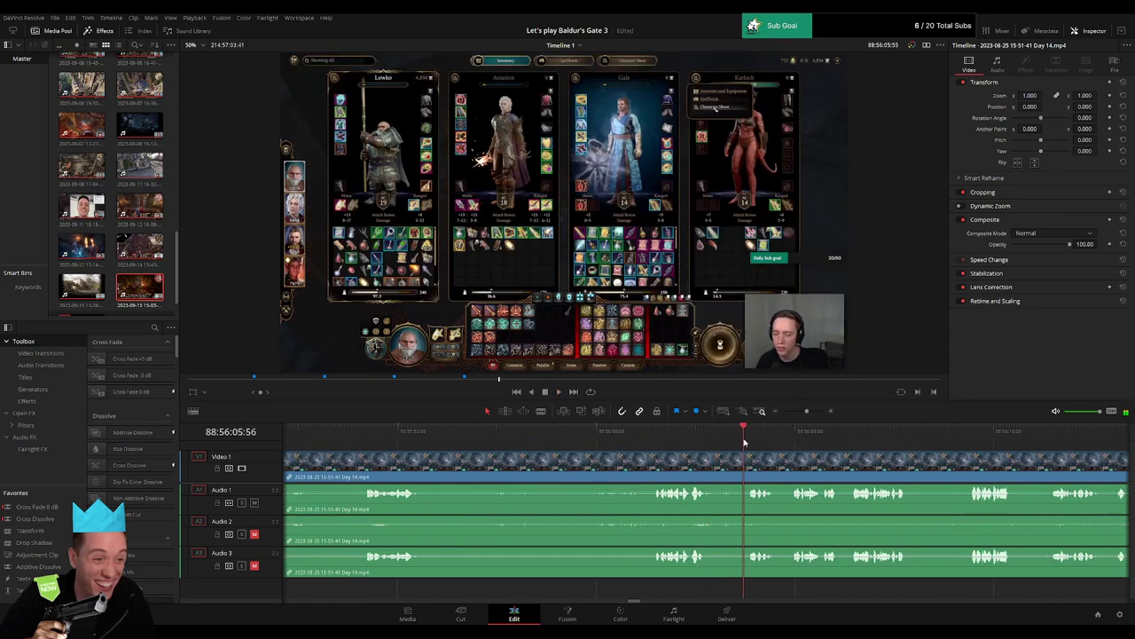
pyautogui.click(796, 442)
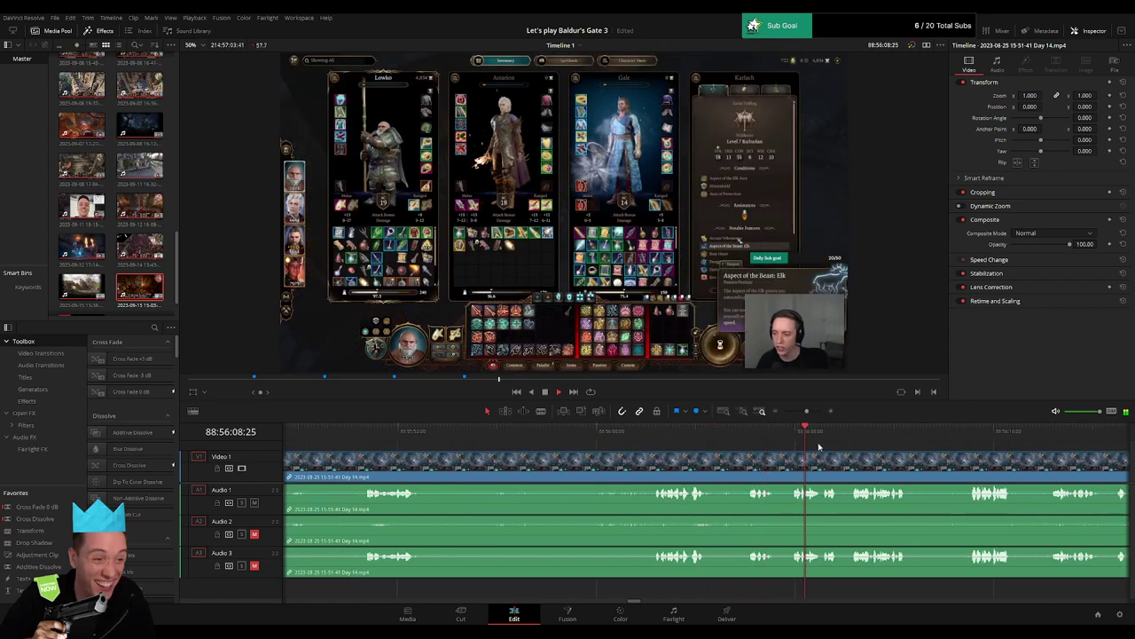
pyautogui.click(655, 441)
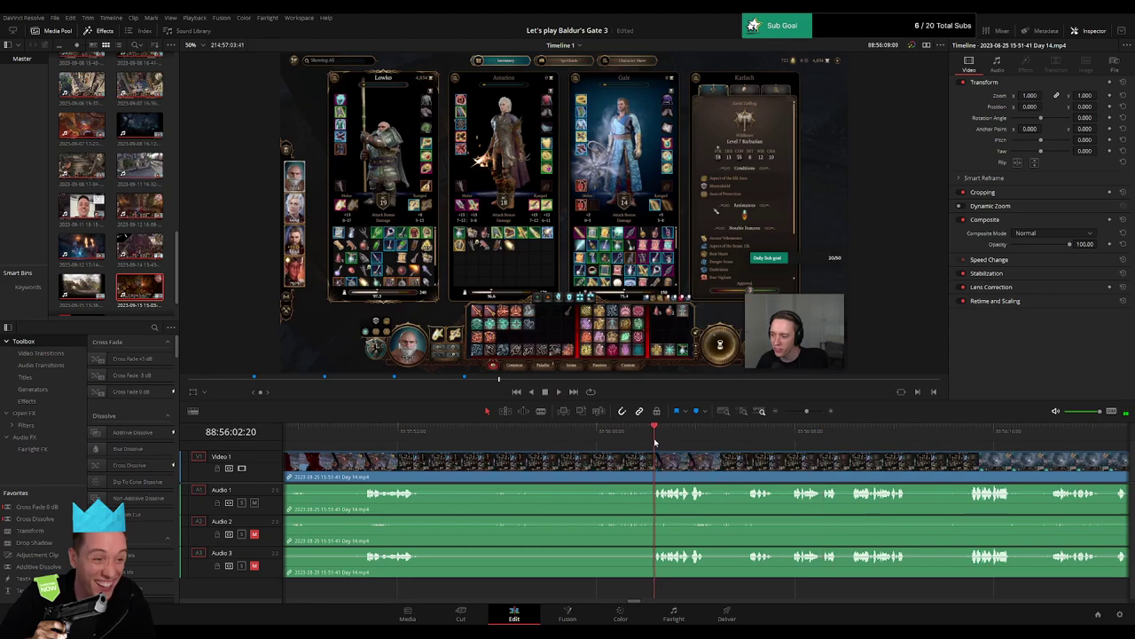
pyautogui.moveTo(654, 441); pyautogui.dragTo(635, 443)
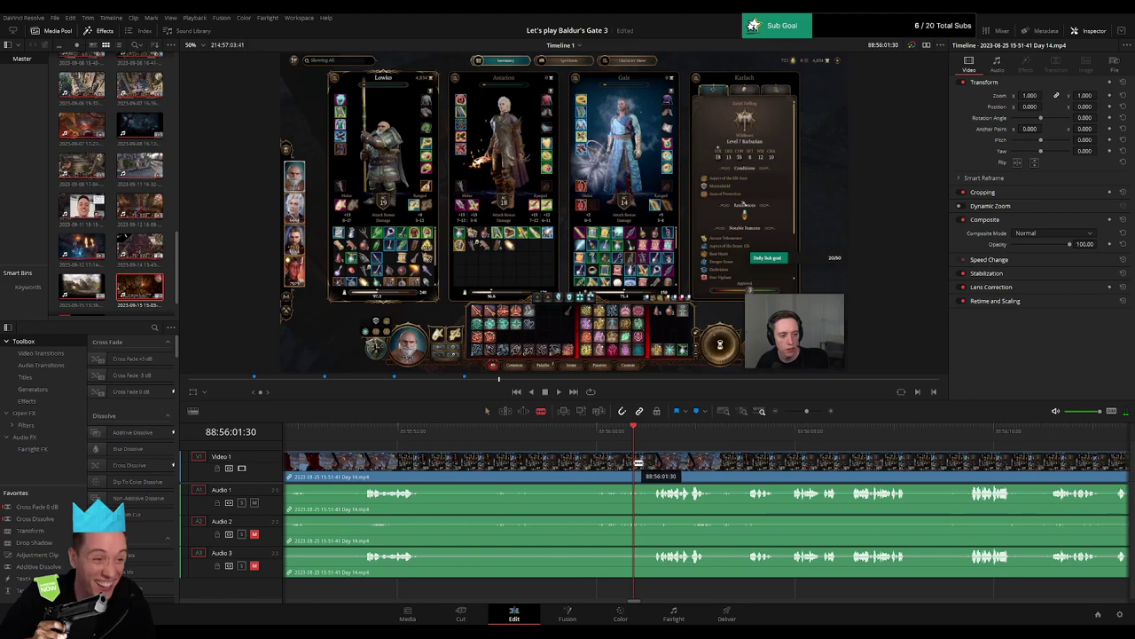
pyautogui.click(637, 463)
pyautogui.press('a')
# Add fade-outs and fade-ins of about one second around the 88:56:01:30 cut on video and all three audio tracks, and preview the cut.
pyautogui.moveTo(806, 411); pyautogui.dragTo(811, 411)
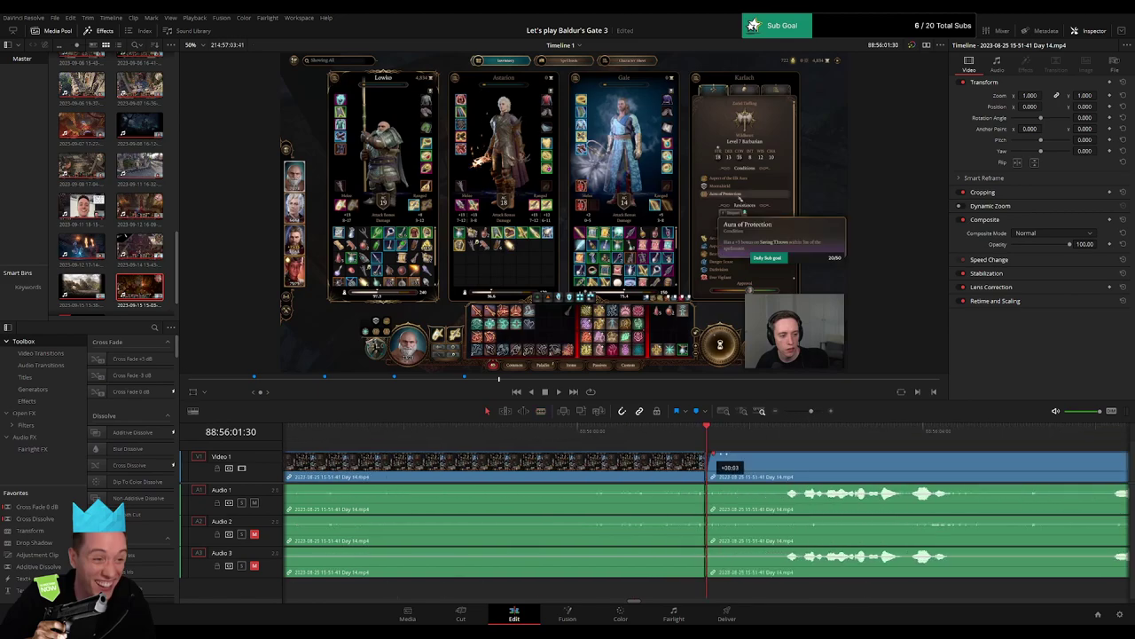
pyautogui.moveTo(720, 455); pyautogui.dragTo(777, 456)
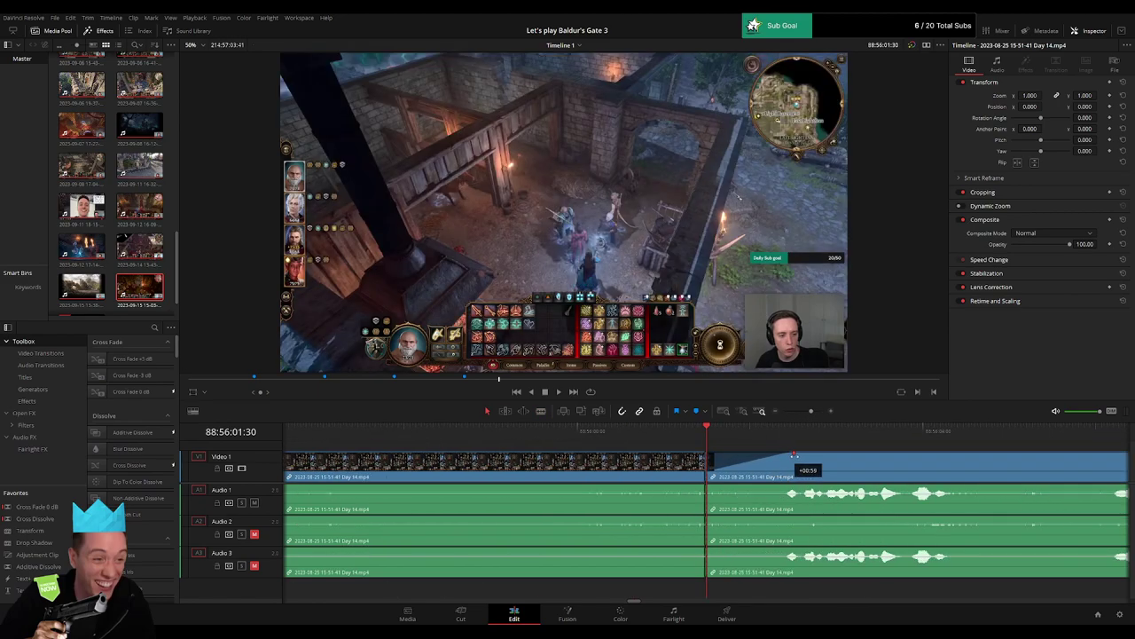
pyautogui.moveTo(702, 461); pyautogui.dragTo(603, 455)
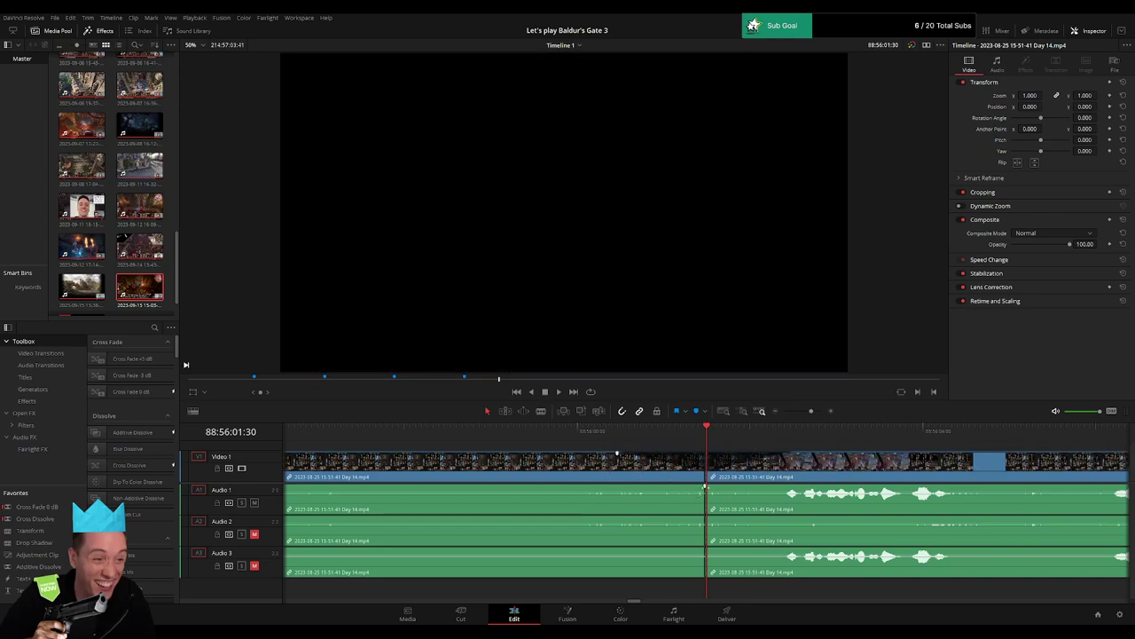
pyautogui.moveTo(706, 487); pyautogui.dragTo(631, 488)
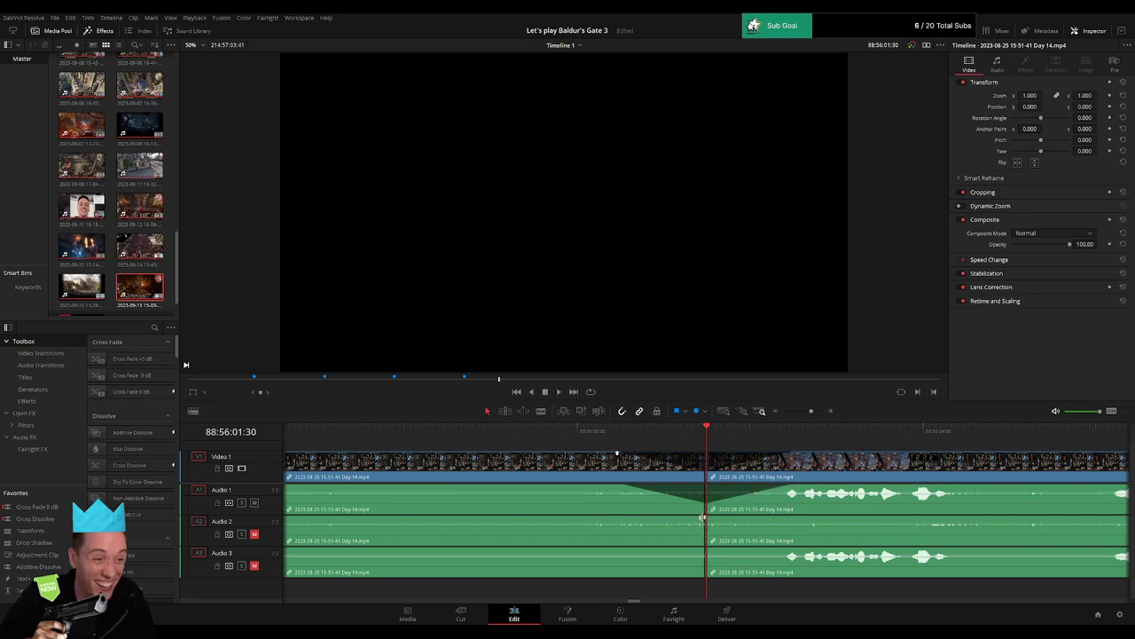
pyautogui.moveTo(702, 517); pyautogui.dragTo(632, 517)
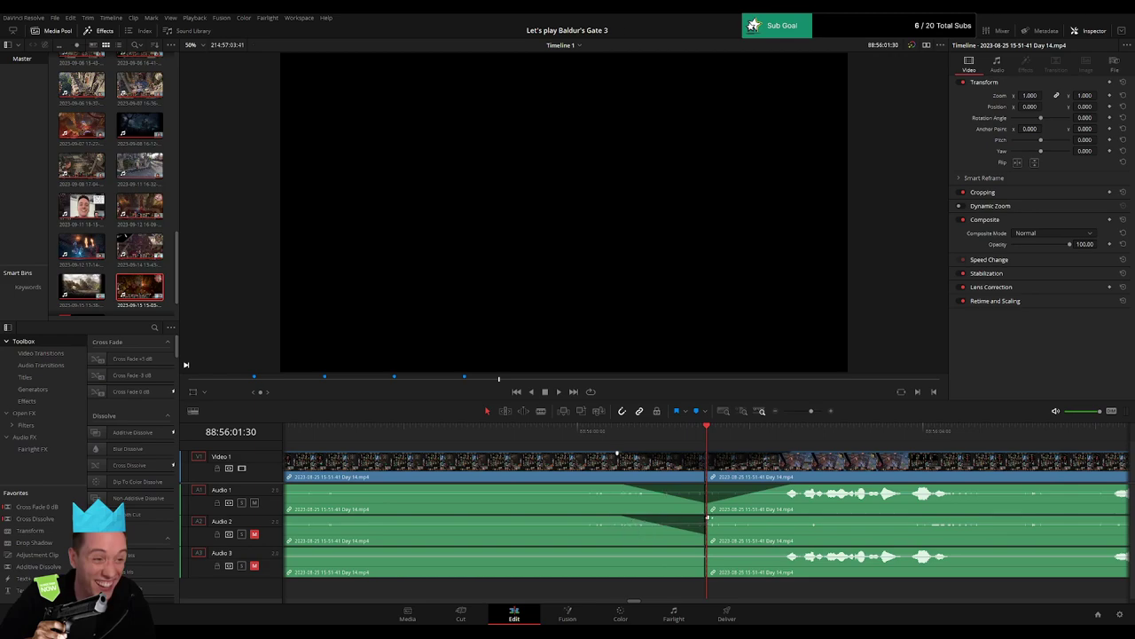
pyautogui.moveTo(708, 517); pyautogui.dragTo(775, 517)
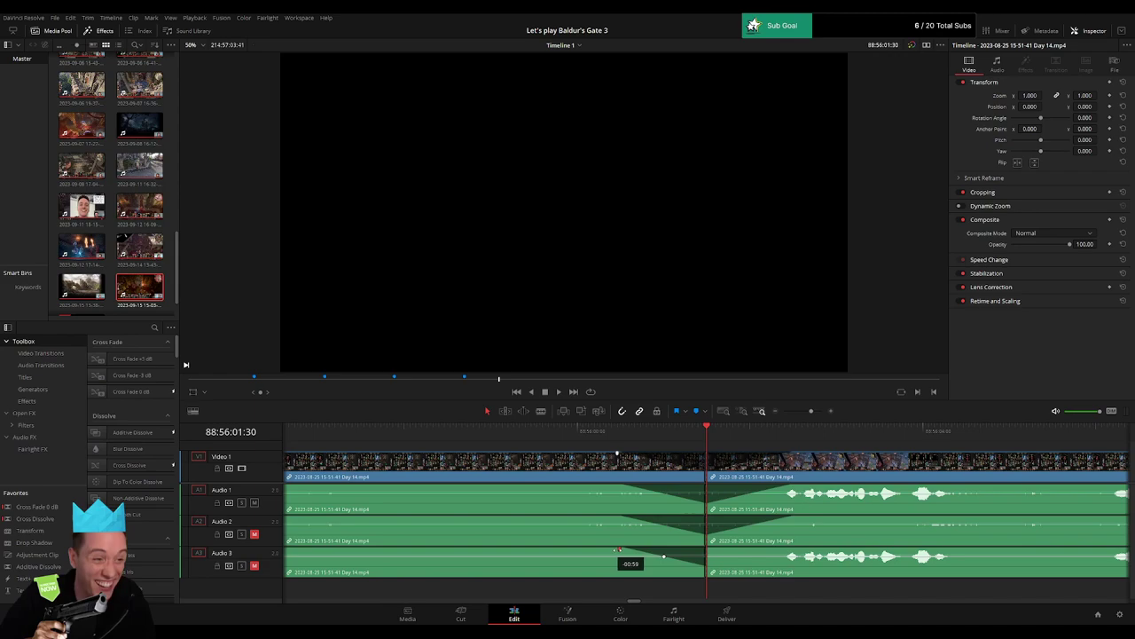
pyautogui.moveTo(739, 549); pyautogui.dragTo(782, 548)
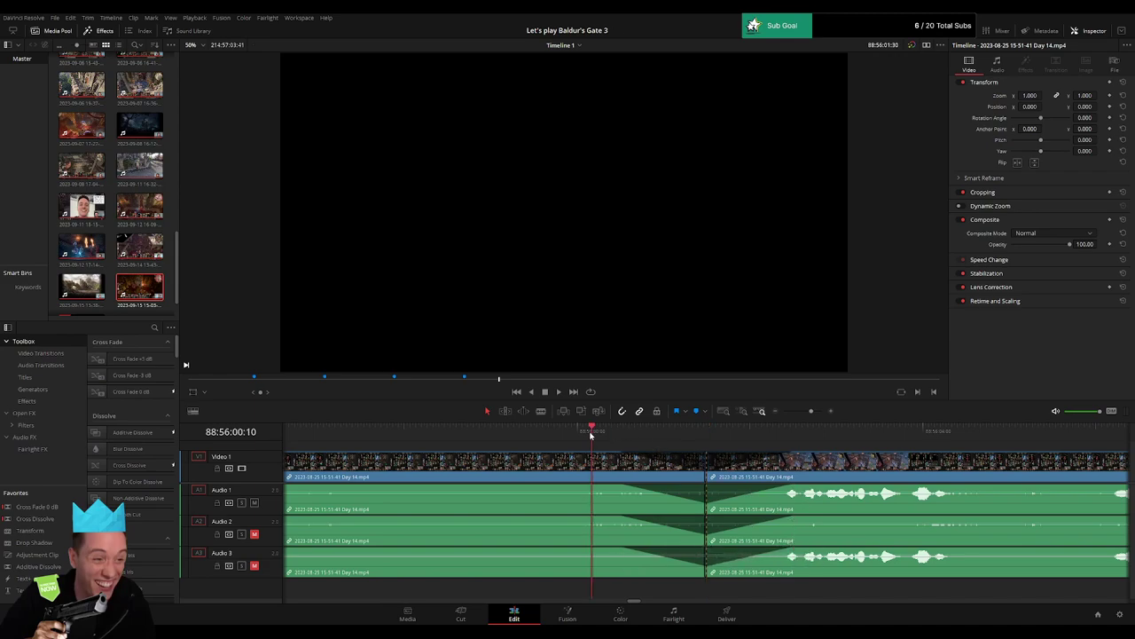
pyautogui.press('space')
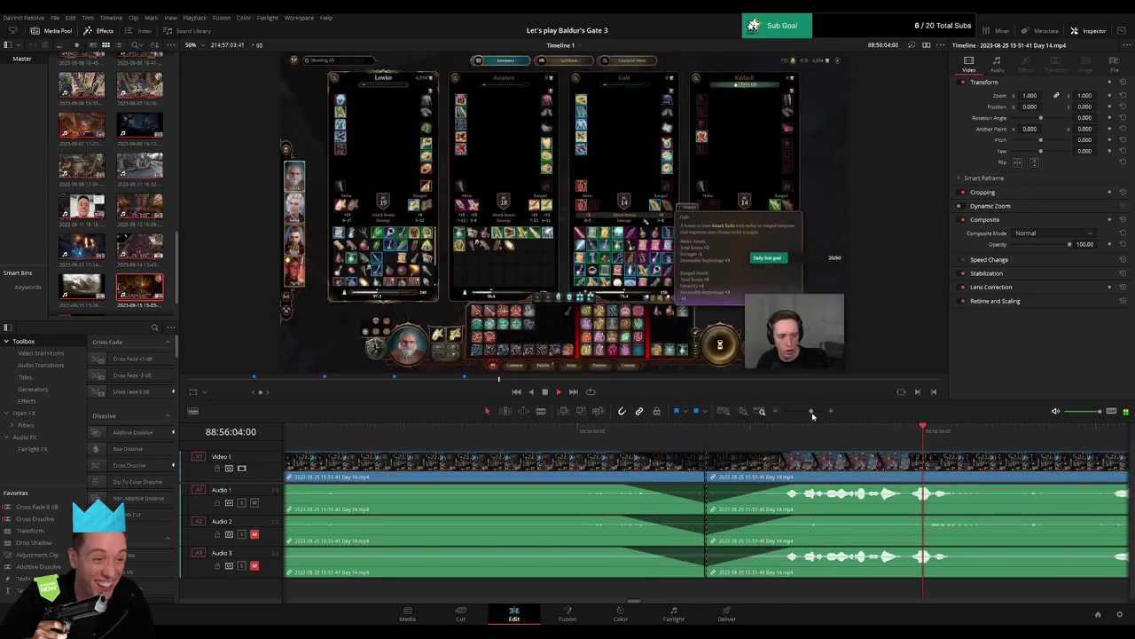
pyautogui.moveTo(811, 411); pyautogui.dragTo(806, 412)
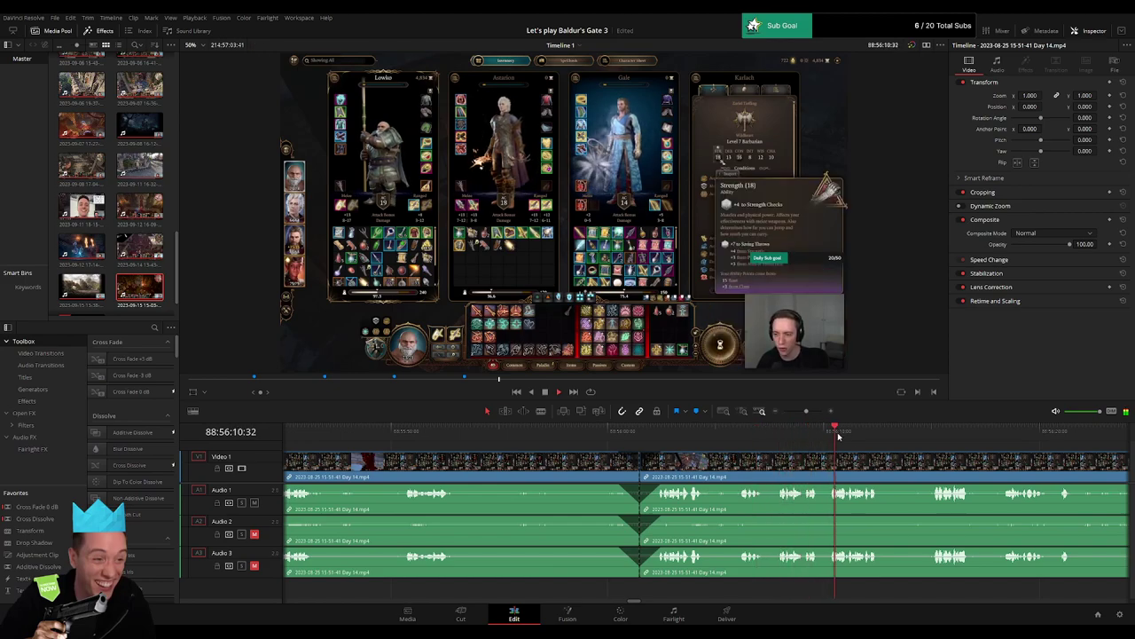
pyautogui.hscroll(3, 838, 436)
pyautogui.click(781, 438)
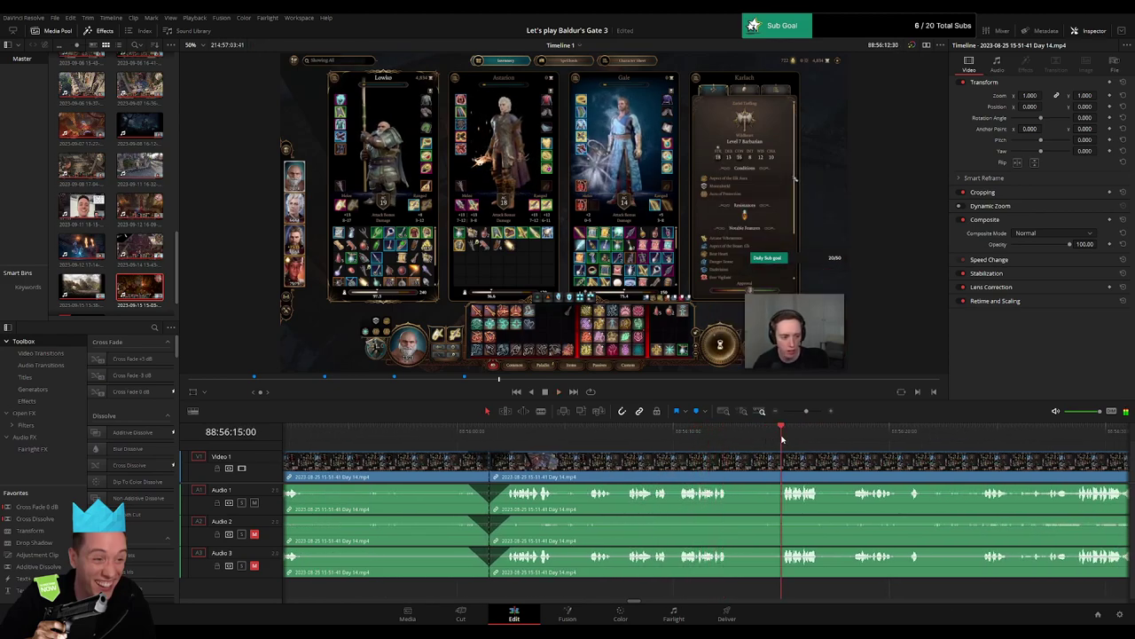
pyautogui.click(850, 438)
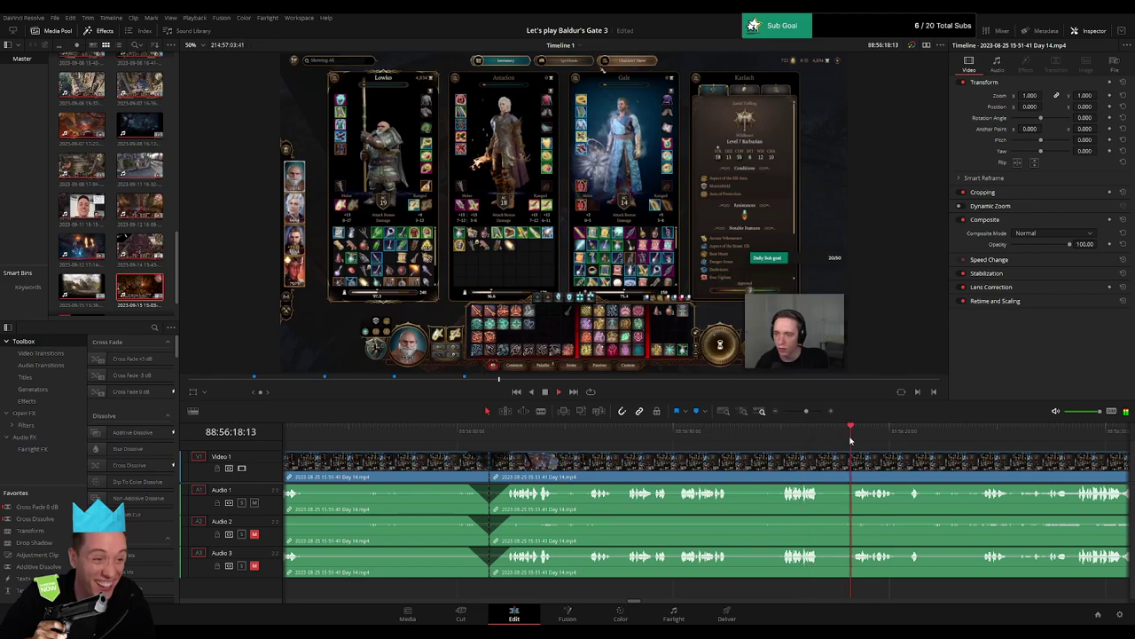
# Move the Day 14 remainder after the 88:56:01:30 cut down the timeline so that it starts at 90:00:00:00.
pyautogui.moveTo(806, 410); pyautogui.dragTo(769, 417)
pyautogui.press('space')
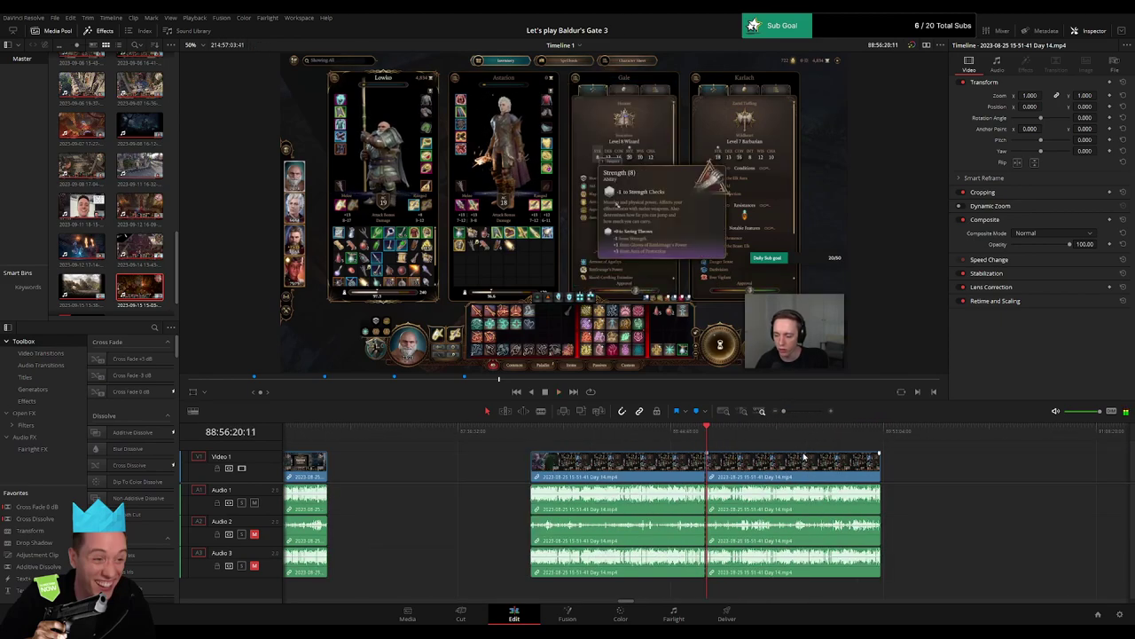
pyautogui.hscroll(3, 804, 457)
pyautogui.click(377, 432)
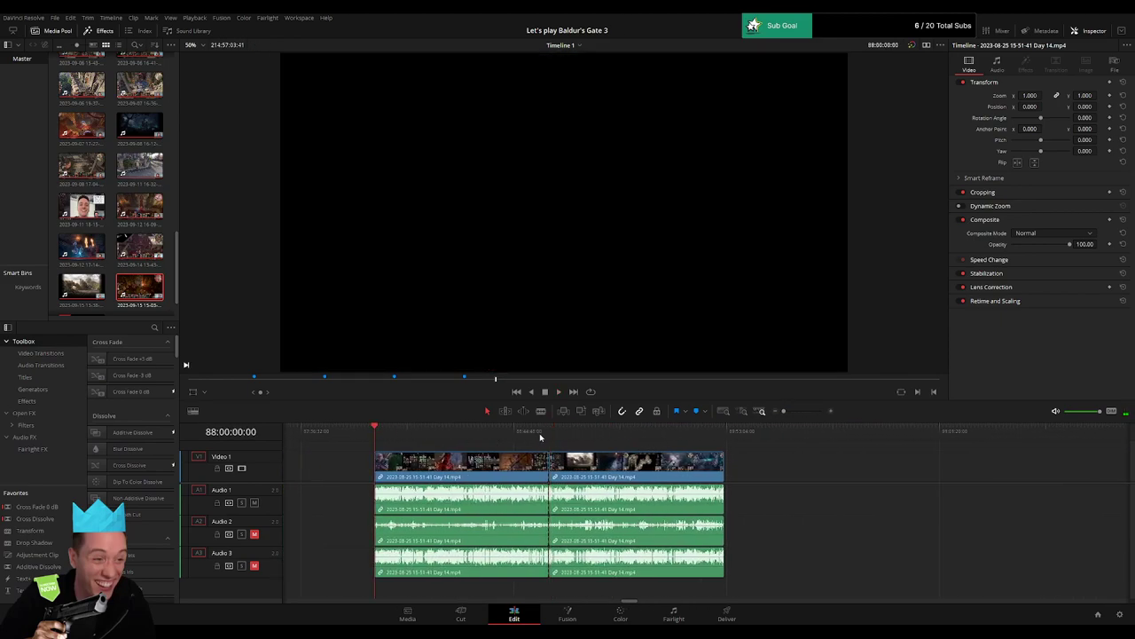
pyautogui.moveTo(621, 455); pyautogui.dragTo(869, 470)
pyautogui.click(550, 457)
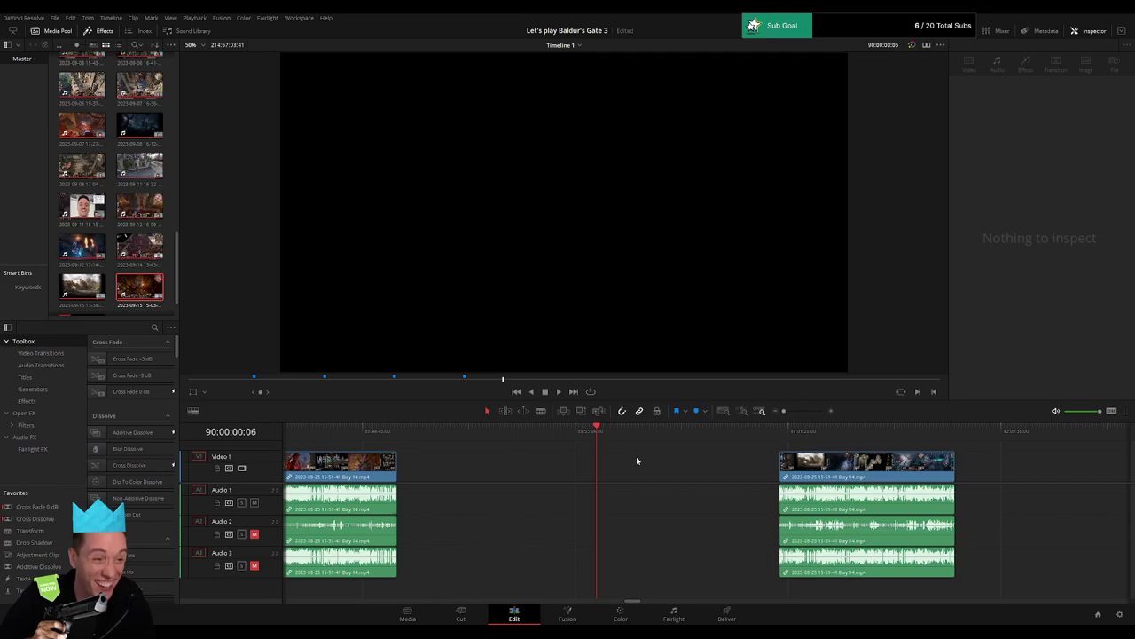
pyautogui.moveTo(831, 460); pyautogui.dragTo(598, 435)
pyautogui.click(628, 447)
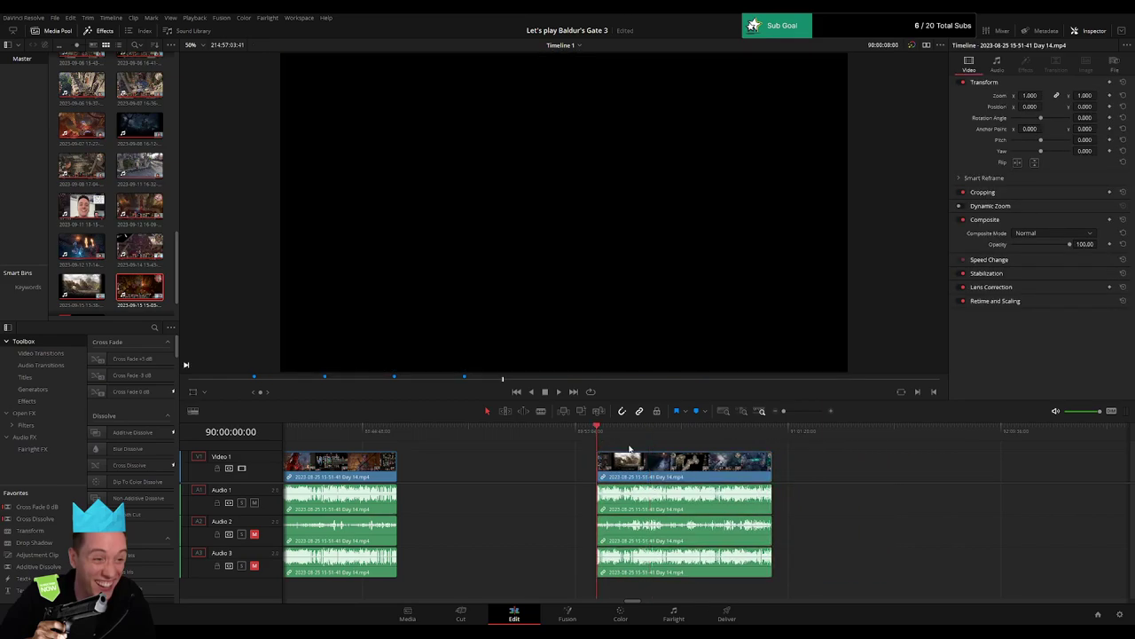
# Play the start of the last Day 14 part and examine its ending around 90:56:20 for a clean end point.
pyautogui.press('space')
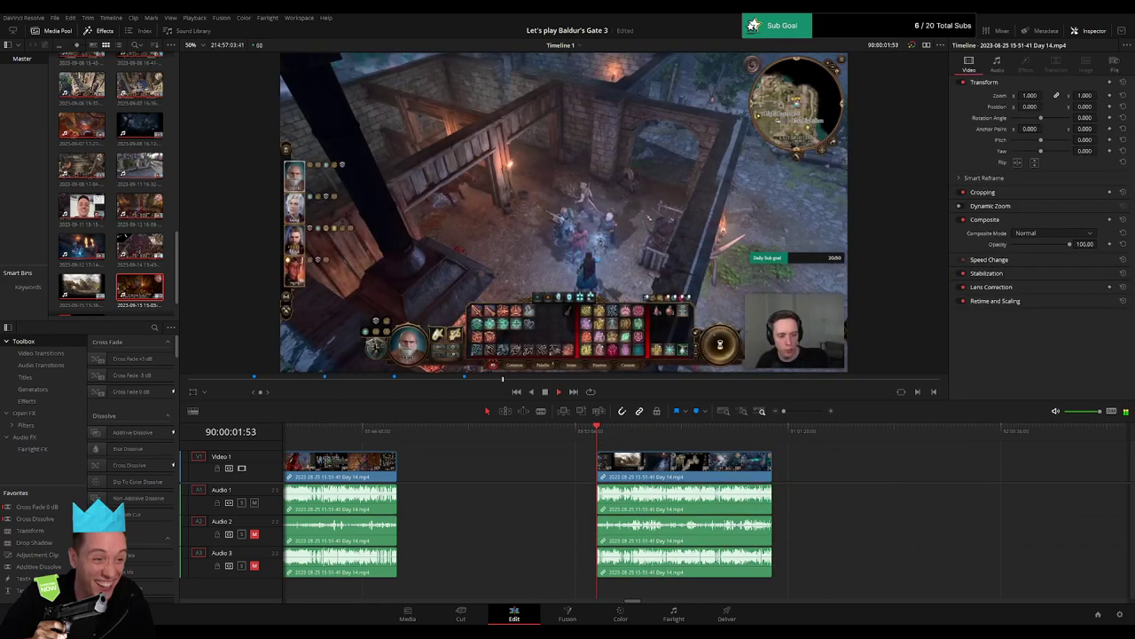
pyautogui.moveTo(692, 471); pyautogui.dragTo(498, 471)
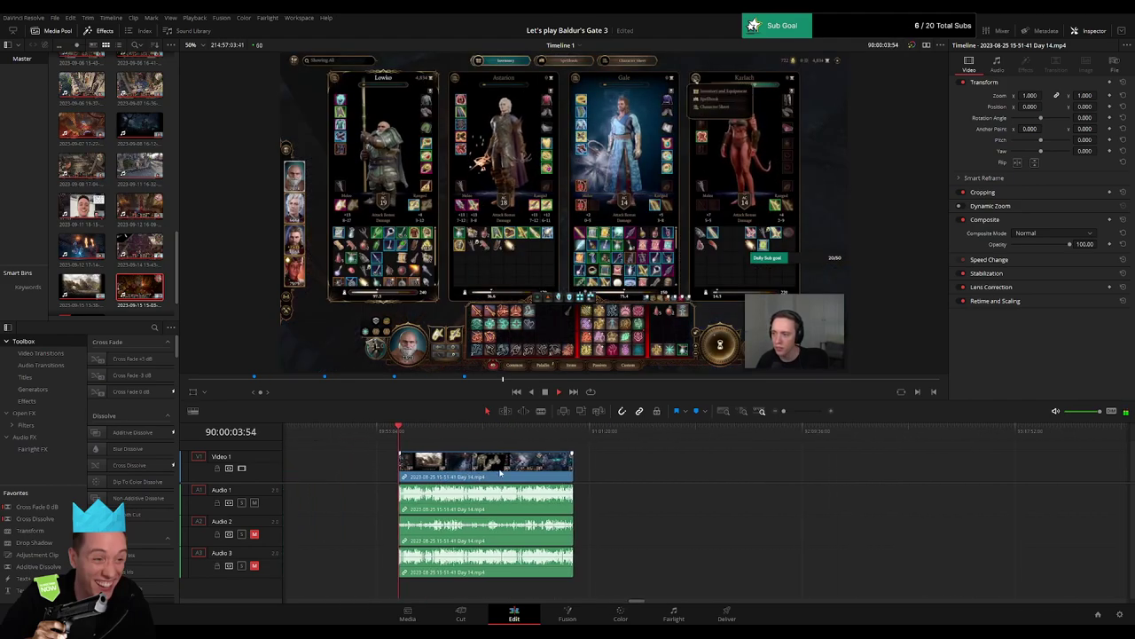
pyautogui.moveTo(399, 439); pyautogui.dragTo(561, 450)
pyautogui.click(805, 411)
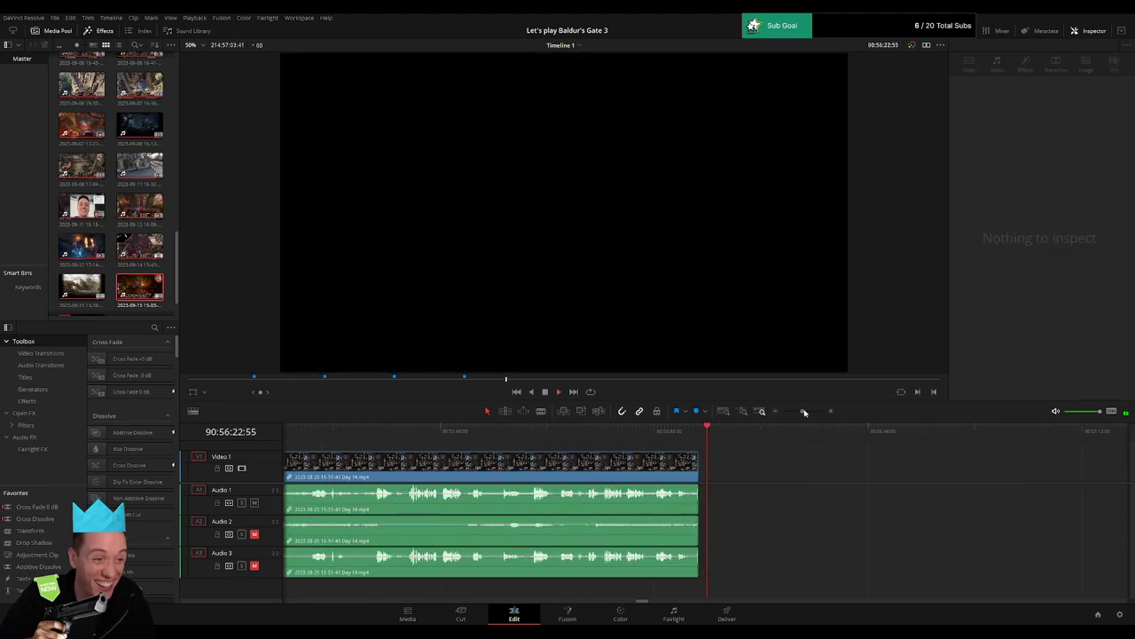
pyautogui.click(662, 438)
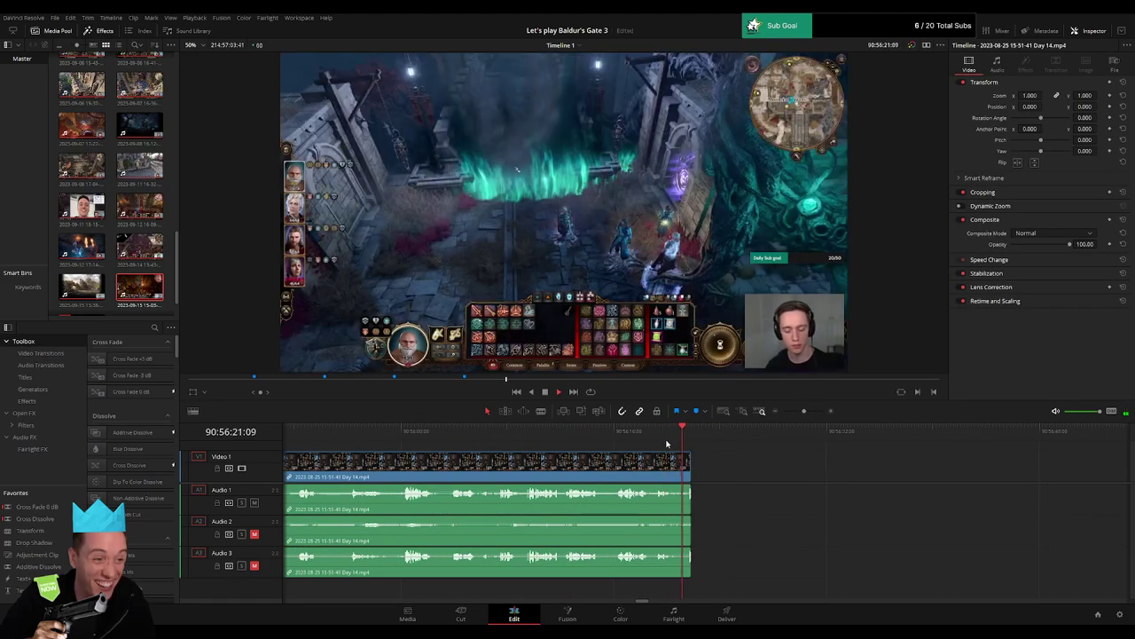
pyautogui.click(615, 436)
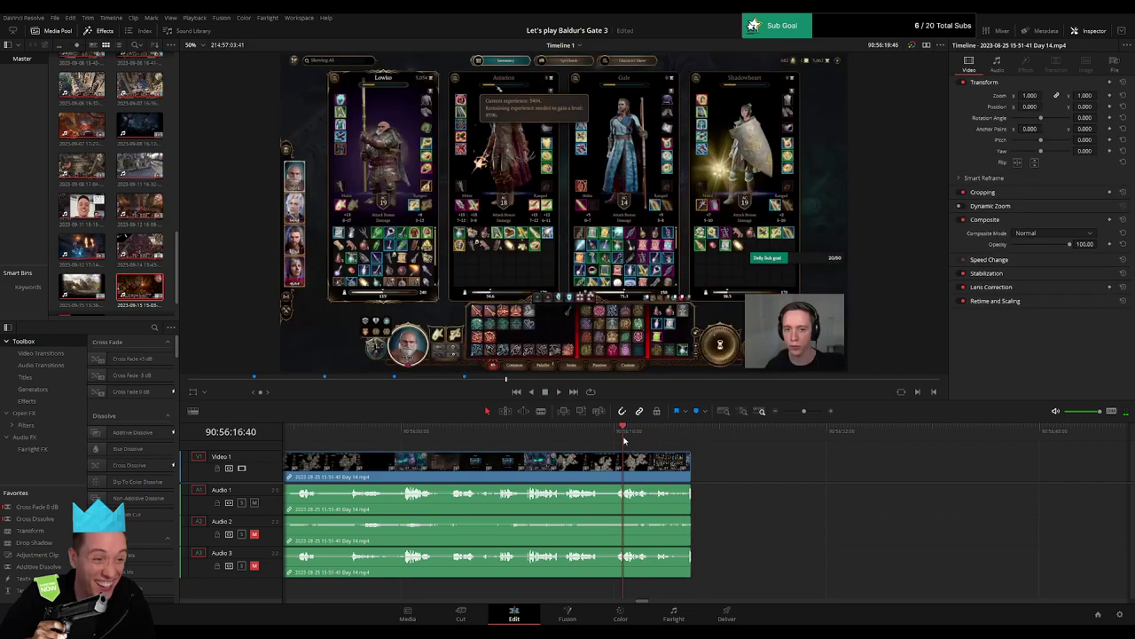
pyautogui.moveTo(806, 413); pyautogui.dragTo(810, 413)
pyautogui.hscroll(5, 677, 444)
pyautogui.hscroll(1, 697, 453)
pyautogui.hscroll(2, 698, 453)
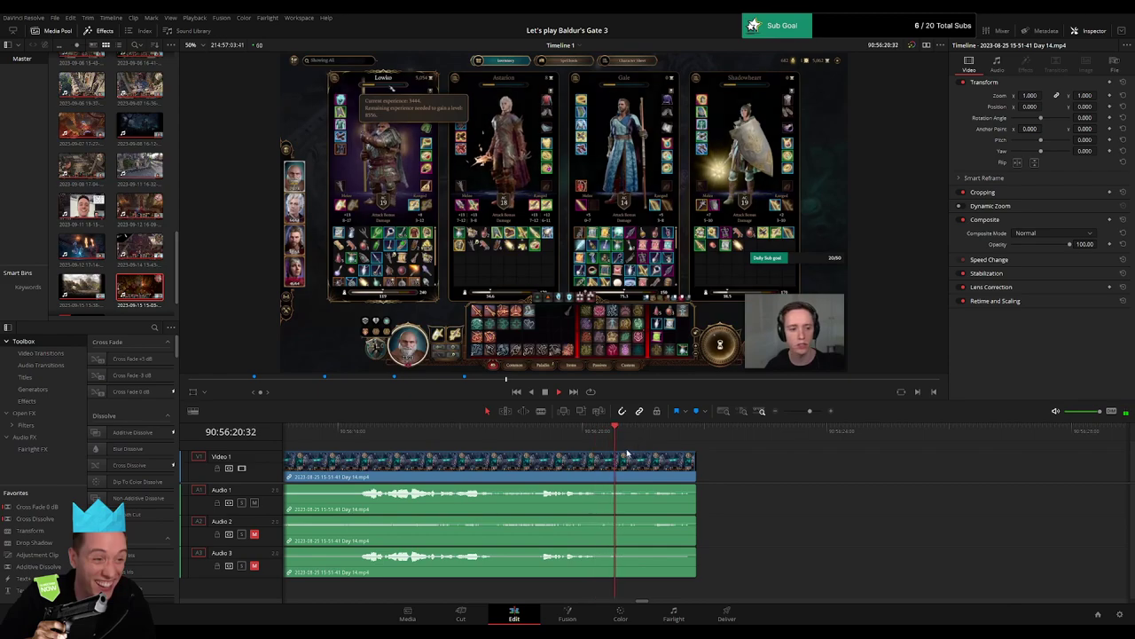
# Trim the end of the last Day 14 part back to 90:56:21:00 on the video and all audio tracks.
pyautogui.moveTo(649, 433); pyautogui.dragTo(652, 432)
pyautogui.moveTo(690, 465); pyautogui.dragTo(654, 470)
pyautogui.press('Left')
pyautogui.press('Left')
pyautogui.press('Left')
pyautogui.press('Left')
pyautogui.press('Left')
pyautogui.press('Left')
pyautogui.press('Left')
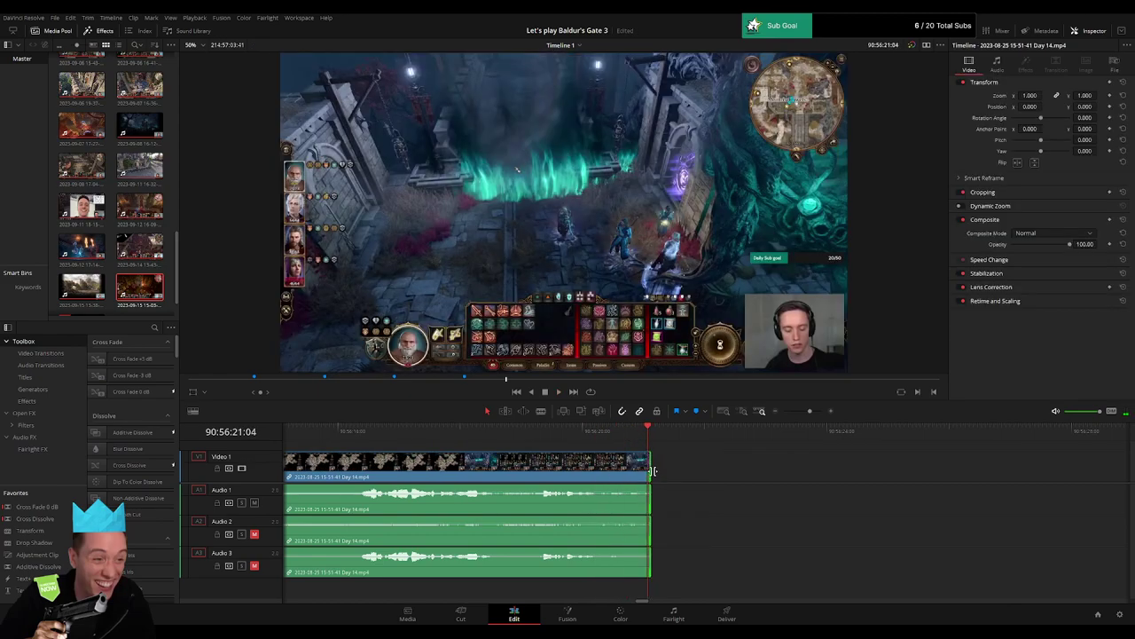
pyautogui.moveTo(652, 470); pyautogui.dragTo(643, 468)
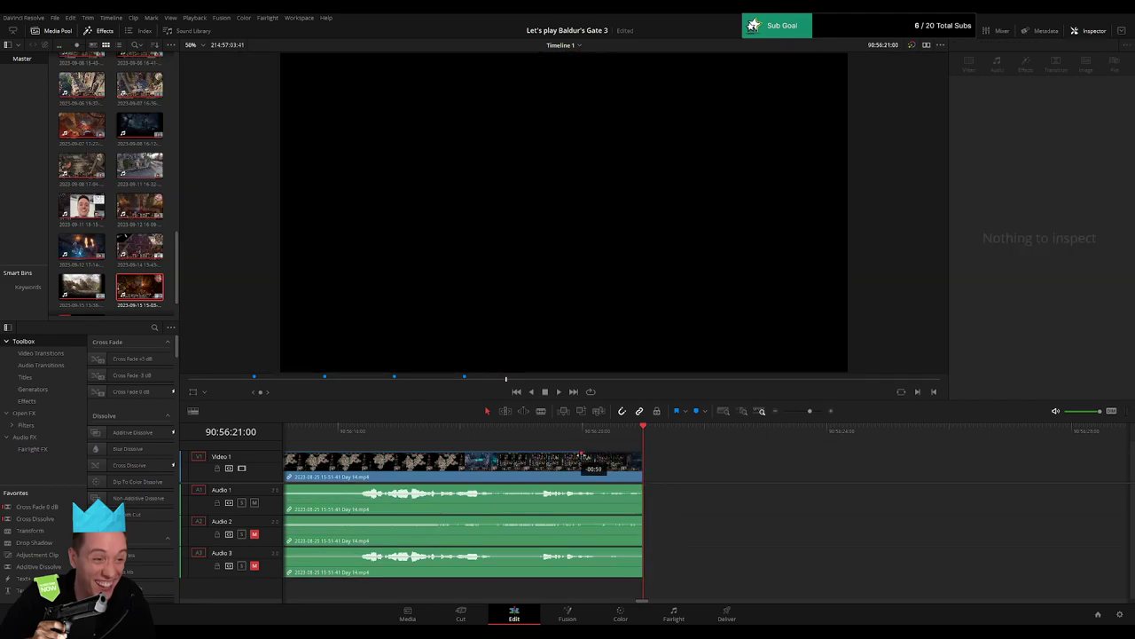
# Add fade-outs of about one second to the end of the last Day 14 part on video and all three audio tracks.
pyautogui.click(575, 432)
pyautogui.press('space')
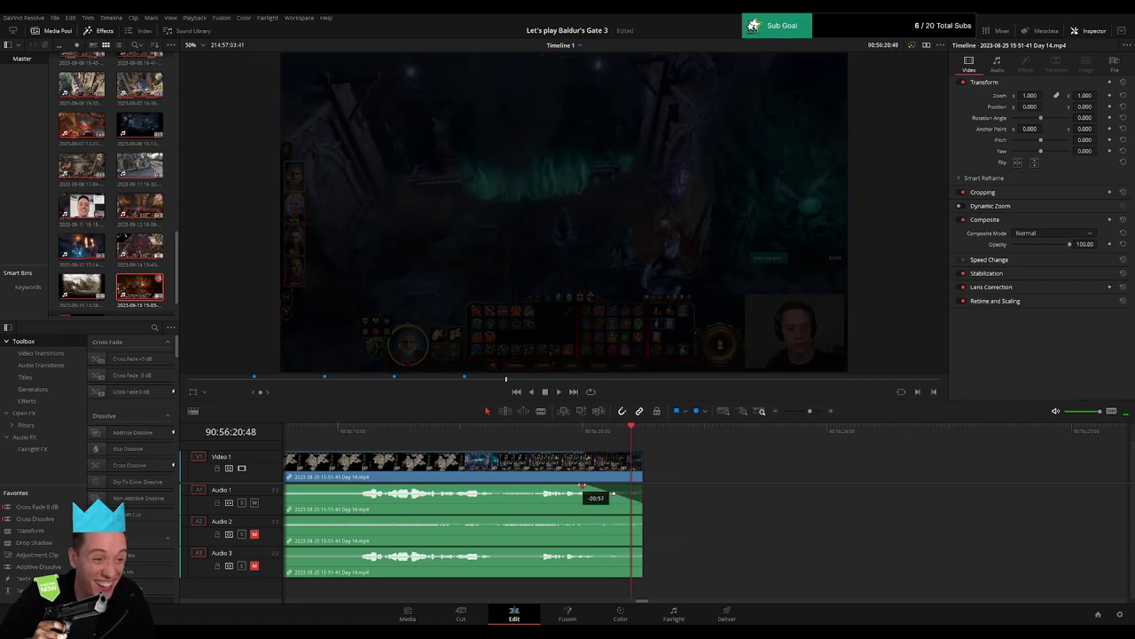
pyautogui.moveTo(645, 518); pyautogui.dragTo(615, 519)
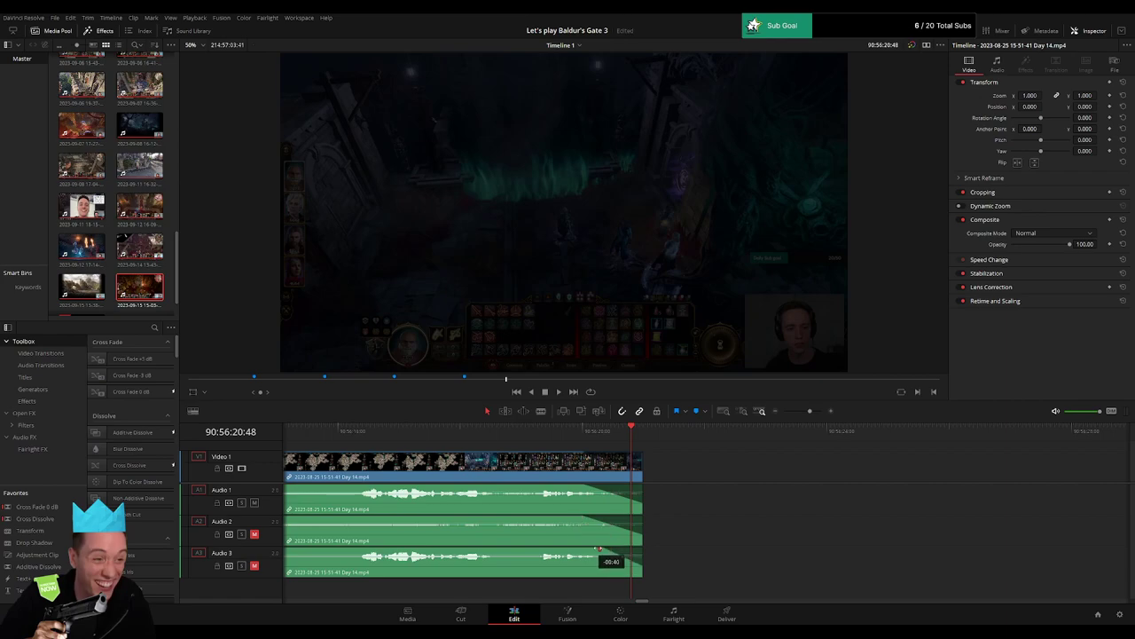
pyautogui.click(641, 432)
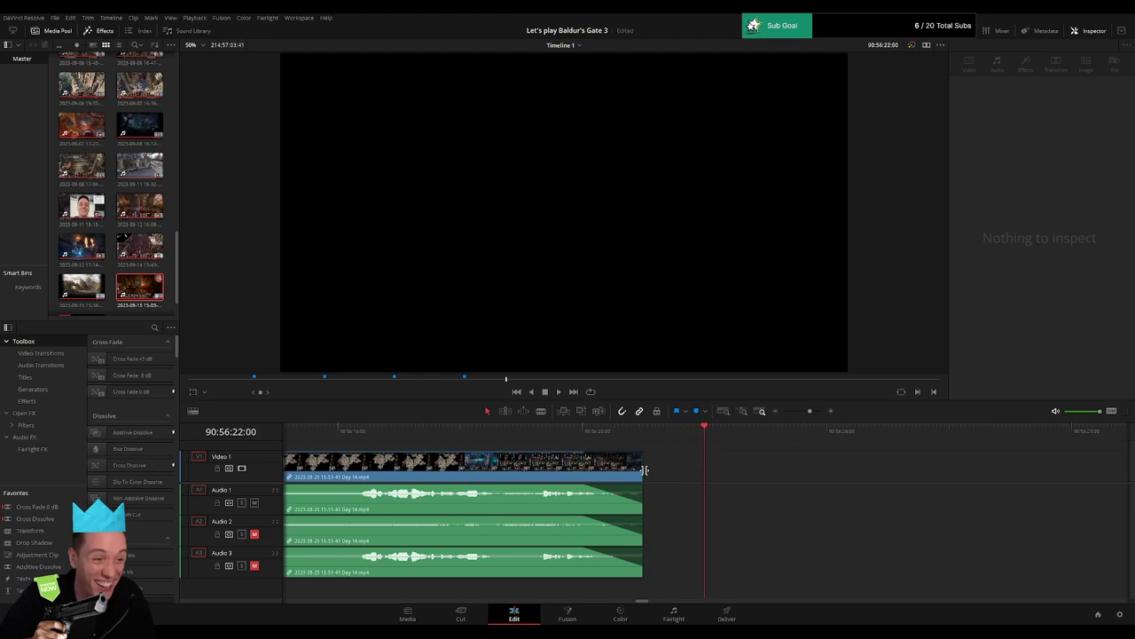
# Adjust the end of the last Day 14 part to 90:56:21:30 on all tracks and preview its fade-out.
pyautogui.moveTo(644, 470); pyautogui.dragTo(709, 474)
pyautogui.click(686, 433)
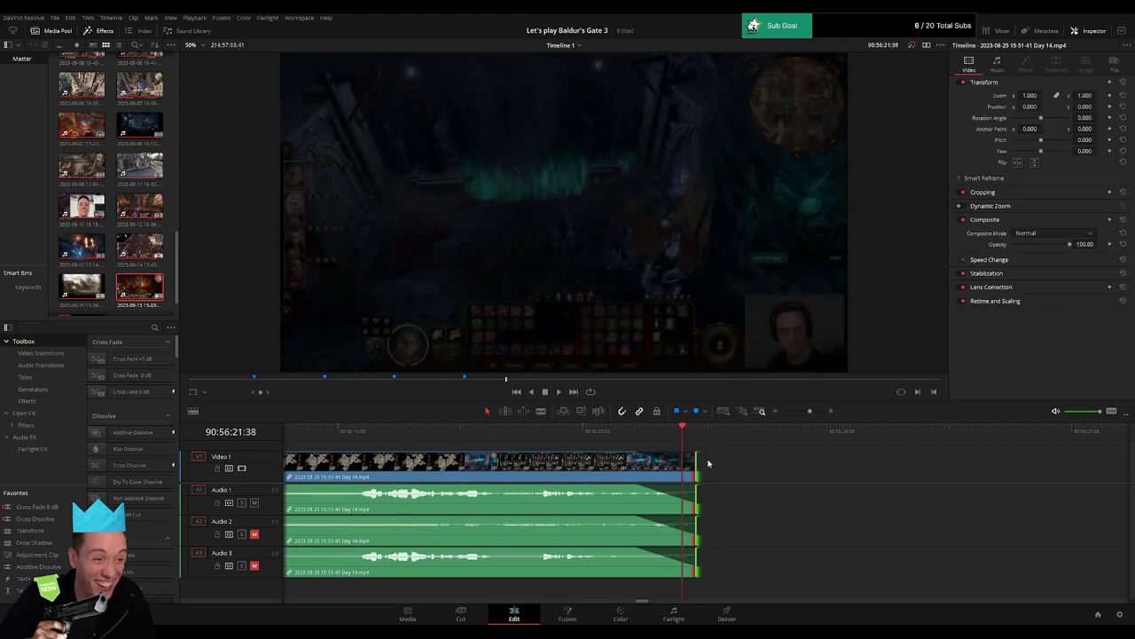
pyautogui.press('Left')
pyautogui.press('Left')
pyautogui.press('Left')
pyautogui.moveTo(700, 479); pyautogui.dragTo(677, 478)
pyautogui.click(696, 466)
pyautogui.click(645, 434)
pyautogui.press('space')
pyautogui.click(724, 457)
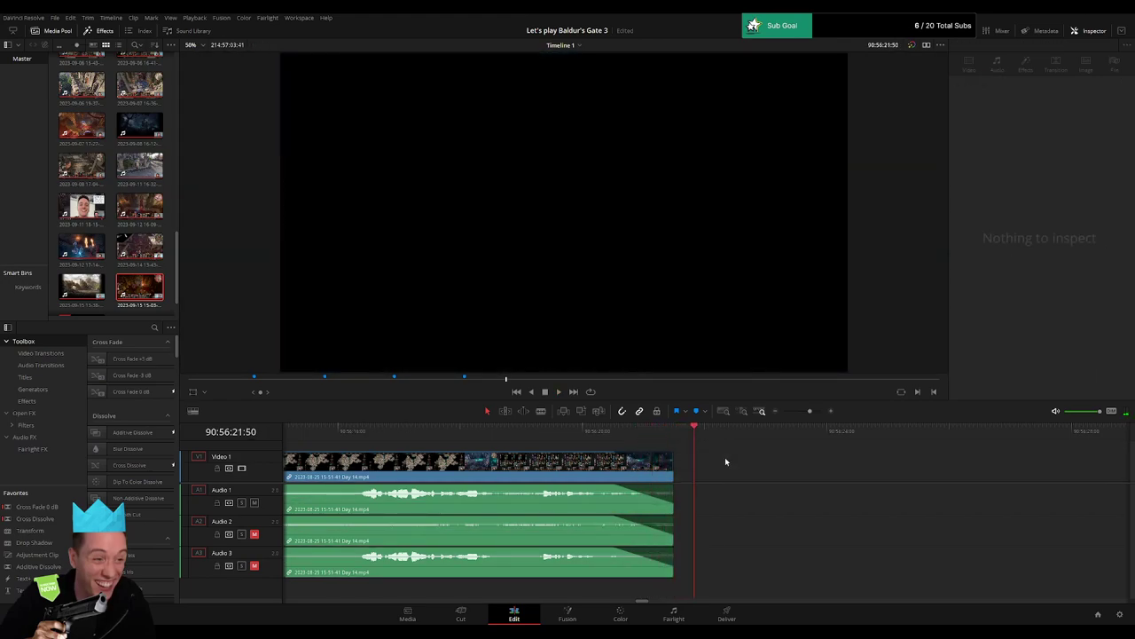
pyautogui.click(676, 438)
# Move the Day 15 recording back along the timeline, closer to the end of the last Day 14 part.
pyautogui.moveTo(808, 411); pyautogui.dragTo(768, 415)
pyautogui.moveTo(761, 461); pyautogui.dragTo(582, 458)
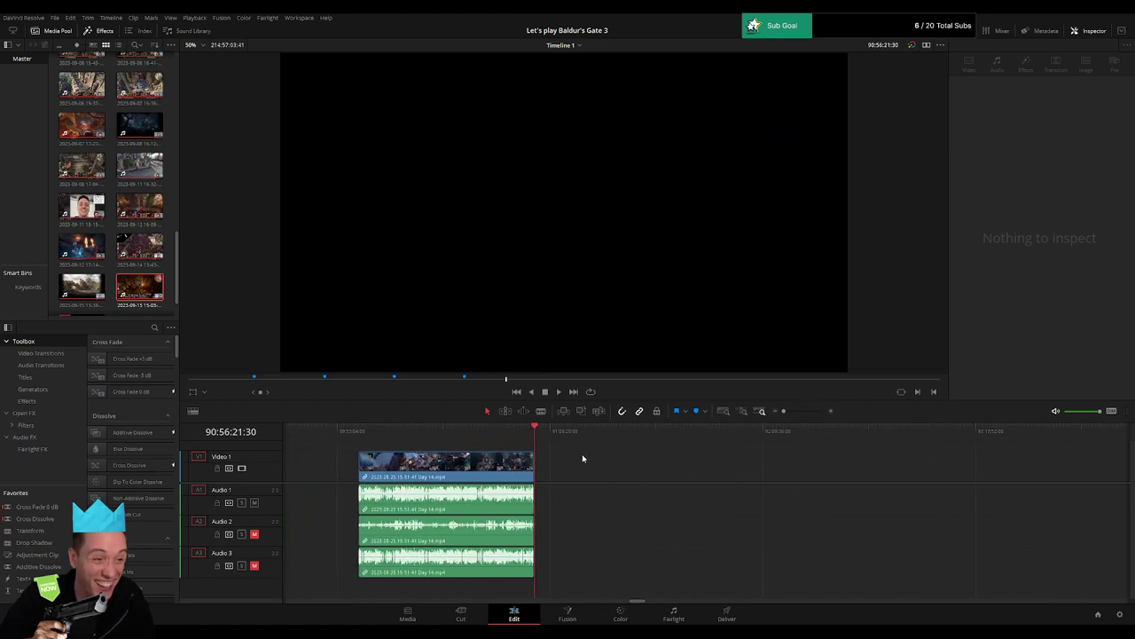
pyautogui.click(535, 436)
pyautogui.moveTo(800, 471); pyautogui.dragTo(645, 461)
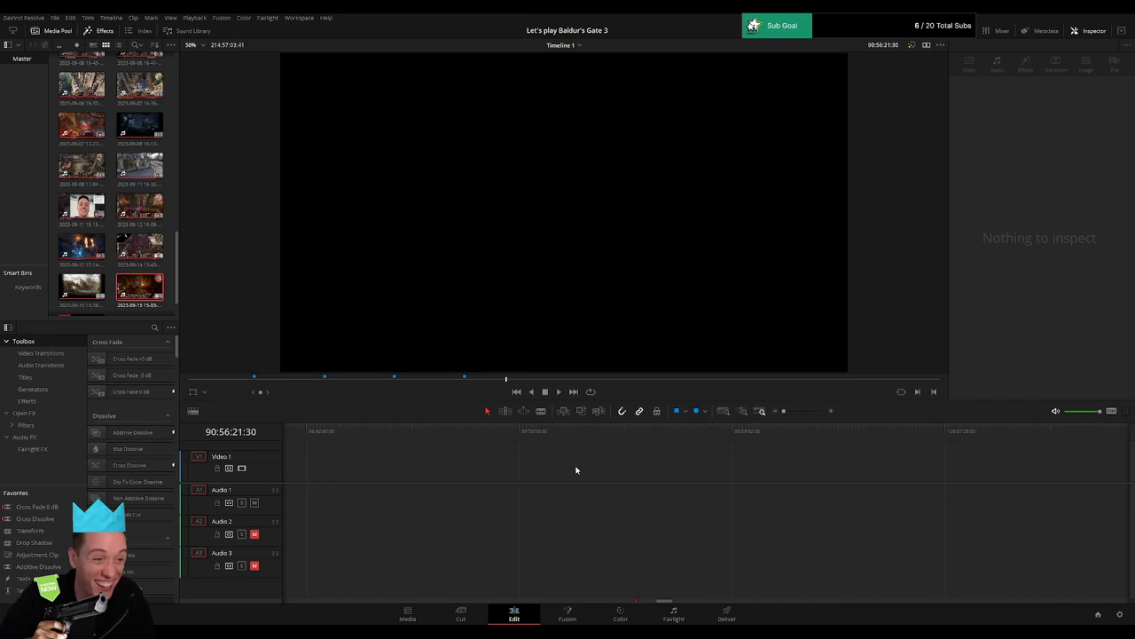
pyautogui.hscroll(6, 973, 476)
pyautogui.hscroll(5, 862, 478)
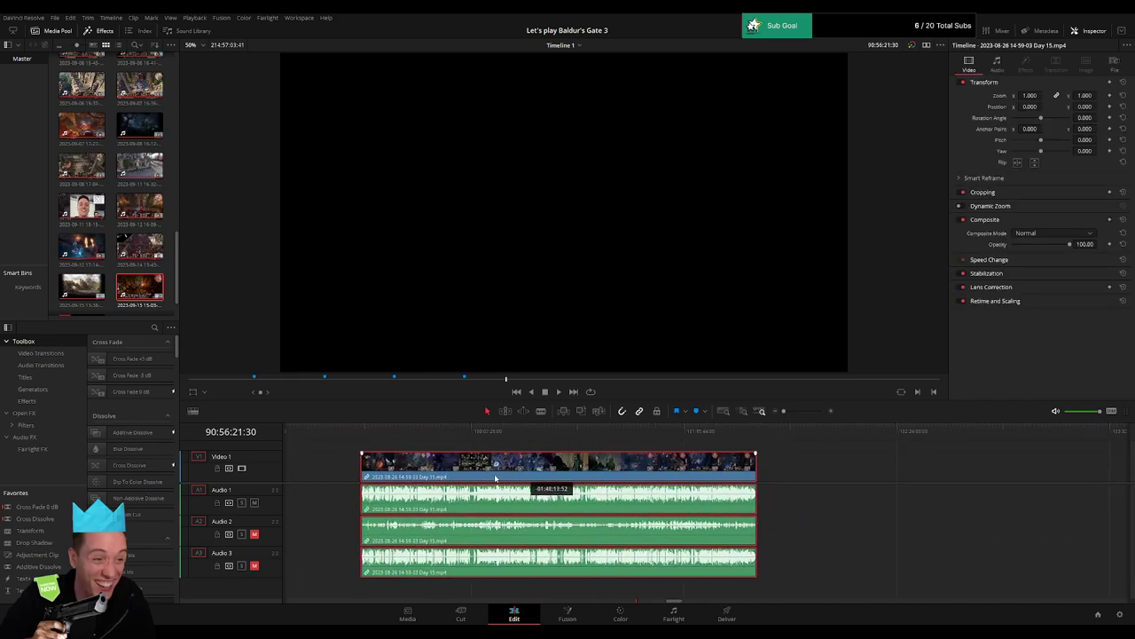
pyautogui.hscroll(-8, 1041, 468)
pyautogui.moveTo(1040, 467); pyautogui.dragTo(479, 461)
pyautogui.click(391, 456)
pyautogui.hscroll(-6, 879, 459)
pyautogui.moveTo(1090, 474); pyautogui.dragTo(463, 476)
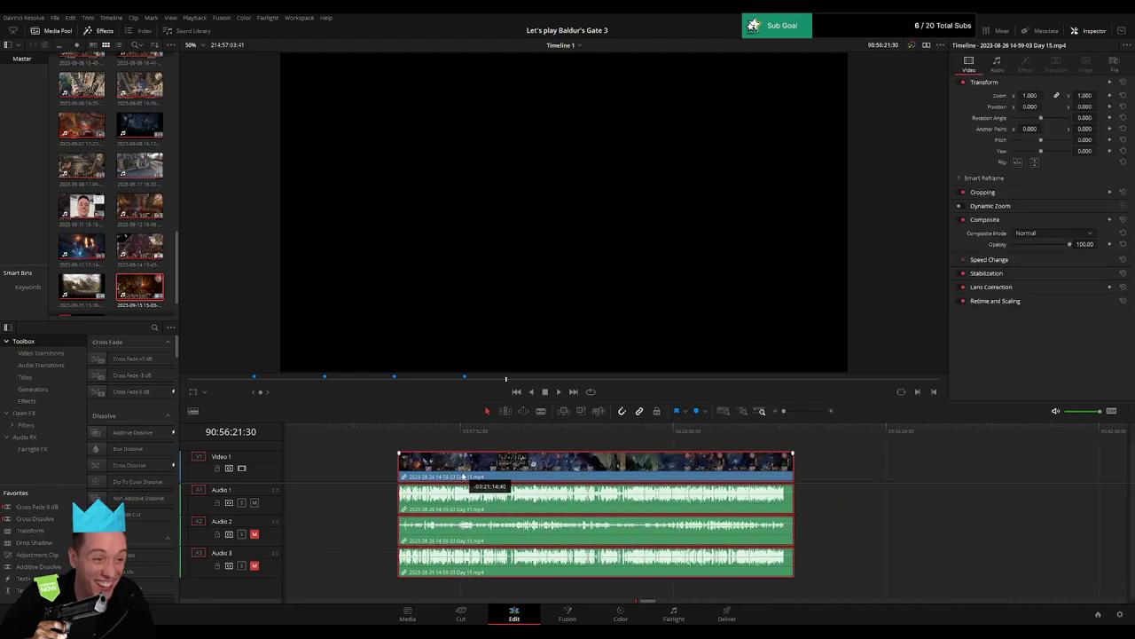
pyautogui.click(805, 452)
pyautogui.hscroll(-6, 893, 454)
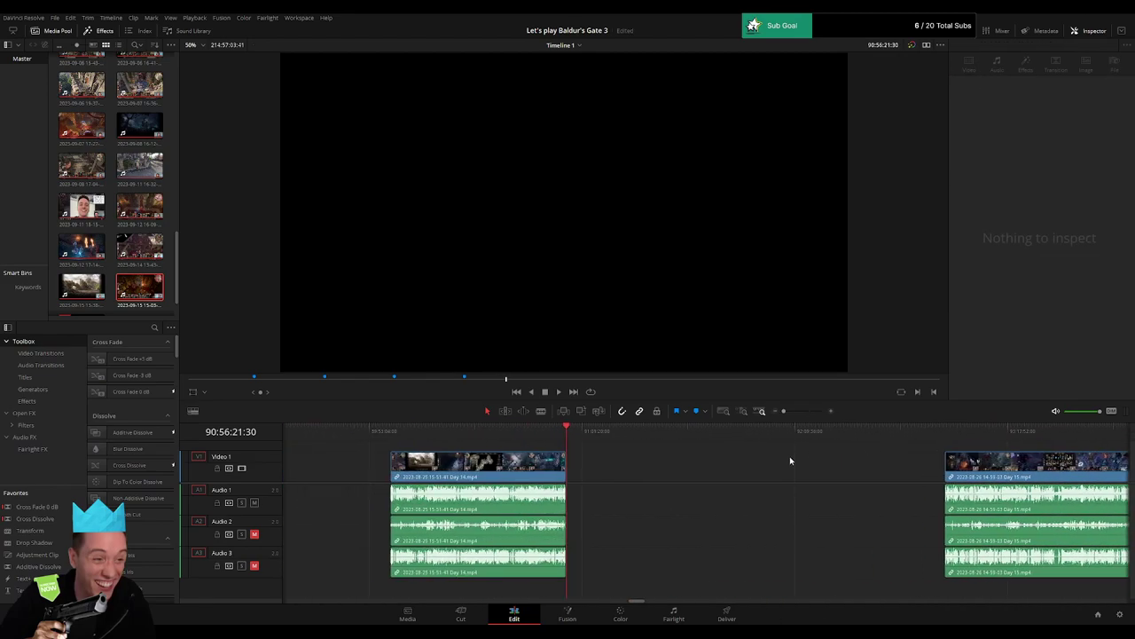
pyautogui.moveTo(1018, 474); pyautogui.dragTo(912, 475)
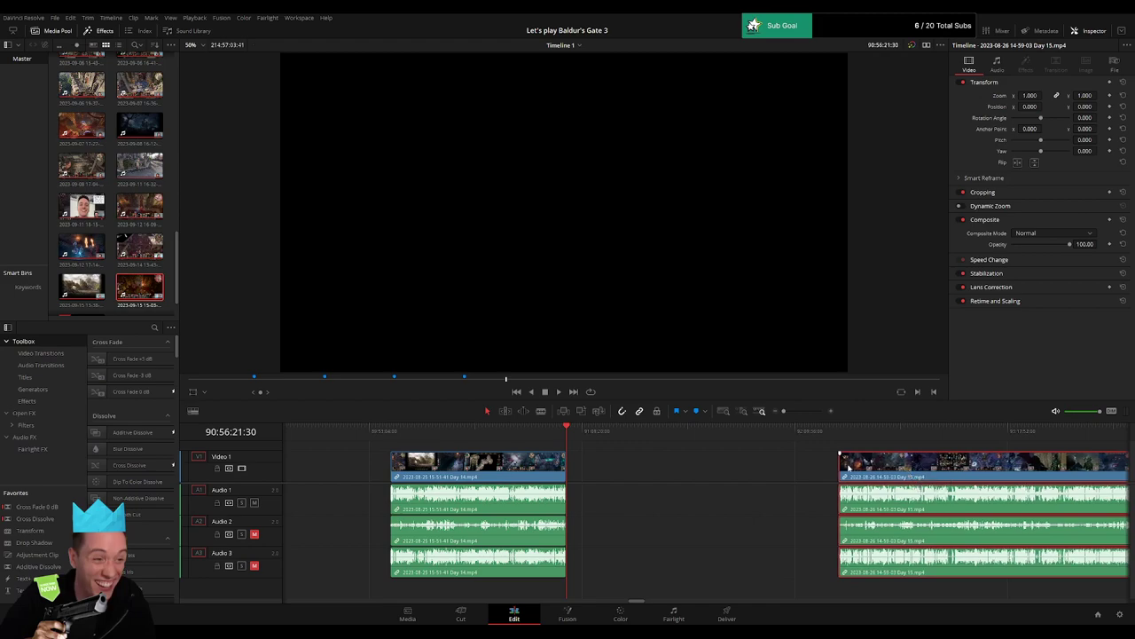
pyautogui.click(742, 465)
# Set the playhead to 92:00:00:00 and move the Day 15 recording so that it starts there.
pyautogui.hscroll(3, 584, 458)
pyautogui.moveTo(422, 433); pyautogui.dragTo(578, 453)
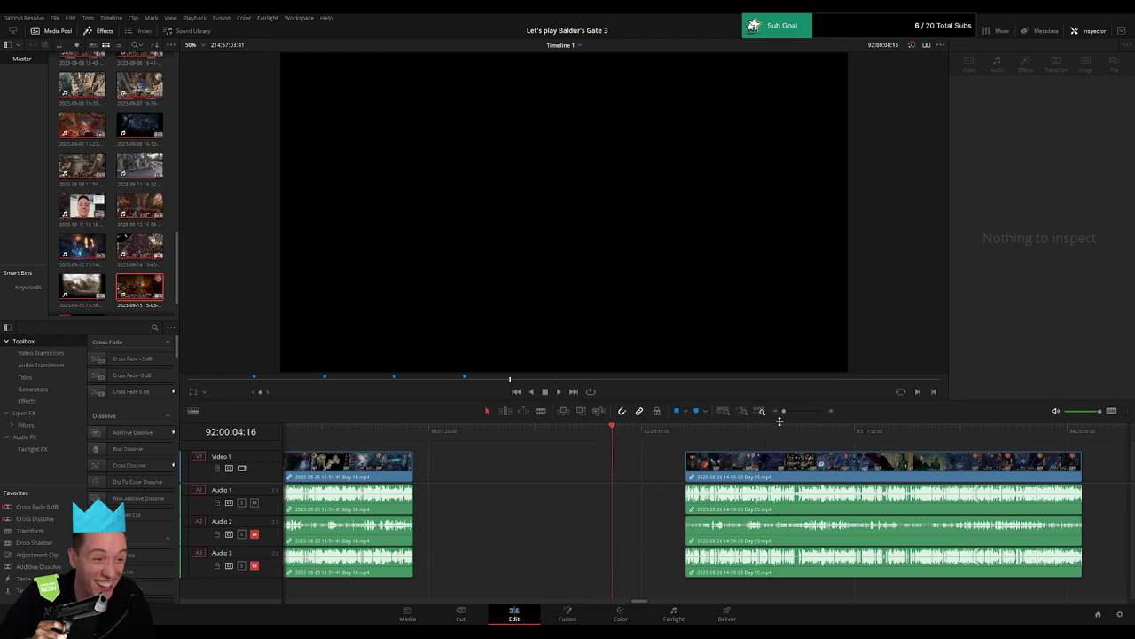
pyautogui.moveTo(784, 412); pyautogui.dragTo(792, 413)
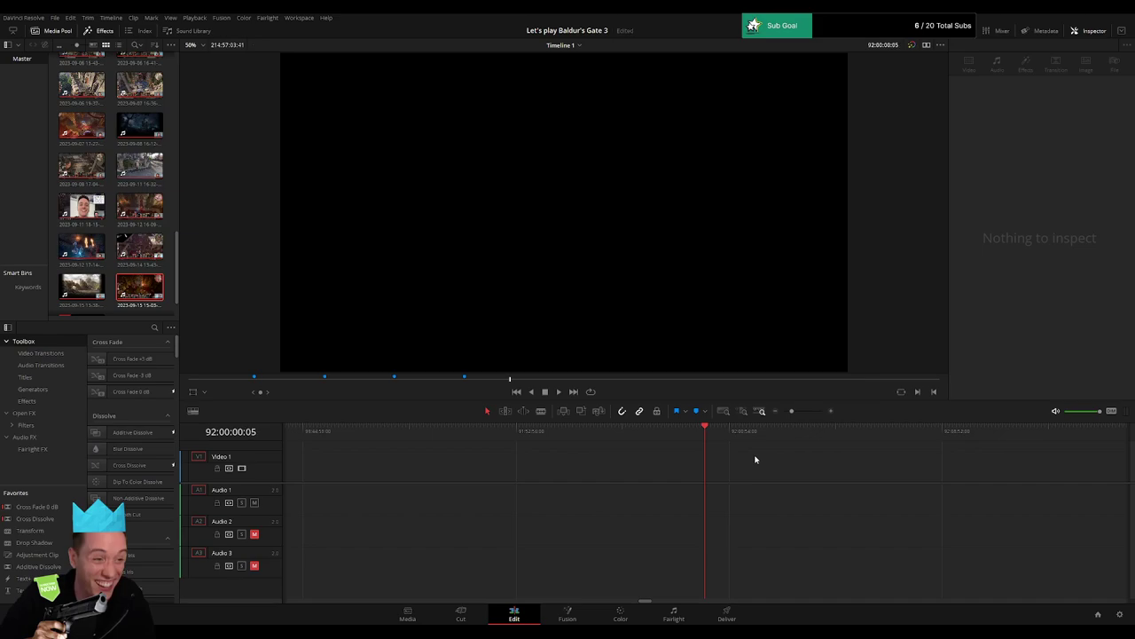
pyautogui.moveTo(792, 412); pyautogui.dragTo(783, 412)
pyautogui.hscroll(4, 764, 462)
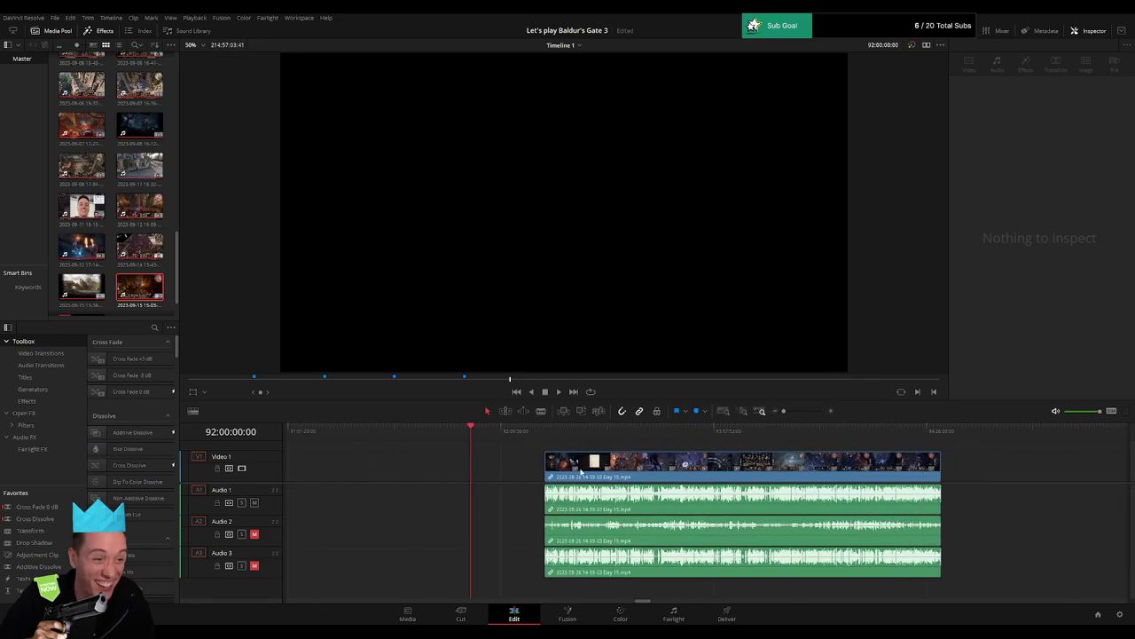
pyautogui.moveTo(582, 472); pyautogui.dragTo(517, 471)
# Add fade-ins of about one second to the start of the Day 15 recording on video and all audio tracks, and preview them.
pyautogui.click(519, 448)
pyautogui.press('space')
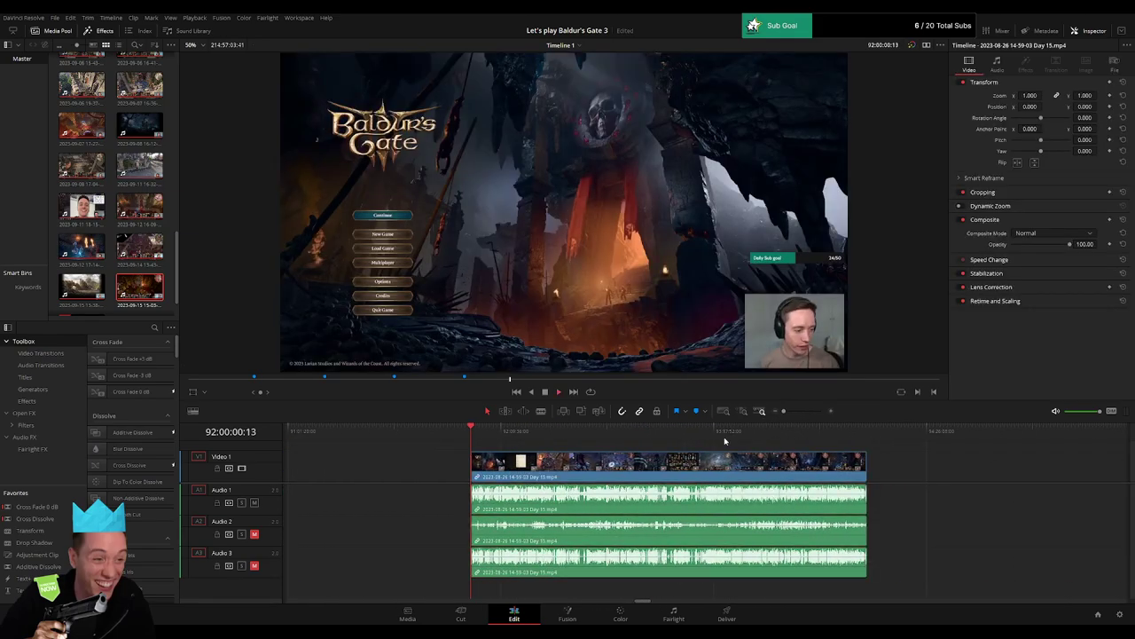
pyautogui.press('space')
pyautogui.moveTo(784, 412); pyautogui.dragTo(809, 412)
pyautogui.press('space')
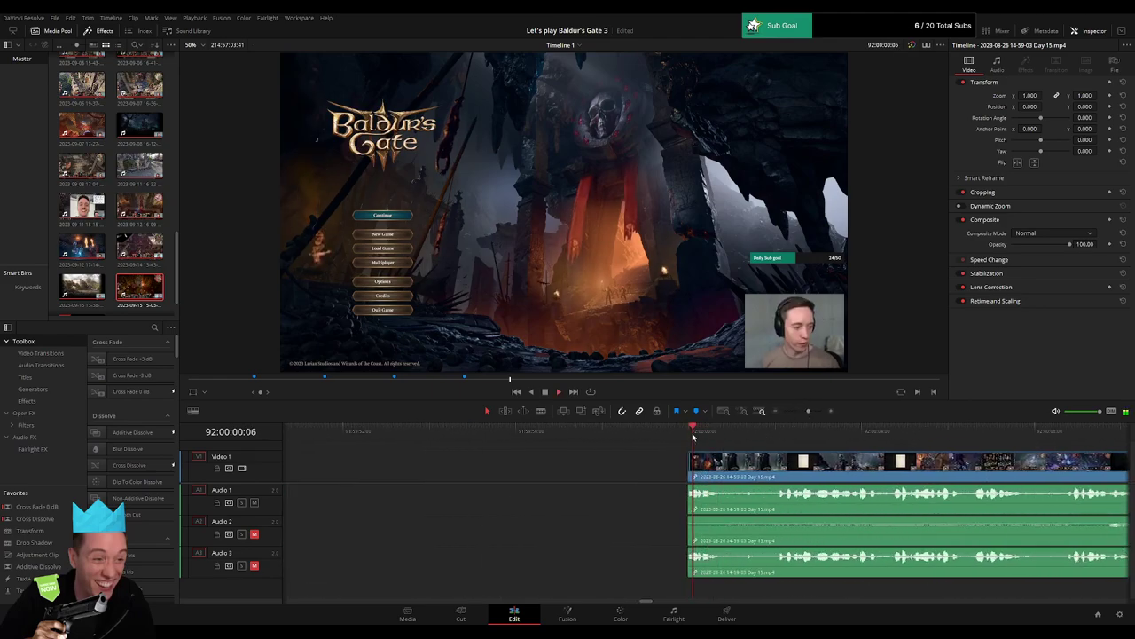
pyautogui.press('space')
pyautogui.moveTo(693, 486); pyautogui.dragTo(724, 487)
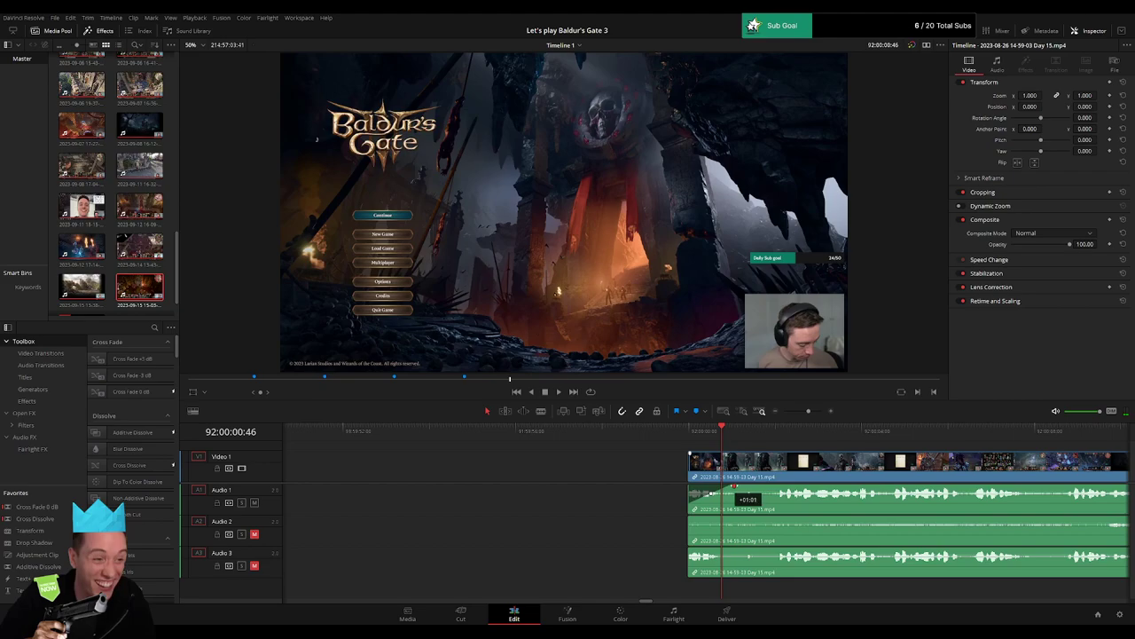
pyautogui.click(691, 443)
pyautogui.press('space')
pyautogui.press('space')
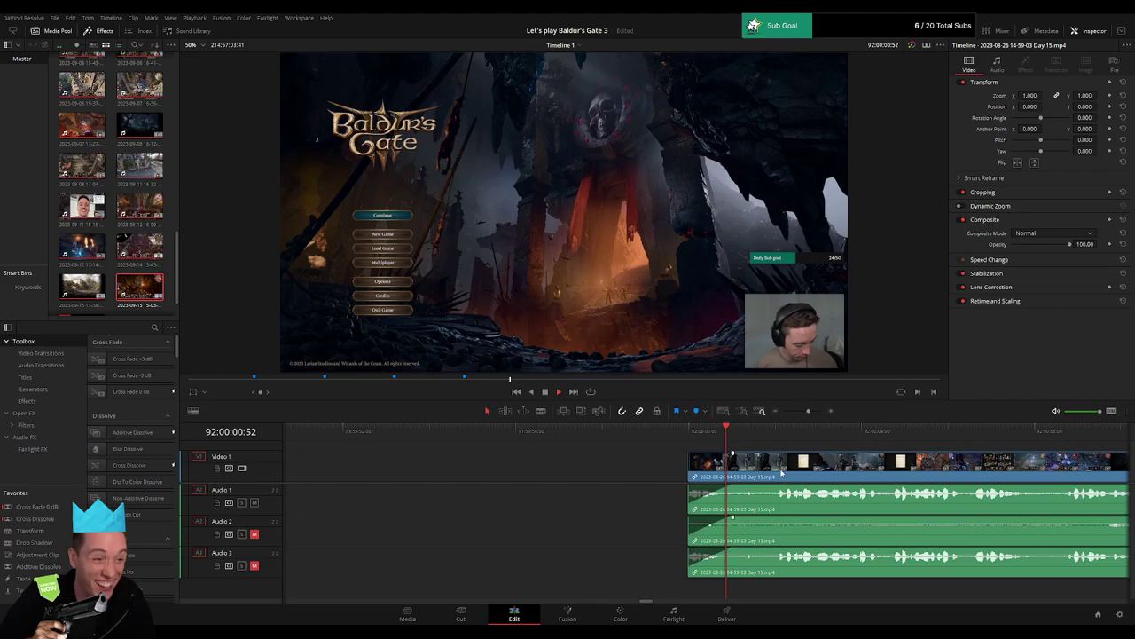
pyautogui.press('space')
# Play through the first 40 seconds or so of the Day 15 recording to check its opening.
pyautogui.moveTo(808, 411); pyautogui.dragTo(800, 415)
pyautogui.moveTo(722, 447); pyautogui.dragTo(605, 446)
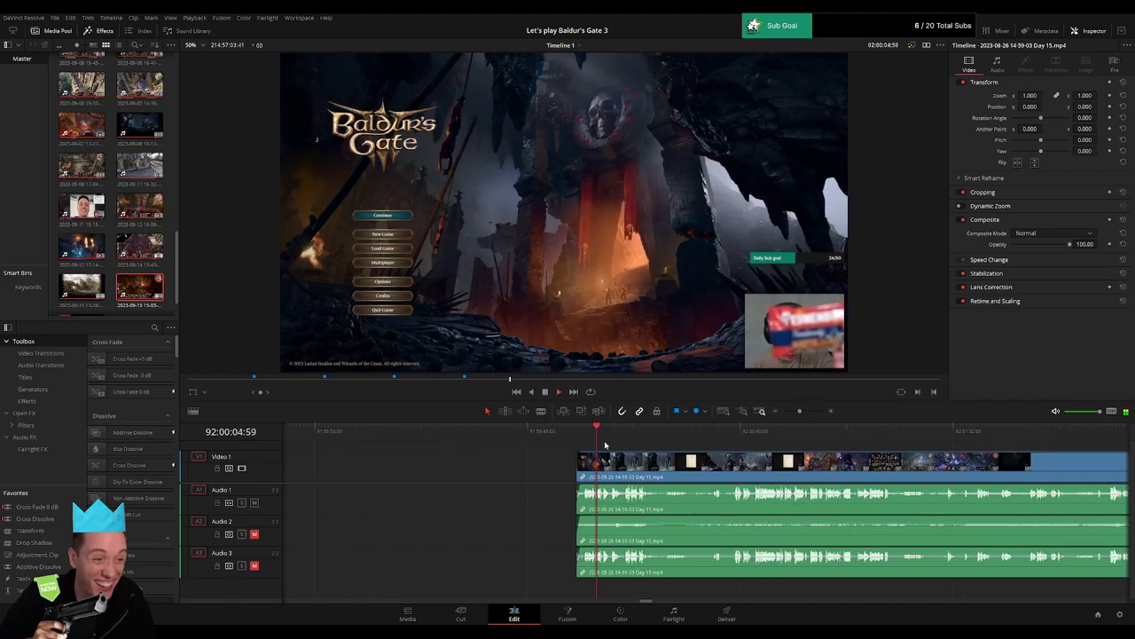
pyautogui.click(634, 441)
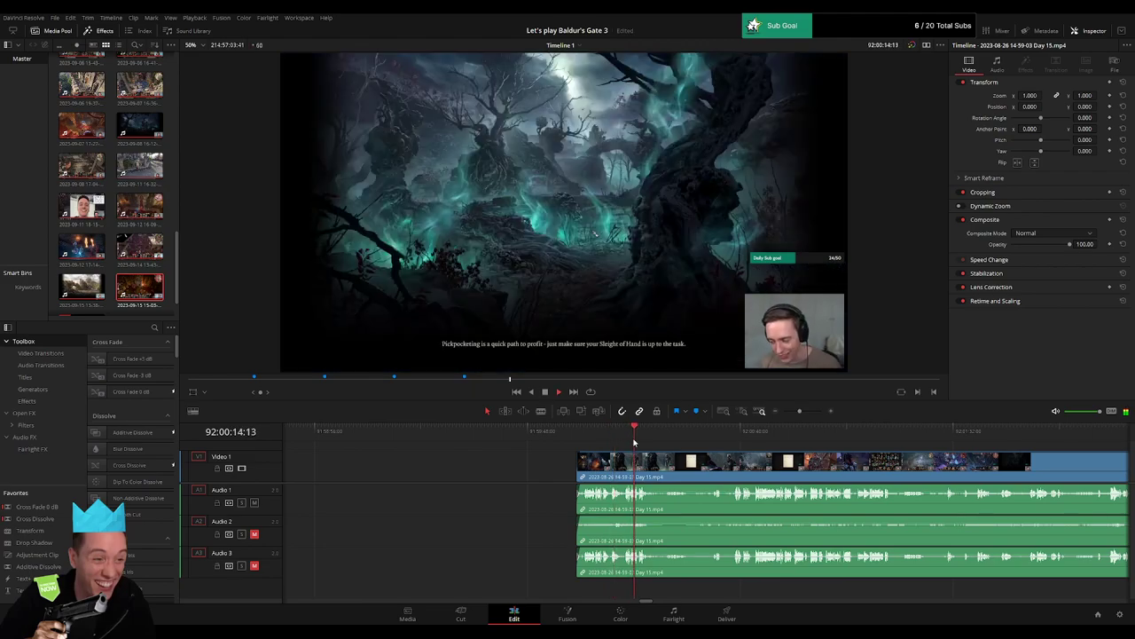
pyautogui.click(714, 440)
pyautogui.click(735, 441)
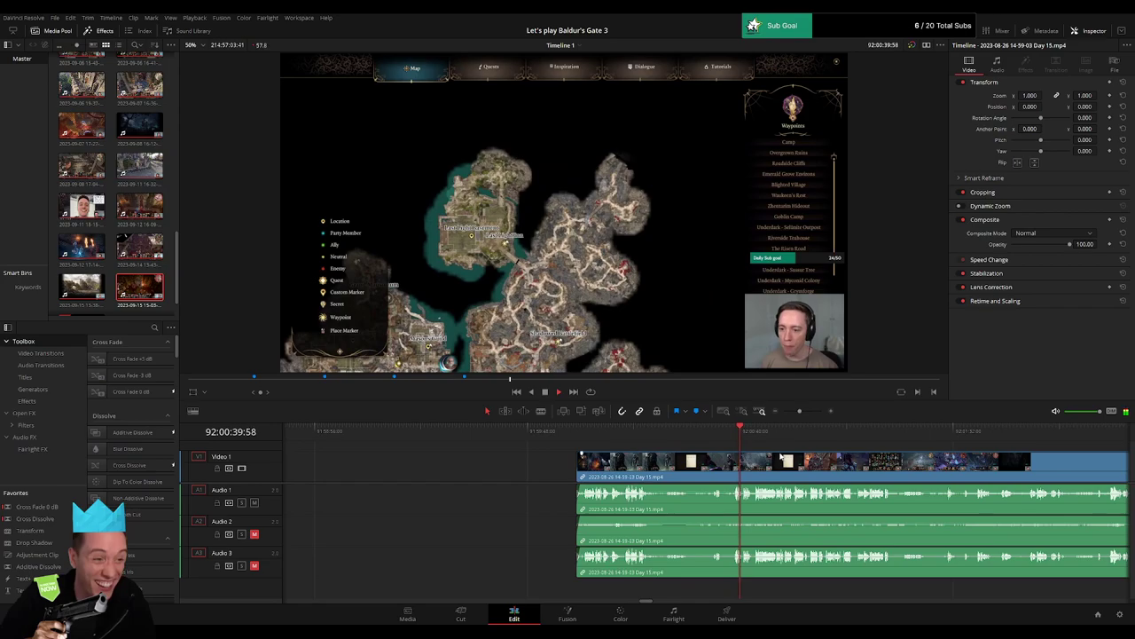
pyautogui.moveTo(795, 449); pyautogui.dragTo(602, 443)
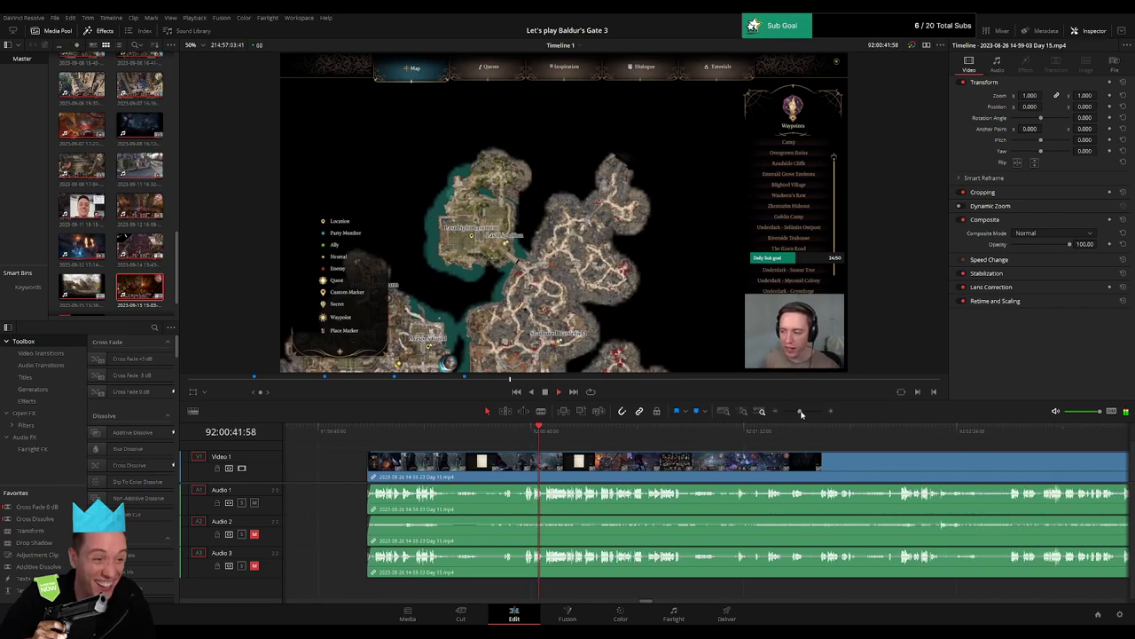
# Examine the Day 15 recording between about 92:53:30 and 92:55:20 for a suitable episode break.
pyautogui.moveTo(801, 412); pyautogui.dragTo(782, 422)
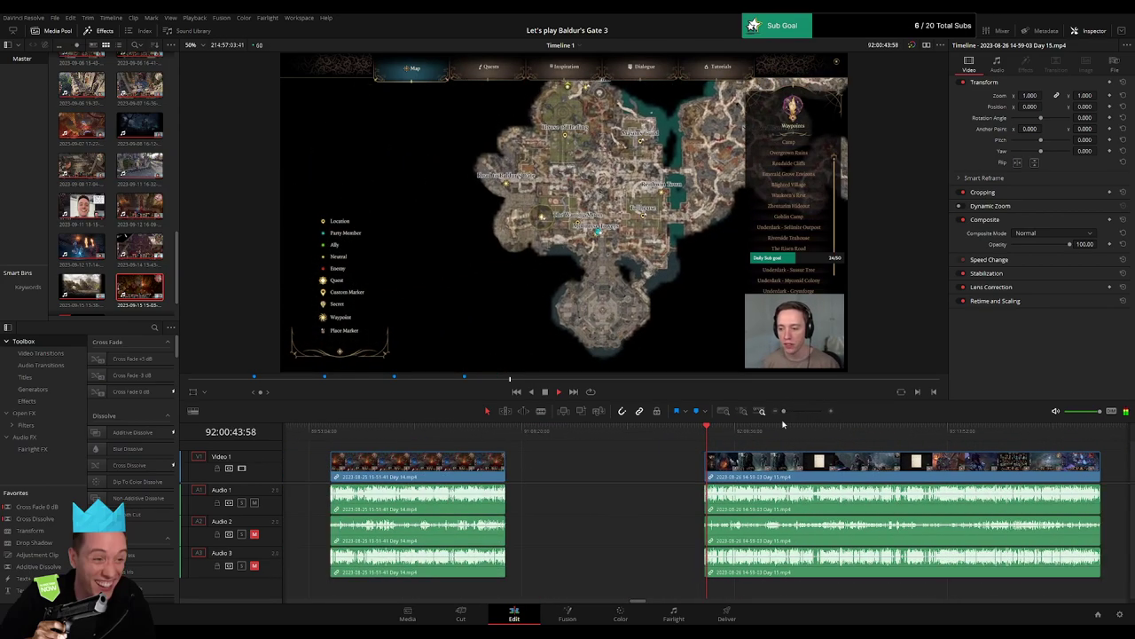
pyautogui.hscroll(6, 541, 447)
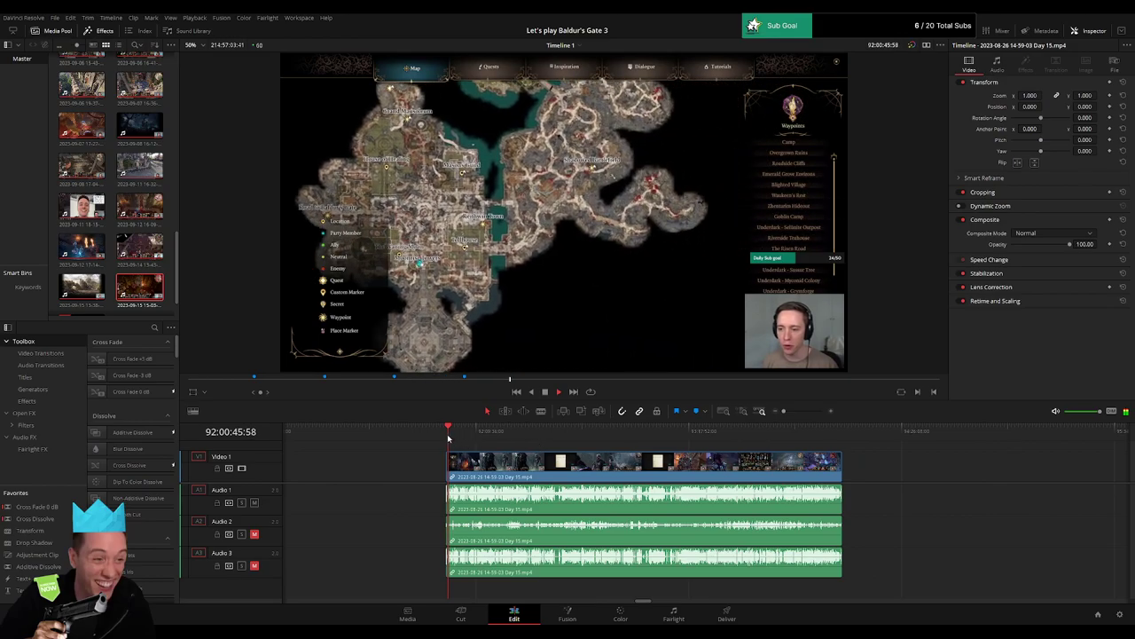
pyautogui.moveTo(450, 438); pyautogui.dragTo(615, 446)
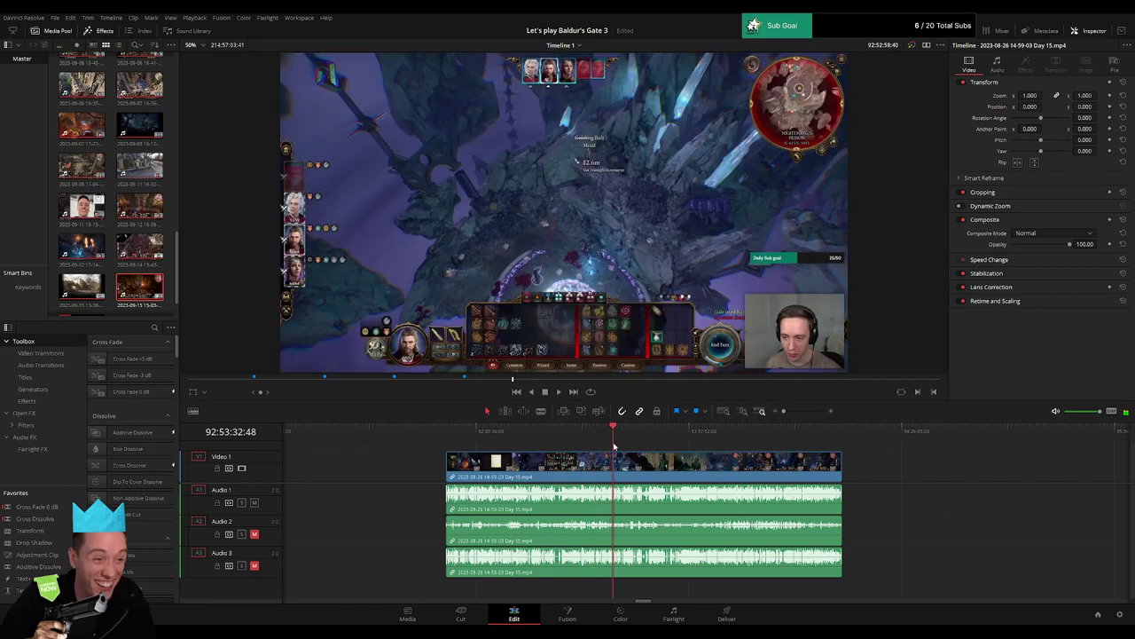
pyautogui.press('space')
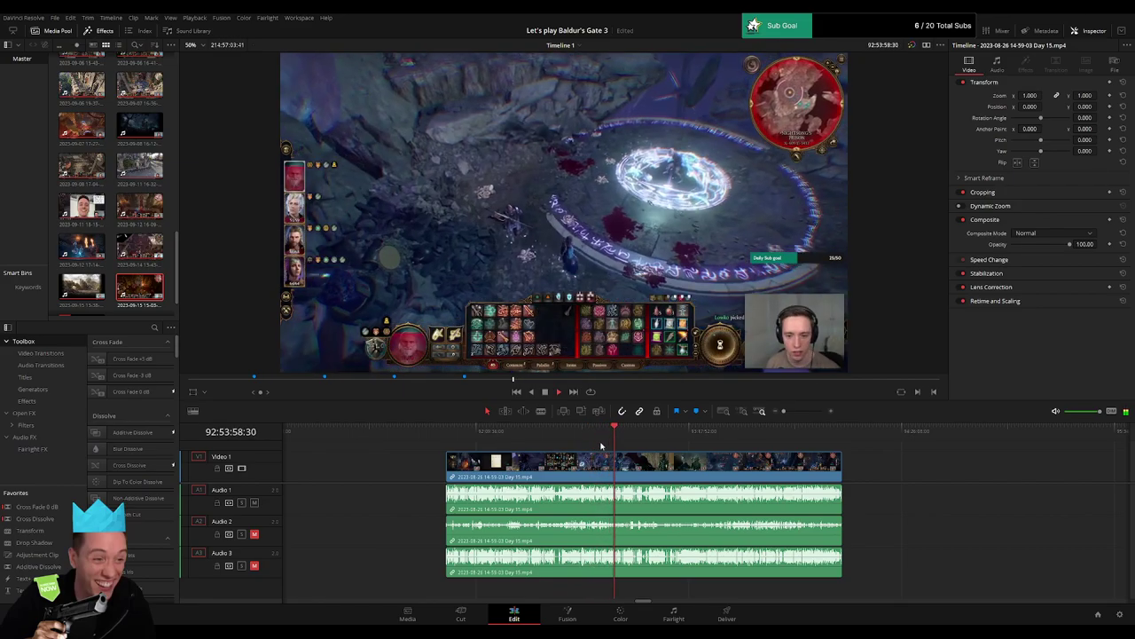
pyautogui.moveTo(784, 412); pyautogui.dragTo(805, 415)
pyautogui.click(735, 440)
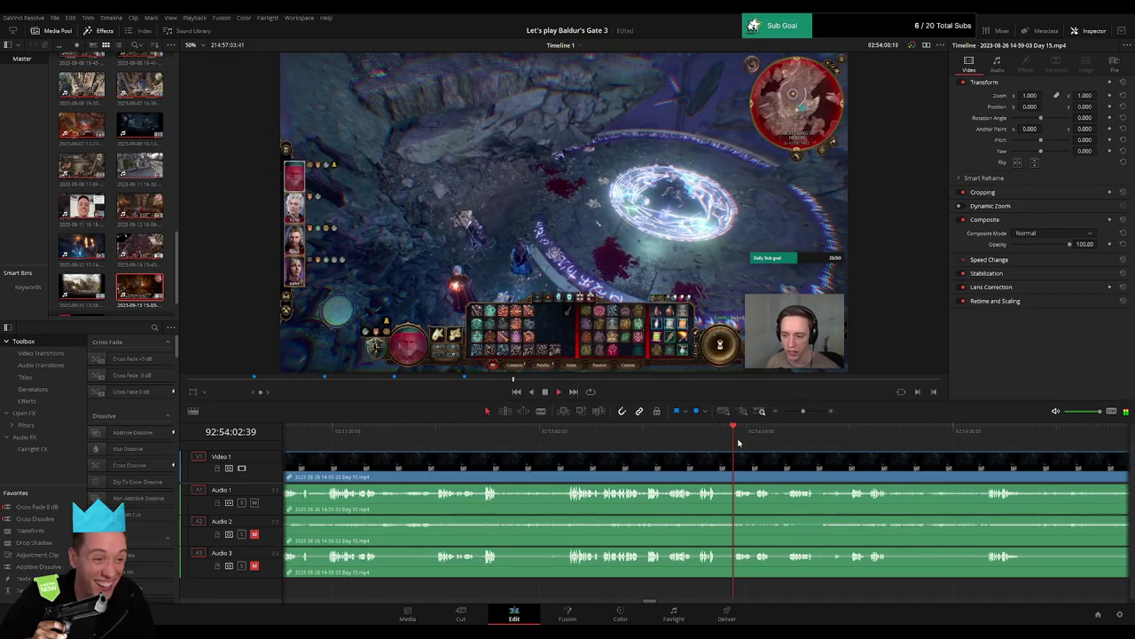
pyautogui.hscroll(3, 621, 452)
pyautogui.click(657, 440)
pyautogui.moveTo(659, 440); pyautogui.dragTo(753, 439)
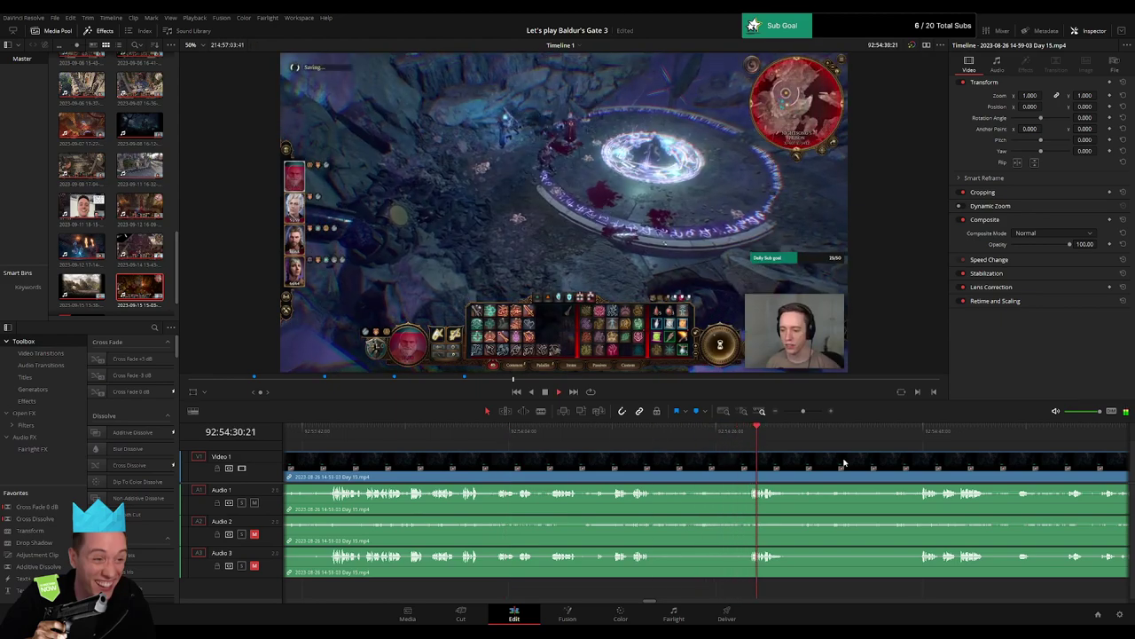
pyautogui.hscroll(3, 844, 463)
pyautogui.moveTo(666, 439); pyautogui.dragTo(681, 437)
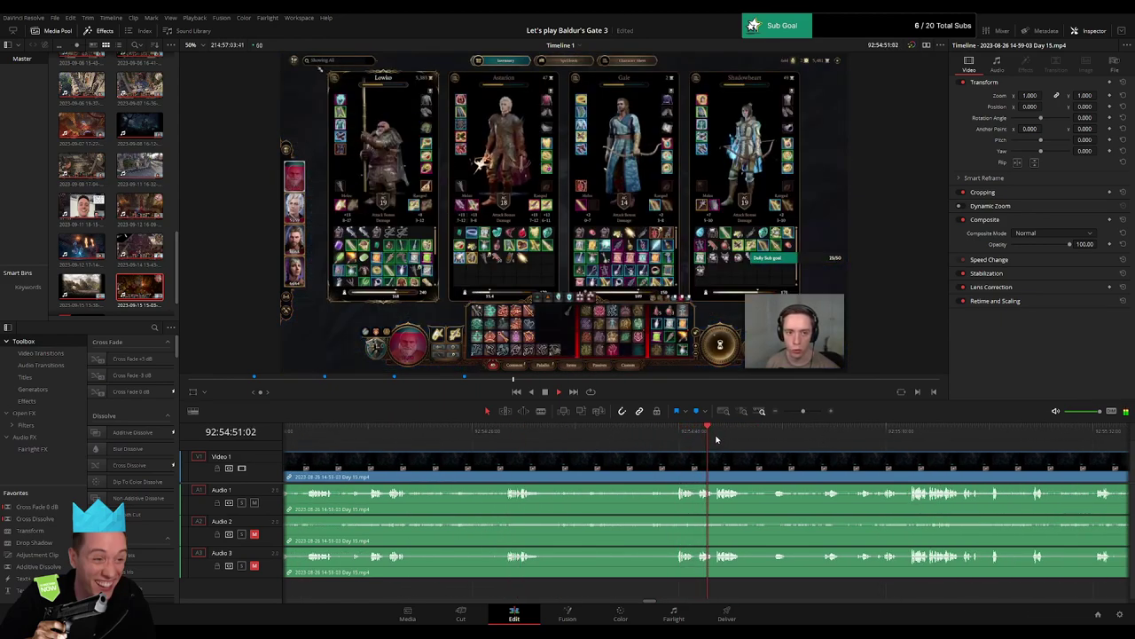
pyautogui.click(780, 437)
pyautogui.click(871, 435)
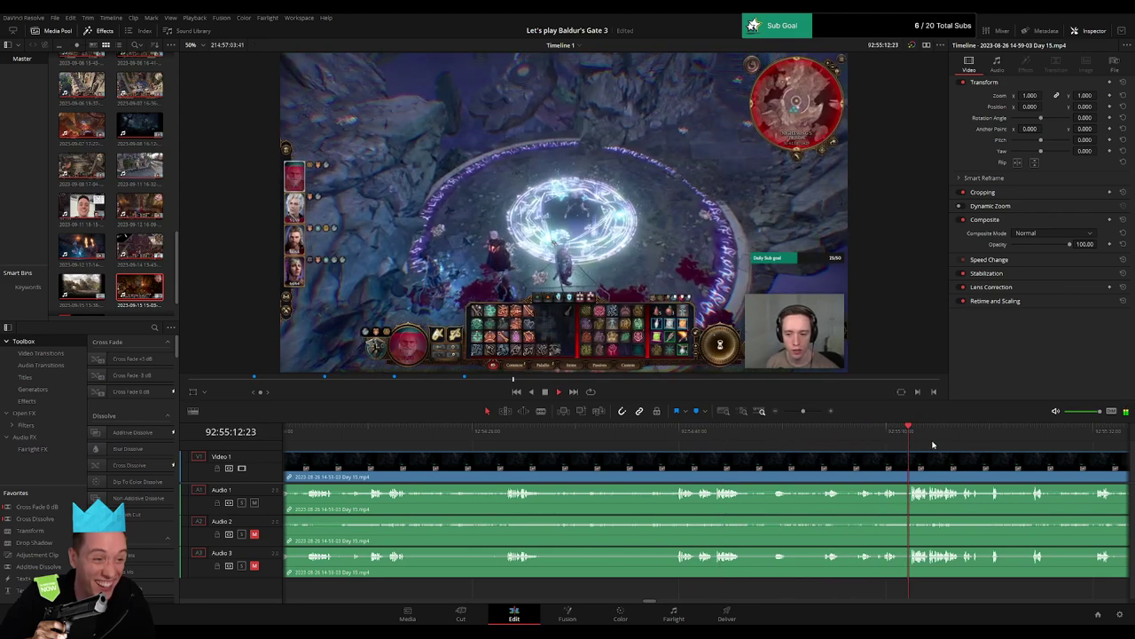
pyautogui.click(784, 433)
pyautogui.click(773, 433)
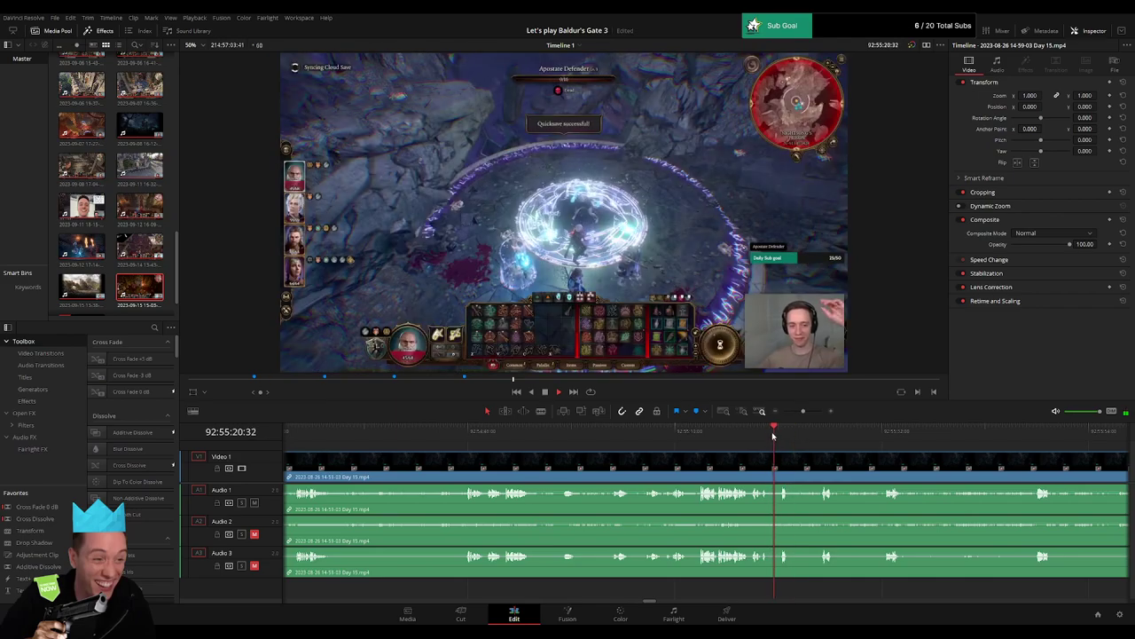
pyautogui.press('space')
# Split the Day 15 recording on the video and all three audio tracks at 92:55:20:30.
pyautogui.moveTo(804, 411); pyautogui.dragTo(812, 410)
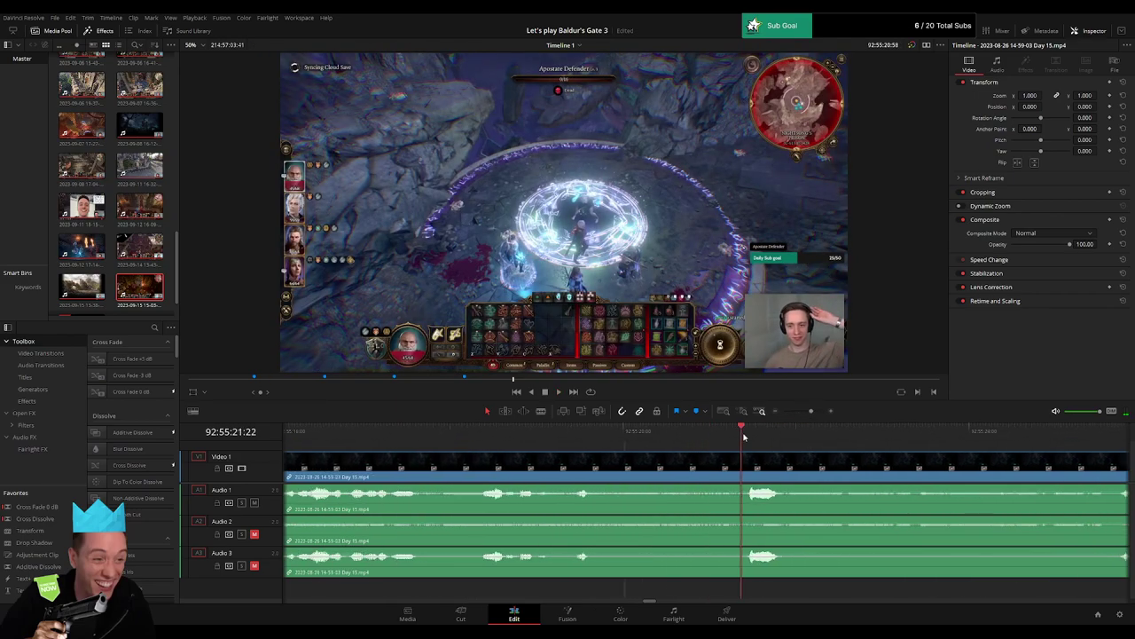
pyautogui.moveTo(743, 435); pyautogui.dragTo(667, 434)
pyautogui.hotkey('ctrl', 'b')
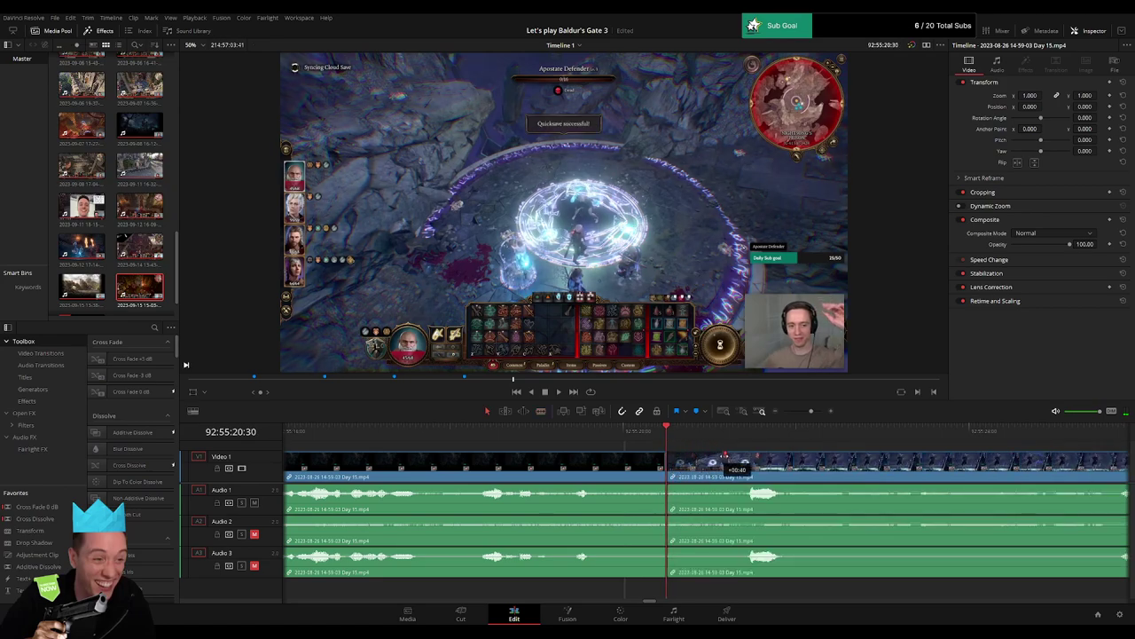
# Add fades of about one second on both sides of the 92:55:20:30 cut, covering the video and all three audio tracks.
pyautogui.moveTo(754, 455); pyautogui.dragTo(754, 454)
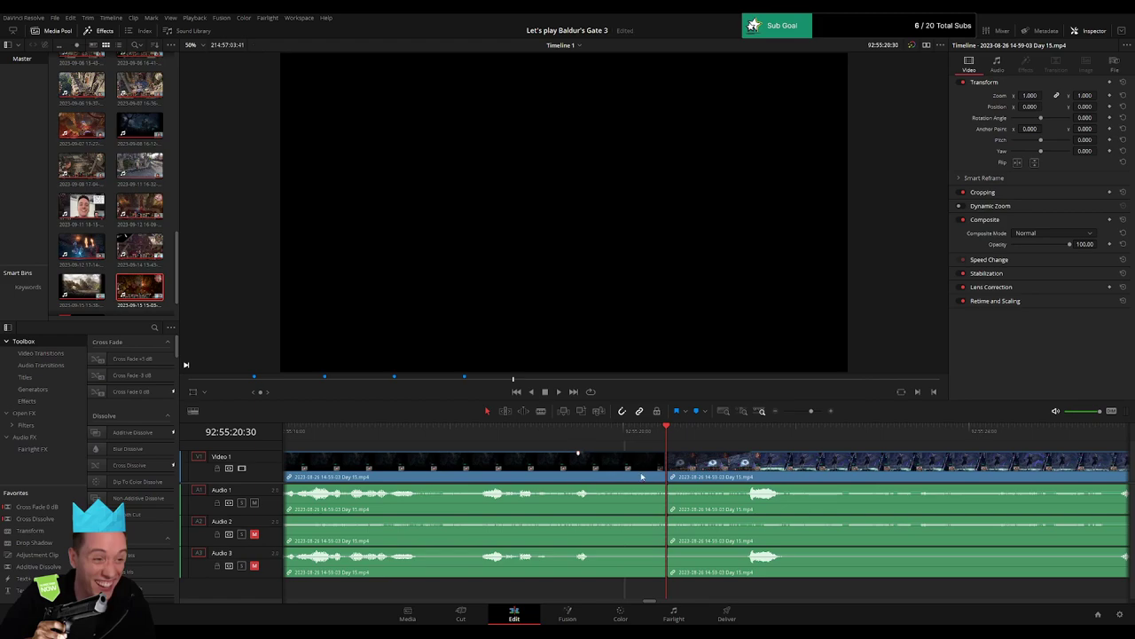
pyautogui.moveTo(667, 486); pyautogui.dragTo(589, 486)
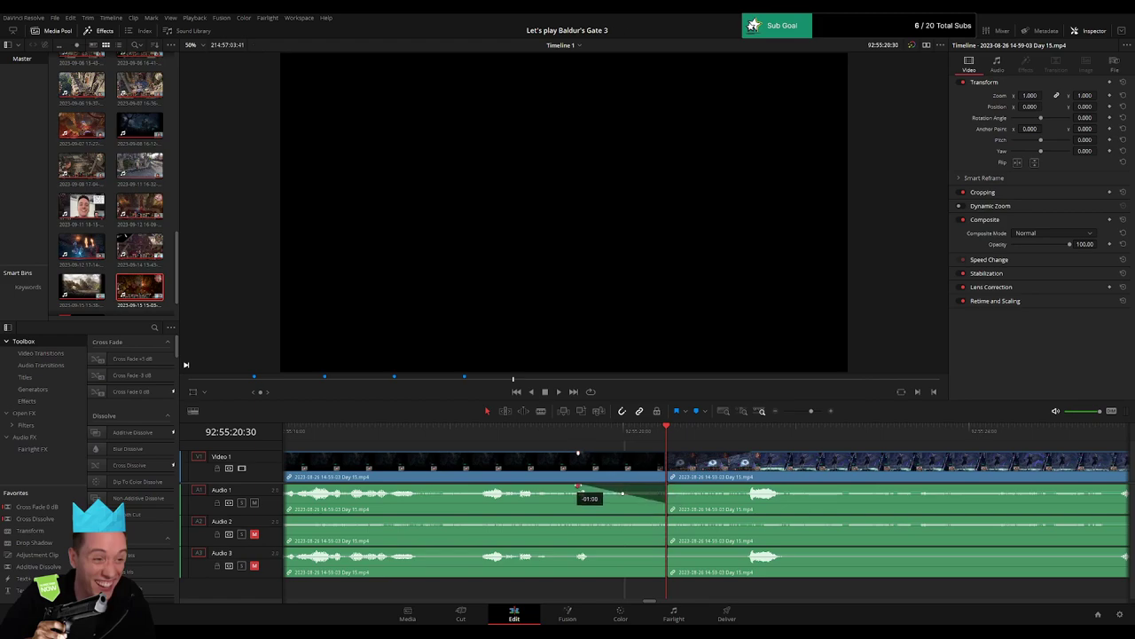
pyautogui.moveTo(669, 486); pyautogui.dragTo(731, 487)
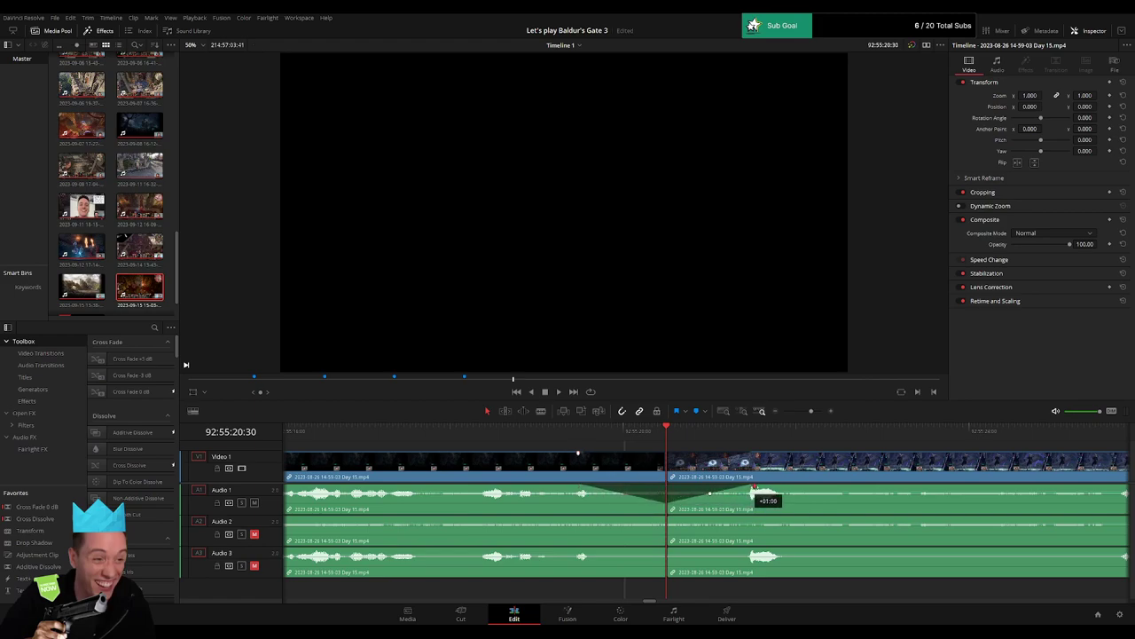
pyautogui.moveTo(661, 521); pyautogui.dragTo(577, 518)
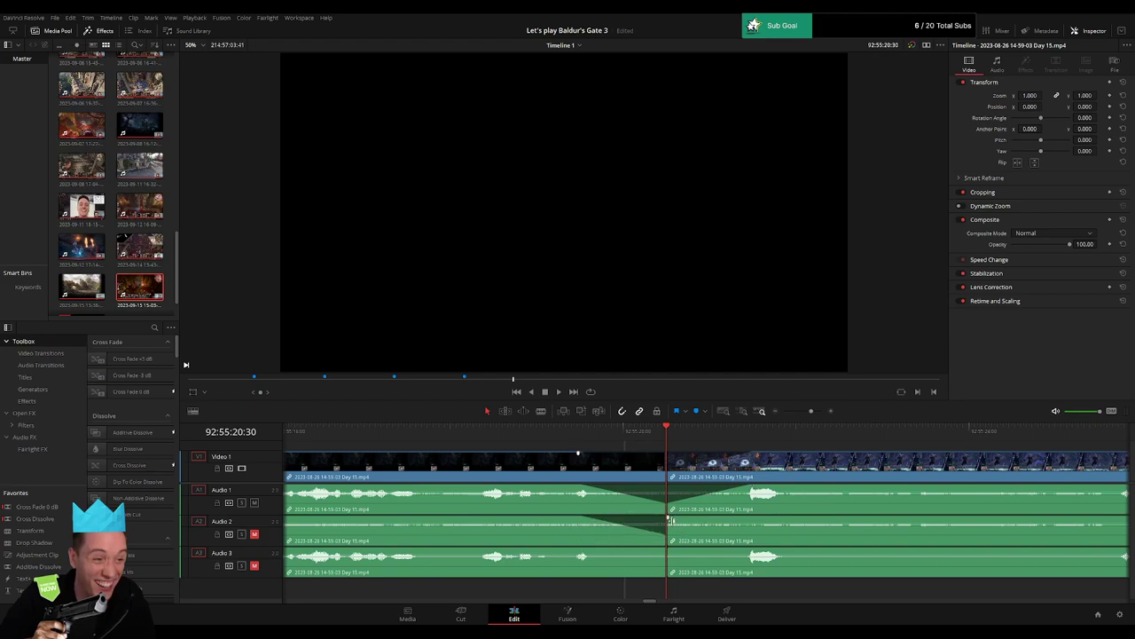
pyautogui.moveTo(670, 521); pyautogui.dragTo(734, 518)
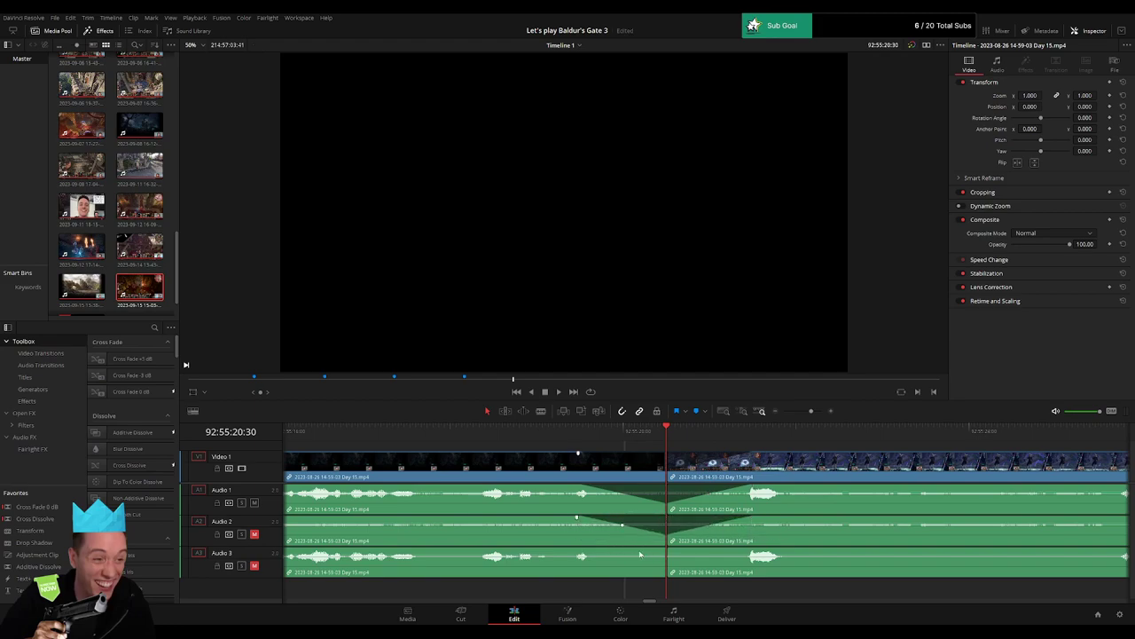
pyautogui.moveTo(663, 550); pyautogui.dragTo(583, 551)
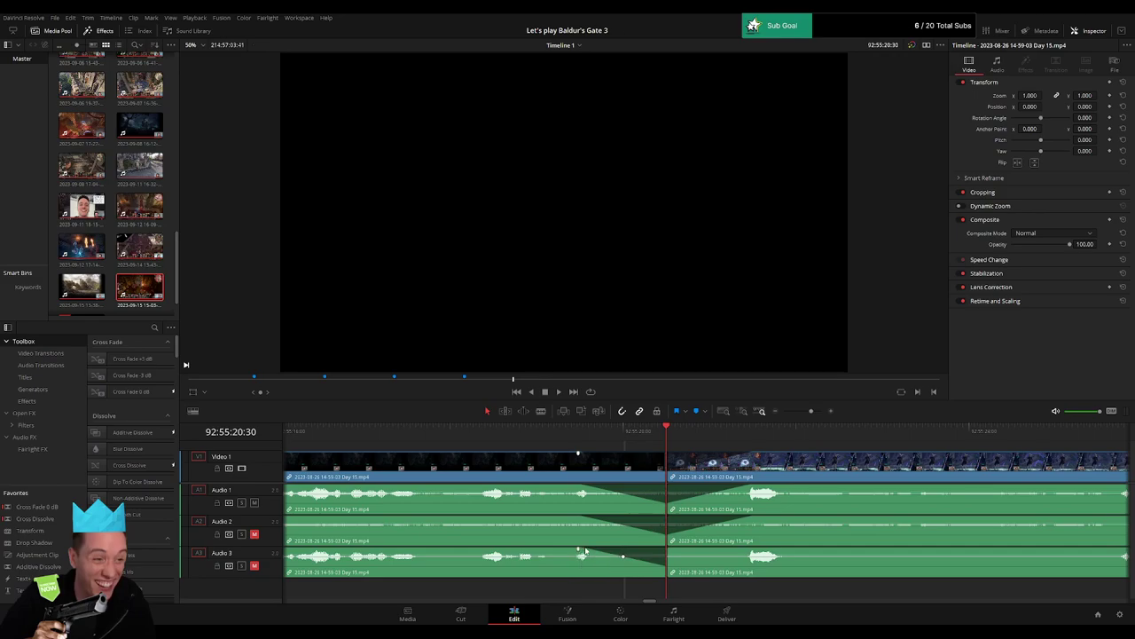
pyautogui.moveTo(669, 550); pyautogui.dragTo(753, 552)
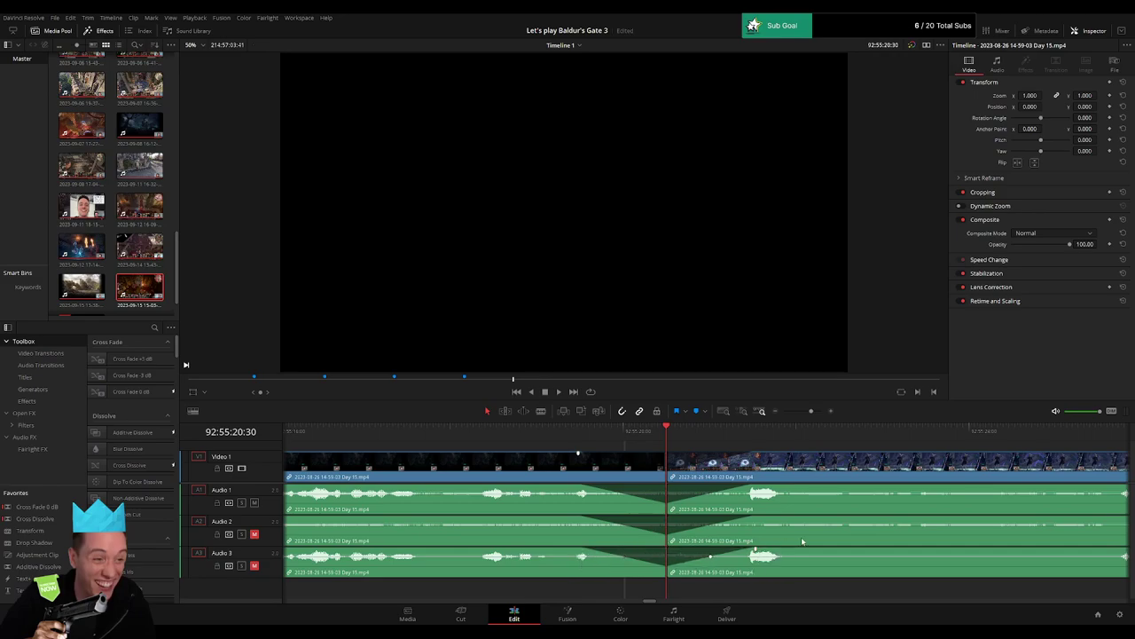
# Play through the Day 15 recording after the cut, up to about 92:55:59, to check how the new episode opens.
pyautogui.moveTo(812, 411); pyautogui.dragTo(809, 412)
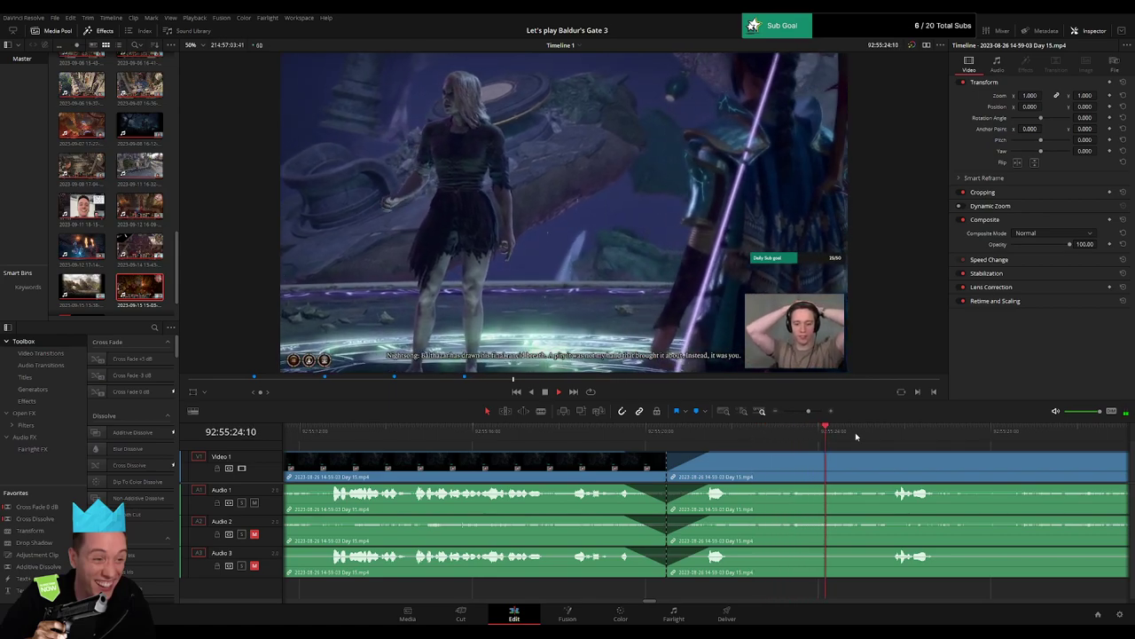
pyautogui.click(885, 435)
pyautogui.moveTo(808, 412); pyautogui.dragTo(800, 411)
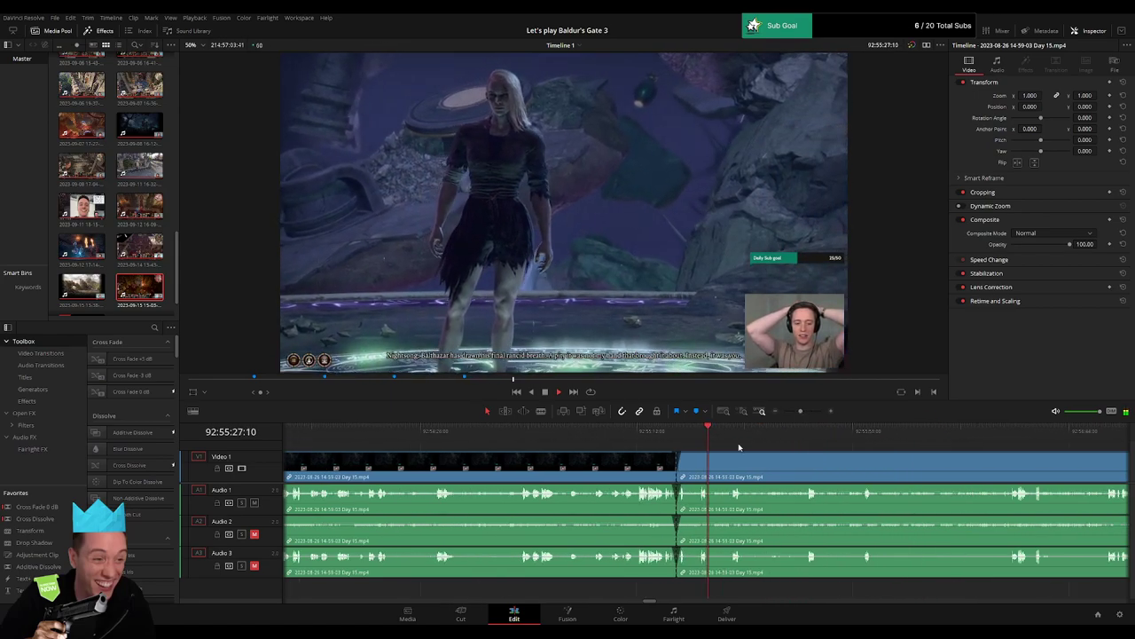
pyautogui.click(731, 438)
pyautogui.moveTo(698, 435); pyautogui.dragTo(763, 418)
pyautogui.press('space')
pyautogui.hscroll(3, 682, 450)
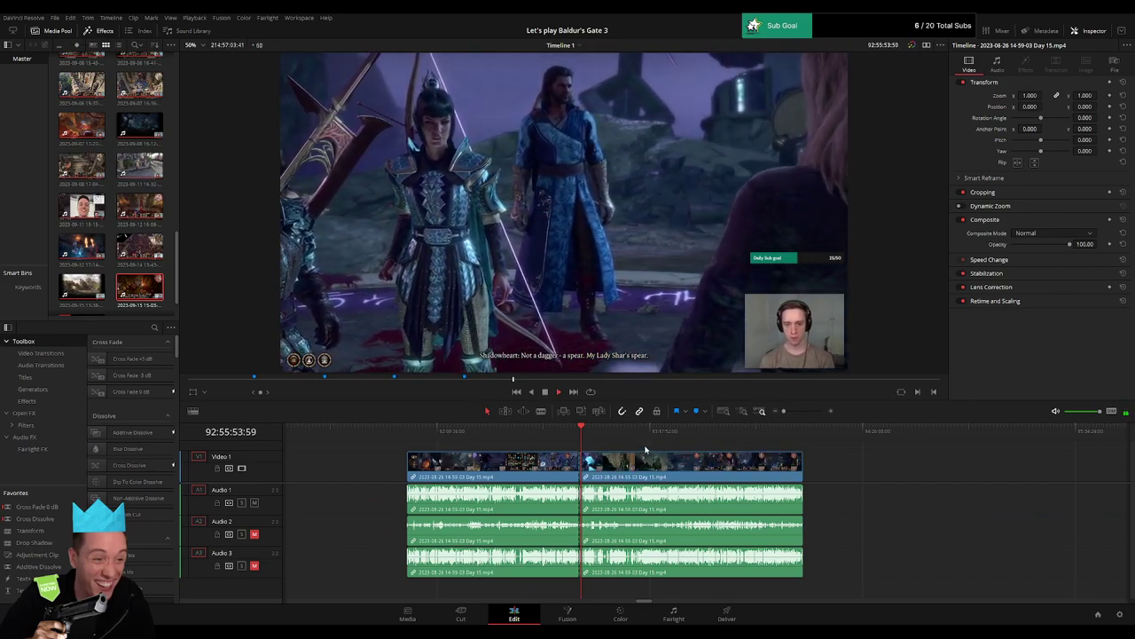
pyautogui.hscroll(3, 577, 456)
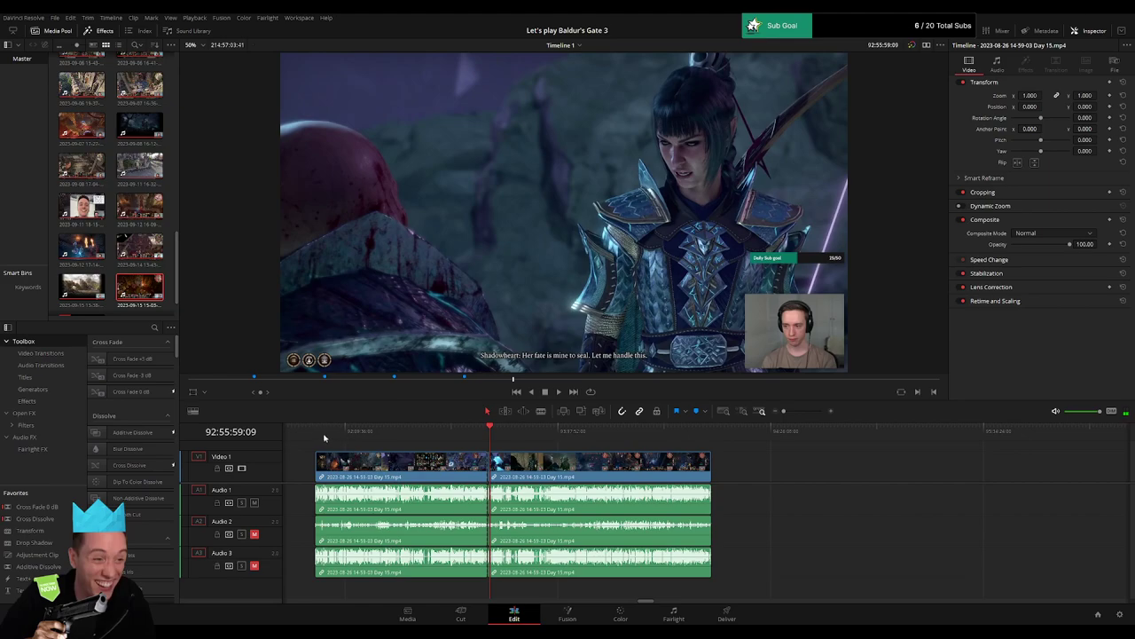
# Move the second part of the Day 15 recording along the timeline so it starts at 94:00:00:00.
pyautogui.press('Home')
pyautogui.hscroll(3, 635, 470)
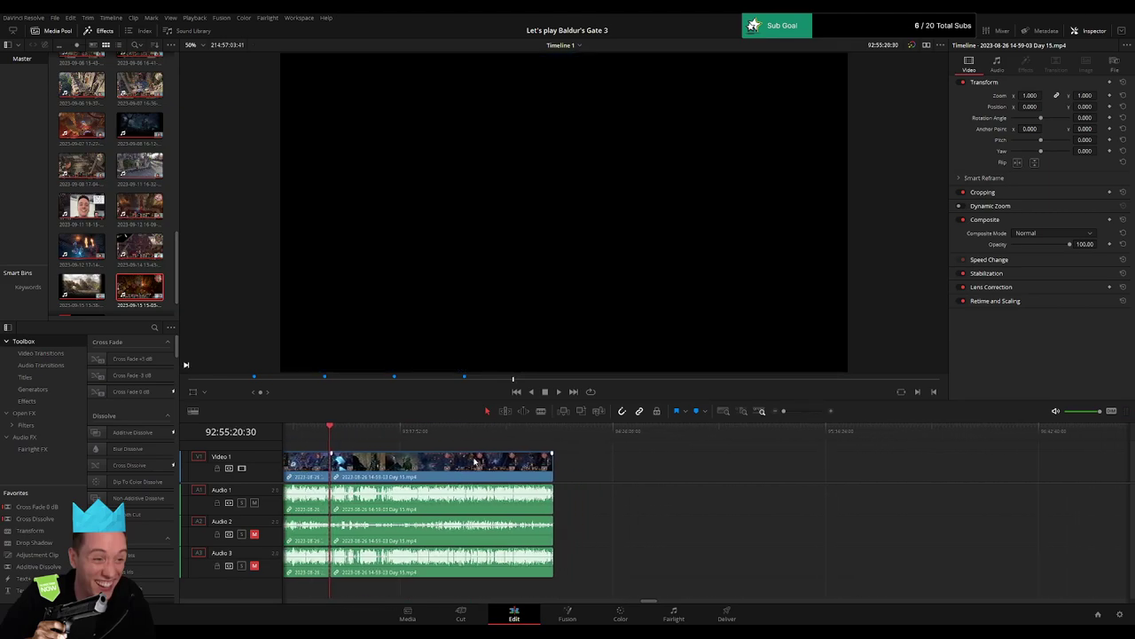
pyautogui.moveTo(480, 468); pyautogui.dragTo(795, 467)
pyautogui.click(516, 468)
pyautogui.press('Delete')
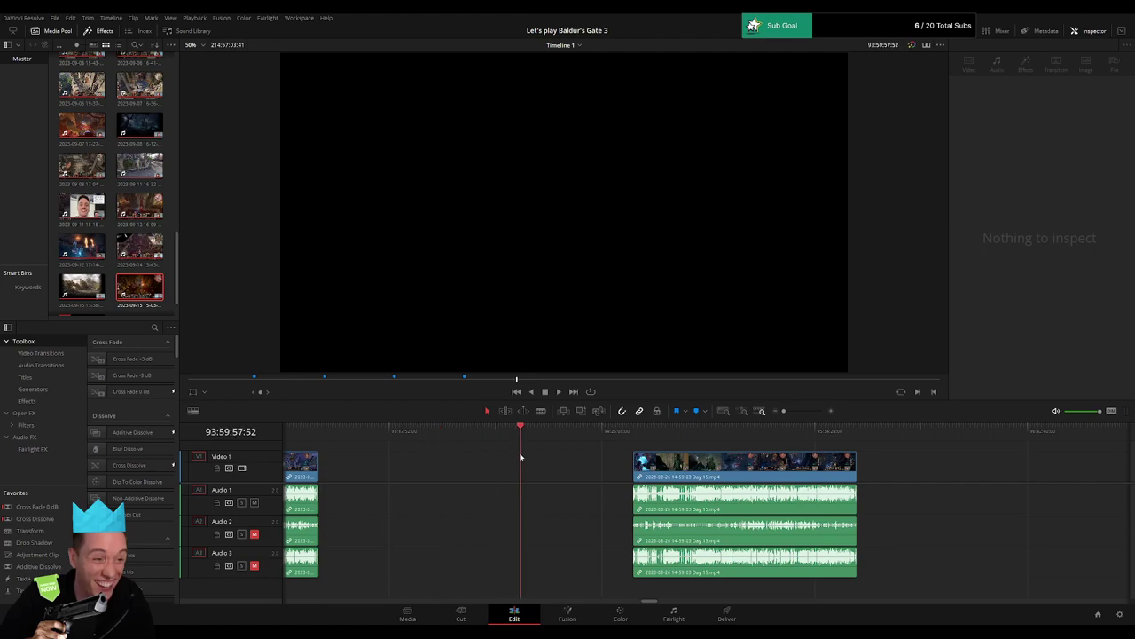
pyautogui.moveTo(784, 411); pyautogui.dragTo(790, 411)
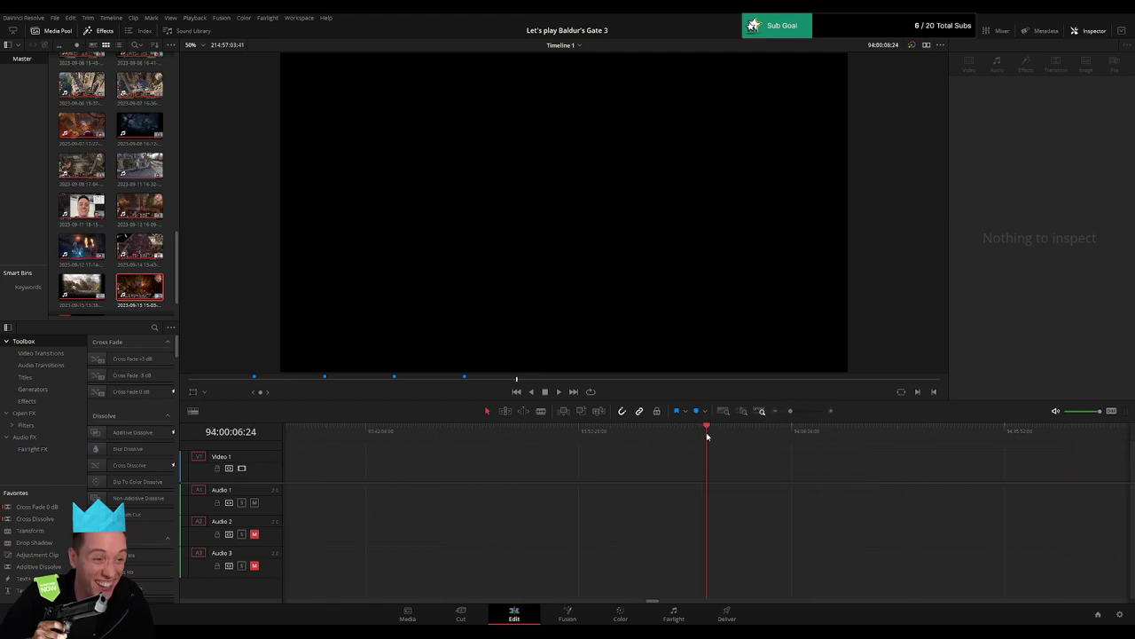
pyautogui.moveTo(704, 432); pyautogui.dragTo(705, 433)
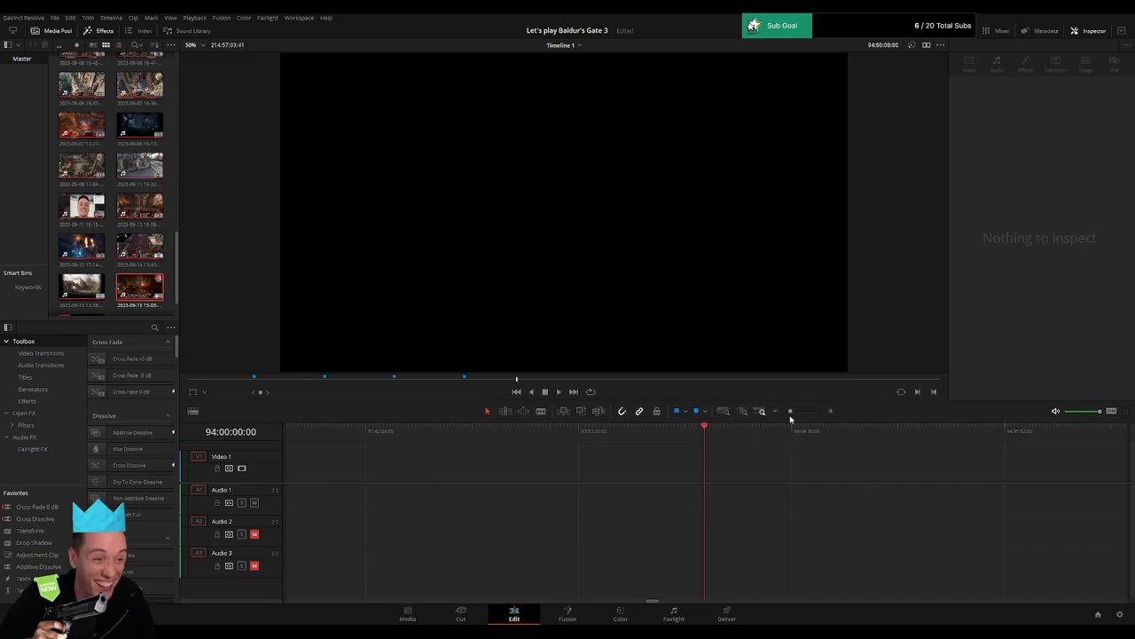
pyautogui.moveTo(791, 417); pyautogui.dragTo(784, 417)
pyautogui.hscroll(5, 770, 469)
# Examine the Day 15 recording between about 94:53:35 and 94:54:17 for a suitable episode break.
pyautogui.moveTo(613, 471)
pyautogui.mouseDown()
pyautogui.moveTo(506, 472)
pyautogui.moveTo(459, 445)
pyautogui.moveTo(609, 448)
pyautogui.mouseUp()
pyautogui.press('space')
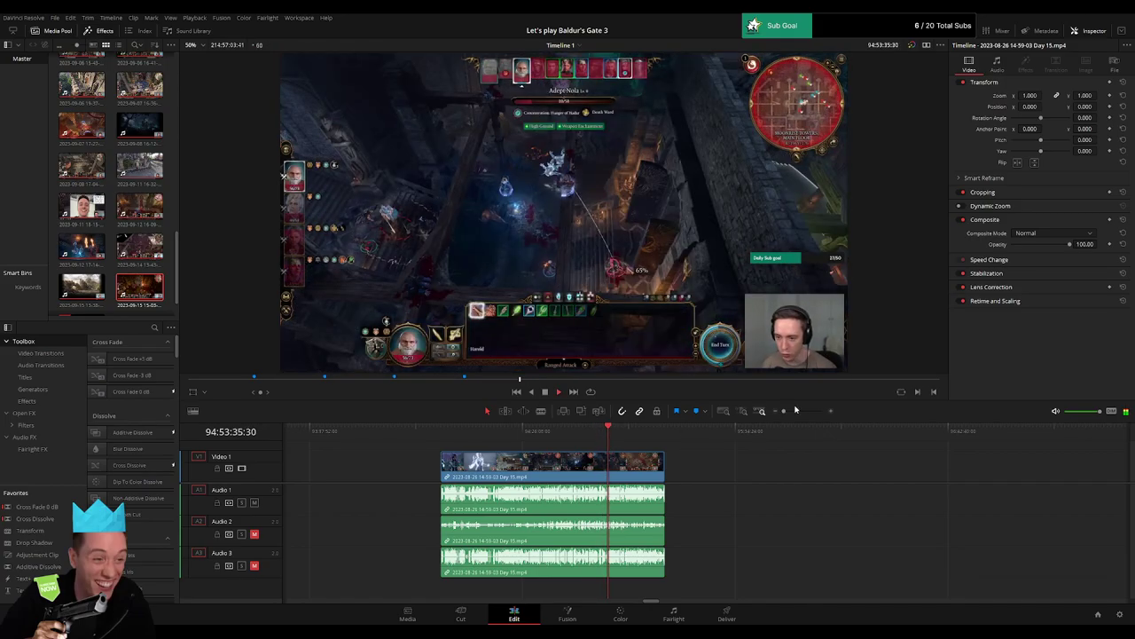
pyautogui.moveTo(796, 409); pyautogui.dragTo(804, 411)
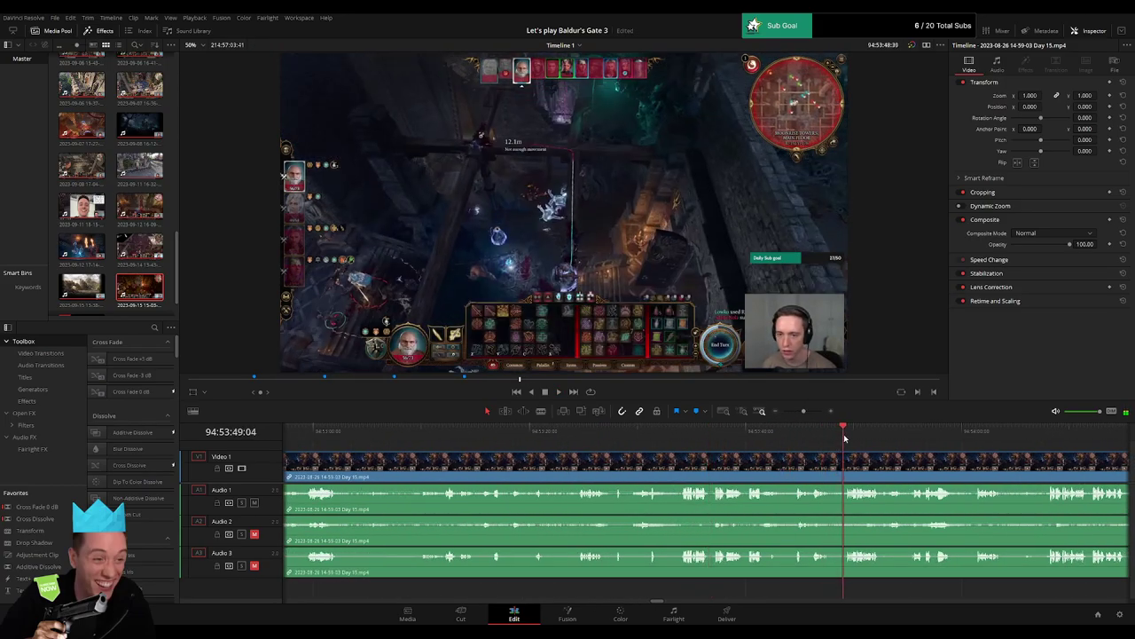
pyautogui.moveTo(862, 462); pyautogui.dragTo(609, 451)
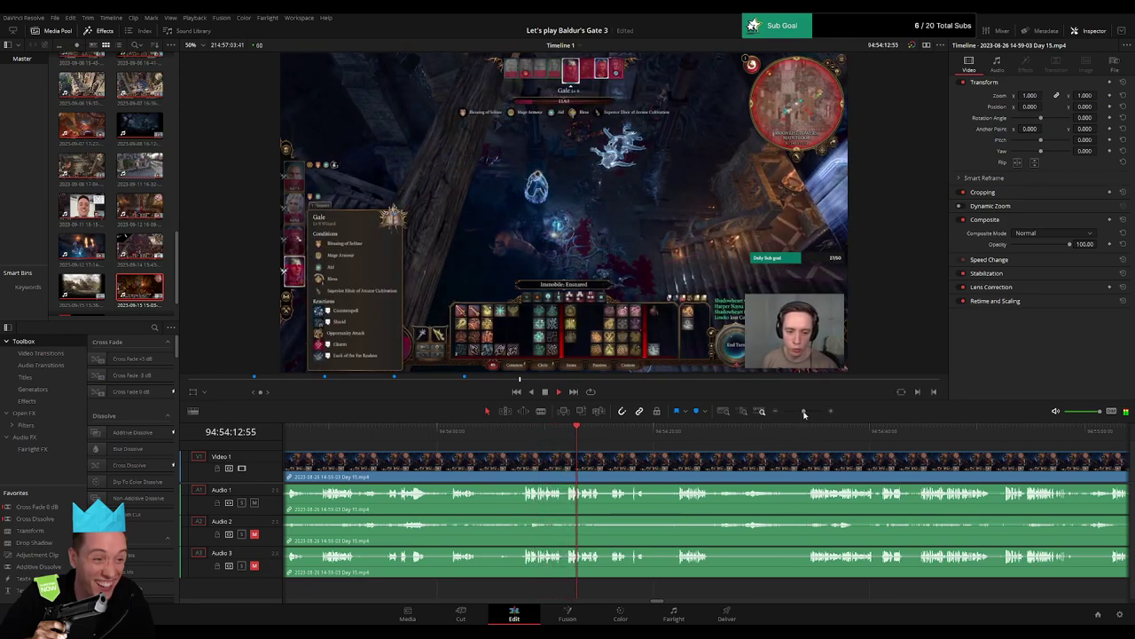
pyautogui.moveTo(804, 412); pyautogui.dragTo(808, 414)
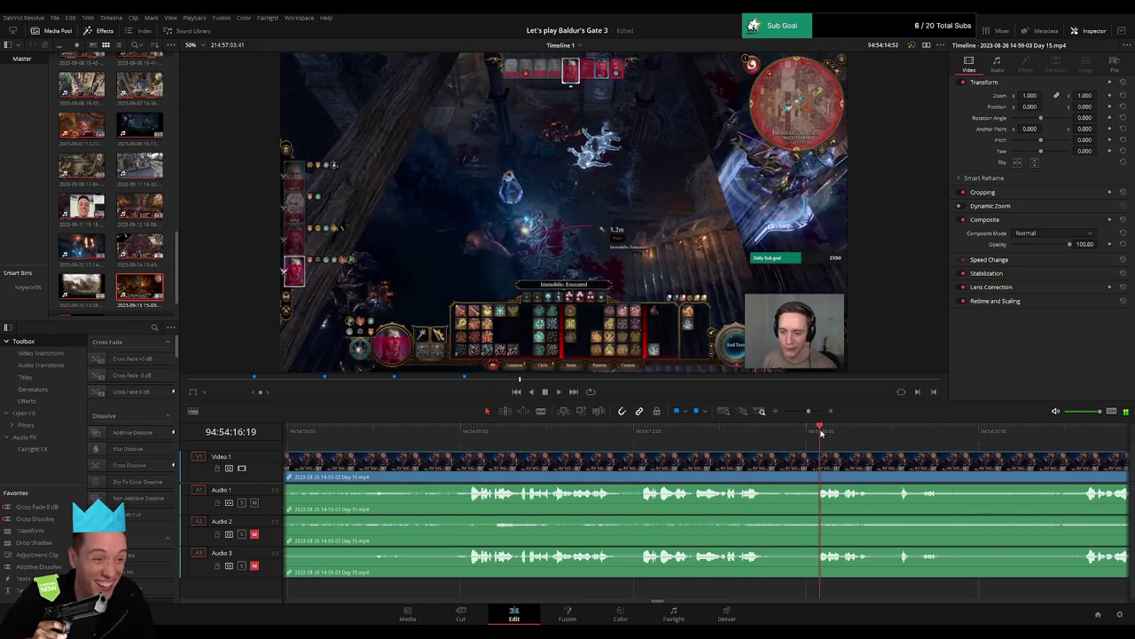
pyautogui.click(469, 435)
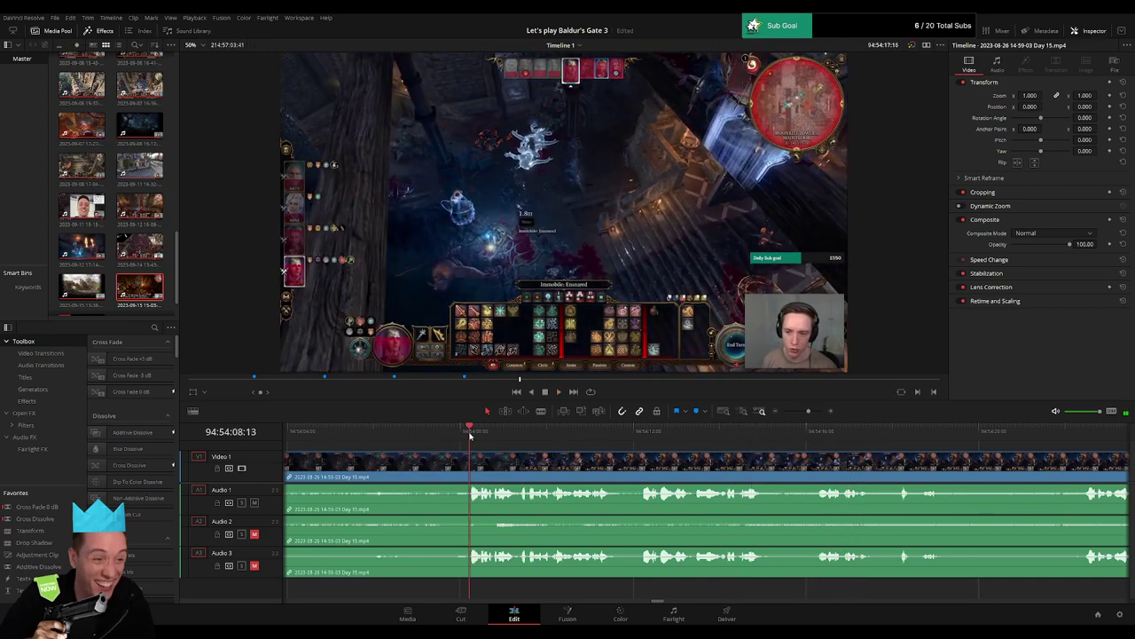
pyautogui.click(451, 434)
pyautogui.moveTo(450, 438); pyautogui.dragTo(420, 439)
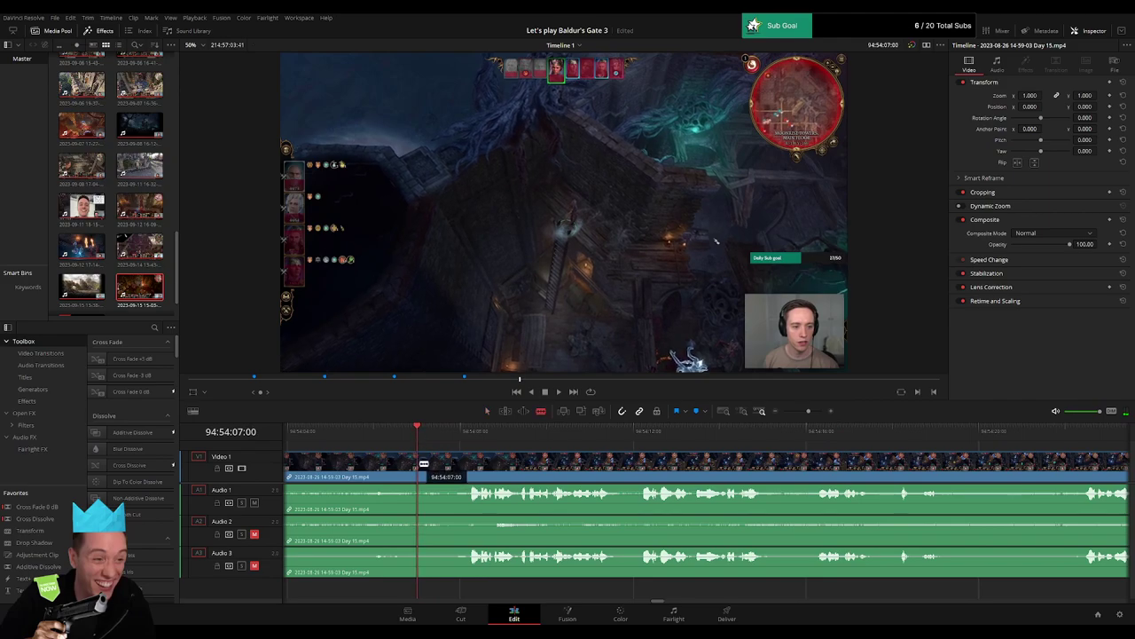
# Split the Day 15 recording at 94:54:07:00, add fades of about one second around the cut on all tracks, and preview them.
pyautogui.click(424, 463)
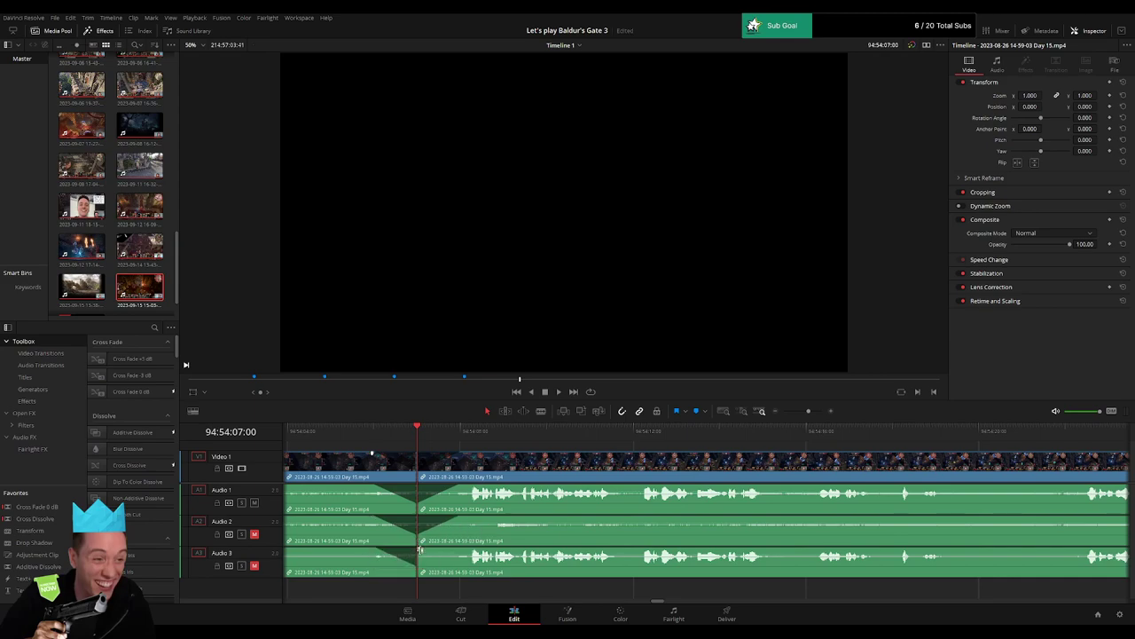
pyautogui.moveTo(420, 549); pyautogui.dragTo(429, 556)
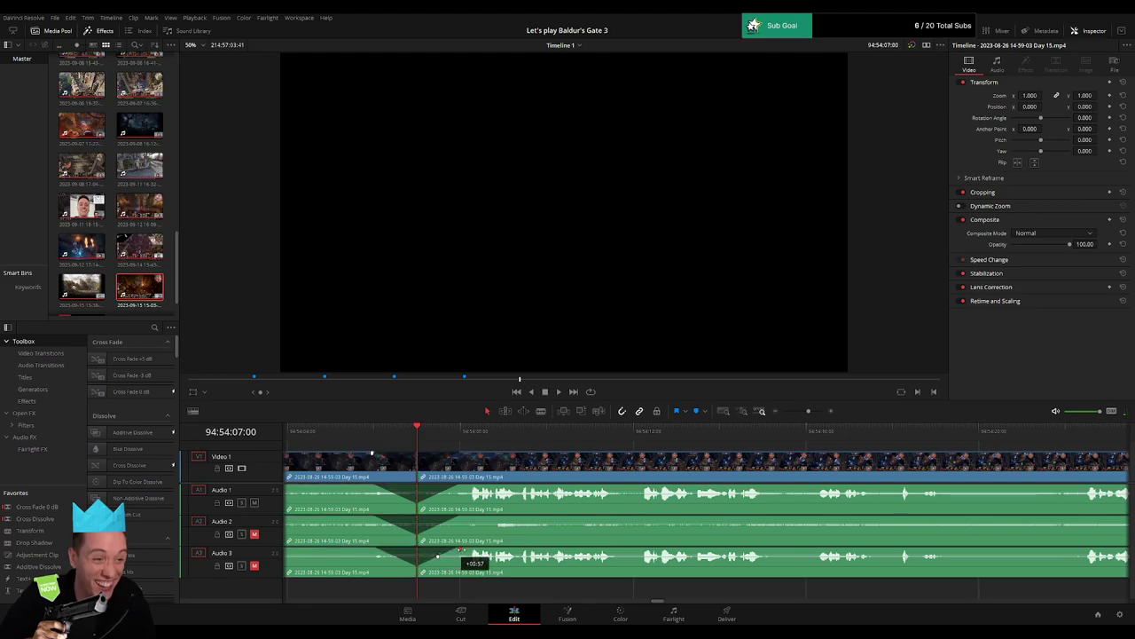
pyautogui.press('space')
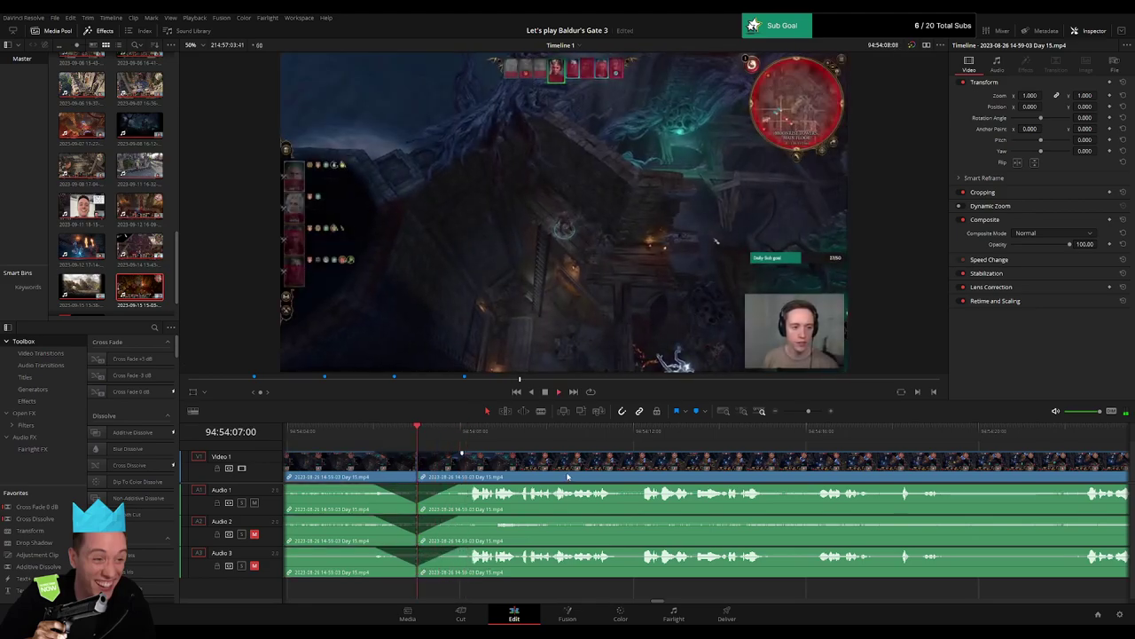
pyautogui.moveTo(557, 433); pyautogui.dragTo(1071, 436)
pyautogui.click(834, 440)
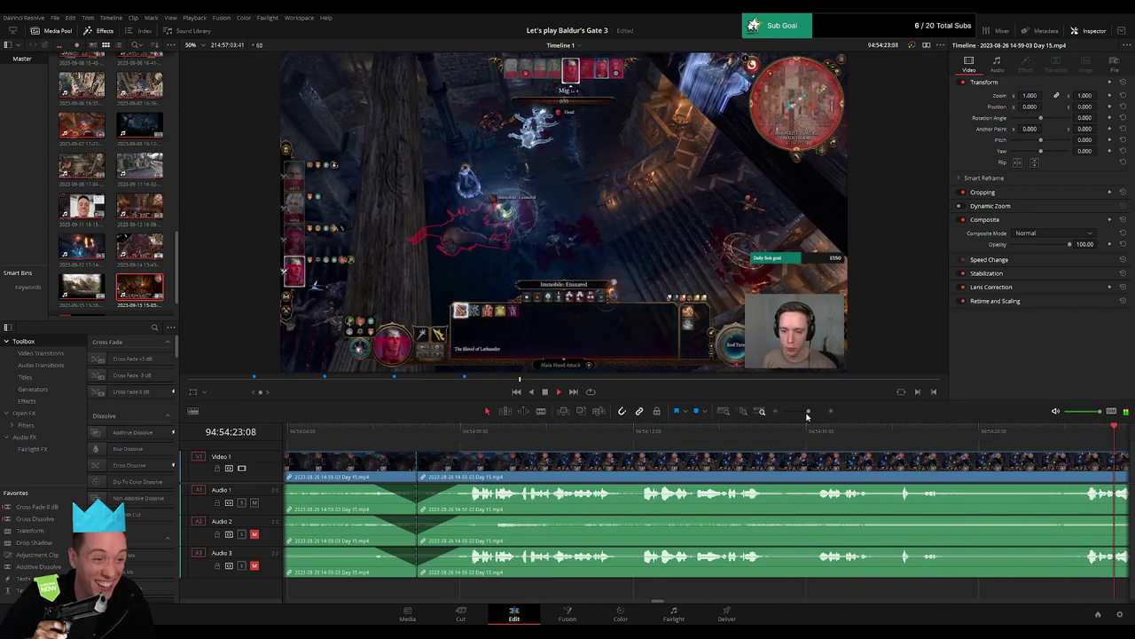
# Move the remaining part of the Day 15 recording so it starts at 96:00:00:00.
pyautogui.moveTo(808, 411); pyautogui.dragTo(783, 414)
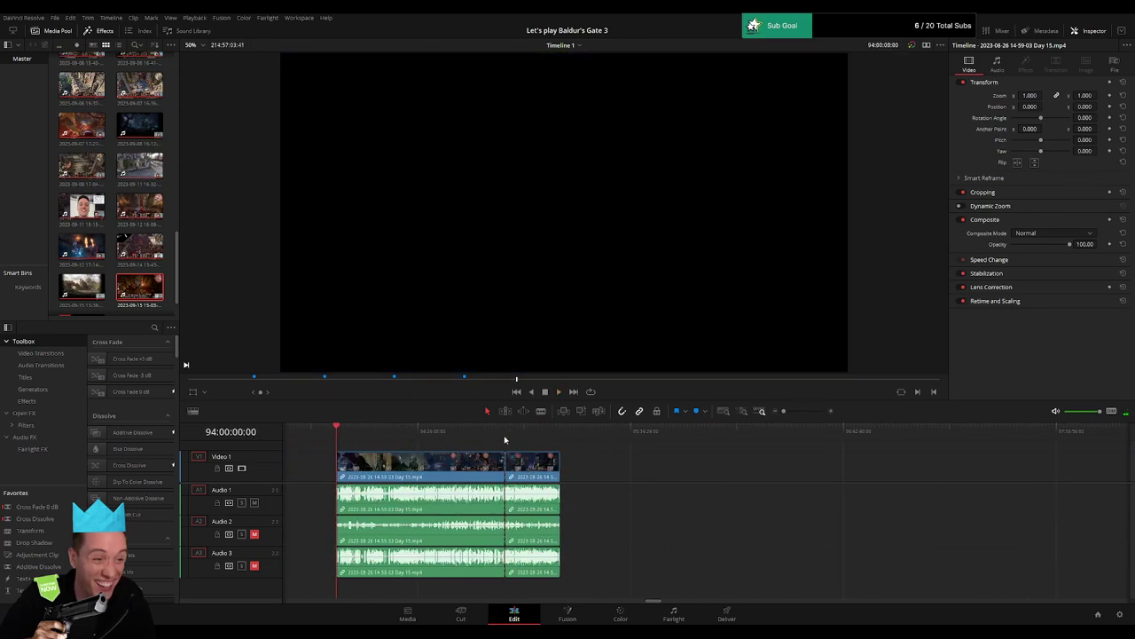
pyautogui.click(505, 438)
pyautogui.hscroll(2, 577, 471)
pyautogui.moveTo(420, 471); pyautogui.dragTo(796, 475)
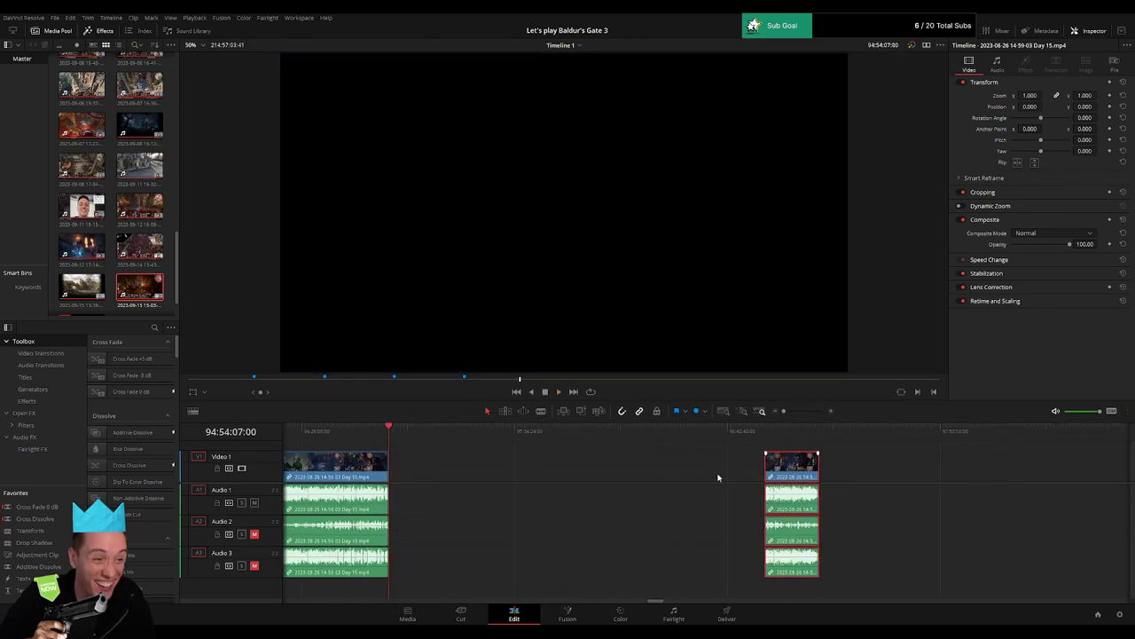
pyautogui.click(562, 470)
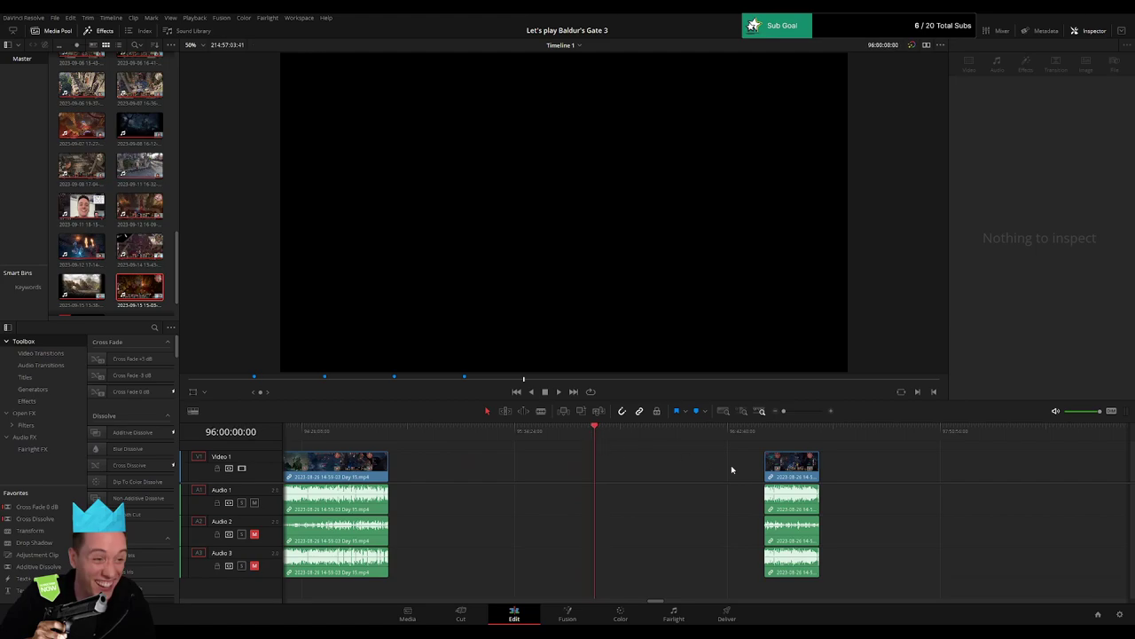
pyautogui.moveTo(799, 466); pyautogui.dragTo(629, 470)
# Close the gap after the final Day 15 section so the Day 15 part 2 recording follows directly, and preview the section's start.
pyautogui.click(961, 477)
pyautogui.hscroll(5, 825, 475)
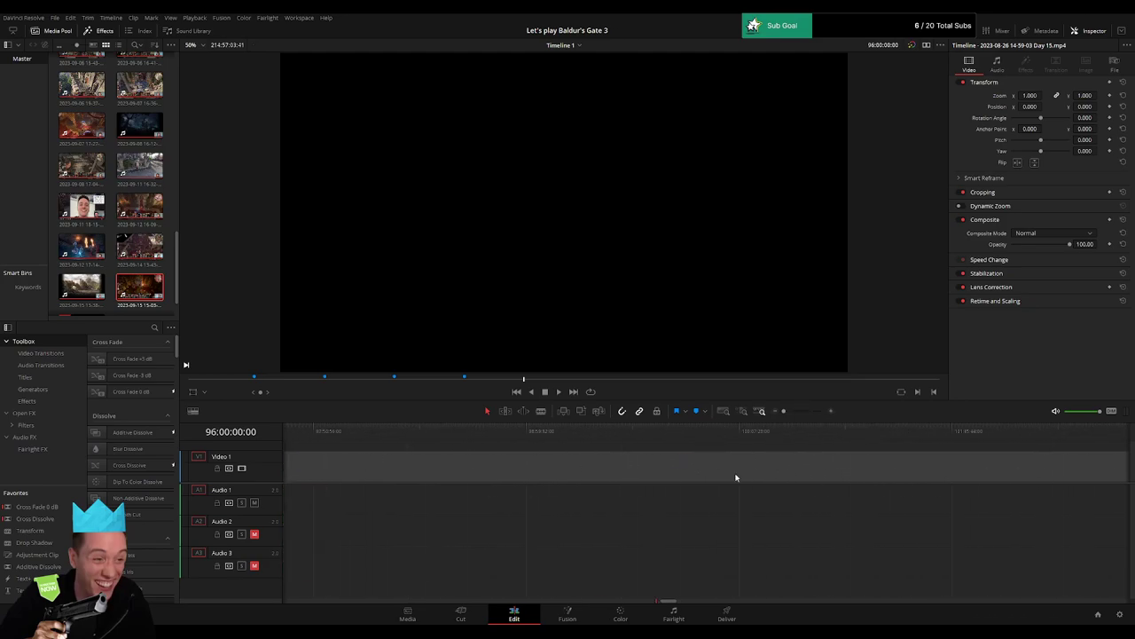
pyautogui.hscroll(-5, 735, 477)
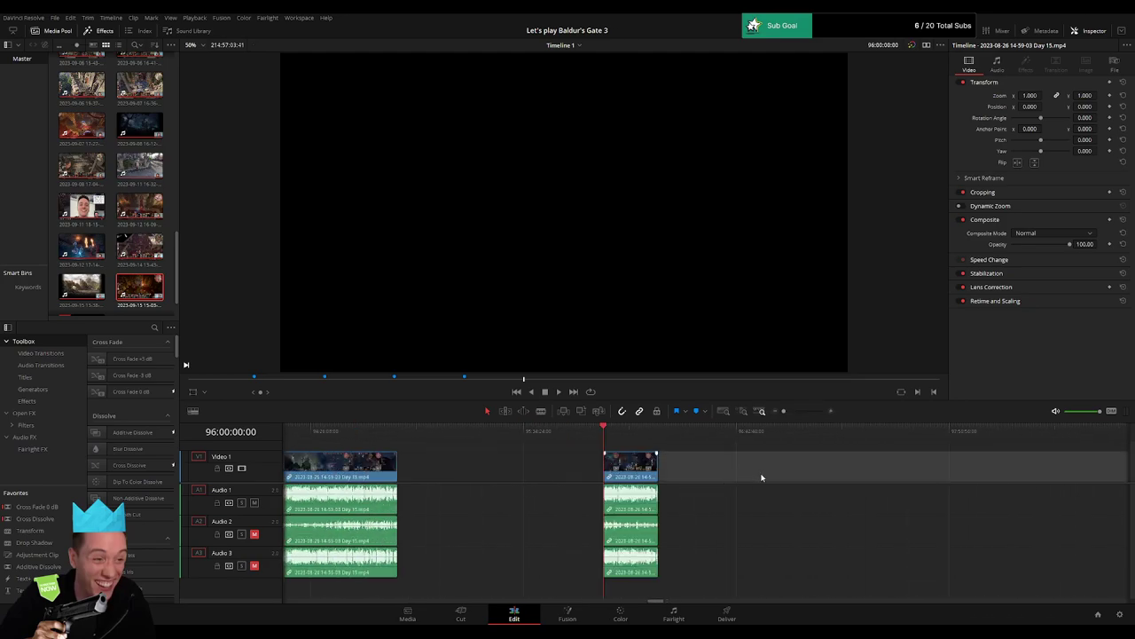
pyautogui.press('Delete')
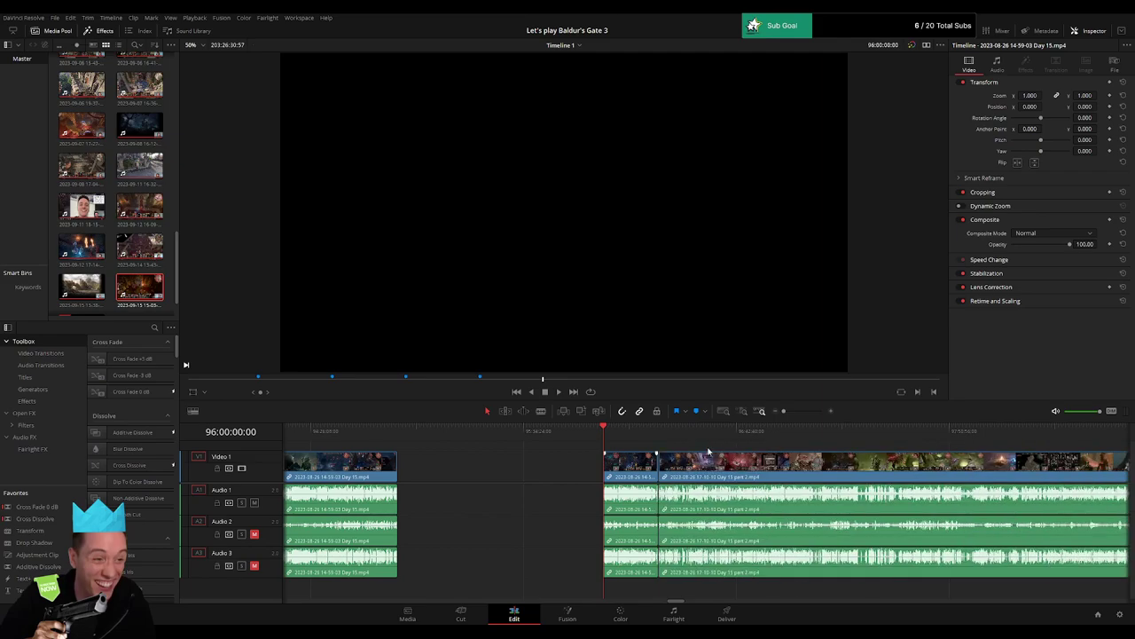
pyautogui.press('space')
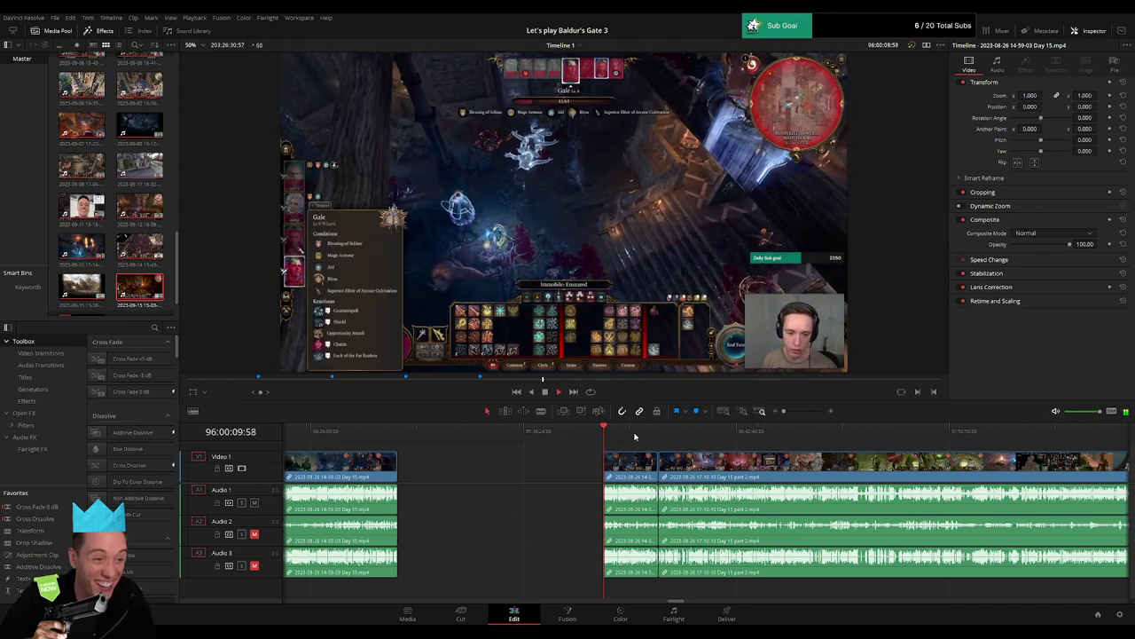
# Preview the join between the Day 15 and Day 15 part 2 recordings and add transitions there on all tracks.
pyautogui.click(658, 435)
pyautogui.press('space')
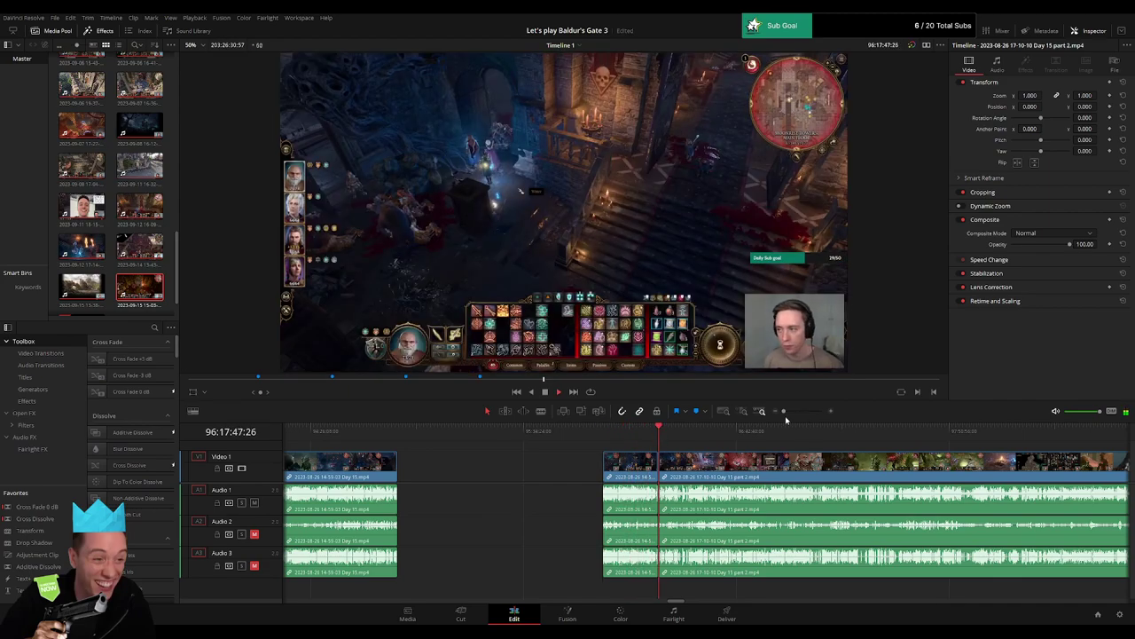
pyautogui.moveTo(784, 412); pyautogui.dragTo(806, 412)
pyautogui.click(644, 433)
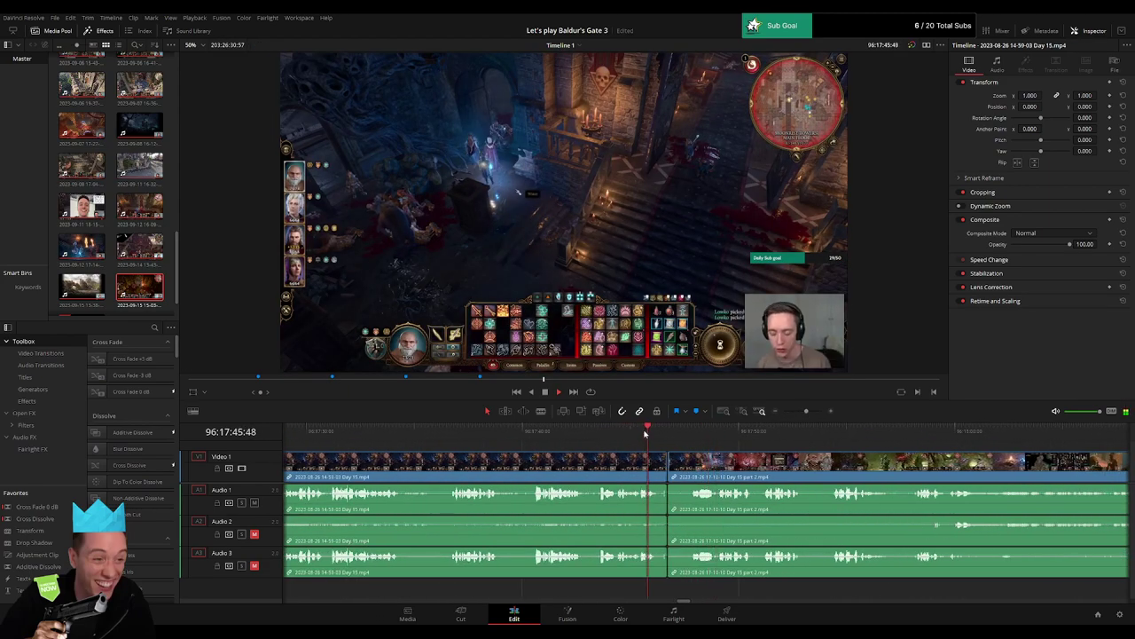
pyautogui.press('space')
pyautogui.click(670, 473)
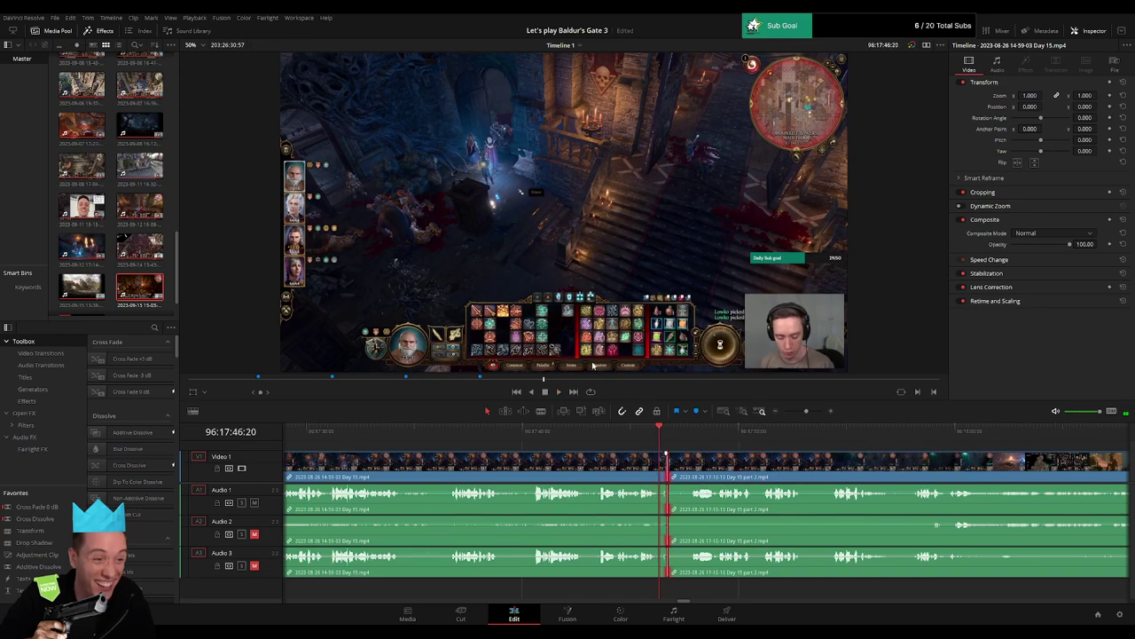
pyautogui.hotkey('ctrl', 't')
pyautogui.press('space')
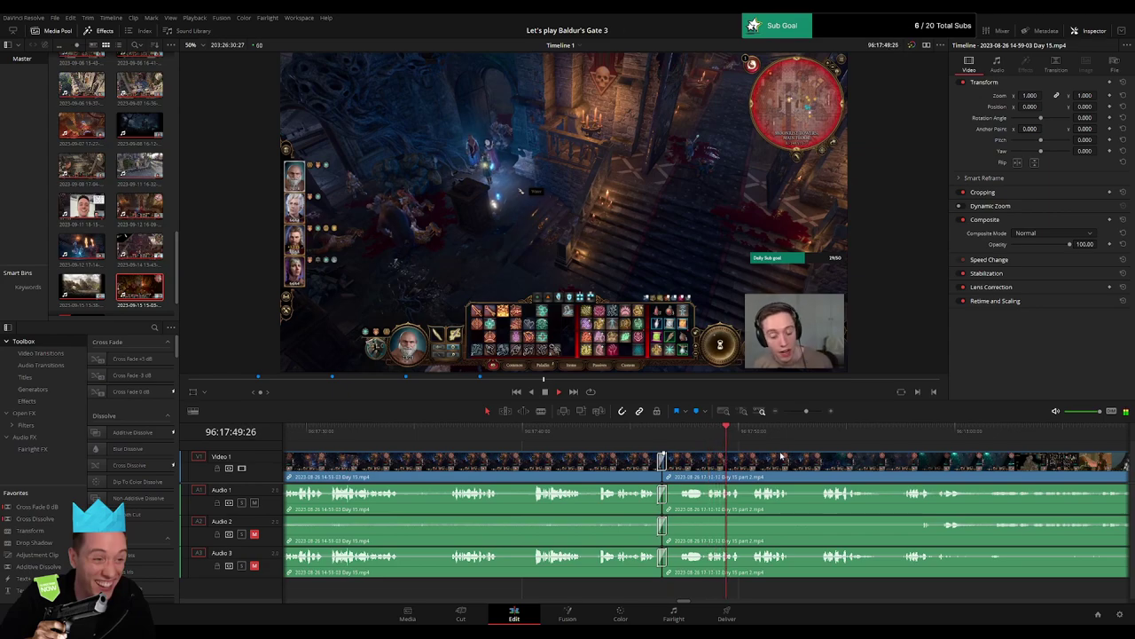
# Examine the Day 15 part 2 recording between about 96:53:47 and 96:54:29 for a suitable episode break.
pyautogui.moveTo(805, 411); pyautogui.dragTo(784, 412)
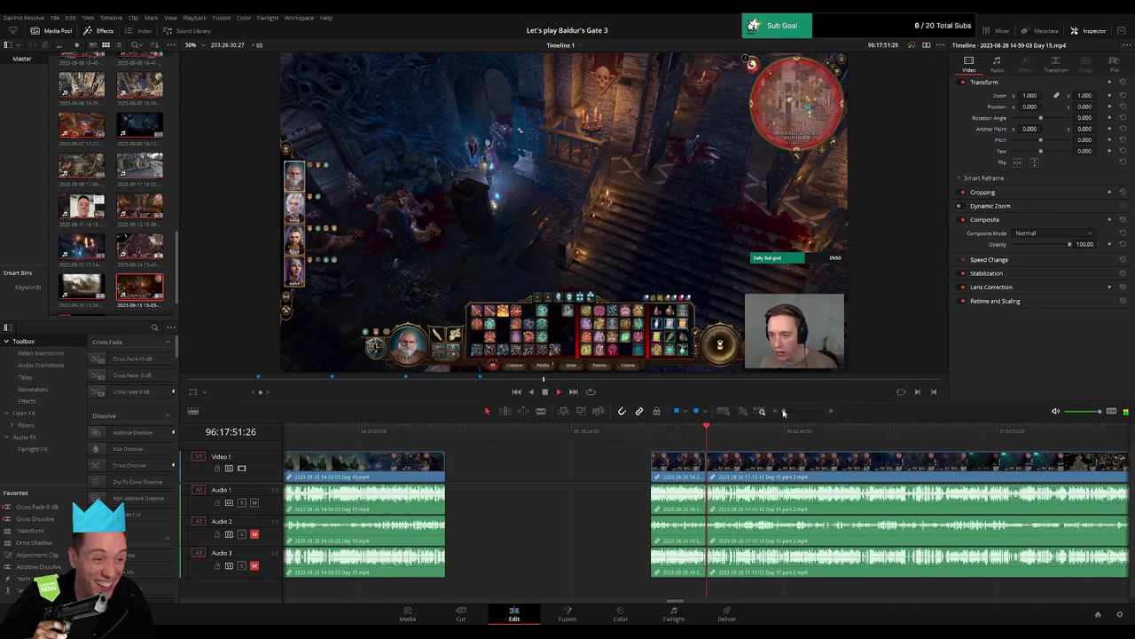
pyautogui.moveTo(520, 482); pyautogui.dragTo(1075, 476)
pyautogui.moveTo(805, 475); pyautogui.dragTo(628, 516)
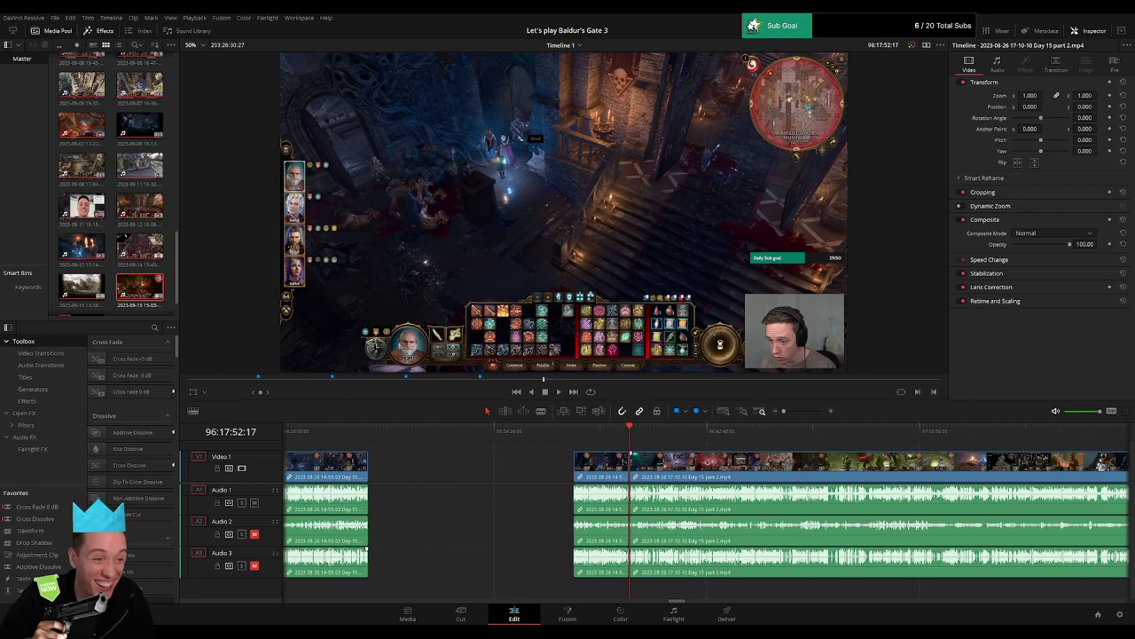
pyautogui.moveTo(704, 455); pyautogui.dragTo(460, 452)
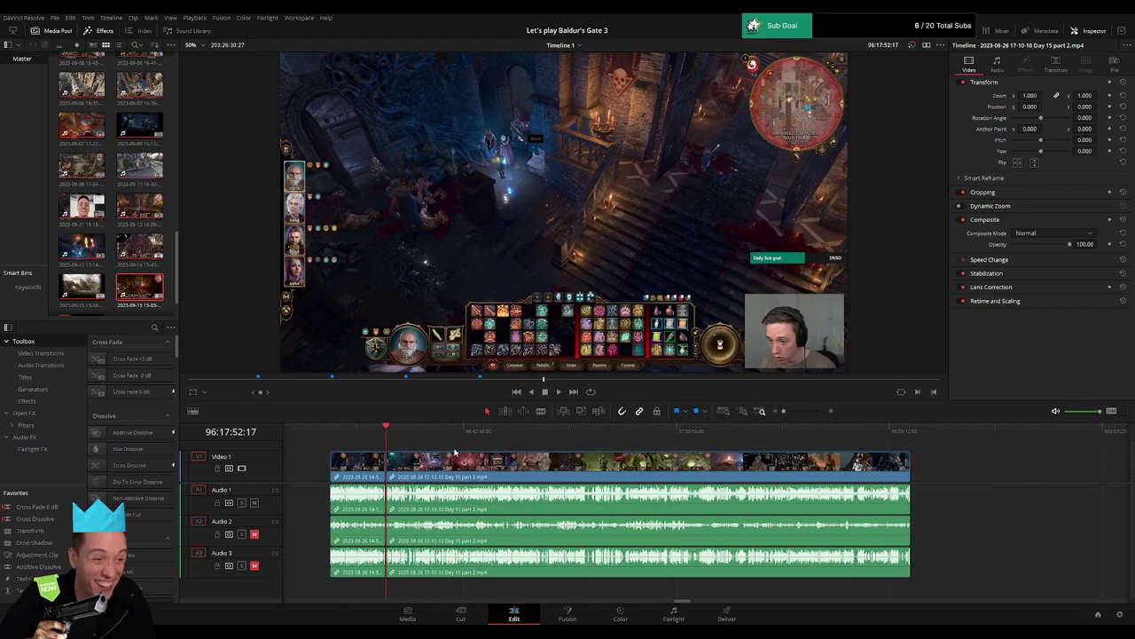
pyautogui.press('space')
pyautogui.moveTo(388, 440); pyautogui.dragTo(501, 438)
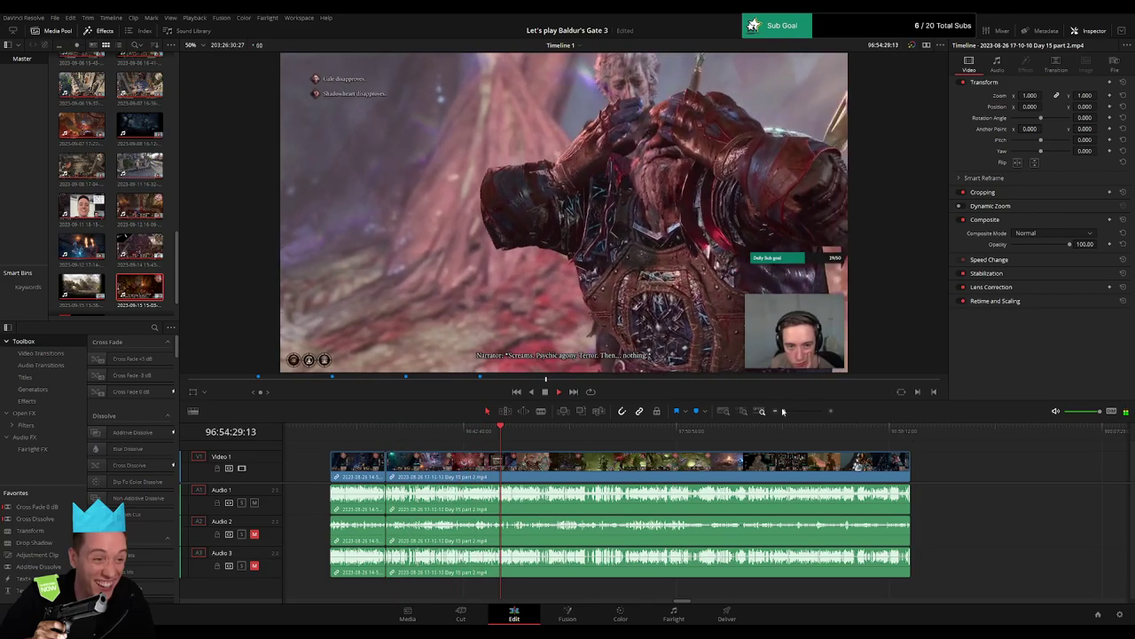
pyautogui.moveTo(783, 410); pyautogui.dragTo(803, 410)
pyautogui.click(646, 433)
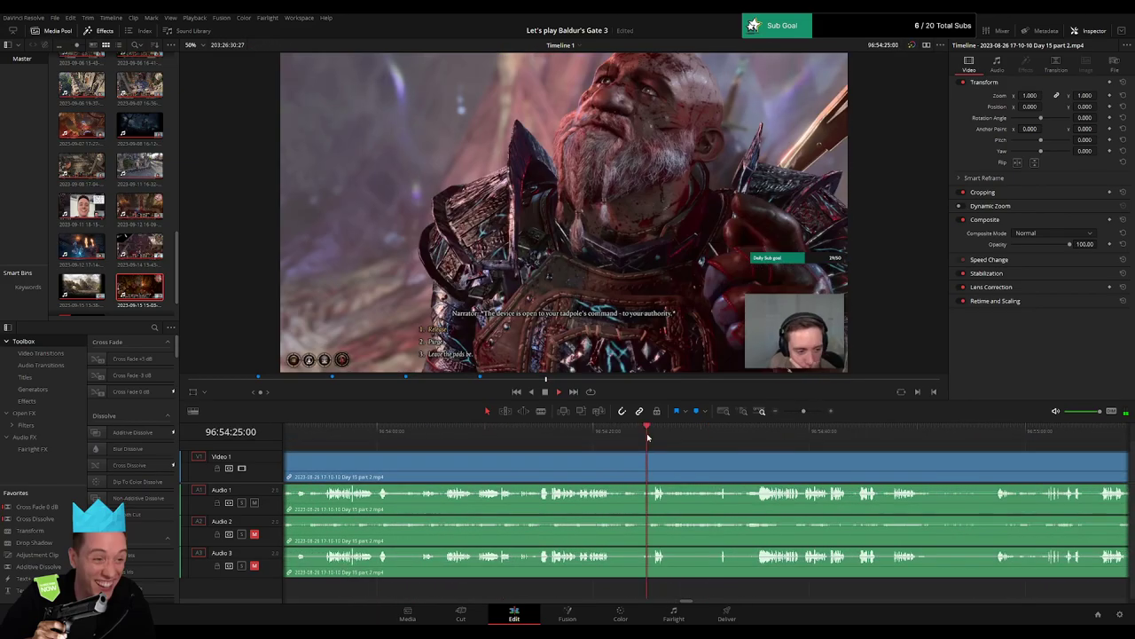
pyautogui.click(633, 438)
pyautogui.click(540, 436)
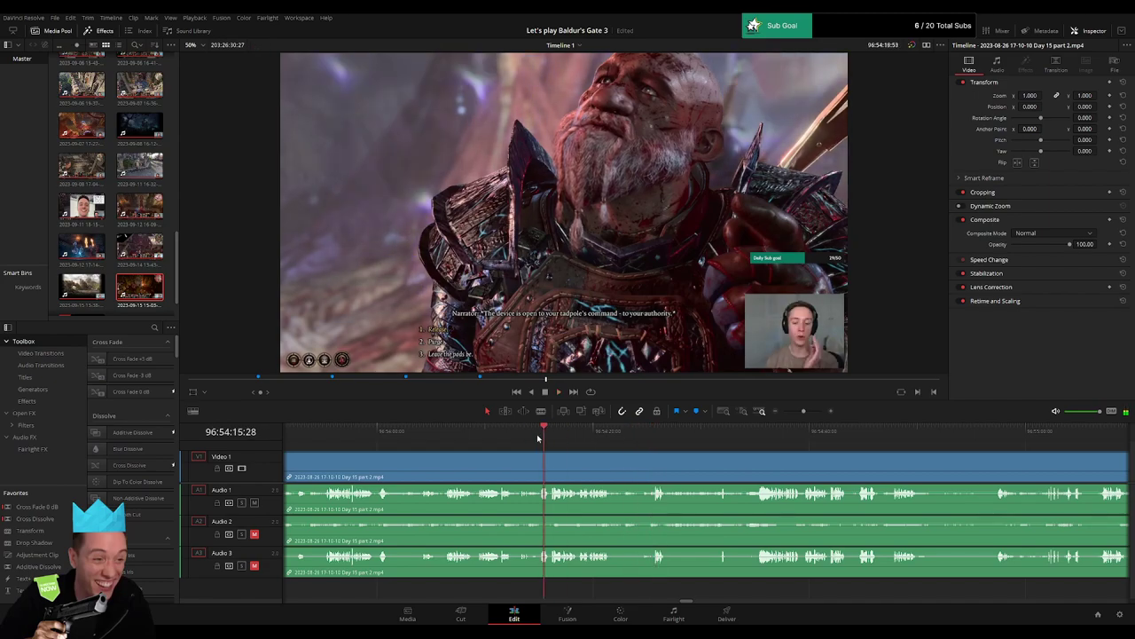
pyautogui.click(525, 436)
pyautogui.click(441, 434)
pyautogui.hscroll(-2, 436, 457)
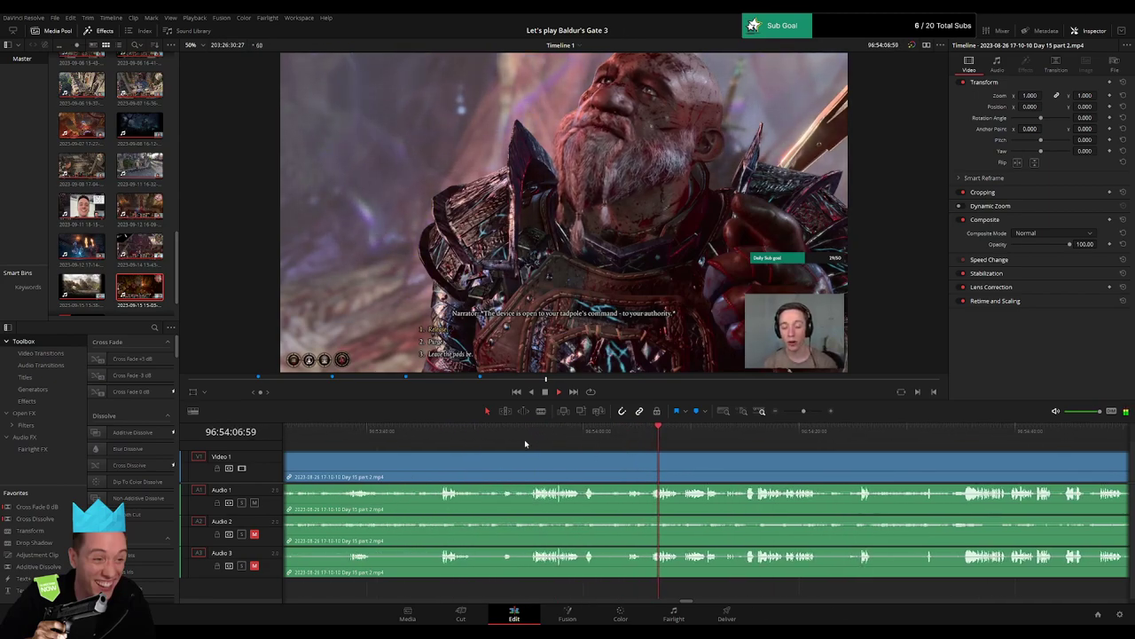
pyautogui.click(531, 435)
pyautogui.click(443, 441)
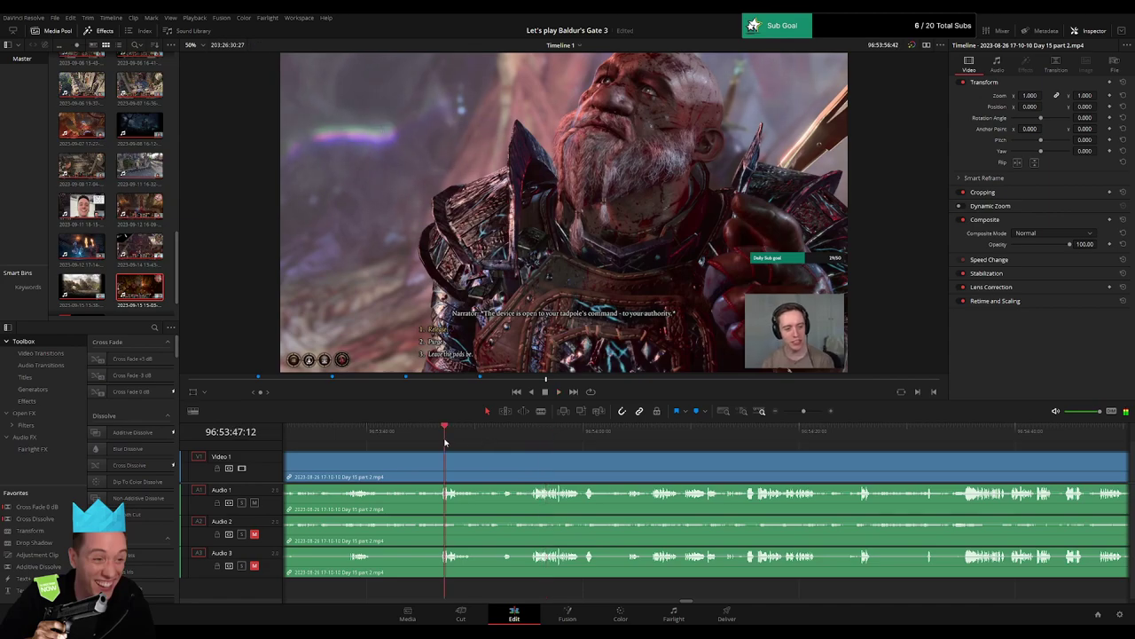
# Check the Day 15 part 2 recording from about 96:54:26 to 96:55:08 for a possible episode break.
pyautogui.click(815, 449)
pyautogui.click(864, 450)
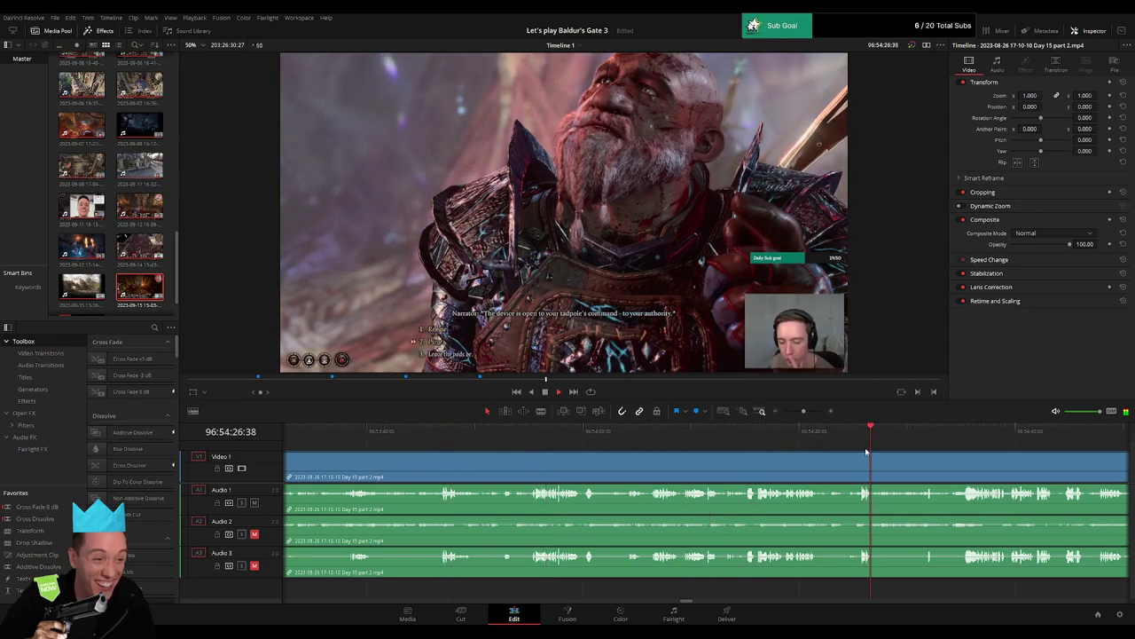
pyautogui.click(950, 441)
pyautogui.hscroll(4, 957, 442)
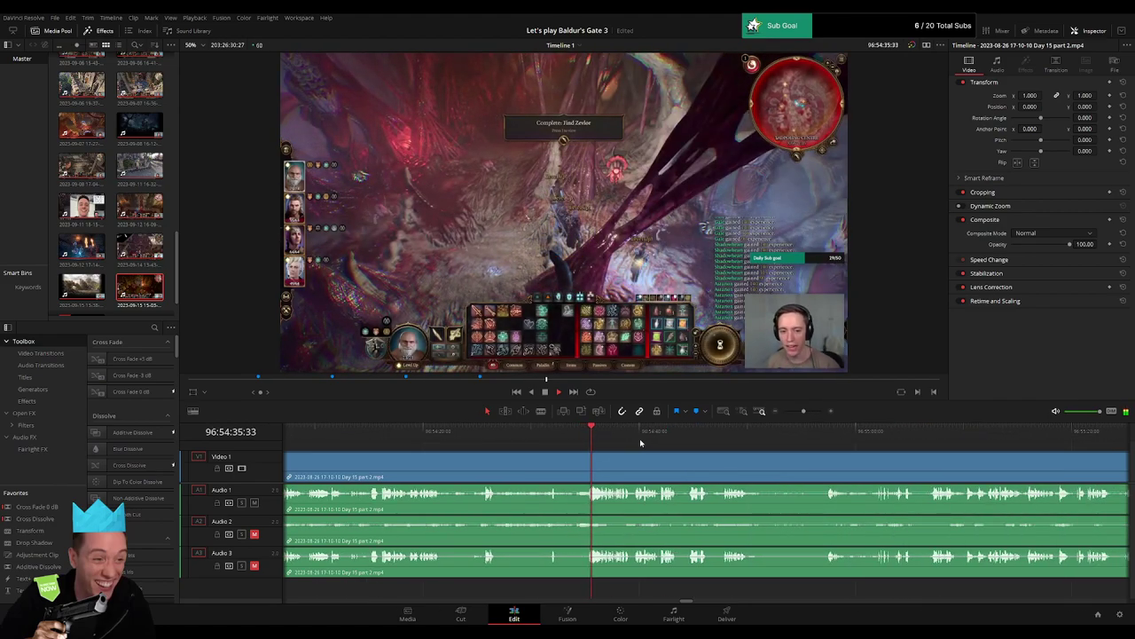
pyautogui.click(717, 435)
pyautogui.click(834, 450)
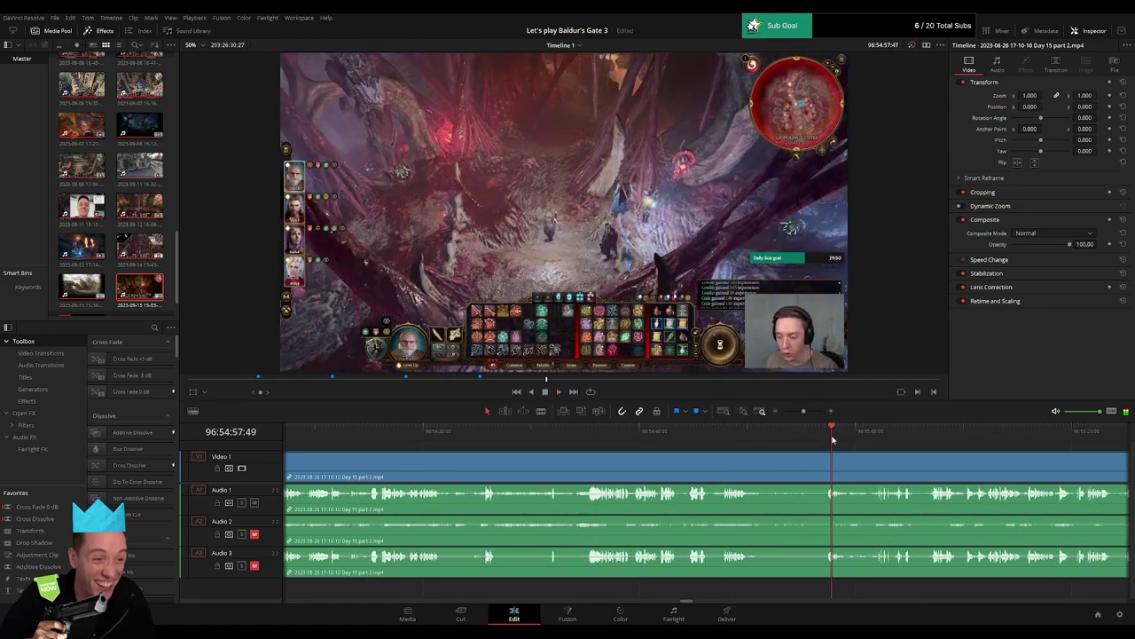
pyautogui.click(876, 448)
pyautogui.moveTo(889, 448); pyautogui.dragTo(634, 450)
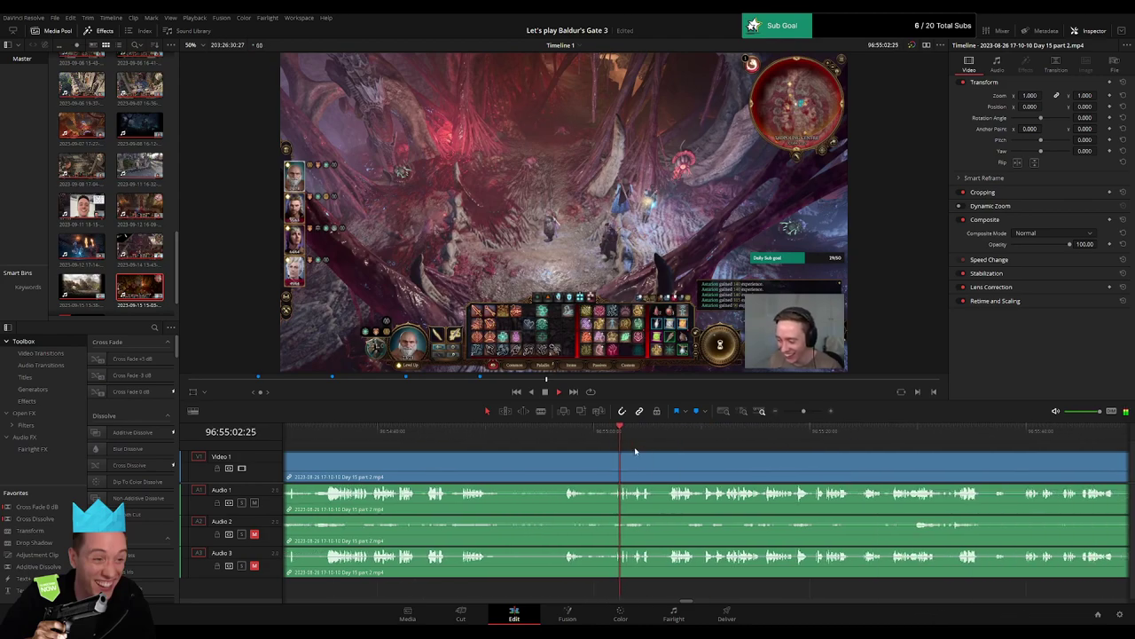
pyautogui.click(668, 435)
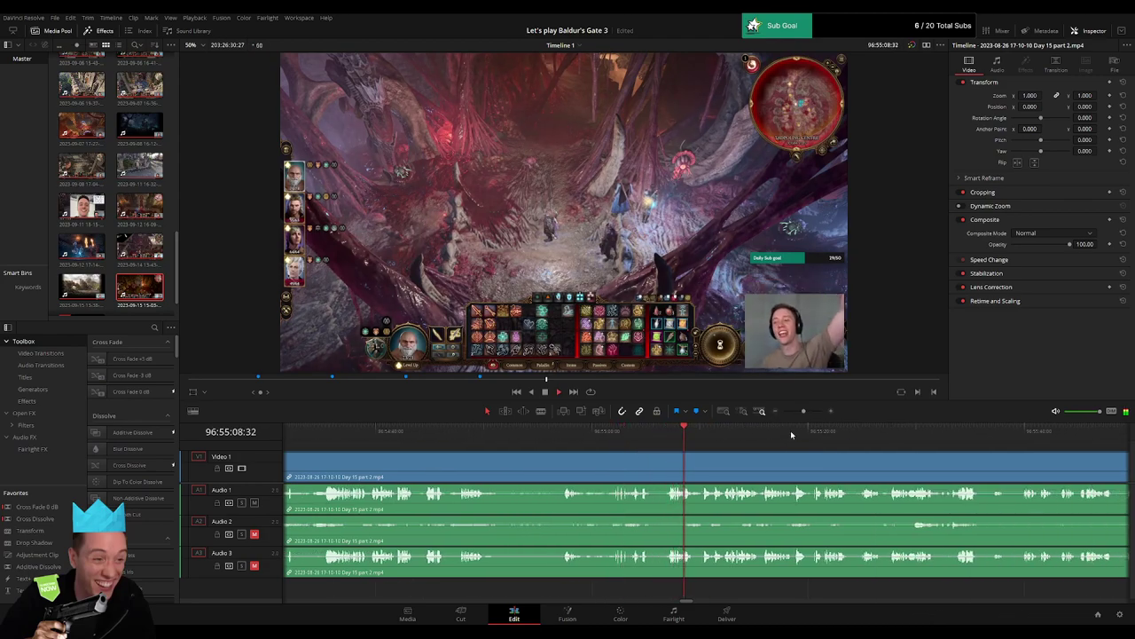
# Examine the Day 15 part 2 recording between about 96:53:00 and 96:53:46 for an earlier episode break.
pyautogui.moveTo(804, 412); pyautogui.dragTo(797, 412)
pyautogui.moveTo(545, 433); pyautogui.dragTo(497, 433)
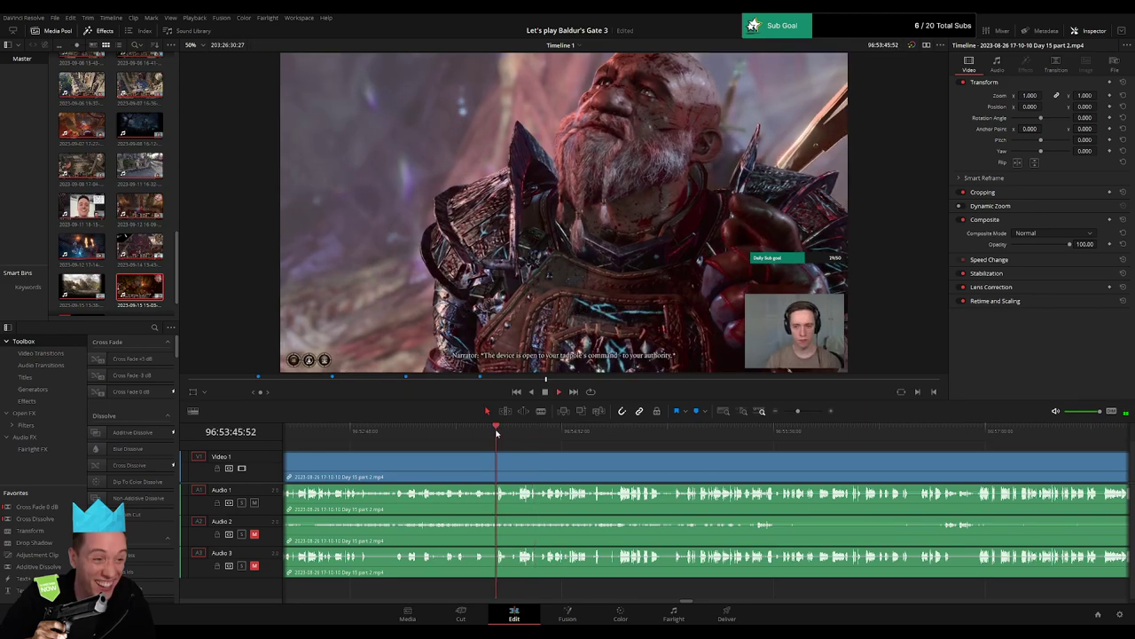
pyautogui.click(451, 433)
pyautogui.click(413, 435)
pyautogui.click(382, 435)
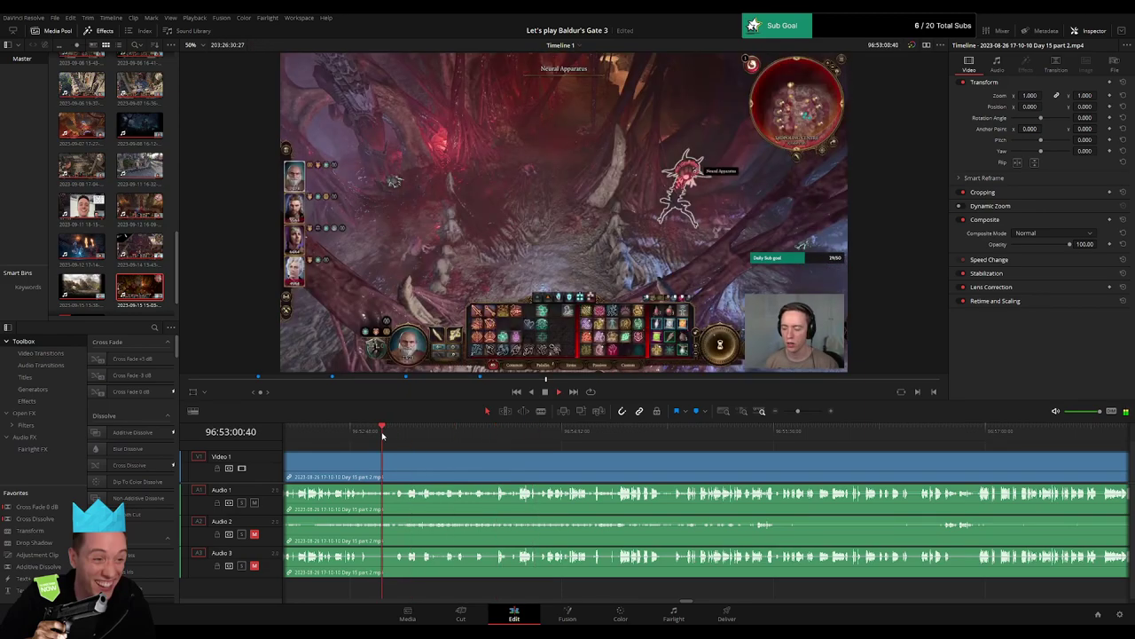
pyautogui.moveTo(410, 459); pyautogui.dragTo(595, 457)
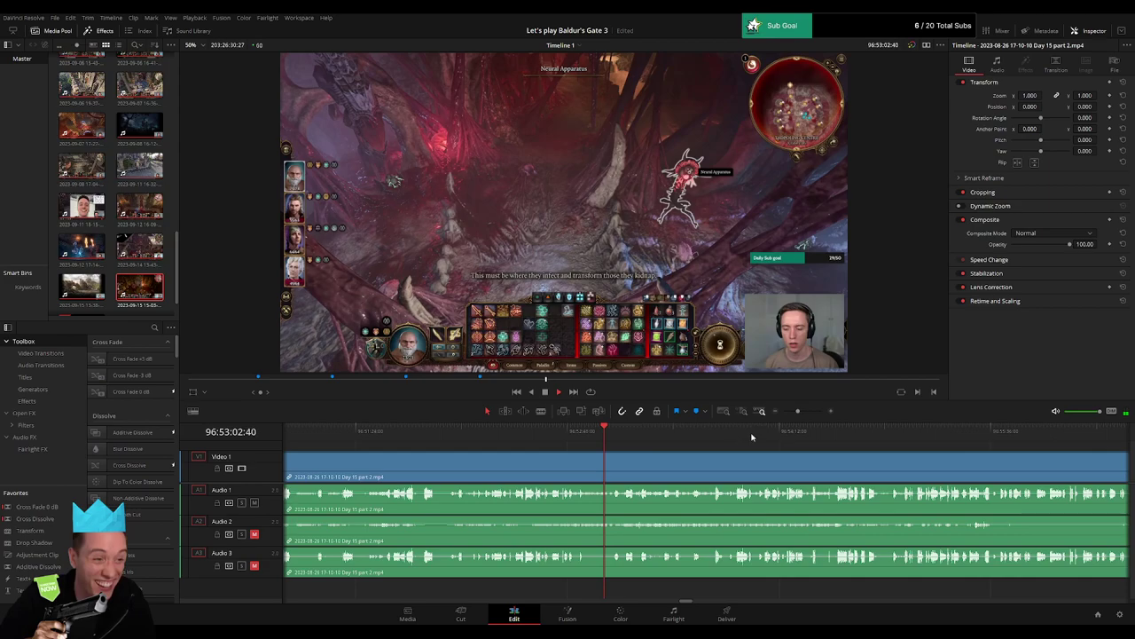
pyautogui.moveTo(797, 411); pyautogui.dragTo(808, 412)
pyautogui.click(825, 431)
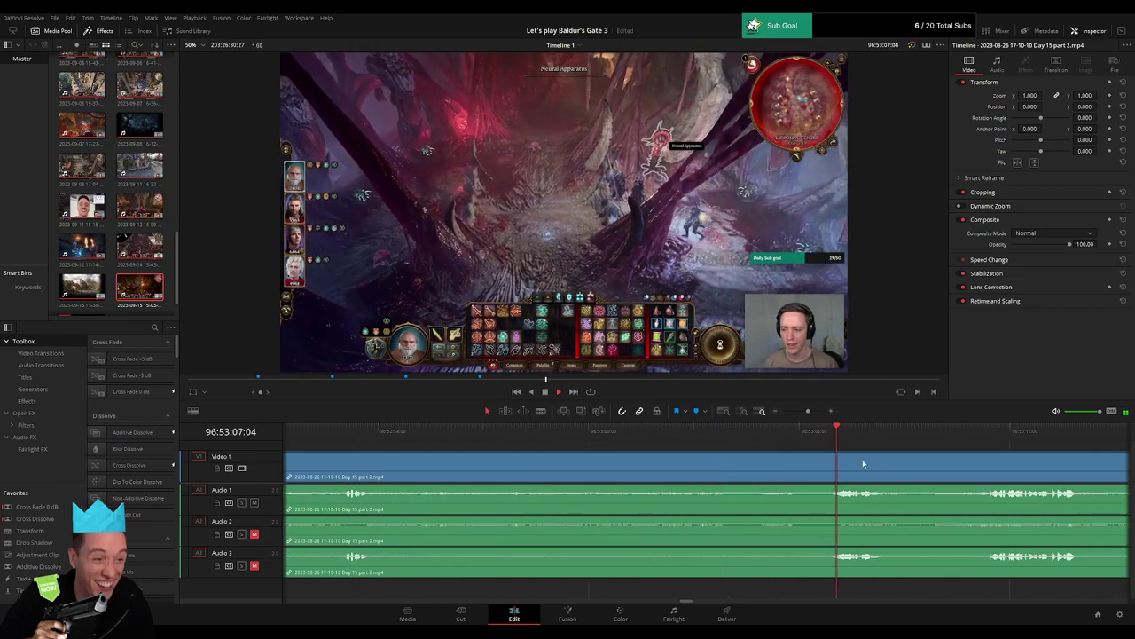
pyautogui.click(628, 433)
pyautogui.click(617, 433)
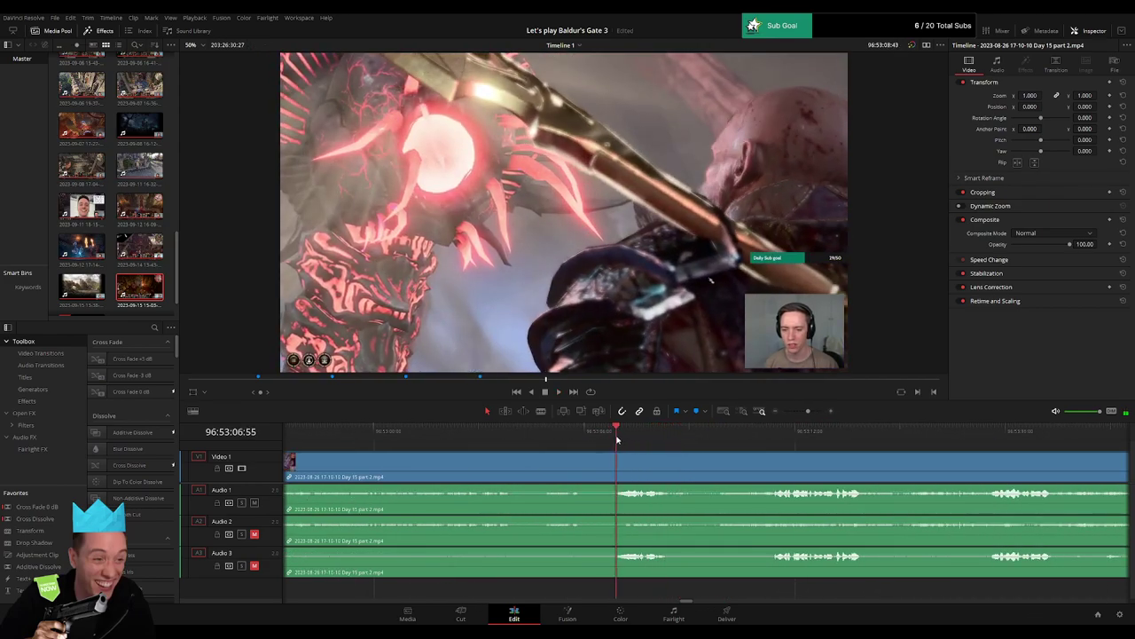
# Split the Day 15 part 2 recording at 96:53:06:00 and add fades of about one second around the cut on all tracks.
pyautogui.moveTo(617, 438); pyautogui.dragTo(585, 447)
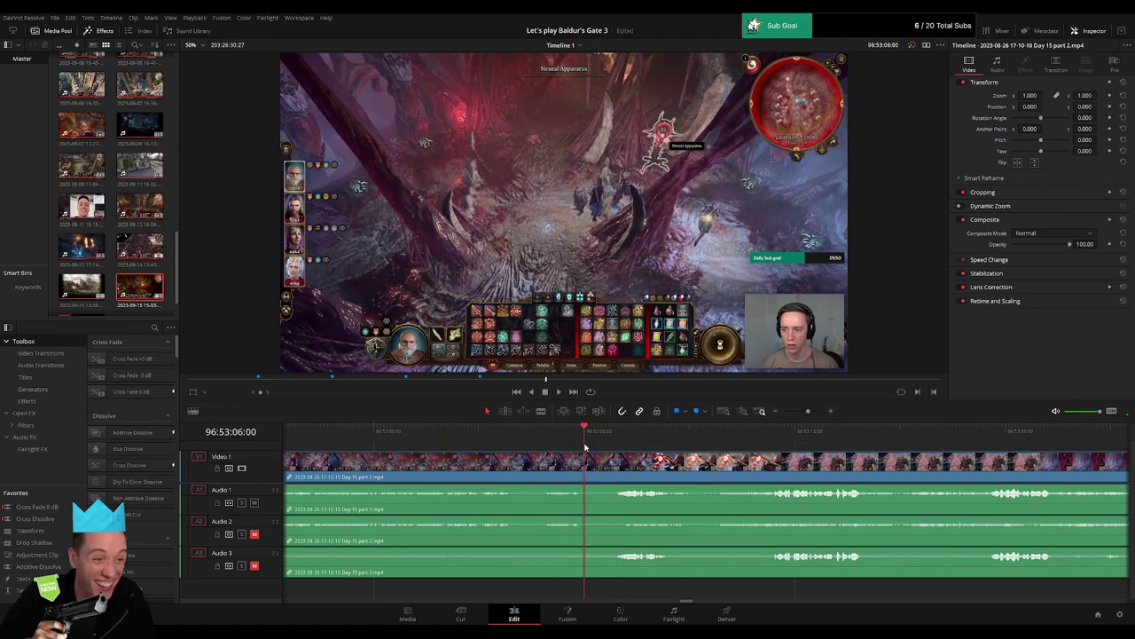
pyautogui.hotkey('ctrl', 'b')
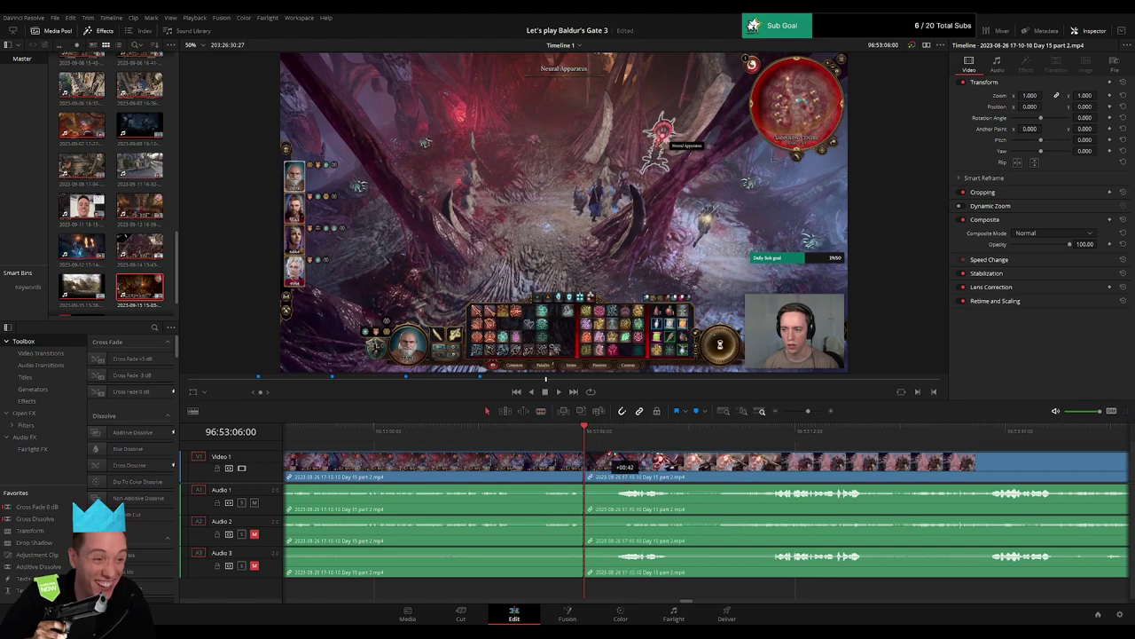
pyautogui.moveTo(621, 455); pyautogui.dragTo(620, 454)
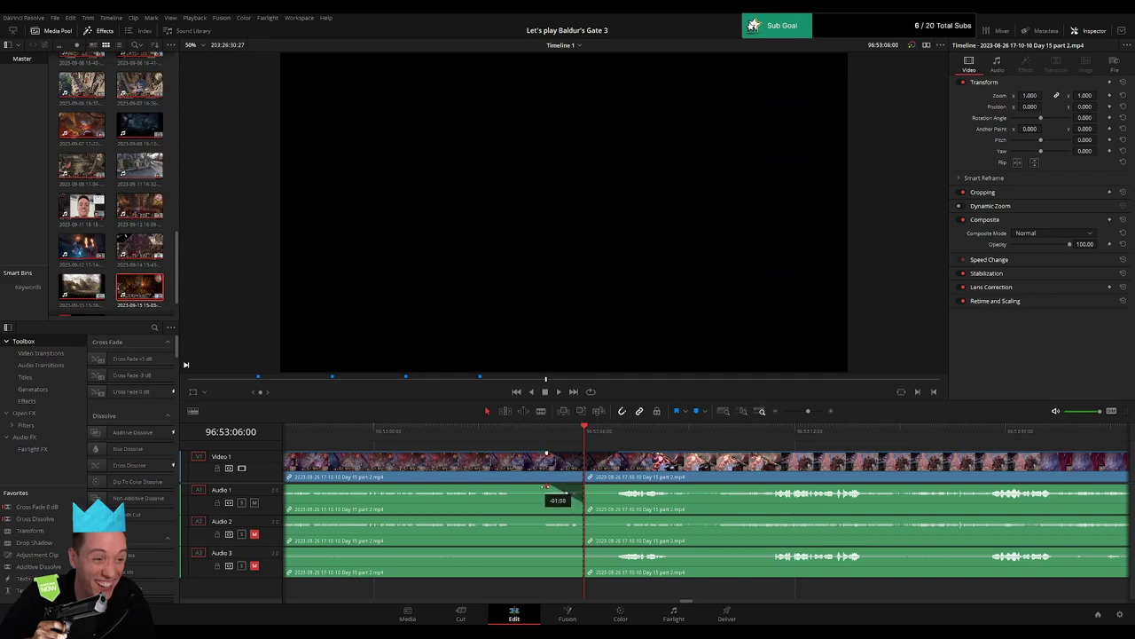
pyautogui.moveTo(586, 486); pyautogui.dragTo(609, 486)
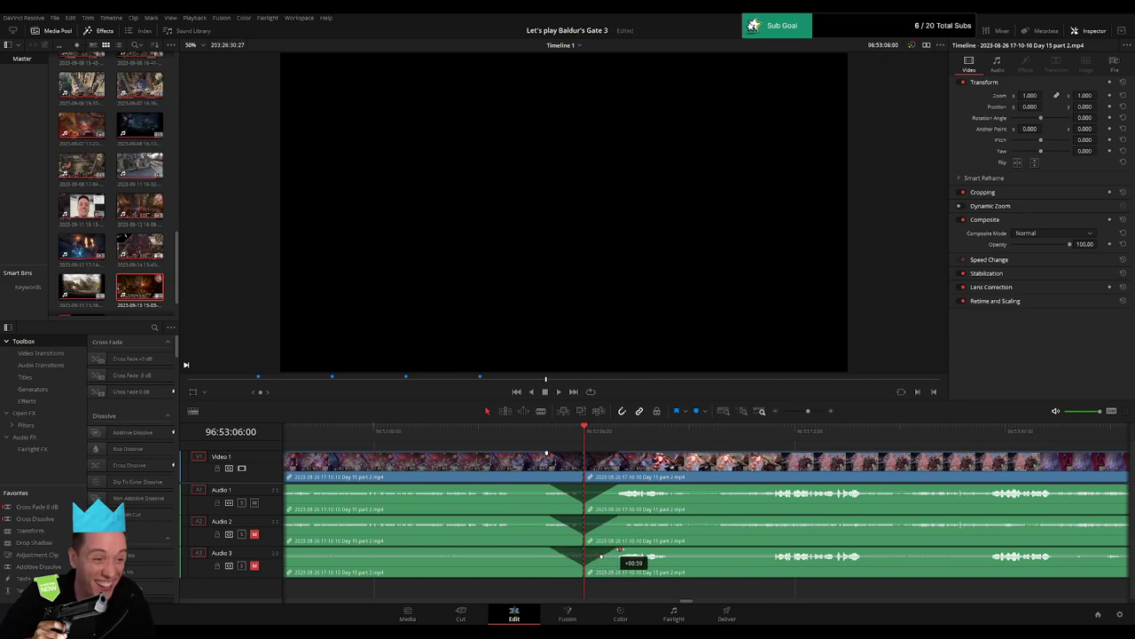
# Move the remaining part of the Day 15 part 2 recording so it starts at 98:00:00:00.
pyautogui.moveTo(808, 411); pyautogui.dragTo(727, 423)
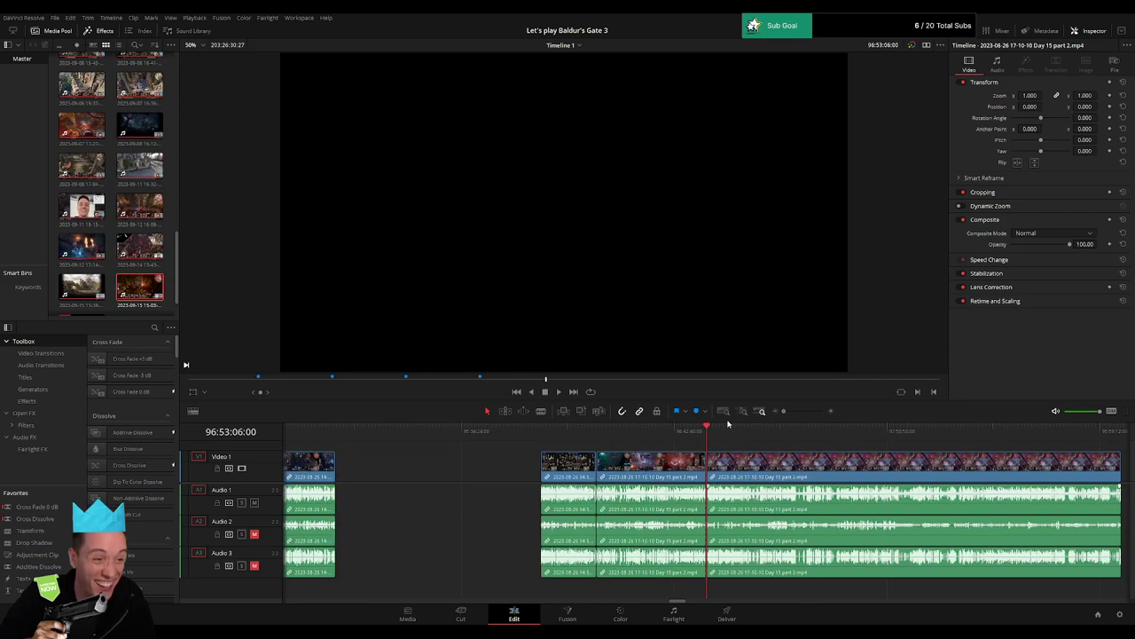
pyautogui.hscroll(3, 582, 474)
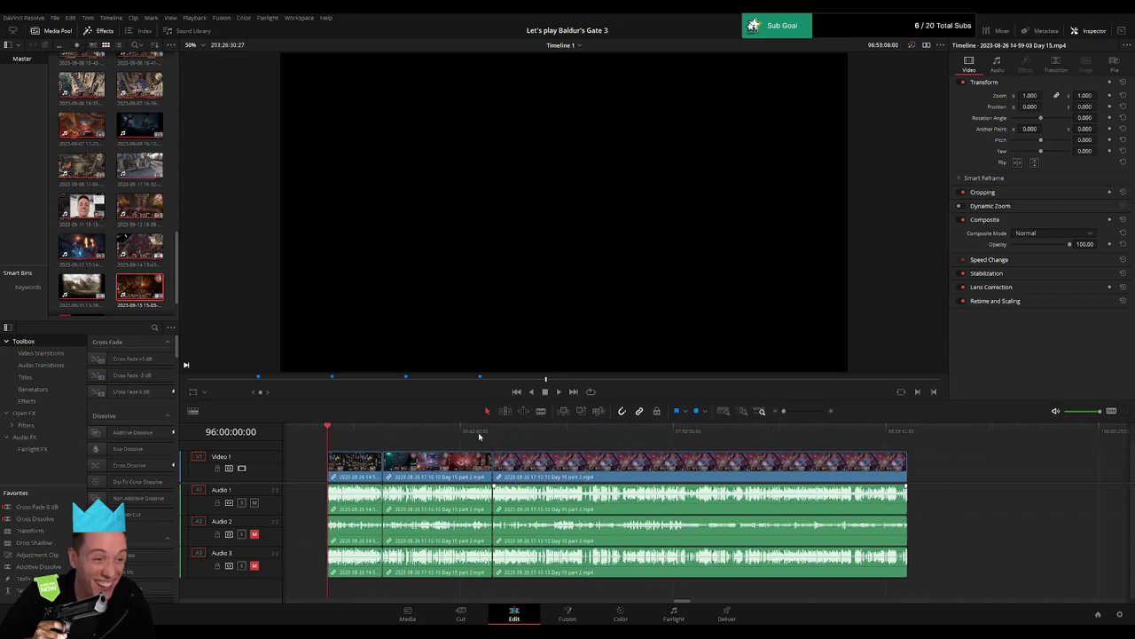
pyautogui.hscroll(3, 551, 463)
pyautogui.moveTo(515, 474); pyautogui.dragTo(807, 481)
pyautogui.click(507, 468)
pyautogui.hscroll(-3, 486, 455)
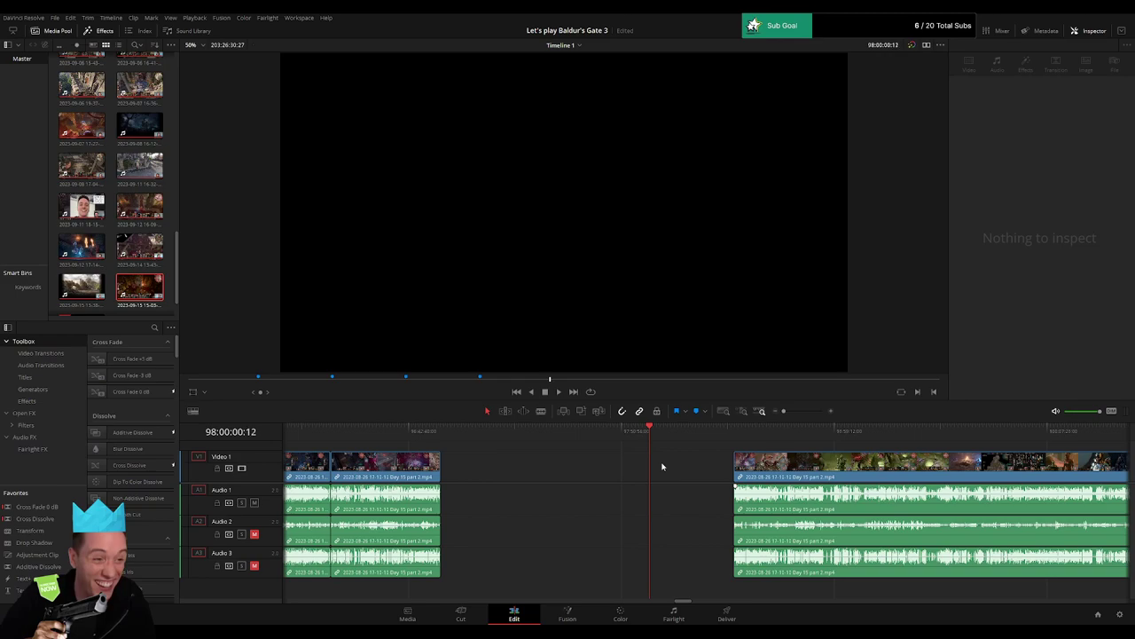
pyautogui.hscroll(5, 669, 468)
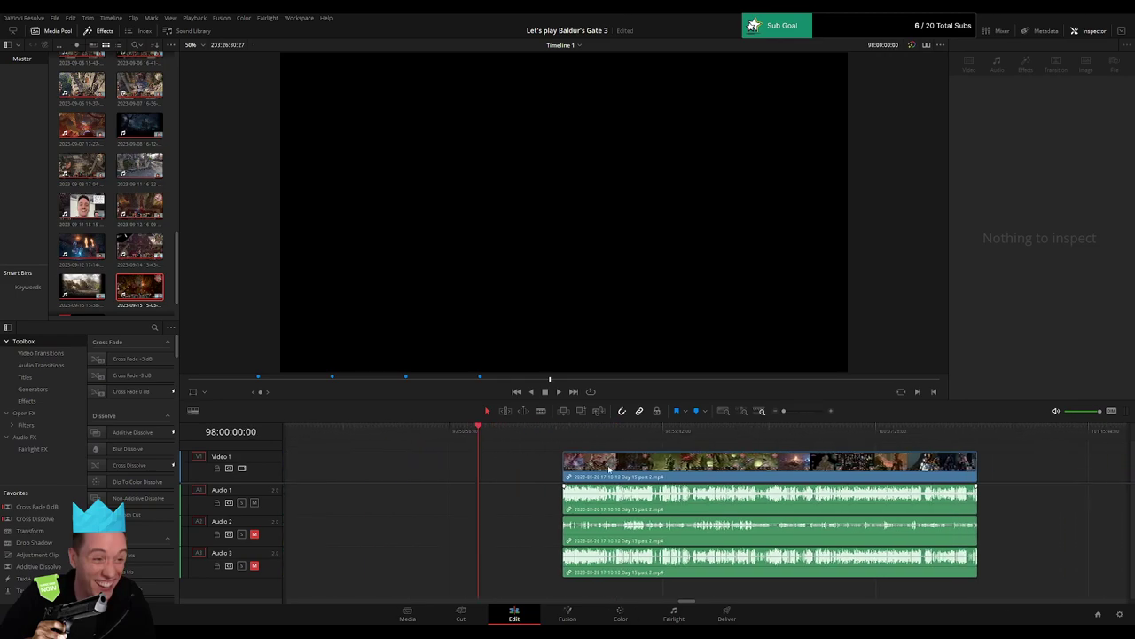
pyautogui.moveTo(610, 467); pyautogui.dragTo(529, 465)
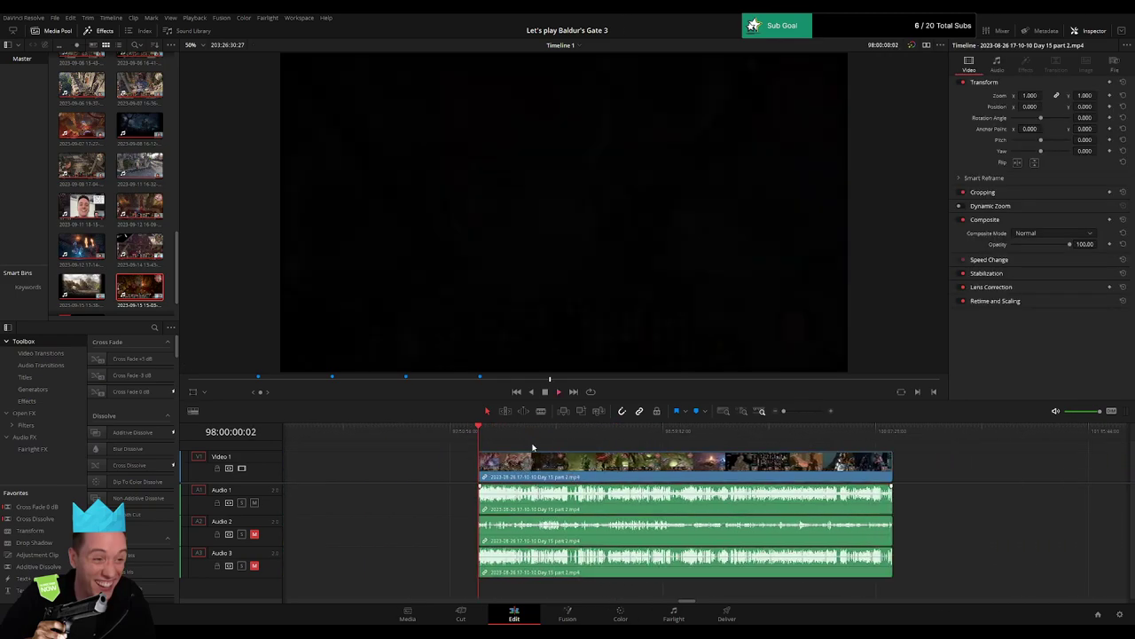
# Examine the Day 15 part 2 recording between about 98:55:30 and 98:56:22 for an episode break.
pyautogui.moveTo(533, 447); pyautogui.dragTo(565, 444)
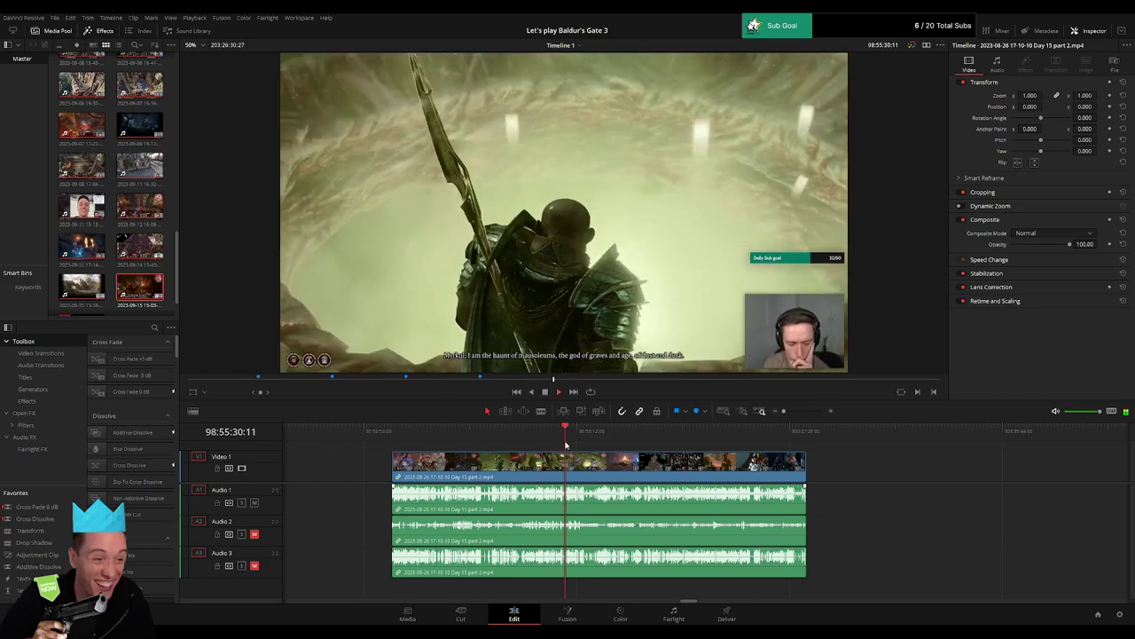
pyautogui.moveTo(784, 411); pyautogui.dragTo(802, 413)
pyautogui.click(821, 435)
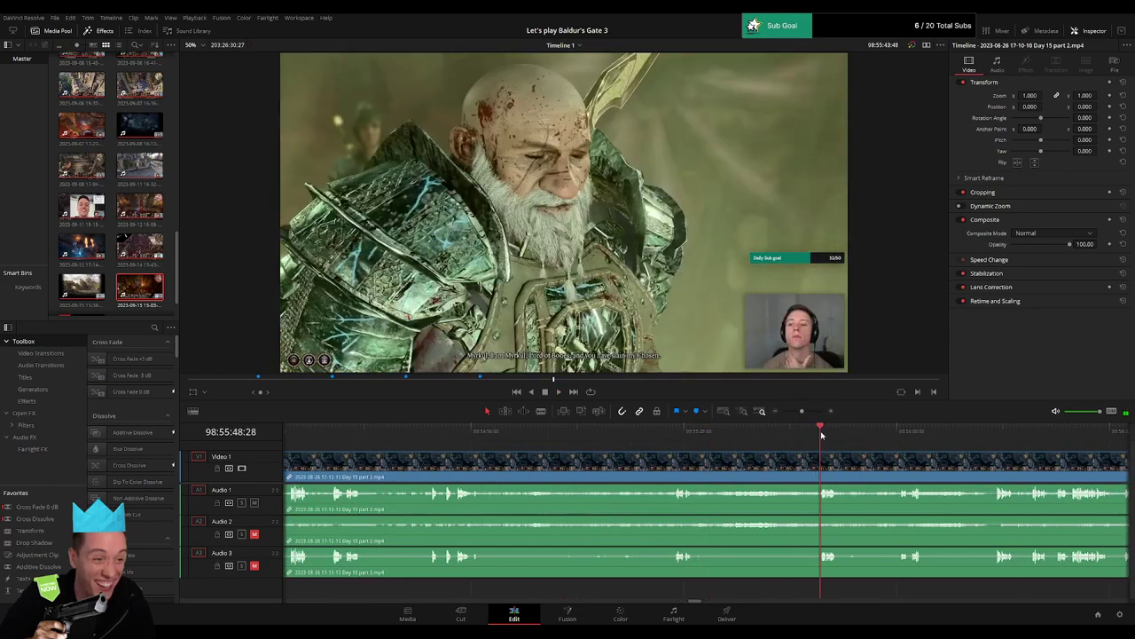
pyautogui.hscroll(3, 763, 465)
pyautogui.moveTo(700, 438); pyautogui.dragTo(715, 440)
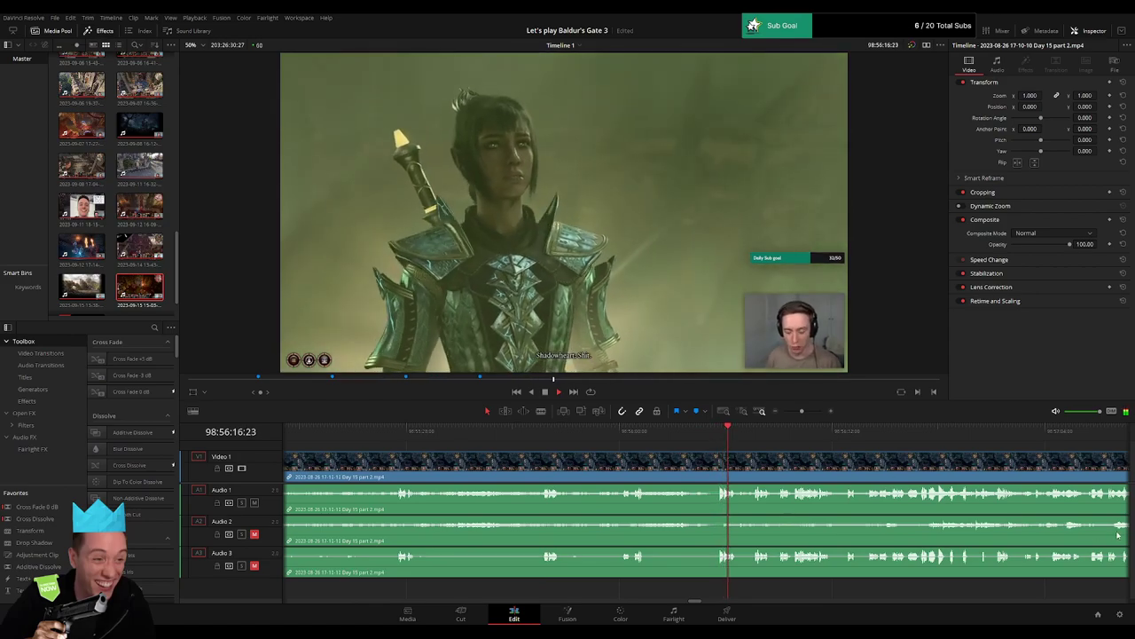
pyautogui.click(752, 437)
pyautogui.hscroll(1, 757, 450)
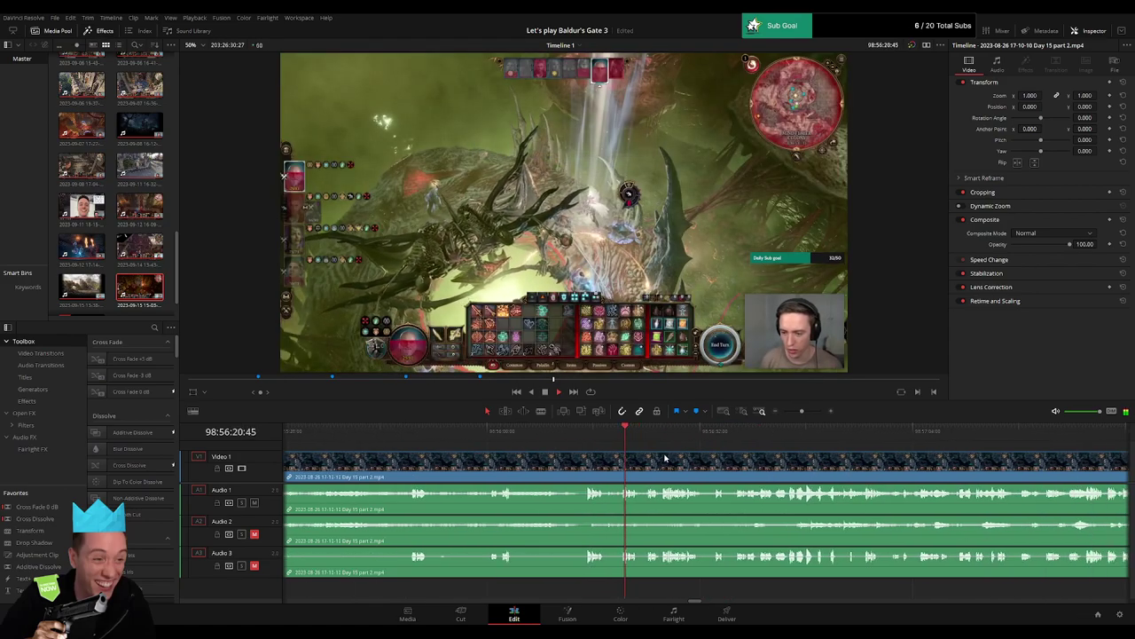
pyautogui.moveTo(802, 411); pyautogui.dragTo(807, 411)
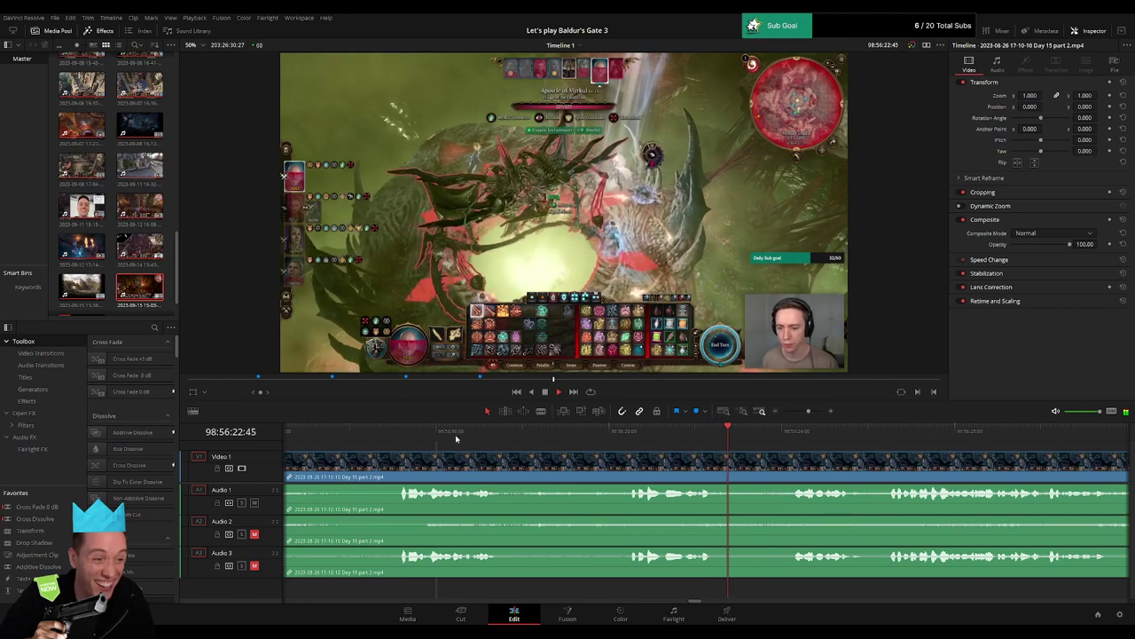
pyautogui.click(455, 434)
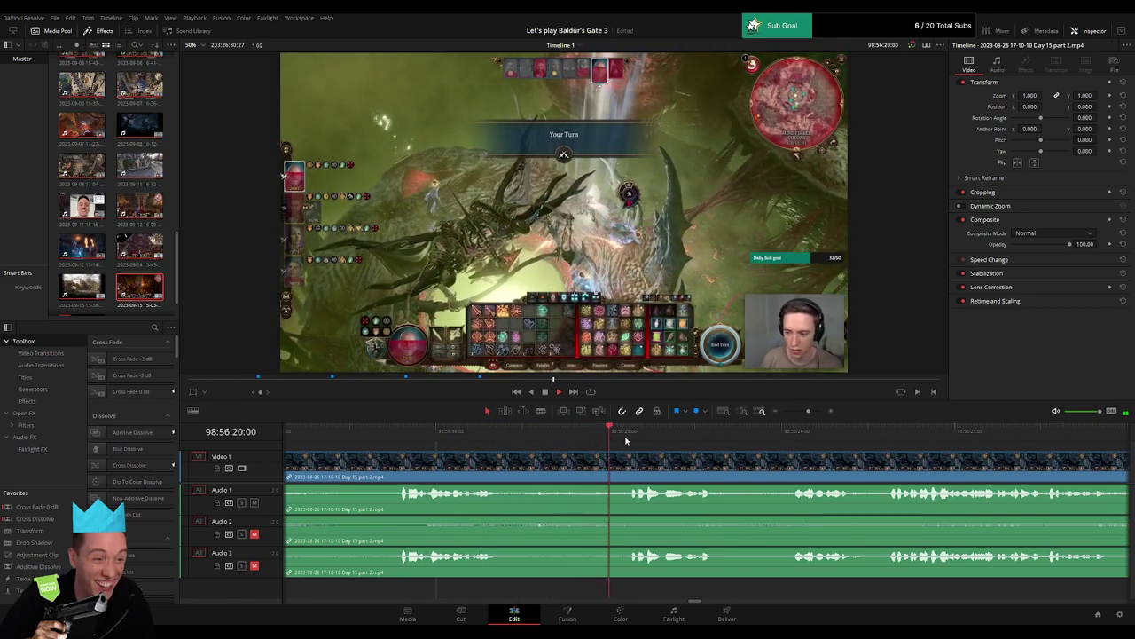
# Split the Day 15 part 2 recording at 98:56:19:00 and add fades of about one second around the cut on all tracks.
pyautogui.moveTo(626, 433); pyautogui.dragTo(508, 454)
pyautogui.hotkey('ctrl', 'b')
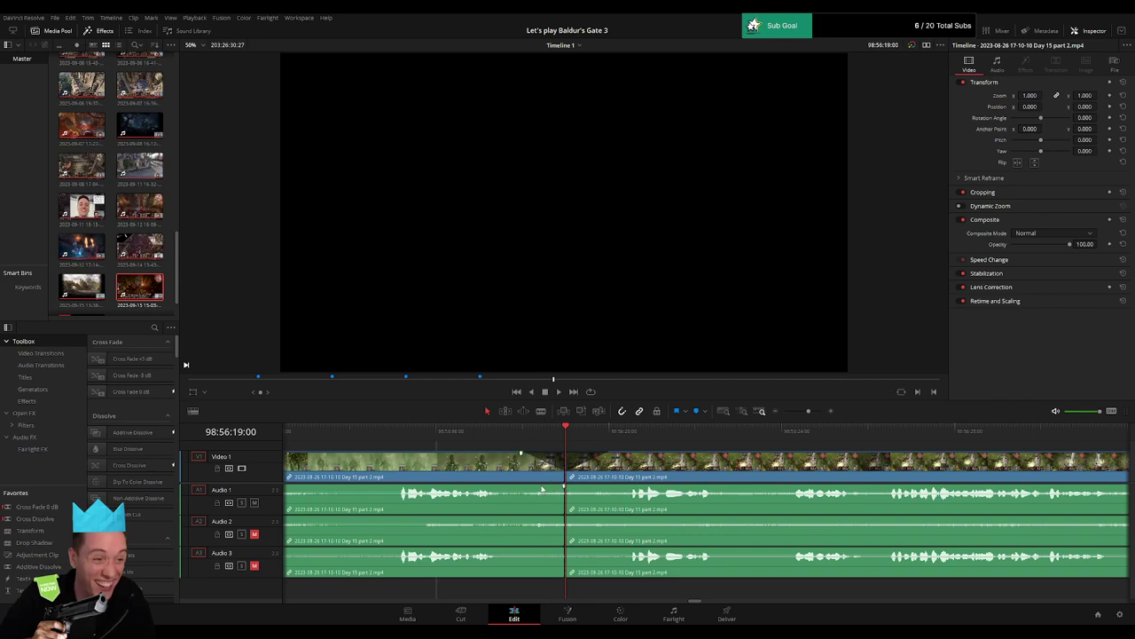
pyautogui.moveTo(561, 483); pyautogui.dragTo(608, 487)
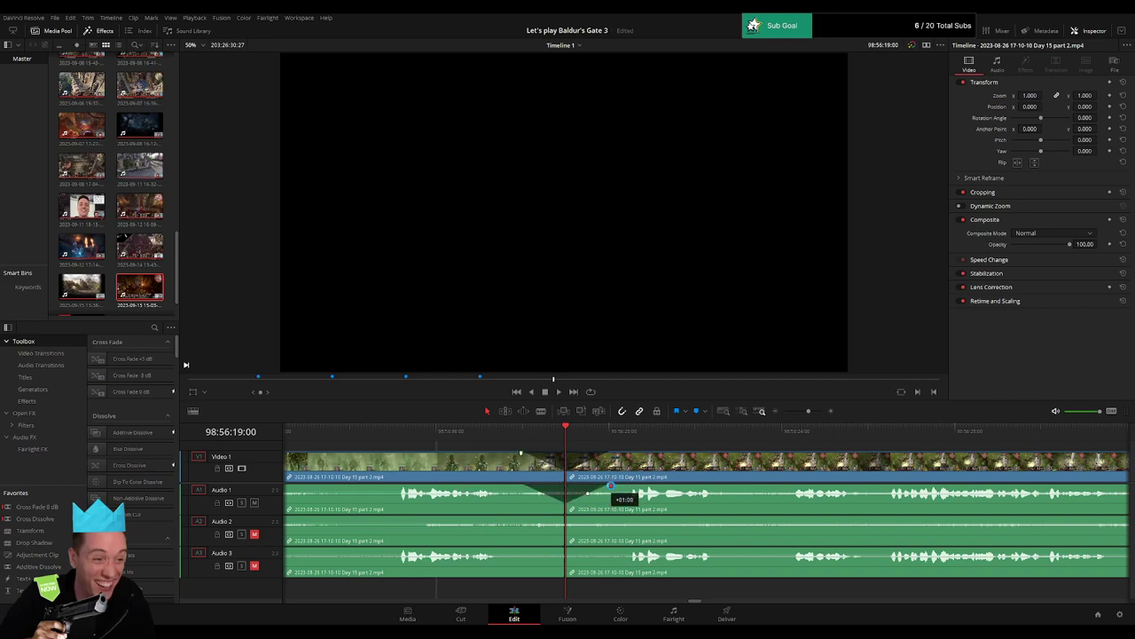
pyautogui.moveTo(560, 517); pyautogui.dragTo(608, 517)
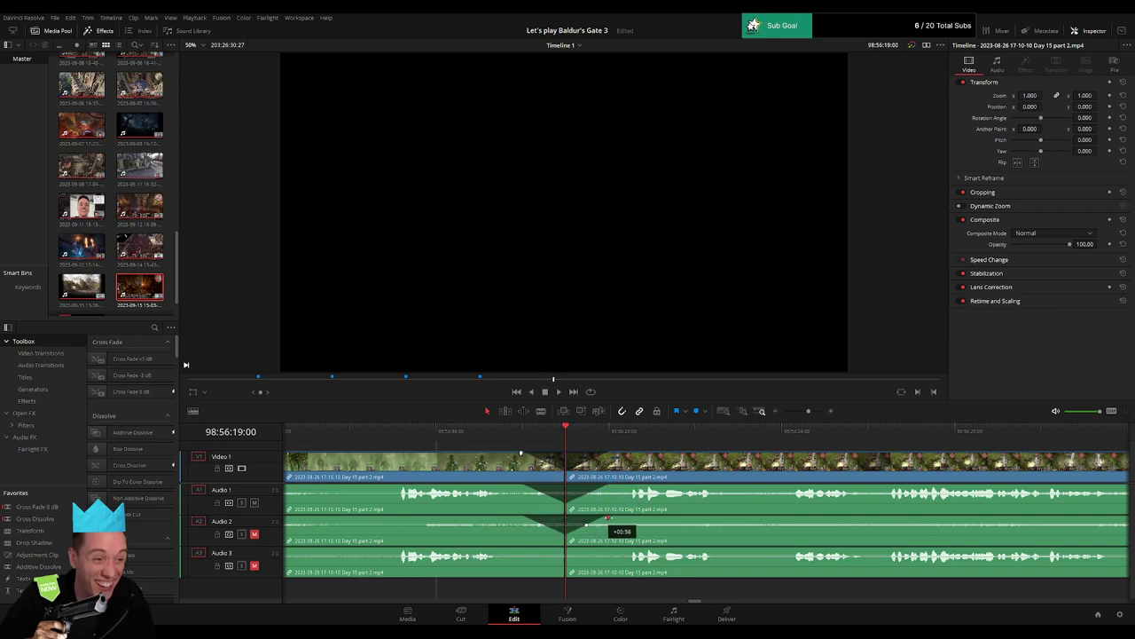
pyautogui.moveTo(561, 550); pyautogui.dragTo(529, 551)
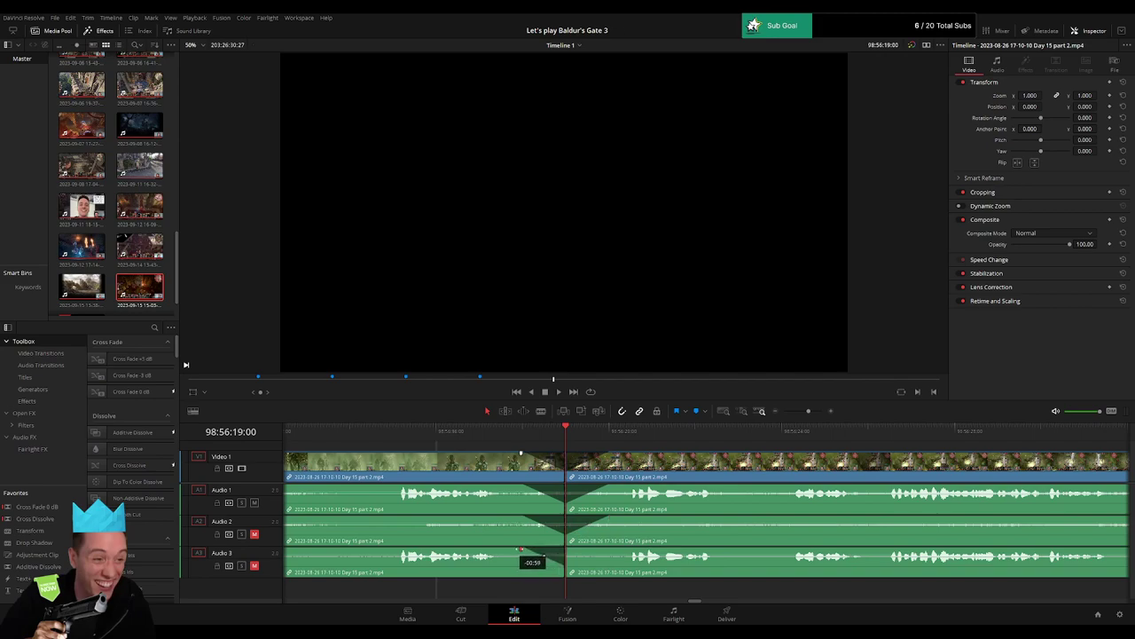
pyautogui.moveTo(569, 551); pyautogui.dragTo(615, 551)
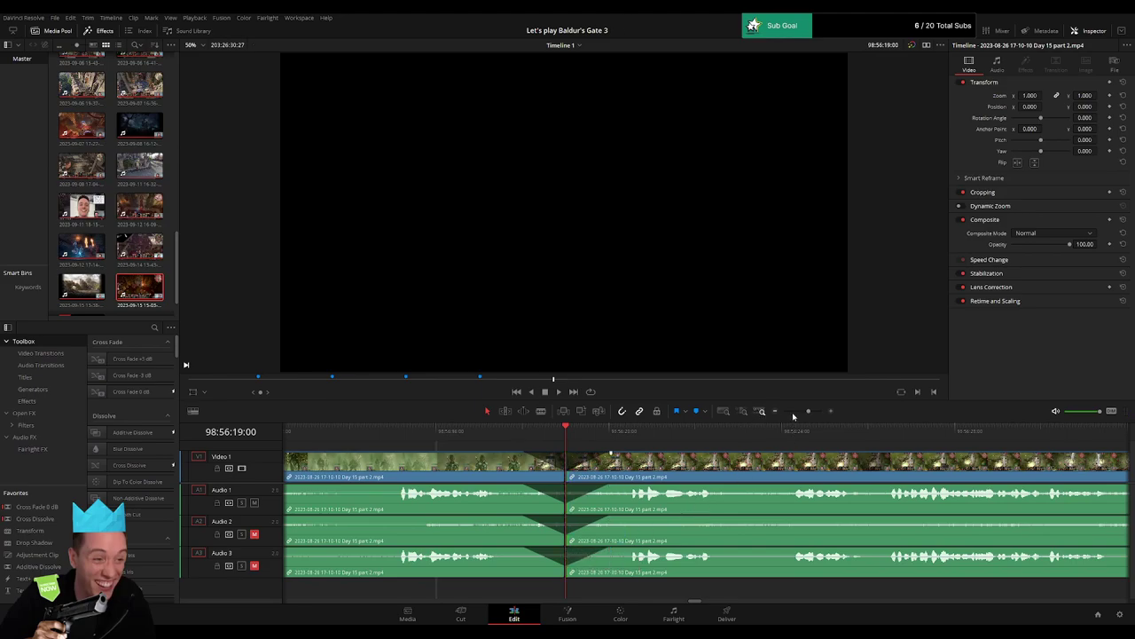
# Move the part of the recording after the 98:56:19:00 cut about 1 hour 41 minutes further along the timeline.
pyautogui.moveTo(808, 411); pyautogui.dragTo(739, 419)
pyautogui.moveTo(736, 461); pyautogui.dragTo(582, 451)
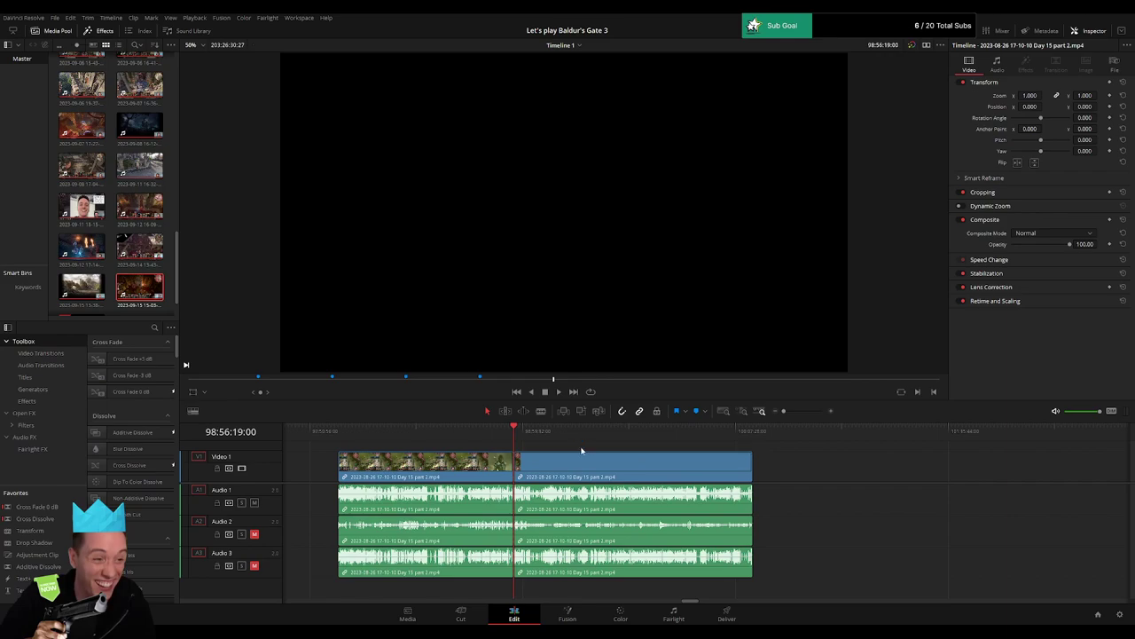
pyautogui.press('Home')
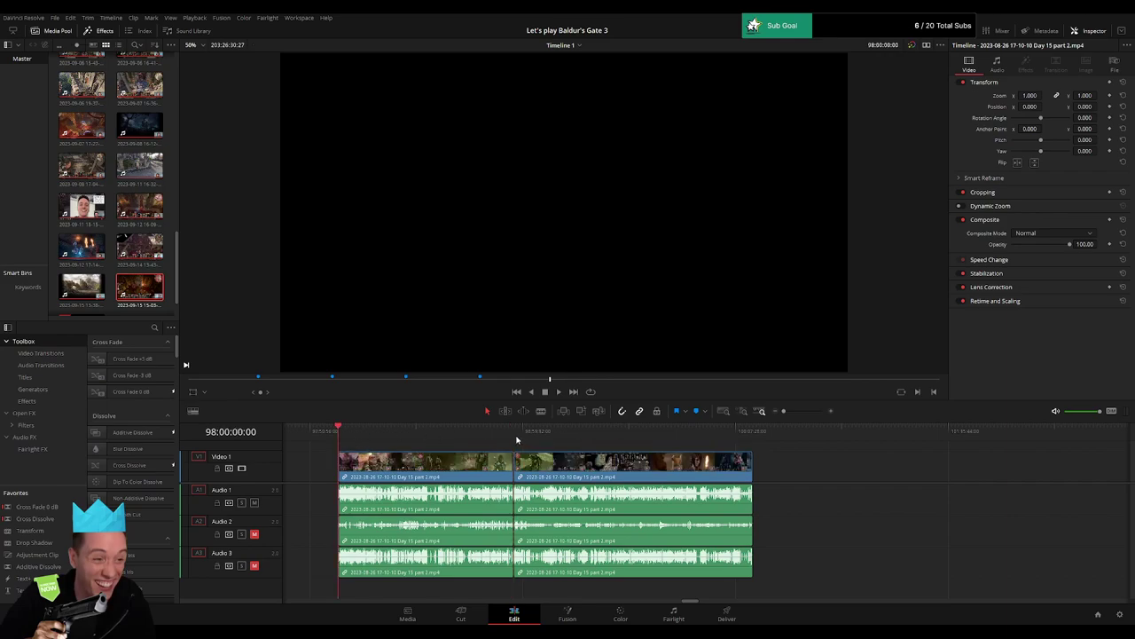
pyautogui.press('Down')
pyautogui.moveTo(610, 457); pyautogui.dragTo(782, 479)
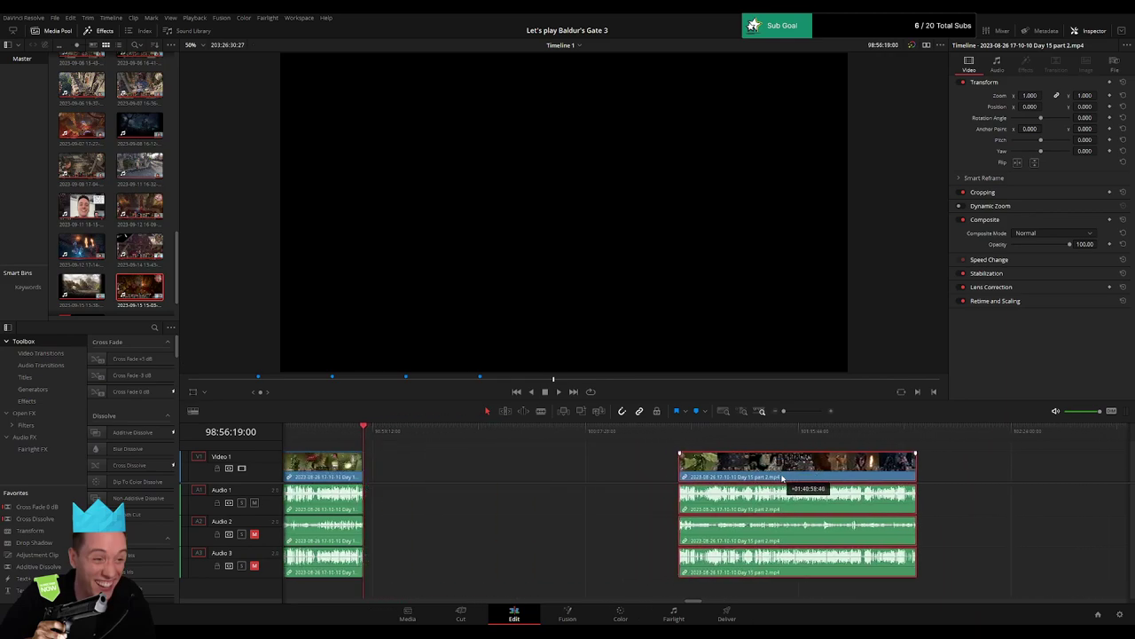
# Add a marker named "50 episodes" at 98:56:19:00, where the finished episode ends.
pyautogui.click(490, 465)
pyautogui.hscroll(-5, 489, 467)
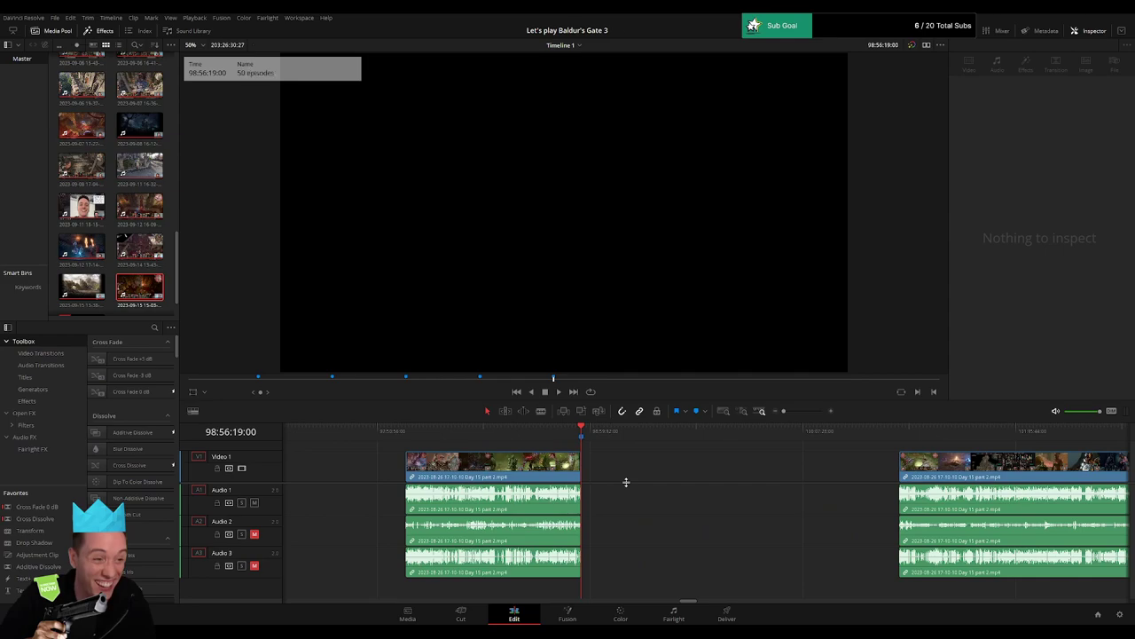
pyautogui.press('q')
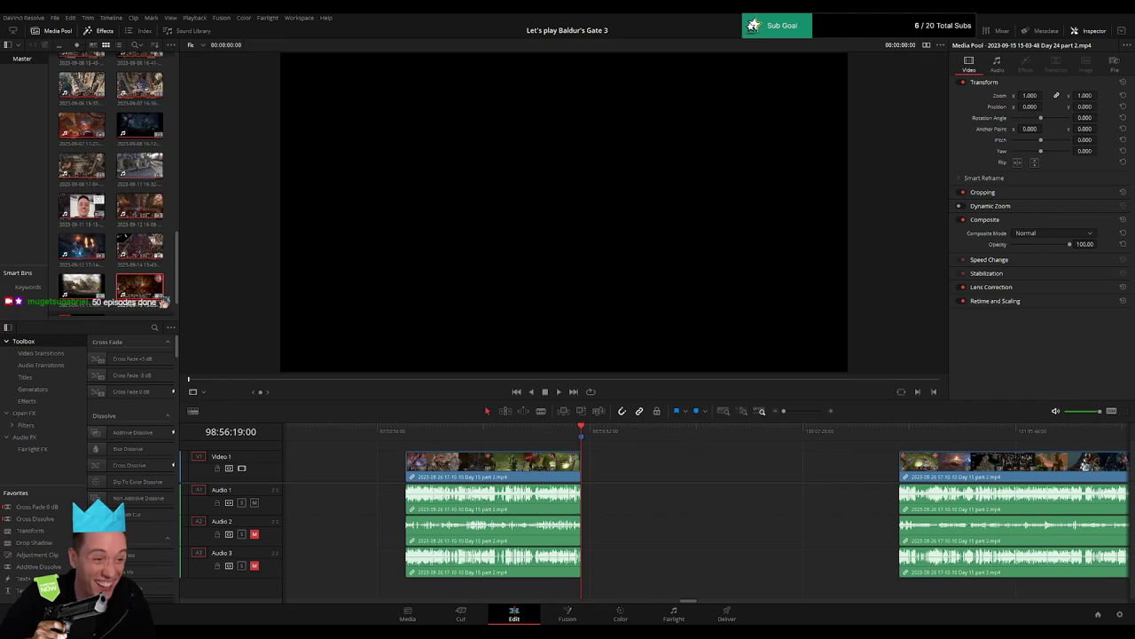
pyautogui.click(647, 464)
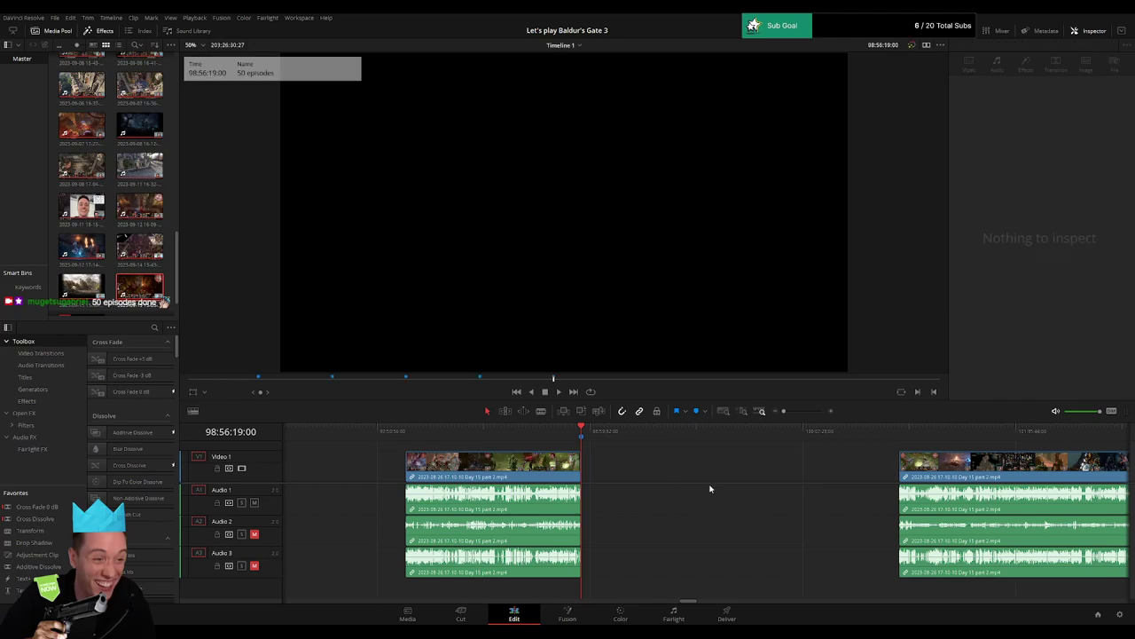
# Move the separated remainder of the Day 15 part 2 recording so it starts at 100:00:00:00.
pyautogui.hscroll(5, 710, 487)
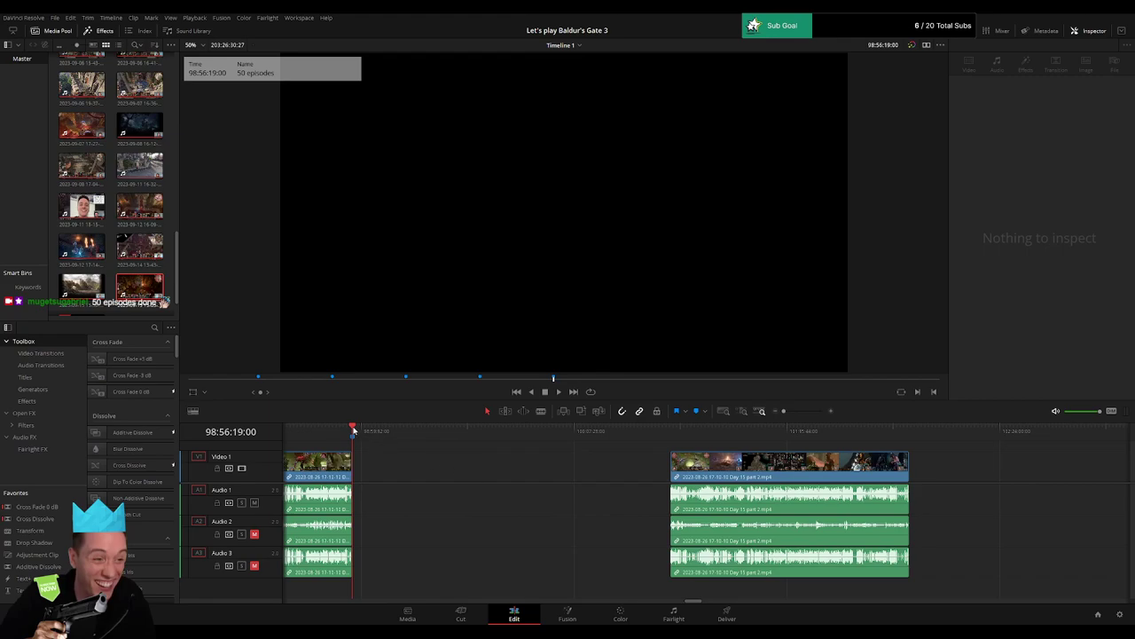
pyautogui.moveTo(353, 430); pyautogui.dragTo(552, 451)
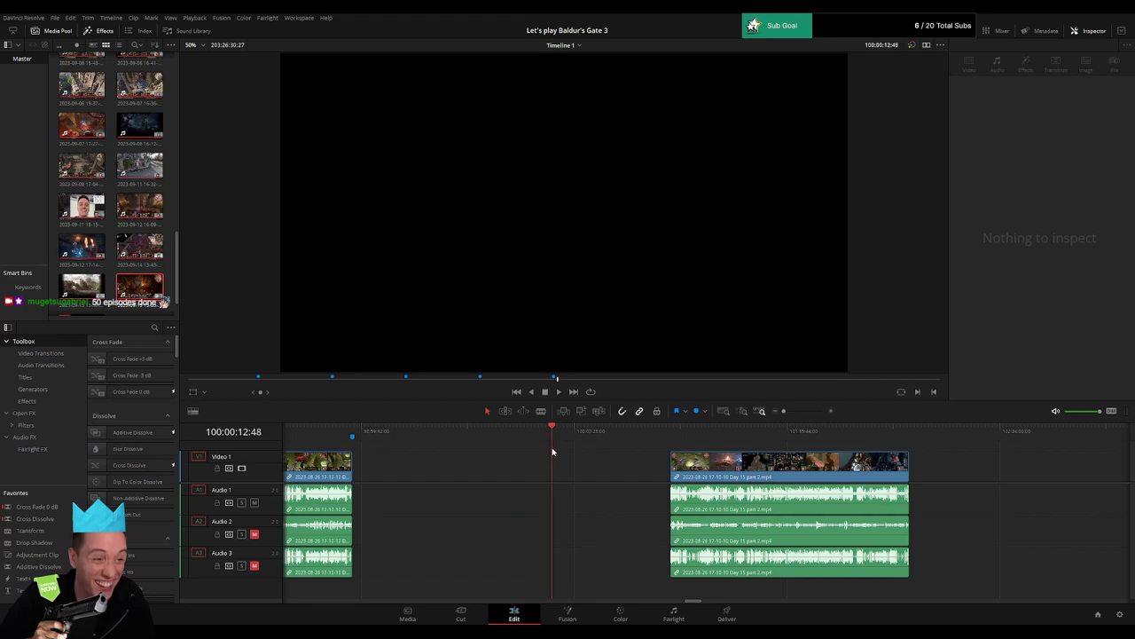
pyautogui.moveTo(783, 412); pyautogui.dragTo(787, 411)
pyautogui.moveTo(708, 434); pyautogui.dragTo(706, 434)
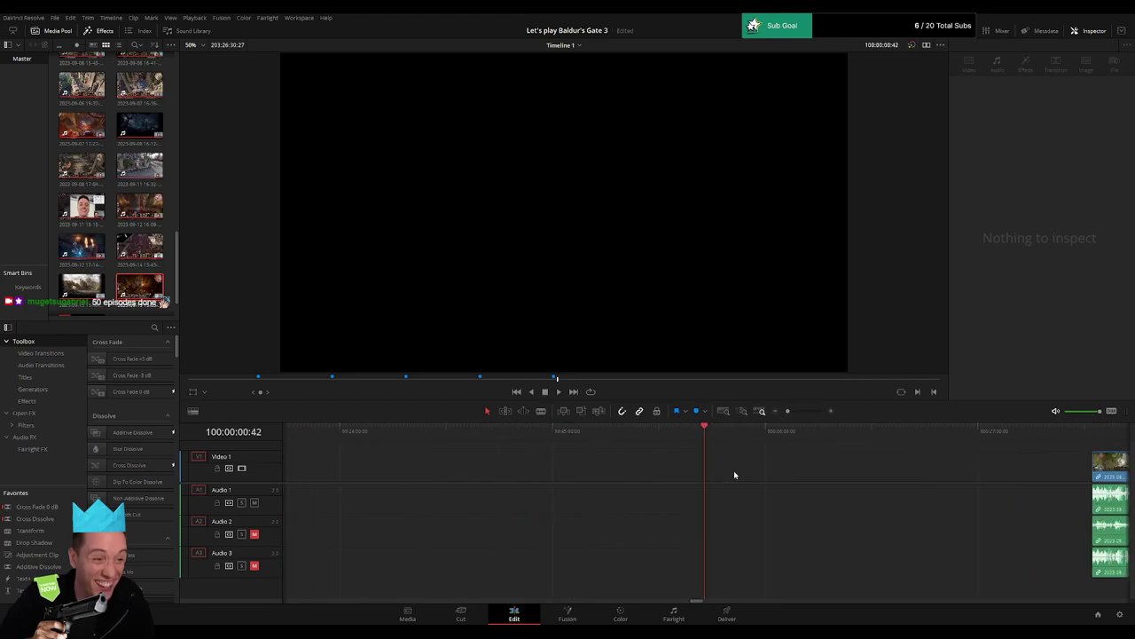
pyautogui.press('Left')
pyautogui.press('Left')
pyautogui.press('Left')
pyautogui.press('Left')
pyautogui.press('Left')
pyautogui.press('Left')
pyautogui.press('Left')
pyautogui.press('Left')
pyautogui.press('Left')
pyautogui.press('Left')
pyautogui.press('Left')
pyautogui.moveTo(789, 413); pyautogui.dragTo(770, 413)
pyautogui.hscroll(4, 529, 470)
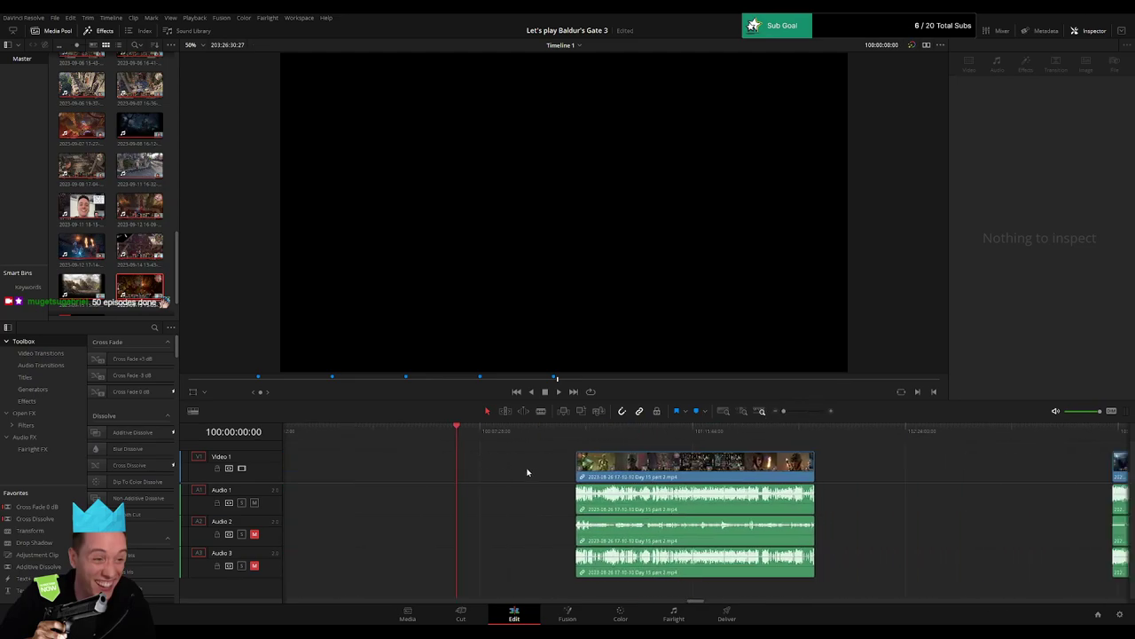
pyautogui.moveTo(617, 477); pyautogui.dragTo(499, 478)
pyautogui.click(493, 447)
# Examine the Day 15 part 2 recording between about 100:53:24 and 100:54:58 for the next episode break.
pyautogui.press('space')
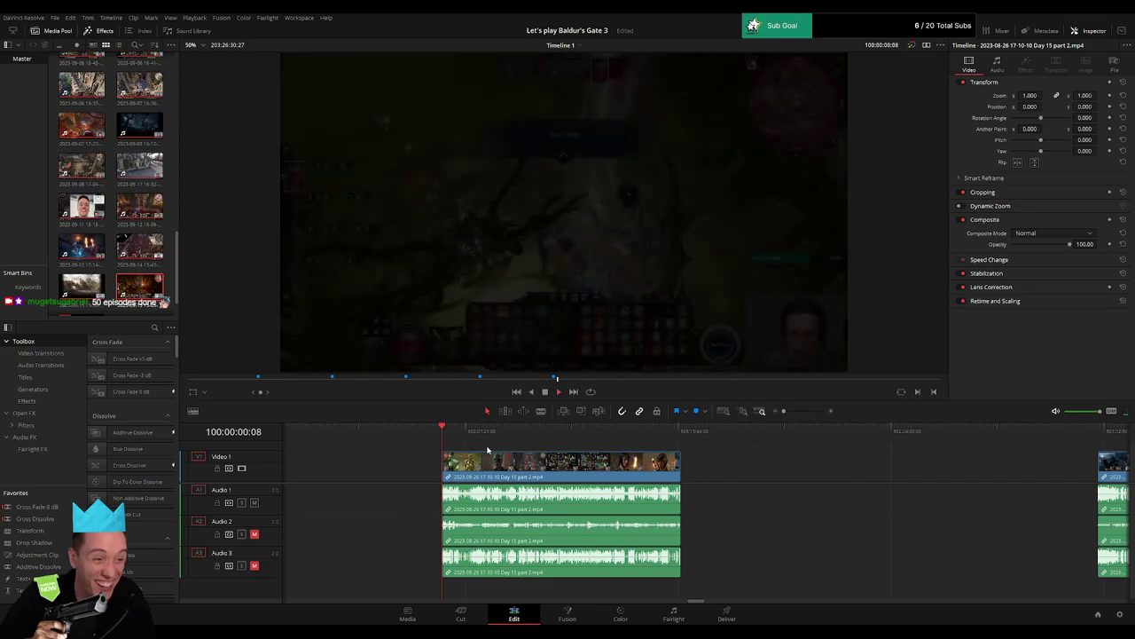
pyautogui.moveTo(444, 438); pyautogui.dragTo(608, 450)
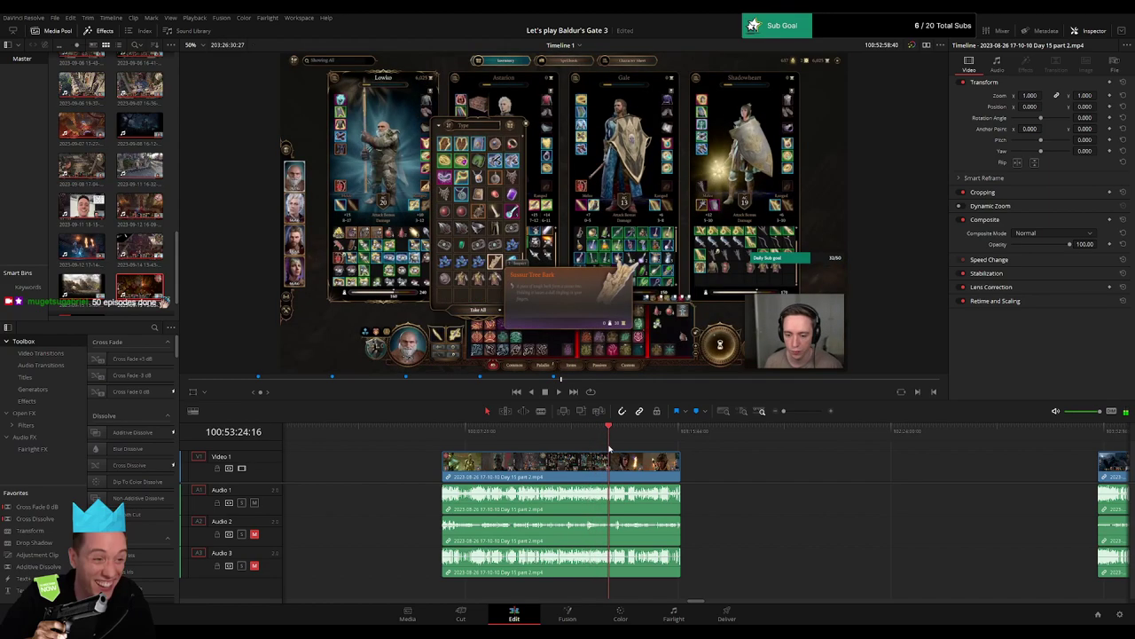
pyautogui.click(612, 449)
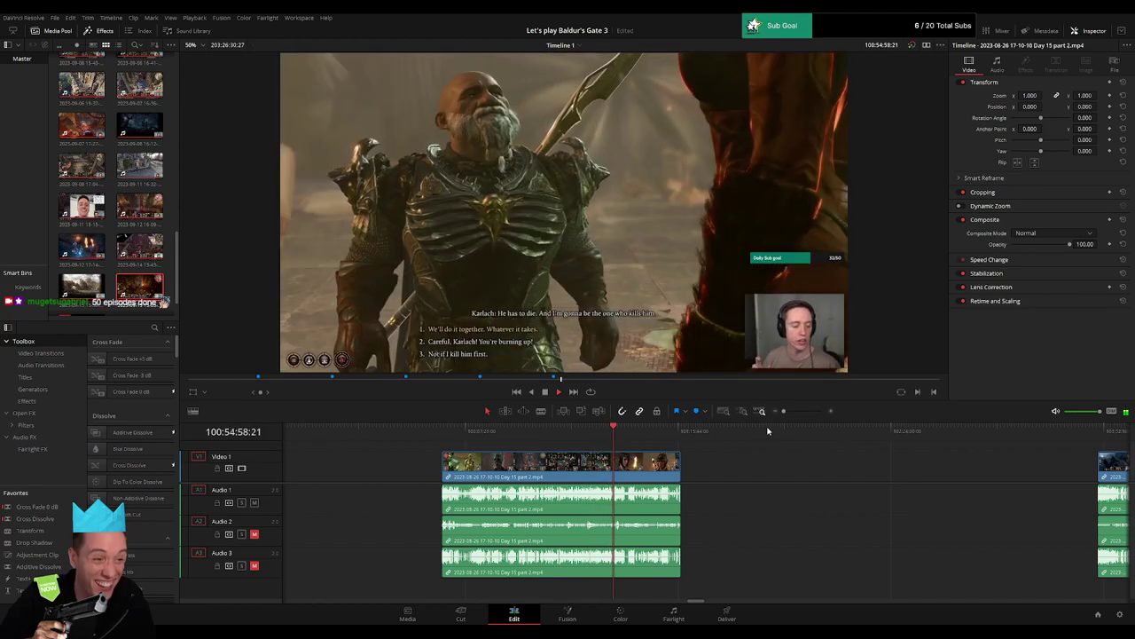
pyautogui.moveTo(784, 411); pyautogui.dragTo(800, 411)
pyautogui.click(599, 443)
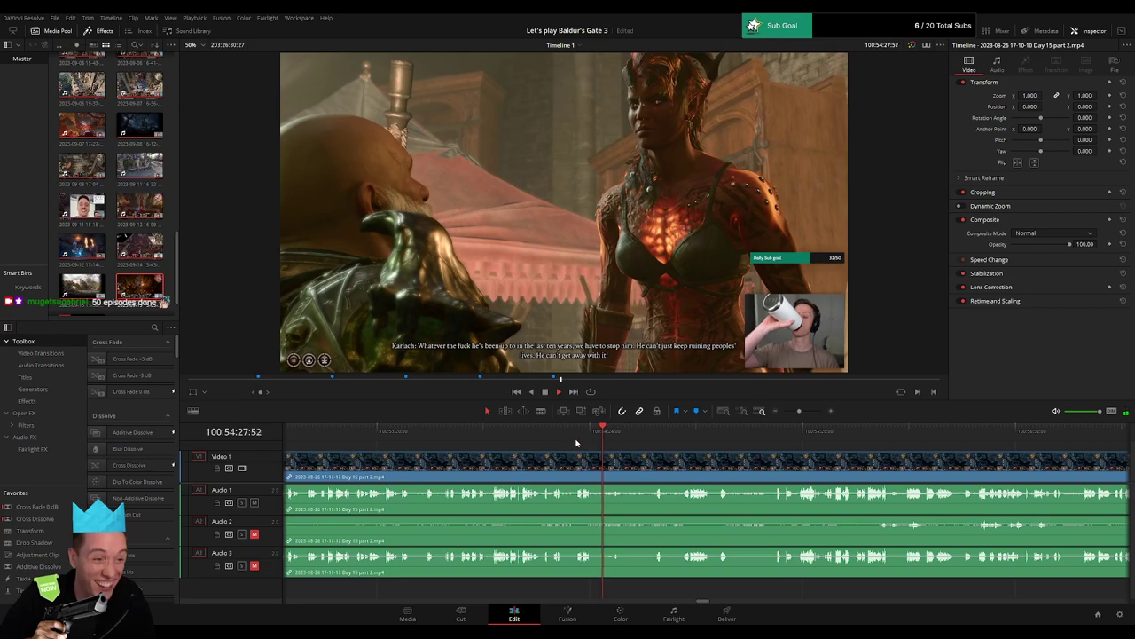
pyautogui.click(576, 443)
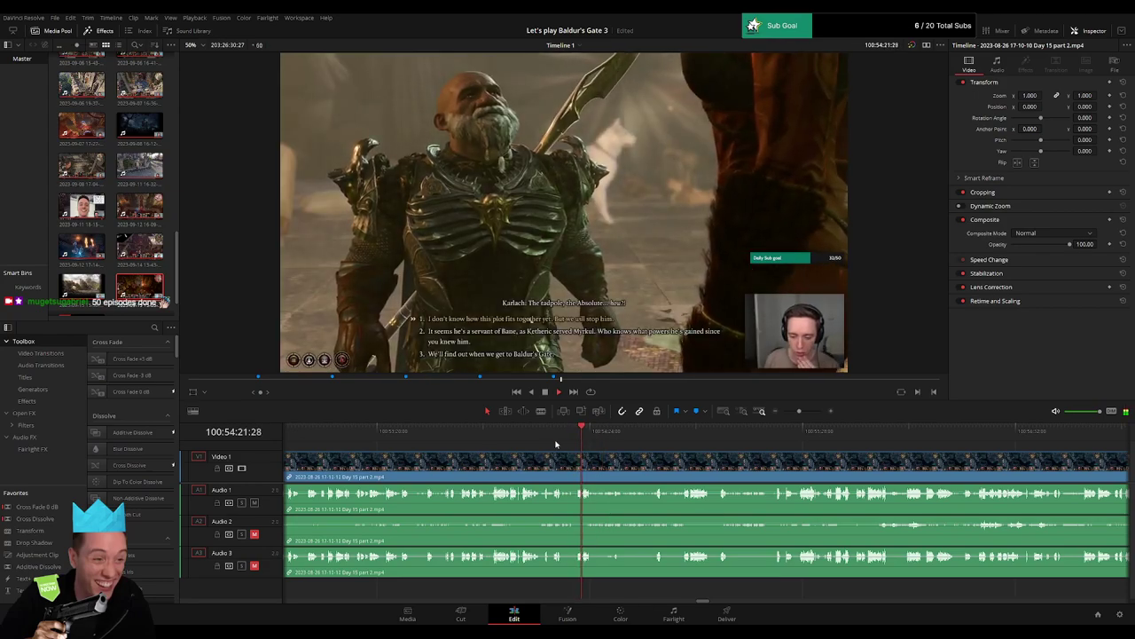
pyautogui.click(545, 443)
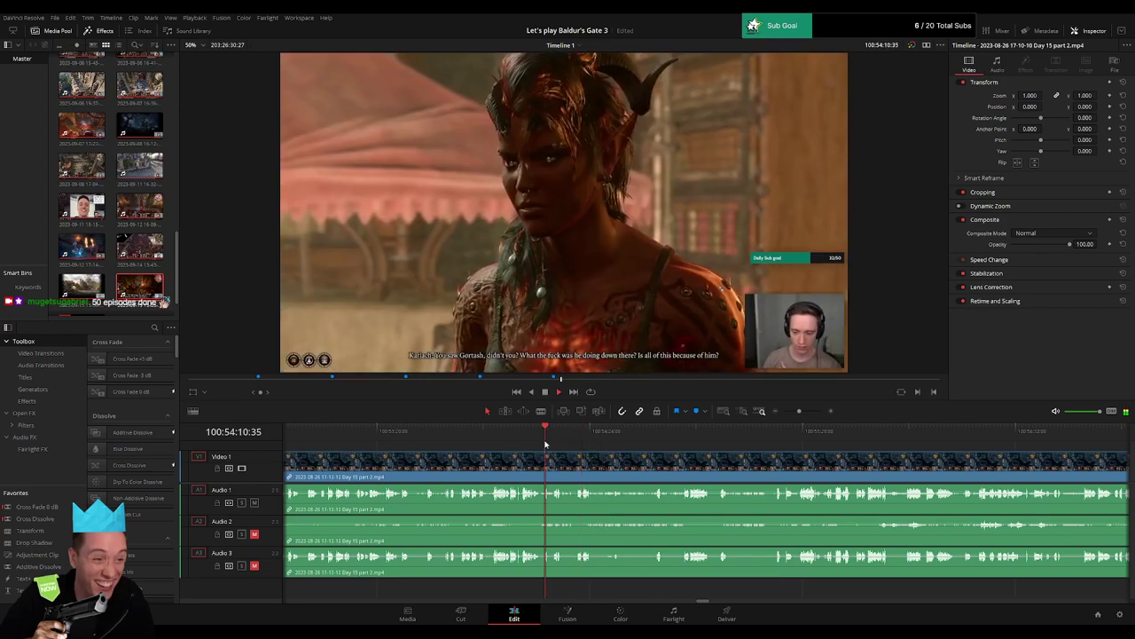
pyautogui.click(492, 442)
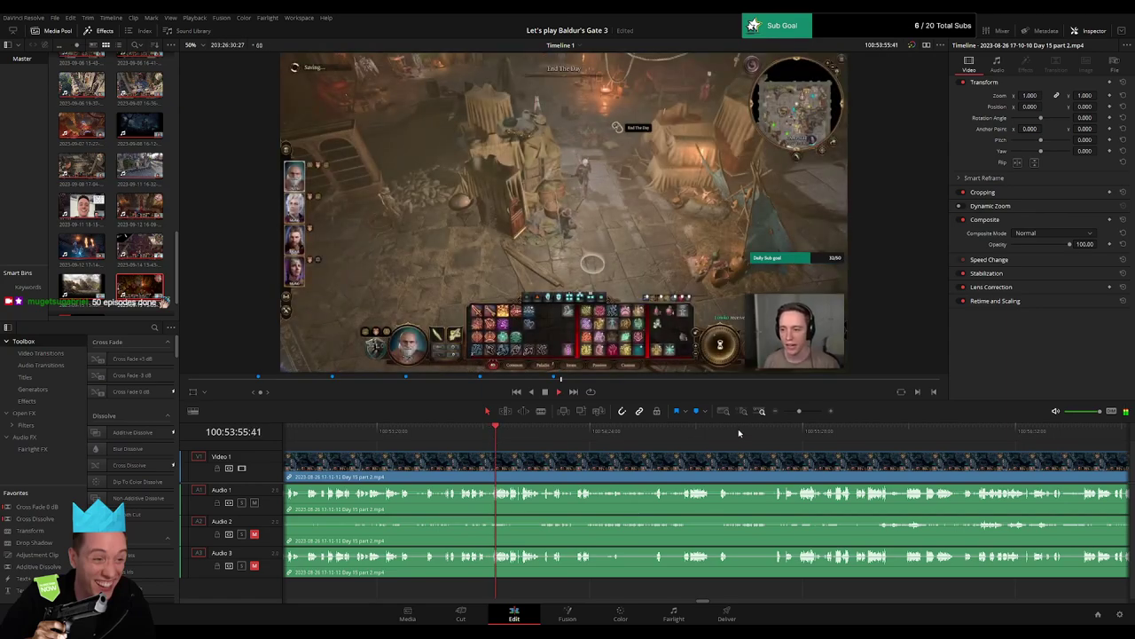
pyautogui.moveTo(801, 411); pyautogui.dragTo(807, 412)
pyautogui.click(661, 440)
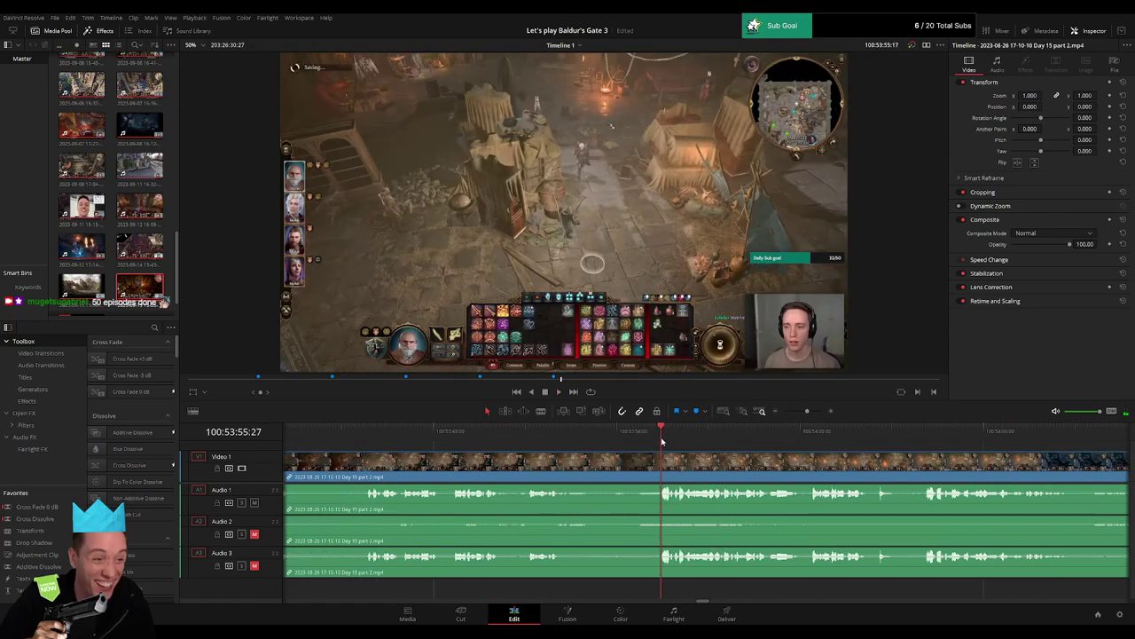
# Split the Day 15 part 2 recording at 100:53:54:30 and add fades of about one second around the cut on all tracks.
pyautogui.moveTo(661, 441); pyautogui.dragTo(632, 443)
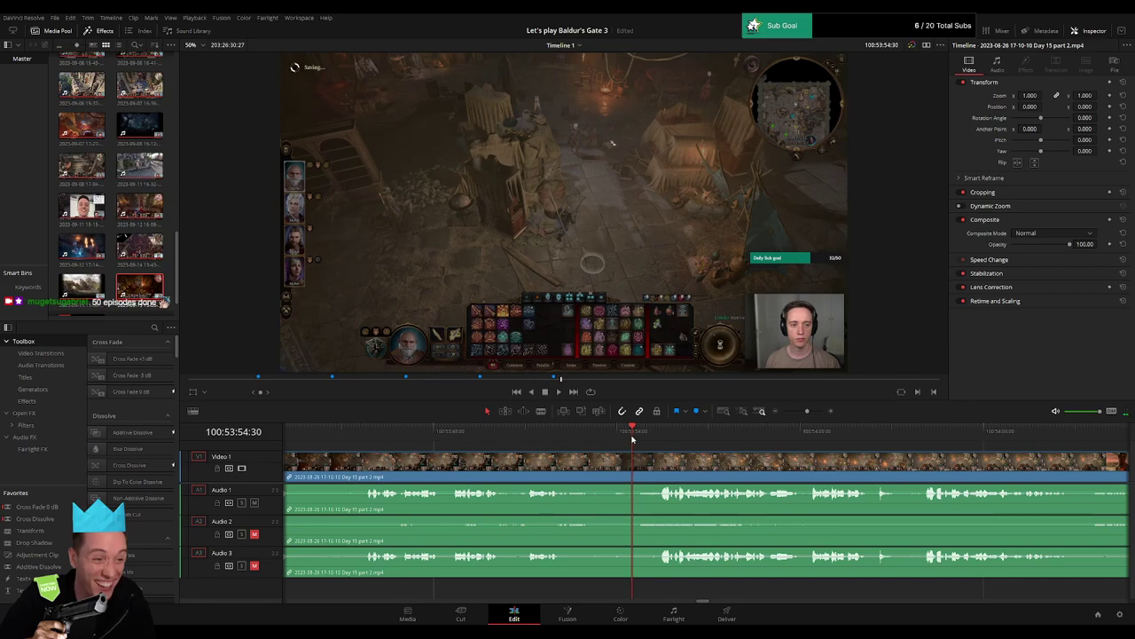
pyautogui.hotkey('ctrl', 'b')
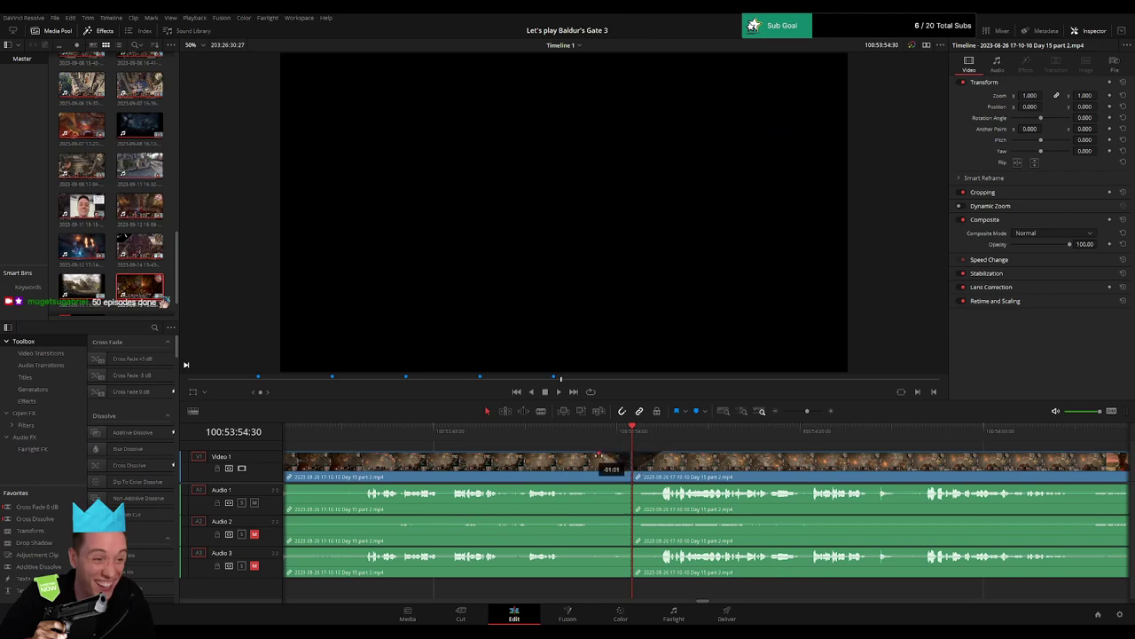
pyautogui.moveTo(625, 488); pyautogui.dragTo(604, 518)
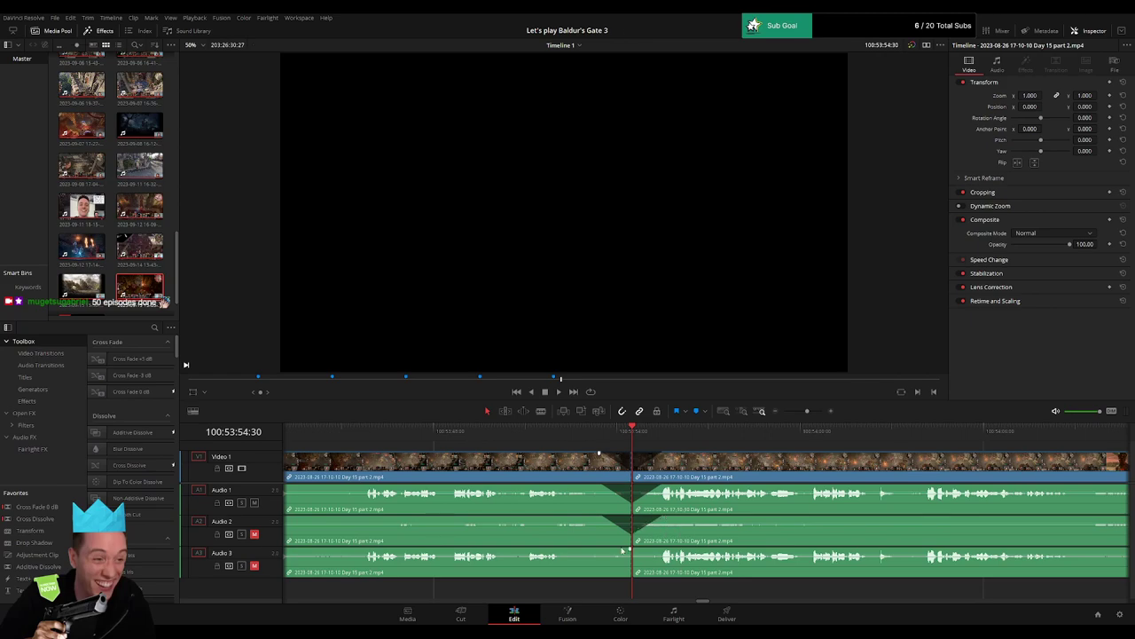
pyautogui.moveTo(630, 548)
pyautogui.mouseDown()
pyautogui.moveTo(605, 549)
pyautogui.moveTo(649, 550)
pyautogui.mouseUp()
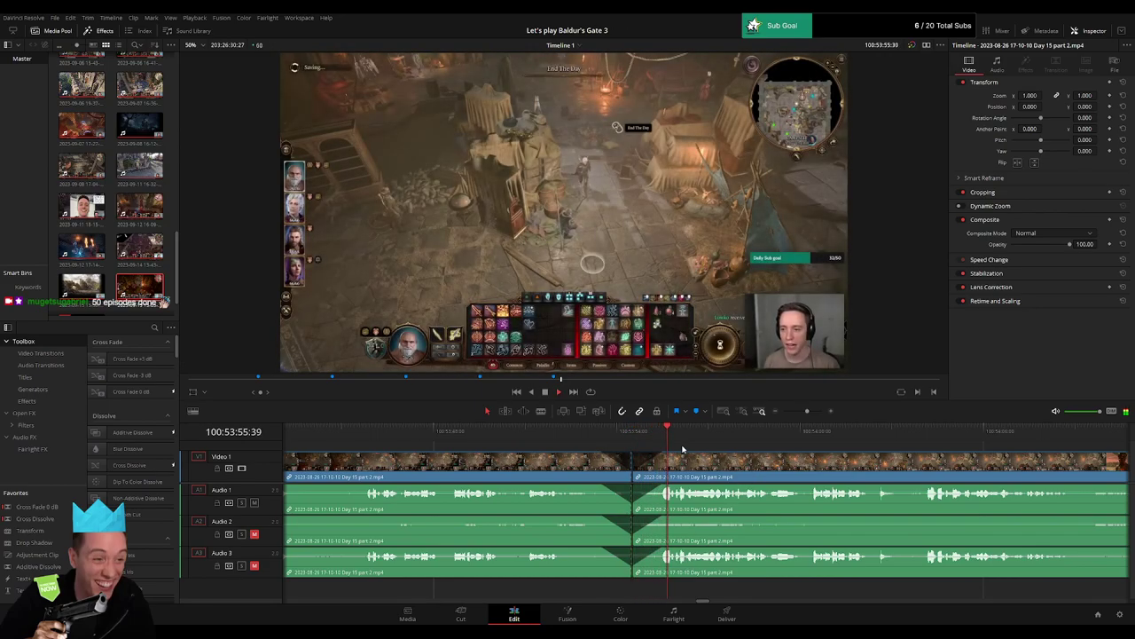
# Review the Day 15 part 2 recording just after the cut, from about 100:53:55 to 100:54:14.
pyautogui.click(747, 435)
pyautogui.click(801, 438)
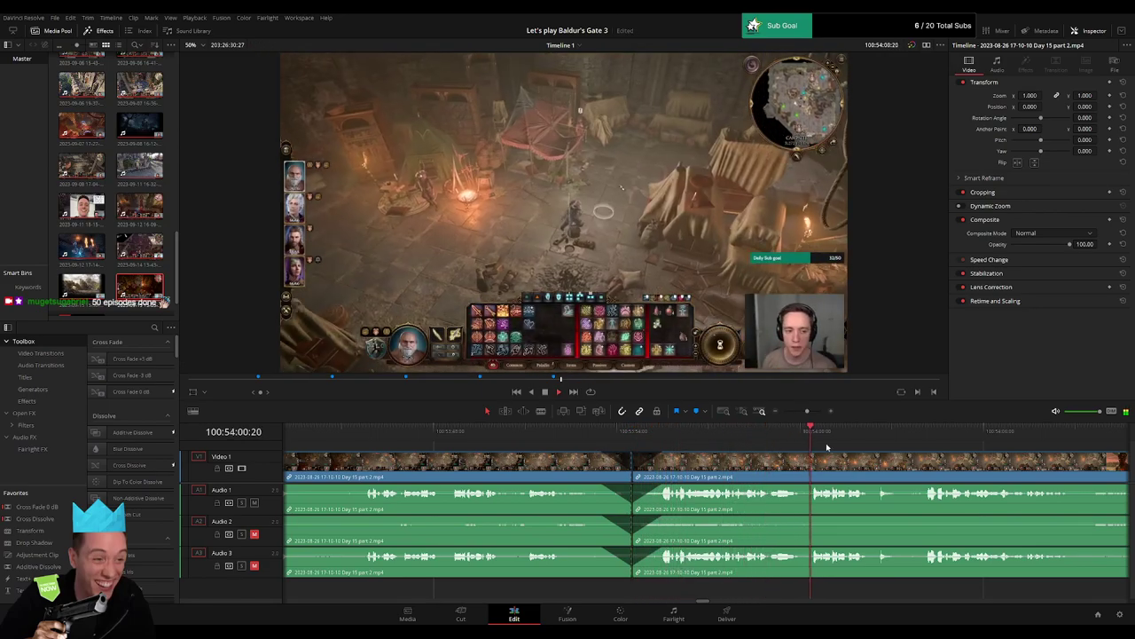
pyautogui.hscroll(3, 826, 446)
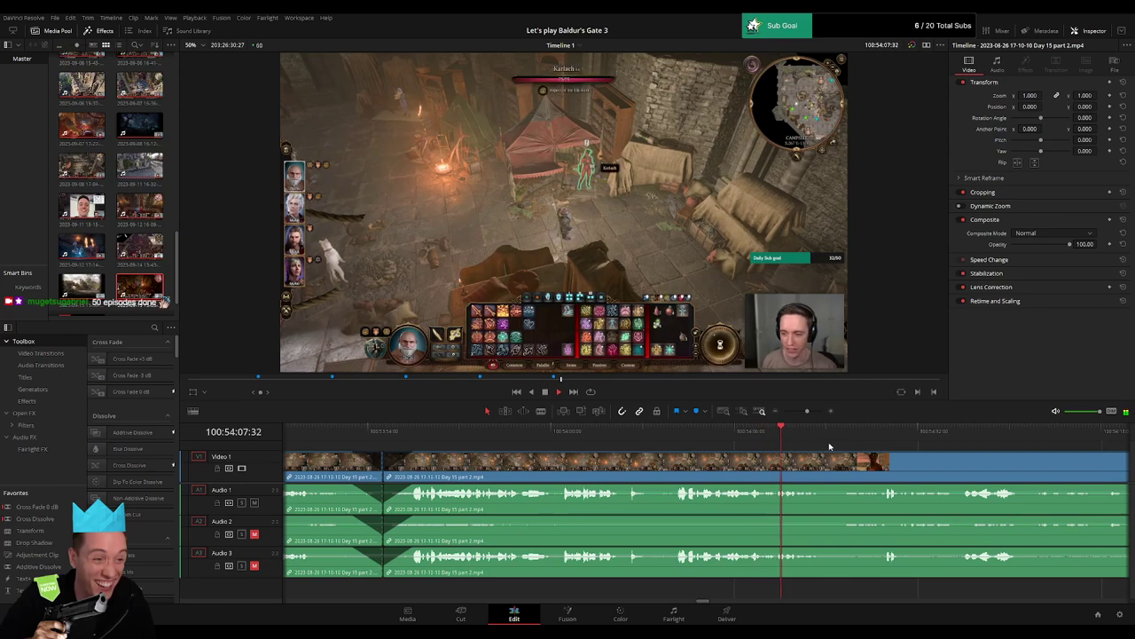
pyautogui.click(882, 439)
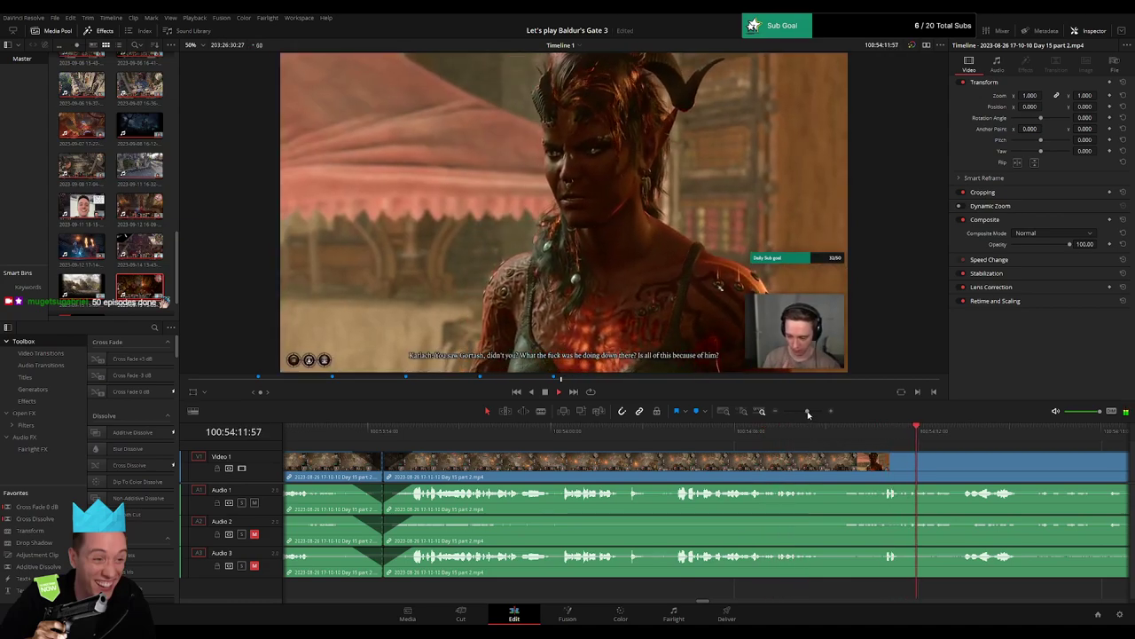
pyautogui.moveTo(806, 411); pyautogui.dragTo(803, 413)
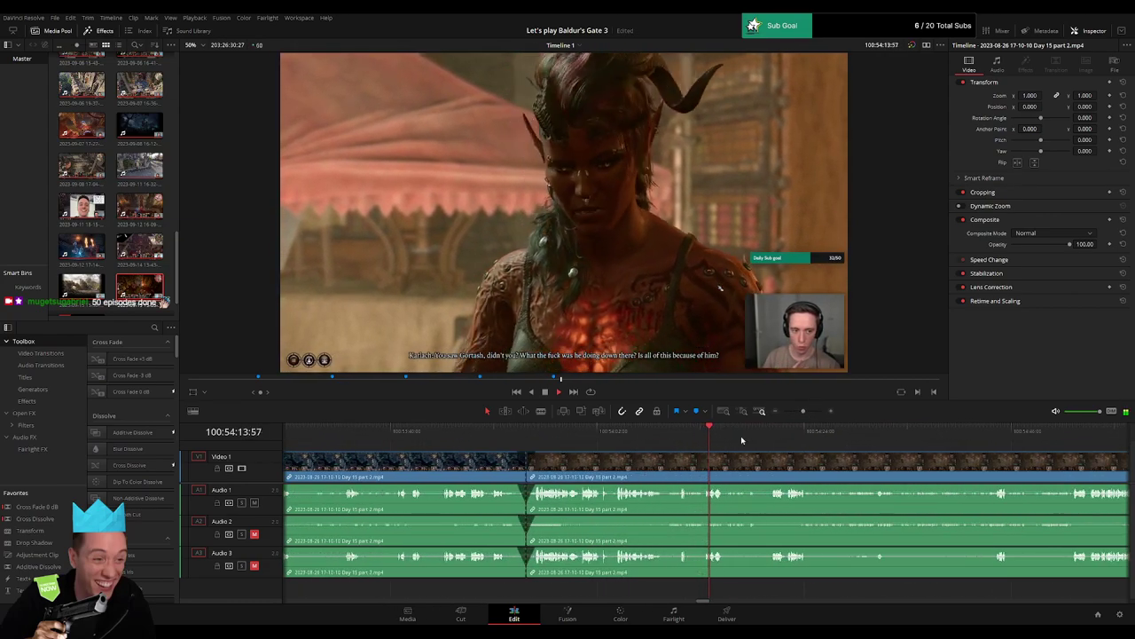
pyautogui.click(530, 432)
pyautogui.moveTo(530, 432); pyautogui.dragTo(663, 432)
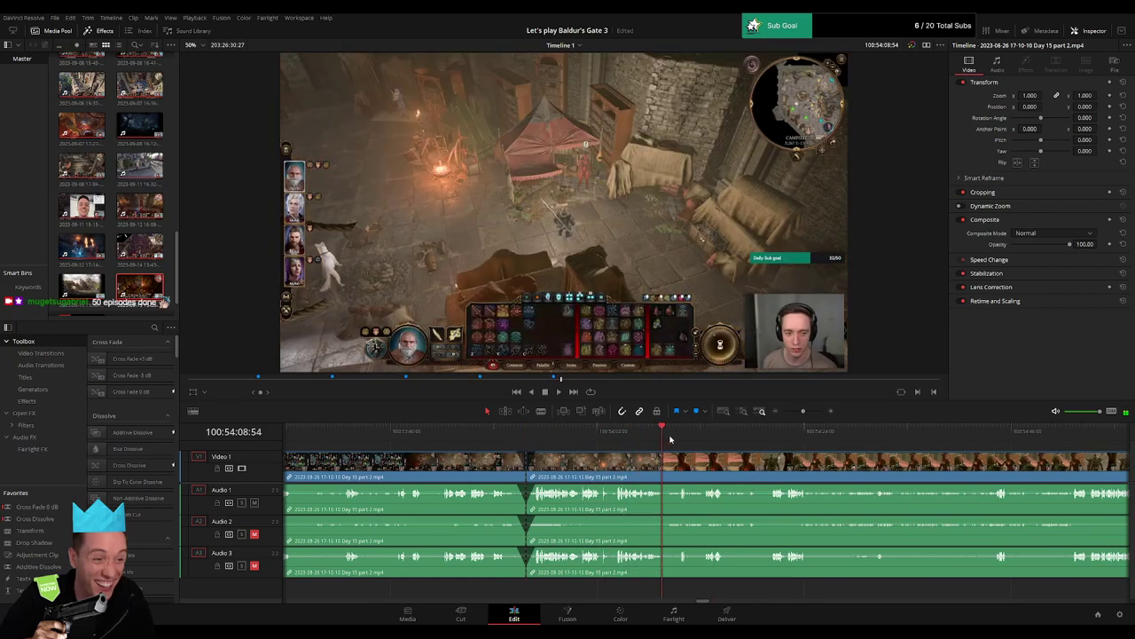
# Move the remainder of the Day 15 part 2 recording after the cut so it ends directly against the Day 16 recording.
pyautogui.moveTo(803, 413); pyautogui.dragTo(784, 412)
pyautogui.moveTo(808, 466); pyautogui.dragTo(649, 448)
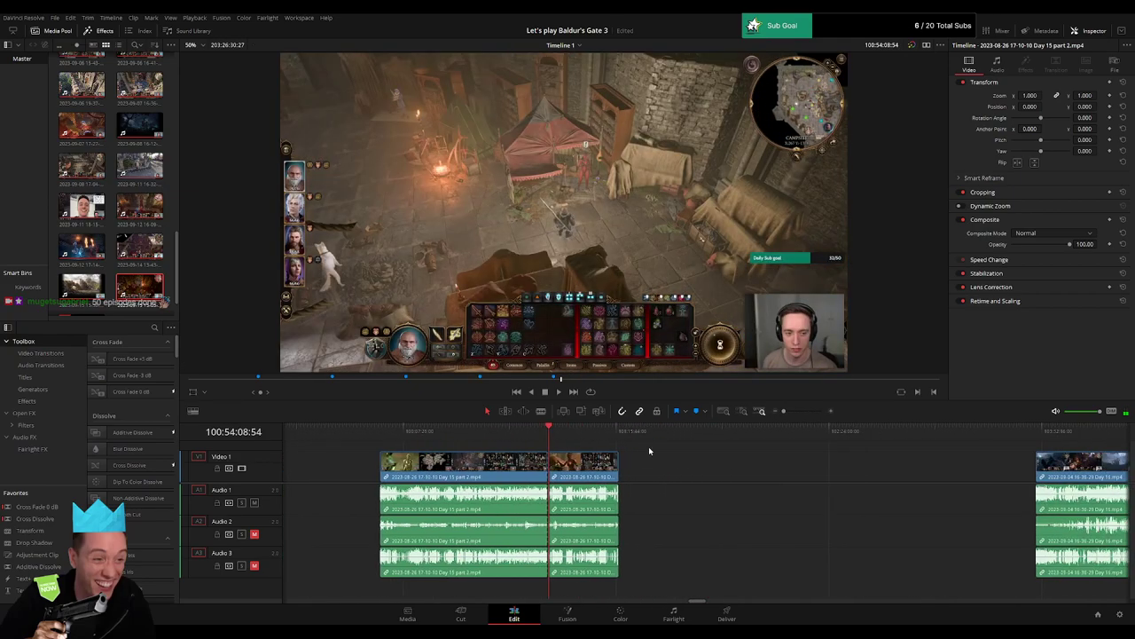
pyautogui.click(381, 435)
pyautogui.hscroll(4, 654, 469)
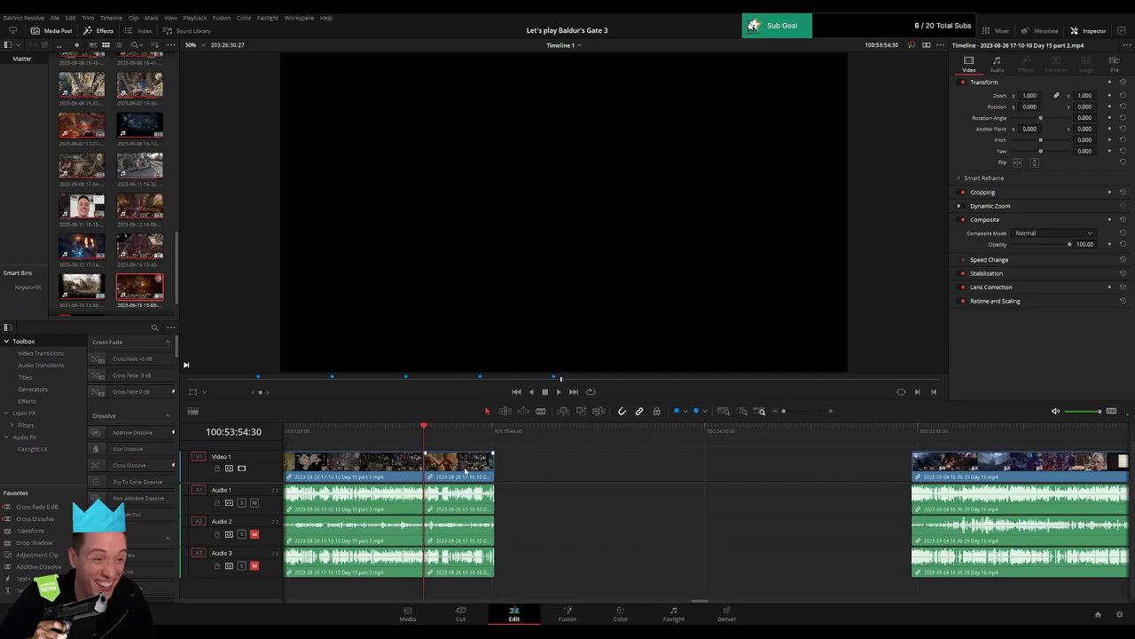
pyautogui.moveTo(458, 470); pyautogui.dragTo(876, 479)
pyautogui.click(592, 472)
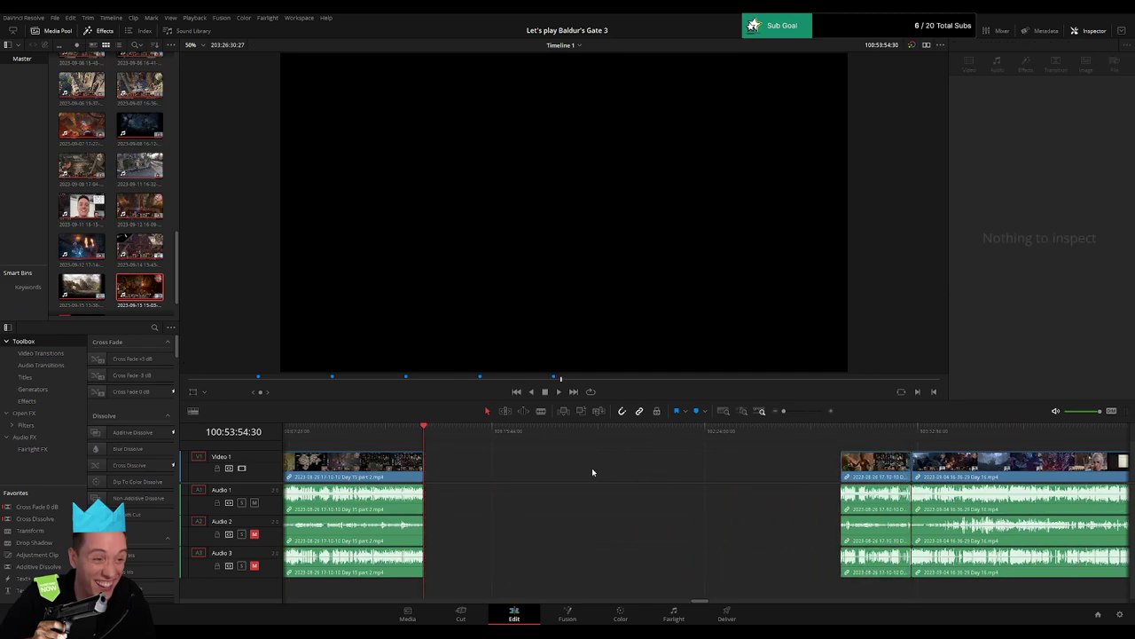
pyautogui.moveTo(530, 467); pyautogui.dragTo(573, 466)
# Move the joined Day 15 part 2 remainder and Day 16 recording so they start at 102:00:00:00.
pyautogui.click(300, 435)
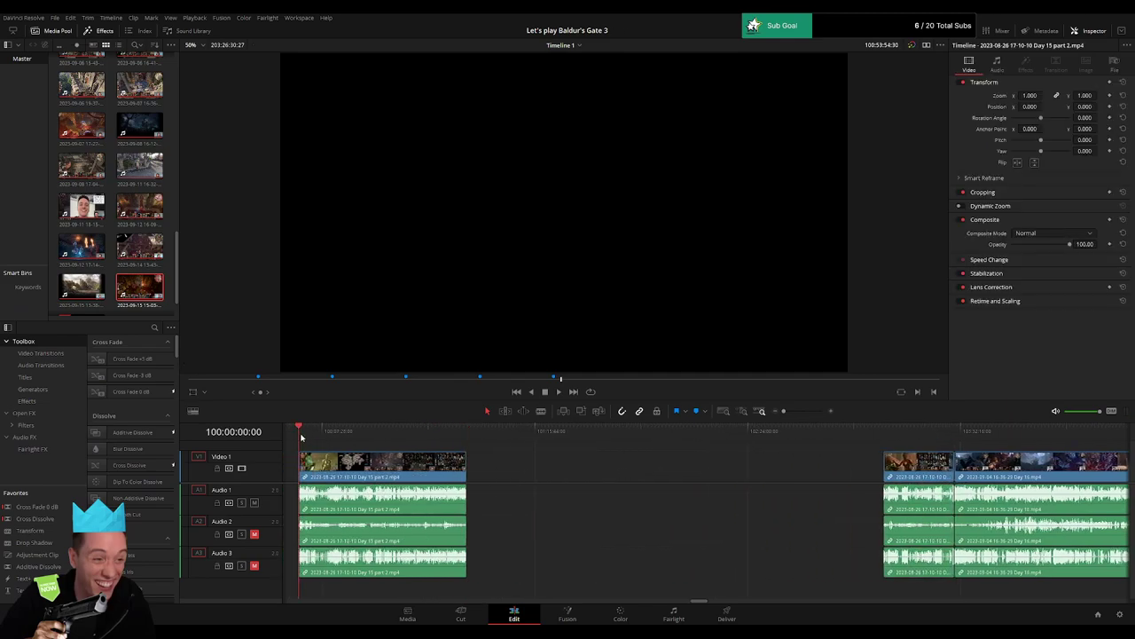
pyautogui.moveTo(354, 459); pyautogui.dragTo(776, 461)
pyautogui.hscroll(-1, 556, 439)
pyautogui.hscroll(5, 606, 450)
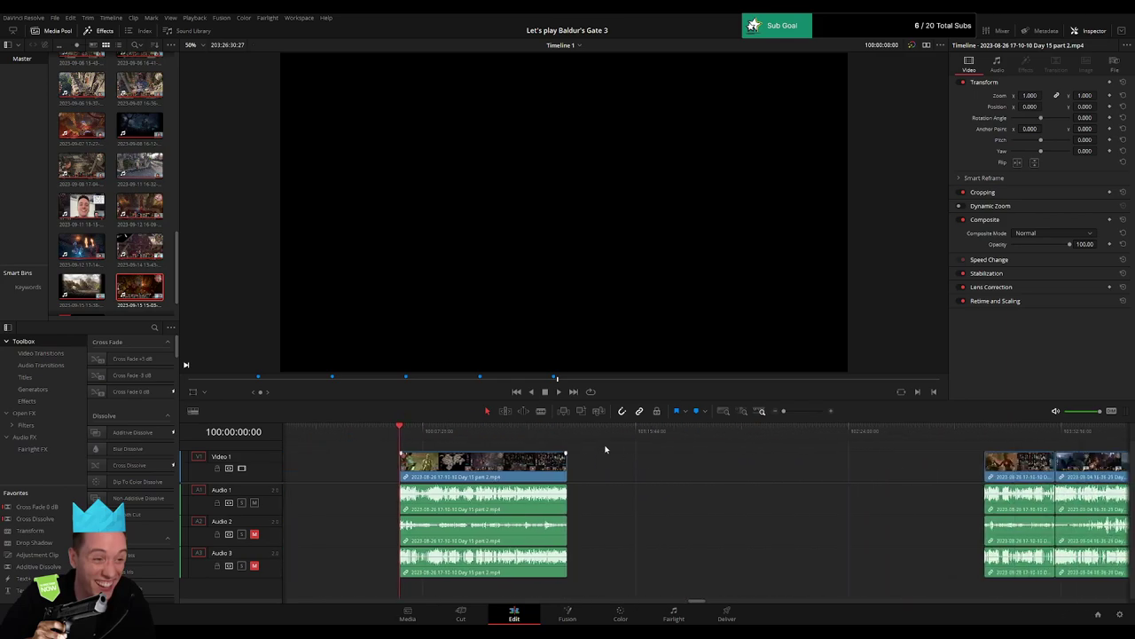
pyautogui.click(607, 452)
pyautogui.hscroll(3, 568, 454)
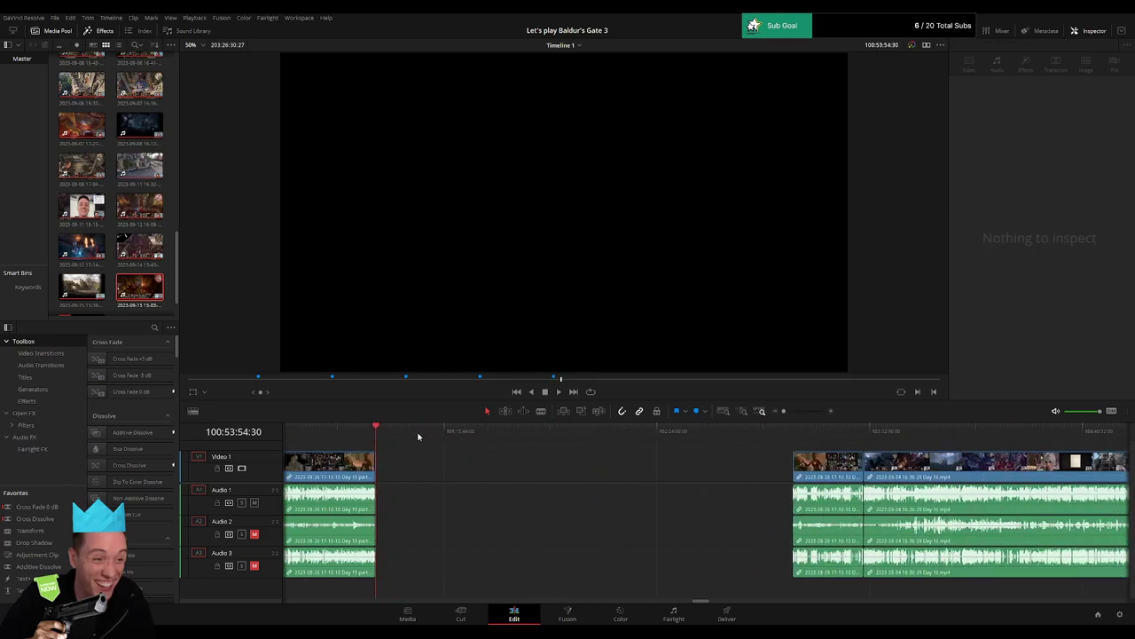
pyautogui.moveTo(418, 435); pyautogui.dragTo(582, 447)
pyautogui.click(790, 413)
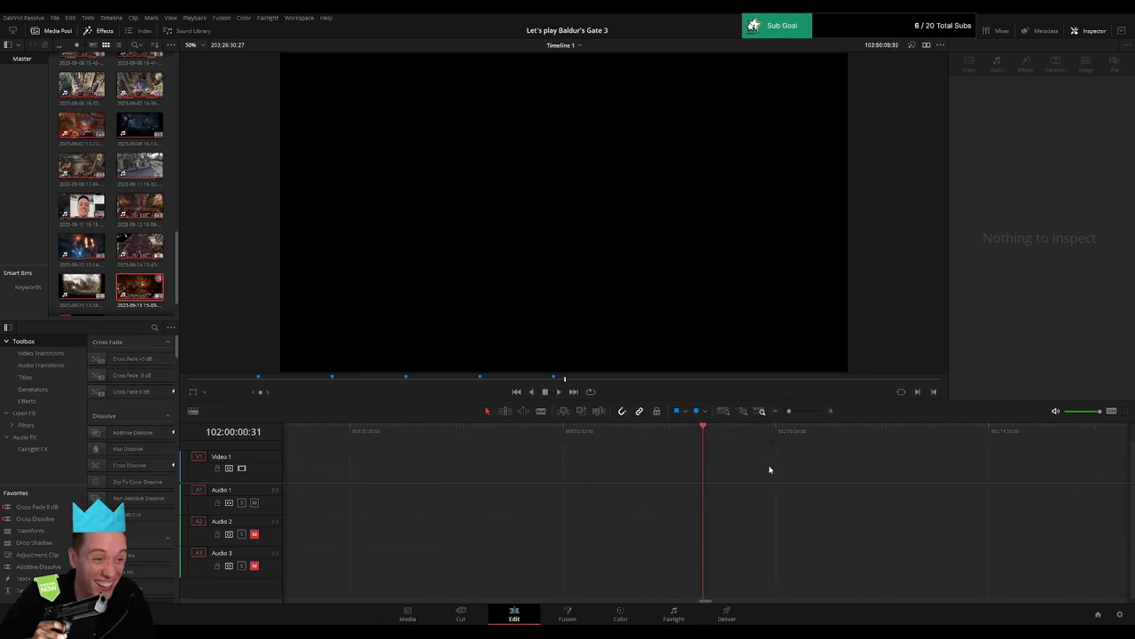
pyautogui.click(776, 412)
pyautogui.moveTo(786, 453); pyautogui.dragTo(798, 477)
pyautogui.click(585, 464)
pyautogui.moveTo(703, 472); pyautogui.dragTo(529, 435)
# Check the join between the Day 15 part 2 and Day 16 recordings and add a transition there on all tracks.
pyautogui.click(494, 449)
pyautogui.press('space')
pyautogui.press('space')
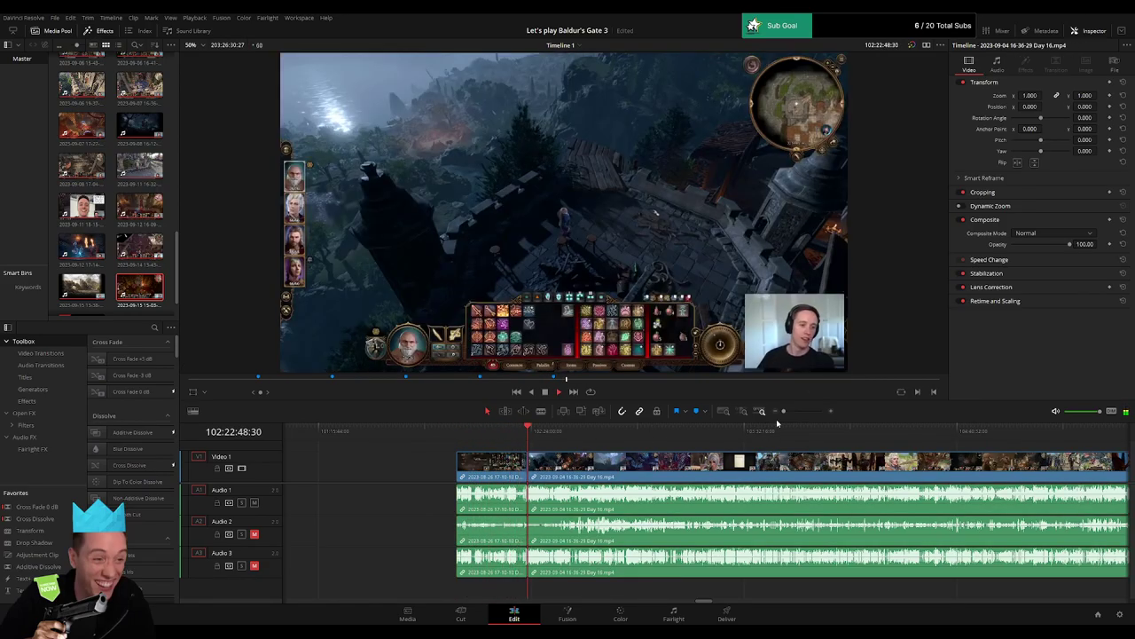
pyautogui.moveTo(784, 411); pyautogui.dragTo(796, 412)
pyautogui.click(430, 438)
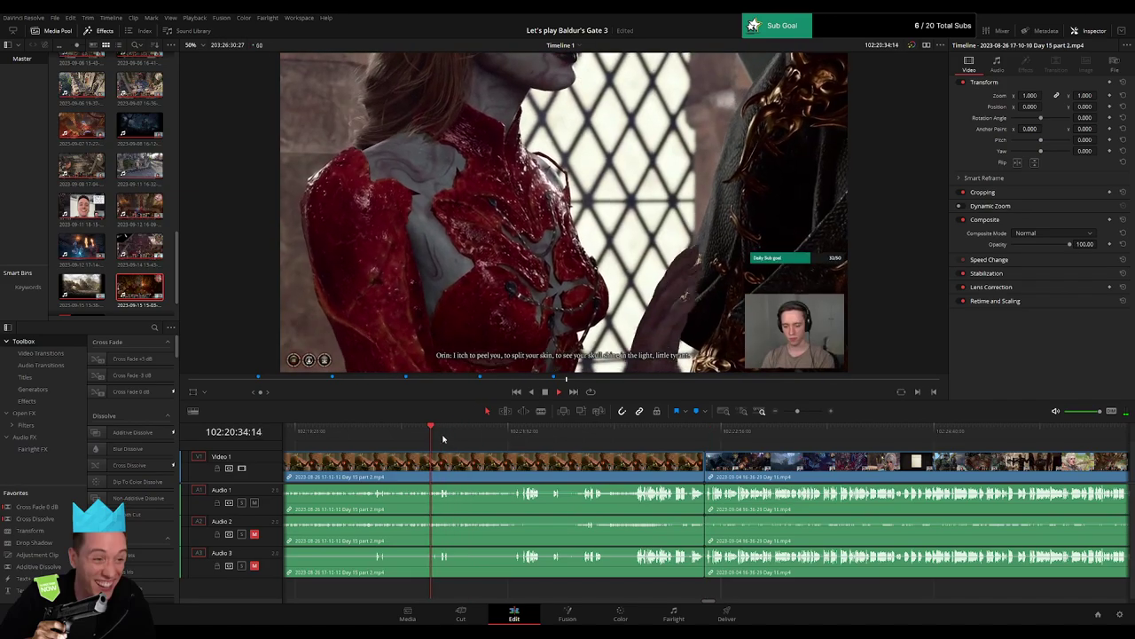
pyautogui.click(464, 439)
pyautogui.moveTo(797, 411); pyautogui.dragTo(794, 413)
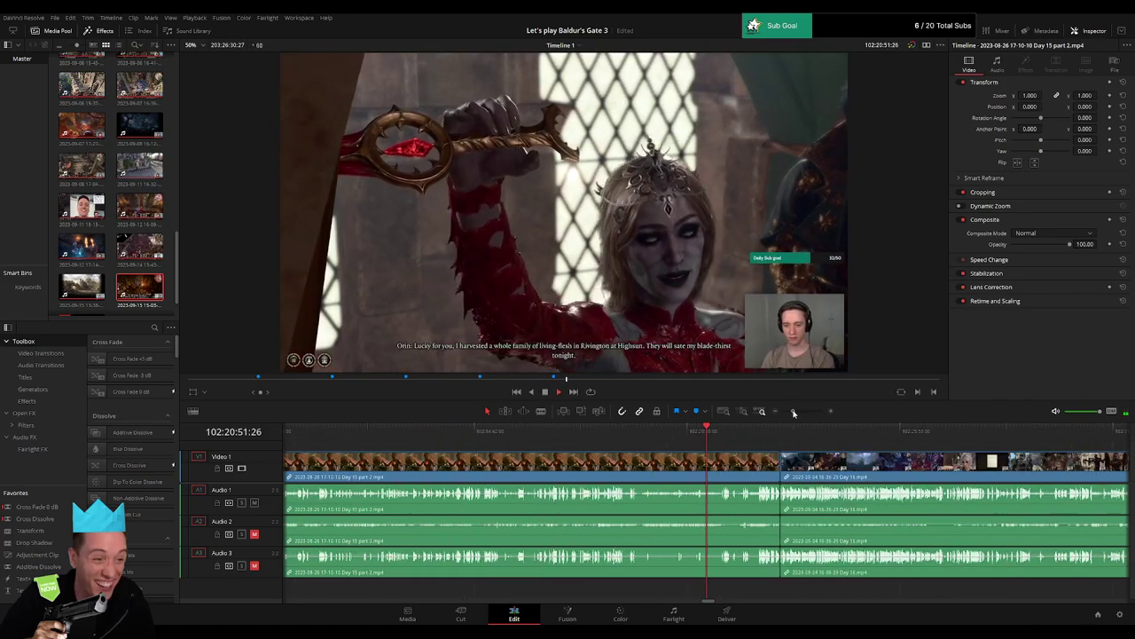
pyautogui.moveTo(636, 436); pyautogui.dragTo(804, 413)
pyautogui.click(675, 440)
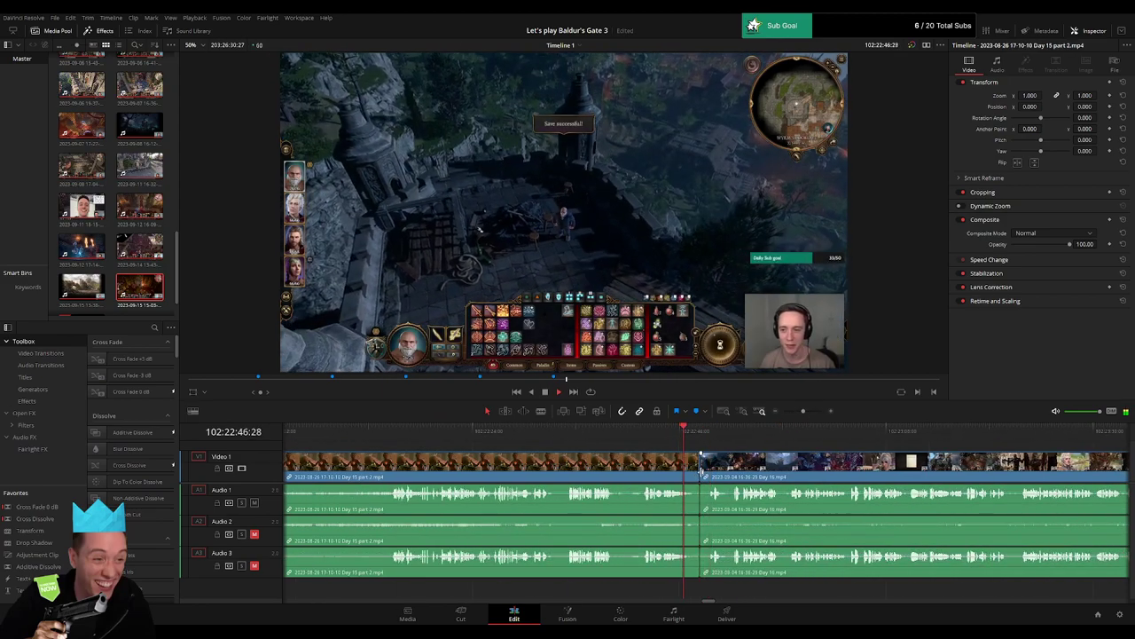
pyautogui.click(702, 469)
pyautogui.press('space')
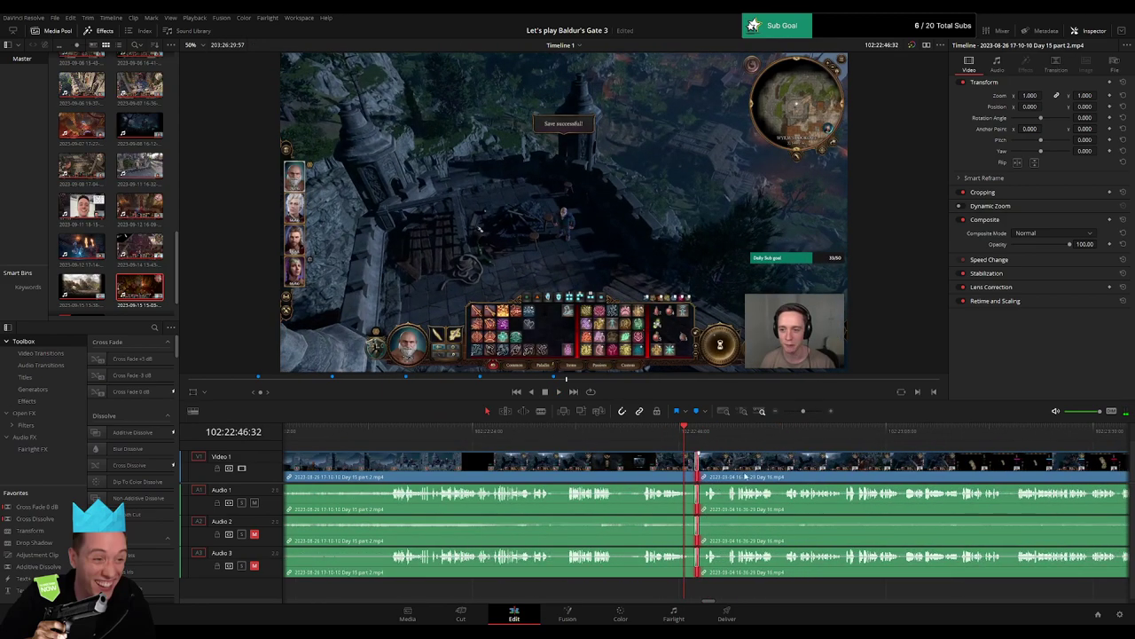
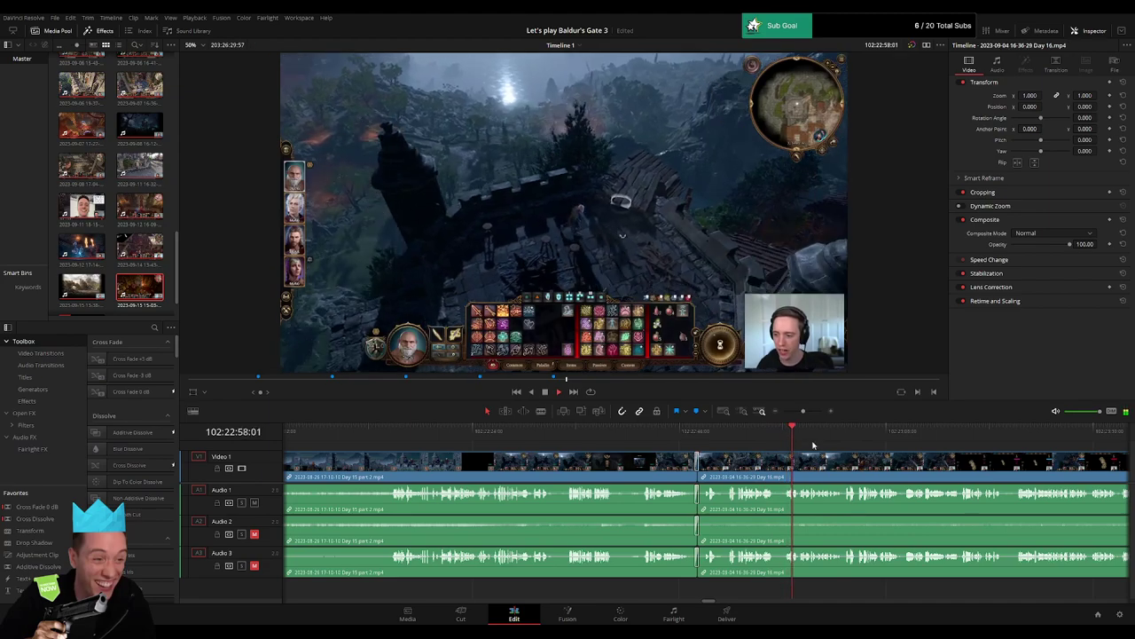
# Skim the Day 16 recording up to about 102:53:53 for a suitable end of the episode.
pyautogui.hscroll(3, 644, 445)
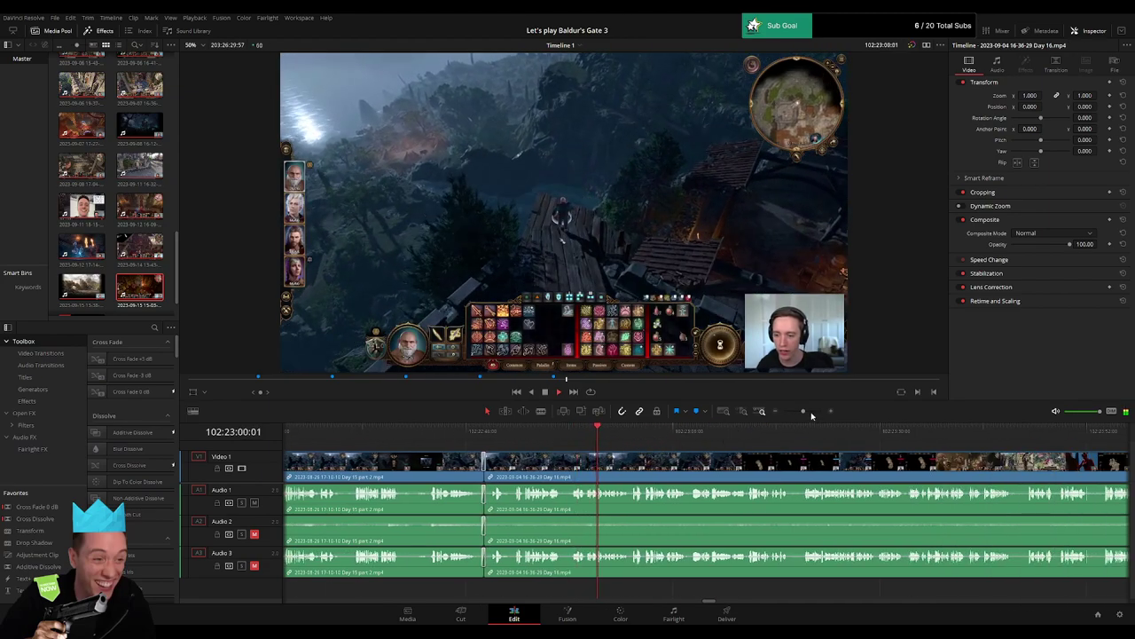
pyautogui.moveTo(811, 415); pyautogui.dragTo(433, 459)
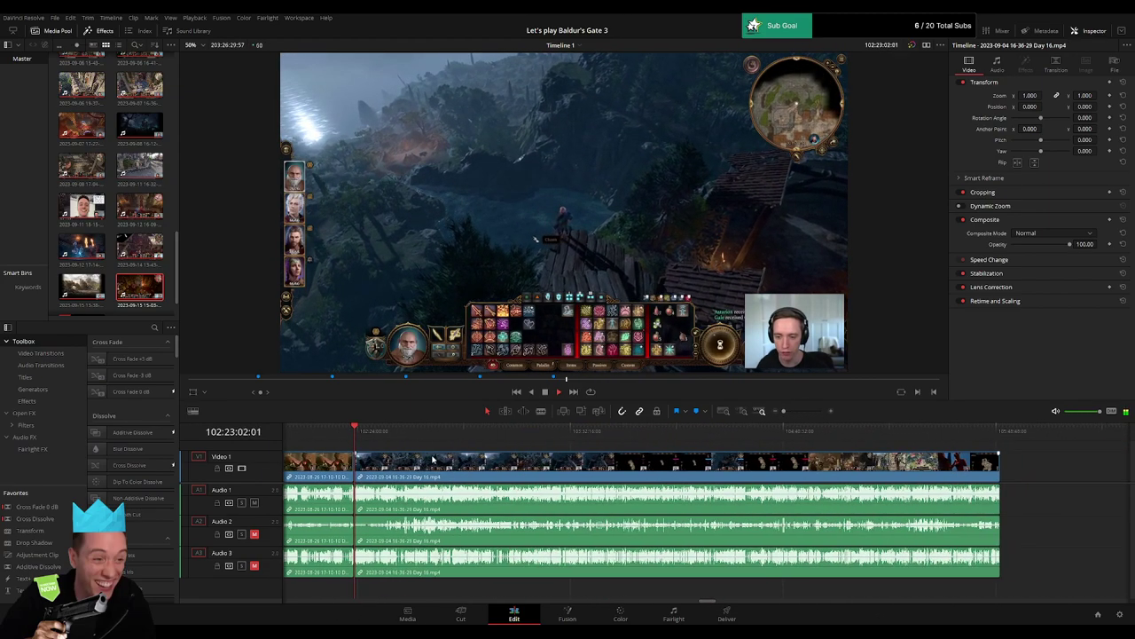
pyautogui.moveTo(362, 439); pyautogui.dragTo(451, 440)
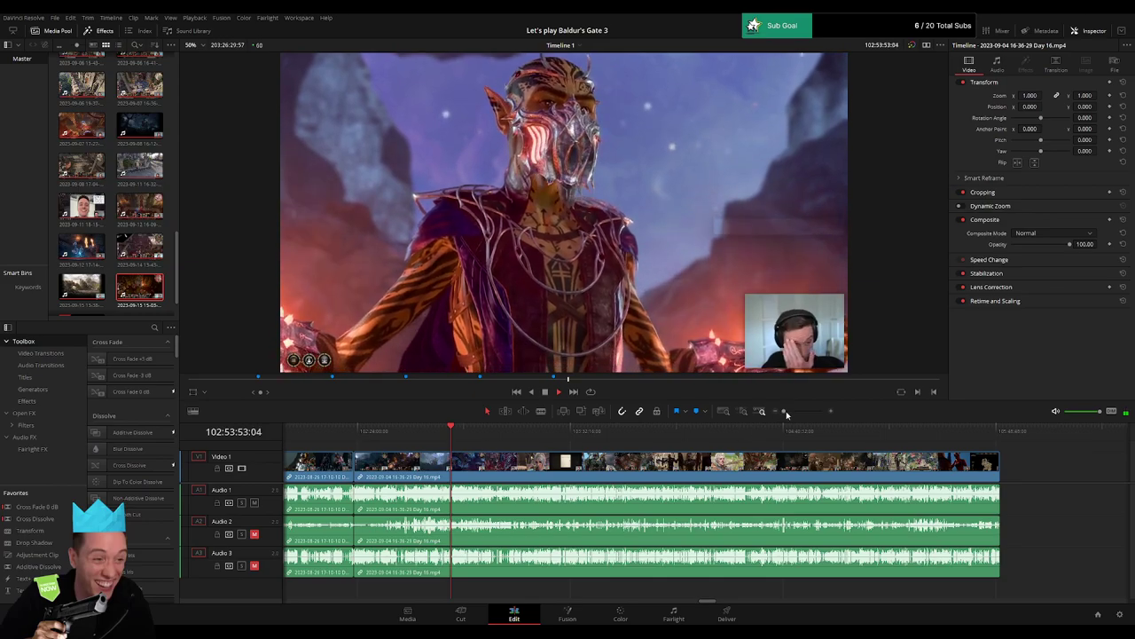
pyautogui.moveTo(783, 411); pyautogui.dragTo(799, 411)
pyautogui.click(654, 433)
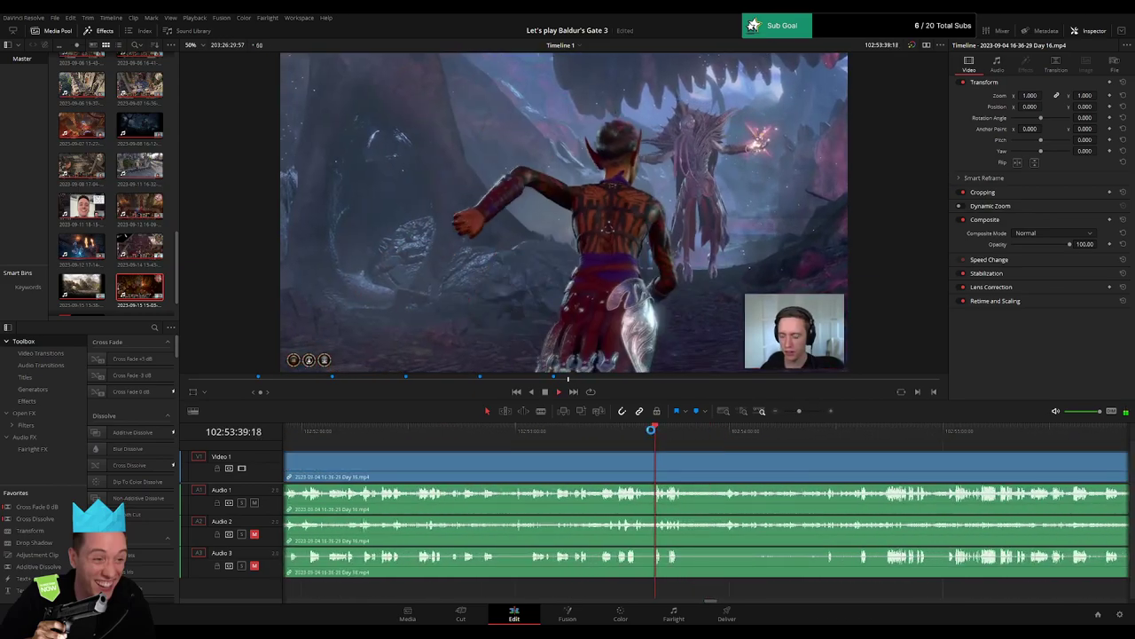
pyautogui.click(600, 432)
pyautogui.click(558, 433)
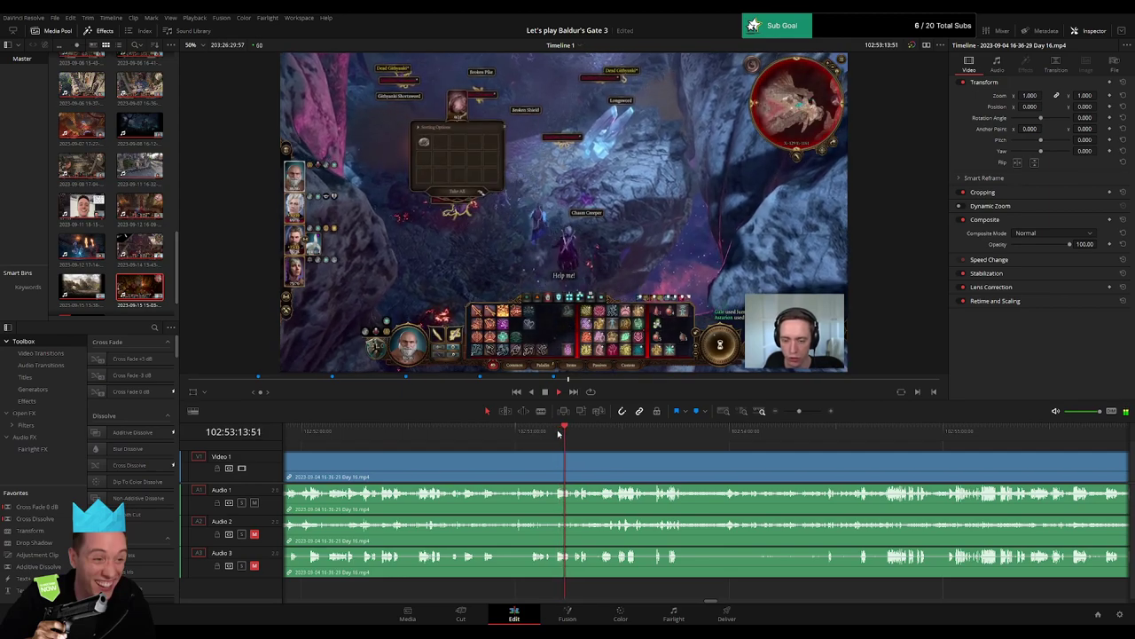
pyautogui.click(538, 432)
# Examine the Day 16 recording between about 102:52:49 and 102:53:08 for a precise episode break.
pyautogui.moveTo(798, 410); pyautogui.dragTo(804, 411)
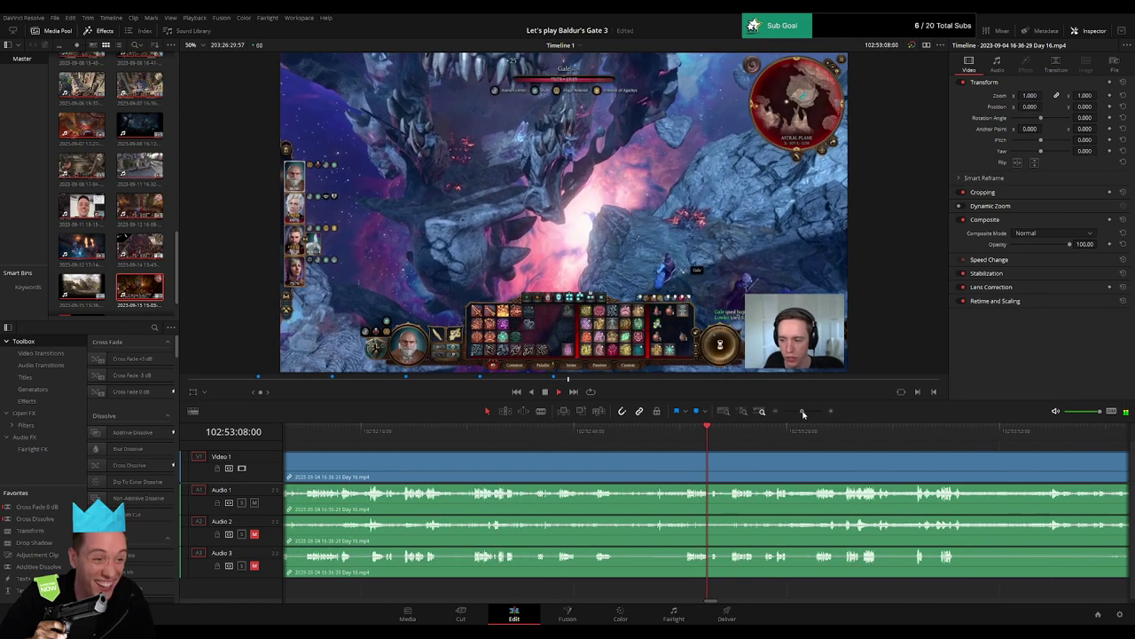
pyautogui.click(616, 432)
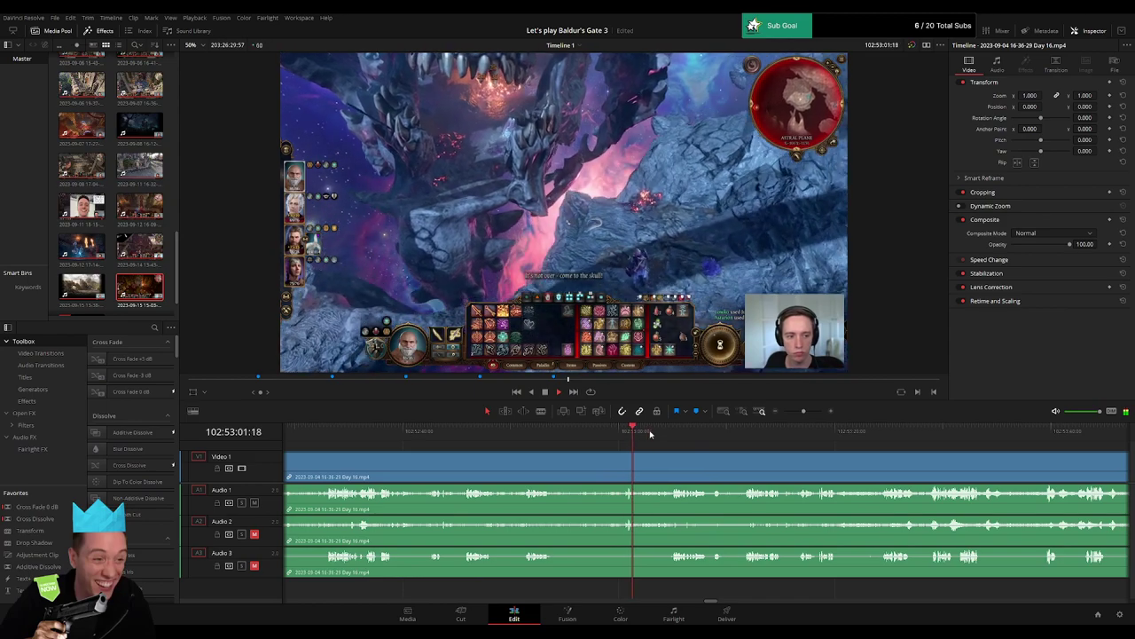
pyautogui.click(667, 433)
pyautogui.moveTo(804, 411); pyautogui.dragTo(811, 411)
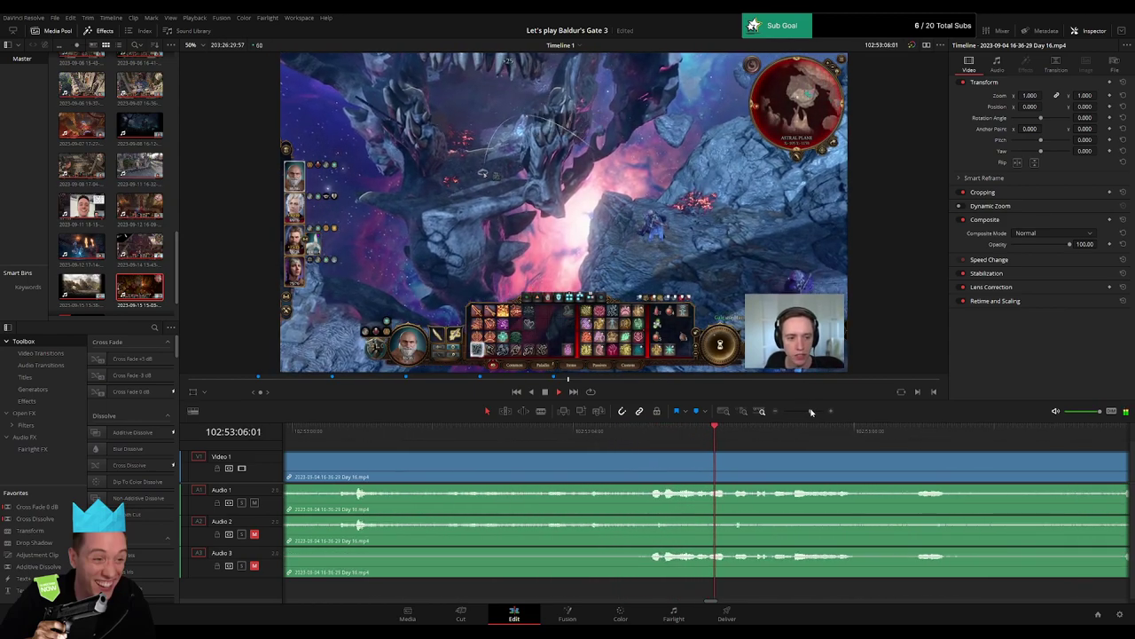
pyautogui.press('space')
pyautogui.scroll(-3, 692, 431)
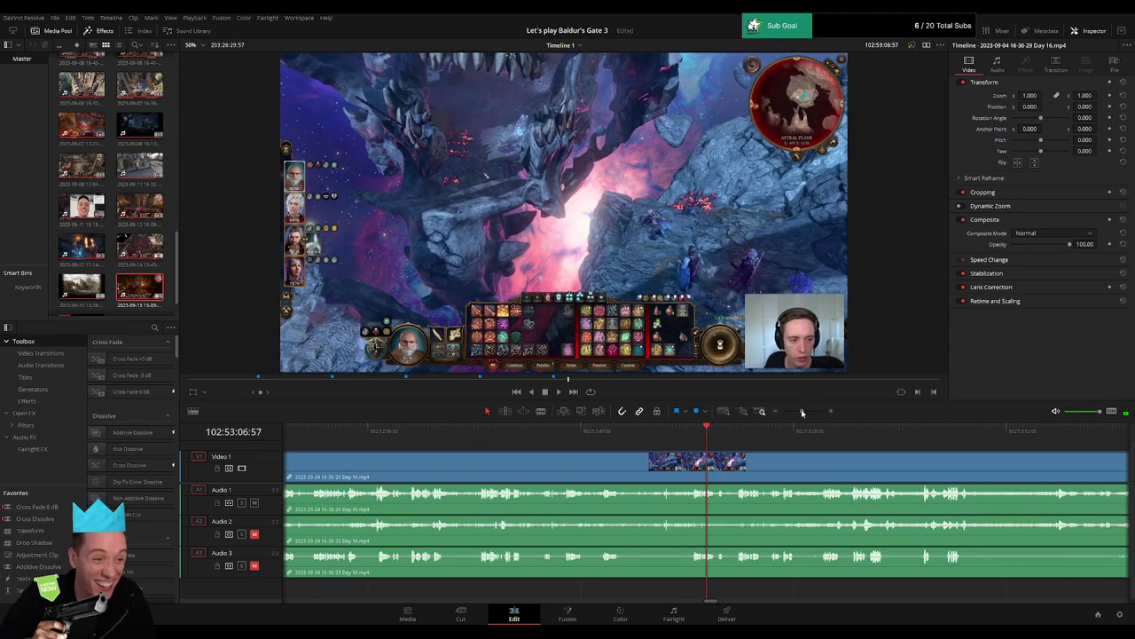
pyautogui.press('space')
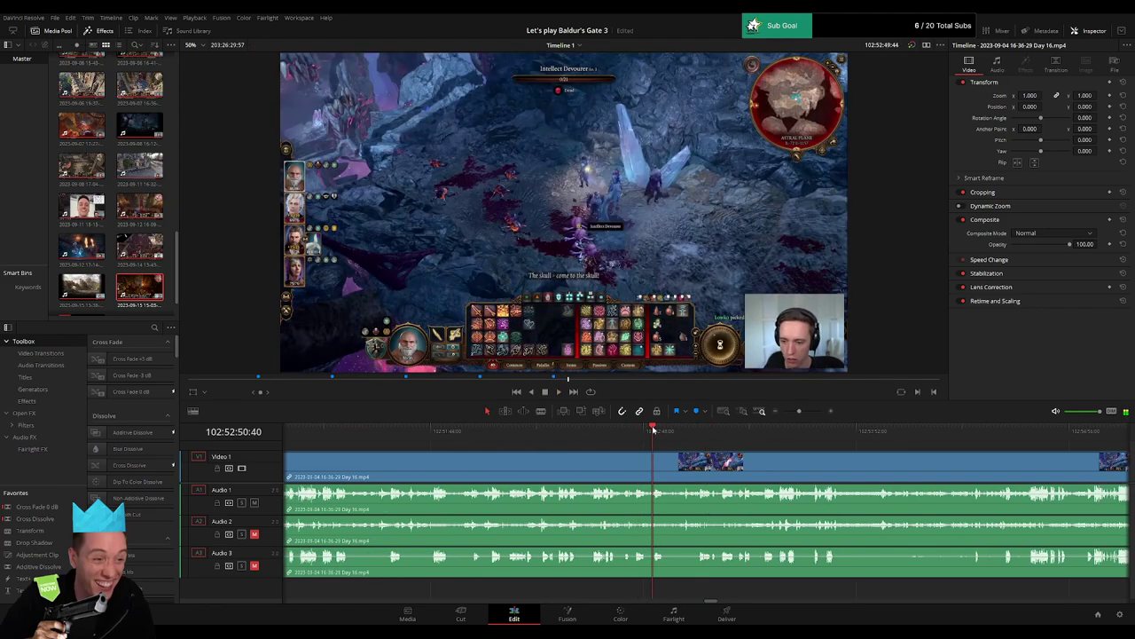
pyautogui.moveTo(798, 411); pyautogui.dragTo(809, 413)
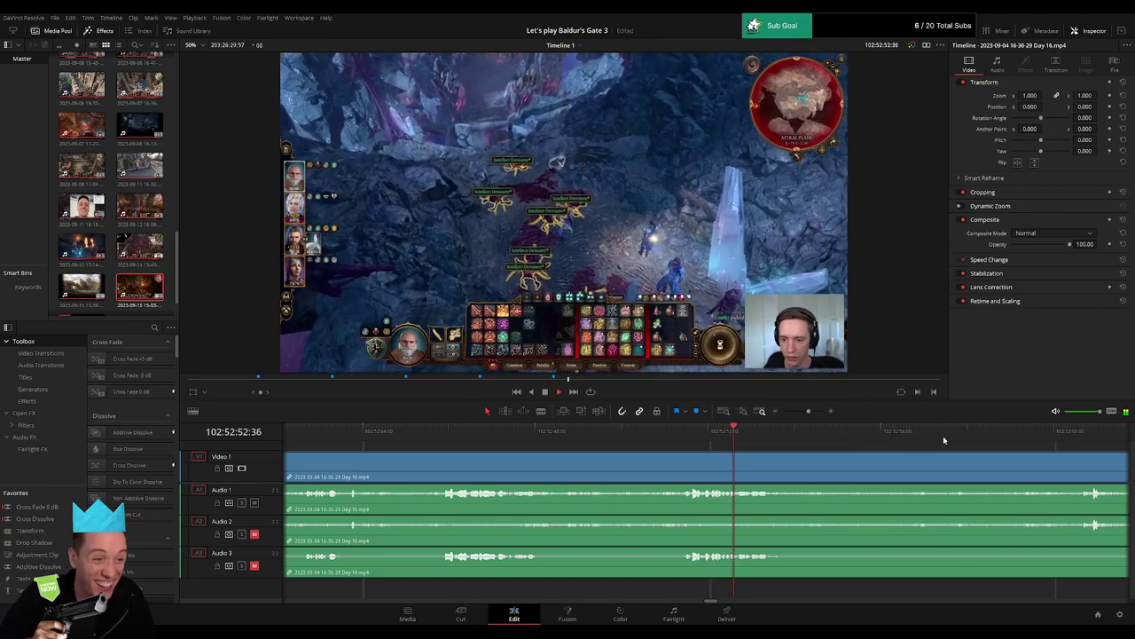
pyautogui.click(1042, 431)
pyautogui.moveTo(1119, 468); pyautogui.dragTo(628, 455)
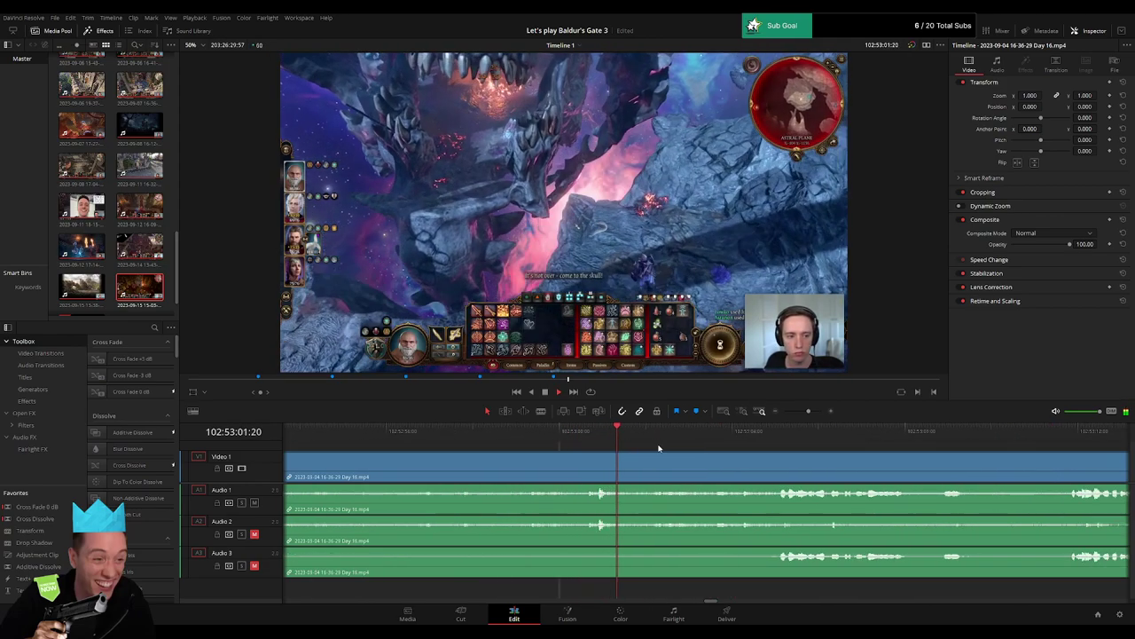
# Split the Day 16 recording on all tracks at 102:53:04:00.
pyautogui.click(750, 431)
pyautogui.moveTo(784, 436); pyautogui.dragTo(731, 441)
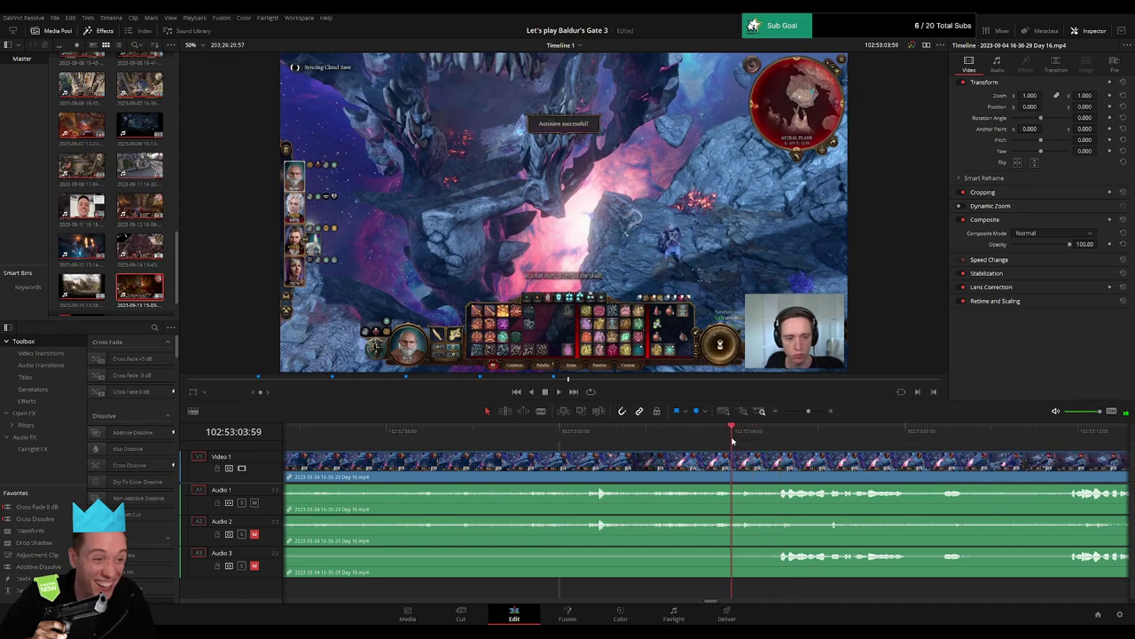
pyautogui.press('b')
pyautogui.click(734, 457)
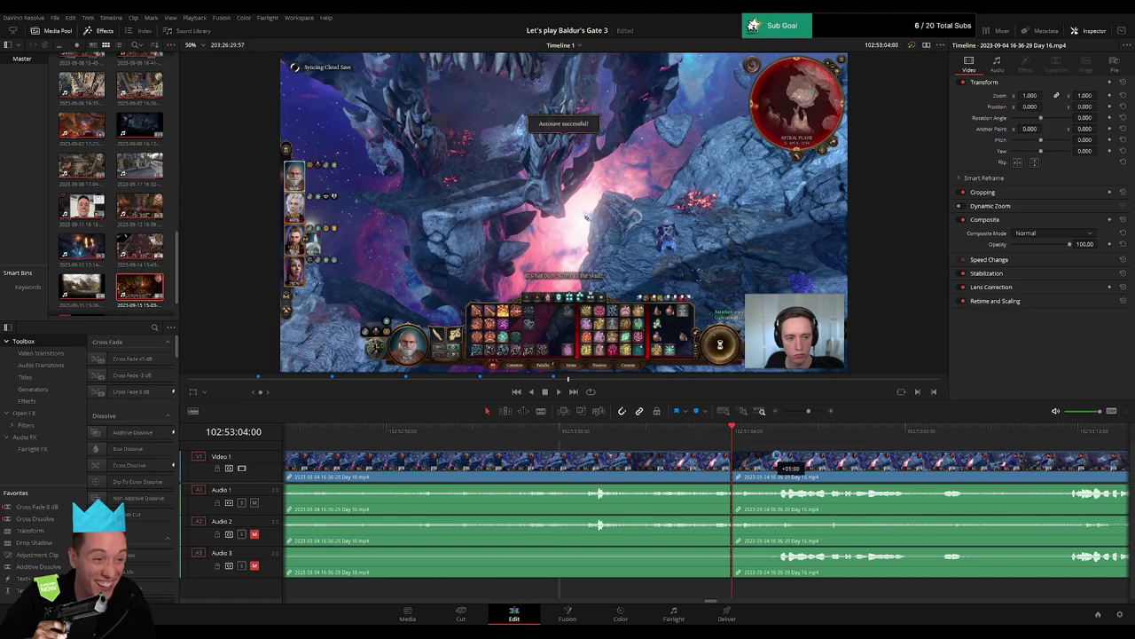
# Add fade-outs and fade-ins of about one second on the video and all three audio tracks at the 102:53:04:00 cut.
pyautogui.moveTo(776, 455); pyautogui.dragTo(720, 454)
pyautogui.hotkey('ctrl', 'z')
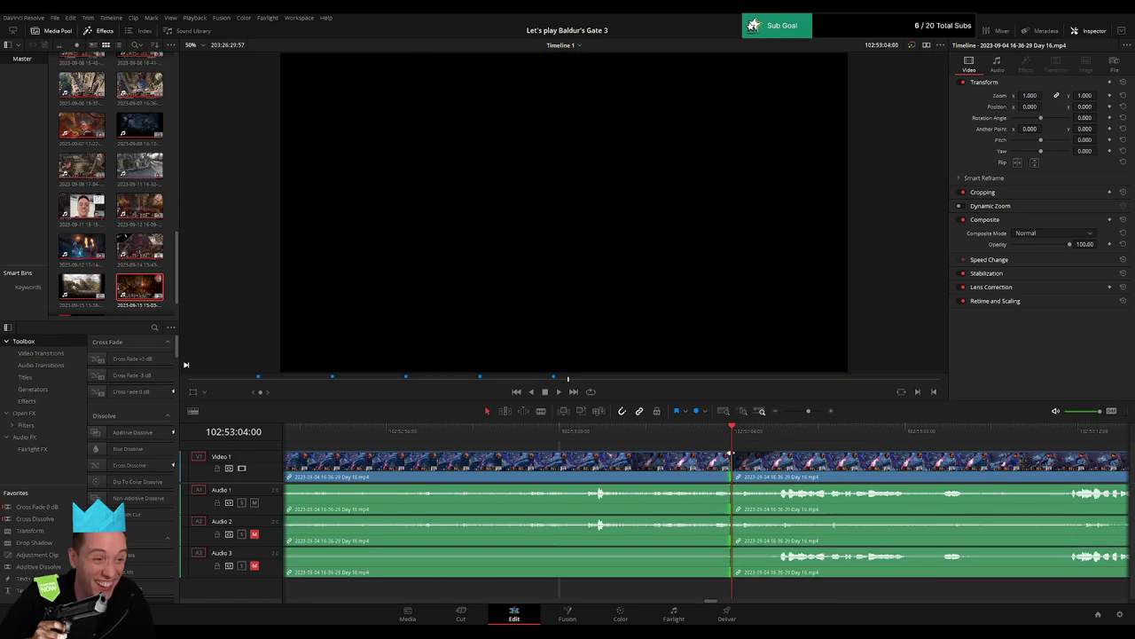
pyautogui.moveTo(686, 456); pyautogui.dragTo(686, 456)
pyautogui.click(687, 459)
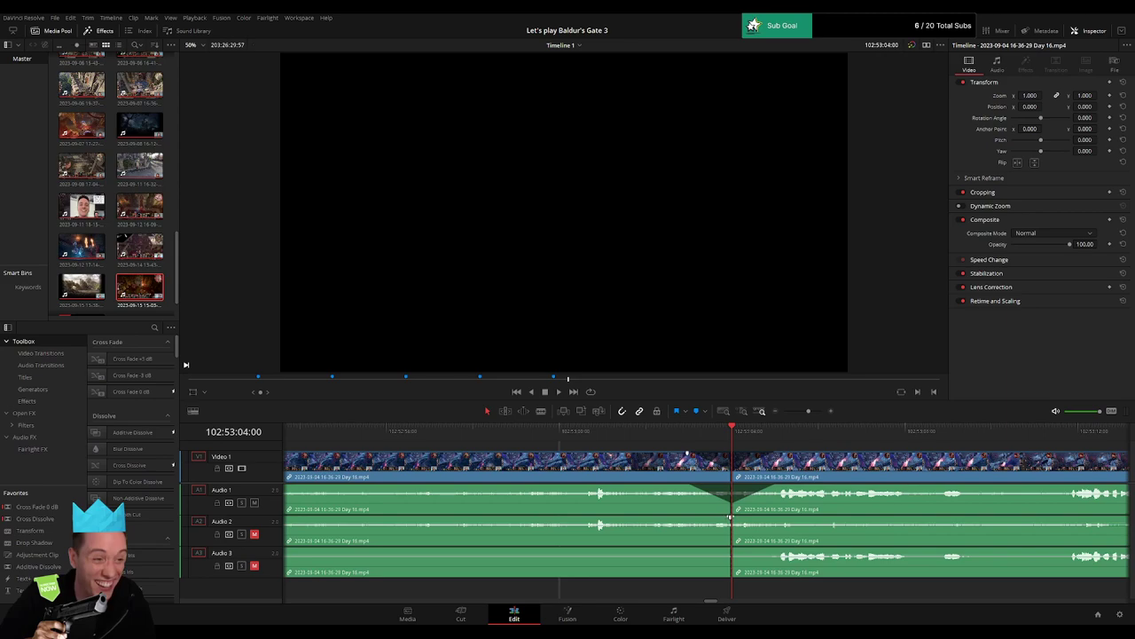
pyautogui.moveTo(729, 516); pyautogui.dragTo(690, 518)
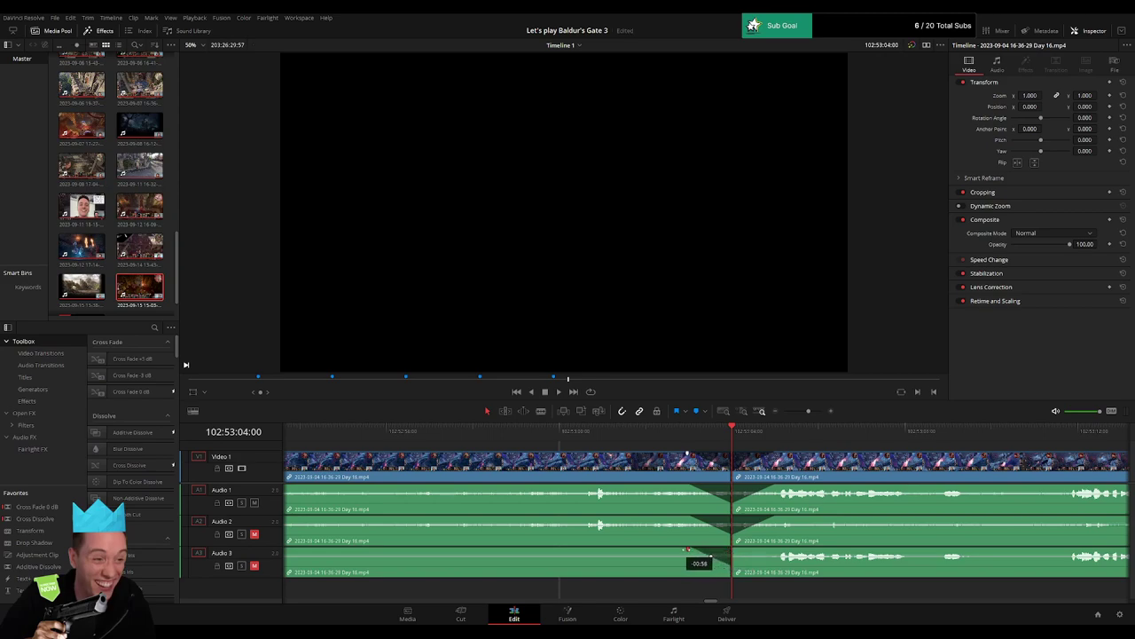
pyautogui.moveTo(732, 549); pyautogui.dragTo(772, 549)
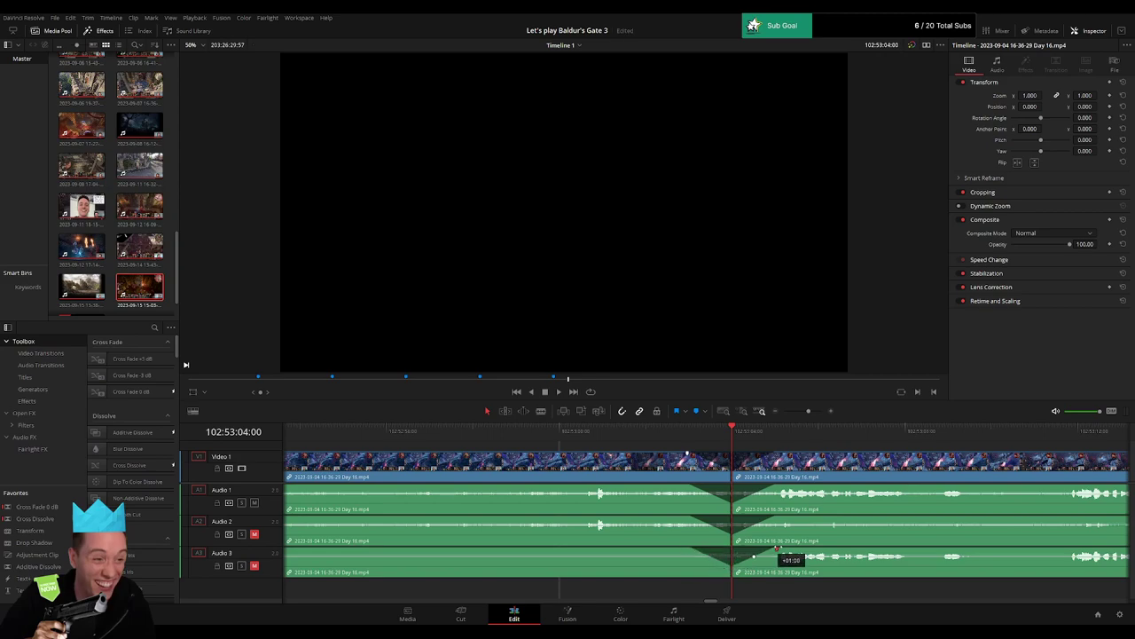
# Move the rest of the Day 16 recording on all tracks to start at 104:00:00:00 and play its opening to check it.
pyautogui.moveTo(809, 411); pyautogui.dragTo(716, 420)
pyautogui.hscroll(3, 623, 455)
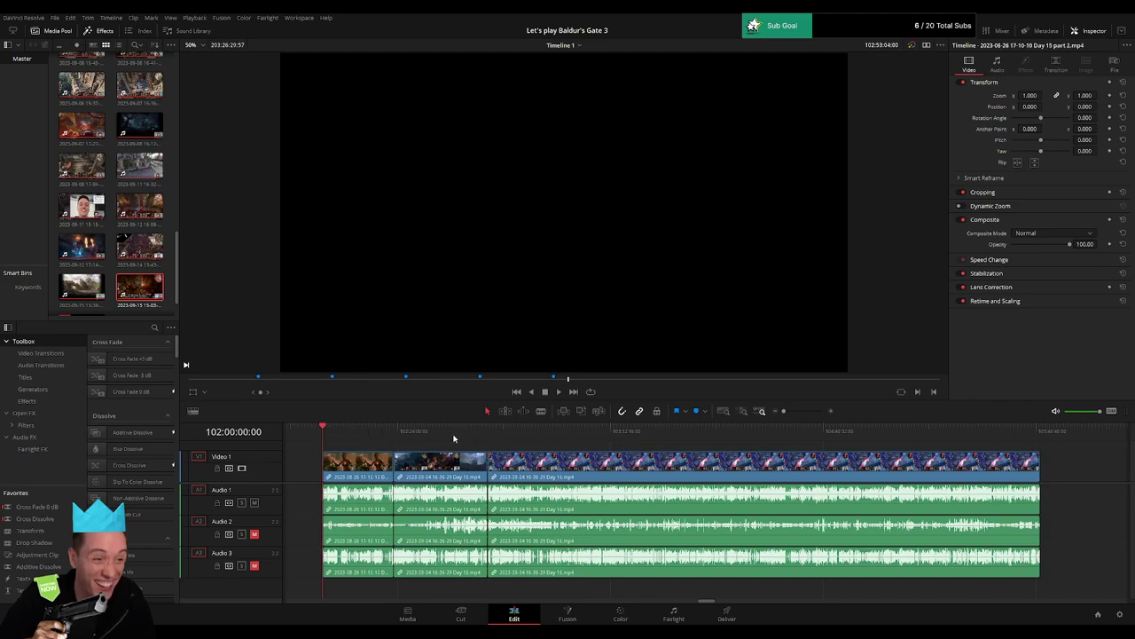
pyautogui.hscroll(4, 483, 448)
pyautogui.moveTo(467, 470); pyautogui.dragTo(751, 472)
pyautogui.hscroll(5, 692, 470)
pyautogui.hscroll(2, 675, 470)
pyautogui.hscroll(-6, 568, 472)
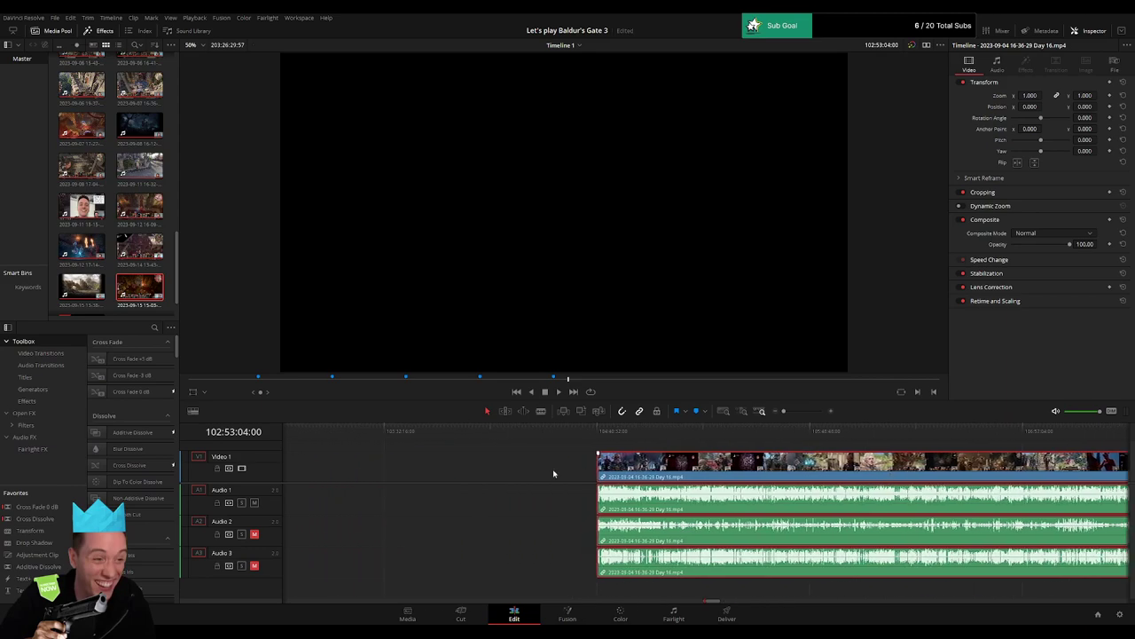
pyautogui.click(566, 473)
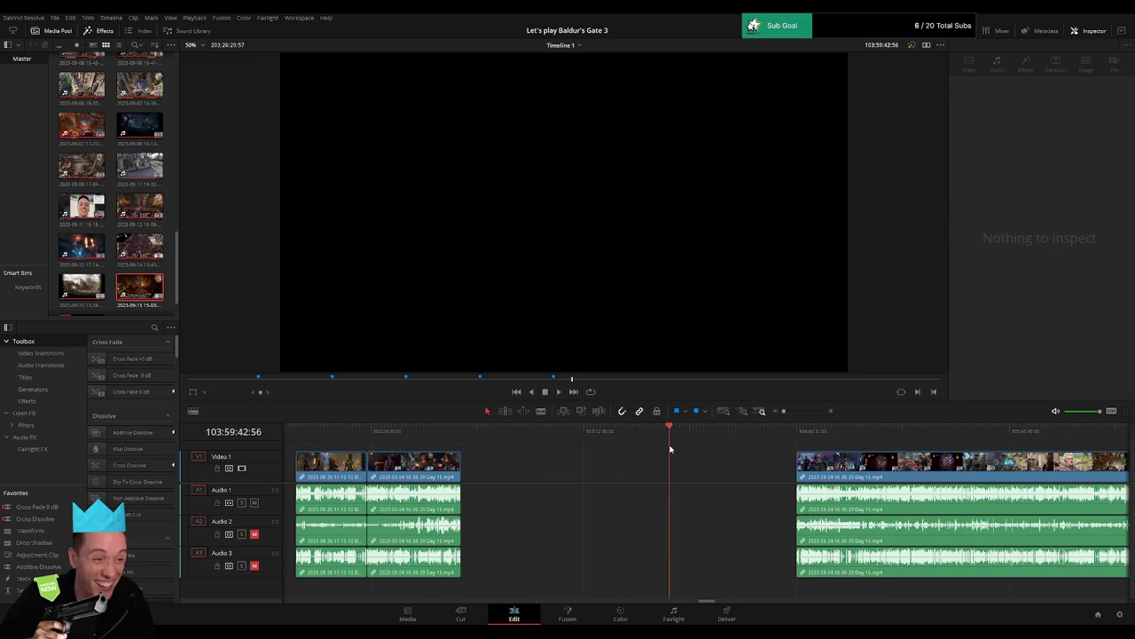
pyautogui.moveTo(832, 468); pyautogui.dragTo(712, 468)
pyautogui.press('space')
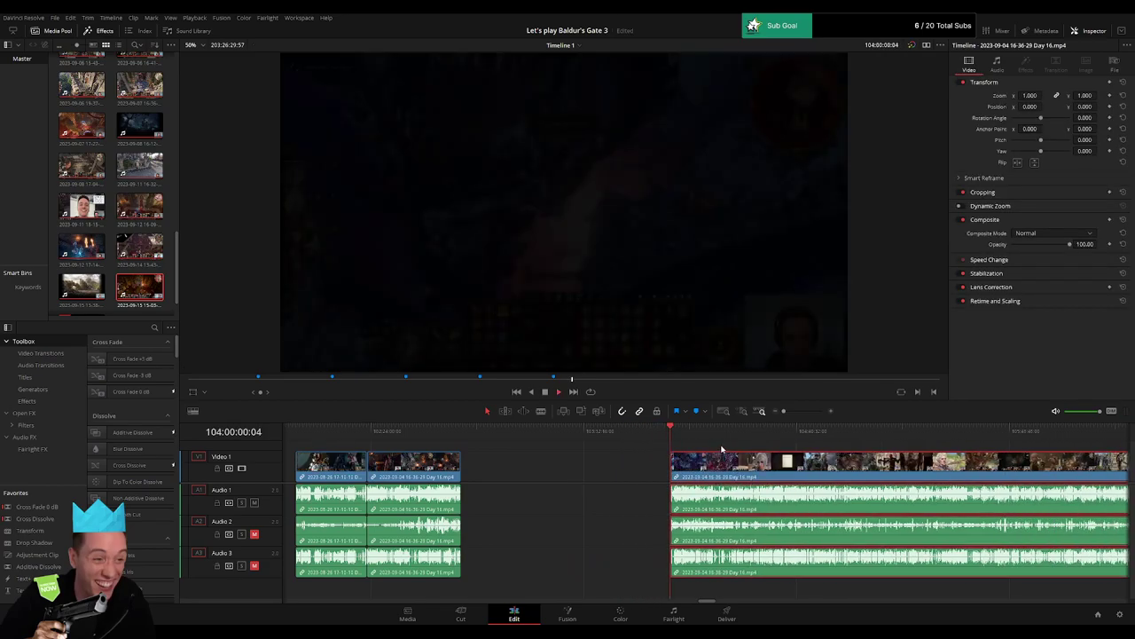
pyautogui.click(723, 448)
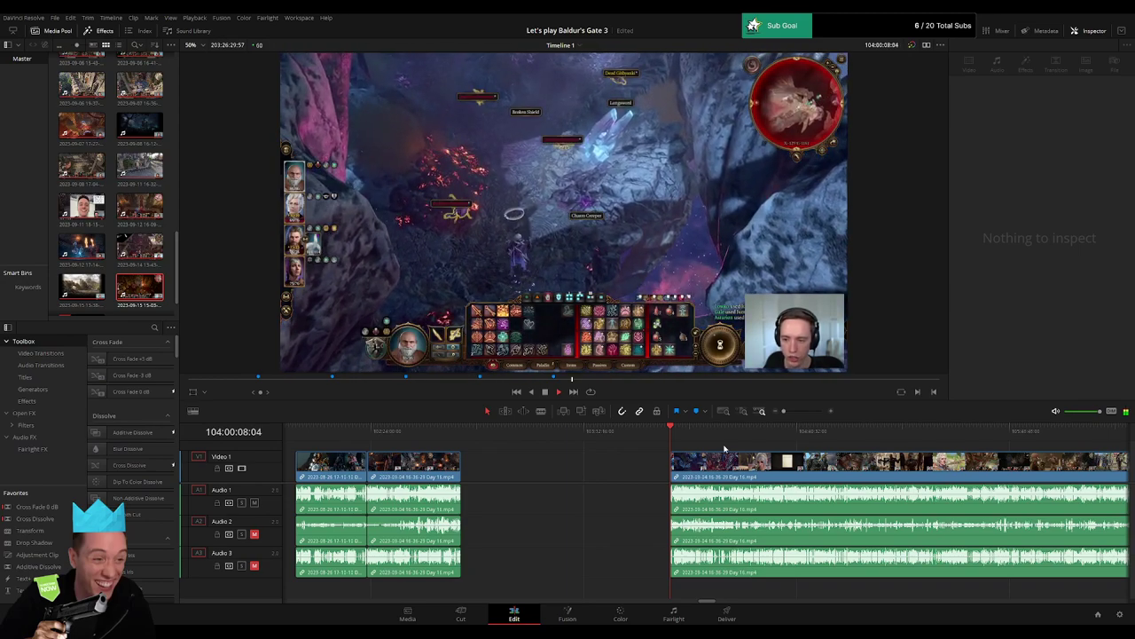
# Skim the moved Day 16 recording from about 104:53:00 to 104:56:00 for a suitable end of the episode.
pyautogui.moveTo(733, 450); pyautogui.dragTo(512, 446)
pyautogui.moveTo(415, 436); pyautogui.dragTo(577, 440)
pyautogui.press('space')
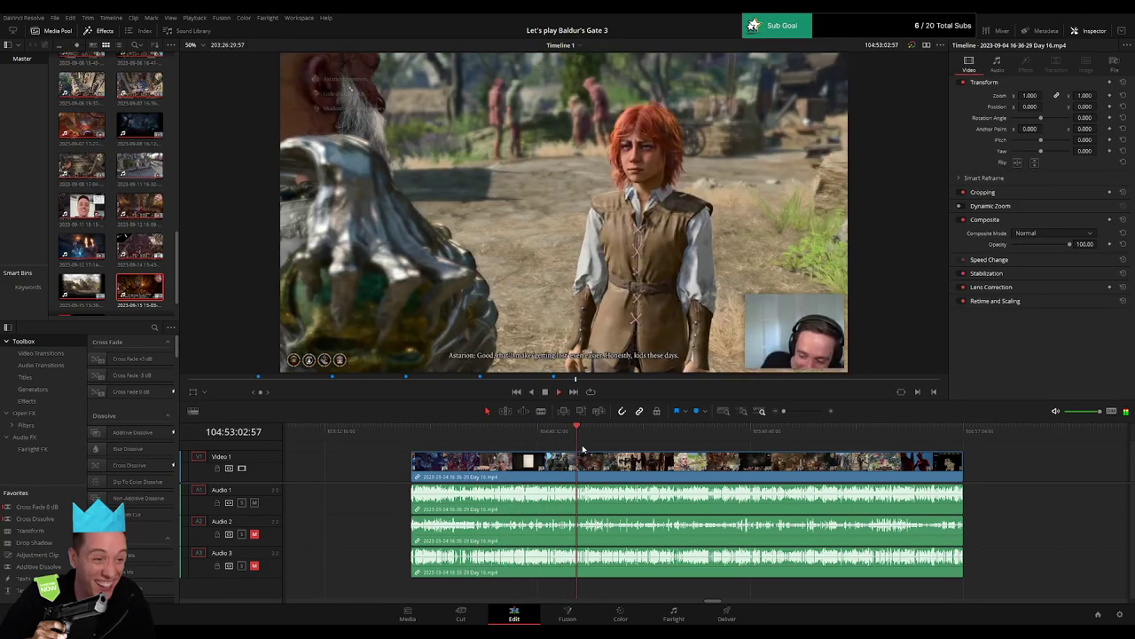
pyautogui.click(761, 412)
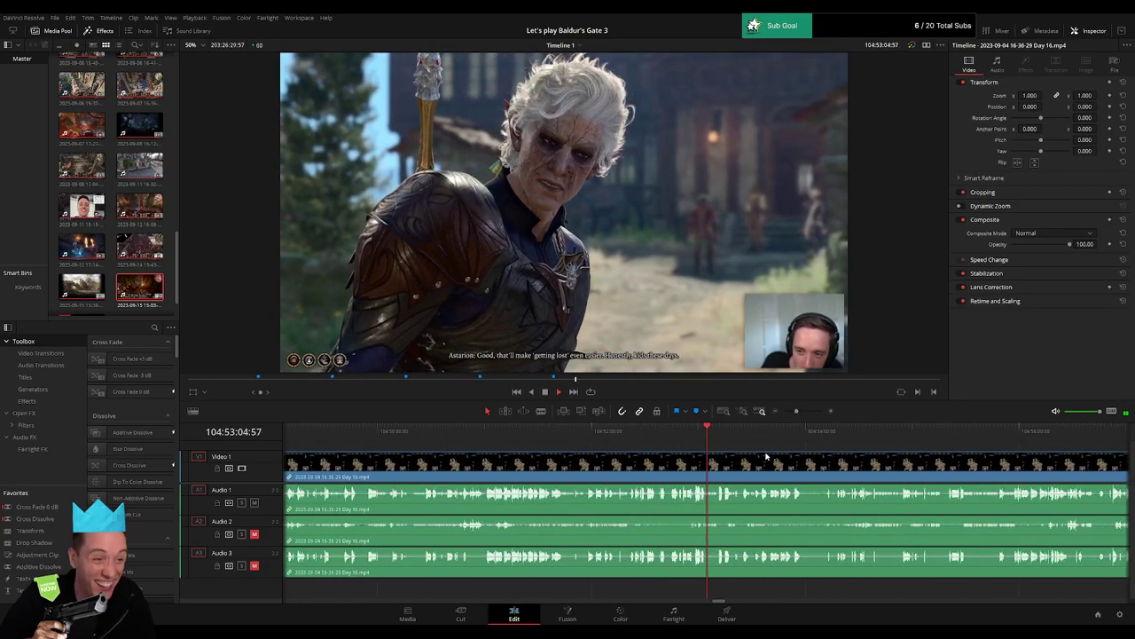
pyautogui.hscroll(4, 621, 454)
pyautogui.click(578, 433)
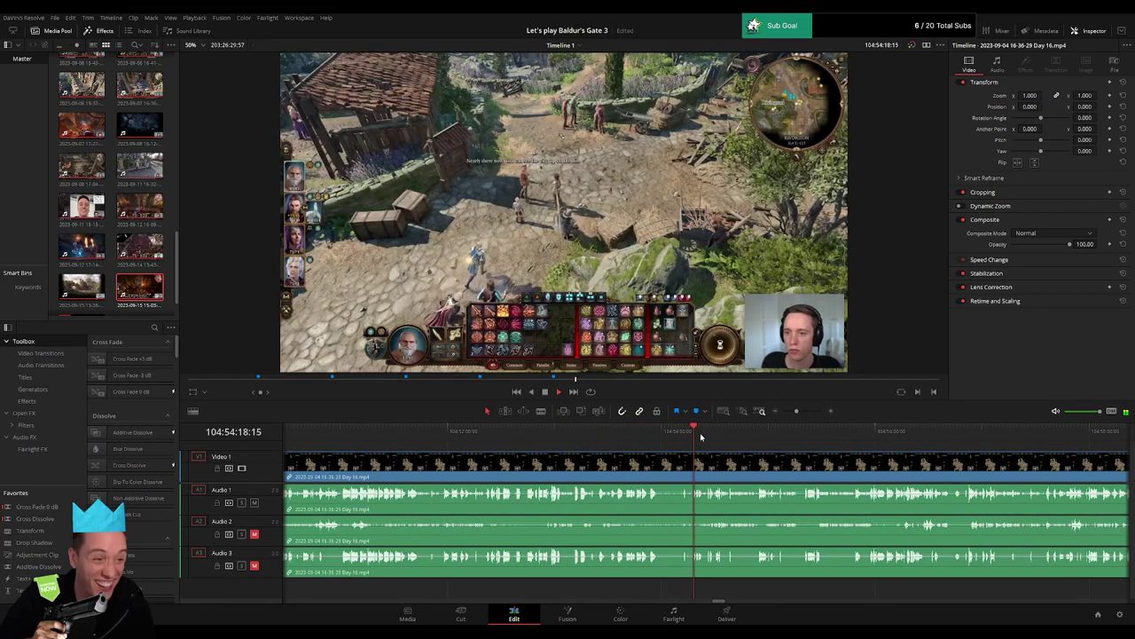
pyautogui.moveTo(796, 412)
pyautogui.mouseDown()
pyautogui.moveTo(810, 412)
pyautogui.moveTo(795, 414)
pyautogui.mouseUp()
pyautogui.press('space')
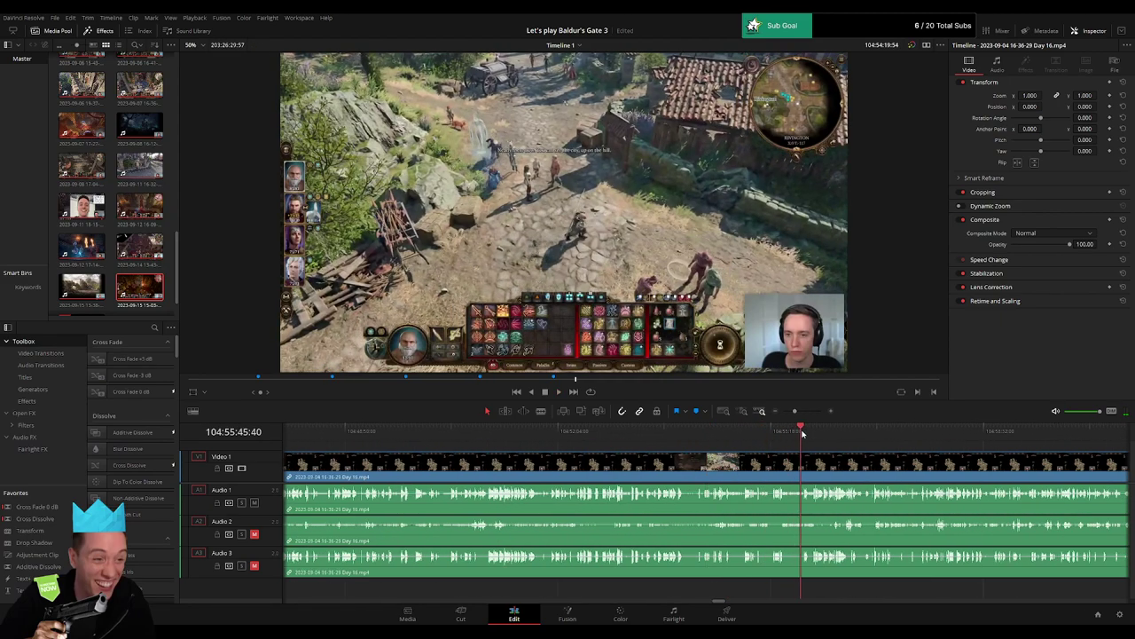
pyautogui.click(805, 435)
pyautogui.click(818, 434)
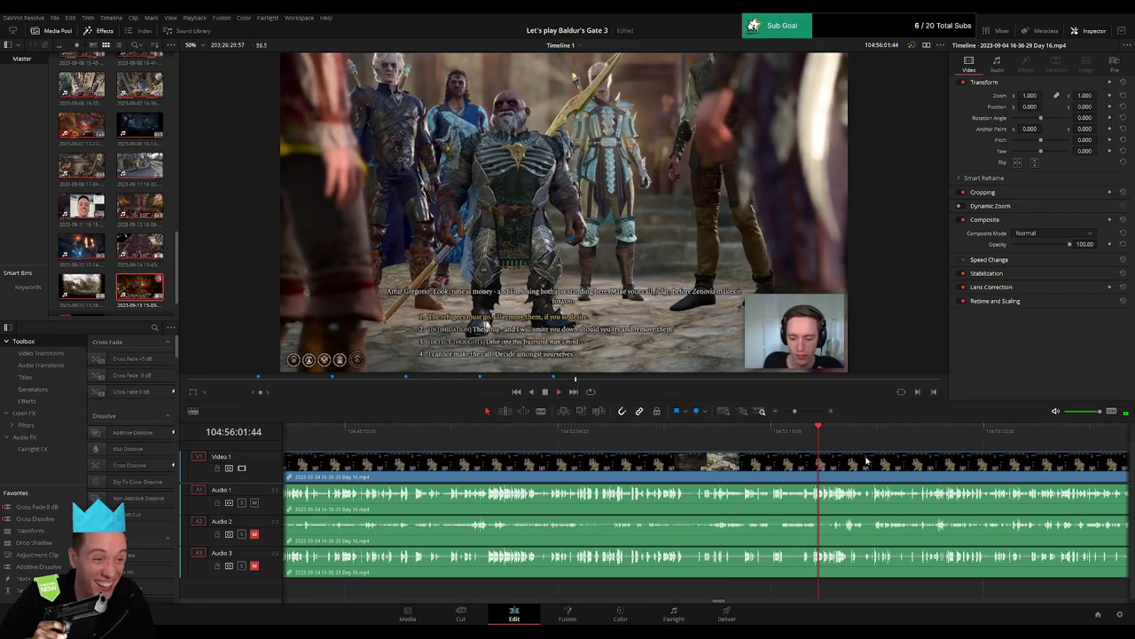
# Examine the dialogue scene between about 104:56:40 and 104:58:08 for a possible episode break.
pyautogui.moveTo(867, 460); pyautogui.dragTo(657, 454)
pyautogui.click(645, 434)
pyautogui.click(652, 432)
pyautogui.click(670, 433)
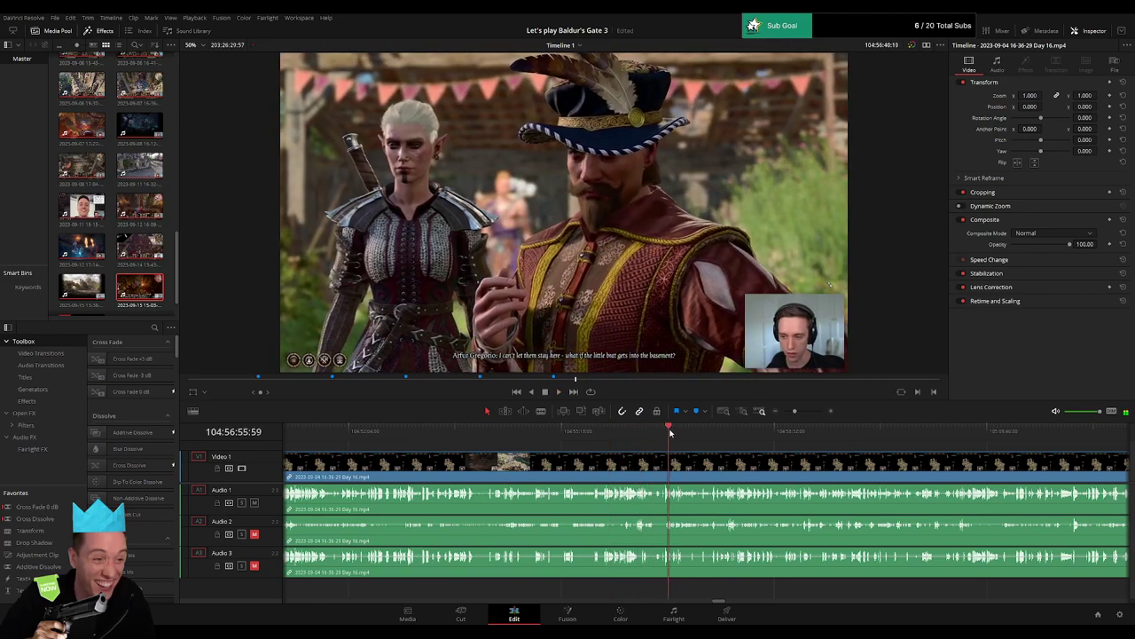
pyautogui.click(670, 433)
pyautogui.press('space')
pyautogui.click(681, 433)
pyautogui.click(689, 431)
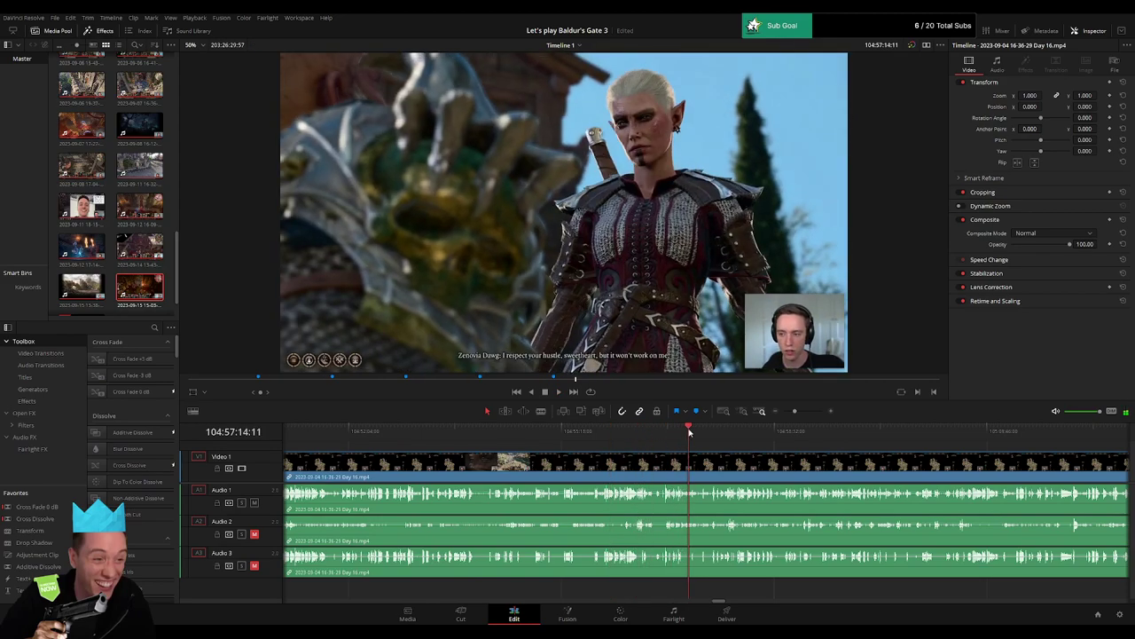
pyautogui.click(698, 432)
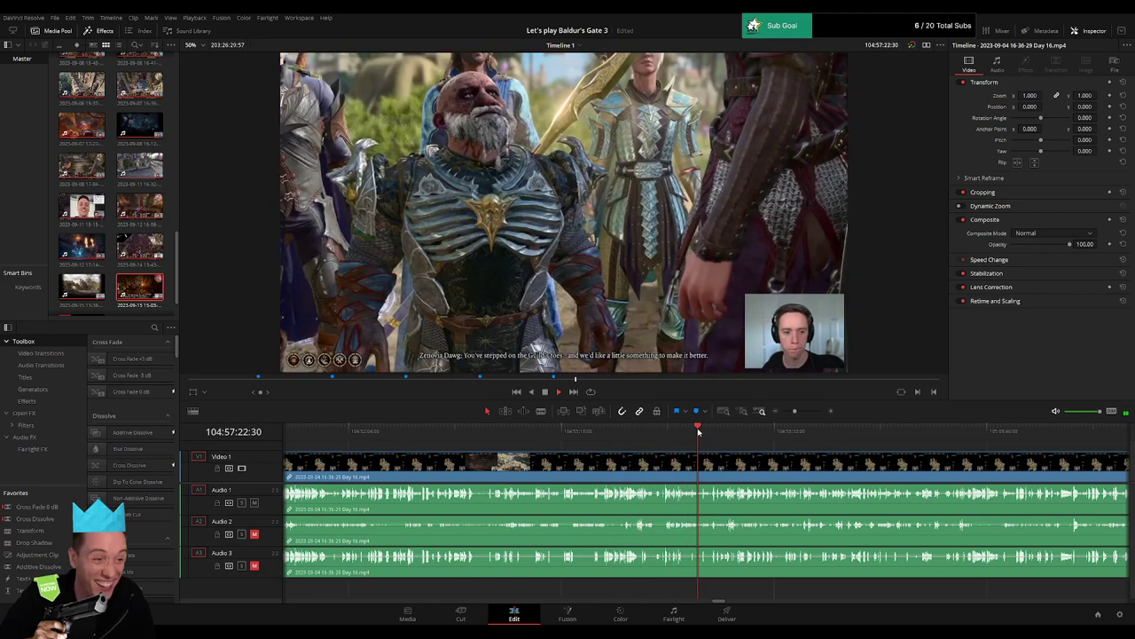
pyautogui.click(809, 414)
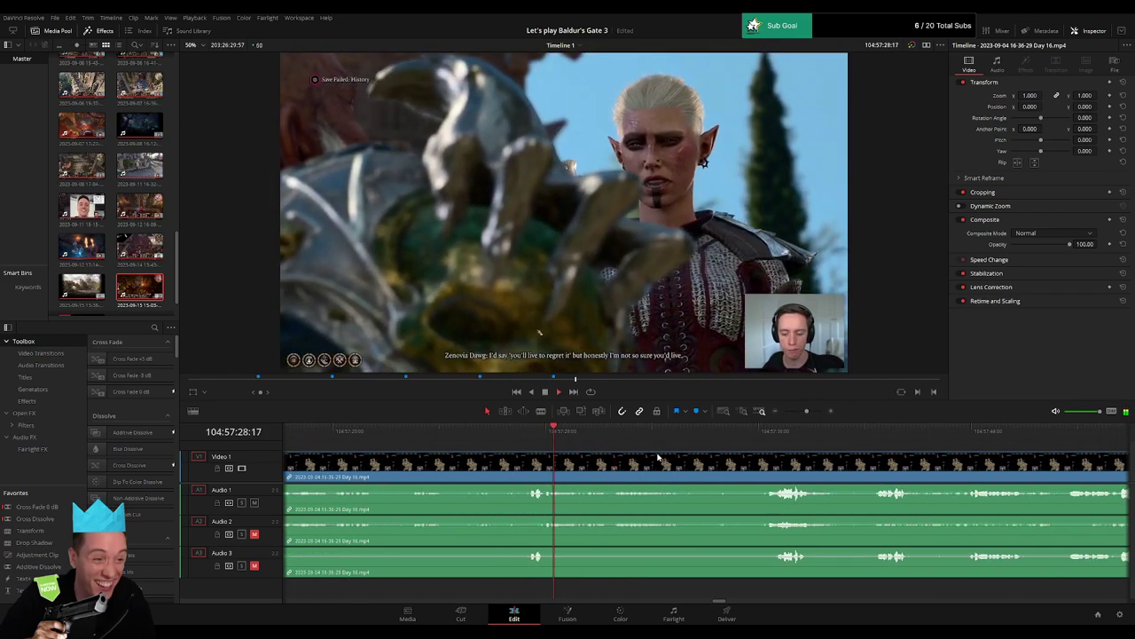
pyautogui.click(768, 440)
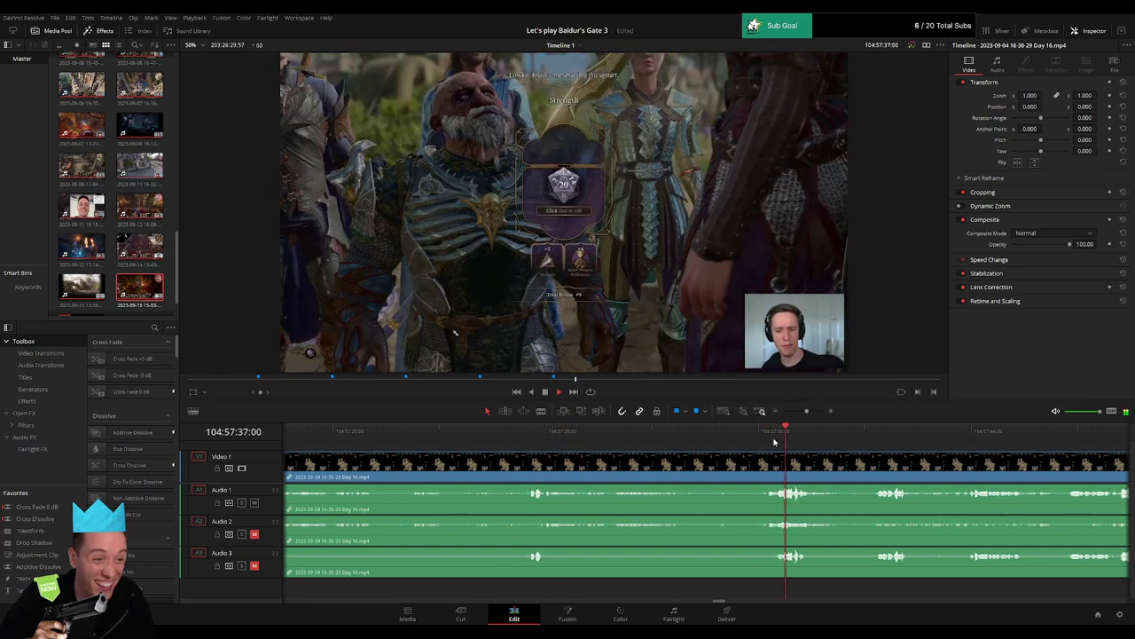
pyautogui.moveTo(948, 465); pyautogui.dragTo(698, 452)
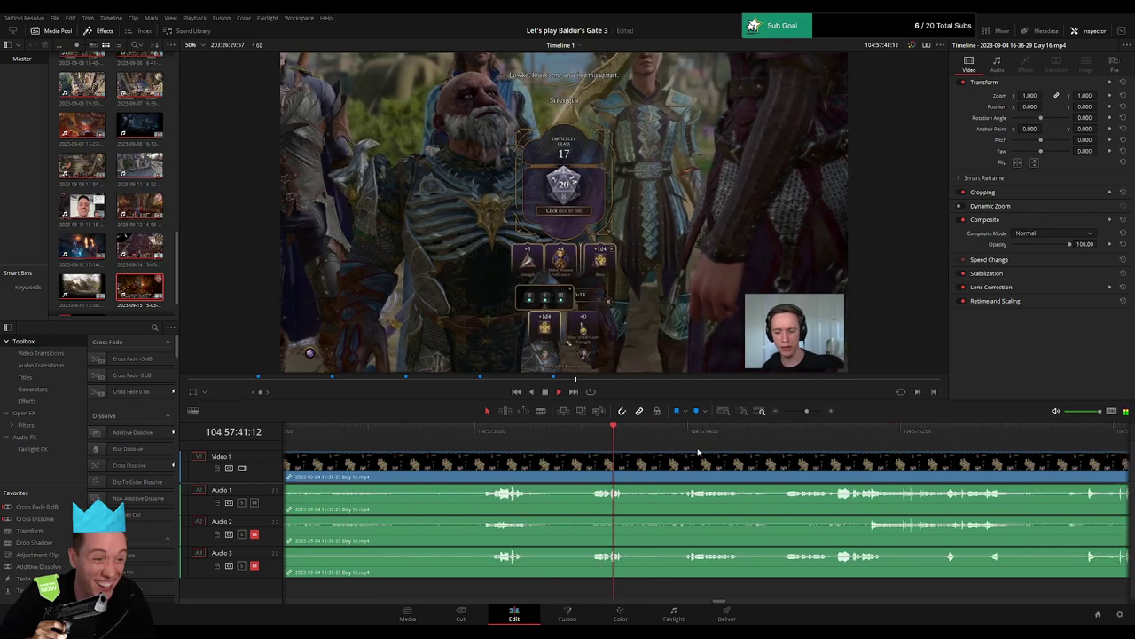
pyautogui.moveTo(767, 437); pyautogui.dragTo(786, 440)
pyautogui.moveTo(924, 449); pyautogui.dragTo(593, 449)
pyautogui.click(756, 435)
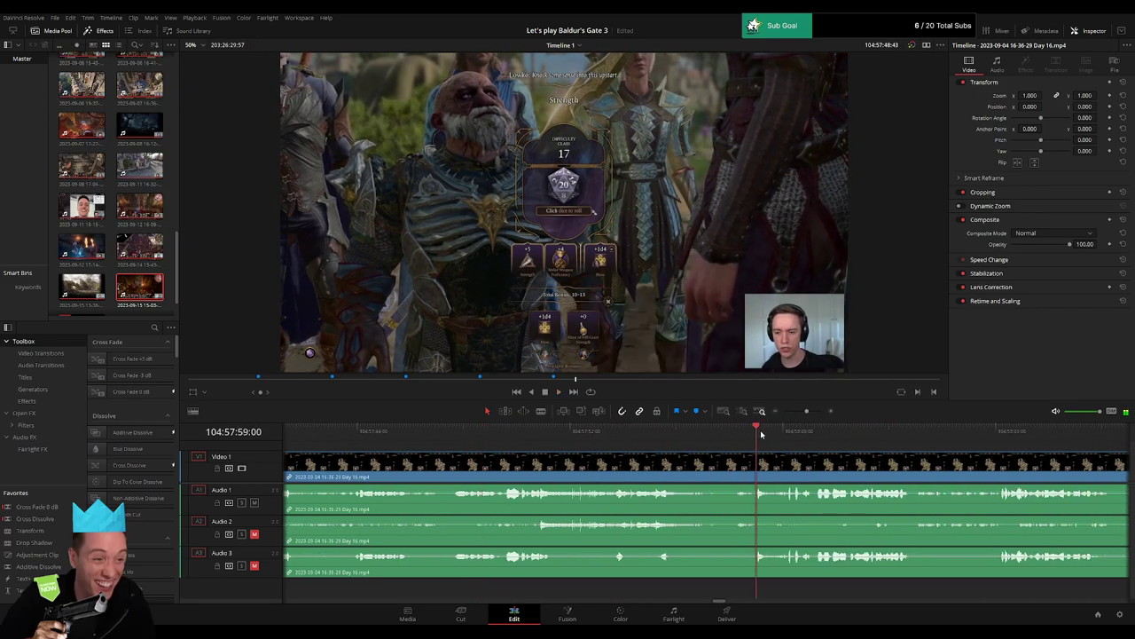
pyautogui.click(971, 435)
pyautogui.moveTo(985, 448); pyautogui.dragTo(595, 448)
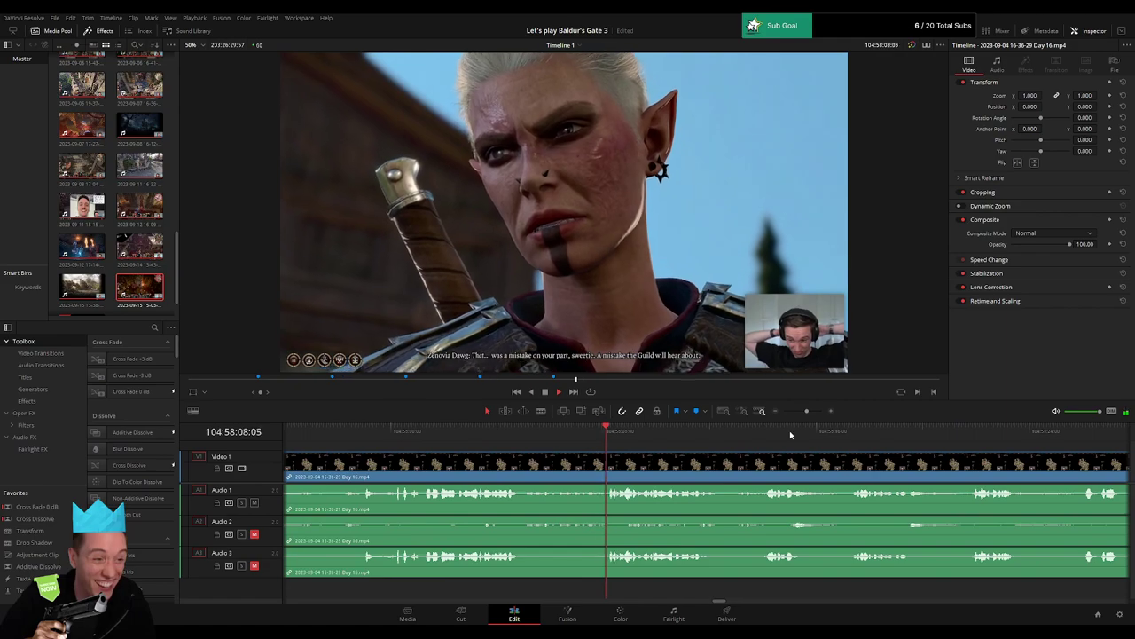
# Review the dialogue backwards from about 104:57:27 to 104:56:36 for a pause that suits an episode break.
pyautogui.press('space')
pyautogui.moveTo(806, 412); pyautogui.dragTo(802, 413)
pyautogui.press('space')
pyautogui.click(664, 431)
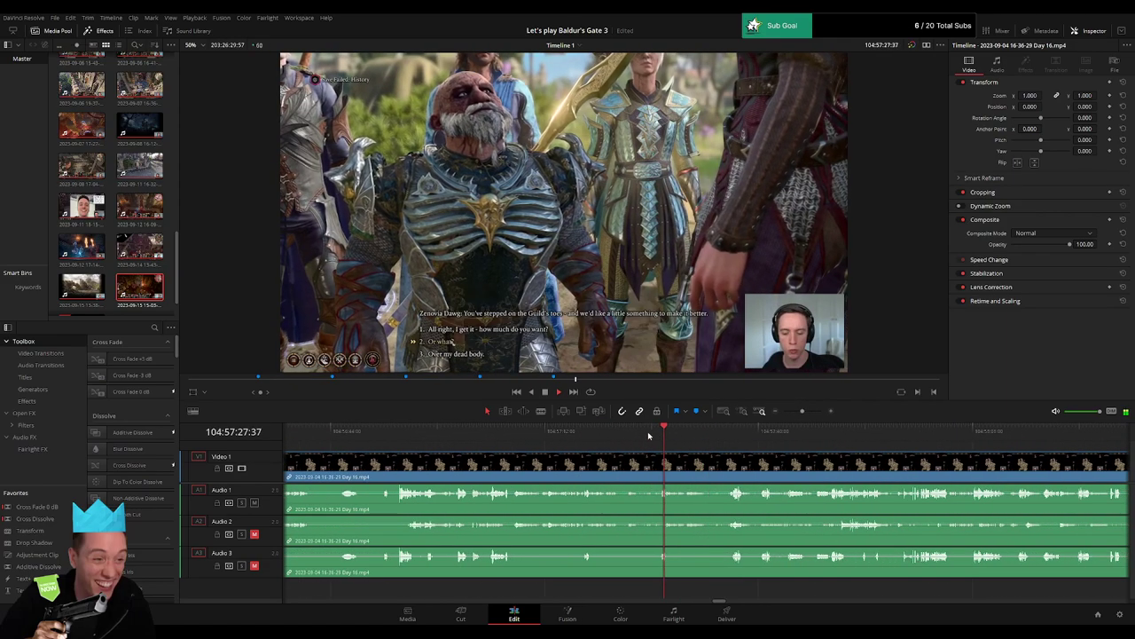
pyautogui.click(618, 434)
pyautogui.click(600, 435)
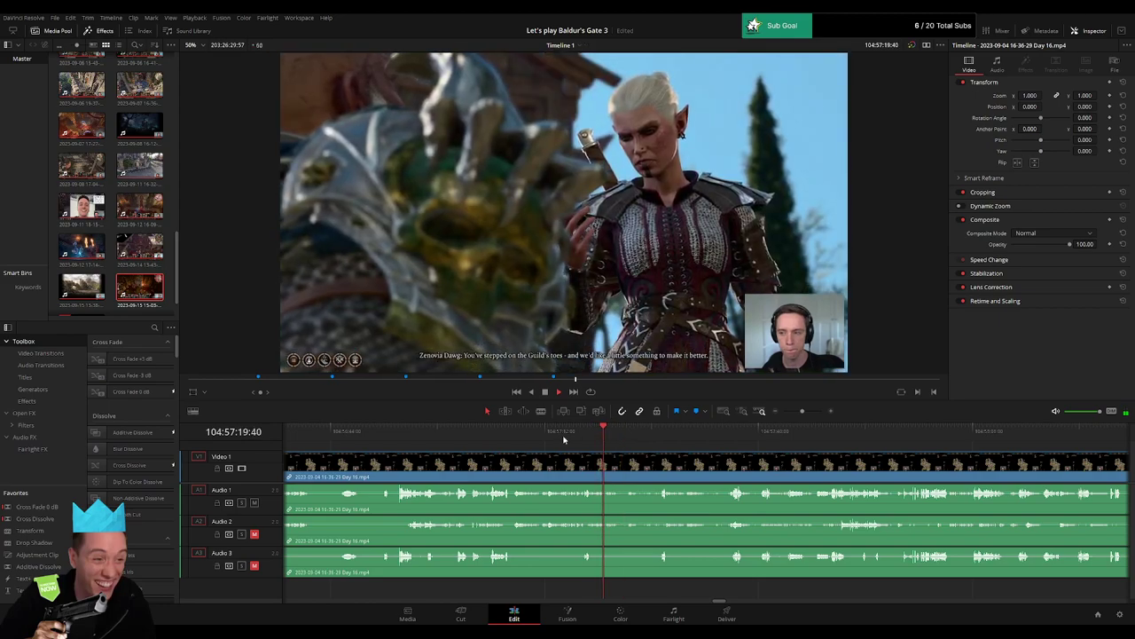
pyautogui.click(565, 438)
pyautogui.click(385, 440)
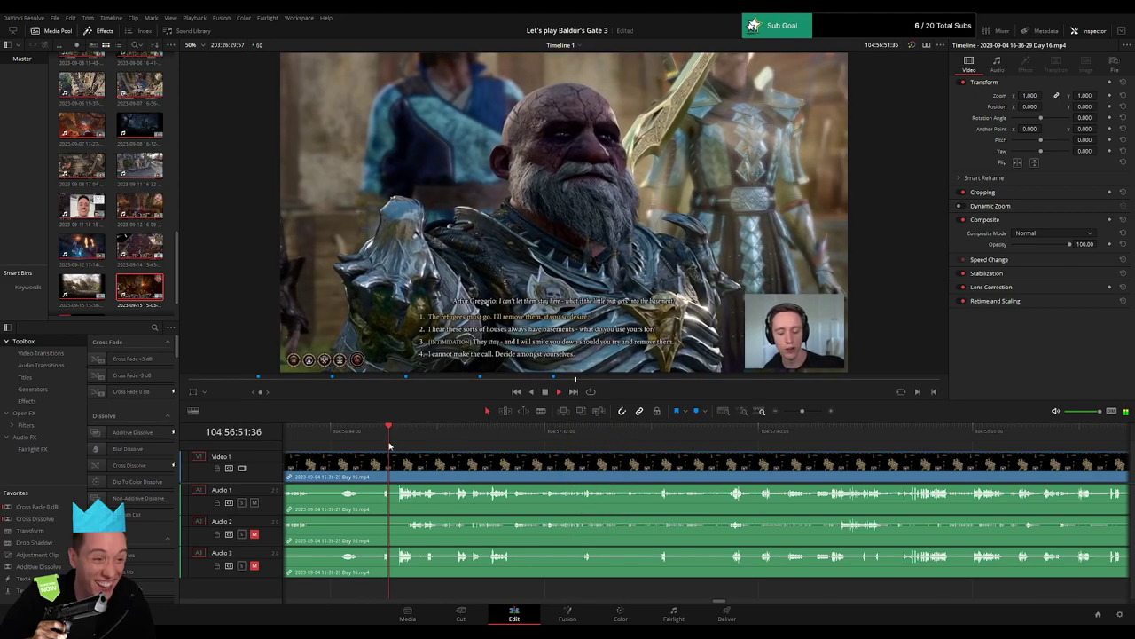
pyautogui.moveTo(390, 447); pyautogui.dragTo(577, 457)
pyautogui.click(502, 439)
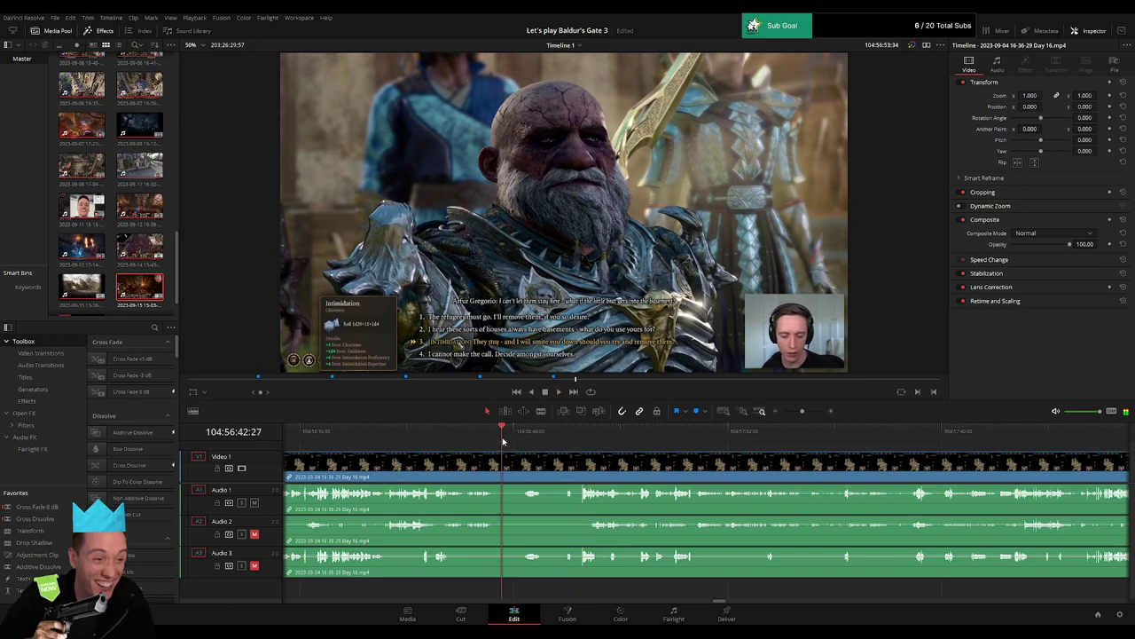
pyautogui.click(452, 435)
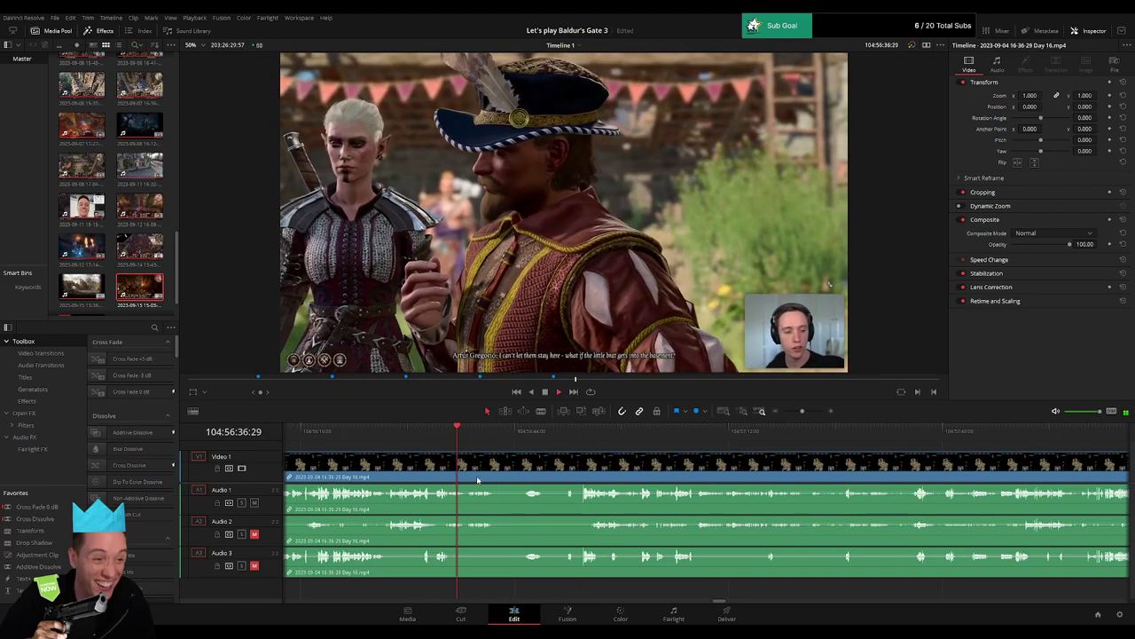
pyautogui.hscroll(-3, 548, 454)
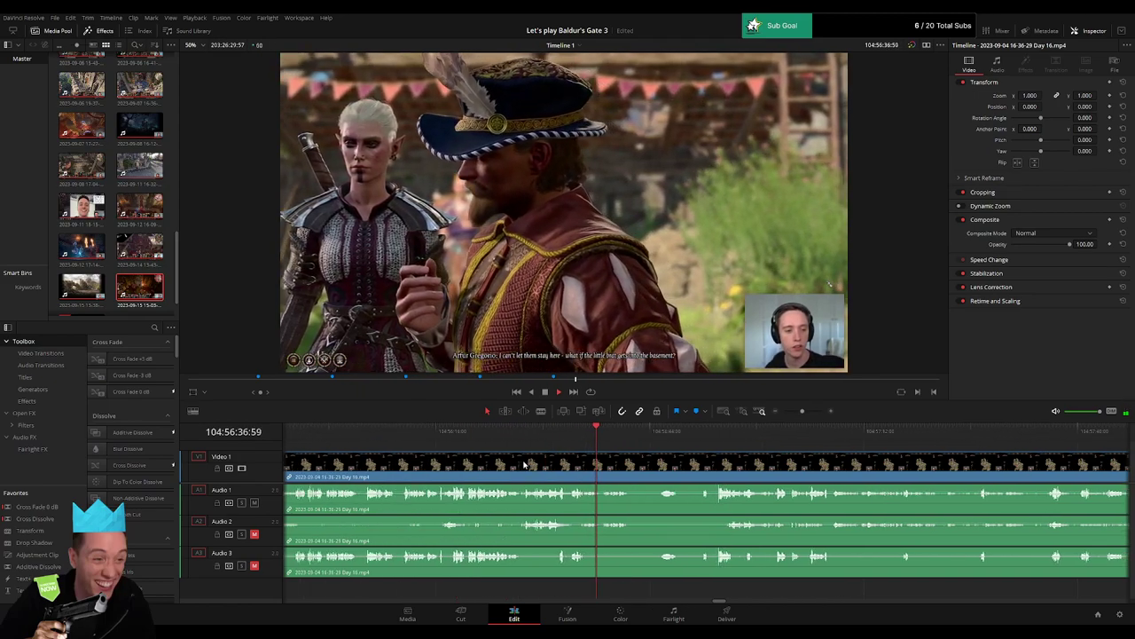
pyautogui.click(642, 434)
pyautogui.click(665, 435)
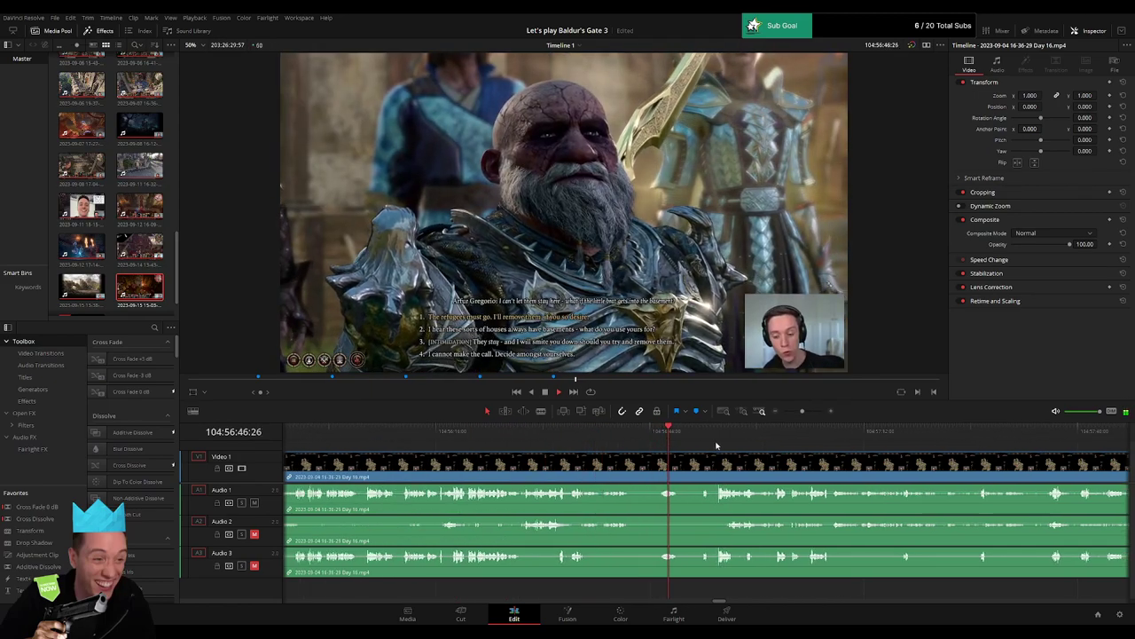
pyautogui.click(699, 435)
# Examine the Day 16 recording closely between about 104:56:53 and 104:57:17 for the precise episode break.
pyautogui.moveTo(801, 411); pyautogui.dragTo(808, 411)
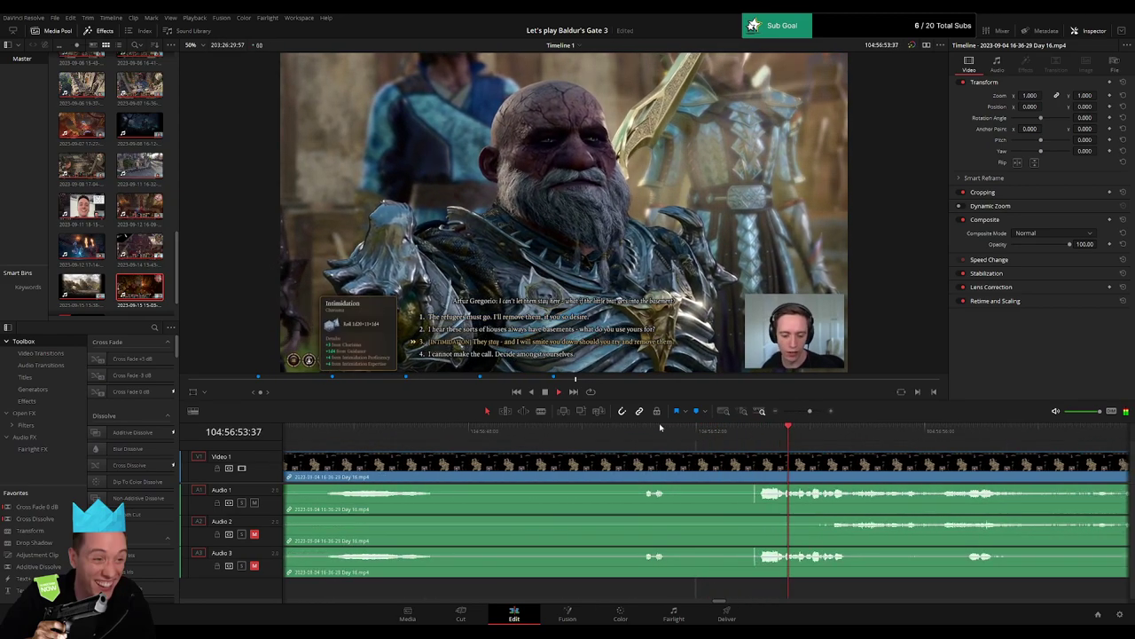
pyautogui.hscroll(5, 681, 452)
pyautogui.click(796, 433)
pyautogui.click(901, 435)
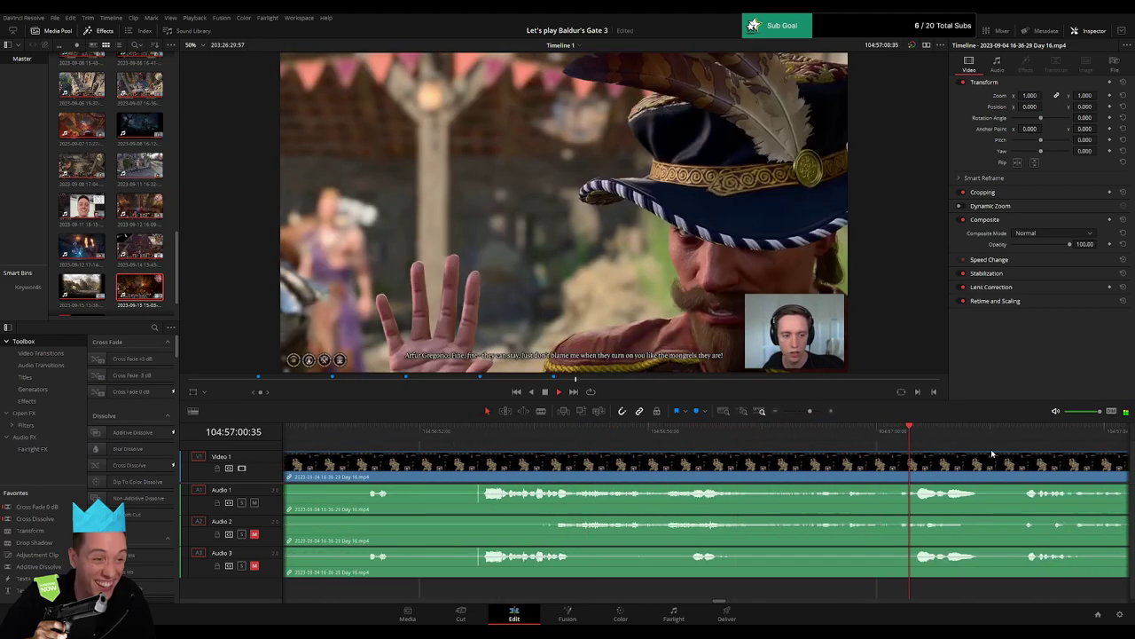
pyautogui.hscroll(7, 989, 452)
pyautogui.click(639, 436)
pyautogui.moveTo(810, 411); pyautogui.dragTo(805, 411)
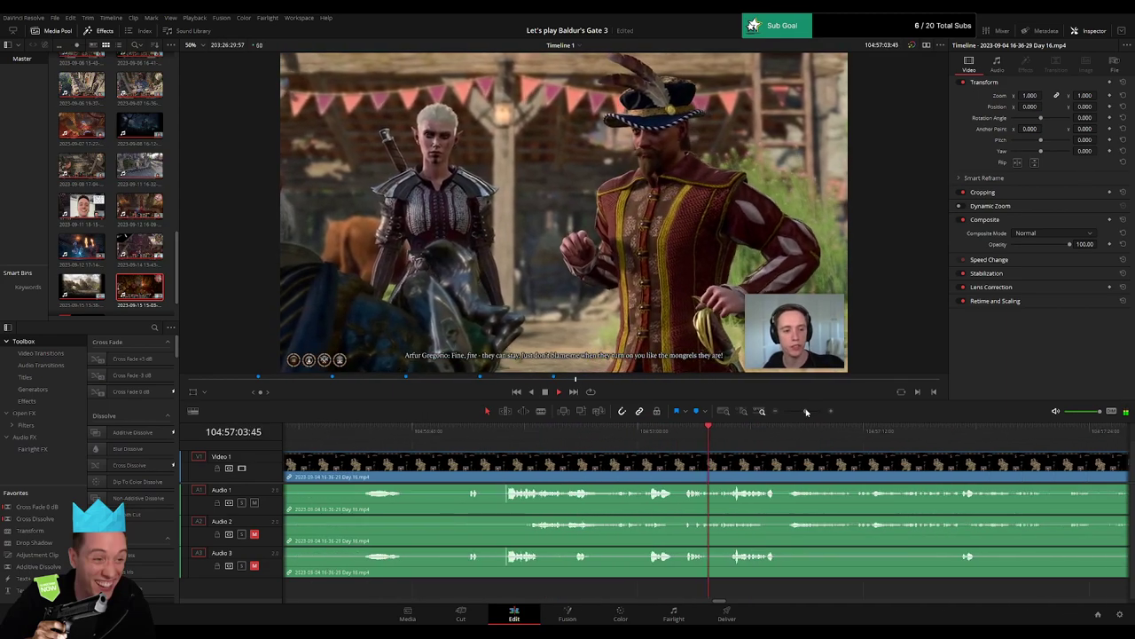
pyautogui.click(760, 433)
pyautogui.click(787, 434)
pyautogui.hscroll(5, 809, 442)
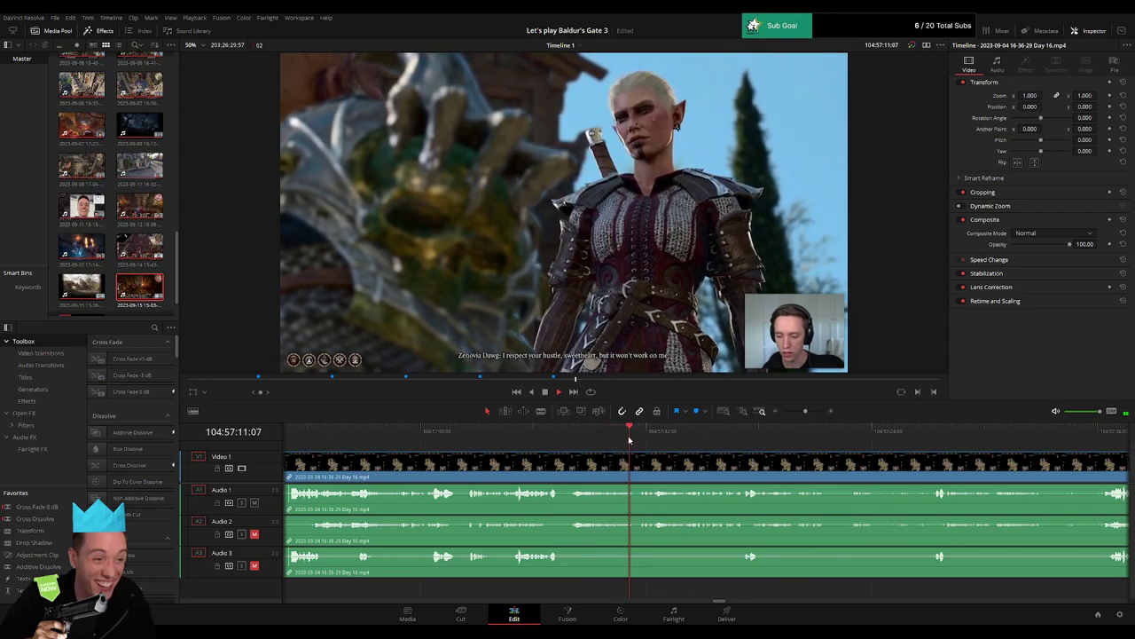
pyautogui.click(661, 432)
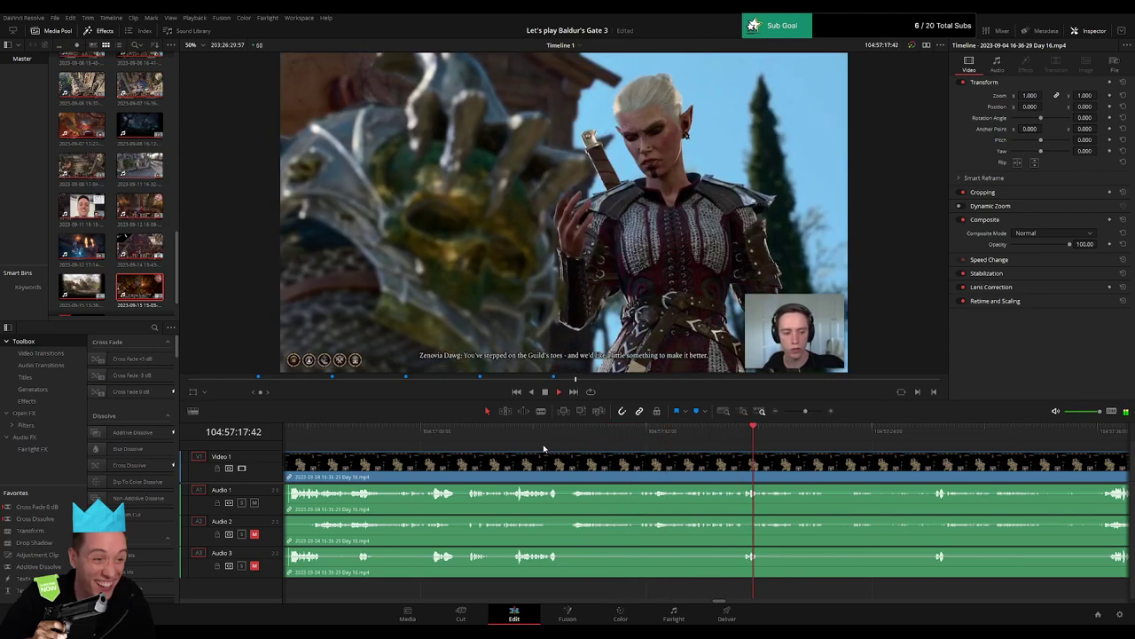
pyautogui.click(545, 432)
pyautogui.moveTo(806, 411); pyautogui.dragTo(812, 411)
pyautogui.click(750, 434)
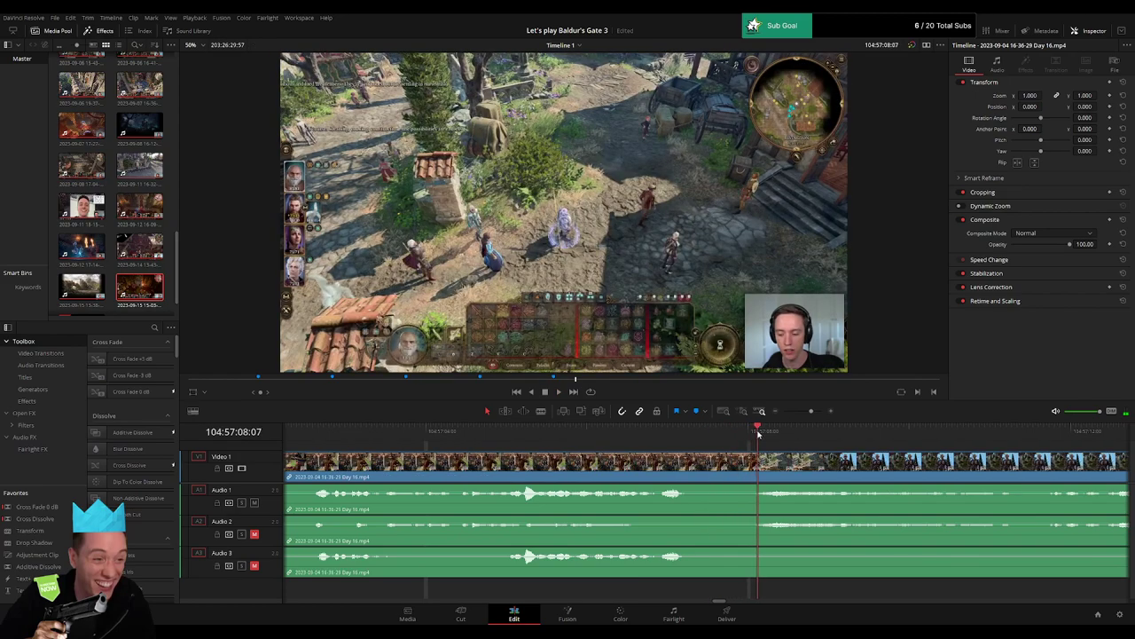
# Split the Day 16 recording at 104:57:08:00 and add video fades of about one second on both sides of the cut.
pyautogui.moveTo(750, 435); pyautogui.dragTo(834, 460)
pyautogui.click(754, 467)
pyautogui.press('a')
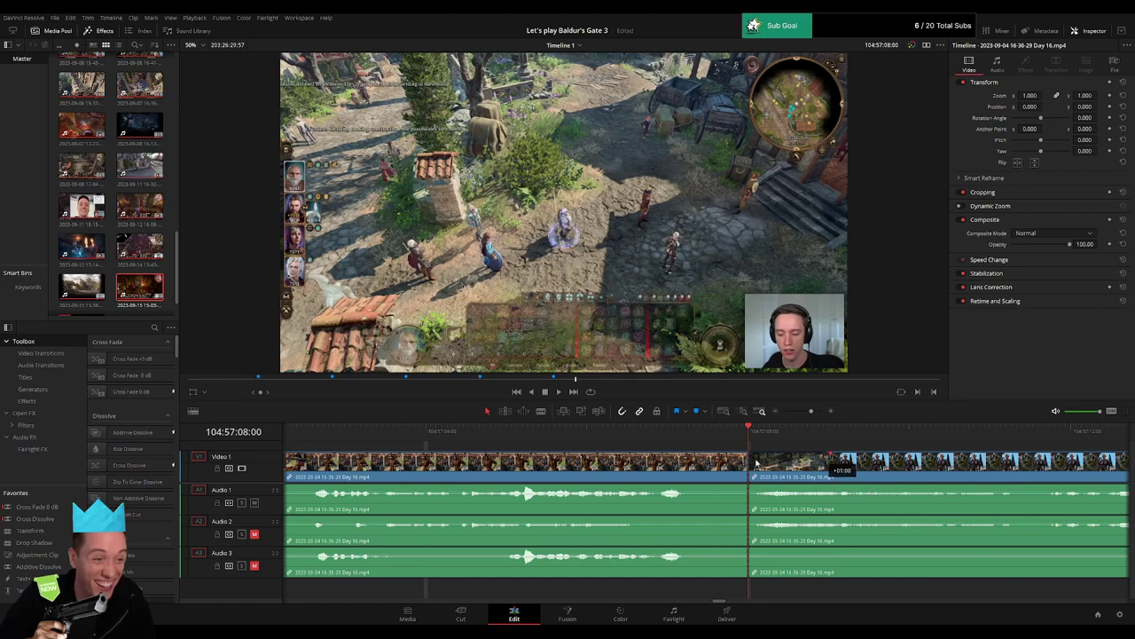
pyautogui.moveTo(756, 462); pyautogui.dragTo(656, 456)
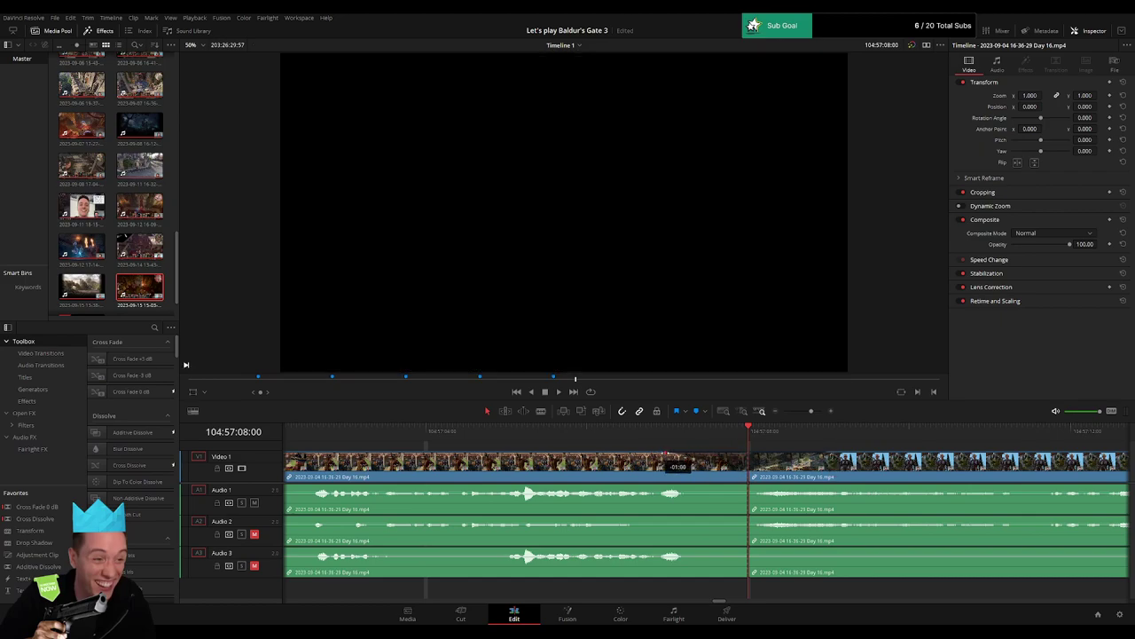
# Fade all three audio tracks out and in over about one second around the cut at 104:57:08:00.
pyautogui.press('space')
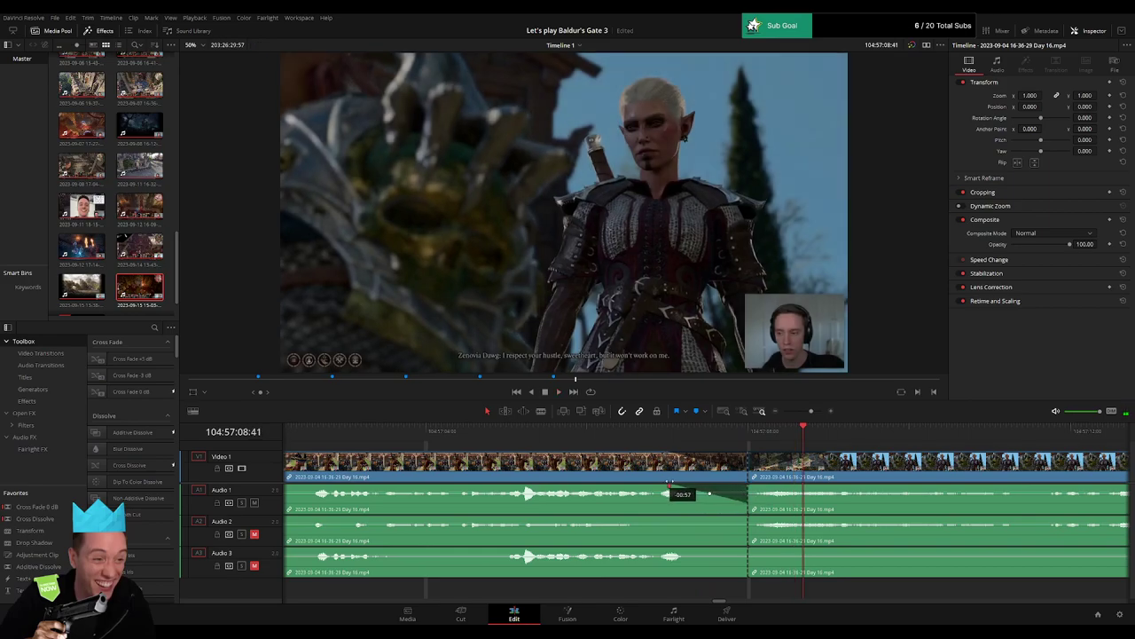
pyautogui.moveTo(751, 486); pyautogui.dragTo(820, 487)
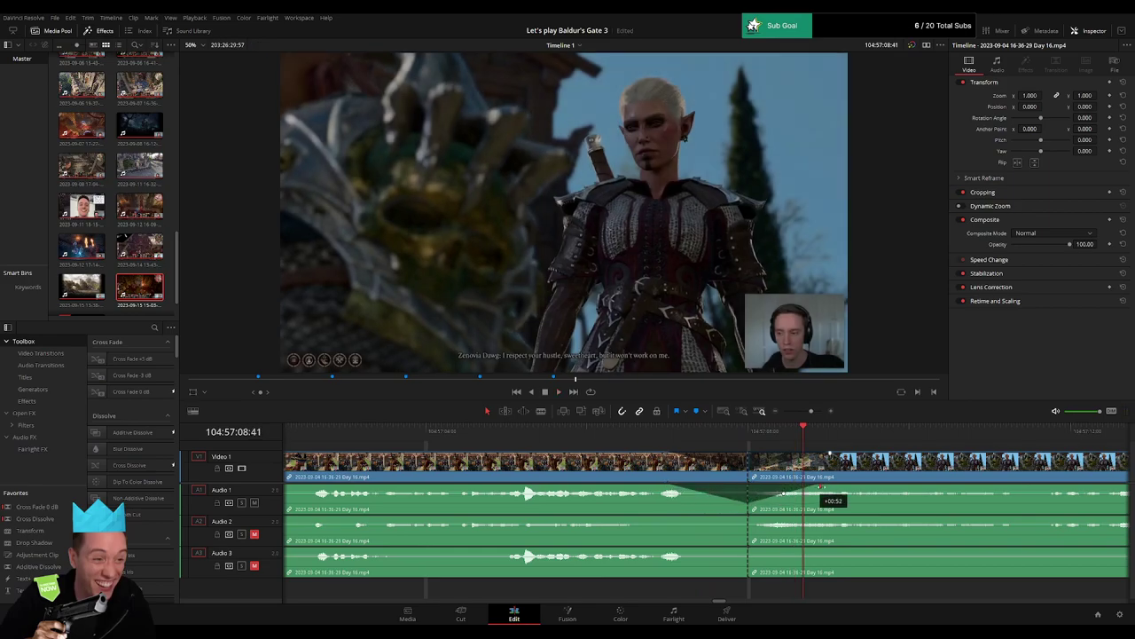
pyautogui.click(750, 432)
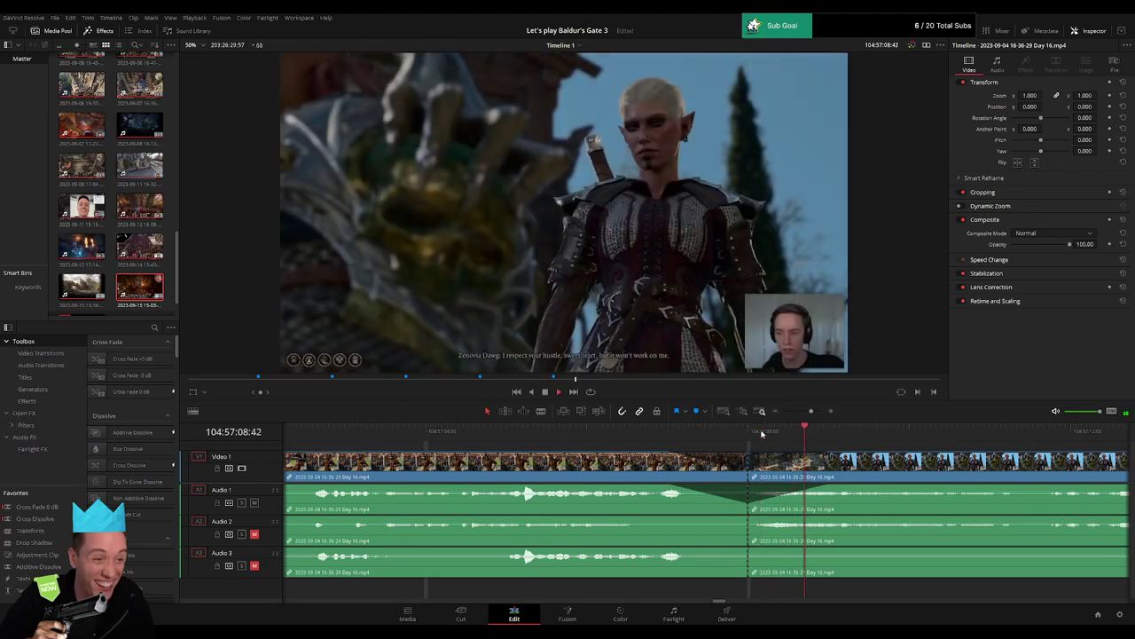
pyautogui.click(745, 432)
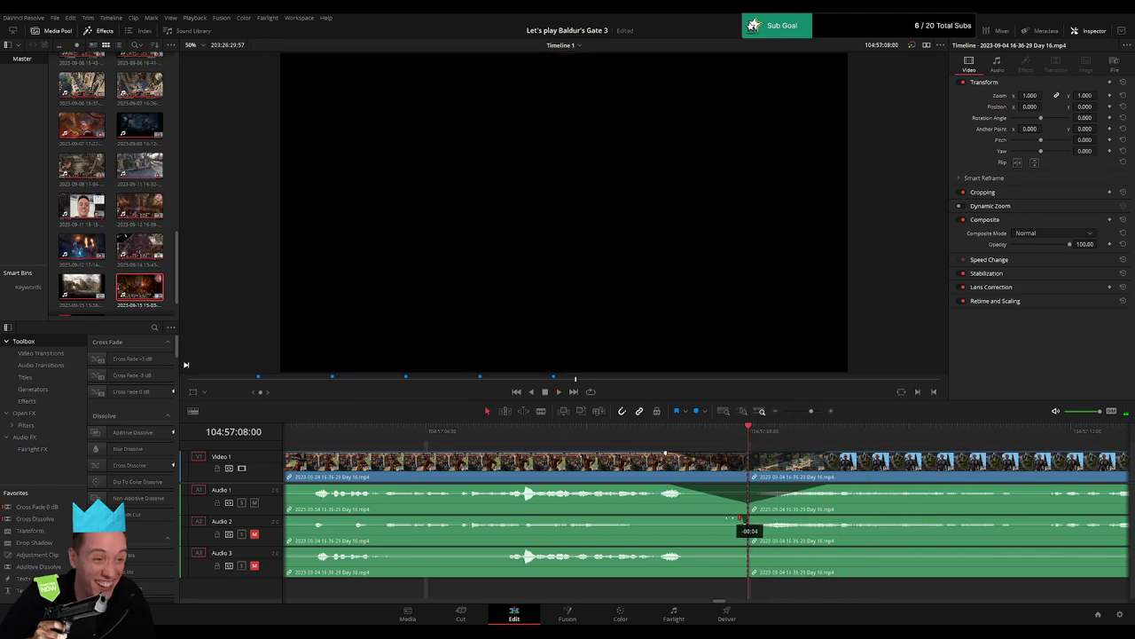
pyautogui.moveTo(739, 518); pyautogui.dragTo(662, 517)
pyautogui.moveTo(751, 517); pyautogui.dragTo(824, 520)
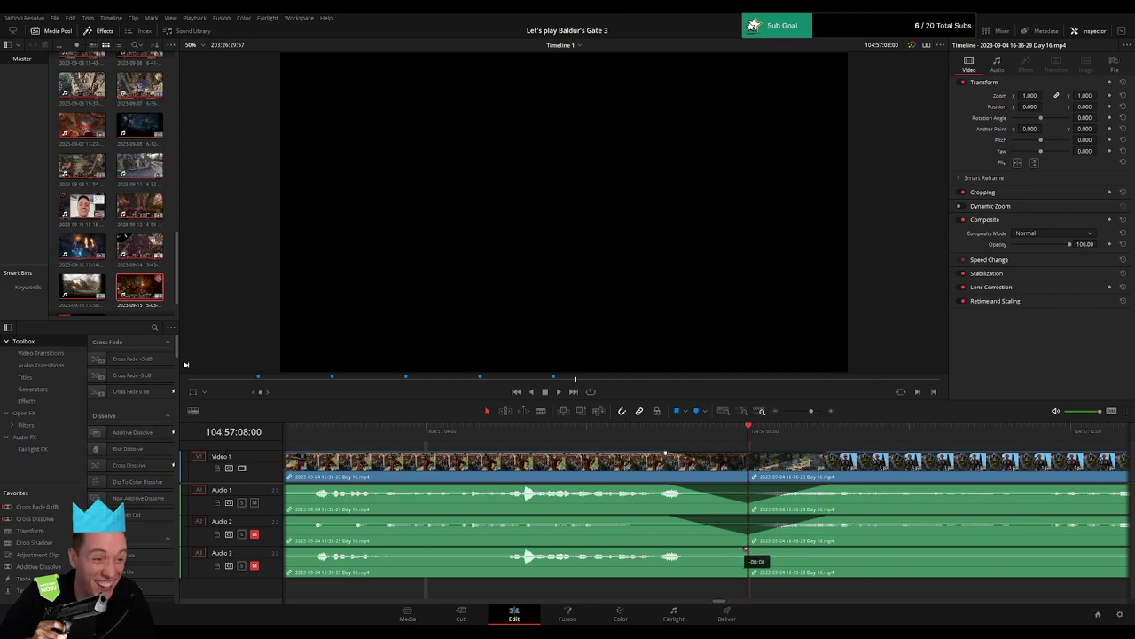
pyautogui.moveTo(745, 551); pyautogui.dragTo(676, 549)
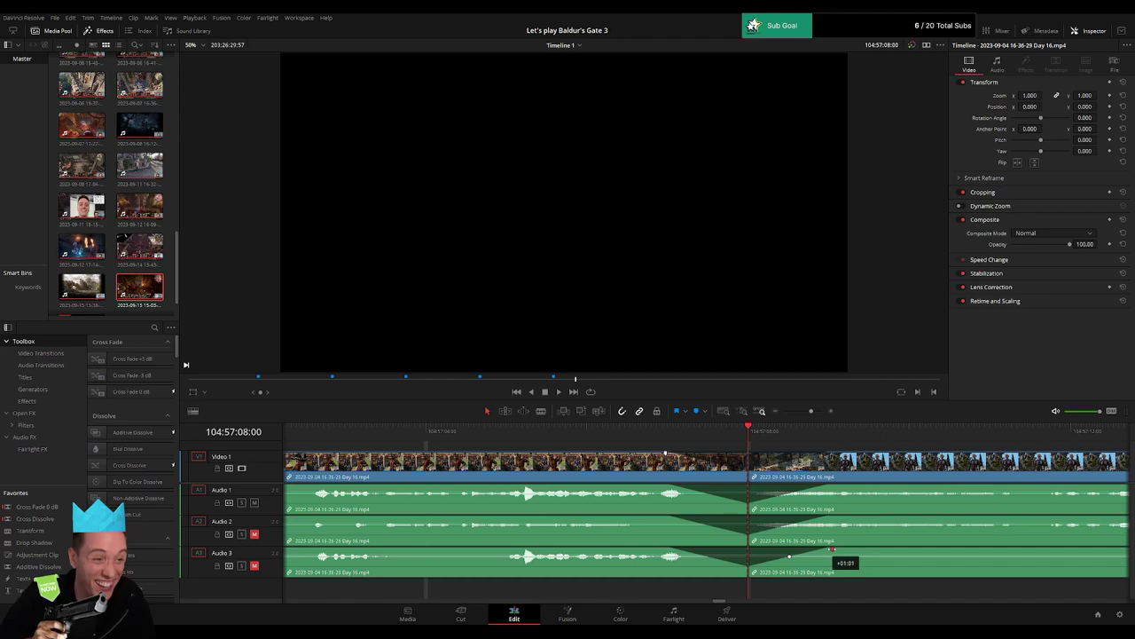
# Move the Day 16 section after the 104:57:08:00 cut so that it starts at 106:00:00:00.
pyautogui.moveTo(812, 412); pyautogui.dragTo(758, 415)
pyautogui.moveTo(859, 458); pyautogui.dragTo(758, 471)
pyautogui.click(502, 435)
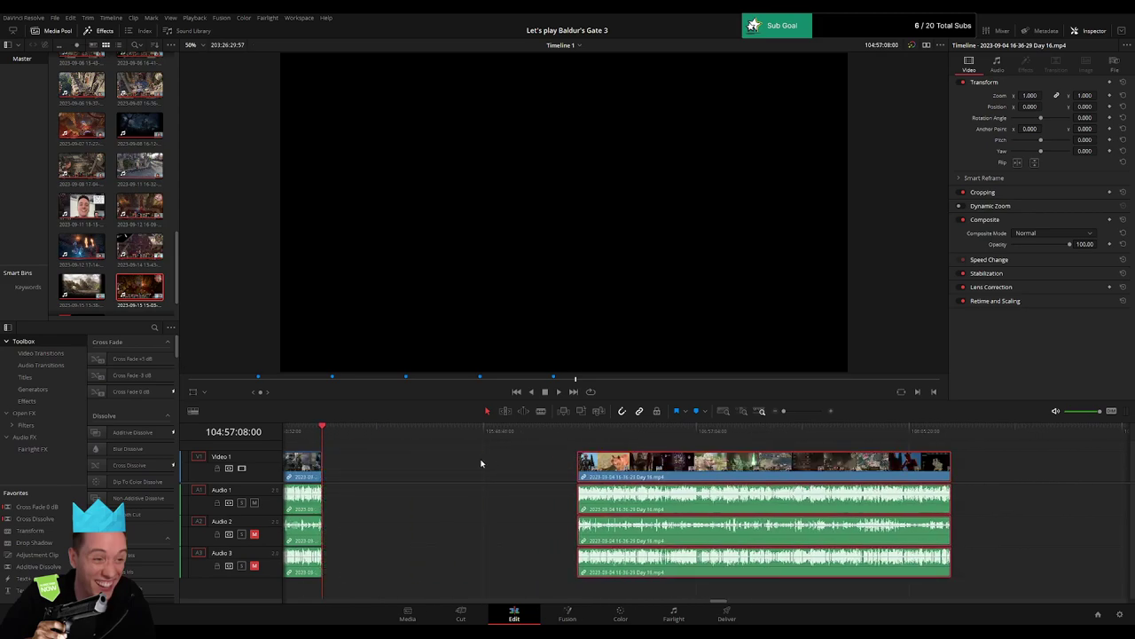
pyautogui.click(481, 463)
pyautogui.hscroll(-4, 532, 460)
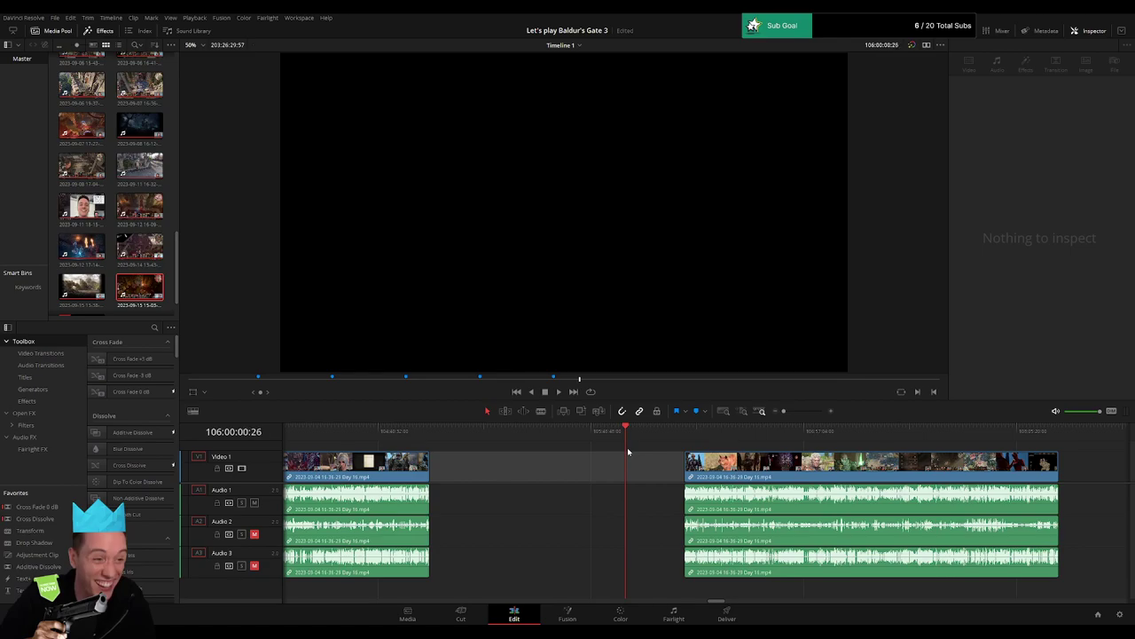
pyautogui.moveTo(726, 464); pyautogui.dragTo(667, 464)
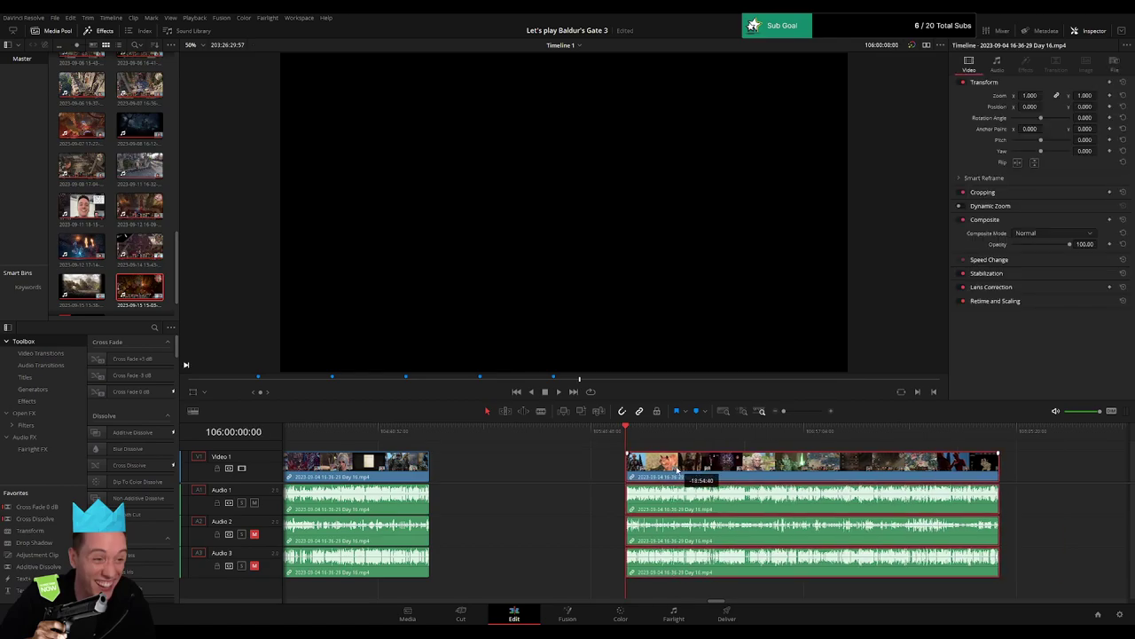
# Skim the Day 16 section from 106:00:00 to about 106:54:43 for a dialogue pause that suits an episode break.
pyautogui.press('space')
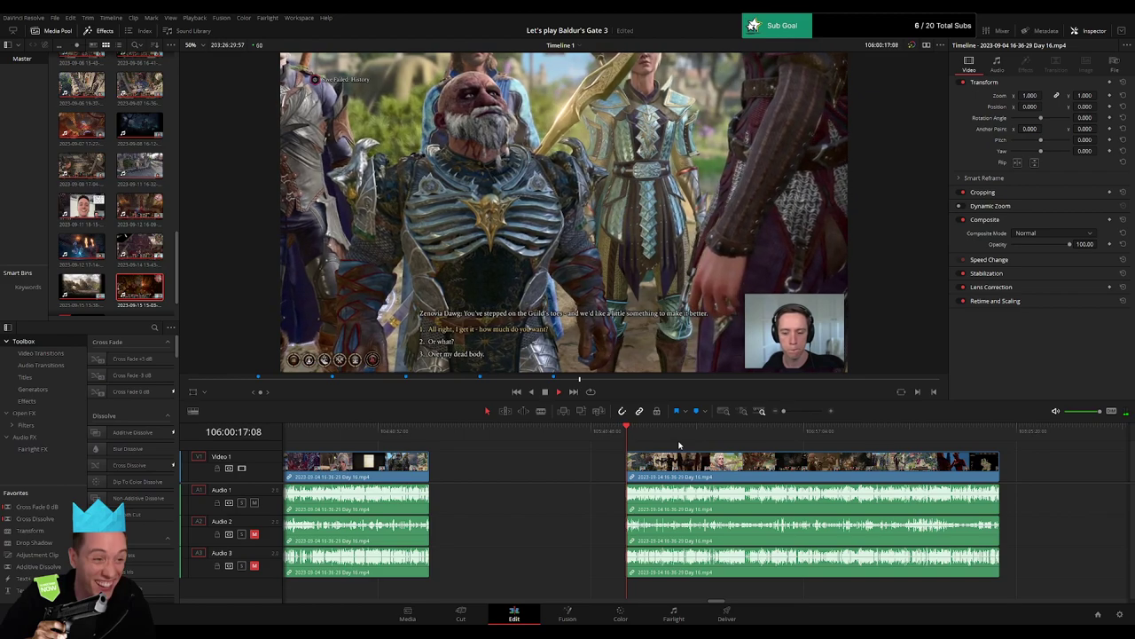
pyautogui.moveTo(740, 472); pyautogui.dragTo(542, 451)
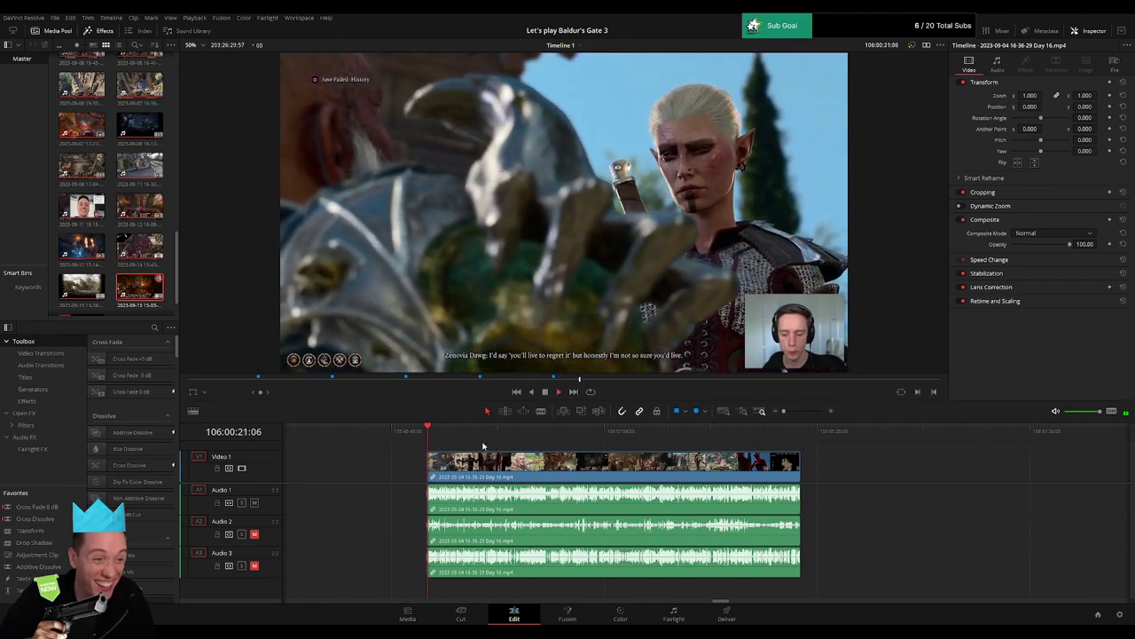
pyautogui.moveTo(432, 442); pyautogui.dragTo(596, 444)
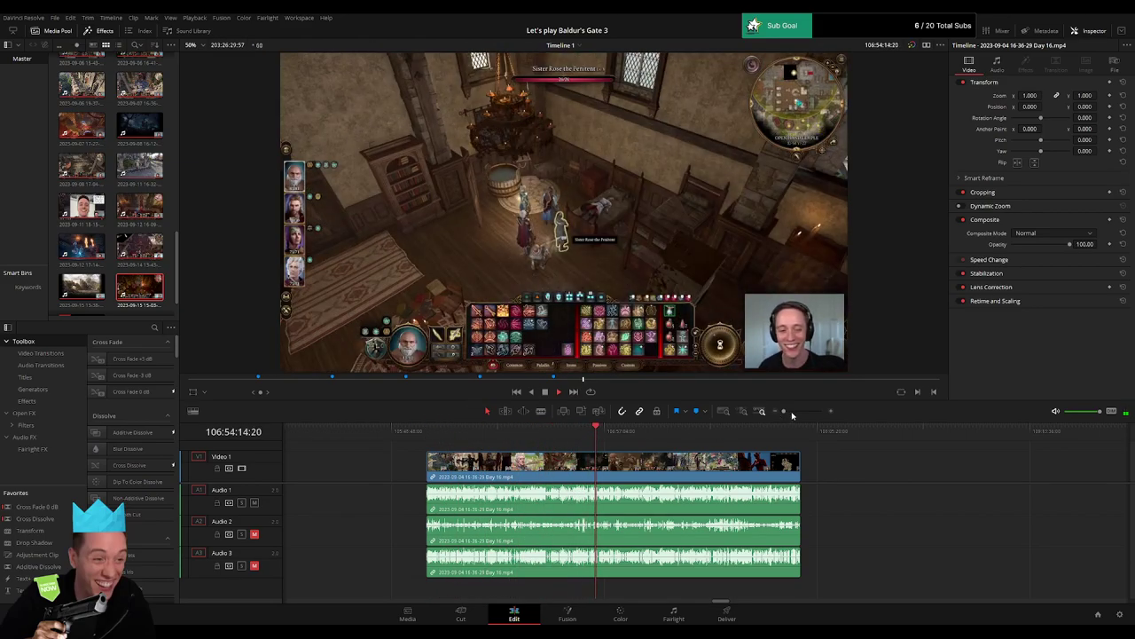
pyautogui.moveTo(787, 411); pyautogui.dragTo(803, 412)
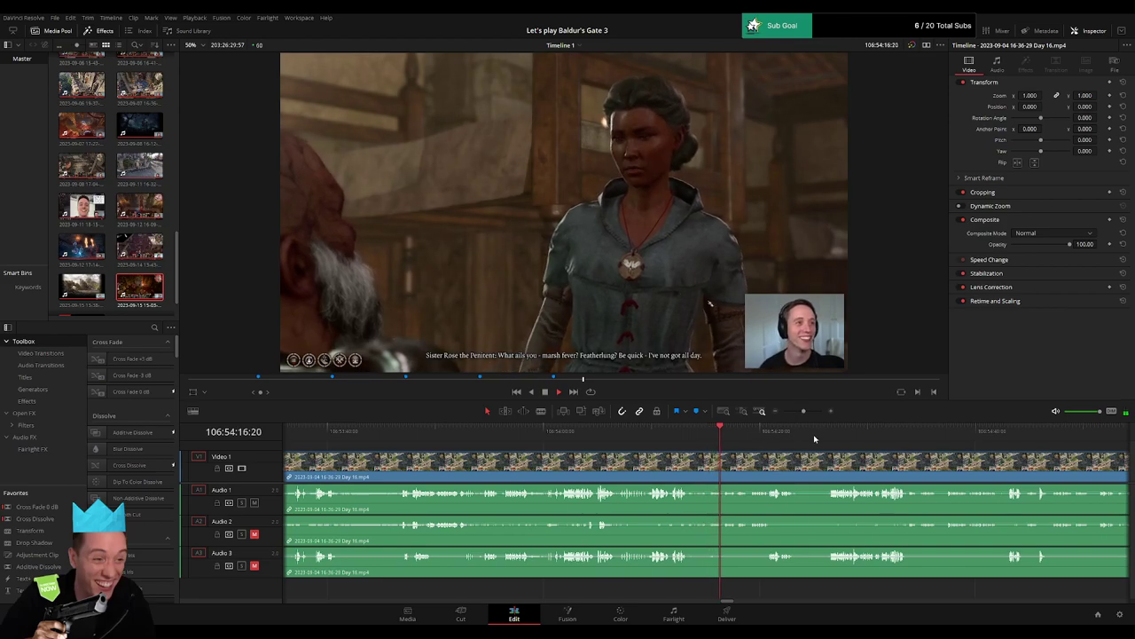
pyautogui.click(837, 439)
pyautogui.hscroll(3, 833, 442)
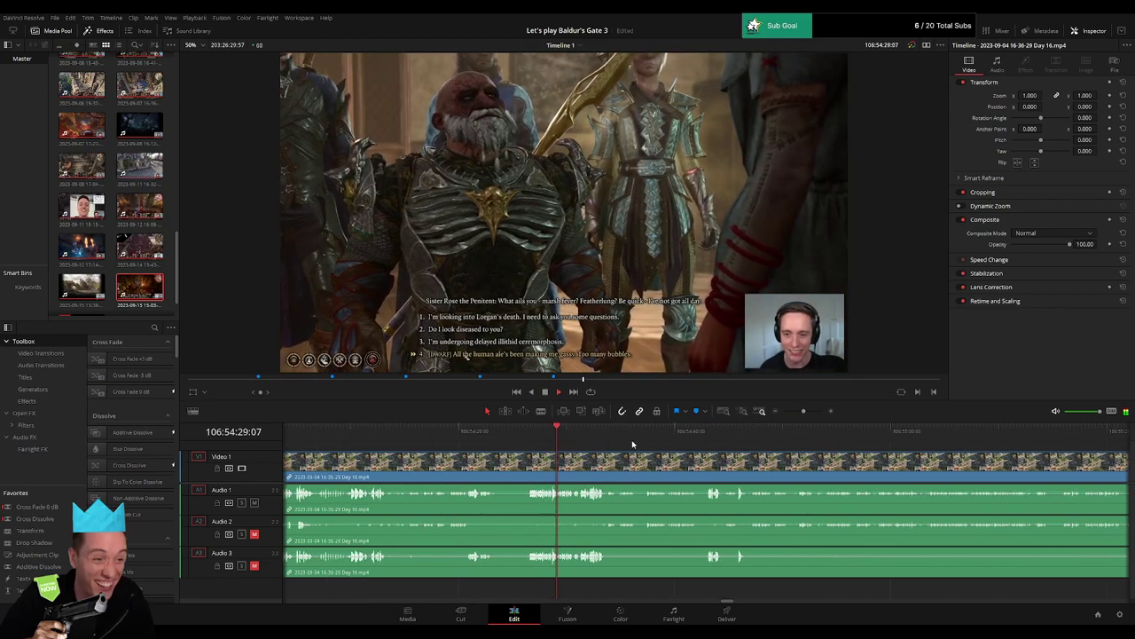
pyautogui.click(710, 434)
pyautogui.click(473, 436)
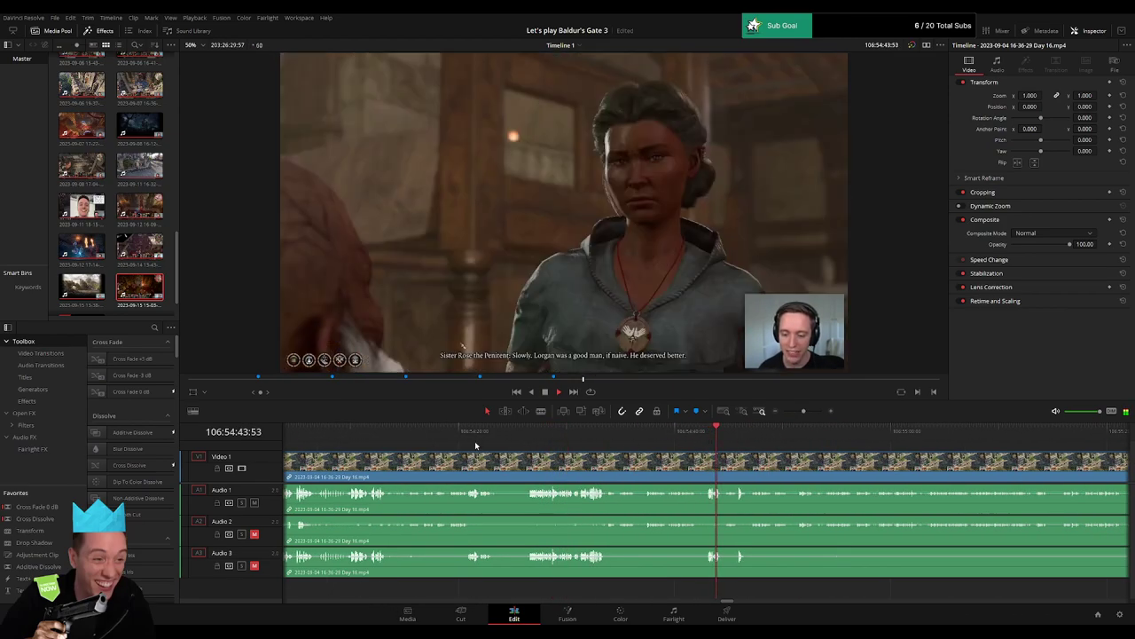
pyautogui.click(414, 437)
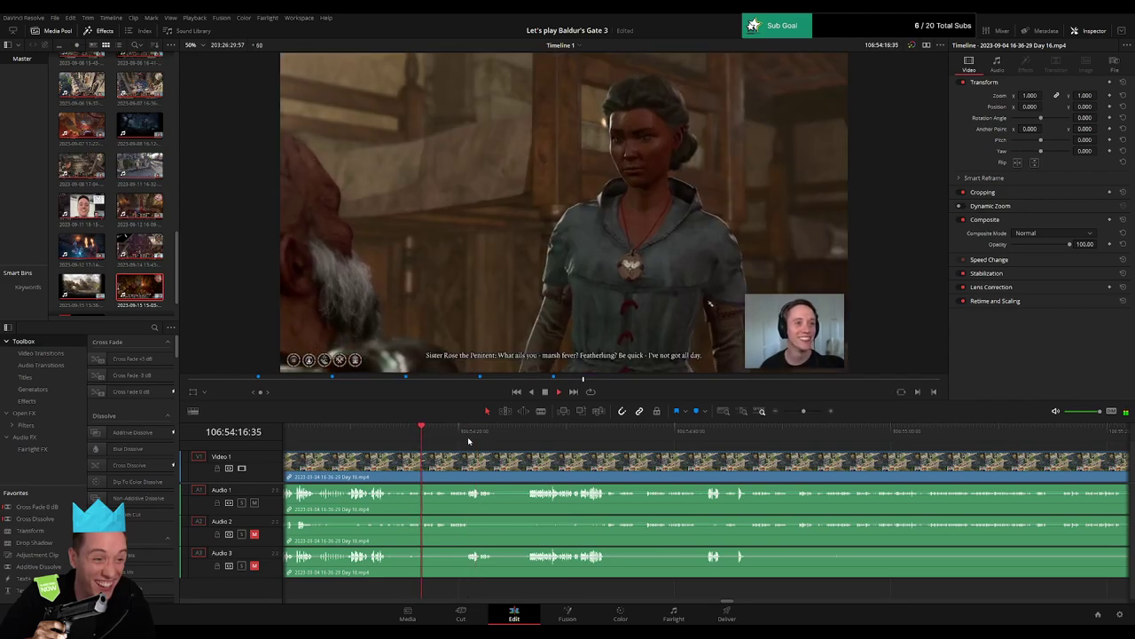
pyautogui.click(476, 439)
pyautogui.click(524, 444)
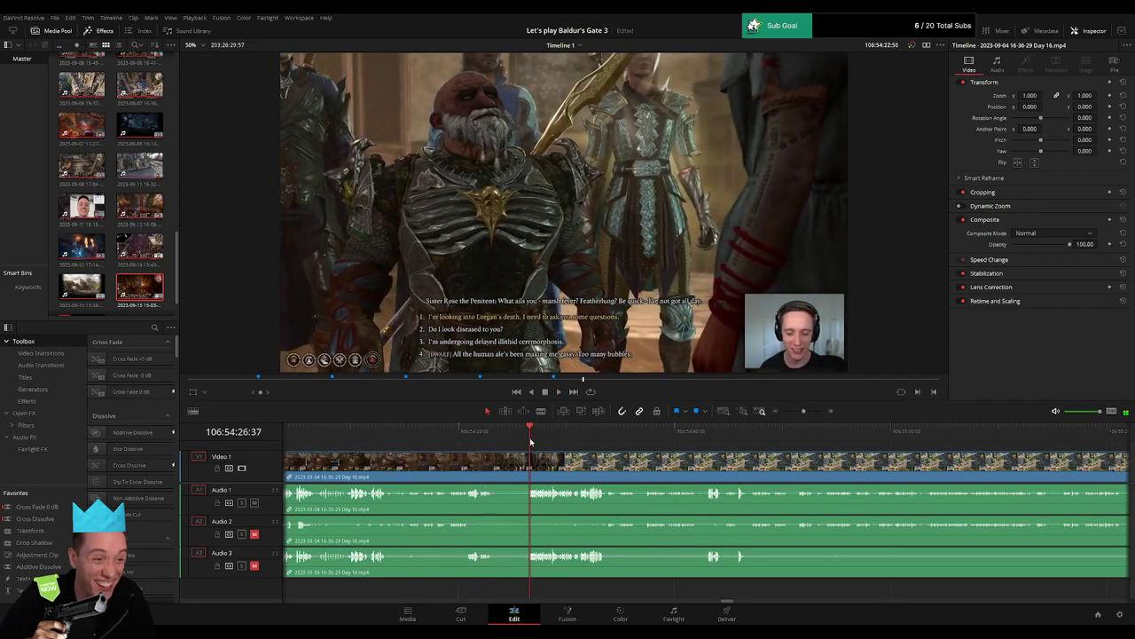
# Split the Day 16 recording at 106:54:26:00 and add video fades of about one second around the cut.
pyautogui.click(810, 411)
pyautogui.click(601, 435)
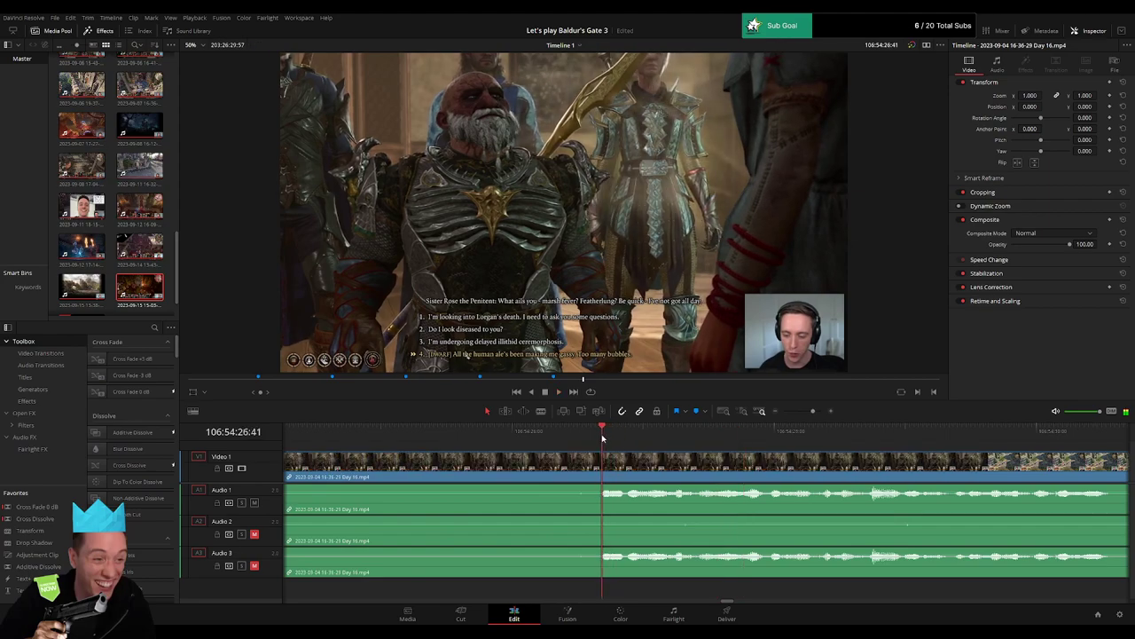
pyautogui.moveTo(601, 436); pyautogui.dragTo(374, 456)
pyautogui.hotkey('ctrl', 'b')
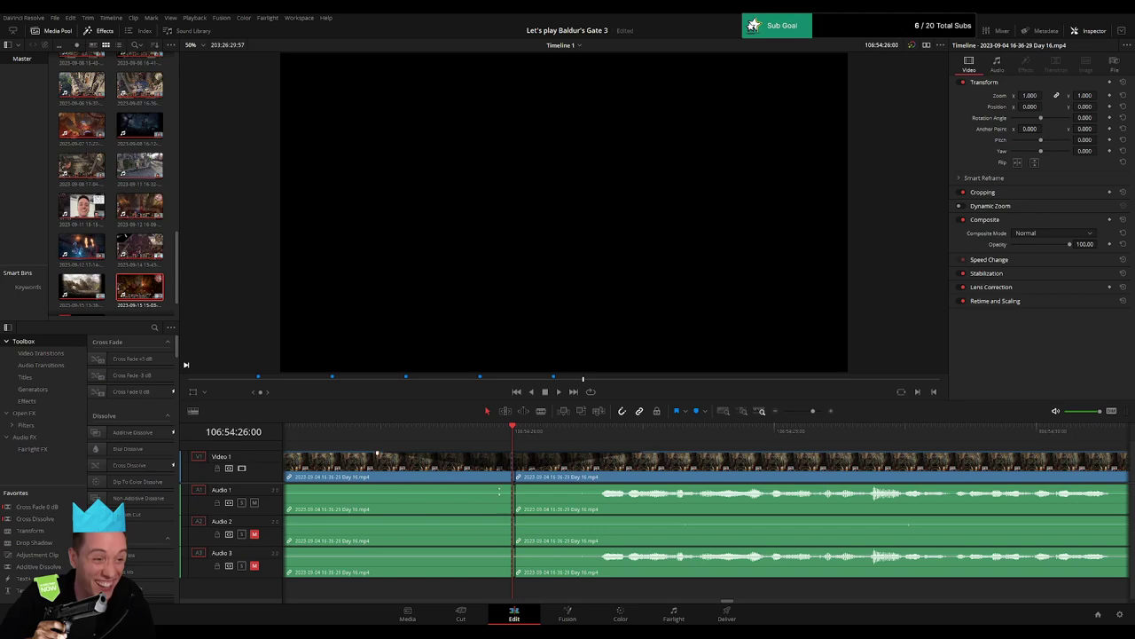
# Fade all three audio tracks out and in over about one second around the cut at 106:54:26:00.
pyautogui.moveTo(509, 486); pyautogui.dragTo(377, 485)
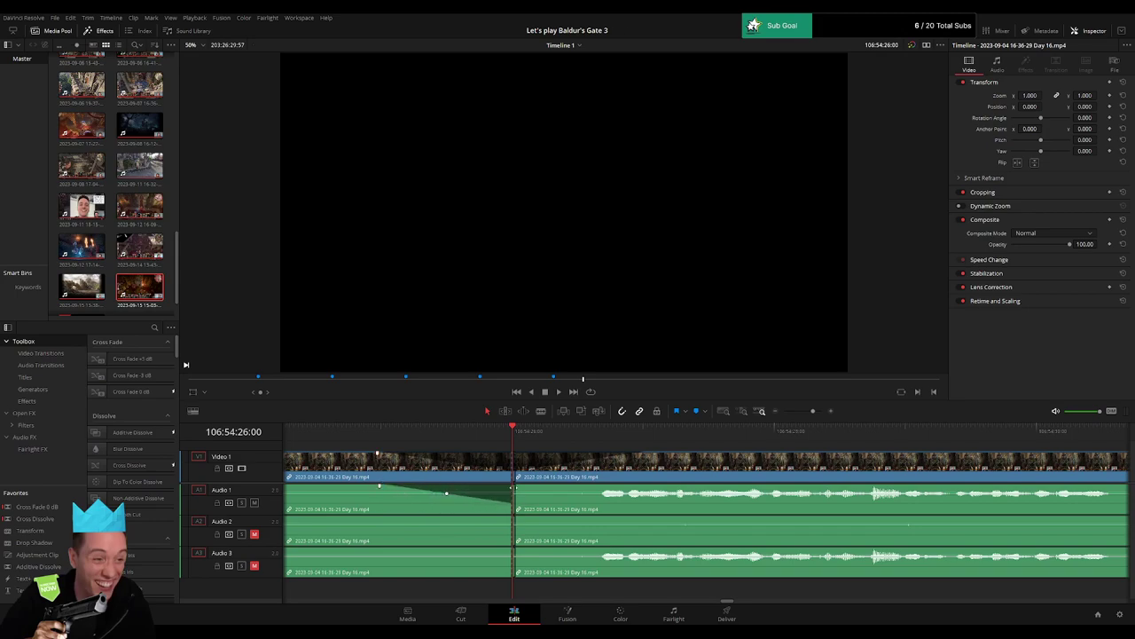
pyautogui.moveTo(513, 487); pyautogui.dragTo(652, 486)
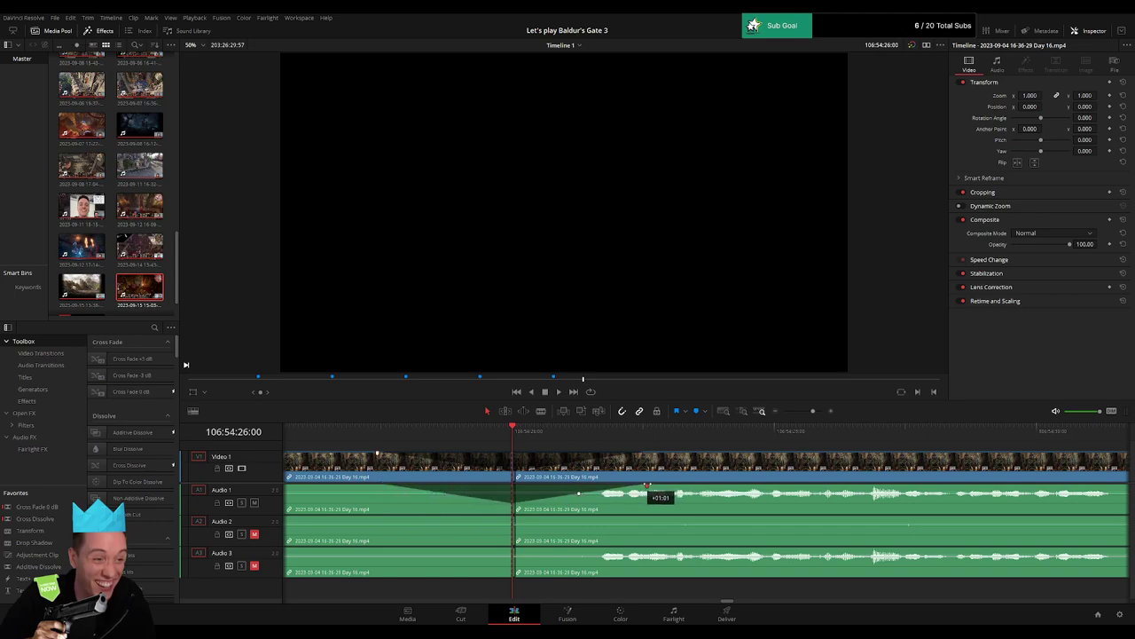
pyautogui.moveTo(509, 518); pyautogui.dragTo(377, 516)
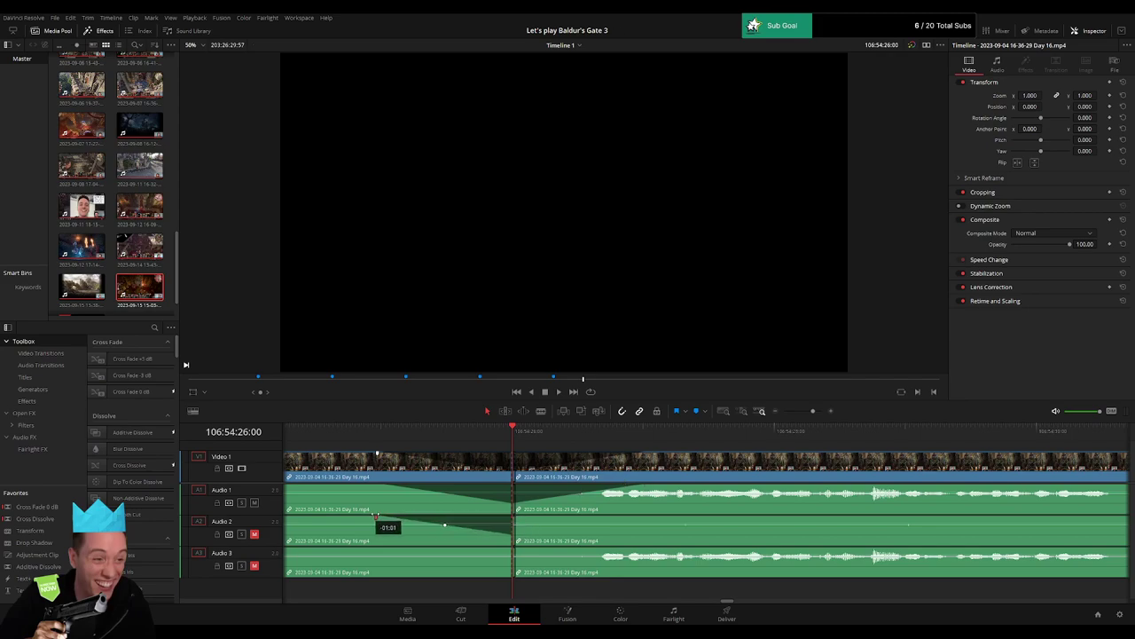
pyautogui.moveTo(513, 518); pyautogui.dragTo(643, 517)
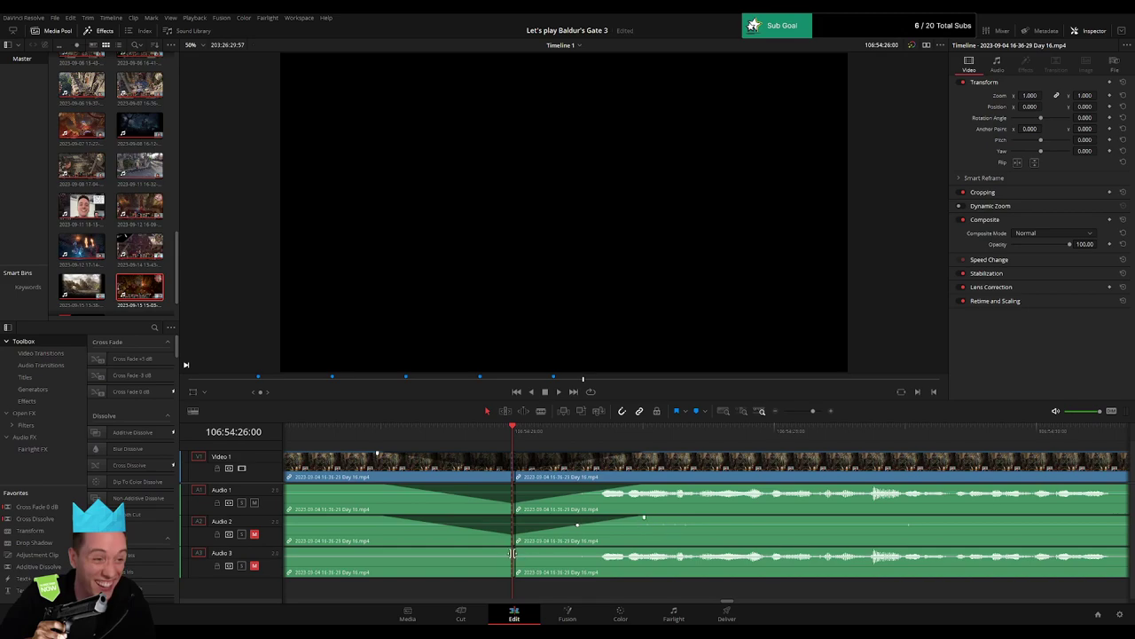
pyautogui.moveTo(510, 550); pyautogui.dragTo(385, 550)
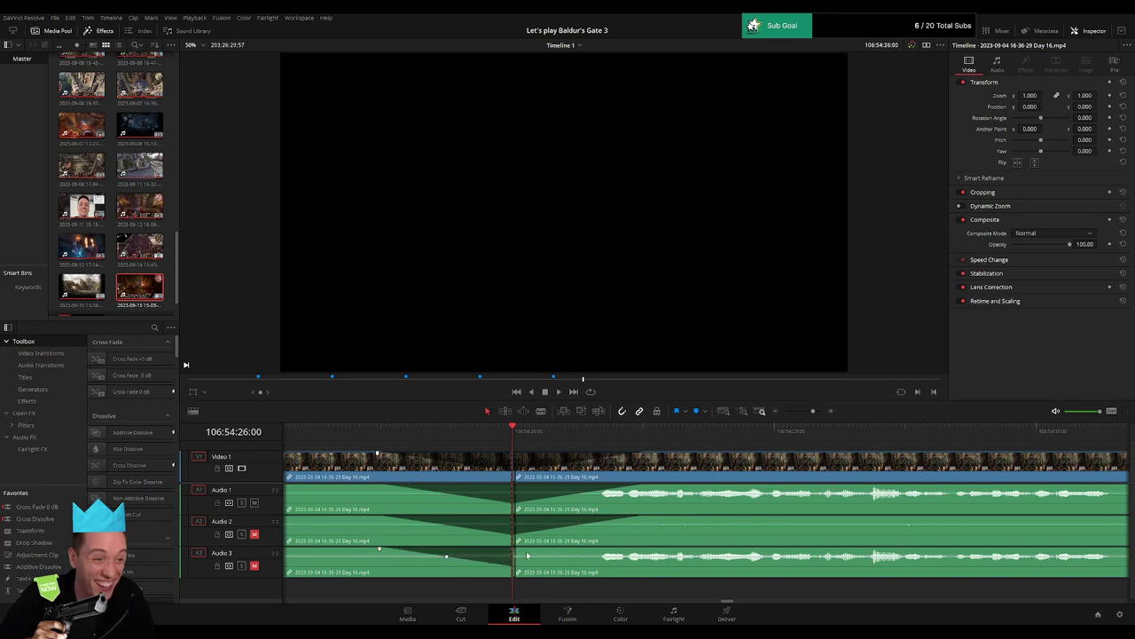
pyautogui.moveTo(511, 550); pyautogui.dragTo(649, 548)
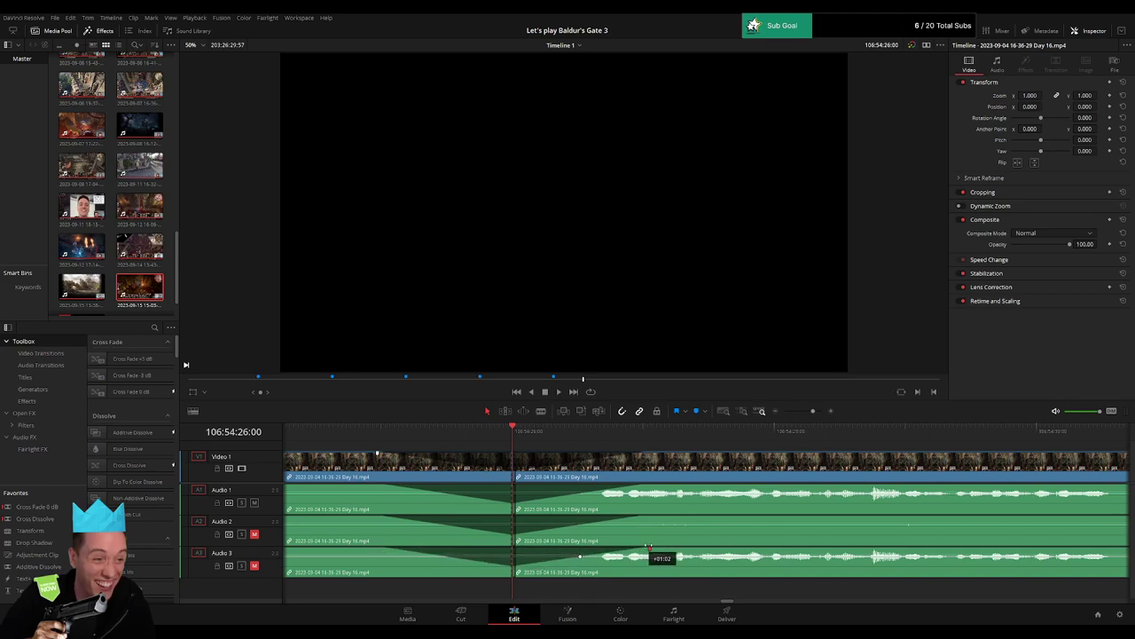
# Move the Day 16 section after the 106:54:26:00 cut so that it starts at 108:00:00:00.
pyautogui.moveTo(812, 411); pyautogui.dragTo(784, 414)
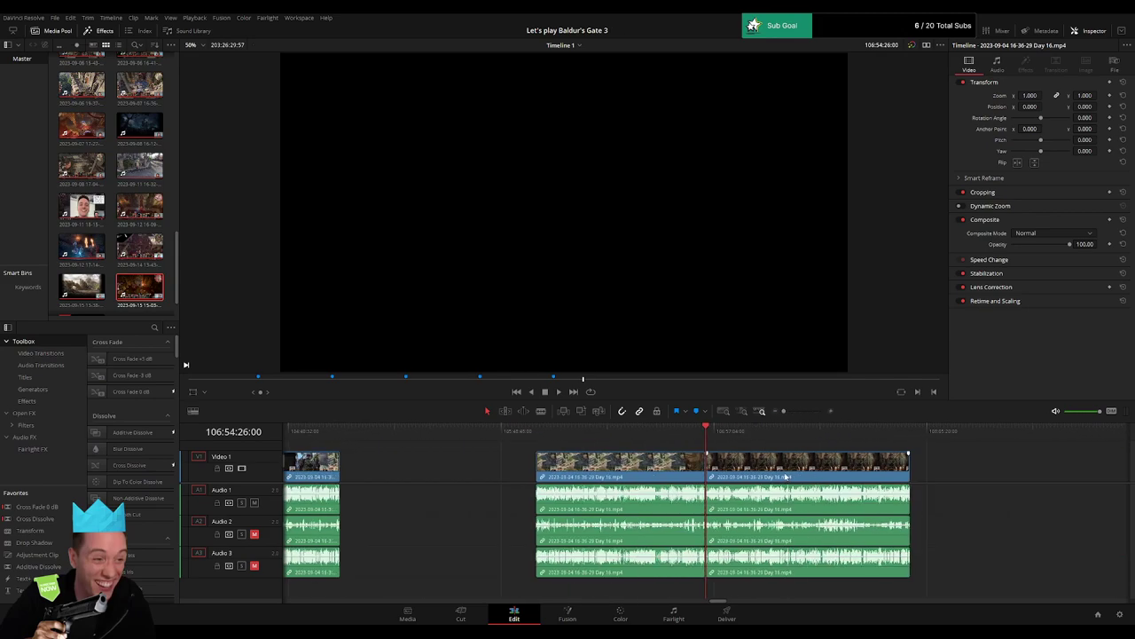
pyautogui.moveTo(766, 470); pyautogui.dragTo(797, 472)
pyautogui.press('Home')
pyautogui.click(498, 433)
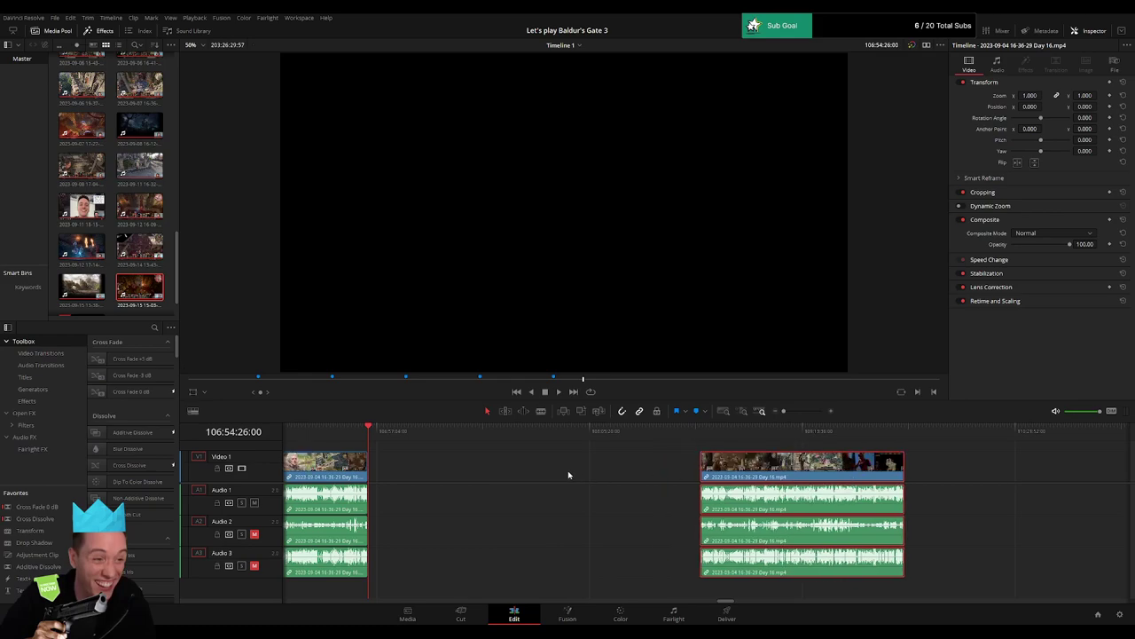
pyautogui.click(527, 463)
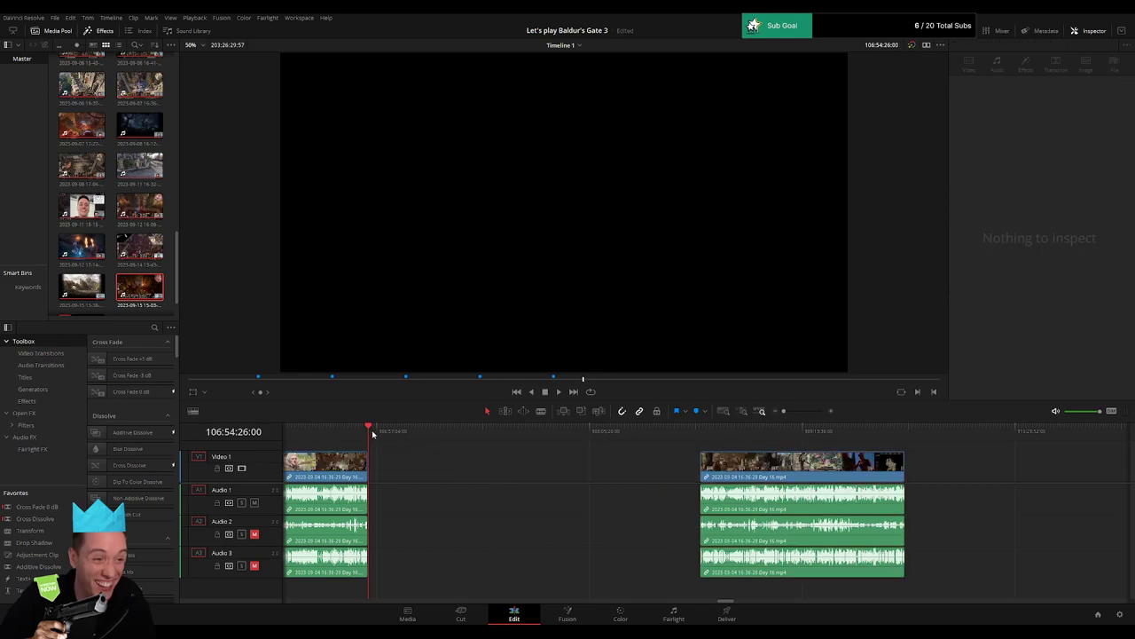
pyautogui.moveTo(373, 433); pyautogui.dragTo(574, 452)
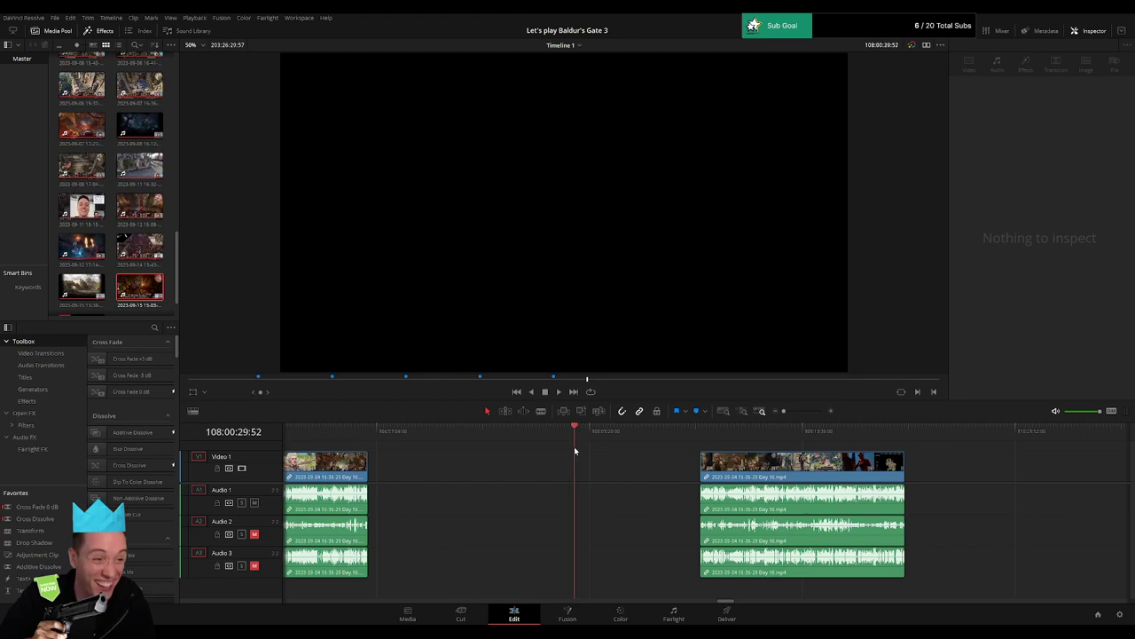
pyautogui.click(786, 412)
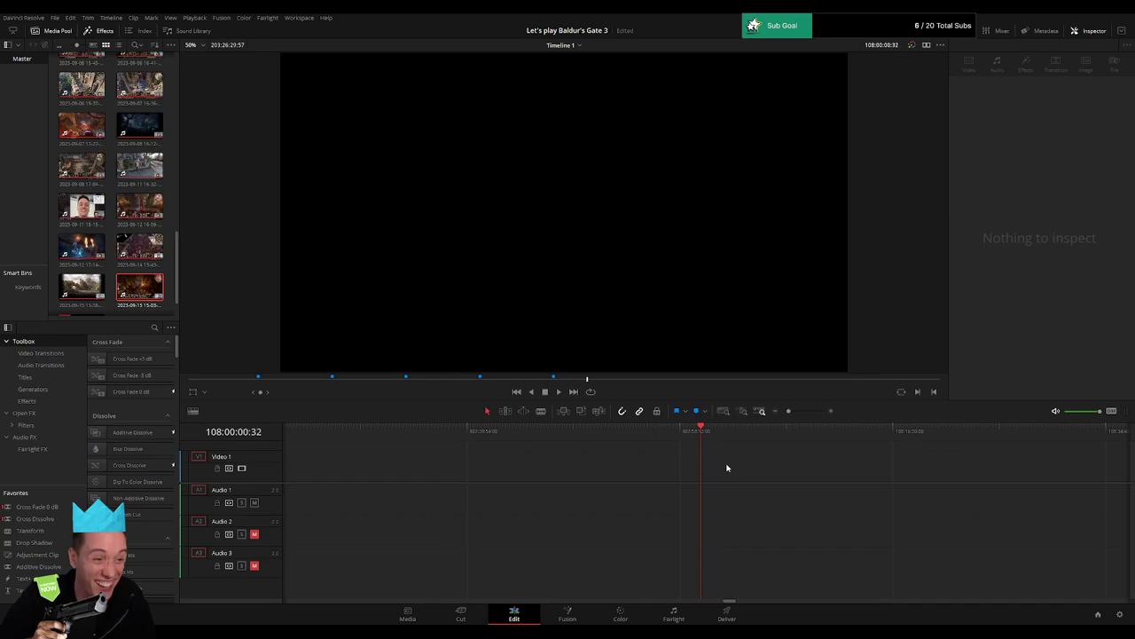
pyautogui.moveTo(788, 412); pyautogui.dragTo(782, 412)
pyautogui.hscroll(4, 618, 462)
pyautogui.moveTo(627, 473); pyautogui.dragTo(507, 468)
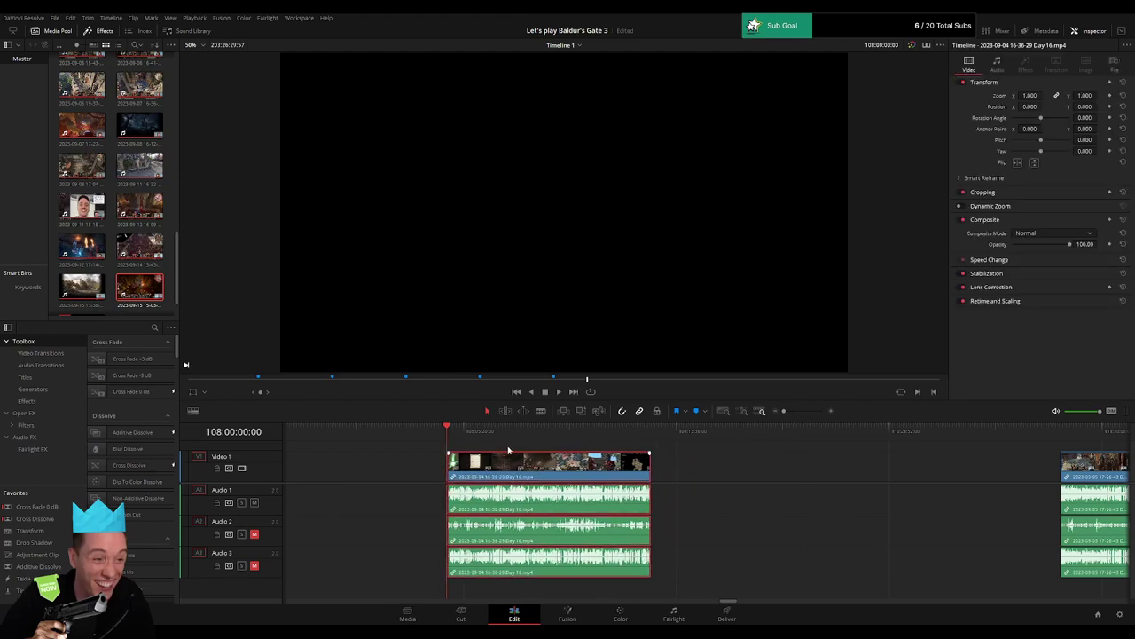
# Skim the Day 16 section from 108:00:00 to about 108:56:06 for a pause that suits an episode break.
pyautogui.press('space')
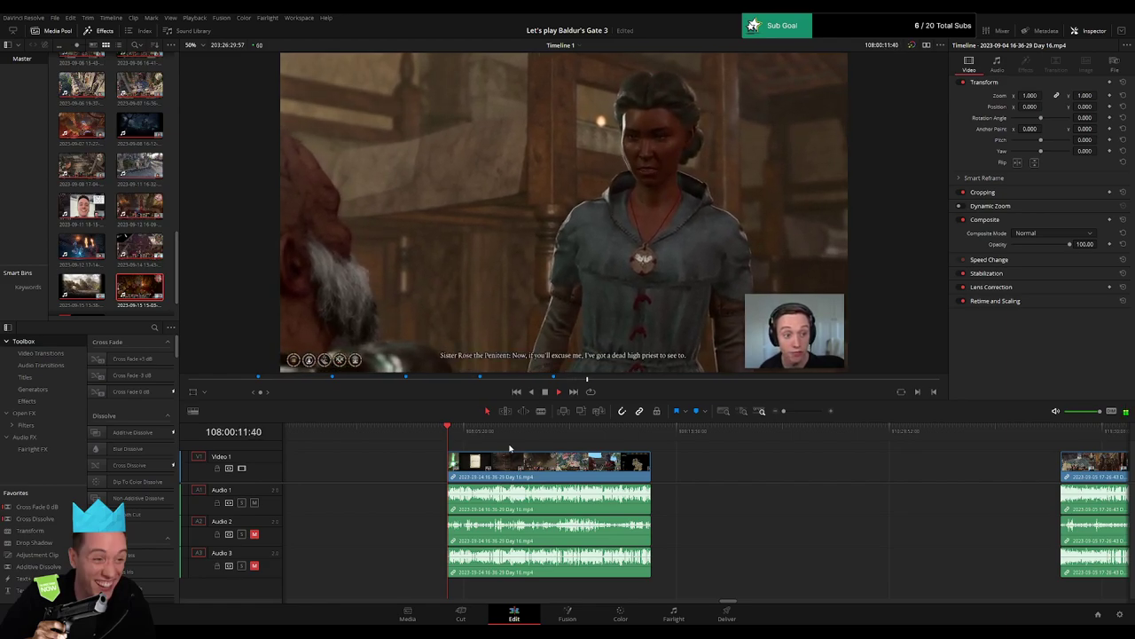
pyautogui.moveTo(454, 441); pyautogui.dragTo(627, 450)
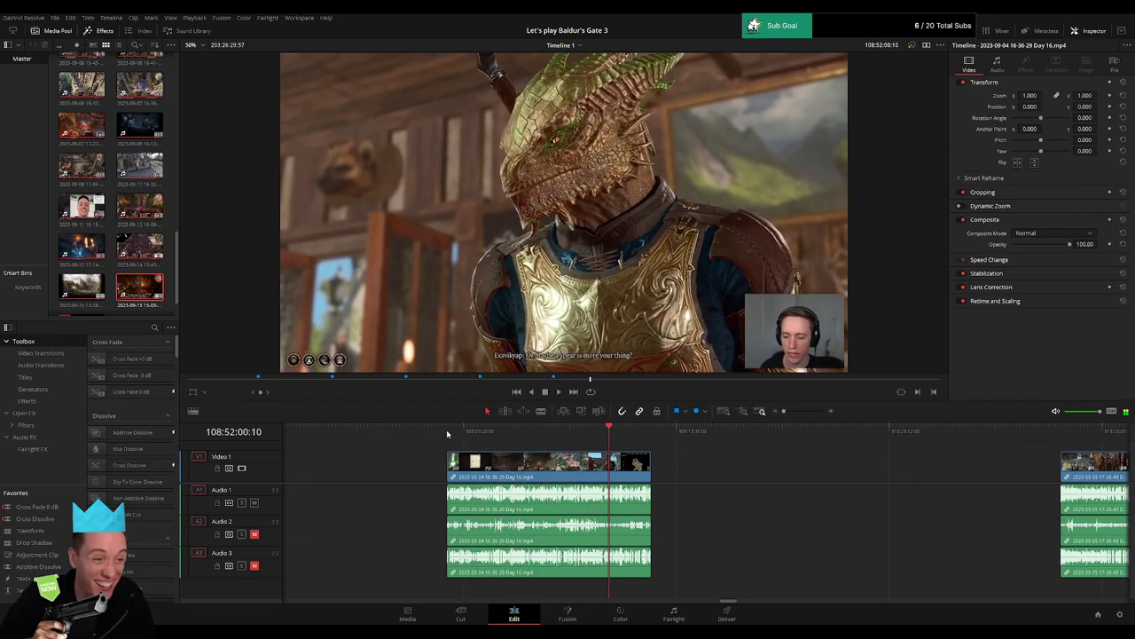
pyautogui.click(447, 434)
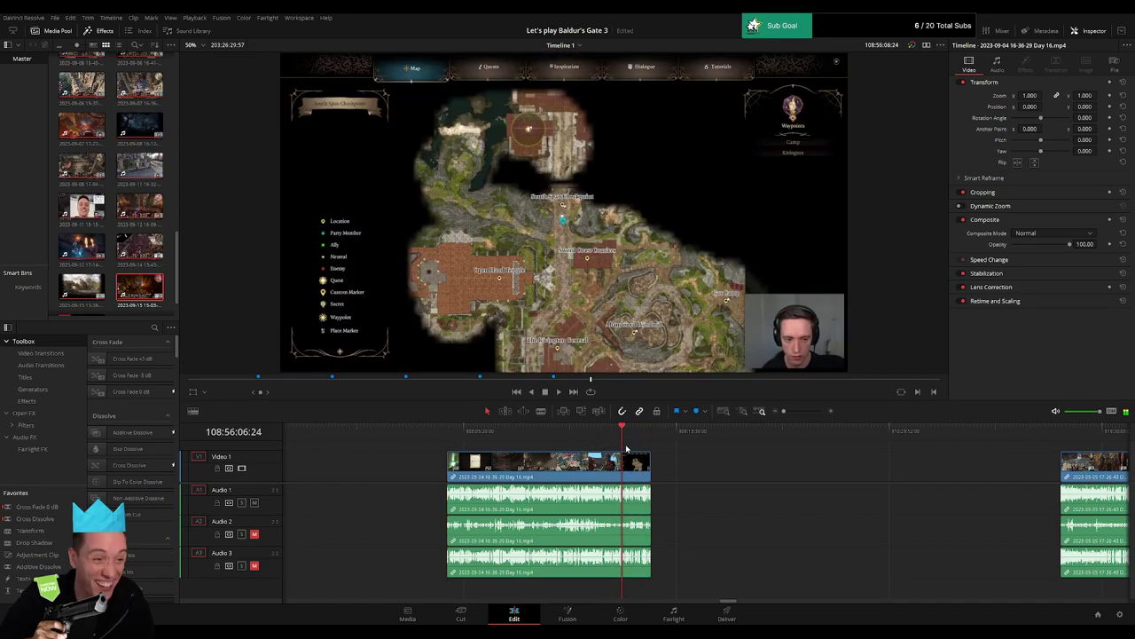
pyautogui.click(796, 412)
pyautogui.click(652, 434)
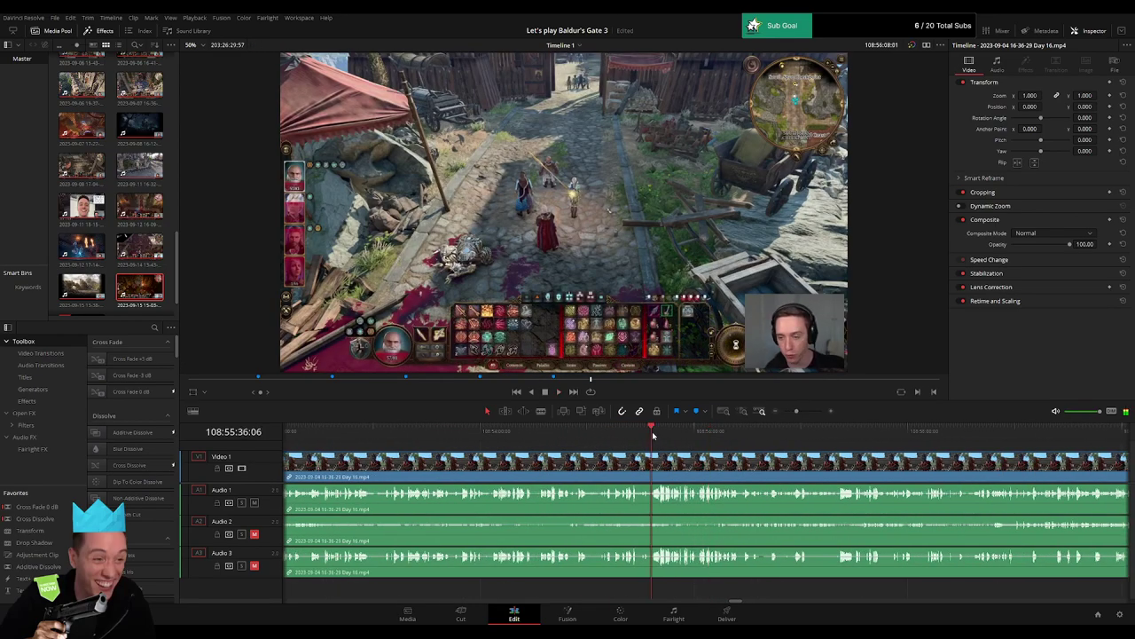
pyautogui.moveTo(796, 411); pyautogui.dragTo(807, 415)
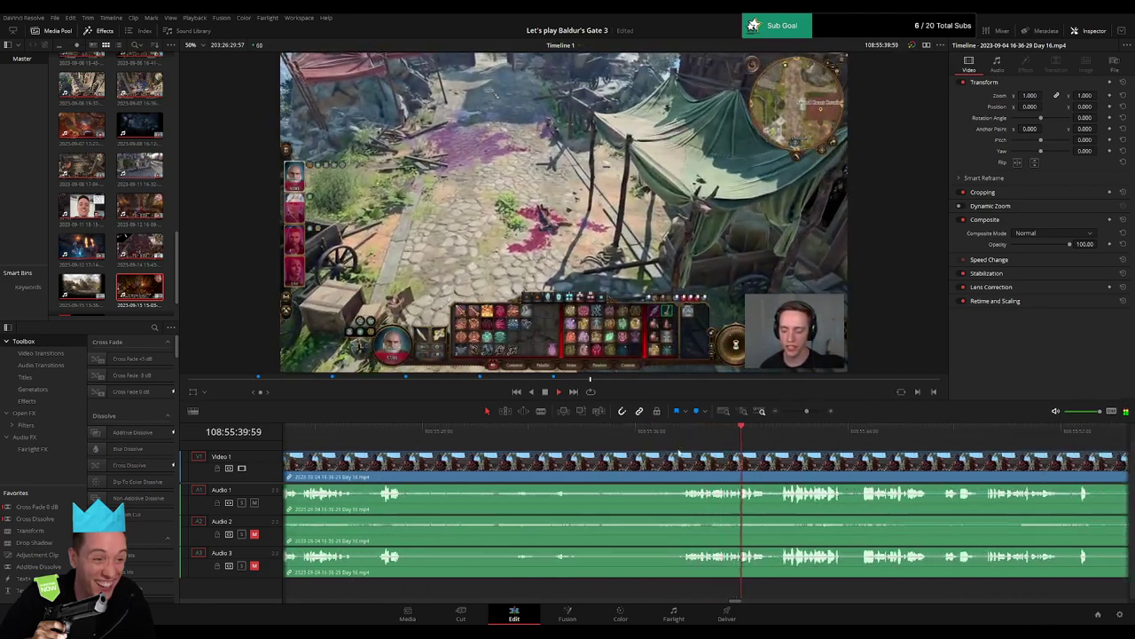
pyautogui.click(667, 449)
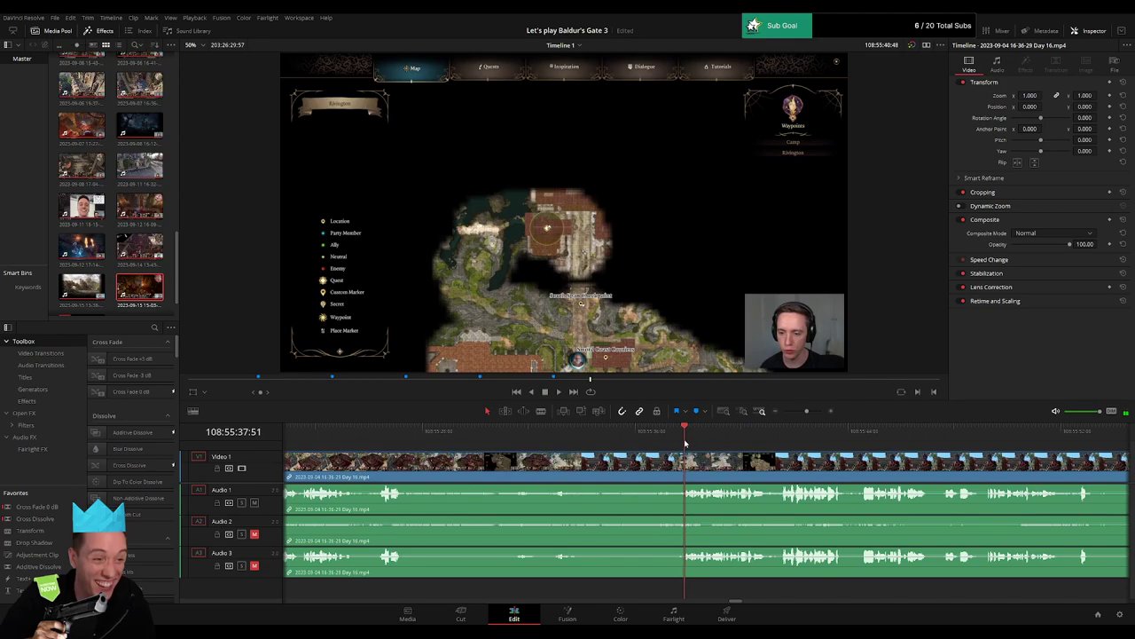
pyautogui.moveTo(668, 447); pyautogui.dragTo(663, 447)
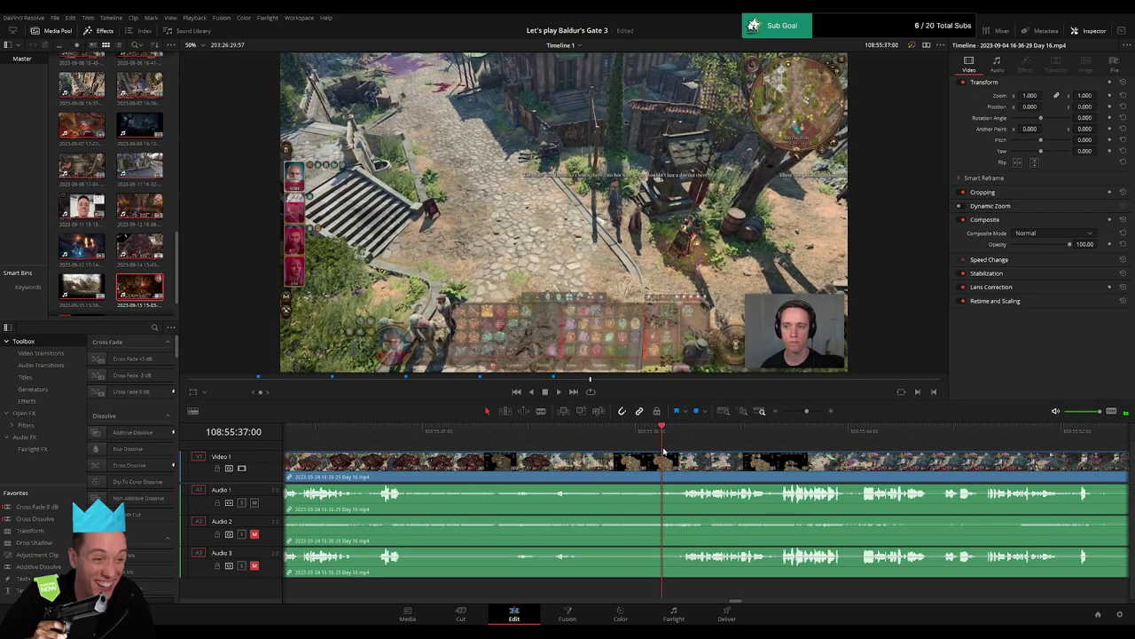
# Split the Day 16 recording at 108:55:37:00 and add video fades of about one second around the cut.
pyautogui.press('b')
pyautogui.click(665, 461)
pyautogui.press('a')
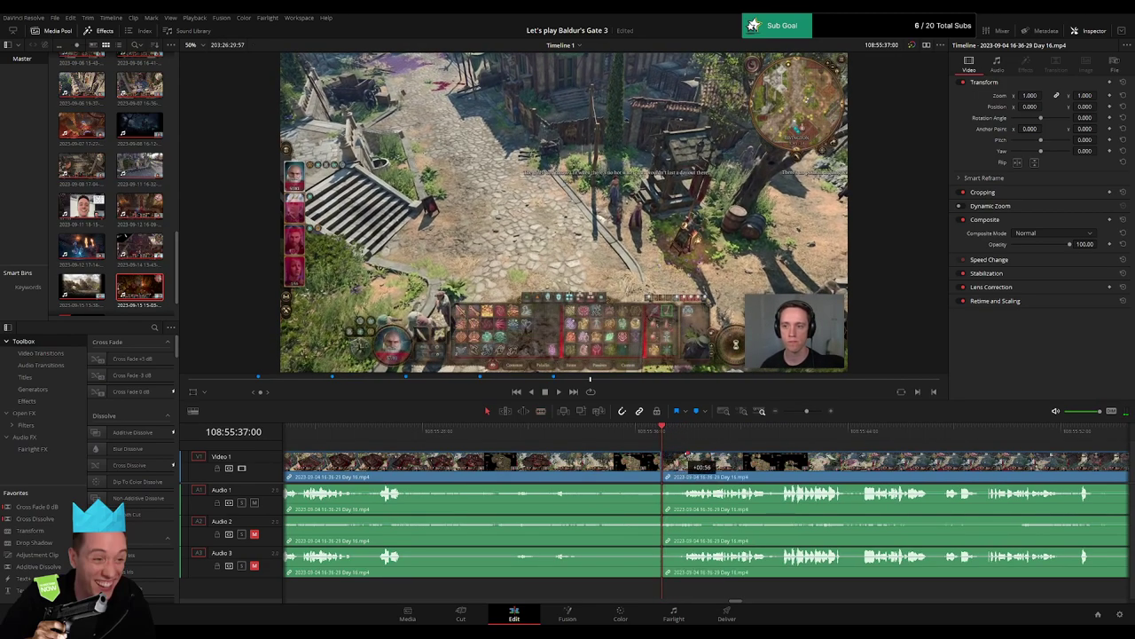
pyautogui.moveTo(689, 454); pyautogui.dragTo(690, 453)
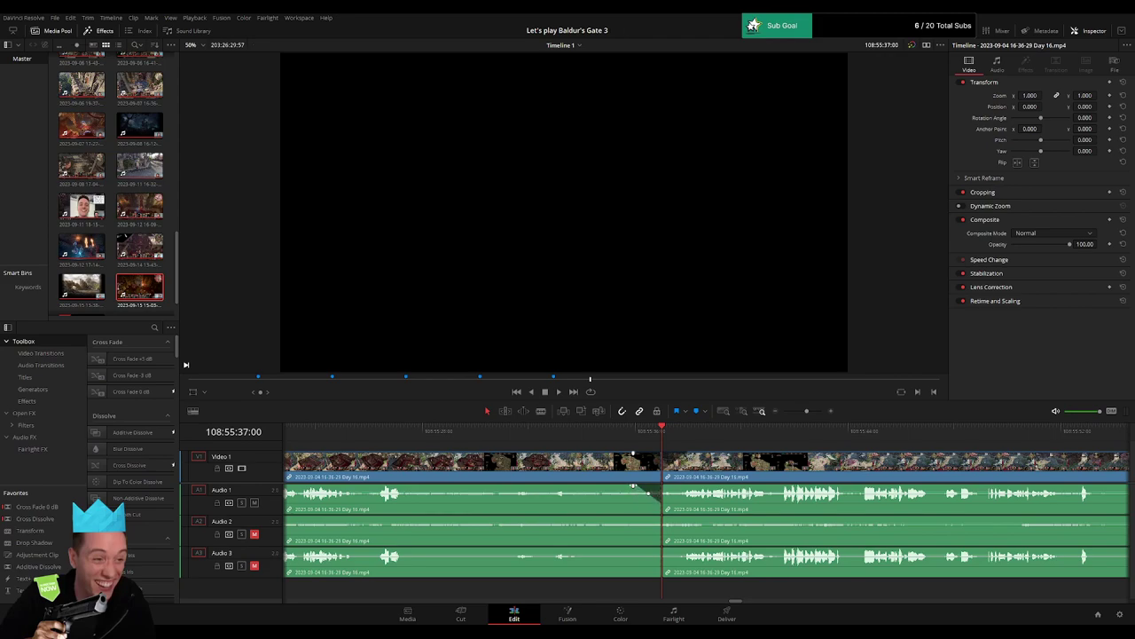
# Fade all three audio tracks out and in over about one second around the cut at 108:55:37:00 and play it back.
pyautogui.moveTo(664, 486); pyautogui.dragTo(682, 486)
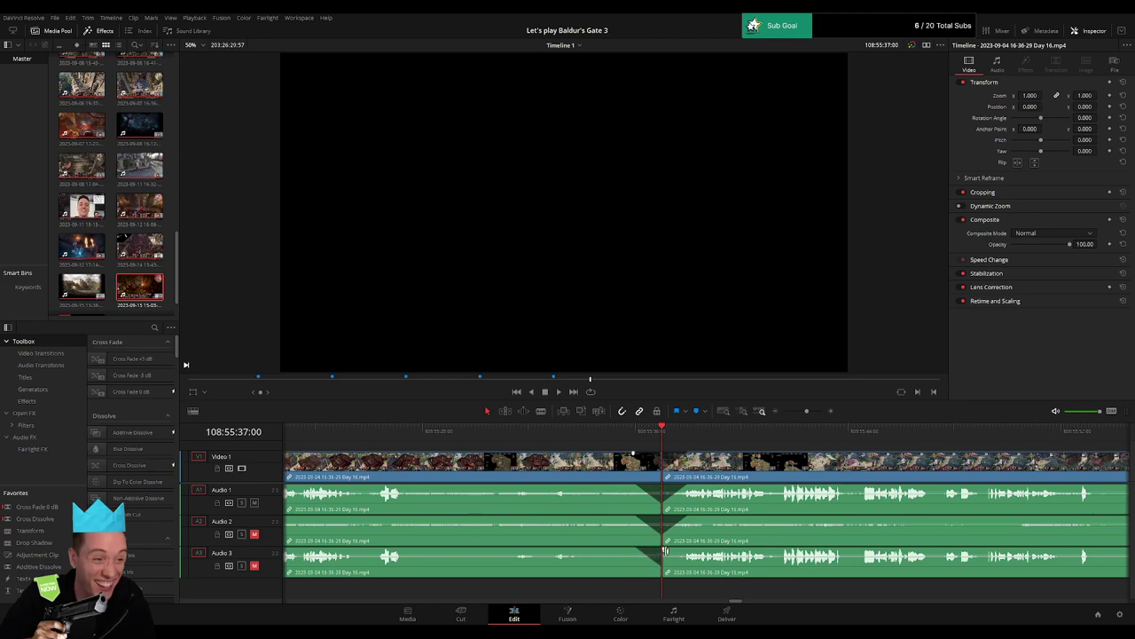
pyautogui.moveTo(665, 552); pyautogui.dragTo(672, 552)
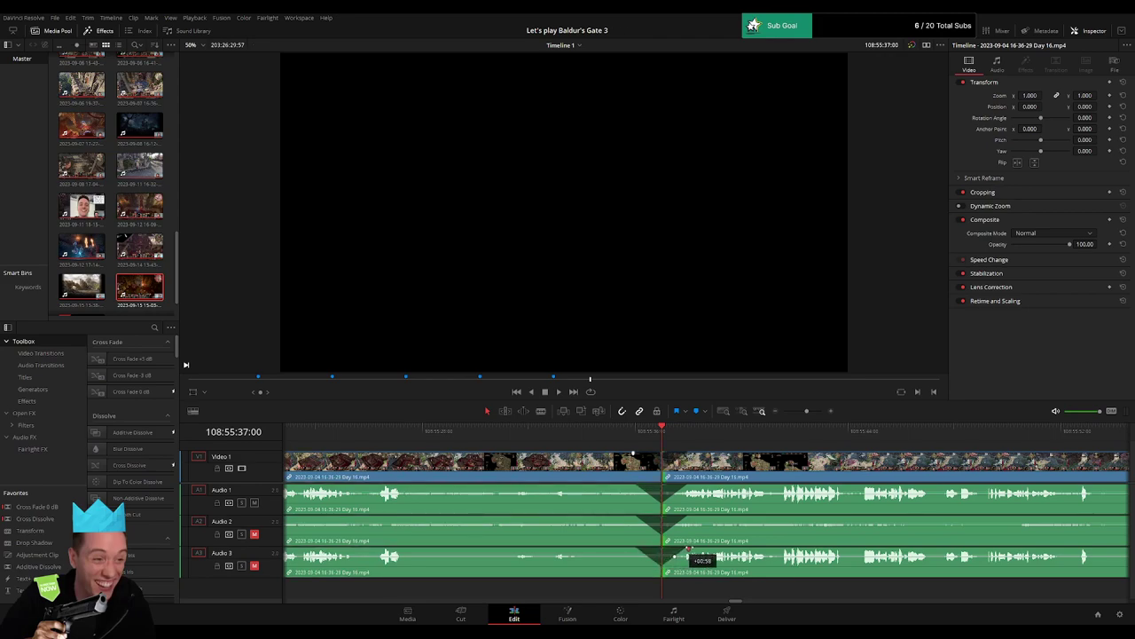
pyautogui.press('space')
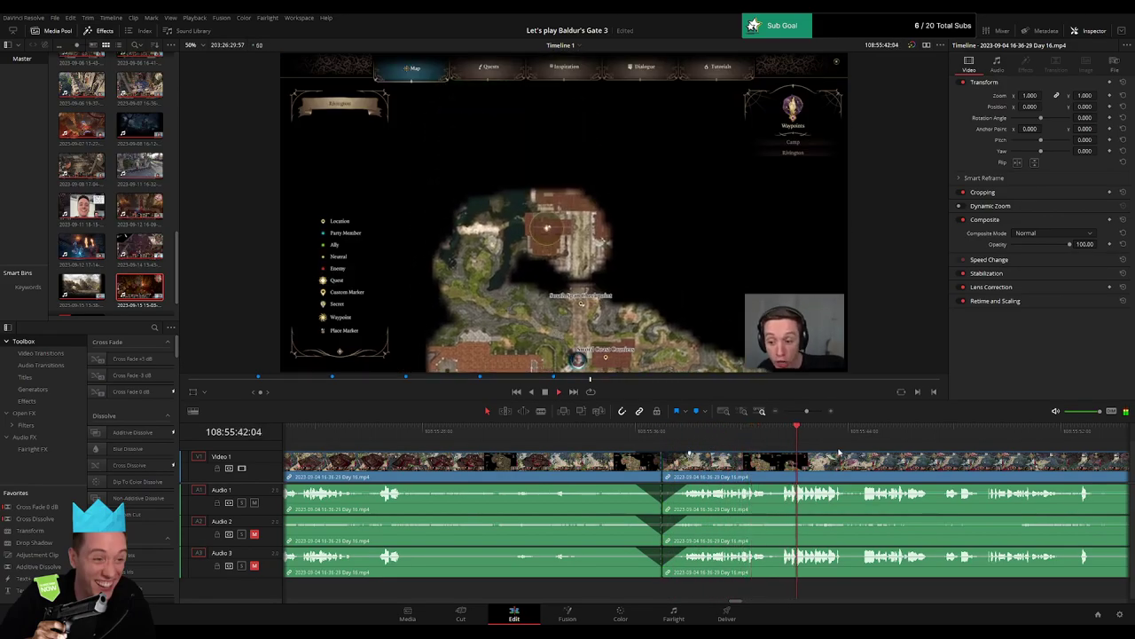
pyautogui.moveTo(875, 445); pyautogui.dragTo(667, 442)
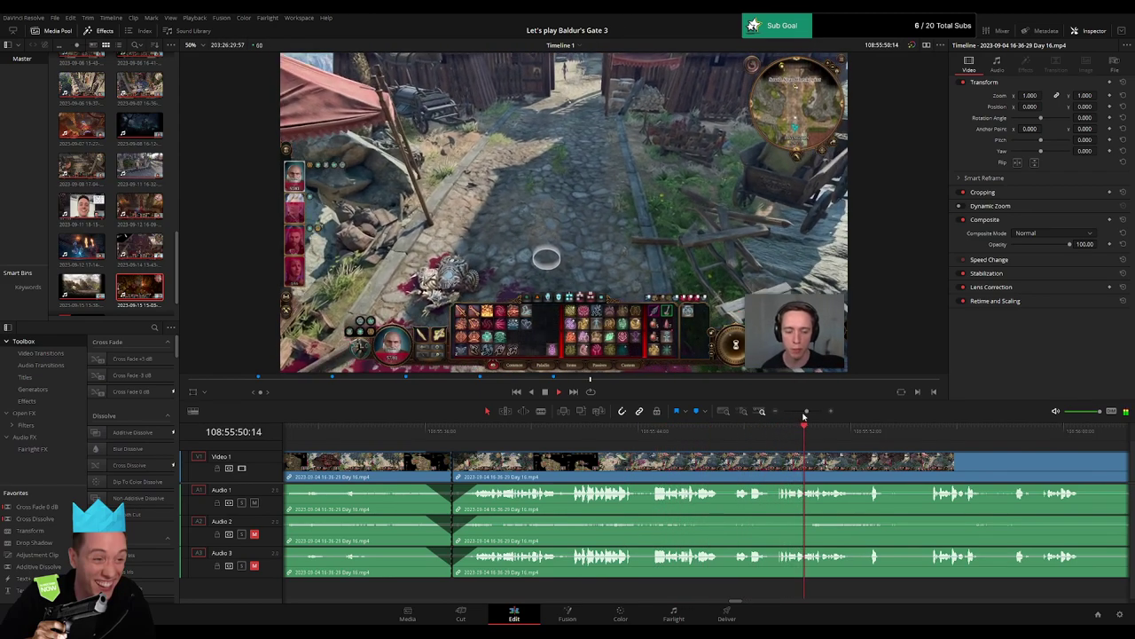
# Move the remaining Day 16 section after the 108:55:37:00 cut so that it sits directly before the Day 17 recording.
pyautogui.moveTo(806, 412); pyautogui.dragTo(784, 415)
pyautogui.moveTo(729, 463); pyautogui.dragTo(616, 466)
pyautogui.press('space')
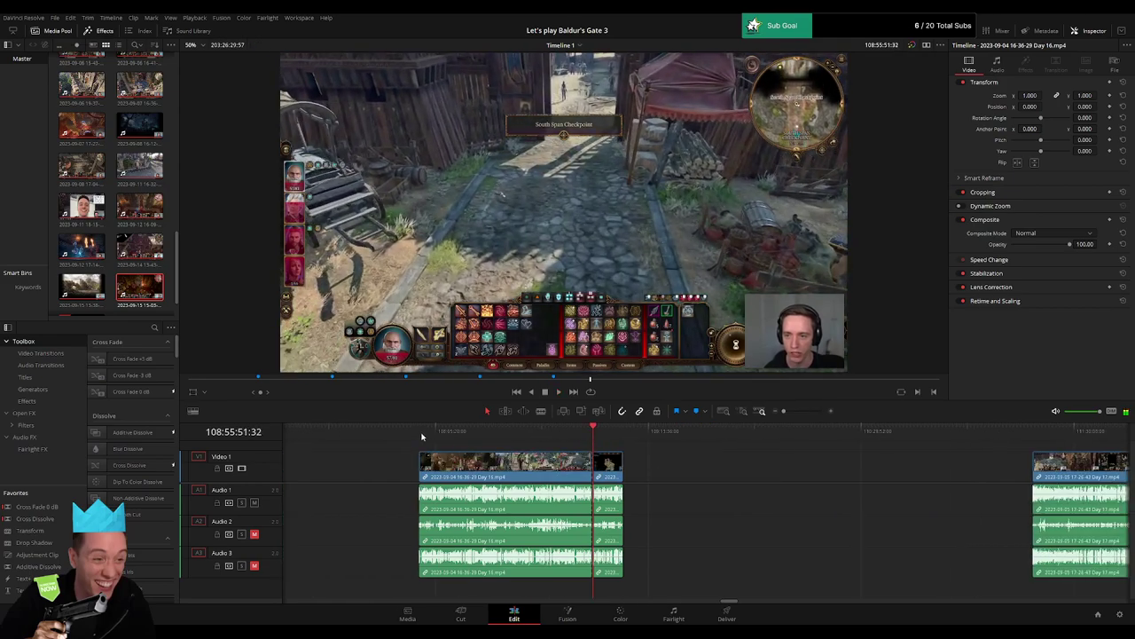
pyautogui.click(421, 436)
pyautogui.hscroll(3, 721, 468)
pyautogui.moveTo(486, 470); pyautogui.dragTo(896, 475)
pyautogui.click(745, 479)
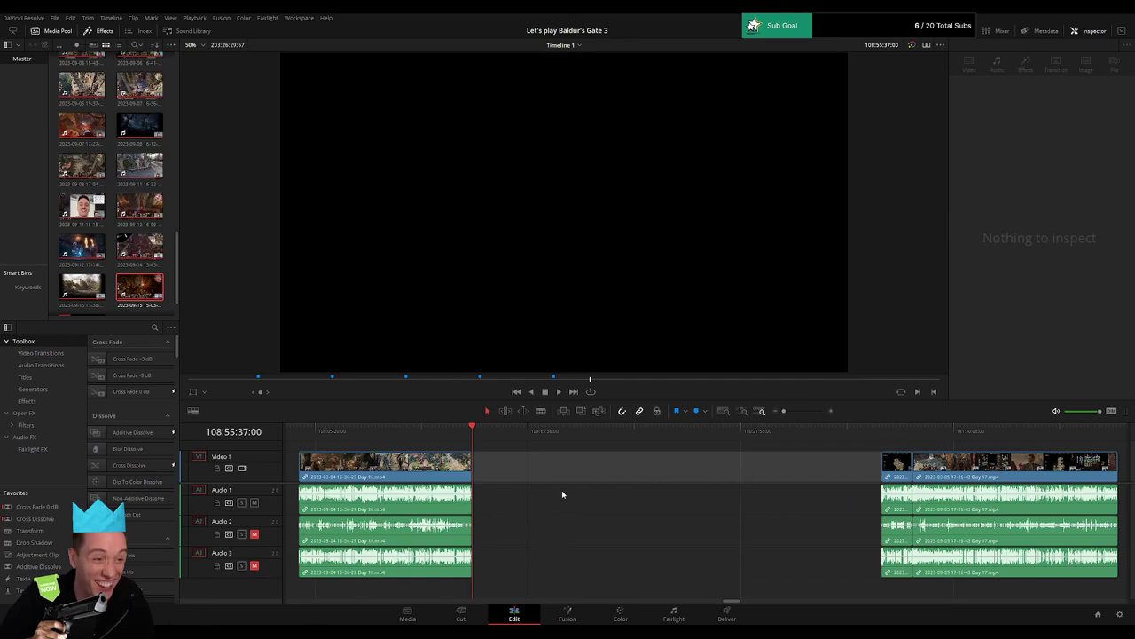
pyautogui.click(587, 463)
# Move the remaining Day 16 section together with the Day 17 recording so that they start at 110:00:00:00.
pyautogui.moveTo(488, 437); pyautogui.dragTo(674, 450)
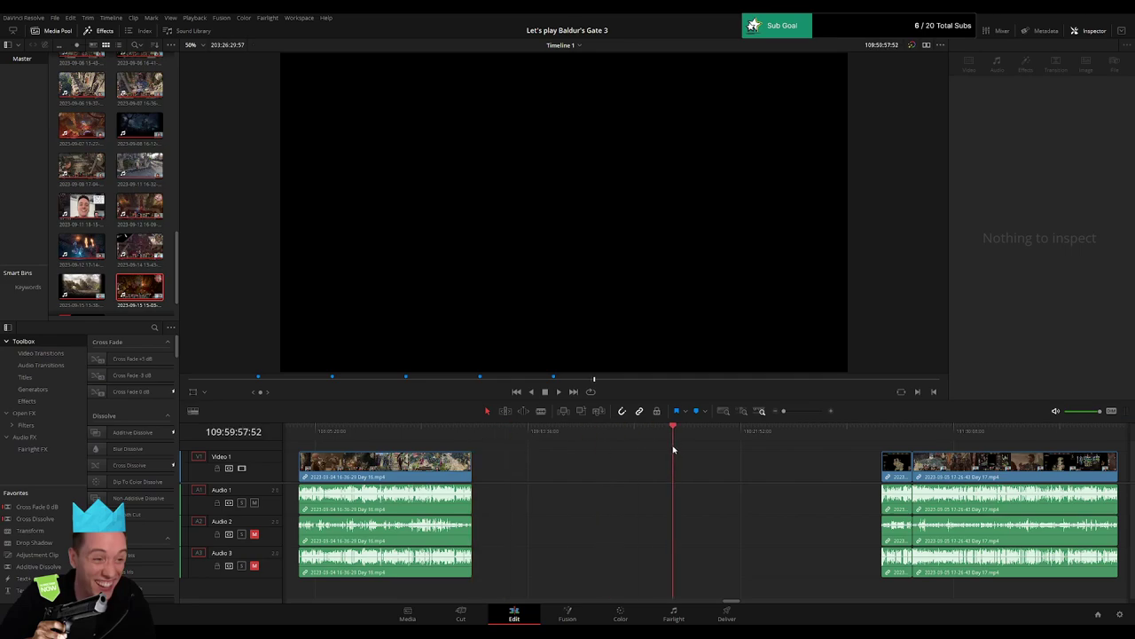
pyautogui.moveTo(779, 412); pyautogui.dragTo(788, 412)
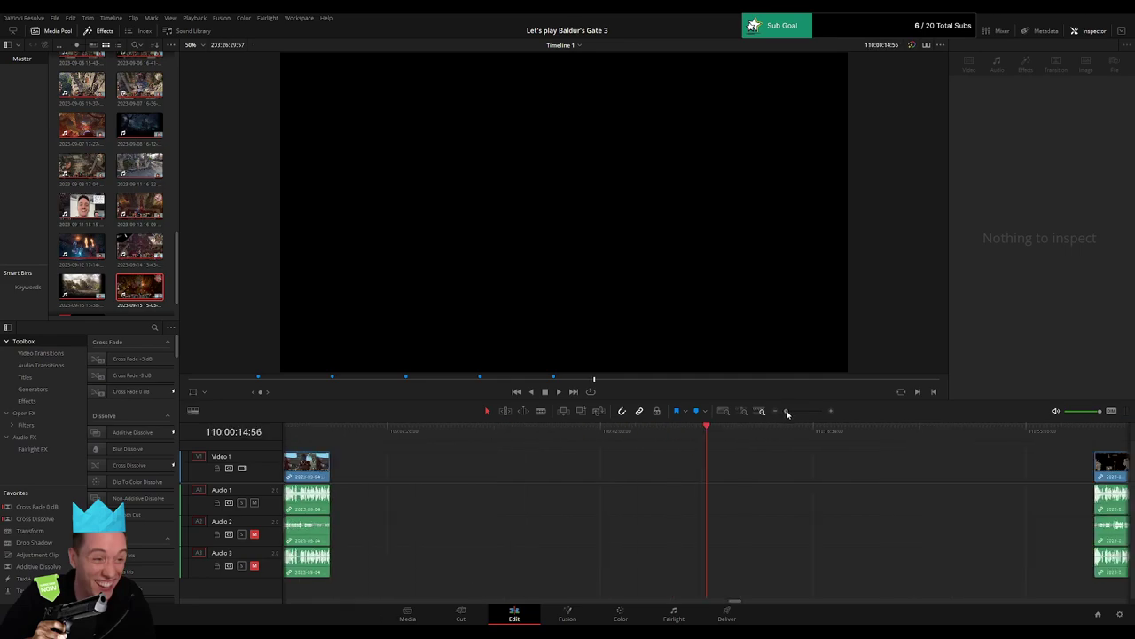
pyautogui.click(706, 435)
pyautogui.moveTo(706, 435); pyautogui.dragTo(705, 436)
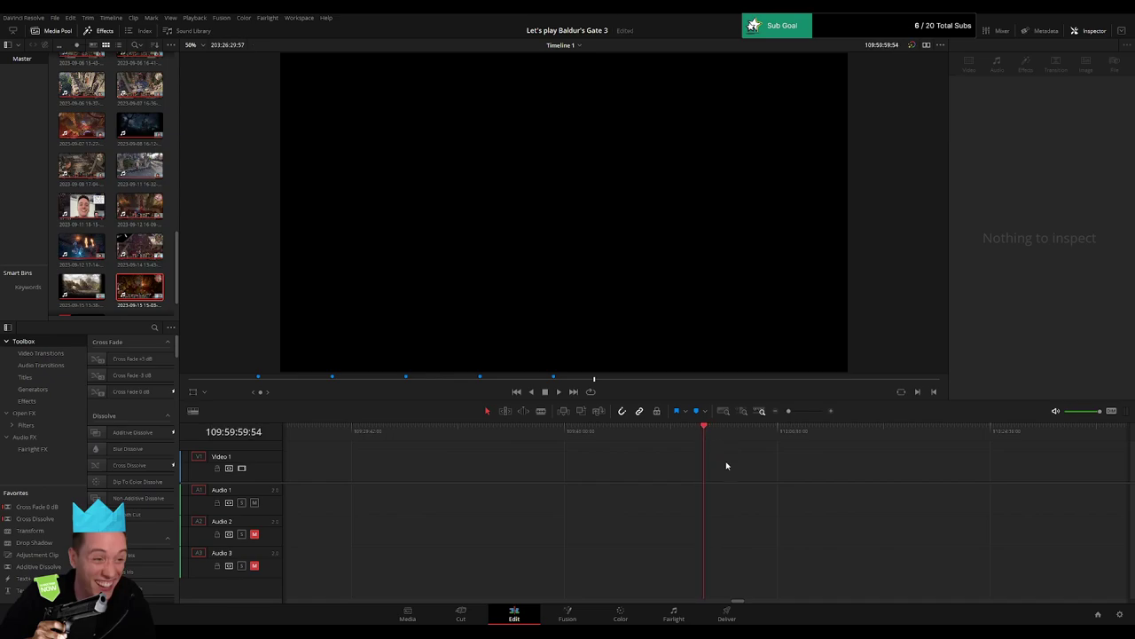
pyautogui.moveTo(787, 412); pyautogui.dragTo(785, 412)
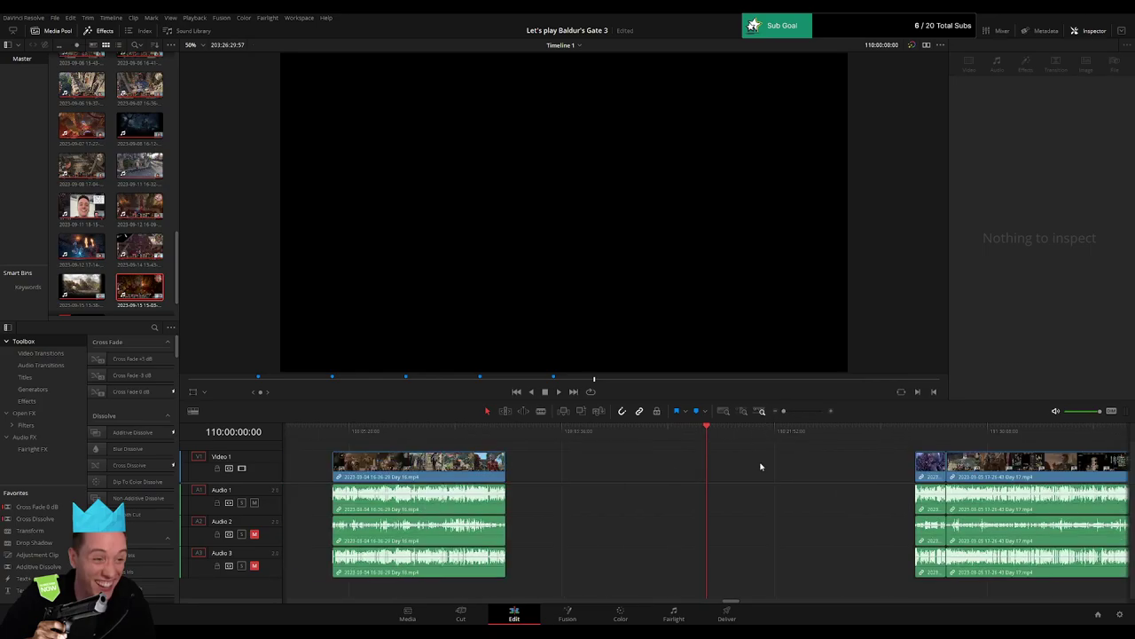
pyautogui.hscroll(5, 760, 464)
pyautogui.moveTo(594, 462)
pyautogui.mouseDown()
pyautogui.moveTo(763, 471)
pyautogui.moveTo(613, 471)
pyautogui.mouseUp()
pyautogui.click(601, 448)
# Add the default transition to video and audio at the join between the Day 16 and Day 17 clips, trimming the clips to fit.
pyautogui.press('space')
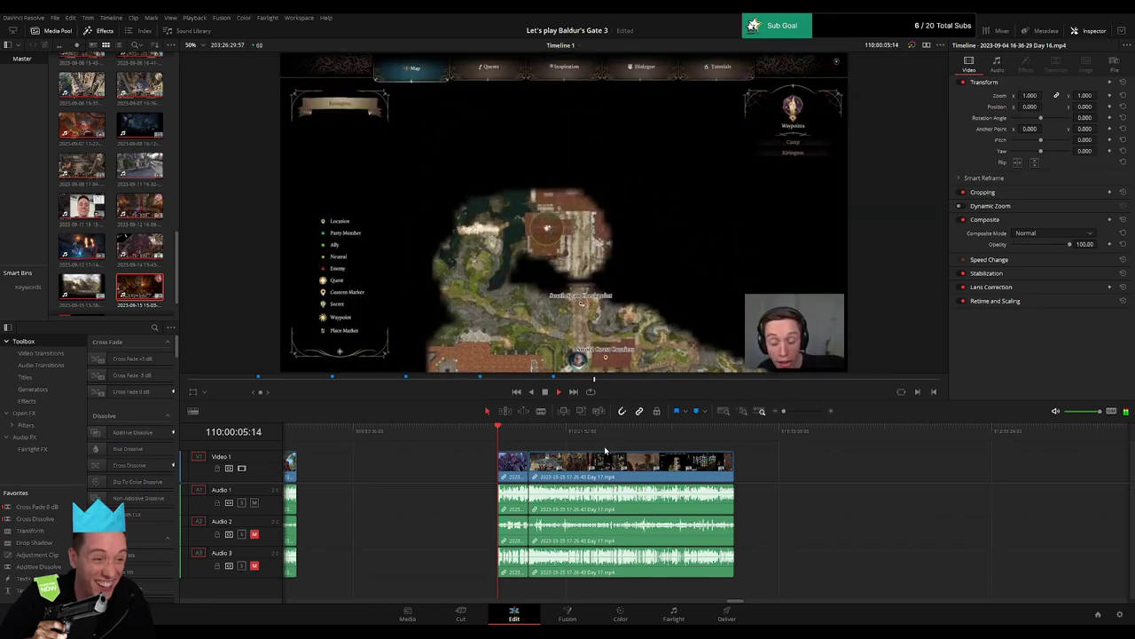
pyautogui.moveTo(783, 412); pyautogui.dragTo(790, 412)
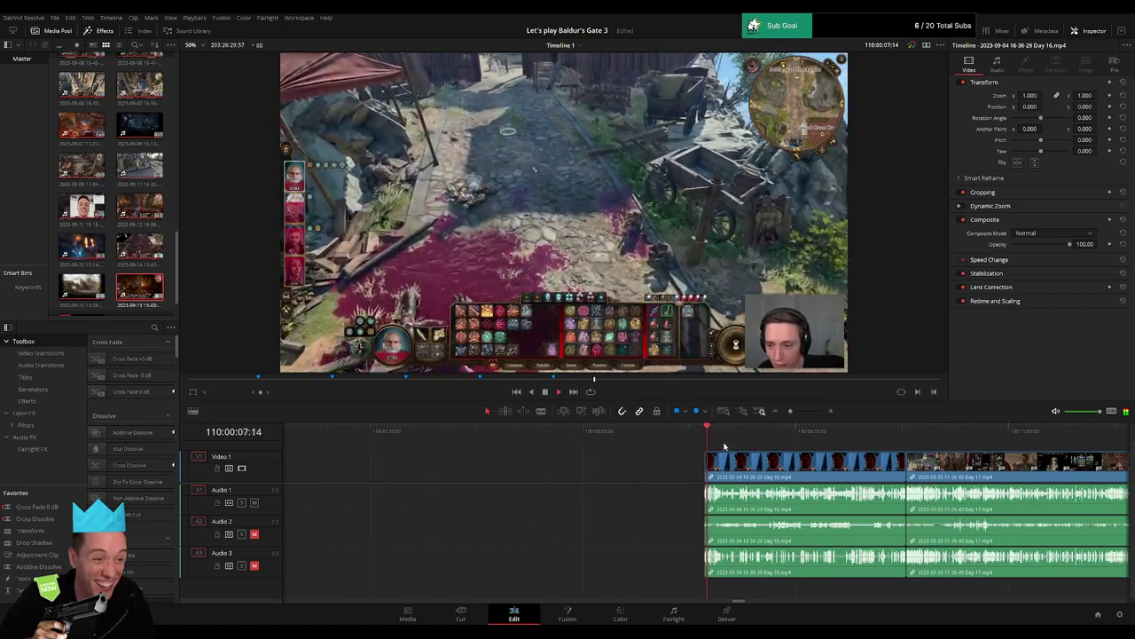
pyautogui.moveTo(724, 446); pyautogui.dragTo(893, 439)
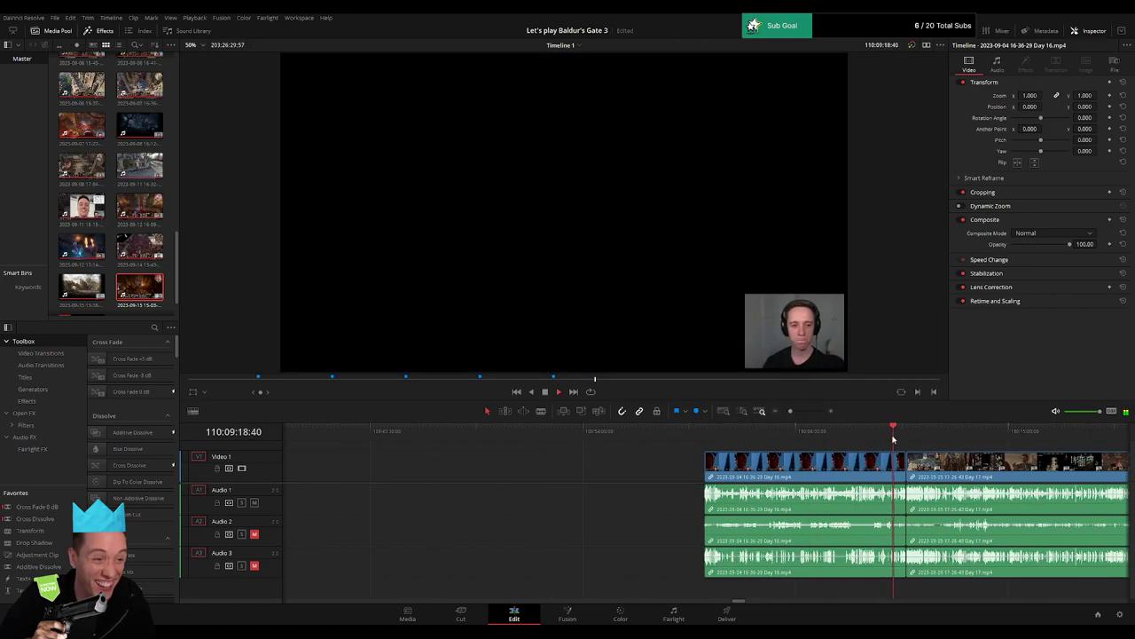
pyautogui.moveTo(791, 413); pyautogui.dragTo(799, 413)
pyautogui.click(600, 440)
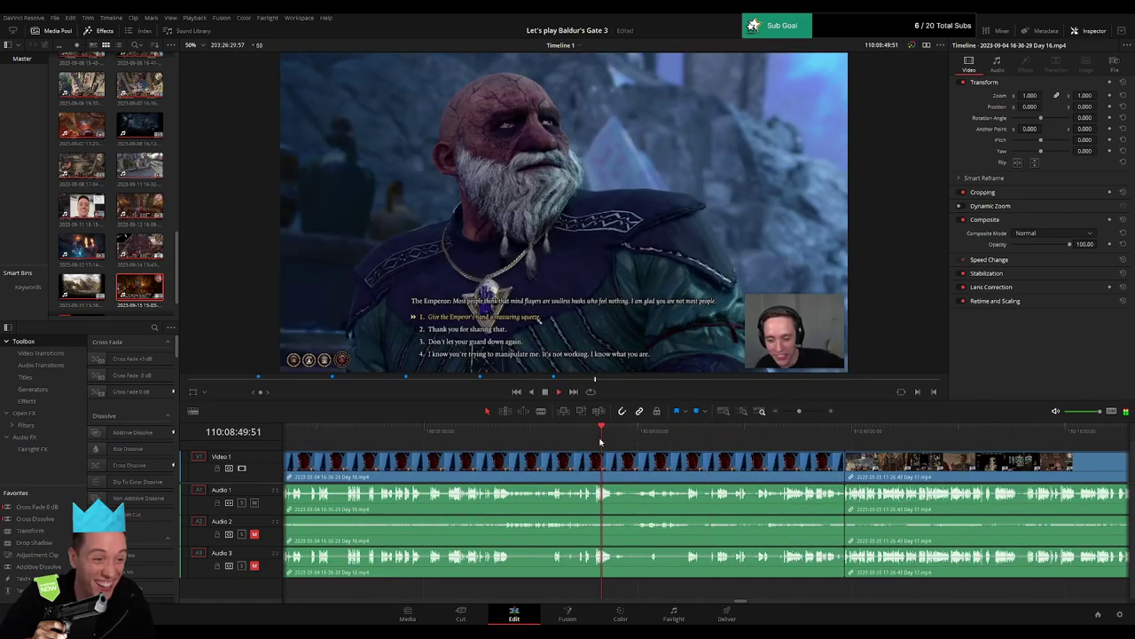
pyautogui.moveTo(667, 438); pyautogui.dragTo(807, 413)
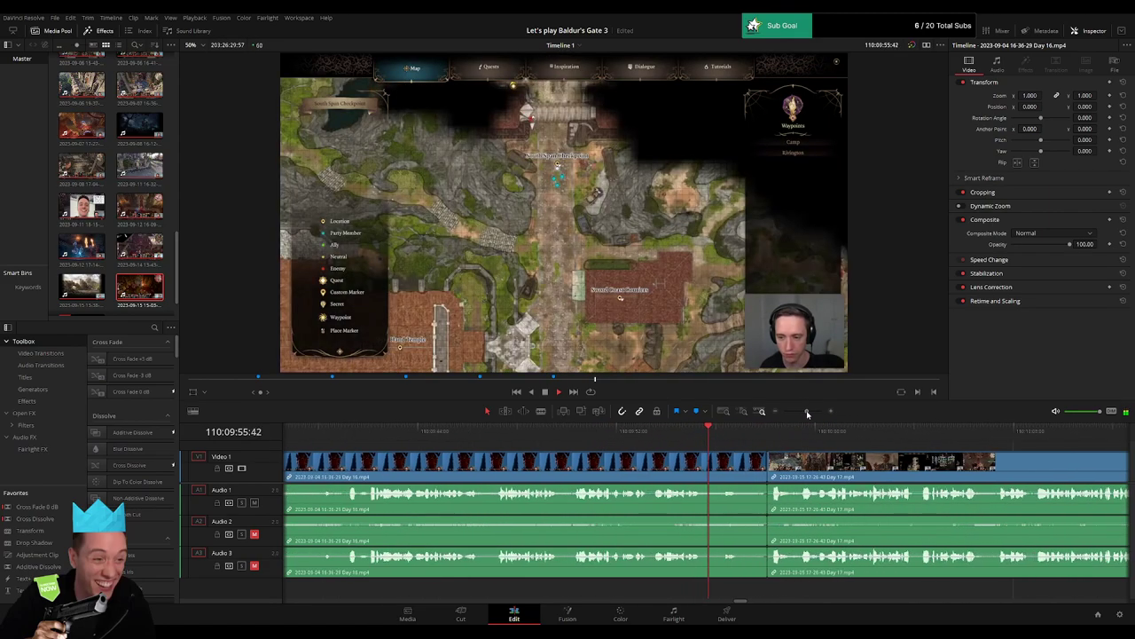
pyautogui.click(767, 466)
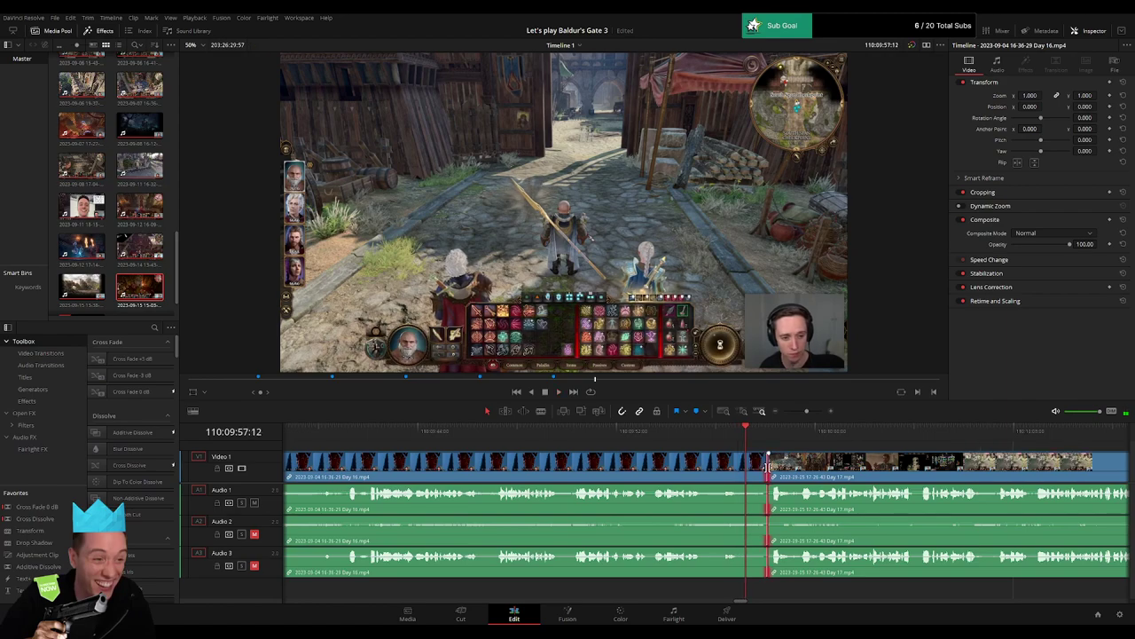
pyautogui.hotkey('ctrl', 't')
pyautogui.click(601, 375)
pyautogui.press('space')
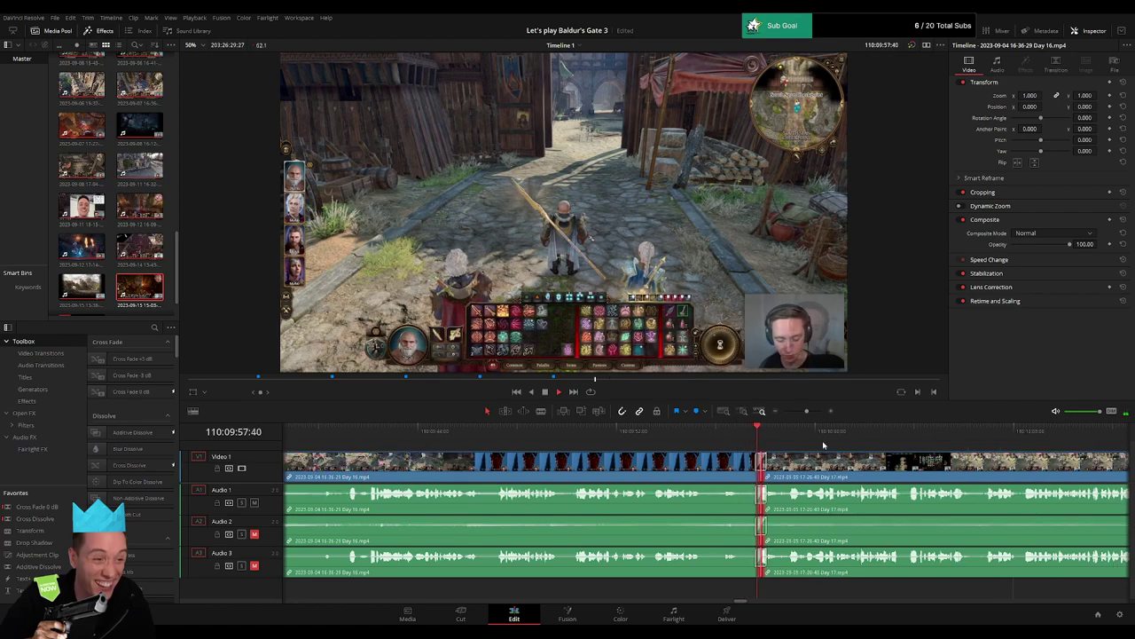
# Skim the Day 17 recording from the join to about 110:56:40 for a pause that suits an episode break.
pyautogui.moveTo(805, 412); pyautogui.dragTo(783, 412)
pyautogui.hscroll(3, 779, 453)
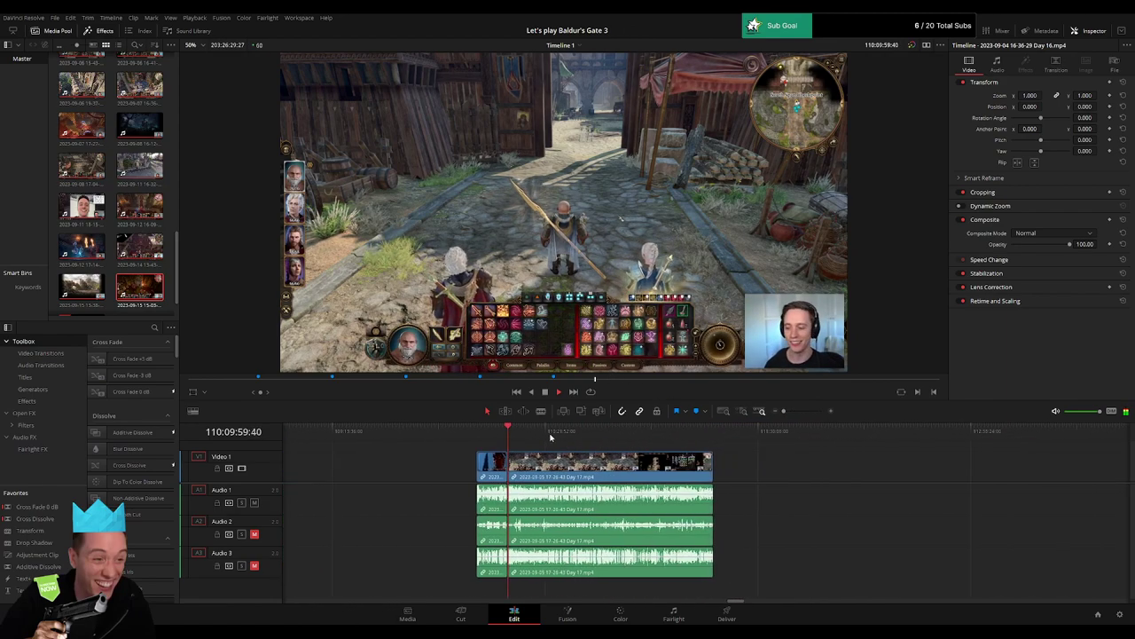
pyautogui.moveTo(510, 438); pyautogui.dragTo(645, 441)
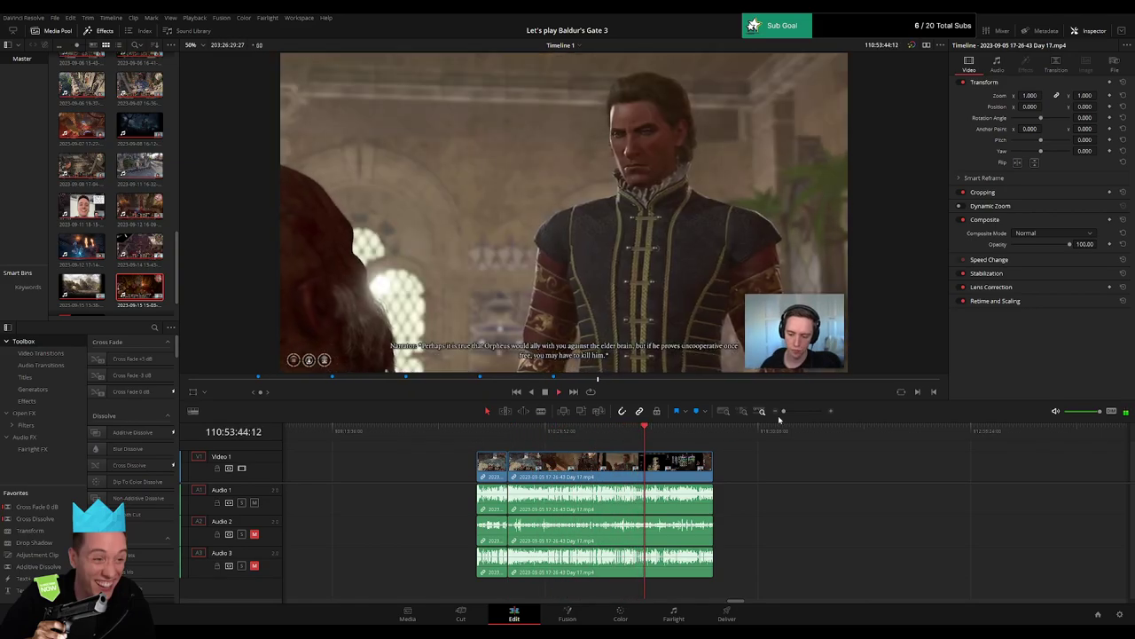
pyautogui.moveTo(784, 412); pyautogui.dragTo(934, 433)
pyautogui.moveTo(627, 438); pyautogui.dragTo(642, 439)
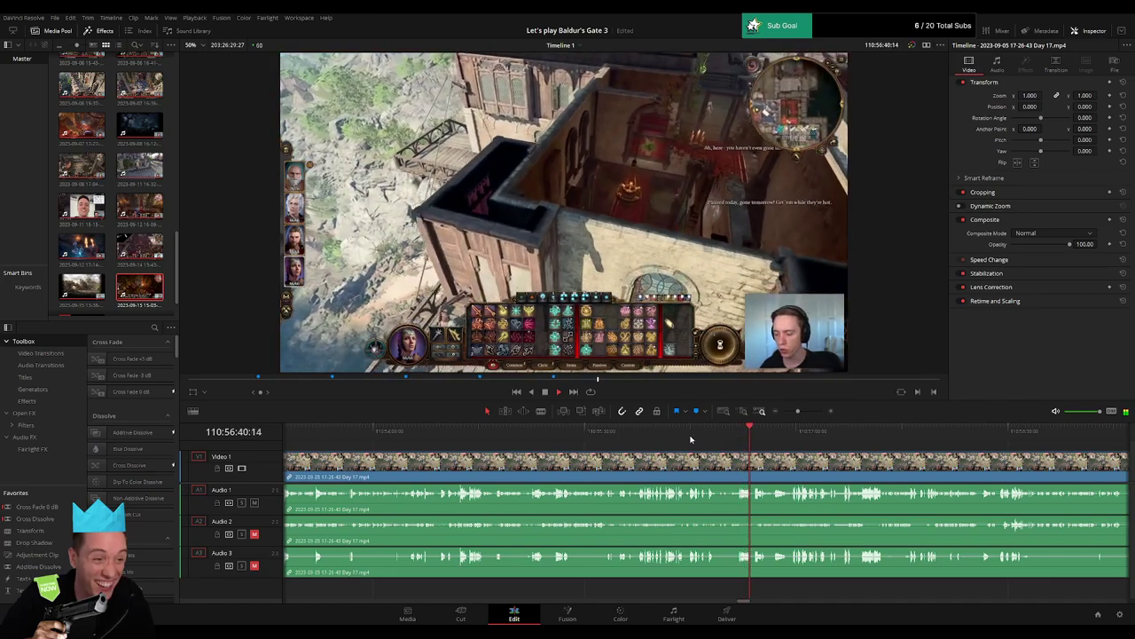
pyautogui.click(629, 441)
pyautogui.click(494, 432)
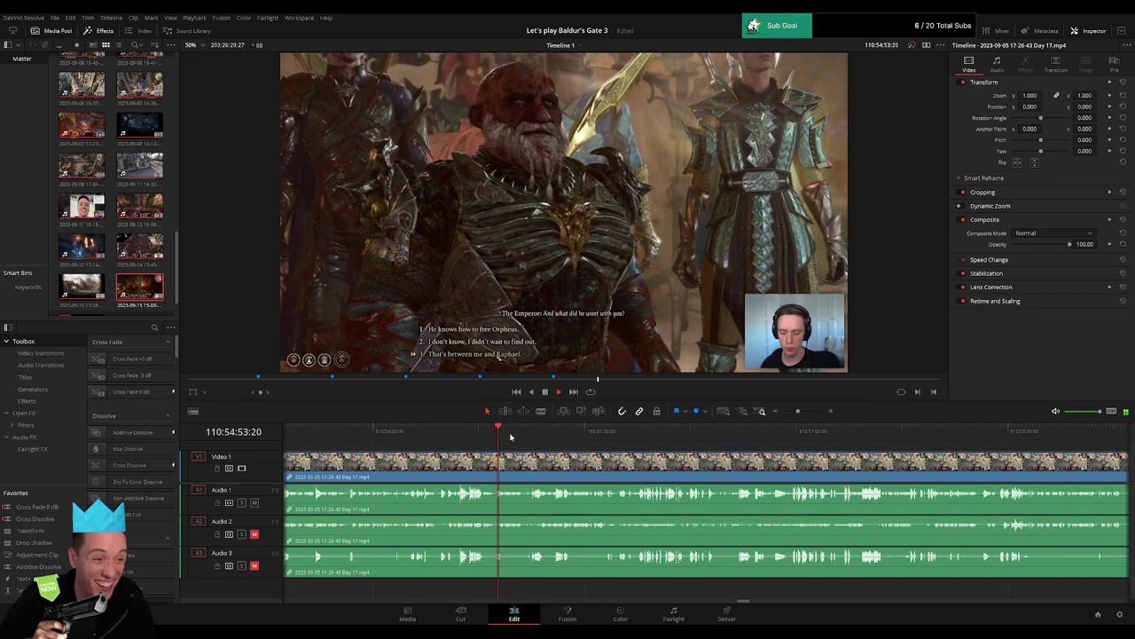
pyautogui.moveTo(510, 436); pyautogui.dragTo(738, 440)
pyautogui.press('space')
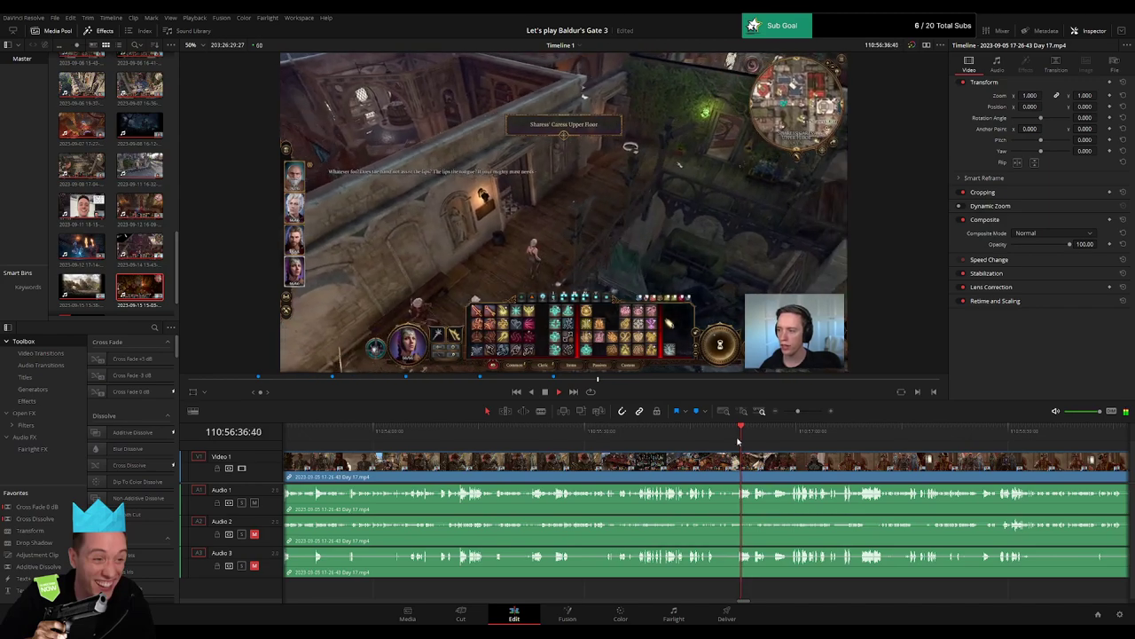
pyautogui.moveTo(799, 412); pyautogui.dragTo(807, 411)
pyautogui.press('space')
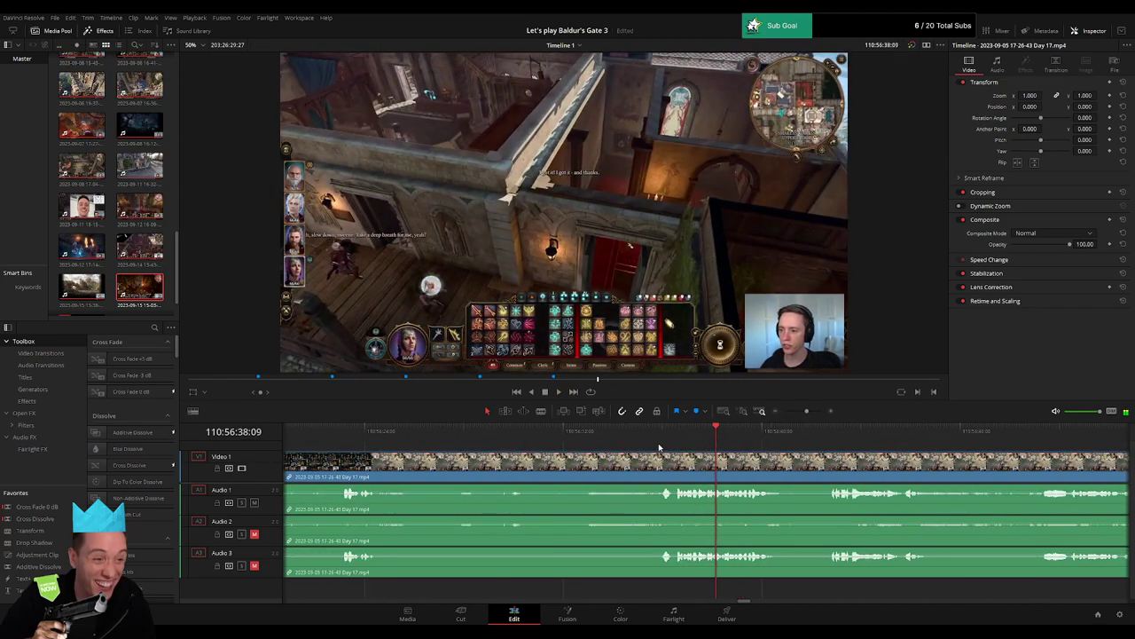
# Split the Day 17 recording at 110:56:35:00 and add video fades of about one second around the cut.
pyautogui.moveTo(659, 448)
pyautogui.mouseDown()
pyautogui.moveTo(637, 445)
pyautogui.moveTo(663, 455)
pyautogui.mouseUp()
pyautogui.press('b')
pyautogui.click(637, 472)
pyautogui.press('a')
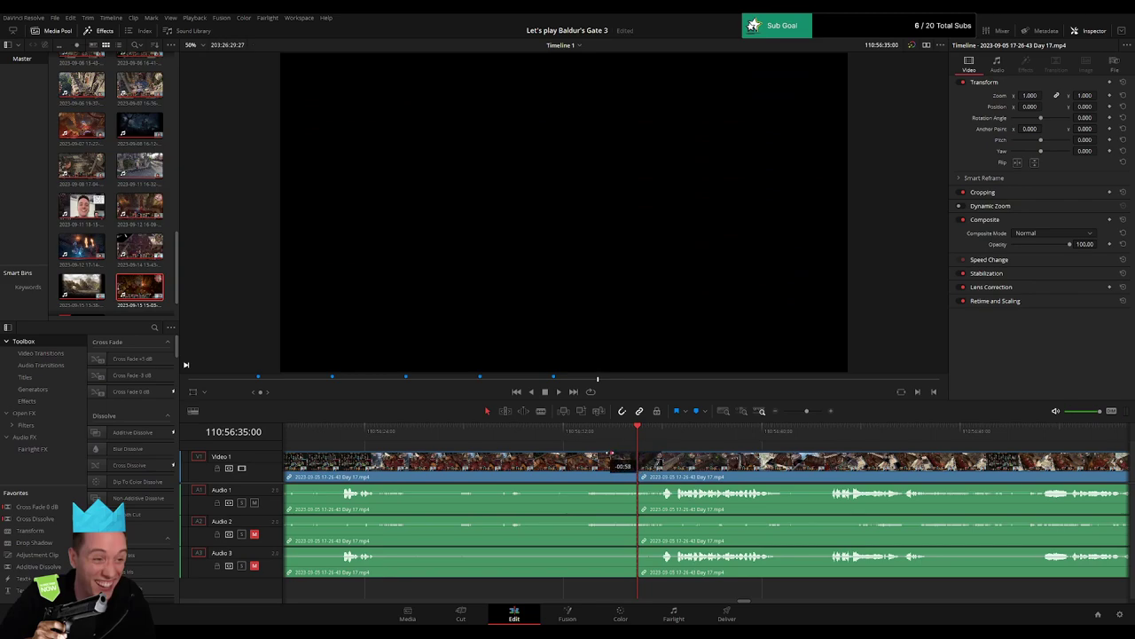
pyautogui.scroll(3, 741, 490)
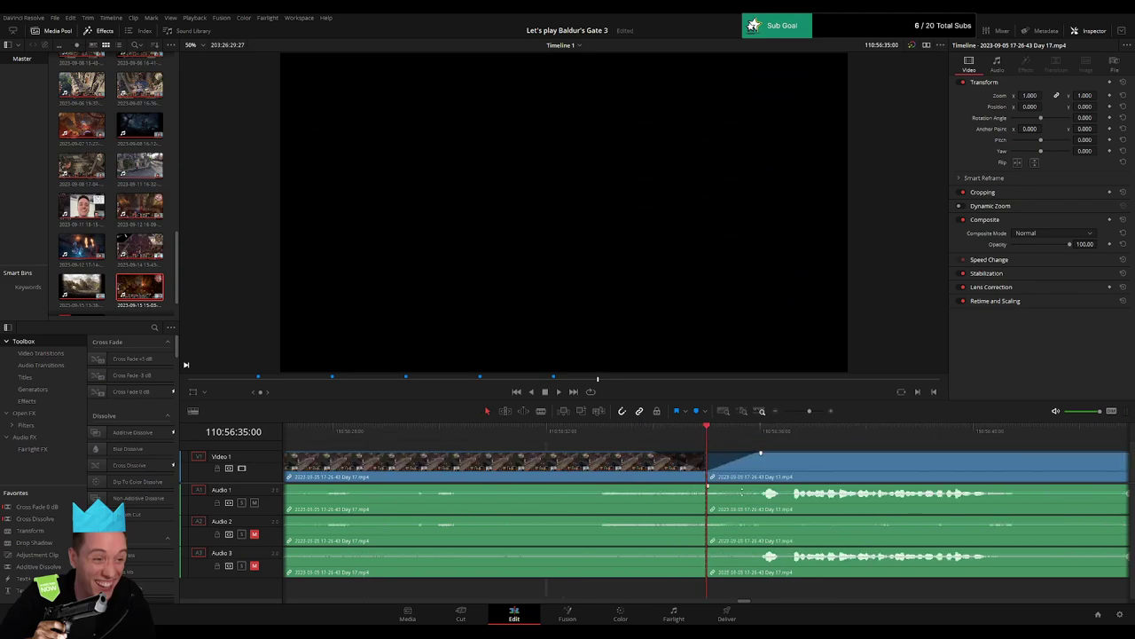
# Add fades of about one second to all three audio tracks around the Day 17 cut at 110:56:35:00.
pyautogui.moveTo(706, 486); pyautogui.dragTo(755, 486)
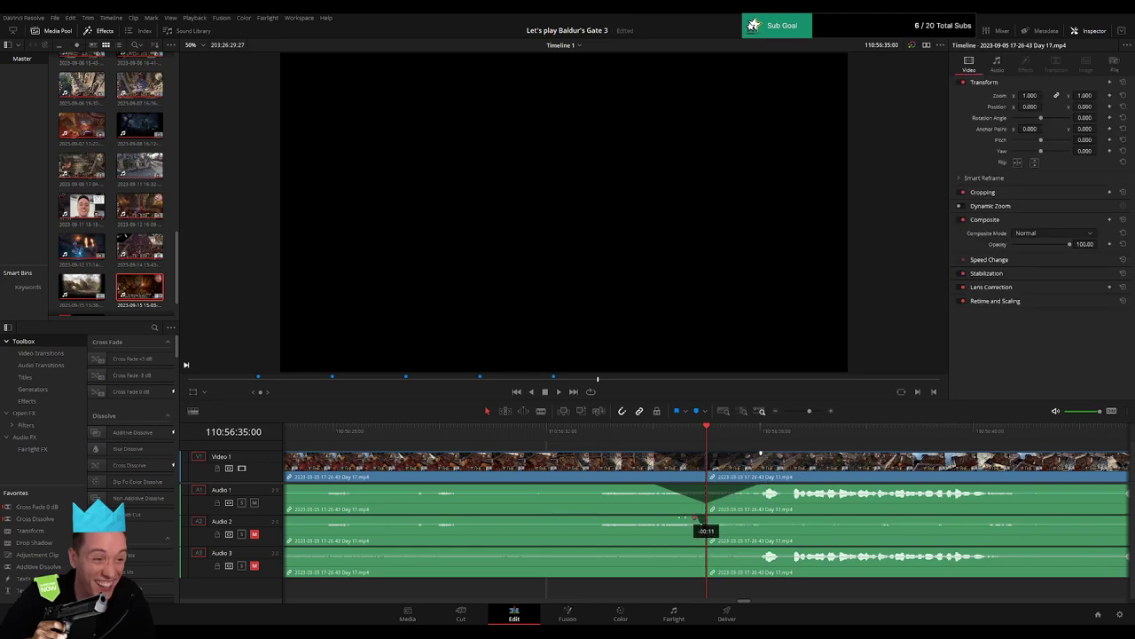
pyautogui.moveTo(696, 520); pyautogui.dragTo(752, 518)
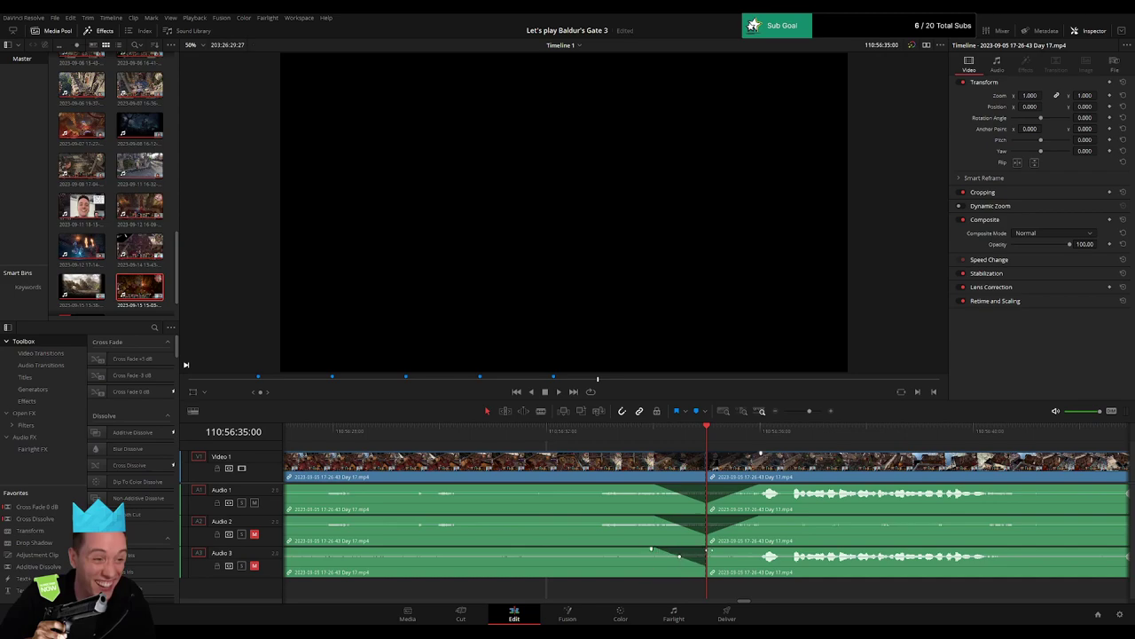
pyautogui.moveTo(710, 551); pyautogui.dragTo(745, 549)
# Move the remaining Day 17 section after the cut so that it starts at 112:00:00:00.
pyautogui.moveTo(809, 413); pyautogui.dragTo(777, 417)
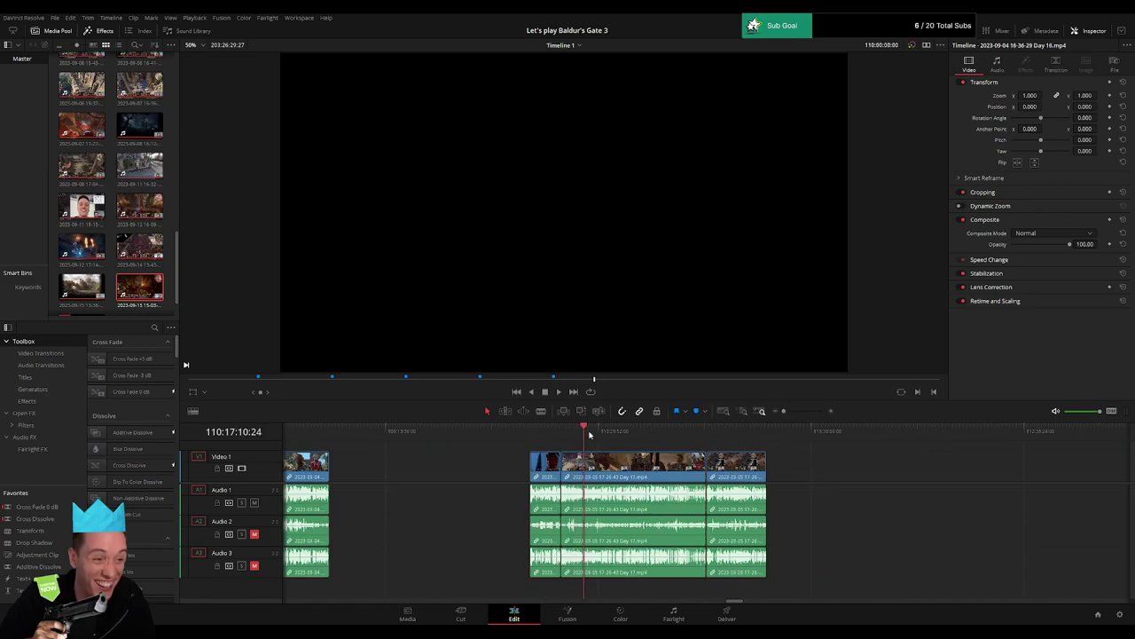
pyautogui.moveTo(590, 434); pyautogui.dragTo(706, 437)
pyautogui.hscroll(4, 707, 462)
pyautogui.moveTo(508, 467); pyautogui.dragTo(792, 470)
pyautogui.click(593, 464)
pyautogui.moveTo(471, 436); pyautogui.dragTo(656, 445)
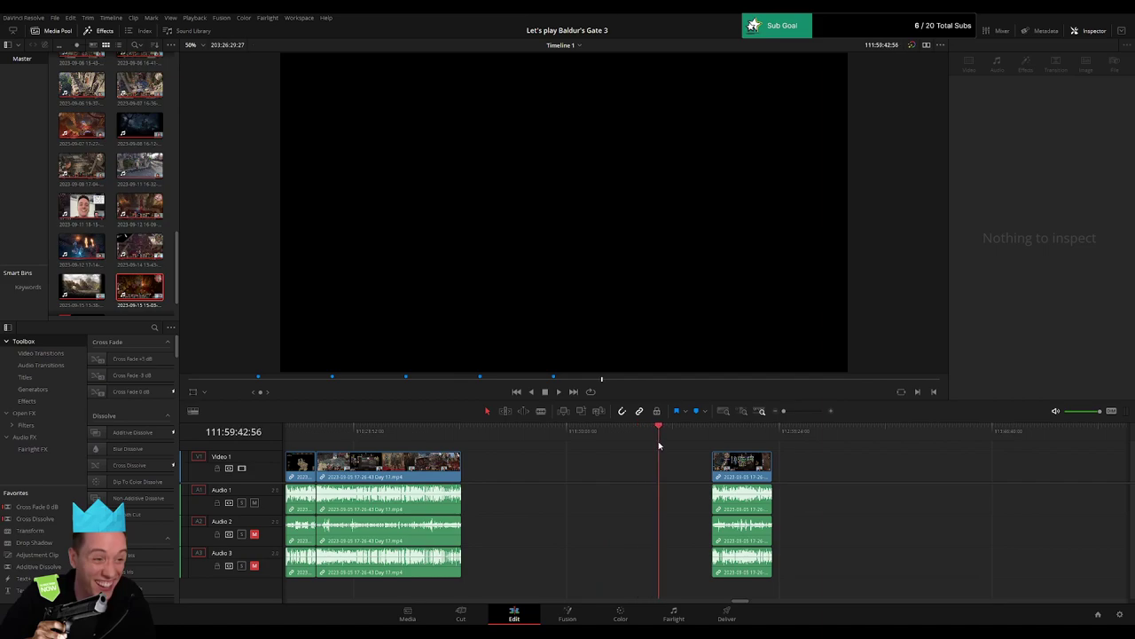
pyautogui.moveTo(737, 470); pyautogui.dragTo(685, 470)
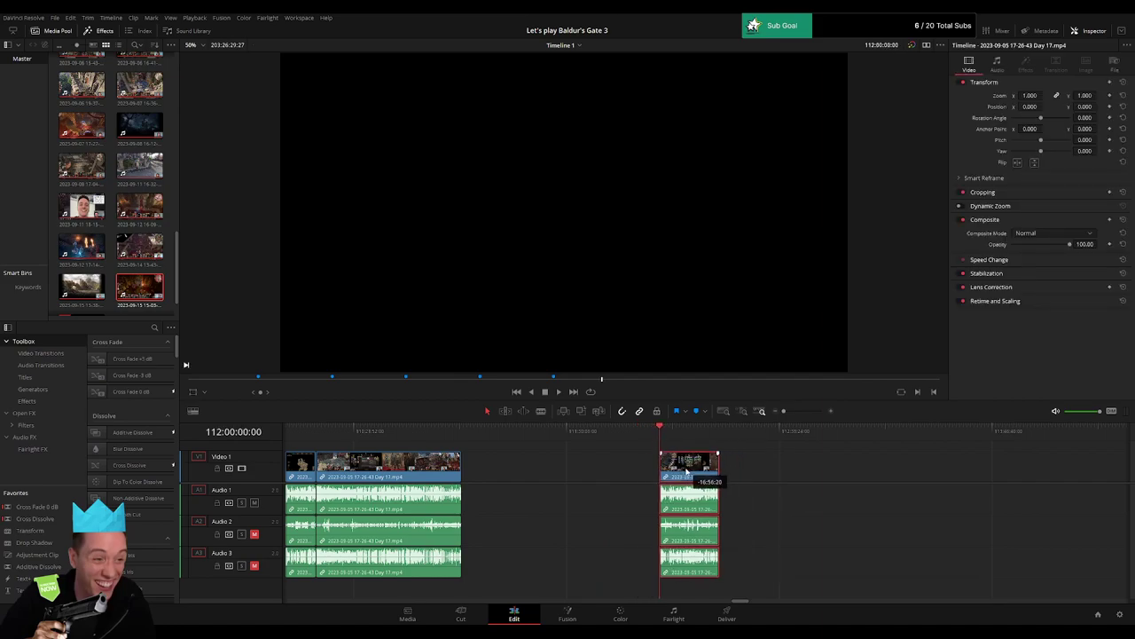
# Move the Day 17 part 2 recording back along the timeline so that it directly follows the Day 17 section at 112:00:00:00.
pyautogui.click(963, 467)
pyautogui.hscroll(5, 798, 461)
pyautogui.hscroll(1, 643, 460)
pyautogui.moveTo(1011, 471); pyautogui.dragTo(523, 475)
pyautogui.click(429, 474)
pyautogui.hscroll(-1, 542, 463)
pyautogui.hscroll(-5, 542, 463)
pyautogui.moveTo(993, 463); pyautogui.dragTo(665, 471)
# Check playback of the moved Day 17 section near 112:06:00 and of the preceding episode near 110:35:00.
pyautogui.moveTo(524, 431); pyautogui.dragTo(543, 436)
pyautogui.press('space')
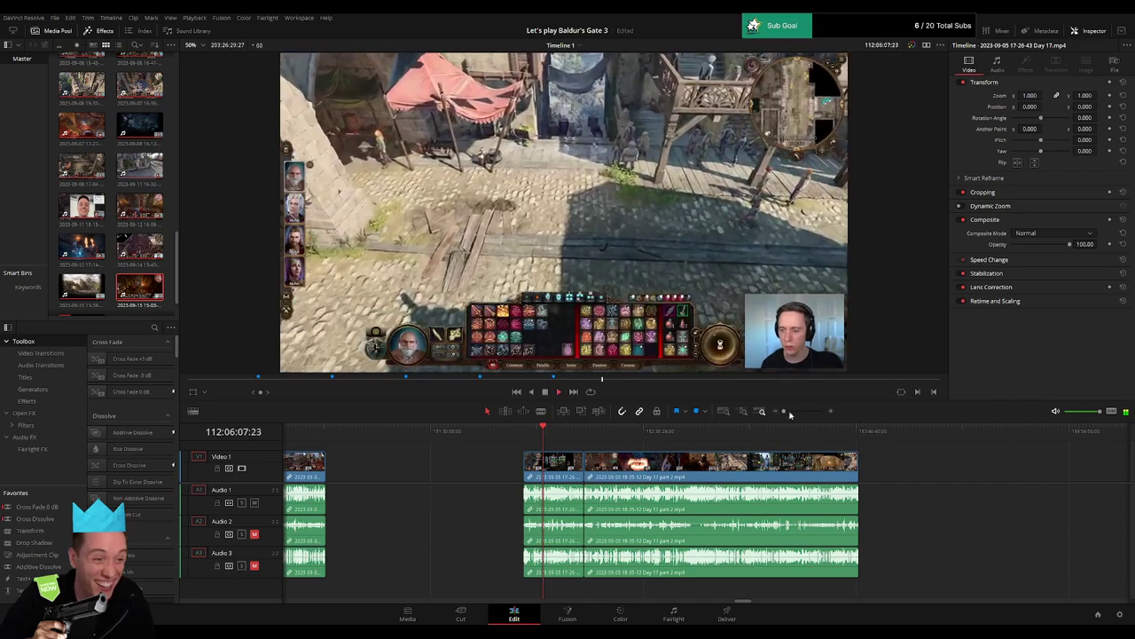
pyautogui.moveTo(785, 411); pyautogui.dragTo(790, 412)
pyautogui.moveTo(621, 439); pyautogui.dragTo(780, 413)
pyautogui.moveTo(375, 431); pyautogui.dragTo(401, 429)
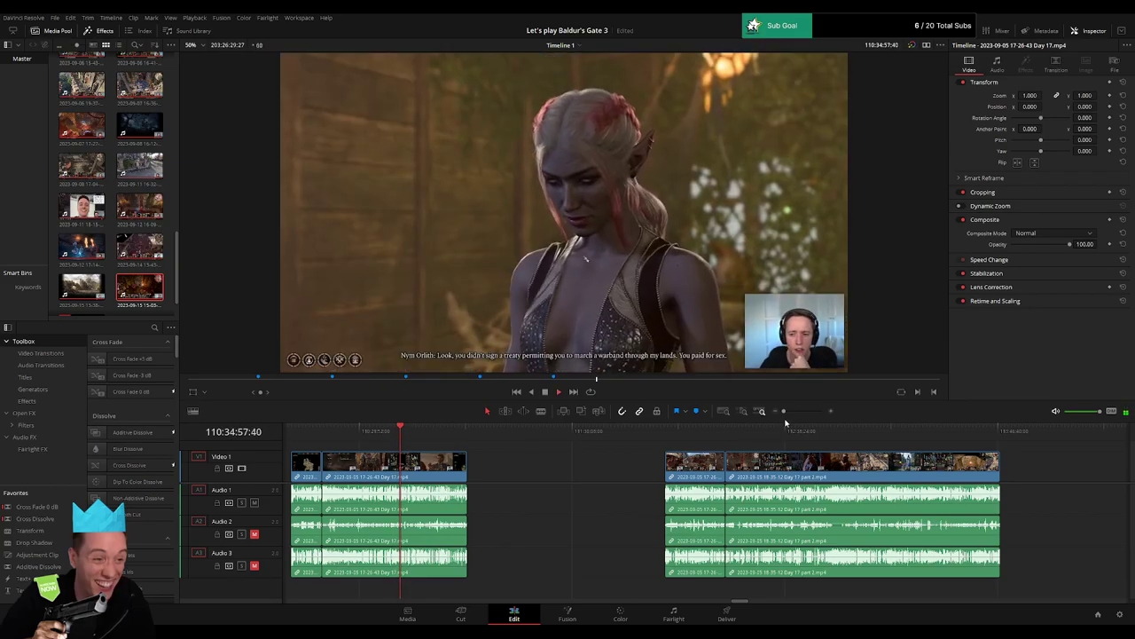
# Review the Nym Orlith conversation in the 2023-09-05 Day 17 recording from about 110:34:57 to 110:38:55.
pyautogui.moveTo(784, 411); pyautogui.dragTo(794, 413)
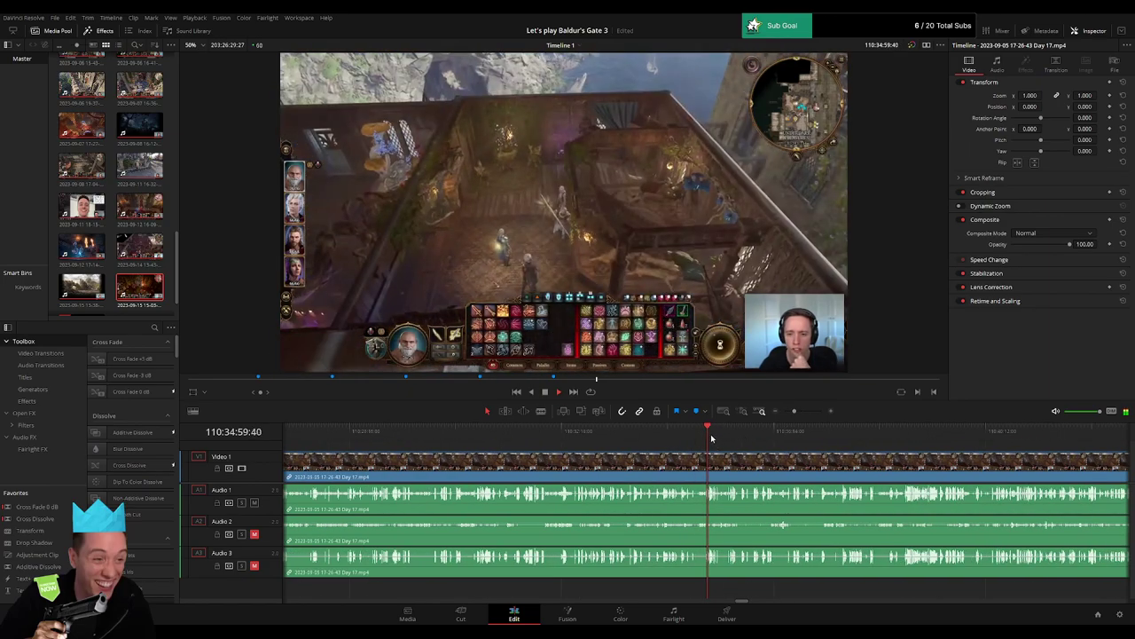
pyautogui.click(755, 431)
pyautogui.click(850, 431)
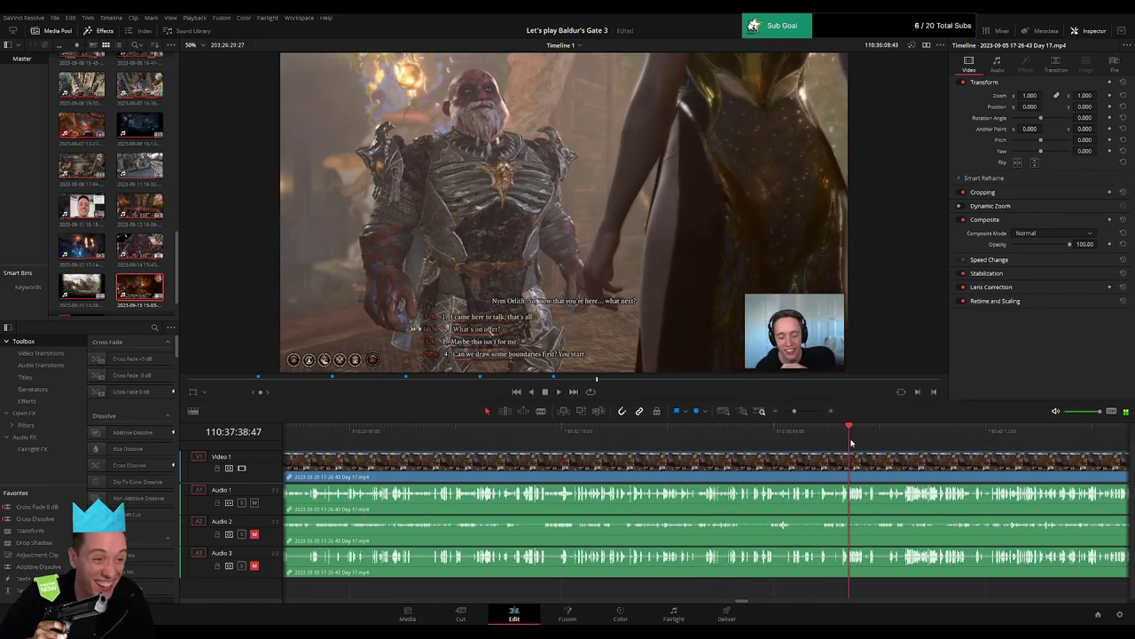
pyautogui.moveTo(911, 466); pyautogui.dragTo(570, 455)
pyautogui.click(535, 432)
pyautogui.click(560, 435)
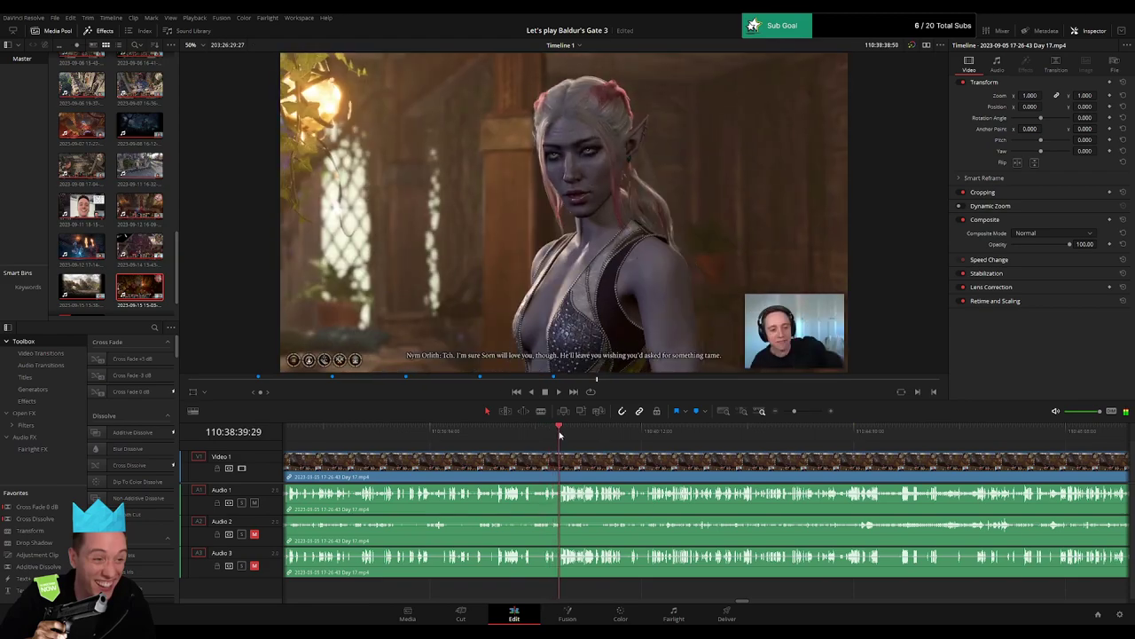
pyautogui.click(571, 431)
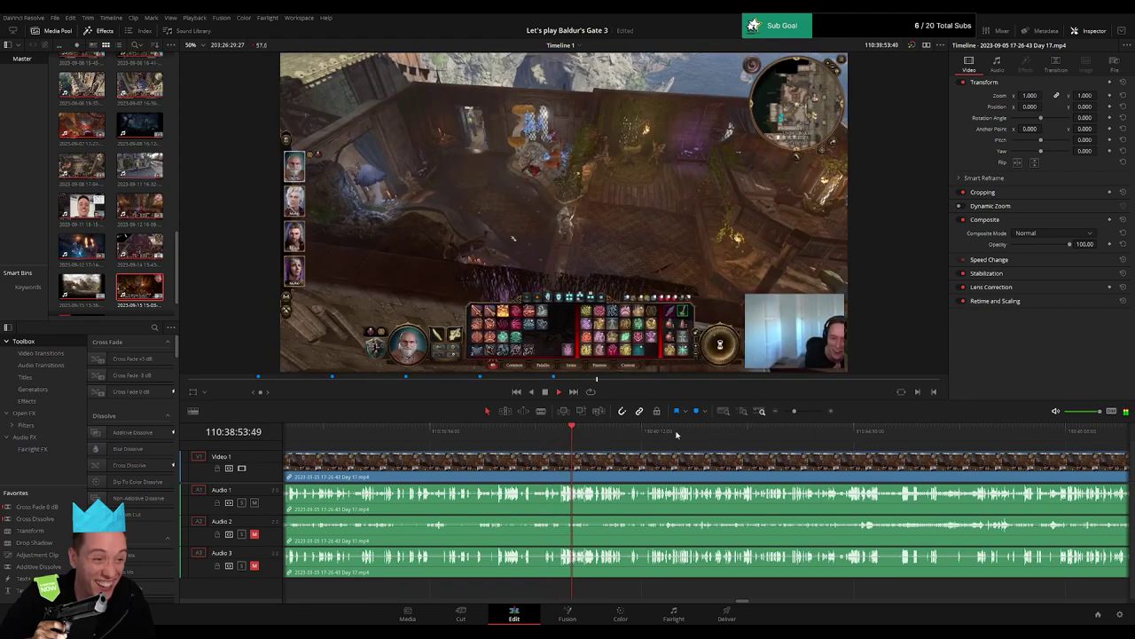
pyautogui.moveTo(796, 415); pyautogui.dragTo(783, 413)
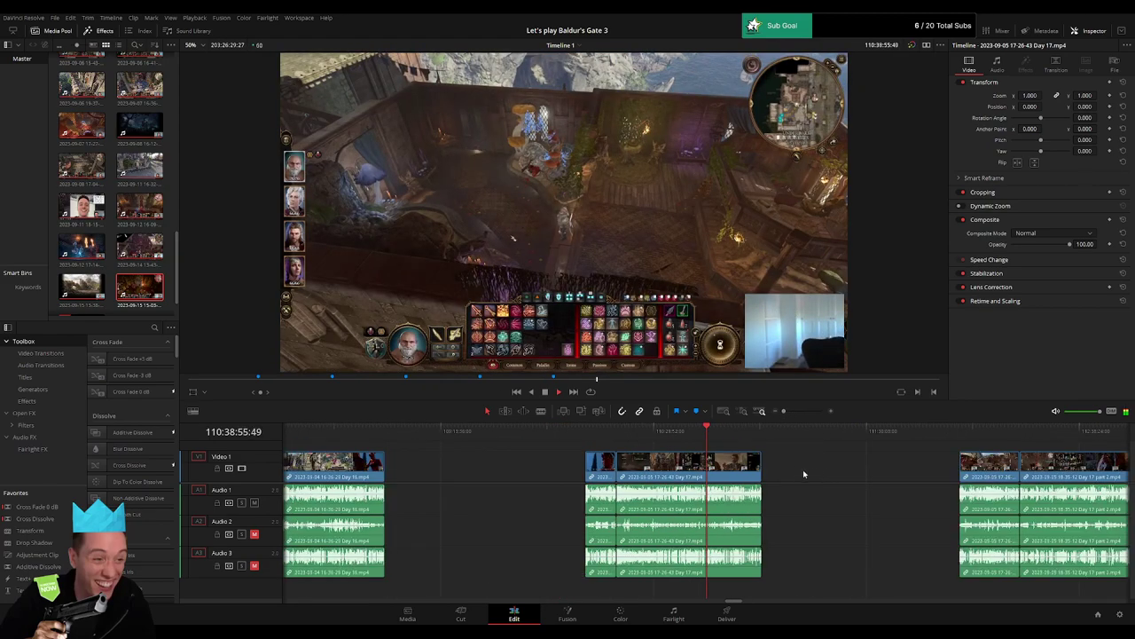
# Add the default transitions to video and audio at the cut between the Day 17 and Day 17 part 2 clips, and play across it.
pyautogui.moveTo(803, 473); pyautogui.dragTo(541, 470)
pyautogui.click(699, 437)
pyautogui.moveTo(761, 456); pyautogui.dragTo(510, 445)
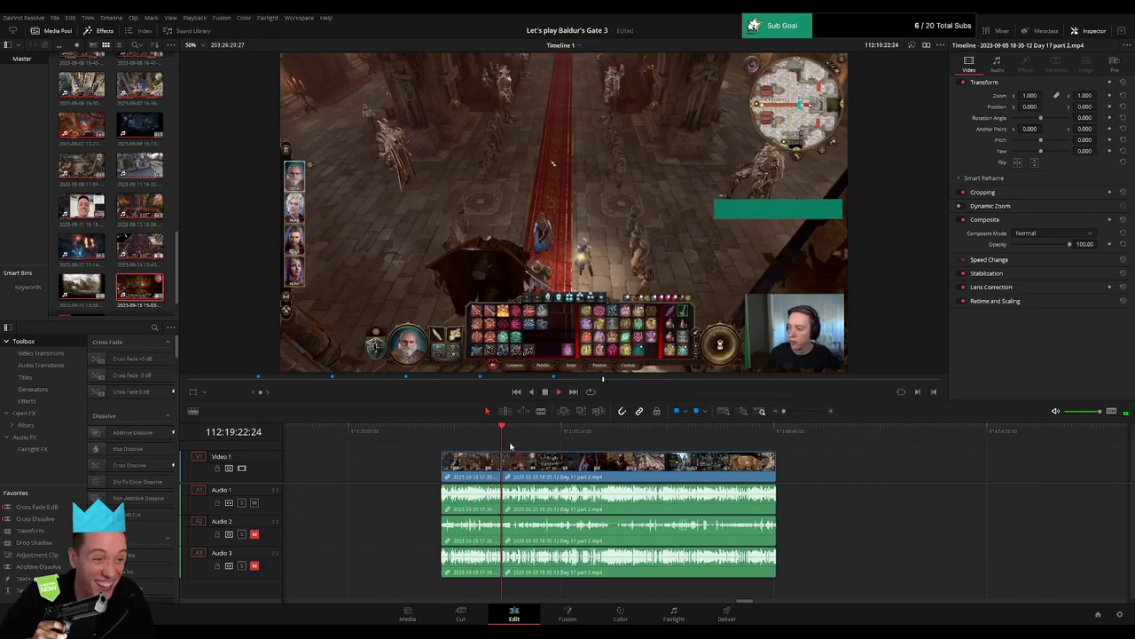
pyautogui.moveTo(794, 414); pyautogui.dragTo(807, 413)
pyautogui.click(617, 441)
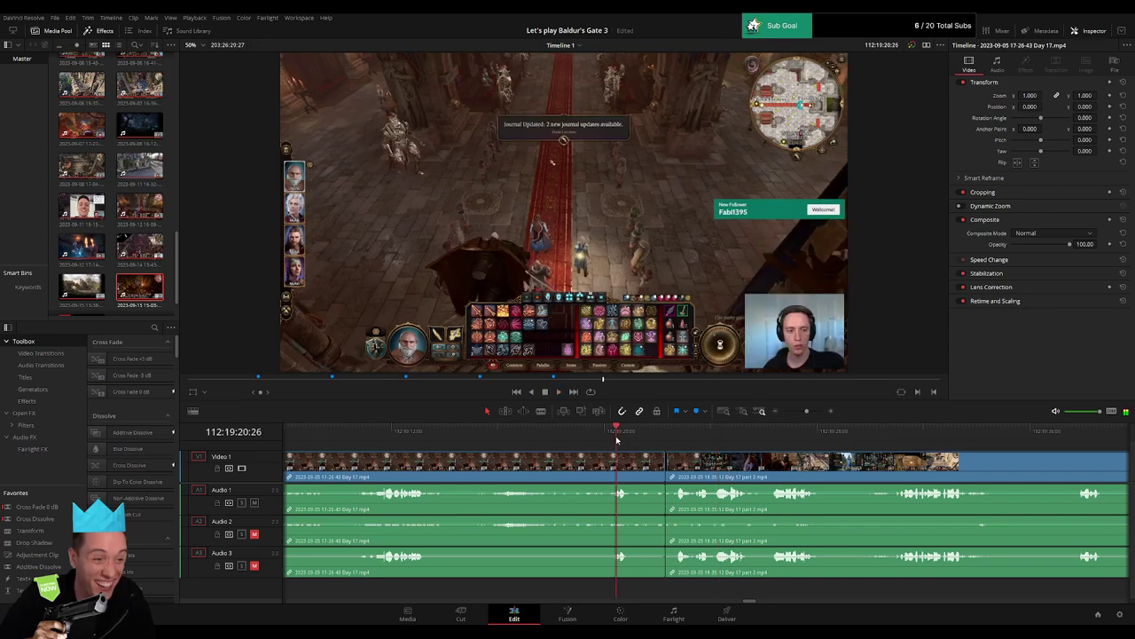
pyautogui.click(665, 467)
pyautogui.hotkey('ctrl', 't')
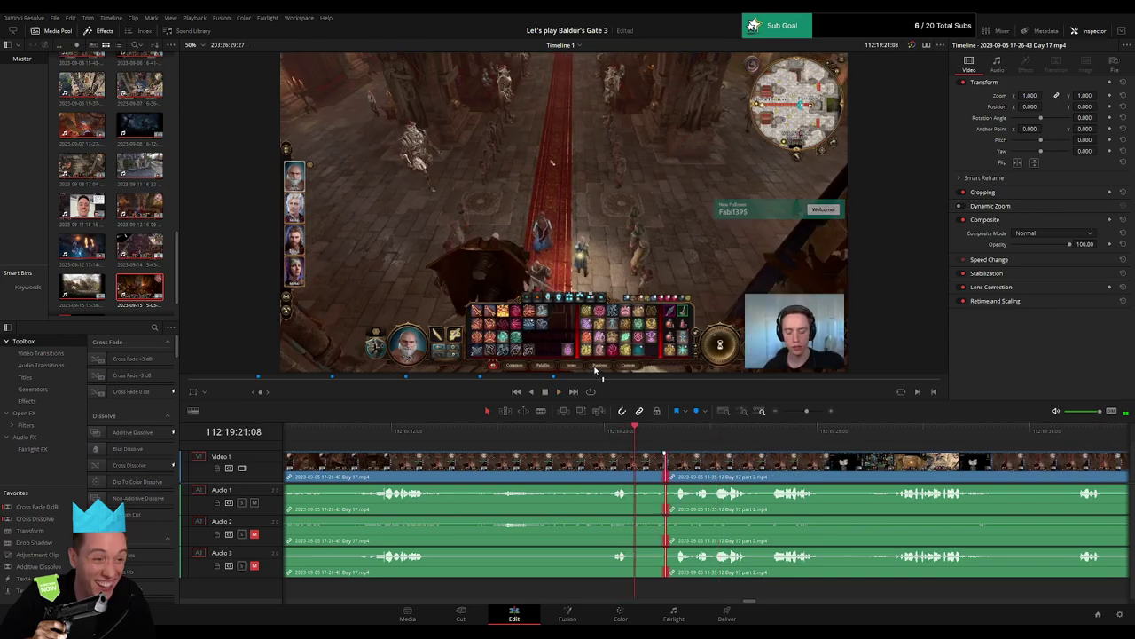
pyautogui.click(753, 427)
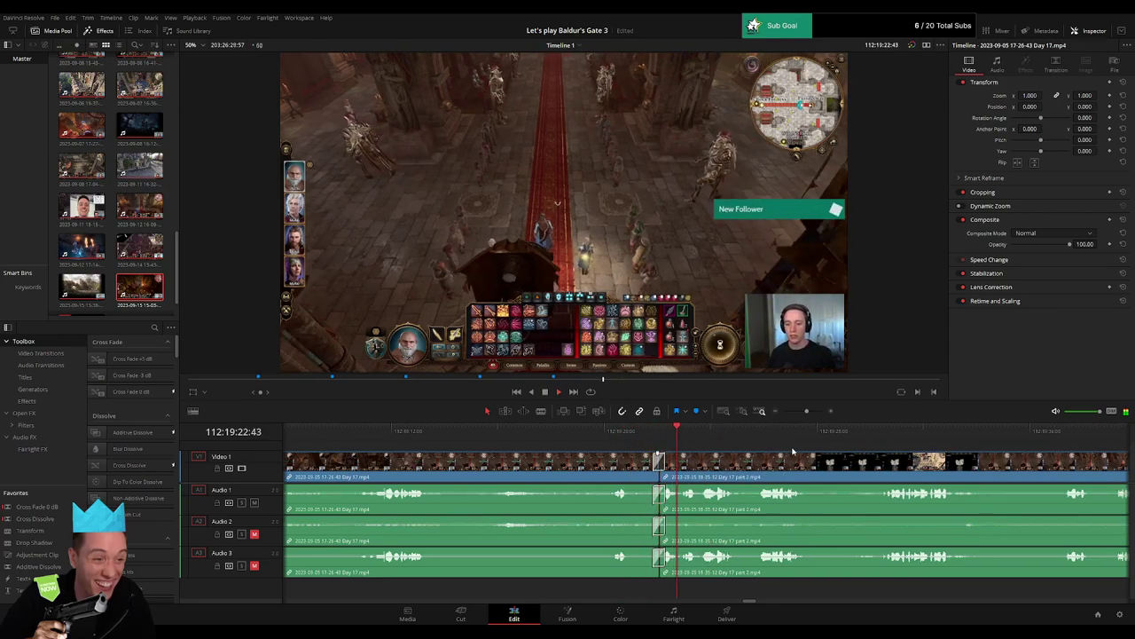
# Skim the Day 17 part 2 recording up to about 112:53:42 to look for a suitable split point.
pyautogui.moveTo(806, 413); pyautogui.dragTo(784, 413)
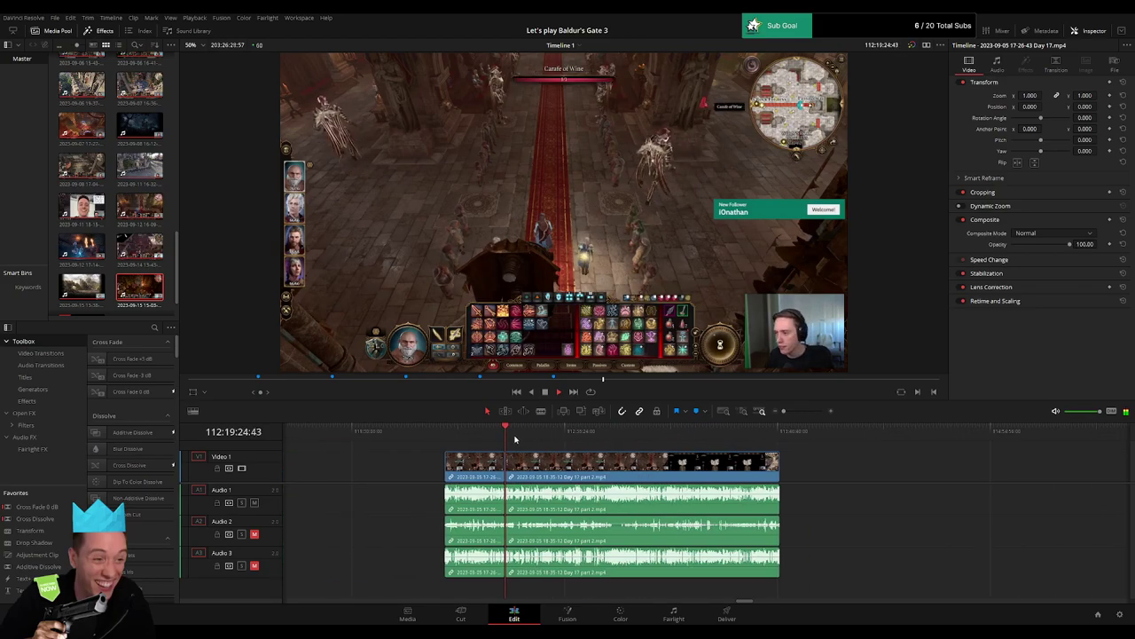
pyautogui.moveTo(518, 439); pyautogui.dragTo(598, 443)
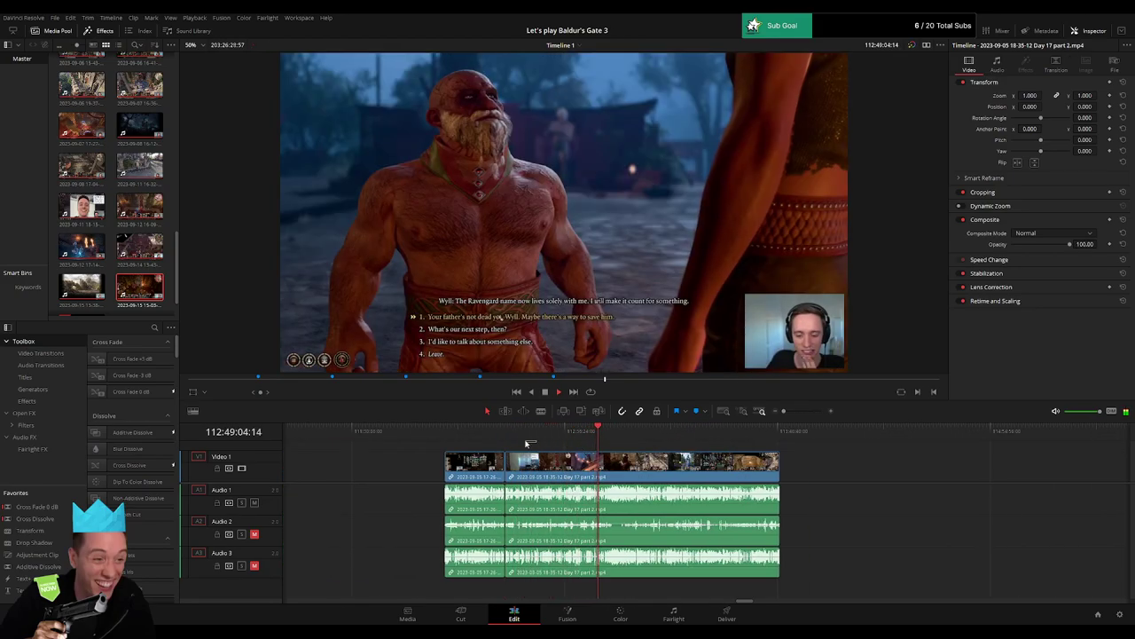
pyautogui.click(527, 442)
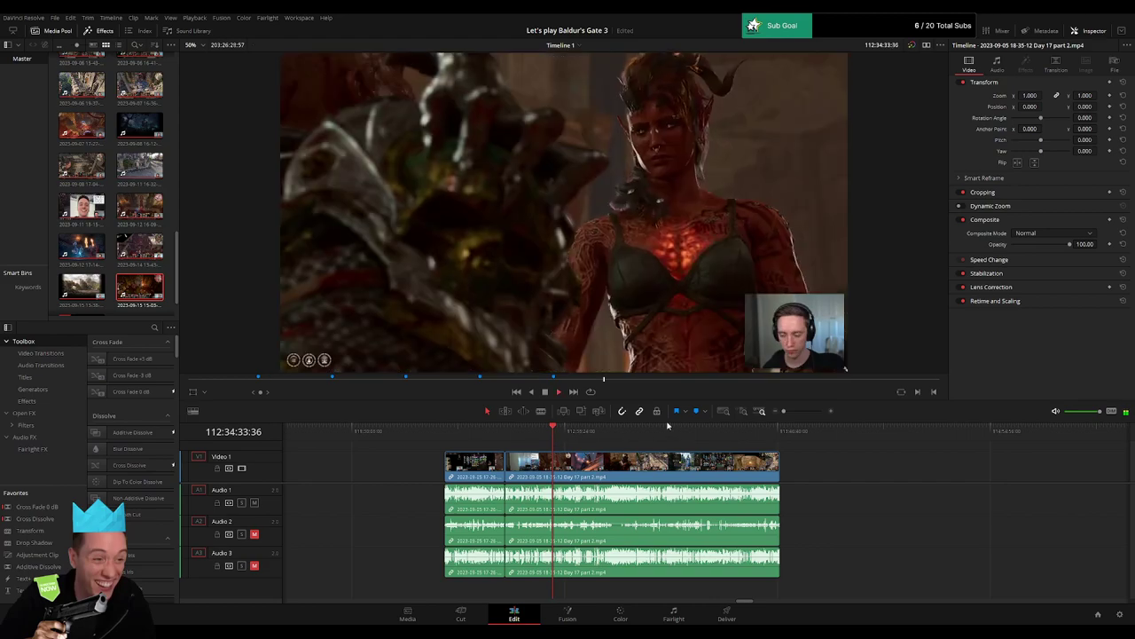
pyautogui.click(791, 411)
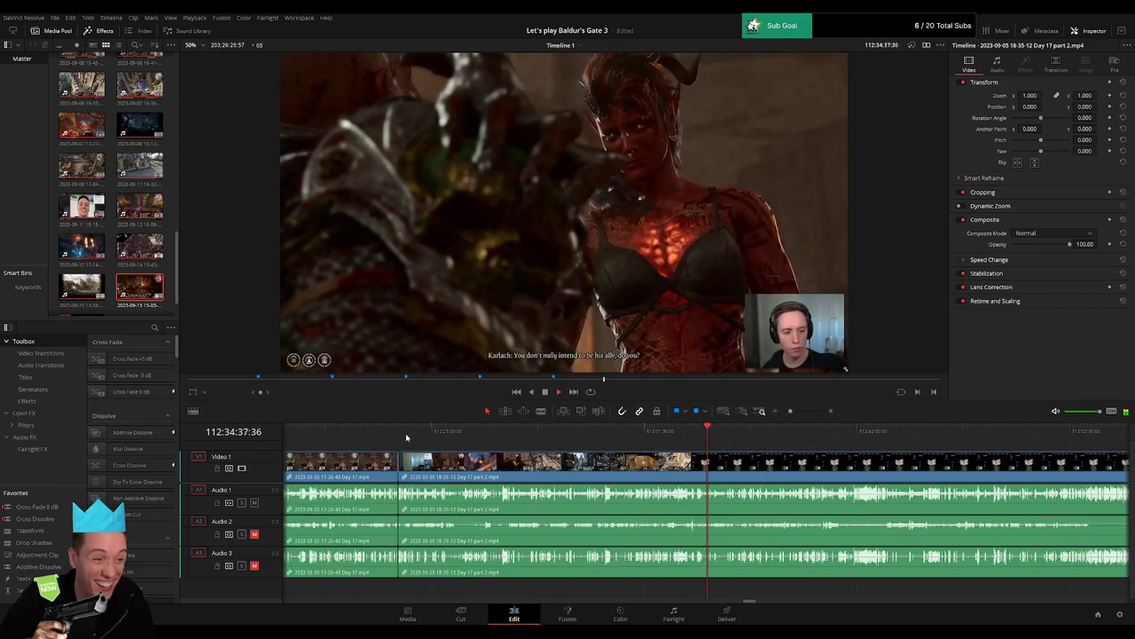
pyautogui.click(455, 434)
pyautogui.moveTo(471, 438); pyautogui.dragTo(712, 441)
pyautogui.click(804, 411)
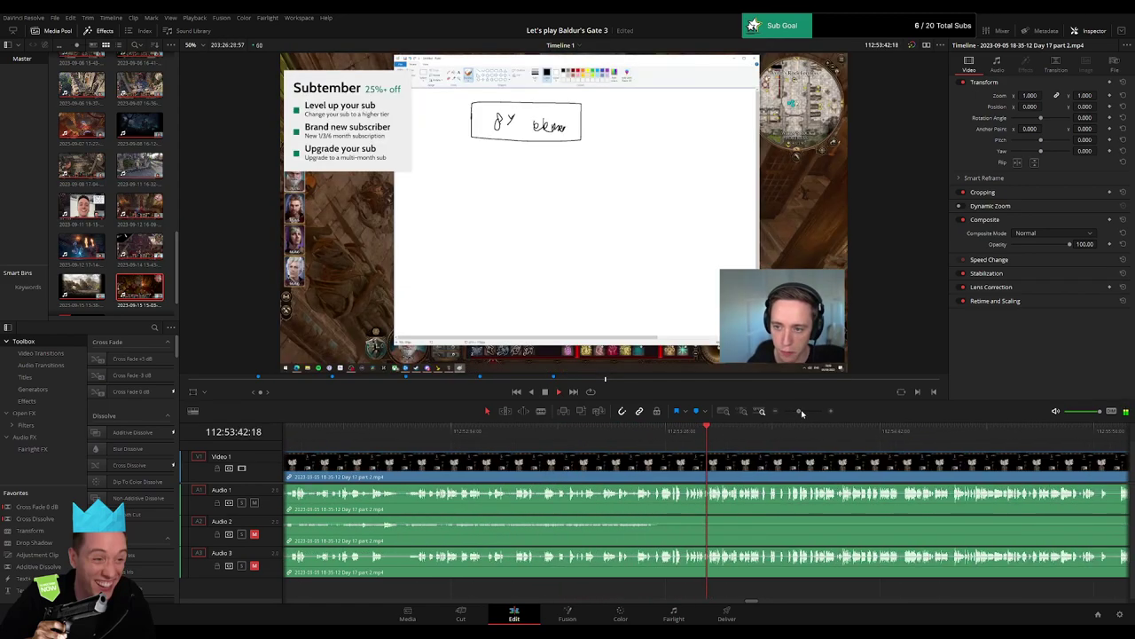
# Split the Day 17 part 2 clip and its linked audio at 112:53:17:30, before the paint window appears.
pyautogui.click(554, 428)
pyautogui.moveTo(554, 427); pyautogui.dragTo(376, 438)
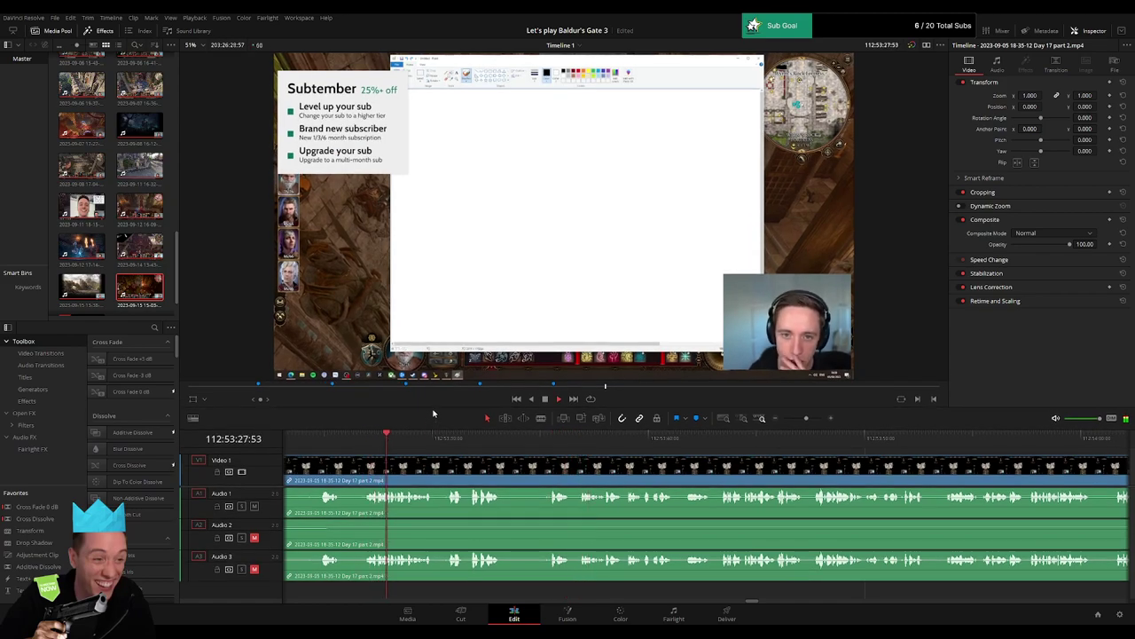
pyautogui.moveTo(433, 407); pyautogui.dragTo(436, 391)
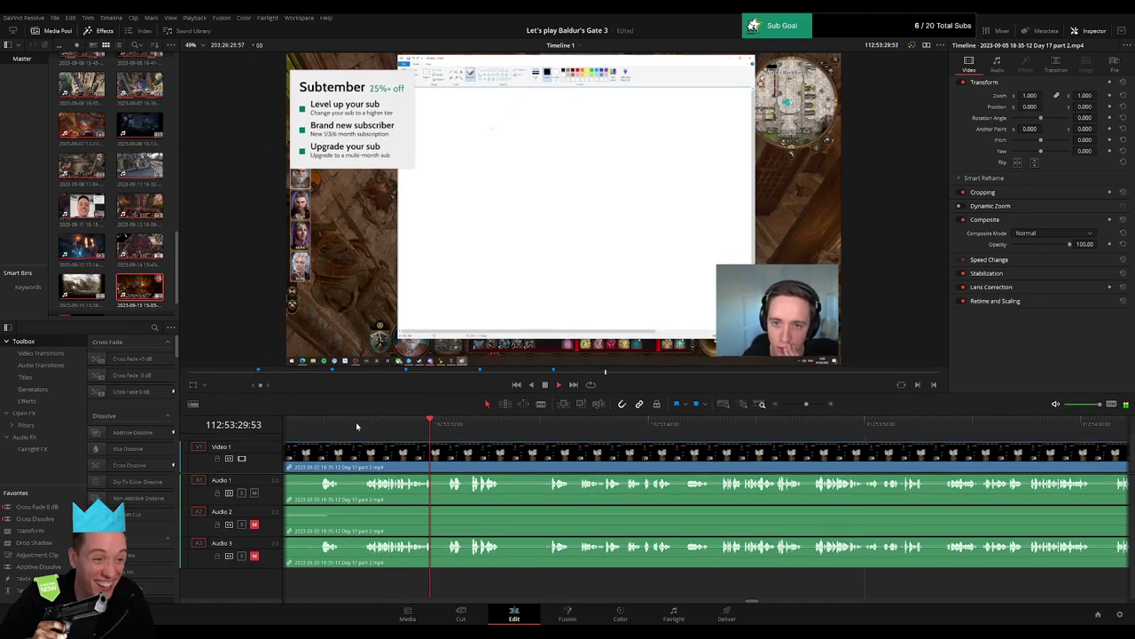
pyautogui.click(325, 428)
pyautogui.hscroll(-3, 418, 436)
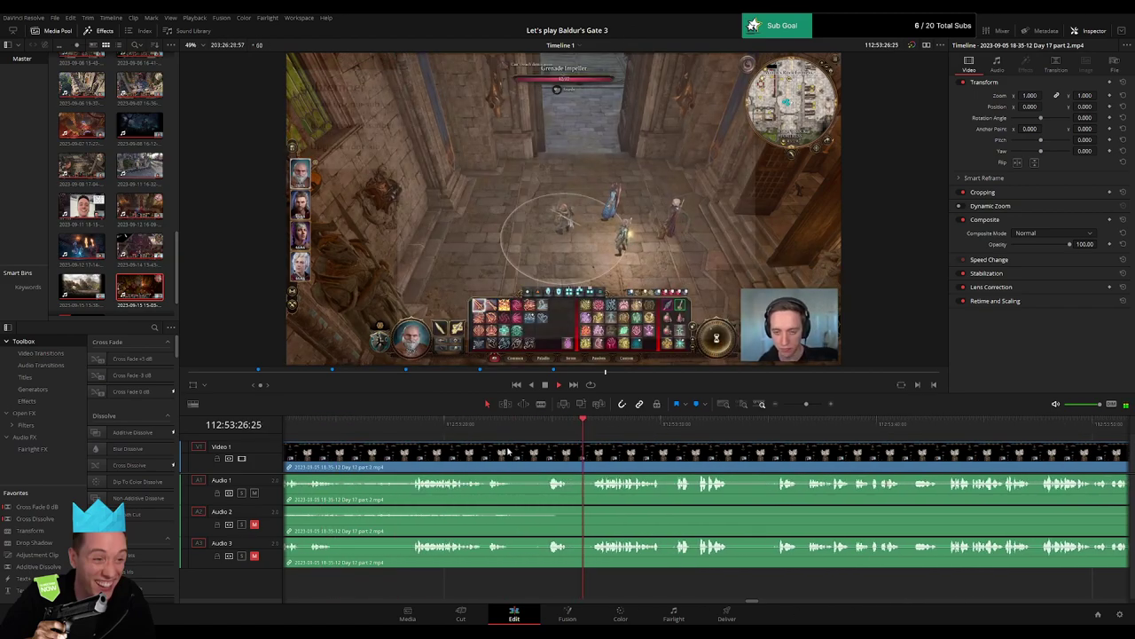
pyautogui.click(411, 432)
pyautogui.hscroll(-5, 413, 454)
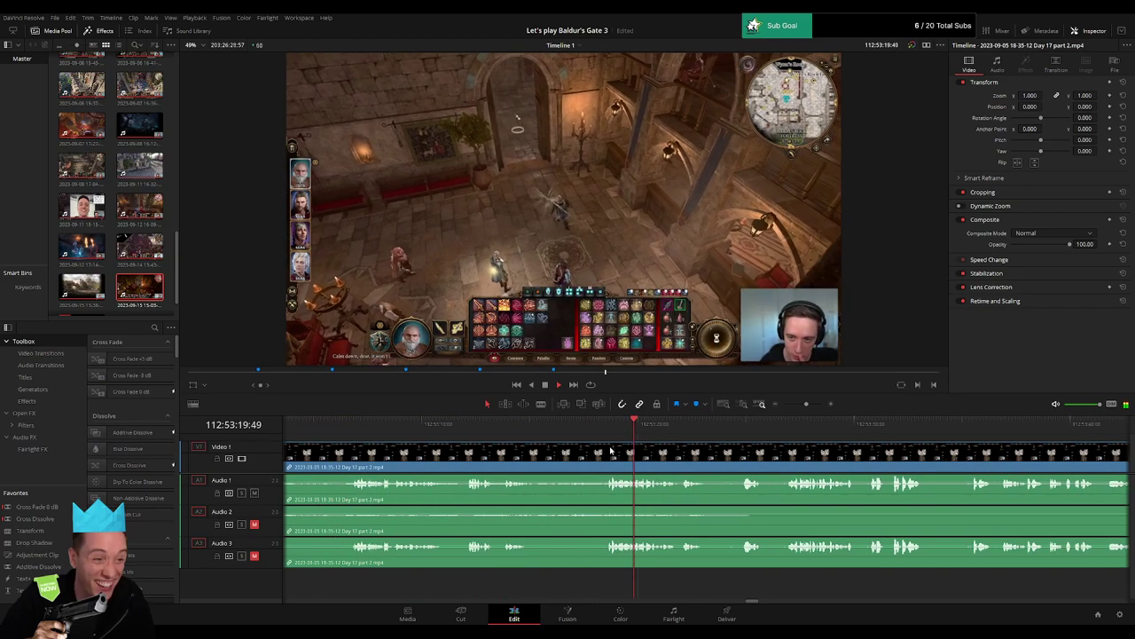
pyautogui.click(607, 424)
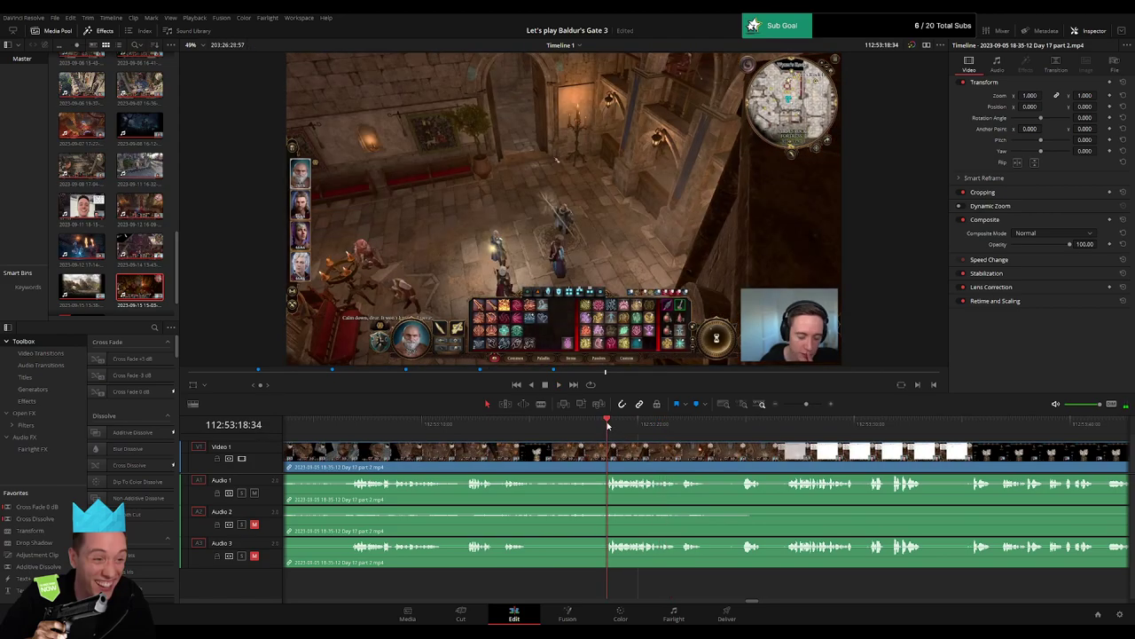
pyautogui.moveTo(607, 424); pyautogui.dragTo(585, 424)
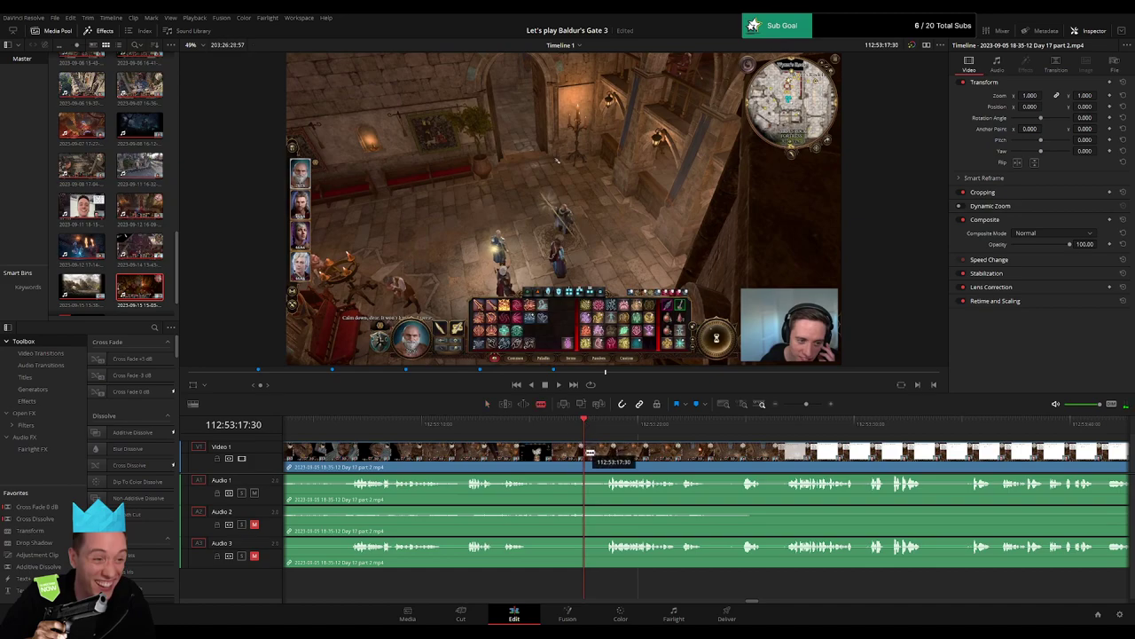
pyautogui.click(589, 461)
pyautogui.press('a')
# Add fade-outs and fade-ins of about one second on both sides of the split for the video and all three audio tracks.
pyautogui.moveTo(586, 444); pyautogui.dragTo(608, 443)
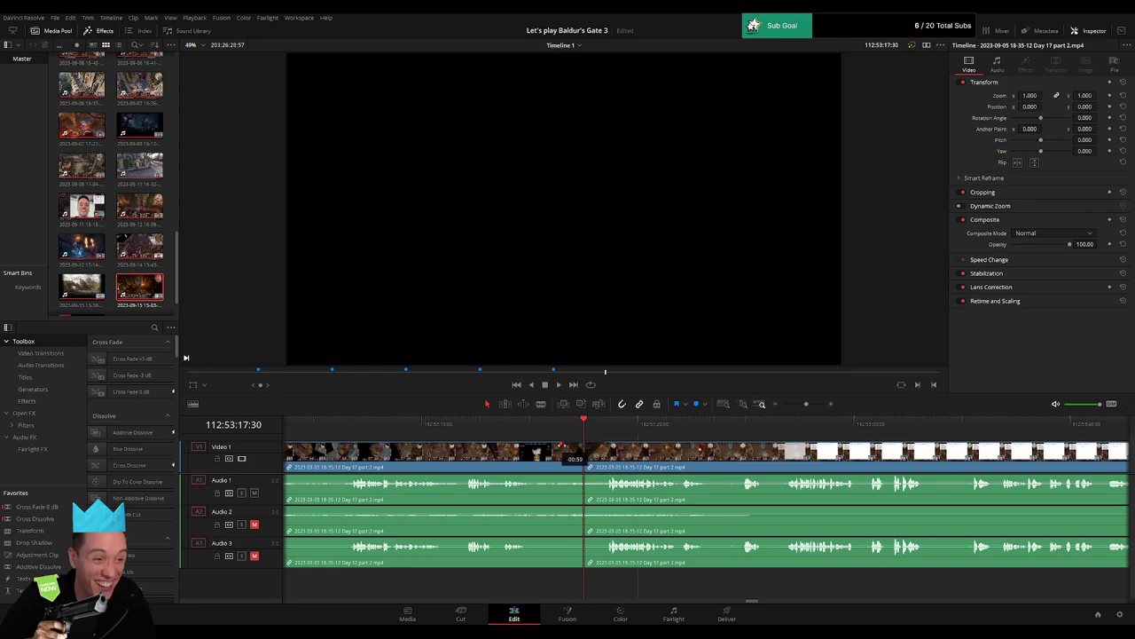
pyautogui.moveTo(806, 403); pyautogui.dragTo(808, 403)
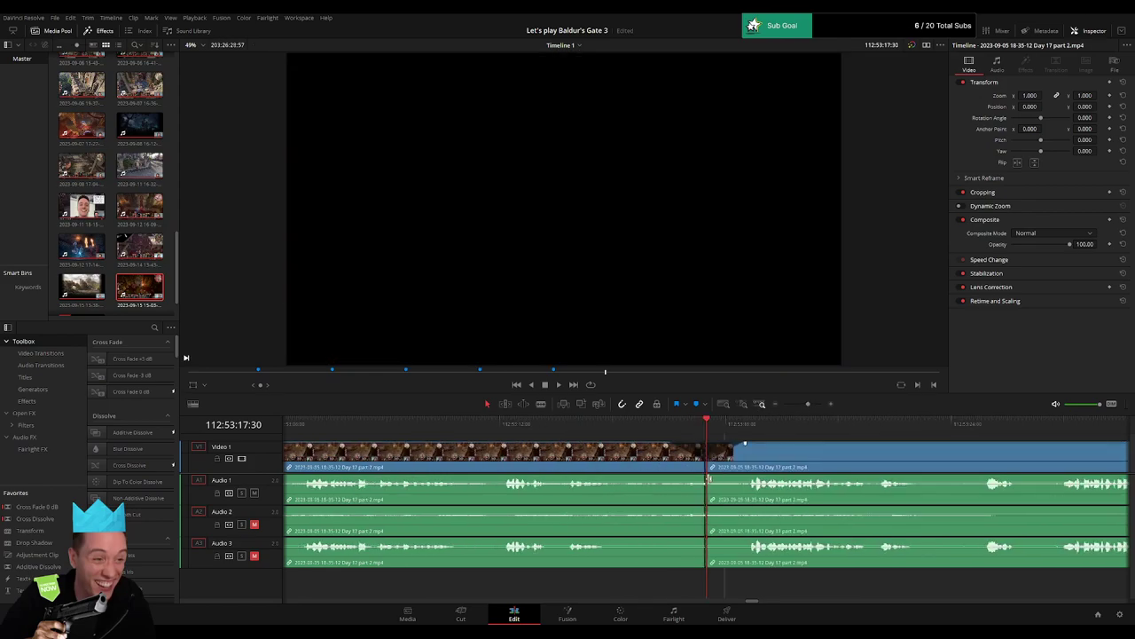
pyautogui.moveTo(704, 476); pyautogui.dragTo(662, 476)
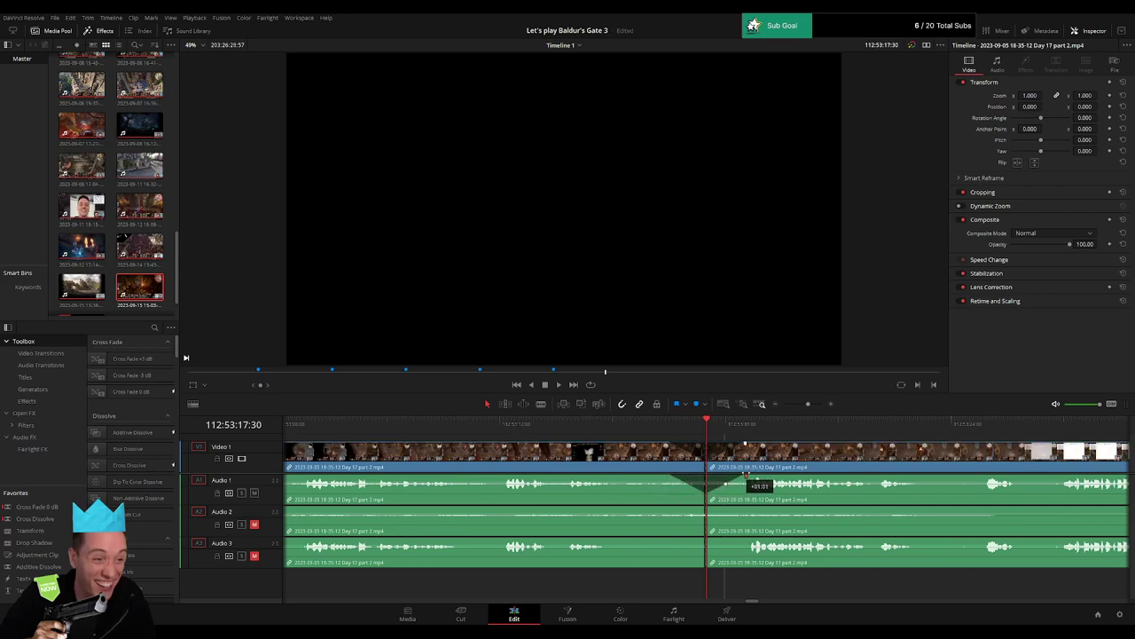
pyautogui.moveTo(705, 508); pyautogui.dragTo(667, 509)
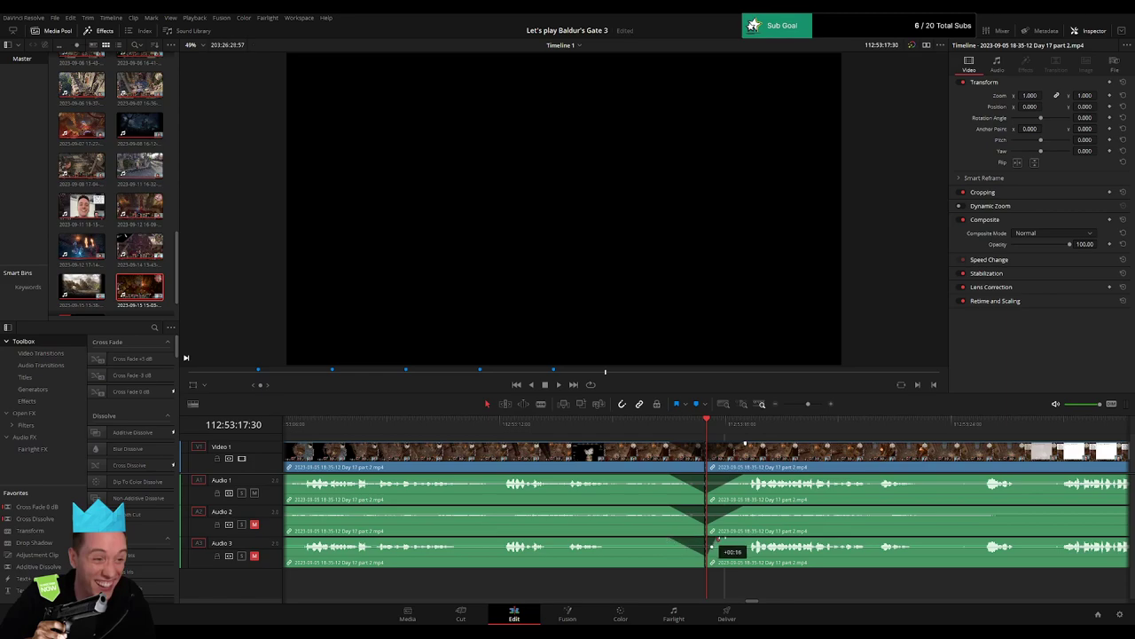
pyautogui.moveTo(718, 539); pyautogui.dragTo(744, 538)
# Move the second half of the split clip and its audio further along the timeline, leaving a gap after the first half.
pyautogui.moveTo(808, 405); pyautogui.dragTo(735, 414)
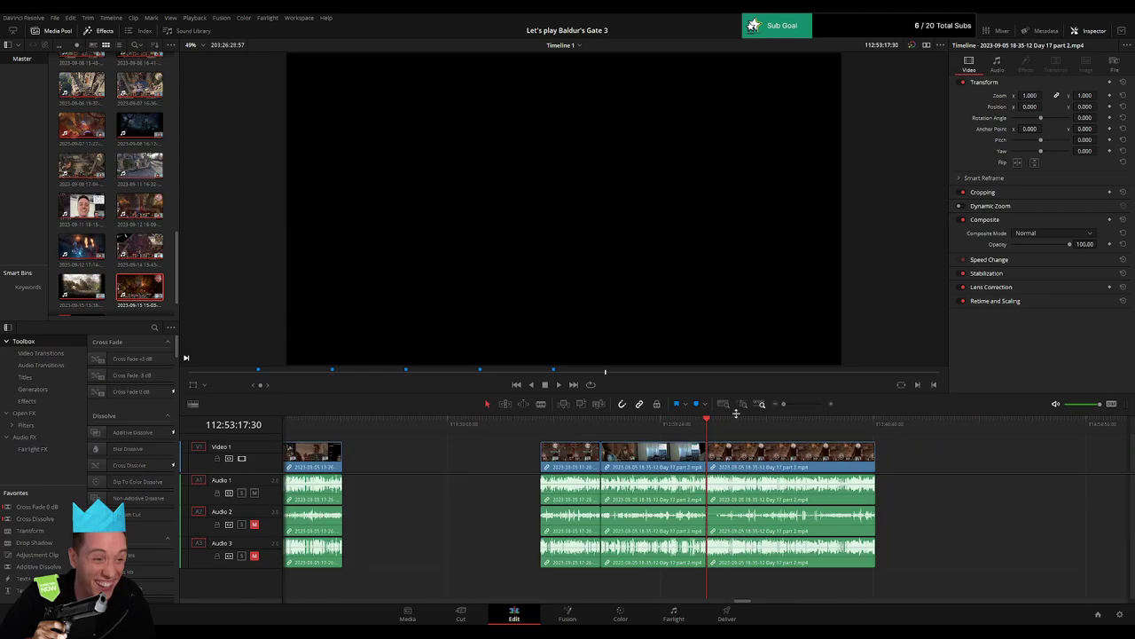
pyautogui.moveTo(839, 468); pyautogui.dragTo(876, 460)
pyautogui.click(485, 426)
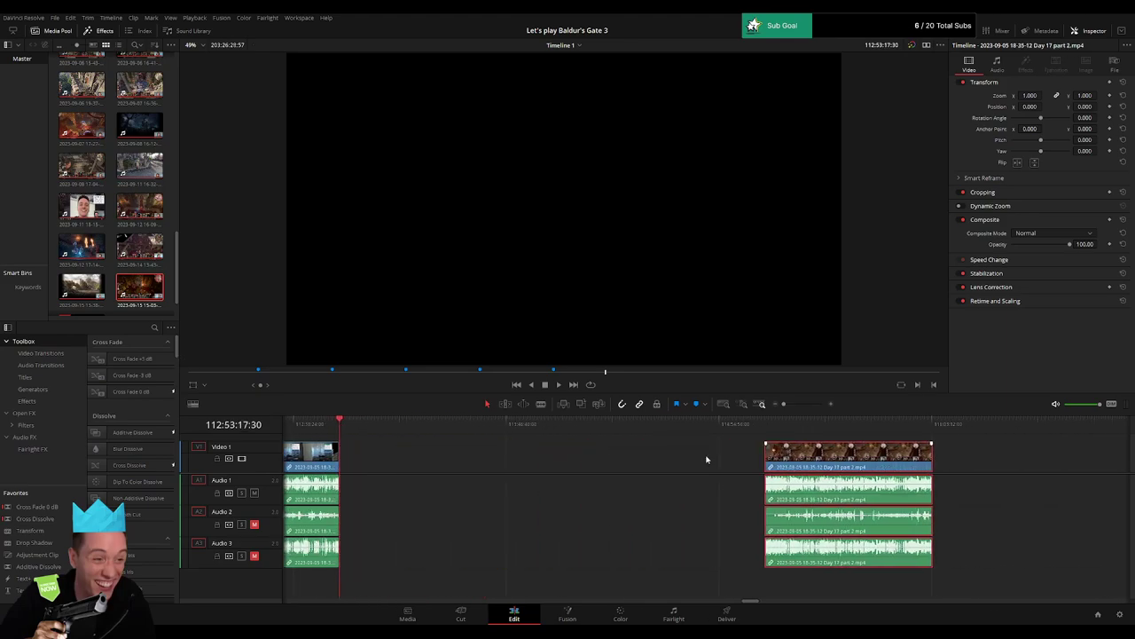
pyautogui.click(707, 460)
# Set the playhead at about 114:00:00 and move the second half of the split clip to start there.
pyautogui.moveTo(350, 429); pyautogui.dragTo(545, 434)
pyautogui.click(344, 429)
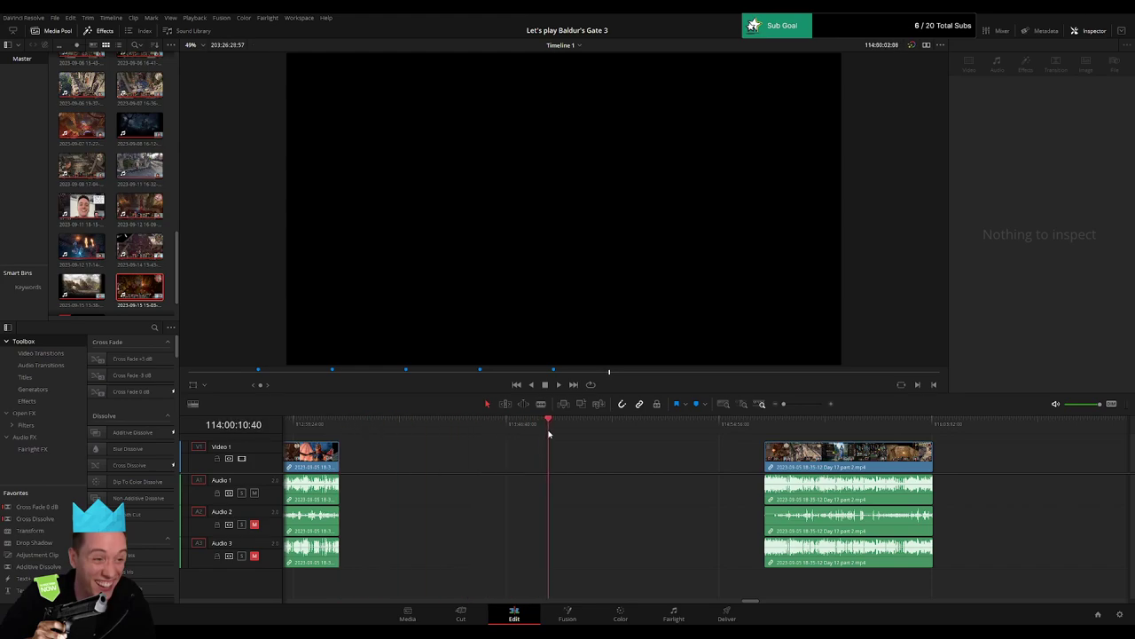
pyautogui.click(792, 405)
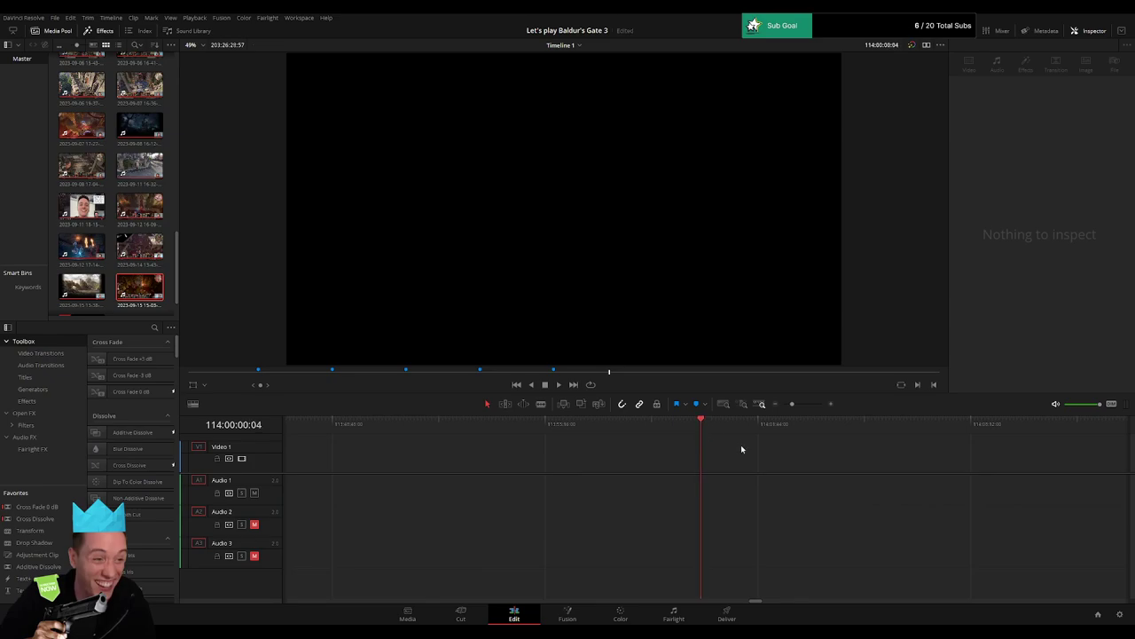
pyautogui.press('Right')
pyautogui.press('Right')
pyautogui.moveTo(793, 405); pyautogui.dragTo(763, 408)
pyautogui.moveTo(711, 449); pyautogui.dragTo(428, 450)
pyautogui.moveTo(639, 457); pyautogui.dragTo(424, 456)
# Check the moved clip through to its end and add fade-outs of about one second there on the video and all three audio tracks.
pyautogui.press('space')
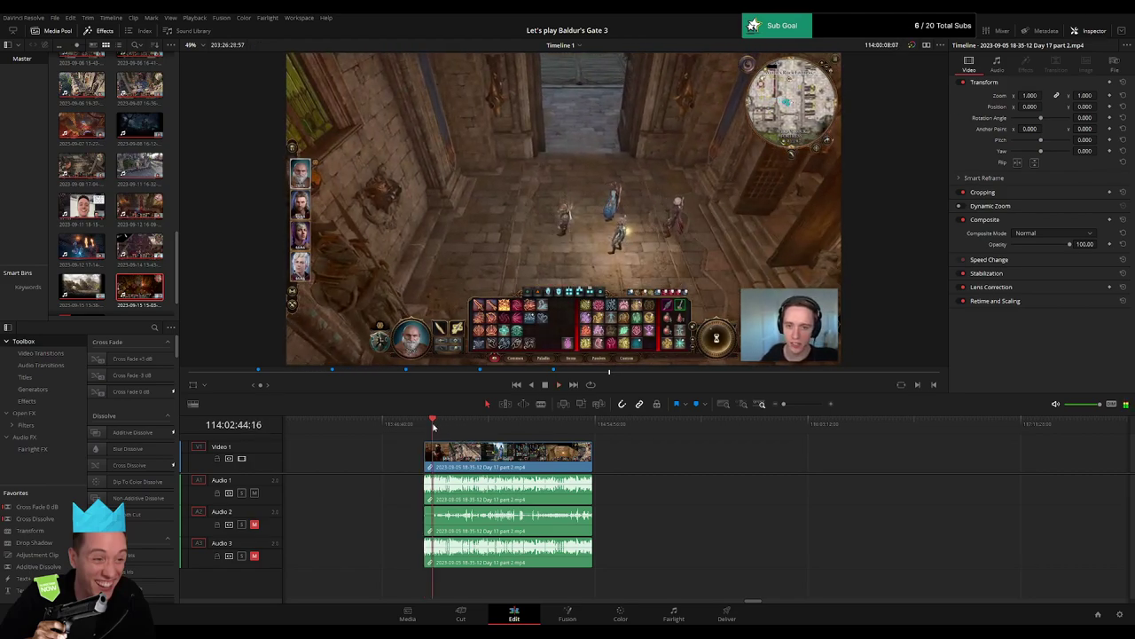
pyautogui.click(527, 425)
pyautogui.moveTo(534, 431); pyautogui.dragTo(590, 428)
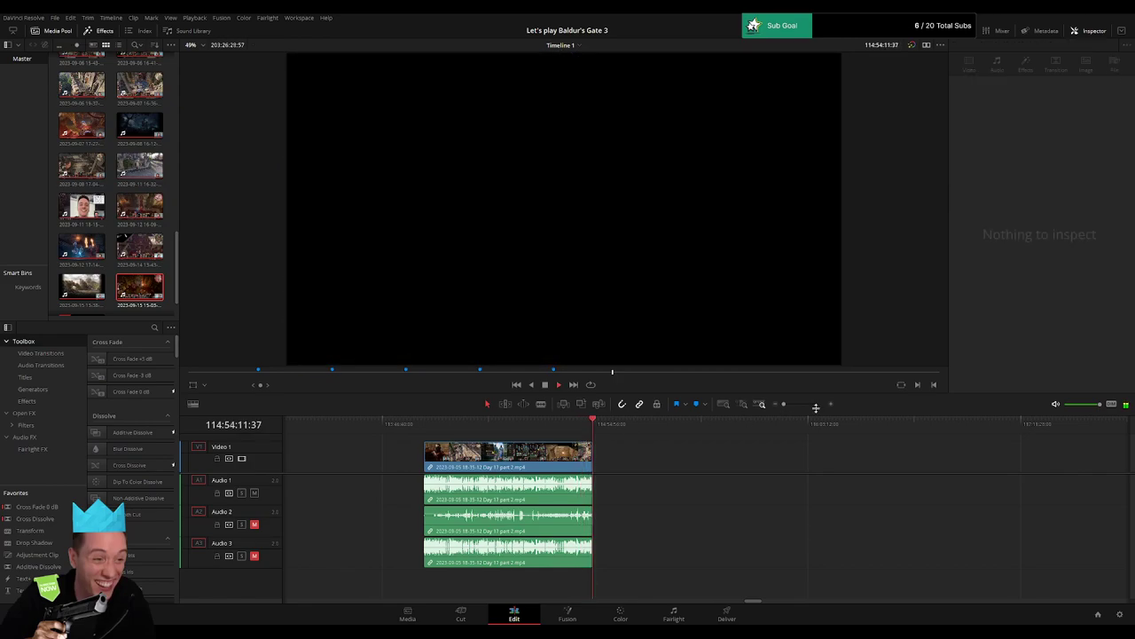
pyautogui.moveTo(785, 405); pyautogui.dragTo(812, 406)
pyautogui.click(662, 426)
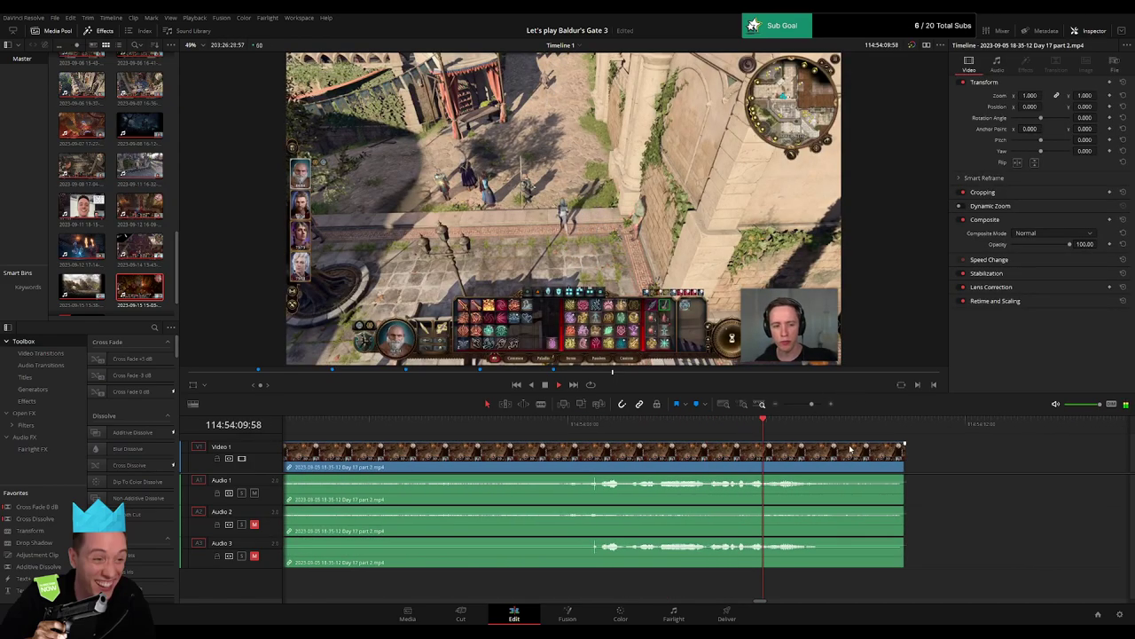
pyautogui.moveTo(901, 478); pyautogui.dragTo(832, 479)
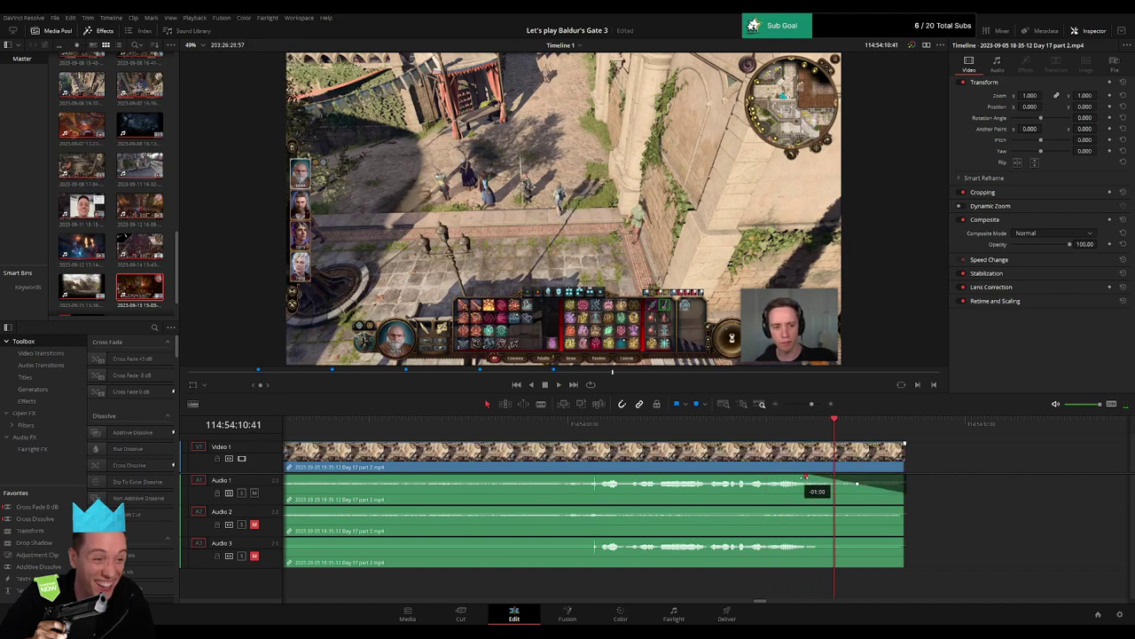
pyautogui.moveTo(906, 441); pyautogui.dragTo(836, 447)
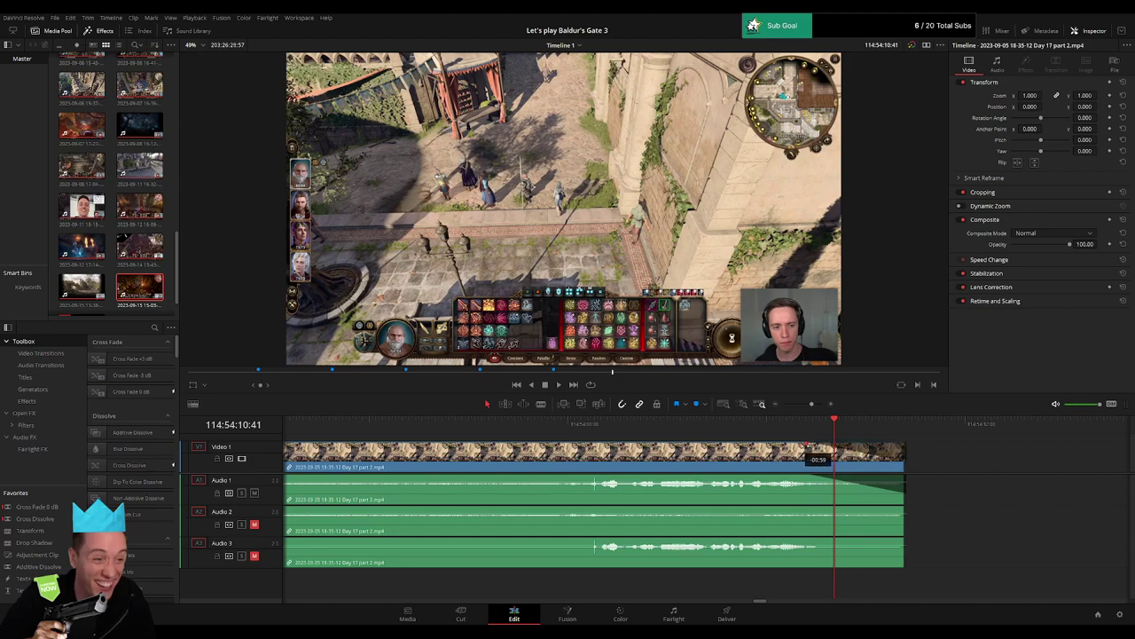
pyautogui.moveTo(806, 445); pyautogui.dragTo(805, 445)
pyautogui.moveTo(905, 508); pyautogui.dragTo(814, 510)
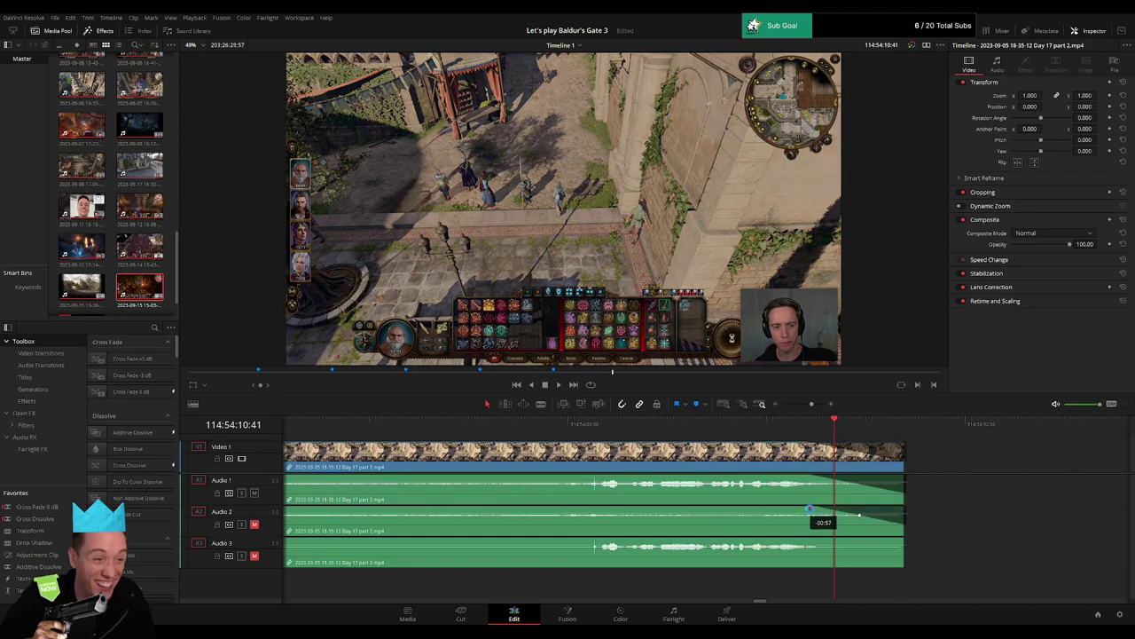
pyautogui.moveTo(905, 538); pyautogui.dragTo(813, 539)
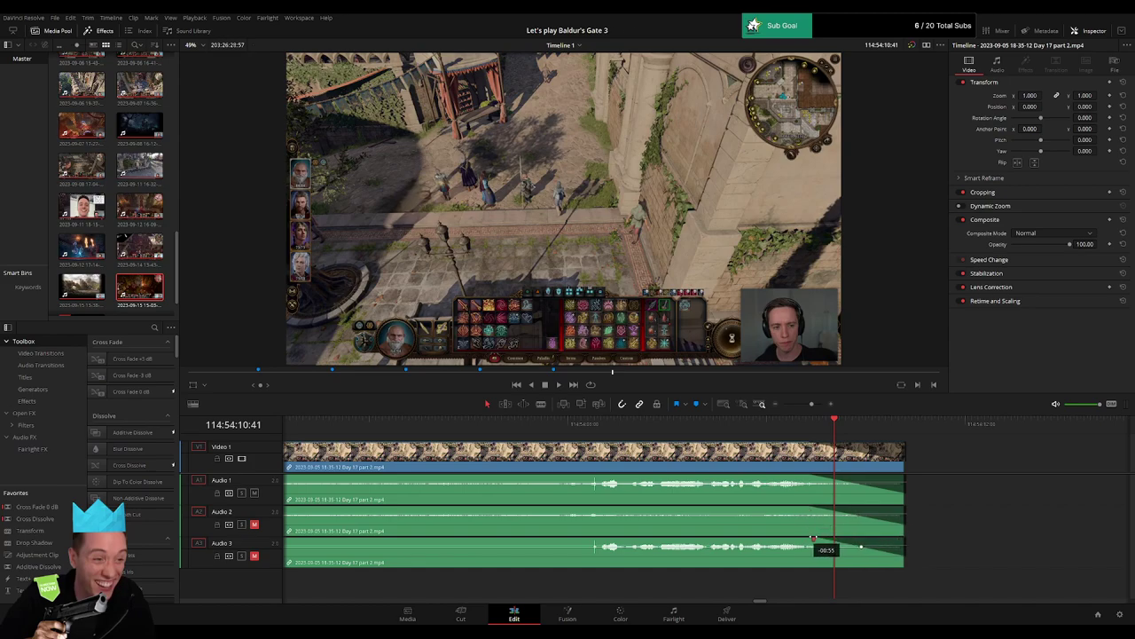
# Set the playhead at 116:00:00:00 in the empty stretch after the Day 17 part 2 clip.
pyautogui.moveTo(810, 405); pyautogui.dragTo(783, 405)
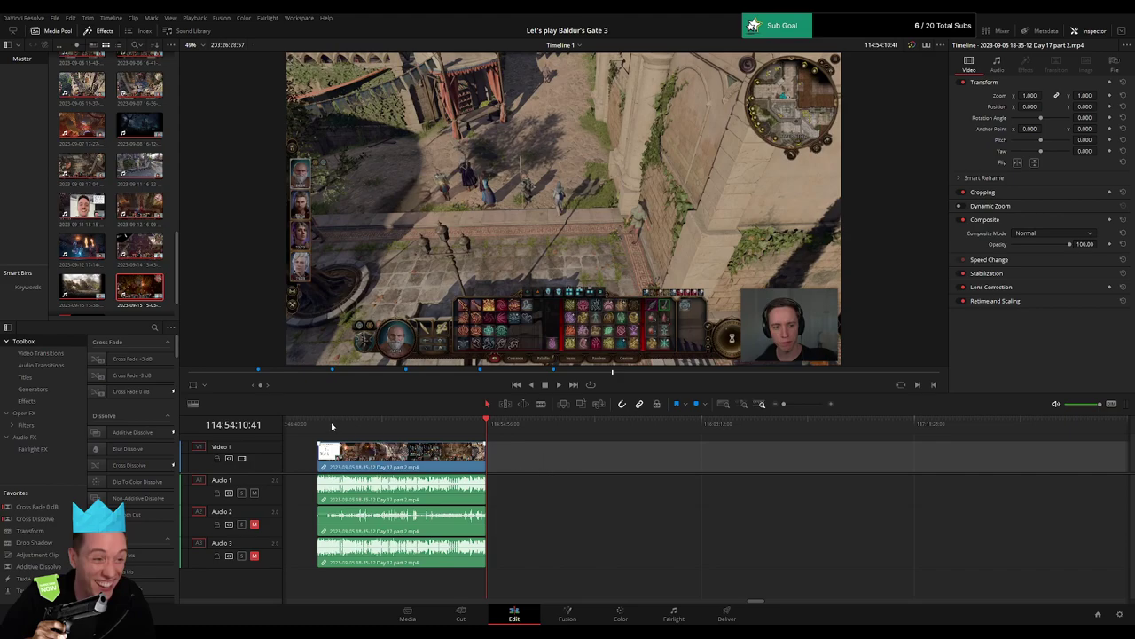
pyautogui.press('Home')
pyautogui.press('Down')
pyautogui.moveTo(548, 454); pyautogui.dragTo(574, 438)
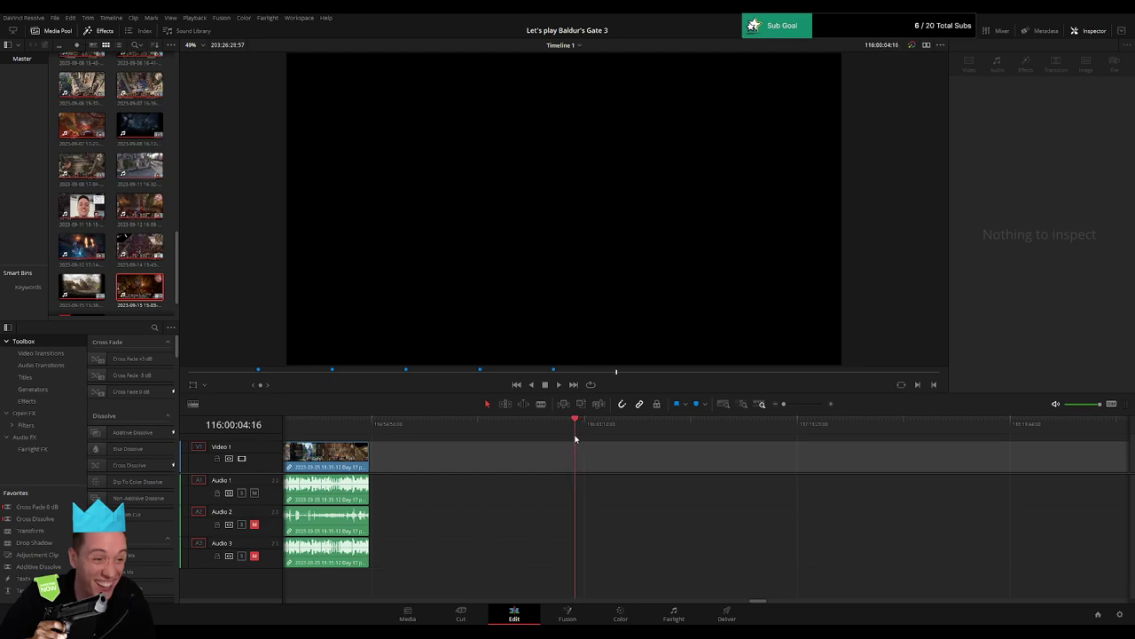
pyautogui.moveTo(783, 404); pyautogui.dragTo(792, 408)
pyautogui.moveTo(703, 430); pyautogui.dragTo(706, 431)
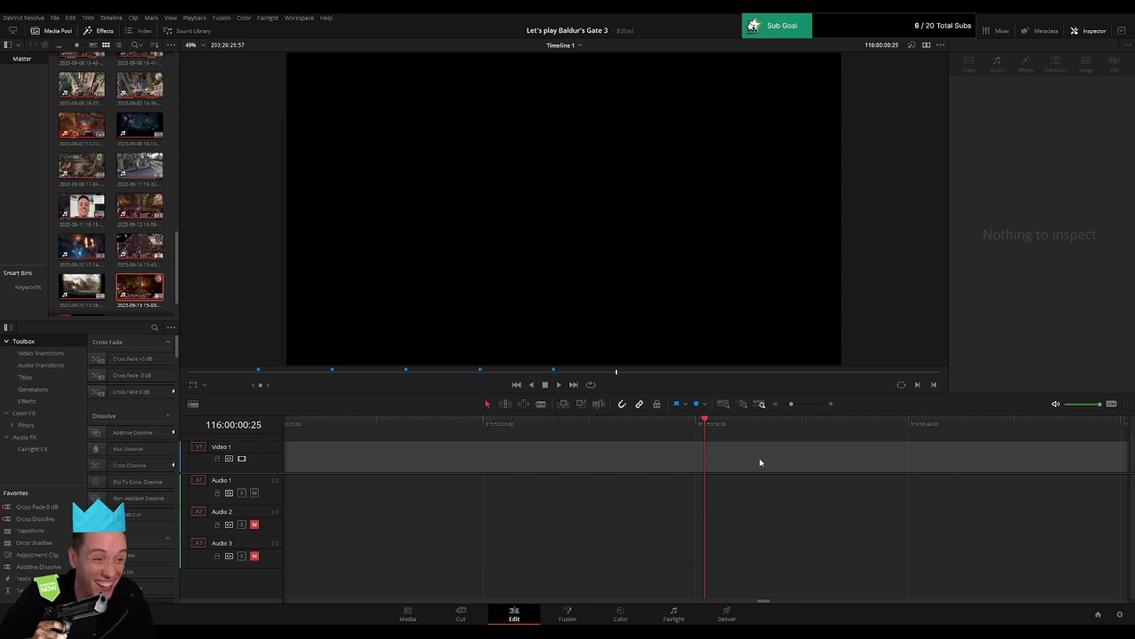
pyautogui.moveTo(792, 405); pyautogui.dragTo(748, 413)
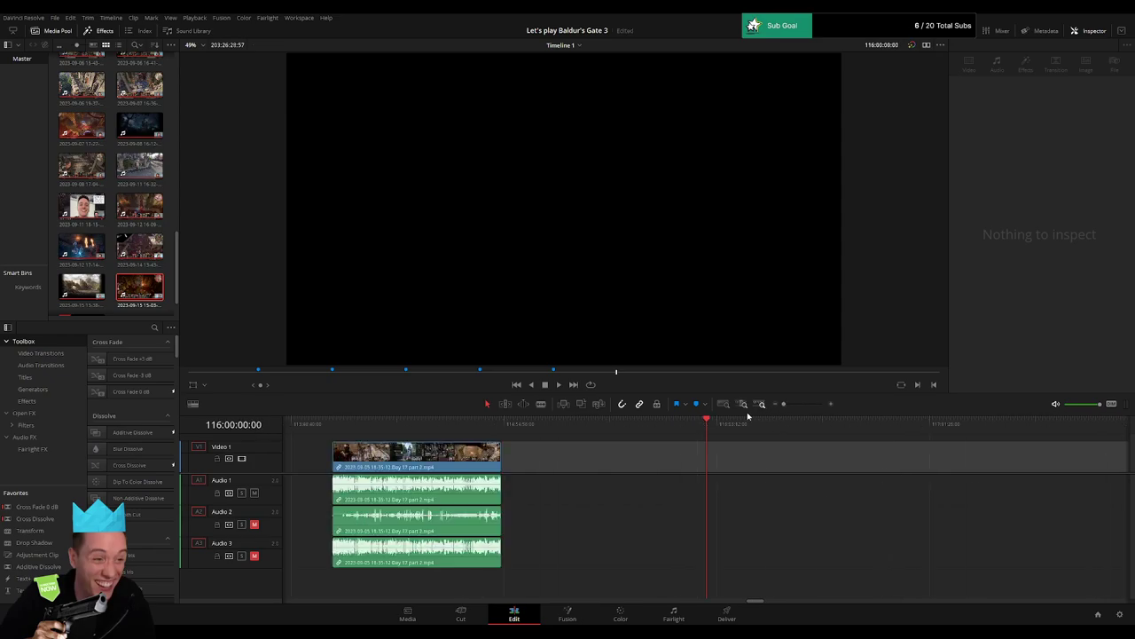
pyautogui.moveTo(905, 472); pyautogui.dragTo(529, 456)
pyautogui.moveTo(870, 472); pyautogui.dragTo(645, 468)
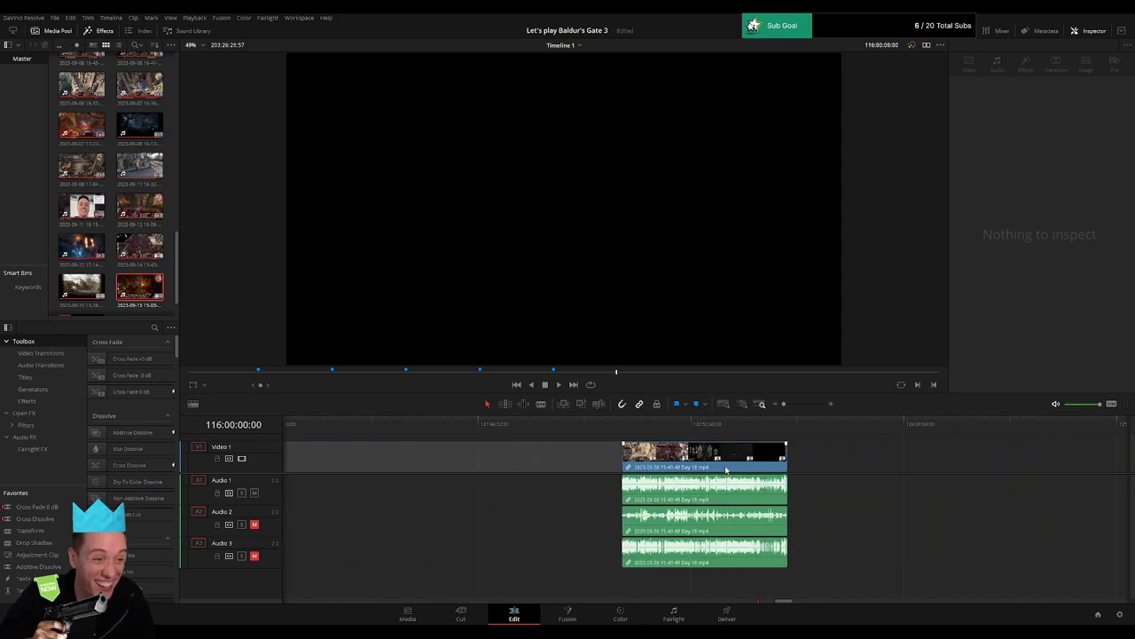
pyautogui.moveTo(726, 469); pyautogui.dragTo(438, 469)
pyautogui.click(563, 469)
pyautogui.moveTo(694, 469); pyautogui.dragTo(1003, 469)
pyautogui.moveTo(345, 466); pyautogui.dragTo(729, 466)
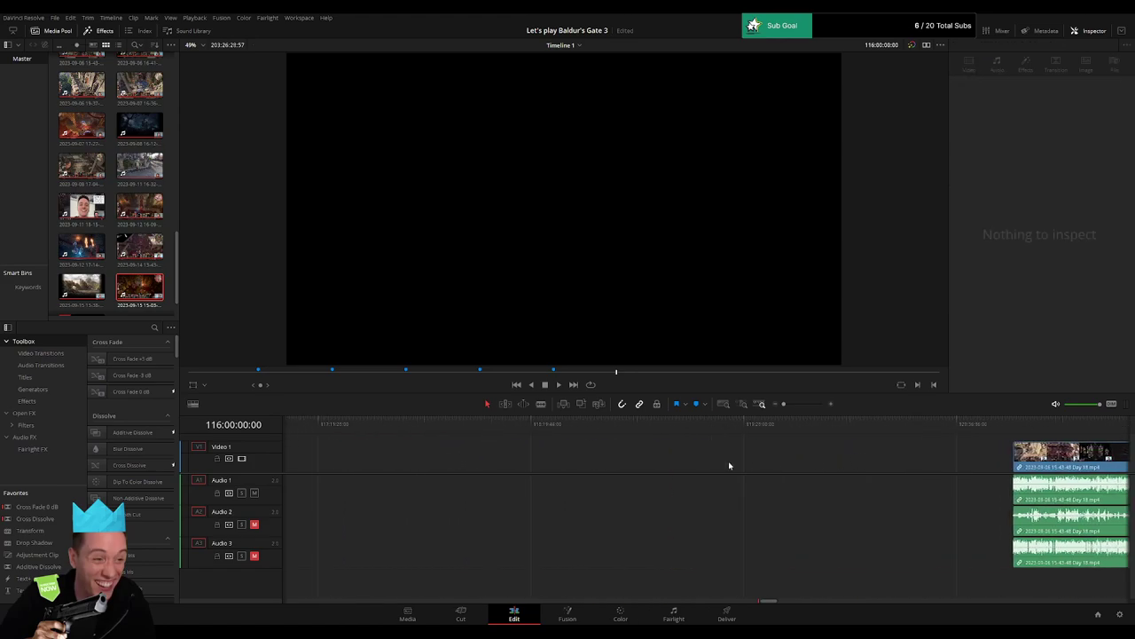
pyautogui.moveTo(1043, 465); pyautogui.dragTo(422, 468)
pyautogui.click(339, 460)
pyautogui.moveTo(303, 462); pyautogui.dragTo(782, 464)
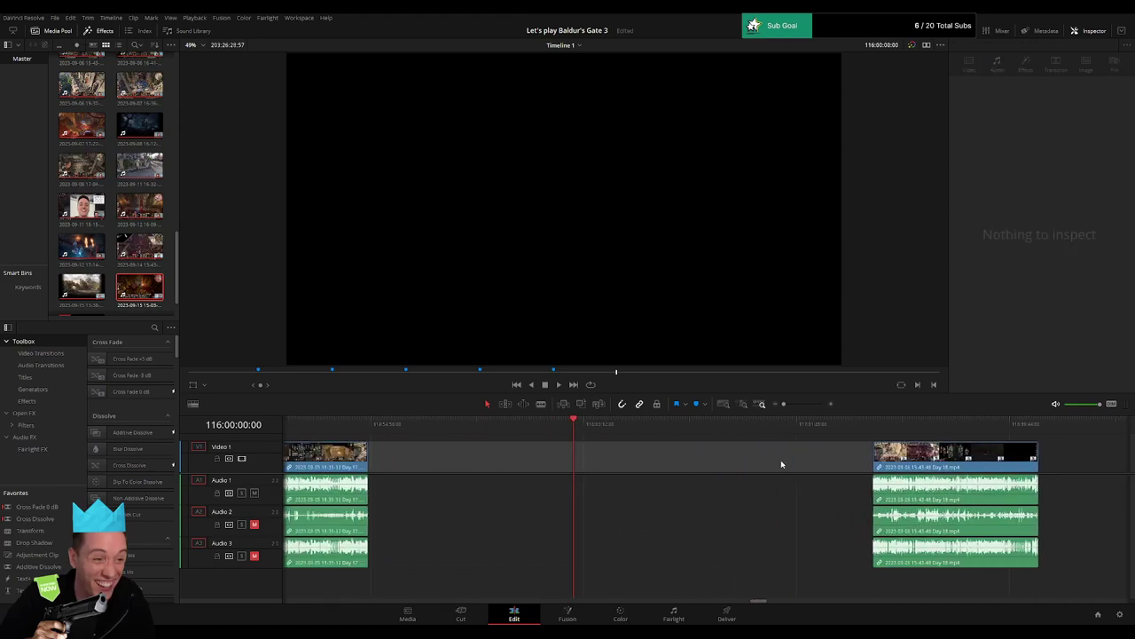
pyautogui.moveTo(923, 464); pyautogui.dragTo(625, 464)
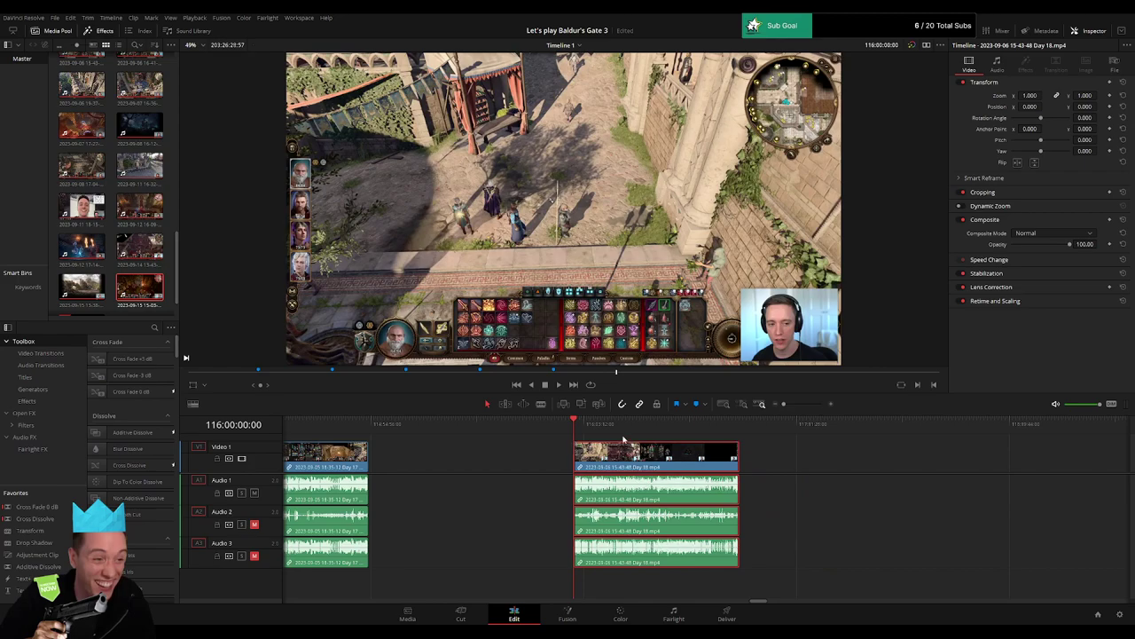
# Add fade-ins of about one second at the start of the Day 18 clip on the video and all three audio tracks.
pyautogui.moveTo(784, 405); pyautogui.dragTo(812, 405)
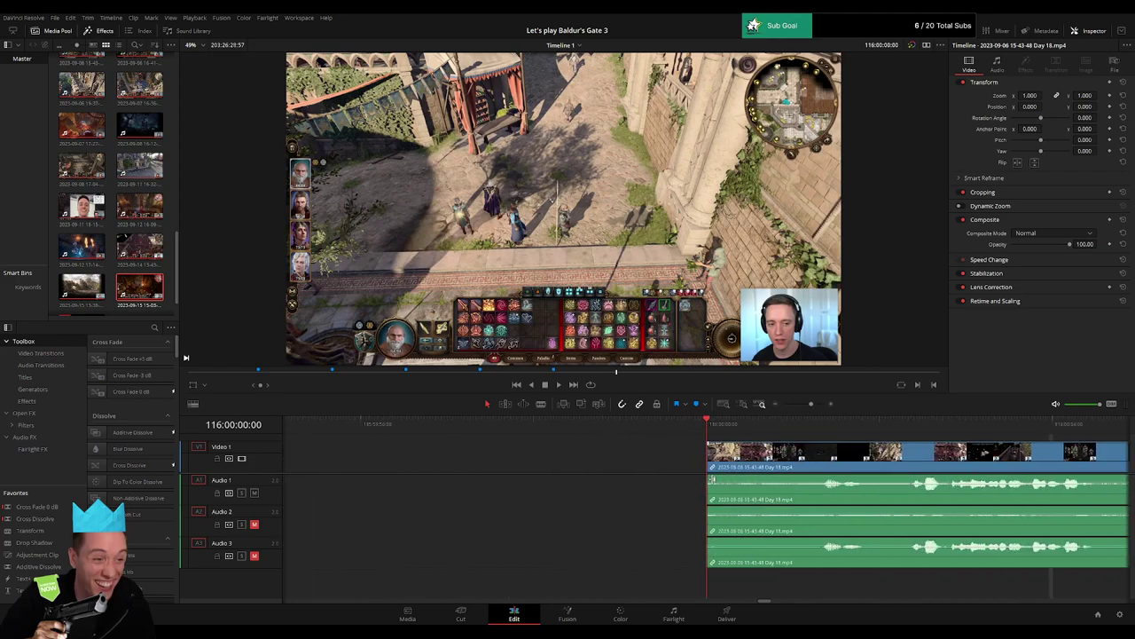
pyautogui.press('space')
pyautogui.press('space')
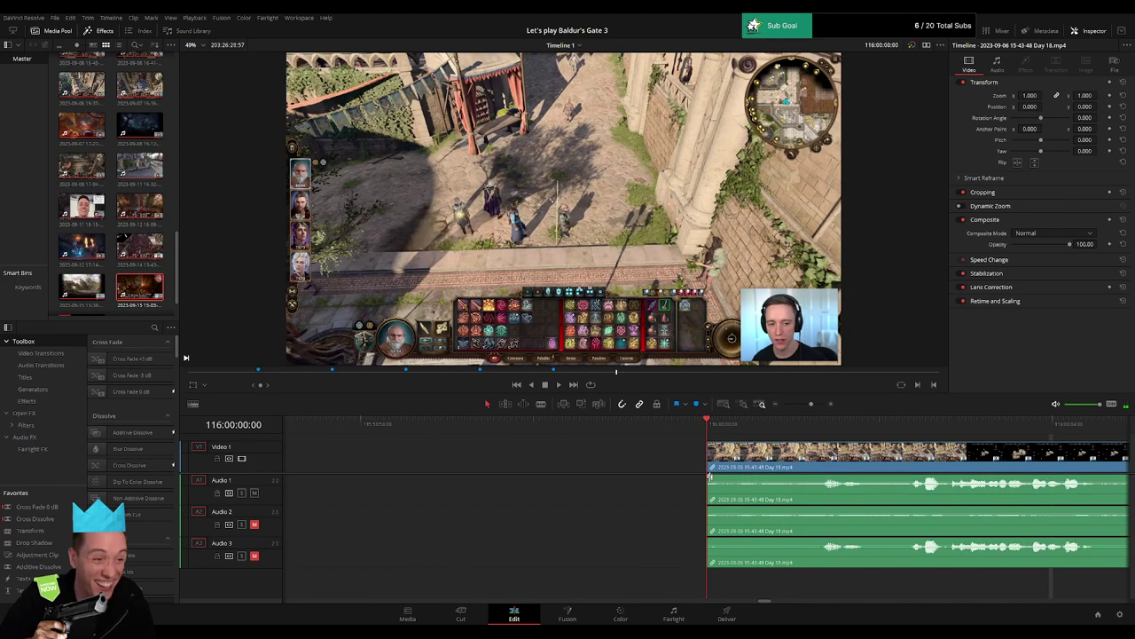
pyautogui.moveTo(709, 477); pyautogui.dragTo(798, 476)
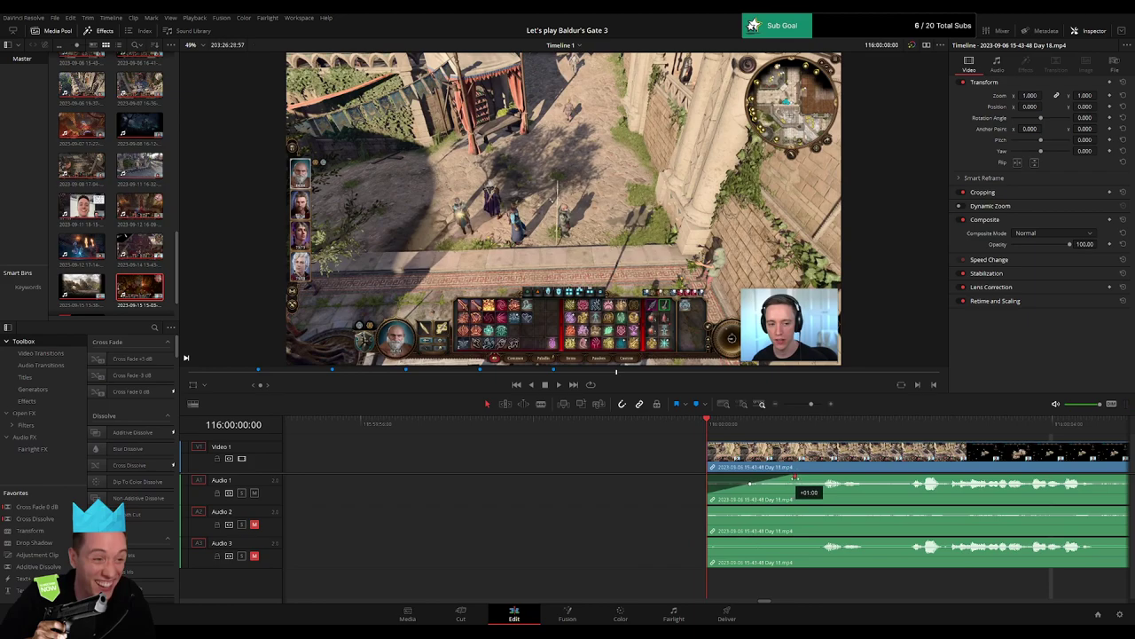
pyautogui.moveTo(710, 443); pyautogui.dragTo(798, 453)
pyautogui.moveTo(709, 505); pyautogui.dragTo(788, 515)
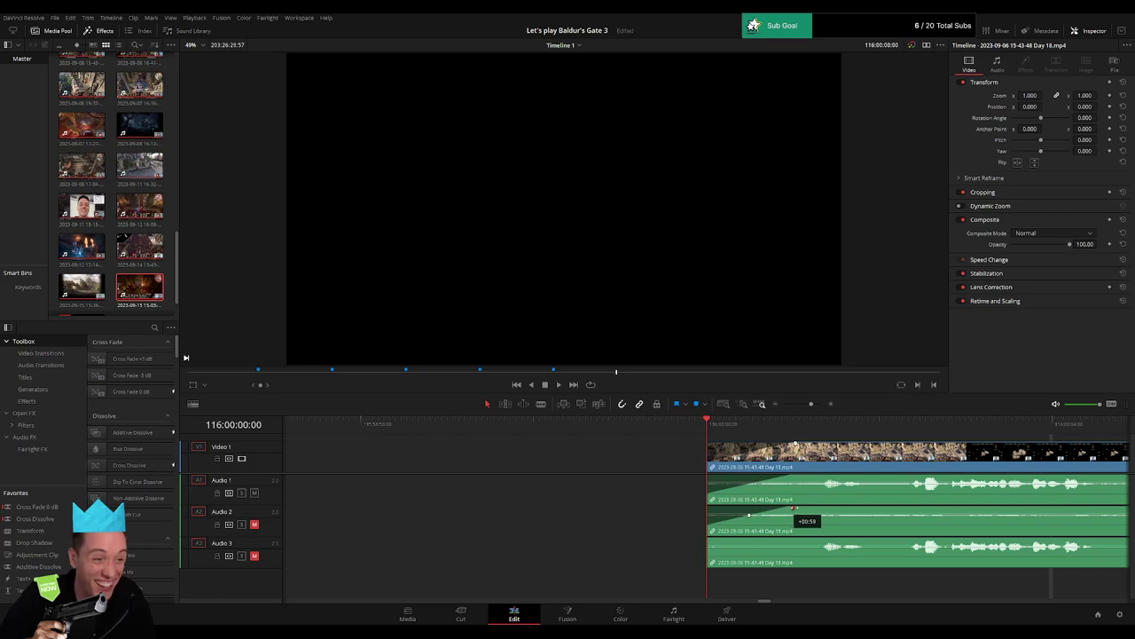
pyautogui.moveTo(709, 539); pyautogui.dragTo(783, 541)
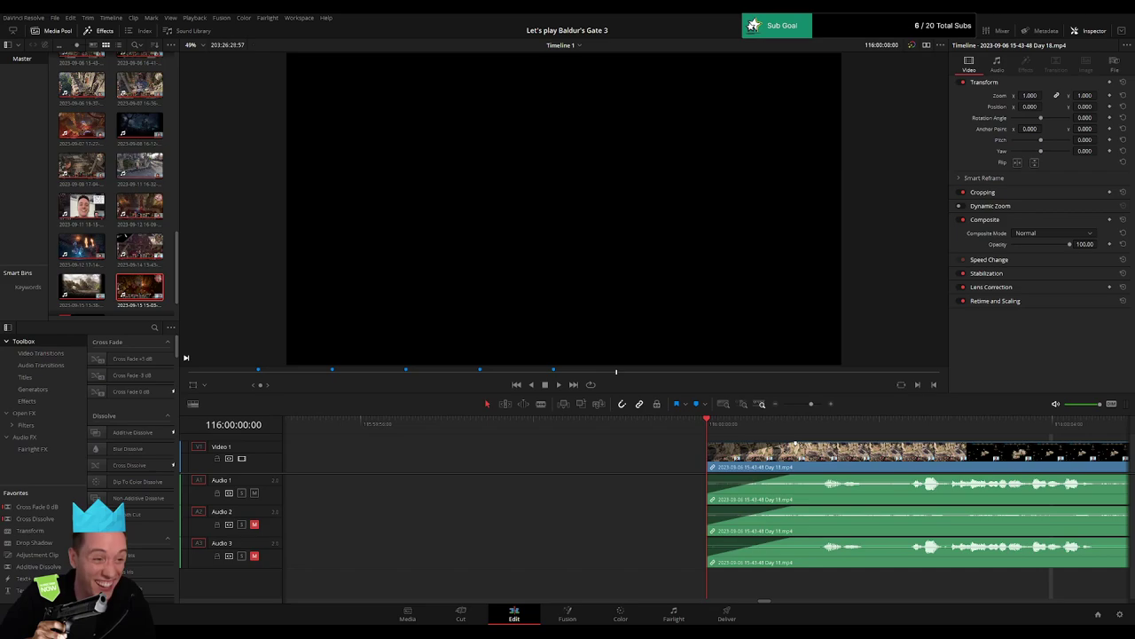
# Play the opening of the Day 18 clip and check its last moments.
pyautogui.moveTo(811, 404); pyautogui.dragTo(777, 407)
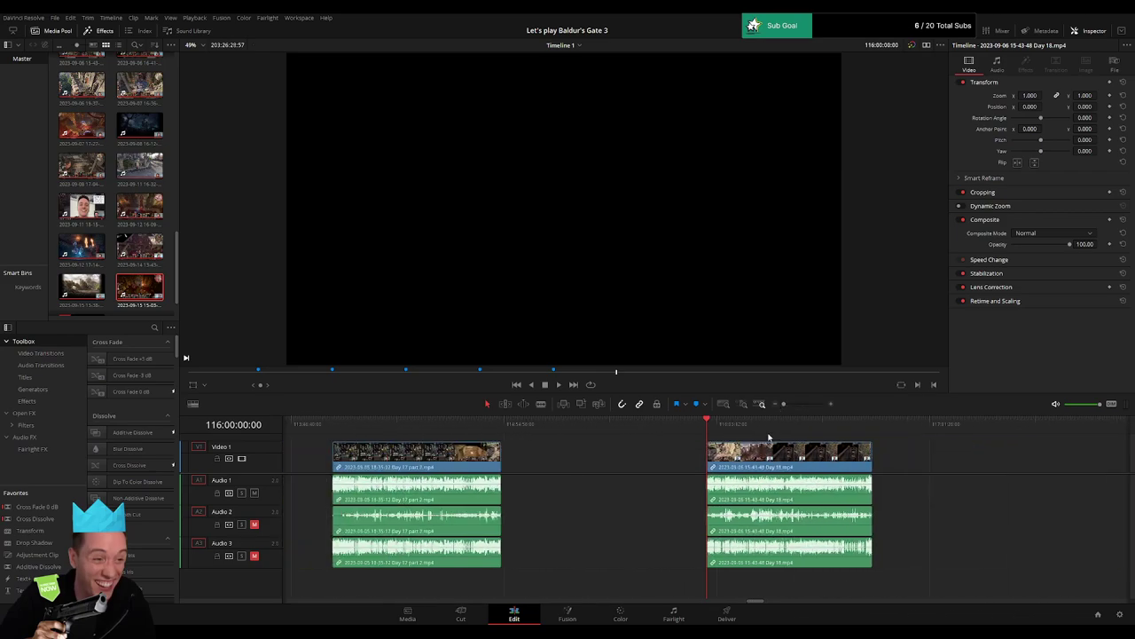
pyautogui.press('space')
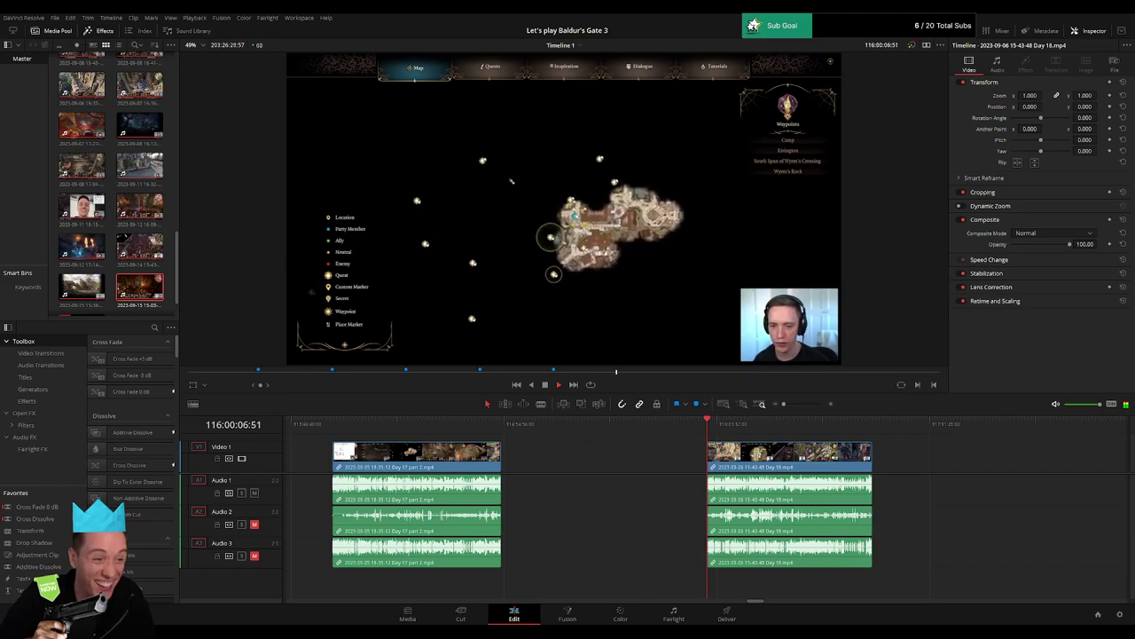
pyautogui.hscroll(3, 769, 443)
pyautogui.moveTo(399, 431); pyautogui.dragTo(554, 432)
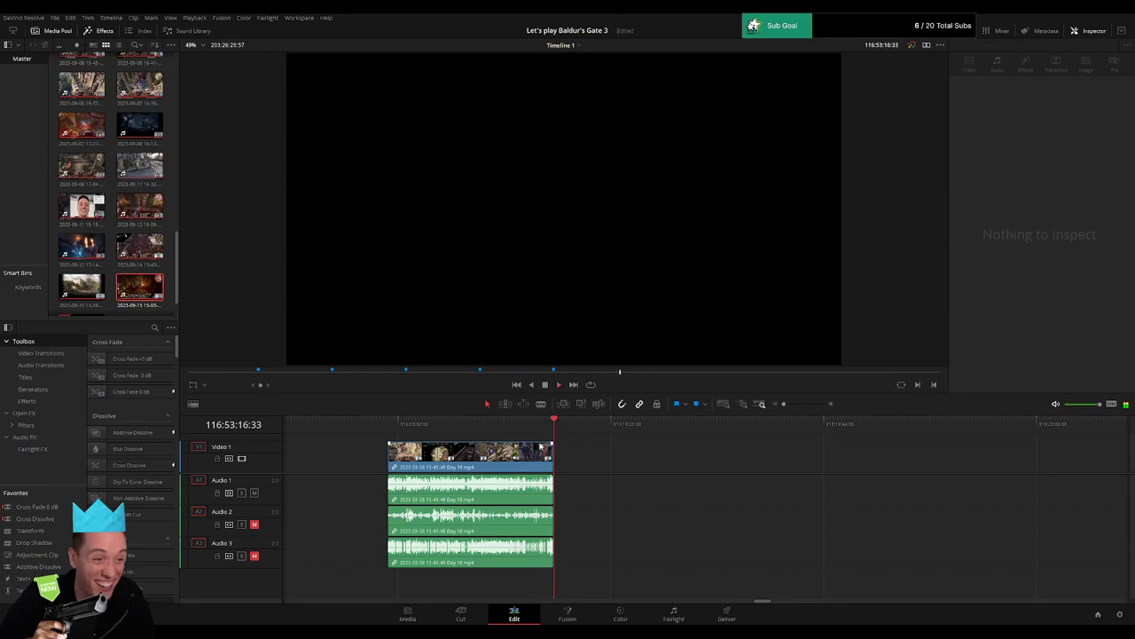
pyautogui.click(805, 405)
pyautogui.click(679, 424)
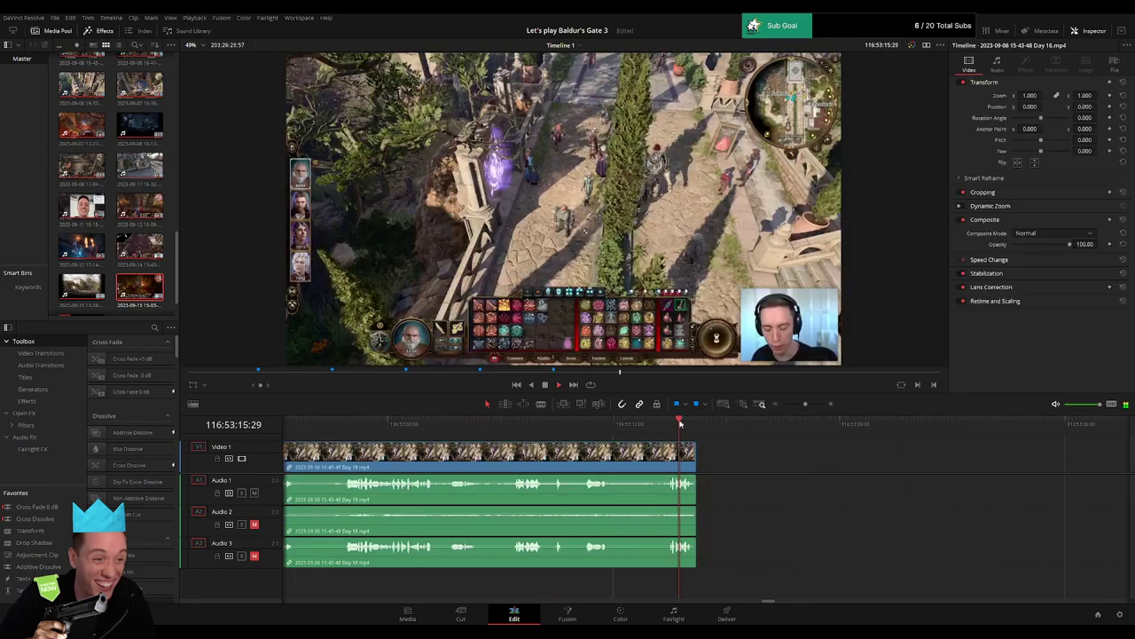
pyautogui.press('space')
# Add fade-outs of about one second at the end of the Day 18 clip on the video and all three audio tracks.
pyautogui.moveTo(805, 405); pyautogui.dragTo(814, 405)
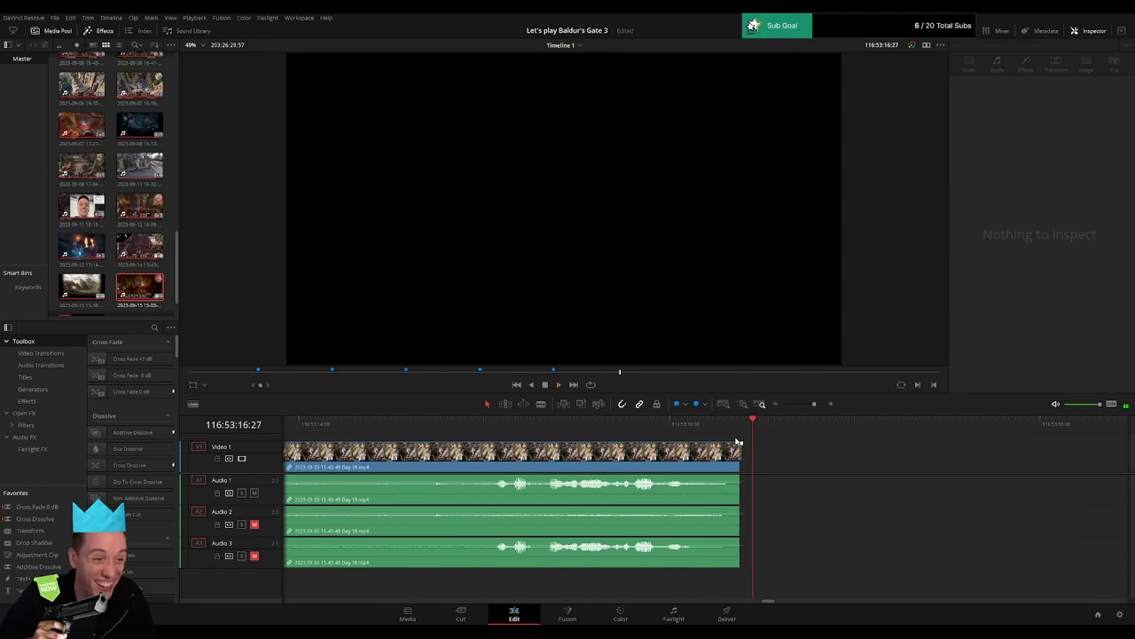
pyautogui.moveTo(741, 443); pyautogui.dragTo(553, 446)
pyautogui.click(534, 424)
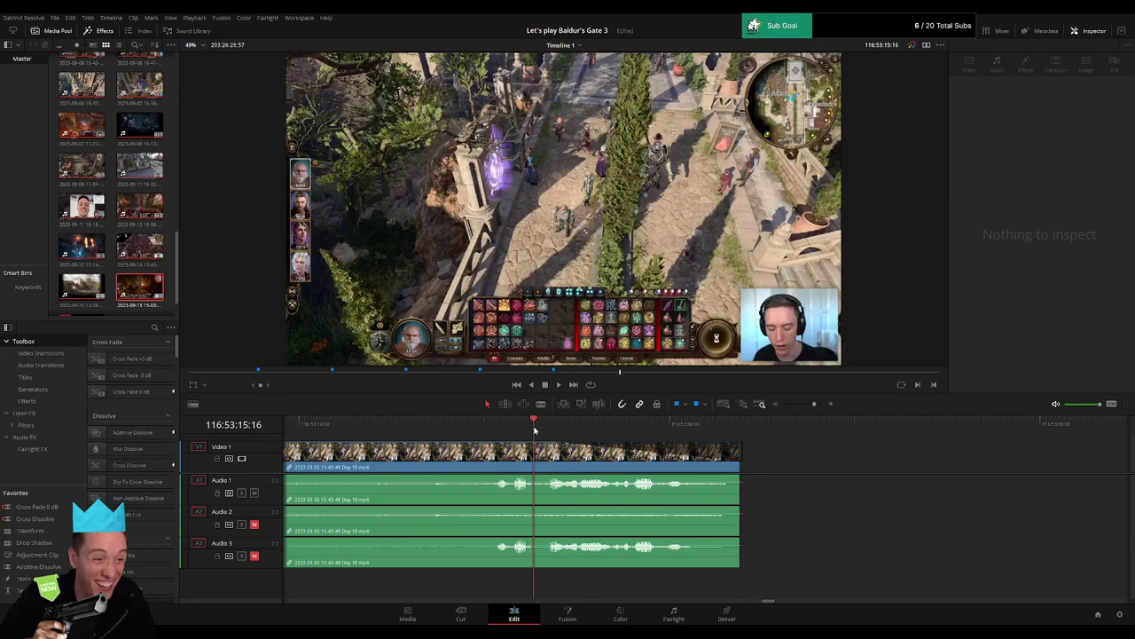
pyautogui.press('space')
pyautogui.press('space')
pyautogui.moveTo(741, 476); pyautogui.dragTo(553, 477)
pyautogui.click(550, 429)
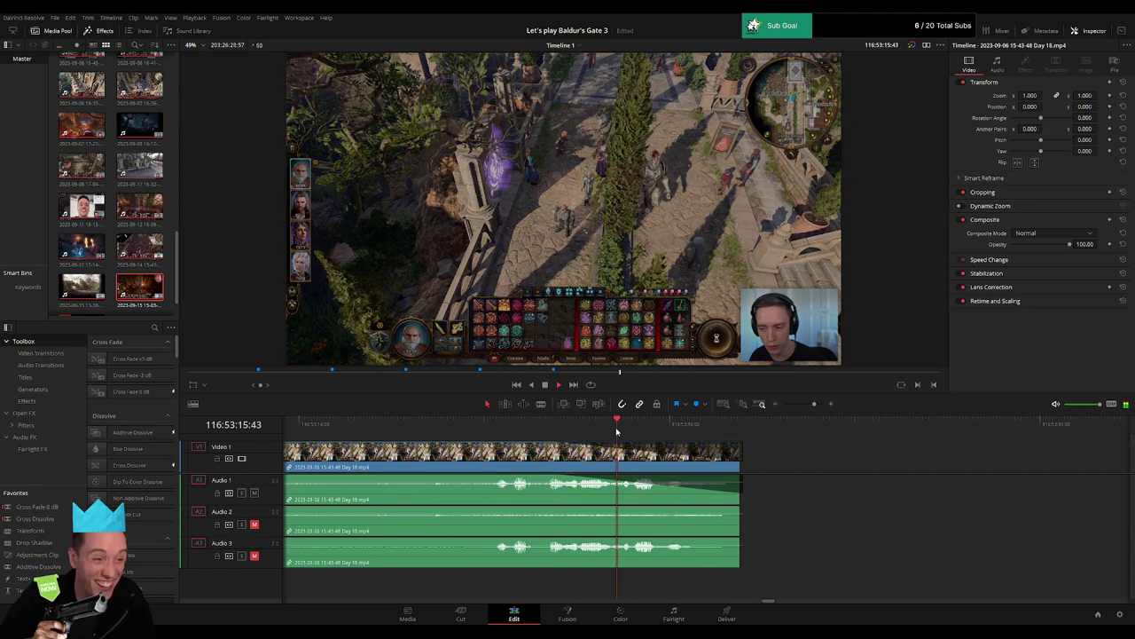
pyautogui.moveTo(739, 507); pyautogui.dragTo(559, 507)
pyautogui.moveTo(741, 538); pyautogui.dragTo(568, 535)
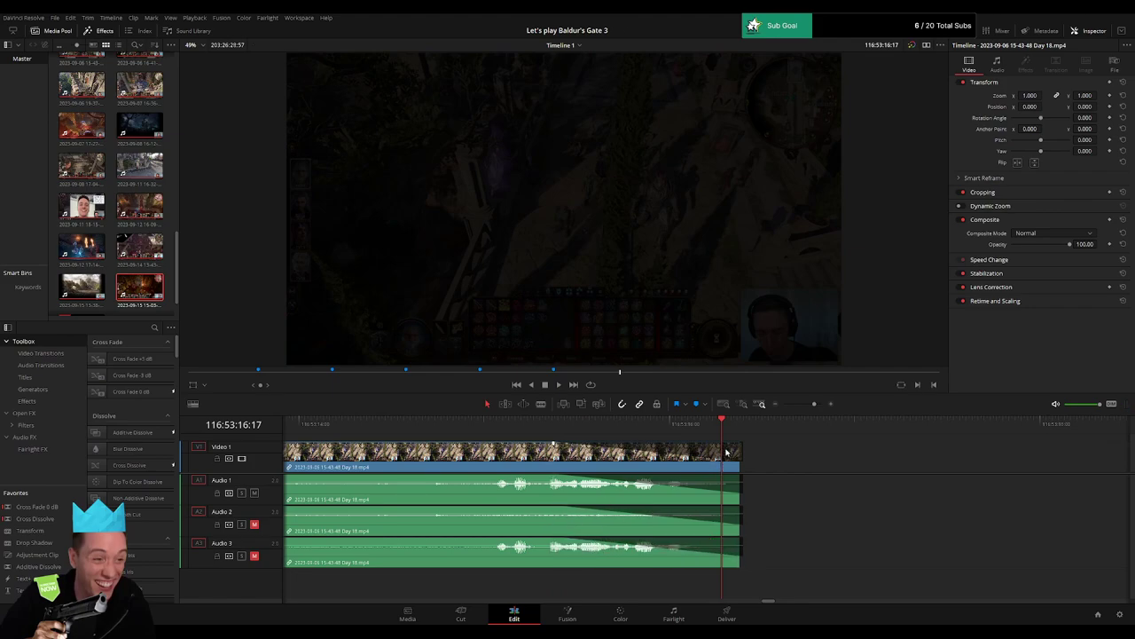
# Trim a few frames off the end of the Day 18 clip on all tracks and play back the fade-out.
pyautogui.moveTo(732, 426); pyautogui.dragTo(731, 463)
pyautogui.click(504, 428)
pyautogui.press('space')
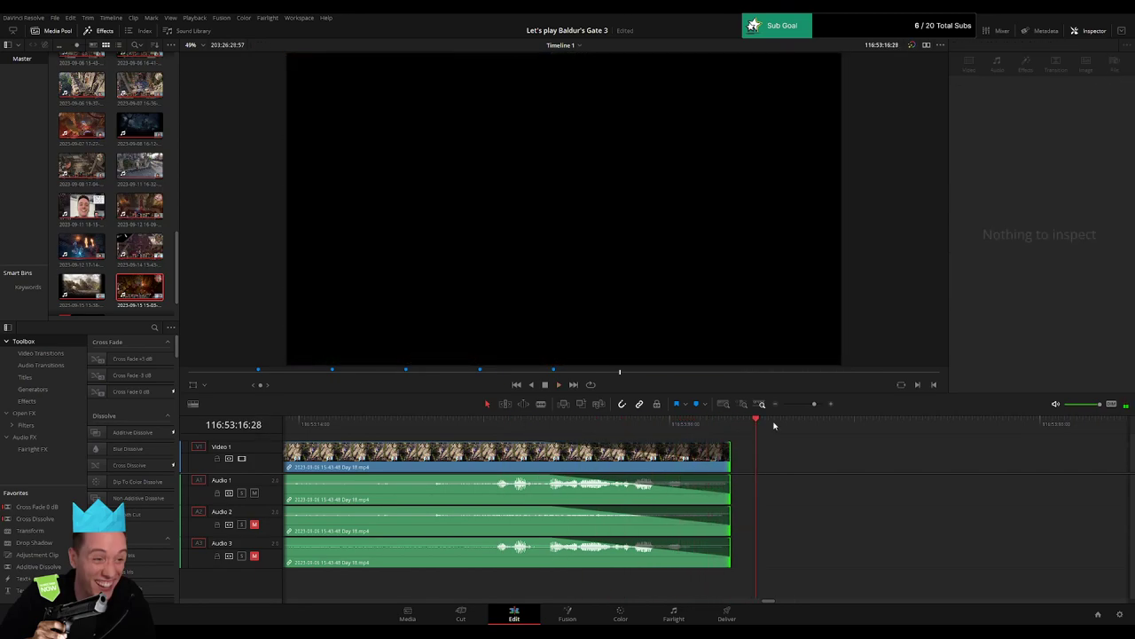
# Set the playhead at 118:00:00:00 in the empty stretch after the Day 18 clip.
pyautogui.moveTo(814, 404); pyautogui.dragTo(782, 405)
pyautogui.hscroll(3, 695, 462)
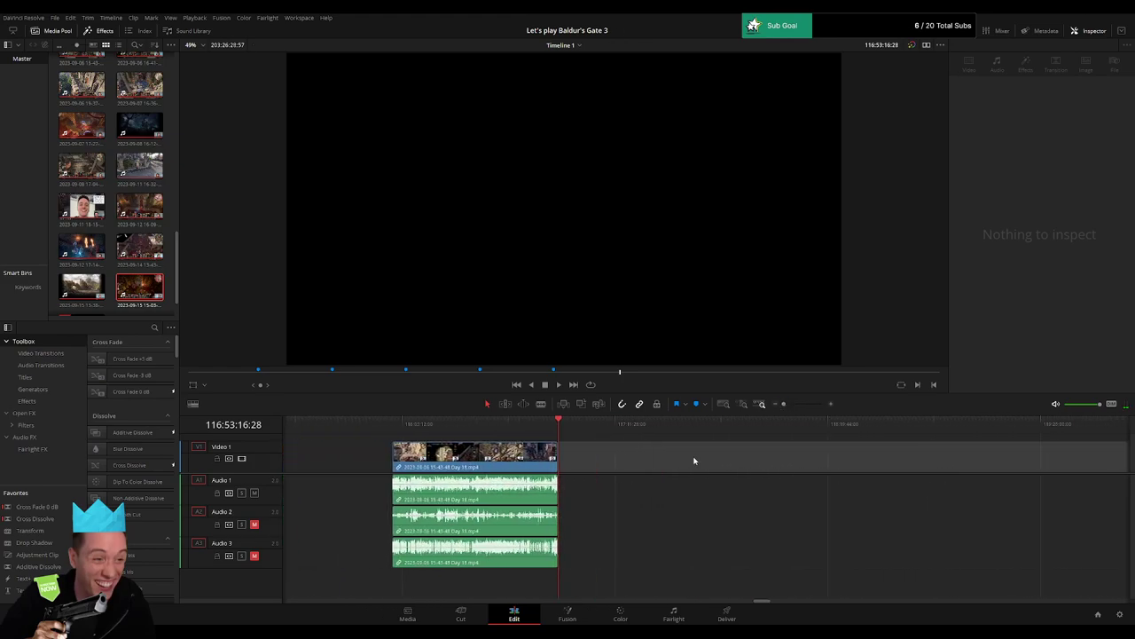
pyautogui.click(390, 428)
pyautogui.click(556, 426)
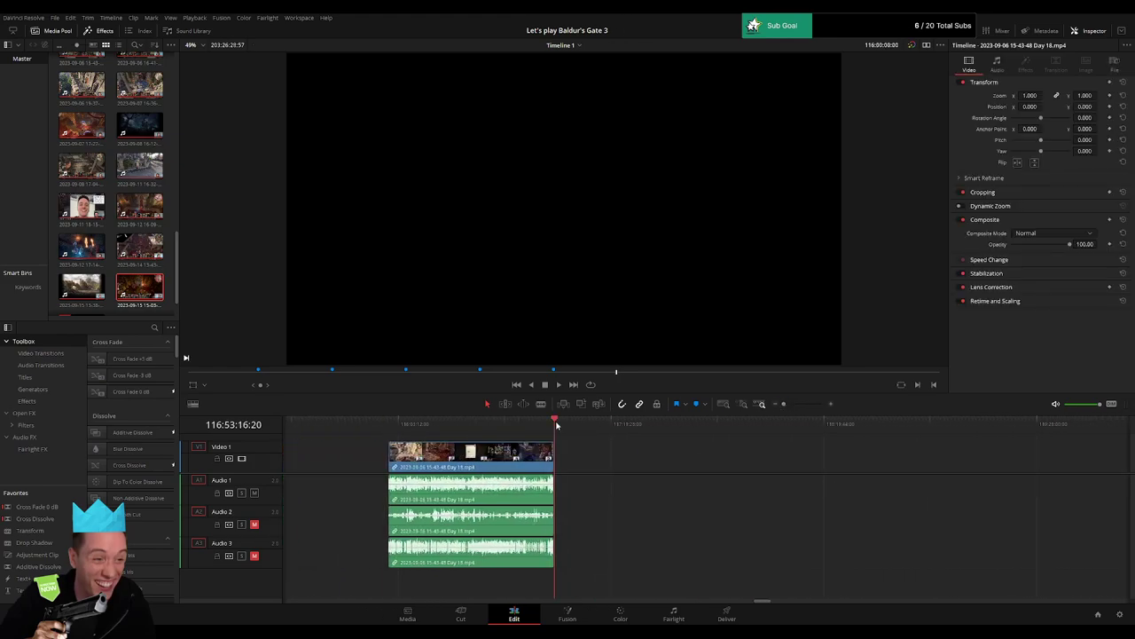
pyautogui.hscroll(2, 620, 457)
pyautogui.hscroll(2, 620, 459)
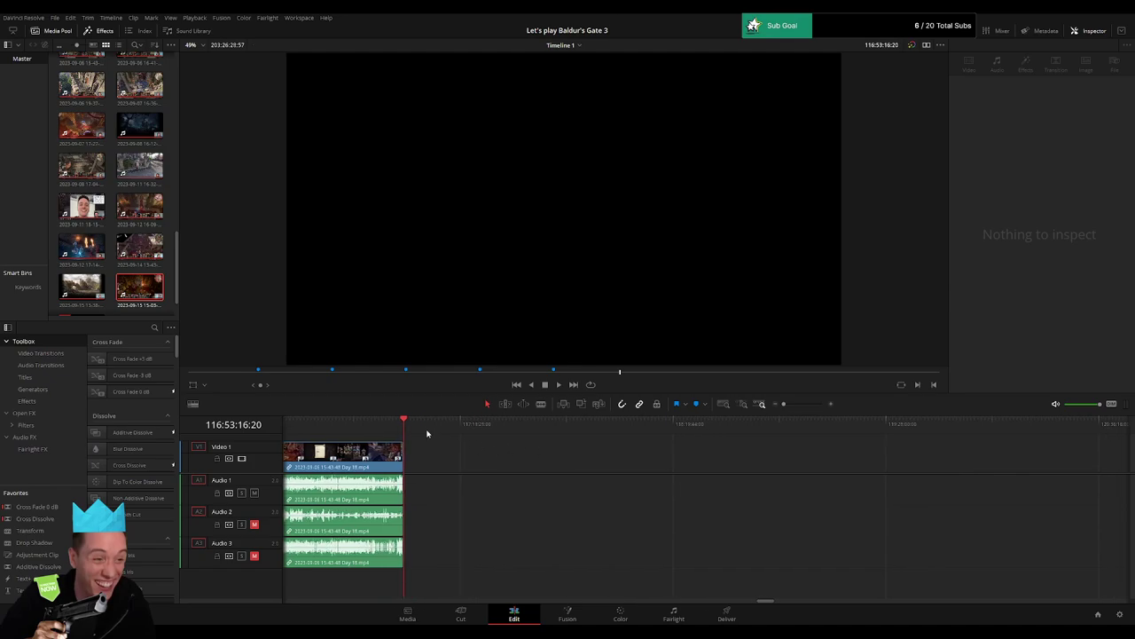
pyautogui.moveTo(424, 431); pyautogui.dragTo(612, 433)
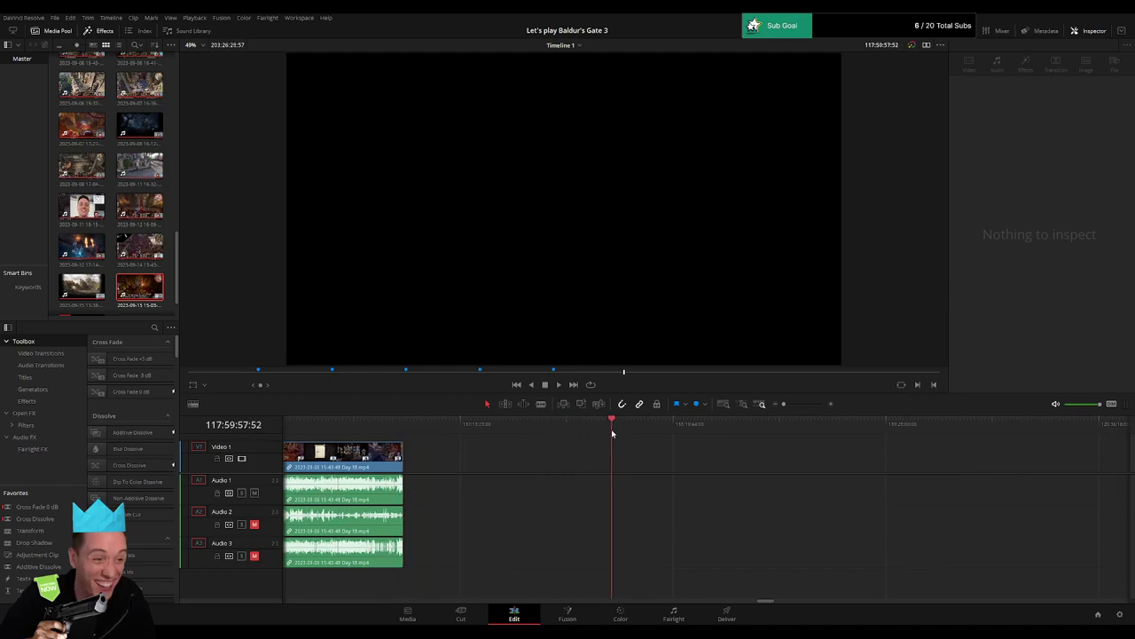
pyautogui.click(787, 404)
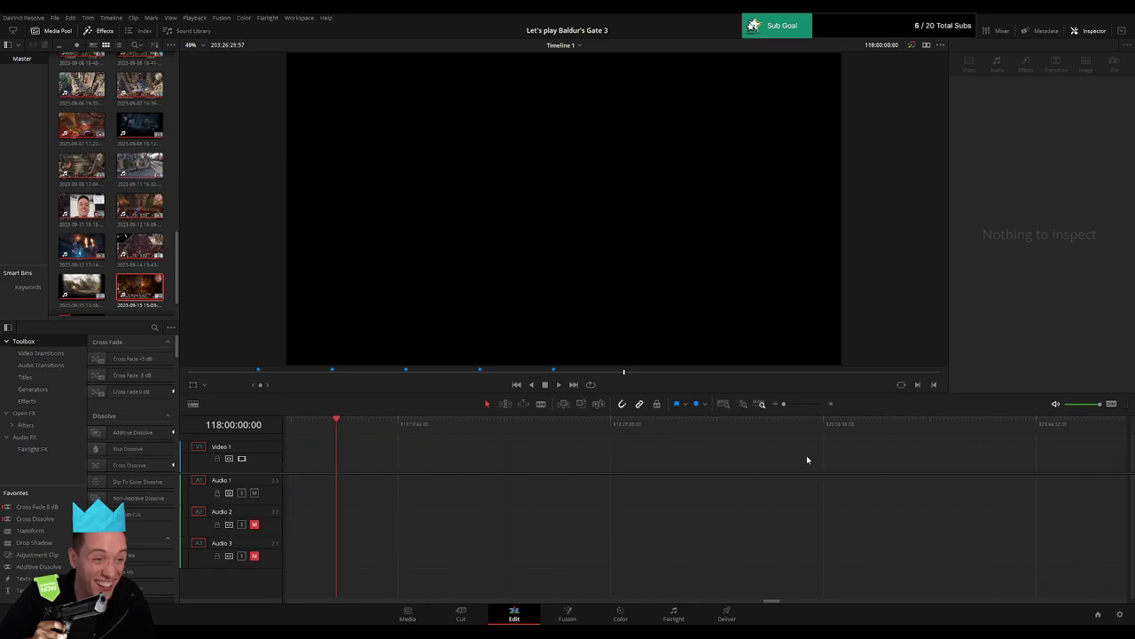
pyautogui.hscroll(5, 807, 459)
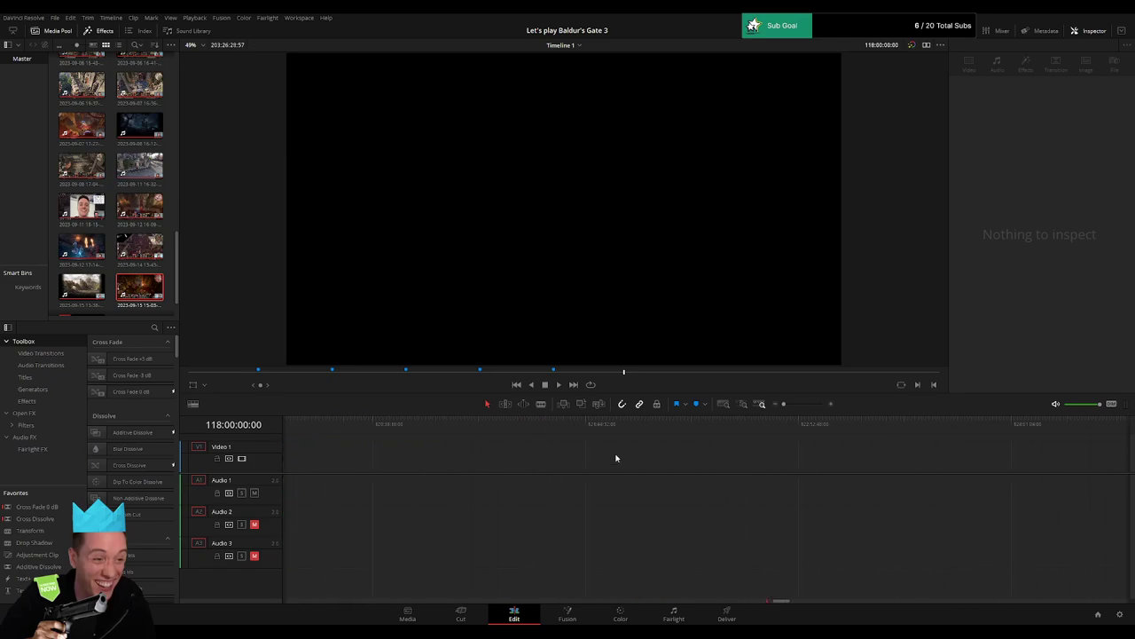
pyautogui.hscroll(3, 855, 463)
pyautogui.moveTo(833, 459); pyautogui.dragTo(477, 458)
pyautogui.hscroll(-6, 479, 458)
pyautogui.moveTo(928, 463); pyautogui.dragTo(417, 460)
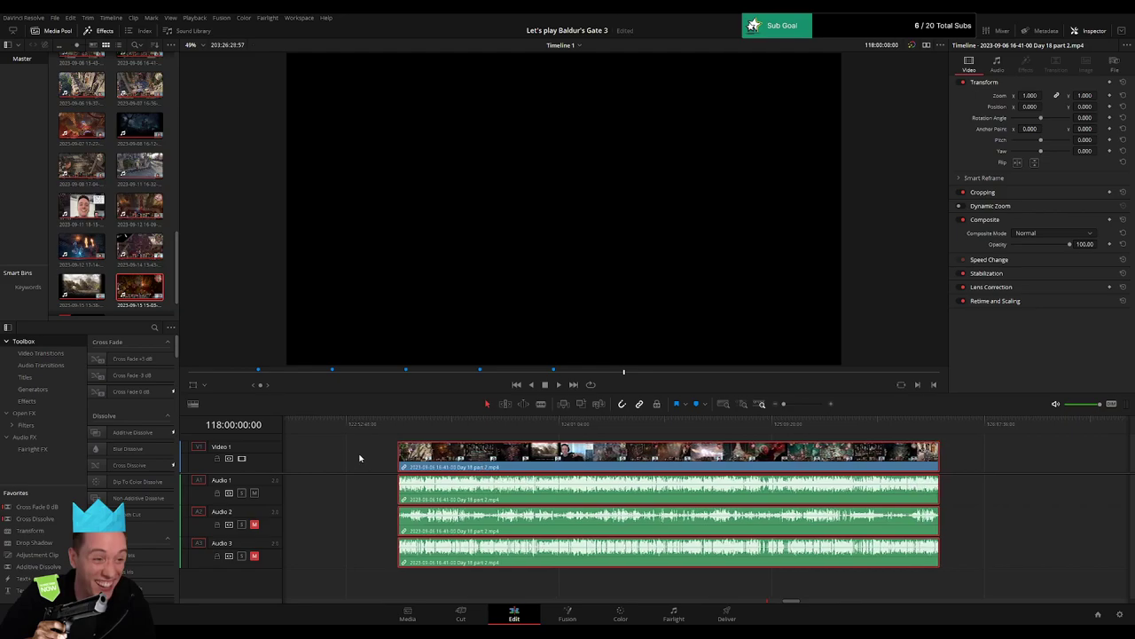
pyautogui.hscroll(-5, 360, 458)
pyautogui.moveTo(890, 462); pyautogui.dragTo(430, 457)
pyautogui.click(418, 436)
pyautogui.moveTo(795, 405); pyautogui.dragTo(806, 408)
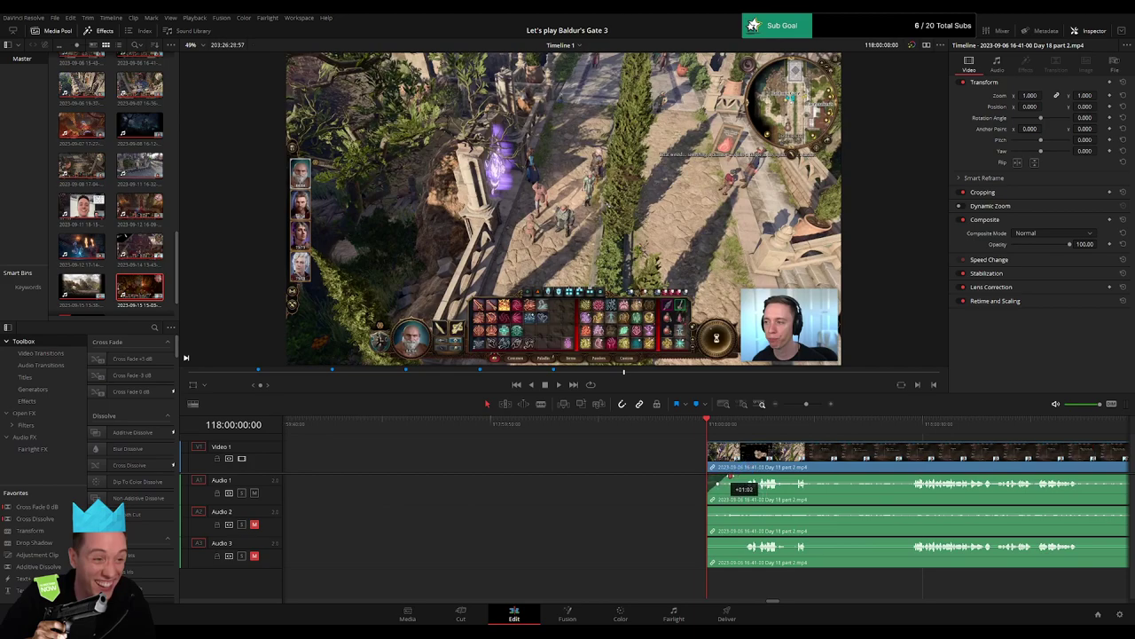
pyautogui.moveTo(808, 405); pyautogui.dragTo(811, 405)
pyautogui.hotkey('ctrl', 'z')
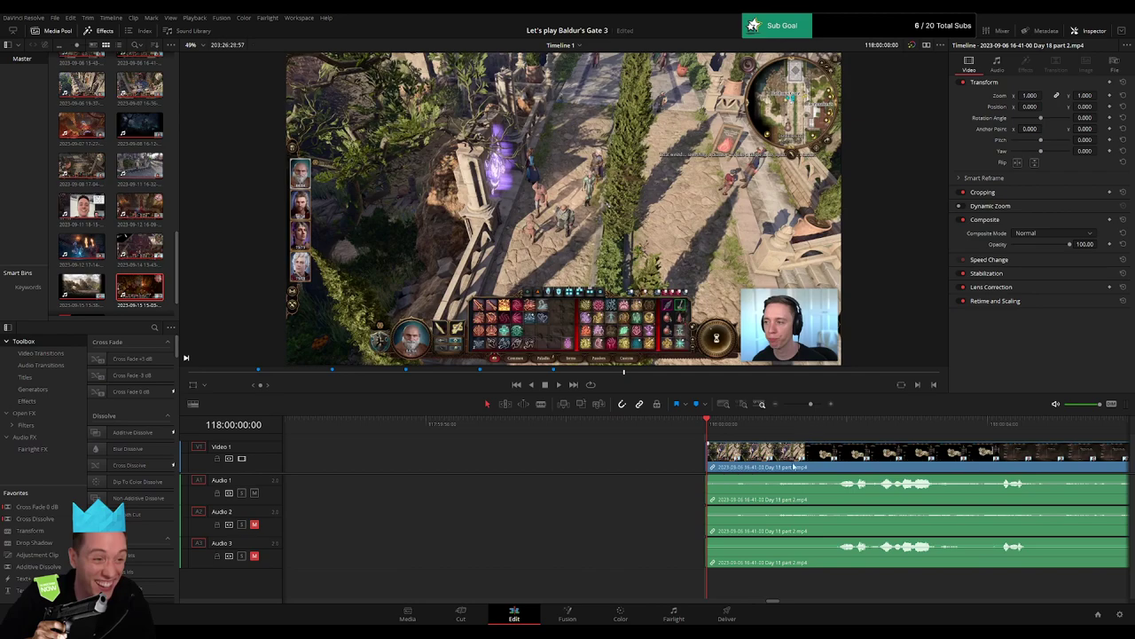
# Cut away the part of the Day 18 part 2 clip before about 118:00:01:10 and move the remainder to start at 118:00:00:00.
pyautogui.moveTo(748, 428); pyautogui.dragTo(791, 427)
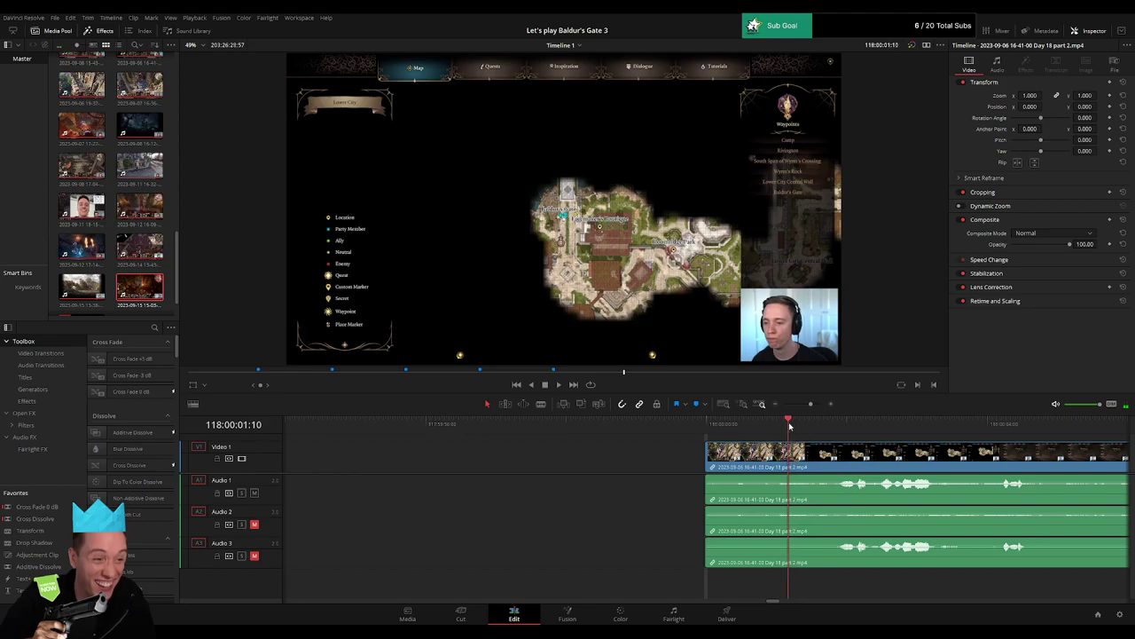
pyautogui.hotkey('ctrl', 'b')
pyautogui.press('Home')
pyautogui.click(739, 457)
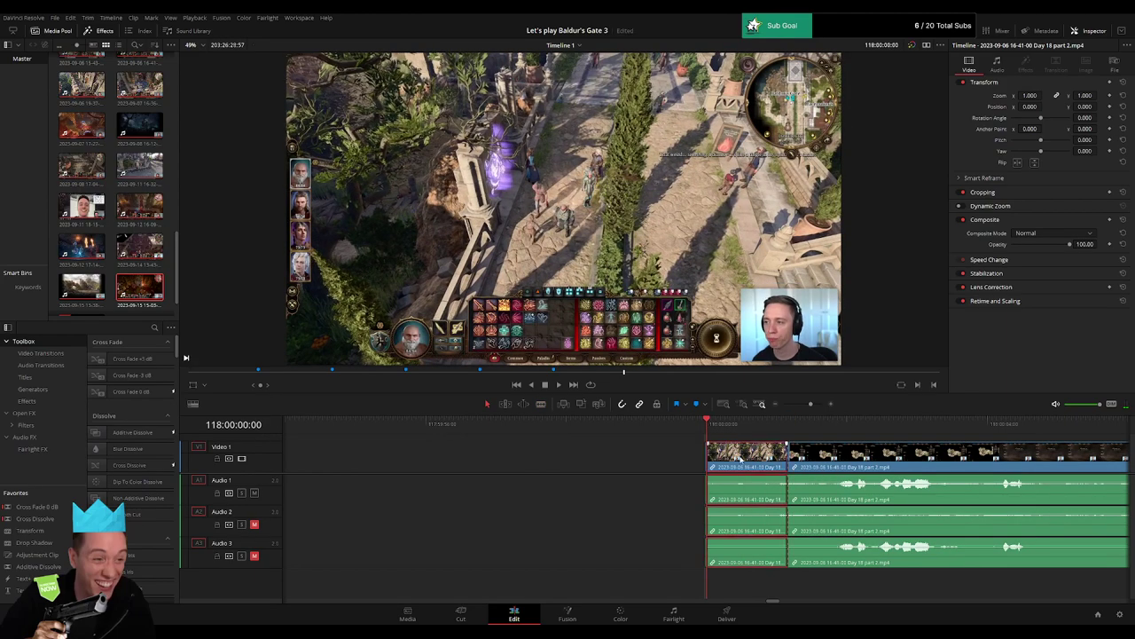
pyautogui.press('BackSpace')
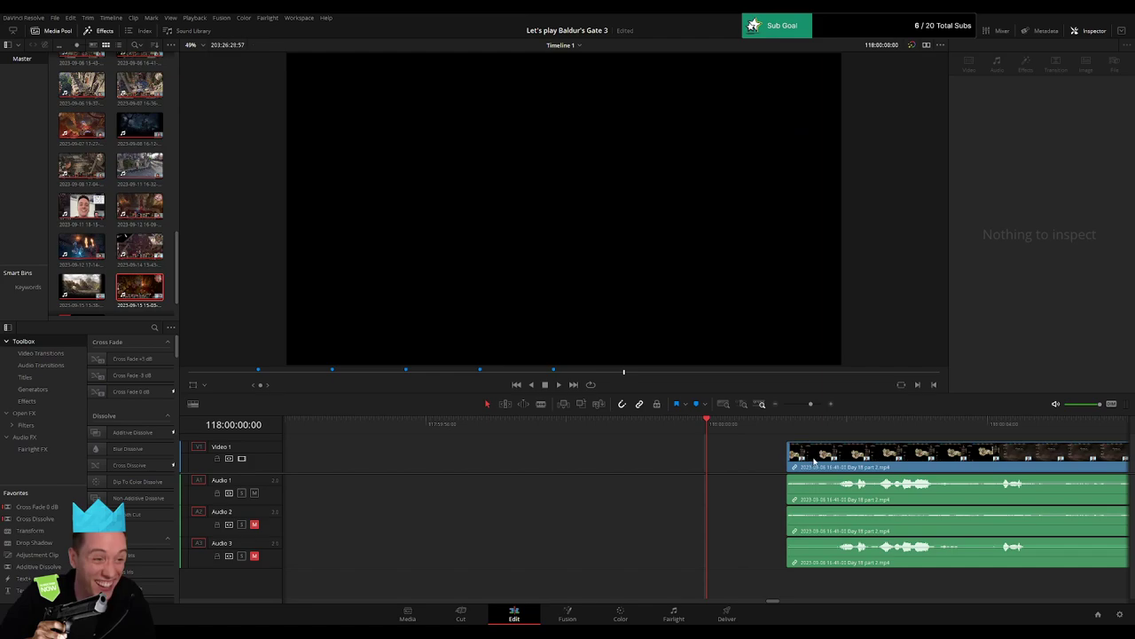
pyautogui.moveTo(794, 454); pyautogui.dragTo(727, 444)
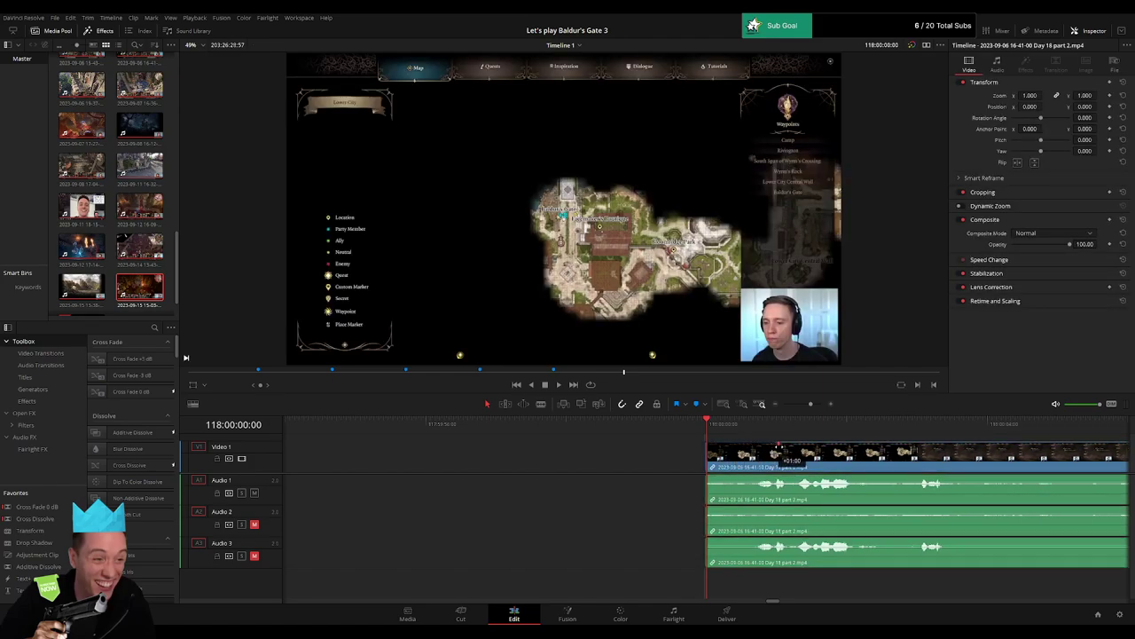
# Add one-second fade-ins to the video and all three audio tracks at the start of the Day 18 part 2 clip and play them back.
pyautogui.moveTo(779, 446); pyautogui.dragTo(778, 445)
pyautogui.moveTo(707, 476); pyautogui.dragTo(768, 477)
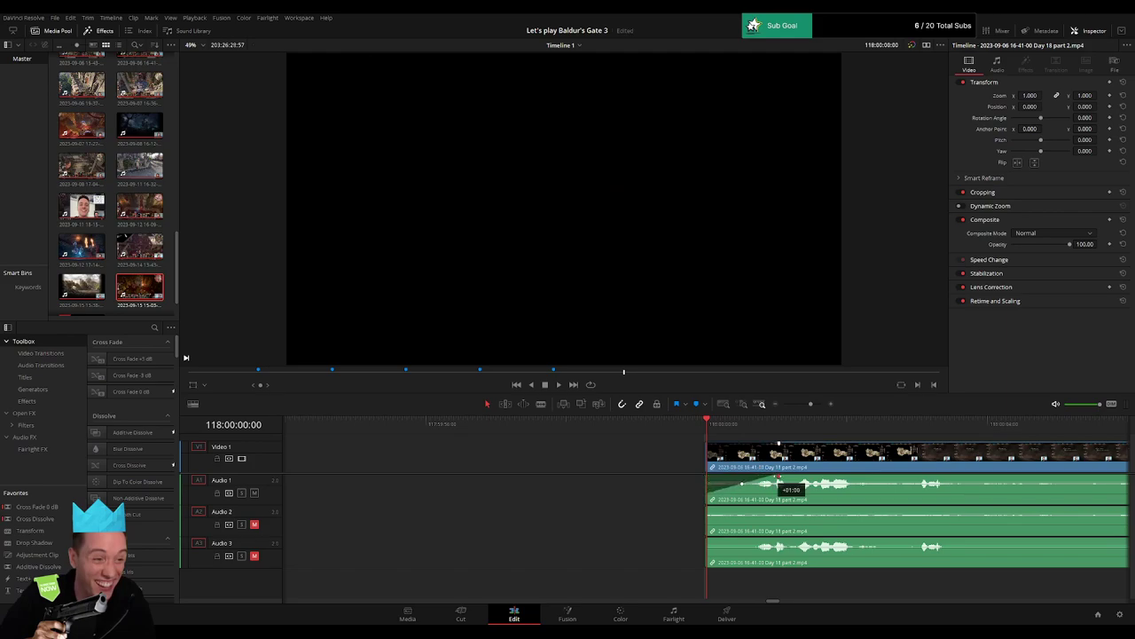
pyautogui.moveTo(711, 510); pyautogui.dragTo(778, 507)
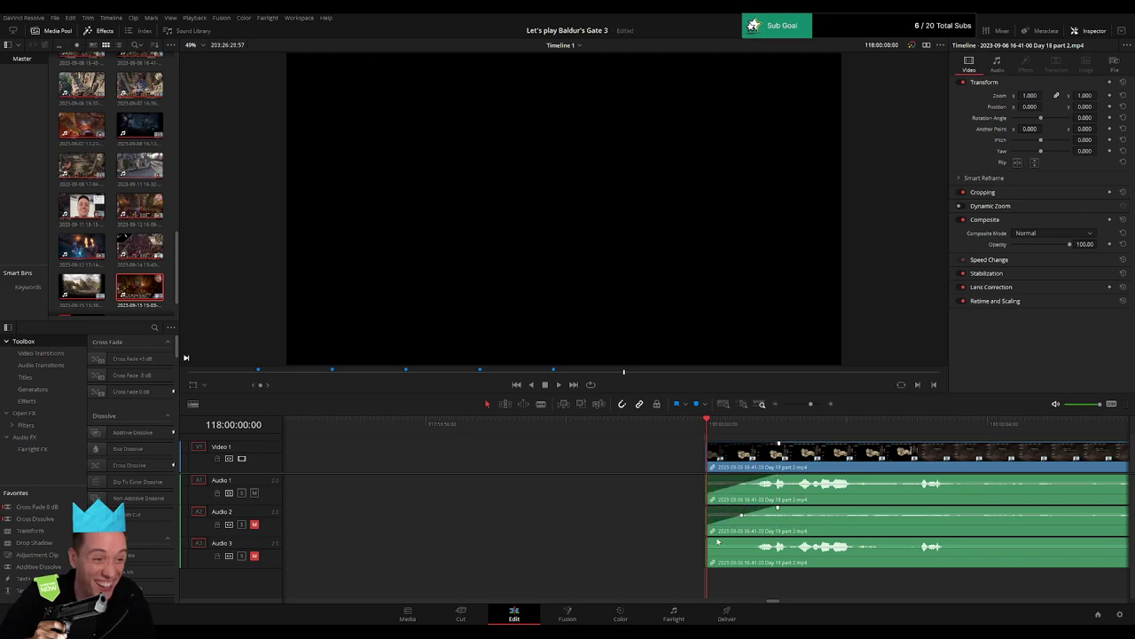
pyautogui.moveTo(712, 540); pyautogui.dragTo(780, 538)
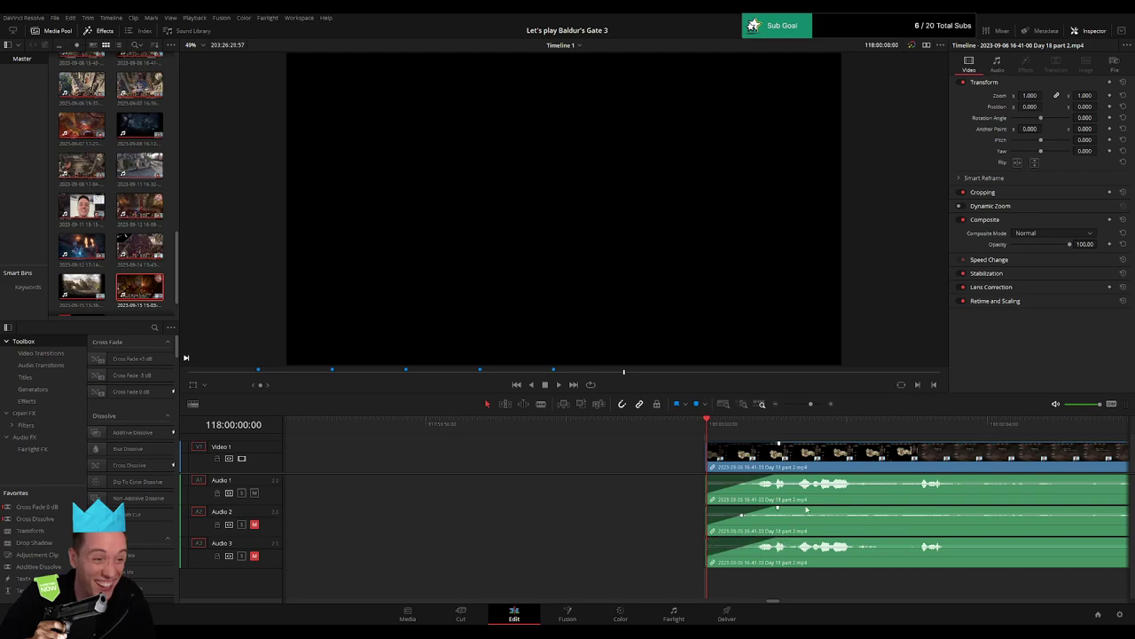
pyautogui.press('space')
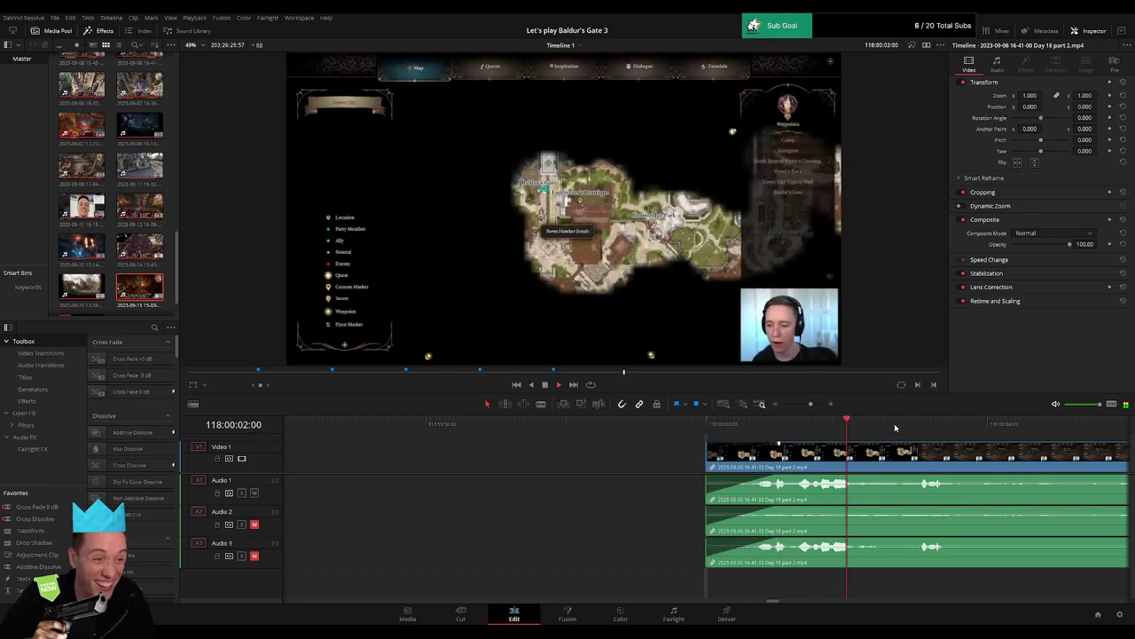
# Scrub through the Day 18 part 2 clip between about 118:57:00:00 and 118:59:00:00 for a suitable episode ending.
pyautogui.moveTo(811, 405); pyautogui.dragTo(783, 405)
pyautogui.moveTo(799, 447); pyautogui.dragTo(601, 453)
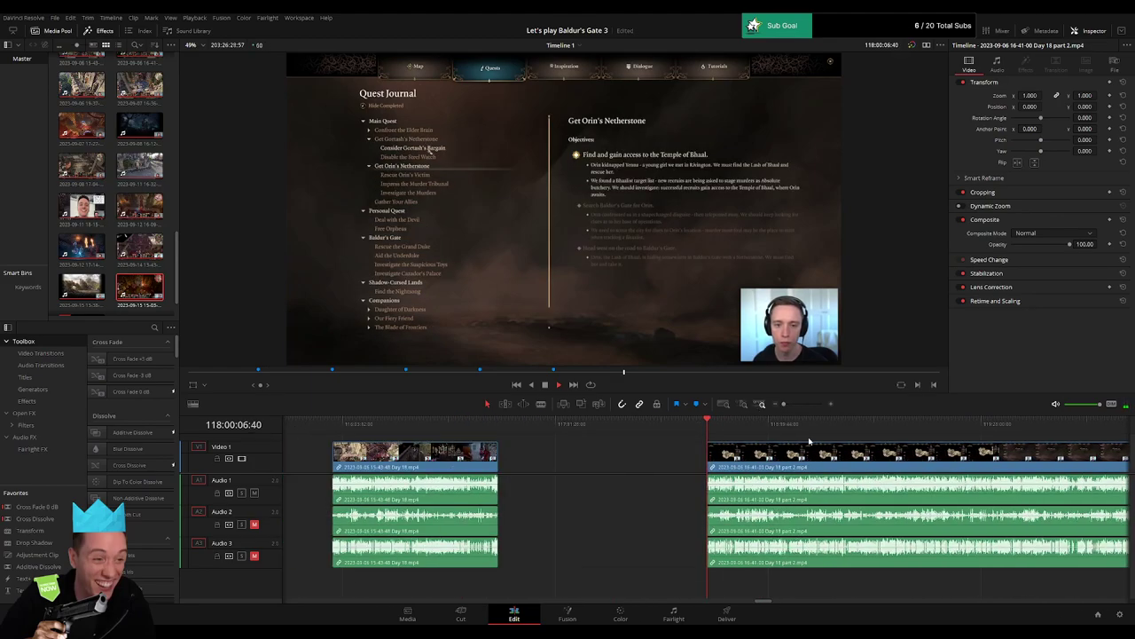
pyautogui.moveTo(395, 433); pyautogui.dragTo(569, 435)
pyautogui.press('space')
pyautogui.moveTo(781, 405); pyautogui.dragTo(801, 406)
pyautogui.click(512, 428)
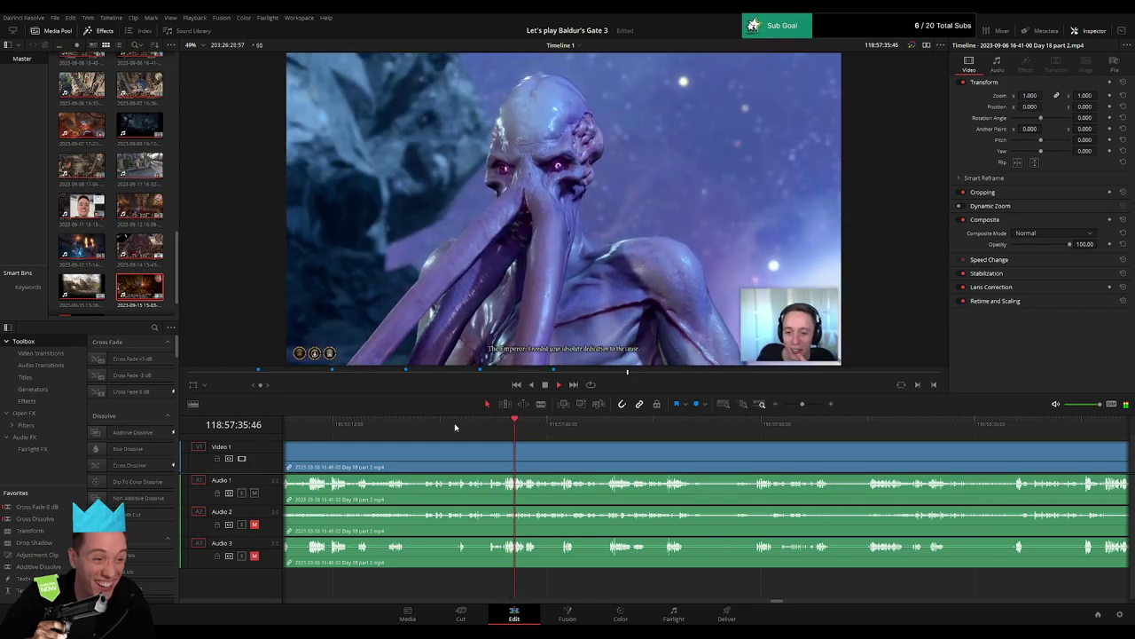
pyautogui.click(456, 427)
pyautogui.click(414, 429)
pyautogui.click(696, 430)
pyautogui.click(757, 426)
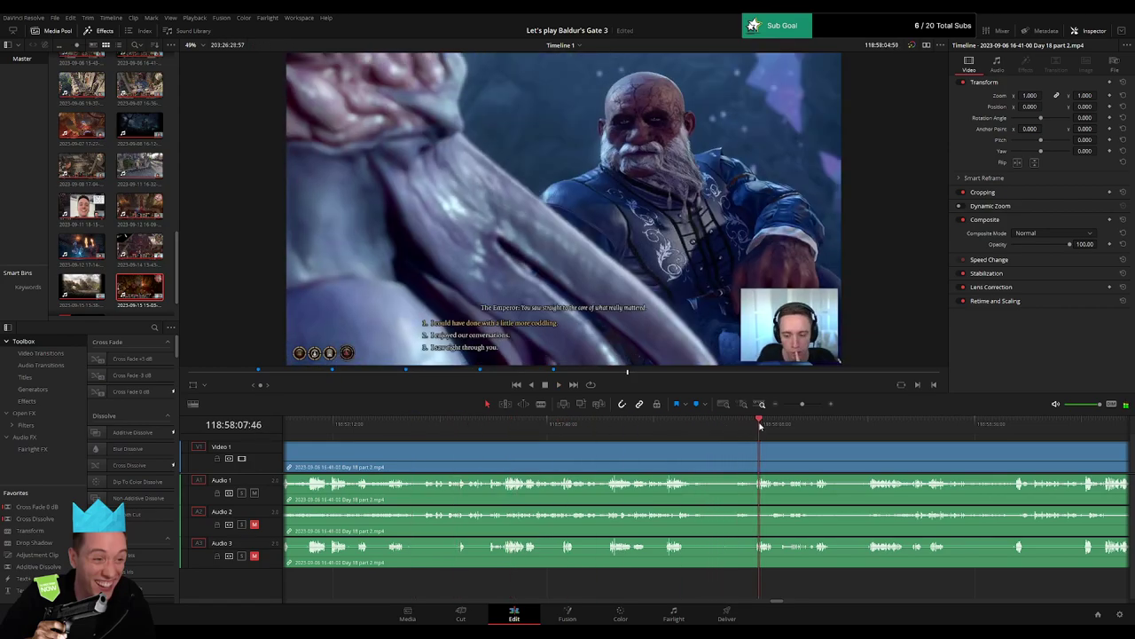
pyautogui.click(870, 423)
pyautogui.moveTo(863, 459); pyautogui.dragTo(506, 444)
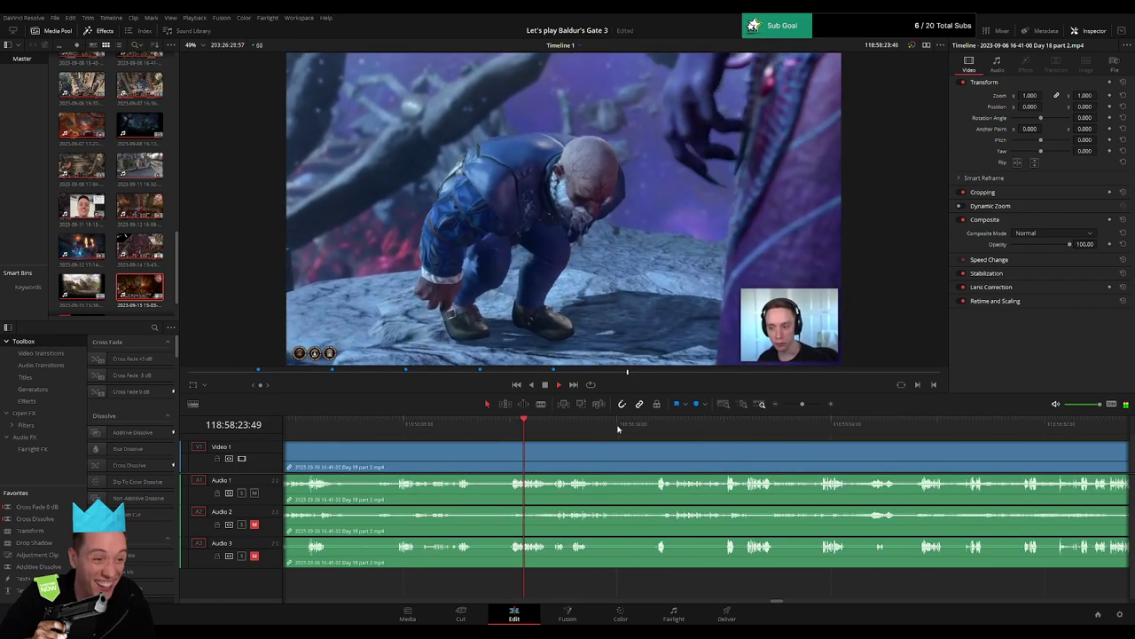
pyautogui.click(654, 427)
pyautogui.click(760, 429)
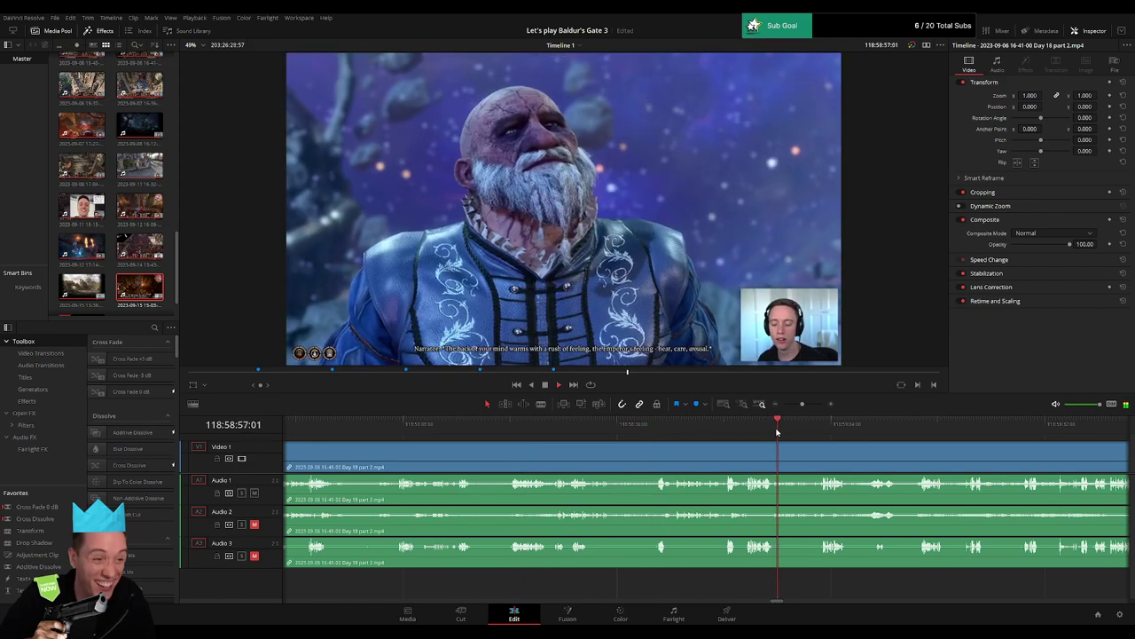
pyautogui.click(824, 427)
# Examine the earlier footage between about 118:54:00:00 and 118:56:00:00 for a natural break to end the episode.
pyautogui.click(796, 405)
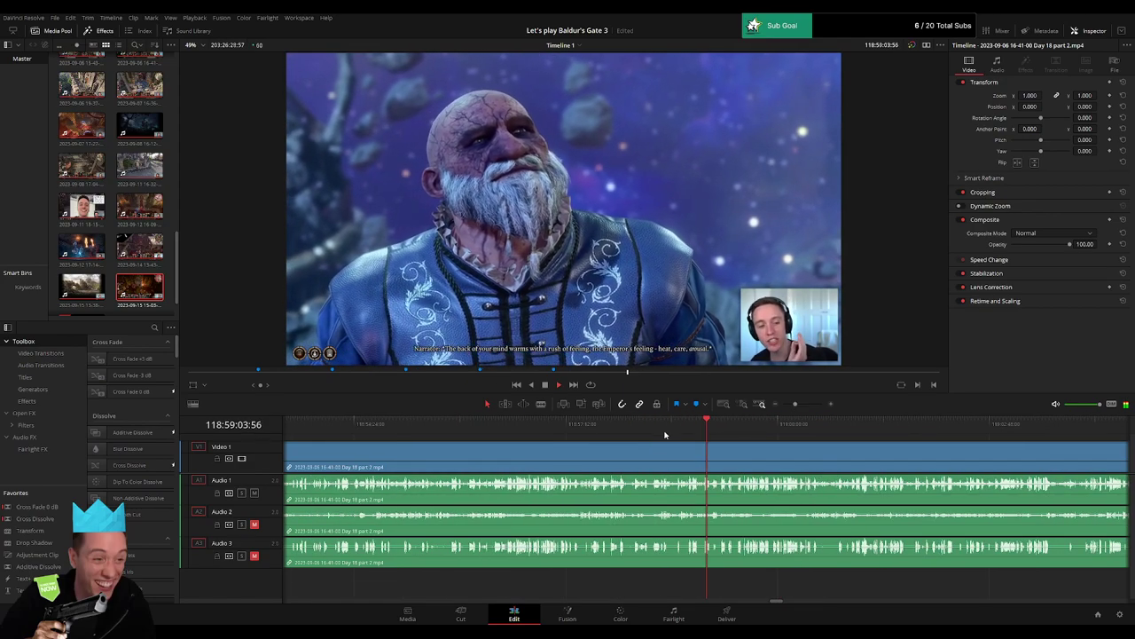
pyautogui.click(570, 424)
pyautogui.click(491, 423)
pyautogui.click(446, 427)
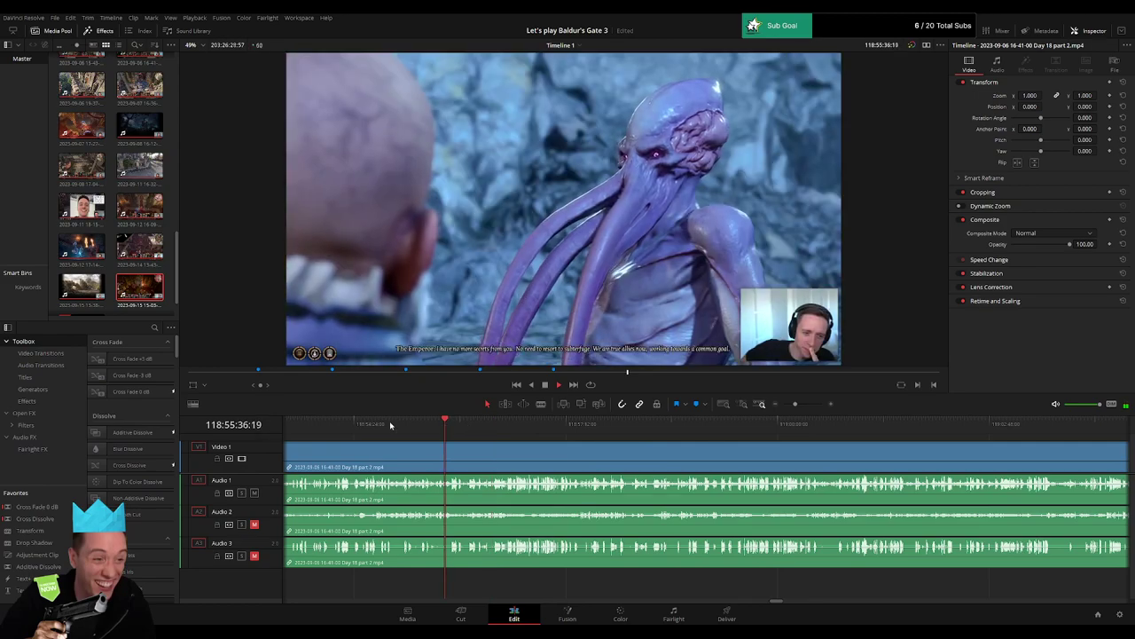
pyautogui.click(391, 426)
pyautogui.hscroll(-5, 574, 446)
pyautogui.click(586, 428)
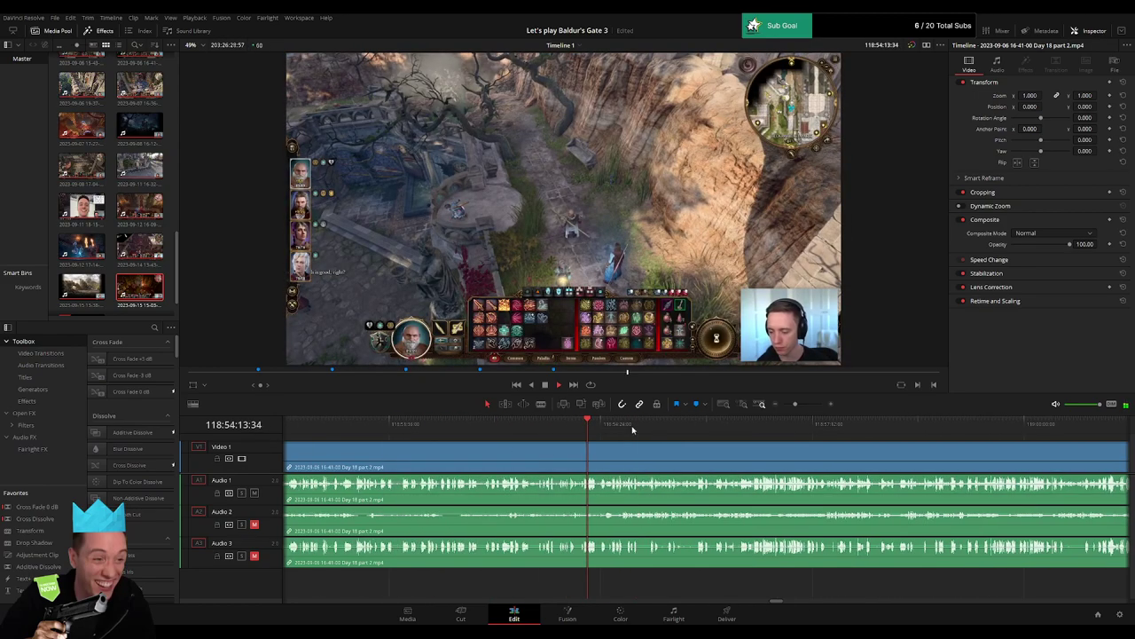
pyautogui.moveTo(796, 403); pyautogui.dragTo(805, 403)
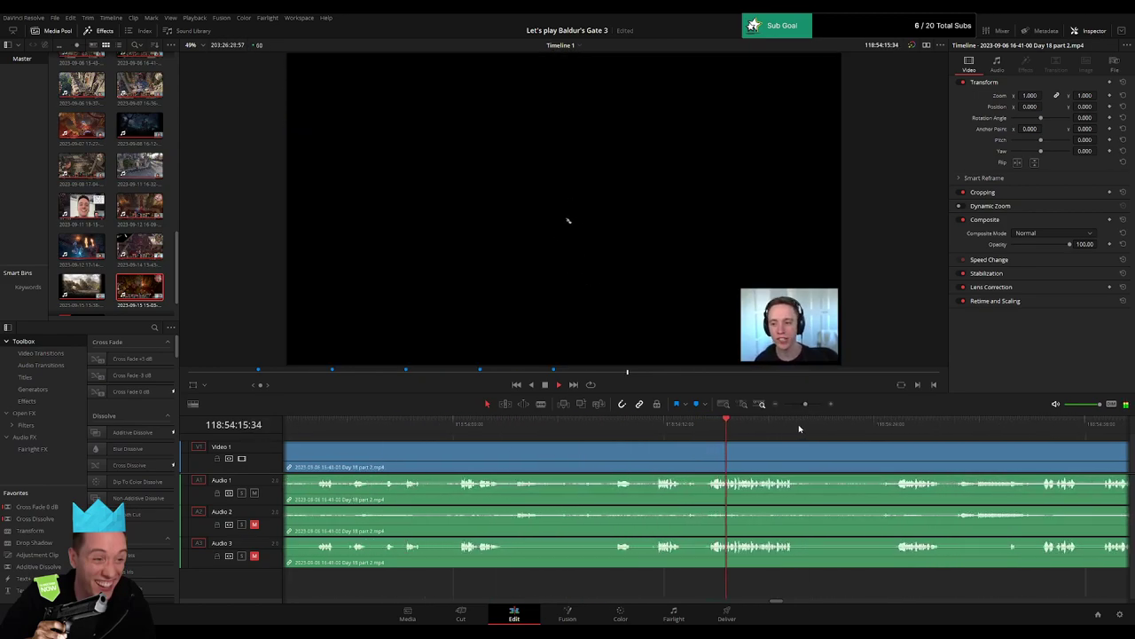
pyautogui.click(888, 425)
pyautogui.hscroll(6, 885, 456)
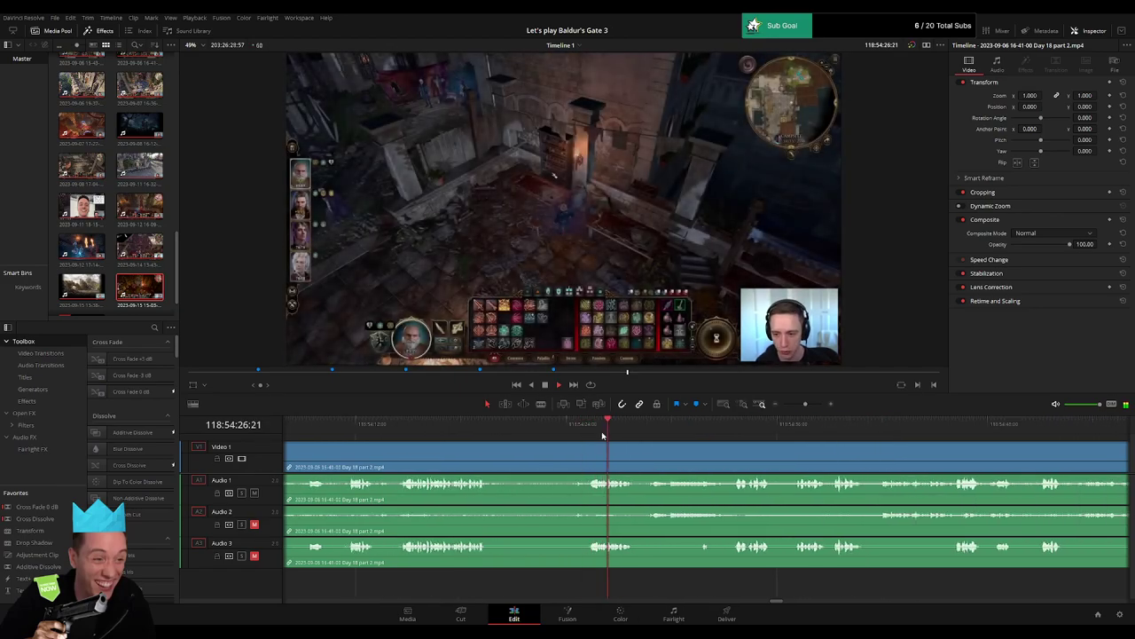
pyautogui.click(731, 423)
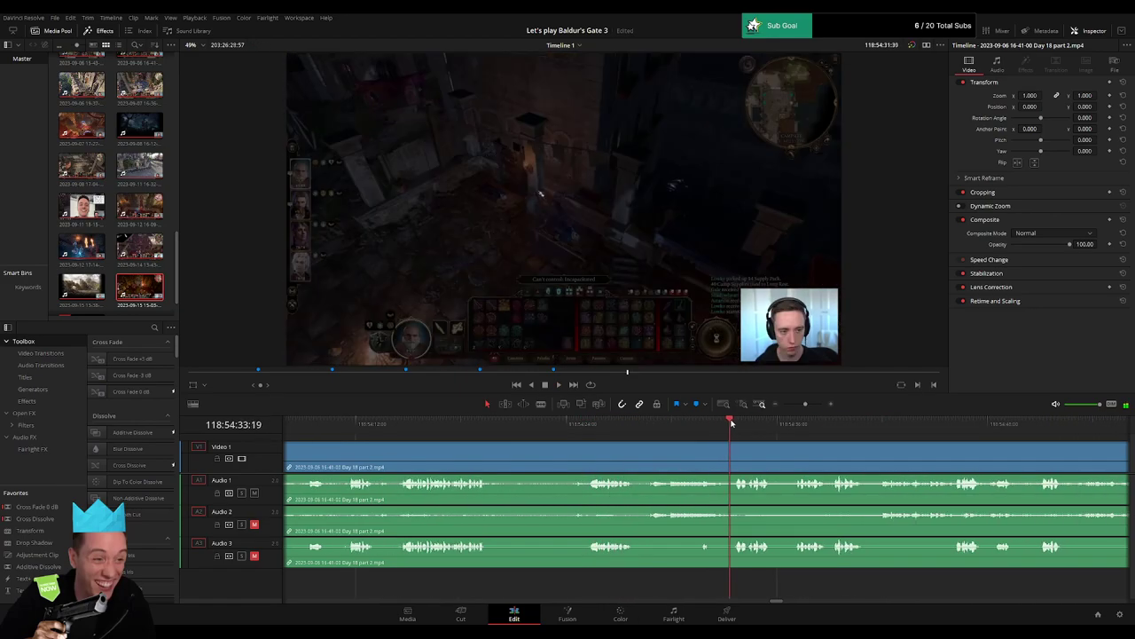
pyautogui.click(589, 423)
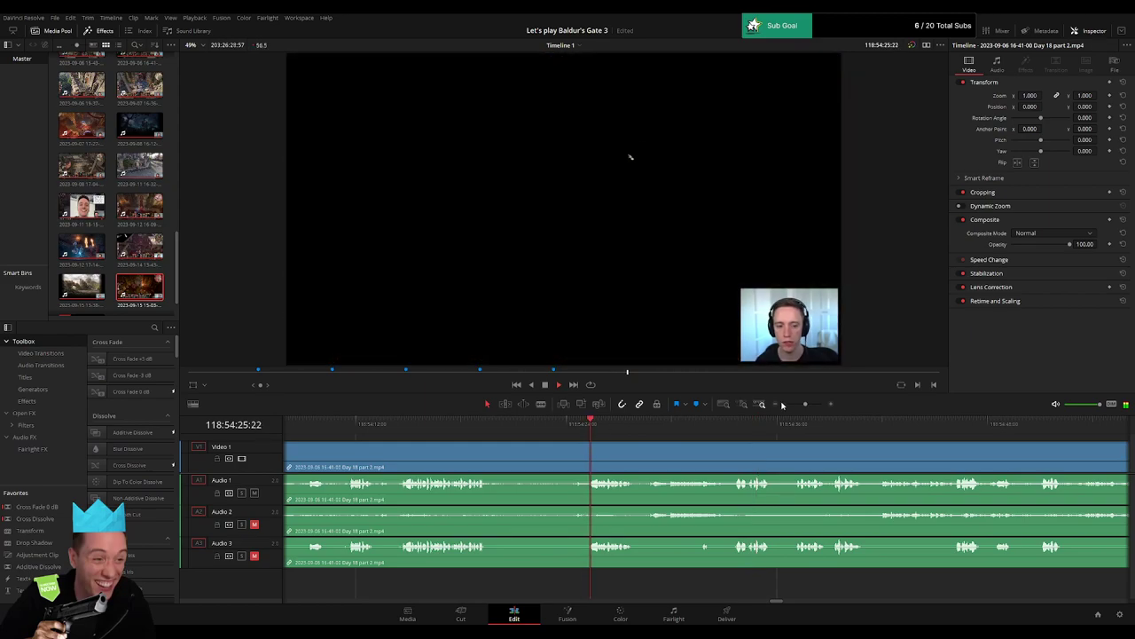
# Split the Day 18 part 2 clip and its audio at 118:54:23:30.
pyautogui.press('space')
pyautogui.click(776, 405)
pyautogui.click(706, 433)
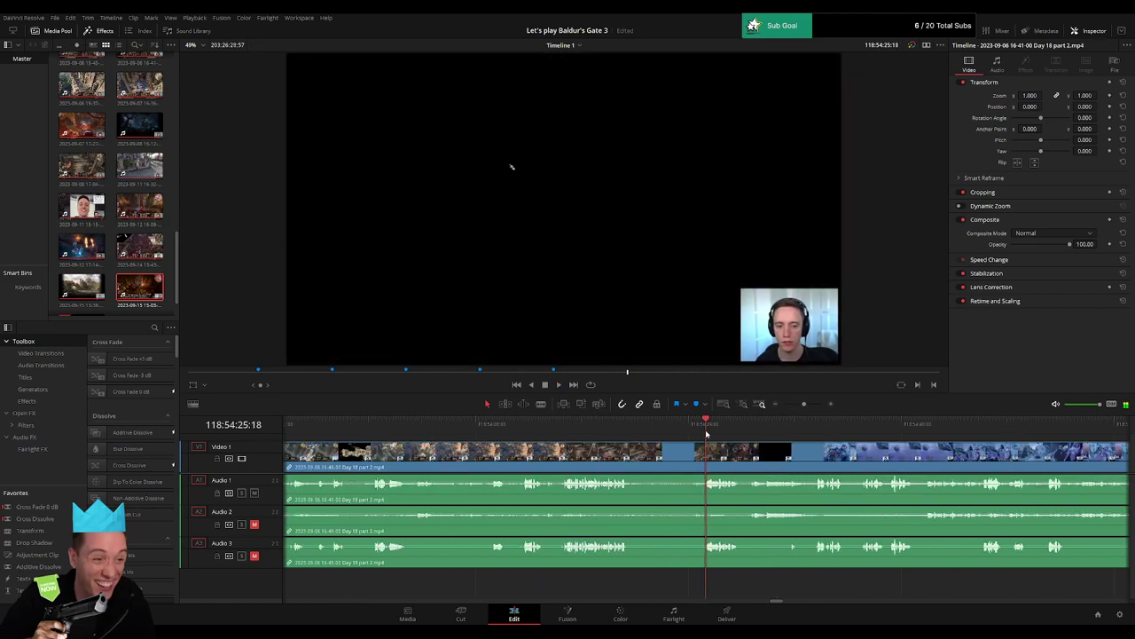
pyautogui.moveTo(707, 434); pyautogui.dragTo(676, 434)
pyautogui.click(804, 406)
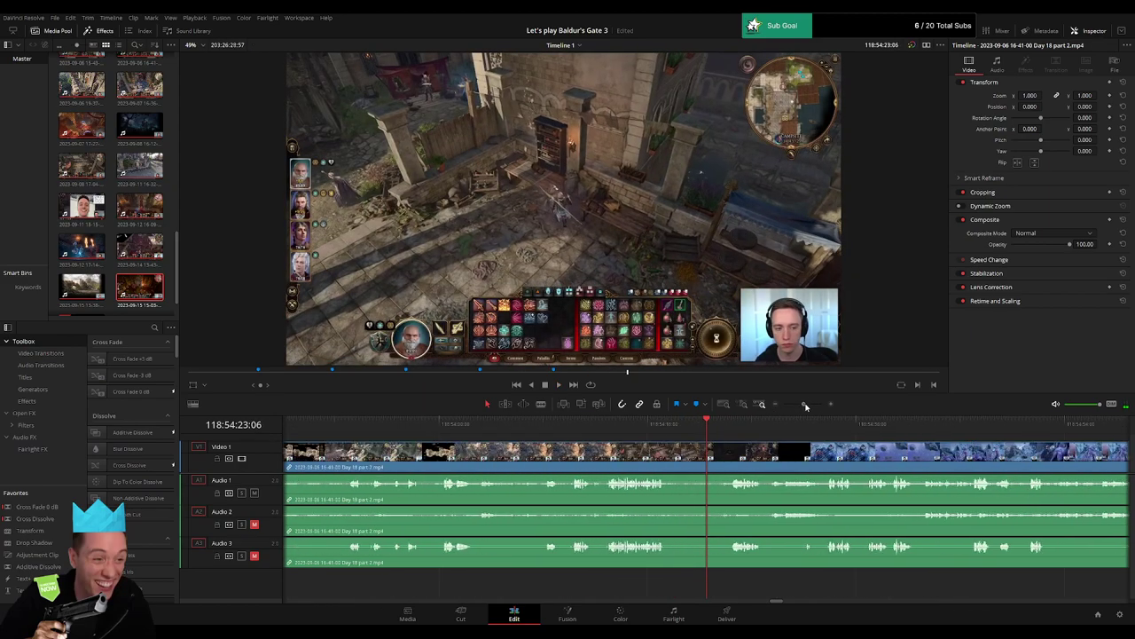
pyautogui.moveTo(805, 405)
pyautogui.mouseDown()
pyautogui.moveTo(805, 437)
pyautogui.moveTo(723, 441)
pyautogui.moveTo(757, 444)
pyautogui.mouseUp()
pyautogui.hotkey('ctrl', 'b')
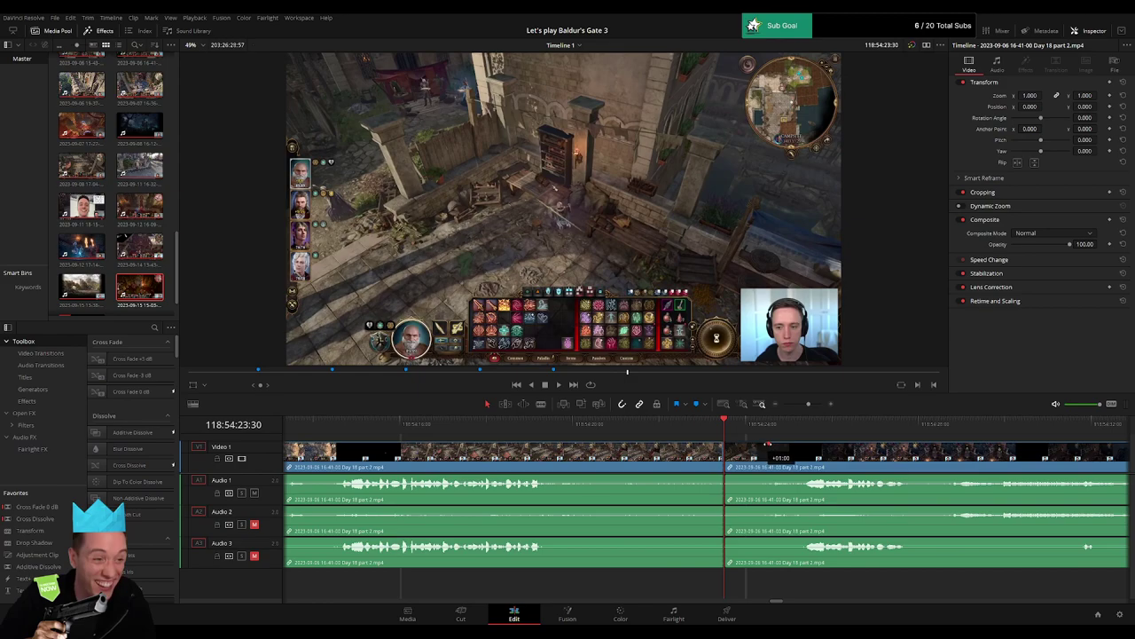
# Add fades of about one second on both sides of the cut at 118:54:23:30, on the video and all three audio tracks.
pyautogui.moveTo(768, 444); pyautogui.dragTo(671, 447)
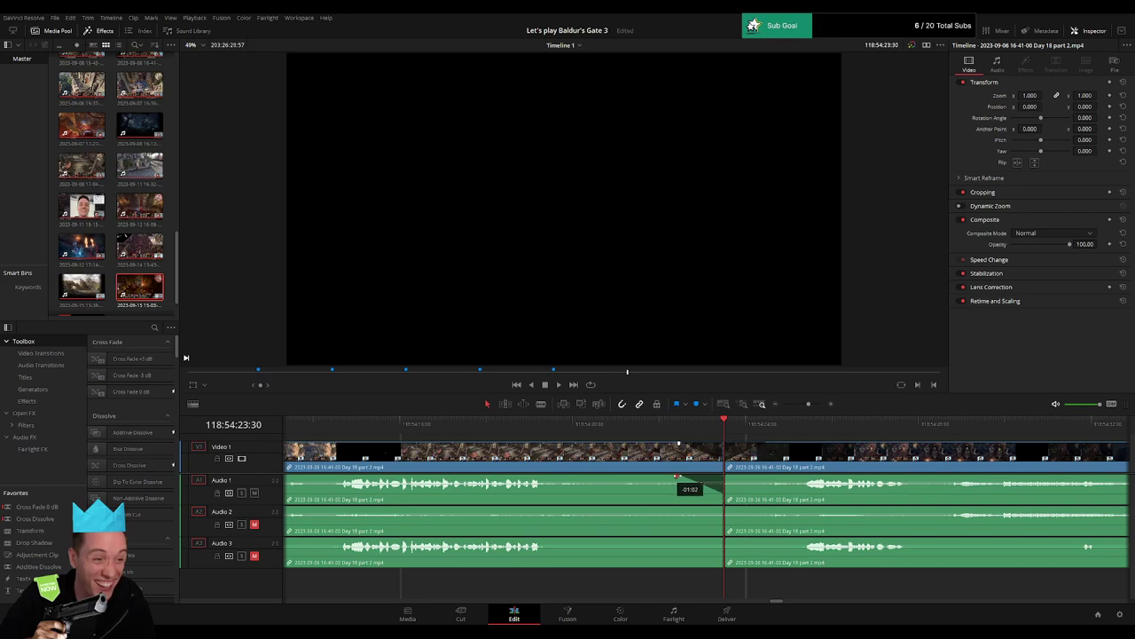
pyautogui.moveTo(725, 476); pyautogui.dragTo(759, 506)
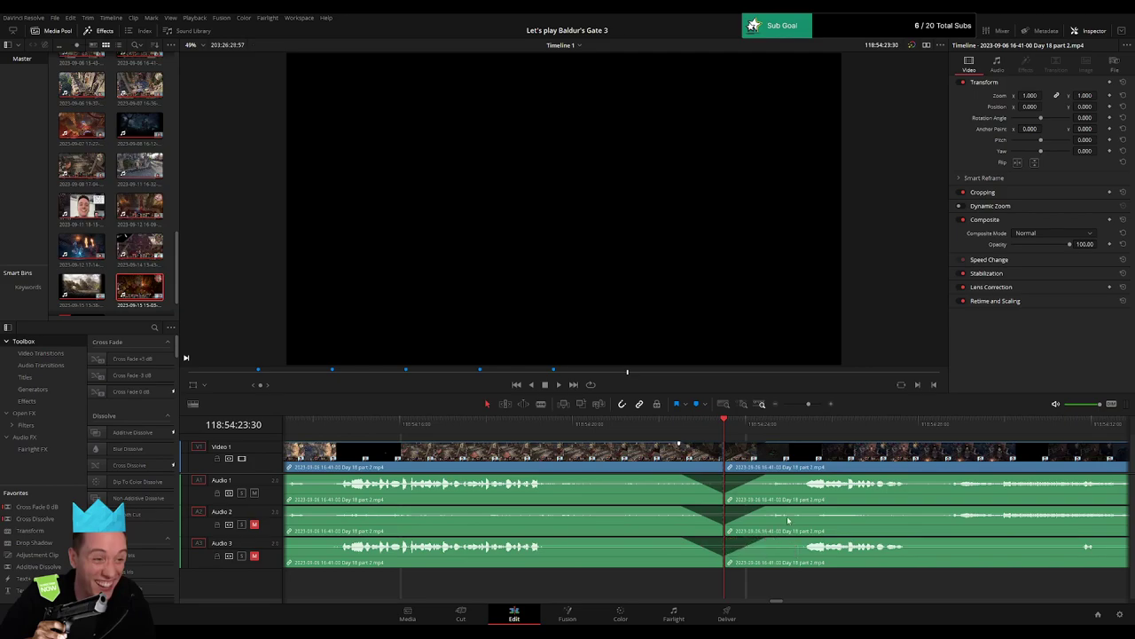
# Move the Day 18 part 2 section after the cut farther along the timeline, leaving a gap behind the finished episode.
pyautogui.moveTo(809, 405); pyautogui.dragTo(785, 404)
pyautogui.hscroll(5, 635, 465)
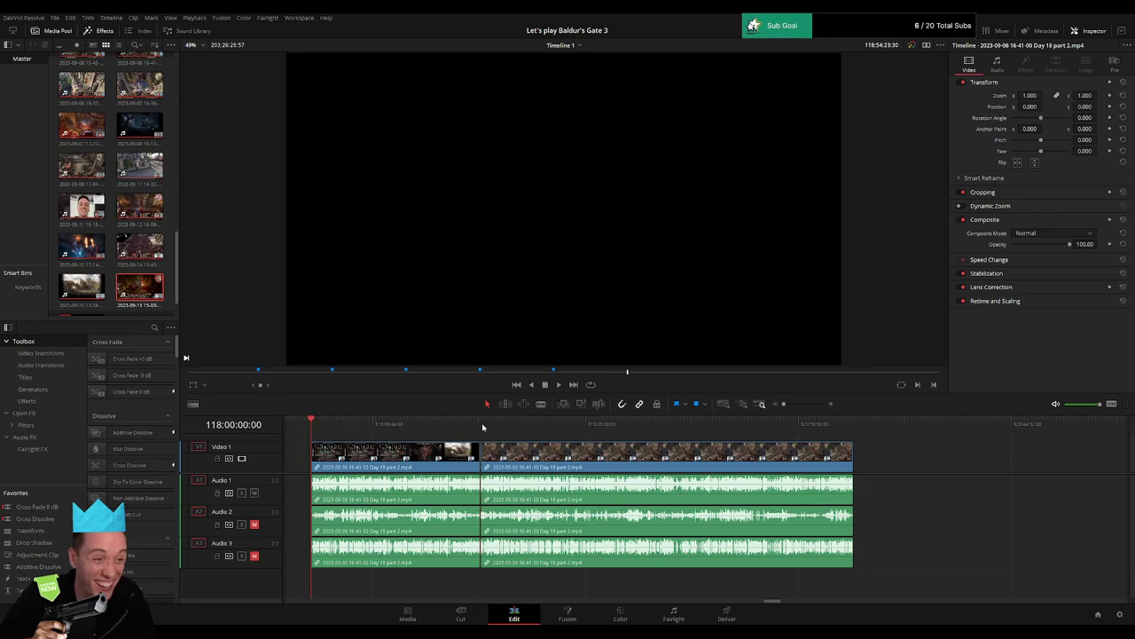
pyautogui.hscroll(3, 587, 454)
pyautogui.moveTo(491, 455); pyautogui.dragTo(809, 457)
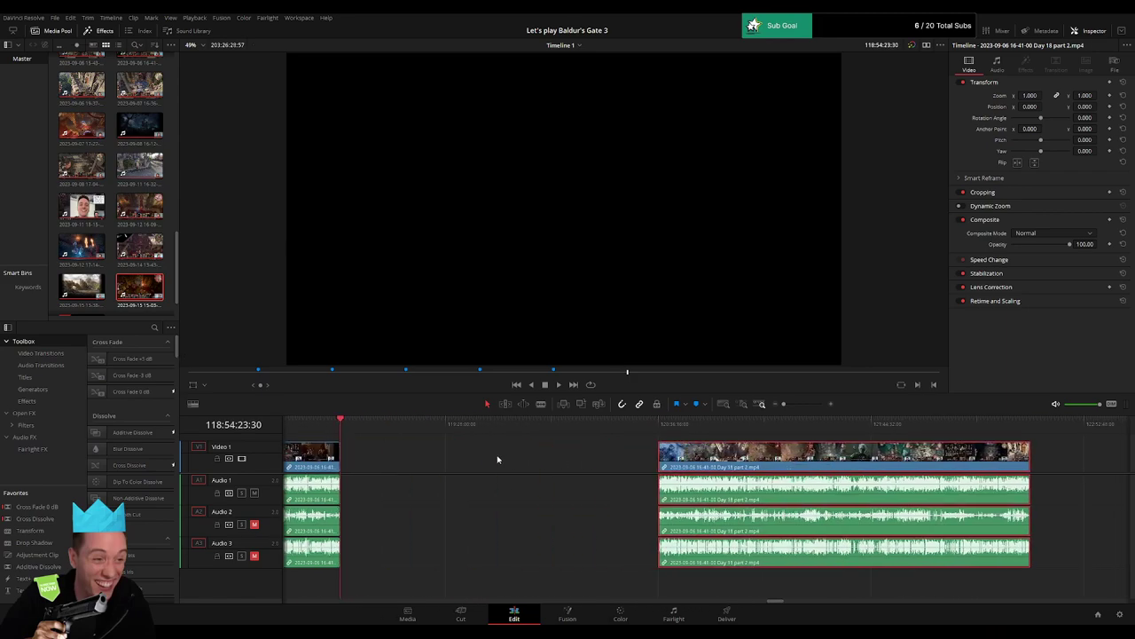
pyautogui.click(496, 459)
# Add a marker named "60 episodes" at 118:54:23:30, where the finished episode ends.
pyautogui.hscroll(-4, 458, 460)
pyautogui.click(624, 467)
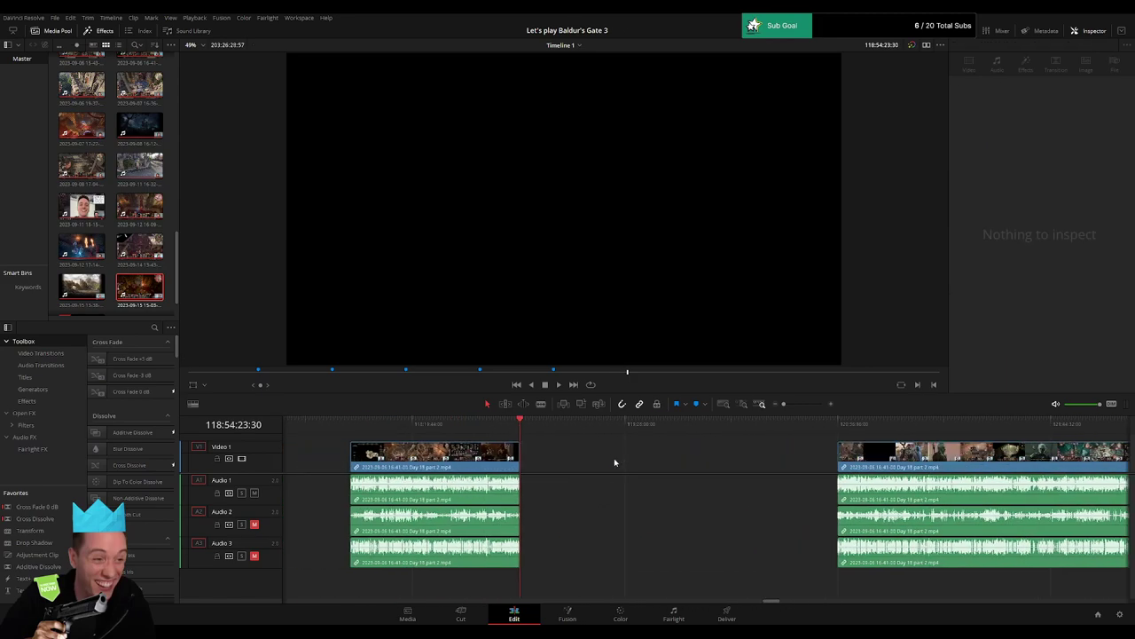
pyautogui.press('m')
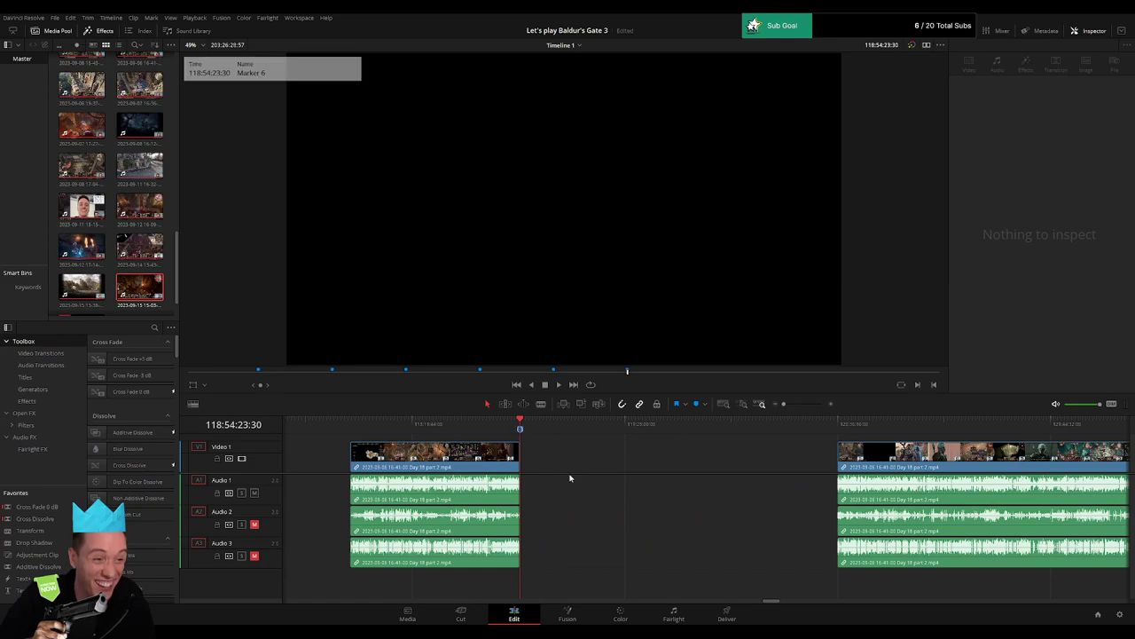
pyautogui.click(523, 466)
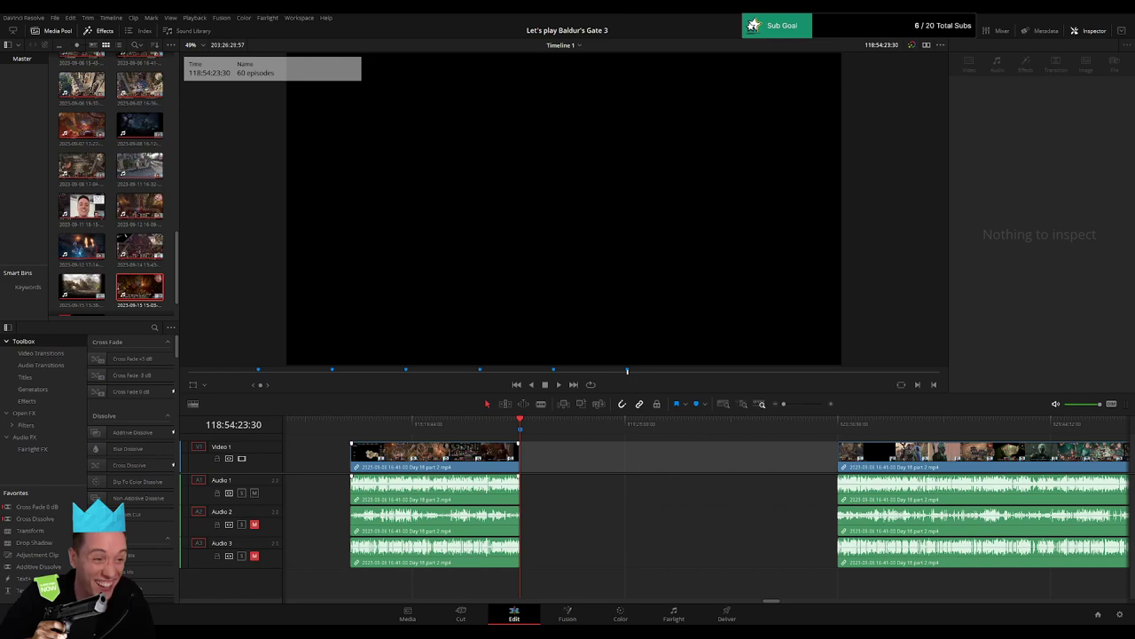
pyautogui.click(608, 466)
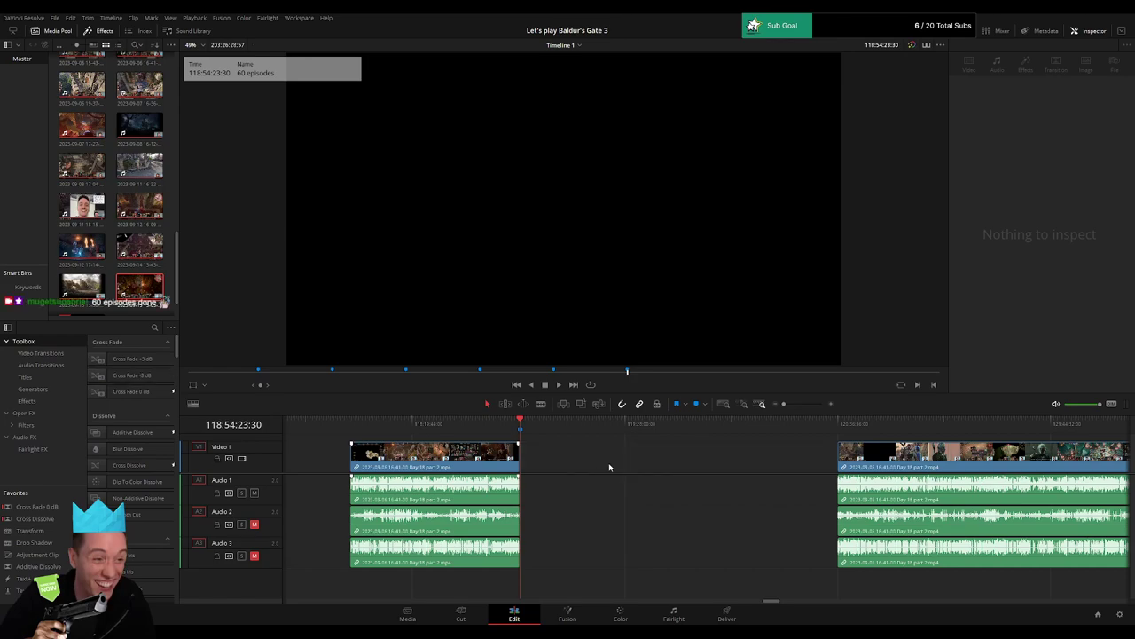
# Set the playhead at 120:00:00:00 in the gap after the marked episode.
pyautogui.hscroll(1, 546, 458)
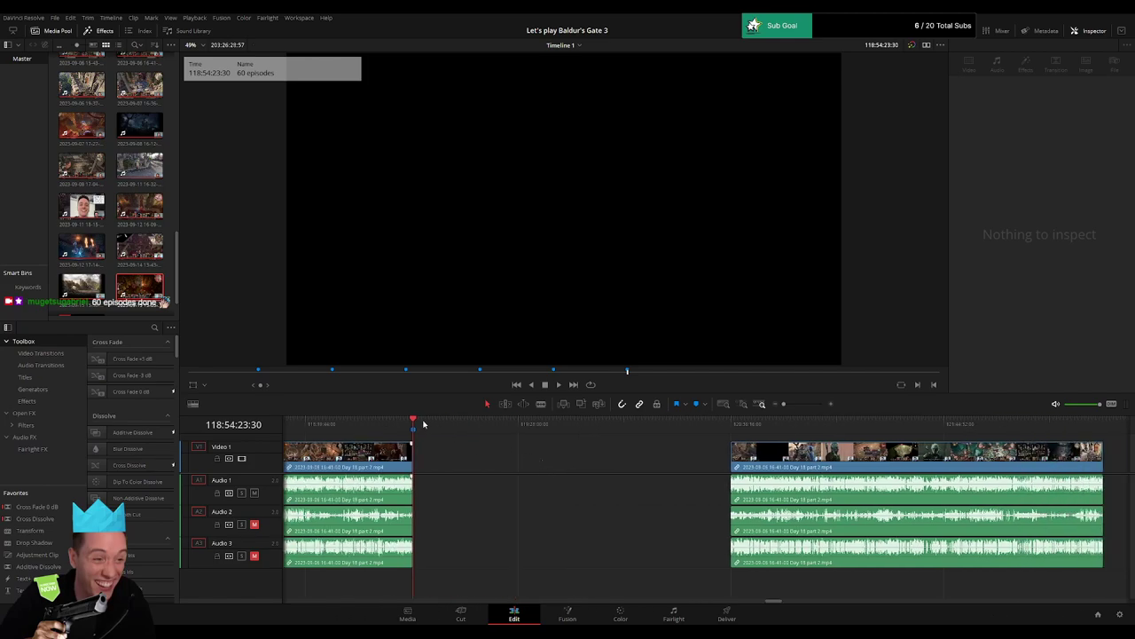
pyautogui.moveTo(415, 420); pyautogui.dragTo(618, 448)
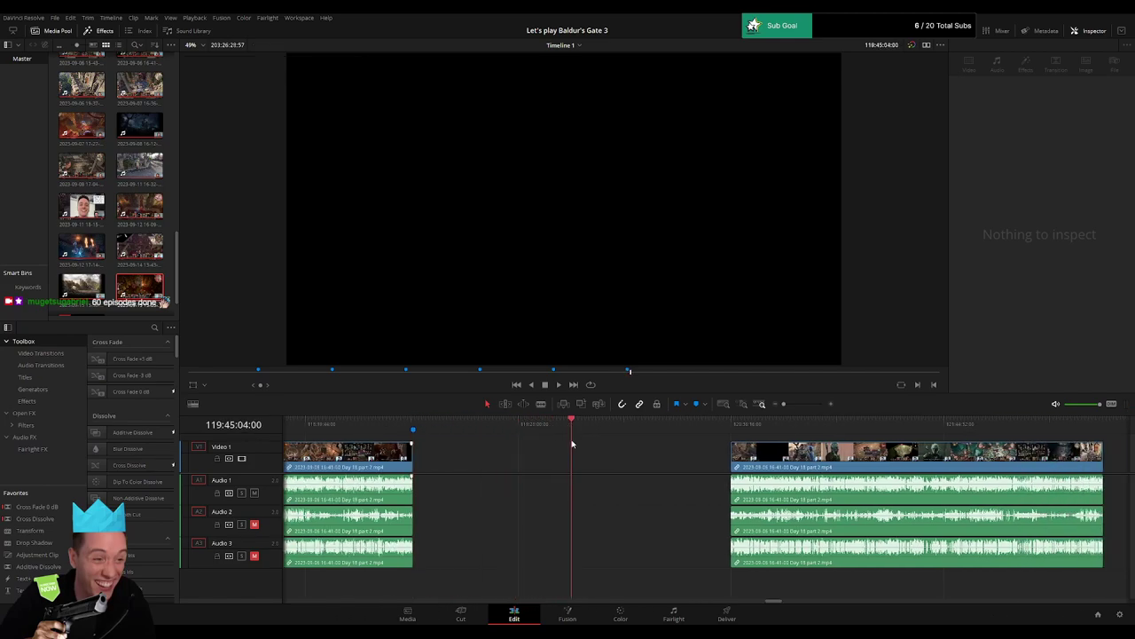
pyautogui.moveTo(788, 404); pyautogui.dragTo(797, 405)
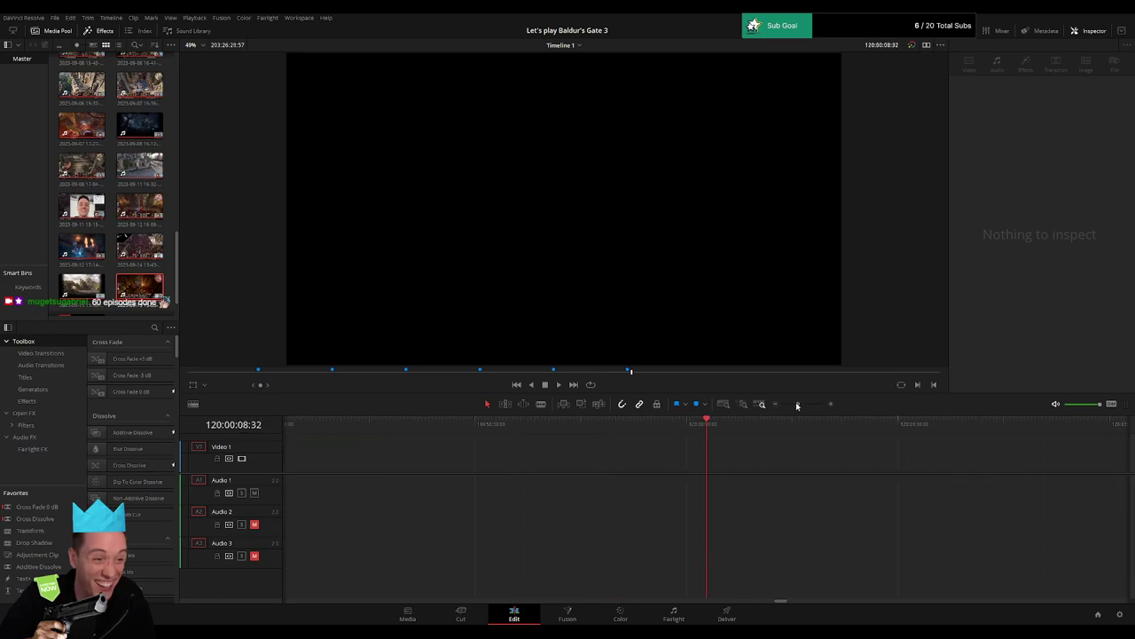
pyautogui.moveTo(699, 429); pyautogui.dragTo(689, 430)
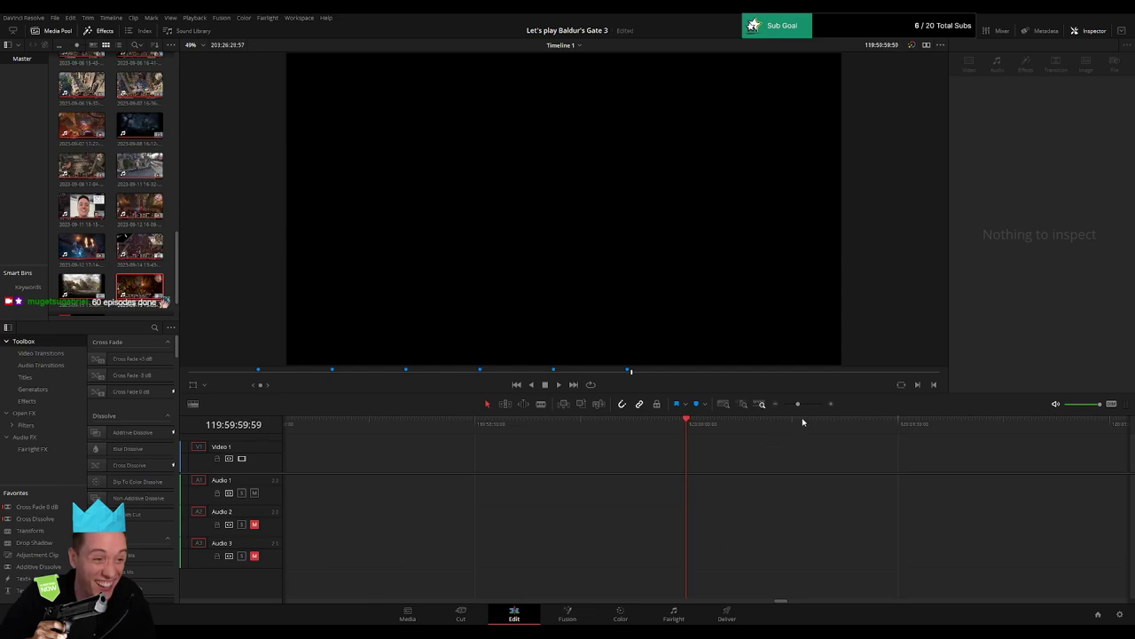
pyautogui.press('Right')
# Move the remaining Day 18 part 2 section and its audio back to start at 120:00:00:00.
pyautogui.moveTo(798, 405); pyautogui.dragTo(783, 406)
pyautogui.hscroll(3, 568, 437)
pyautogui.moveTo(687, 455); pyautogui.dragTo(579, 460)
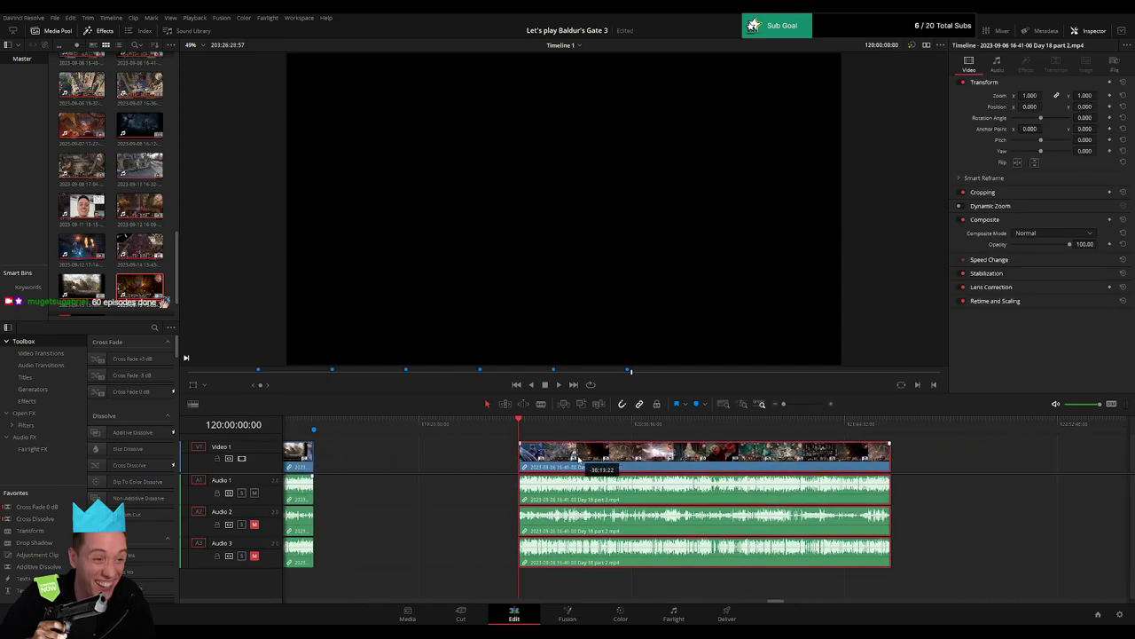
# Play the beginning of the section at 120:00:00:00, then skim ahead to about 120:59.
pyautogui.press('space')
pyautogui.click(467, 453)
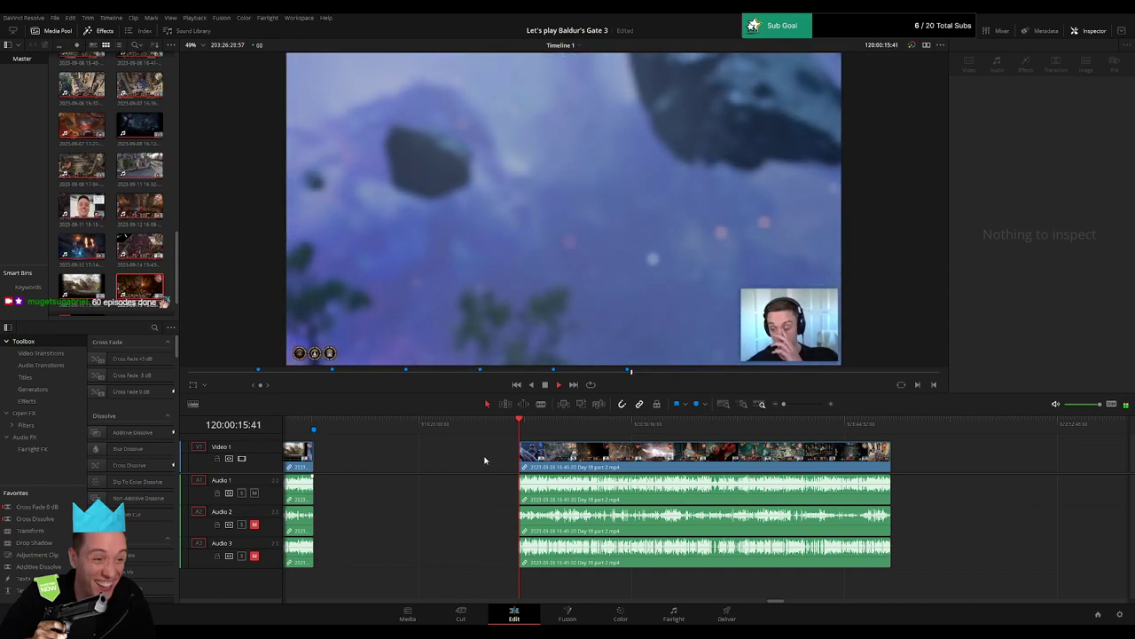
pyautogui.moveTo(530, 440); pyautogui.dragTo(685, 435)
pyautogui.press('space')
pyautogui.click(485, 459)
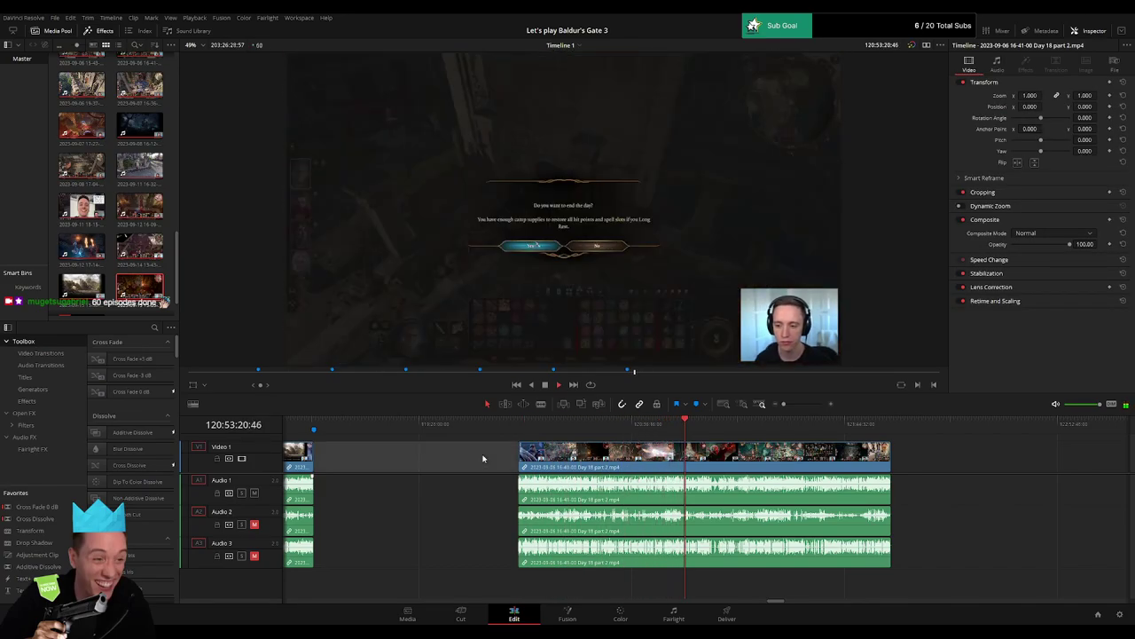
pyautogui.click(532, 454)
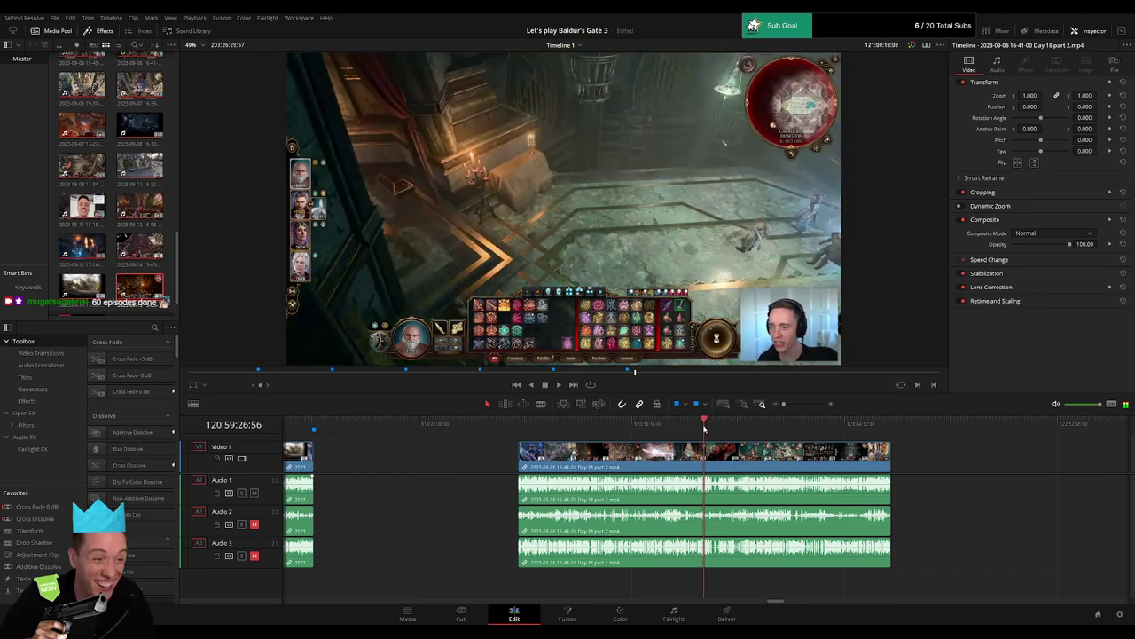
# Search the recording between about 120:57:55 and 120:59 for a suitable place to end the episode.
pyautogui.moveTo(784, 404); pyautogui.dragTo(798, 406)
pyautogui.click(633, 426)
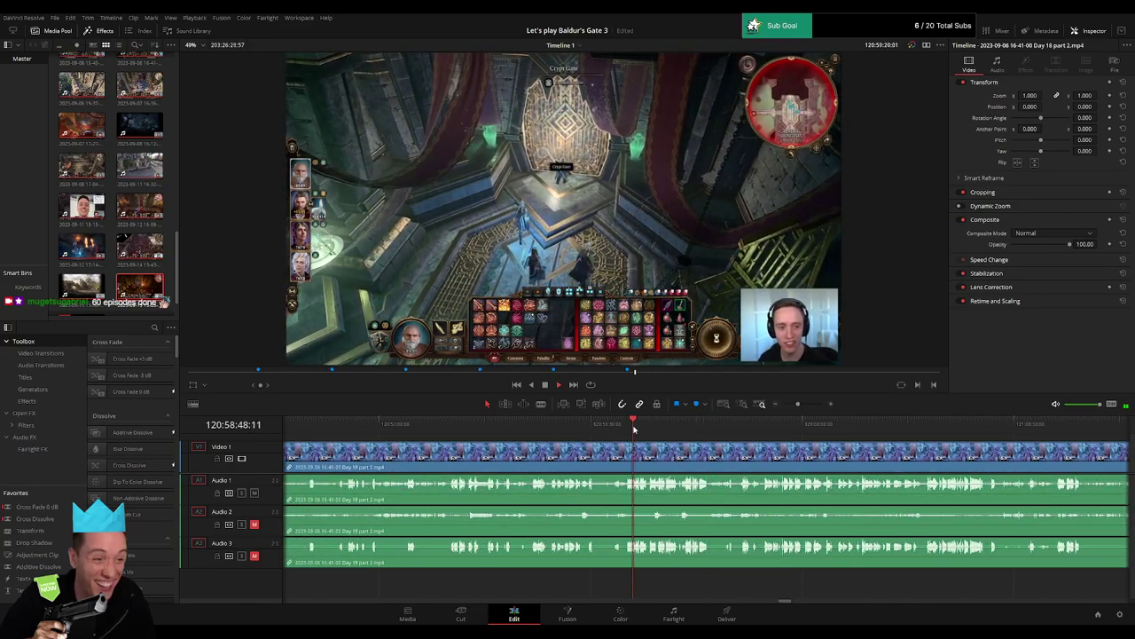
pyautogui.click(626, 429)
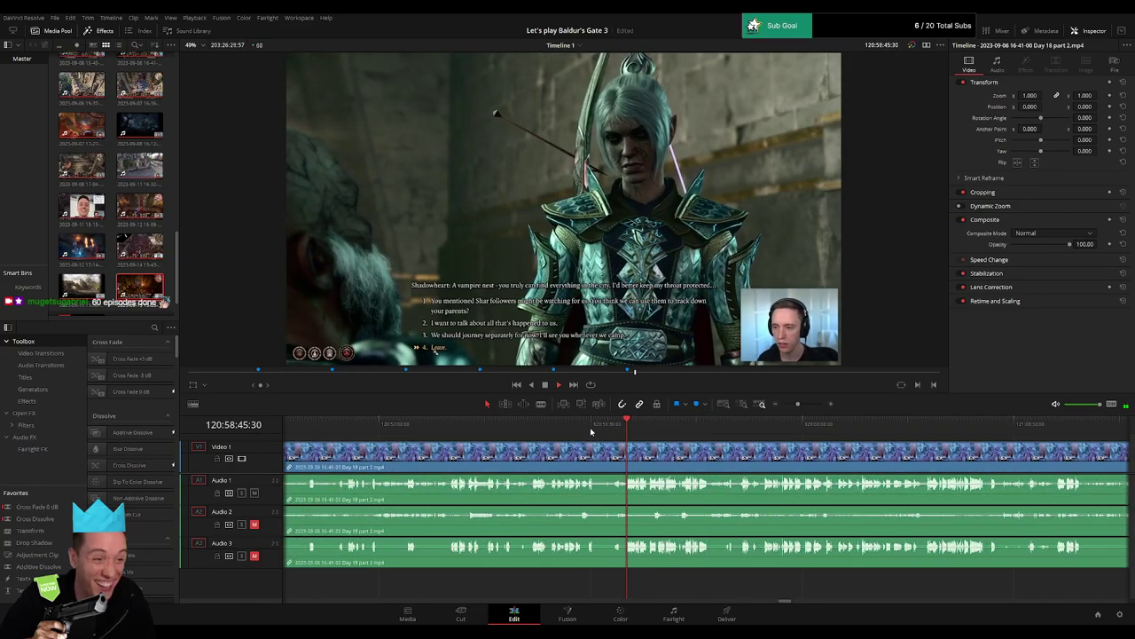
pyautogui.click(591, 429)
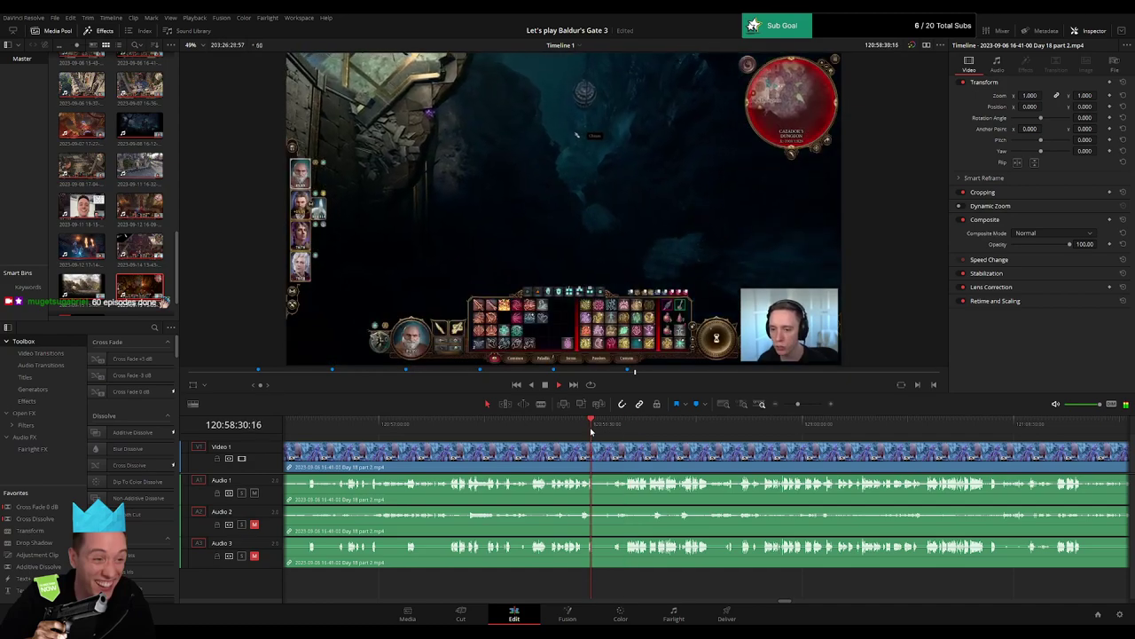
pyautogui.click(549, 431)
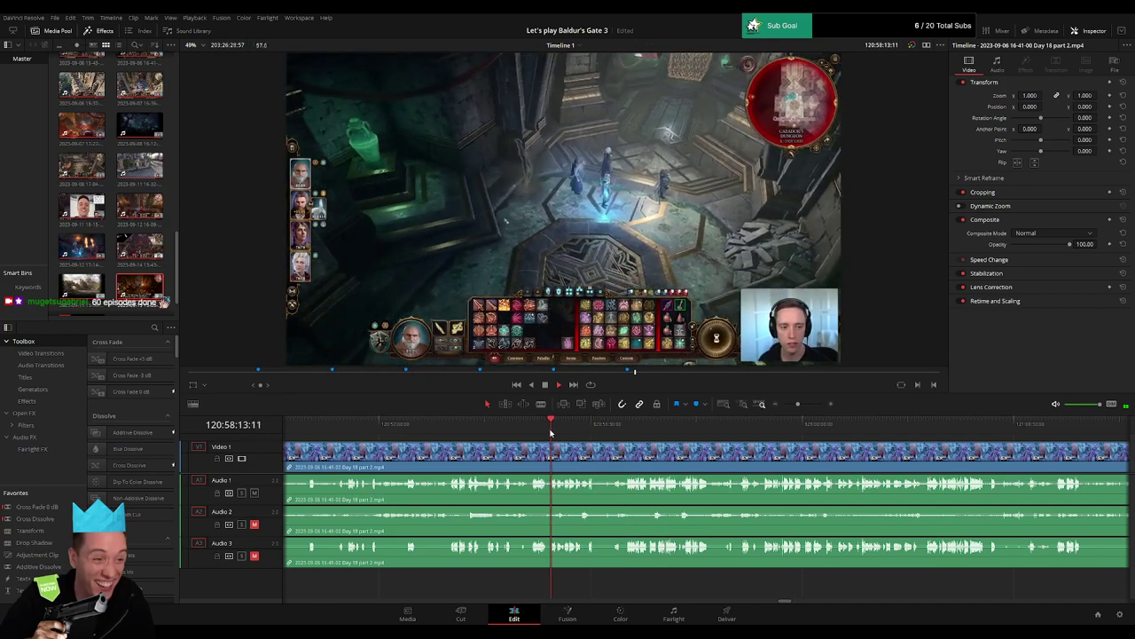
pyautogui.click(534, 430)
pyautogui.moveTo(798, 404); pyautogui.dragTo(805, 404)
pyautogui.click(670, 429)
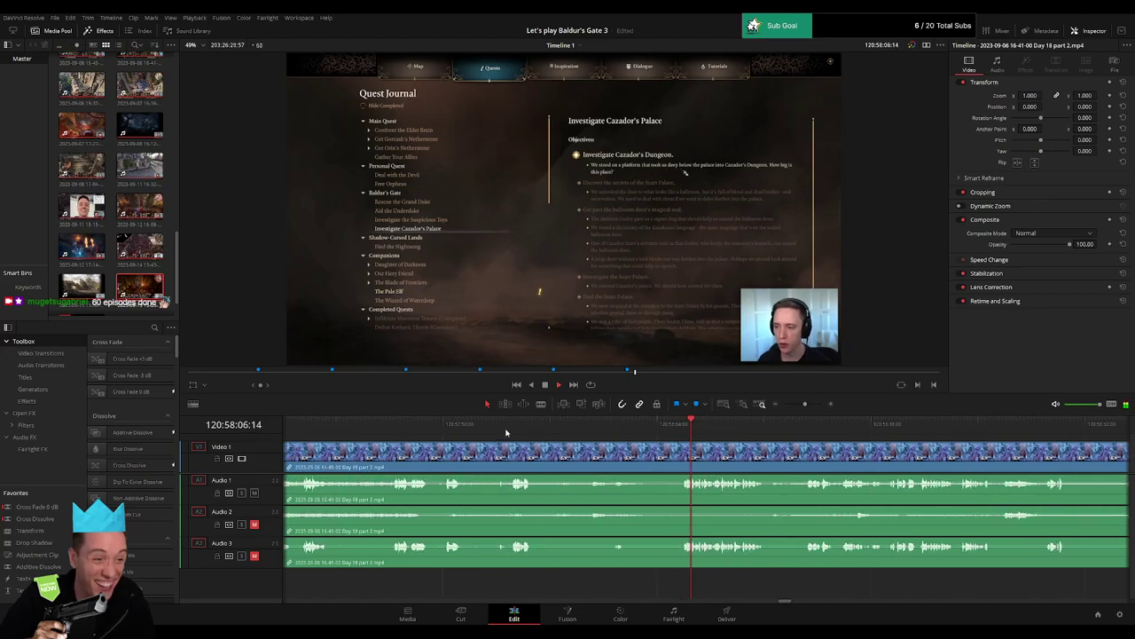
pyautogui.click(506, 429)
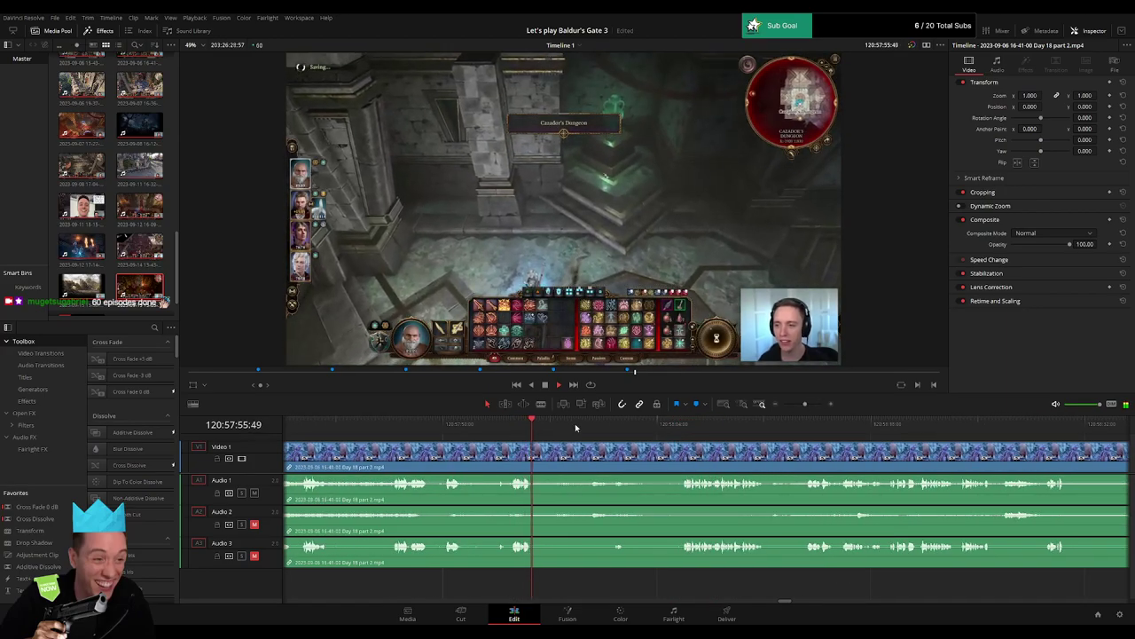
pyautogui.click(602, 427)
pyautogui.click(635, 428)
pyautogui.moveTo(636, 429); pyautogui.dragTo(671, 428)
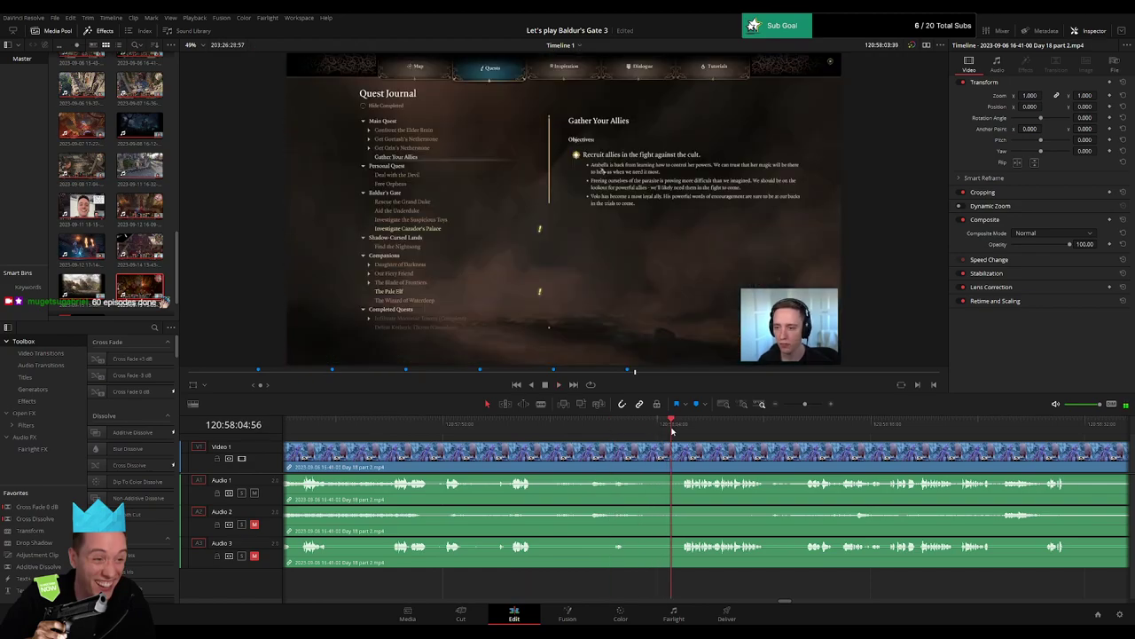
# Split the video and all its audio at 120:58:04:30 and fade out the end of the earlier video part over about one second.
pyautogui.moveTo(804, 404); pyautogui.dragTo(809, 405)
pyautogui.click(723, 429)
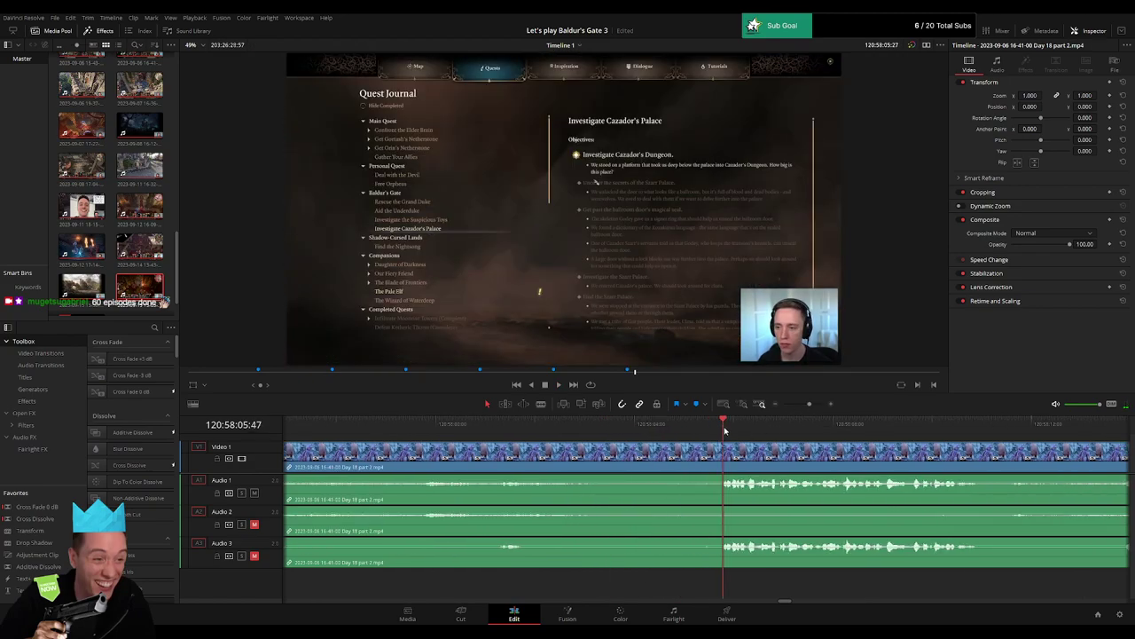
pyautogui.moveTo(723, 429); pyautogui.dragTo(607, 446)
pyautogui.click(661, 461)
pyautogui.press('a')
pyautogui.hotkey('ctrl', 'z')
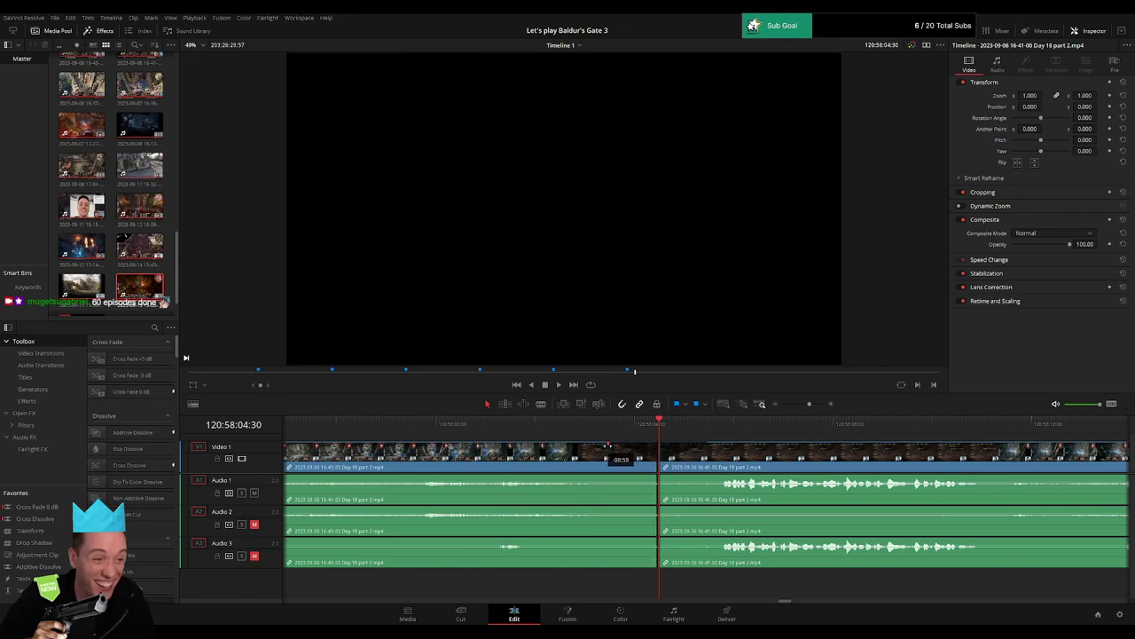
# Add fade-outs and fade-ins of about one second on all three audio tracks at the 120:58:04:30 cut.
pyautogui.moveTo(655, 477); pyautogui.dragTo(707, 478)
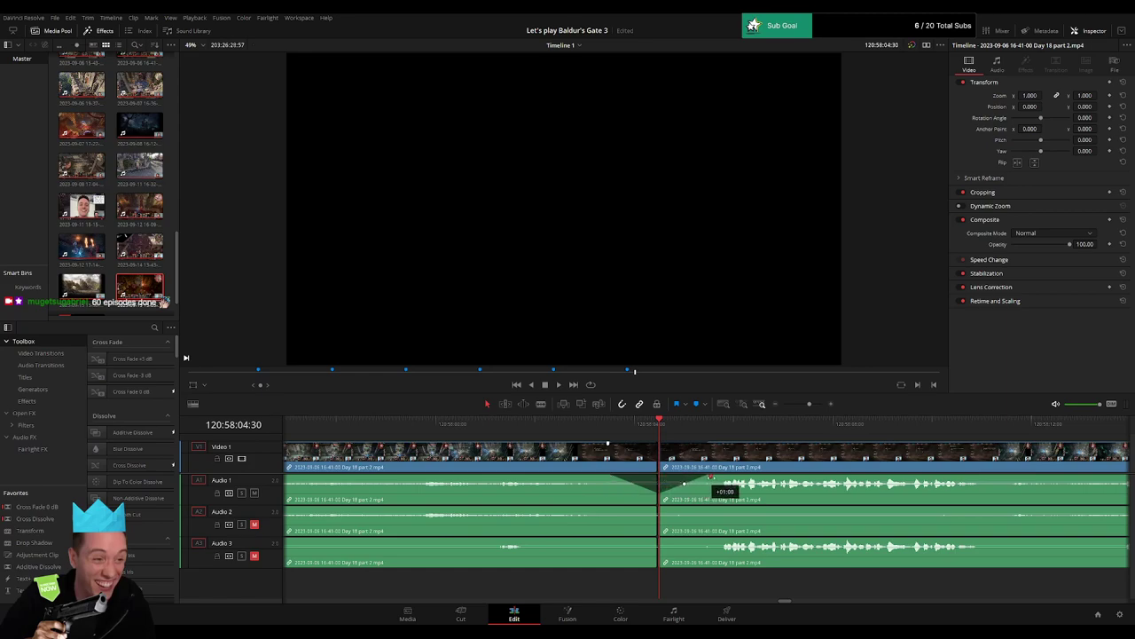
pyautogui.moveTo(645, 508); pyautogui.dragTo(715, 508)
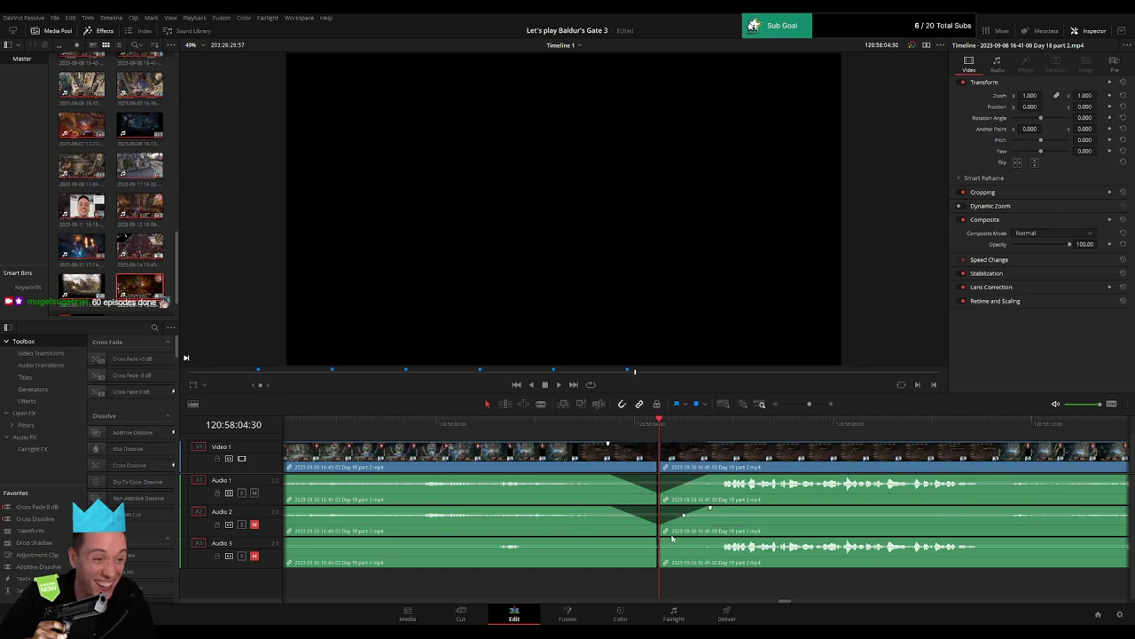
pyautogui.moveTo(646, 540); pyautogui.dragTo(715, 540)
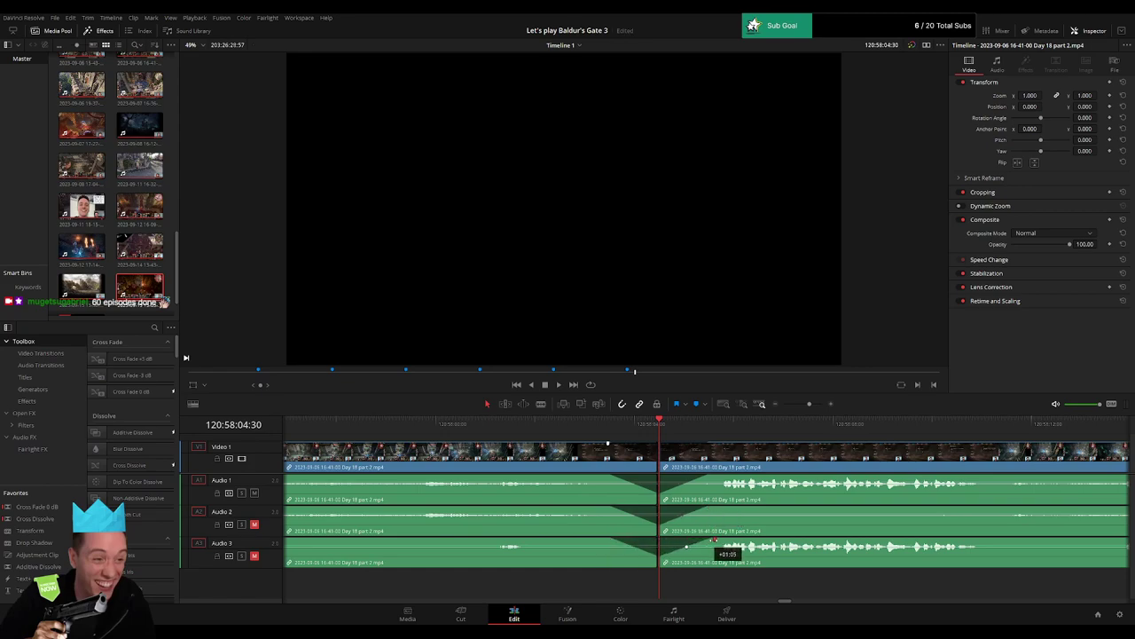
# Play the fade-in after the cut and skim the beginning of the following section.
pyautogui.press('space')
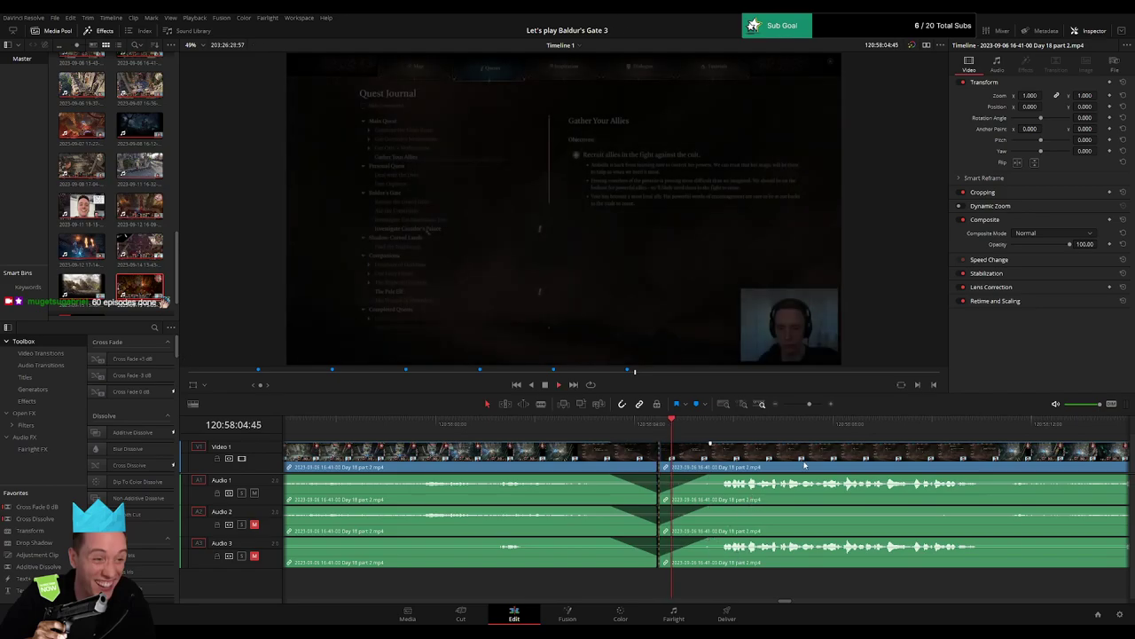
pyautogui.moveTo(810, 405); pyautogui.dragTo(805, 404)
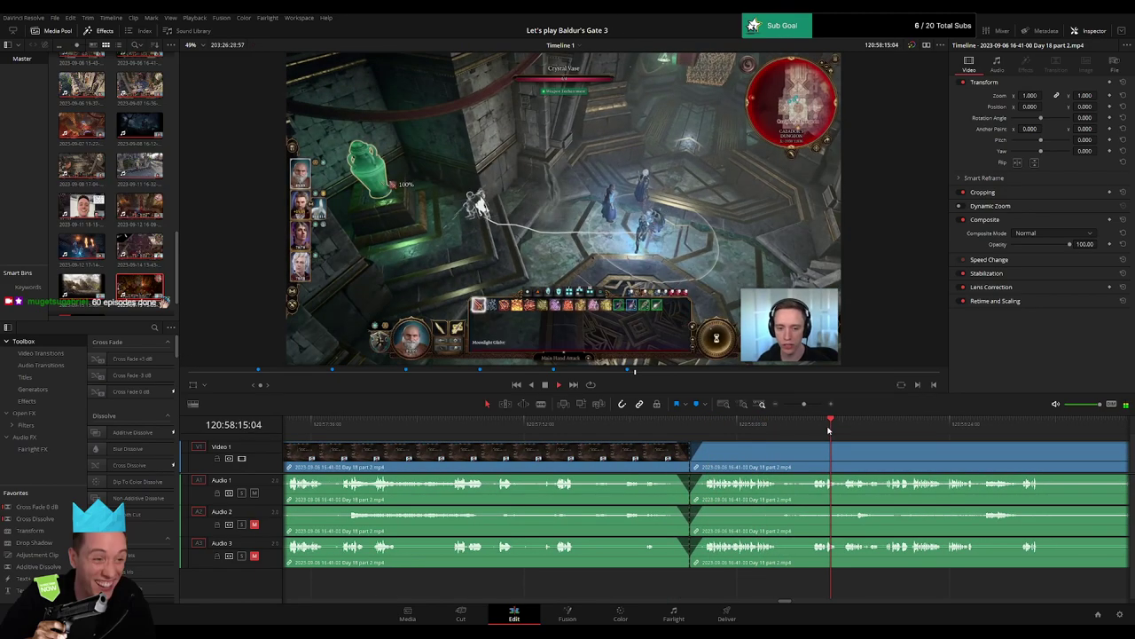
pyautogui.scroll(-1, 712, 464)
pyautogui.scroll(-4, 713, 464)
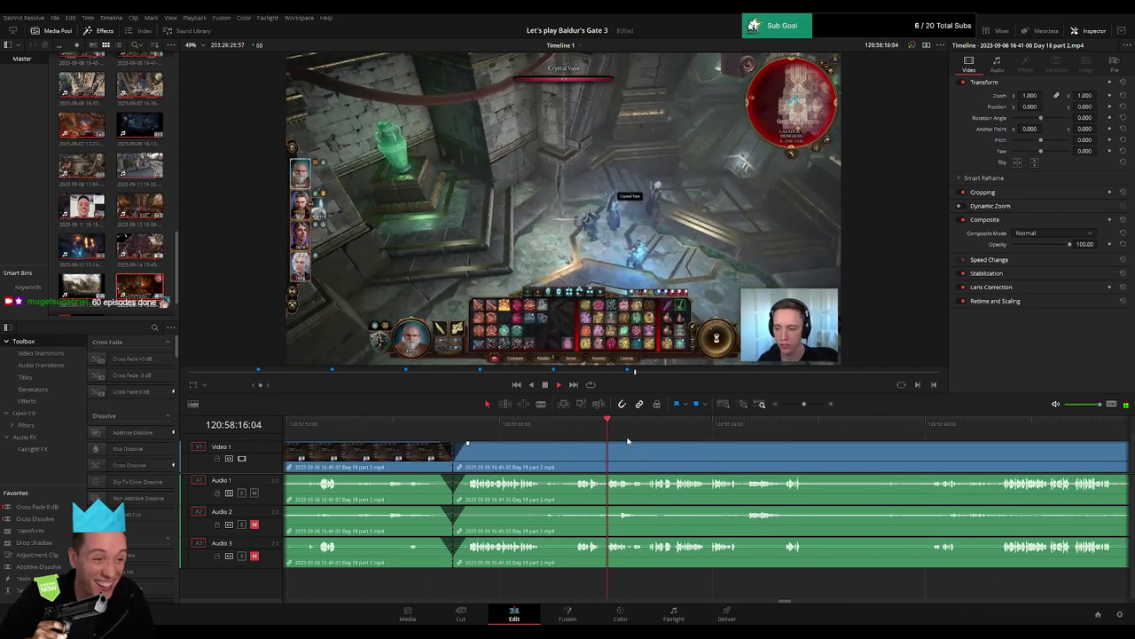
pyautogui.click(648, 430)
pyautogui.moveTo(705, 431); pyautogui.dragTo(903, 432)
pyautogui.press('space')
# Move the Day 18 part 2 section after the 120:58:04:30 cut farther along the timeline, leaving a gap behind the finished episode.
pyautogui.moveTo(804, 405); pyautogui.dragTo(777, 408)
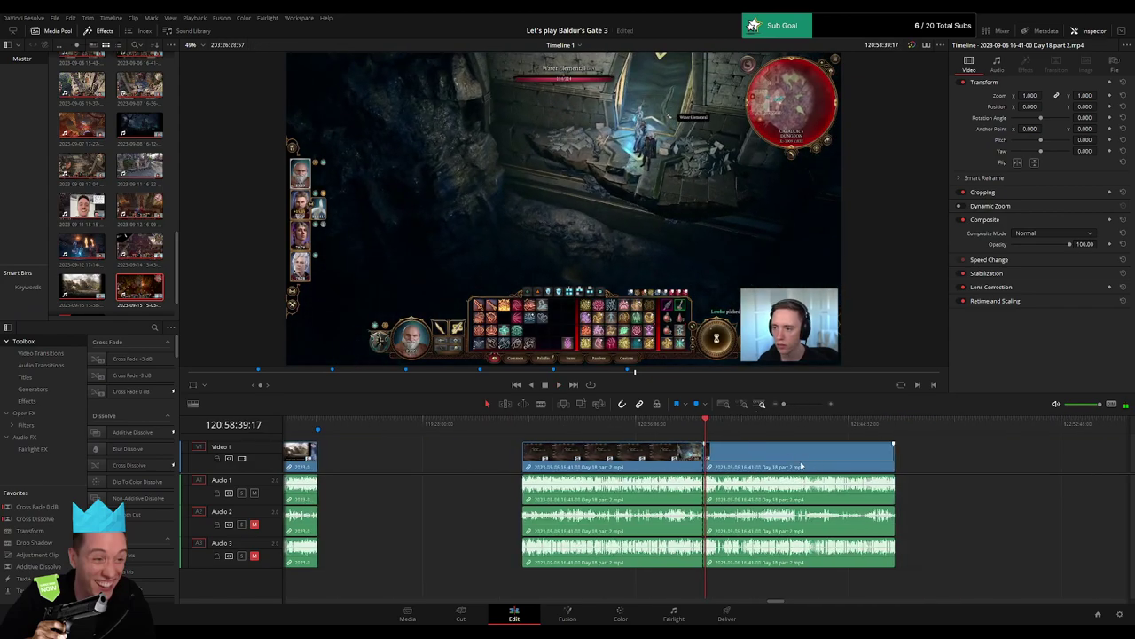
pyautogui.scroll(-4, 719, 457)
pyautogui.click(354, 430)
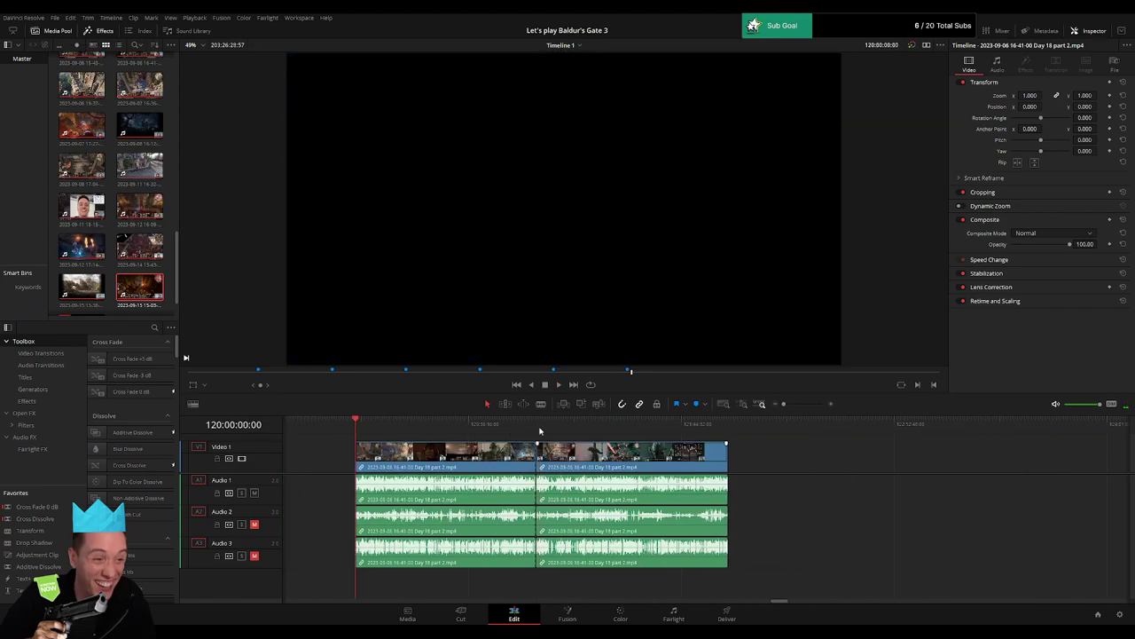
pyautogui.click(538, 431)
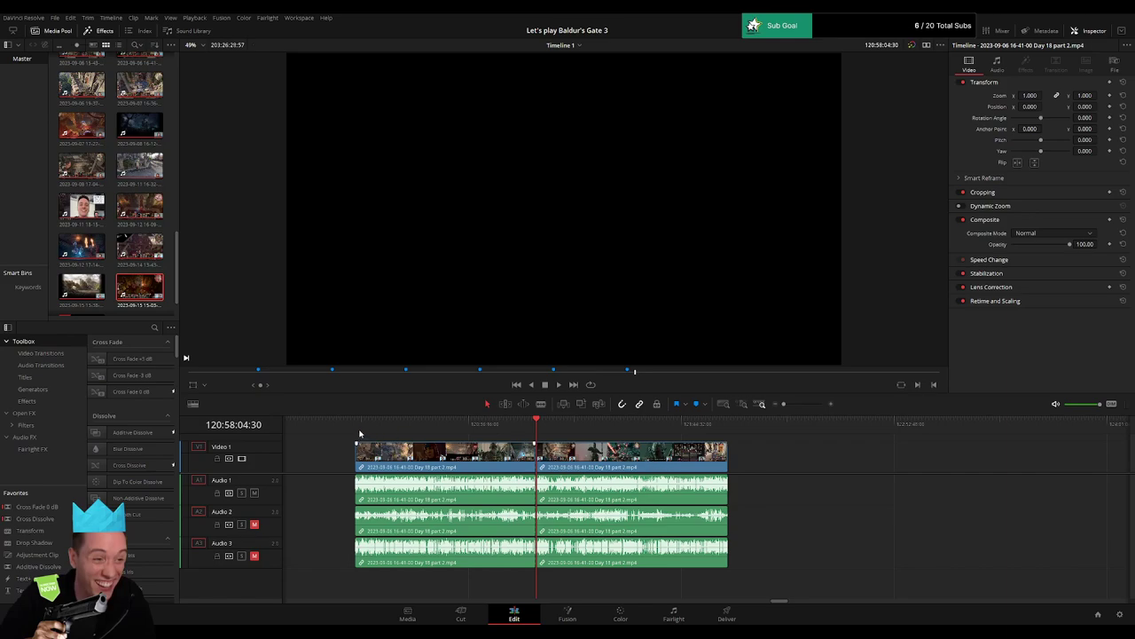
pyautogui.scroll(-4, 538, 456)
pyautogui.moveTo(537, 465); pyautogui.dragTo(897, 468)
pyautogui.click(554, 463)
pyautogui.click(424, 441)
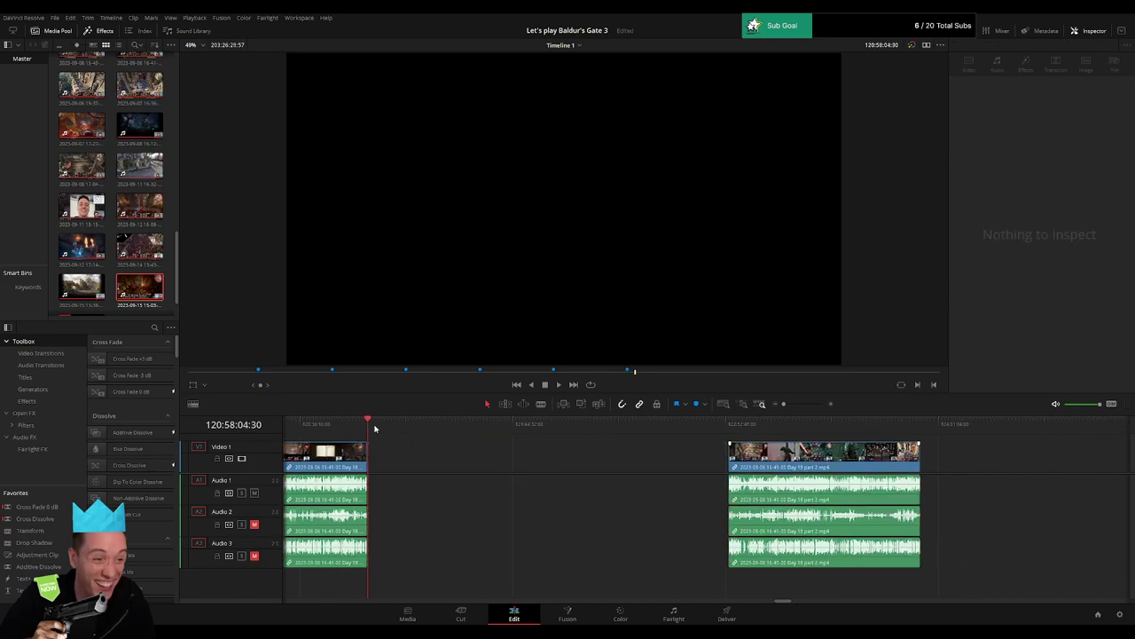
# Set the playhead at 122:00:00:00 in the gap between the two sections.
pyautogui.moveTo(375, 429); pyautogui.dragTo(388, 429)
pyautogui.moveTo(512, 435); pyautogui.dragTo(551, 436)
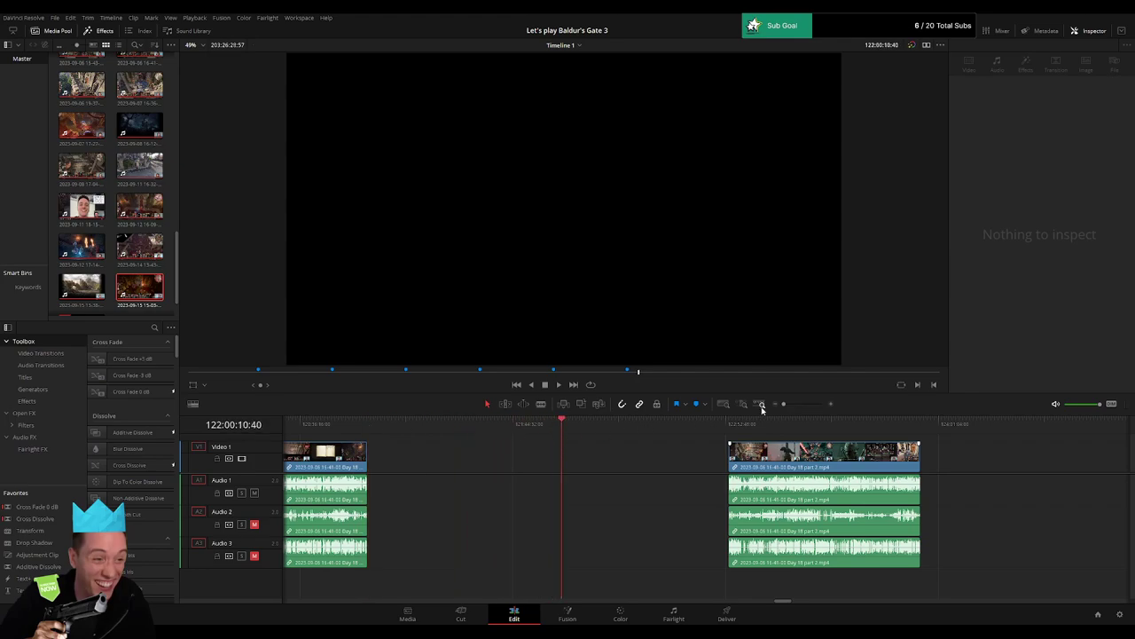
pyautogui.moveTo(784, 404); pyautogui.dragTo(792, 406)
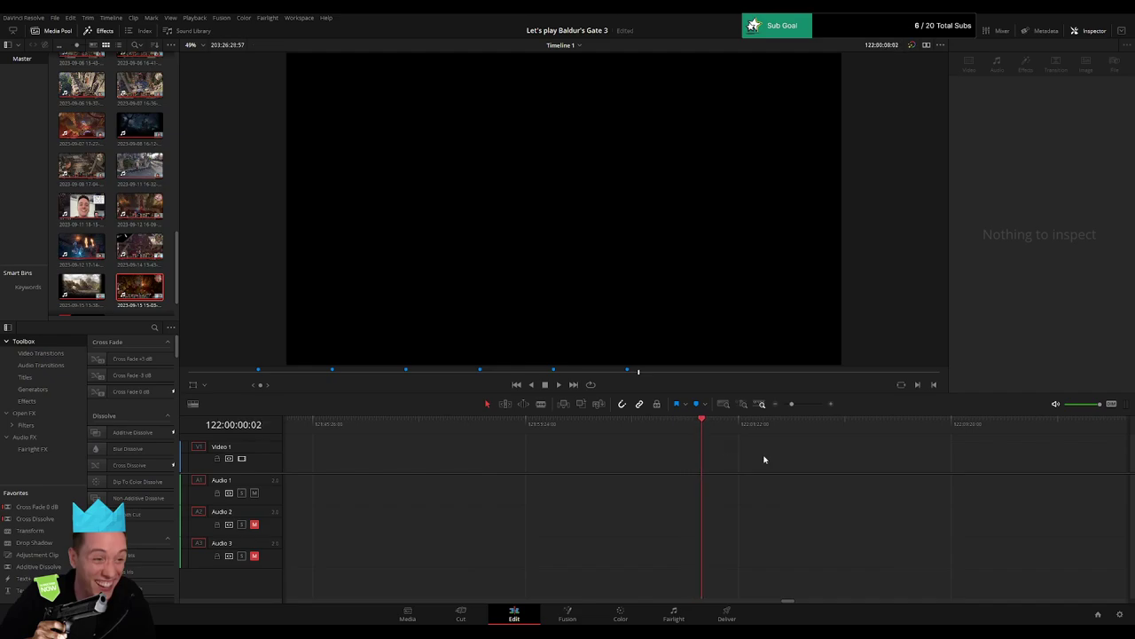
pyautogui.press('Right')
pyautogui.moveTo(793, 406); pyautogui.dragTo(778, 409)
# Move the remaining Day 18 part 2 section and its audio back to start at 122:00:00:00, and play its opening fade.
pyautogui.moveTo(787, 449); pyautogui.dragTo(548, 449)
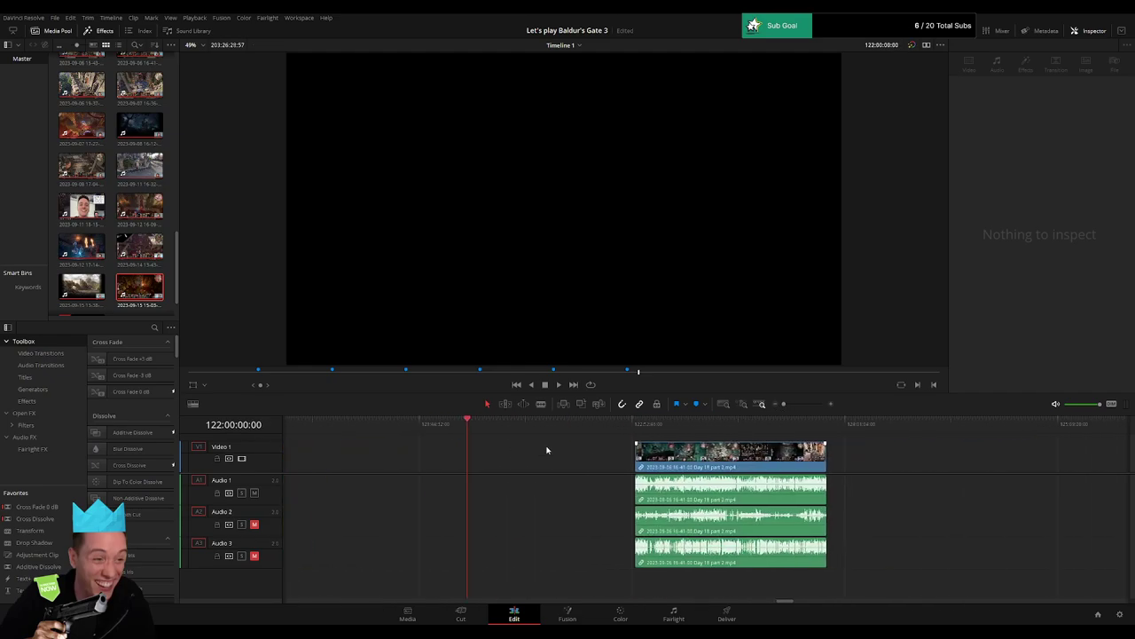
pyautogui.moveTo(688, 460); pyautogui.dragTo(528, 459)
pyautogui.press('space')
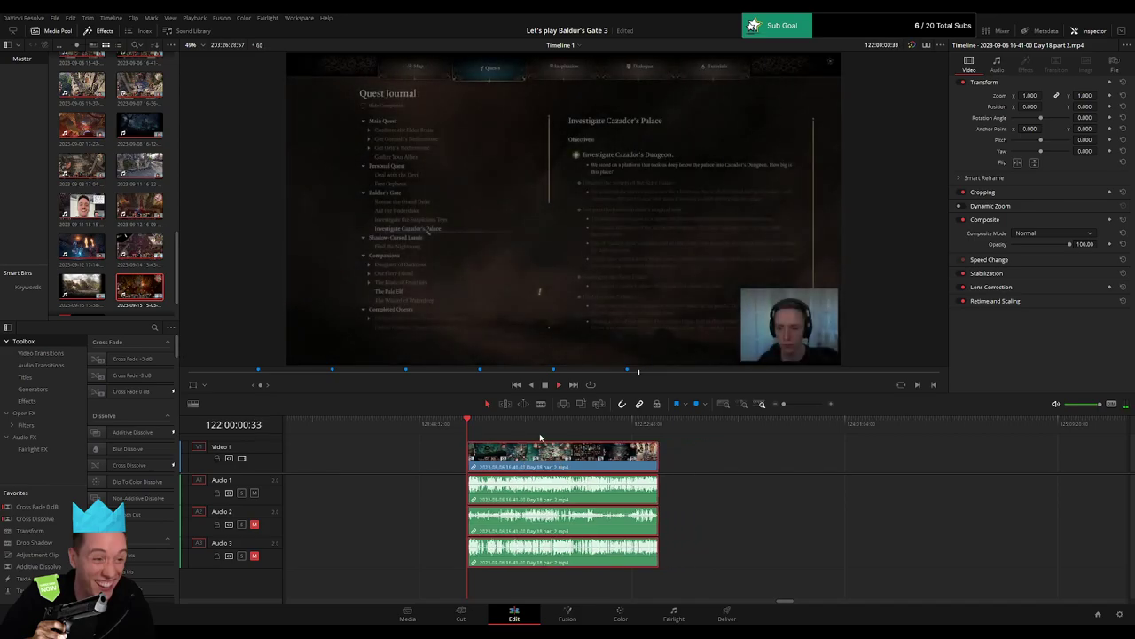
pyautogui.click(555, 439)
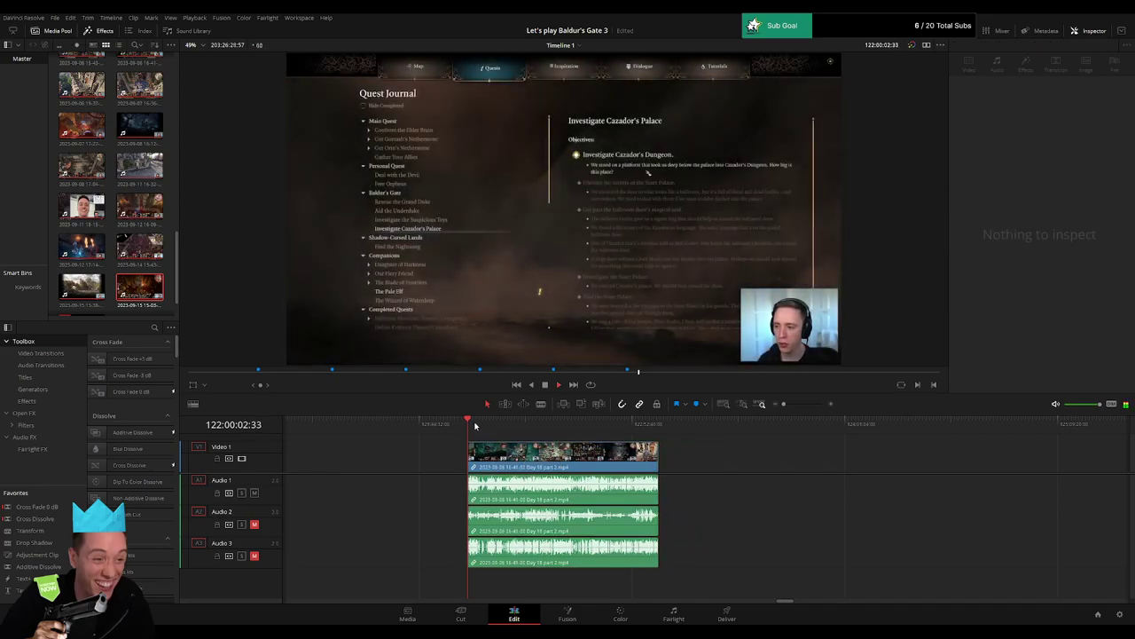
# Skim the section starting at 122:00:00:00 through to its end, then examine the part around 122:56.
pyautogui.moveTo(475, 427); pyautogui.dragTo(657, 430)
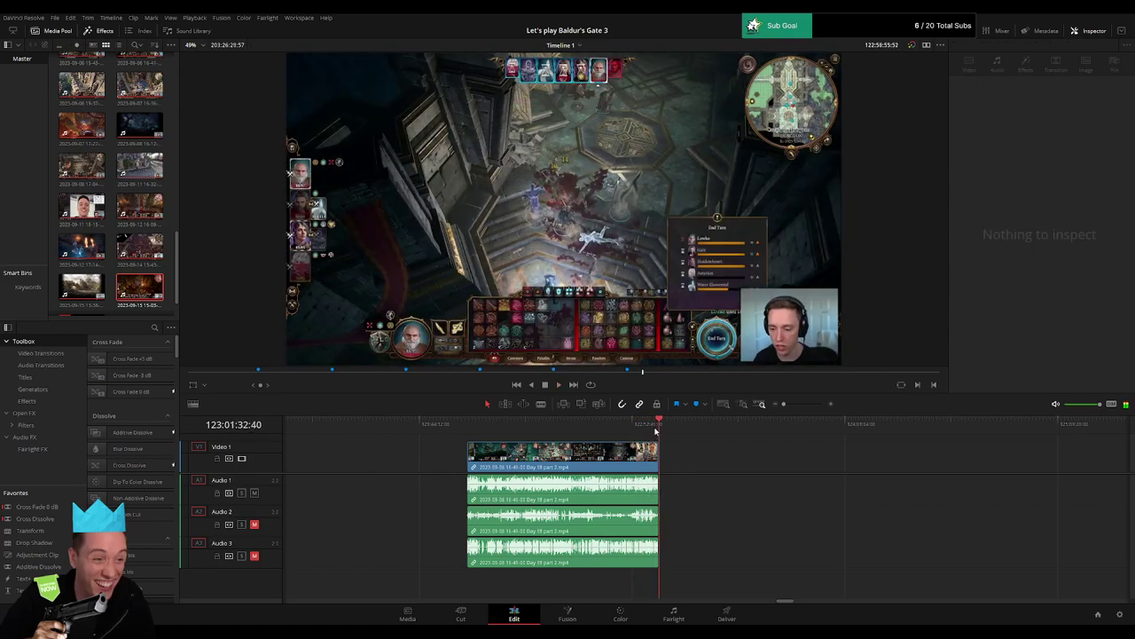
pyautogui.click(643, 430)
pyautogui.moveTo(784, 404); pyautogui.dragTo(803, 404)
pyautogui.moveTo(707, 427); pyautogui.dragTo(797, 424)
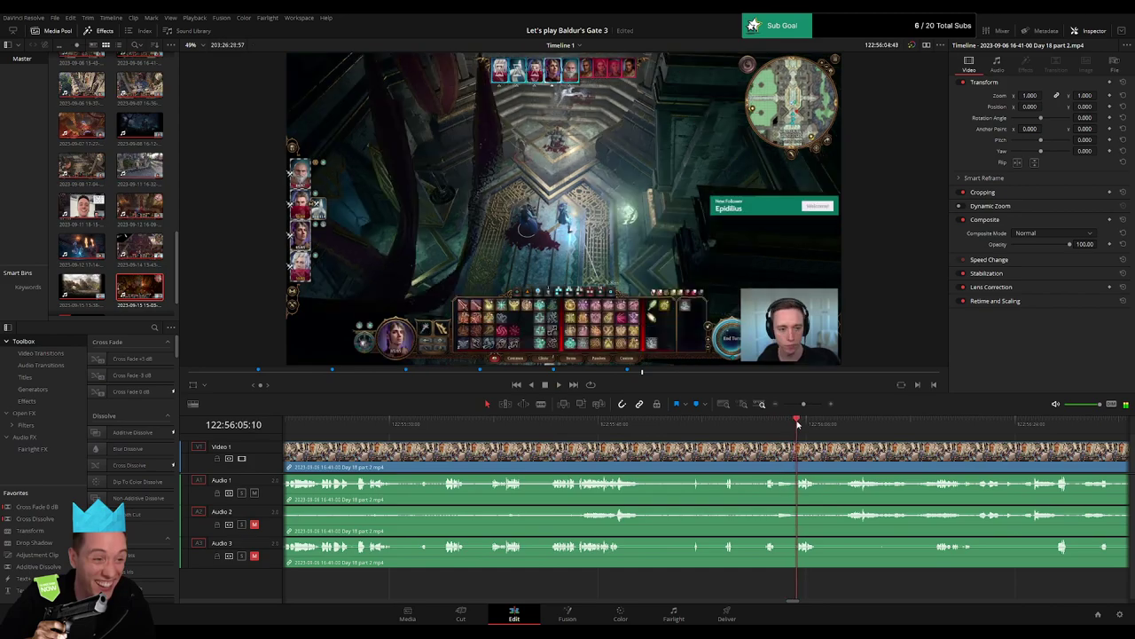
# Examine the Day 18 part 2 footage from 122:56:05 to about 122:58 for a suitable episode ending.
pyautogui.press('space')
pyautogui.hscroll(4, 605, 443)
pyautogui.click(598, 430)
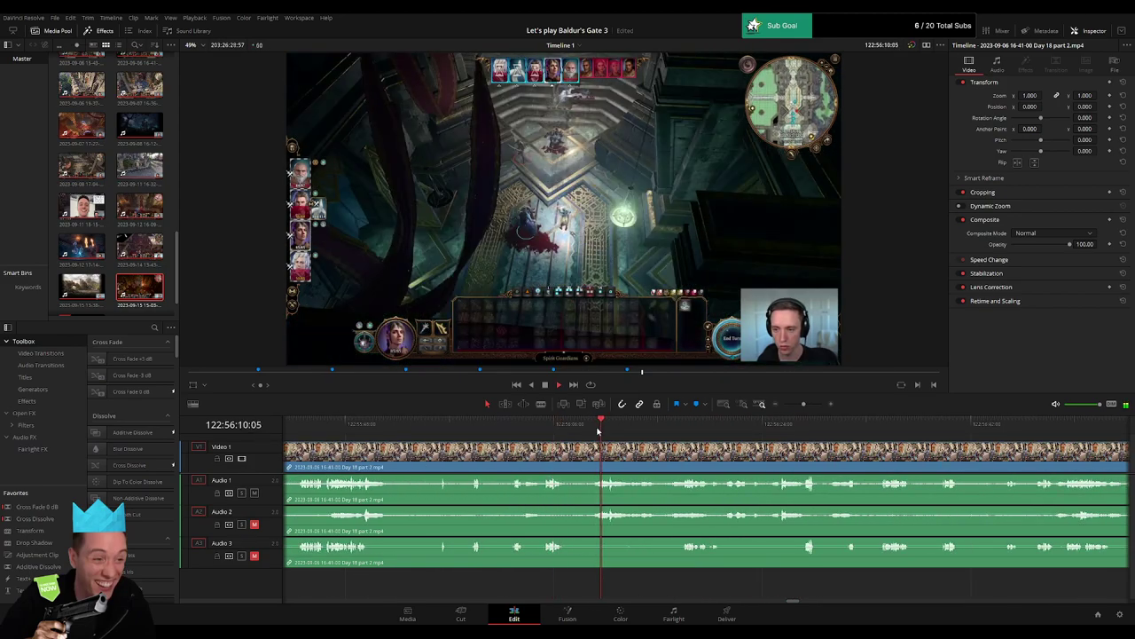
pyautogui.click(670, 431)
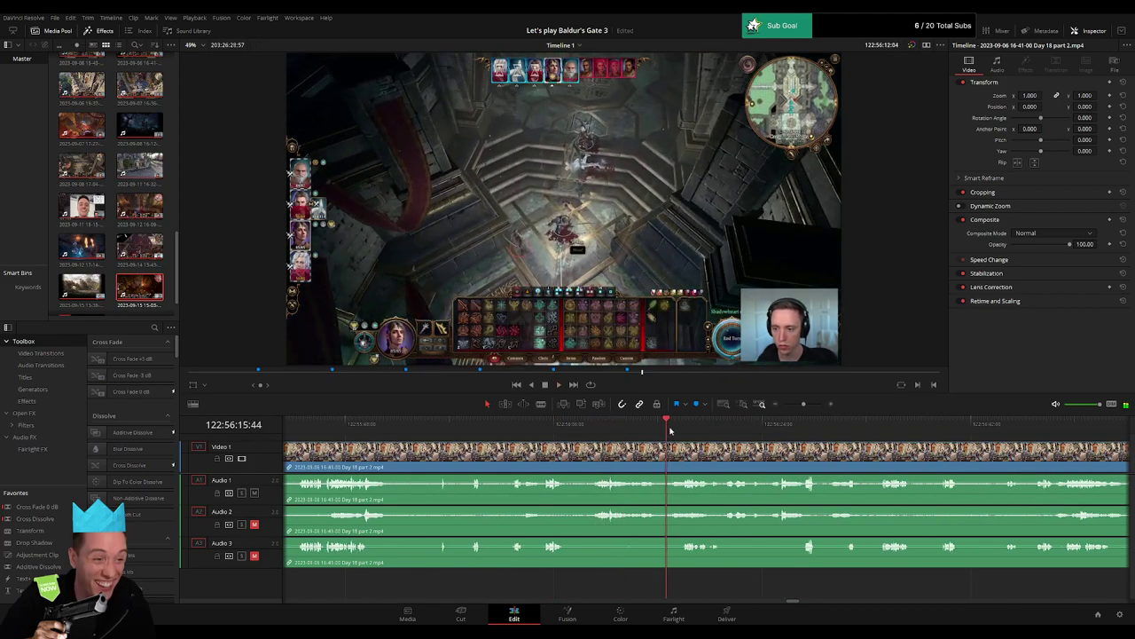
pyautogui.click(1025, 431)
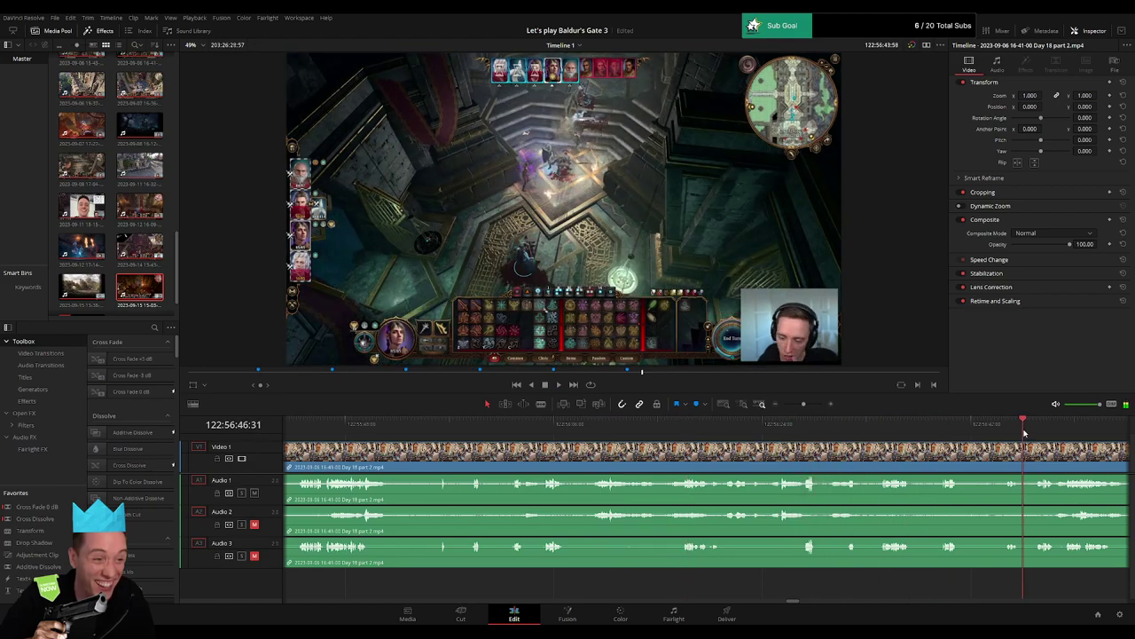
pyautogui.hscroll(10, 1028, 431)
pyautogui.click(677, 431)
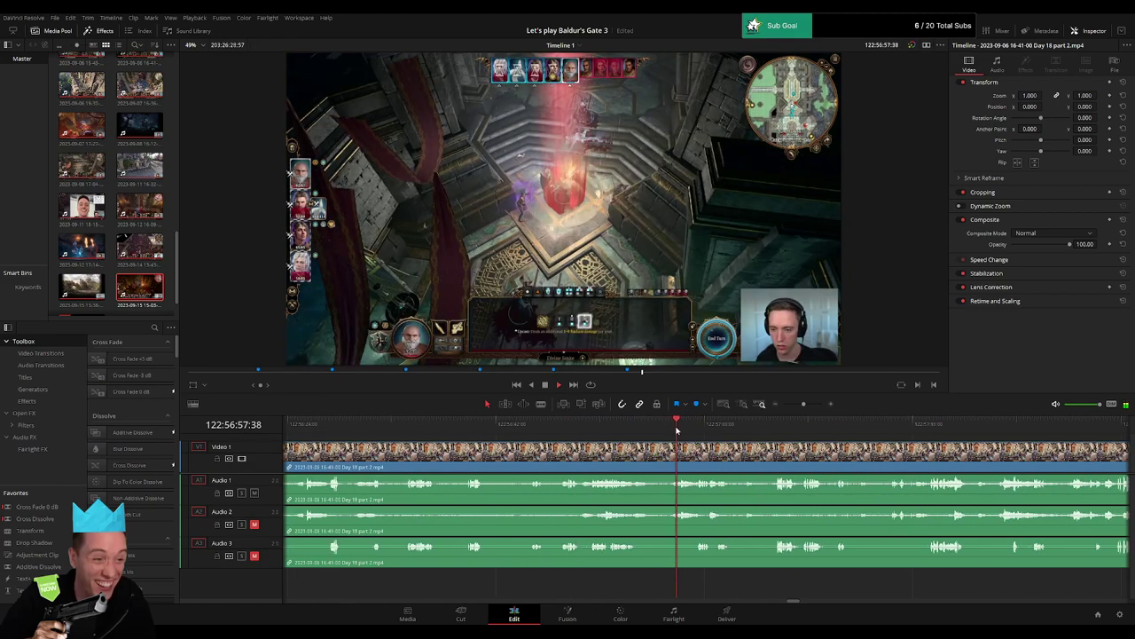
pyautogui.click(775, 431)
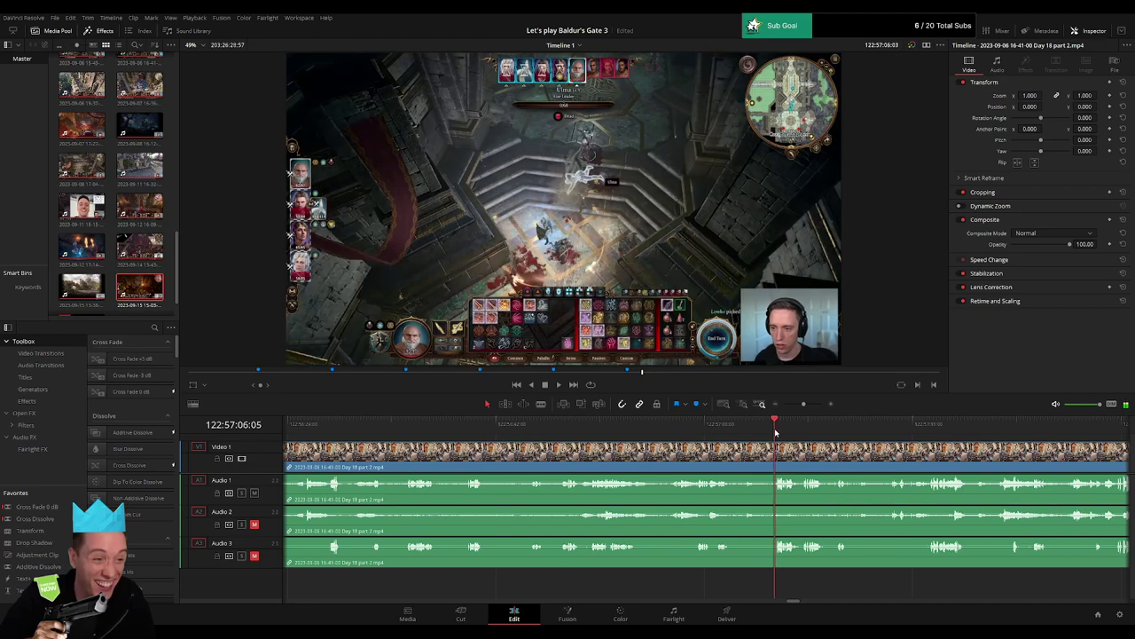
pyautogui.hscroll(3, 771, 435)
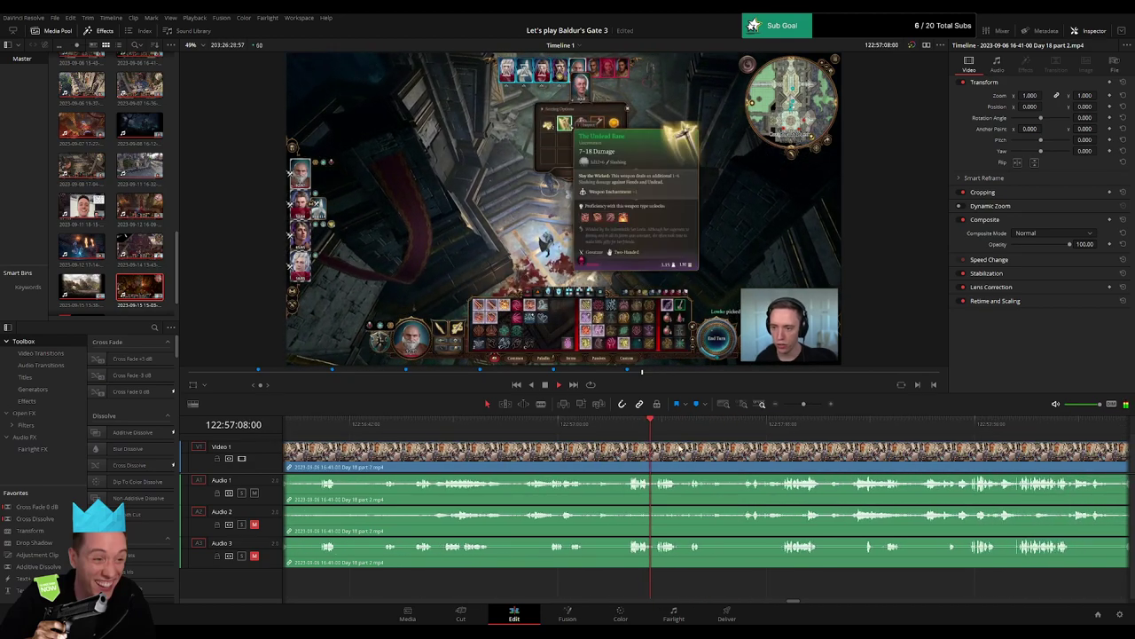
pyautogui.click(748, 430)
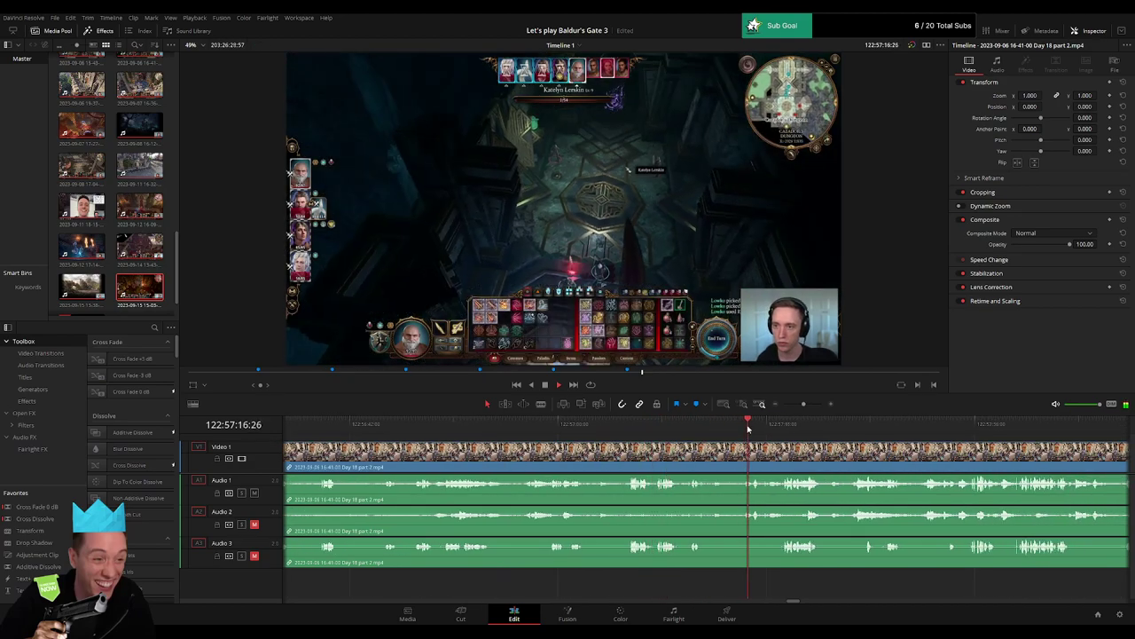
pyautogui.click(785, 428)
pyautogui.hscroll(1, 792, 453)
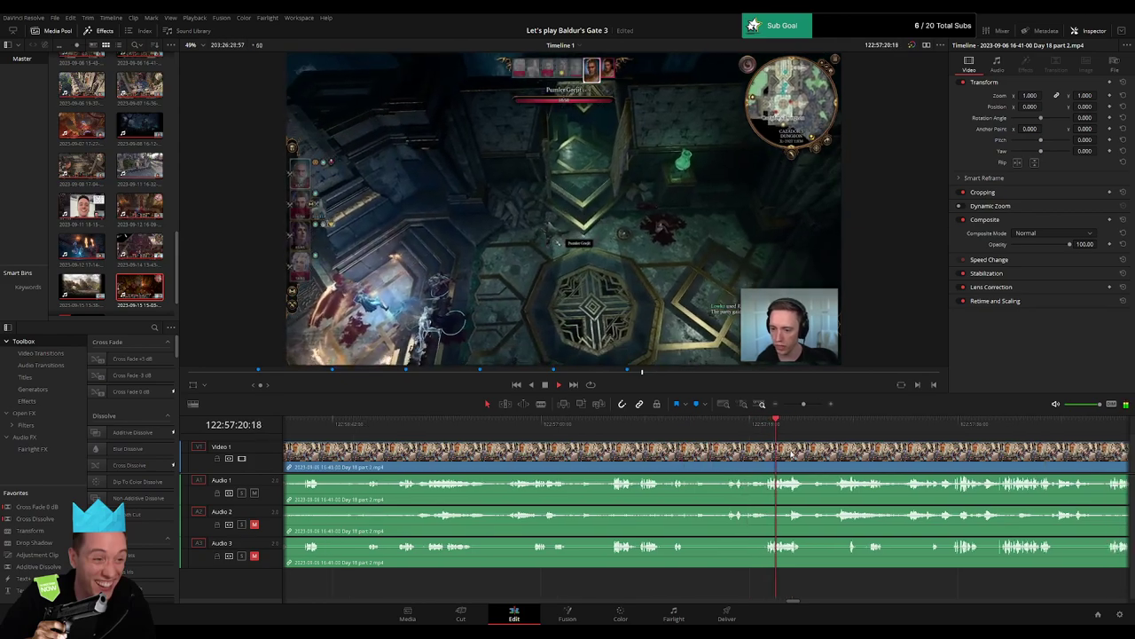
pyautogui.hscroll(2, 791, 453)
pyautogui.click(593, 426)
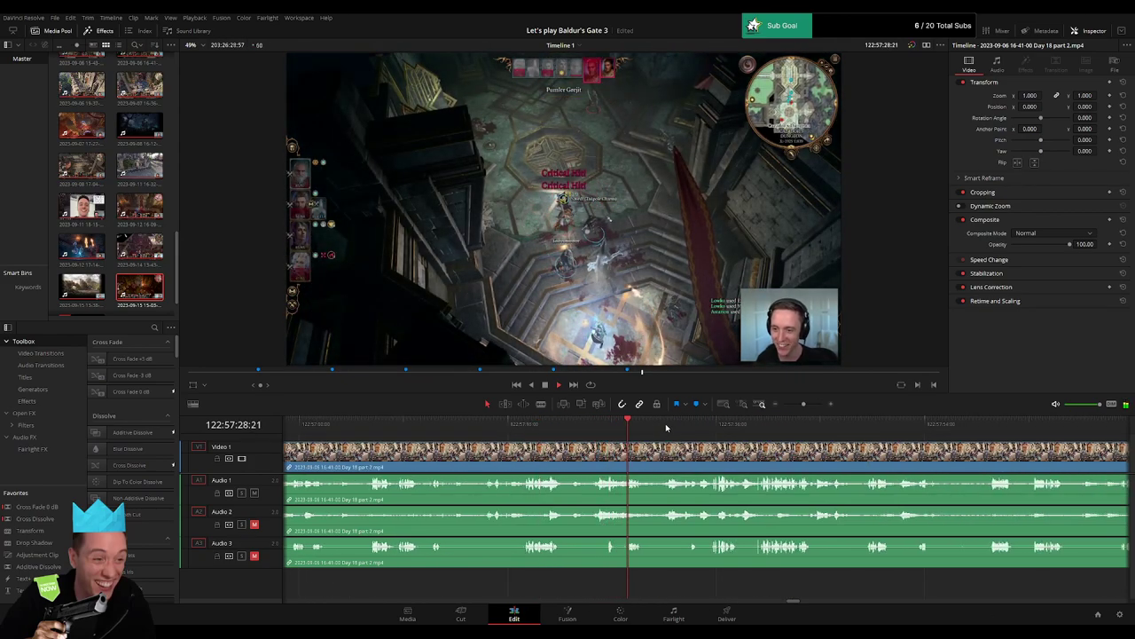
pyautogui.moveTo(666, 429); pyautogui.dragTo(863, 428)
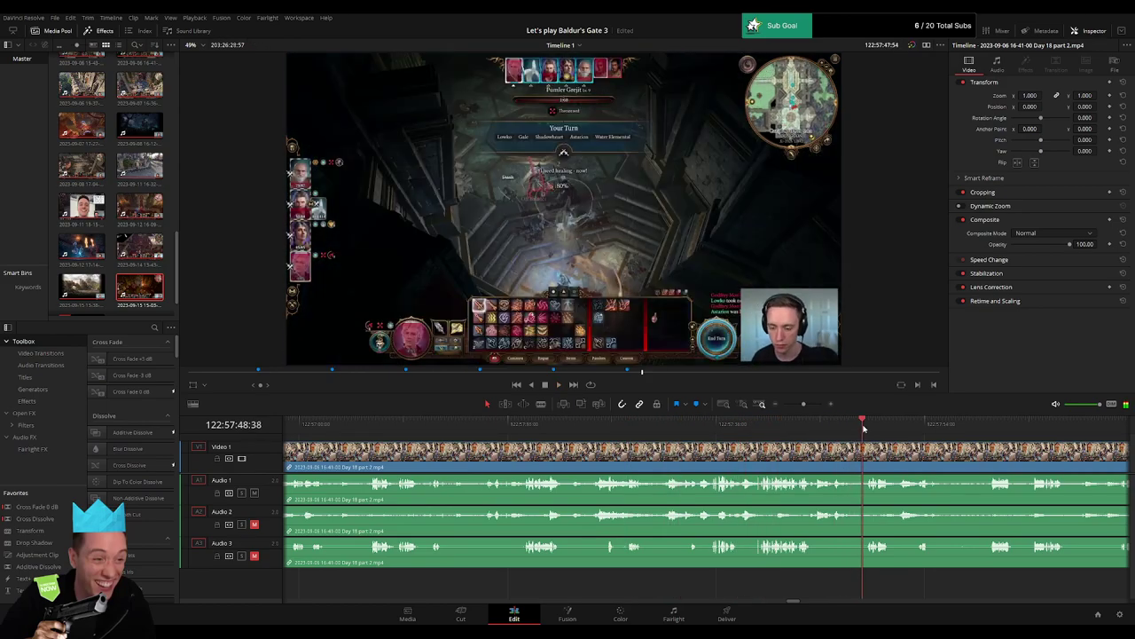
pyautogui.hscroll(3, 865, 452)
pyautogui.click(727, 426)
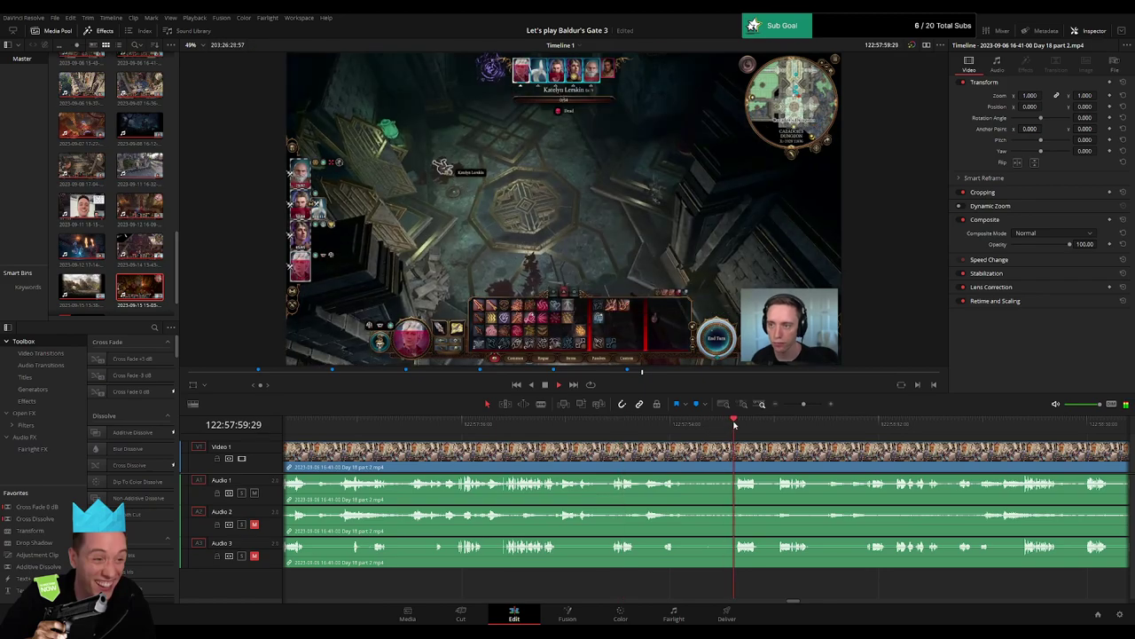
# Split the Day 18 part 2 video and audio at 122:57:59:00, with fades out and in around the cut, and play it.
pyautogui.moveTo(803, 404); pyautogui.dragTo(809, 405)
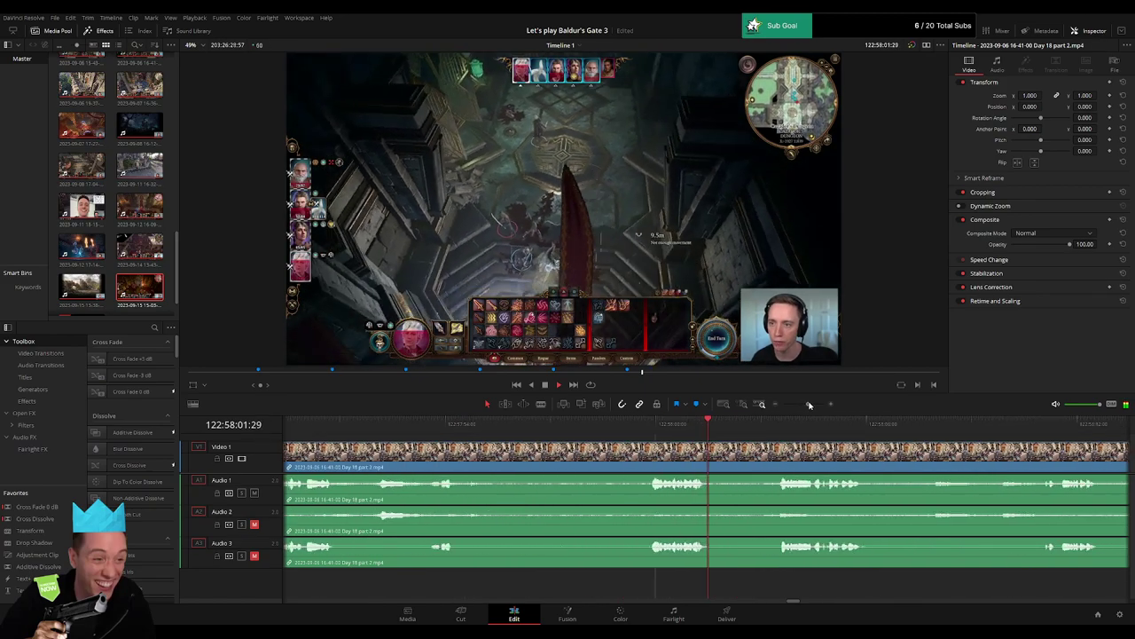
pyautogui.click(637, 425)
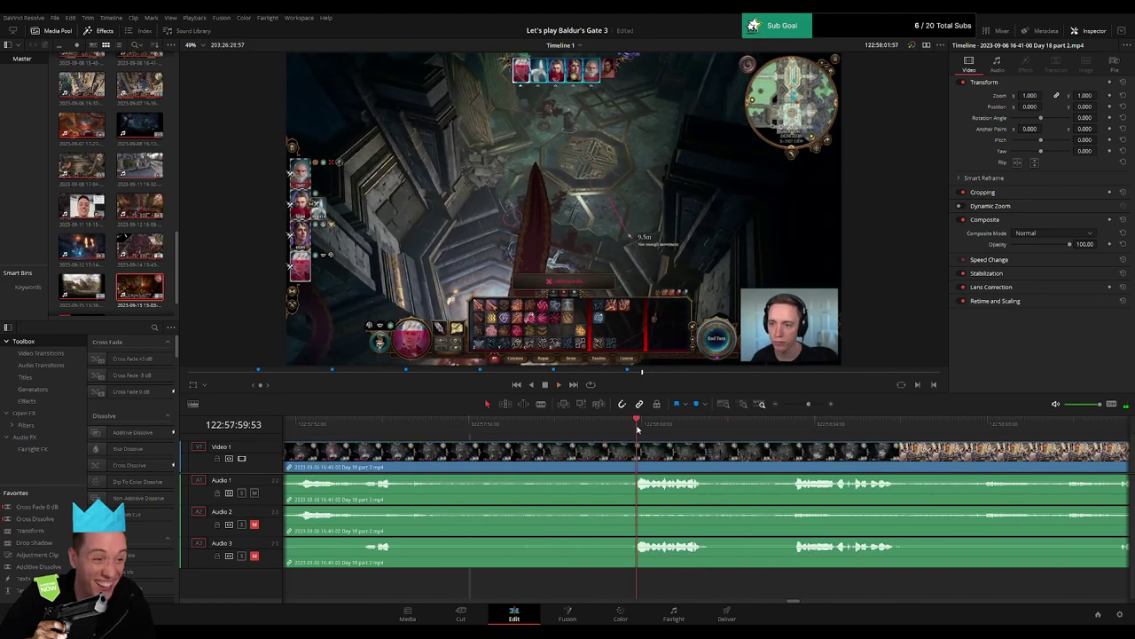
pyautogui.moveTo(637, 429); pyautogui.dragTo(602, 429)
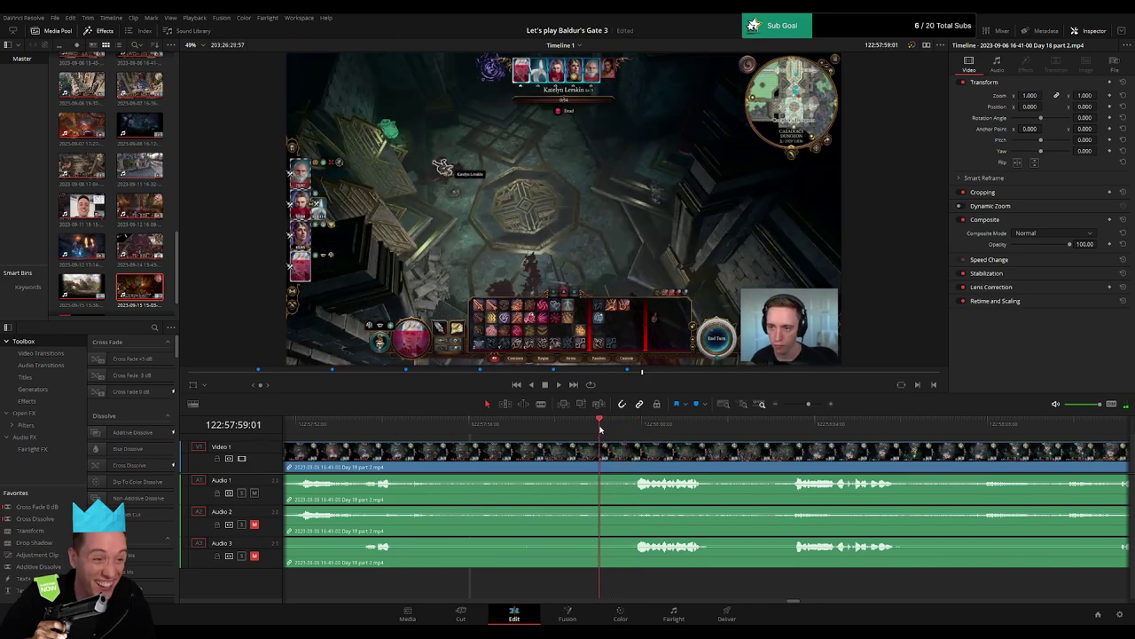
pyautogui.hotkey('ctrl', 'b')
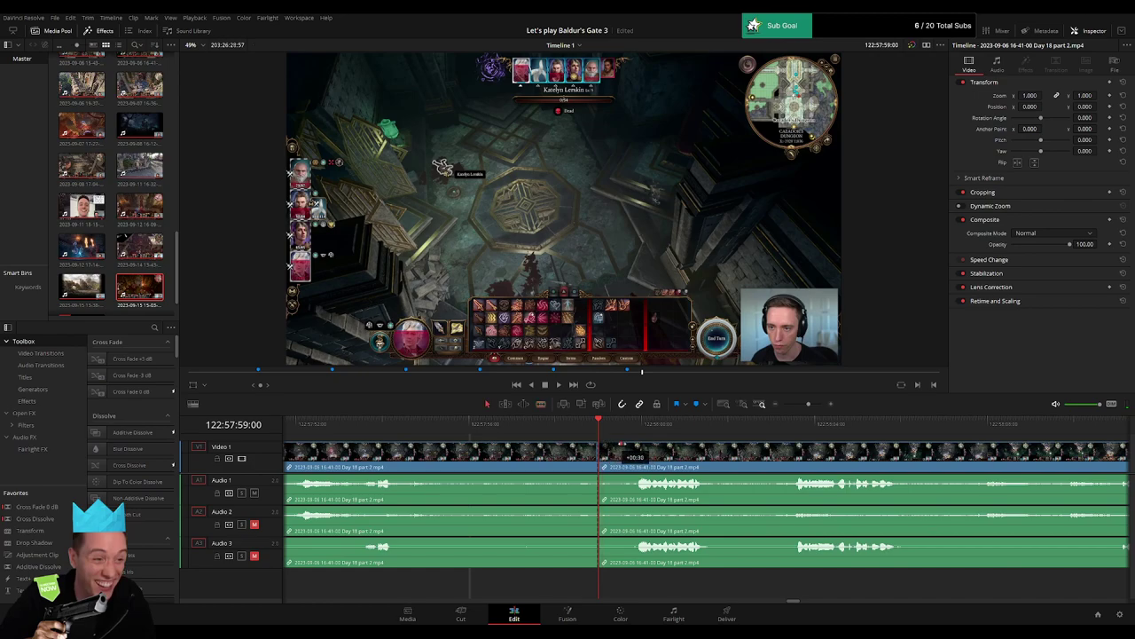
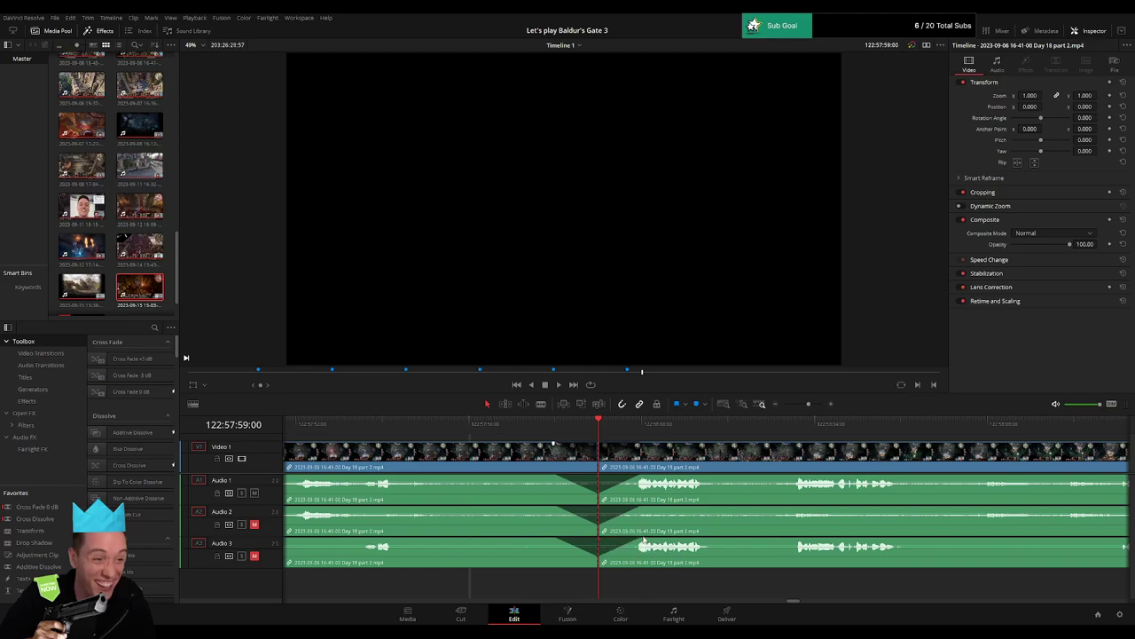
pyautogui.press('space')
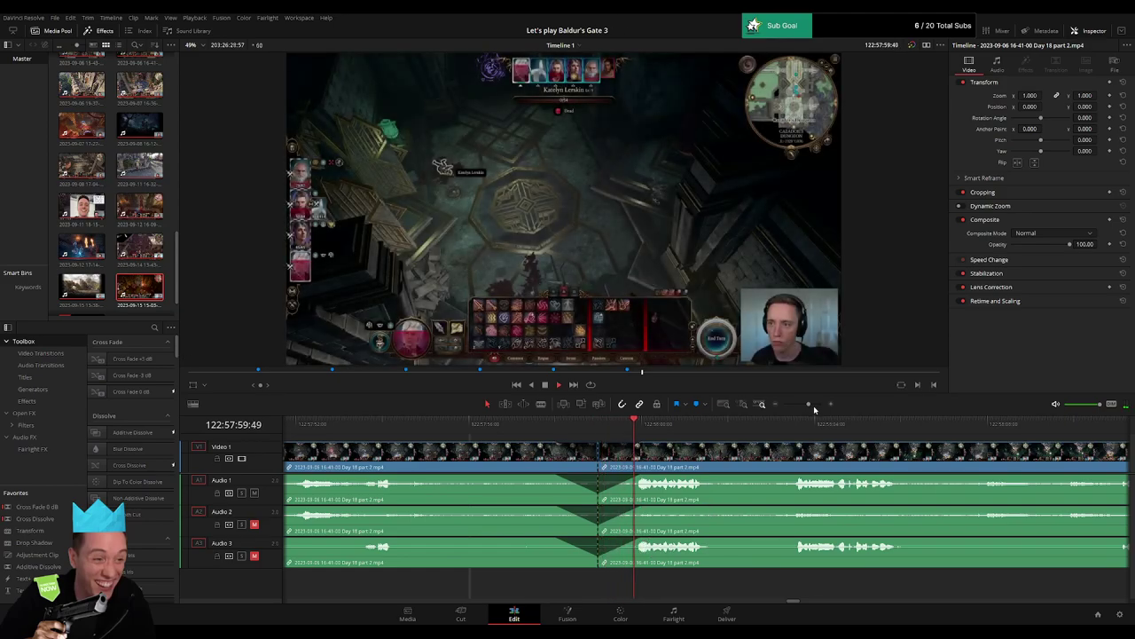
# Move the short Day 18 part 2 remainder after the 122:57:59:00 cut farther along the timeline, leaving a gap behind the finished episode.
pyautogui.moveTo(809, 404); pyautogui.dragTo(783, 404)
pyautogui.moveTo(748, 439); pyautogui.dragTo(609, 458)
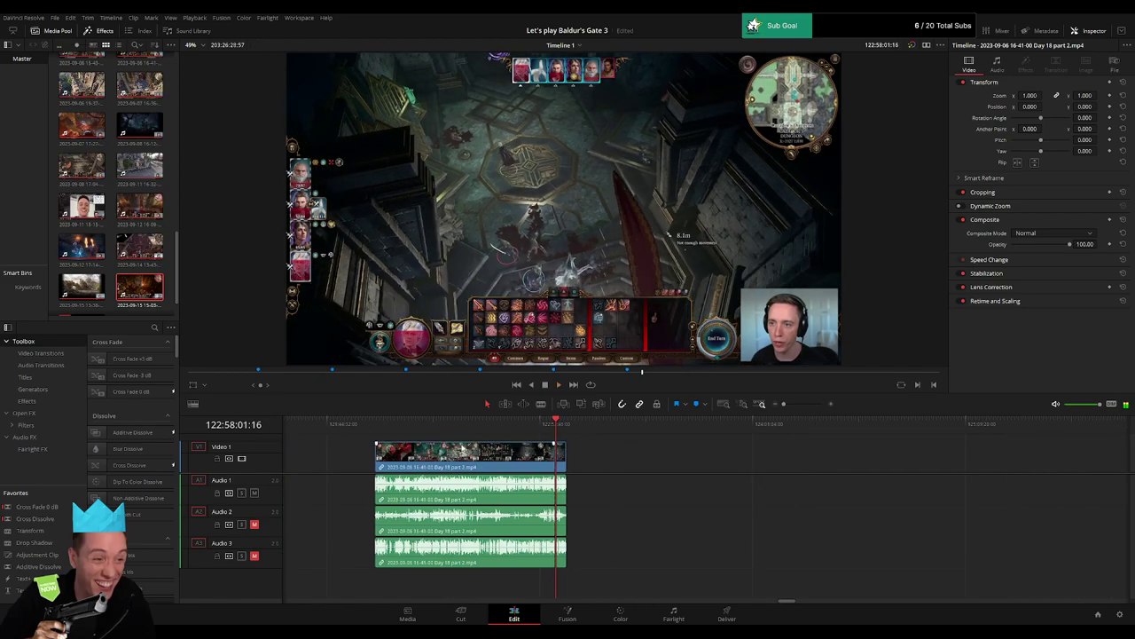
pyautogui.moveTo(783, 404)
pyautogui.mouseDown()
pyautogui.moveTo(797, 405)
pyautogui.moveTo(783, 404)
pyautogui.mouseUp()
pyautogui.moveTo(794, 447); pyautogui.dragTo(500, 460)
pyautogui.press('space')
pyautogui.click(337, 428)
pyautogui.click(509, 430)
pyautogui.moveTo(371, 457); pyautogui.dragTo(684, 466)
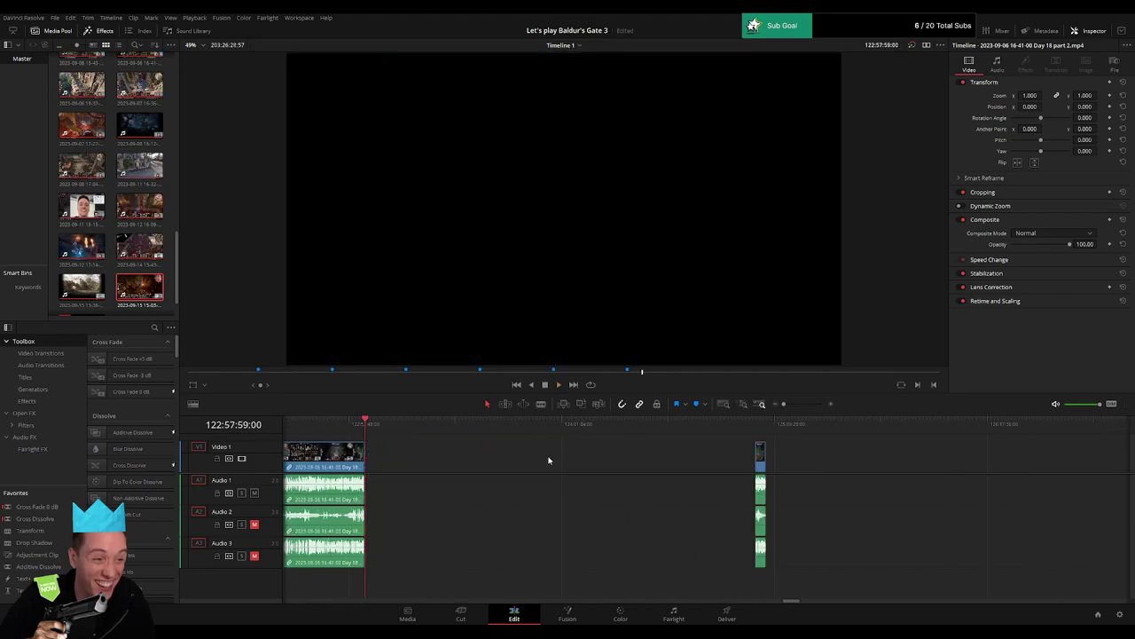
# Set the playhead at 124:00:00:00 and move the short Day 18 part 2 remainder with its audio to start there.
pyautogui.click(474, 455)
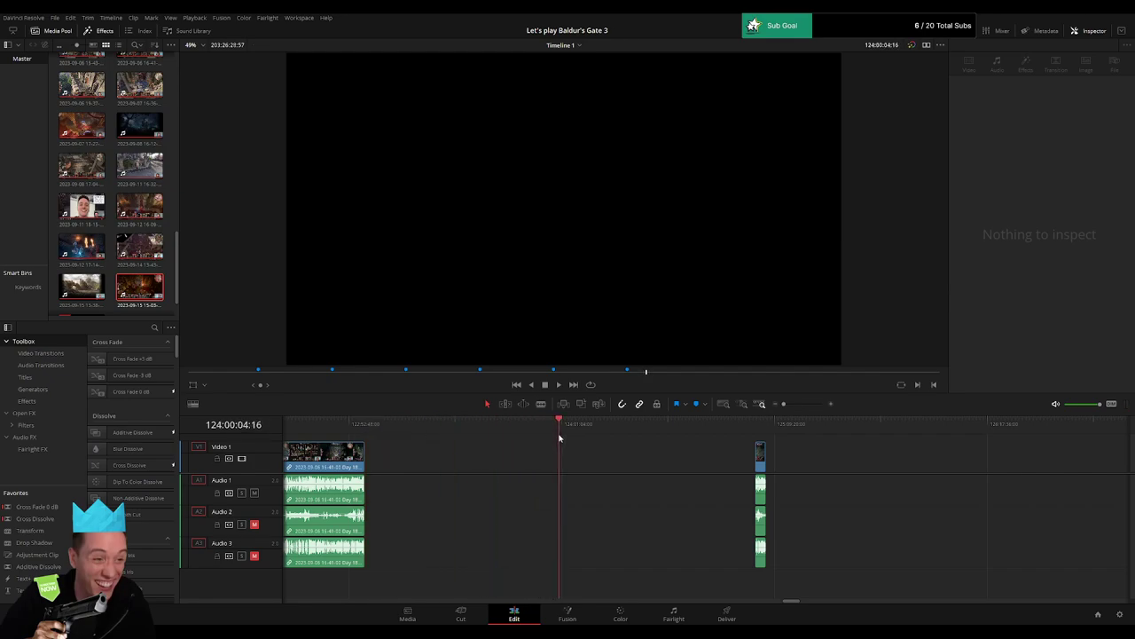
pyautogui.moveTo(783, 404); pyautogui.dragTo(791, 406)
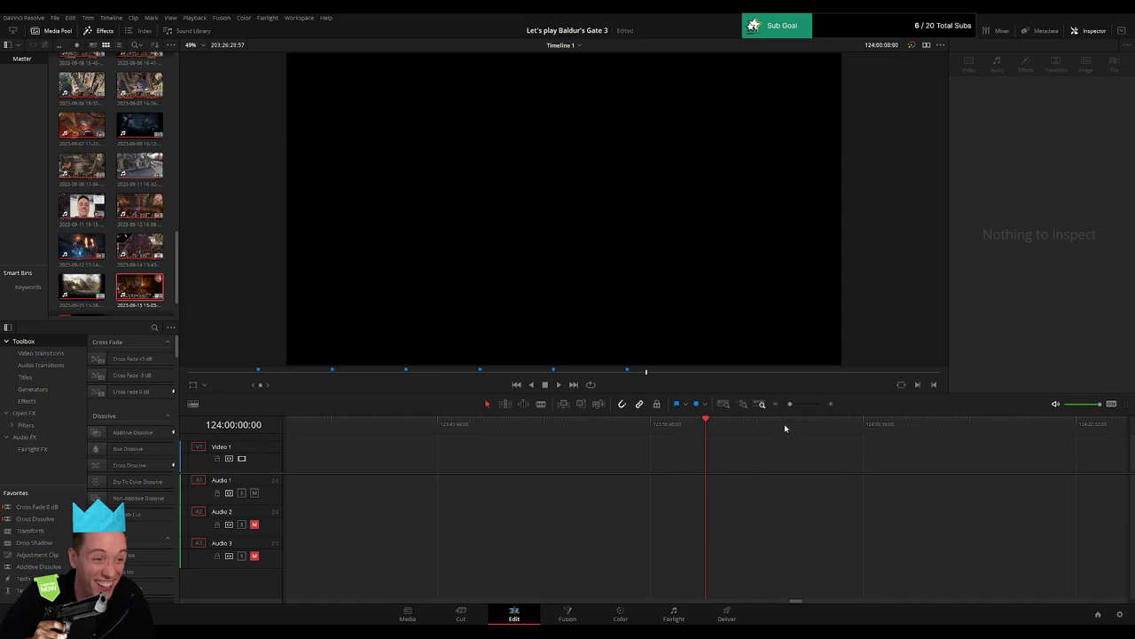
pyautogui.moveTo(790, 403); pyautogui.dragTo(559, 437)
pyautogui.moveTo(697, 460); pyautogui.dragTo(499, 461)
# Delete the long gap after the short Day 18 part 2 section and place the Day 18 part 3 clip directly against it.
pyautogui.hscroll(3, 746, 461)
pyautogui.hscroll(5, 746, 463)
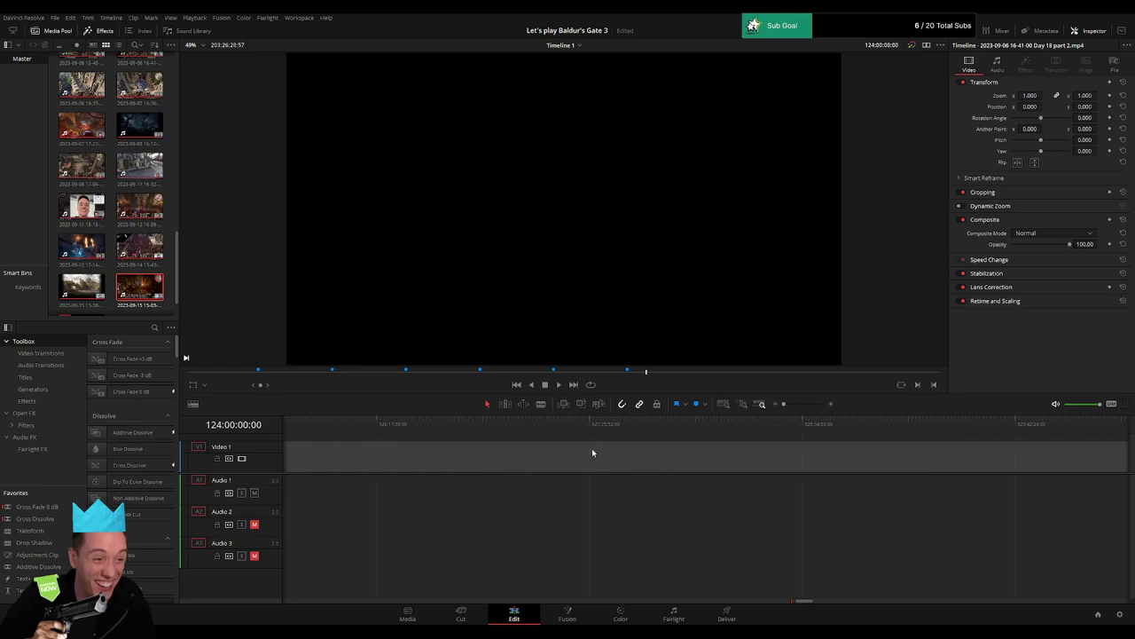
pyautogui.hscroll(-6, 482, 453)
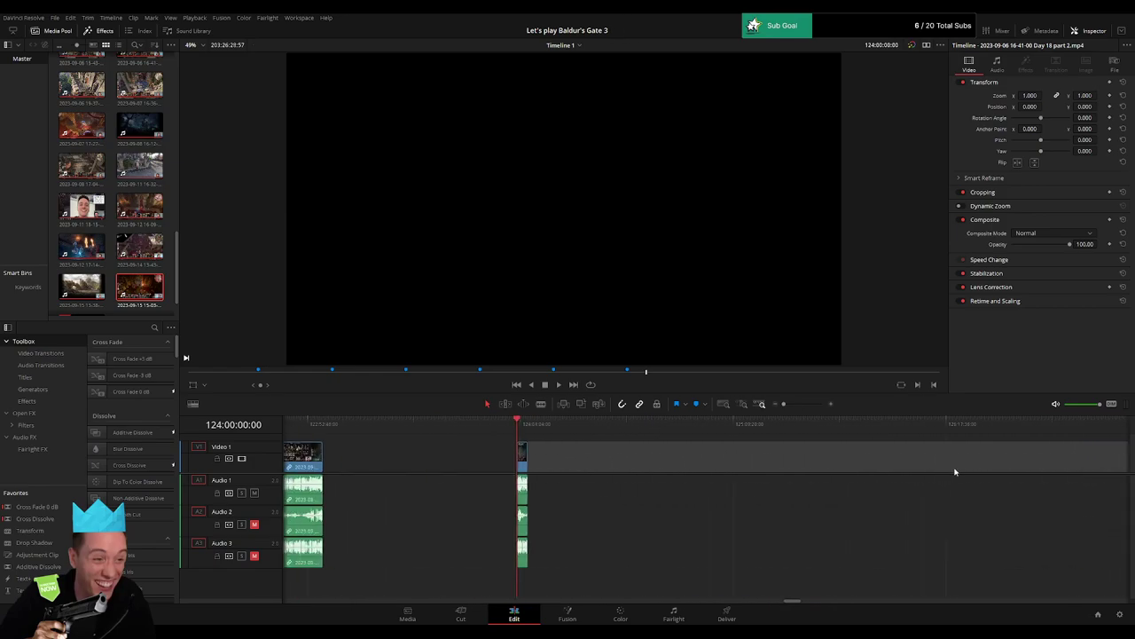
pyautogui.press('Delete')
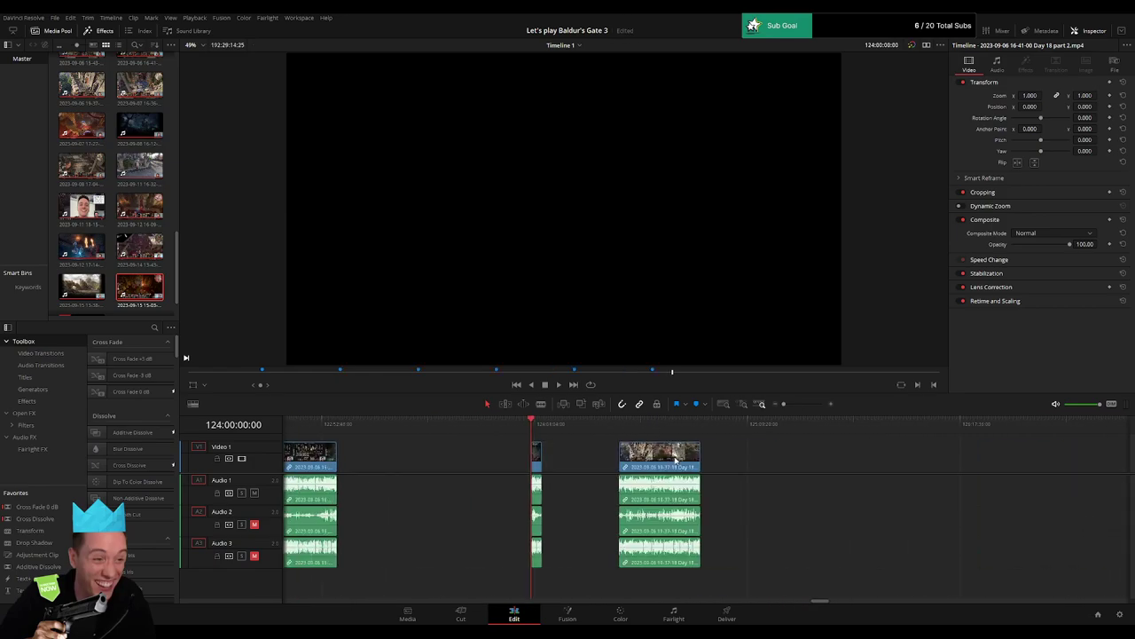
# Add video and audio transitions where Day 18 part 2 meets part 3 near 124:03:33, and play the join.
pyautogui.press('space')
pyautogui.click(795, 404)
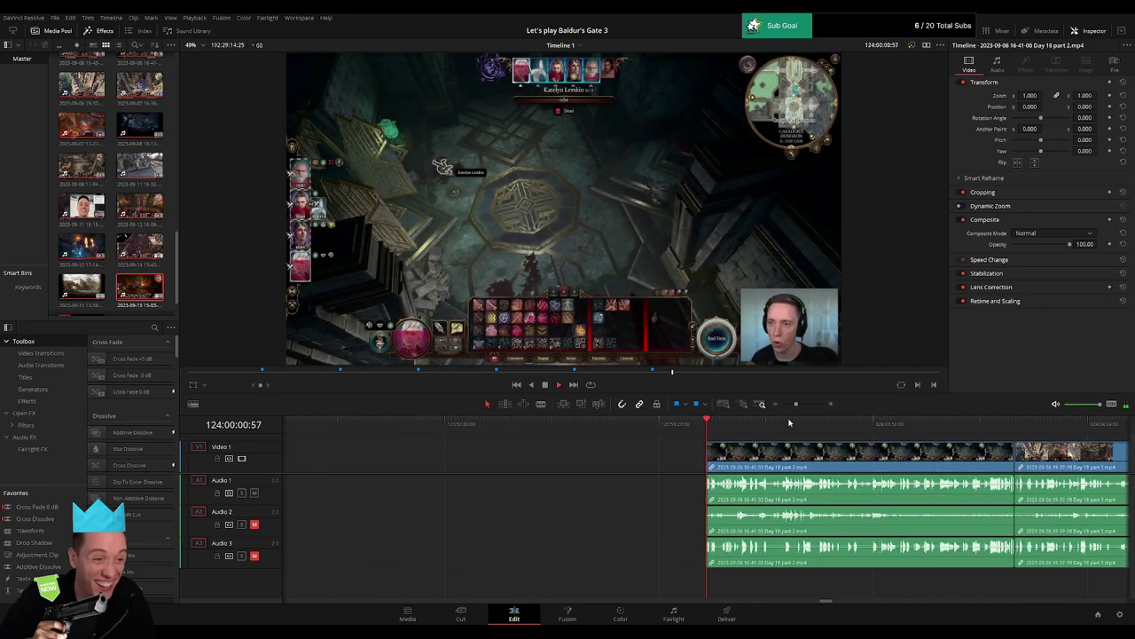
pyautogui.moveTo(825, 425); pyautogui.dragTo(1006, 441)
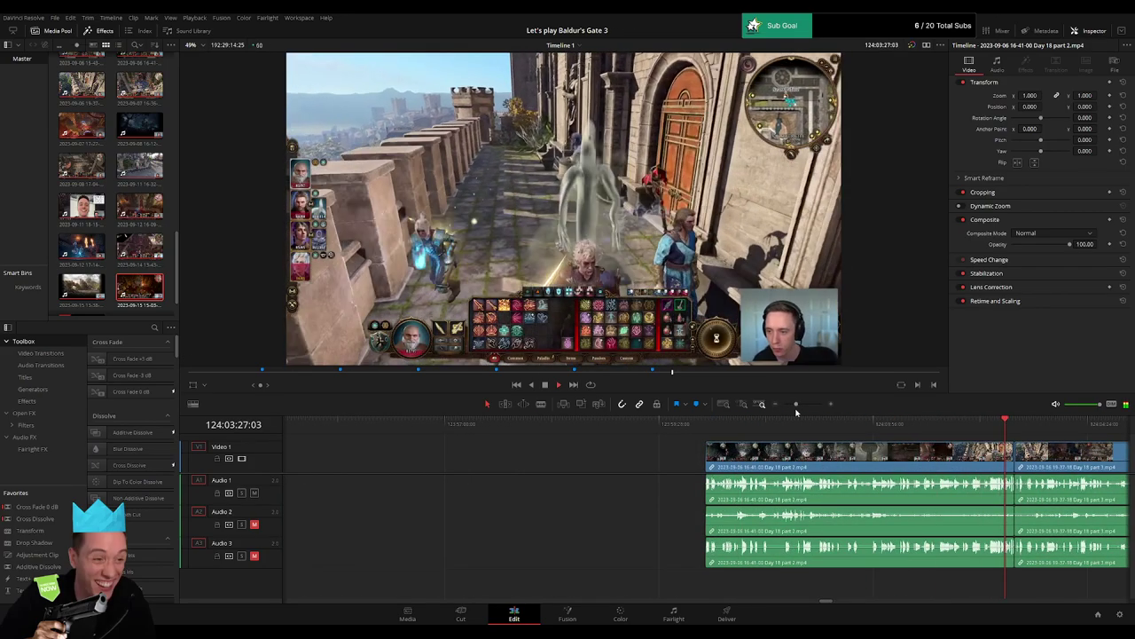
pyautogui.moveTo(796, 404); pyautogui.dragTo(806, 405)
pyautogui.click(816, 429)
pyautogui.hotkey('ctrl', 't')
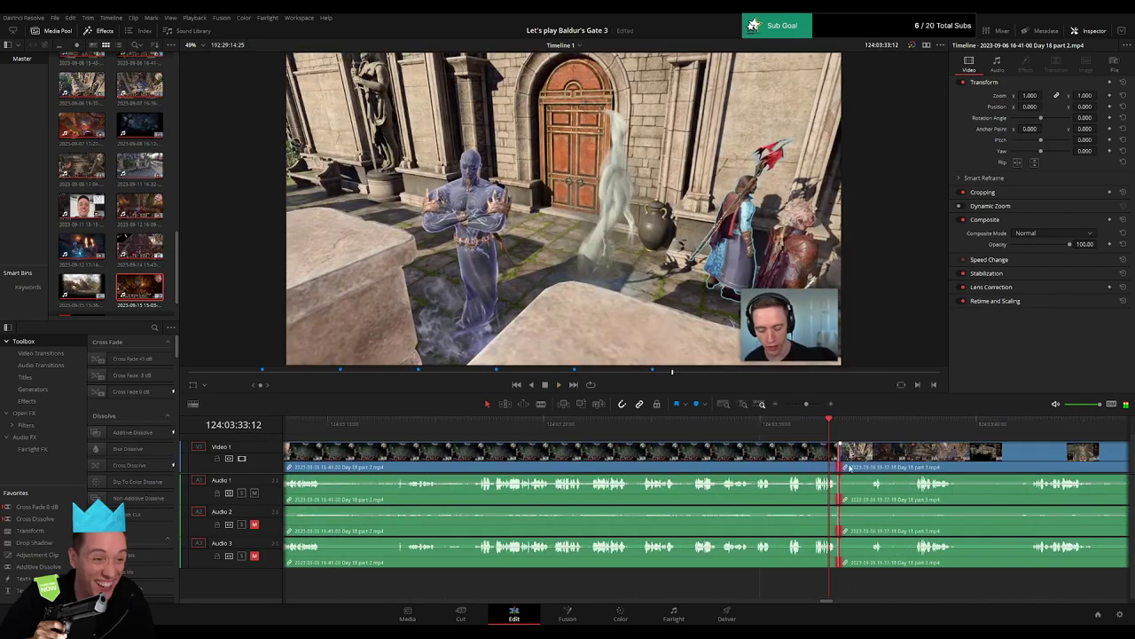
pyautogui.click(660, 370)
pyautogui.press('space')
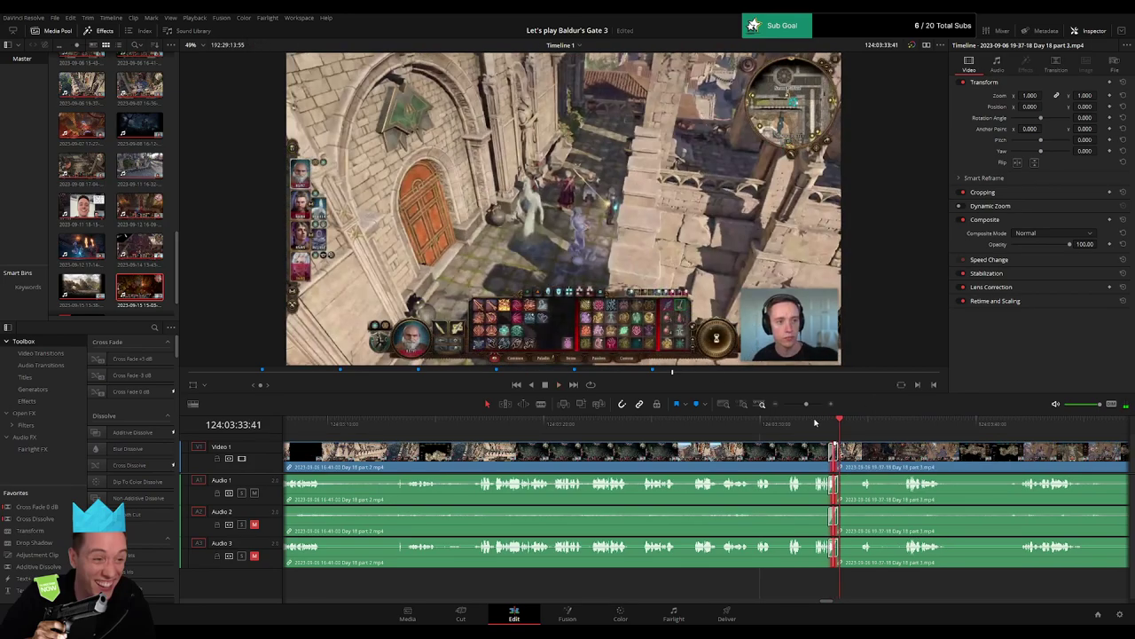
pyautogui.click(816, 421)
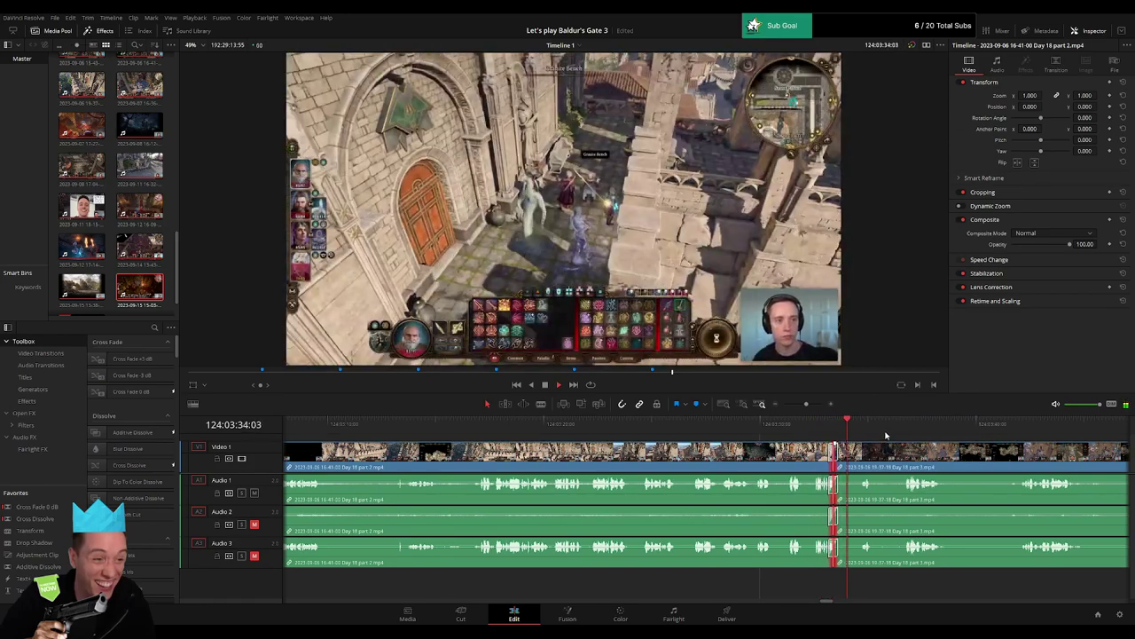
# Move the Day 19 clip and its audio back to start at 124:29:50:00, directly after Day 18 part 3.
pyautogui.moveTo(807, 404); pyautogui.dragTo(761, 406)
pyautogui.hscroll(2, 609, 438)
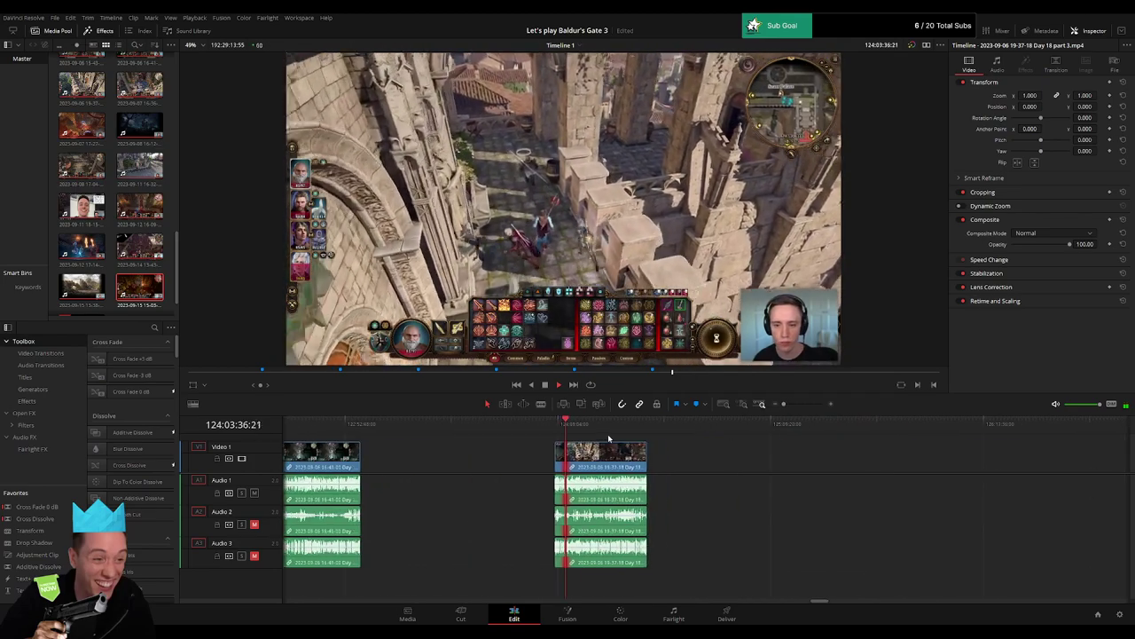
pyautogui.moveTo(584, 427); pyautogui.dragTo(650, 435)
pyautogui.click(744, 469)
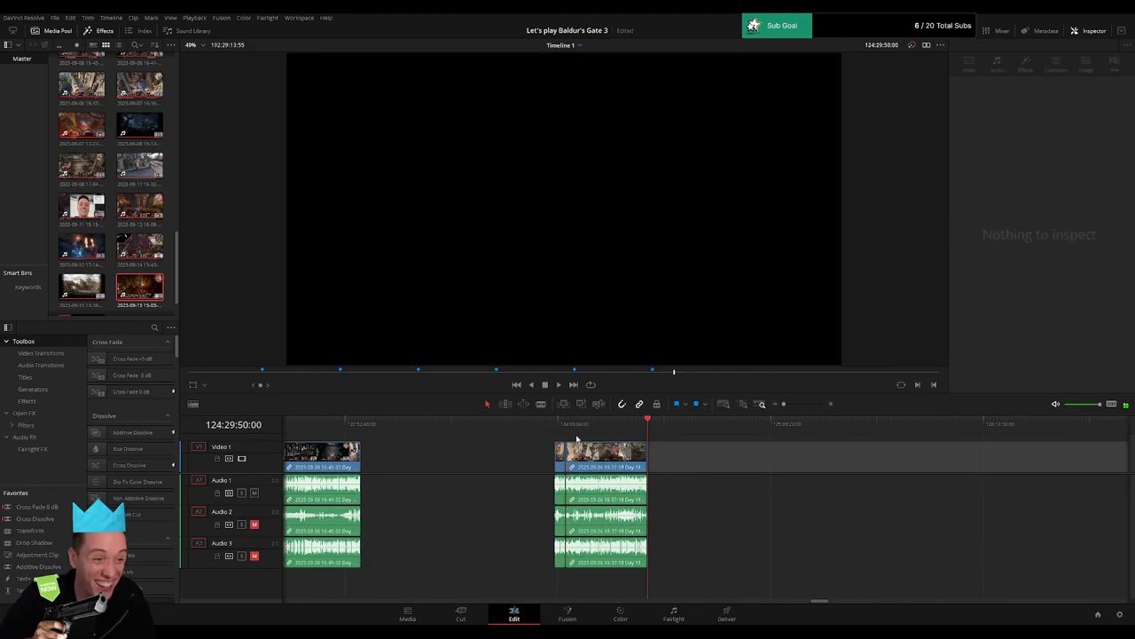
pyautogui.moveTo(557, 425); pyautogui.dragTo(650, 436)
pyautogui.click(658, 434)
pyautogui.hscroll(6, 900, 465)
pyautogui.moveTo(928, 461); pyautogui.dragTo(543, 461)
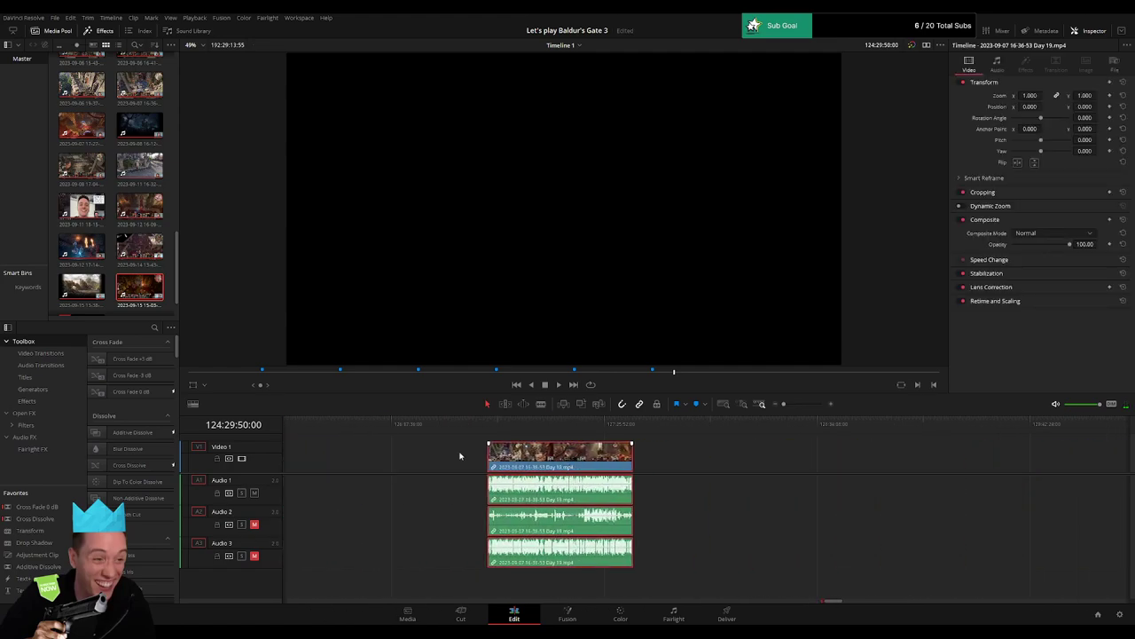
pyautogui.click(461, 456)
pyautogui.hscroll(-5, 836, 460)
pyautogui.moveTo(1016, 461); pyautogui.dragTo(583, 461)
# Add video and audio transitions between Day 18 part 3 and Day 19 at 124:29:50:00, and play the join.
pyautogui.click(807, 404)
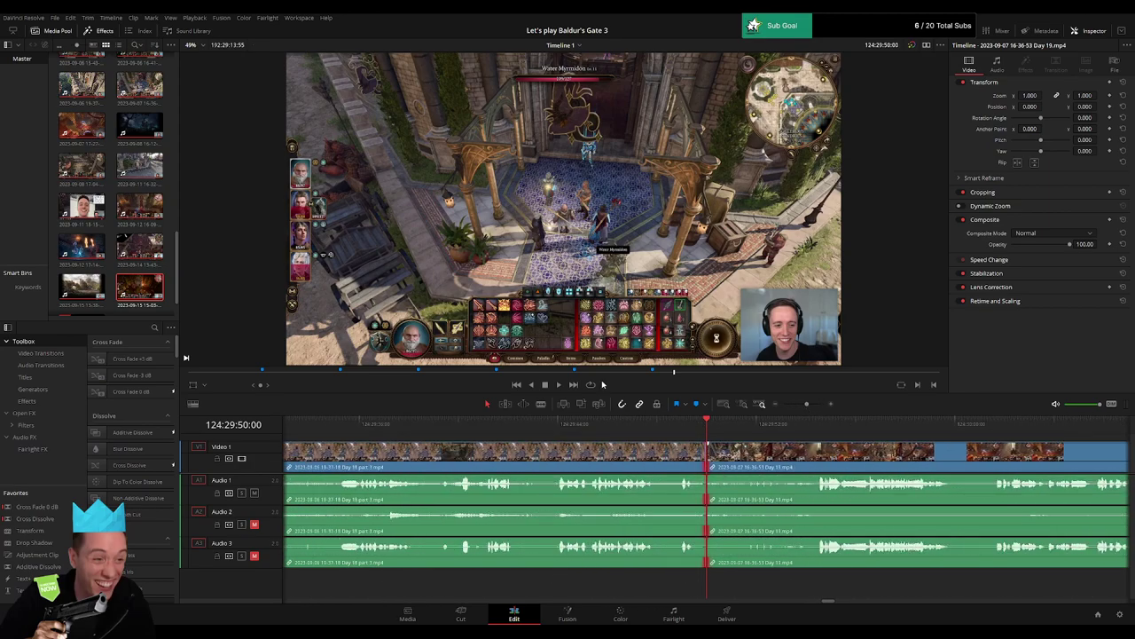
pyautogui.hotkey('ctrl', 't')
pyautogui.press('space')
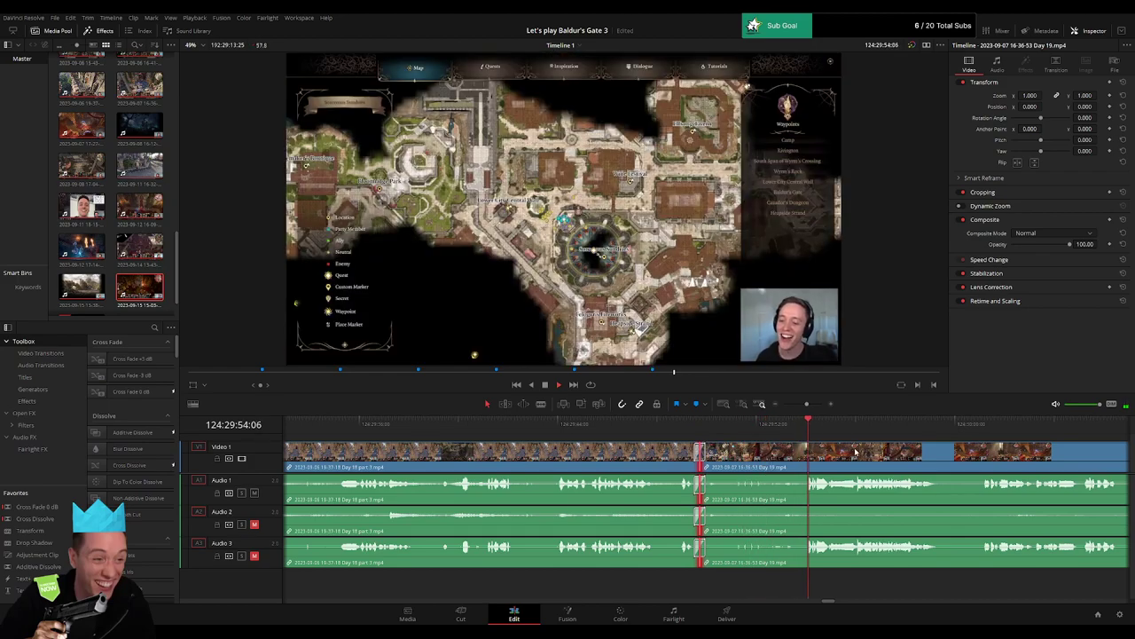
pyautogui.click(775, 404)
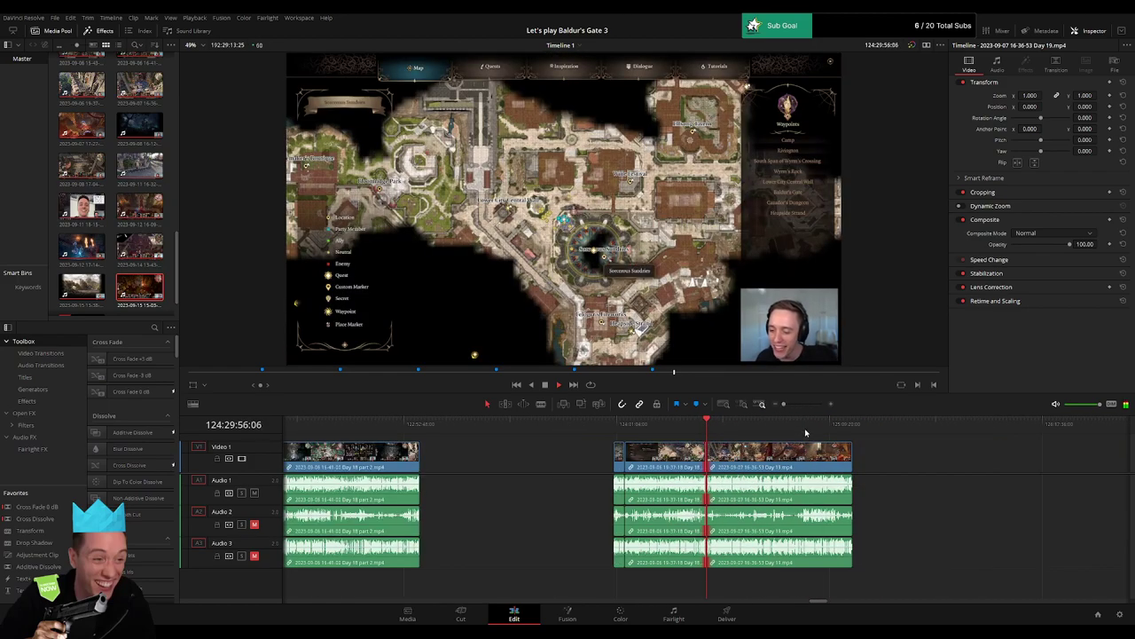
# Examine the Day 19 clip between about 124:52:26 and 124:53:35 for a suitable episode break, sampling the reload and dialogue scenes.
pyautogui.moveTo(707, 424); pyautogui.dragTo(777, 426)
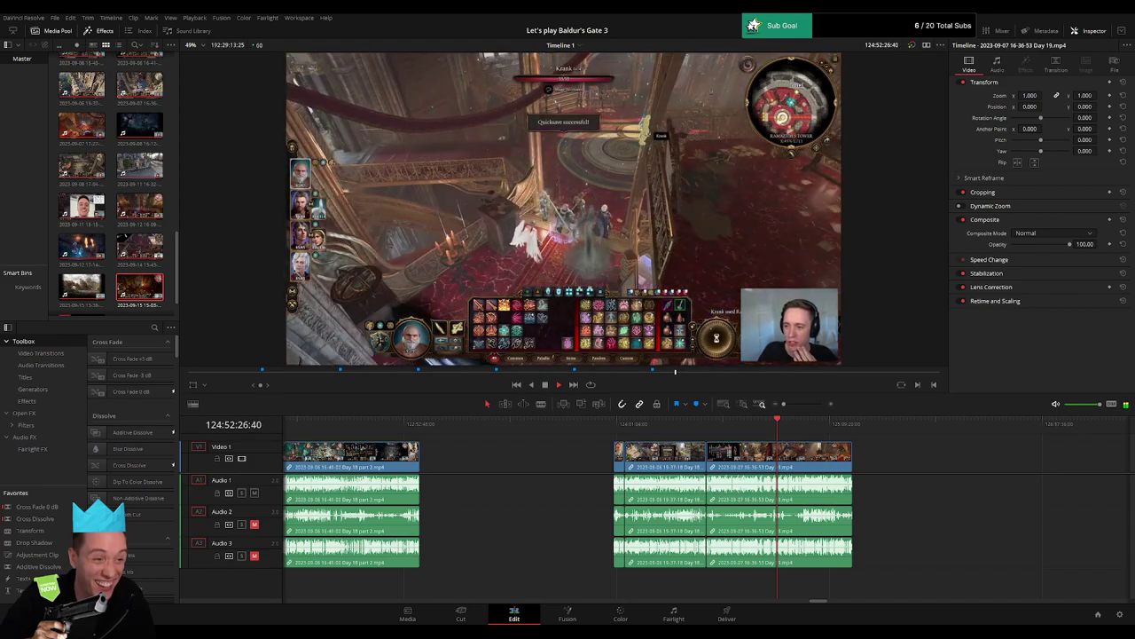
pyautogui.press('q')
pyautogui.click(922, 463)
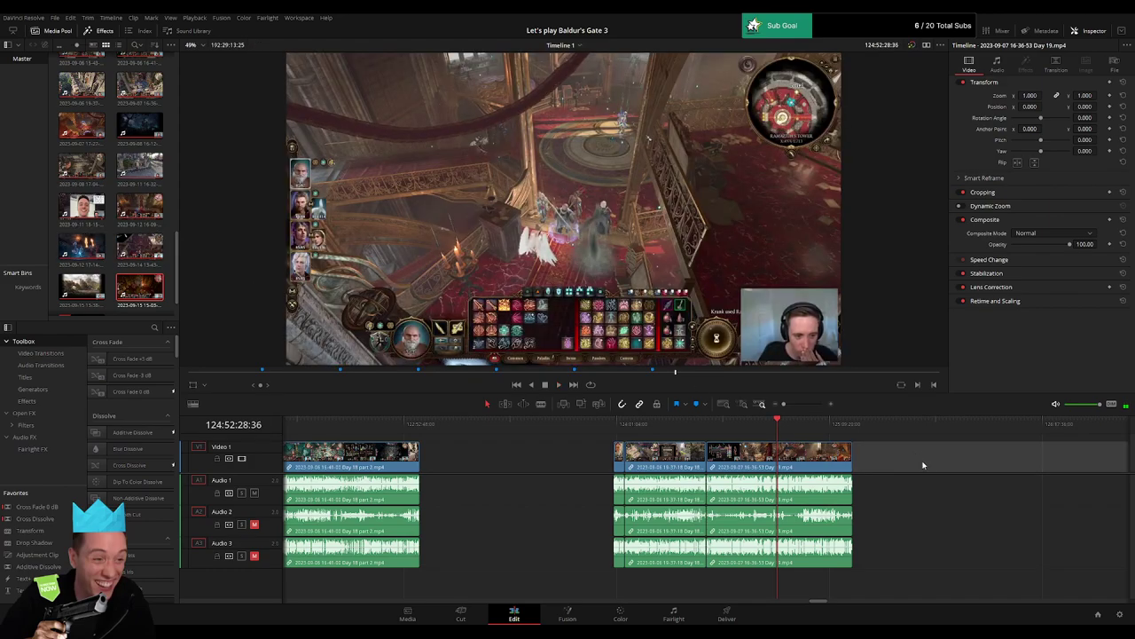
pyautogui.moveTo(803, 409); pyautogui.dragTo(796, 405)
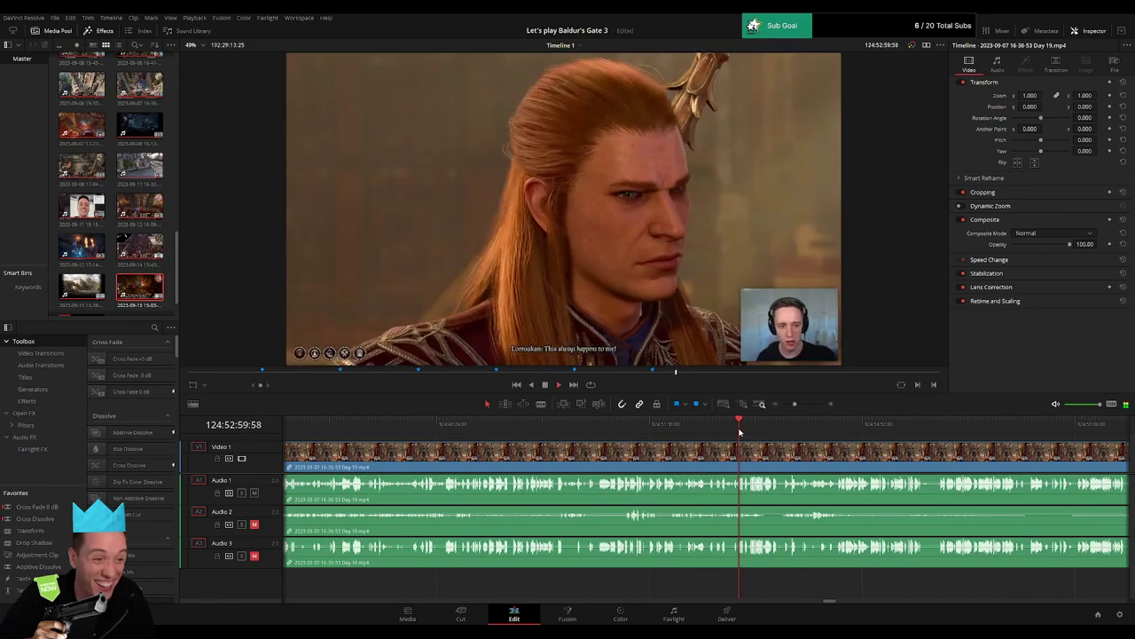
pyautogui.click(780, 431)
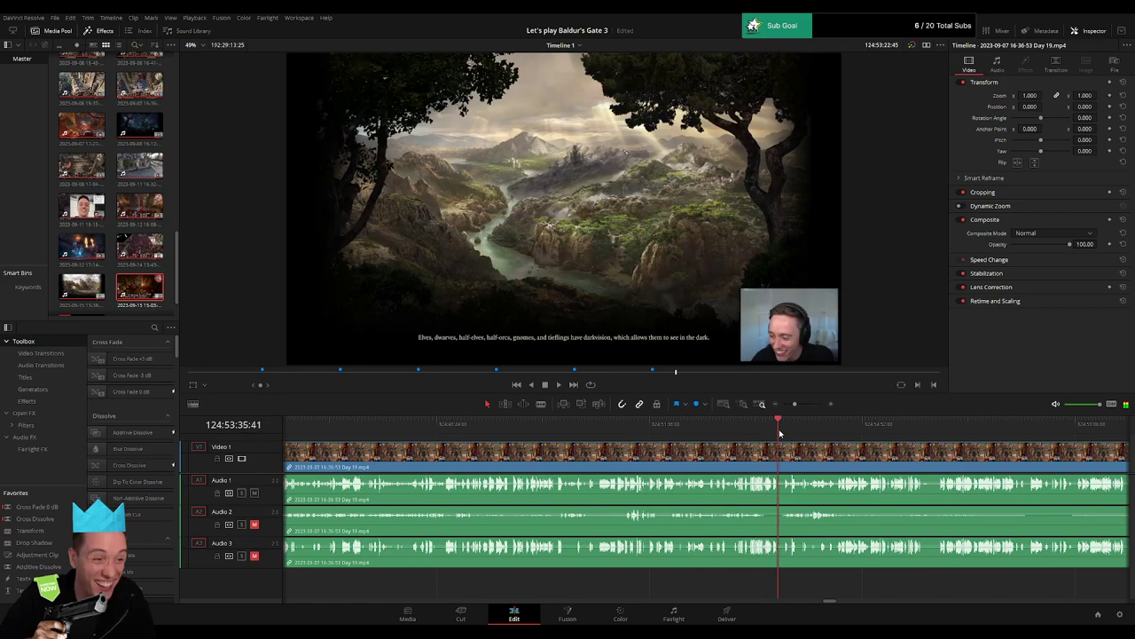
pyautogui.moveTo(796, 405); pyautogui.dragTo(806, 407)
pyautogui.click(459, 425)
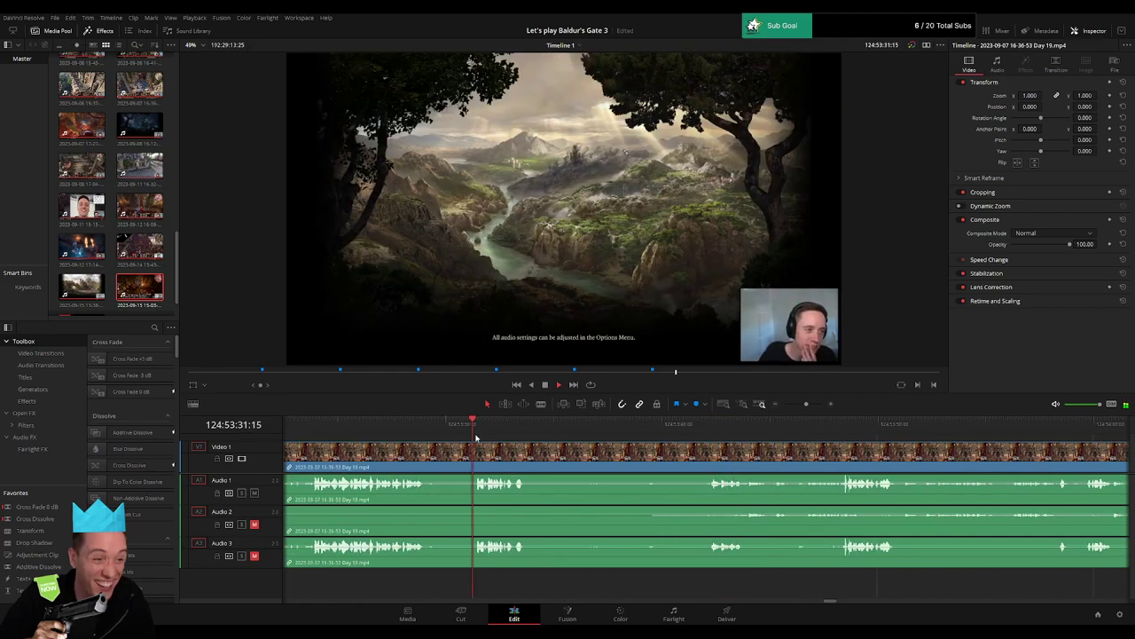
pyautogui.moveTo(486, 452); pyautogui.dragTo(665, 452)
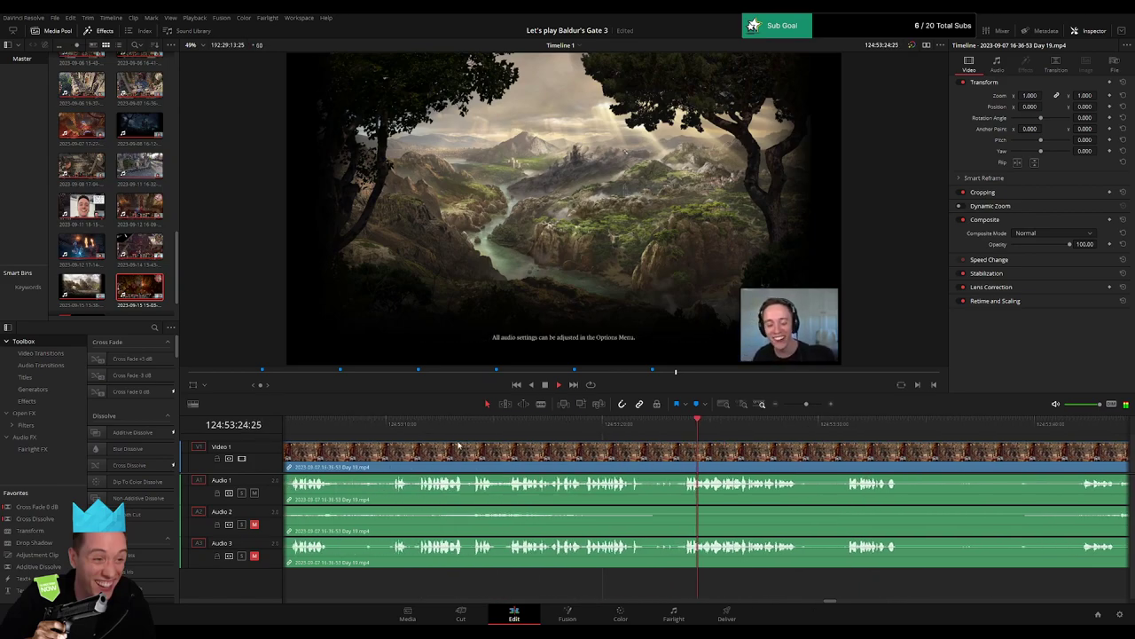
pyautogui.click(390, 427)
pyautogui.moveTo(413, 452); pyautogui.dragTo(635, 456)
pyautogui.click(510, 425)
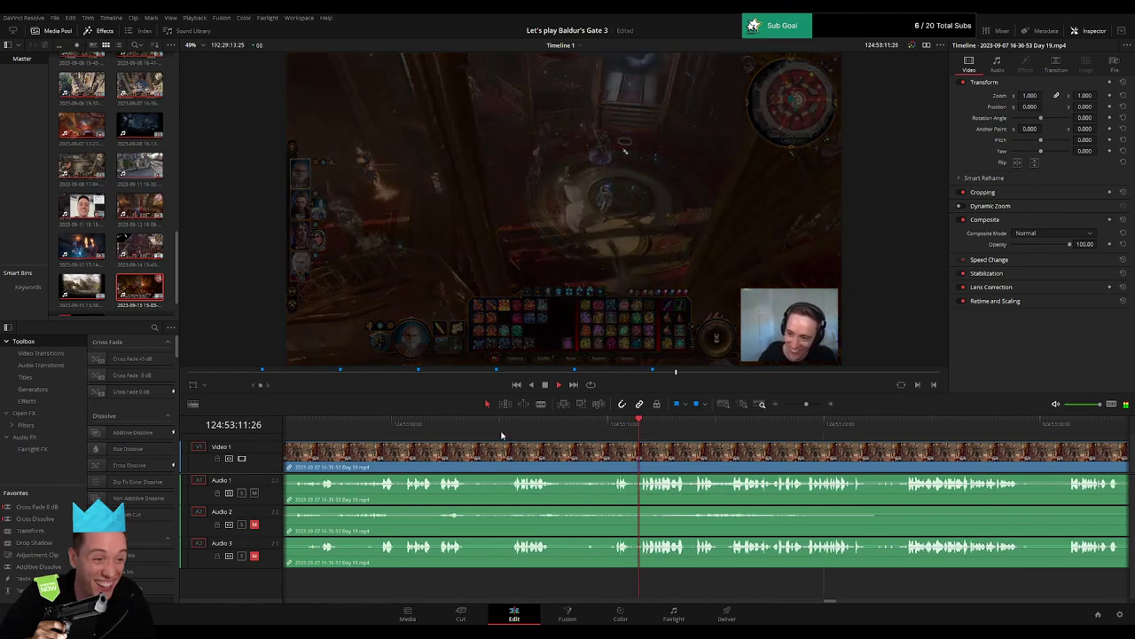
pyautogui.hscroll(-3, 550, 448)
# Play through the Day 19 clip backward from about 124:52:59 to 124:52:14, checking the fight and Lorroakan's dialogue for a break.
pyautogui.click(458, 425)
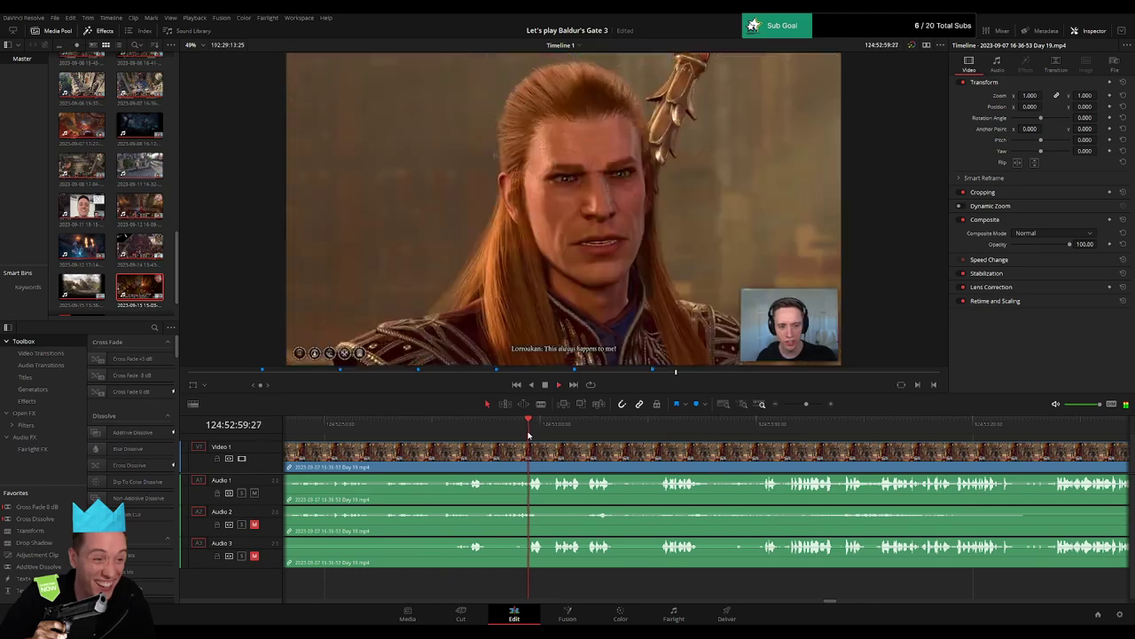
pyautogui.hscroll(-3, 429, 453)
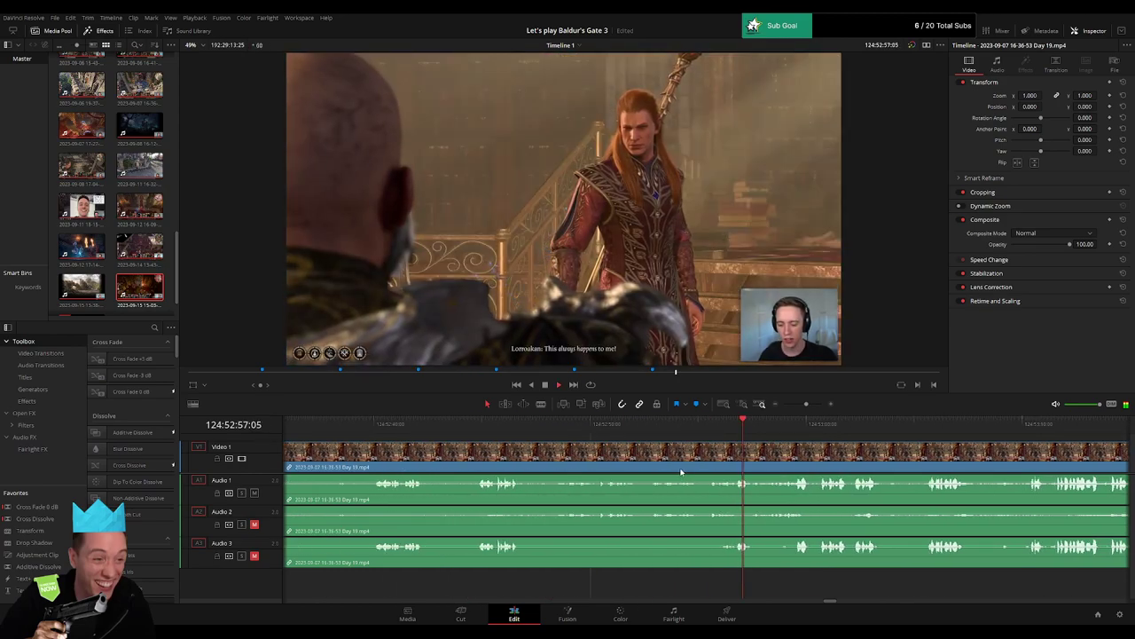
pyautogui.click(481, 425)
pyautogui.hscroll(-3, 497, 451)
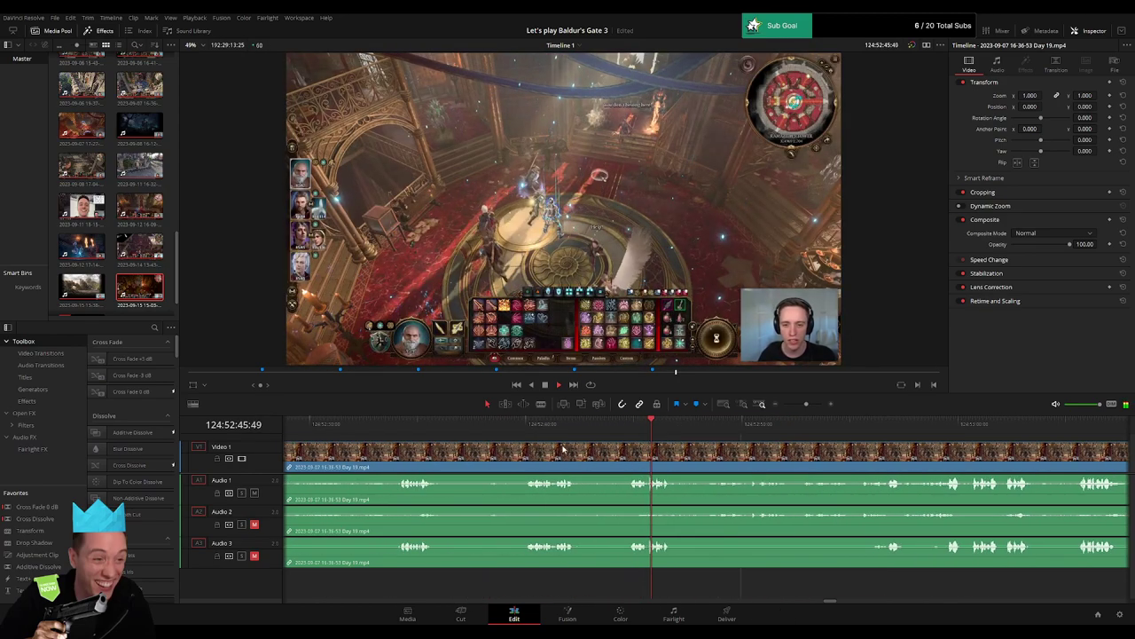
pyautogui.click(527, 425)
pyautogui.hscroll(-3, 567, 451)
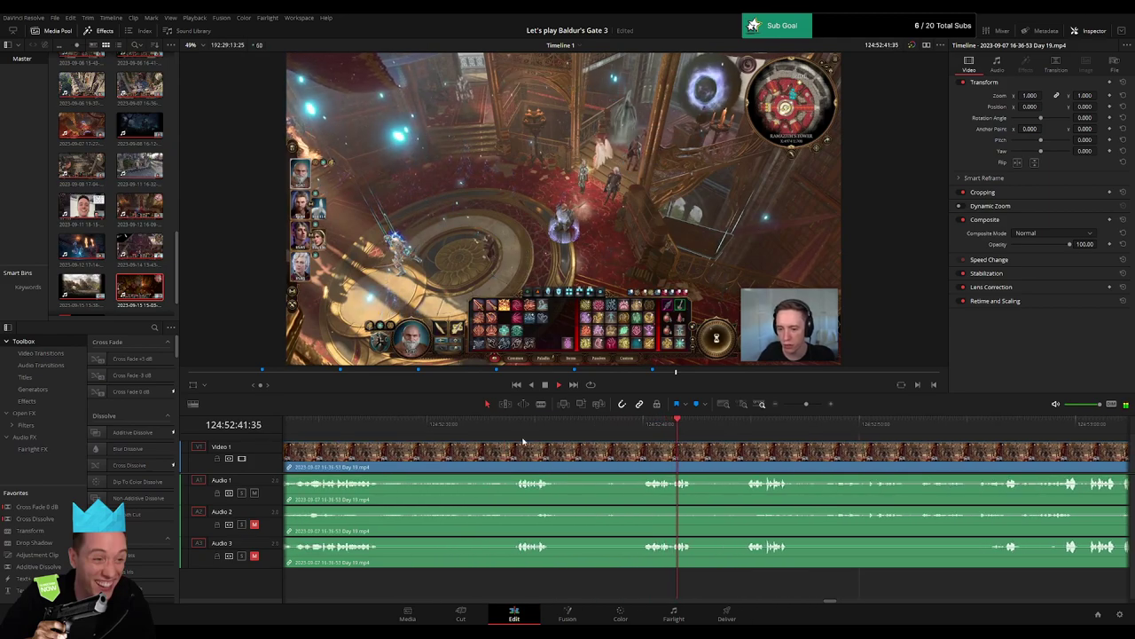
pyautogui.click(517, 425)
pyautogui.hscroll(-3, 513, 434)
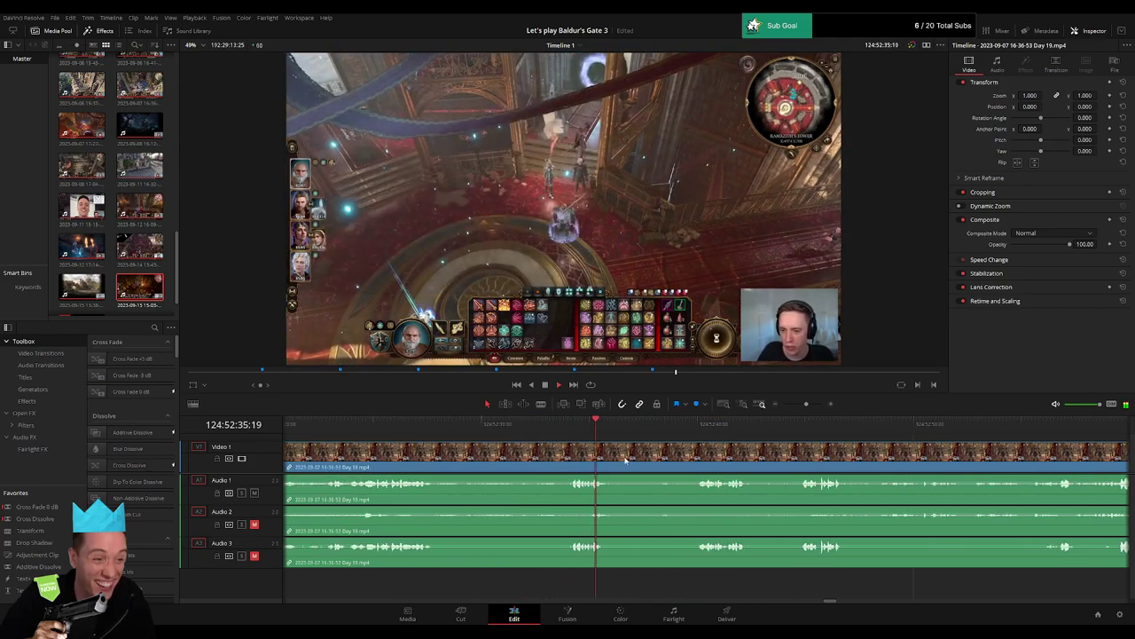
pyautogui.click(447, 434)
pyautogui.hscroll(-3, 447, 434)
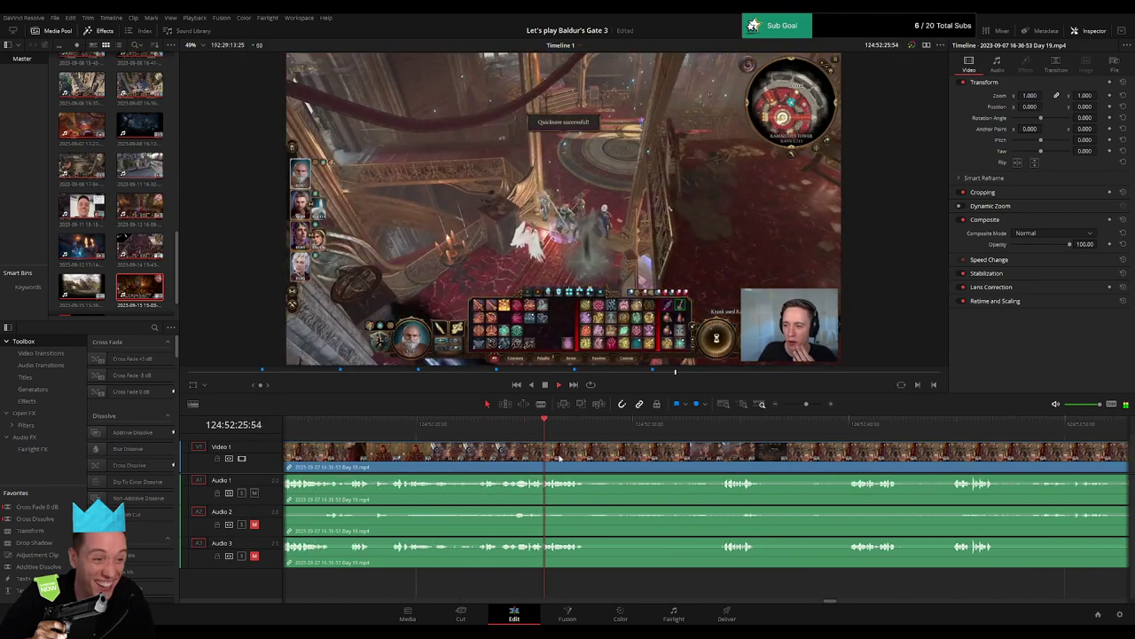
pyautogui.click(367, 425)
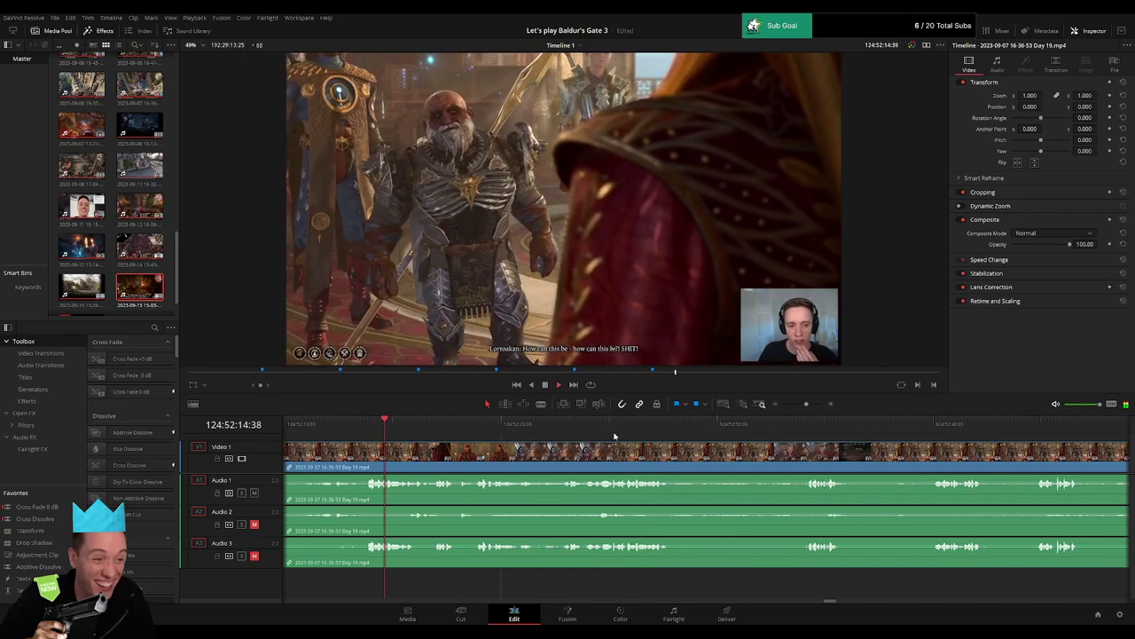
# Sample the Lorroakan dialogue in the Day 19 clip from about 124:54:13 to 124:58:17 for a break point.
pyautogui.moveTo(806, 405); pyautogui.dragTo(799, 406)
pyautogui.click(1096, 435)
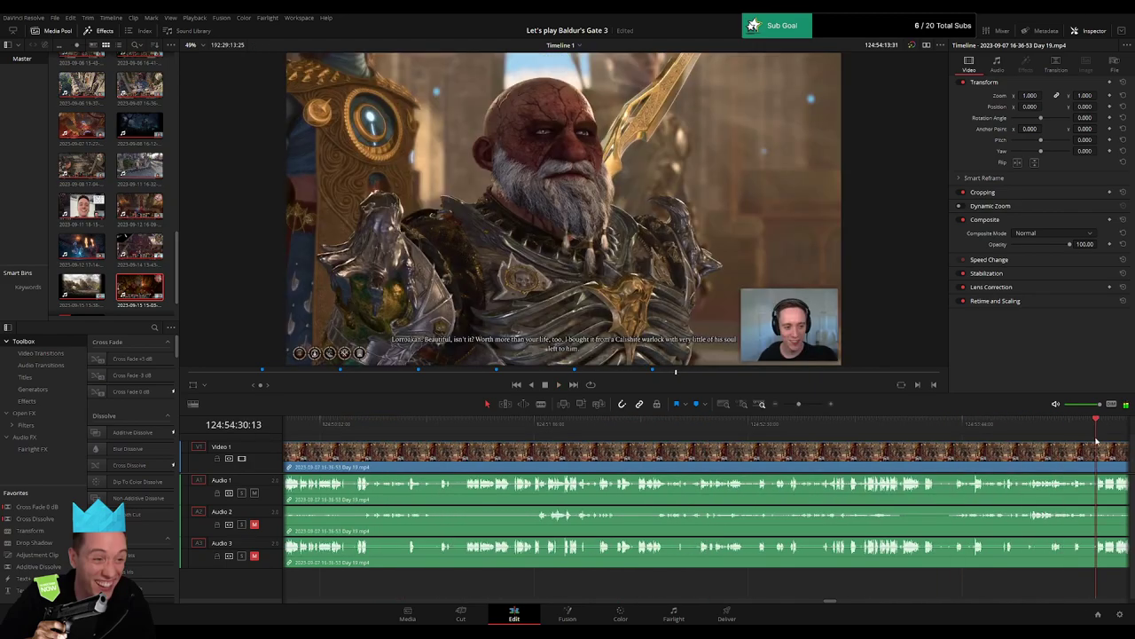
pyautogui.moveTo(1097, 435); pyautogui.dragTo(578, 436)
pyautogui.moveTo(749, 432); pyautogui.dragTo(848, 432)
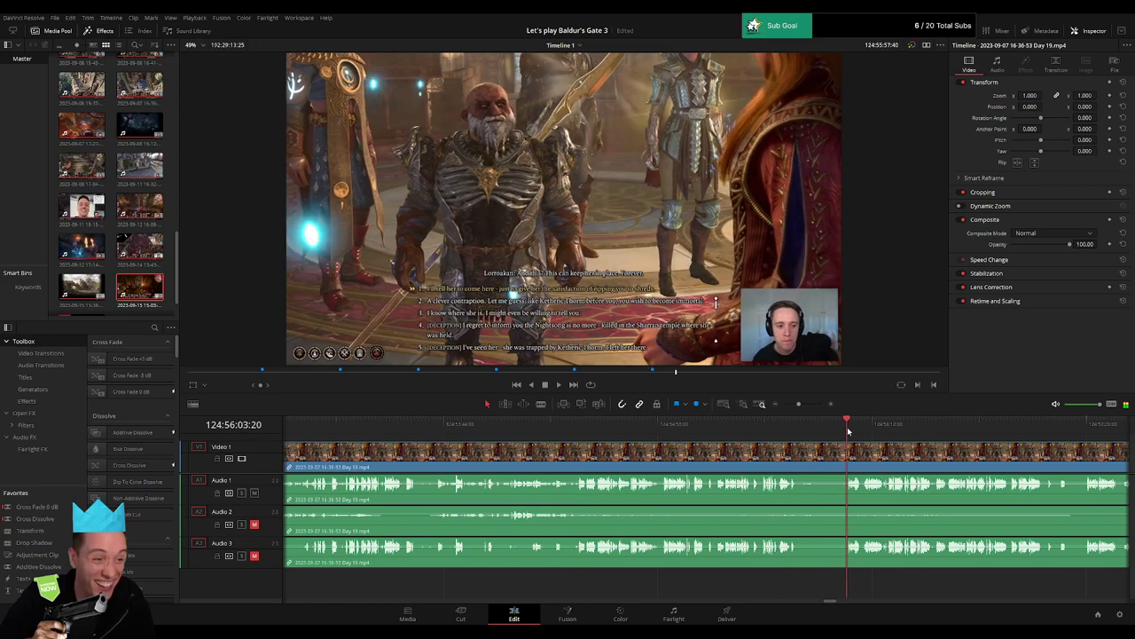
pyautogui.moveTo(915, 442); pyautogui.dragTo(640, 443)
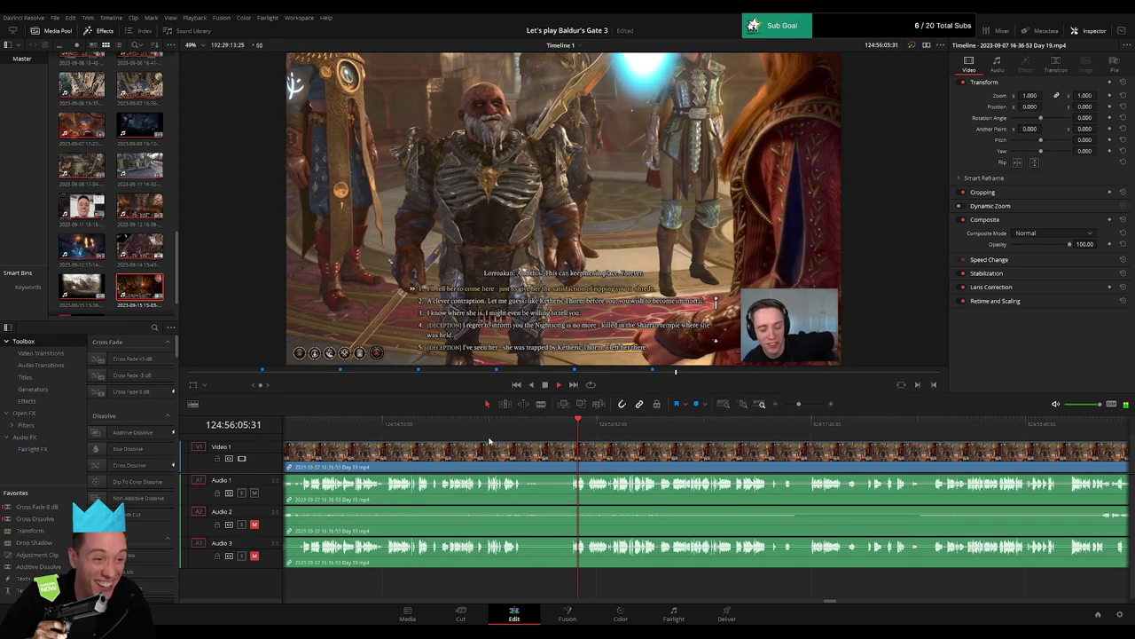
pyautogui.click(813, 425)
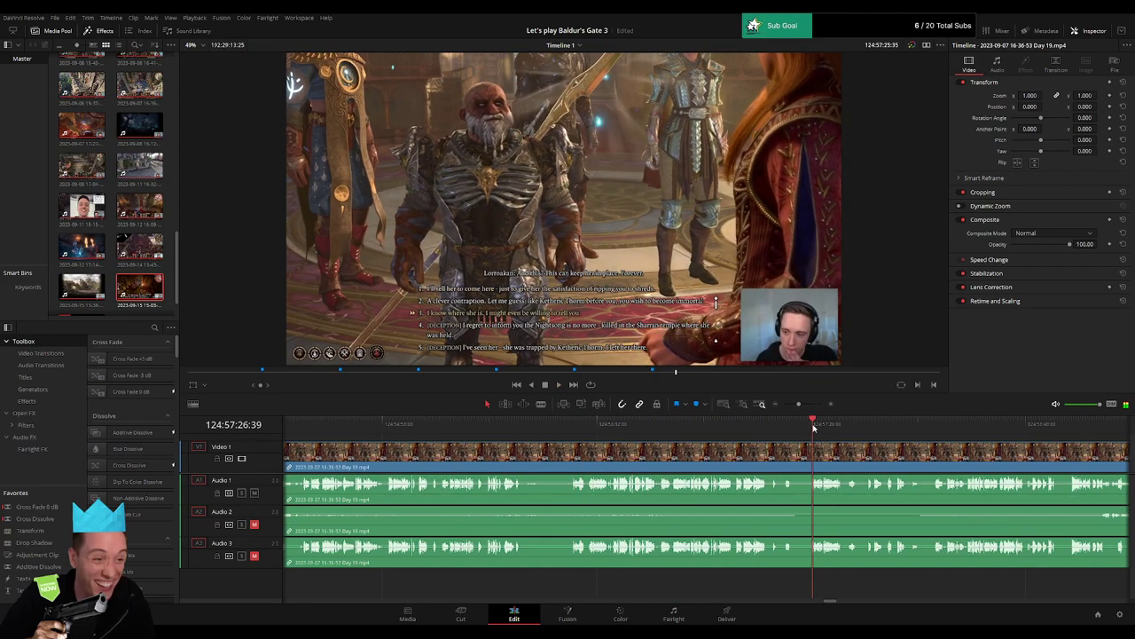
pyautogui.hscroll(3, 588, 444)
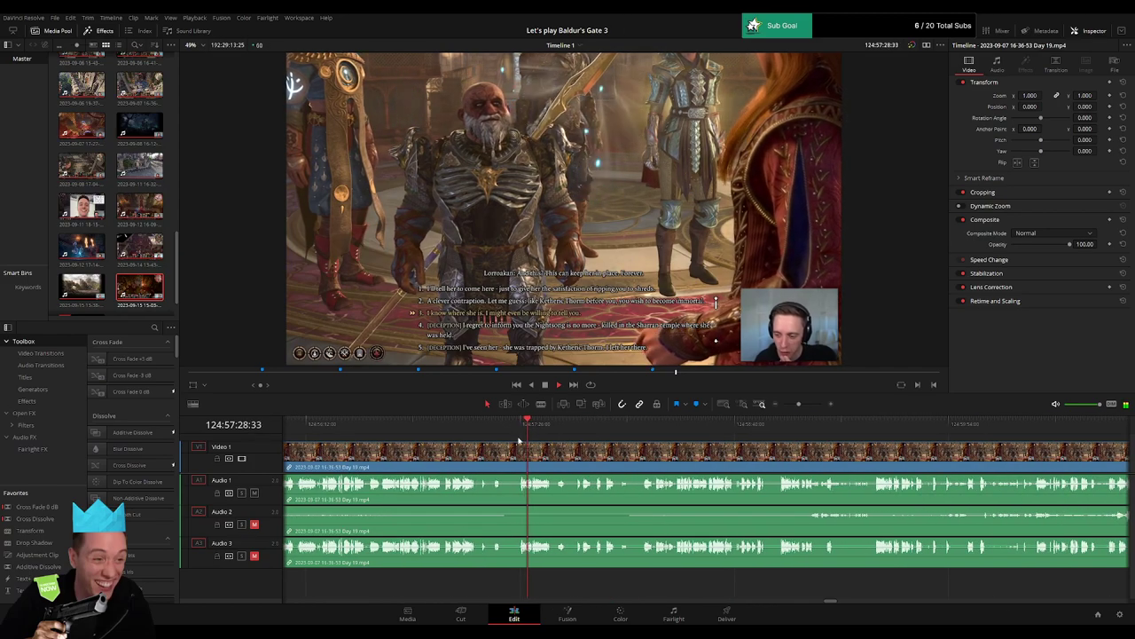
pyautogui.hscroll(-3, 550, 444)
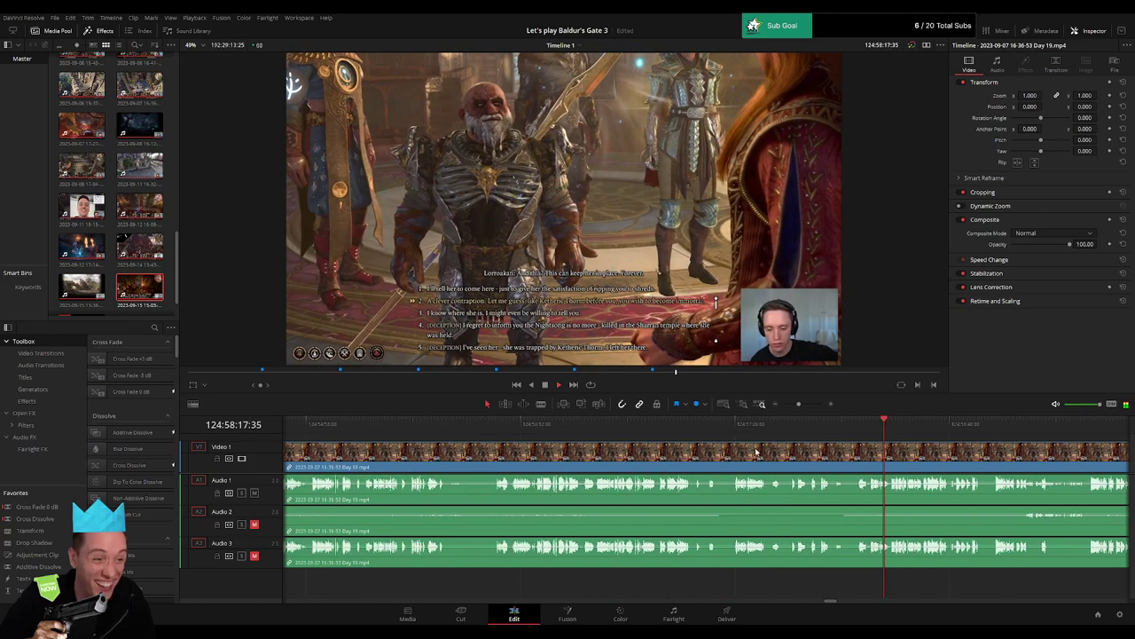
# Locate where Lorroakan's dialogue choices first appear in the Day 19 clip, playing the passage from 124:54:25 to 124:54:30.
pyautogui.click(531, 431)
pyautogui.hscroll(-3, 497, 435)
pyautogui.click(442, 431)
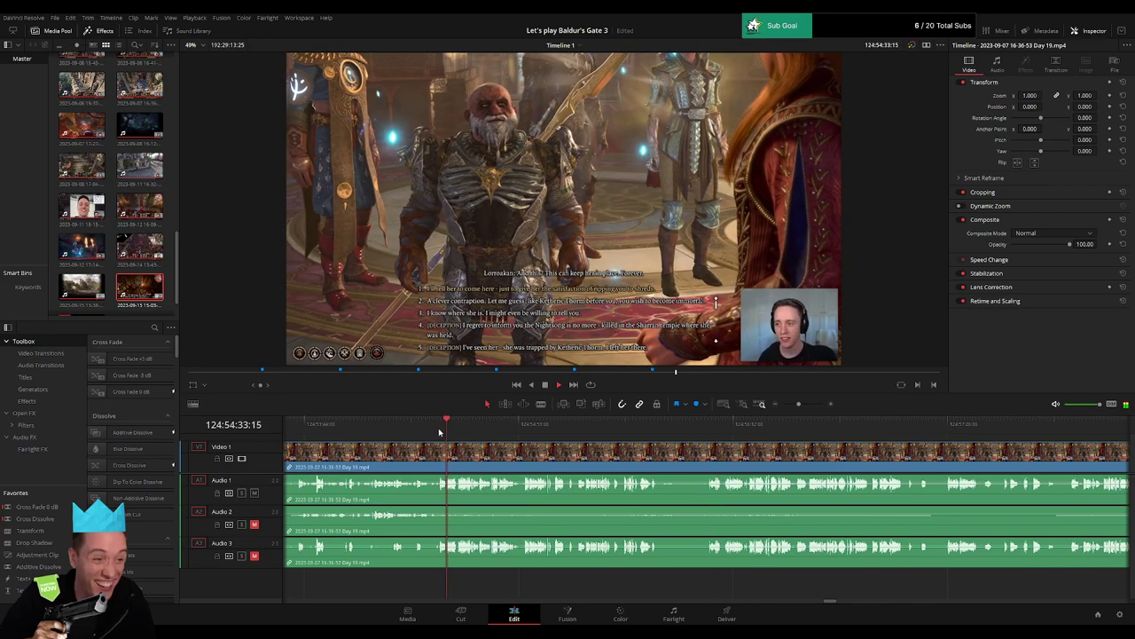
pyautogui.hscroll(-3, 599, 455)
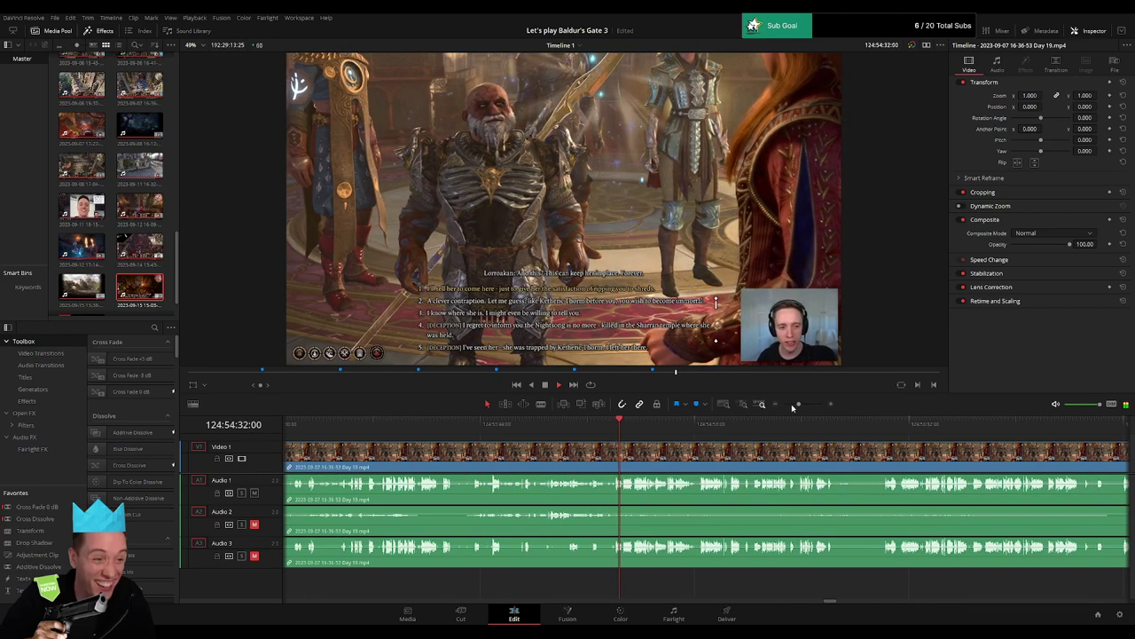
pyautogui.hscroll(-5, 638, 444)
pyautogui.click(511, 427)
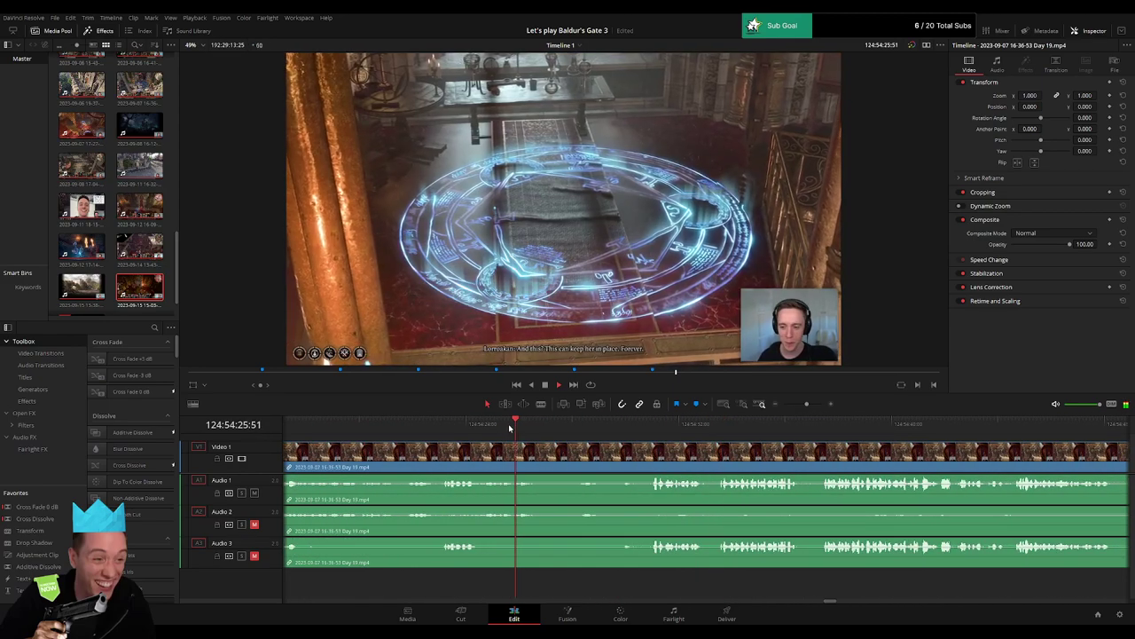
pyautogui.hscroll(2, 510, 430)
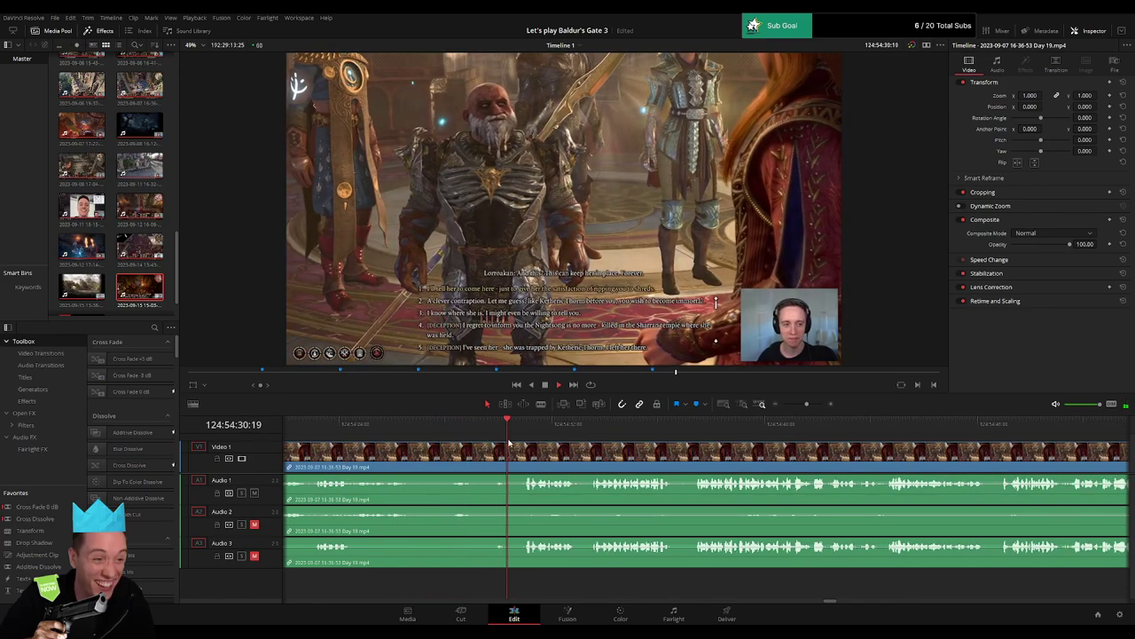
# Split the Day 19 video and its three audio tracks at 124:54:30:00, just before the speech resumes.
pyautogui.moveTo(806, 405); pyautogui.dragTo(809, 405)
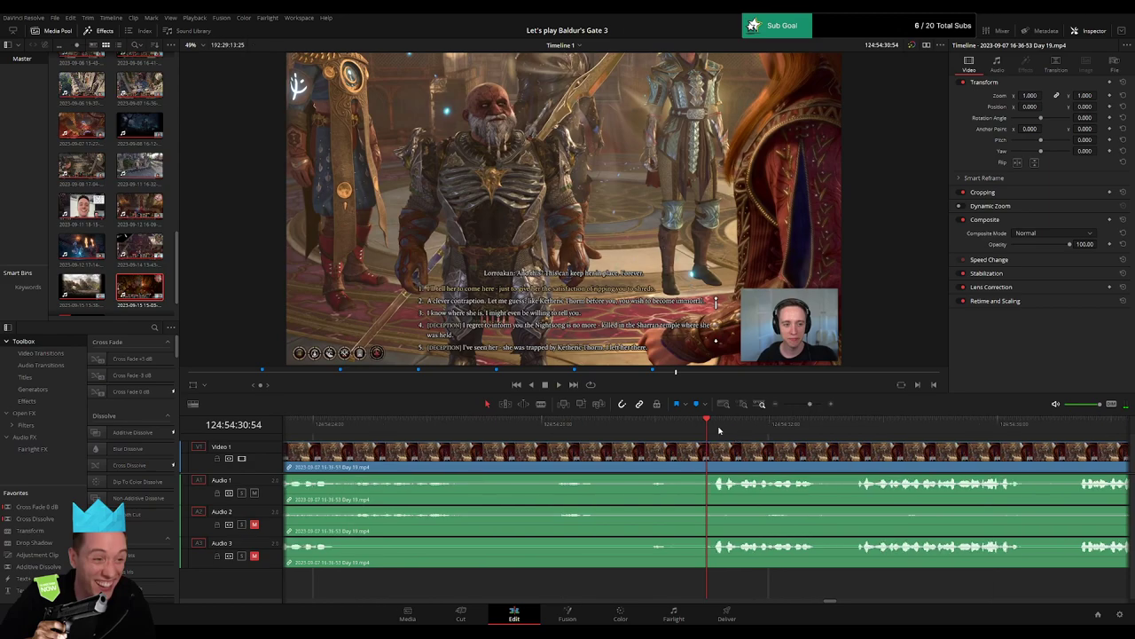
pyautogui.moveTo(715, 430); pyautogui.dragTo(697, 451)
pyautogui.press('b')
pyautogui.click(661, 456)
pyautogui.press('a')
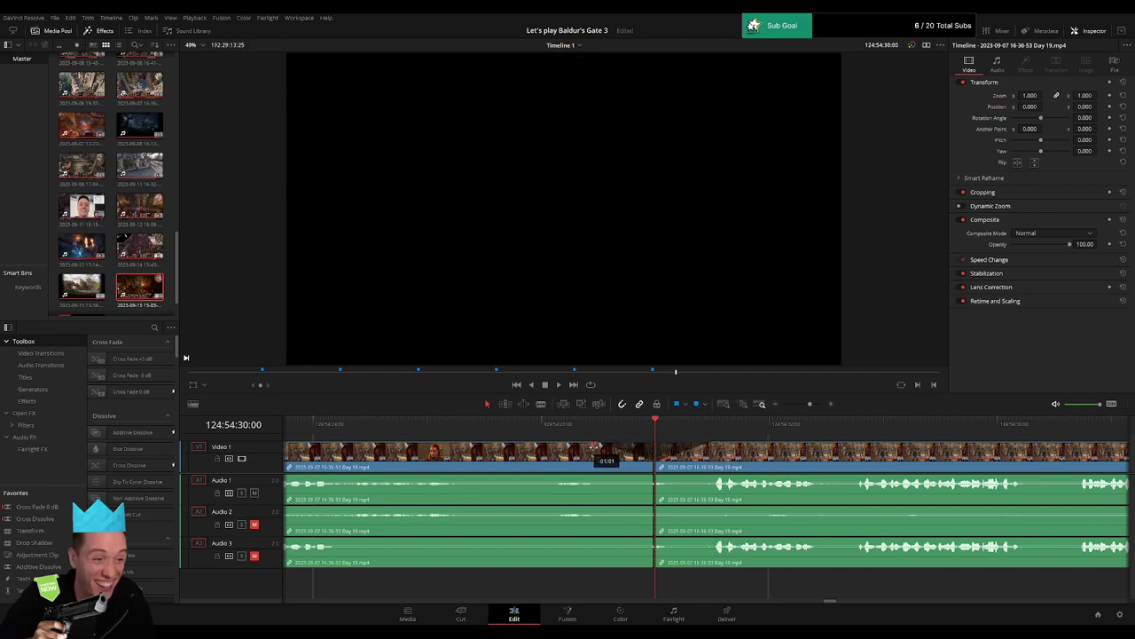
# Add fades of about one second before and after the cut at 124:54:30:00 on the video and all audio tracks, and play the result.
pyautogui.moveTo(654, 476); pyautogui.dragTo(601, 477)
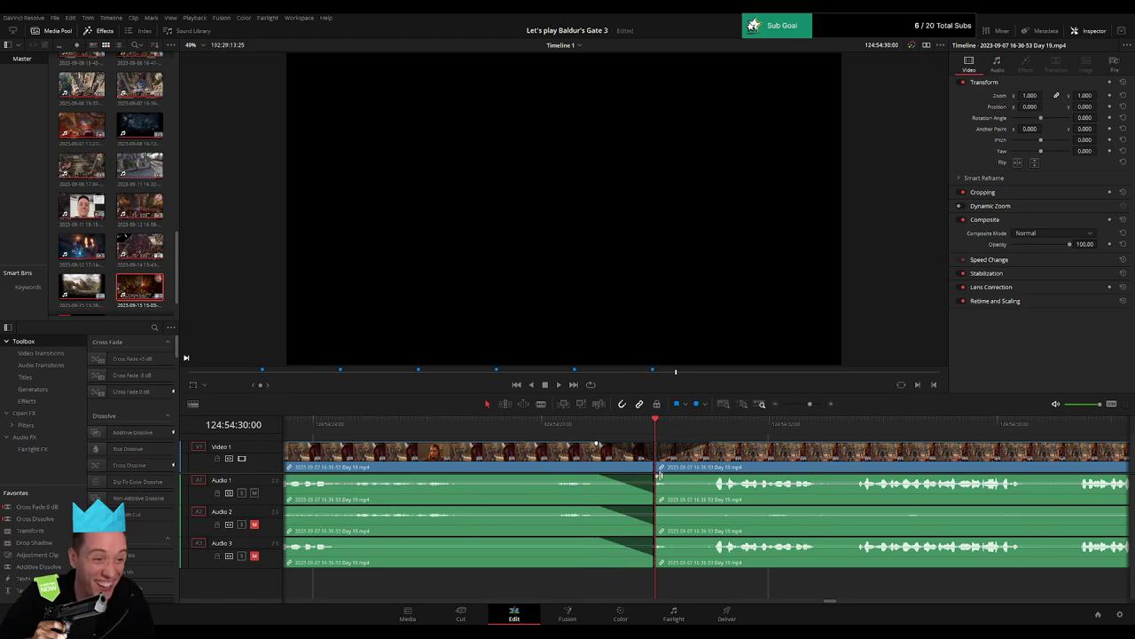
pyautogui.moveTo(658, 477); pyautogui.dragTo(715, 478)
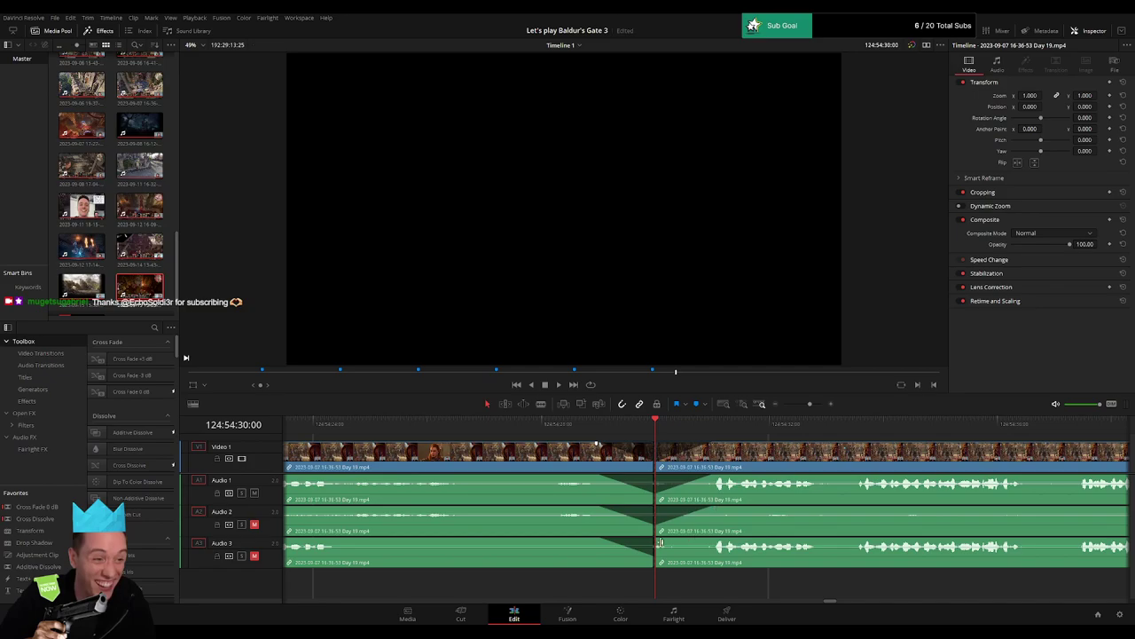
pyautogui.moveTo(678, 538); pyautogui.dragTo(707, 538)
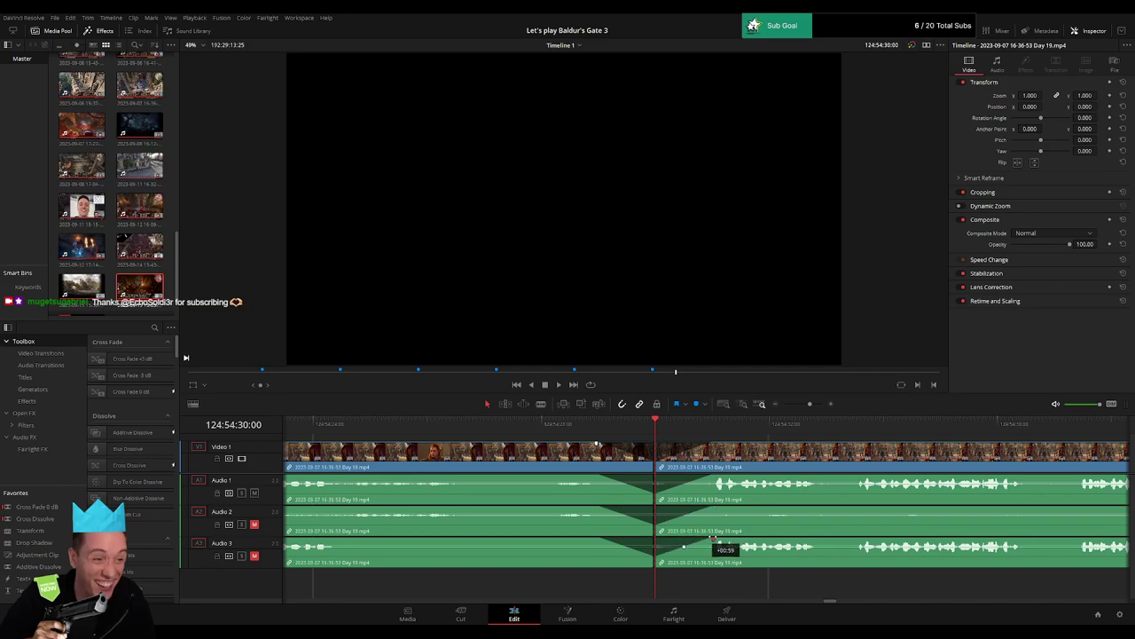
pyautogui.press('space')
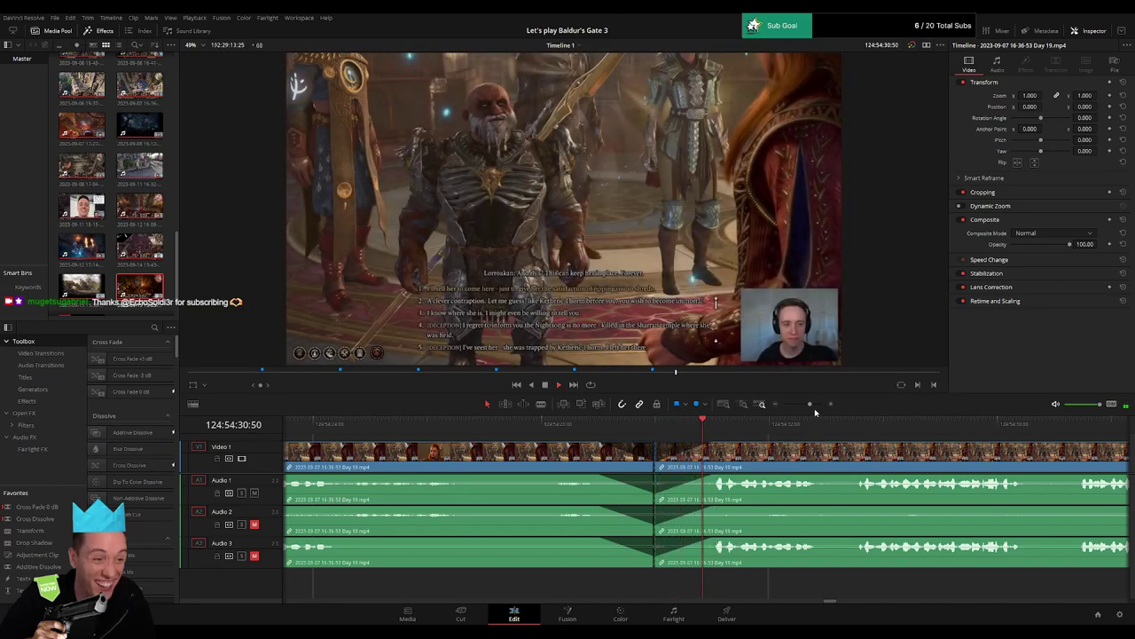
pyautogui.moveTo(809, 405); pyautogui.dragTo(768, 406)
pyautogui.press('space')
# Move the Day 19 section after the cut, with its audio, beyond 126:00:00:00 and place the playhead at 126:00:00:00.
pyautogui.hscroll(3, 819, 464)
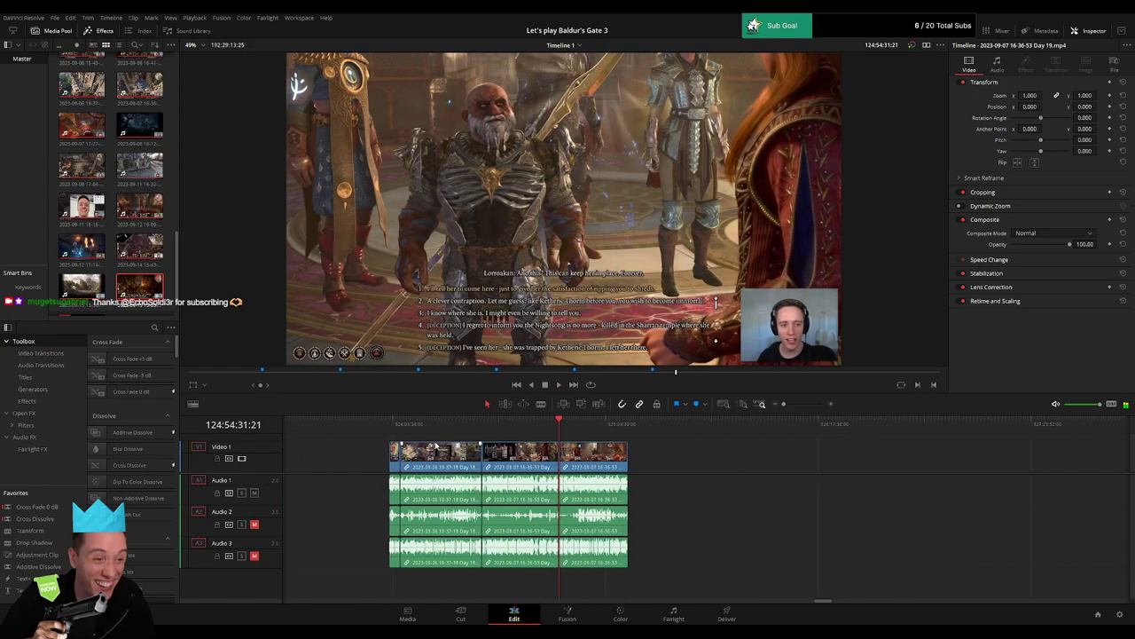
pyautogui.click(386, 430)
pyautogui.hscroll(3, 700, 456)
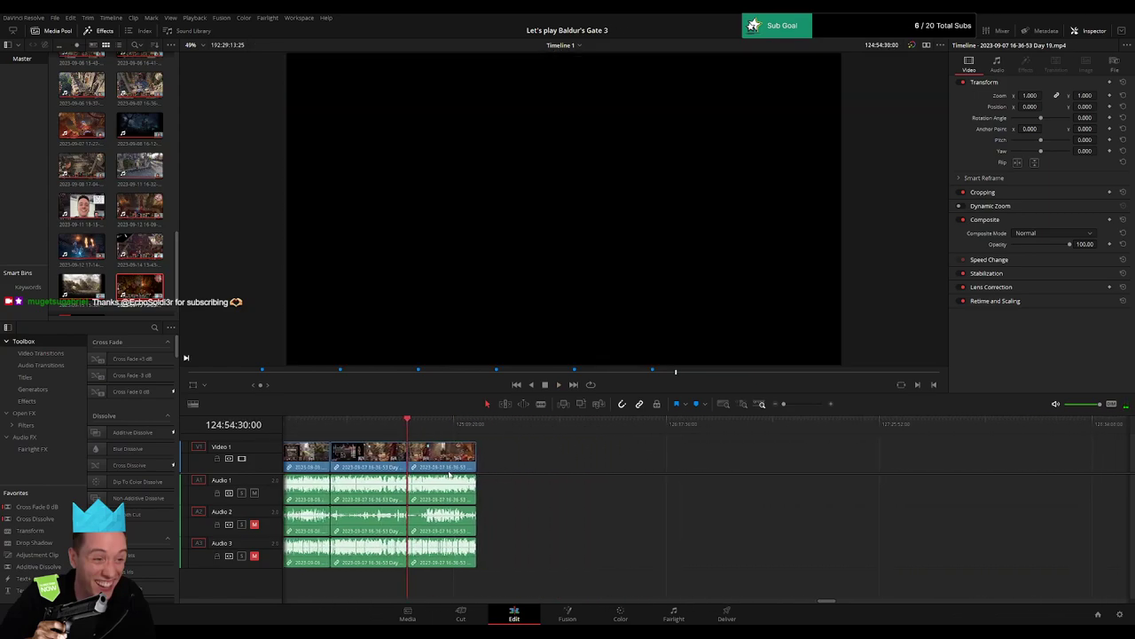
pyautogui.moveTo(448, 456); pyautogui.dragTo(722, 457)
pyautogui.click(507, 466)
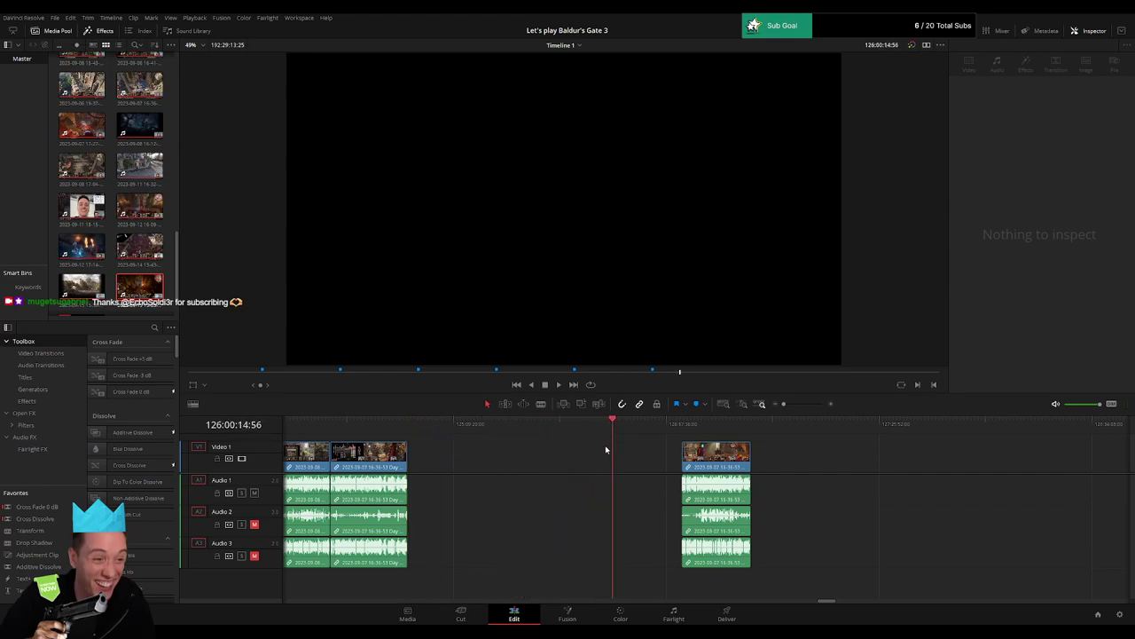
pyautogui.click(786, 405)
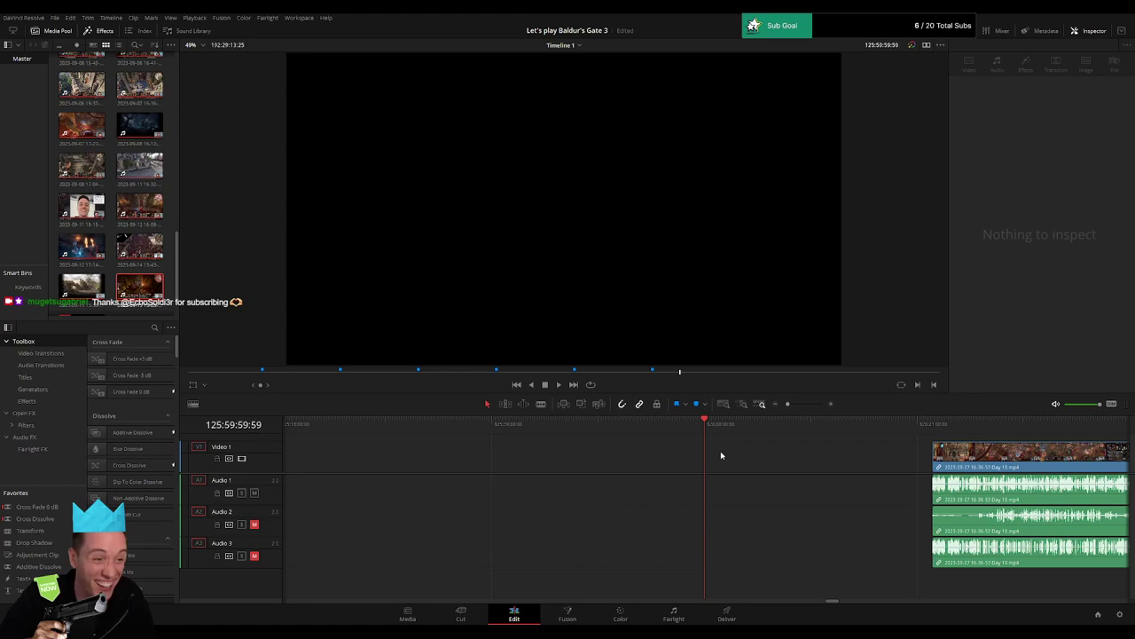
pyautogui.hscroll(3, 808, 456)
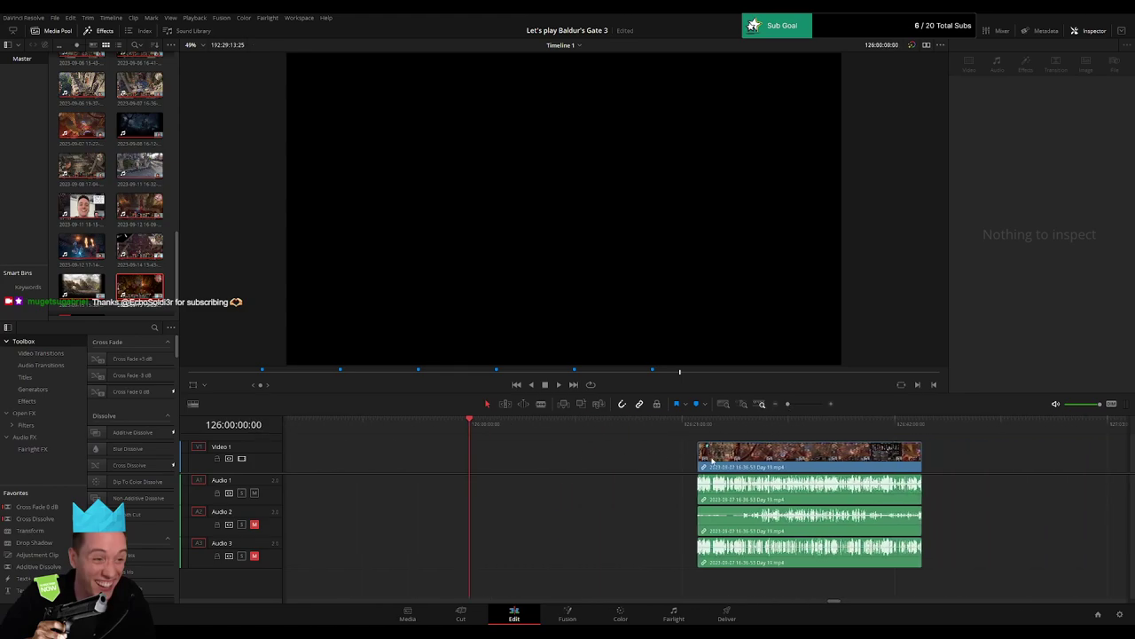
# Move the Day 19 section with its audio to start at 126:00:00:00 and play its opening.
pyautogui.moveTo(720, 463); pyautogui.dragTo(502, 463)
pyautogui.click(523, 440)
pyautogui.press('space')
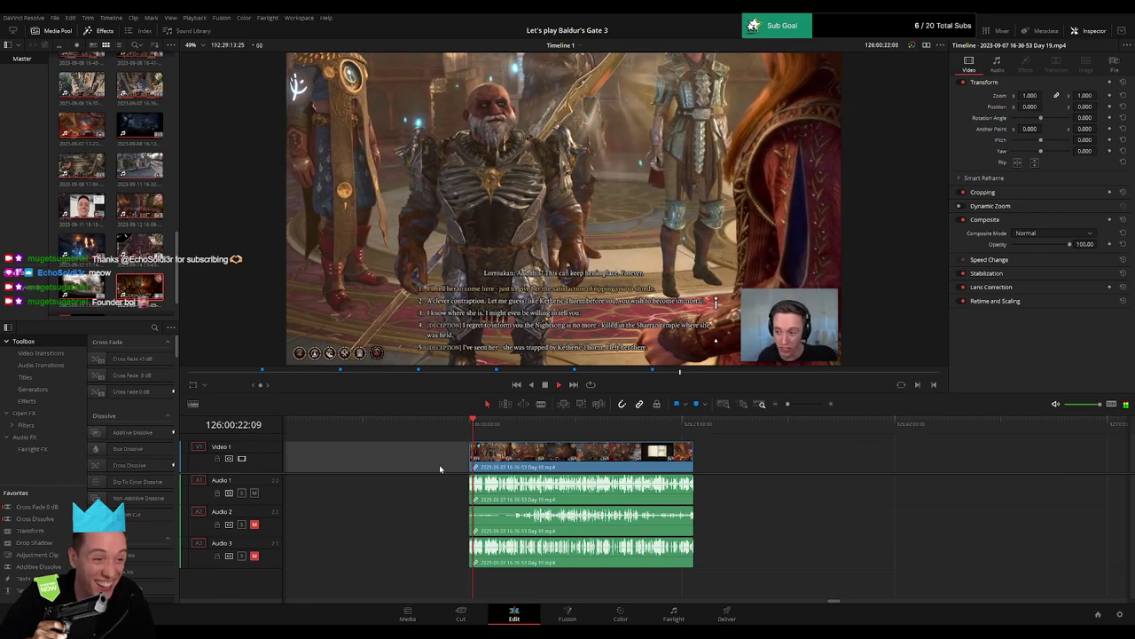
# Go to the end of the Day 19 section at 126:22:10:39 and join the Day 19 part 2 clip with its audio directly to it.
pyautogui.moveTo(480, 436); pyautogui.dragTo(689, 444)
pyautogui.moveTo(788, 404); pyautogui.dragTo(776, 405)
pyautogui.moveTo(826, 464); pyautogui.dragTo(556, 451)
pyautogui.click(393, 431)
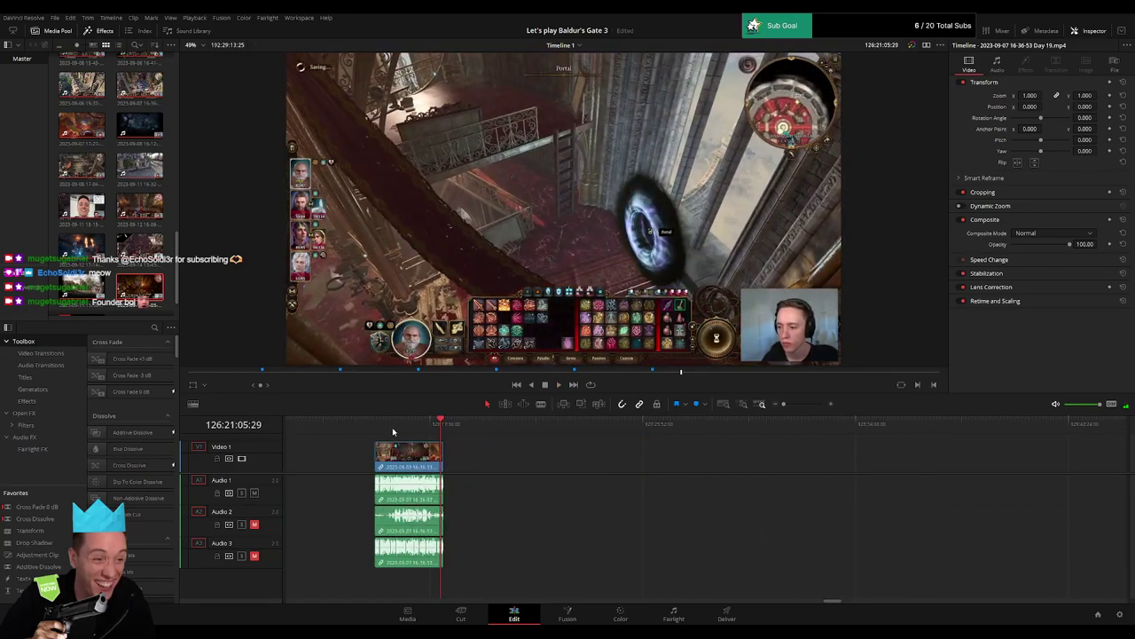
pyautogui.moveTo(399, 432); pyautogui.dragTo(450, 434)
pyautogui.moveTo(851, 456); pyautogui.dragTo(443, 458)
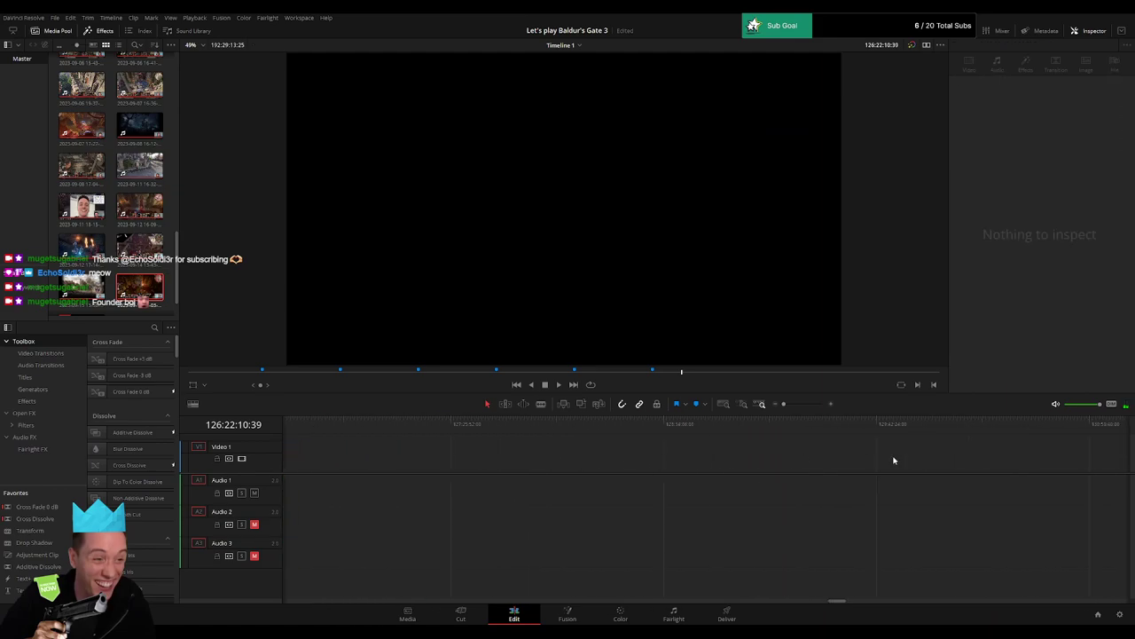
pyautogui.moveTo(940, 458); pyautogui.dragTo(407, 459)
pyautogui.moveTo(976, 471); pyautogui.dragTo(494, 468)
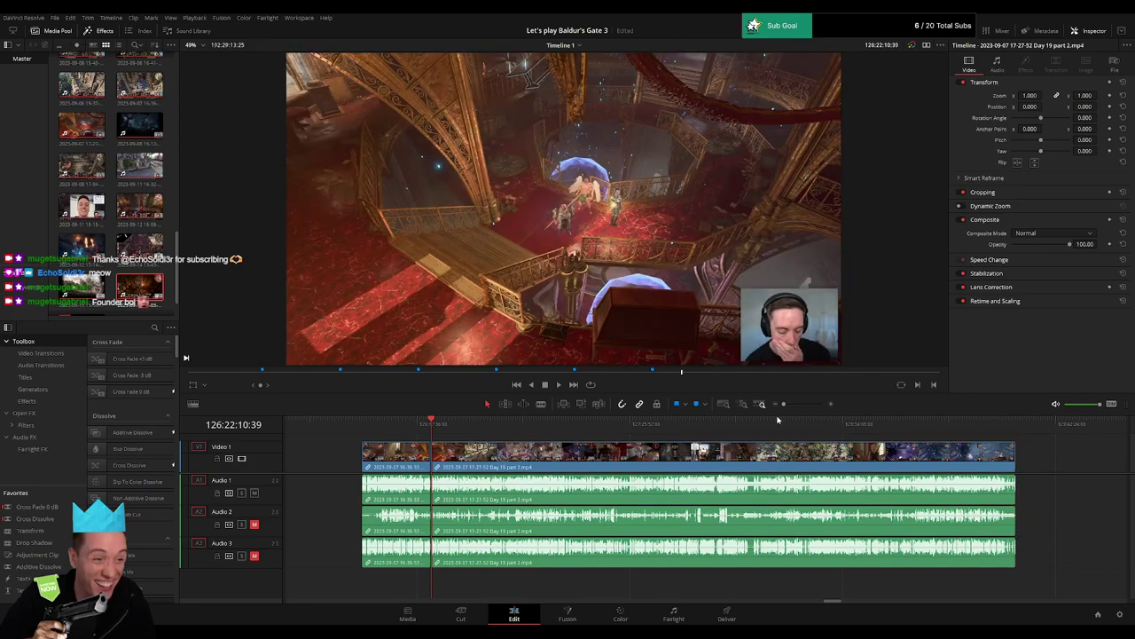
# Add transitions on the video and all audio tracks at the join between Day 19 and Day 19 part 2, and play across it.
pyautogui.moveTo(784, 405); pyautogui.dragTo(807, 405)
pyautogui.click(624, 427)
pyautogui.press('space')
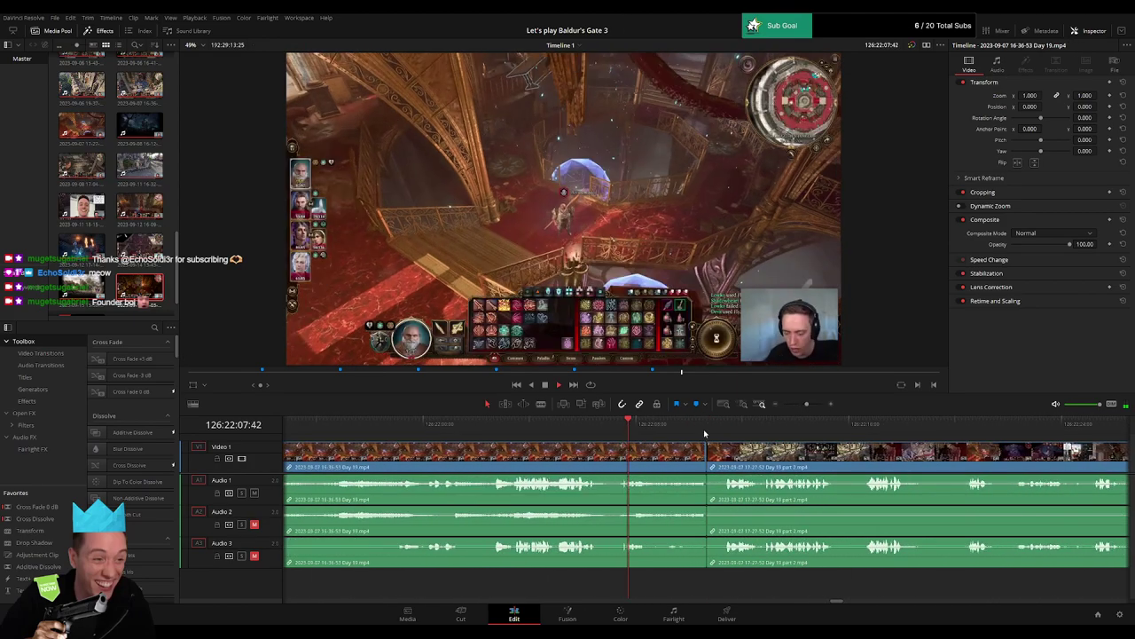
pyautogui.click(707, 463)
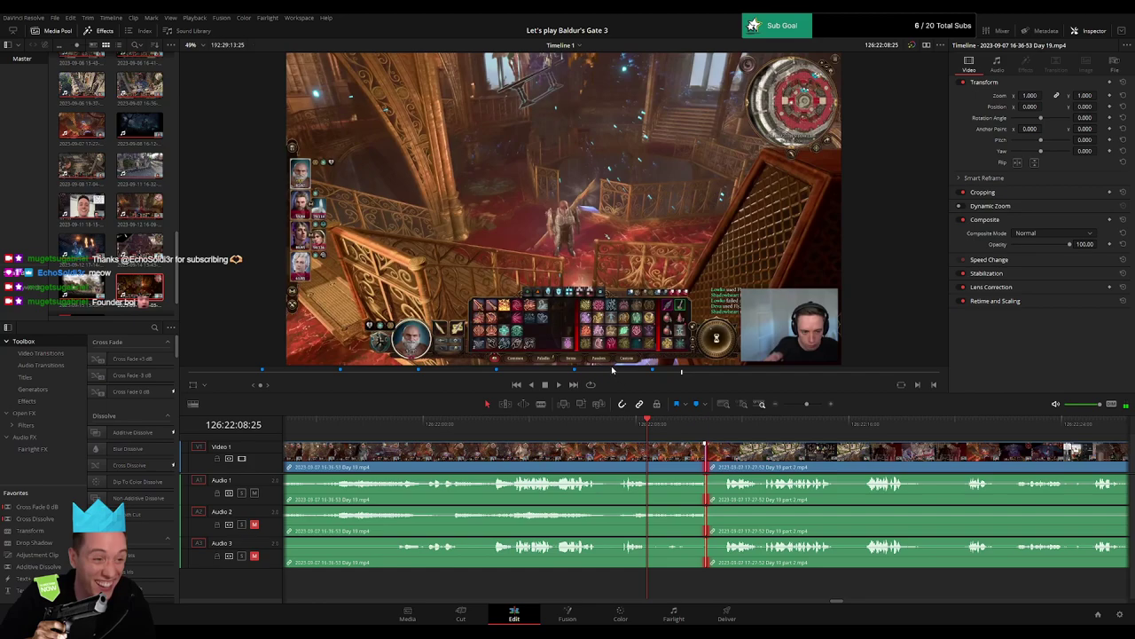
pyautogui.hotkey('ctrl', 't')
pyautogui.press('space')
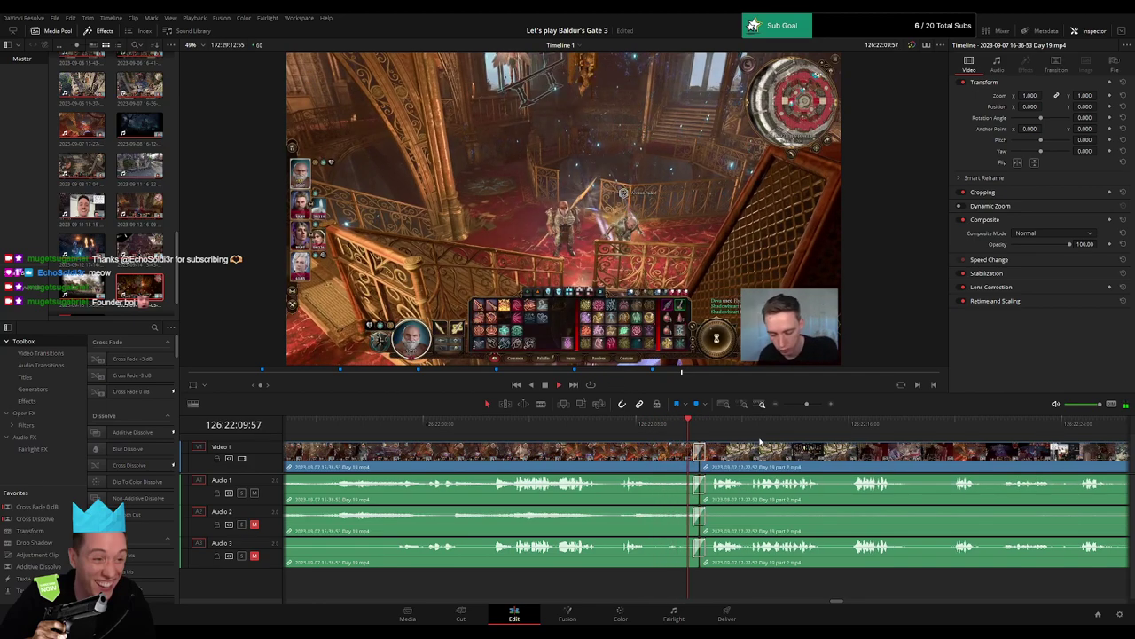
# Play passages of Day 19 part 2 from about 126:52:18 to 126:55:25, looking for a pause suitable for an episode break.
pyautogui.moveTo(806, 404); pyautogui.dragTo(542, 433)
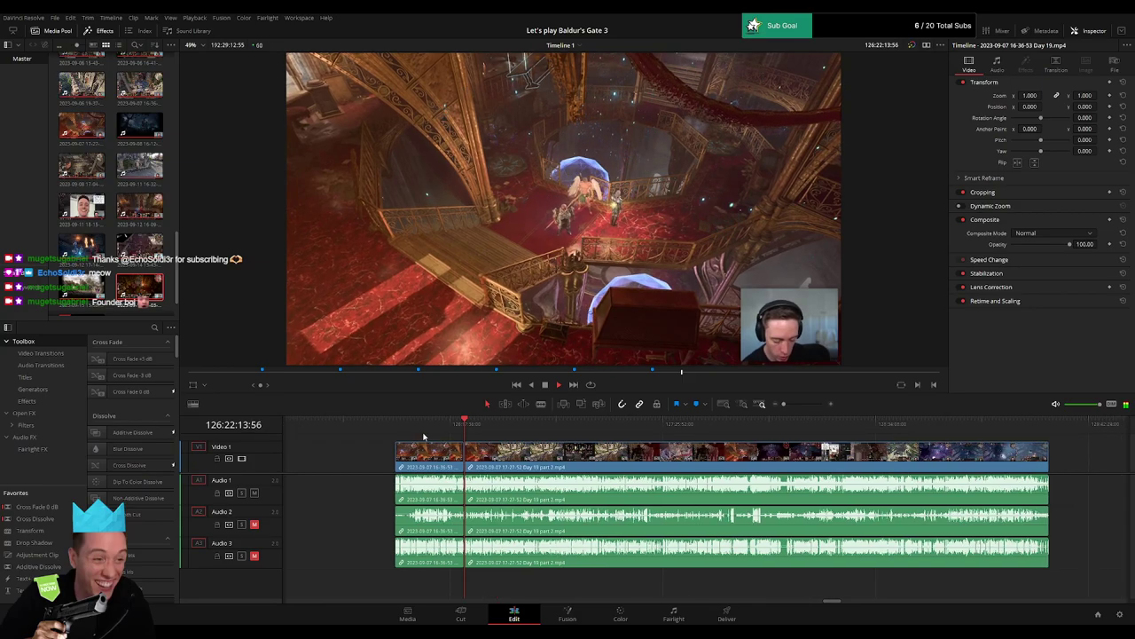
pyautogui.click(502, 427)
pyautogui.moveTo(504, 433); pyautogui.dragTo(559, 435)
pyautogui.press('space')
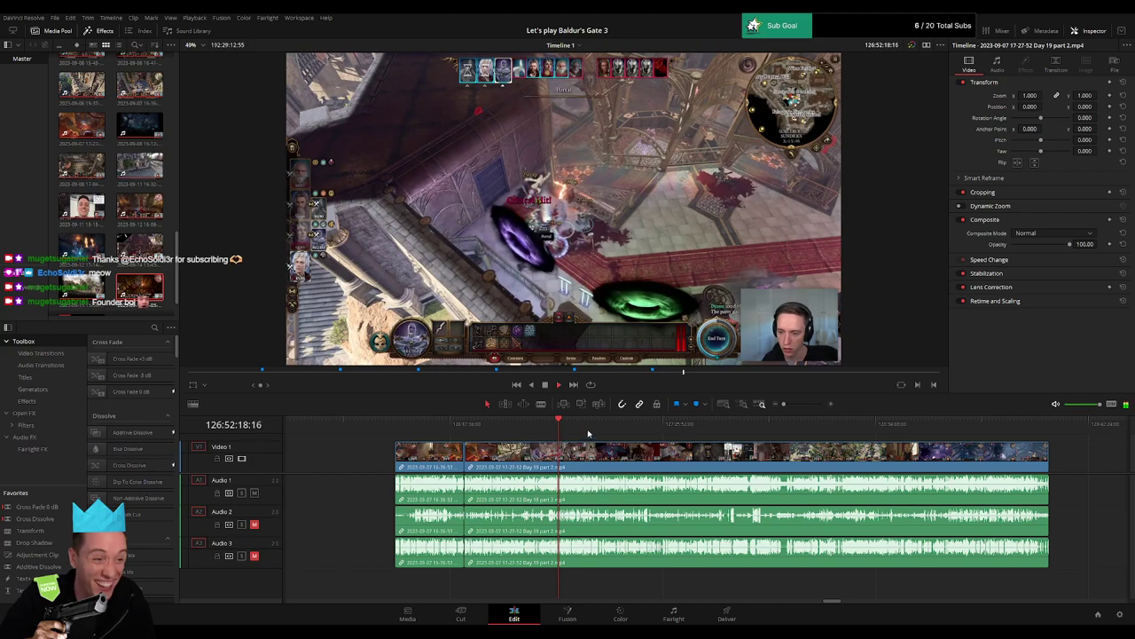
pyautogui.click(569, 430)
pyautogui.scroll(5, 711, 415)
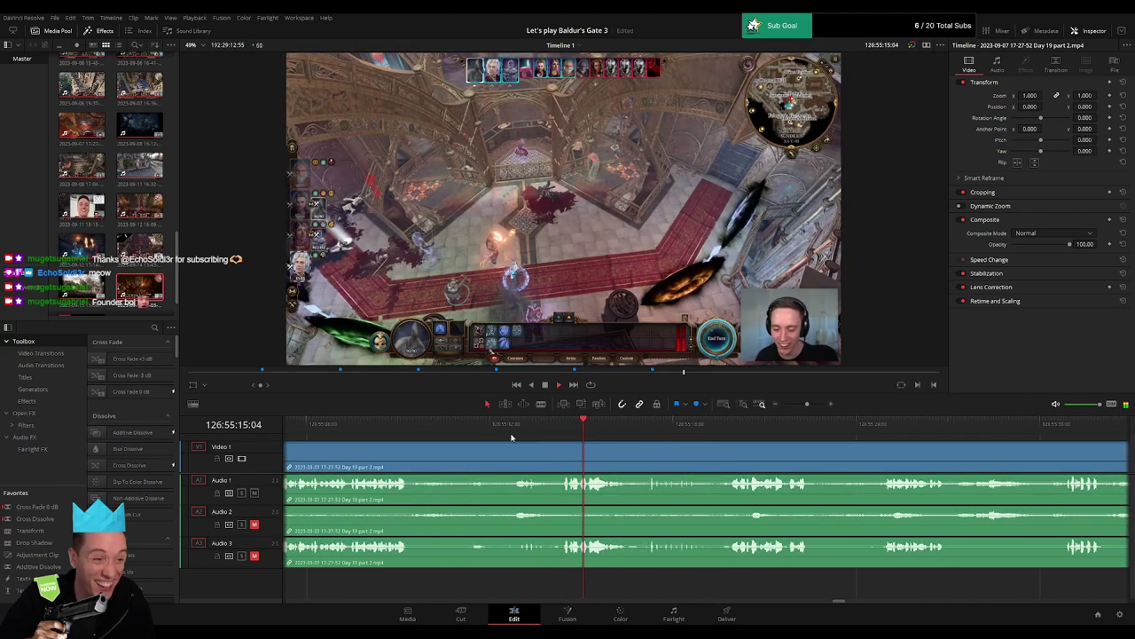
pyautogui.click(511, 431)
pyautogui.click(675, 432)
pyautogui.click(727, 432)
pyautogui.click(884, 431)
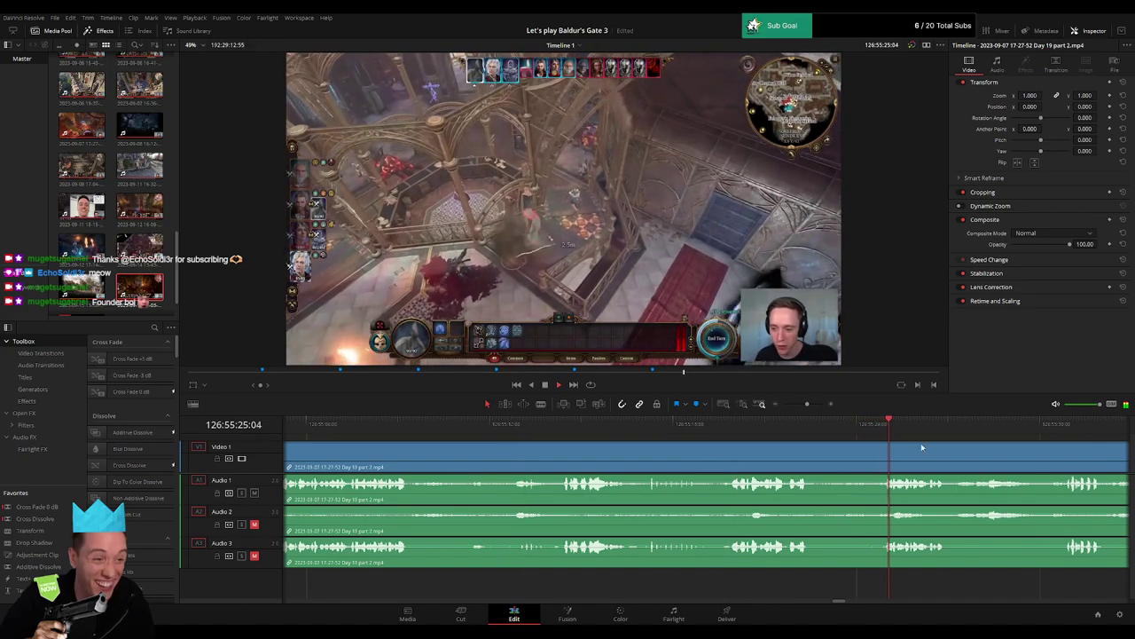
# Sample the combat footage in Day 19 part 2 from about 126:55:30 to 126:56:05 for a gap in the speech.
pyautogui.hscroll(4, 922, 450)
pyautogui.click(671, 428)
pyautogui.hscroll(2, 721, 459)
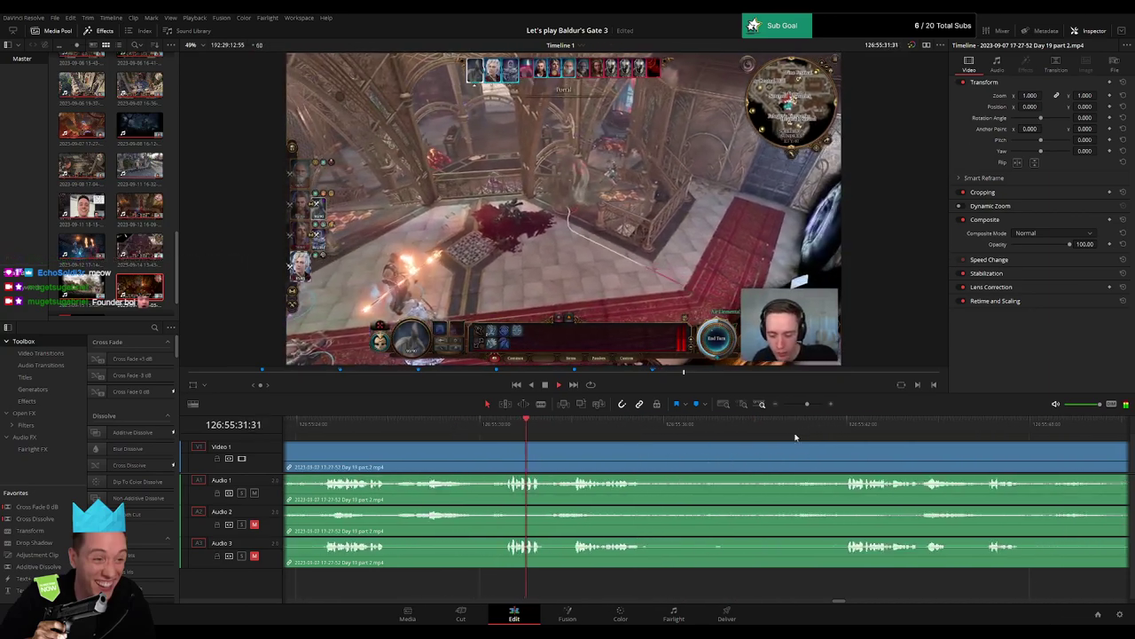
pyautogui.click(845, 427)
pyautogui.hscroll(3, 733, 456)
pyautogui.click(889, 424)
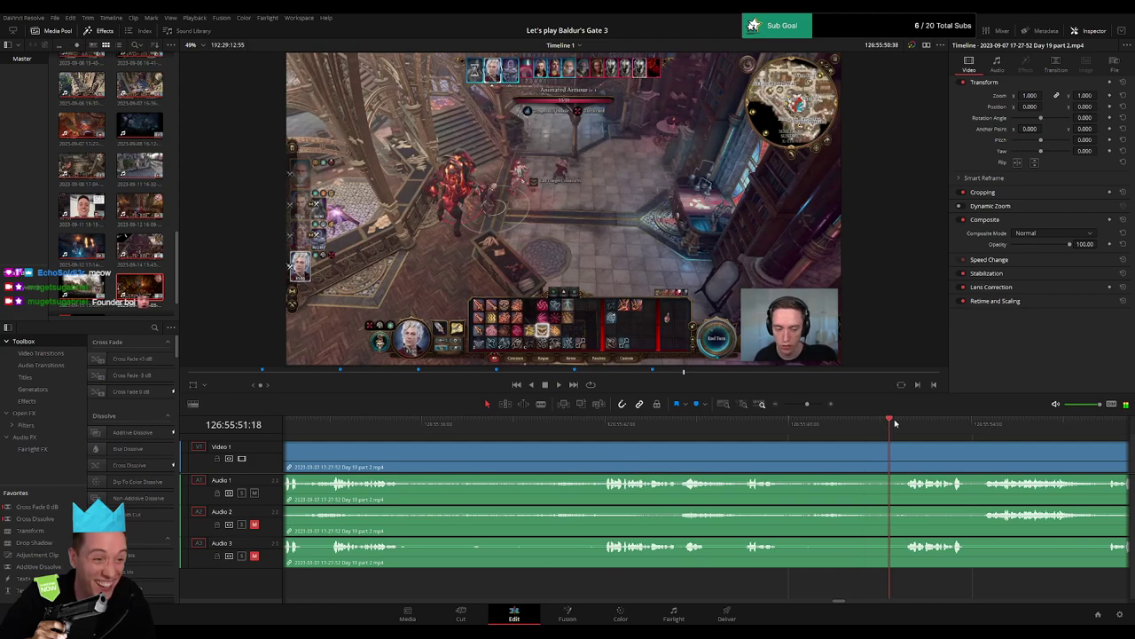
pyautogui.moveTo(946, 453); pyautogui.dragTo(614, 446)
pyautogui.click(654, 428)
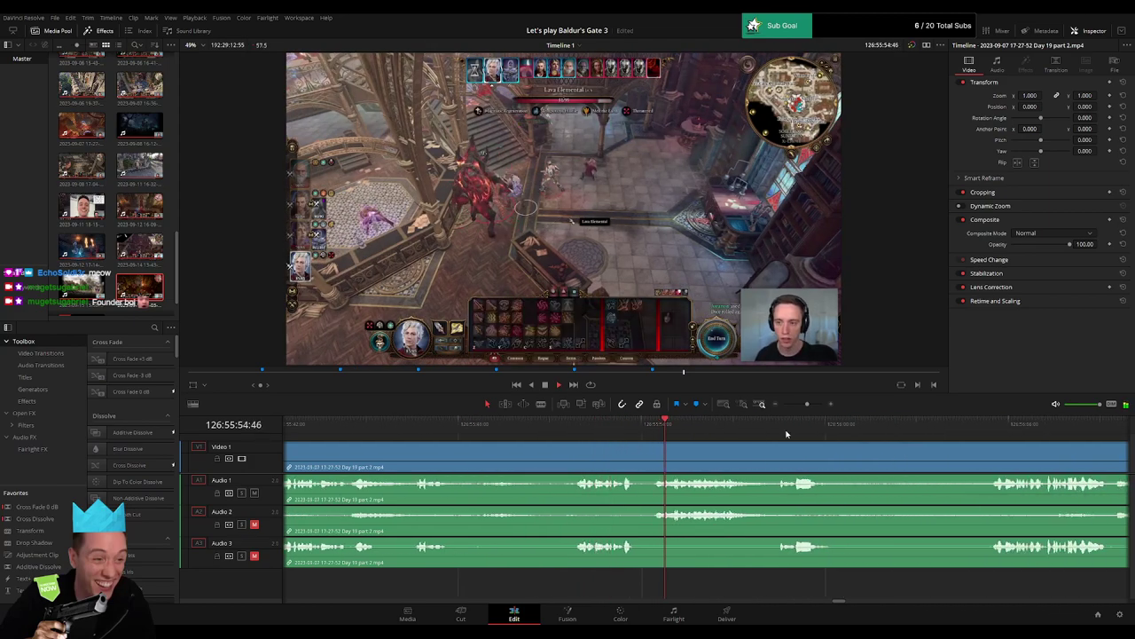
pyautogui.click(966, 427)
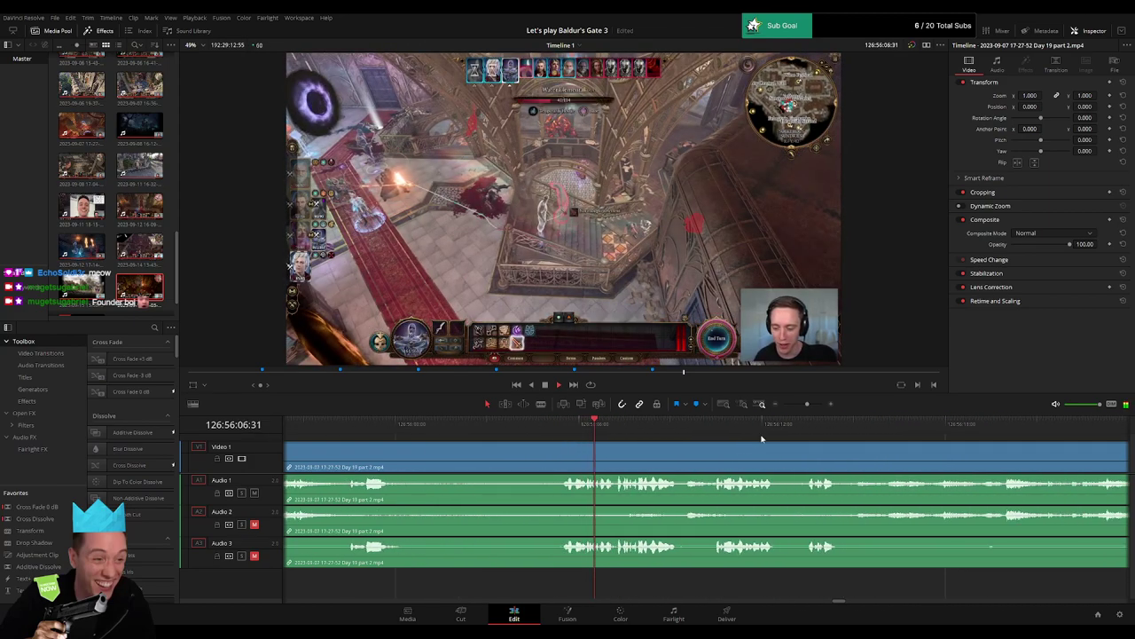
# Split the Day 19 part 2 video and its three audio tracks at 126:56:28:30, just before the speech resumes.
pyautogui.click(805, 433)
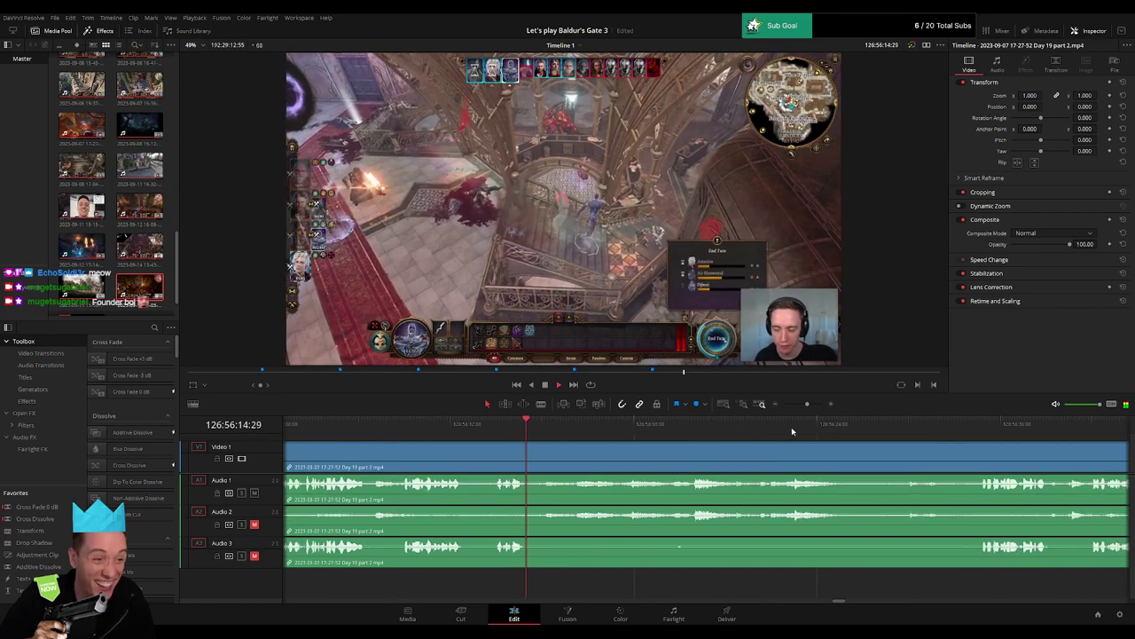
pyautogui.click(976, 425)
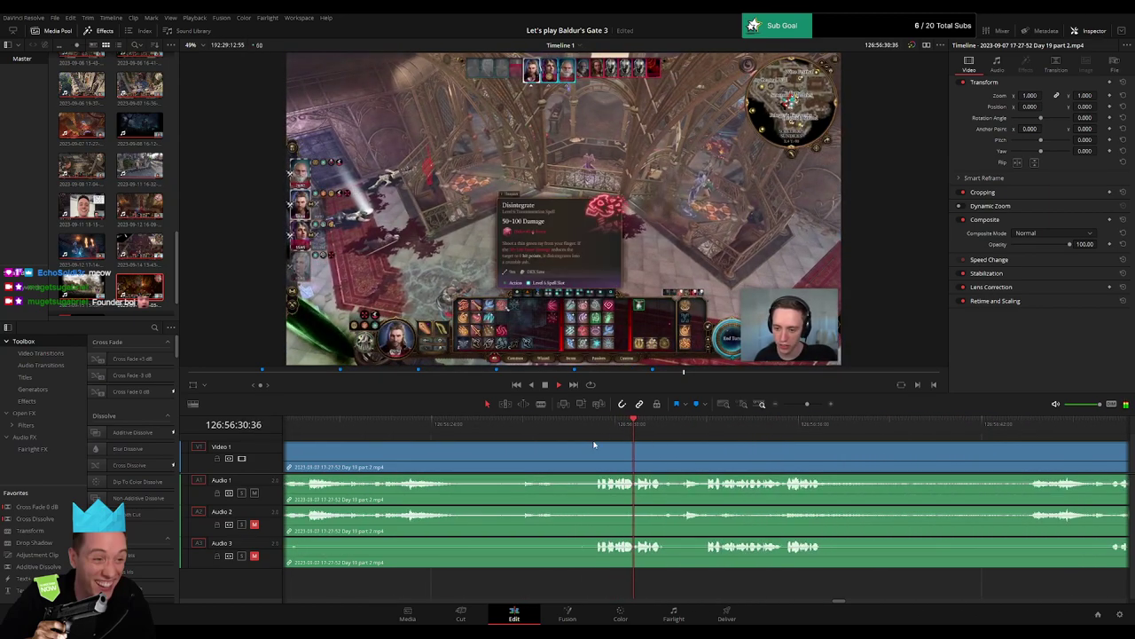
pyautogui.click(597, 432)
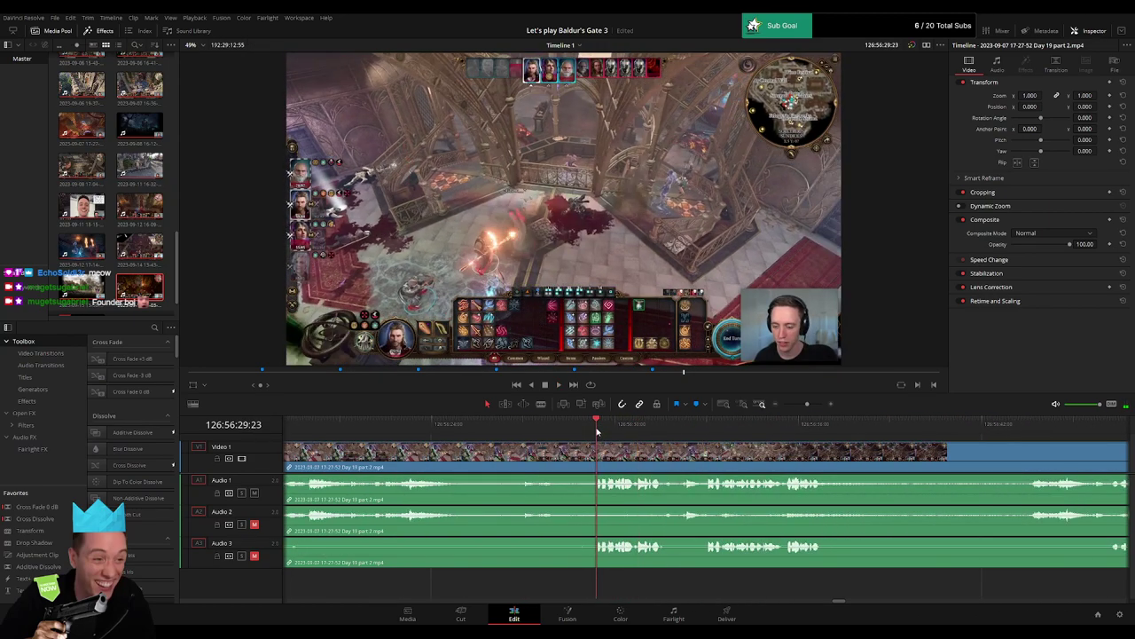
pyautogui.click(573, 433)
pyautogui.click(571, 434)
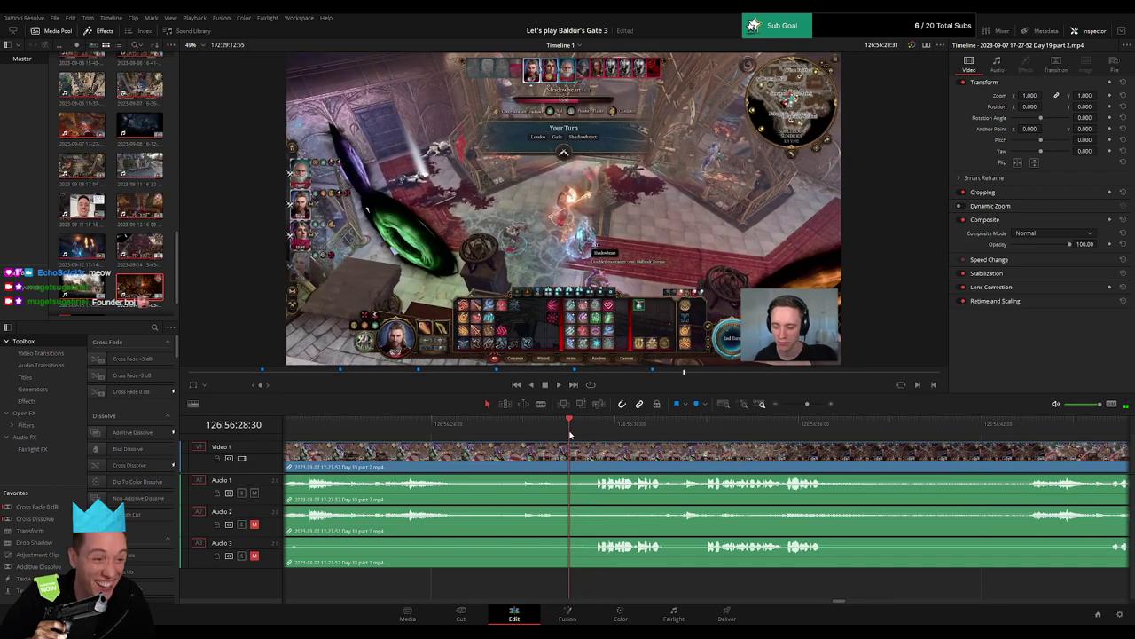
pyautogui.hotkey('ctrl', 'b')
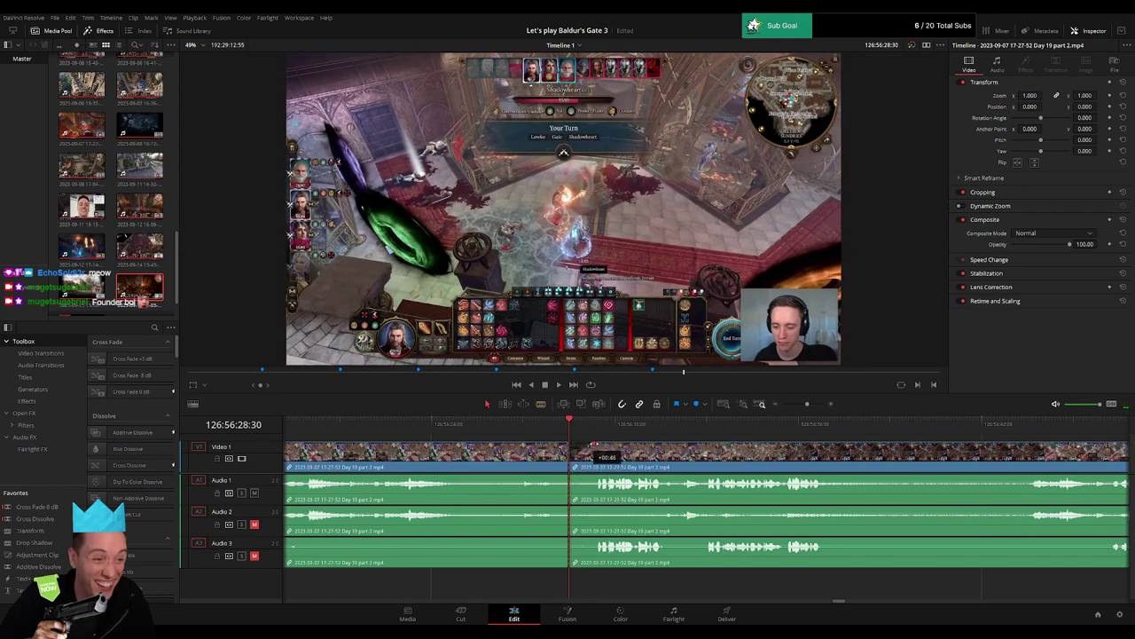
# Add fades of about one second before and after the cut at 126:56:28:30 on the video and all audio tracks, and play the result.
pyautogui.moveTo(601, 443); pyautogui.dragTo(601, 443)
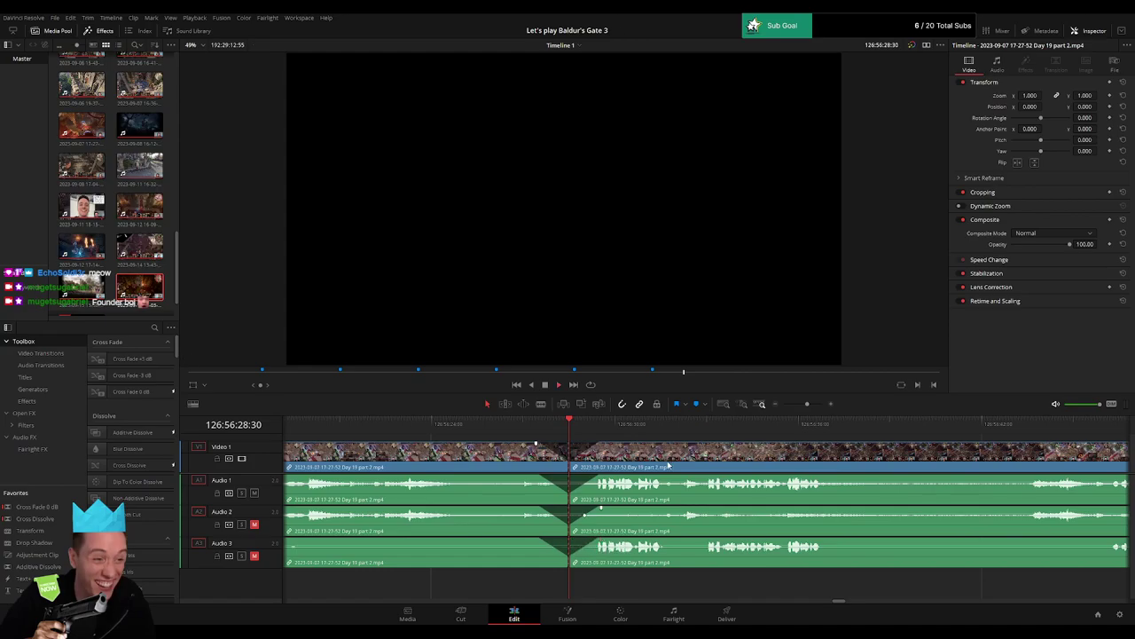
pyautogui.click(680, 426)
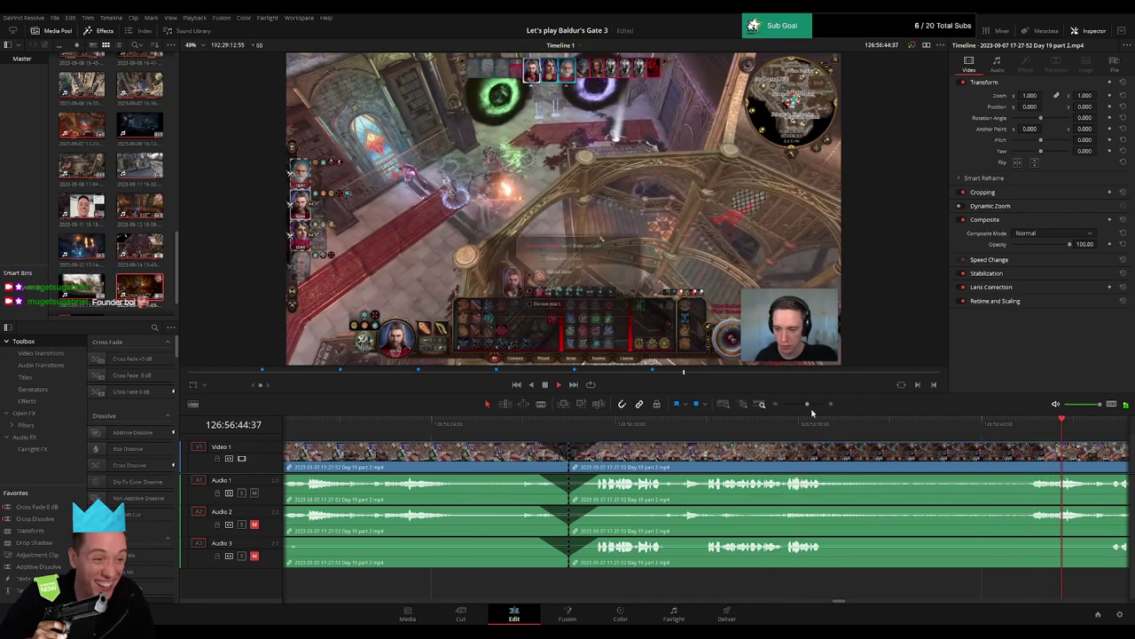
pyautogui.press('space')
# Move the Day 19 part 2 section after the cut, with its audio, to start at 128:00:00:00 and play its beginning.
pyautogui.moveTo(808, 405); pyautogui.dragTo(756, 412)
pyautogui.moveTo(838, 454)
pyautogui.mouseDown()
pyautogui.moveTo(509, 457)
pyautogui.moveTo(847, 456)
pyautogui.mouseUp()
pyautogui.press('Home')
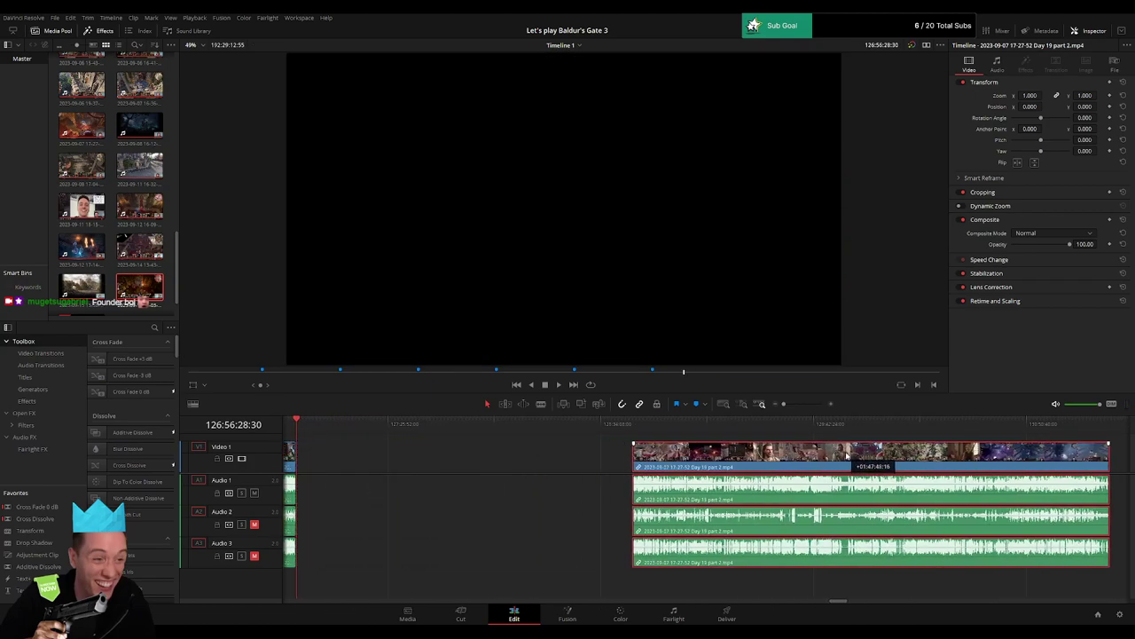
pyautogui.click(527, 453)
pyautogui.hscroll(-5, 526, 453)
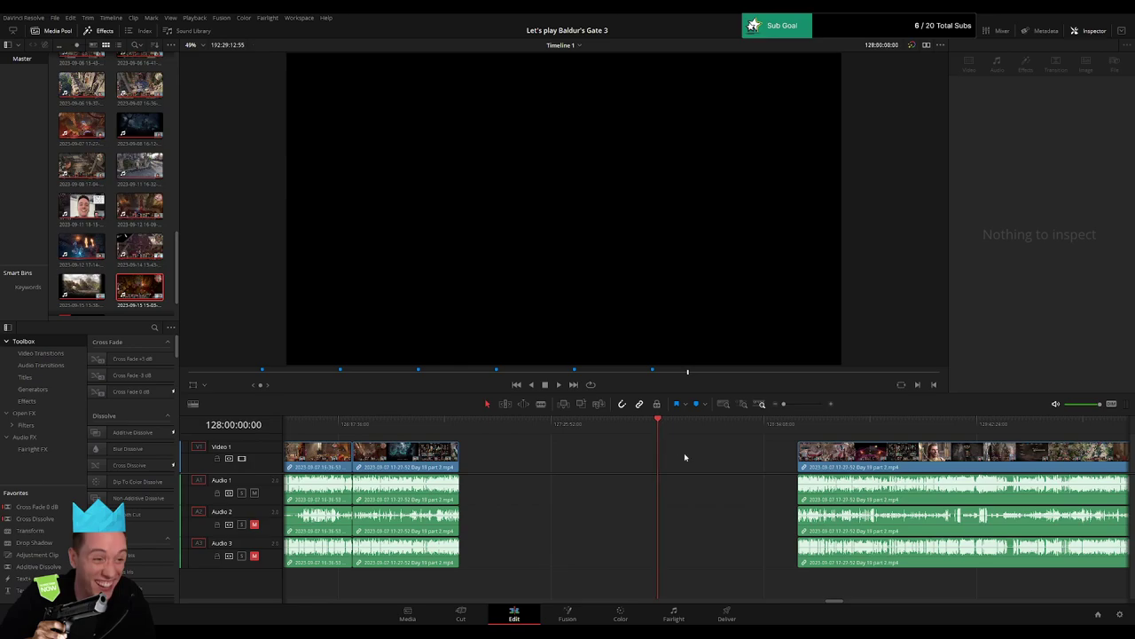
pyautogui.hscroll(8, 683, 457)
pyautogui.moveTo(596, 459); pyautogui.dragTo(455, 460)
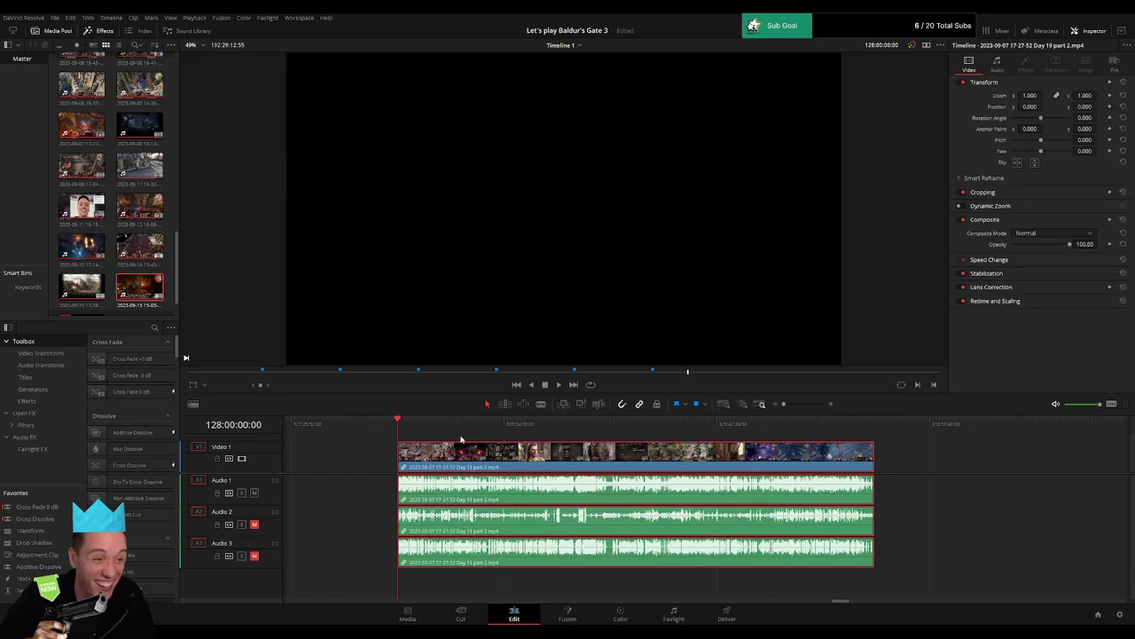
pyautogui.press('space')
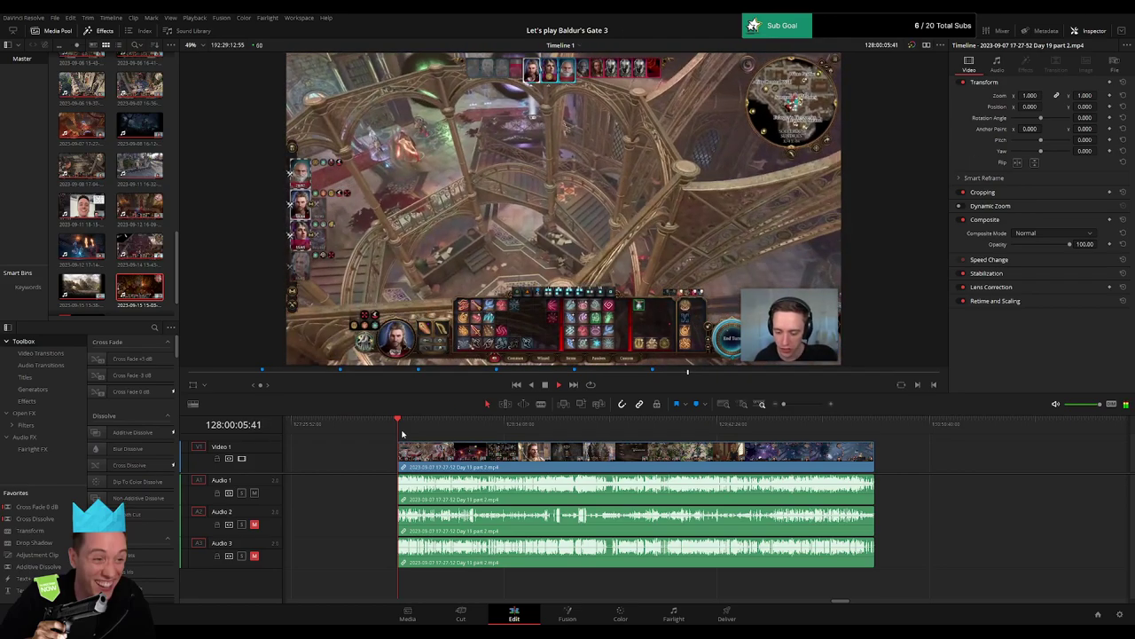
# Examine the moved Day 19 part 2 section from about 128:51:20 to 128:57:16 for a suitable episode ending.
pyautogui.moveTo(402, 433); pyautogui.dragTo(558, 437)
pyautogui.press('space')
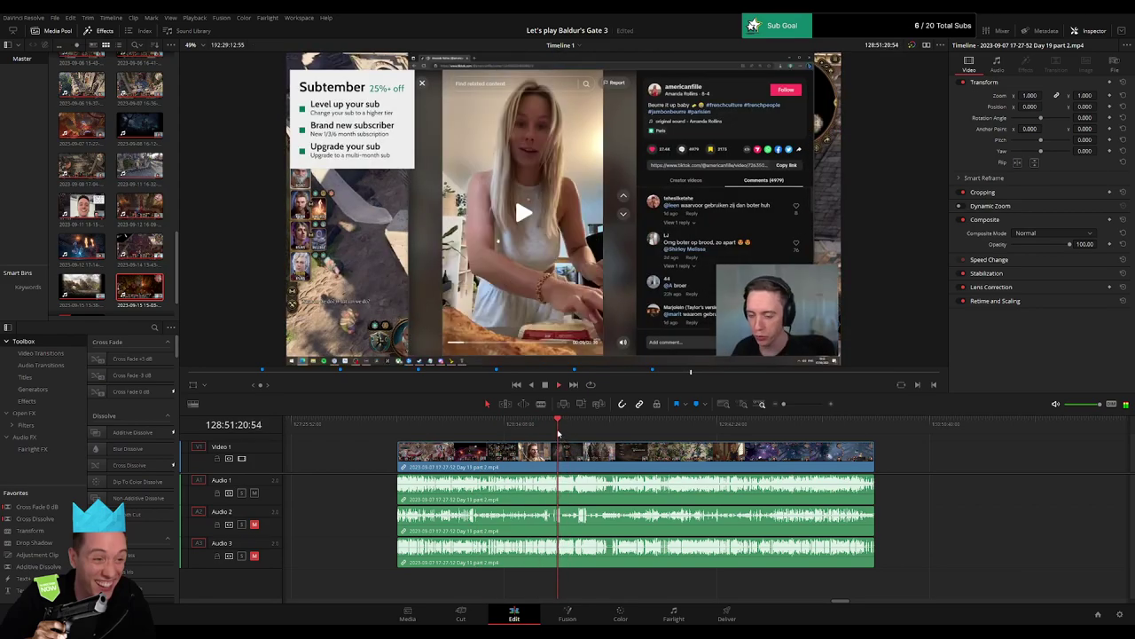
pyautogui.moveTo(789, 407); pyautogui.dragTo(794, 405)
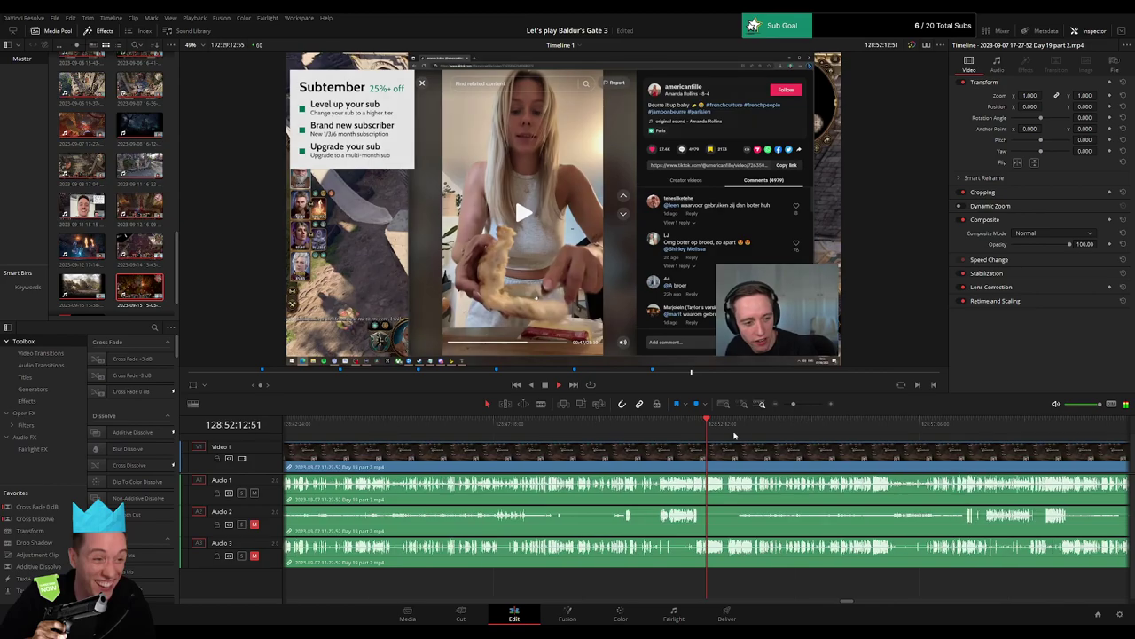
pyautogui.moveTo(734, 433); pyautogui.dragTo(925, 431)
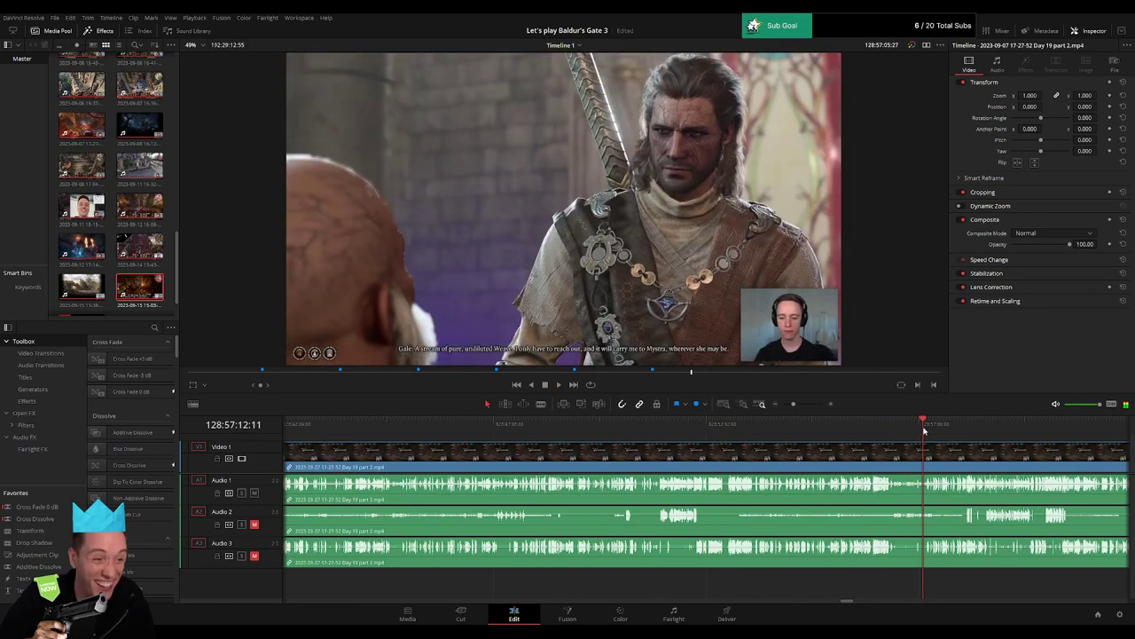
pyautogui.press('space')
pyautogui.hscroll(3, 700, 458)
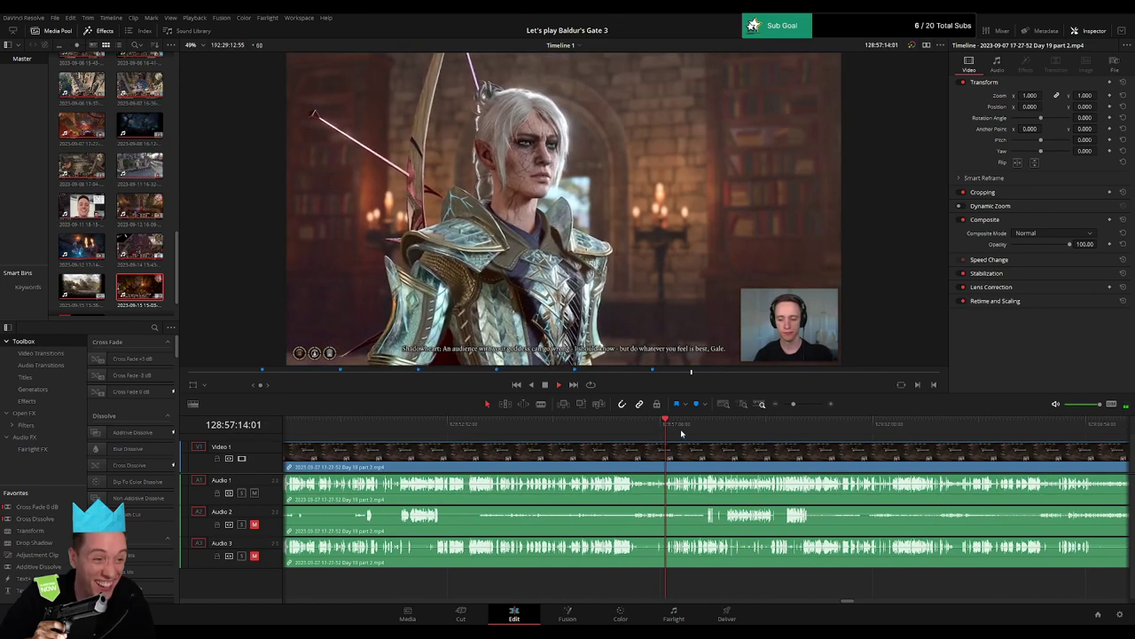
pyautogui.moveTo(794, 405); pyautogui.dragTo(803, 406)
pyautogui.hscroll(-2, 543, 456)
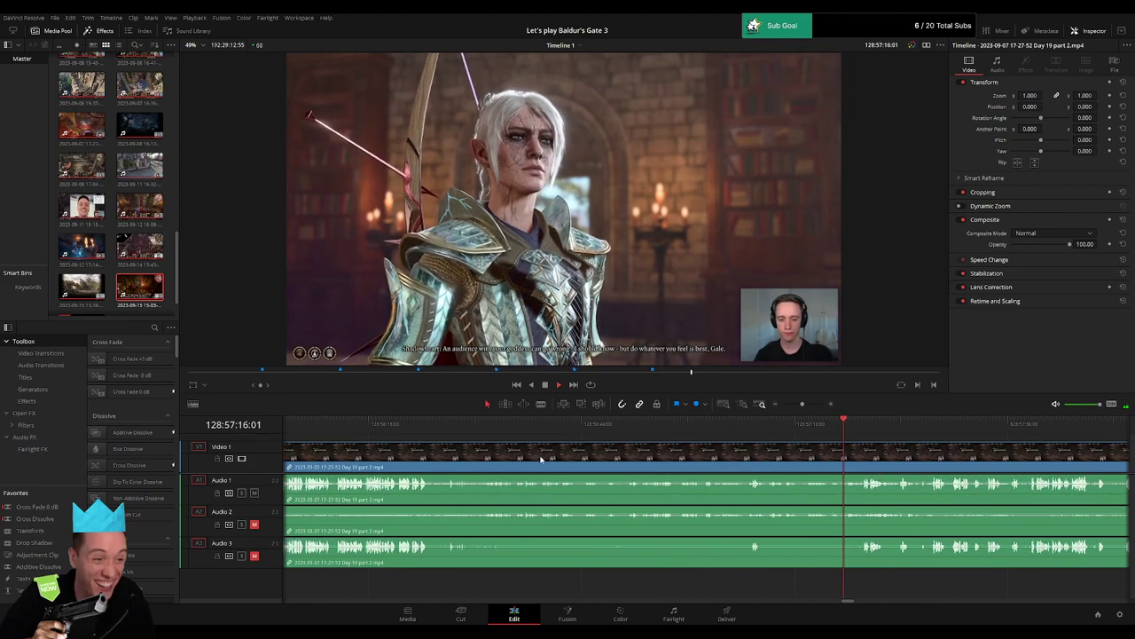
# Split the Day 19 part 2 video and its three audio tracks at 128:56:31:00, just before the statue cutscene starts.
pyautogui.click(447, 433)
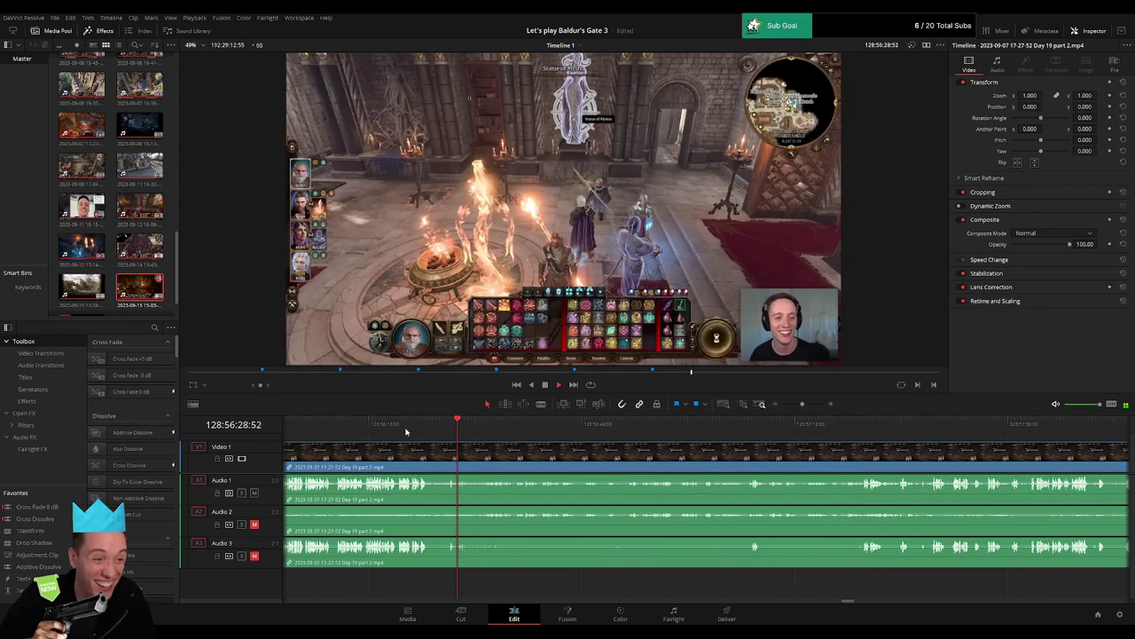
pyautogui.click(407, 432)
pyautogui.click(459, 428)
pyautogui.click(488, 424)
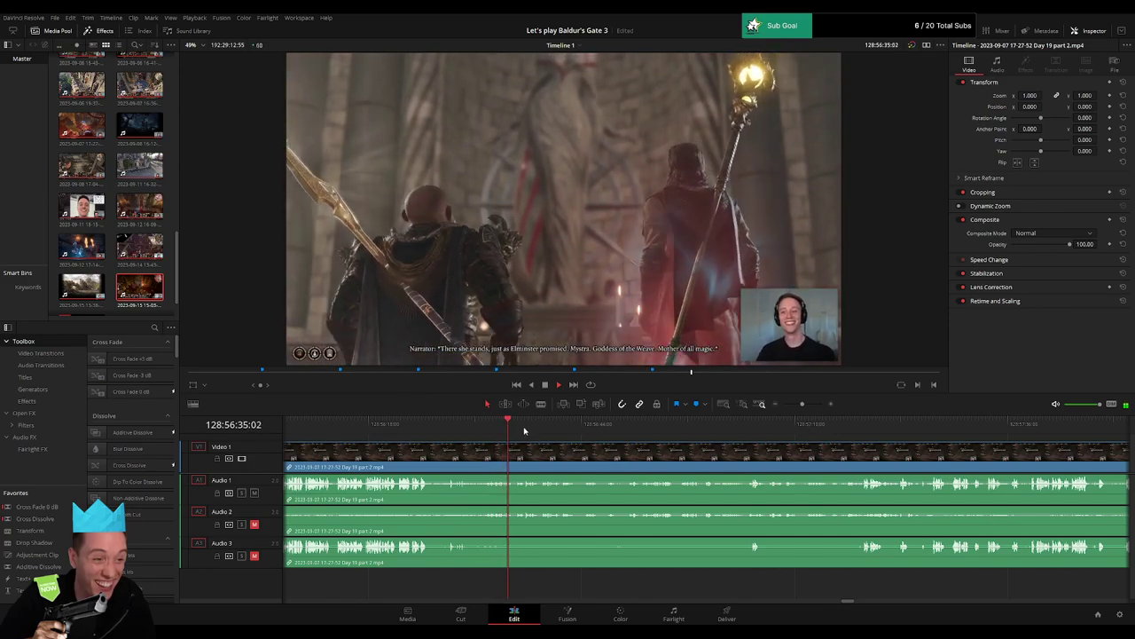
pyautogui.moveTo(802, 403); pyautogui.dragTo(808, 403)
pyautogui.click(553, 426)
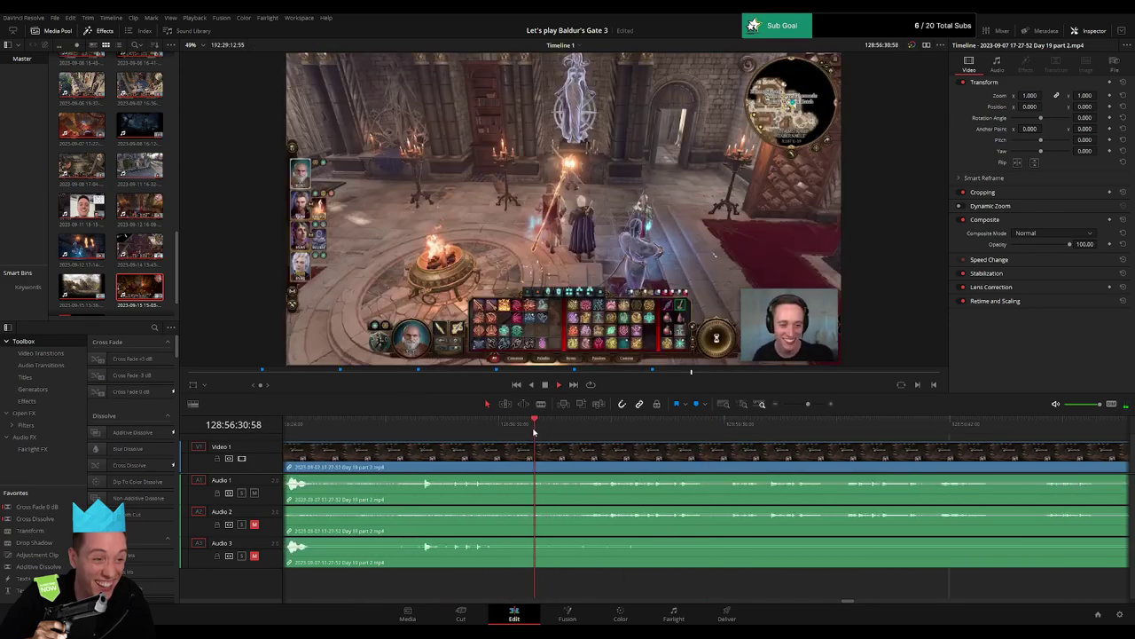
pyautogui.click(574, 433)
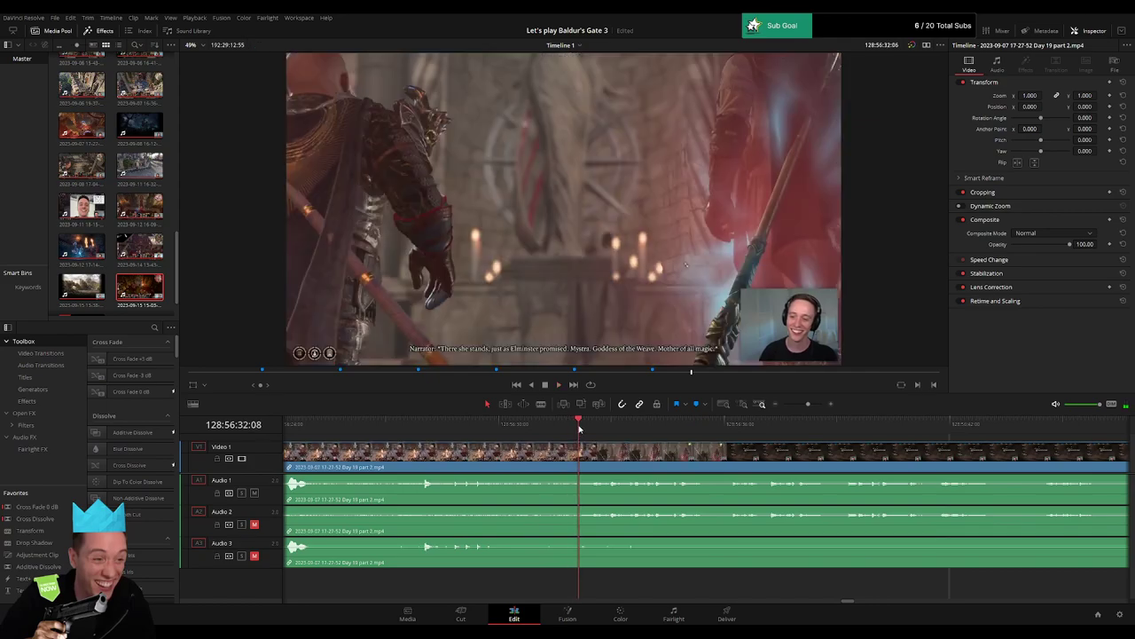
pyautogui.click(546, 433)
pyautogui.click(535, 434)
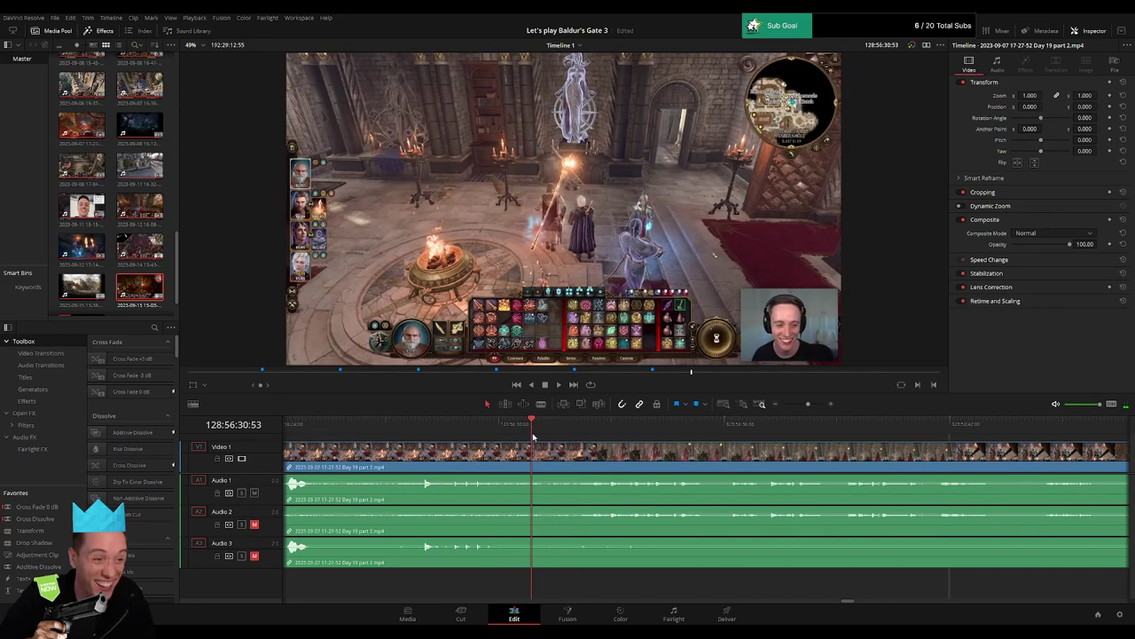
pyautogui.click(536, 435)
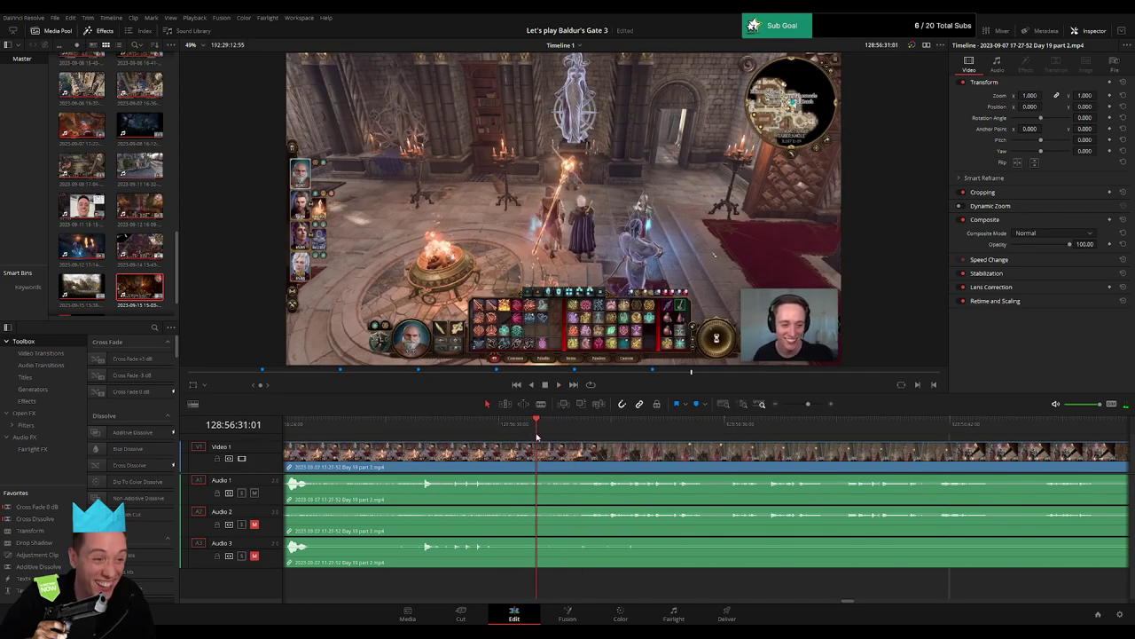
pyautogui.press('Left')
pyautogui.hotkey('ctrl', 'b')
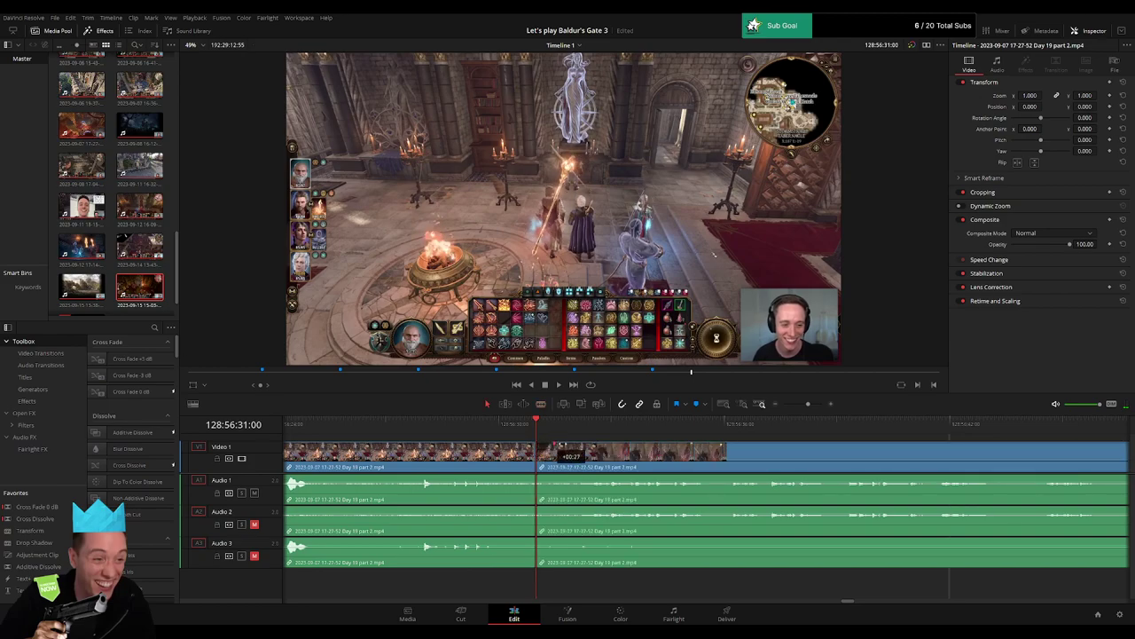
# Add fades of about one second before and after the cut at 128:56:31:00 on the video and all audio tracks, and play the result.
pyautogui.moveTo(539, 444); pyautogui.dragTo(575, 445)
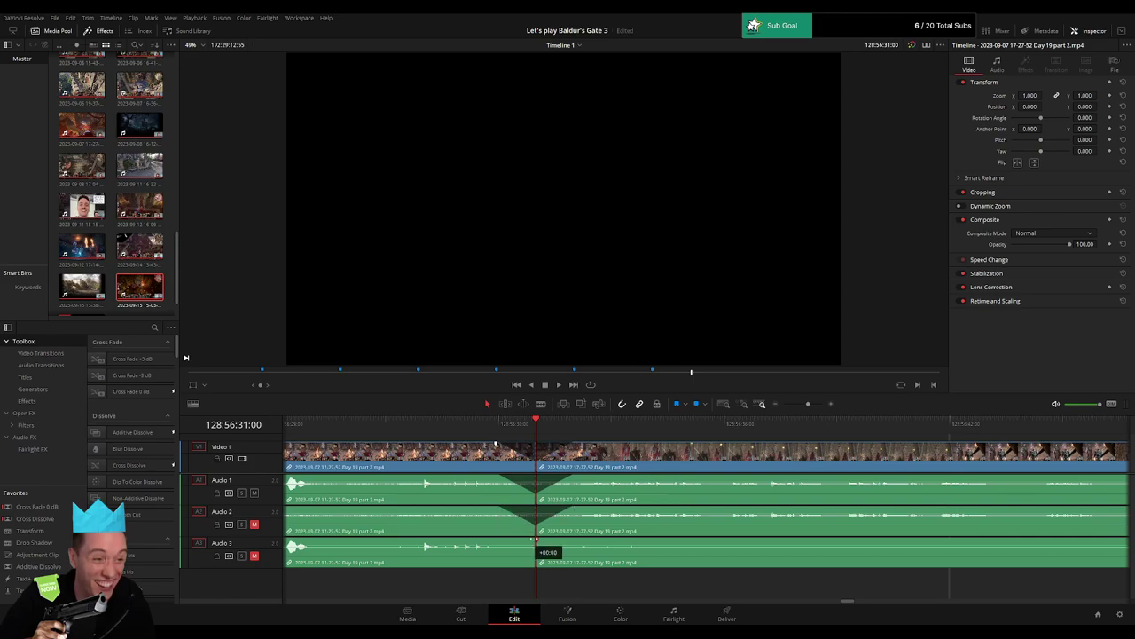
pyautogui.moveTo(544, 538); pyautogui.dragTo(575, 538)
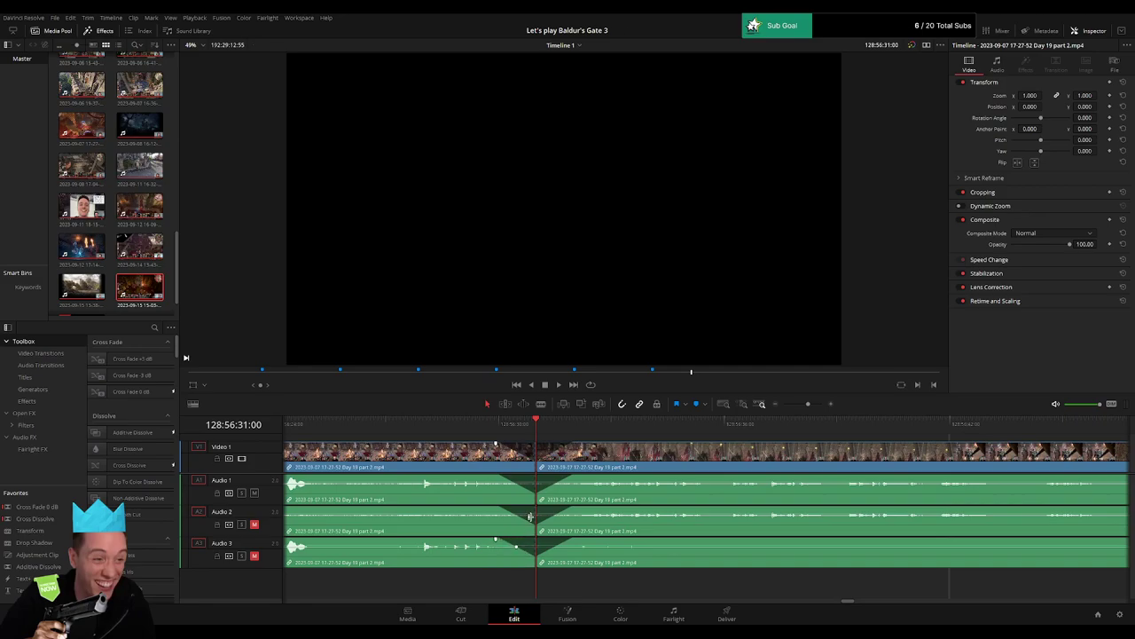
pyautogui.press('space')
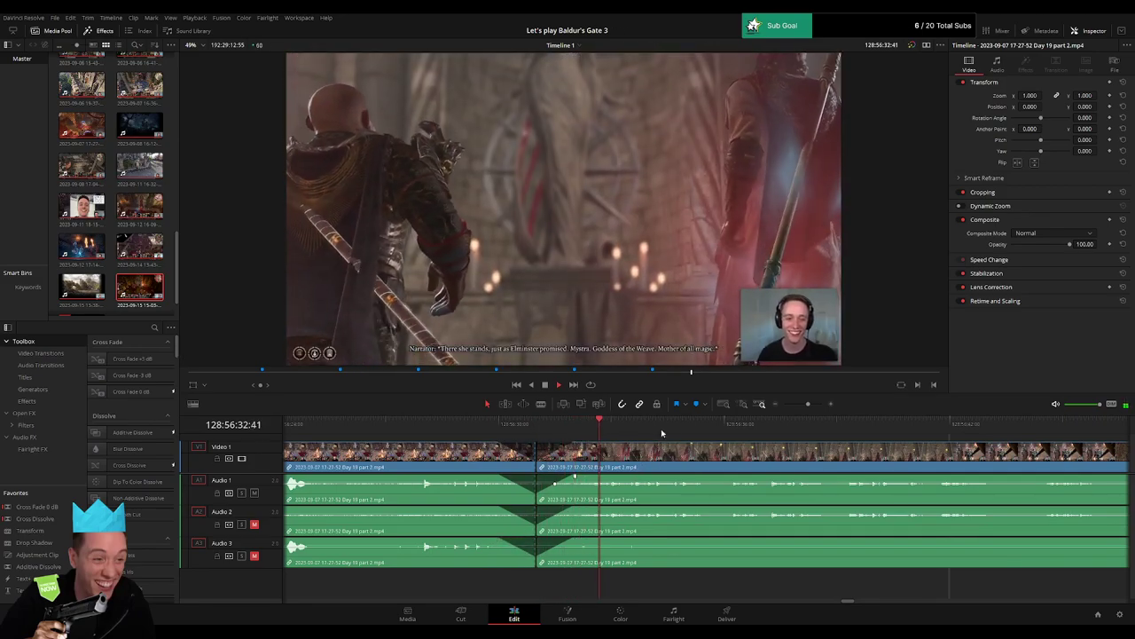
pyautogui.moveTo(807, 403); pyautogui.dragTo(780, 407)
pyautogui.press('space')
# Move the Day 19 part 2 section after the cut, with its audio, to start at 130:00:00:00.
pyautogui.moveTo(780, 451); pyautogui.dragTo(807, 466)
pyautogui.press('Home')
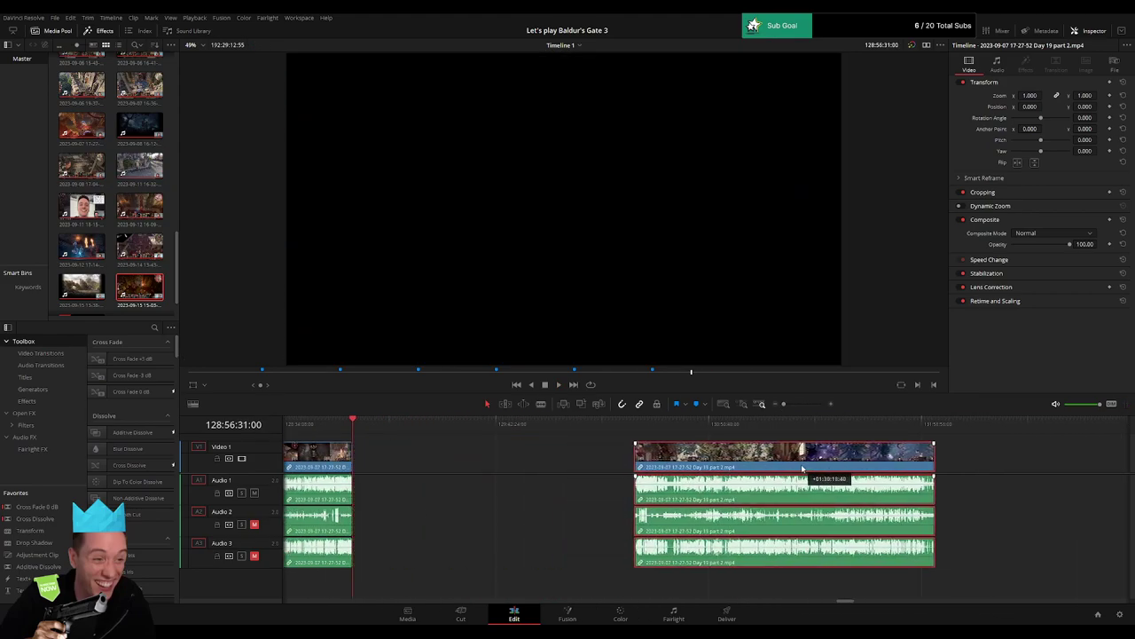
pyautogui.click(515, 464)
pyautogui.click(404, 448)
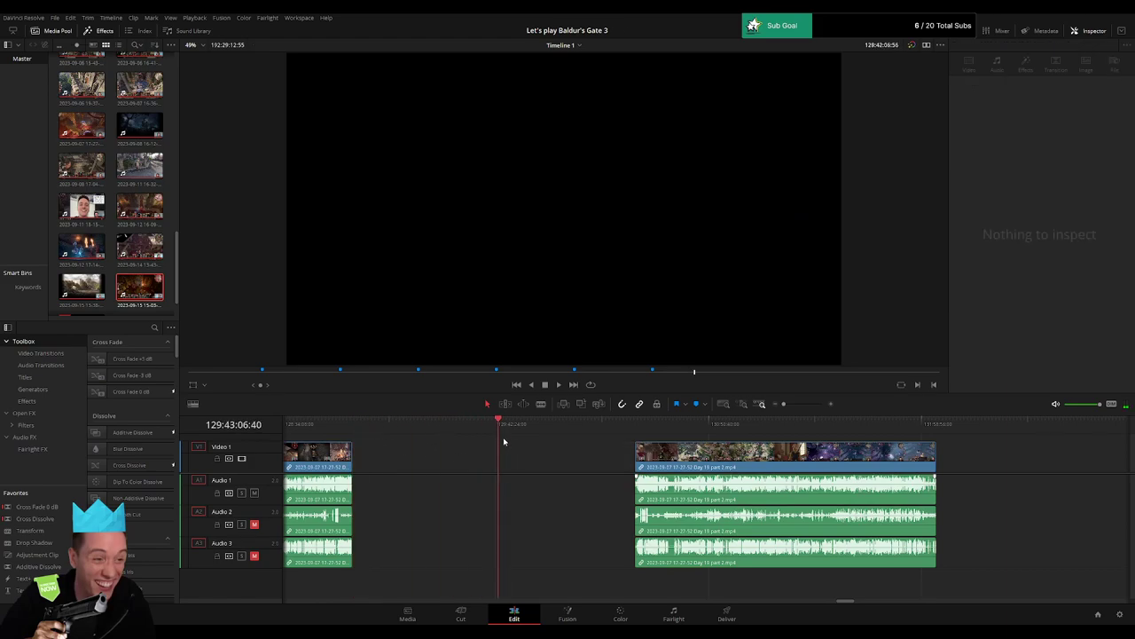
pyautogui.moveTo(552, 441); pyautogui.dragTo(557, 441)
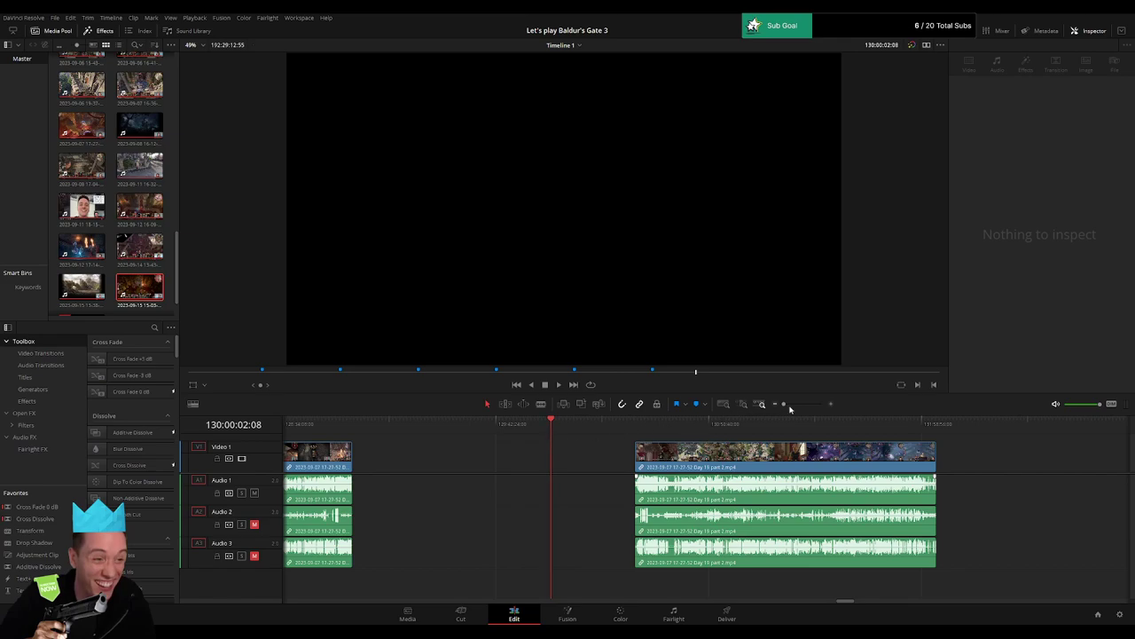
pyautogui.click(793, 405)
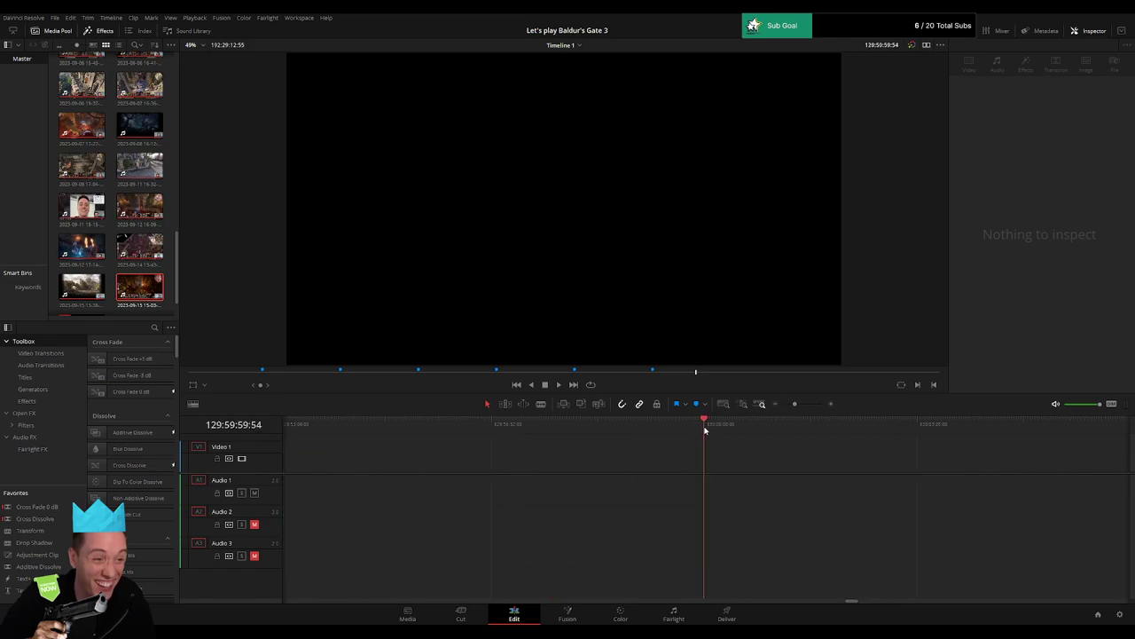
pyautogui.click(784, 405)
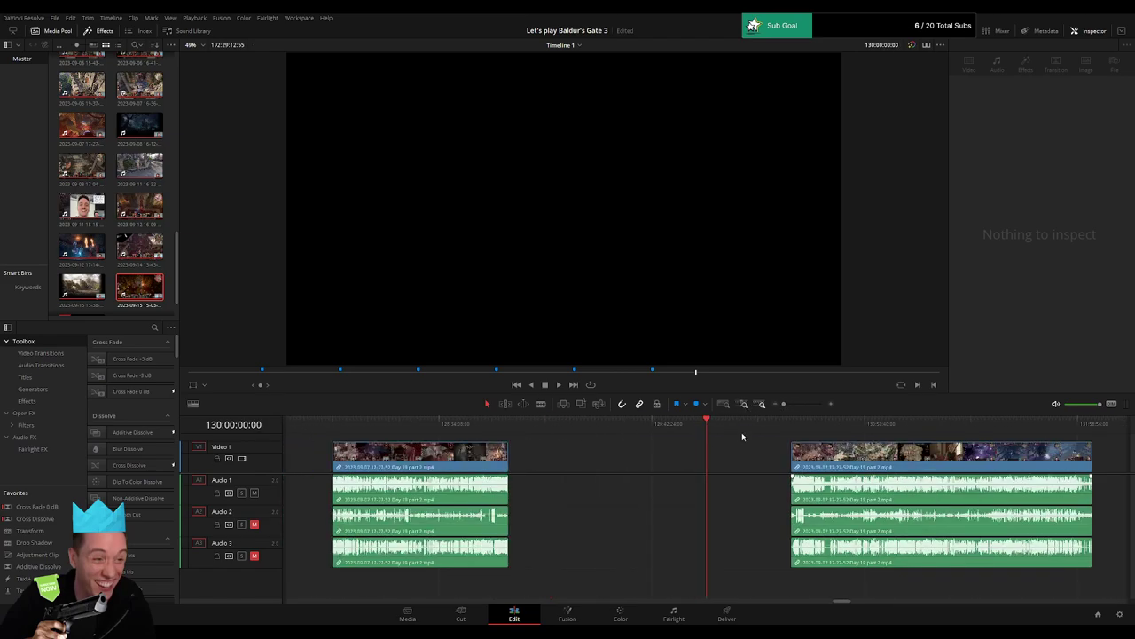
pyautogui.hscroll(3, 732, 437)
pyautogui.moveTo(609, 447); pyautogui.dragTo(511, 441)
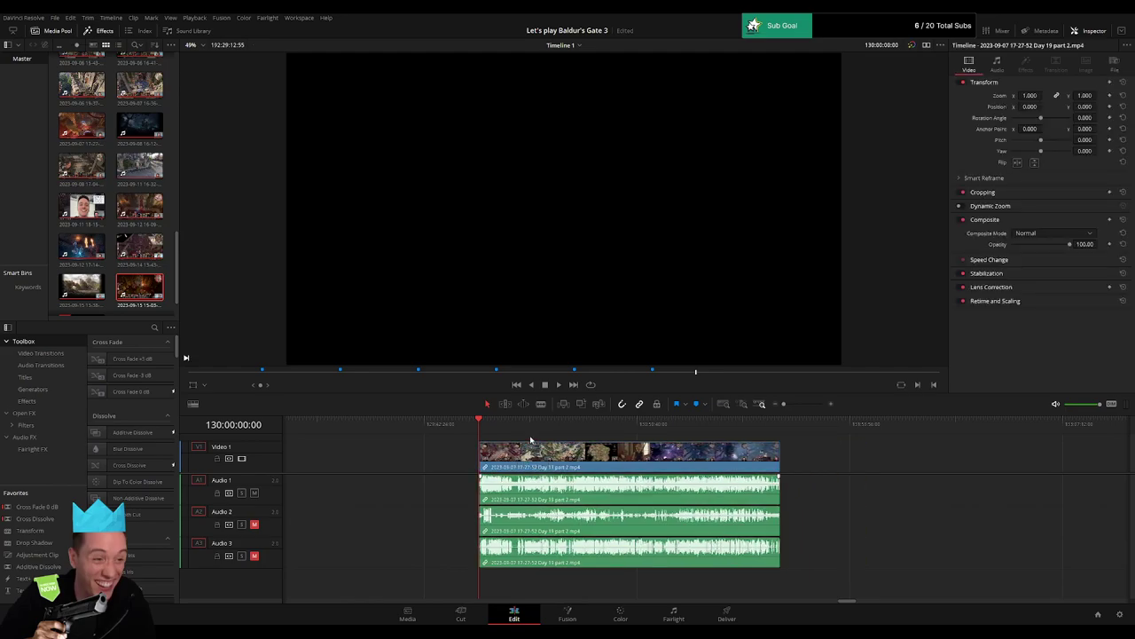
# Review the moved section's Mystra conversation from about 130:11:35 to its end near 130:13:09.
pyautogui.press('space')
pyautogui.moveTo(497, 430); pyautogui.dragTo(516, 431)
pyautogui.press('space')
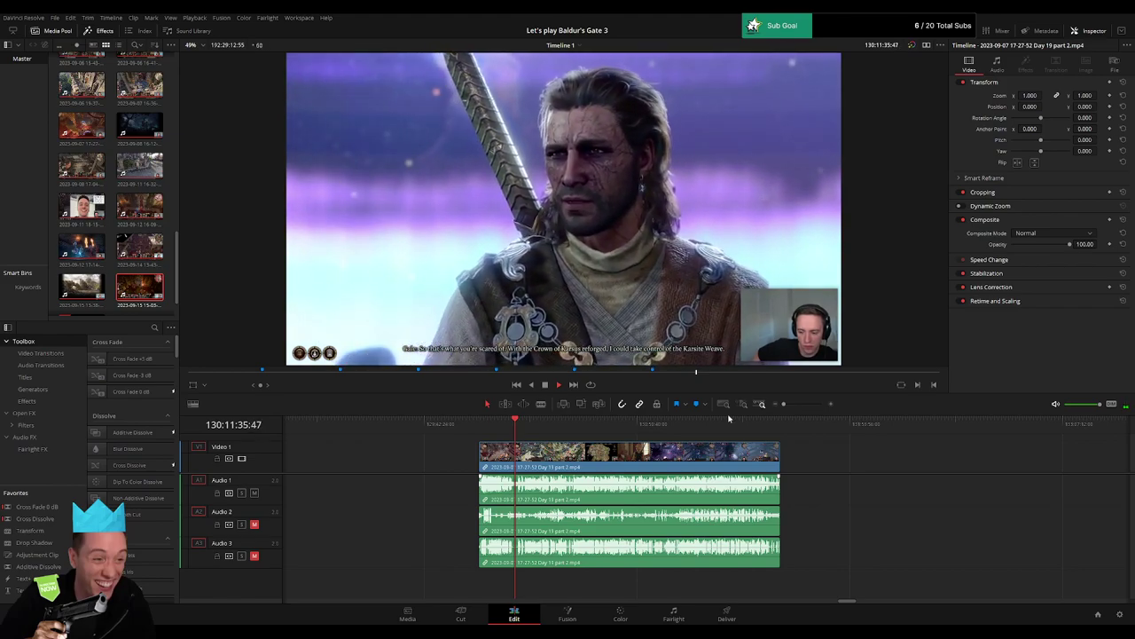
pyautogui.moveTo(783, 403); pyautogui.dragTo(795, 404)
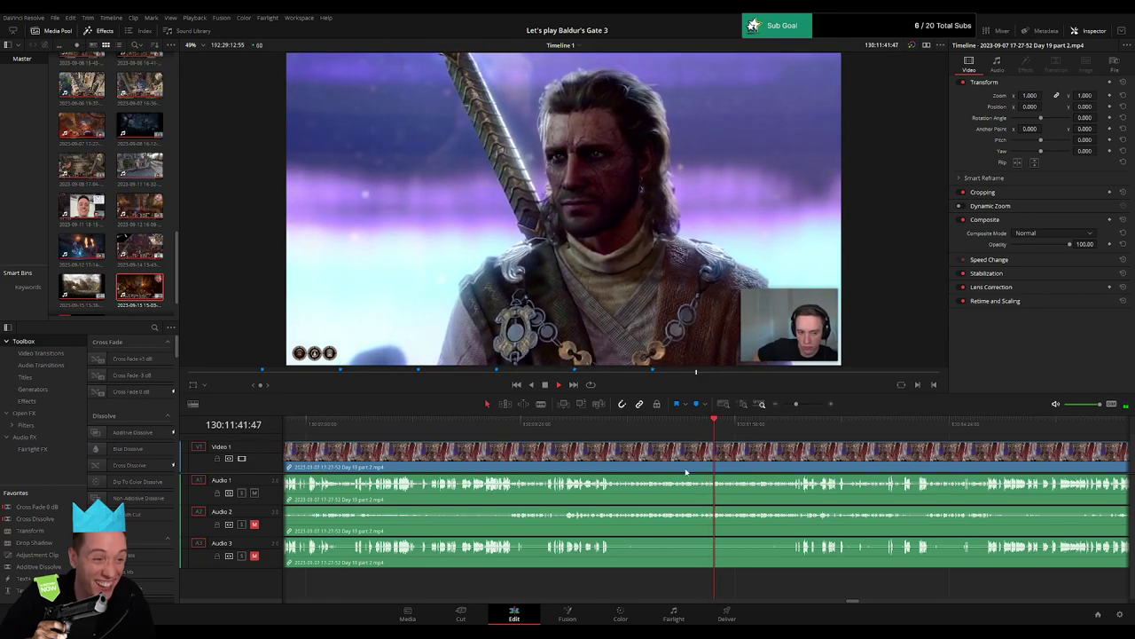
pyautogui.moveTo(742, 441); pyautogui.dragTo(514, 430)
pyautogui.click(519, 430)
pyautogui.press('space')
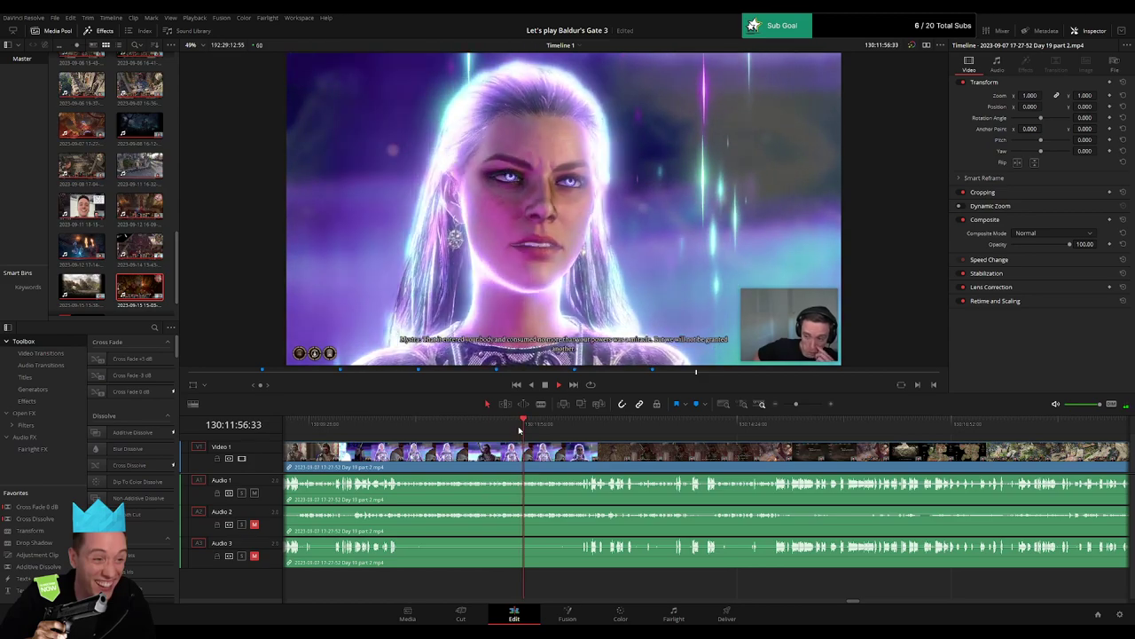
pyautogui.click(528, 431)
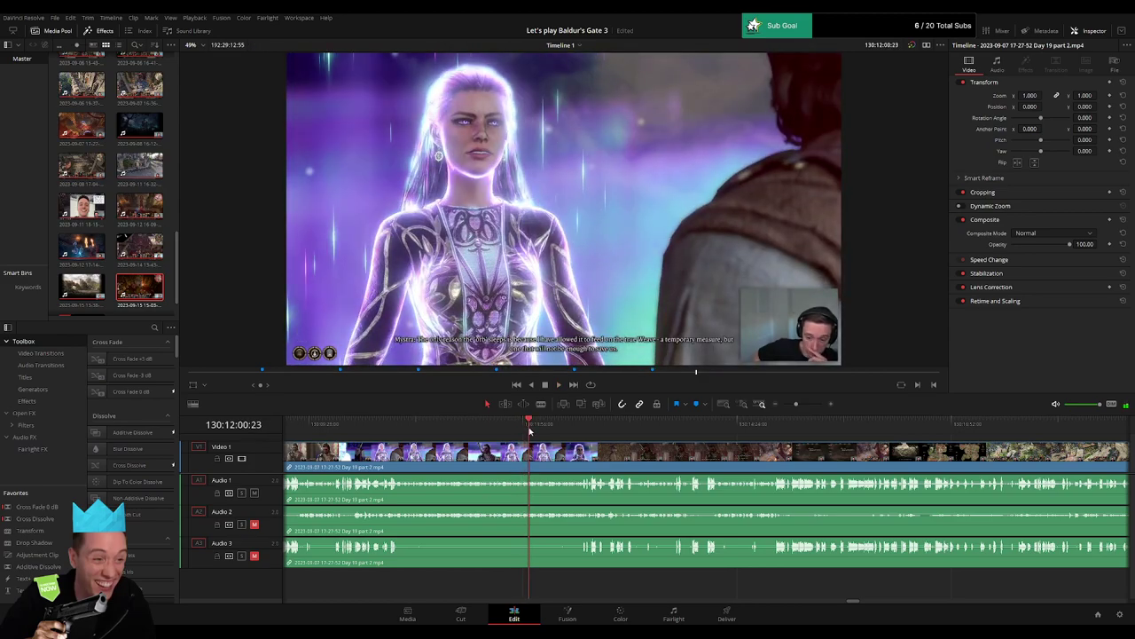
pyautogui.moveTo(529, 430); pyautogui.dragTo(533, 431)
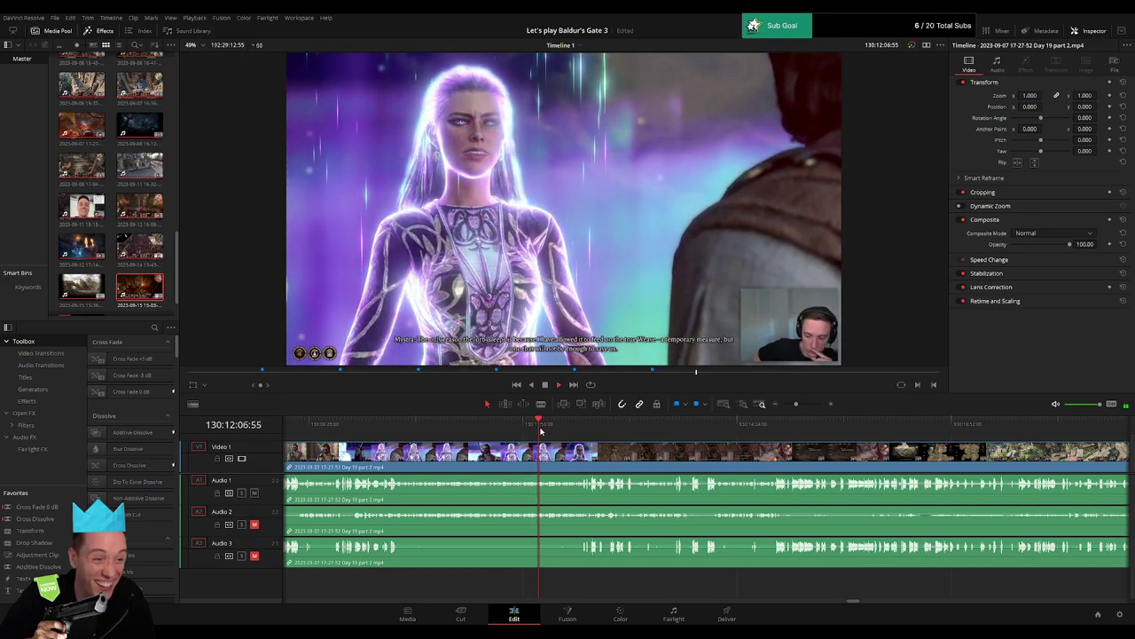
pyautogui.click(546, 430)
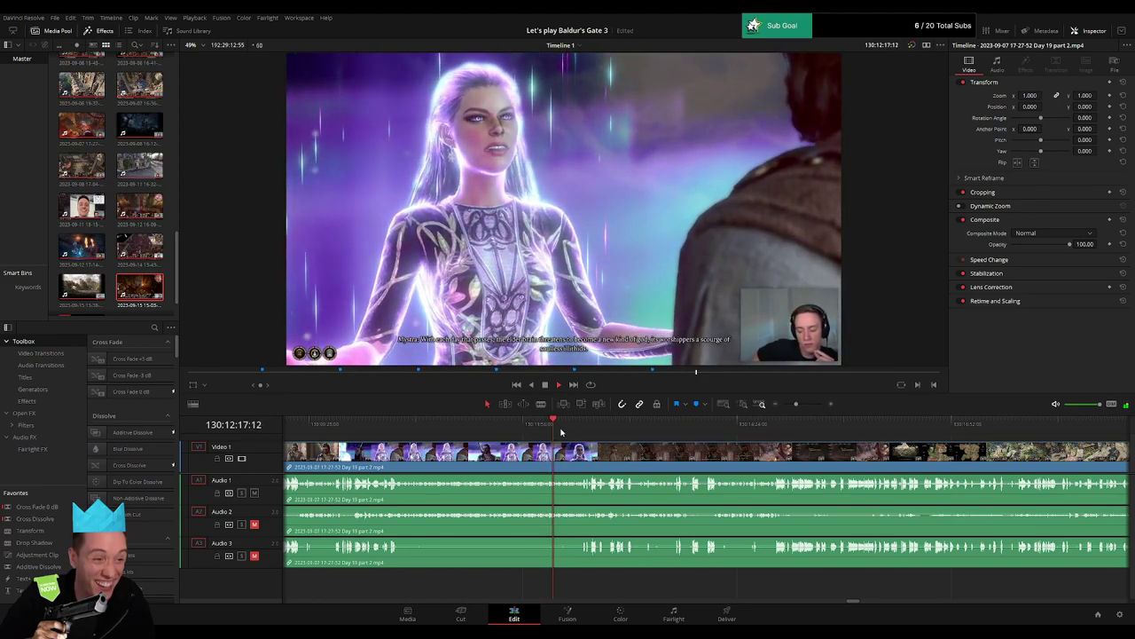
pyautogui.moveTo(556, 430); pyautogui.dragTo(562, 430)
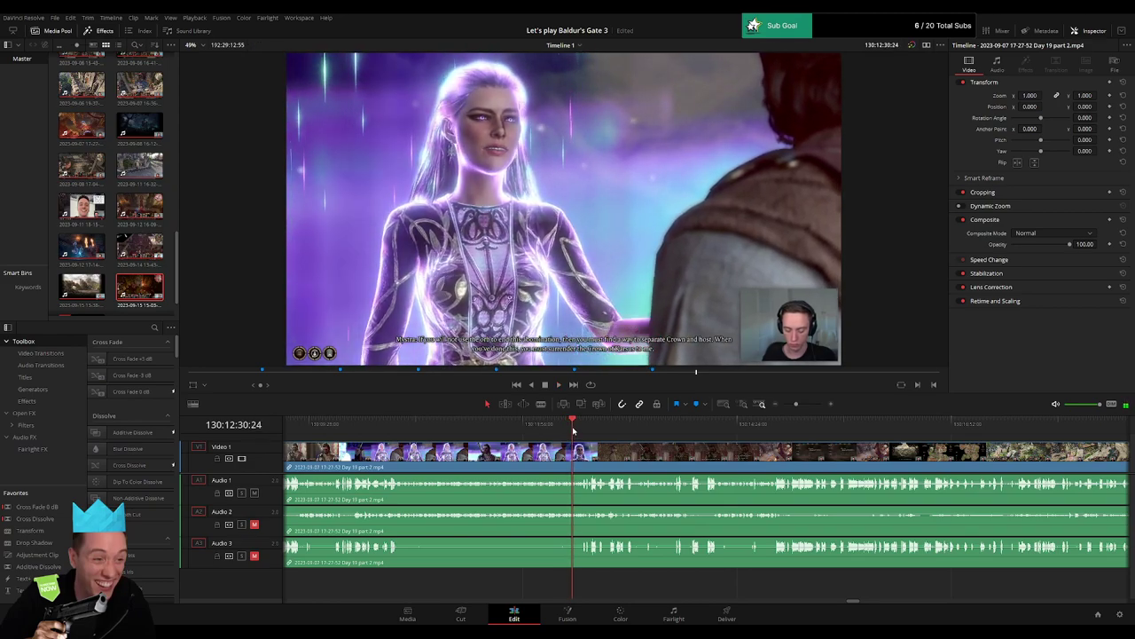
pyautogui.press('space')
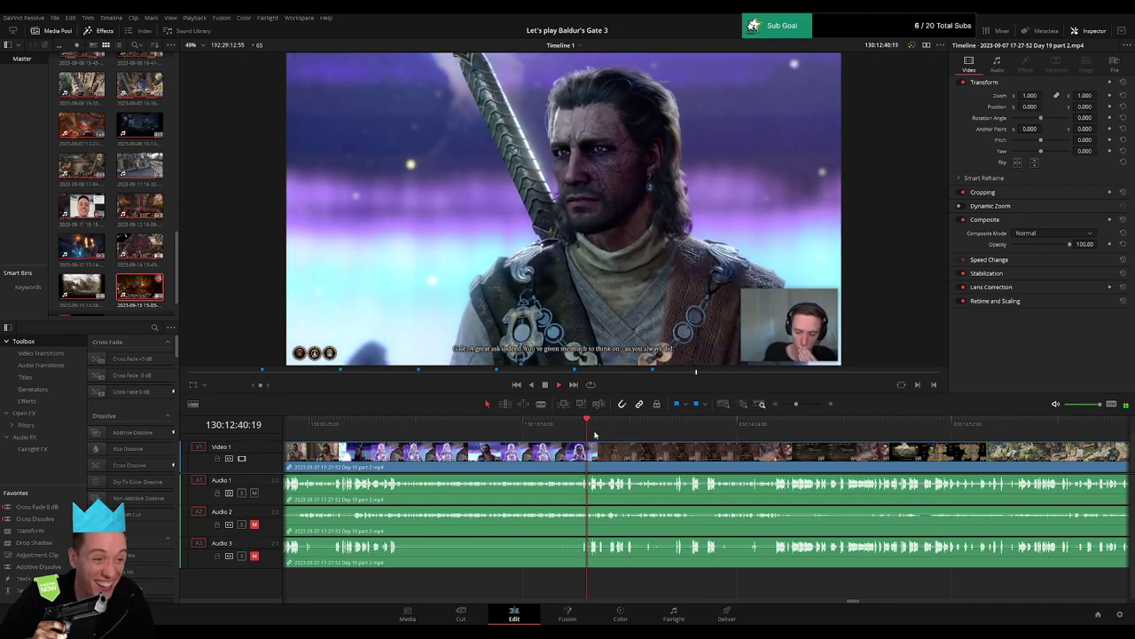
pyautogui.moveTo(797, 404); pyautogui.dragTo(806, 405)
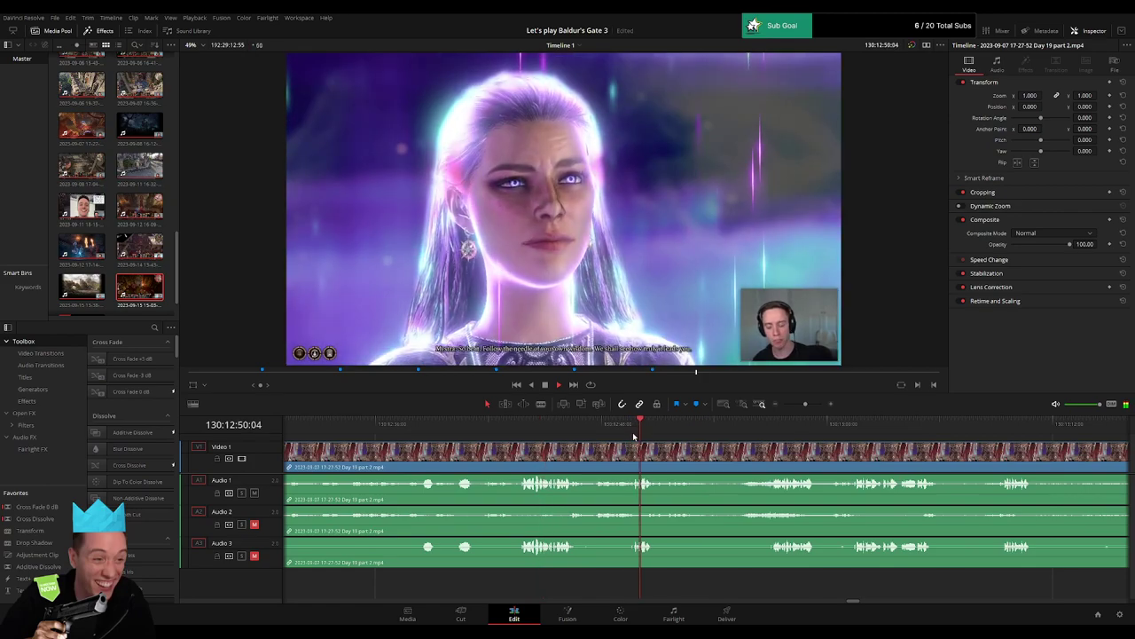
pyautogui.moveTo(601, 436); pyautogui.dragTo(776, 445)
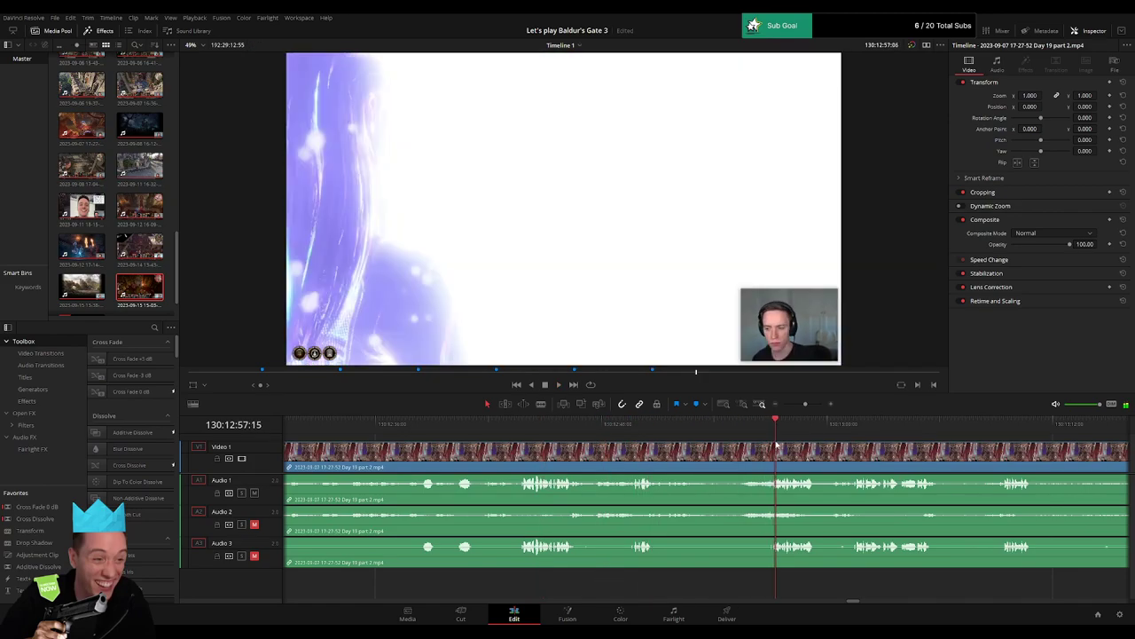
pyautogui.click(990, 426)
pyautogui.moveTo(1033, 448); pyautogui.dragTo(717, 441)
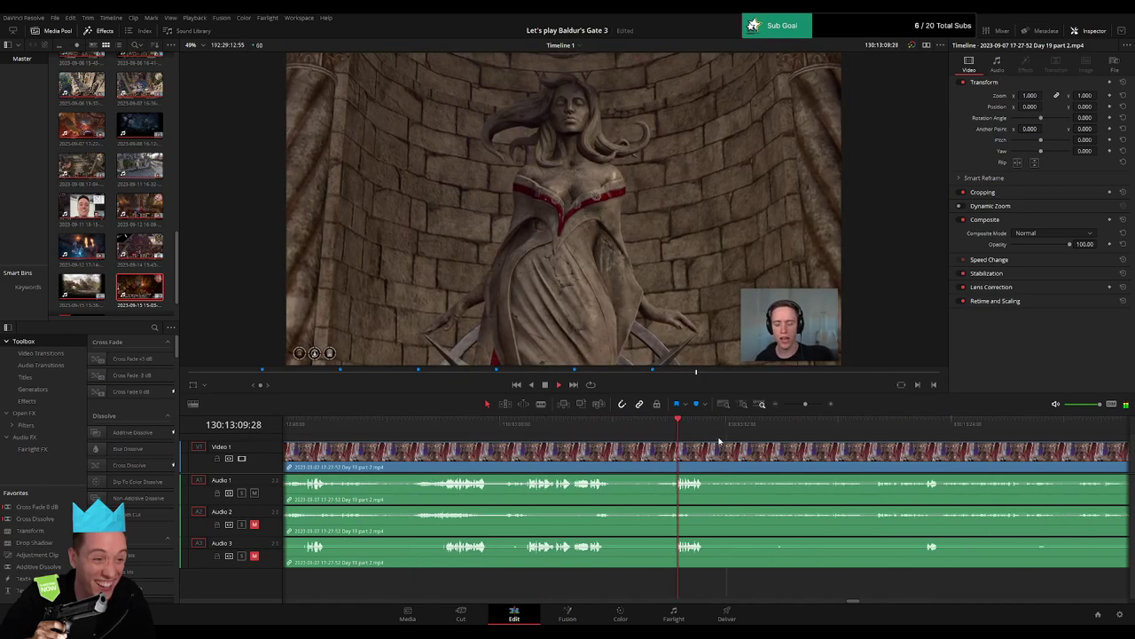
# Examine the moved section from about 130:52:22 through the House of Grief reception conversation near 130:55:47 for an episode break.
pyautogui.moveTo(808, 407); pyautogui.dragTo(782, 405)
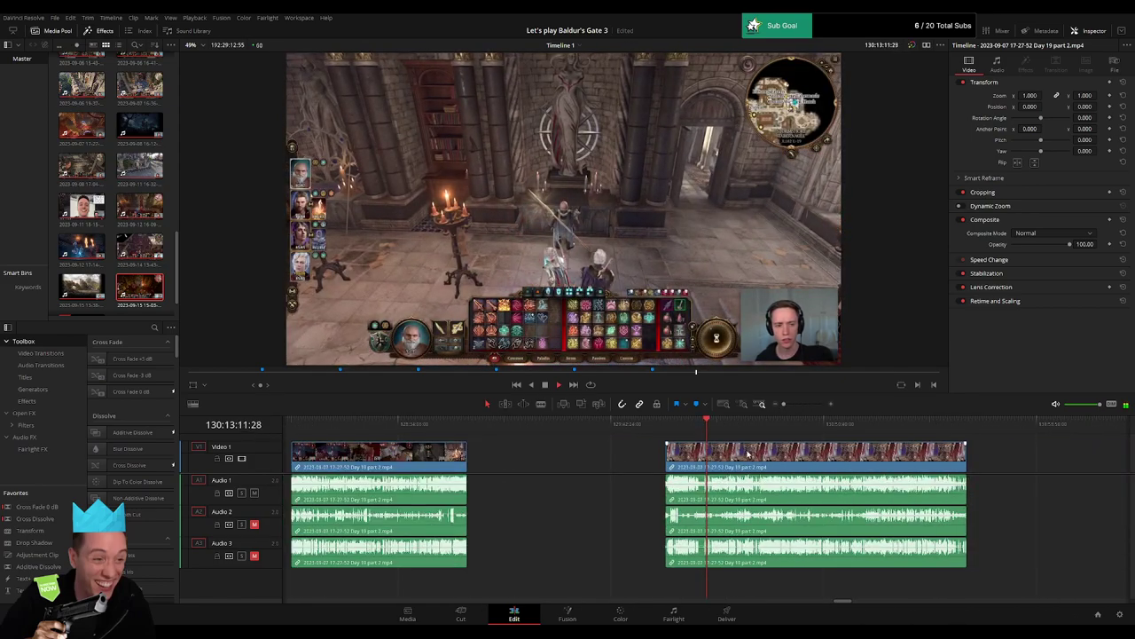
pyautogui.moveTo(741, 447); pyautogui.dragTo(695, 448)
pyautogui.moveTo(785, 405); pyautogui.dragTo(801, 406)
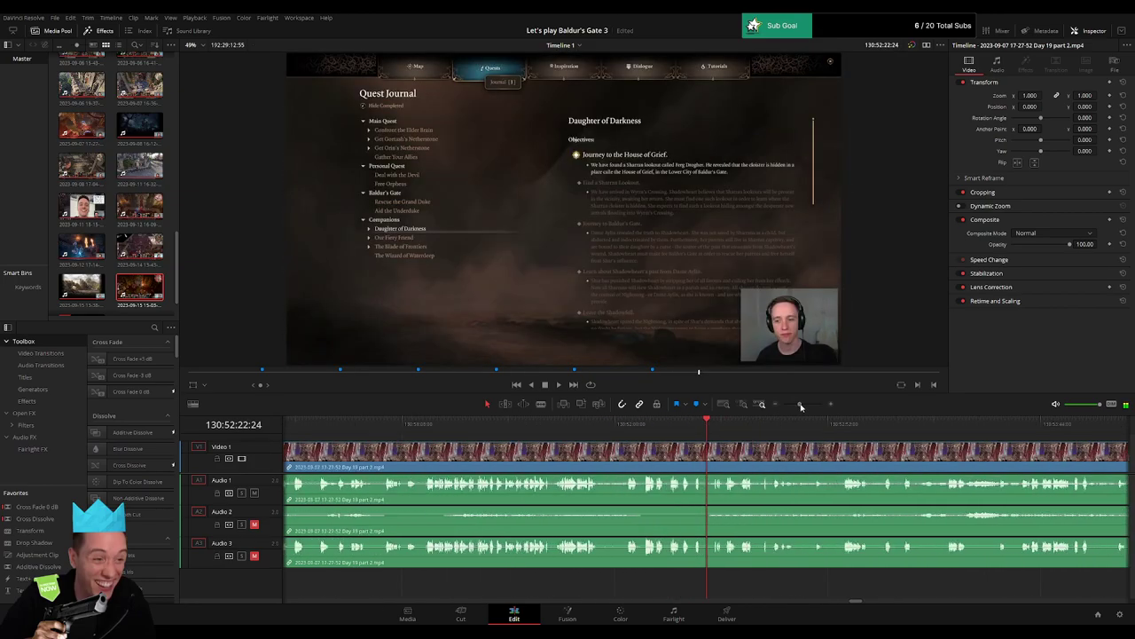
pyautogui.moveTo(709, 426); pyautogui.dragTo(885, 435)
pyautogui.press('space')
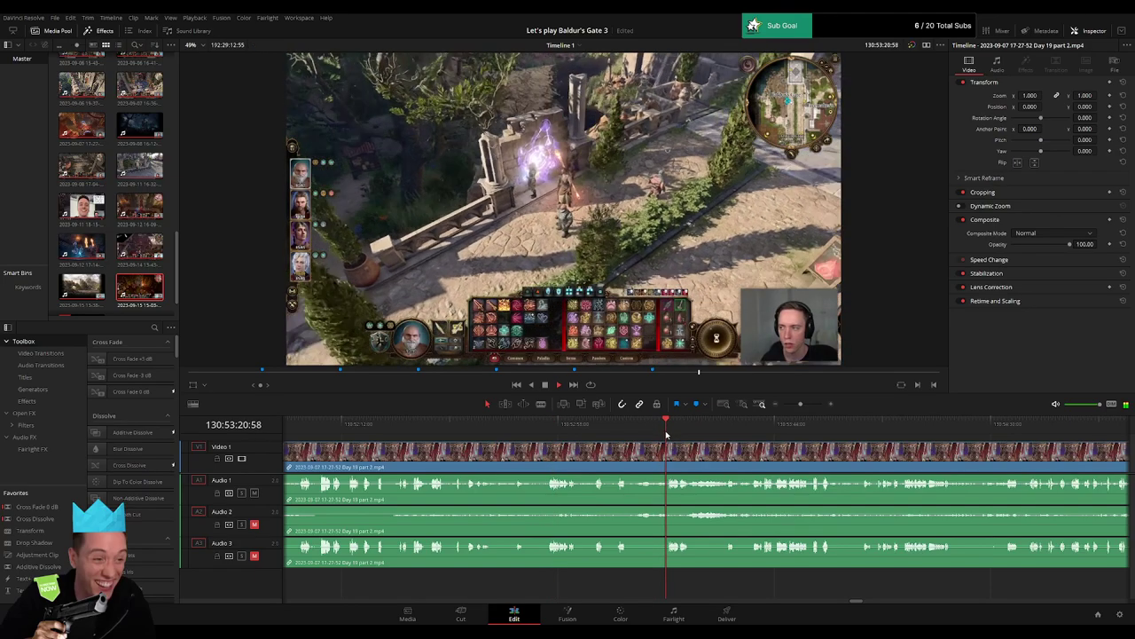
pyautogui.moveTo(667, 427); pyautogui.dragTo(1003, 440)
pyautogui.hscroll(4, 547, 446)
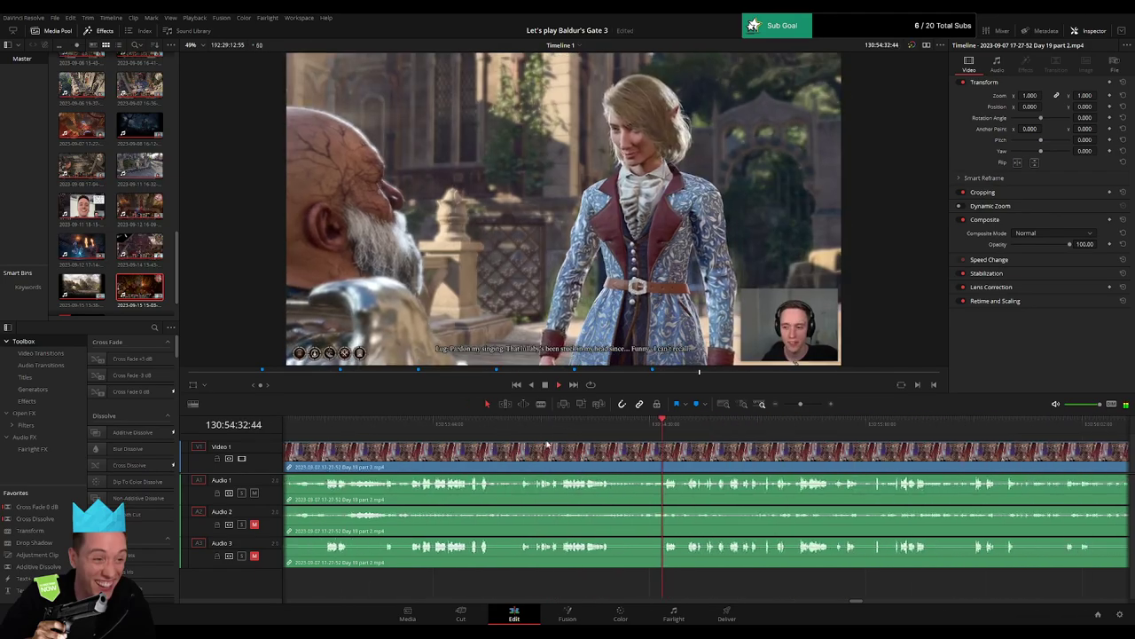
pyautogui.moveTo(639, 429); pyautogui.dragTo(732, 439)
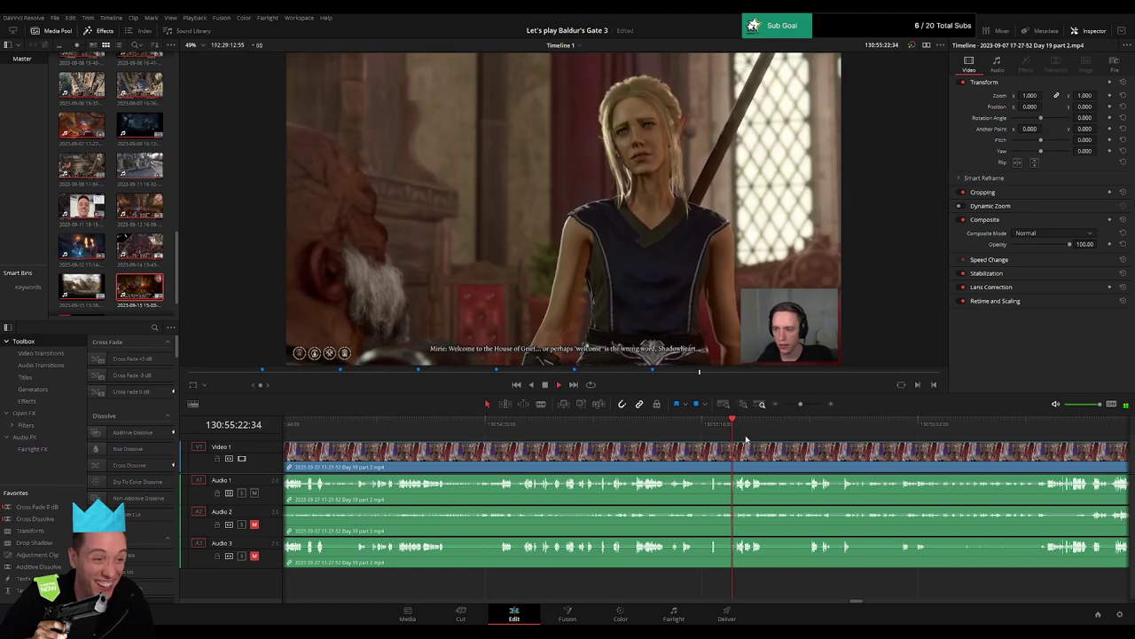
pyautogui.click(808, 436)
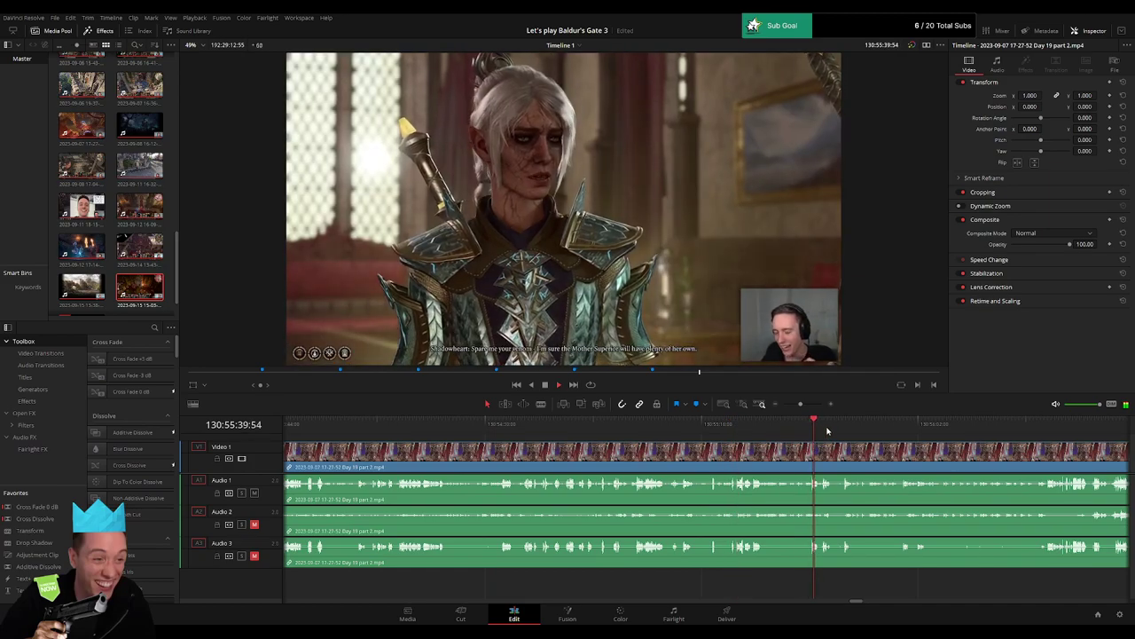
pyautogui.click(842, 429)
pyautogui.moveTo(843, 430); pyautogui.dragTo(847, 429)
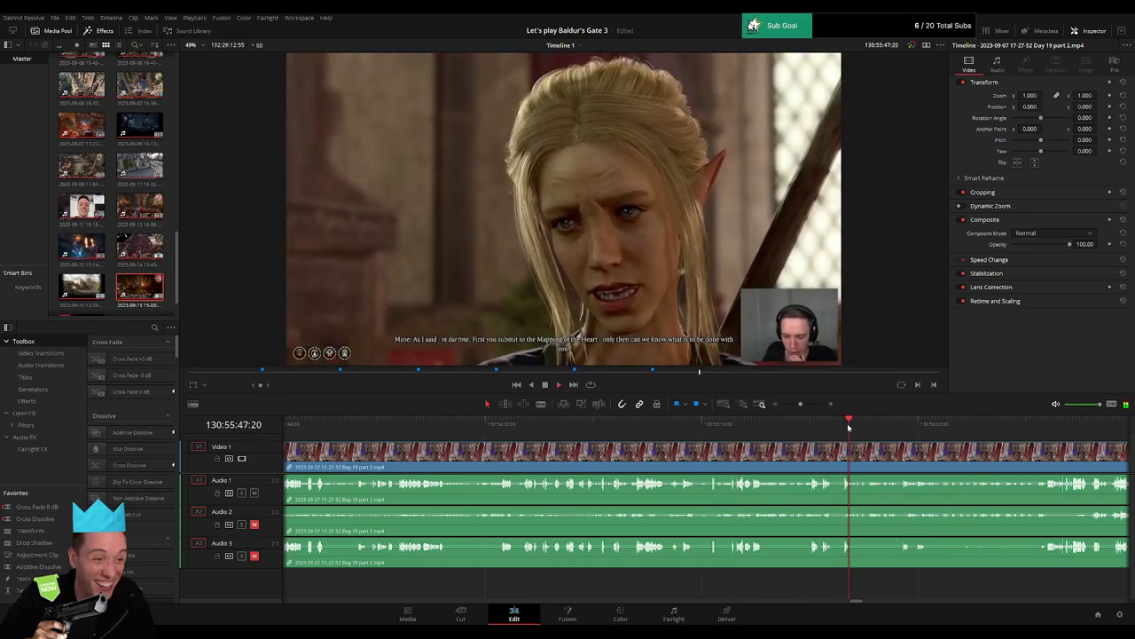
pyautogui.click(899, 430)
pyautogui.click(908, 431)
# Examine the footage from about 130:56:01 to 130:57:17, inside the House of Grief, for a quiet cut point.
pyautogui.moveTo(970, 455); pyautogui.dragTo(662, 449)
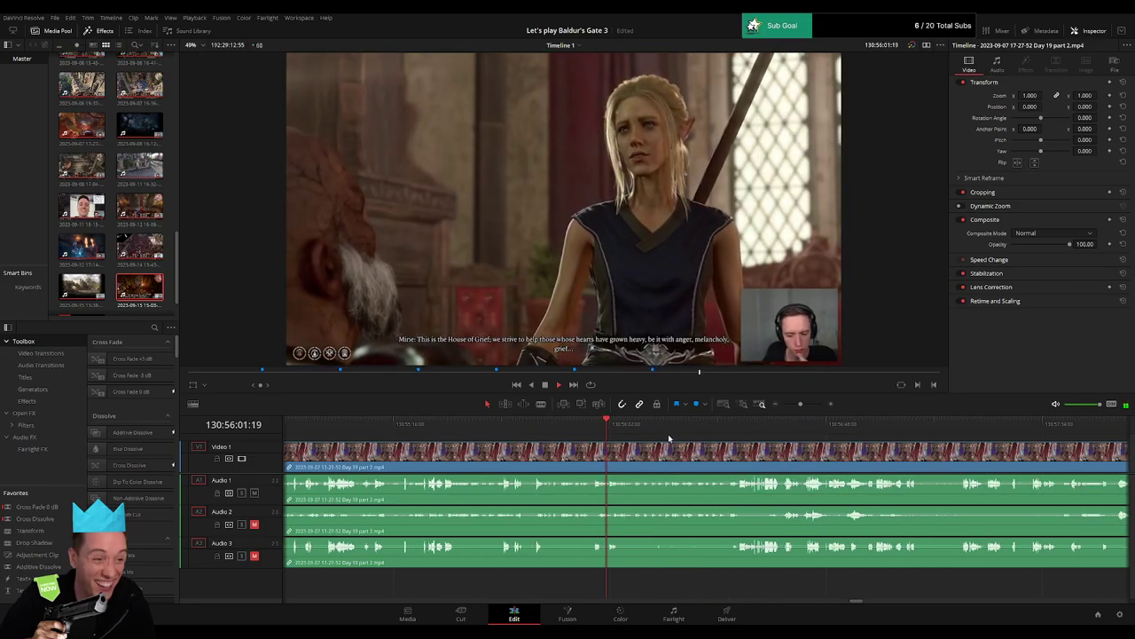
pyautogui.click(775, 424)
pyautogui.click(843, 424)
pyautogui.click(922, 424)
pyautogui.click(963, 424)
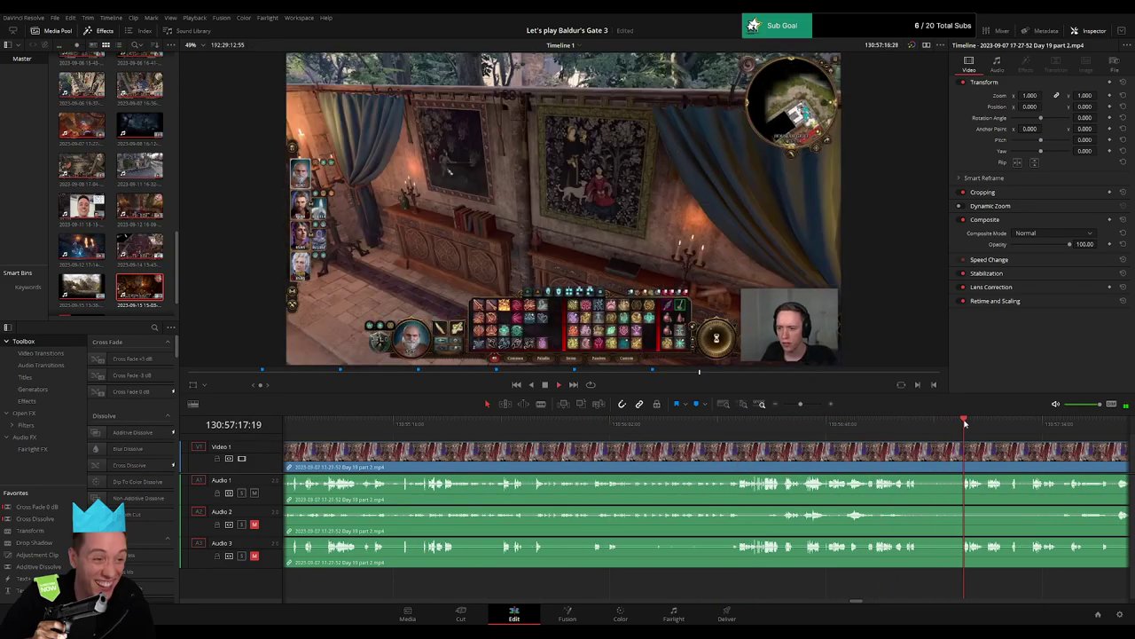
pyautogui.moveTo(951, 451); pyautogui.dragTo(677, 453)
pyautogui.click(679, 433)
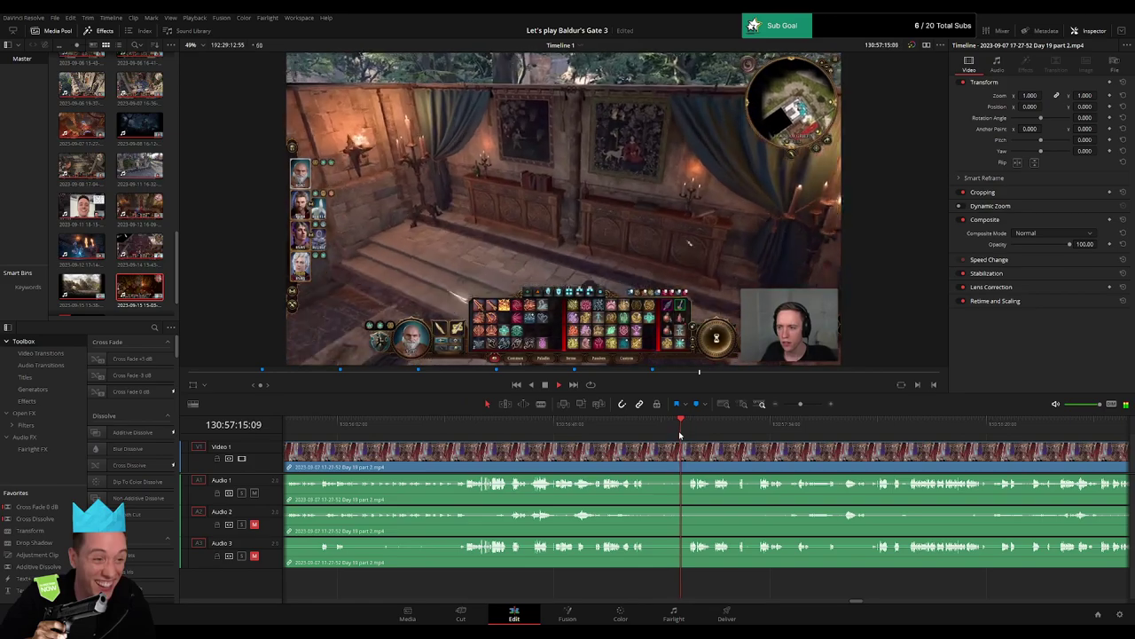
pyautogui.click(639, 431)
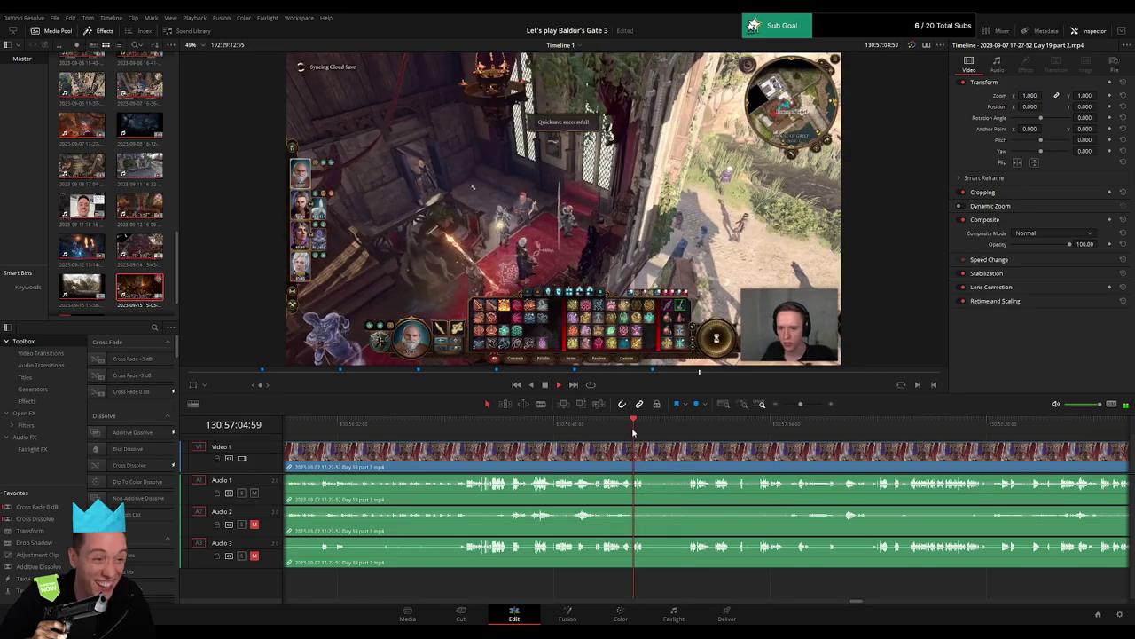
pyautogui.moveTo(800, 404); pyautogui.dragTo(802, 405)
pyautogui.click(497, 431)
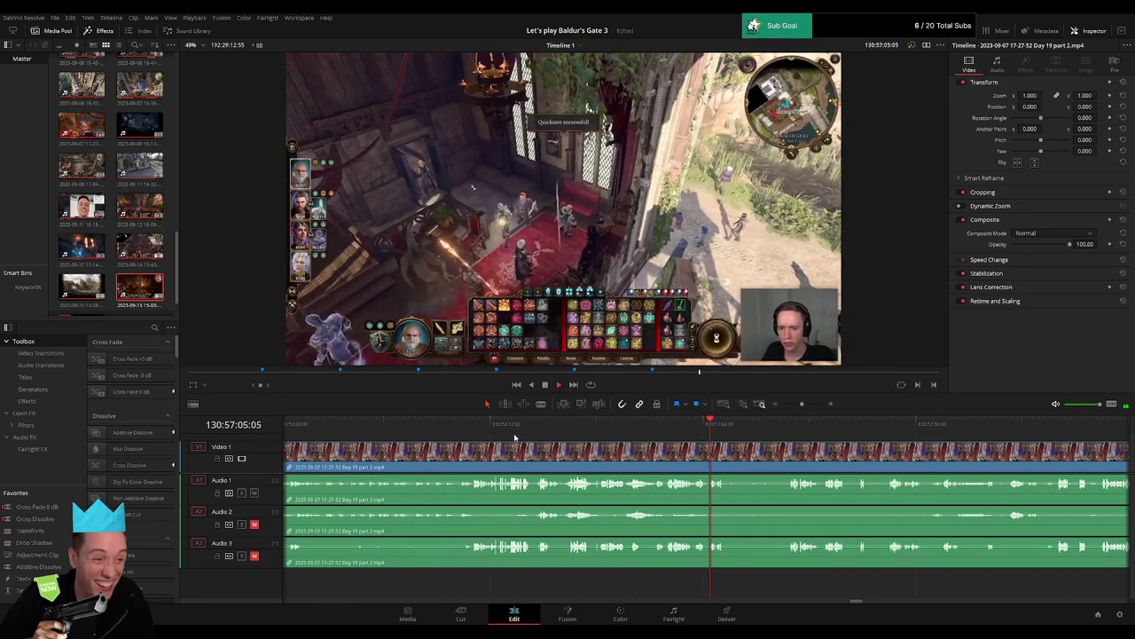
pyautogui.click(498, 427)
pyautogui.moveTo(532, 426); pyautogui.dragTo(543, 427)
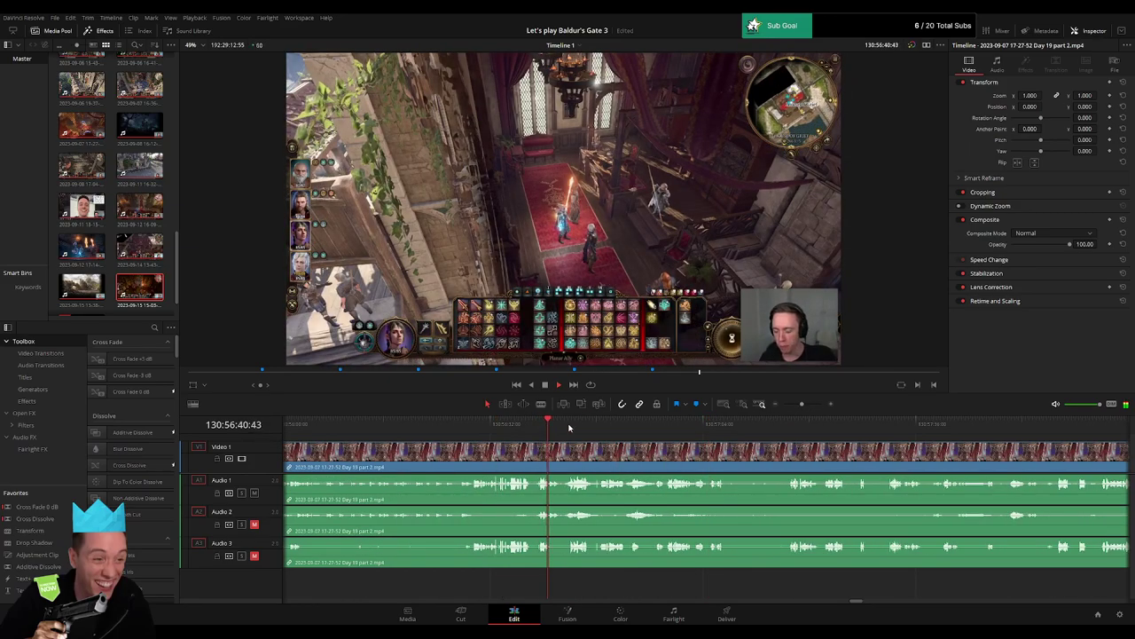
pyautogui.click(571, 426)
pyautogui.moveTo(625, 427); pyautogui.dragTo(803, 405)
pyautogui.press('space')
pyautogui.moveTo(593, 429); pyautogui.dragTo(564, 432)
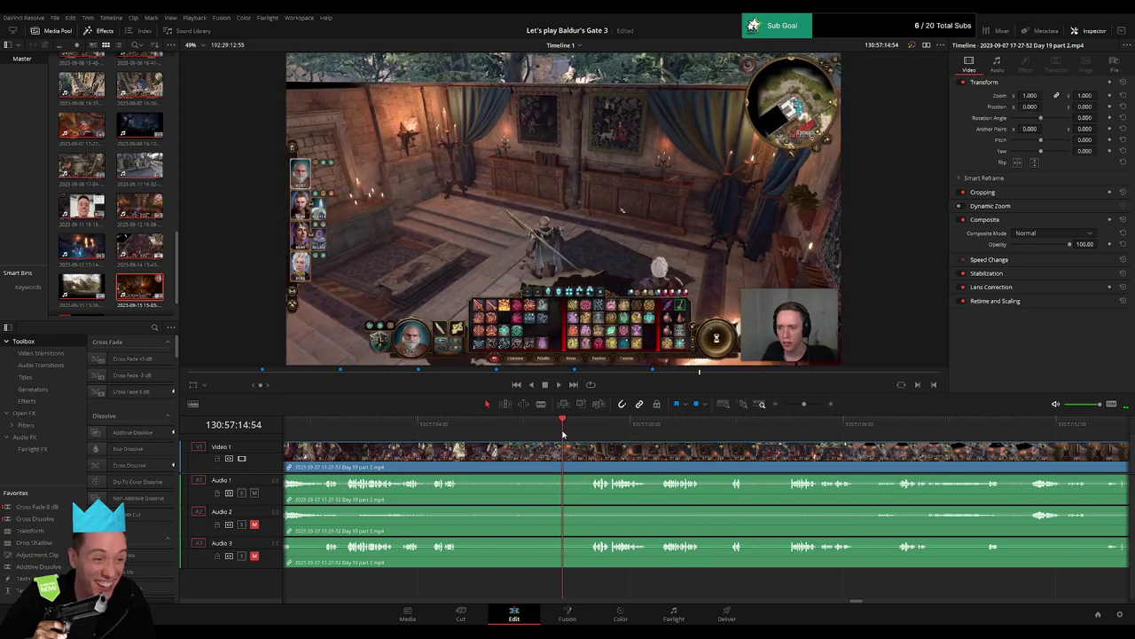
# Split the Day 19 part 2 video and its three audio tracks at 130:57:15:00.
pyautogui.moveTo(804, 405); pyautogui.dragTo(809, 405)
pyautogui.press('Left')
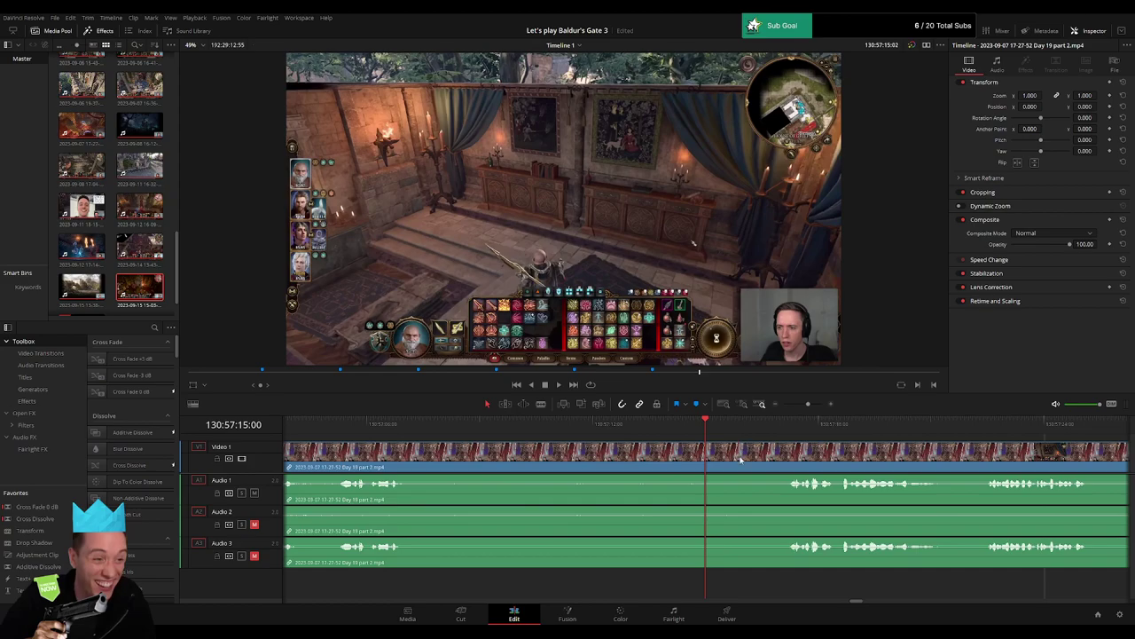
pyautogui.hotkey('ctrl', 'b')
# Add fades of about one second before and after the cut at 130:57:15:00 on the video and all audio tracks, and play the result.
pyautogui.moveTo(709, 444); pyautogui.dragTo(769, 445)
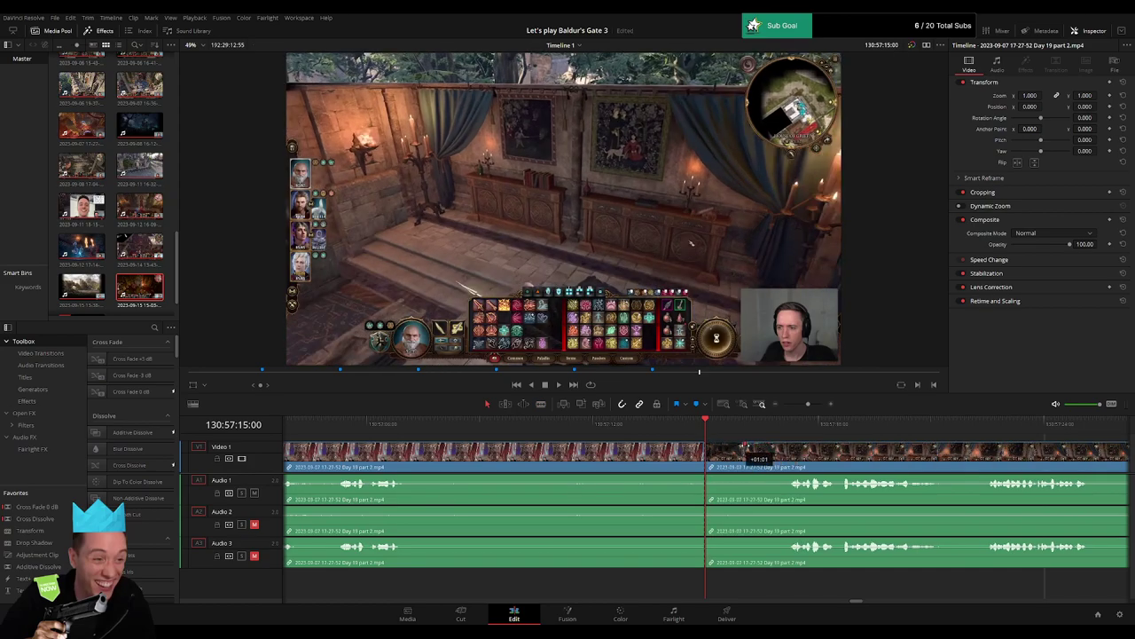
pyautogui.moveTo(745, 446); pyautogui.dragTo(744, 445)
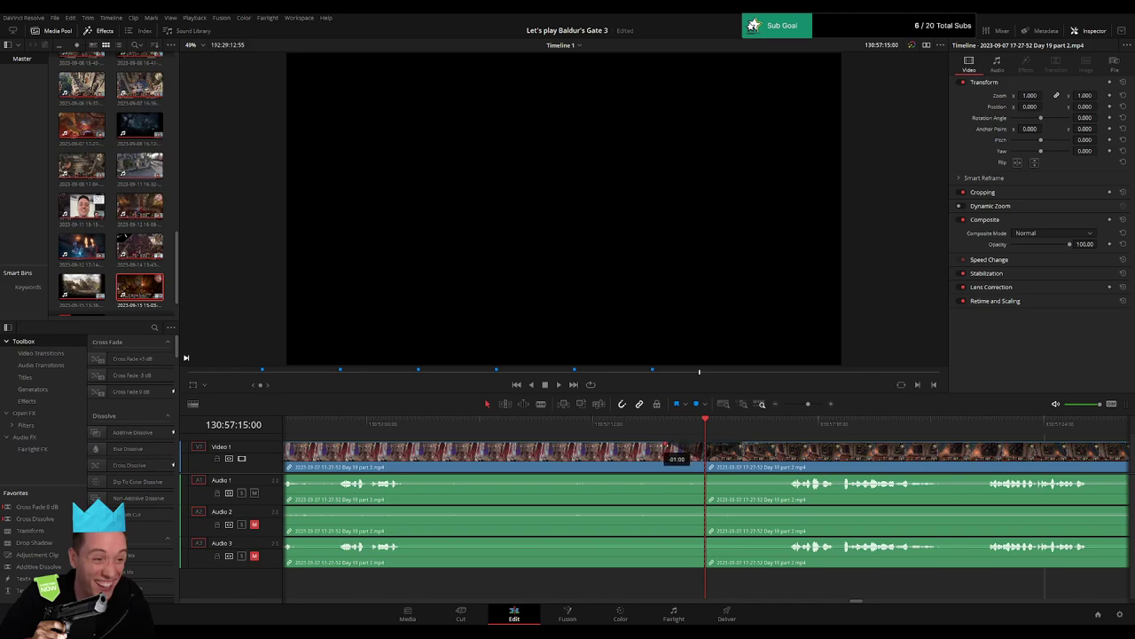
pyautogui.moveTo(700, 479); pyautogui.dragTo(643, 476)
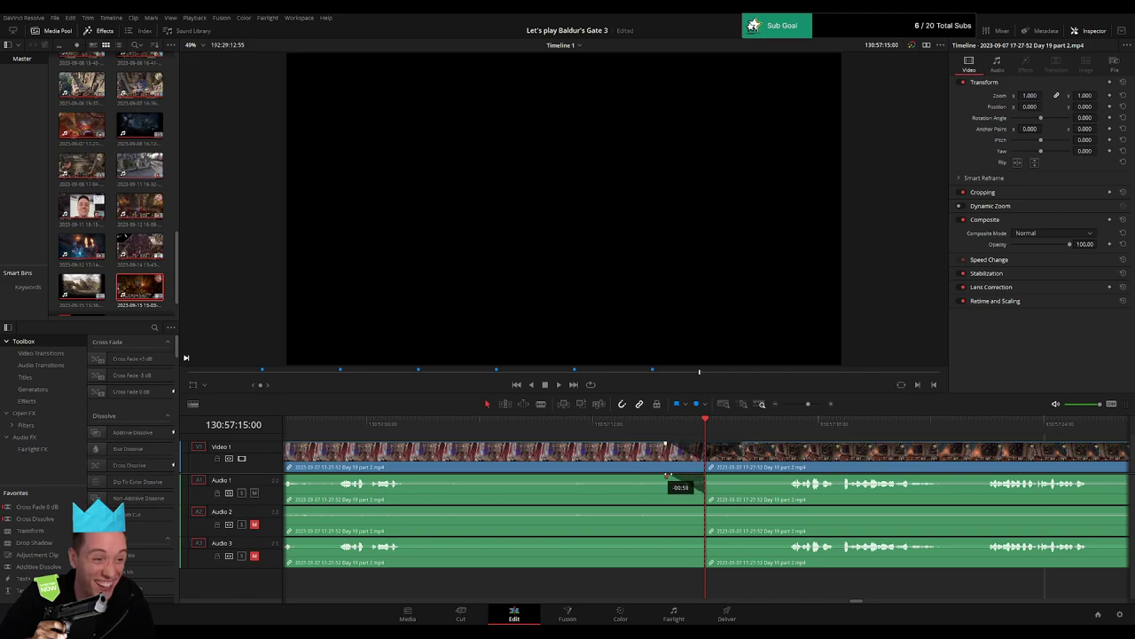
pyautogui.moveTo(708, 477); pyautogui.dragTo(717, 478)
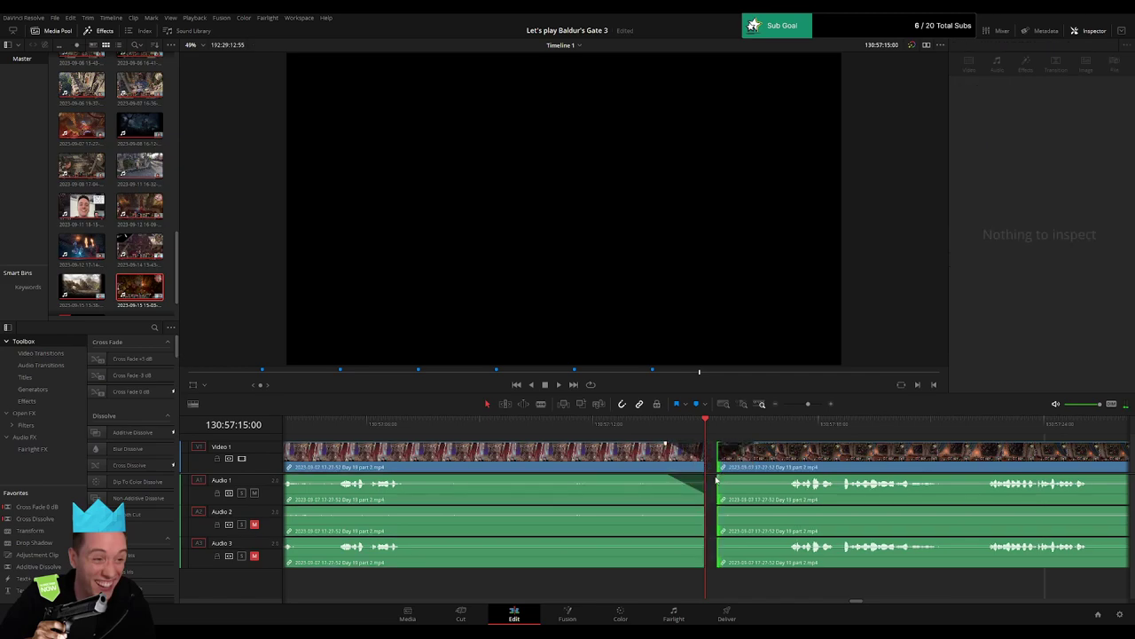
pyautogui.hotkey('ctrl', 'z')
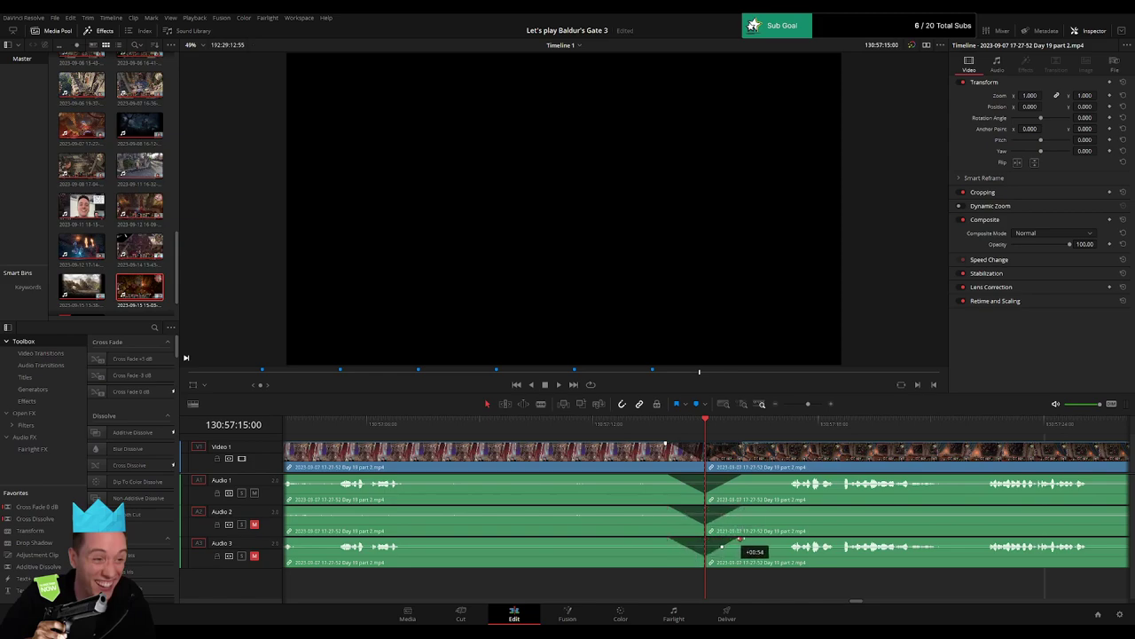
pyautogui.press('space')
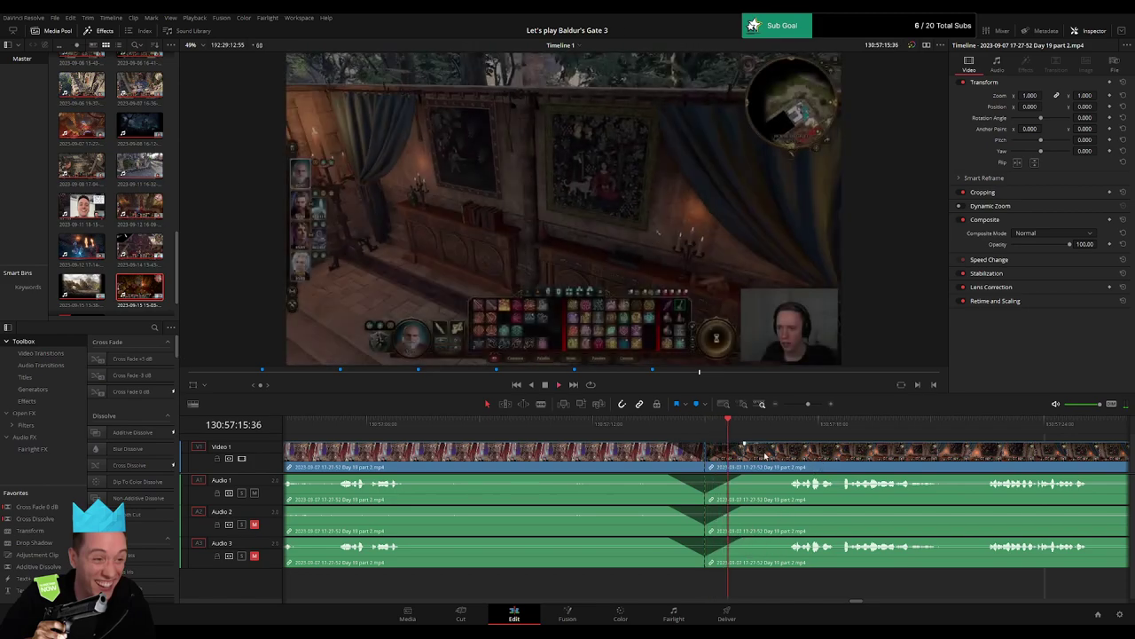
# Move the Day 19 part 2 section after the 130:57:15:00 cut, with its audio, to start at 132:00:00:00.
pyautogui.moveTo(808, 404); pyautogui.dragTo(783, 405)
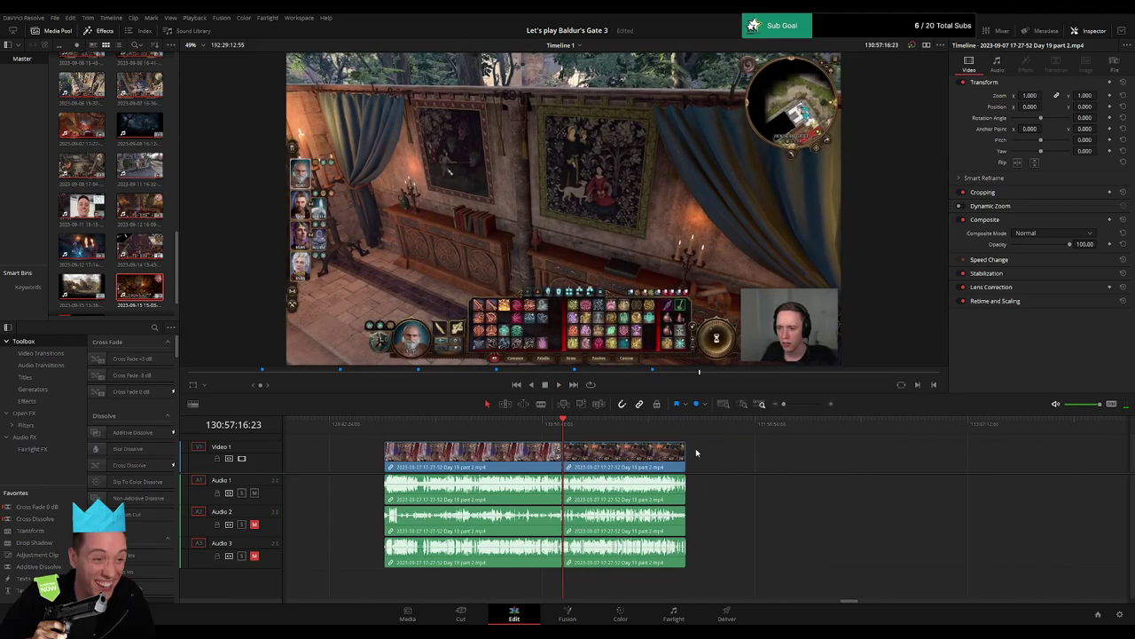
pyautogui.click(385, 434)
pyautogui.hscroll(3, 567, 444)
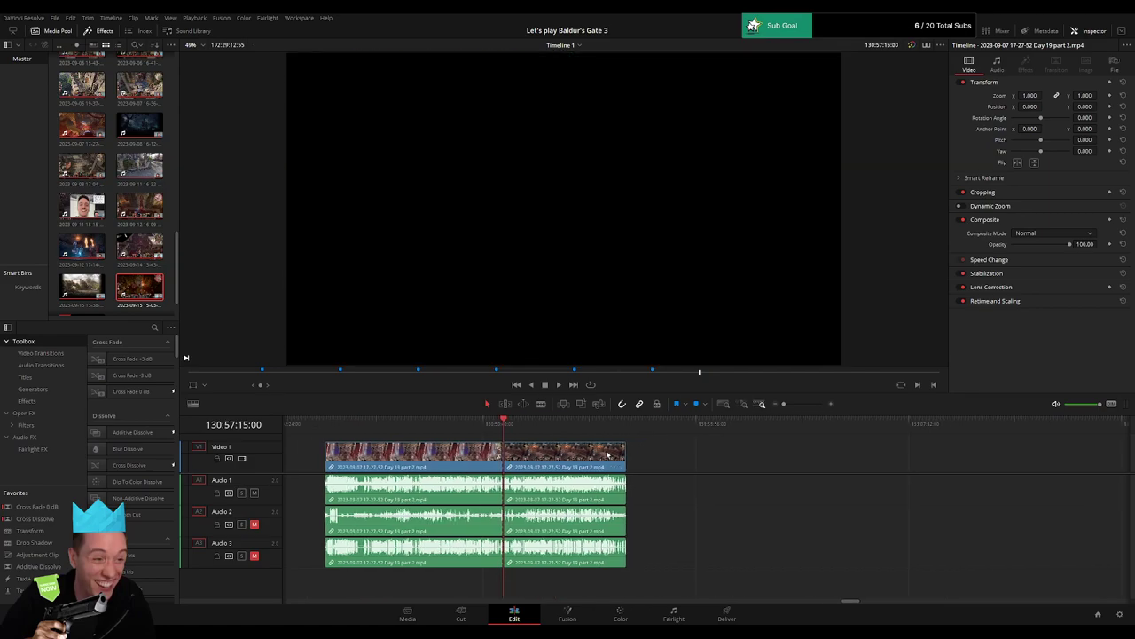
pyautogui.moveTo(454, 457); pyautogui.dragTo(761, 466)
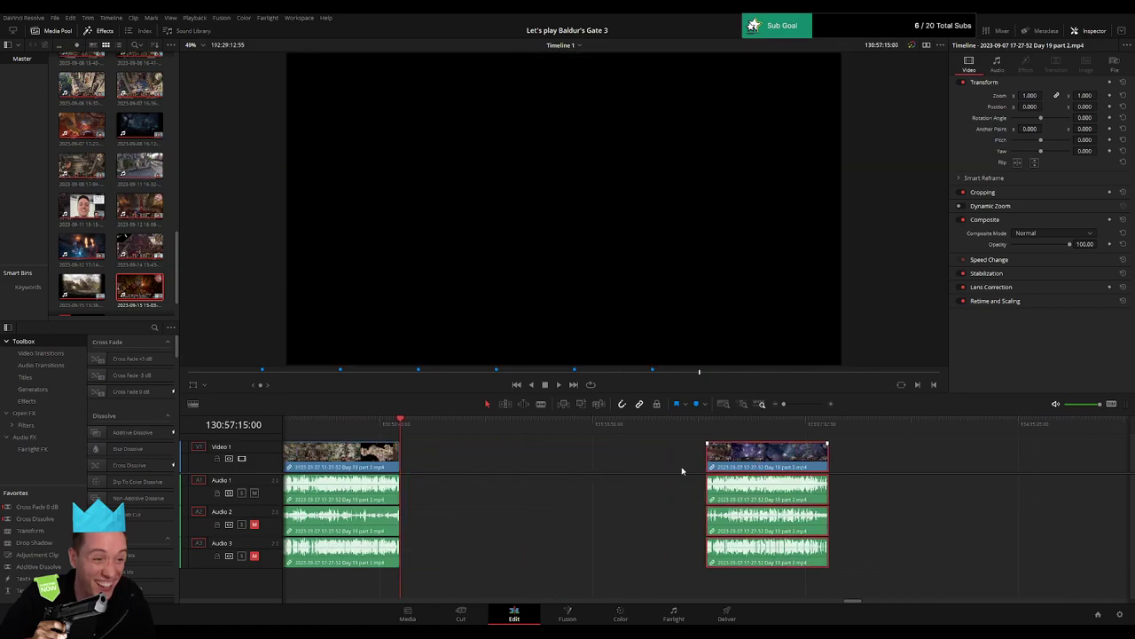
pyautogui.click(603, 465)
pyautogui.click(440, 432)
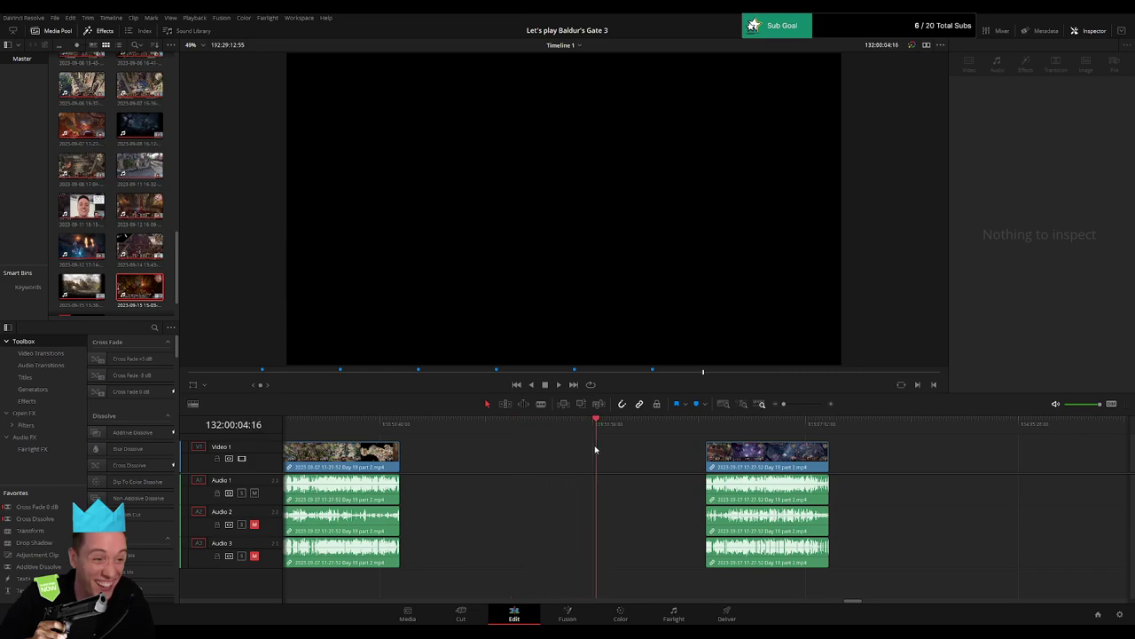
pyautogui.moveTo(786, 405); pyautogui.dragTo(791, 404)
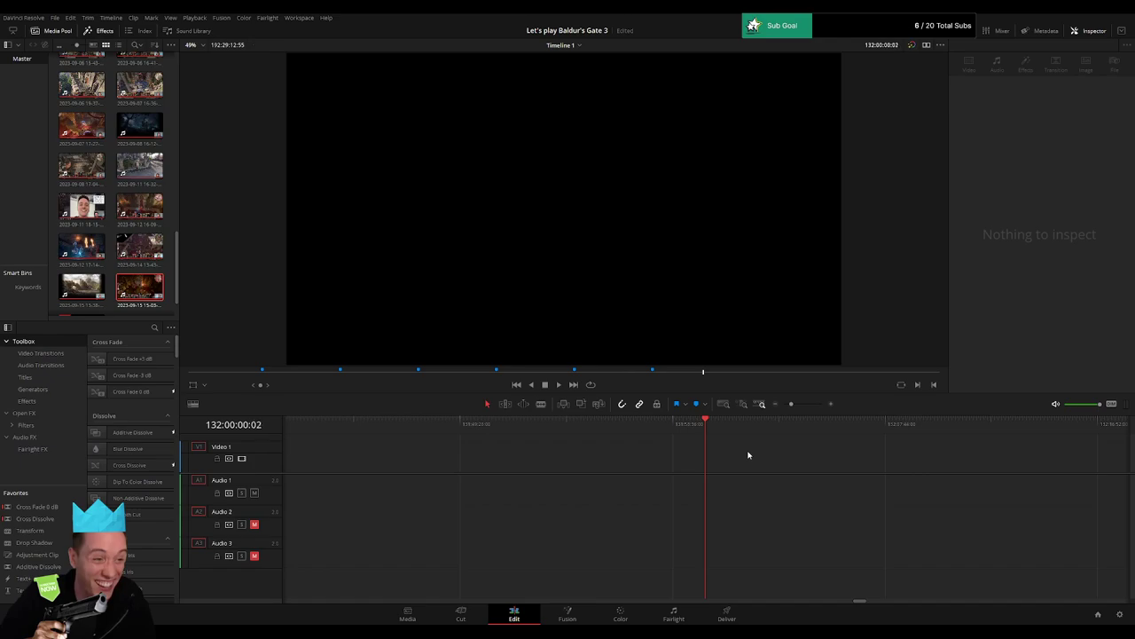
pyautogui.moveTo(791, 405); pyautogui.dragTo(784, 404)
pyautogui.hscroll(4, 768, 440)
pyautogui.moveTo(657, 464); pyautogui.dragTo(548, 466)
pyautogui.click(726, 466)
pyautogui.moveTo(709, 465)
pyautogui.mouseDown()
pyautogui.moveTo(887, 464)
pyautogui.moveTo(689, 463)
pyautogui.mouseUp()
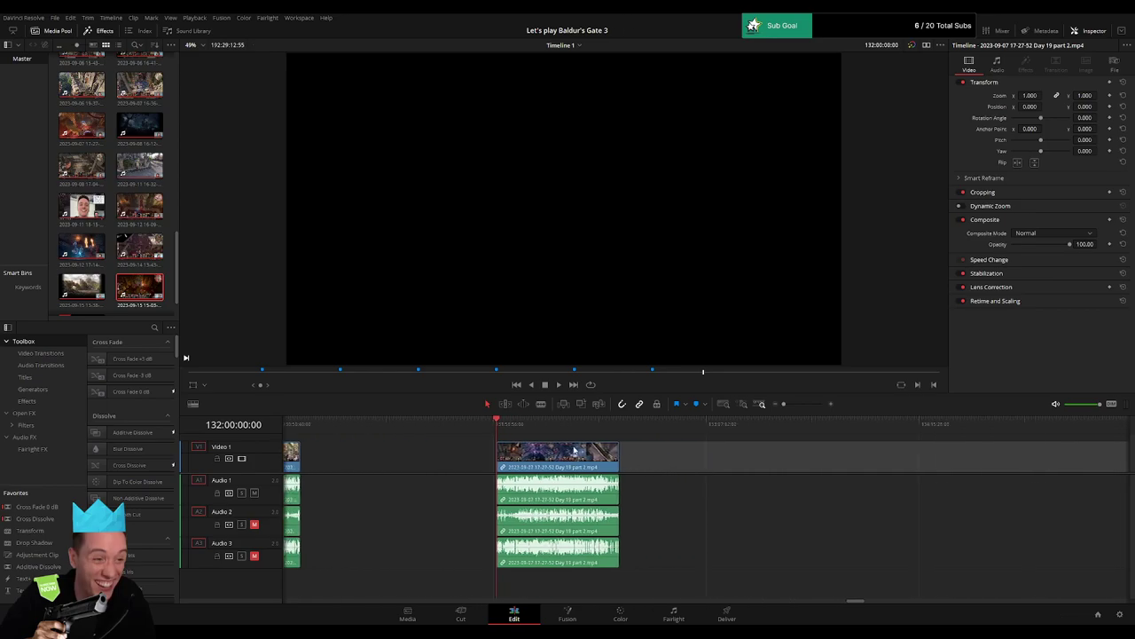
# Move the Day 20 recording, with its audio, directly against the end of the Day 19 part 2 section at 132:39:27:37.
pyautogui.moveTo(509, 427); pyautogui.dragTo(621, 435)
pyautogui.click(840, 466)
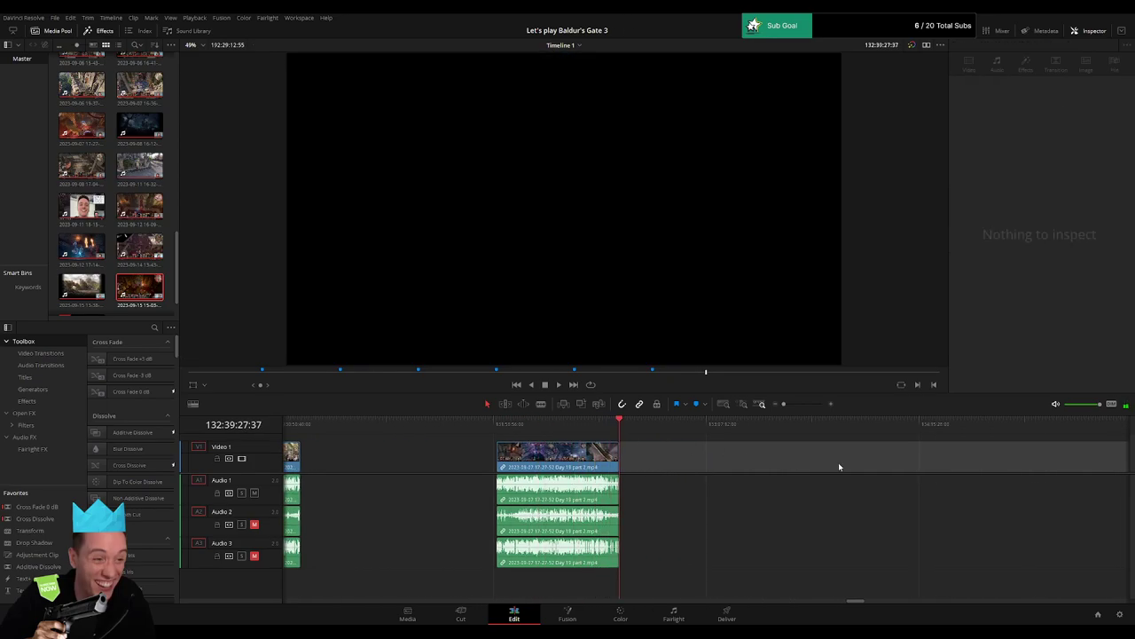
pyautogui.hscroll(3, 602, 455)
pyautogui.hscroll(-3, 798, 461)
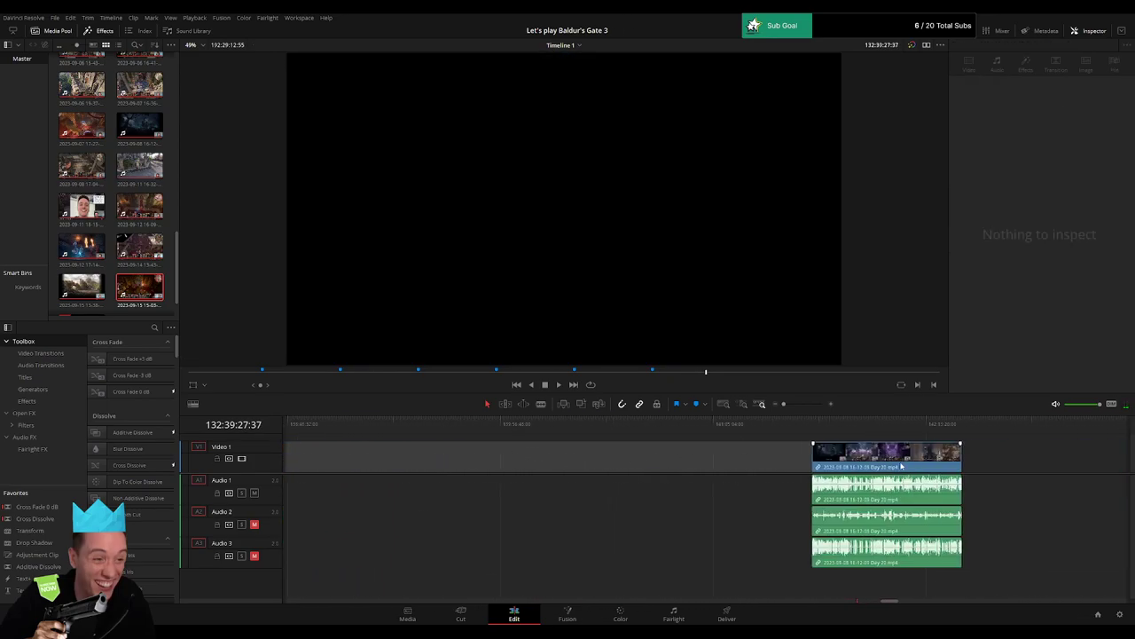
pyautogui.moveTo(902, 465); pyautogui.dragTo(451, 468)
pyautogui.click(347, 462)
pyautogui.hscroll(-5, 674, 464)
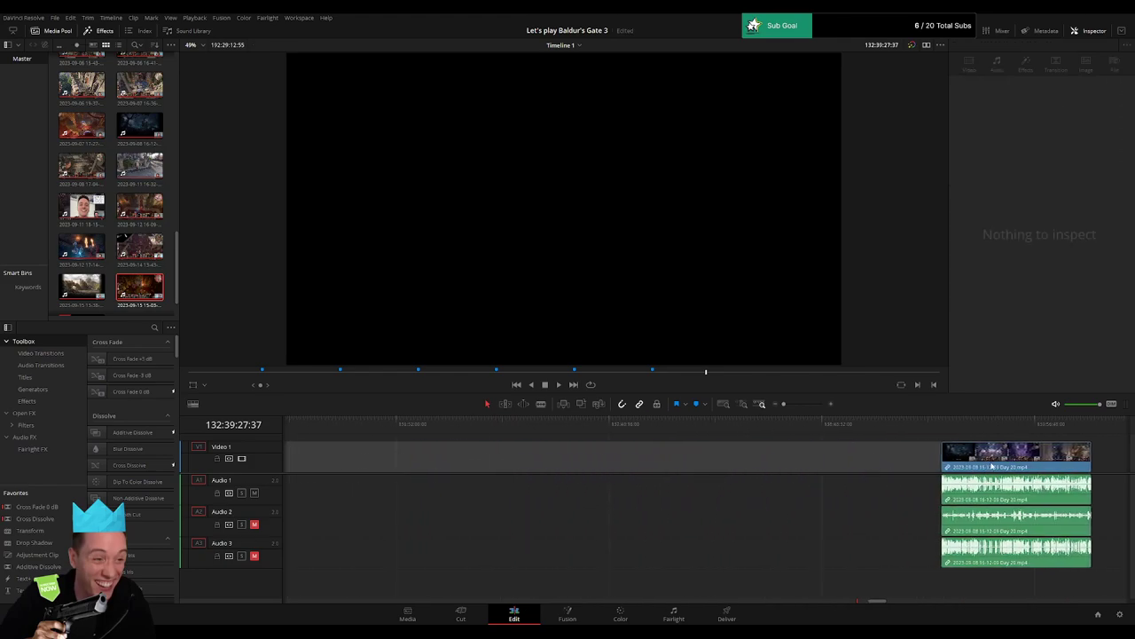
pyautogui.moveTo(991, 467); pyautogui.dragTo(515, 469)
pyautogui.hscroll(-3, 512, 468)
pyautogui.hscroll(3, 613, 468)
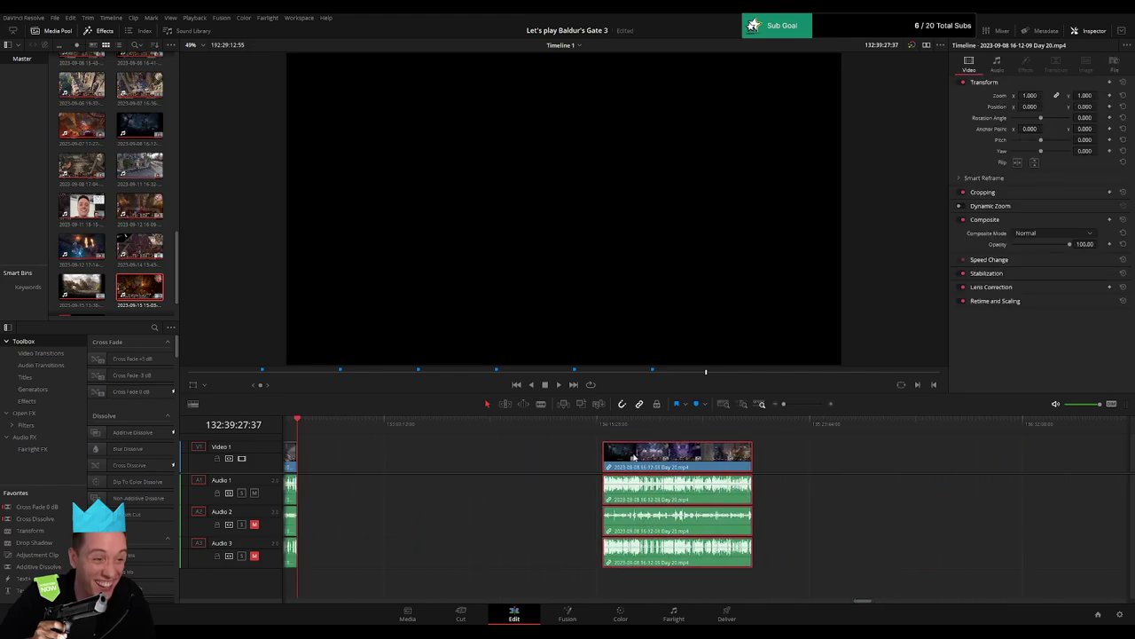
pyautogui.hscroll(-2, 976, 465)
pyautogui.moveTo(976, 465); pyautogui.dragTo(674, 470)
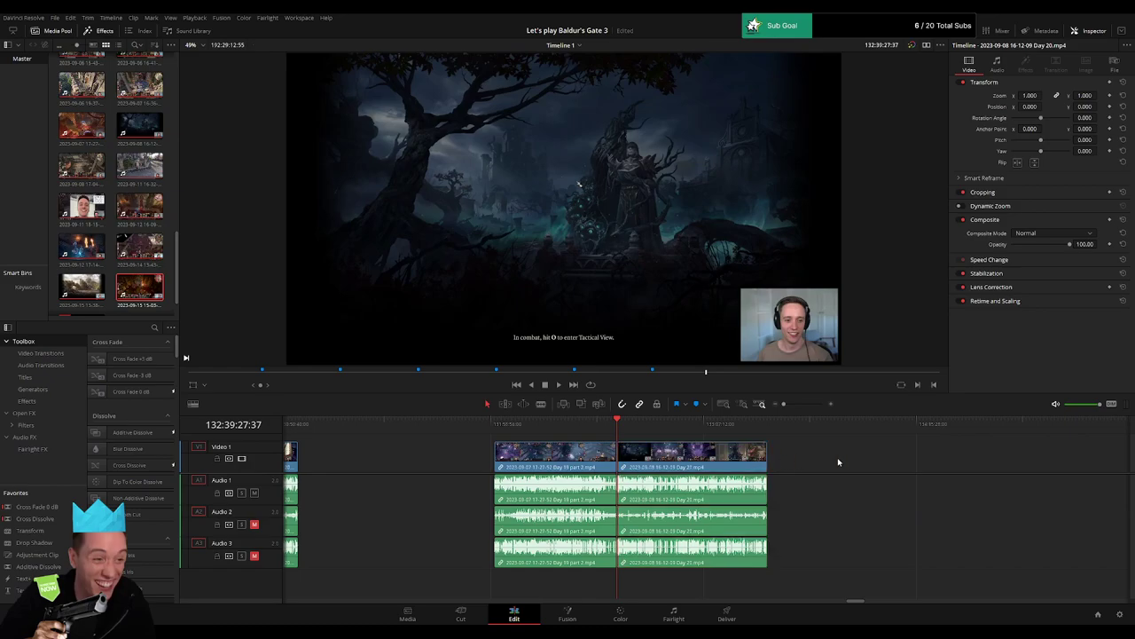
# Add transitions on the video and all audio tracks where Day 19 part 2 meets Day 20, and play across the join.
pyautogui.click(805, 405)
pyautogui.hotkey('shift', 'Left')
pyautogui.hotkey('shift', 'Left')
pyautogui.hotkey('shift', 'Left')
pyautogui.press('space')
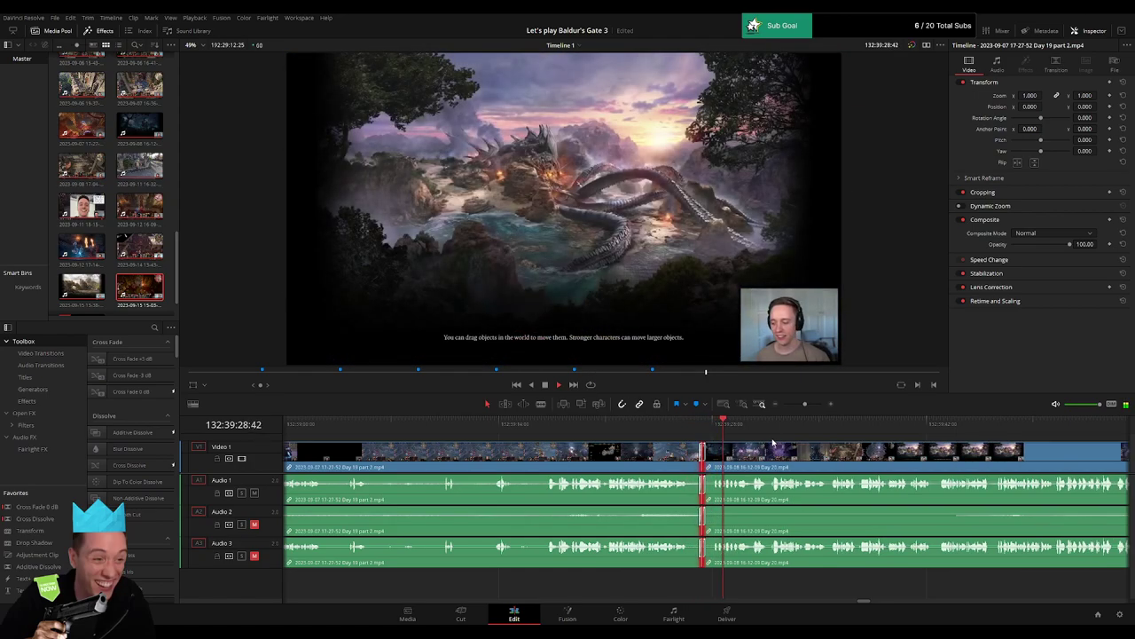
pyautogui.moveTo(805, 404); pyautogui.dragTo(783, 405)
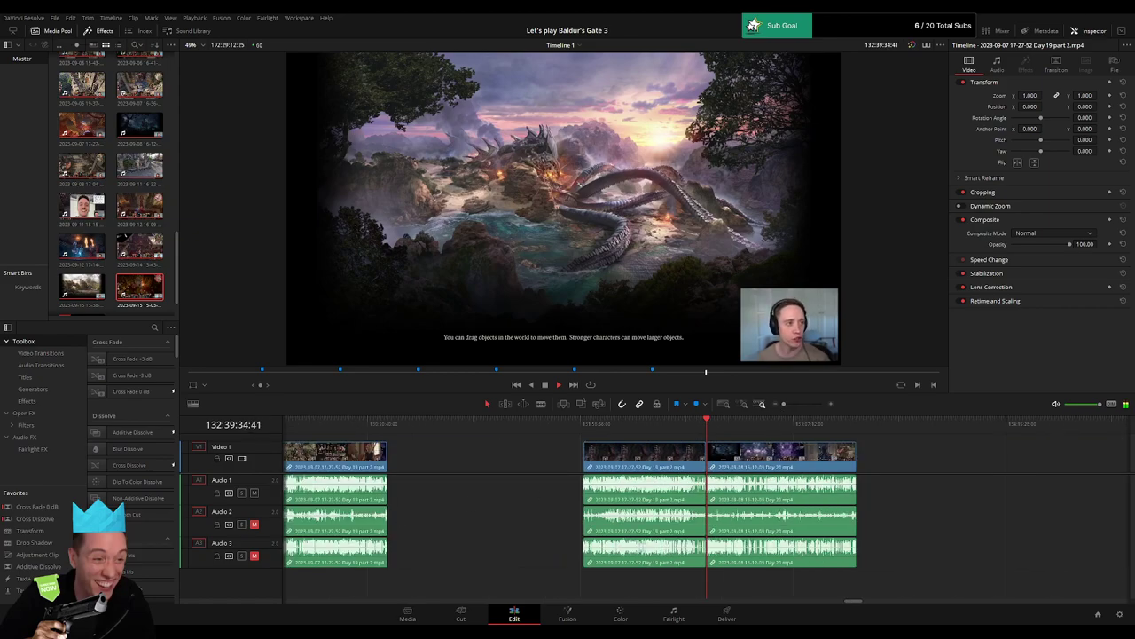
pyautogui.press('q')
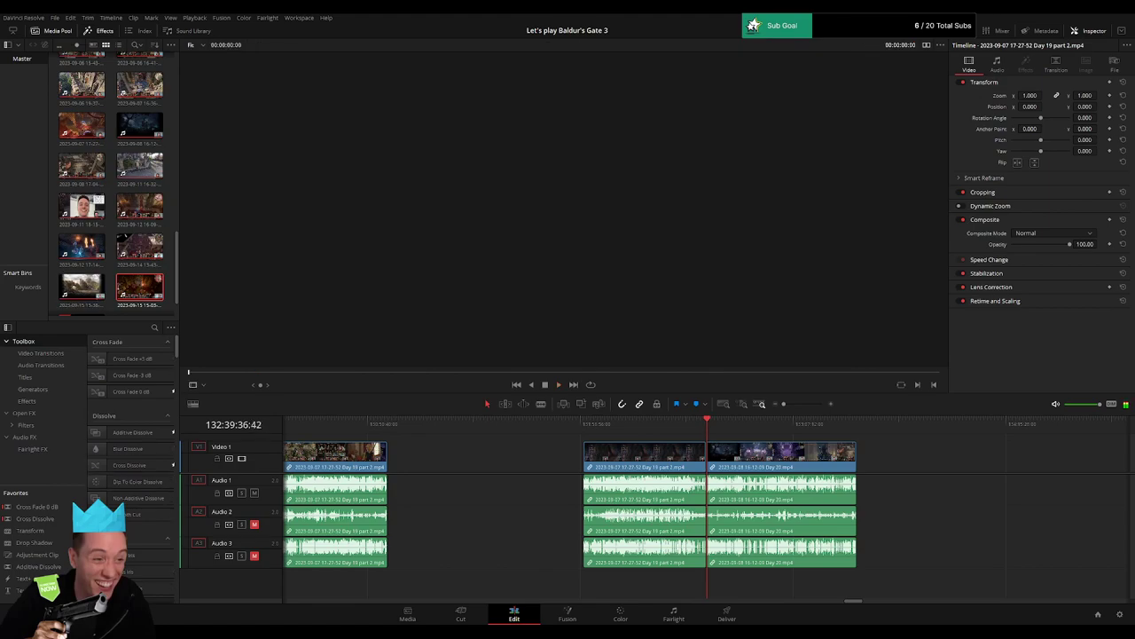
# Scan the Day 20 recording between about 132:51 and 132:55 for a place to end the episode.
pyautogui.press('q')
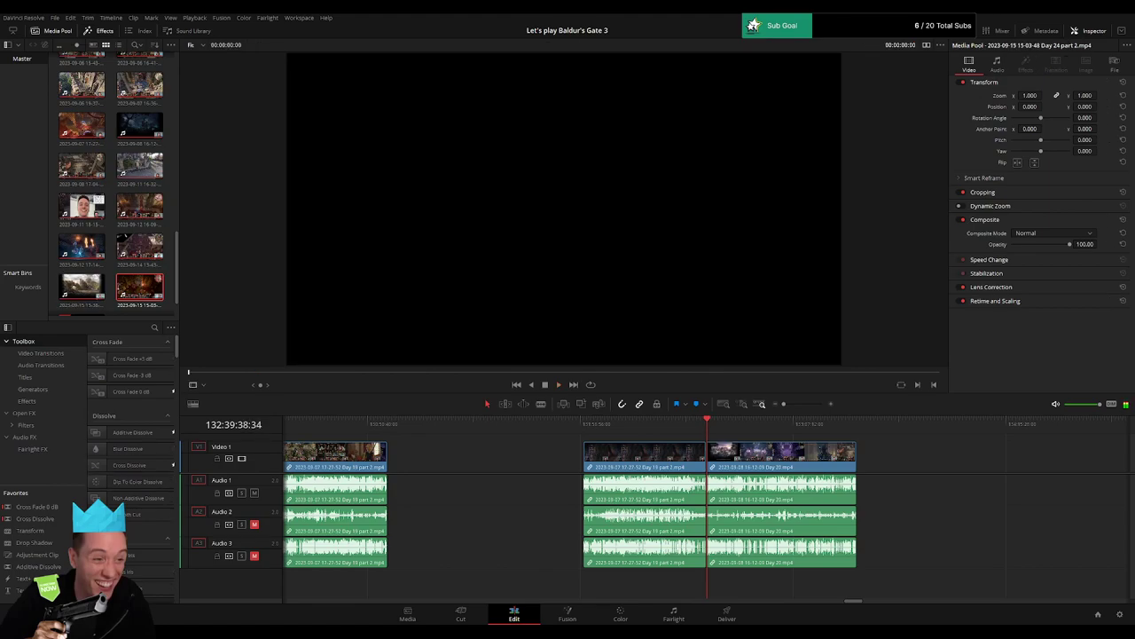
pyautogui.click(752, 423)
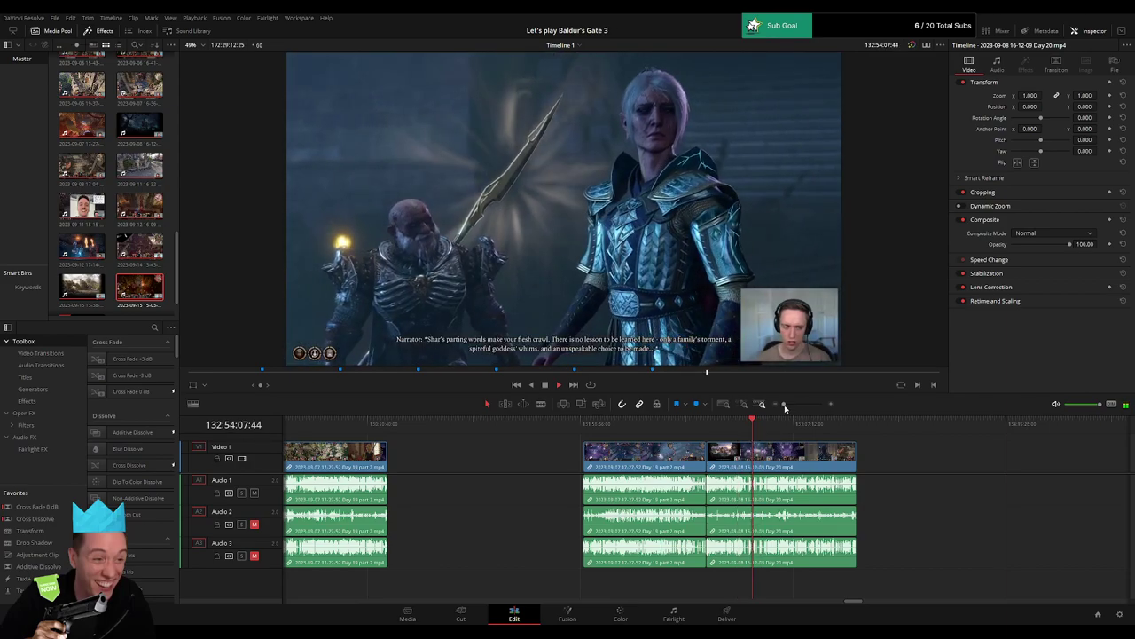
pyautogui.moveTo(783, 403); pyautogui.dragTo(795, 403)
pyautogui.click(646, 423)
pyautogui.click(616, 429)
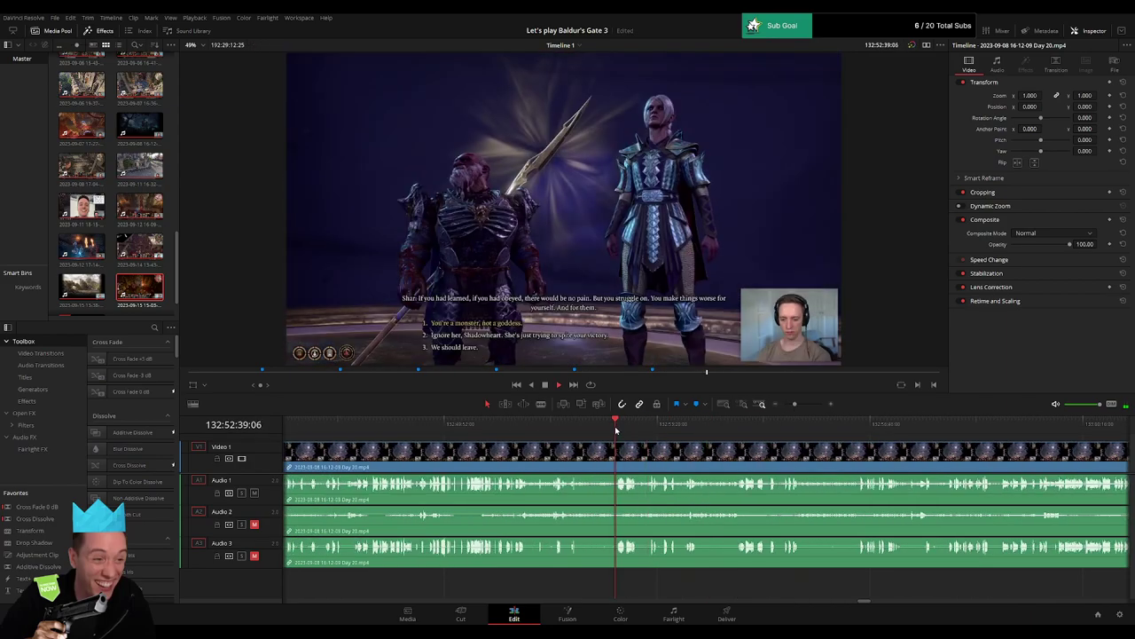
pyautogui.click(559, 431)
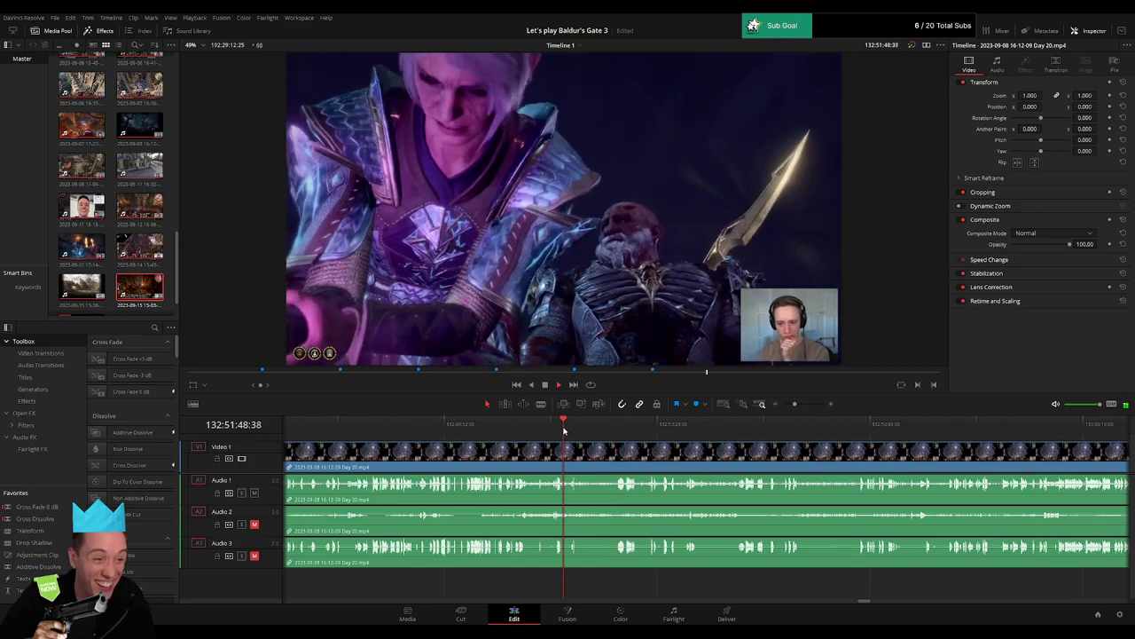
pyautogui.click(615, 431)
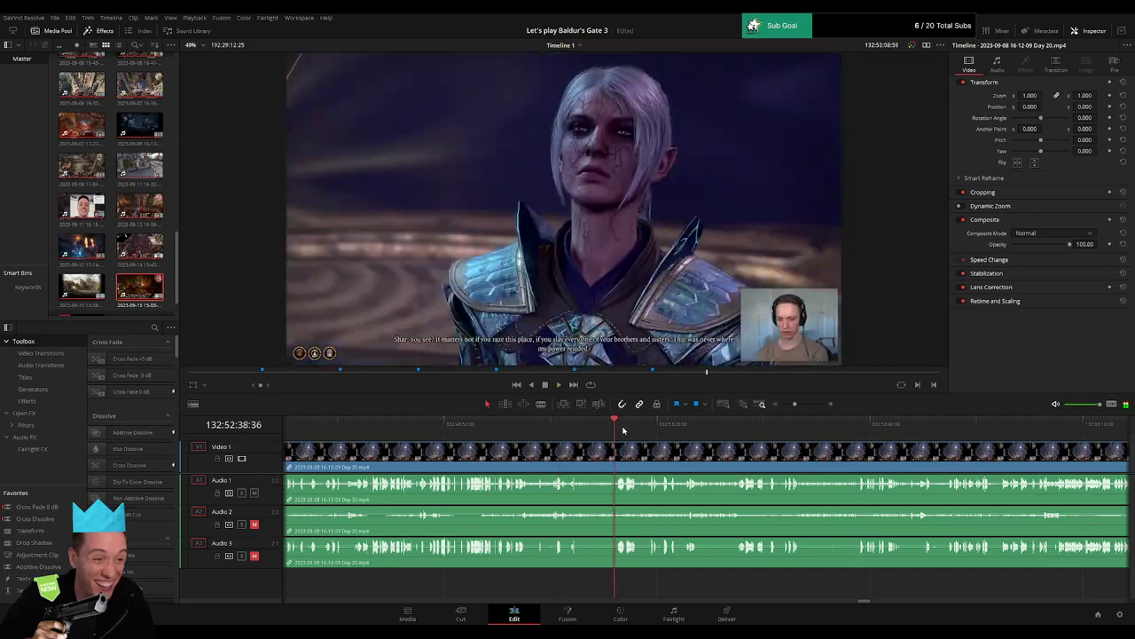
pyautogui.click(674, 431)
pyautogui.click(742, 430)
pyautogui.moveTo(743, 431); pyautogui.dragTo(784, 426)
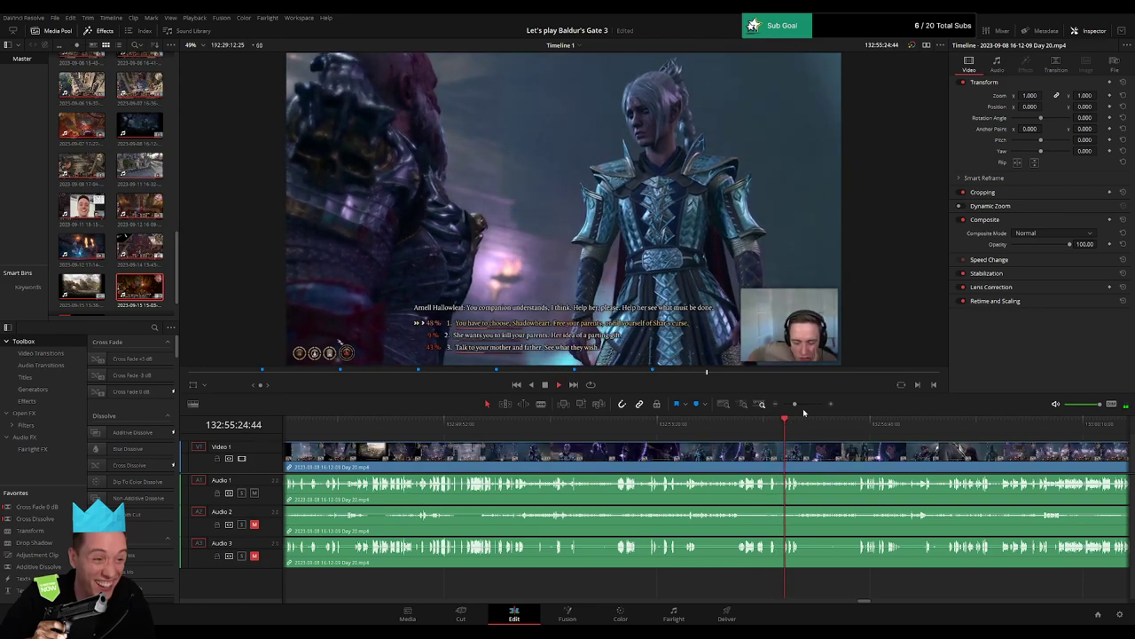
# Examine the dialogue scene in Day 20 more closely between about 132:54:36 and 132:55:12 to find a suitable pause.
pyautogui.click(804, 405)
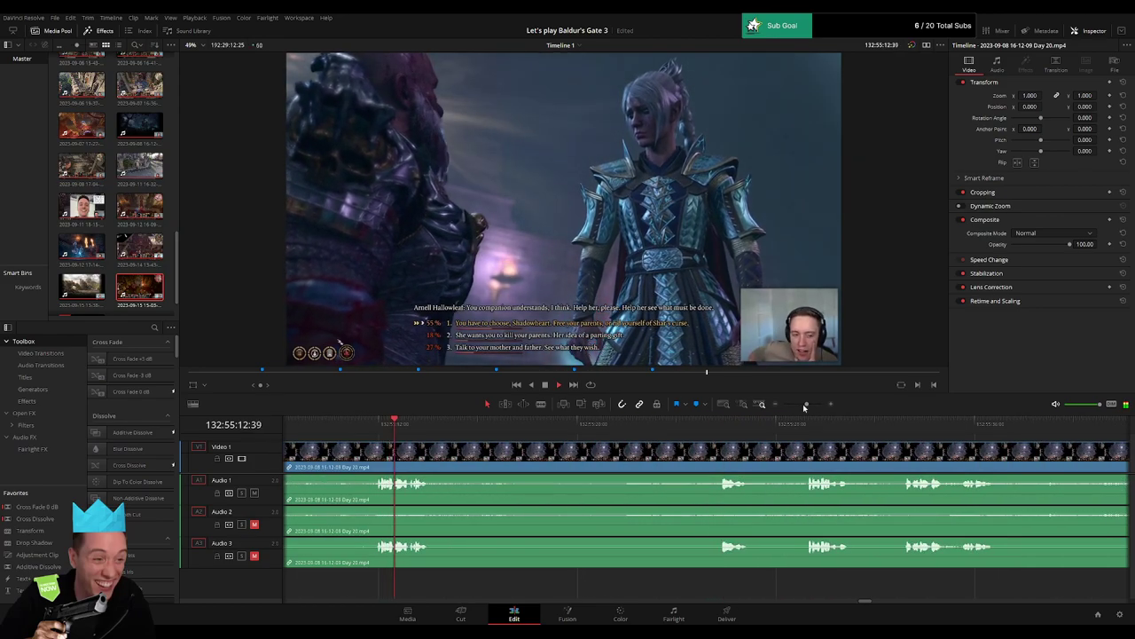
pyautogui.moveTo(804, 407); pyautogui.dragTo(802, 406)
pyautogui.click(575, 432)
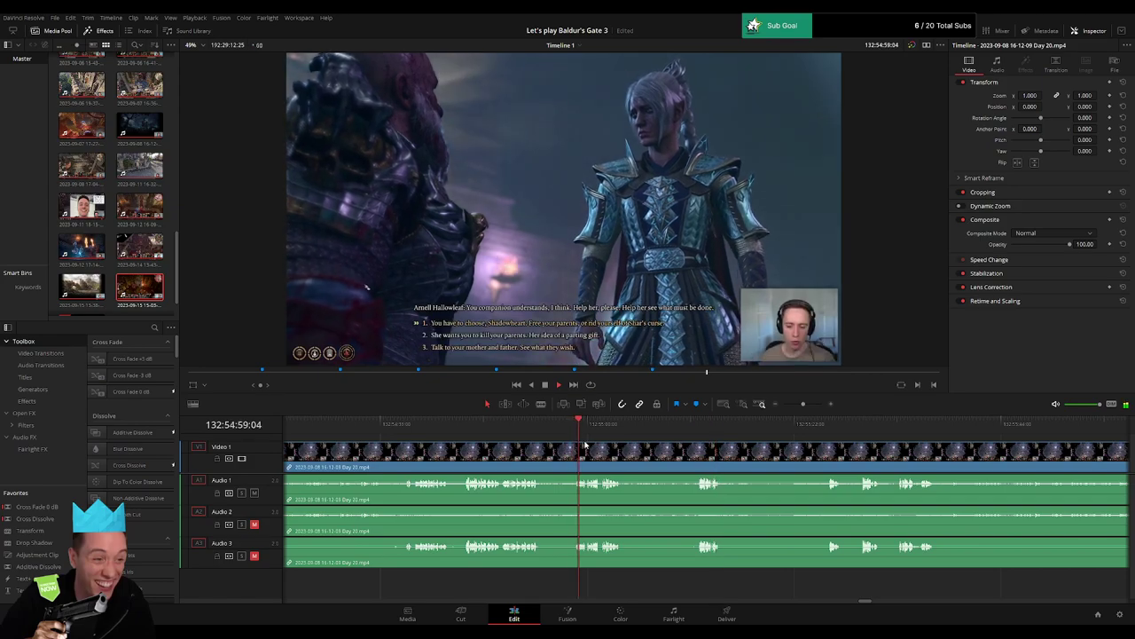
pyautogui.click(464, 429)
pyautogui.moveTo(455, 448); pyautogui.dragTo(602, 453)
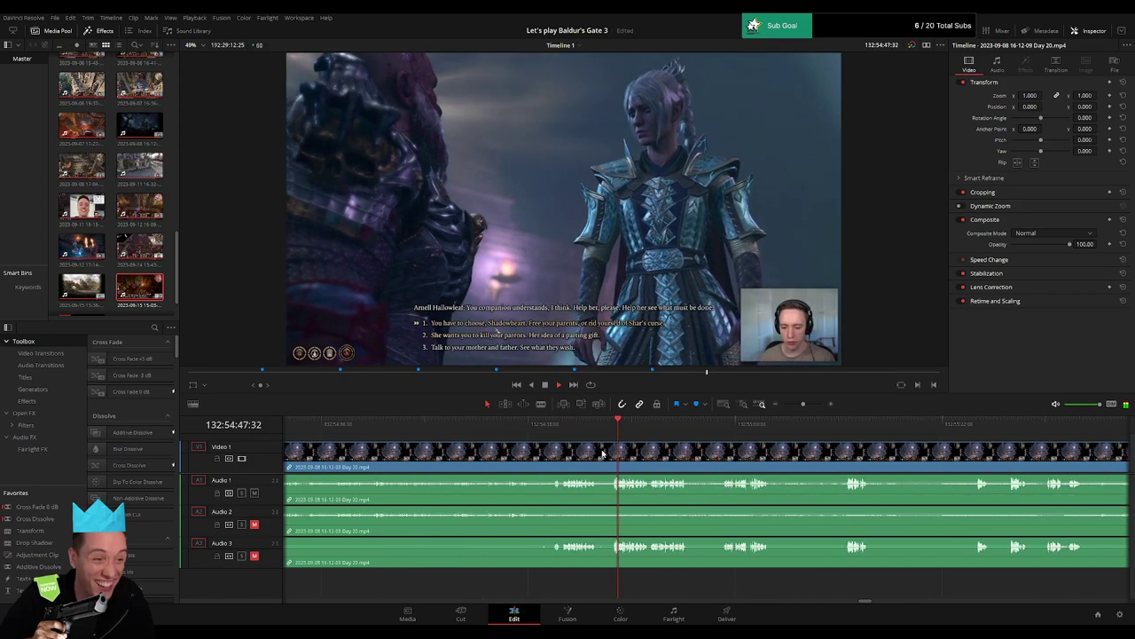
pyautogui.click(553, 433)
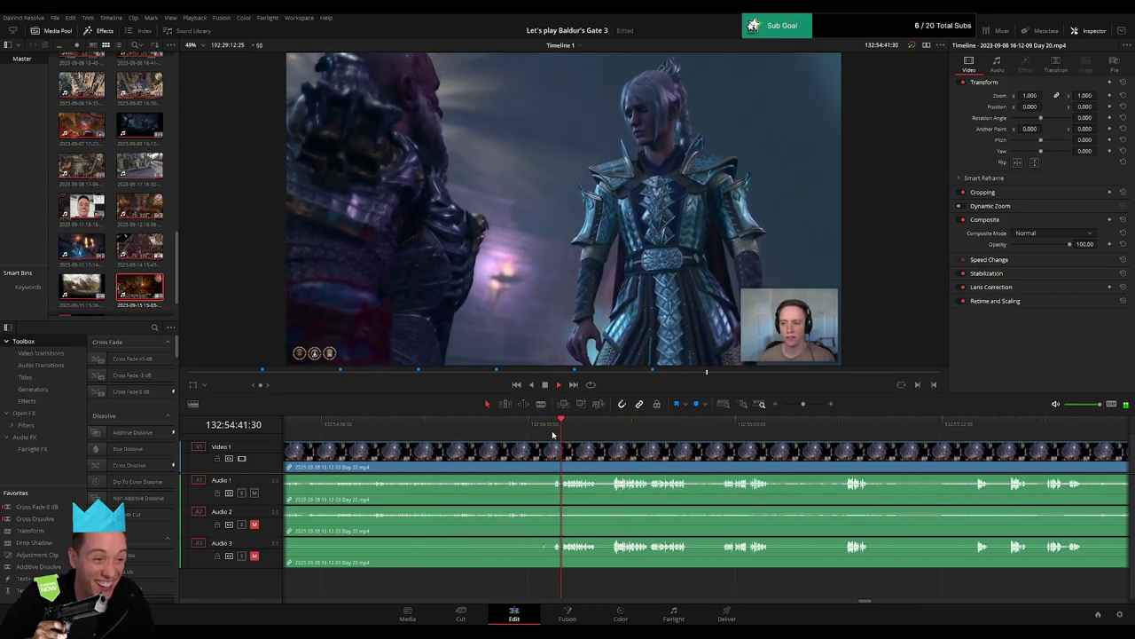
pyautogui.click(504, 434)
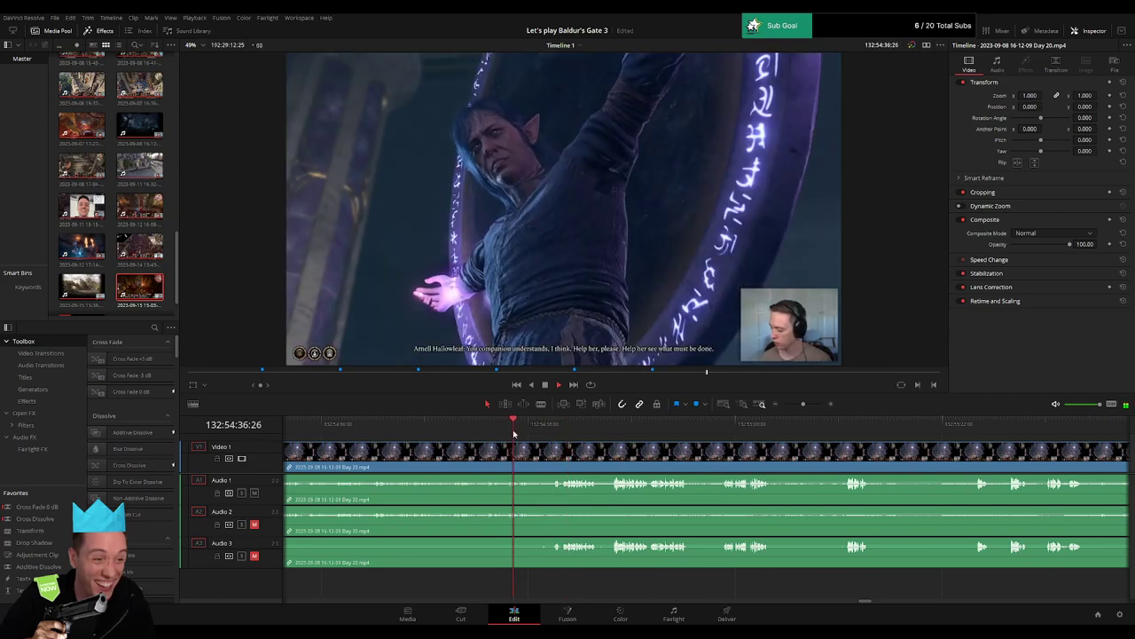
pyautogui.click(581, 431)
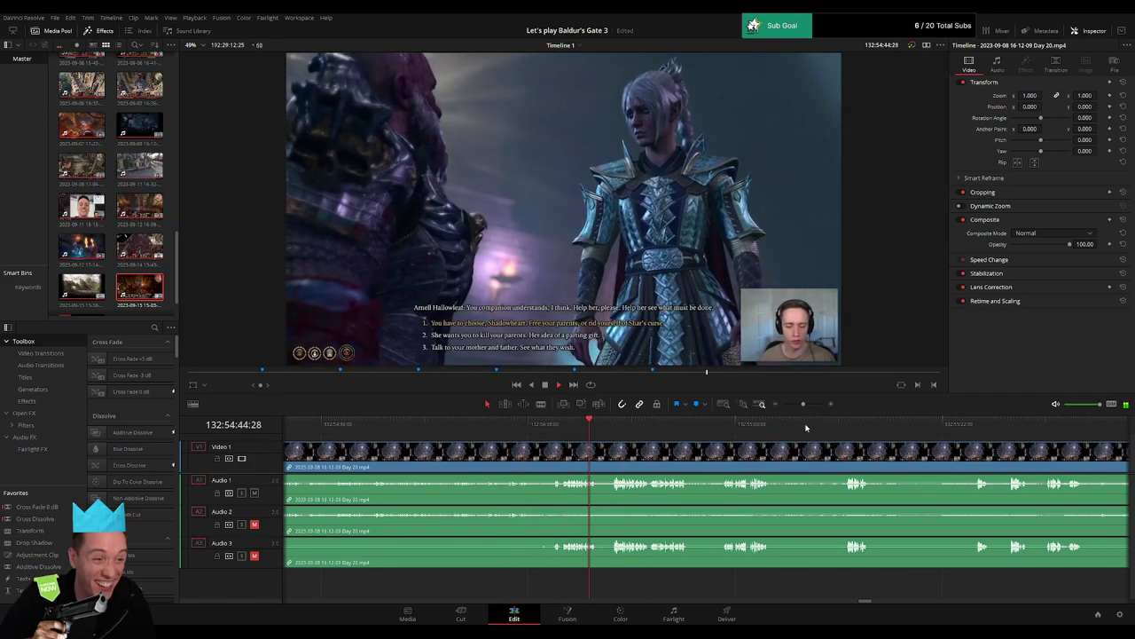
# Cut the Day 20 recording on the video and all audio tracks at 132:54:46:00.
pyautogui.moveTo(809, 409); pyautogui.dragTo(814, 409)
pyautogui.moveTo(812, 404)
pyautogui.mouseDown()
pyautogui.moveTo(796, 404)
pyautogui.moveTo(808, 404)
pyautogui.mouseUp()
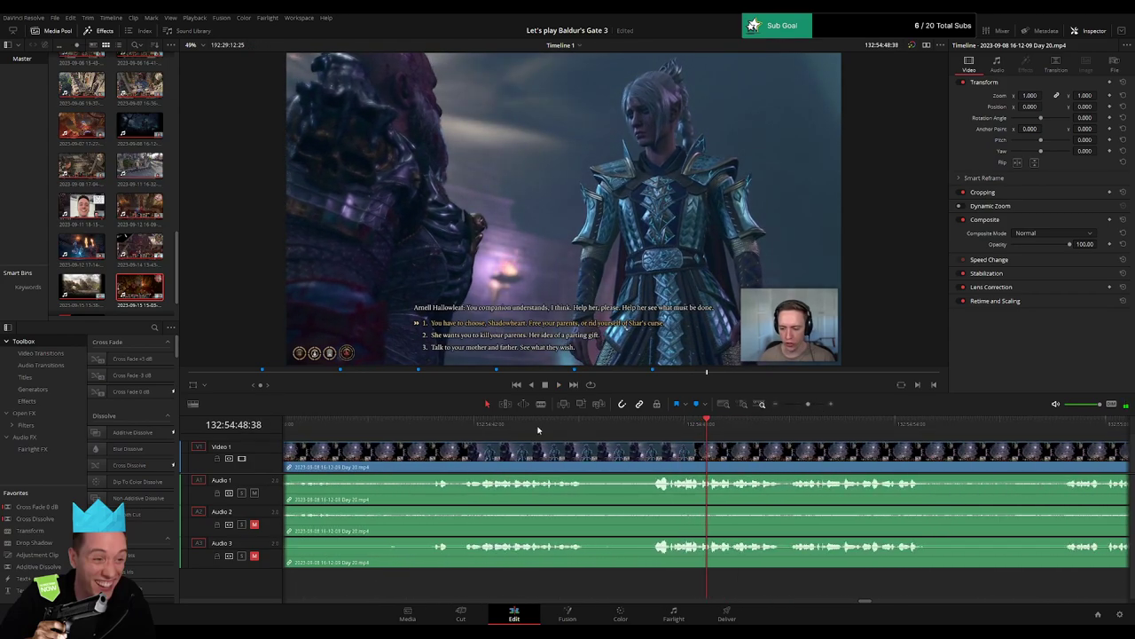
pyautogui.click(471, 425)
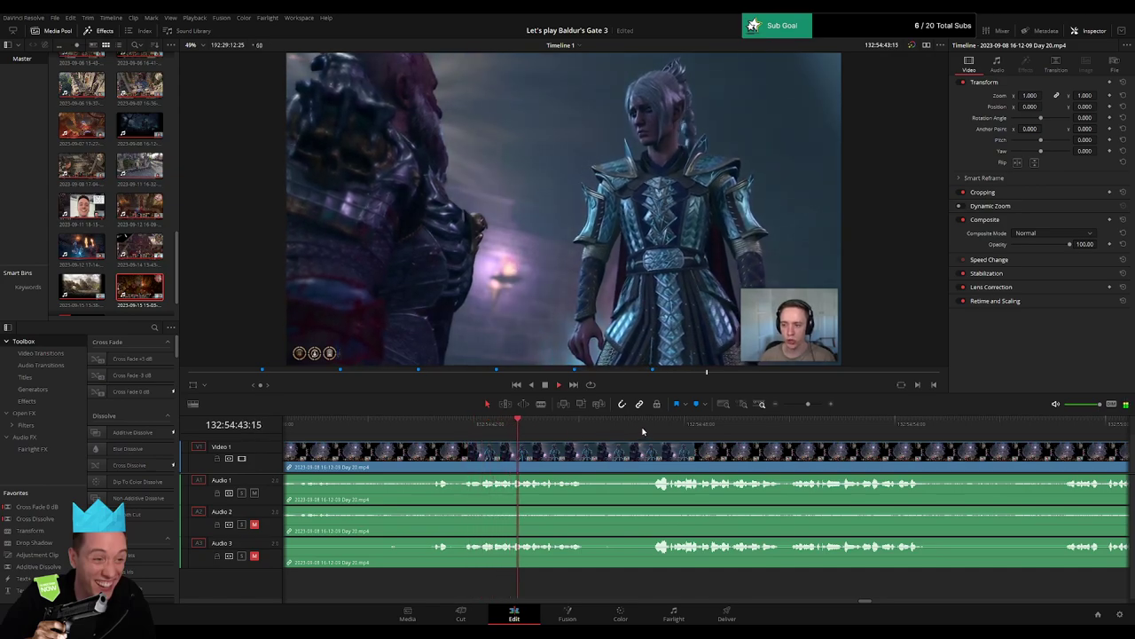
pyautogui.click(659, 428)
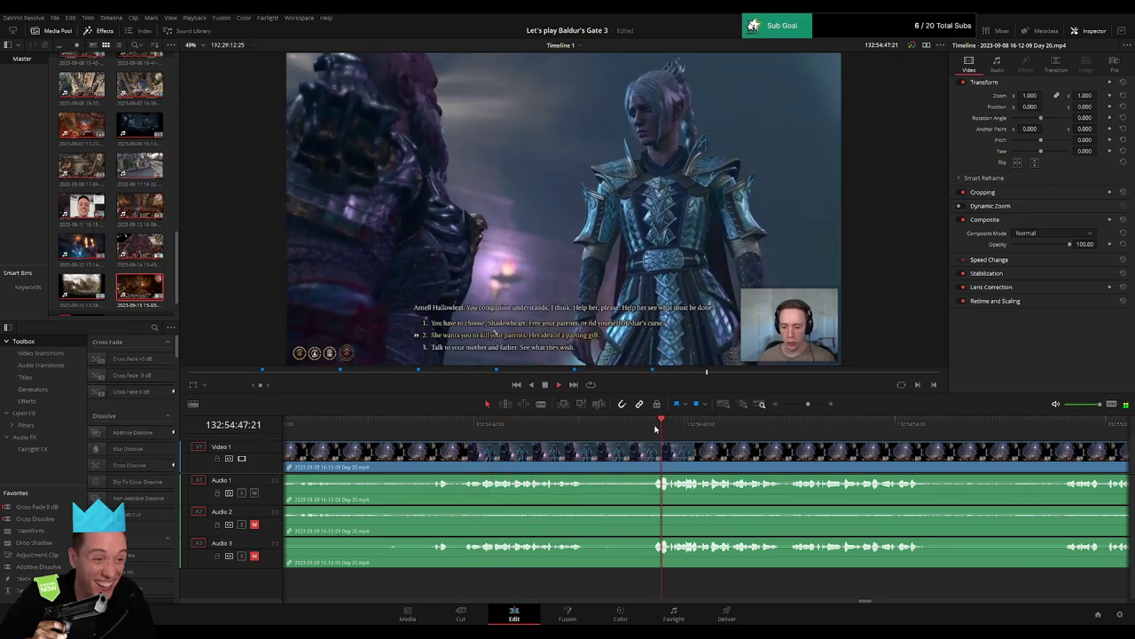
pyautogui.click(655, 427)
pyautogui.moveTo(654, 428); pyautogui.dragTo(615, 434)
pyautogui.hotkey('ctrl', 'b')
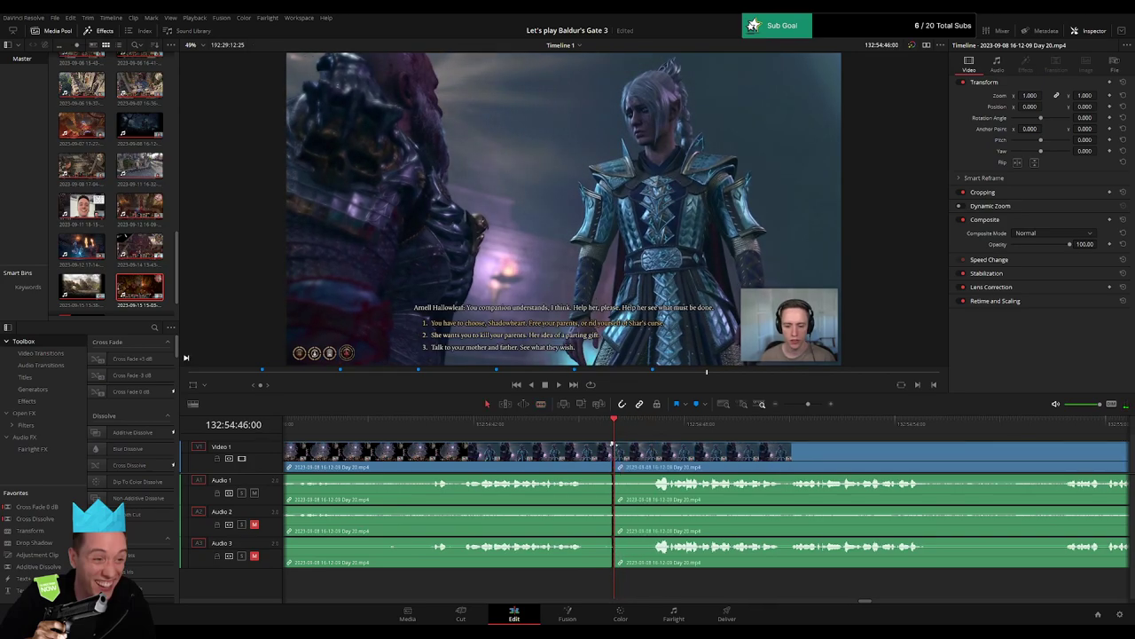
# Add fades of about one second before and after the 132:54:46:00 cut on the video and all audio tracks.
pyautogui.moveTo(650, 444); pyautogui.dragTo(583, 477)
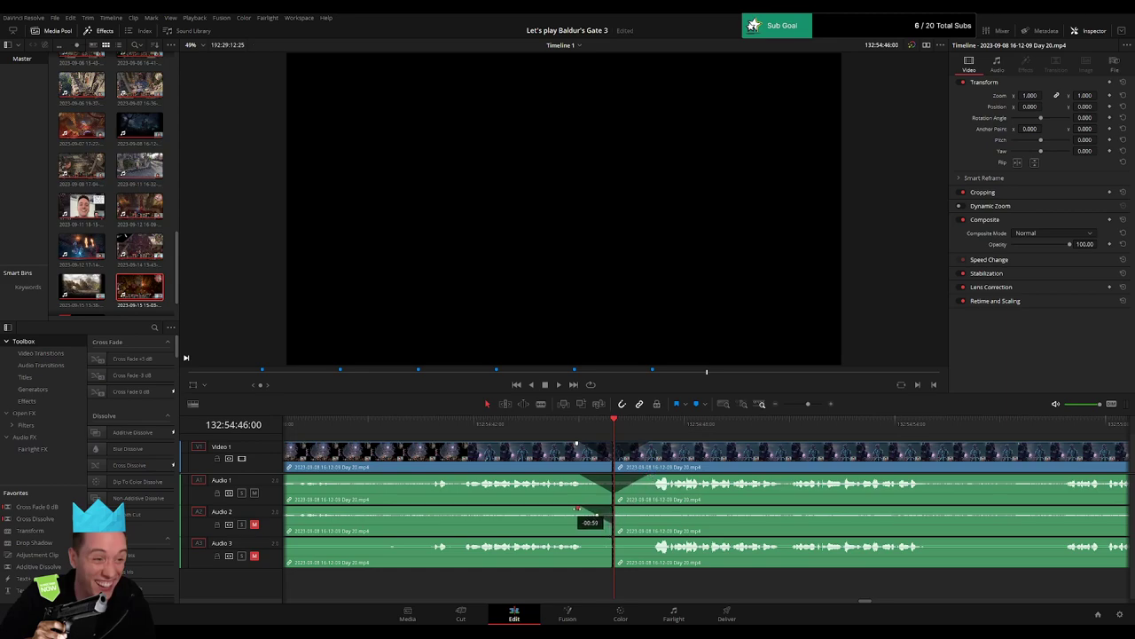
pyautogui.moveTo(615, 508); pyautogui.dragTo(650, 508)
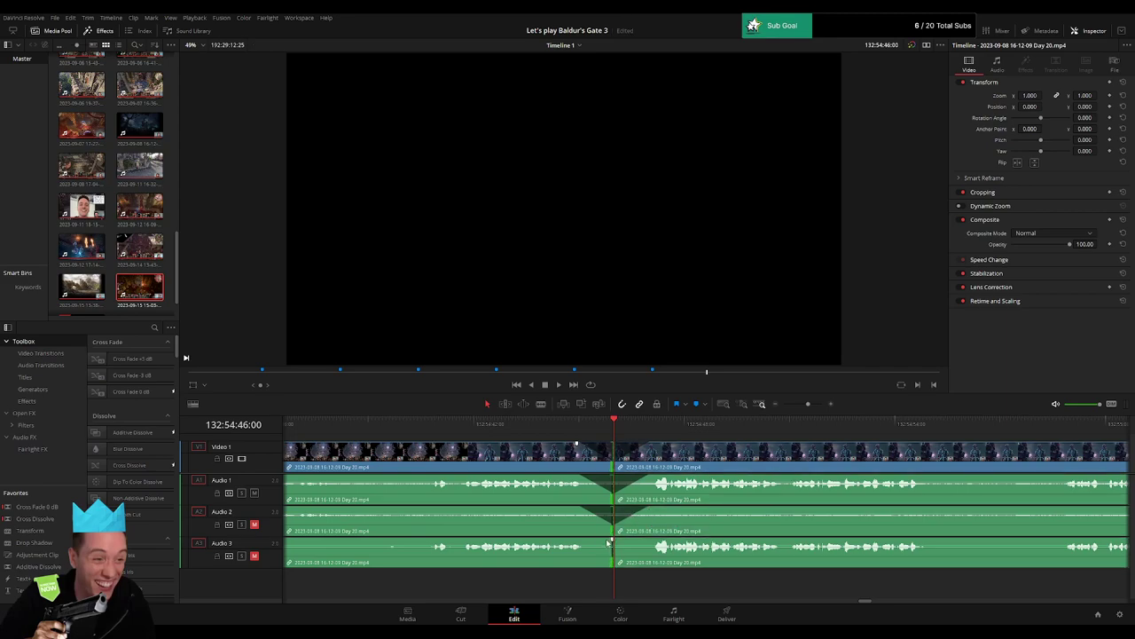
pyautogui.moveTo(609, 543); pyautogui.dragTo(604, 542)
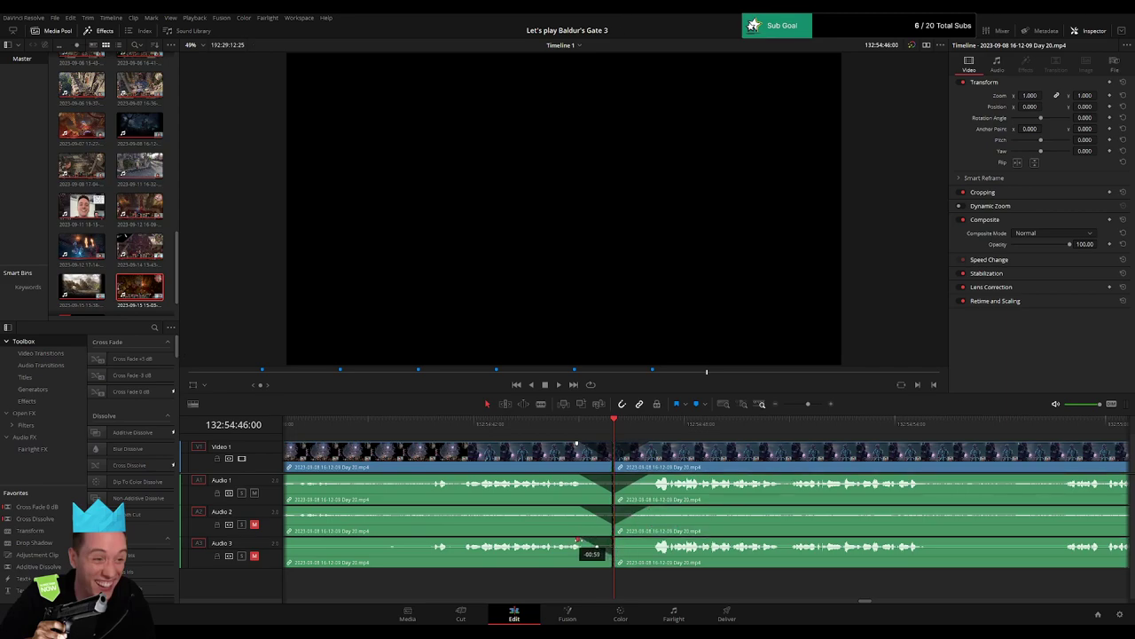
pyautogui.moveTo(612, 538); pyautogui.dragTo(647, 539)
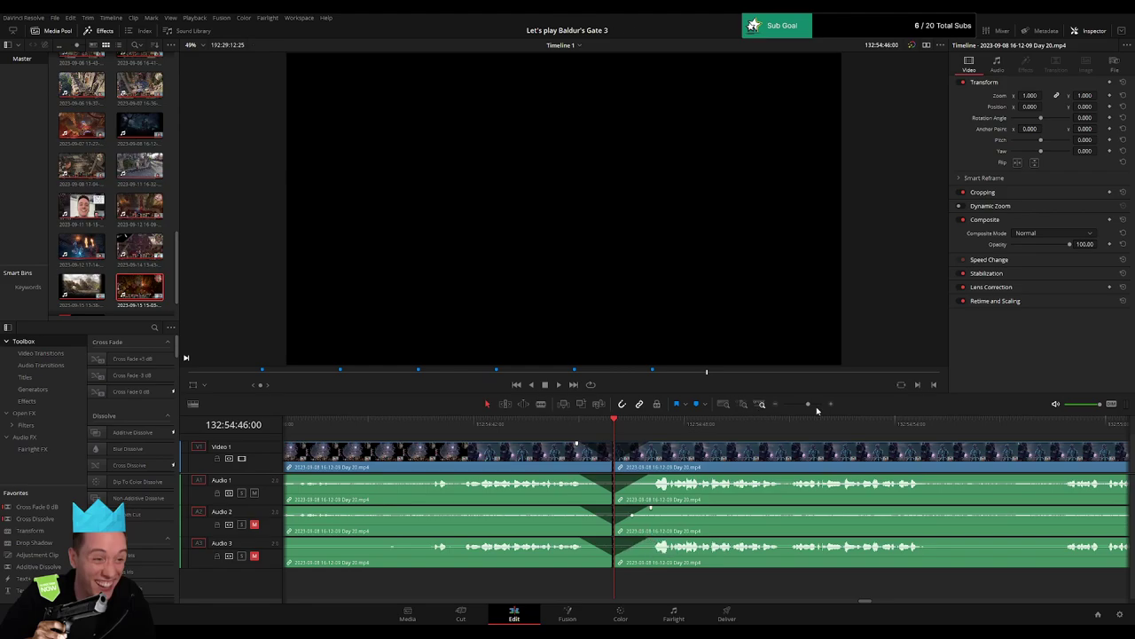
# Move the Day 20 section after the 132:54:46:00 cut, with its audio, away from the cut to beyond 134:00:00:00.
pyautogui.scroll(-8, 817, 410)
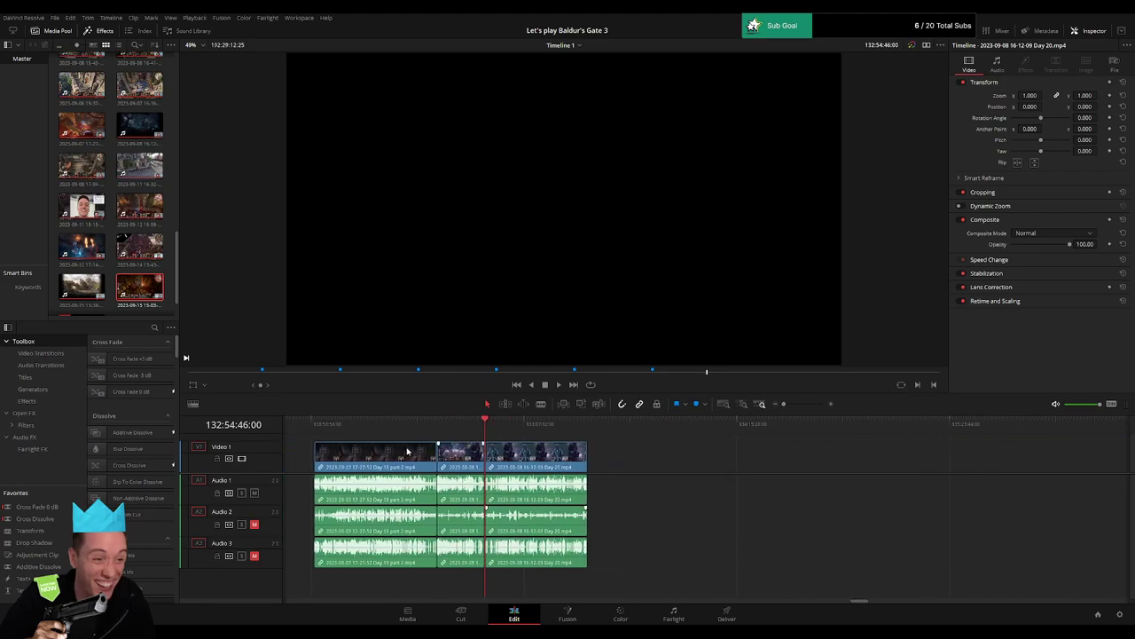
pyautogui.click(315, 423)
pyautogui.click(480, 426)
pyautogui.hscroll(3, 607, 458)
pyautogui.moveTo(397, 464); pyautogui.dragTo(682, 468)
pyautogui.click(512, 461)
pyautogui.click(401, 449)
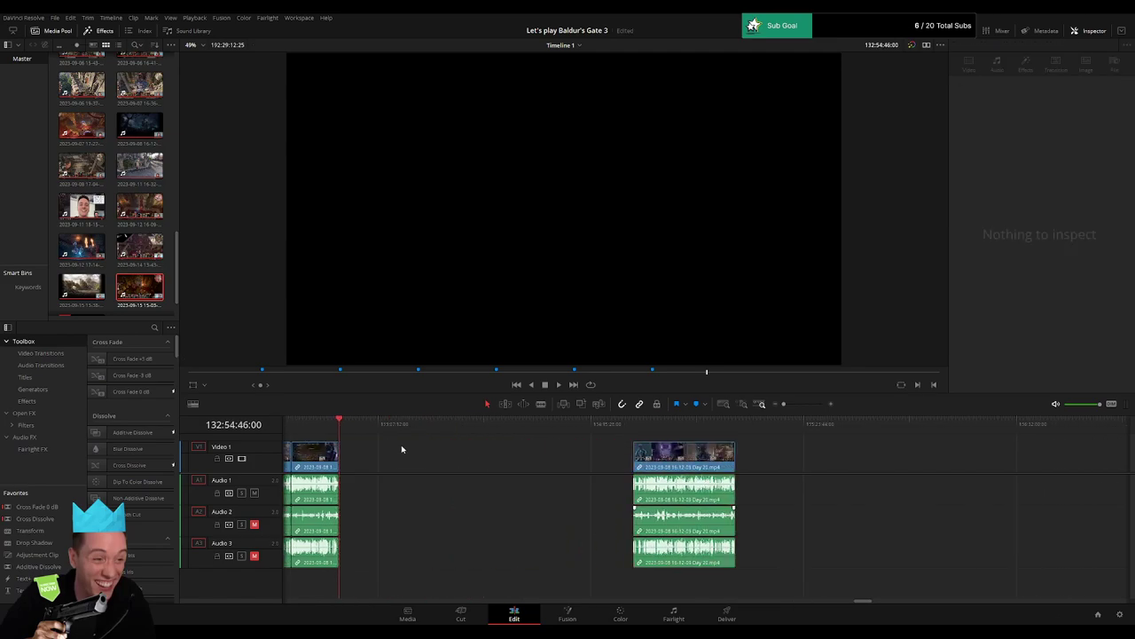
# Align the start of the moved Day 20 section, with its audio, to 134:00:00:00.
pyautogui.moveTo(360, 430); pyautogui.dragTo(544, 437)
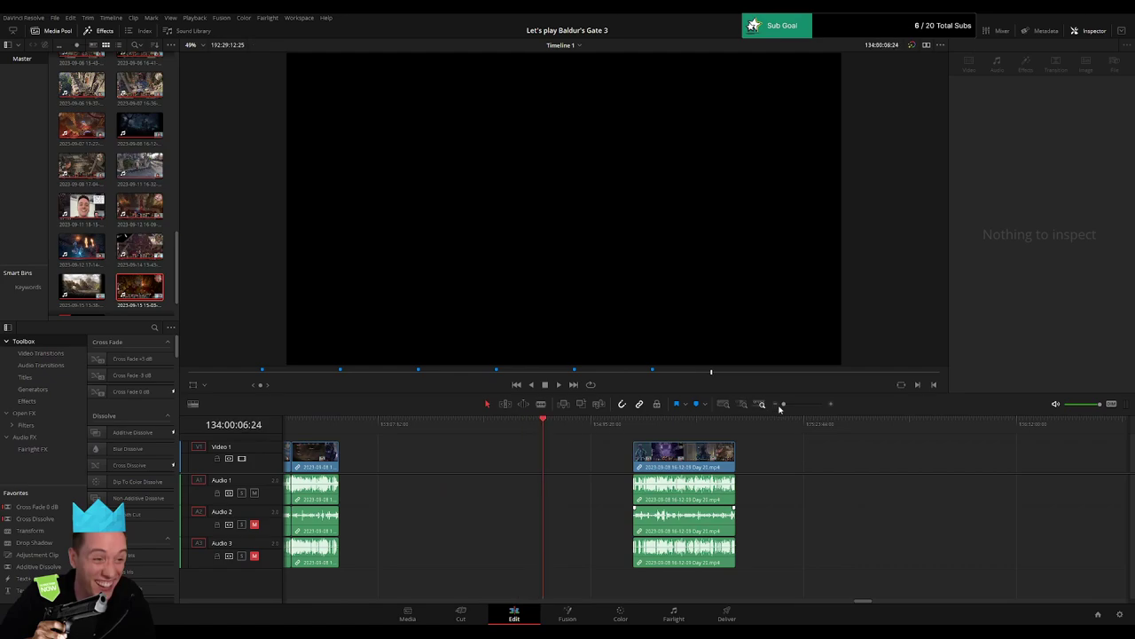
pyautogui.moveTo(779, 408); pyautogui.dragTo(795, 408)
pyautogui.moveTo(708, 432); pyautogui.dragTo(701, 431)
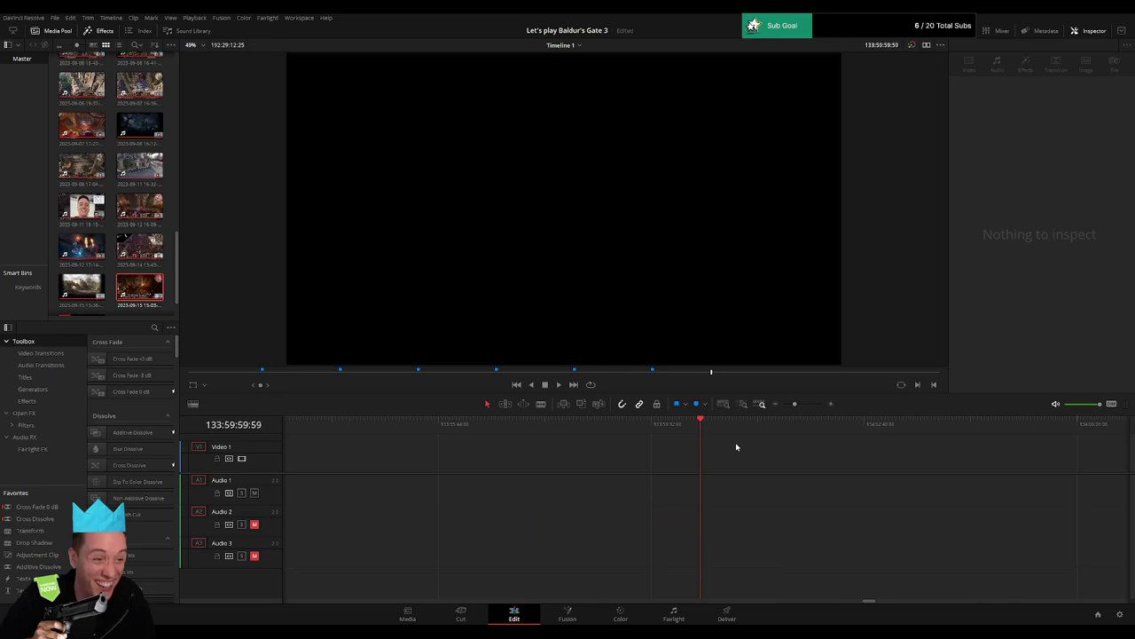
pyautogui.press('Right')
pyautogui.moveTo(795, 405); pyautogui.dragTo(784, 407)
pyautogui.hscroll(4, 598, 453)
pyautogui.moveTo(663, 459); pyautogui.dragTo(571, 460)
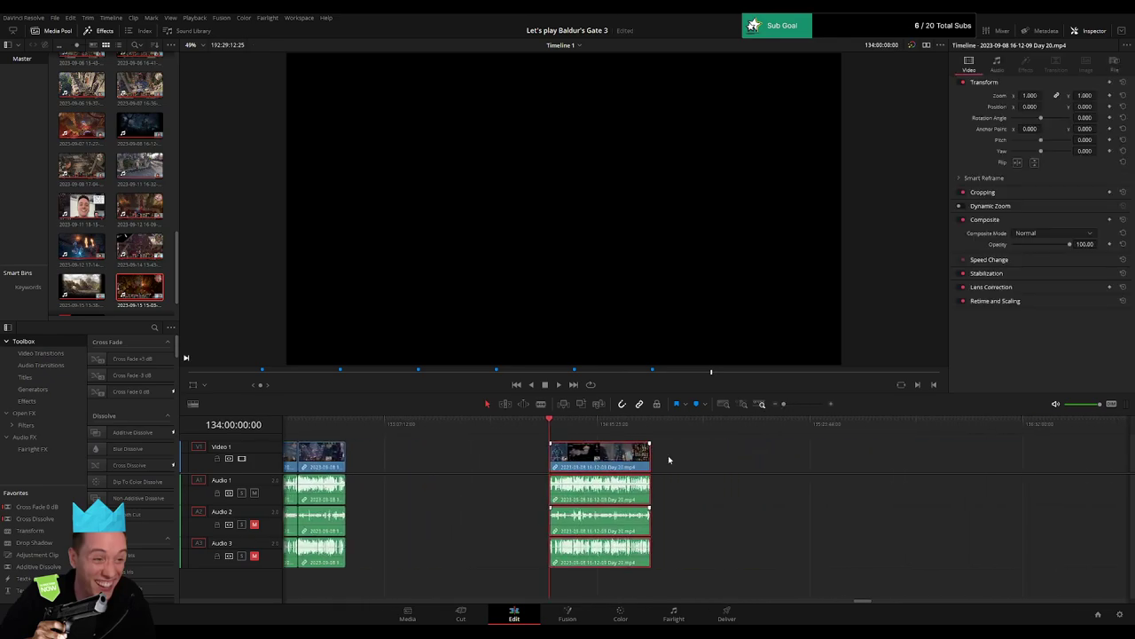
# Delete the gap after the Day 20 section so Day 20 part 2 follows it directly, and play from 134:00:00:00.
pyautogui.hscroll(10, 588, 457)
pyautogui.hscroll(-10, 746, 465)
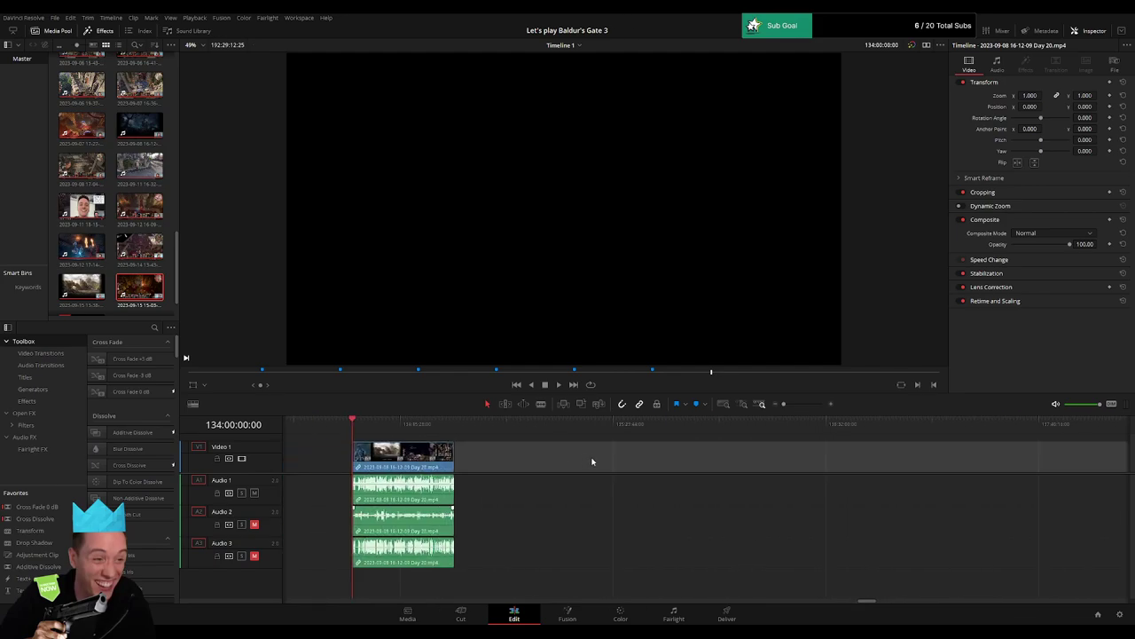
pyautogui.press('BackSpace')
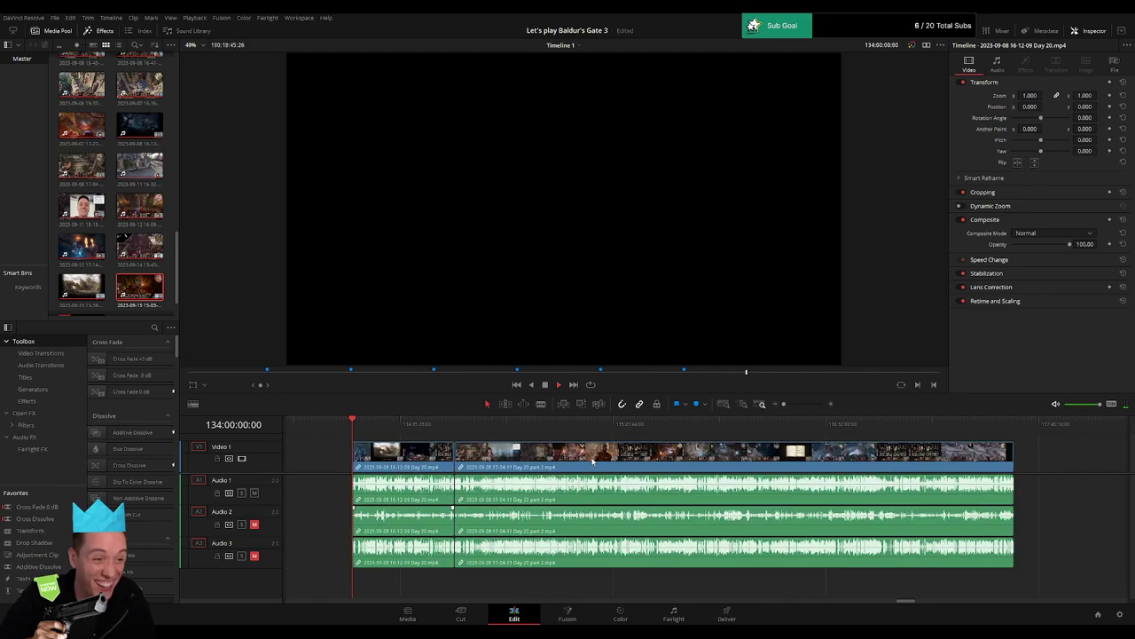
pyautogui.press('space')
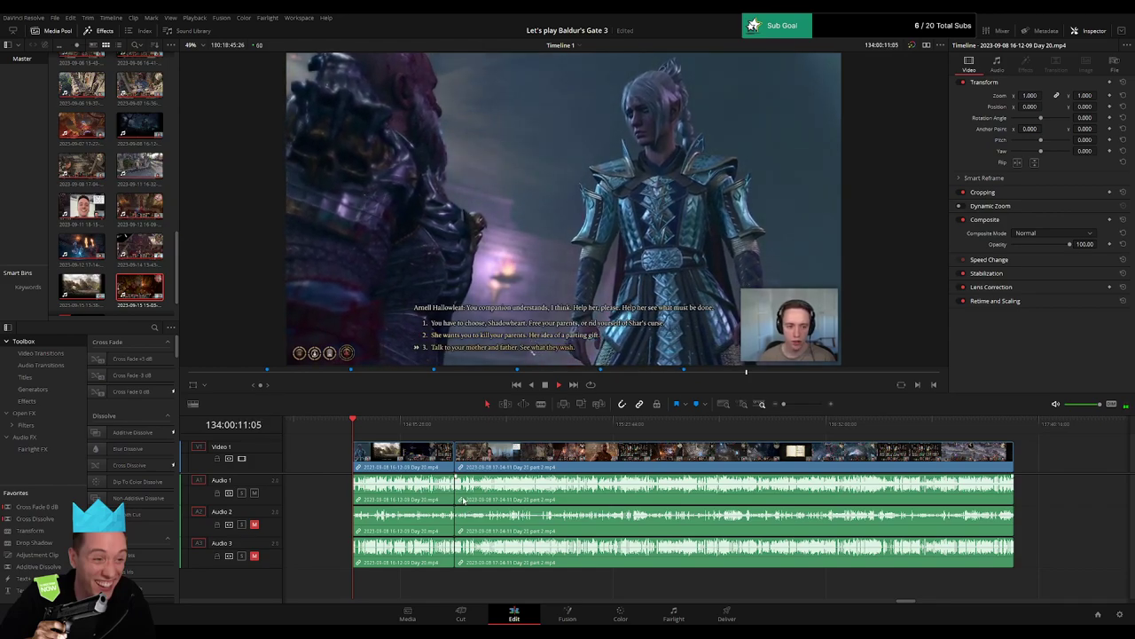
# Add transitions on the video and all audio tracks where Day 20 meets Day 20 part 2, and play across the join.
pyautogui.moveTo(789, 404); pyautogui.dragTo(786, 404)
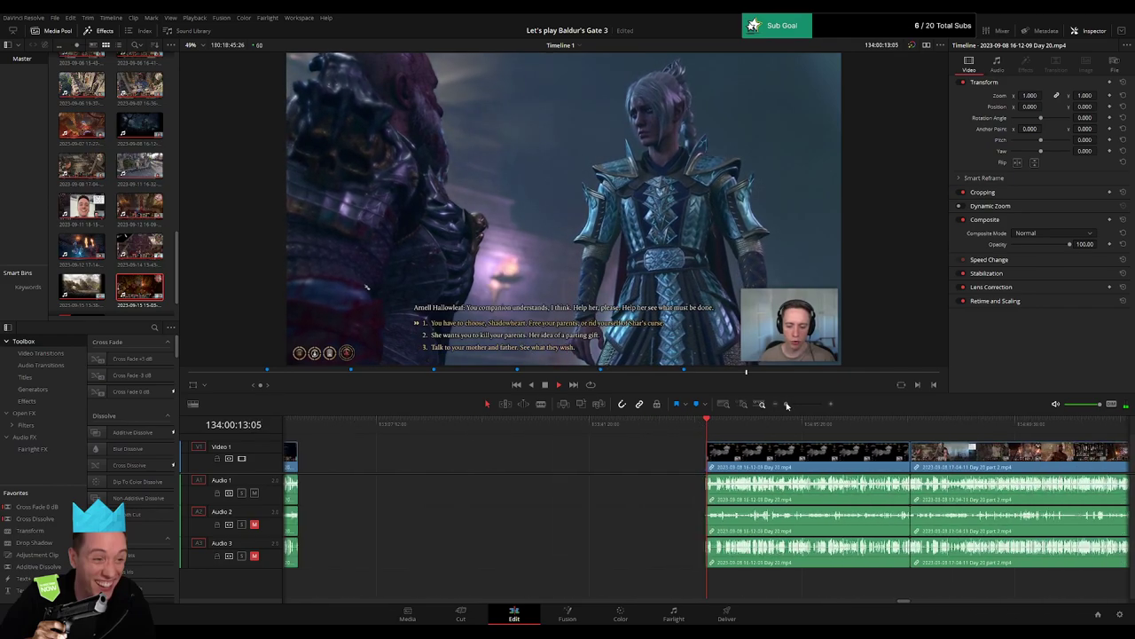
pyautogui.moveTo(727, 448)
pyautogui.mouseDown()
pyautogui.moveTo(624, 462)
pyautogui.moveTo(419, 442)
pyautogui.moveTo(713, 439)
pyautogui.mouseUp()
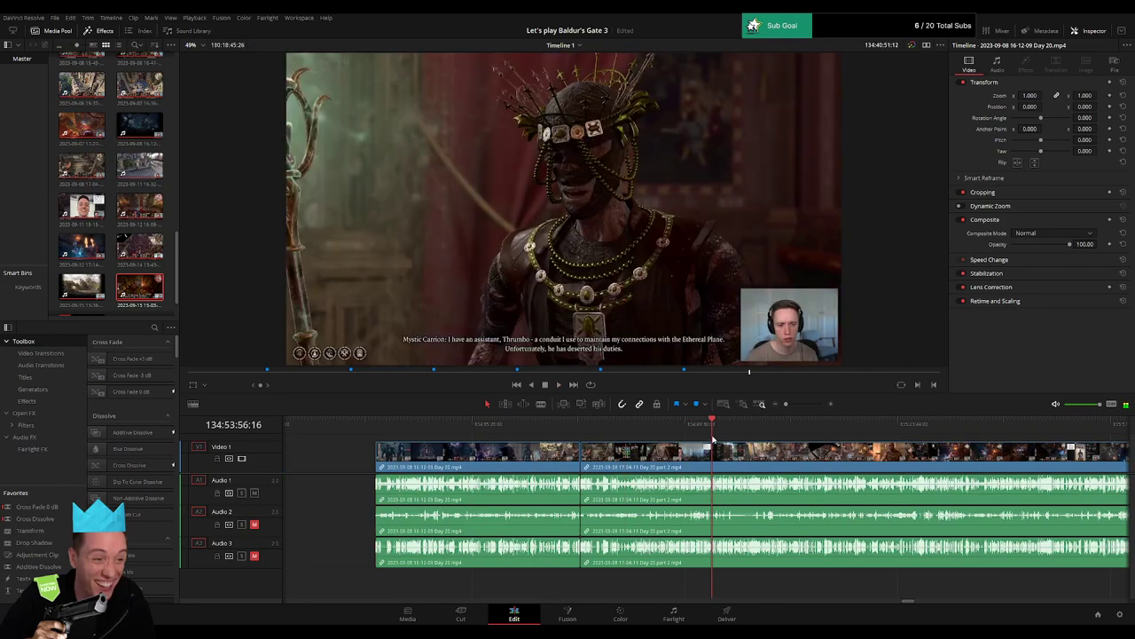
pyautogui.click(581, 431)
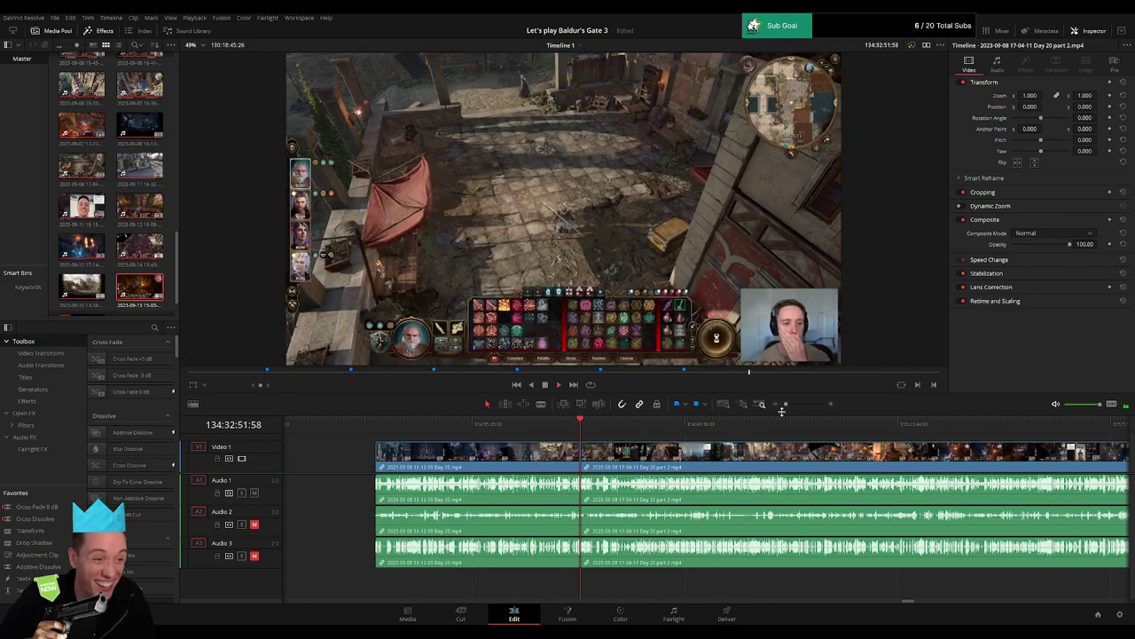
pyautogui.moveTo(786, 404); pyautogui.dragTo(807, 404)
pyautogui.click(663, 432)
pyautogui.click(688, 454)
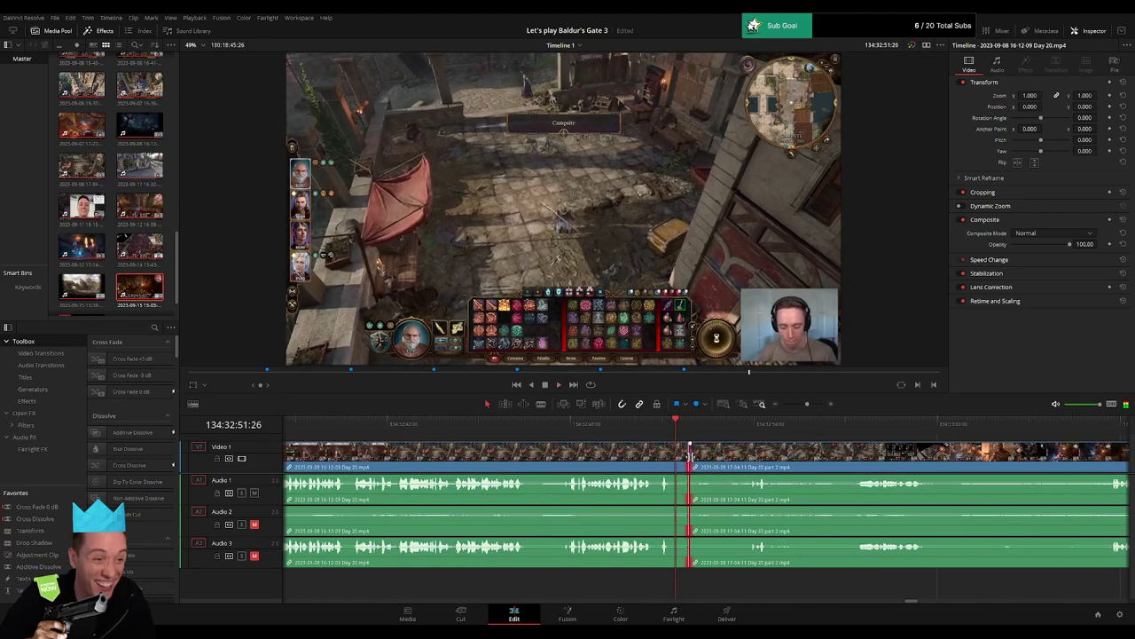
pyautogui.press('space')
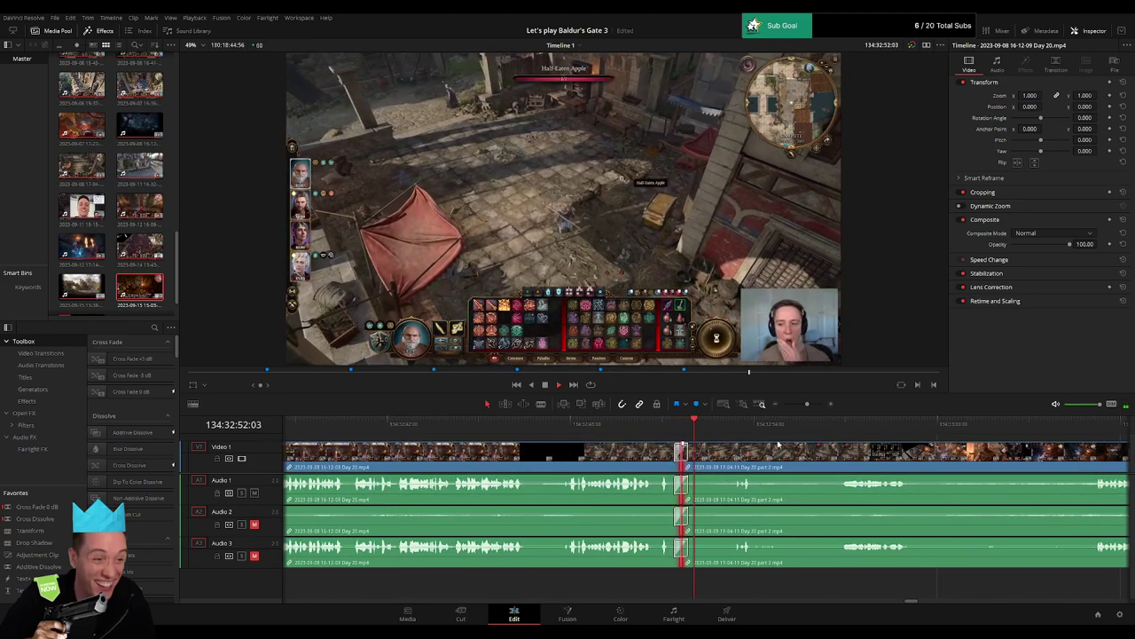
# Locate a pause in Day 20 part 2 near 134:55 and split the video and its audio at 134:55:18:30.
pyautogui.click(794, 408)
pyautogui.moveTo(794, 409); pyautogui.dragTo(560, 441)
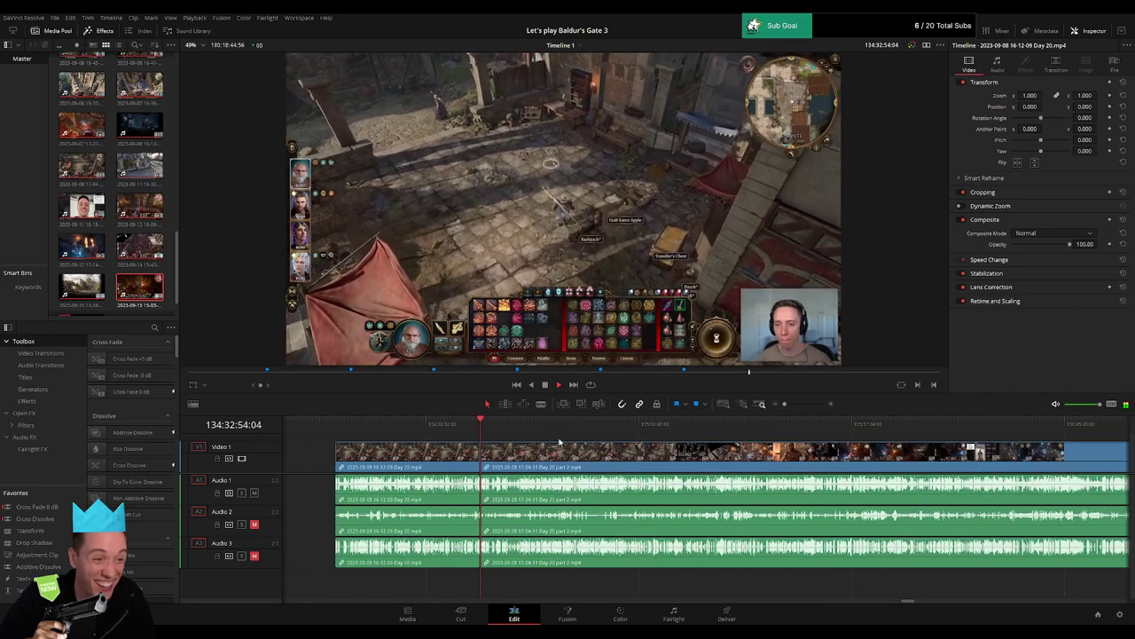
pyautogui.moveTo(491, 431); pyautogui.dragTo(581, 431)
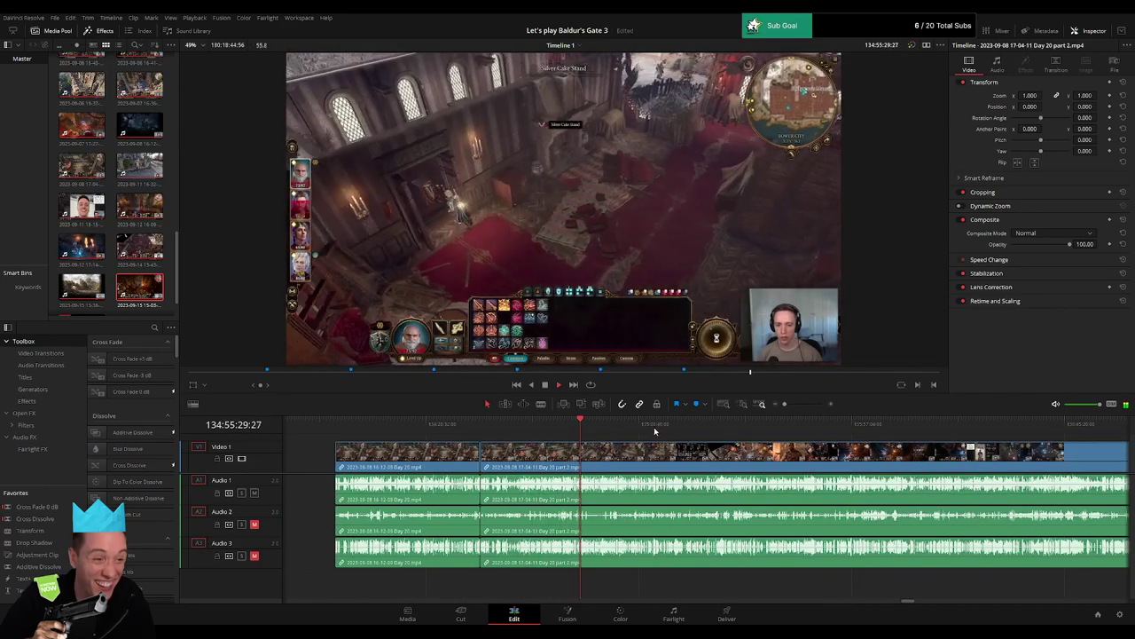
pyautogui.moveTo(790, 405); pyautogui.dragTo(806, 404)
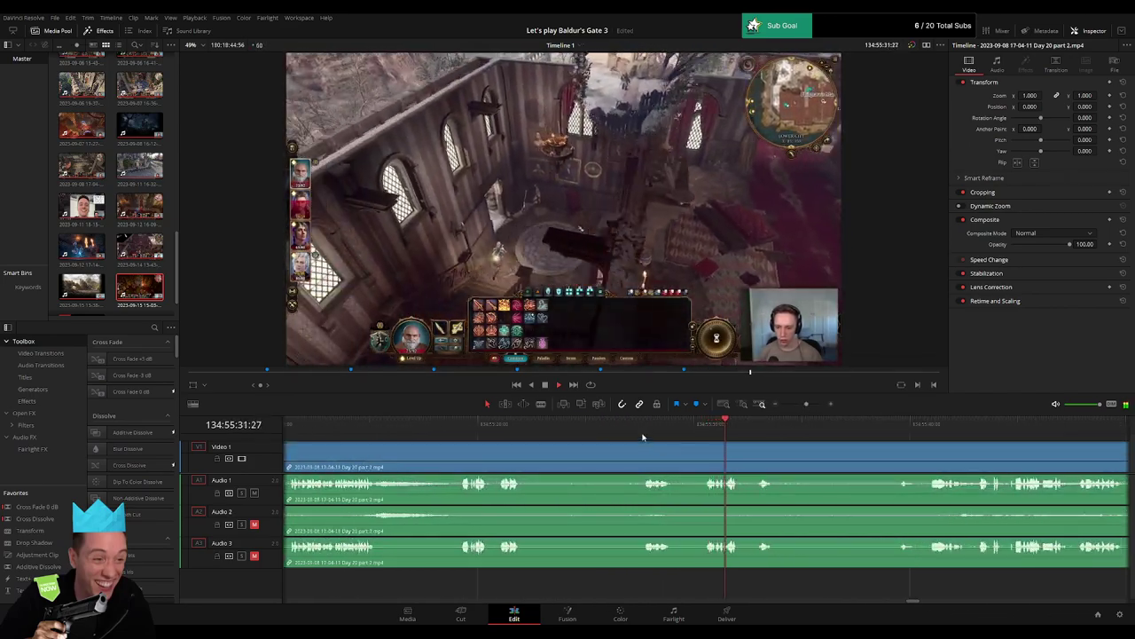
pyautogui.click(644, 434)
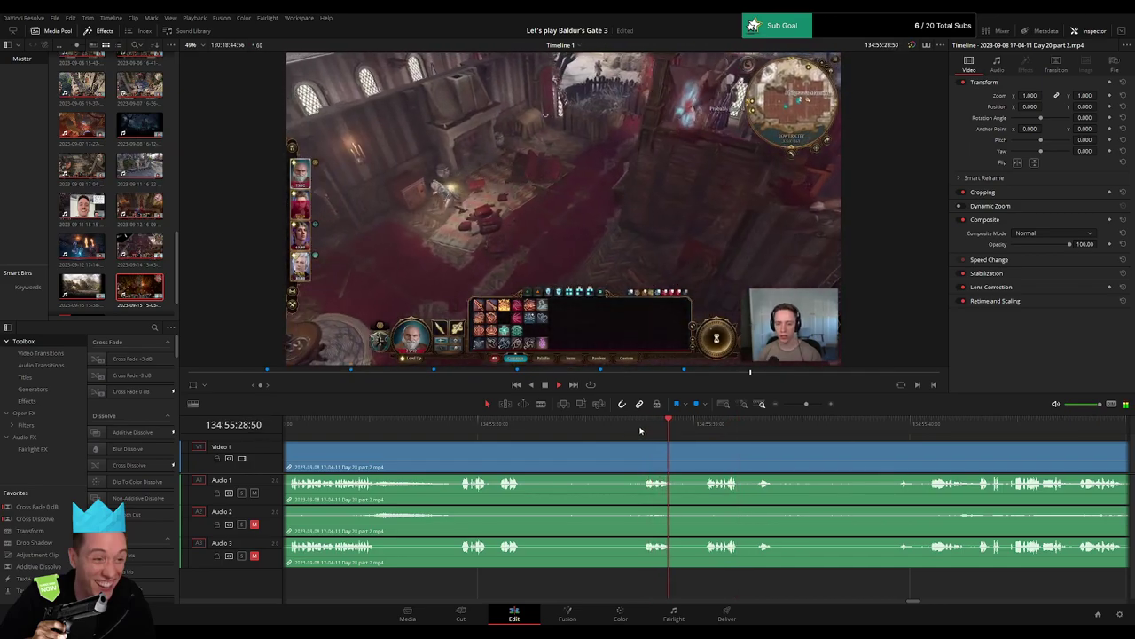
pyautogui.click(462, 433)
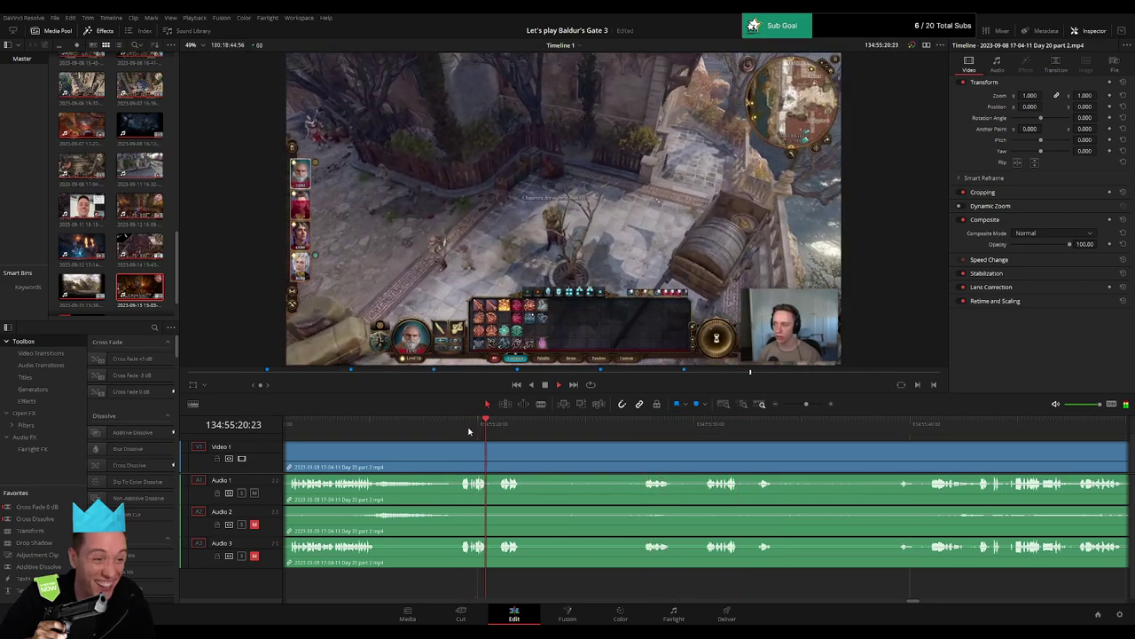
pyautogui.click(376, 433)
pyautogui.click(367, 434)
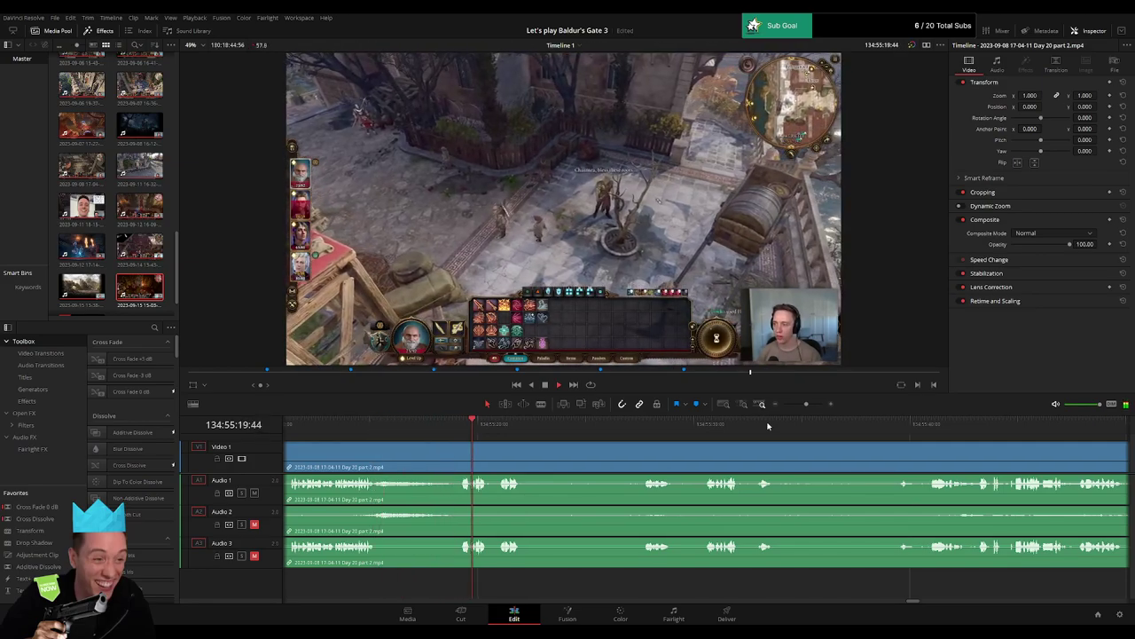
pyautogui.moveTo(805, 404); pyautogui.dragTo(810, 405)
pyautogui.moveTo(565, 426); pyautogui.dragTo(464, 448)
pyautogui.hotkey('ctrl', 'b')
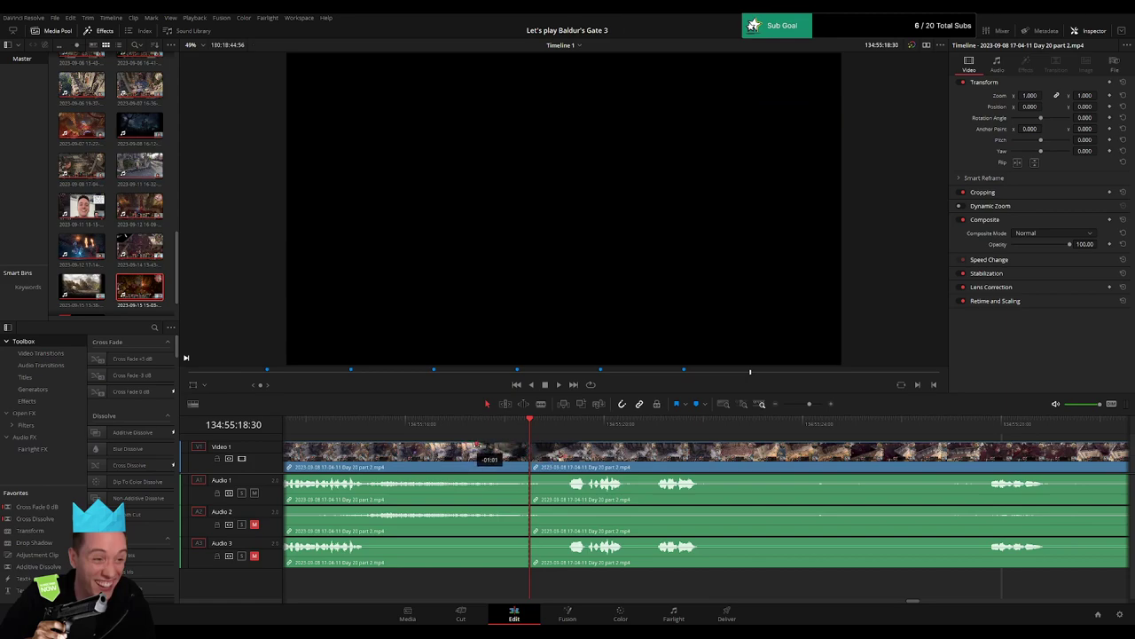
# Add fades of about one second on all tracks on both sides of the 134:55:18:30 cut, and play across it.
pyautogui.moveTo(527, 477); pyautogui.dragTo(576, 480)
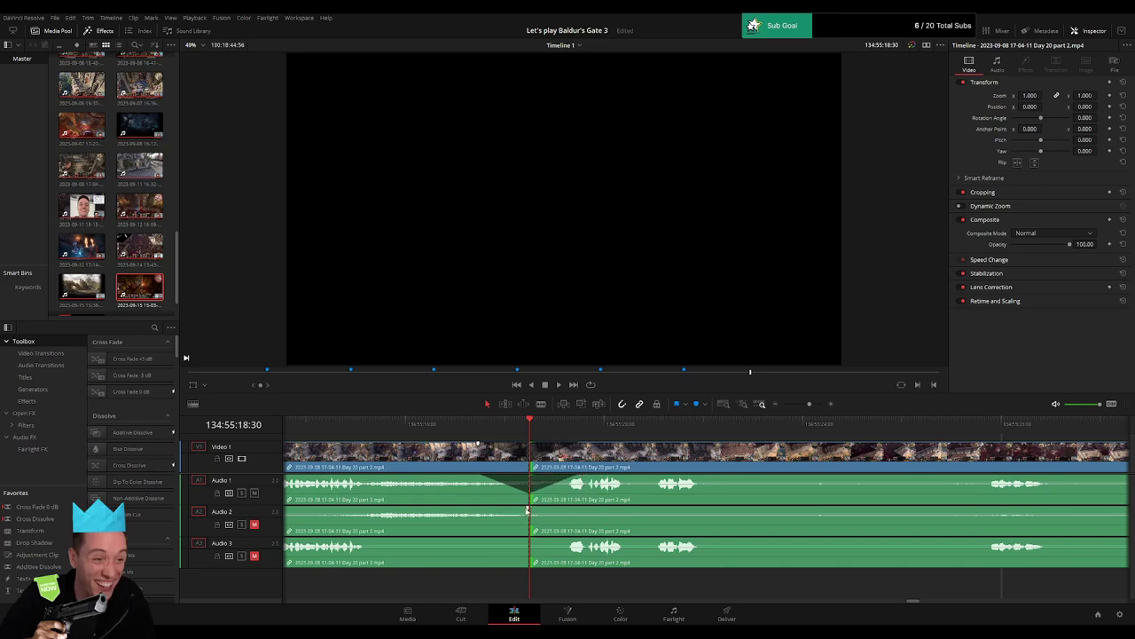
pyautogui.moveTo(527, 511); pyautogui.dragTo(580, 541)
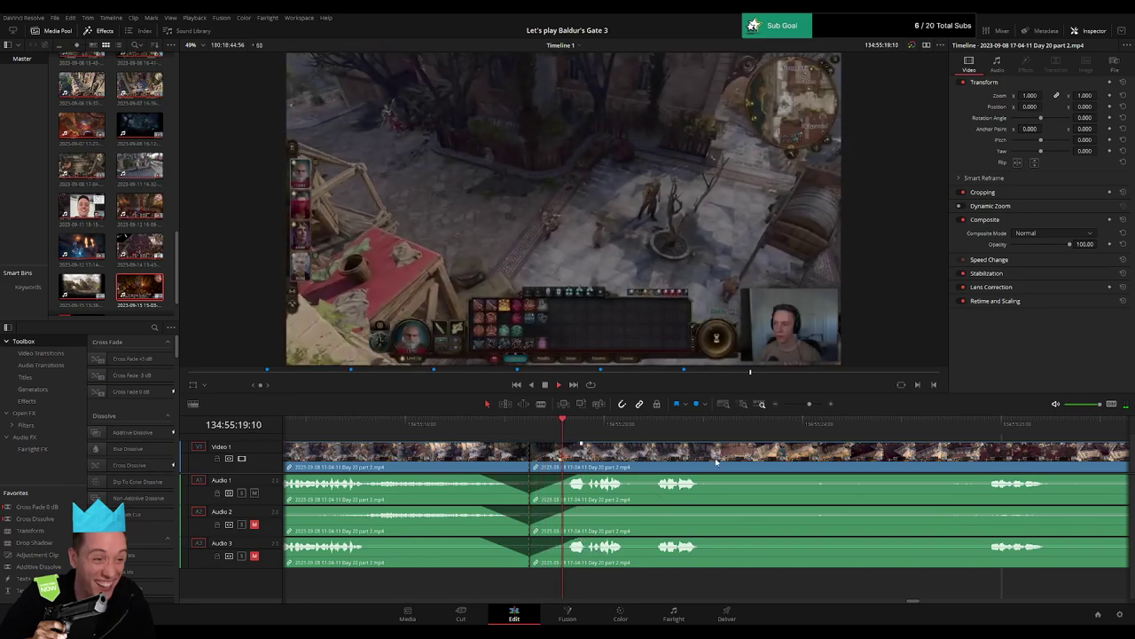
pyautogui.moveTo(810, 404); pyautogui.dragTo(784, 404)
pyautogui.hscroll(5, 814, 455)
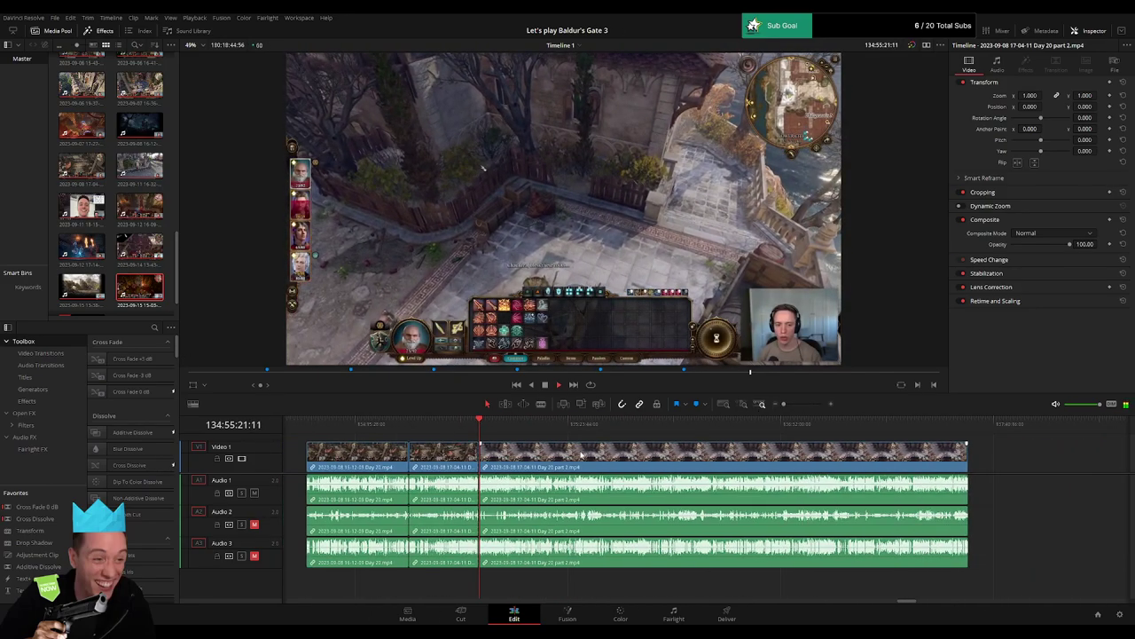
pyautogui.press('space')
# Move the Day 20 part 2 section after the 134:55:18:30 cut, with its audio, away from the cut to beyond 136:00:00:00.
pyautogui.click(311, 430)
pyautogui.click(480, 428)
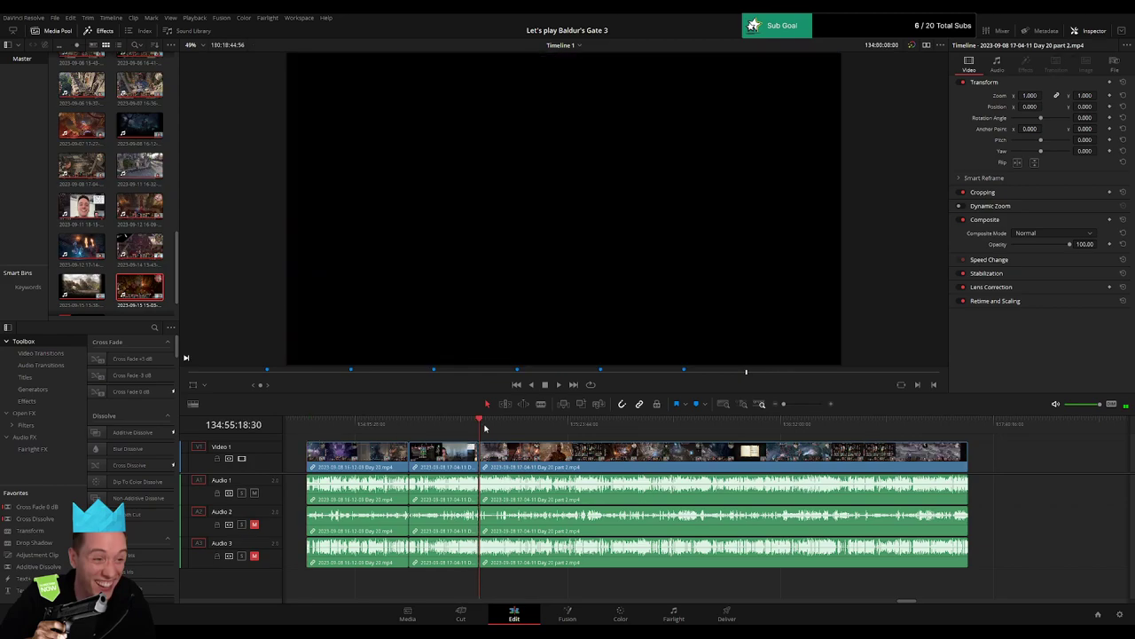
pyautogui.hscroll(4, 479, 444)
pyautogui.moveTo(334, 469); pyautogui.dragTo(633, 471)
pyautogui.hscroll(-3, 532, 461)
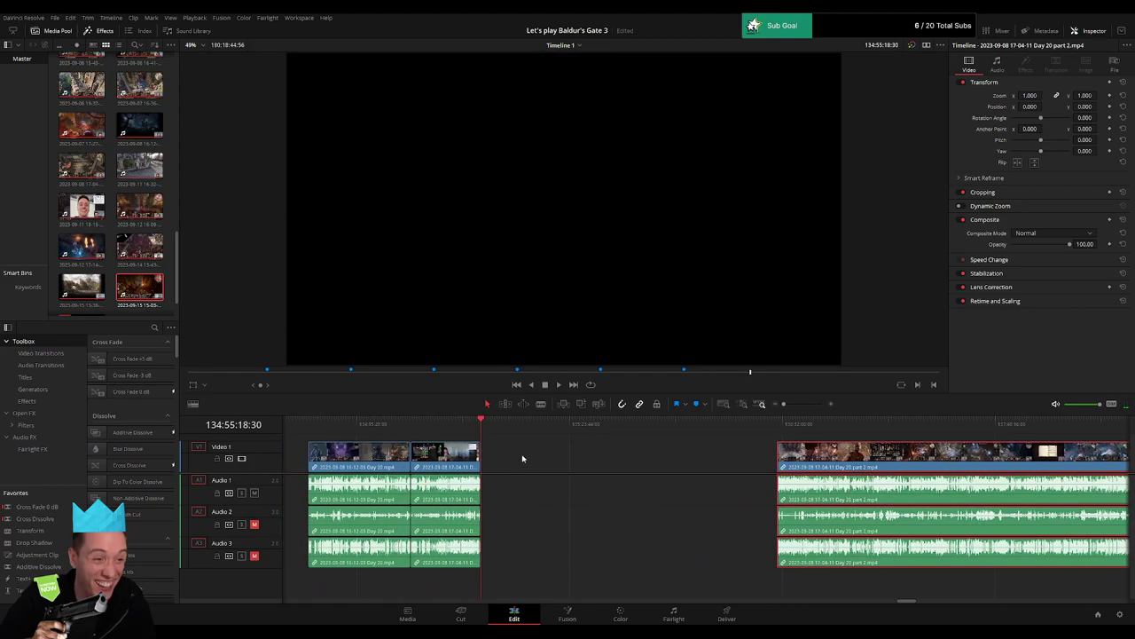
# Align the start of the moved Day 20 part 2 section, with its audio, to 136:00:00:00 and play from there.
pyautogui.click(519, 458)
pyautogui.moveTo(487, 425); pyautogui.dragTo(576, 457)
pyautogui.hscroll(3, 719, 458)
pyautogui.press('space')
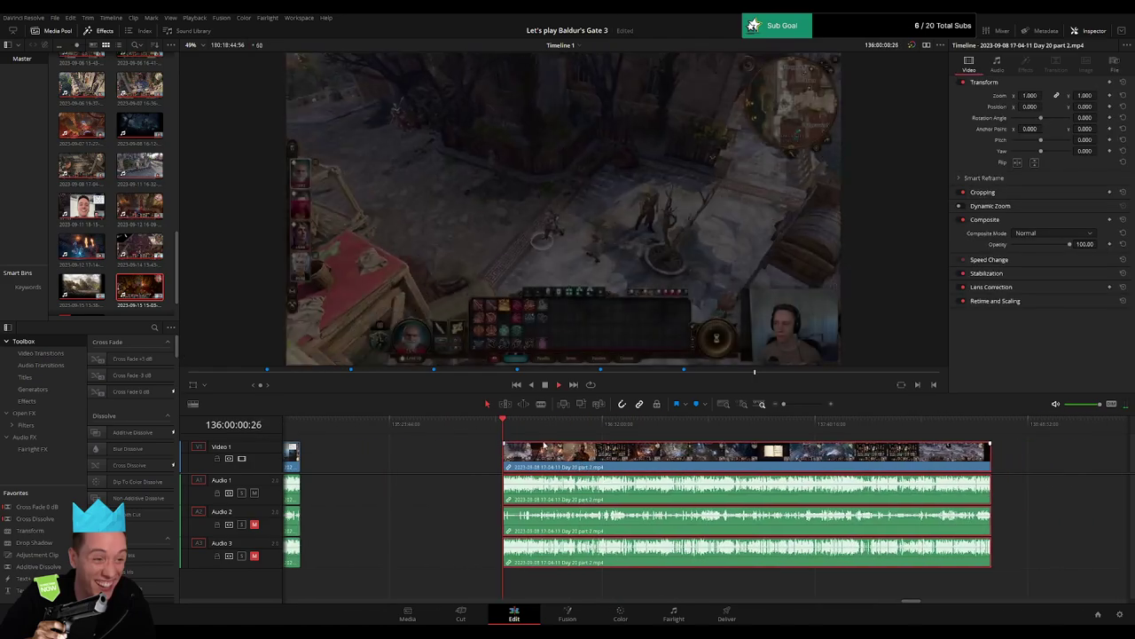
pyautogui.click(541, 440)
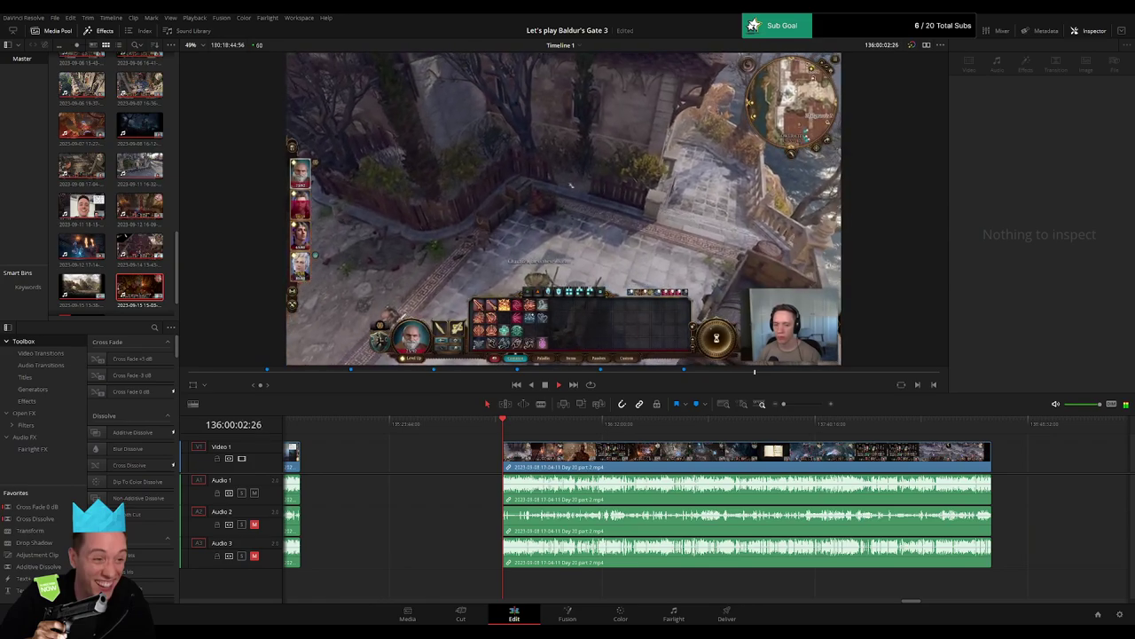
# Locate a pause near 136:54 in the section starting at 136:00:00:00 and split video and audio at 136:54:36:30.
pyautogui.hscroll(3, 334, 455)
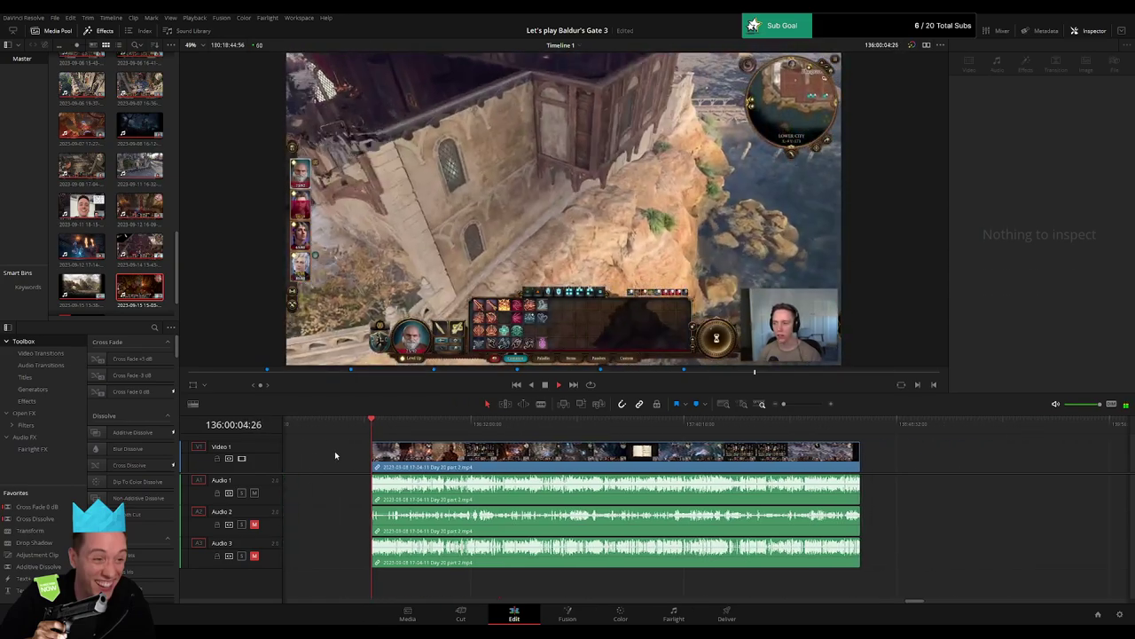
pyautogui.hscroll(1, 381, 439)
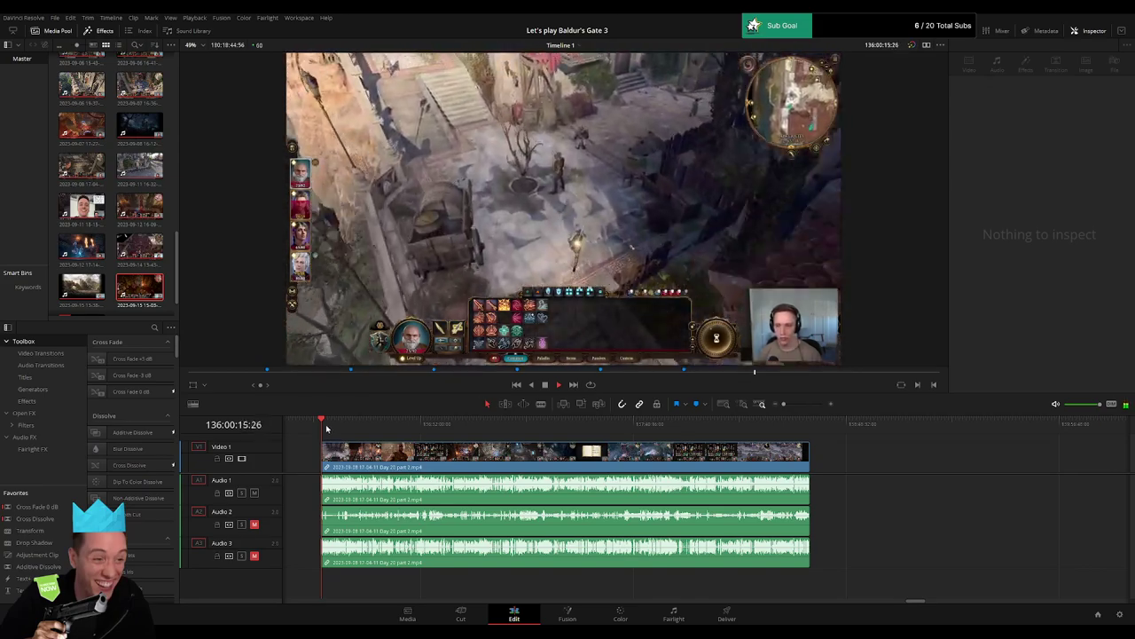
pyautogui.moveTo(329, 429); pyautogui.dragTo(488, 435)
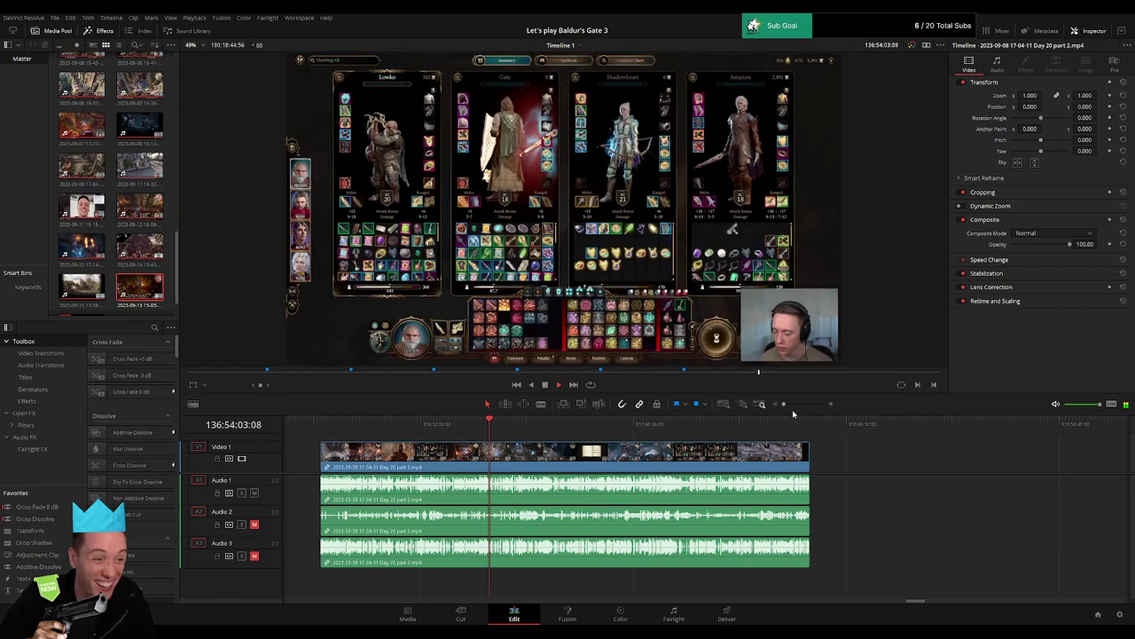
pyautogui.moveTo(793, 406); pyautogui.dragTo(801, 404)
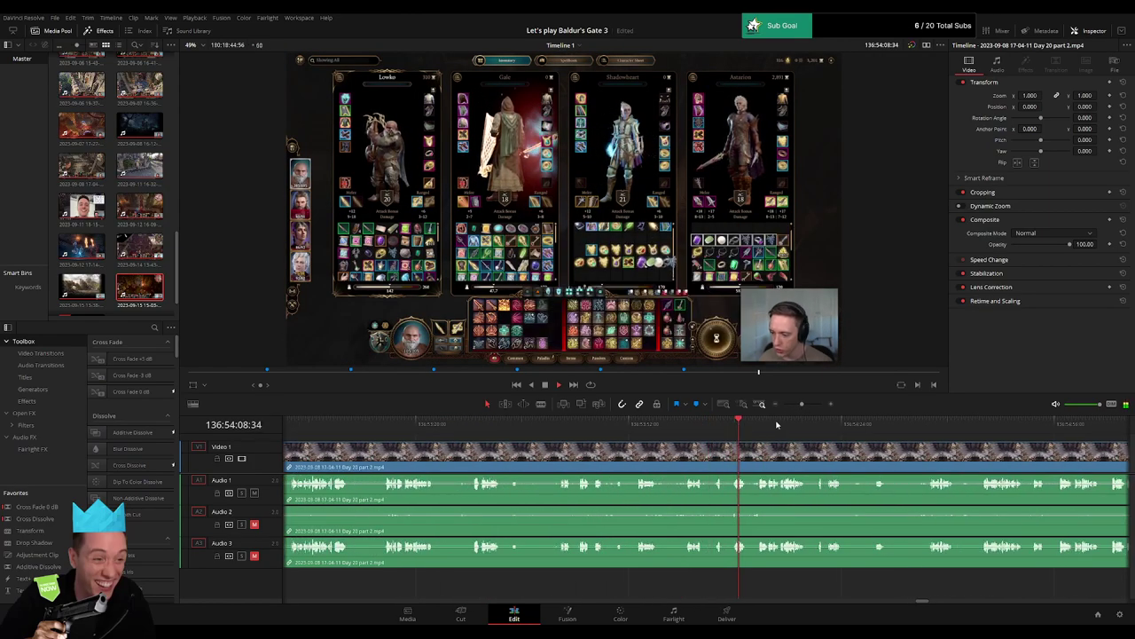
pyautogui.click(871, 424)
pyautogui.click(928, 430)
pyautogui.hscroll(4, 682, 448)
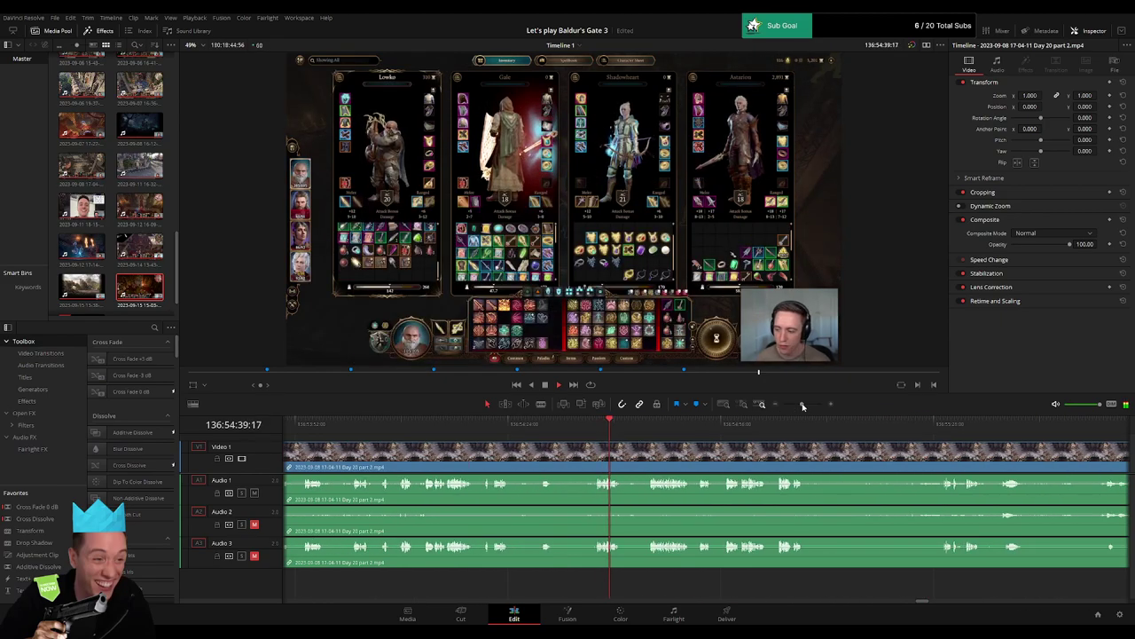
pyautogui.moveTo(801, 405); pyautogui.dragTo(808, 405)
pyautogui.click(621, 425)
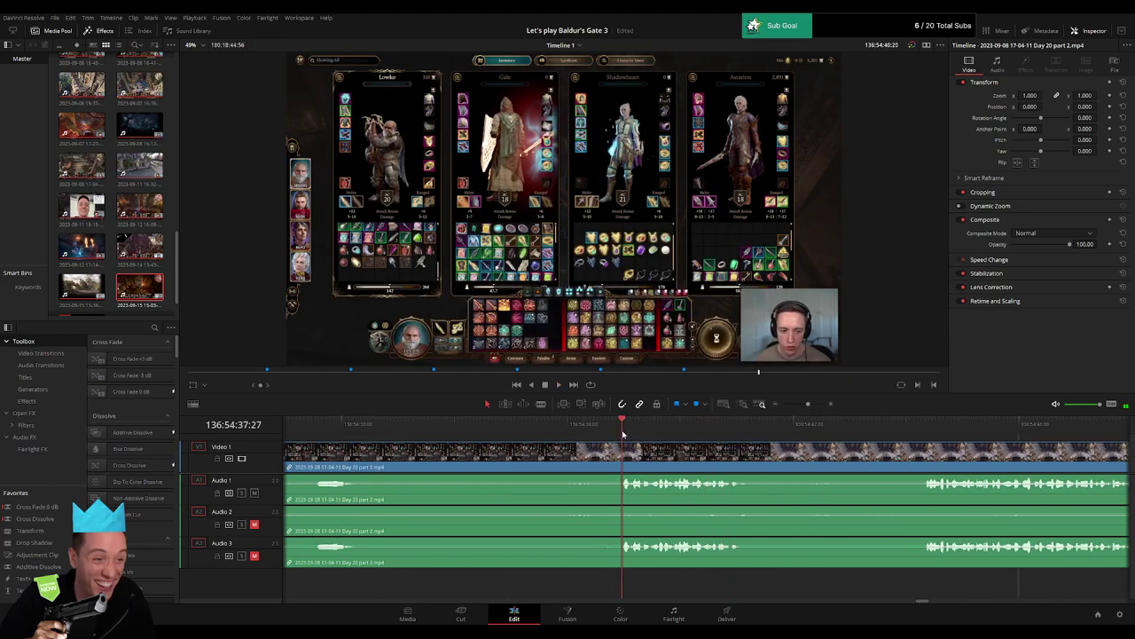
pyautogui.moveTo(621, 434); pyautogui.dragTo(589, 451)
pyautogui.hotkey('ctrl', 'b')
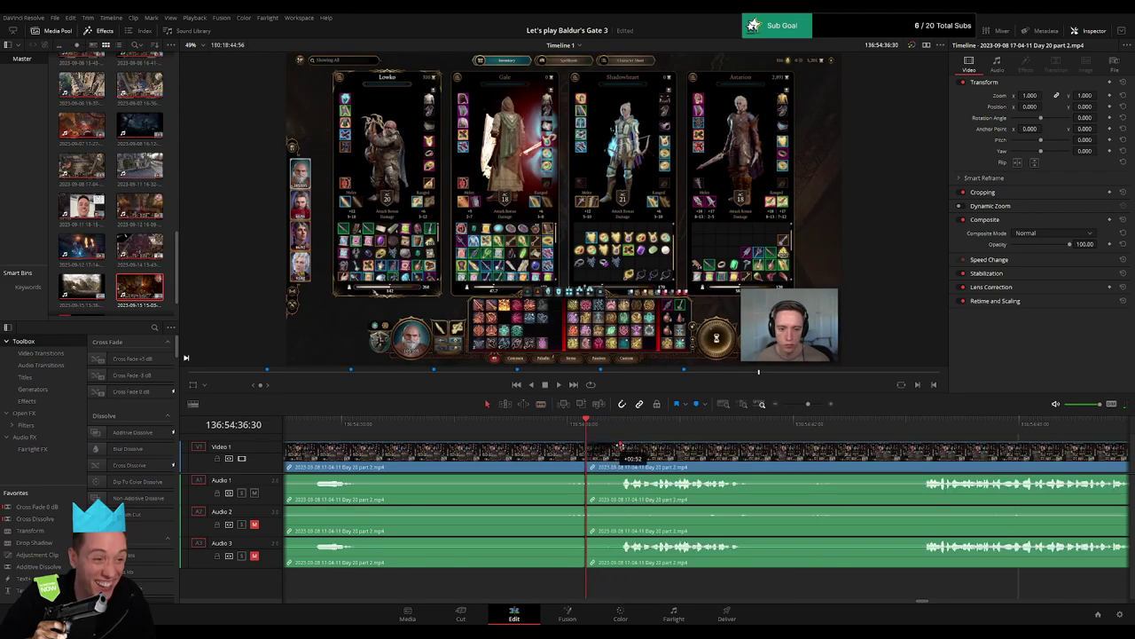
# Add short fades on the video and all audio tracks on both sides of the 136:54:36:30 cut, and play across it.
pyautogui.moveTo(626, 446); pyautogui.dragTo(612, 479)
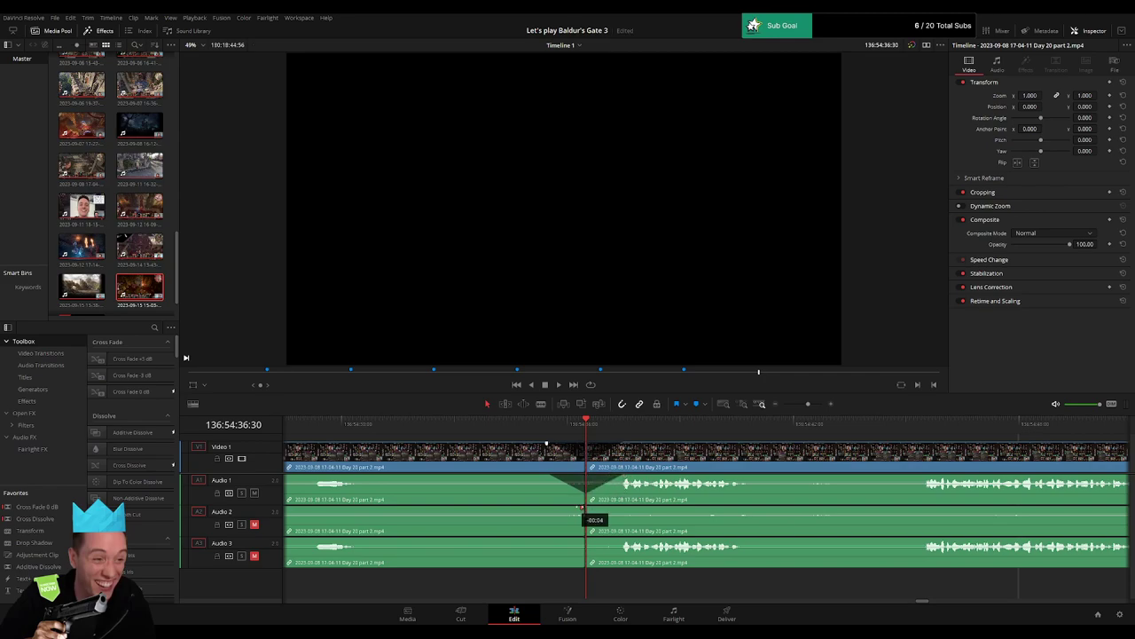
pyautogui.moveTo(581, 508); pyautogui.dragTo(548, 508)
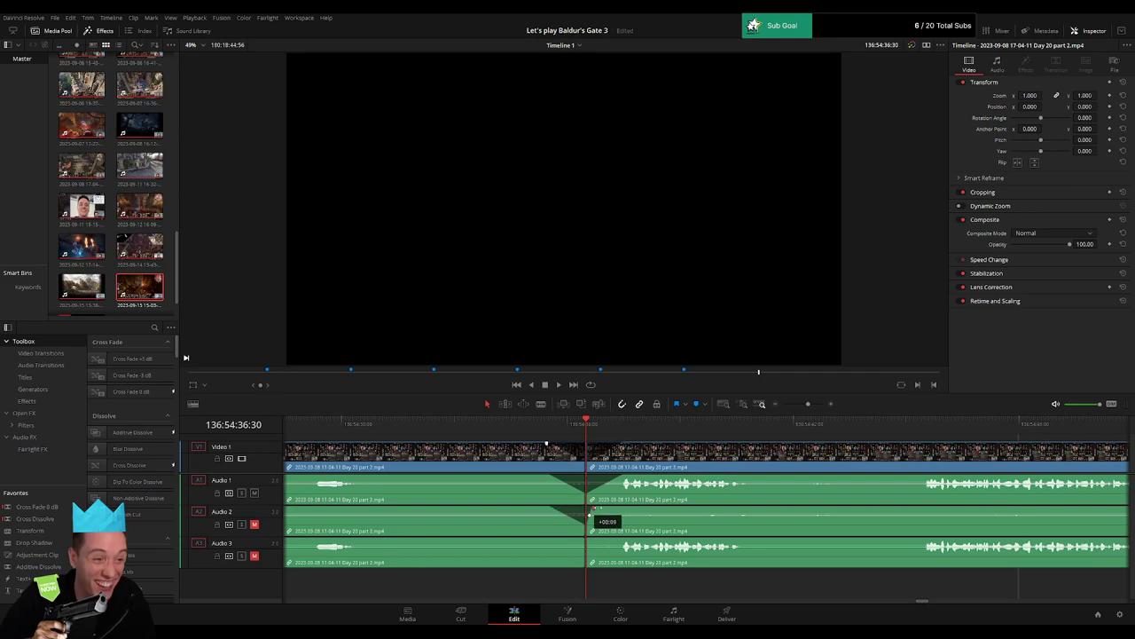
pyautogui.moveTo(592, 507); pyautogui.dragTo(624, 506)
pyautogui.moveTo(584, 539); pyautogui.dragTo(625, 540)
pyautogui.press('space')
# Move the Day 20 part 2 section after the 136:54:36:30 cut, with its audio, away from the cut to beyond 138:00:00:00.
pyautogui.moveTo(808, 404); pyautogui.dragTo(725, 421)
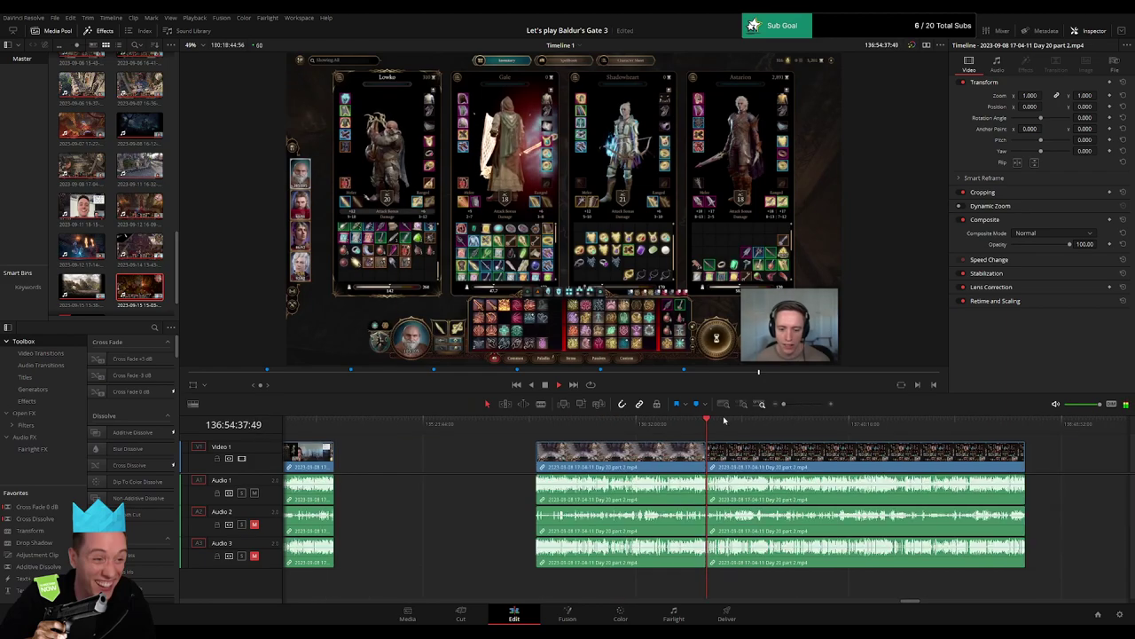
pyautogui.hscroll(3, 616, 457)
pyautogui.hscroll(1, 615, 456)
pyautogui.press('space')
pyautogui.click(345, 428)
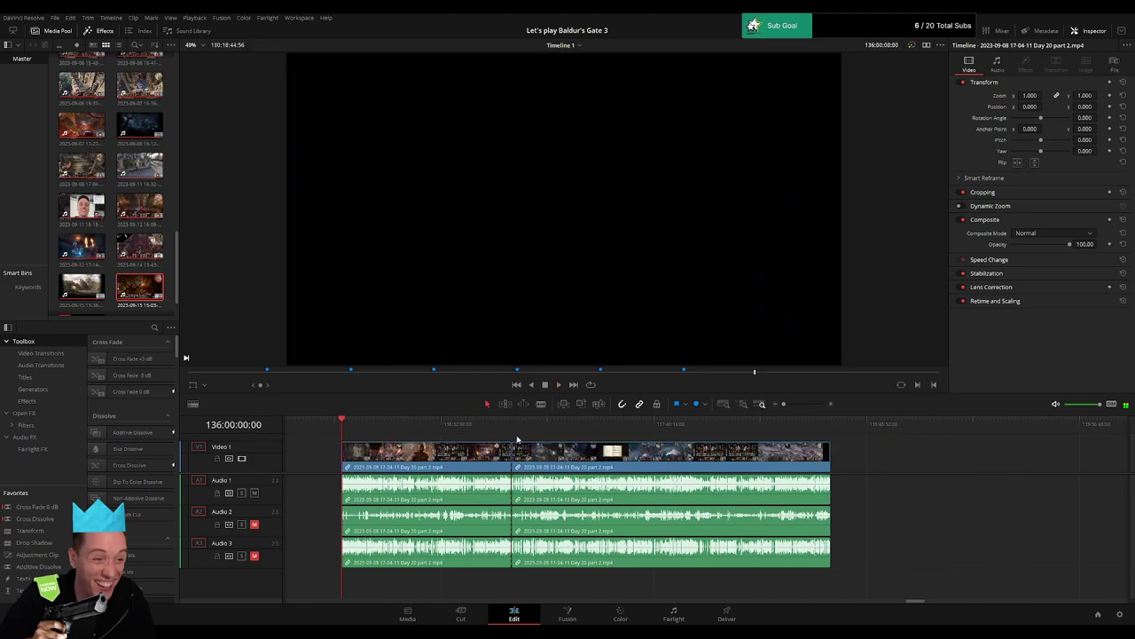
pyautogui.click(517, 434)
pyautogui.hscroll(3, 514, 438)
pyautogui.moveTo(533, 454); pyautogui.dragTo(902, 458)
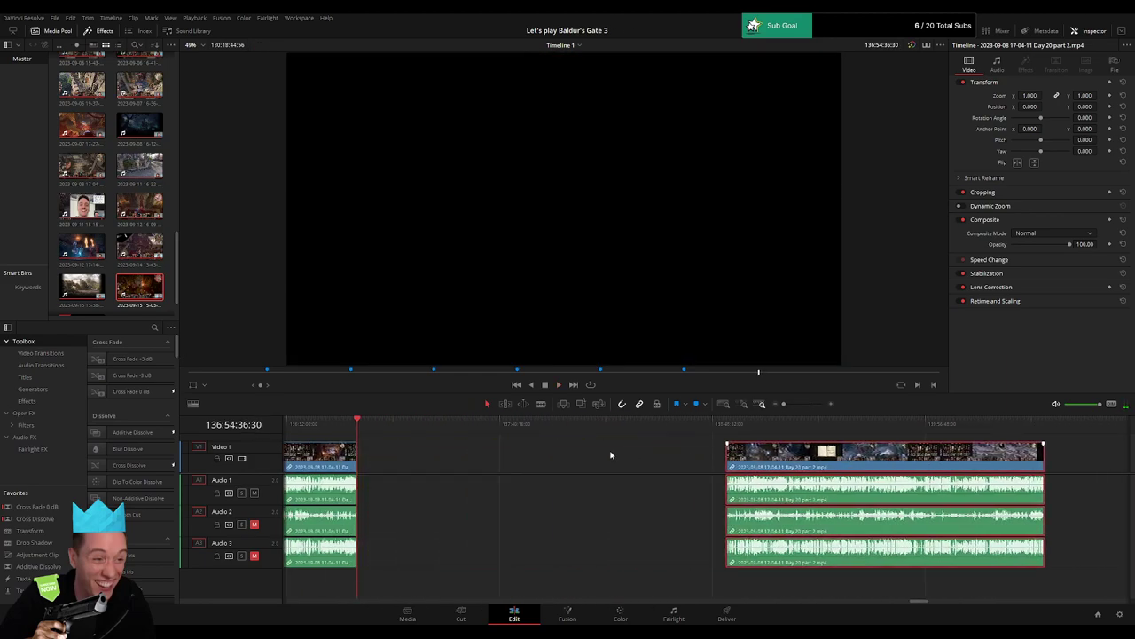
# Place the playhead exactly at 138:00:00:00 in the empty stretch before the moved section.
pyautogui.click(532, 460)
pyautogui.click(401, 441)
pyautogui.moveTo(362, 428); pyautogui.dragTo(562, 441)
pyautogui.click(791, 404)
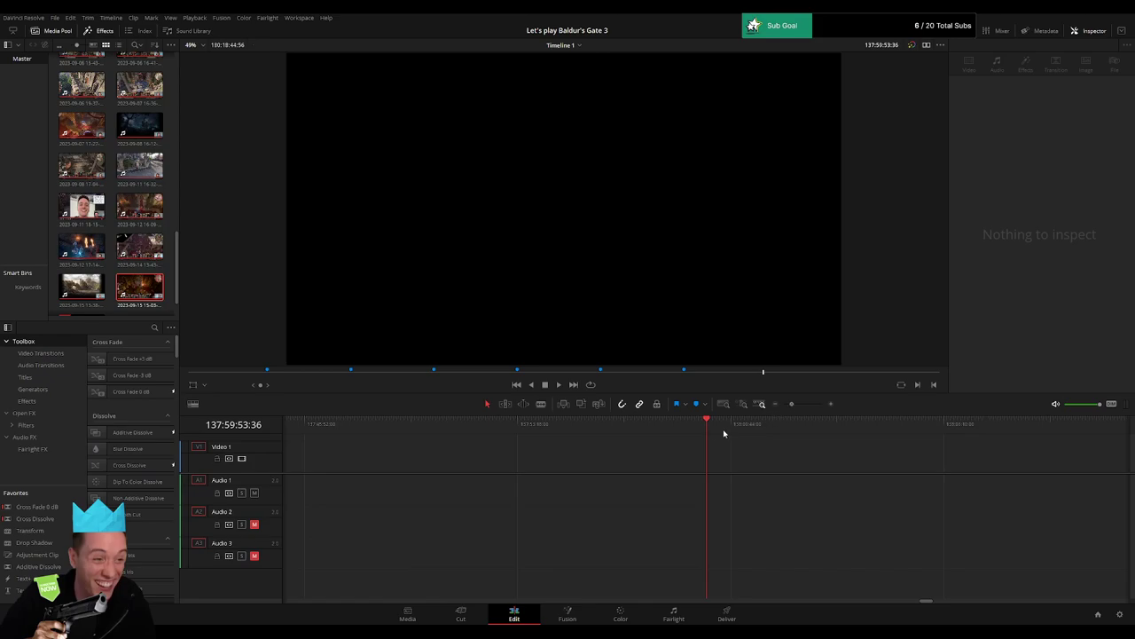
pyautogui.click(710, 432)
pyautogui.moveTo(709, 432); pyautogui.dragTo(710, 432)
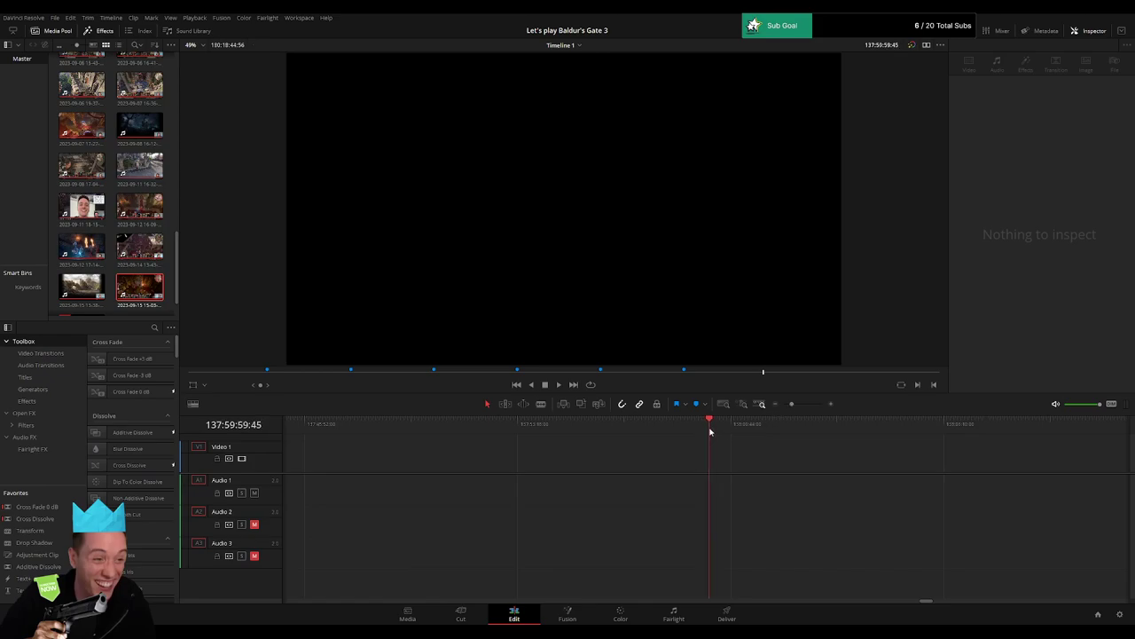
pyautogui.press('Right')
pyautogui.press('Right')
pyautogui.press('Right')
pyautogui.press('Right')
pyautogui.press('Right')
pyautogui.press('Right')
pyautogui.press('Right')
pyautogui.press('Right')
pyautogui.press('Right')
pyautogui.press('Right')
pyautogui.press('Right')
pyautogui.press('Right')
pyautogui.press('Right')
pyautogui.press('Right')
pyautogui.press('Right')
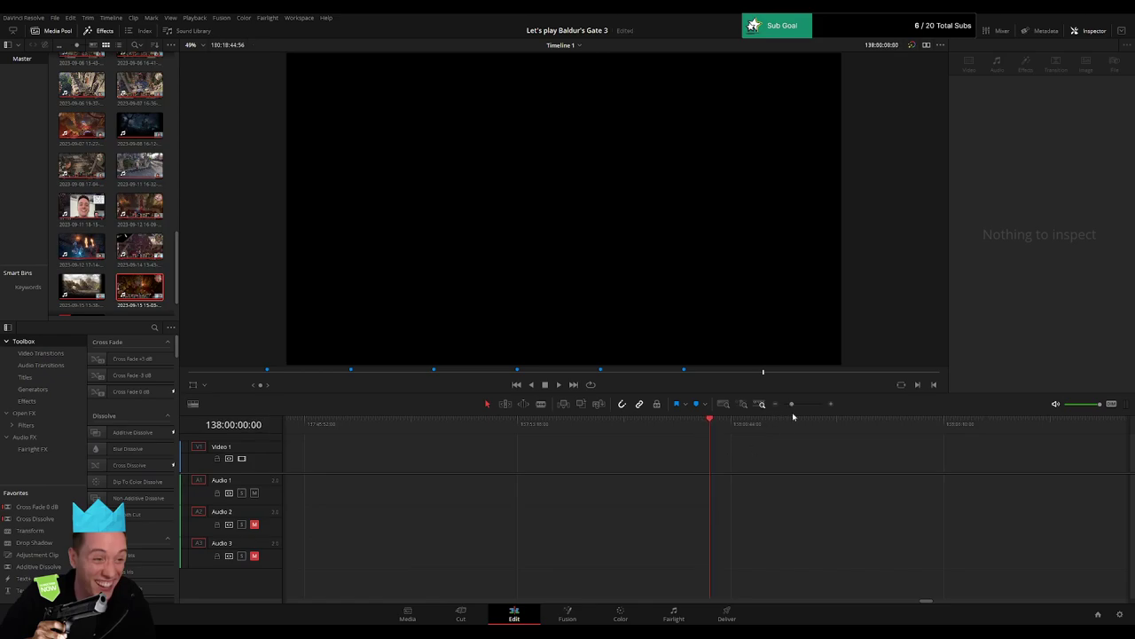
# Align the start of the last Day 20 part 2 section, with its audio, to 138:00:00:00 and play from there.
pyautogui.click(784, 404)
pyautogui.moveTo(770, 444); pyautogui.dragTo(555, 448)
pyautogui.click(557, 450)
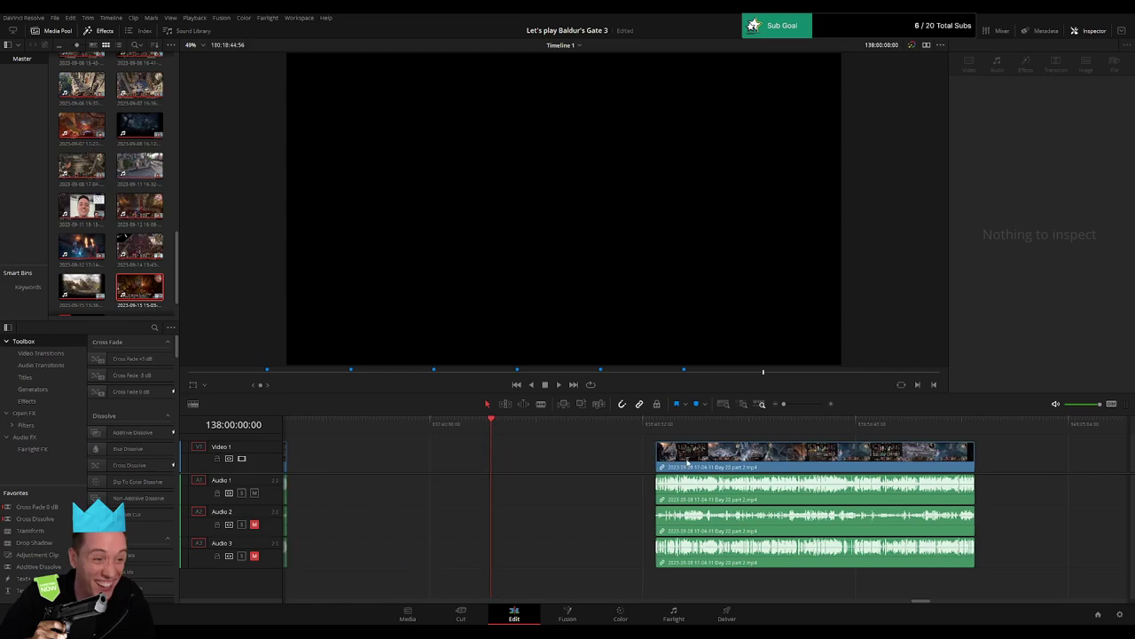
pyautogui.moveTo(682, 458); pyautogui.dragTo(519, 458)
pyautogui.press('space')
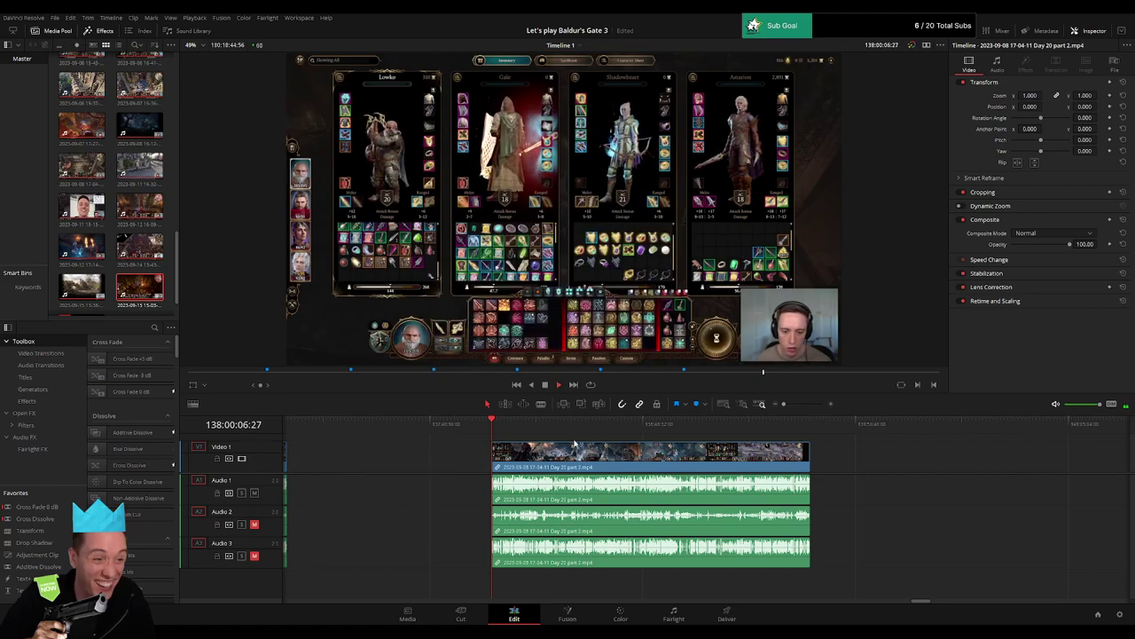
# Locate a pause near 138:53 in the section starting at 138:00:00:00 and split video and audio at 138:53:04:00.
pyautogui.moveTo(785, 405)
pyautogui.mouseDown()
pyautogui.moveTo(806, 406)
pyautogui.moveTo(786, 403)
pyautogui.mouseUp()
pyautogui.hscroll(4, 579, 455)
pyautogui.hscroll(3, 558, 453)
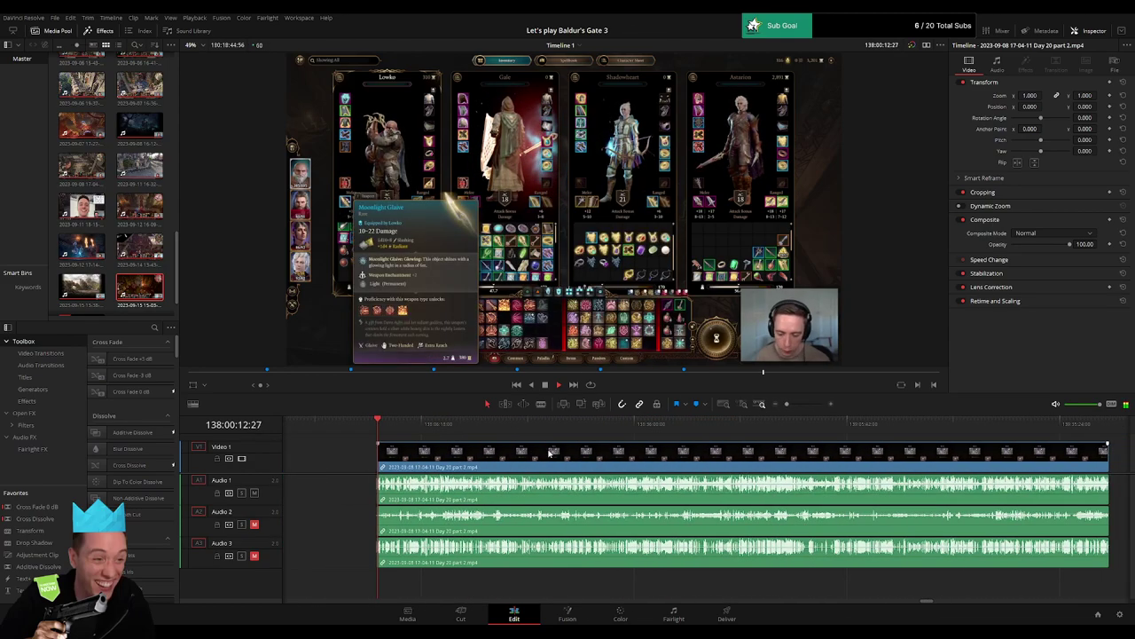
pyautogui.moveTo(380, 435); pyautogui.dragTo(857, 422)
pyautogui.press('space')
pyautogui.click(801, 405)
pyautogui.click(718, 430)
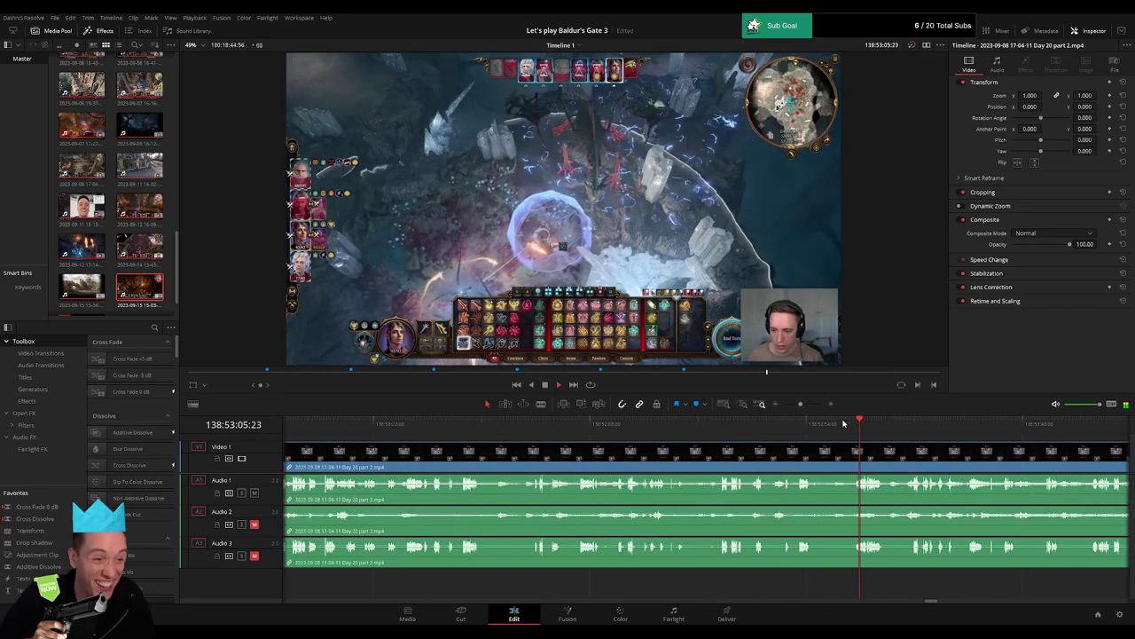
pyautogui.click(590, 432)
pyautogui.click(668, 427)
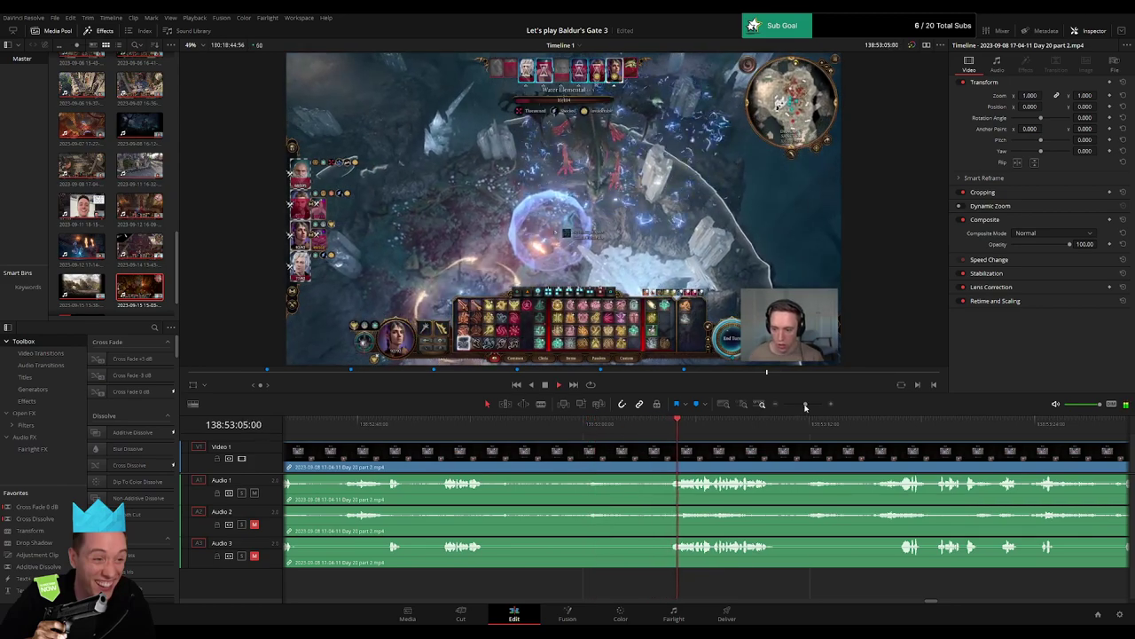
pyautogui.click(808, 405)
pyautogui.moveTo(726, 441); pyautogui.dragTo(682, 477)
pyautogui.press('b')
pyautogui.click(655, 459)
pyautogui.press('a')
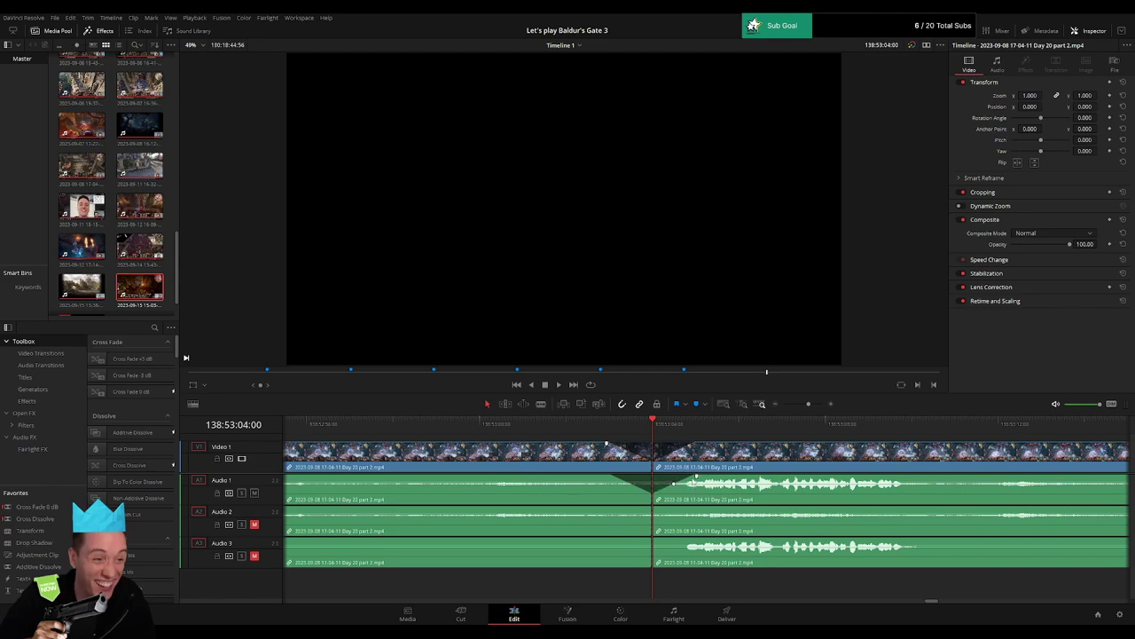
# Add matching fade-outs and fade-ins to Audio 2 and Audio 3 at the 138:53:04:00 cut and play the section after it.
pyautogui.moveTo(654, 508); pyautogui.dragTo(688, 539)
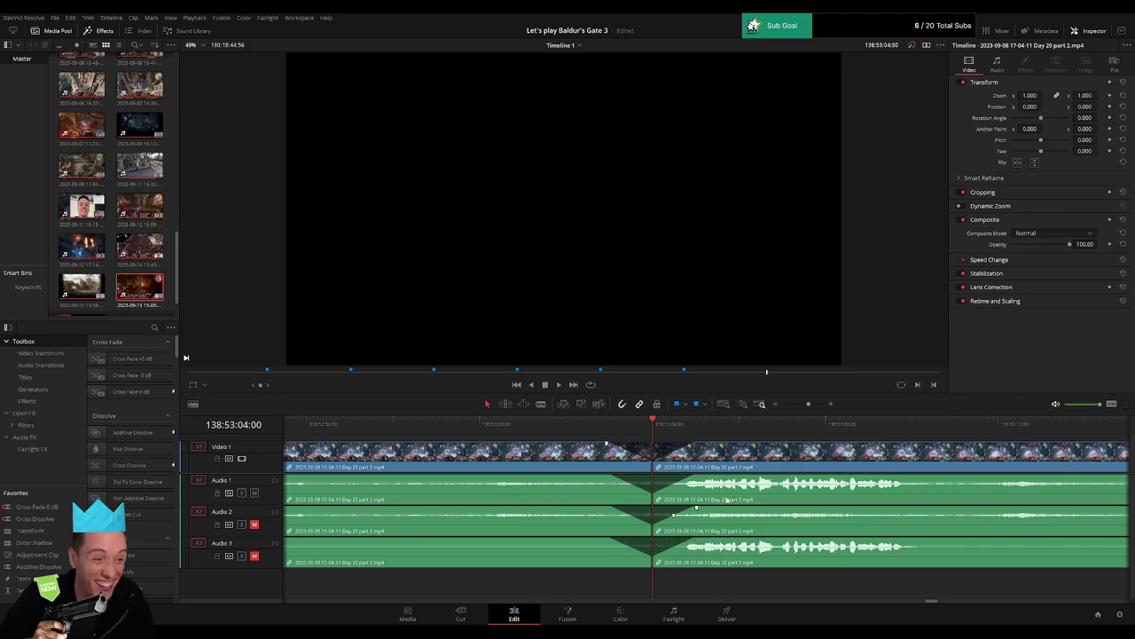
pyautogui.press('space')
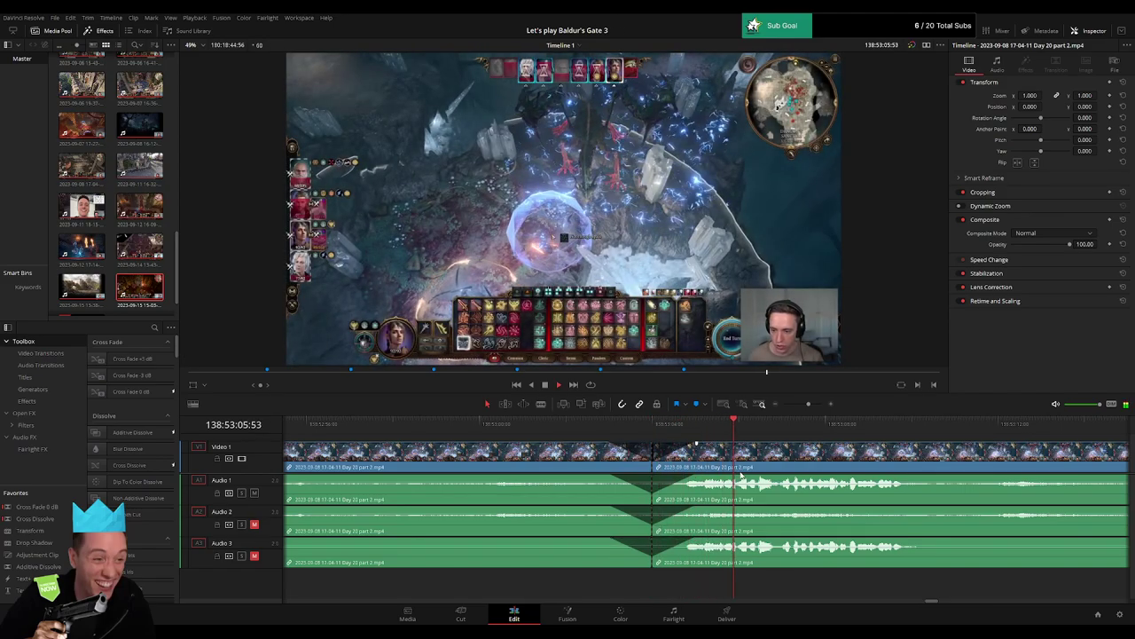
pyautogui.moveTo(810, 448); pyautogui.dragTo(702, 458)
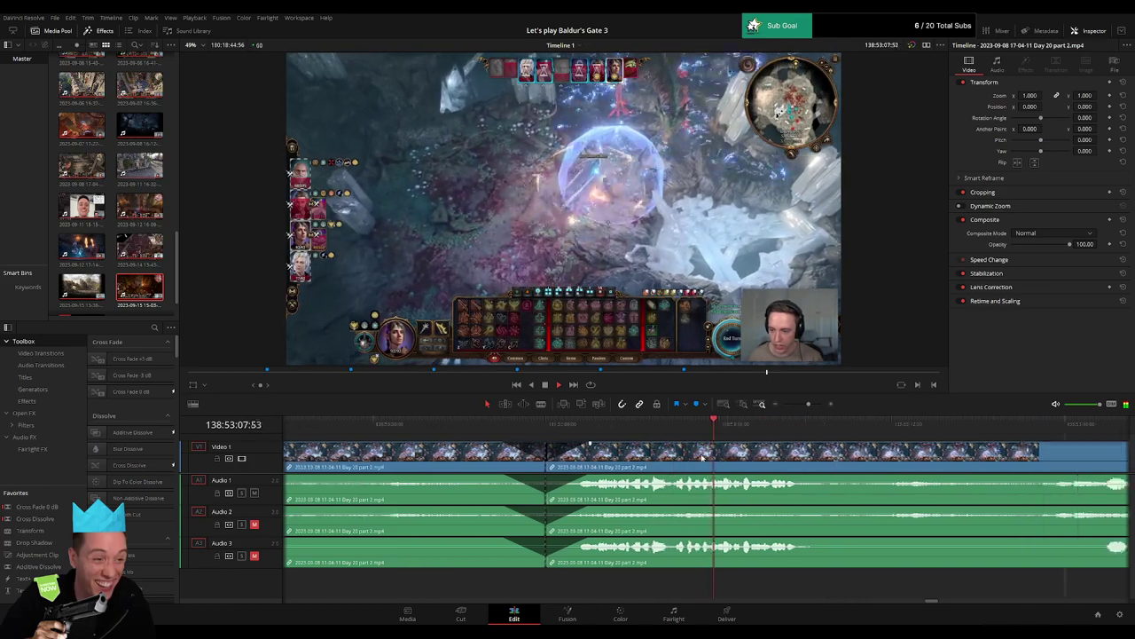
pyautogui.hscroll(4, 704, 456)
pyautogui.click(878, 425)
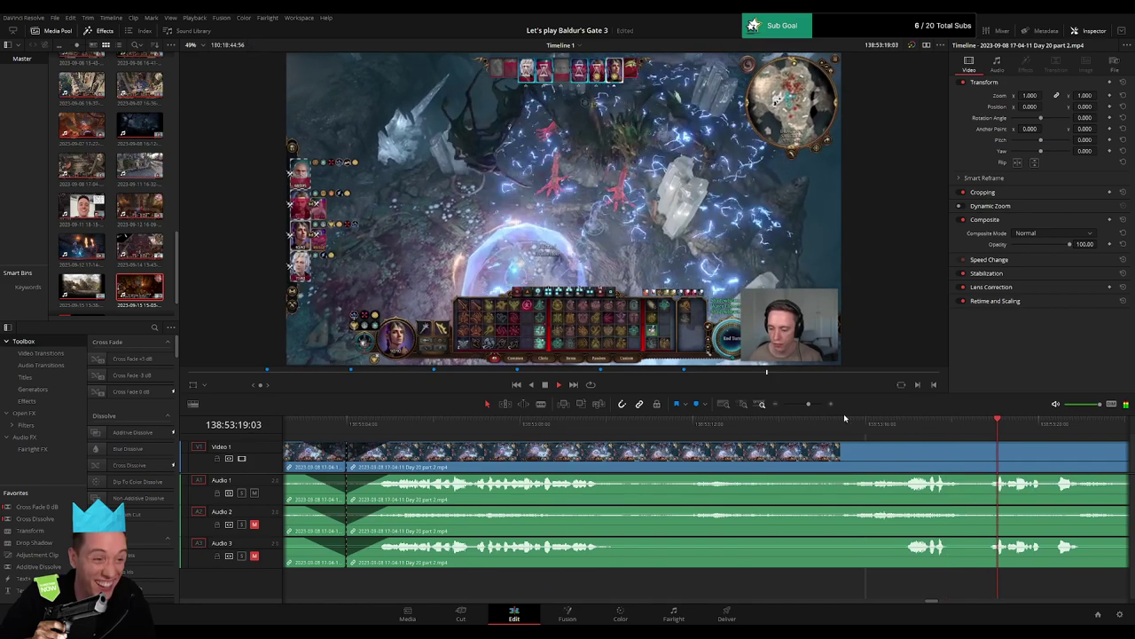
# Move the Day 20 part 2 section after the 138:53:04:00 cut, with its audio, away from the cut to beyond 140:00:00:00.
pyautogui.moveTo(808, 404); pyautogui.dragTo(718, 413)
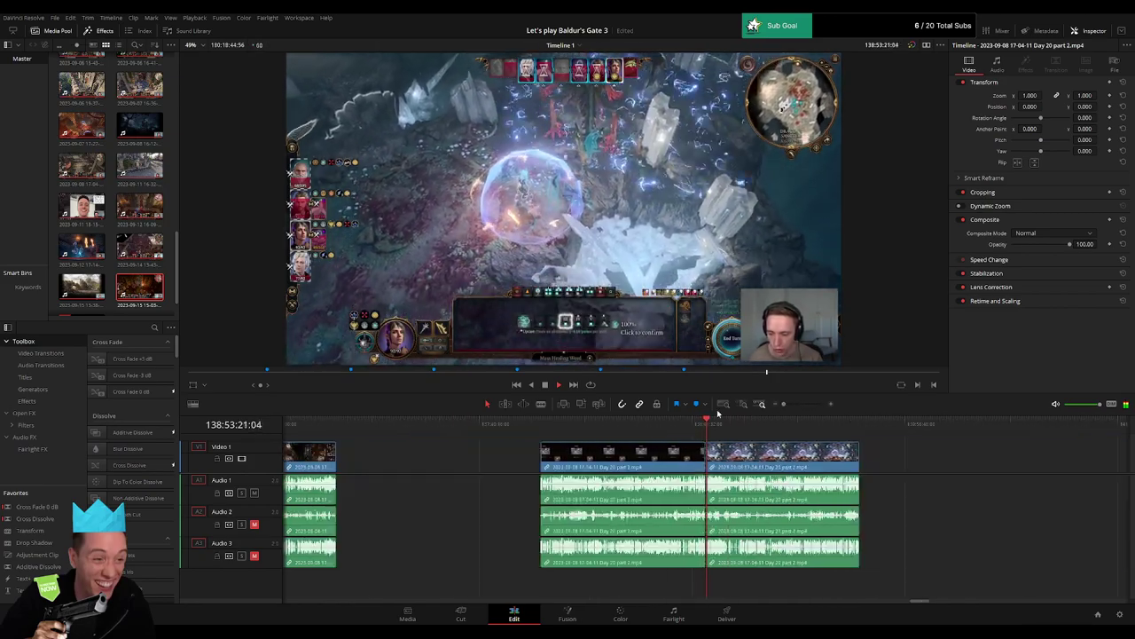
pyautogui.hscroll(4, 692, 439)
pyautogui.click(349, 426)
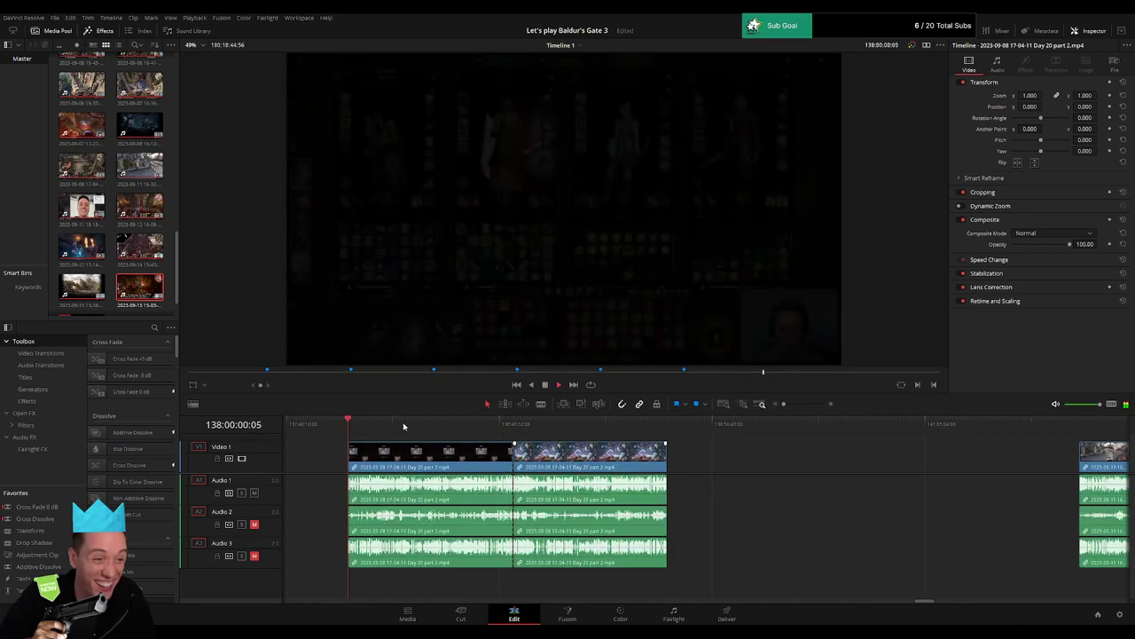
pyautogui.click(515, 424)
pyautogui.hscroll(2, 515, 444)
pyautogui.moveTo(512, 463); pyautogui.dragTo(764, 465)
pyautogui.click(555, 456)
pyautogui.hscroll(-3, 541, 458)
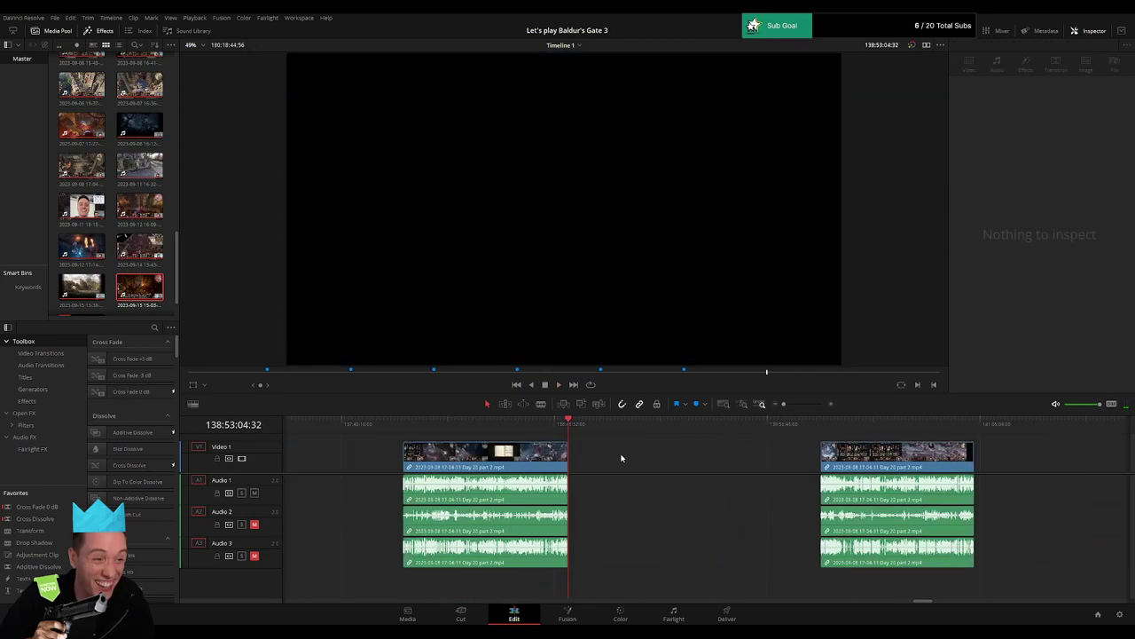
# Add a timeline marker named "70 episodes" at 138:53:04:32, at the end of the section starting at 138:00:00:00.
pyautogui.press('m')
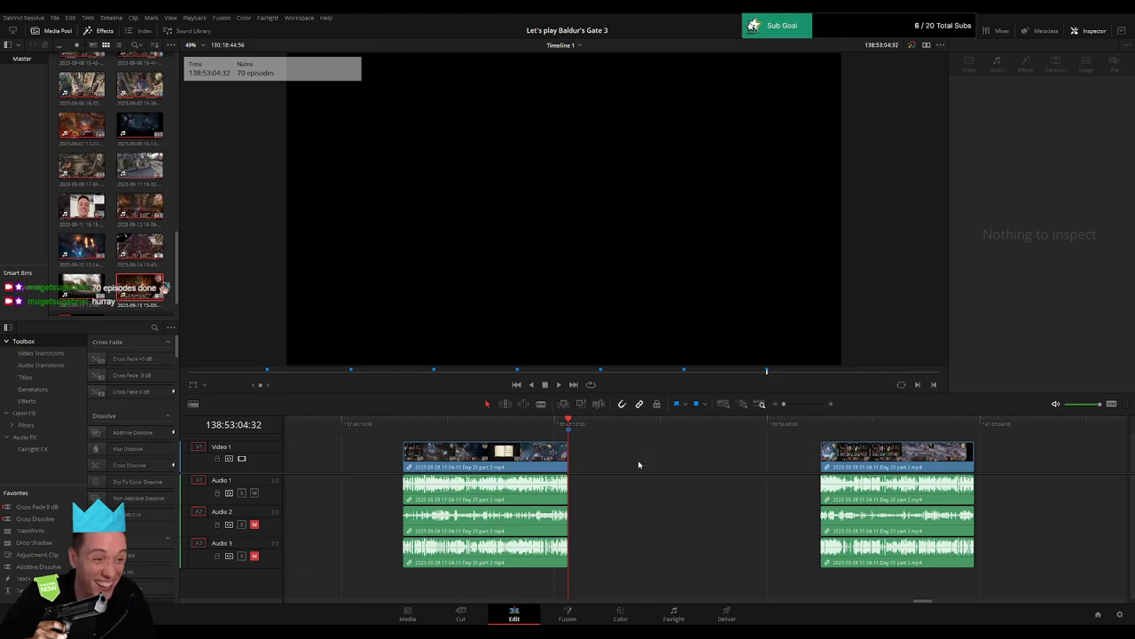
pyautogui.hscroll(3, 661, 462)
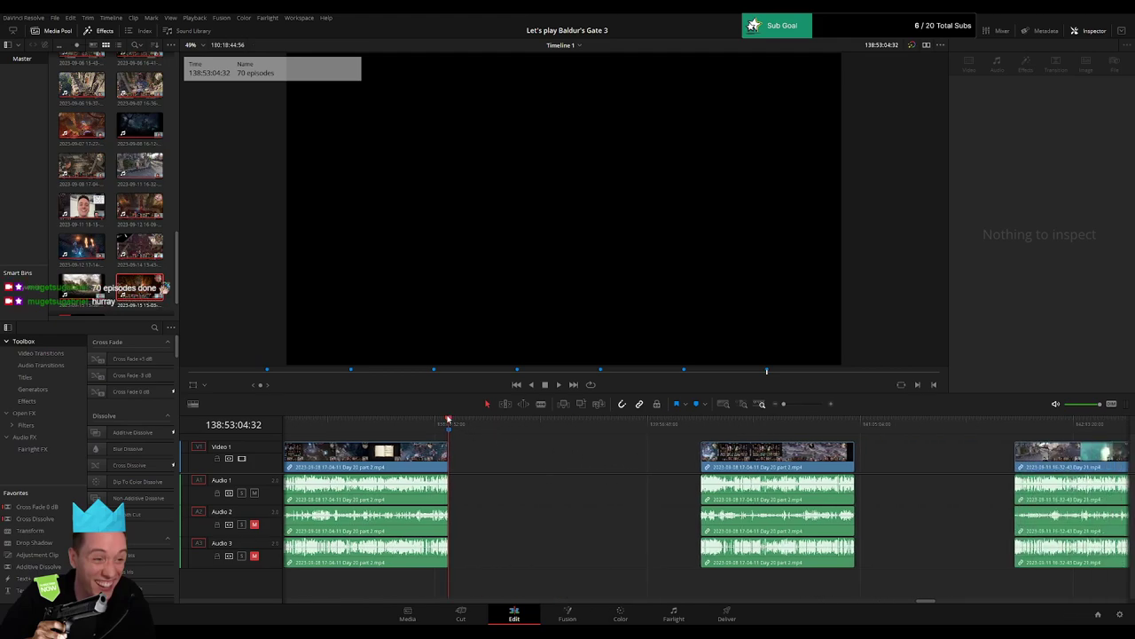
# Bring the playhead to about 140:00:00:00 in the empty stretch before the moved Day 20 part 2 section.
pyautogui.press('Home')
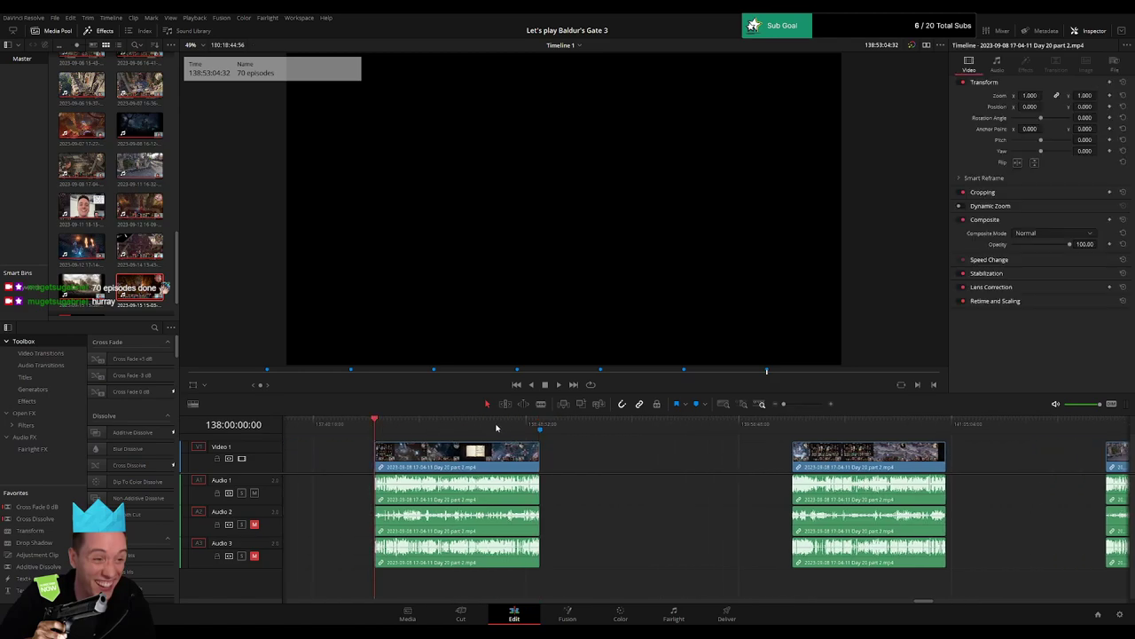
pyautogui.click(541, 421)
pyautogui.hscroll(4, 565, 453)
pyautogui.moveTo(378, 424); pyautogui.dragTo(585, 438)
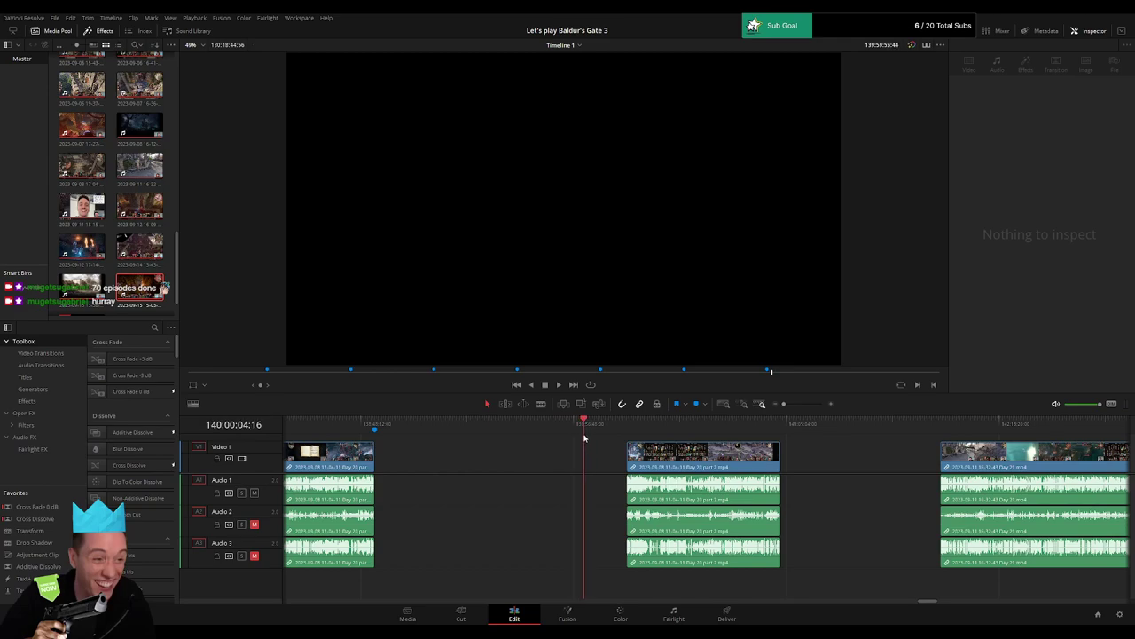
# Move the Day 20 part 2 clip so that it starts at 140:00:00:00 on the timeline.
pyautogui.click(786, 405)
pyautogui.moveTo(707, 427); pyautogui.dragTo(705, 426)
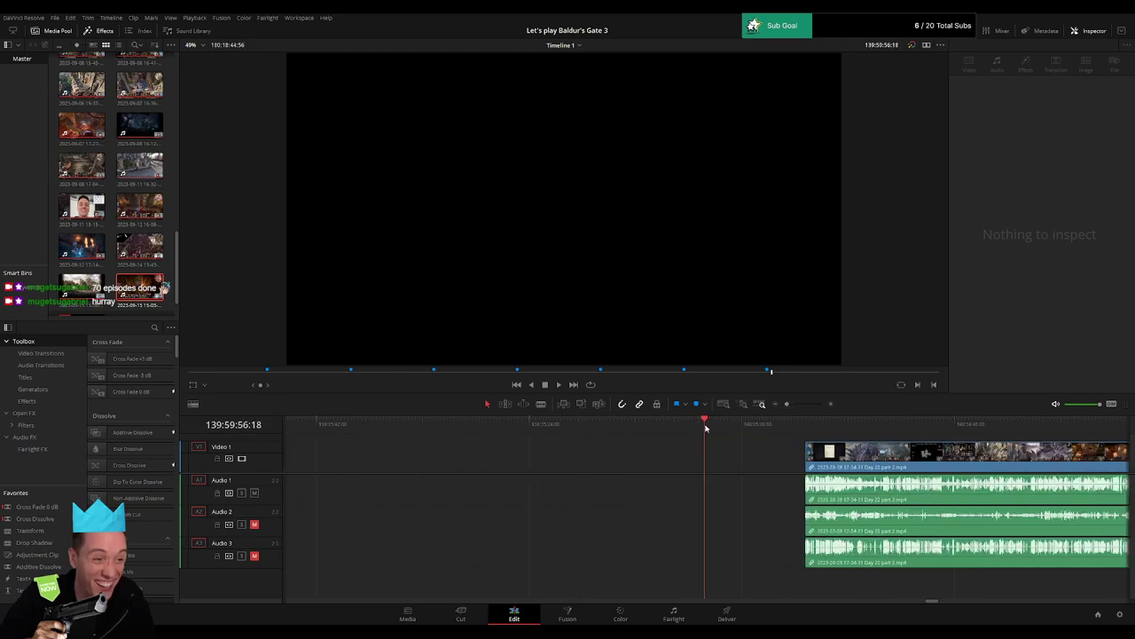
pyautogui.click(775, 405)
pyautogui.hscroll(3, 496, 435)
pyautogui.moveTo(593, 459); pyautogui.dragTo(550, 456)
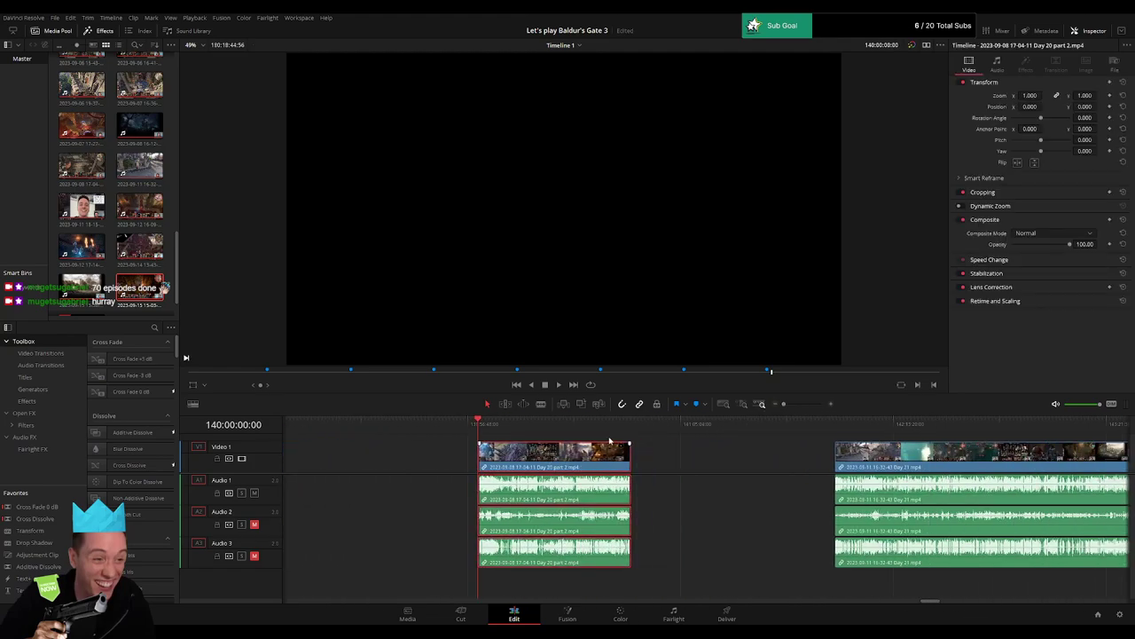
# Move the Day 21 clip directly against the end of the Day 20 part 2 clip.
pyautogui.click(633, 426)
pyautogui.click(687, 462)
pyautogui.moveTo(903, 463); pyautogui.dragTo(697, 459)
pyautogui.click(479, 428)
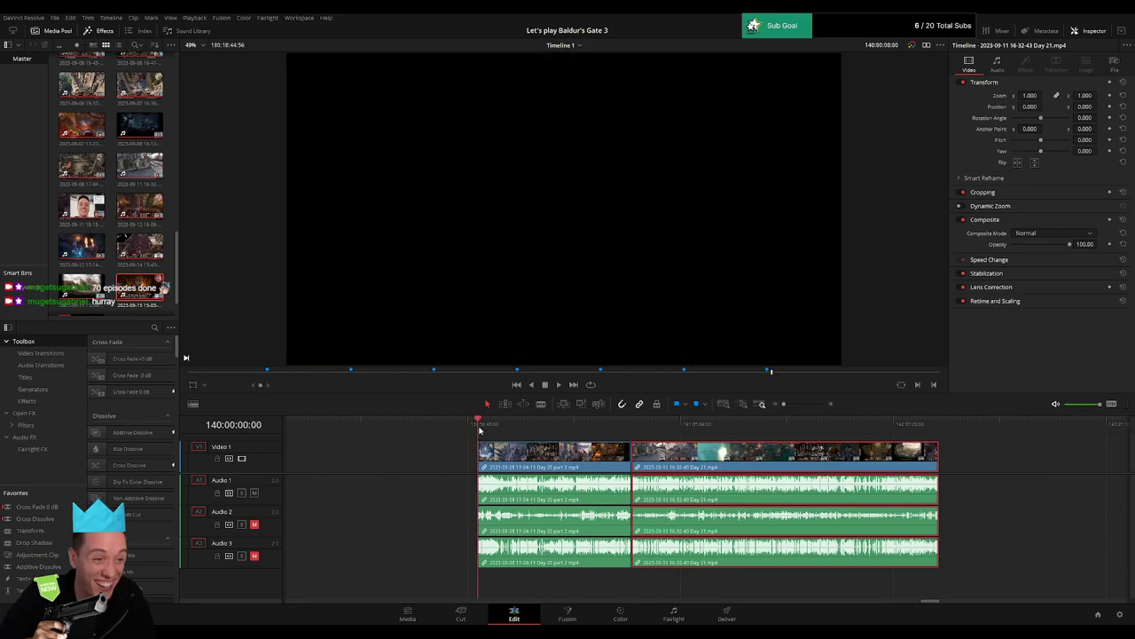
pyautogui.click(447, 456)
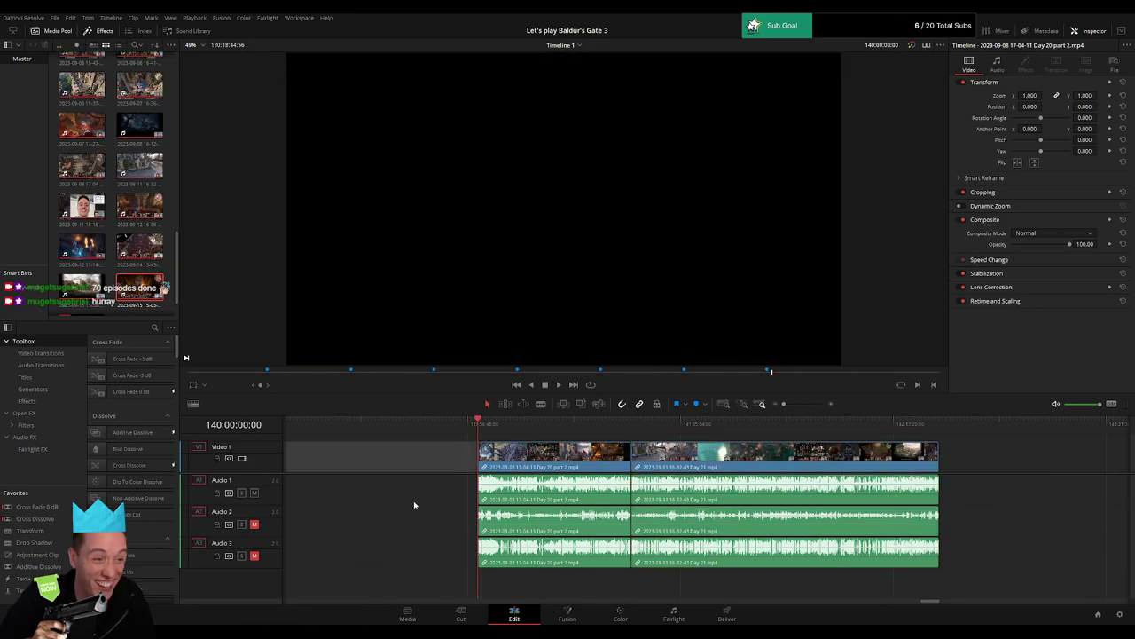
# Review the footage around the join of the Day 20 part 2 and Day 21 clips and add the default transition there on all tracks.
pyautogui.press('space')
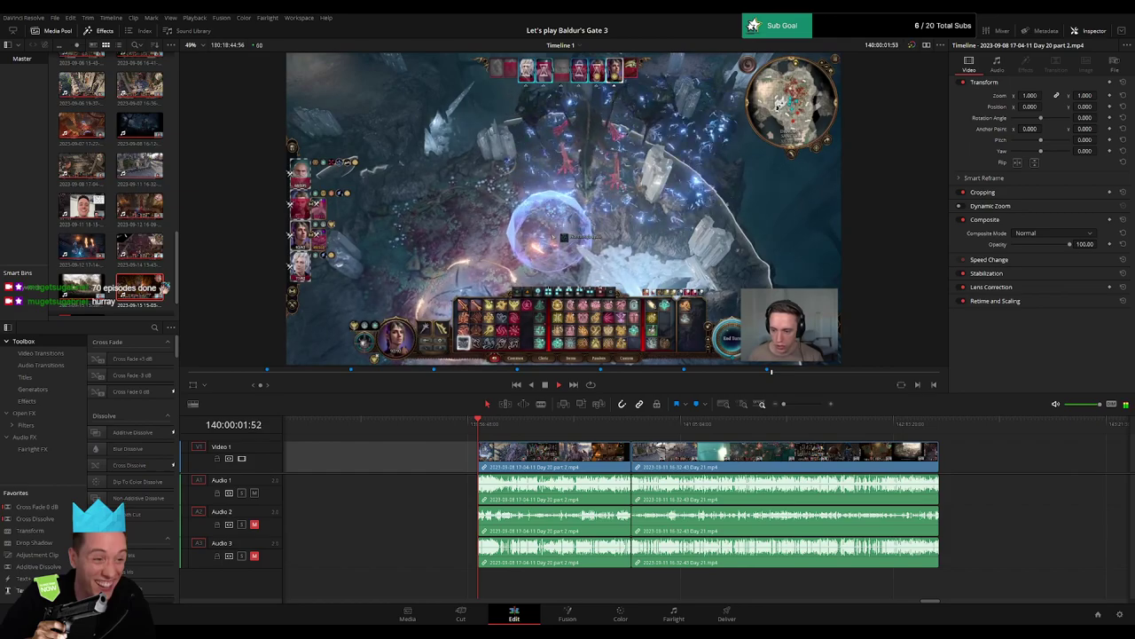
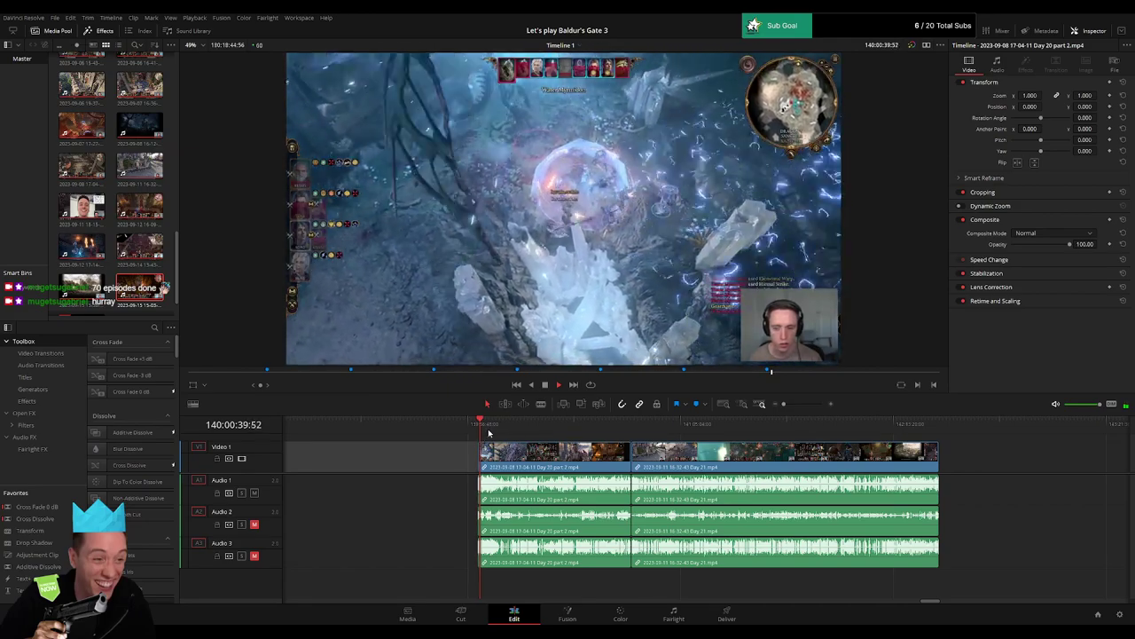
pyautogui.moveTo(487, 432); pyautogui.dragTo(658, 432)
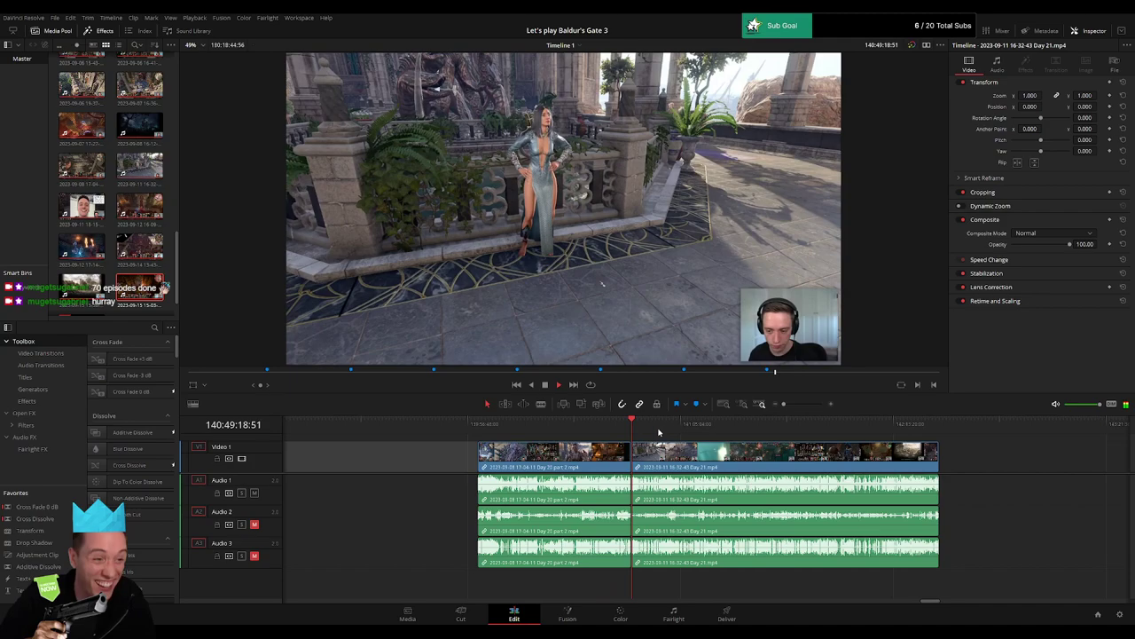
pyautogui.moveTo(789, 406); pyautogui.dragTo(809, 405)
pyautogui.moveTo(709, 423); pyautogui.dragTo(418, 426)
pyautogui.hscroll(-3, 399, 428)
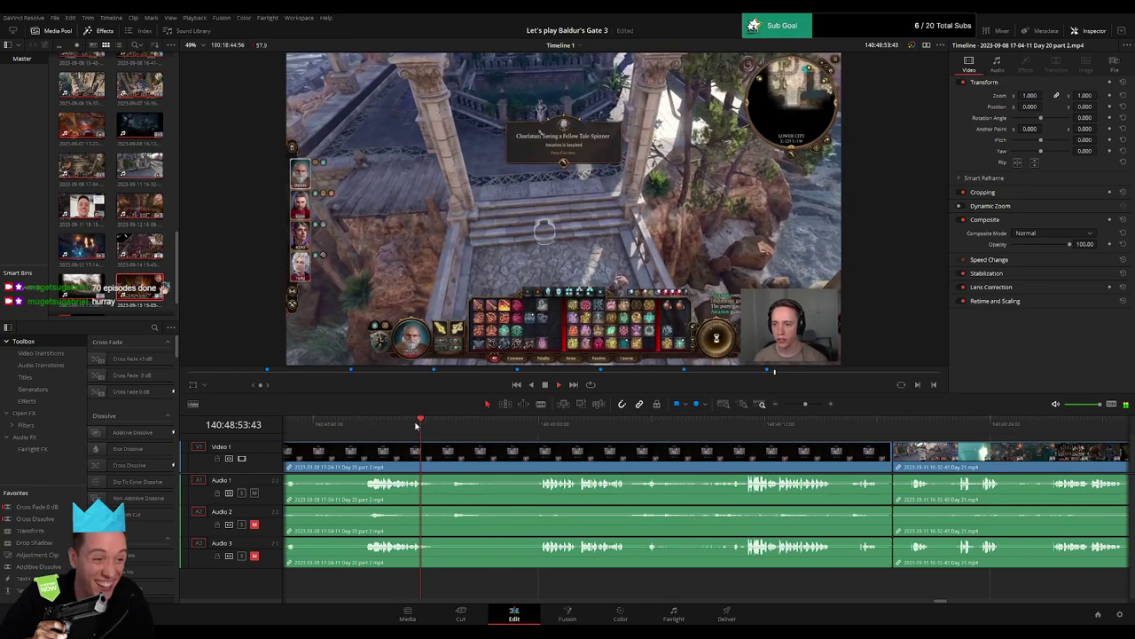
pyautogui.moveTo(339, 426); pyautogui.dragTo(713, 429)
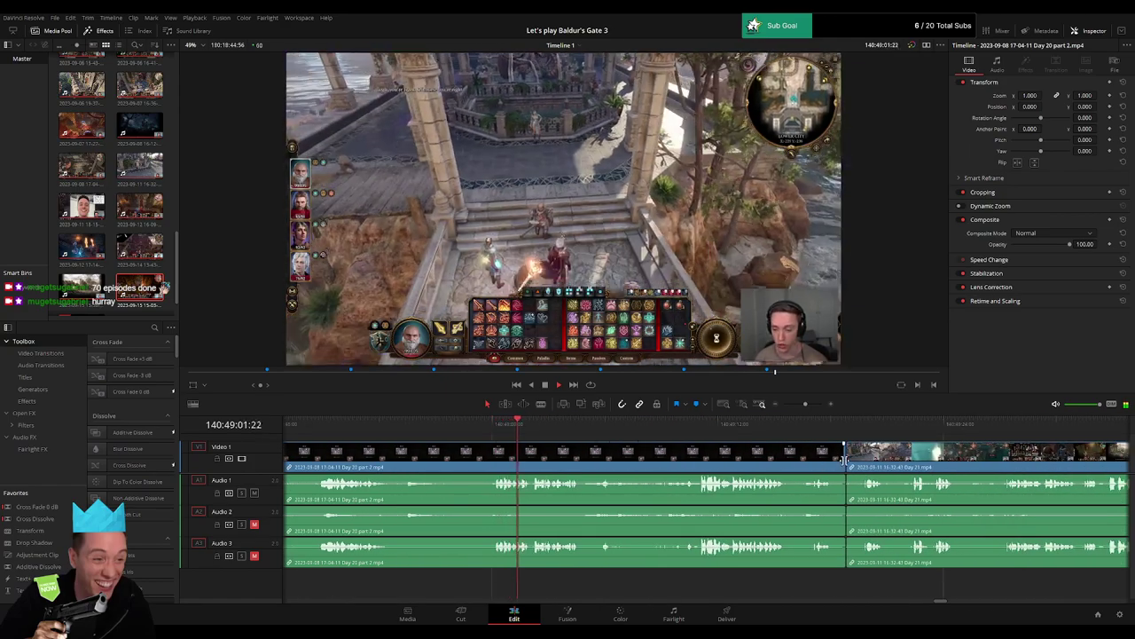
pyautogui.hotkey('ctrl', 't')
# Scrub through the opening of the Day 21 clip after the transition, up to the first dialogue scene.
pyautogui.moveTo(840, 425); pyautogui.dragTo(927, 441)
pyautogui.hscroll(5, 937, 433)
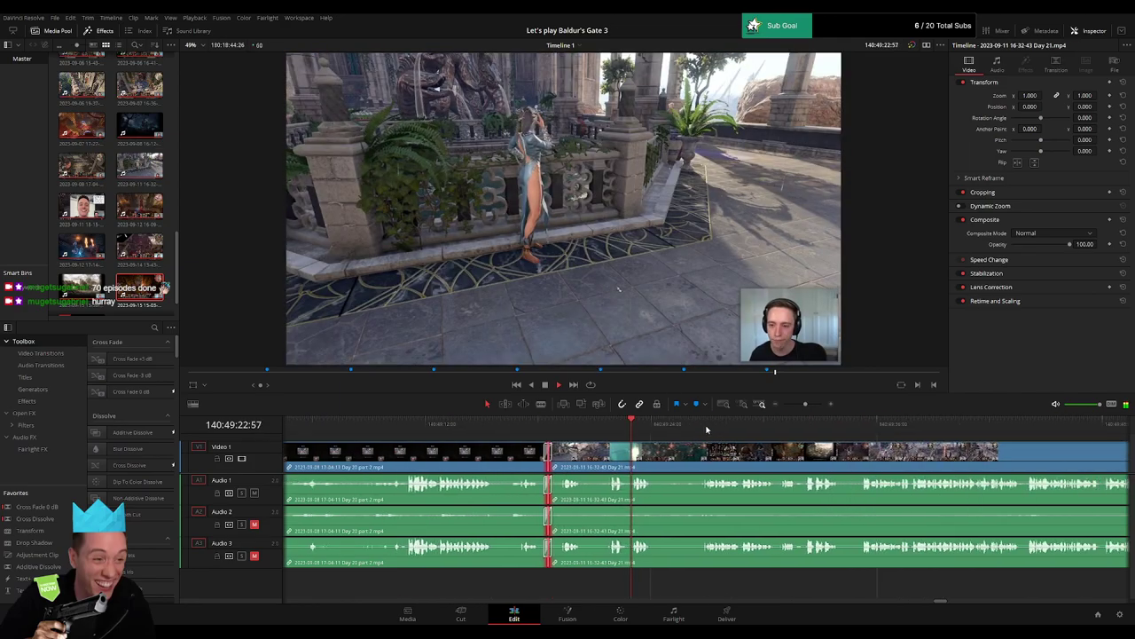
pyautogui.click(707, 428)
pyautogui.moveTo(713, 433); pyautogui.dragTo(914, 430)
pyautogui.moveTo(806, 405); pyautogui.dragTo(799, 405)
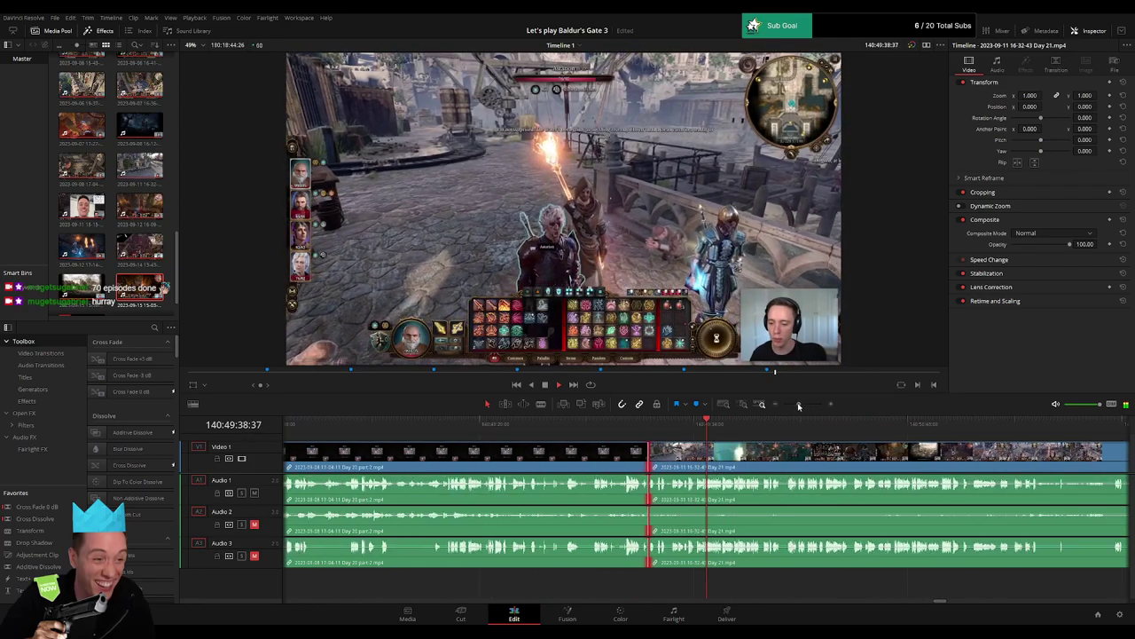
pyautogui.click(773, 426)
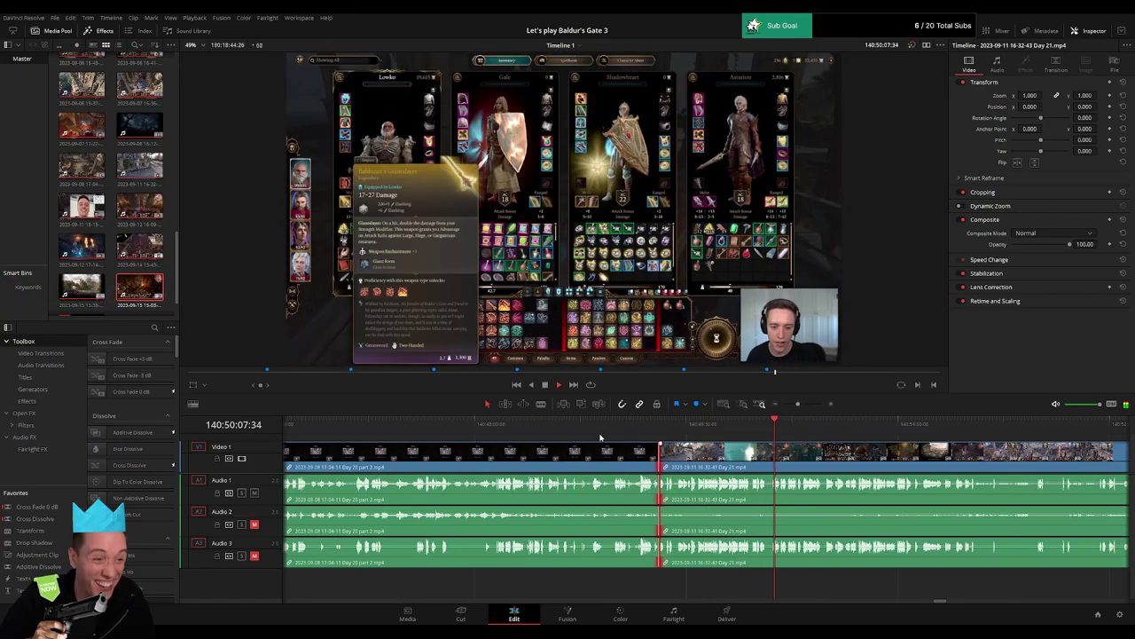
pyautogui.click(881, 435)
pyautogui.click(990, 434)
pyautogui.hscroll(7, 993, 435)
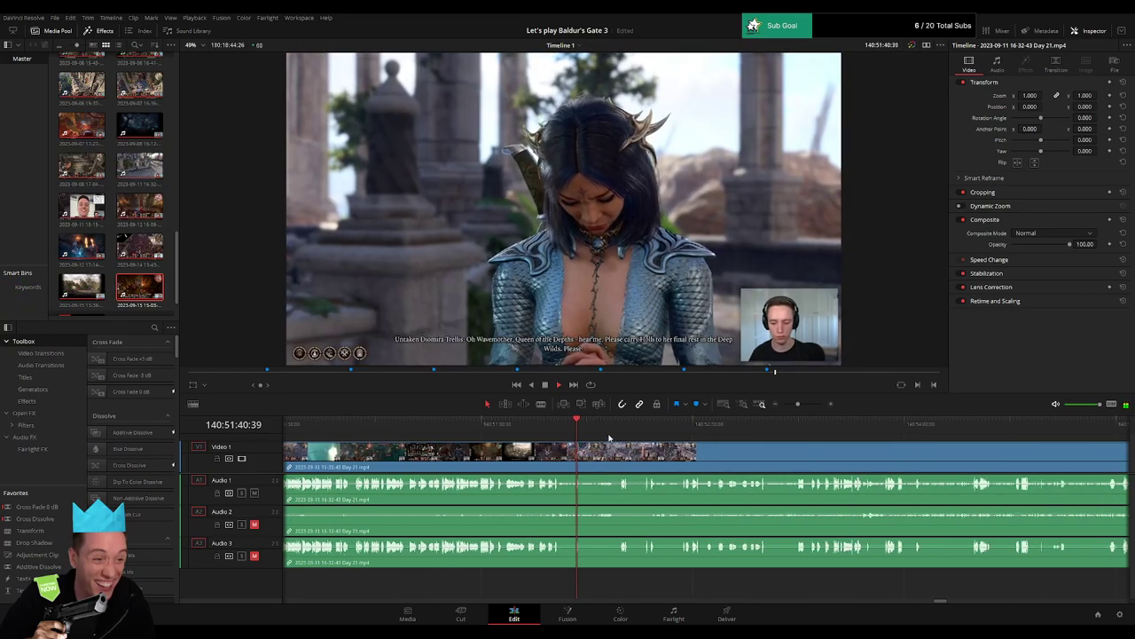
# Locate the moment before the first dialogue in the Day 21 clip and split the clip at 140:51:33:00.
pyautogui.click(544, 431)
pyautogui.moveTo(797, 404); pyautogui.dragTo(806, 404)
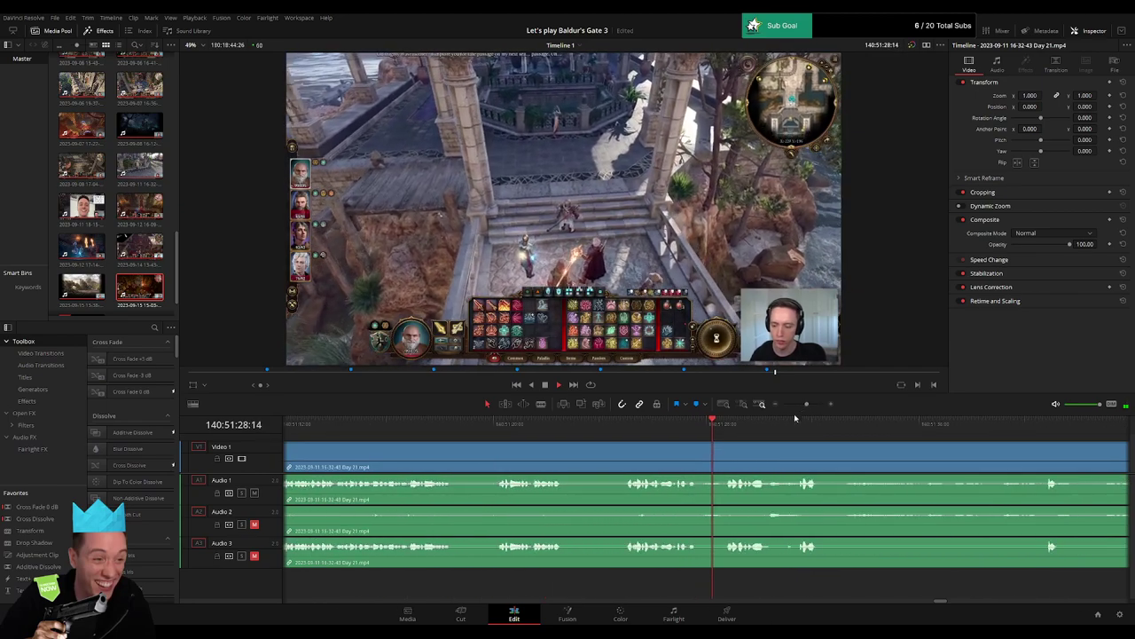
pyautogui.click(787, 427)
pyautogui.hscroll(4, 642, 438)
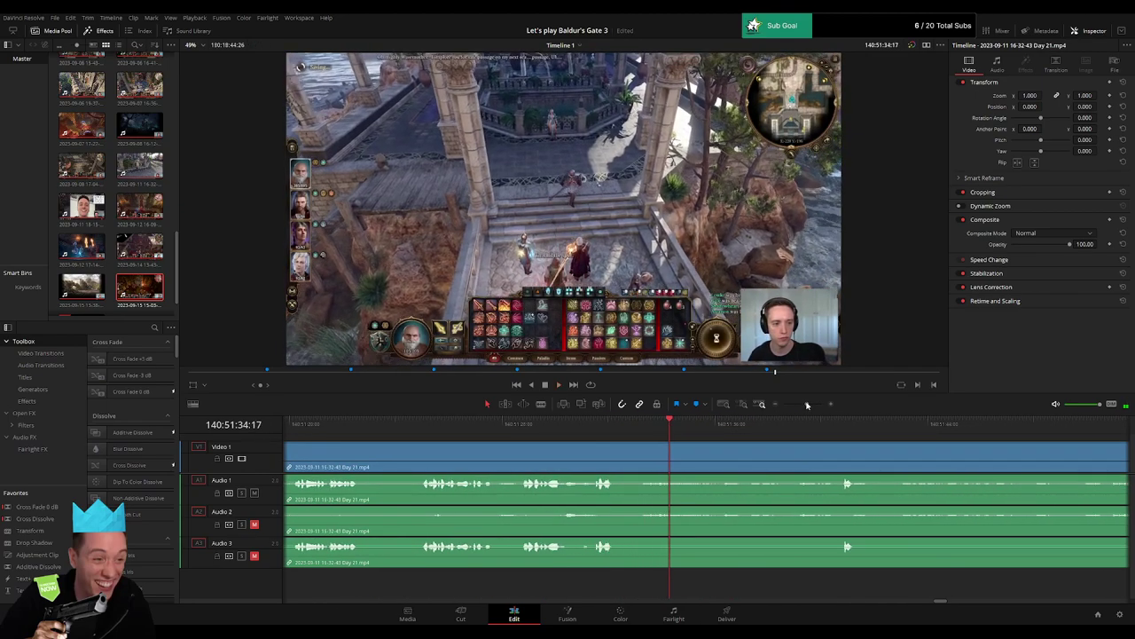
pyautogui.moveTo(807, 405); pyautogui.dragTo(810, 405)
pyautogui.moveTo(659, 424); pyautogui.dragTo(694, 476)
pyautogui.press('b')
pyautogui.click(646, 446)
pyautogui.press('a')
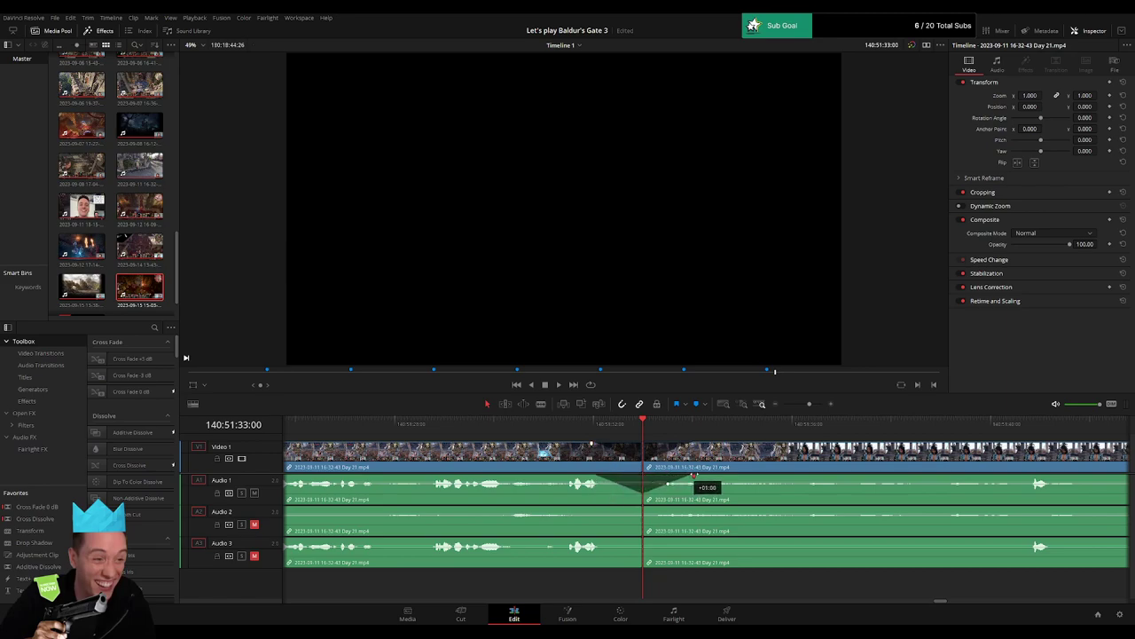
# Finish the one-second fades on the audio tracks at the 140:51:33:00 cut and play the transition back.
pyautogui.moveTo(639, 507); pyautogui.dragTo(686, 507)
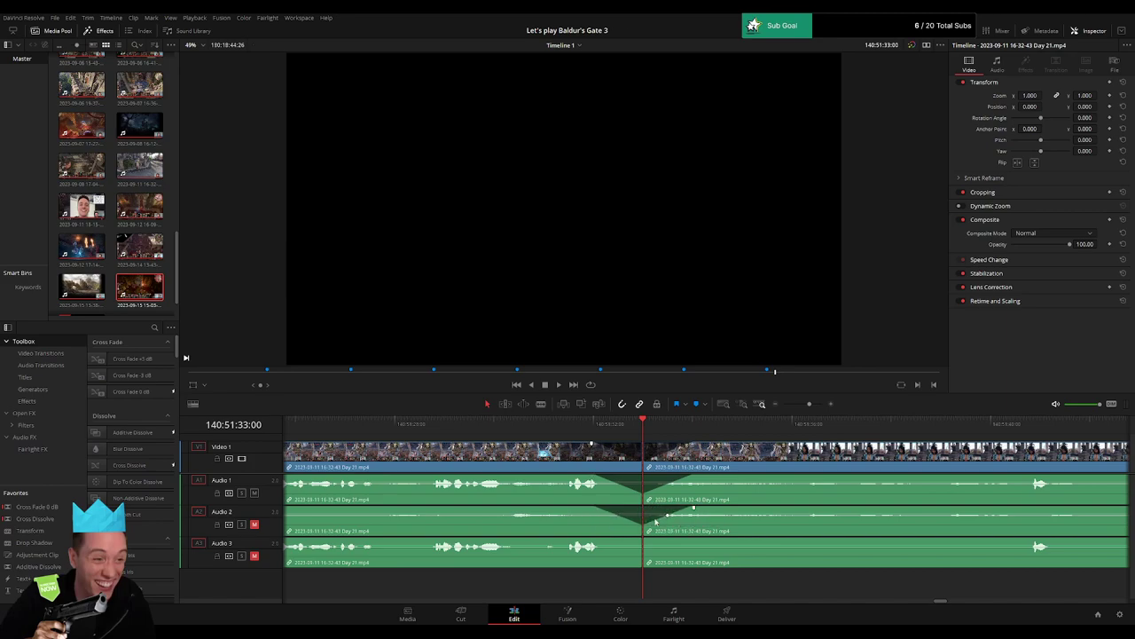
pyautogui.moveTo(641, 538); pyautogui.dragTo(689, 539)
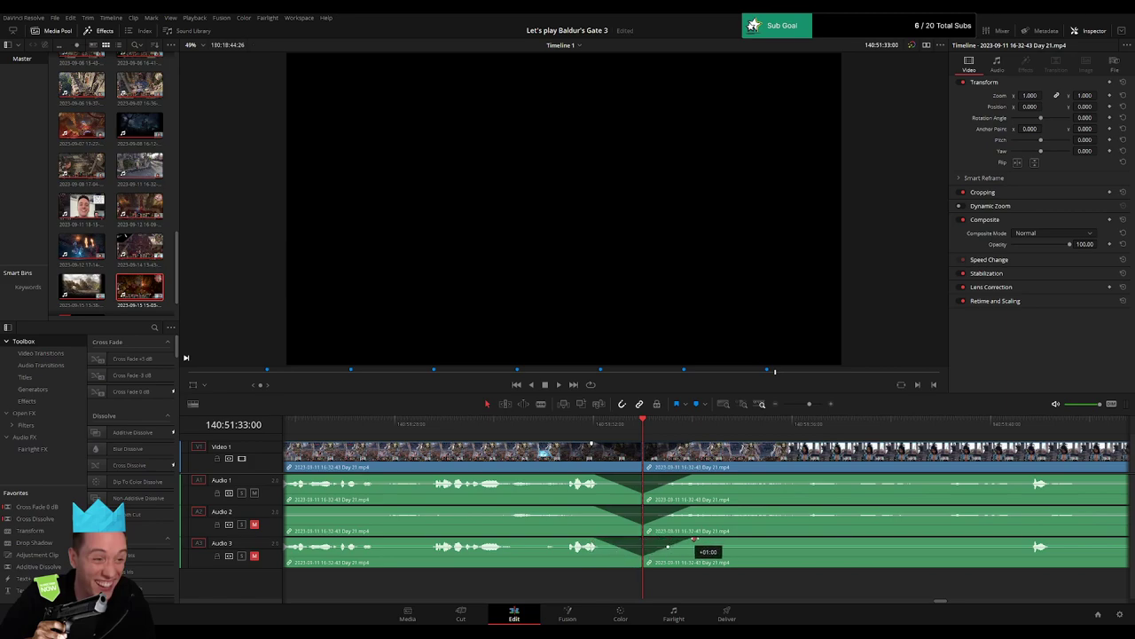
pyautogui.click(583, 433)
pyautogui.press('space')
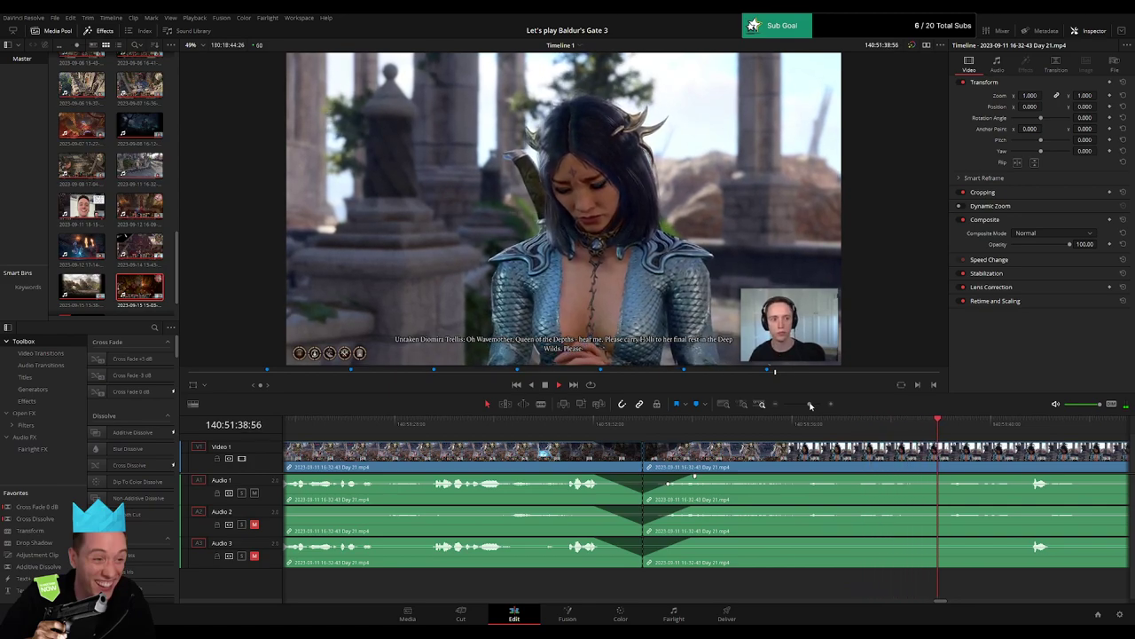
# Check the dialogue footage following the fade and return to the cut at 140:51:33:00.
pyautogui.moveTo(810, 406); pyautogui.dragTo(800, 405)
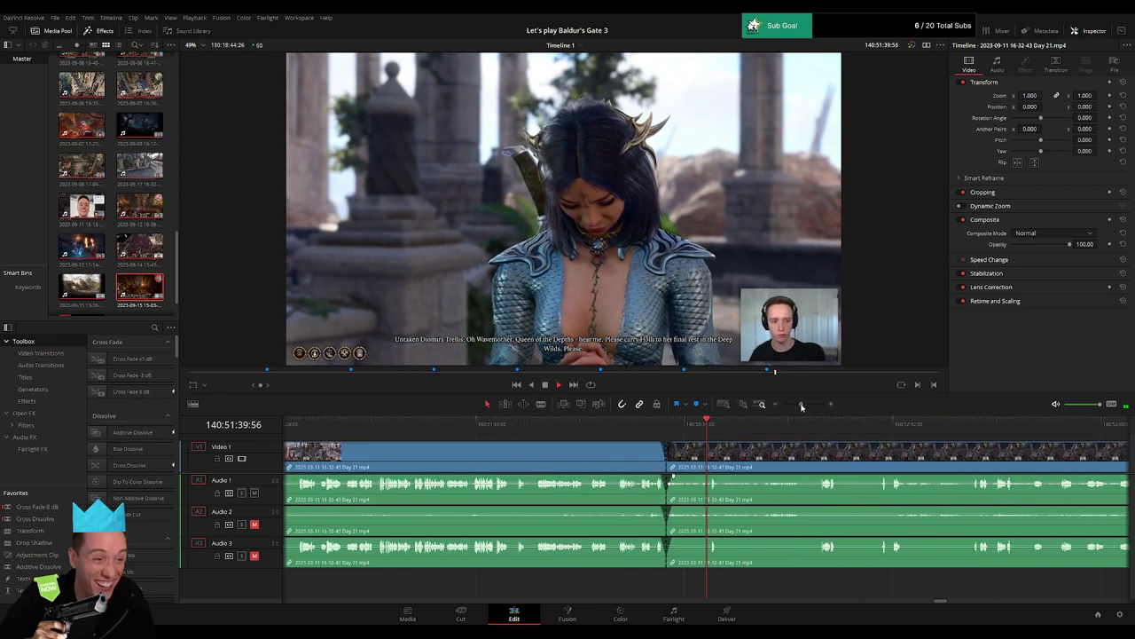
pyautogui.click(750, 428)
pyautogui.click(776, 426)
pyautogui.click(808, 426)
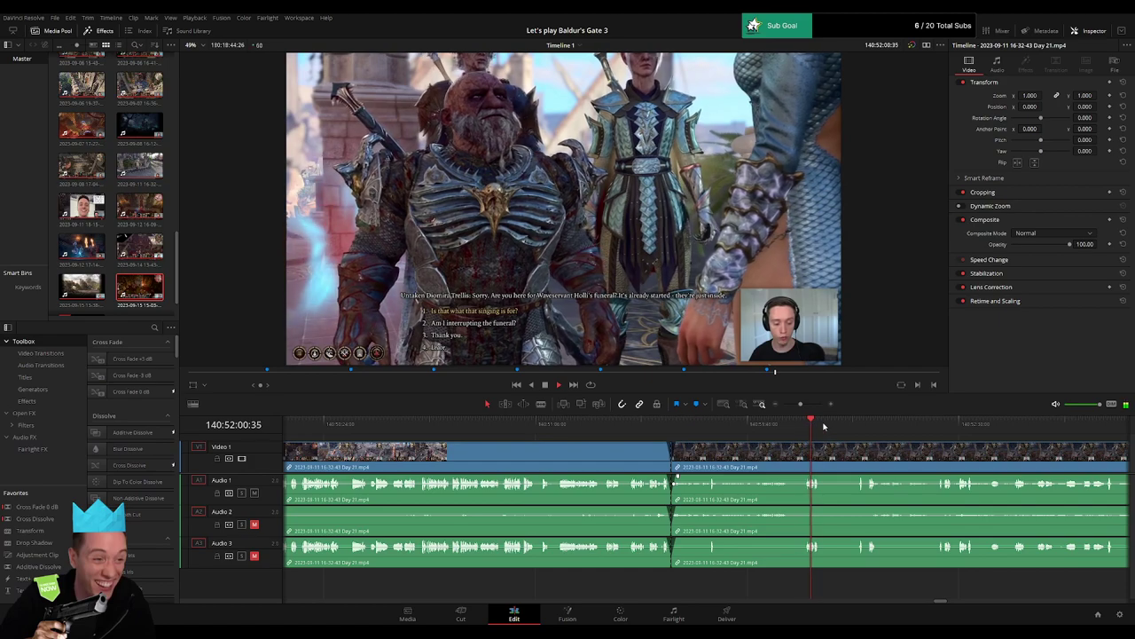
pyautogui.moveTo(823, 427); pyautogui.dragTo(868, 429)
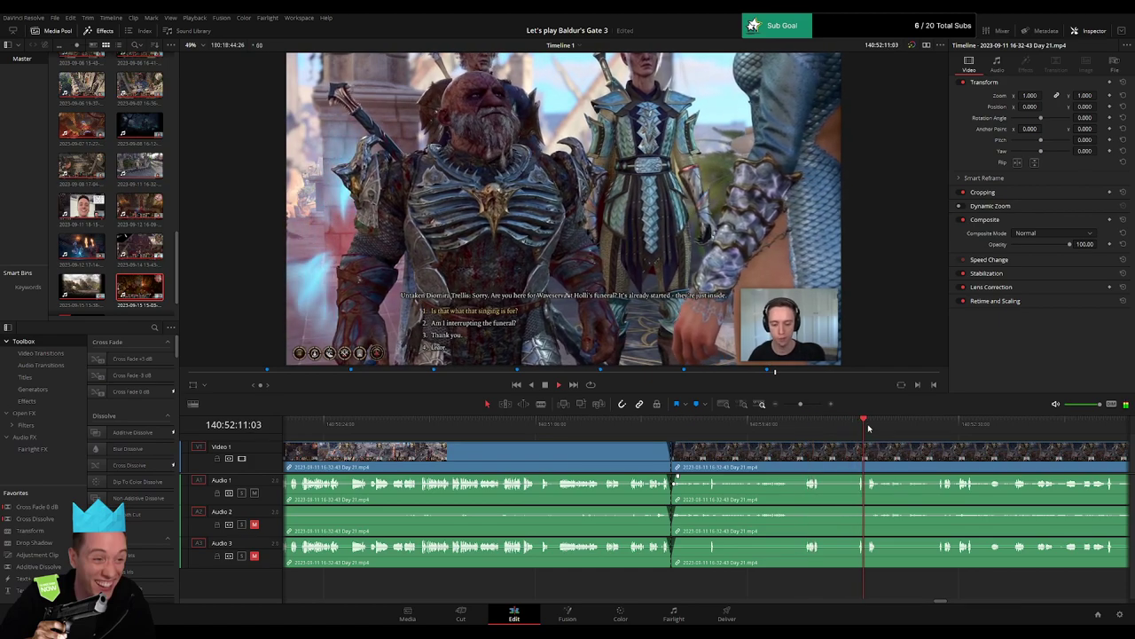
pyautogui.moveTo(800, 405); pyautogui.dragTo(784, 406)
pyautogui.moveTo(837, 470); pyautogui.dragTo(668, 463)
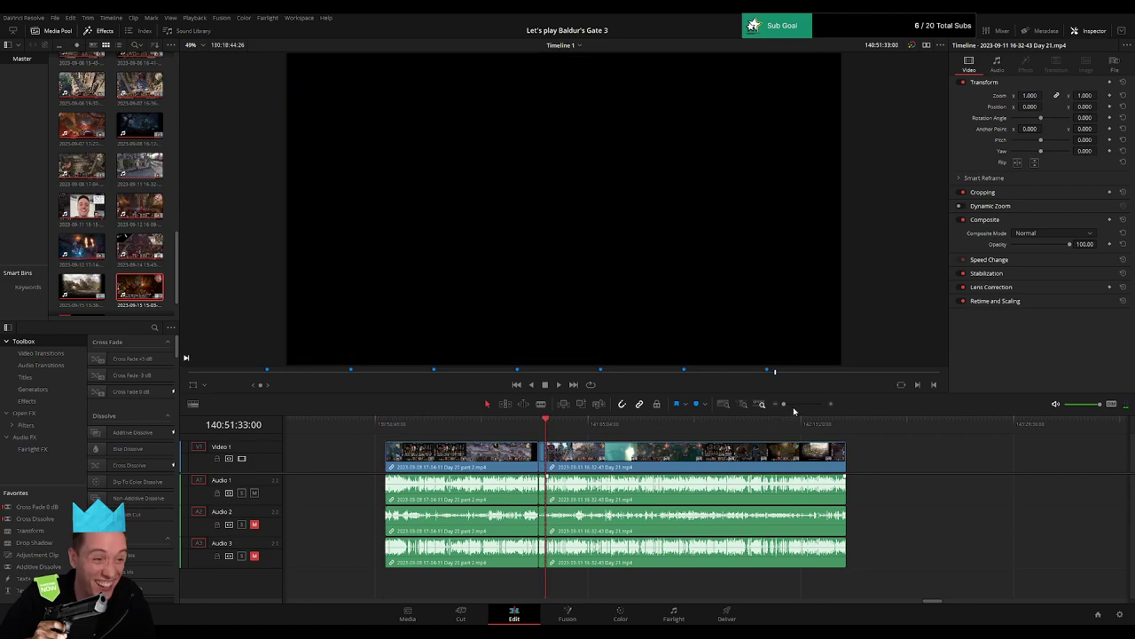
# Scrub through the temple footage in the second Day 21 section, from the arrival to the priestess conversation.
pyautogui.moveTo(794, 410); pyautogui.dragTo(801, 406)
pyautogui.hscroll(5, 840, 471)
pyautogui.moveTo(861, 428); pyautogui.dragTo(922, 430)
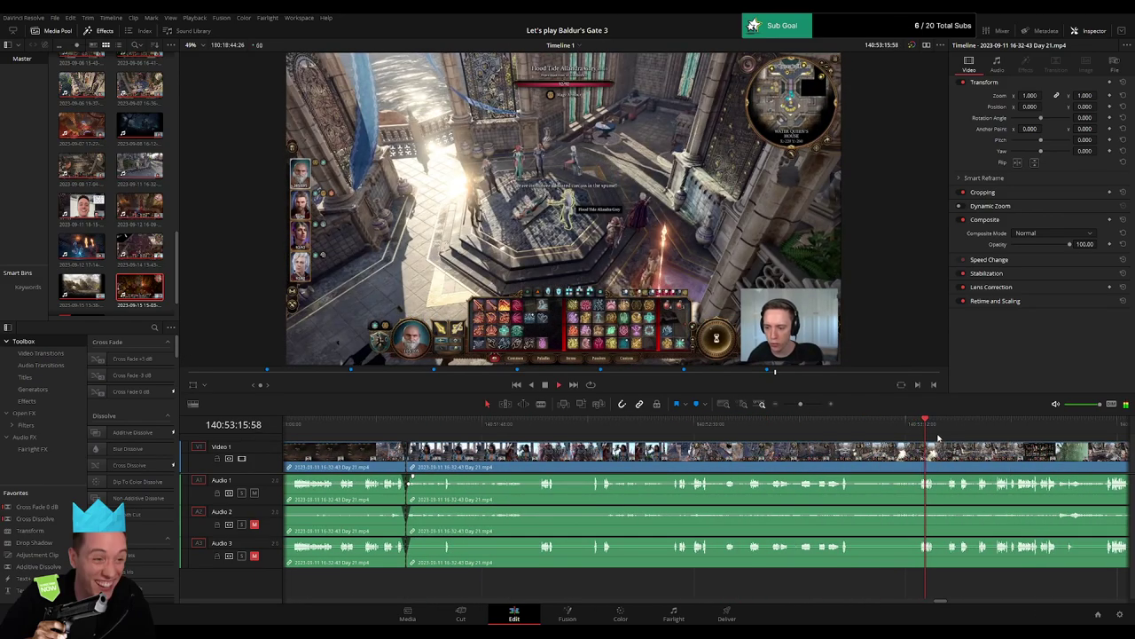
pyautogui.click(916, 432)
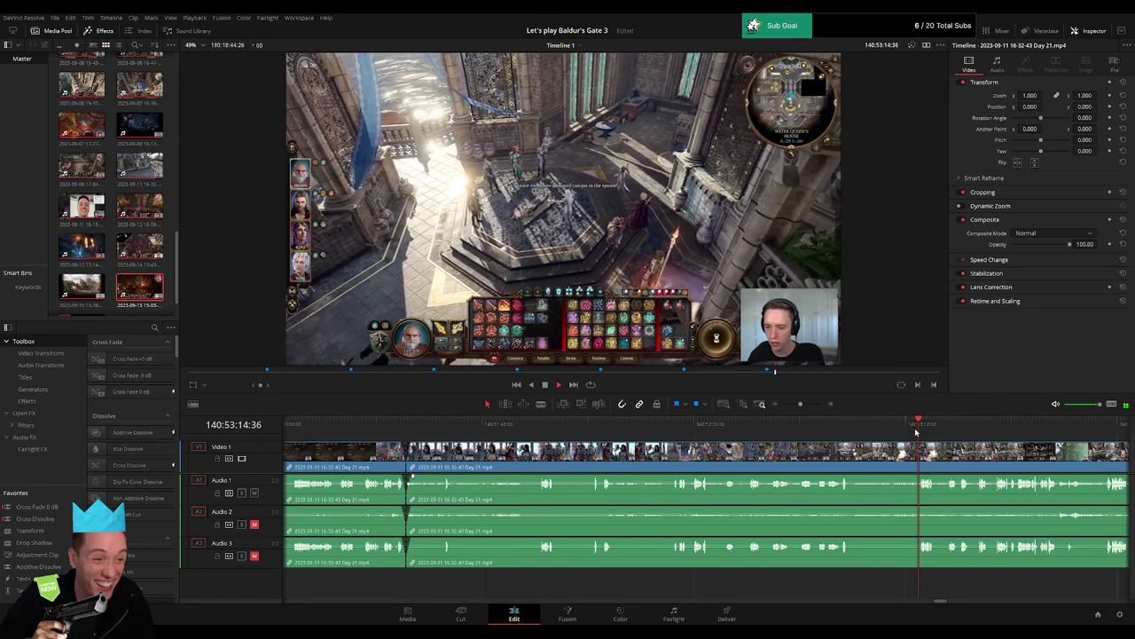
pyautogui.moveTo(870, 434); pyautogui.dragTo(853, 432)
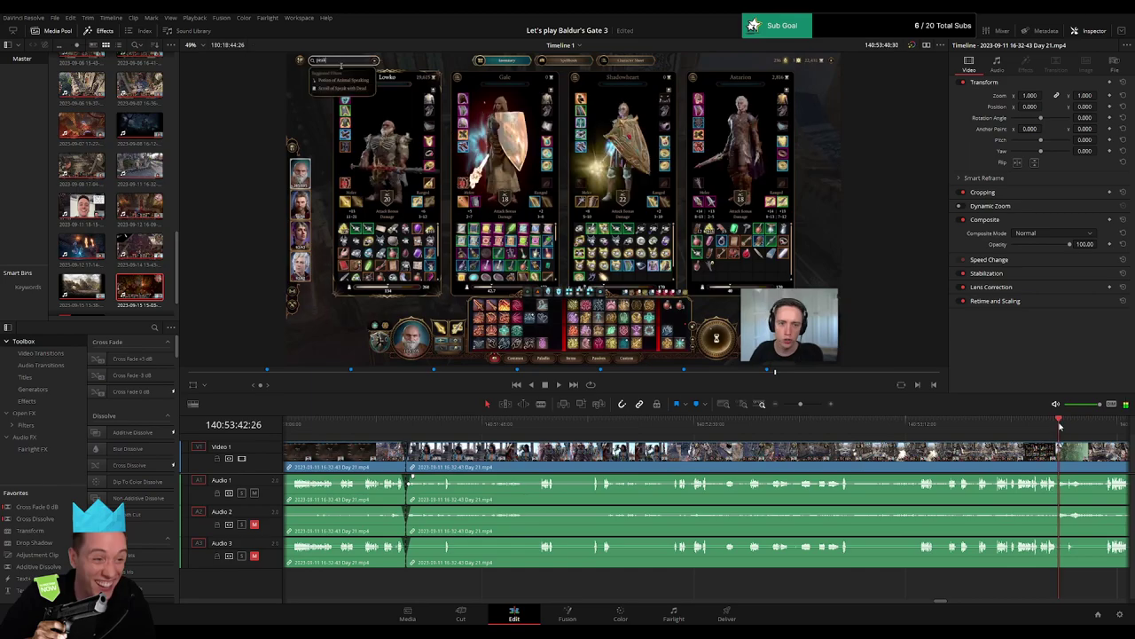
pyautogui.hscroll(5, 1060, 427)
pyautogui.click(695, 431)
pyautogui.moveTo(719, 433); pyautogui.dragTo(884, 435)
pyautogui.press('space')
pyautogui.hscroll(3, 878, 433)
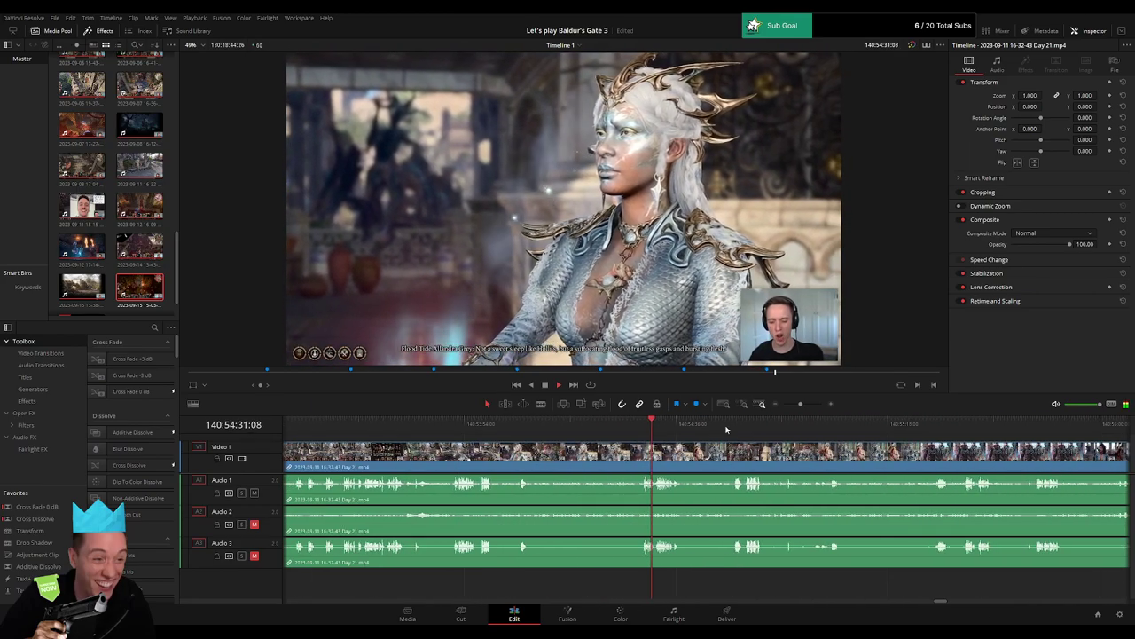
# Skim the rest of the priestess conversation in the Day 21 footage up to the exploration outside.
pyautogui.moveTo(727, 426); pyautogui.dragTo(660, 453)
pyautogui.hscroll(2, 660, 454)
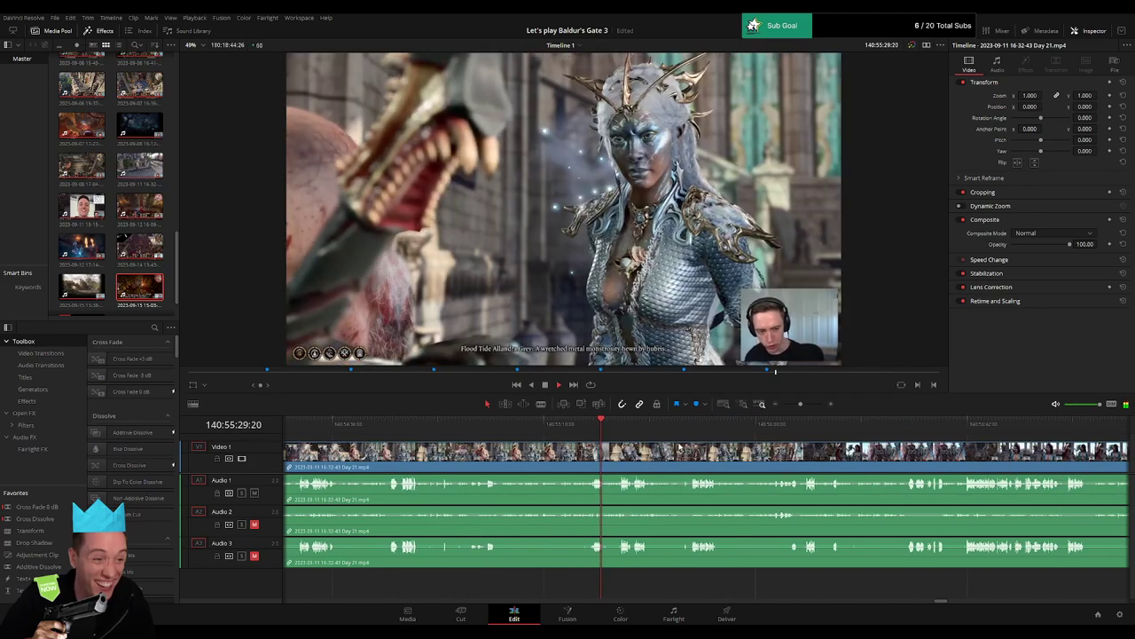
pyautogui.click(693, 423)
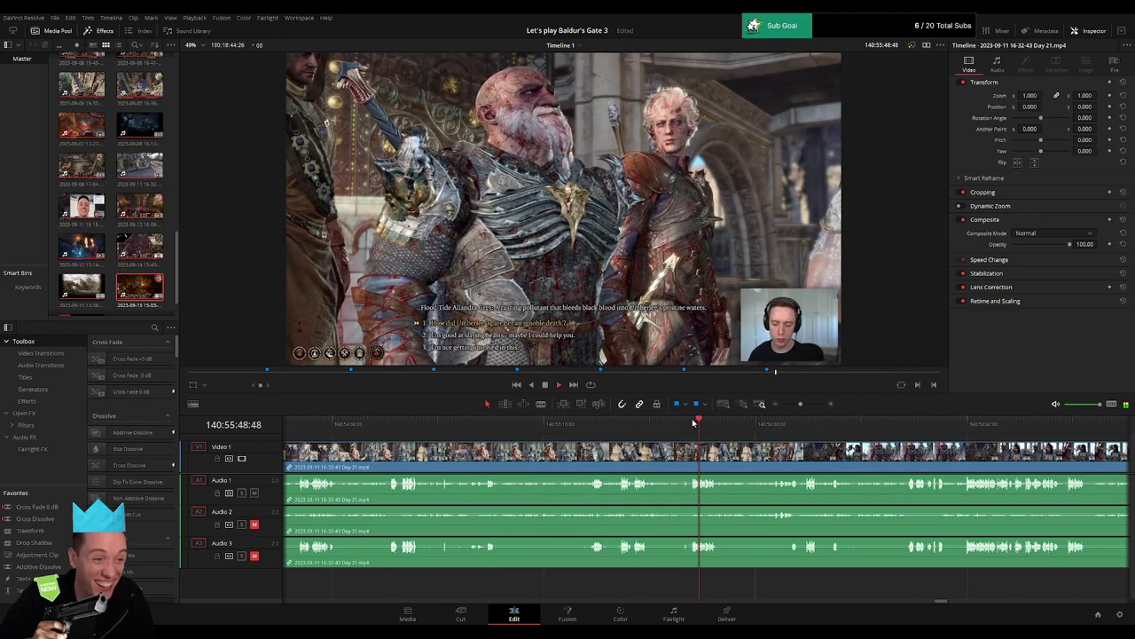
pyautogui.click(855, 426)
pyautogui.click(963, 429)
pyautogui.moveTo(979, 438); pyautogui.dragTo(554, 446)
pyautogui.click(691, 429)
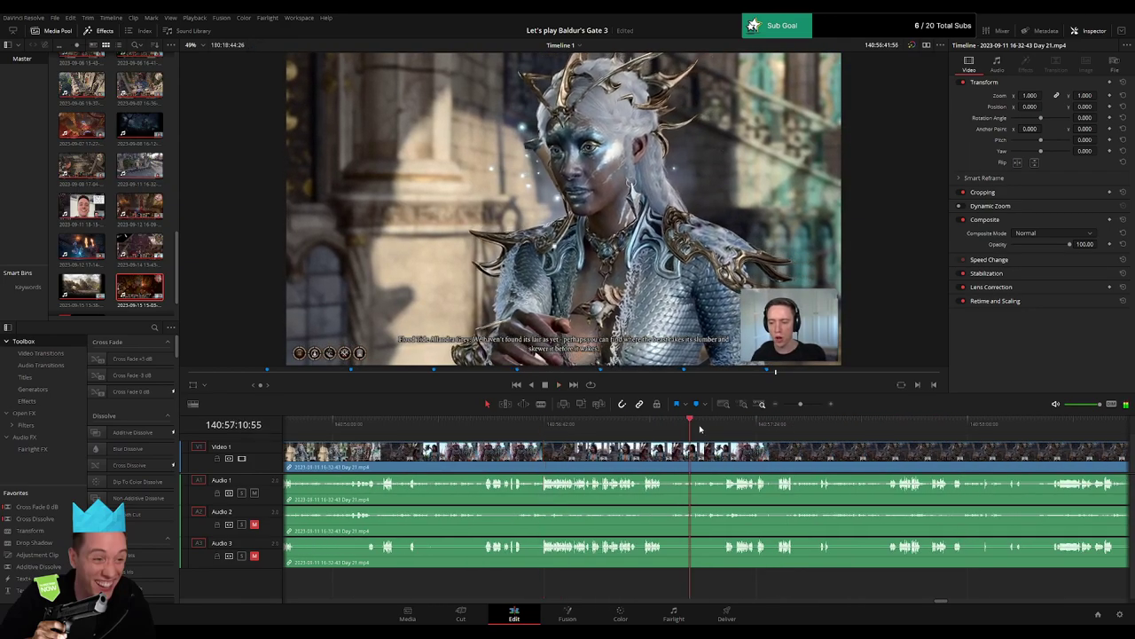
pyautogui.click(950, 424)
pyautogui.click(890, 431)
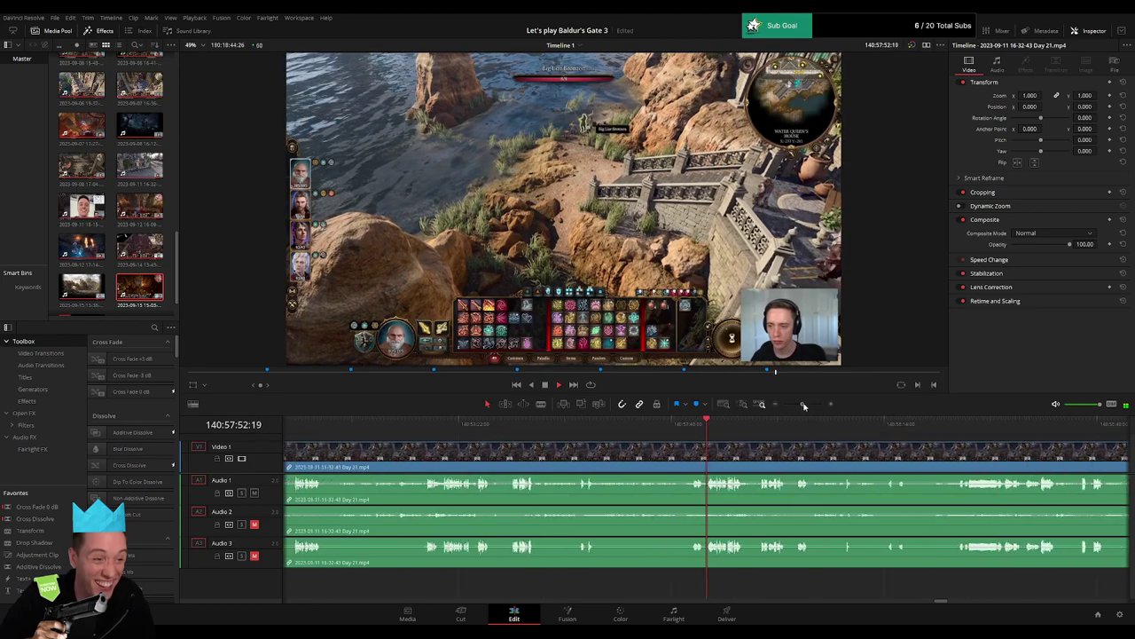
# Locate the moment just before the temple priestess speaks and roll the cut between the two Day 21 clips to 140:57:27:30.
pyautogui.click(537, 426)
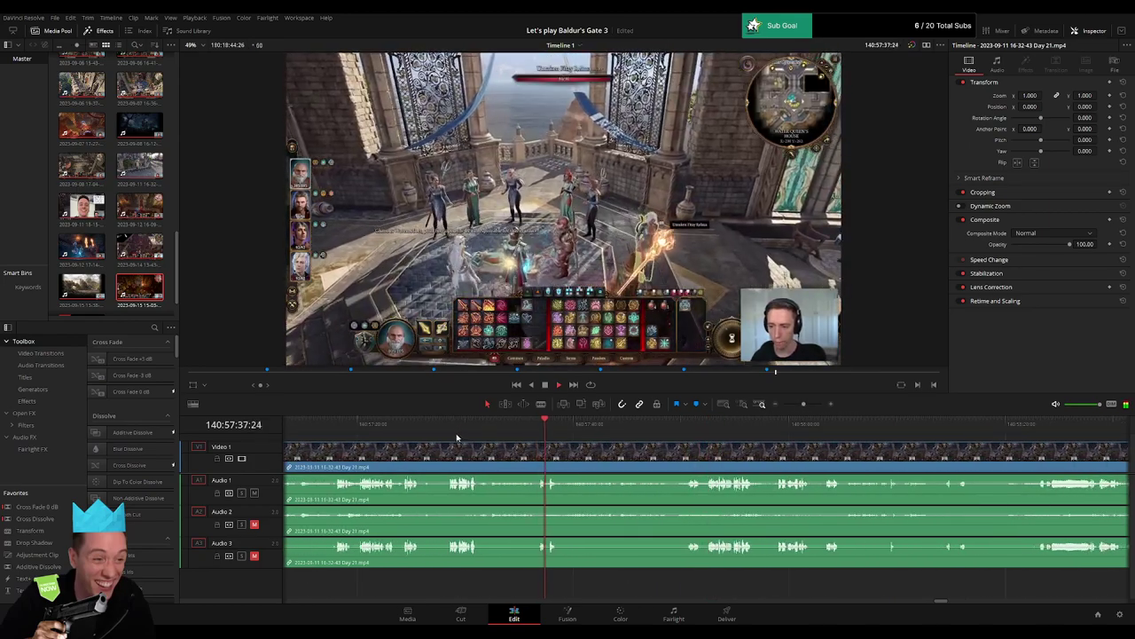
pyautogui.click(453, 426)
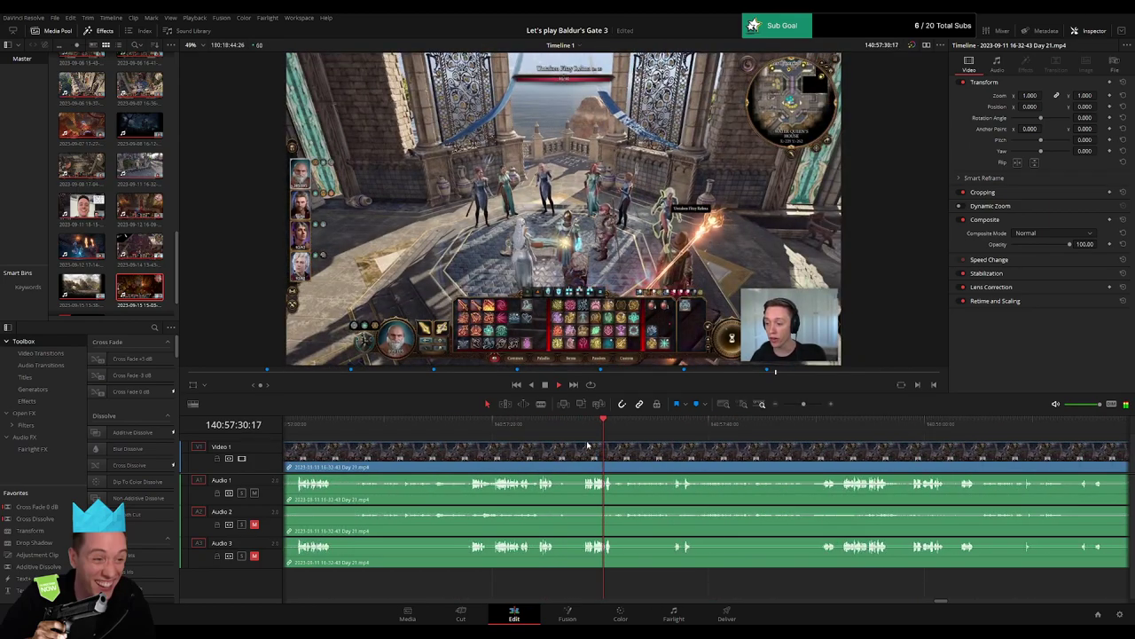
pyautogui.click(584, 431)
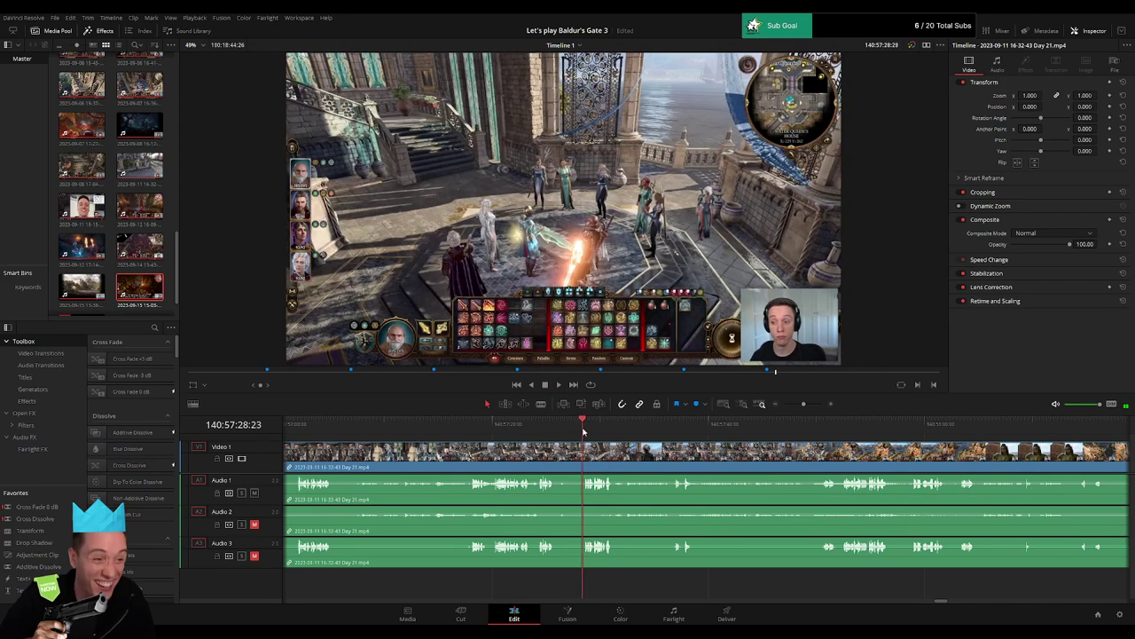
pyautogui.moveTo(583, 430); pyautogui.dragTo(579, 432)
pyautogui.scroll(3, 788, 414)
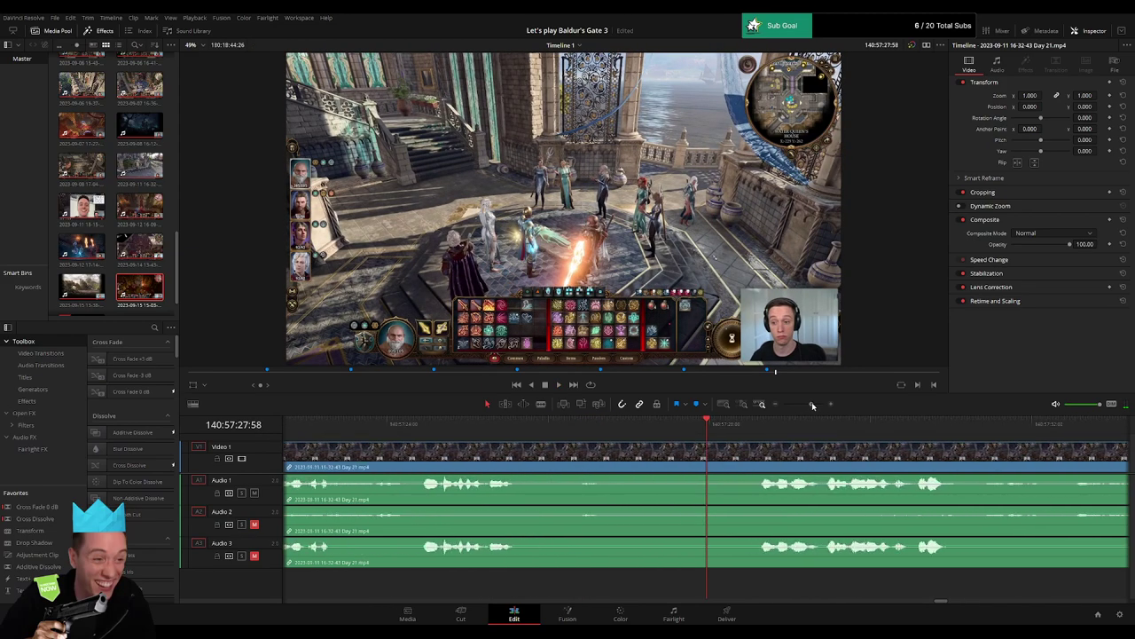
pyautogui.moveTo(796, 432); pyautogui.dragTo(645, 443)
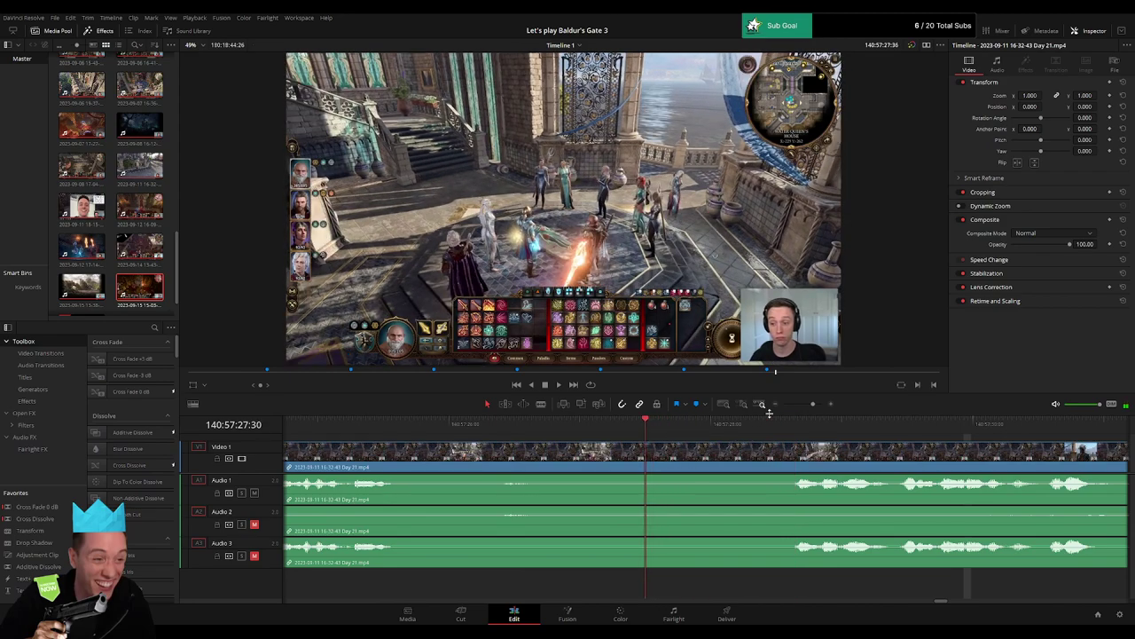
pyautogui.scroll(-3, 791, 410)
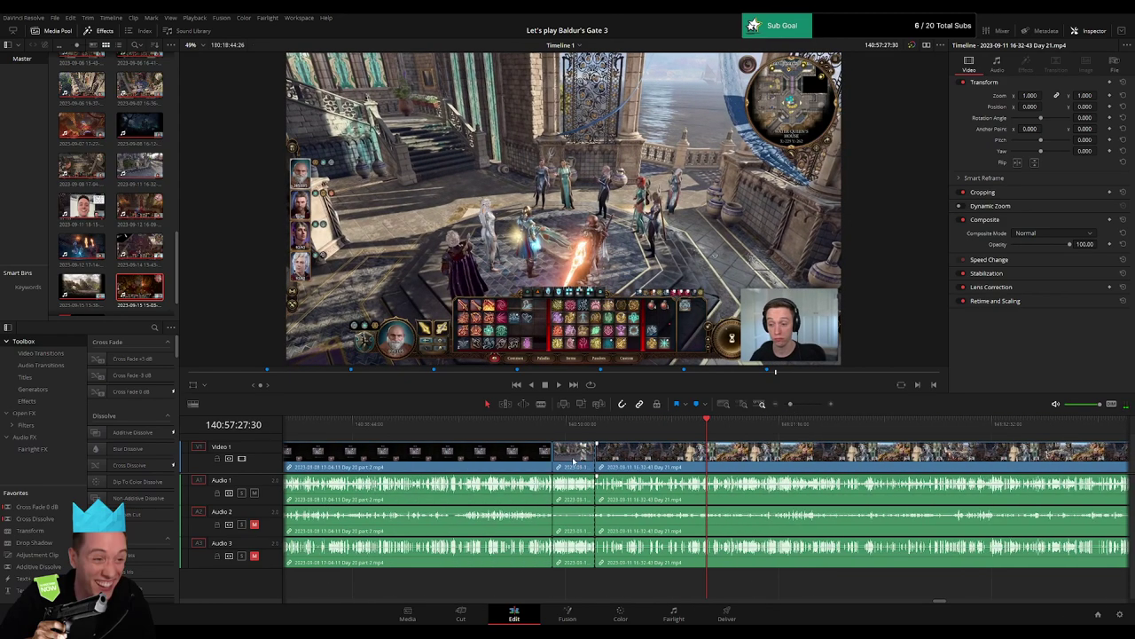
pyautogui.moveTo(596, 450); pyautogui.dragTo(707, 450)
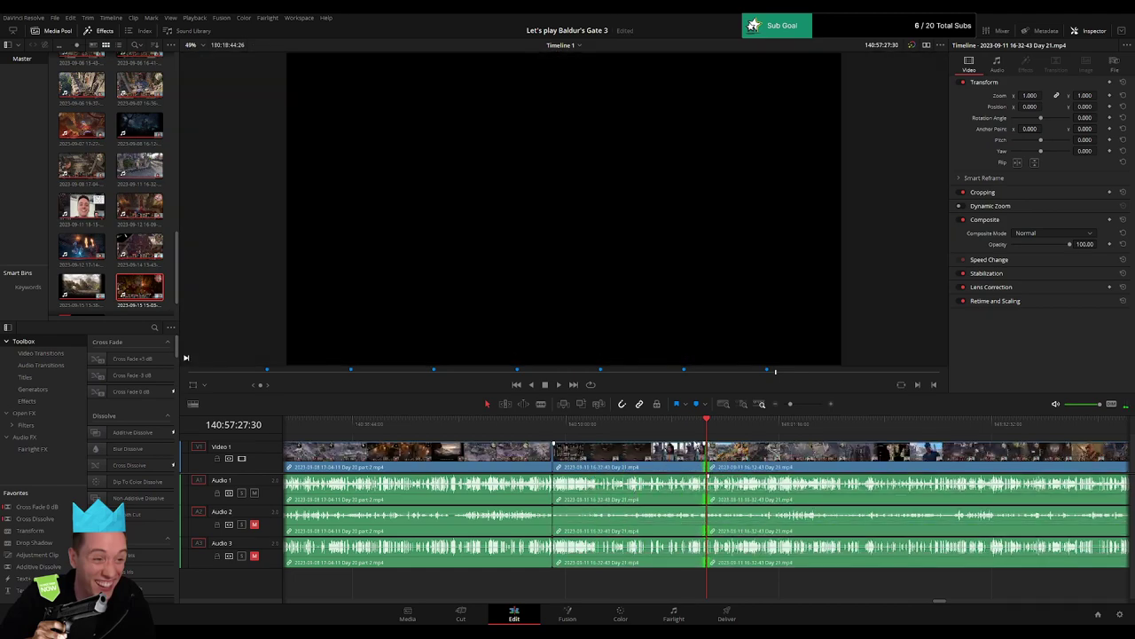
# Move the last Day 21 clip further along the timeline, leaving a gap after the cut at 140:57:27:30.
pyautogui.moveTo(791, 406)
pyautogui.mouseDown()
pyautogui.moveTo(806, 407)
pyautogui.moveTo(784, 406)
pyautogui.mouseUp()
pyautogui.click(613, 432)
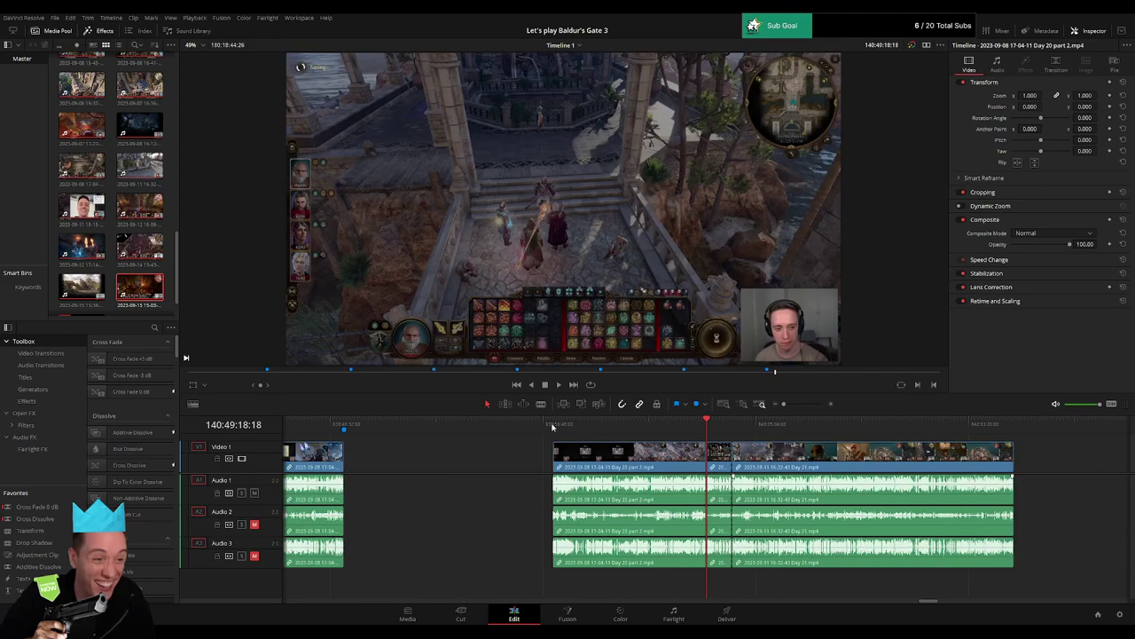
pyautogui.click(734, 425)
pyautogui.hscroll(4, 632, 457)
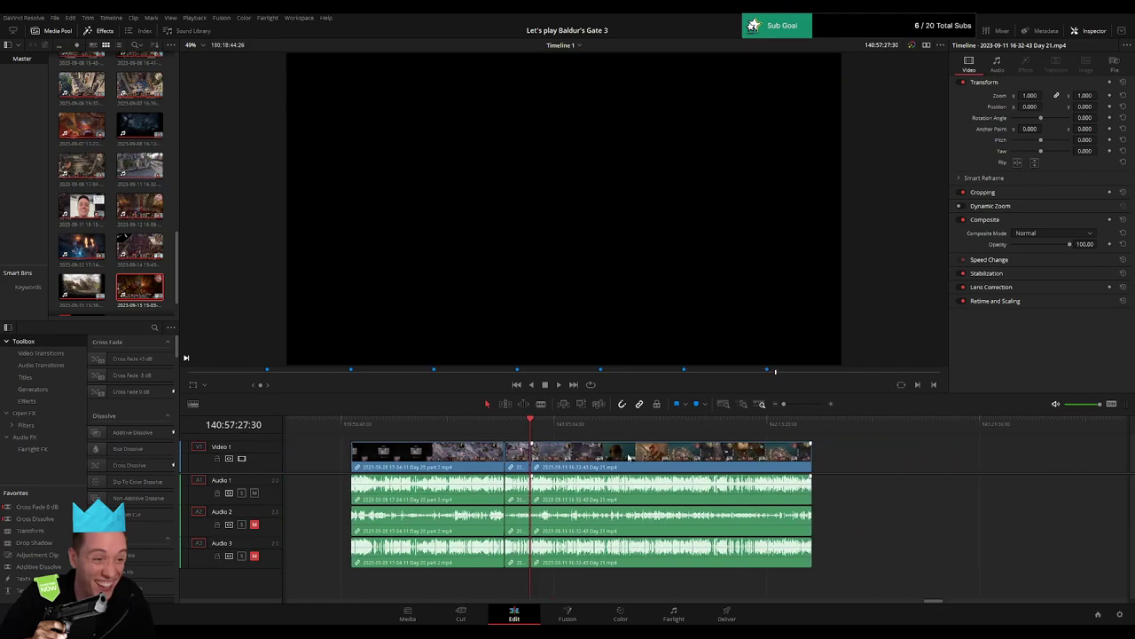
pyautogui.moveTo(603, 454); pyautogui.dragTo(887, 461)
pyautogui.click(570, 464)
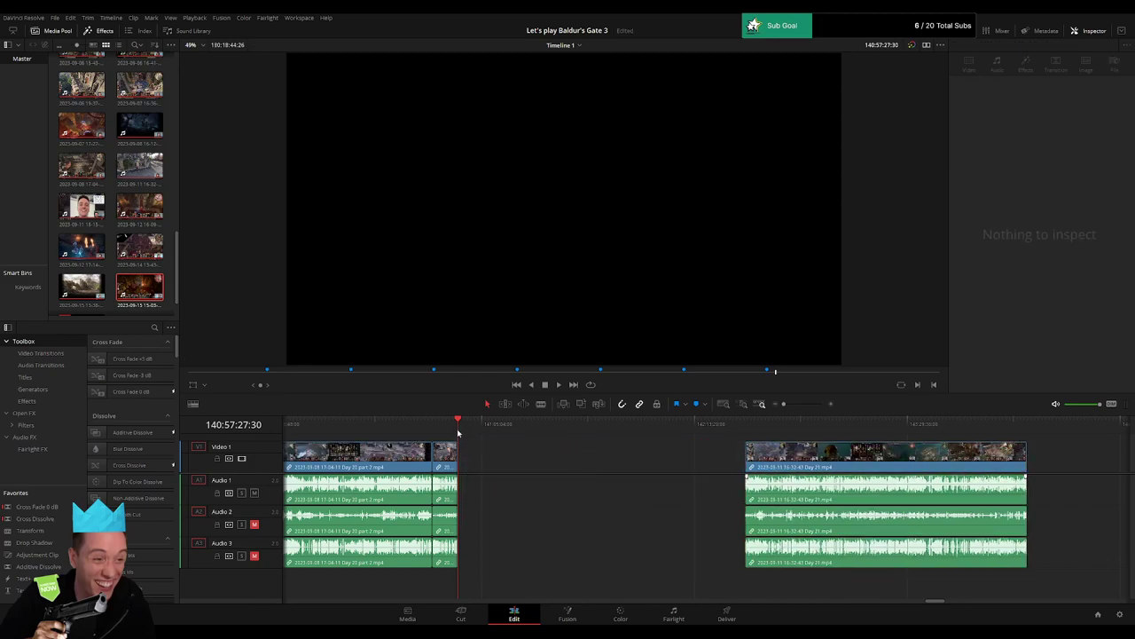
# Reposition the separated Day 21 clip to start at 142:00:00:00 and play back its opening fade.
pyautogui.moveTo(458, 431); pyautogui.dragTo(656, 452)
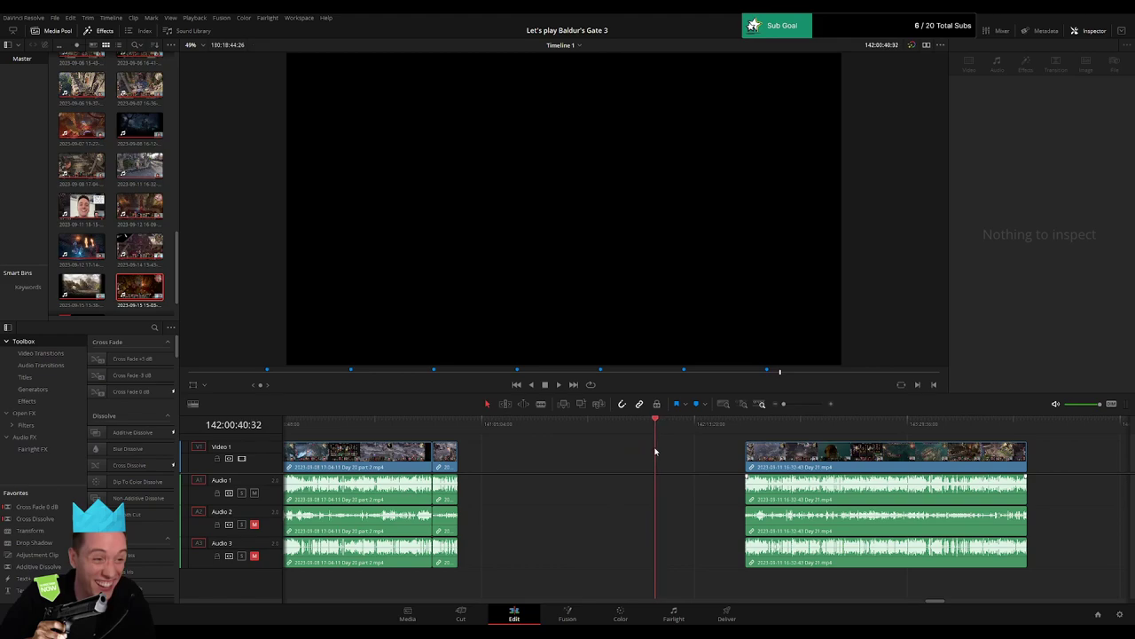
pyautogui.moveTo(783, 404); pyautogui.dragTo(795, 407)
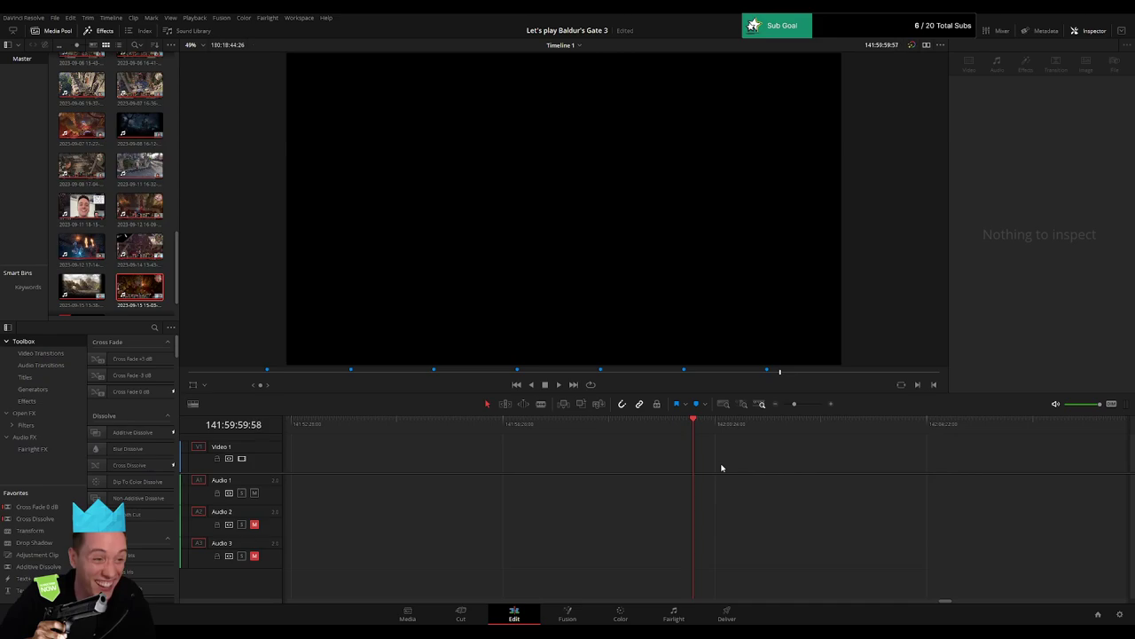
pyautogui.moveTo(794, 404); pyautogui.dragTo(783, 404)
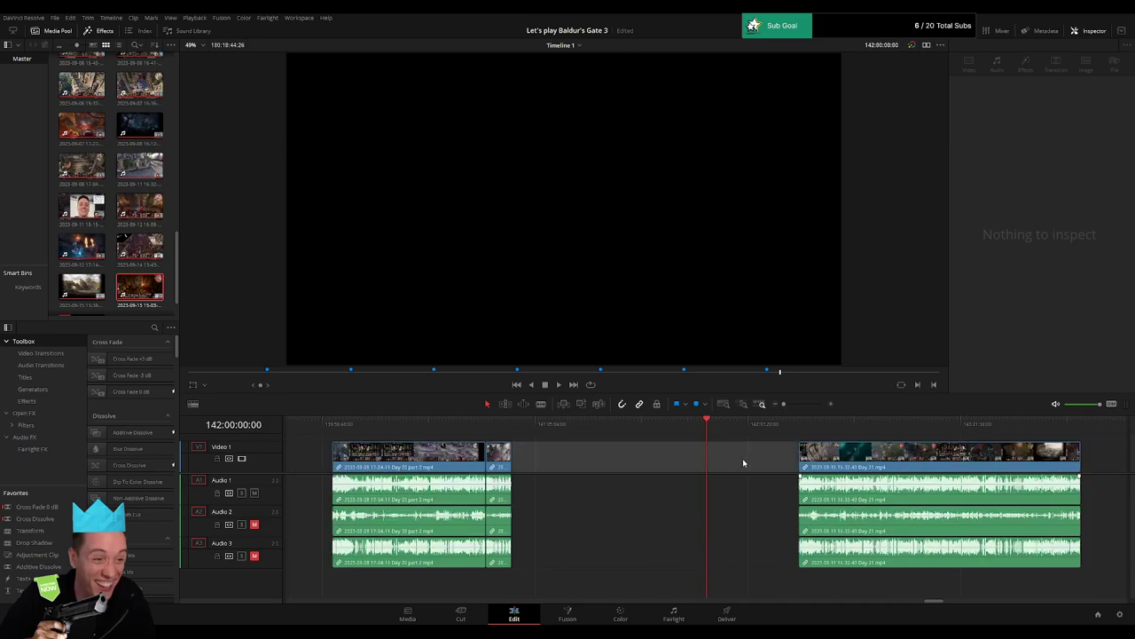
pyautogui.click(800, 458)
pyautogui.moveTo(800, 459); pyautogui.dragTo(712, 459)
pyautogui.press('space')
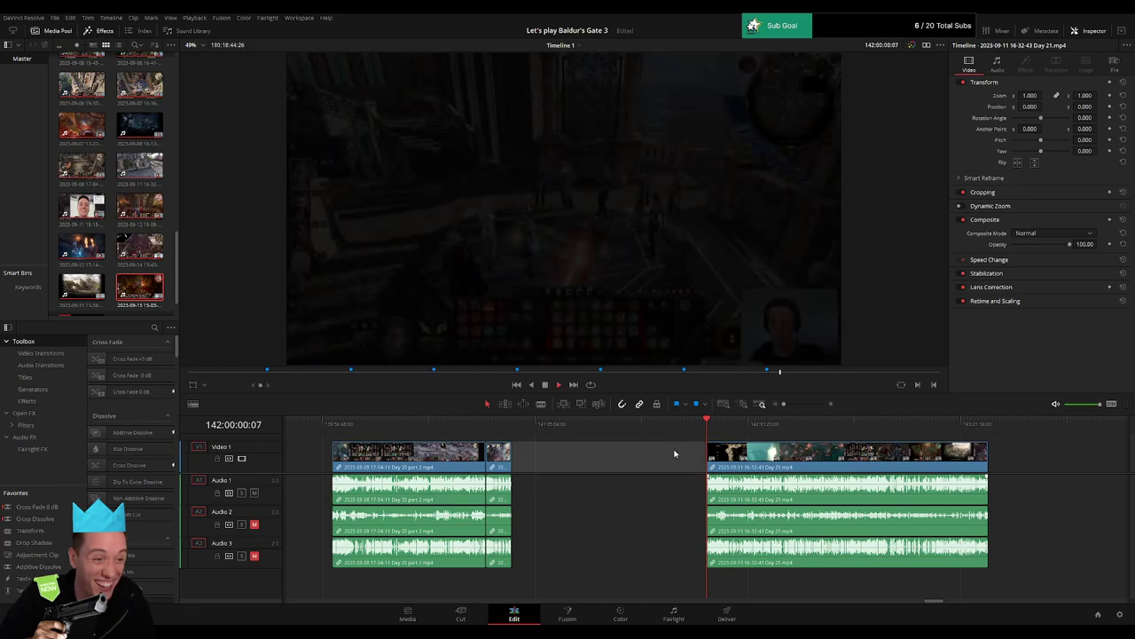
# Skim the submersible combat in the separated Day 21 clip, from about 142:52:09 to 142:52:41.
pyautogui.hscroll(2, 640, 462)
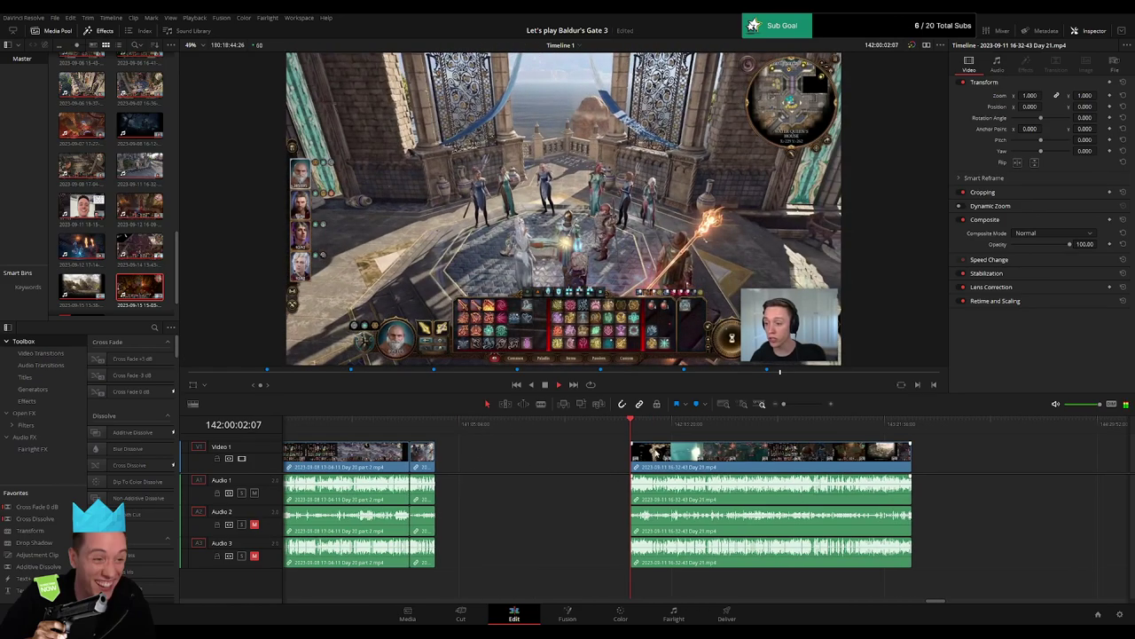
pyautogui.hscroll(6, 568, 440)
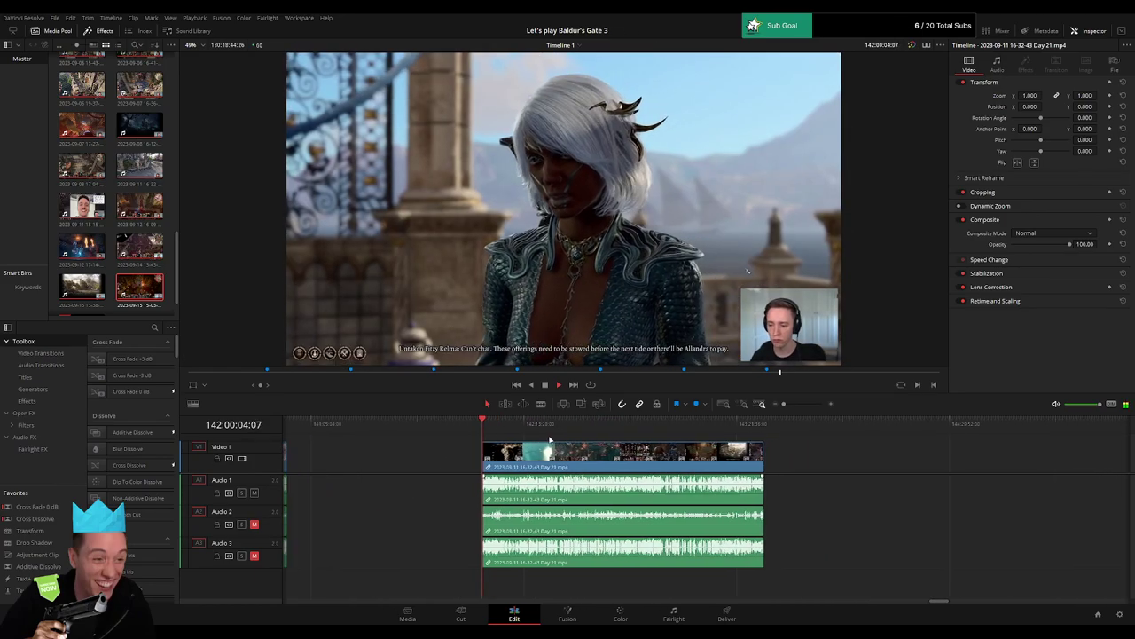
pyautogui.moveTo(490, 432); pyautogui.dragTo(645, 437)
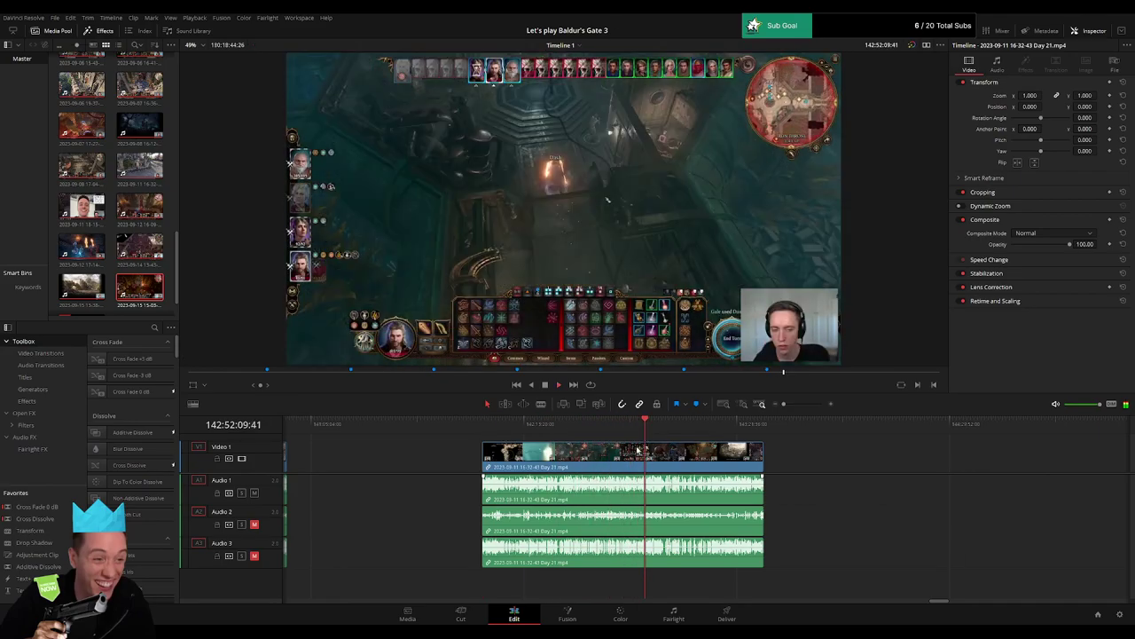
pyautogui.moveTo(783, 404); pyautogui.dragTo(803, 406)
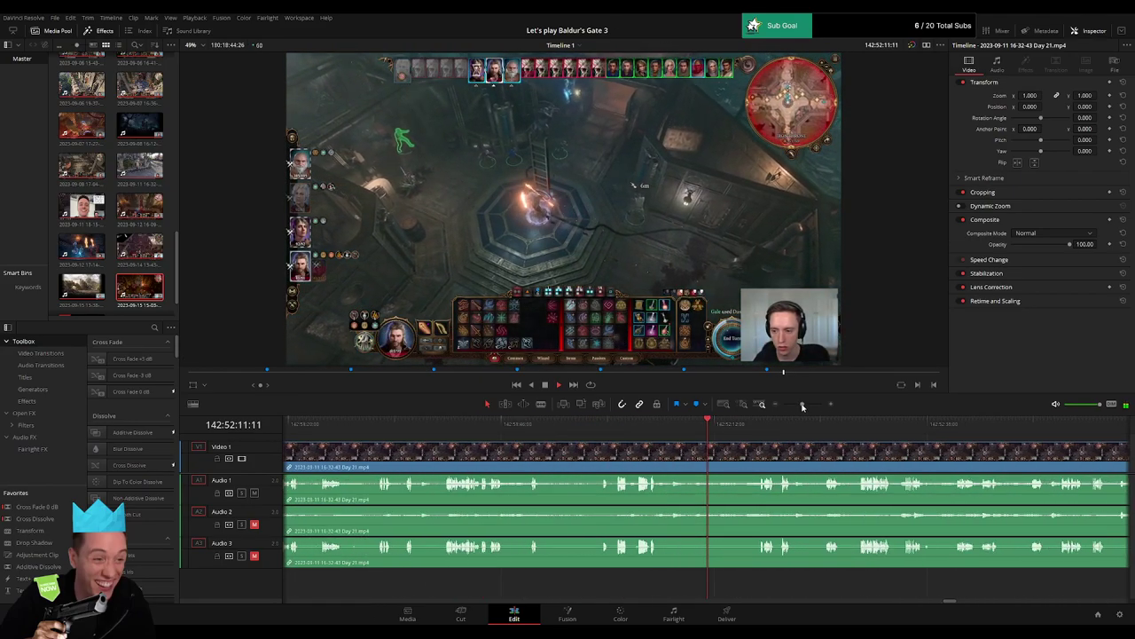
pyautogui.click(756, 430)
pyautogui.moveTo(805, 446); pyautogui.dragTo(655, 443)
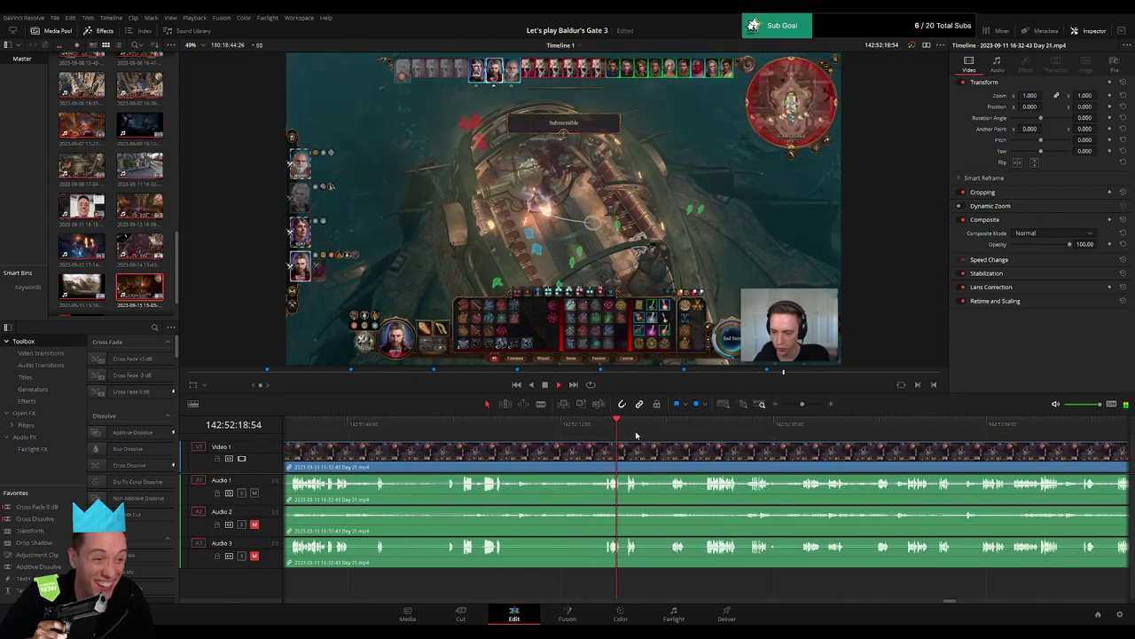
pyautogui.click(628, 433)
pyautogui.click(671, 434)
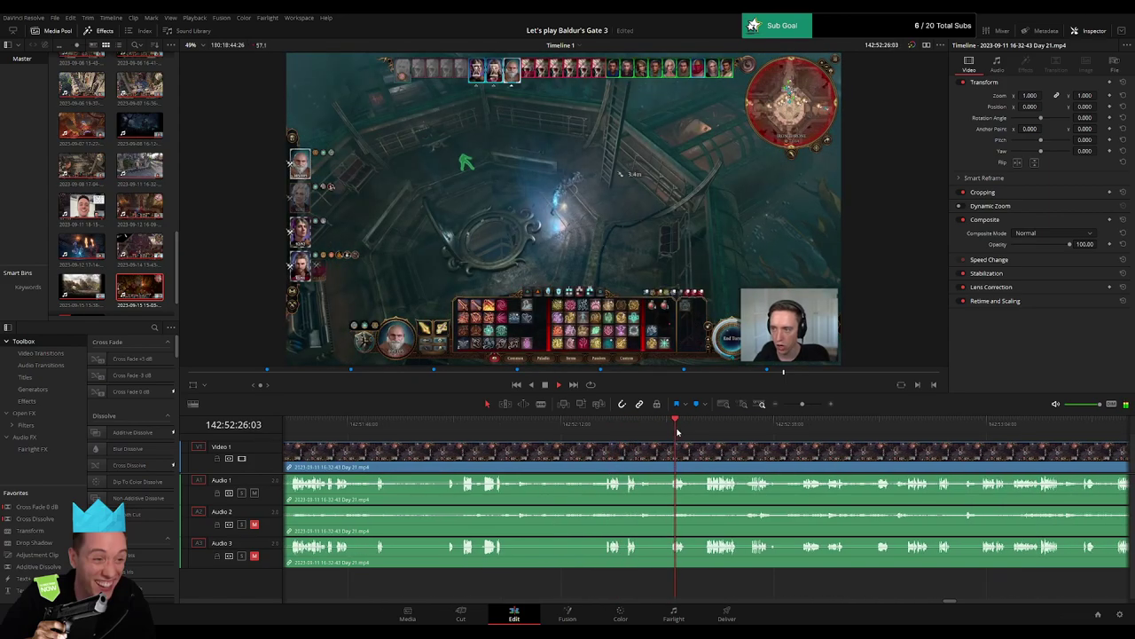
pyautogui.click(706, 433)
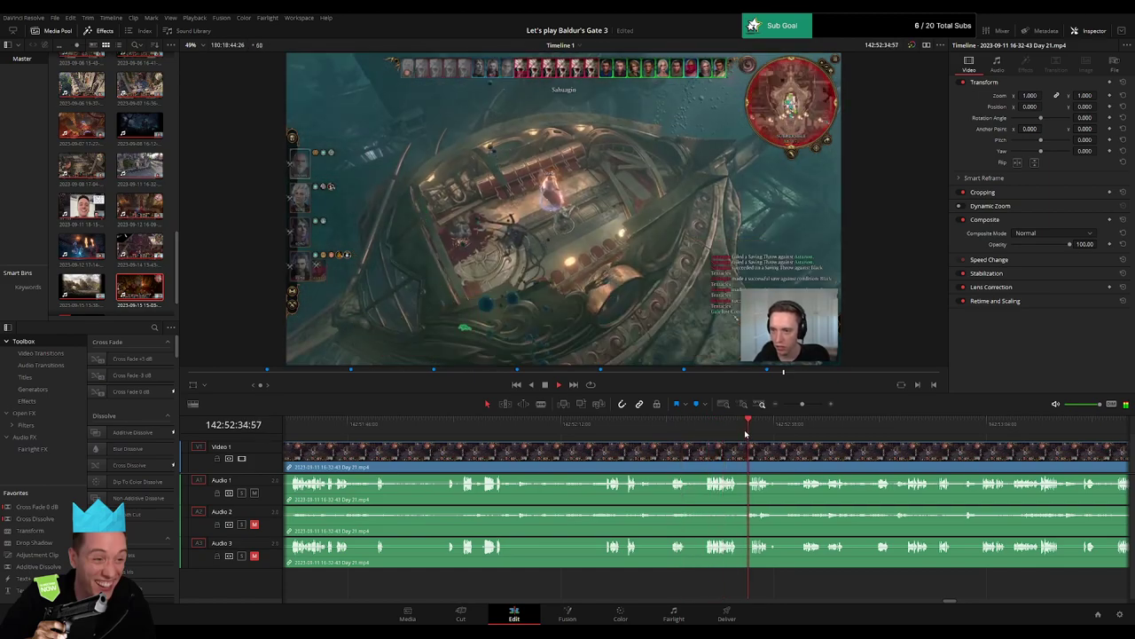
pyautogui.click(804, 406)
pyautogui.click(755, 434)
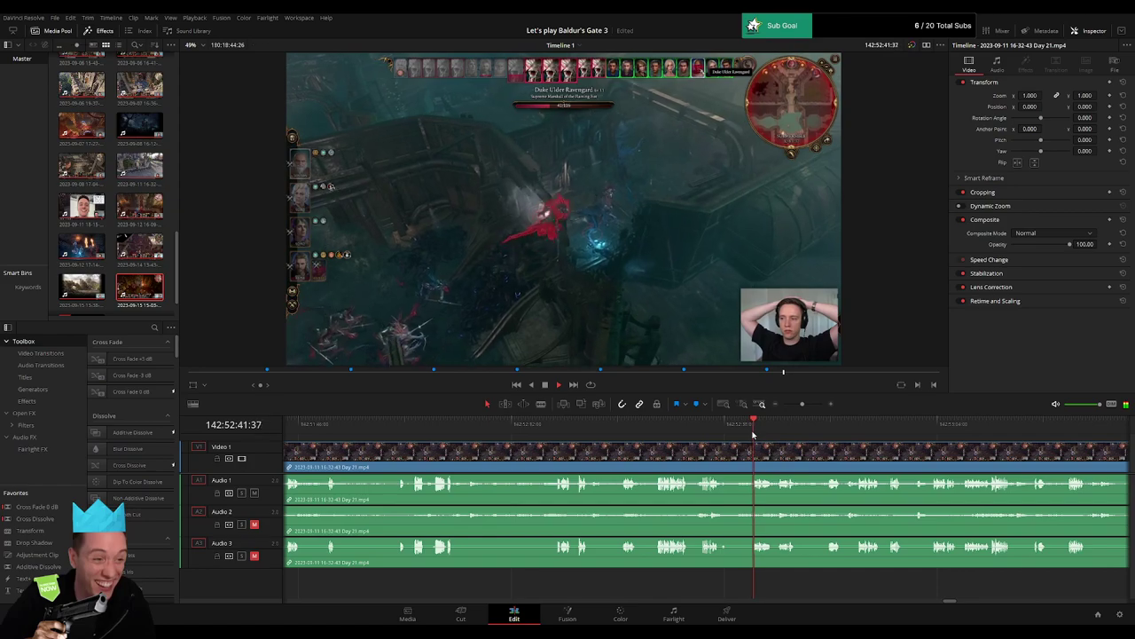
# Split the Day 21 clip at 142:52:40:30, just before the commentary resumes during the enemy turns.
pyautogui.moveTo(801, 404); pyautogui.dragTo(808, 404)
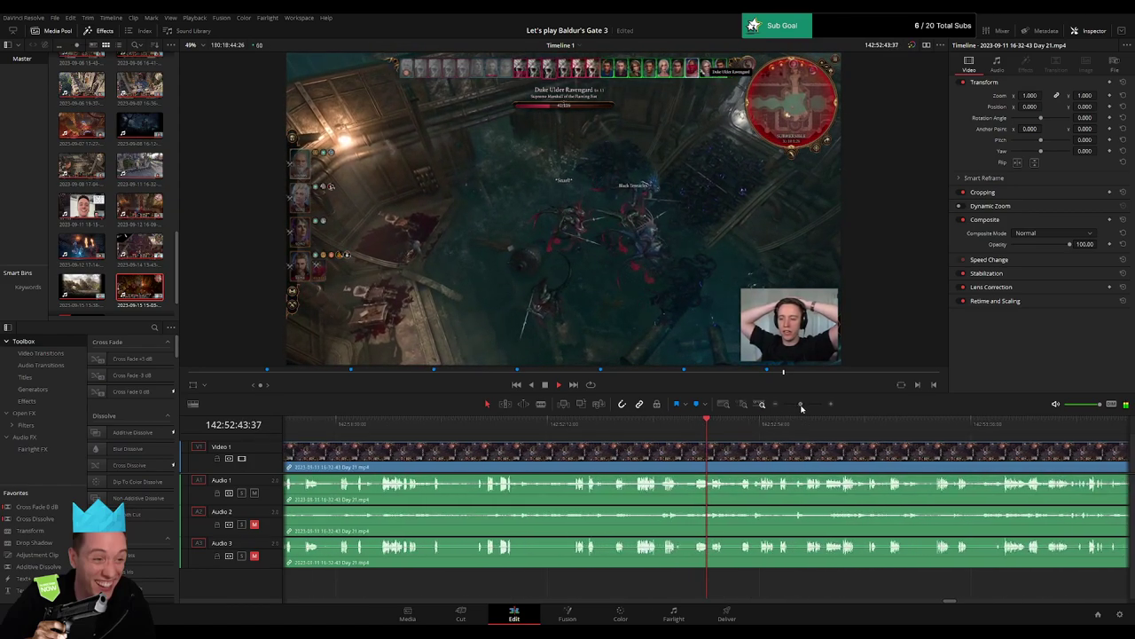
pyautogui.click(597, 432)
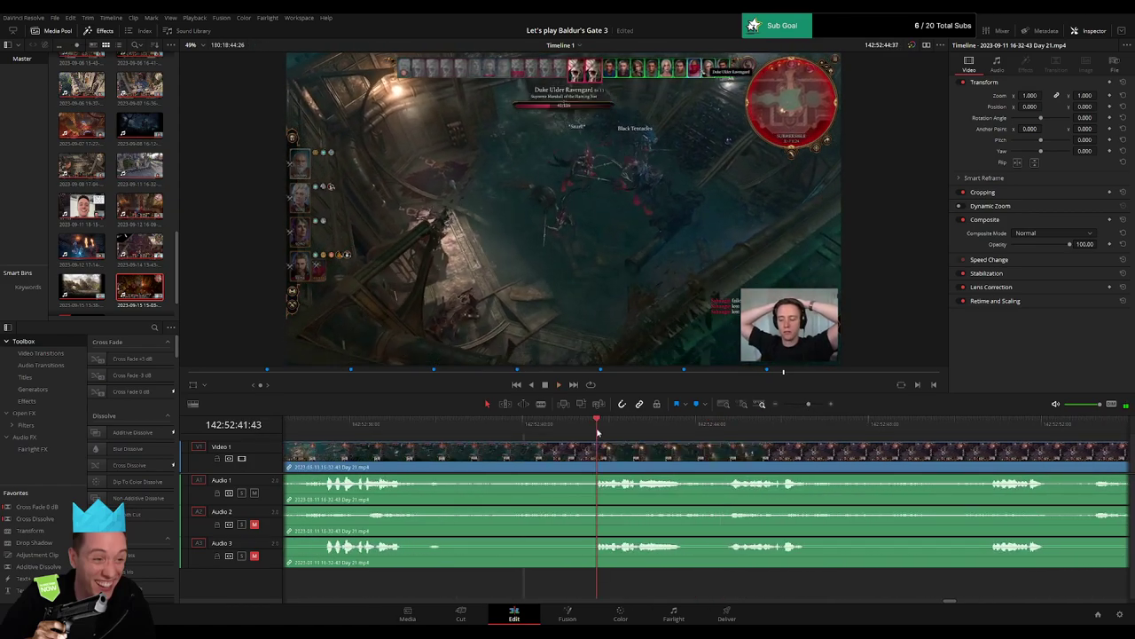
pyautogui.moveTo(597, 432); pyautogui.dragTo(546, 434)
pyautogui.click(549, 454)
pyautogui.press('a')
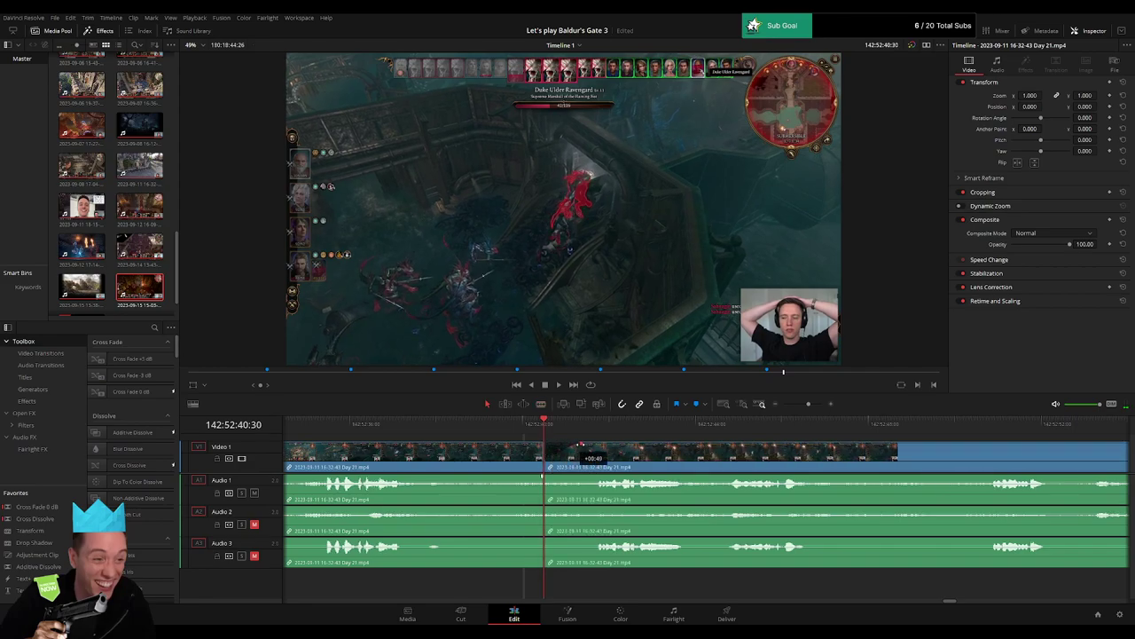
# Fade the video and audio tracks out and in over about one second at the 142:52:40:30 cut and play the transition back.
pyautogui.moveTo(588, 443); pyautogui.dragTo(588, 448)
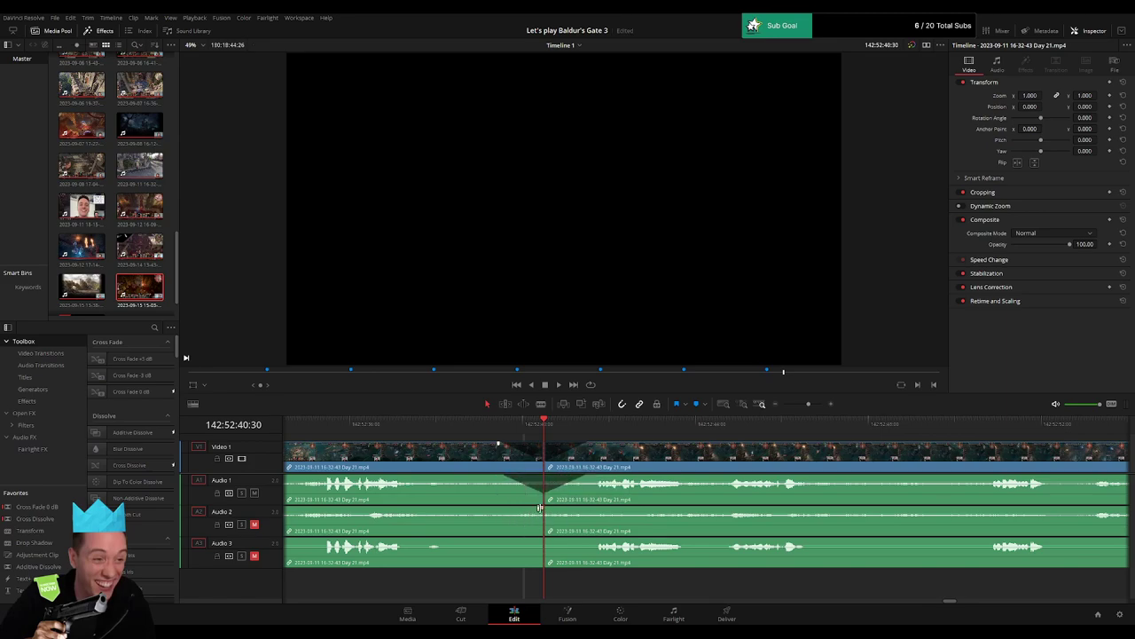
pyautogui.moveTo(548, 507); pyautogui.dragTo(585, 506)
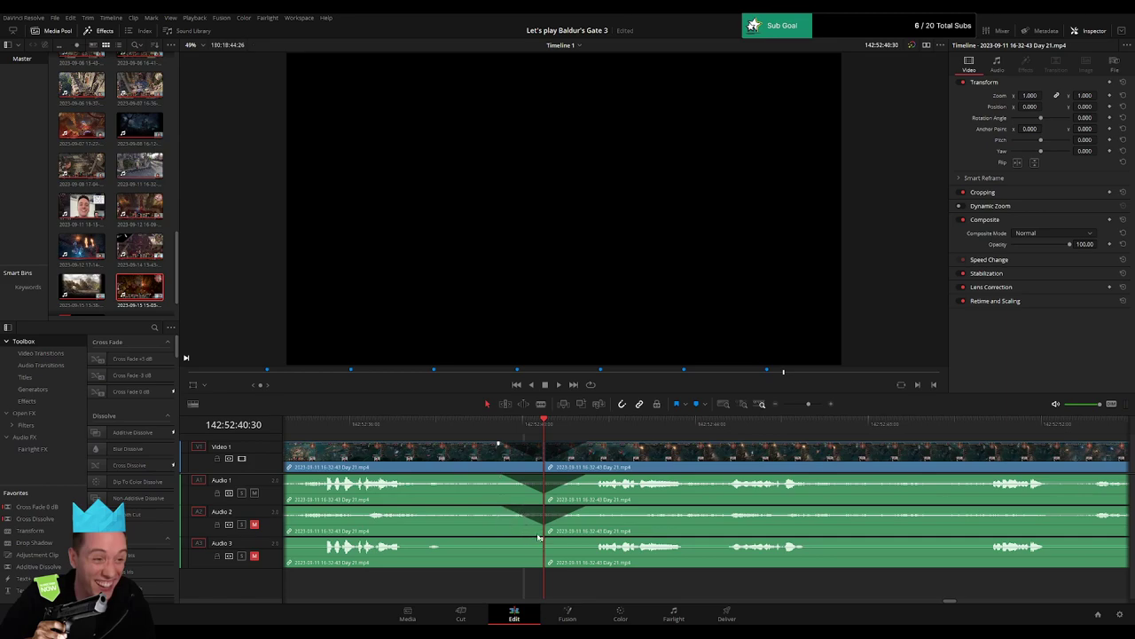
pyautogui.moveTo(541, 539); pyautogui.dragTo(497, 539)
pyautogui.press('space')
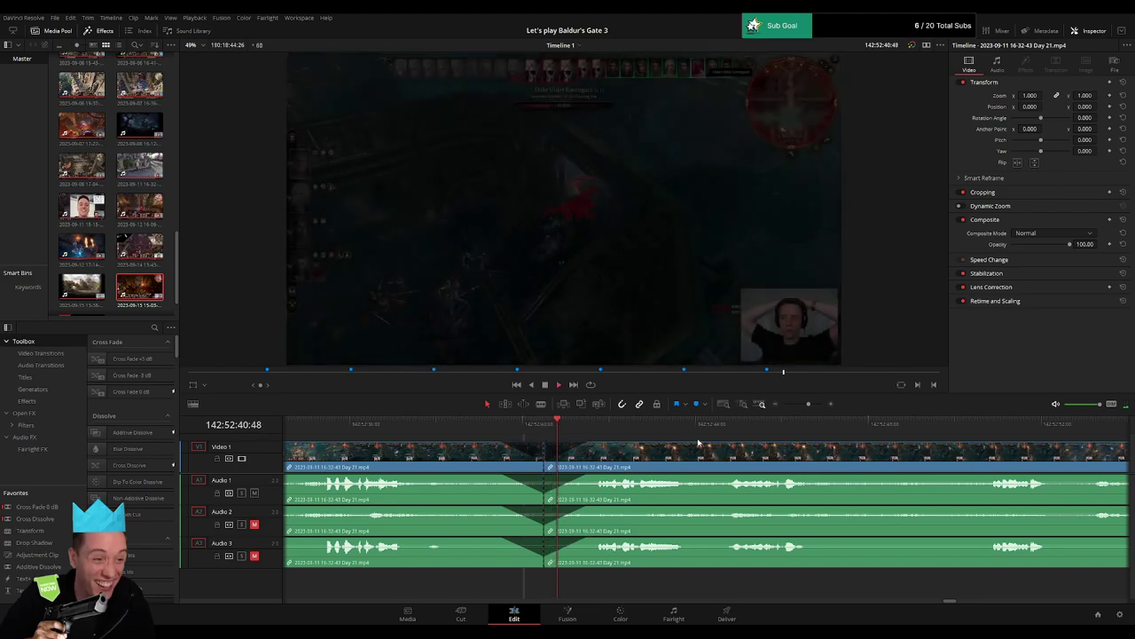
# Skim the combat footage following the fade, through the enemy and ally turns up to about 142:53:34.
pyautogui.click(728, 423)
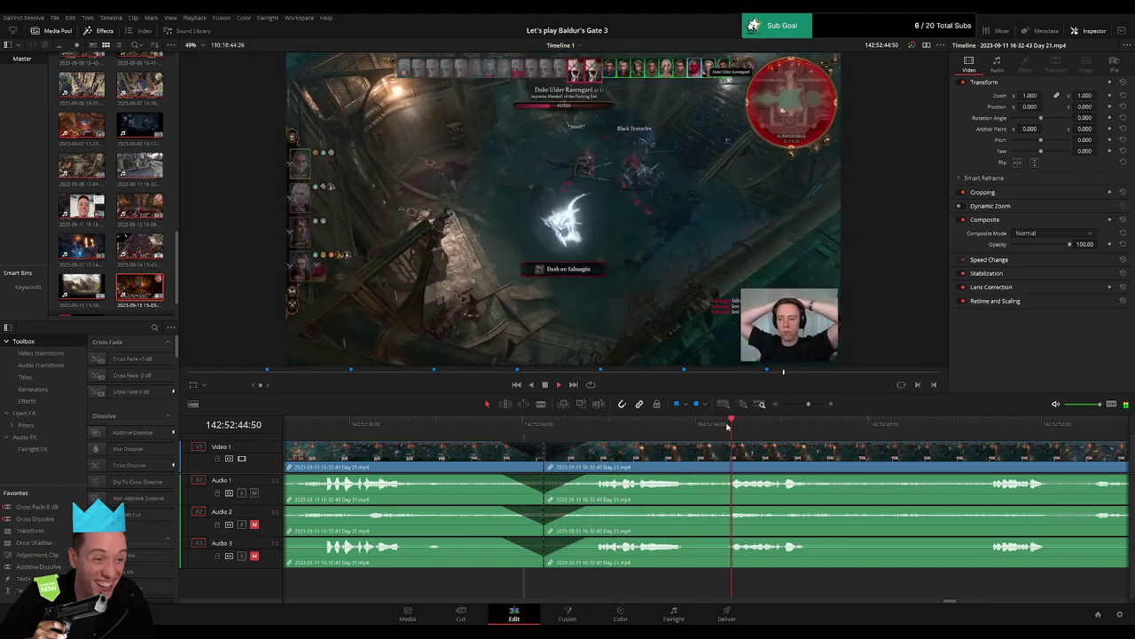
pyautogui.click(961, 423)
pyautogui.click(995, 427)
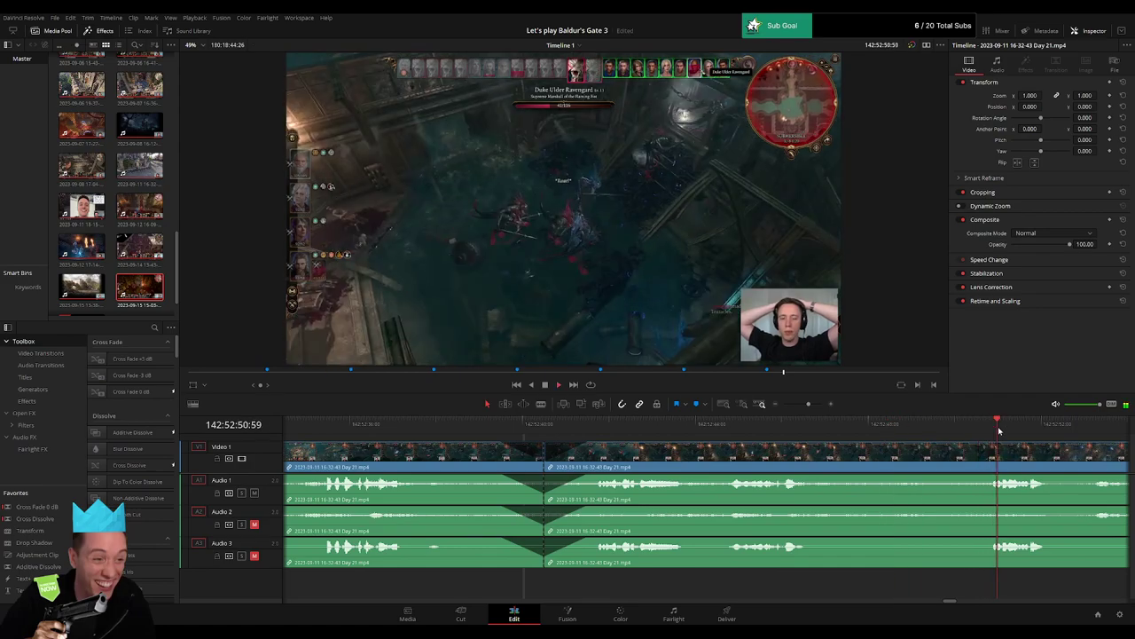
pyautogui.moveTo(809, 404); pyautogui.dragTo(803, 405)
pyautogui.click(717, 429)
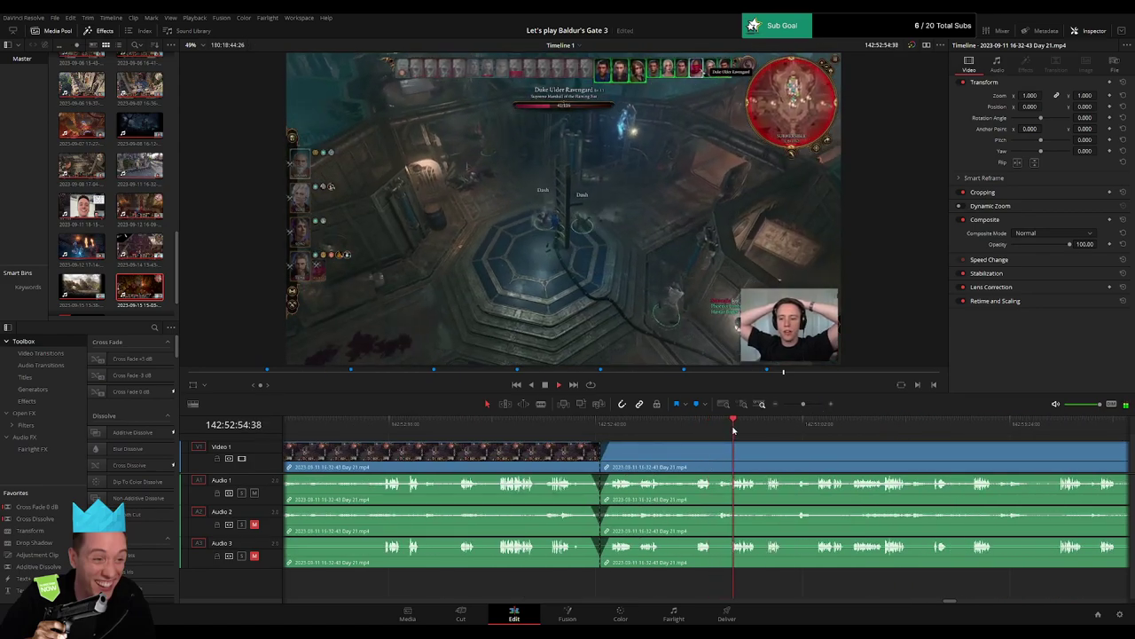
pyautogui.click(766, 423)
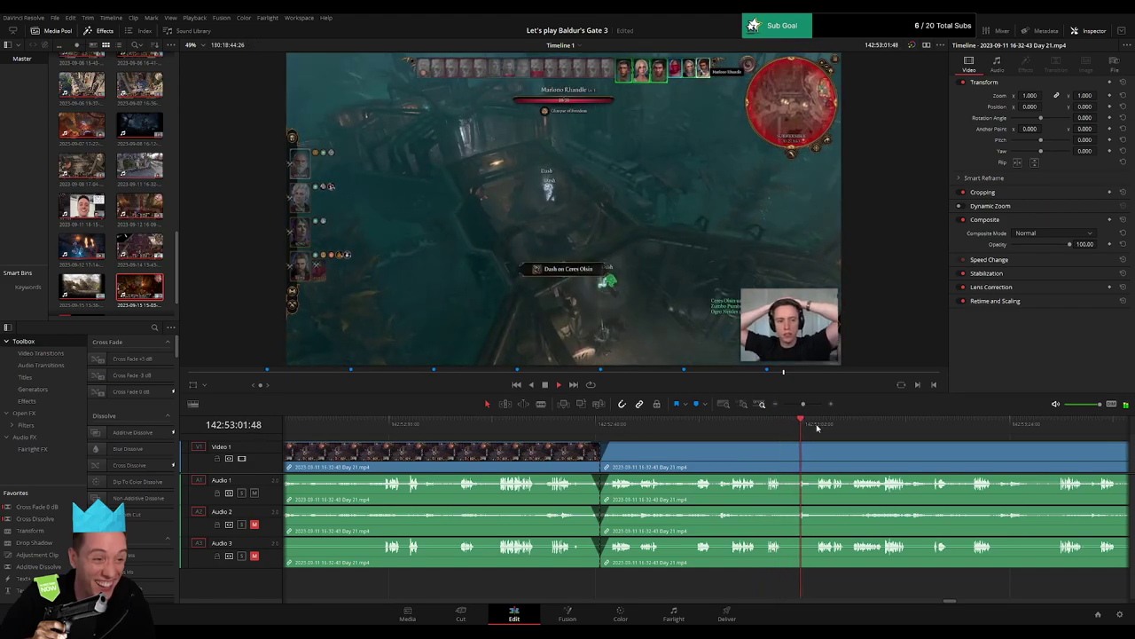
pyautogui.click(937, 425)
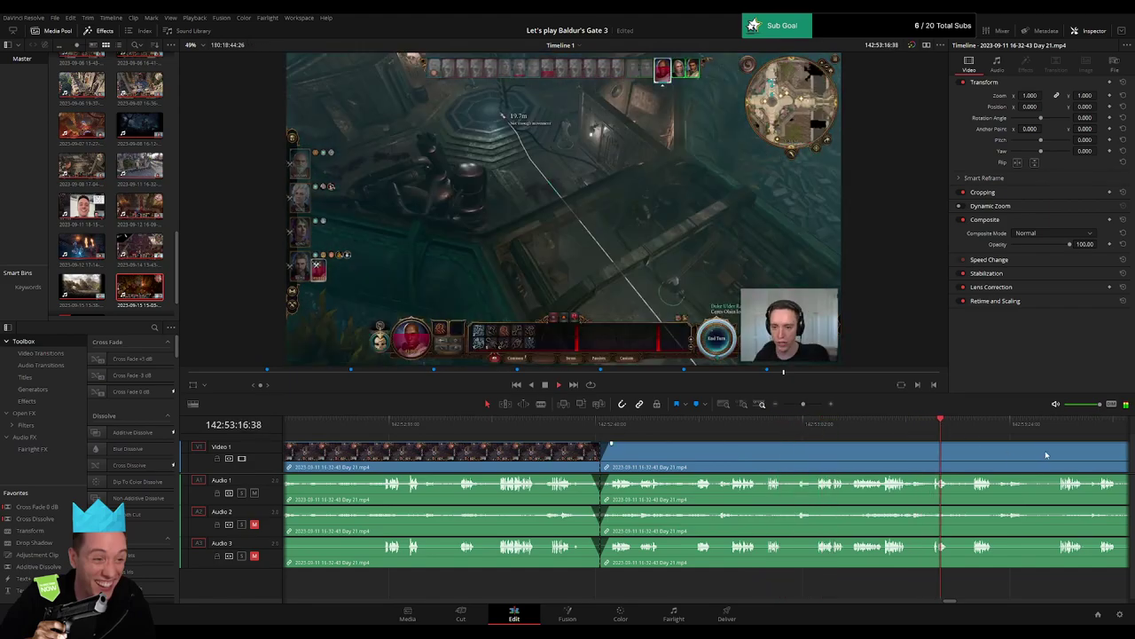
pyautogui.moveTo(1046, 456); pyautogui.dragTo(706, 439)
pyautogui.click(722, 426)
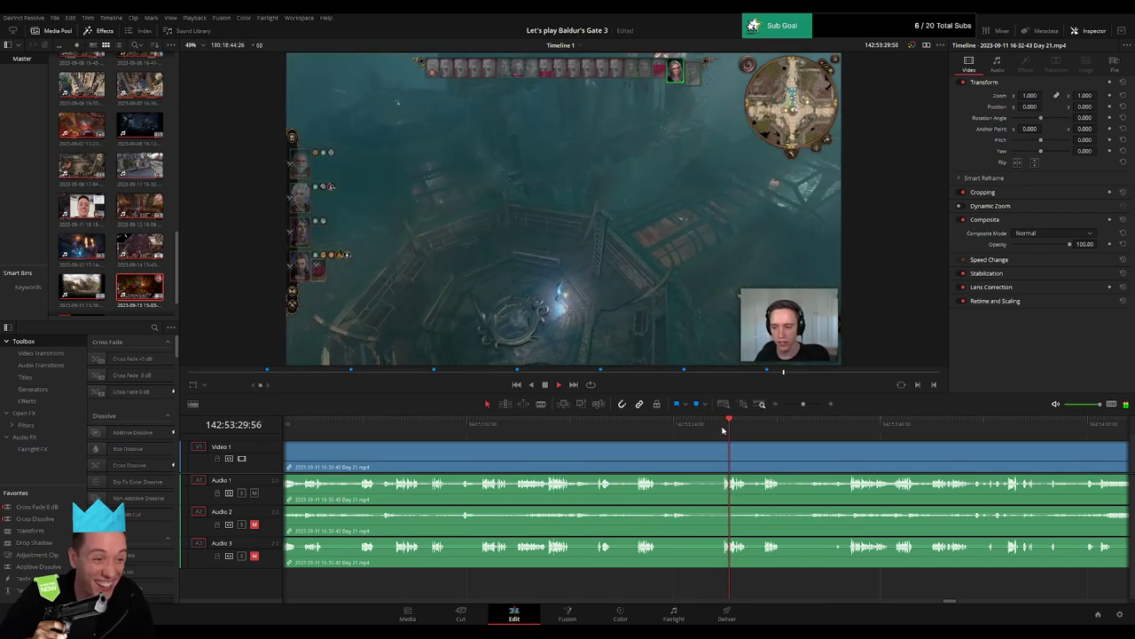
pyautogui.click(768, 426)
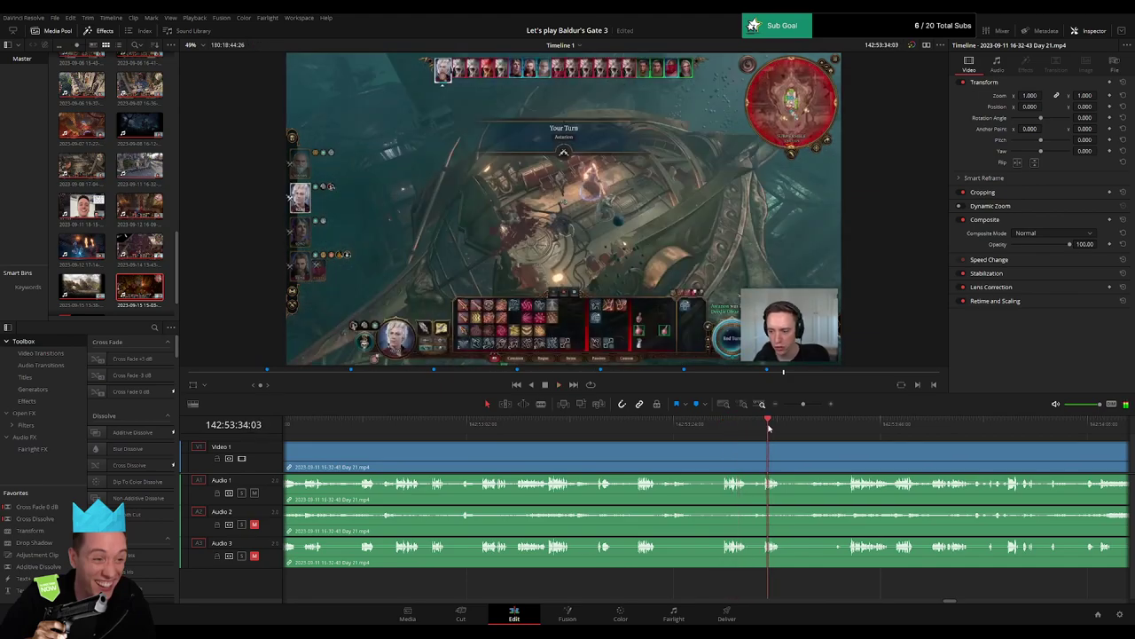
# Skim the submersible combat in the Day 21 clip between about 142:53:29 and 142:53:45.
pyautogui.click(817, 424)
pyautogui.click(849, 428)
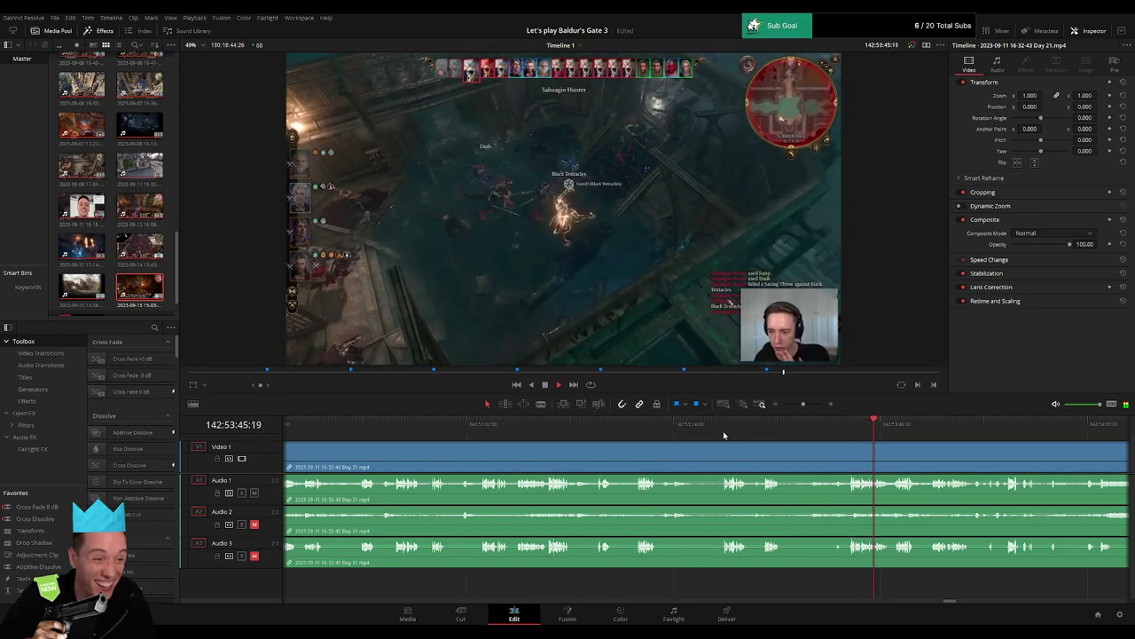
pyautogui.click(727, 435)
pyautogui.moveTo(801, 404); pyautogui.dragTo(808, 405)
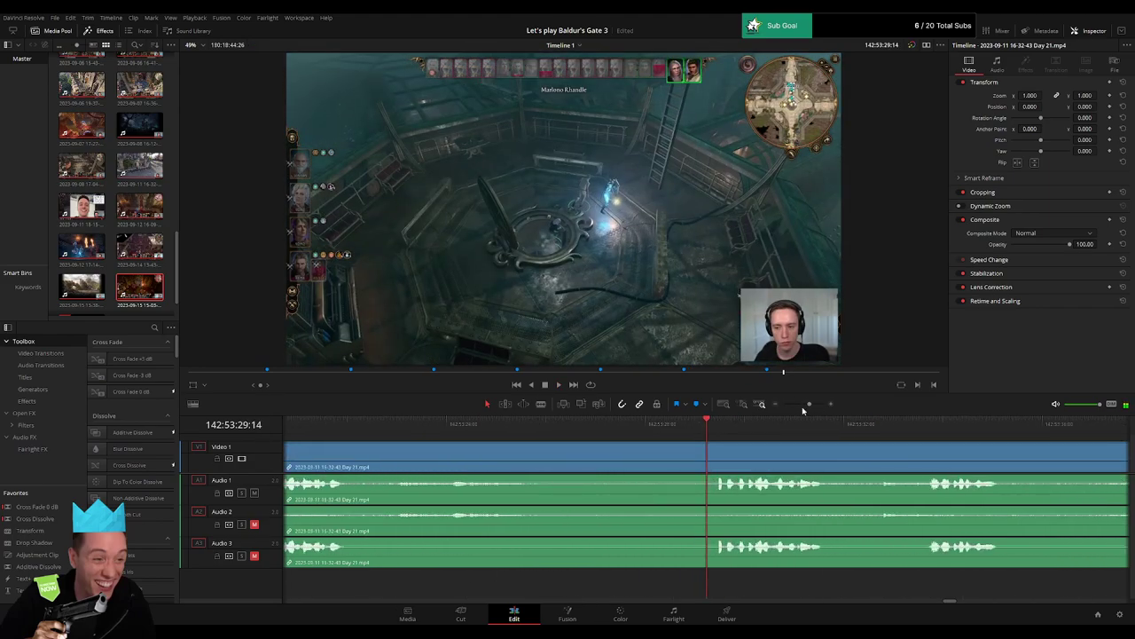
pyautogui.click(718, 432)
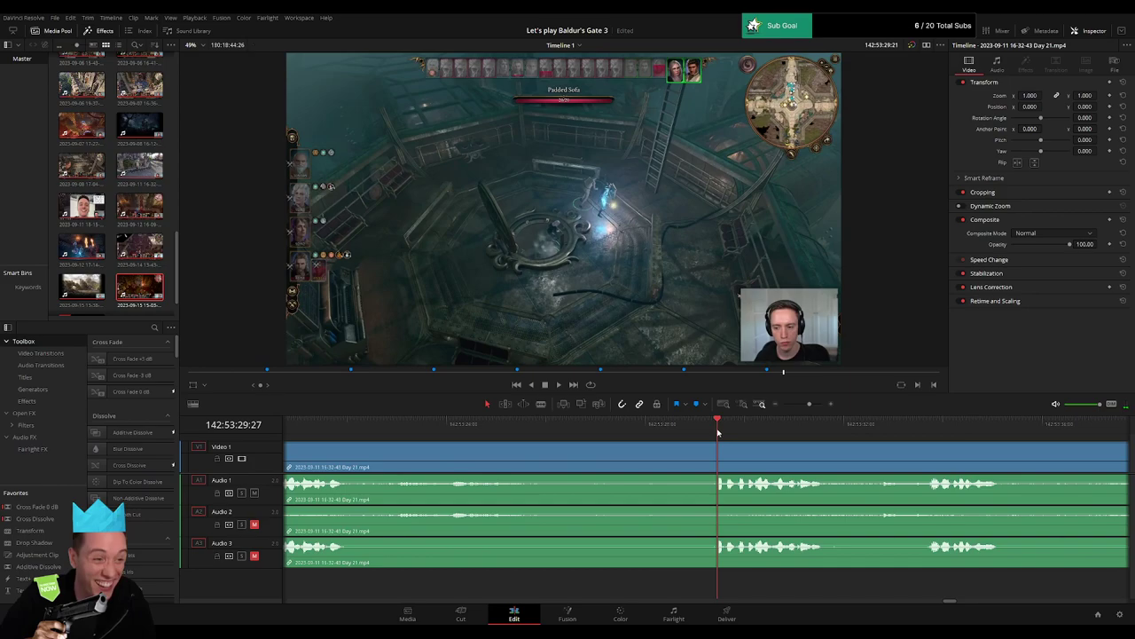
pyautogui.press('Left')
pyautogui.moveTo(808, 405); pyautogui.dragTo(788, 410)
pyautogui.click(784, 406)
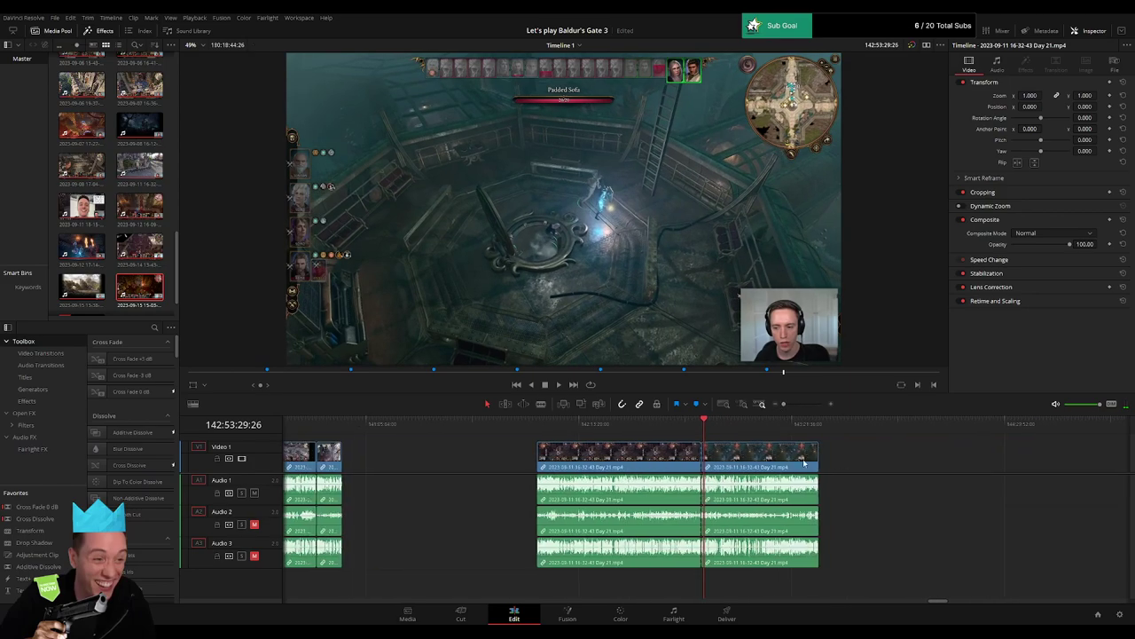
# Separate the Day 21 footage after the 142:52:40:30 cut and place it starting at 144:00:00:00.
pyautogui.click(354, 429)
pyautogui.click(519, 429)
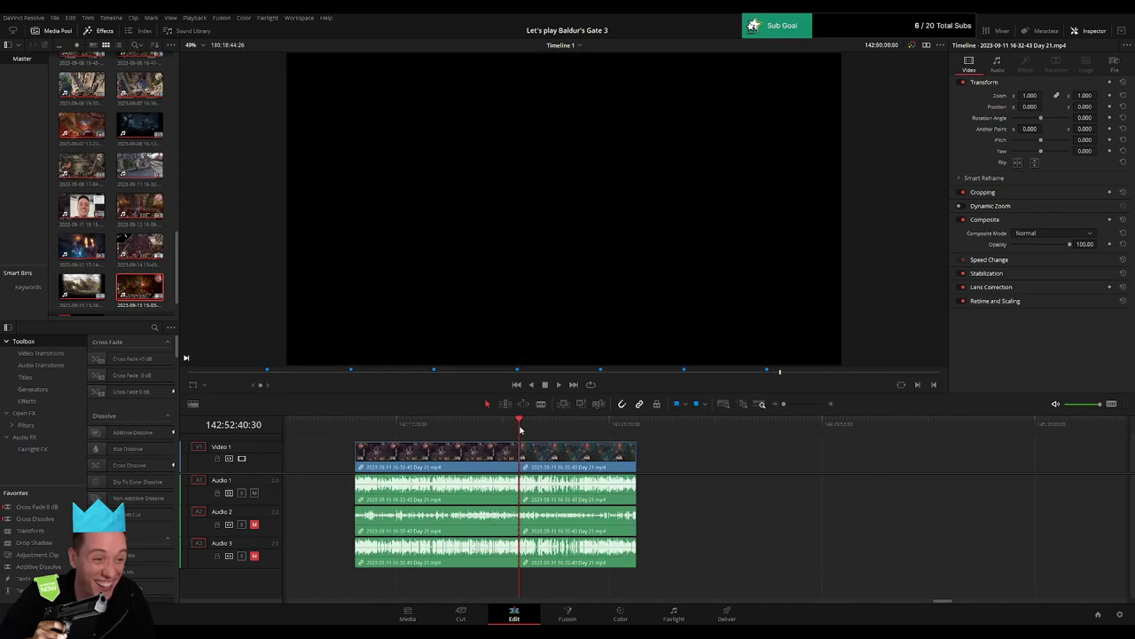
pyautogui.hscroll(2, 525, 444)
pyautogui.moveTo(461, 462); pyautogui.dragTo(817, 469)
pyautogui.click(612, 464)
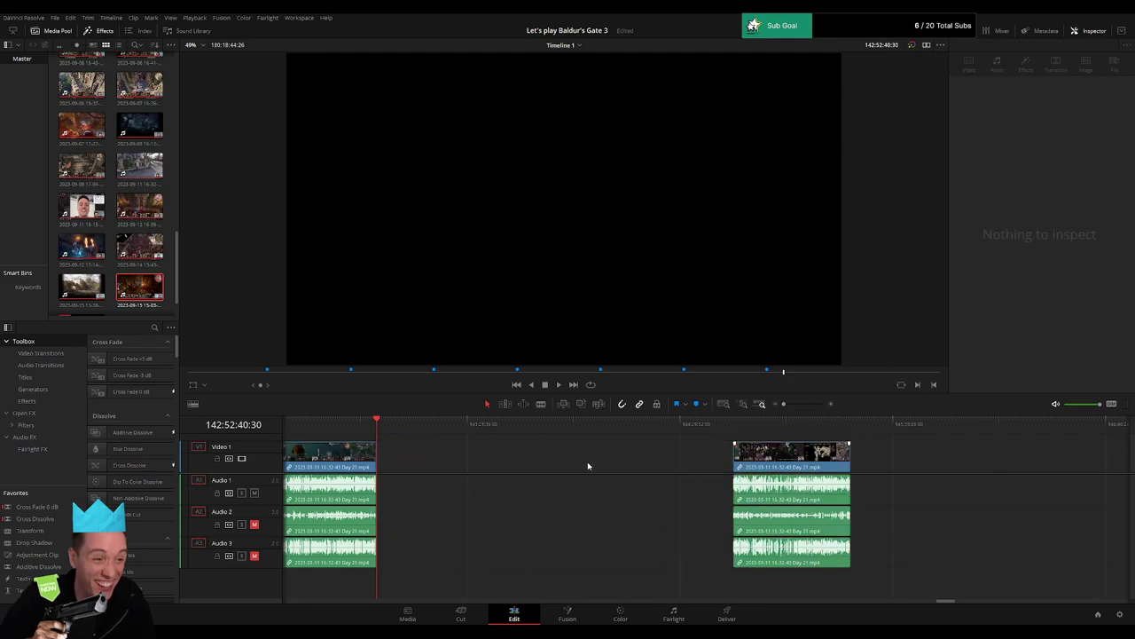
pyautogui.moveTo(433, 430); pyautogui.dragTo(578, 437)
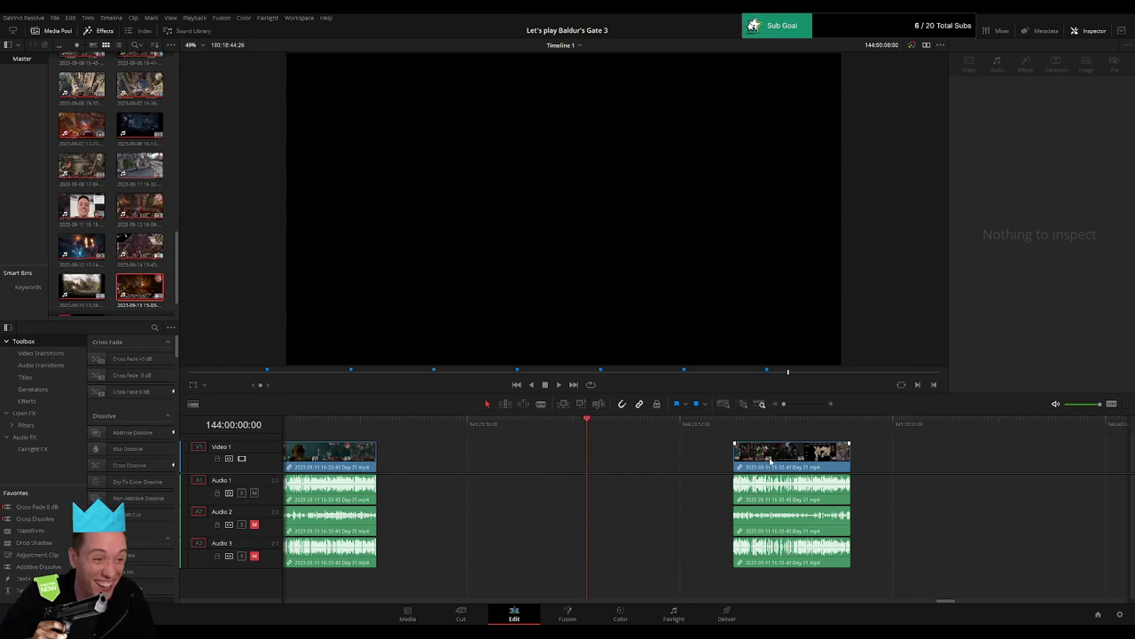
pyautogui.moveTo(770, 461); pyautogui.dragTo(628, 461)
# Place the Day 21 part 2 clip directly after the Day 21 segment that starts at 144:00:00:00.
pyautogui.click(940, 470)
pyautogui.moveTo(975, 463); pyautogui.dragTo(394, 460)
pyautogui.moveTo(395, 460); pyautogui.dragTo(665, 456)
pyautogui.press('space')
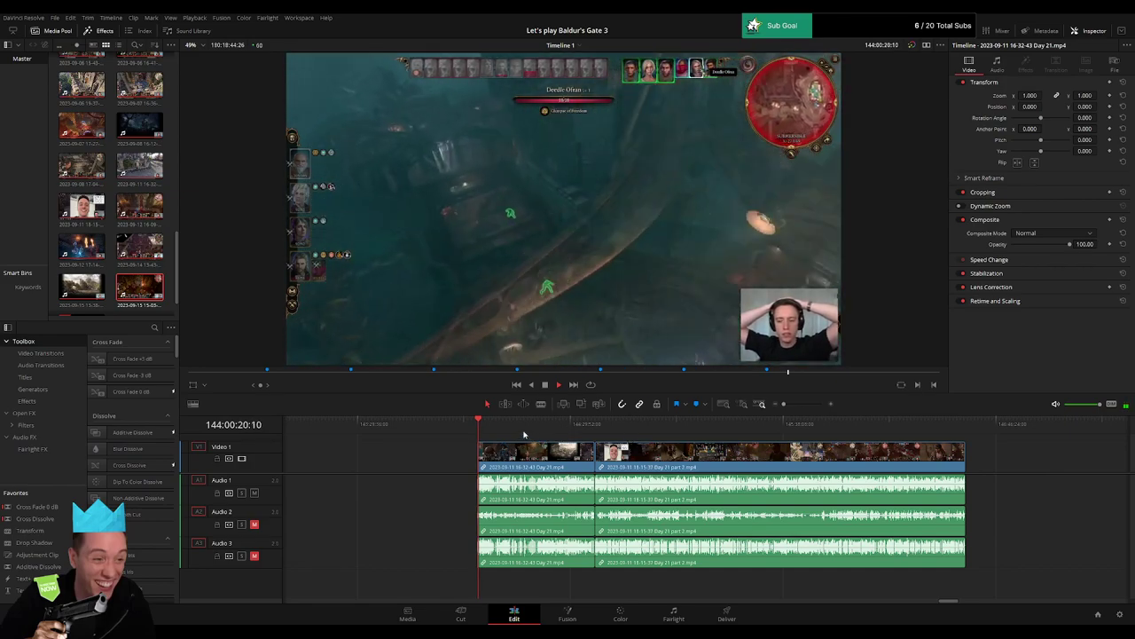
# Split the Day 21 clip at 144:37:46:33, shortly before the part 2 join, and delete the leftover tail.
pyautogui.moveTo(499, 424); pyautogui.dragTo(598, 431)
pyautogui.press('space')
pyautogui.moveTo(784, 403); pyautogui.dragTo(813, 404)
pyautogui.click(578, 433)
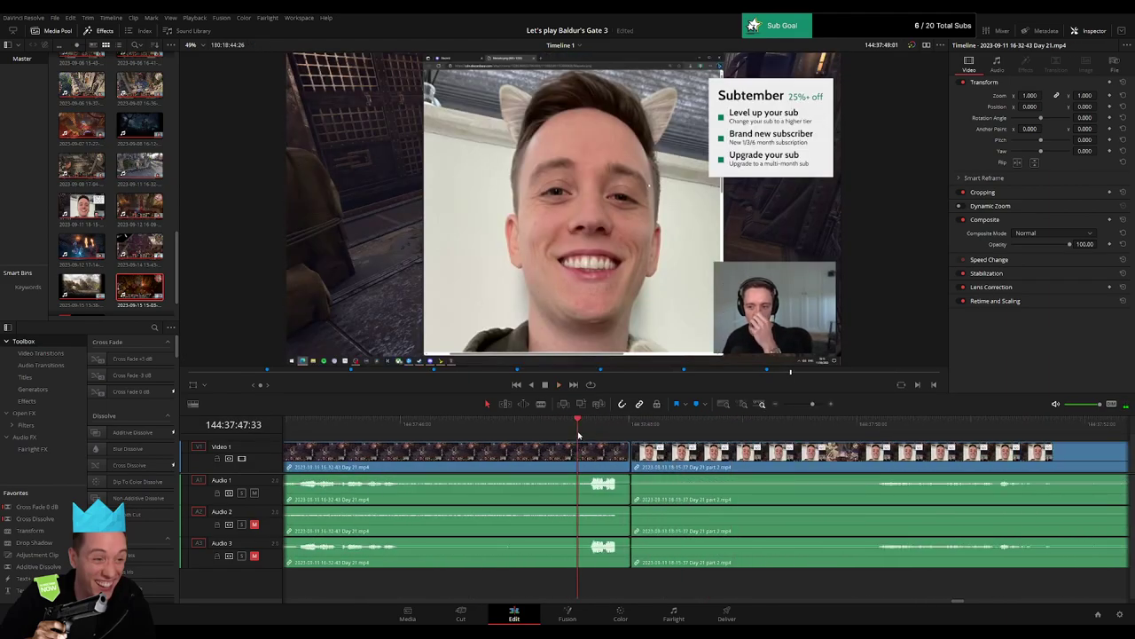
pyautogui.press('space')
pyautogui.hscroll(-2, 602, 453)
pyautogui.click(523, 425)
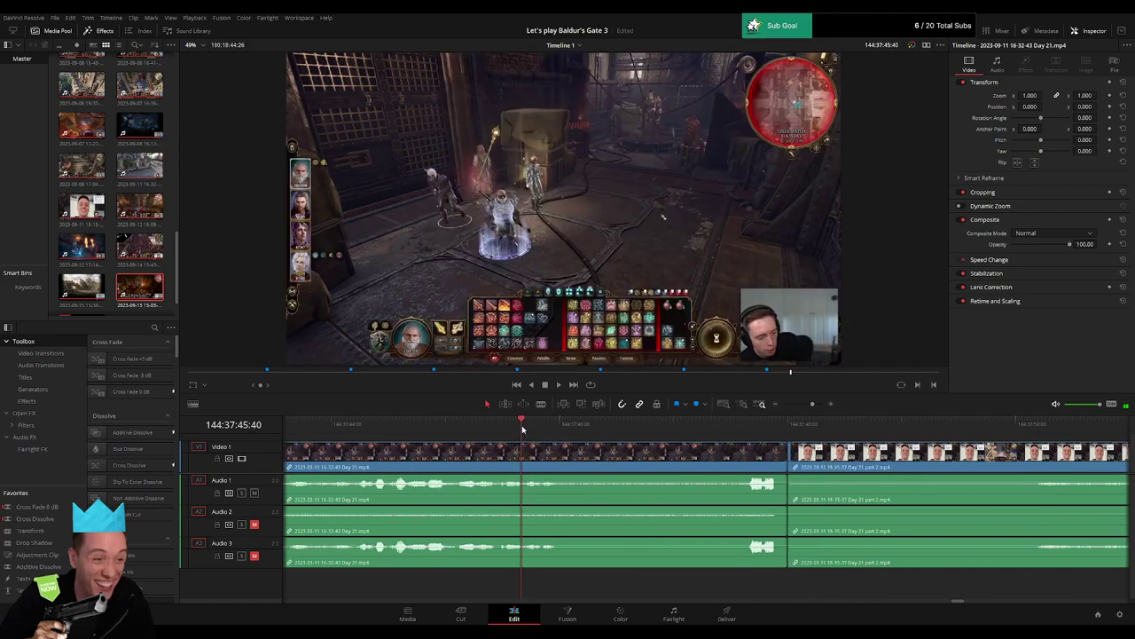
pyautogui.press('space')
pyautogui.press('space')
pyautogui.hotkey('ctrl', 'b')
pyautogui.click(696, 464)
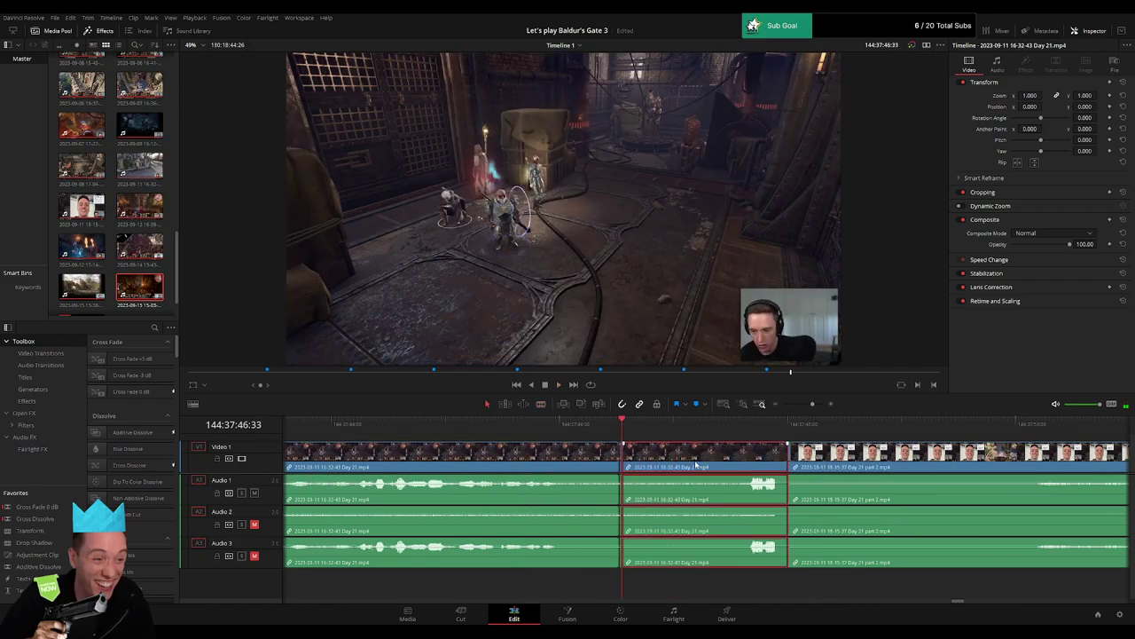
pyautogui.press('Delete')
# Close the gap with the part 2 clip, add cross fades to video and audio at the join, and play the transition.
pyautogui.moveTo(810, 459); pyautogui.dragTo(645, 467)
pyautogui.click(621, 460)
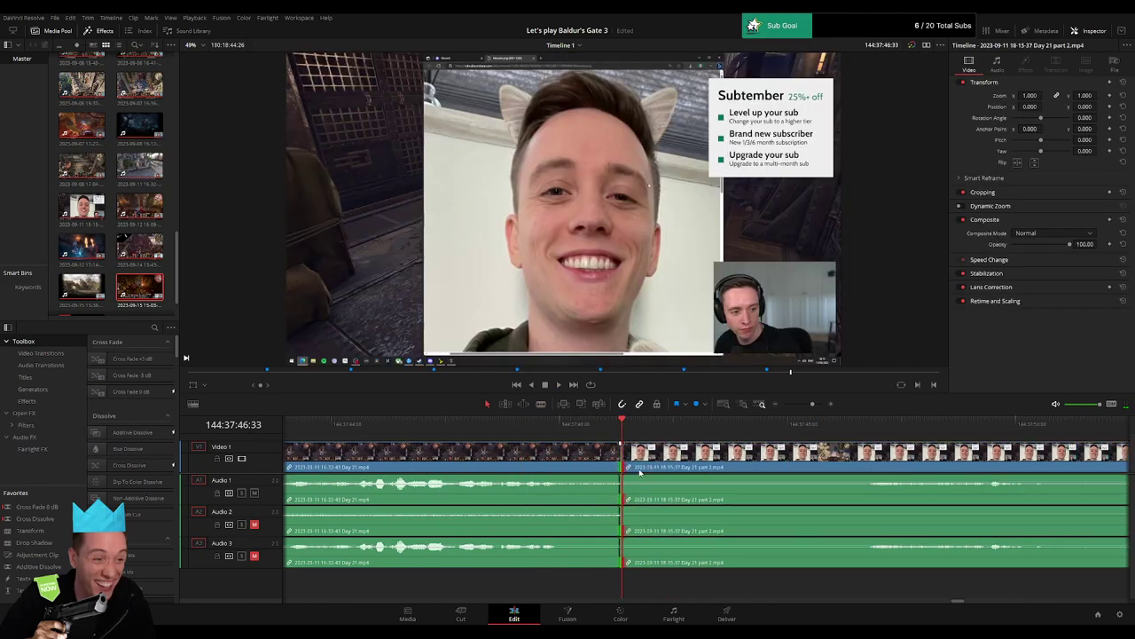
pyautogui.hotkey('ctrl', 't')
pyautogui.press('space')
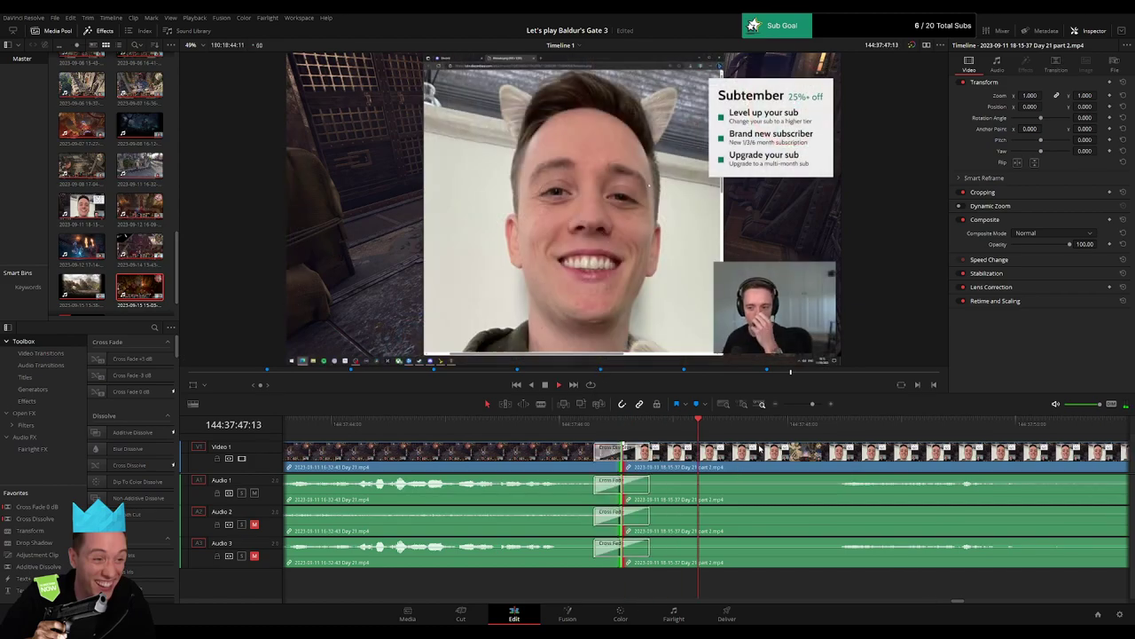
# Skim the opening of the Day 21 part 2 clip up to about 144:38:29.
pyautogui.moveTo(809, 405); pyautogui.dragTo(800, 404)
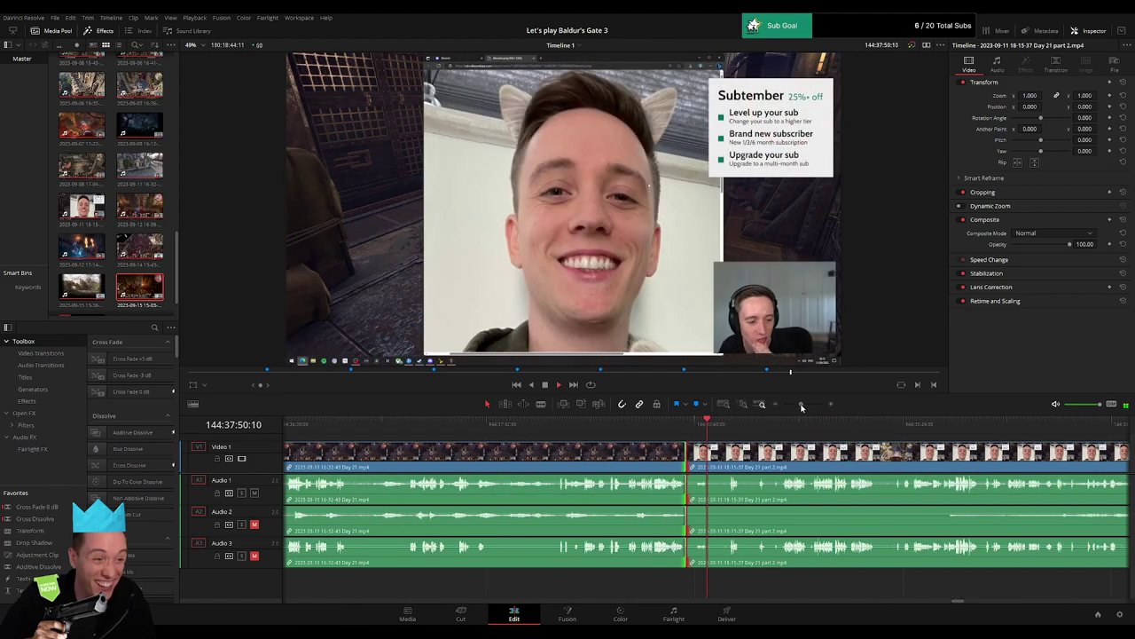
pyautogui.moveTo(732, 429); pyautogui.dragTo(794, 430)
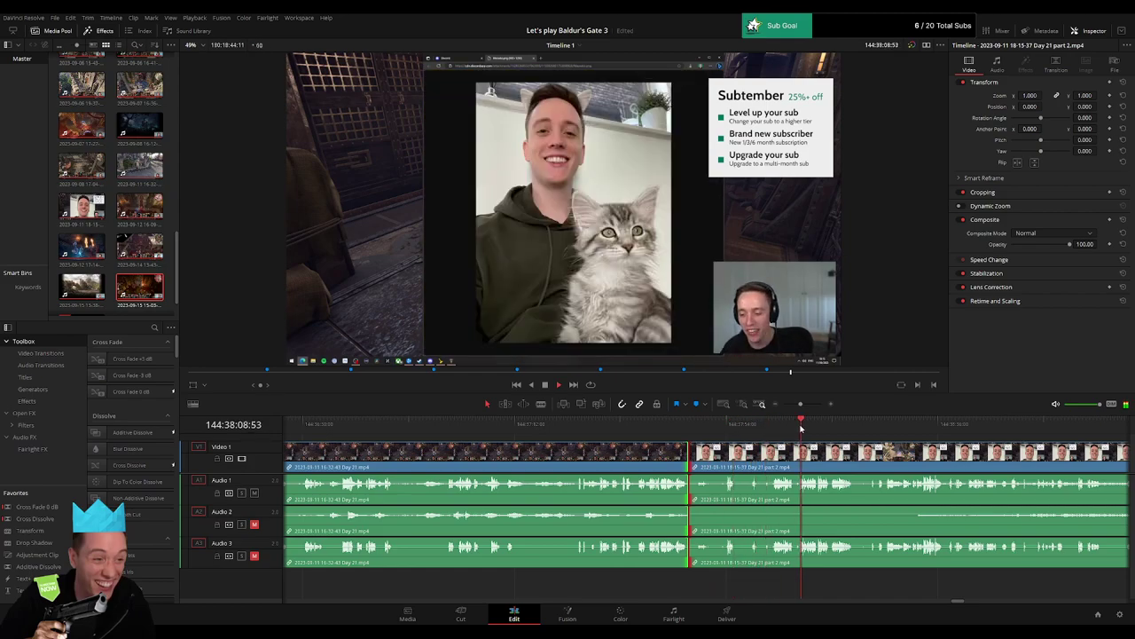
pyautogui.click(887, 430)
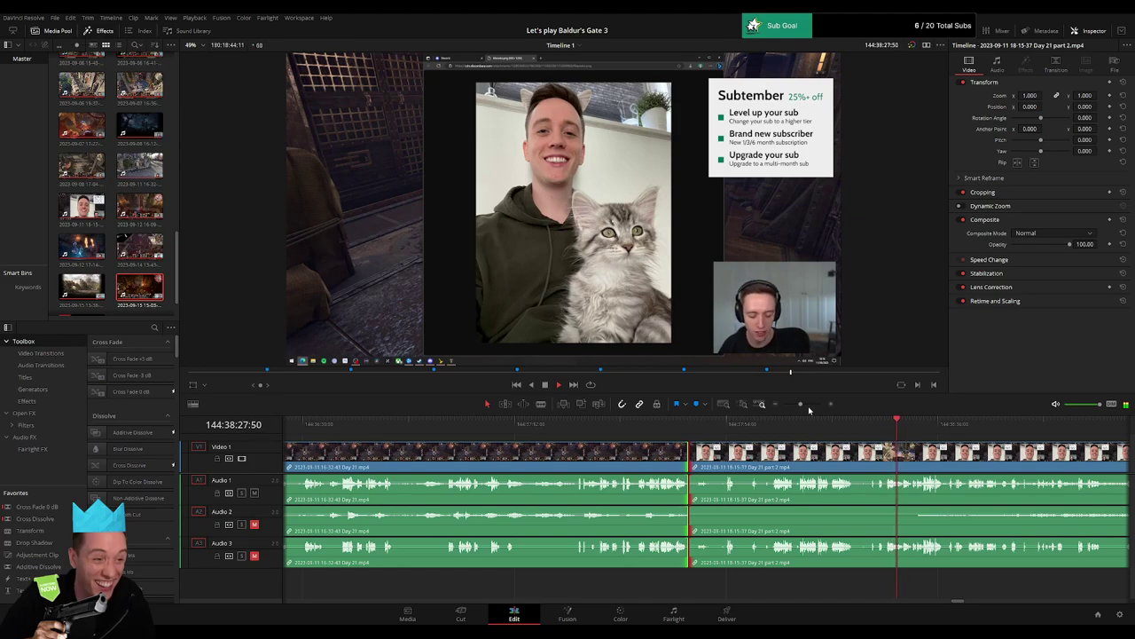
pyautogui.moveTo(809, 410); pyautogui.dragTo(773, 406)
pyautogui.hscroll(5, 798, 468)
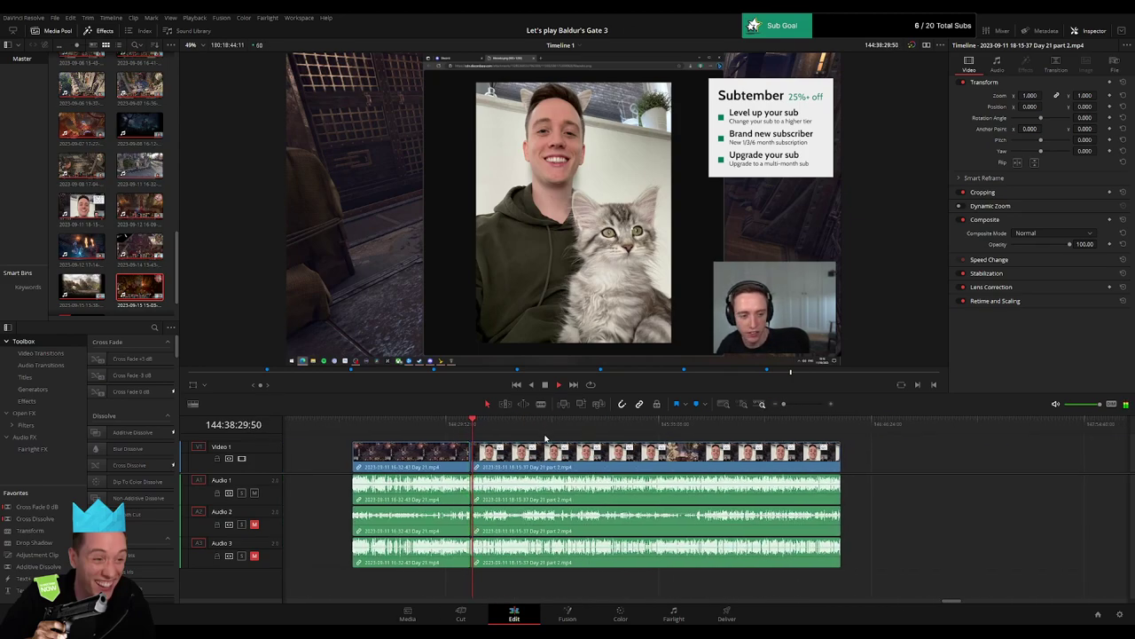
# Check footage from 144:00:00:00 to about 145:04:34 for a suitable place to end the episode.
pyautogui.click(345, 424)
pyautogui.press('Down')
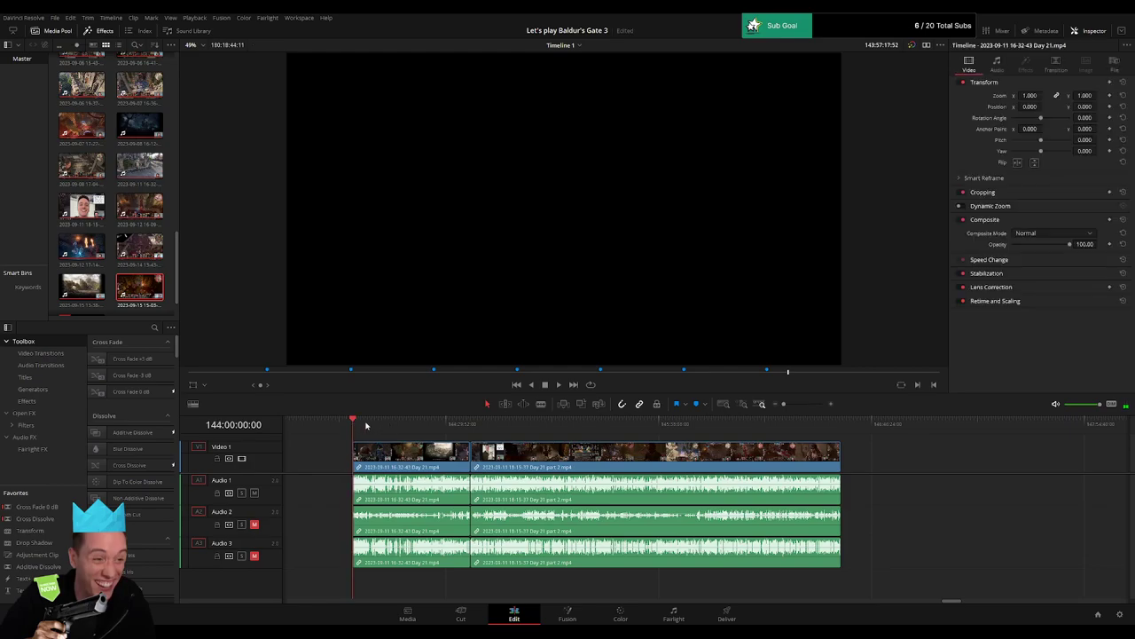
pyautogui.moveTo(468, 427); pyautogui.dragTo(555, 428)
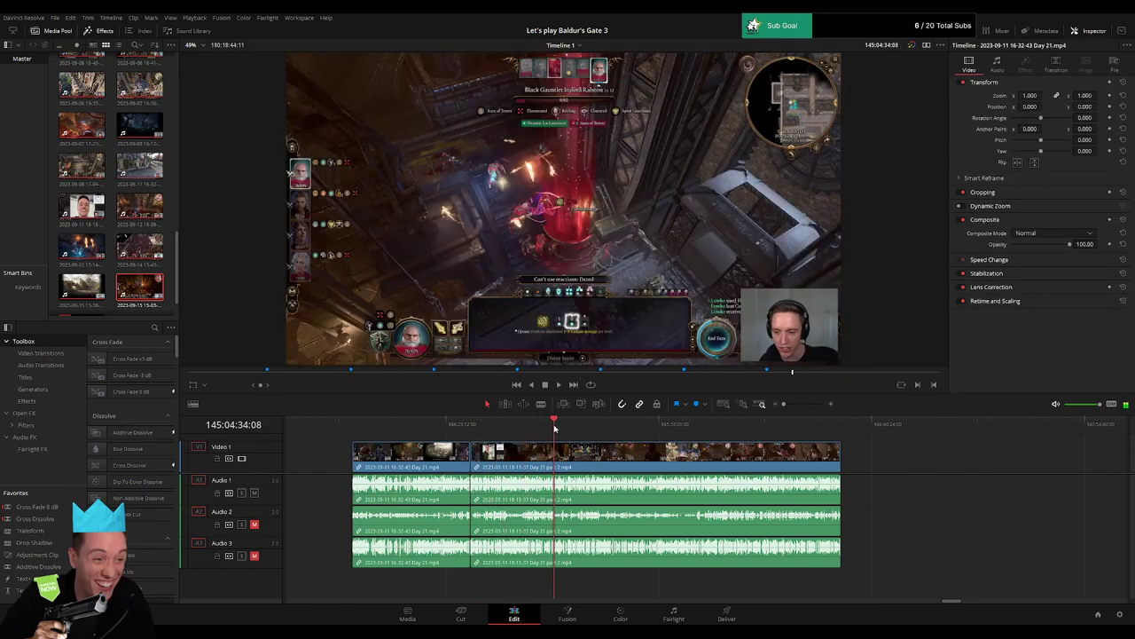
pyautogui.press('Up')
pyautogui.press('Up')
pyautogui.moveTo(479, 428); pyautogui.dragTo(522, 432)
pyautogui.press('space')
pyautogui.moveTo(784, 404); pyautogui.dragTo(808, 405)
# Skim the part 2 footage from about 144:53:43 to 144:54:42 for a pause suited to an episode cut.
pyautogui.click(459, 428)
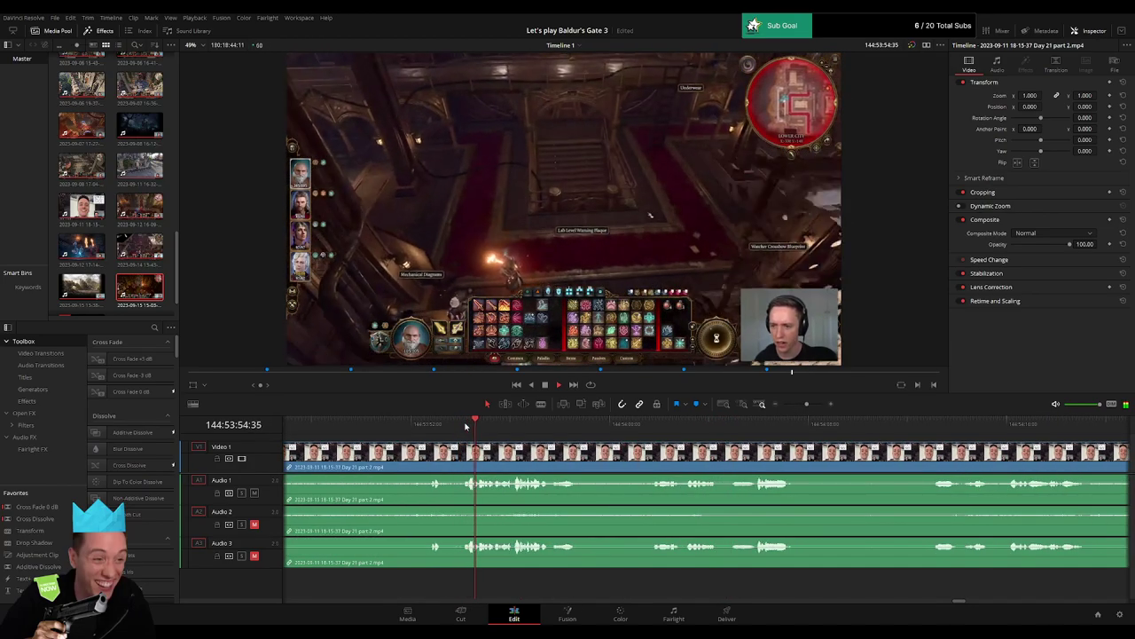
pyautogui.click(416, 429)
pyautogui.hscroll(-4, 417, 430)
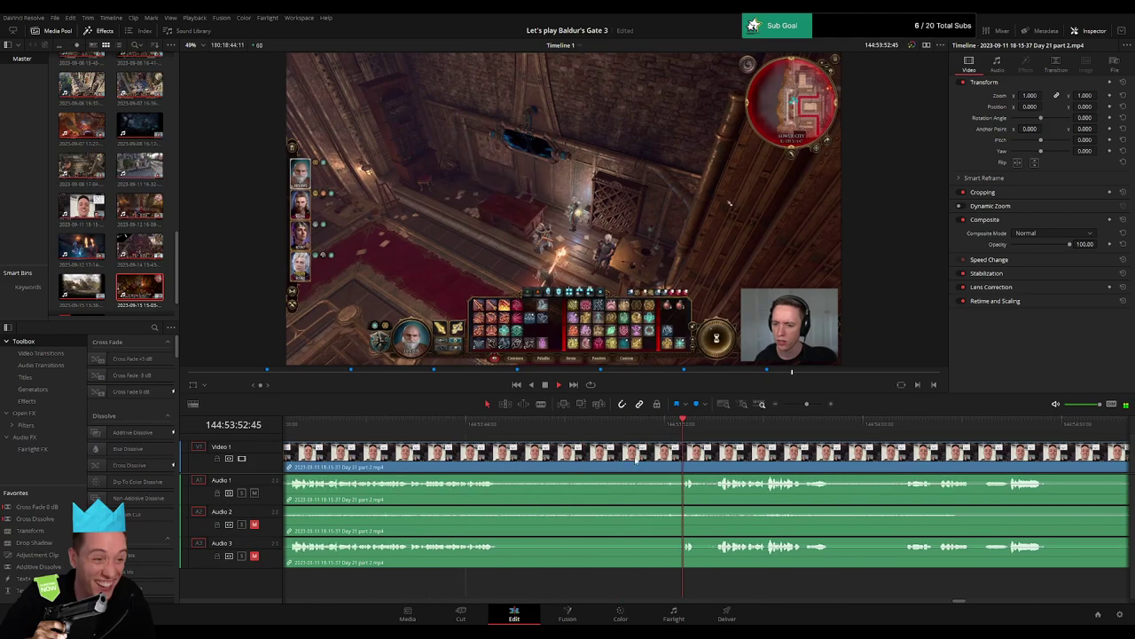
pyautogui.click(419, 431)
pyautogui.hscroll(-5, 420, 431)
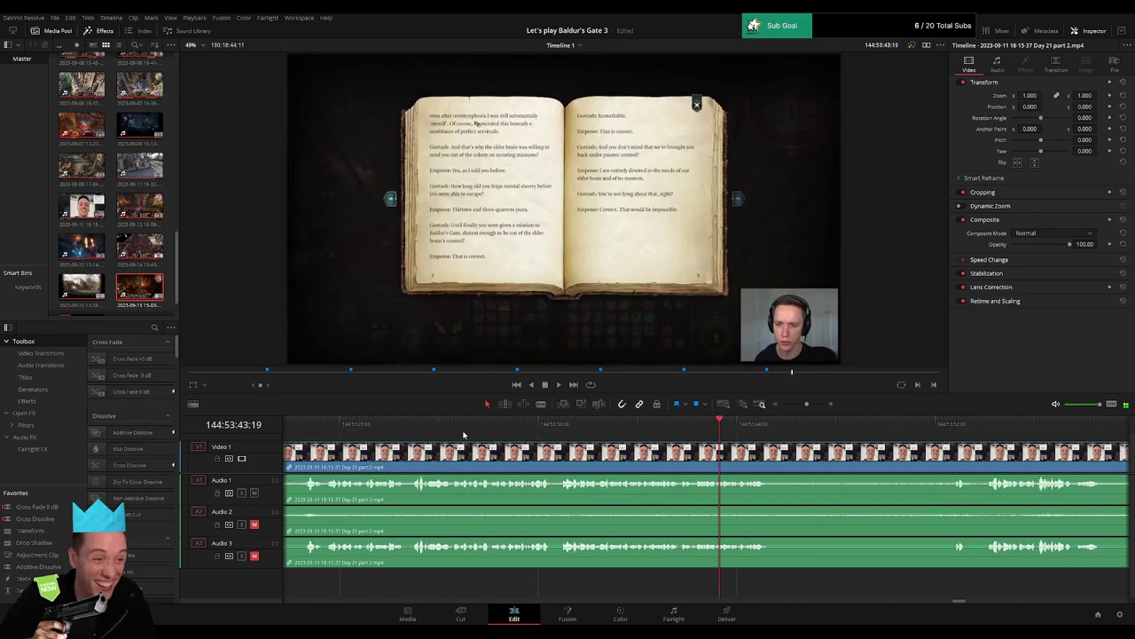
pyautogui.click(420, 430)
pyautogui.moveTo(806, 407); pyautogui.dragTo(905, 431)
pyautogui.click(669, 429)
pyautogui.hscroll(4, 905, 431)
pyautogui.click(582, 430)
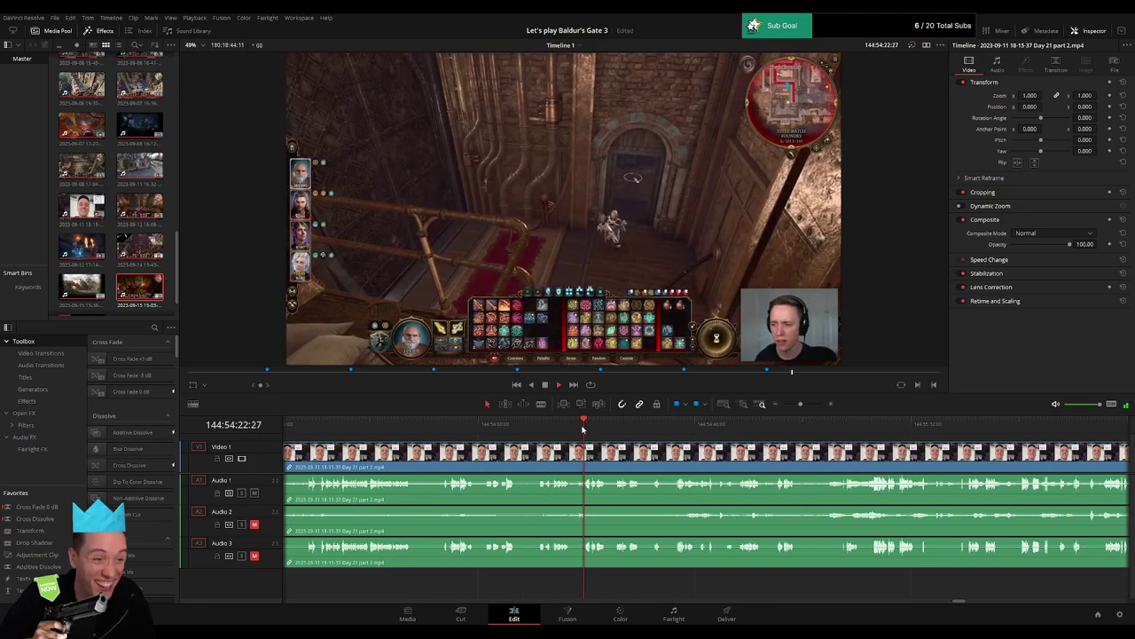
pyautogui.click(639, 428)
pyautogui.click(658, 428)
pyautogui.click(677, 427)
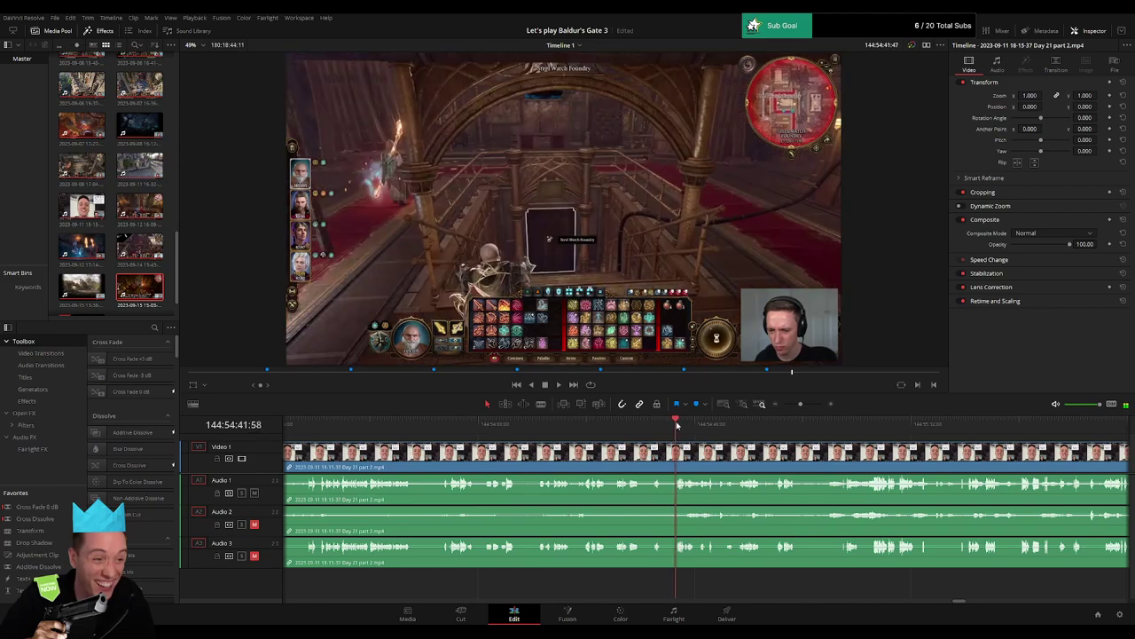
# Split the Day 21 part 2 clip at 144:54:41:30, at the Steel Watch Foundry door before the commentary resumes.
pyautogui.moveTo(800, 404); pyautogui.dragTo(813, 406)
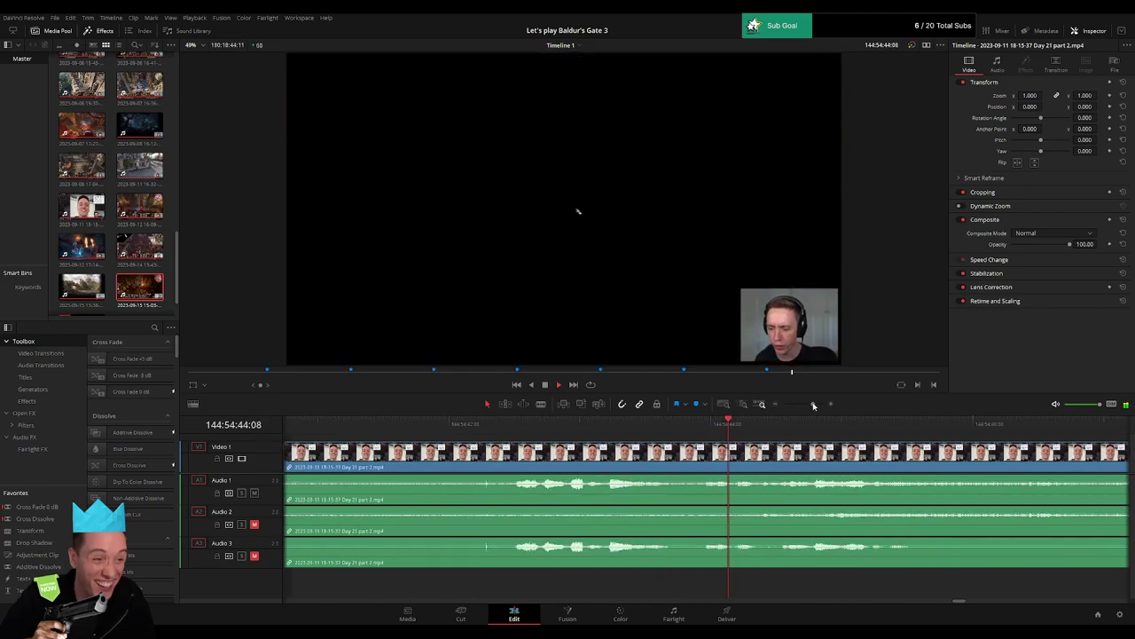
pyautogui.press('space')
pyautogui.moveTo(506, 435); pyautogui.dragTo(672, 446)
pyautogui.click(584, 461)
pyautogui.press('a')
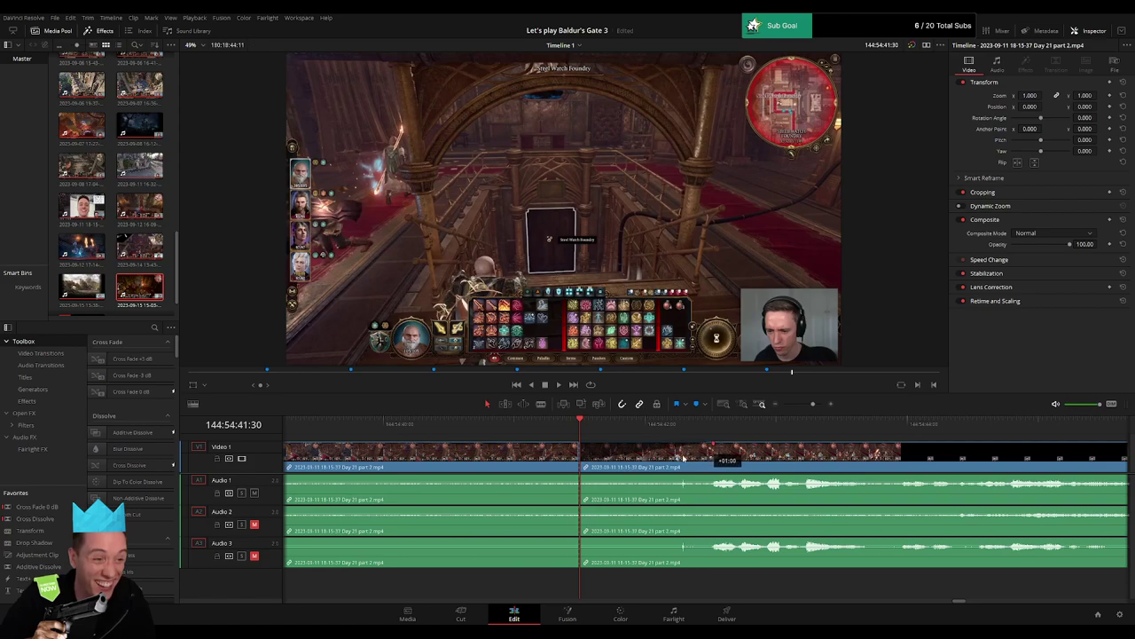
# Fade the video and all three audio tracks out and in over about one second at the 144:54:41:30 cut.
pyautogui.moveTo(683, 458); pyautogui.dragTo(449, 454)
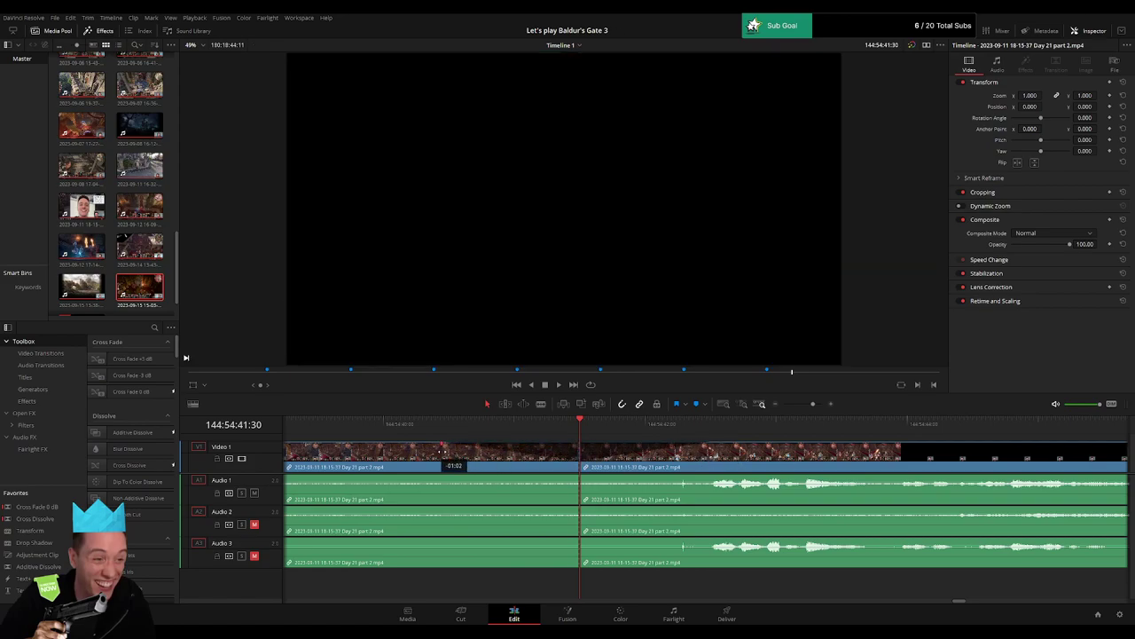
pyautogui.moveTo(573, 478); pyautogui.dragTo(462, 476)
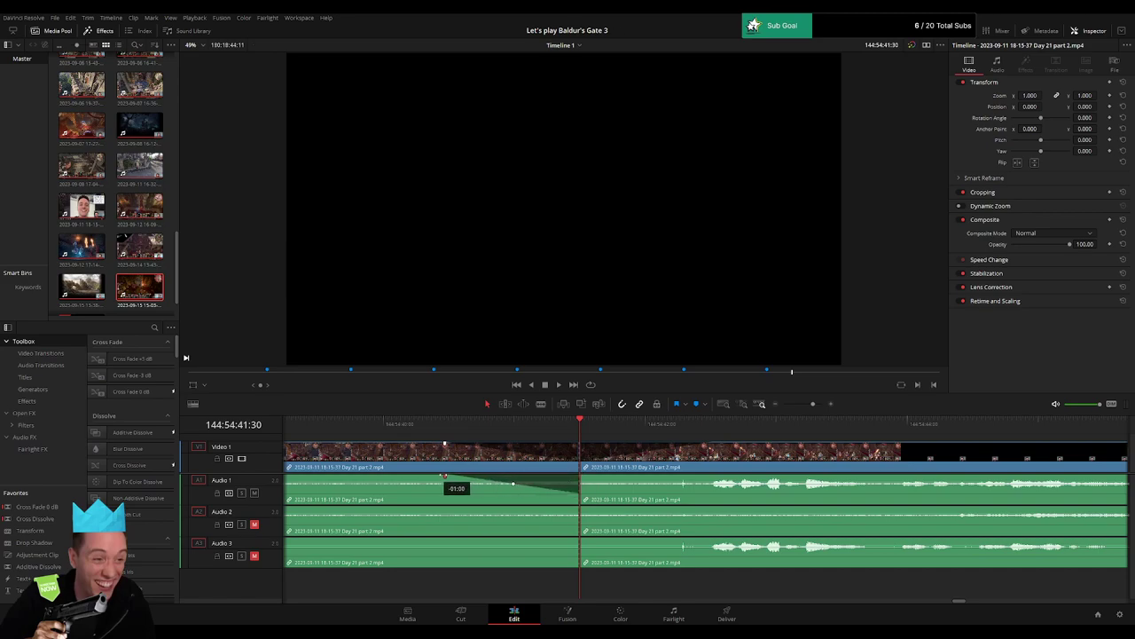
pyautogui.moveTo(582, 478); pyautogui.dragTo(697, 479)
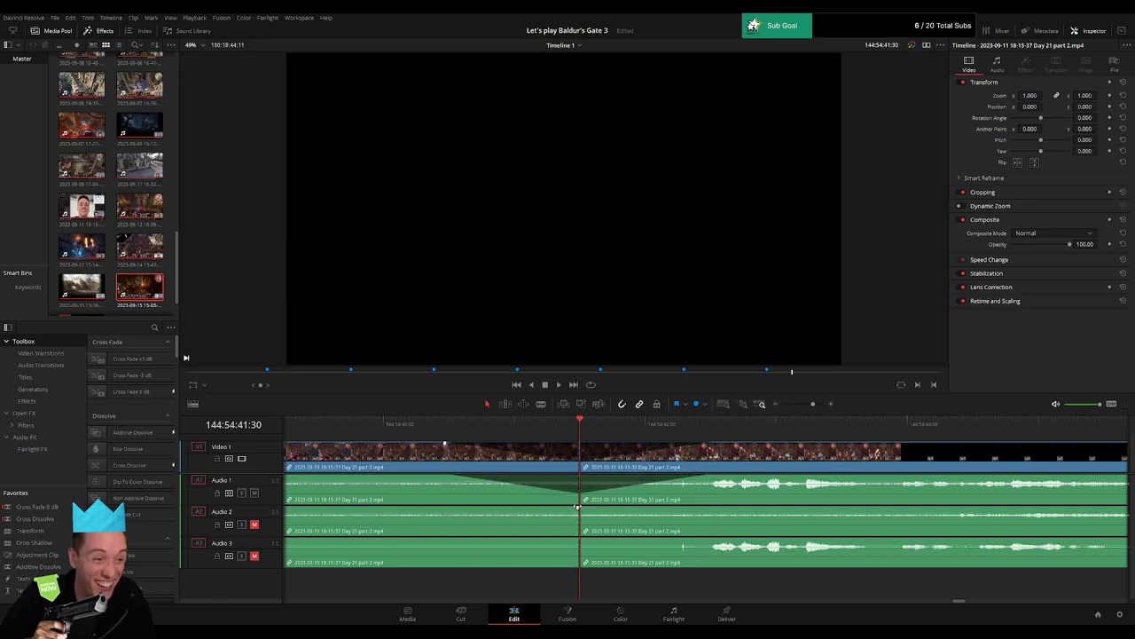
pyautogui.moveTo(577, 507); pyautogui.dragTo(447, 507)
pyautogui.moveTo(583, 507); pyautogui.dragTo(703, 511)
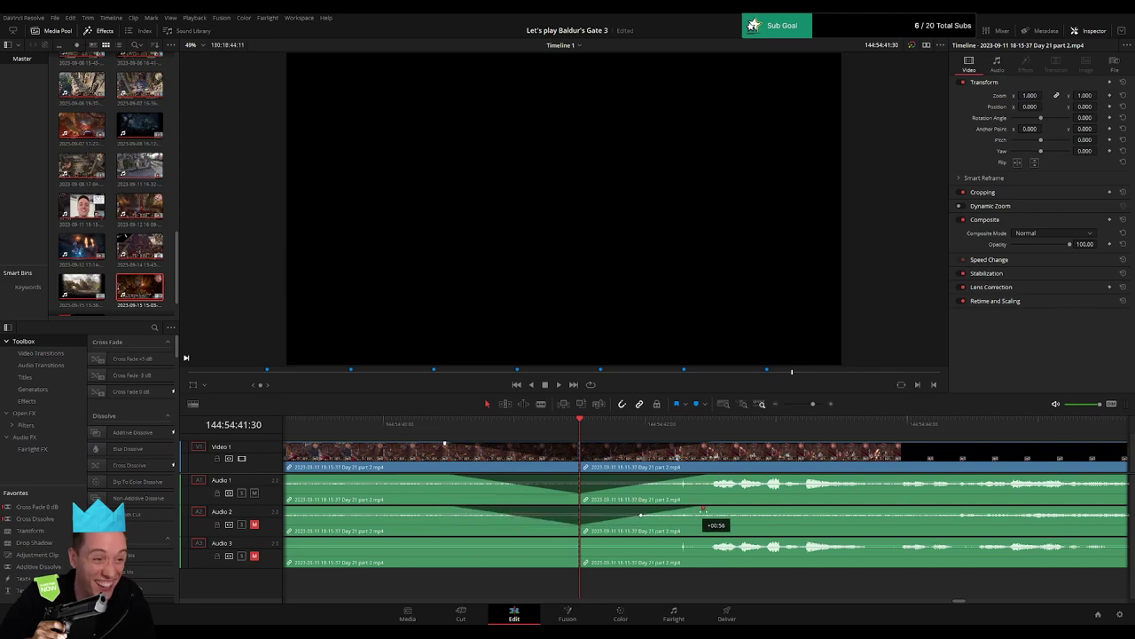
pyautogui.moveTo(578, 539); pyautogui.dragTo(446, 538)
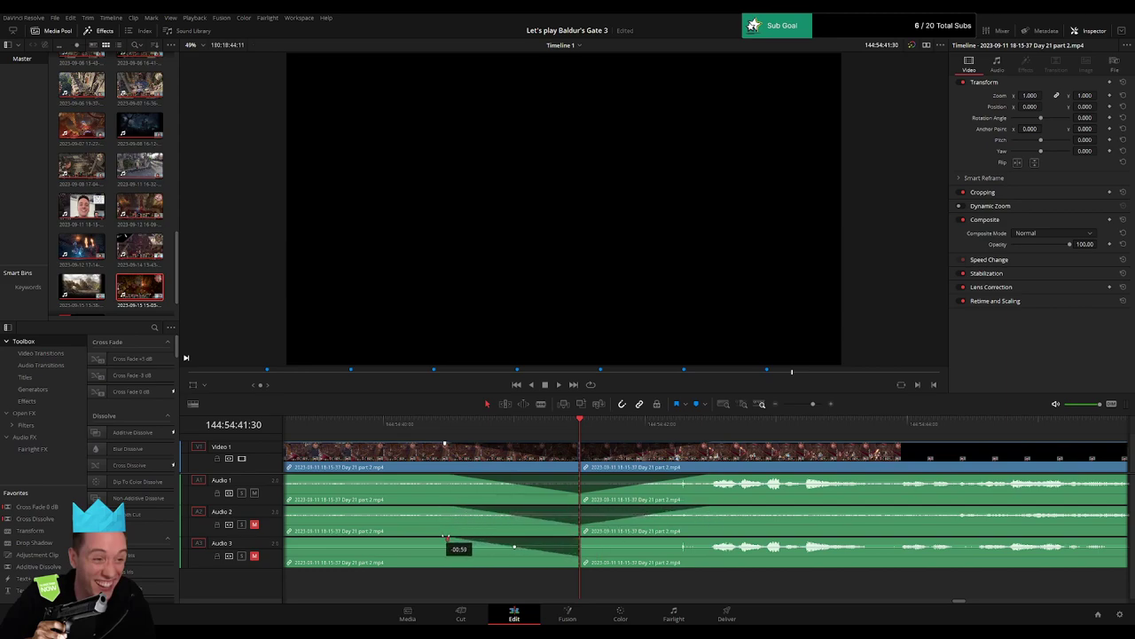
pyautogui.moveTo(581, 538); pyautogui.dragTo(707, 538)
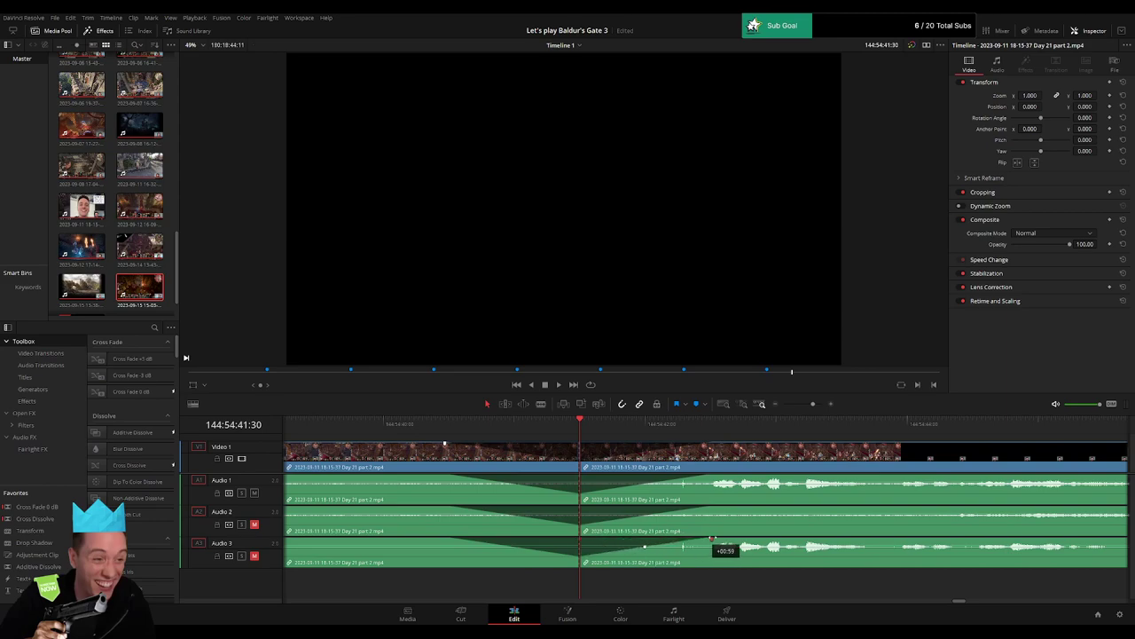
# Move the remaining Day 21 part 2 footage to start at 146:00:00:00 and play its opening.
pyautogui.moveTo(813, 405); pyautogui.dragTo(722, 408)
pyautogui.moveTo(841, 473); pyautogui.dragTo(738, 459)
pyautogui.click(516, 424)
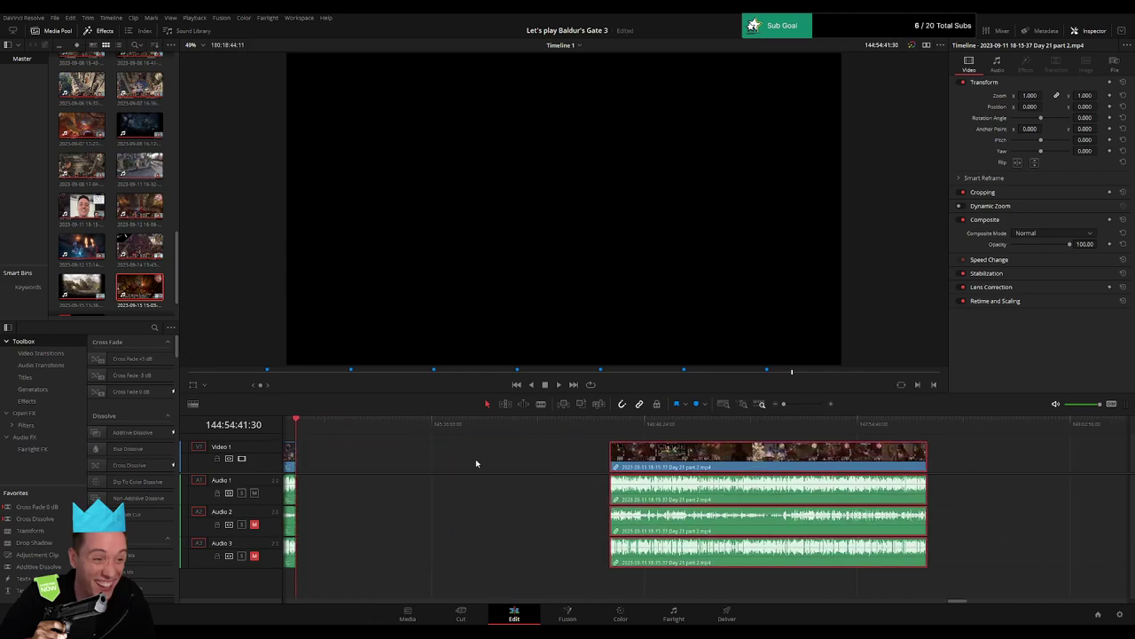
pyautogui.click(450, 460)
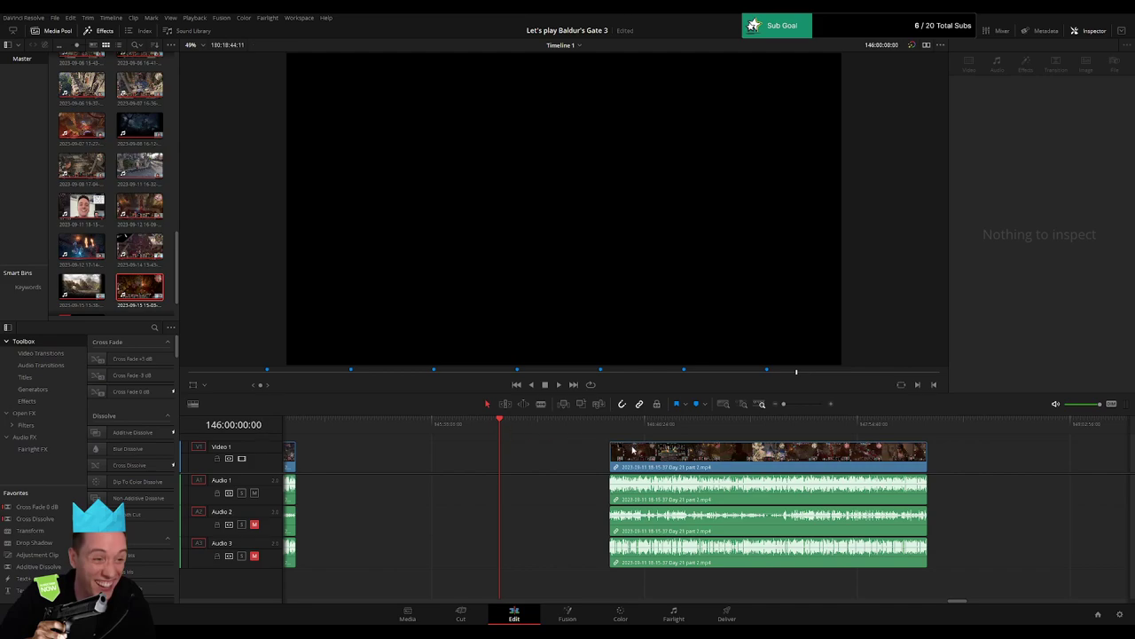
pyautogui.moveTo(632, 450); pyautogui.dragTo(521, 453)
pyautogui.press('space')
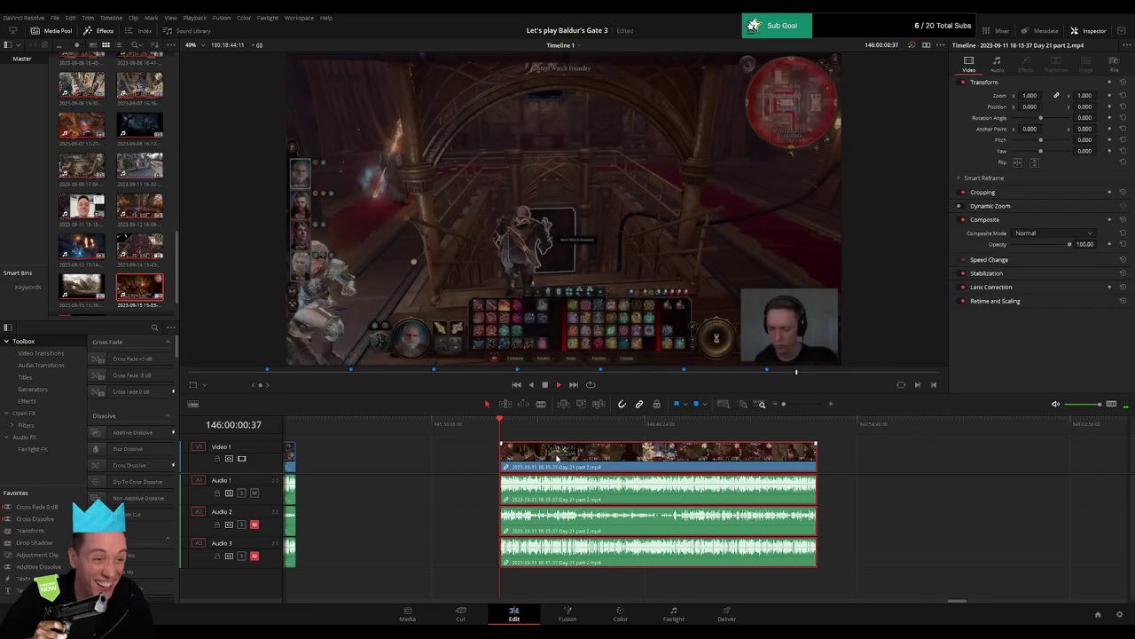
# Split the Day 21 part 2 clip at 146:54:25:30, during the Wyrm's Crossing map view before the commentary resumes.
pyautogui.click(453, 456)
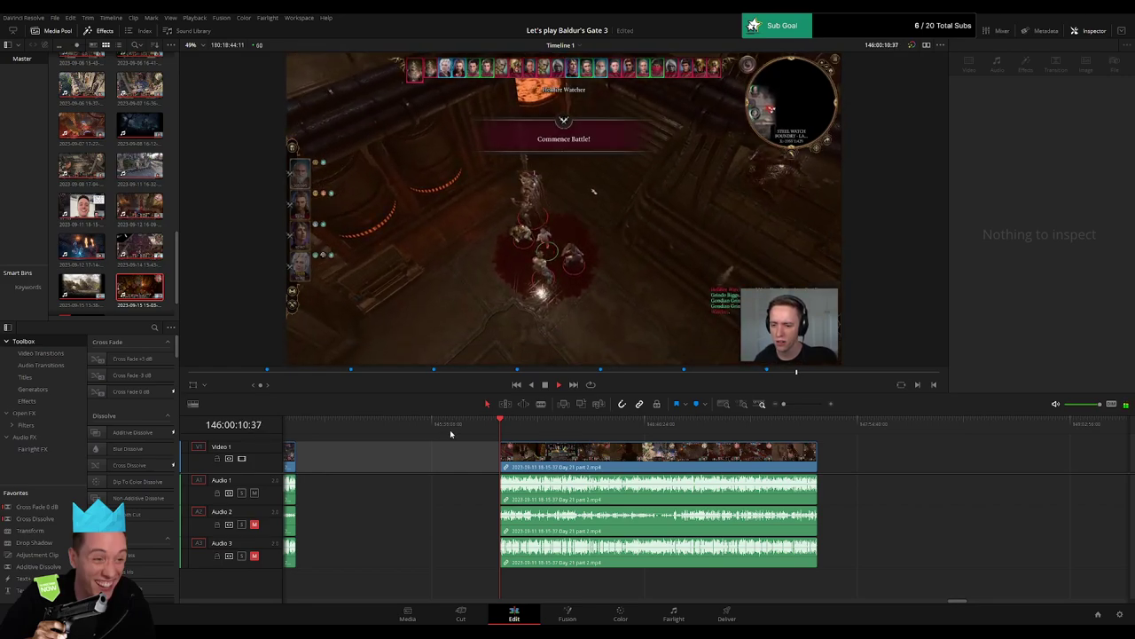
pyautogui.click(545, 438)
pyautogui.moveTo(593, 438); pyautogui.dragTo(431, 437)
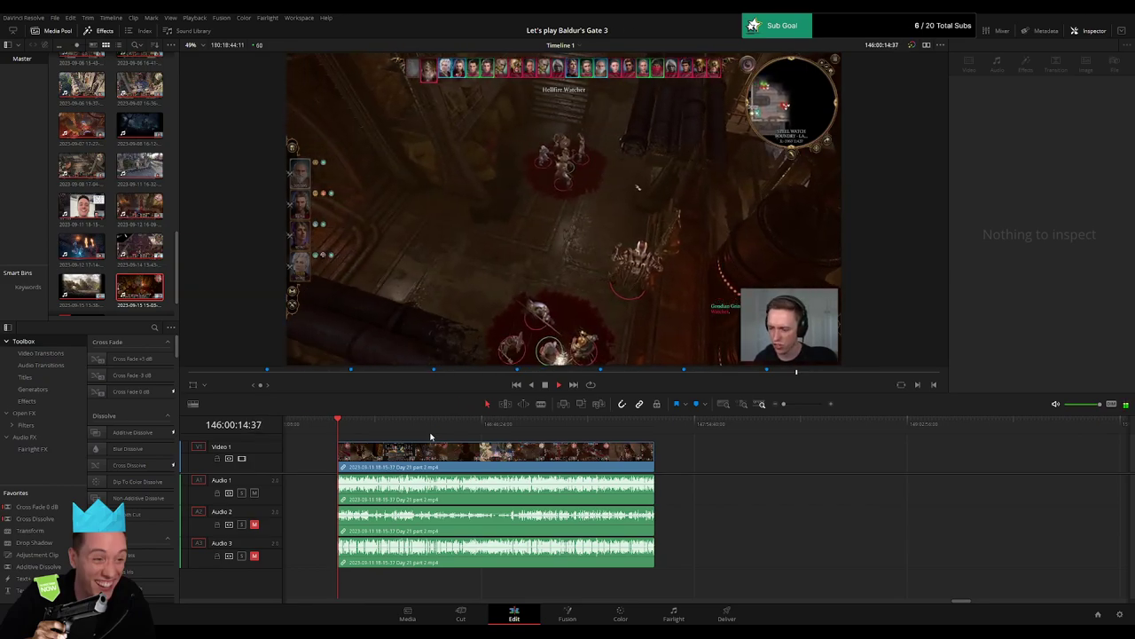
pyautogui.moveTo(339, 430); pyautogui.dragTo(507, 437)
pyautogui.moveTo(783, 403); pyautogui.dragTo(802, 404)
pyautogui.moveTo(579, 429); pyautogui.dragTo(845, 431)
pyautogui.moveTo(905, 452); pyautogui.dragTo(624, 450)
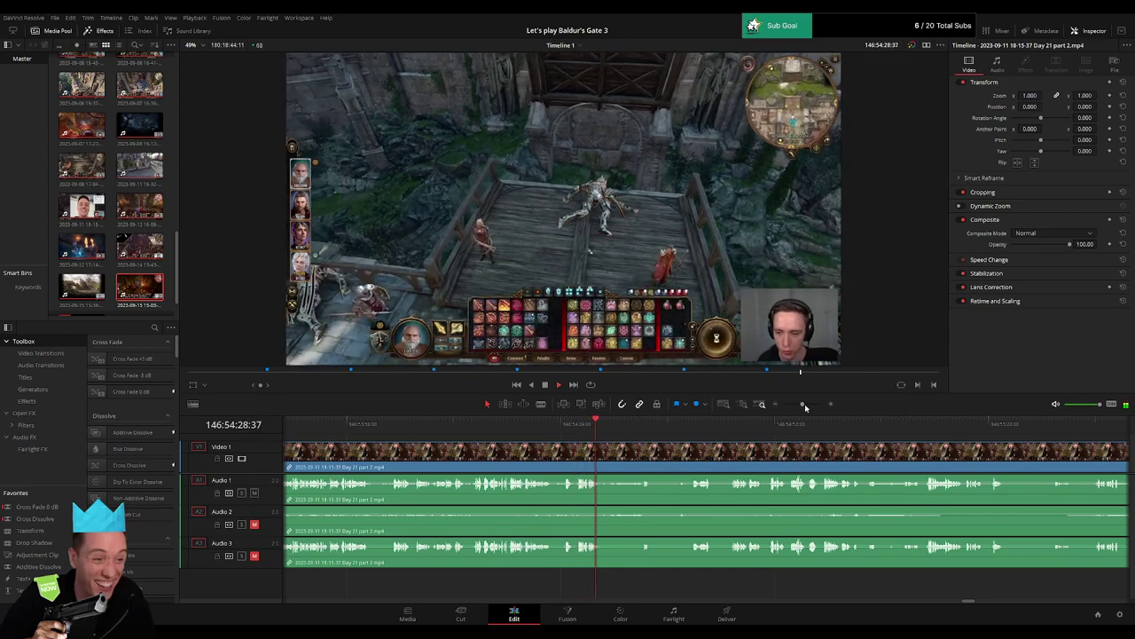
pyautogui.moveTo(801, 405); pyautogui.dragTo(805, 407)
pyautogui.click(520, 430)
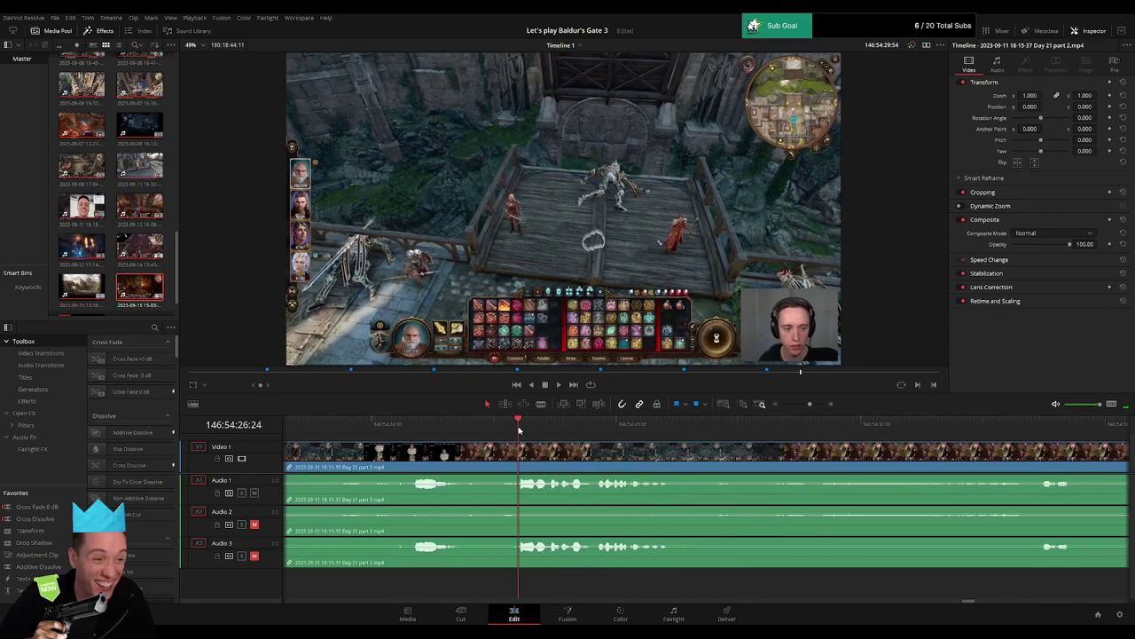
pyautogui.moveTo(519, 431); pyautogui.dragTo(463, 424)
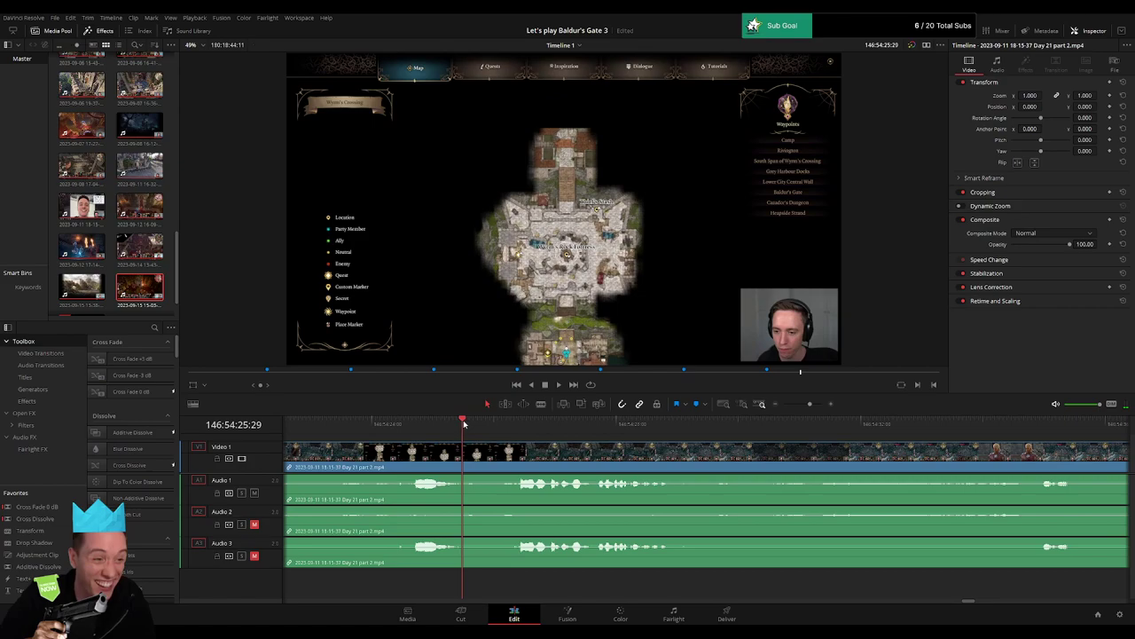
pyautogui.hotkey('ctrl', 'b')
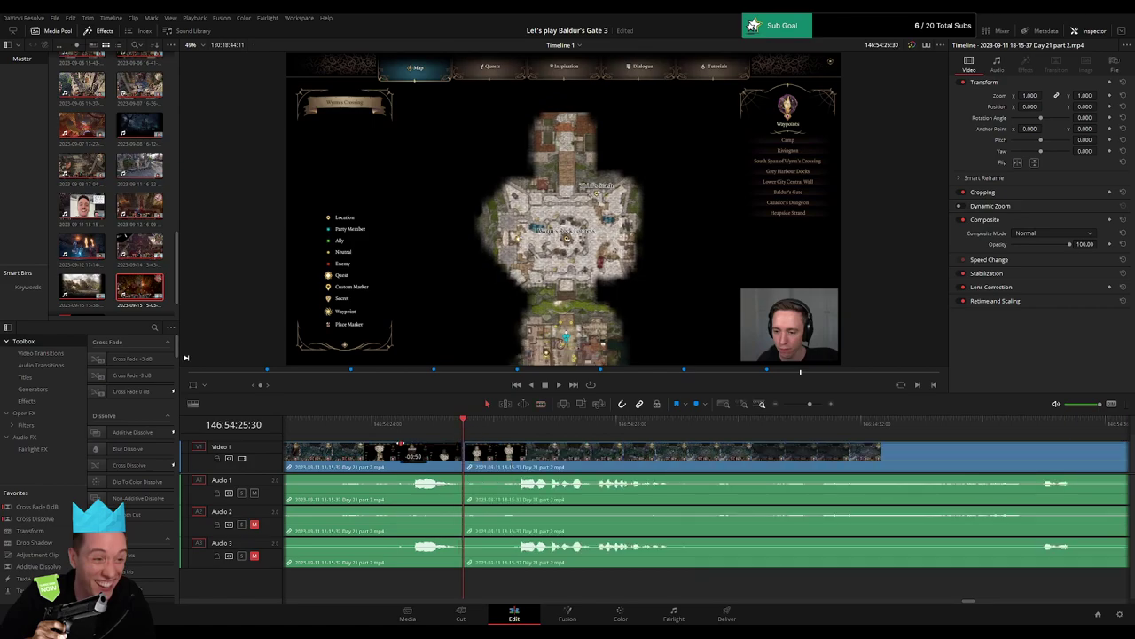
# Fade the video and all three audio tracks out and in over about one second at the 146:54:25:30 cut.
pyautogui.moveTo(400, 443); pyautogui.dragTo(399, 442)
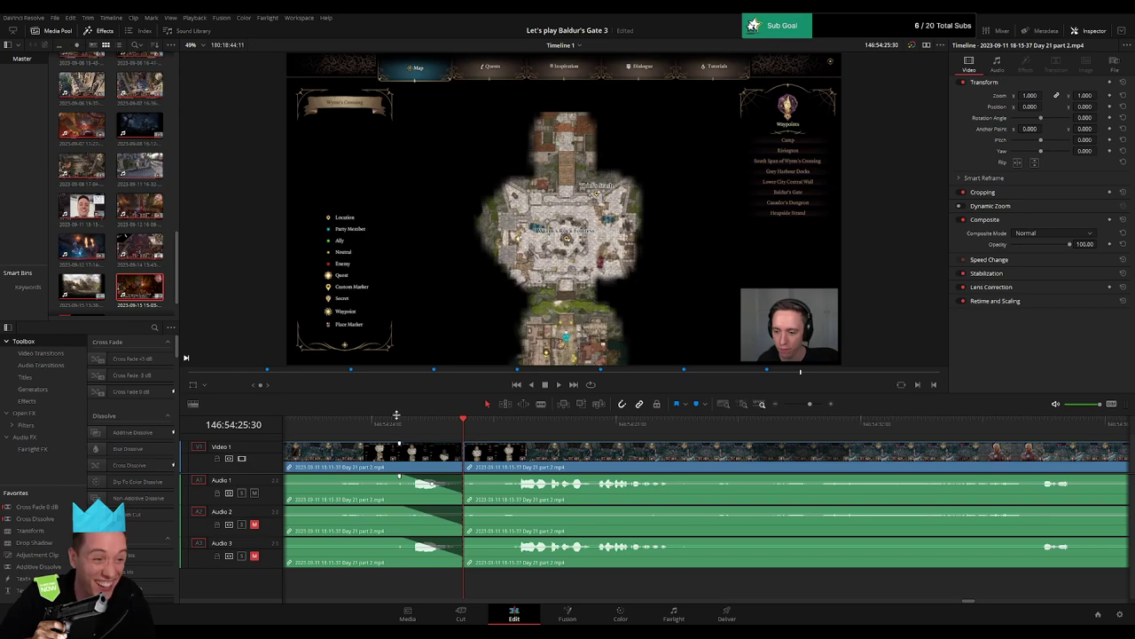
pyautogui.press('space')
pyautogui.click(404, 423)
pyautogui.click(408, 423)
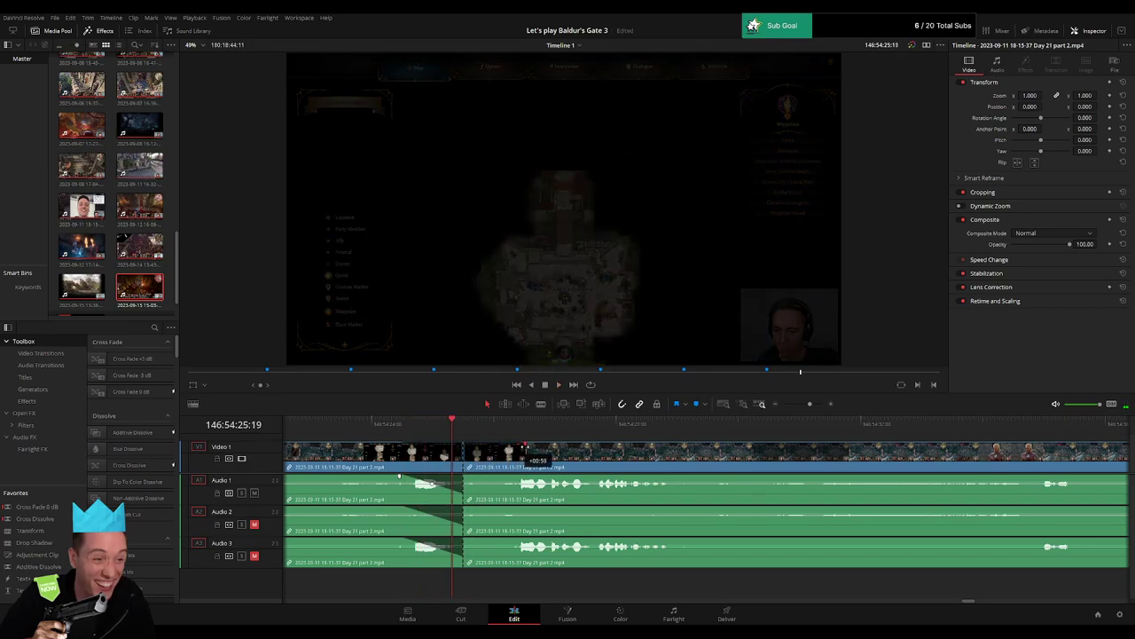
pyautogui.moveTo(466, 477); pyautogui.dragTo(518, 478)
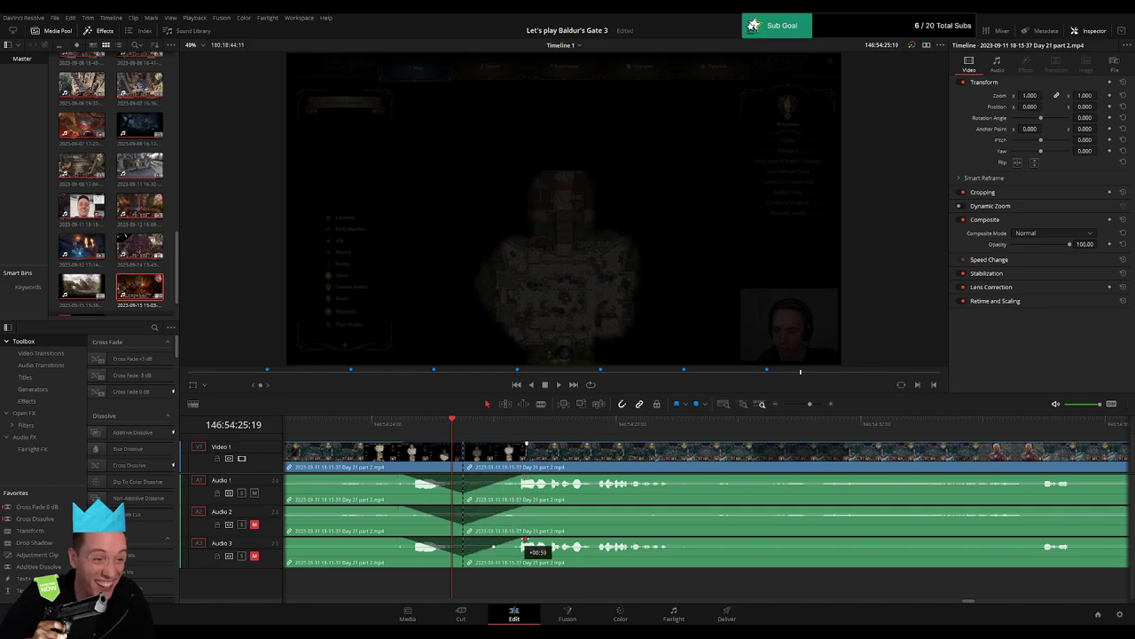
pyautogui.press('space')
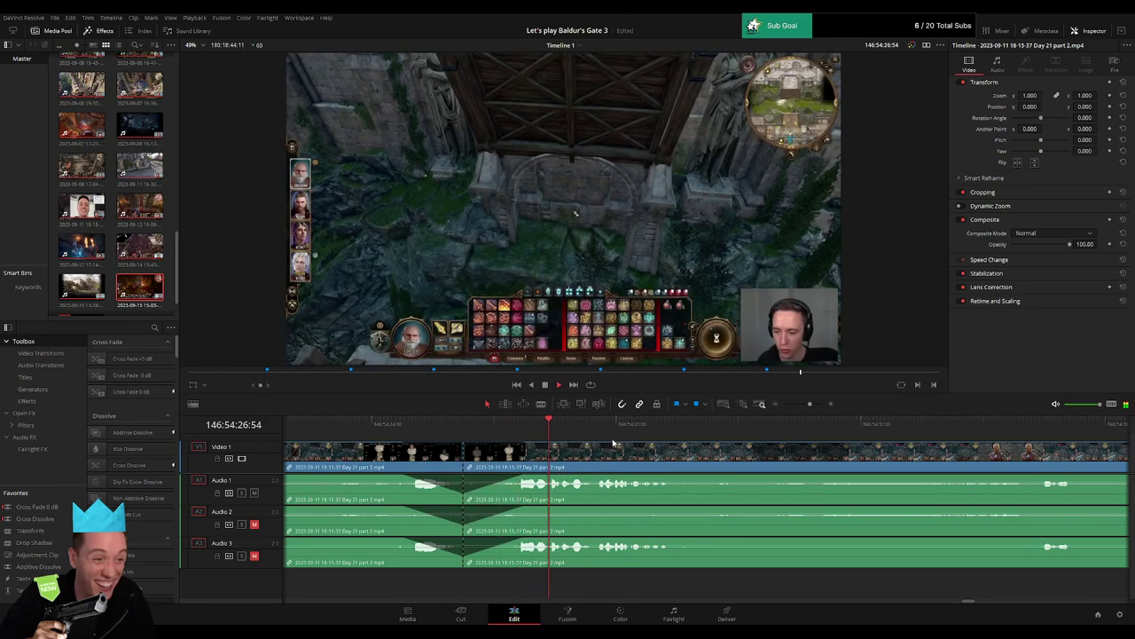
# Move the Day 21 part 2 footage after the cut to start at 148:00:00:00 and play its opening.
pyautogui.moveTo(810, 405); pyautogui.dragTo(761, 406)
pyautogui.press('space')
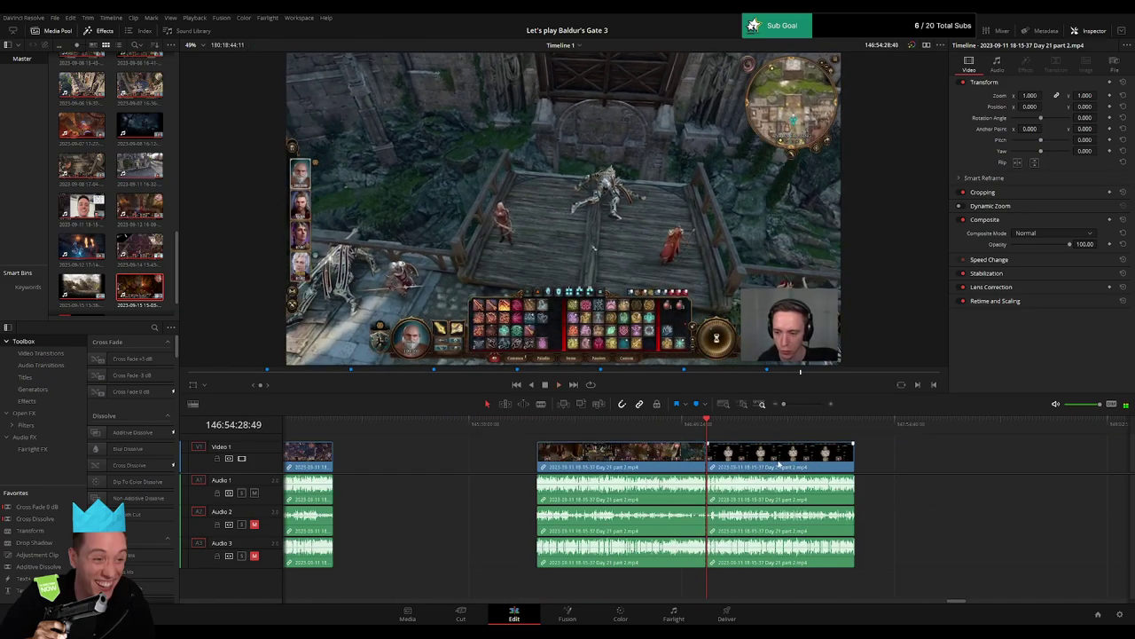
pyautogui.moveTo(780, 462); pyautogui.dragTo(703, 464)
pyautogui.click(335, 421)
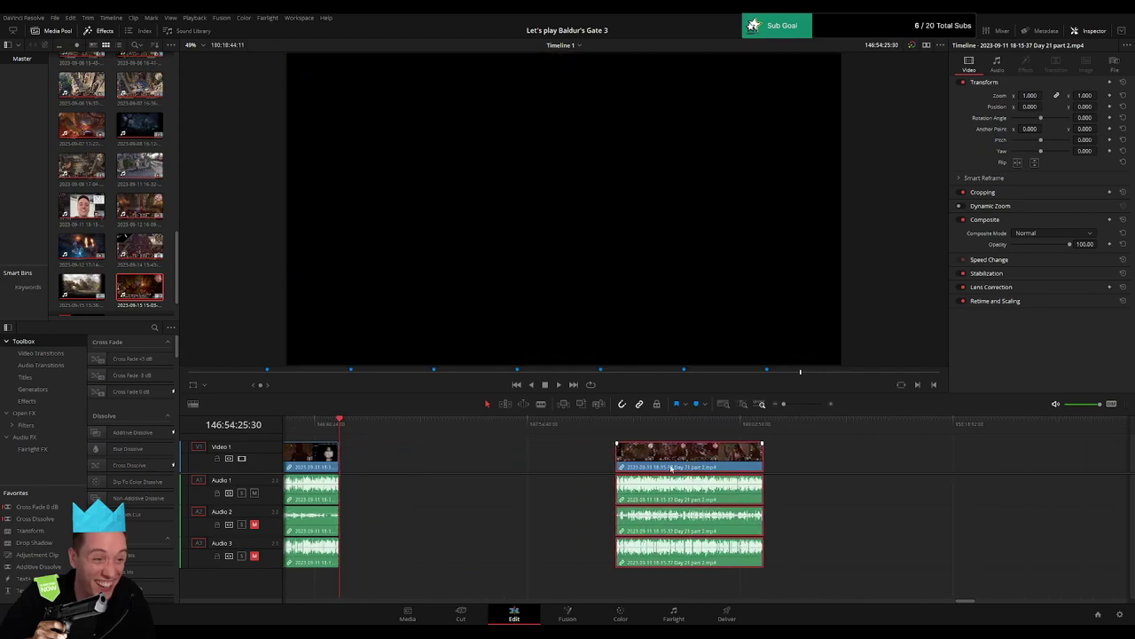
pyautogui.click(493, 467)
pyautogui.click(364, 444)
pyautogui.moveTo(344, 428); pyautogui.dragTo(435, 436)
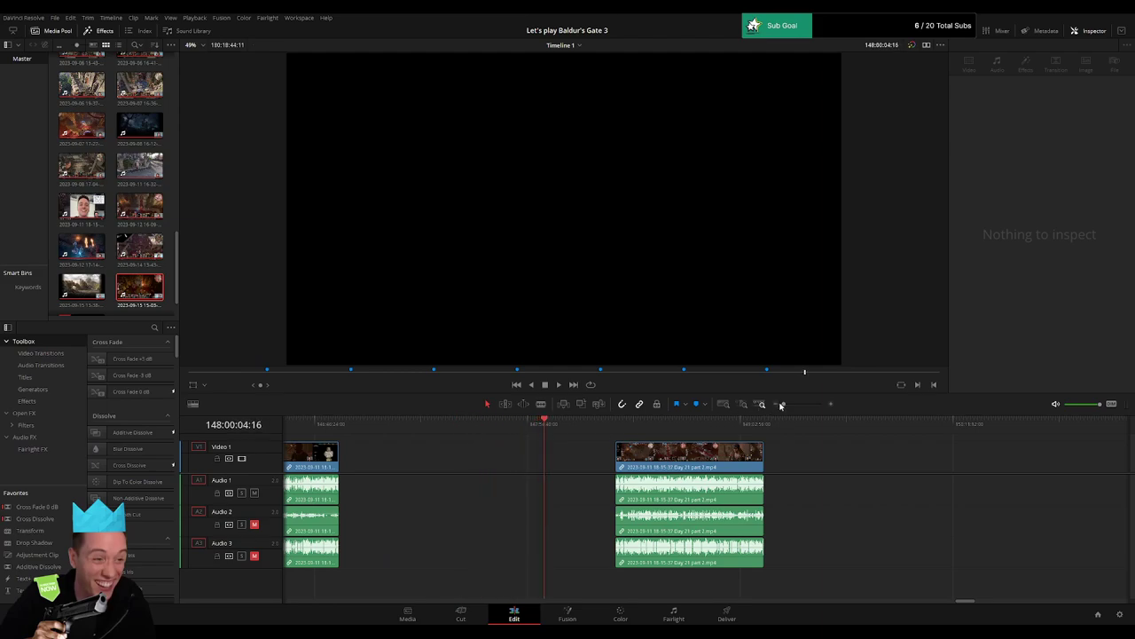
pyautogui.moveTo(783, 403); pyautogui.dragTo(791, 403)
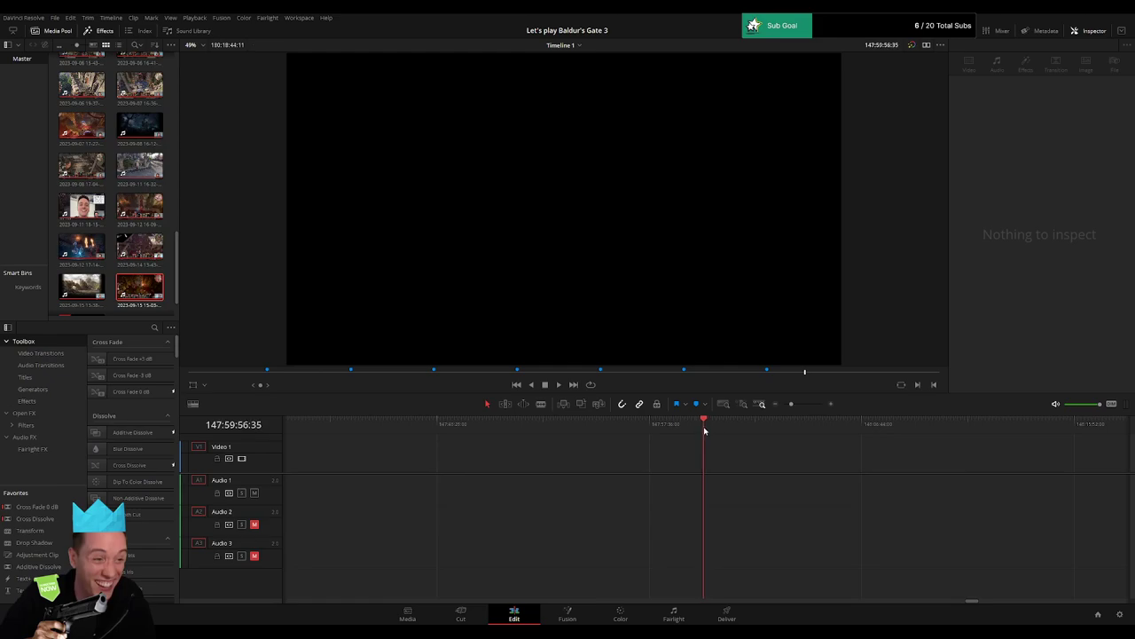
pyautogui.moveTo(791, 403); pyautogui.dragTo(785, 403)
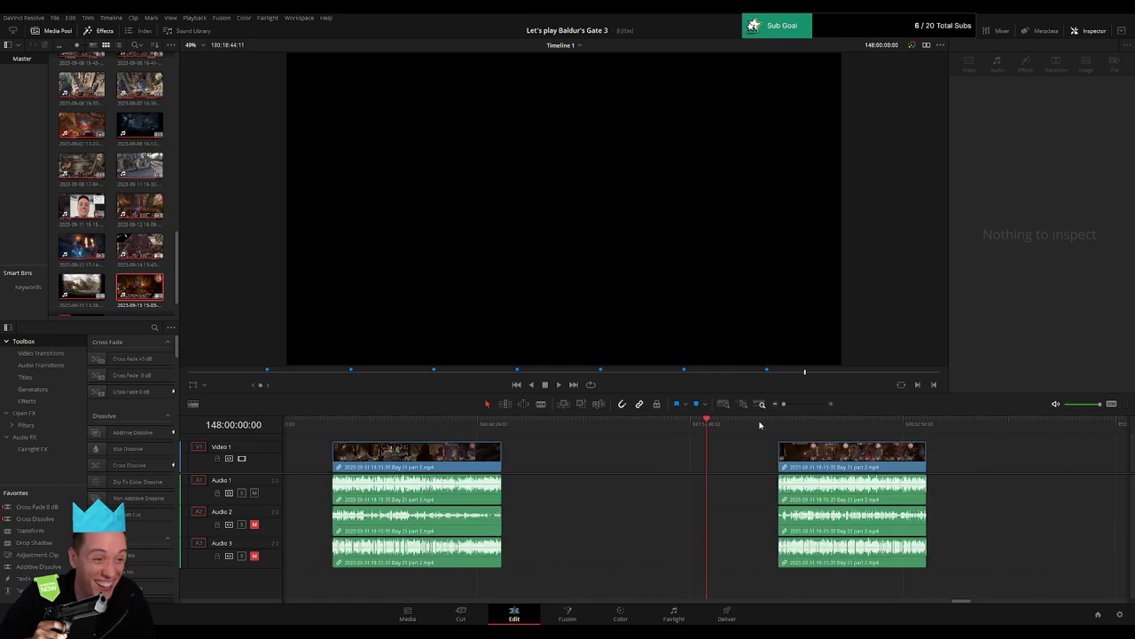
pyautogui.hscroll(5, 700, 452)
pyautogui.moveTo(629, 464); pyautogui.dragTo(559, 466)
pyautogui.click(753, 468)
pyautogui.press('space')
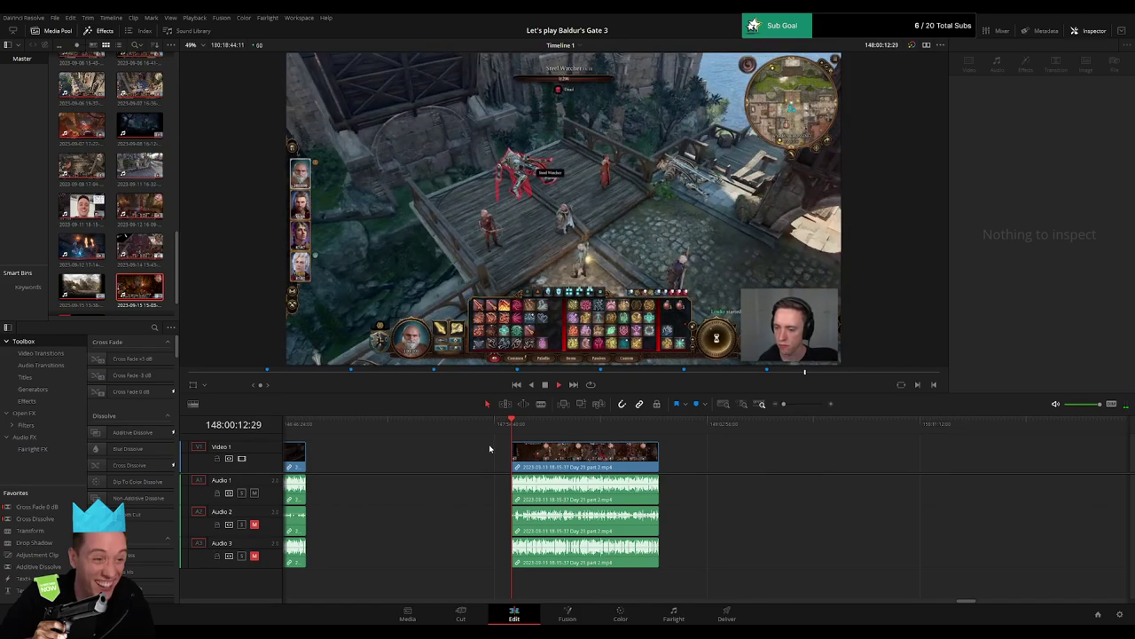
# Move the Day 22 recording to directly follow the end of the Day 21 part 2 footage at 148:47:35:23.
pyautogui.click(543, 426)
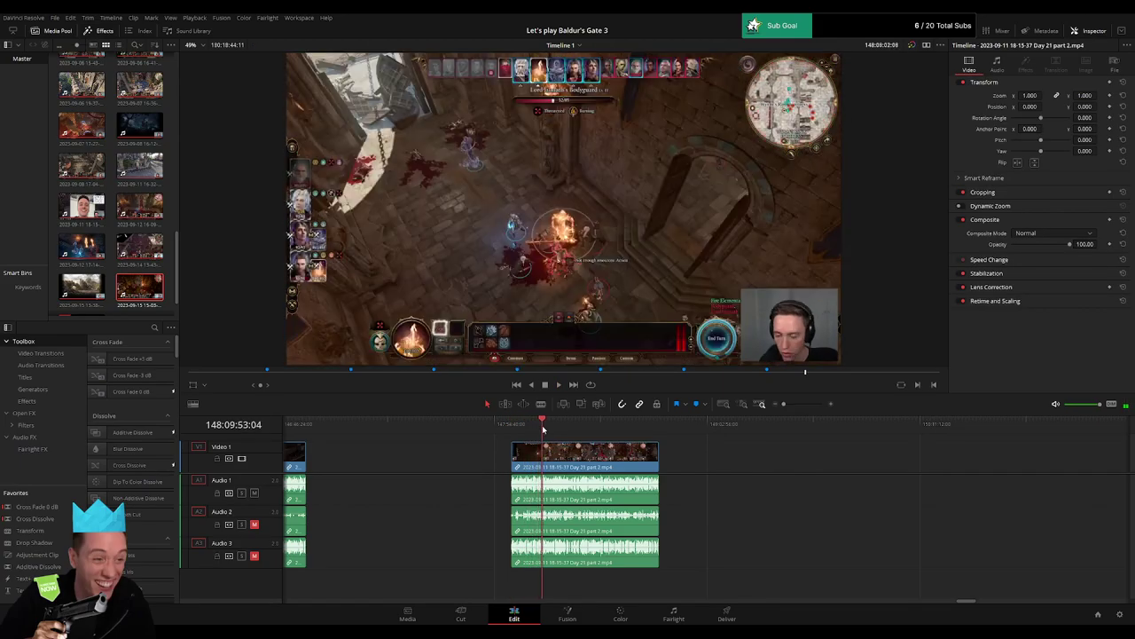
pyautogui.moveTo(543, 428); pyautogui.dragTo(655, 428)
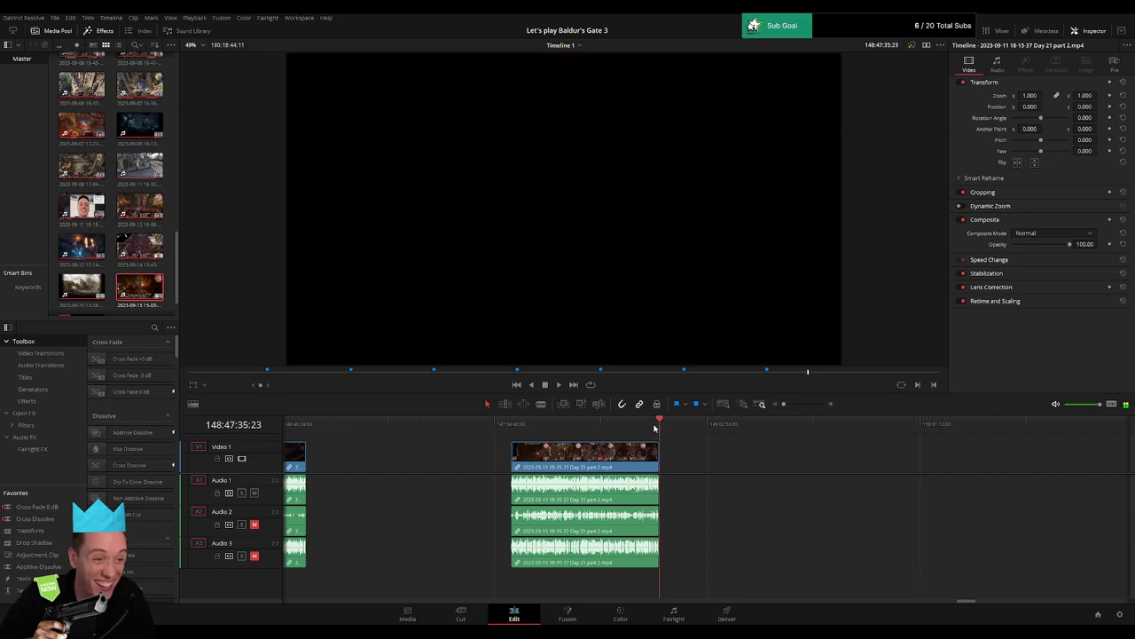
pyautogui.press('space')
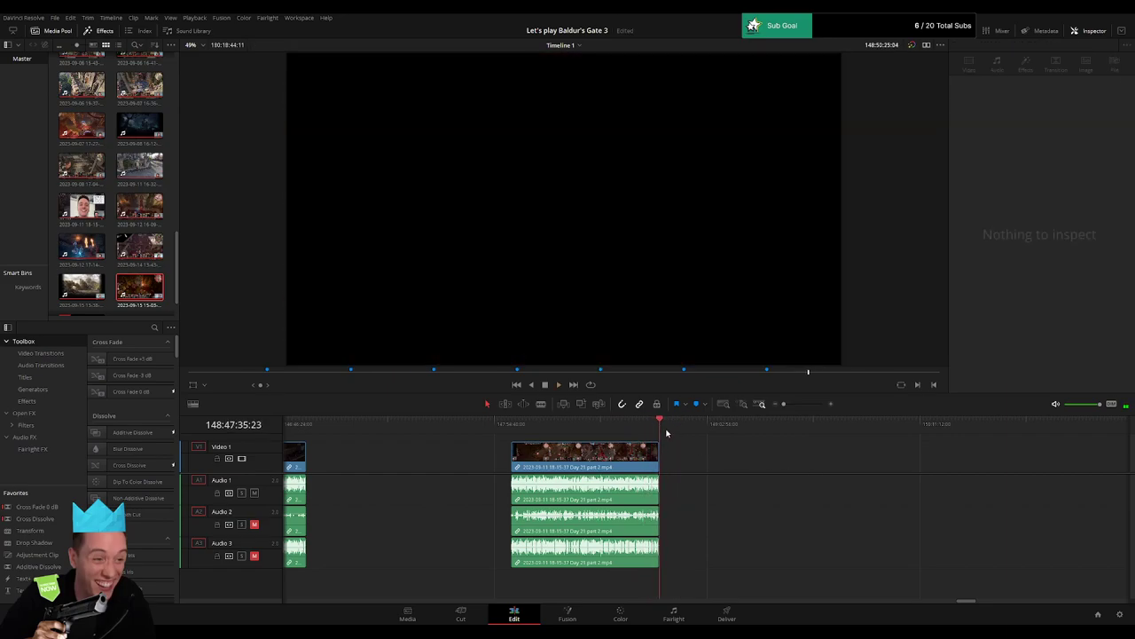
pyautogui.moveTo(780, 464); pyautogui.dragTo(497, 444)
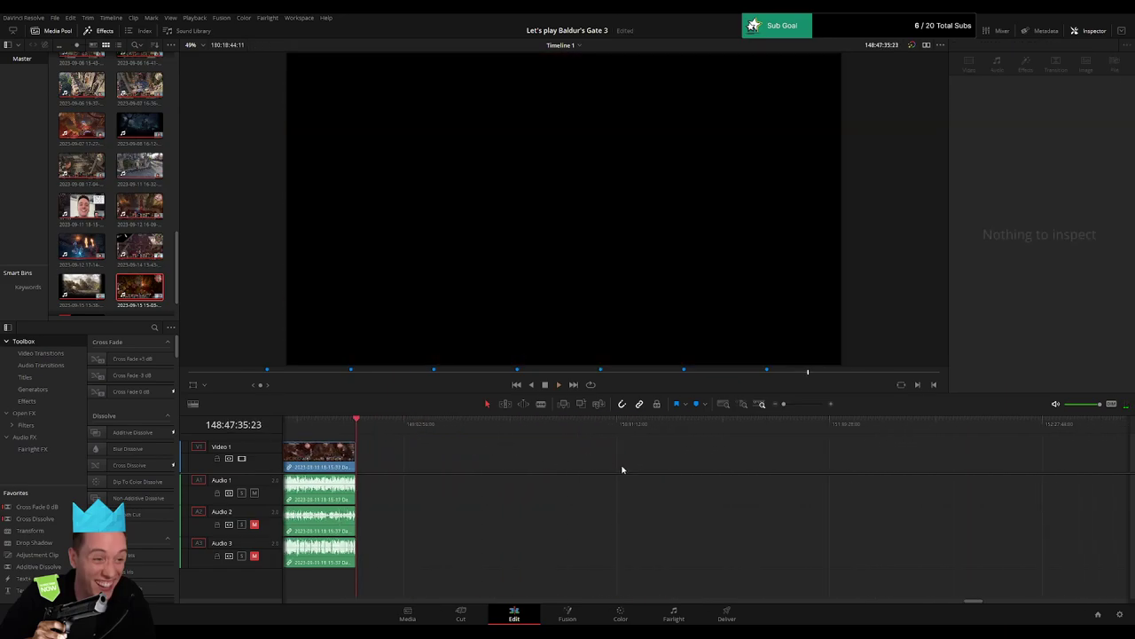
pyautogui.hscroll(-5, 798, 462)
pyautogui.moveTo(995, 459); pyautogui.dragTo(485, 459)
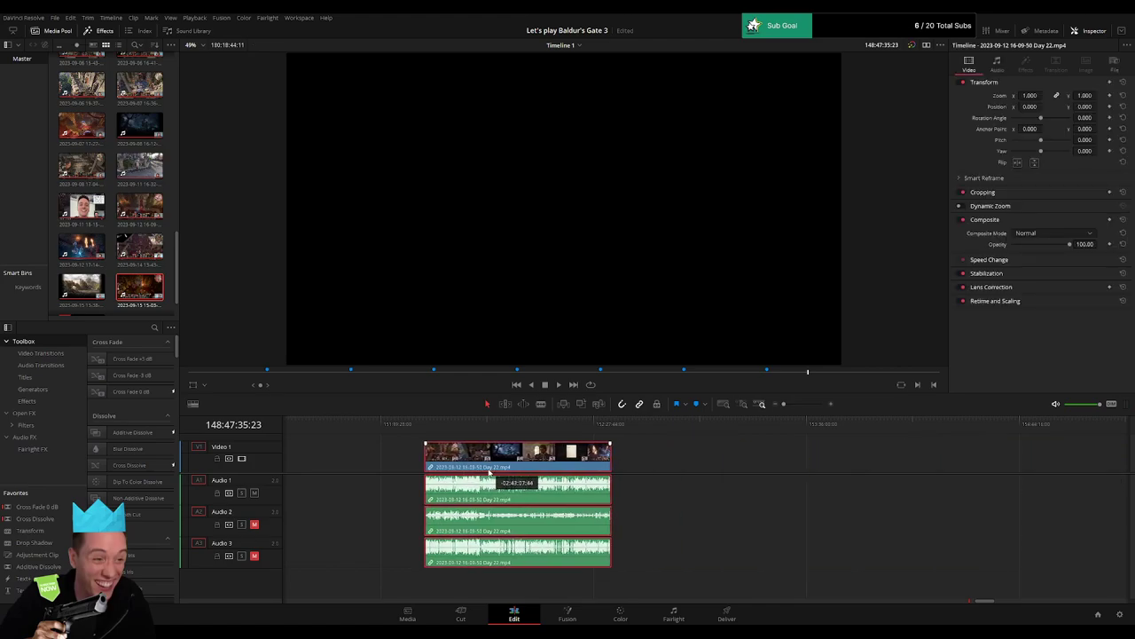
pyautogui.click(381, 456)
pyautogui.hscroll(-8, 742, 456)
pyautogui.moveTo(1041, 458); pyautogui.dragTo(526, 459)
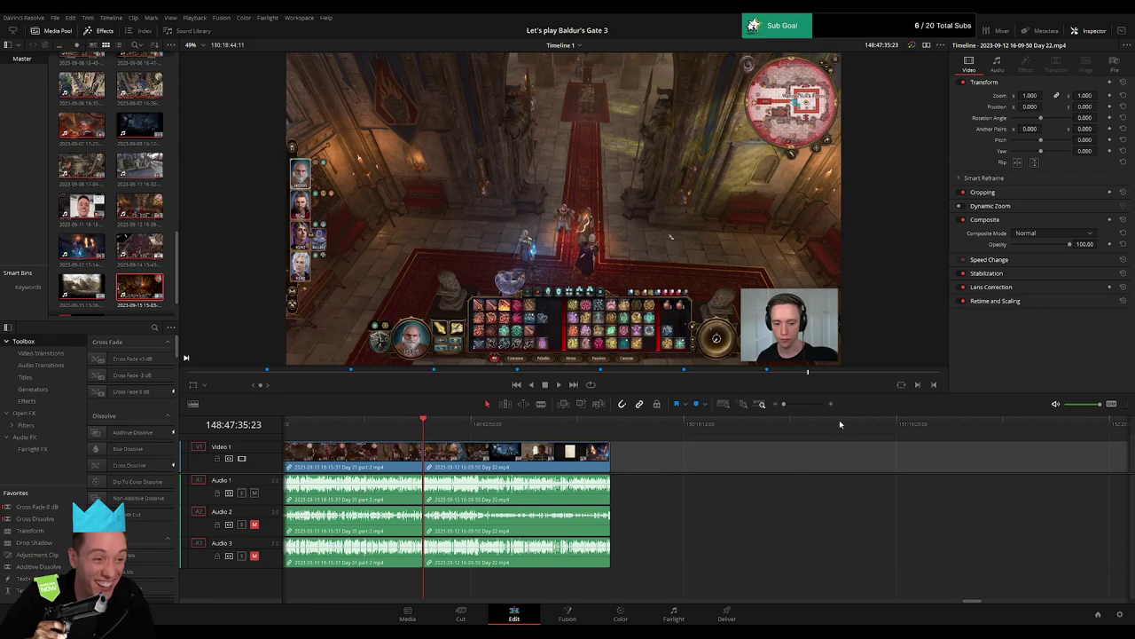
# Add default video and audio transitions at the join between Day 21 part 2 and Day 22, trimming the clips for overlap, and play across it.
pyautogui.moveTo(784, 404); pyautogui.dragTo(809, 405)
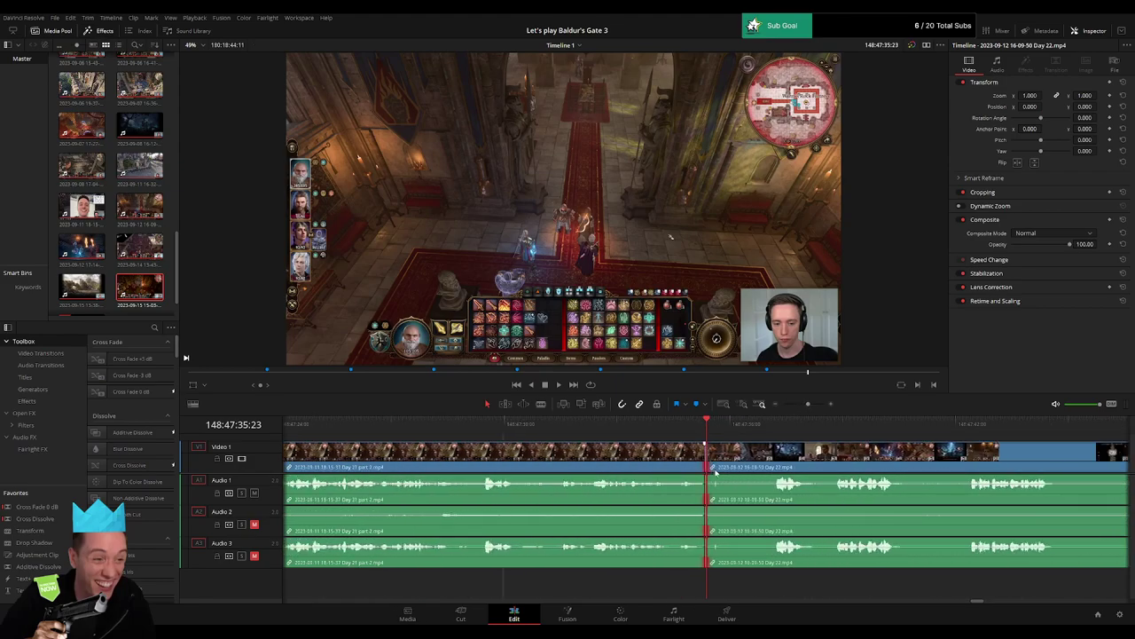
pyautogui.hotkey('ctrl', 't')
pyautogui.click(639, 387)
pyautogui.click(673, 426)
pyautogui.press('space')
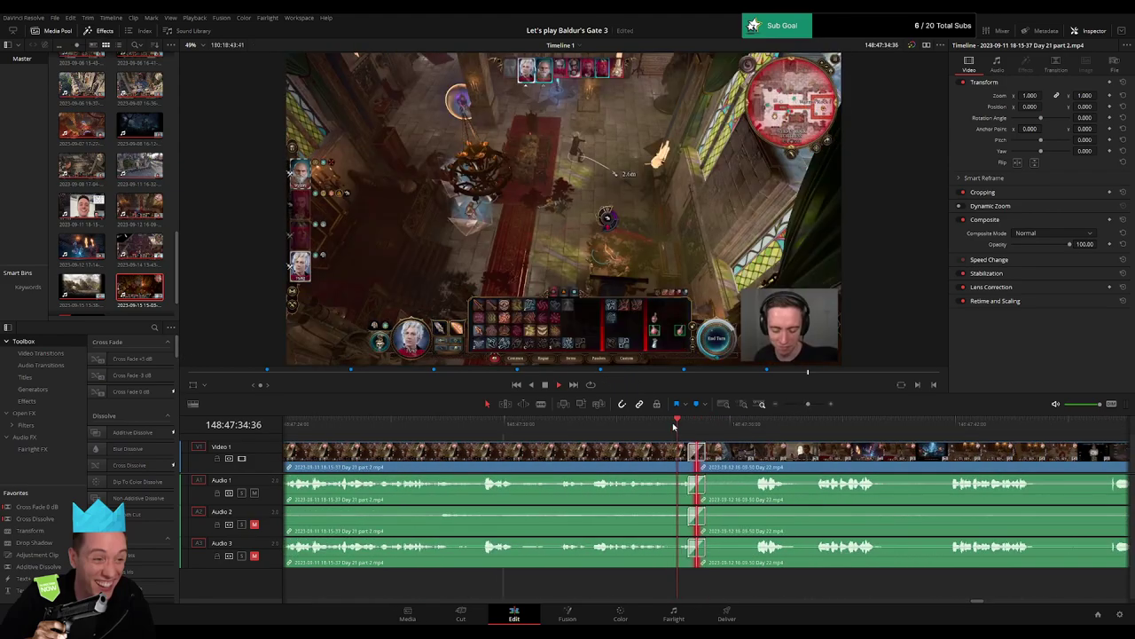
pyautogui.click(732, 424)
pyautogui.click(593, 424)
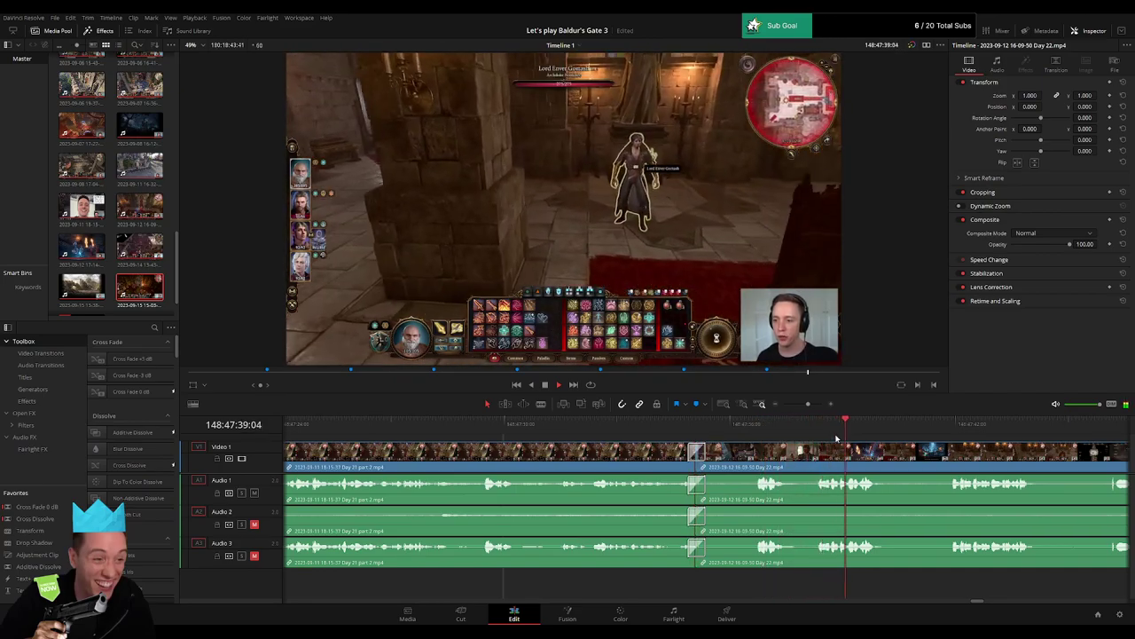
pyautogui.click(944, 429)
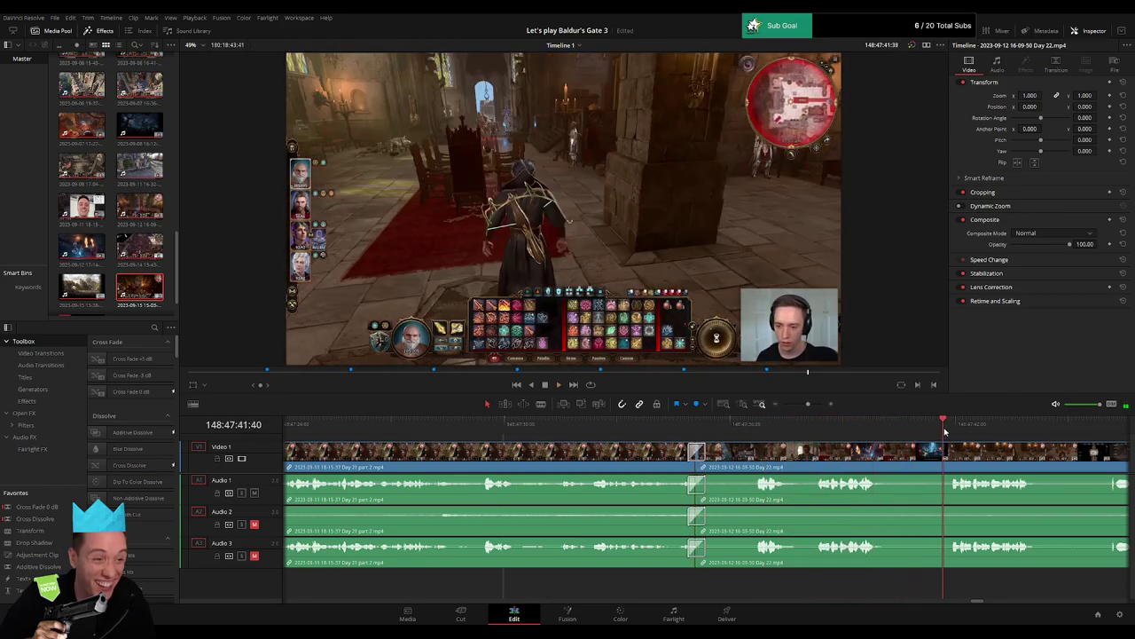
# Scrub and play the early Day 22 footage between about 148:53:07 and 148:55:47 to look for a suitable episode break.
pyautogui.moveTo(808, 404); pyautogui.dragTo(784, 405)
pyautogui.moveTo(752, 448); pyautogui.dragTo(546, 448)
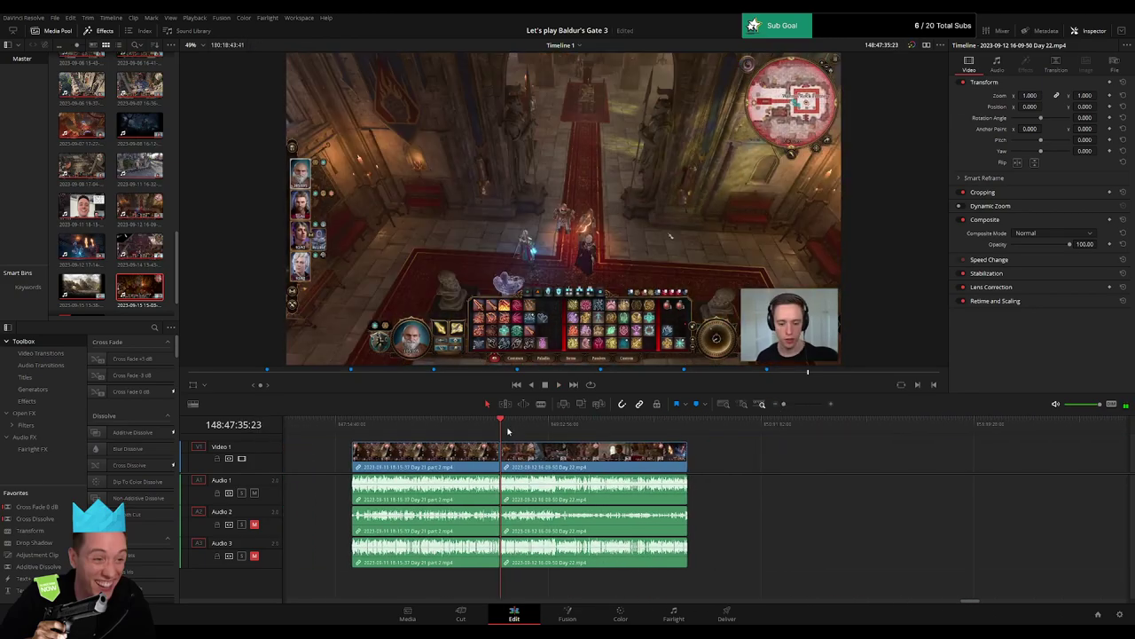
pyautogui.press('Home')
pyautogui.click(518, 429)
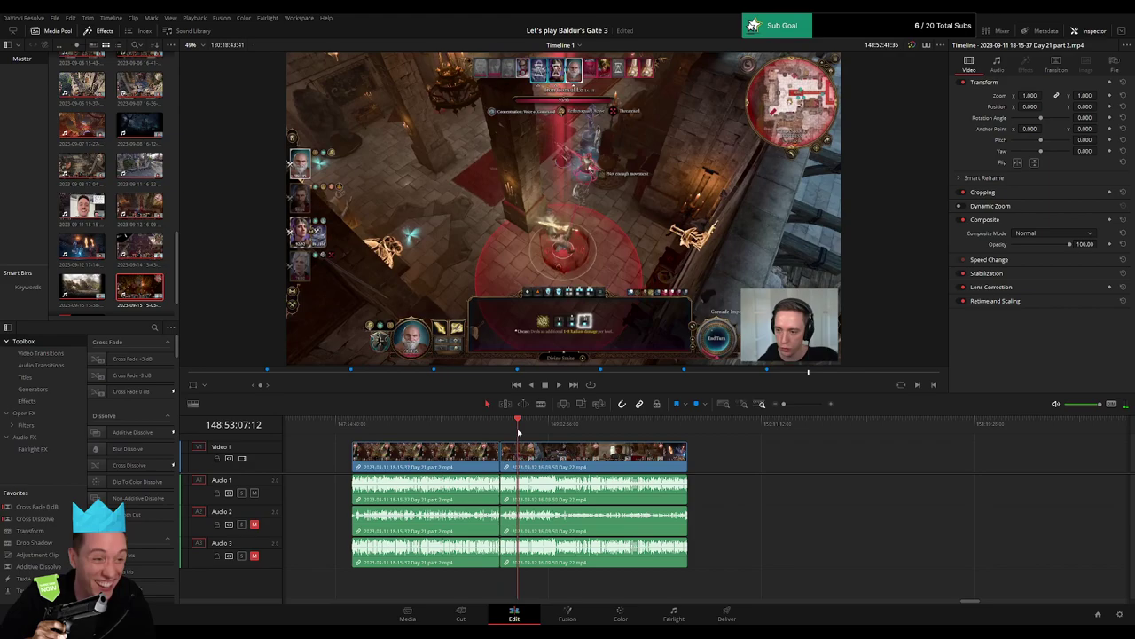
pyautogui.click(526, 432)
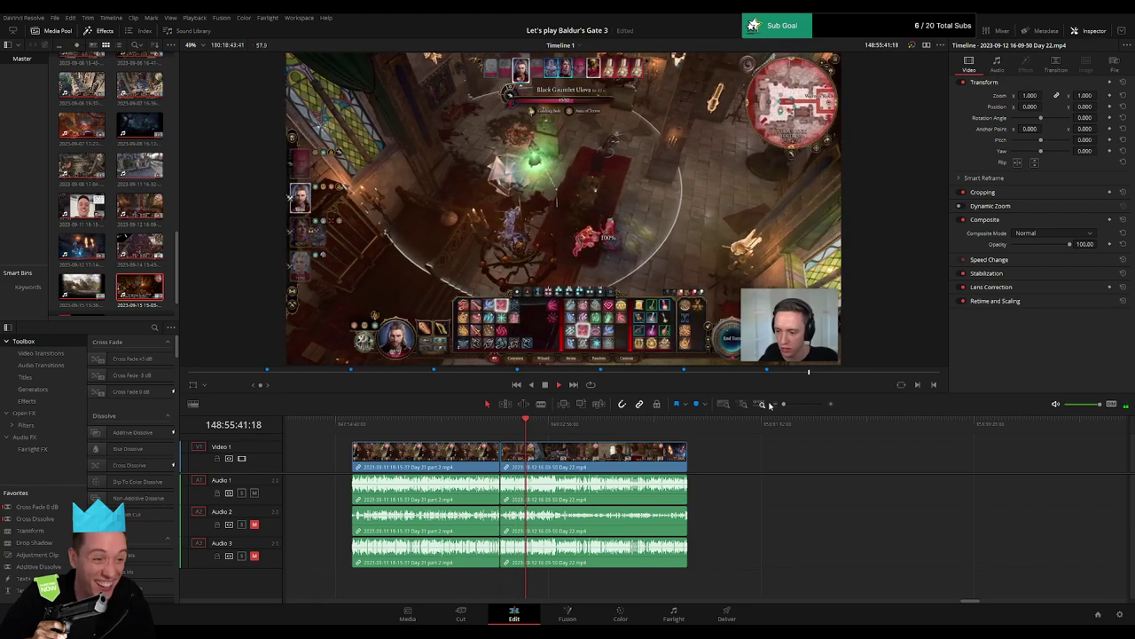
pyautogui.click(767, 404)
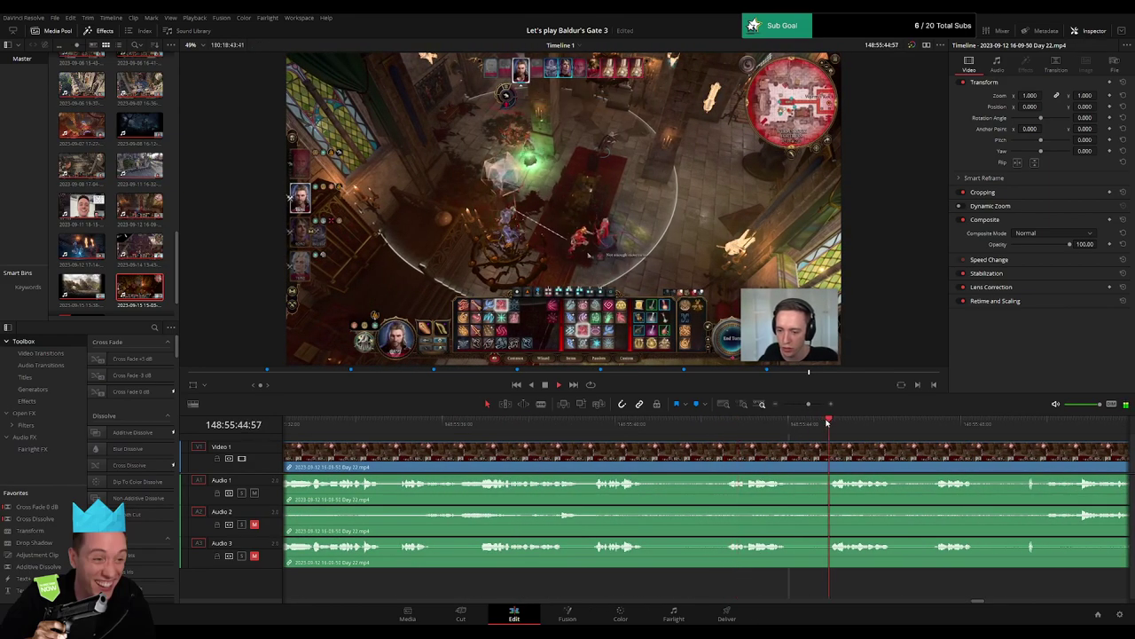
pyautogui.moveTo(866, 435); pyautogui.dragTo(578, 437)
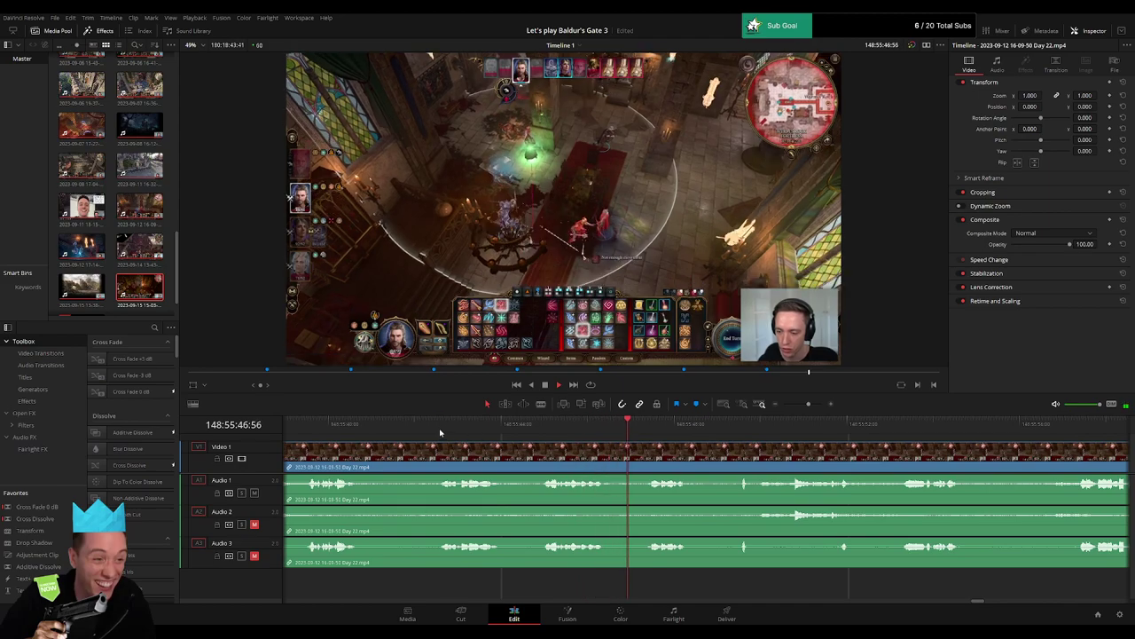
pyautogui.click(438, 431)
pyautogui.moveTo(440, 460); pyautogui.dragTo(607, 453)
pyautogui.click(465, 431)
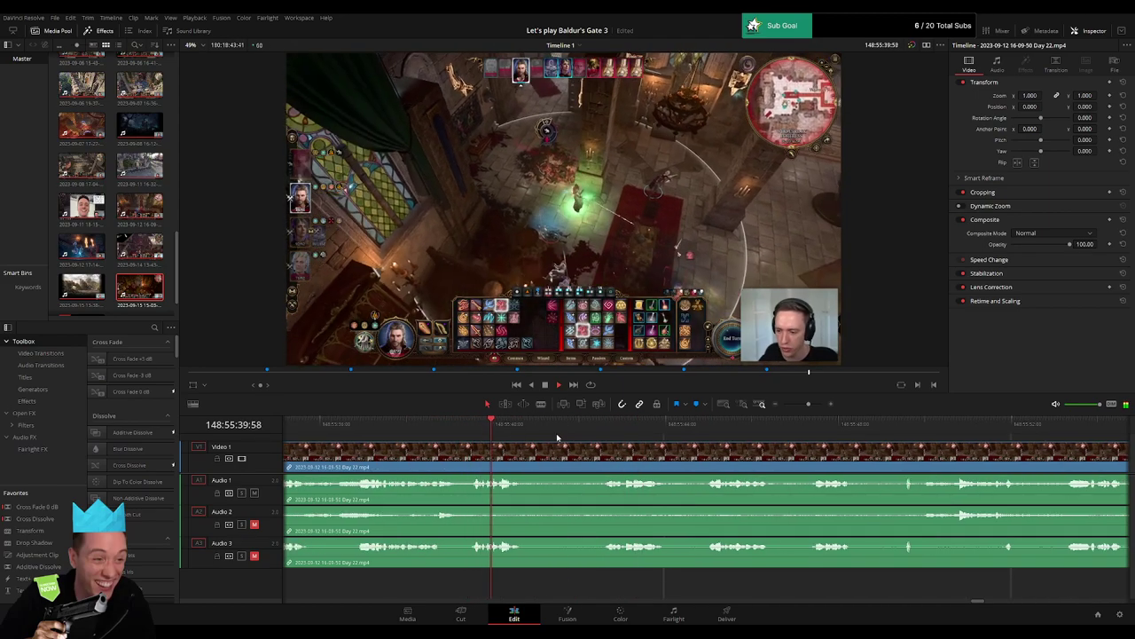
pyautogui.click(707, 426)
pyautogui.click(817, 432)
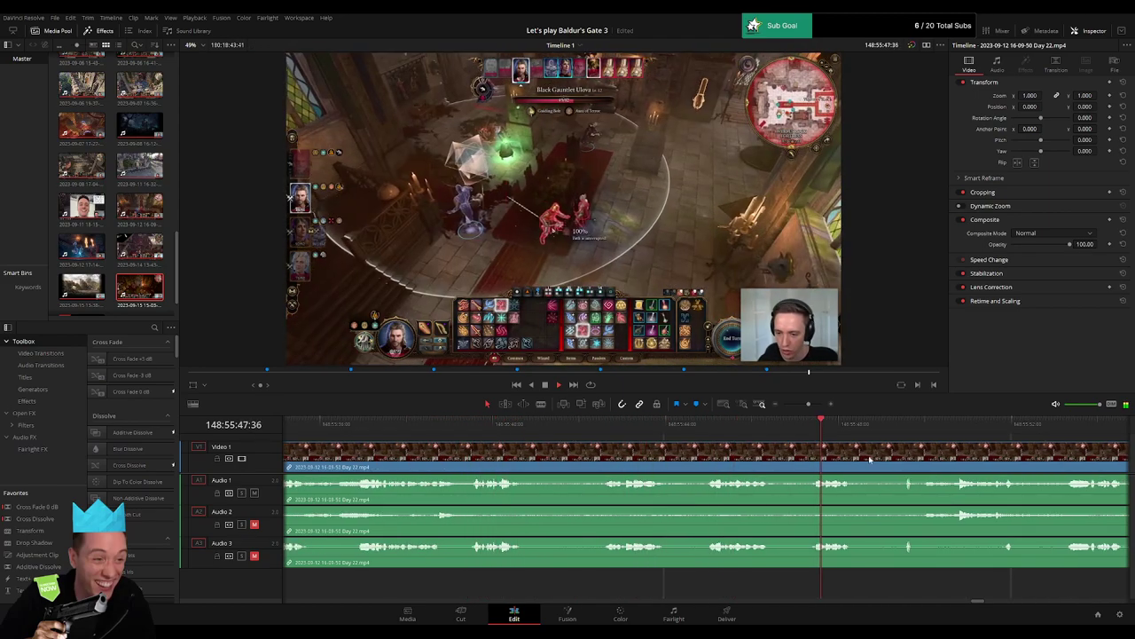
# Find the pause in speech in the Day 22 recording and split its video and audio at 148:55:56:30.
pyautogui.moveTo(870, 458); pyautogui.dragTo(548, 445)
pyautogui.click(583, 434)
pyautogui.click(788, 432)
pyautogui.click(906, 432)
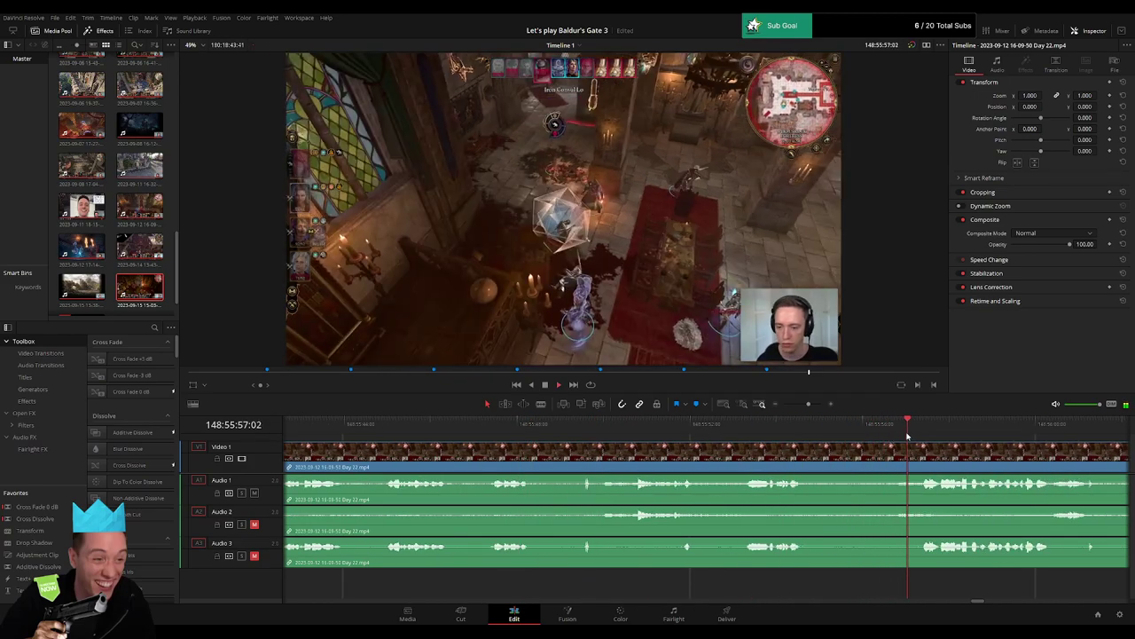
pyautogui.moveTo(931, 452); pyautogui.dragTo(631, 445)
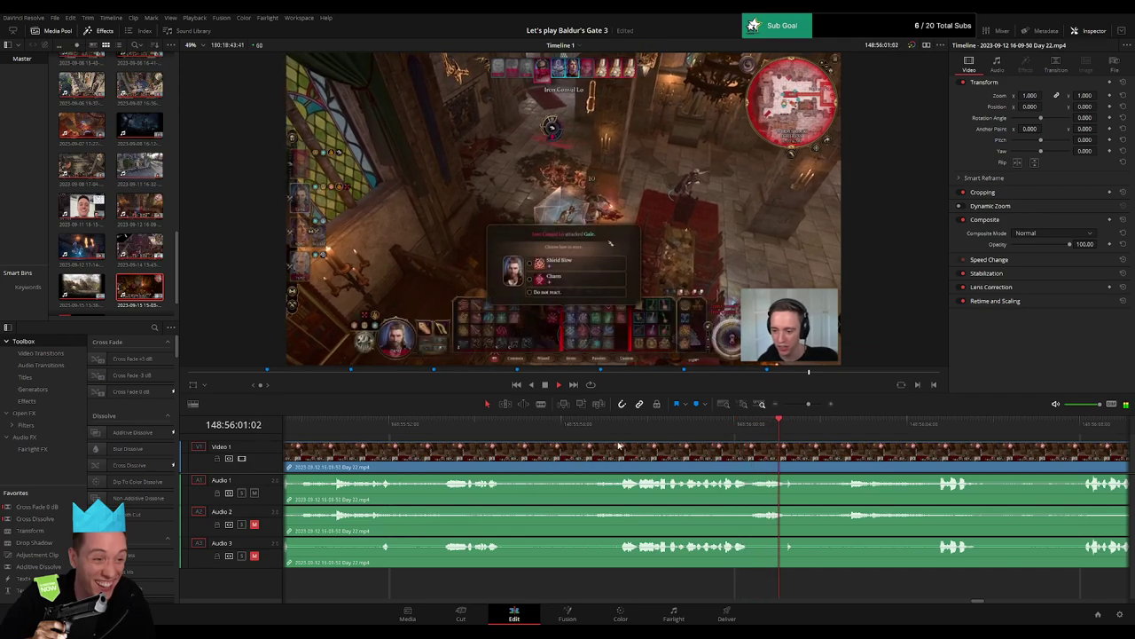
pyautogui.click(616, 428)
pyautogui.moveTo(622, 428); pyautogui.dragTo(592, 450)
pyautogui.hotkey('ctrl', 'b')
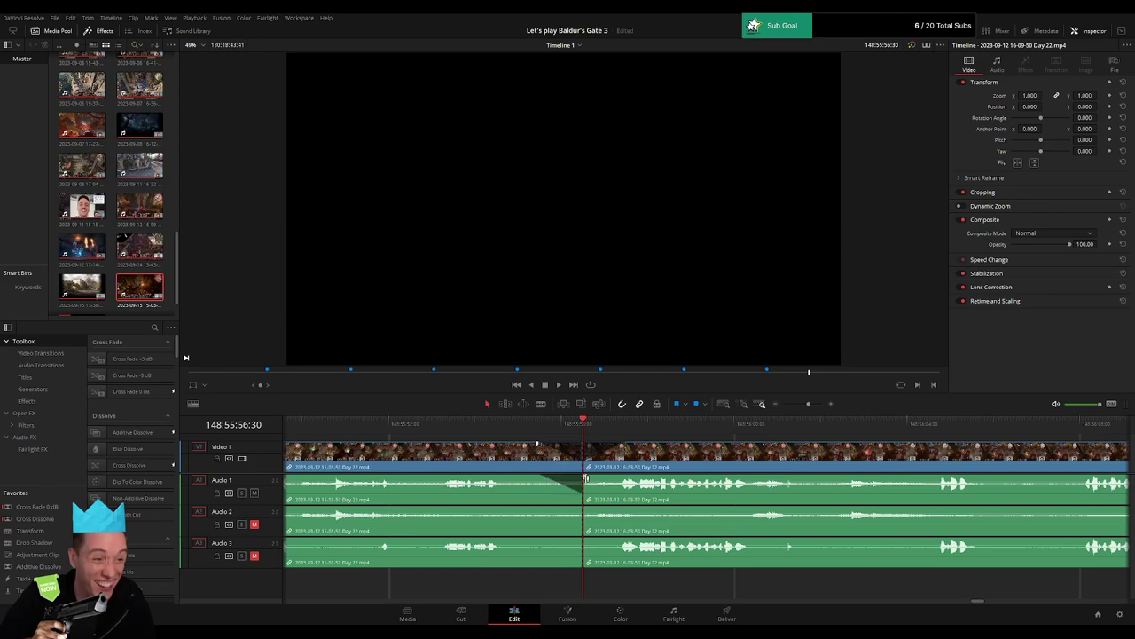
# Fade the video and all three audio tracks out and in over about one second at the 148:55:56:30 cut.
pyautogui.moveTo(585, 478); pyautogui.dragTo(542, 508)
pyautogui.hotkey('ctrl', 'z')
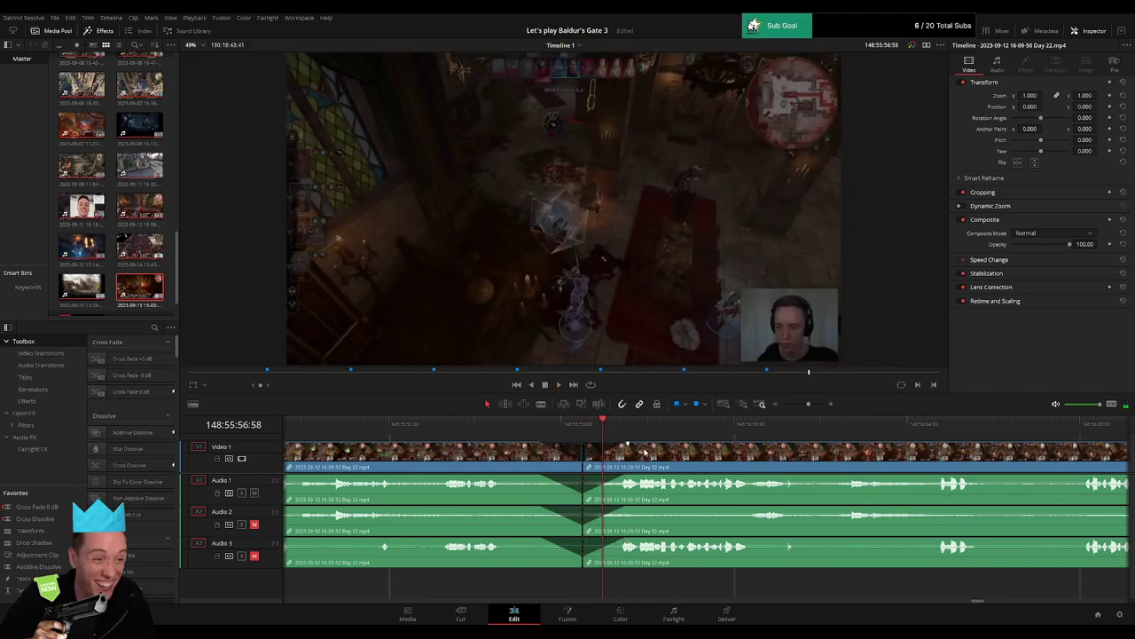
pyautogui.click(590, 435)
# Separate the Day 22 footage after the cut by moving it further along the timeline, leaving a gap.
pyautogui.moveTo(807, 405); pyautogui.dragTo(783, 405)
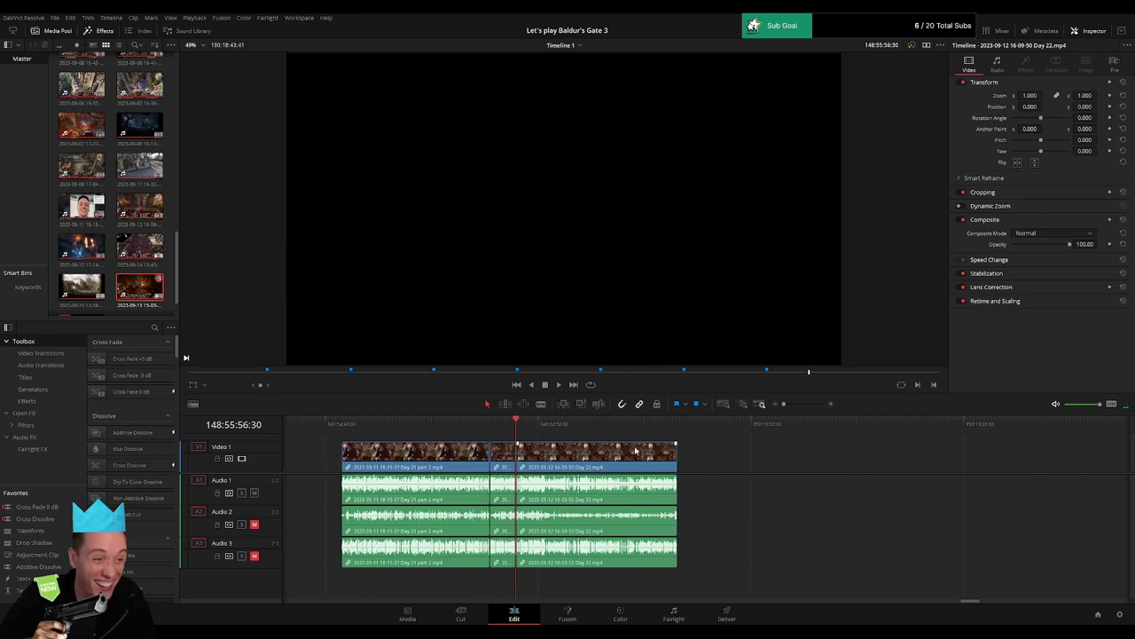
pyautogui.click(346, 430)
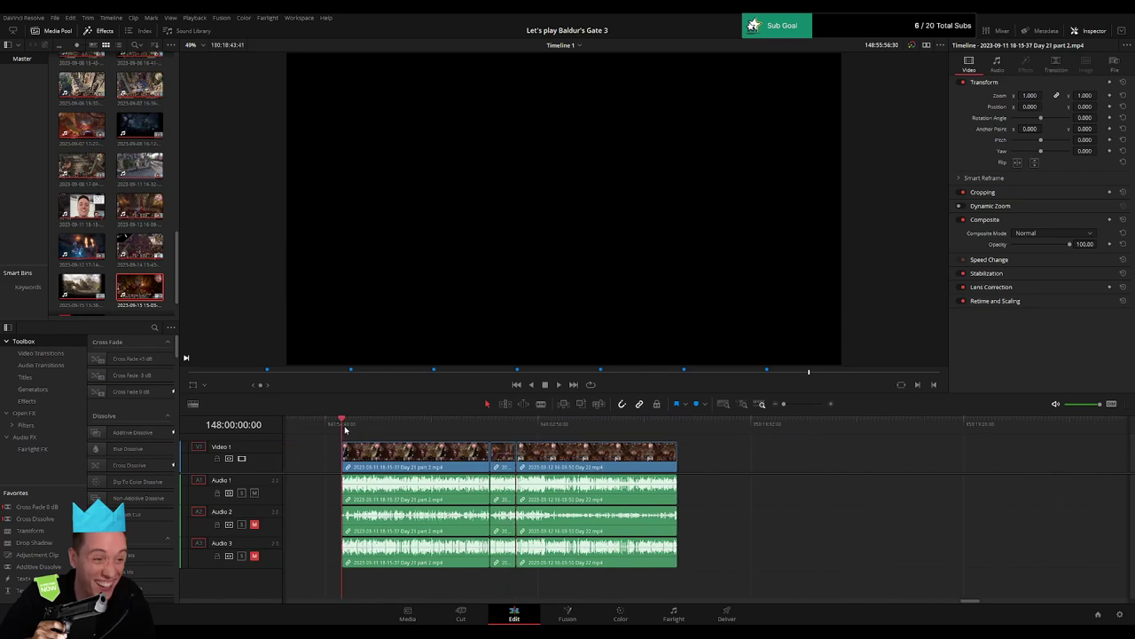
pyautogui.click(517, 433)
pyautogui.hscroll(4, 505, 456)
pyautogui.moveTo(500, 458); pyautogui.dragTo(872, 460)
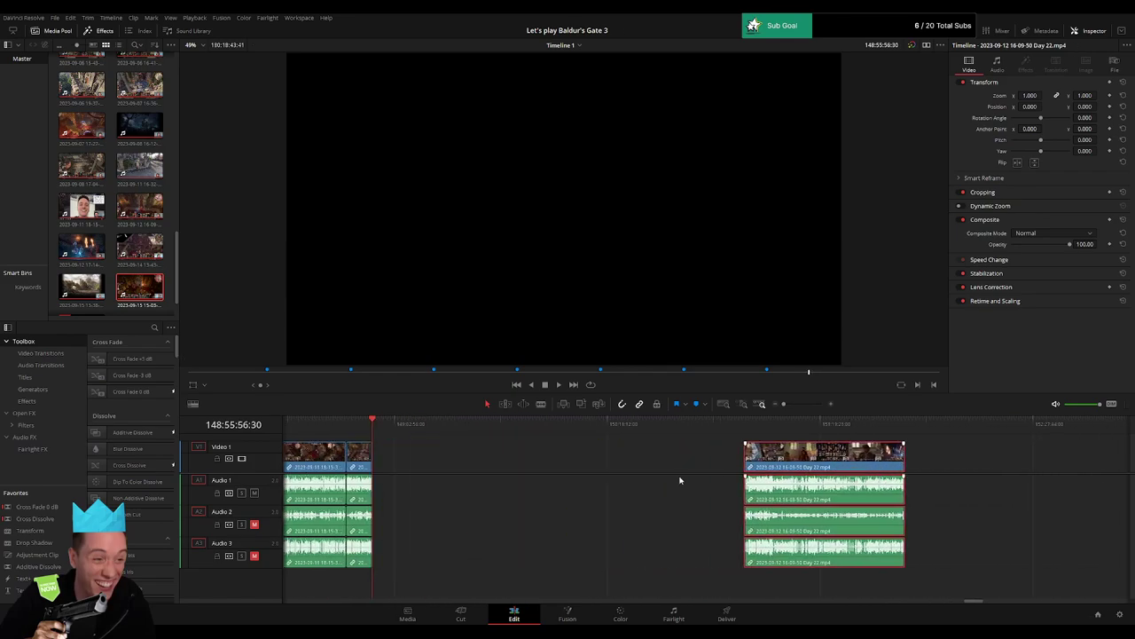
# Align the start of the separated Day 22 footage with 150:00:00:00 and play its opening.
pyautogui.click(572, 463)
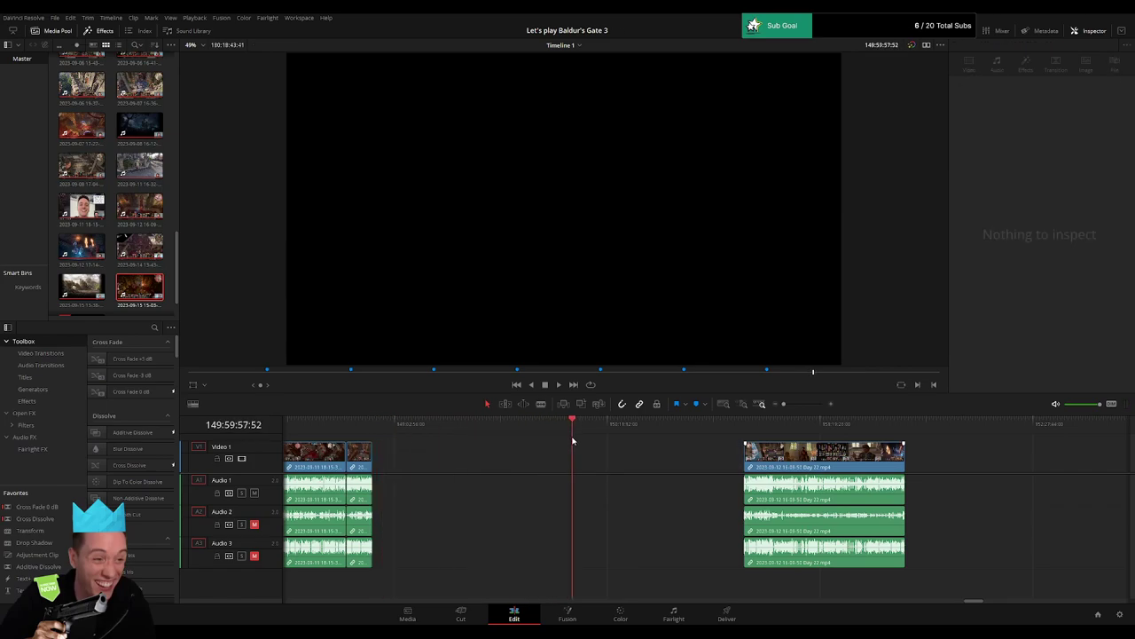
pyautogui.click(798, 404)
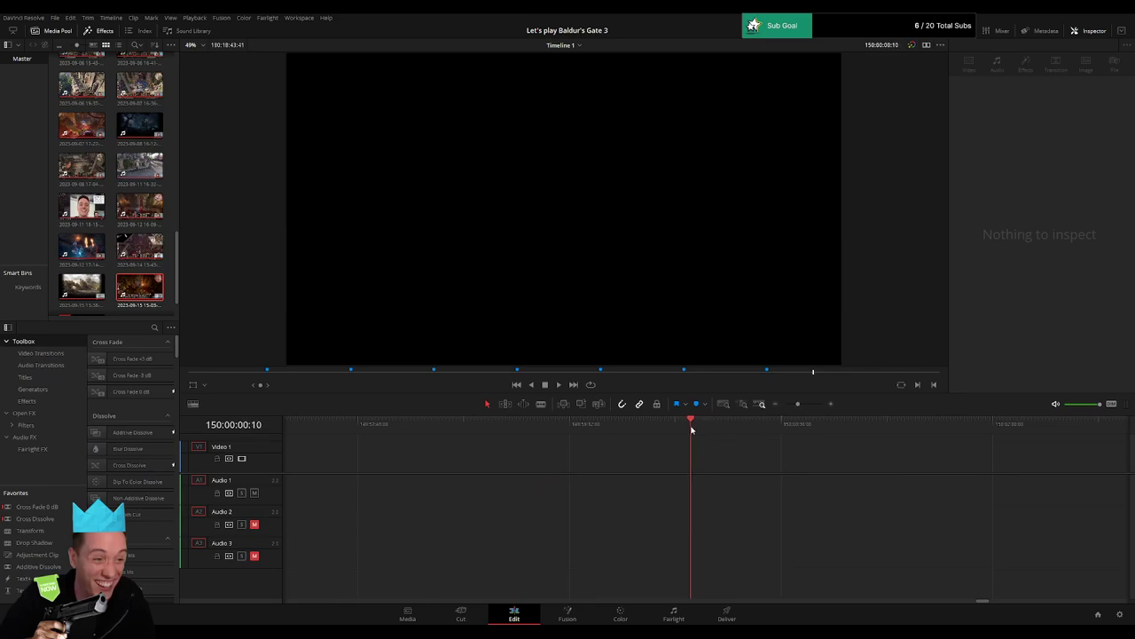
pyautogui.click(781, 404)
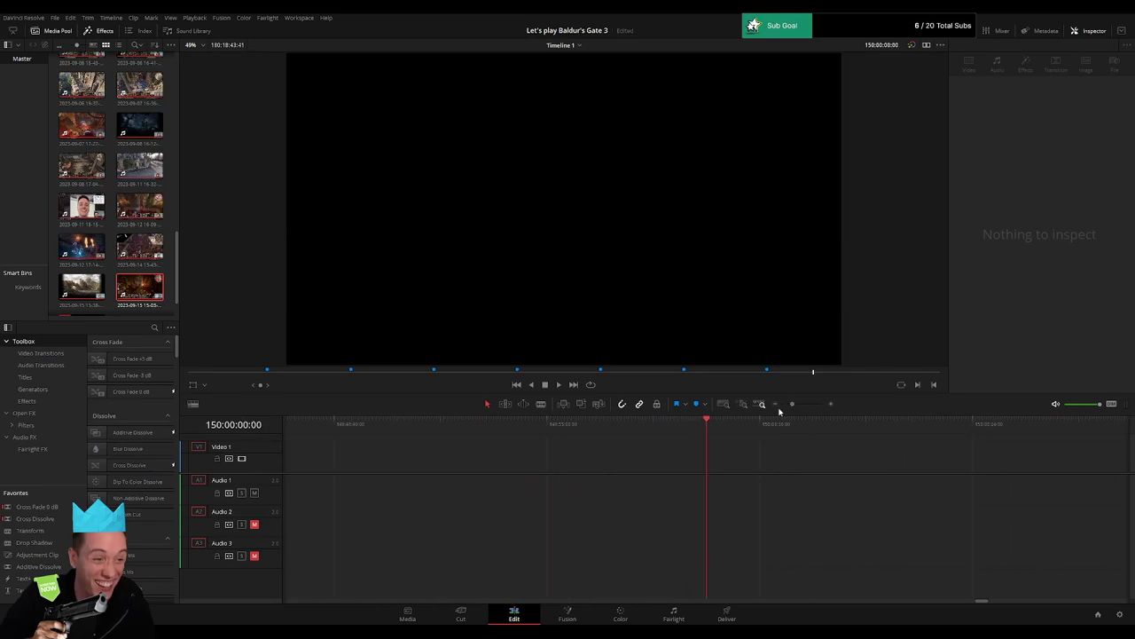
pyautogui.hscroll(2, 565, 456)
pyautogui.moveTo(682, 465); pyautogui.dragTo(455, 431)
pyautogui.press('space')
pyautogui.click(713, 467)
pyautogui.click(480, 428)
pyautogui.press('space')
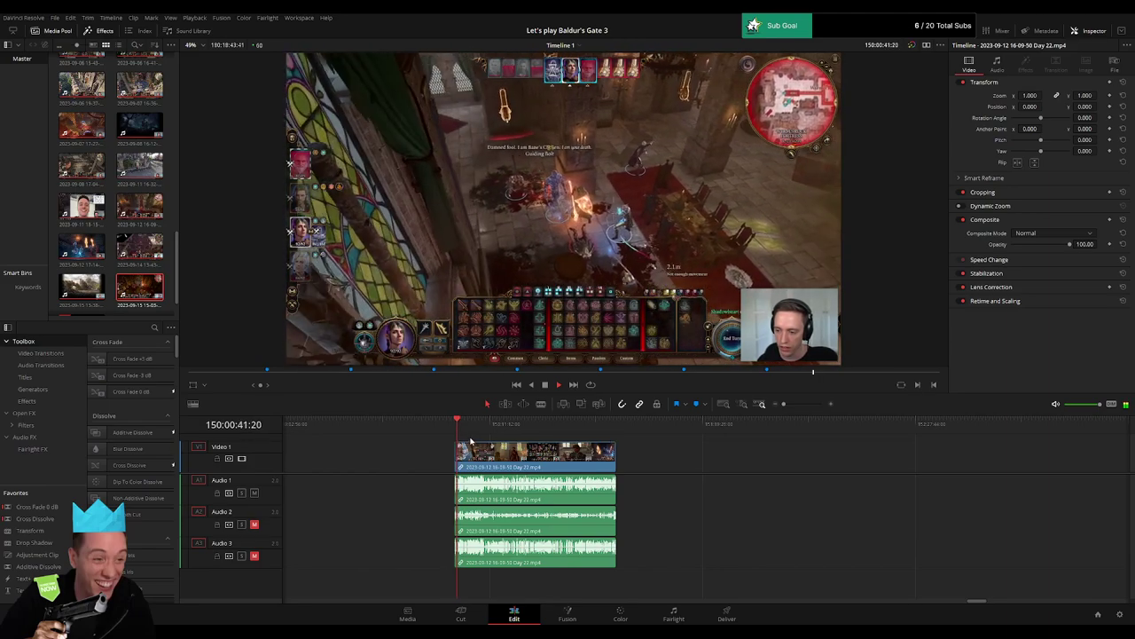
# Remove the gap after the Day 22 recording so Day 22 part 2 directly follows it at 150:51:49:06.
pyautogui.click(519, 426)
pyautogui.moveTo(519, 433); pyautogui.dragTo(611, 431)
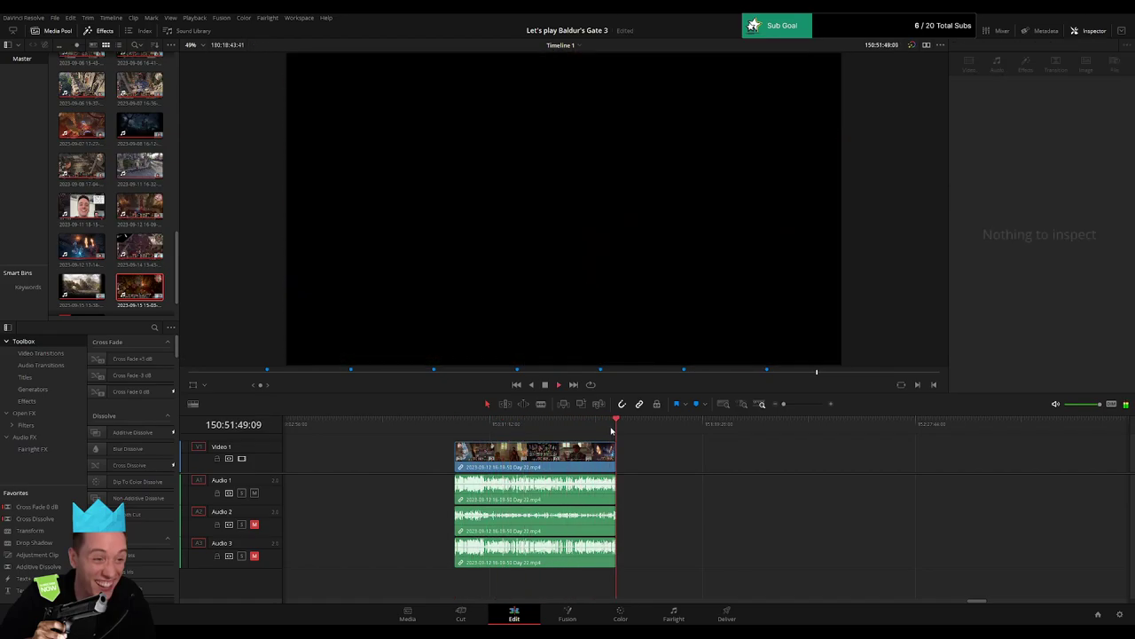
pyautogui.hscroll(5, 731, 463)
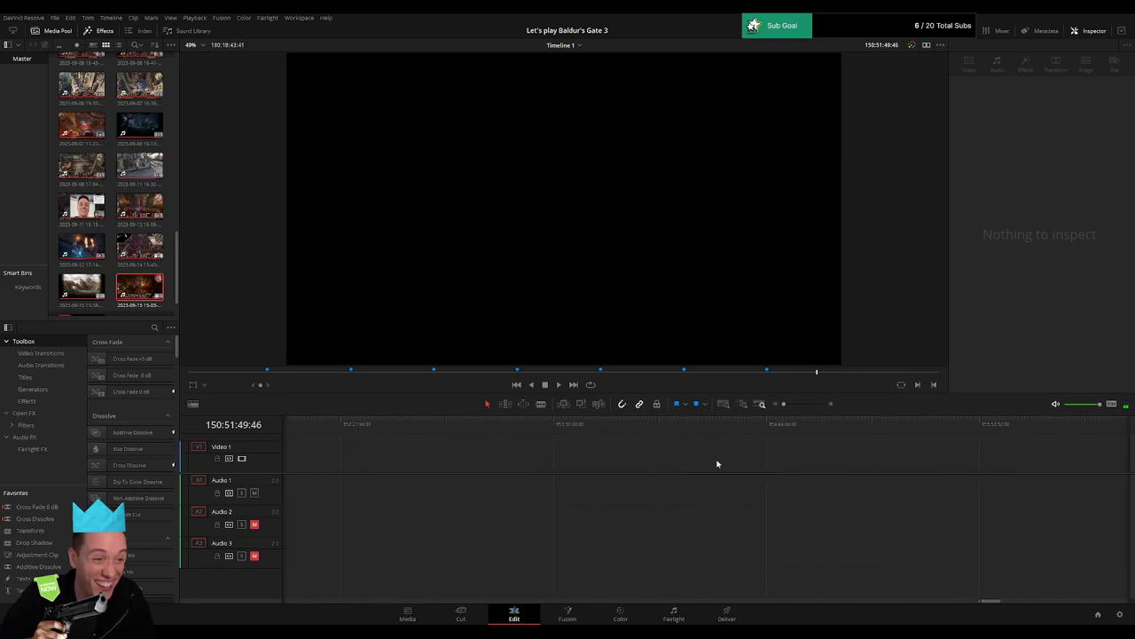
pyautogui.hscroll(-5, 530, 459)
pyautogui.click(512, 432)
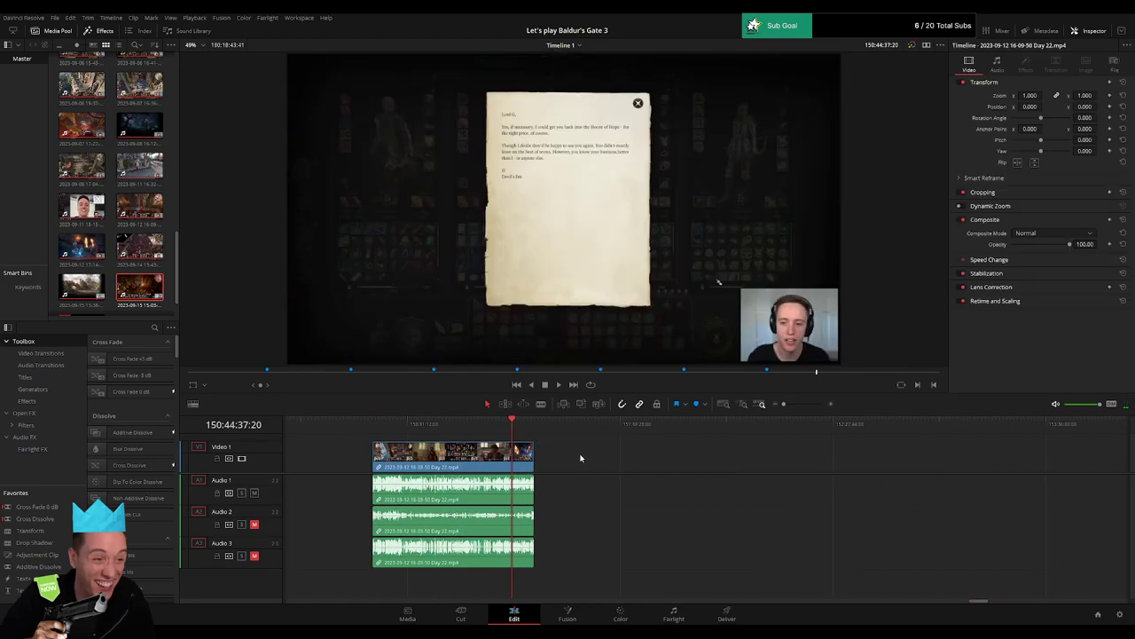
pyautogui.click(607, 458)
pyautogui.press('Delete')
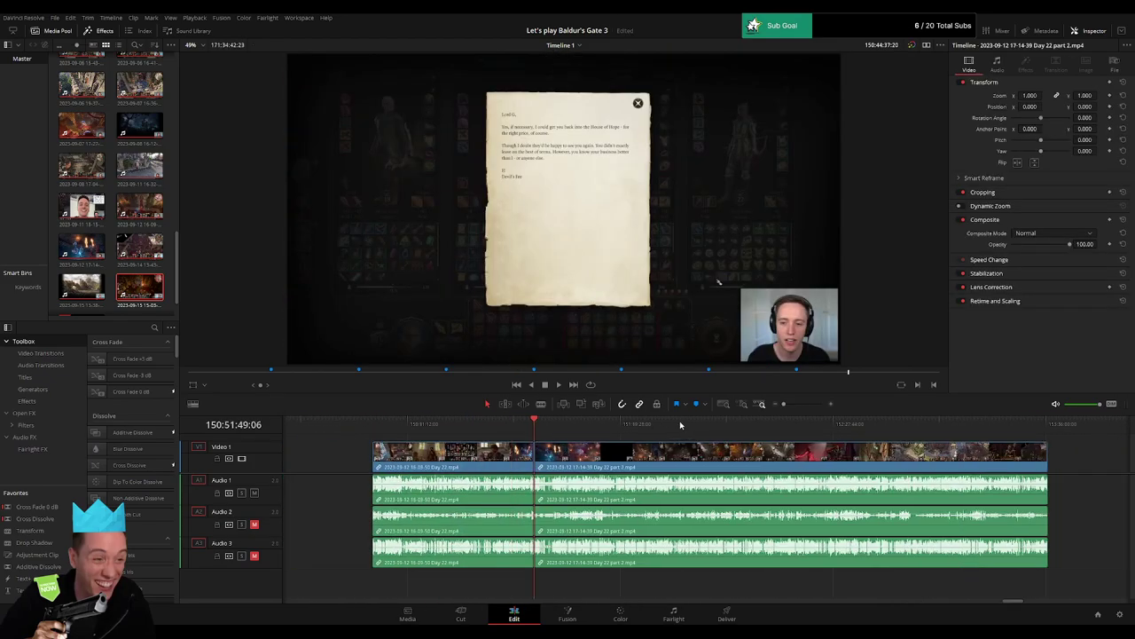
# Add default video and audio transitions at the join between Day 22 and Day 22 part 2, and play the footage after it.
pyautogui.moveTo(784, 404); pyautogui.dragTo(802, 404)
pyautogui.click(693, 425)
pyautogui.press('space')
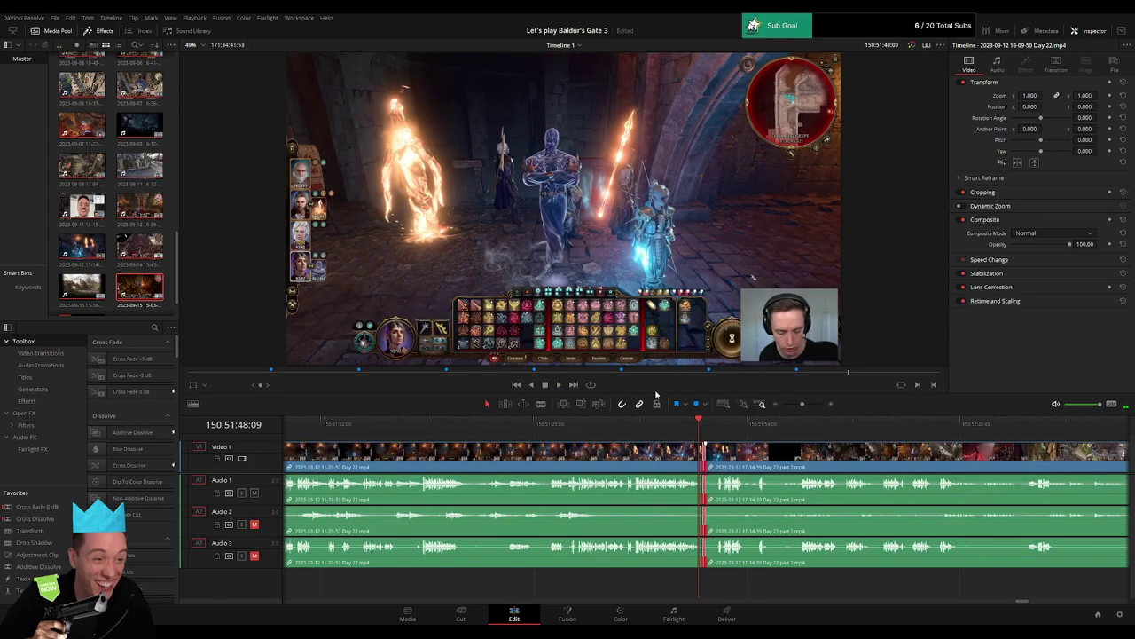
pyautogui.click(750, 424)
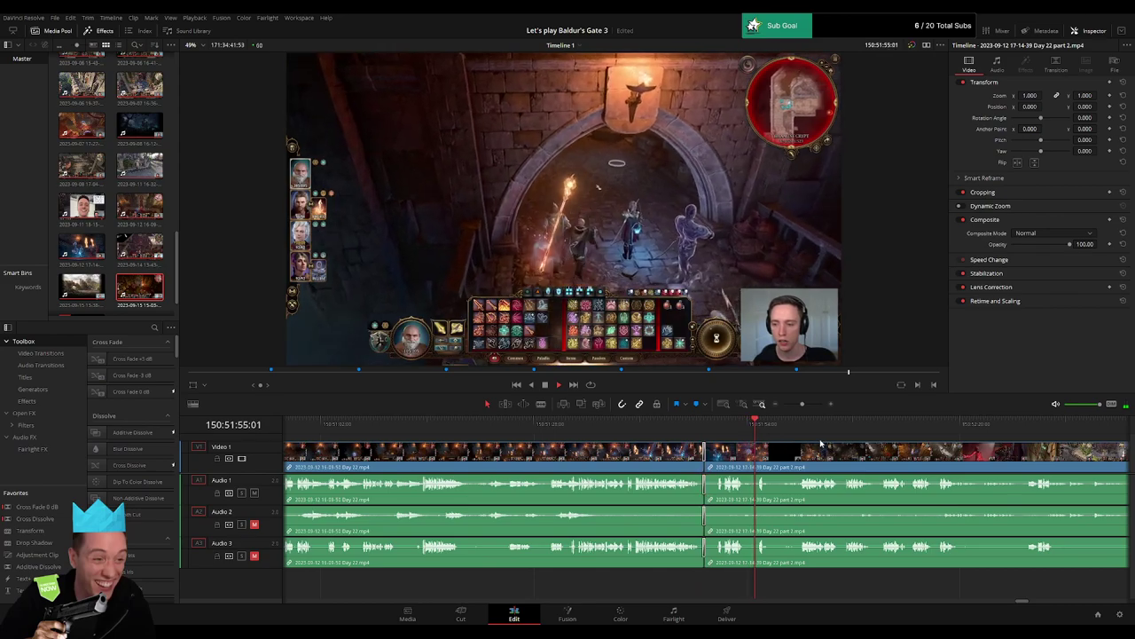
# Examine the Day 22 part 2 footage around the That Which Guards encounter, between about 150:52:11 and 150:52:20, for a break in speech.
pyautogui.moveTo(816, 444); pyautogui.dragTo(571, 431)
pyautogui.click(709, 427)
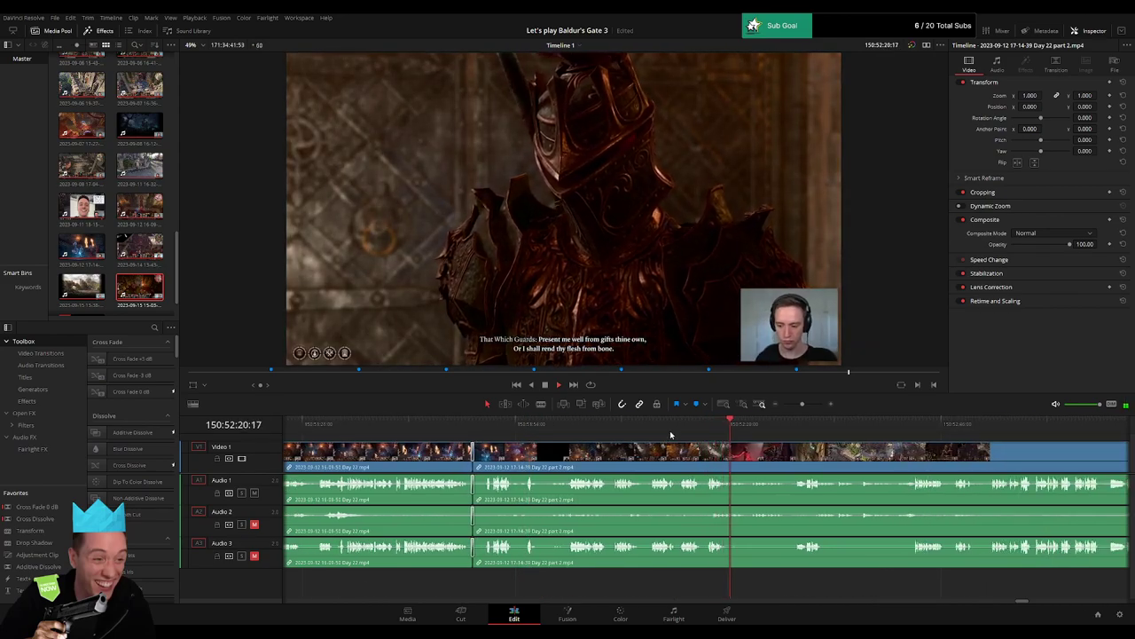
pyautogui.click(679, 424)
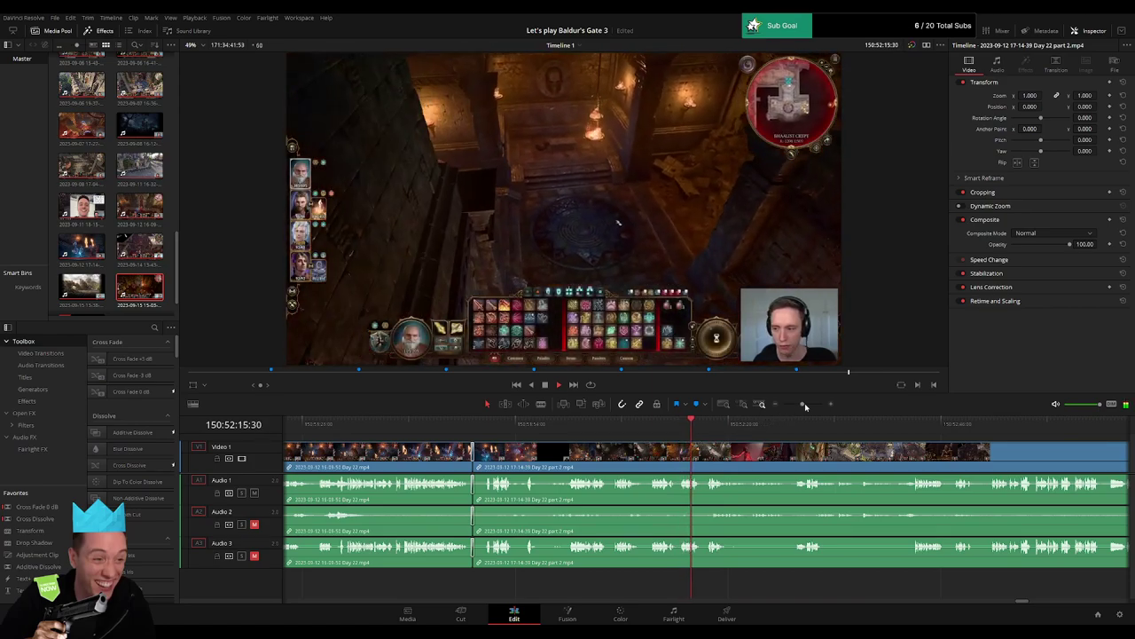
pyautogui.moveTo(803, 405); pyautogui.dragTo(810, 404)
pyautogui.click(809, 429)
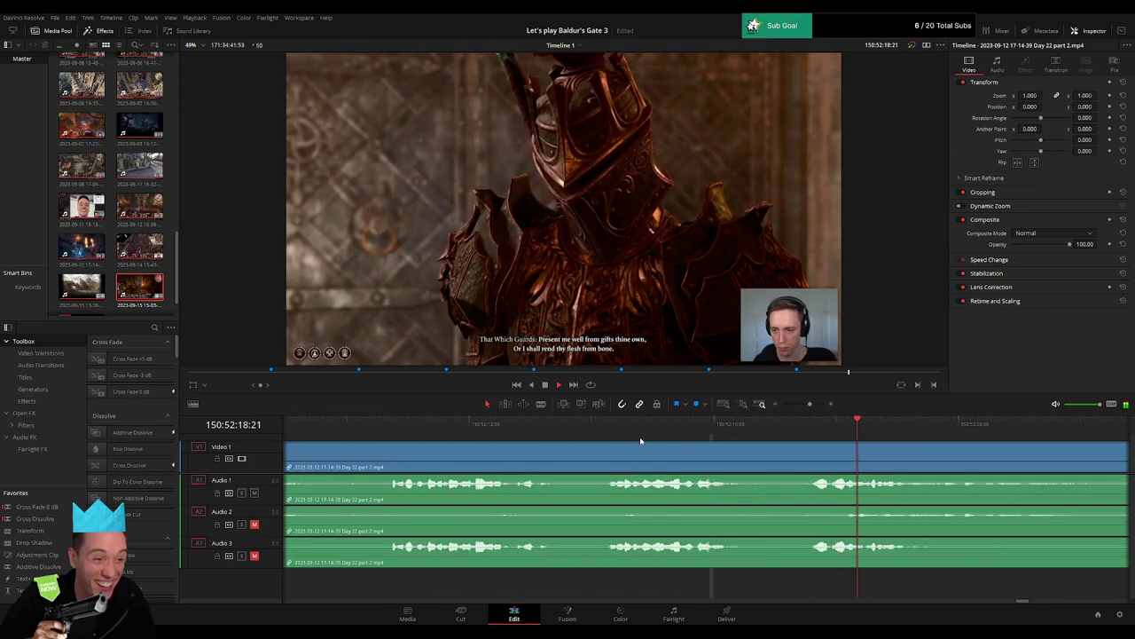
pyautogui.click(370, 430)
pyautogui.moveTo(420, 450); pyautogui.dragTo(677, 450)
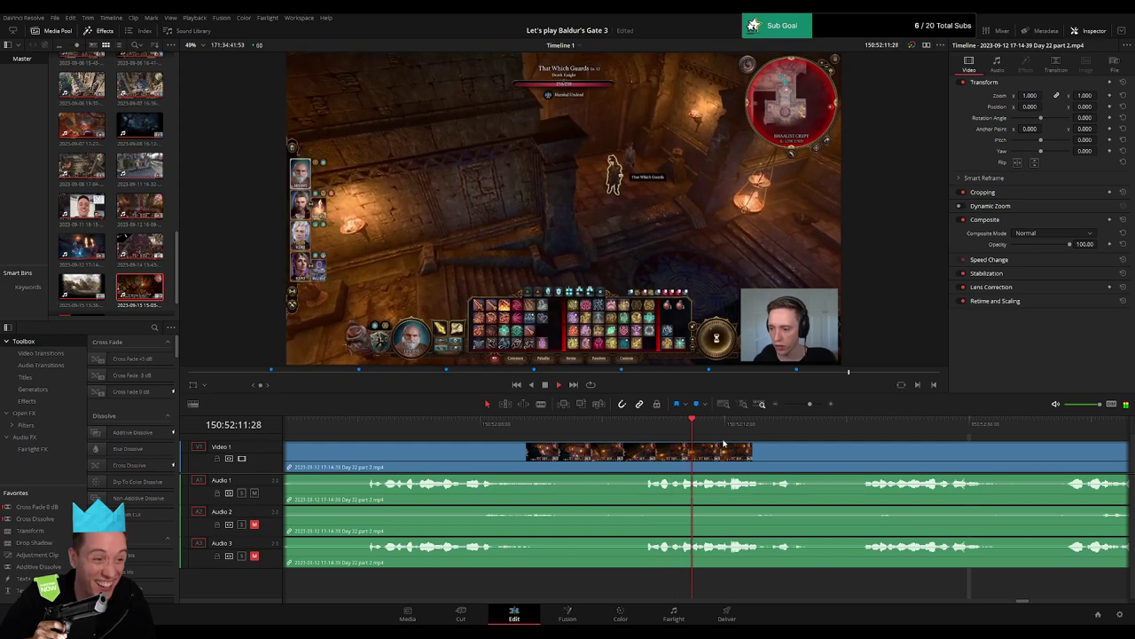
pyautogui.moveTo(803, 443); pyautogui.dragTo(778, 441)
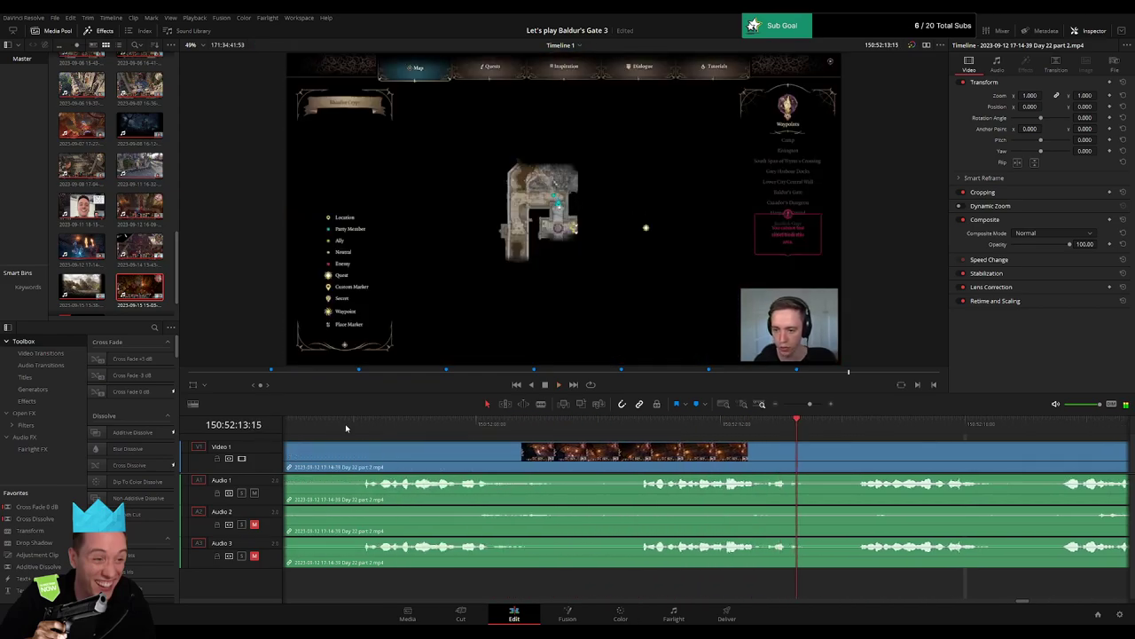
pyautogui.click(347, 428)
# Examine the Day 22 part 2 footage from about 150:52:07 to 150:53:41 for a break in speech where the episode can end.
pyautogui.moveTo(810, 404); pyautogui.dragTo(804, 405)
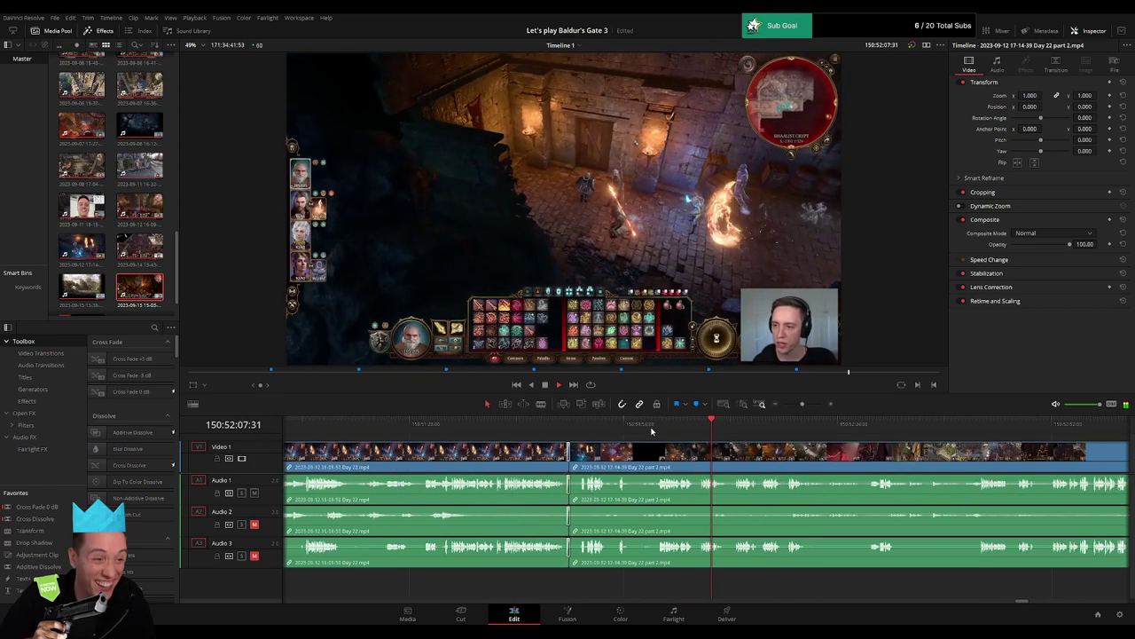
pyautogui.click(653, 424)
pyautogui.click(879, 428)
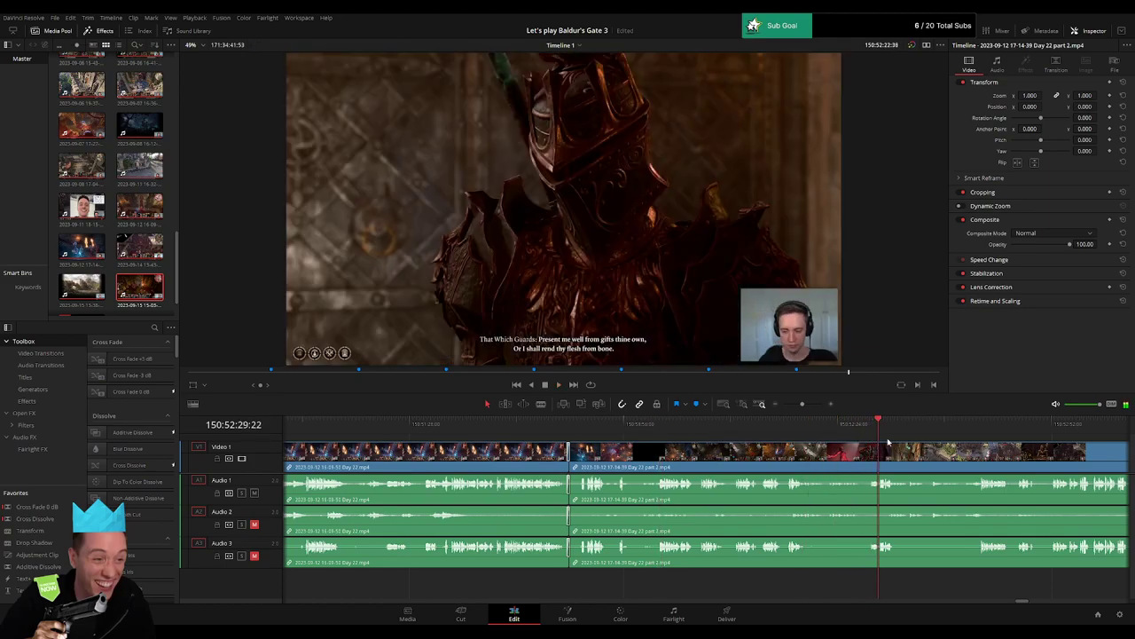
pyautogui.moveTo(879, 432); pyautogui.dragTo(525, 432)
pyautogui.moveTo(666, 427); pyautogui.dragTo(698, 429)
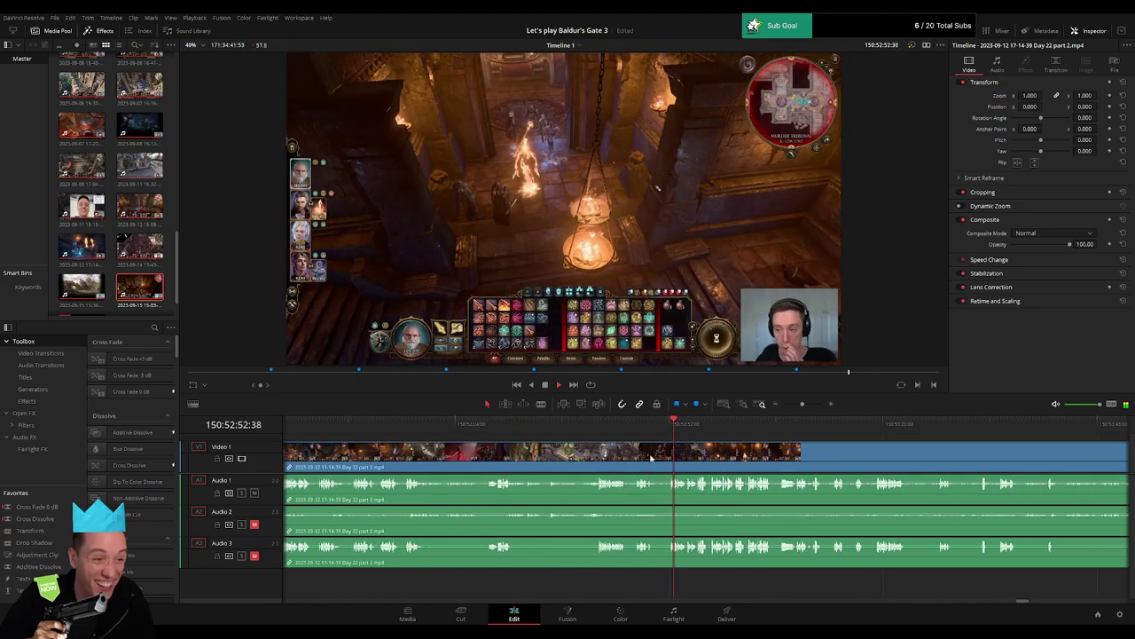
pyautogui.hscroll(3, 696, 444)
pyautogui.click(597, 424)
pyautogui.moveTo(597, 426); pyautogui.dragTo(747, 426)
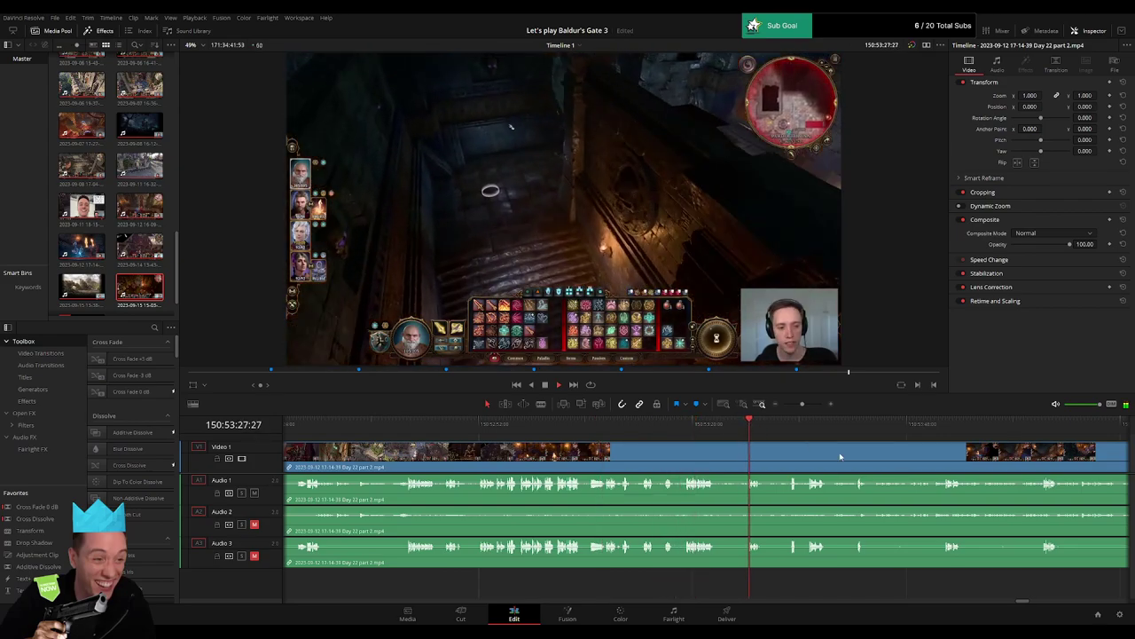
pyautogui.hscroll(3, 747, 434)
pyautogui.click(596, 425)
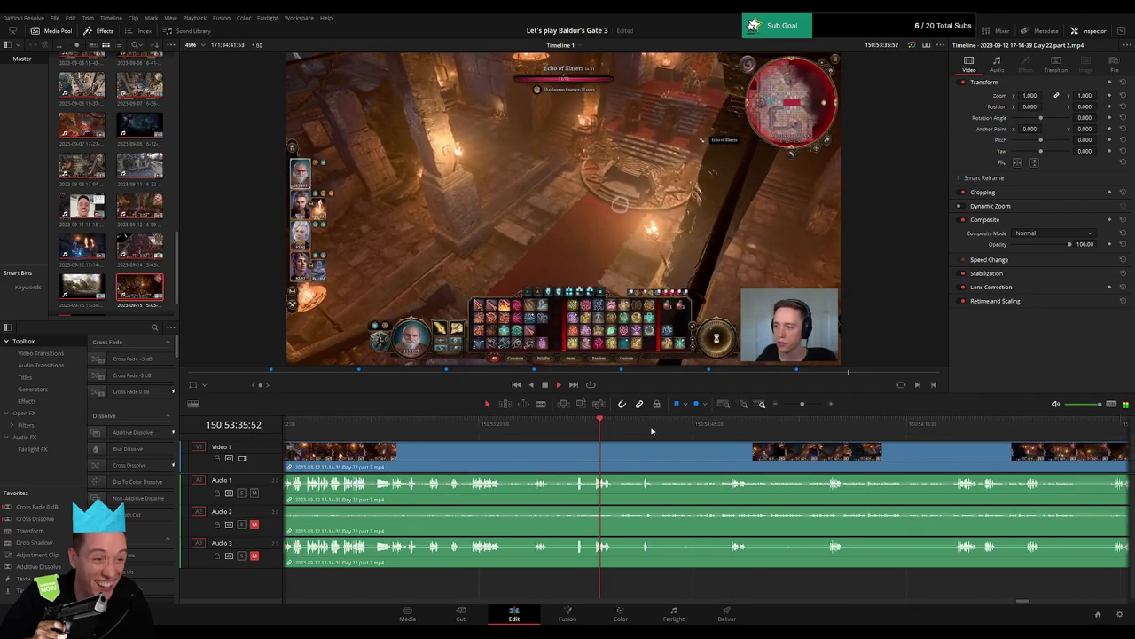
pyautogui.moveTo(651, 431); pyautogui.dragTo(640, 430)
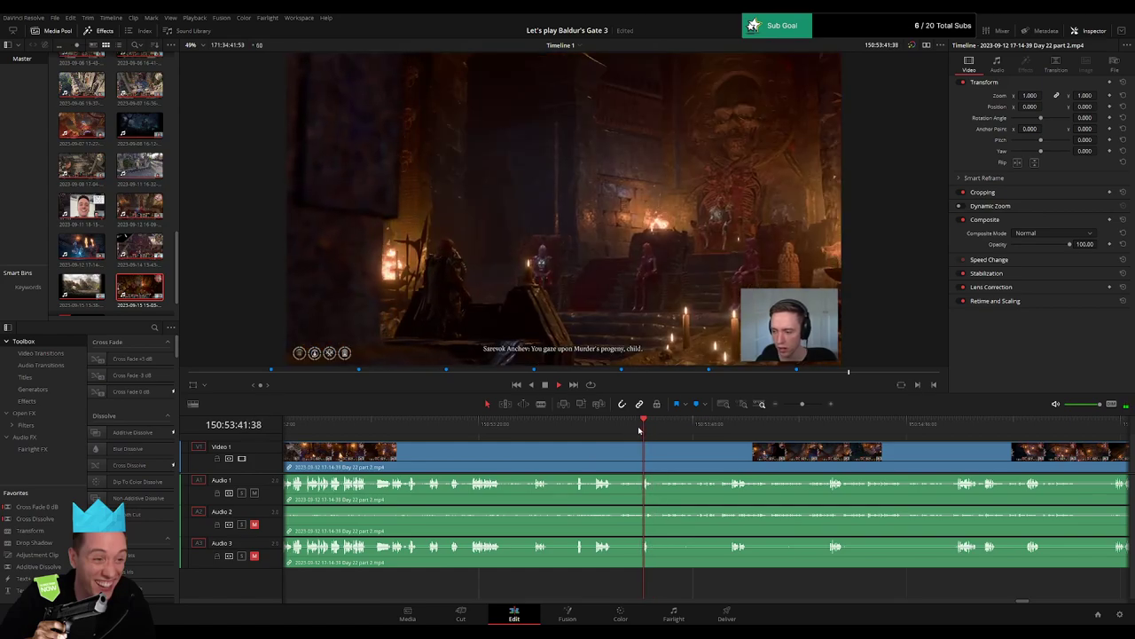
pyautogui.click(613, 429)
# Split the Day 22 part 2 video and its audio at 150:53:32:00, in the pause before the Sarevok Anchev dialogue.
pyautogui.moveTo(803, 405); pyautogui.dragTo(808, 404)
pyautogui.click(364, 429)
pyautogui.press('space')
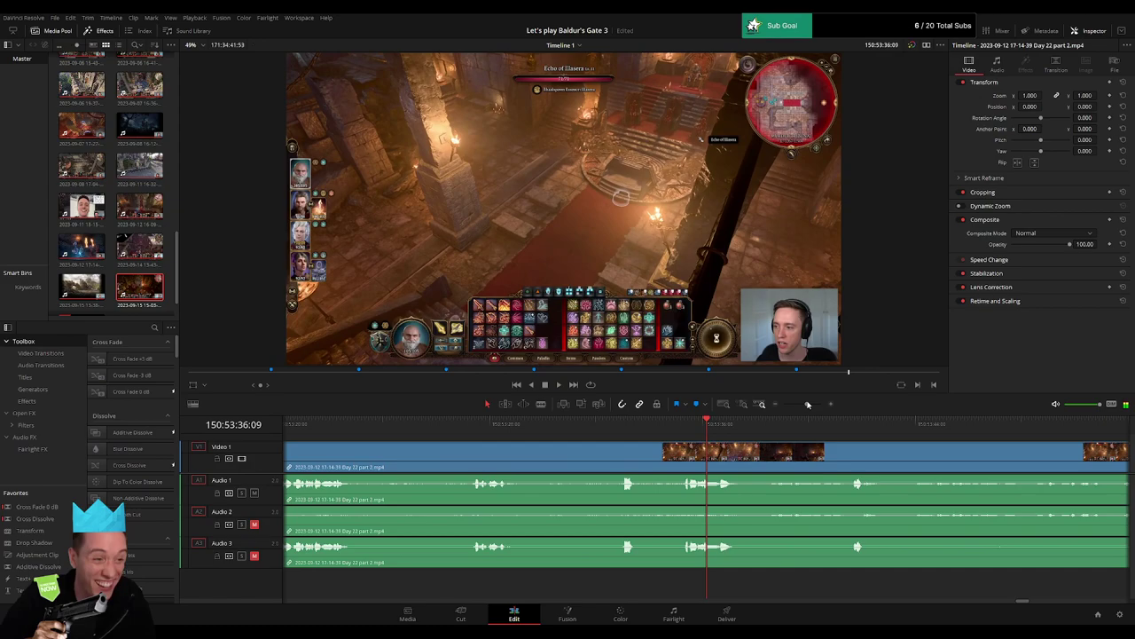
pyautogui.moveTo(629, 431)
pyautogui.mouseDown()
pyautogui.moveTo(597, 435)
pyautogui.moveTo(625, 445)
pyautogui.mouseUp()
pyautogui.hotkey('ctrl', 'b')
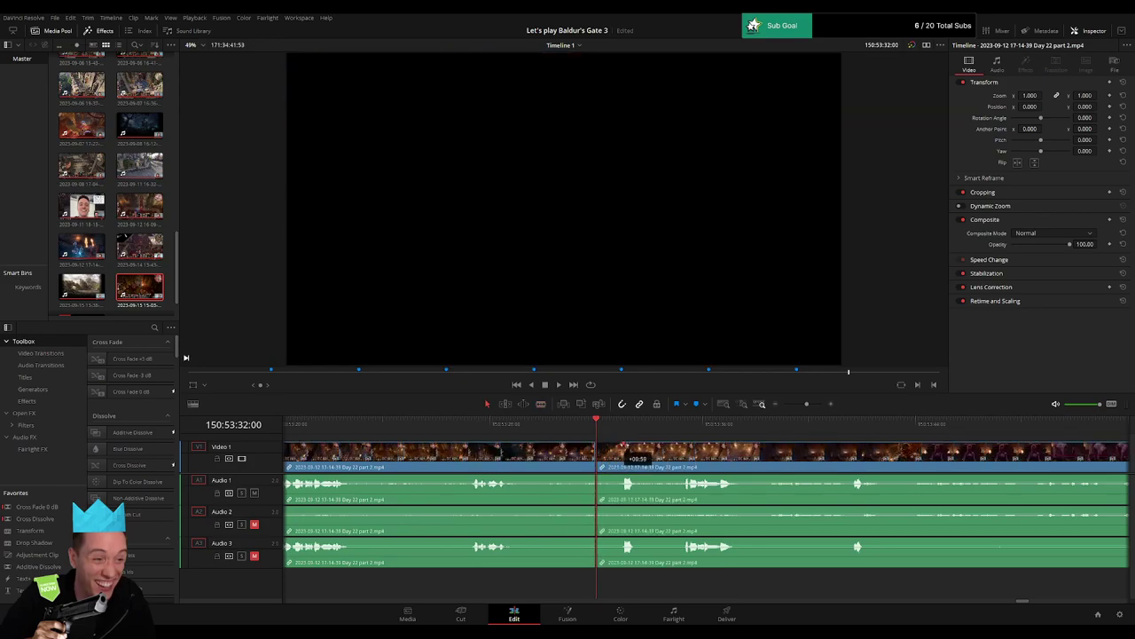
# Add fade-outs and fade-ins of about one second around the 150:53:32:00 cut on the video and all three audio tracks.
pyautogui.scroll(-8, 715, 457)
pyautogui.scroll(4, 736, 463)
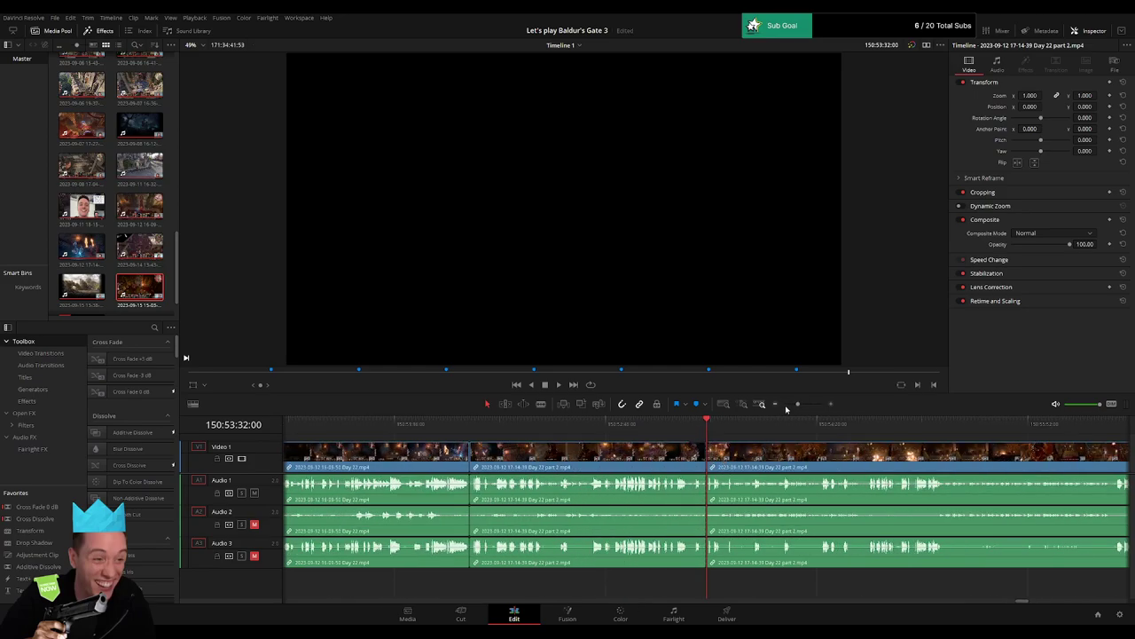
pyautogui.moveTo(798, 405); pyautogui.dragTo(808, 406)
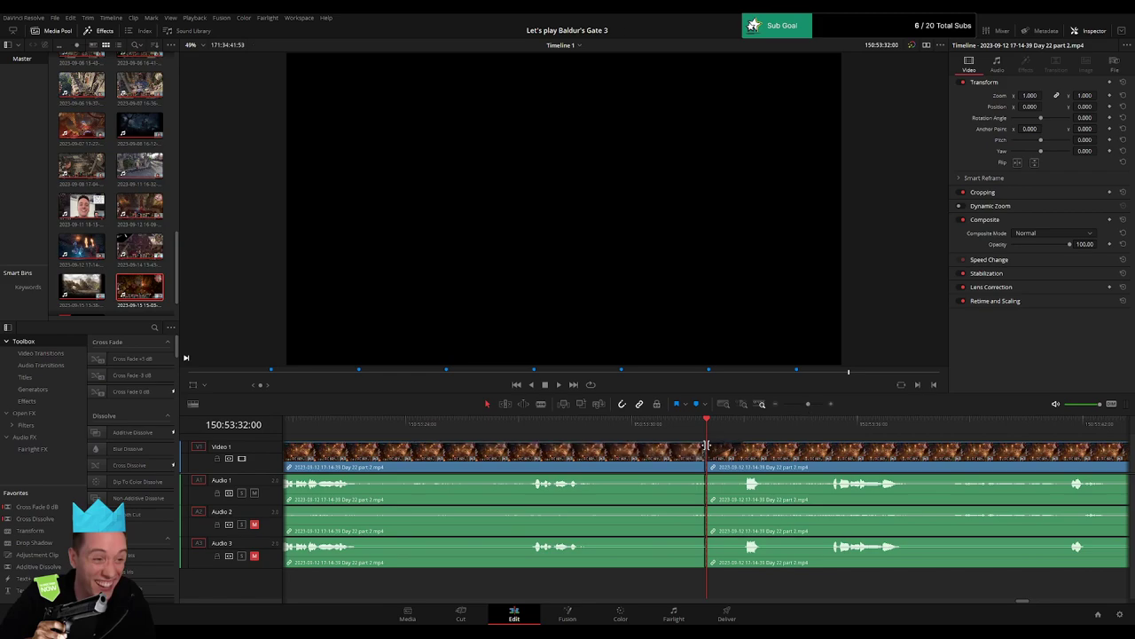
pyautogui.moveTo(705, 444); pyautogui.dragTo(657, 446)
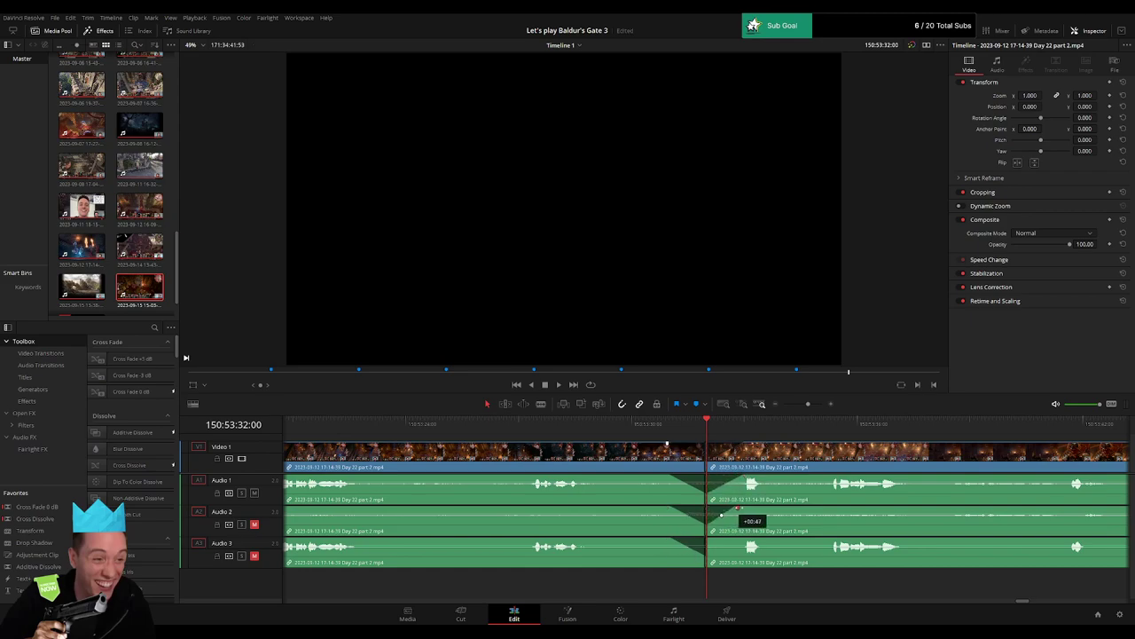
pyautogui.moveTo(710, 539); pyautogui.dragTo(747, 538)
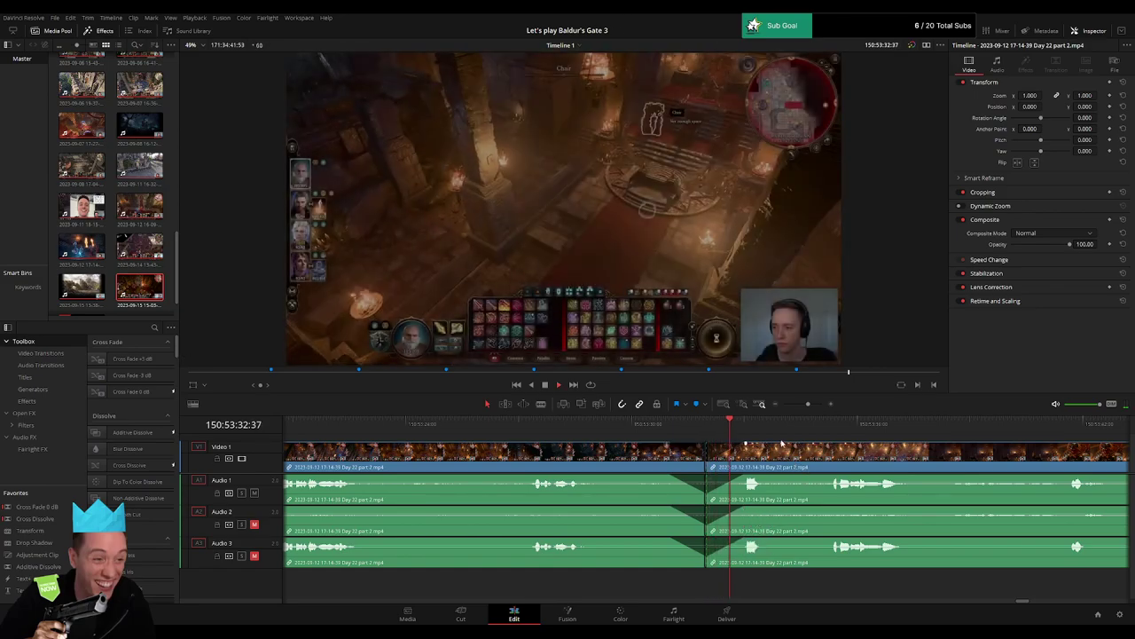
# Play parts of the footage after the 150:53:32:00 cut, through the Sarevok Anchev and Echo of Amelyssan dialogue.
pyautogui.click(840, 427)
pyautogui.moveTo(998, 428); pyautogui.dragTo(1063, 427)
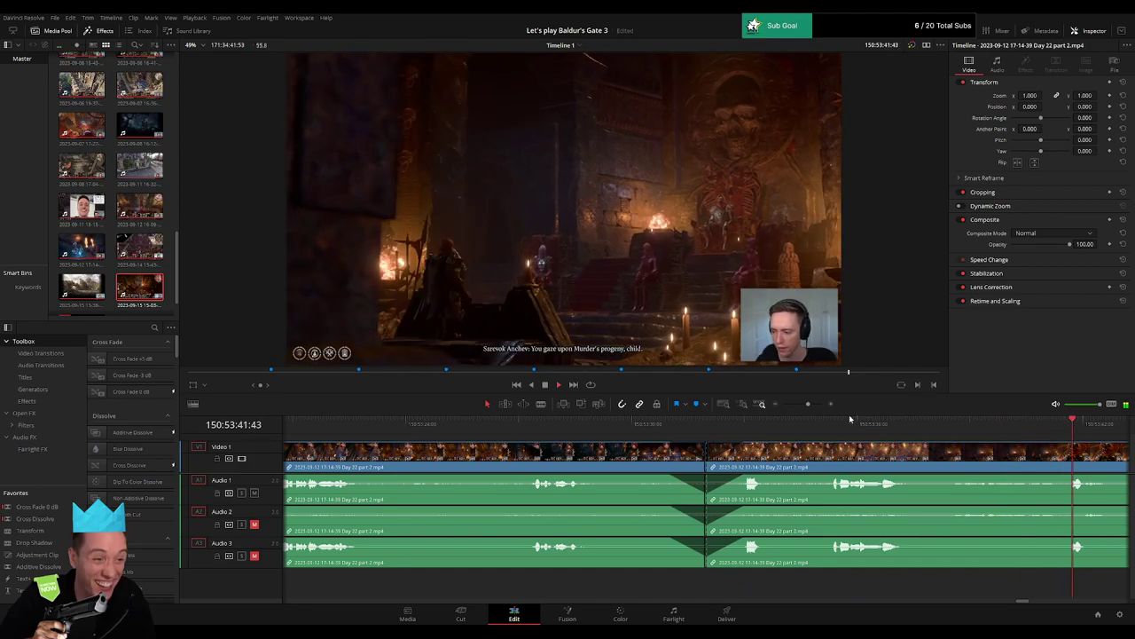
pyautogui.moveTo(808, 404); pyautogui.dragTo(804, 406)
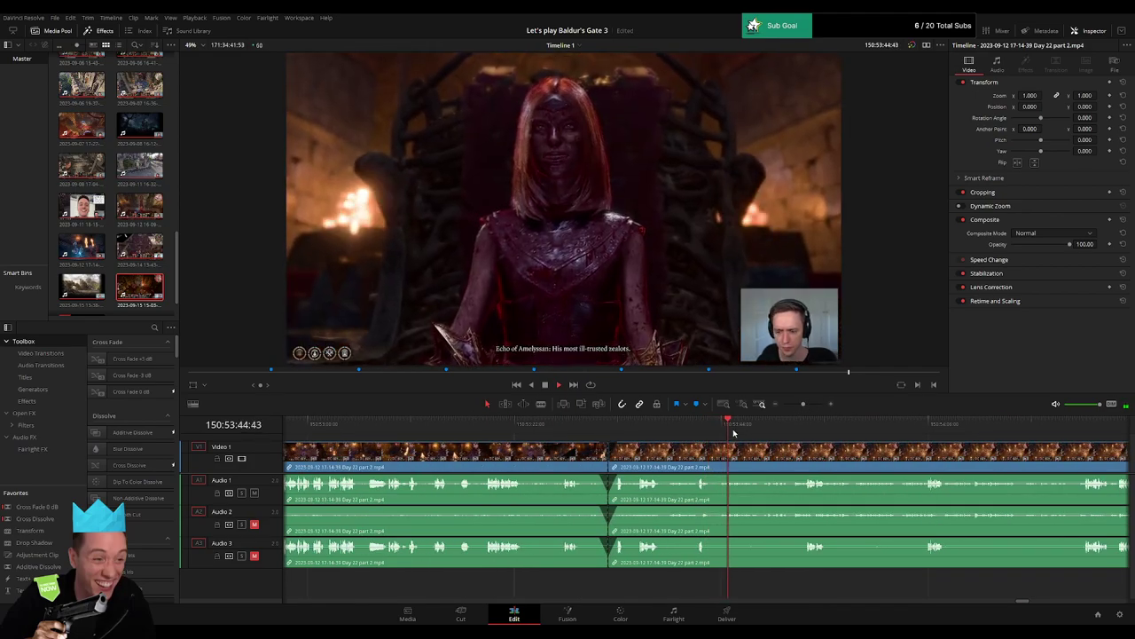
pyautogui.press('space')
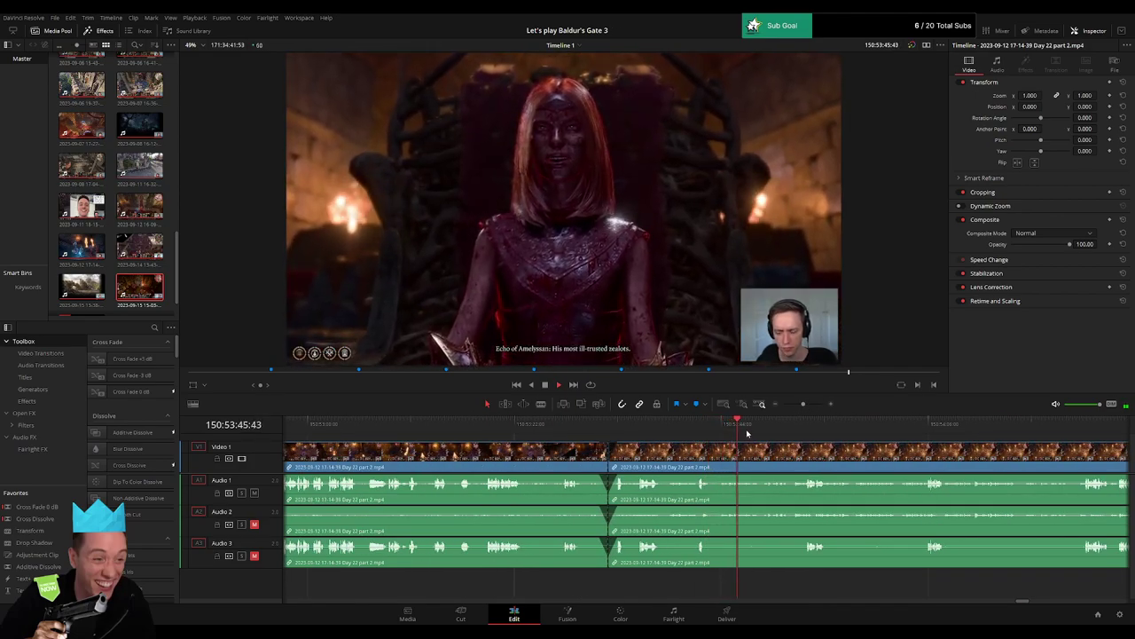
pyautogui.click(757, 430)
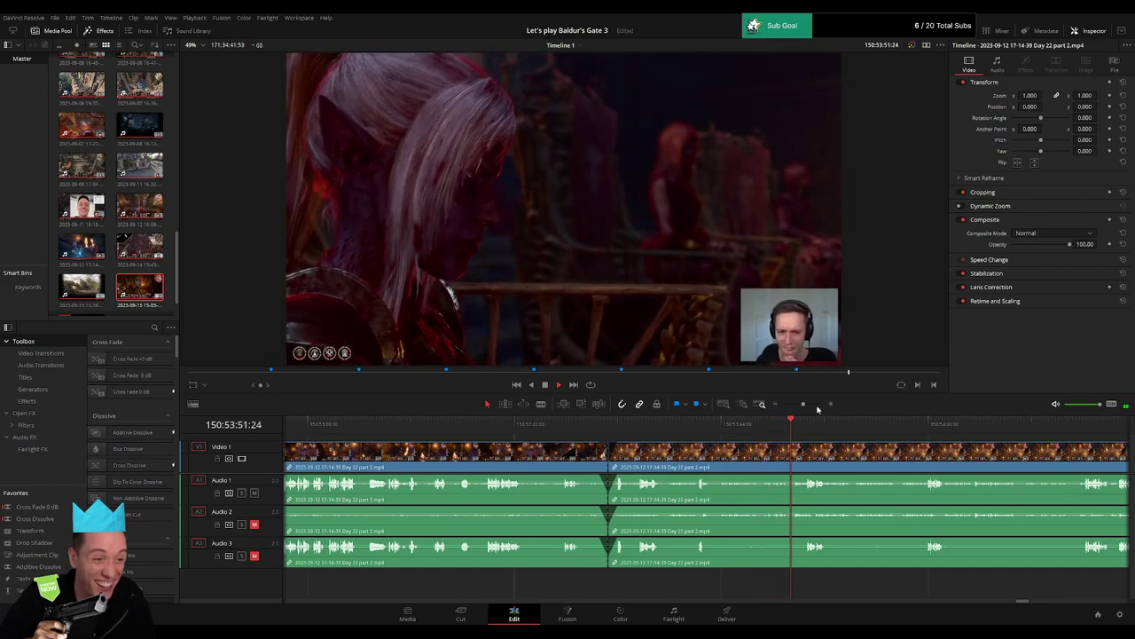
pyautogui.moveTo(805, 407); pyautogui.dragTo(784, 405)
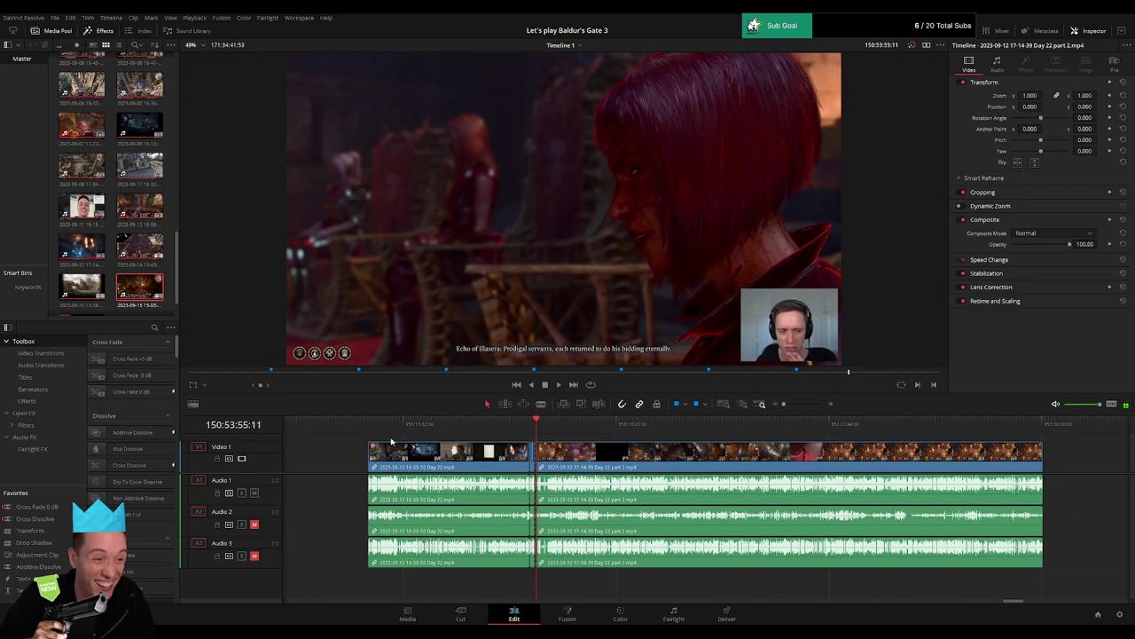
# Move the remaining Day 22 part 2 footage after the 150:53:32:00 cut further along the timeline, leaving a gap behind the finished episode.
pyautogui.press('space')
pyautogui.press('Home')
pyautogui.hscroll(6, 654, 451)
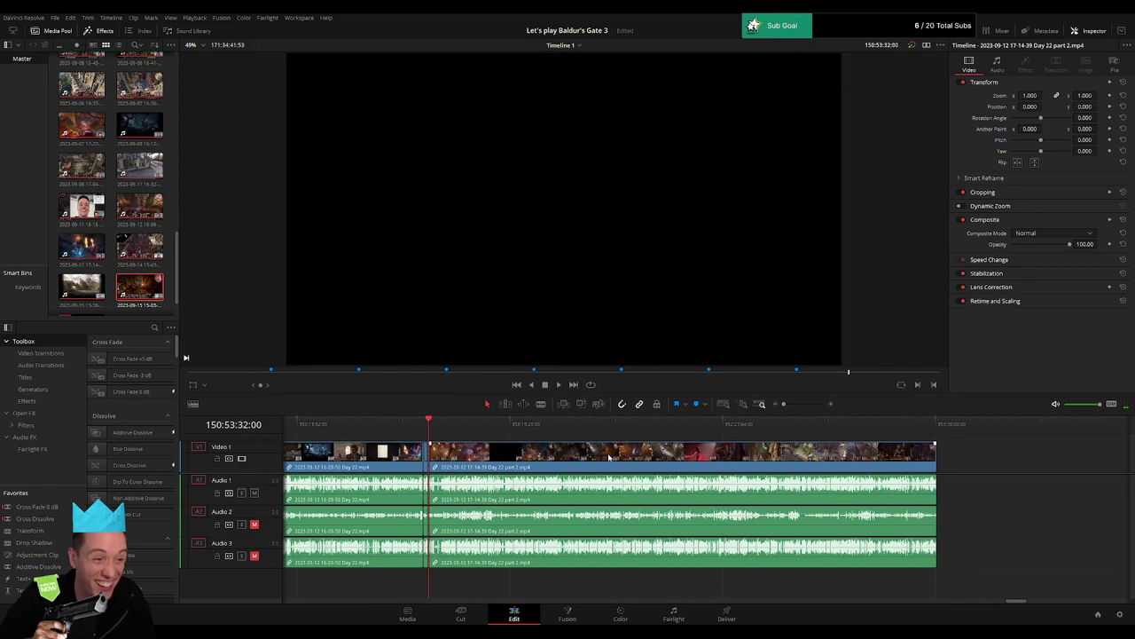
pyautogui.moveTo(536, 458); pyautogui.dragTo(832, 459)
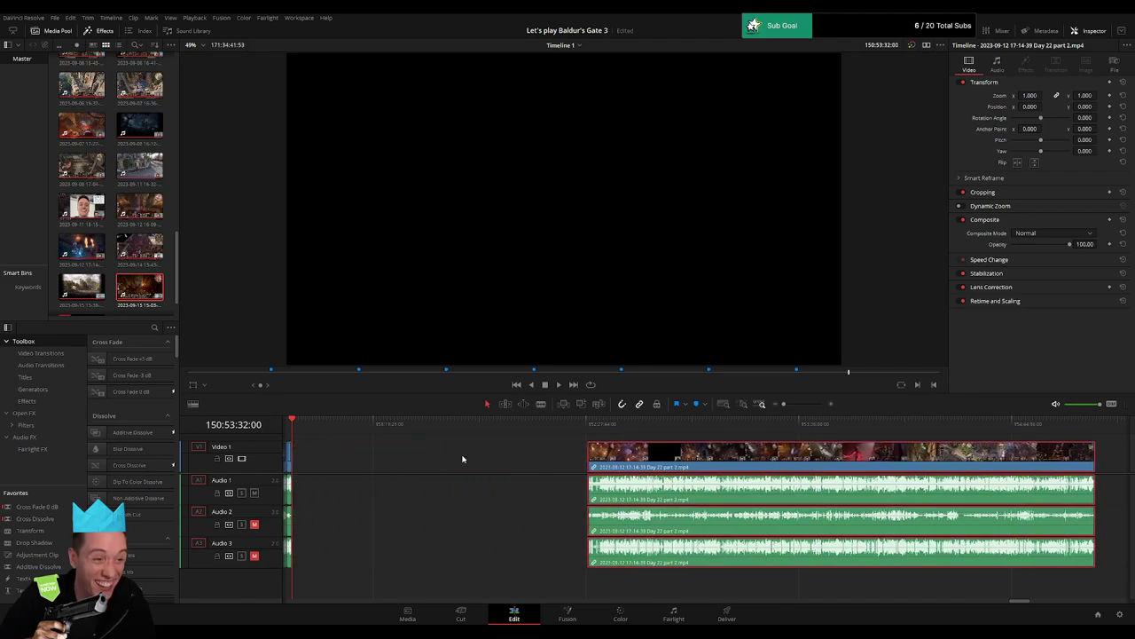
pyautogui.click(462, 458)
# Align the start of the separated Day 22 part 2 footage with 152:00:00:00 and play its opening.
pyautogui.press('Home')
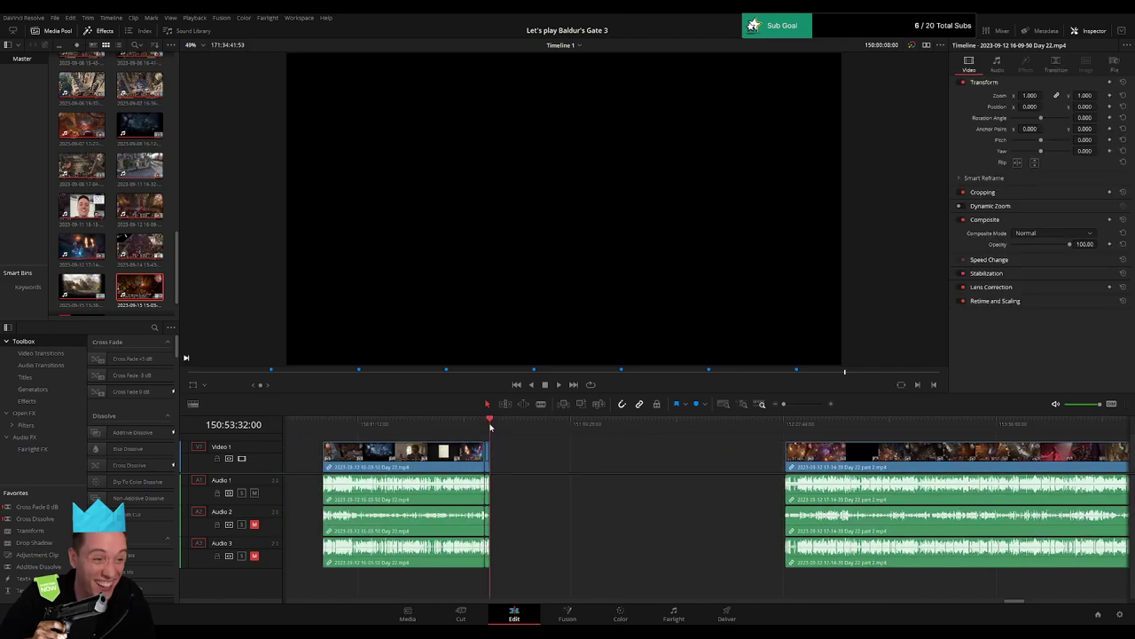
pyautogui.hscroll(4, 459, 449)
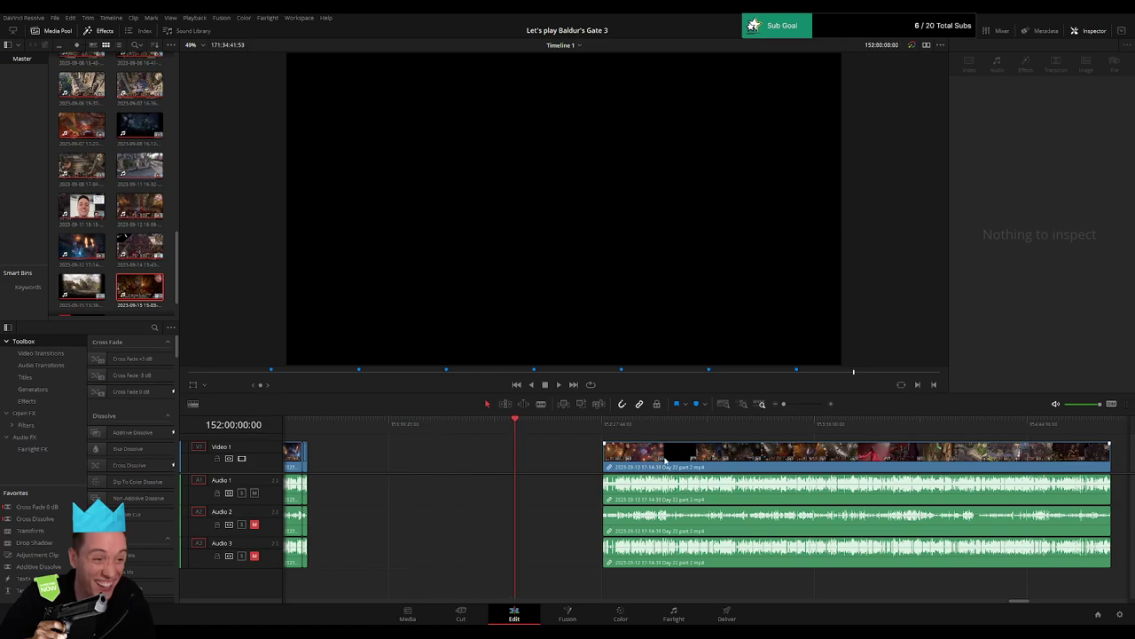
pyautogui.moveTo(666, 461); pyautogui.dragTo(578, 457)
pyautogui.hscroll(-3, 533, 443)
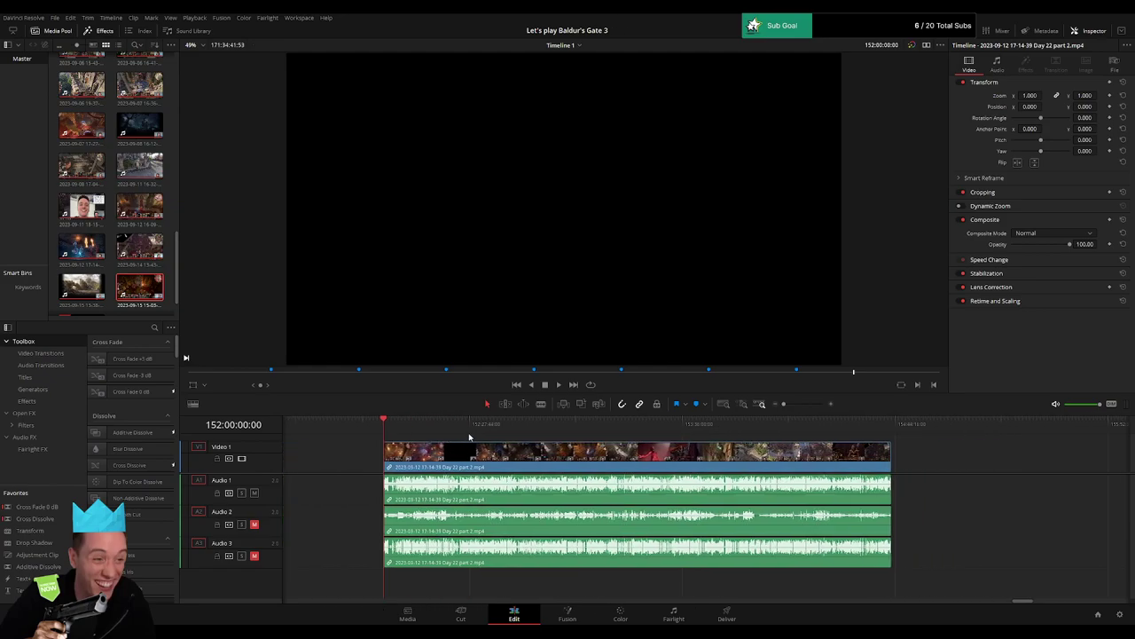
pyautogui.press('space')
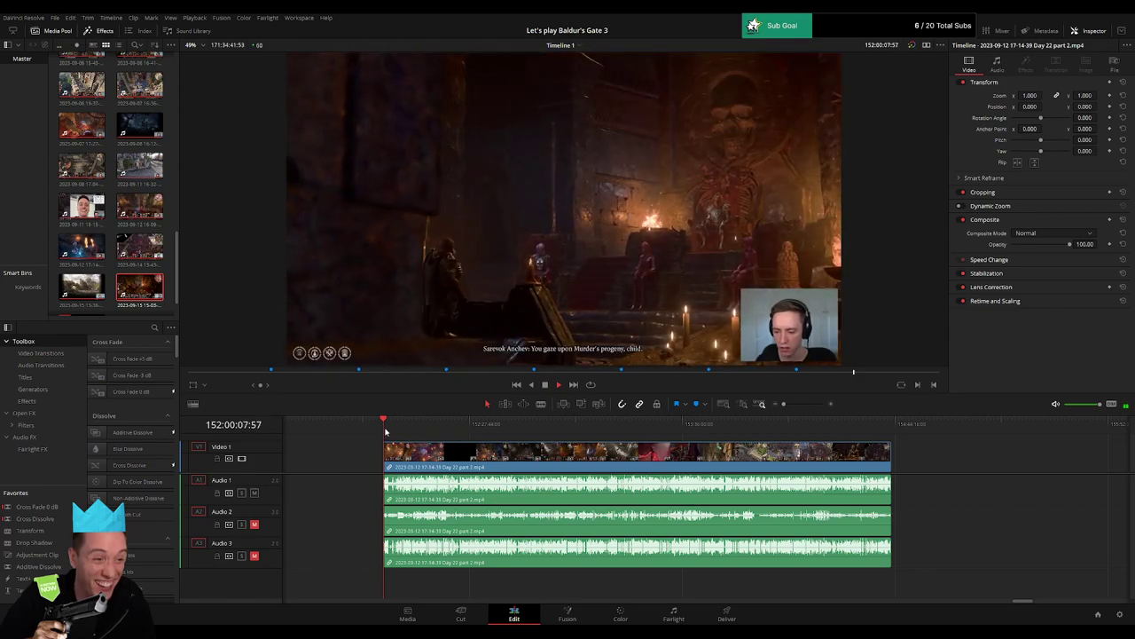
# Examine the Day 22 part 2 combat footage between about 152:52:38 and 152:54:55 for a break in speech.
pyautogui.moveTo(386, 430); pyautogui.dragTo(545, 442)
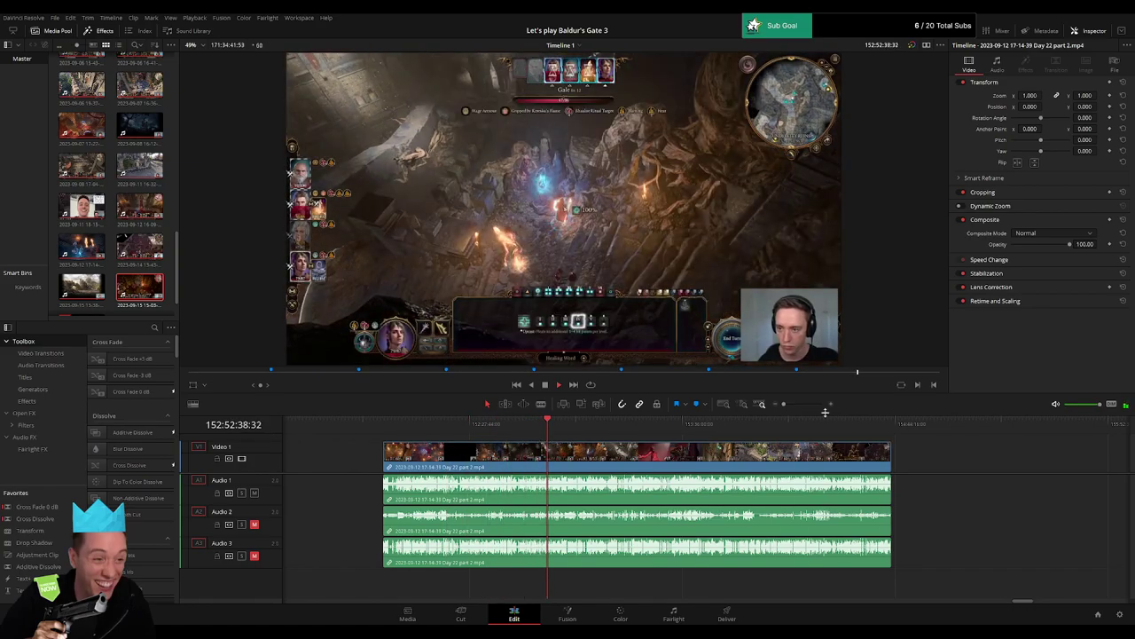
pyautogui.moveTo(783, 404); pyautogui.dragTo(802, 405)
pyautogui.click(771, 426)
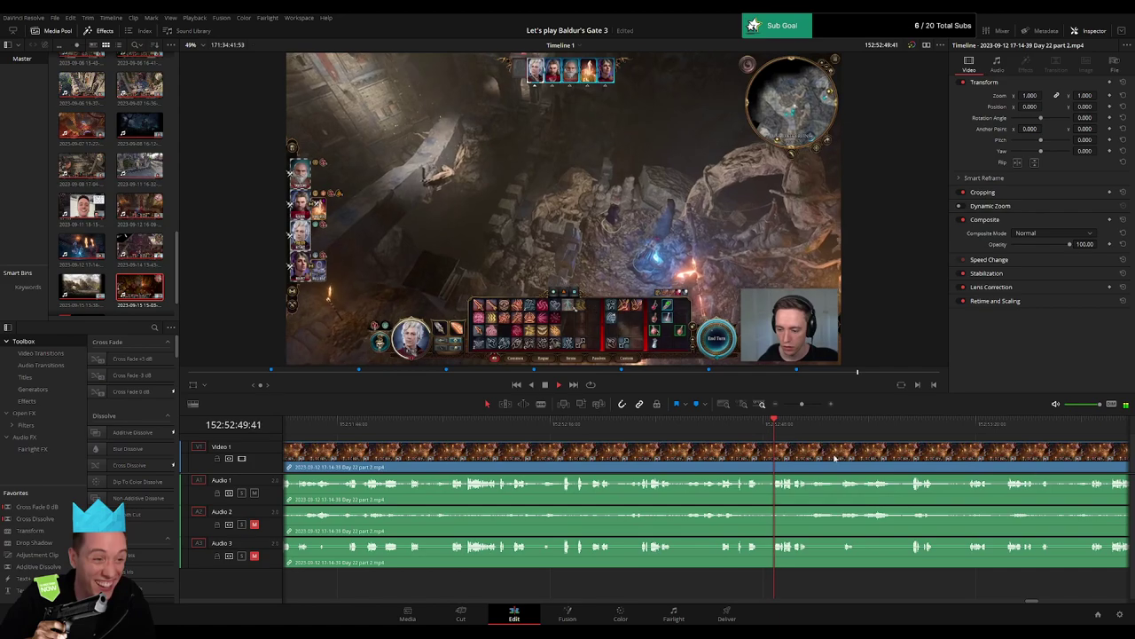
pyautogui.moveTo(835, 459); pyautogui.dragTo(620, 448)
pyautogui.moveTo(697, 431); pyautogui.dragTo(618, 430)
pyautogui.click(619, 426)
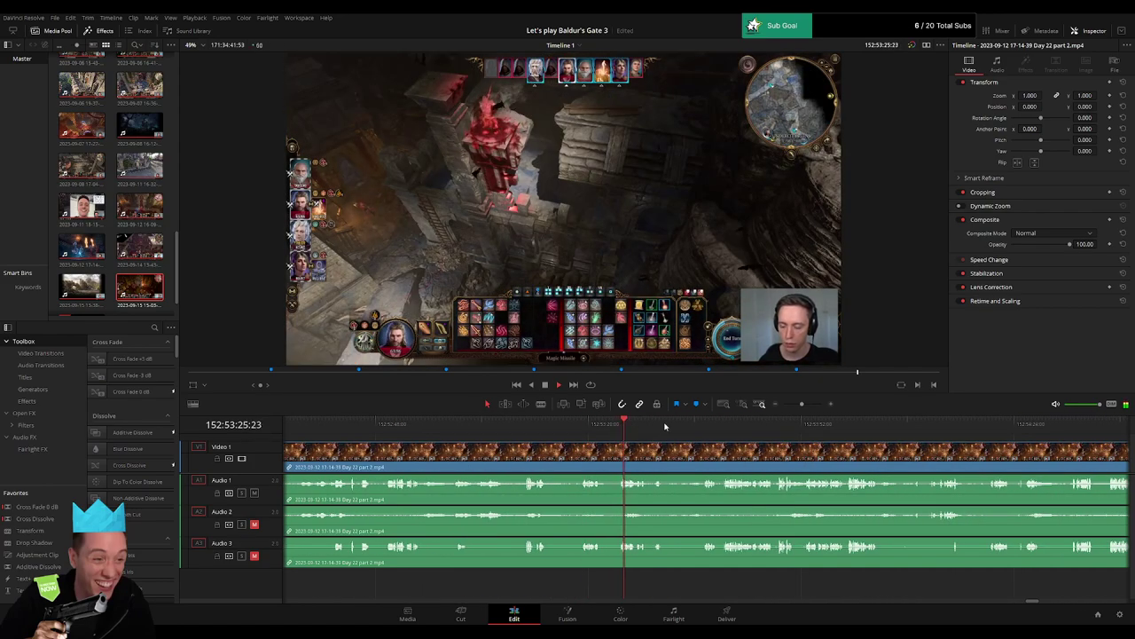
pyautogui.click(704, 426)
pyautogui.click(723, 429)
pyautogui.moveTo(814, 441); pyautogui.dragTo(617, 436)
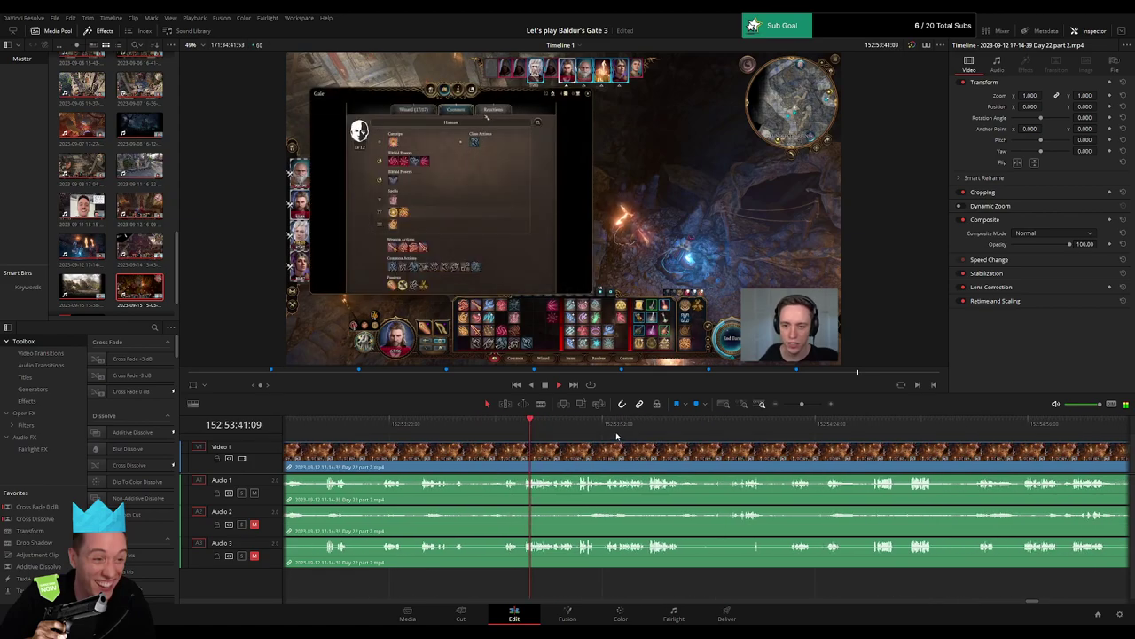
pyautogui.click(726, 427)
pyautogui.moveTo(805, 446); pyautogui.dragTo(839, 424)
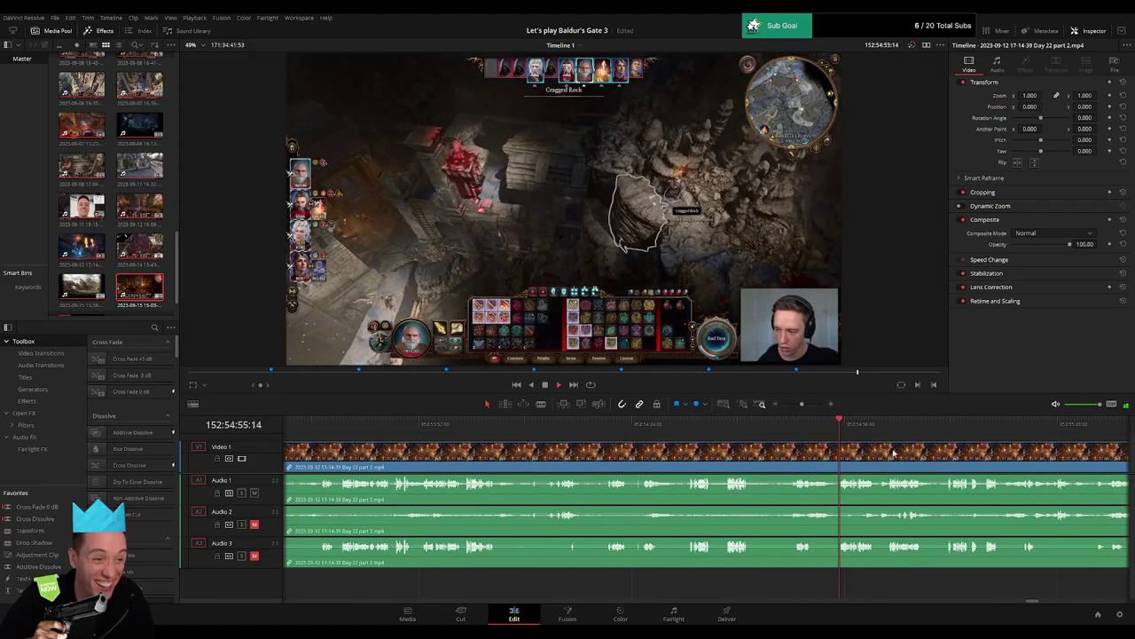
pyautogui.hscroll(3, 608, 441)
pyautogui.moveTo(562, 424); pyautogui.dragTo(505, 432)
pyautogui.press('space')
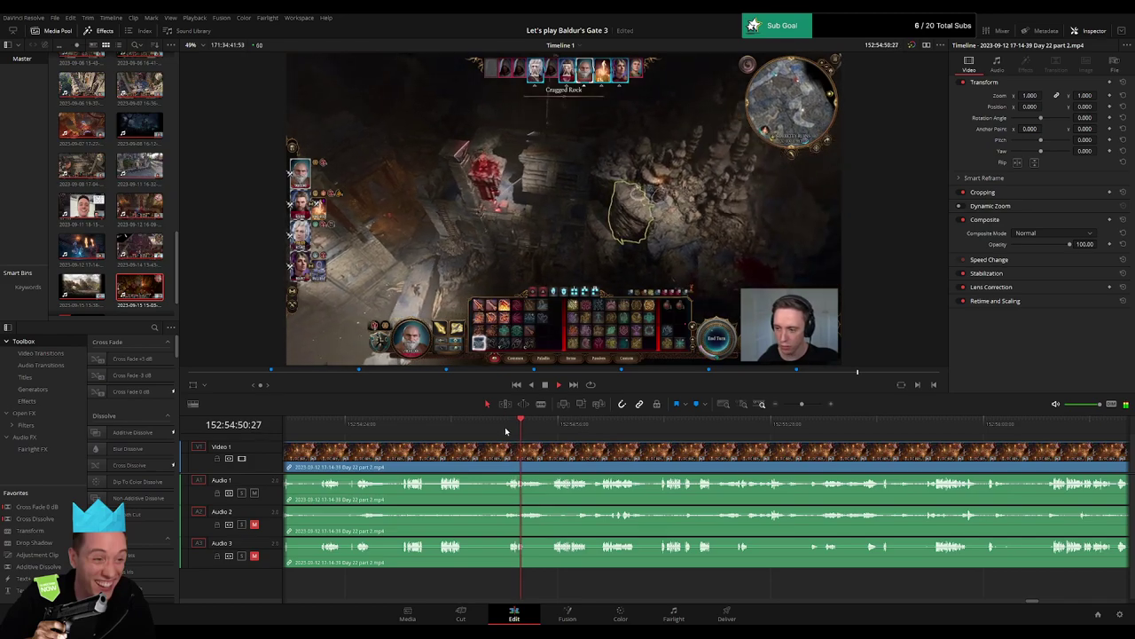
pyautogui.click(490, 430)
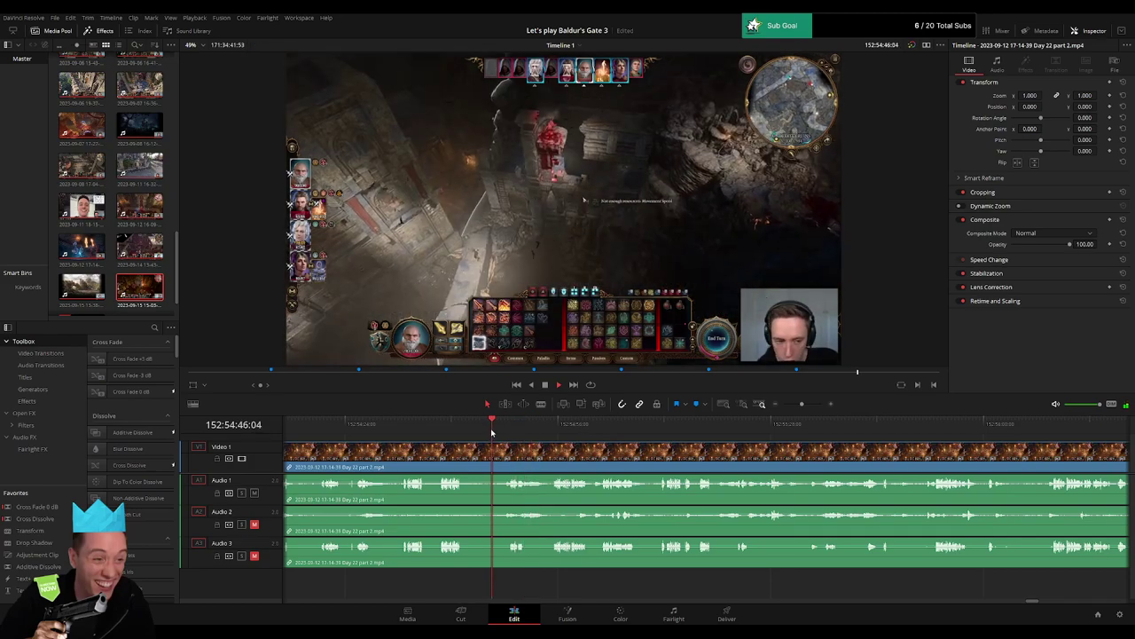
# Split the Day 22 part 2 video and its audio at 152:54:47:00, in the silent stretch of the fight.
pyautogui.moveTo(802, 404); pyautogui.dragTo(808, 406)
pyautogui.click(709, 434)
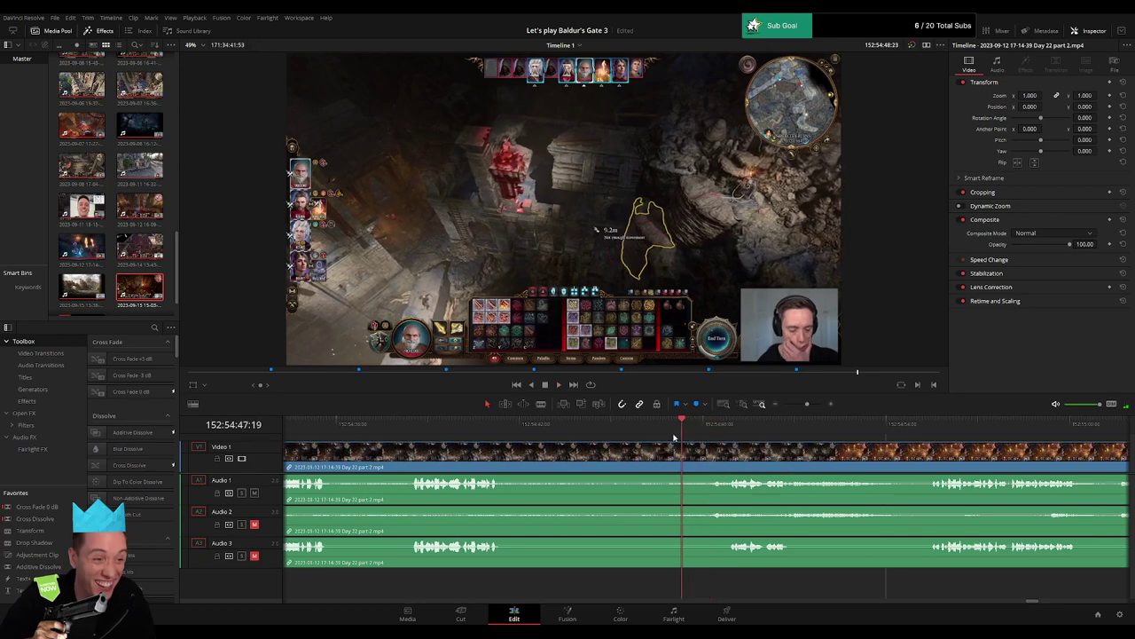
pyautogui.click(663, 435)
pyautogui.press('space')
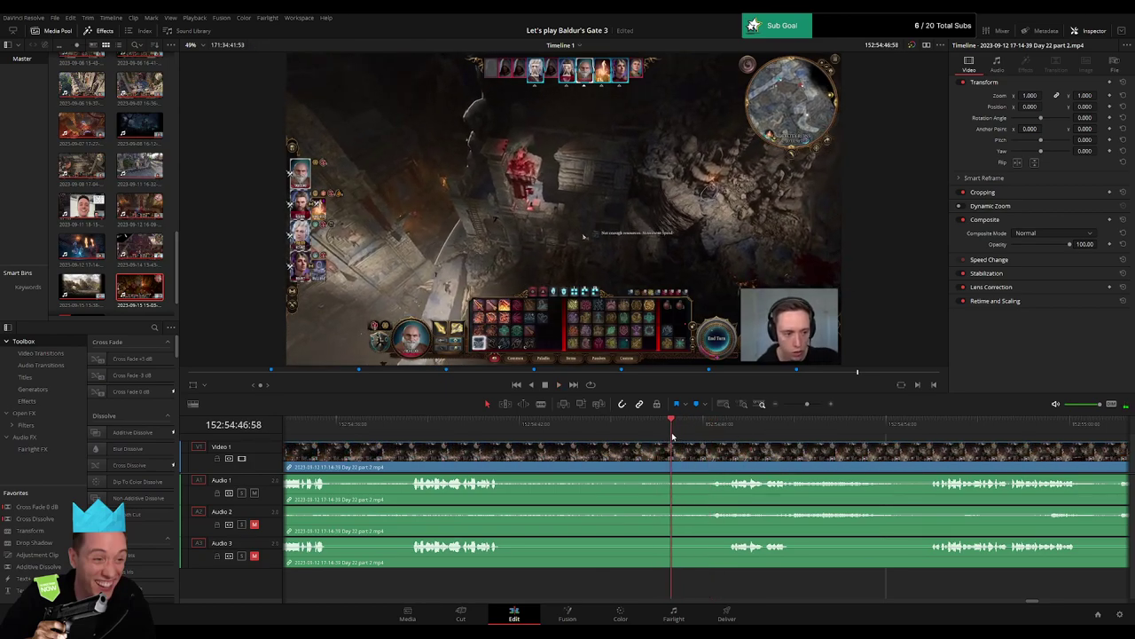
pyautogui.press('b')
pyautogui.click(672, 453)
# Add video and audio fade-outs and fade-ins of about one second around the 152:54:47:00 cut, and play the faded opening after it.
pyautogui.press('a')
pyautogui.moveTo(676, 451); pyautogui.dragTo(705, 444)
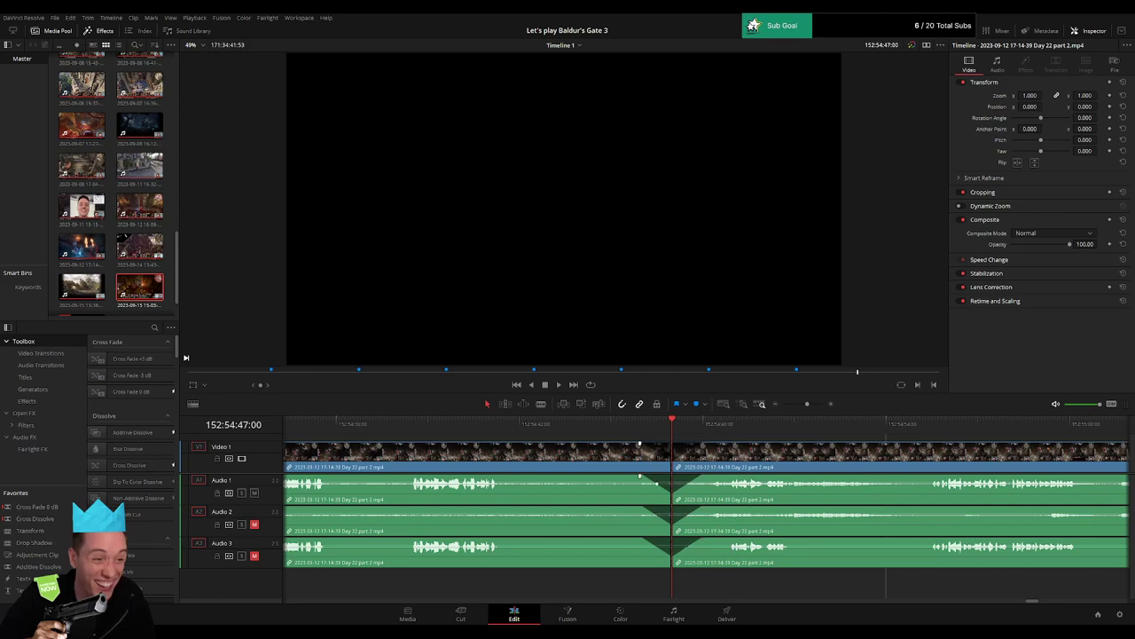
pyautogui.press('space')
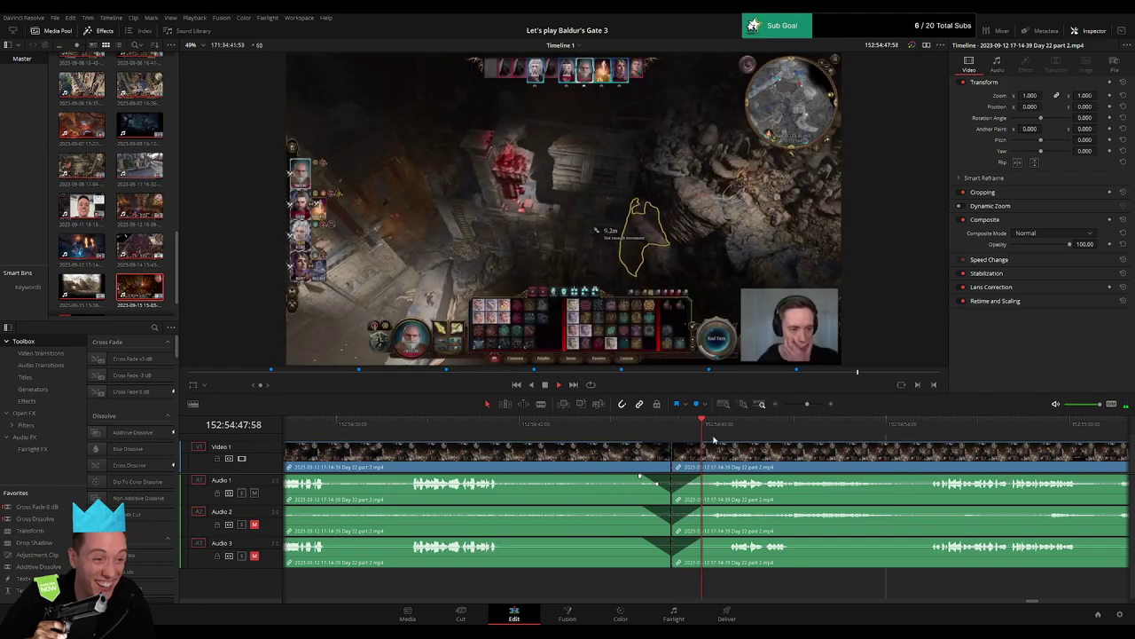
pyautogui.moveTo(809, 403); pyautogui.dragTo(784, 404)
pyautogui.press('Home')
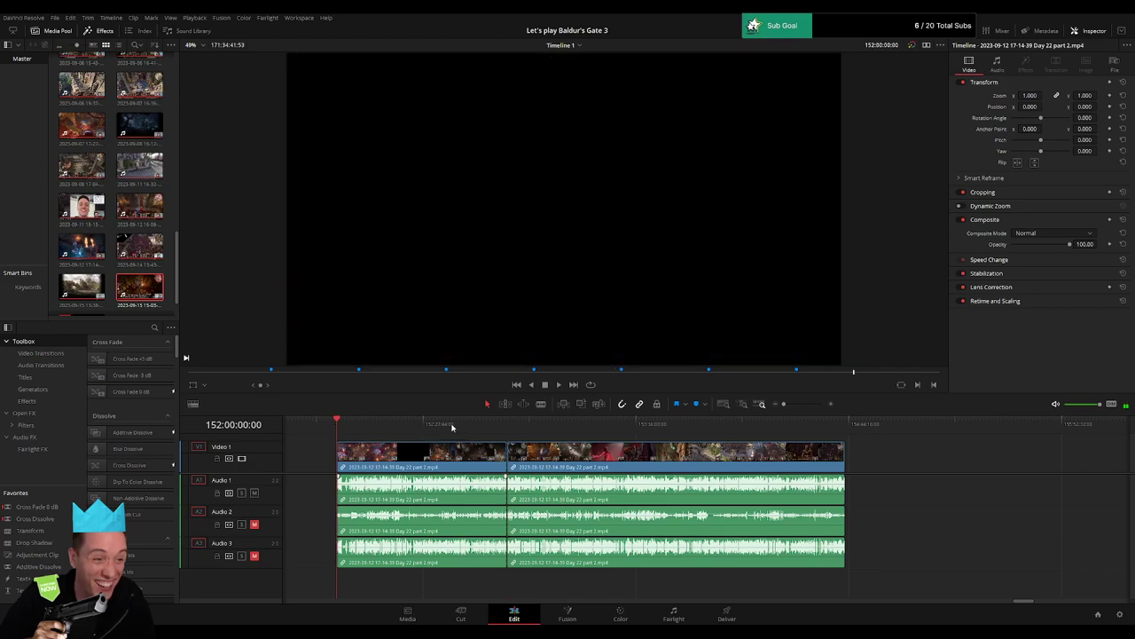
# Move the Day 22 part 2 footage after the cut so it starts at 154:00:00:00, and play its opening.
pyautogui.click(508, 426)
pyautogui.hscroll(5, 571, 448)
pyautogui.moveTo(522, 464); pyautogui.dragTo(838, 467)
pyautogui.click(473, 460)
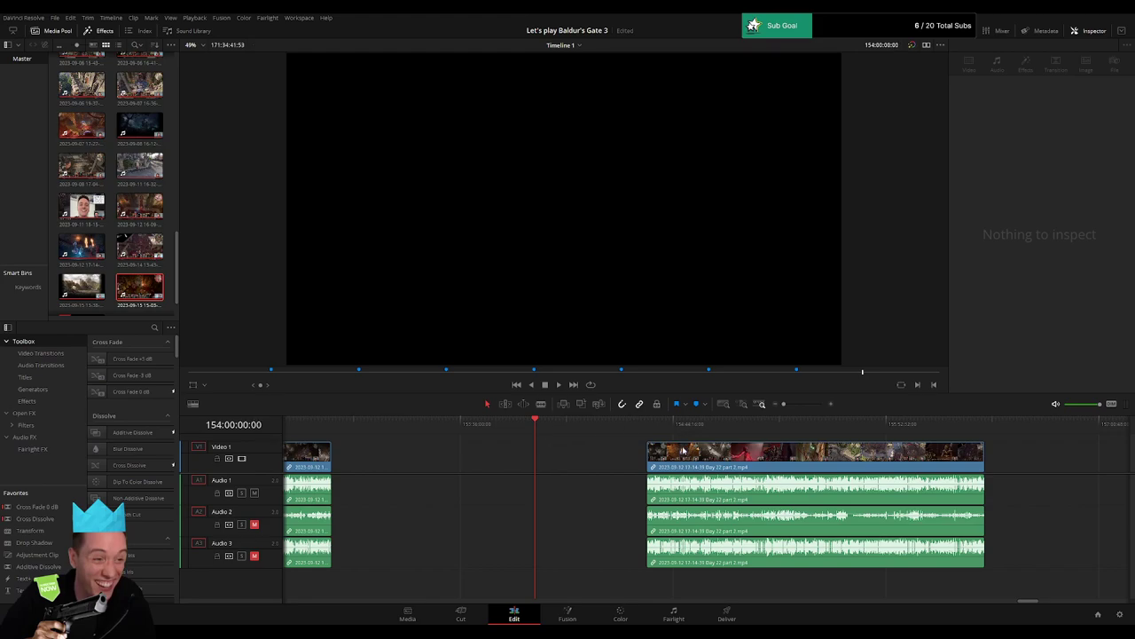
pyautogui.moveTo(682, 450); pyautogui.dragTo(608, 443)
pyautogui.press('space')
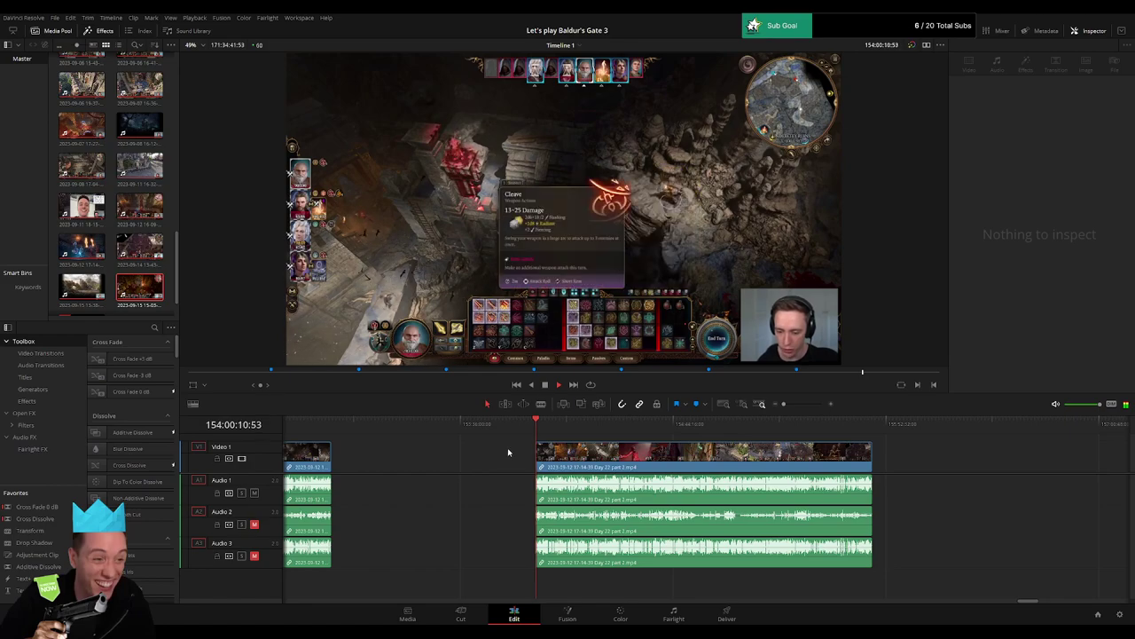
pyautogui.moveTo(507, 456); pyautogui.dragTo(444, 456)
pyautogui.hscroll(6, 444, 455)
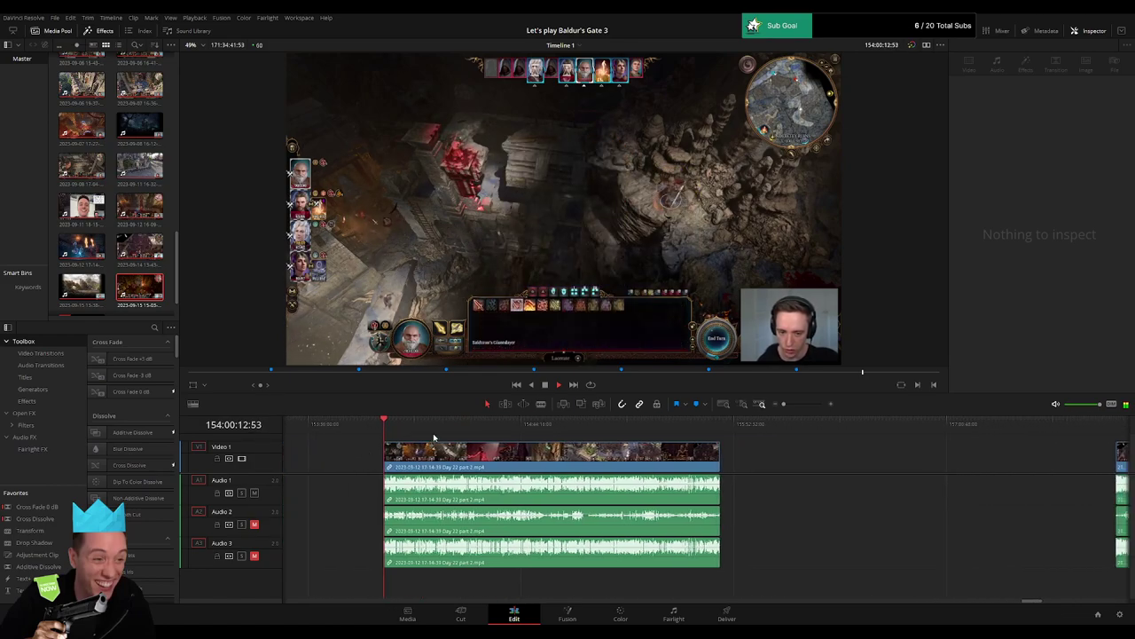
pyautogui.hscroll(5, 526, 452)
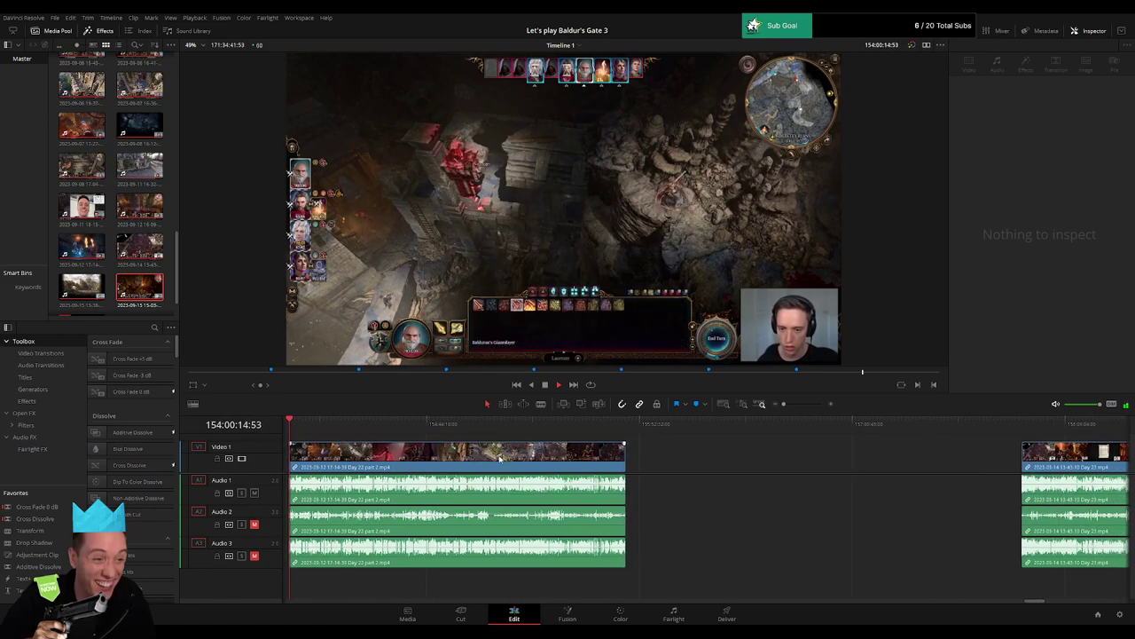
pyautogui.hscroll(-5, 500, 458)
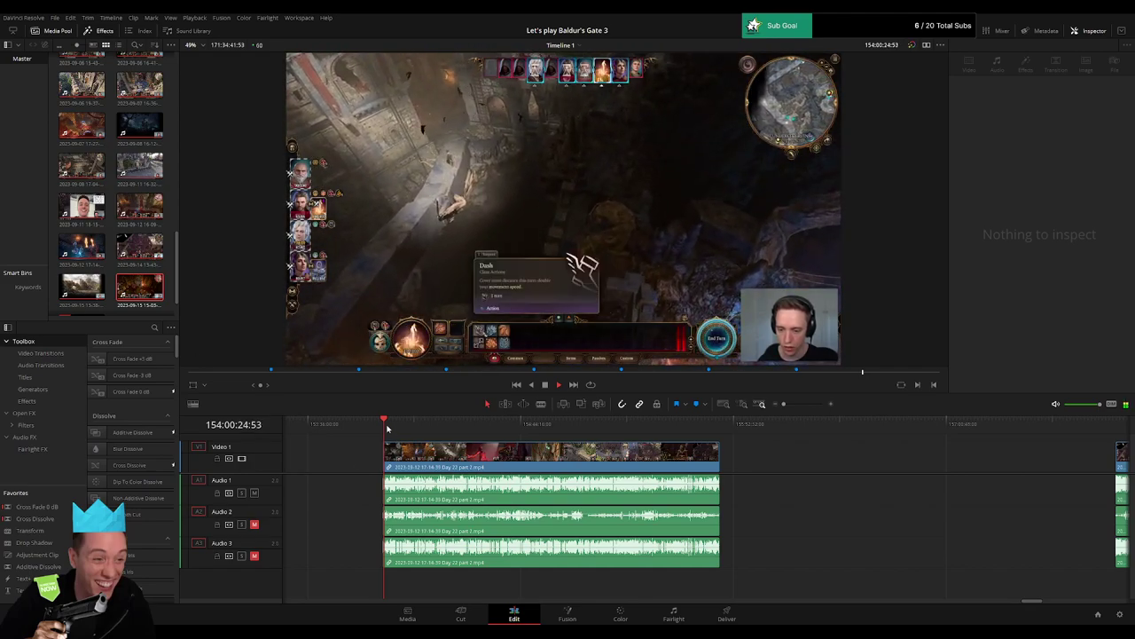
# Examine the Day 22 part 2 footage between about 154:48:37 and 154:52:30 for a suitable episode ending.
pyautogui.moveTo(386, 428); pyautogui.dragTo(548, 435)
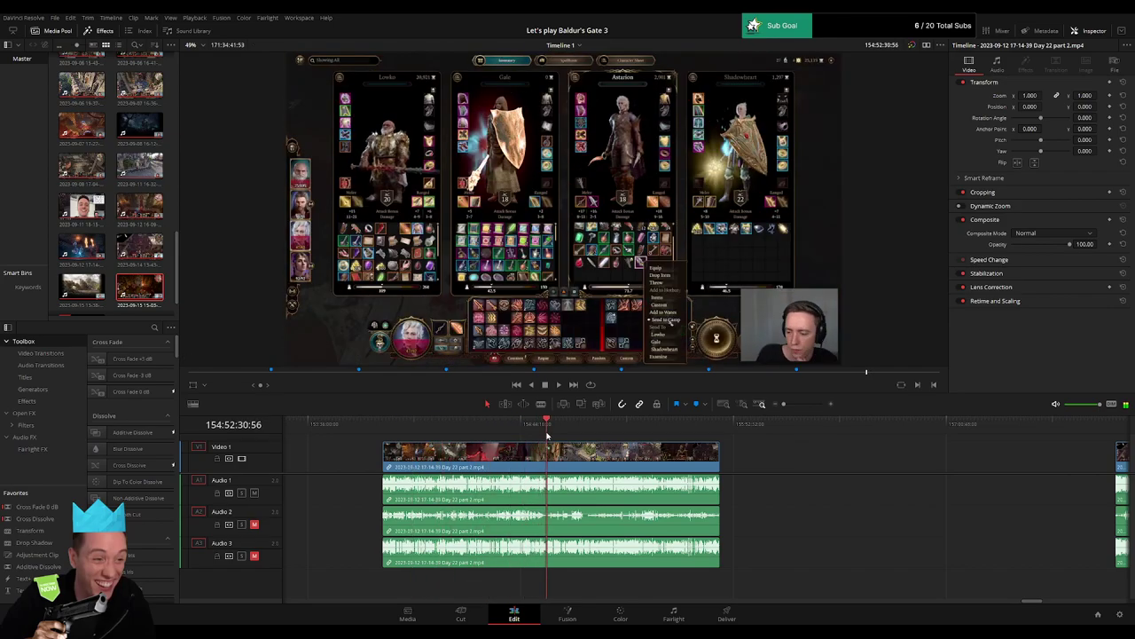
pyautogui.click(803, 405)
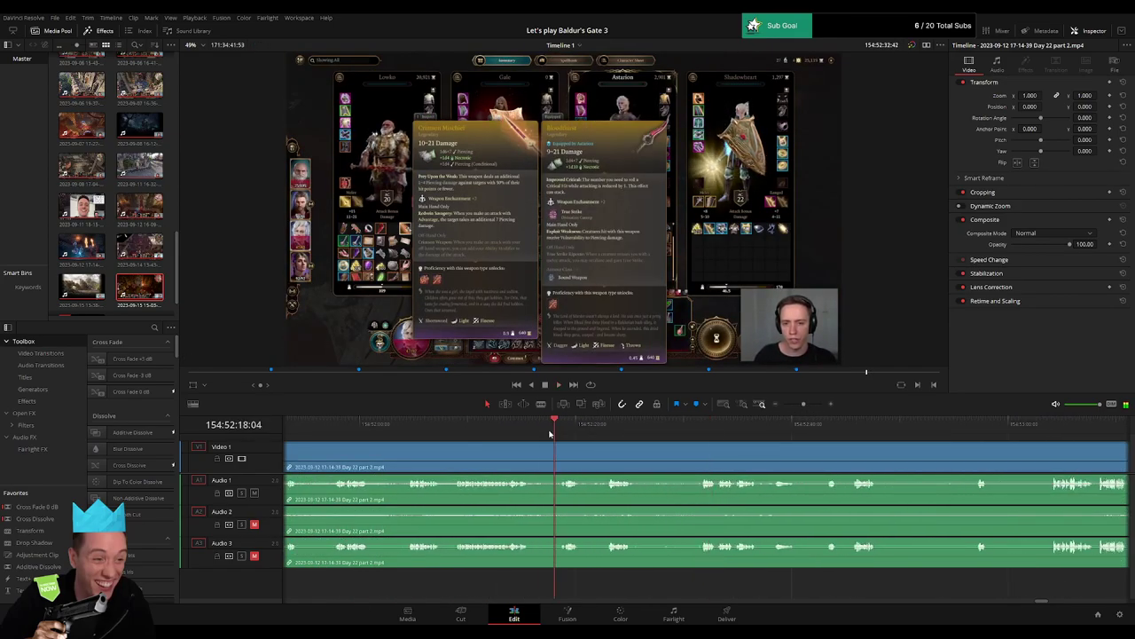
pyautogui.click(793, 403)
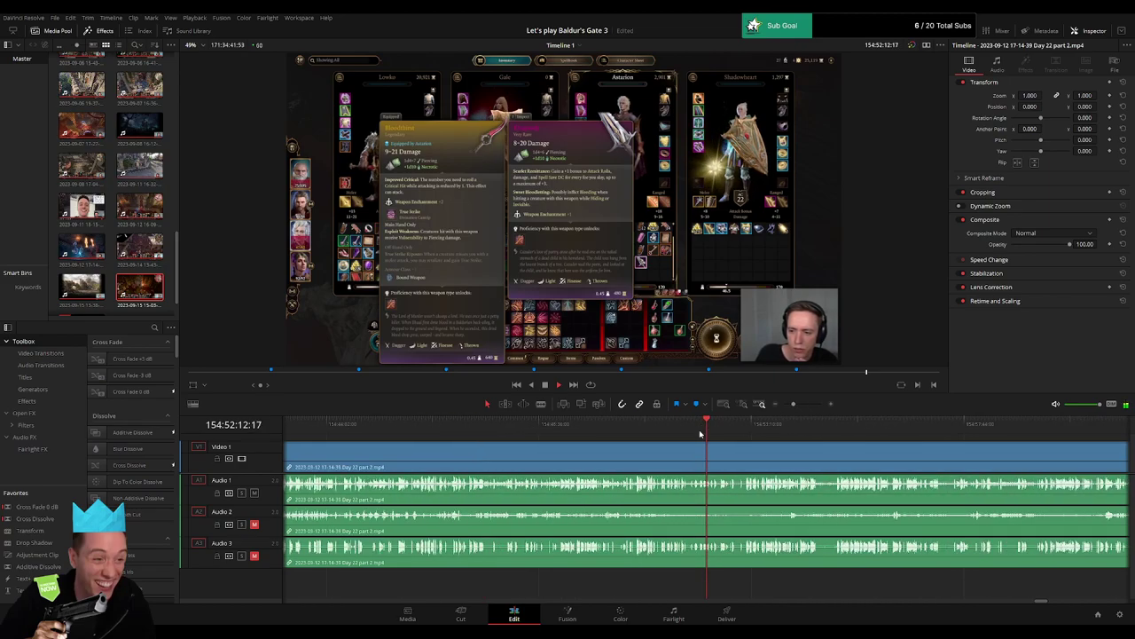
pyautogui.click(635, 424)
pyautogui.moveTo(634, 424); pyautogui.dragTo(643, 424)
pyautogui.click(576, 424)
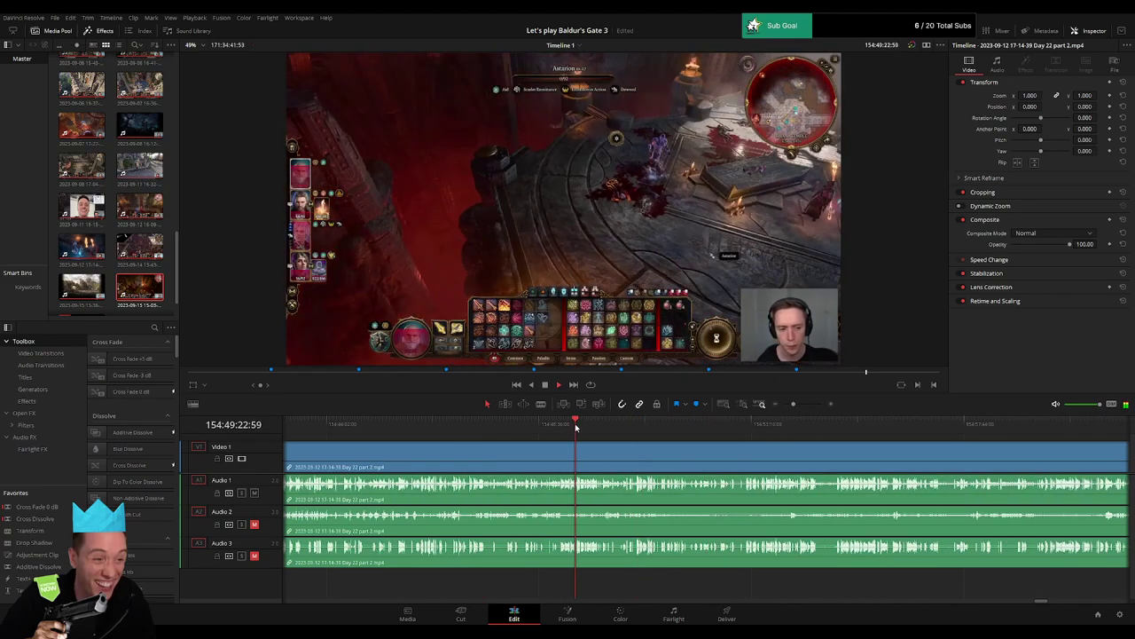
pyautogui.click(539, 424)
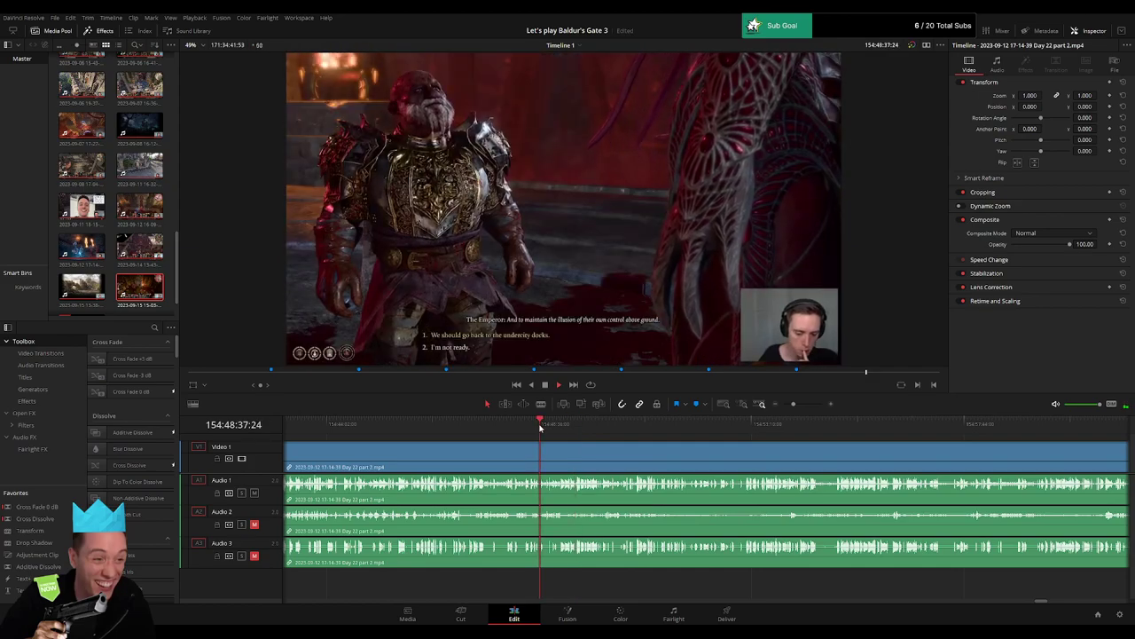
pyautogui.click(504, 424)
pyautogui.moveTo(522, 424); pyautogui.dragTo(645, 428)
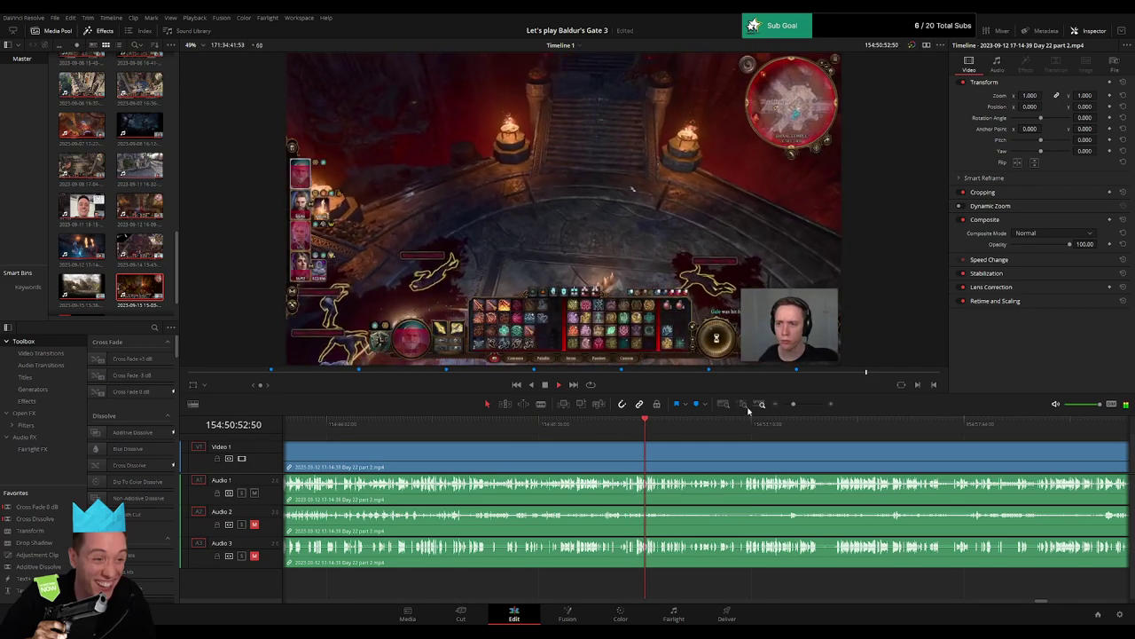
# Check the Day 22 part 2 looting and inventory scenes from about 154:50:52 to 154:53:05 for a pause in speech.
pyautogui.moveTo(794, 404); pyautogui.dragTo(805, 405)
pyautogui.click(769, 426)
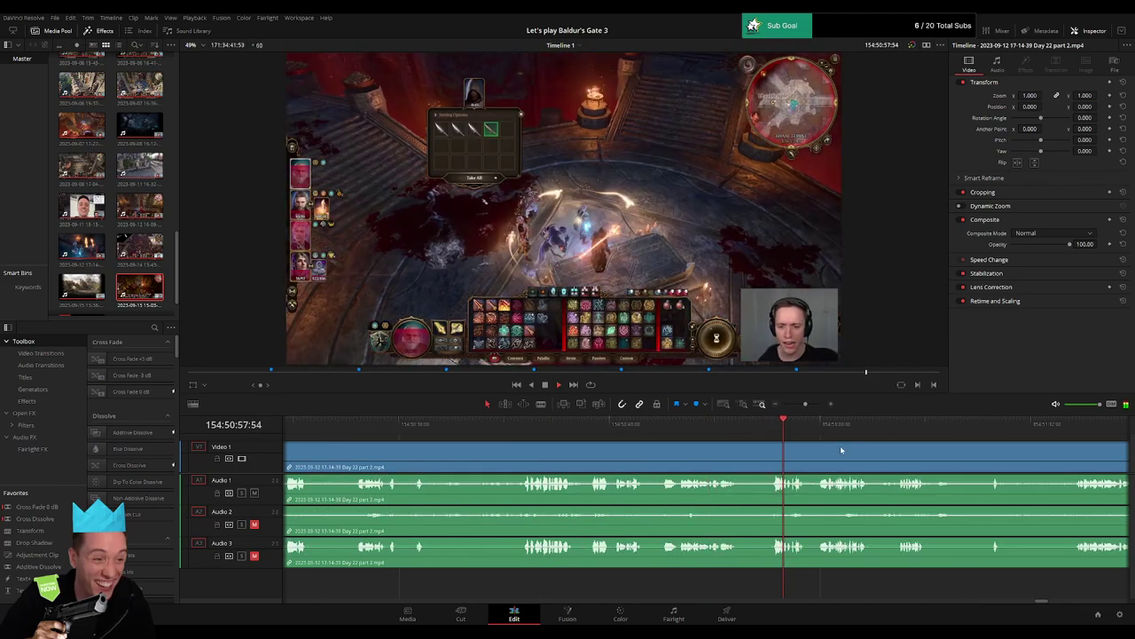
pyautogui.hscroll(3, 798, 444)
pyautogui.click(1039, 427)
pyautogui.moveTo(701, 424); pyautogui.dragTo(886, 430)
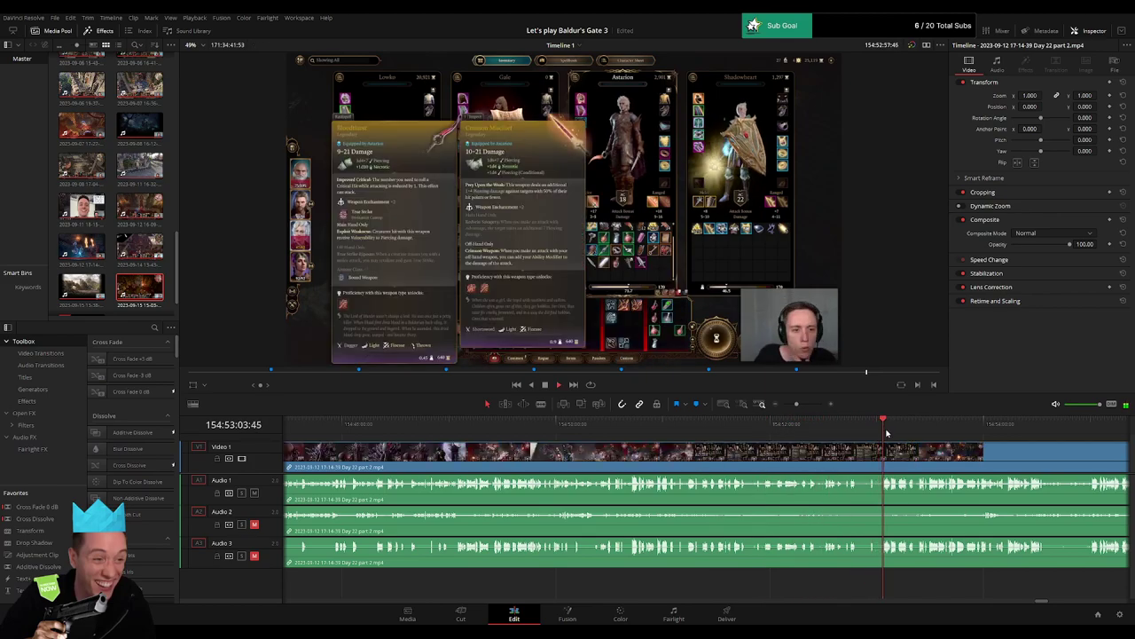
pyautogui.hscroll(3, 798, 443)
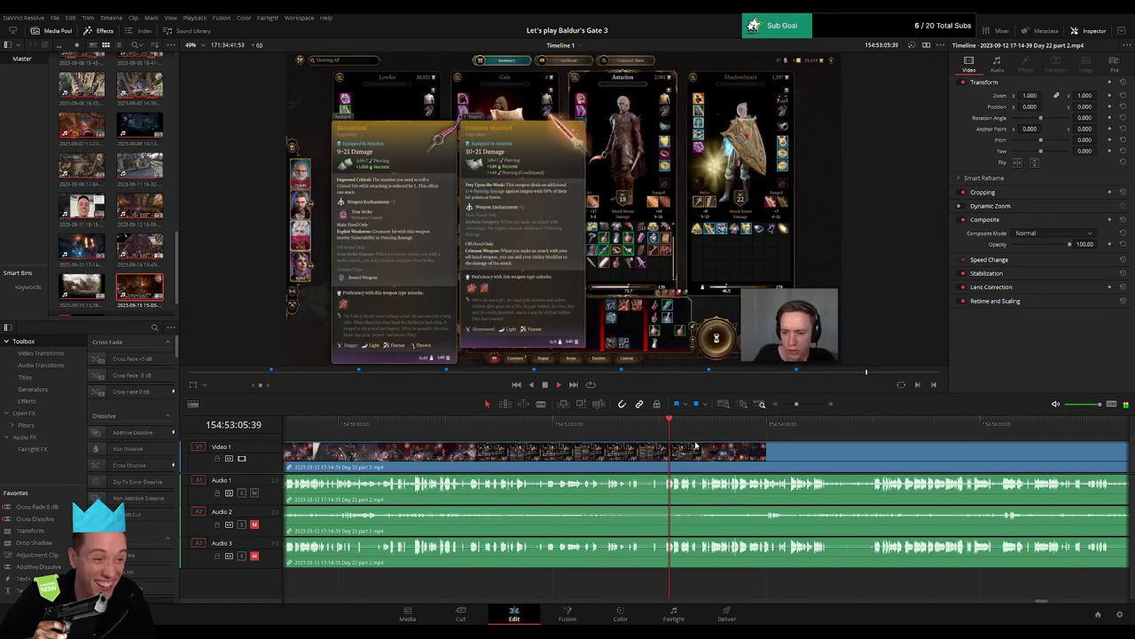
# Split the Day 22 part 2 video and its audio at 154:53:03:00, in the silent stretch of the inventory scene.
pyautogui.moveTo(797, 404); pyautogui.dragTo(807, 404)
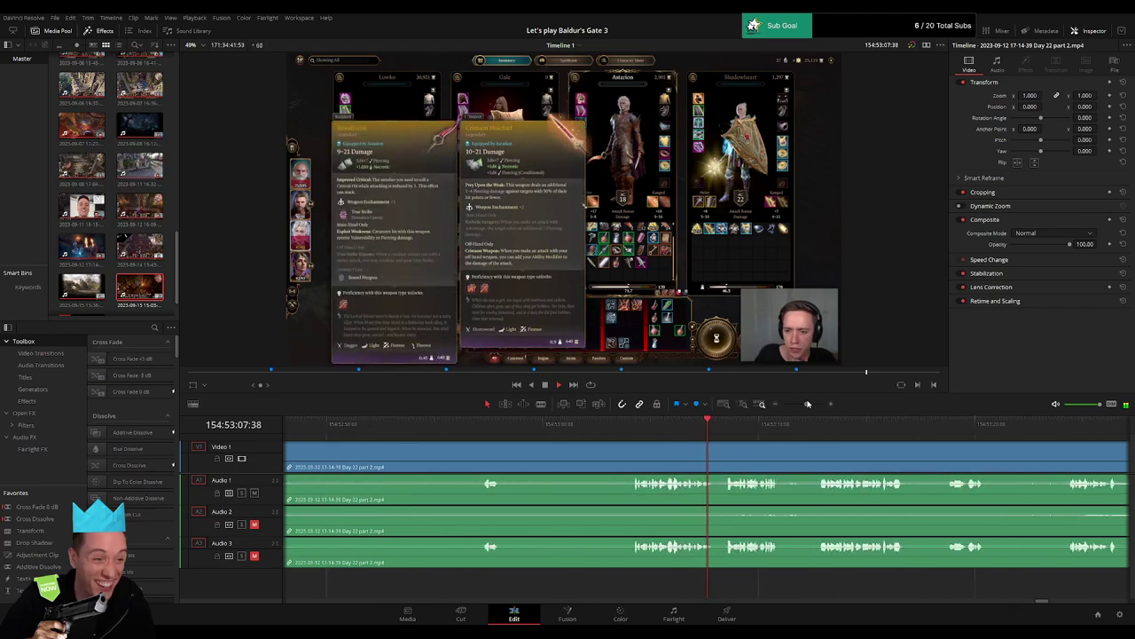
pyautogui.click(574, 433)
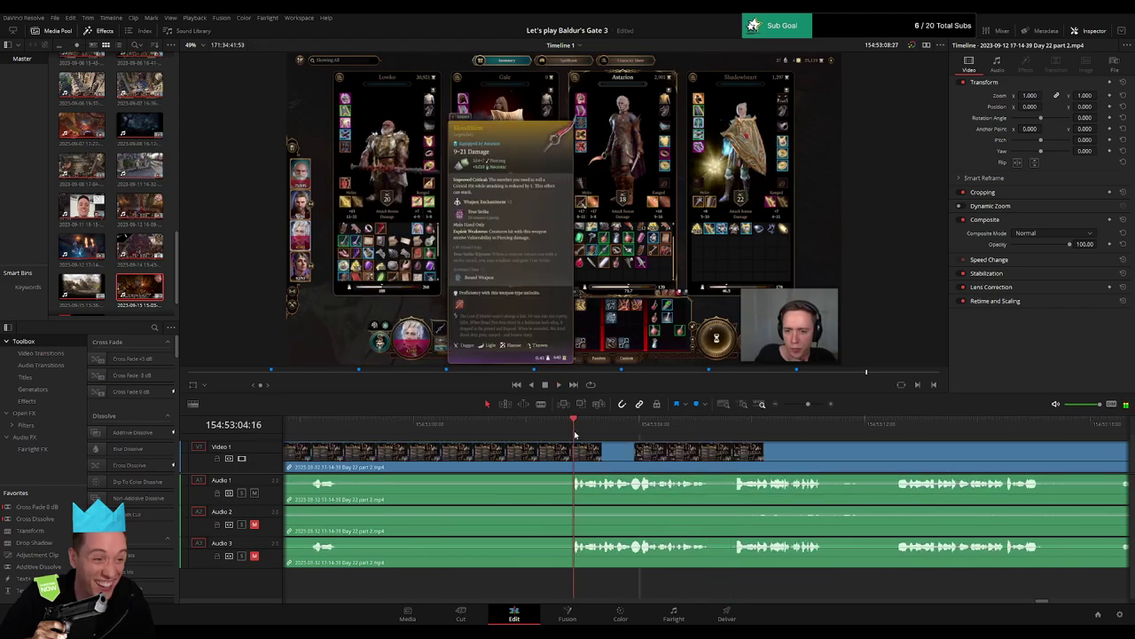
pyautogui.moveTo(575, 435); pyautogui.dragTo(527, 434)
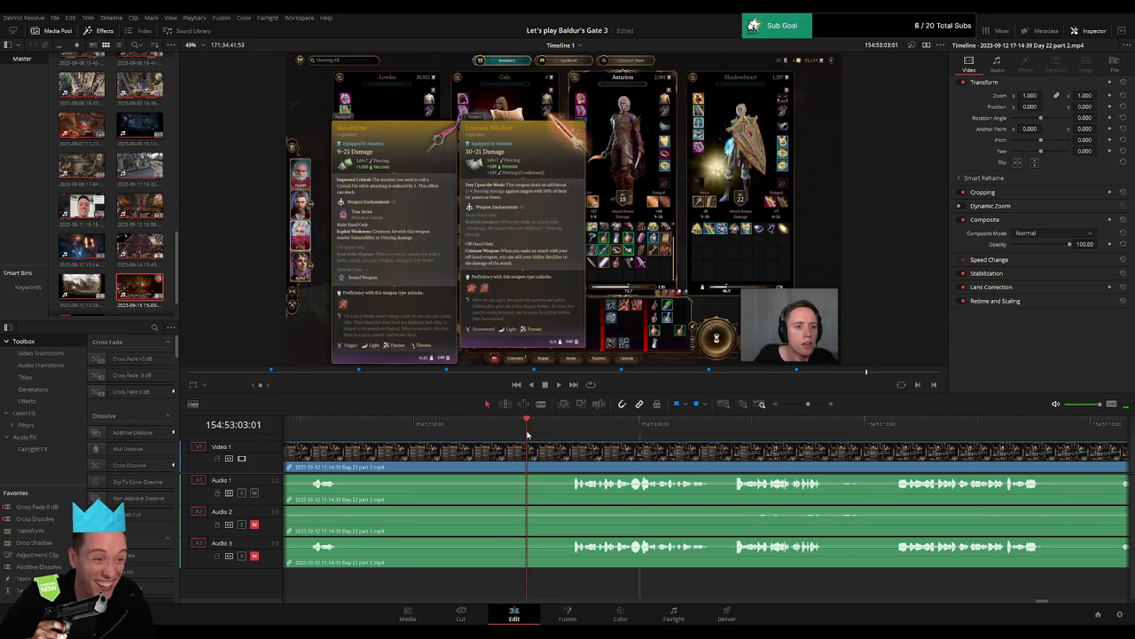
pyautogui.click(533, 460)
pyautogui.press('a')
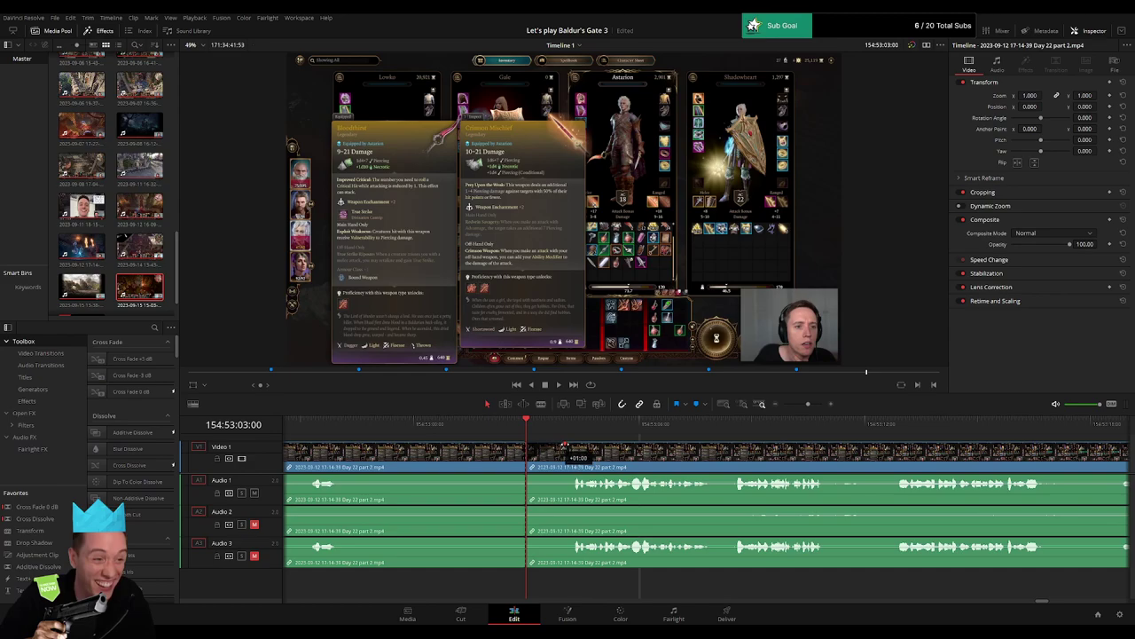
# Add video and audio fade-outs and fade-ins of about one second around the 154:53:03:00 cut, and review the footage after it to about 154:53:26.
pyautogui.moveTo(565, 445); pyautogui.dragTo(565, 445)
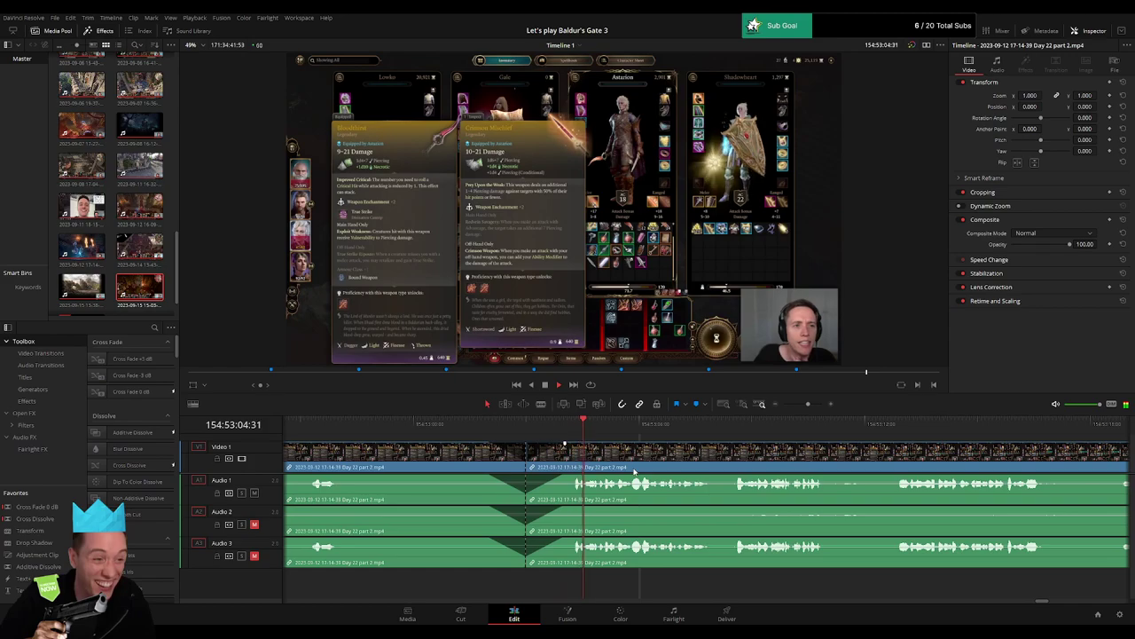
pyautogui.click(730, 423)
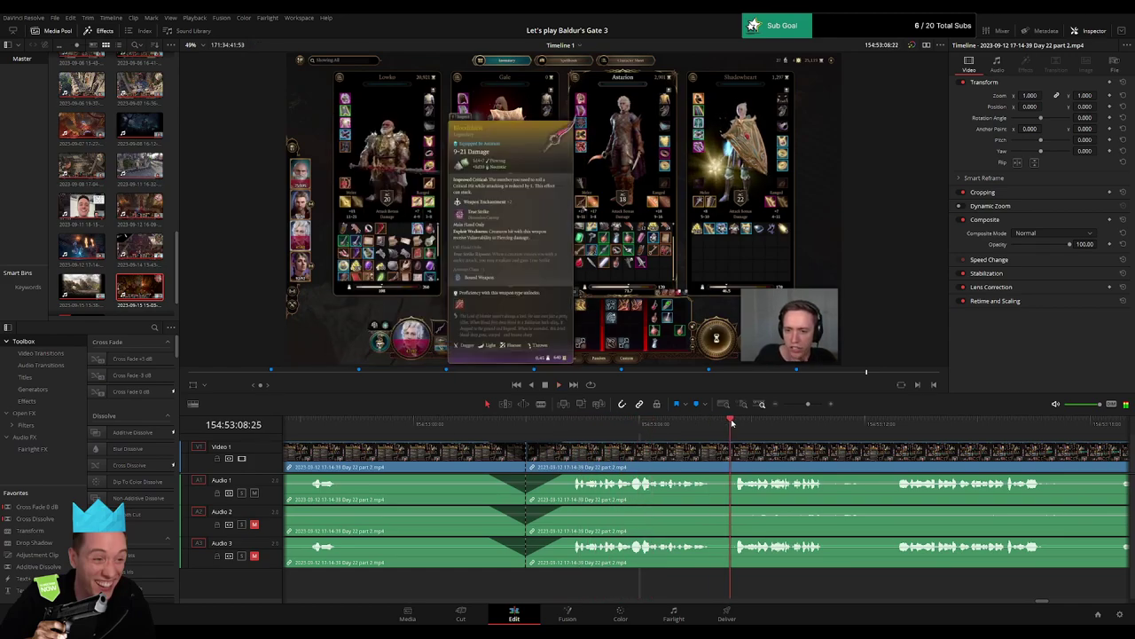
pyautogui.moveTo(823, 455); pyautogui.dragTo(576, 440)
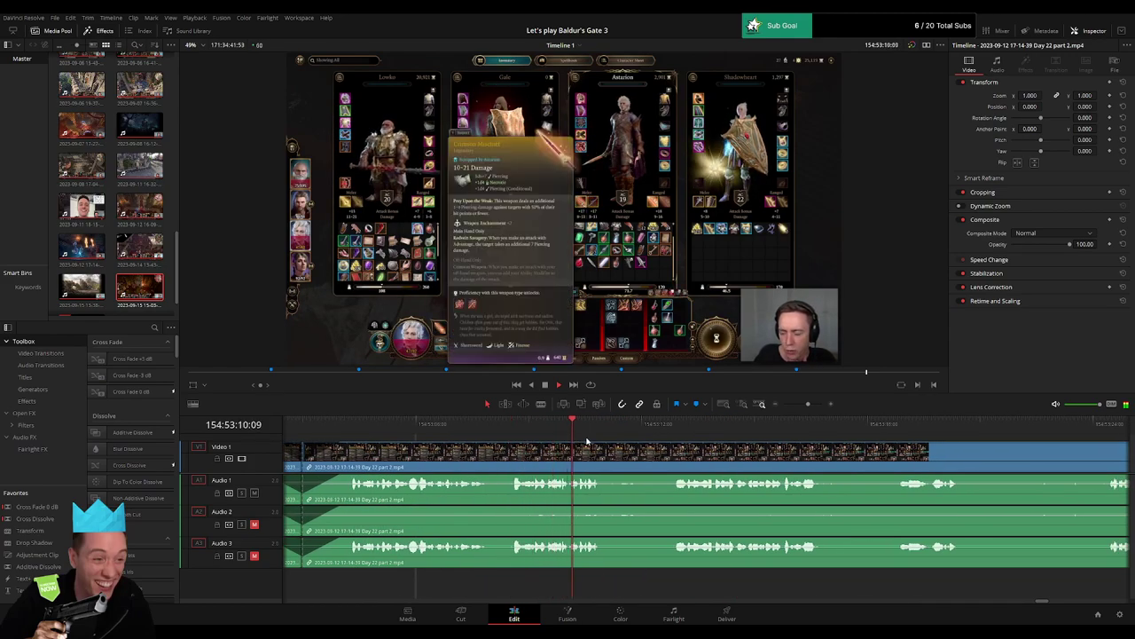
pyautogui.click(662, 428)
pyautogui.moveTo(786, 451); pyautogui.dragTo(619, 446)
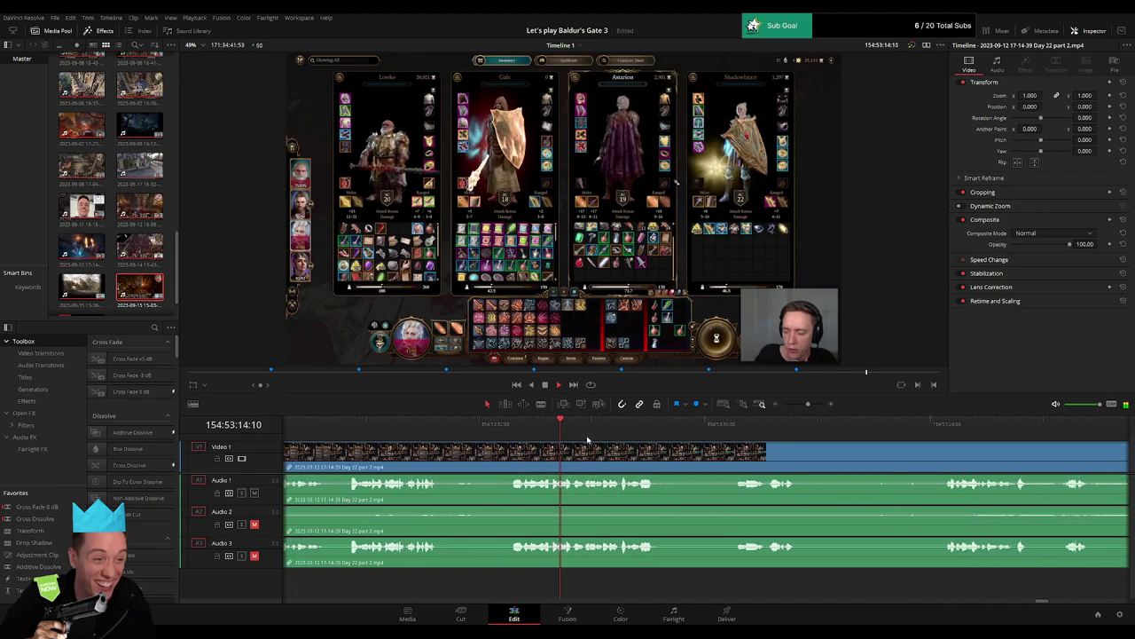
pyautogui.click(606, 429)
pyautogui.click(737, 430)
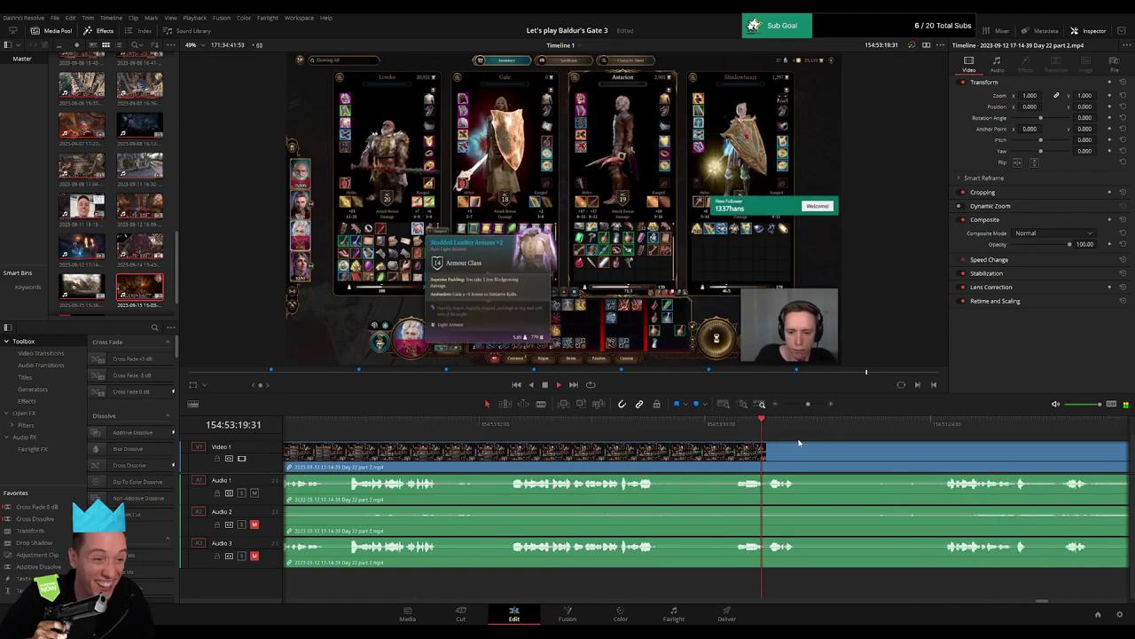
pyautogui.click(940, 424)
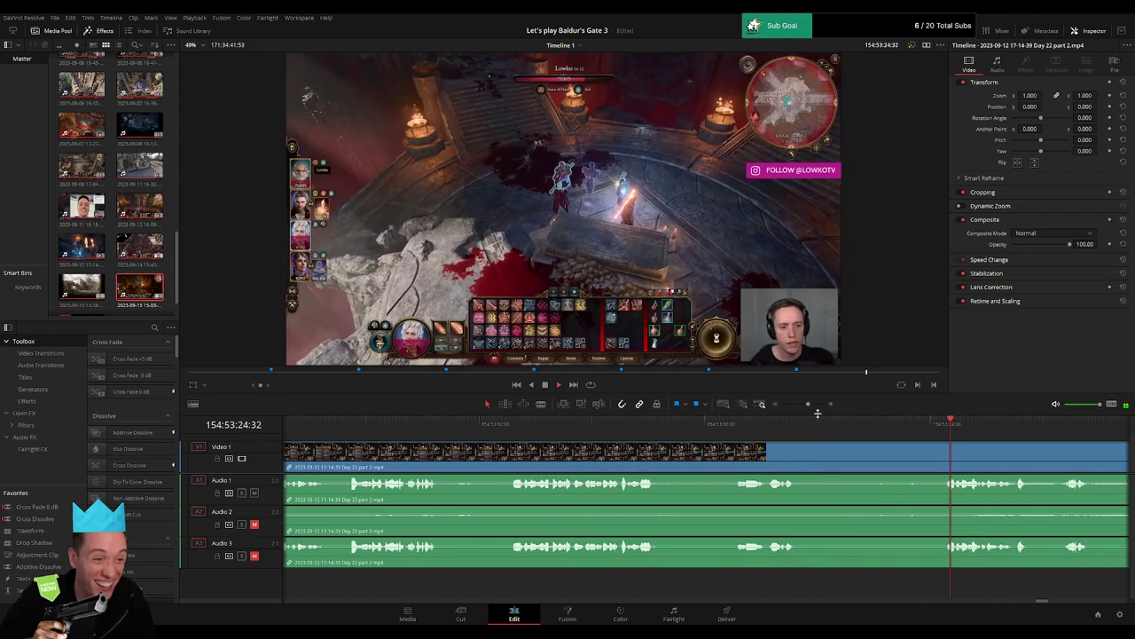
pyautogui.moveTo(808, 405); pyautogui.dragTo(784, 404)
pyautogui.hscroll(2, 751, 450)
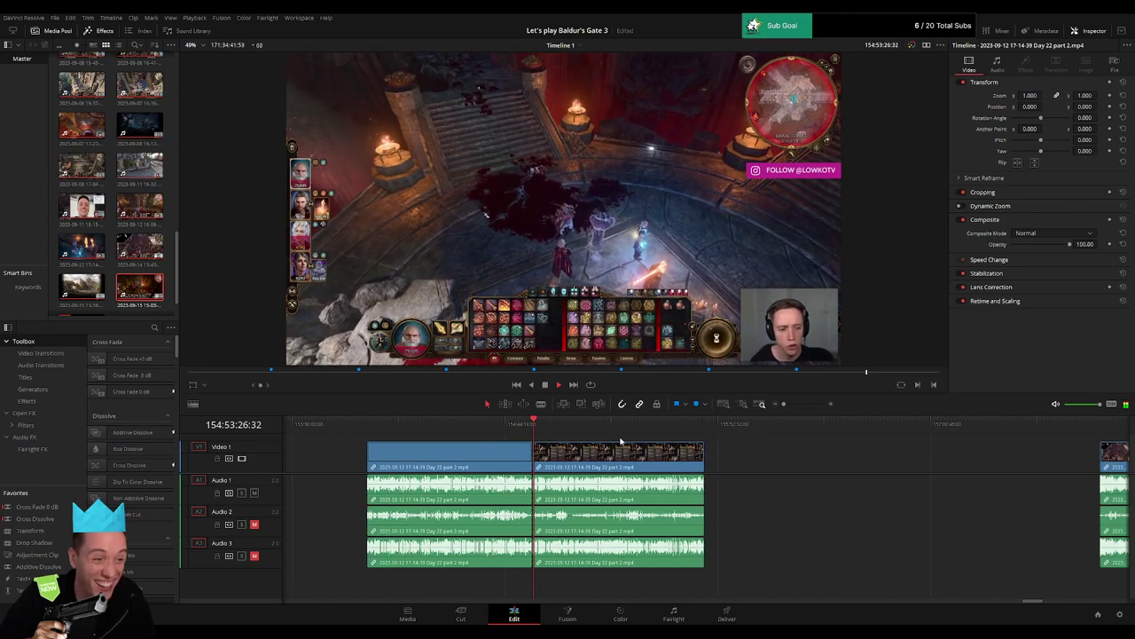
pyautogui.press('space')
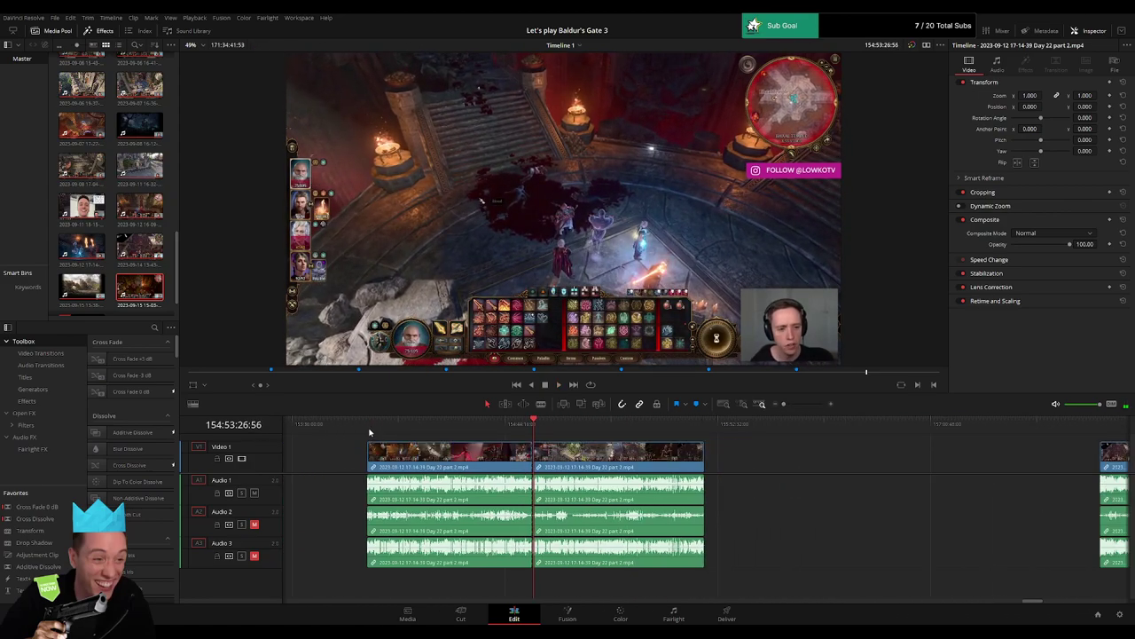
# Separate the remaining Day 22 part 2 footage, align its start with 156:00:00:00 and play its opening.
pyautogui.click(370, 432)
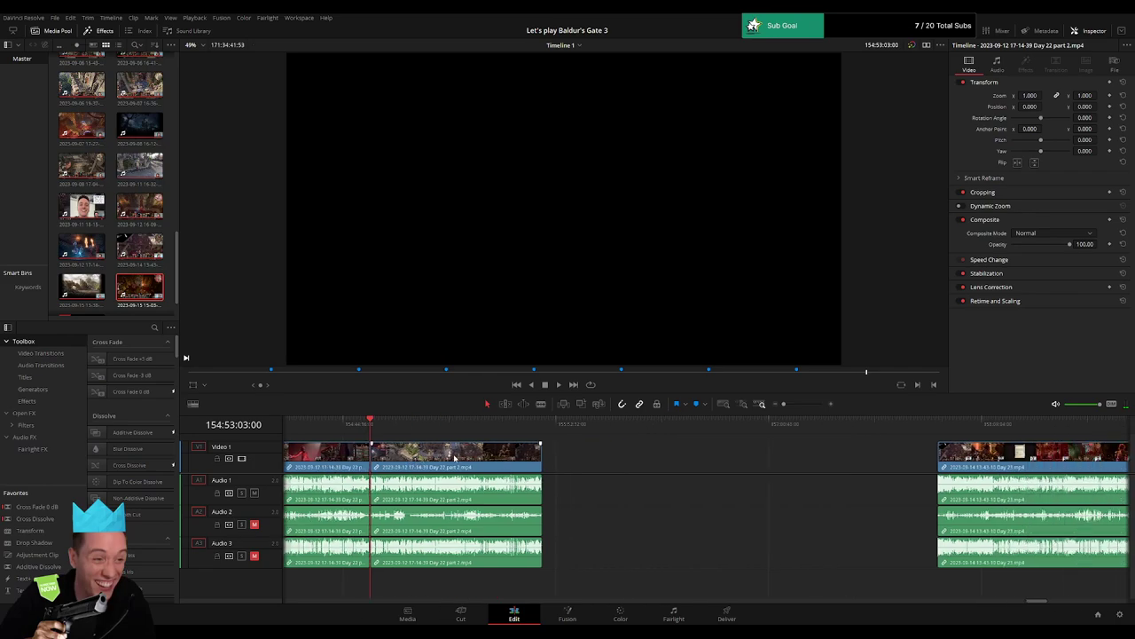
pyautogui.moveTo(453, 457); pyautogui.dragTo(736, 458)
pyautogui.click(532, 464)
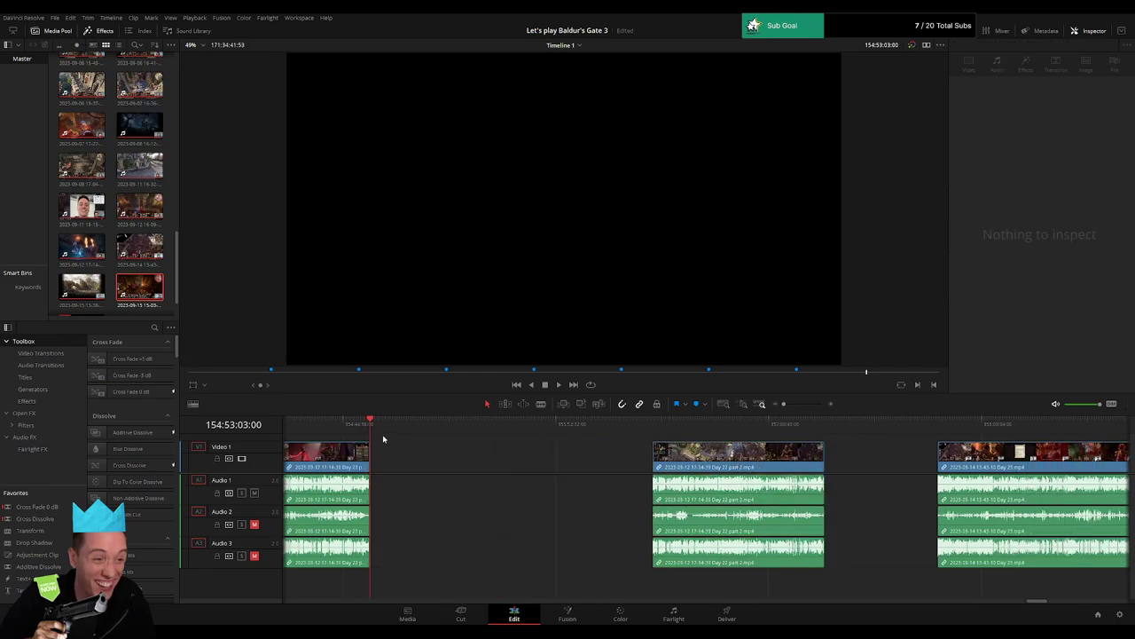
pyautogui.moveTo(374, 429); pyautogui.dragTo(579, 447)
pyautogui.moveTo(785, 405); pyautogui.dragTo(788, 406)
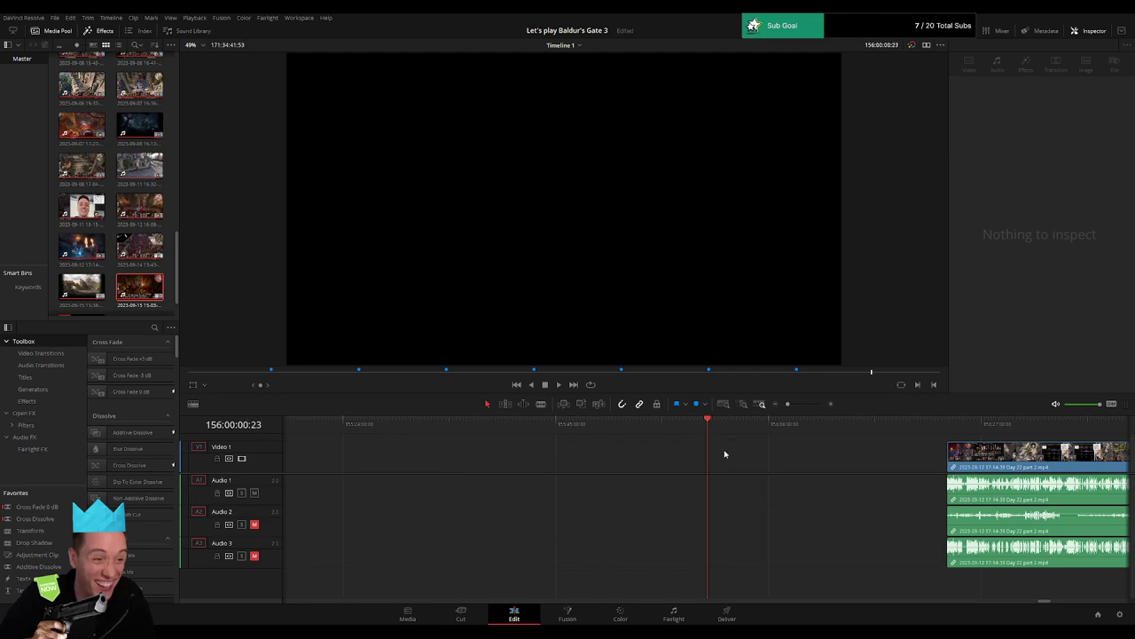
pyautogui.moveTo(1026, 444); pyautogui.dragTo(785, 441)
pyautogui.click(786, 439)
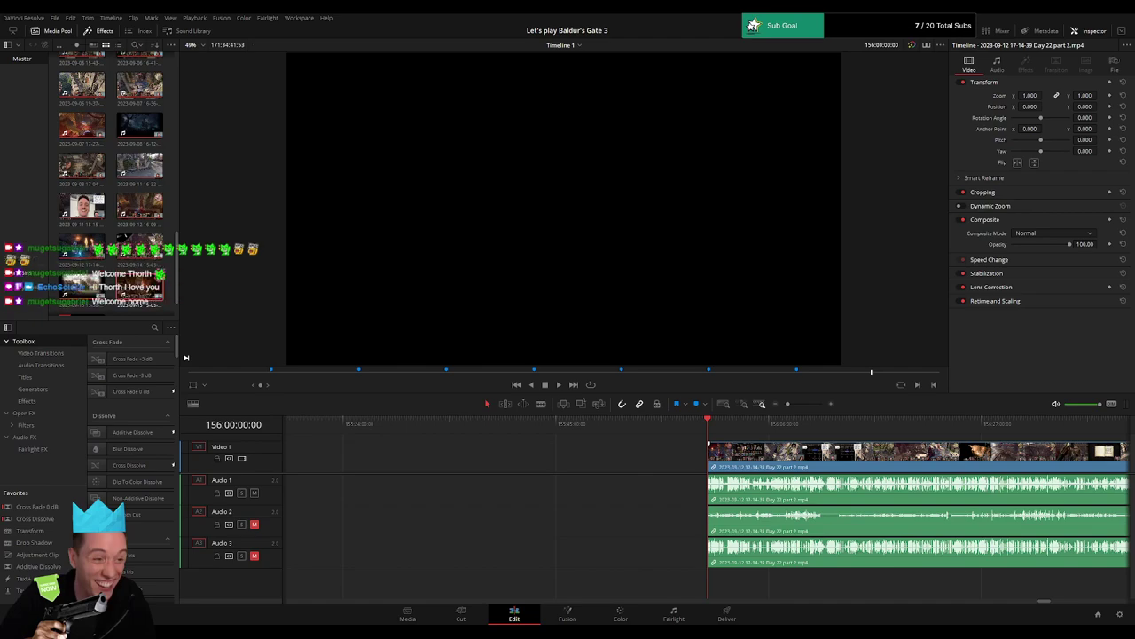
pyautogui.scroll(-3, 662, 467)
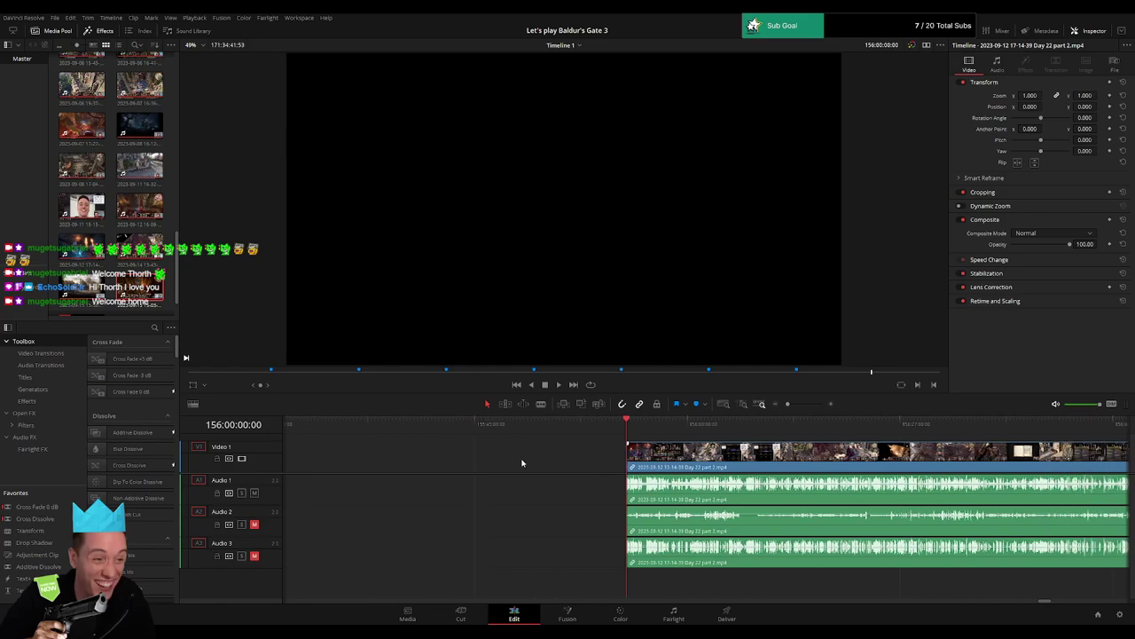
pyautogui.moveTo(788, 404); pyautogui.dragTo(784, 404)
pyautogui.scroll(-2, 559, 435)
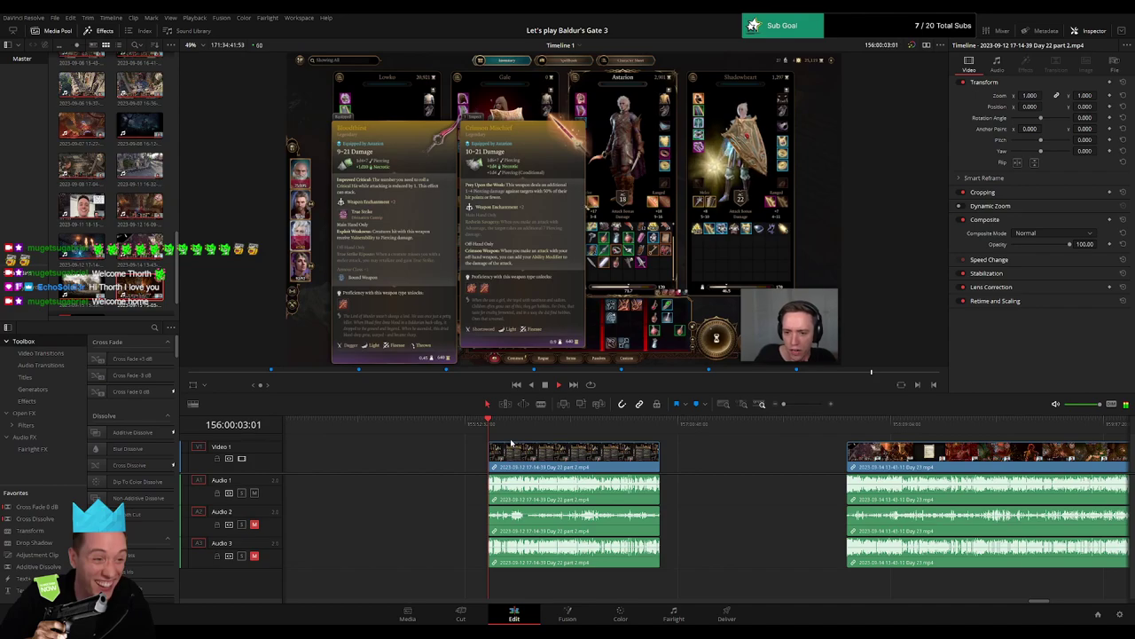
# Trim the end of the remaining Day 22 part 2 video and audio back to 156:55:16:00.
pyautogui.click(629, 425)
pyautogui.moveTo(631, 437); pyautogui.dragTo(656, 438)
pyautogui.moveTo(784, 404); pyautogui.dragTo(810, 405)
pyautogui.click(537, 428)
pyautogui.moveTo(537, 429); pyautogui.dragTo(674, 425)
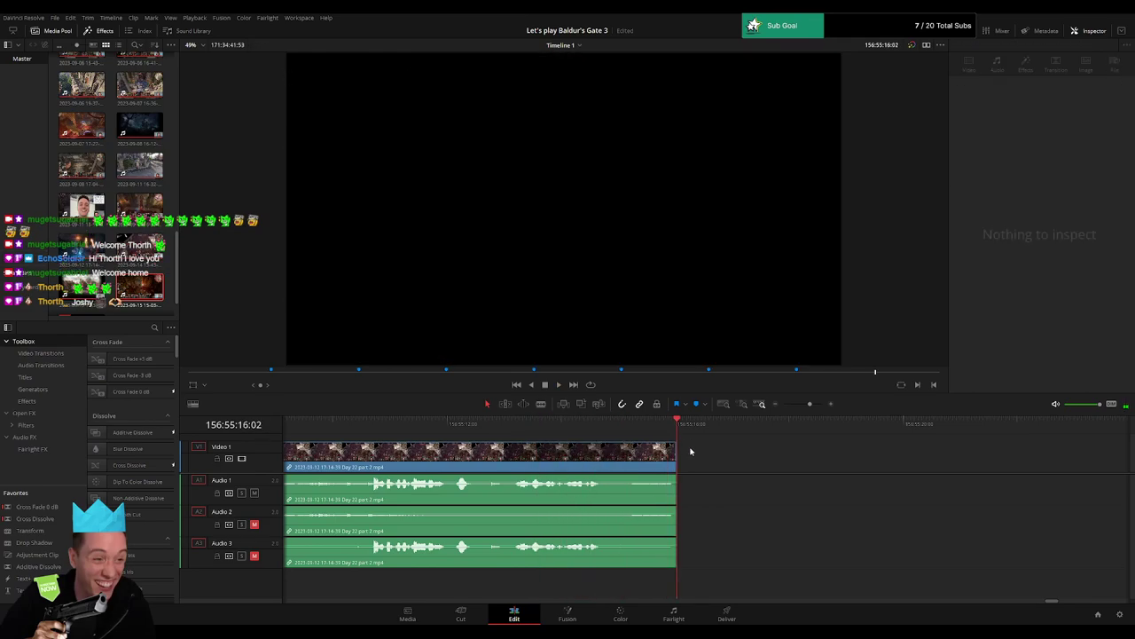
pyautogui.press('Left')
pyautogui.press('Left')
pyautogui.moveTo(677, 469); pyautogui.dragTo(675, 468)
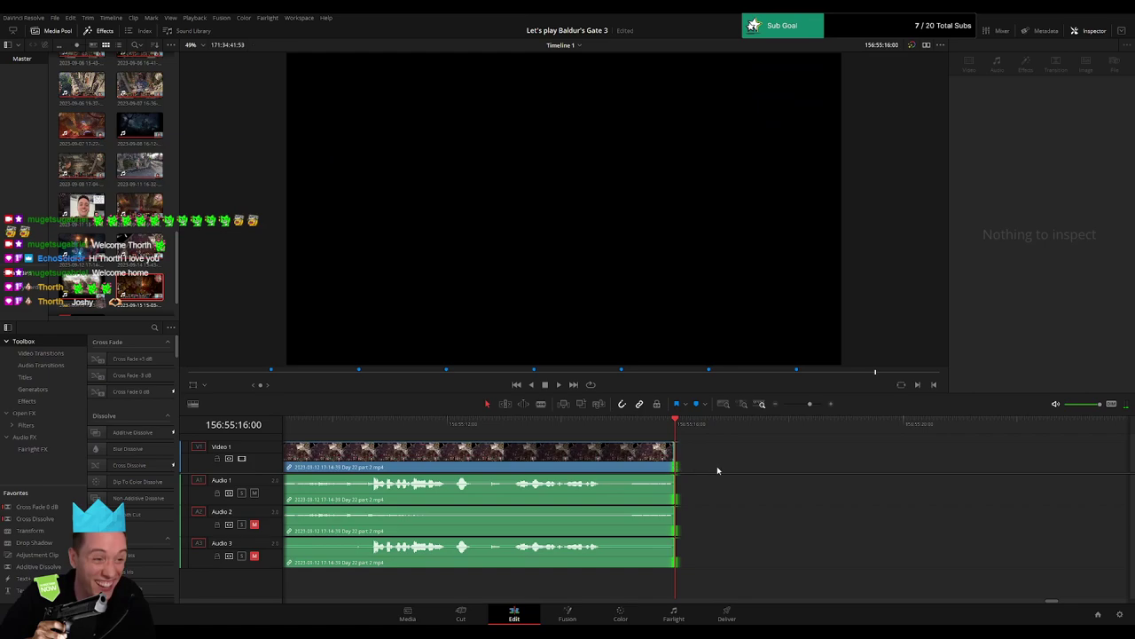
# Add video and audio fade-outs of about one second at the end of the Day 22 part 2 footage.
pyautogui.click(716, 467)
pyautogui.moveTo(809, 405); pyautogui.dragTo(814, 406)
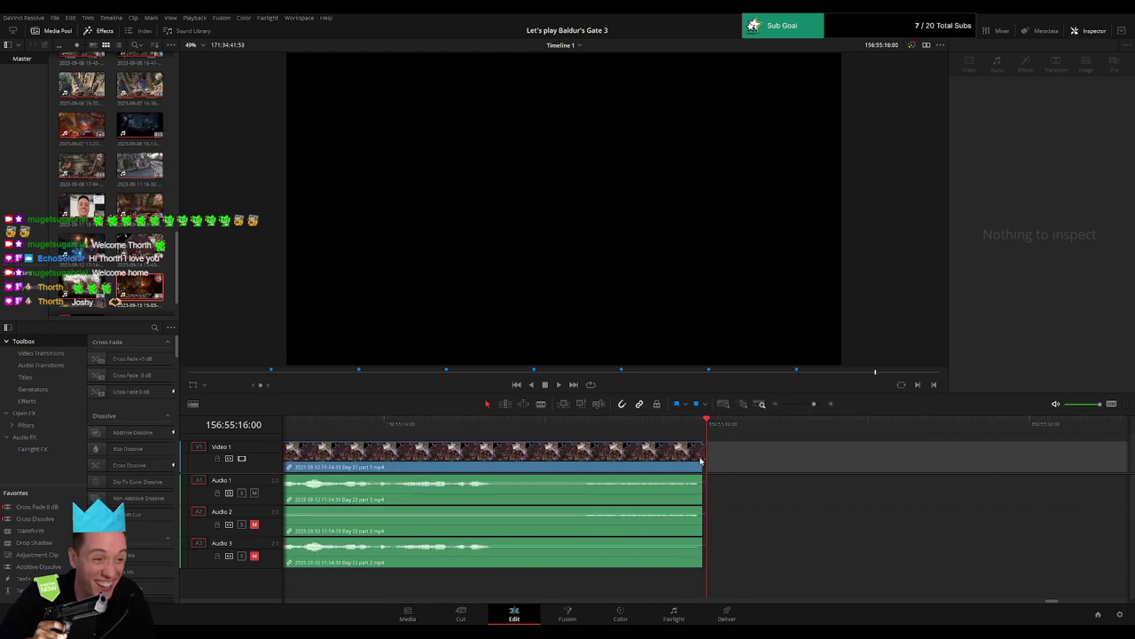
pyautogui.moveTo(705, 443); pyautogui.dragTo(536, 450)
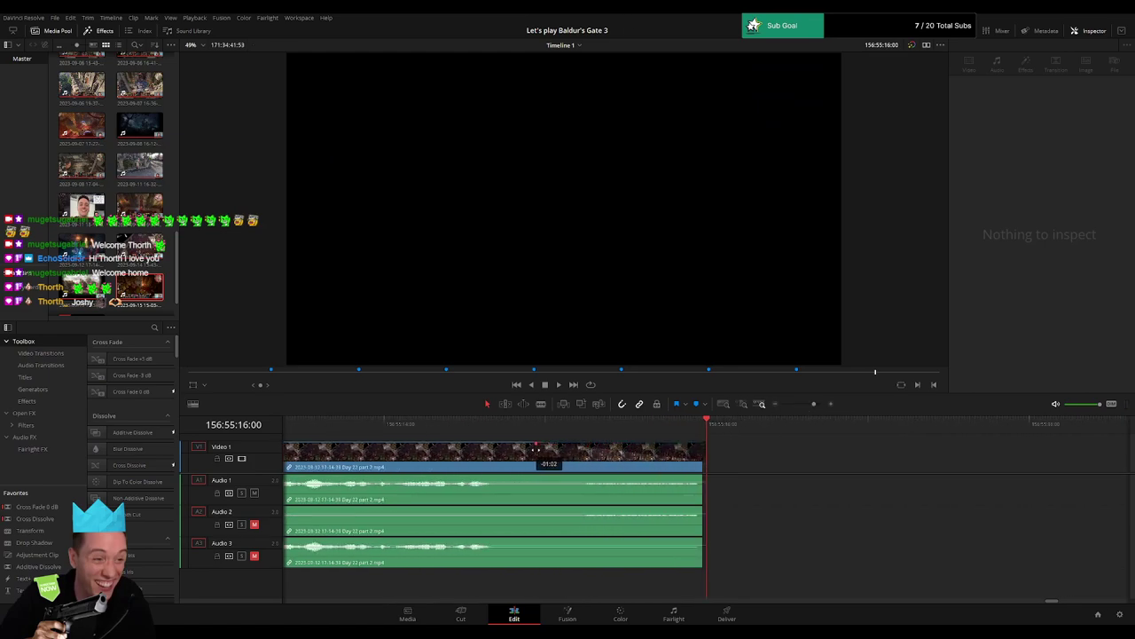
pyautogui.moveTo(702, 477); pyautogui.dragTo(541, 476)
pyautogui.moveTo(700, 508); pyautogui.dragTo(554, 507)
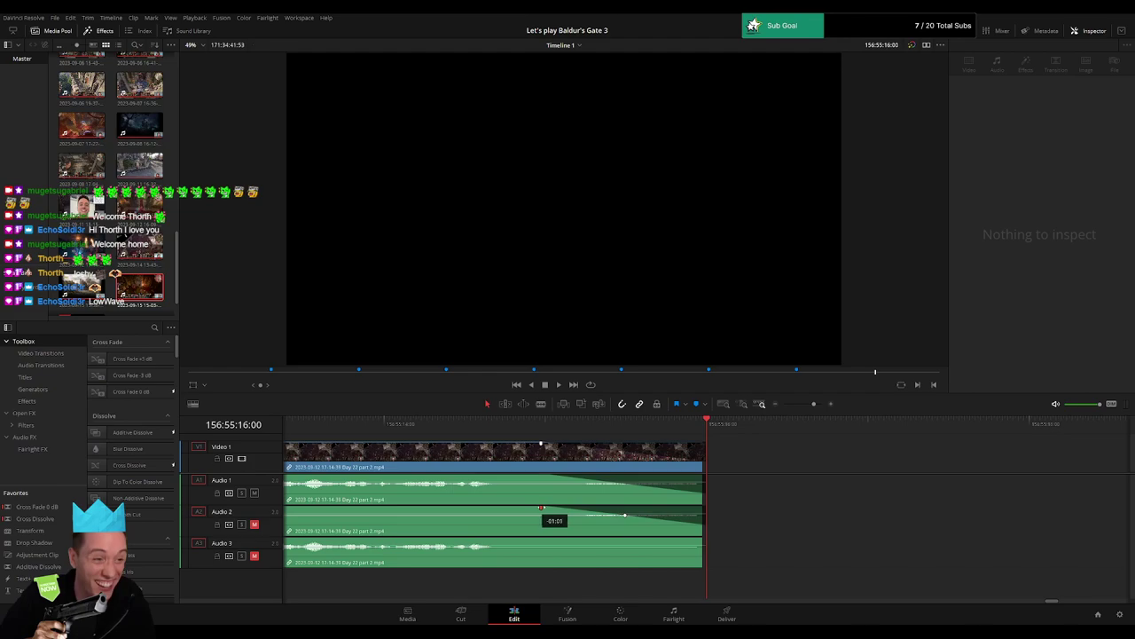
pyautogui.moveTo(701, 539); pyautogui.dragTo(545, 539)
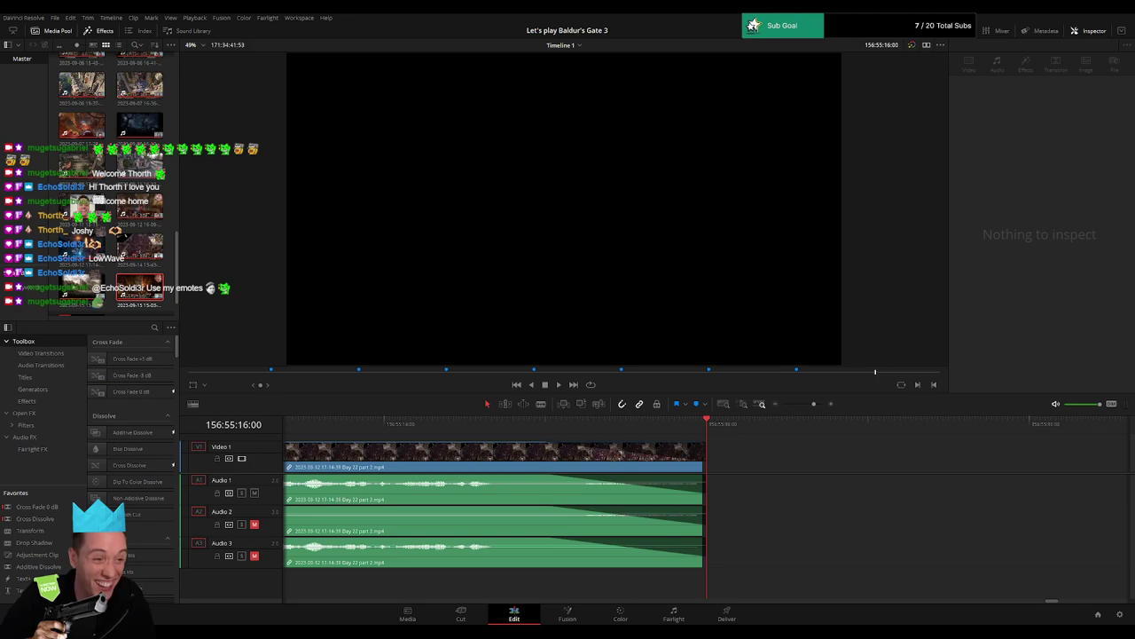
# Check the length of the last Day 22 part 2 segment by comparing its start and end timecodes.
pyautogui.click(778, 461)
pyautogui.moveTo(801, 405); pyautogui.dragTo(784, 404)
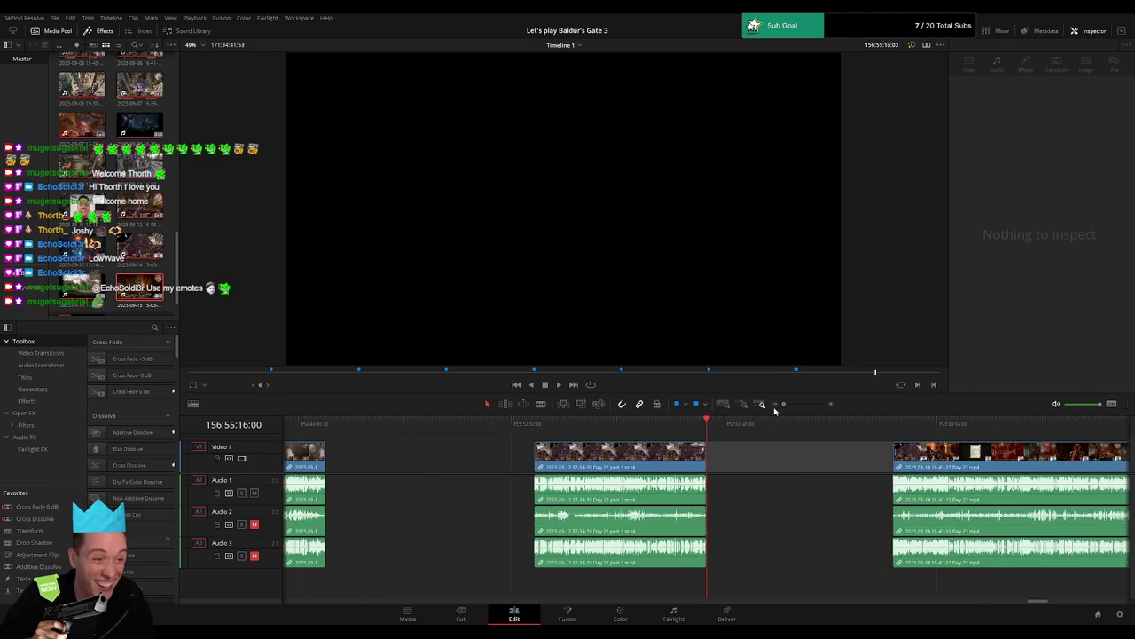
pyautogui.click(375, 427)
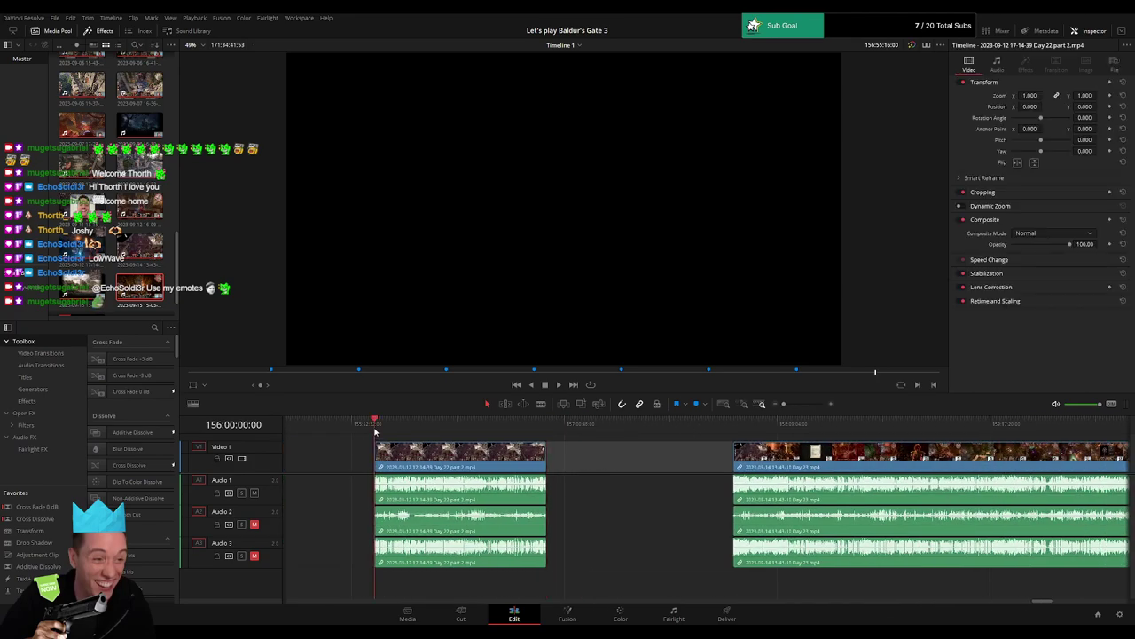
pyautogui.click(547, 428)
pyautogui.hscroll(4, 641, 457)
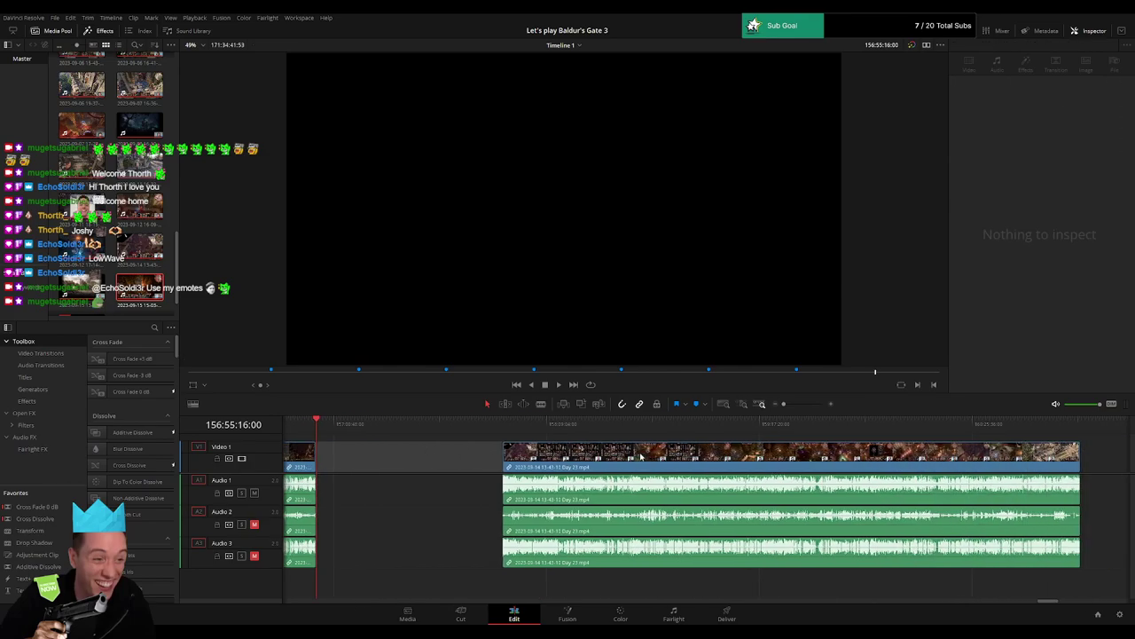
pyautogui.hscroll(-3, 635, 458)
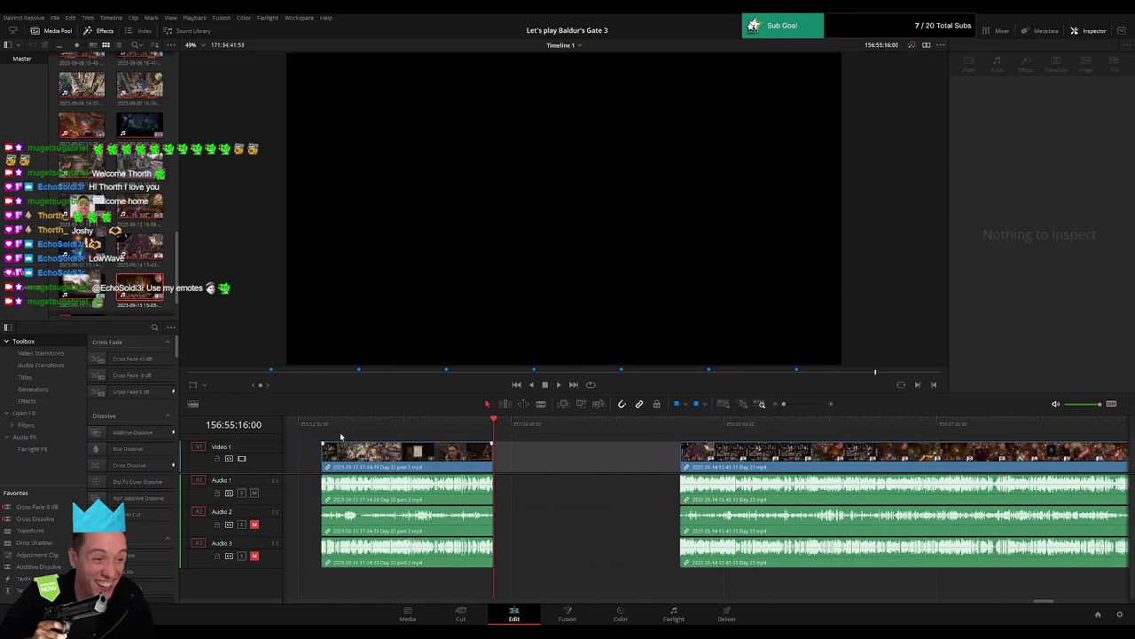
pyautogui.click(325, 429)
pyautogui.click(495, 431)
pyautogui.hscroll(4, 542, 454)
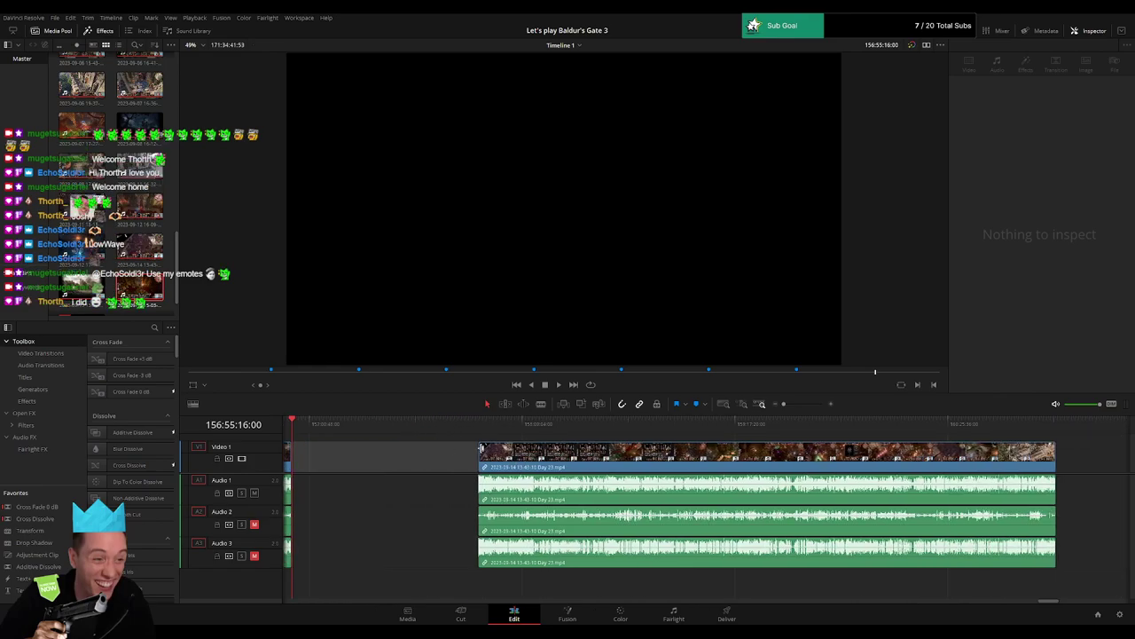
# Move the Day 23 recording with its audio so that it starts at 158:00:00:00.
pyautogui.hscroll(4, 359, 452)
pyautogui.moveTo(594, 460); pyautogui.dragTo(830, 461)
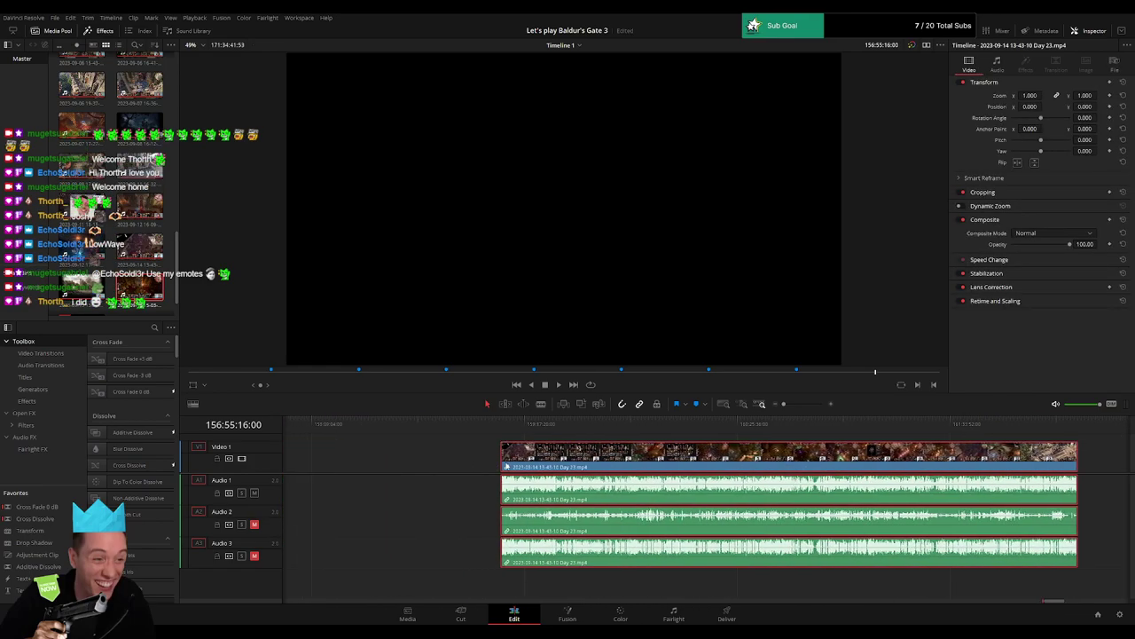
pyautogui.hscroll(-5, 588, 459)
pyautogui.click(583, 464)
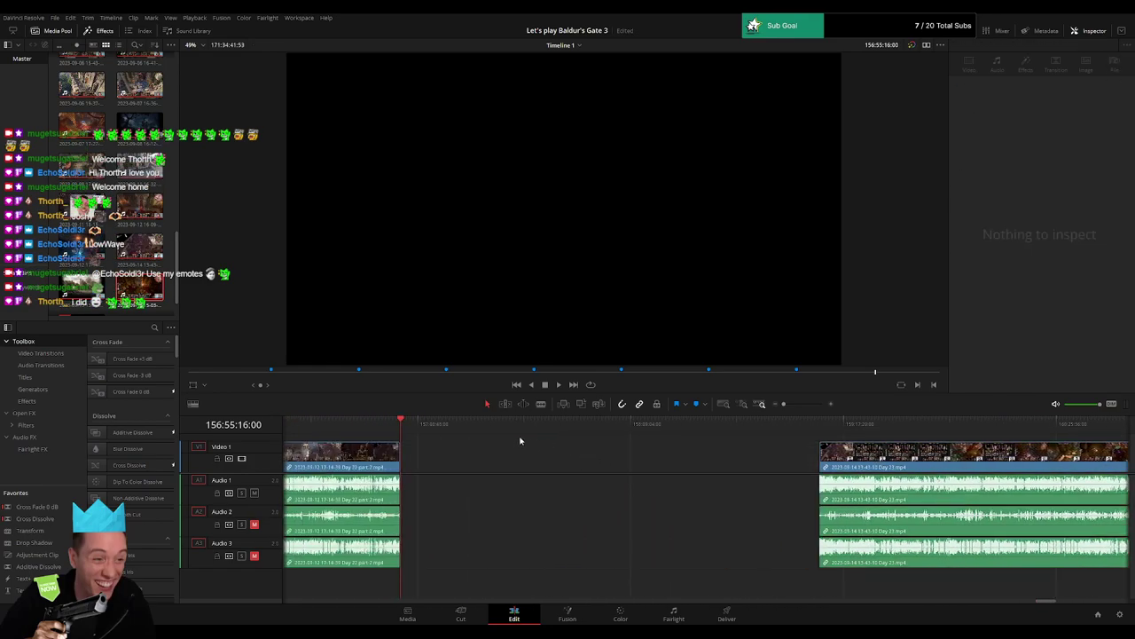
pyautogui.moveTo(405, 430); pyautogui.dragTo(604, 443)
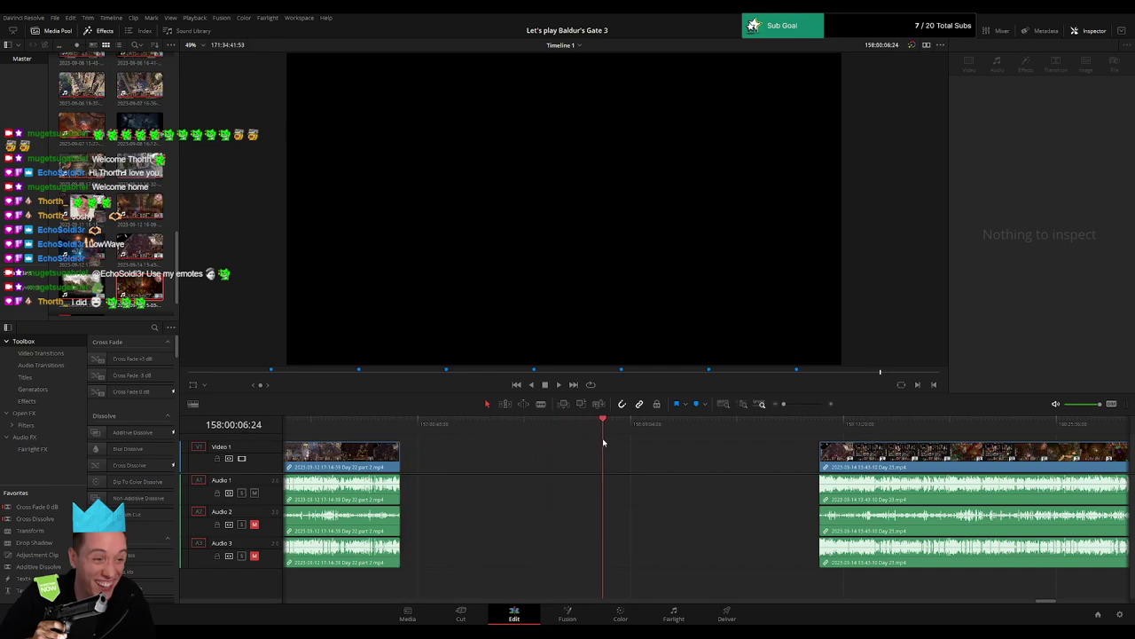
pyautogui.moveTo(783, 403); pyautogui.dragTo(789, 403)
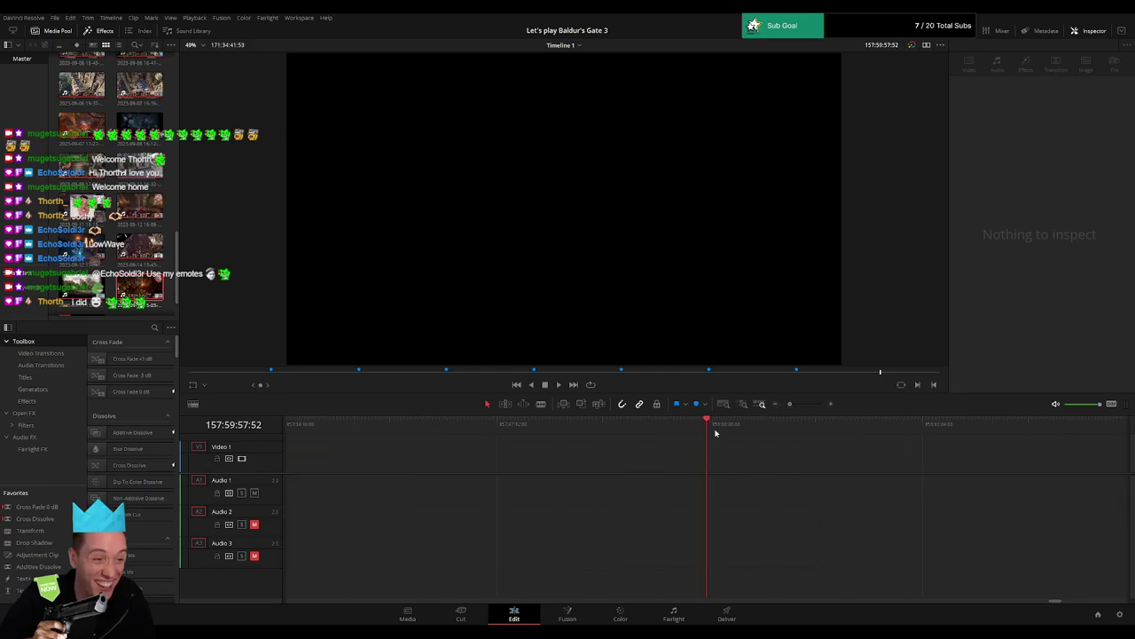
pyautogui.moveTo(715, 431); pyautogui.dragTo(708, 429)
pyautogui.press('Left')
pyautogui.press('Left')
pyautogui.press('Left')
pyautogui.moveTo(789, 404); pyautogui.dragTo(783, 405)
pyautogui.hscroll(3, 766, 462)
pyautogui.moveTo(659, 466); pyautogui.dragTo(442, 466)
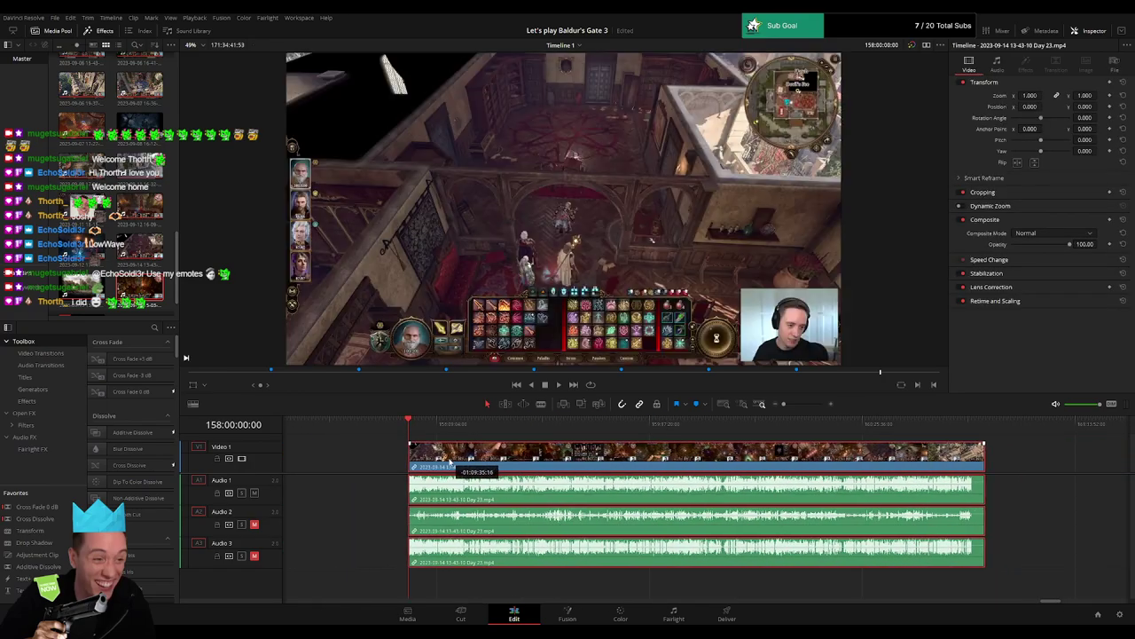
# Add video and audio fade-ins of about one second at the start of the Day 23 recording.
pyautogui.moveTo(783, 403); pyautogui.dragTo(808, 404)
pyautogui.click(760, 437)
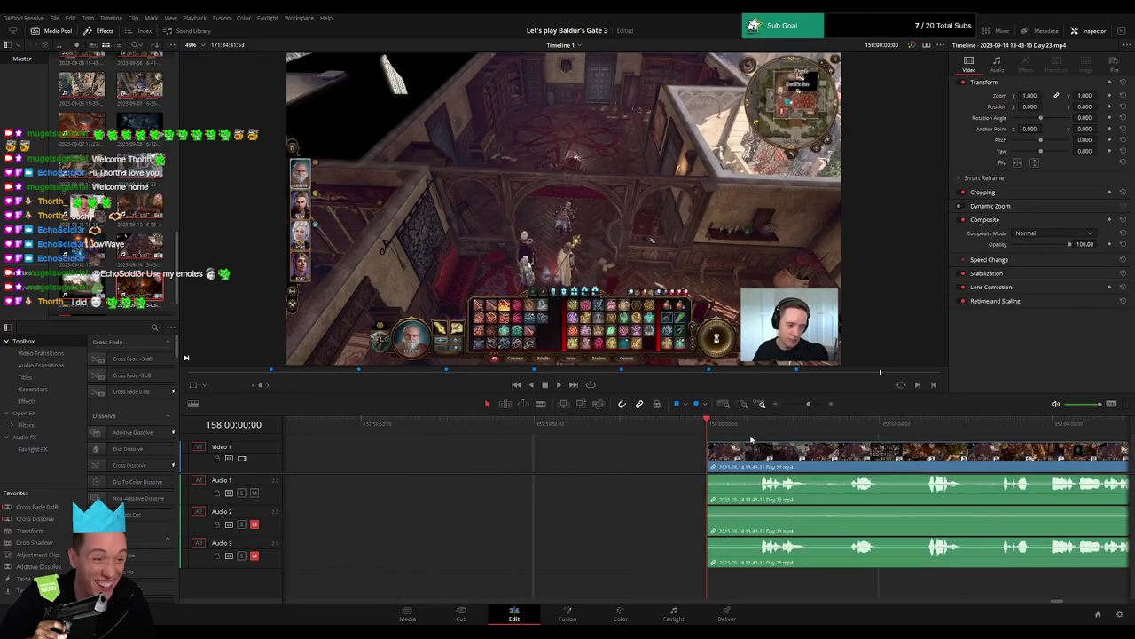
pyautogui.hscroll(3, 624, 441)
pyautogui.moveTo(492, 443); pyautogui.dragTo(534, 544)
# Play and skim the Day 23 opening from 158:00:00 through the quest journal at about 158:00:18.
pyautogui.press('space')
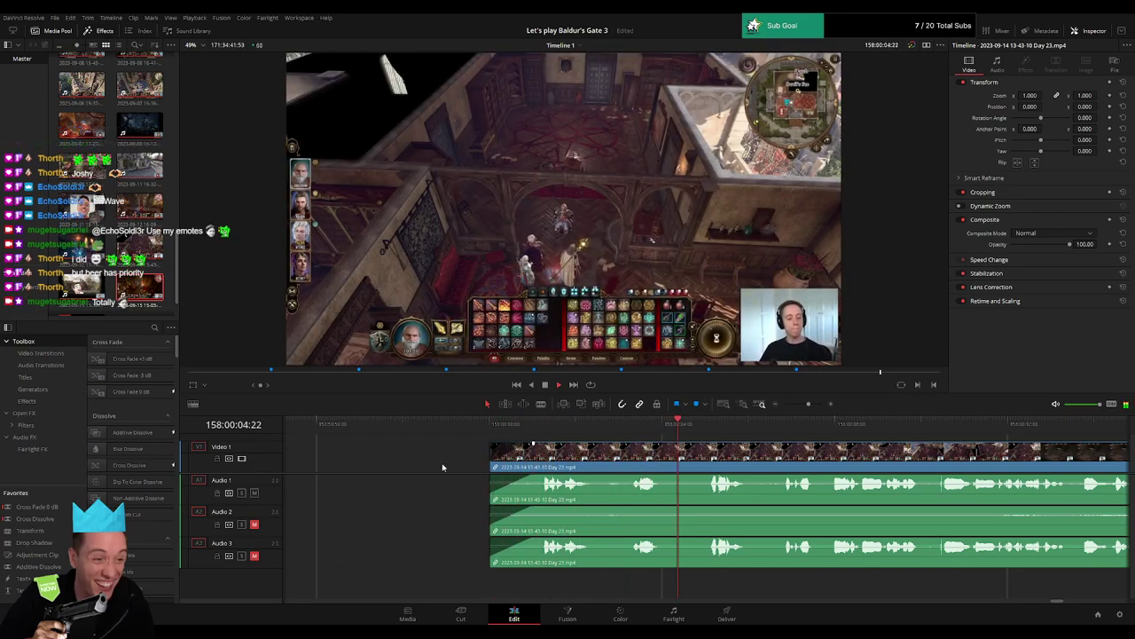
pyautogui.click(786, 430)
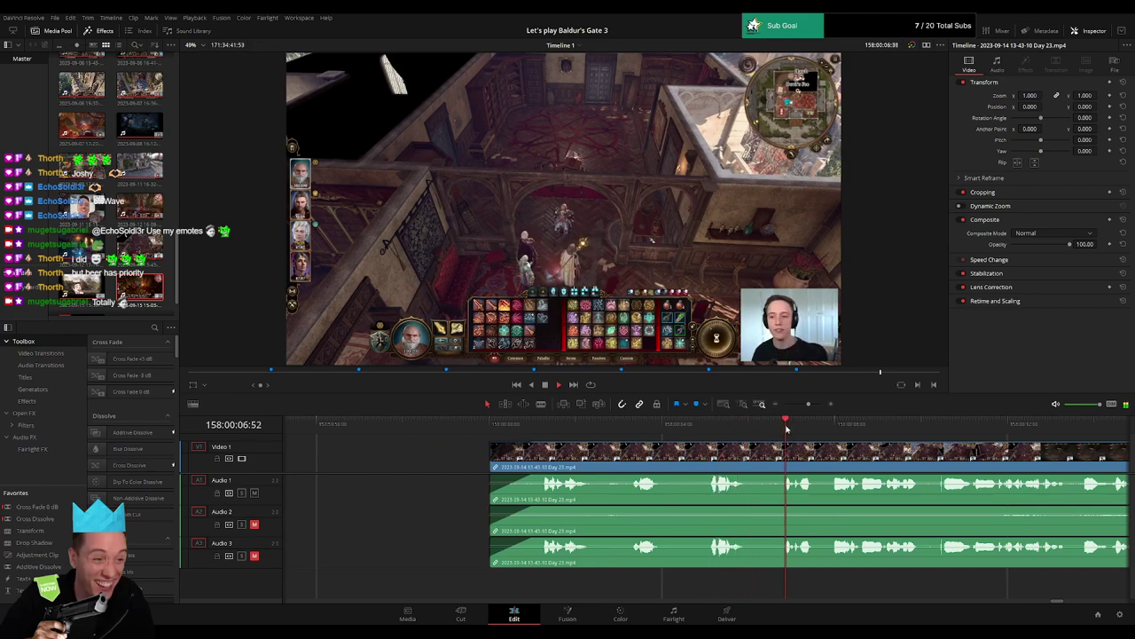
pyautogui.hscroll(5, 624, 441)
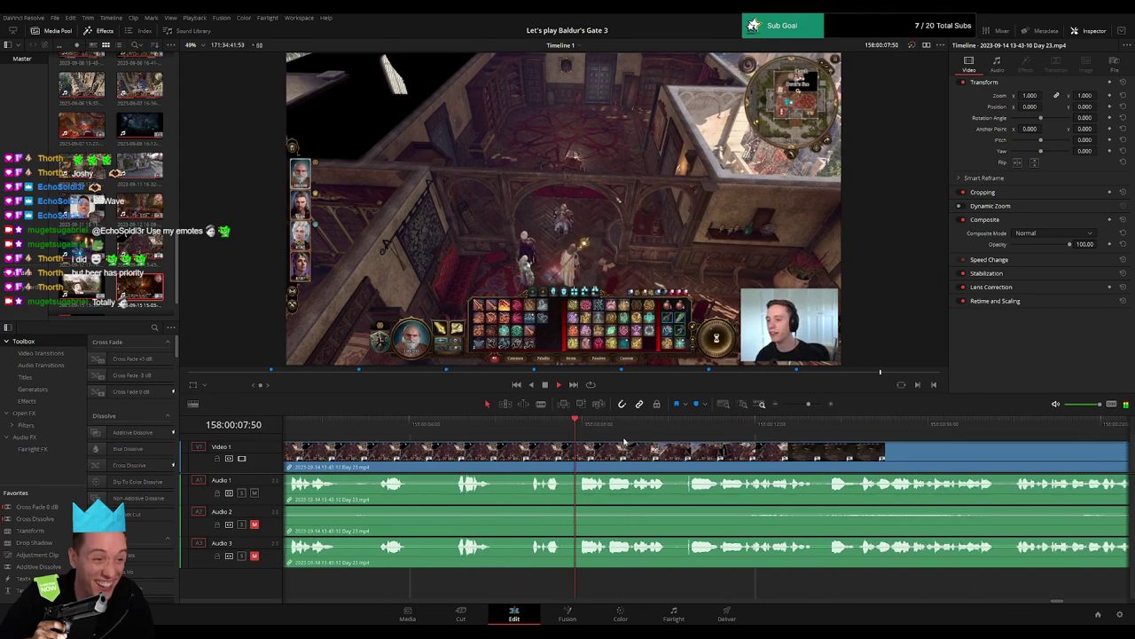
pyautogui.click(676, 431)
pyautogui.click(818, 435)
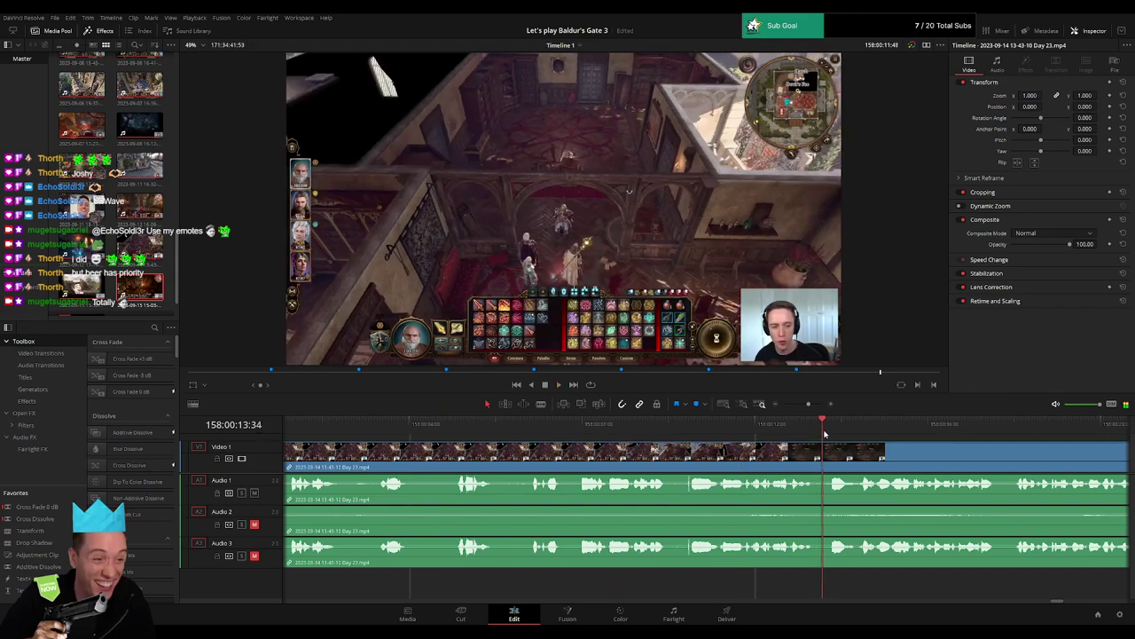
pyautogui.hscroll(5, 925, 449)
pyautogui.click(754, 436)
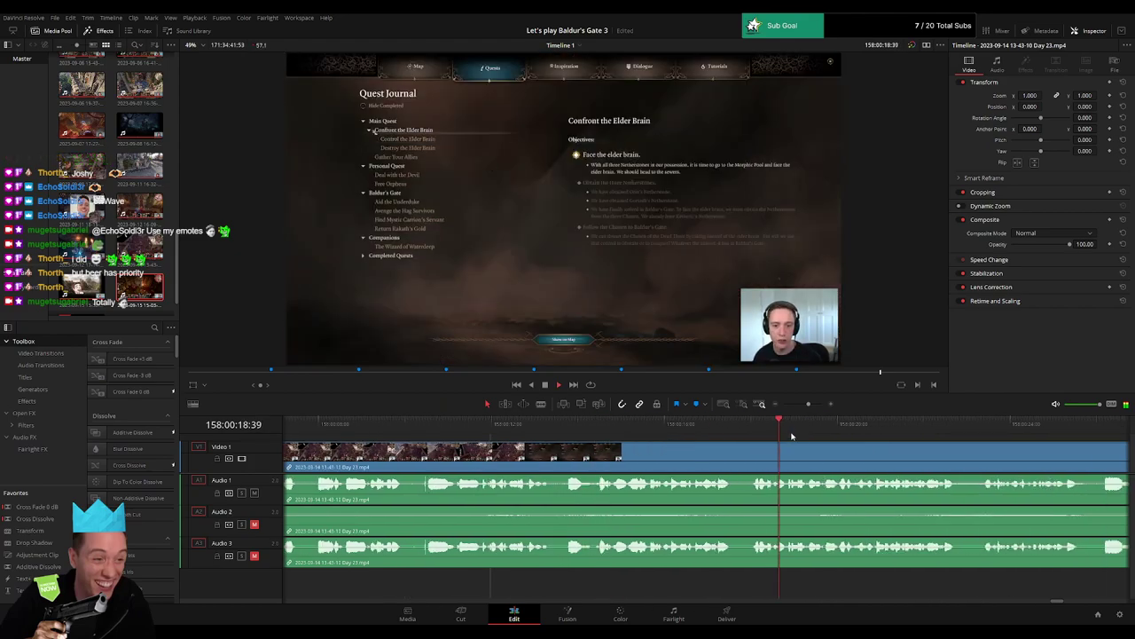
# Scan the Day 23 footage between about 158:42 and 158:55 for a suitable episode break.
pyautogui.moveTo(808, 405); pyautogui.dragTo(781, 406)
pyautogui.moveTo(661, 462); pyautogui.dragTo(369, 441)
pyautogui.press('space')
pyautogui.moveTo(656, 465); pyautogui.dragTo(528, 452)
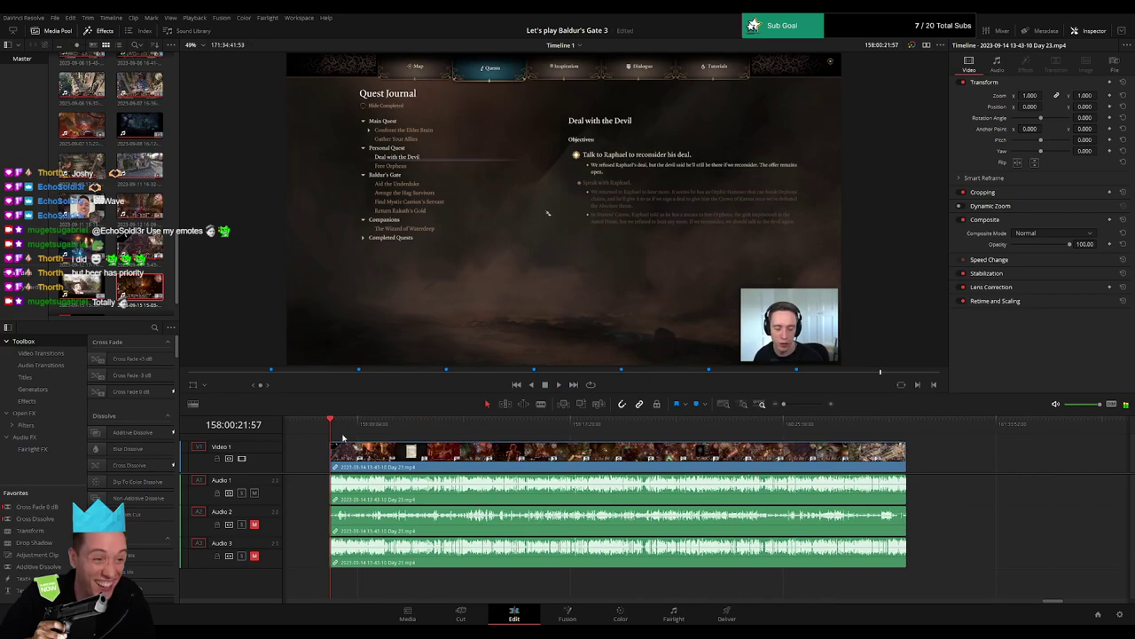
pyautogui.click(331, 432)
pyautogui.moveTo(338, 431); pyautogui.dragTo(493, 434)
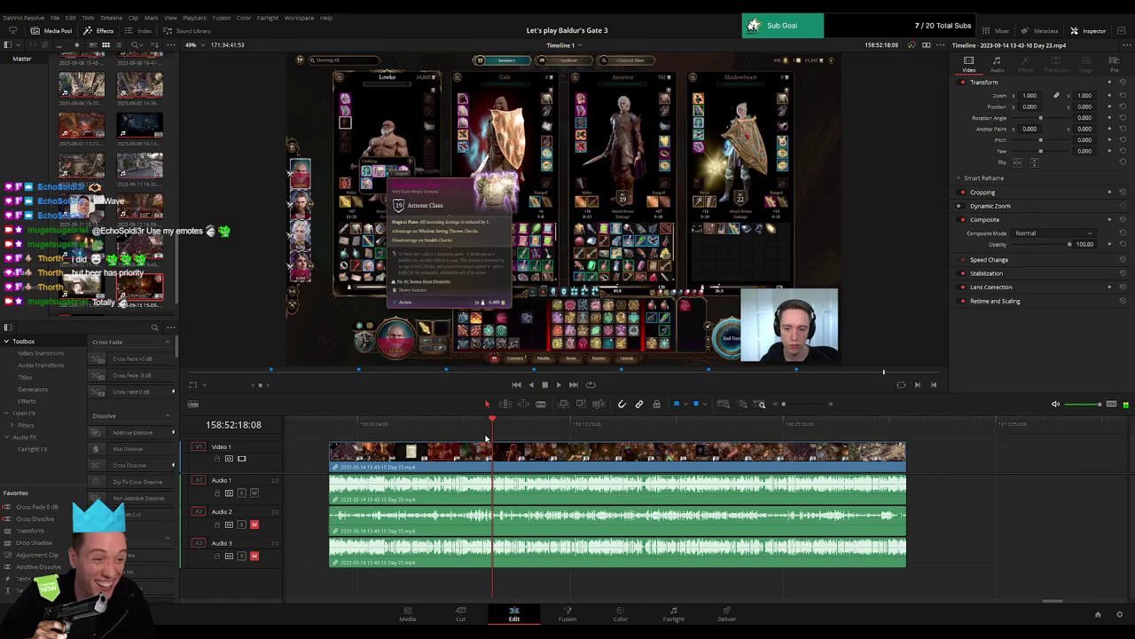
pyautogui.click(795, 407)
pyautogui.click(686, 428)
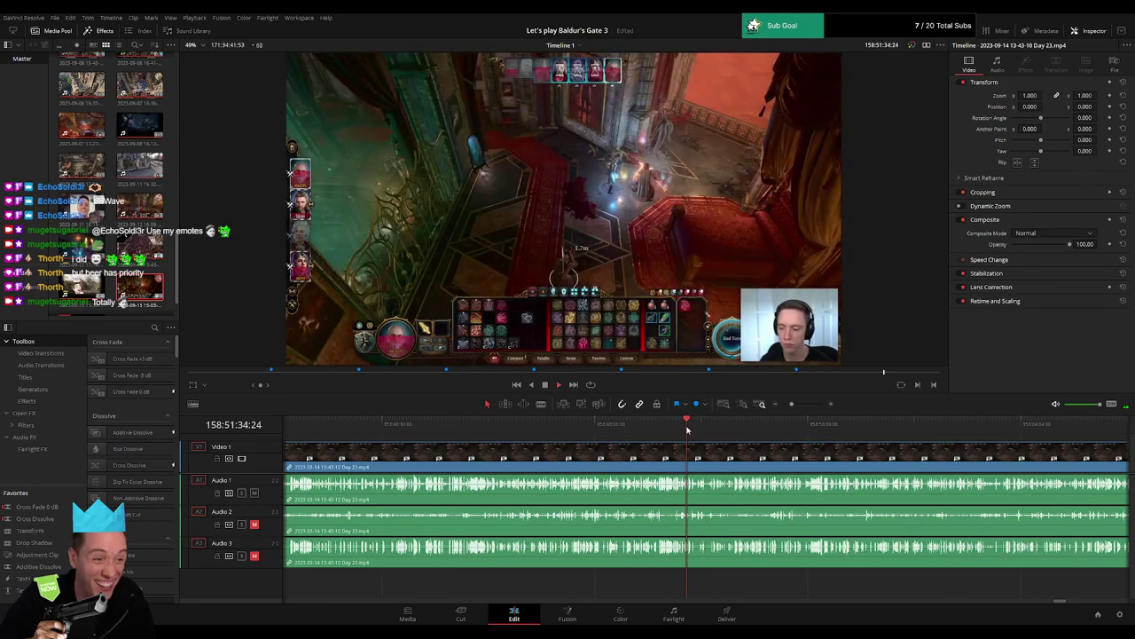
pyautogui.moveTo(689, 431); pyautogui.dragTo(445, 434)
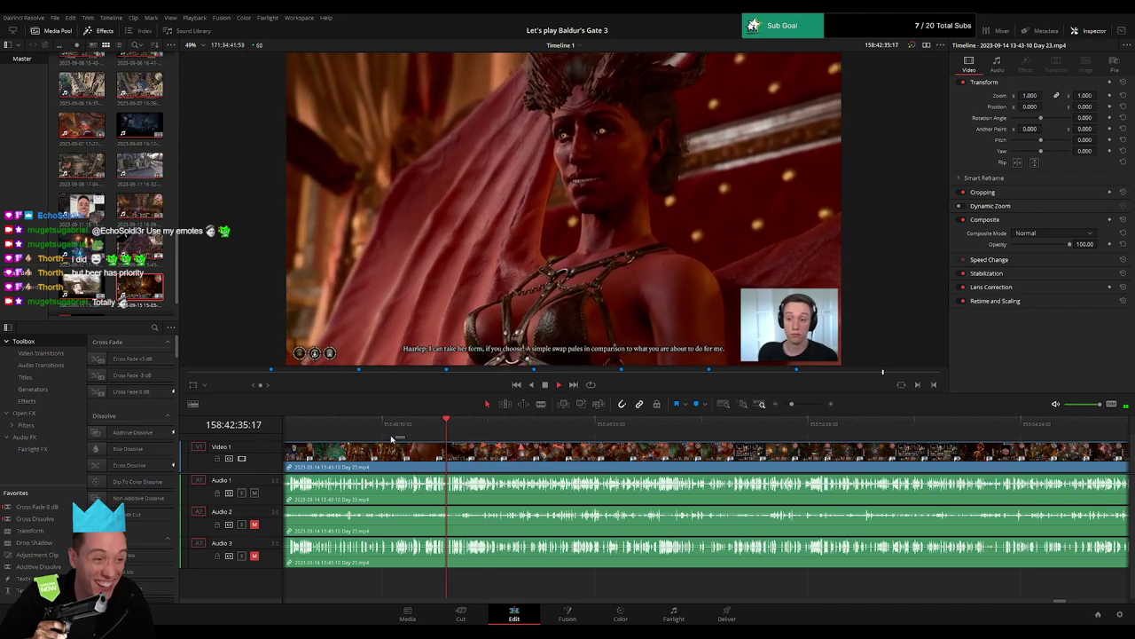
pyautogui.moveTo(399, 432); pyautogui.dragTo(769, 450)
pyautogui.press('space')
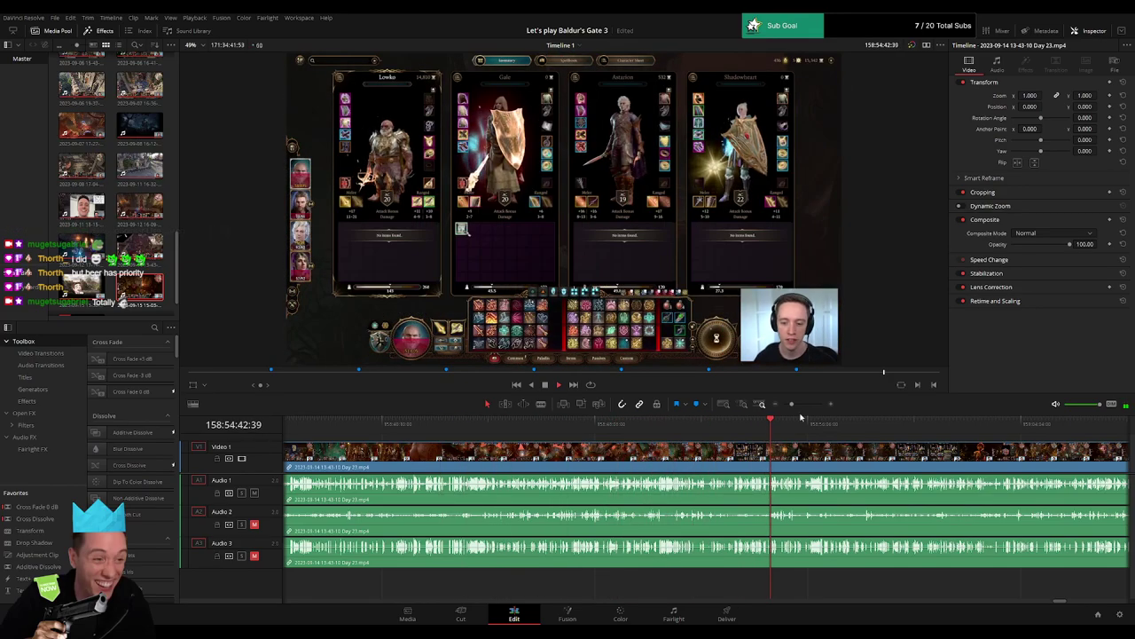
# Check the Day 23 inventory and cutscene footage from about 158:54:37 to 158:55:01 for a pause in speech.
pyautogui.click(803, 405)
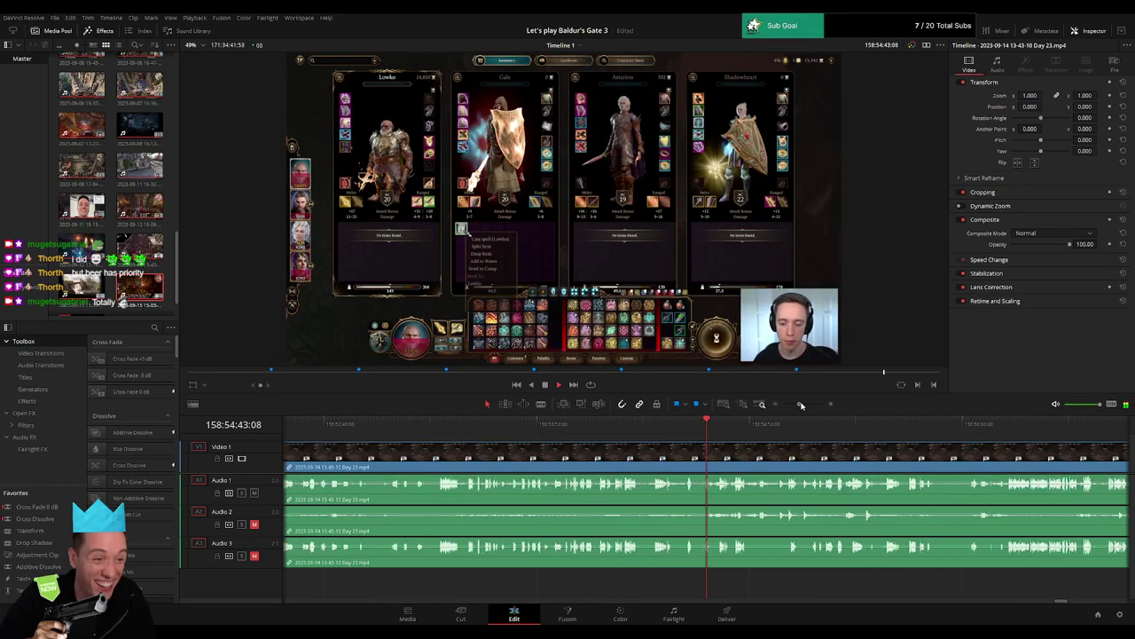
pyautogui.click(750, 433)
pyautogui.moveTo(751, 433); pyautogui.dragTo(789, 434)
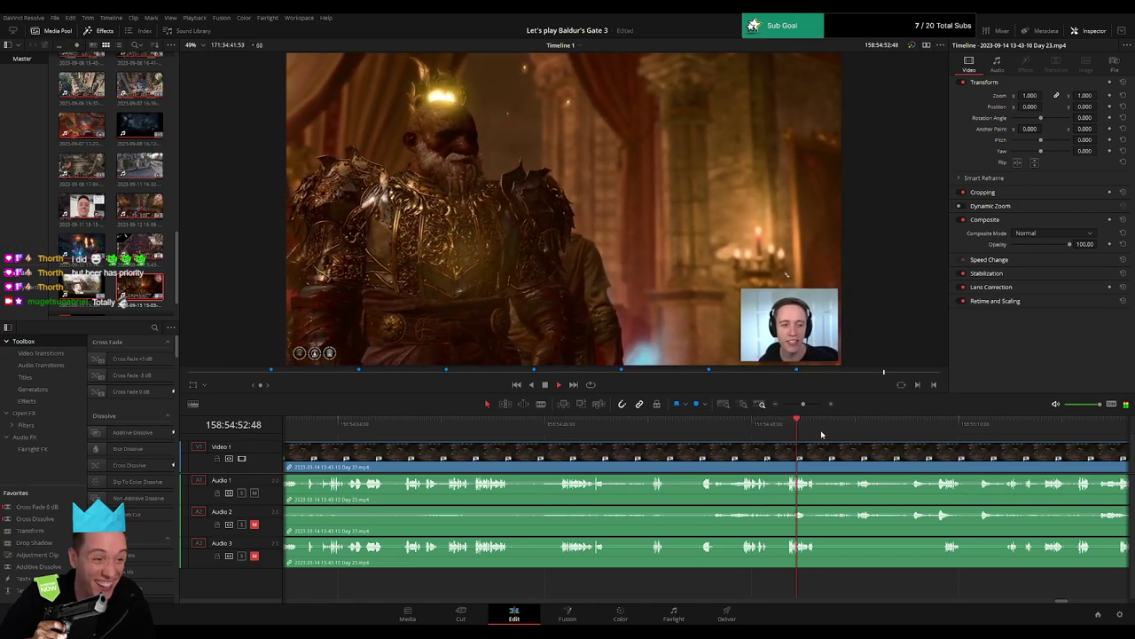
pyautogui.click(863, 431)
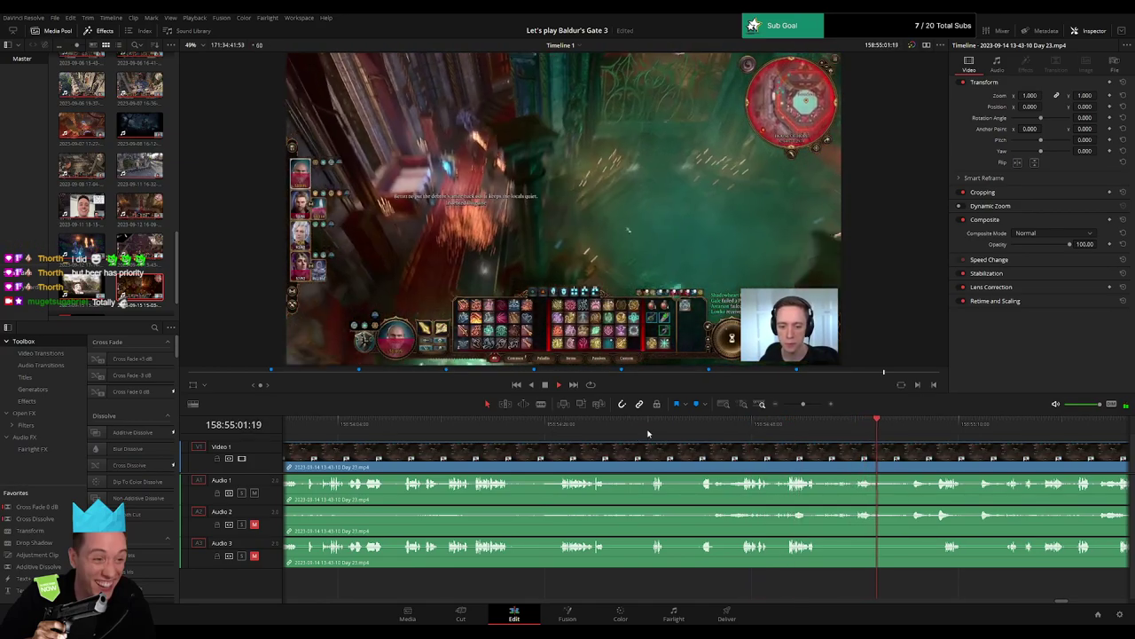
pyautogui.click(658, 435)
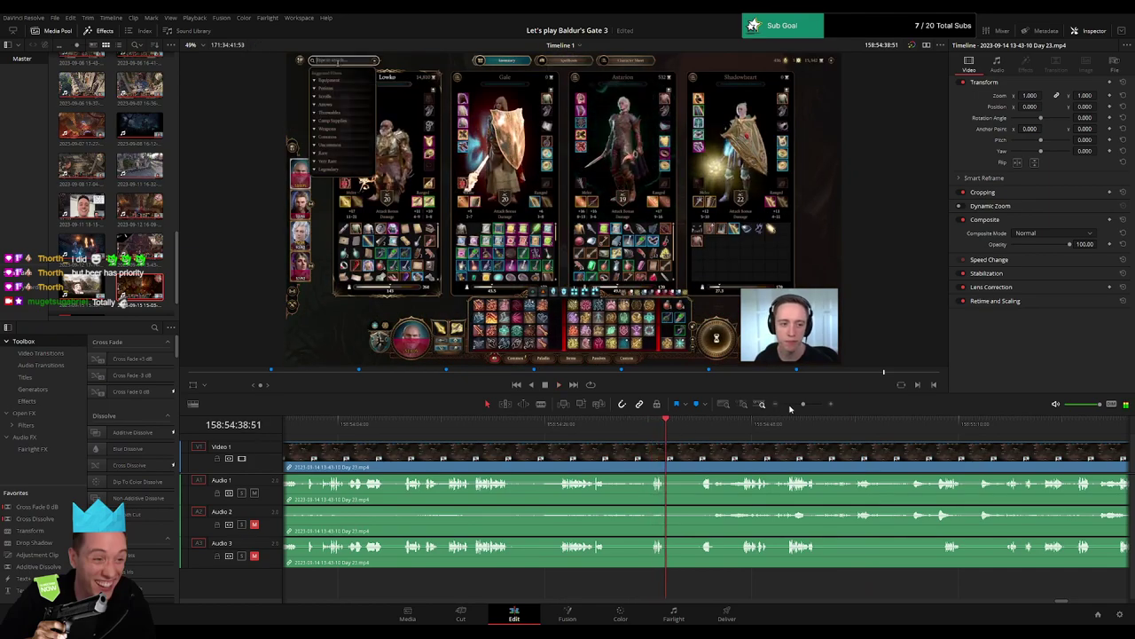
pyautogui.moveTo(803, 404); pyautogui.dragTo(808, 405)
pyautogui.click(645, 432)
pyautogui.press('space')
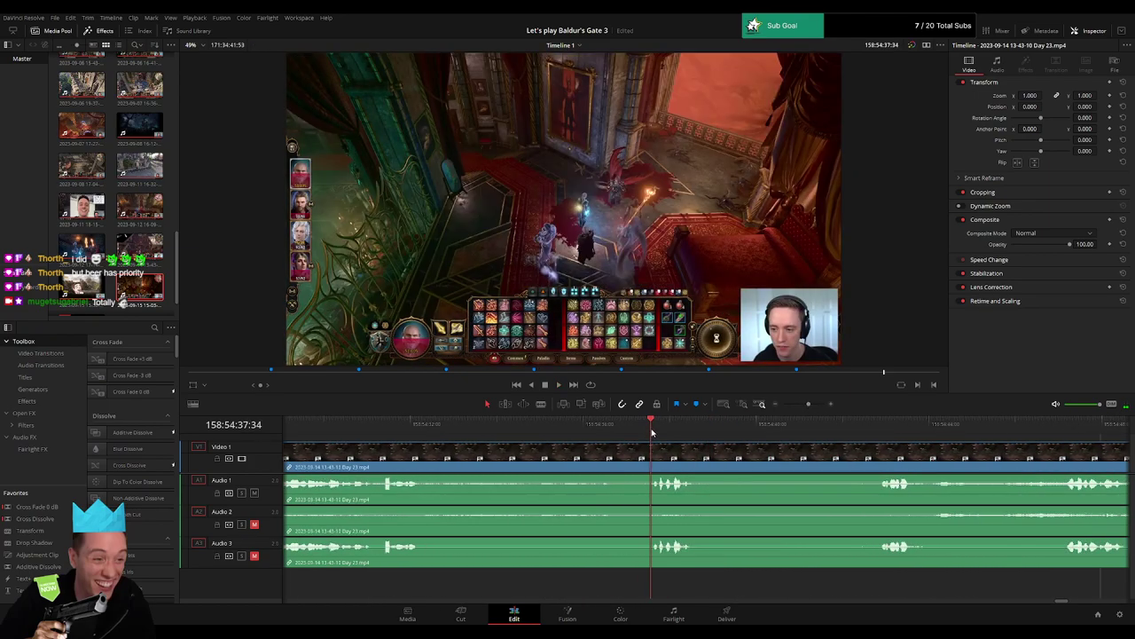
# Split the Day 23 video and its audio at 158:54:36:30, in the silent stretch after the inventory scene.
pyautogui.click(379, 430)
pyautogui.hscroll(-2, 457, 455)
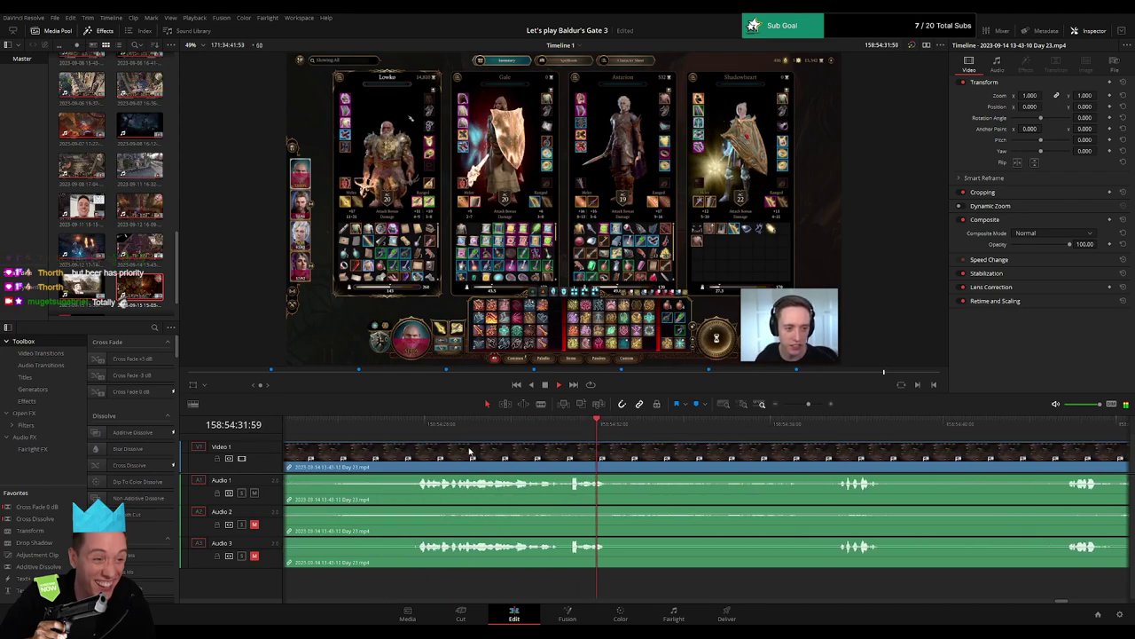
pyautogui.click(428, 432)
pyautogui.hscroll(1, 550, 456)
pyautogui.moveTo(735, 421); pyautogui.dragTo(734, 476)
pyautogui.press('b')
pyautogui.click(694, 456)
# Add fades of about one second to the video and audio on both sides of the cut, and shift the remaining Day 23 clip further along.
pyautogui.press('a')
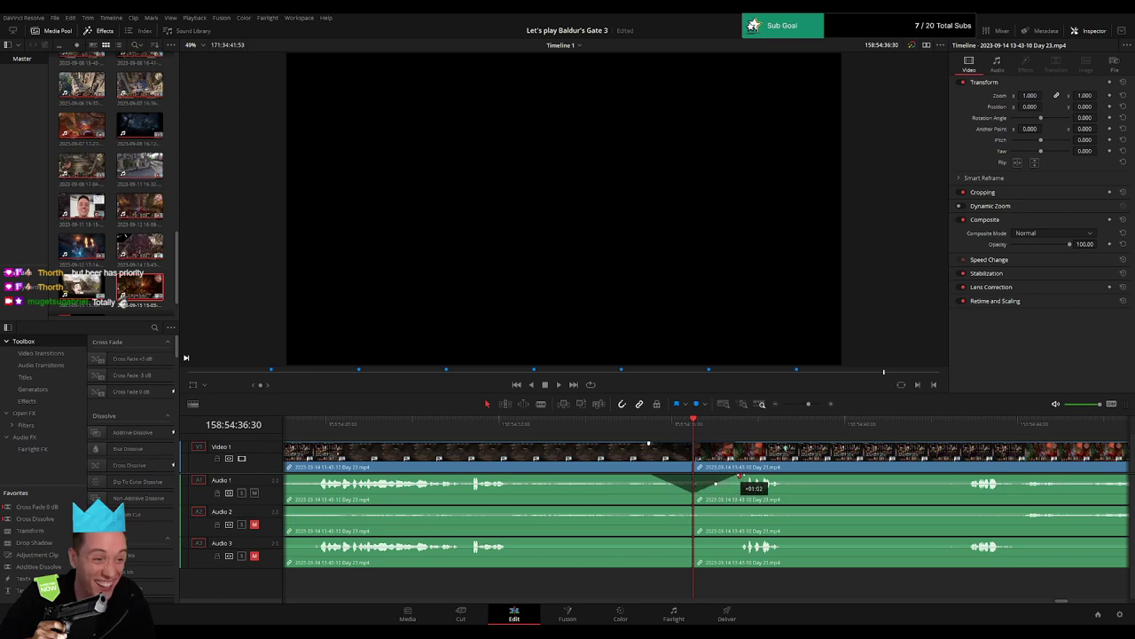
pyautogui.moveTo(692, 507); pyautogui.dragTo(738, 509)
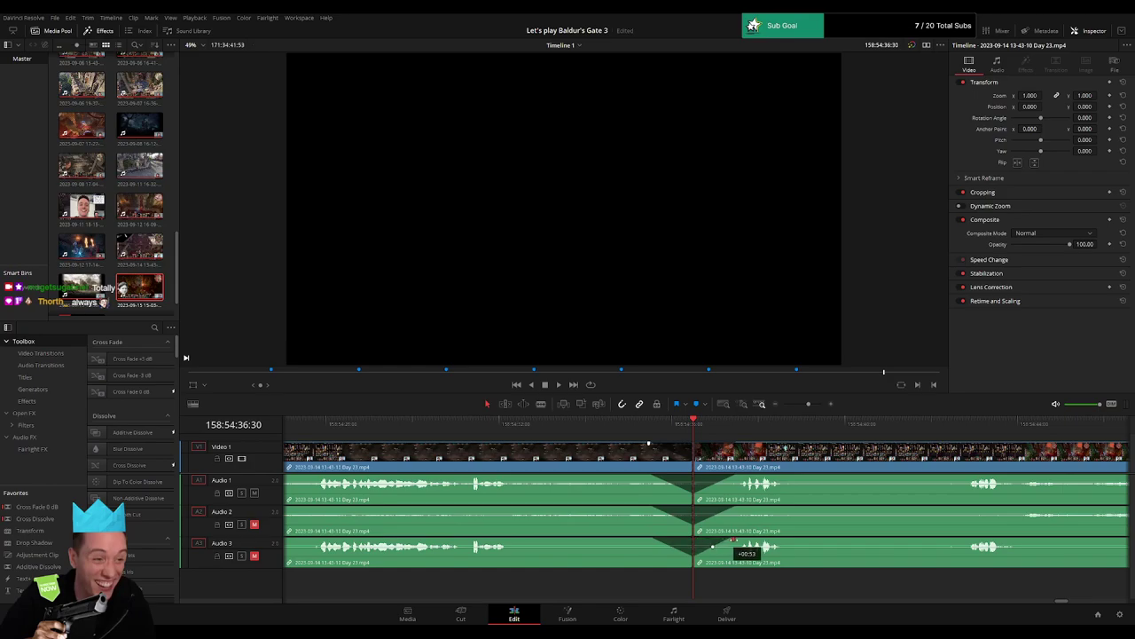
pyautogui.moveTo(809, 404); pyautogui.dragTo(747, 406)
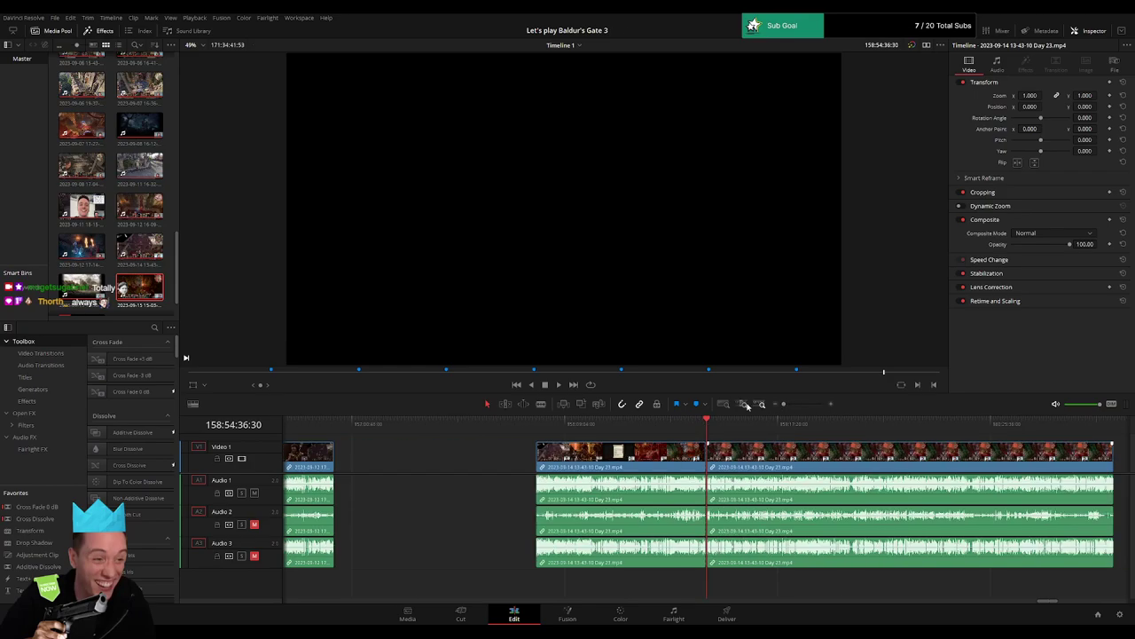
pyautogui.moveTo(859, 451); pyautogui.dragTo(844, 468)
pyautogui.click(580, 470)
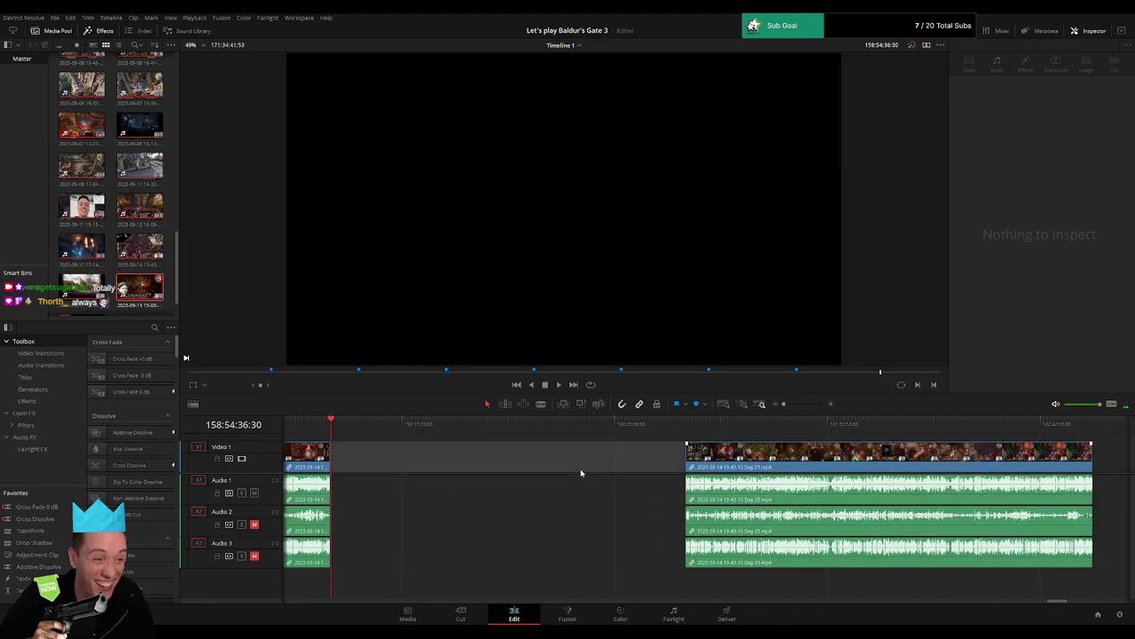
pyautogui.moveTo(455, 472); pyautogui.dragTo(641, 474)
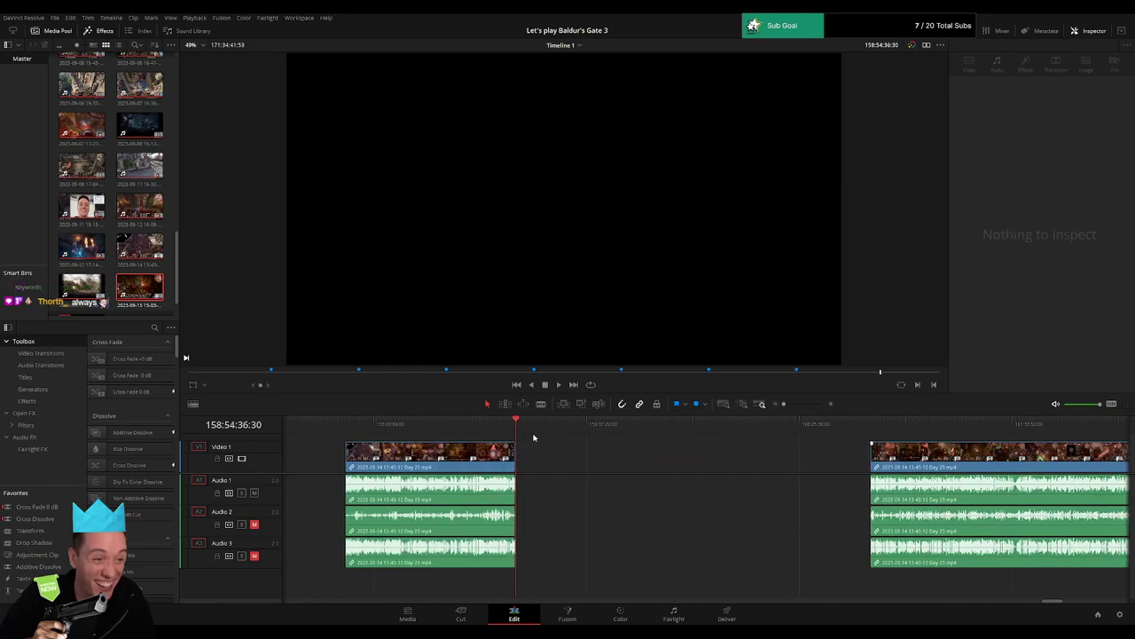
# Add a timeline marker at 158:54:36:30, at the end of the shortened Day 23 clip, named "80 episodes".
pyautogui.press('m')
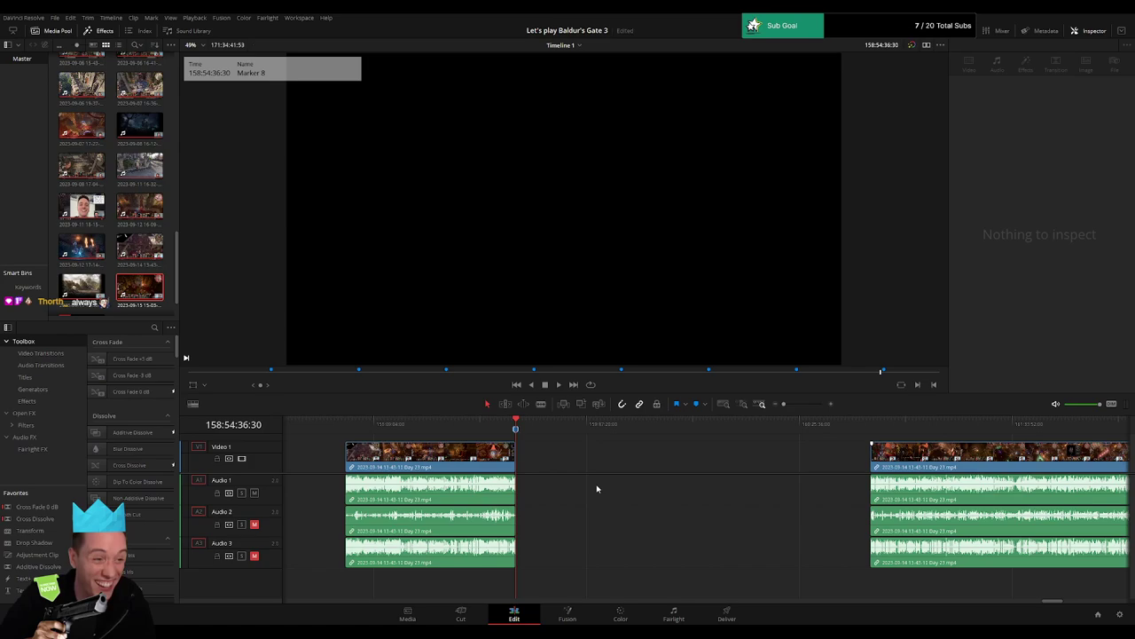
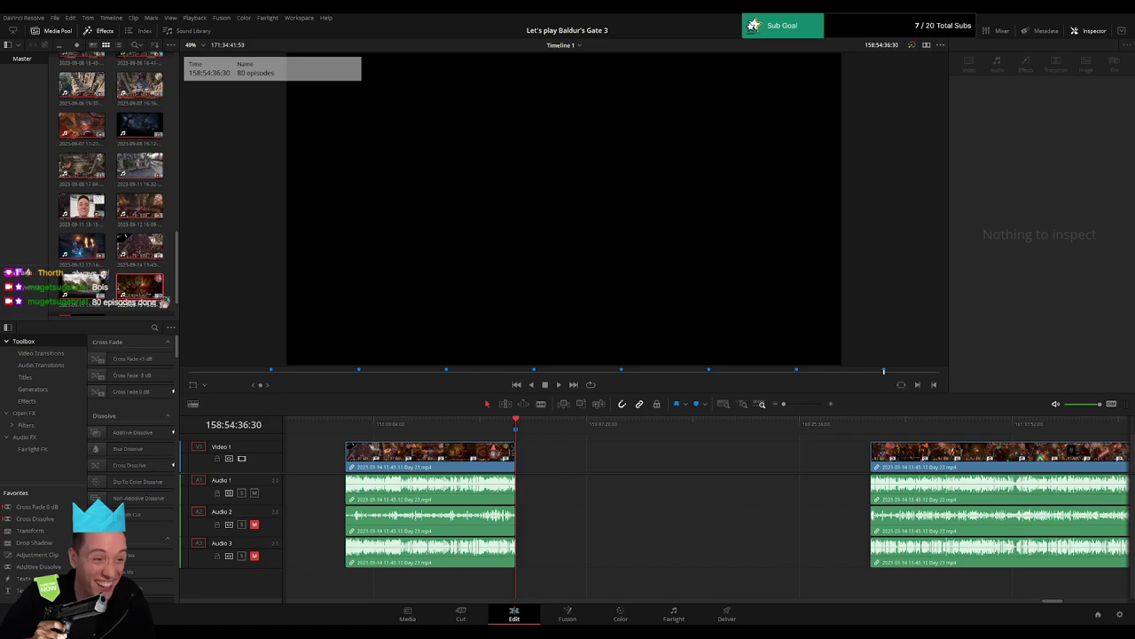
pyautogui.click(643, 467)
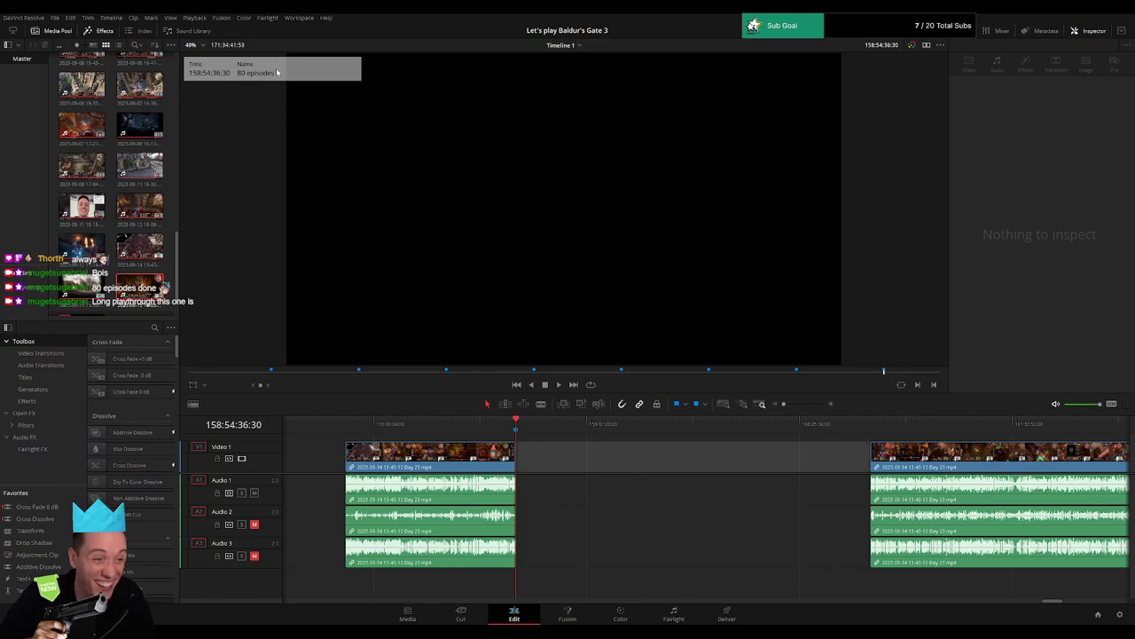
# Move the remaining Day 23 video and audio so that they start at 160:00:00:00.
pyautogui.hscroll(4, 780, 459)
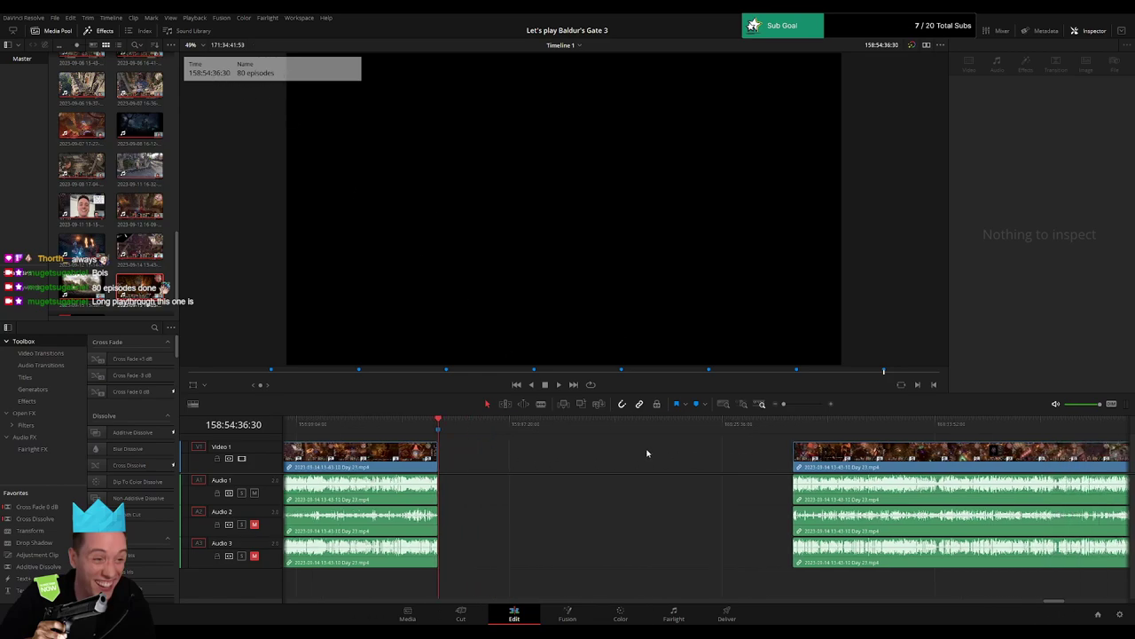
pyautogui.moveTo(551, 455)
pyautogui.mouseDown()
pyautogui.moveTo(590, 447)
pyautogui.moveTo(568, 462)
pyautogui.mouseUp()
pyautogui.moveTo(347, 422); pyautogui.dragTo(451, 424)
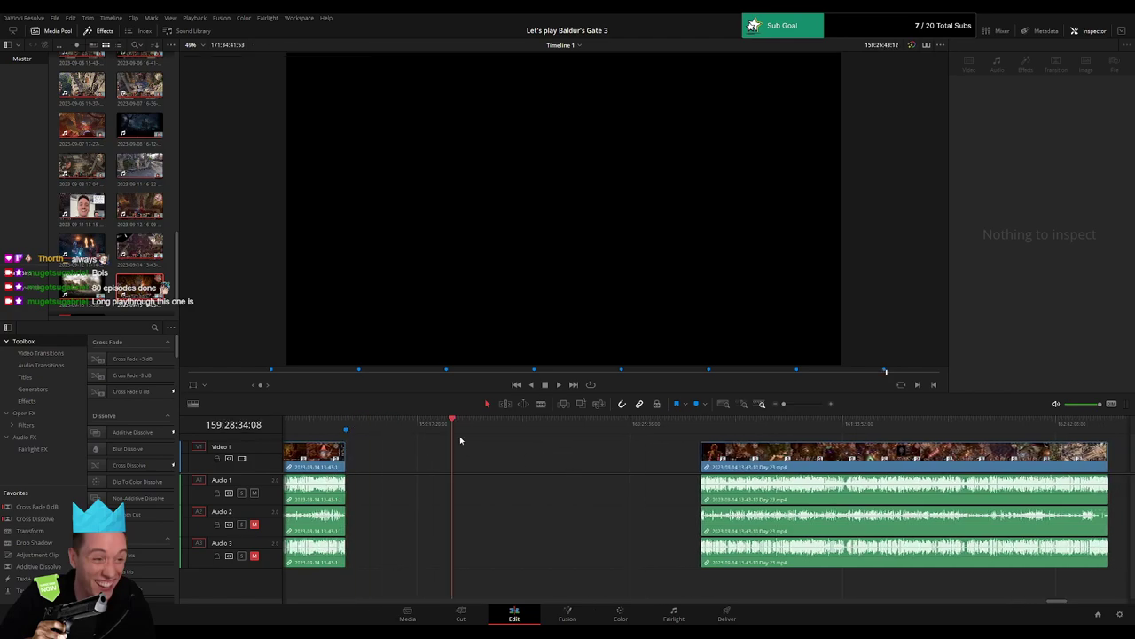
pyautogui.moveTo(530, 449); pyautogui.dragTo(557, 451)
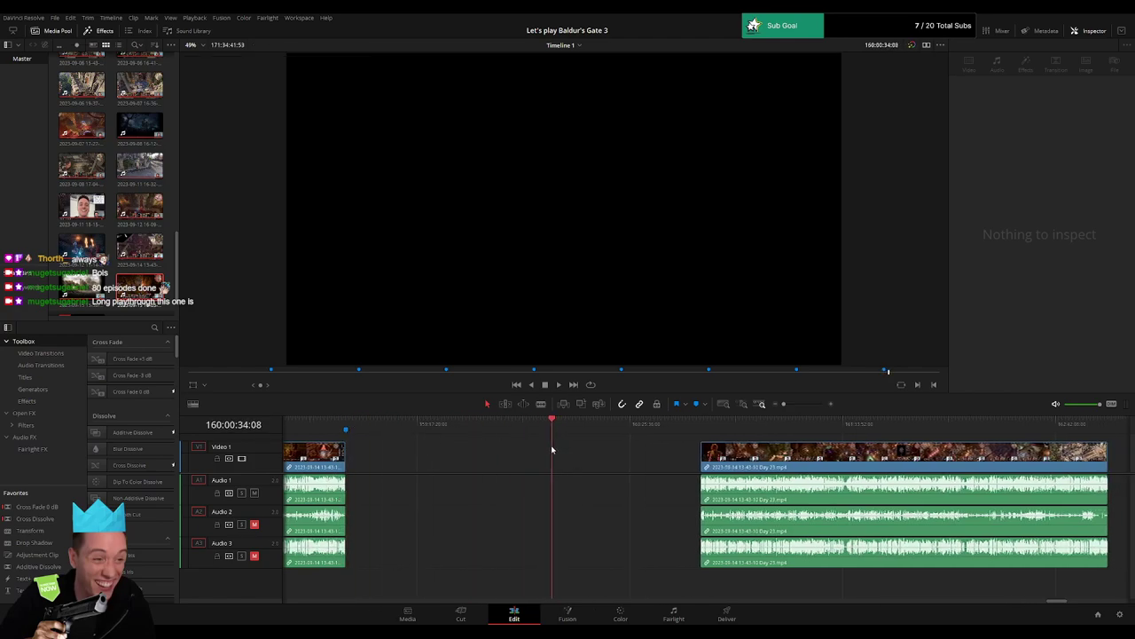
pyautogui.moveTo(784, 404); pyautogui.dragTo(788, 404)
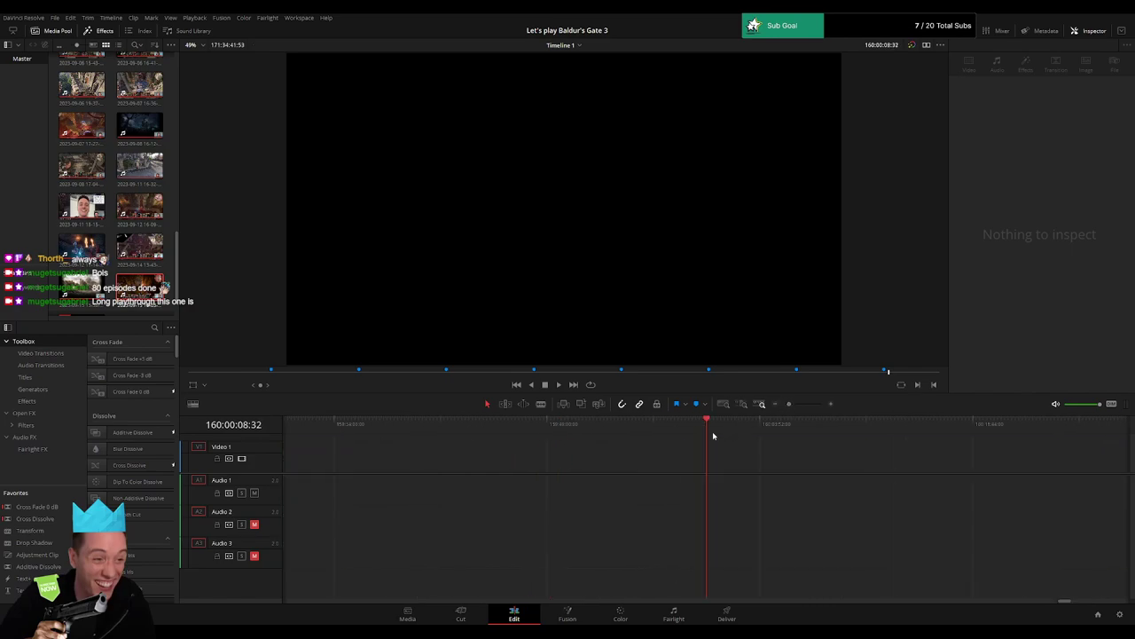
pyautogui.moveTo(707, 432); pyautogui.dragTo(705, 431)
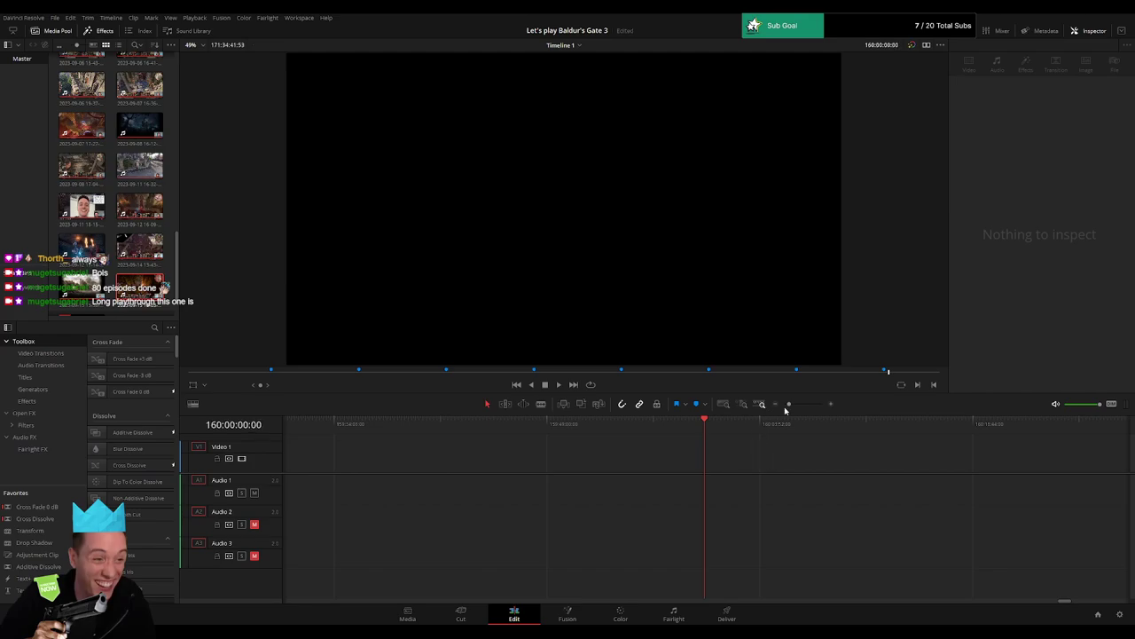
pyautogui.moveTo(785, 408); pyautogui.dragTo(783, 406)
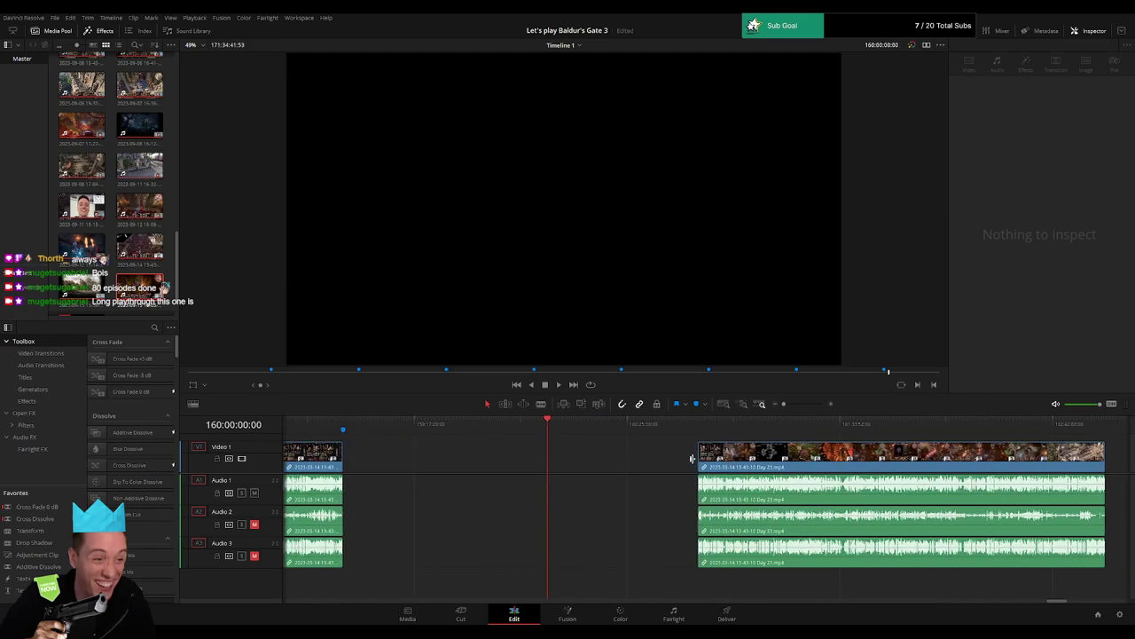
pyautogui.moveTo(691, 458); pyautogui.dragTo(546, 433)
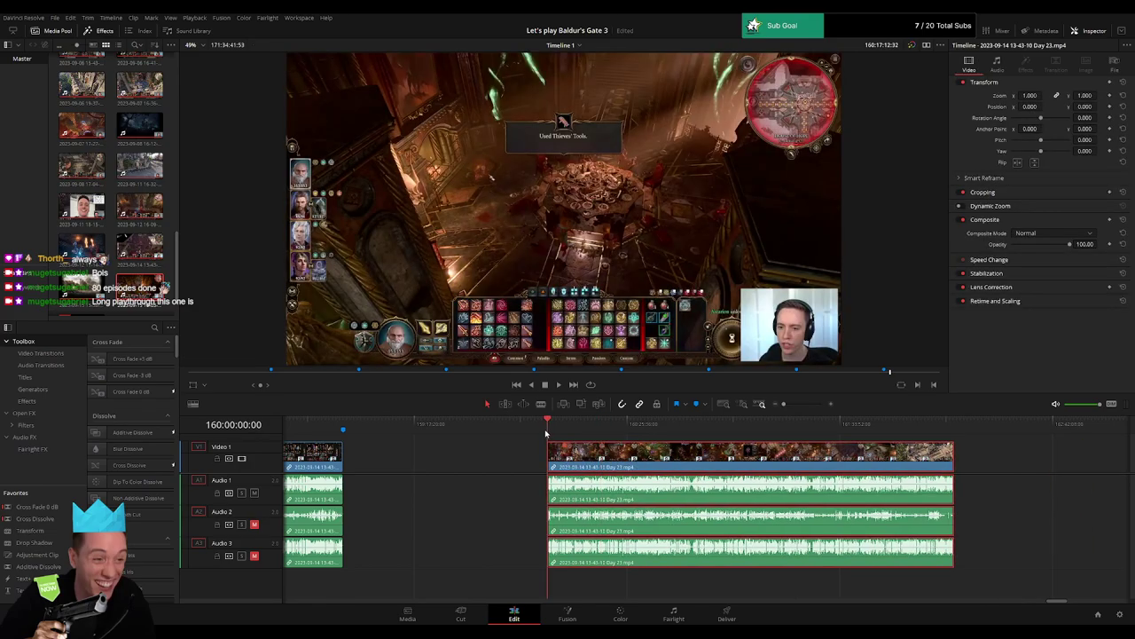
# Play and skim the opening of the moved Day 23 clip from 160:00:00 to about 160:00:49.
pyautogui.press('space')
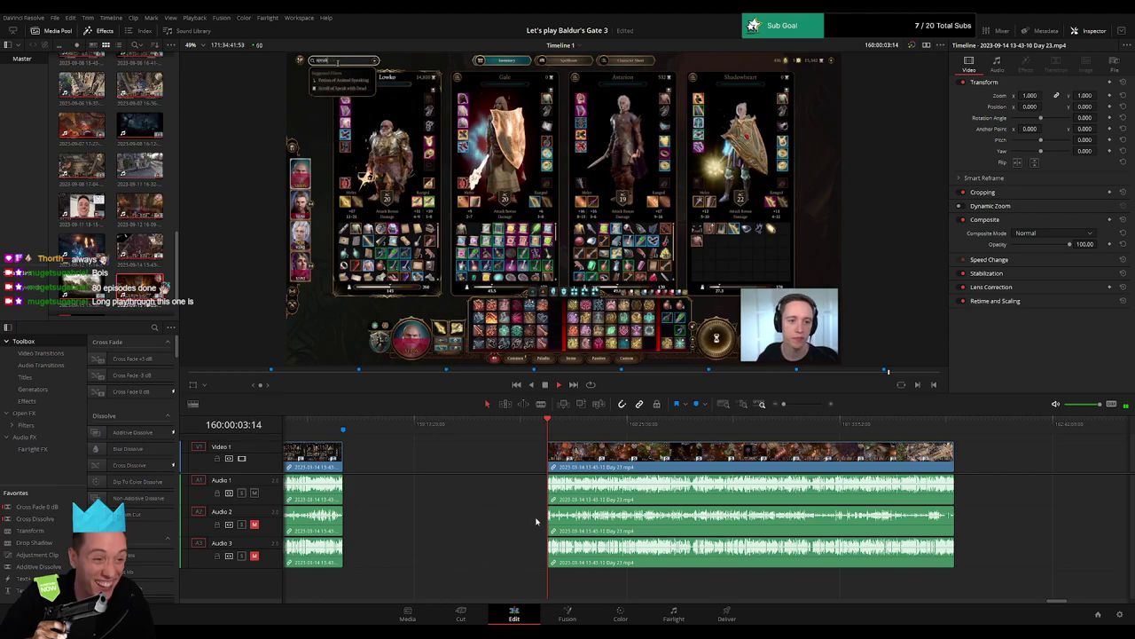
pyautogui.click(522, 456)
pyautogui.click(519, 456)
pyautogui.hscroll(3, 426, 456)
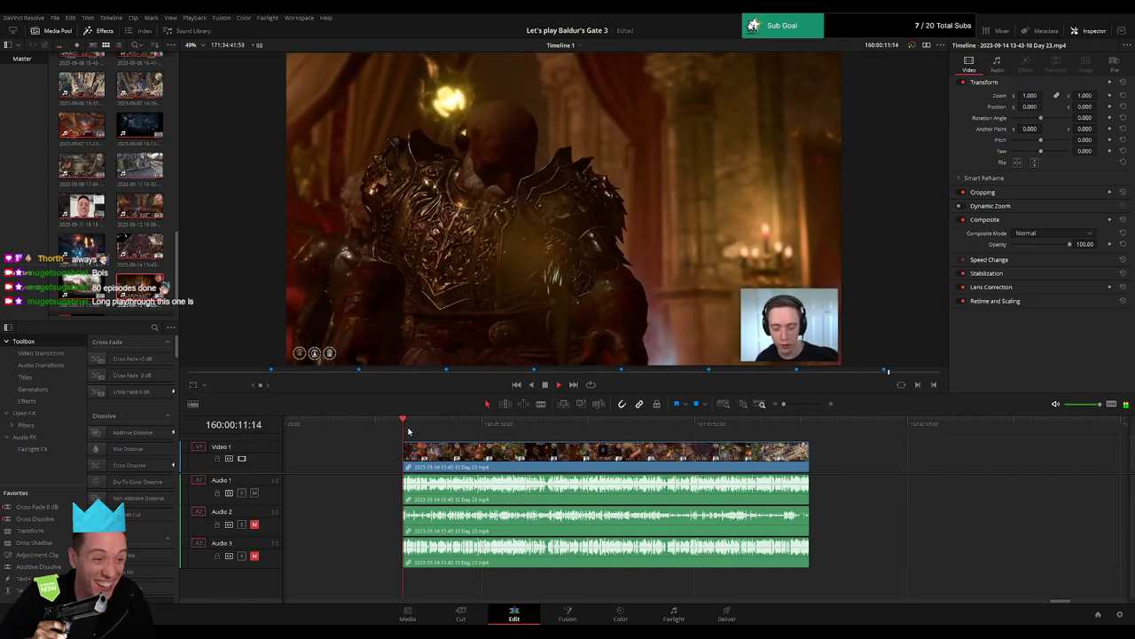
pyautogui.moveTo(784, 403); pyautogui.dragTo(792, 405)
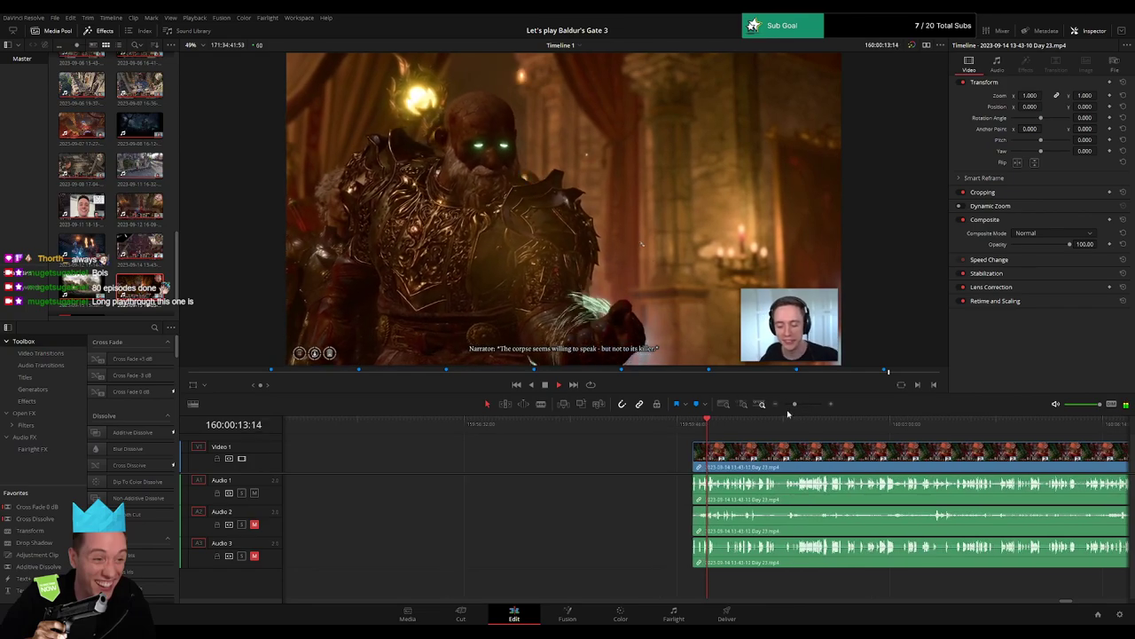
pyautogui.moveTo(707, 436); pyautogui.dragTo(779, 407)
pyautogui.moveTo(834, 452); pyautogui.dragTo(550, 444)
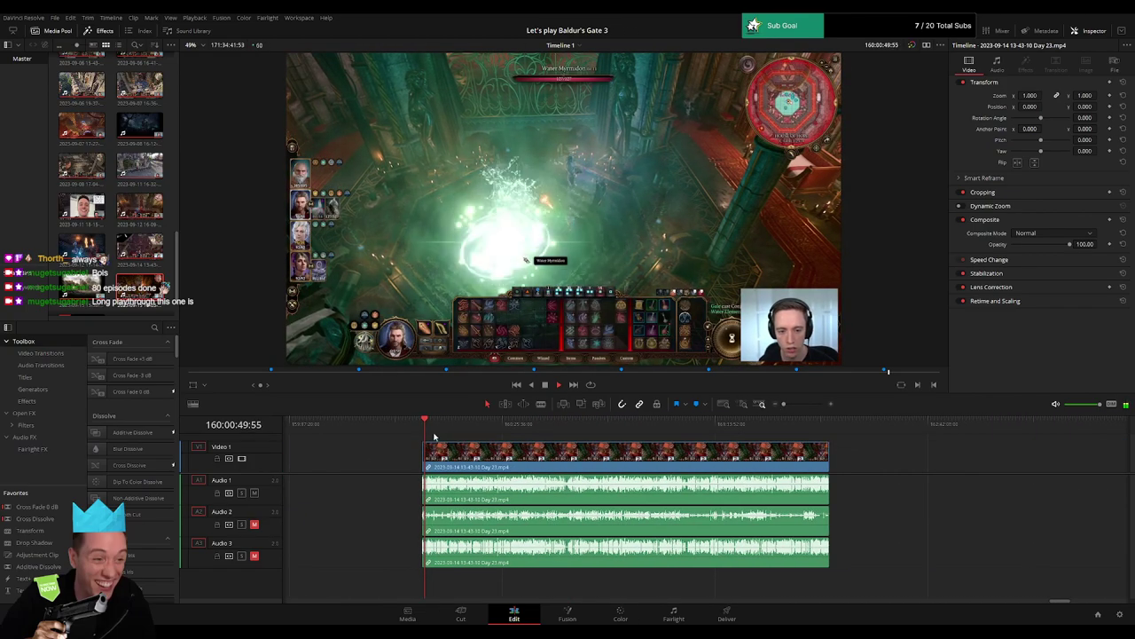
# Scan the Day 23 footage between about 160:51:54 and 160:55:22 for a suitable episode break.
pyautogui.moveTo(434, 437); pyautogui.dragTo(586, 447)
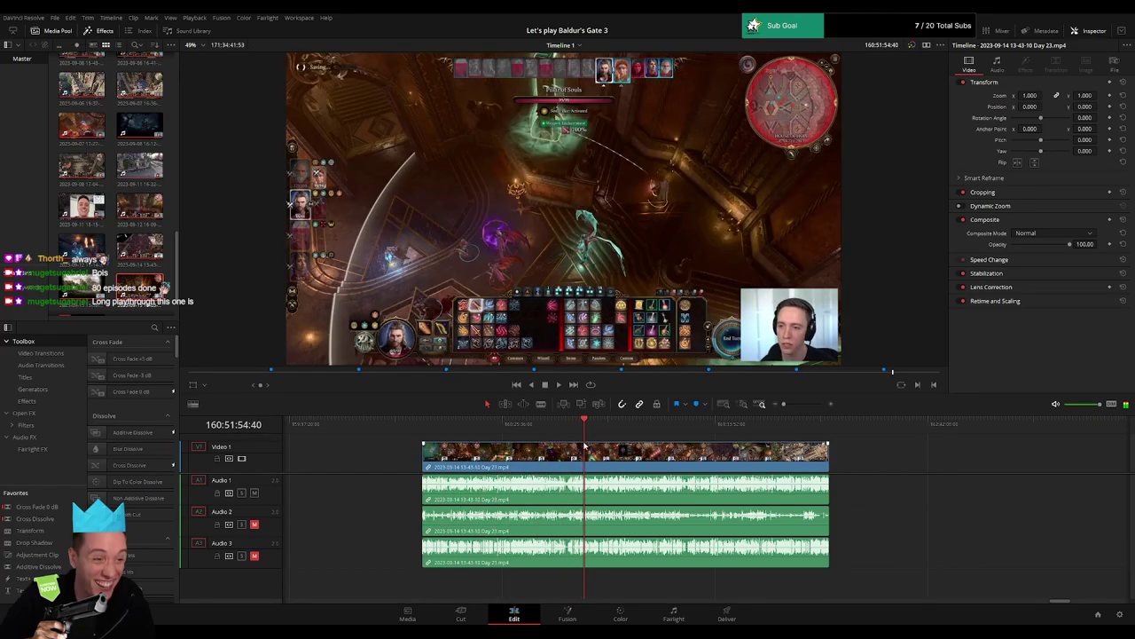
pyautogui.moveTo(783, 407); pyautogui.dragTo(801, 406)
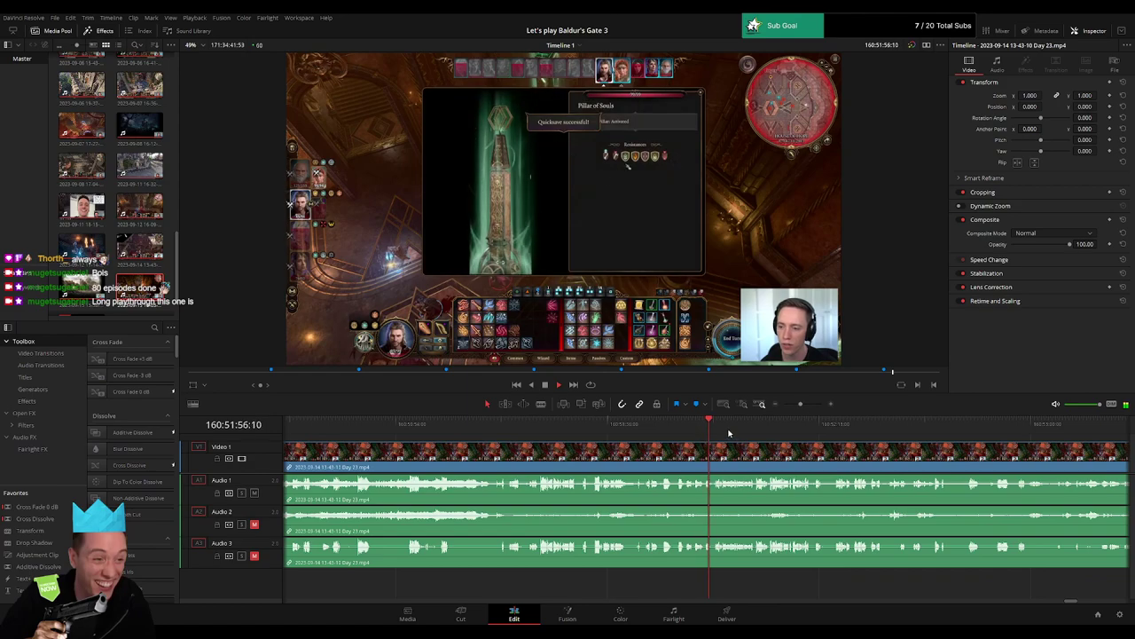
pyautogui.moveTo(735, 429); pyautogui.dragTo(573, 441)
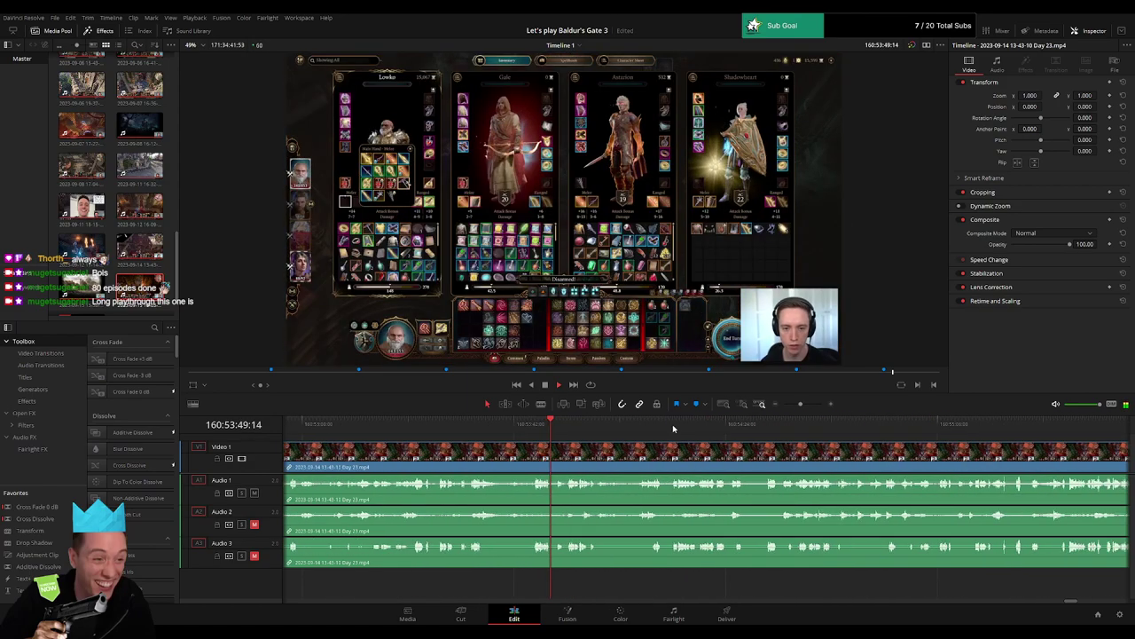
pyautogui.moveTo(676, 428); pyautogui.dragTo(572, 458)
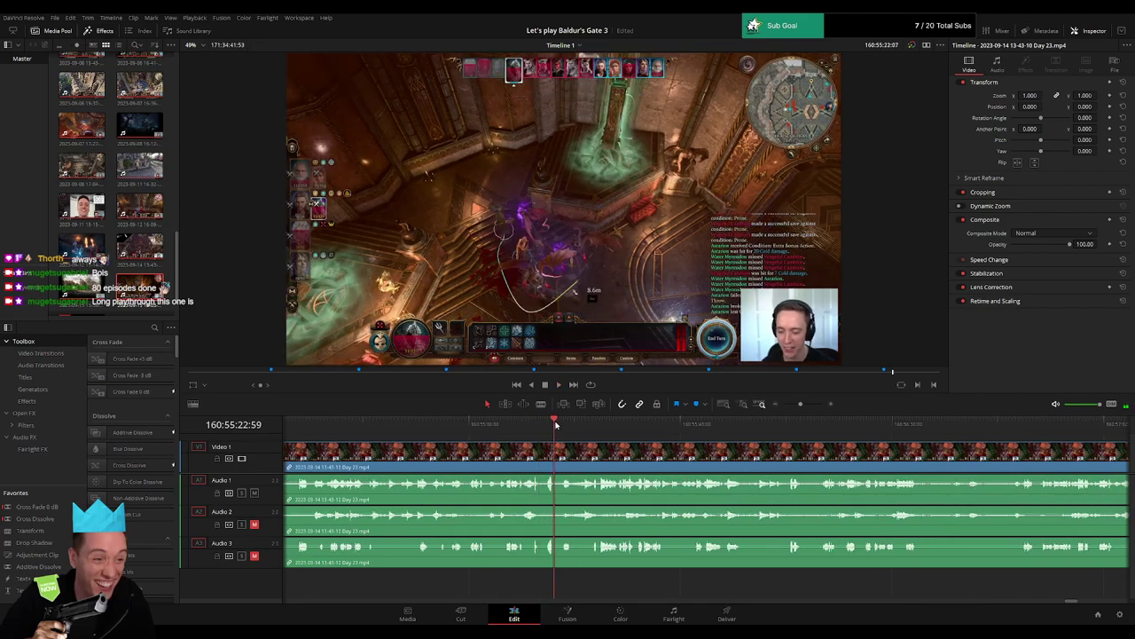
# Check the Day 23 combat footage between about 160:55:10 and 160:55:22 for a pause in speech.
pyautogui.moveTo(800, 404); pyautogui.dragTo(808, 405)
pyautogui.click(504, 426)
pyautogui.moveTo(498, 458); pyautogui.dragTo(601, 457)
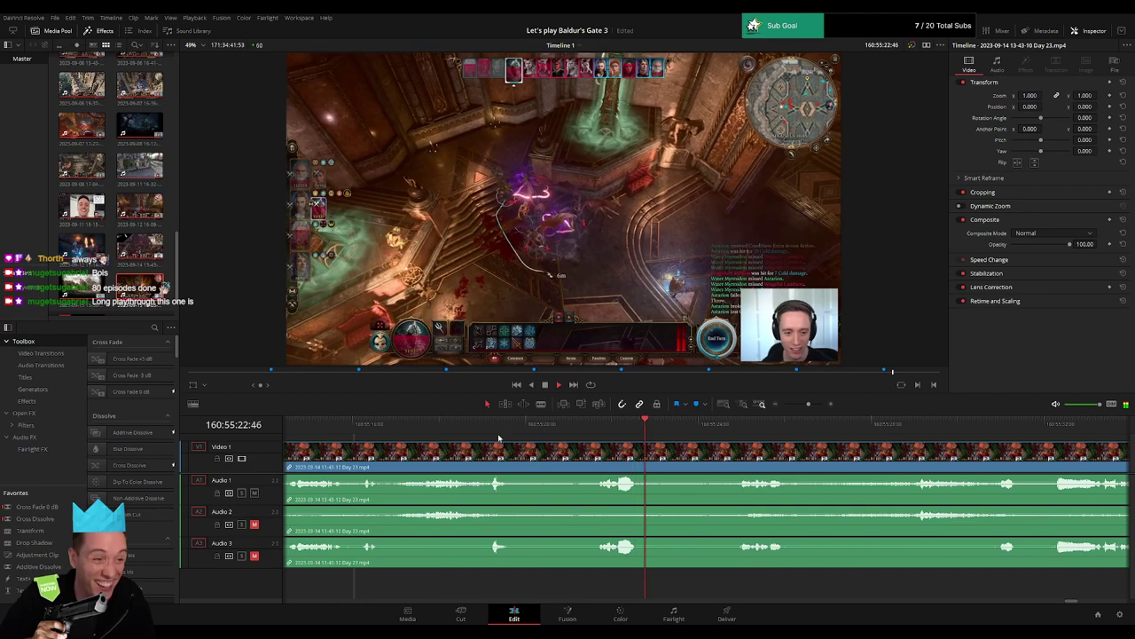
pyautogui.click(455, 427)
pyautogui.click(392, 427)
pyautogui.moveTo(434, 456); pyautogui.dragTo(683, 456)
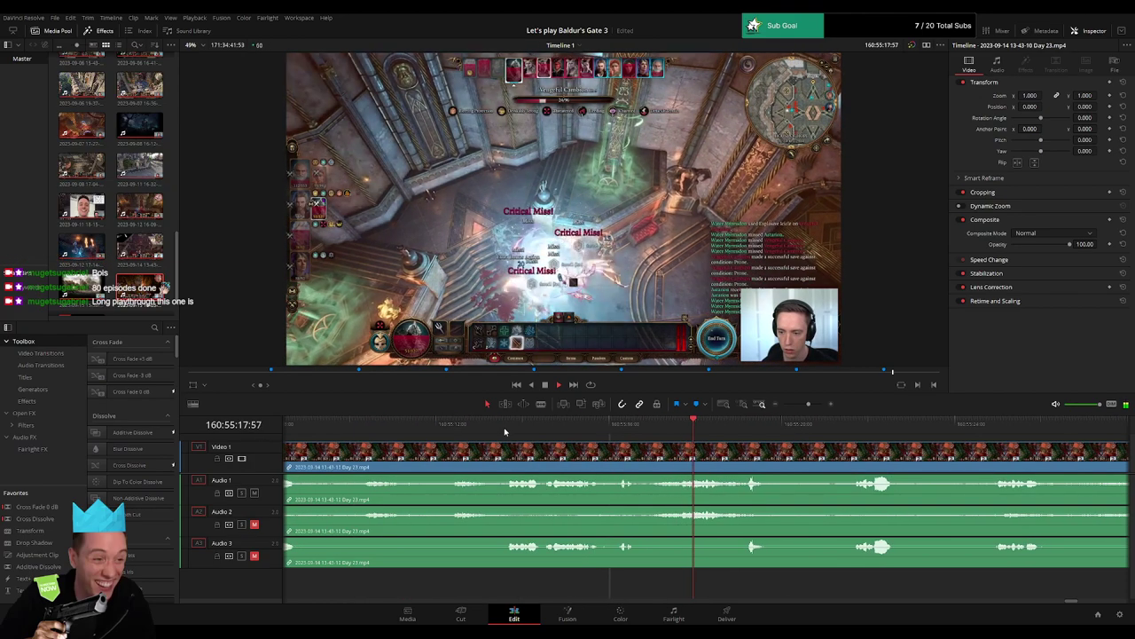
pyautogui.click(502, 431)
pyautogui.click(427, 437)
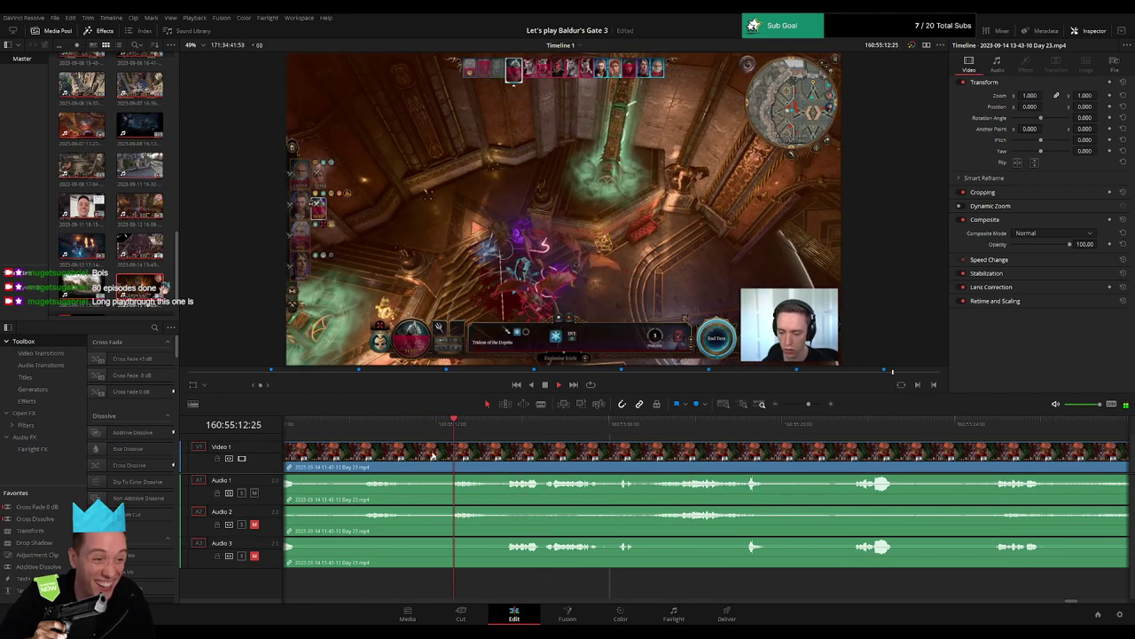
pyautogui.moveTo(433, 456); pyautogui.dragTo(595, 452)
pyautogui.click(520, 434)
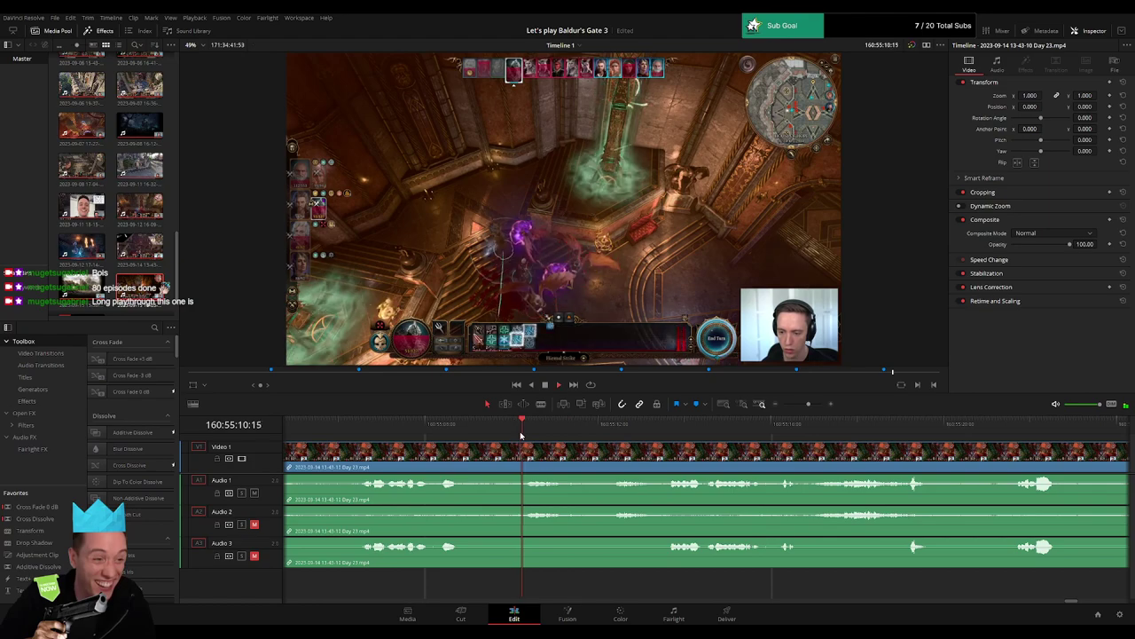
# Split the Day 23 video and its audio at 160:55:12:00 during the combat scene.
pyautogui.click(614, 432)
pyautogui.moveTo(615, 432); pyautogui.dragTo(547, 447)
pyautogui.click(602, 461)
pyautogui.press('a')
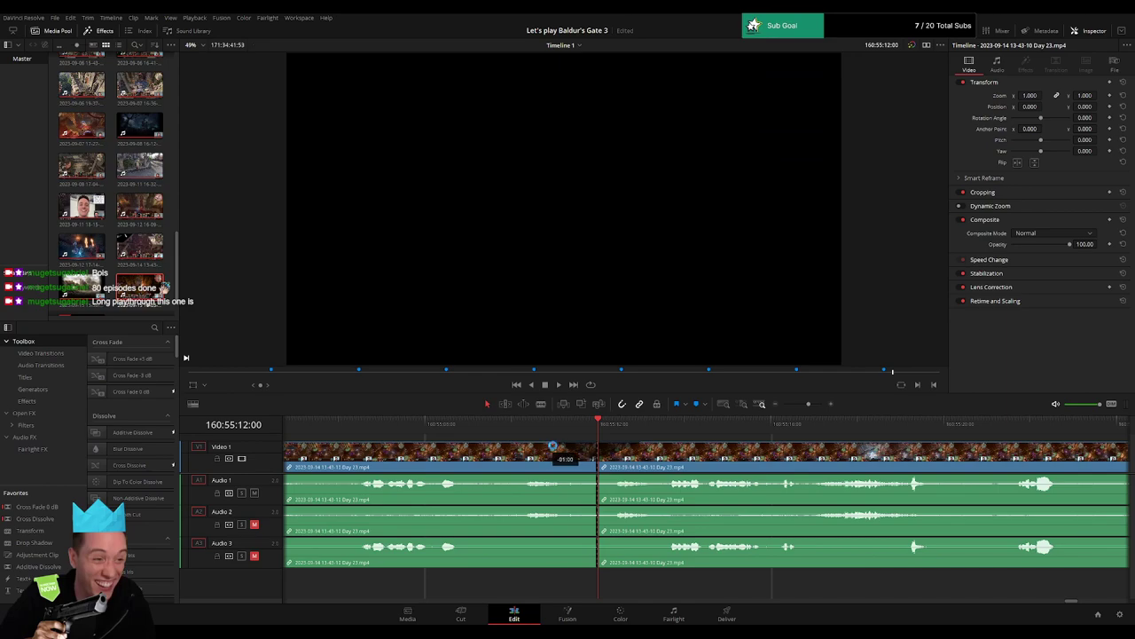
# Fade the video and all three audio tracks out and in by about one second around the 160:55:12:00 cut.
pyautogui.moveTo(596, 477)
pyautogui.mouseDown()
pyautogui.moveTo(554, 477)
pyautogui.moveTo(635, 476)
pyautogui.mouseUp()
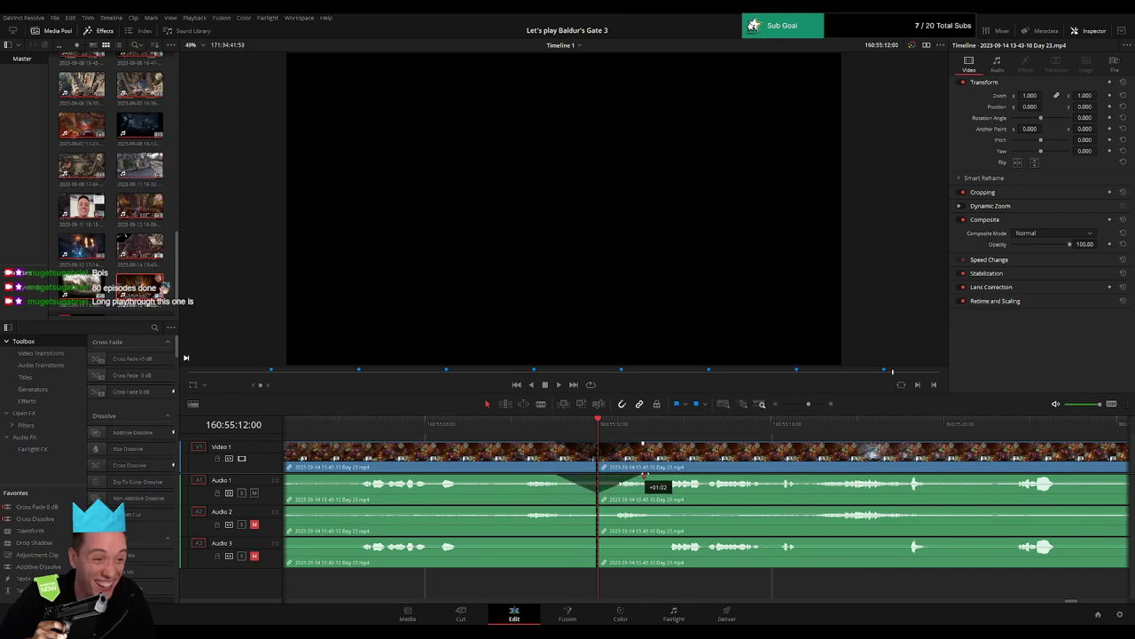
pyautogui.moveTo(595, 508); pyautogui.dragTo(580, 509)
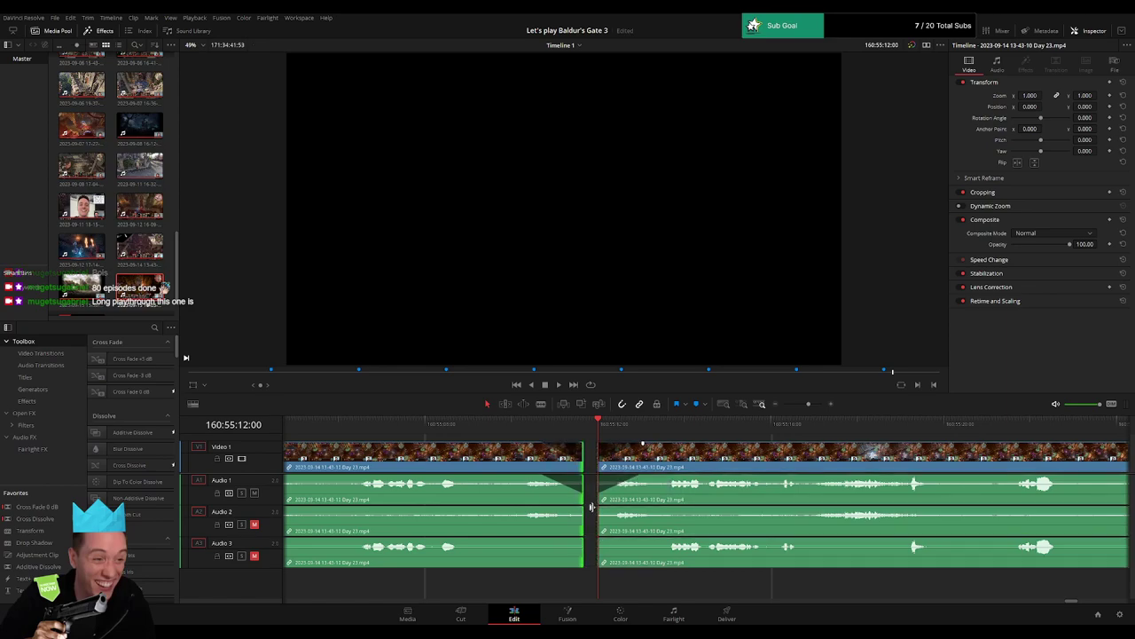
pyautogui.hotkey('ctrl', 'z')
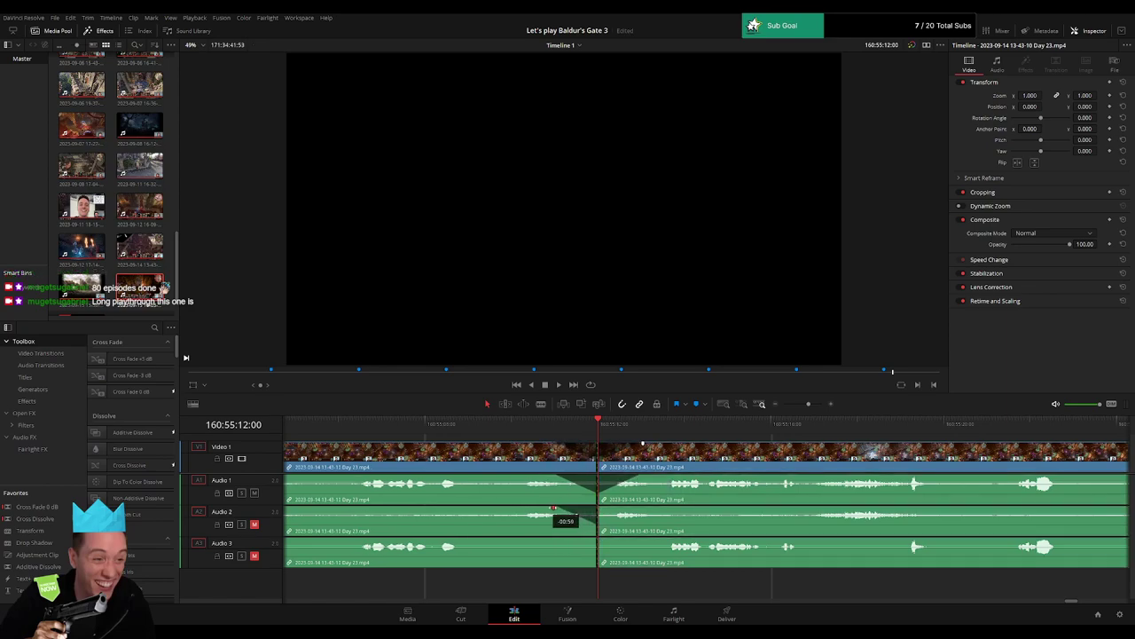
pyautogui.moveTo(600, 508); pyautogui.dragTo(643, 507)
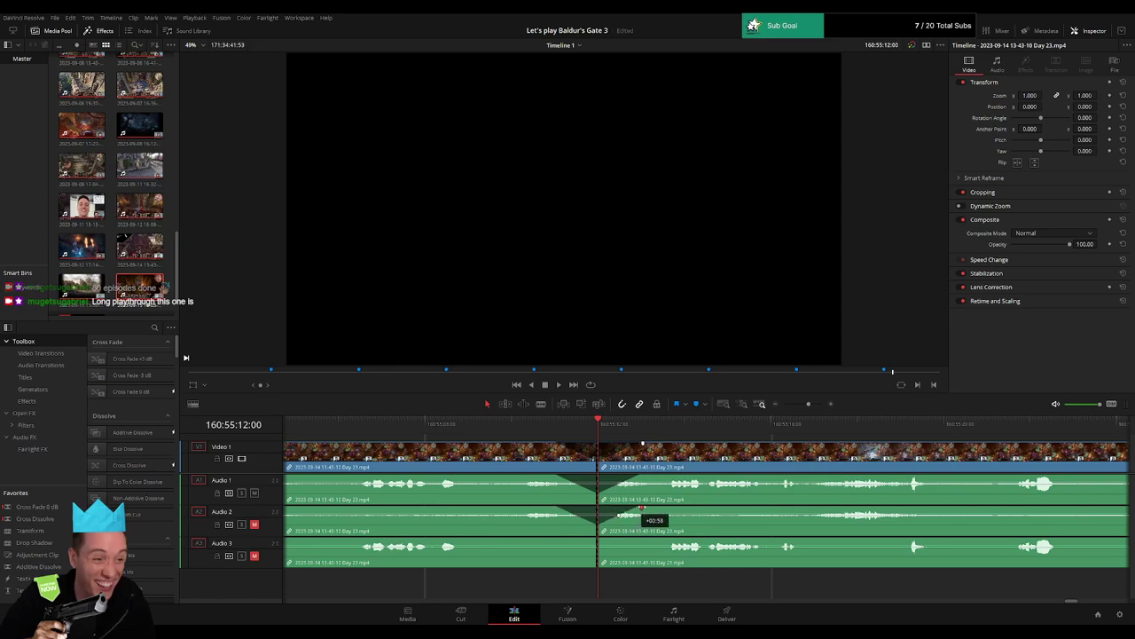
pyautogui.moveTo(594, 539)
pyautogui.mouseDown()
pyautogui.moveTo(550, 539)
pyautogui.moveTo(641, 540)
pyautogui.mouseUp()
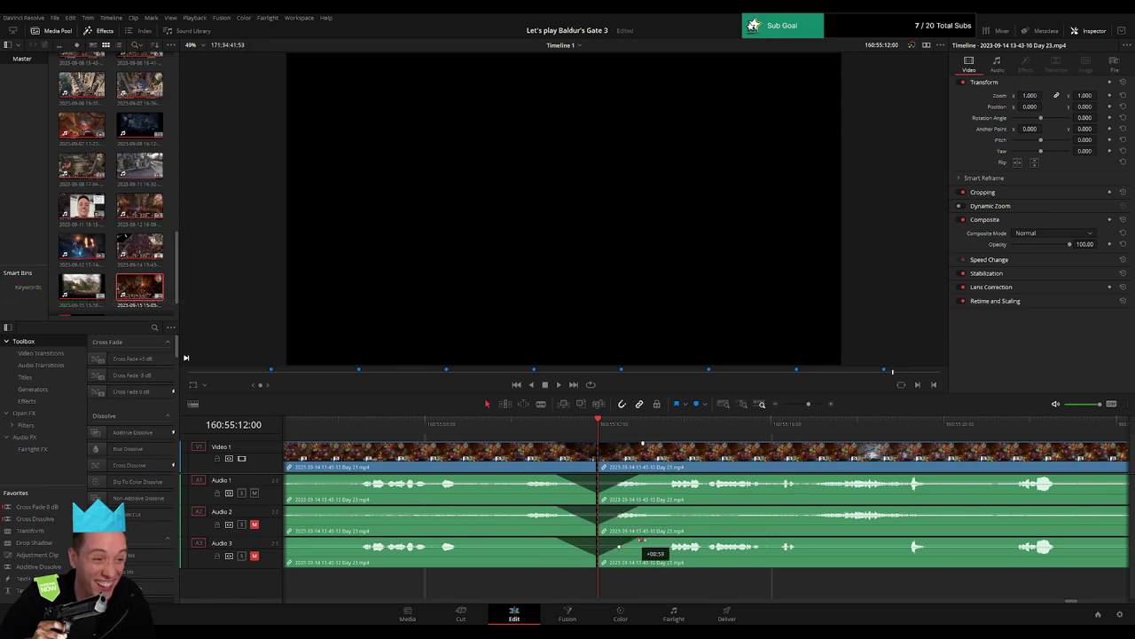
# Play back the faded cut at 160:55:12 and skim the following footage to about 160:55:21.
pyautogui.press('space')
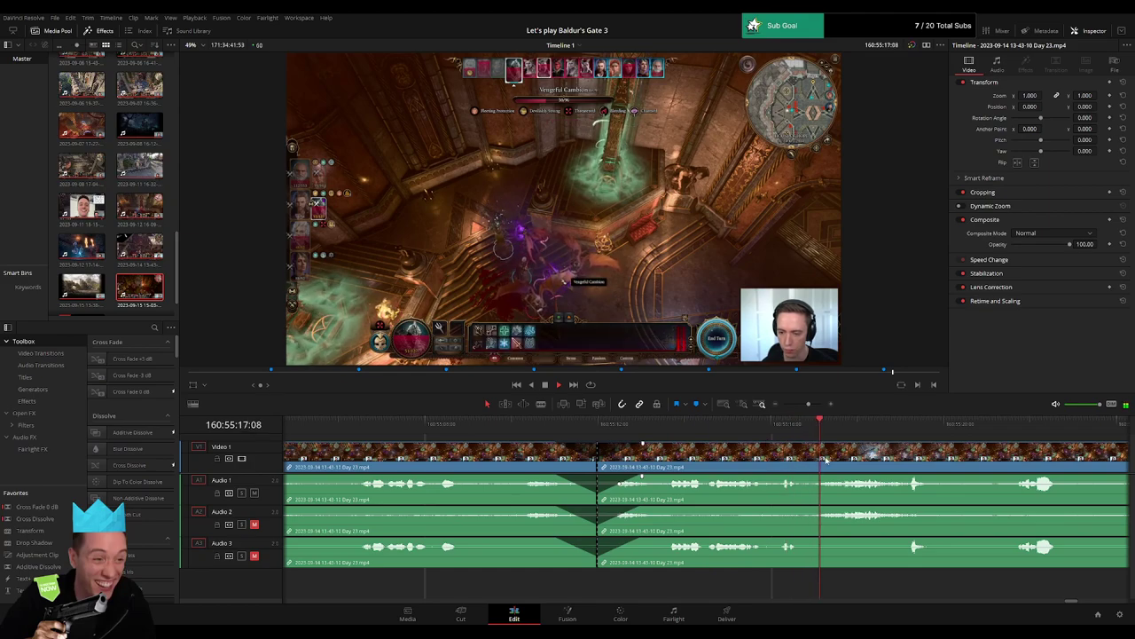
pyautogui.click(939, 424)
pyautogui.moveTo(947, 430); pyautogui.dragTo(1001, 430)
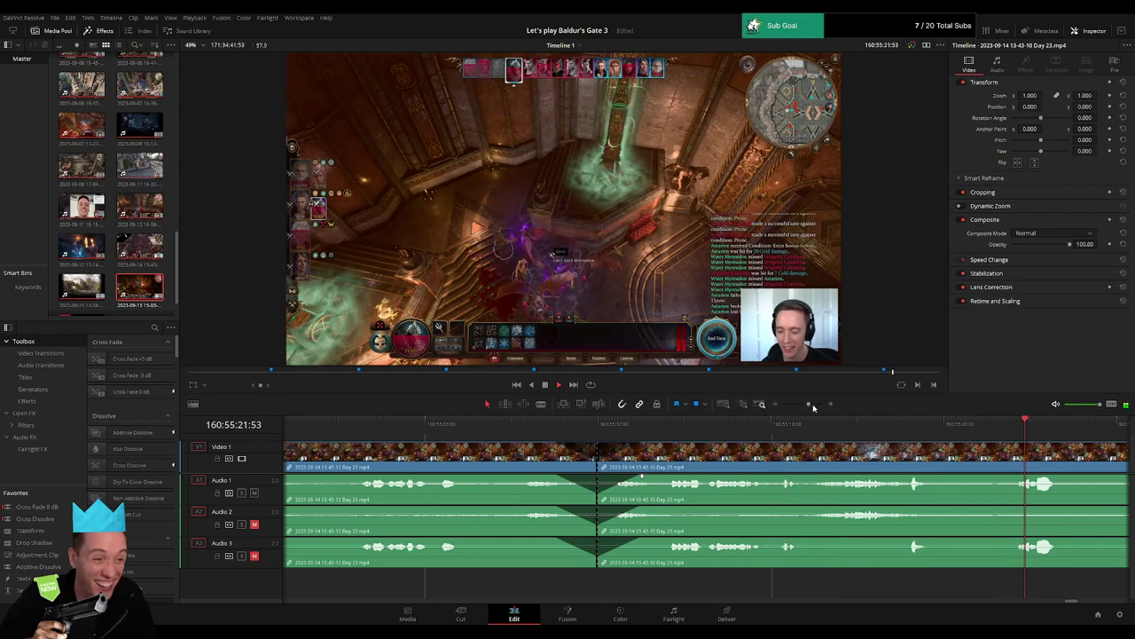
# Find a later pause in the Day 23 combat and roll the faded cut on all tracks to 160:55:32:00.
pyautogui.moveTo(809, 405); pyautogui.dragTo(805, 407)
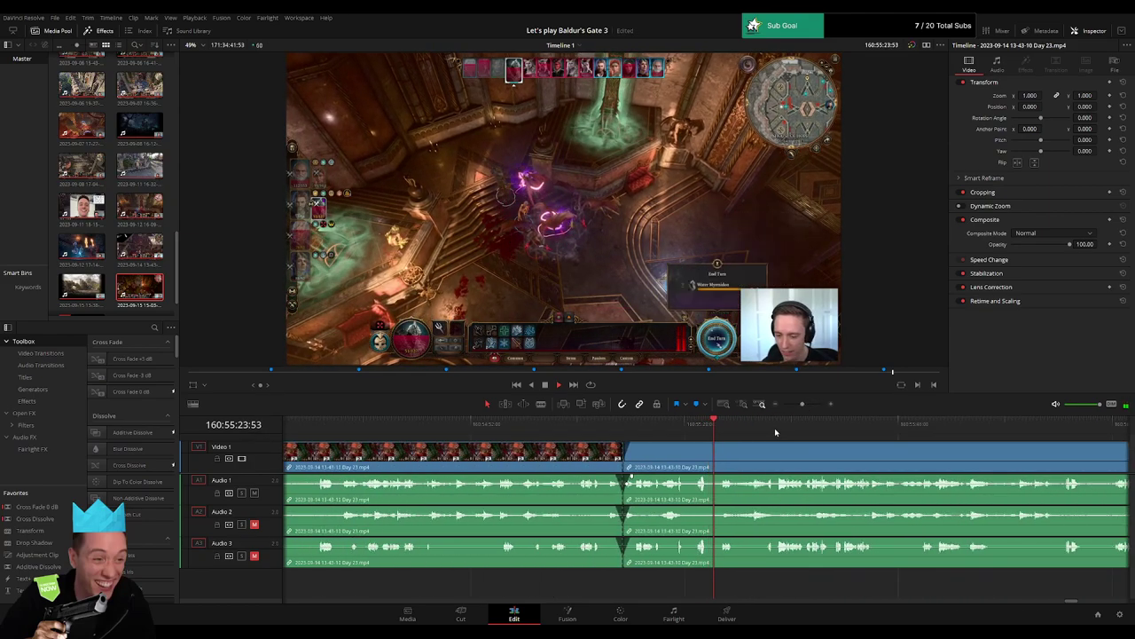
pyautogui.click(774, 426)
pyautogui.hscroll(3, 667, 450)
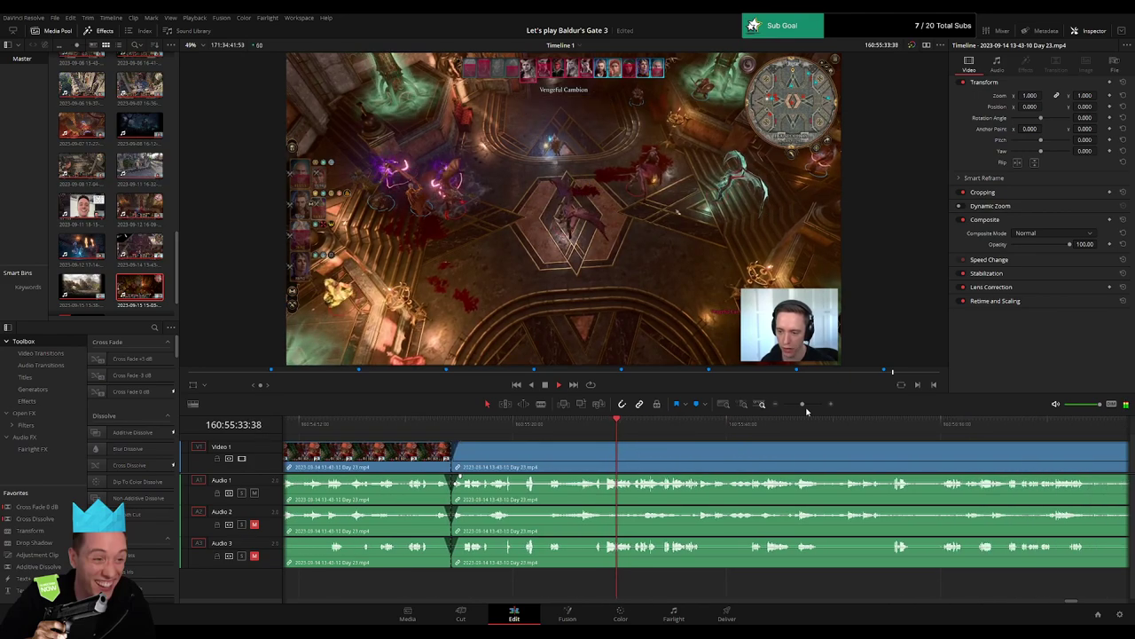
pyautogui.moveTo(796, 407); pyautogui.dragTo(806, 405)
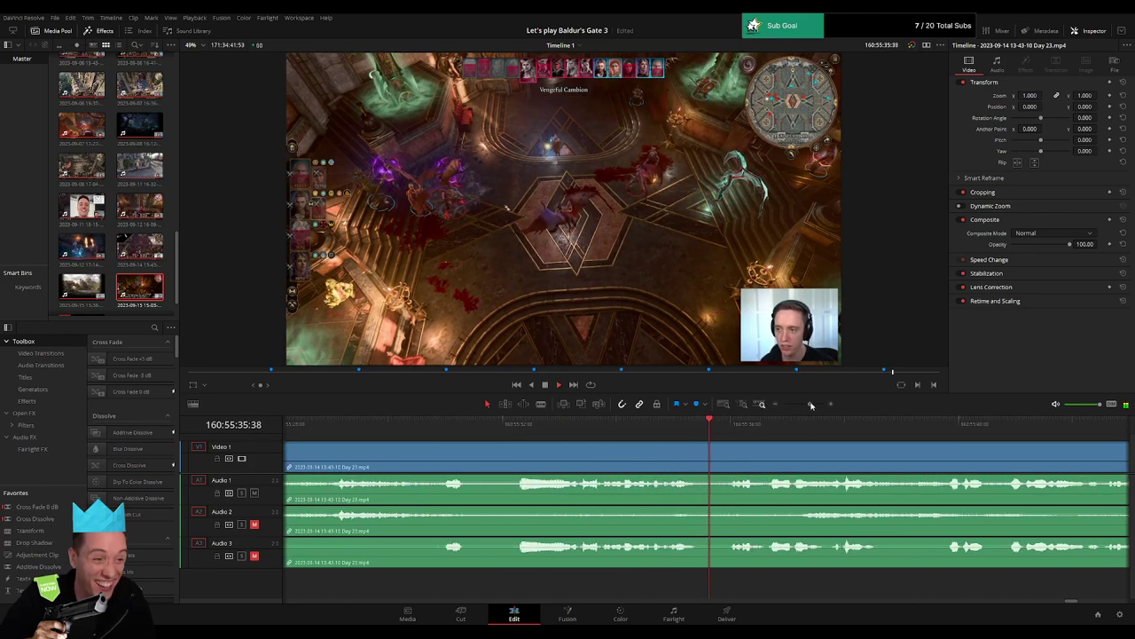
pyautogui.click(432, 426)
pyautogui.moveTo(432, 425); pyautogui.dragTo(406, 431)
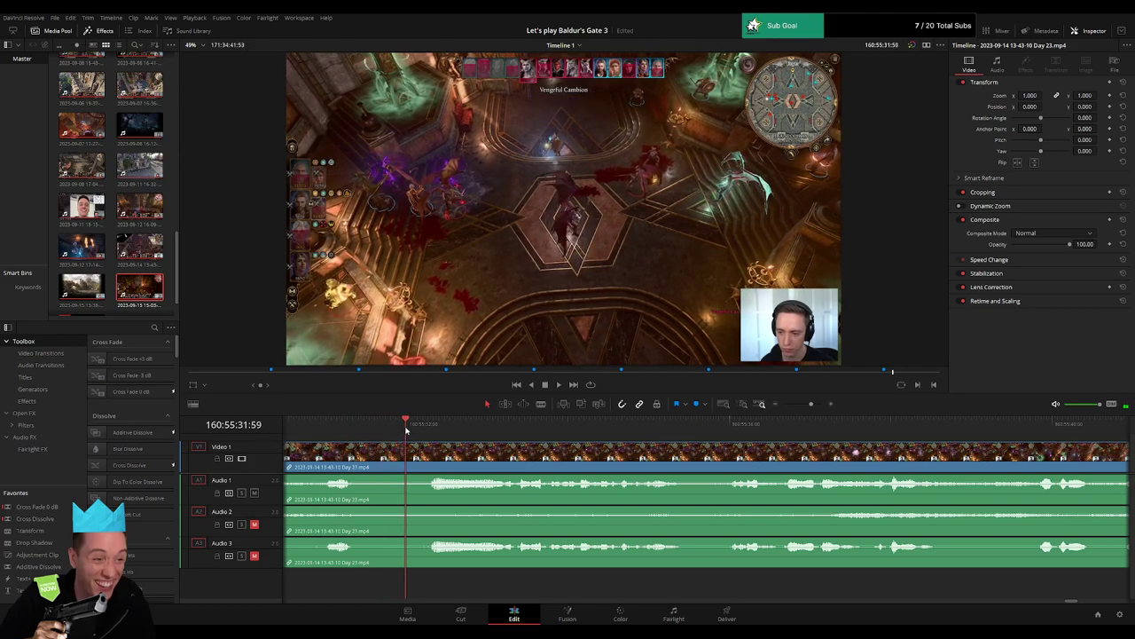
pyautogui.click(805, 405)
pyautogui.moveTo(491, 459); pyautogui.dragTo(710, 462)
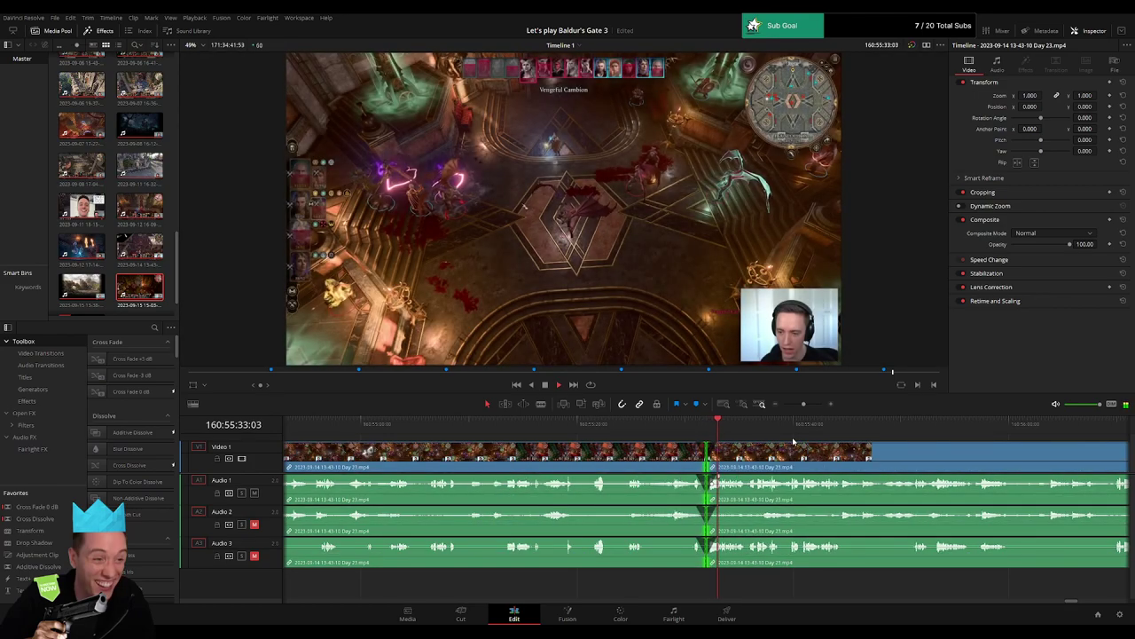
# Play and skim the combat footage following the cut, from about 160:55:33 to 160:55:58.
pyautogui.press('space')
pyautogui.moveTo(819, 444); pyautogui.dragTo(642, 439)
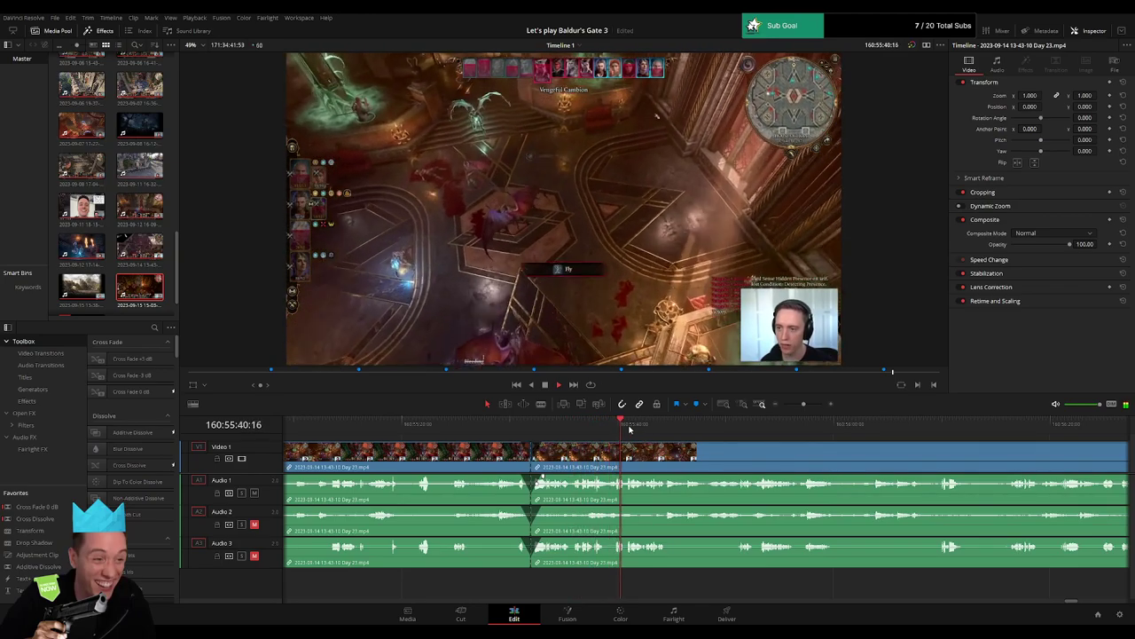
pyautogui.click(660, 429)
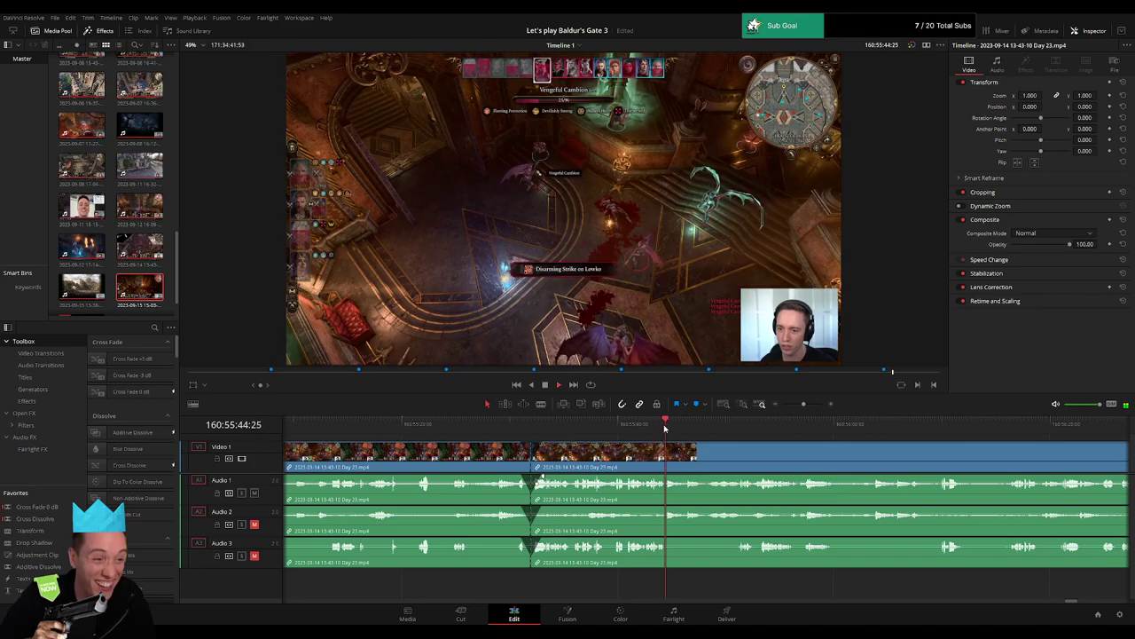
pyautogui.click(693, 429)
pyautogui.click(742, 431)
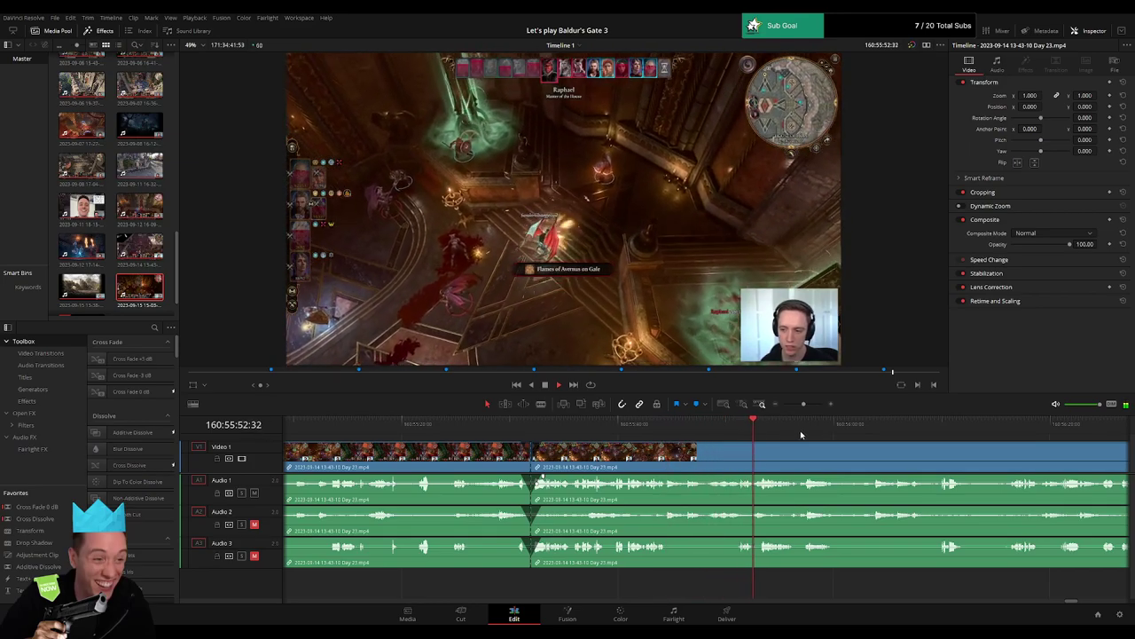
pyautogui.click(787, 425)
pyautogui.click(804, 422)
# Move the Day 23 video and audio after the 160:55:32:00 cut further along the timeline, leaving a gap between episodes.
pyautogui.moveTo(804, 405); pyautogui.dragTo(774, 410)
pyautogui.press('space')
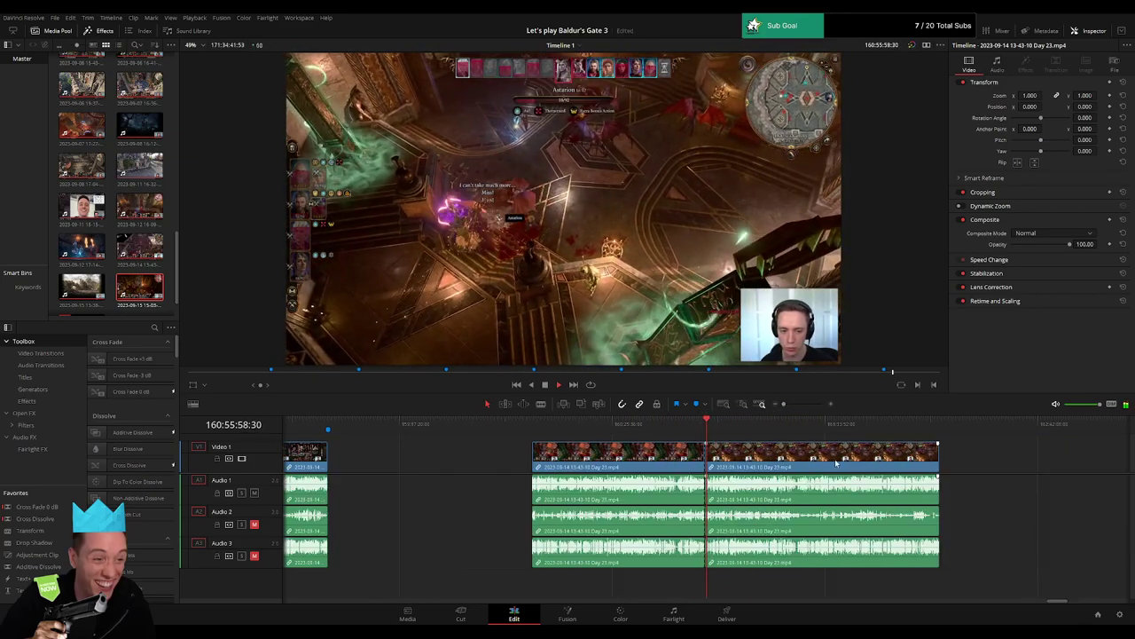
pyautogui.hscroll(4, 649, 453)
pyautogui.click(344, 424)
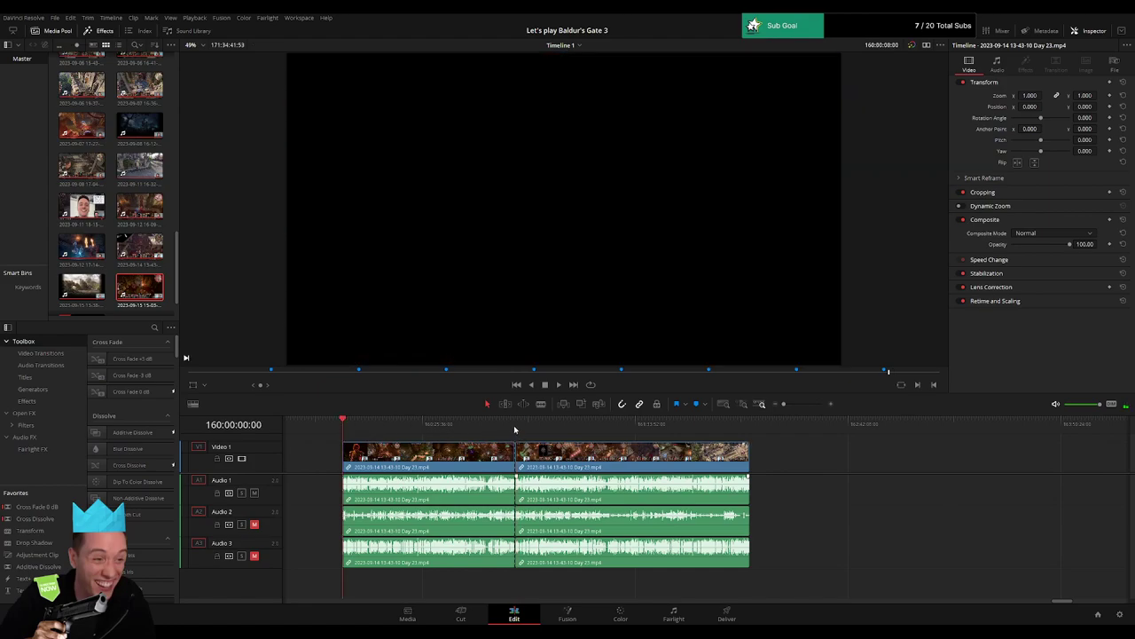
pyautogui.click(515, 429)
pyautogui.hscroll(3, 510, 448)
pyautogui.moveTo(492, 454); pyautogui.dragTo(792, 454)
pyautogui.click(532, 454)
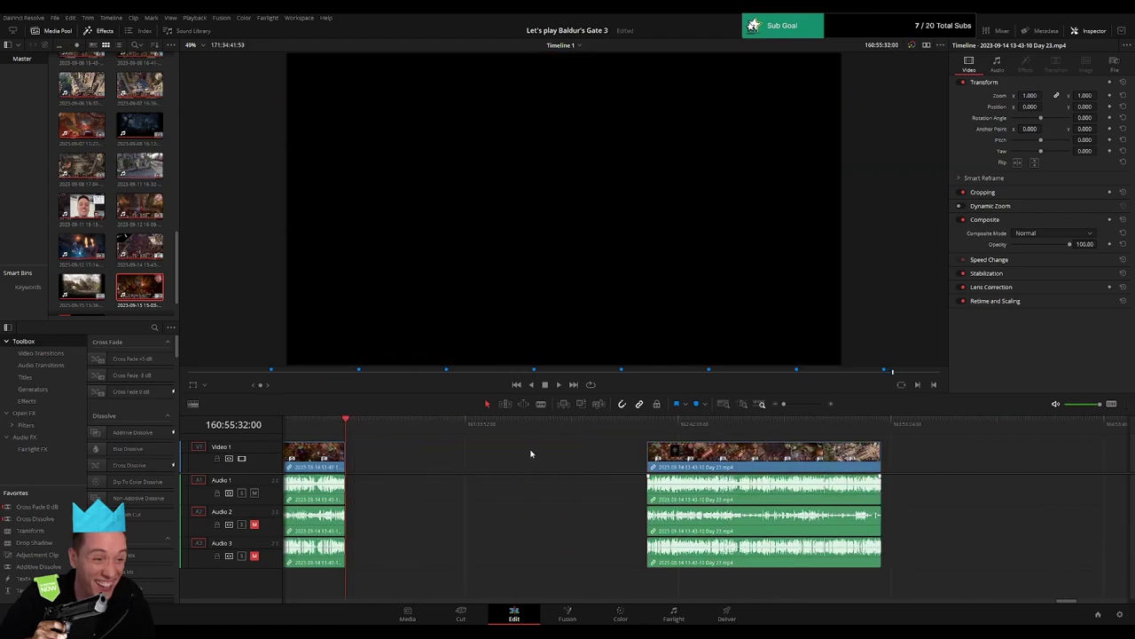
# Align the start of the separated Day 23 video and audio with 162:00:00:00.
pyautogui.click(530, 453)
pyautogui.hscroll(-3, 532, 458)
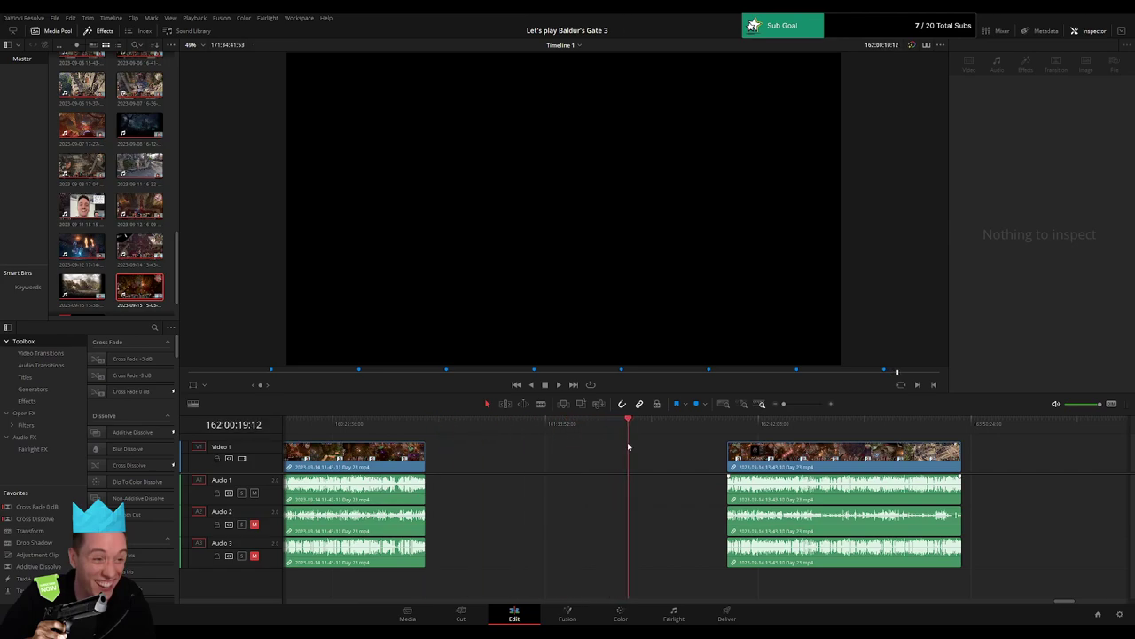
pyautogui.moveTo(783, 404); pyautogui.dragTo(791, 404)
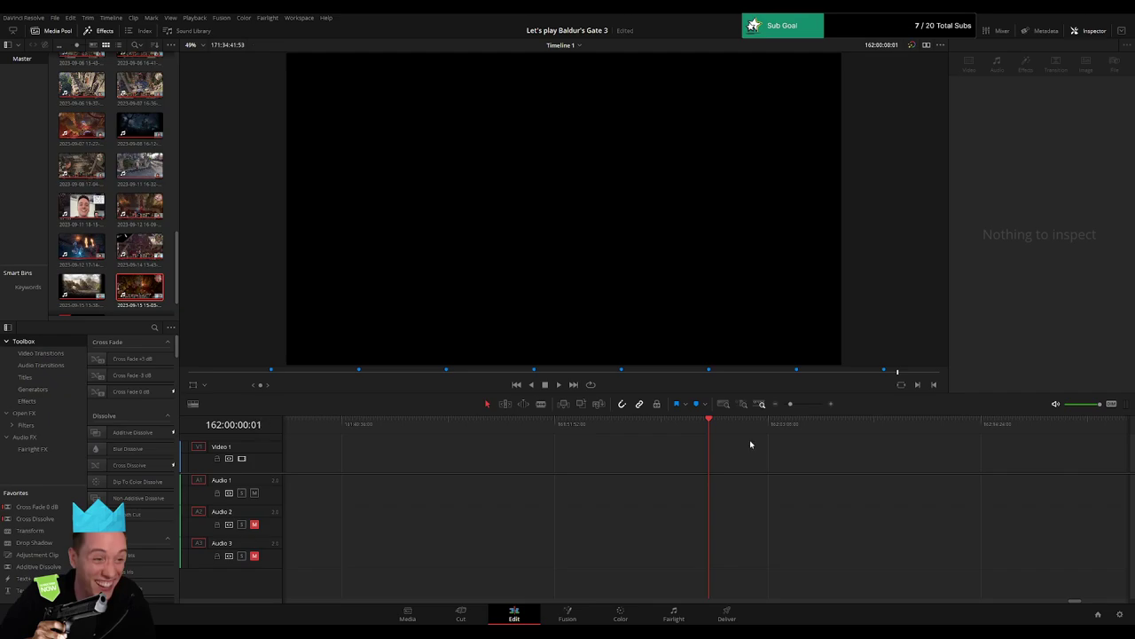
pyautogui.moveTo(790, 406); pyautogui.dragTo(783, 404)
pyautogui.hscroll(5, 751, 448)
pyautogui.moveTo(614, 462); pyautogui.dragTo(523, 460)
# Play back the opening of the moved Day 23 episode from 162:00:00:00.
pyautogui.press('space')
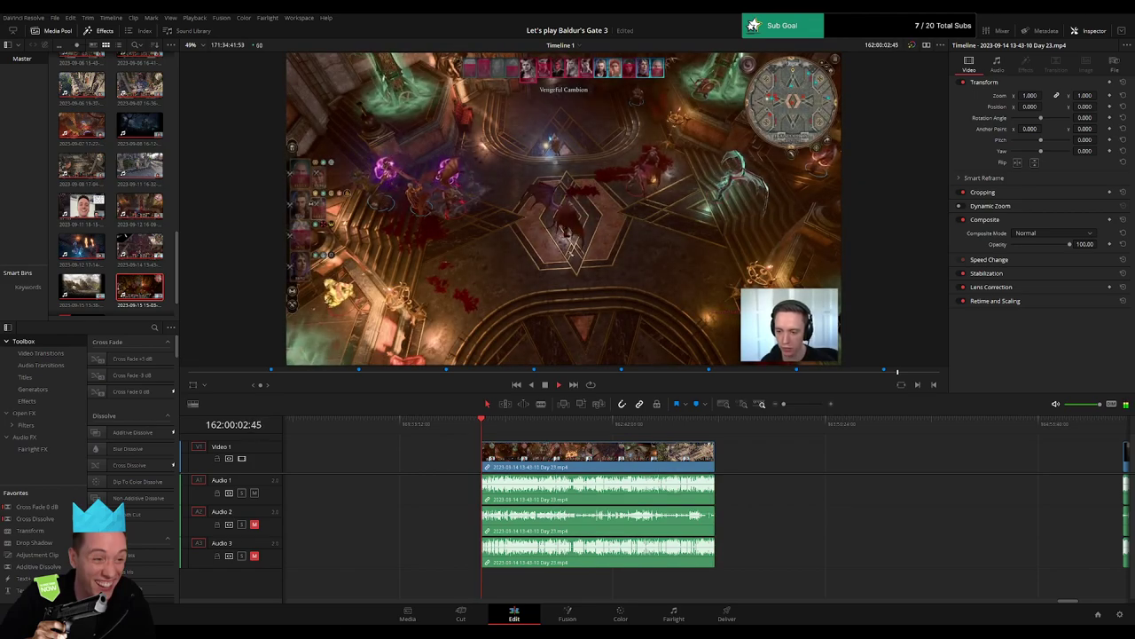
pyautogui.click(459, 469)
pyautogui.click(456, 467)
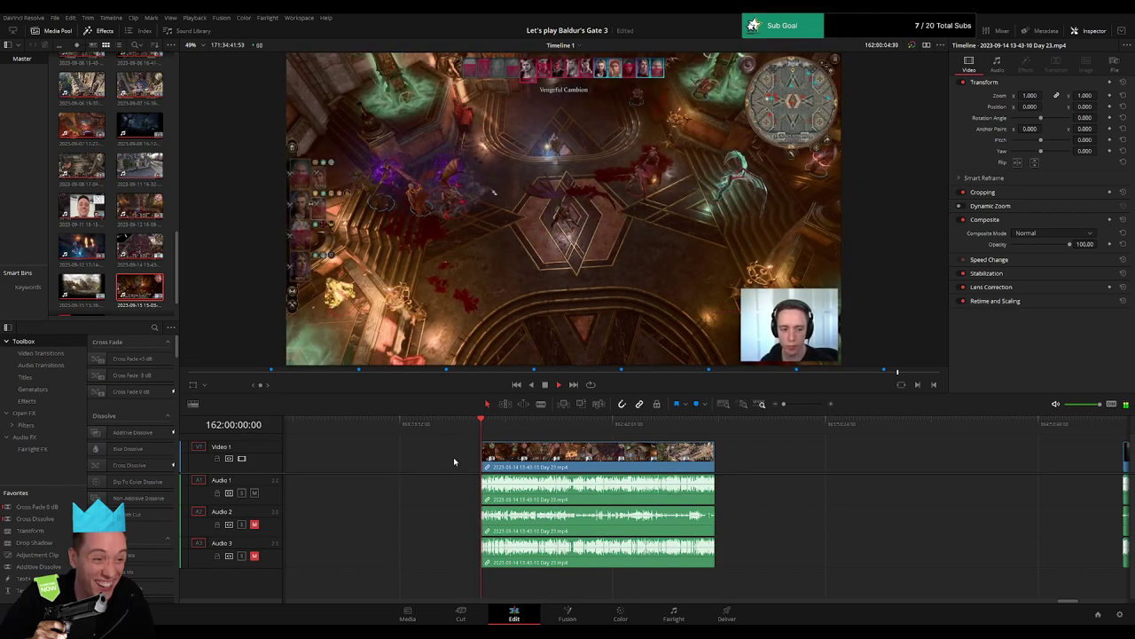
# Find a pause in speech in the basement scene and split the Day 23 video and audio at 162:56:01:30.
pyautogui.hscroll(4, 385, 468)
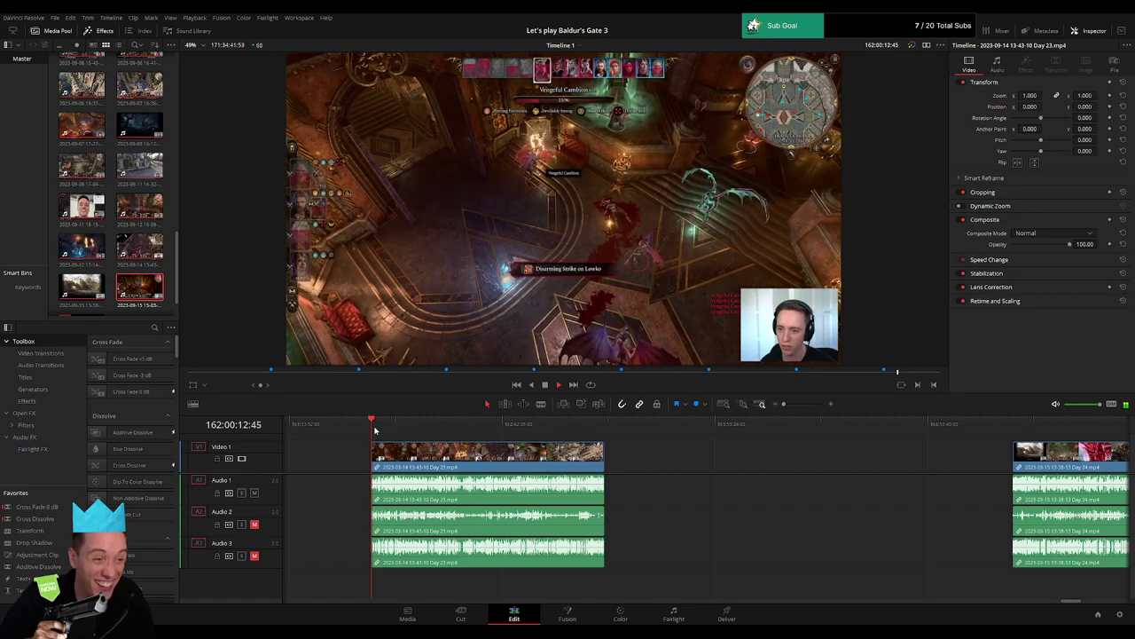
pyautogui.moveTo(374, 430); pyautogui.dragTo(544, 430)
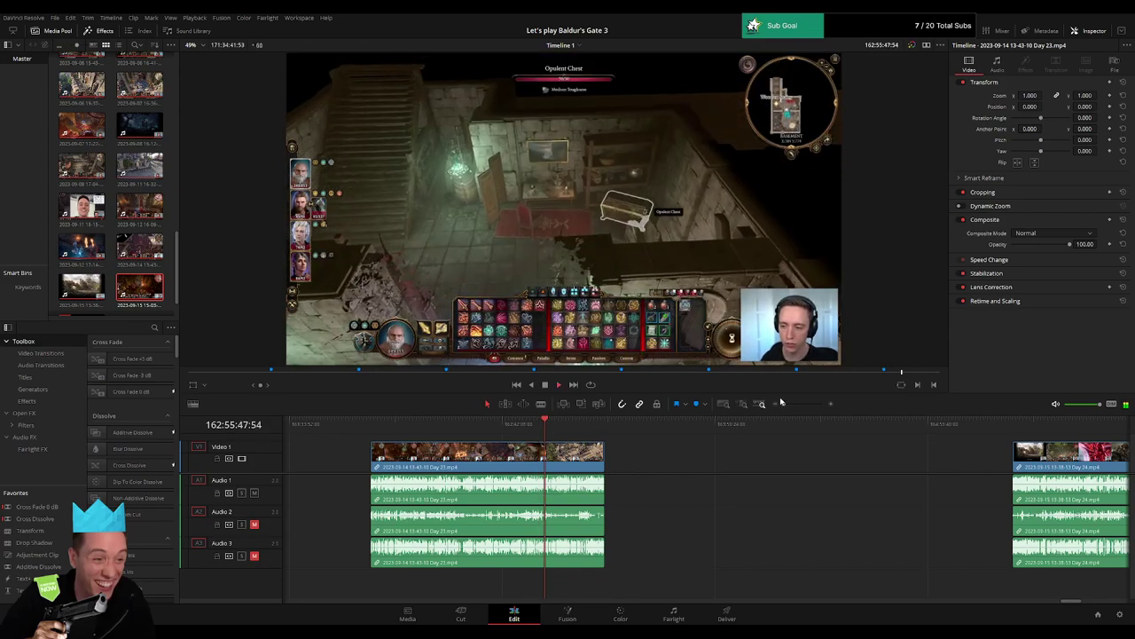
pyautogui.moveTo(782, 402); pyautogui.dragTo(814, 424)
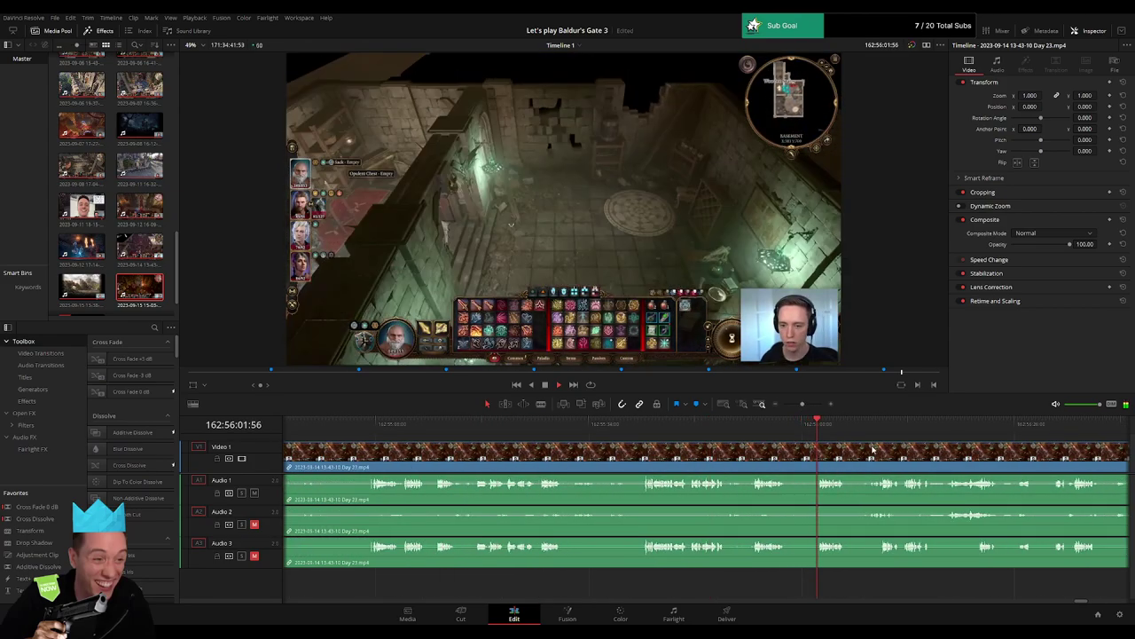
pyautogui.moveTo(873, 449); pyautogui.dragTo(603, 431)
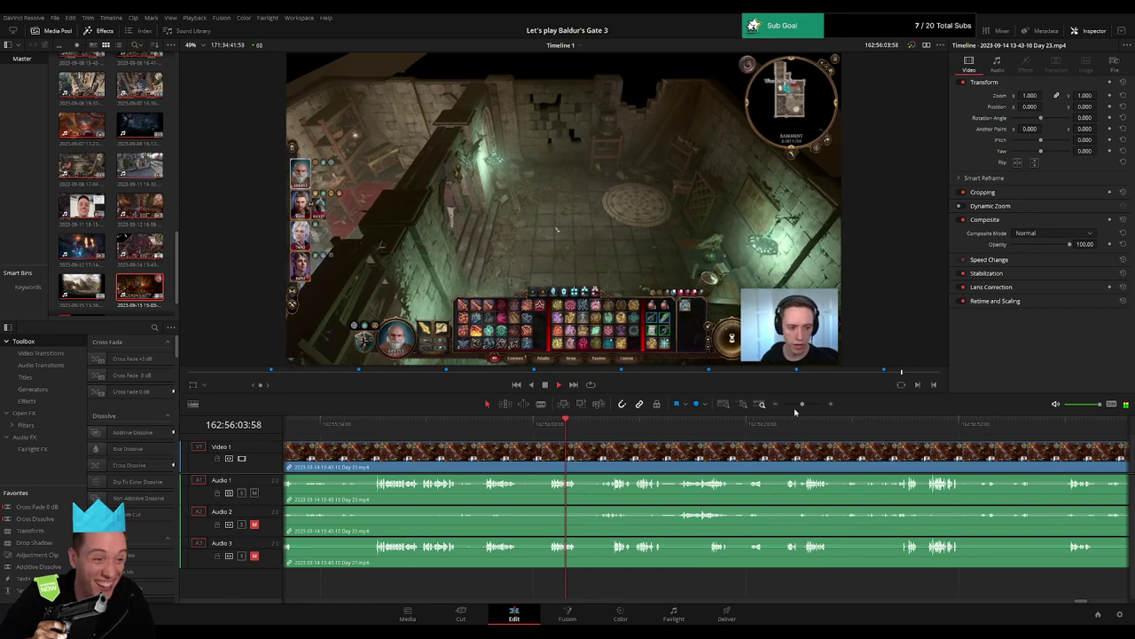
pyautogui.click(576, 432)
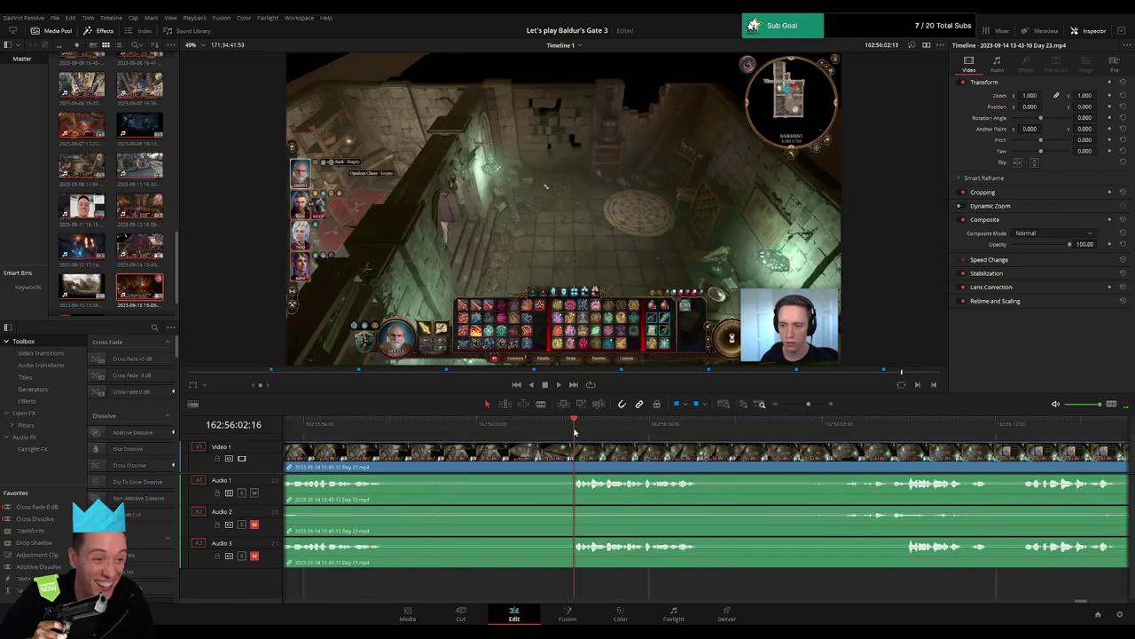
pyautogui.moveTo(575, 432); pyautogui.dragTo(542, 432)
pyautogui.click(551, 460)
pyautogui.press('a')
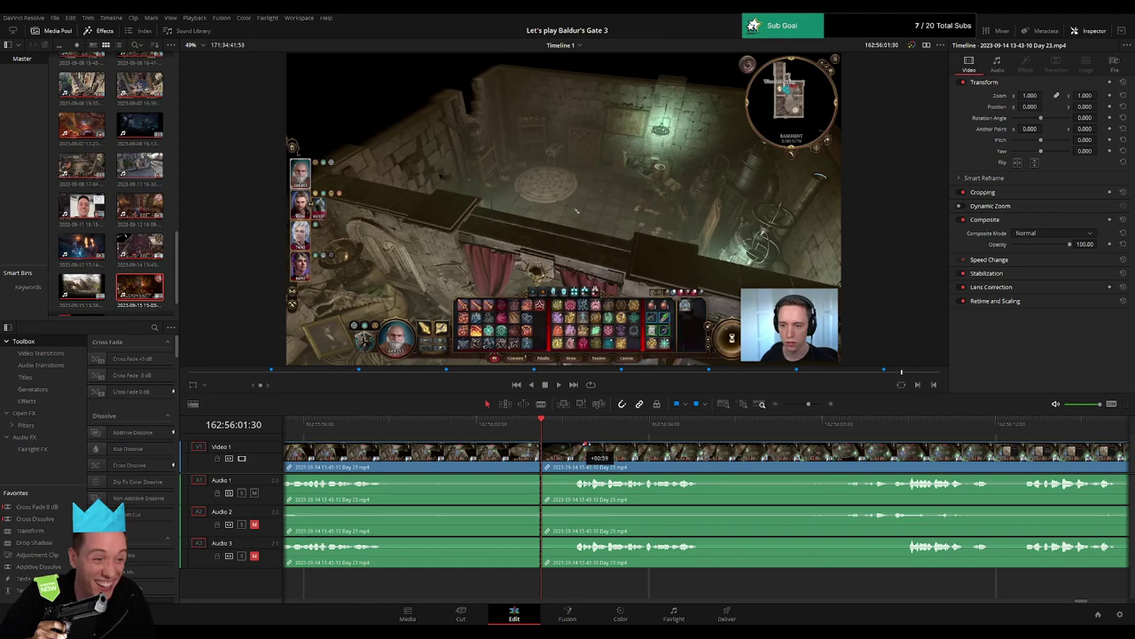
# Fade the video and all three audio tracks out and in by about one second around the 162:56:01:30 cut.
pyautogui.moveTo(585, 444); pyautogui.dragTo(586, 443)
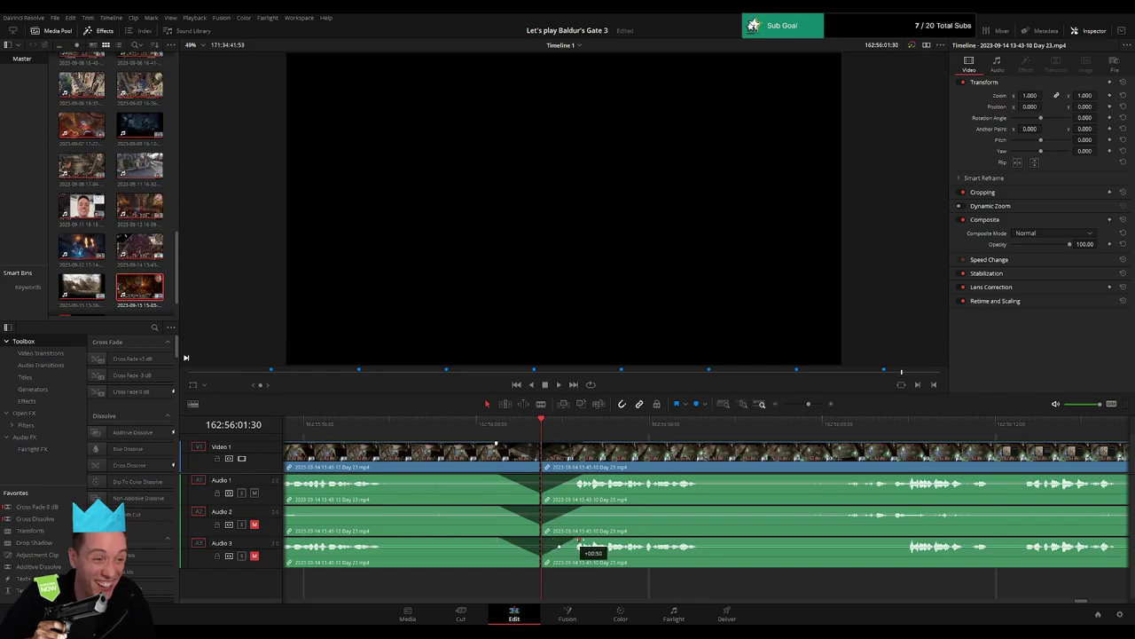
pyautogui.moveTo(535, 441); pyautogui.dragTo(892, 427)
pyautogui.press('space')
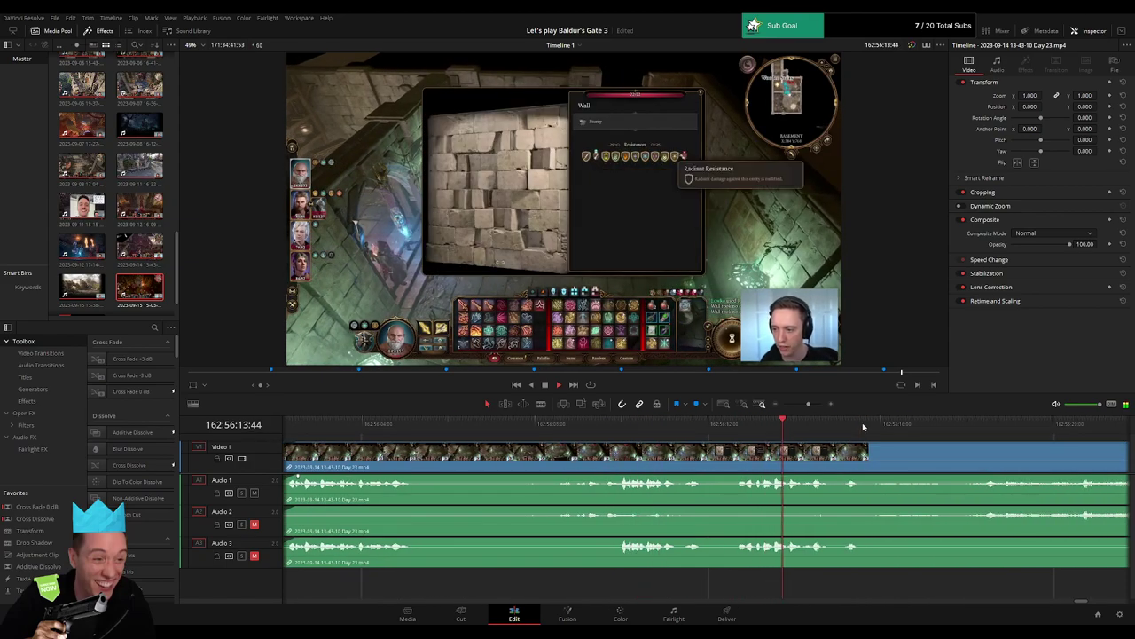
# Check the basement footage between about 162:56:13 and 162:56:49 for a better episode break.
pyautogui.click(985, 424)
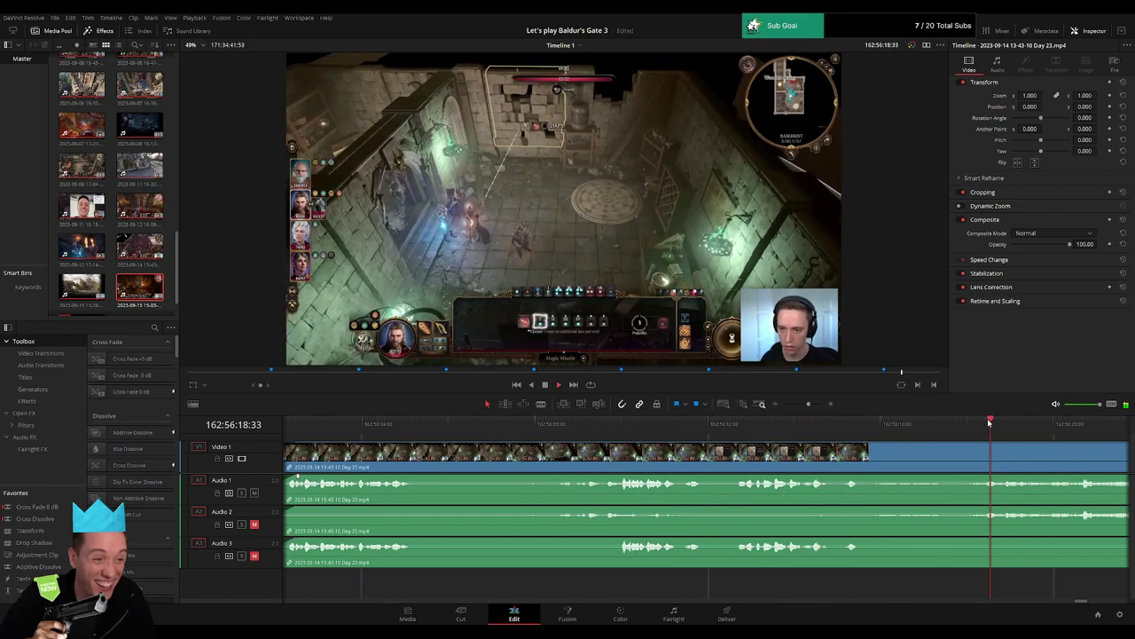
pyautogui.moveTo(808, 404); pyautogui.dragTo(814, 432)
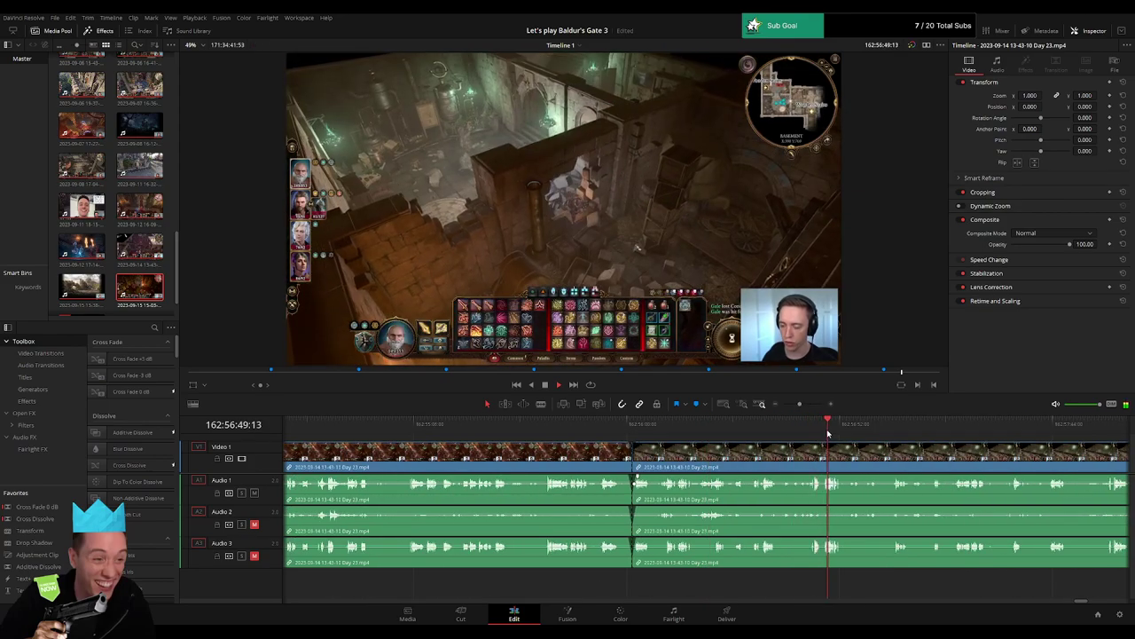
pyautogui.click(803, 430)
pyautogui.moveTo(799, 404); pyautogui.dragTo(804, 407)
pyautogui.click(560, 432)
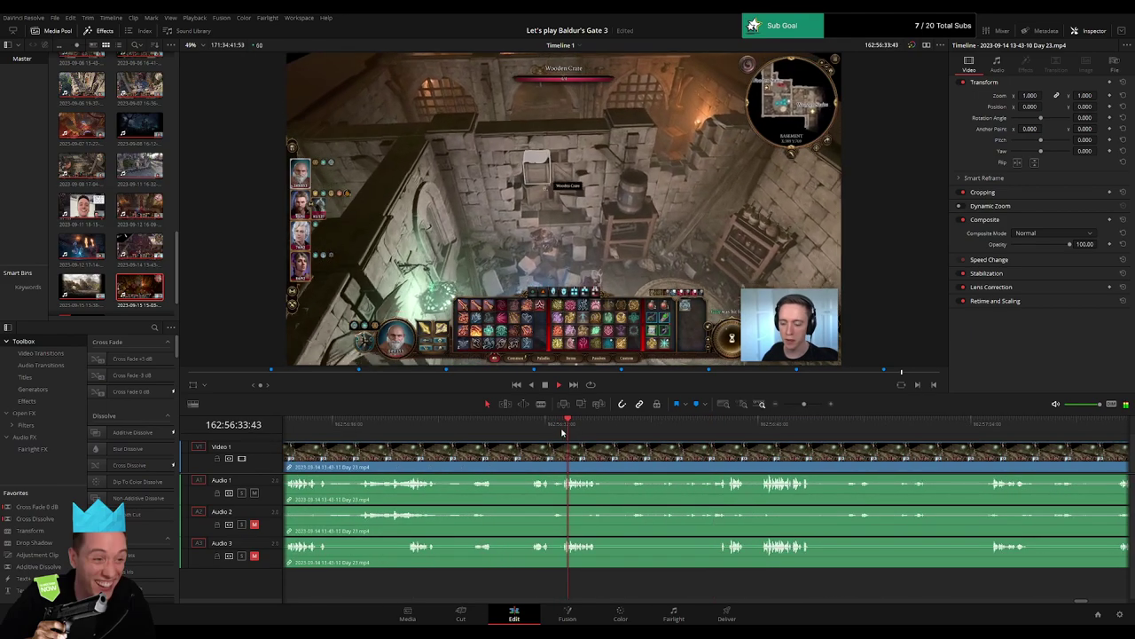
pyautogui.click(751, 430)
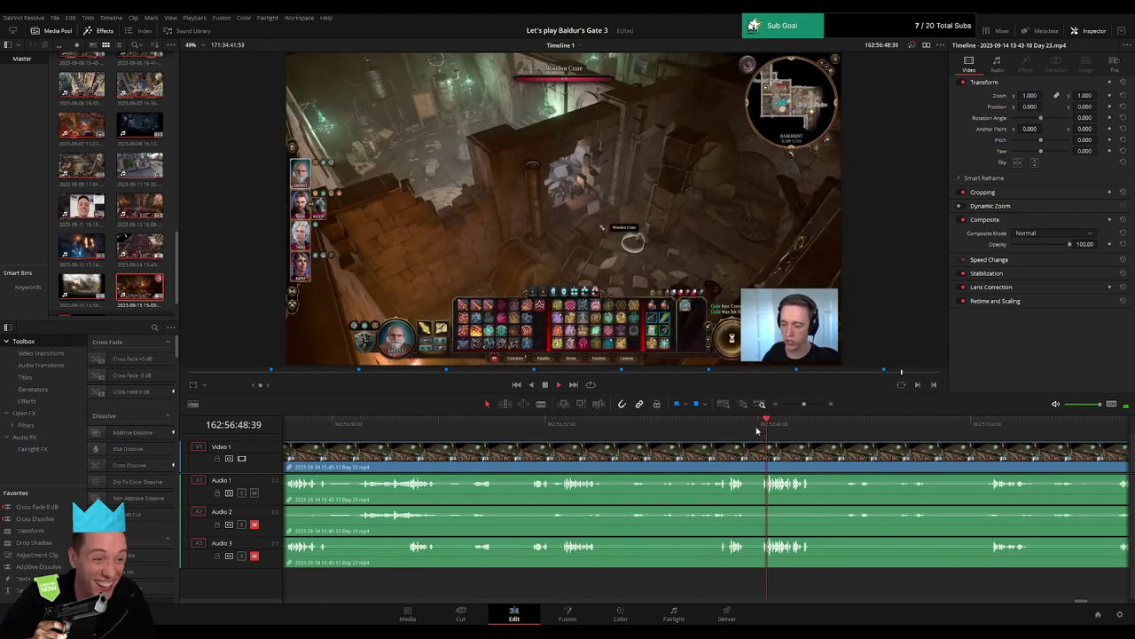
pyautogui.click(728, 429)
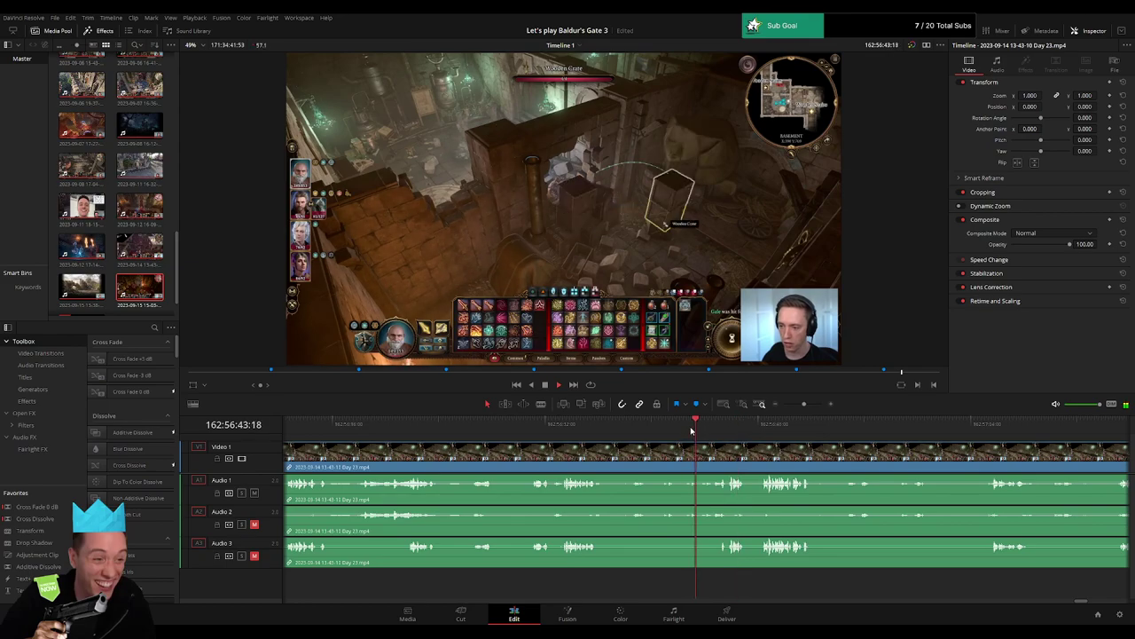
pyautogui.click(658, 429)
pyautogui.click(633, 430)
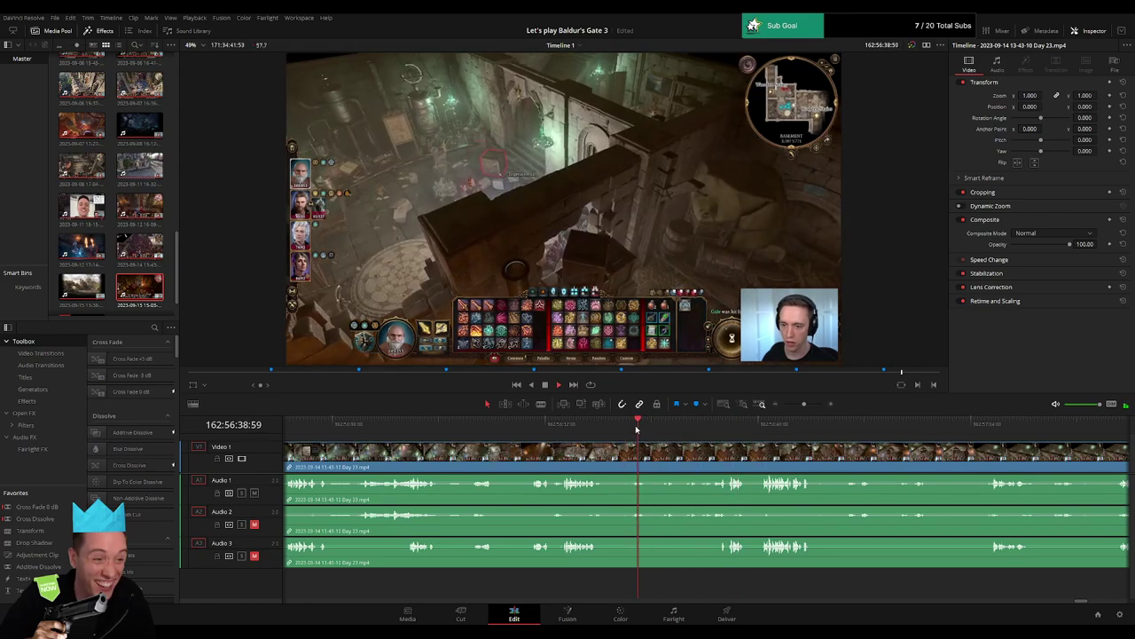
pyautogui.click(599, 429)
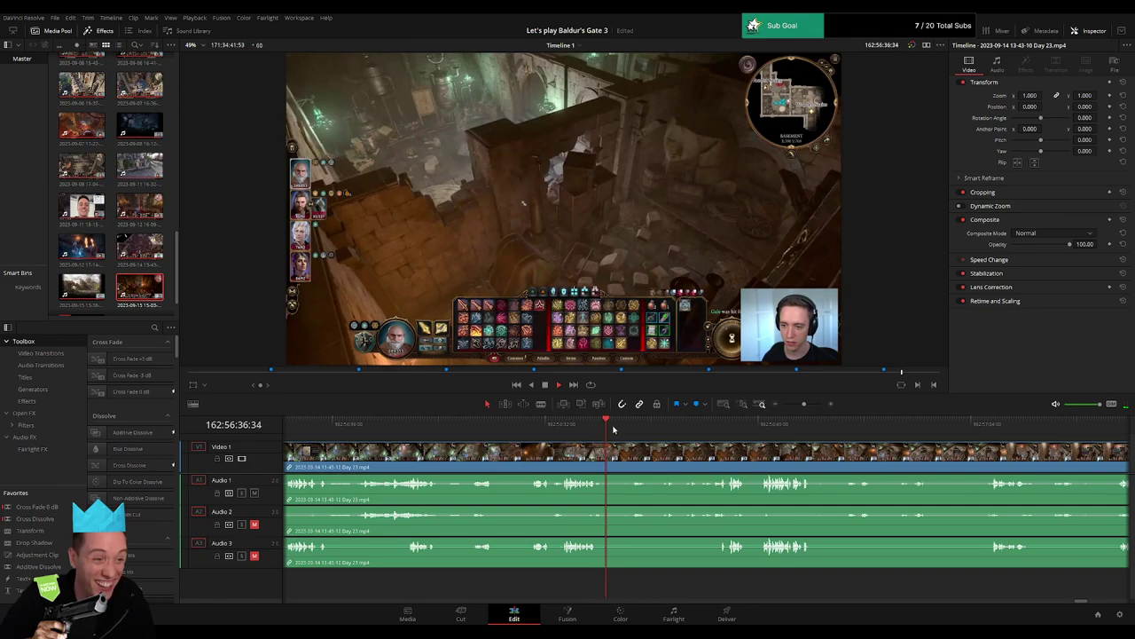
pyautogui.click(629, 430)
# Check the Day 23 basement footage between about 162:57:06 and 162:57:58 for a better episode break.
pyautogui.click(1011, 427)
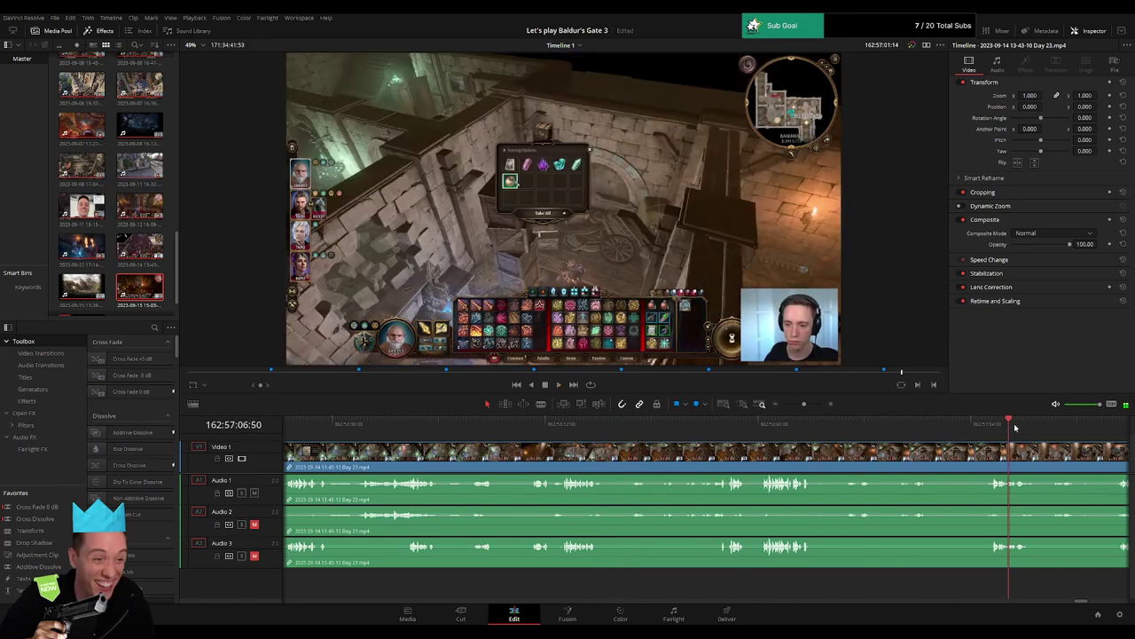
pyautogui.moveTo(804, 405); pyautogui.dragTo(800, 405)
pyautogui.click(760, 427)
pyautogui.click(769, 429)
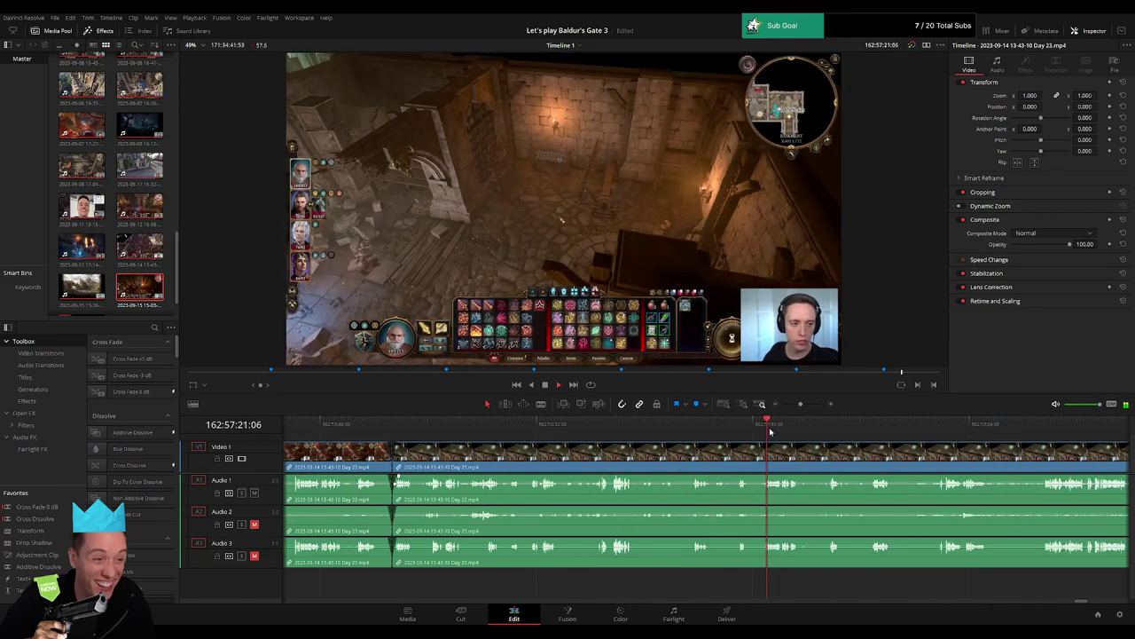
pyautogui.click(831, 429)
pyautogui.click(880, 430)
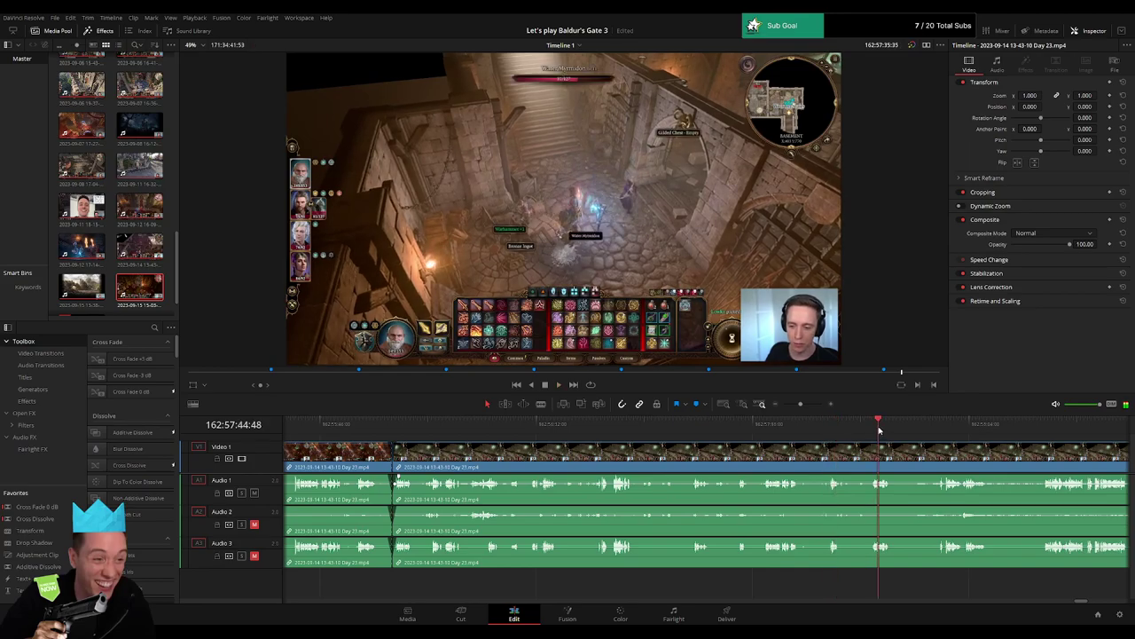
pyautogui.click(948, 426)
pyautogui.hscroll(3, 787, 435)
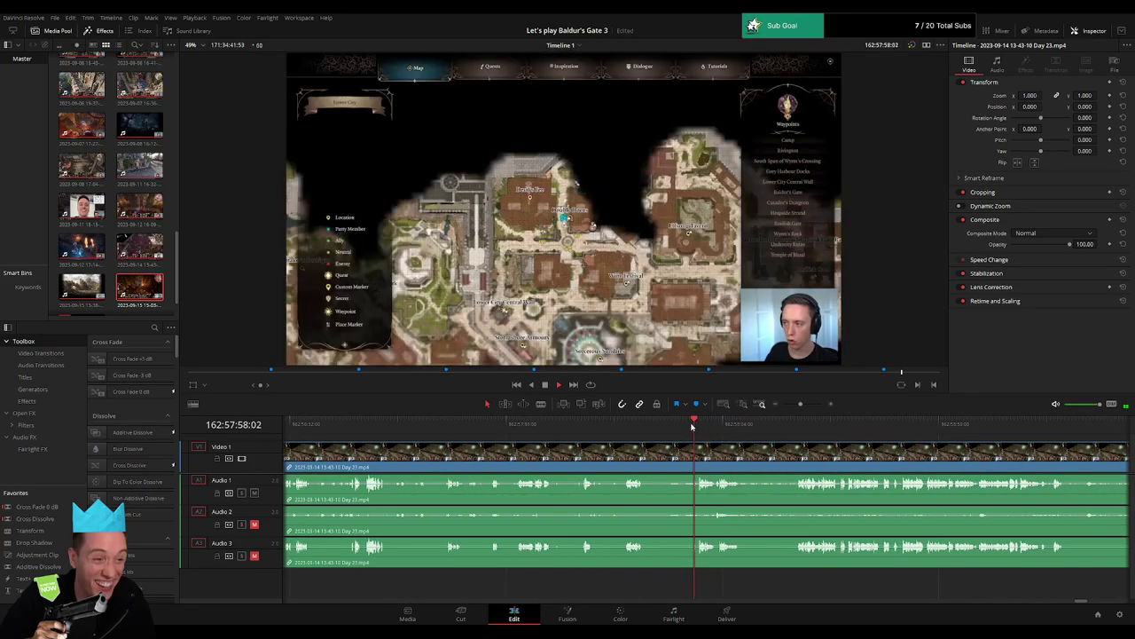
# Roll the faded Day 23 cut on the video and audio tracks to the black loading screen at 162:57:55:30.
pyautogui.moveTo(801, 404); pyautogui.dragTo(807, 404)
pyautogui.click(633, 426)
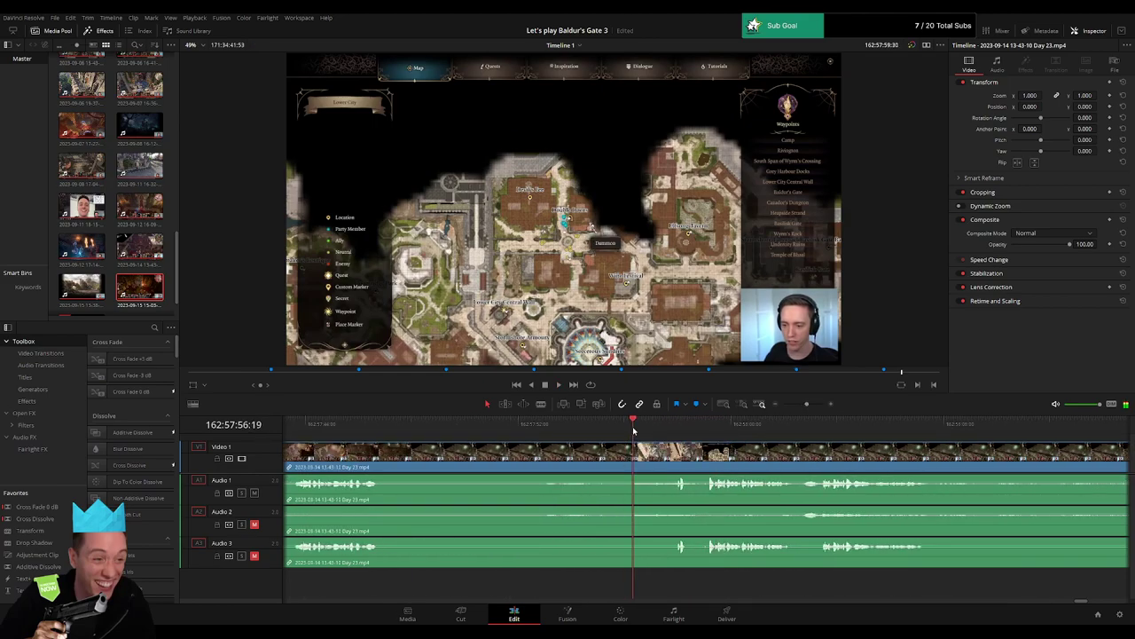
pyautogui.moveTo(633, 430); pyautogui.dragTo(624, 429)
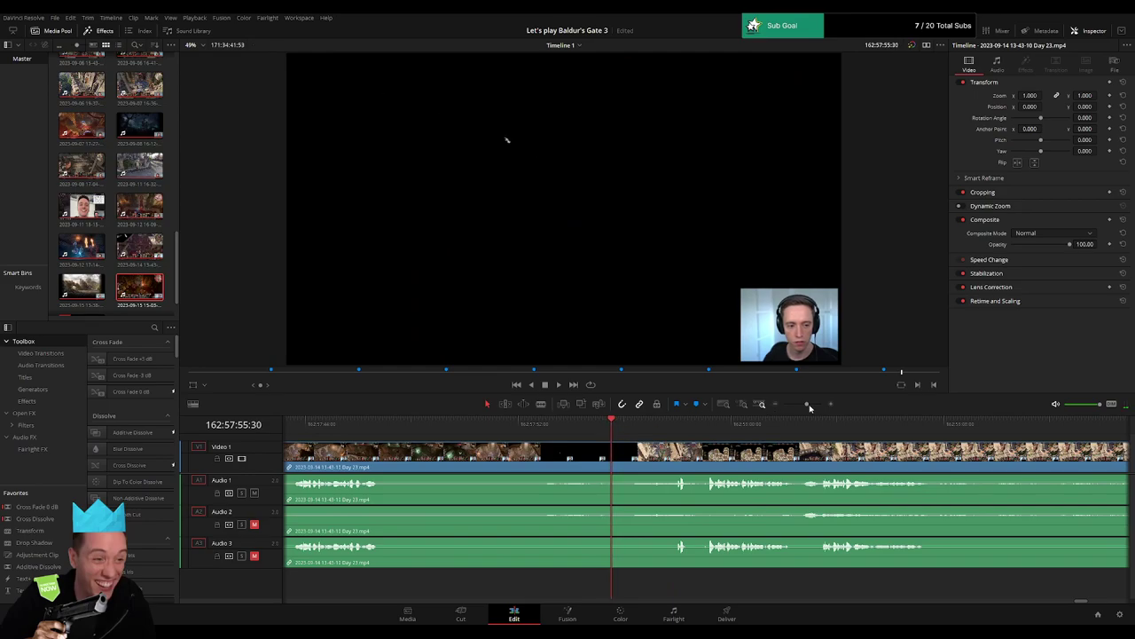
pyautogui.moveTo(810, 407)
pyautogui.mouseDown()
pyautogui.moveTo(783, 411)
pyautogui.moveTo(799, 406)
pyautogui.mouseUp()
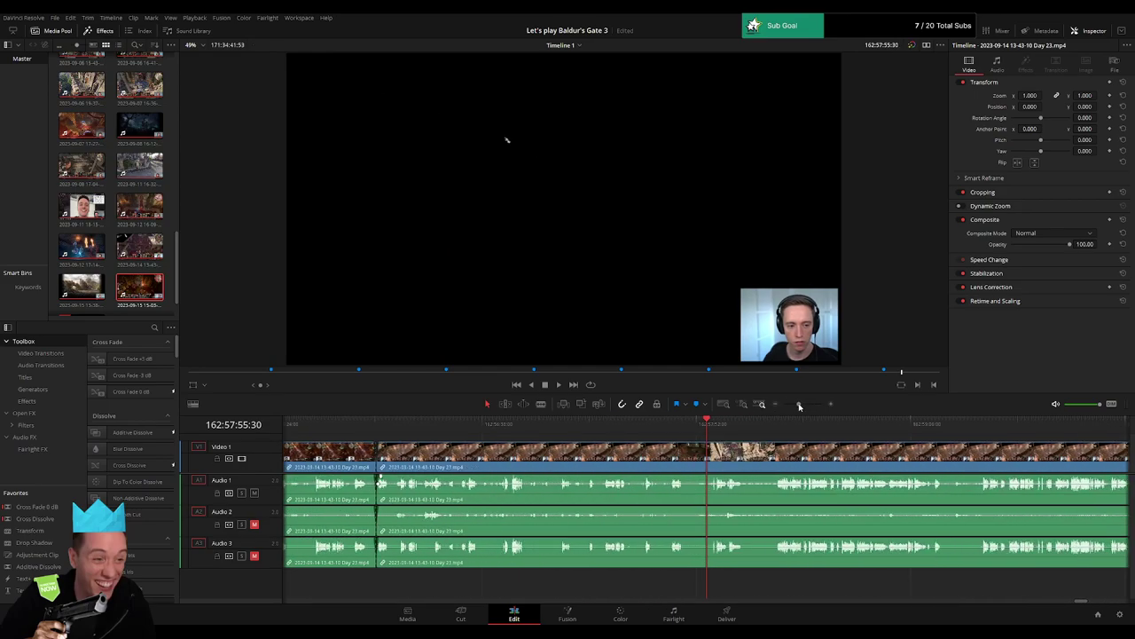
pyautogui.moveTo(377, 458); pyautogui.dragTo(708, 458)
pyautogui.press('space')
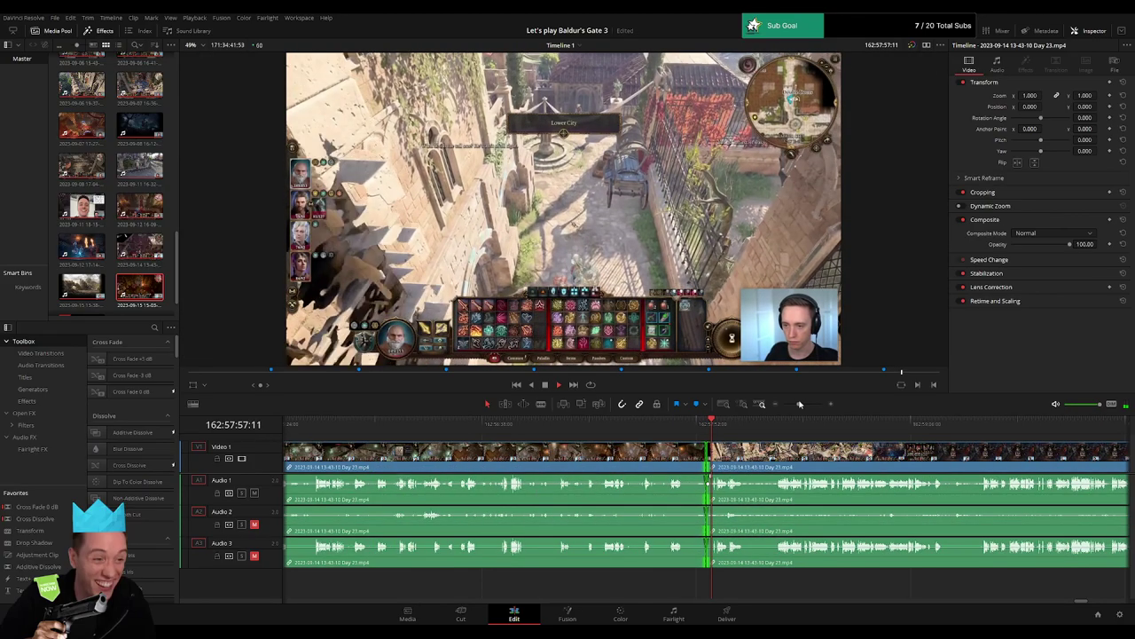
# Play back the moved Day 23 cut and check the Lower City footage after it, up to about 162:58:23.
pyautogui.moveTo(800, 404); pyautogui.dragTo(809, 404)
pyautogui.click(555, 427)
pyautogui.press('space')
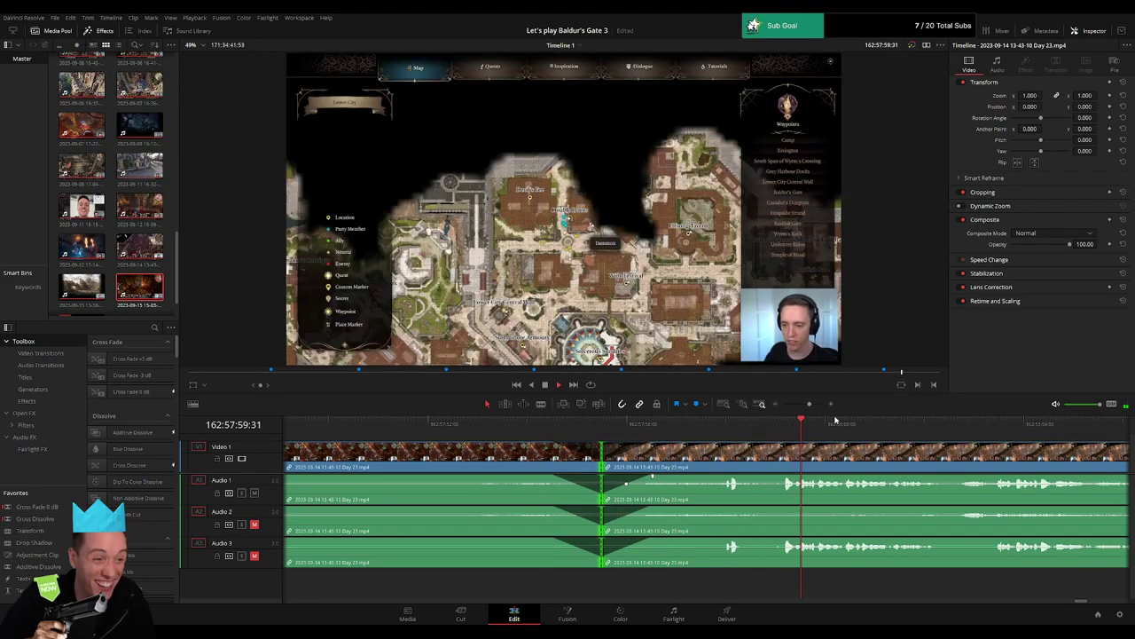
pyautogui.moveTo(806, 405); pyautogui.dragTo(803, 407)
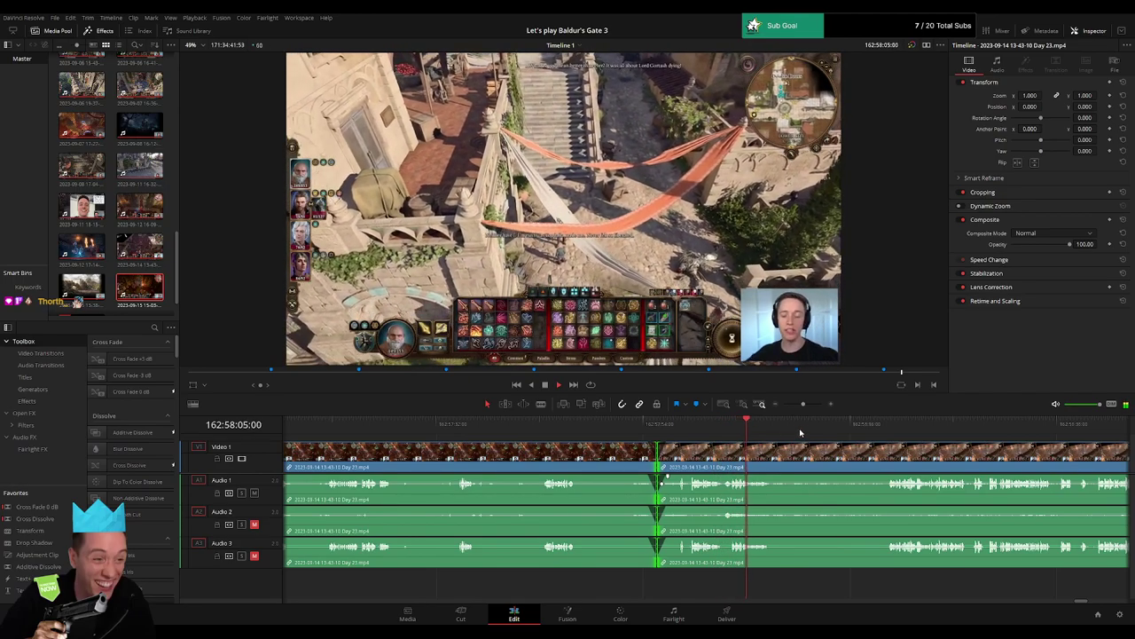
pyautogui.click(857, 430)
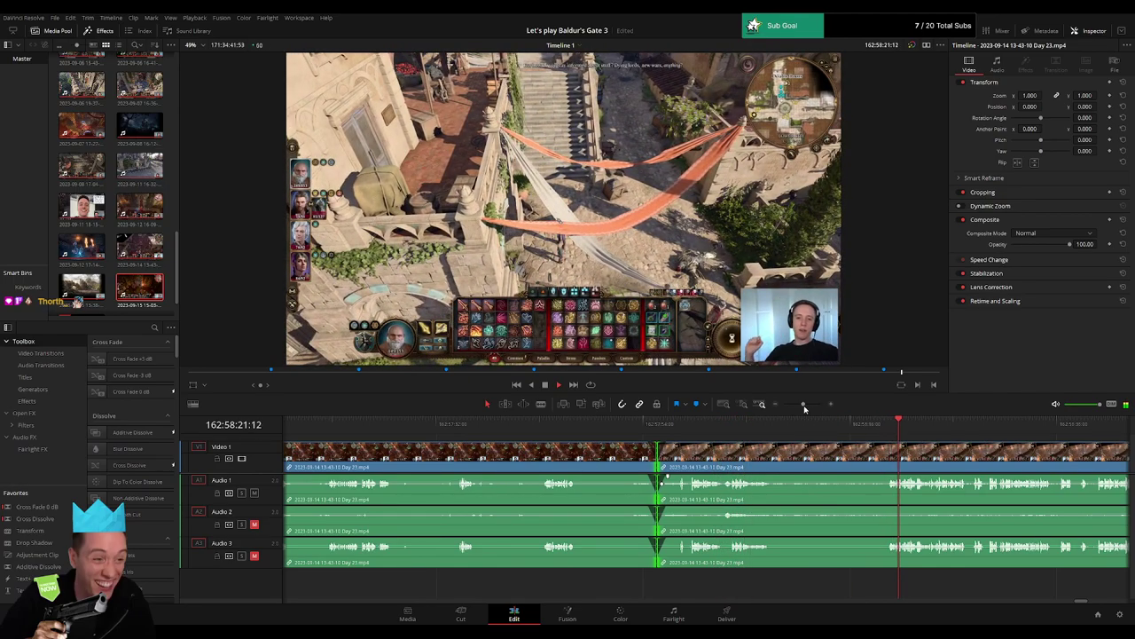
pyautogui.moveTo(804, 408); pyautogui.dragTo(800, 406)
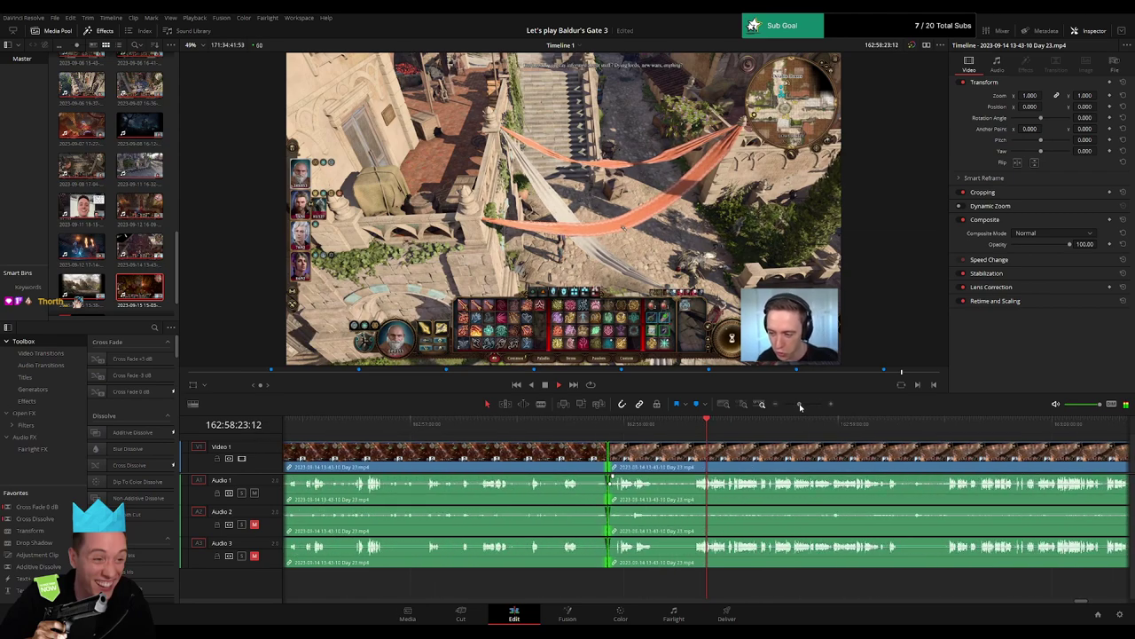
pyautogui.moveTo(924, 431); pyautogui.dragTo(760, 438)
# Review the basement footage before the cut, going back to about 162:55:08, for an earlier episode break.
pyautogui.click(371, 431)
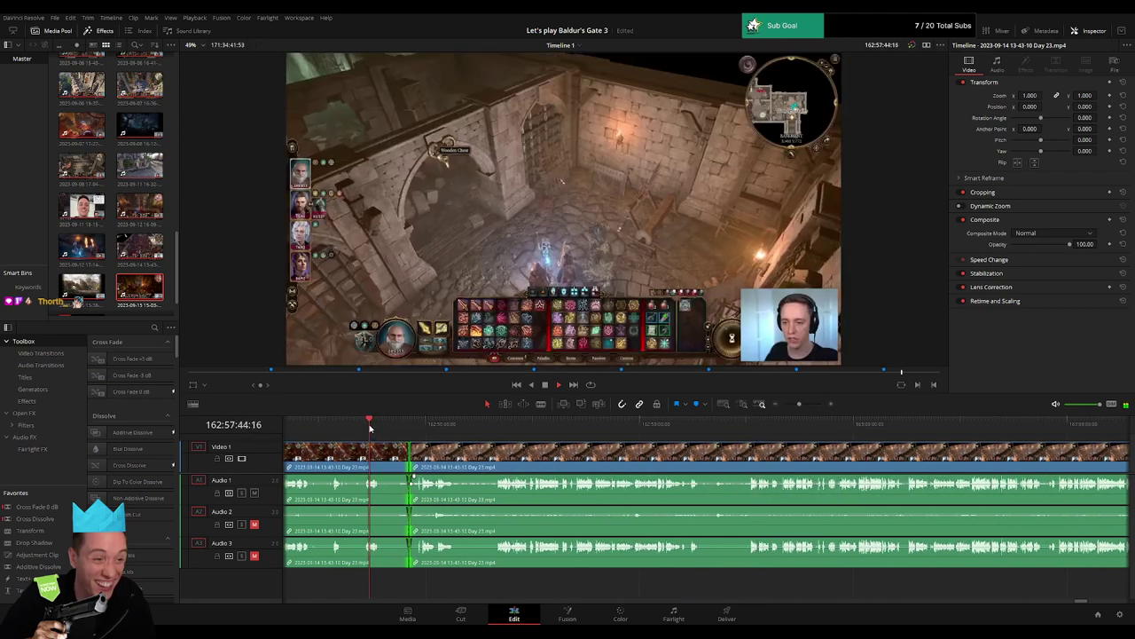
pyautogui.moveTo(399, 438); pyautogui.dragTo(752, 441)
pyautogui.moveTo(417, 431); pyautogui.dragTo(371, 436)
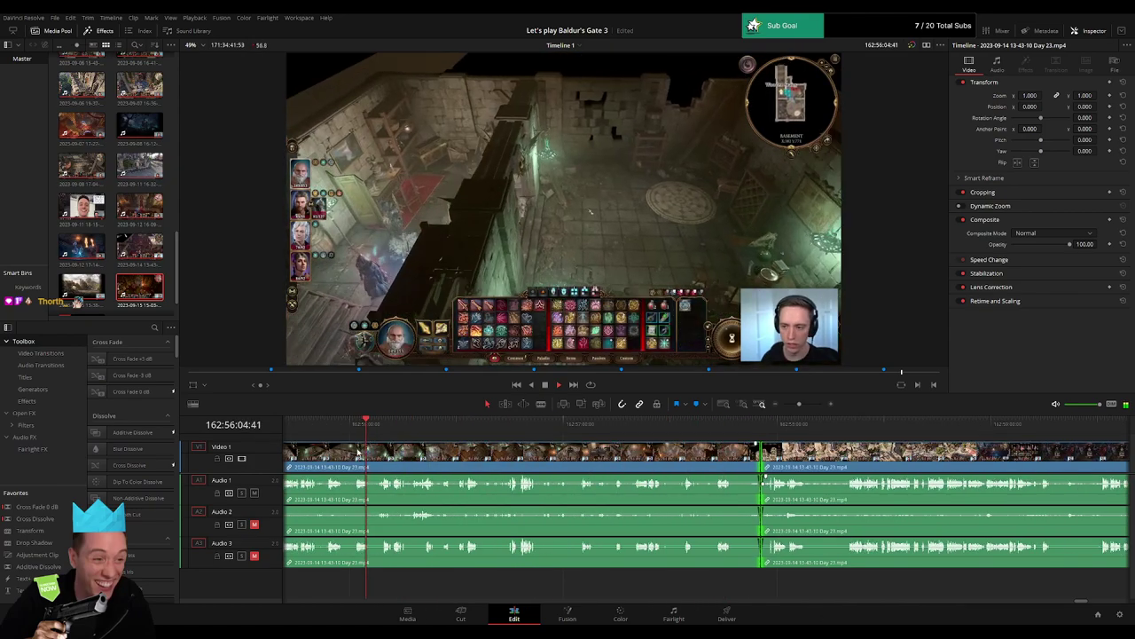
pyautogui.press('space')
pyautogui.moveTo(496, 433); pyautogui.dragTo(502, 433)
pyautogui.moveTo(663, 432); pyautogui.dragTo(617, 426)
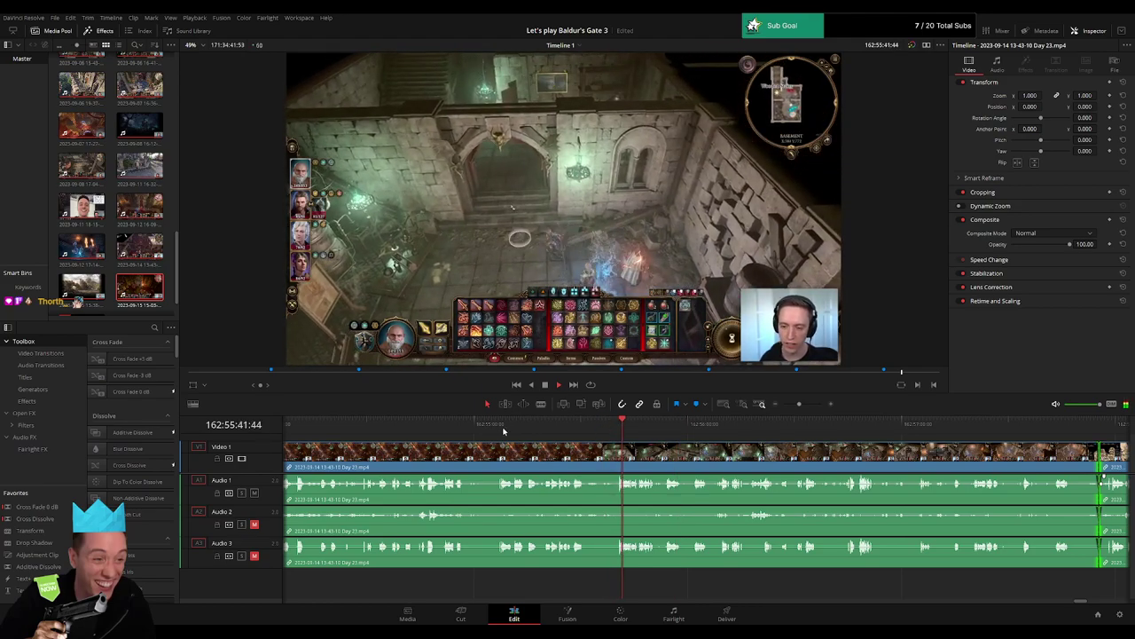
pyautogui.click(503, 431)
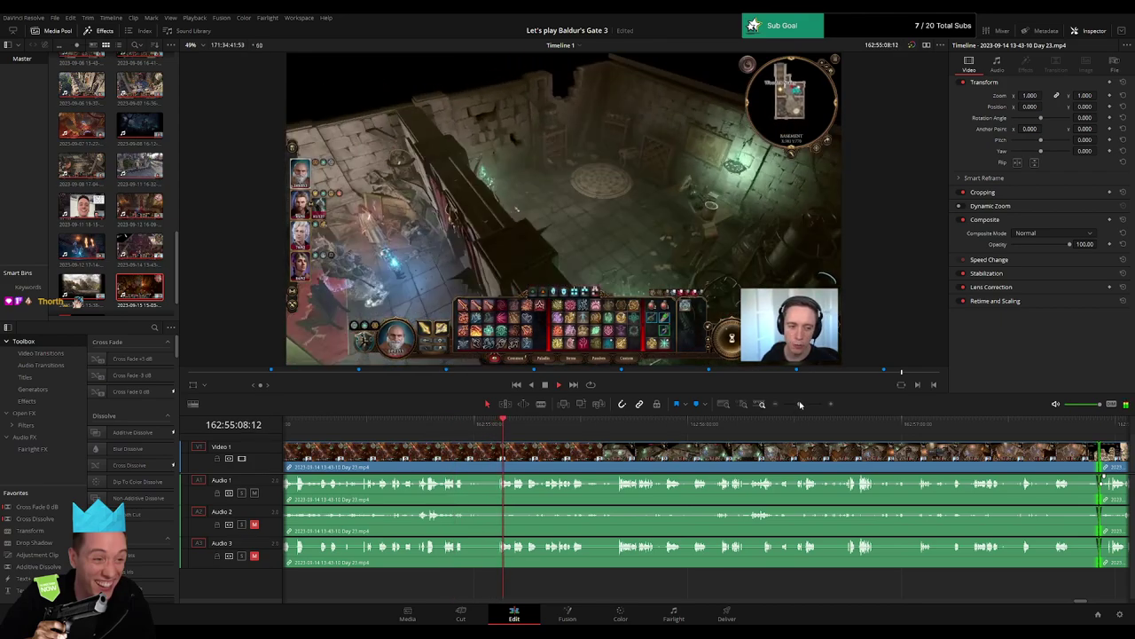
# Find the pause in the basement scene at 162:55:07:00 and roll the faded Day 23 cut to it.
pyautogui.moveTo(798, 404); pyautogui.dragTo(806, 404)
pyautogui.moveTo(674, 427)
pyautogui.mouseDown()
pyautogui.moveTo(643, 424)
pyautogui.moveTo(674, 427)
pyautogui.moveTo(656, 424)
pyautogui.mouseUp()
pyautogui.moveTo(806, 403); pyautogui.dragTo(794, 405)
pyautogui.moveTo(830, 457); pyautogui.dragTo(708, 456)
# Move the remaining Day 23 clip after the cut along the timeline so it butts against the start of the Day 24 clip.
pyautogui.moveTo(795, 404); pyautogui.dragTo(784, 404)
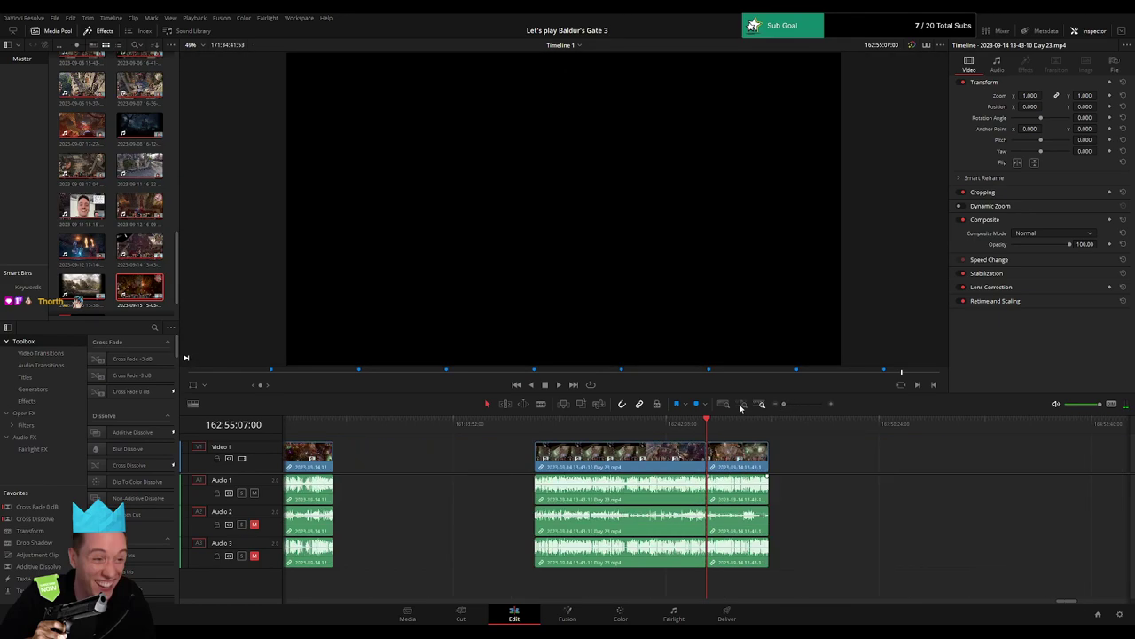
pyautogui.hscroll(2, 689, 466)
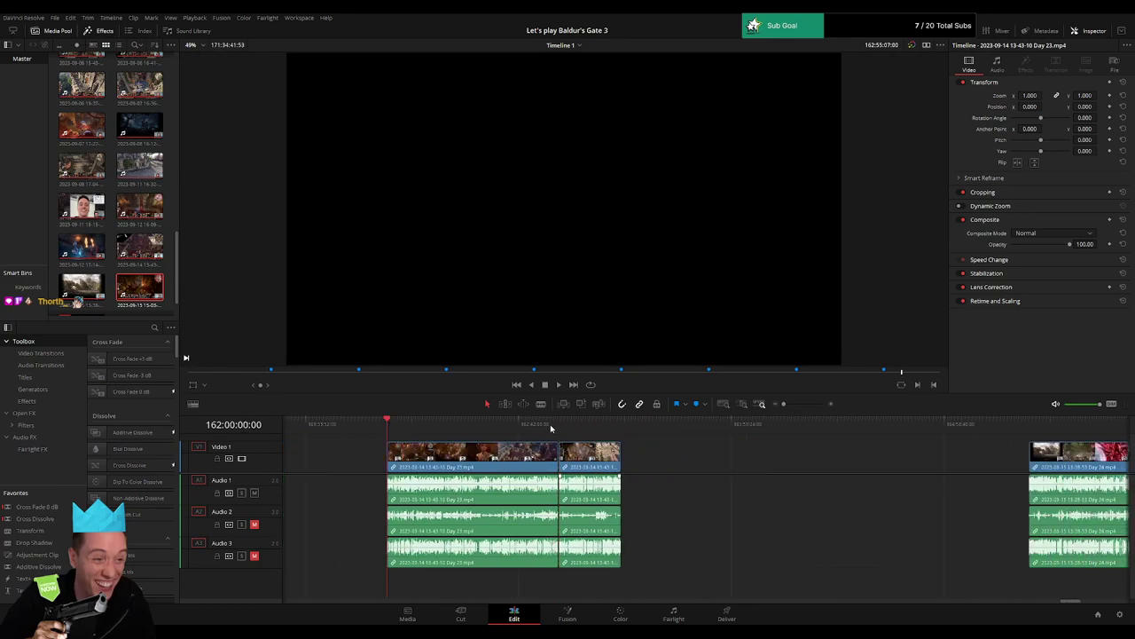
pyautogui.hscroll(4, 483, 460)
pyautogui.moveTo(470, 454); pyautogui.dragTo(878, 454)
pyautogui.click(717, 460)
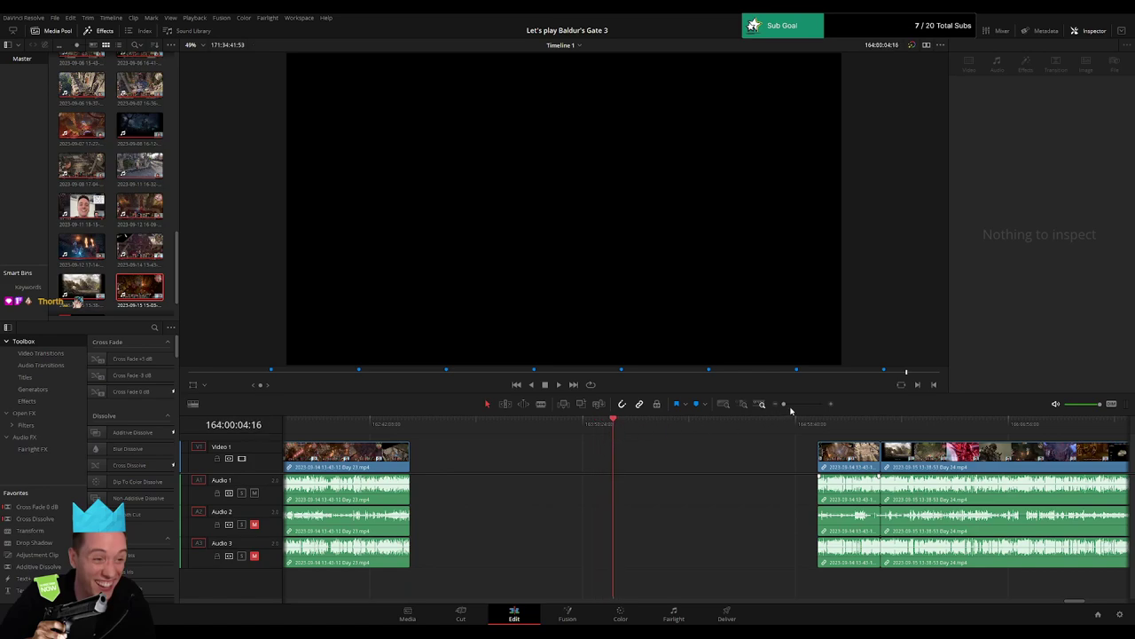
# Move the joined Day 23 and Day 24 clips together to start at 164:00:00:00 and play the opening.
pyautogui.click(790, 405)
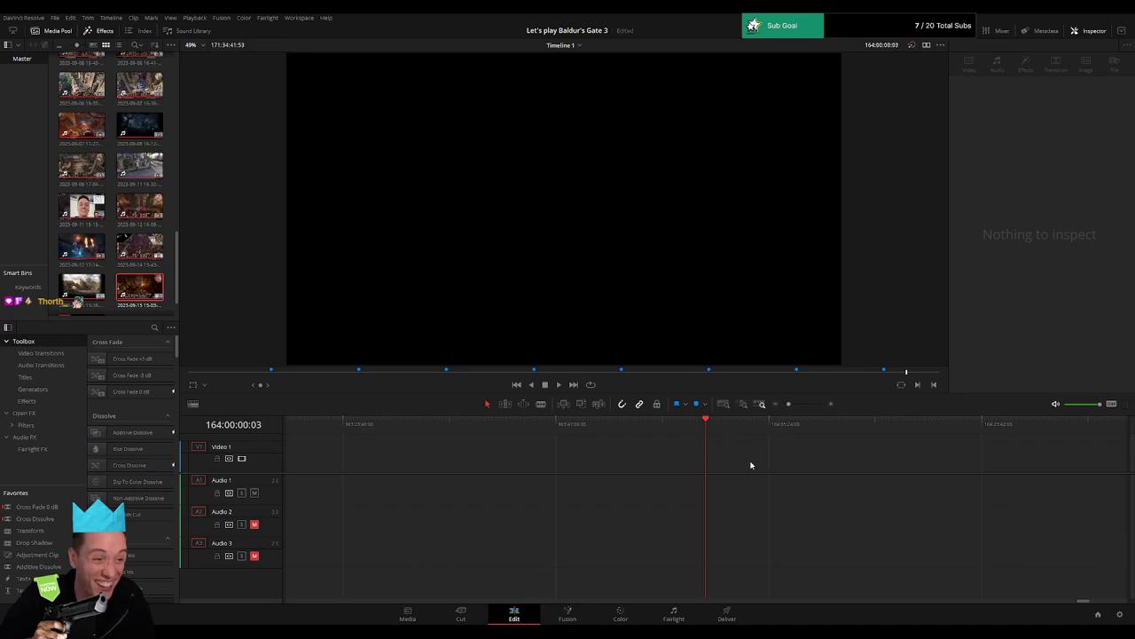
pyautogui.moveTo(789, 412); pyautogui.dragTo(773, 412)
pyautogui.hscroll(3, 568, 449)
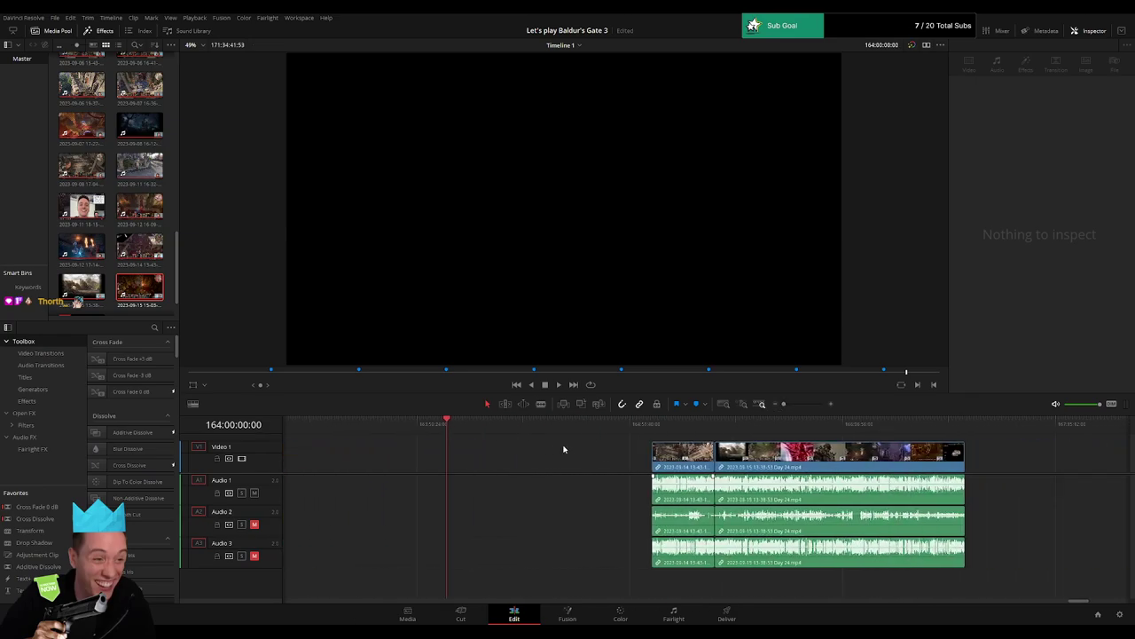
pyautogui.moveTo(573, 444); pyautogui.dragTo(797, 466)
pyautogui.moveTo(798, 463); pyautogui.dragTo(594, 463)
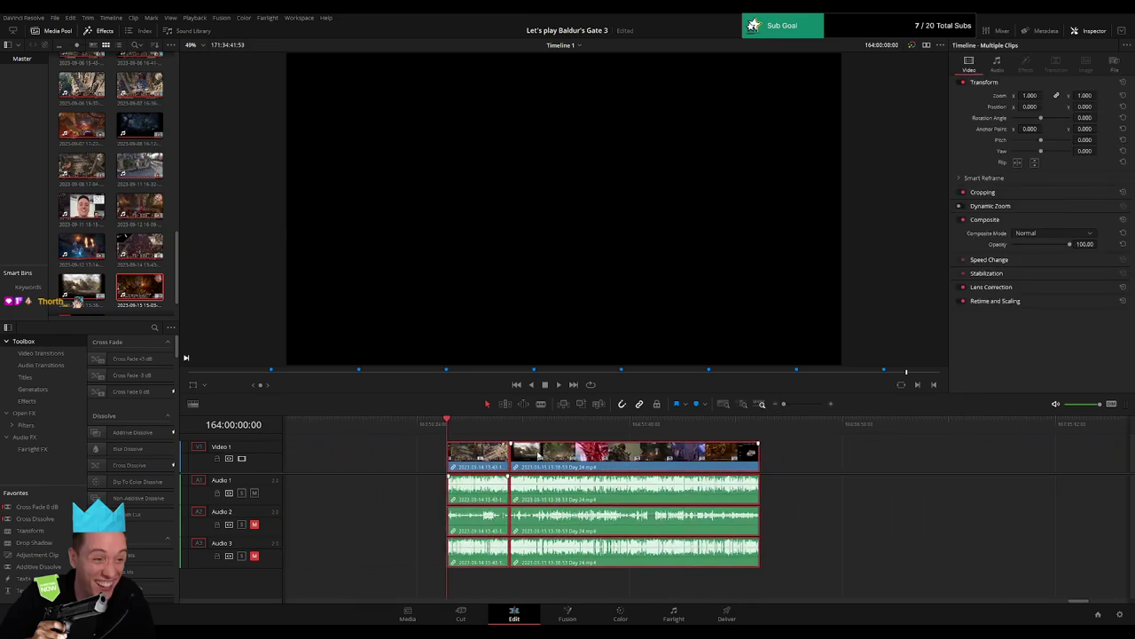
pyautogui.press('space')
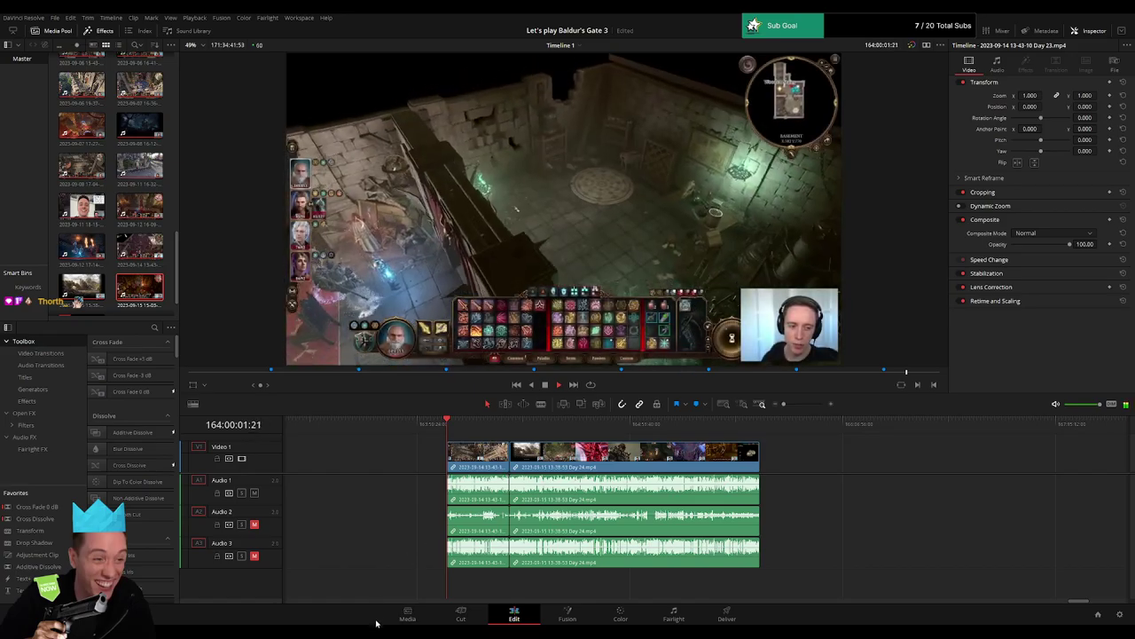
# Add the default transition to the video and all three audio tracks where the Day 23 clip meets the Day 24 clip.
pyautogui.moveTo(454, 435); pyautogui.dragTo(508, 435)
pyautogui.moveTo(793, 403); pyautogui.dragTo(808, 405)
pyautogui.click(586, 429)
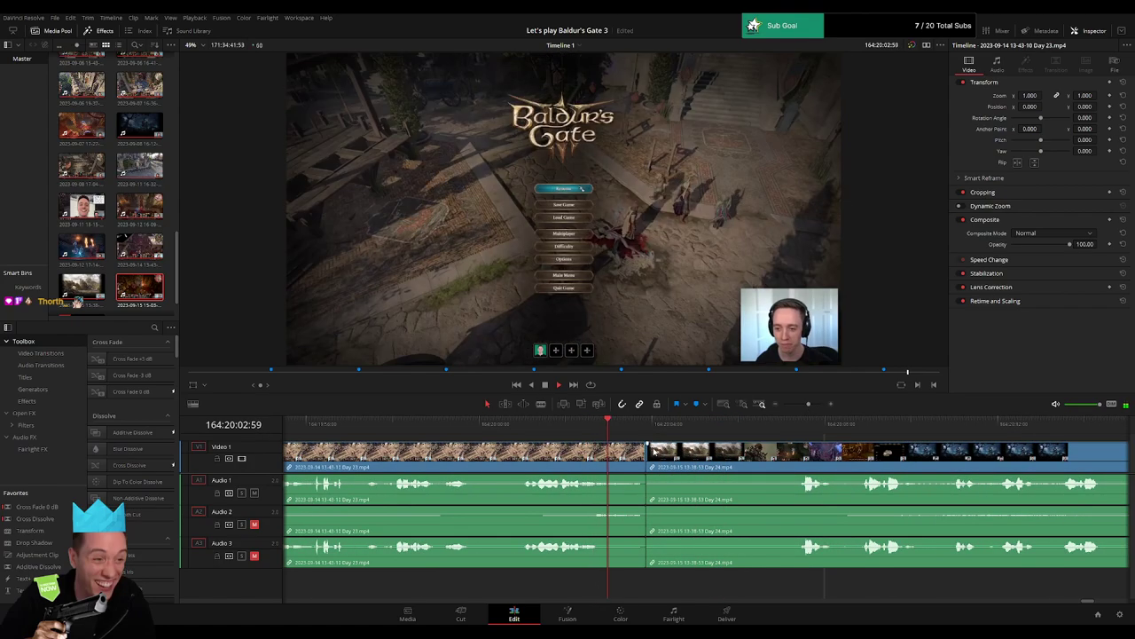
pyautogui.click(646, 460)
pyautogui.hotkey('ctrl', 't')
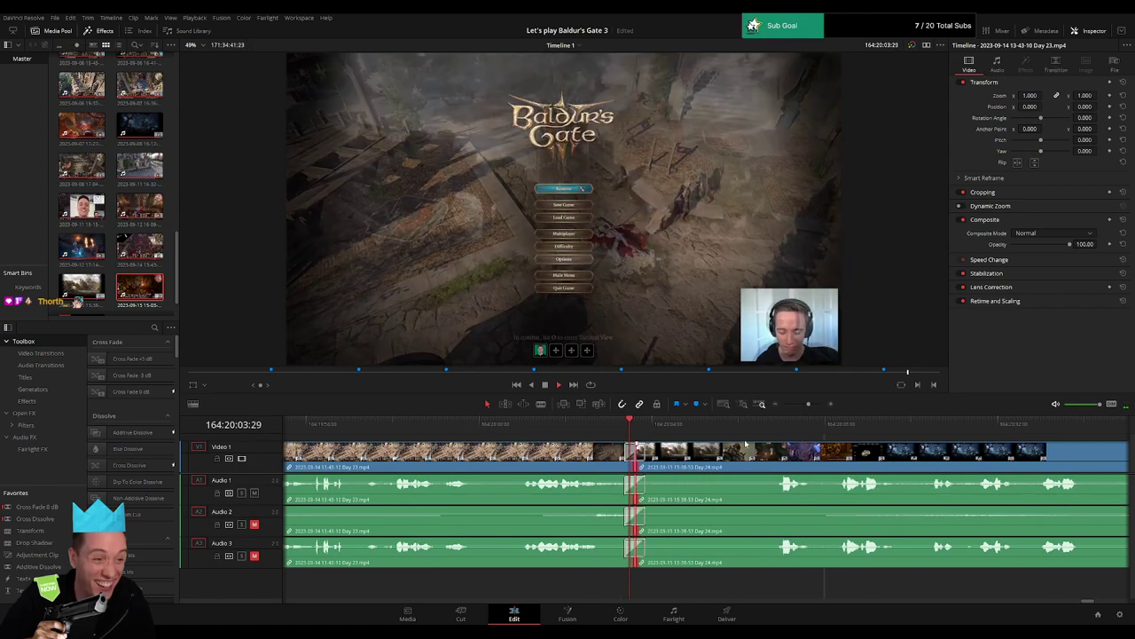
pyautogui.click(771, 428)
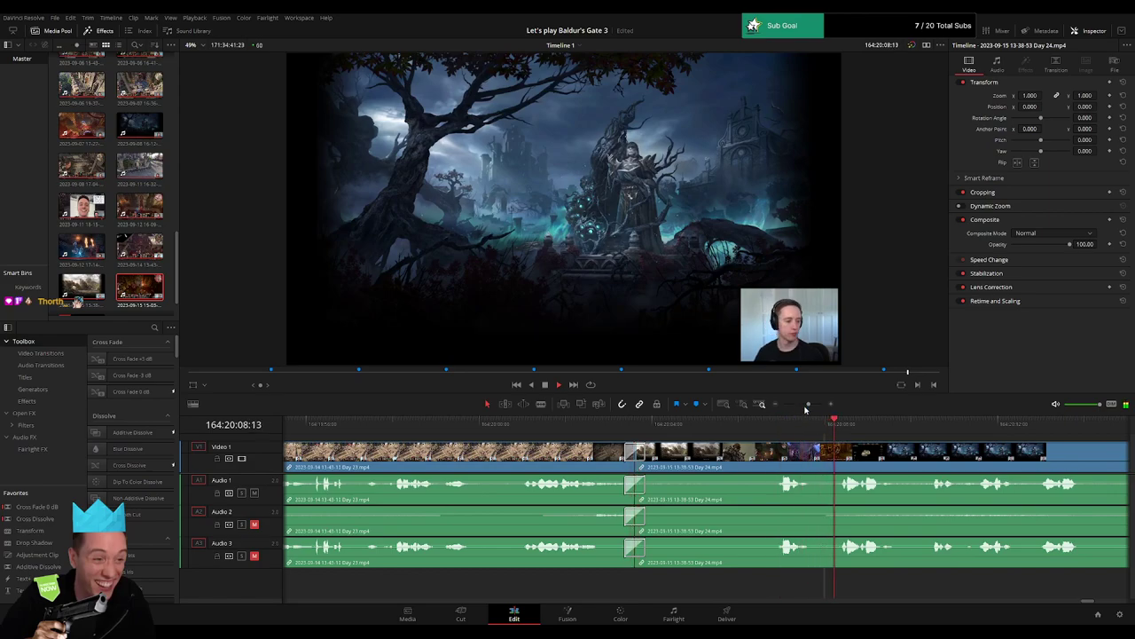
# Scrub the Day 24 footage to about 164:53:58 and check the cutscene back to about 164:53:21 for an episode break.
pyautogui.moveTo(806, 406); pyautogui.dragTo(781, 407)
pyautogui.hscroll(3, 709, 435)
pyautogui.press('space')
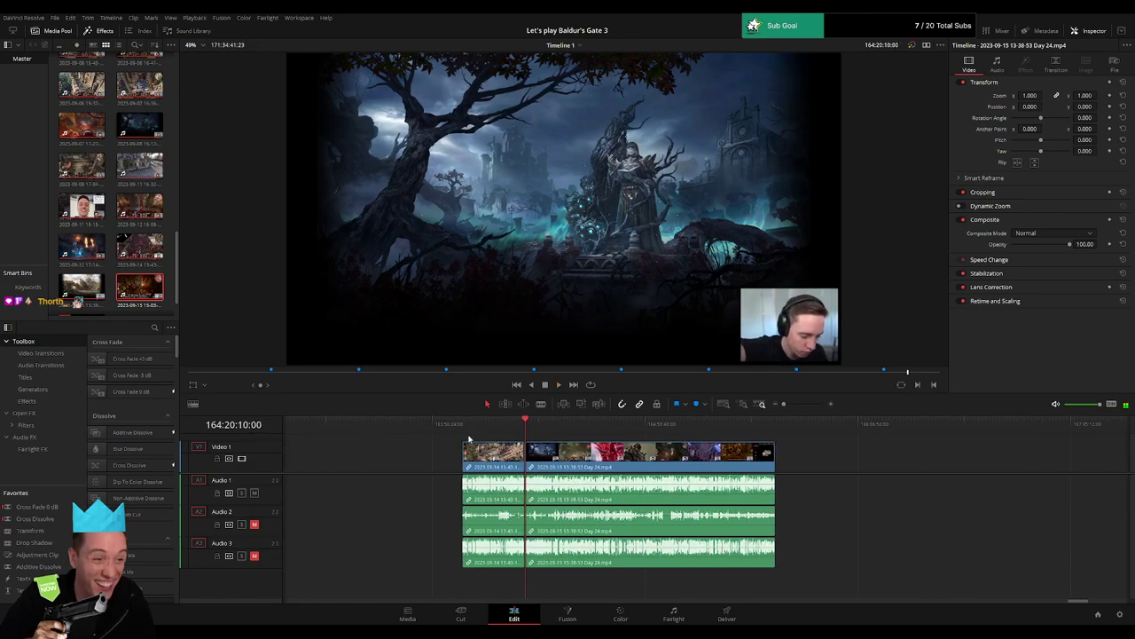
pyautogui.moveTo(520, 430); pyautogui.dragTo(626, 439)
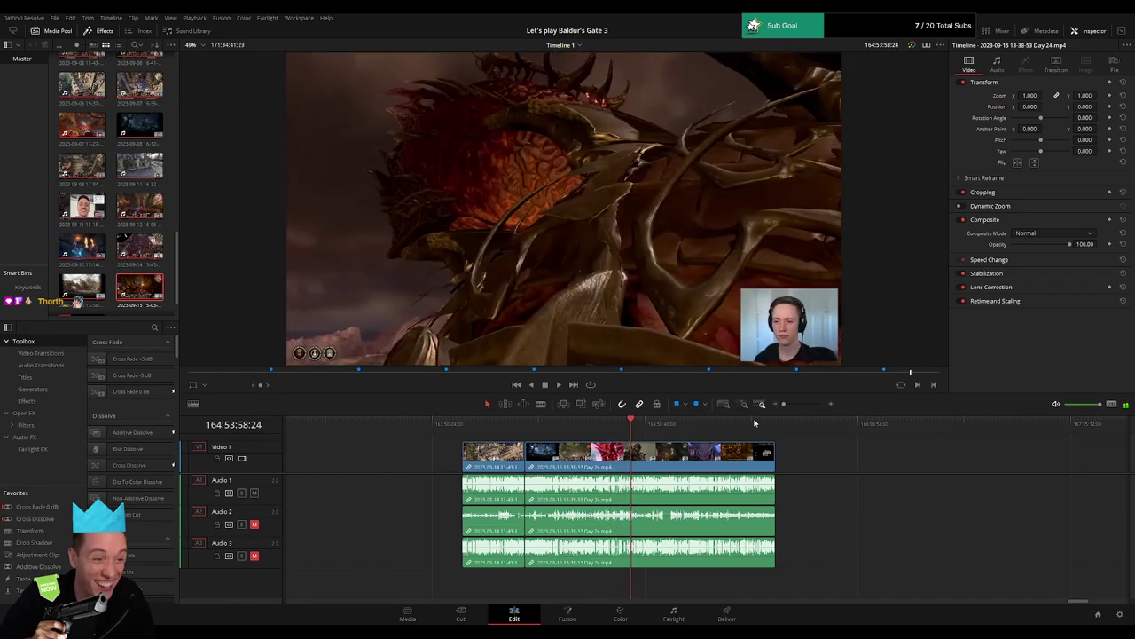
pyautogui.press('space')
pyautogui.moveTo(784, 404); pyautogui.dragTo(804, 405)
pyautogui.click(531, 430)
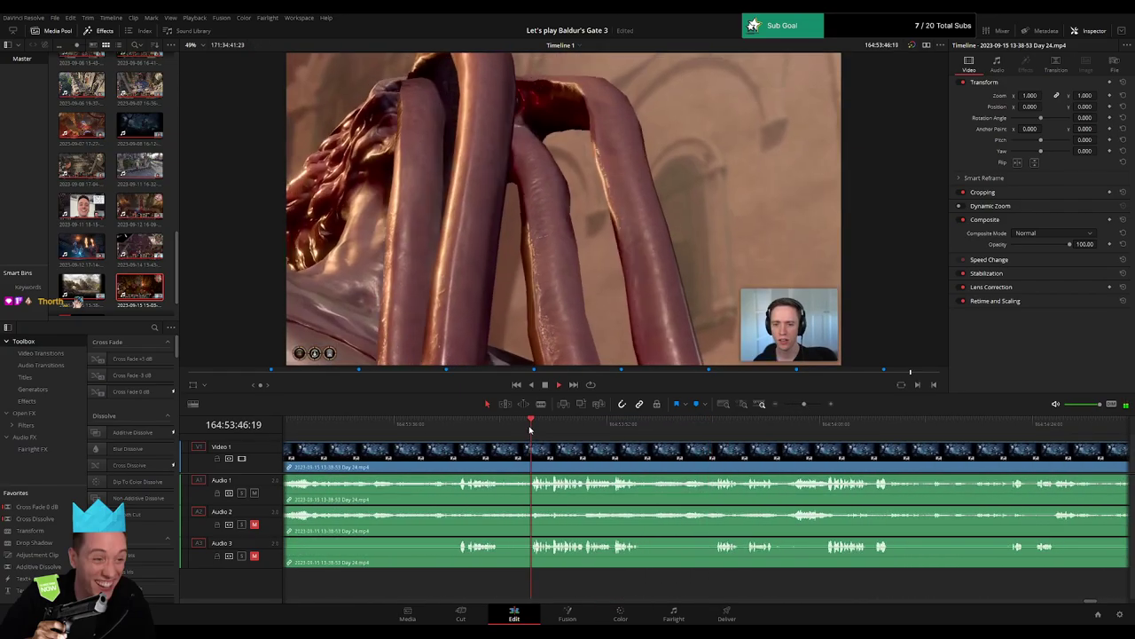
pyautogui.click(458, 429)
pyautogui.hscroll(-2, 625, 459)
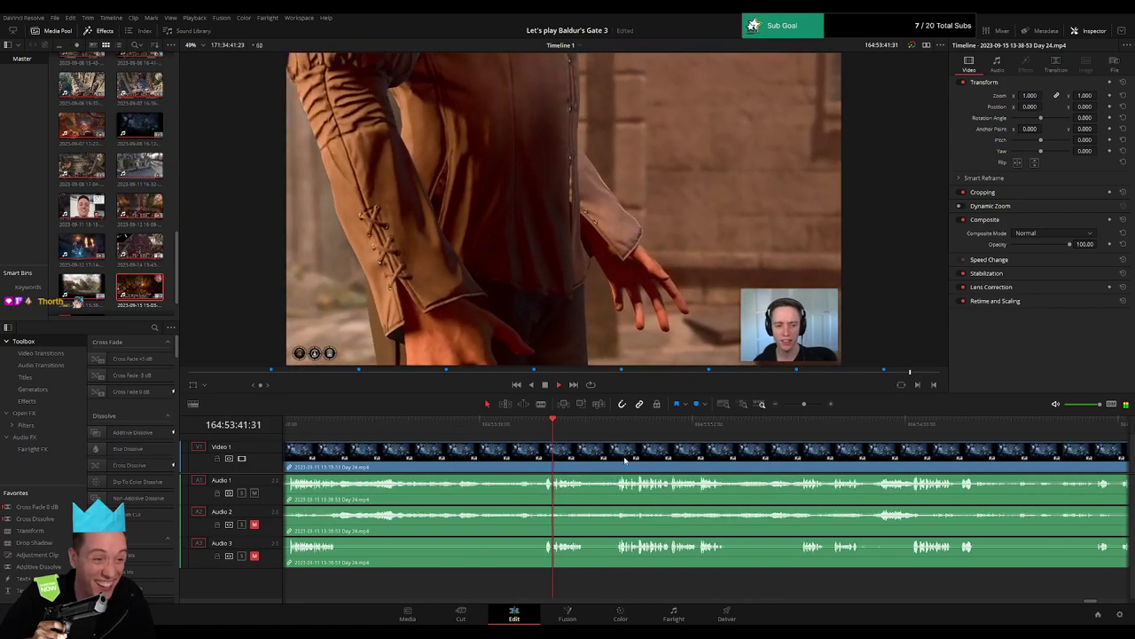
pyautogui.hscroll(-2, 625, 460)
pyautogui.click(389, 432)
# Review the Day 24 cutscene backwards from about 164:53:41 to about 164:51:41 for a possible episode break.
pyautogui.hscroll(-2, 603, 459)
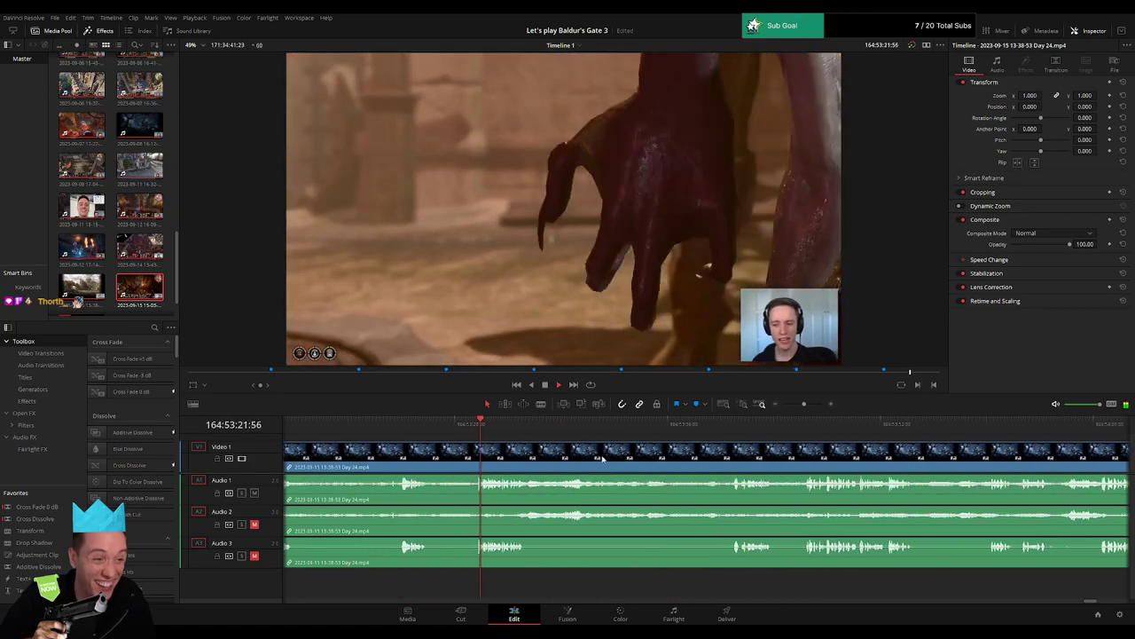
pyautogui.hscroll(-2, 603, 458)
pyautogui.click(552, 430)
pyautogui.hscroll(-2, 689, 463)
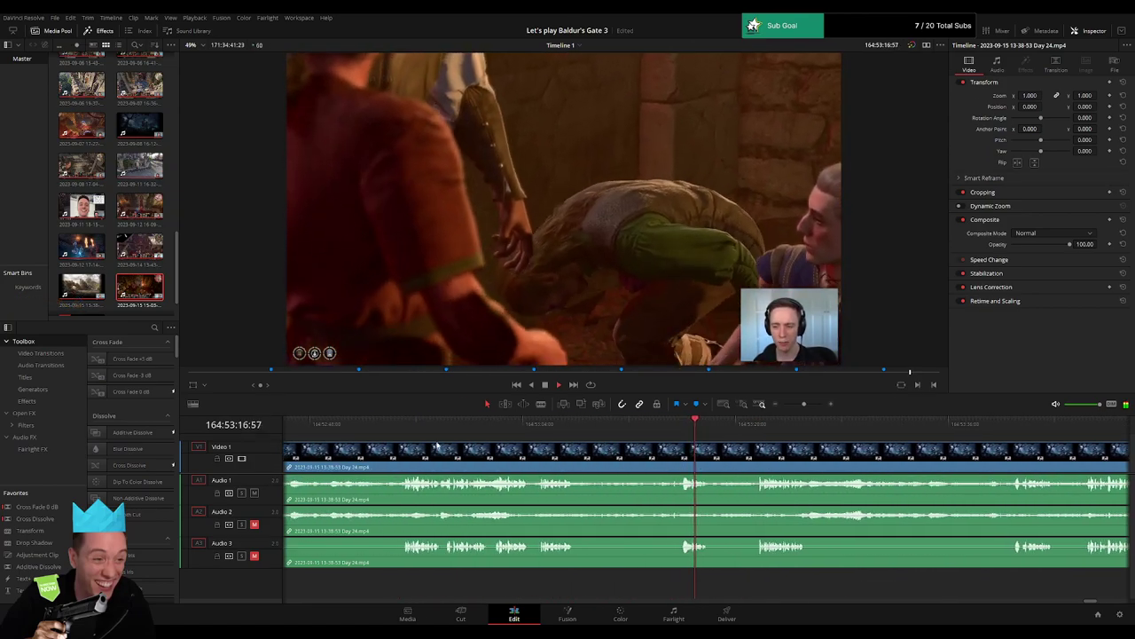
pyautogui.hscroll(-4, 430, 444)
pyautogui.click(416, 429)
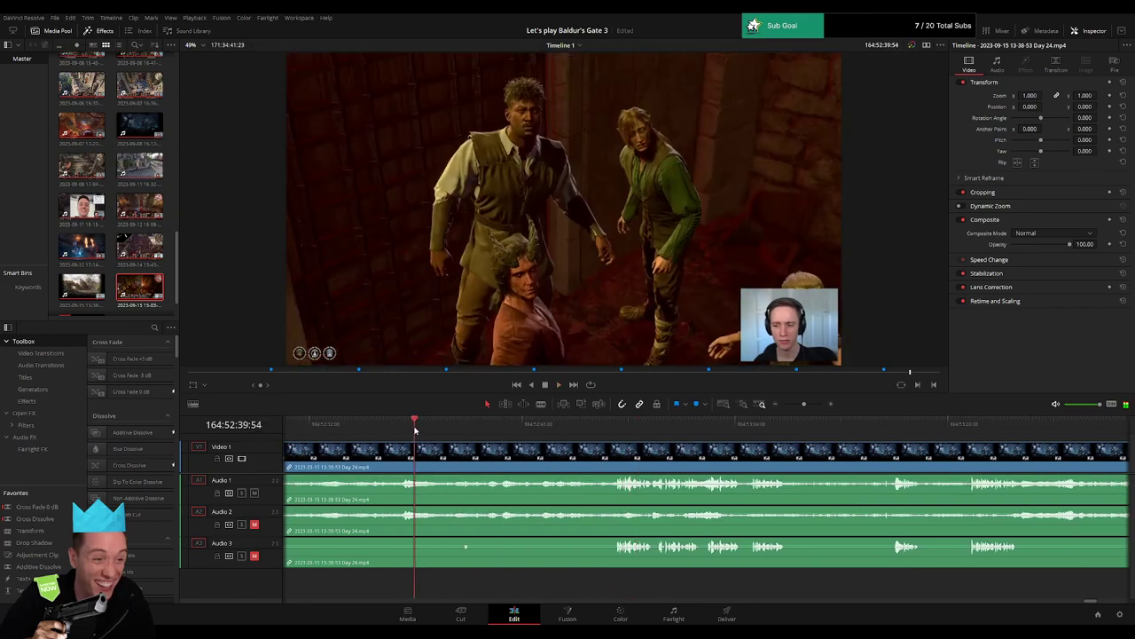
pyautogui.hscroll(-4, 414, 429)
pyautogui.click(418, 426)
pyautogui.hscroll(-4, 612, 452)
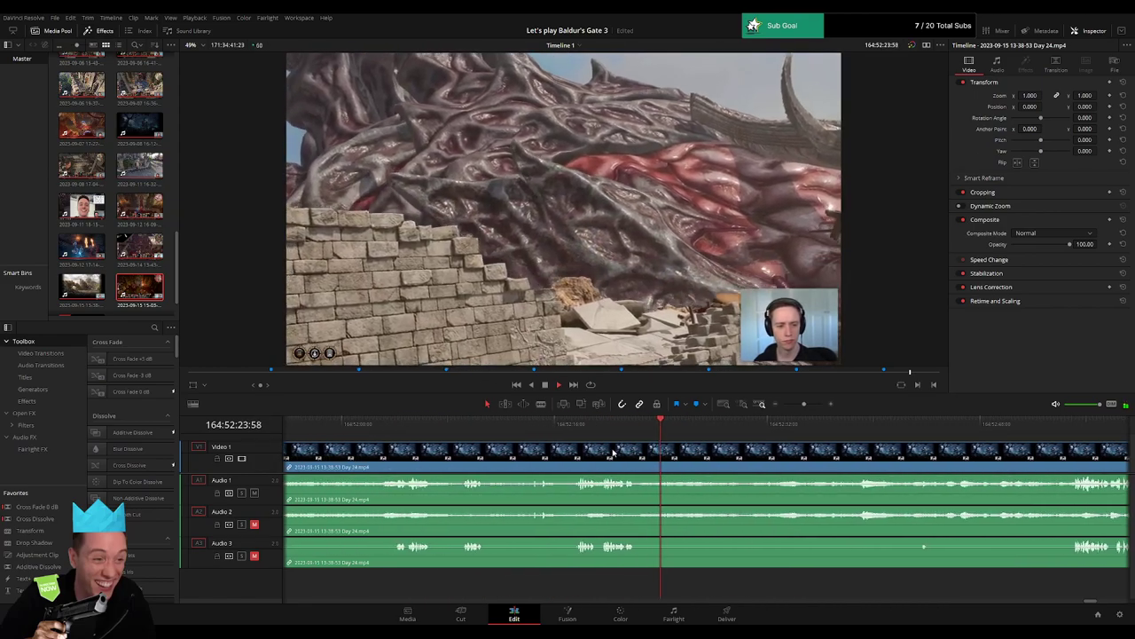
pyautogui.click(577, 426)
pyautogui.click(464, 427)
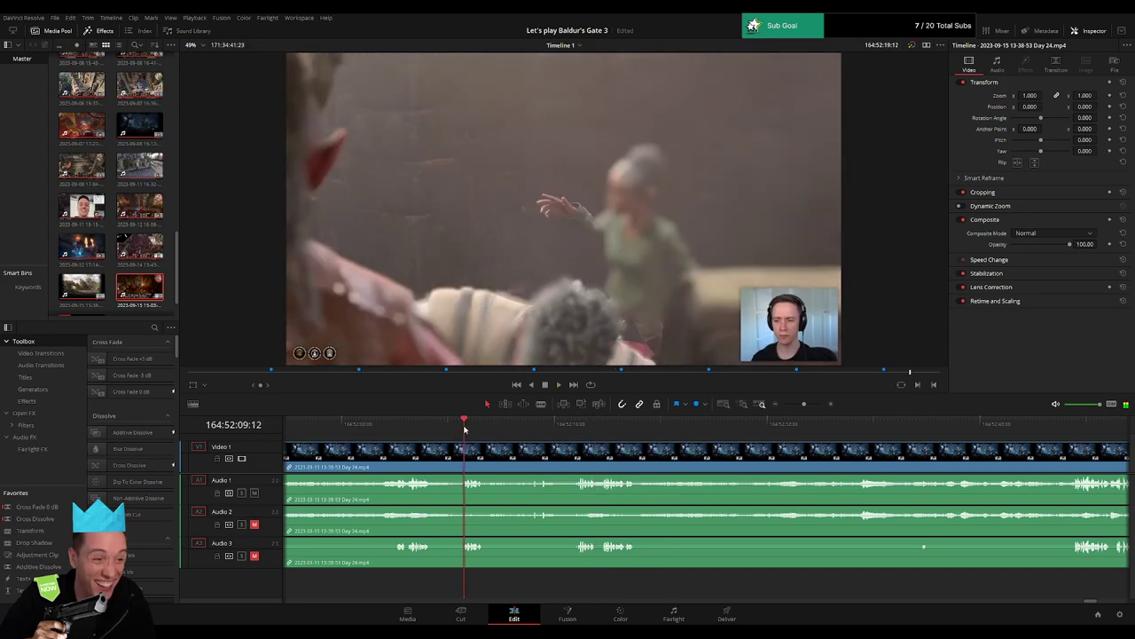
pyautogui.hscroll(-4, 464, 429)
pyautogui.click(435, 429)
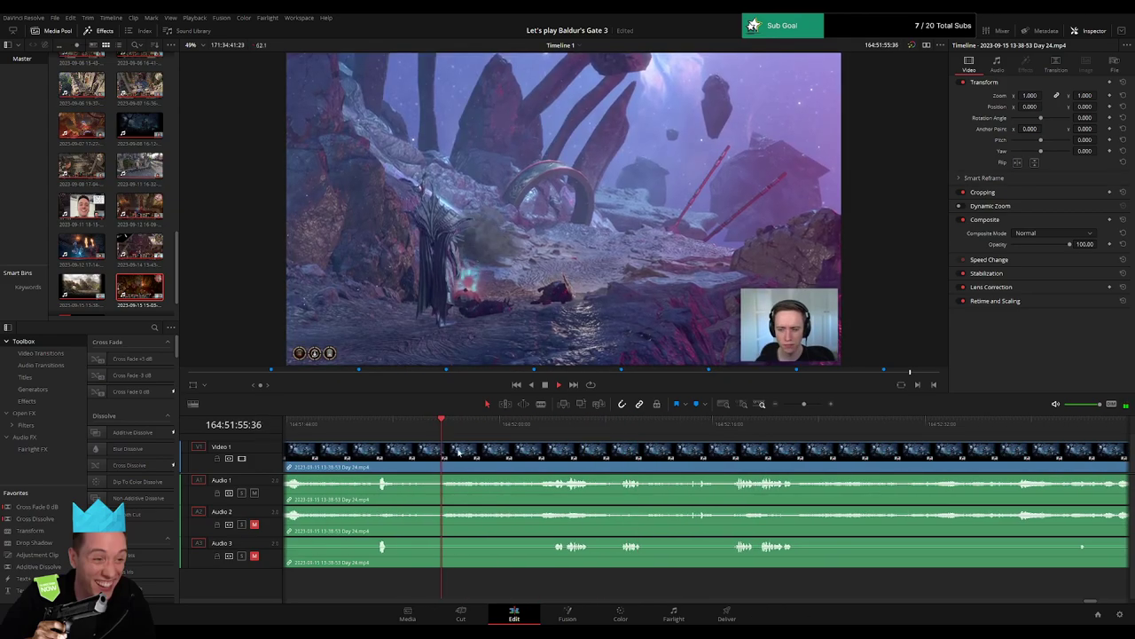
pyautogui.hscroll(-4, 459, 453)
pyautogui.click(524, 430)
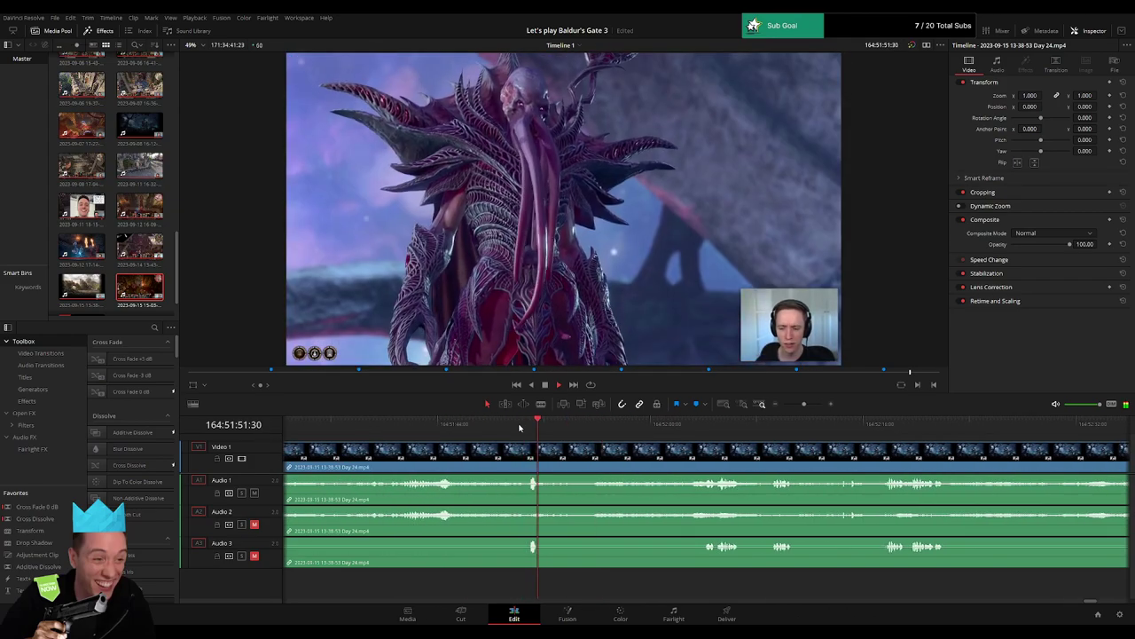
pyautogui.click(404, 426)
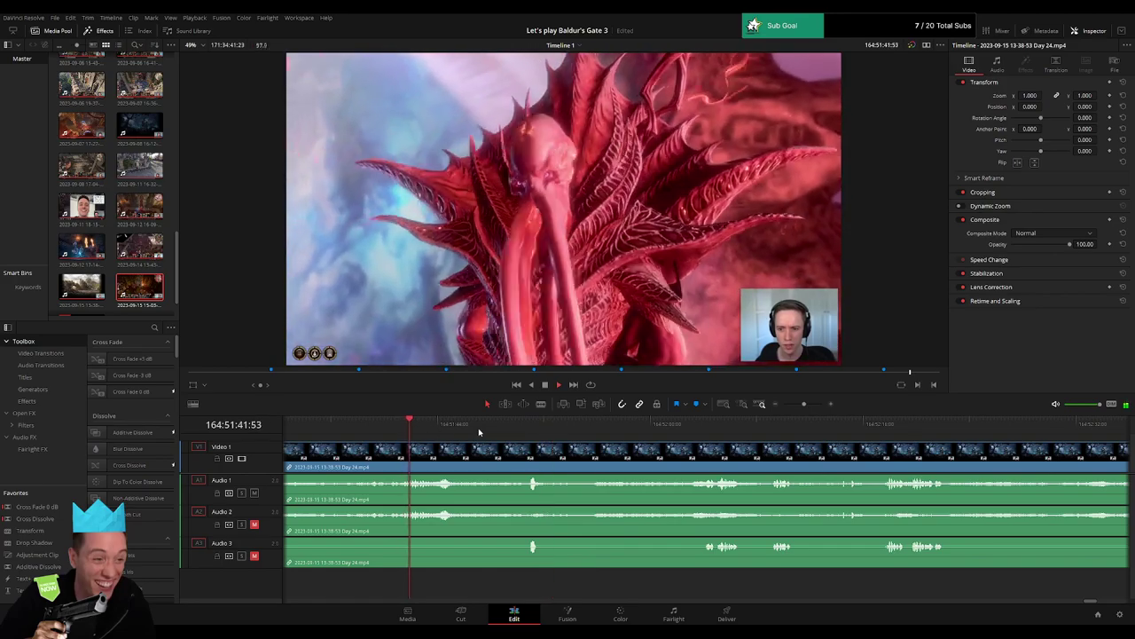
# Review the Day 24 cutscene forward from about 164:51:41 to about 164:53:17, sampling the dialogue and pauses for a break.
pyautogui.click(596, 430)
pyautogui.click(878, 430)
pyautogui.click(939, 430)
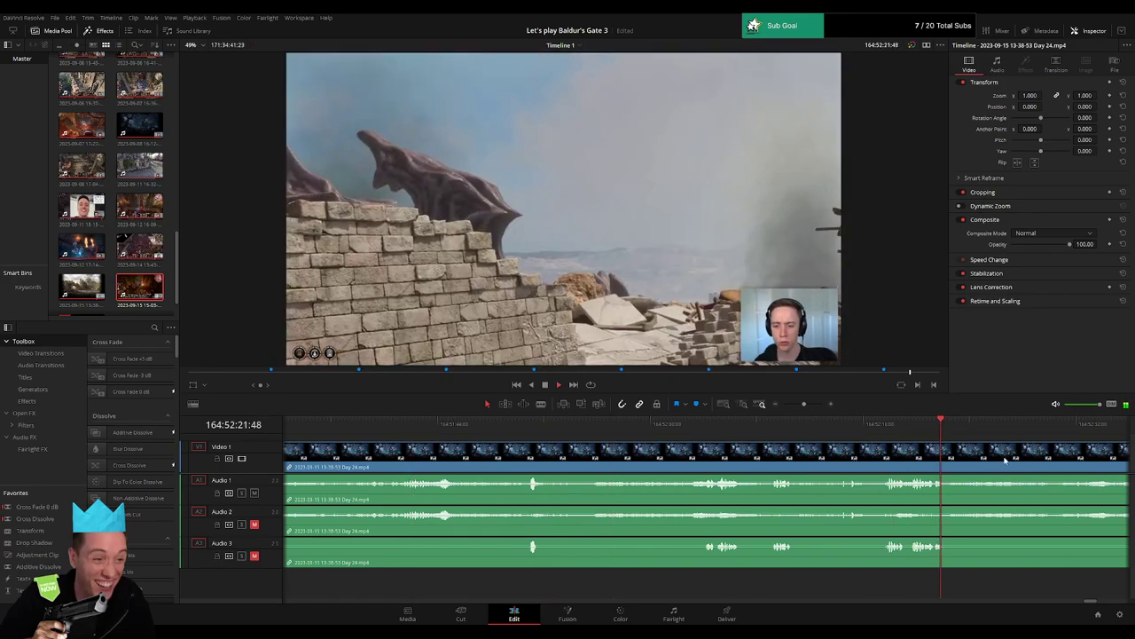
pyautogui.hscroll(5, 887, 431)
pyautogui.click(707, 430)
pyautogui.click(795, 428)
pyautogui.click(918, 431)
pyautogui.moveTo(919, 429); pyautogui.dragTo(539, 432)
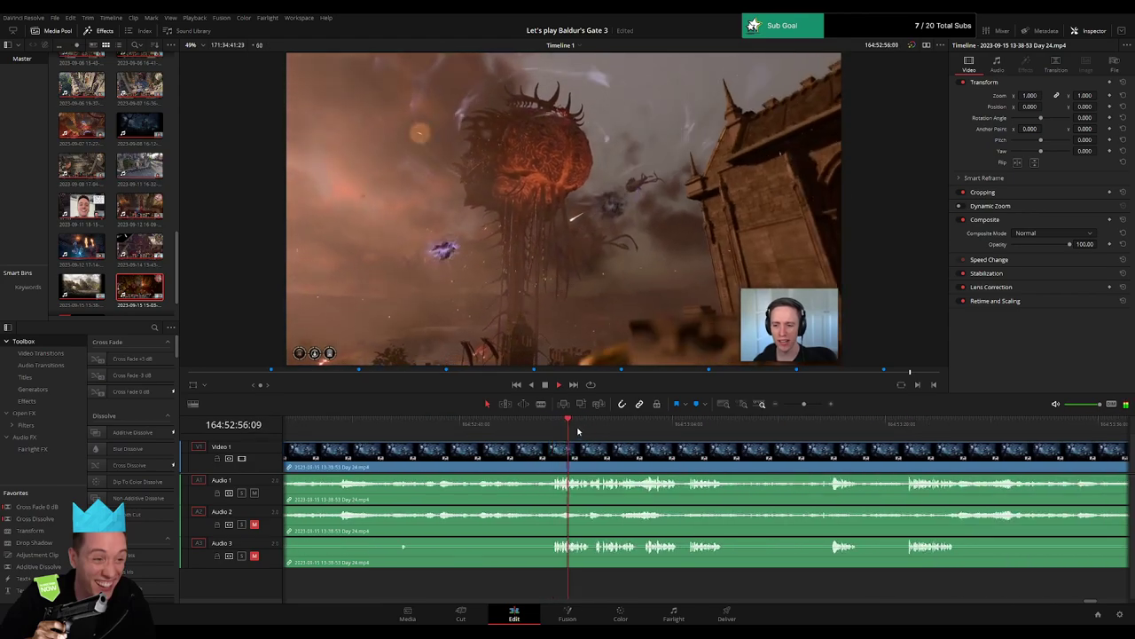
pyautogui.click(773, 429)
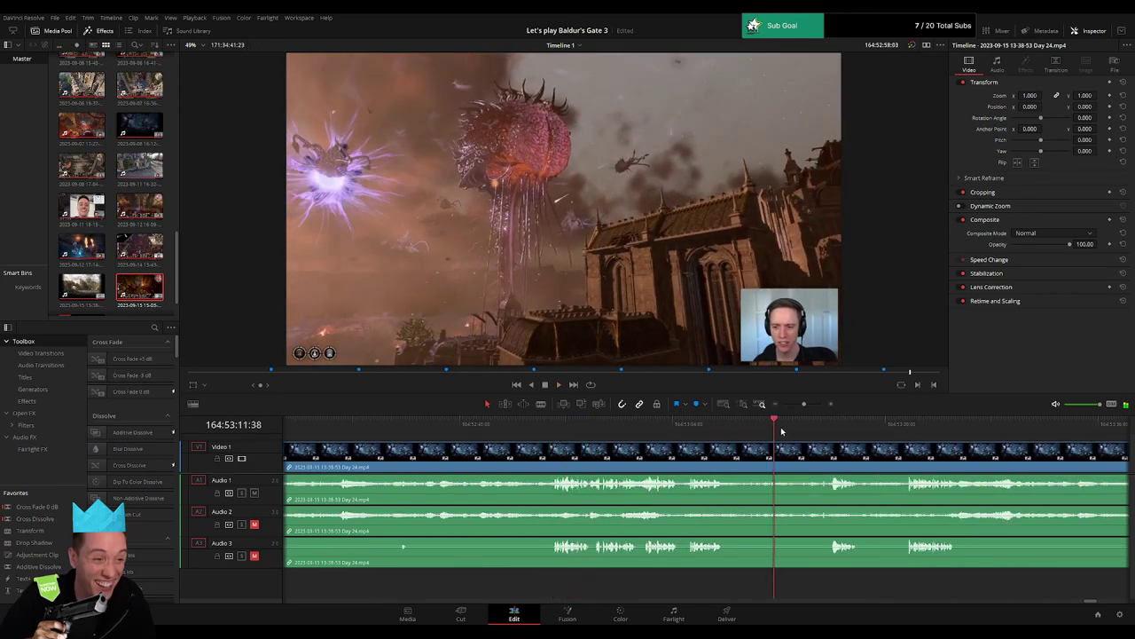
pyautogui.click(838, 429)
pyautogui.click(555, 426)
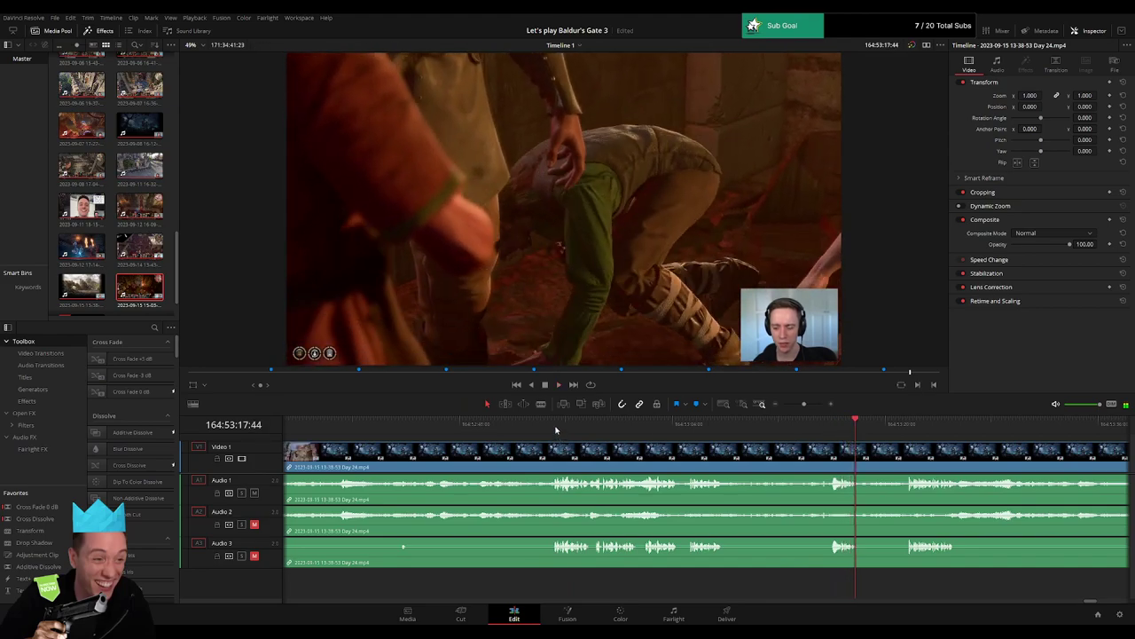
# Find the quiet moment at the party's arrival in the Astral Plane and cut the Day 24 clip at 164:55:03:00.
pyautogui.click(798, 406)
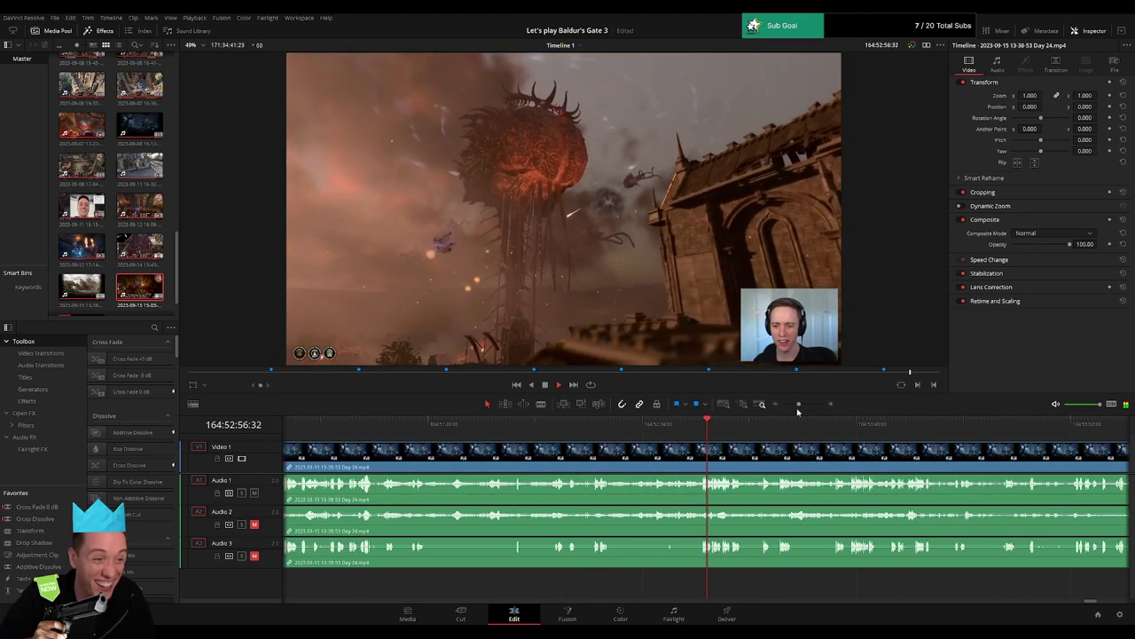
pyautogui.click(905, 429)
pyautogui.hscroll(7, 818, 462)
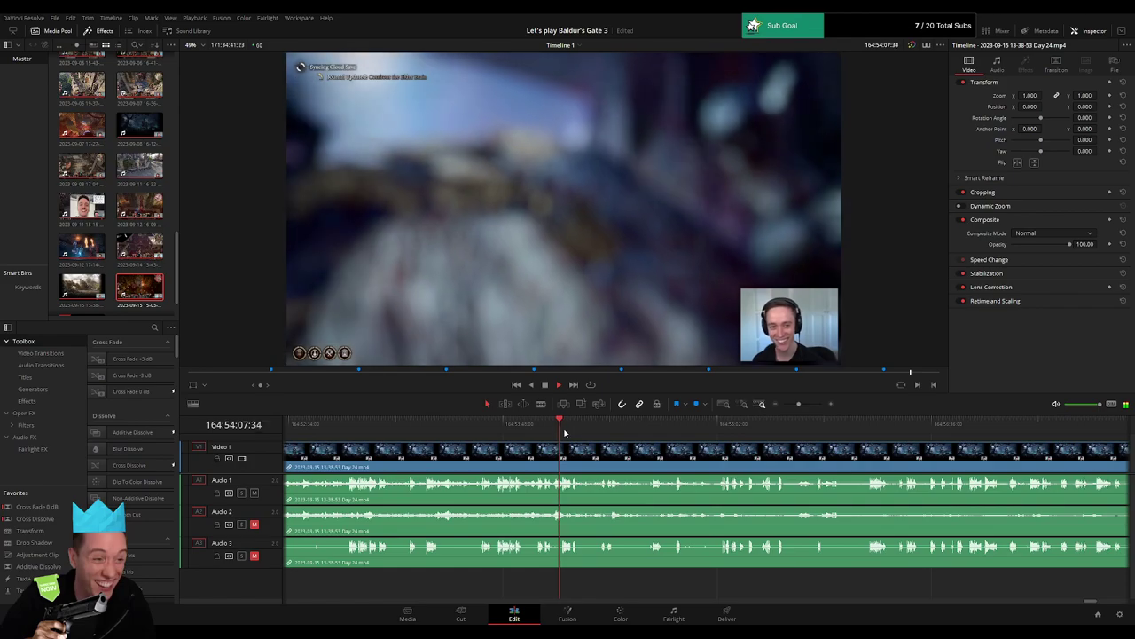
pyautogui.click(575, 428)
pyautogui.moveTo(577, 432); pyautogui.dragTo(721, 424)
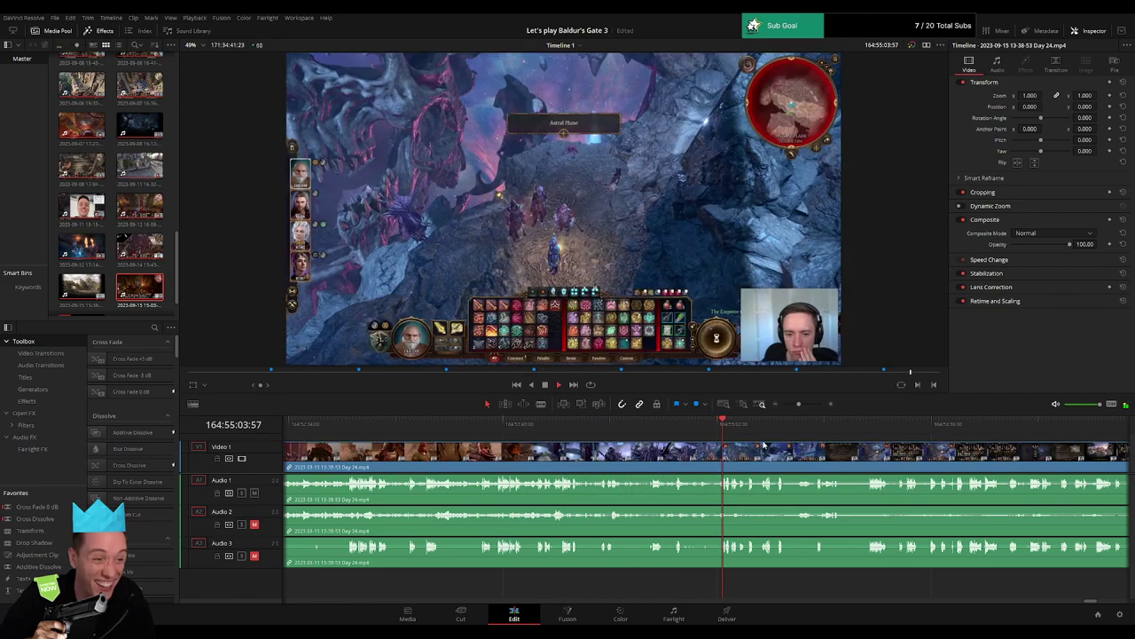
pyautogui.scroll(5, 674, 439)
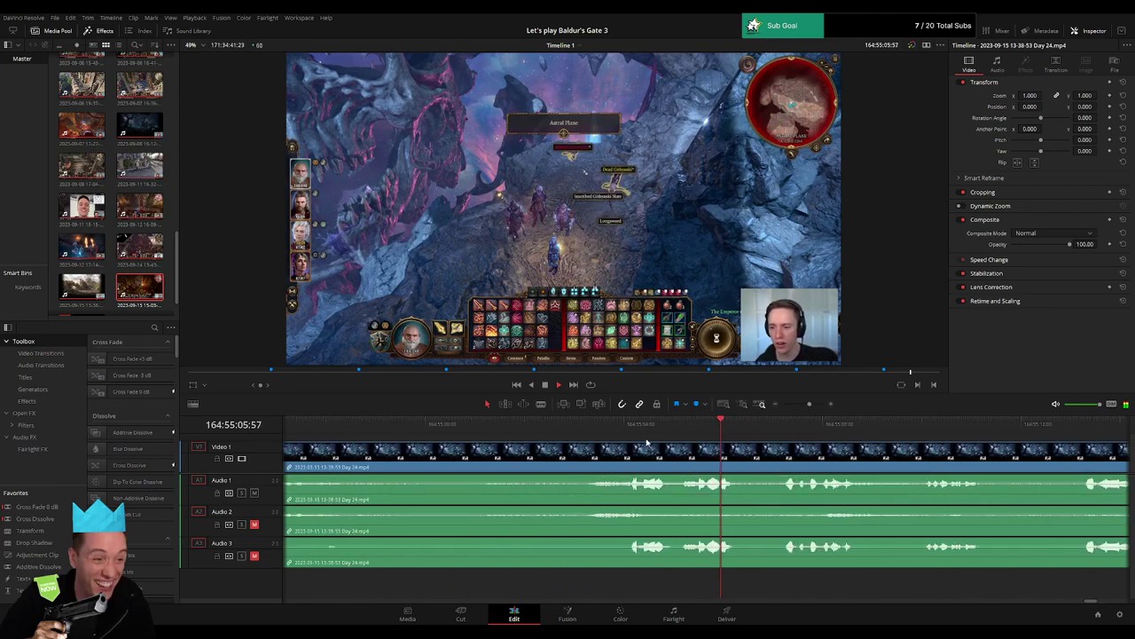
pyautogui.moveTo(631, 433); pyautogui.dragTo(580, 437)
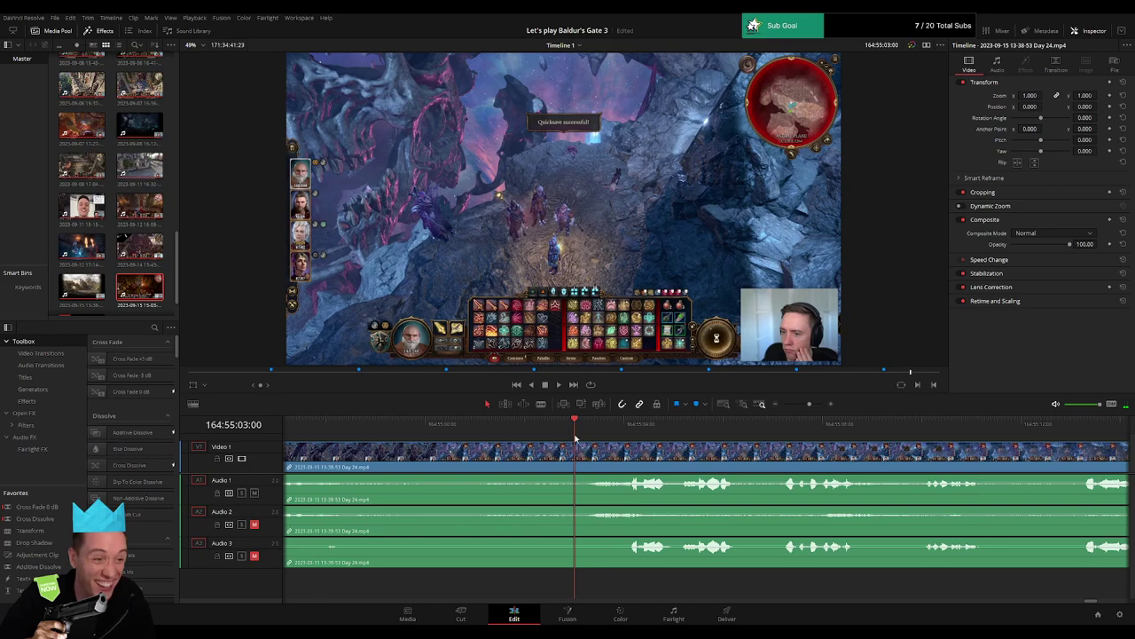
pyautogui.moveTo(808, 406); pyautogui.dragTo(810, 407)
pyautogui.moveTo(792, 408)
pyautogui.mouseDown()
pyautogui.moveTo(782, 408)
pyautogui.moveTo(812, 404)
pyautogui.mouseUp()
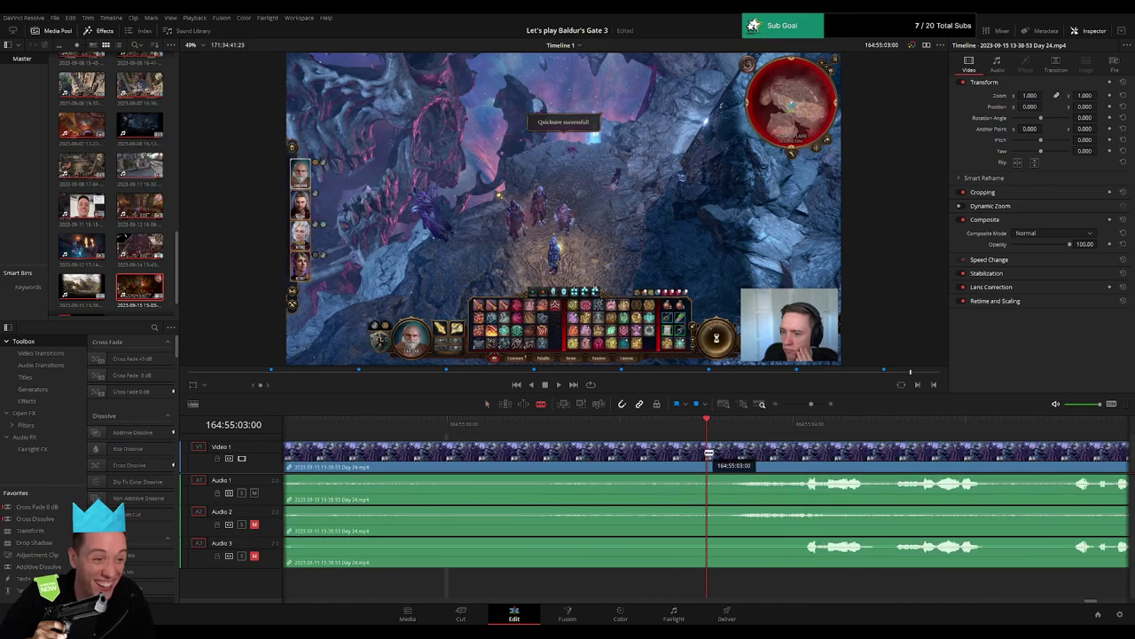
pyautogui.click(710, 453)
# Add one-second fade-outs and fade-ins to the video and Audio 1 at the 164:55:03:00 cut, and a one-second fade-out to Audio 2.
pyautogui.moveTo(730, 443); pyautogui.dragTo(626, 446)
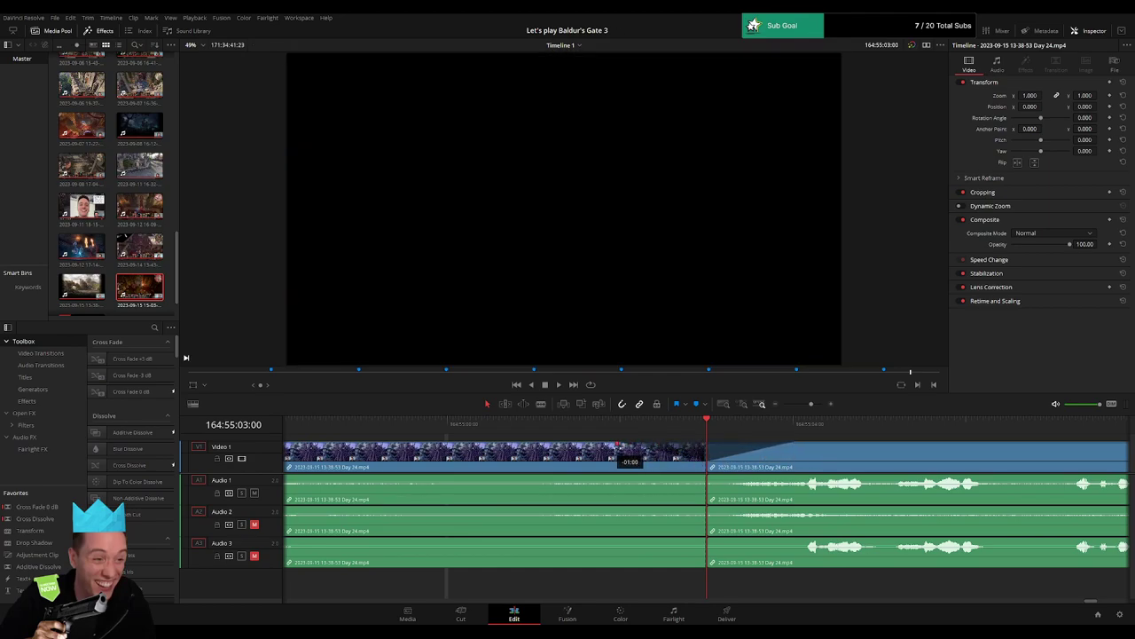
pyautogui.moveTo(701, 477); pyautogui.dragTo(618, 477)
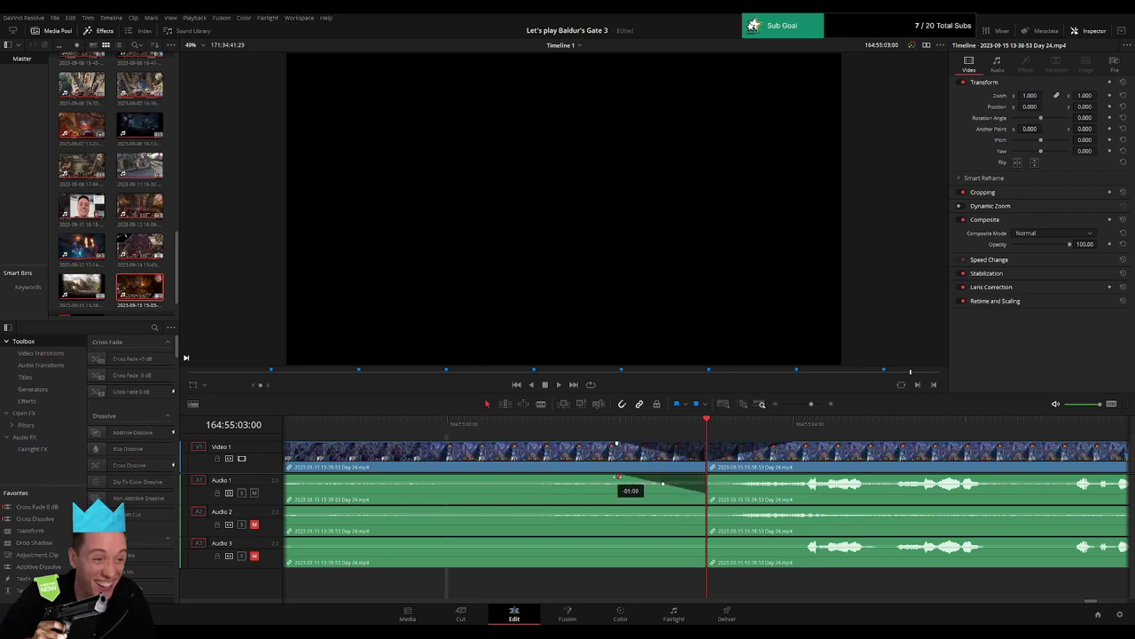
pyautogui.moveTo(710, 477); pyautogui.dragTo(782, 479)
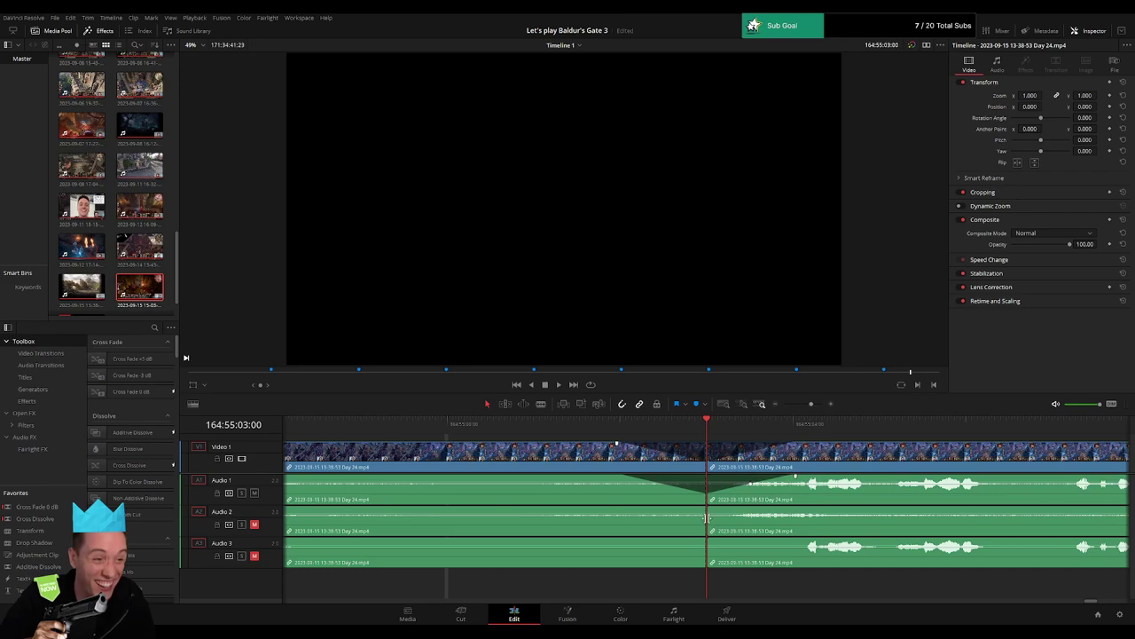
pyautogui.moveTo(705, 508); pyautogui.dragTo(626, 509)
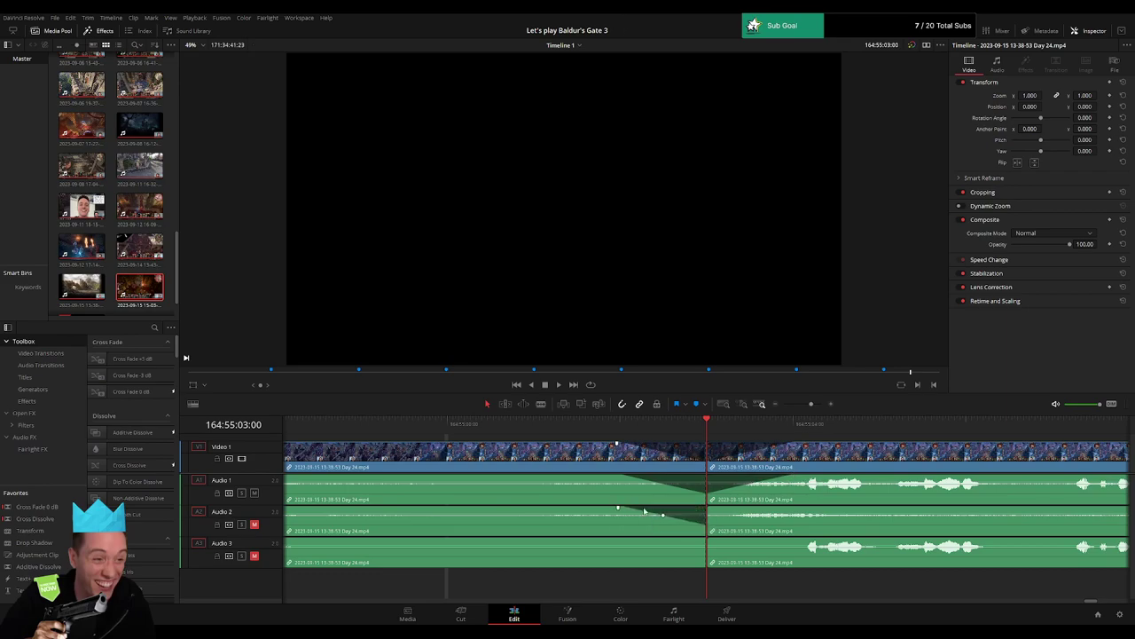
# Add a one-second fade-in on Audio 2 and a matching fade-out and fade-in on Audio 3 at the 164:55:03:00 cut.
pyautogui.moveTo(707, 508); pyautogui.dragTo(782, 507)
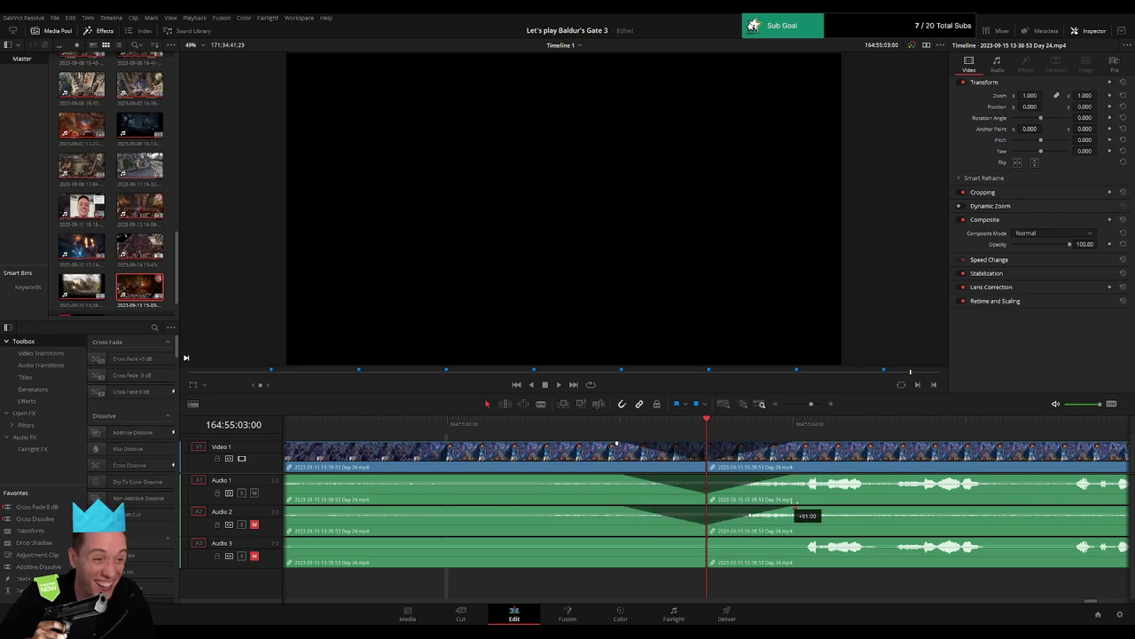
pyautogui.moveTo(701, 538); pyautogui.dragTo(640, 539)
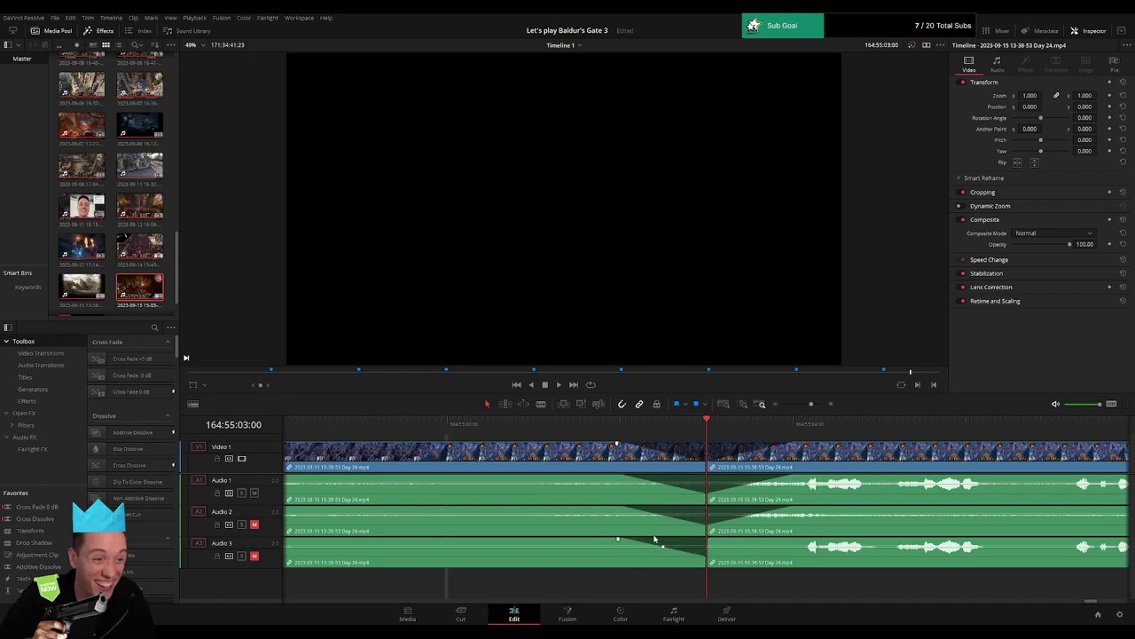
pyautogui.moveTo(711, 538); pyautogui.dragTo(796, 537)
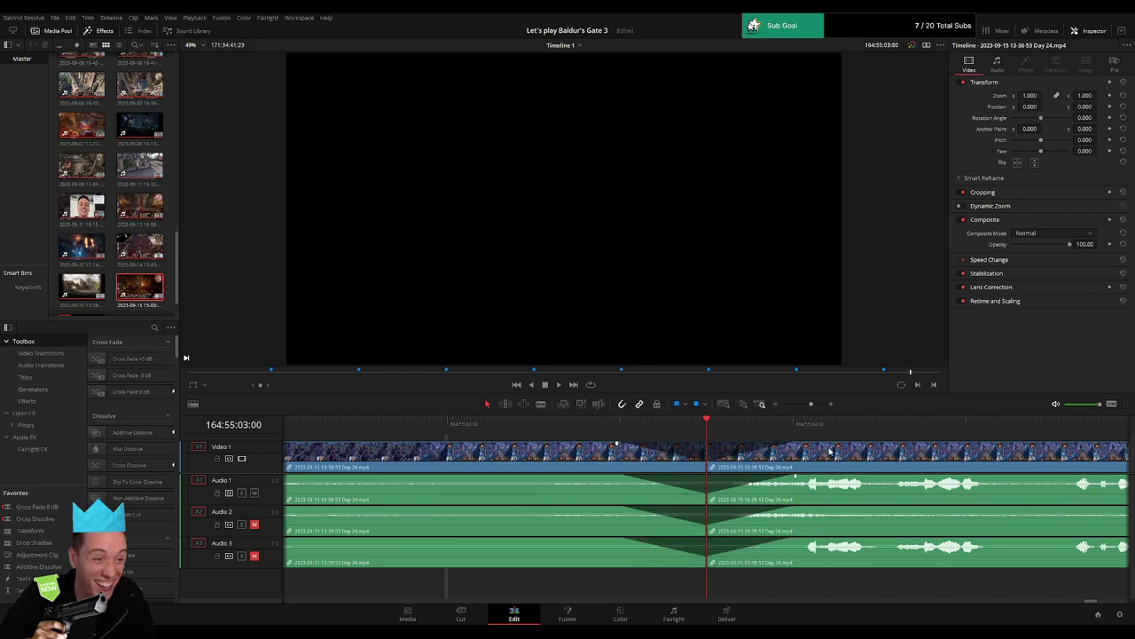
# Move the Day 24 clip that follows the 164:55:03:00 cut further along the timeline, leaving a gap before it.
pyautogui.moveTo(811, 405); pyautogui.dragTo(783, 406)
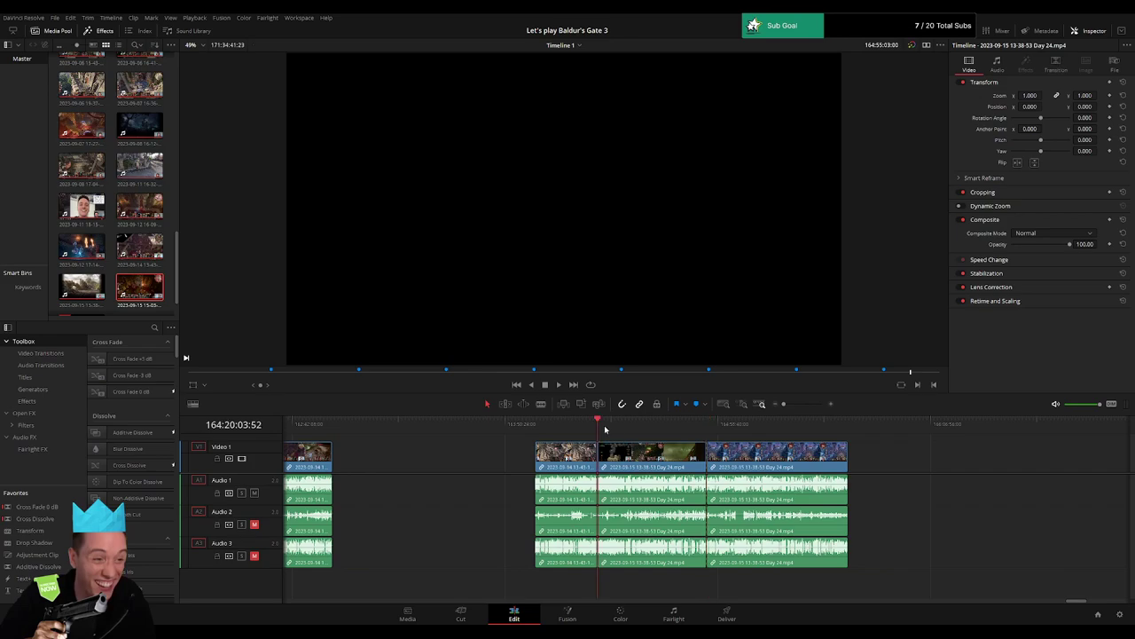
pyautogui.click(539, 429)
pyautogui.click(702, 430)
pyautogui.moveTo(832, 451); pyautogui.dragTo(798, 458)
pyautogui.click(538, 469)
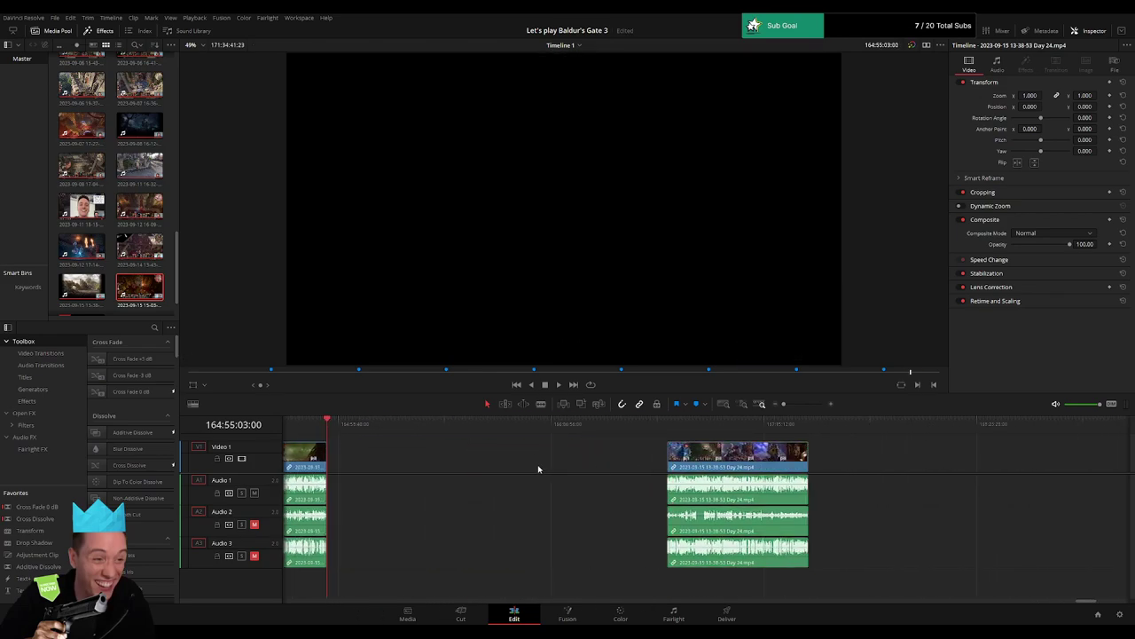
# Reposition the separated Day 24 clip with its linked audio so that it starts exactly at 166:00:00:00.
pyautogui.moveTo(329, 434); pyautogui.dragTo(530, 442)
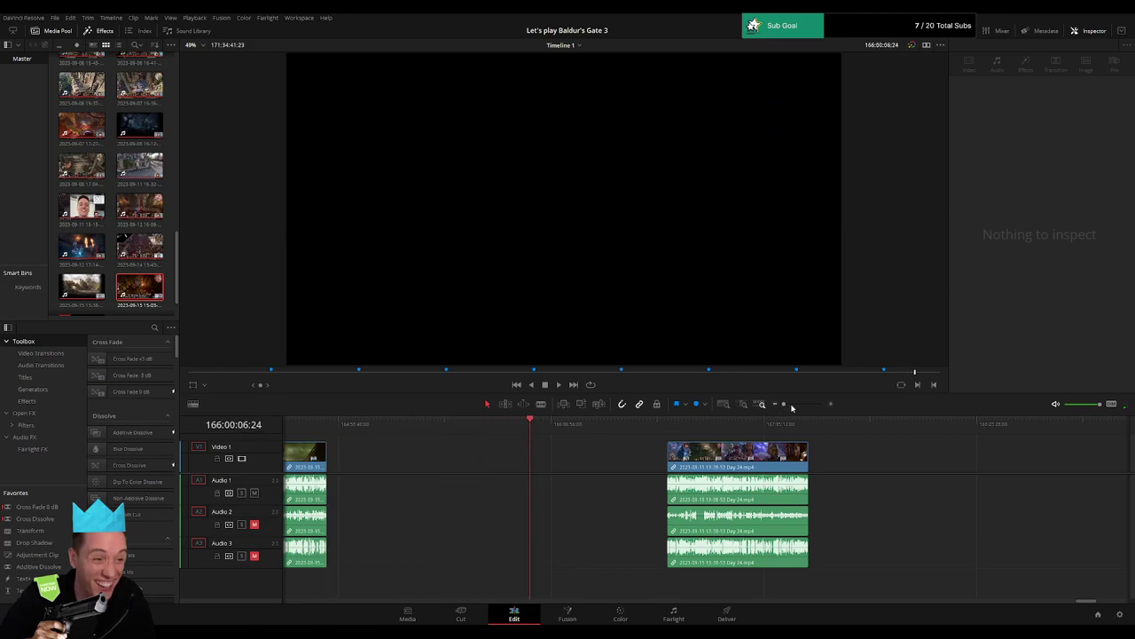
pyautogui.click(792, 406)
pyautogui.moveTo(708, 426); pyautogui.dragTo(698, 426)
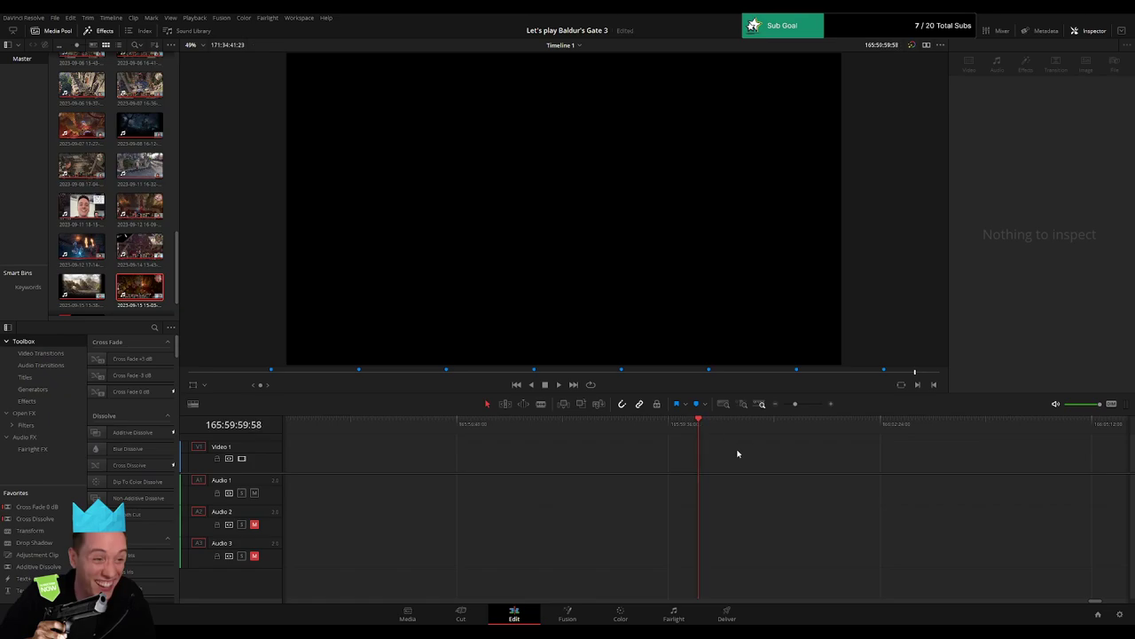
pyautogui.moveTo(795, 405); pyautogui.dragTo(783, 407)
pyautogui.hscroll(3, 737, 470)
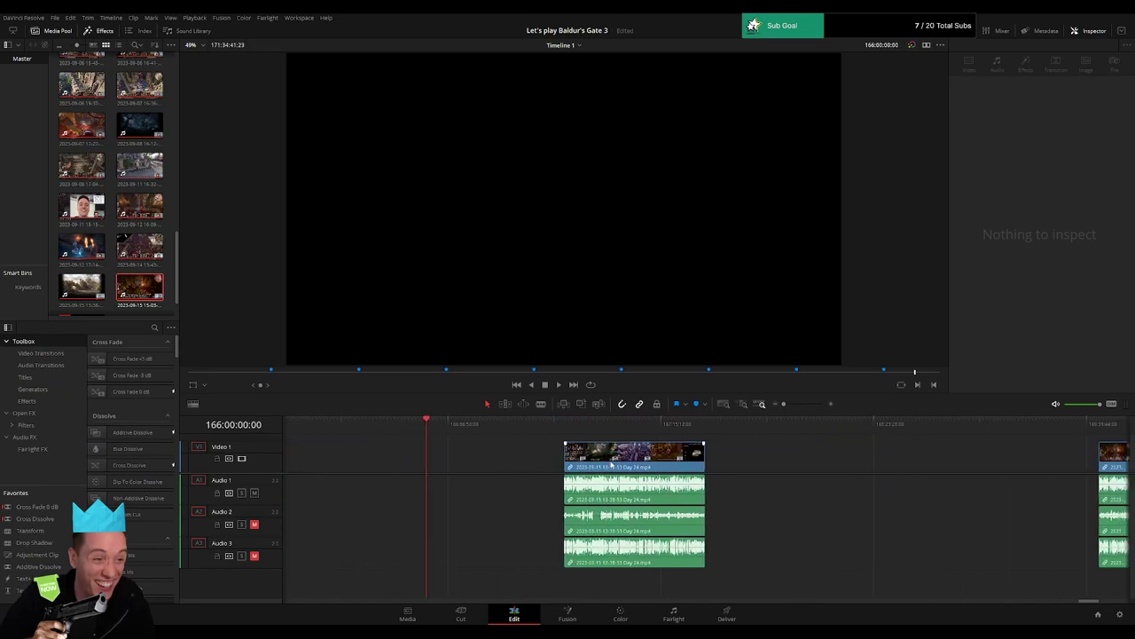
pyautogui.moveTo(611, 463); pyautogui.dragTo(473, 461)
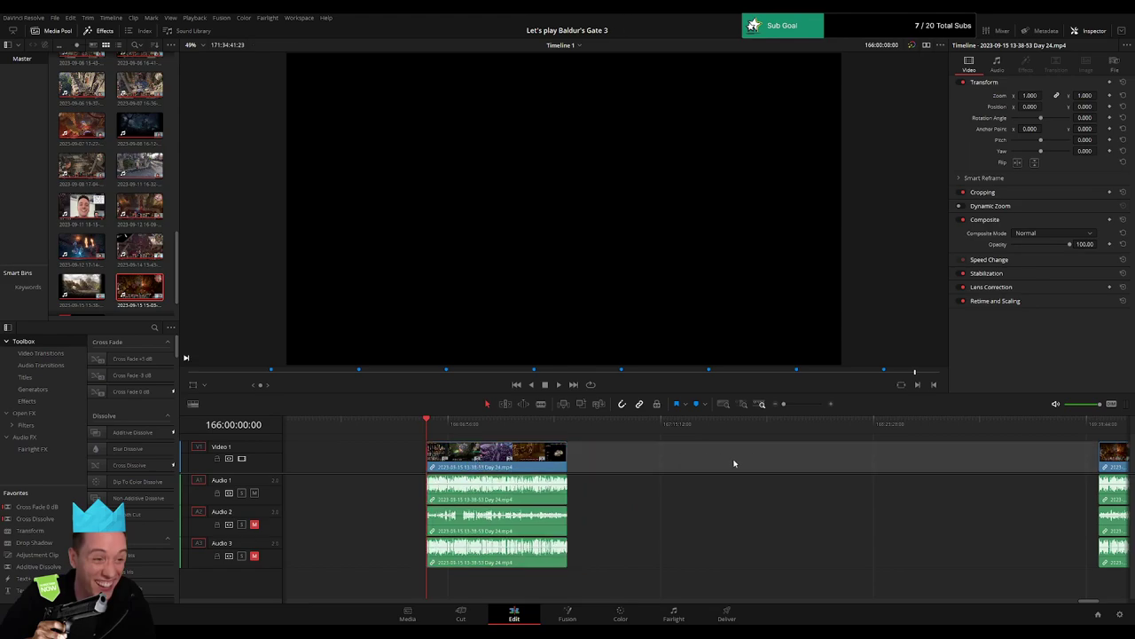
# Delete the gap between the Day 24 clip and the Day 24 part 2 clip so they adjoin.
pyautogui.click(764, 463)
pyautogui.press('Delete')
pyautogui.hscroll(5, 789, 460)
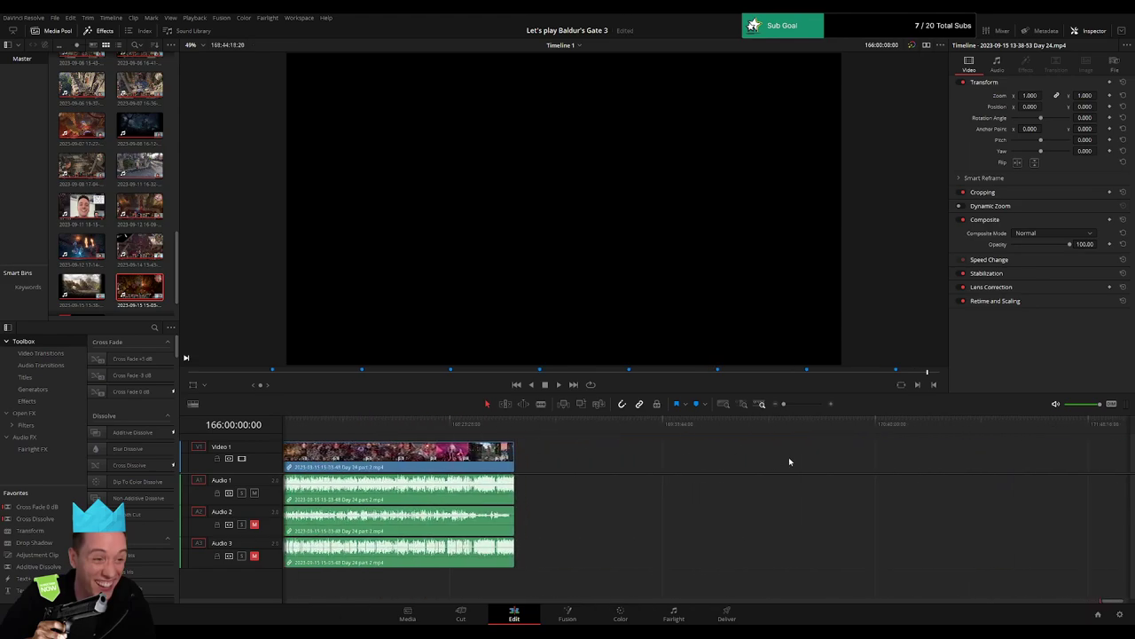
pyautogui.hscroll(-10, 671, 483)
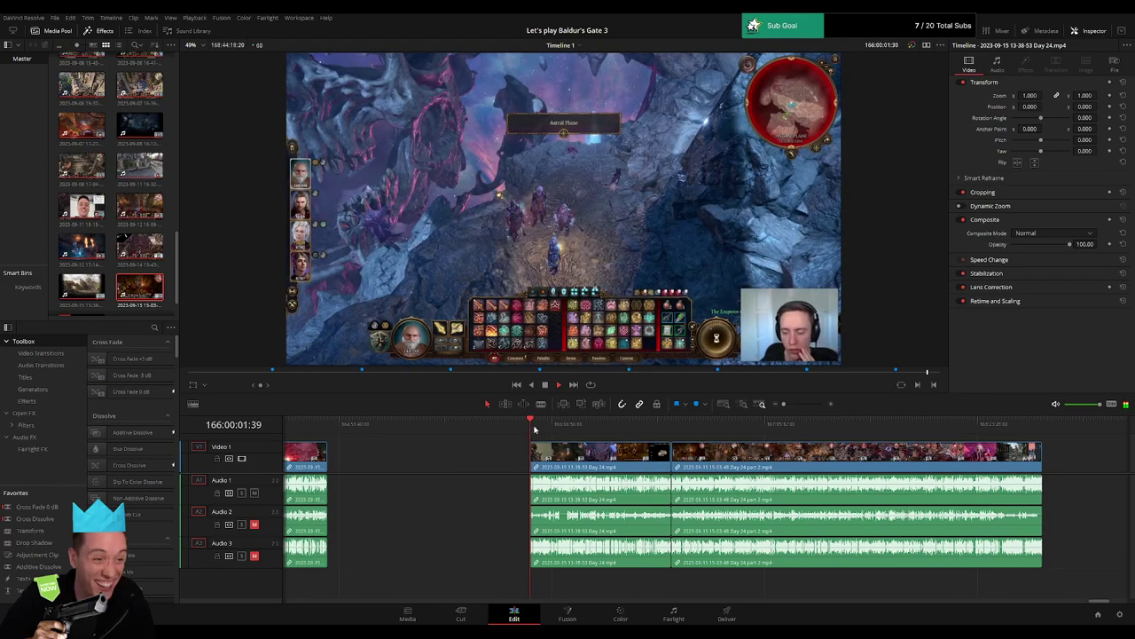
# Add video and audio transitions at the join between the Day 24 and Day 24 part 2 clips.
pyautogui.click(606, 428)
pyautogui.moveTo(606, 430); pyautogui.dragTo(669, 441)
pyautogui.scroll(5, 670, 439)
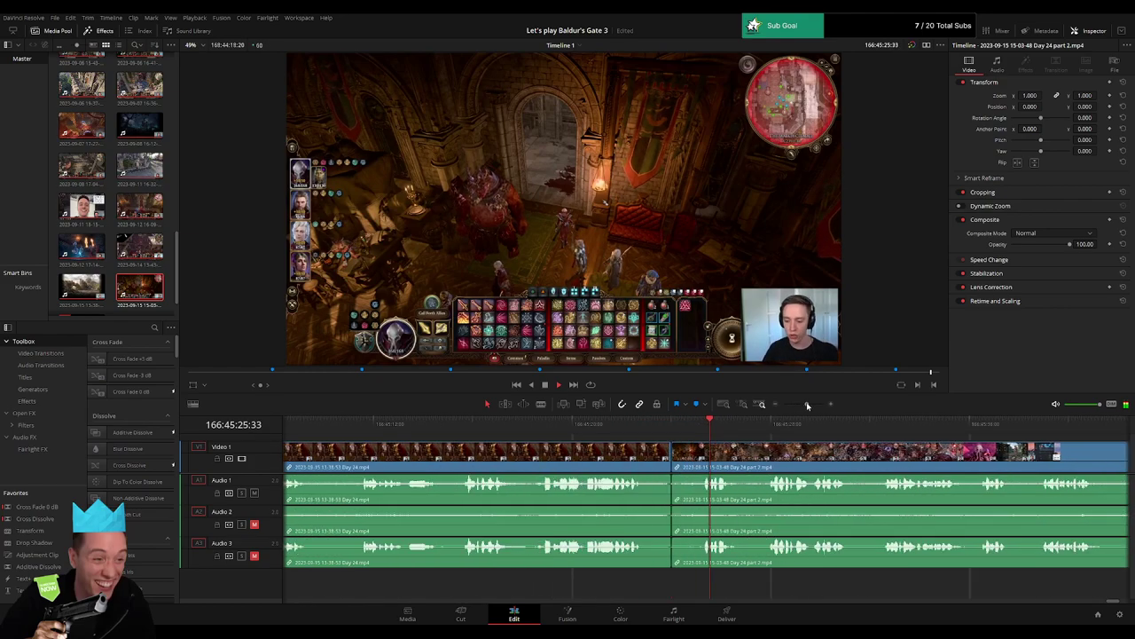
pyautogui.click(672, 463)
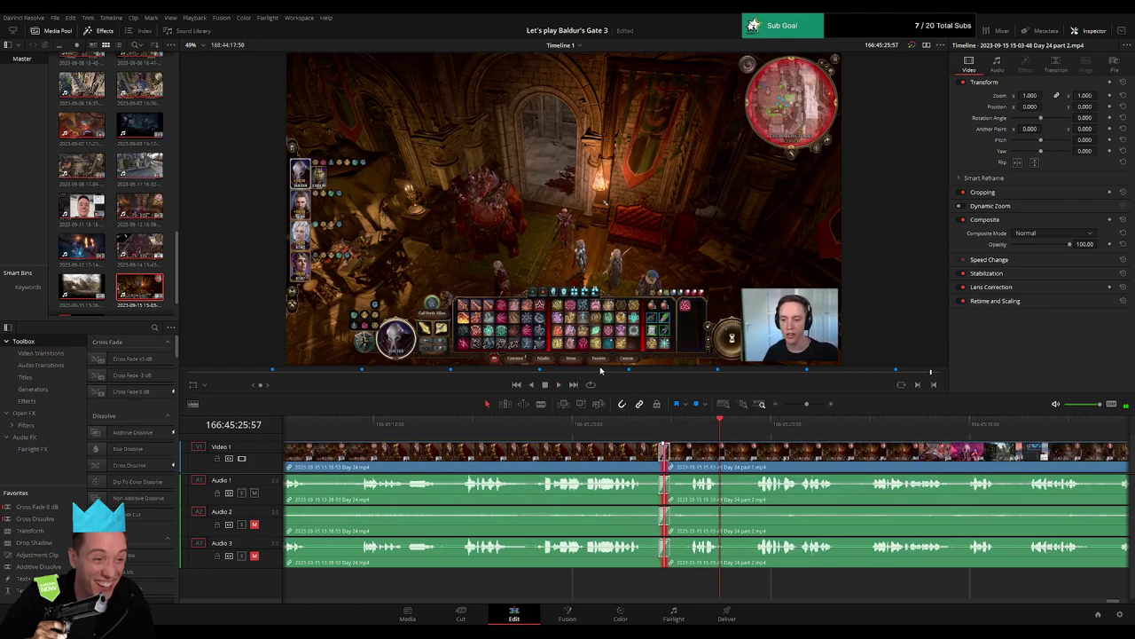
# Review the Day 24 part 2 footage around 166:57 for a suitable episode break.
pyautogui.moveTo(806, 405); pyautogui.dragTo(780, 412)
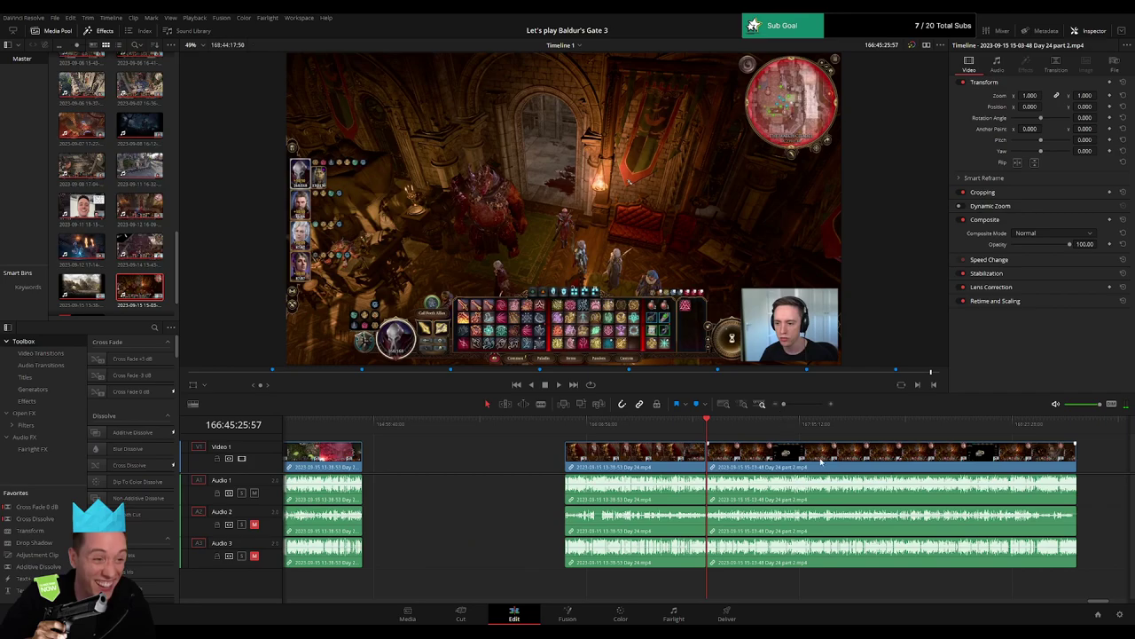
pyautogui.moveTo(820, 461); pyautogui.dragTo(619, 453)
pyautogui.moveTo(511, 432); pyautogui.dragTo(544, 434)
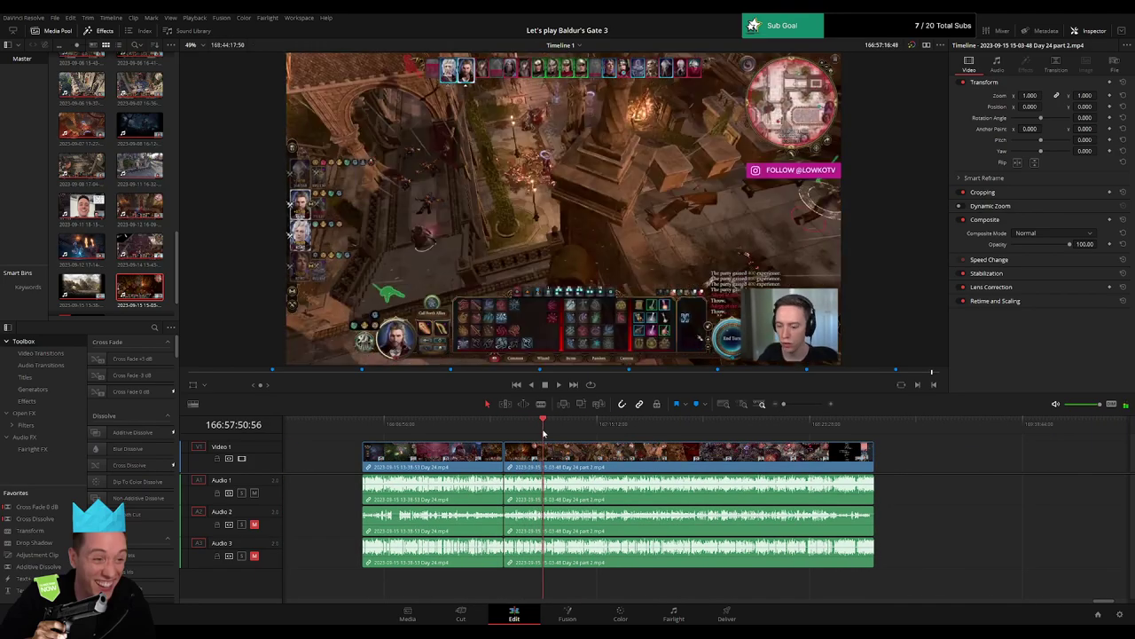
pyautogui.moveTo(783, 405); pyautogui.dragTo(803, 407)
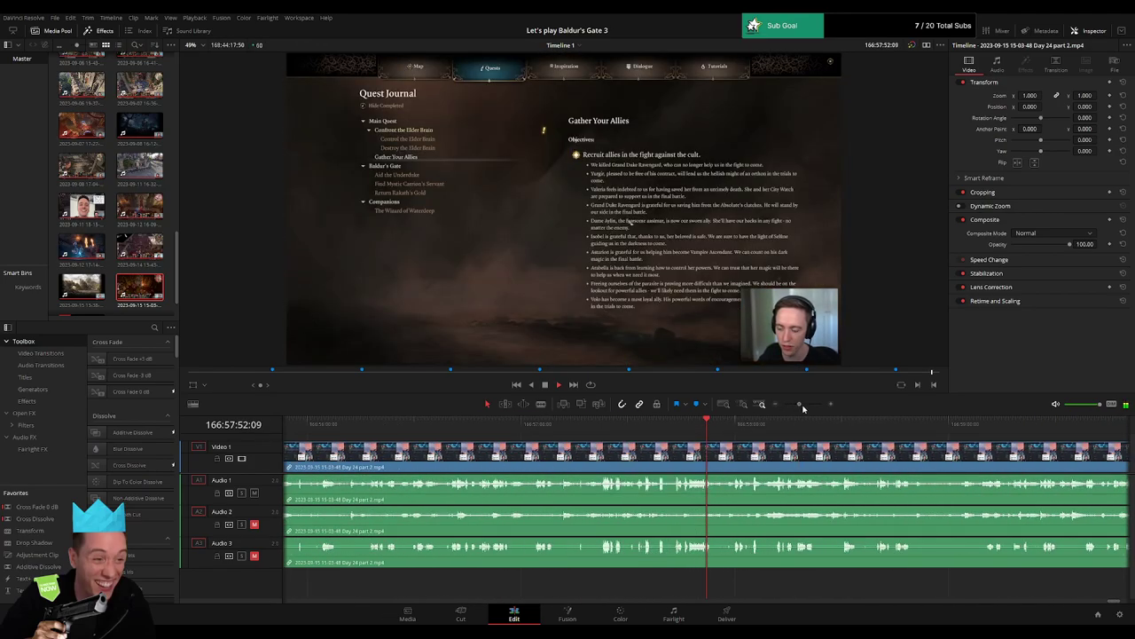
pyautogui.click(570, 429)
pyautogui.moveTo(556, 454); pyautogui.dragTo(633, 451)
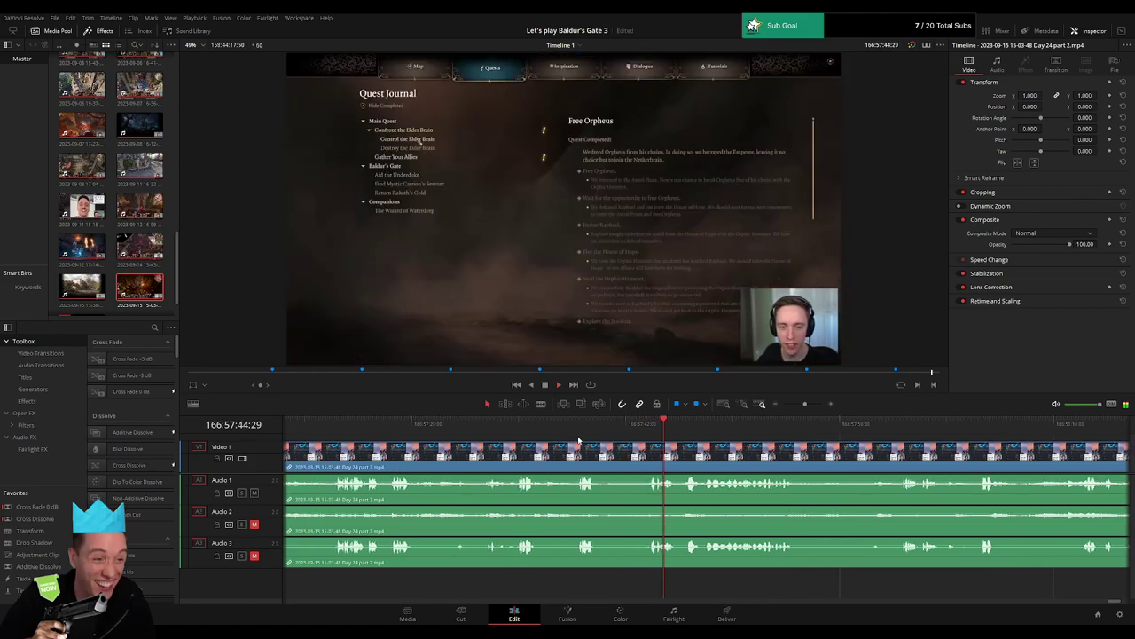
pyautogui.click(579, 435)
pyautogui.click(508, 434)
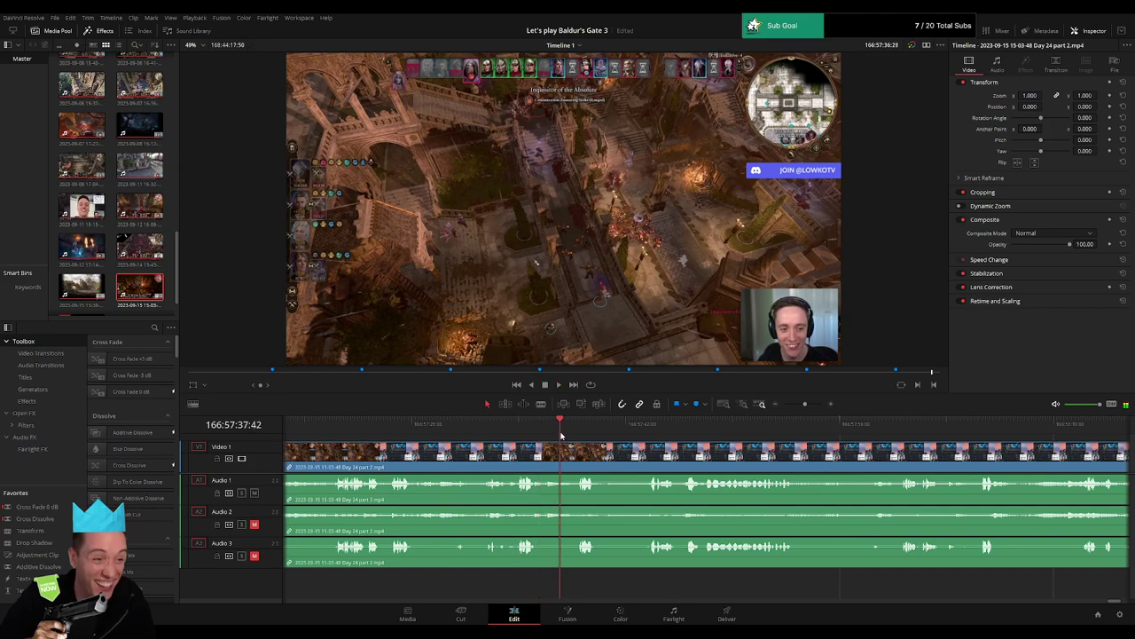
pyautogui.click(380, 435)
pyautogui.click(340, 434)
pyautogui.moveTo(337, 438); pyautogui.dragTo(520, 441)
pyautogui.click(518, 433)
# Split the Day 24 part 2 clip and its linked audio at 166:57:22:00.
pyautogui.moveTo(804, 405); pyautogui.dragTo(815, 405)
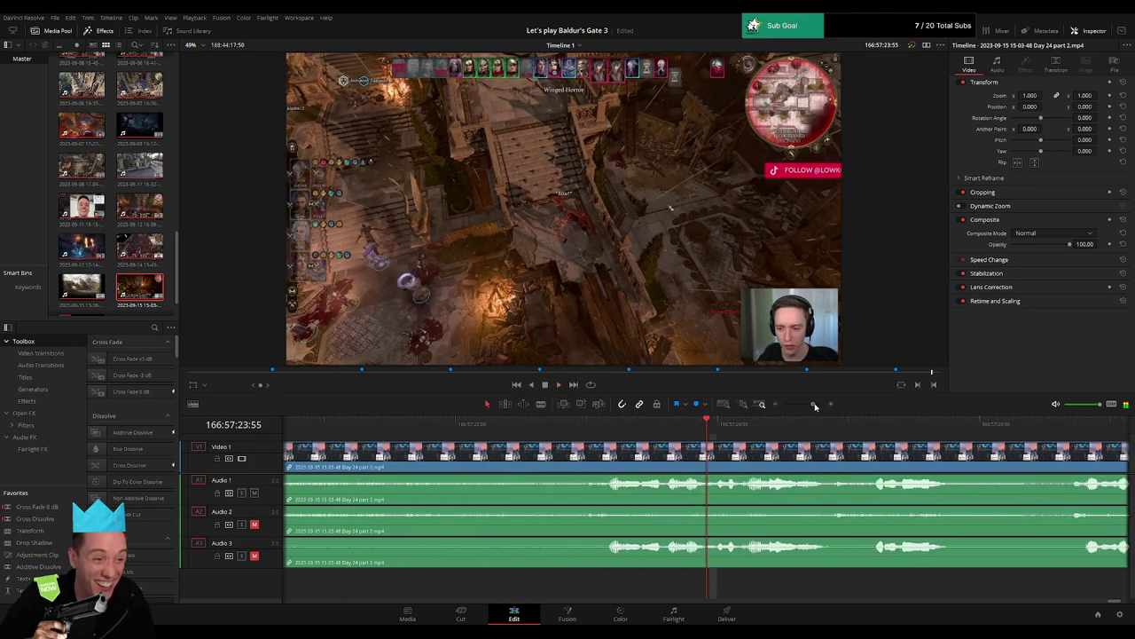
pyautogui.moveTo(605, 428); pyautogui.dragTo(438, 443)
pyautogui.click(441, 462)
pyautogui.press('a')
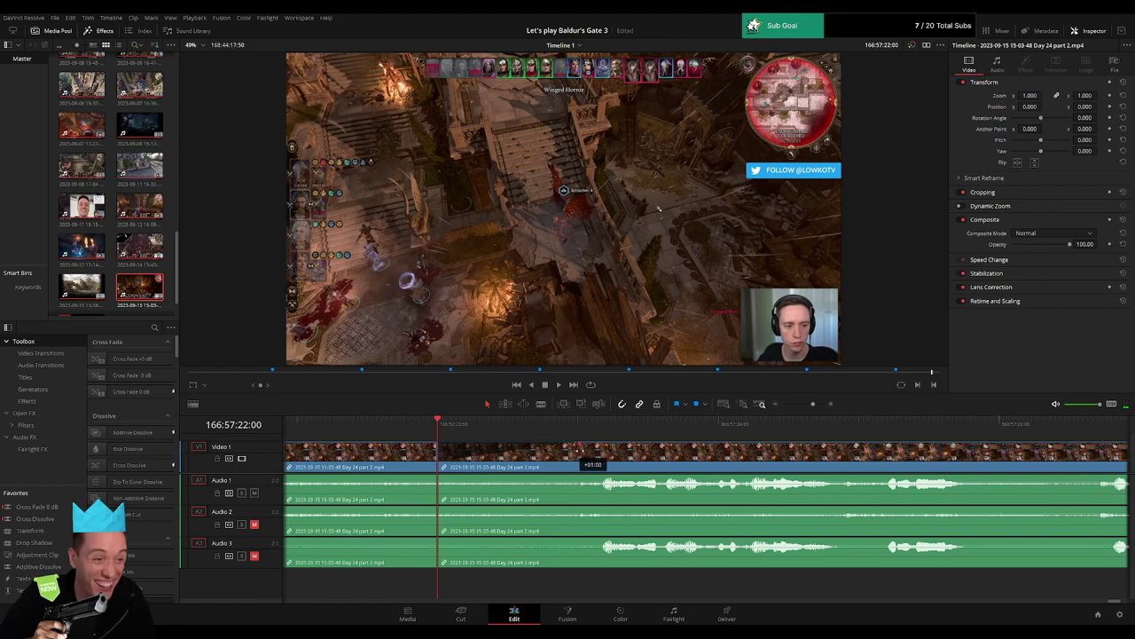
# Add fade-outs and fade-ins of about one second on the video and Audio 1 at the 166:57:22:00 cut.
pyautogui.moveTo(581, 449); pyautogui.dragTo(468, 480)
pyautogui.hscroll(-2, 655, 470)
pyautogui.moveTo(592, 476); pyautogui.dragTo(441, 476)
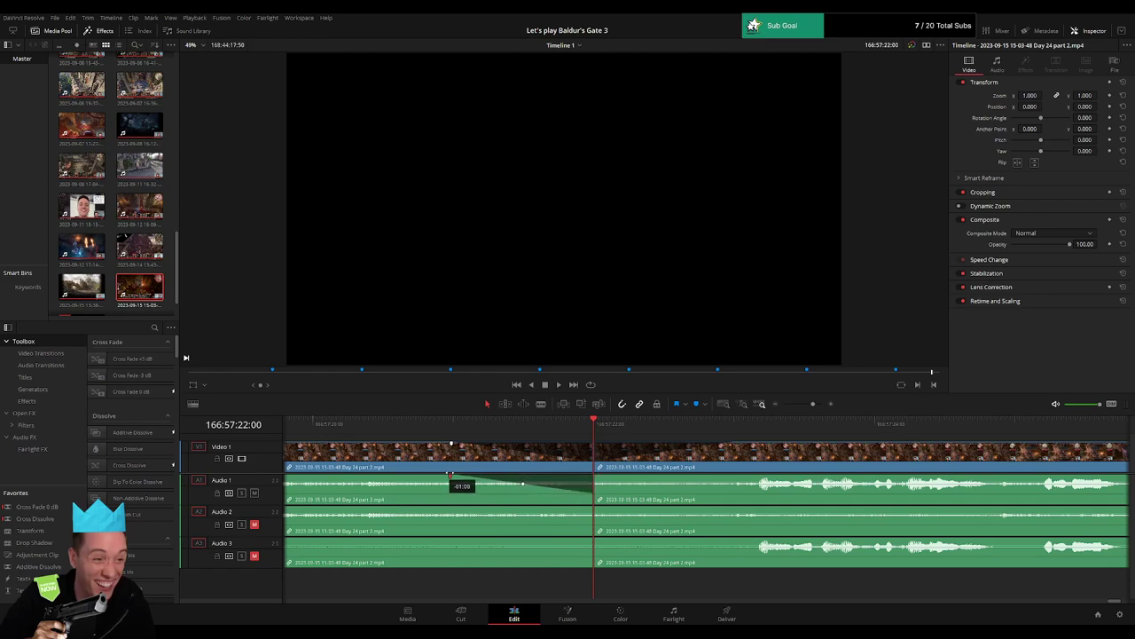
pyautogui.moveTo(594, 478); pyautogui.dragTo(741, 477)
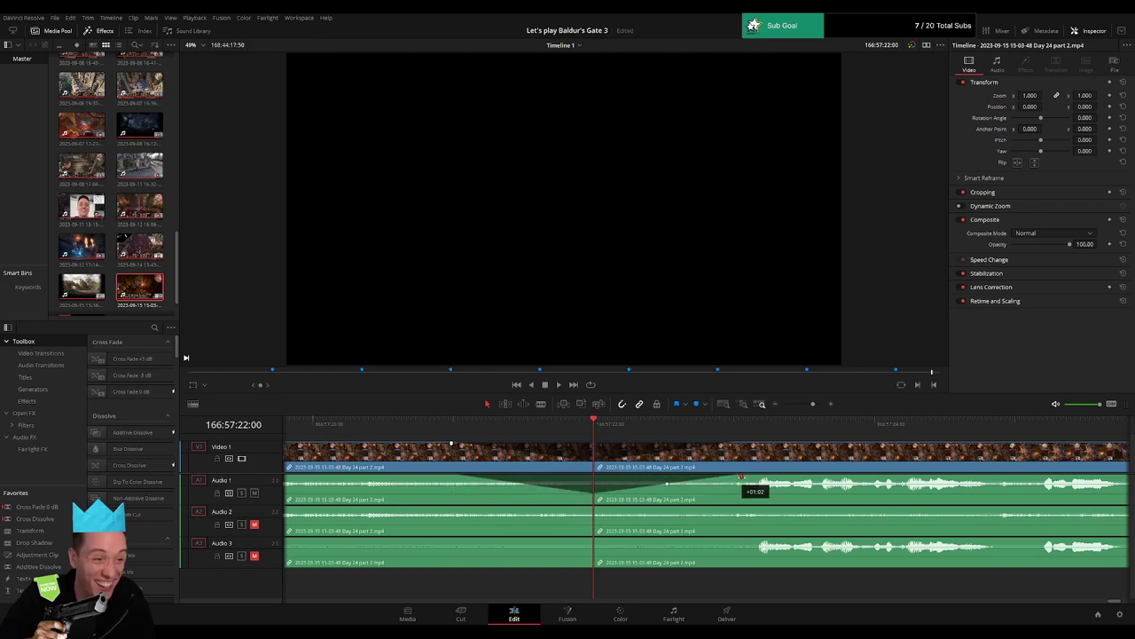
# Add fade-outs and fade-ins of about one second on Audio 2 and Audio 3 at the 166:57:22:00 cut.
pyautogui.moveTo(578, 508); pyautogui.dragTo(460, 504)
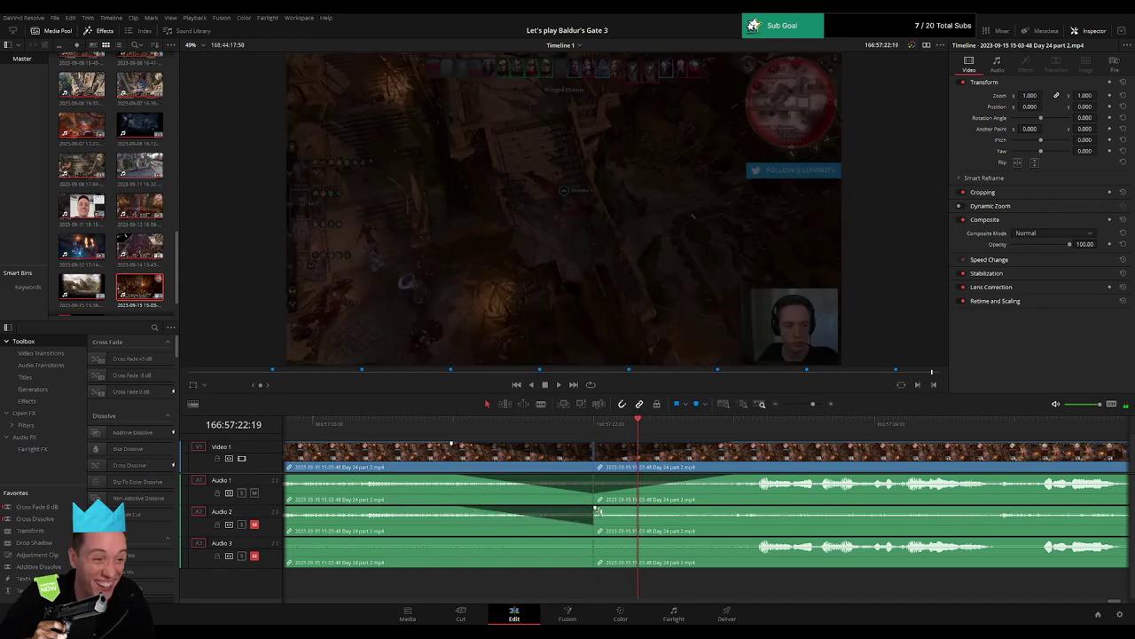
pyautogui.moveTo(599, 508); pyautogui.dragTo(743, 512)
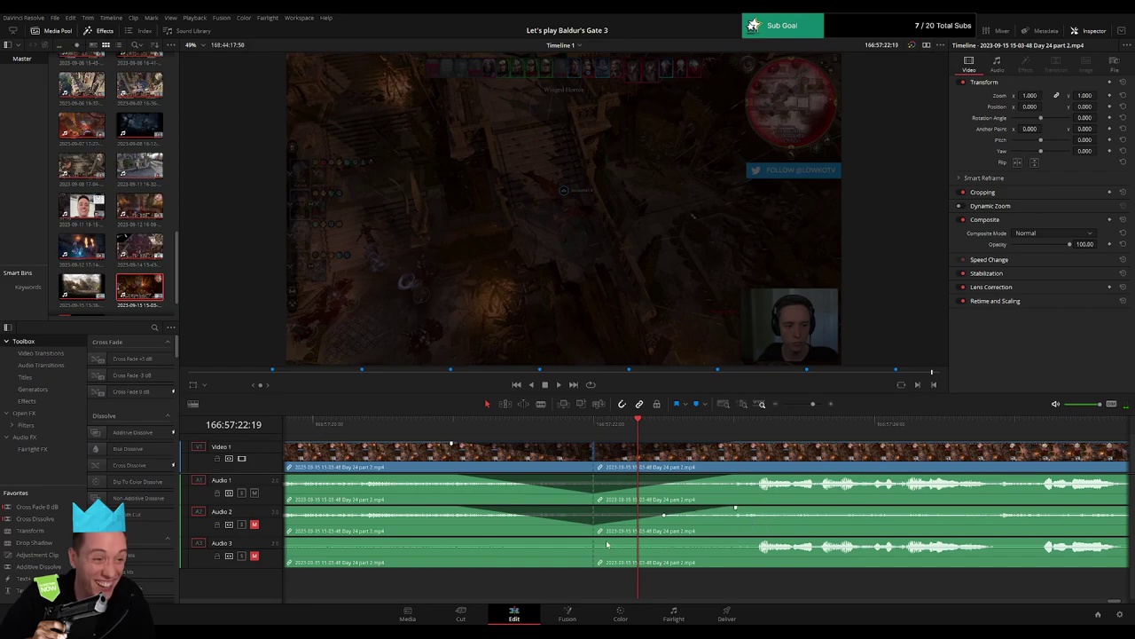
pyautogui.moveTo(588, 537); pyautogui.dragTo(457, 539)
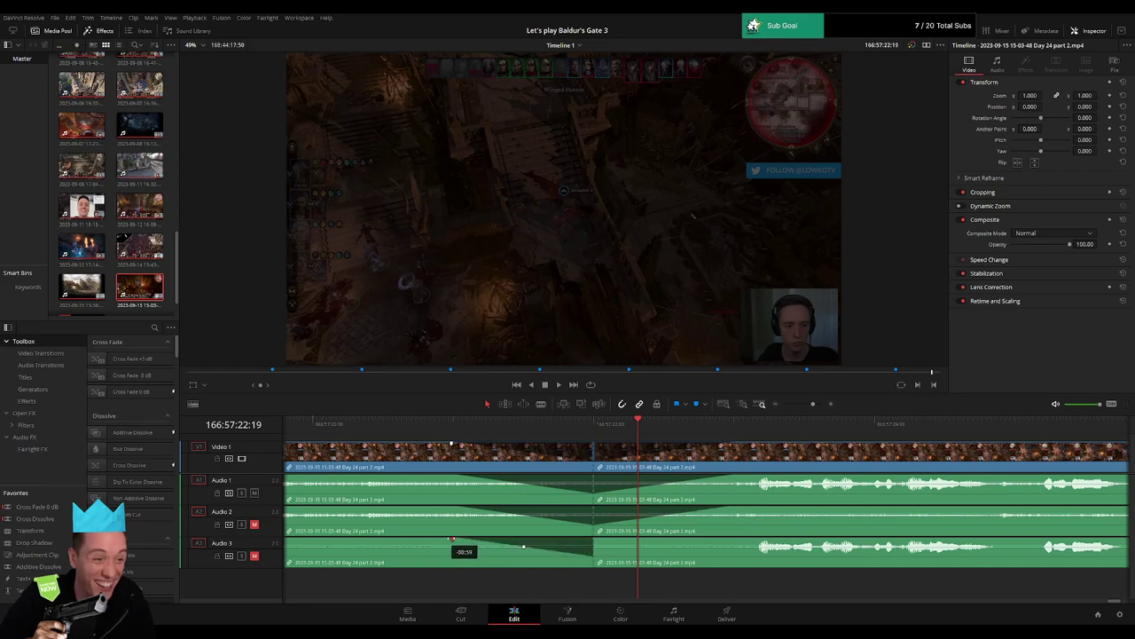
pyautogui.moveTo(594, 539); pyautogui.dragTo(736, 538)
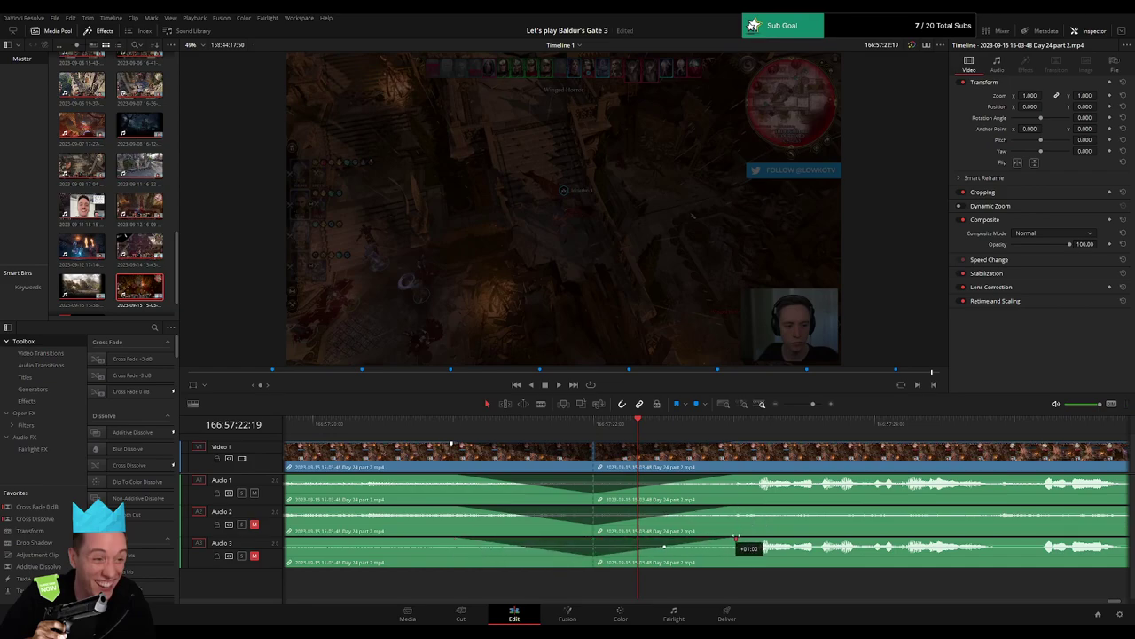
# Save the project and move the part 2 clip after the 166:57:22:00 cut further along the timeline, leaving a gap.
pyautogui.moveTo(813, 403); pyautogui.dragTo(750, 413)
pyautogui.hscroll(5, 683, 454)
pyautogui.hotkey('ctrl', 's')
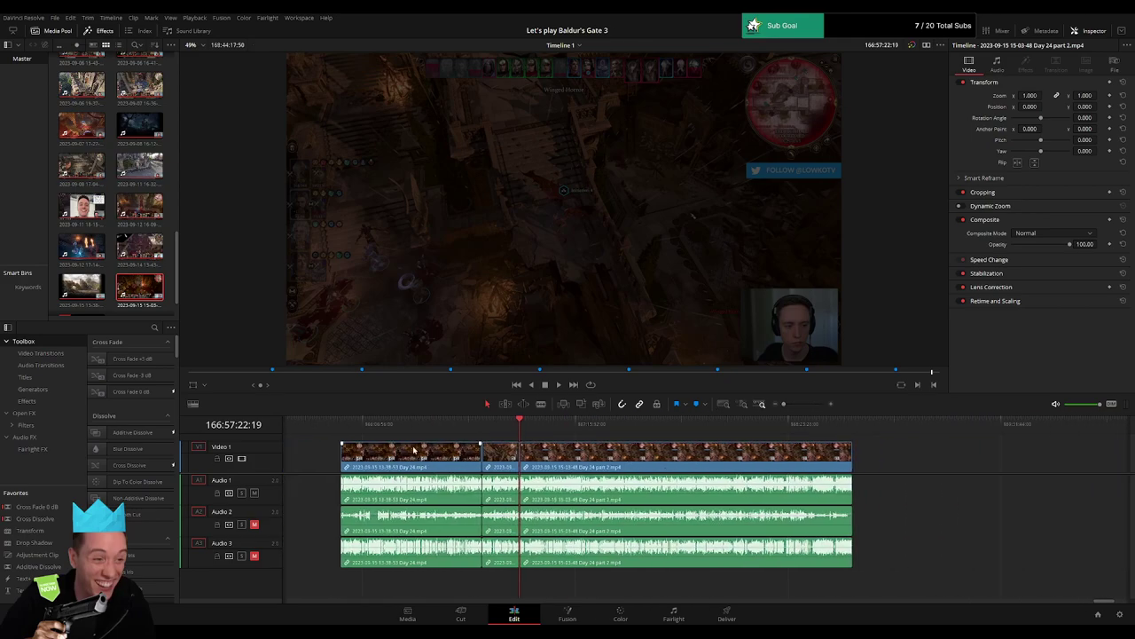
pyautogui.click(343, 428)
pyautogui.click(518, 427)
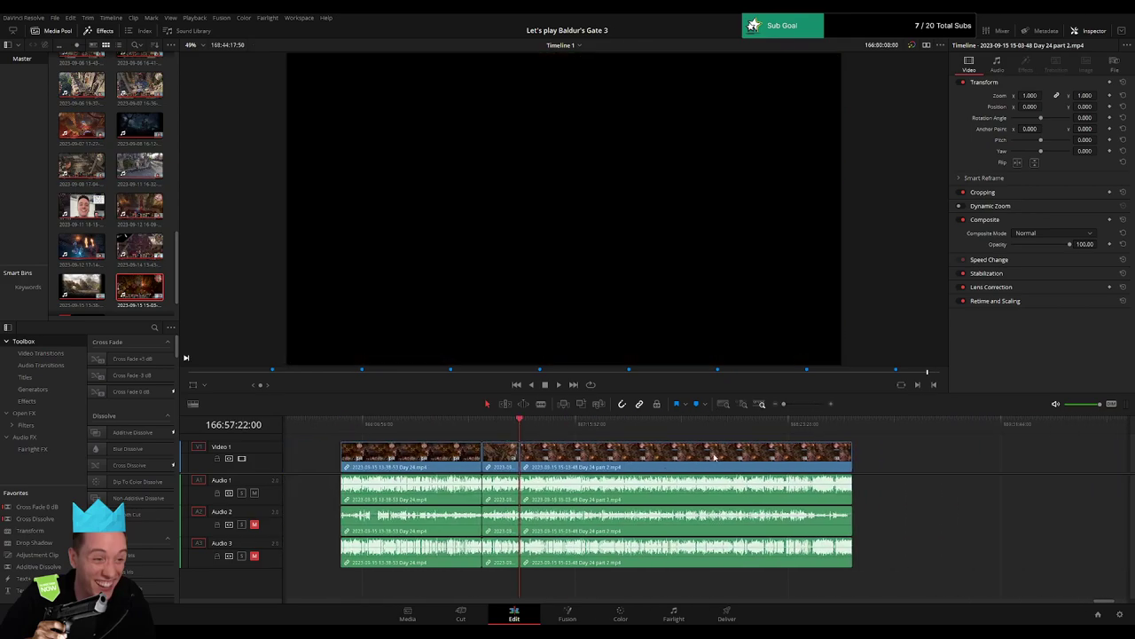
pyautogui.moveTo(729, 453); pyautogui.dragTo(859, 447)
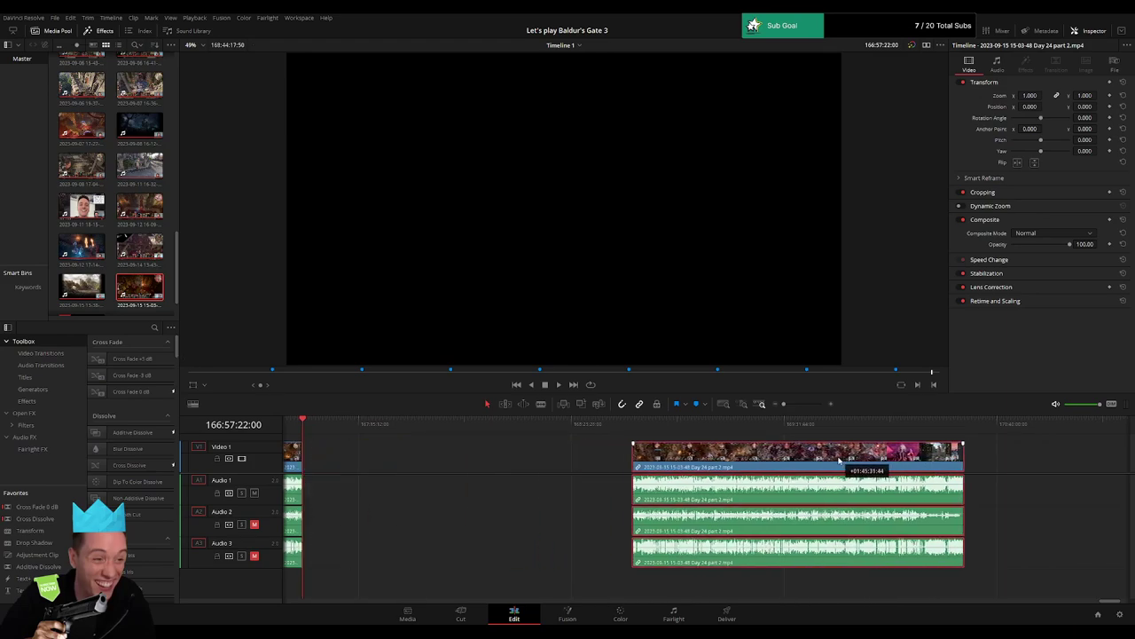
pyautogui.click(538, 464)
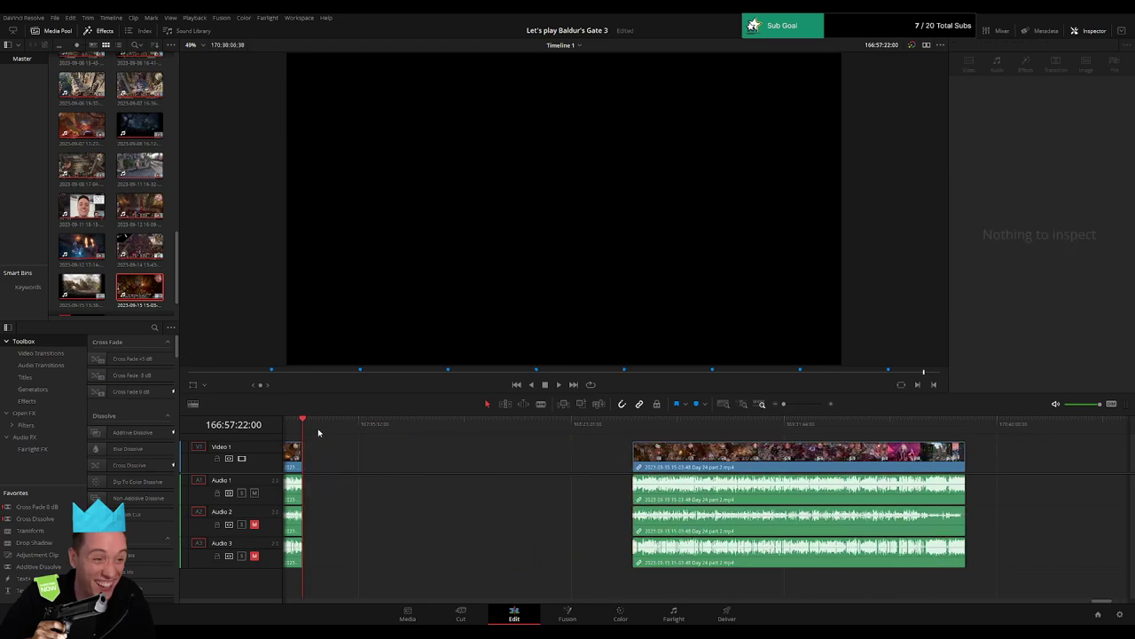
# Reposition the separated Day 24 part 2 clip with its linked audio so that it starts exactly at 168:00:00:00.
pyautogui.moveTo(319, 432); pyautogui.dragTo(499, 432)
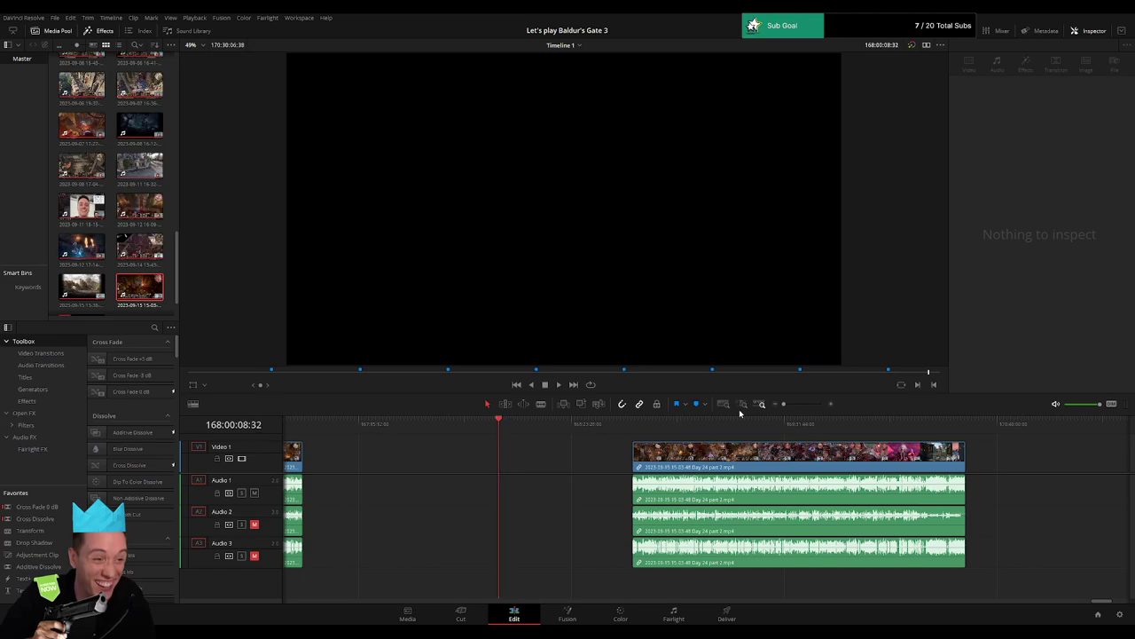
pyautogui.moveTo(784, 404); pyautogui.dragTo(792, 405)
pyautogui.moveTo(707, 431); pyautogui.dragTo(702, 431)
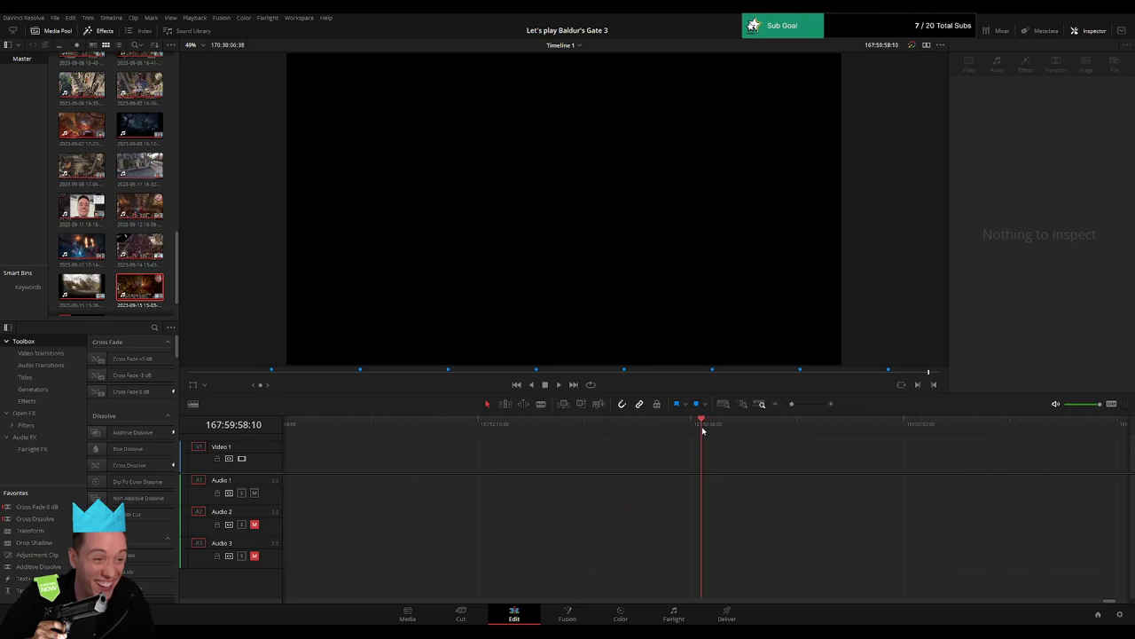
pyautogui.press('Left')
pyautogui.moveTo(792, 405); pyautogui.dragTo(763, 411)
pyautogui.hscroll(5, 729, 450)
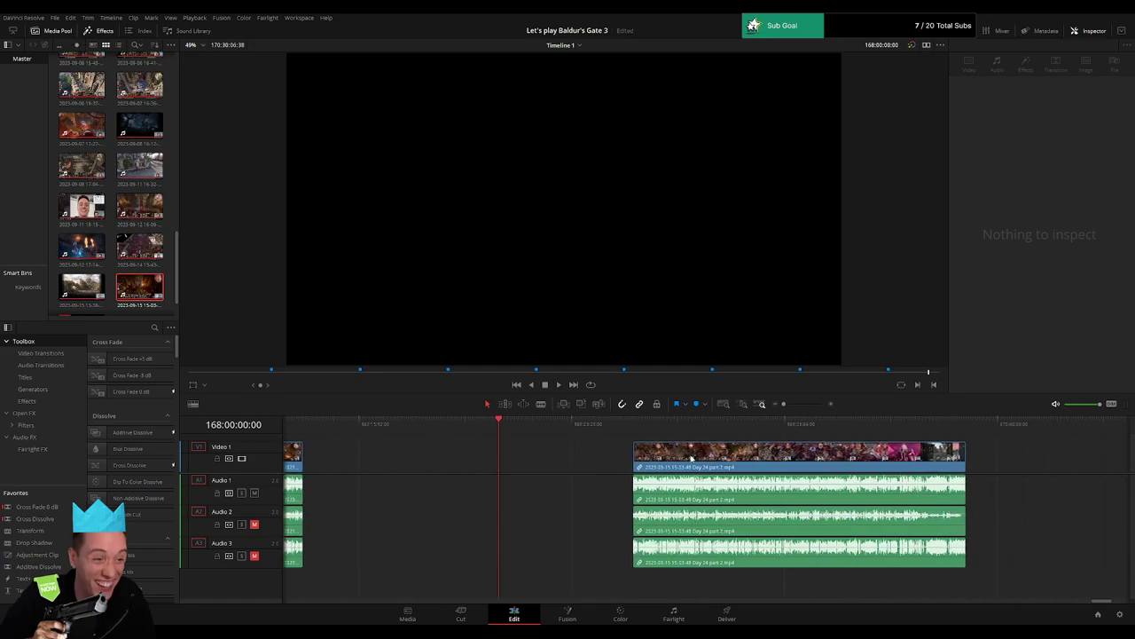
pyautogui.moveTo(703, 452); pyautogui.dragTo(686, 438)
# Play the Day 24 part 2 footage backwards in stages from about 168:59:36 to find a quiet moment for the cut.
pyautogui.click(565, 438)
pyautogui.press('space')
pyautogui.press('space')
pyautogui.moveTo(783, 404); pyautogui.dragTo(798, 404)
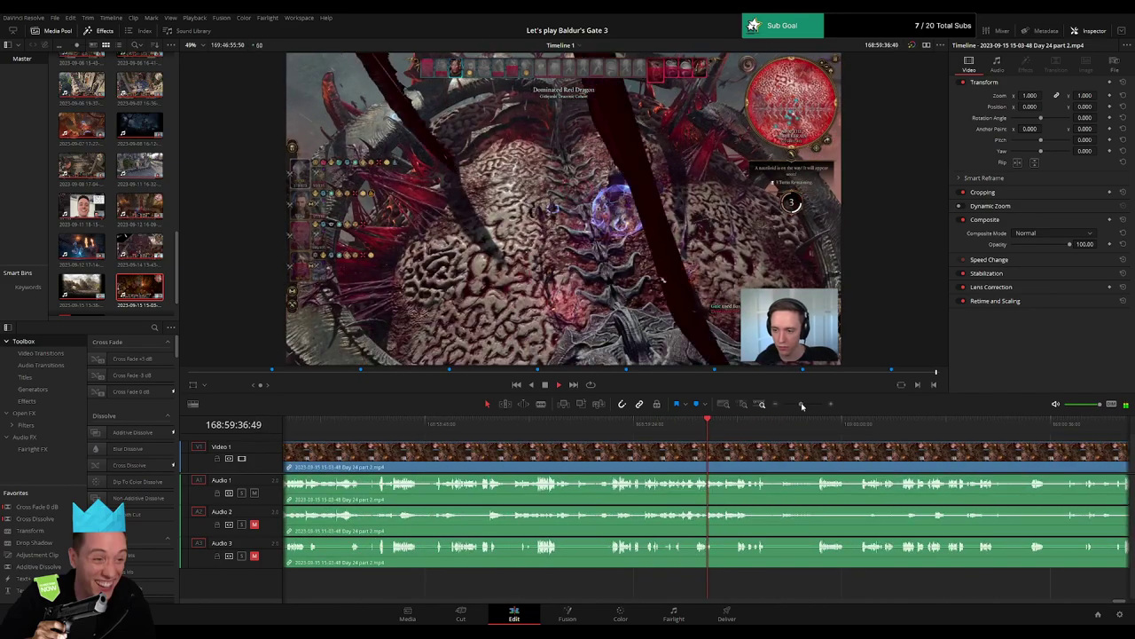
pyautogui.click(614, 423)
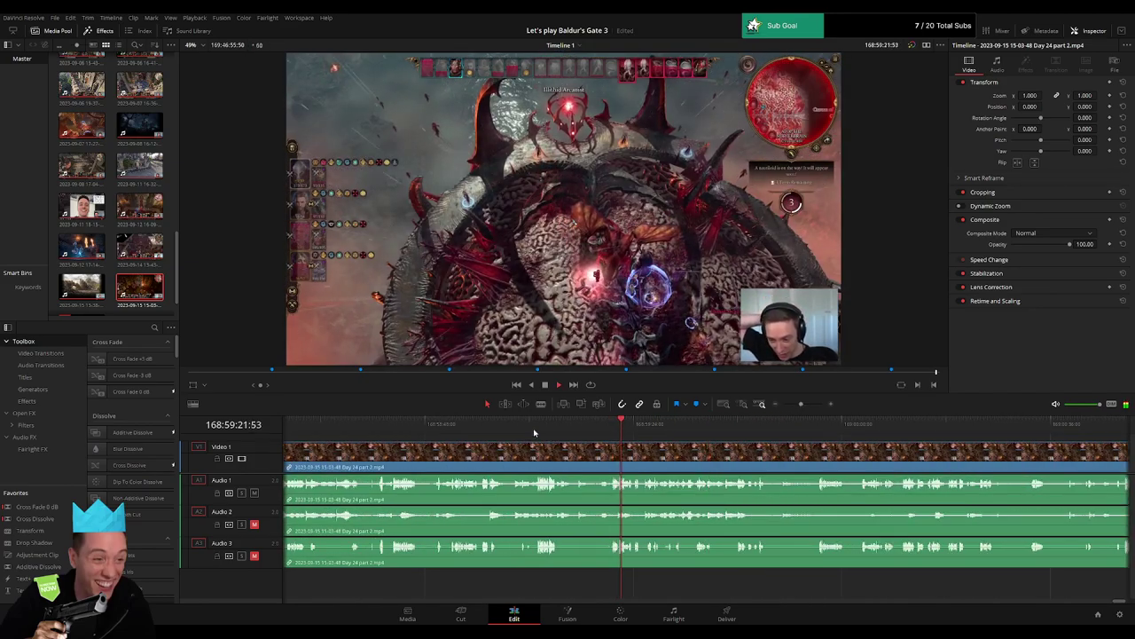
pyautogui.click(535, 430)
pyautogui.click(438, 427)
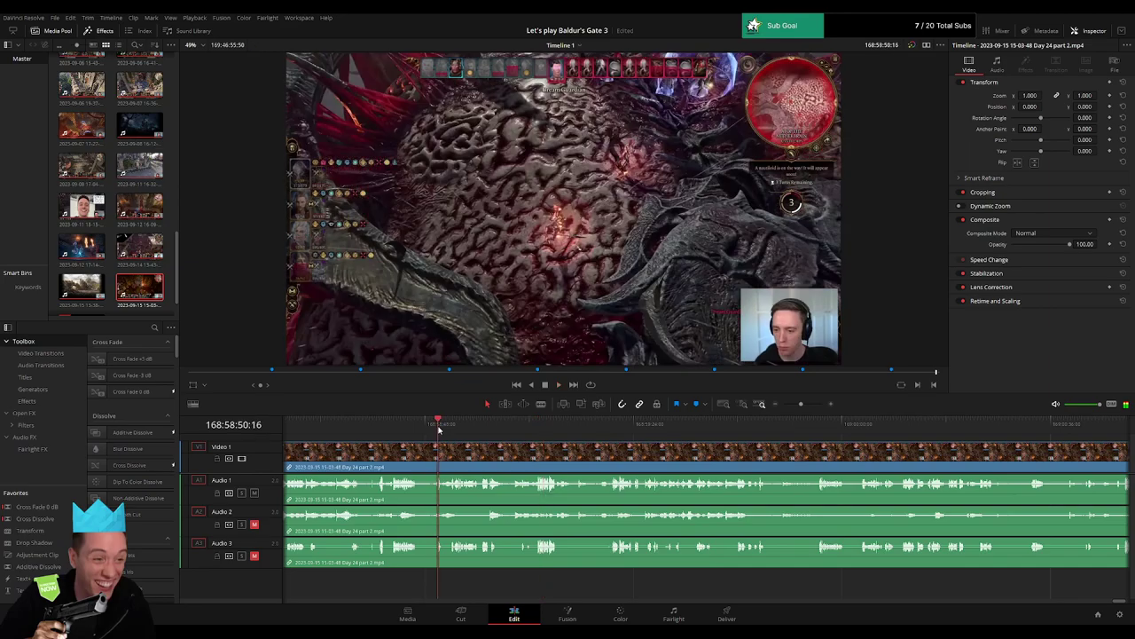
pyautogui.moveTo(440, 453); pyautogui.dragTo(640, 448)
pyautogui.click(583, 424)
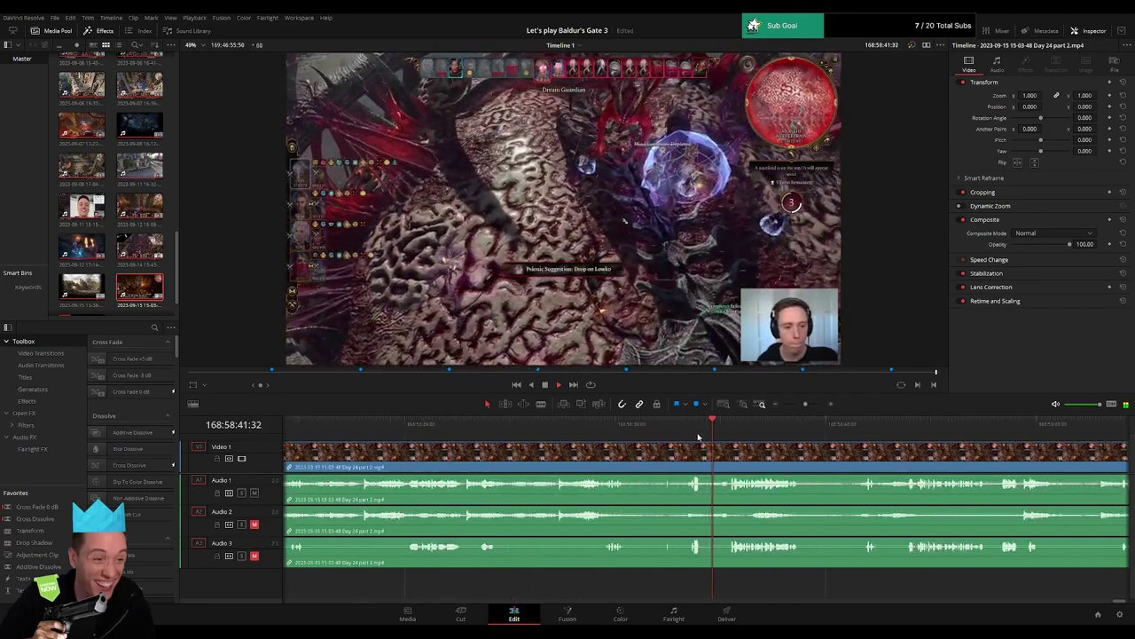
pyautogui.click(624, 424)
pyautogui.click(555, 424)
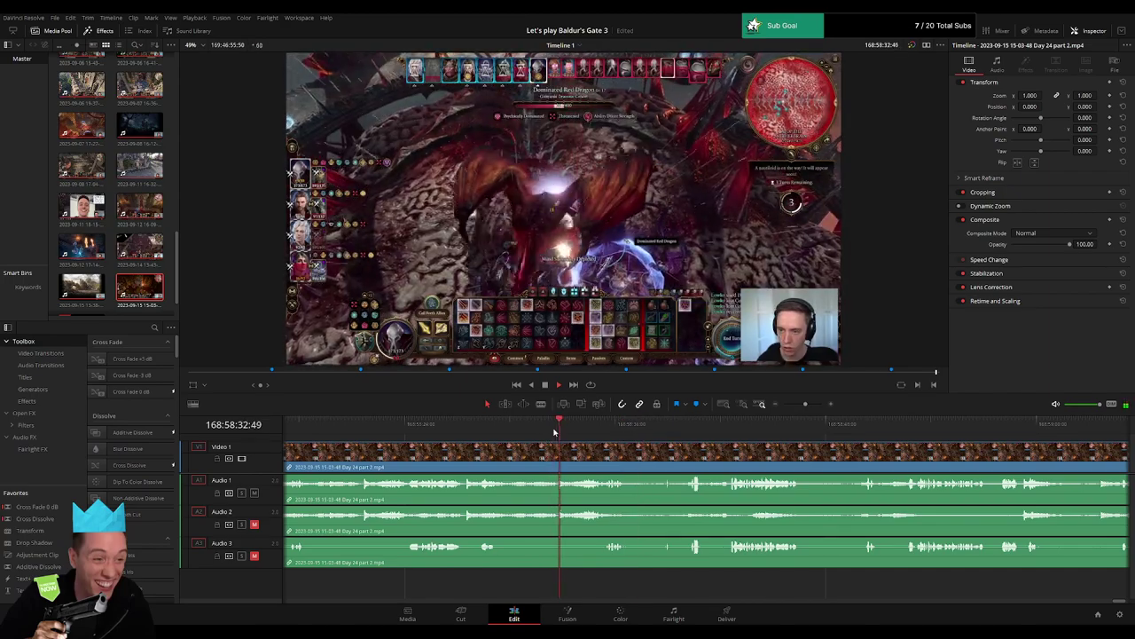
pyautogui.click(480, 424)
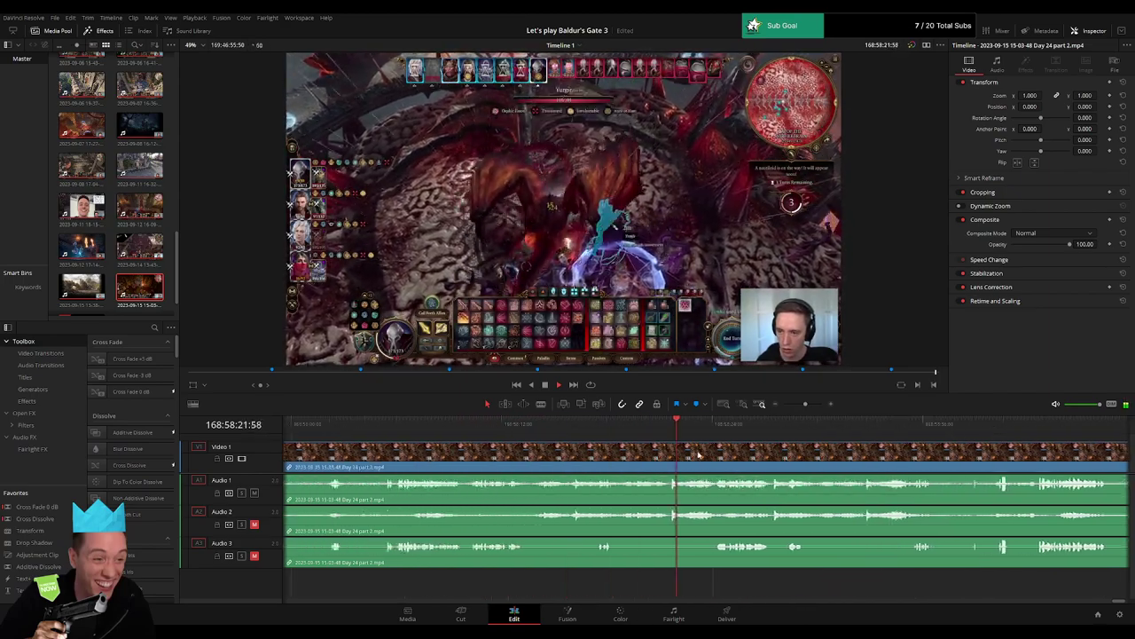
# Split the Day 24 part 2 clip and its linked audio at 168:58:04:30.
pyautogui.click(433, 428)
pyautogui.hscroll(-3, 651, 451)
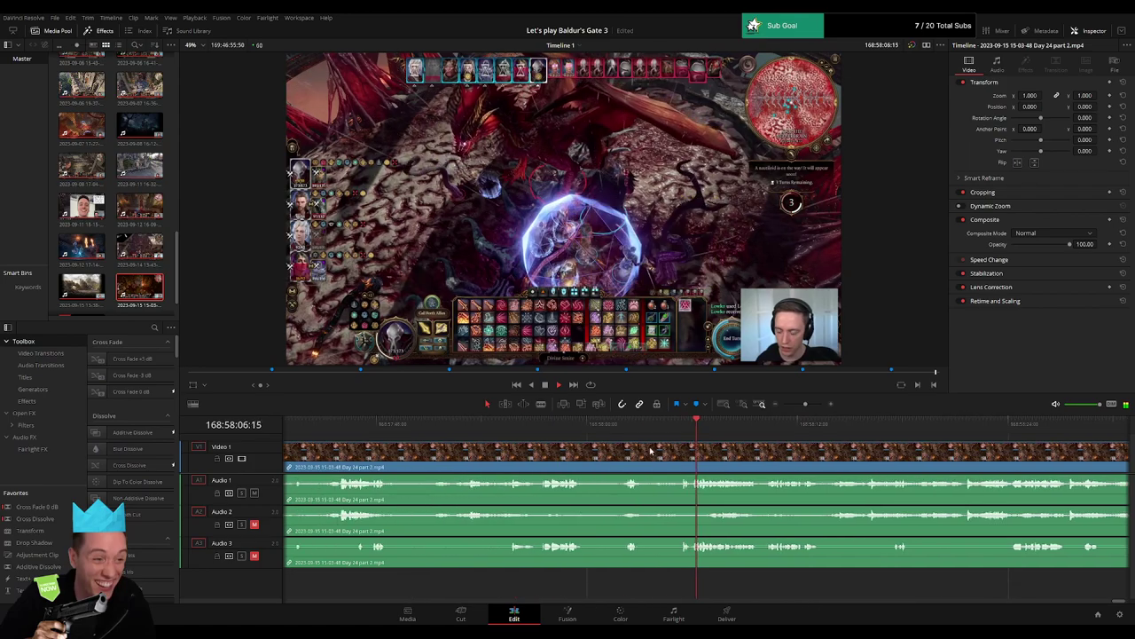
pyautogui.click(621, 427)
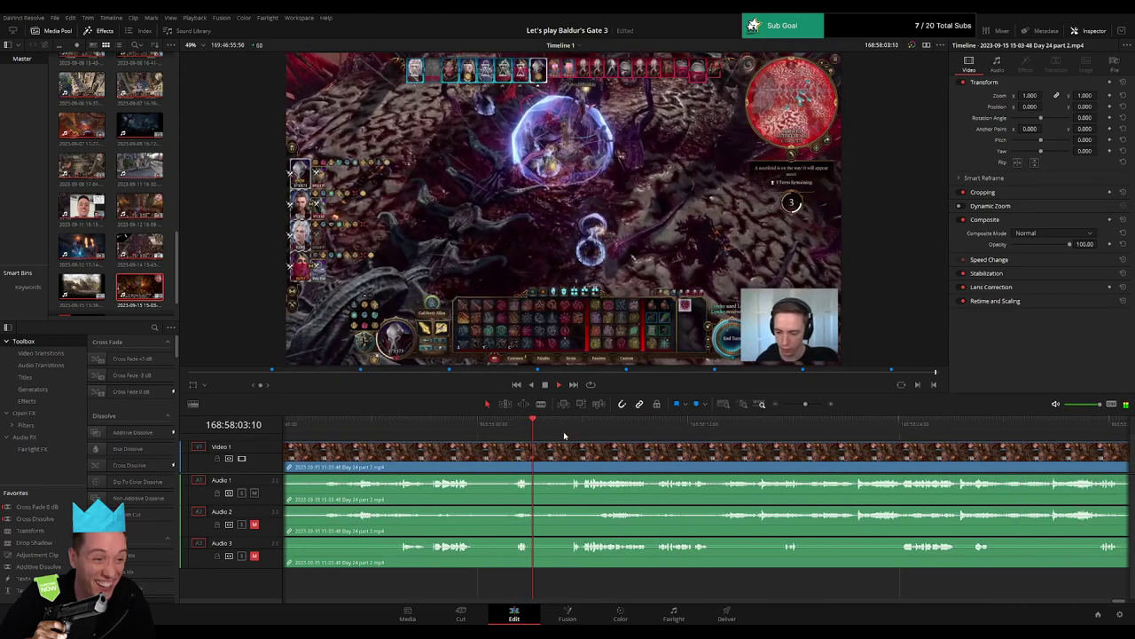
pyautogui.click(572, 428)
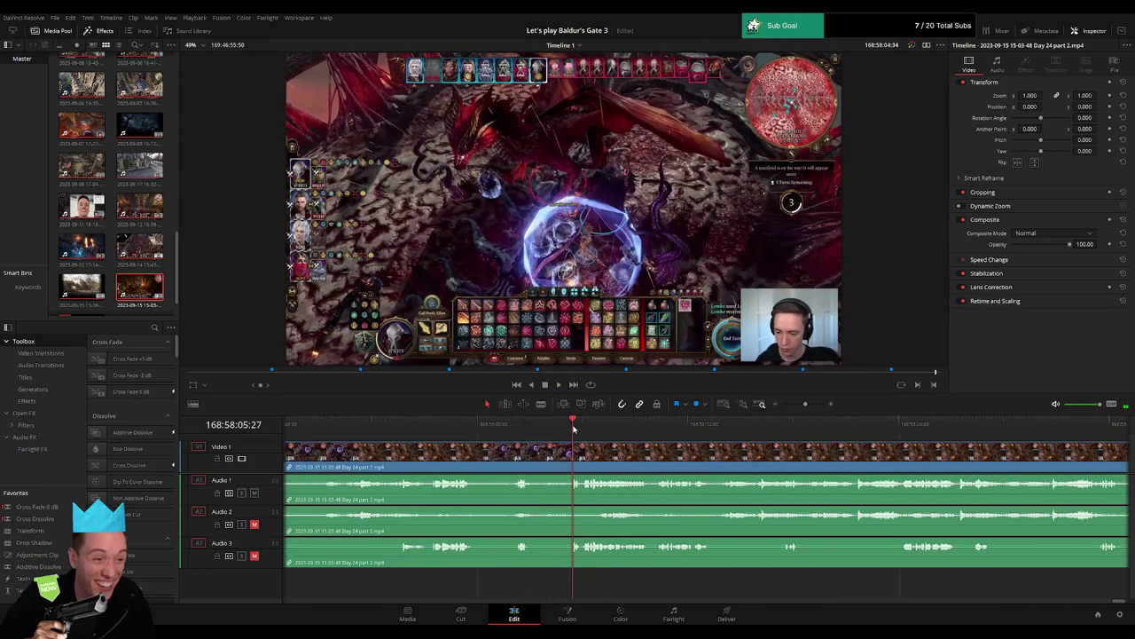
pyautogui.moveTo(572, 429); pyautogui.dragTo(557, 429)
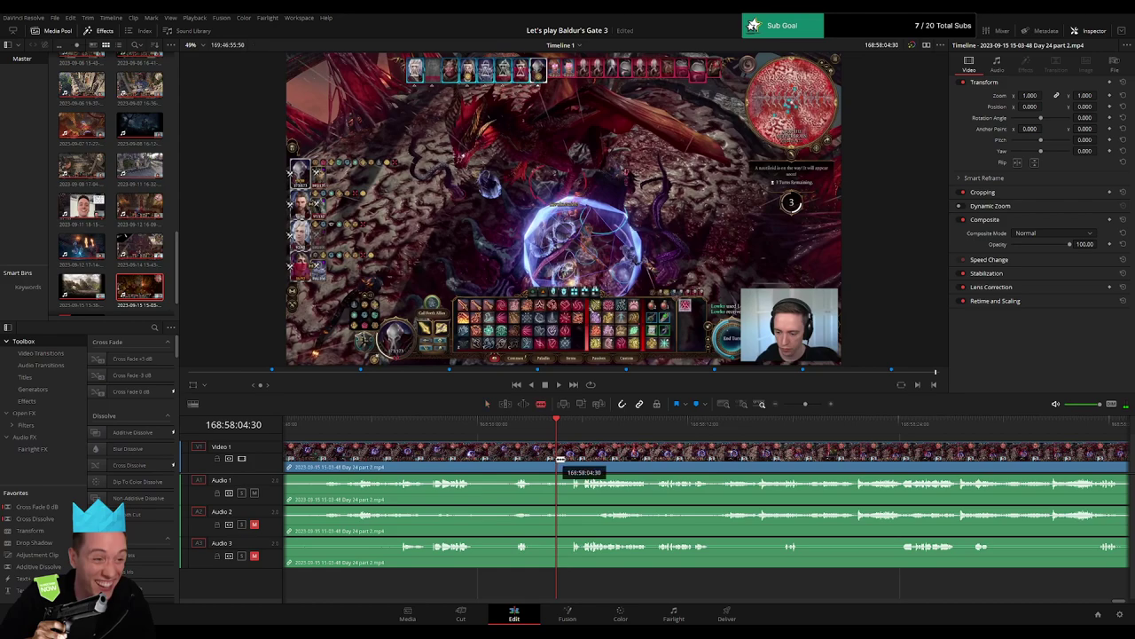
pyautogui.click(560, 459)
pyautogui.press('a')
# Add fade-outs and fade-ins of about one second on the video and all three audio tracks at the 168:58:04:30 cut.
pyautogui.moveTo(805, 405); pyautogui.dragTo(810, 405)
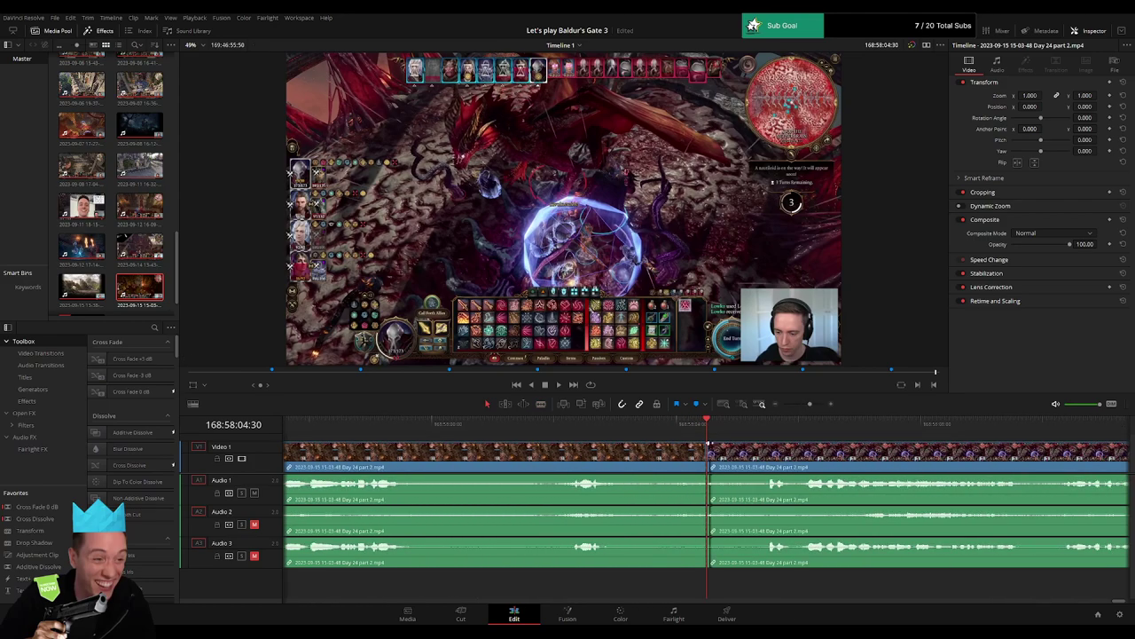
pyautogui.moveTo(708, 443); pyautogui.dragTo(758, 477)
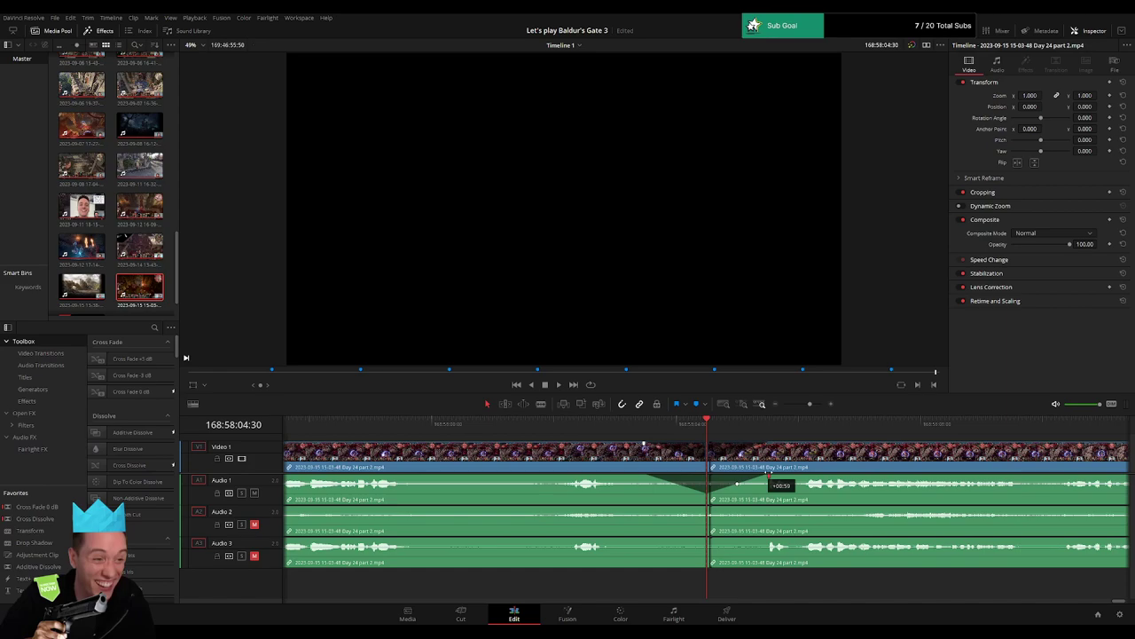
pyautogui.moveTo(701, 509); pyautogui.dragTo(765, 509)
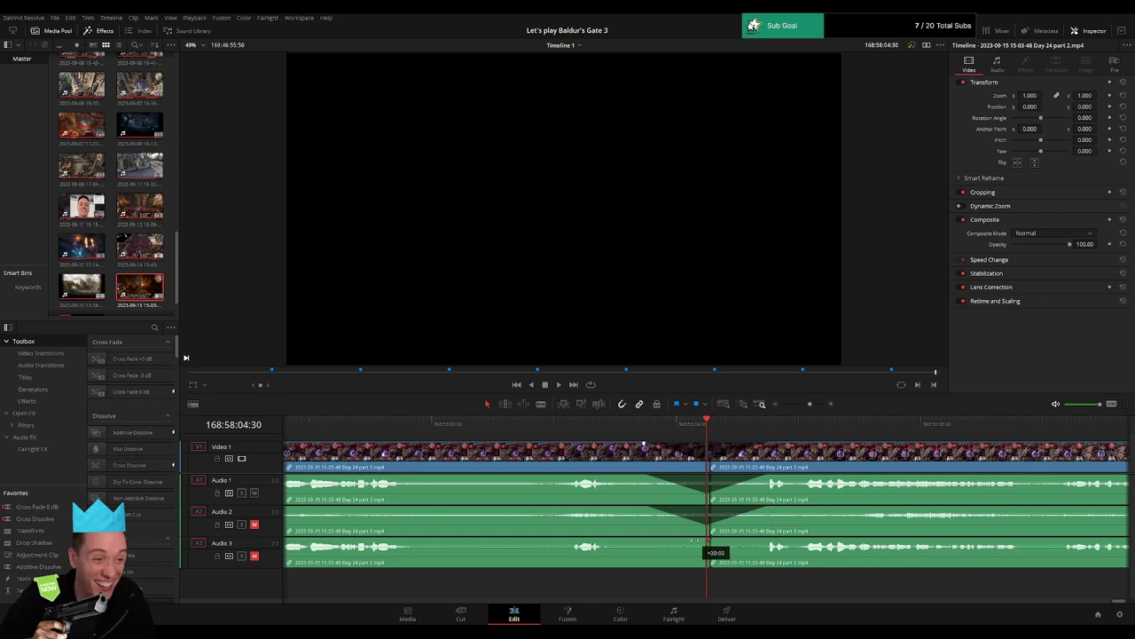
pyautogui.moveTo(695, 540); pyautogui.dragTo(640, 539)
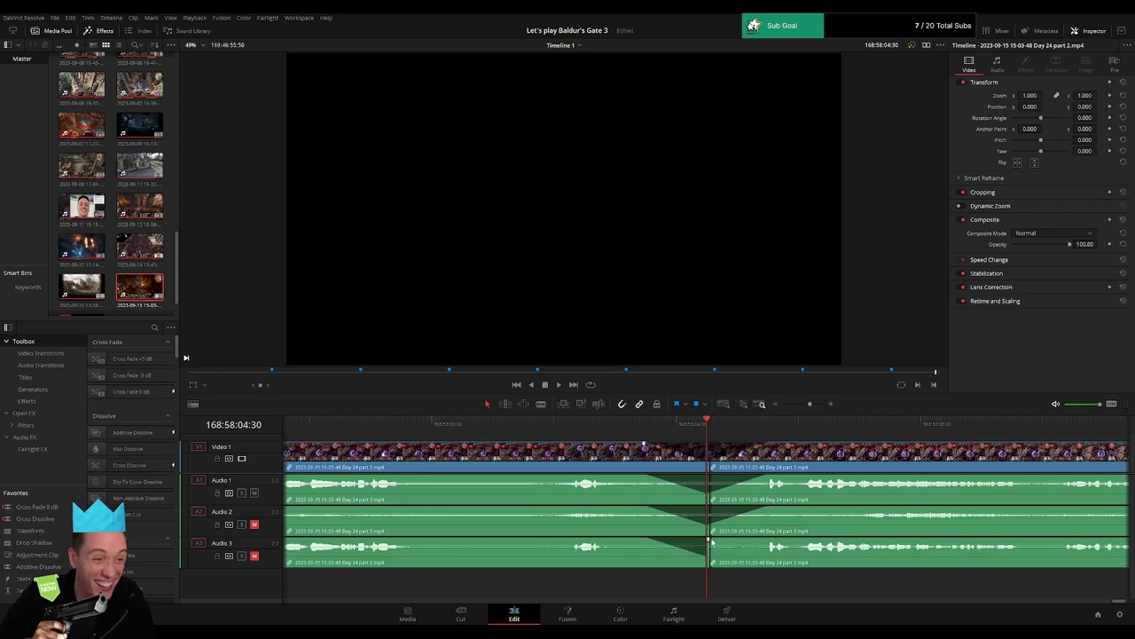
pyautogui.moveTo(711, 540); pyautogui.dragTo(753, 540)
# Try moving the part 2 clip after the 168:58:04:30 cut further along the timeline, leaving a gap.
pyautogui.moveTo(809, 405); pyautogui.dragTo(783, 405)
pyautogui.hscroll(2, 683, 457)
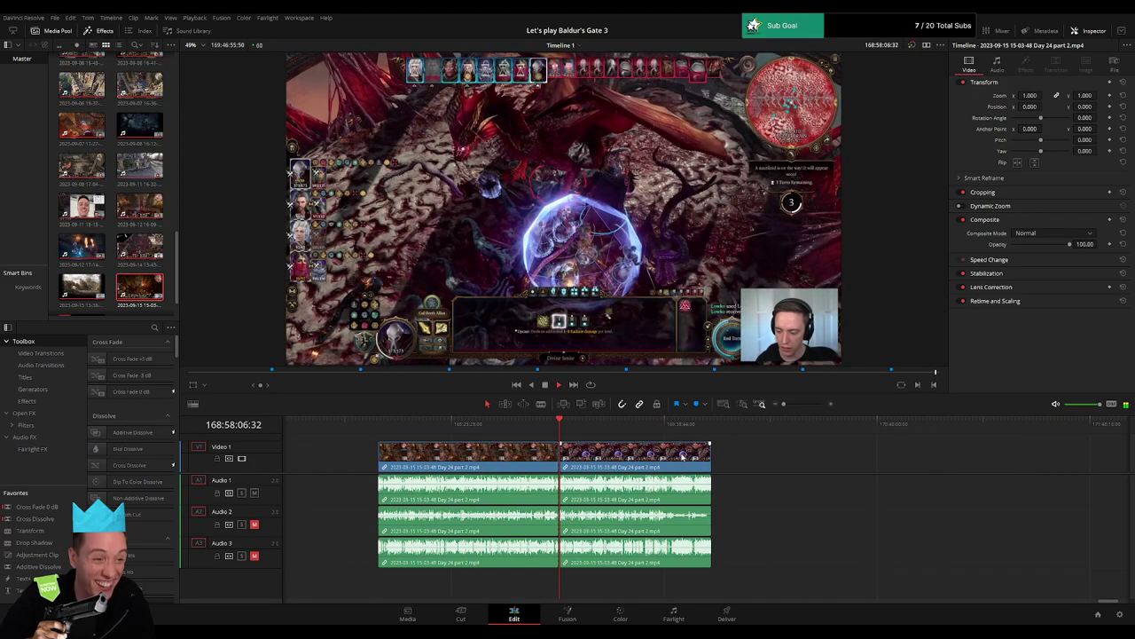
pyautogui.click(382, 424)
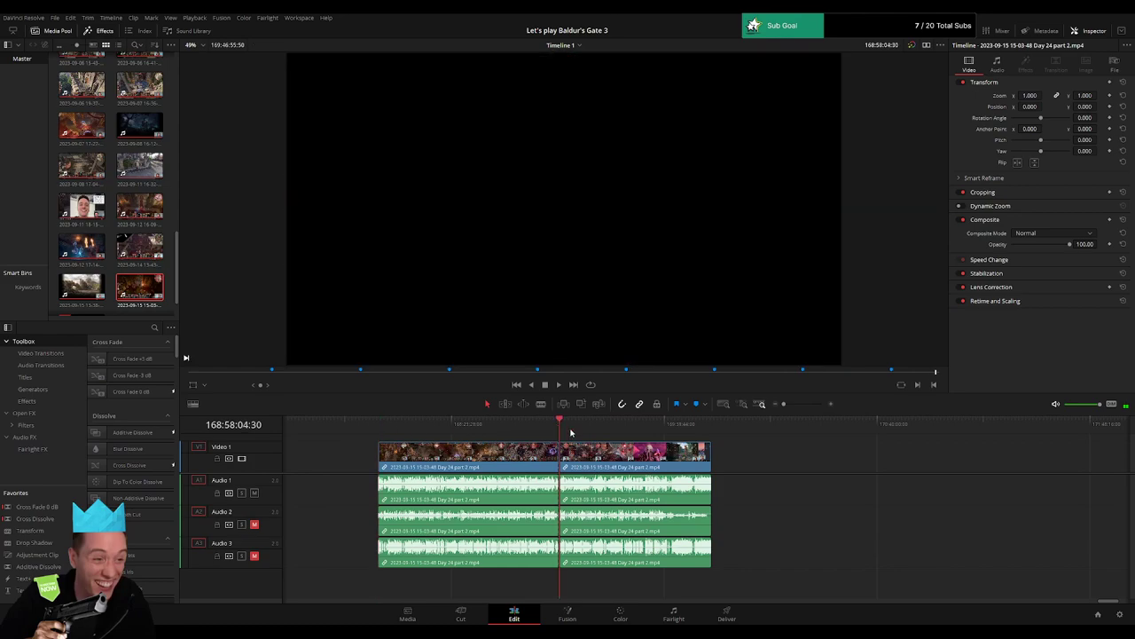
pyautogui.hscroll(3, 559, 444)
pyautogui.moveTo(477, 456); pyautogui.dragTo(713, 456)
pyautogui.click(489, 464)
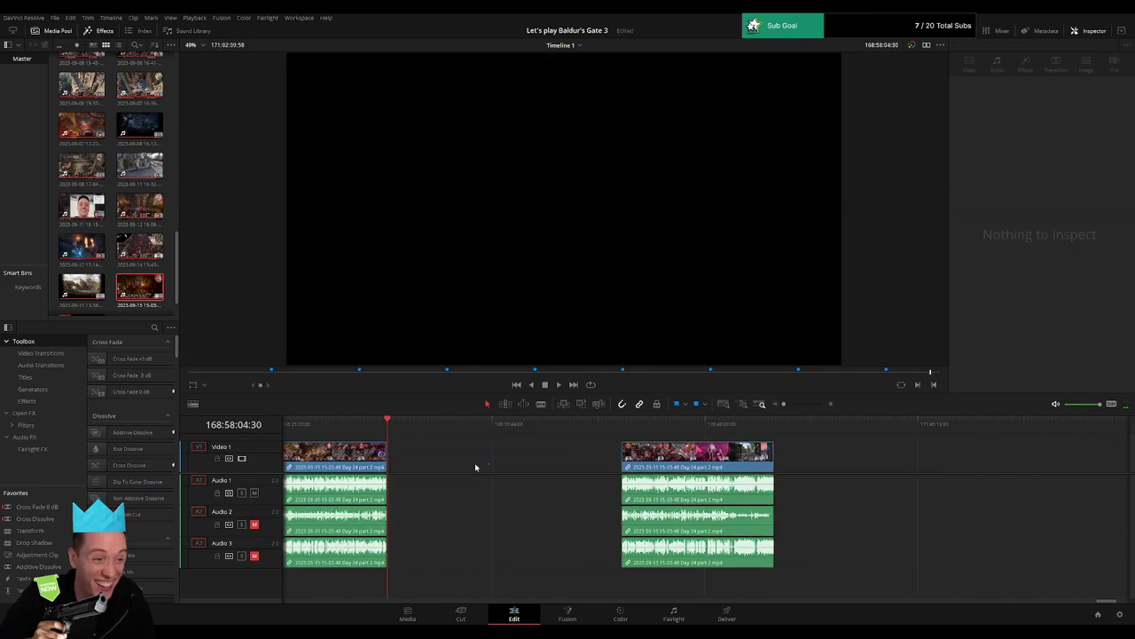
# Try placing the separated part 2 clip with its linked audio so that it starts exactly at 170:00:00:00.
pyautogui.moveTo(393, 427); pyautogui.dragTo(582, 428)
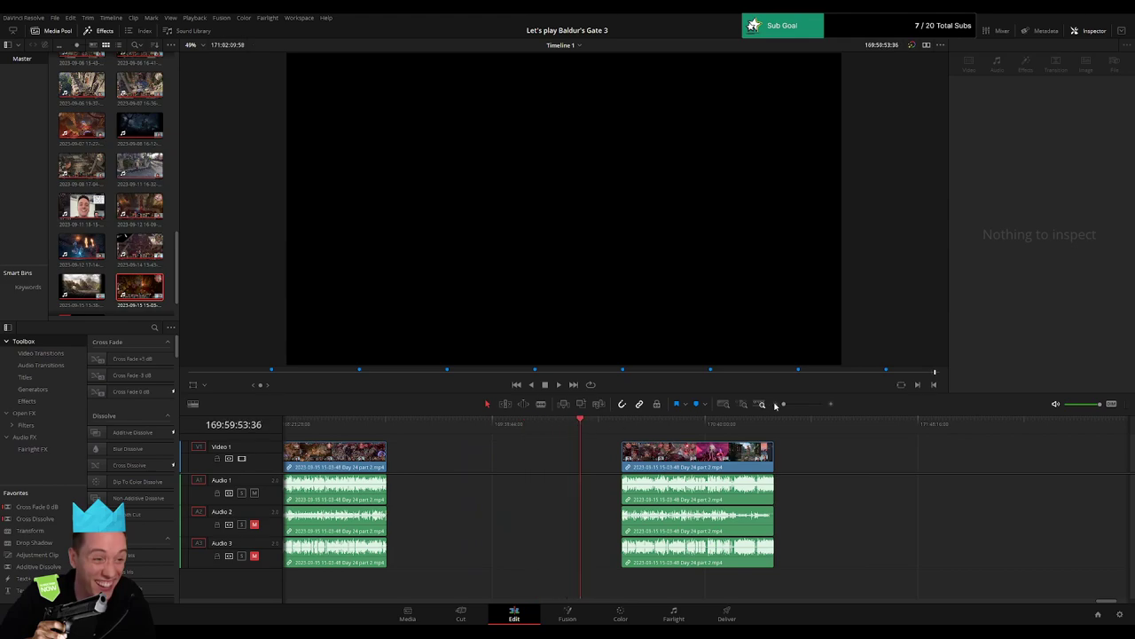
pyautogui.moveTo(783, 404); pyautogui.dragTo(787, 404)
pyautogui.click(716, 427)
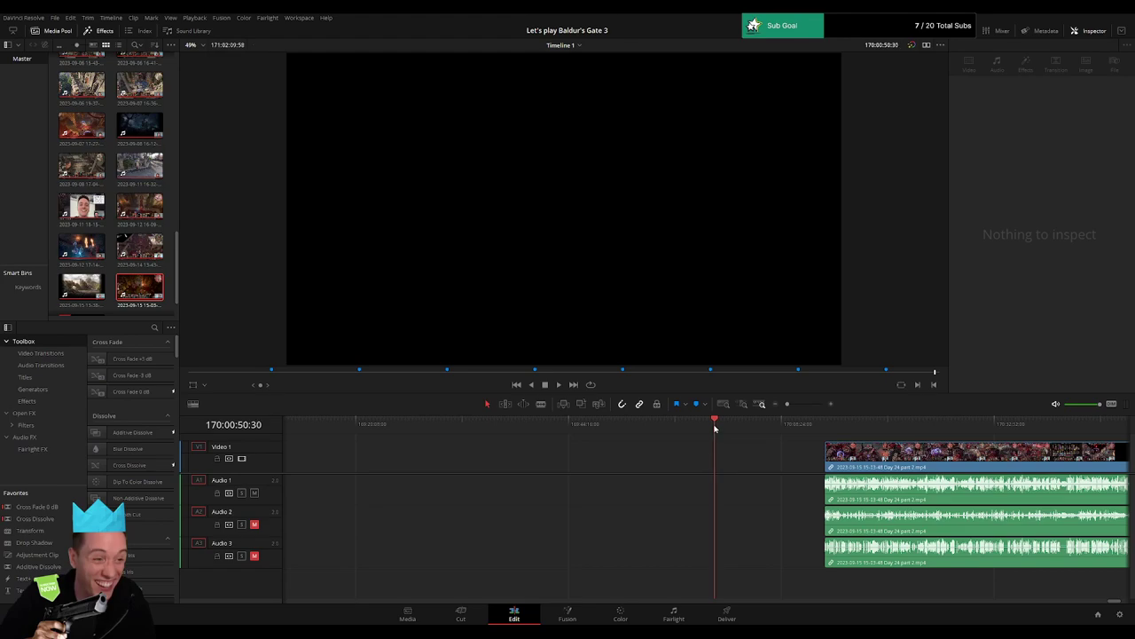
pyautogui.moveTo(715, 428); pyautogui.dragTo(708, 427)
pyautogui.moveTo(808, 454); pyautogui.dragTo(690, 454)
# Check the length of the separated clip and return it to its place directly after the 168:58:04:30 cut.
pyautogui.click(774, 405)
pyautogui.click(775, 406)
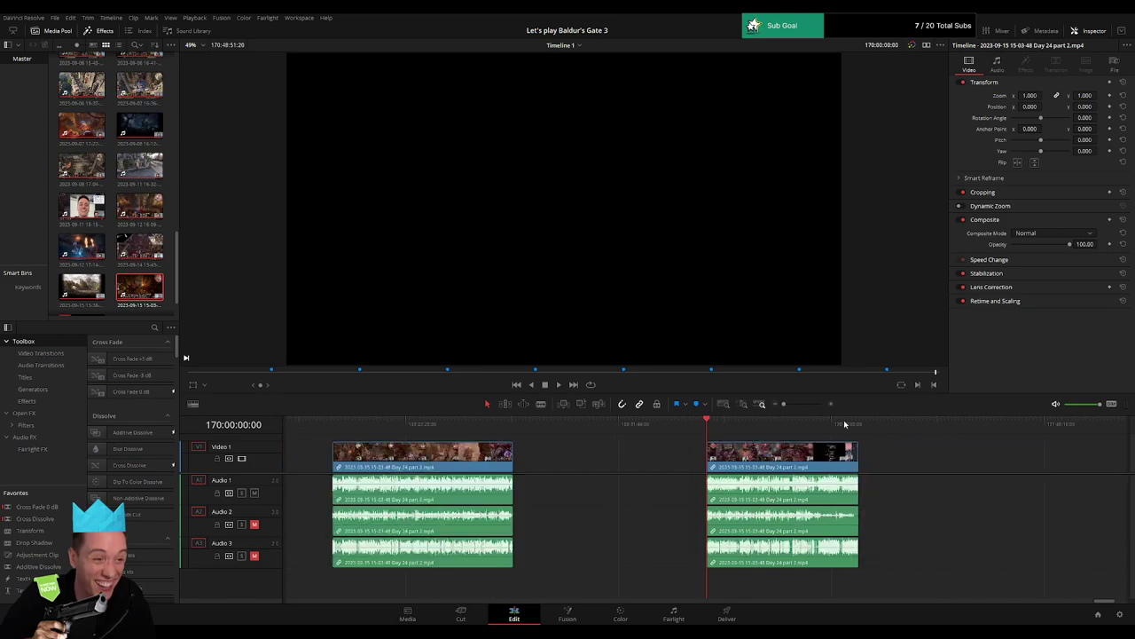
pyautogui.click(862, 423)
pyautogui.moveTo(902, 472); pyautogui.dragTo(700, 472)
pyautogui.click(509, 423)
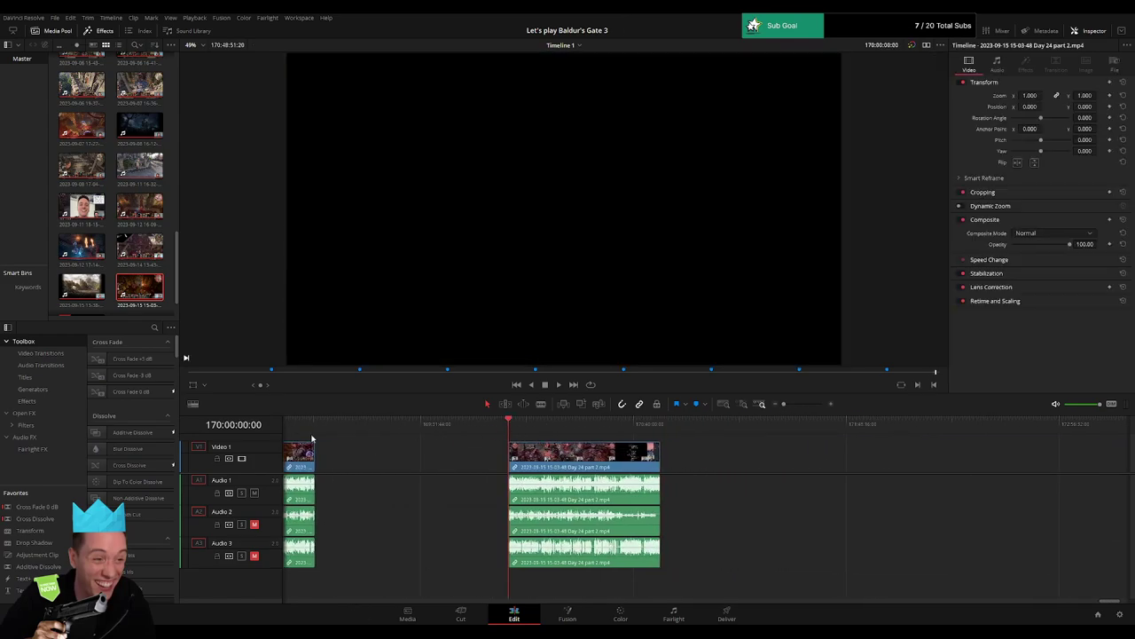
pyautogui.click(314, 424)
pyautogui.moveTo(430, 451); pyautogui.dragTo(677, 456)
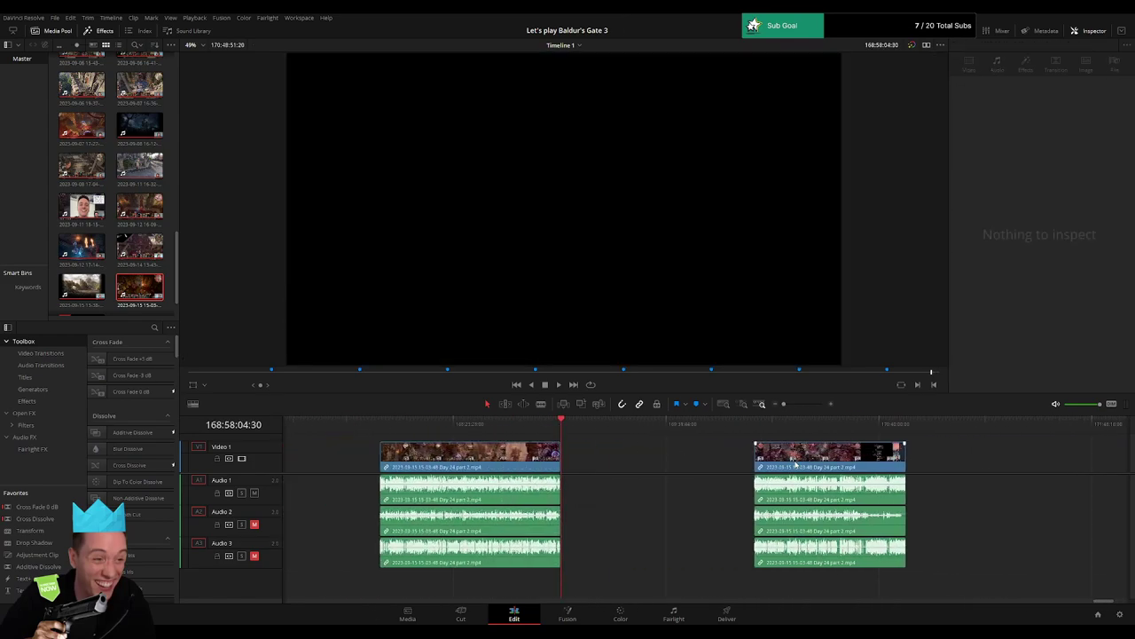
pyautogui.click(759, 444)
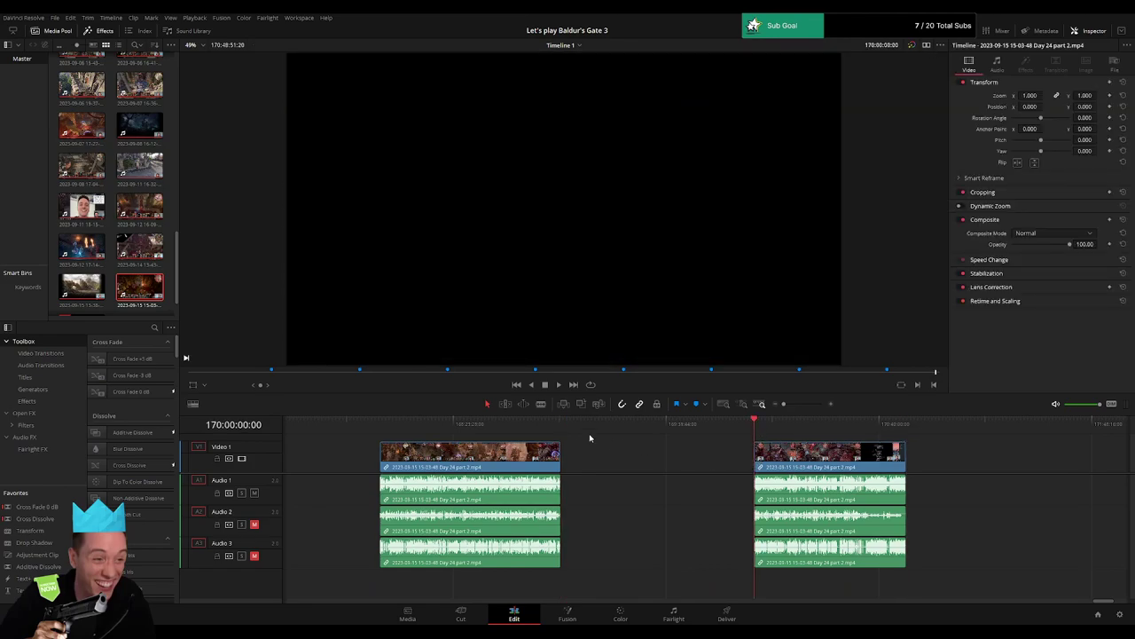
pyautogui.moveTo(797, 452); pyautogui.dragTo(607, 440)
# Play the footage before the 168:58:04:30 cut, from about 168:56:53 back to 168:55:42, to find an earlier cut point.
pyautogui.moveTo(792, 408); pyautogui.dragTo(801, 407)
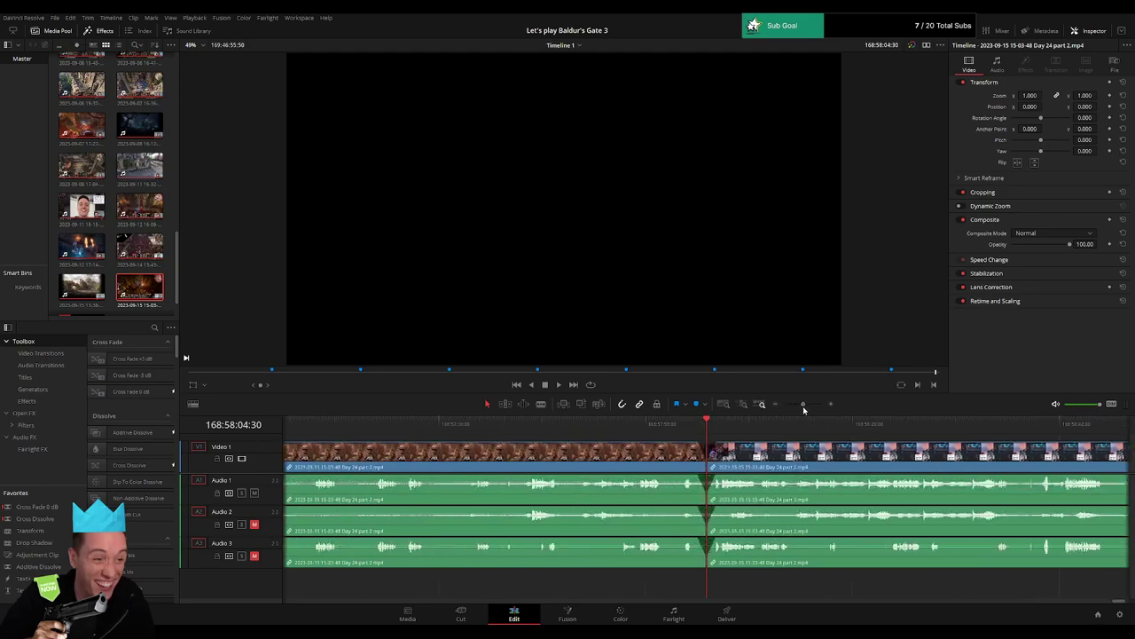
pyautogui.click(617, 424)
pyautogui.press('space')
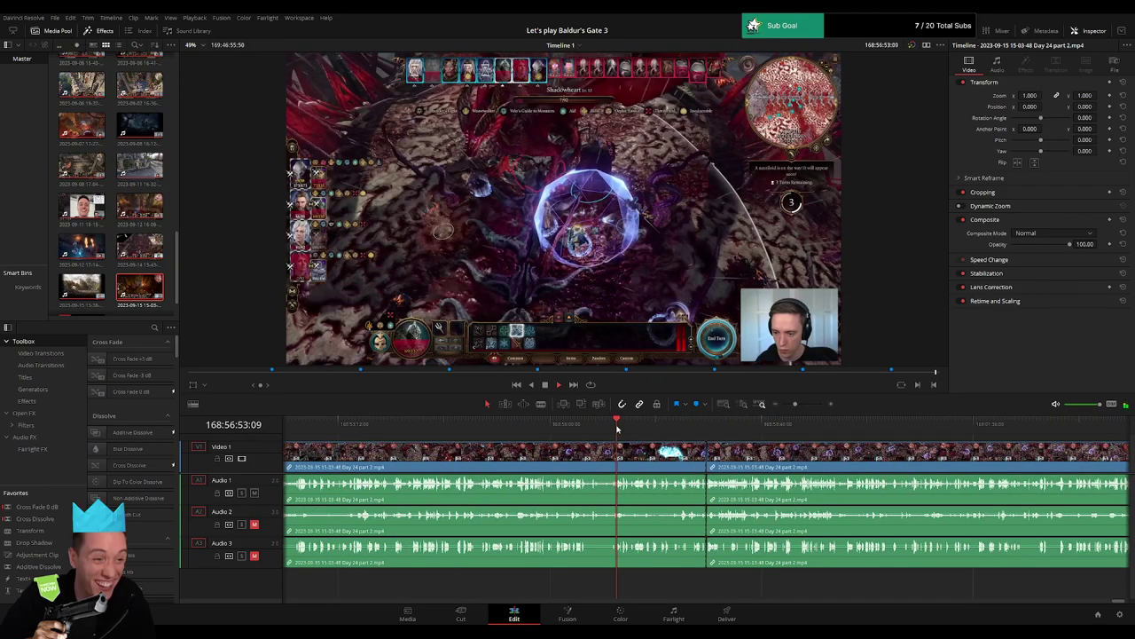
pyautogui.moveTo(607, 434); pyautogui.dragTo(555, 435)
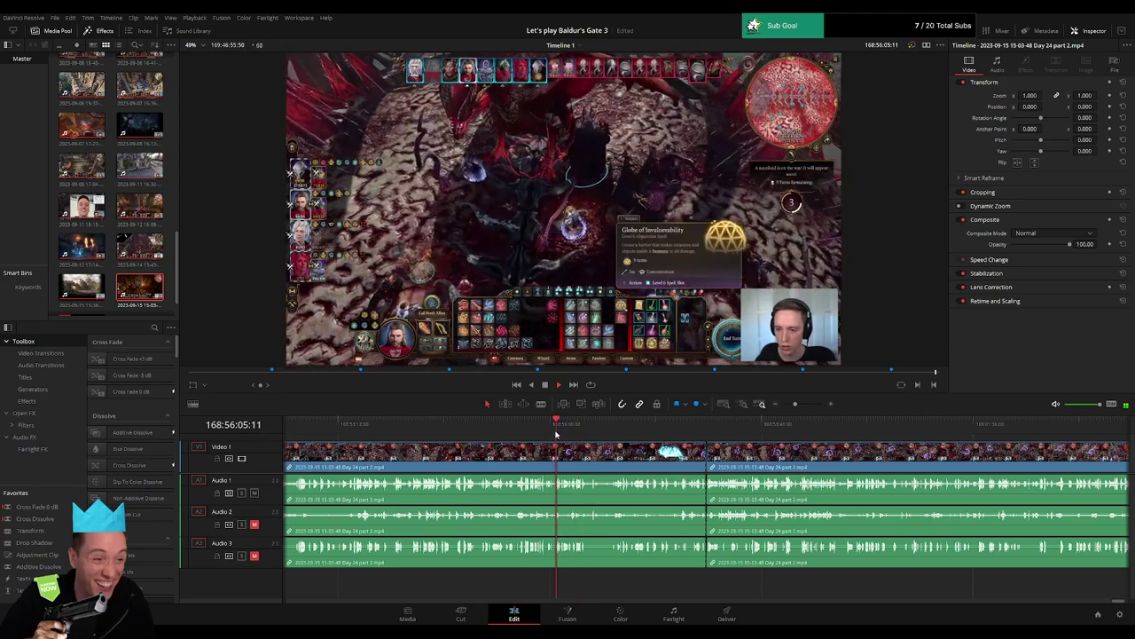
pyautogui.moveTo(795, 405); pyautogui.dragTo(804, 405)
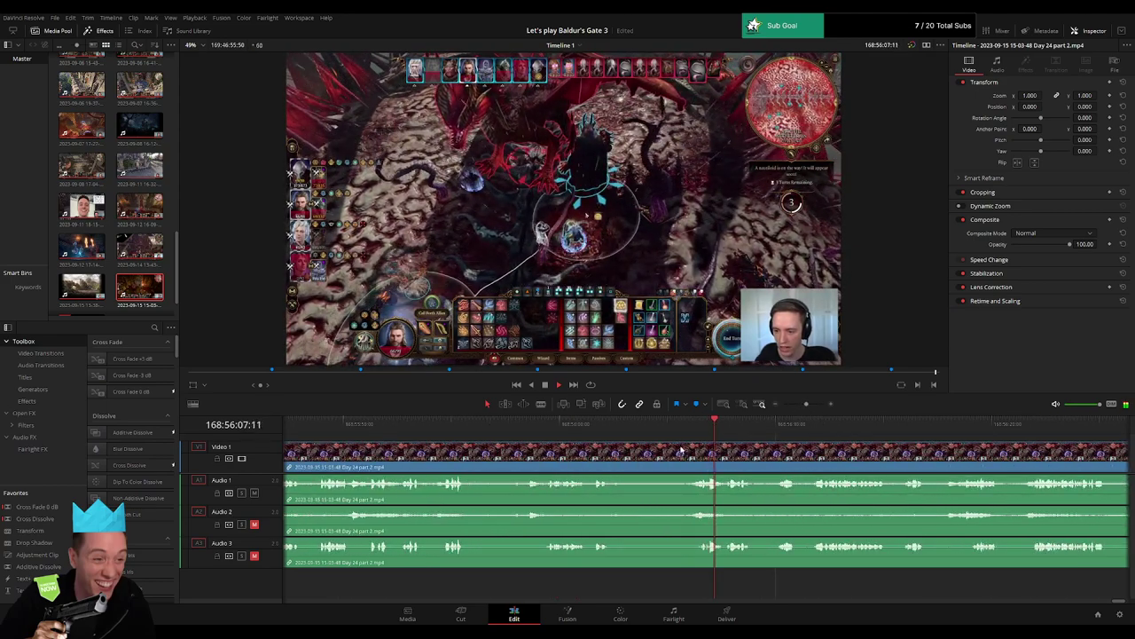
pyautogui.click(693, 429)
pyautogui.moveTo(693, 429); pyautogui.dragTo(529, 430)
pyautogui.hscroll(-2, 530, 466)
pyautogui.click(468, 429)
pyautogui.hscroll(-2, 479, 459)
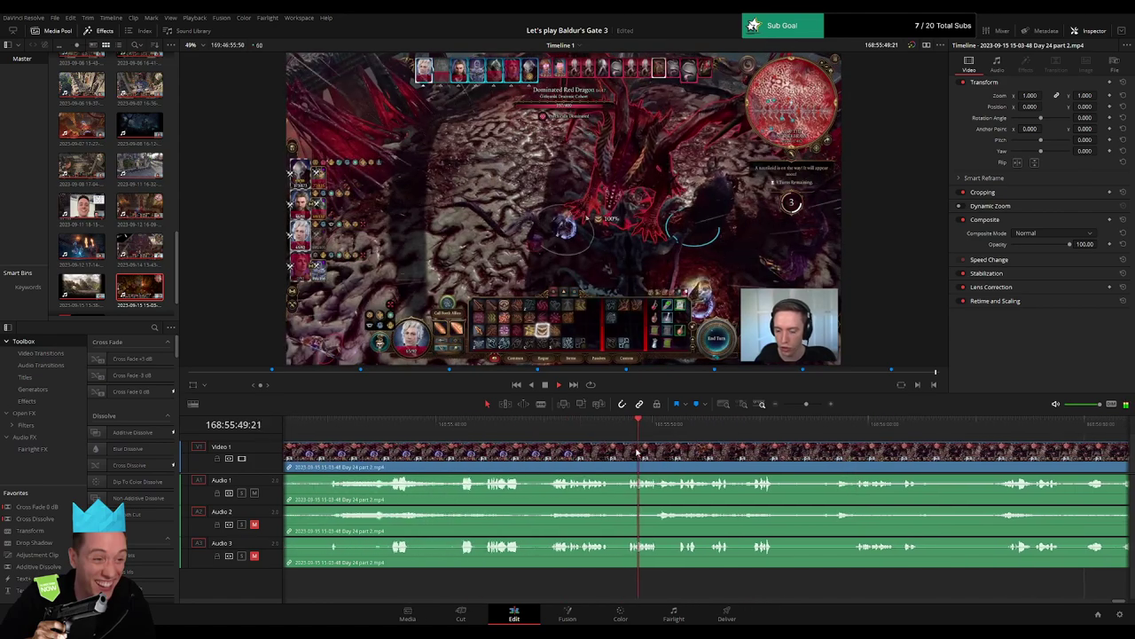
pyautogui.click(547, 427)
pyautogui.click(517, 429)
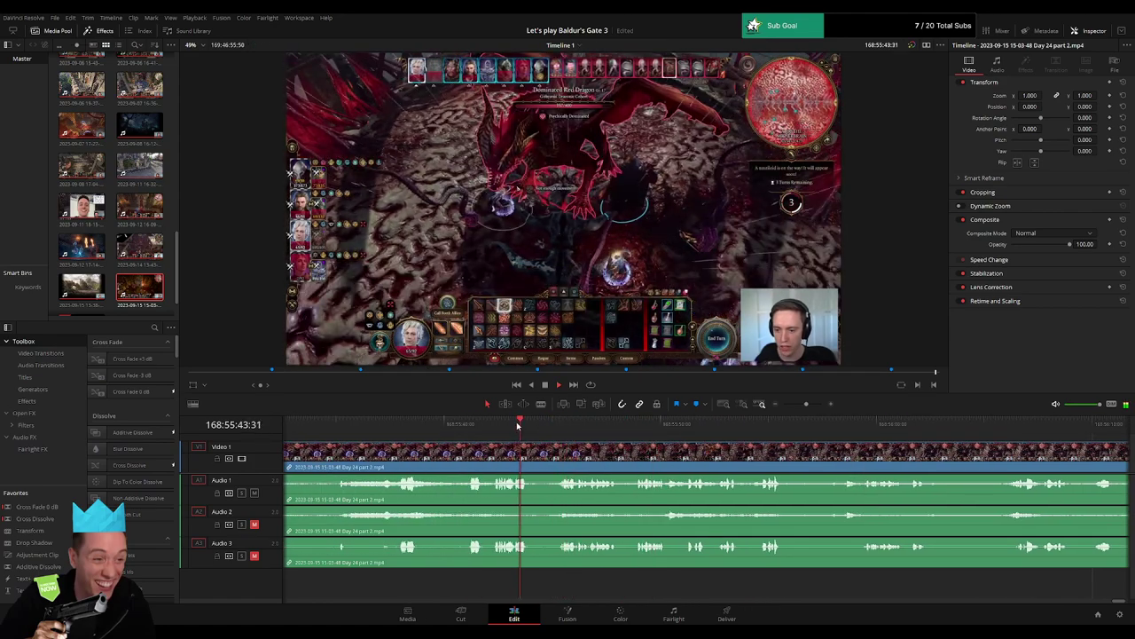
pyautogui.click(489, 427)
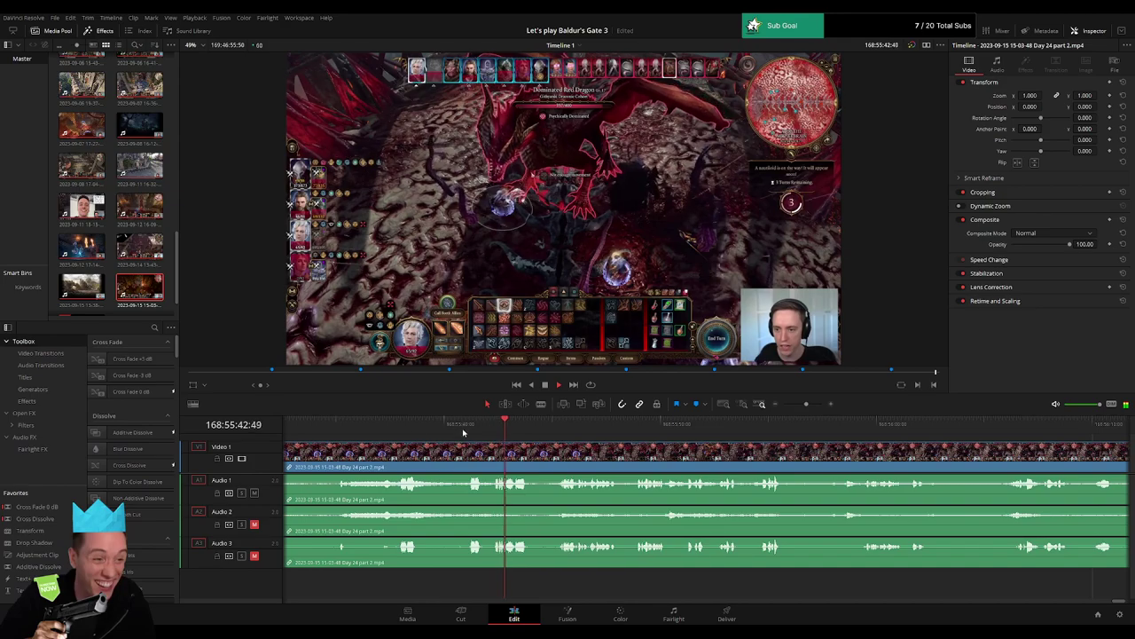
# Find the pause in speech before the dragon scene and move the edit point with its fades to 168:55:34:30.
pyautogui.click(338, 428)
pyautogui.moveTo(334, 467); pyautogui.dragTo(629, 444)
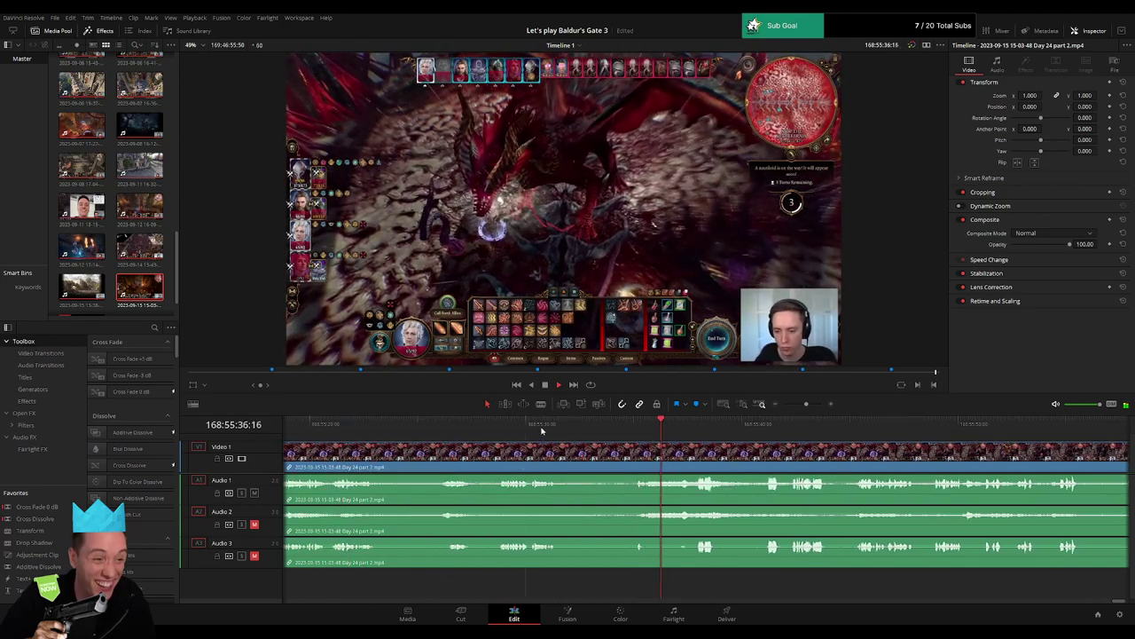
pyautogui.click(533, 427)
pyautogui.click(496, 427)
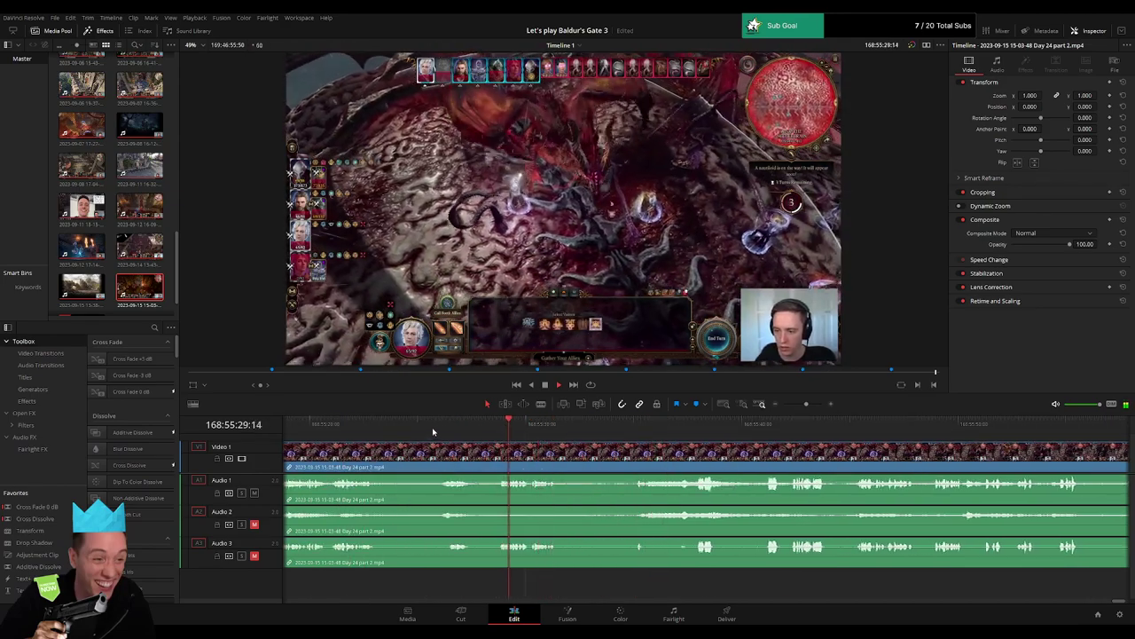
pyautogui.click(448, 426)
pyautogui.click(621, 425)
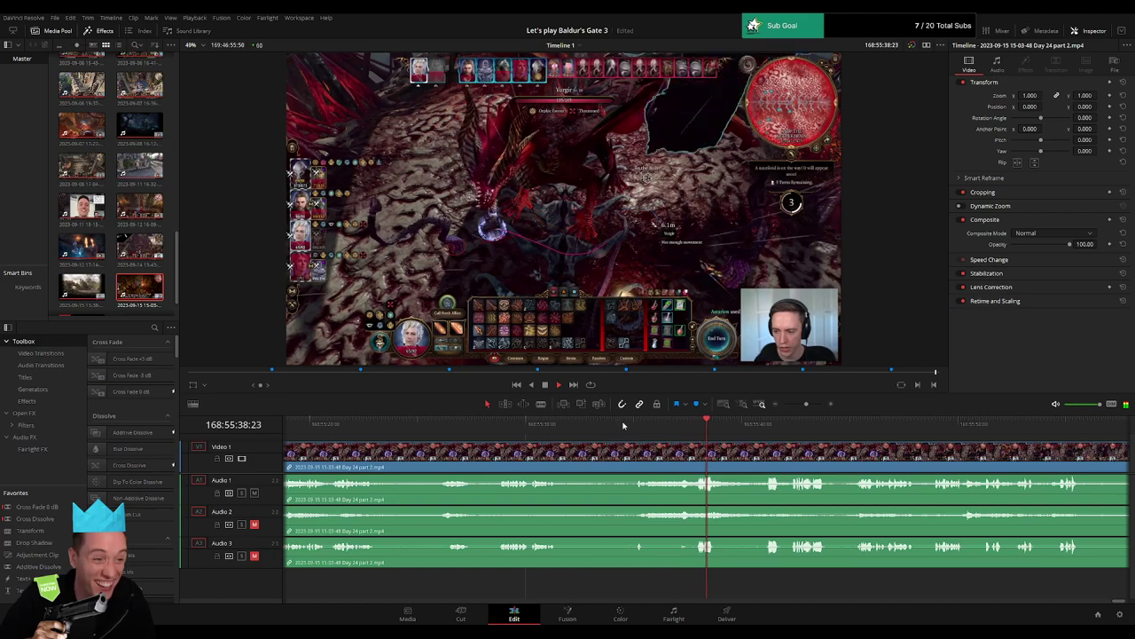
pyautogui.click(636, 425)
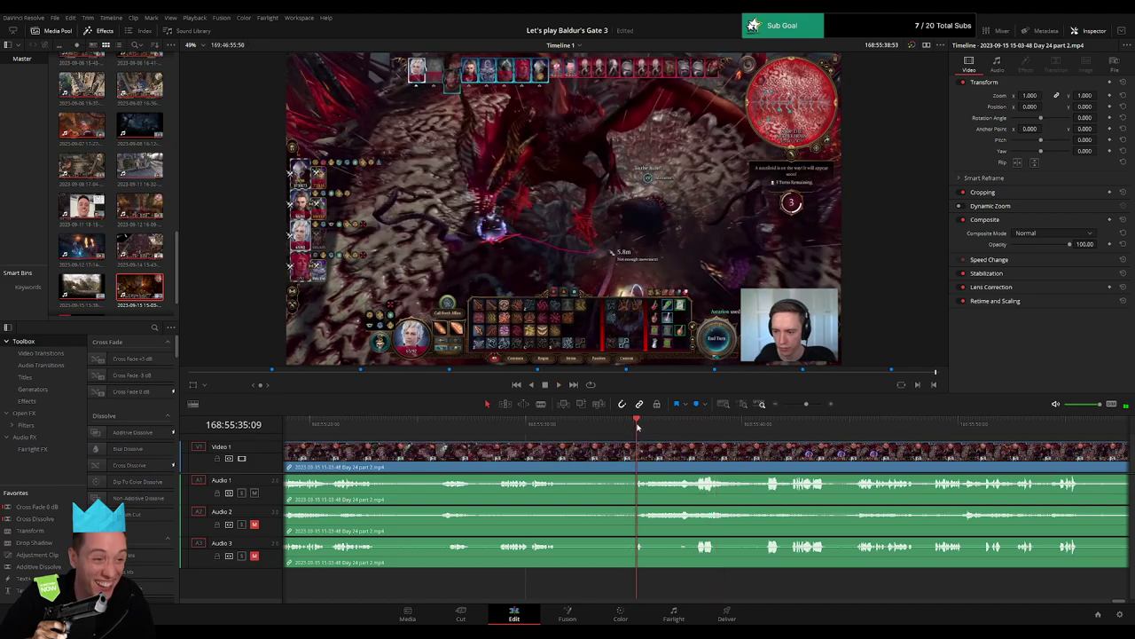
pyautogui.moveTo(637, 427); pyautogui.dragTo(624, 425)
pyautogui.moveTo(807, 406); pyautogui.dragTo(793, 405)
pyautogui.click(814, 454)
pyautogui.moveTo(815, 454); pyautogui.dragTo(707, 454)
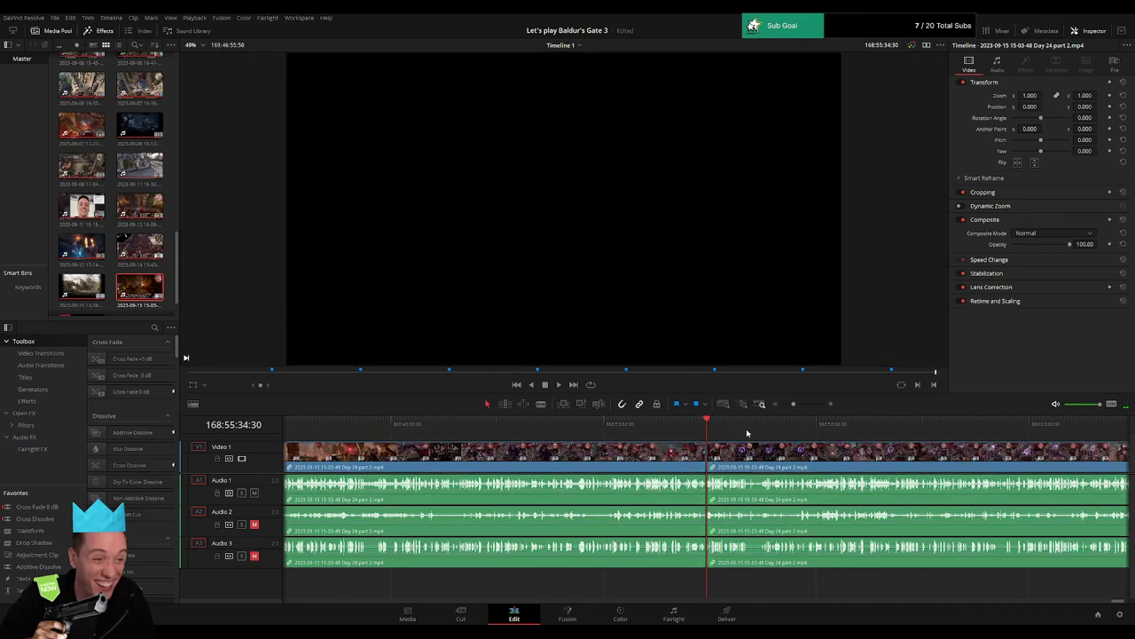
# Move the clip after the 168:55:34:30 cut away from it and check the length of the clip that ends there.
pyautogui.moveTo(793, 404); pyautogui.dragTo(783, 405)
pyautogui.moveTo(839, 461); pyautogui.dragTo(862, 461)
pyautogui.click(621, 459)
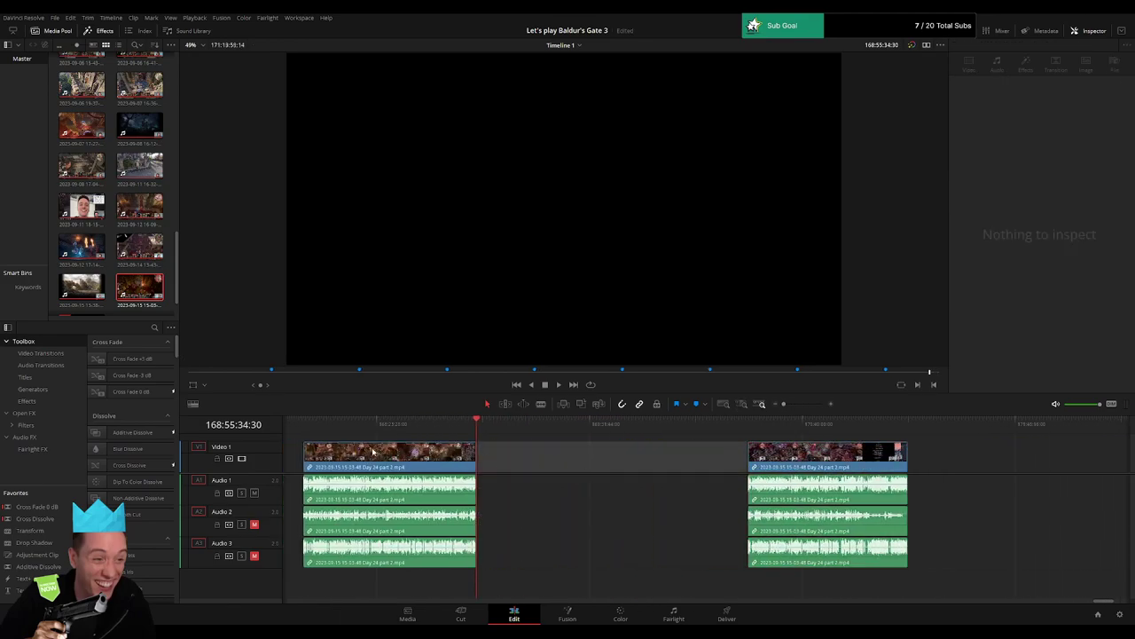
pyautogui.click(310, 426)
pyautogui.click(477, 428)
# Move the final part 2 clip with its linked audio so that it starts at 170:00:00:00.
pyautogui.moveTo(530, 443); pyautogui.dragTo(575, 435)
pyautogui.press('Left')
pyautogui.press('Left')
pyautogui.press('Left')
pyautogui.press('Left')
pyautogui.press('Left')
pyautogui.press('Left')
pyautogui.press('Left')
pyautogui.press('Left')
pyautogui.press('Left')
pyautogui.press('Left')
pyautogui.press('Left')
pyautogui.press('Left')
pyautogui.press('Left')
pyautogui.press('Left')
pyautogui.press('Left')
pyautogui.press('Left')
pyautogui.press('Left')
pyautogui.press('Left')
pyautogui.press('Left')
pyautogui.press('Left')
pyautogui.press('Left')
pyautogui.press('Left')
pyautogui.press('Left')
pyautogui.press('Left')
pyautogui.press('Left')
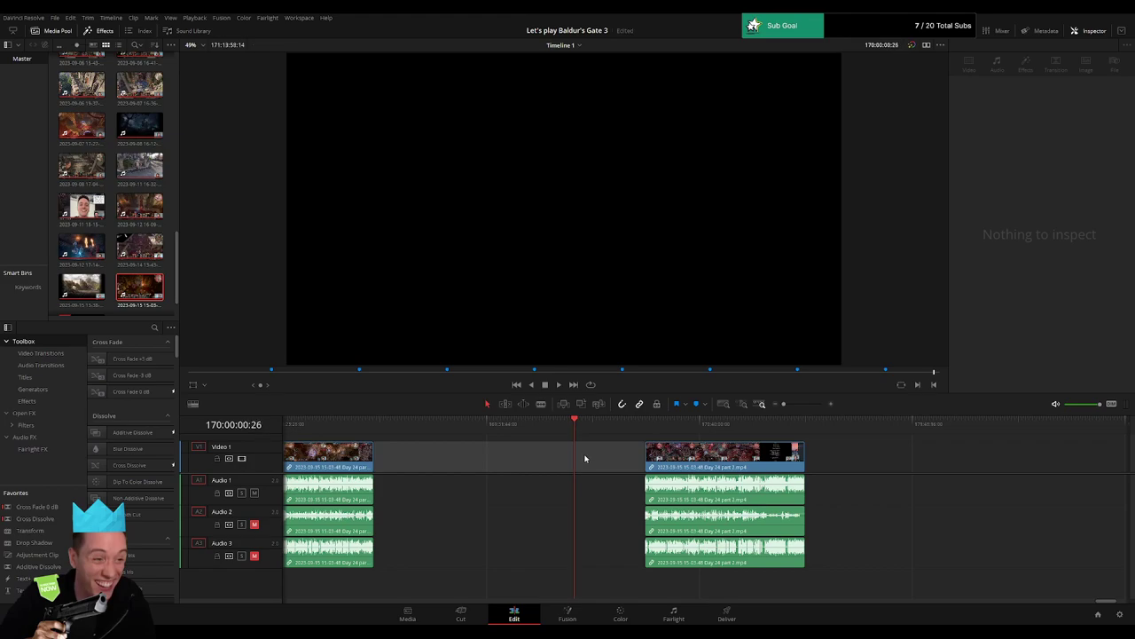
pyautogui.moveTo(711, 468); pyautogui.dragTo(641, 469)
pyautogui.press('Down')
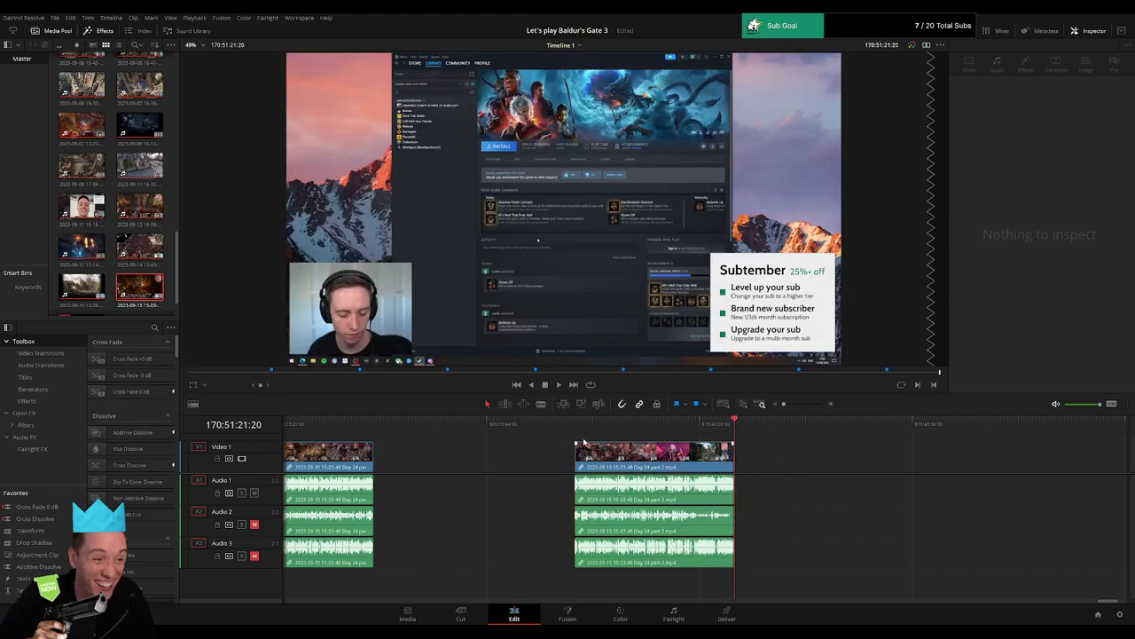
# Play the start of the moved clip and its ending up to about 170:51:18 to find where the speech stops.
pyautogui.click(576, 424)
pyautogui.press('space')
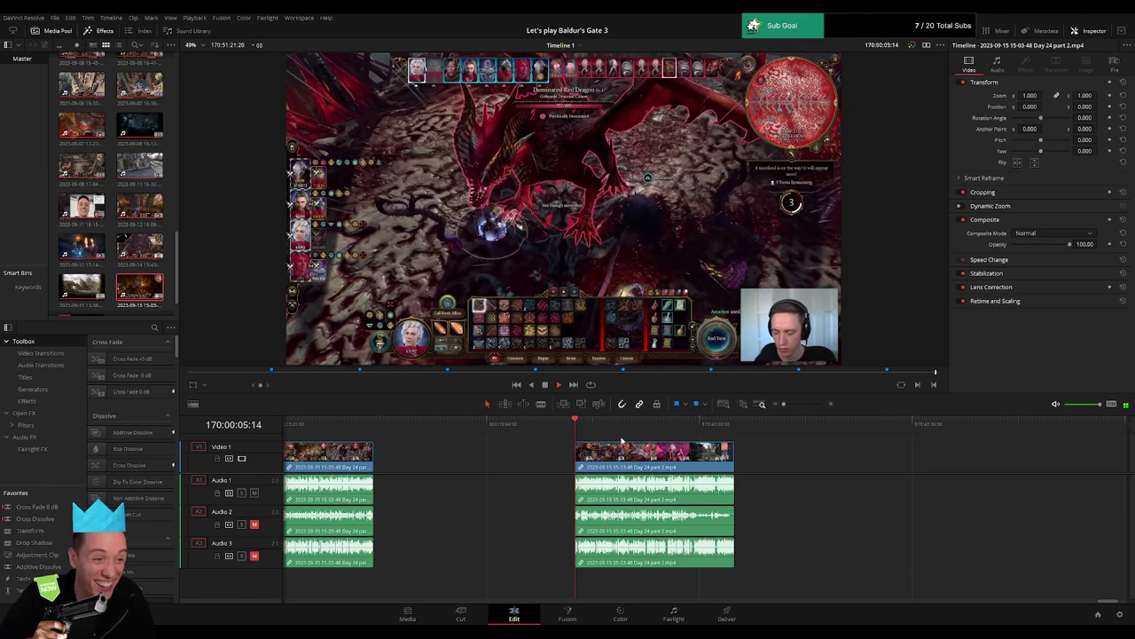
pyautogui.moveTo(579, 425); pyautogui.dragTo(914, 427)
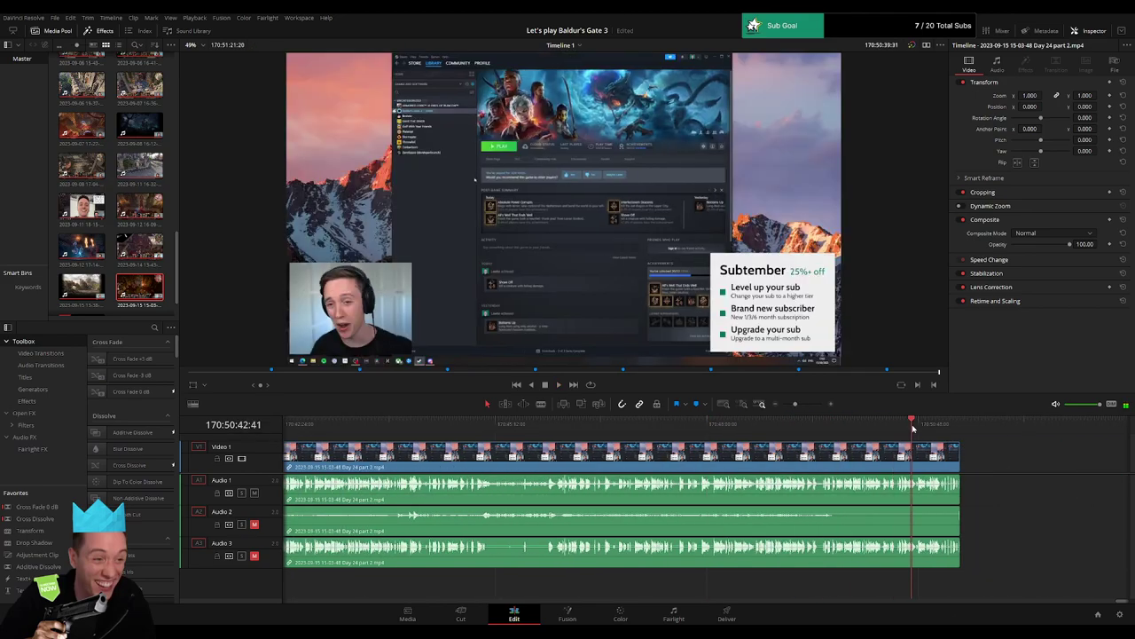
pyautogui.hscroll(5, 786, 458)
pyautogui.click(718, 428)
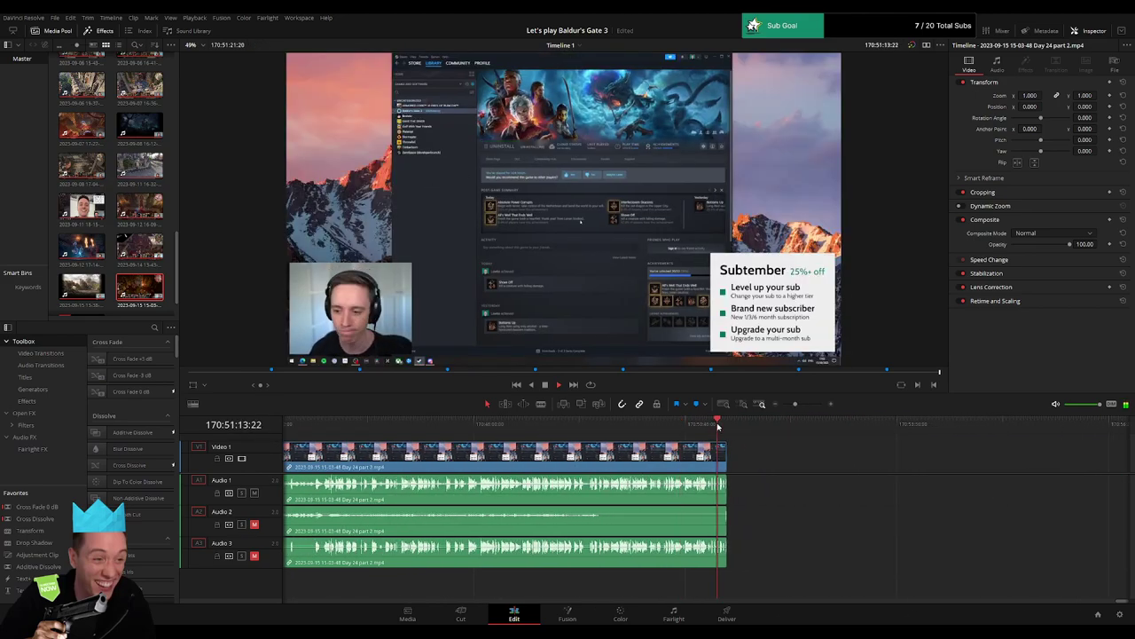
pyautogui.moveTo(795, 403); pyautogui.dragTo(807, 405)
pyautogui.click(790, 425)
pyautogui.hscroll(5, 791, 445)
pyautogui.press('space')
pyautogui.click(587, 425)
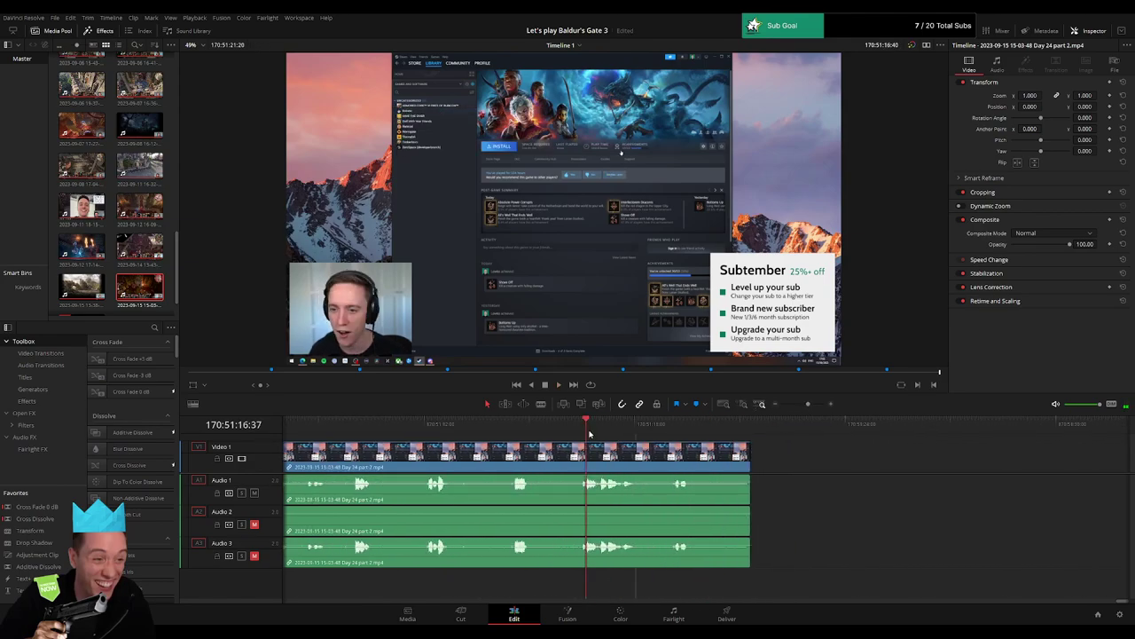
pyautogui.press('space')
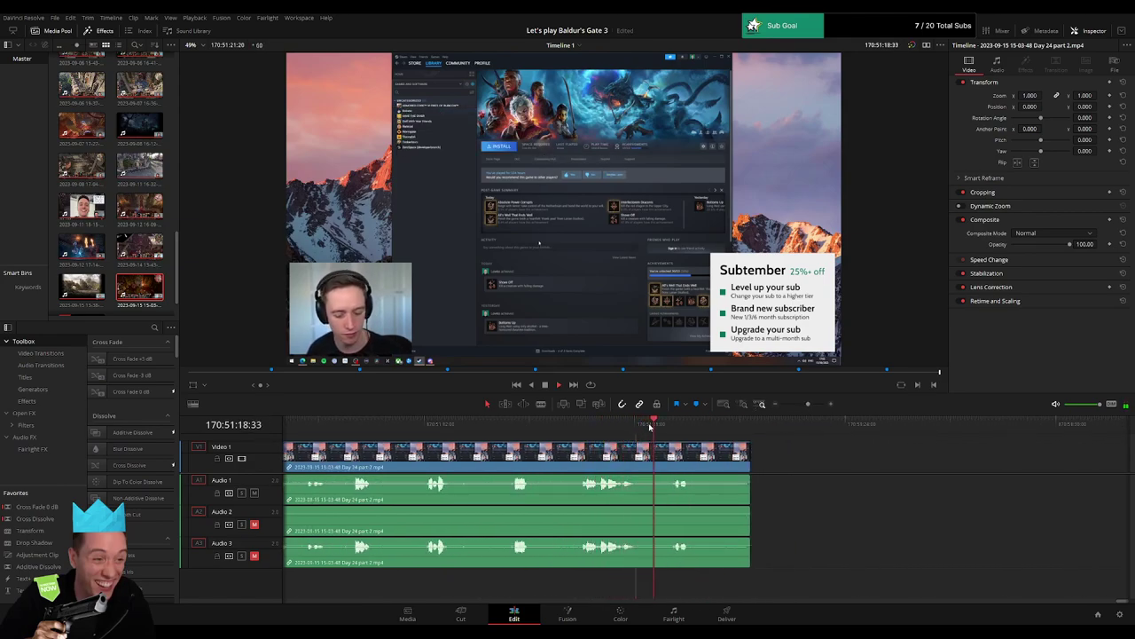
# Add a video fade-out of about one second to the final clip and trim the clip's end to 170:51:20:30.
pyautogui.moveTo(749, 445); pyautogui.dragTo(714, 449)
pyautogui.press('space')
pyautogui.press('Right')
pyautogui.press('Right')
pyautogui.press('Right')
pyautogui.press('Right')
pyautogui.press('Right')
pyautogui.press('Right')
pyautogui.press('Right')
pyautogui.press('Right')
pyautogui.press('Right')
pyautogui.press('Right')
pyautogui.press('Right')
pyautogui.press('Right')
pyautogui.press('Right')
pyautogui.press('Right')
pyautogui.press('Right')
pyautogui.press('Right')
pyautogui.press('Right')
pyautogui.press('Right')
pyautogui.press('Right')
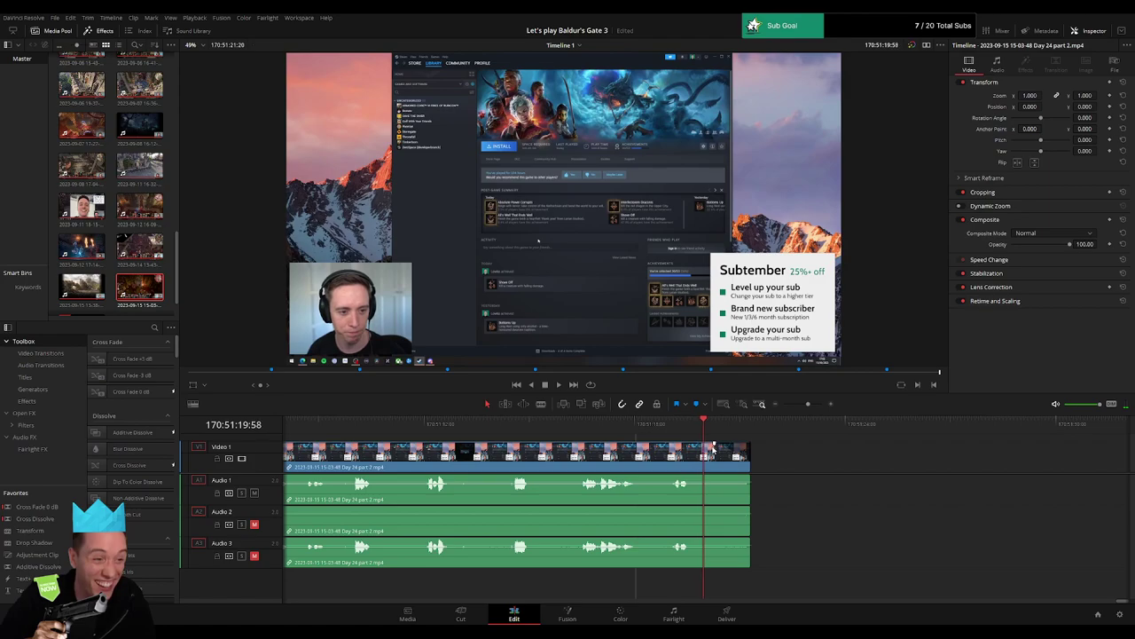
pyautogui.press('Left')
pyautogui.press('Left')
pyautogui.press('Left')
pyautogui.press('Left')
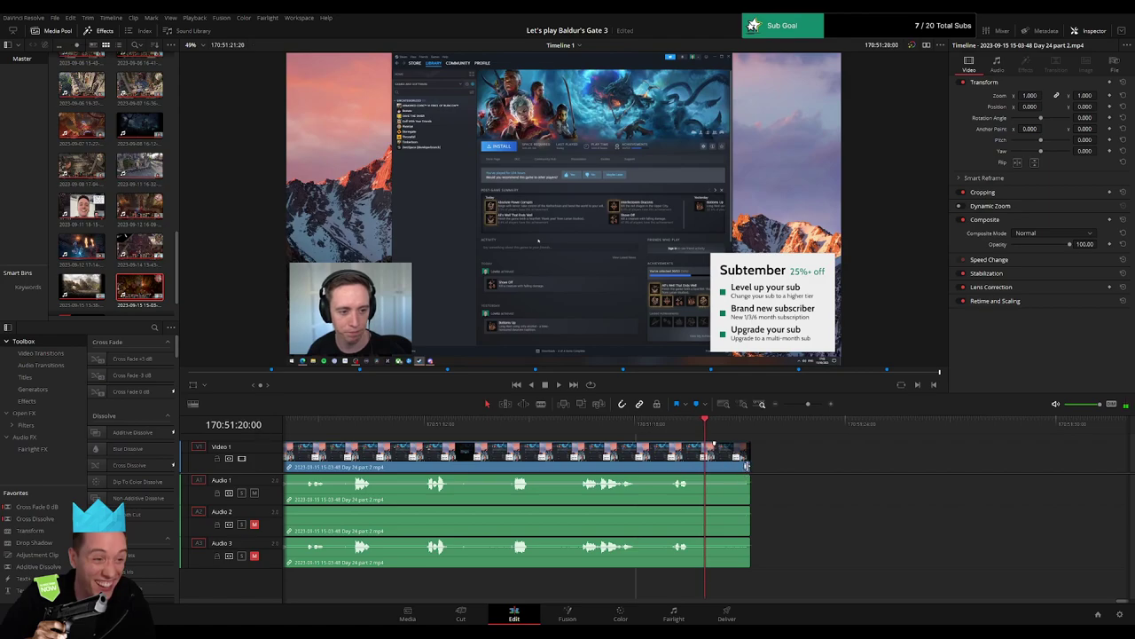
pyautogui.press('Right')
pyautogui.press('Right')
pyautogui.press('Right')
pyautogui.press('Right')
pyautogui.press('Right')
pyautogui.press('Right')
pyautogui.press('Right')
pyautogui.press('Right')
pyautogui.press('Right')
pyautogui.press('Right')
pyautogui.press('Right')
pyautogui.press('Right')
pyautogui.press('Right')
pyautogui.press('Right')
pyautogui.press('Right')
pyautogui.press('Right')
pyautogui.press('Right')
pyautogui.press('Right')
pyautogui.press('Right')
pyautogui.press('Right')
pyautogui.press('Left')
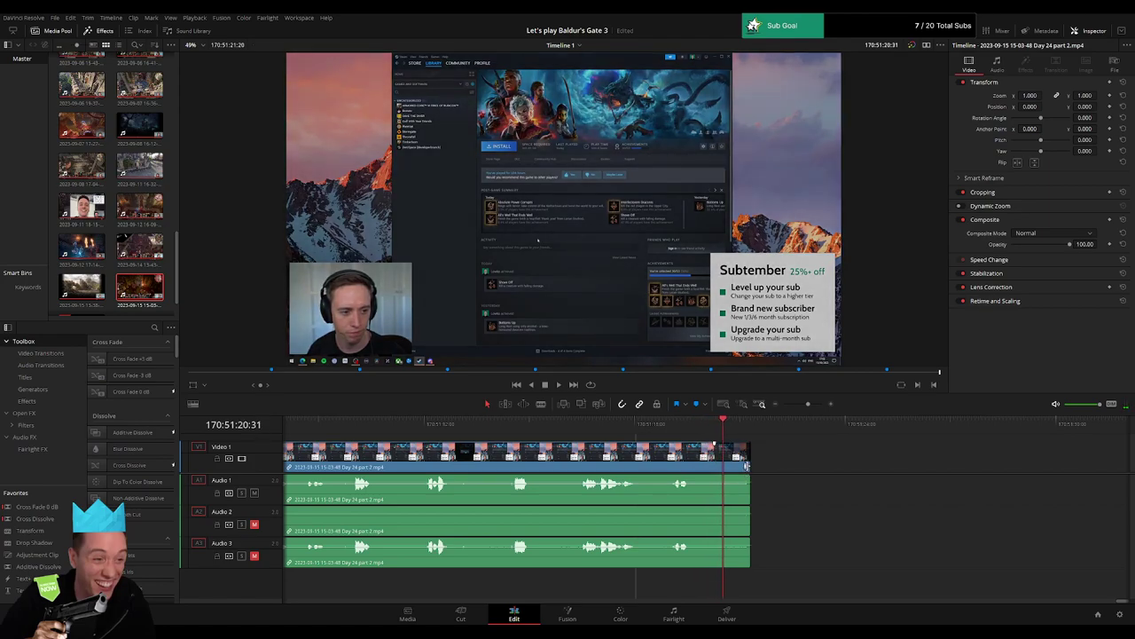
pyautogui.moveTo(745, 465); pyautogui.dragTo(699, 485)
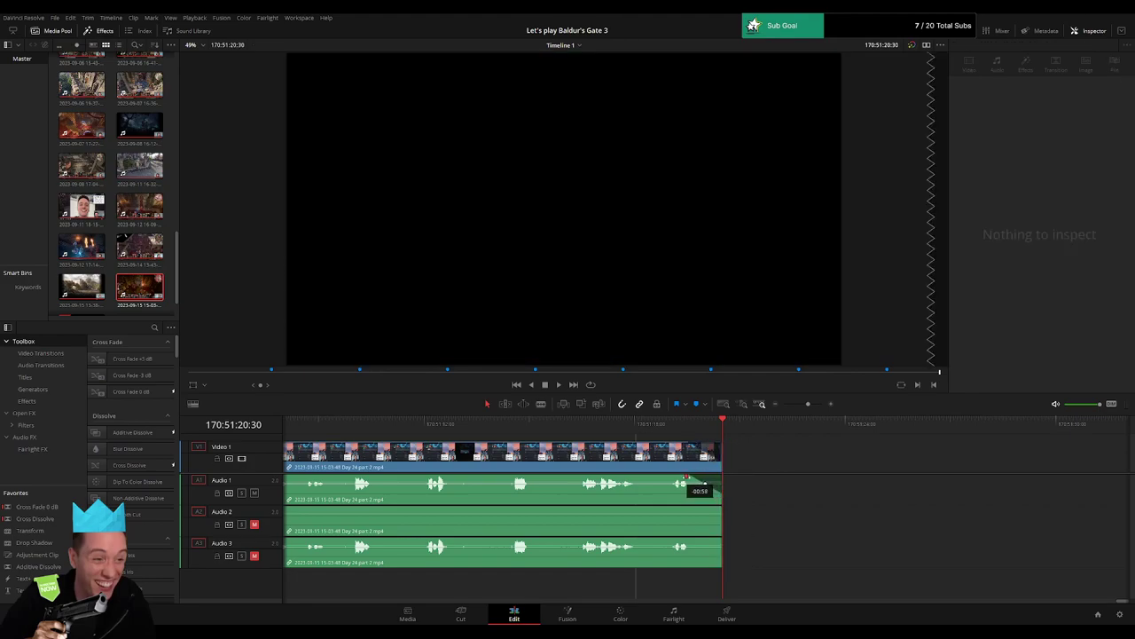
# Play the clip's ending and complete the audio tracks' fade-outs of about one second.
pyautogui.click(672, 421)
pyautogui.press('space')
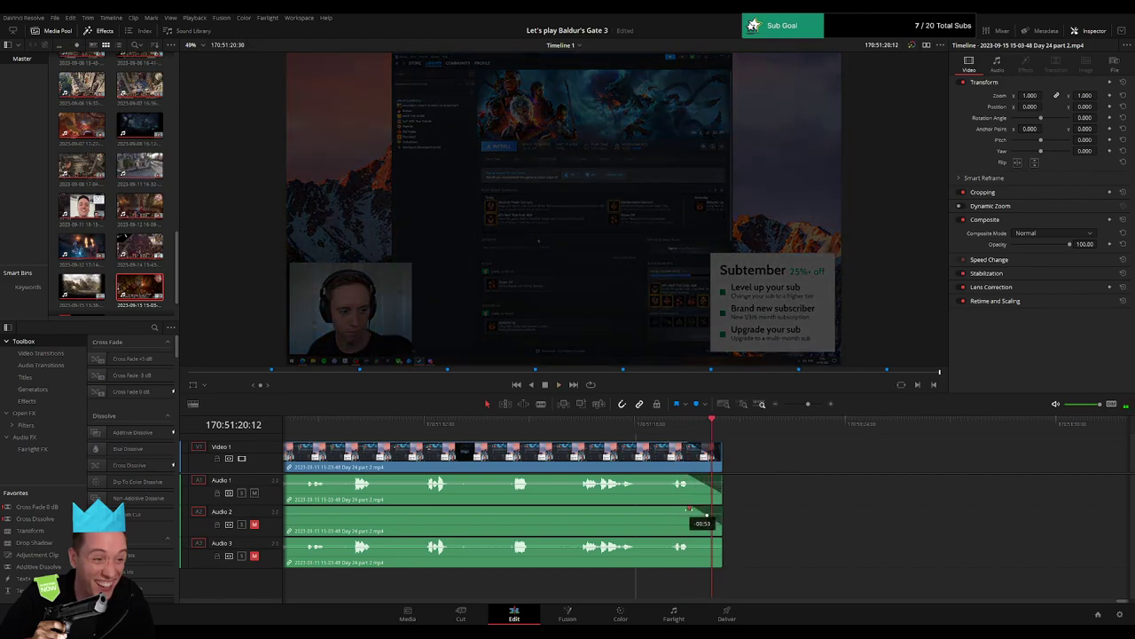
pyautogui.moveTo(720, 537); pyautogui.dragTo(688, 537)
# Count the episodes from the 80 episodes marker at 158:54:36:30 to the last clip's end at 170:51:20:30.
pyautogui.moveTo(808, 405); pyautogui.dragTo(784, 406)
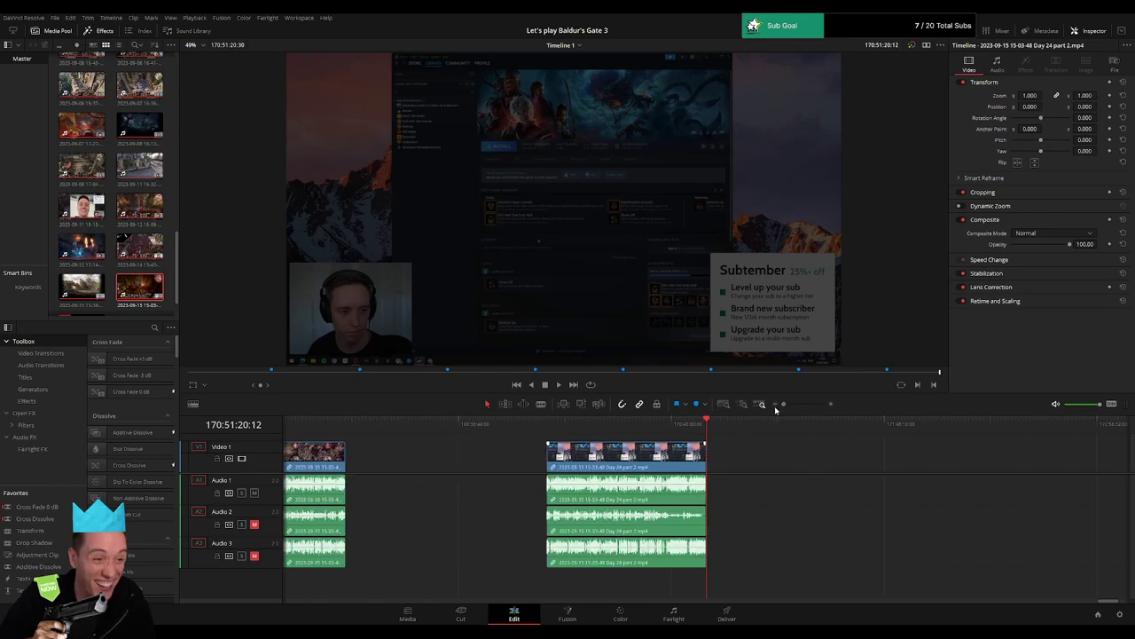
pyautogui.click(719, 430)
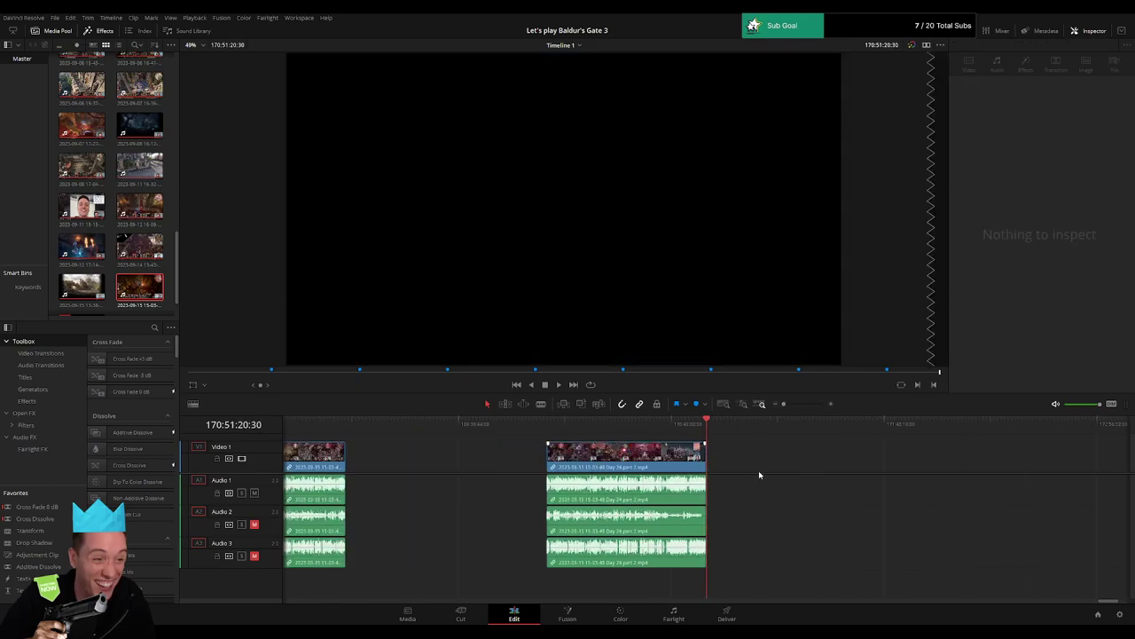
pyautogui.hscroll(-9, 707, 469)
pyautogui.hscroll(-5, 532, 468)
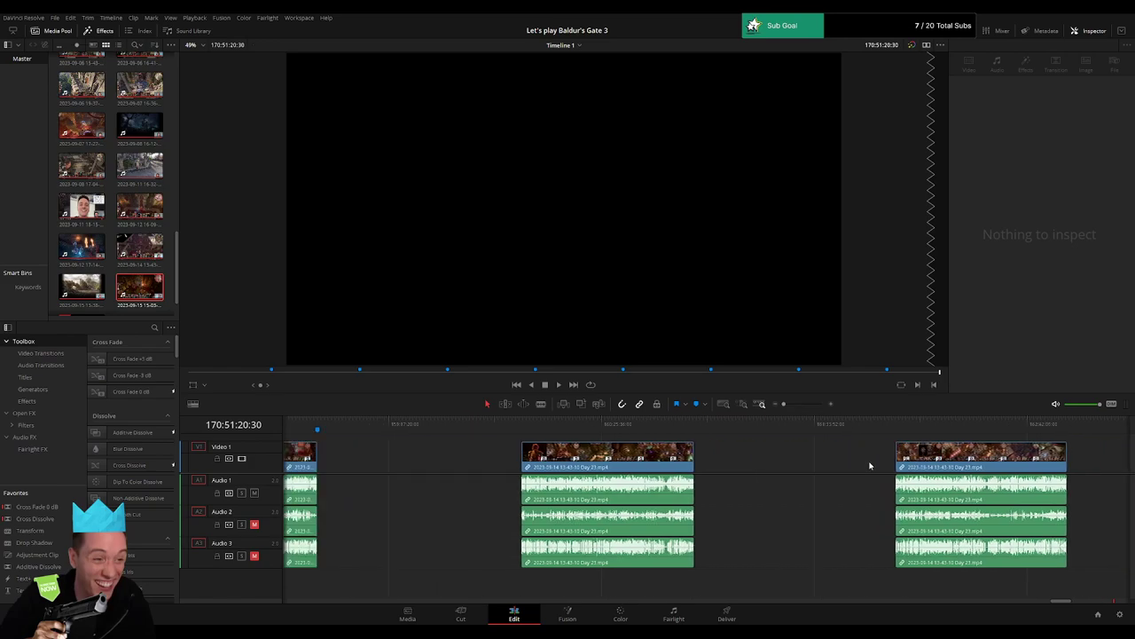
pyautogui.click(768, 426)
pyautogui.hscroll(5, 674, 451)
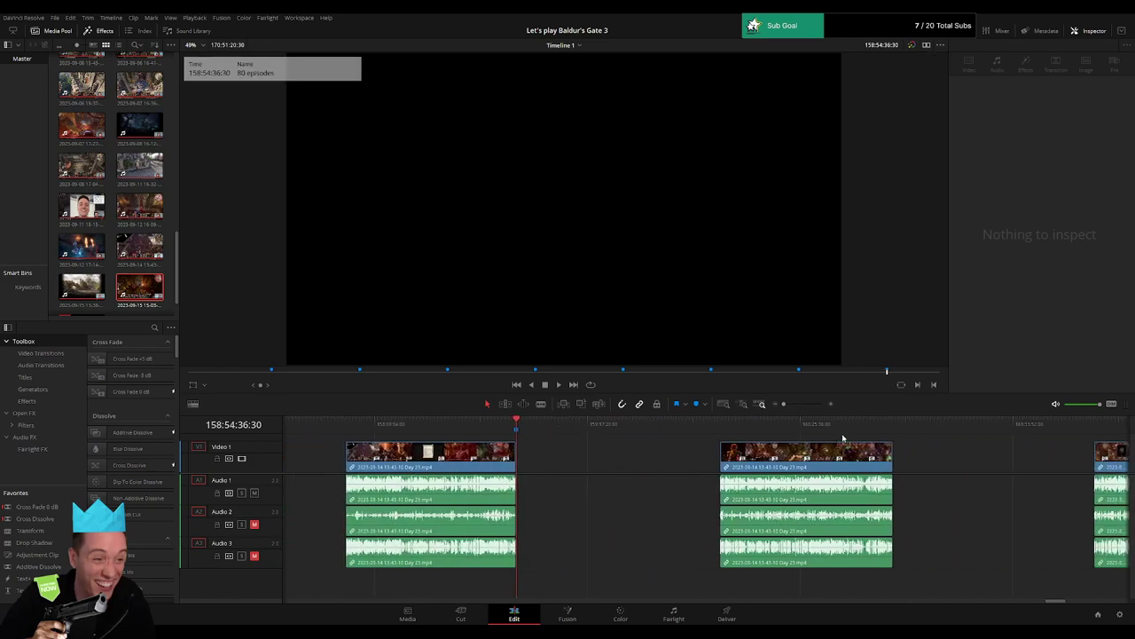
pyautogui.click(891, 426)
pyautogui.hscroll(5, 962, 462)
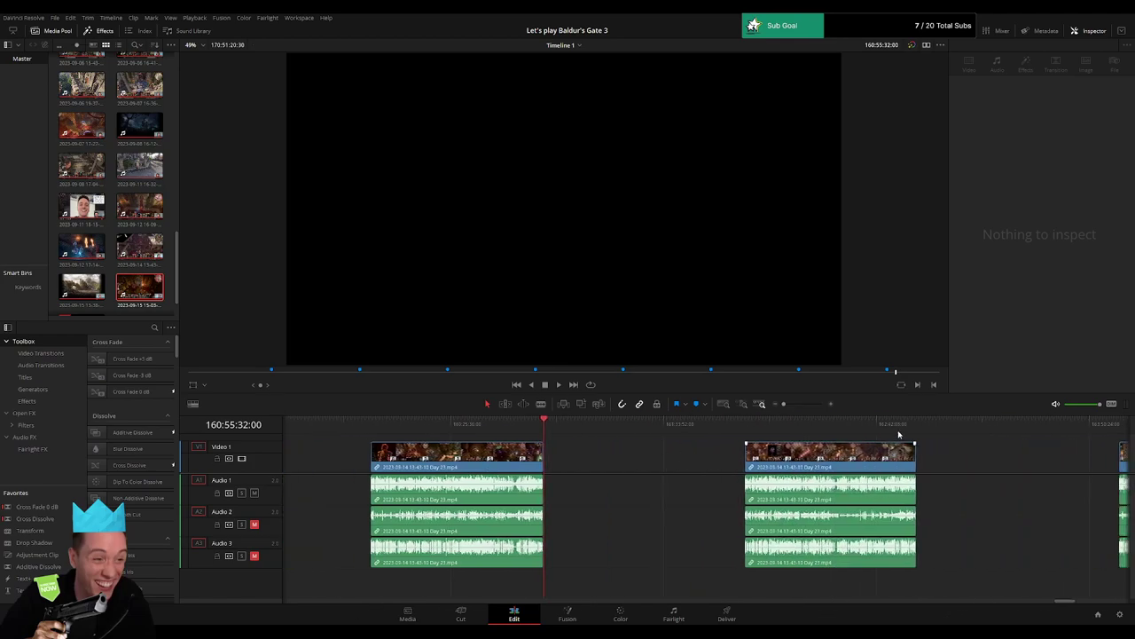
pyautogui.click(915, 427)
pyautogui.hscroll(5, 1001, 449)
pyautogui.click(904, 427)
pyautogui.hscroll(5, 869, 444)
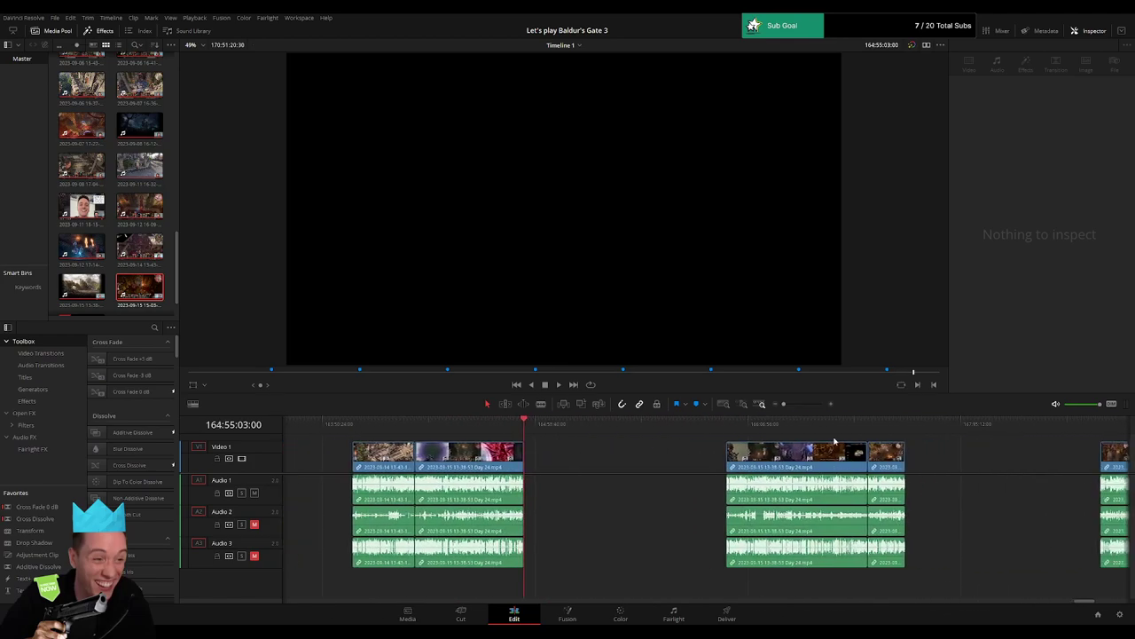
pyautogui.click(905, 427)
pyautogui.hscroll(5, 851, 447)
pyautogui.click(824, 426)
pyautogui.hscroll(2, 772, 452)
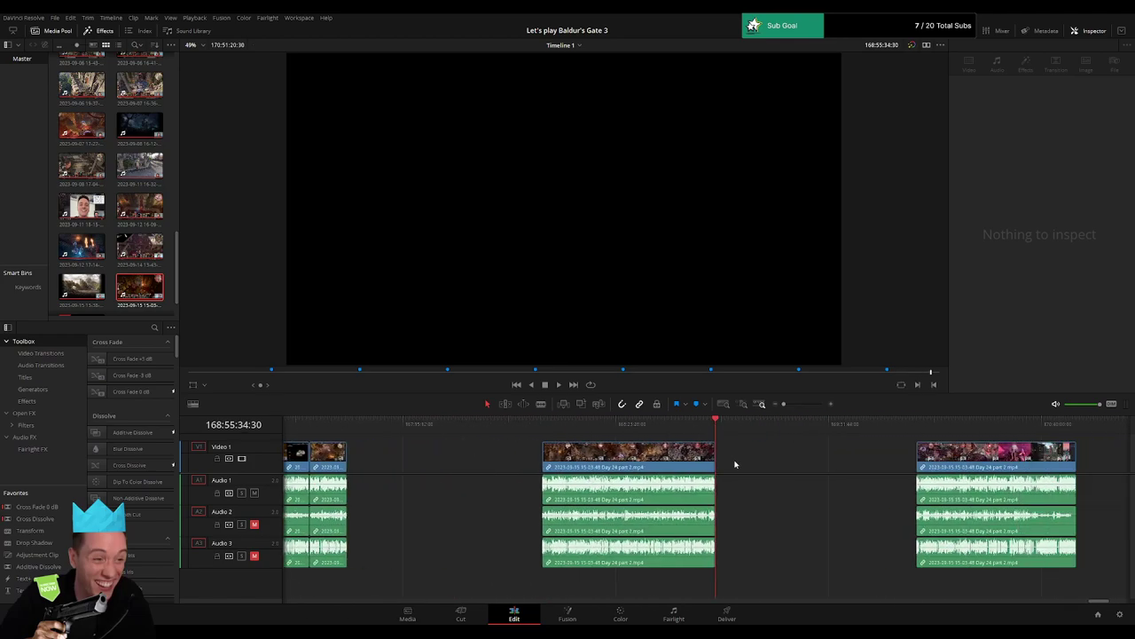
pyautogui.hscroll(5, 735, 463)
pyautogui.click(759, 427)
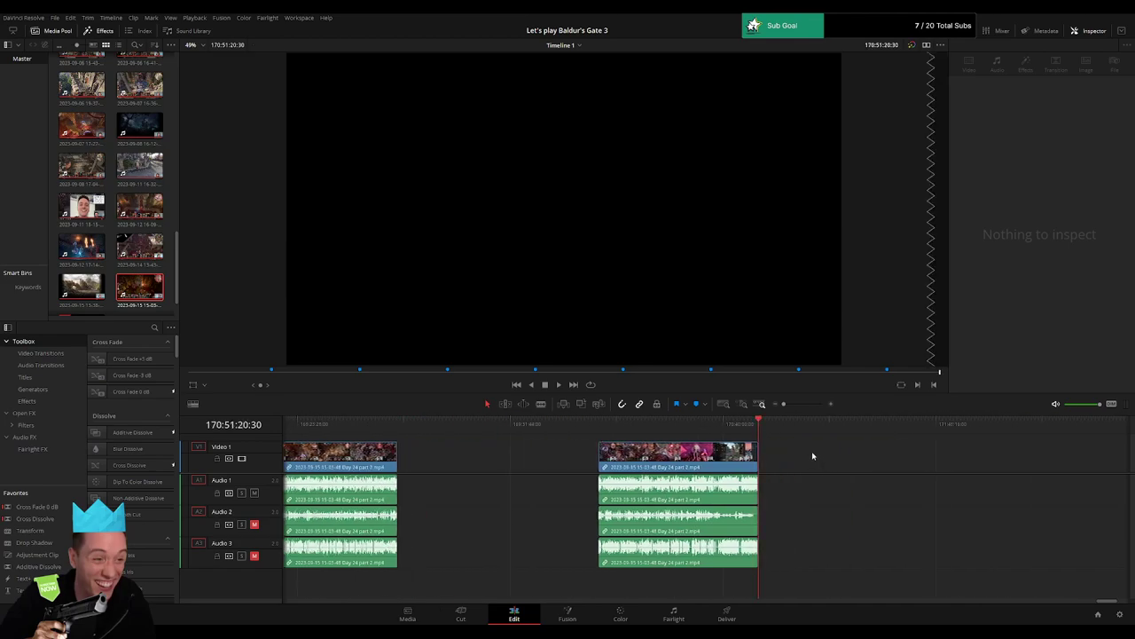
# Add a marker named 86 episodes at 170:51:20:30 and save the project.
pyautogui.press('m')
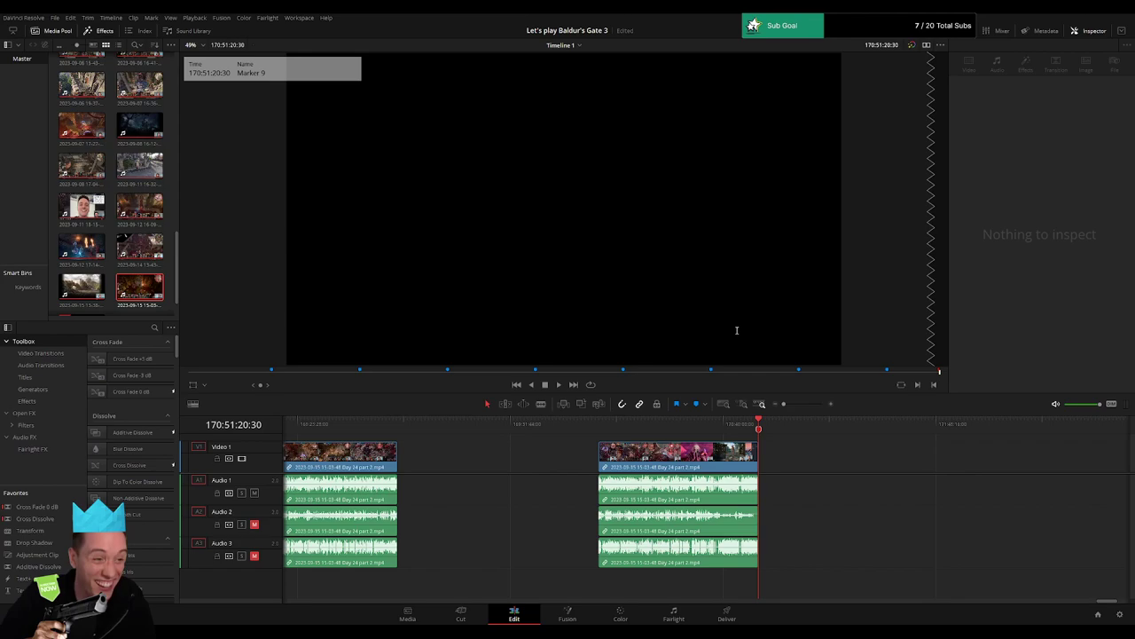
pyautogui.press('Return')
pyautogui.hotkey('ctrl', 's')
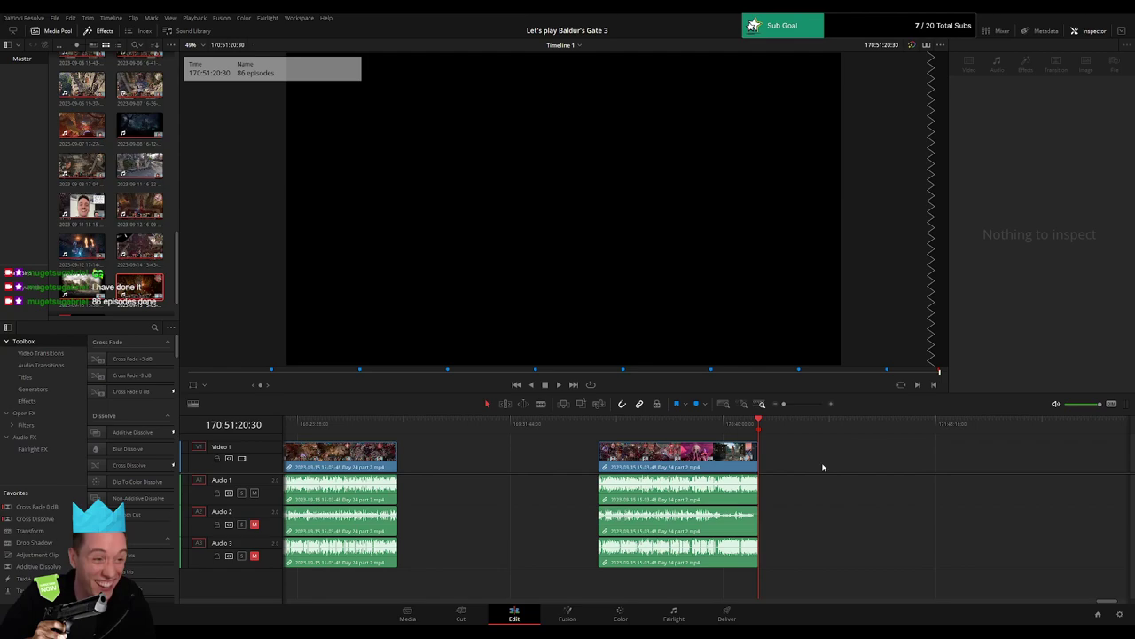
# Open the Deliver page and return the playhead to the start of the timeline at 00:00:00:00.
pyautogui.click(727, 613)
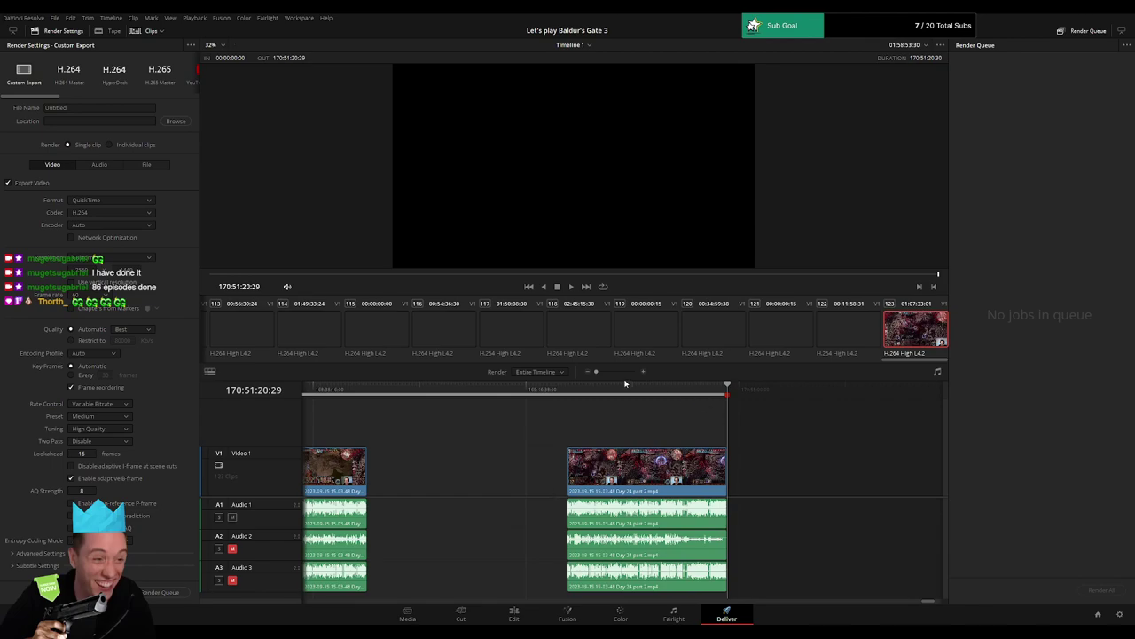
pyautogui.moveTo(597, 372); pyautogui.dragTo(579, 373)
pyautogui.moveTo(274, 496); pyautogui.dragTo(296, 471)
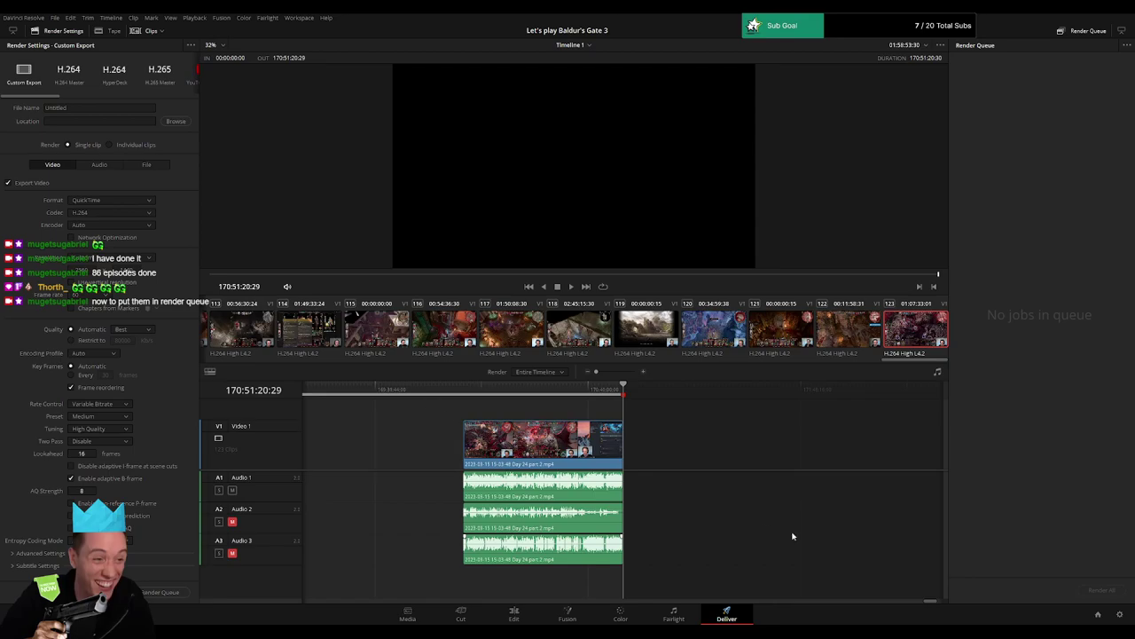
pyautogui.moveTo(924, 603); pyautogui.dragTo(215, 598)
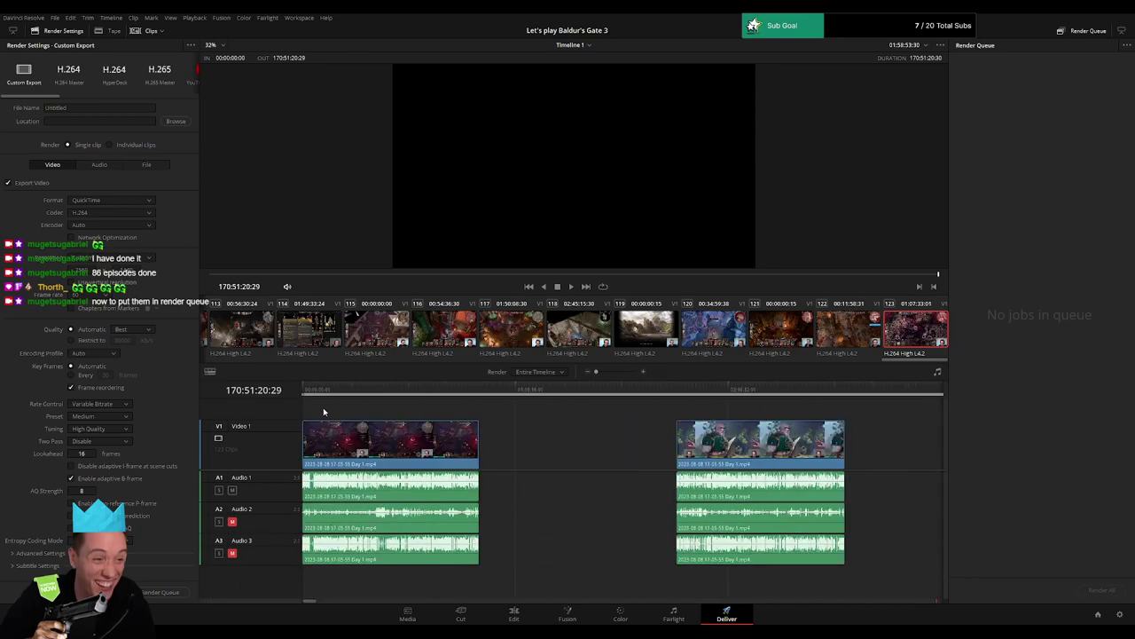
pyautogui.press('Home')
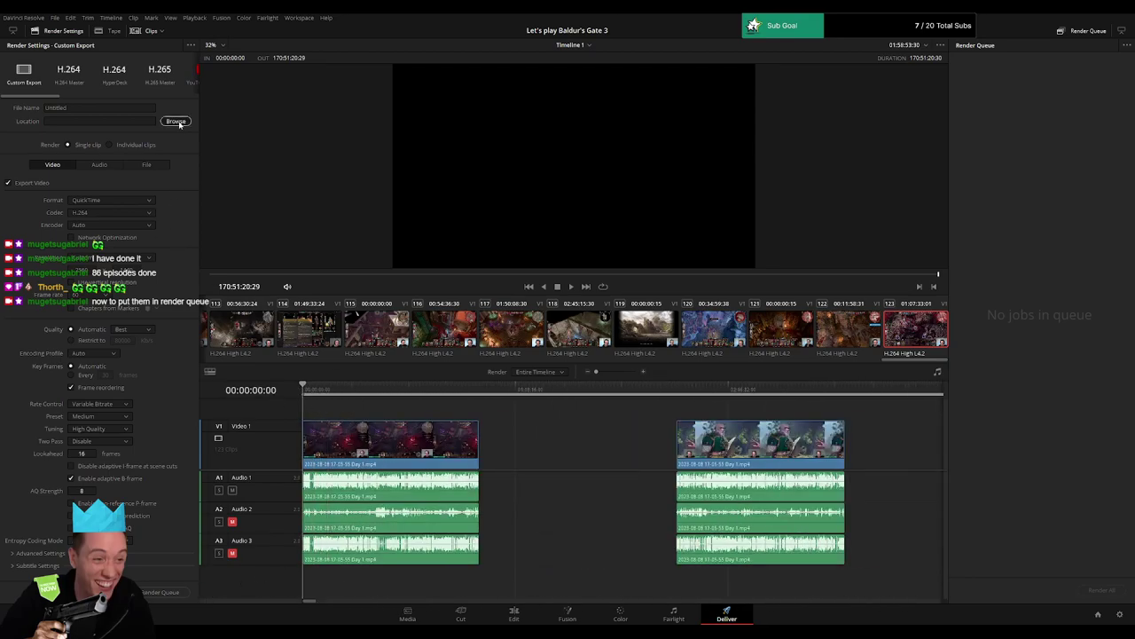
pyautogui.click(211, 274)
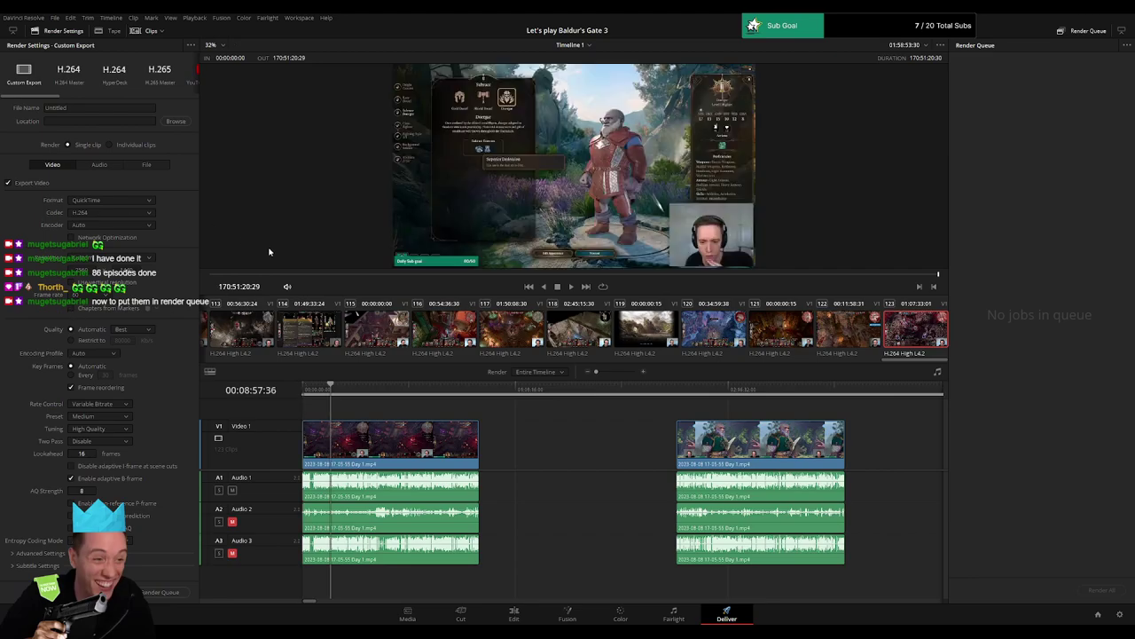
pyautogui.press('Home')
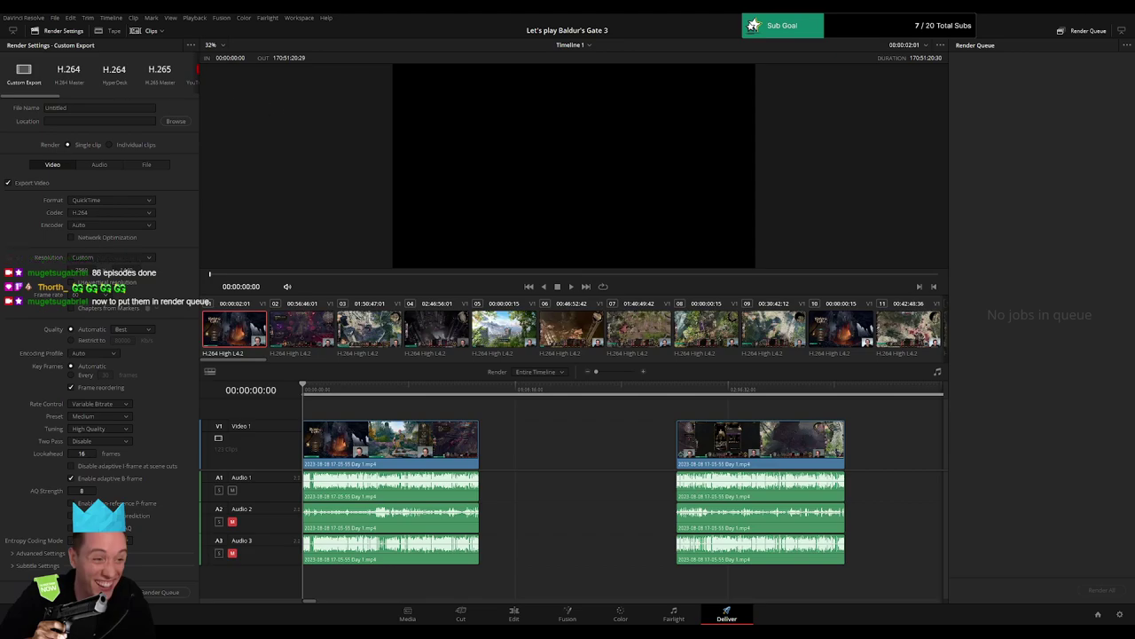
# Name the render Let's play Baldur's Gate 3 with Lowko Ep 1 in the playthroughs' Baldur's Gate 3 folder, with MP4 format and NVIDIA encoder.
pyautogui.press('Return')
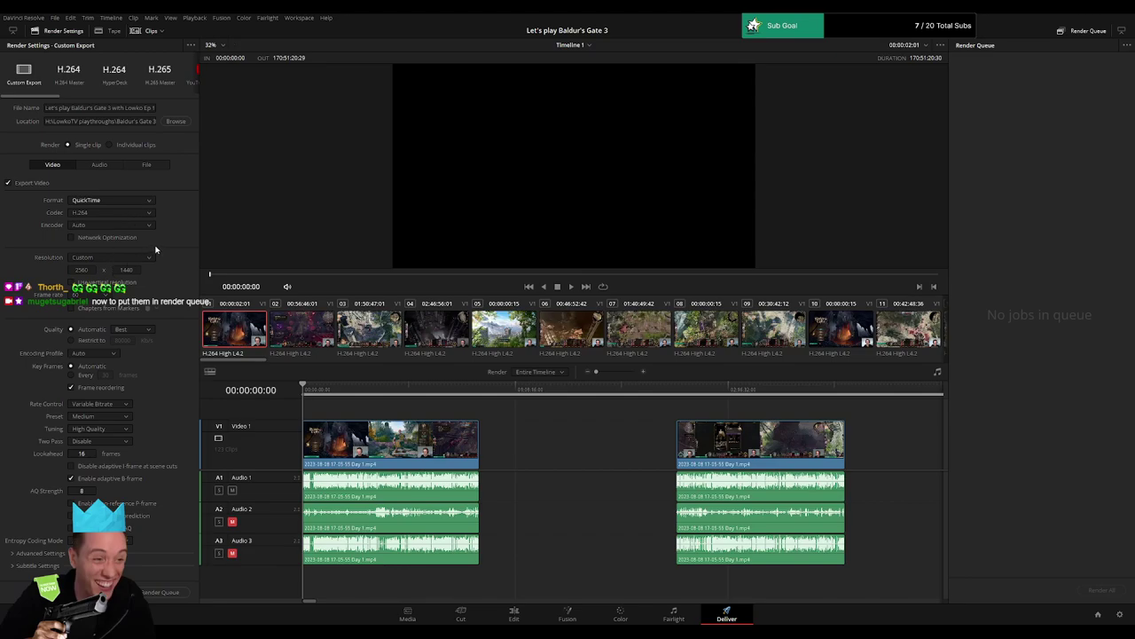
pyautogui.click(119, 282)
pyautogui.click(130, 226)
pyautogui.click(127, 245)
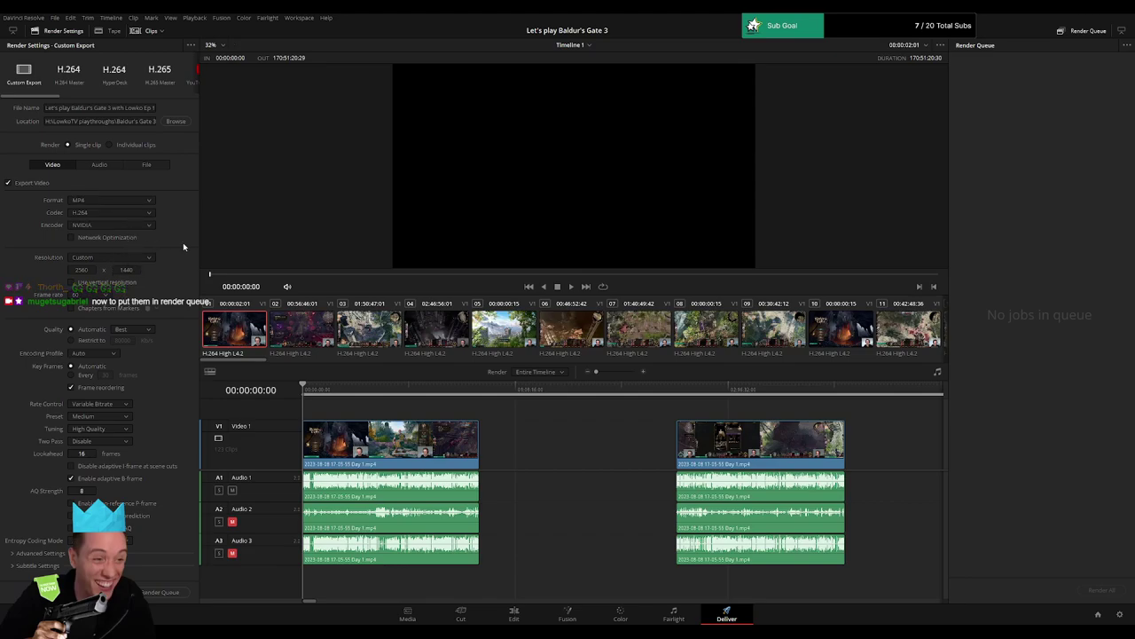
# Restrict the video render quality to 14000 Kb/s.
pyautogui.click(122, 340)
pyautogui.write('1')
pyautogui.press('Delete')
pyautogui.write('4')
pyautogui.press('Delete')
pyautogui.press('Return')
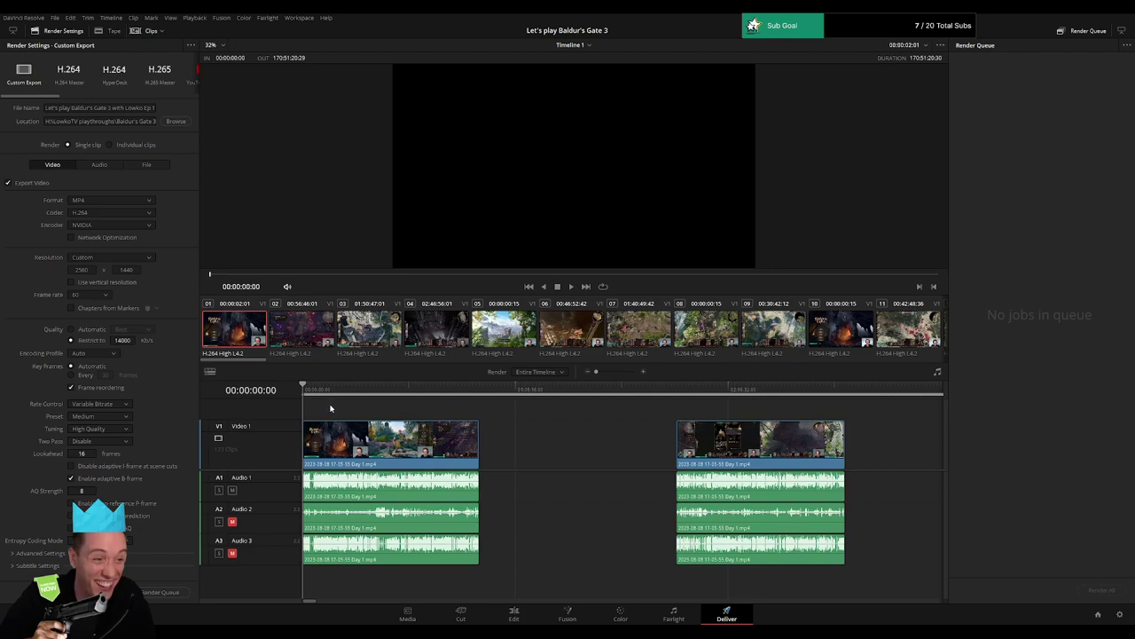
# Limit the render range to the first episode, from 00:00:00:00 to 00:56:44:00.
pyautogui.moveTo(313, 389); pyautogui.dragTo(301, 390)
pyautogui.moveTo(318, 391); pyautogui.dragTo(301, 406)
pyautogui.click(478, 391)
pyautogui.press('o')
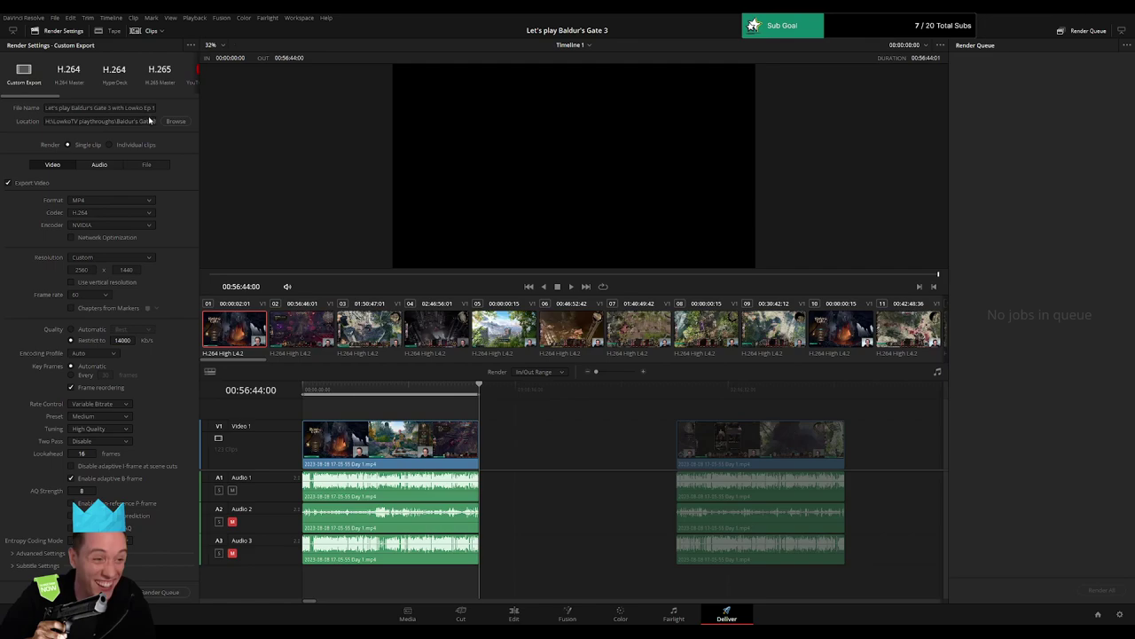
# Enter 1 as the episode number at the end of the file name and add the episode to the render queue.
pyautogui.click(156, 108)
pyautogui.write('1')
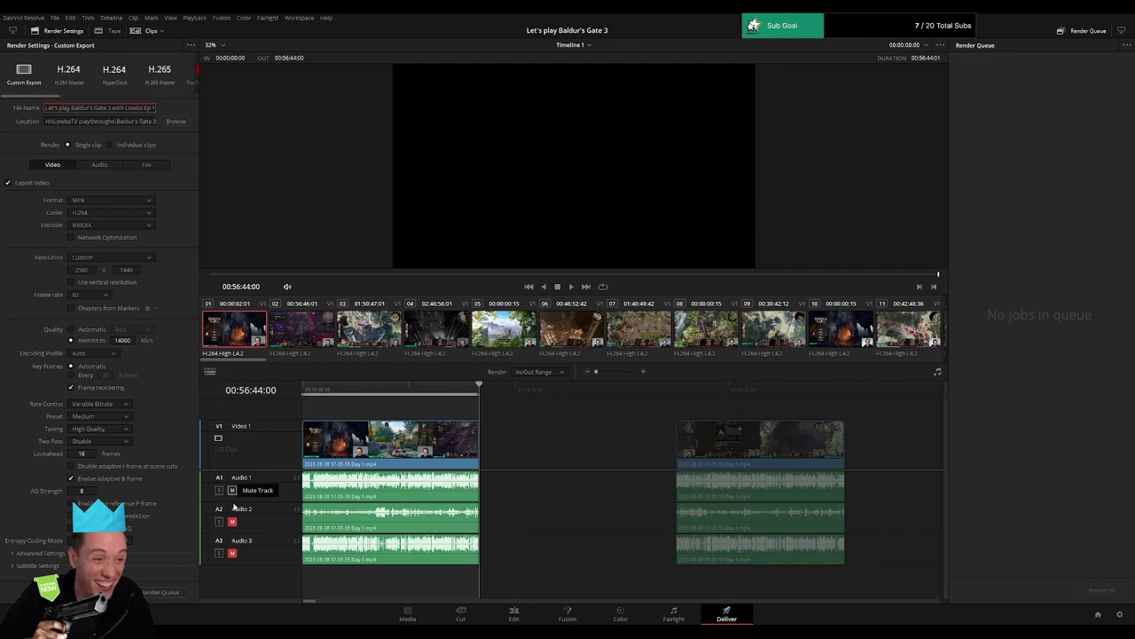
pyautogui.click(165, 592)
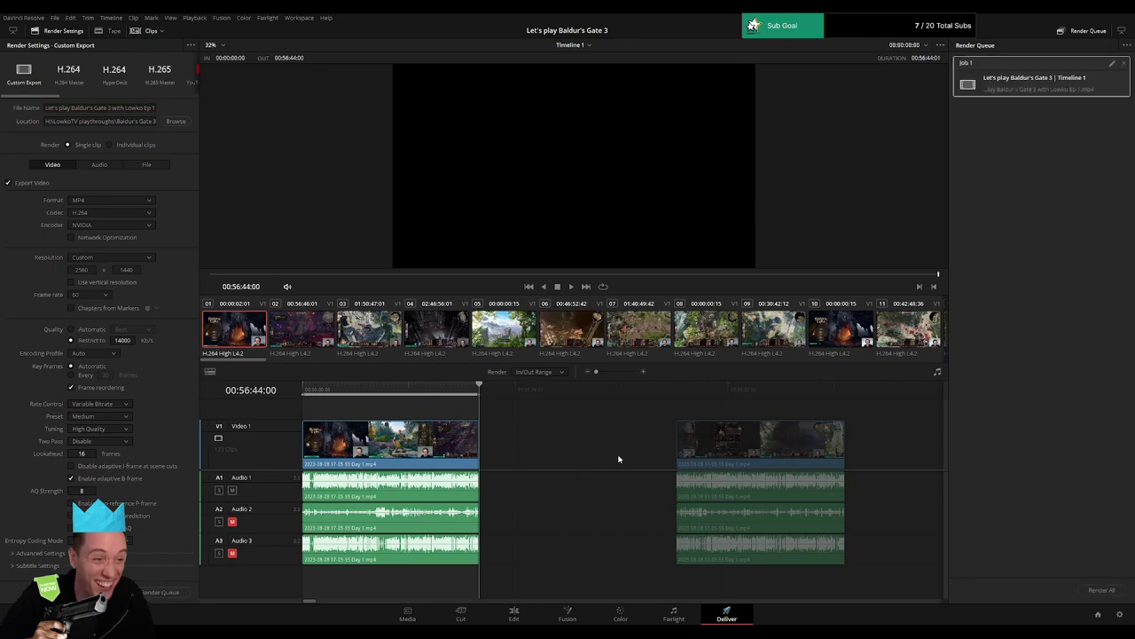
# Queue the second episode, from 02:00:00:00 to 02:54:01:00, for rendering with the file name ending in Ep 2.
pyautogui.hscroll(3, 568, 443)
pyautogui.click(518, 394)
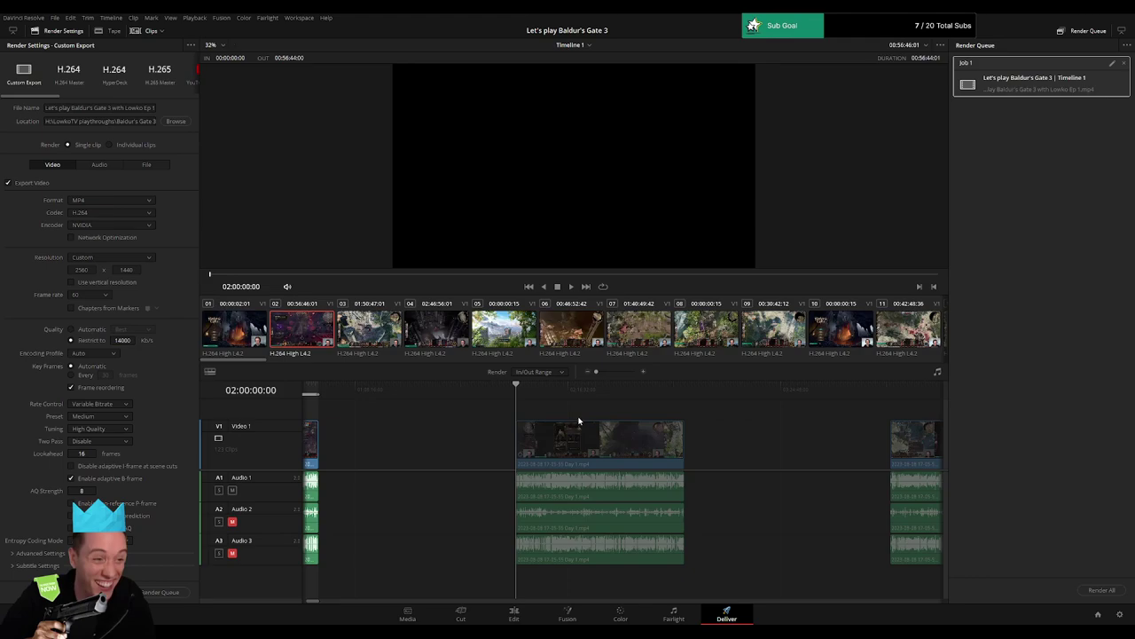
pyautogui.press('Down')
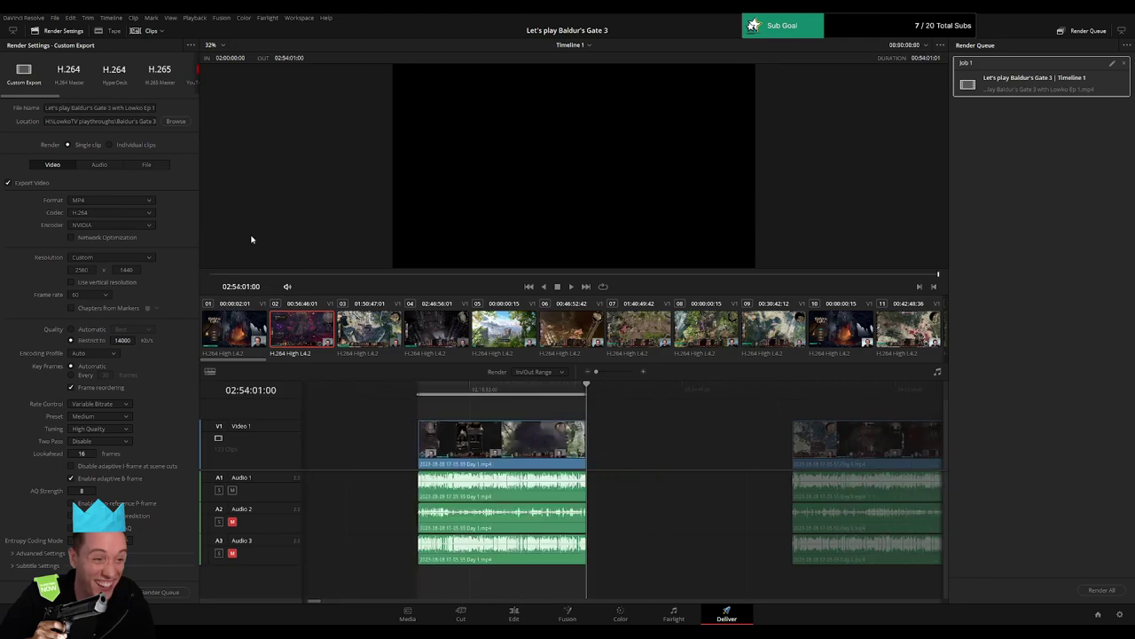
pyautogui.click(156, 108)
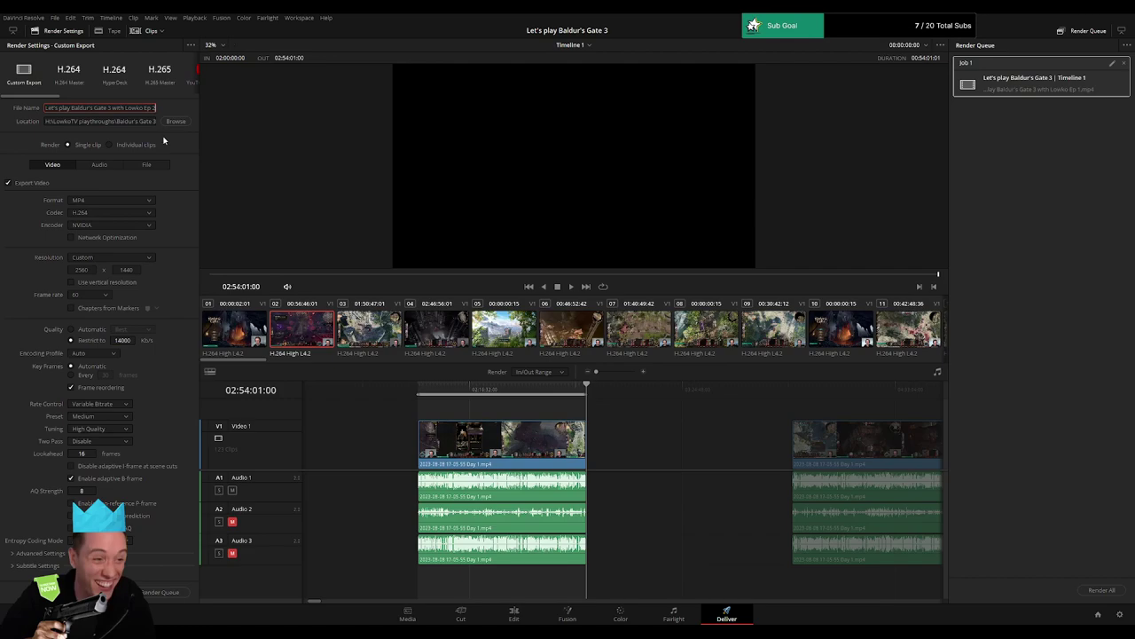
pyautogui.click(156, 591)
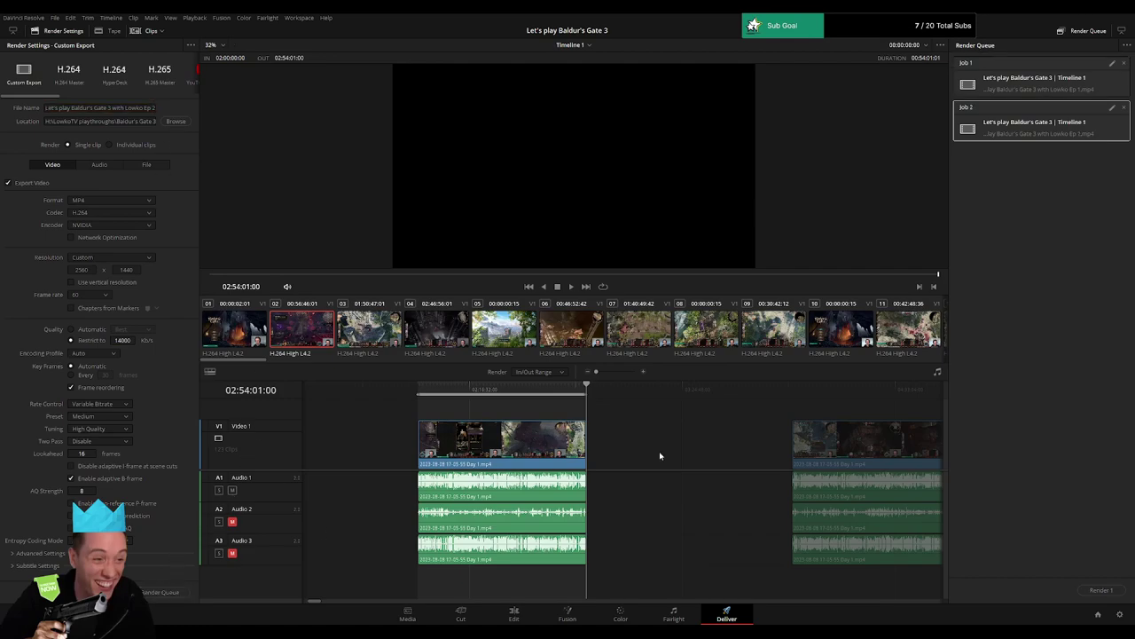
# Limit the render range to the third episode, from 04:00:00:00 to 04:56:09:00, and queue it with the file name ending in Ep 3.
pyautogui.scroll(-3, 657, 454)
pyautogui.scroll(-1, 473, 443)
pyautogui.click(542, 403)
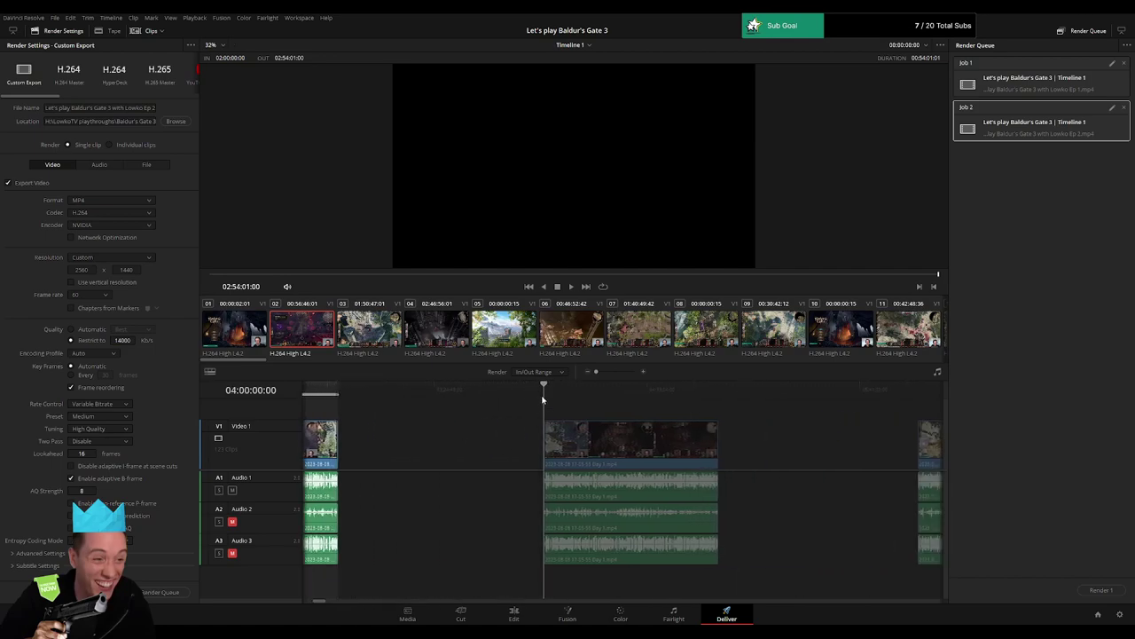
pyautogui.press('i')
pyautogui.scroll(-2, 593, 405)
pyautogui.click(611, 394)
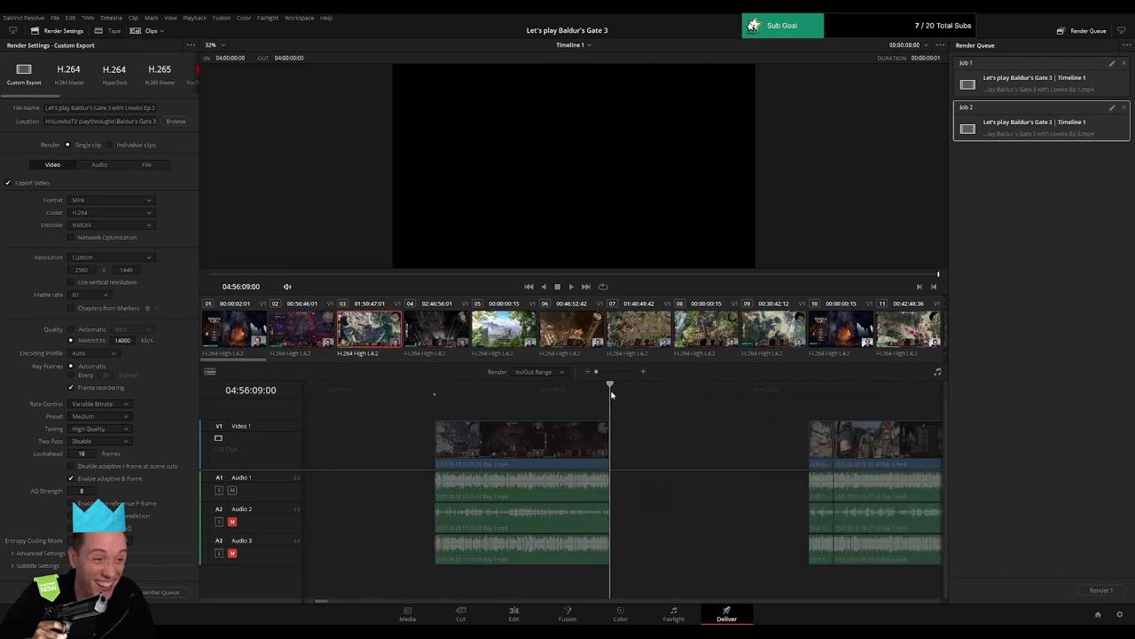
pyautogui.press('o')
pyautogui.scroll(8, 843, 432)
pyautogui.scroll(-1, 601, 431)
pyautogui.scroll(1, 610, 431)
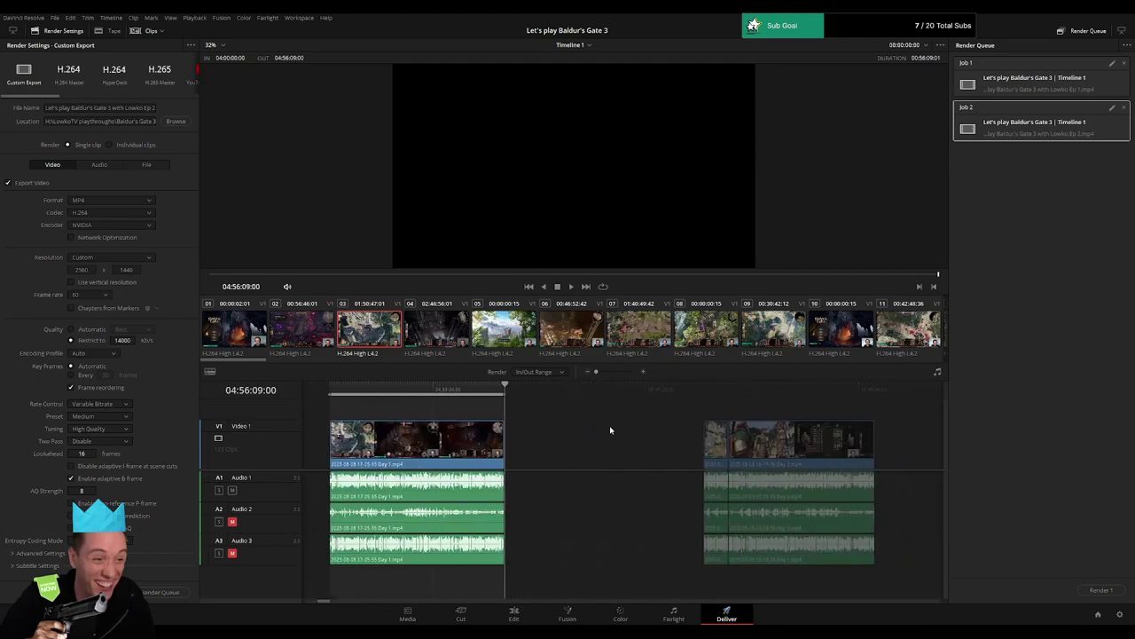
pyautogui.click(154, 108)
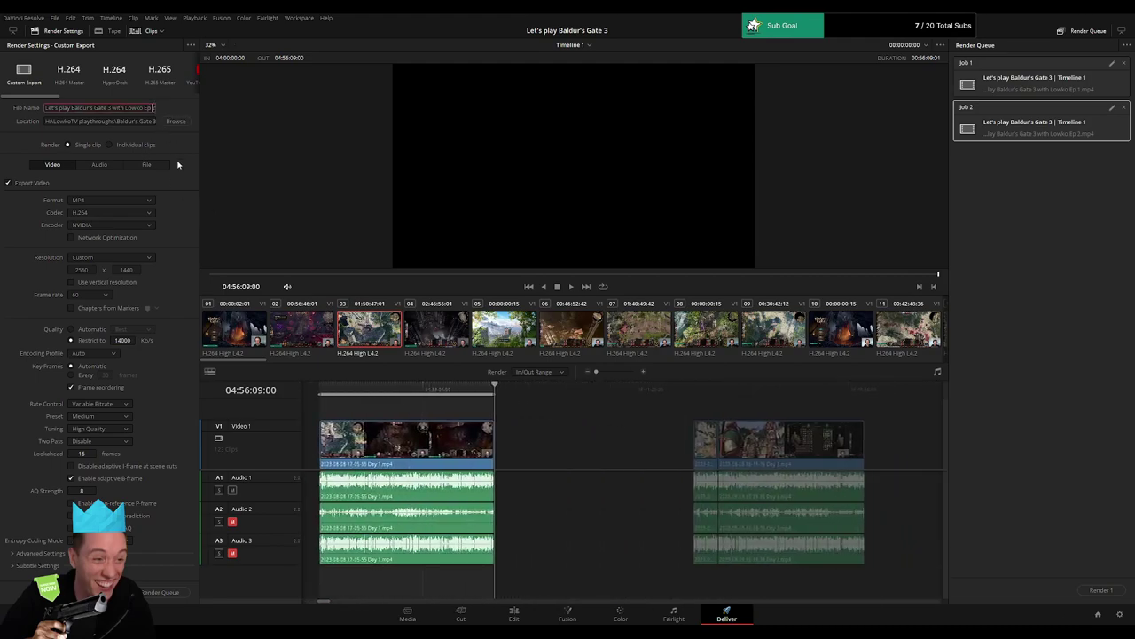
pyautogui.click(165, 591)
# Set the render range to the fourth episode, 06:00:00:00 to 06:54:52:00, and add it to the render queue as Ep 4.
pyautogui.scroll(-3, 636, 459)
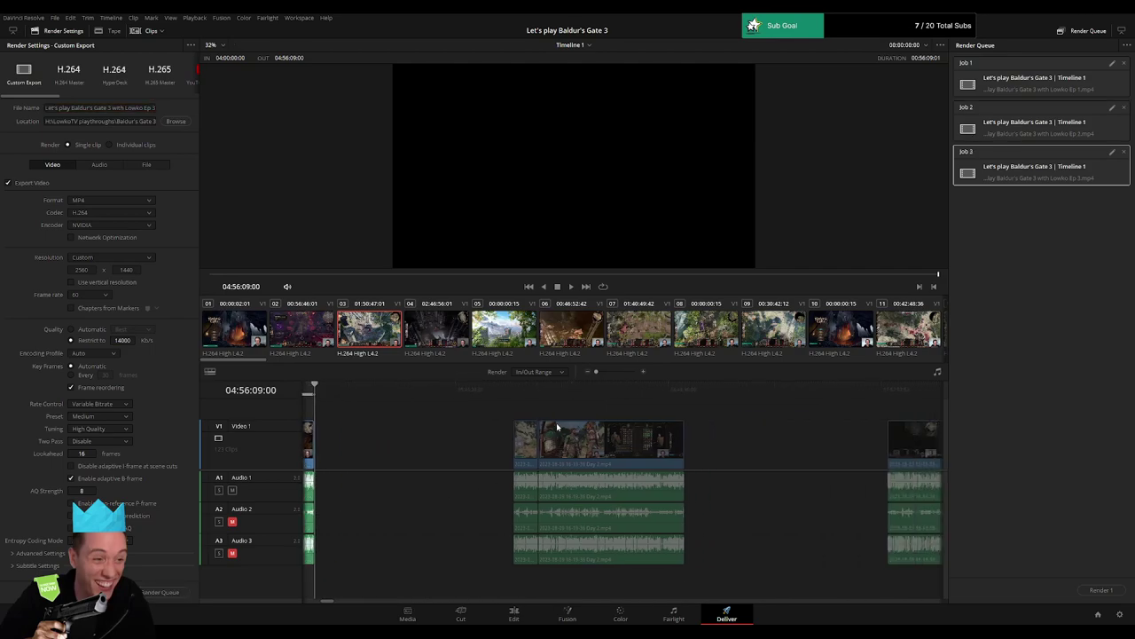
pyautogui.click(517, 392)
pyautogui.press('i')
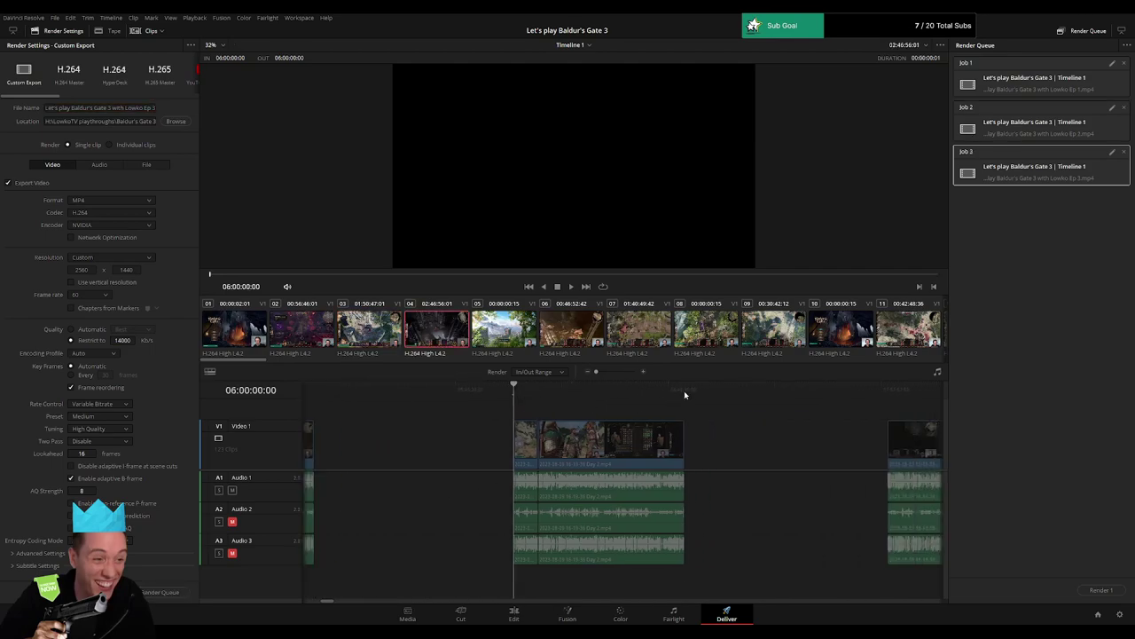
pyautogui.click(683, 390)
pyautogui.press('o')
pyautogui.click(154, 108)
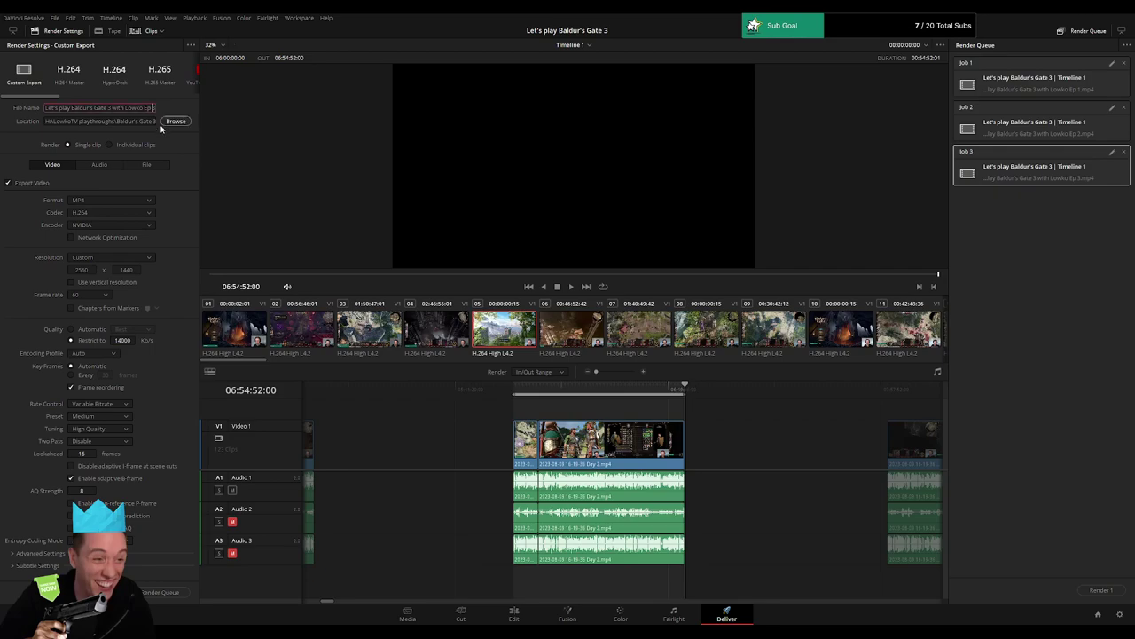
pyautogui.click(162, 591)
# Queue the fifth episode, from 08:00:00:00 to 08:53:57:00, for rendering with the file name ending in Ep 5.
pyautogui.moveTo(786, 429); pyautogui.dragTo(408, 421)
pyautogui.click(511, 395)
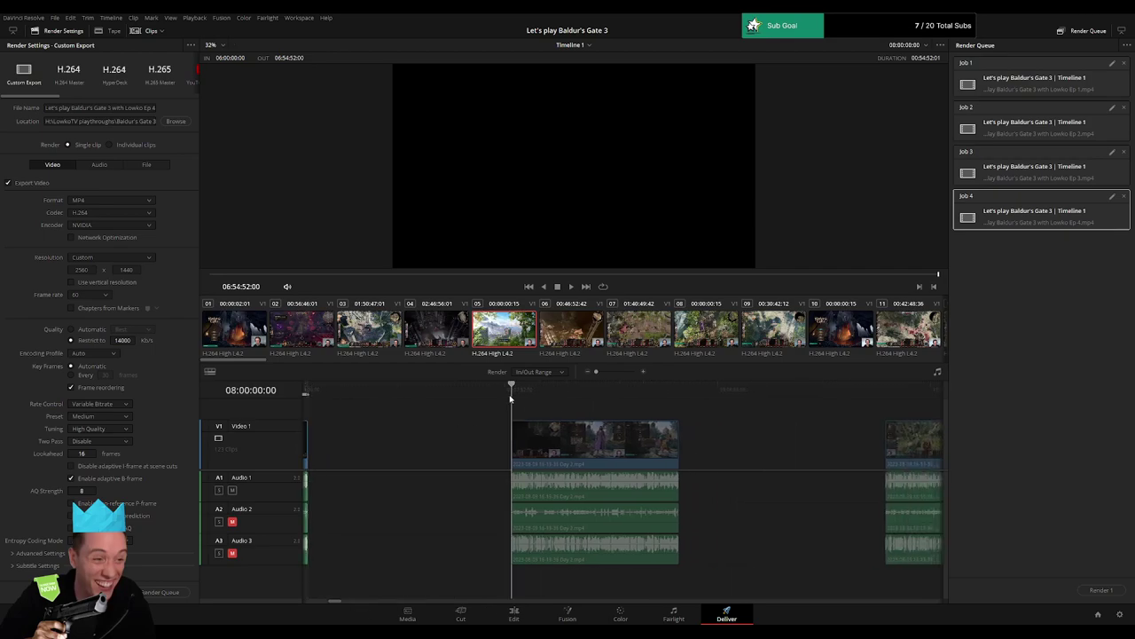
pyautogui.click(680, 391)
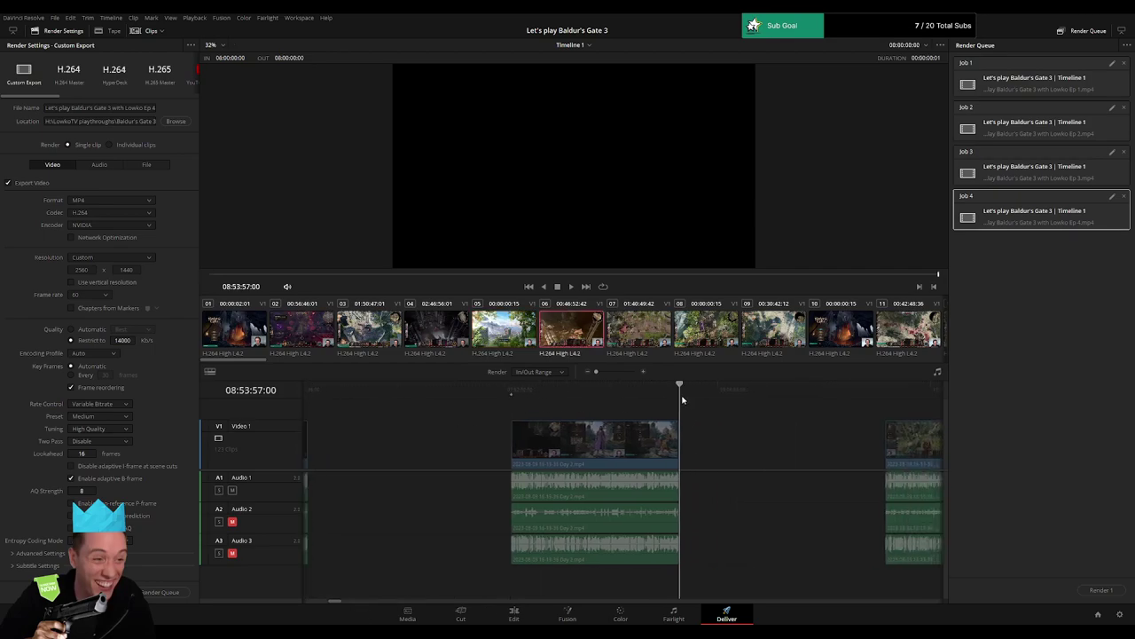
pyautogui.press('o')
pyautogui.click(155, 108)
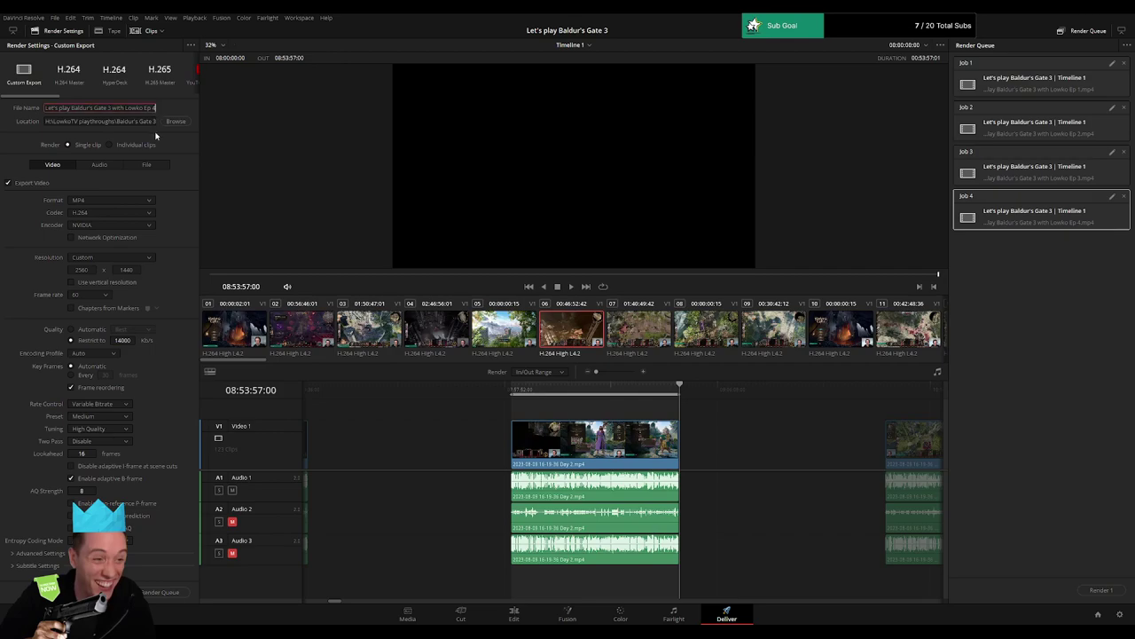
pyautogui.click(155, 596)
# Limit the render range to the sixth episode, from 10:00:00:00 to 10:56:09:40, and queue it as Ep 6.
pyautogui.hscroll(2, 798, 457)
pyautogui.hscroll(8, 479, 434)
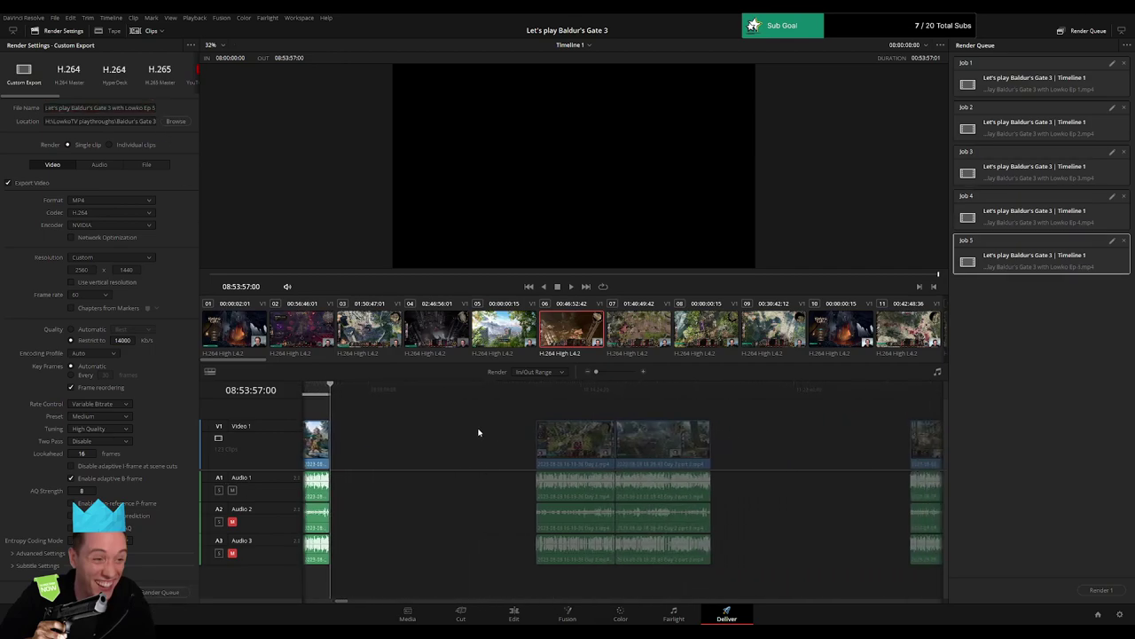
pyautogui.click(532, 386)
pyautogui.press('i')
pyautogui.click(708, 393)
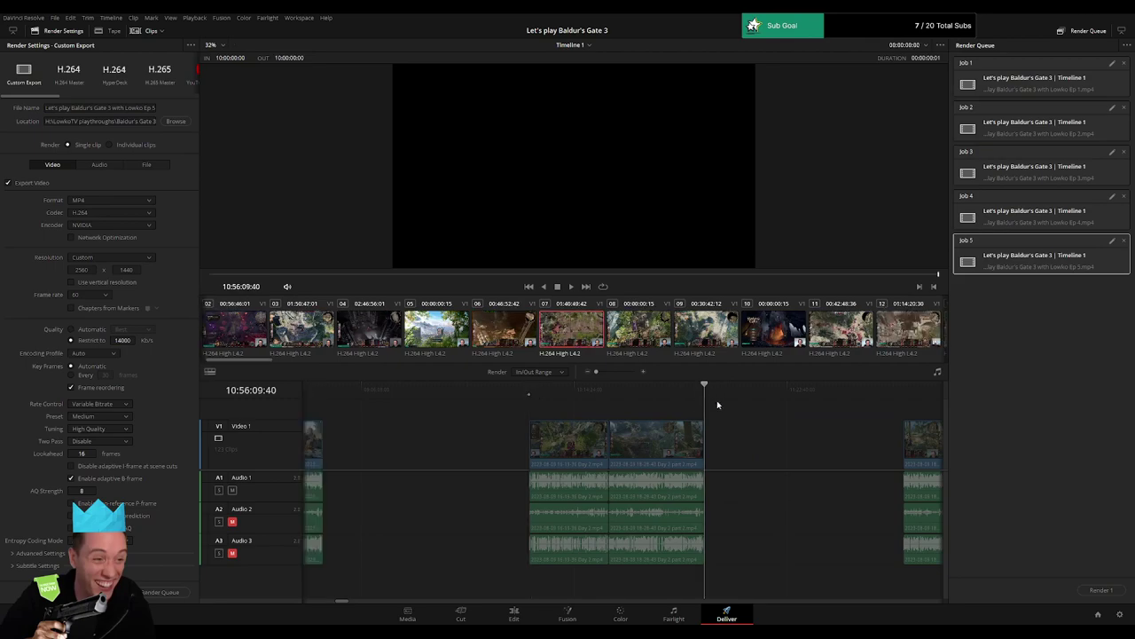
pyautogui.press('o')
pyautogui.moveTo(152, 108); pyautogui.dragTo(162, 143)
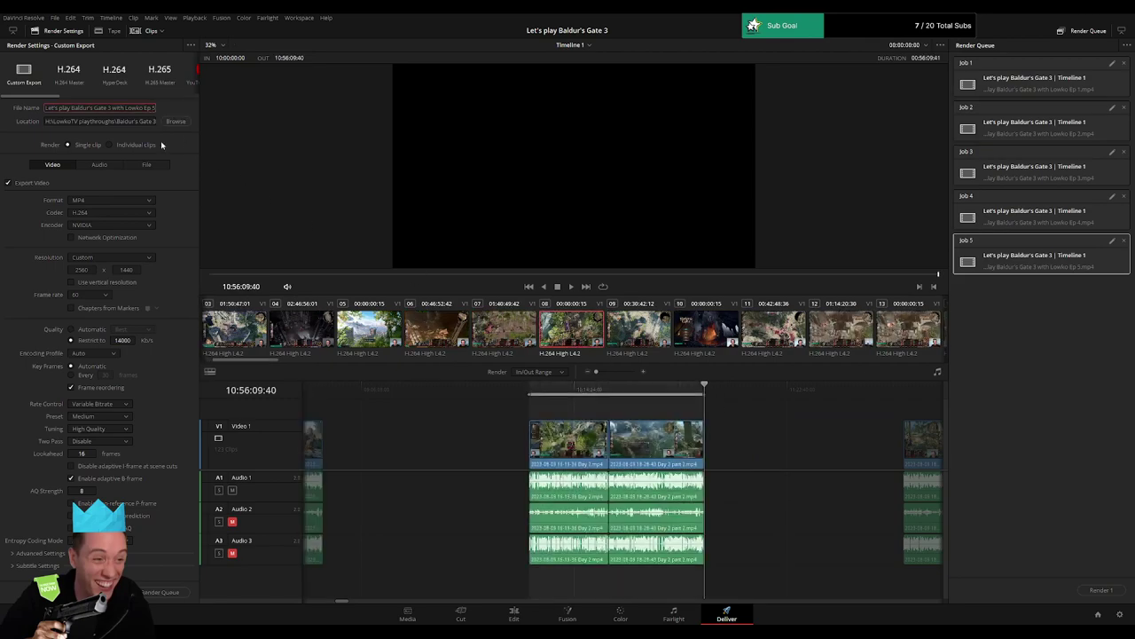
pyautogui.click(160, 591)
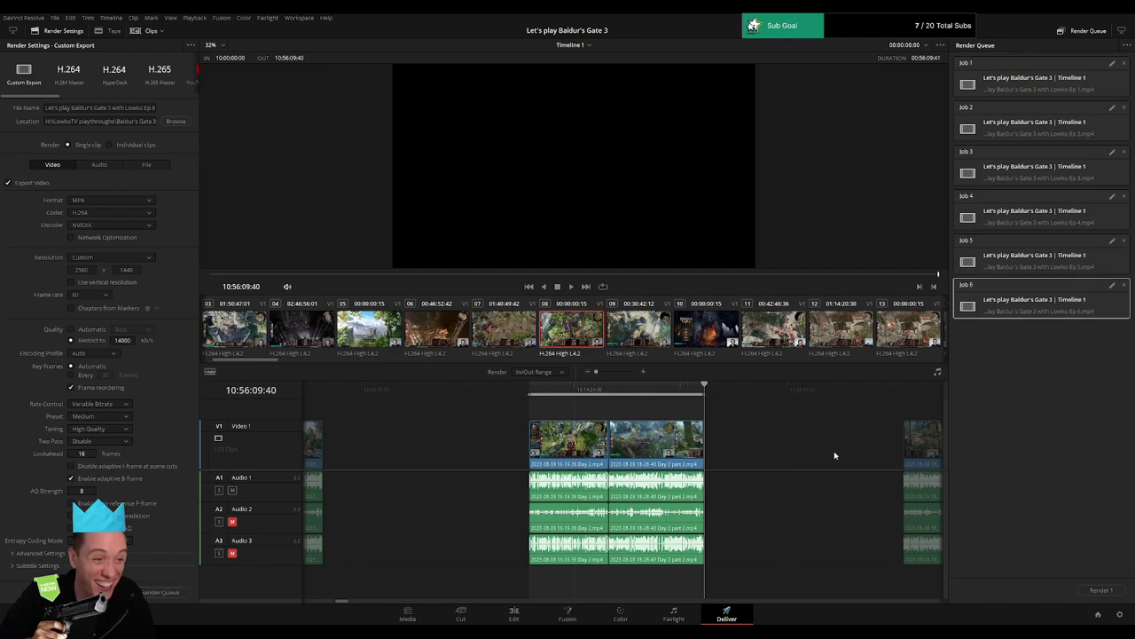
# Set the render range to the seventh episode, 12:00:00:00 to 12:56:29:30, and add it to the render queue as Ep 7.
pyautogui.hscroll(10, 524, 438)
pyautogui.click(533, 402)
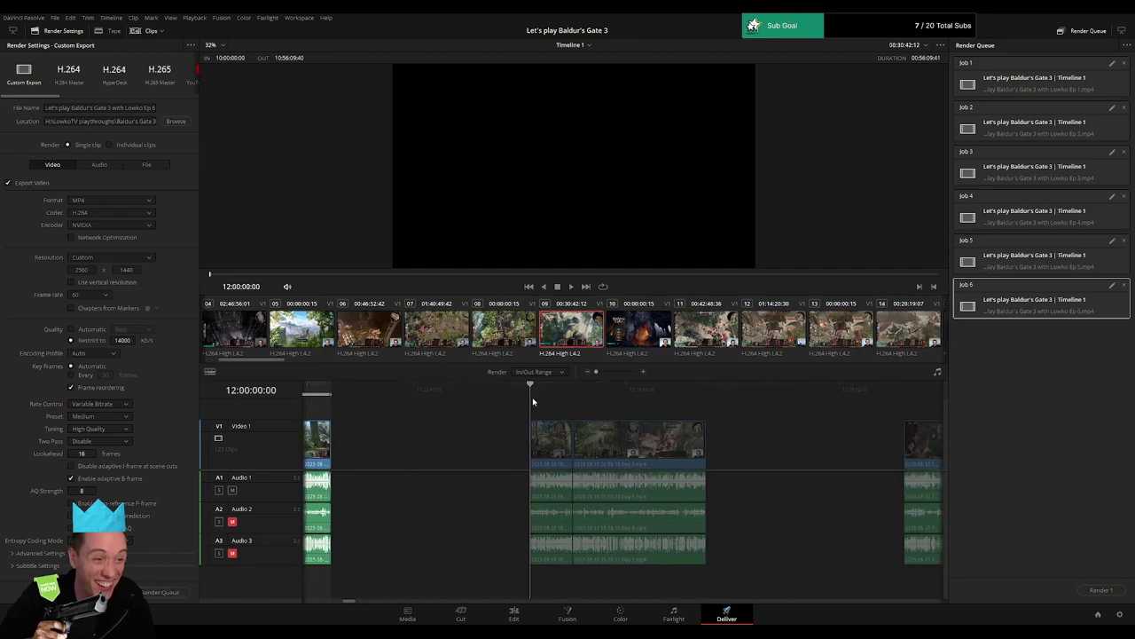
pyautogui.press('i')
pyautogui.moveTo(716, 398); pyautogui.dragTo(709, 403)
pyautogui.press('o')
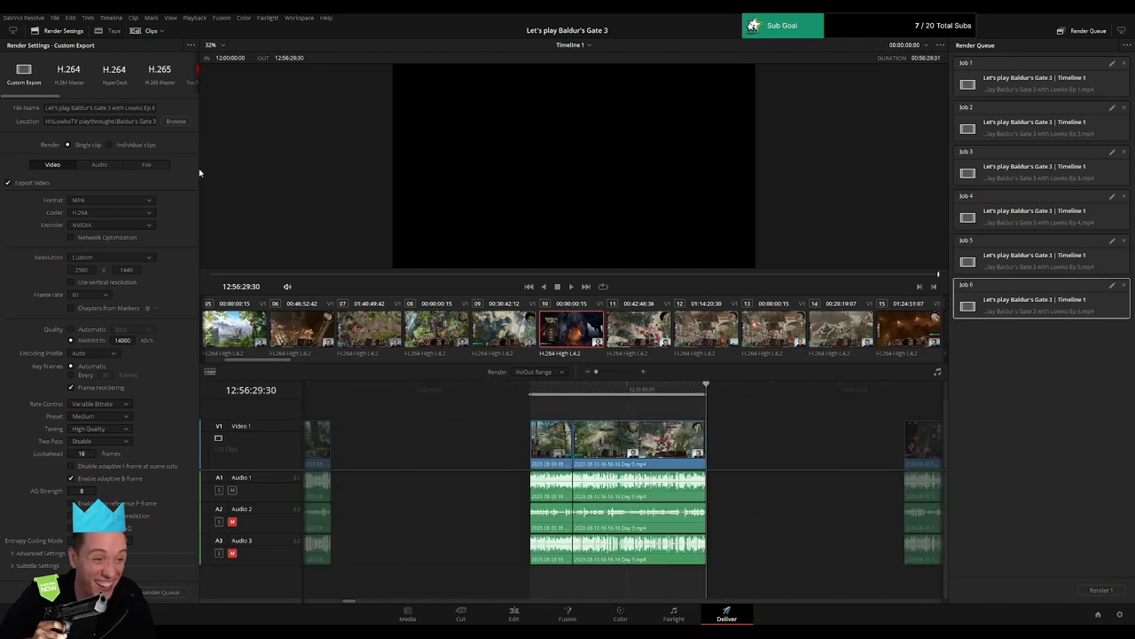
pyautogui.click(153, 109)
pyautogui.click(161, 591)
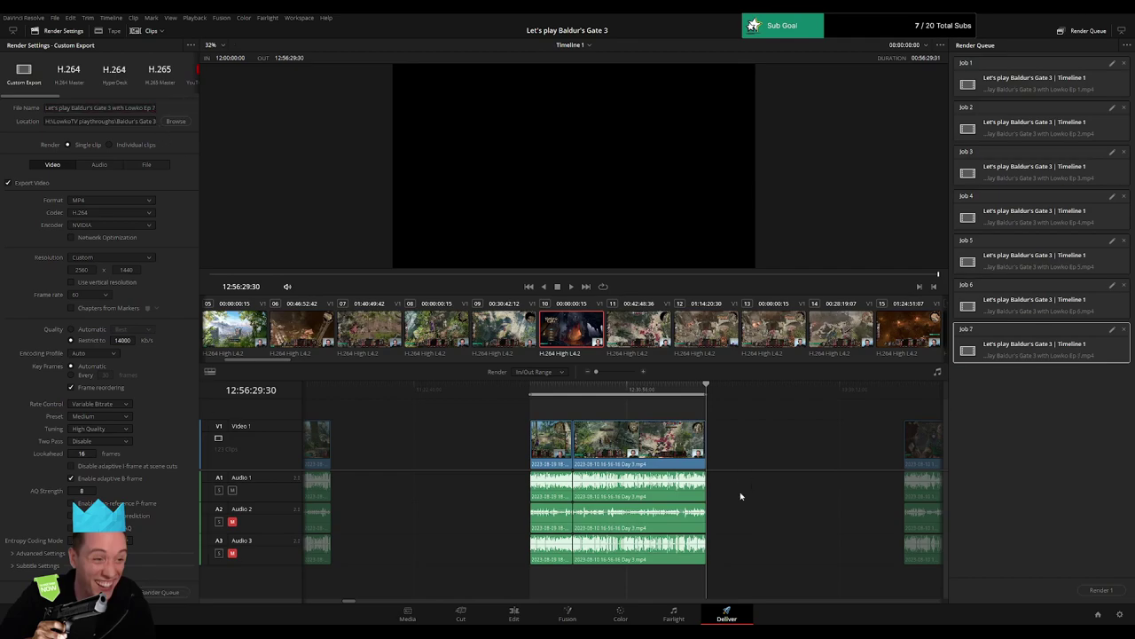
# Queue the eighth episode, from 14:00:00:00 to 14:58:51:00, for rendering with the file name ending in Ep 8.
pyautogui.hscroll(5, 740, 496)
pyautogui.click(523, 395)
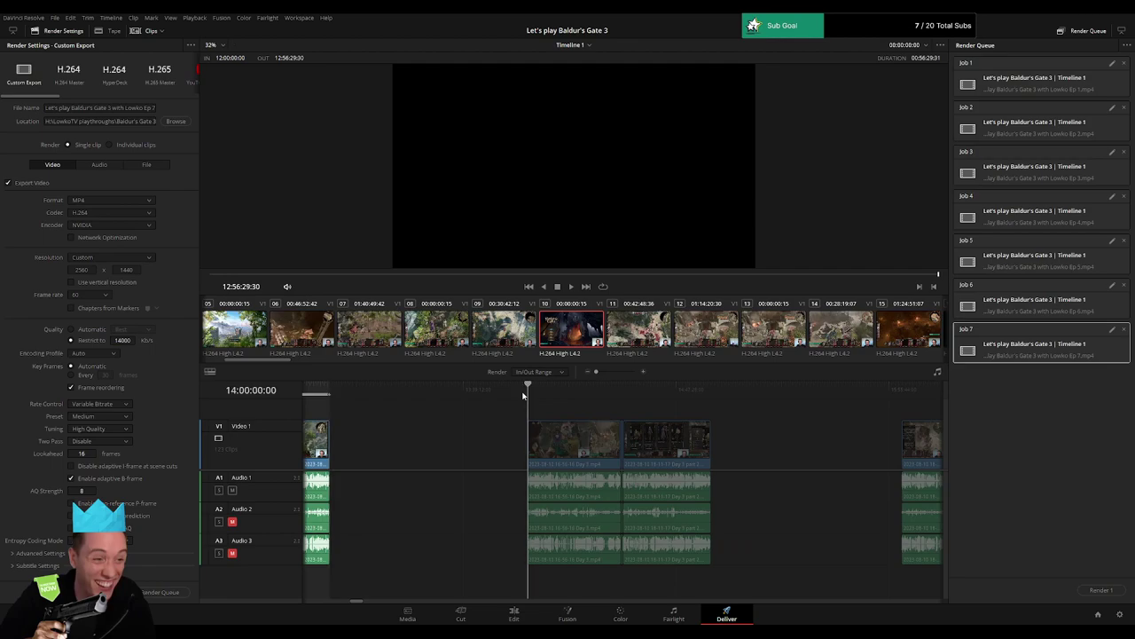
pyautogui.press('i')
pyautogui.click(714, 397)
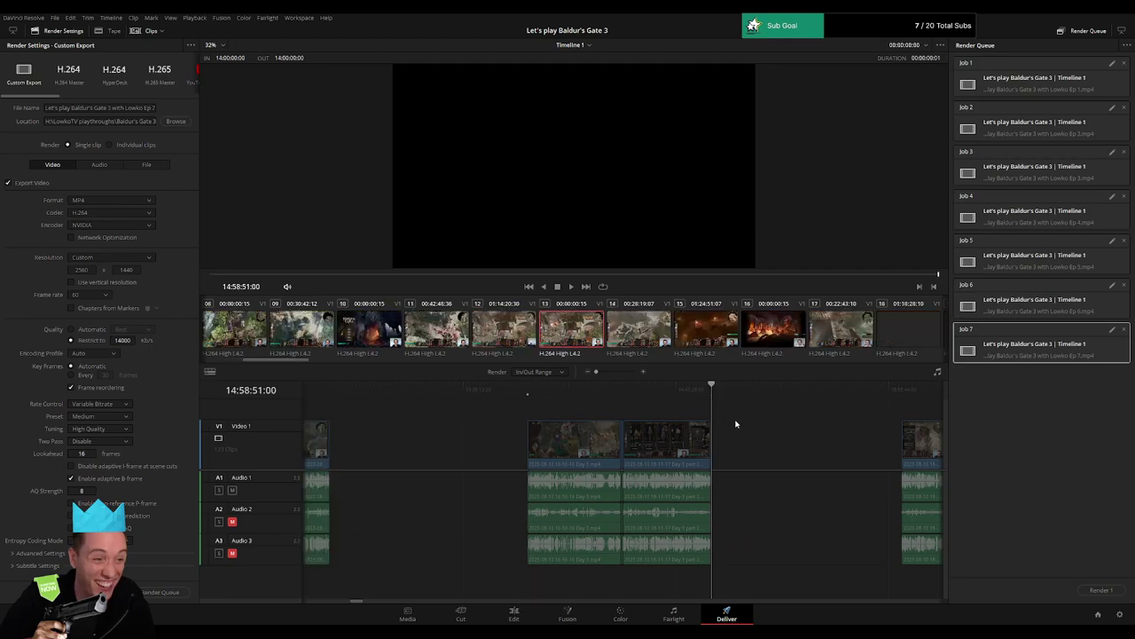
pyautogui.press('o')
pyautogui.click(155, 108)
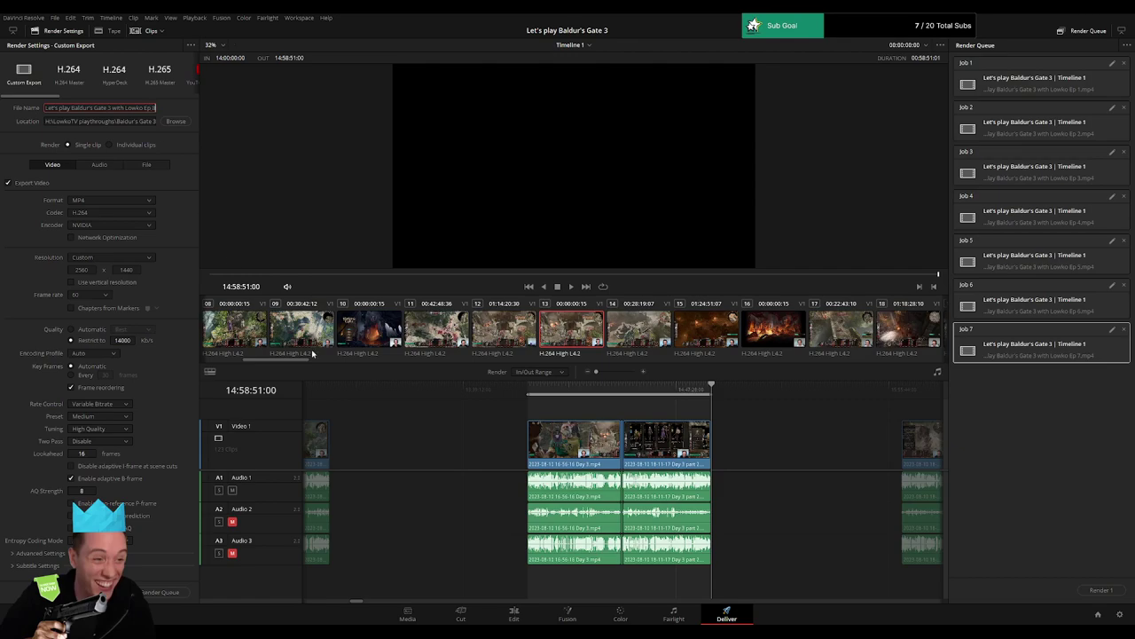
pyautogui.click(178, 594)
# Limit the render range to the ninth episode, from 16:00:00:00 to 16:56:32:00, and queue it as Ep 9.
pyautogui.hscroll(5, 778, 456)
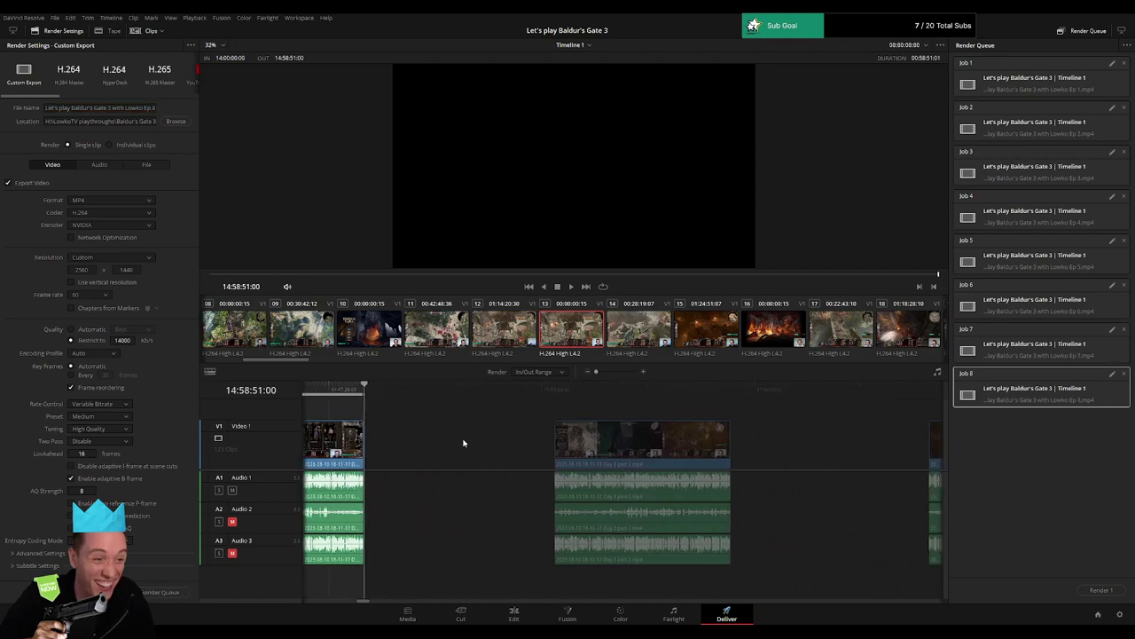
pyautogui.click(521, 396)
pyautogui.press('i')
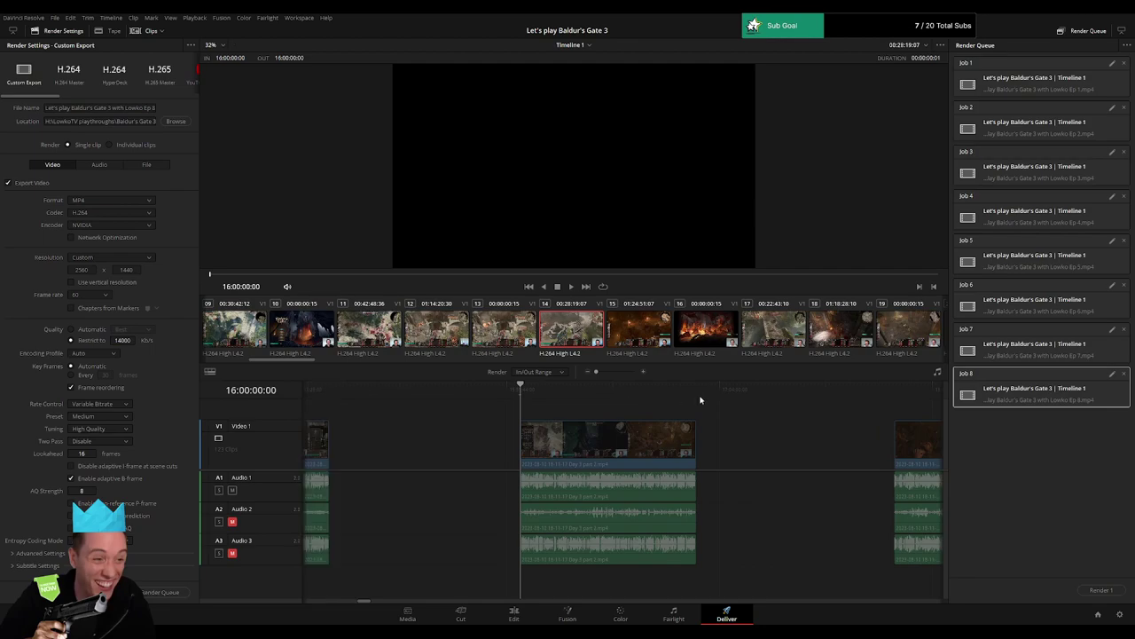
pyautogui.click(702, 399)
pyautogui.press('o')
pyautogui.click(154, 109)
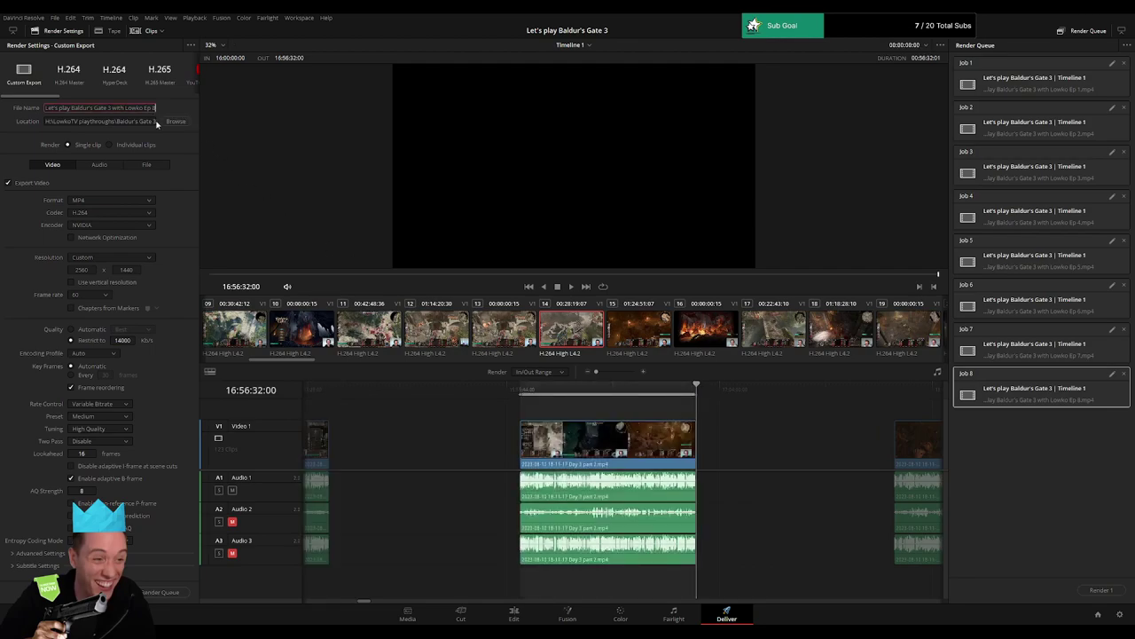
pyautogui.click(160, 591)
# Set the render range to the tenth episode, 18:00:00:00 to 18:54:36:00, and add it to the render queue as Ep 10.
pyautogui.hscroll(5, 500, 435)
pyautogui.hscroll(2, 499, 435)
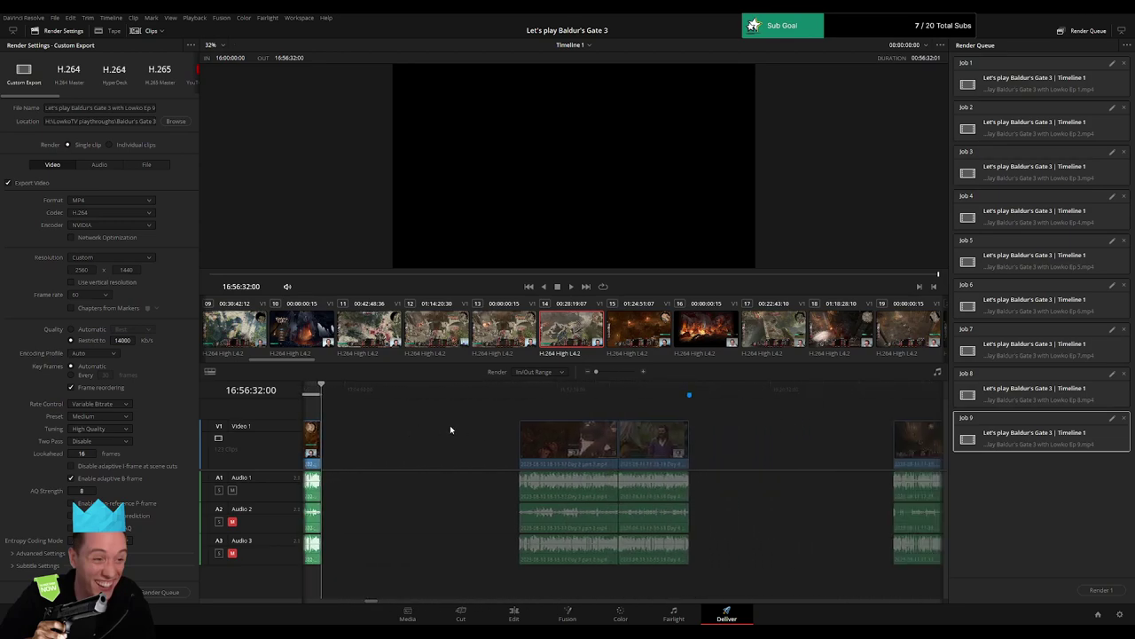
pyautogui.click(518, 395)
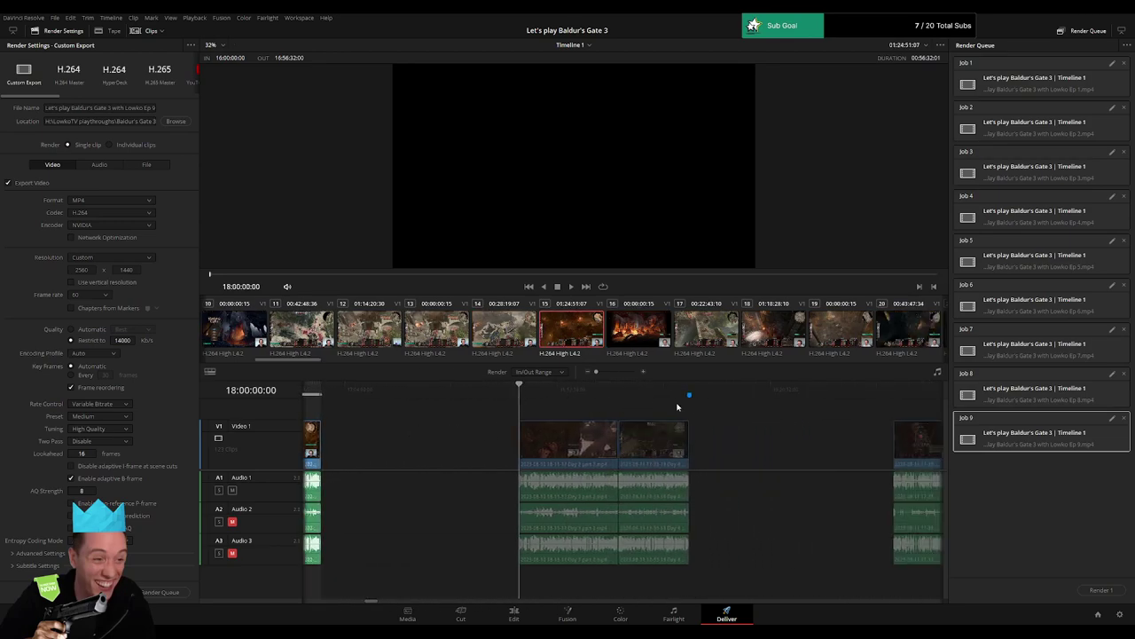
pyautogui.click(701, 395)
pyautogui.press('o')
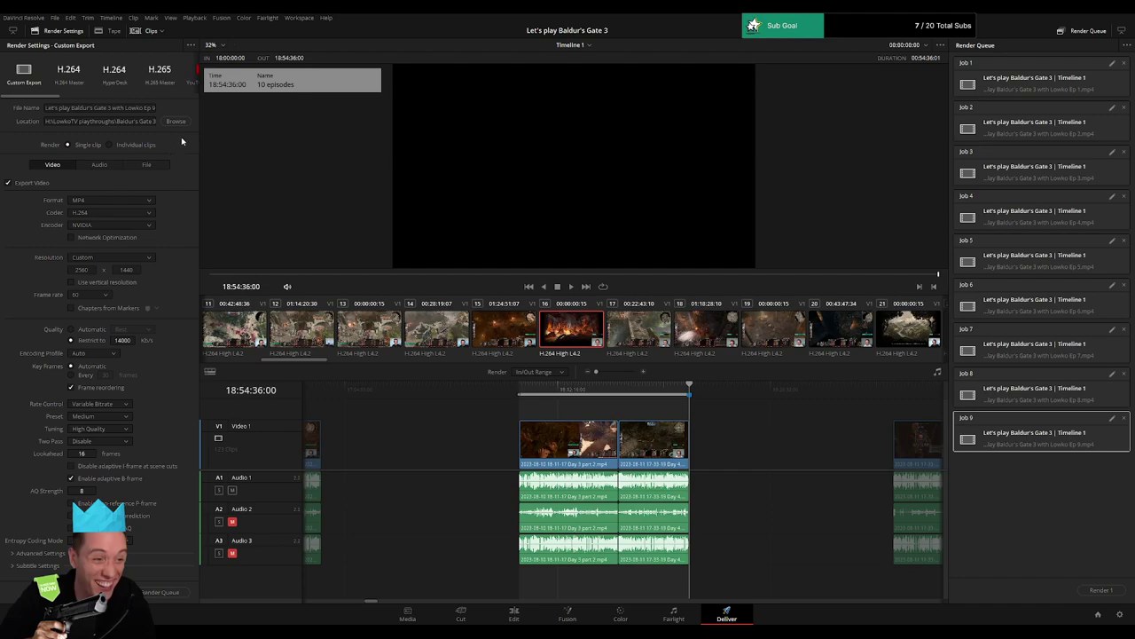
pyautogui.click(152, 107)
pyautogui.press('BackSpace')
pyautogui.write('10')
pyautogui.click(161, 592)
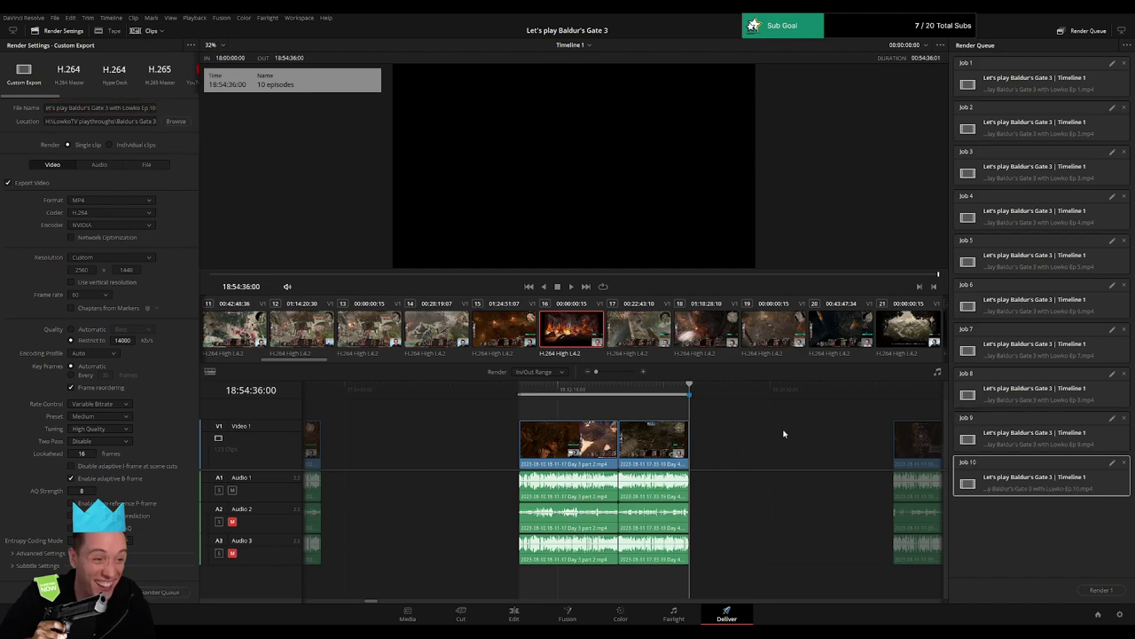
# Queue the eleventh episode, from 20:00:00:00 to 20:55:45:00, for rendering with the file name ending in Ep 11.
pyautogui.moveTo(783, 431); pyautogui.dragTo(434, 405)
pyautogui.click(537, 395)
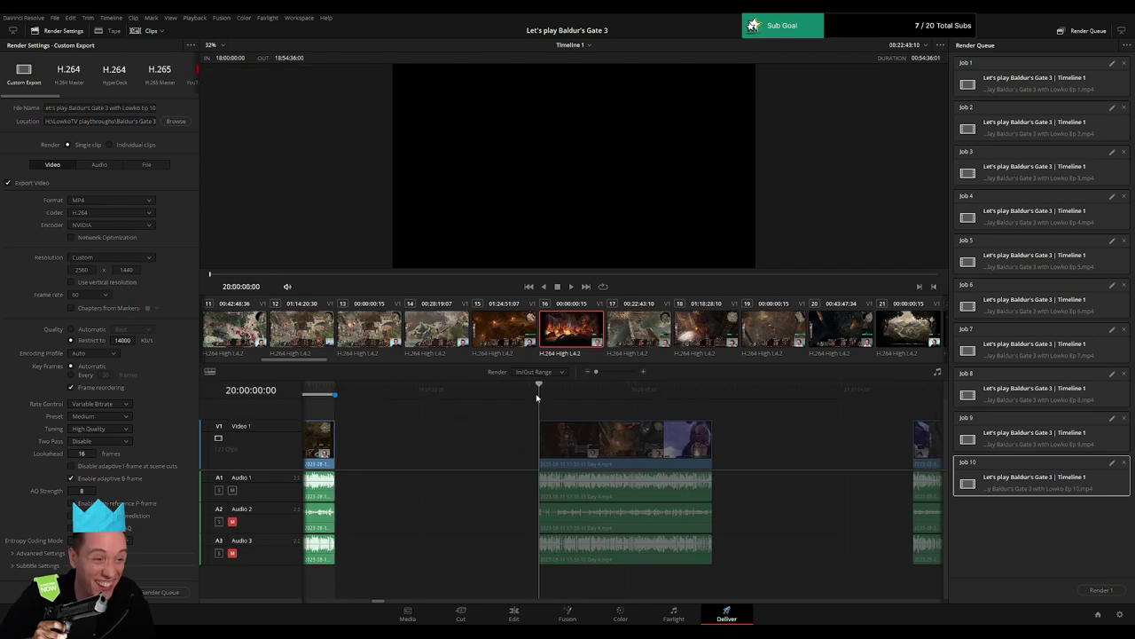
pyautogui.press('i')
pyautogui.click(712, 391)
pyautogui.press('o')
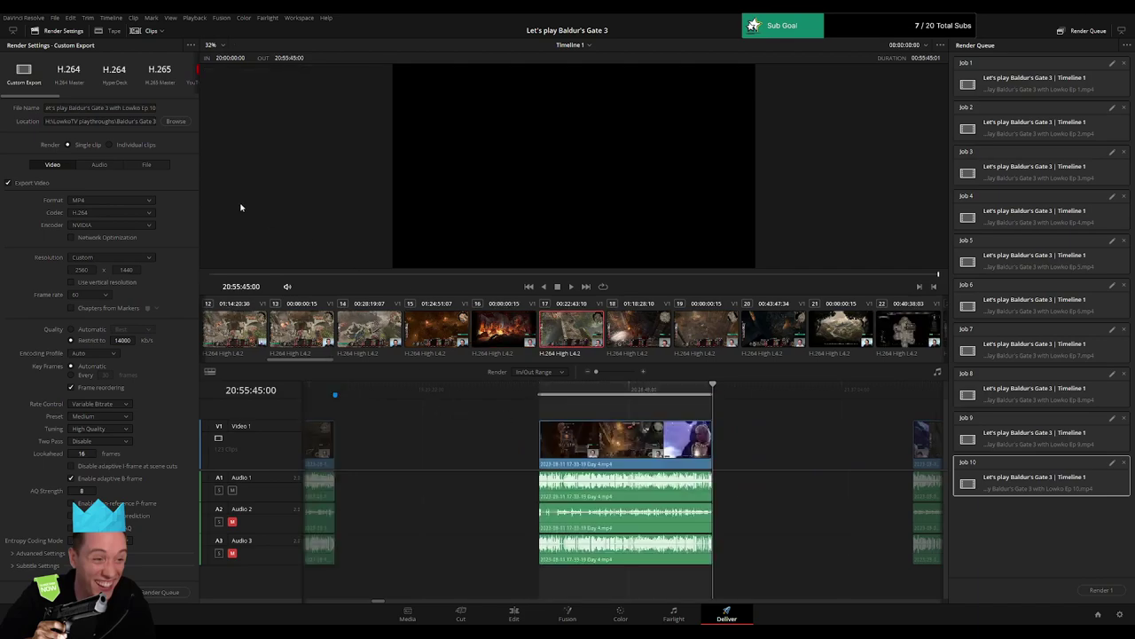
pyautogui.click(154, 109)
pyautogui.click(178, 592)
# Queue the twelfth episode, from 22:00:00:00 to 22:53:36:00, for rendering with the file name ending in Ep 12.
pyautogui.hscroll(5, 451, 428)
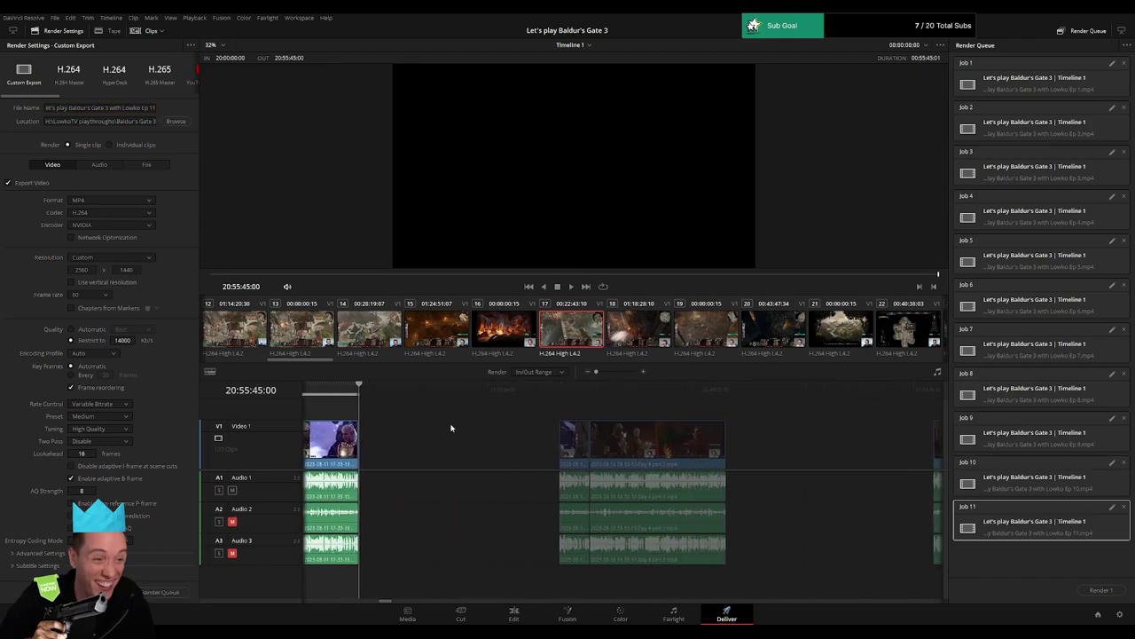
pyautogui.hscroll(1, 451, 429)
pyautogui.click(526, 390)
pyautogui.press('i')
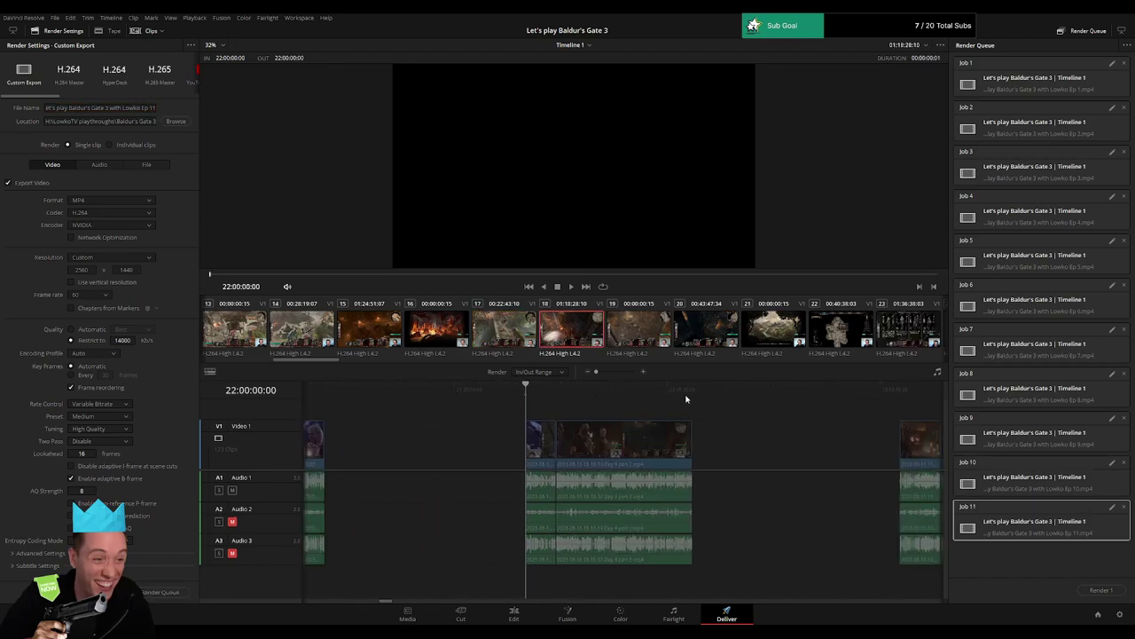
pyautogui.click(691, 402)
pyautogui.press('o')
pyautogui.click(155, 107)
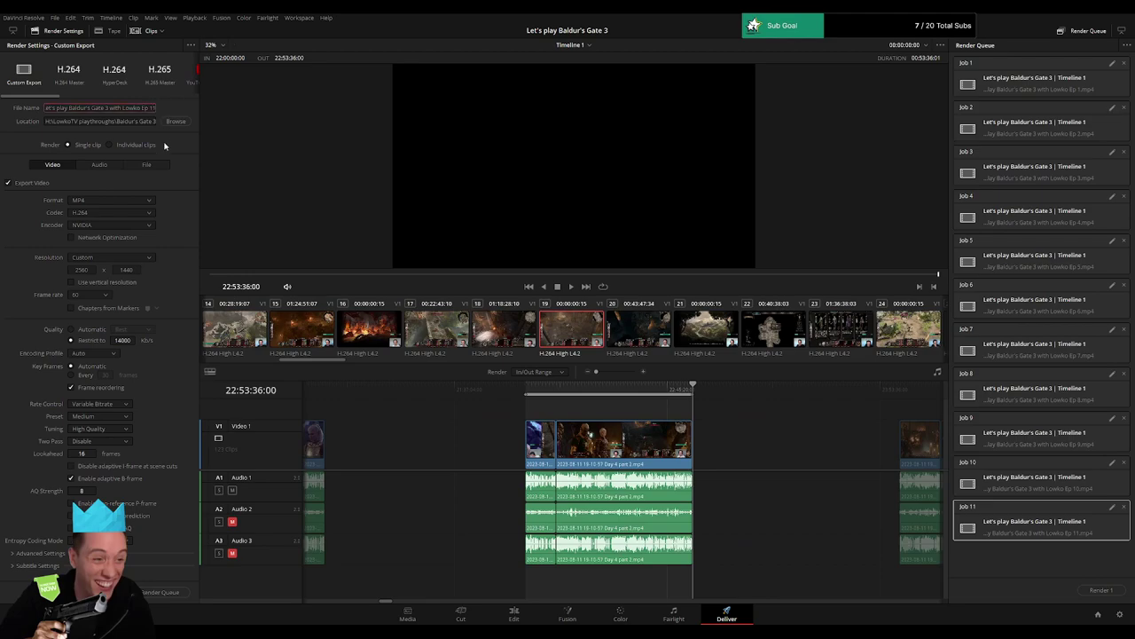
pyautogui.press('BackSpace')
pyautogui.write('2')
pyautogui.click(165, 591)
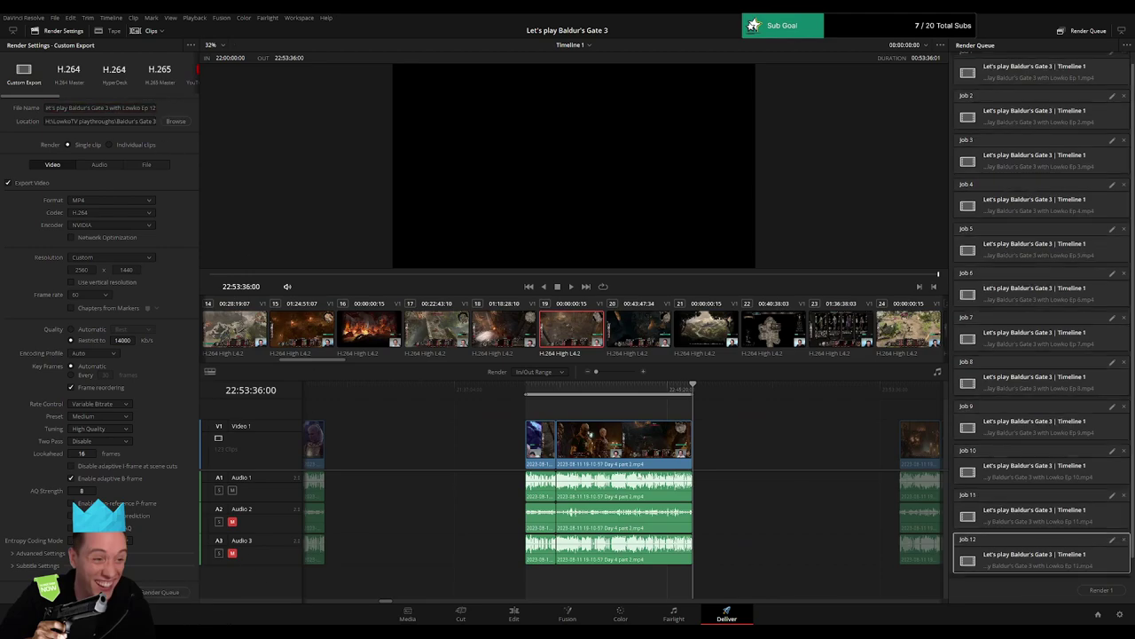
# Limit the render range to the thirteenth episode, from 24:00:00:00 to 24:53:51:30, and queue it as Ep 13.
pyautogui.hscroll(3, 509, 446)
pyautogui.click(518, 401)
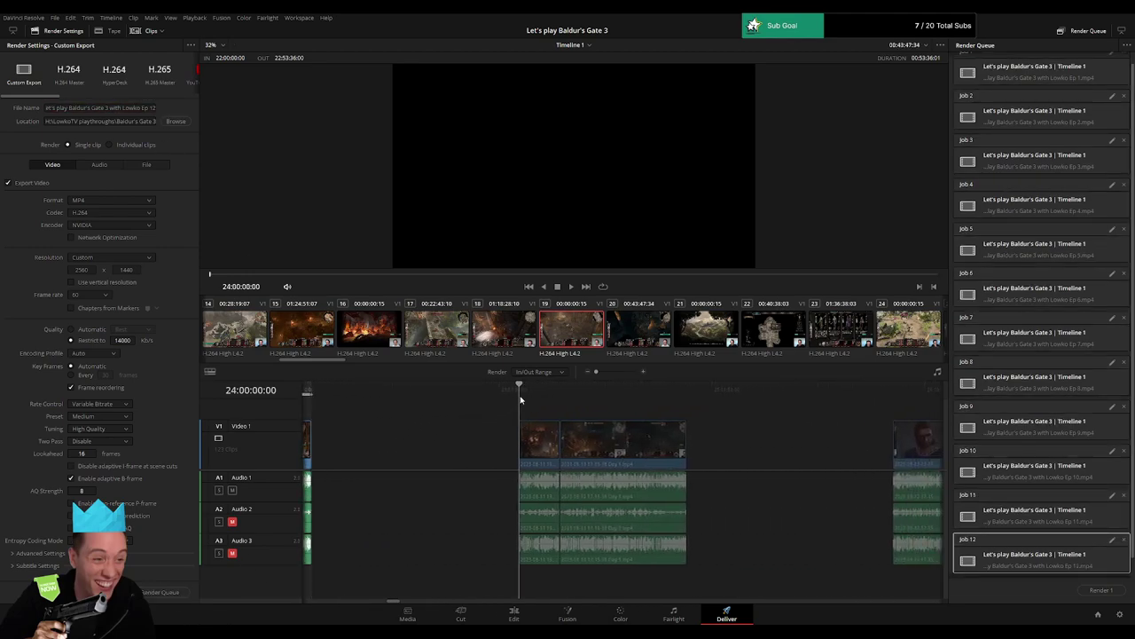
pyautogui.press('i')
pyautogui.click(689, 396)
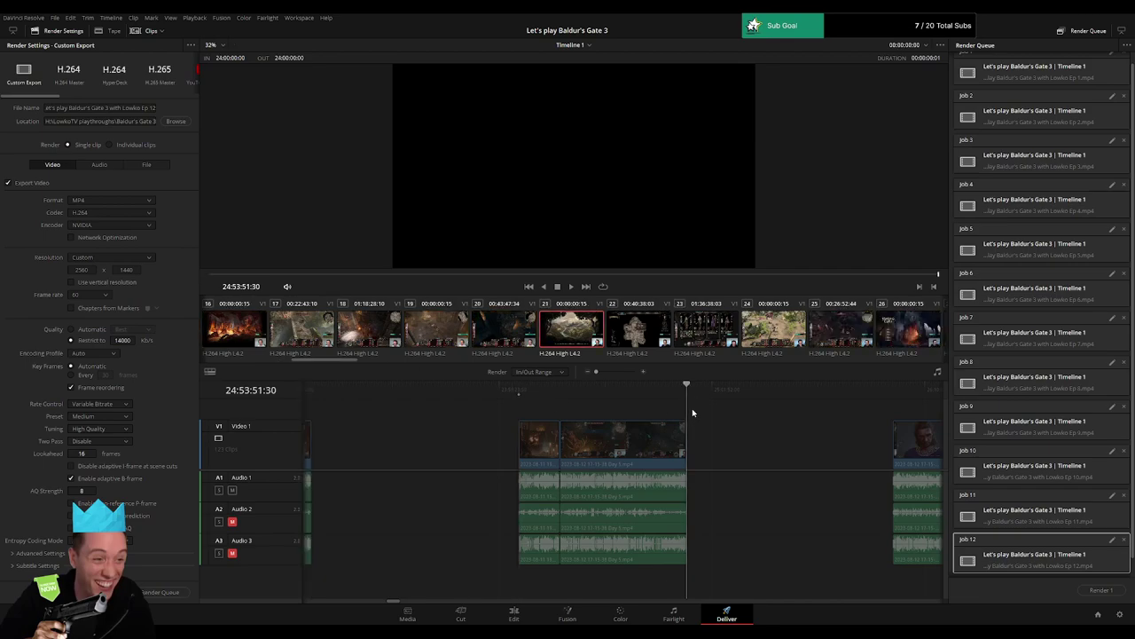
pyautogui.press('o')
pyautogui.click(156, 107)
pyautogui.press('BackSpace')
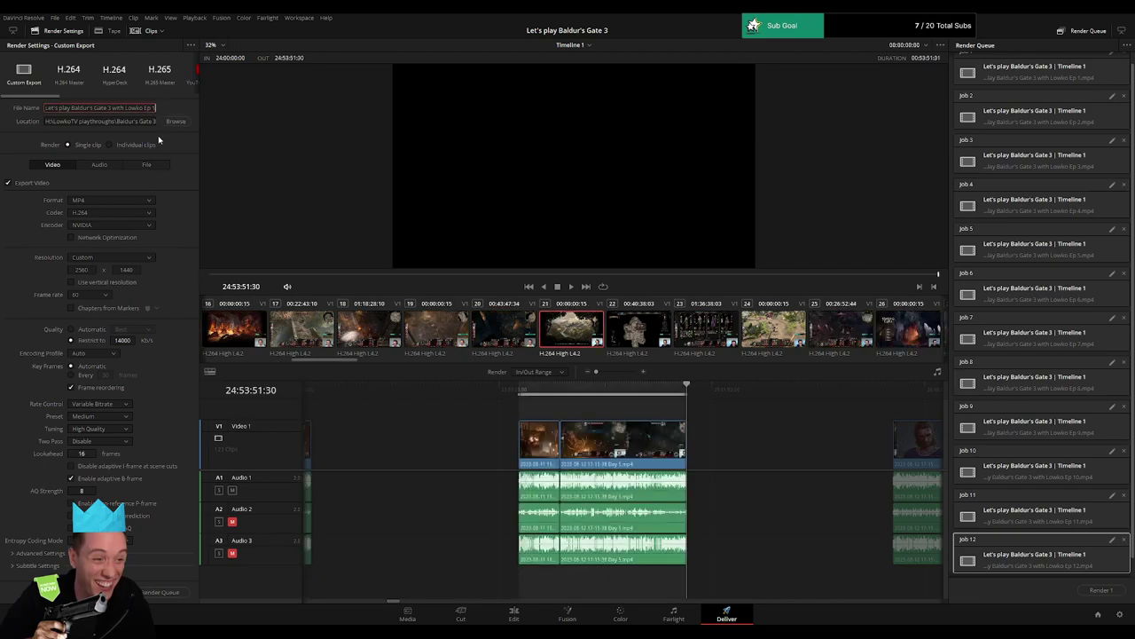
pyautogui.write('3')
pyautogui.click(160, 591)
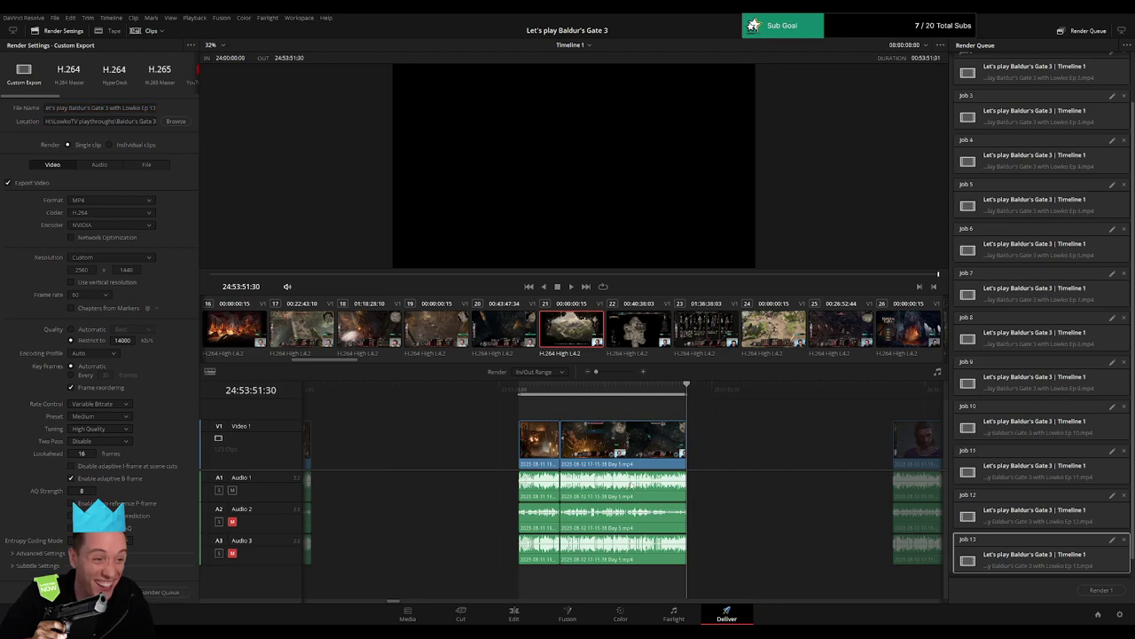
# Set the render range to the fourteenth episode, 26:00:00:00 to 26:56:00:00, and add it to the render queue as Ep 14.
pyautogui.hscroll(2, 575, 426)
pyautogui.hscroll(3, 576, 426)
pyautogui.click(528, 393)
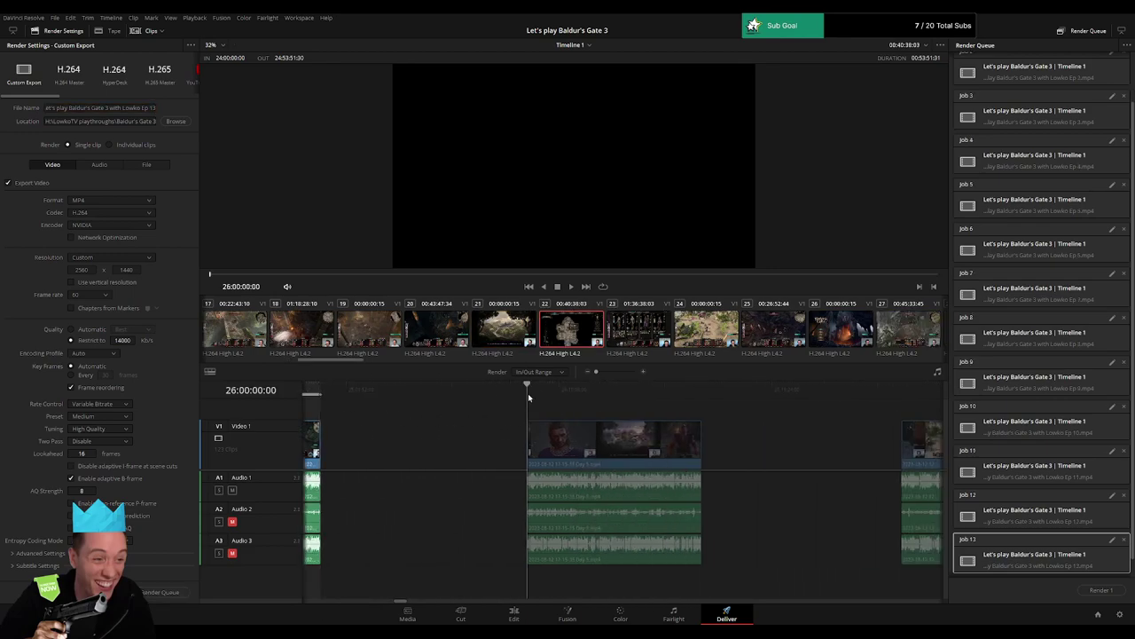
pyautogui.press('o')
pyautogui.click(701, 394)
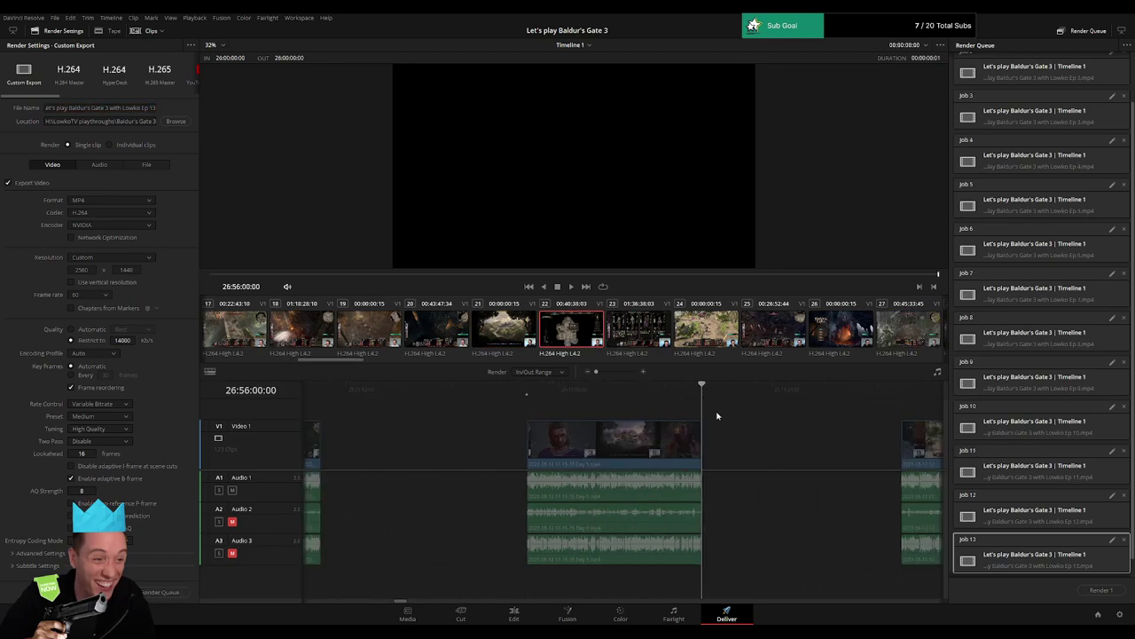
pyautogui.press('o')
pyautogui.click(153, 107)
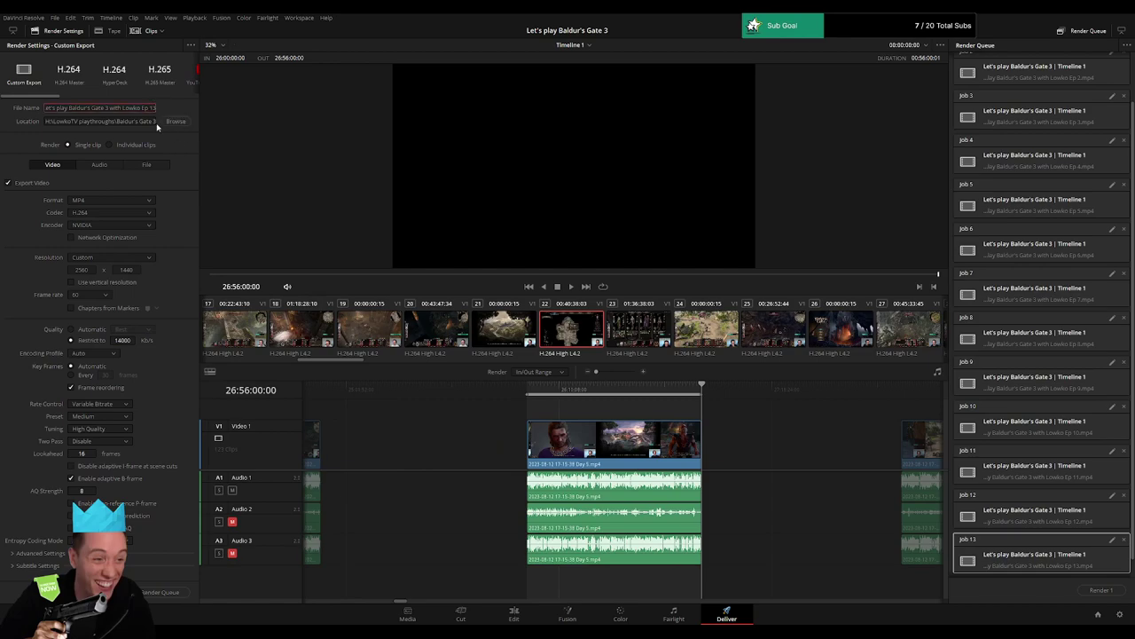
pyautogui.press('BackSpace')
pyautogui.write('4')
pyautogui.click(163, 592)
# Queue the fifteenth episode, from 28:00:00:00 to 28:57:12:00, for rendering with the file name ending in Ep 15.
pyautogui.moveTo(695, 426); pyautogui.dragTo(499, 422)
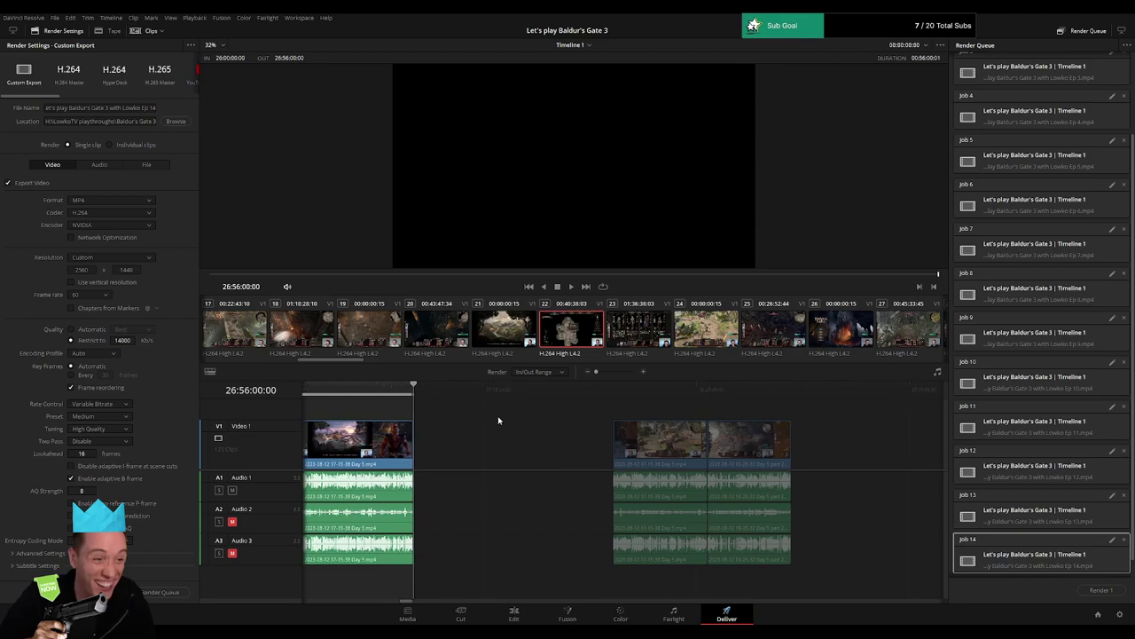
pyautogui.click(619, 399)
pyautogui.press('i')
pyautogui.moveTo(695, 417); pyautogui.dragTo(467, 405)
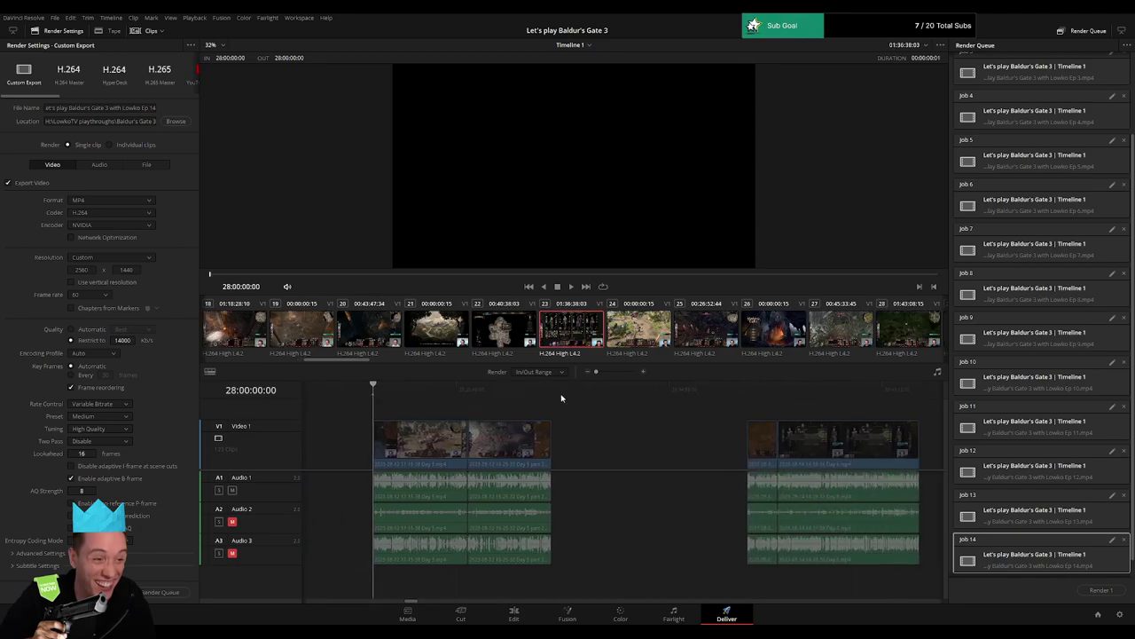
pyautogui.click(555, 397)
pyautogui.press('o')
pyautogui.click(154, 108)
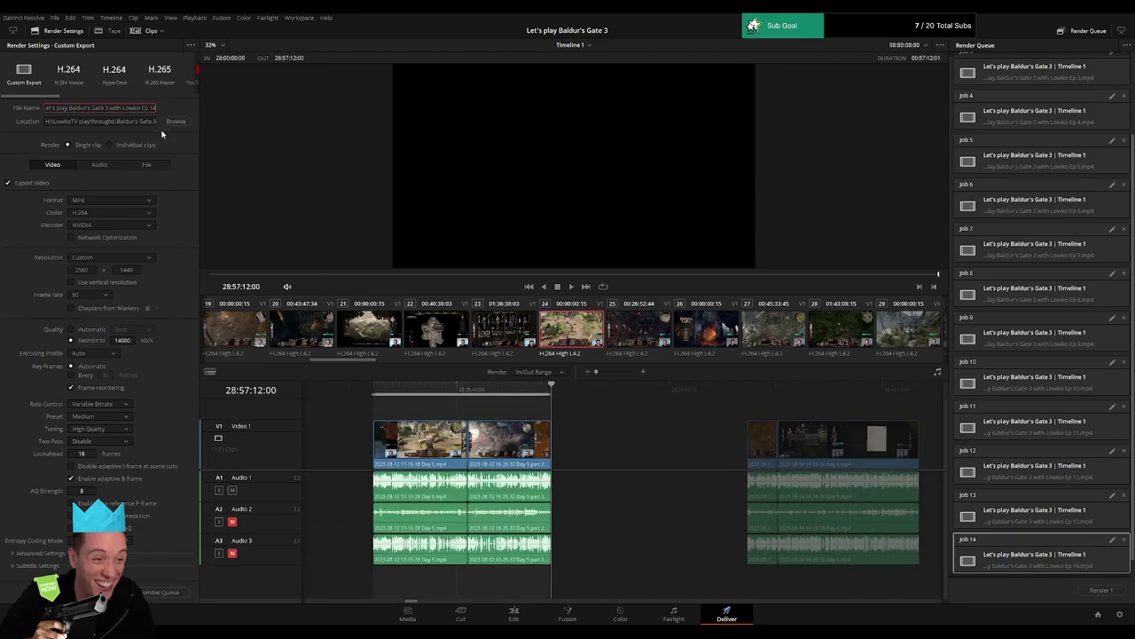
pyautogui.press('BackSpace')
pyautogui.write('5')
pyautogui.click(173, 592)
# Limit the render range to the sixteenth episode, from 30:00:00:00 to 30:55:17:30, and queue it as Ep 16.
pyautogui.hscroll(5, 531, 408)
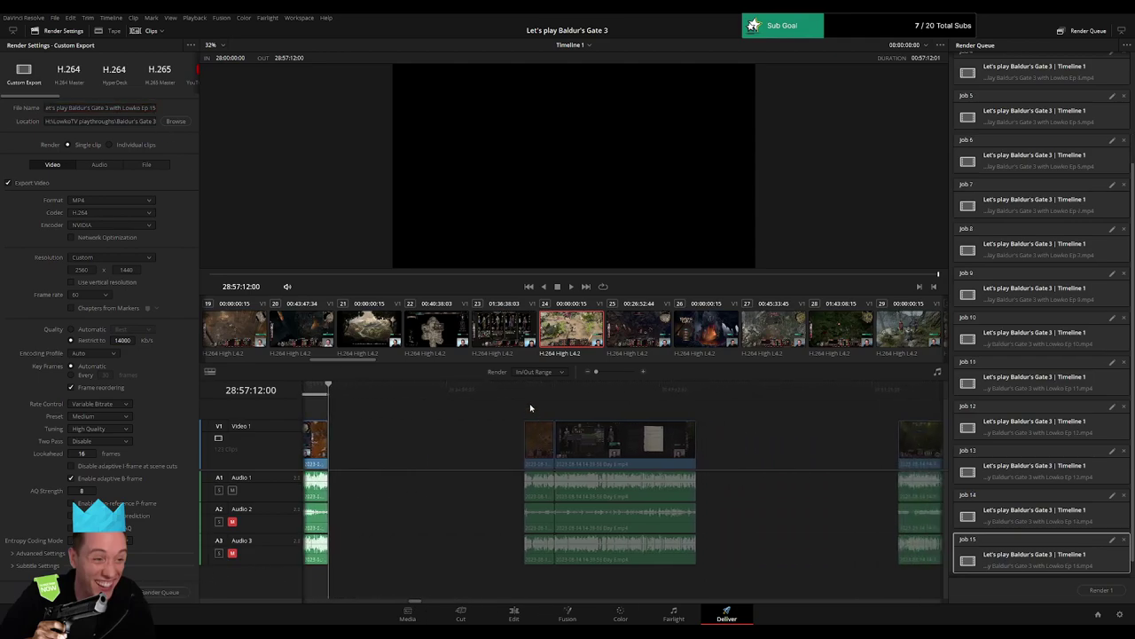
pyautogui.click(528, 391)
pyautogui.click(697, 395)
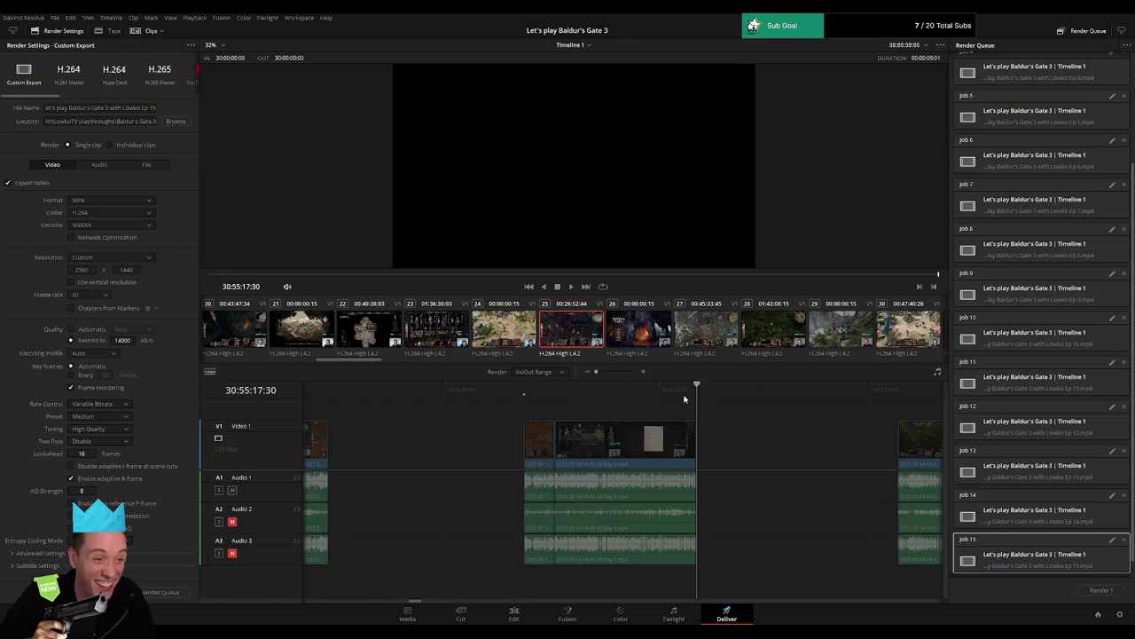
pyautogui.press('o')
pyautogui.doubleClick(155, 108)
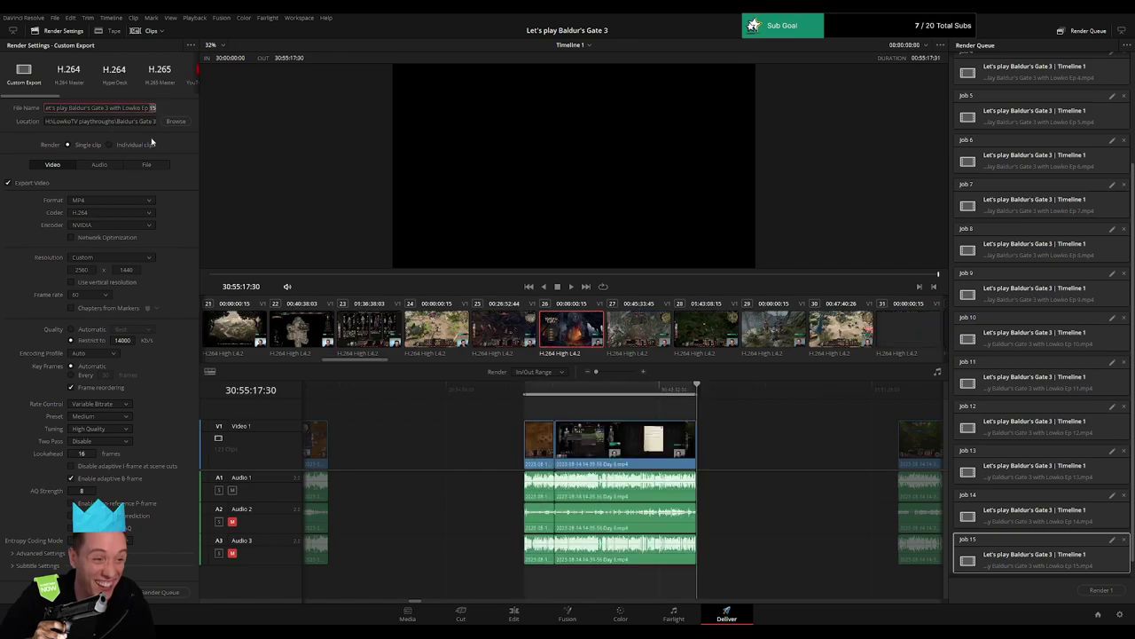
pyautogui.write('16')
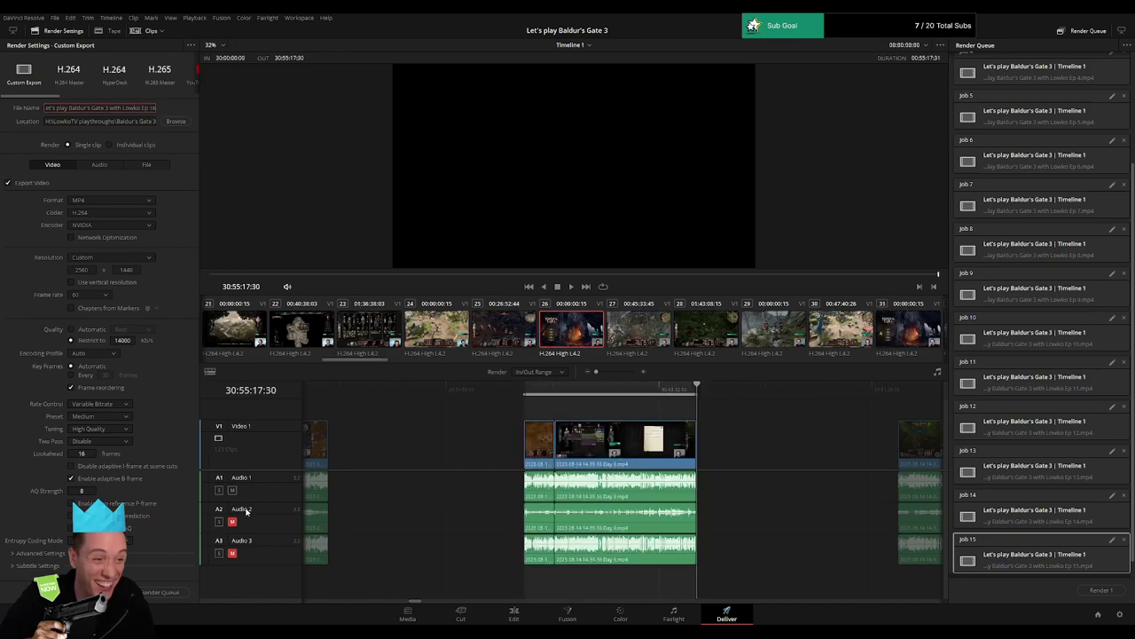
pyautogui.click(149, 593)
# Set the render range to the seventeenth episode, 32:00:00:00 to 32:57:34:30, and add it to the render queue as Ep 17.
pyautogui.hscroll(5, 544, 423)
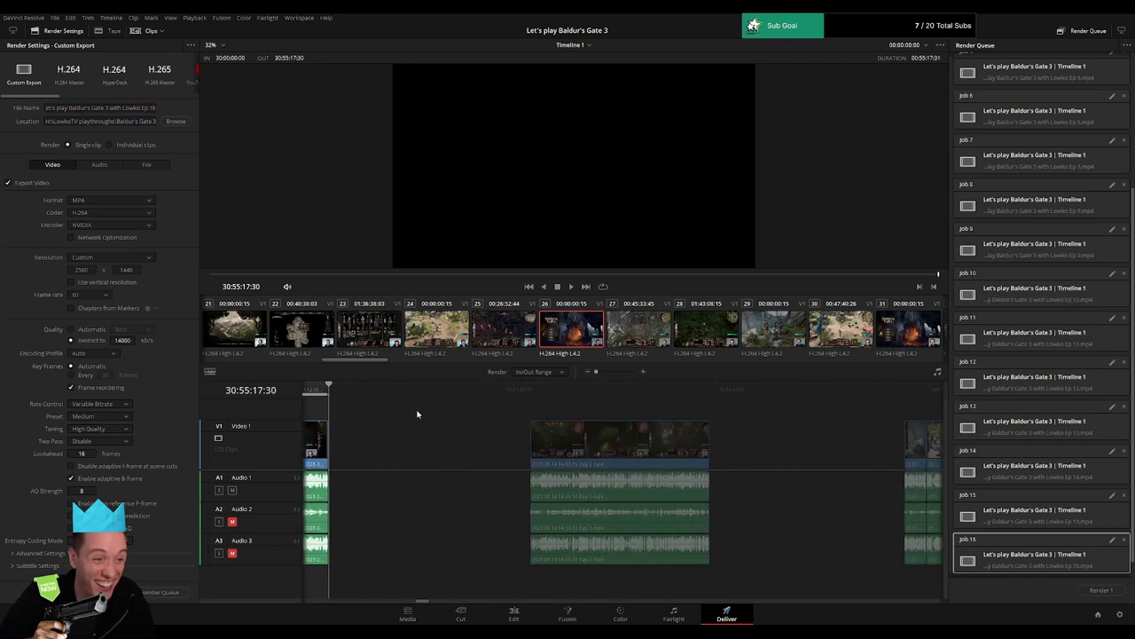
pyautogui.click(529, 394)
pyautogui.press('x')
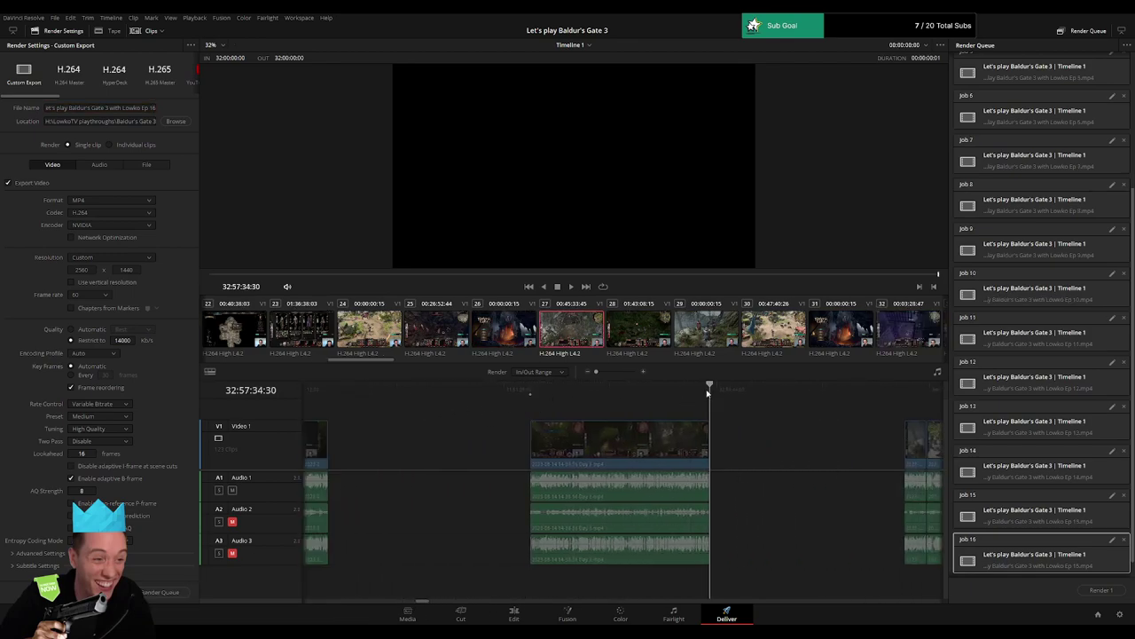
pyautogui.click(143, 107)
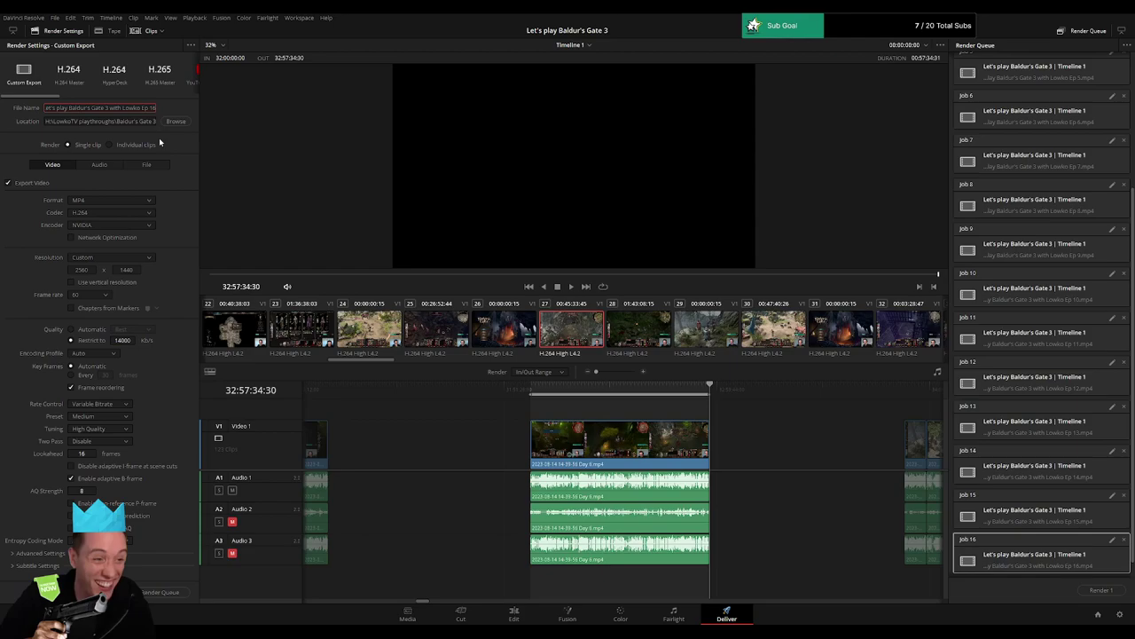
pyautogui.write('7')
pyautogui.click(149, 593)
# Queue the eighteenth episode, from 34:00:00:00 to 34:54:45:00, for rendering with the file name ending in Ep 18.
pyautogui.hscroll(5, 550, 436)
pyautogui.hscroll(4, 550, 436)
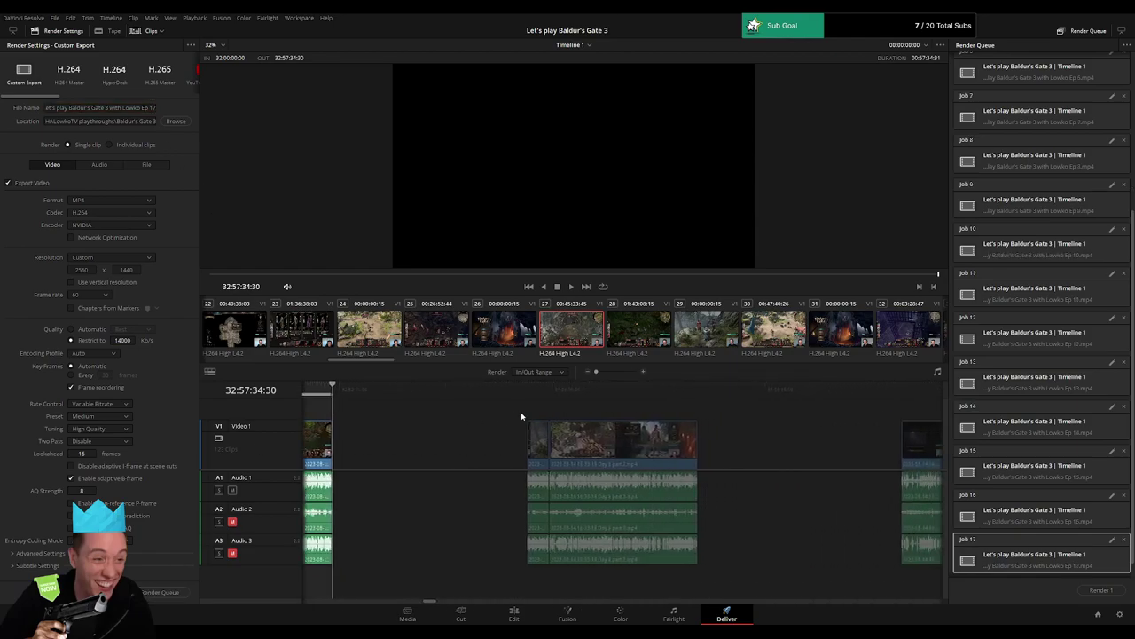
pyautogui.click(526, 386)
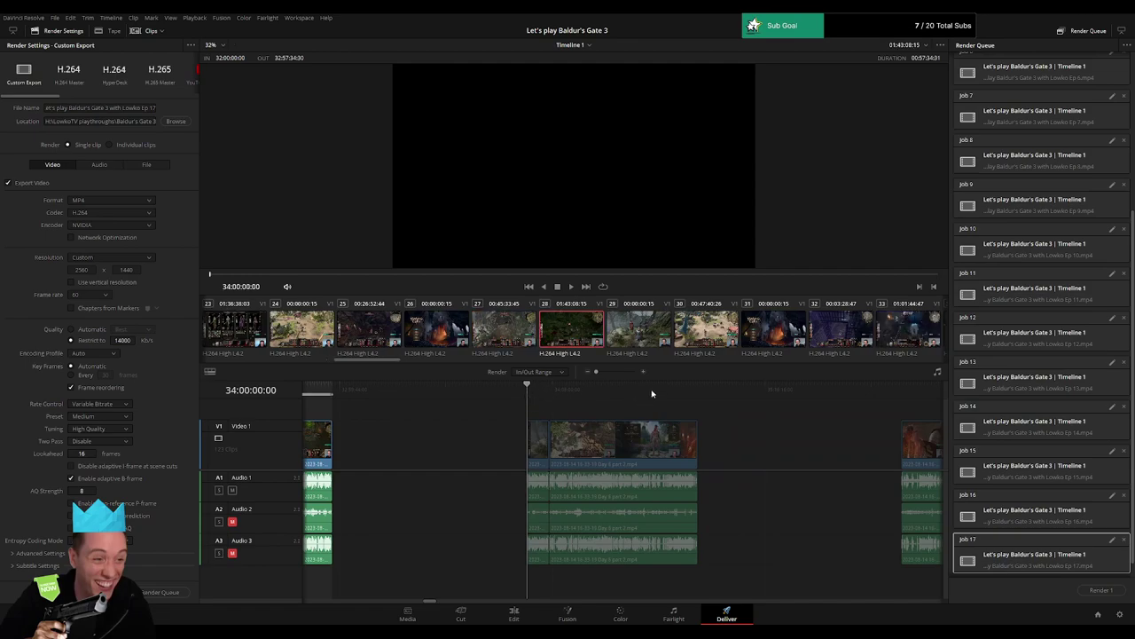
pyautogui.press('i')
pyautogui.click(697, 389)
pyautogui.press('o')
pyautogui.hscroll(4, 636, 429)
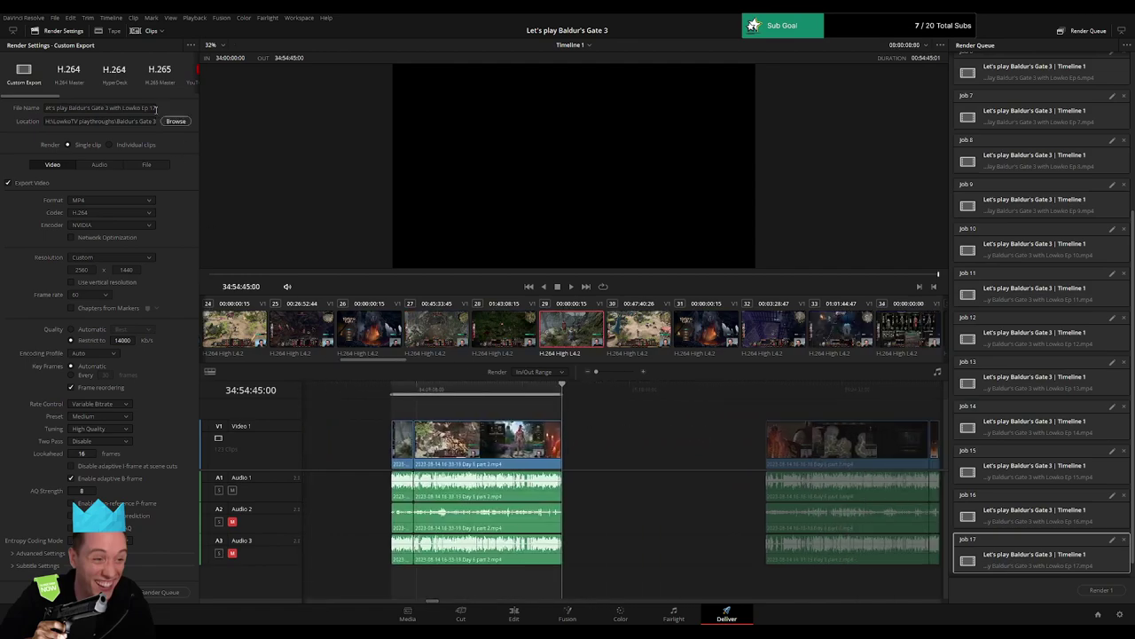
pyautogui.click(156, 108)
pyautogui.press('BackSpace')
pyautogui.write('8')
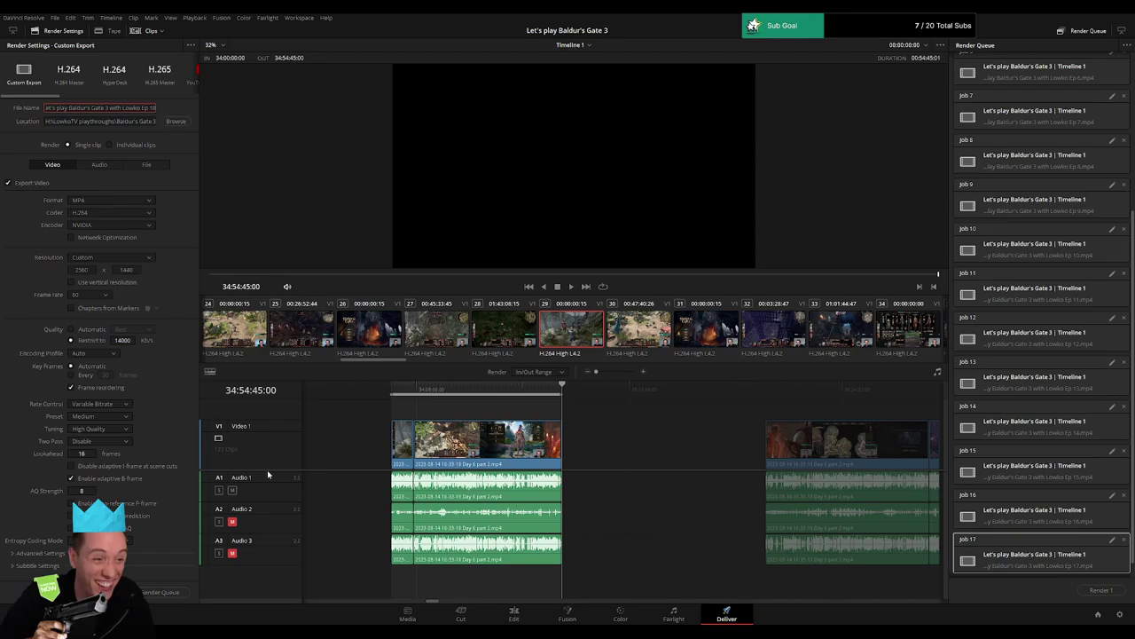
pyautogui.click(160, 592)
# Limit the render range to the nineteenth episode, from 36:00:00:00 to 36:56:00:00, and queue it as Ep 19.
pyautogui.hscroll(5, 753, 456)
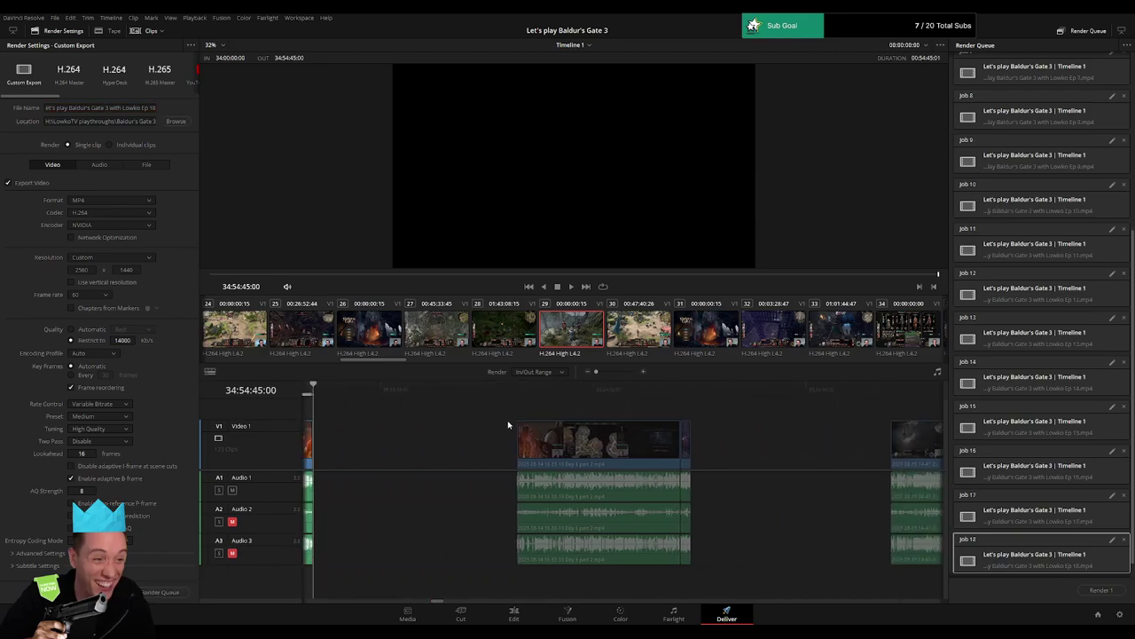
pyautogui.click(517, 397)
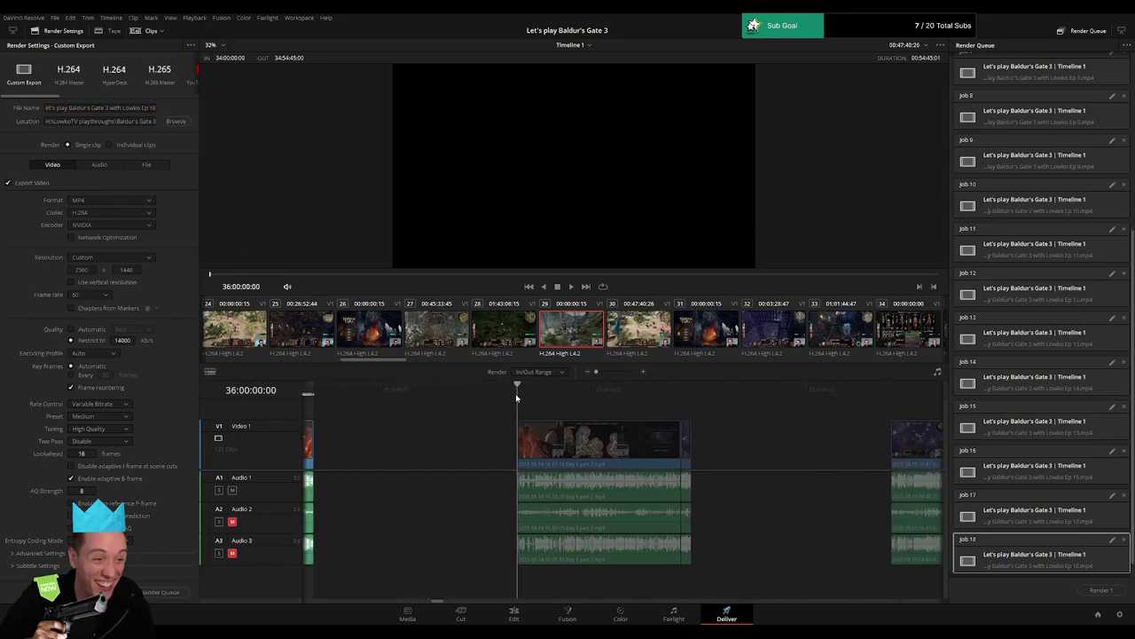
pyautogui.press('i')
pyautogui.click(693, 389)
pyautogui.press('o')
pyautogui.click(155, 108)
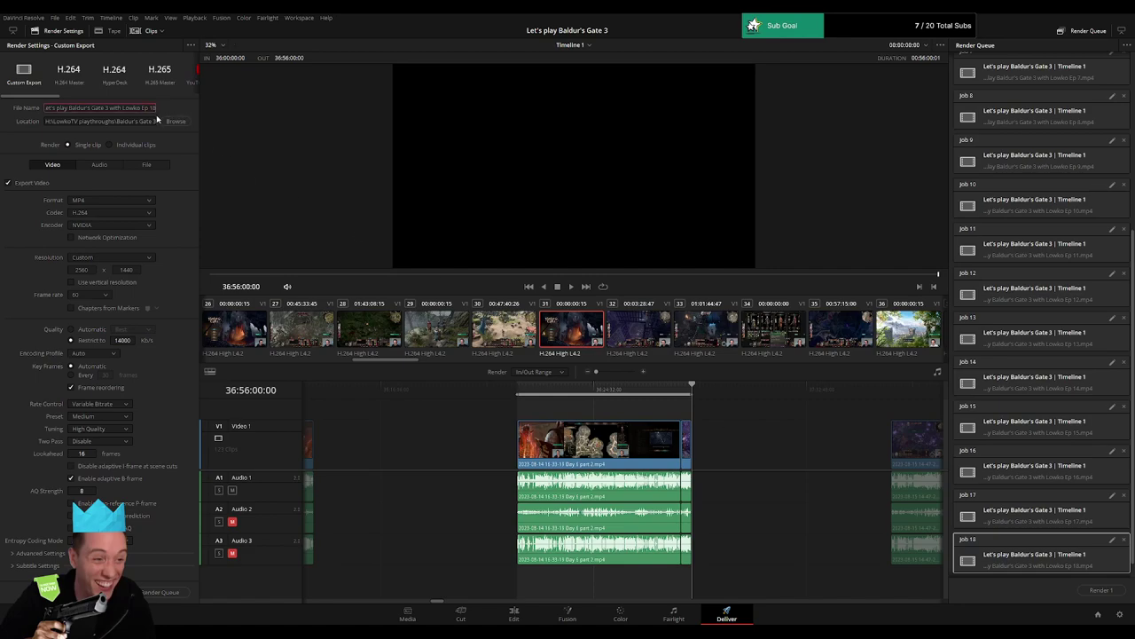
pyautogui.press('BackSpace')
pyautogui.write('9')
pyautogui.click(183, 588)
# Set the render range to the twentieth episode, 38:00:00:00 to 38:58:16:00, and add it to the render queue as Ep 20.
pyautogui.moveTo(772, 451); pyautogui.dragTo(392, 424)
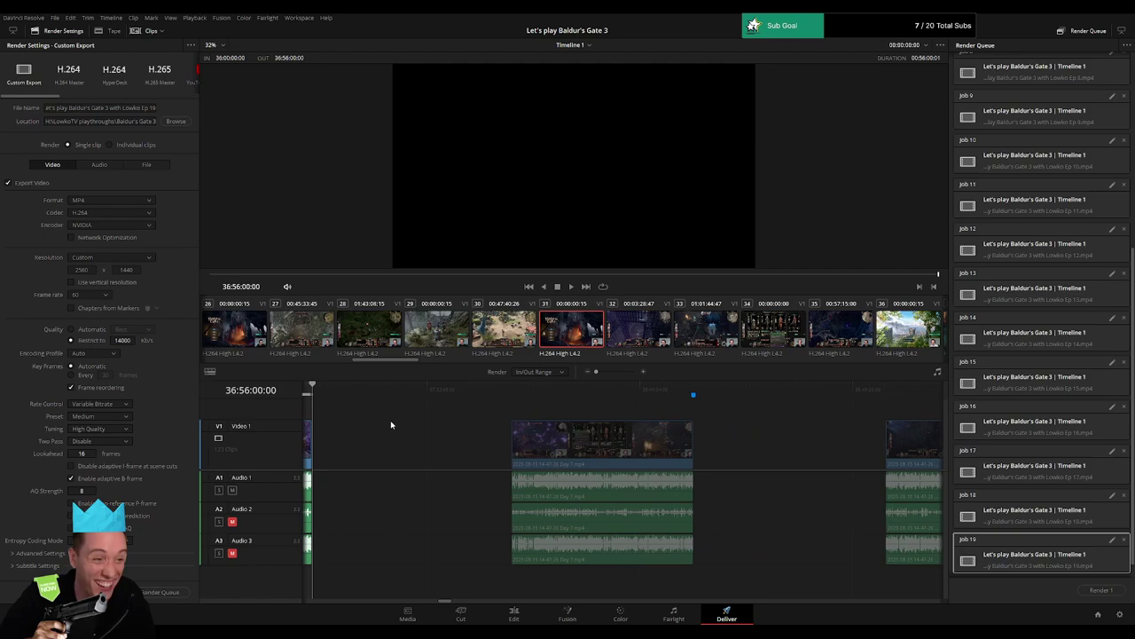
pyautogui.click(515, 398)
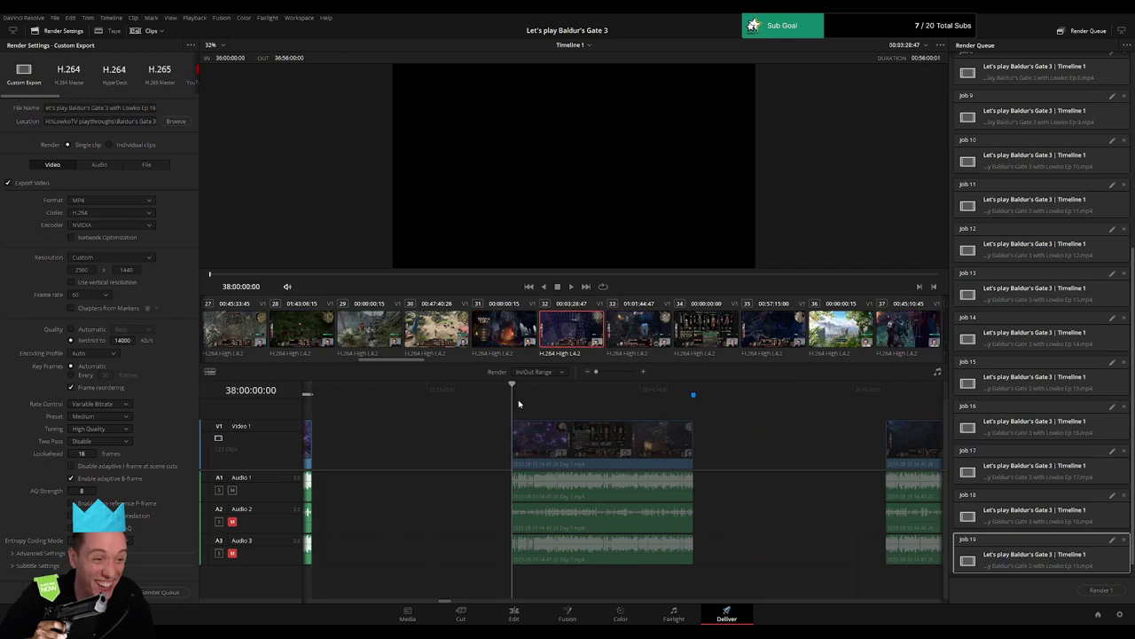
pyautogui.press('o')
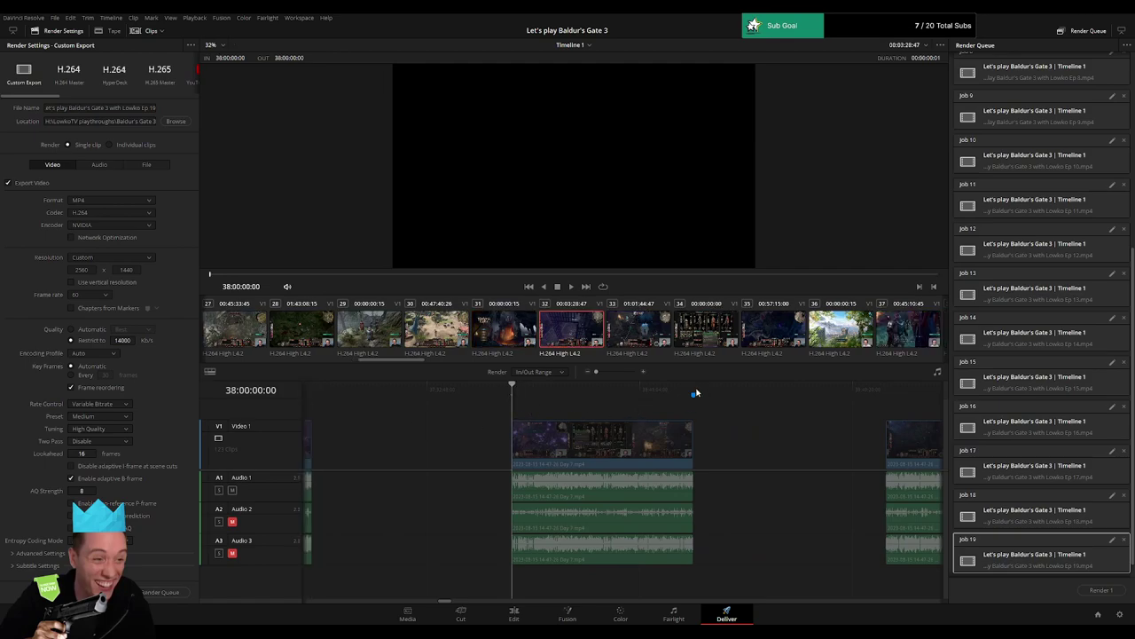
pyautogui.click(694, 394)
pyautogui.press('o')
pyautogui.click(154, 108)
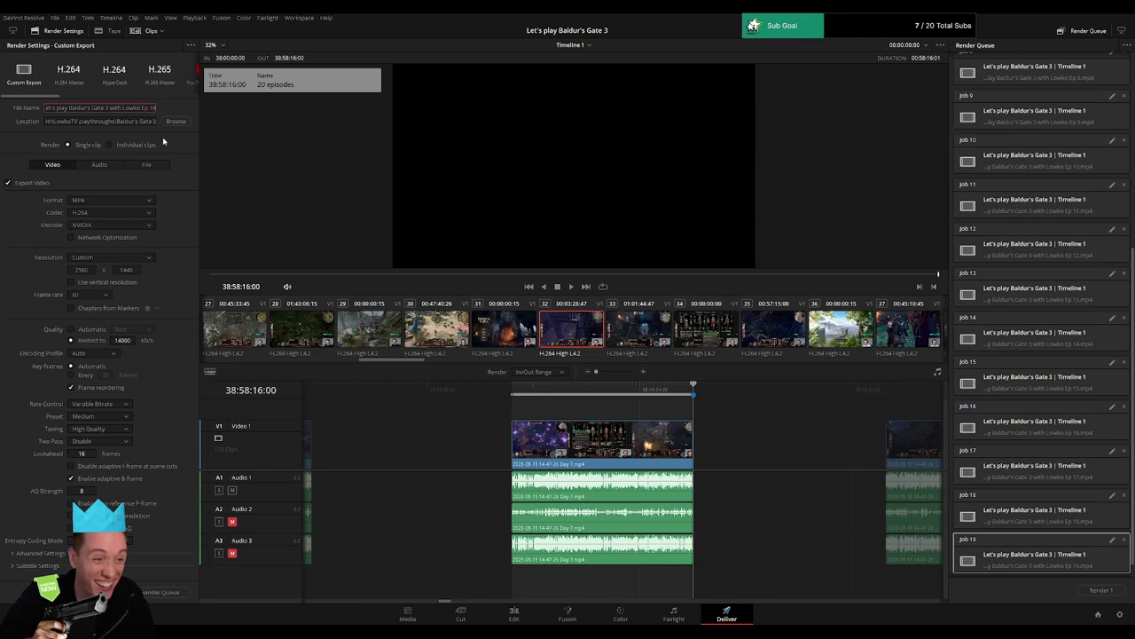
pyautogui.press('BackSpace')
pyautogui.press('BackSpace')
pyautogui.write('20')
pyautogui.click(165, 592)
# Set the render range to the twenty-first episode, 40:00:00:00 to 40:57:56:00, and add it to the render queue as Ep 21.
pyautogui.moveTo(760, 447); pyautogui.dragTo(548, 433)
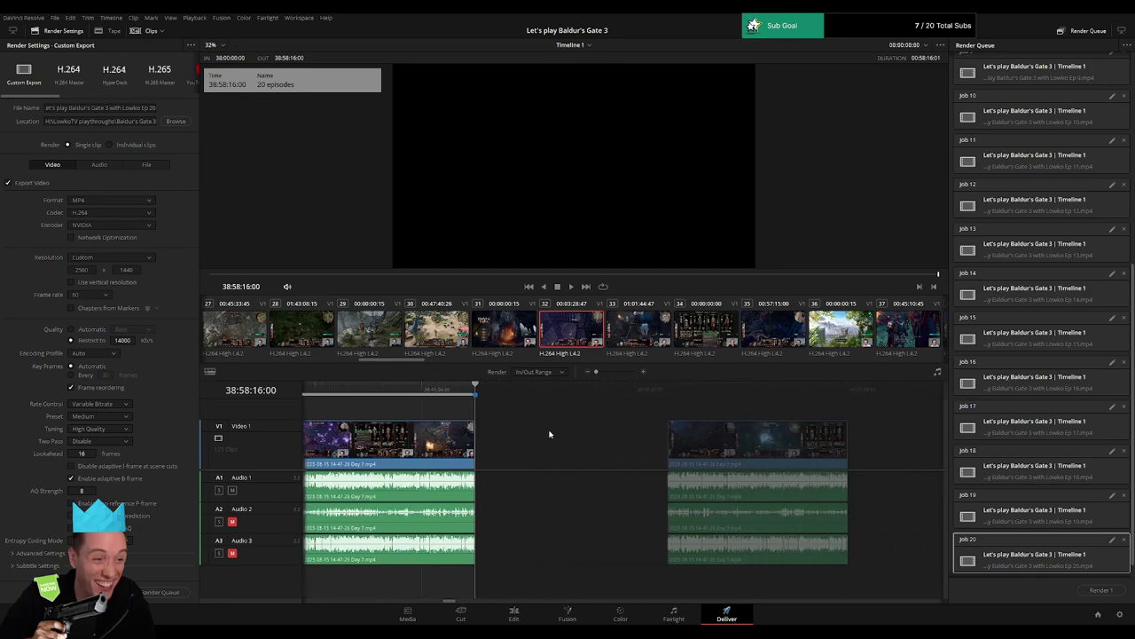
pyautogui.moveTo(643, 435)
pyautogui.mouseDown()
pyautogui.moveTo(521, 426)
pyautogui.moveTo(501, 413)
pyautogui.mouseUp()
pyautogui.click(515, 398)
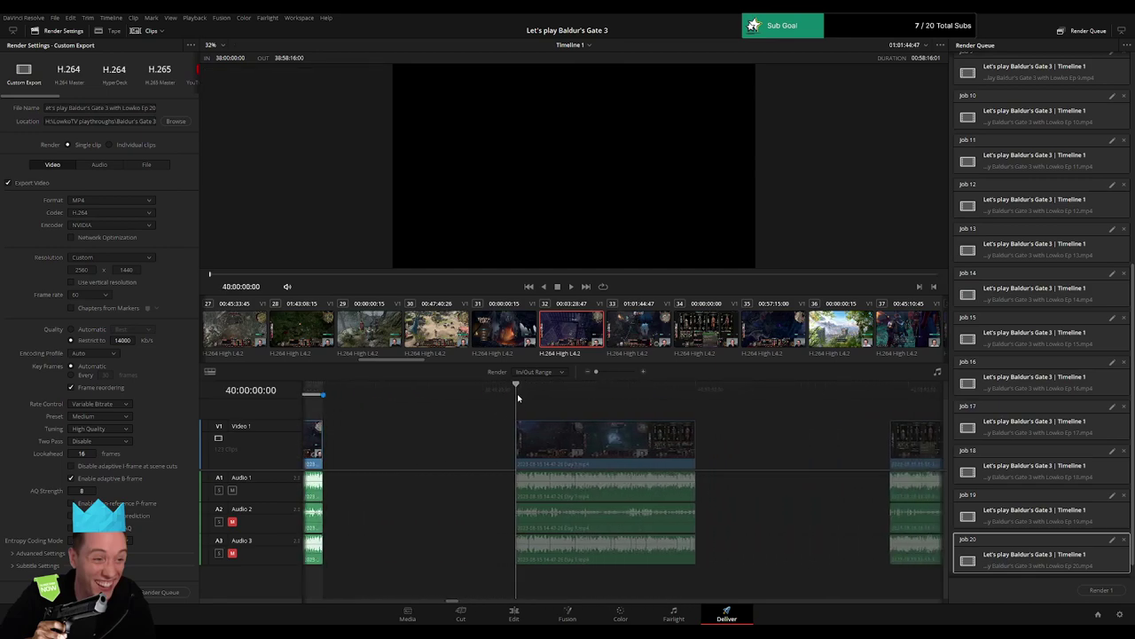
pyautogui.press('i')
pyautogui.click(698, 396)
pyautogui.press('o')
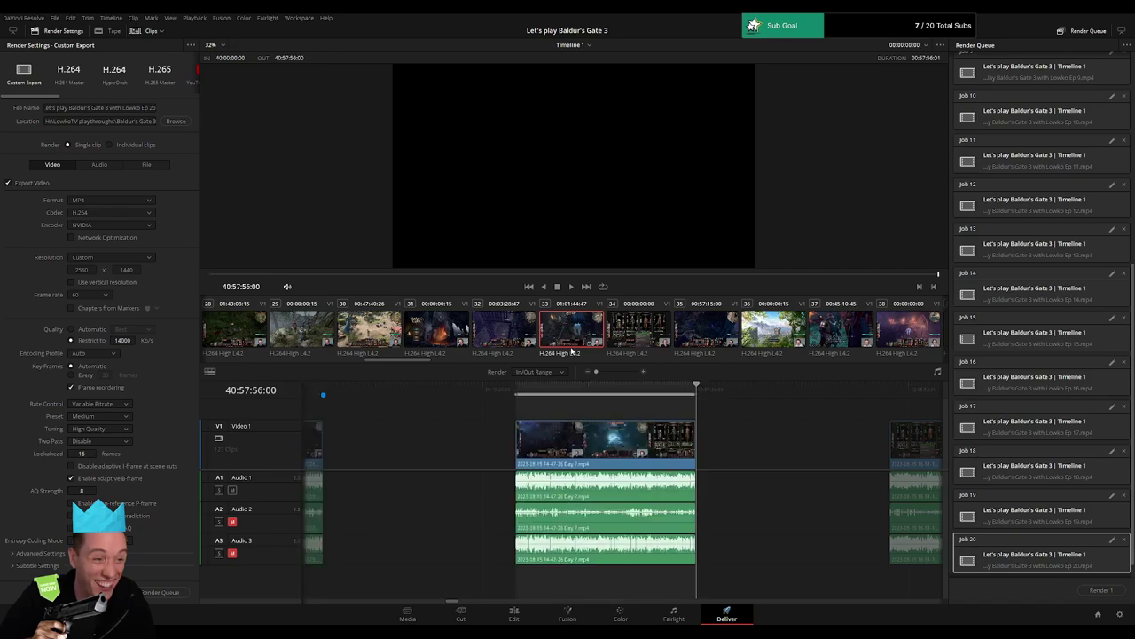
pyautogui.click(154, 110)
pyautogui.click(161, 591)
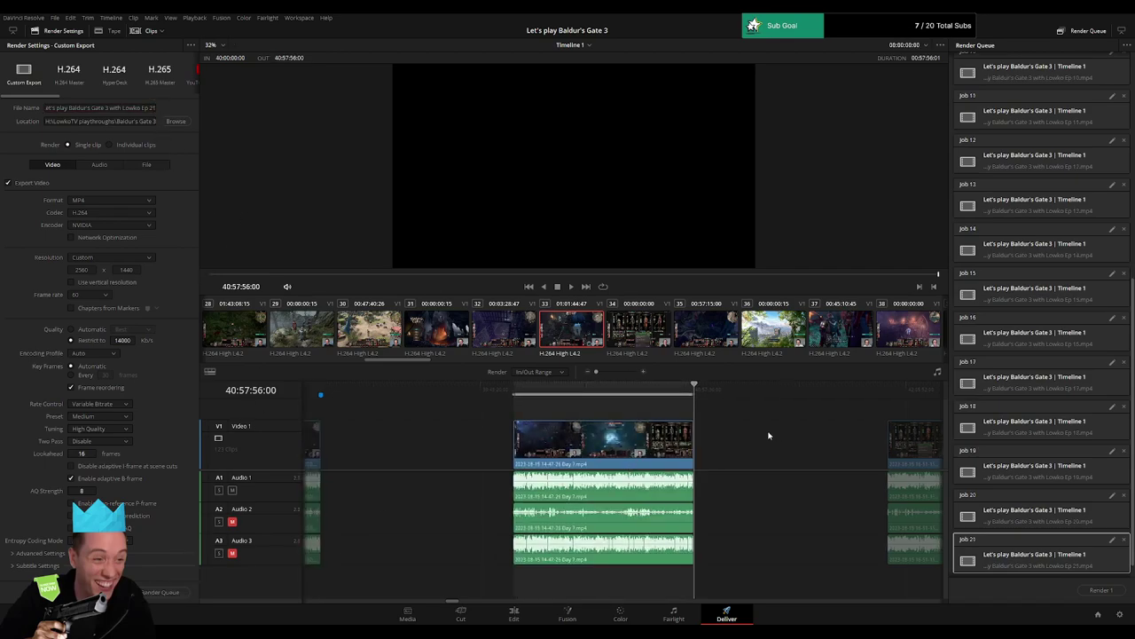
# Limit the render range to the twenty-second episode, from 42:00:00:00 to 42:57:15:00, and queue it as Ep 22.
pyautogui.hscroll(4, 621, 426)
pyautogui.click(559, 391)
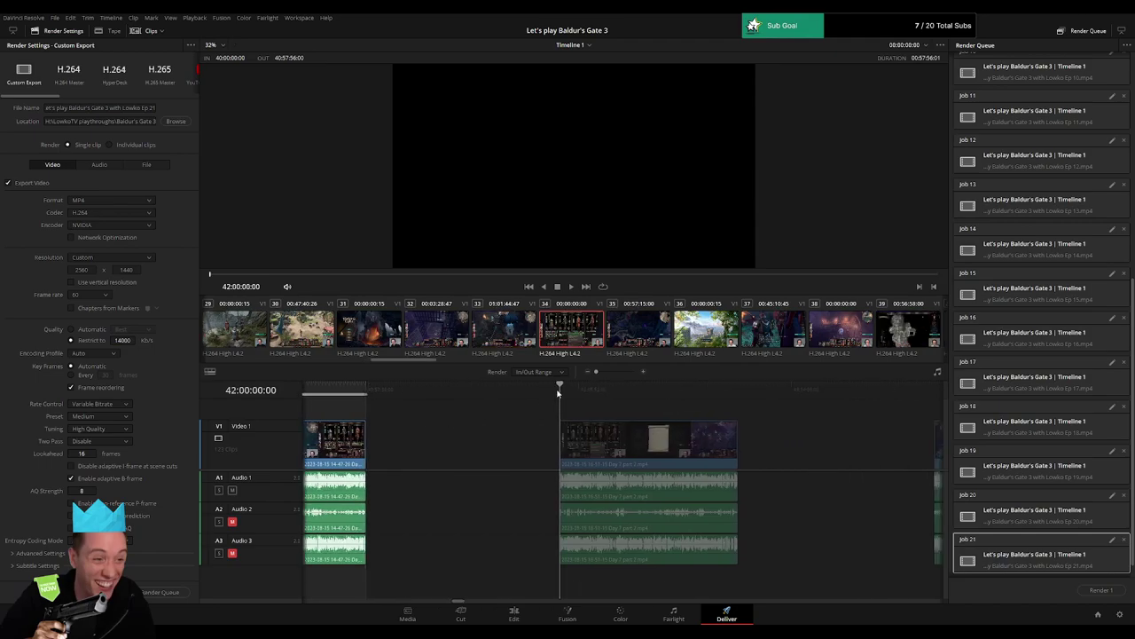
pyautogui.press('i')
pyautogui.click(735, 392)
pyautogui.press('o')
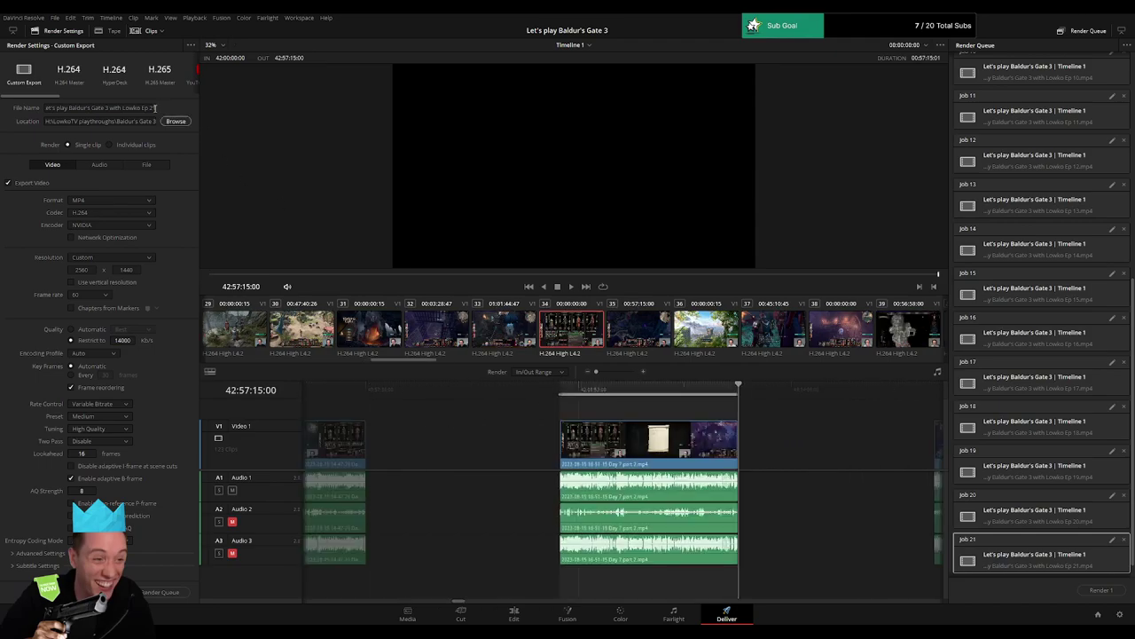
pyautogui.click(155, 108)
pyautogui.press('BackSpace')
pyautogui.write('2')
pyautogui.click(159, 592)
# Queue the twenty-third episode, from 44:00:00:00 to 44:56:52:00, for rendering with the file name ending in Ep 23.
pyautogui.hscroll(10, 494, 423)
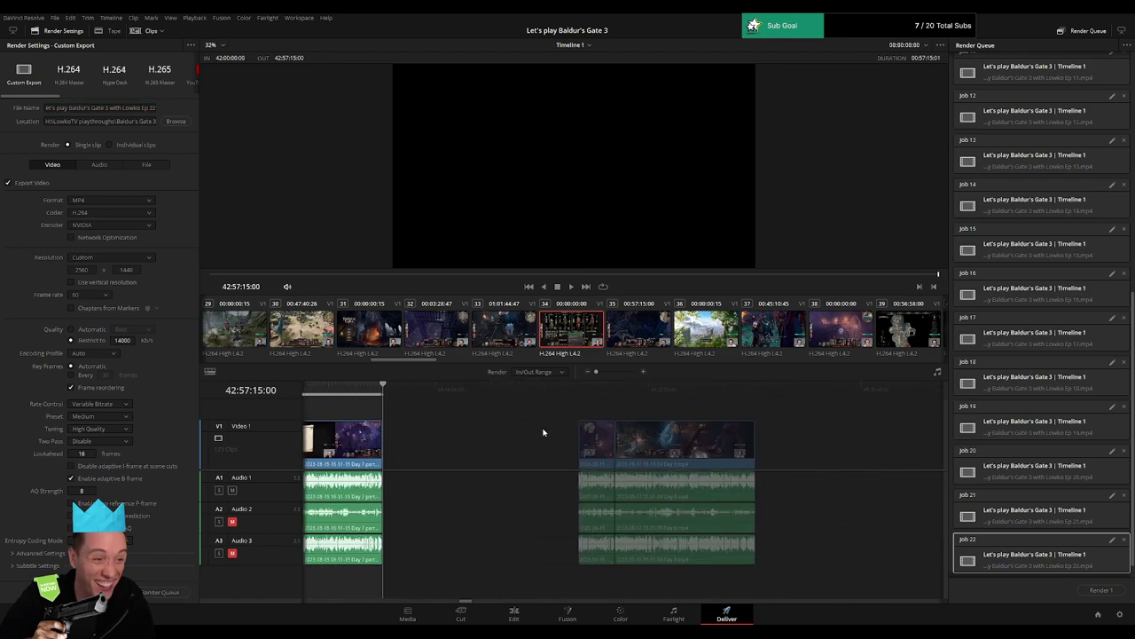
pyautogui.click(502, 397)
pyautogui.press('i')
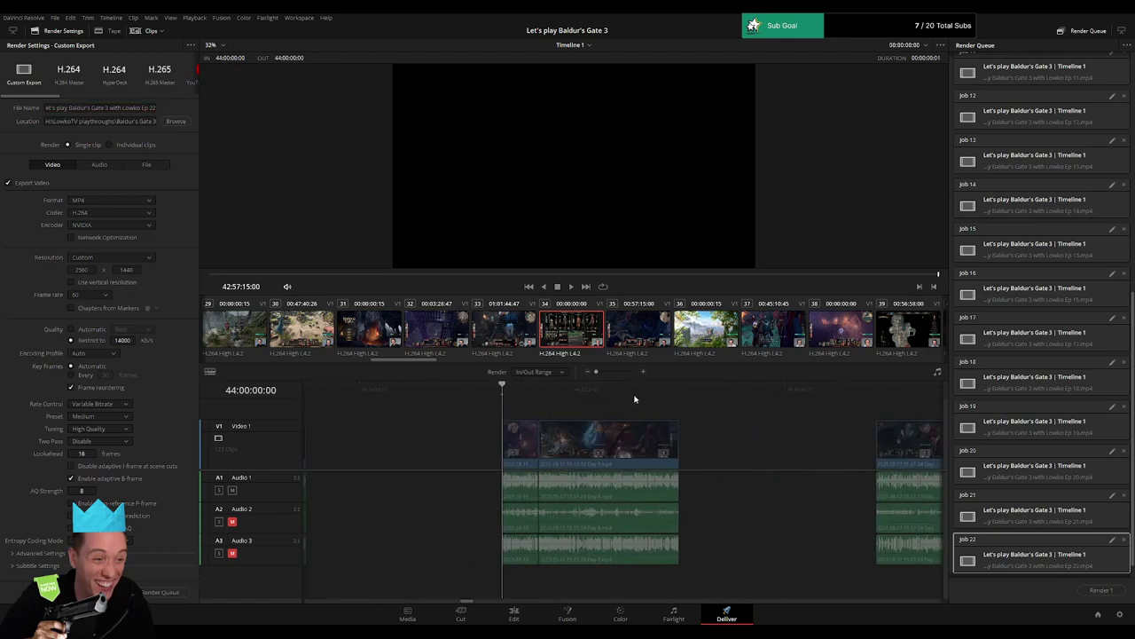
pyautogui.press('Down')
pyautogui.press('o')
pyautogui.click(155, 108)
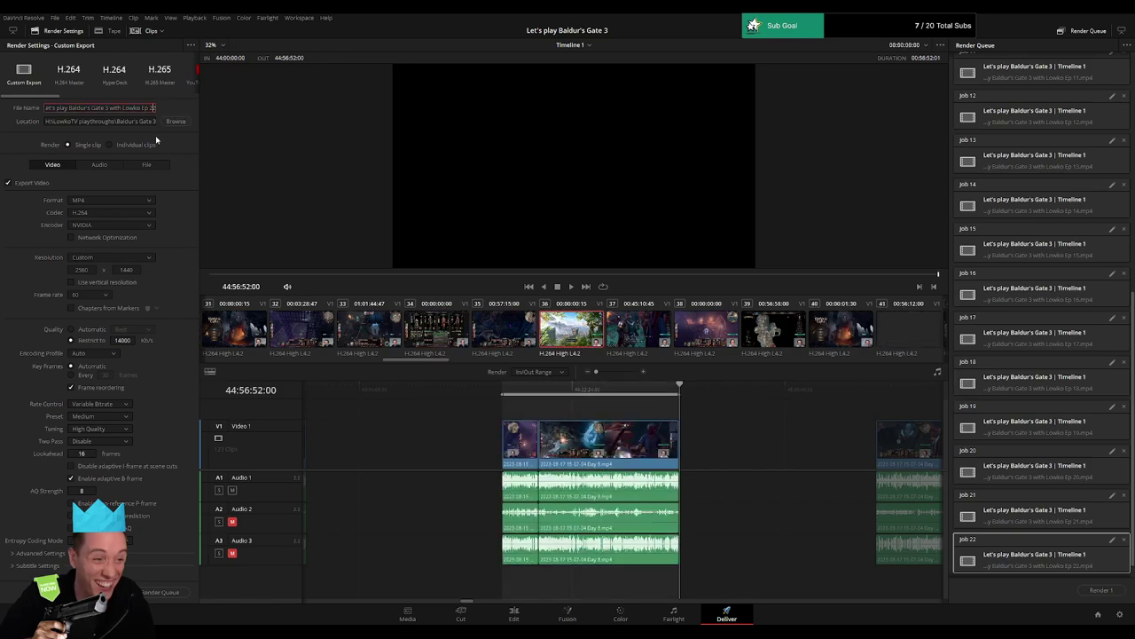
pyautogui.press('BackSpace')
pyautogui.write('3')
pyautogui.click(164, 591)
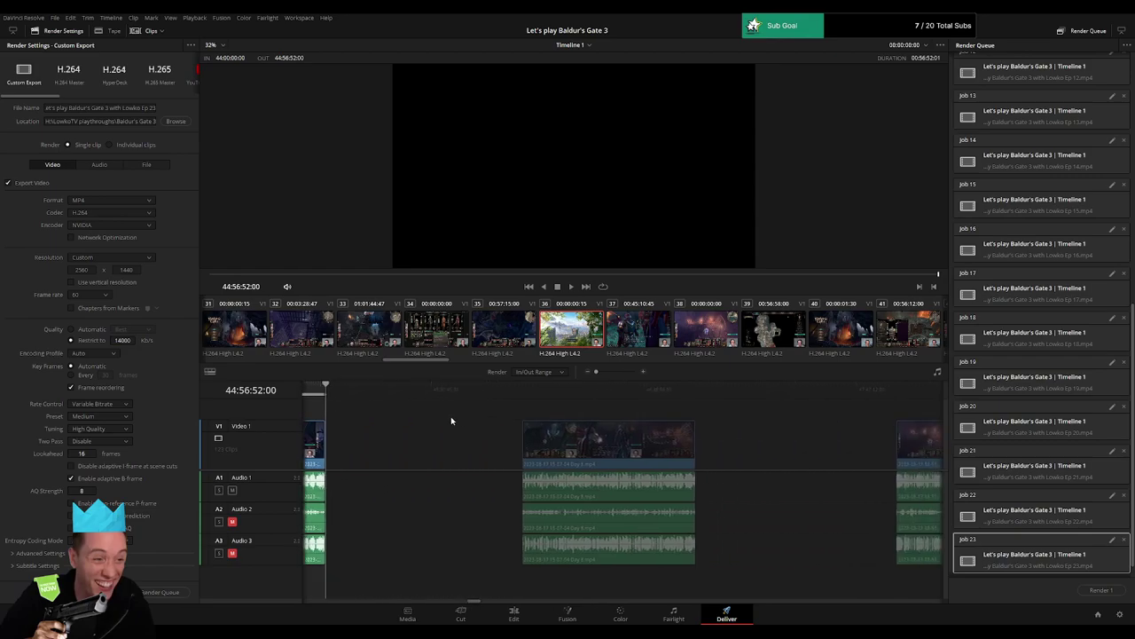
# Set the render range to the twenty-fourth episode, 46:00:00:00 to 46:55:38:30, and add it to the render queue as Ep 24.
pyautogui.click(522, 395)
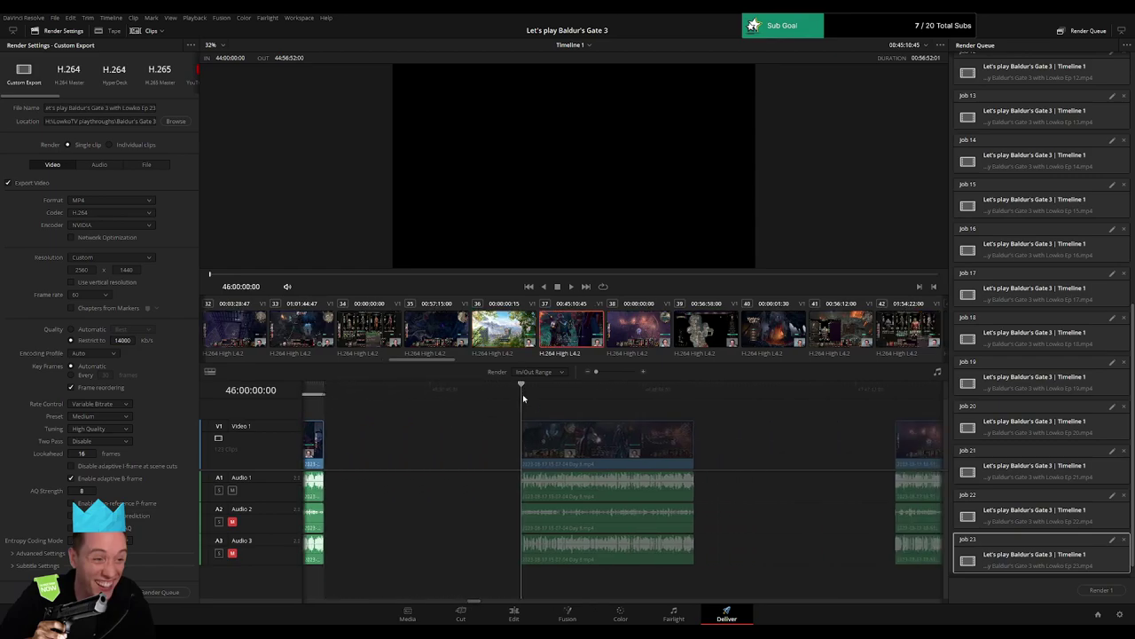
pyautogui.press('i')
pyautogui.click(696, 396)
pyautogui.press('o')
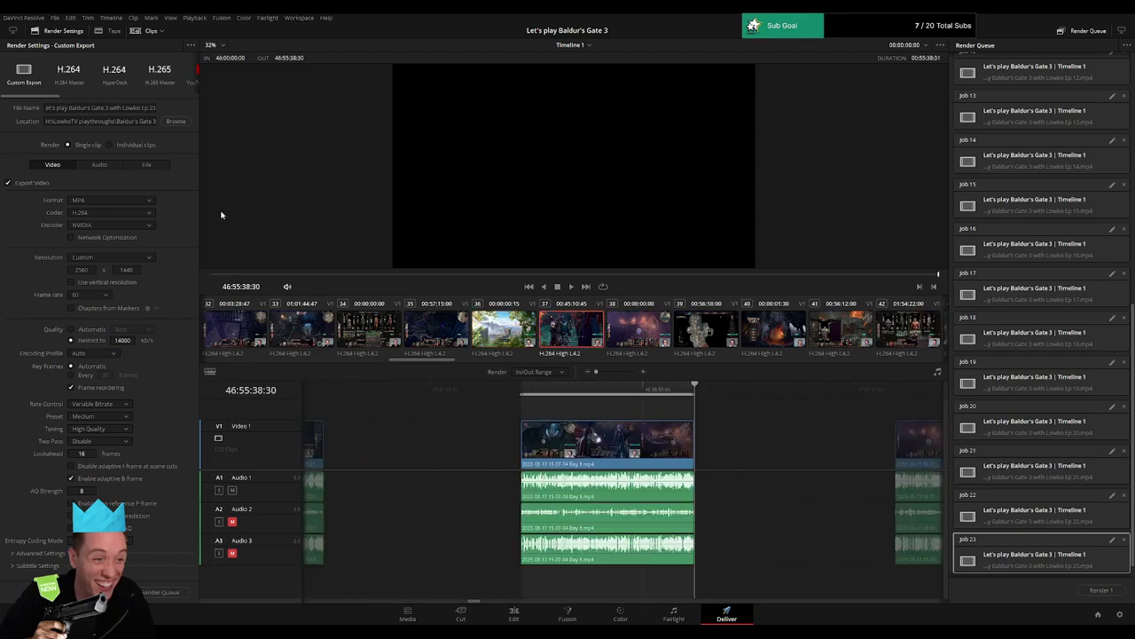
pyautogui.tripleClick(152, 111)
pyautogui.press('BackSpace')
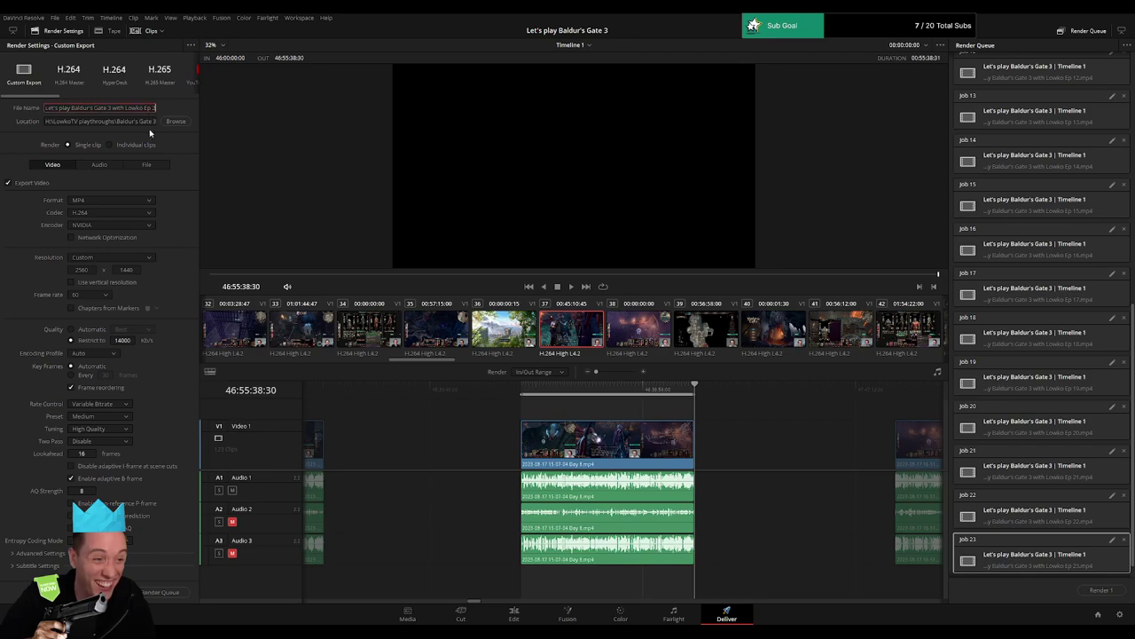
pyautogui.write('4')
pyautogui.click(161, 592)
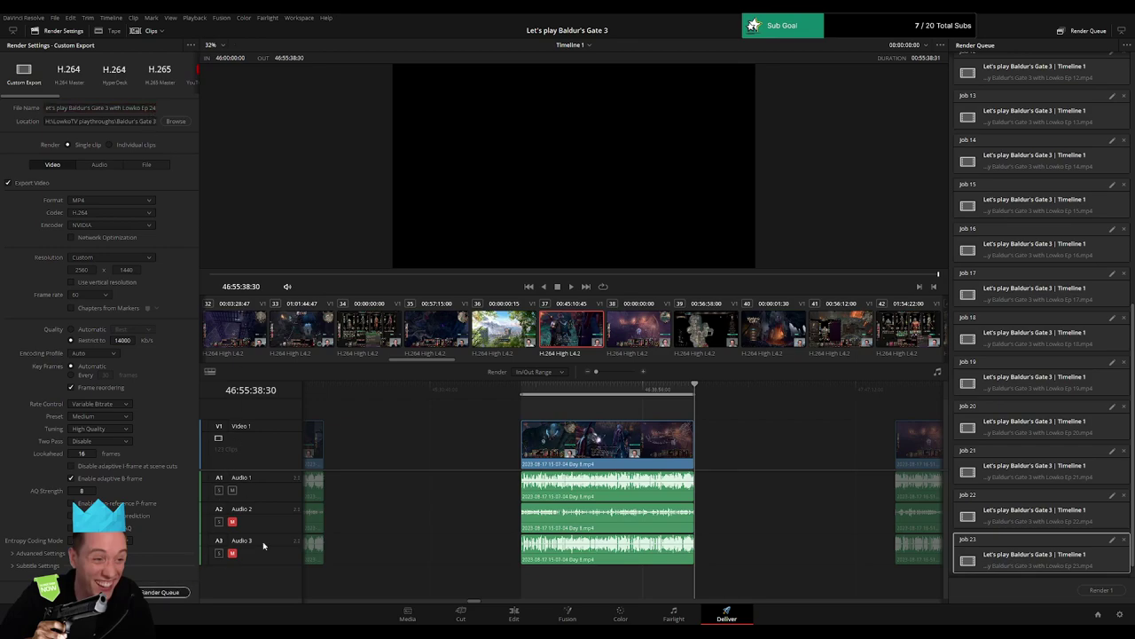
# Limit the render range to the twenty-fifth episode, from 48:00:00:00 to 48:56:58:00, and queue it as Ep 25.
pyautogui.hscroll(5, 702, 426)
pyautogui.click(536, 392)
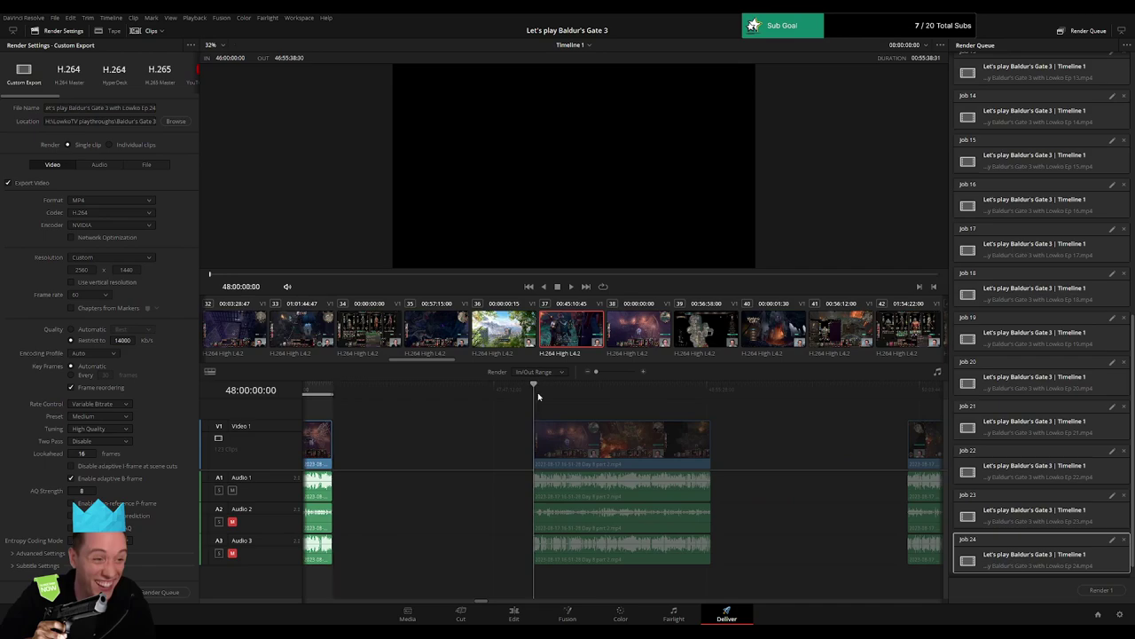
pyautogui.press('i')
pyautogui.click(711, 388)
pyautogui.press('o')
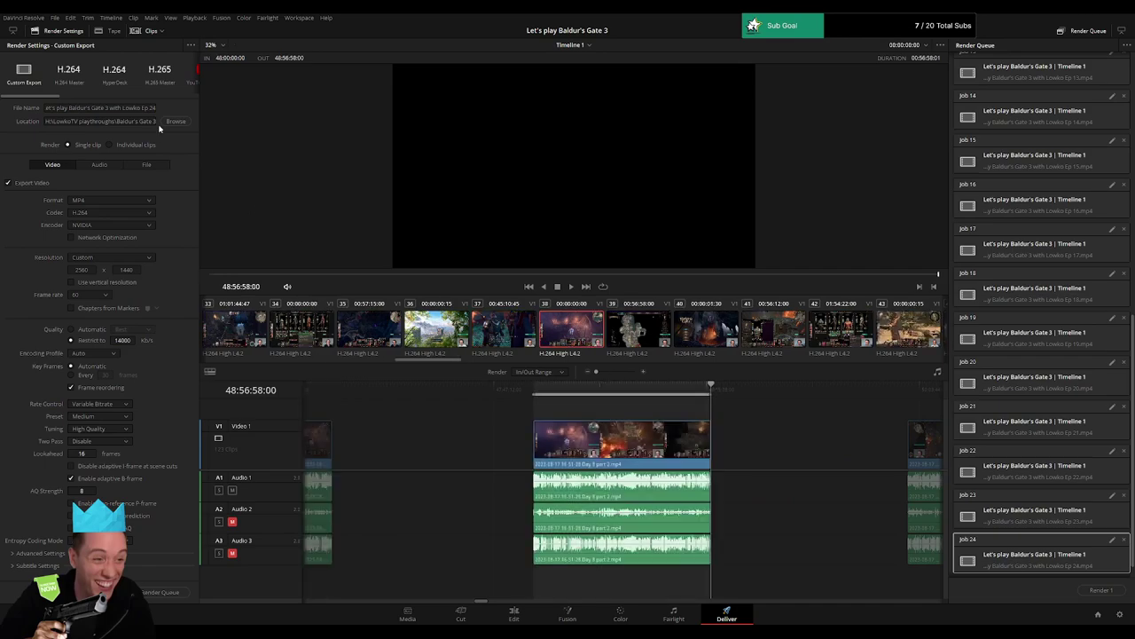
pyautogui.click(153, 108)
pyautogui.press('BackSpace')
pyautogui.write('5')
pyautogui.click(160, 592)
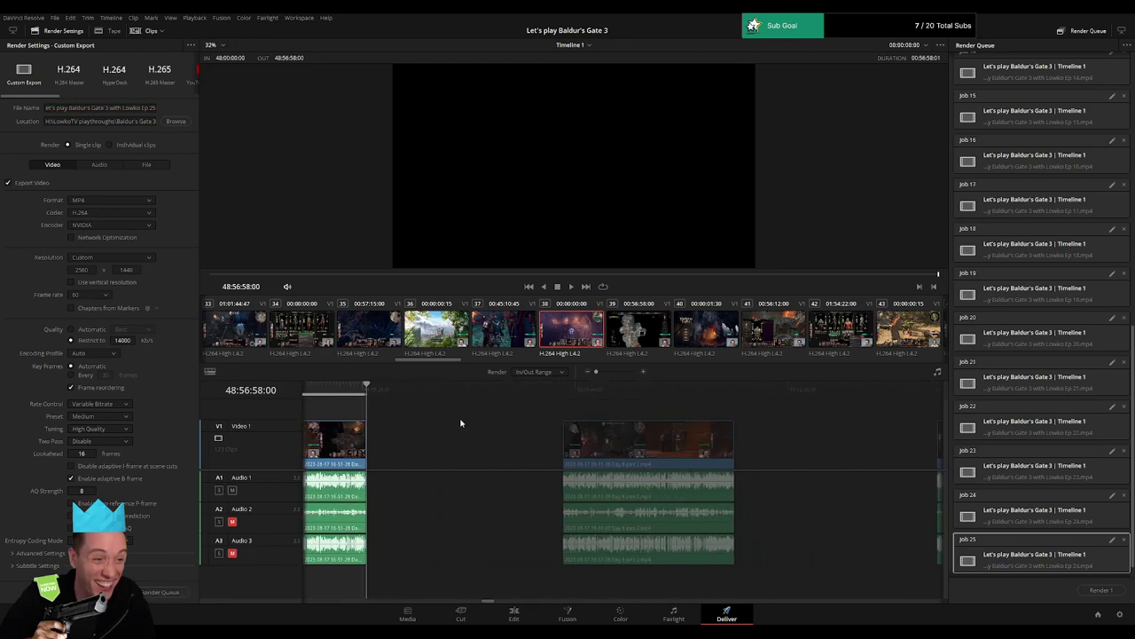
# Mark the twenty-sixth episode, 50:00:00:00 to 50:55:05:35, as the render range and add it to the render queue as Ep 26.
pyautogui.click(520, 395)
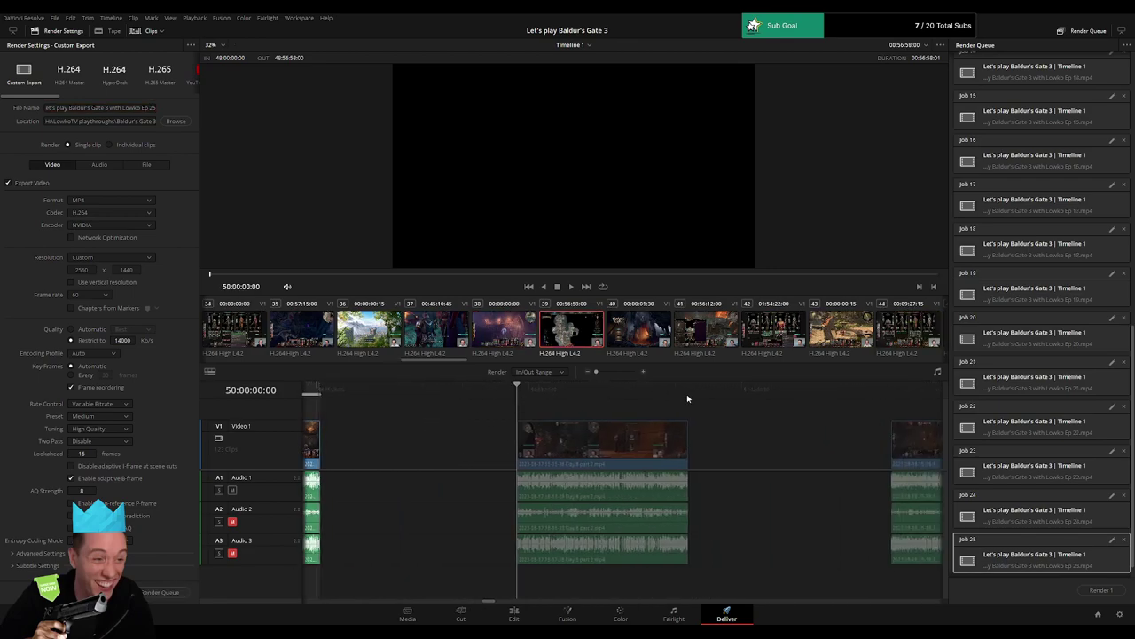
pyautogui.press('x')
pyautogui.tripleClick(153, 107)
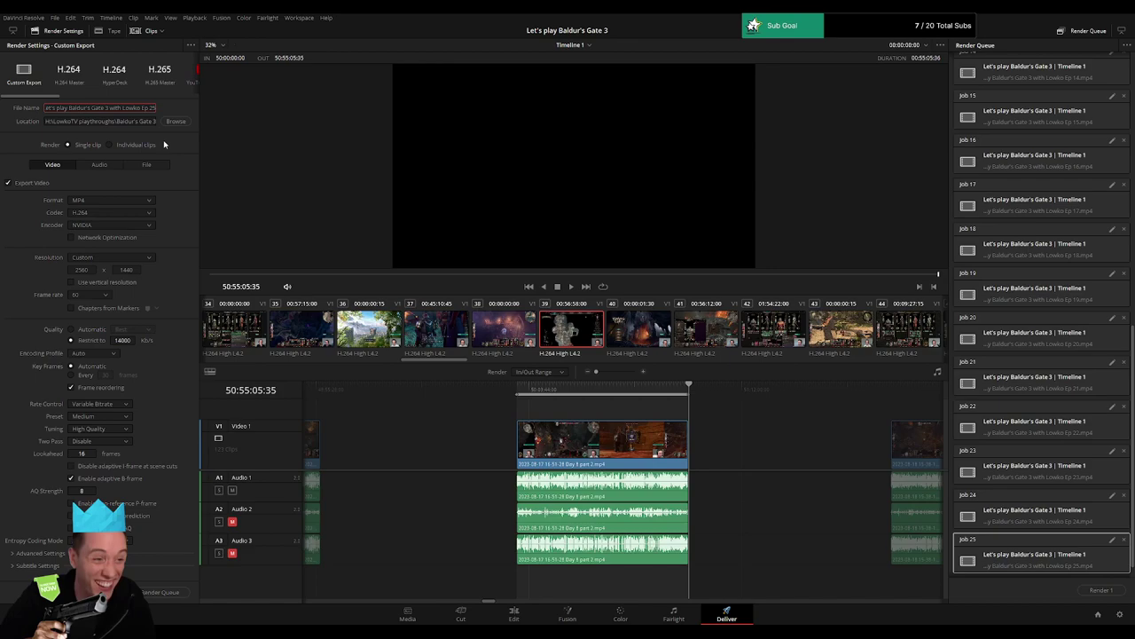
pyautogui.hotkey('ctrl', 'v')
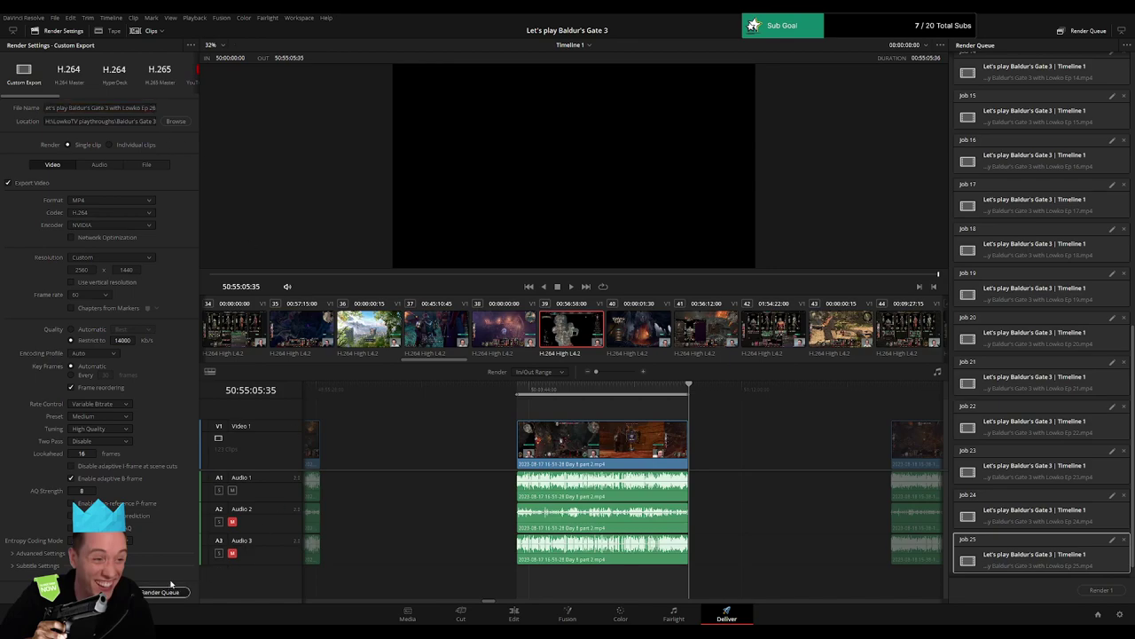
pyautogui.click(168, 591)
# Queue the twenty-seventh episode, from 52:00:00:00 to 52:56:10:30, for rendering with the file name ending in Ep 27.
pyautogui.moveTo(797, 446); pyautogui.dragTo(454, 435)
pyautogui.click(566, 393)
pyautogui.press('i')
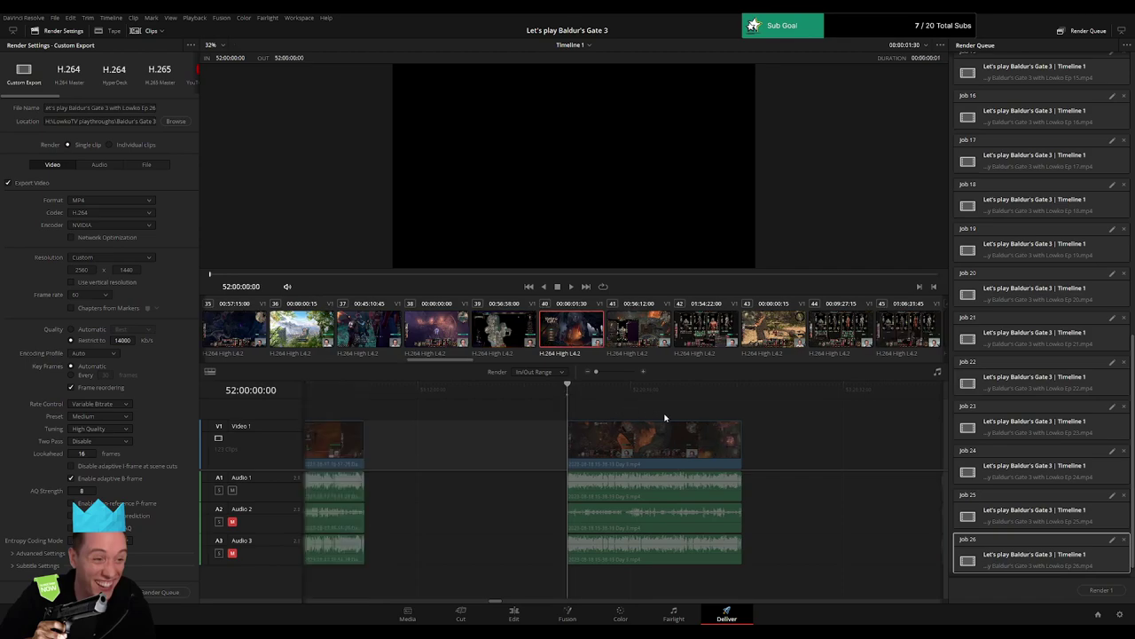
pyautogui.moveTo(667, 418); pyautogui.dragTo(504, 415)
pyautogui.click(578, 395)
pyautogui.press('o')
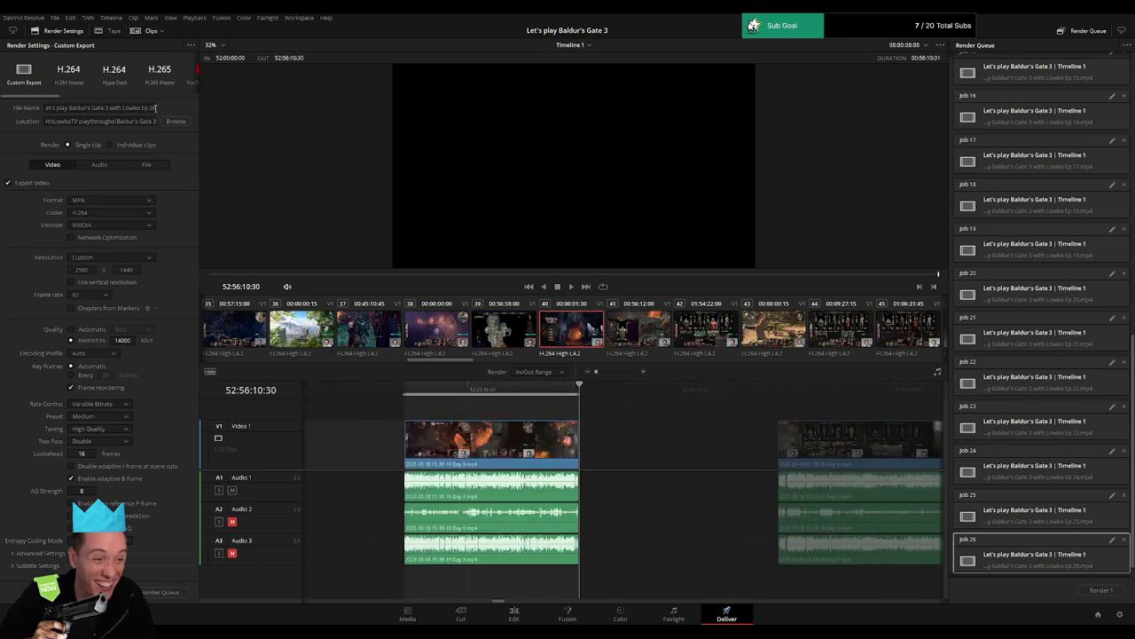
pyautogui.click(155, 108)
pyautogui.press('BackSpace')
pyautogui.write('7')
pyautogui.click(160, 592)
# Set the render range to the twenty-eighth episode, 54:00:00:00 to 54:58:10:00, and add it to the render queue as Ep 28.
pyautogui.hscroll(3, 514, 438)
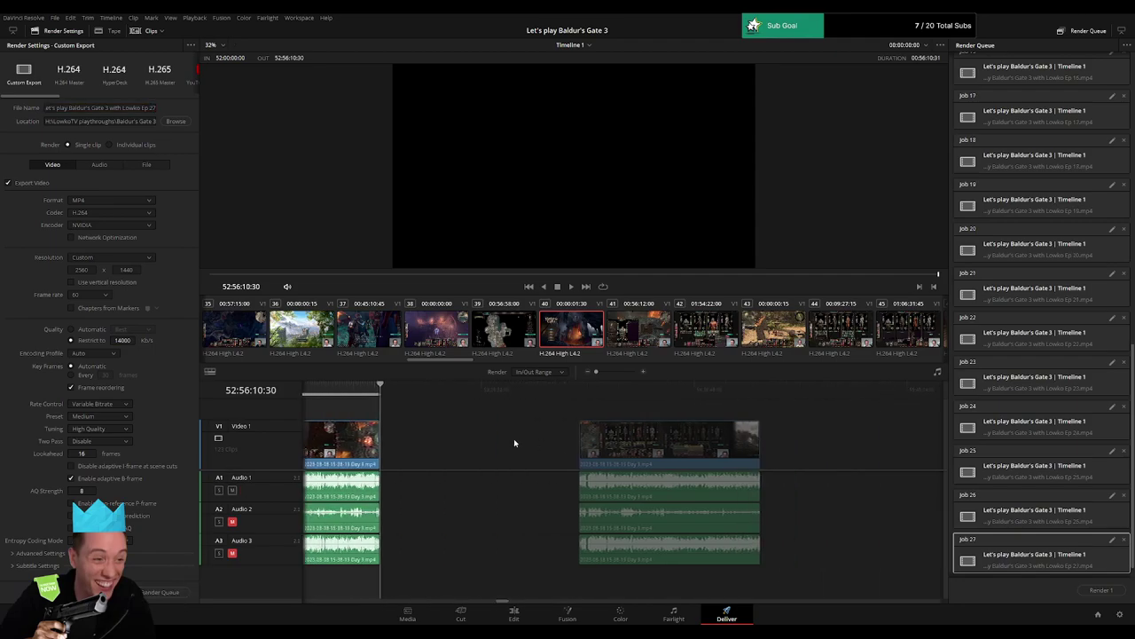
pyautogui.press('Down')
pyautogui.press('i')
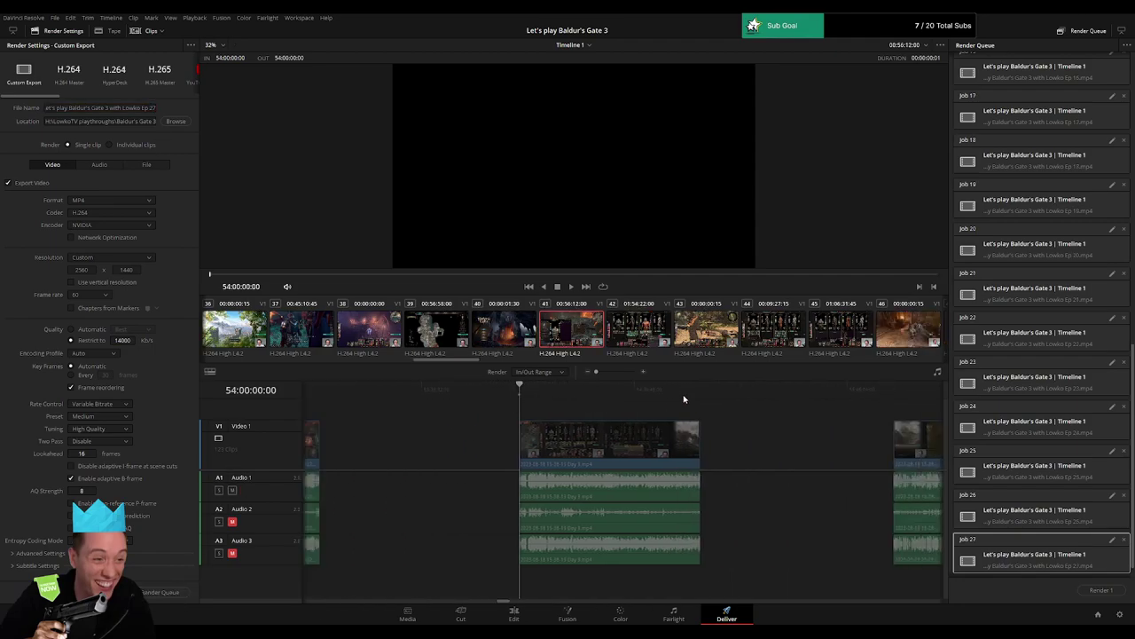
pyautogui.press('Down')
pyautogui.press('o')
pyautogui.click(154, 107)
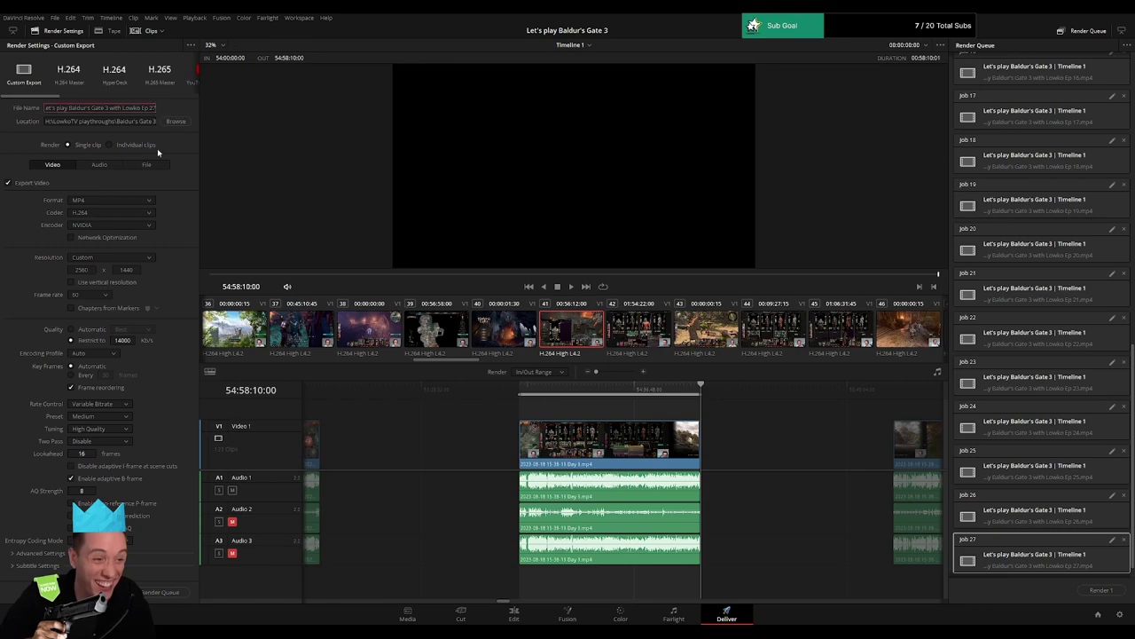
pyautogui.press('BackSpace')
pyautogui.write('8')
pyautogui.press('Return')
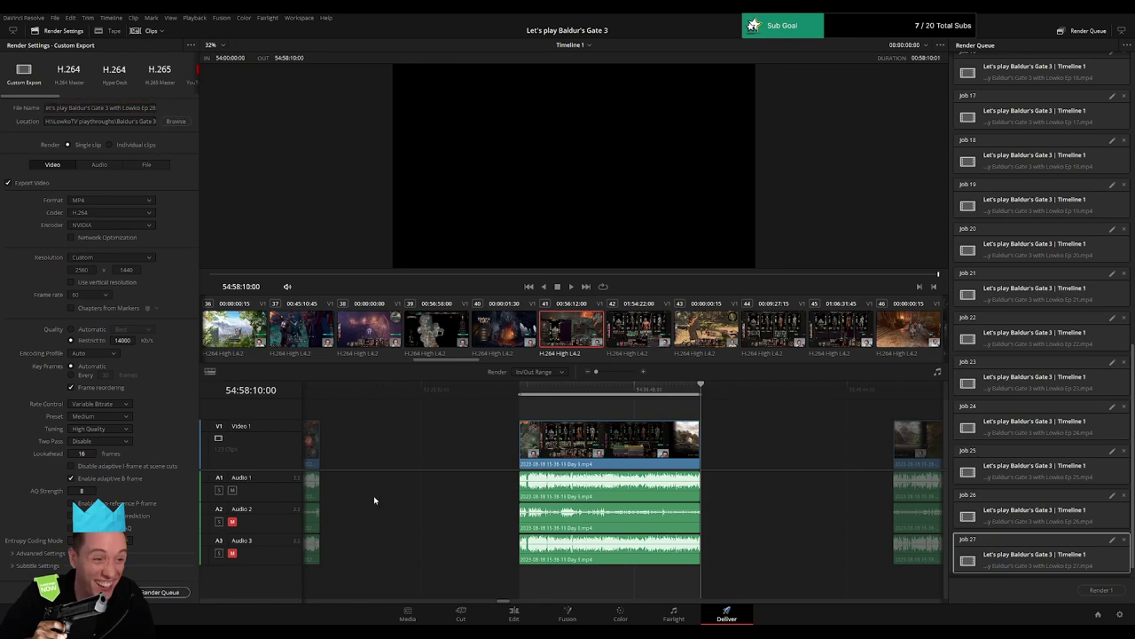
# Limit the render range to the twenty-ninth episode, from 56:00:00:00 to 56:56:11:00, and queue it as Ep 29.
pyautogui.moveTo(781, 458); pyautogui.dragTo(402, 424)
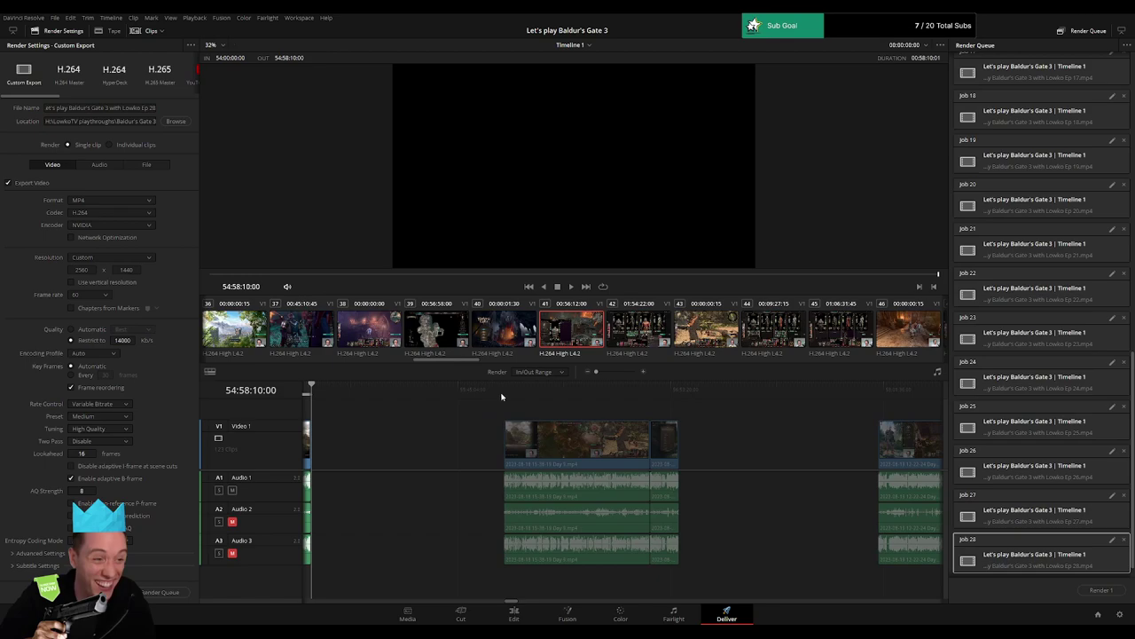
pyautogui.click(502, 395)
pyautogui.press('i')
pyautogui.click(679, 394)
pyautogui.press('o')
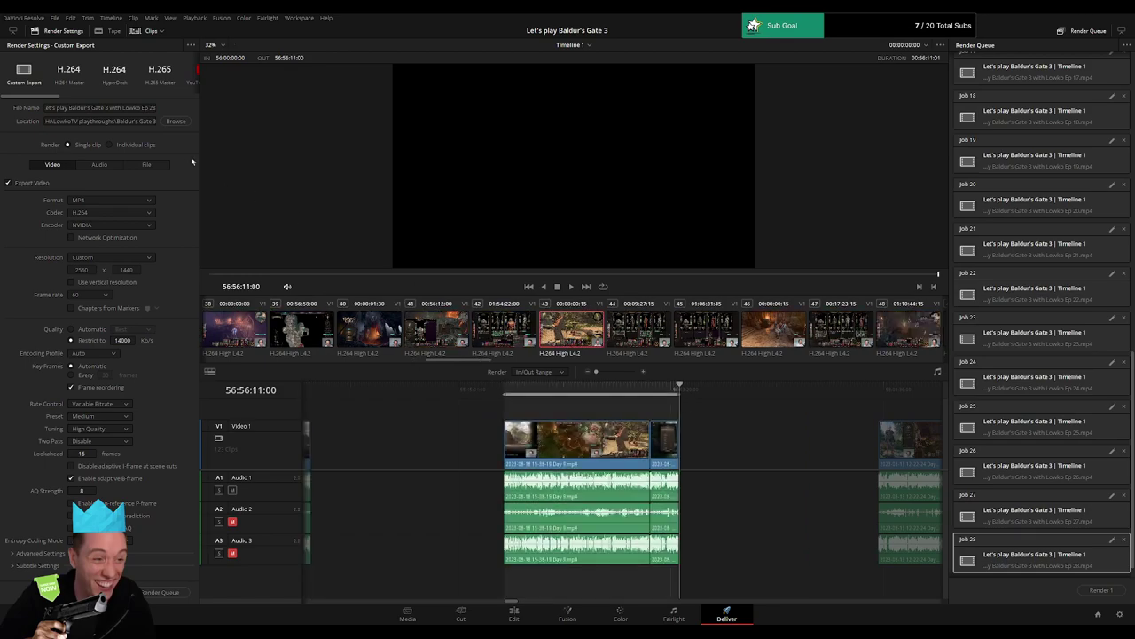
pyautogui.click(153, 107)
pyautogui.click(164, 589)
# Set the render range to the thirtieth episode, 58:00:00:00 to 58:57:04:30, and add it to the render queue as Ep 30.
pyautogui.hscroll(5, 512, 417)
pyautogui.press('Down')
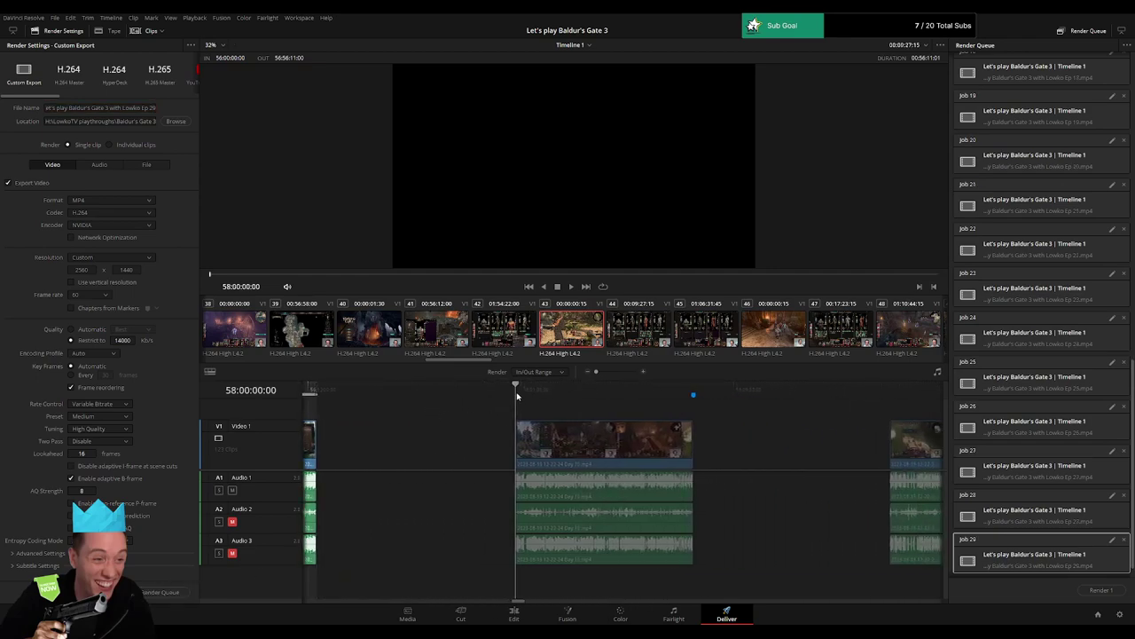
pyautogui.hscroll(3, 575, 410)
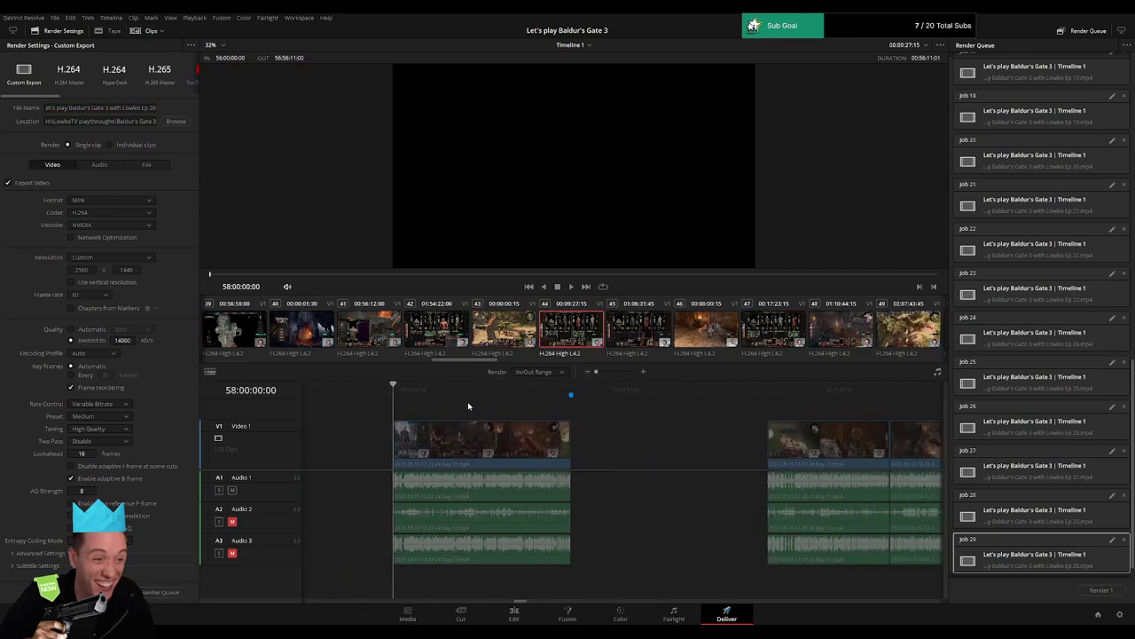
pyautogui.click(405, 396)
pyautogui.press('Up')
pyautogui.press('i')
pyautogui.click(586, 395)
pyautogui.press('Up')
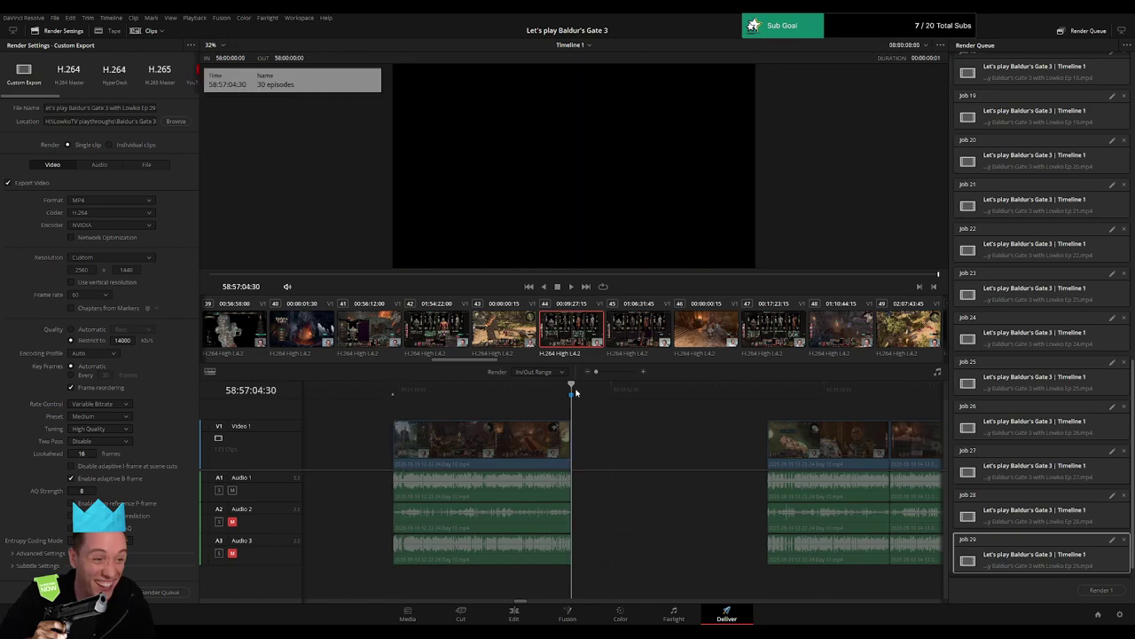
pyautogui.press('o')
pyautogui.click(151, 107)
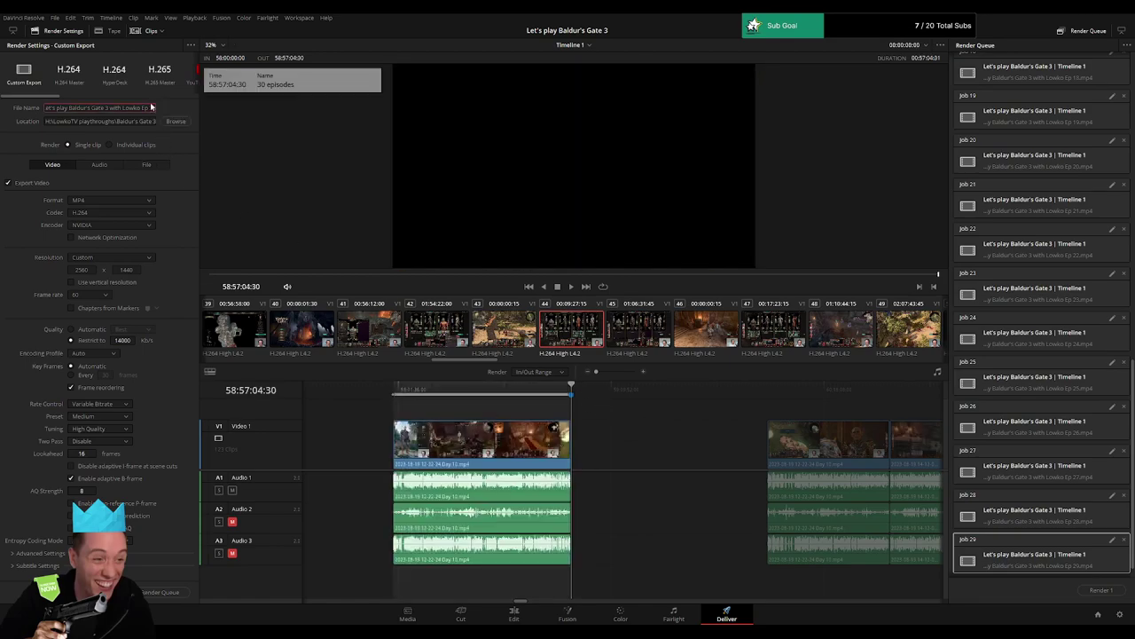
pyautogui.press('BackSpace')
pyautogui.write('30')
pyautogui.click(162, 592)
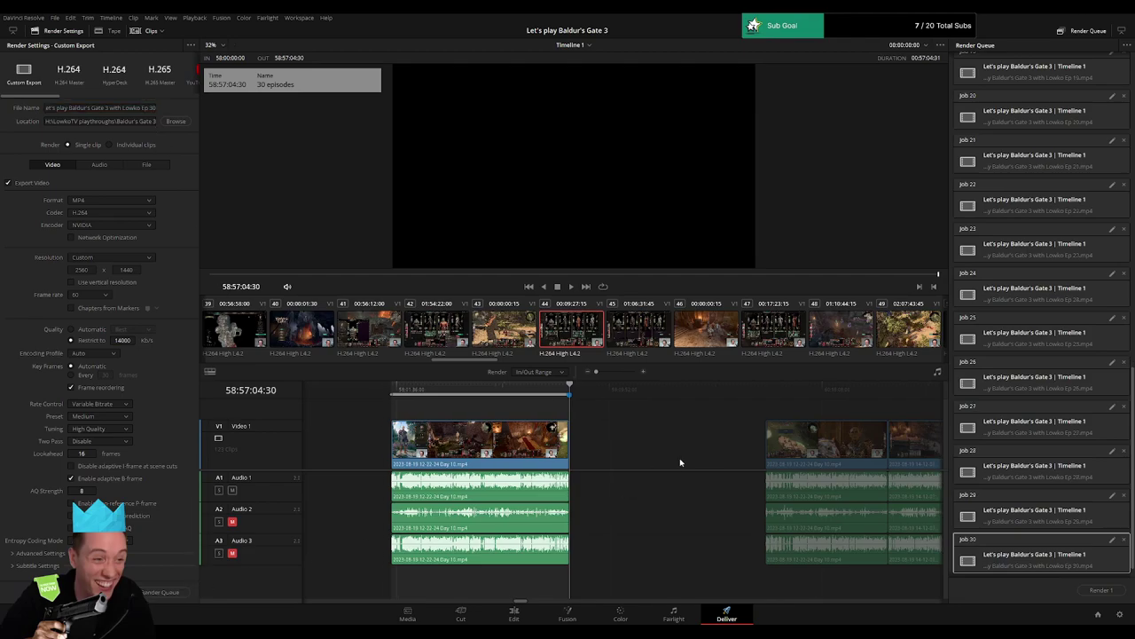
# Set the render range to the thirty-first episode, 60:00:00:00 to 60:56:45:00, and add it to the render queue as Ep 31.
pyautogui.hscroll(5, 621, 479)
pyautogui.hscroll(2, 497, 444)
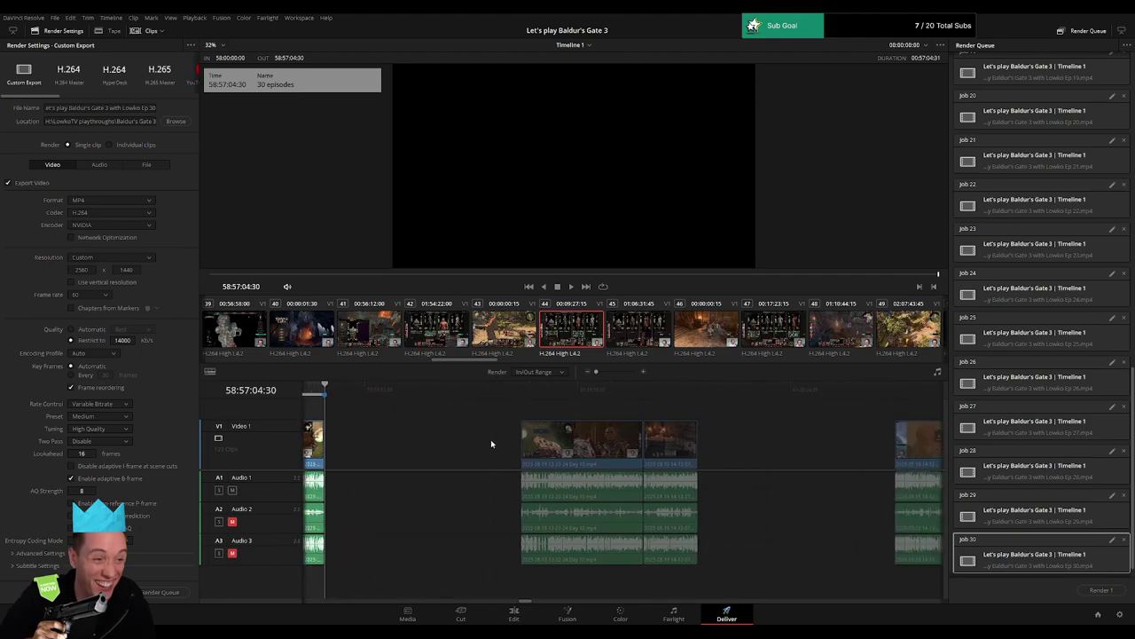
pyautogui.click(523, 389)
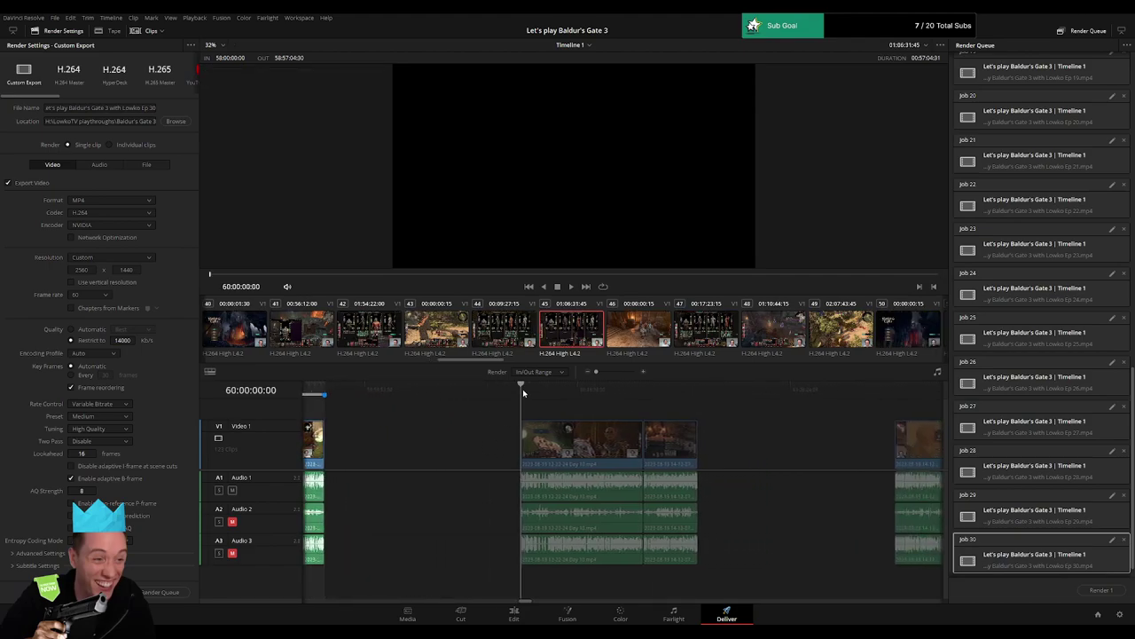
pyautogui.press('i')
pyautogui.click(699, 402)
pyautogui.hscroll(3, 736, 419)
pyautogui.press('o')
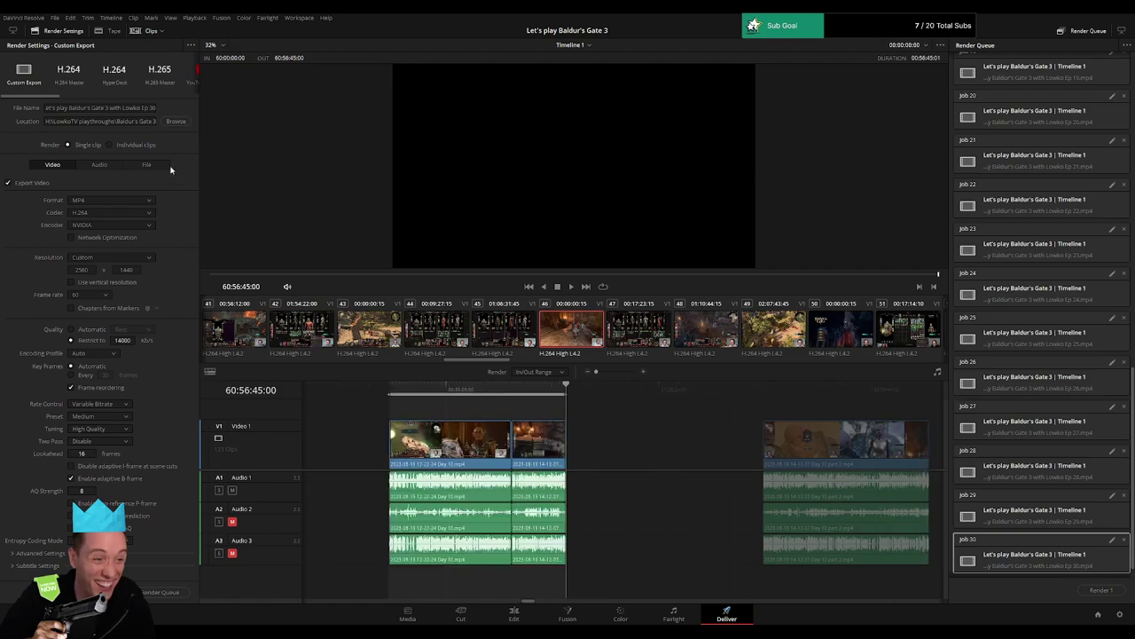
pyautogui.tripleClick(155, 108)
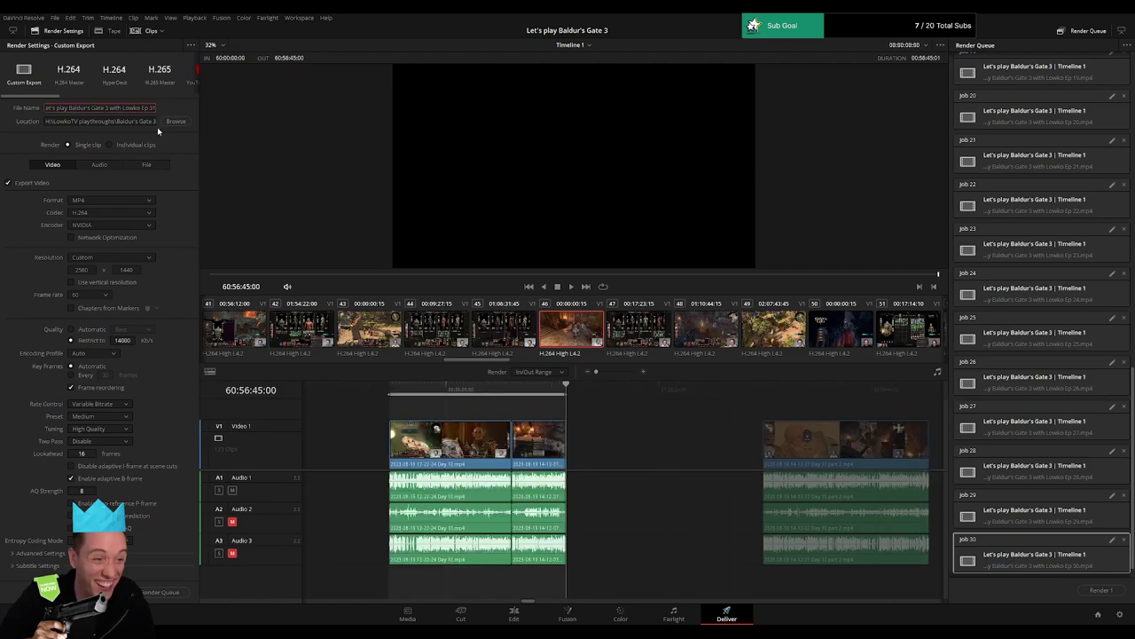
pyautogui.click(160, 591)
# Limit the render range to the thirty-second episode, from 62:00:00:00 to 62:53:21:00, and queue it as Ep 32.
pyautogui.press('Down')
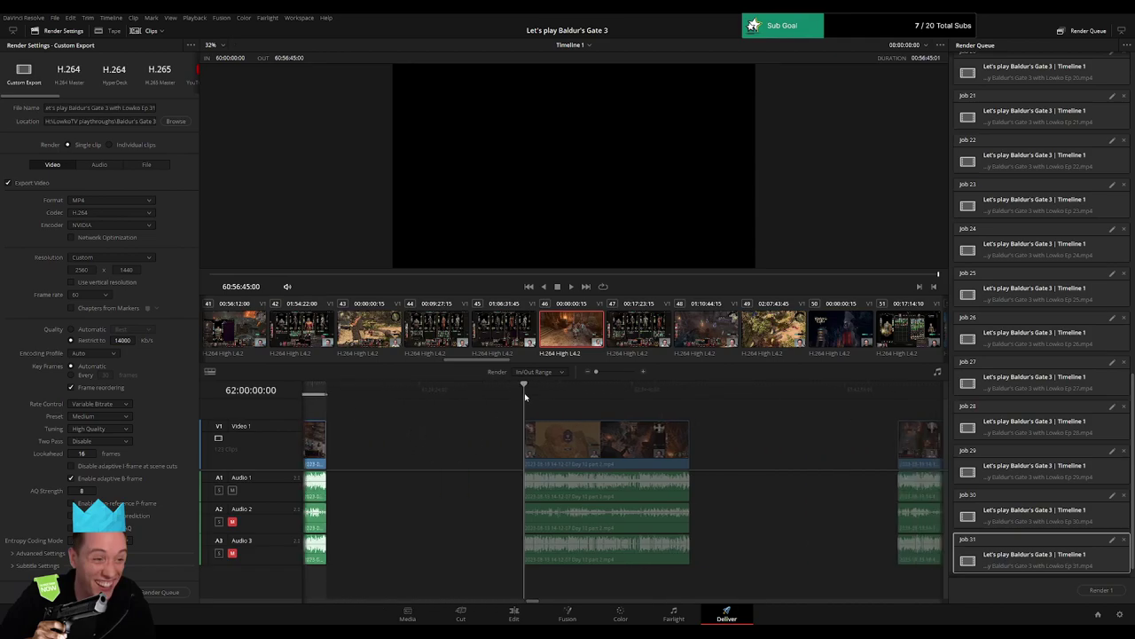
pyautogui.press('i')
pyautogui.click(690, 392)
pyautogui.press('o')
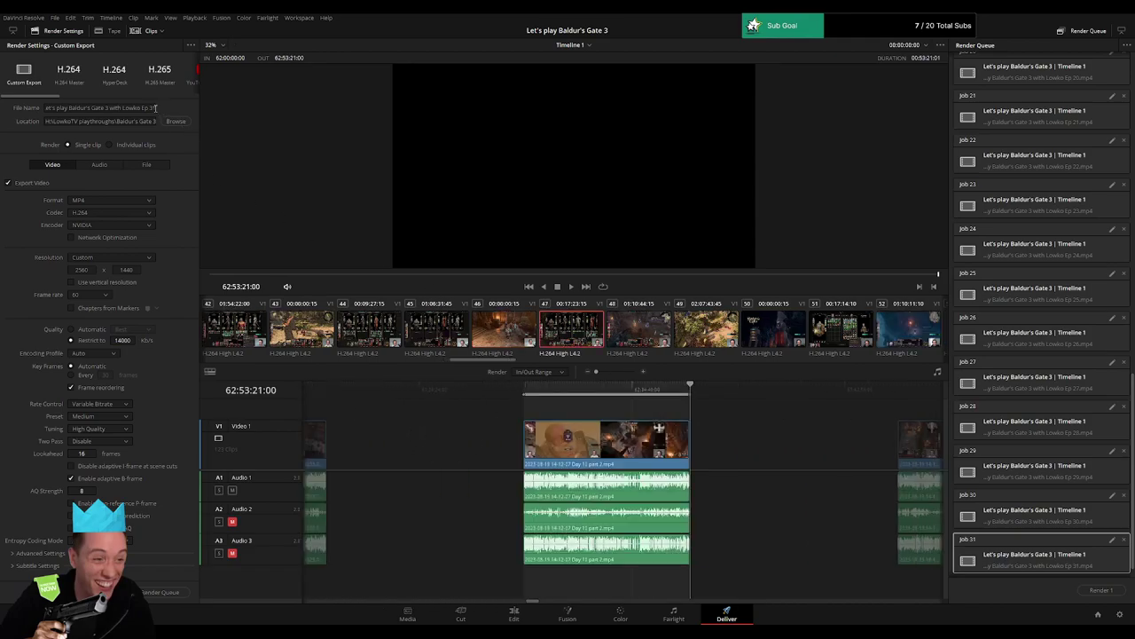
pyautogui.click(156, 108)
pyautogui.press('BackSpace')
pyautogui.write('2')
pyautogui.click(158, 592)
# Queue the thirty-third episode, from 64:00:00:00 to 64:56:59:30, for rendering with the file name ending in Ep 33.
pyautogui.press('Down')
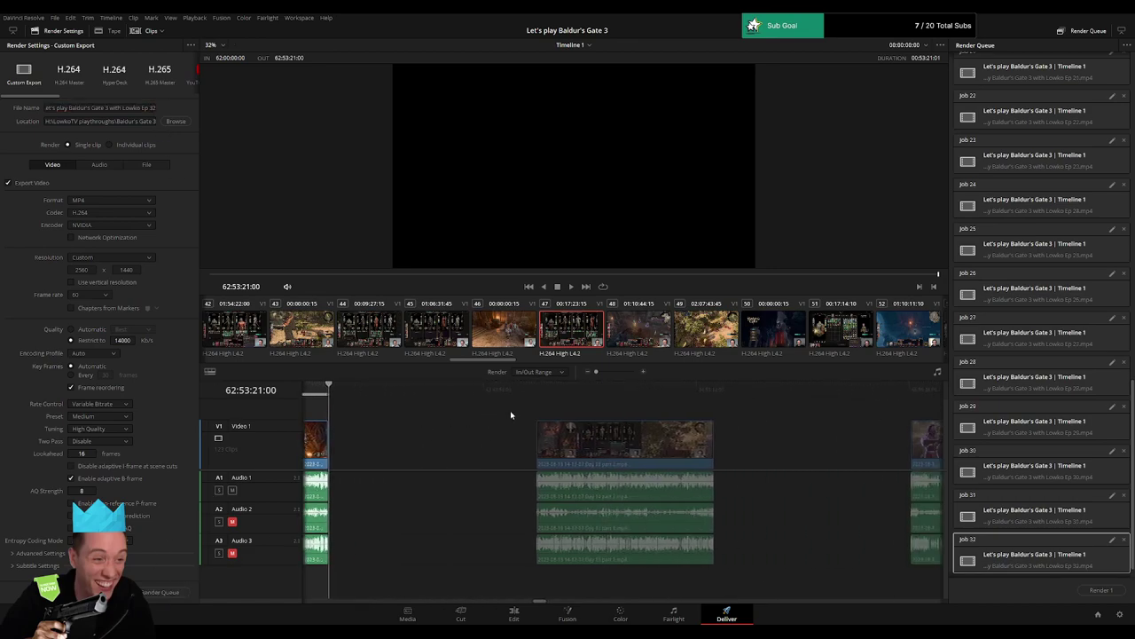
pyautogui.press('i')
pyautogui.press('Down')
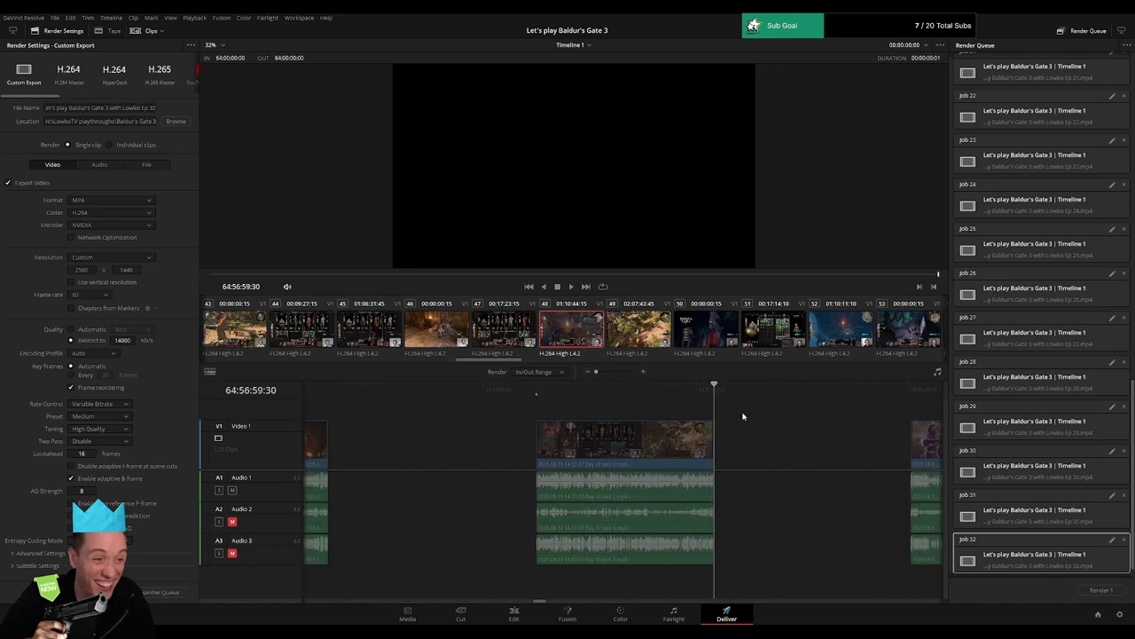
pyautogui.press('o')
pyautogui.click(156, 107)
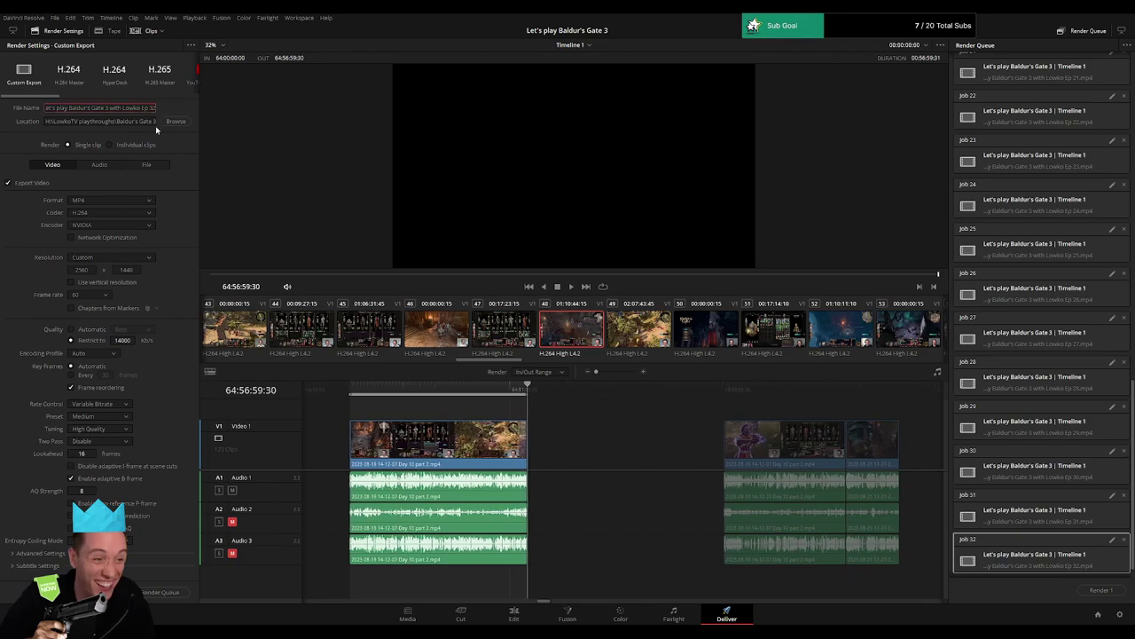
pyautogui.press('BackSpace')
pyautogui.write('3')
pyautogui.click(167, 593)
# Set the render range to the thirty-fourth episode, 66:00:00:00 to 66:56:21:30, and add it to the render queue as Ep 34.
pyautogui.hscroll(3, 700, 447)
pyautogui.click(509, 397)
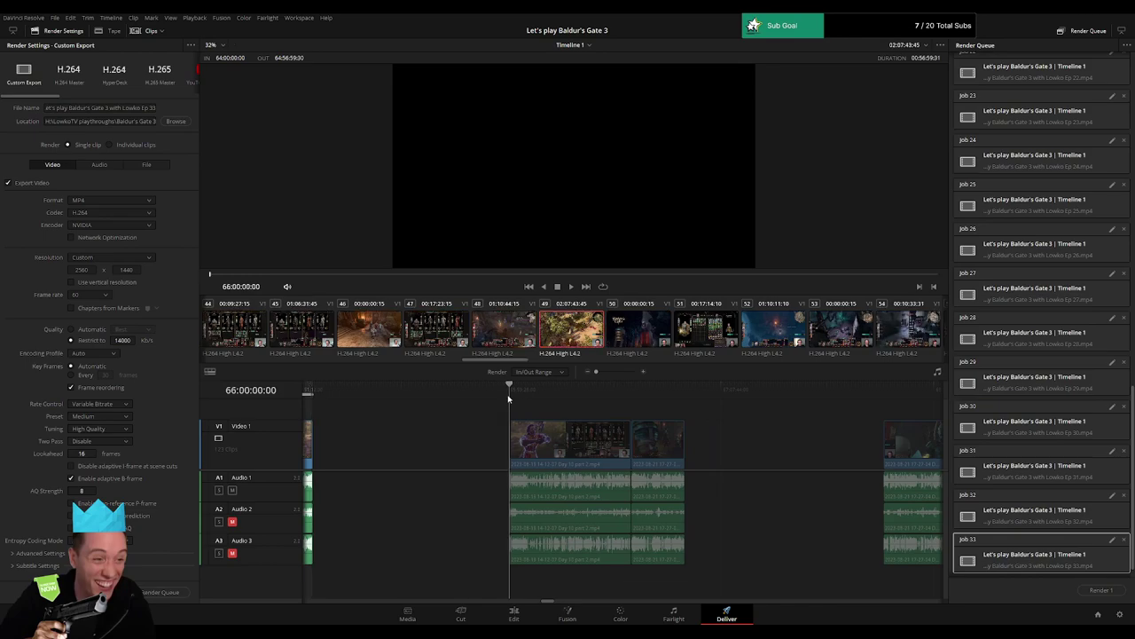
pyautogui.press('i')
pyautogui.click(683, 393)
pyautogui.press('o')
pyautogui.click(156, 107)
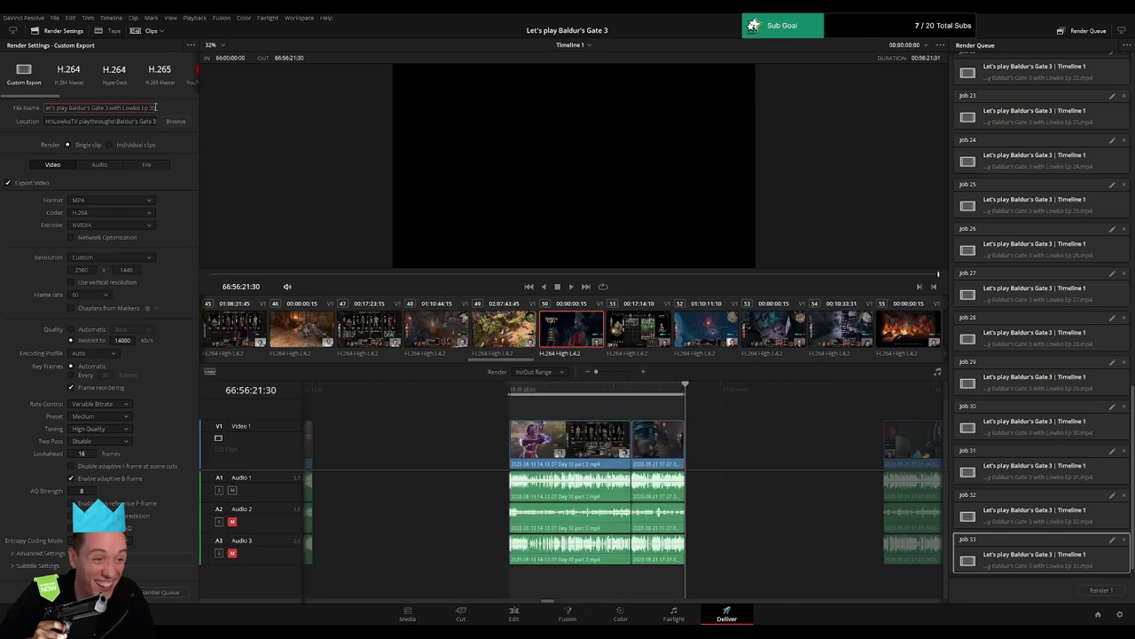
pyautogui.press('BackSpace')
pyautogui.write('4')
pyautogui.click(164, 593)
# Limit the render range to the thirty-fifth episode, from 68:00:00:00 to 68:52:57:00, and queue it as Ep 35.
pyautogui.press('Down')
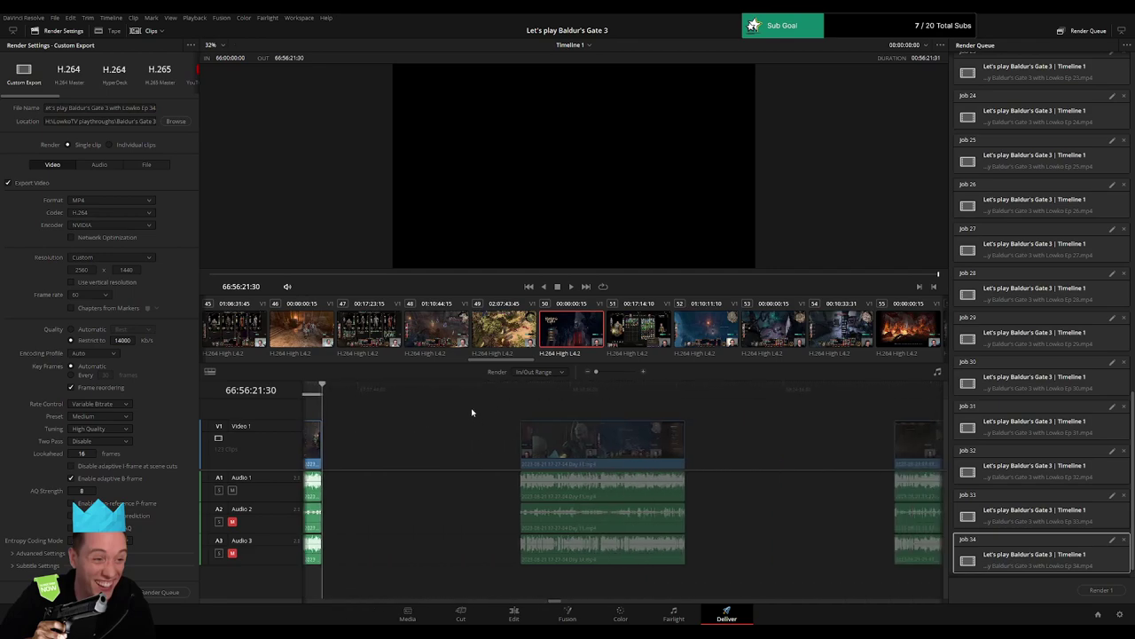
pyautogui.press('i')
pyautogui.hscroll(2, 613, 415)
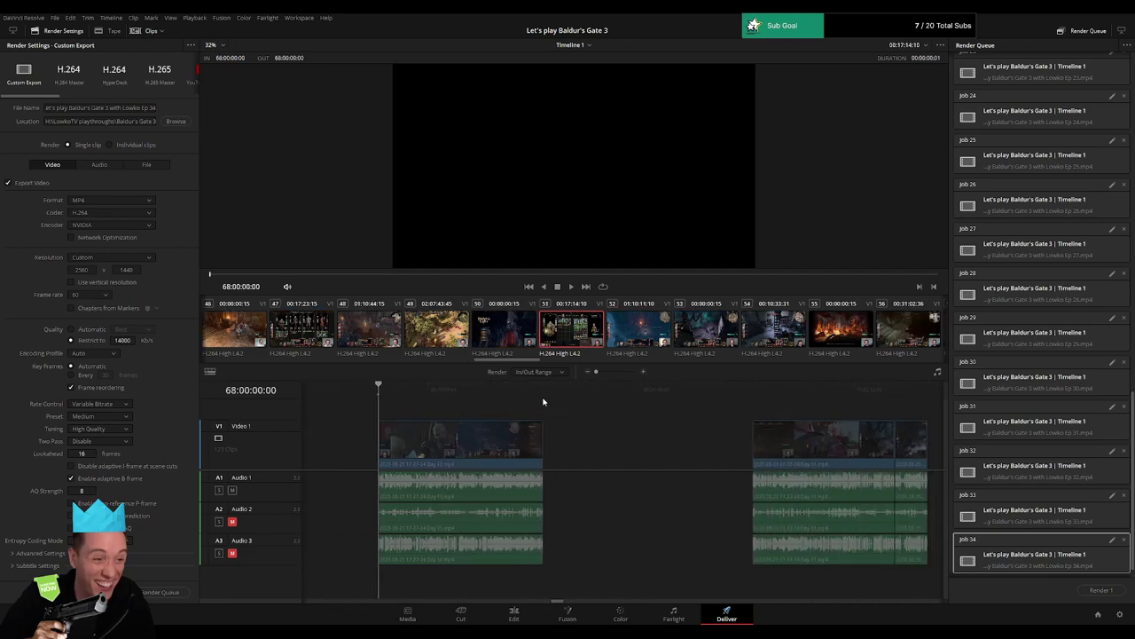
pyautogui.click(543, 399)
pyautogui.press('o')
pyautogui.click(155, 108)
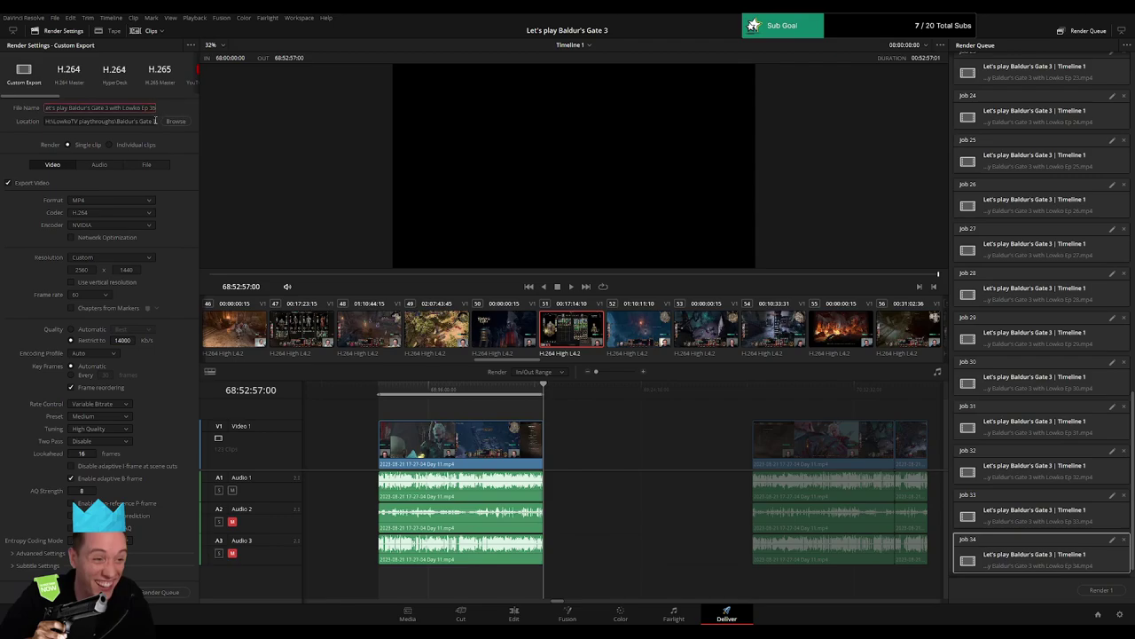
pyautogui.click(159, 593)
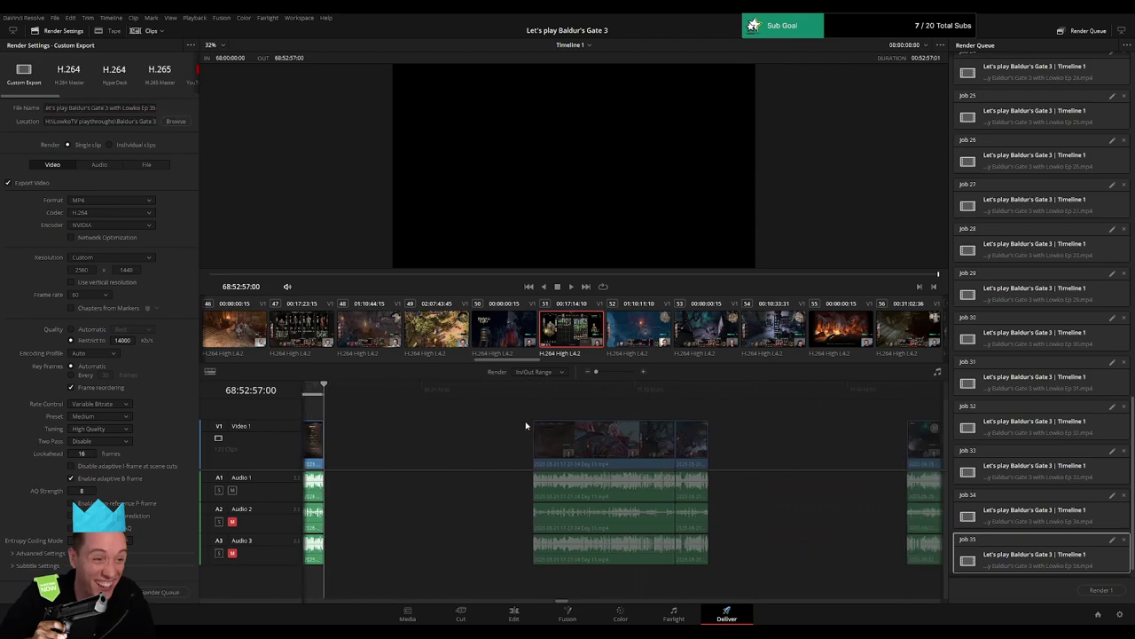
# Queue the thirty-sixth episode, from 70:00:00:00 to 70:56:14:00, for rendering with the file name ending in Ep 36.
pyautogui.click(536, 397)
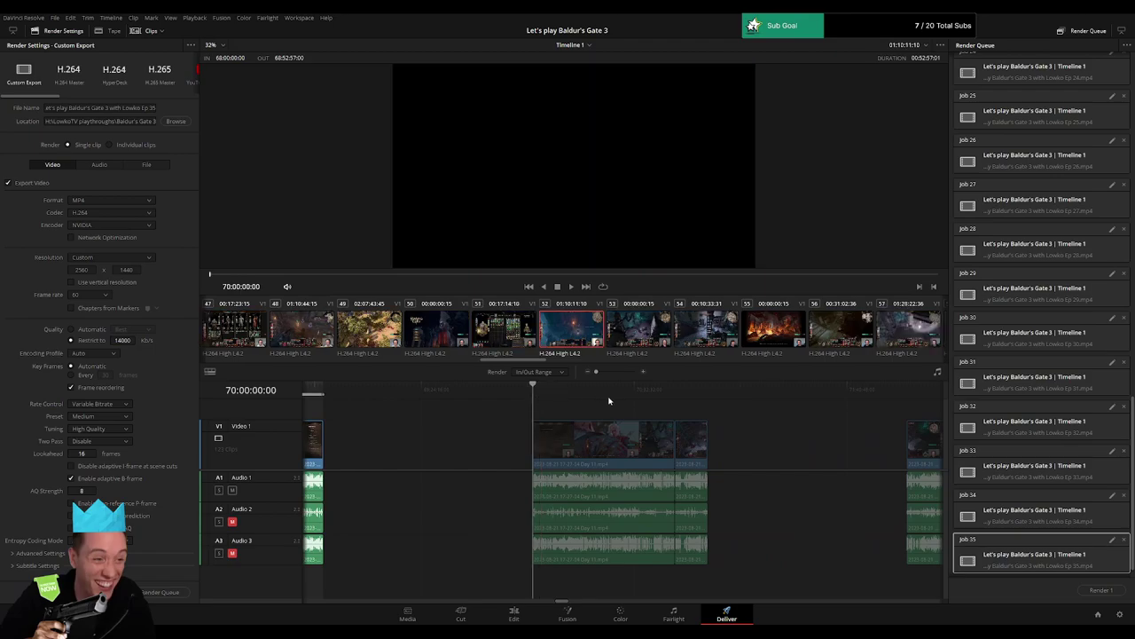
pyautogui.click(710, 397)
pyautogui.press('o')
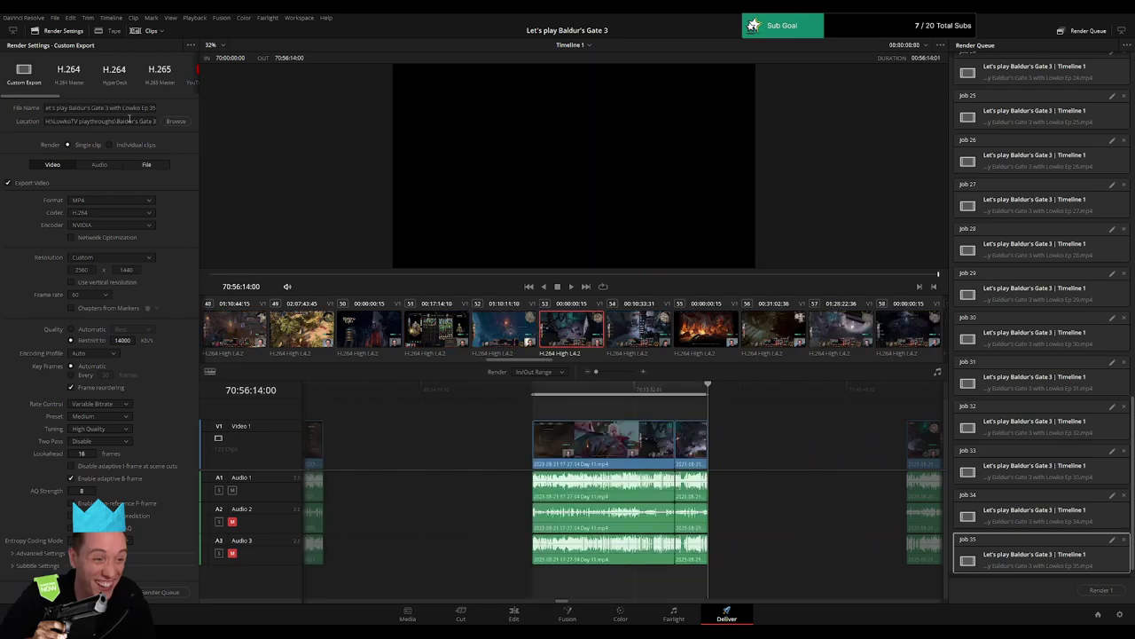
pyautogui.tripleClick(156, 107)
pyautogui.press('BackSpace')
pyautogui.write('6')
pyautogui.click(157, 592)
pyautogui.click(189, 591)
# Set the render range to the thirty-seventh episode, 72:00:00:00 to 72:57:39:00, and add it to the render queue as Ep 37.
pyautogui.hscroll(3, 709, 449)
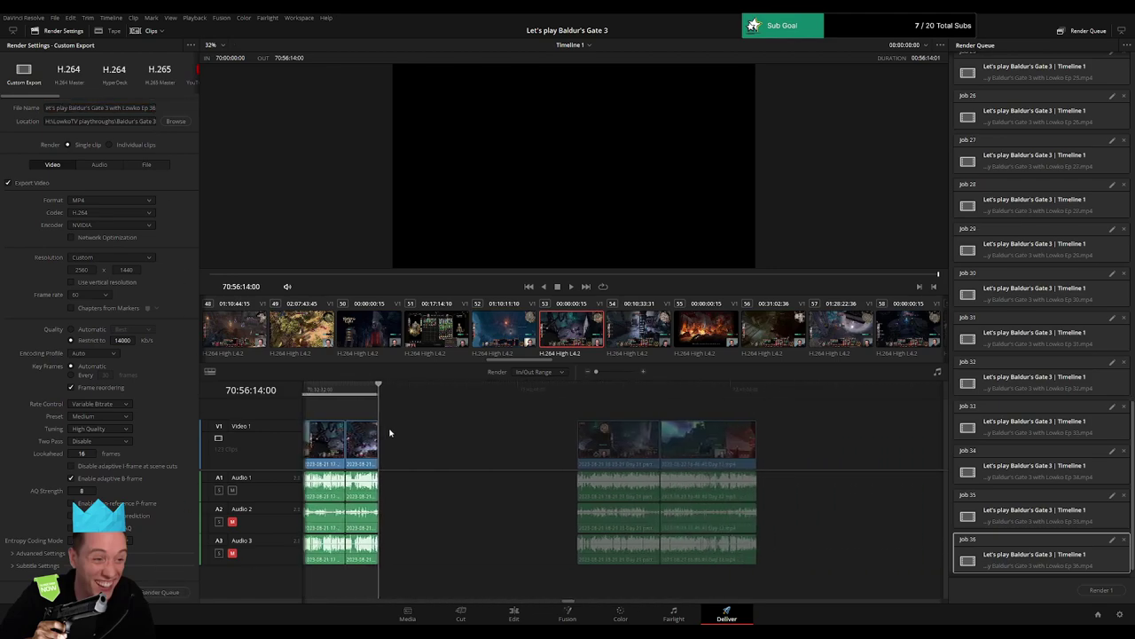
pyautogui.click(574, 398)
pyautogui.press('Up')
pyautogui.press('i')
pyautogui.hscroll(2, 548, 407)
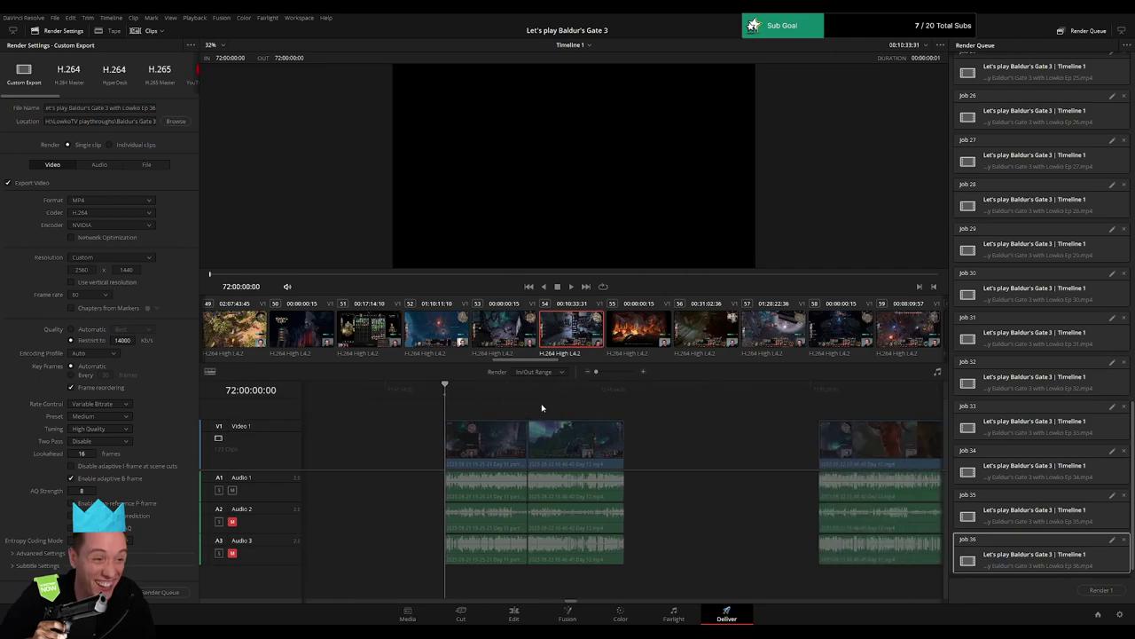
pyautogui.press('Down')
pyautogui.press('o')
pyautogui.click(155, 107)
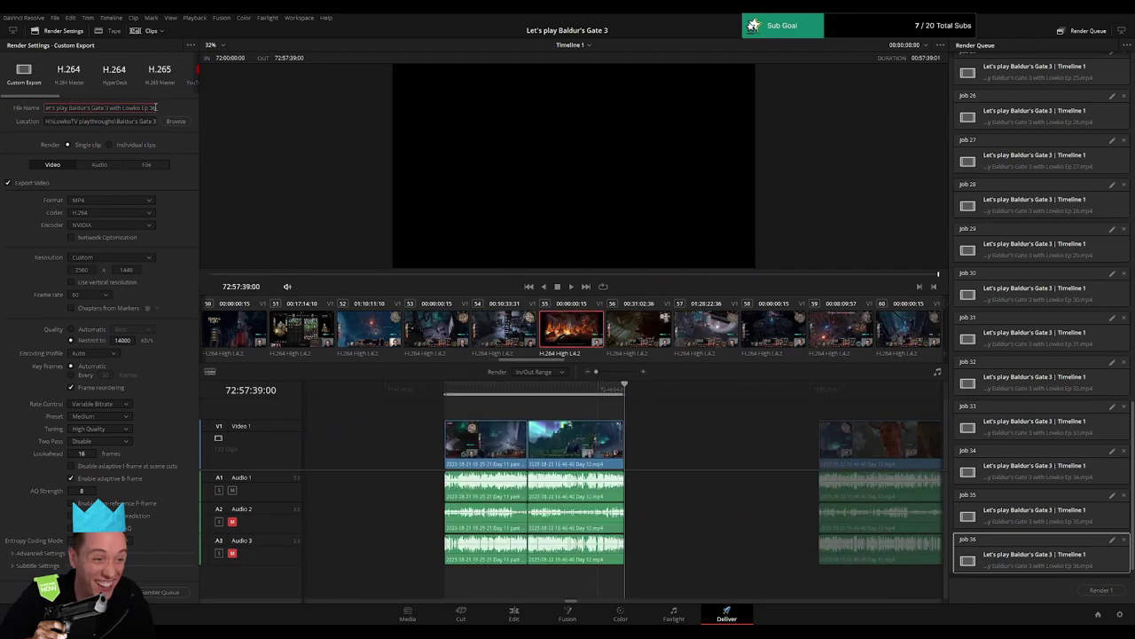
pyautogui.press('BackSpace')
pyautogui.write('7')
pyautogui.click(160, 593)
# Limit the render range to the thirty-eighth episode, from 74:00:00:00 to 74:57:20:00, and queue it as Ep 38.
pyautogui.hscroll(3, 464, 411)
pyautogui.click(570, 401)
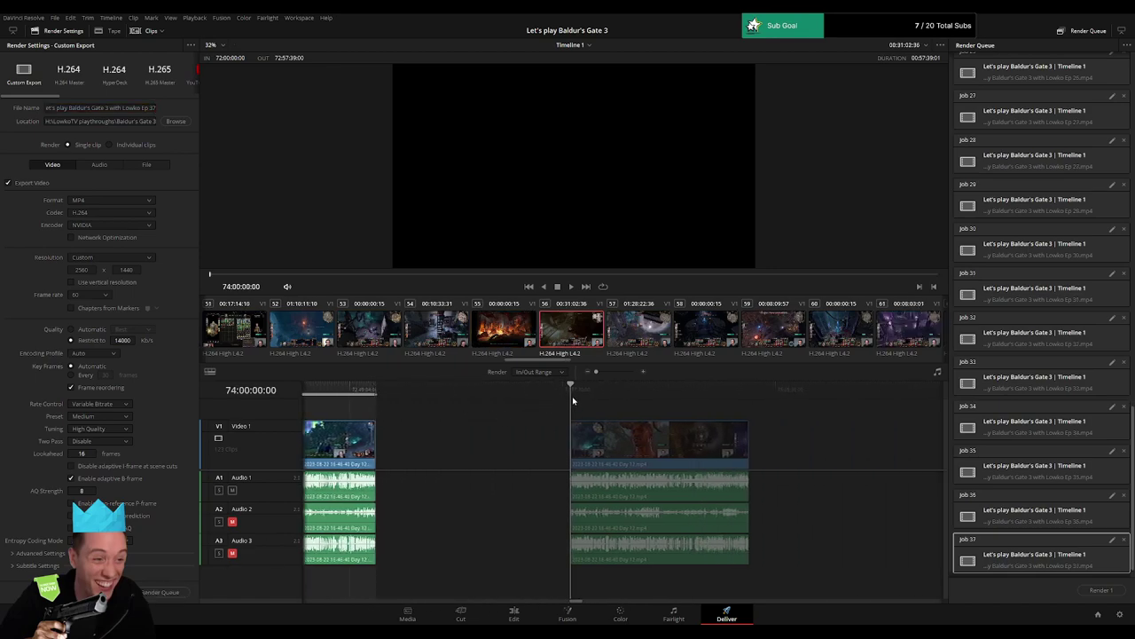
pyautogui.press('i')
pyautogui.hscroll(2, 568, 407)
pyautogui.click(617, 392)
pyautogui.press('o')
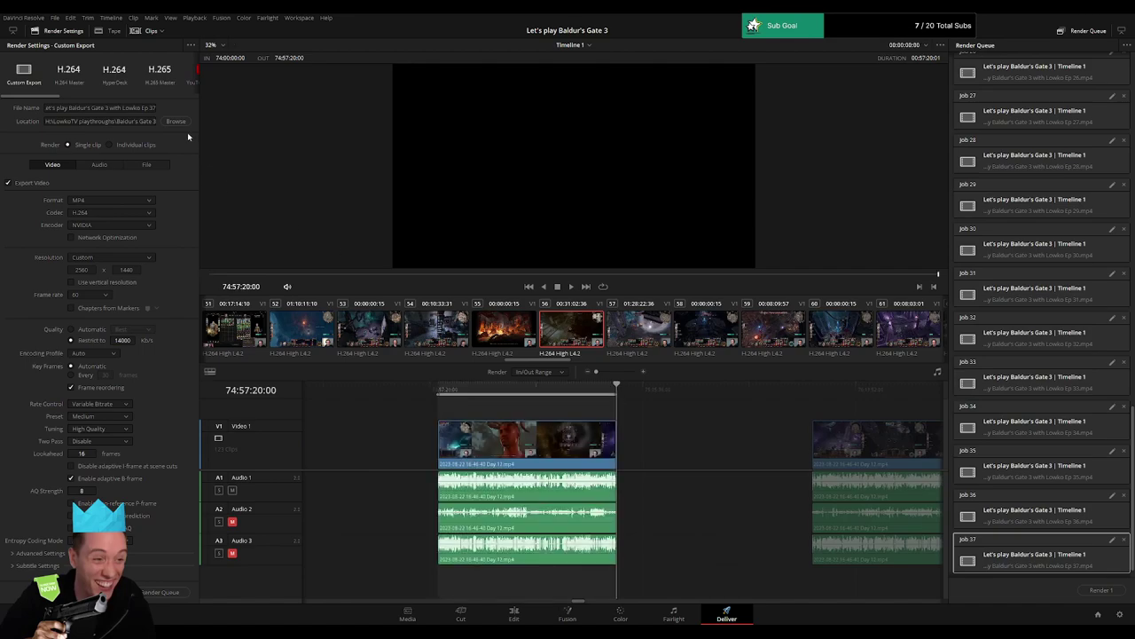
pyautogui.click(155, 108)
pyautogui.press('End')
pyautogui.press('BackSpace')
pyautogui.write('8')
pyautogui.click(160, 592)
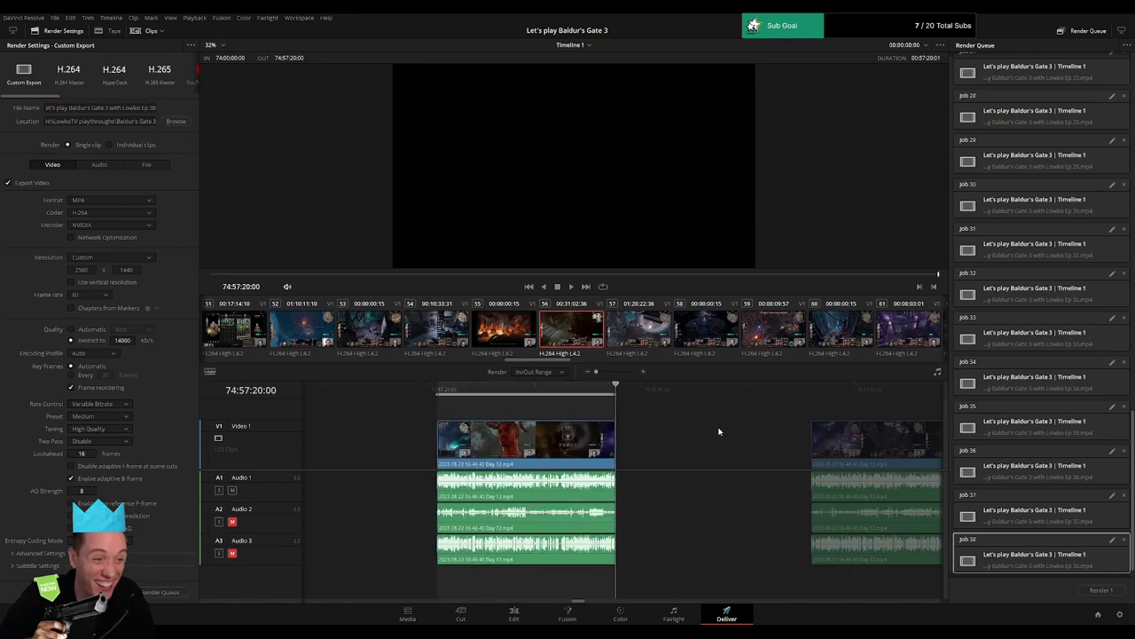
# Queue the thirty-ninth episode, from 76:00:00:00 to 76:55:32:00, for rendering with the file name ending in Ep 39.
pyautogui.hscroll(3, 621, 422)
pyautogui.click(574, 395)
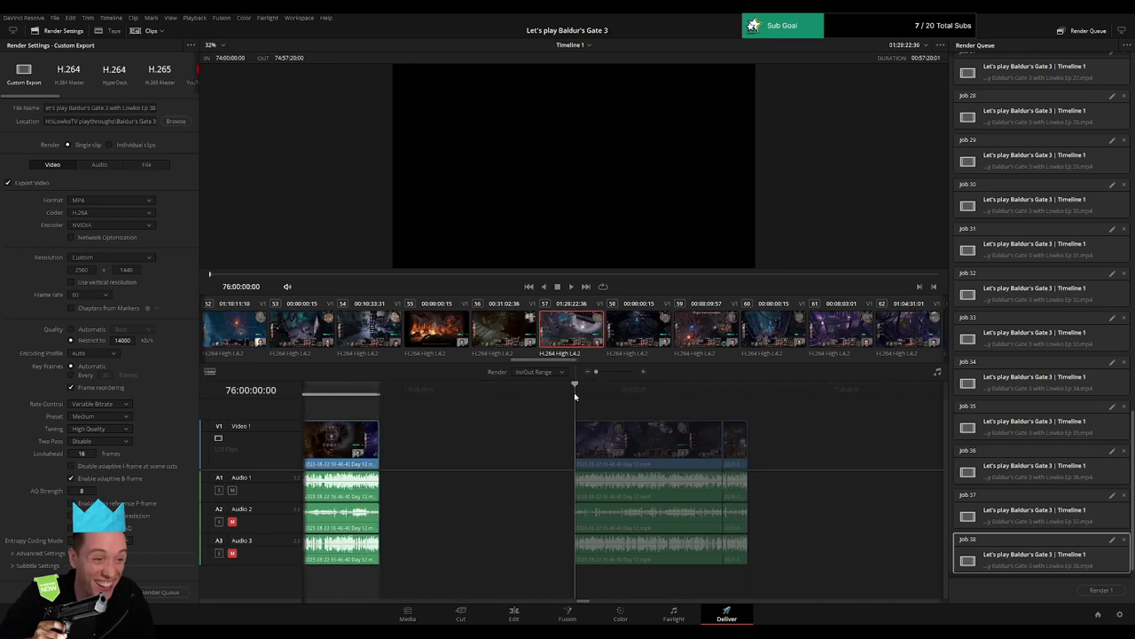
pyautogui.press('i')
pyautogui.hscroll(4, 469, 399)
pyautogui.click(556, 394)
pyautogui.press('o')
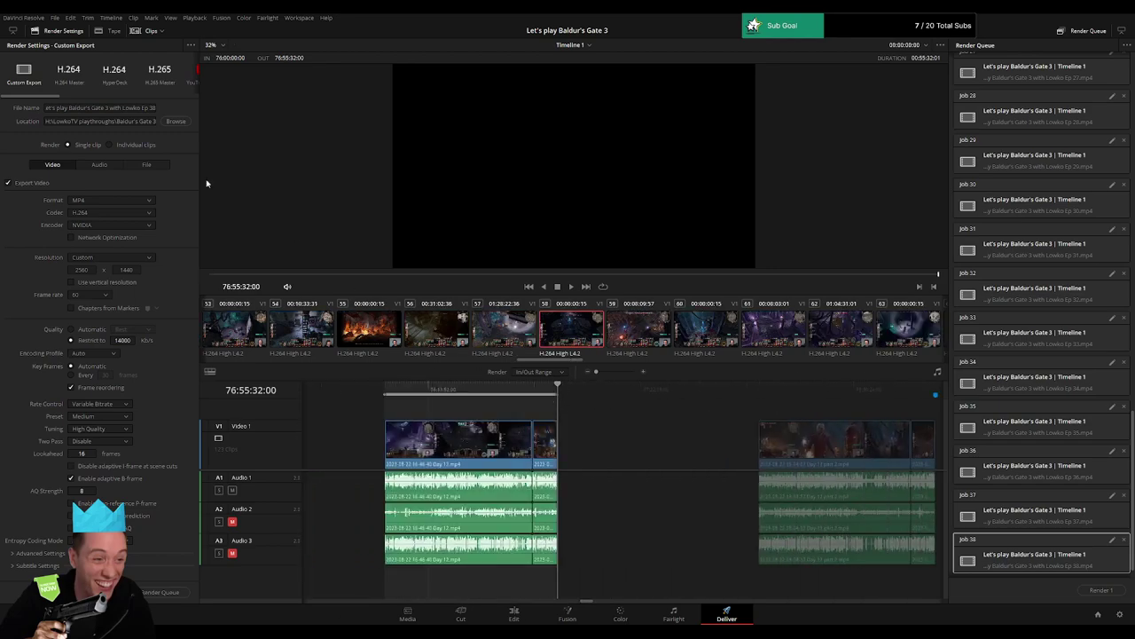
pyautogui.click(155, 110)
pyautogui.doubleClick(156, 110)
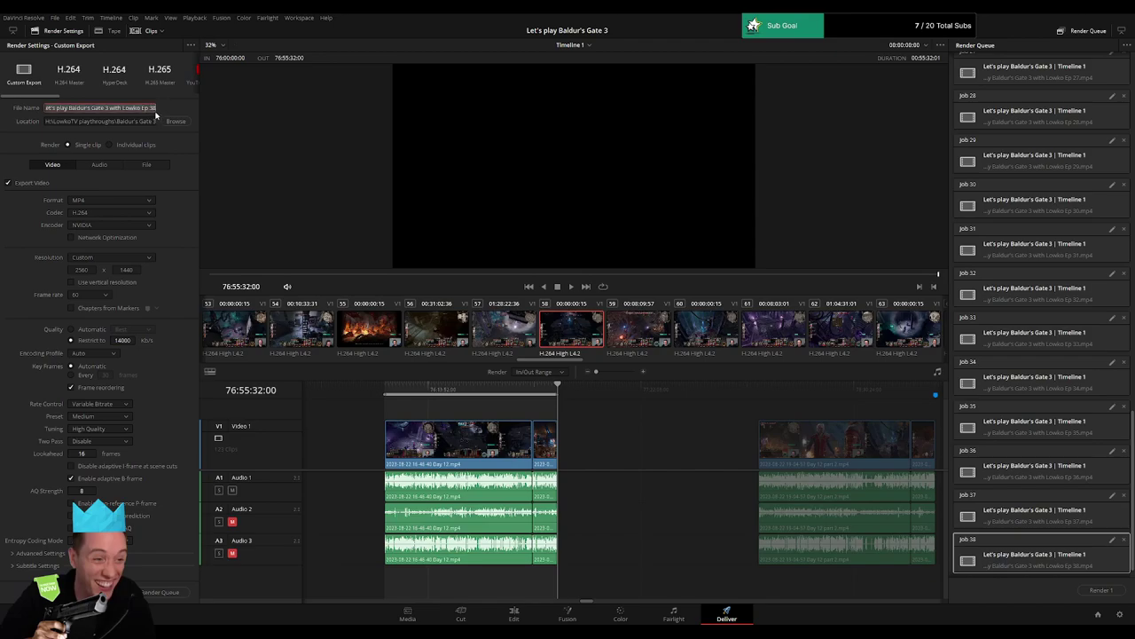
pyautogui.click(155, 110)
pyautogui.press('BackSpace')
pyautogui.write('9')
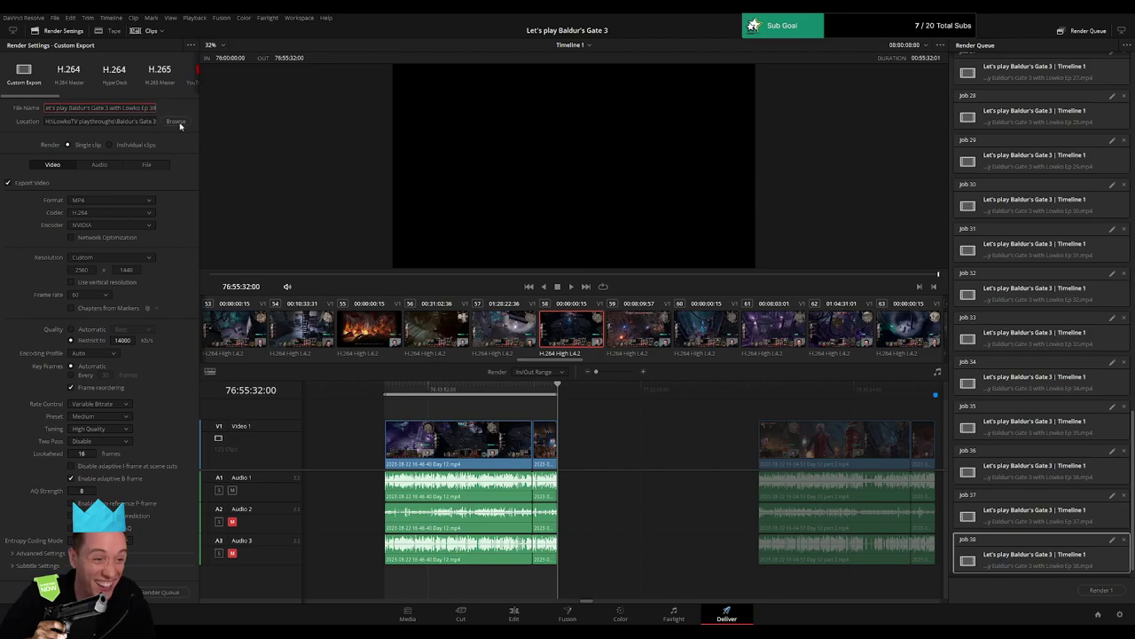
pyautogui.click(174, 594)
# Set the render range to the fortieth episode, 78:00:00:00 to 78:56:44:00, and add it to the render queue as Ep 40.
pyautogui.moveTo(661, 438); pyautogui.dragTo(440, 427)
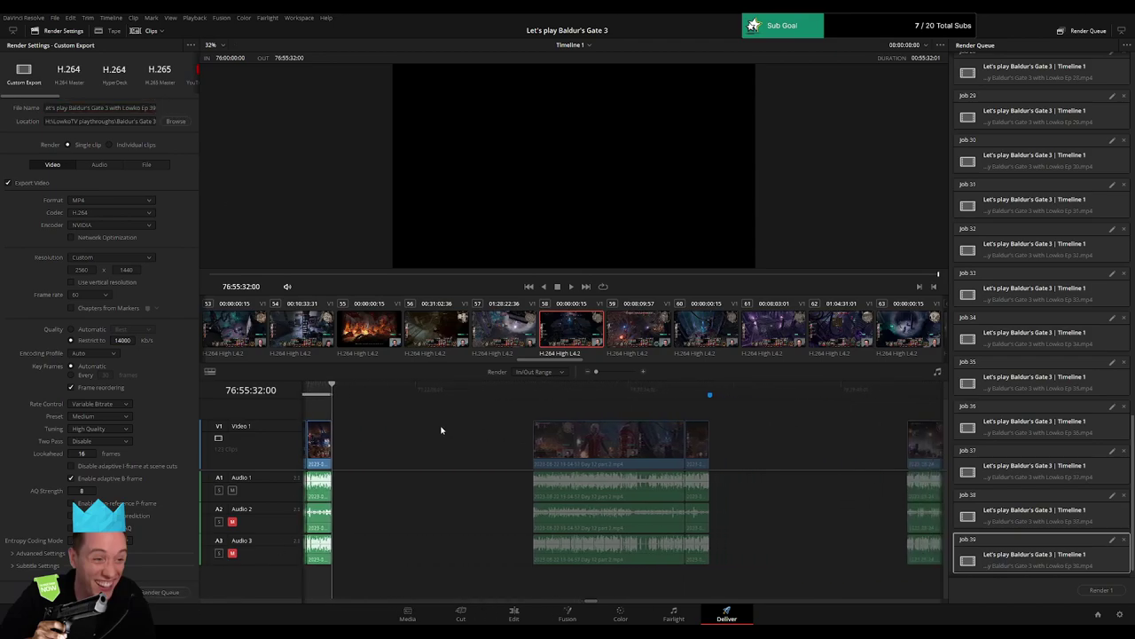
pyautogui.click(529, 392)
pyautogui.press('i')
pyautogui.moveTo(611, 429); pyautogui.dragTo(473, 404)
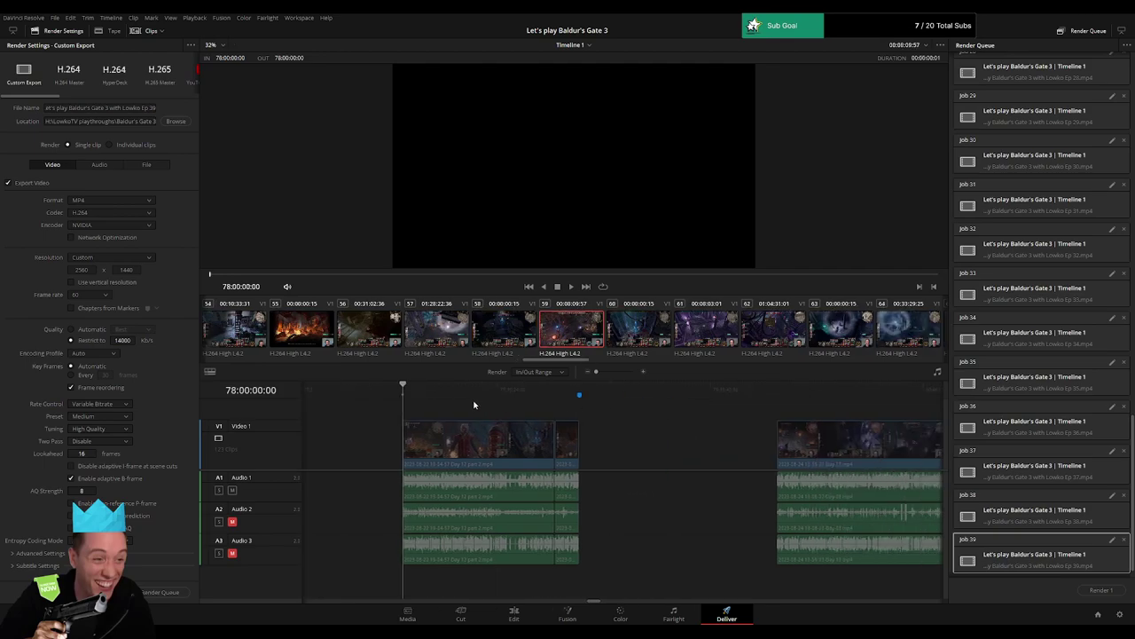
pyautogui.moveTo(586, 390); pyautogui.dragTo(571, 391)
pyautogui.press('o')
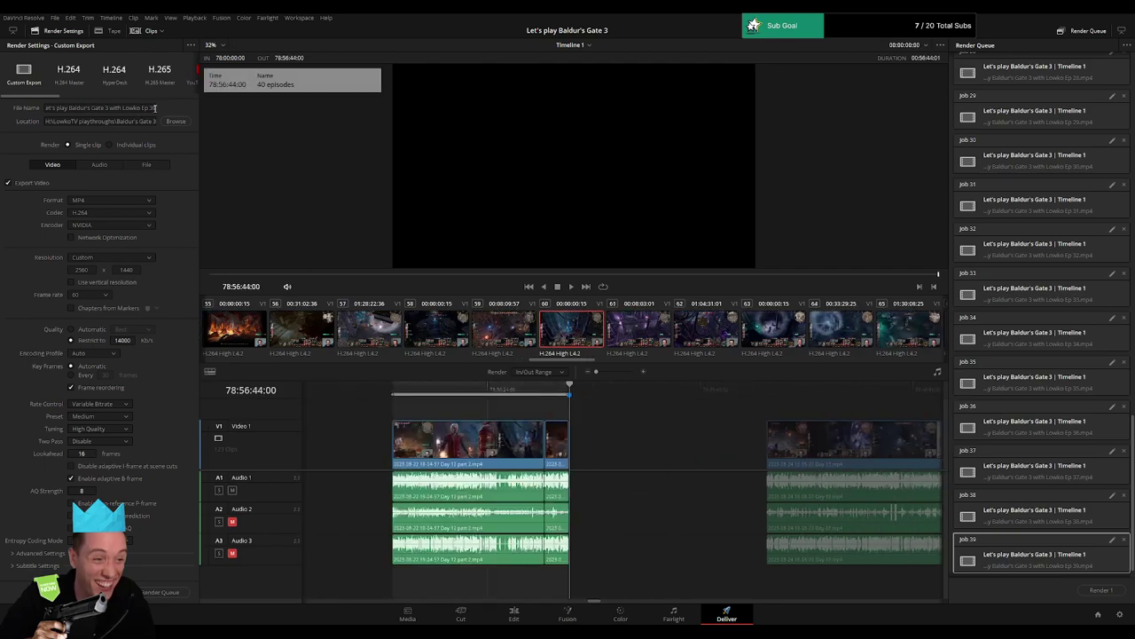
pyautogui.doubleClick(155, 107)
pyautogui.write('40')
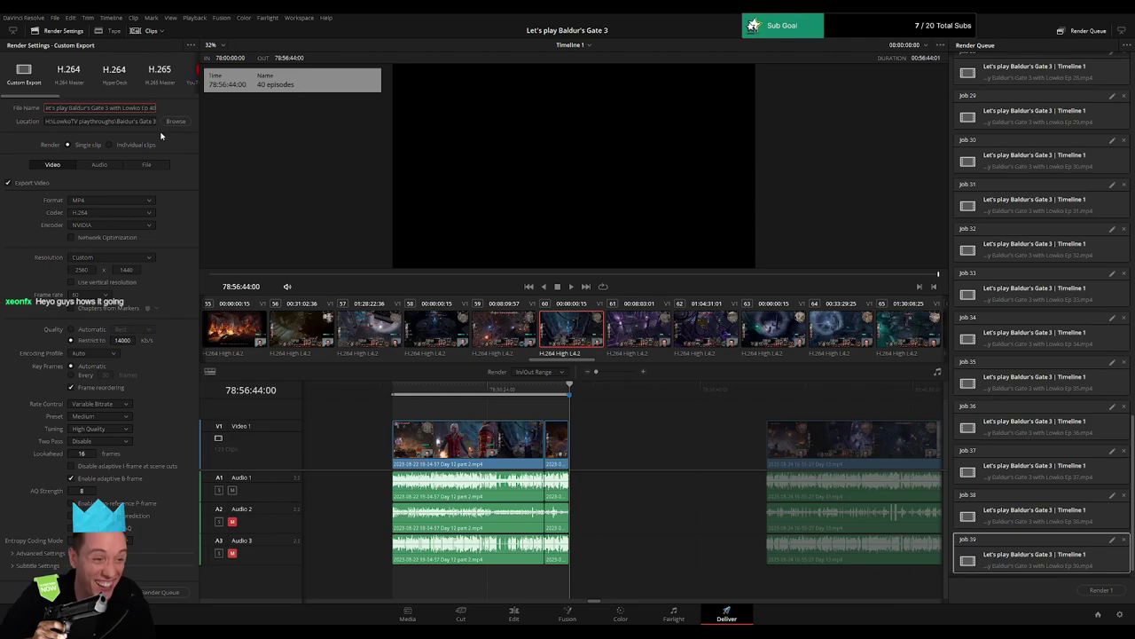
pyautogui.click(162, 596)
# Set the render range to the forty-first episode, 80:00:00:00 to 80:56:28:00, and add it to the render queue as Ep 41.
pyautogui.hscroll(3, 469, 456)
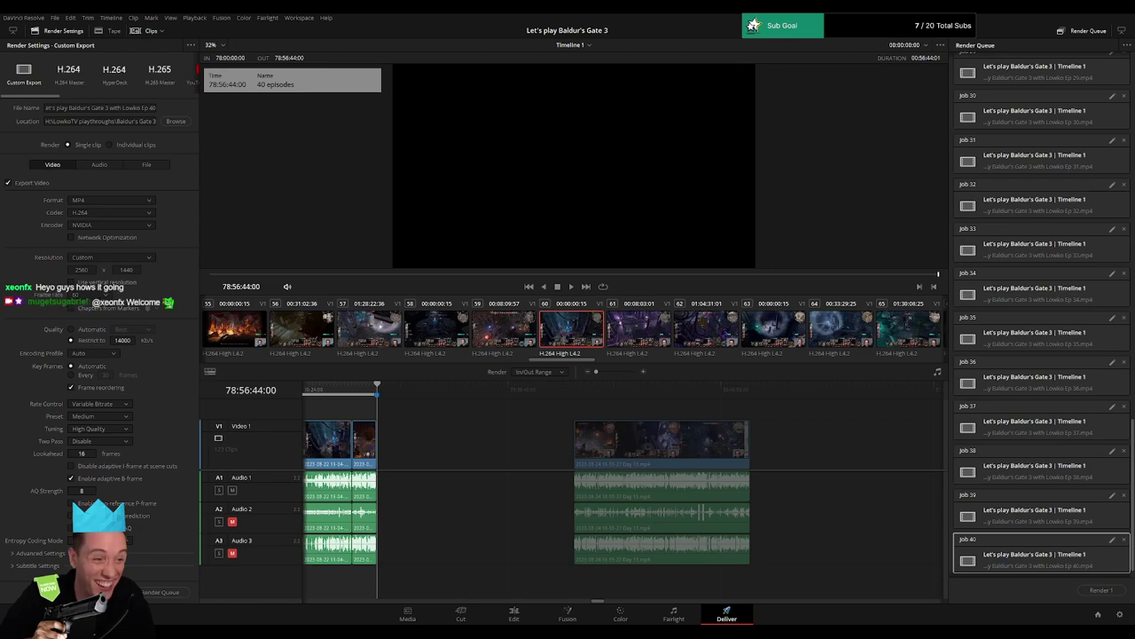
pyautogui.hscroll(2, 440, 430)
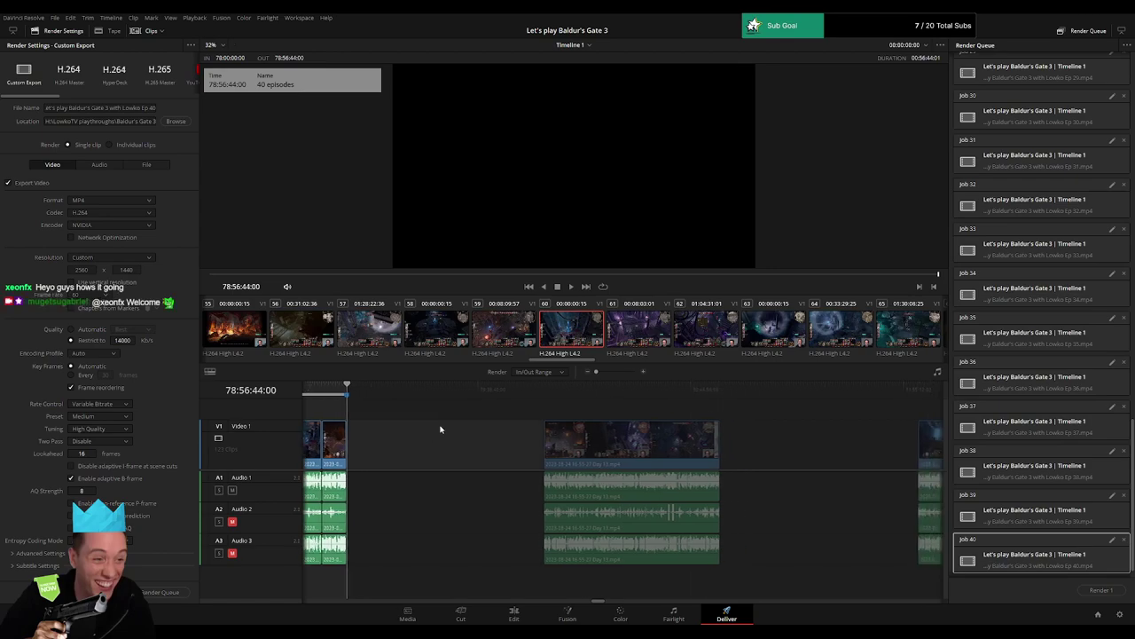
pyautogui.hscroll(-3, 397, 398)
pyautogui.hscroll(1, 487, 439)
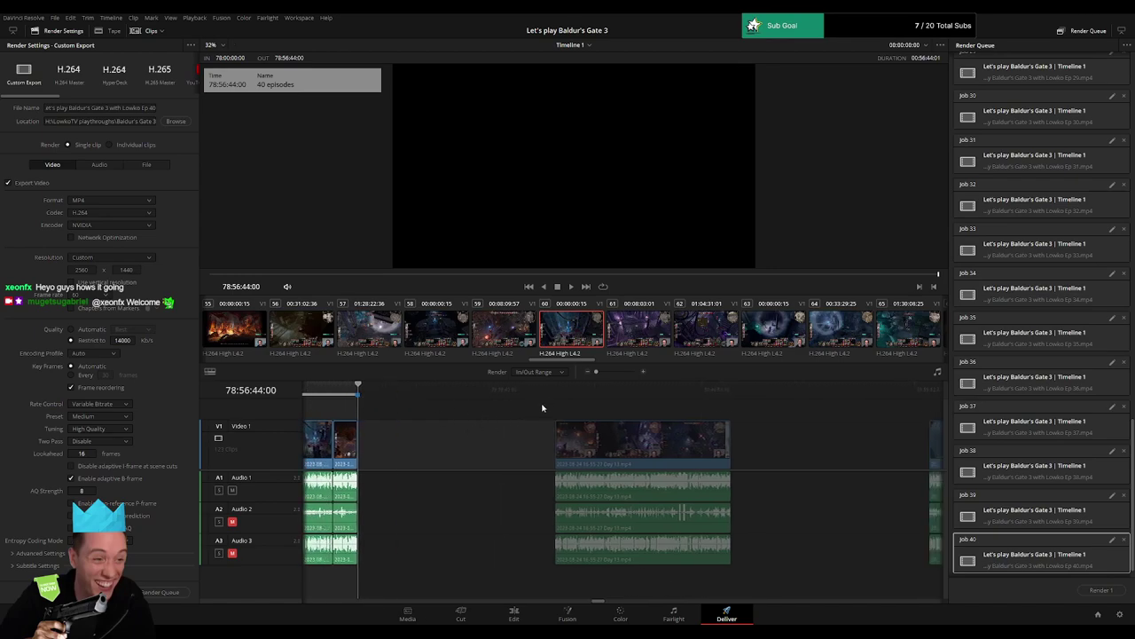
pyautogui.click(556, 401)
pyautogui.press('i')
pyautogui.hscroll(4, 643, 414)
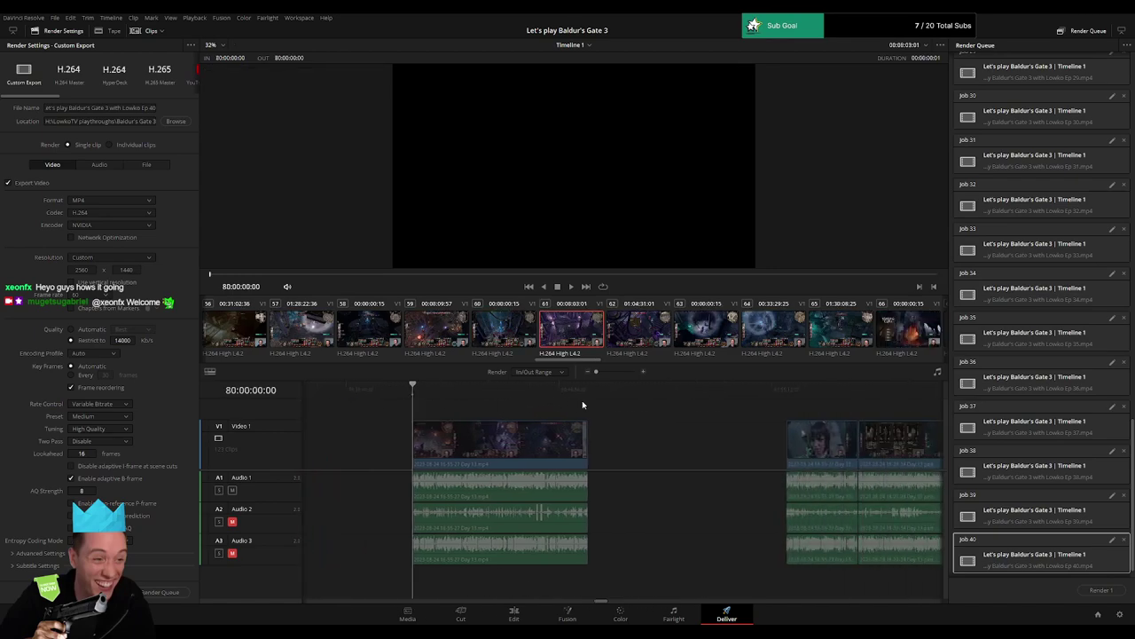
pyautogui.click(589, 396)
pyautogui.press('o')
pyautogui.click(155, 108)
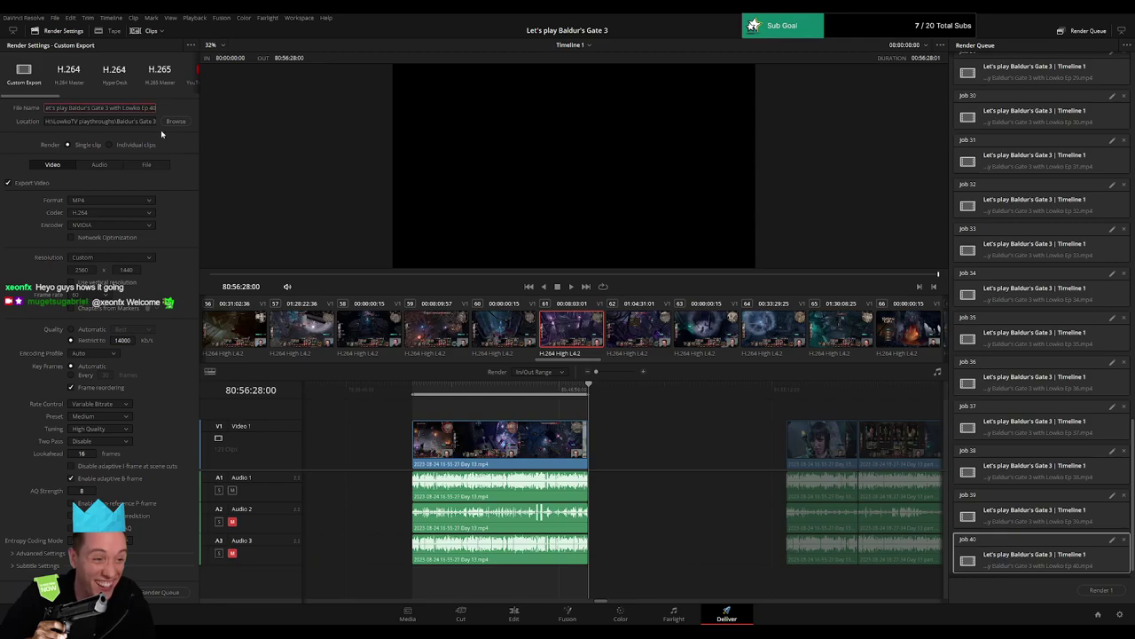
pyautogui.press('BackSpace')
pyautogui.write('1')
pyautogui.click(160, 590)
# Limit the render range to the forty-second episode, from 82:00:00:00 to 82:56:31:00, and queue it as Ep 42.
pyautogui.hscroll(5, 532, 424)
pyautogui.click(515, 396)
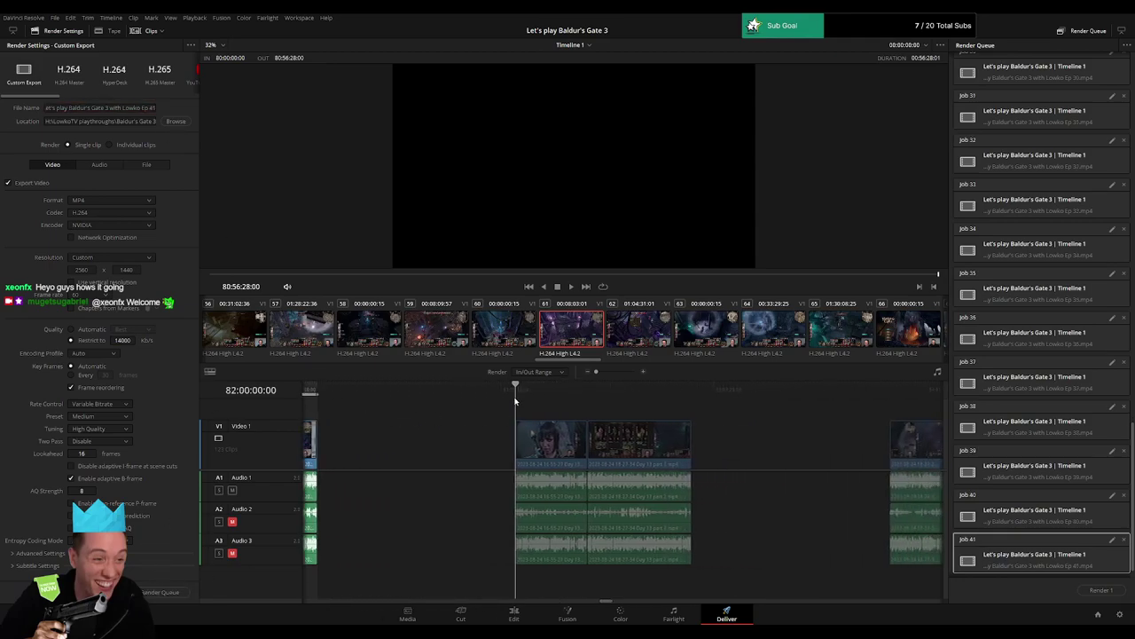
pyautogui.press('i')
pyautogui.hscroll(3, 617, 415)
pyautogui.click(560, 396)
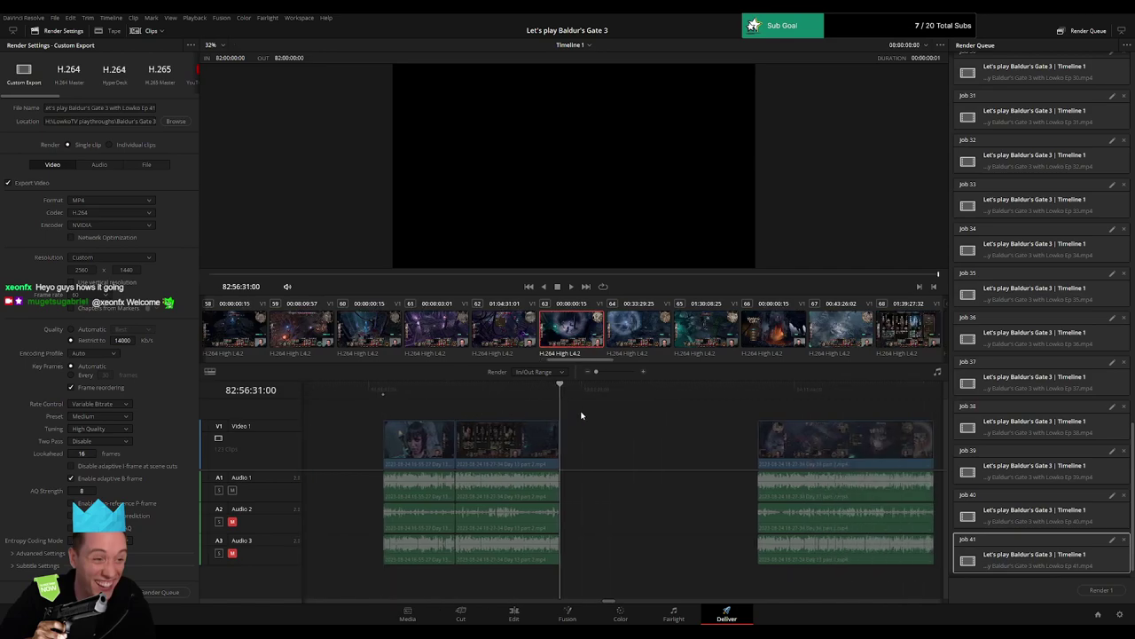
pyautogui.press('o')
pyautogui.click(155, 108)
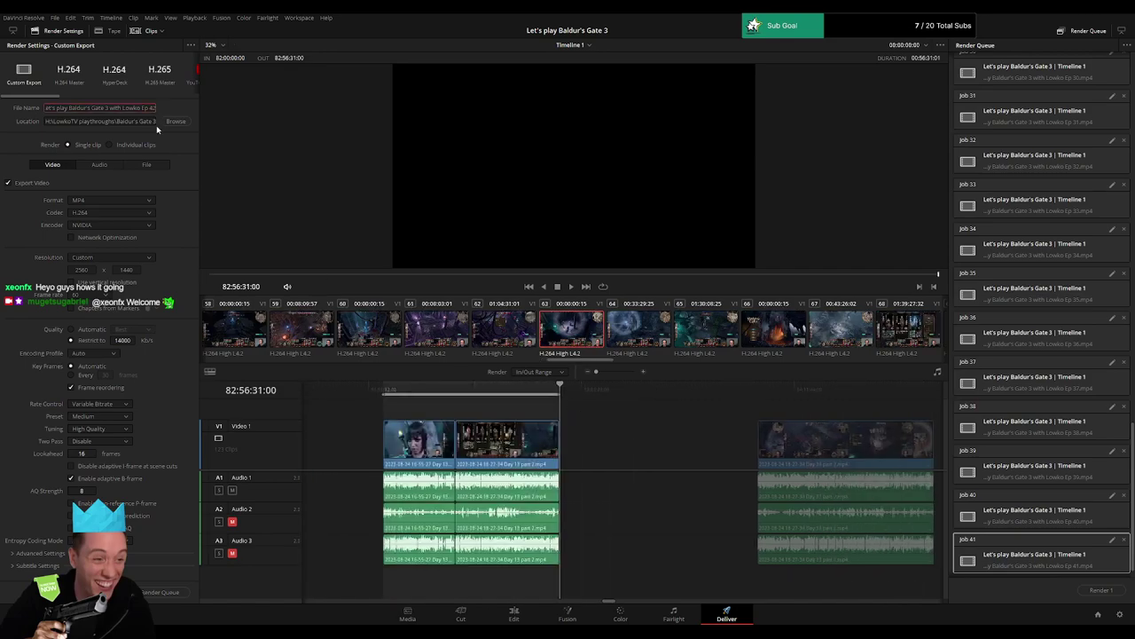
pyautogui.click(160, 591)
# Queue the forty-third episode, from 84:00:00:00 to 84:56:39:00, for rendering with the file name ending in Ep 43.
pyautogui.hscroll(3, 603, 443)
pyautogui.hscroll(3, 464, 429)
pyautogui.click(526, 397)
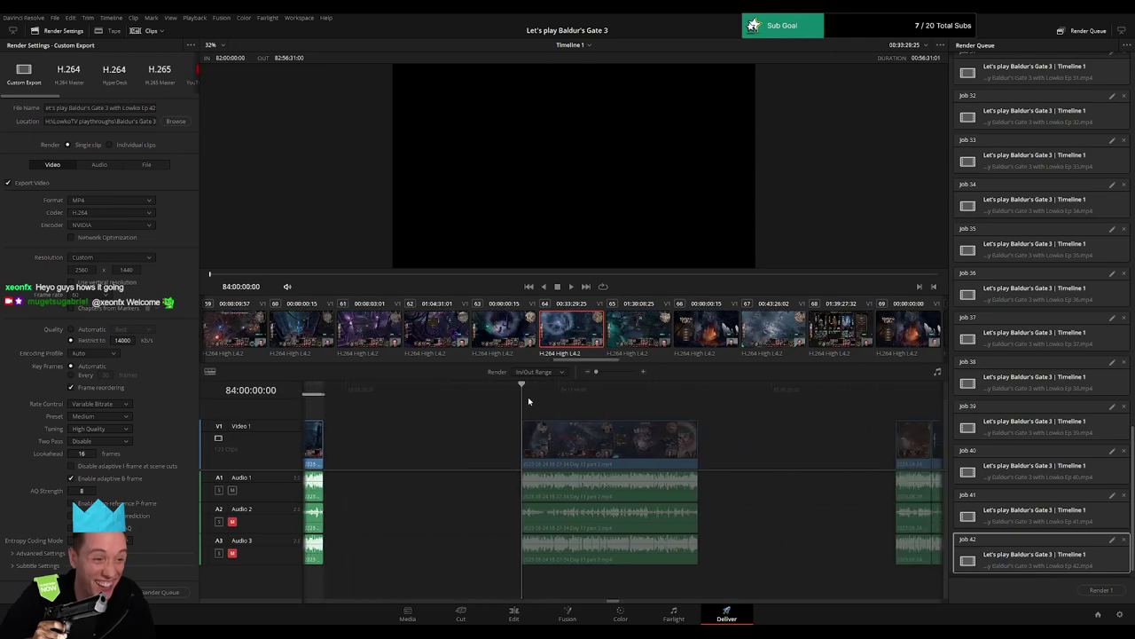
pyautogui.press('i')
pyautogui.click(698, 395)
pyautogui.press('o')
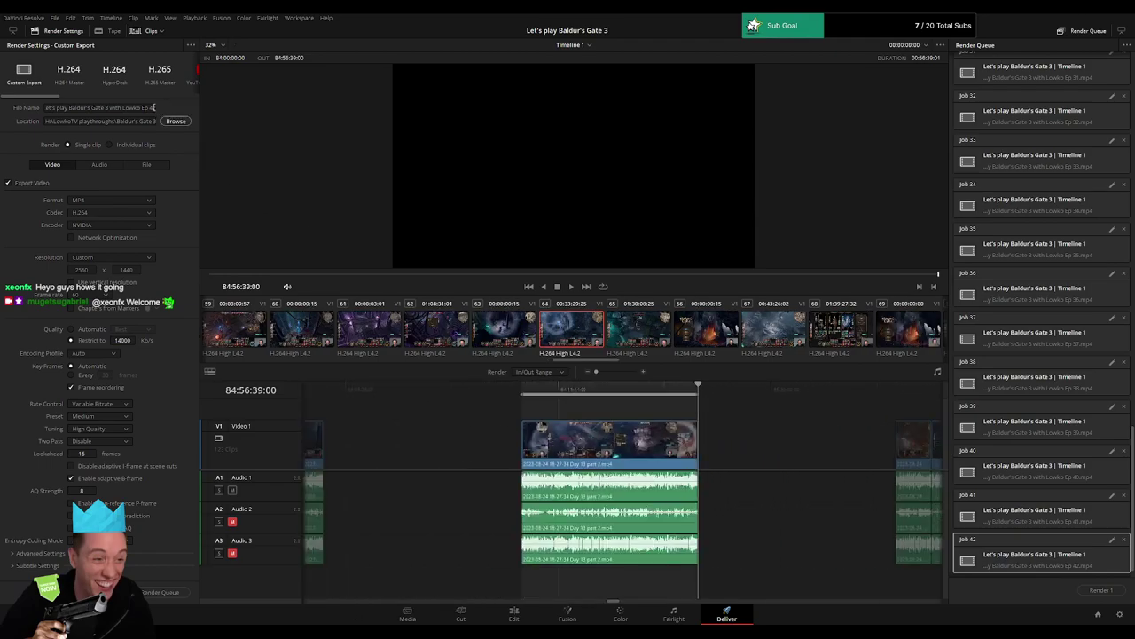
pyautogui.click(155, 108)
pyautogui.click(159, 591)
# Set the render range to the forty-fourth episode, 86:00:00:00 to 86:54:53:00, and add it to the render queue as Ep 44.
pyautogui.hscroll(6, 578, 431)
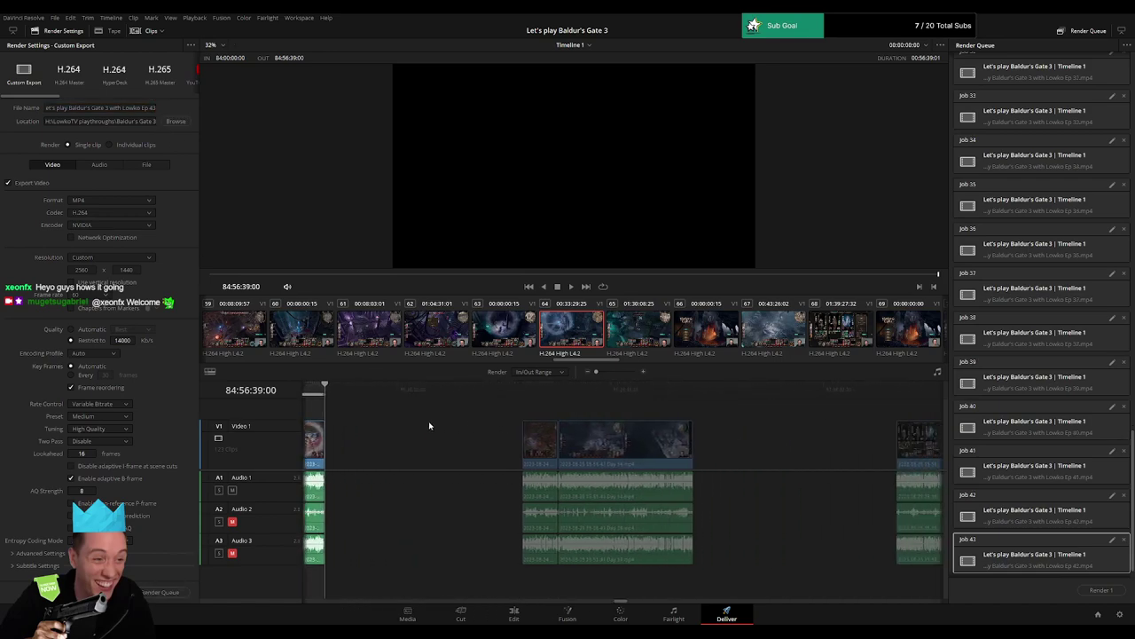
pyautogui.click(516, 398)
pyautogui.press('i')
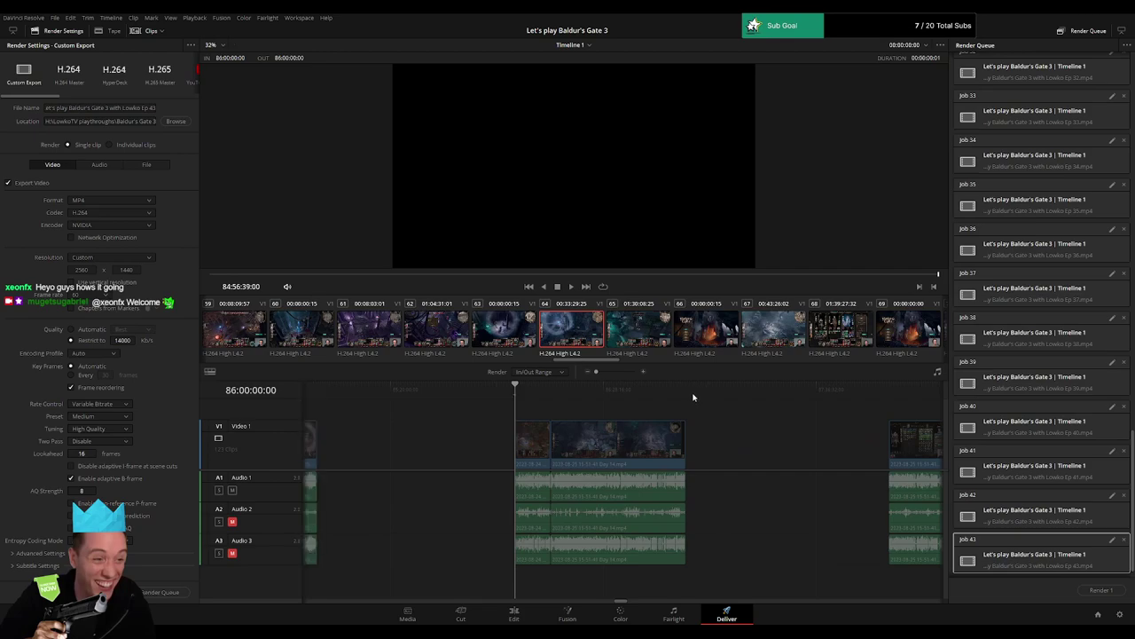
pyautogui.click(693, 397)
pyautogui.press('o')
pyautogui.hscroll(1, 747, 433)
pyautogui.click(155, 107)
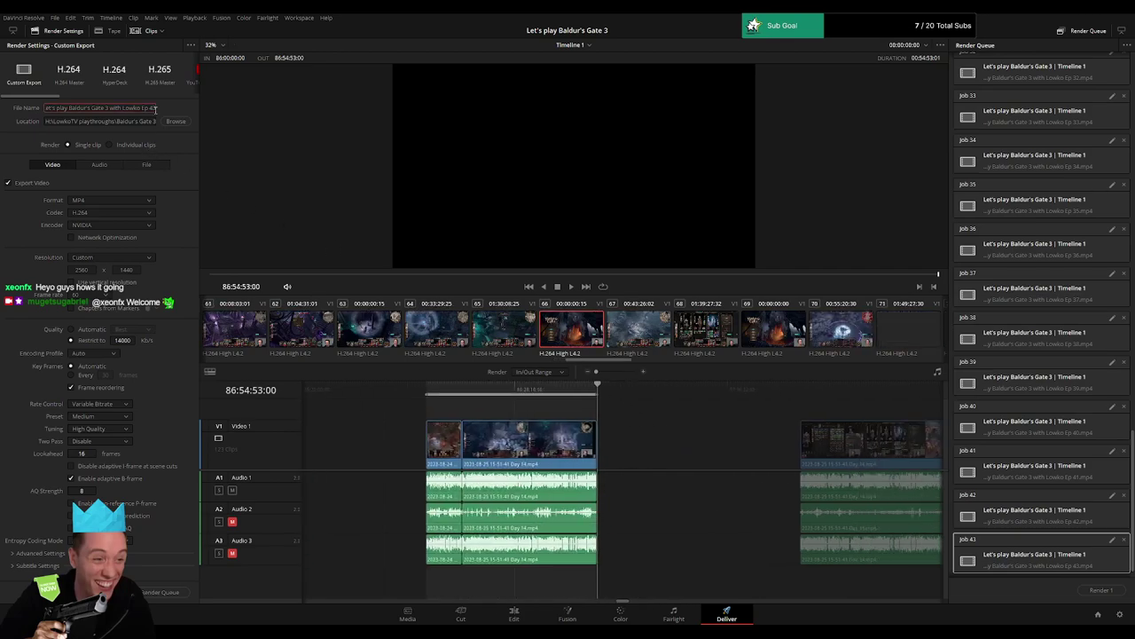
pyautogui.press('BackSpace')
pyautogui.write('4')
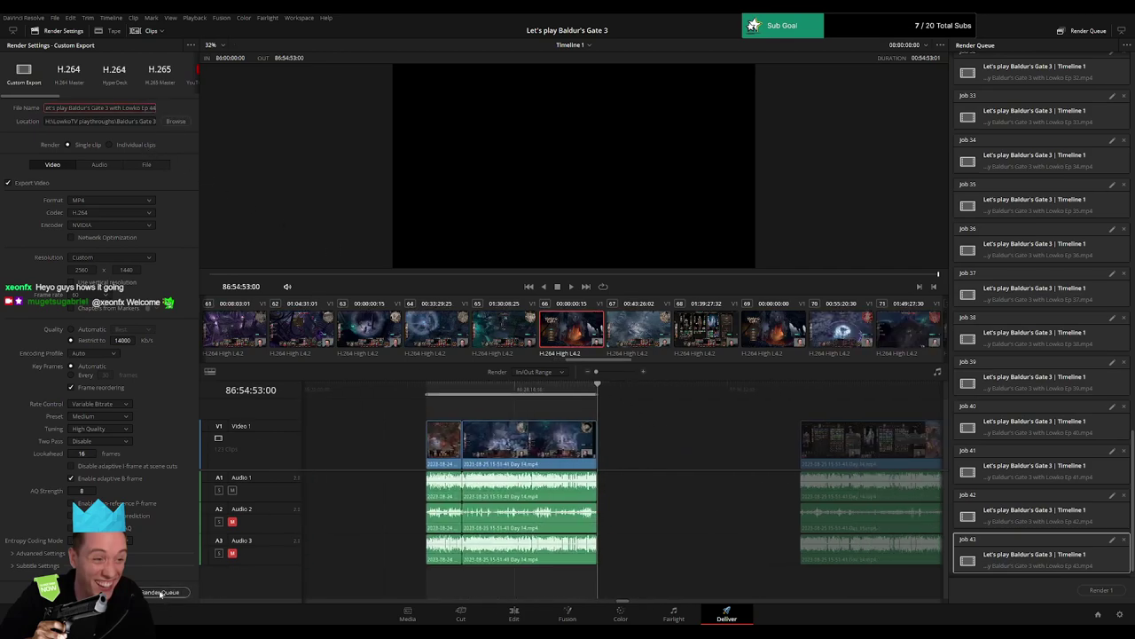
pyautogui.click(159, 592)
# Limit the render range to the forty-fifth episode, from 88:00:00:00 to 88:56:01:30, and queue it as Ep 45.
pyautogui.hscroll(3, 674, 430)
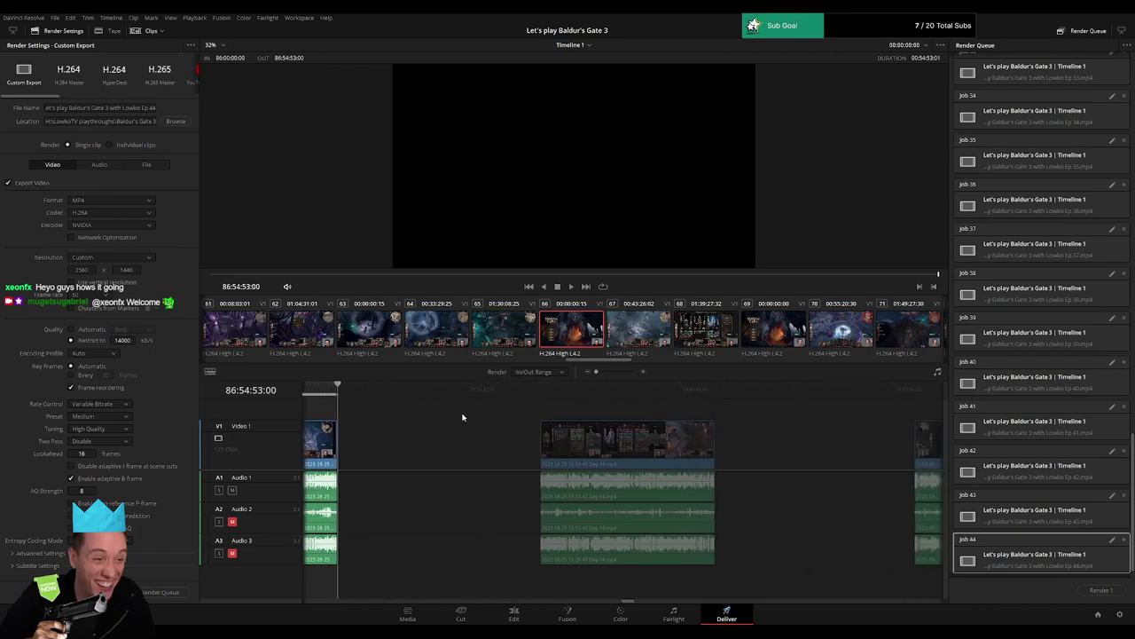
pyautogui.click(519, 389)
pyautogui.click(691, 391)
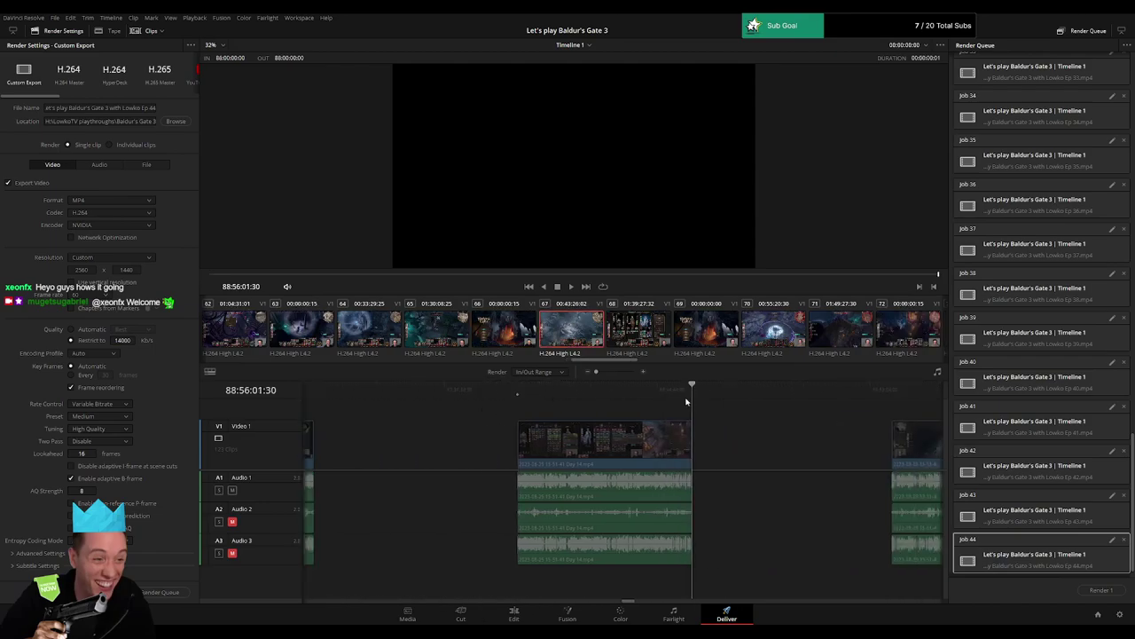
pyautogui.press('o')
pyautogui.click(154, 106)
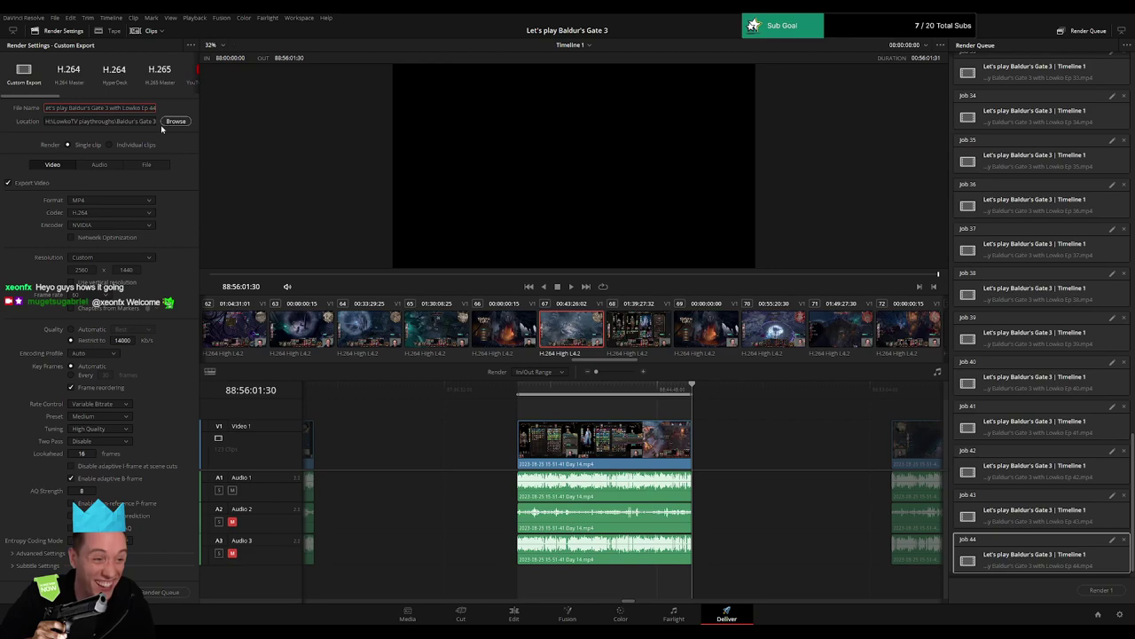
pyautogui.press('BackSpace')
pyautogui.write('5')
pyautogui.click(162, 592)
# Queue the forty-sixth episode, from 90:00:00:00 to 90:56:21:30, for rendering with the file name ending in Ep 46.
pyautogui.click(517, 390)
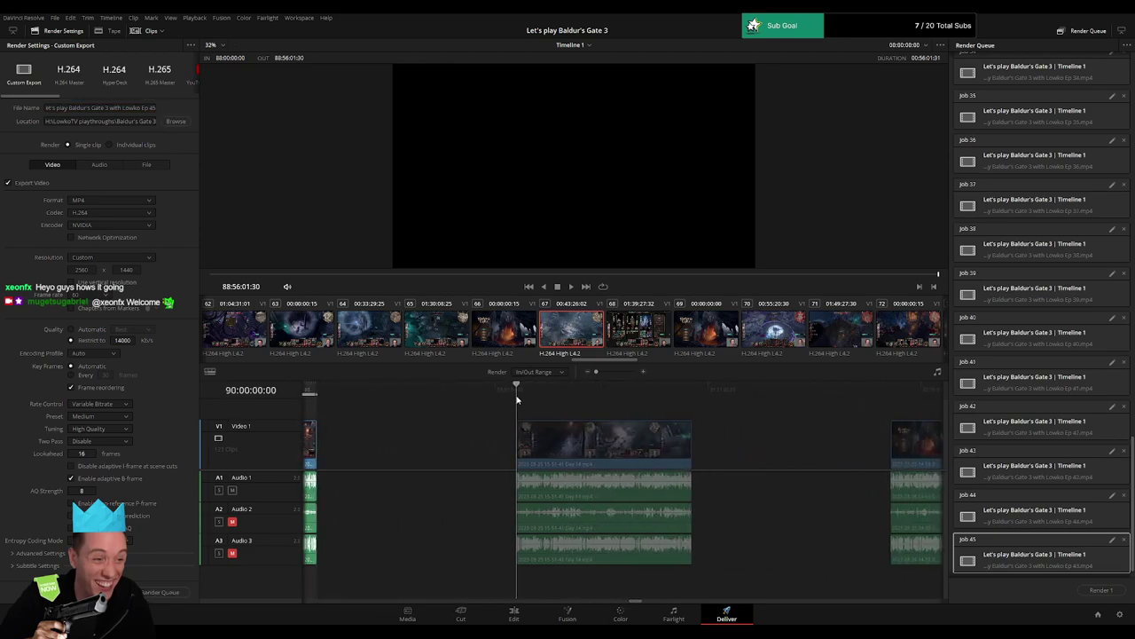
pyautogui.press('i')
pyautogui.click(692, 390)
pyautogui.press('o')
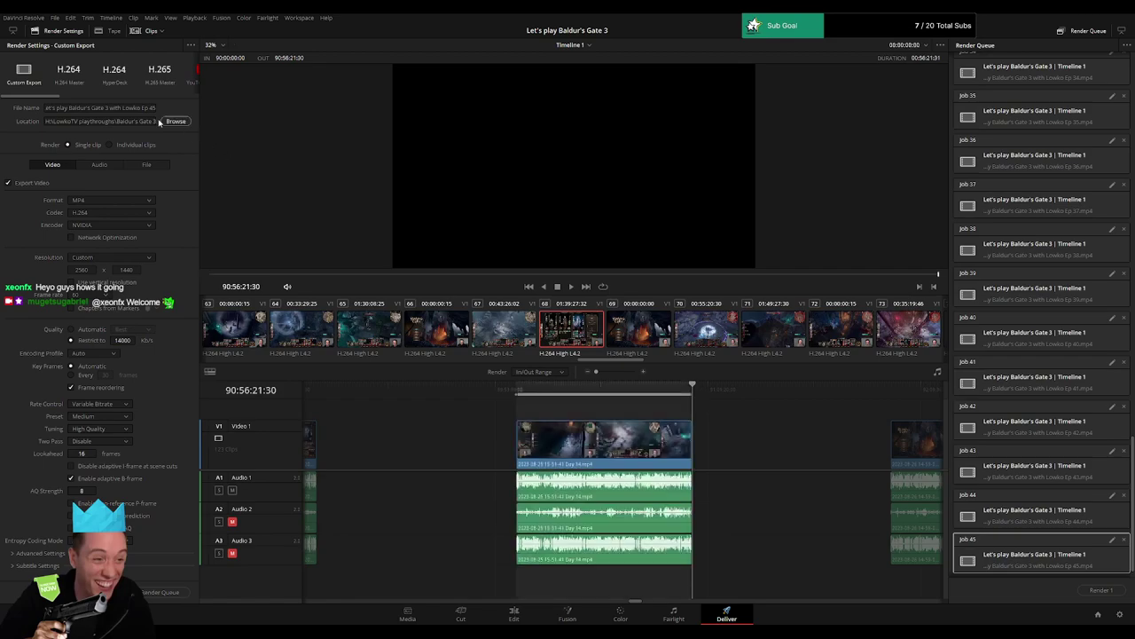
pyautogui.tripleClick(156, 108)
pyautogui.press('BackSpace')
pyautogui.write('6')
pyautogui.click(174, 592)
# Set the render range to the forty-seventh episode, 92:00:00:00 to 92:55:20:30, and add it to the render queue as Ep 47.
pyautogui.moveTo(794, 443); pyautogui.dragTo(412, 422)
pyautogui.click(510, 390)
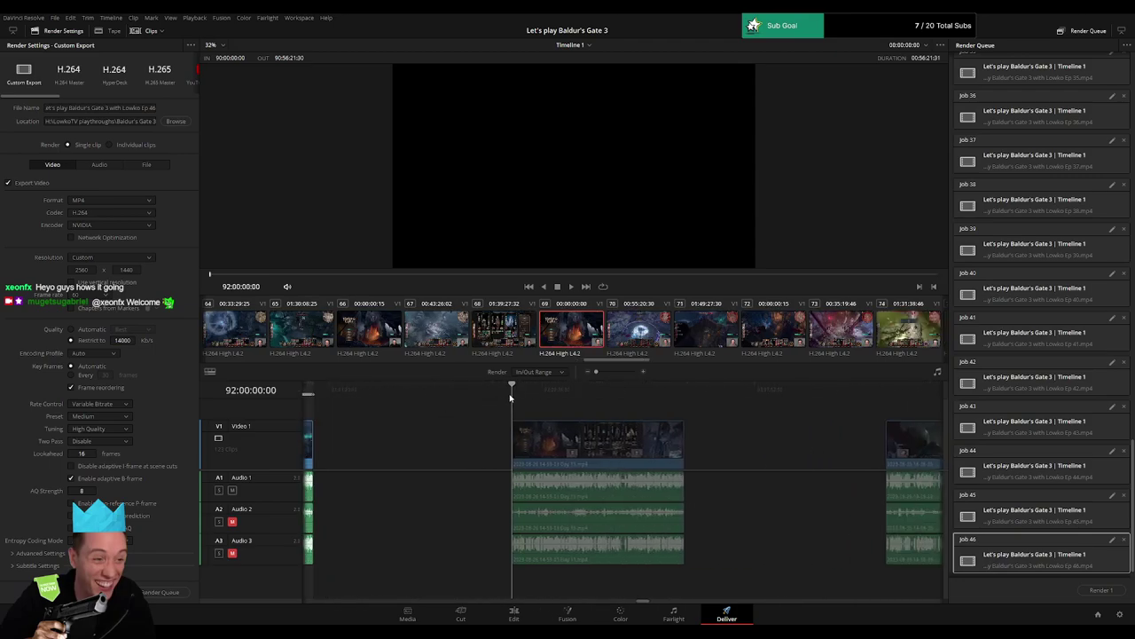
pyautogui.press('Down')
pyautogui.press('o')
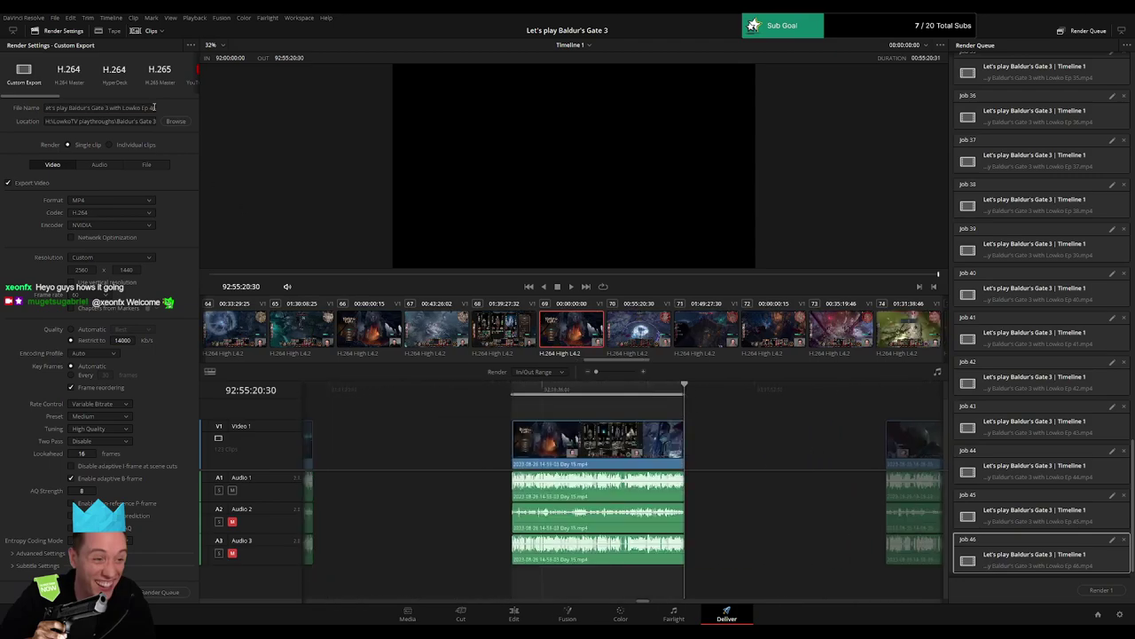
pyautogui.tripleClick(154, 106)
pyautogui.press('BackSpace')
pyautogui.write('7')
pyautogui.click(161, 596)
# Limit the render range to the forty-eighth episode, from 94:00:00:00 to 94:54:07:00, and queue it as Ep 48.
pyautogui.hscroll(3, 403, 430)
pyautogui.hscroll(2, 403, 431)
pyautogui.click(505, 396)
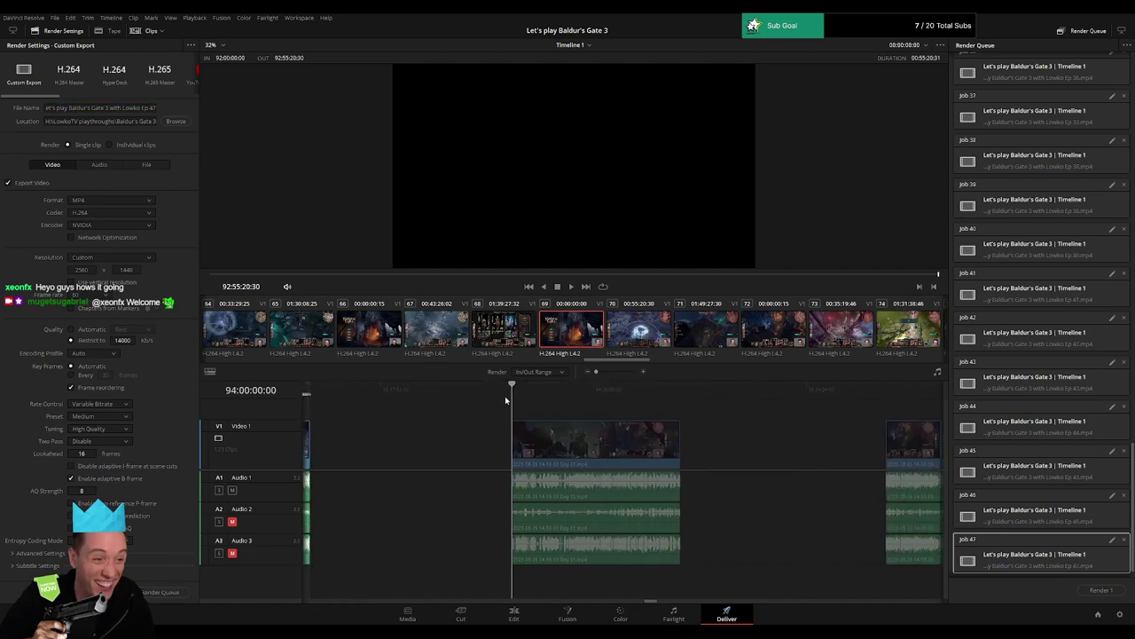
pyautogui.press('i')
pyautogui.click(677, 397)
pyautogui.press('o')
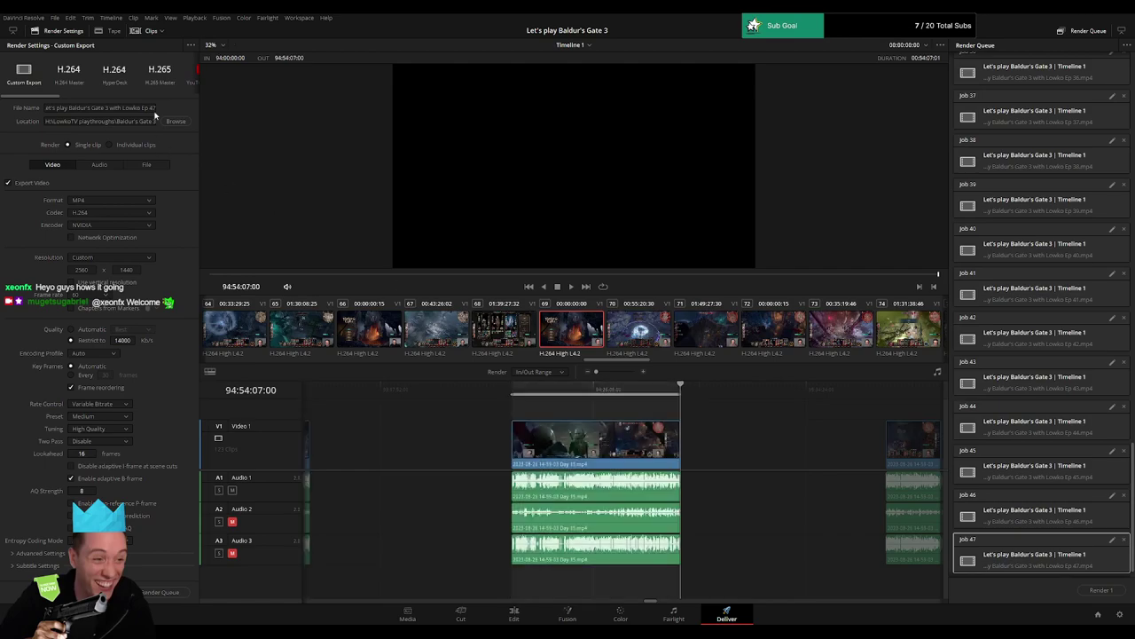
pyautogui.press('BackSpace')
pyautogui.write('8')
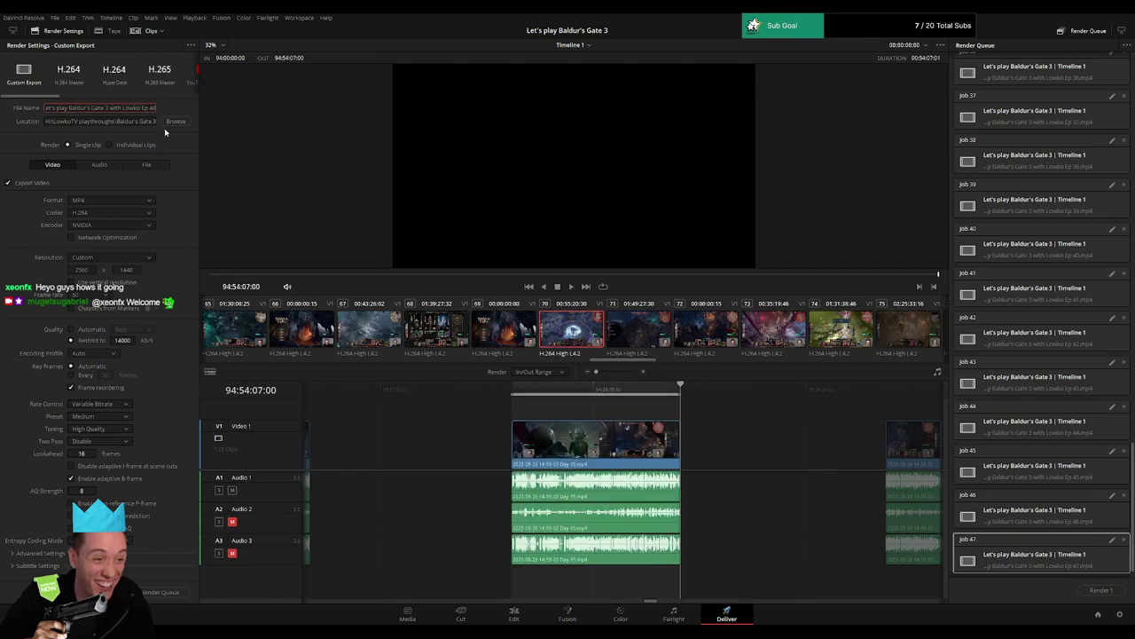
pyautogui.click(158, 591)
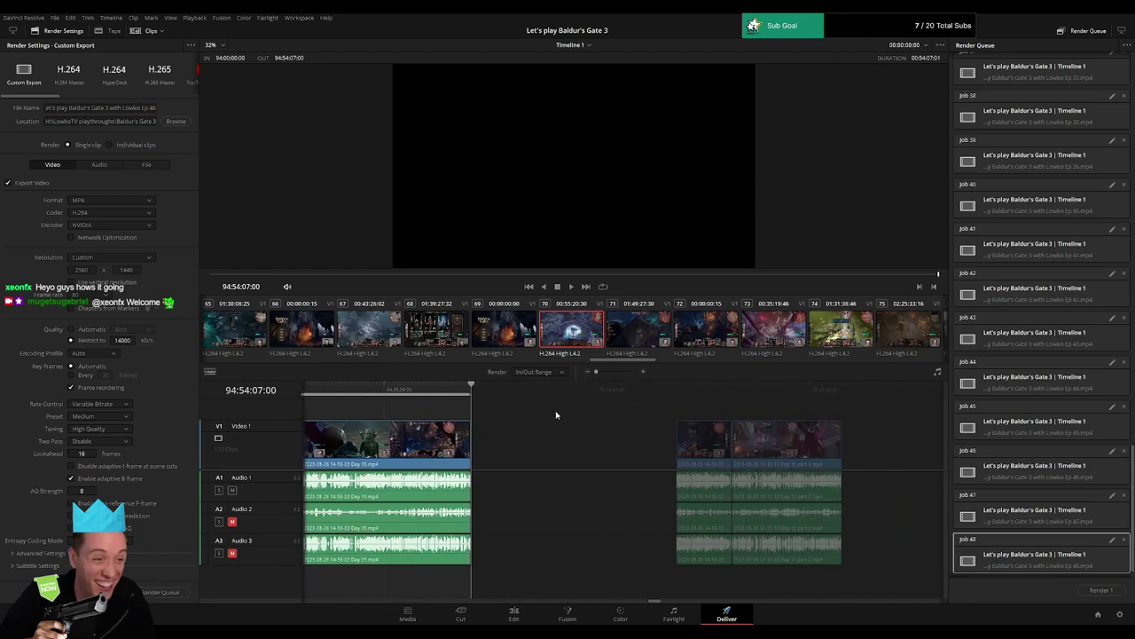
# Queue the forty-ninth episode, from 96:00:00:00 to 96:53:06:00, for rendering with the file name ending in Ep 49.
pyautogui.click(520, 397)
pyautogui.press('i')
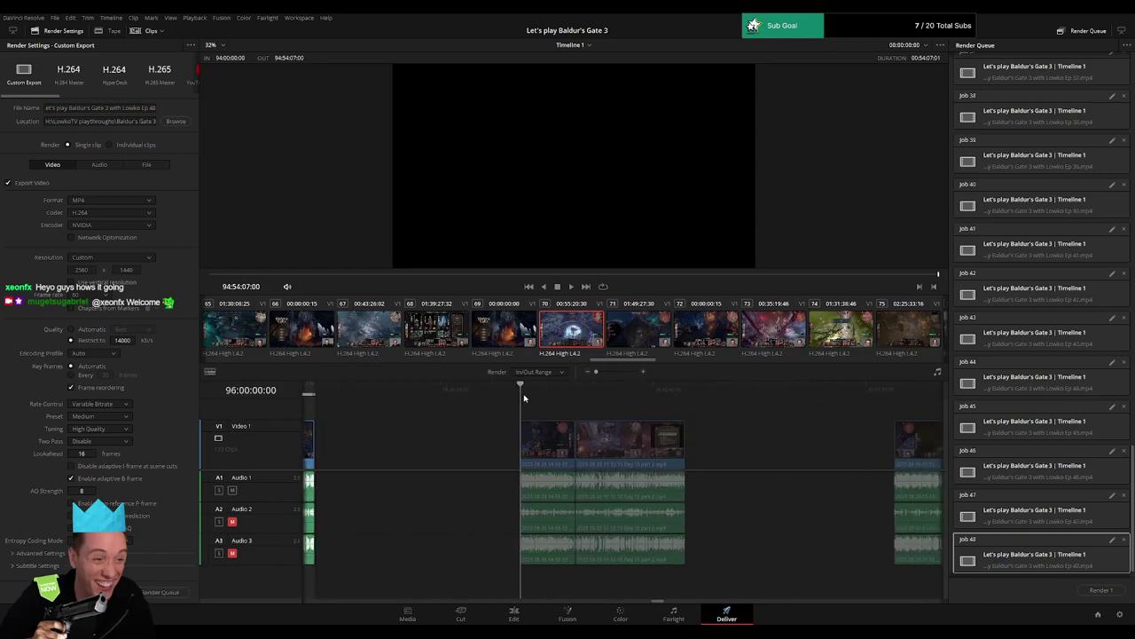
pyautogui.moveTo(635, 412); pyautogui.dragTo(485, 407)
pyautogui.click(535, 394)
pyautogui.press('o')
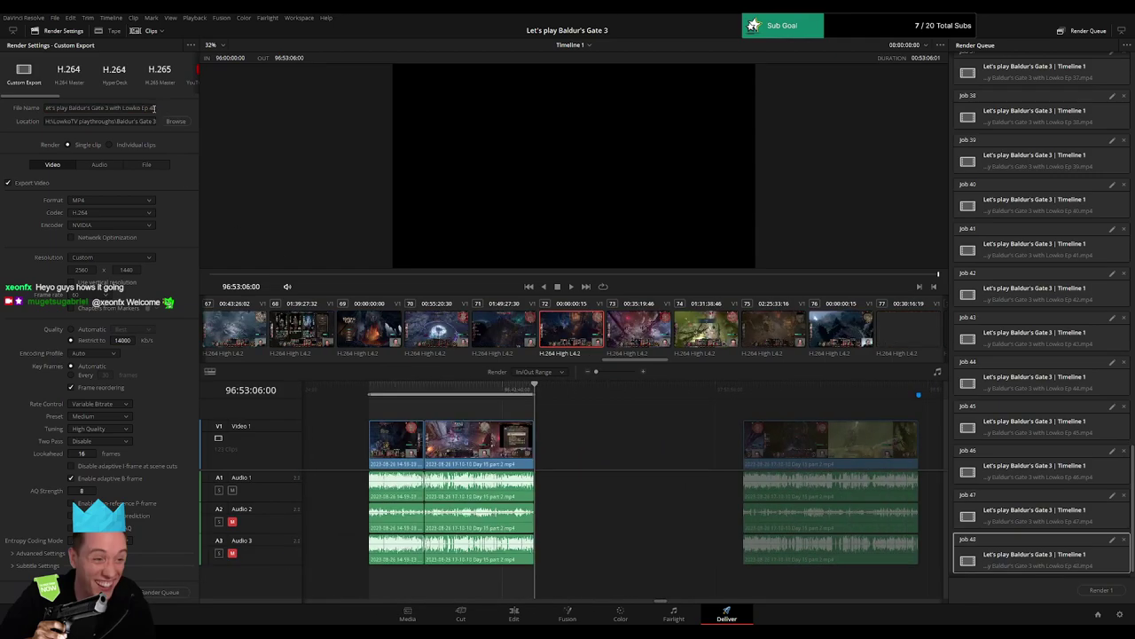
pyautogui.click(153, 107)
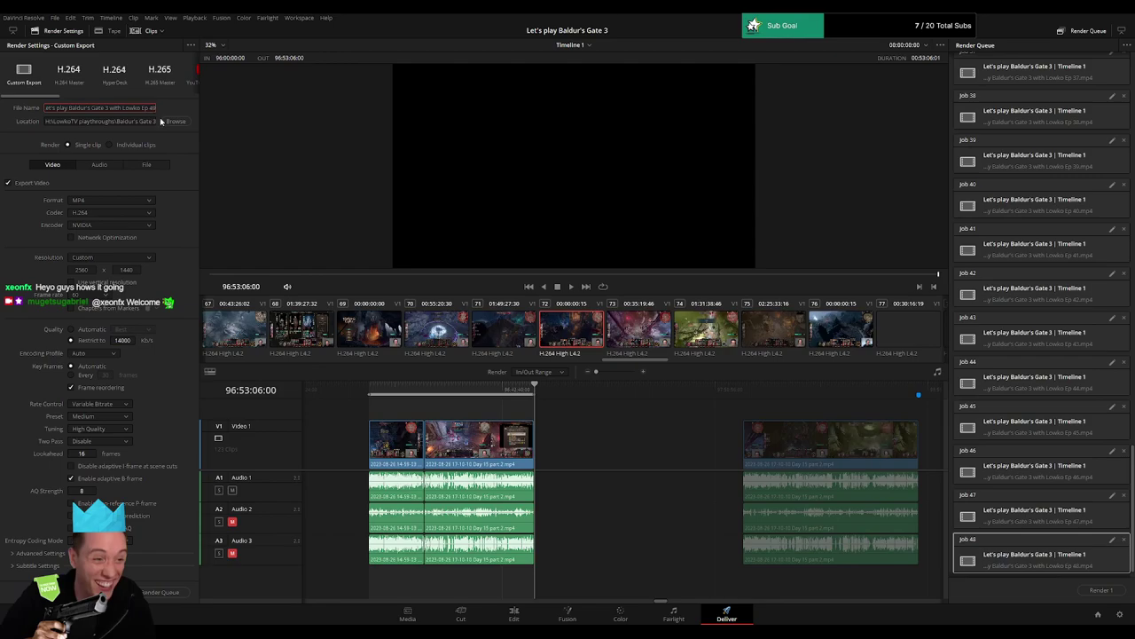
pyautogui.click(165, 592)
# Set the render range to the fiftieth episode, 98:00:00:00 to 98:56:19:00, and add it to the render queue as Ep 50.
pyautogui.moveTo(692, 458); pyautogui.dragTo(484, 440)
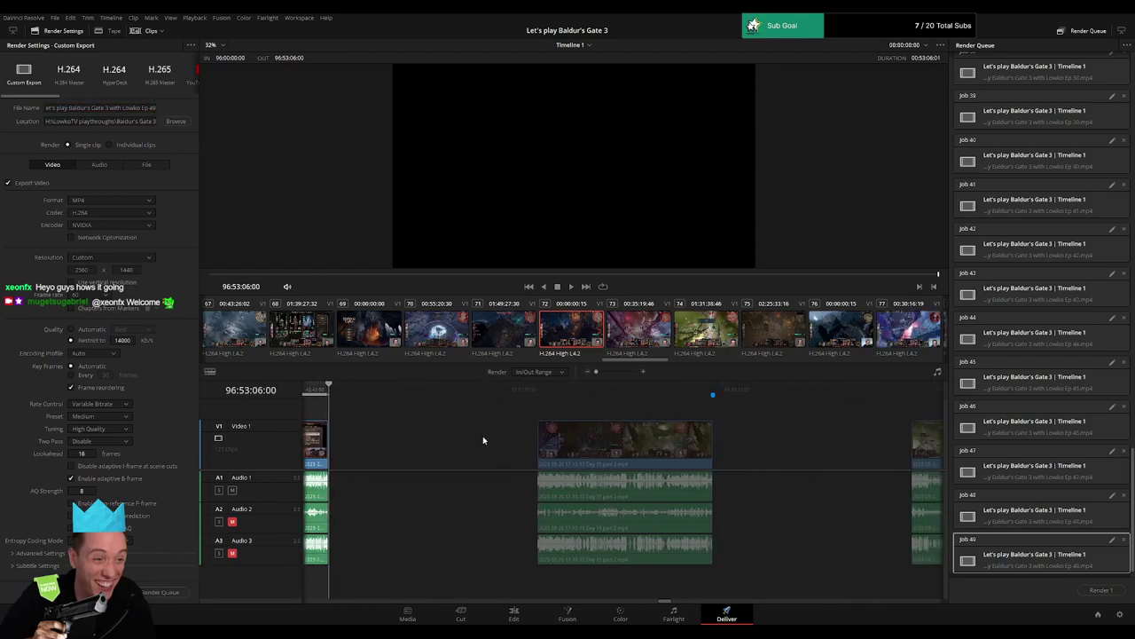
pyautogui.click(536, 400)
pyautogui.press('i')
pyautogui.moveTo(742, 410); pyautogui.dragTo(598, 410)
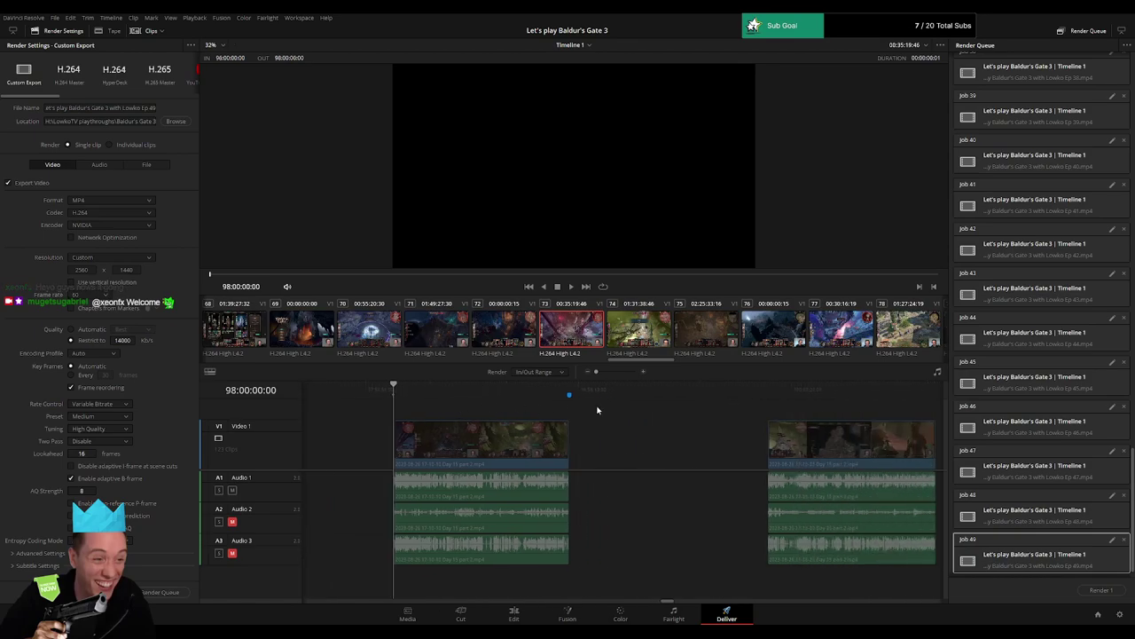
pyautogui.click(569, 394)
pyautogui.press('o')
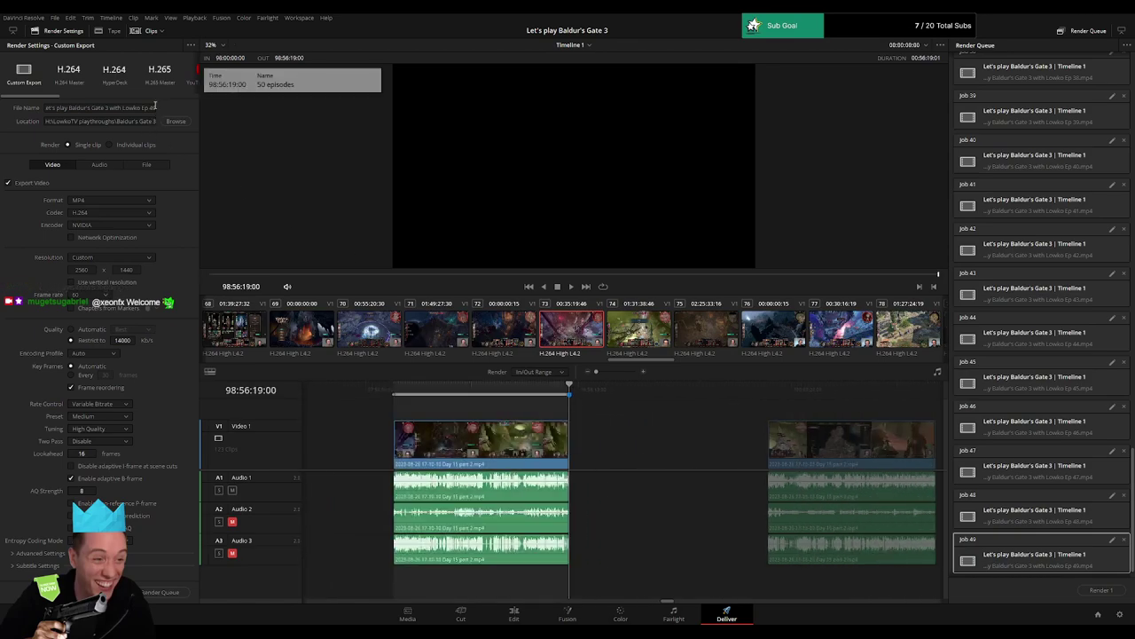
pyautogui.click(156, 106)
pyautogui.press('BackSpace')
pyautogui.press('BackSpace')
pyautogui.write('50')
pyautogui.click(151, 591)
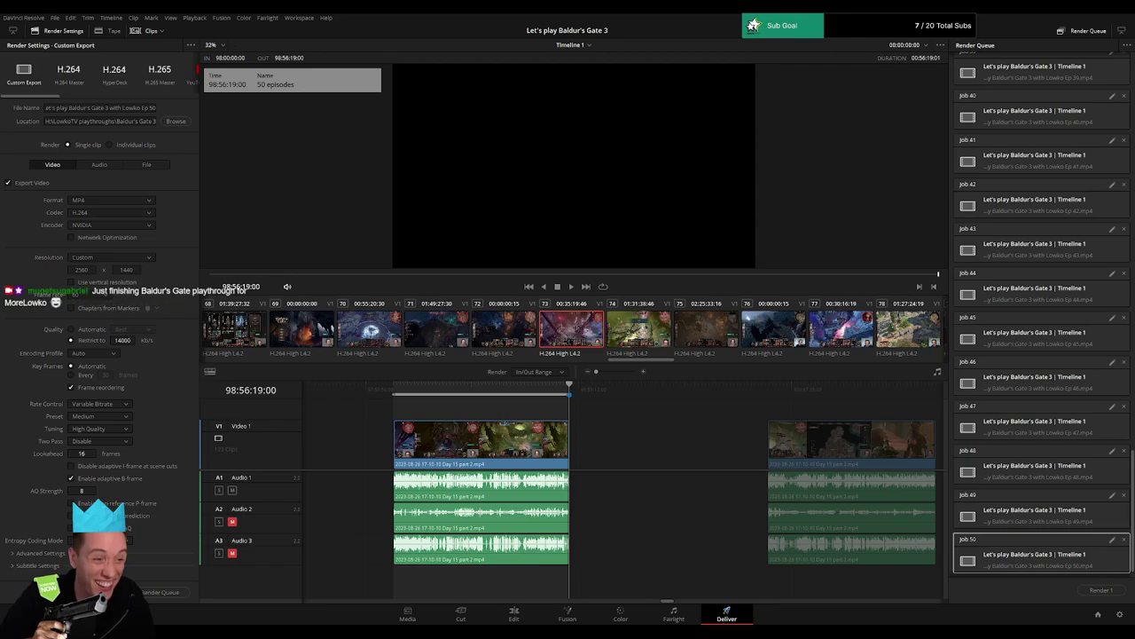
# Limit the render range to the fifty-first episode, from 100:00:00:00 to 100:53:54:30, and queue it as Ep 51.
pyautogui.moveTo(634, 438); pyautogui.dragTo(434, 432)
pyautogui.hscroll(1, 435, 435)
pyautogui.click(507, 397)
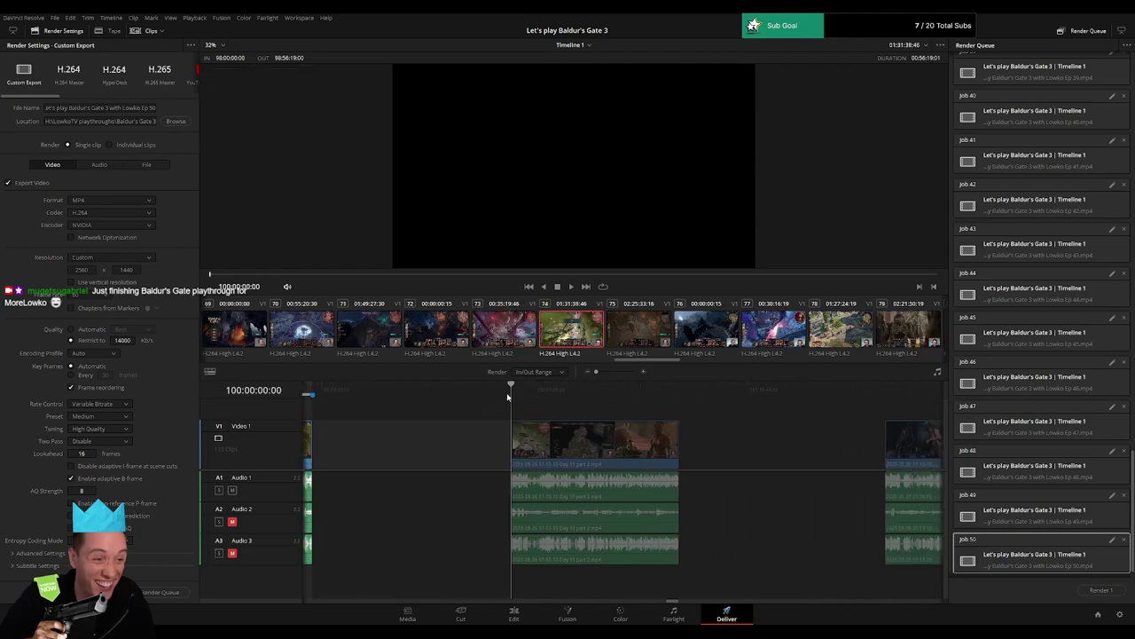
pyautogui.press('i')
pyautogui.click(679, 393)
pyautogui.press('o')
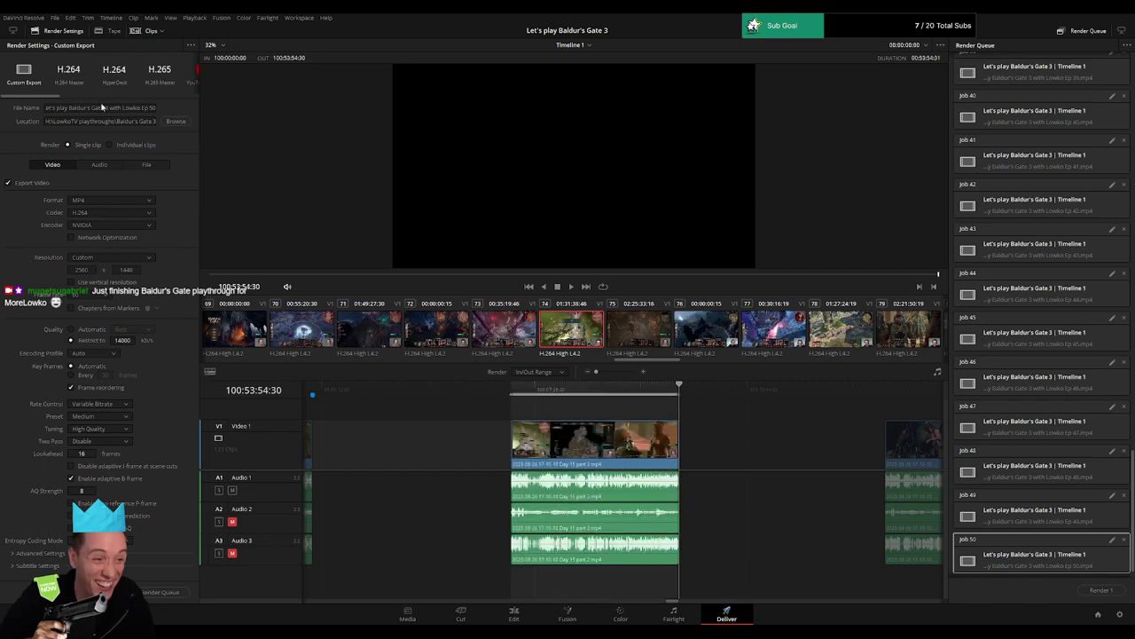
pyautogui.tripleClick(156, 108)
pyautogui.press('End')
pyautogui.press('BackSpace')
pyautogui.write('1')
pyautogui.click(163, 592)
# Limit the render range to the fifty-second episode, from 102:00:00:00 to 102:53:04:00, and queue it as Ep 52.
pyautogui.moveTo(754, 451); pyautogui.dragTo(432, 439)
pyautogui.scroll(-2, 476, 419)
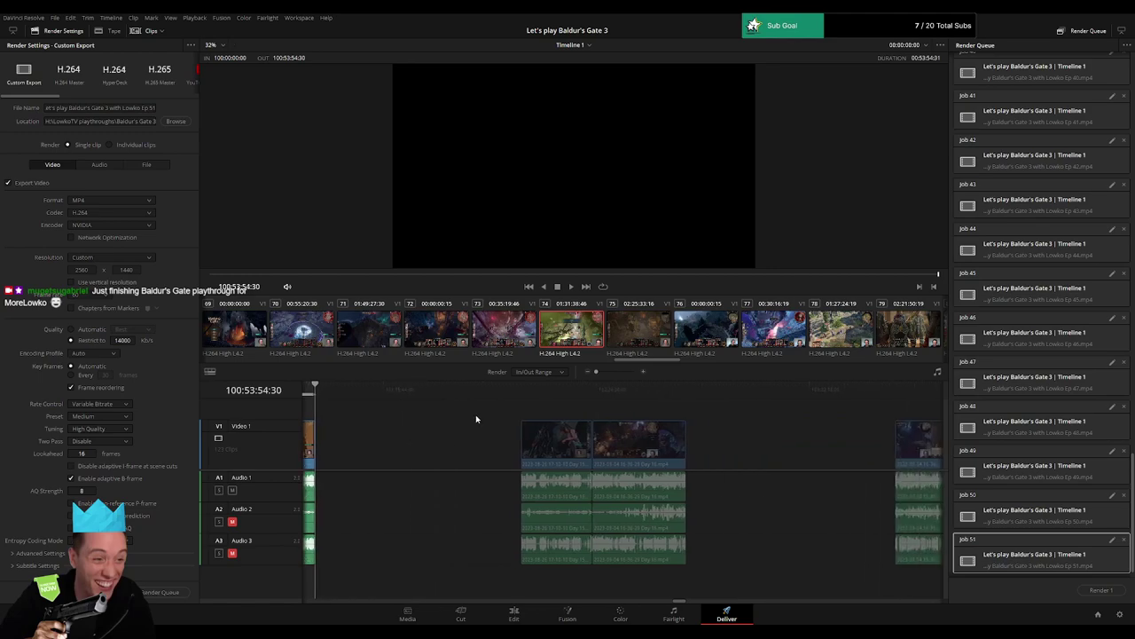
pyautogui.click(519, 392)
pyautogui.press('i')
pyautogui.click(686, 392)
pyautogui.press('o')
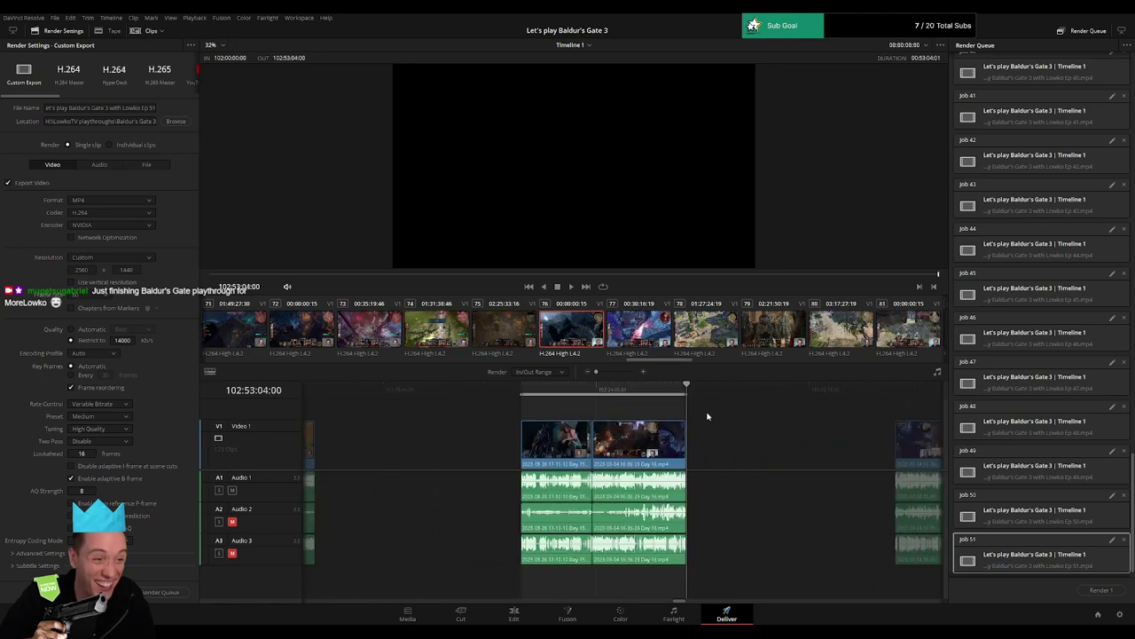
pyautogui.click(156, 110)
pyautogui.doubleClick(153, 108)
pyautogui.tripleClick(155, 106)
pyautogui.click(157, 111)
pyautogui.press('BackSpace')
pyautogui.write('2')
pyautogui.click(161, 592)
# Set the render range to the fifty-third episode, 104:00:00:00 to 104:57:08:00, and add it to the render queue as Ep 53.
pyautogui.click(515, 390)
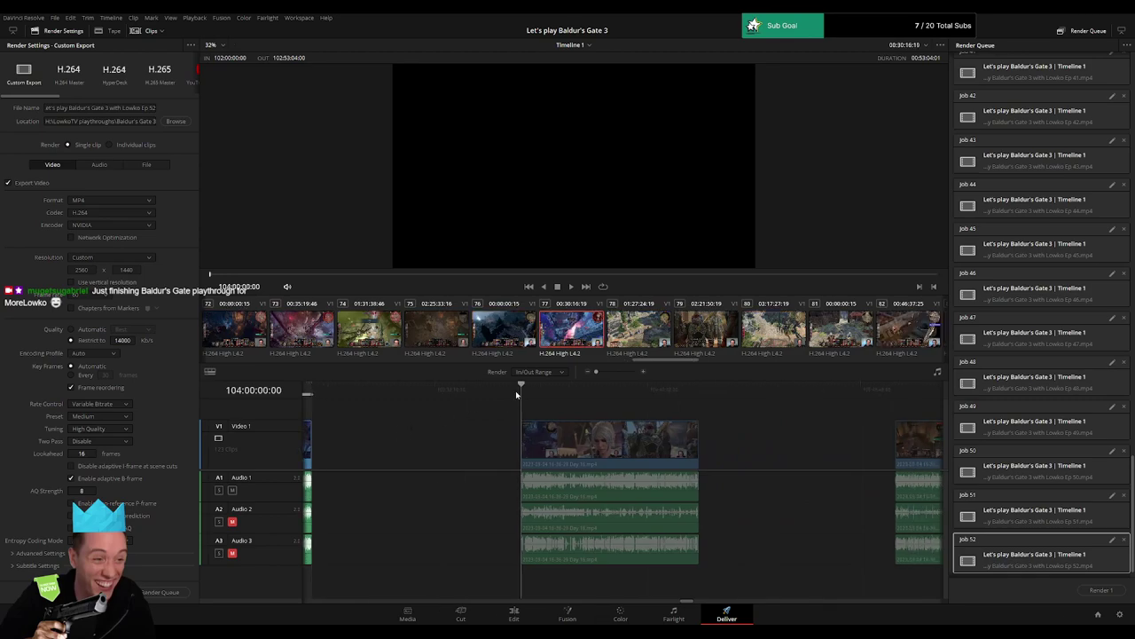
pyautogui.click(697, 396)
pyautogui.press('o')
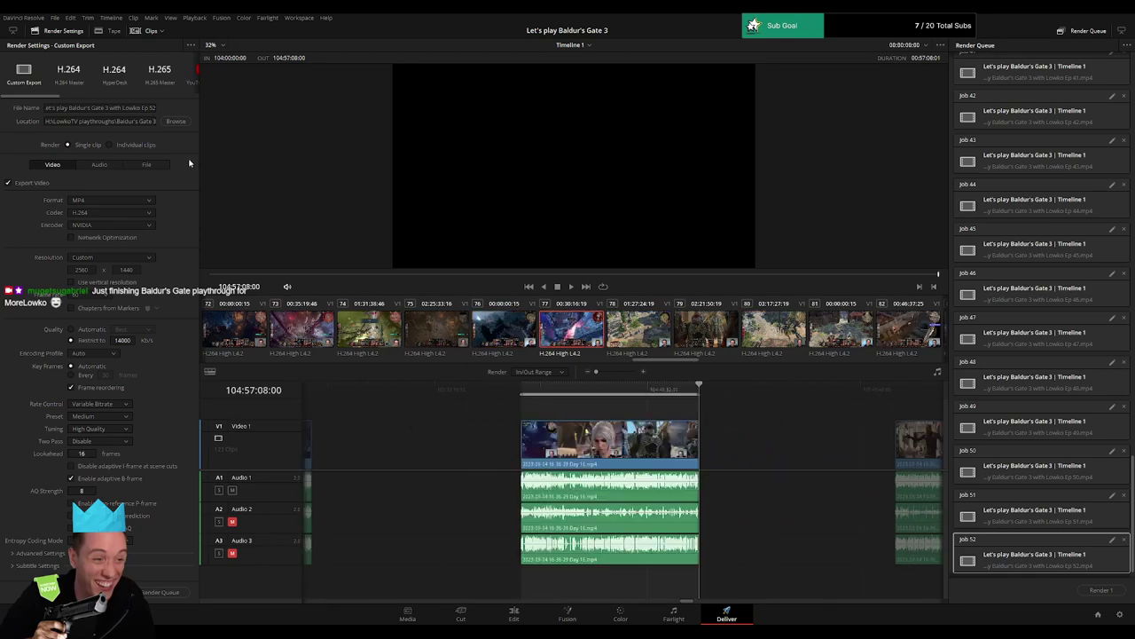
pyautogui.click(157, 112)
pyautogui.click(162, 592)
# Limit the render range to the fifty-fourth episode, from 106:00:00:00 to 106:54:26:00, and queue it as Ep 54.
pyautogui.click(507, 395)
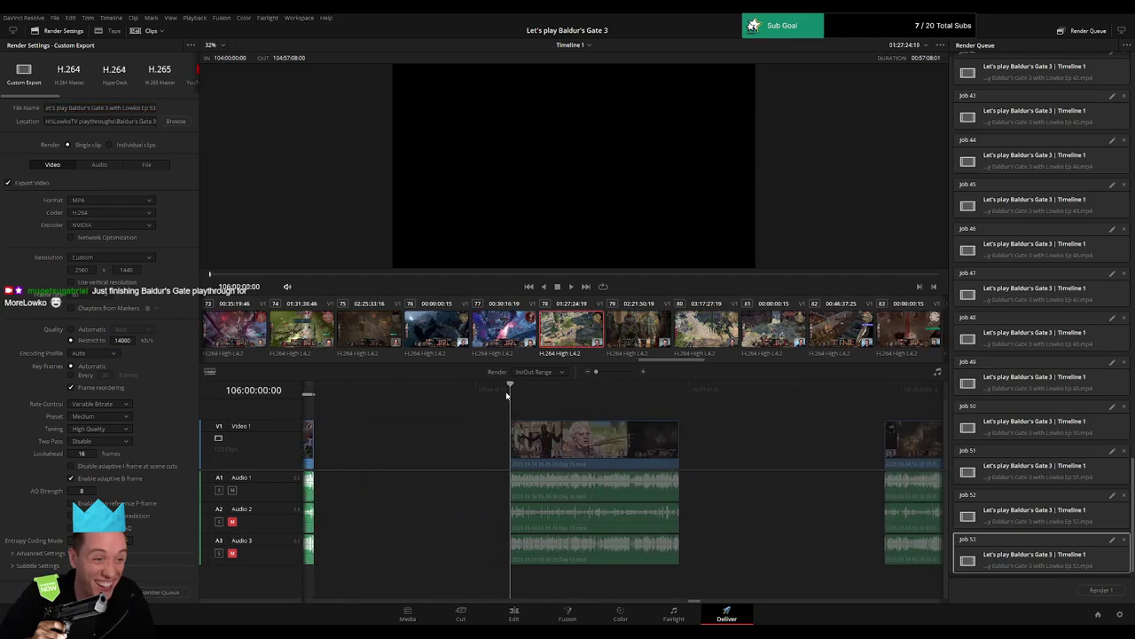
pyautogui.press('i')
pyautogui.click(679, 397)
pyautogui.press('o')
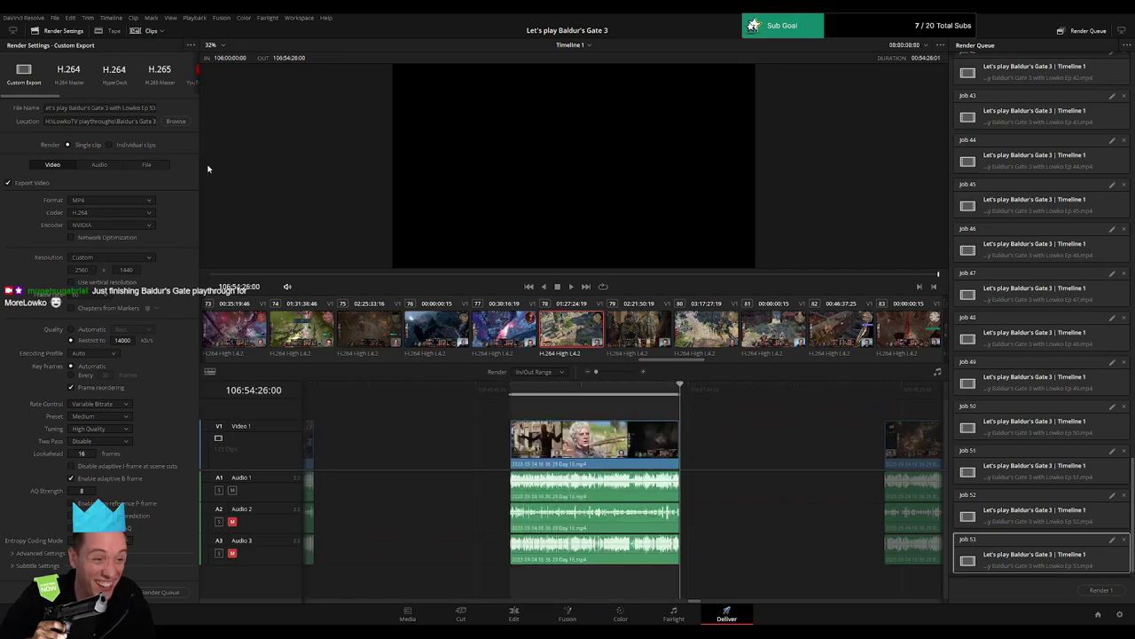
pyautogui.click(154, 109)
pyautogui.press('BackSpace')
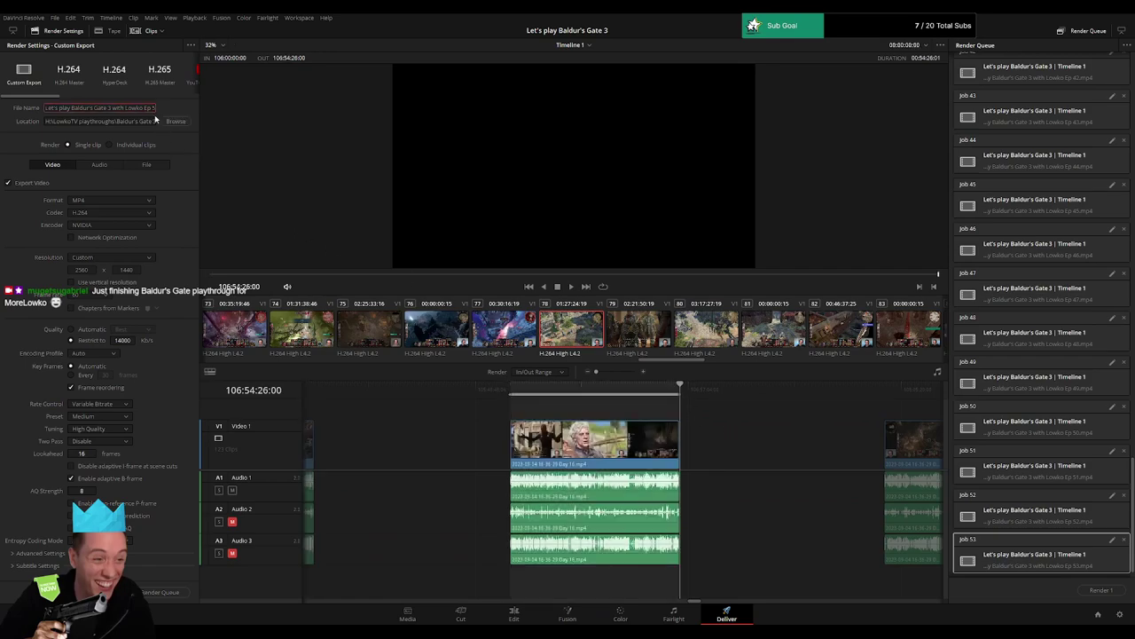
pyautogui.write('4')
pyautogui.click(161, 592)
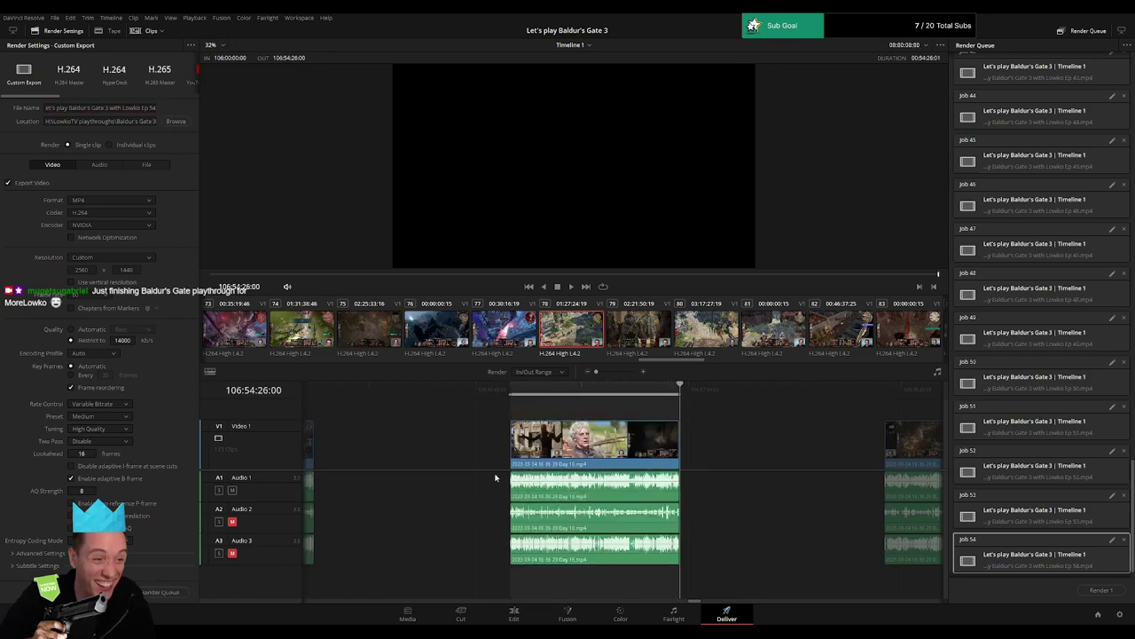
# Queue the fifty-fifth episode, from 108:00:00:00 to 108:55:37:00, for rendering with the file name ending in Ep 55.
pyautogui.hscroll(10, 533, 435)
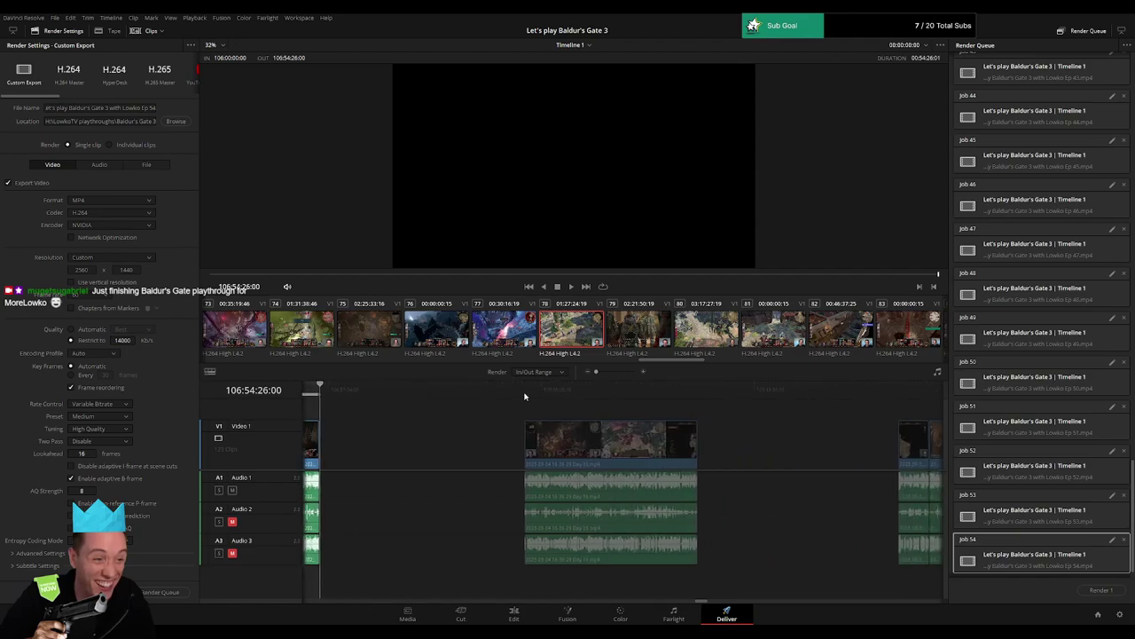
pyautogui.click(524, 395)
pyautogui.press('i')
pyautogui.press('Down')
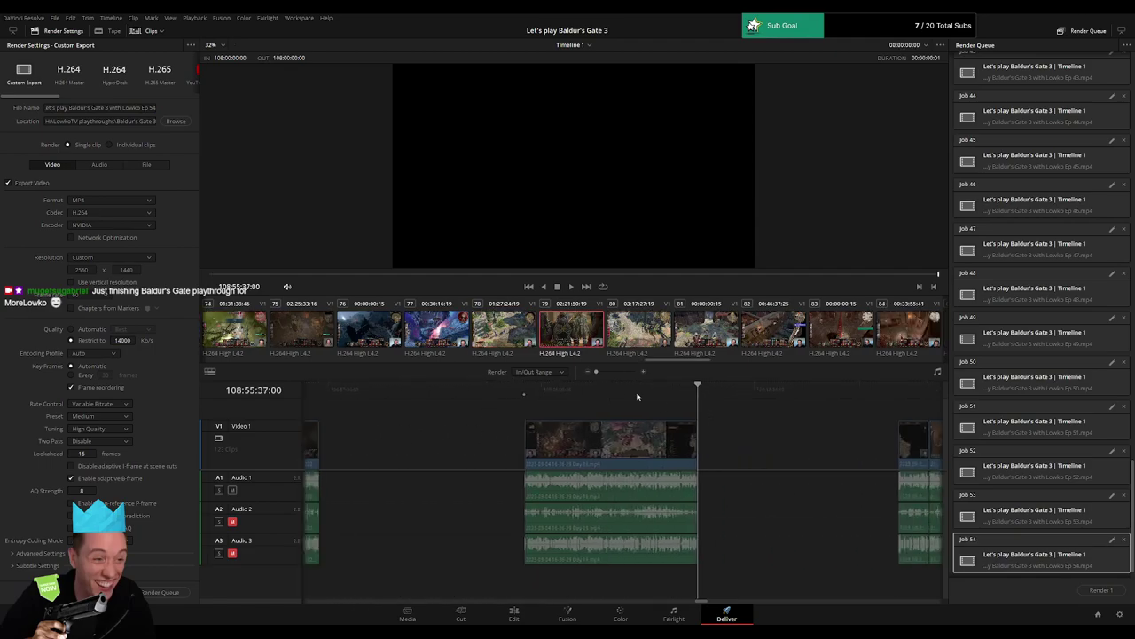
pyautogui.press('o')
pyautogui.click(155, 107)
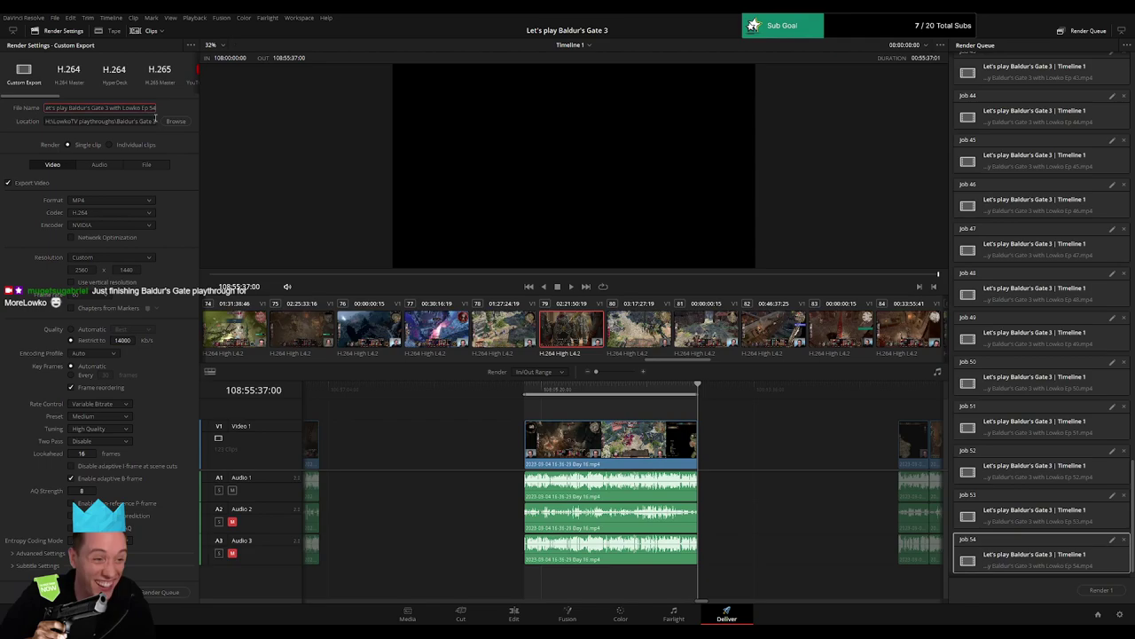
pyautogui.press('End')
pyautogui.press('BackSpace')
pyautogui.write('5')
pyautogui.click(173, 592)
# Set the render range to the fifty-sixth episode, 110:00:00:00 to 110:56:35:00, and add it to the render queue as Ep 56.
pyautogui.press('Down')
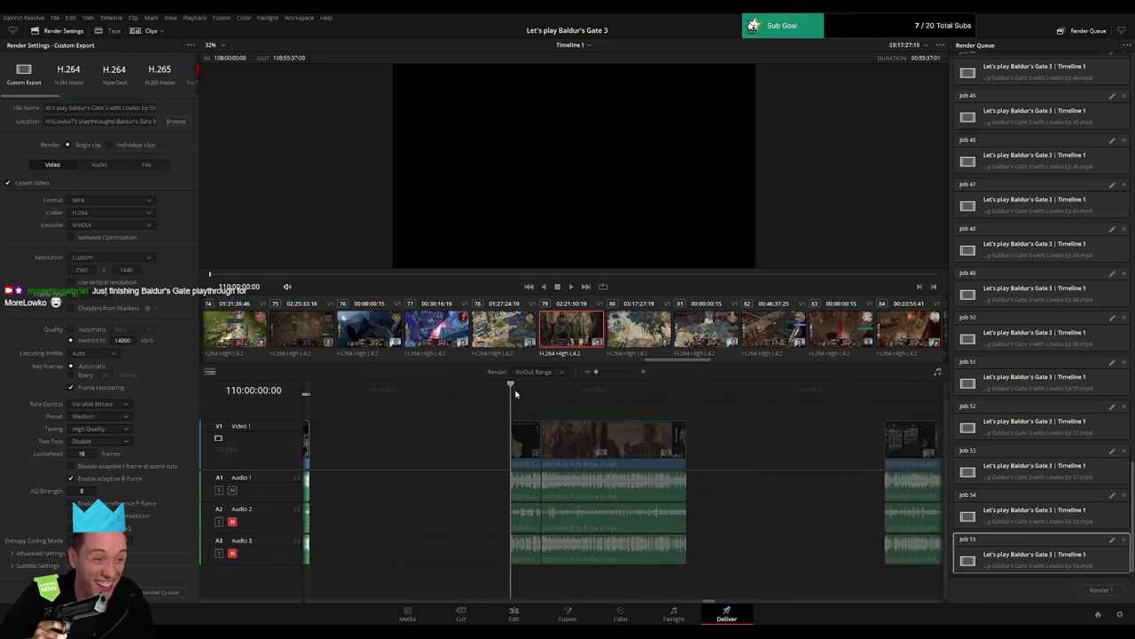
pyautogui.press('i')
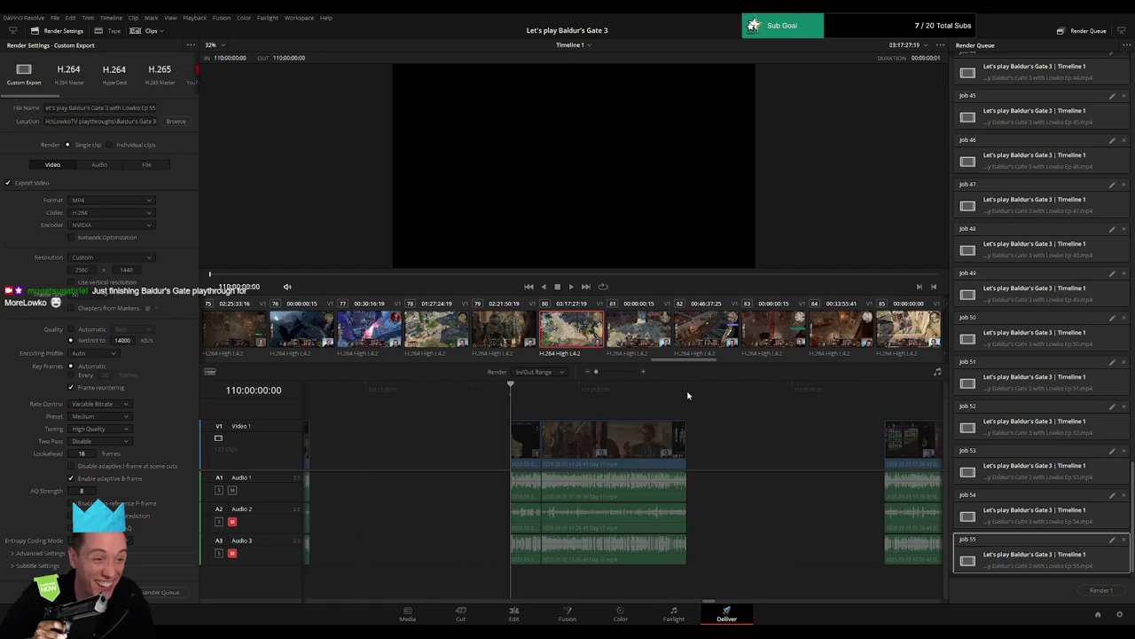
pyautogui.click(686, 392)
pyautogui.press('o')
pyautogui.click(155, 108)
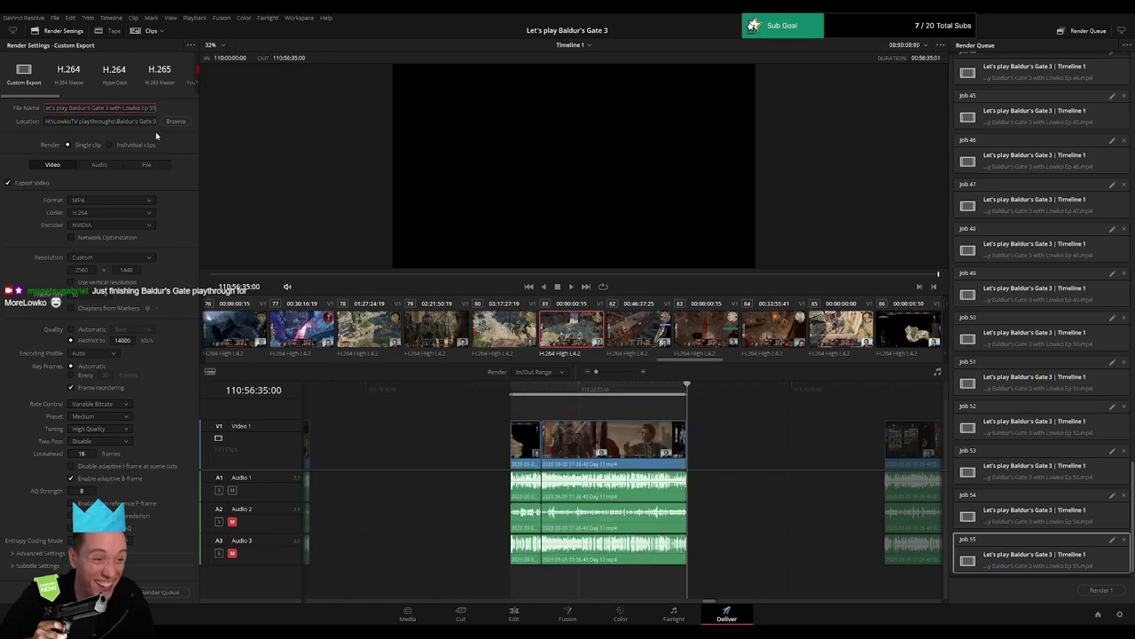
pyautogui.press('BackSpace')
pyautogui.write('6')
pyautogui.click(167, 592)
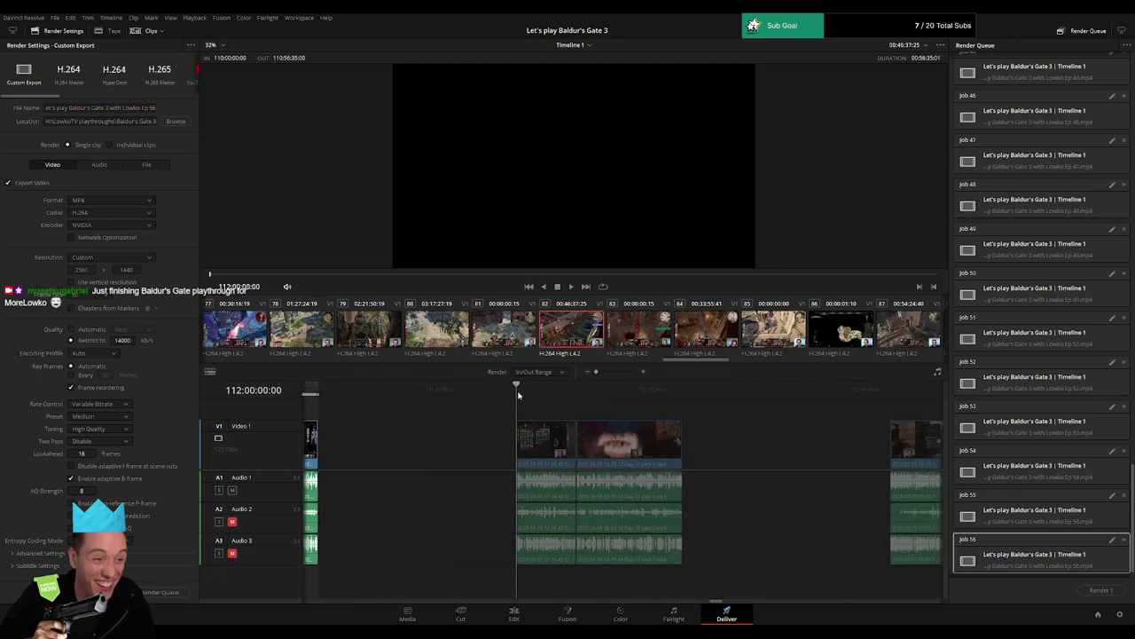
# Limit the render range to the fifty-seventh episode, from 112:00:00:00 to 112:53:17:30, and queue it as Ep 57.
pyautogui.press('i')
pyautogui.press('Down')
pyautogui.press('Down')
pyautogui.press('o')
pyautogui.click(152, 106)
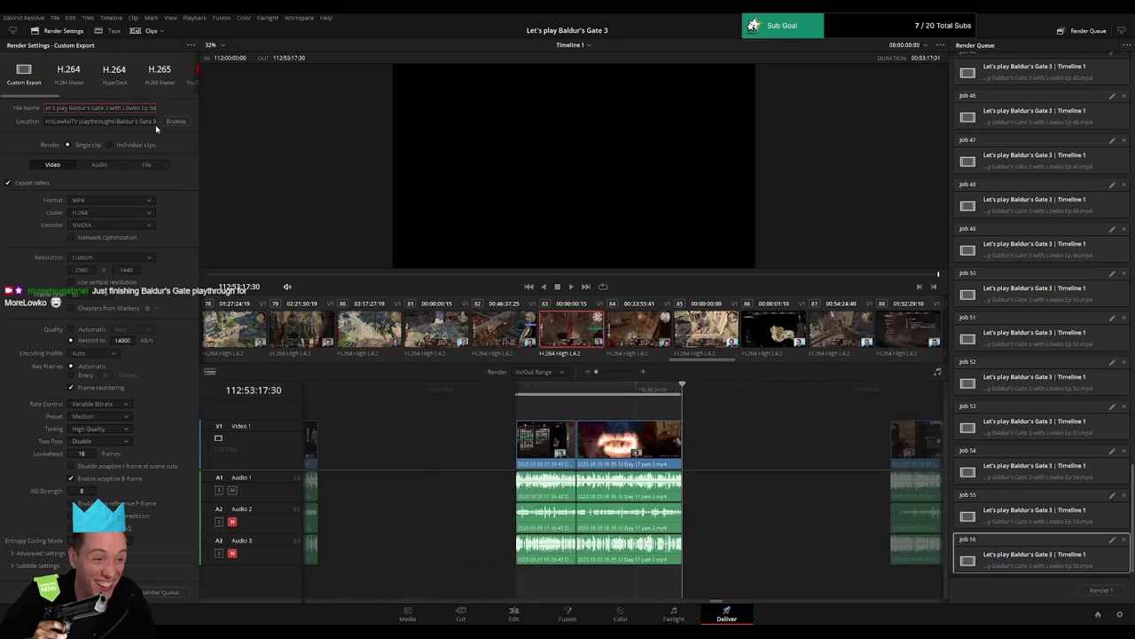
pyautogui.press('BackSpace')
pyautogui.write('7')
pyautogui.click(160, 592)
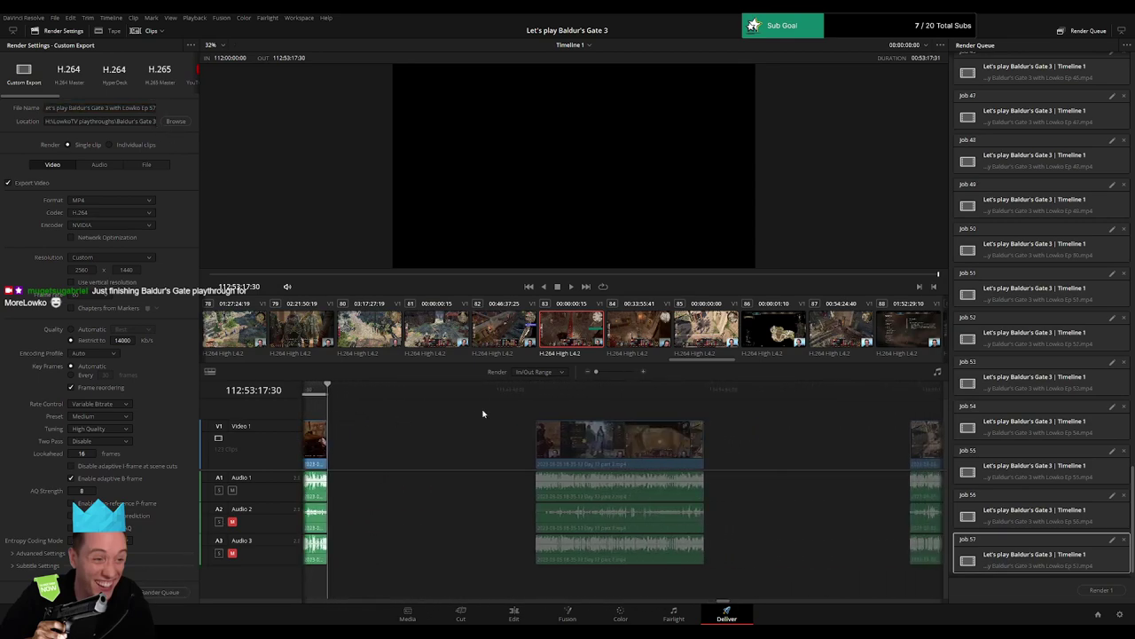
# Queue the fifty-eighth episode, from 114:00:00:00 to 114:54:11:25, for rendering with the file name ending in Ep 58.
pyautogui.click(534, 398)
pyautogui.press('i')
pyautogui.click(704, 397)
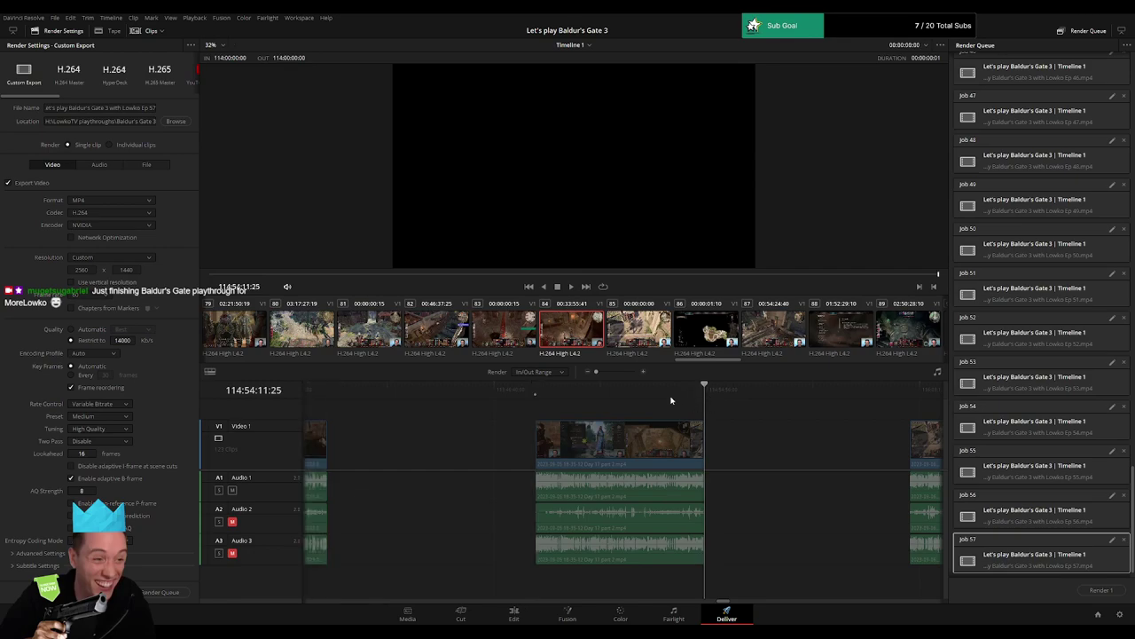
pyautogui.press('o')
pyautogui.click(156, 108)
pyautogui.press('BackSpace')
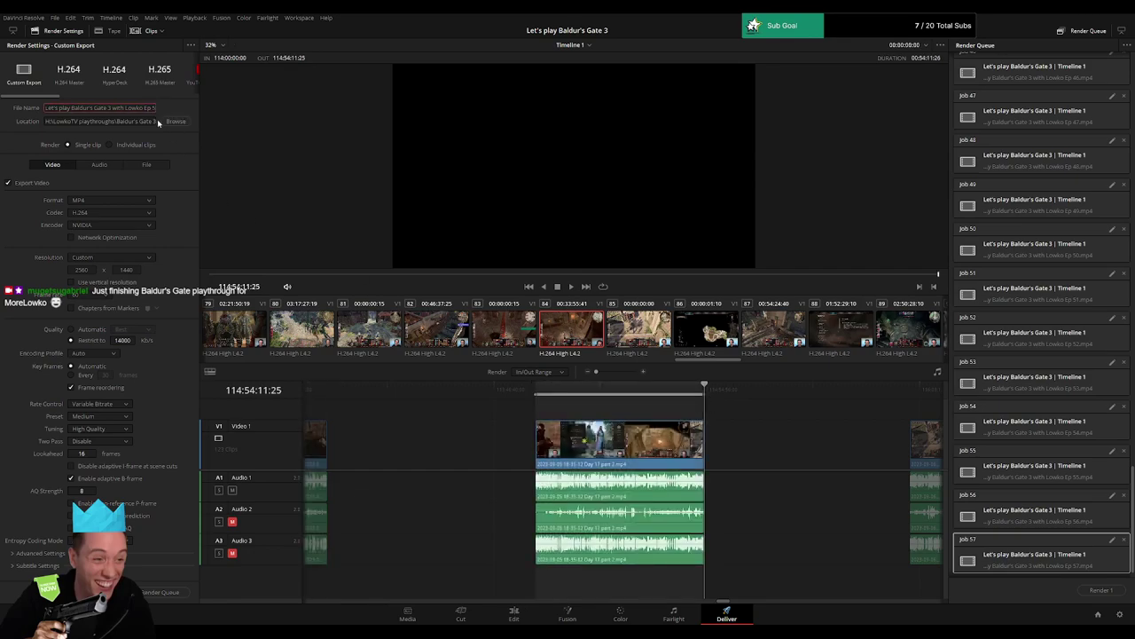
pyautogui.write('8')
pyautogui.click(161, 591)
# Set the render range to the fifty-ninth episode, 116:00:00:00 to 116:53:16:20, and add it to the render queue as Ep 59.
pyautogui.moveTo(799, 446); pyautogui.dragTo(411, 431)
pyautogui.click(516, 397)
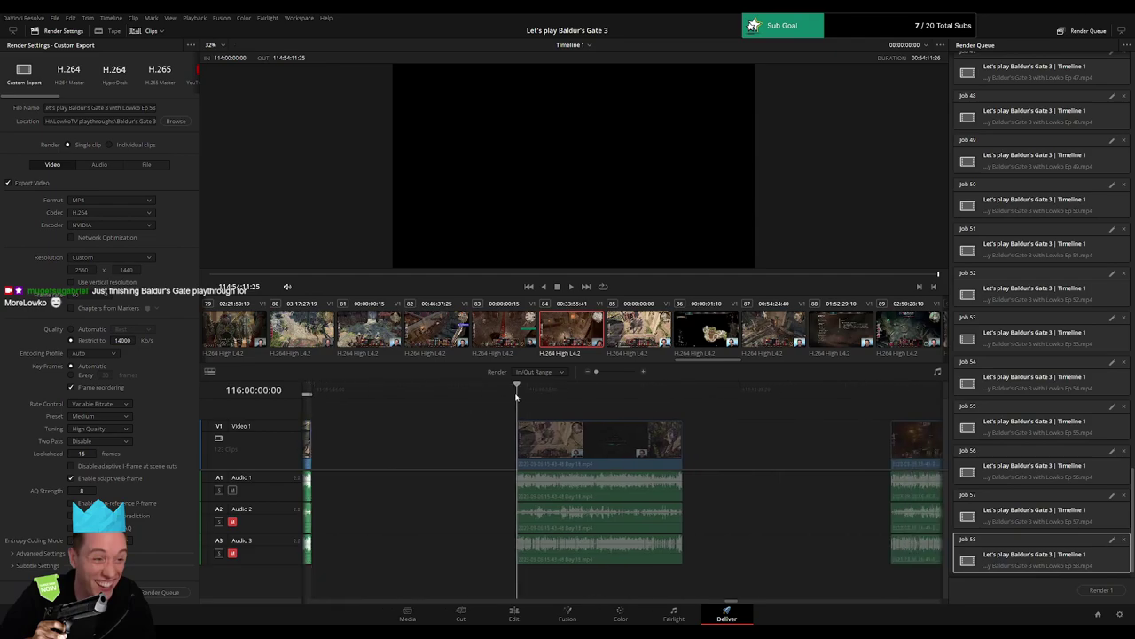
pyautogui.press('i')
pyautogui.click(683, 397)
pyautogui.press('o')
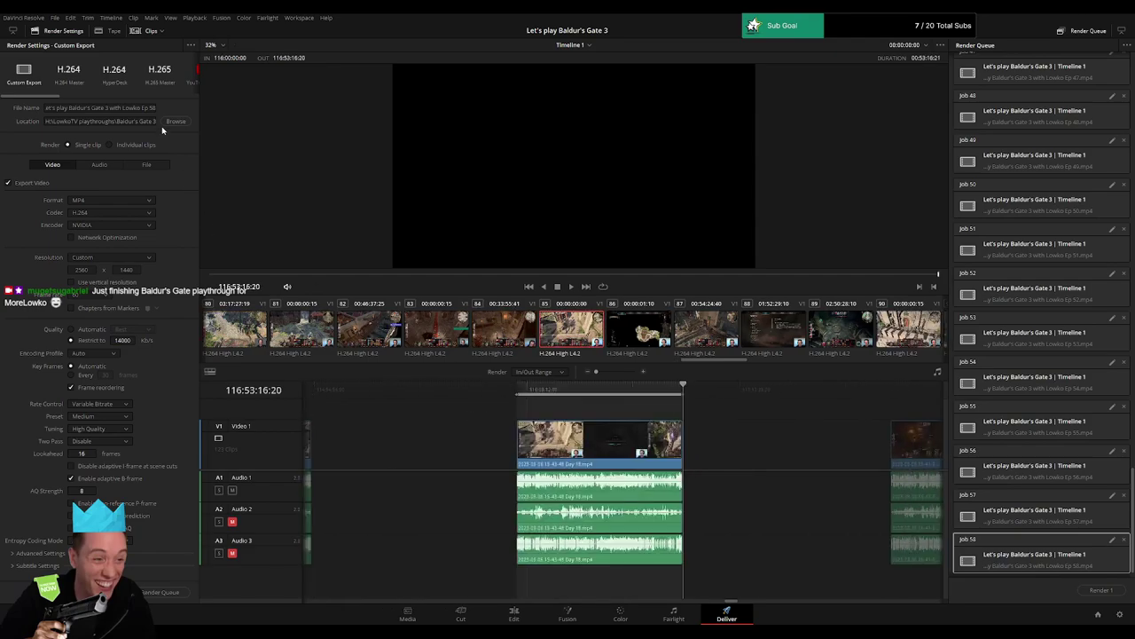
pyautogui.click(156, 107)
pyautogui.press('BackSpace')
pyautogui.write('9')
pyautogui.click(171, 594)
# Limit the render range to the sixtieth episode, from 118:00:00:00 to the marker at 118:54:23:30, and queue it as Ep 60.
pyautogui.moveTo(789, 464); pyautogui.dragTo(442, 439)
pyautogui.click(546, 395)
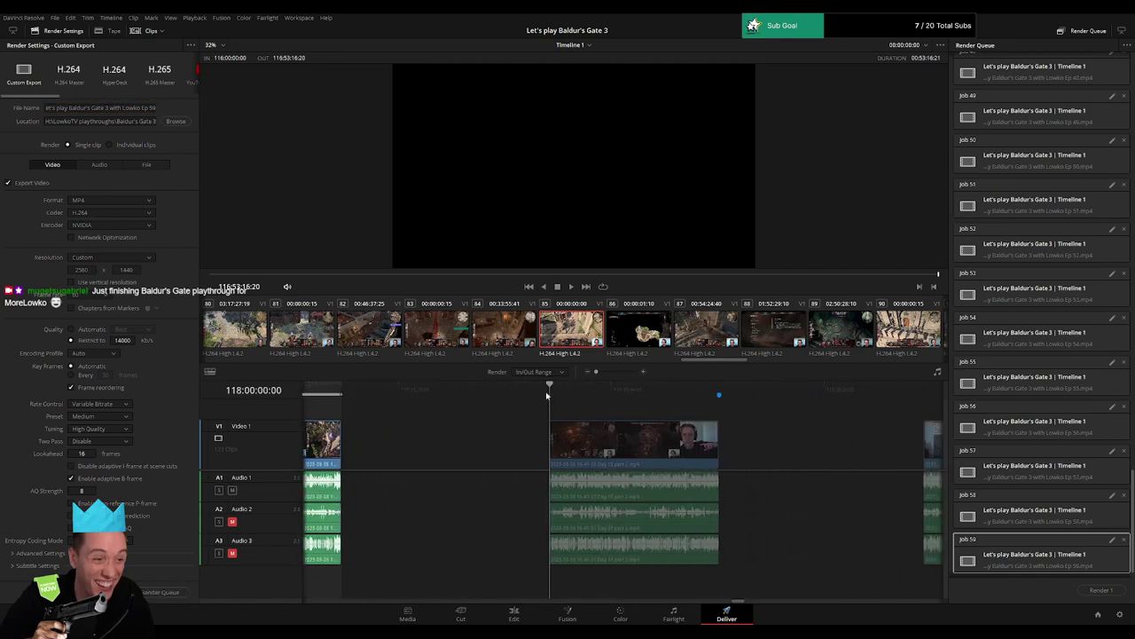
pyautogui.hscroll(3, 523, 399)
pyautogui.click(552, 388)
pyautogui.press('o')
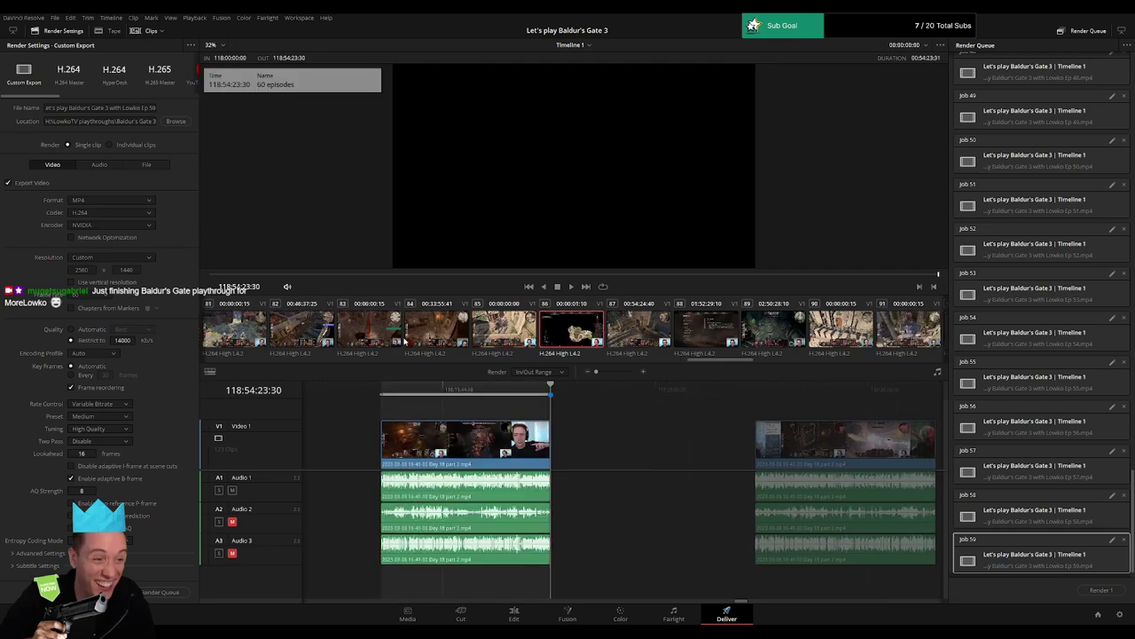
pyautogui.click(154, 108)
pyautogui.press('BackSpace')
pyautogui.press('BackSpace')
pyautogui.write('60')
pyautogui.click(164, 592)
# Queue the sixty-first episode, from 120:00:00:00 to 120:58:04:30, for rendering with the file name ending in Ep 61.
pyautogui.hscroll(4, 621, 444)
pyautogui.moveTo(507, 437); pyautogui.dragTo(513, 420)
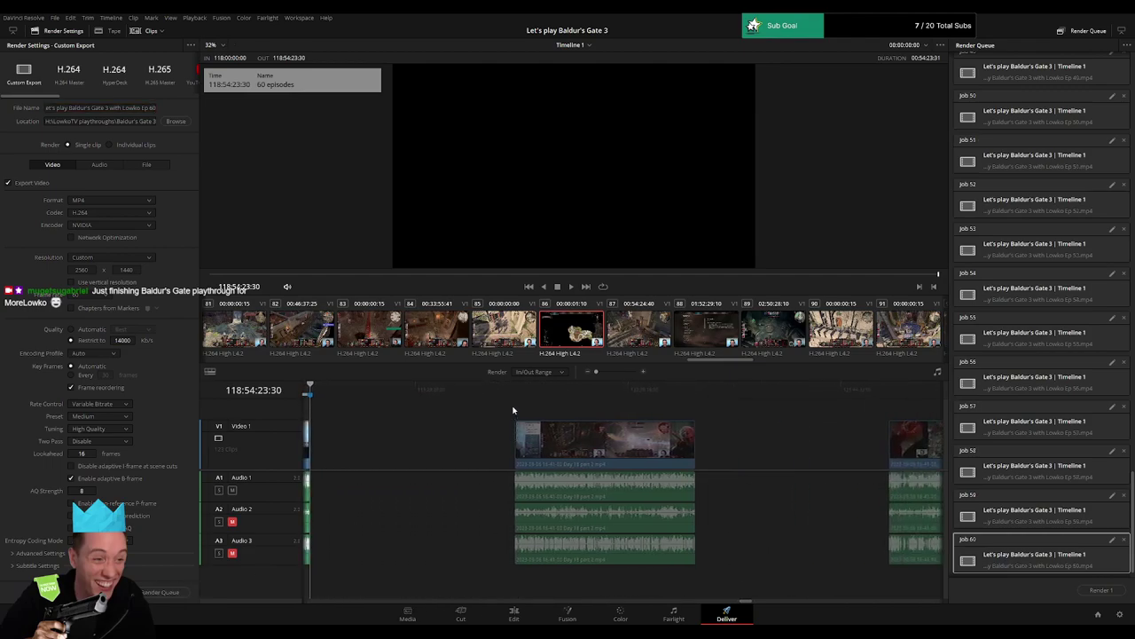
pyautogui.click(518, 397)
pyautogui.press('i')
pyautogui.moveTo(655, 414); pyautogui.dragTo(502, 410)
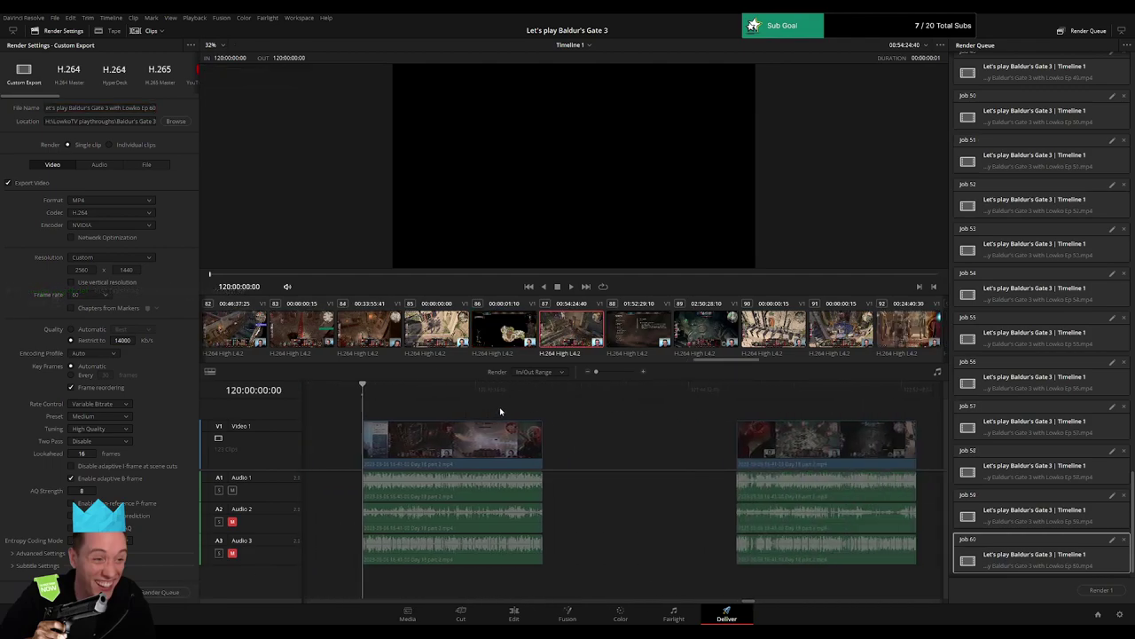
pyautogui.click(545, 398)
pyautogui.press('x')
pyautogui.click(153, 108)
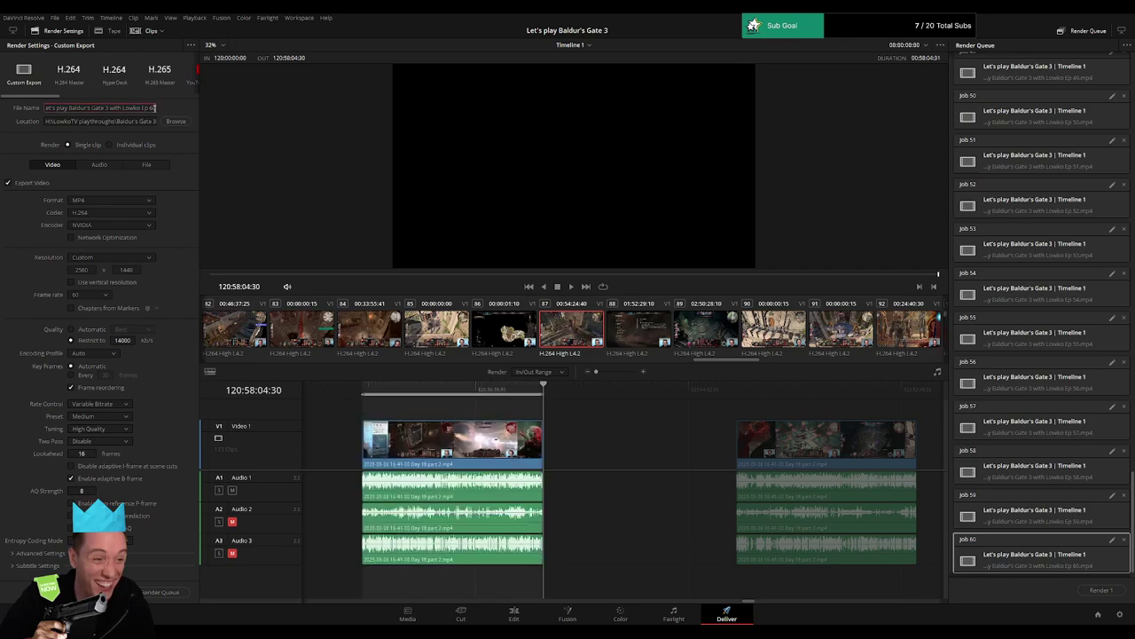
pyautogui.press('BackSpace')
pyautogui.write('1')
pyautogui.click(164, 592)
# Set the render range to the sixty-second episode, 122:00:00:00 to 122:57:59:00, and add it to the render queue as Ep 62.
pyautogui.press('Down')
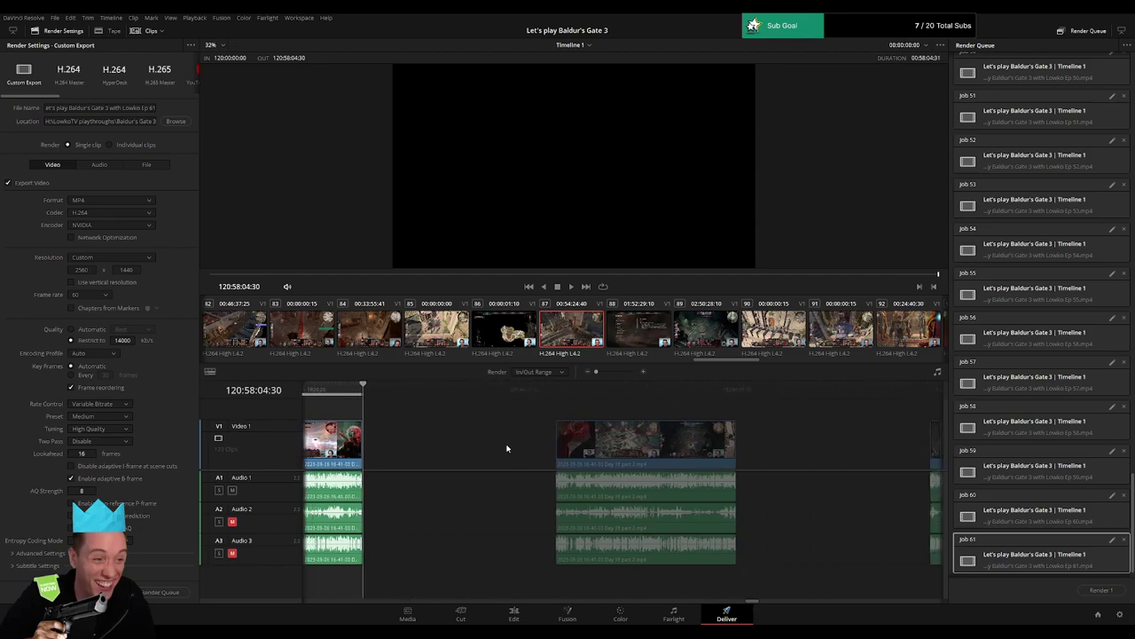
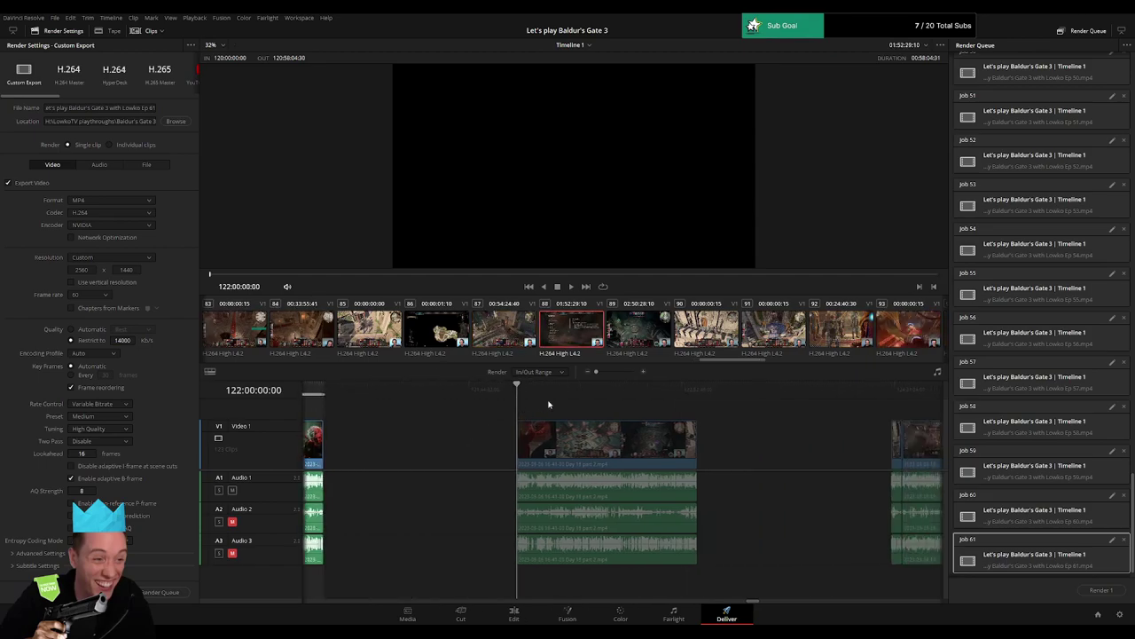
pyautogui.press('i')
pyautogui.click(696, 390)
pyautogui.press('o')
pyautogui.click(154, 109)
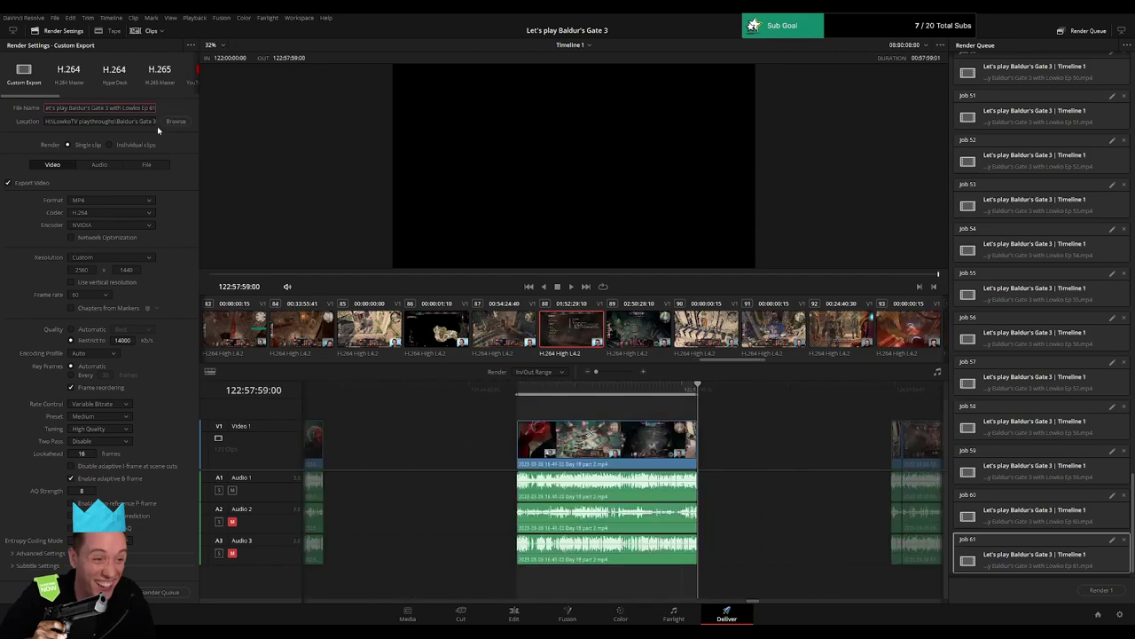
pyautogui.press('BackSpace')
pyautogui.write('2')
pyautogui.click(164, 591)
# Limit the render range to the sixty-third episode, from 124:00:00:00 to 124:54:30:00, and queue it as Ep 63.
pyautogui.press('Down')
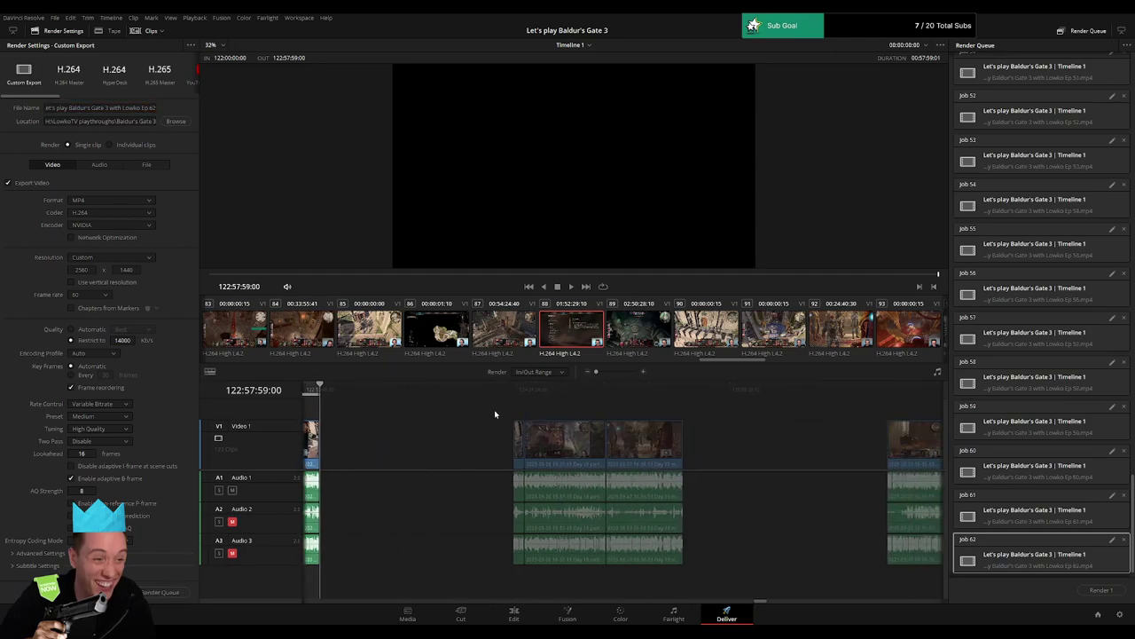
pyautogui.click(683, 387)
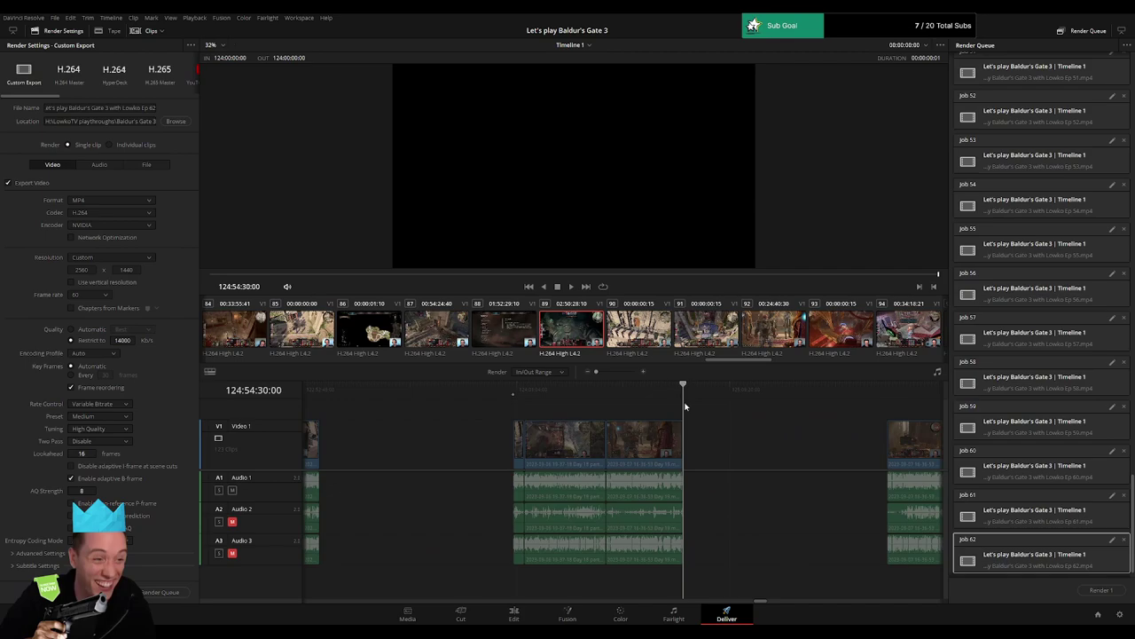
pyautogui.press('o')
pyautogui.click(153, 109)
pyautogui.press('BackSpace')
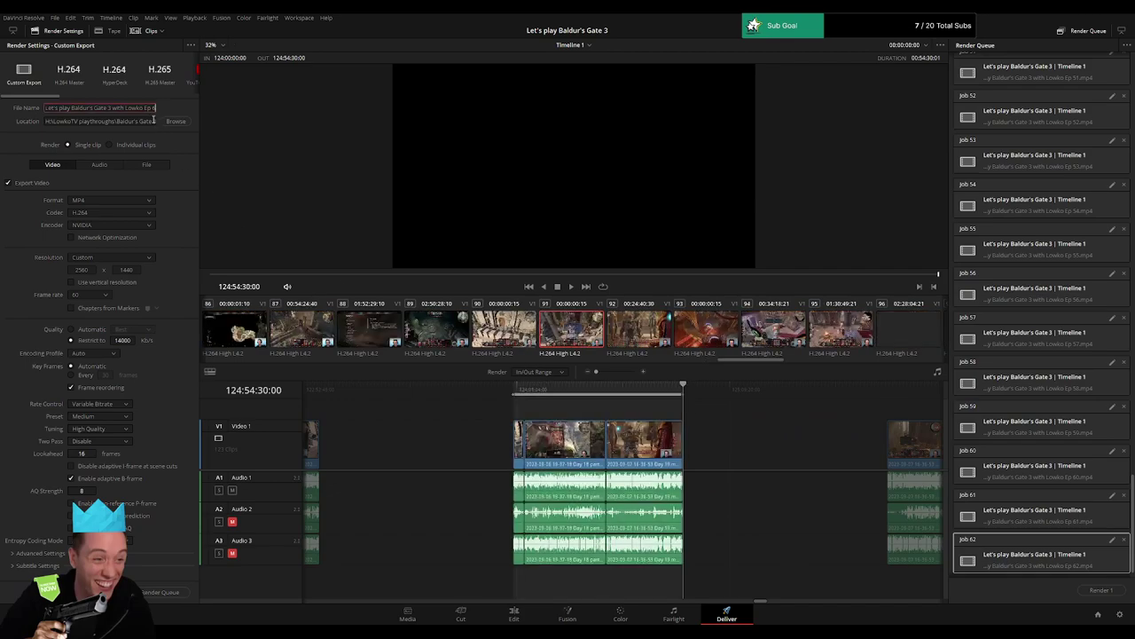
pyautogui.write('3')
pyautogui.click(168, 590)
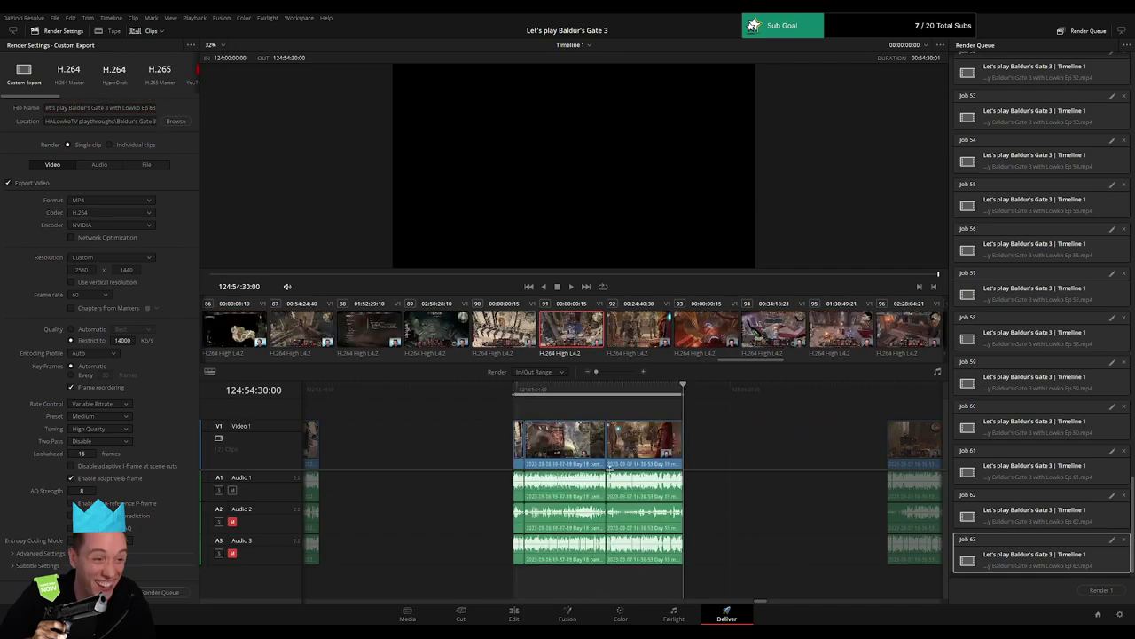
# Limit the render range to the sixty-fourth episode, from 126:00:00:00 to 126:56:28:30, and queue it as Ep 64.
pyautogui.hscroll(5, 636, 435)
pyautogui.click(523, 387)
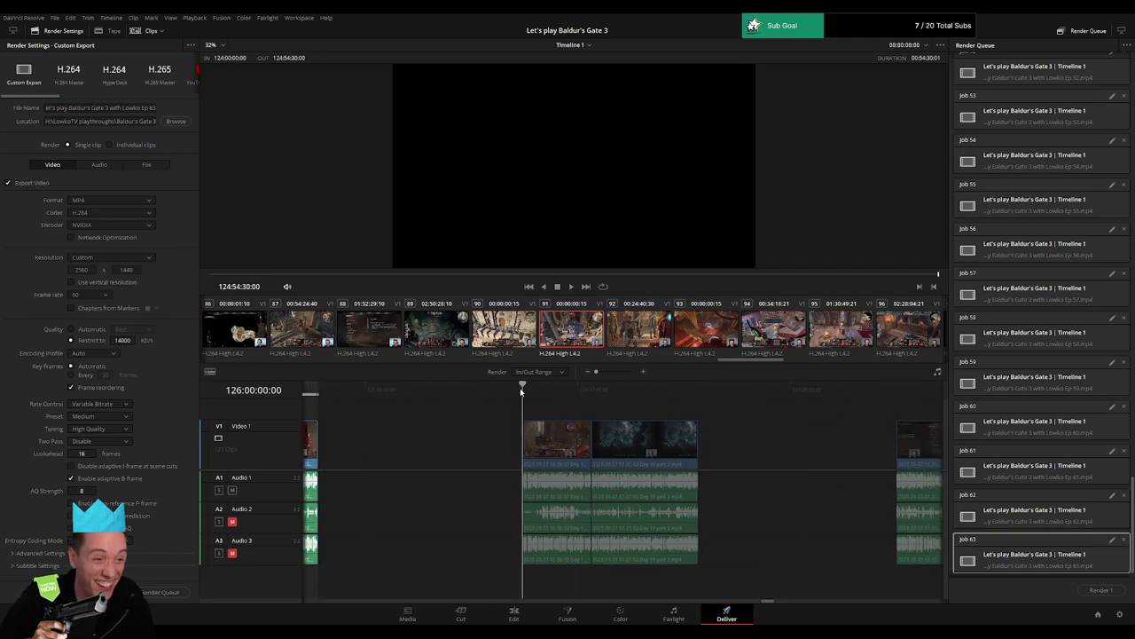
pyautogui.press('i')
pyautogui.click(697, 390)
pyautogui.press('o')
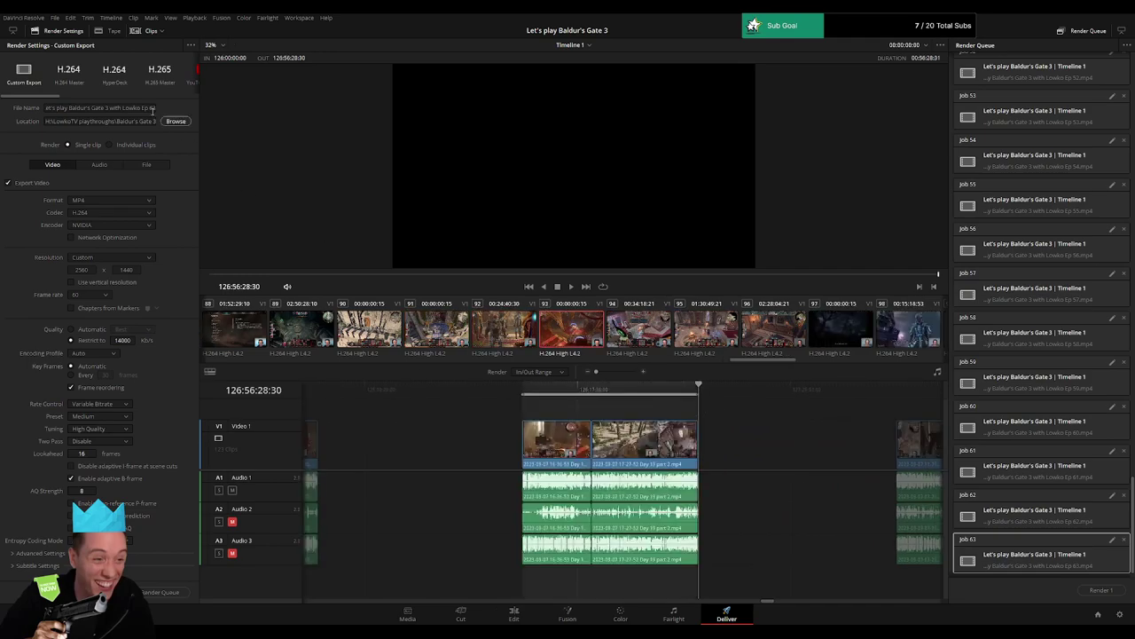
pyautogui.doubleClick(155, 107)
pyautogui.write('64')
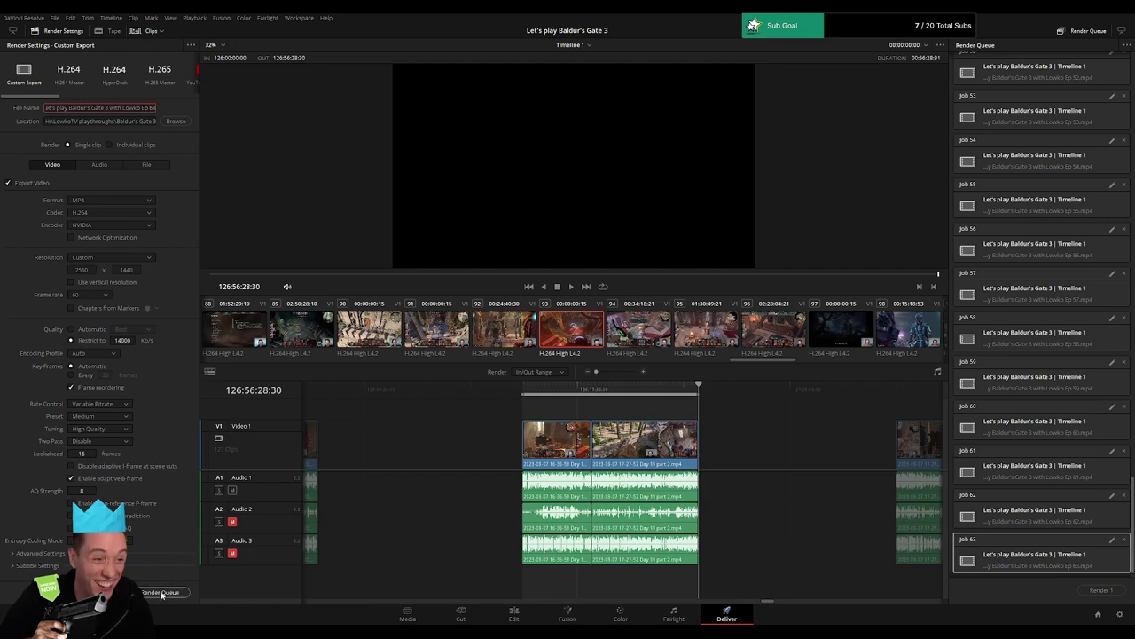
pyautogui.click(164, 592)
# Set the render range to the sixty-fifth episode, 128:00:00:00 to 128:56:31:00, and add it to the render queue as Ep 65.
pyautogui.scroll(-2, 627, 441)
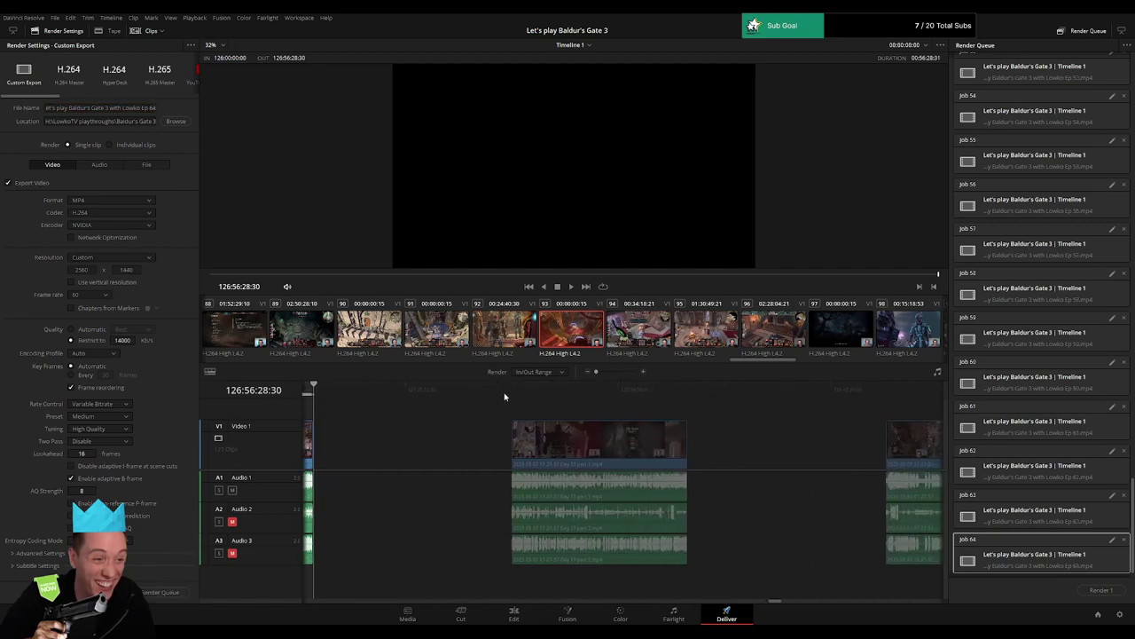
pyautogui.press('Down')
pyautogui.press('i')
pyautogui.moveTo(680, 390); pyautogui.dragTo(688, 390)
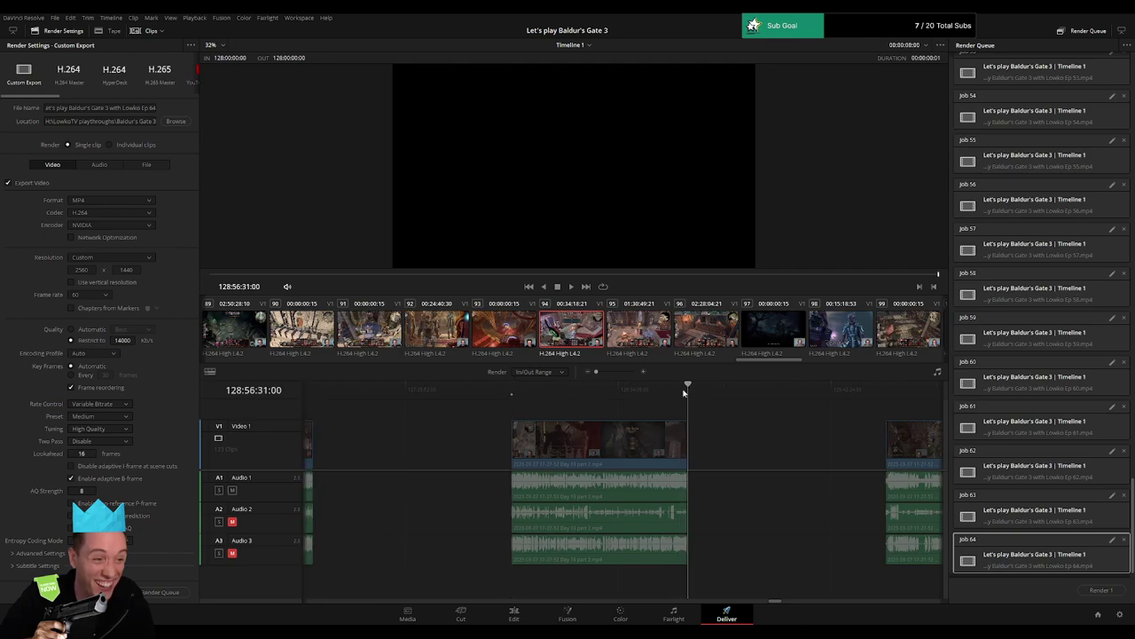
pyautogui.press('o')
pyautogui.tripleClick(155, 107)
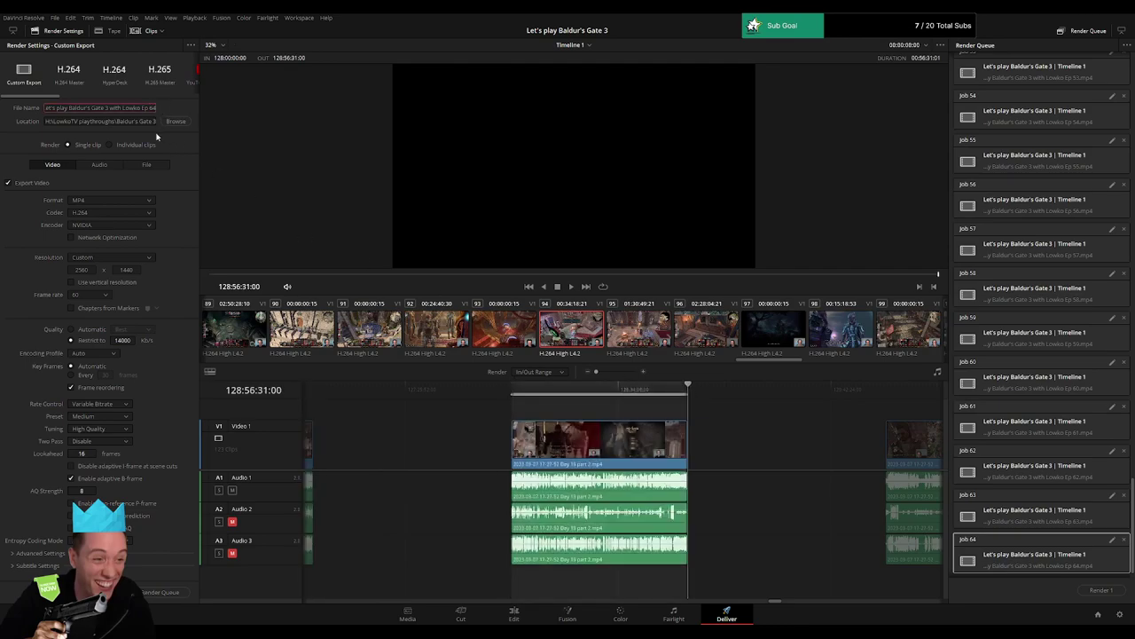
pyautogui.press('End')
pyautogui.press('BackSpace')
pyautogui.write('5')
pyautogui.click(160, 591)
# Queue the sixty-sixth episode, from 130:00:00:00 to 130:57:15:00, for rendering with the file name ending in Ep 66.
pyautogui.click(511, 390)
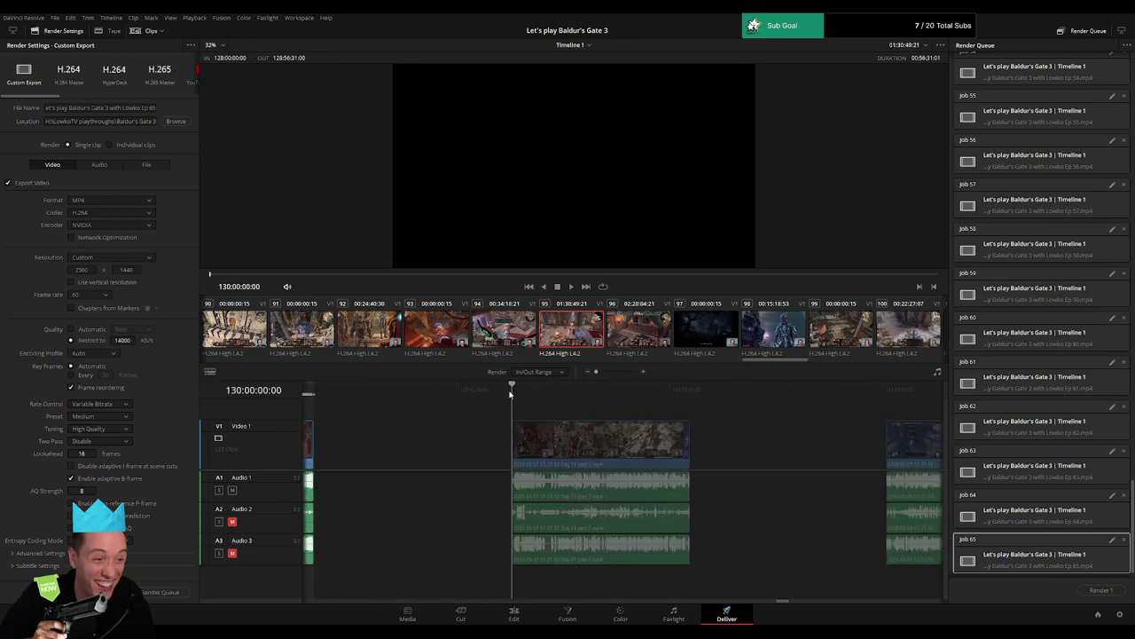
pyautogui.press('i')
pyautogui.click(691, 388)
pyautogui.press('o')
pyautogui.click(155, 108)
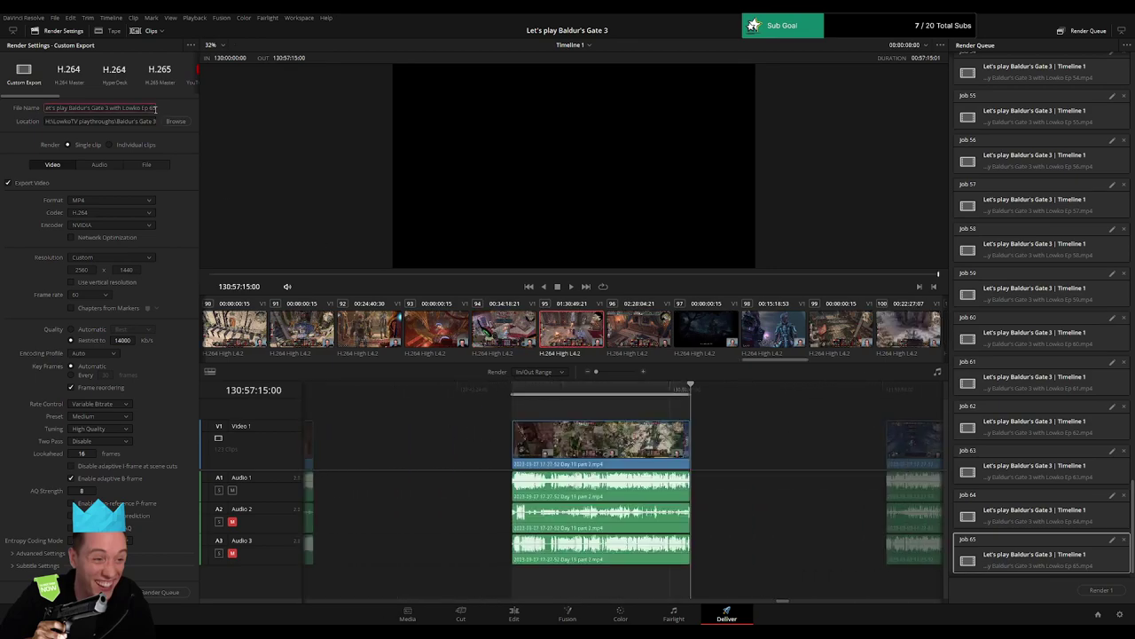
pyautogui.press('BackSpace')
pyautogui.write('6')
pyautogui.click(163, 598)
# Limit the render range to the sixty-seventh episode, from 132:00:00:00 to 132:54:46:00, and queue it as Ep 67.
pyautogui.hscroll(10, 462, 502)
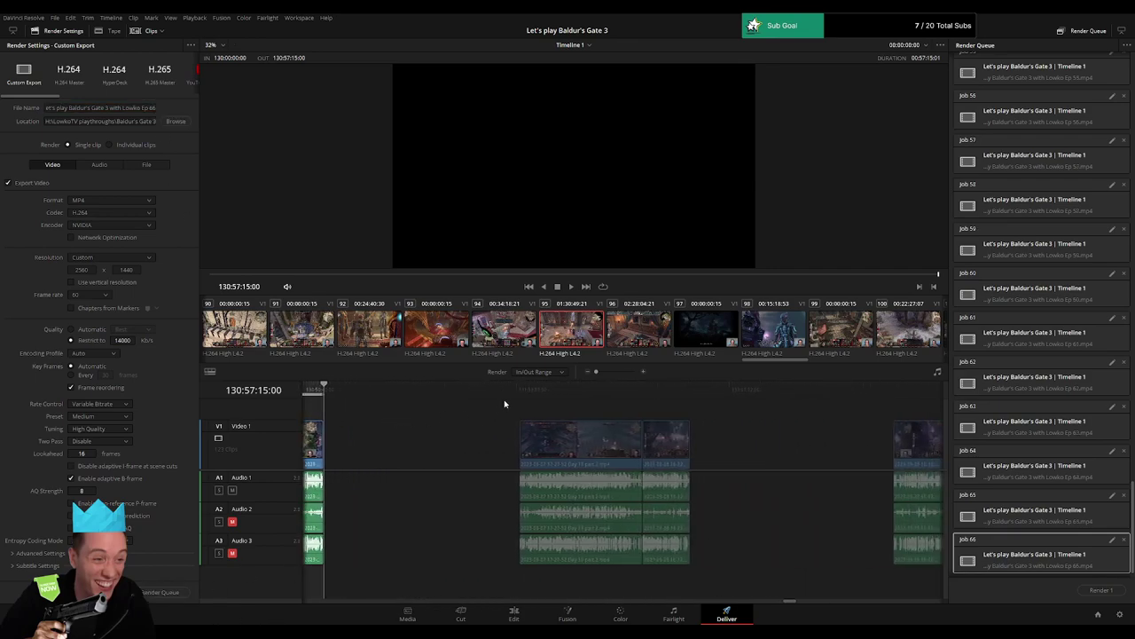
pyautogui.click(517, 388)
pyautogui.press('i')
pyautogui.moveTo(704, 391); pyautogui.dragTo(692, 401)
pyautogui.press('o')
pyautogui.click(156, 108)
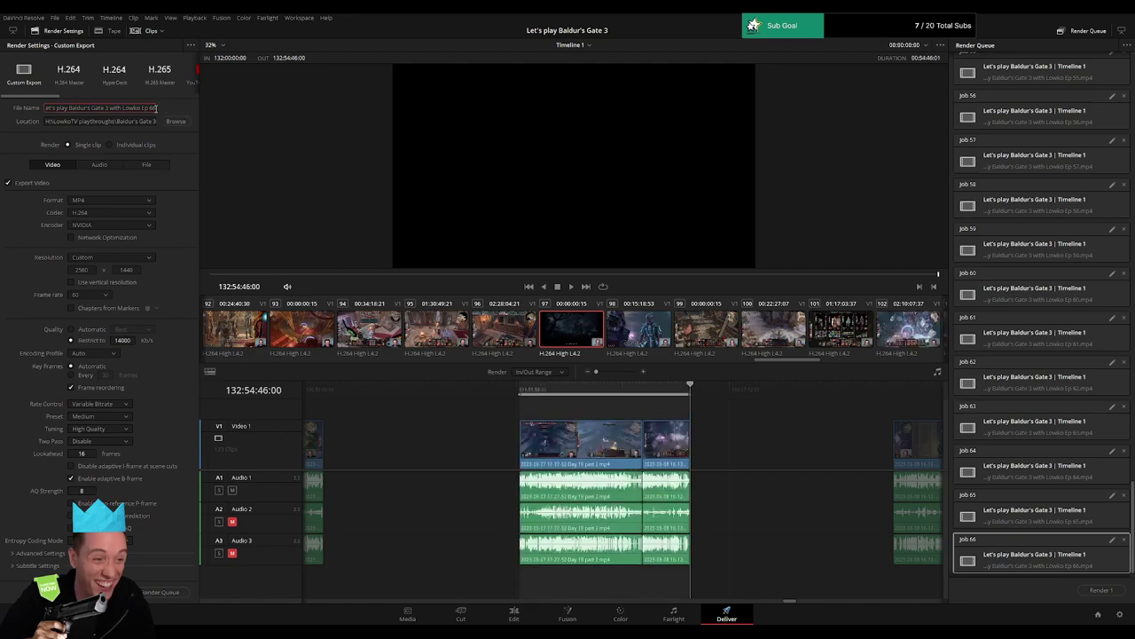
pyautogui.press('BackSpace')
pyautogui.write('7')
pyautogui.click(161, 592)
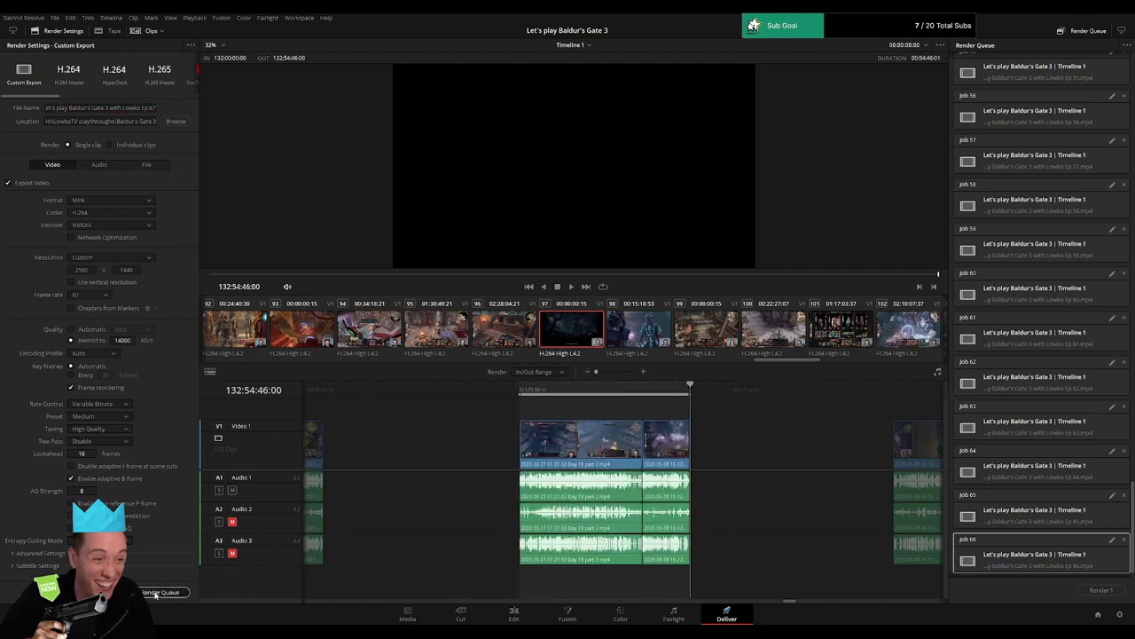
# Set the render range to the sixty-eighth episode, 134:00:00:00 to 134:55:18:30, and add it to the render queue as Ep 68.
pyautogui.moveTo(806, 455); pyautogui.dragTo(432, 434)
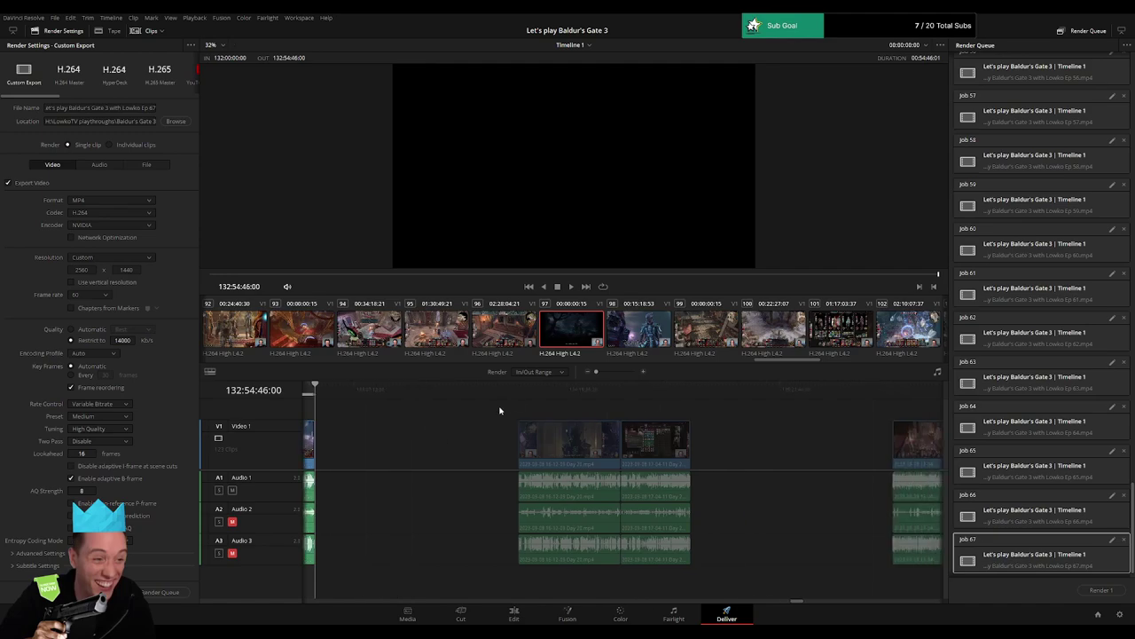
pyautogui.click(520, 399)
pyautogui.press('i')
pyautogui.moveTo(702, 397); pyautogui.dragTo(691, 396)
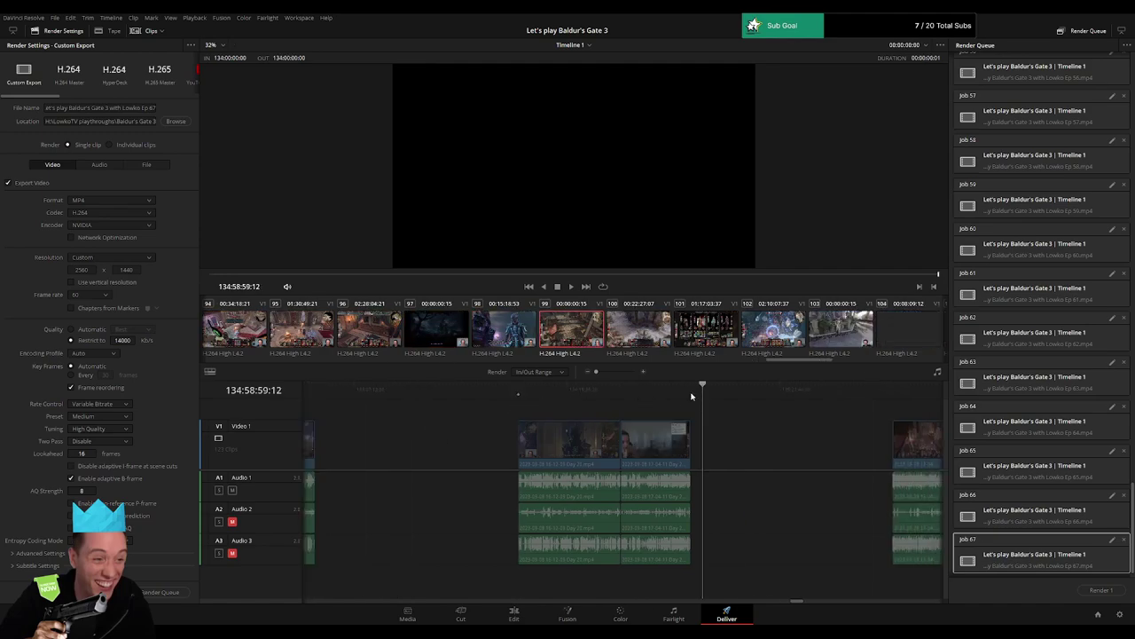
pyautogui.press('o')
pyautogui.click(156, 108)
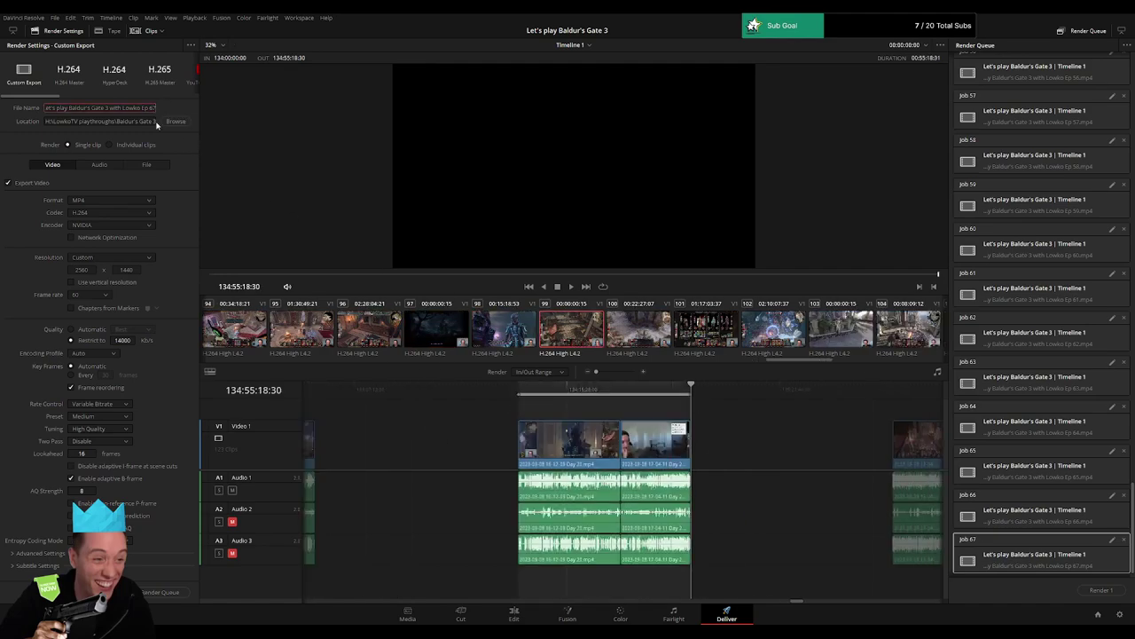
pyautogui.press('BackSpace')
pyautogui.write('8')
pyautogui.click(160, 592)
# Queue the sixty-ninth episode, from 136:00:00:00 to 136:54:36:30, for rendering with the file name ending in Ep 69.
pyautogui.hscroll(5, 773, 443)
pyautogui.click(518, 391)
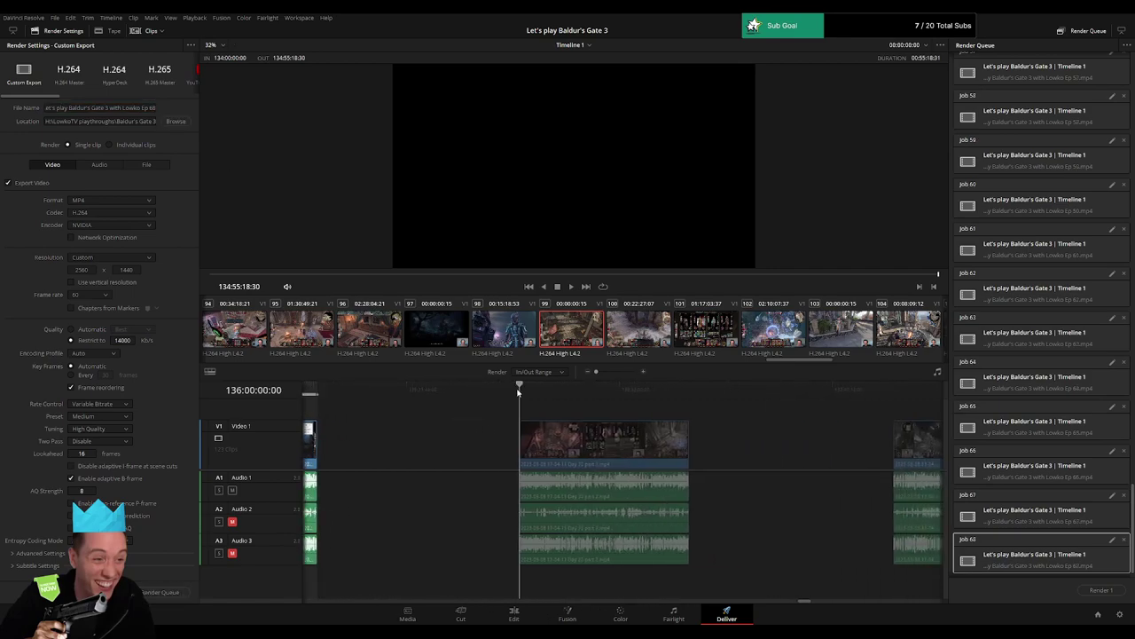
pyautogui.press('i')
pyautogui.press('Down')
pyautogui.press('o')
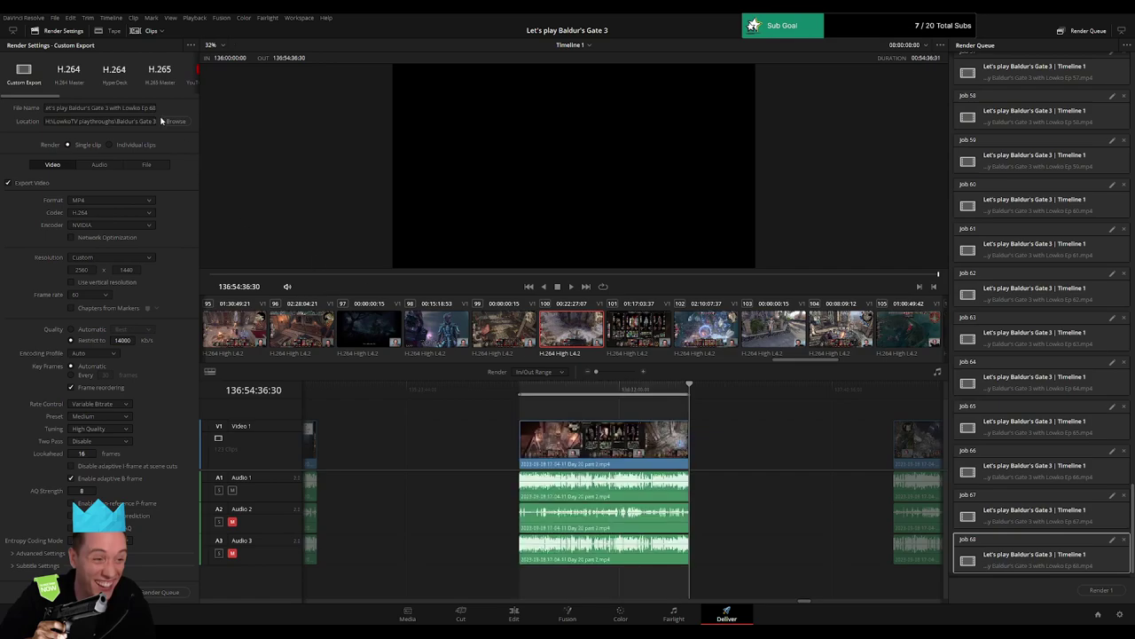
pyautogui.click(157, 107)
pyautogui.press('BackSpace')
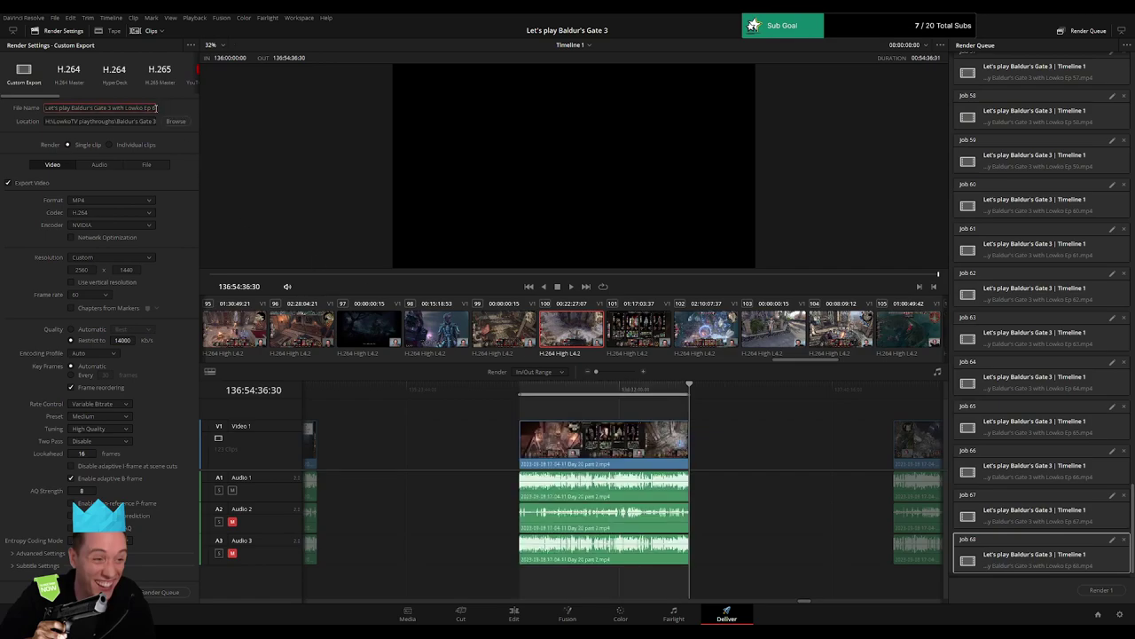
pyautogui.write('9')
pyautogui.click(178, 591)
# Limit the render range to the seventieth episode, from 138:00:00:00 to the marker at 138:53:04:32, and queue it as Ep 70.
pyautogui.press('Down')
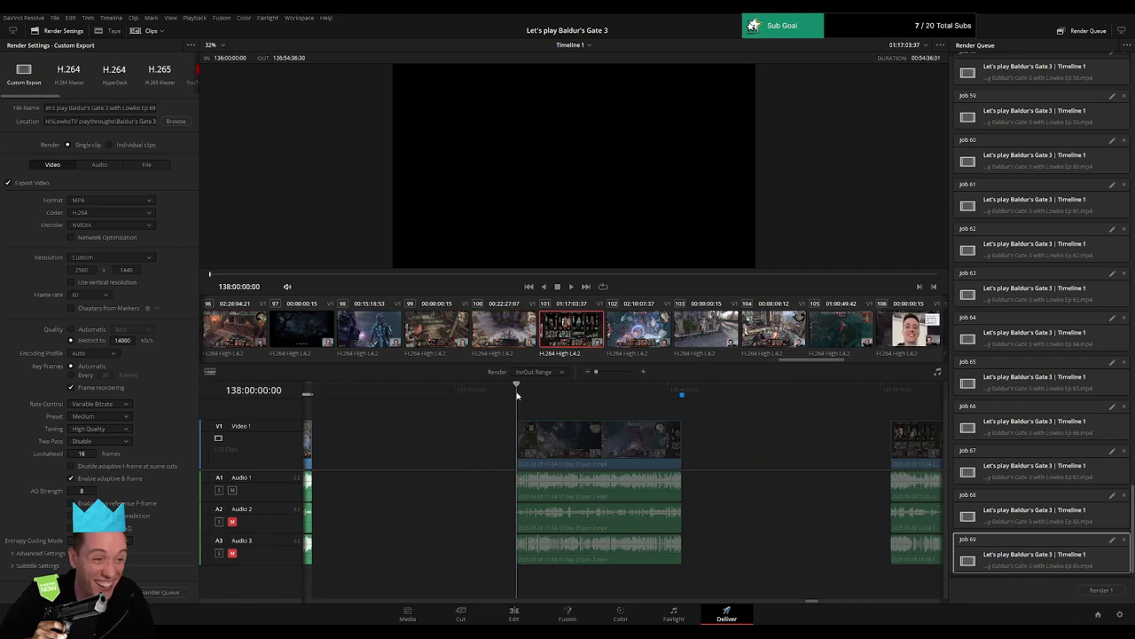
pyautogui.press('i')
pyautogui.moveTo(699, 397); pyautogui.dragTo(691, 415)
pyautogui.press('o')
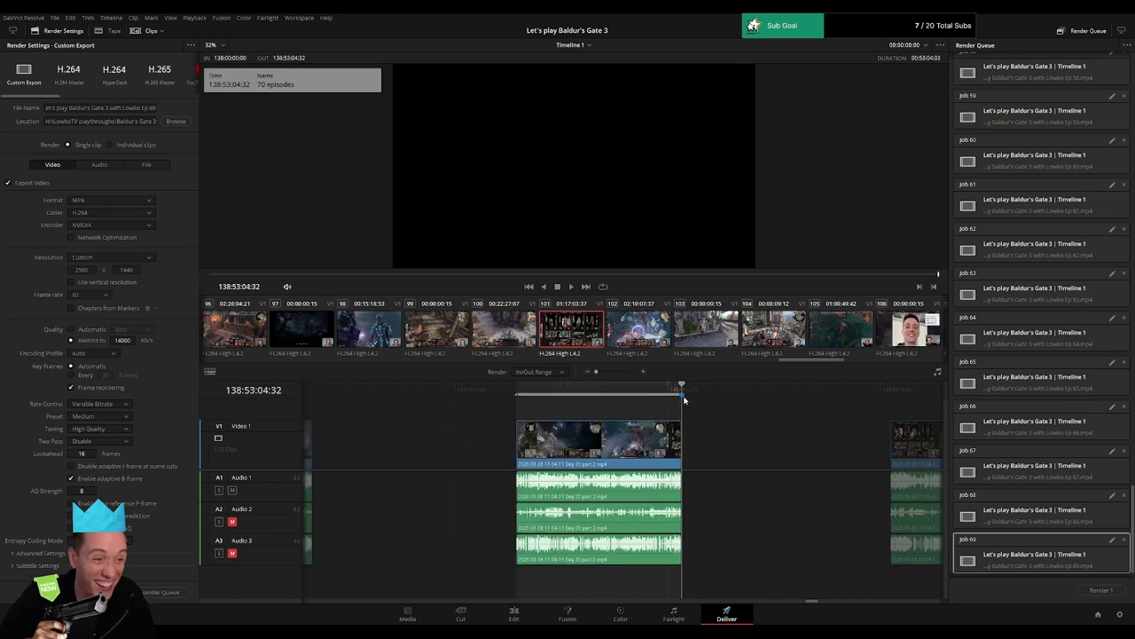
pyautogui.click(153, 108)
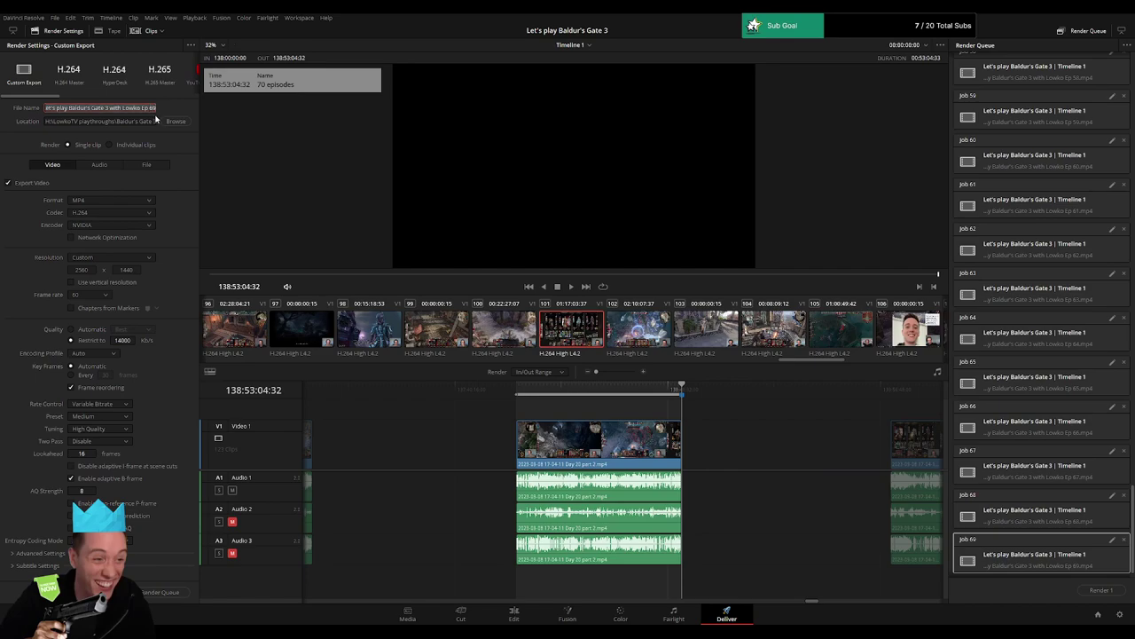
pyautogui.doubleClick(153, 108)
pyautogui.press('BackSpace')
pyautogui.press('BackSpace')
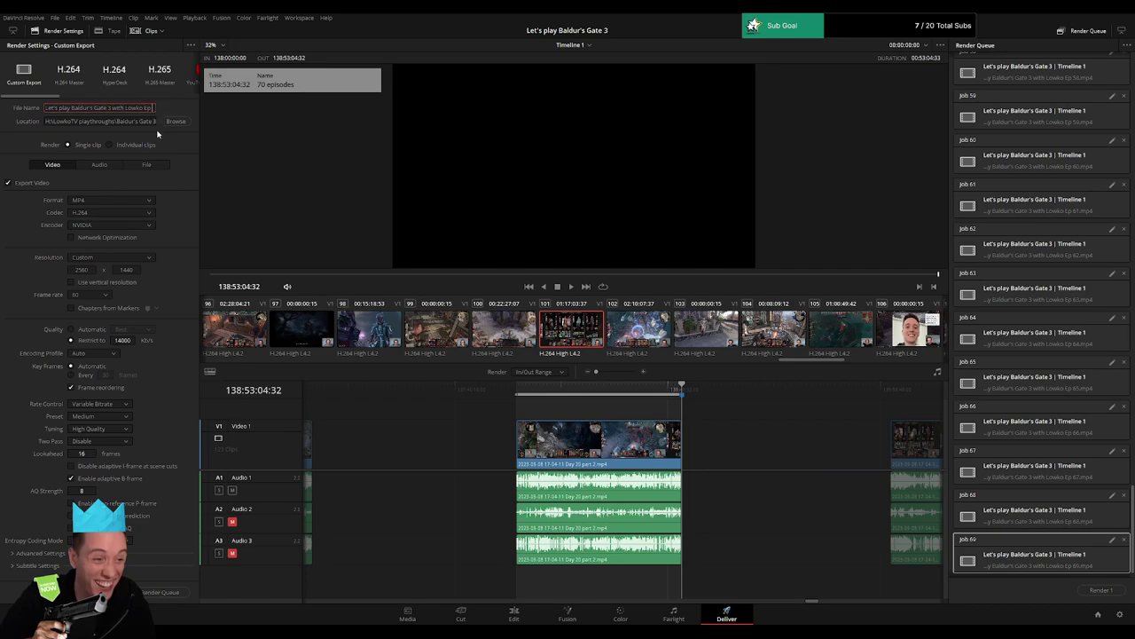
pyautogui.write('70')
pyautogui.press('Return')
pyautogui.click(168, 590)
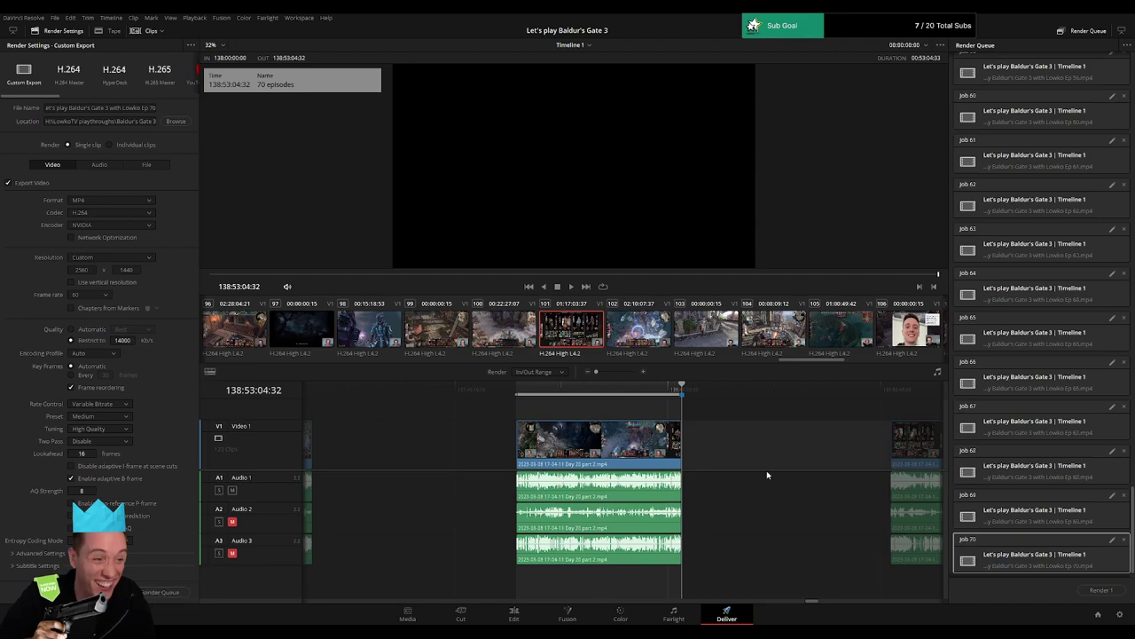
# Set the render range to the seventy-first episode, 140:00:00:00 to 140:57:27:30, and add it to the render queue as Ep 71.
pyautogui.hscroll(5, 532, 439)
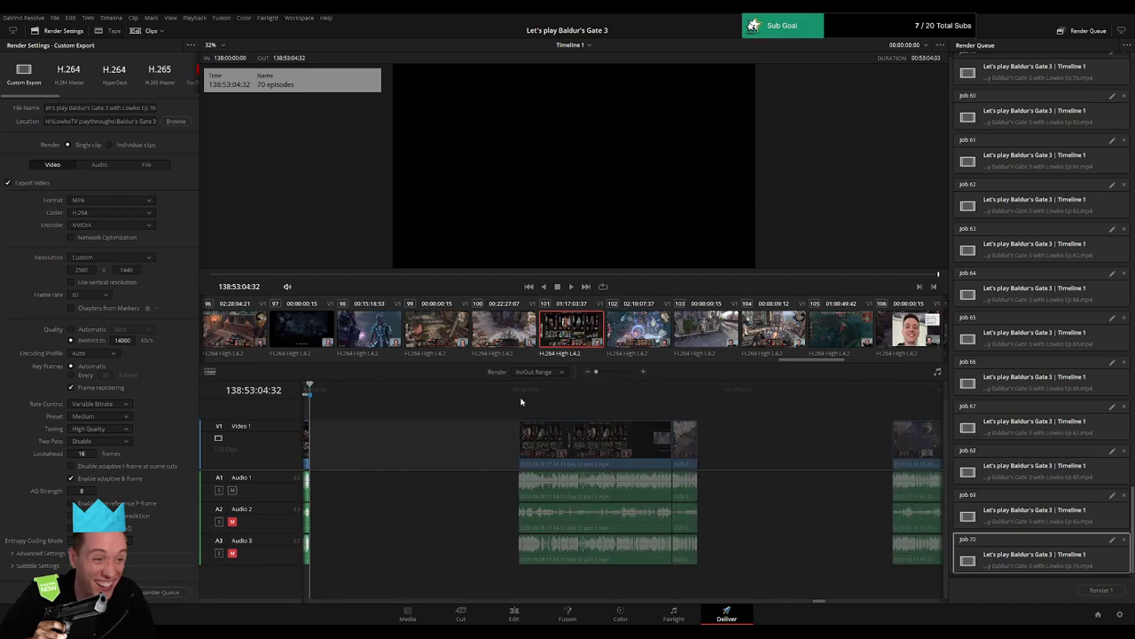
pyautogui.click(521, 401)
pyautogui.click(699, 400)
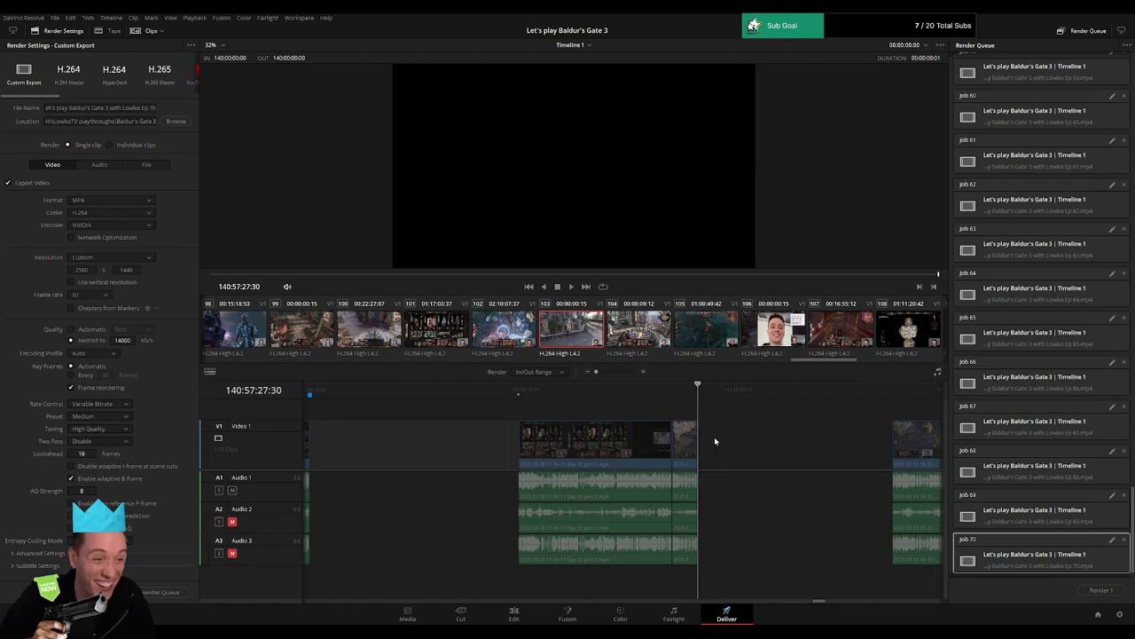
pyautogui.press('x')
pyautogui.click(157, 108)
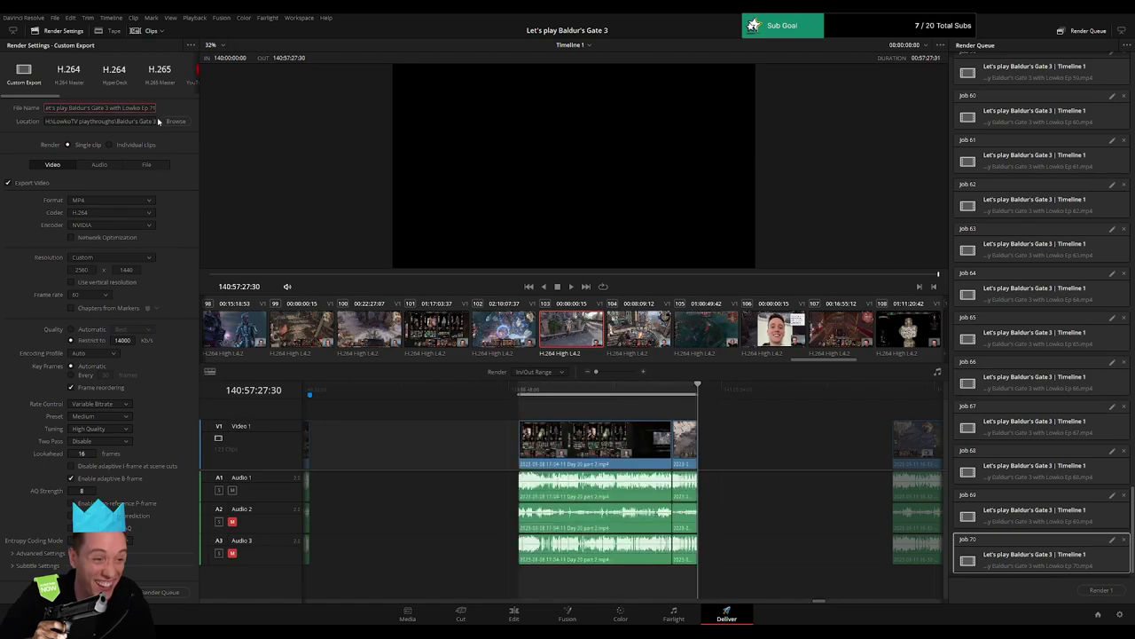
pyautogui.click(164, 592)
# Queue the seventy-second episode, from 142:00:00:00 to 142:52:40:30, for rendering with the file name ending in Ep 72.
pyautogui.hscroll(4, 479, 428)
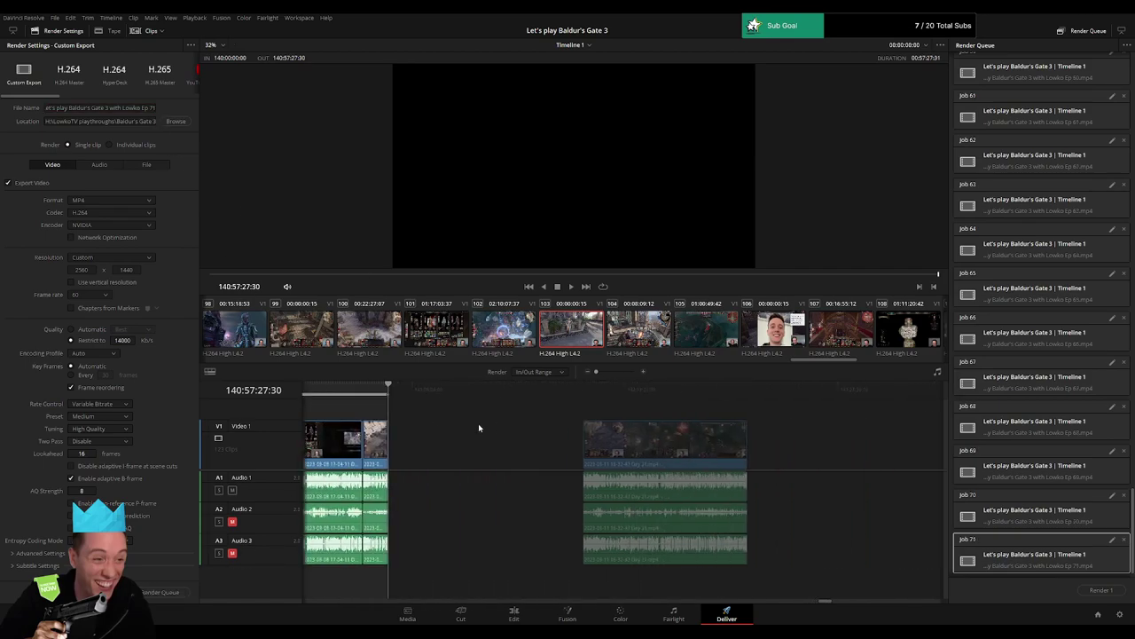
pyautogui.press('Down')
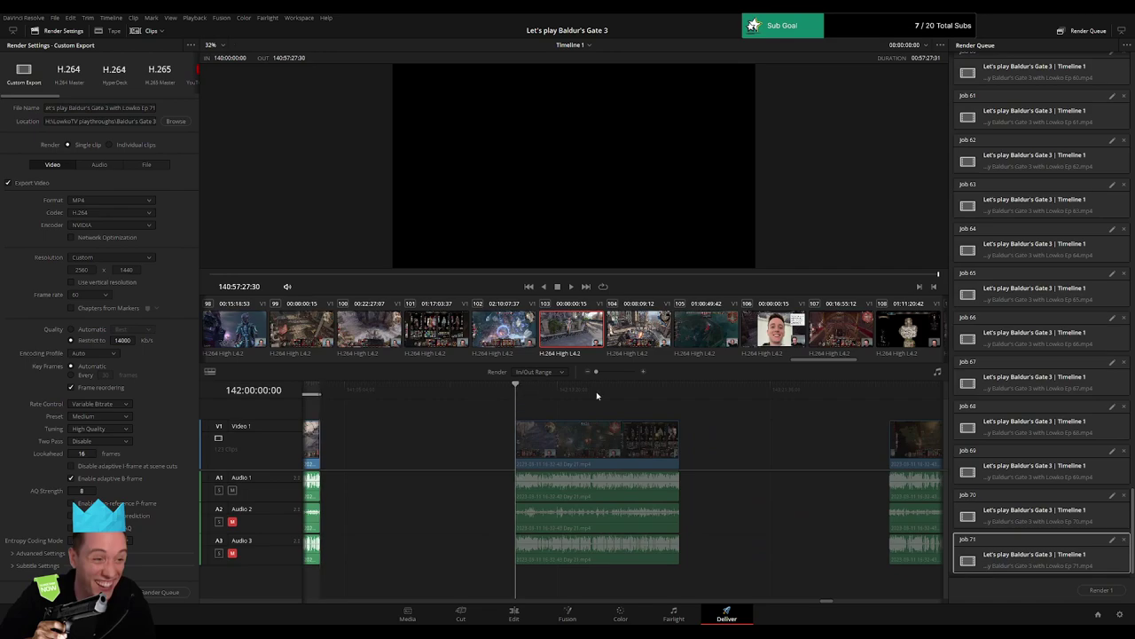
pyautogui.click(680, 393)
pyautogui.press('x')
pyautogui.tripleClick(154, 107)
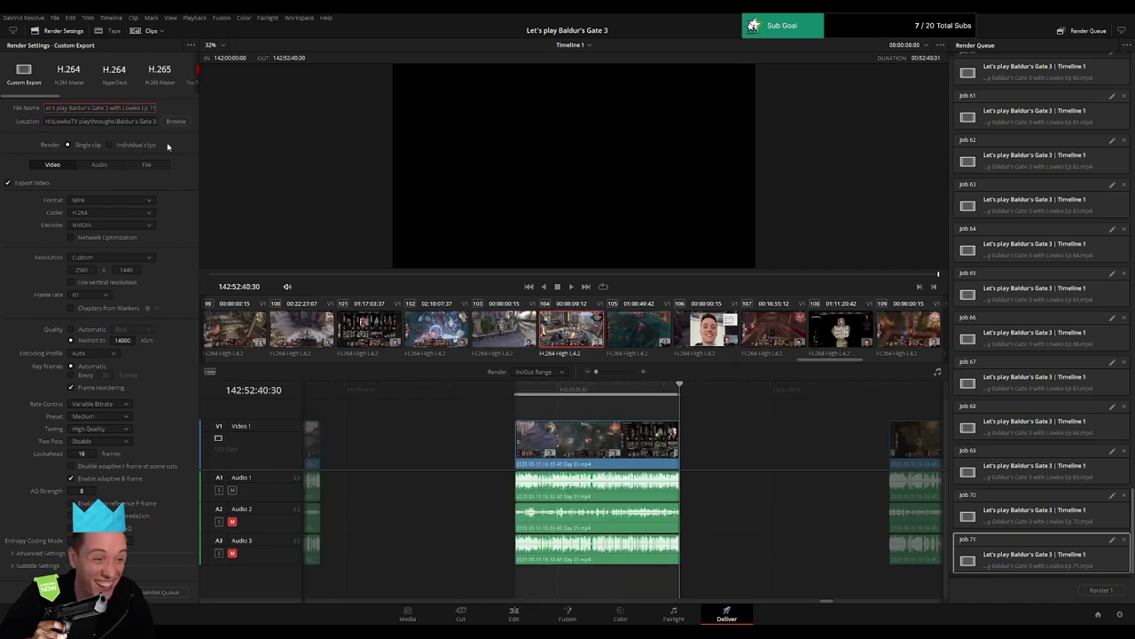
pyautogui.click(180, 596)
# Limit the render range to the seventy-third episode, from 144:00:00:00 to 144:54:41:30, and queue it as Ep 73.
pyautogui.press('Down')
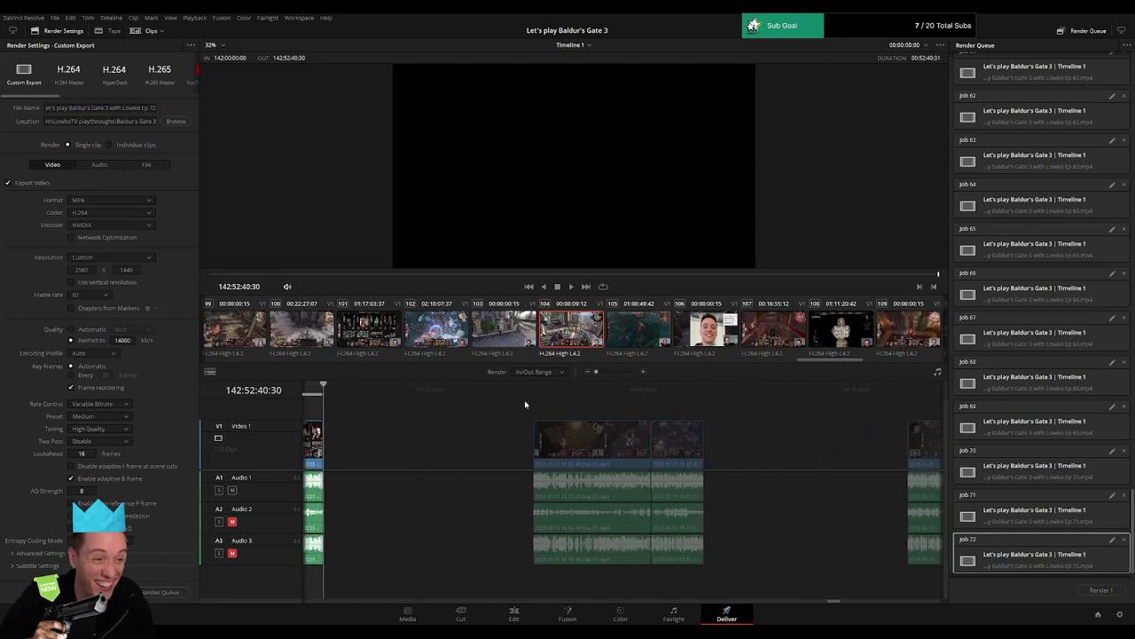
pyautogui.click(532, 390)
pyautogui.press('Down')
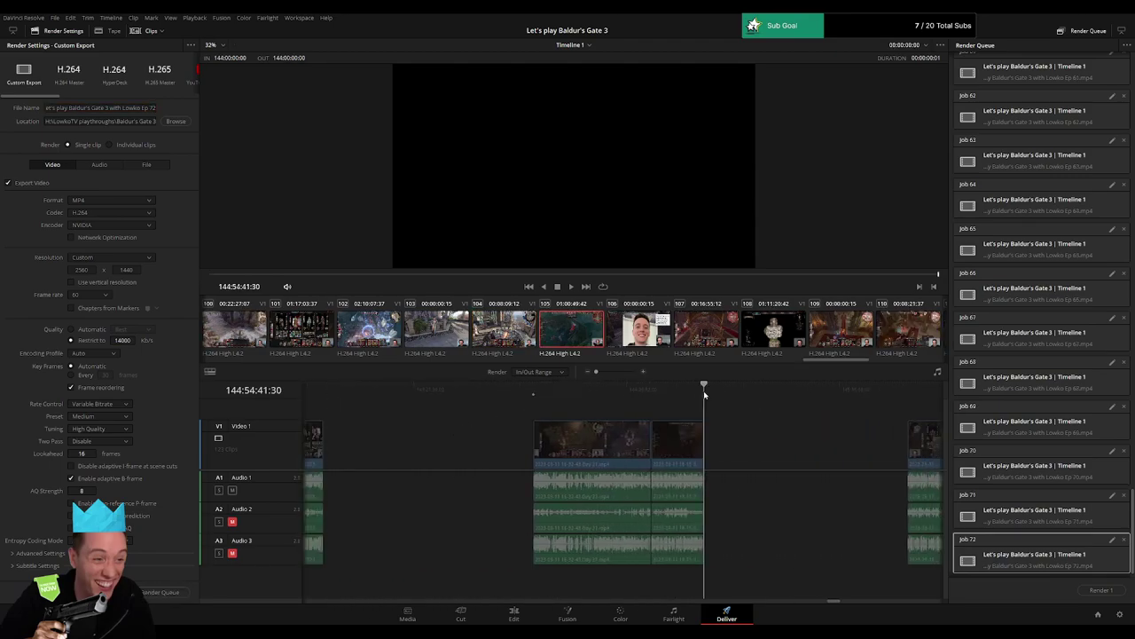
pyautogui.press('o')
pyautogui.click(154, 108)
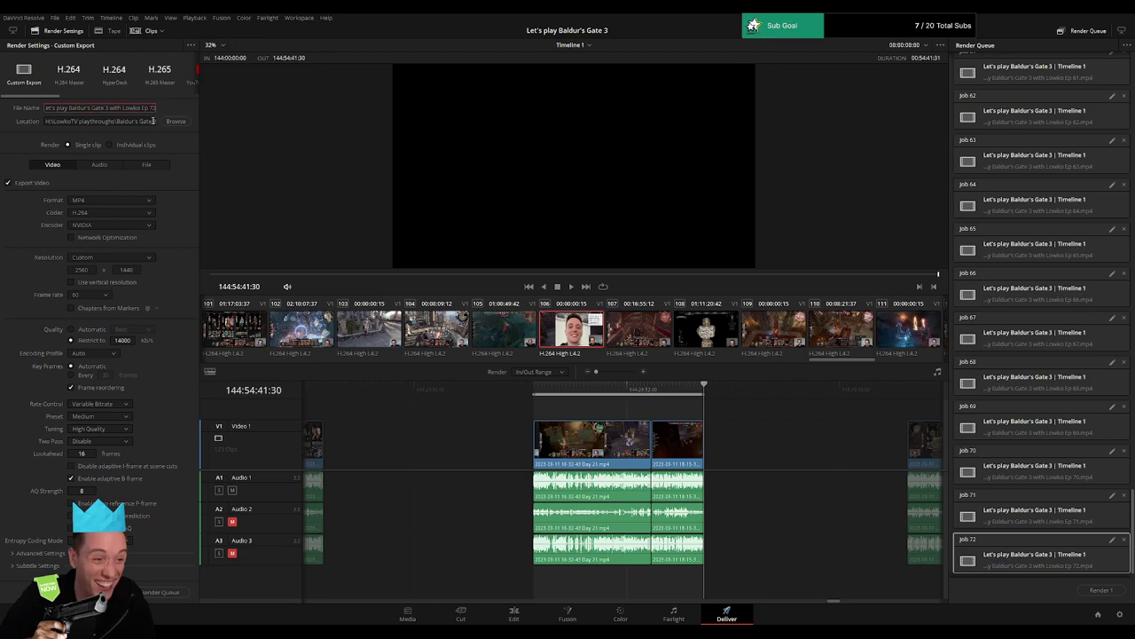
pyautogui.click(164, 591)
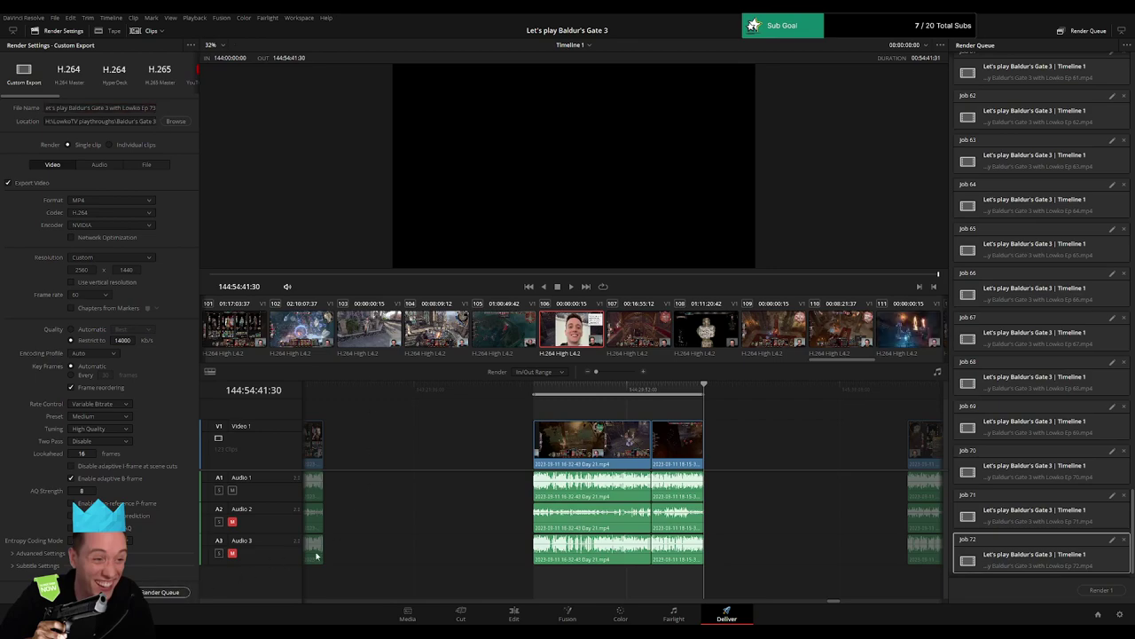
# Set the render range to the seventy-fourth episode, 146:00:00:00 to 146:54:25:30, and add it to the render queue as Ep 74.
pyautogui.moveTo(704, 431); pyautogui.dragTo(410, 419)
pyautogui.click(513, 395)
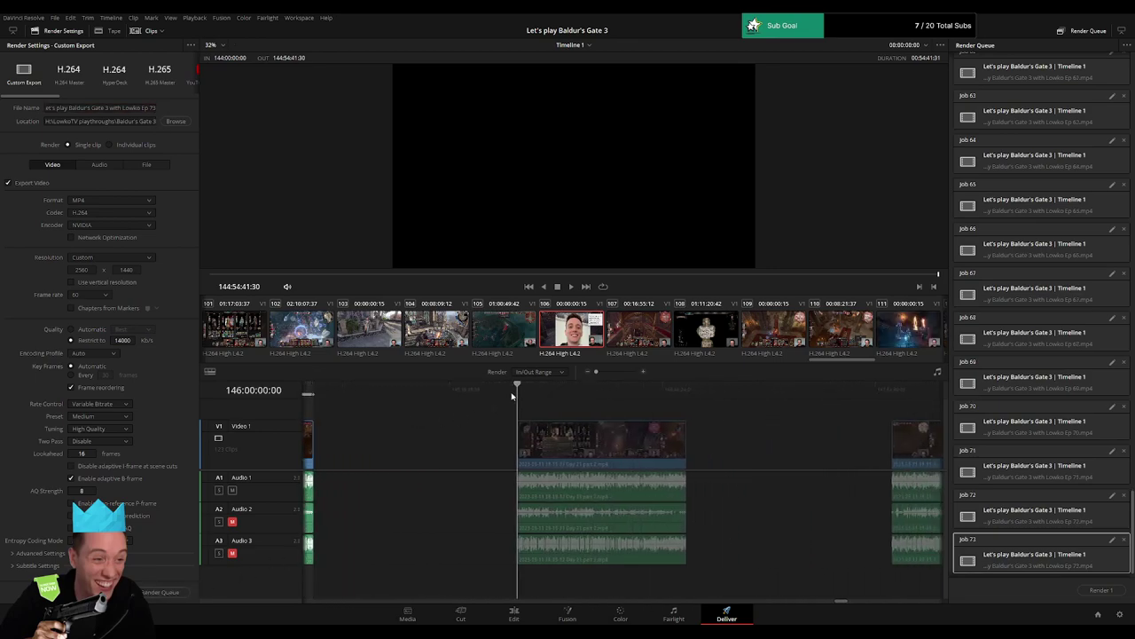
pyautogui.press('i')
pyautogui.click(688, 394)
pyautogui.press('o')
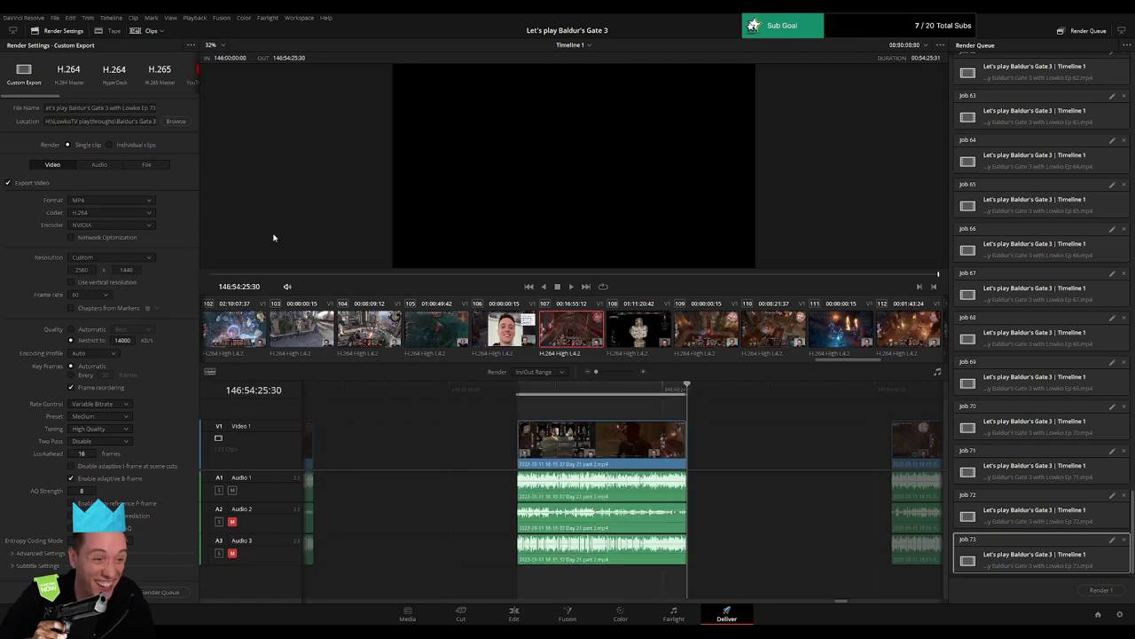
pyautogui.tripleClick(155, 107)
pyautogui.press('BackSpace')
pyautogui.write('4')
pyautogui.click(157, 592)
# Set the render range to the seventy-fifth episode, 148:00:00:00 to 148:55:56:30, and add it to the render queue as Ep 75.
pyautogui.moveTo(763, 443); pyautogui.dragTo(398, 423)
pyautogui.click(524, 400)
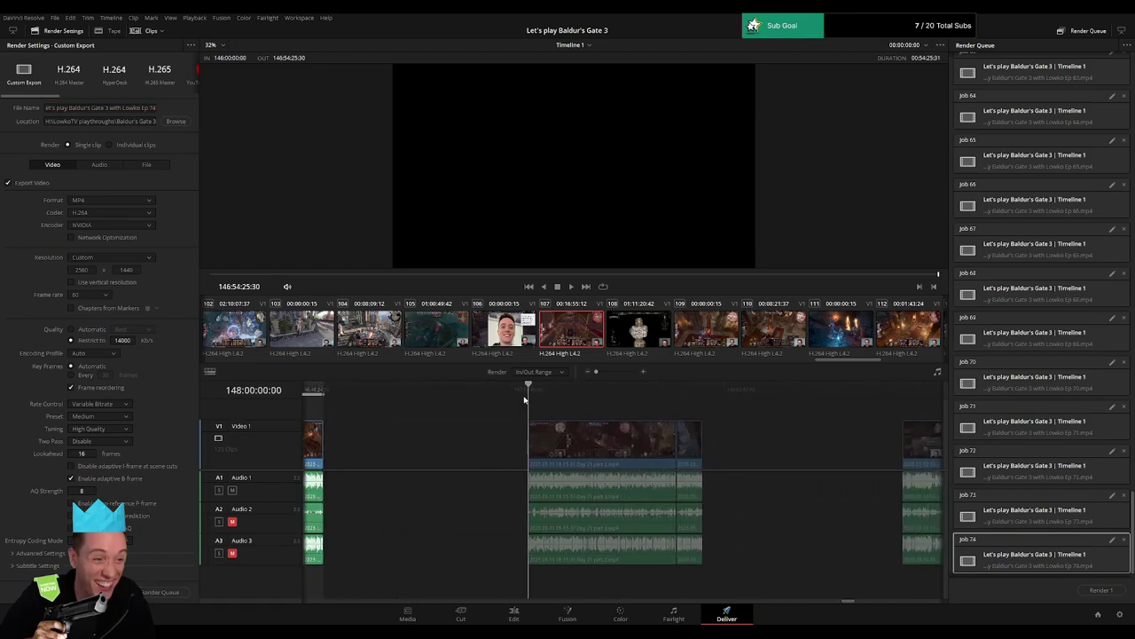
pyautogui.press('i')
pyautogui.click(711, 398)
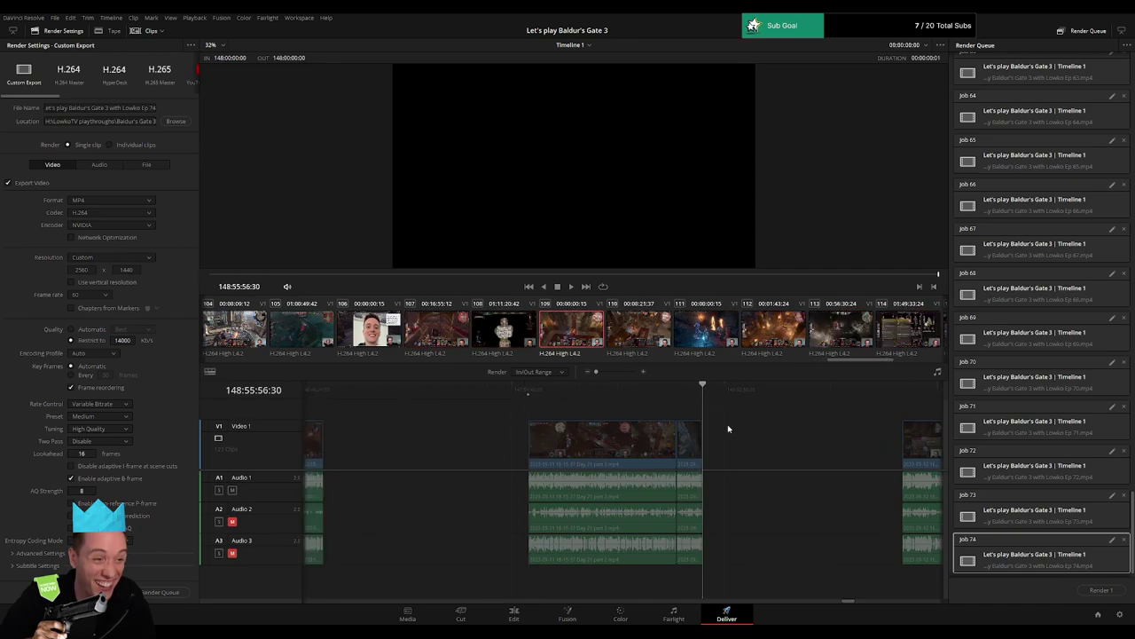
pyautogui.press('o')
pyautogui.click(155, 107)
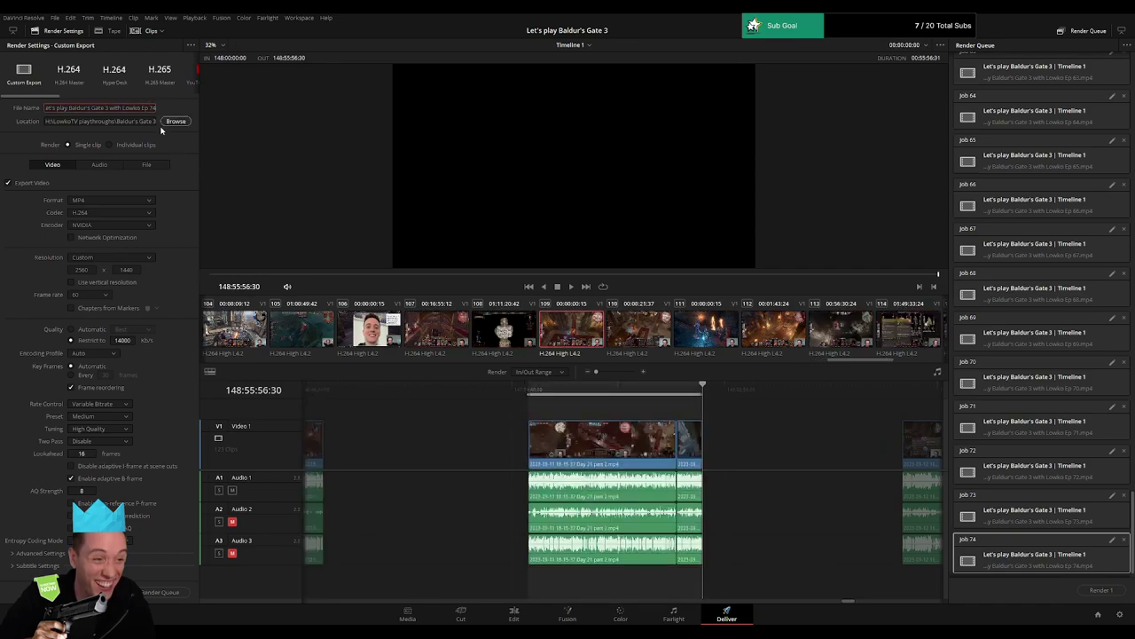
pyautogui.press('BackSpace')
pyautogui.write('5')
pyautogui.click(169, 592)
# Queue the seventy-sixth episode, from 150:00:00:00 to 150:53:32:00, for rendering with the file name ending in Ep 76.
pyautogui.scroll(-5, 540, 429)
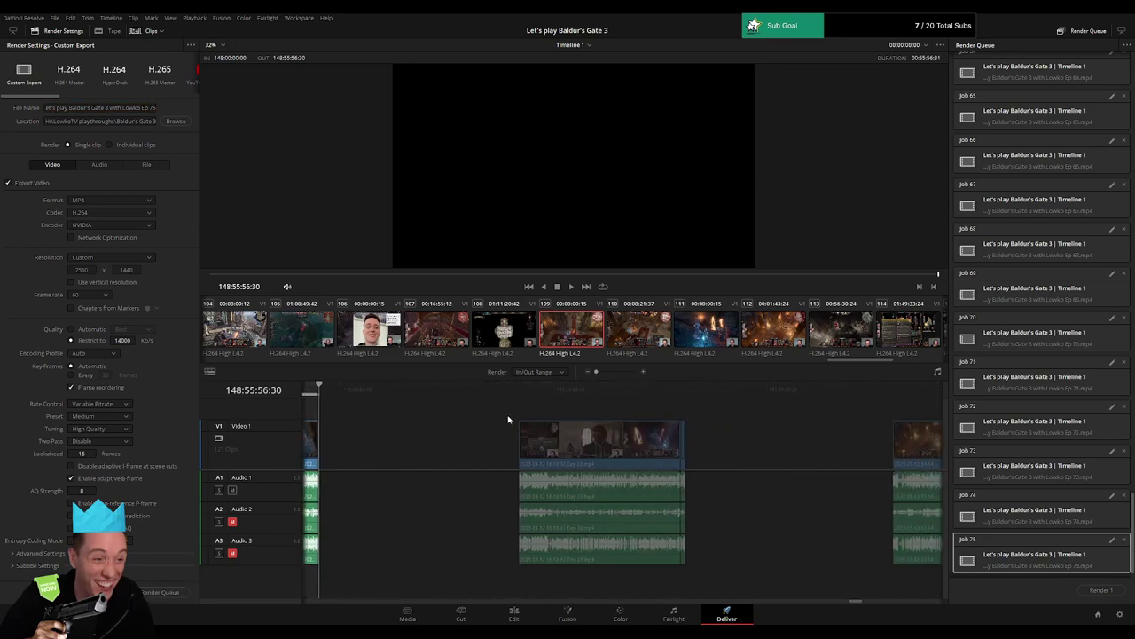
pyautogui.press('Down')
pyautogui.press('i')
pyautogui.press('Down')
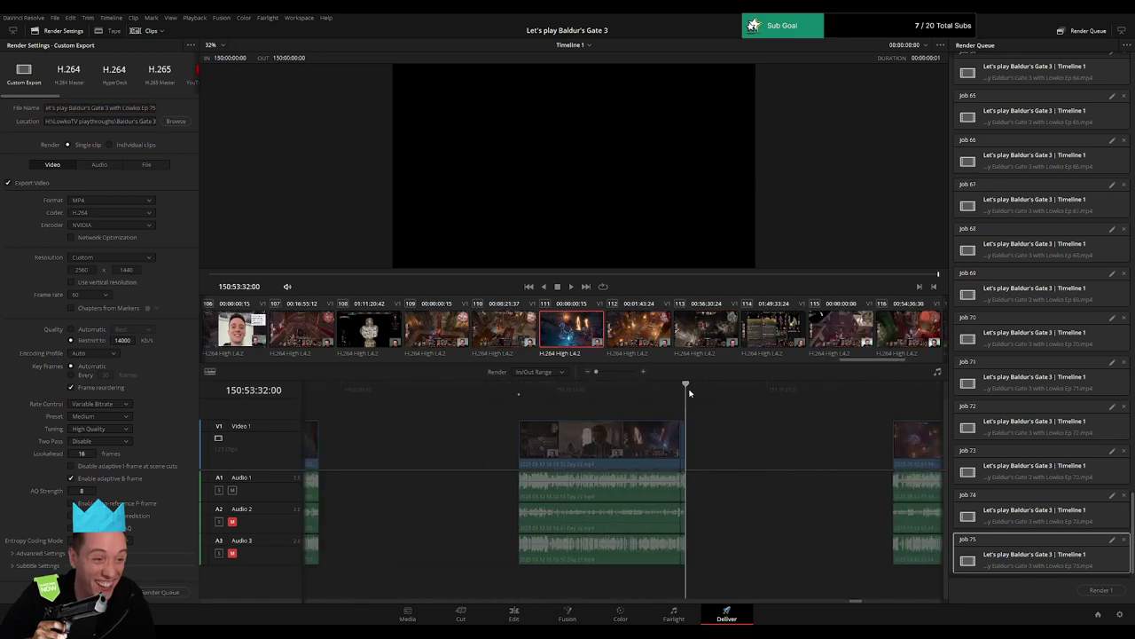
pyautogui.press('o')
pyautogui.click(155, 107)
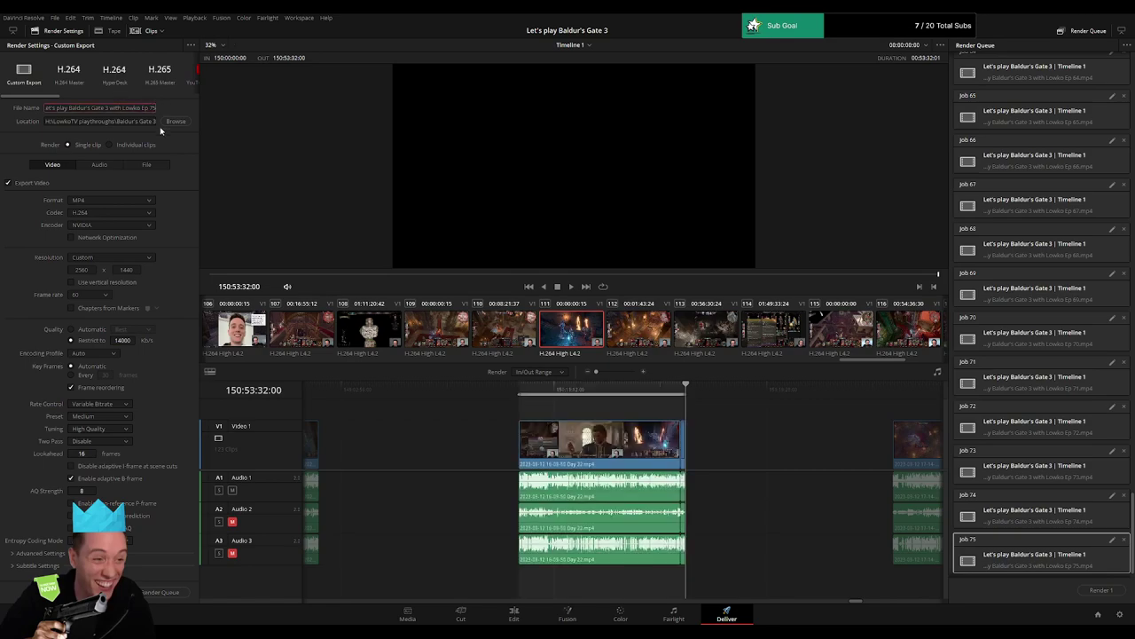
pyautogui.press('End')
pyautogui.press('BackSpace')
pyautogui.write('6')
pyautogui.click(166, 591)
# Limit the render range to the seventy-seventh episode, from 152:00:00:00 to 152:54:47:00, and queue it as Ep 77.
pyautogui.hscroll(5, 502, 426)
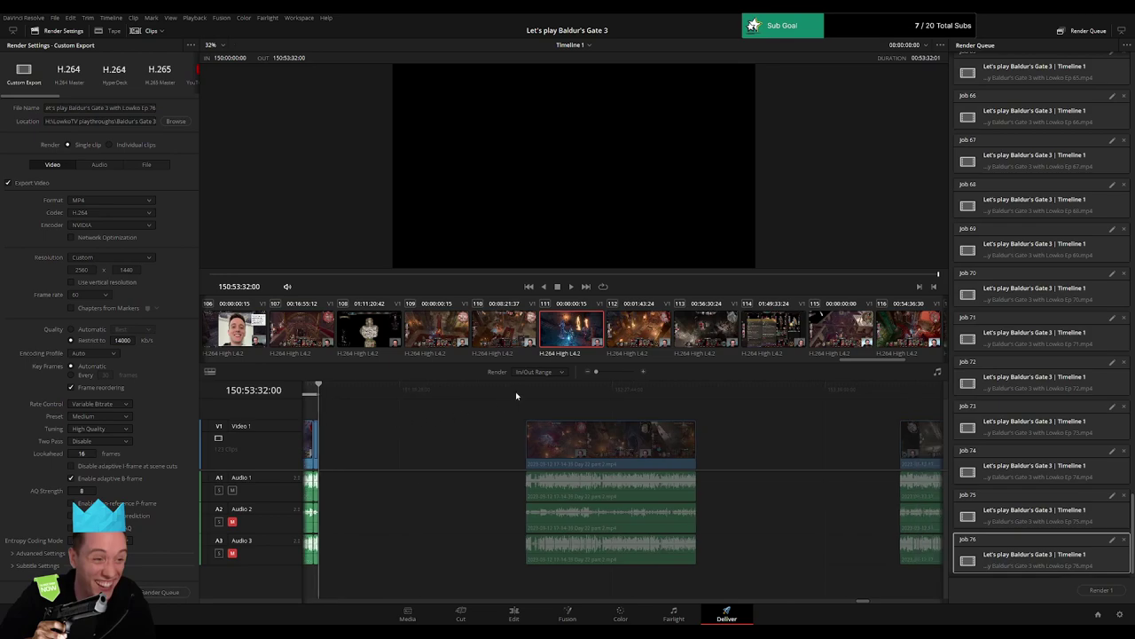
pyautogui.moveTo(516, 392); pyautogui.dragTo(527, 394)
pyautogui.press('i')
pyautogui.hscroll(1, 581, 406)
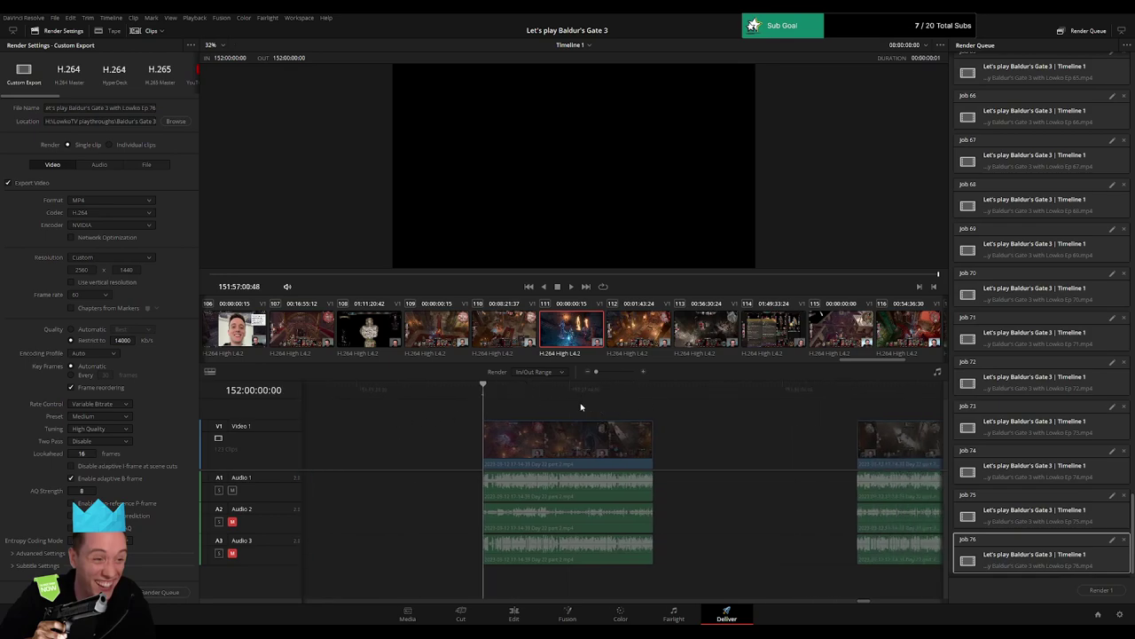
pyautogui.hscroll(1, 581, 407)
pyautogui.click(563, 396)
pyautogui.press('o')
pyautogui.click(154, 109)
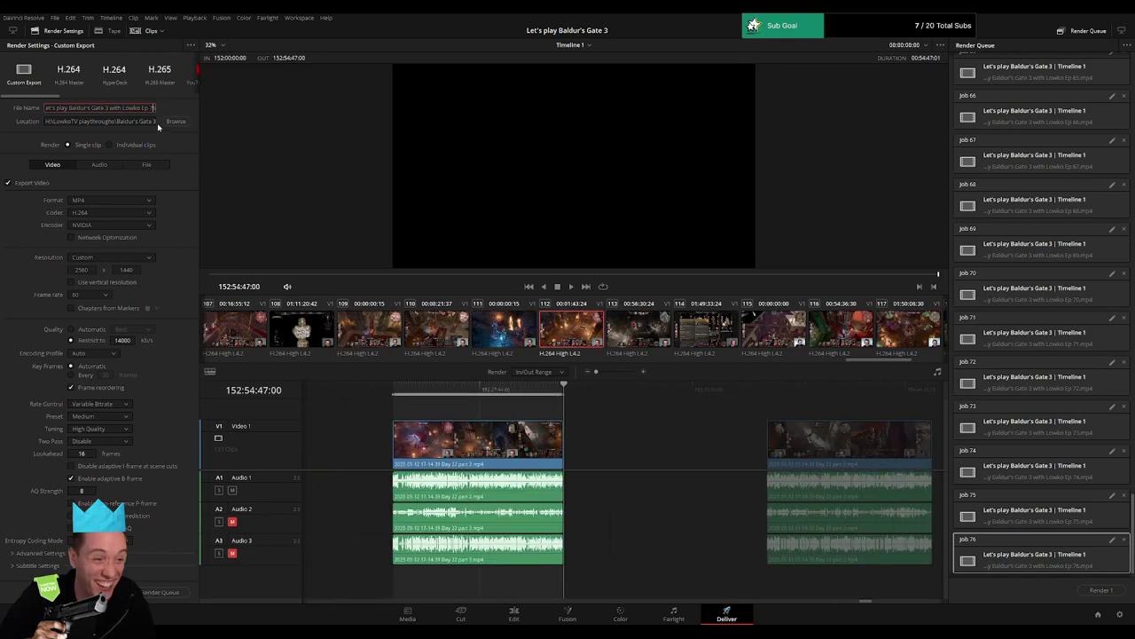
pyautogui.write('77')
pyautogui.click(164, 592)
# Set the render range to the seventy-eighth episode, 154:00:00:00 to 154:53:03:00, and add it to the render queue as Ep 78.
pyautogui.moveTo(768, 456); pyautogui.dragTo(534, 414)
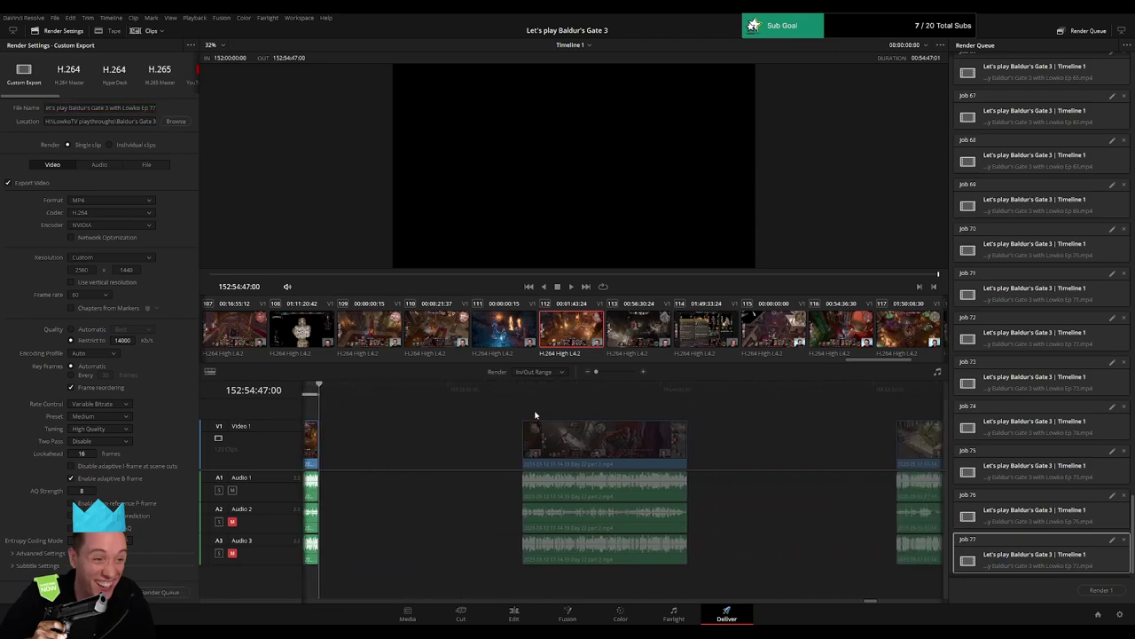
pyautogui.click(520, 390)
pyautogui.press('i')
pyautogui.click(687, 390)
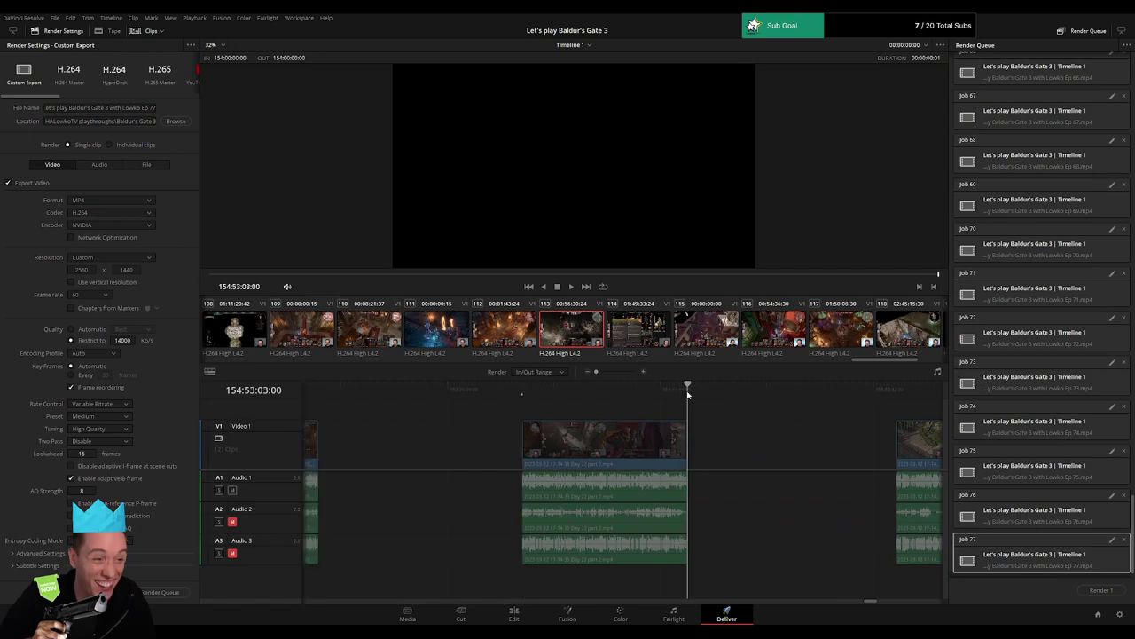
pyautogui.press('o')
pyautogui.click(155, 108)
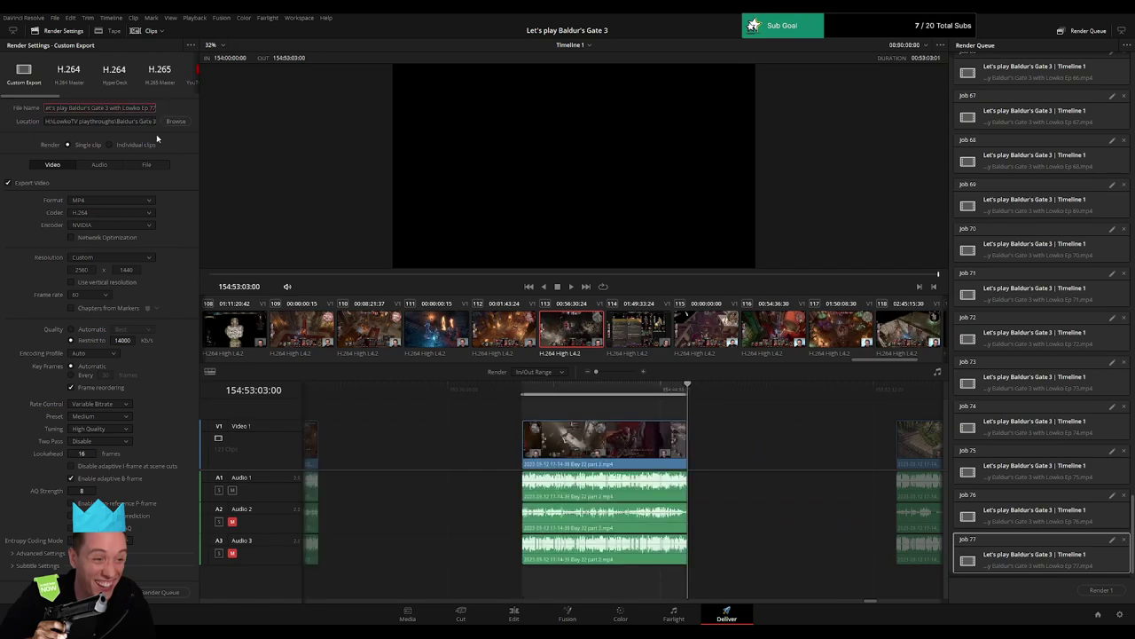
pyautogui.press('BackSpace')
pyautogui.write('8')
pyautogui.click(164, 592)
# Queue the seventy-ninth episode, from 156:00:00:00 to 156:55:16:00, for rendering with the file name ending in Ep 79.
pyautogui.hscroll(5, 461, 499)
pyautogui.hscroll(1, 479, 417)
pyautogui.click(528, 390)
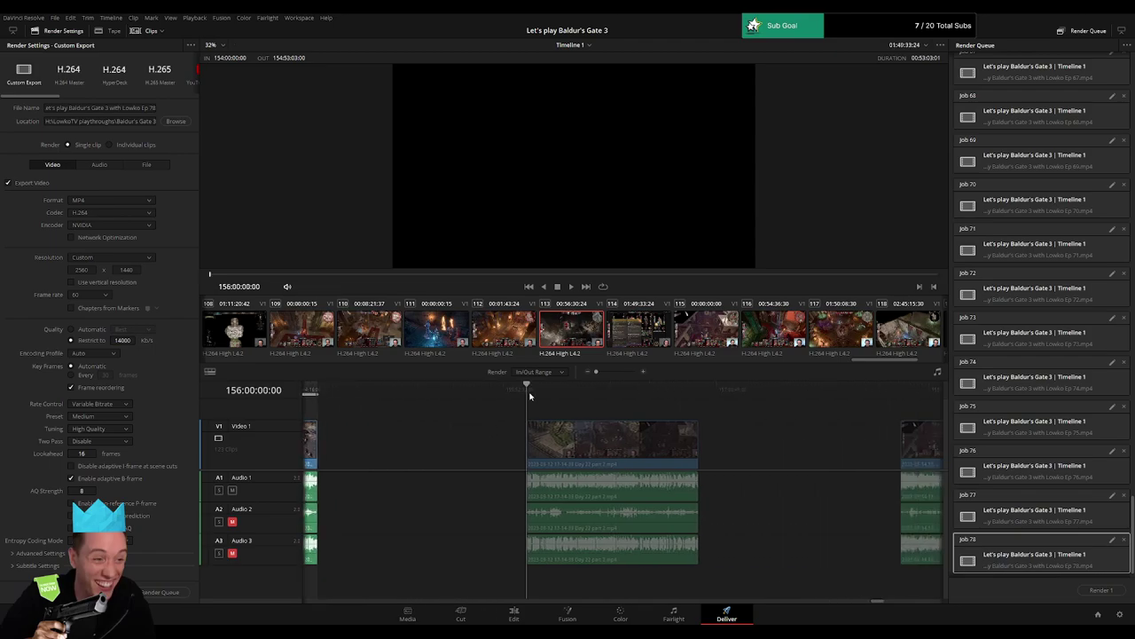
pyautogui.click(698, 392)
pyautogui.press('o')
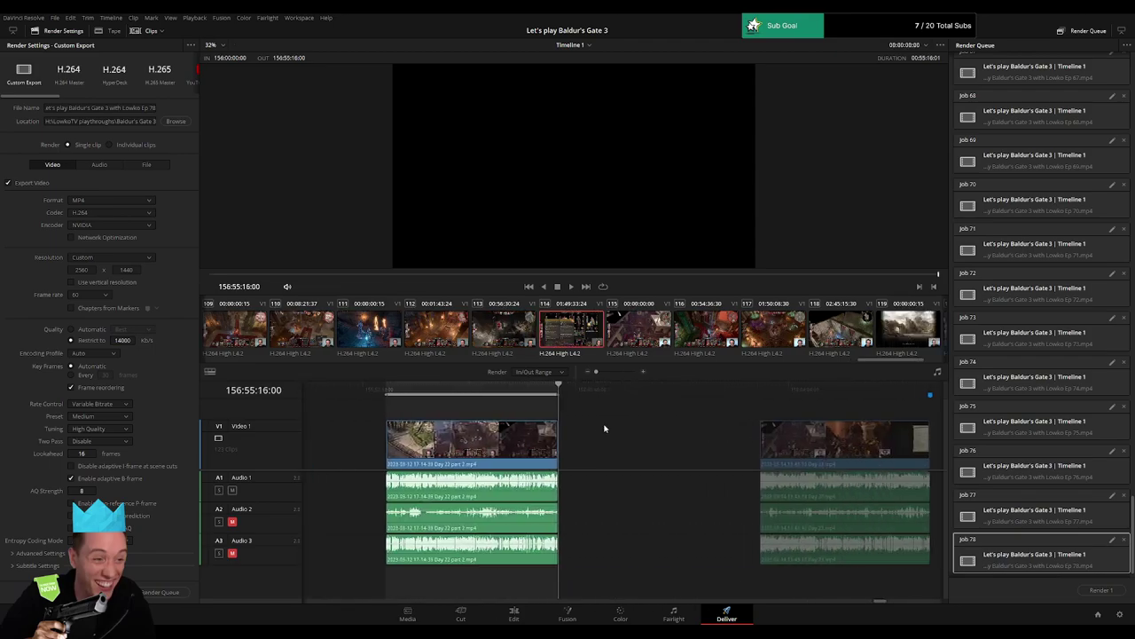
pyautogui.click(156, 111)
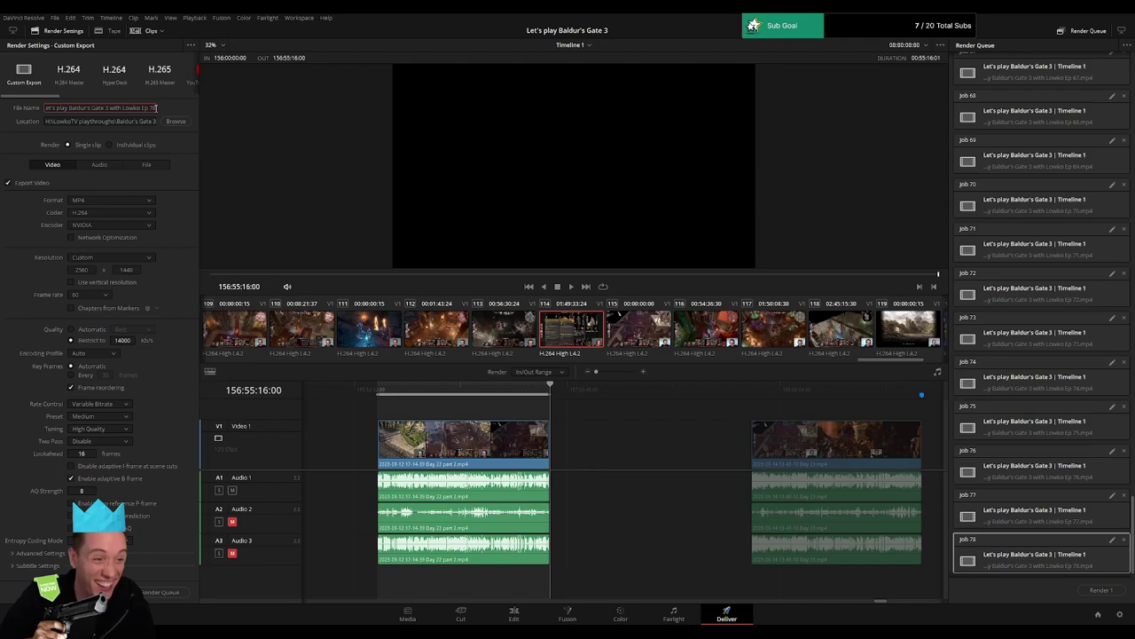
pyautogui.click(168, 591)
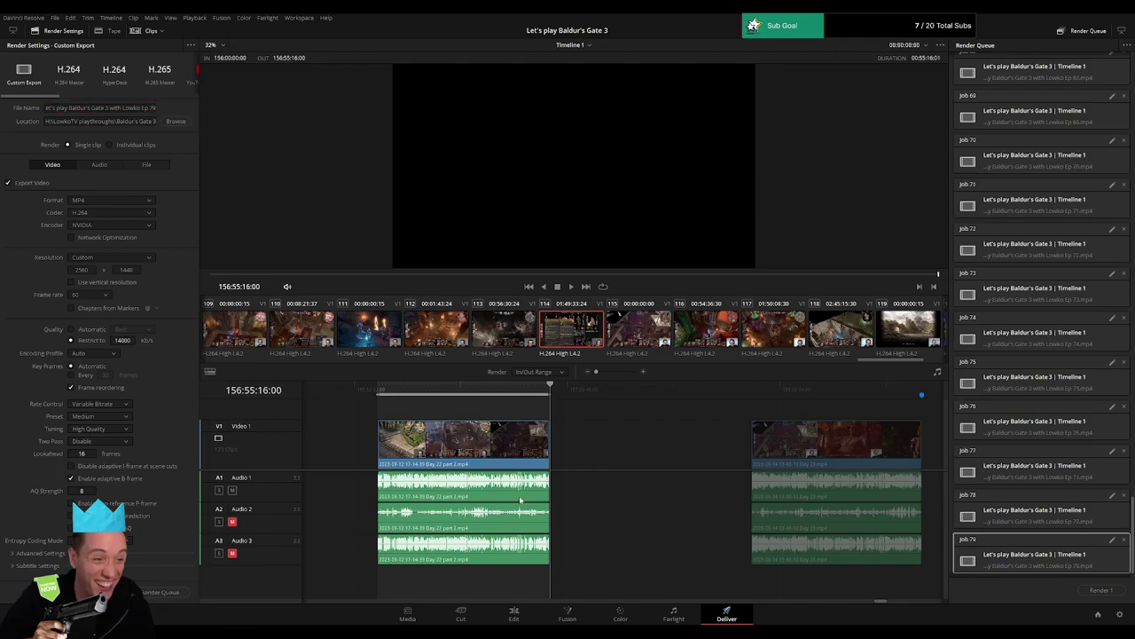
# Limit the render range to the eightieth episode, from 158:00:00:00 to 158:54:36:30, and queue it as Ep 80.
pyautogui.hscroll(3, 519, 495)
pyautogui.click(530, 389)
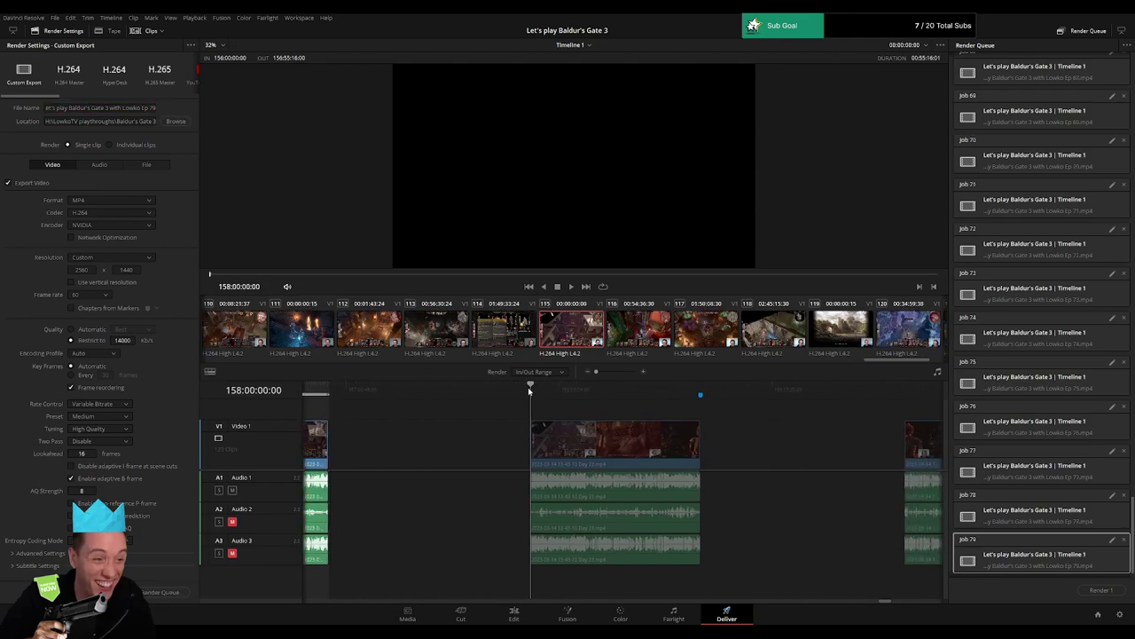
pyautogui.press('i')
pyautogui.hscroll(2, 515, 394)
pyautogui.click(595, 396)
pyautogui.press('Up')
pyautogui.press('o')
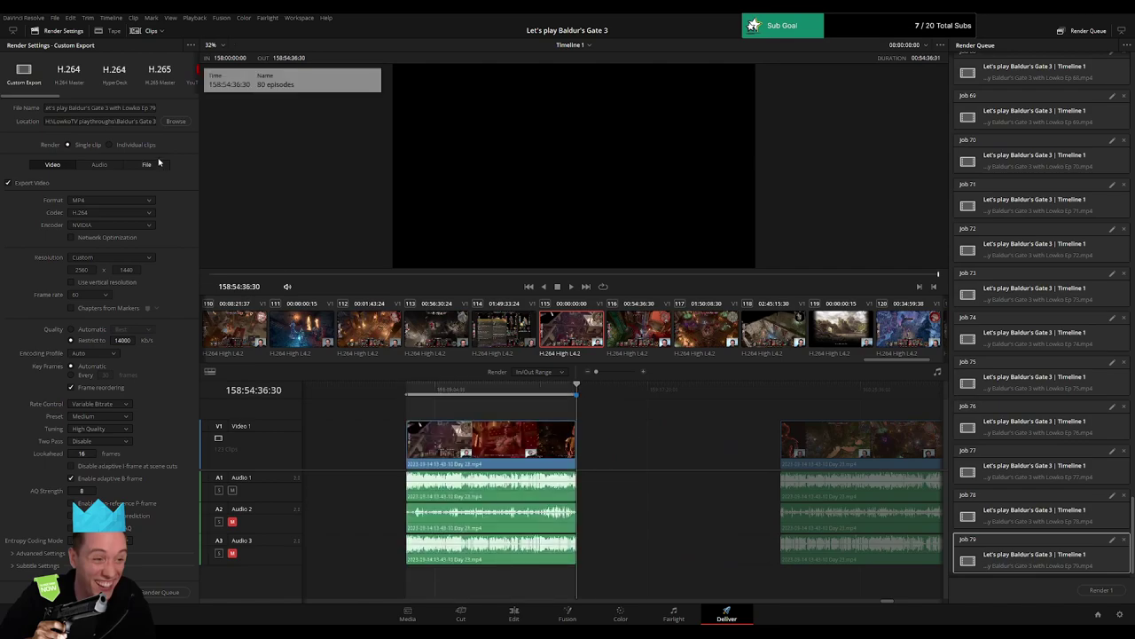
pyautogui.click(153, 107)
pyautogui.write('80')
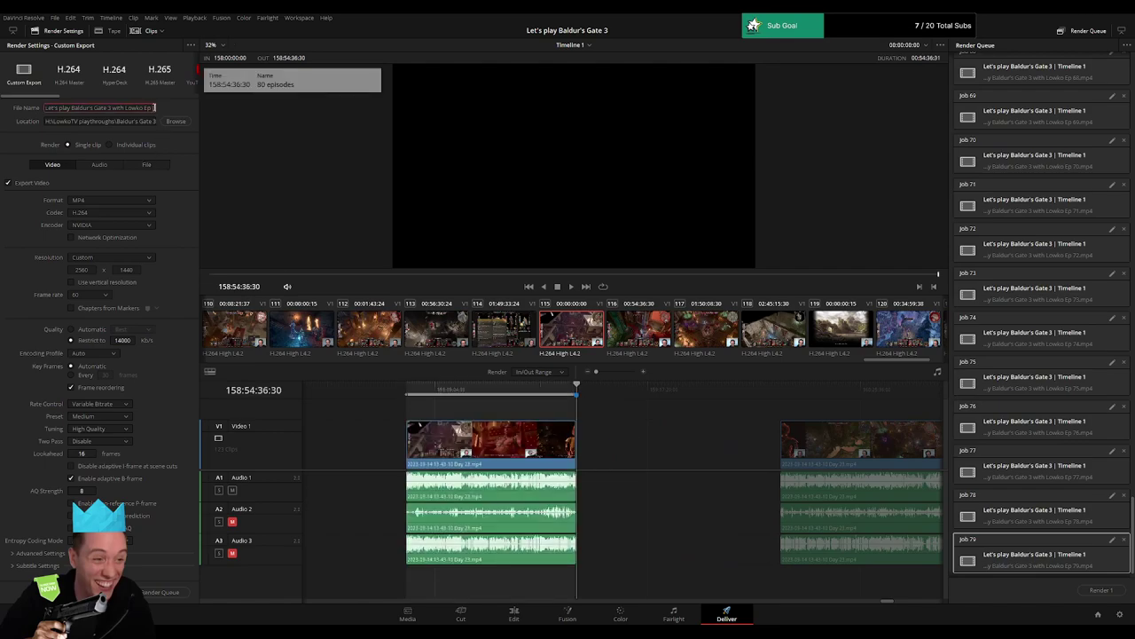
pyautogui.press('Return')
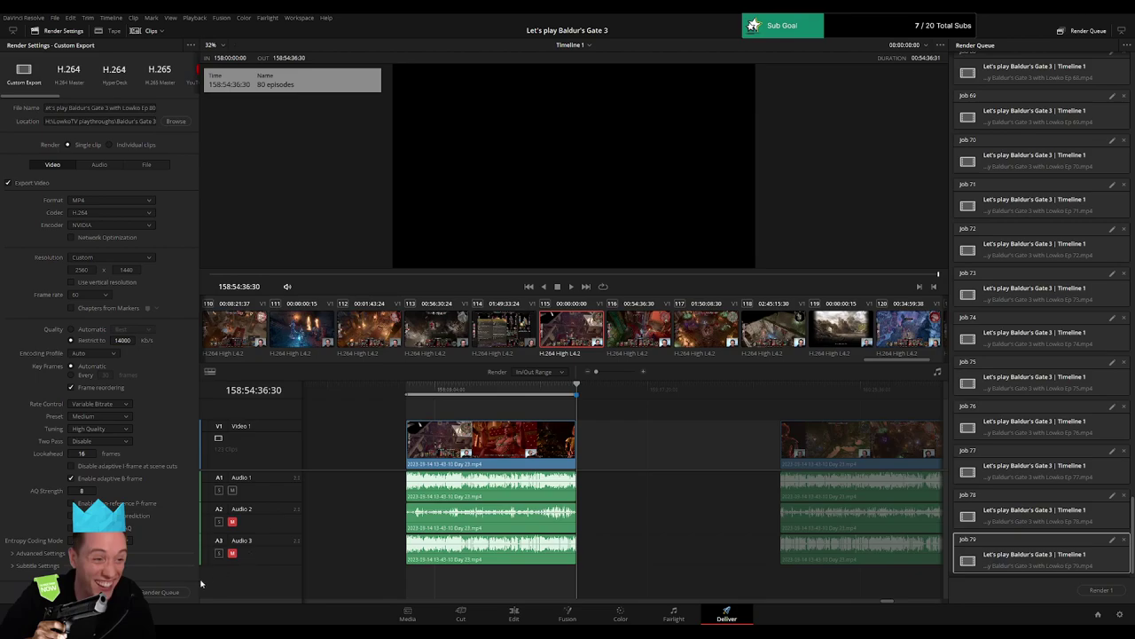
pyautogui.click(164, 591)
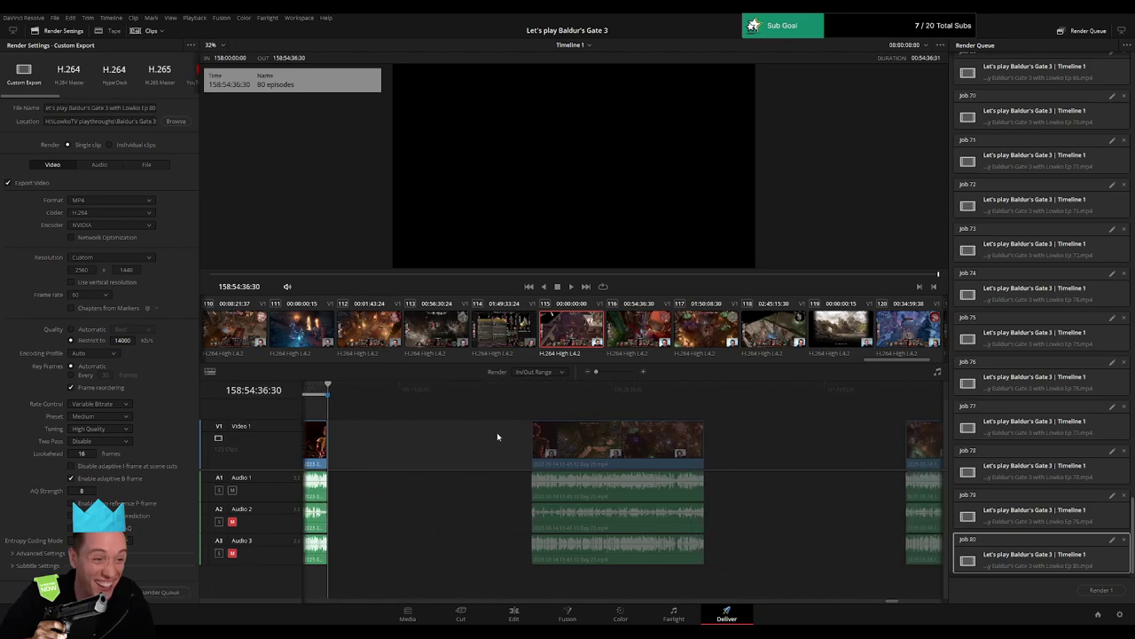
# Set the render range to the eighty-first episode, 160:00:00:00 to 160:55:32:00, and add it to the render queue as Ep 81.
pyautogui.click(532, 394)
pyautogui.press('i')
pyautogui.moveTo(692, 417); pyautogui.dragTo(574, 412)
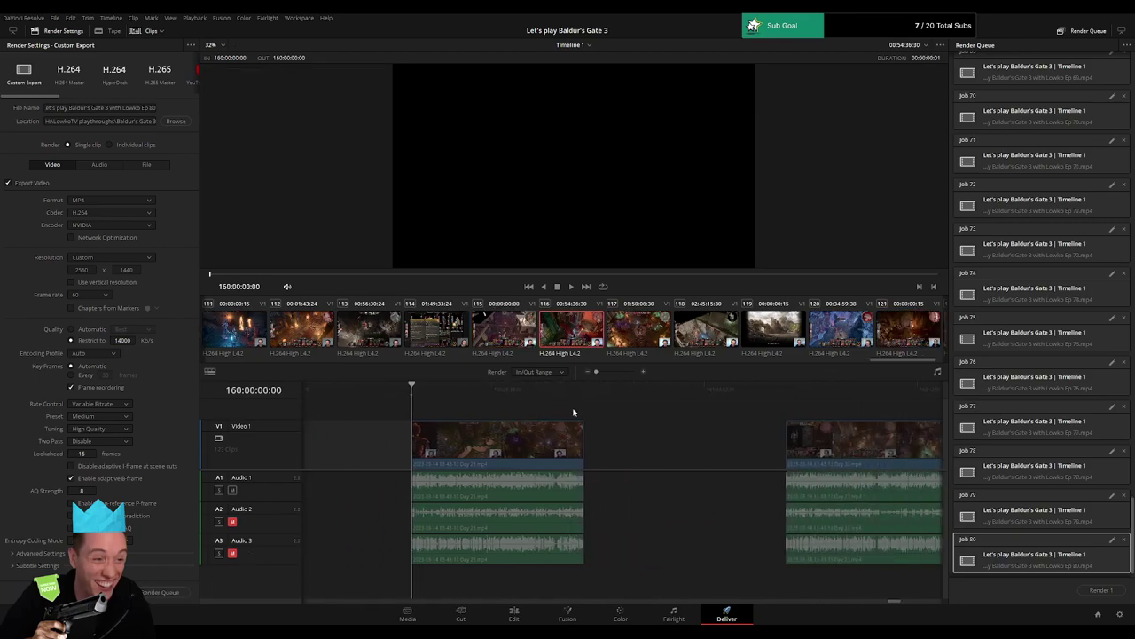
pyautogui.press('Down')
pyautogui.press('o')
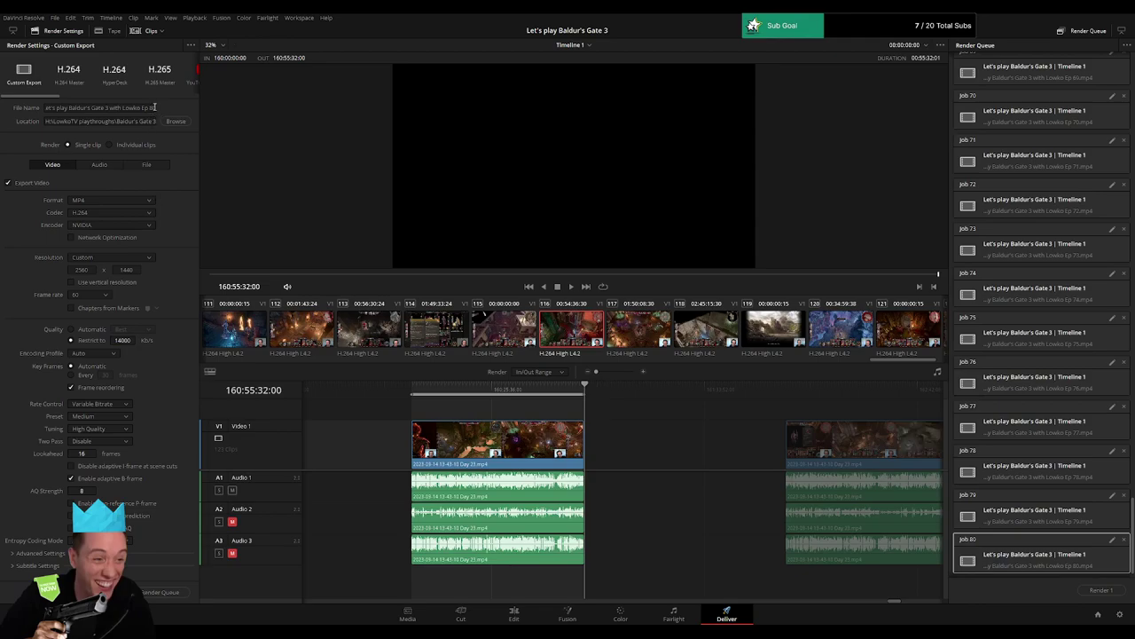
pyautogui.click(154, 107)
pyautogui.press('BackSpace')
pyautogui.write('1')
pyautogui.click(160, 592)
# Queue the eighty-second episode, from 162:00:00:00 to 162:55:07:00, for rendering with the file name ending in Ep 82.
pyautogui.moveTo(733, 437); pyautogui.dragTo(486, 435)
pyautogui.click(530, 399)
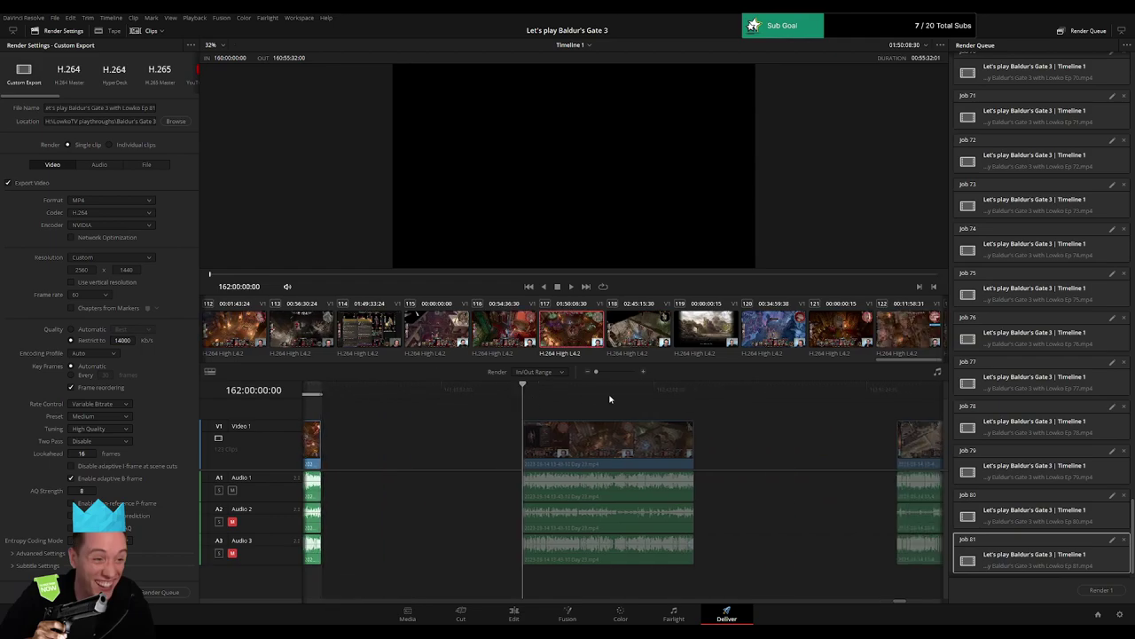
pyautogui.press('i')
pyautogui.click(694, 394)
pyautogui.press('o')
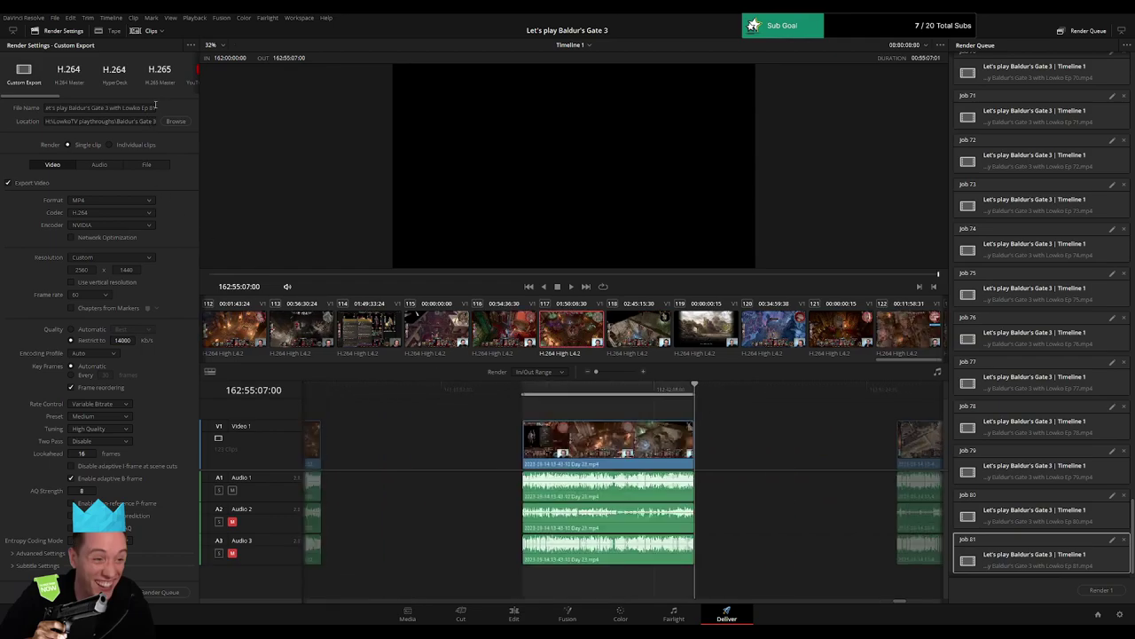
pyautogui.click(155, 106)
pyautogui.press('BackSpace')
pyautogui.write('2')
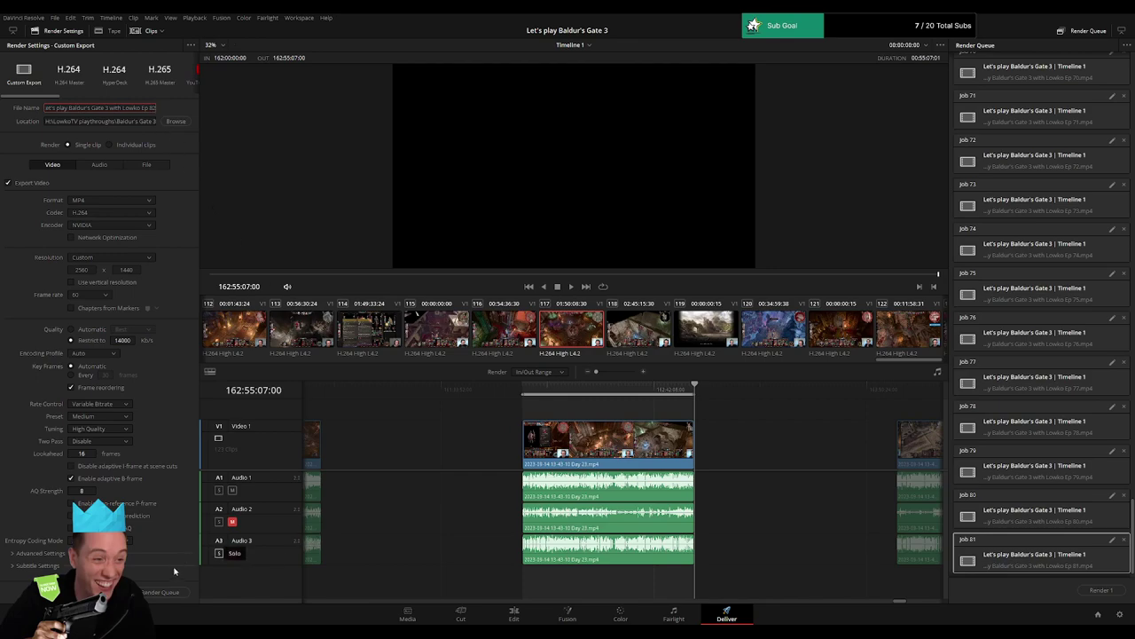
pyautogui.click(164, 592)
# Limit the render range to the eighty-third episode, from 164:00:00:00 to 164:55:03:00, and queue it as Ep 83.
pyautogui.hscroll(5, 735, 460)
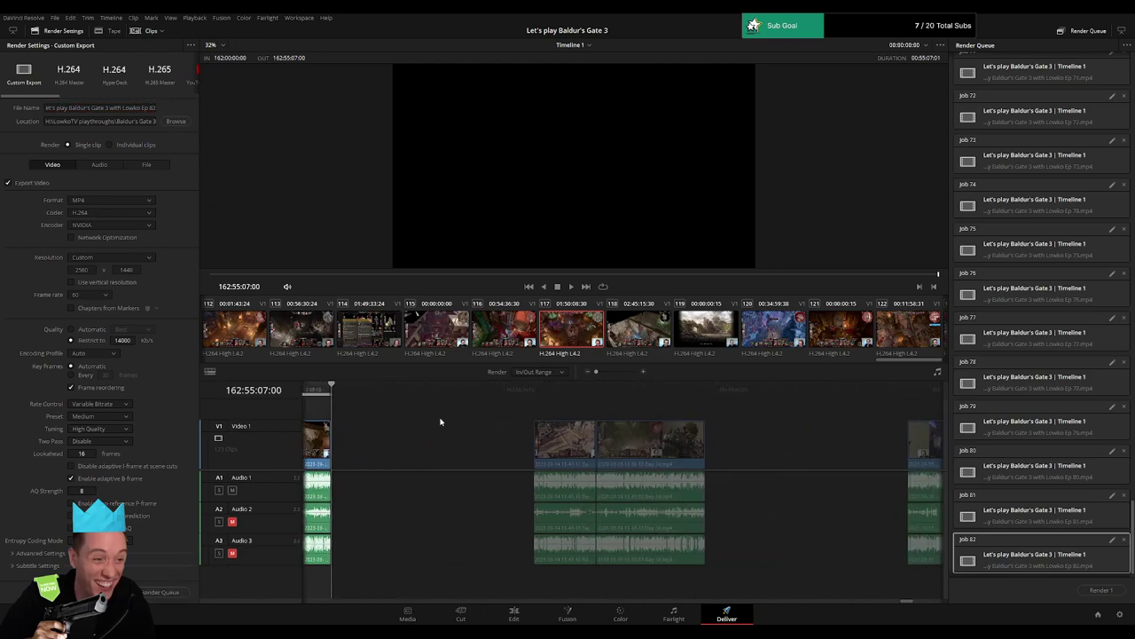
pyautogui.click(512, 395)
pyautogui.press('i')
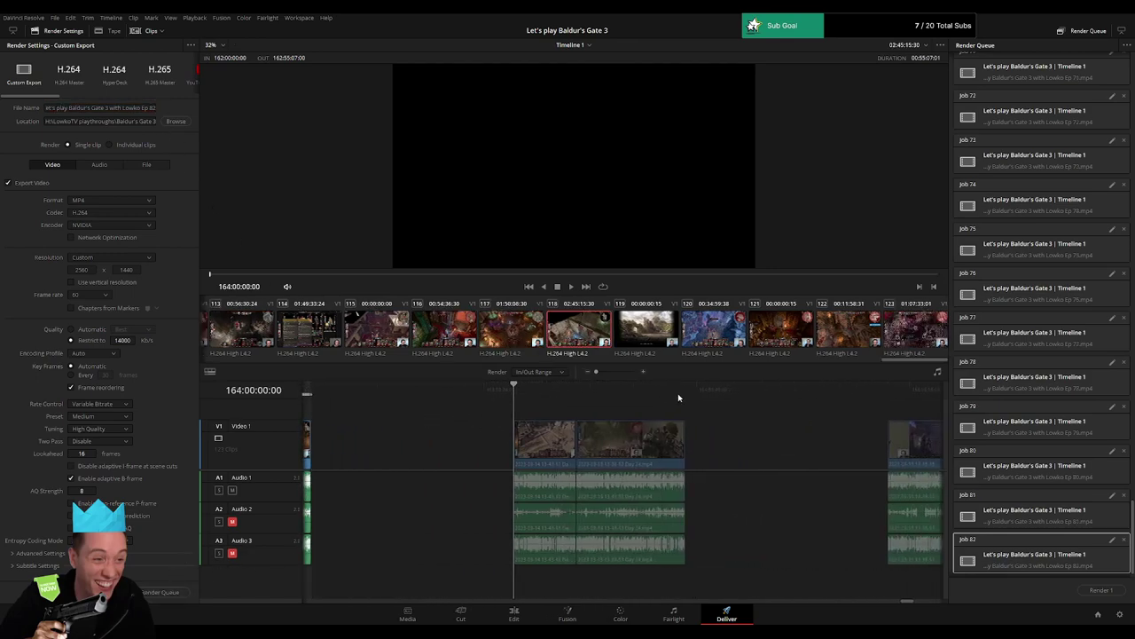
pyautogui.click(684, 393)
pyautogui.press('o')
pyautogui.click(155, 108)
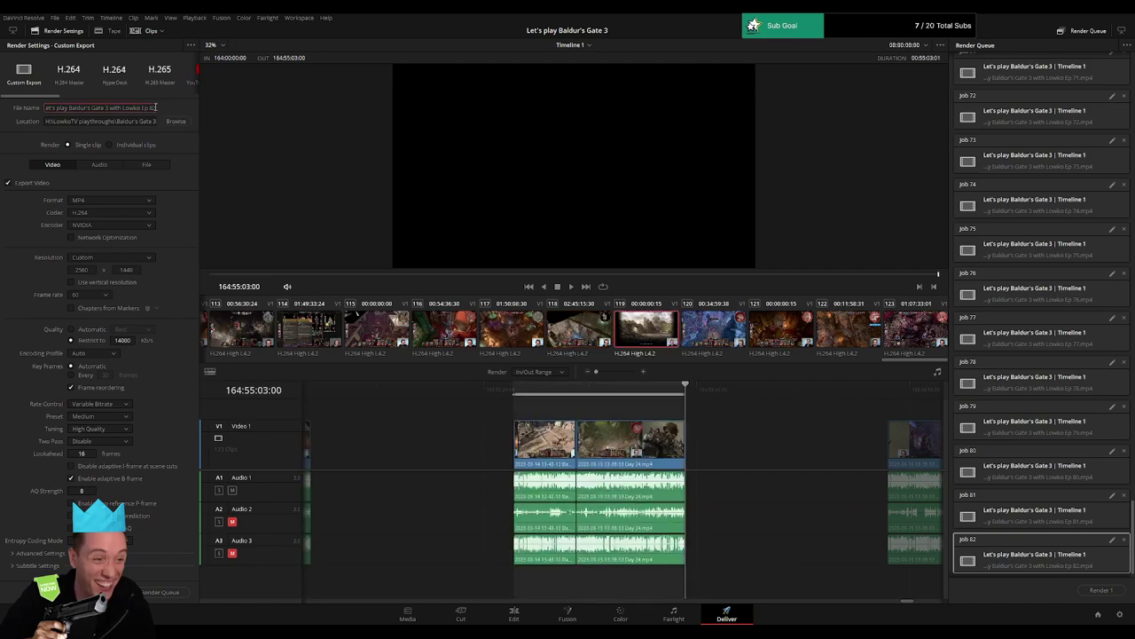
pyautogui.press('BackSpace')
pyautogui.write('3')
pyautogui.click(161, 591)
# Set the render range to the eighty-fourth episode, 166:00:00:00 to 166:57:22:00, and add it to the render queue as Ep 84.
pyautogui.moveTo(772, 441); pyautogui.dragTo(417, 415)
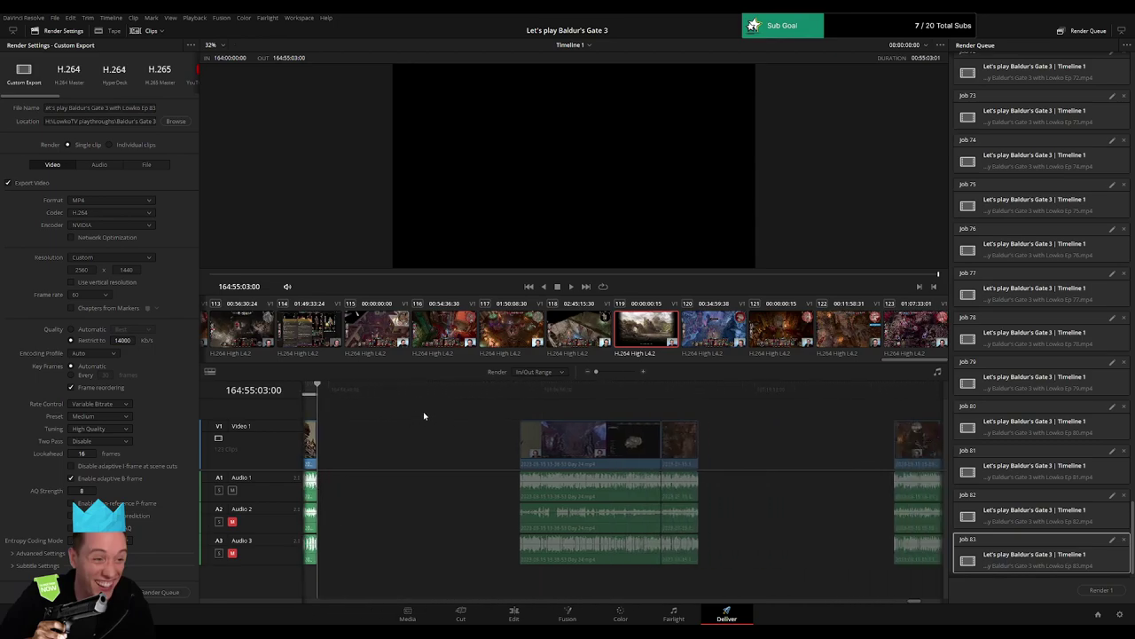
pyautogui.click(521, 392)
pyautogui.press('i')
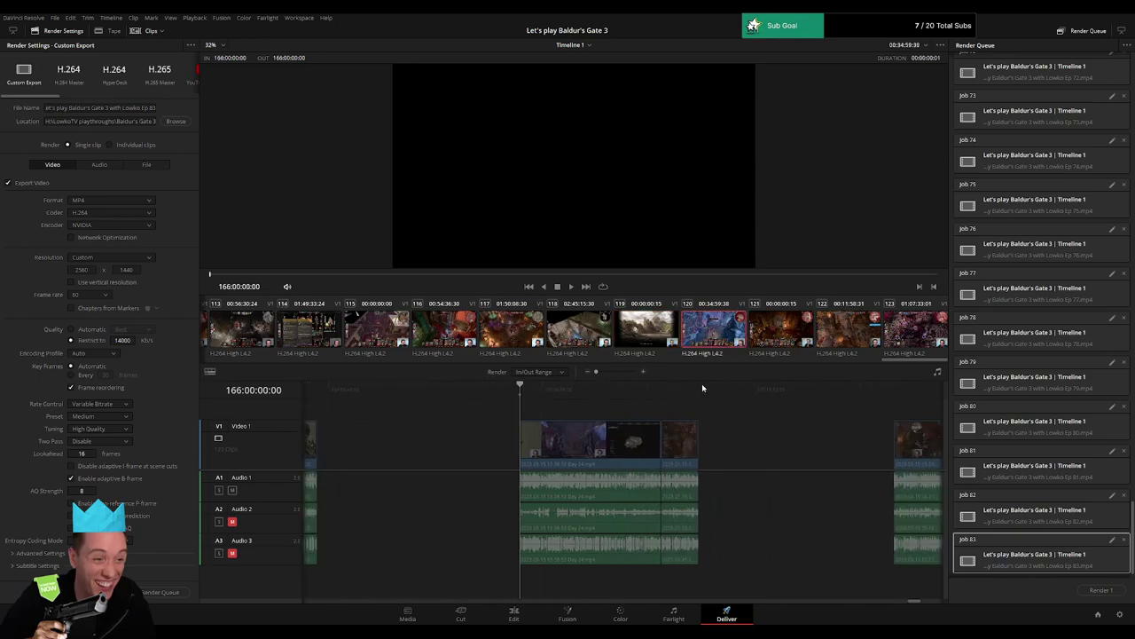
pyautogui.click(698, 386)
pyautogui.press('o')
pyautogui.click(154, 108)
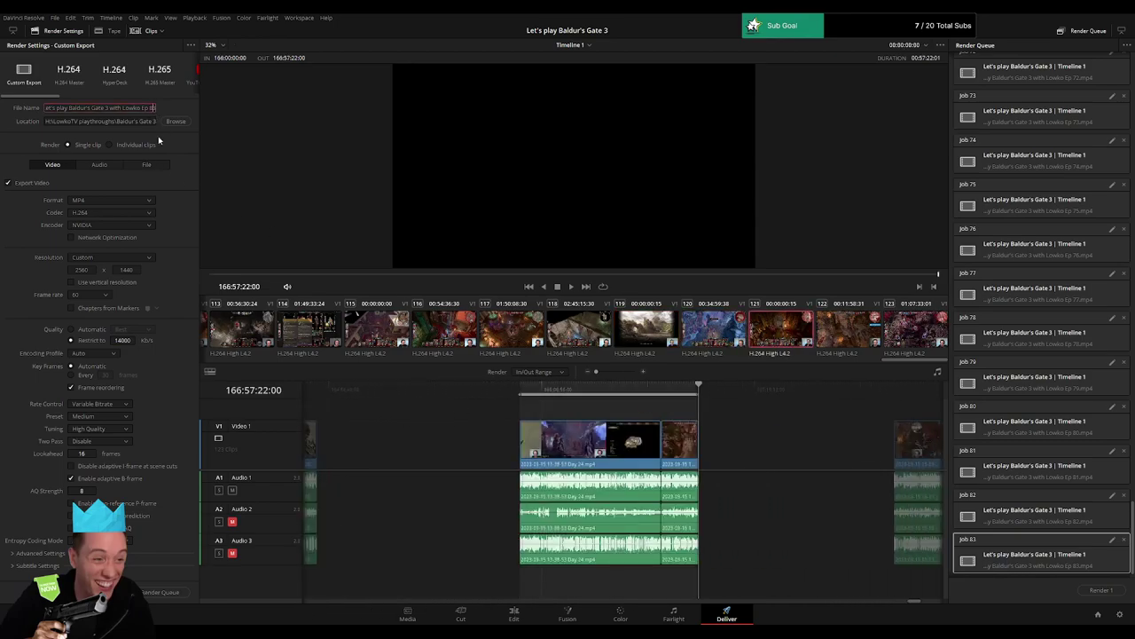
pyautogui.press('BackSpace')
pyautogui.write('4')
pyautogui.click(176, 596)
# Queue the eighty-fifth episode, from 168:00:00:00 to 168:55:34:30, for rendering with the file name ending in Ep 85.
pyautogui.hscroll(5, 591, 426)
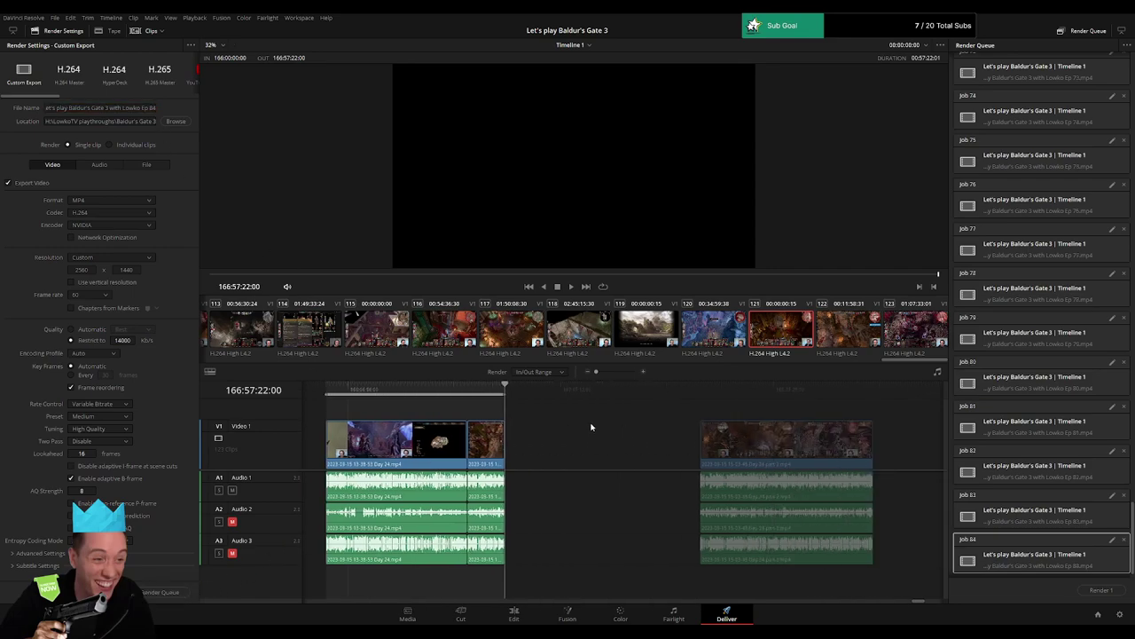
pyautogui.click(515, 397)
pyautogui.press('i')
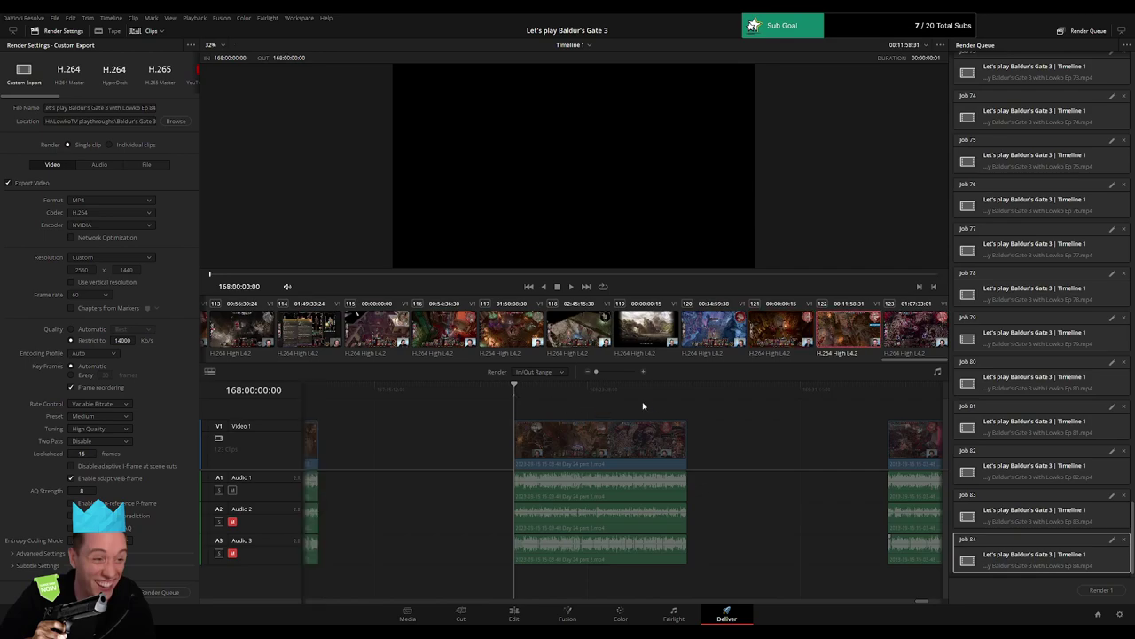
pyautogui.click(689, 393)
pyautogui.press('o')
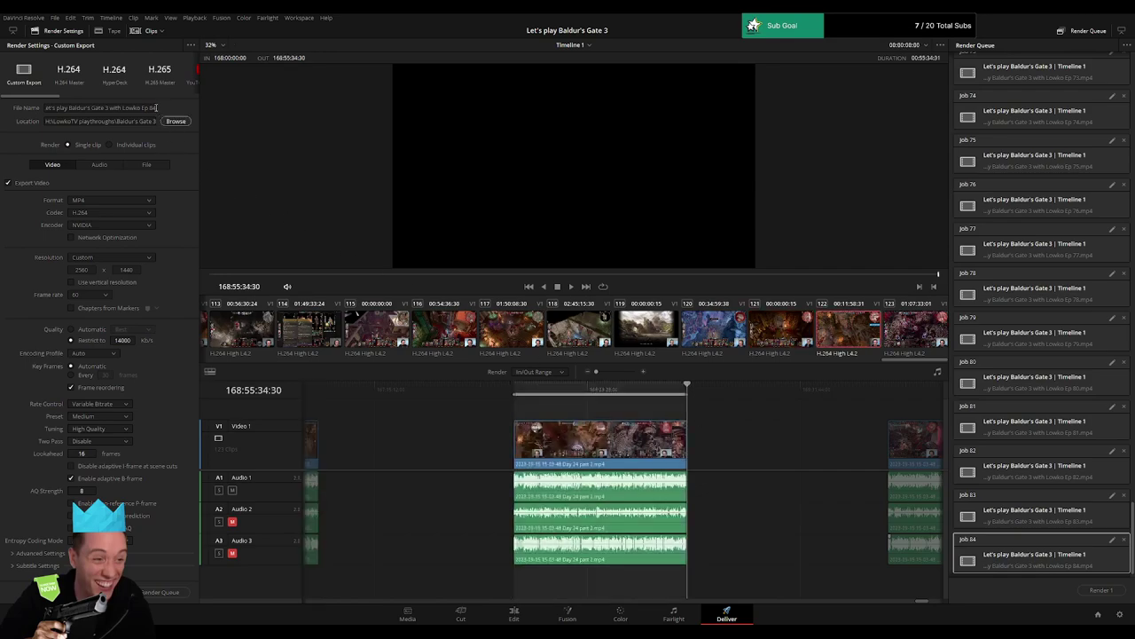
pyautogui.click(151, 109)
pyautogui.press('BackSpace')
pyautogui.write('5')
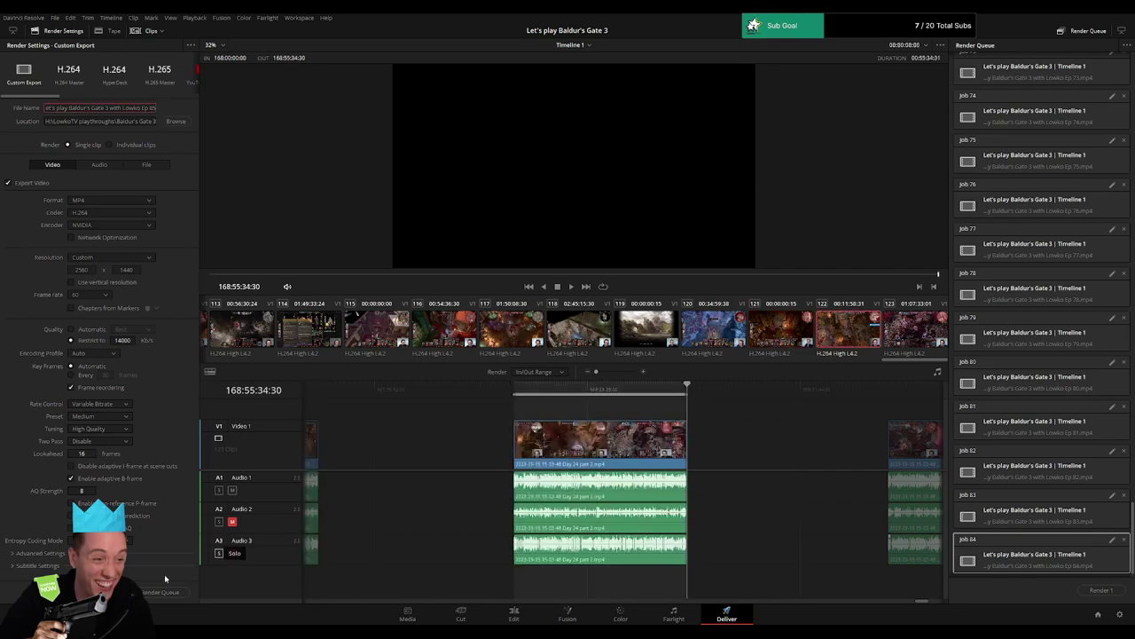
pyautogui.click(160, 592)
# Queue the final episode, from 170:00:00:00 to 170:51:20:29, for rendering as Ep 86 and deselect the jobs in the render queue.
pyautogui.hscroll(10, 821, 460)
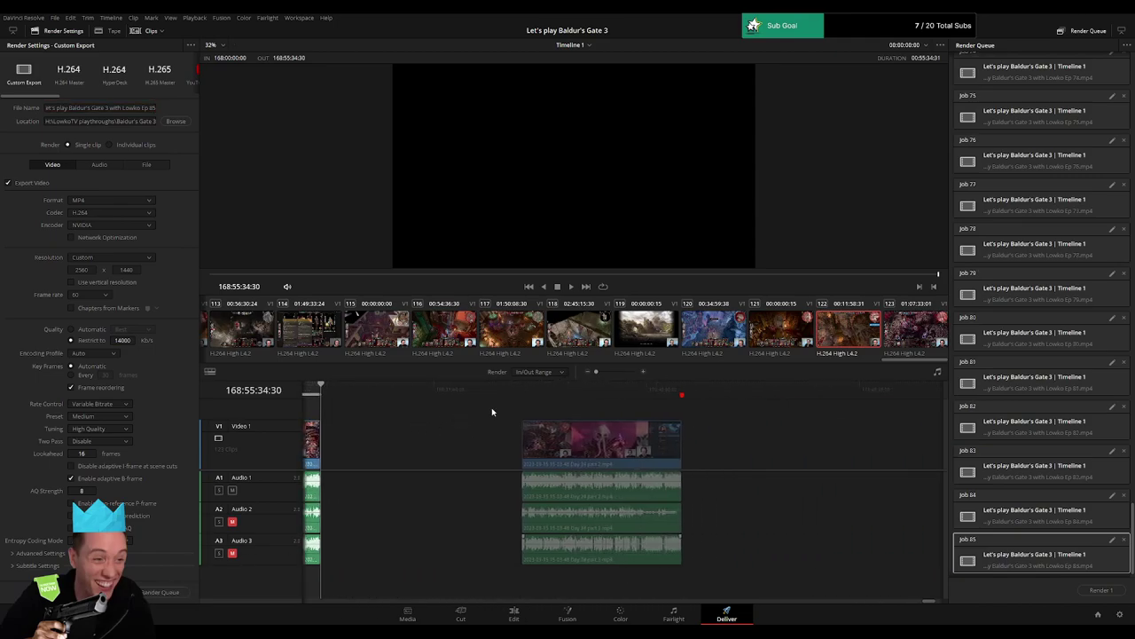
pyautogui.click(522, 390)
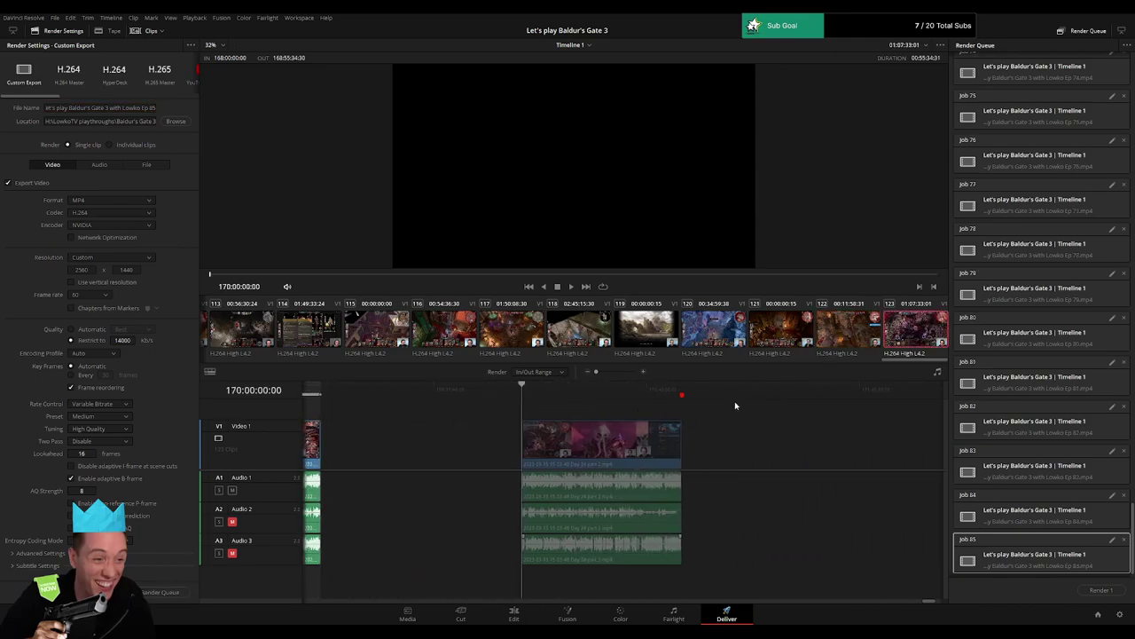
pyautogui.press('i')
pyautogui.moveTo(706, 394); pyautogui.dragTo(685, 393)
pyautogui.press('o')
pyautogui.click(153, 108)
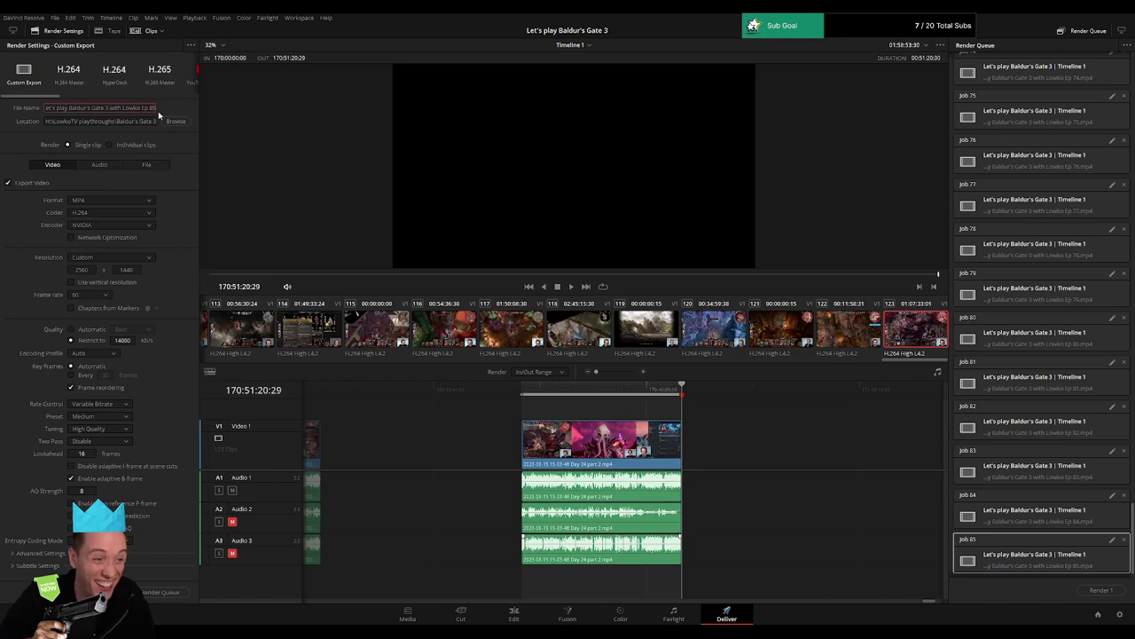
pyautogui.press('BackSpace')
pyautogui.write('6')
pyautogui.click(161, 592)
pyautogui.scroll(-1, 1006, 551)
pyautogui.click(1039, 572)
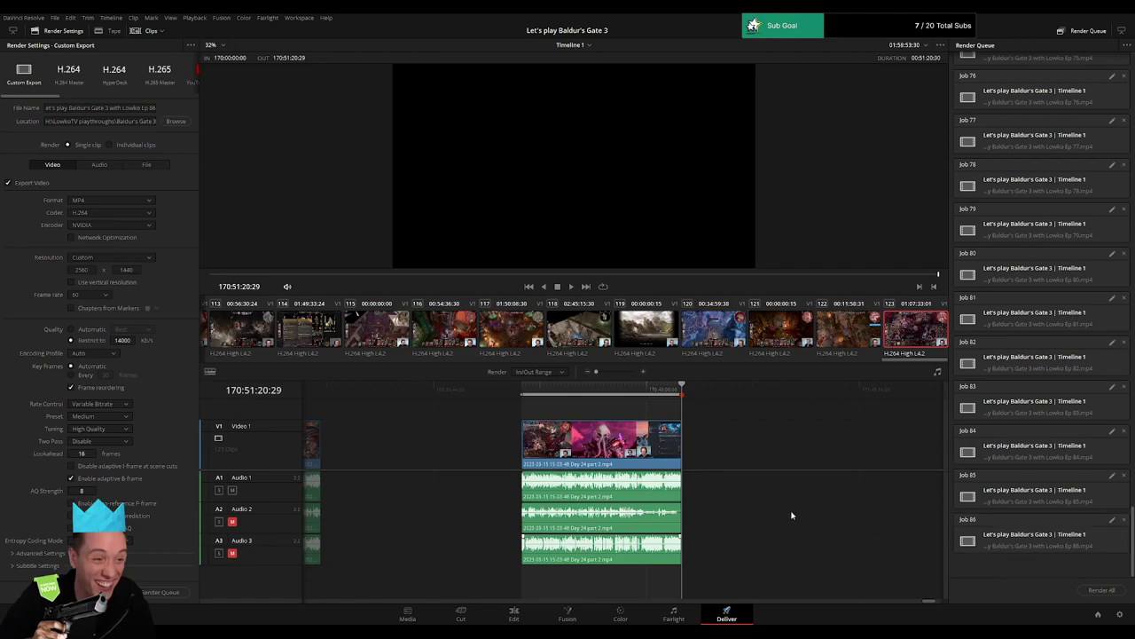